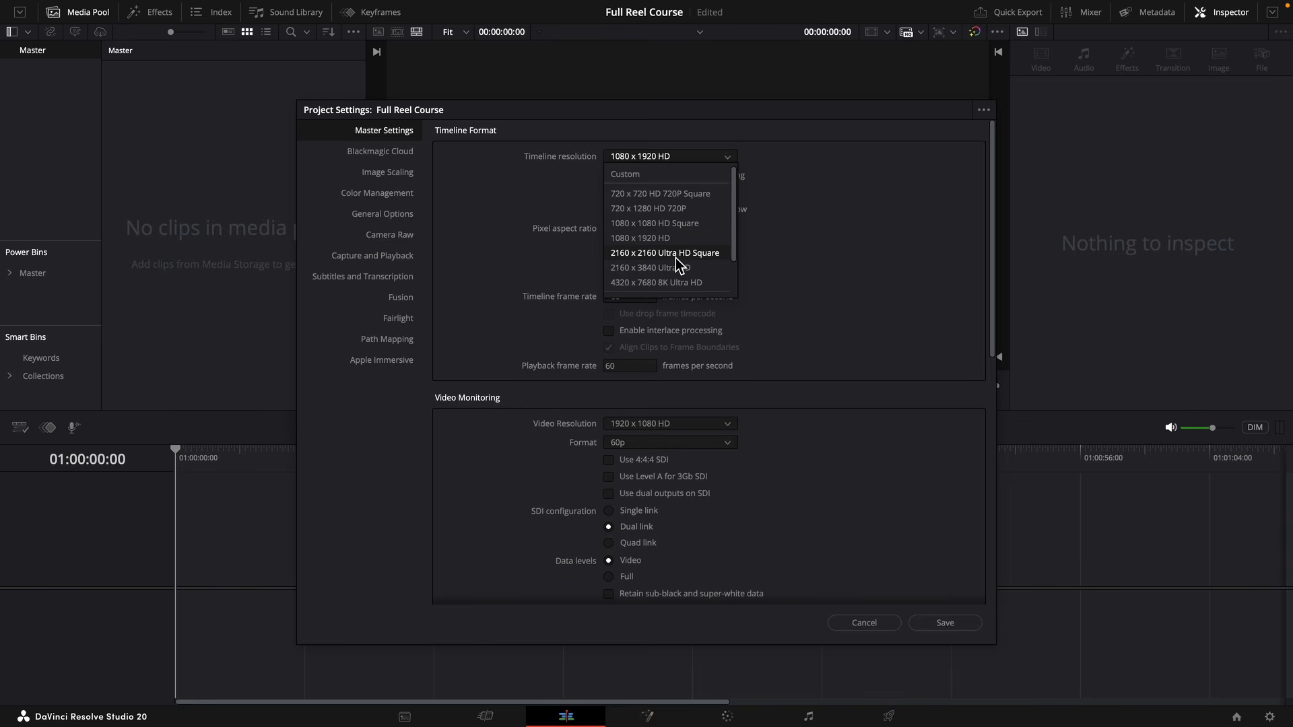
# Keep the timeline resolution at 1080 x 1920 HD and save the project settings.
pyautogui.click(832, 265)
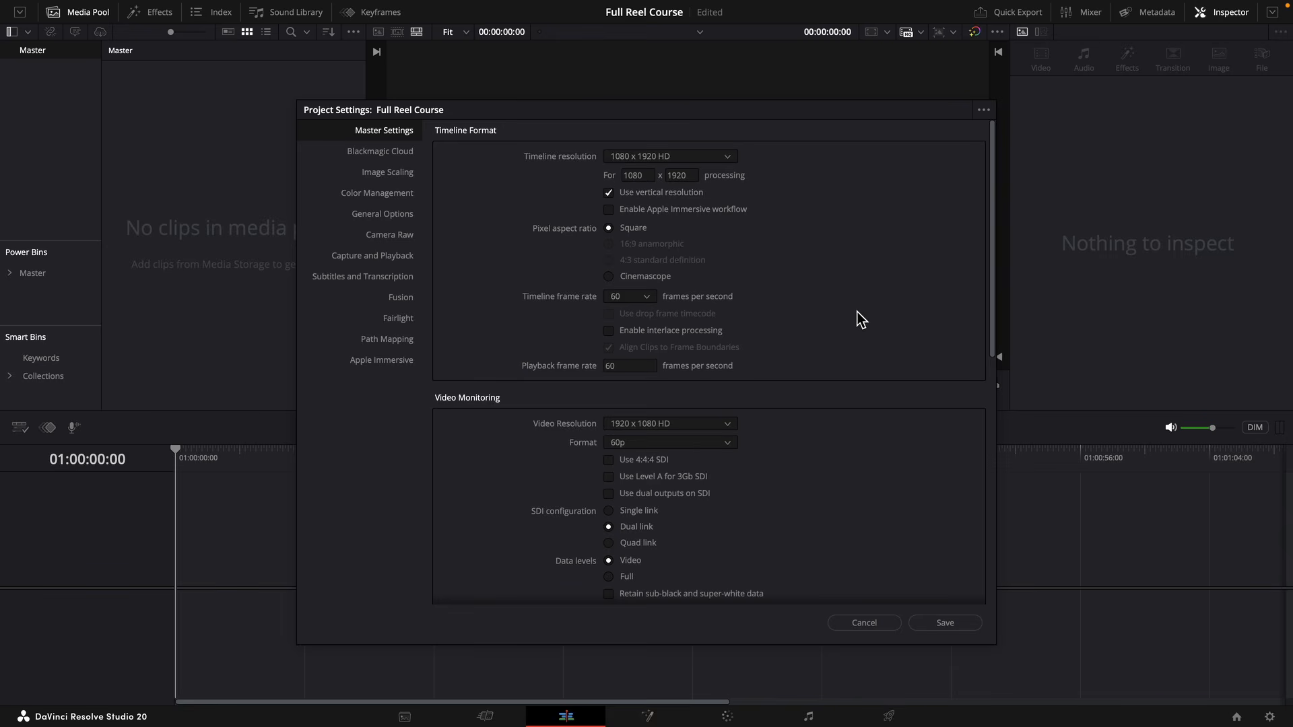
pyautogui.click(944, 621)
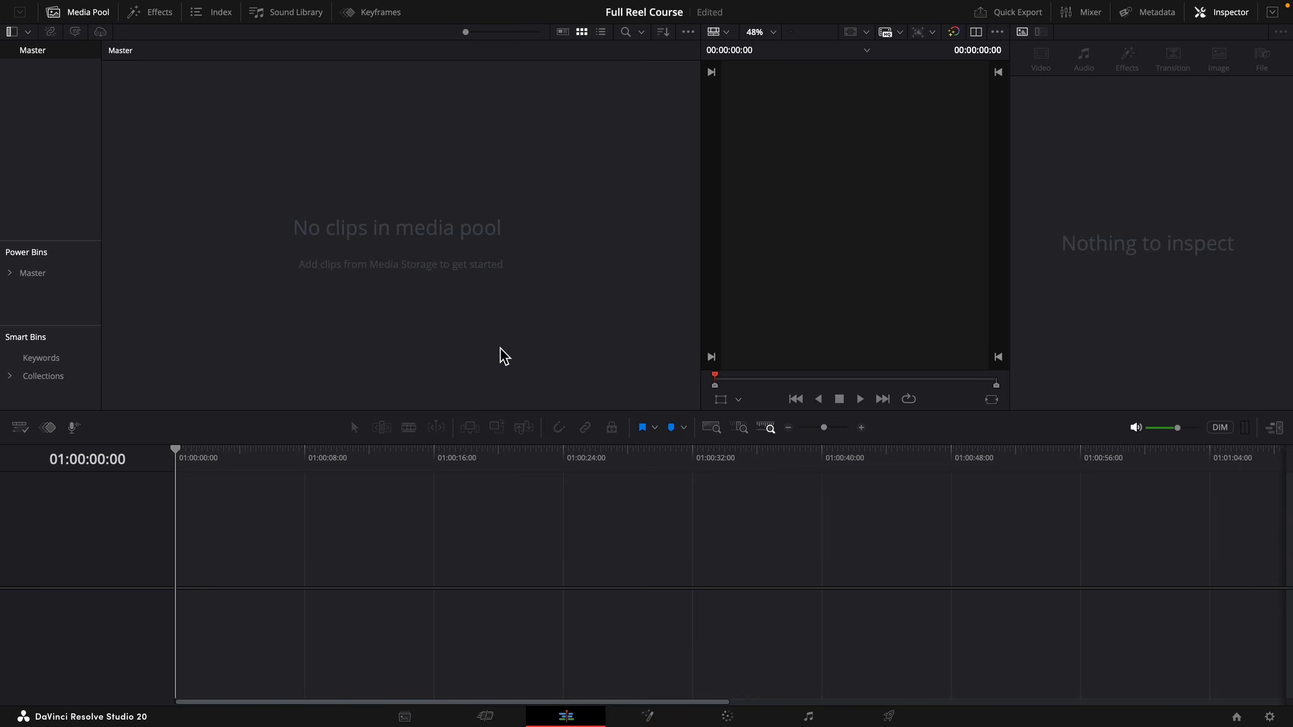
# Switch to Finder and bring the 3D models, PNG icons and talking-head video into the project's media pool.
pyautogui.press('super+Tab')
pyautogui.press('super+Tab')
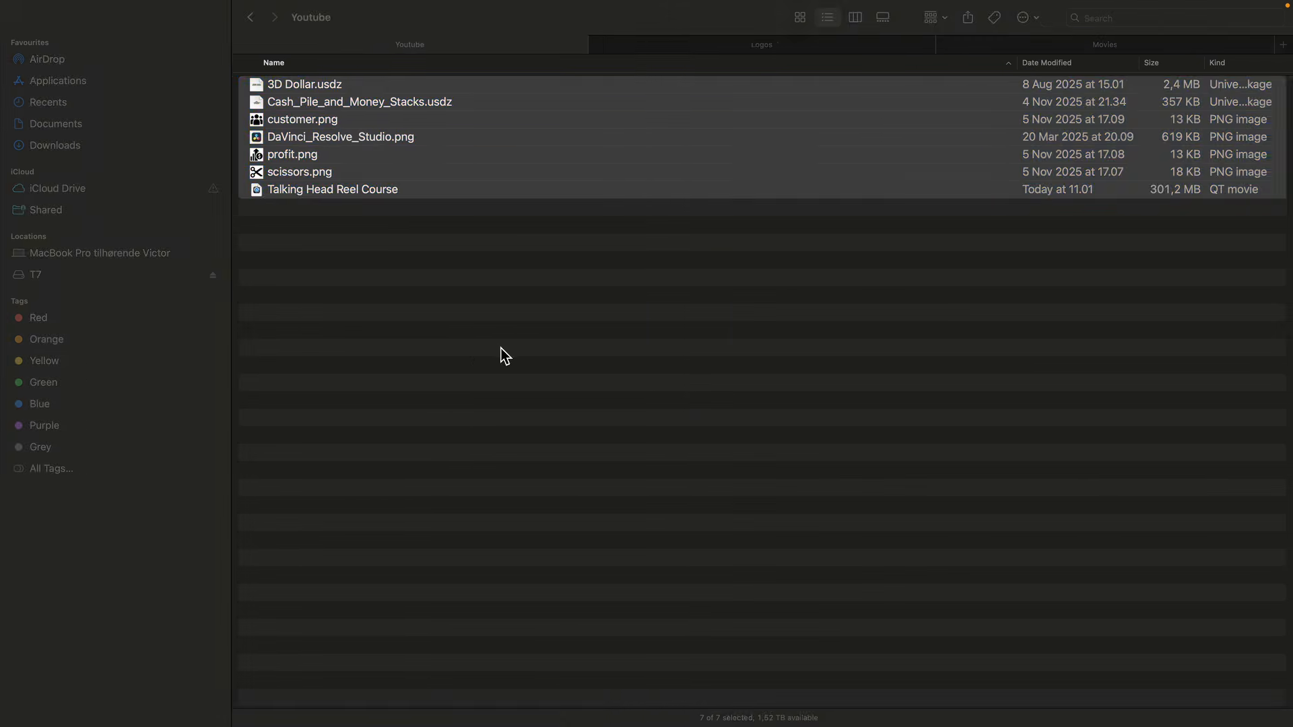
pyautogui.moveTo(370, 155); pyautogui.dragTo(378, 194)
pyautogui.press('super+Tab')
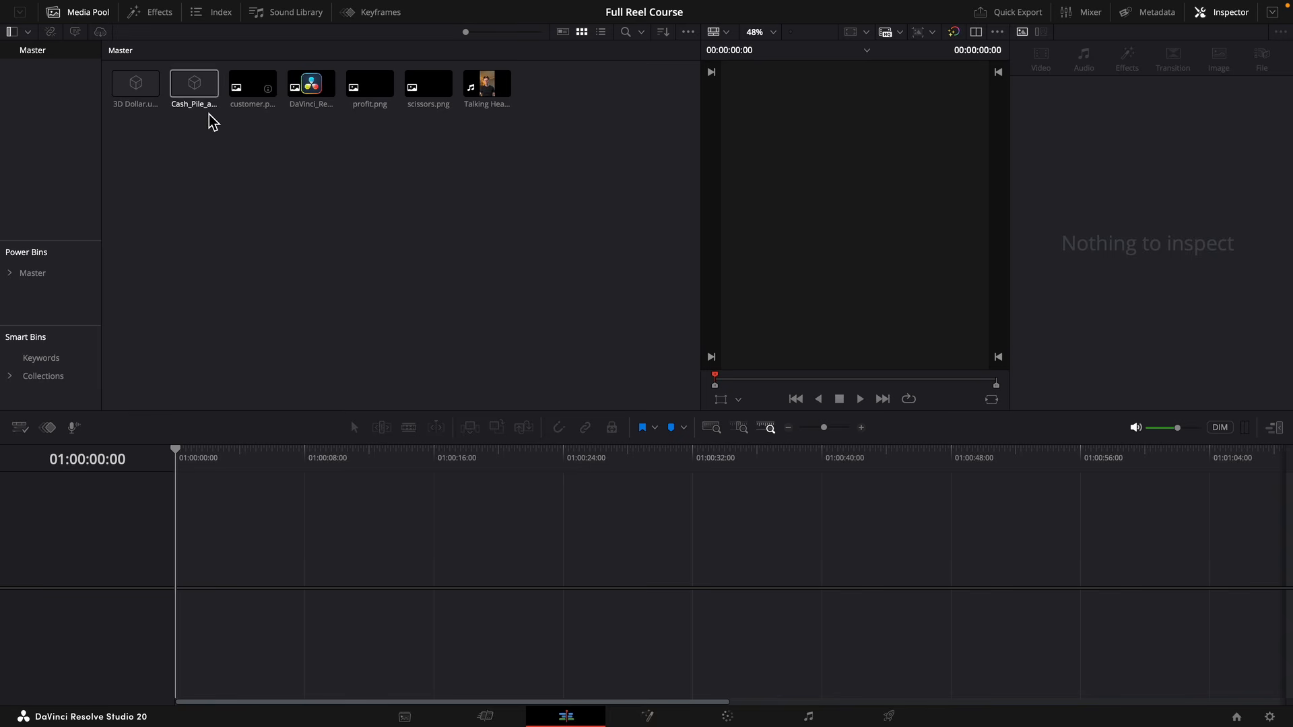
# Create a bin named Icons in the media pool and move the four image files into it.
pyautogui.rightClick(337, 177)
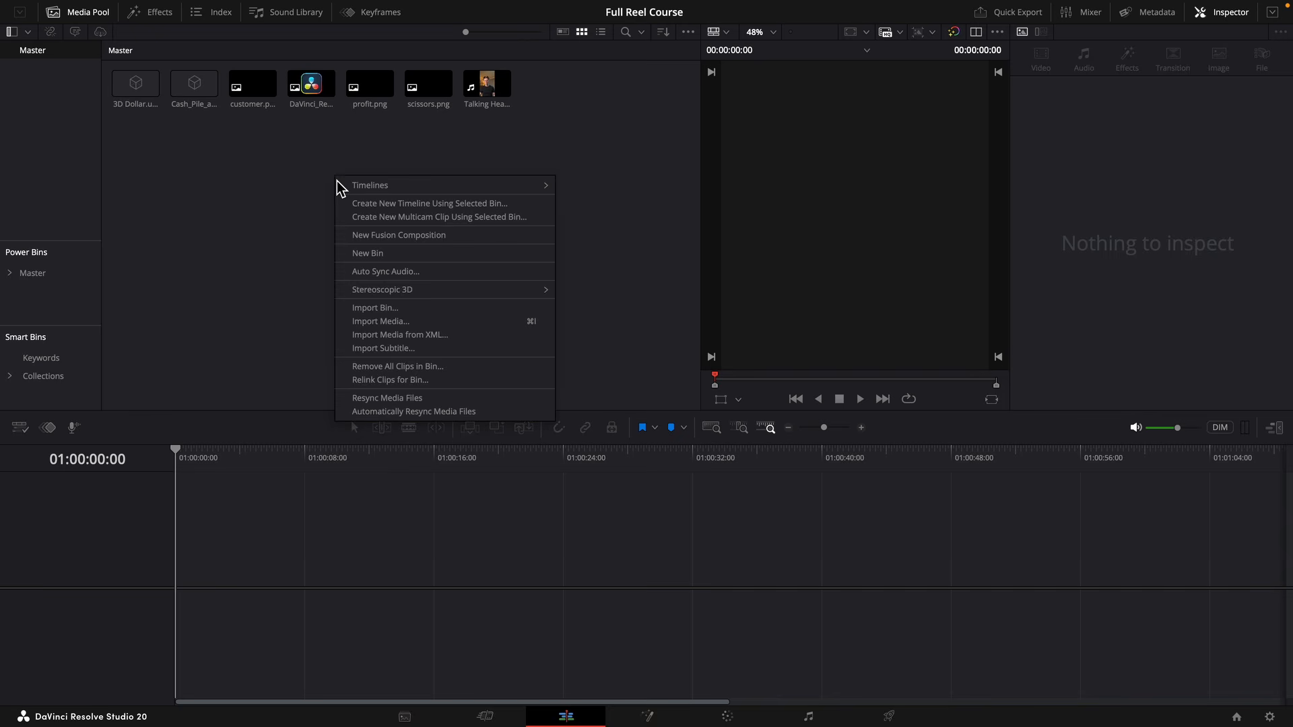
pyautogui.click(370, 258)
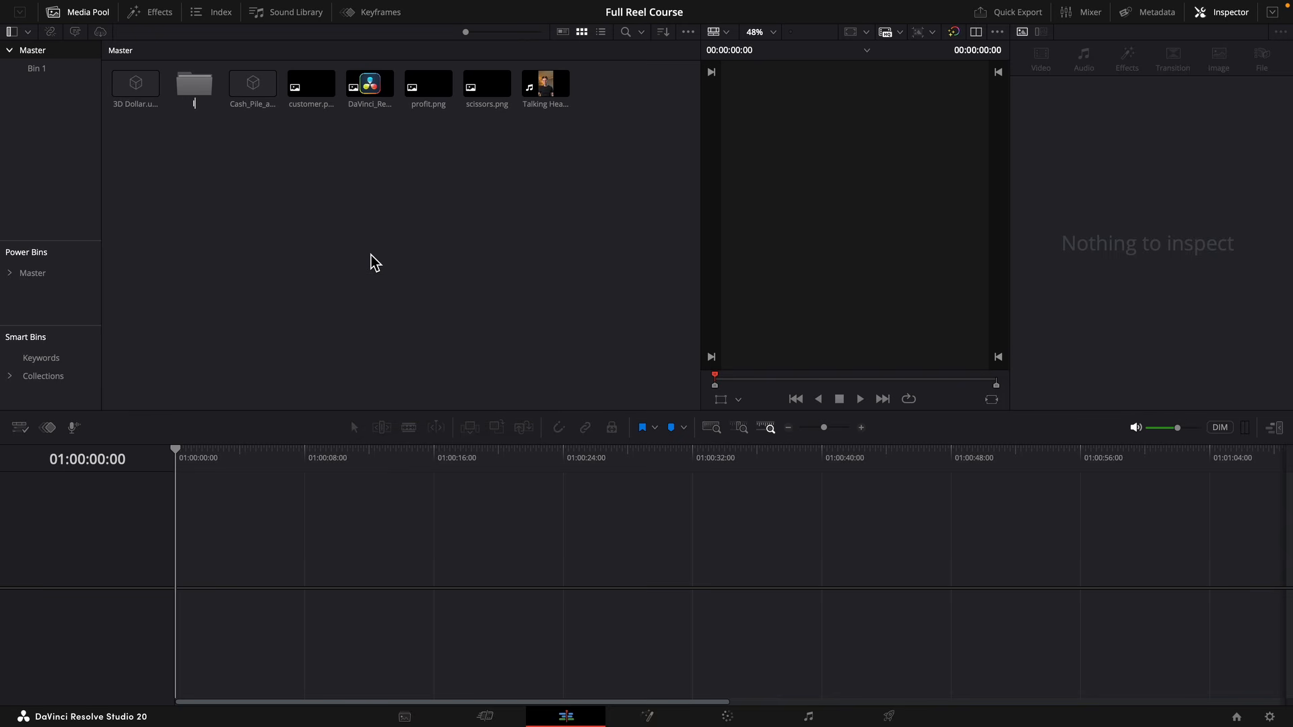
pyautogui.write('Icons')
pyautogui.press('Return')
pyautogui.moveTo(308, 132); pyautogui.dragTo(199, 102)
# Create a bin named Talking Head and move the talking-head video into it.
pyautogui.rightClick(222, 145)
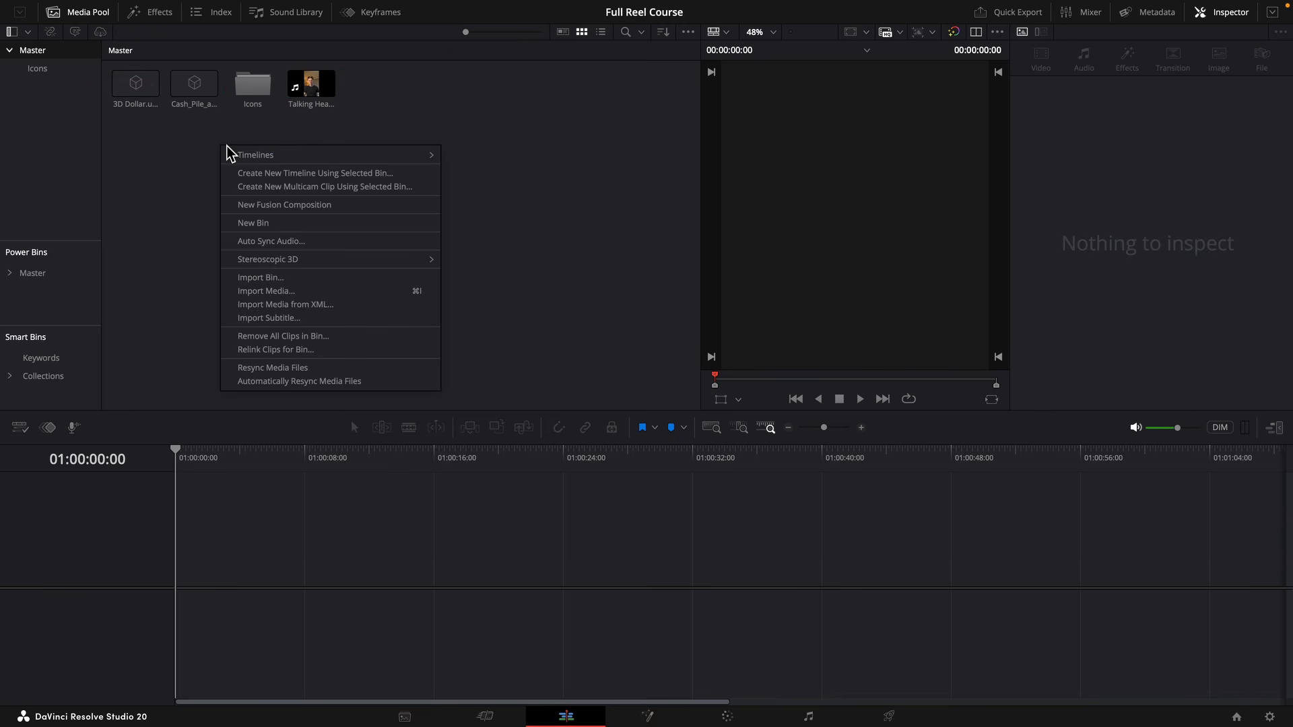
pyautogui.click(283, 223)
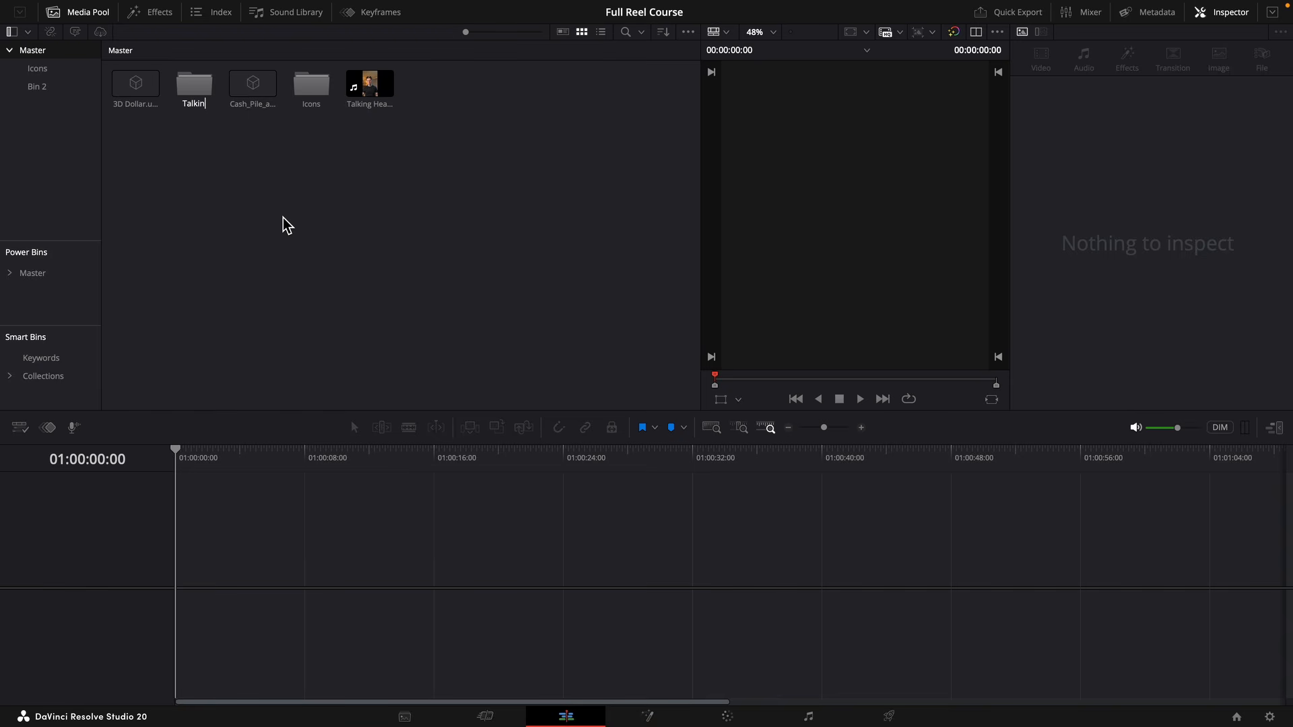
pyautogui.write('Talking Head')
pyautogui.press('Return')
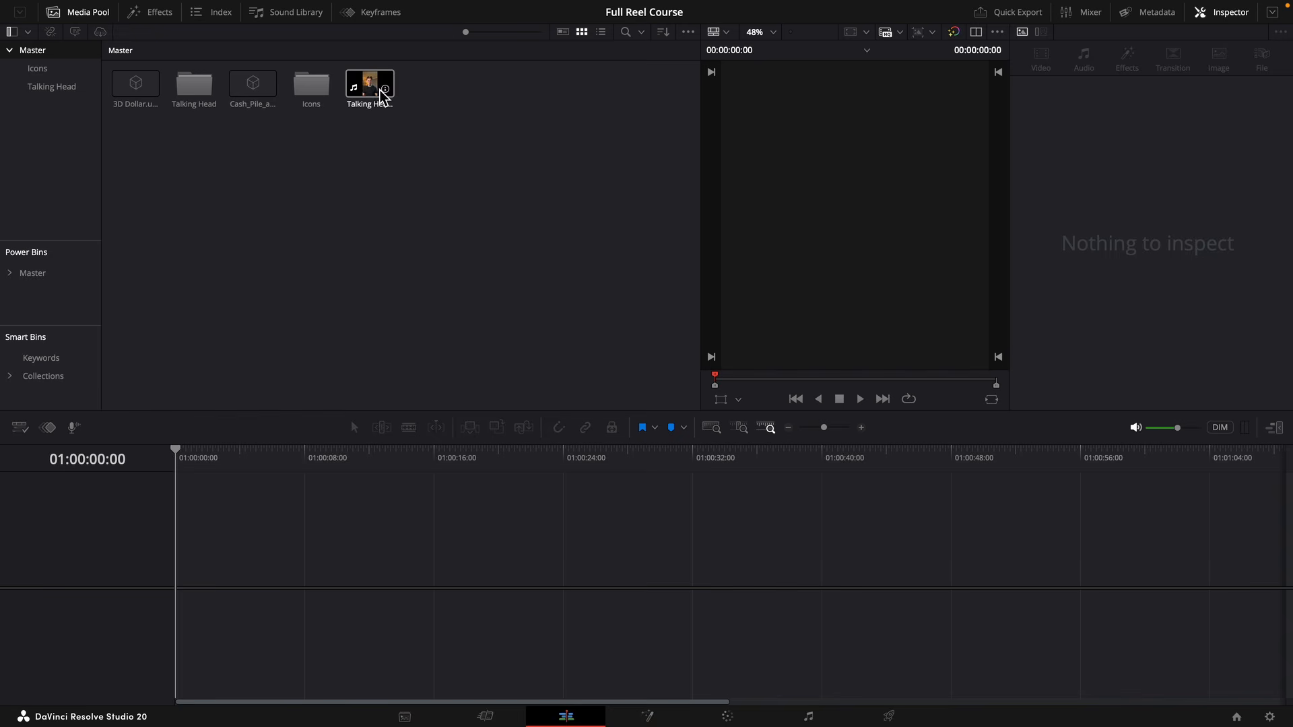
# Create a bin named 3D Asset and move the 3D Dollar and Cash_Pile models into it.
pyautogui.rightClick(294, 177)
pyautogui.click(343, 251)
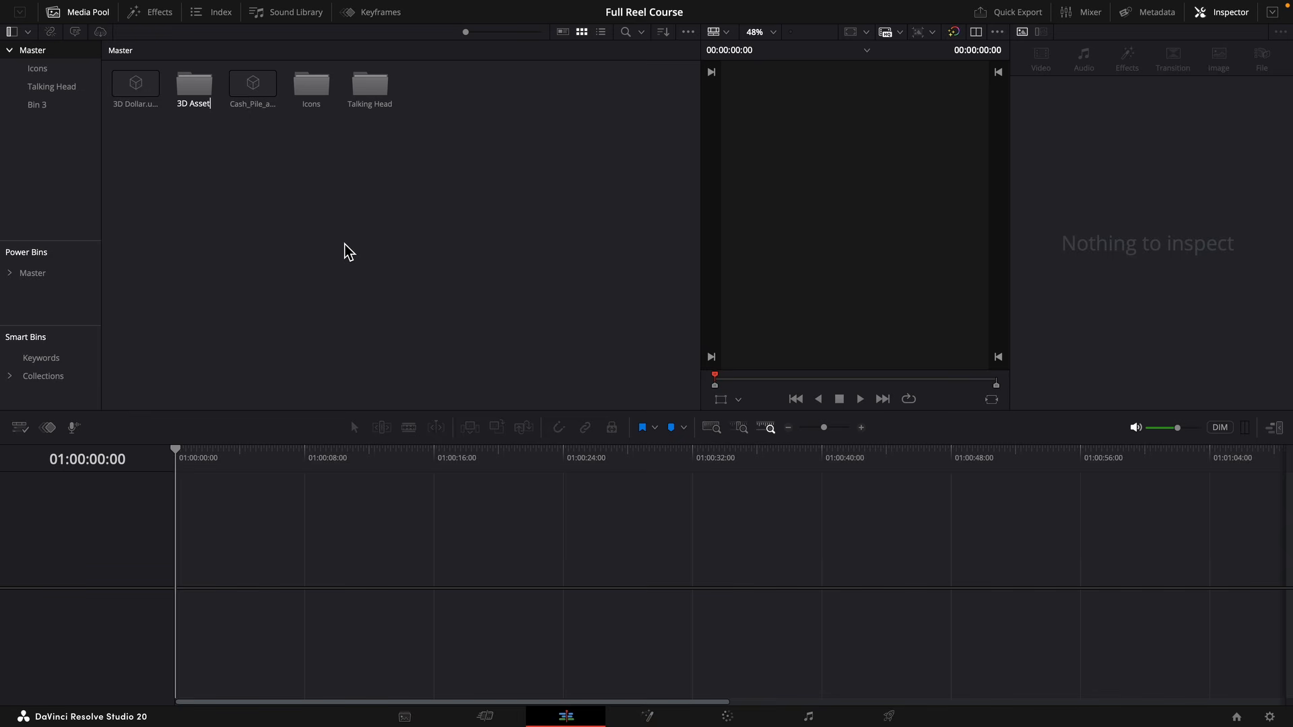
pyautogui.press('Return')
pyautogui.click(252, 95)
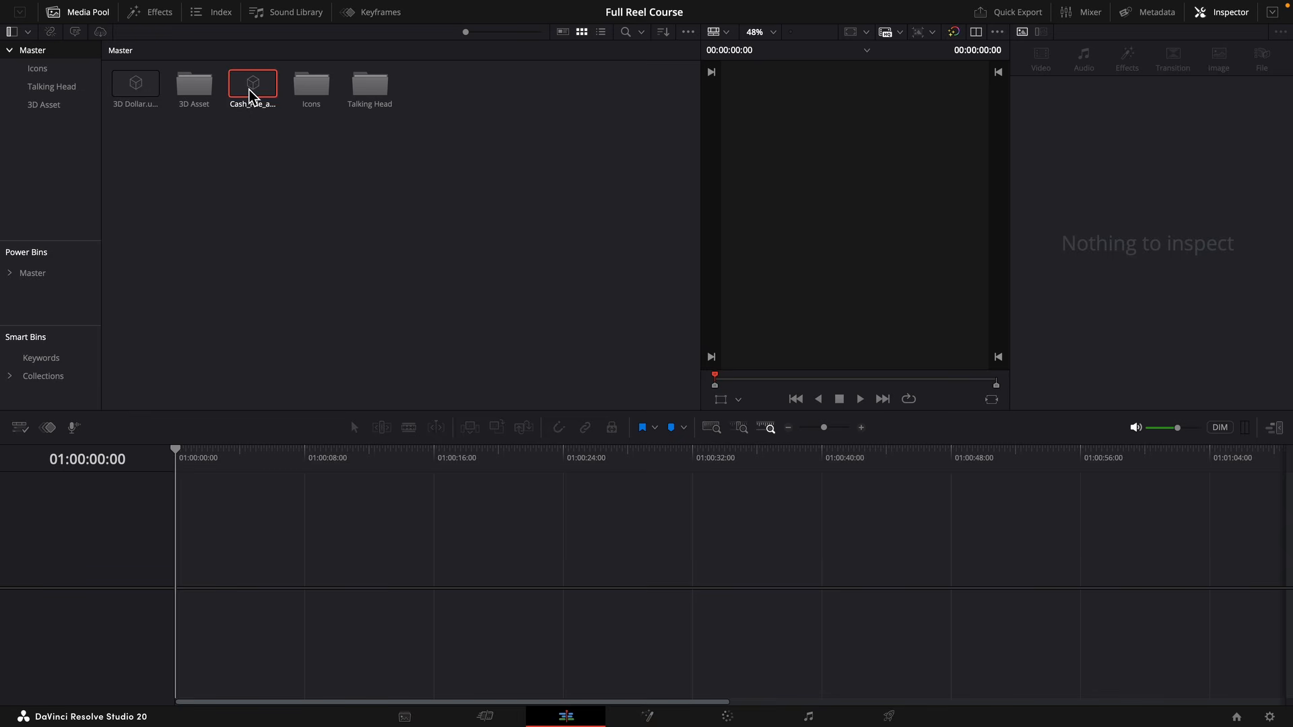
pyautogui.click(138, 98)
pyautogui.moveTo(250, 88); pyautogui.dragTo(202, 93)
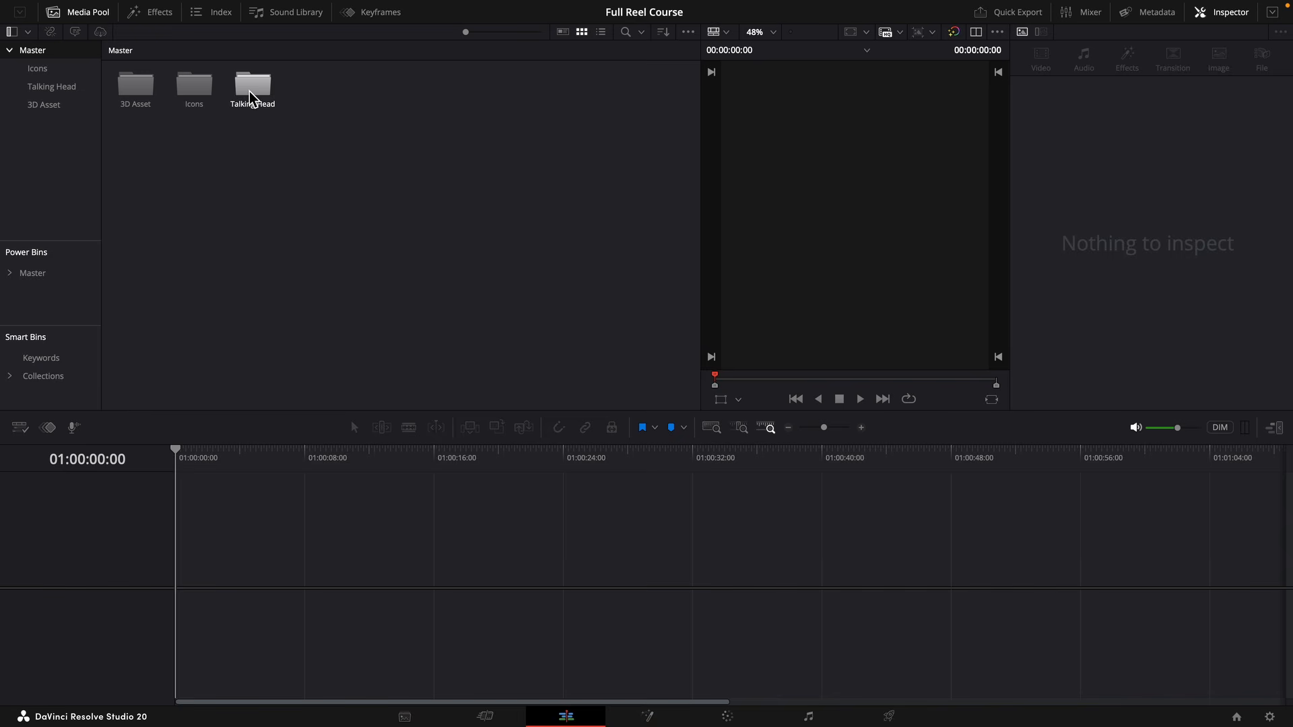
# Create a timeline from the clip in the Talking Head bin and change the layout to the full-height vertical viewer.
pyautogui.doubleClick(252, 94)
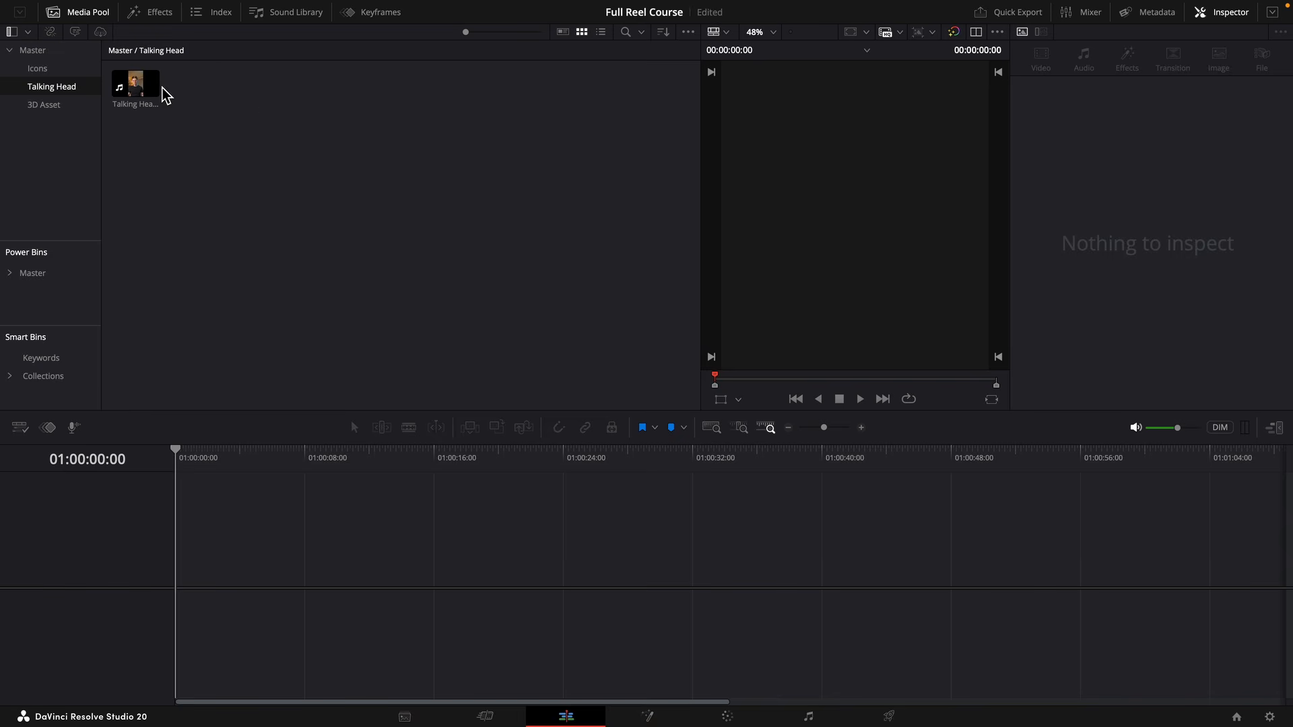
pyautogui.moveTo(160, 92); pyautogui.dragTo(242, 547)
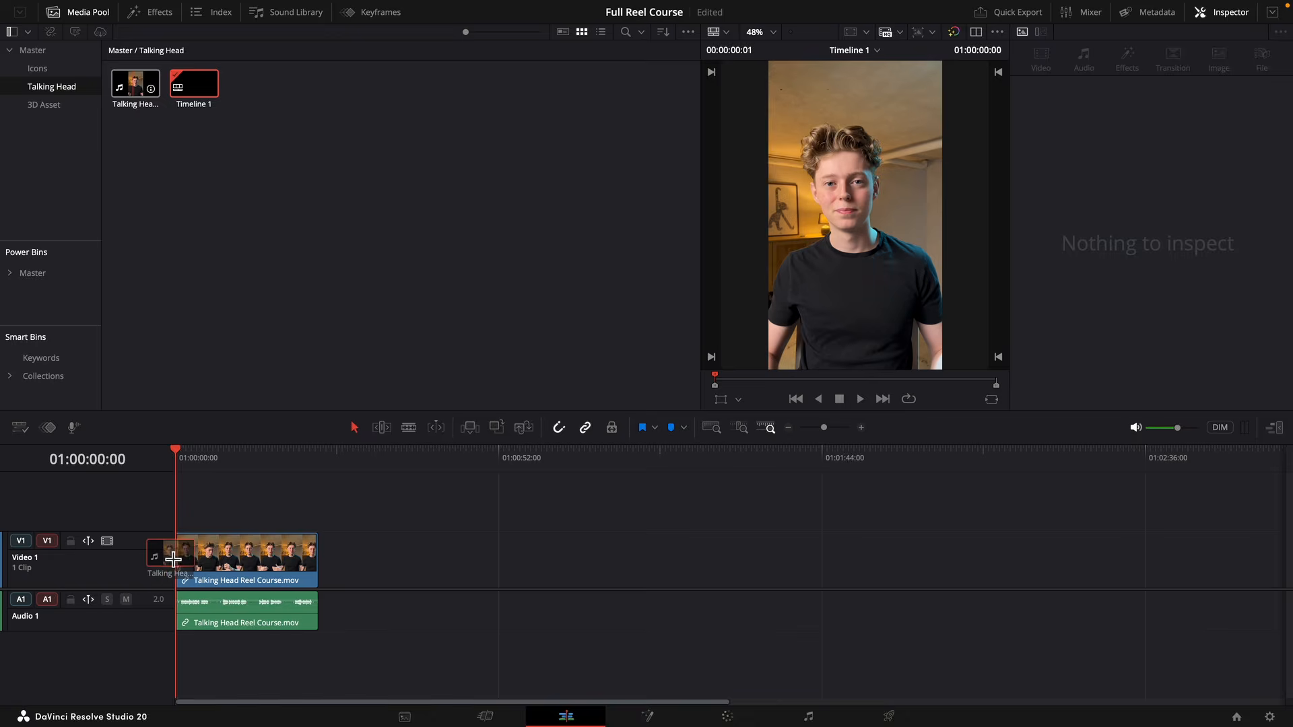
pyautogui.click(1277, 432)
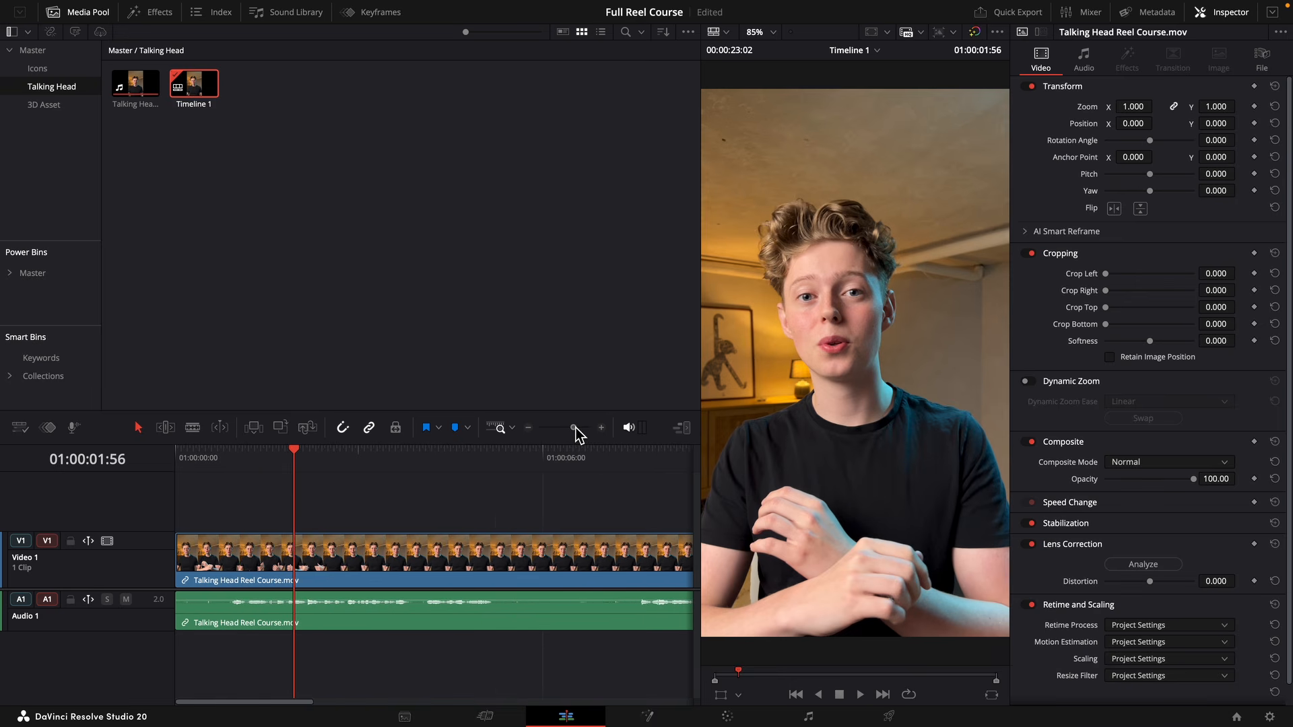
# Split the talking-head clip with the Blade tool where the speech begins, at 01:00:00:54.
pyautogui.moveTo(284, 453); pyautogui.dragTo(265, 455)
pyautogui.scroll(3, 404, 562)
pyautogui.press('b')
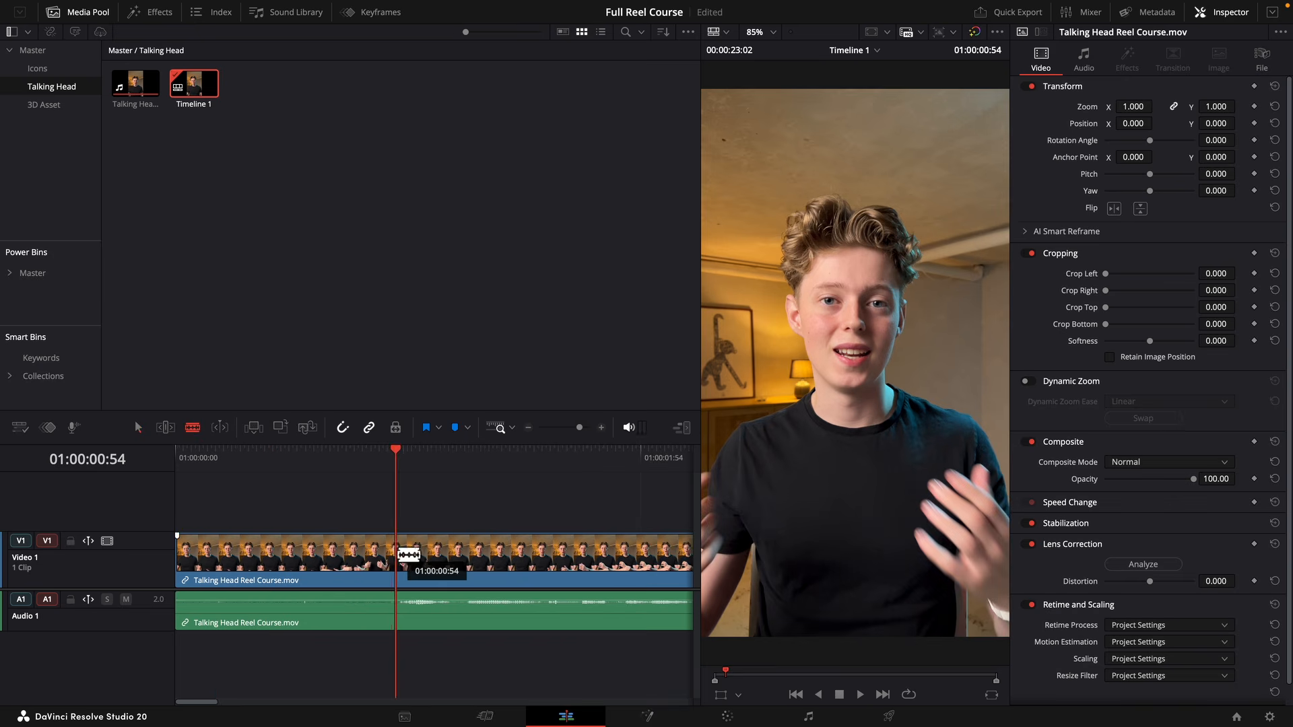
pyautogui.press('space')
pyautogui.press('space')
pyautogui.click(410, 556)
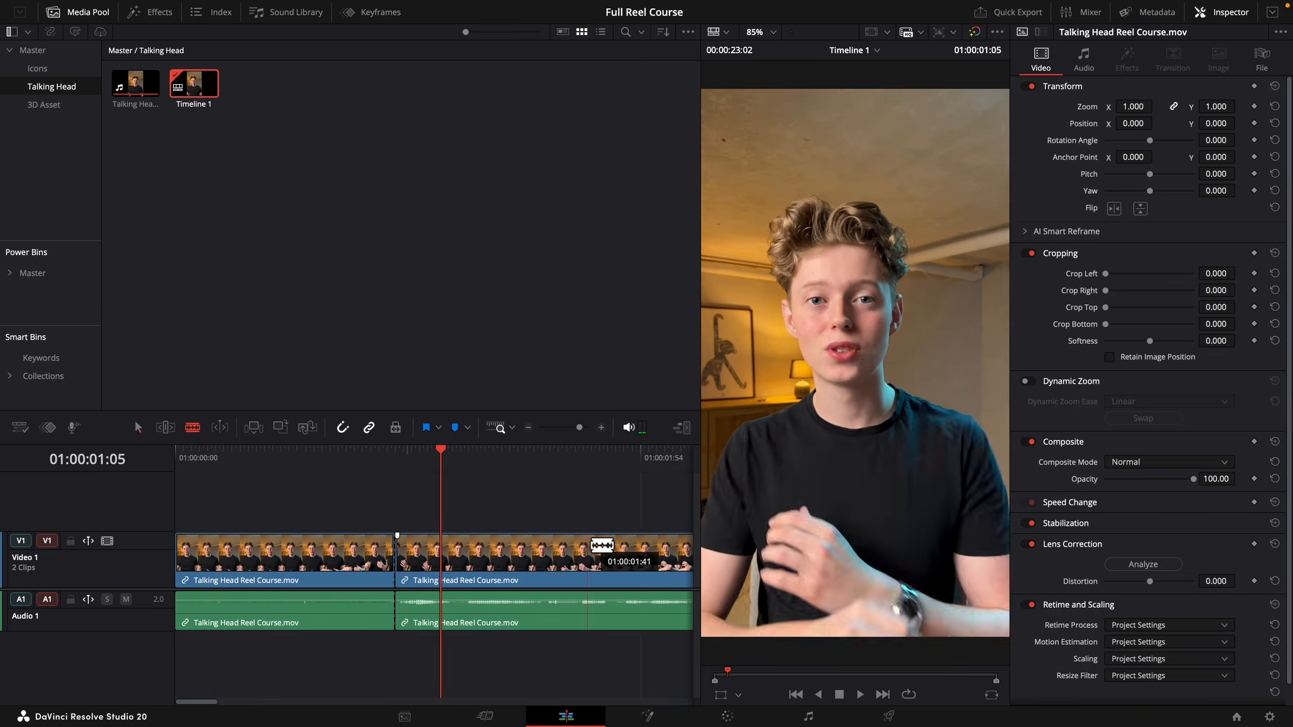
# Split the talking-head clip at both ends of the two pauses in speech between about 01:00:03:48 and 01:00:07:35.
pyautogui.hscroll(3, 539, 542)
pyautogui.hscroll(-3, 403, 559)
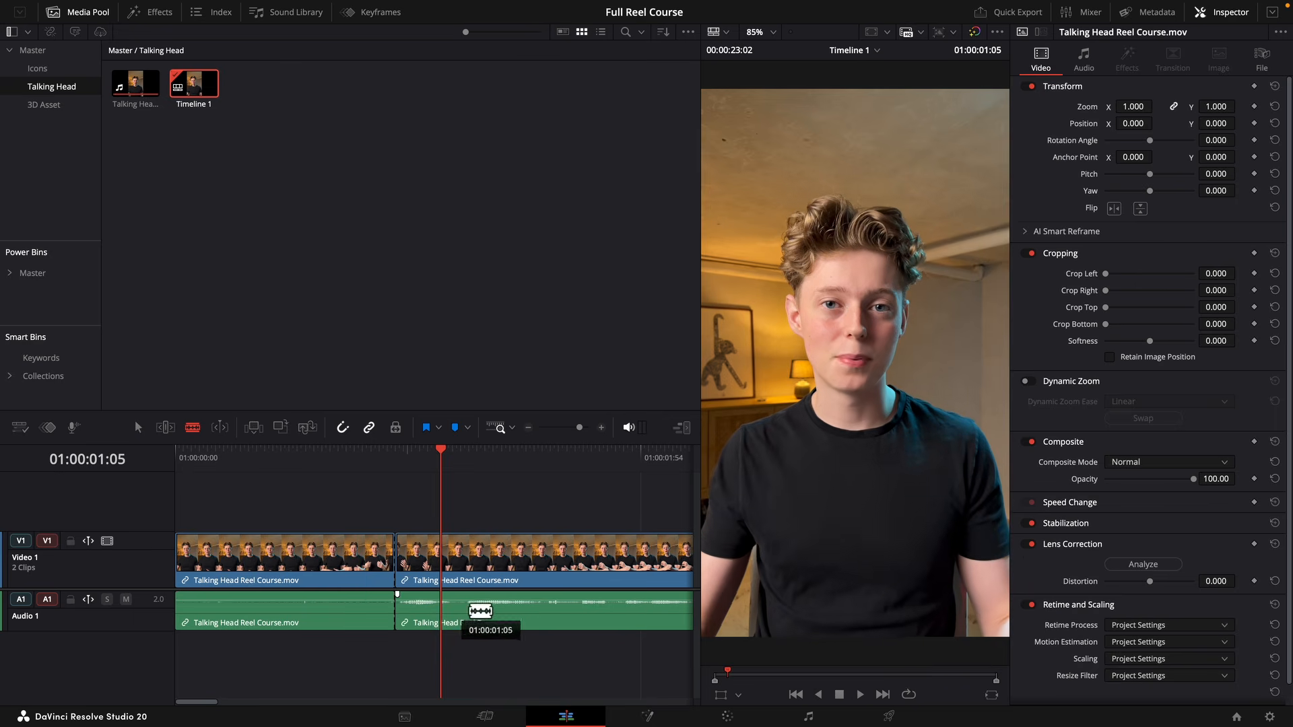
pyautogui.hscroll(10, 562, 607)
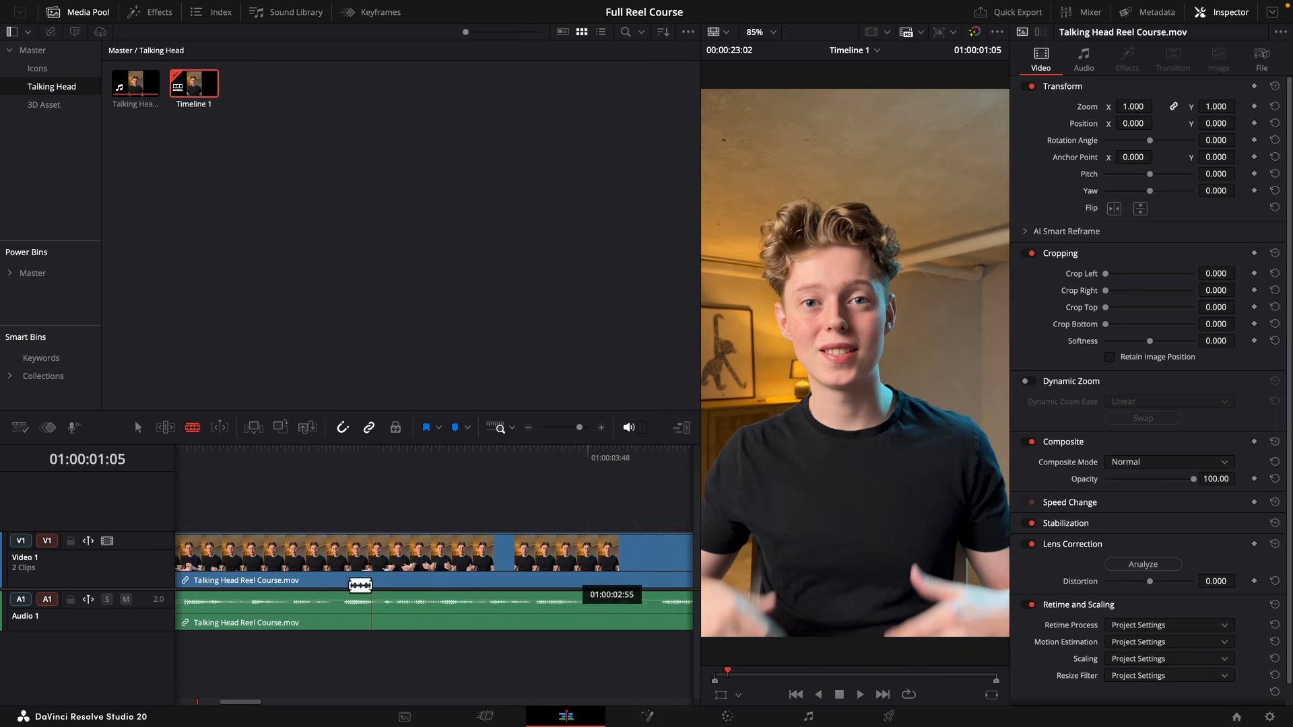
pyautogui.click(436, 573)
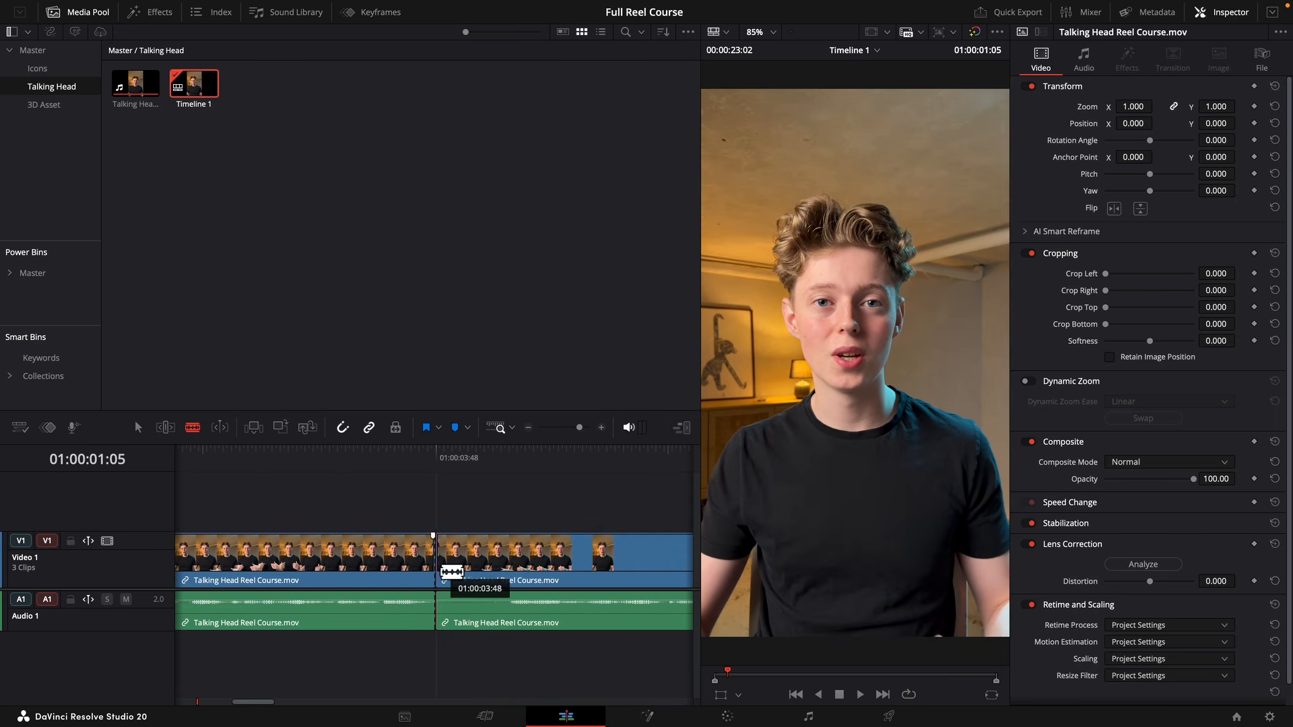
pyautogui.click(512, 563)
pyautogui.hscroll(5, 525, 559)
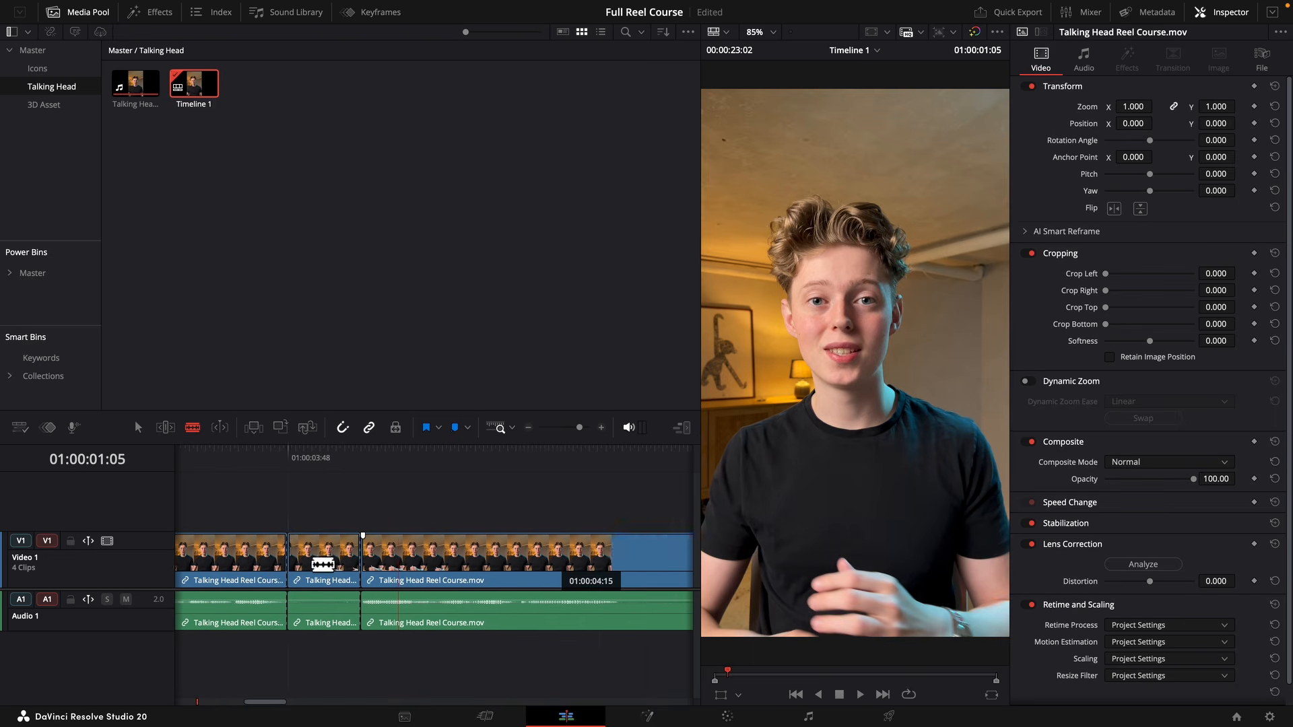
pyautogui.click(510, 553)
pyautogui.hscroll(10, 522, 549)
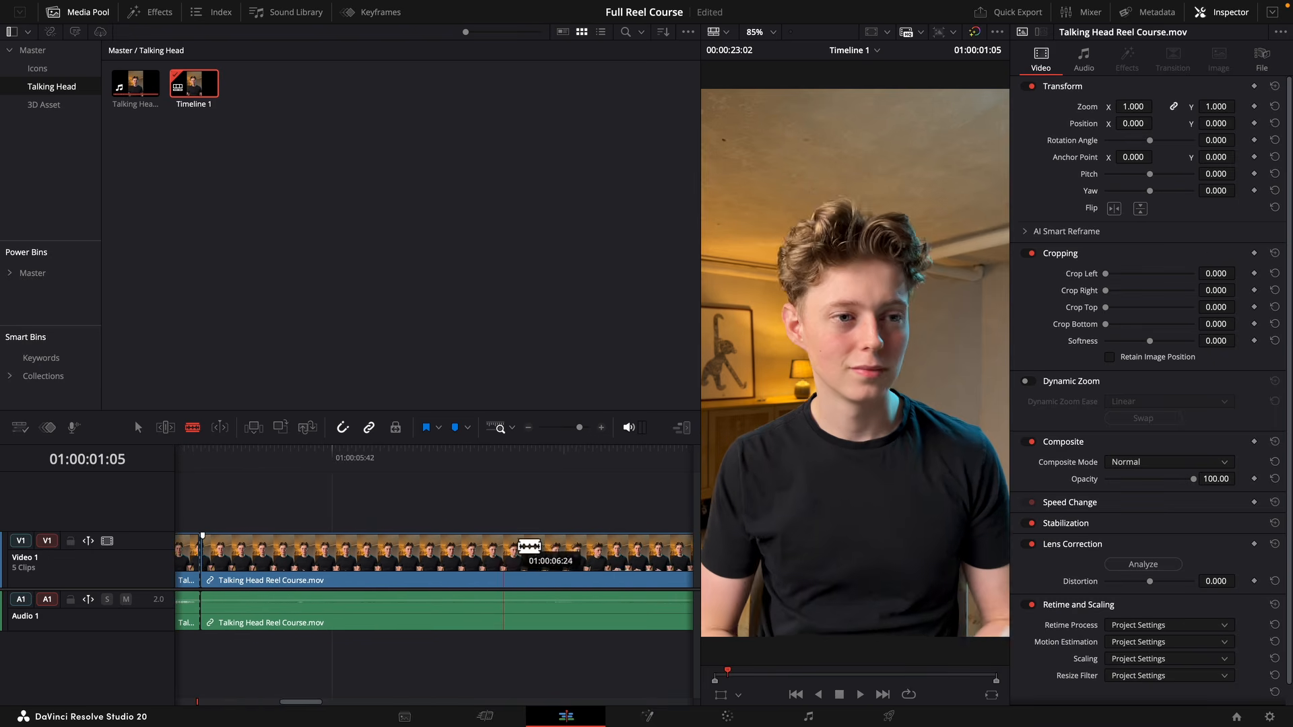
pyautogui.click(516, 549)
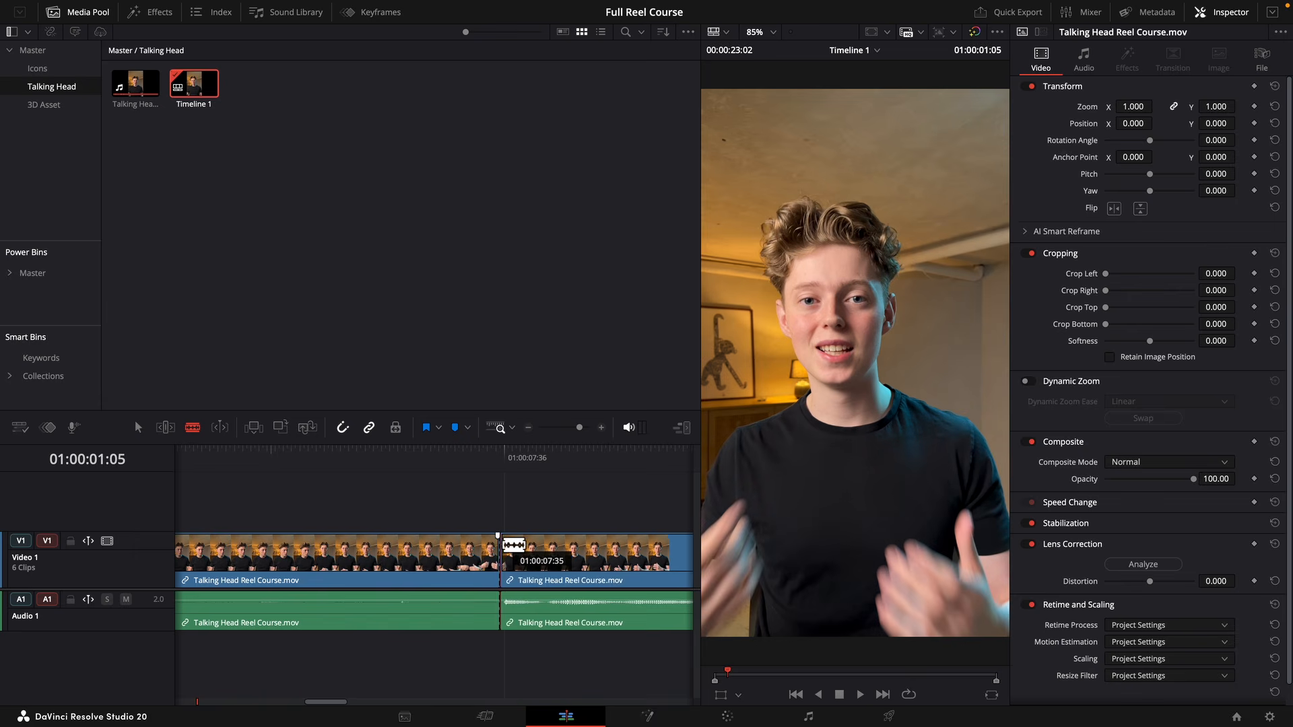
# Split the rest of the talking-head clip at each remaining pause and where the speech ends.
pyautogui.hscroll(5, 303, 569)
pyautogui.hscroll(3, 431, 579)
pyautogui.click(465, 568)
pyautogui.hscroll(10, 472, 568)
pyautogui.click(606, 563)
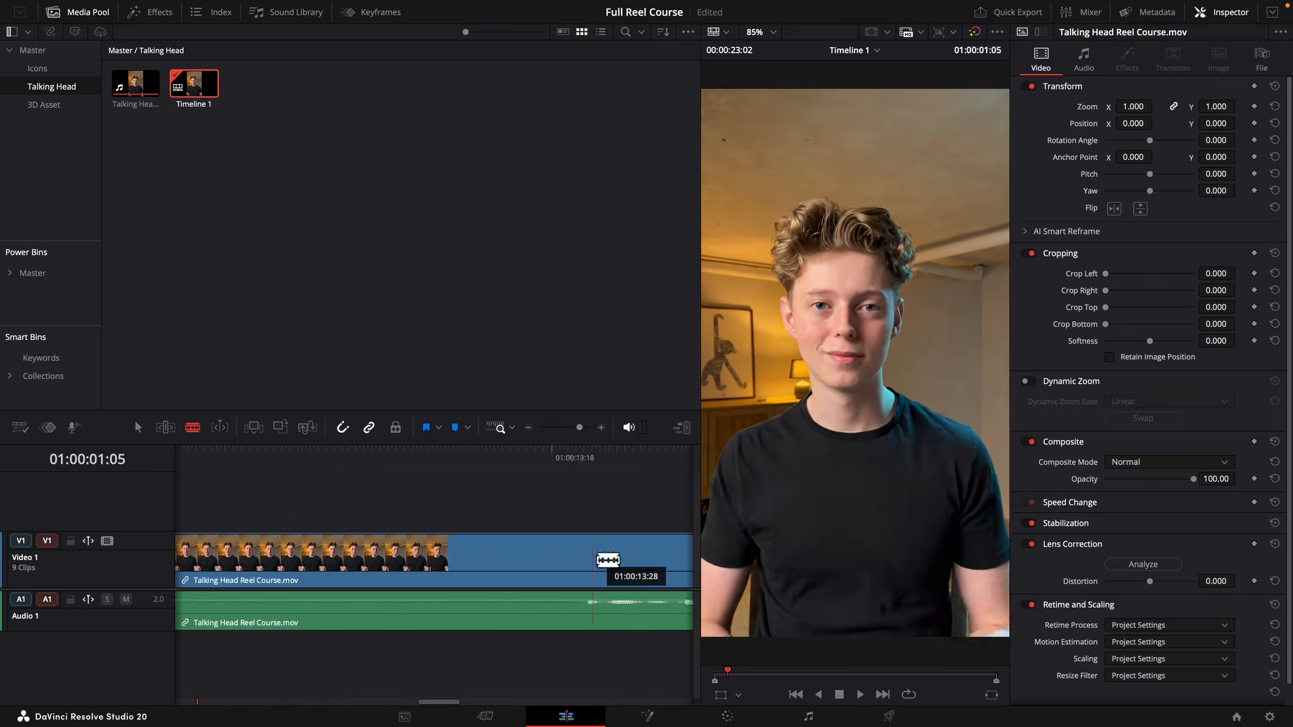
pyautogui.hscroll(10, 539, 559)
pyautogui.click(473, 554)
pyautogui.click(512, 553)
pyautogui.hscroll(15, 606, 553)
pyautogui.click(636, 552)
# Ripple-delete the silent segments between the spoken parts and the leftover footage after the speech.
pyautogui.press('a')
pyautogui.hotkey('shift', 'z')
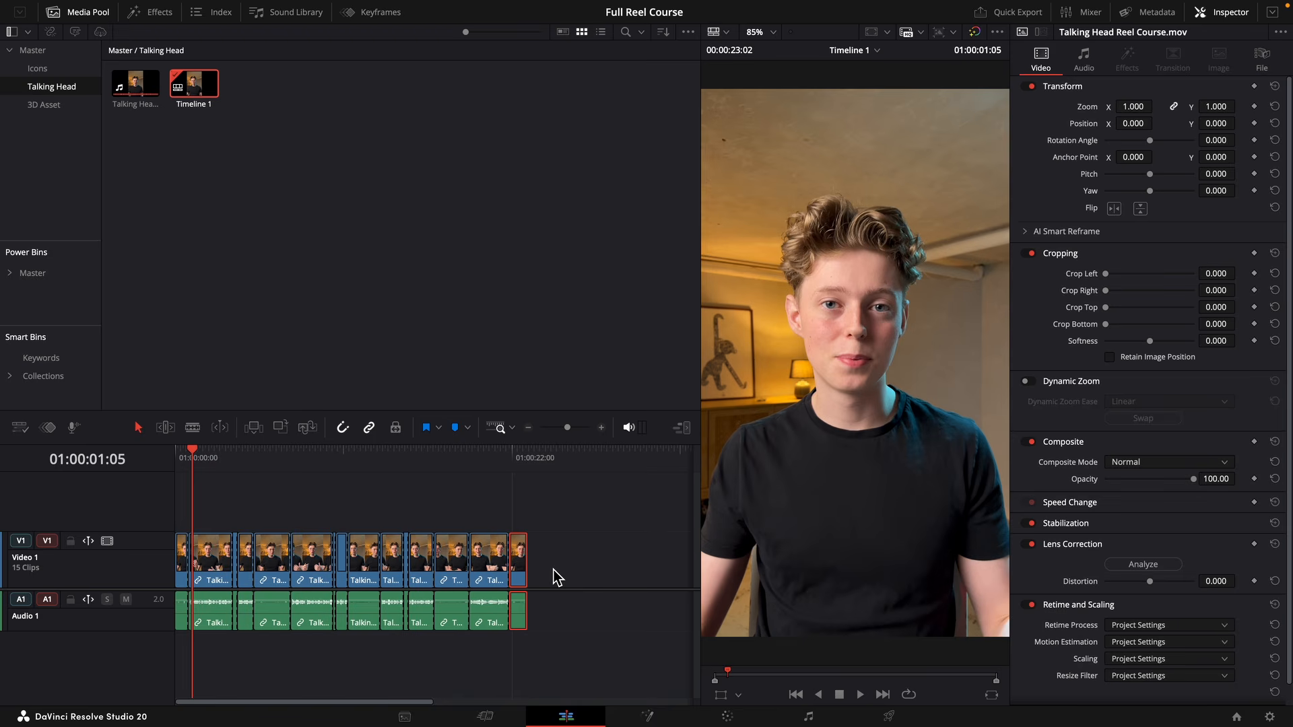
pyautogui.press('Delete')
pyautogui.click(464, 559)
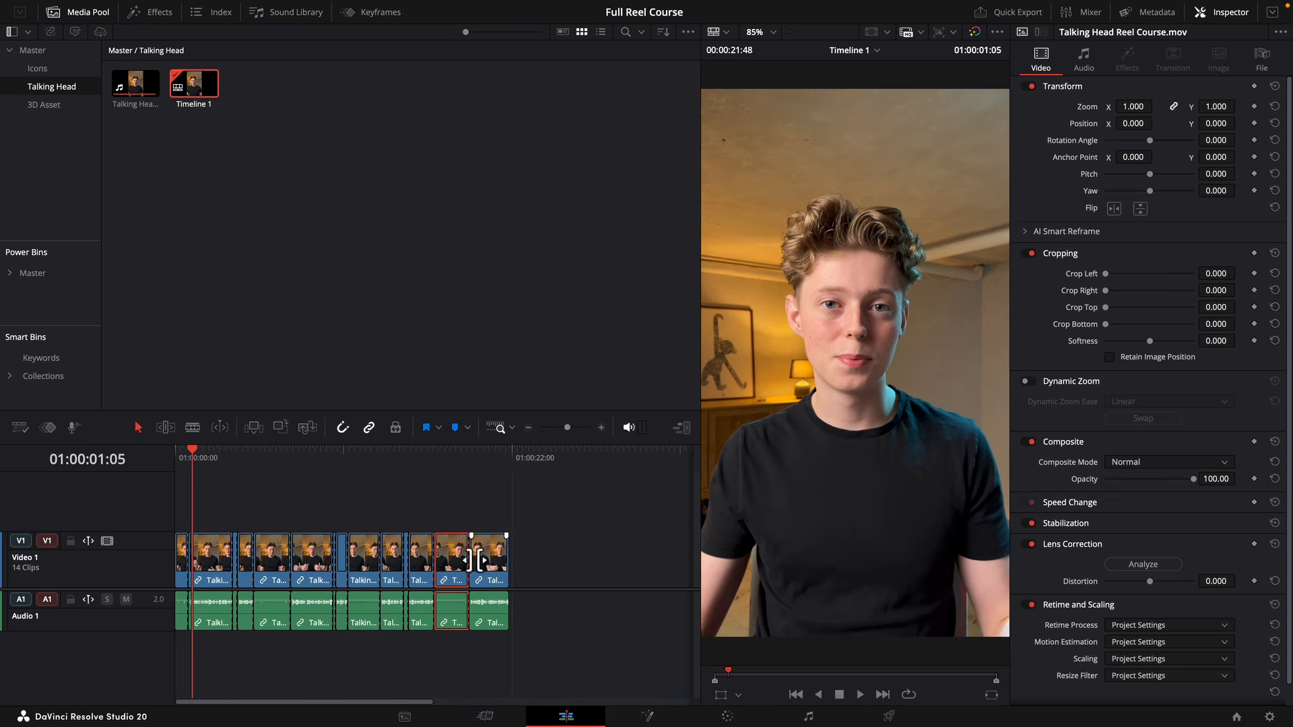
pyautogui.press('Delete')
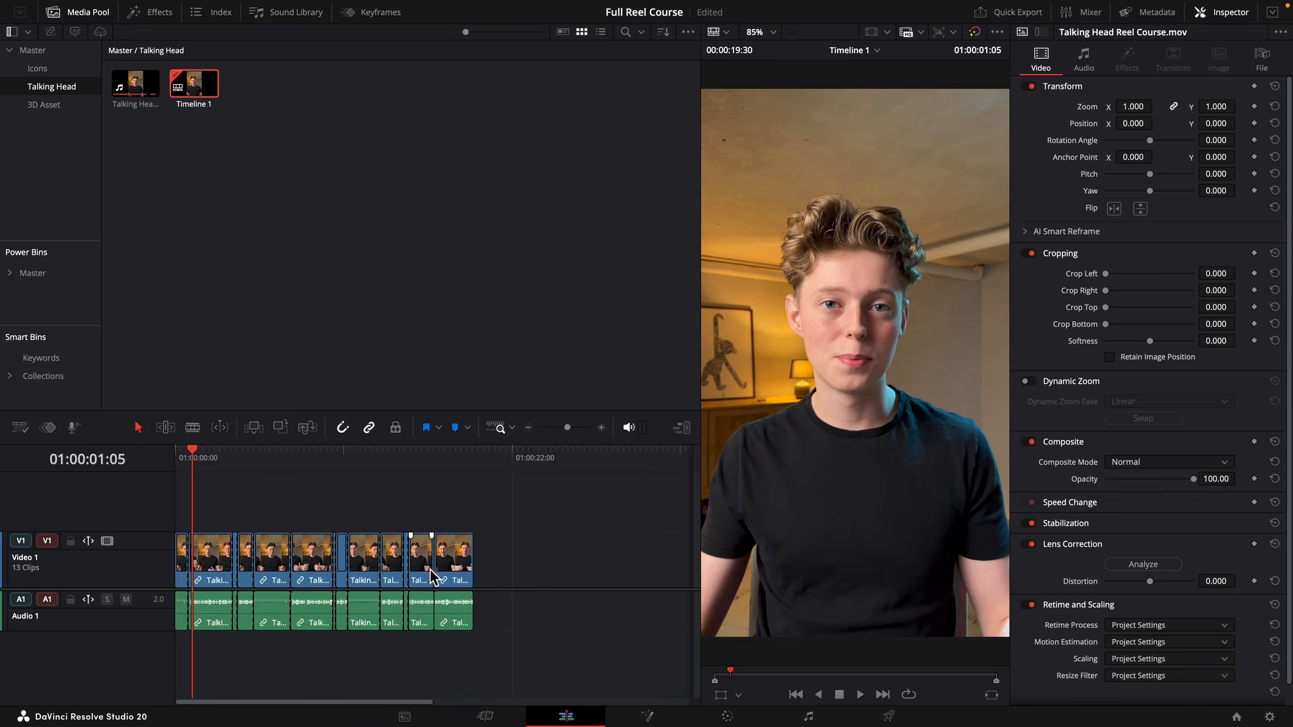
pyautogui.click(406, 579)
pyautogui.press('Delete')
pyautogui.click(367, 580)
pyautogui.press('Delete')
pyautogui.click(335, 579)
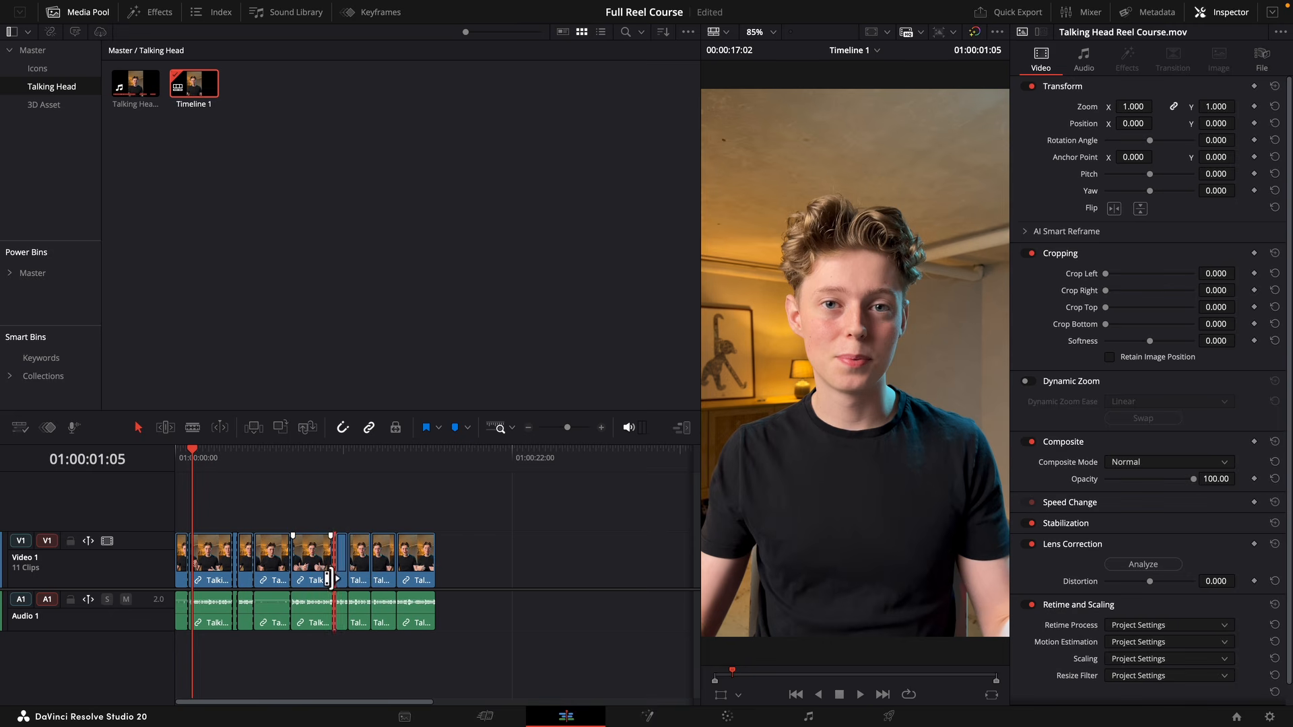
pyautogui.press('Delete')
pyautogui.click(273, 579)
pyautogui.press('Delete')
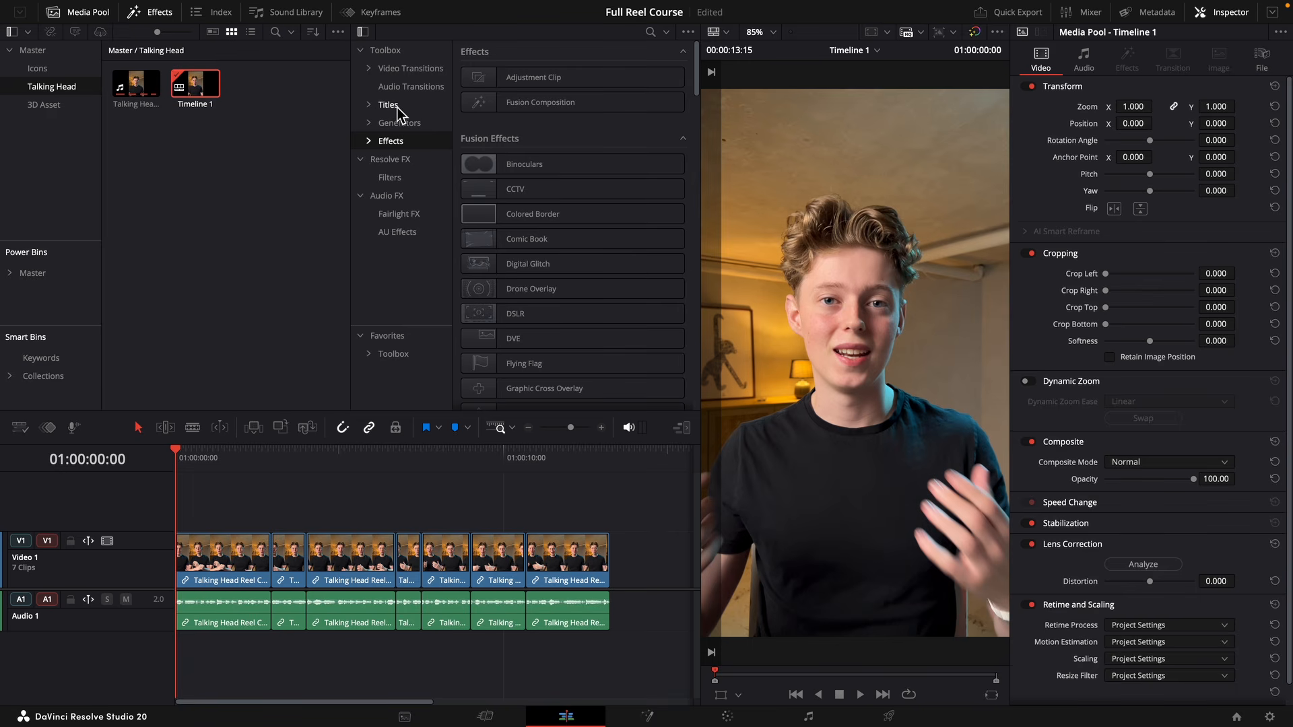
# Add a Text+ title on a new video track above the talking-head footage, at the start of the timeline.
pyautogui.click(394, 106)
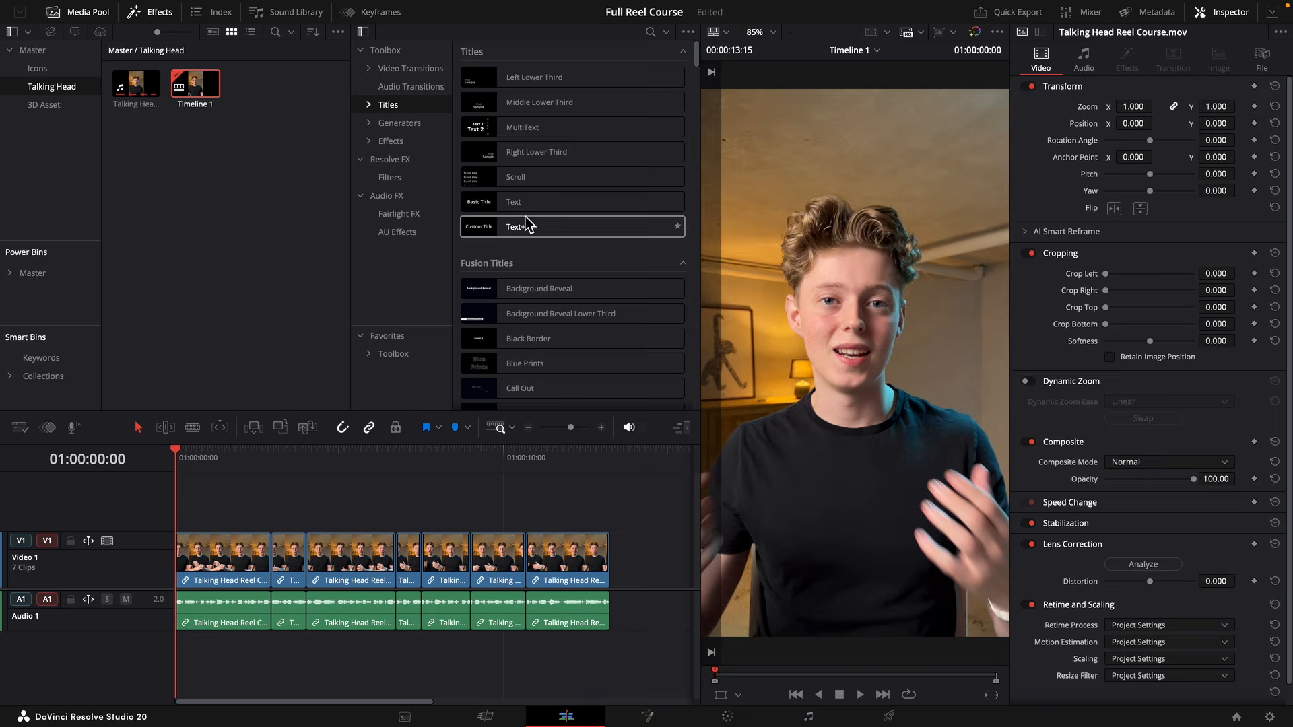
pyautogui.moveTo(516, 229); pyautogui.dragTo(196, 514)
# Set the title's font to Inter 28pt in the ExtraBold style.
pyautogui.click(1142, 277)
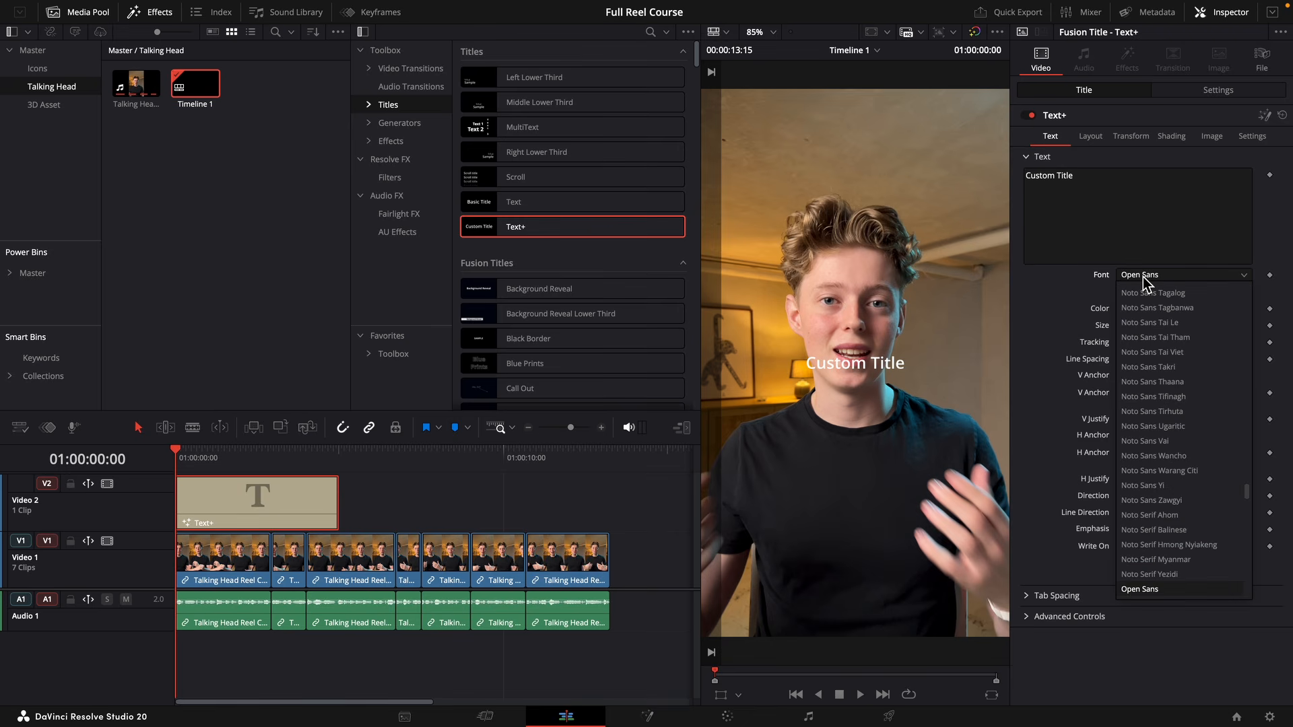
pyautogui.write('inter')
pyautogui.press('Down')
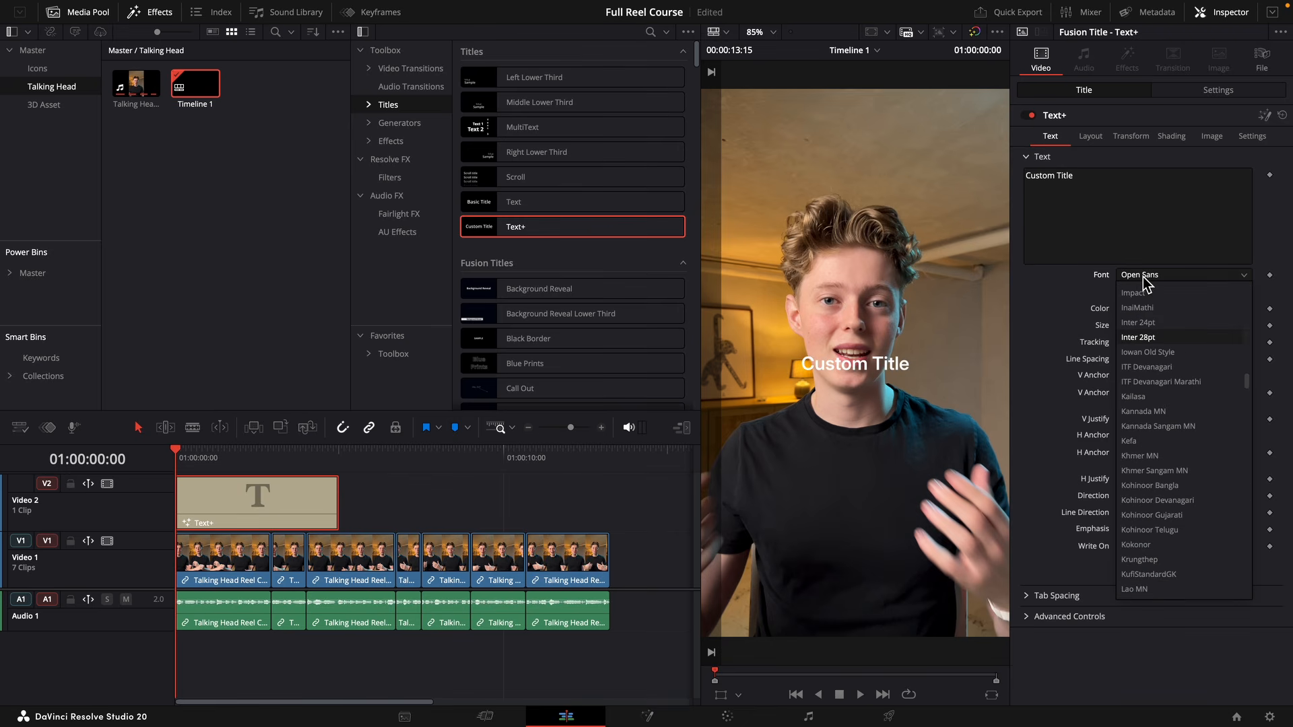
pyautogui.press('Return')
pyautogui.click(1145, 292)
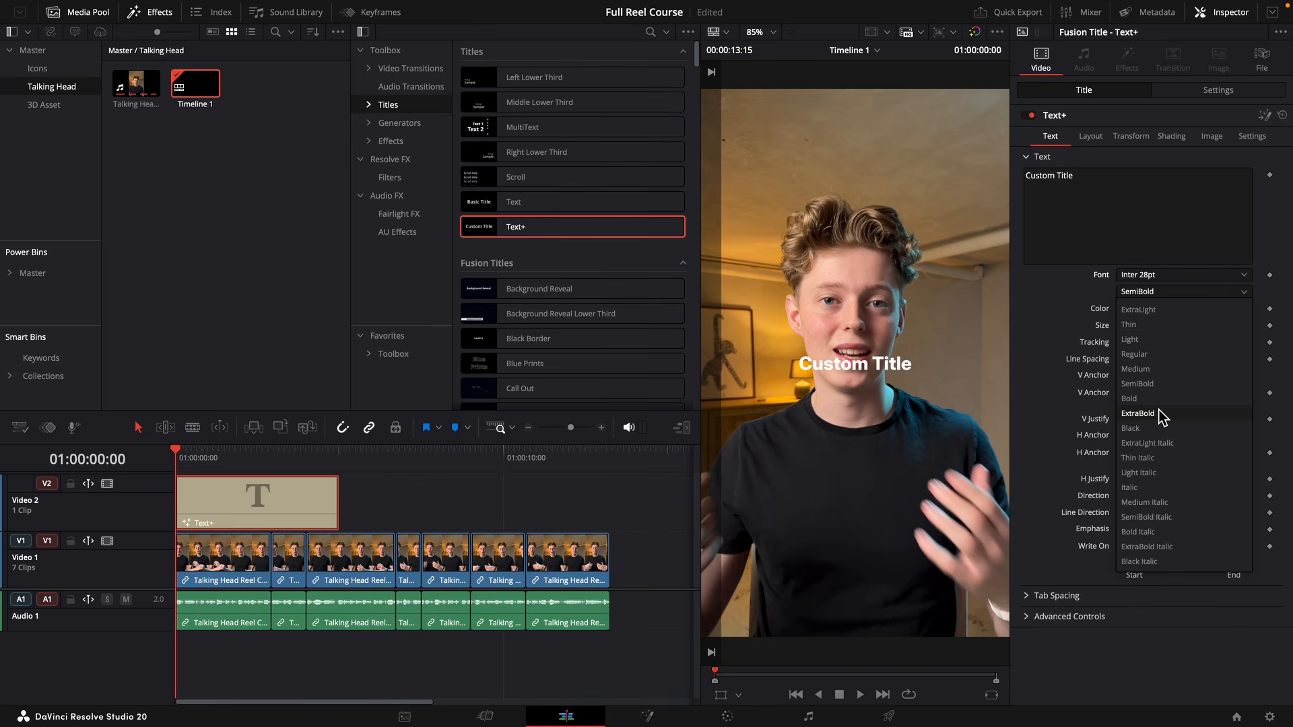
pyautogui.click(1162, 414)
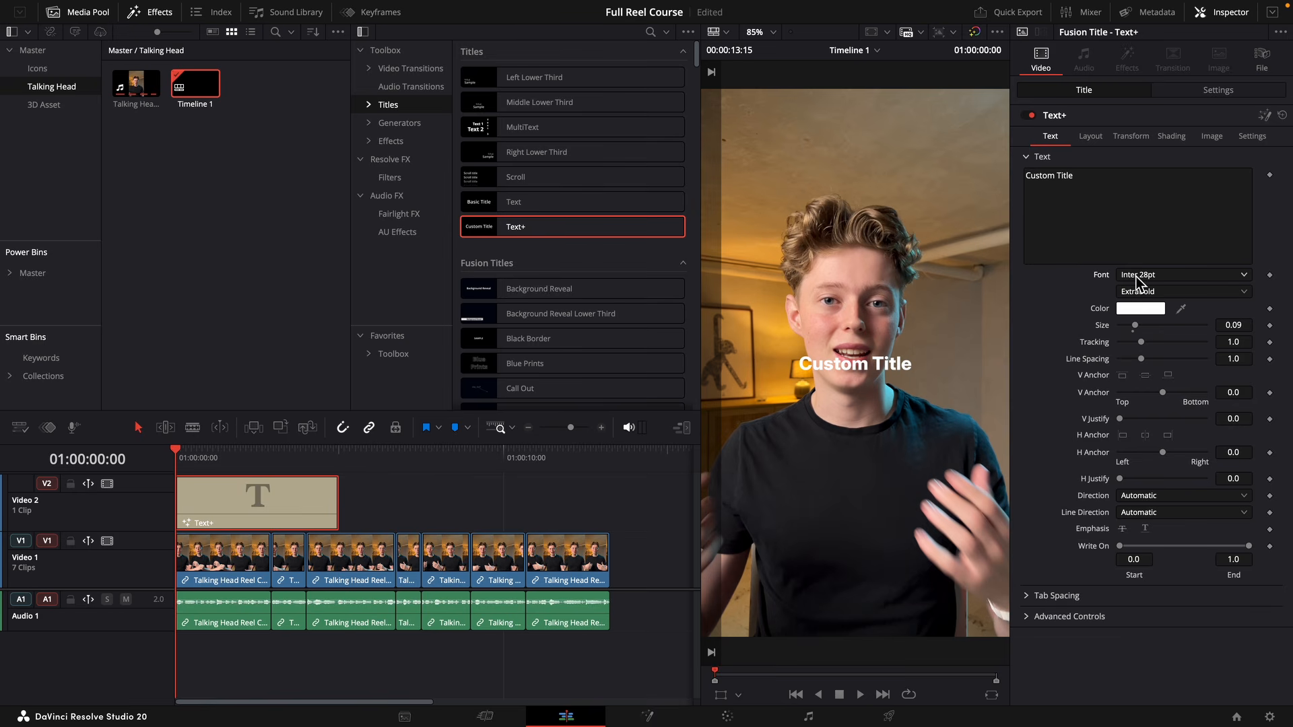
# Set the title's text size to 0.2.
pyautogui.click(1243, 325)
pyautogui.write('0.2')
pyautogui.press('Tab')
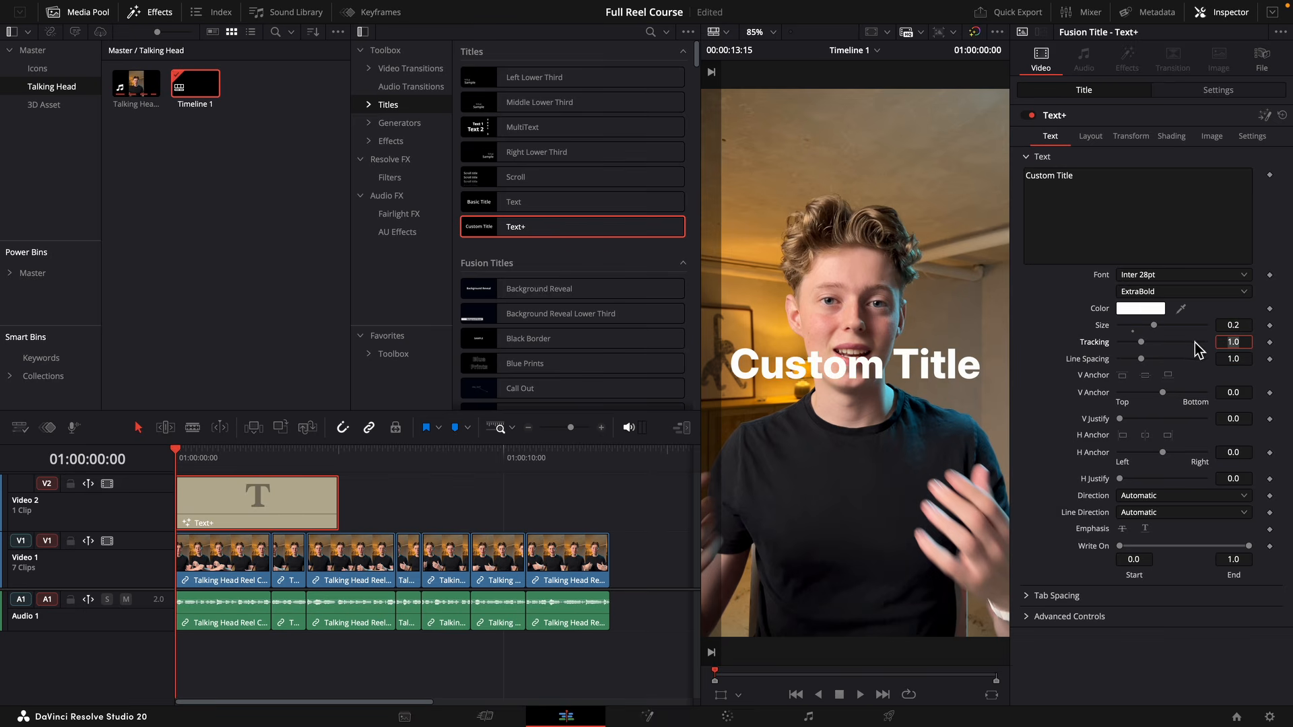
# Set the title's tracking to 0.965.
pyautogui.click(1256, 351)
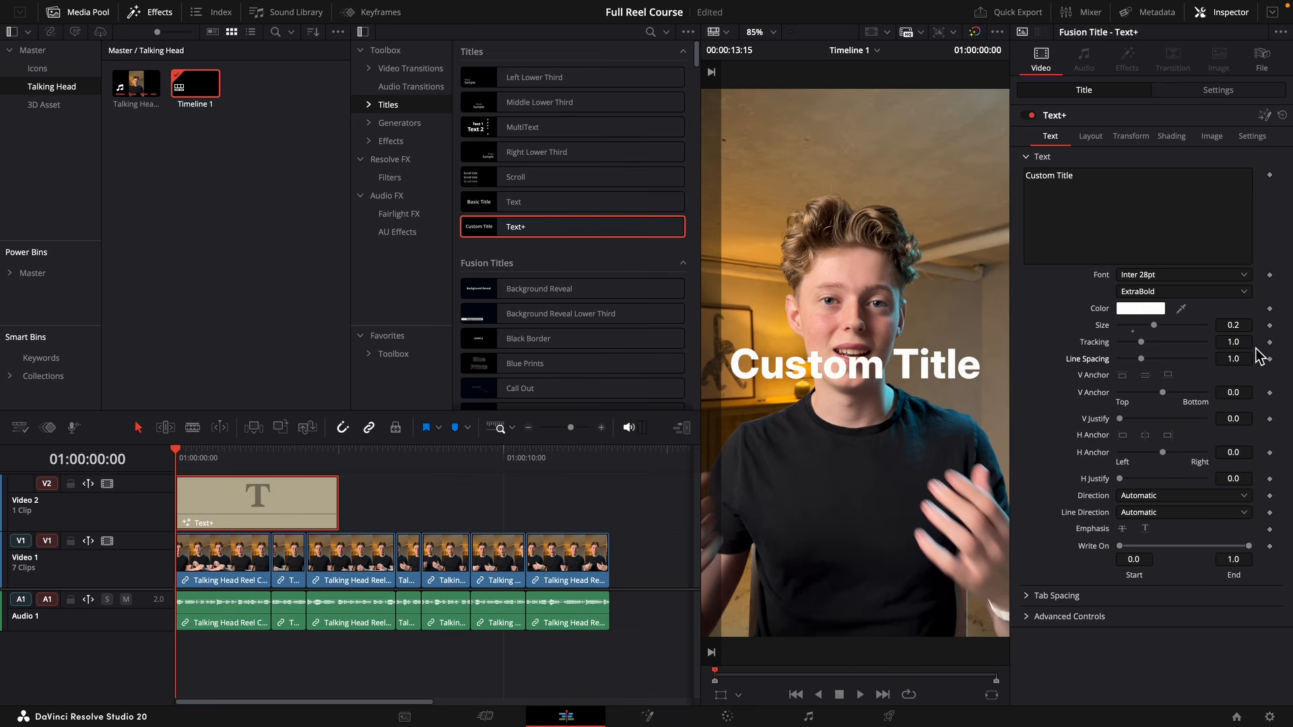
pyautogui.moveTo(1239, 343); pyautogui.dragTo(1219, 342)
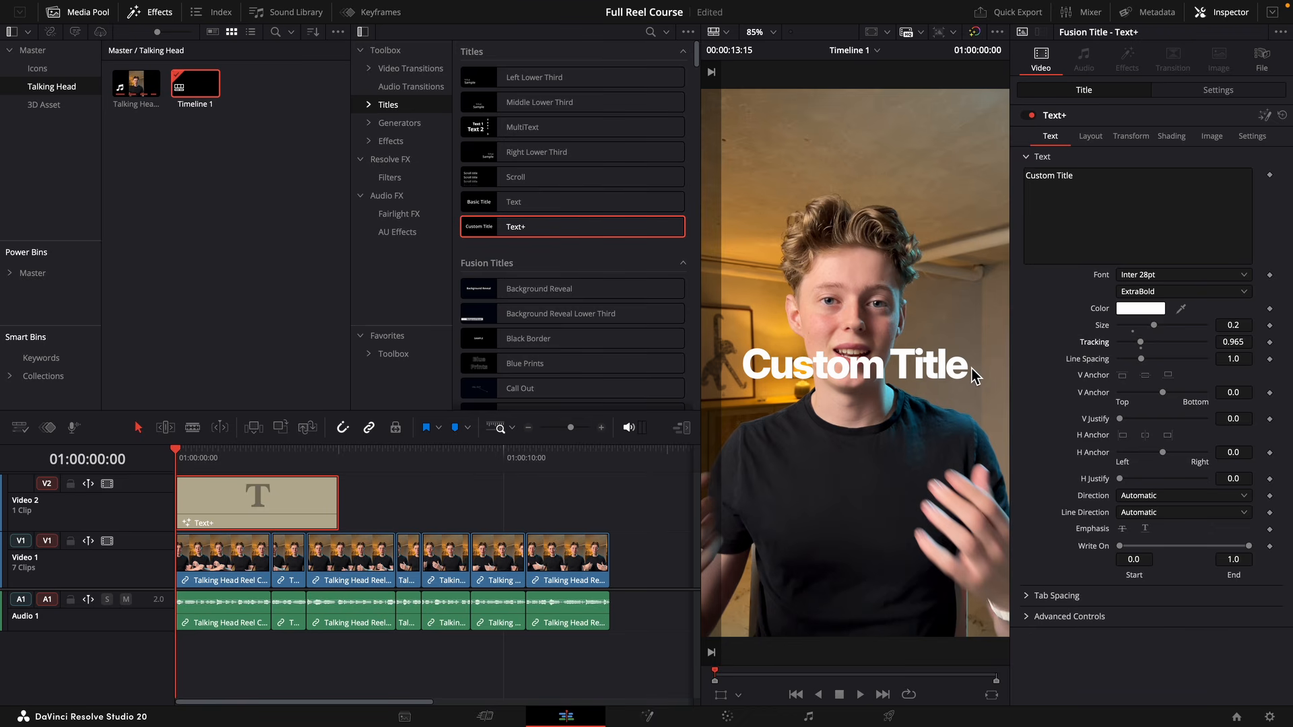
# Open the Text+ title in the Fusion page and spread the Template and MediaOut1 nodes apart.
pyautogui.click(1263, 118)
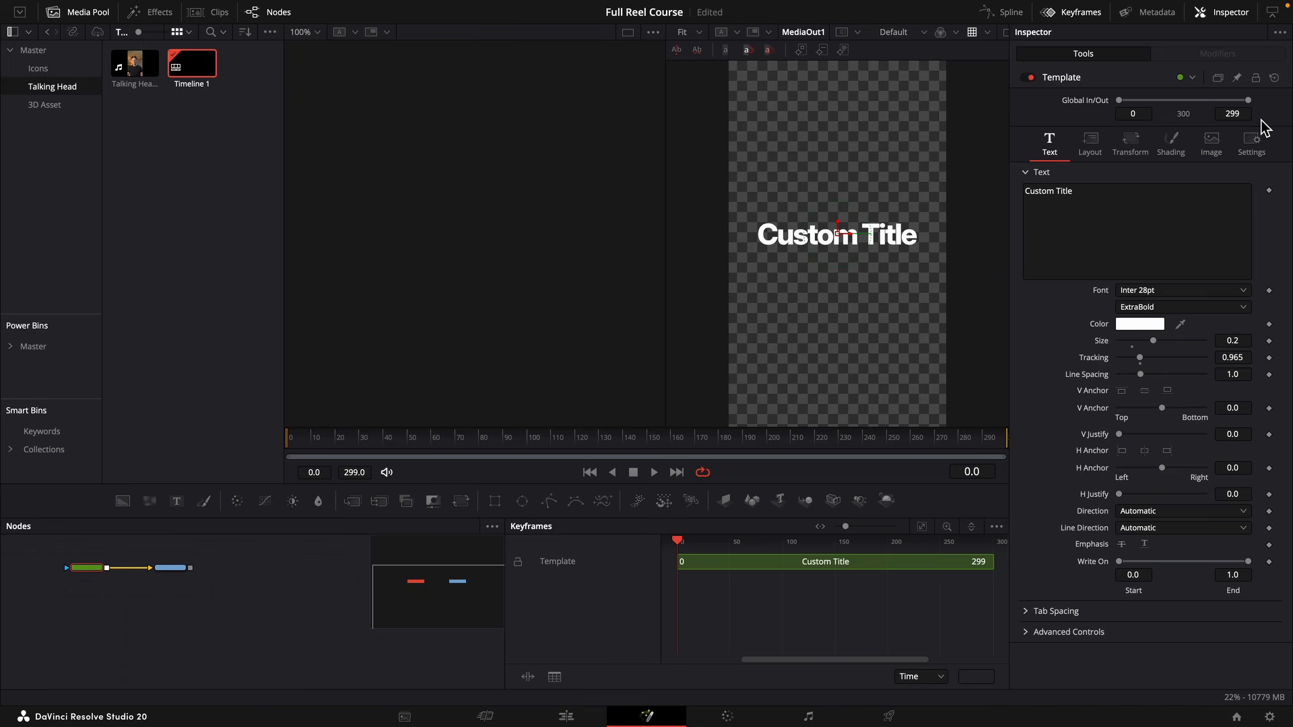
pyautogui.moveTo(173, 576); pyautogui.dragTo(317, 569)
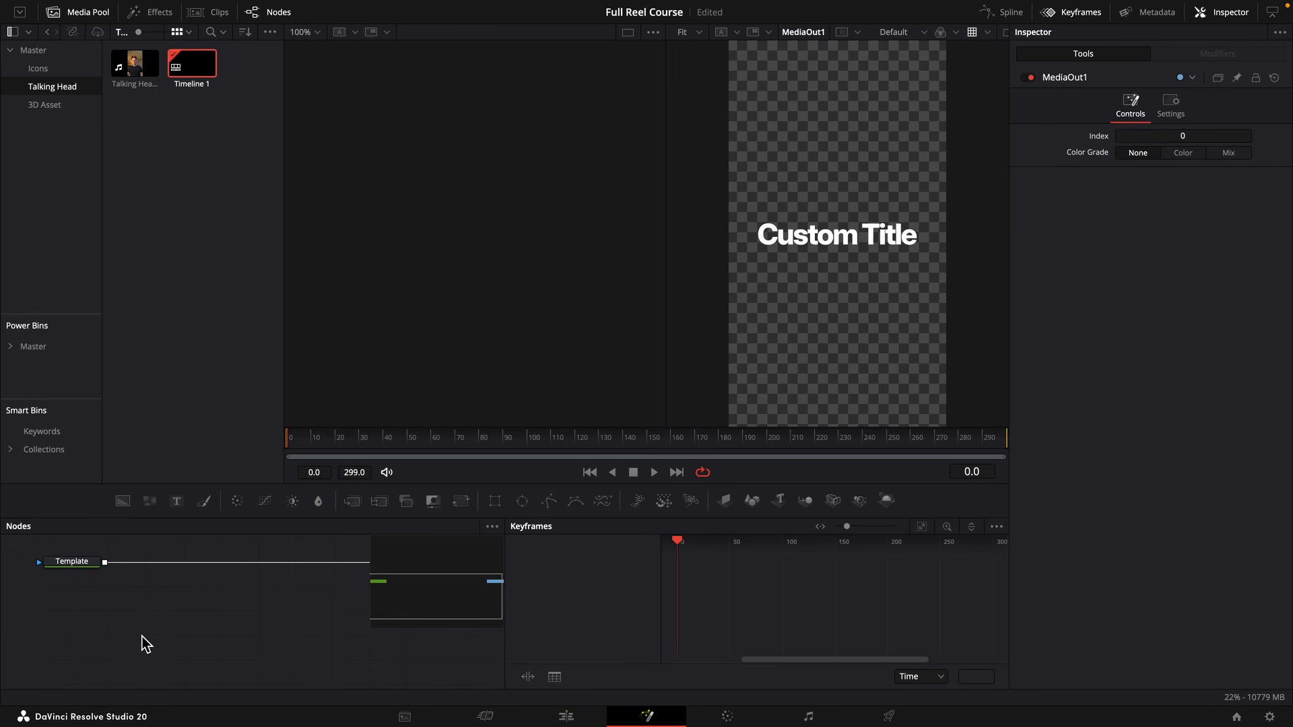
pyautogui.moveTo(94, 563); pyautogui.dragTo(85, 585)
pyautogui.click(85, 593)
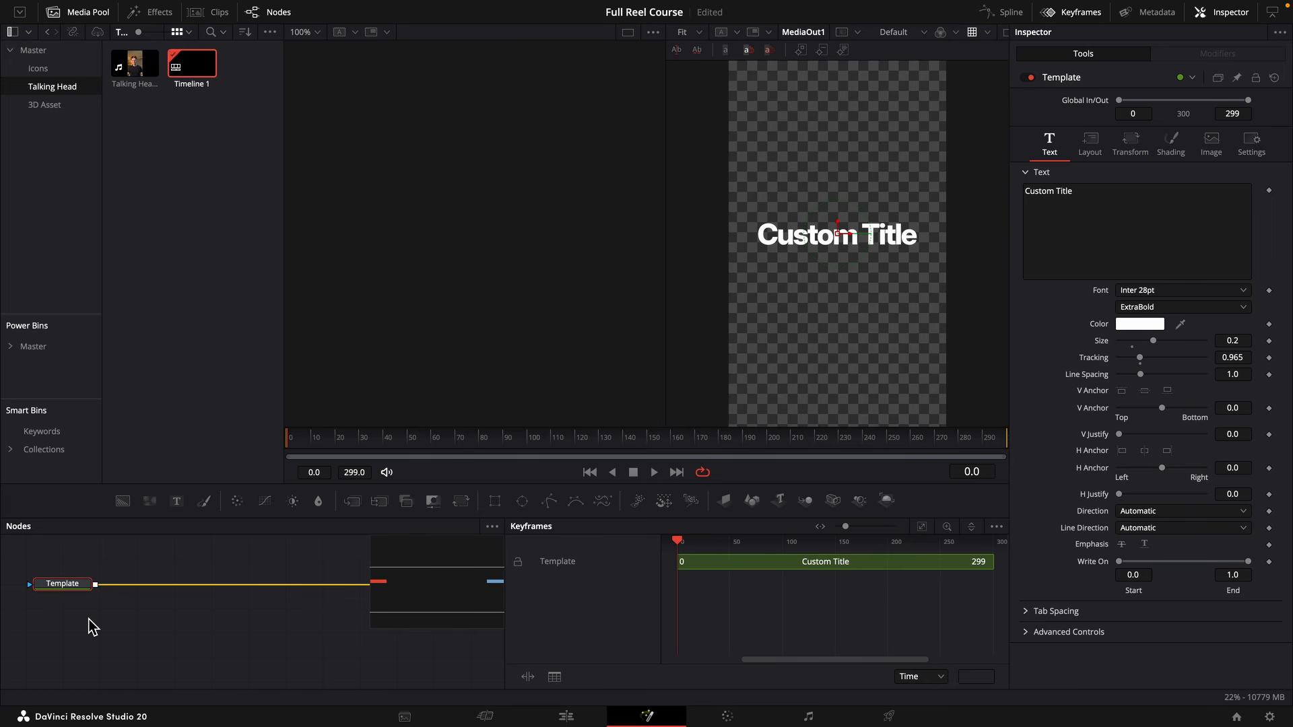
# Add a Drop Shadow node after the Template node and place it close to MediaOut1.
pyautogui.hotkey('shift', 'space')
pyautogui.write('drio')
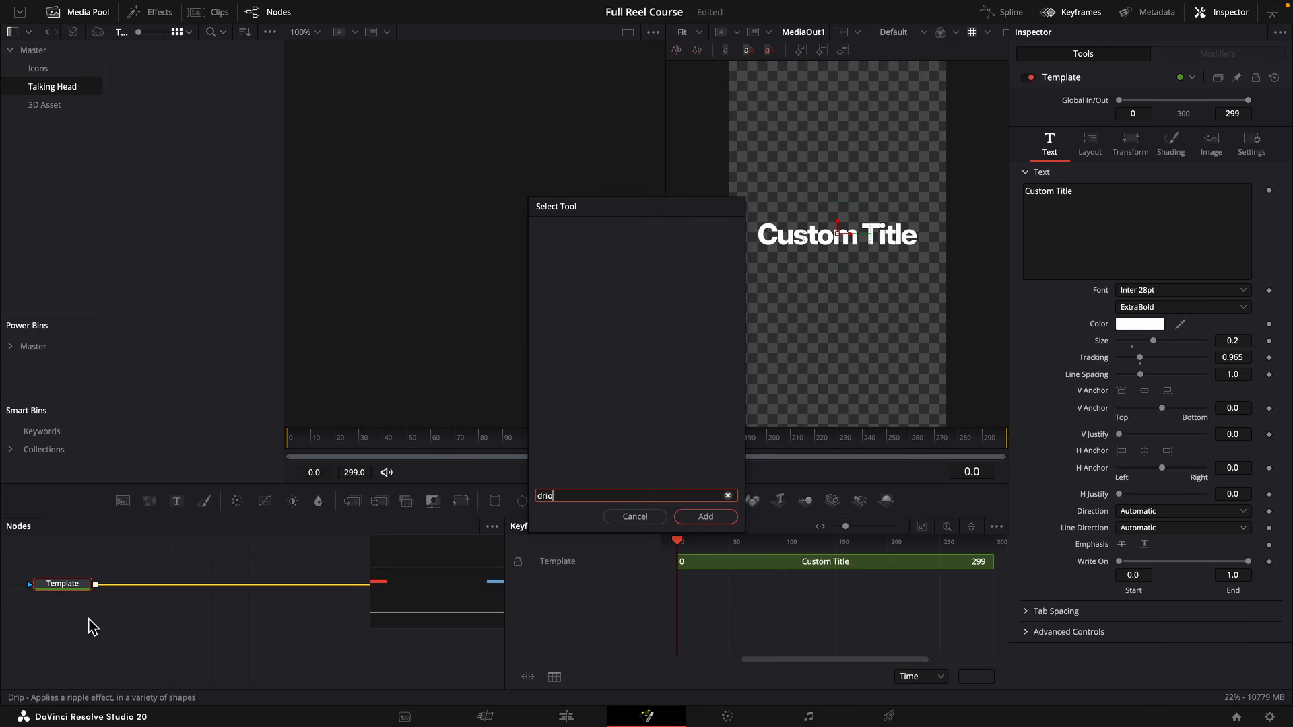
pyautogui.press('BackSpace')
pyautogui.press('BackSpace')
pyautogui.write('op')
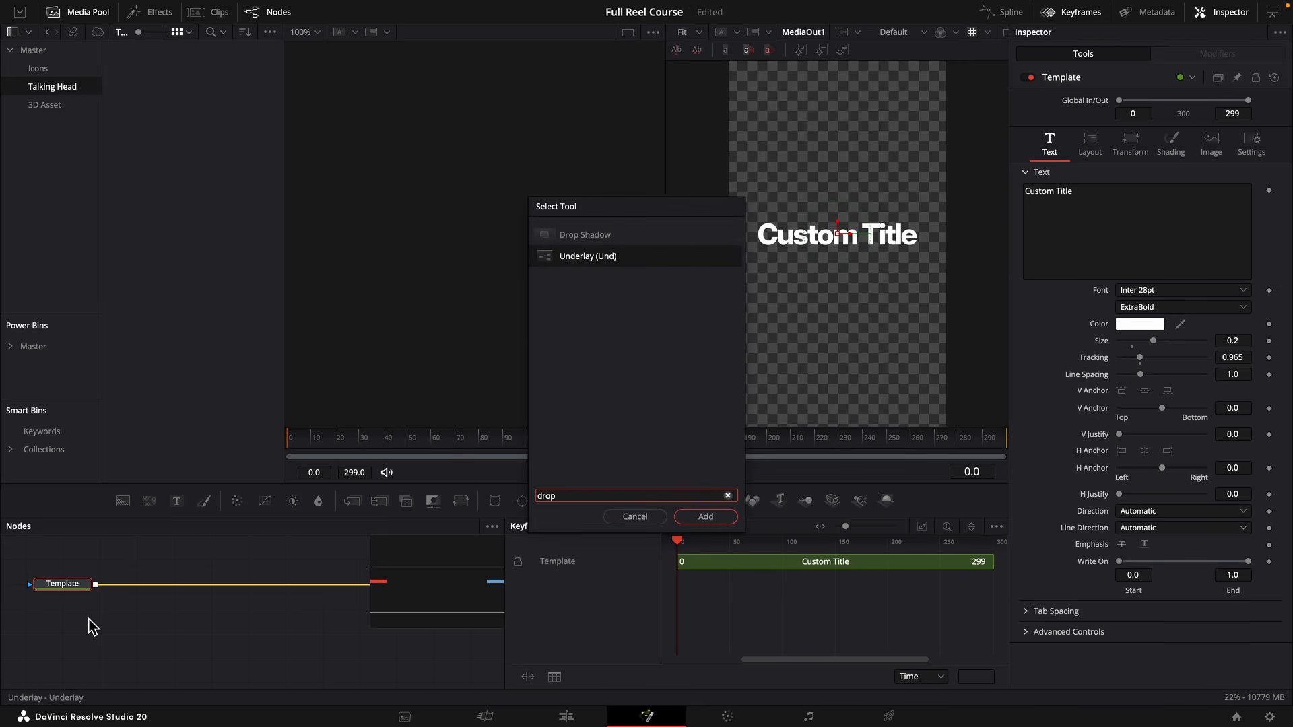
pyautogui.press('Up')
pyautogui.press('Return')
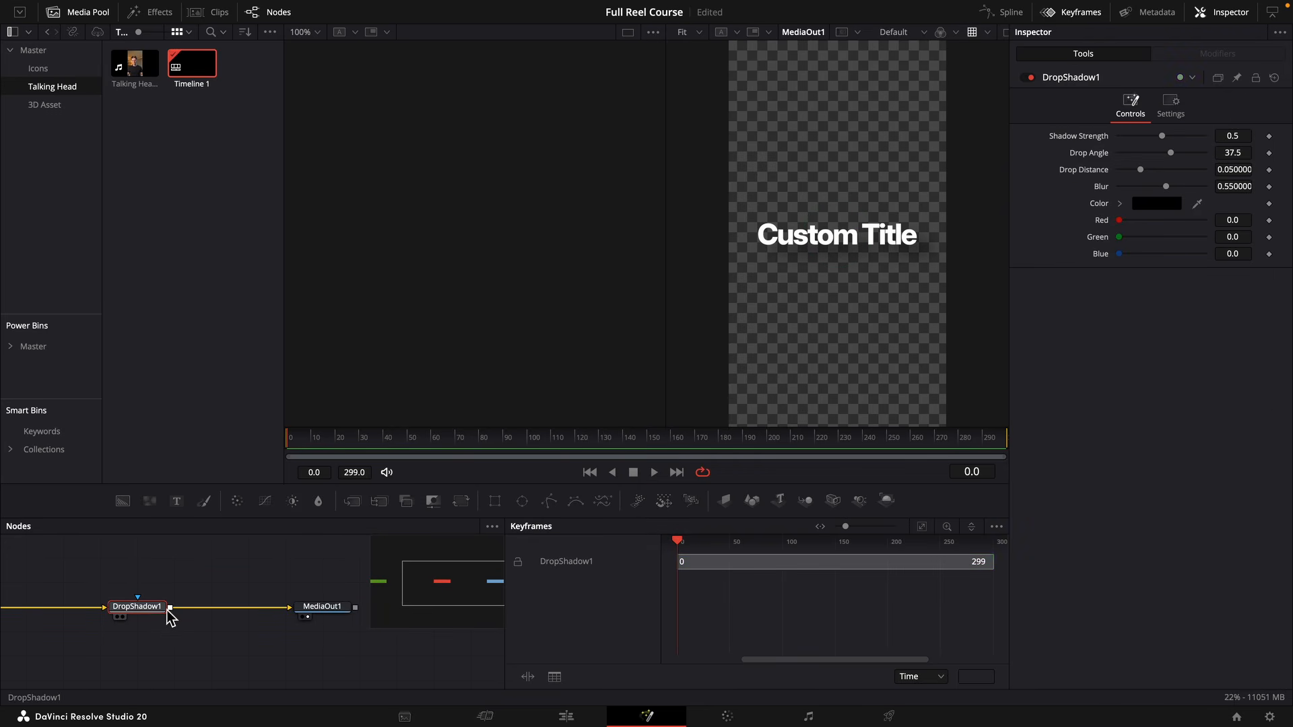
pyautogui.moveTo(168, 613); pyautogui.dragTo(281, 601)
# Set the drop shadow's angle to -104.7, distance to 0.0186 and blur to about 0.38, and reduce its strength to roughly 0.35.
pyautogui.moveTo(1234, 186); pyautogui.dragTo(1207, 157)
pyautogui.scroll(3, 855, 223)
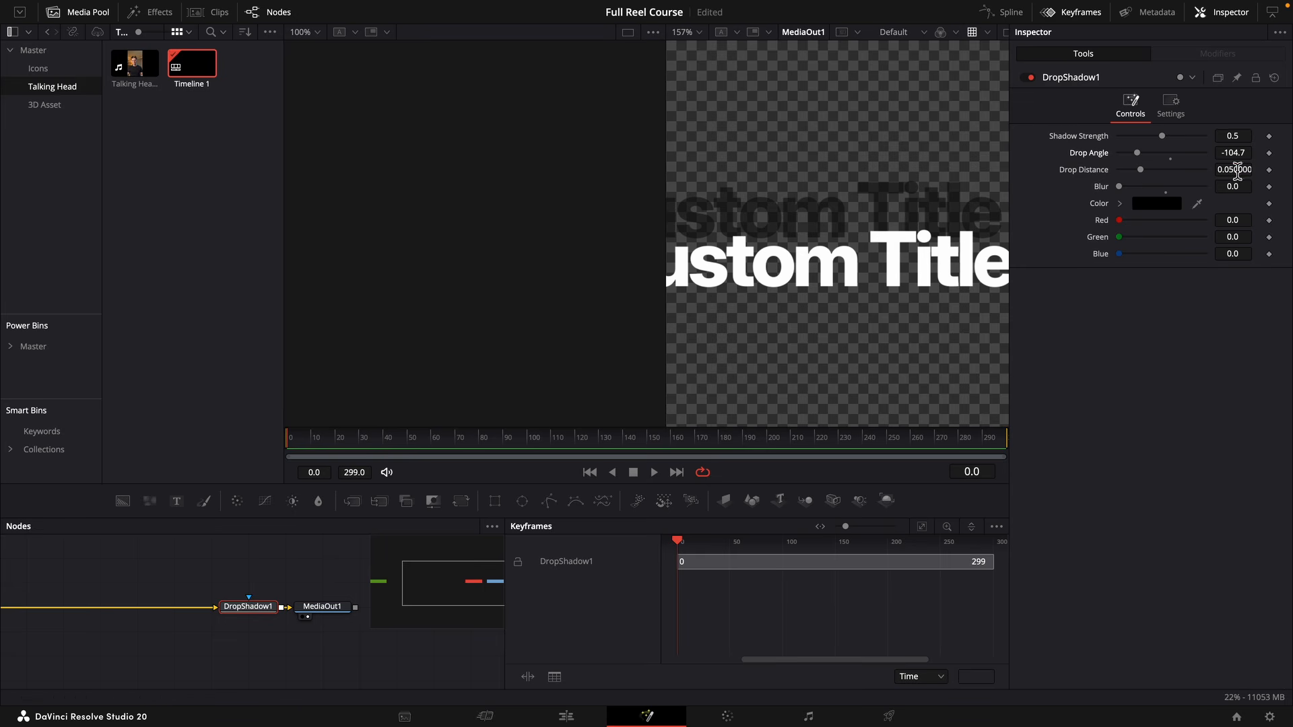
pyautogui.moveTo(1238, 169); pyautogui.dragTo(1216, 170)
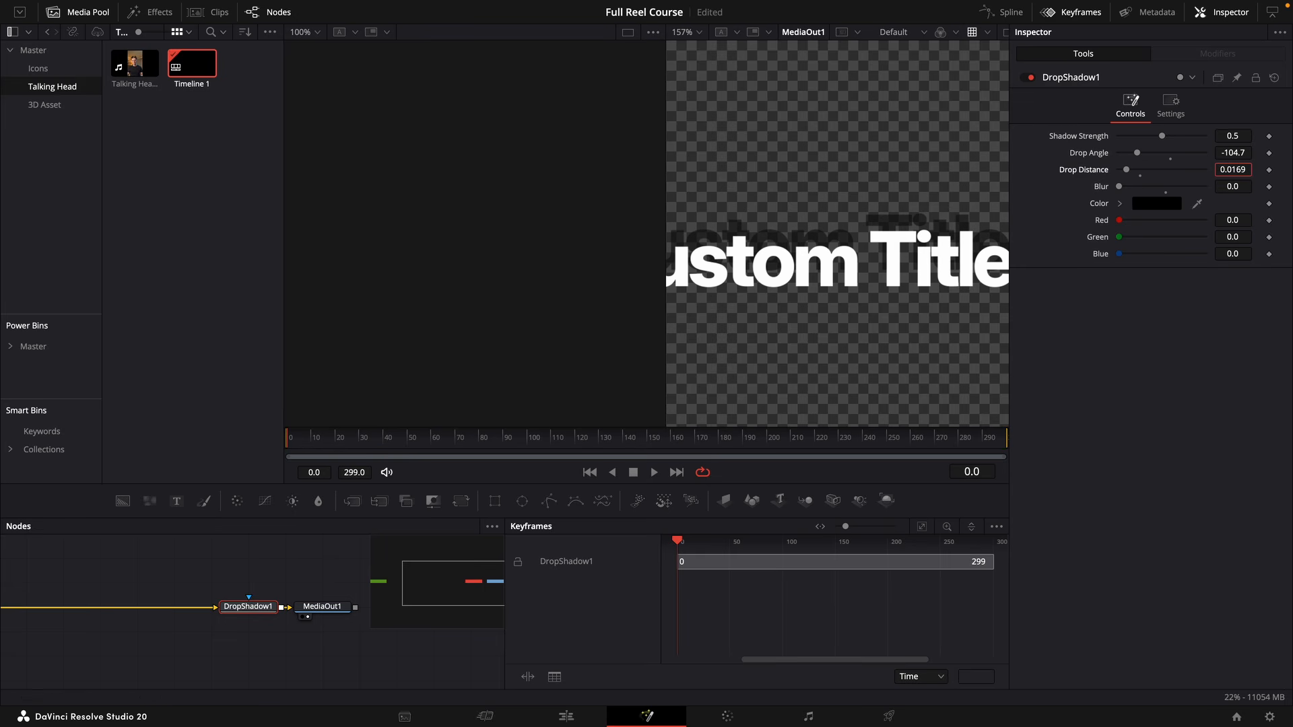
pyautogui.moveTo(1126, 170); pyautogui.dragTo(1127, 170)
pyautogui.moveTo(1162, 136); pyautogui.dragTo(1236, 136)
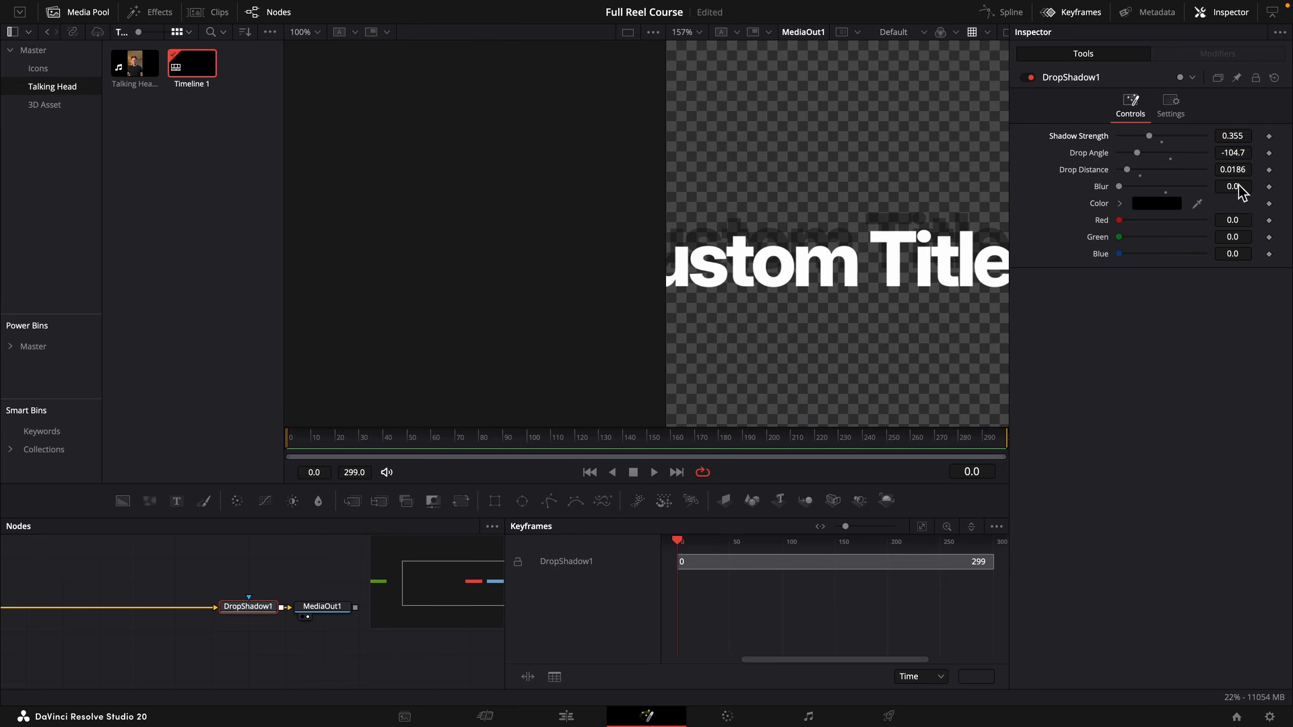
pyautogui.moveTo(1240, 188); pyautogui.dragTo(1284, 188)
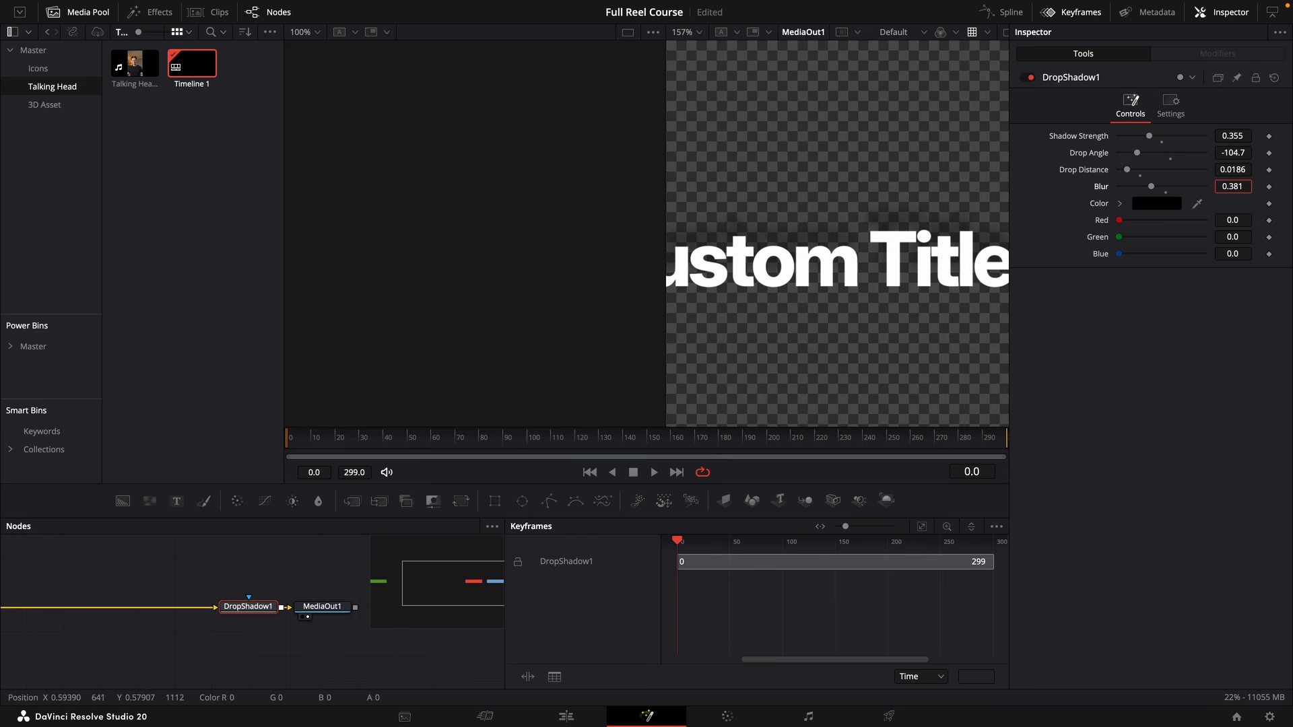
pyautogui.moveTo(1238, 136); pyautogui.dragTo(1232, 137)
# Add a Background node feeding the Drop Shadow node, with the Template text connected as its effect mask.
pyautogui.scroll(-5, 880, 270)
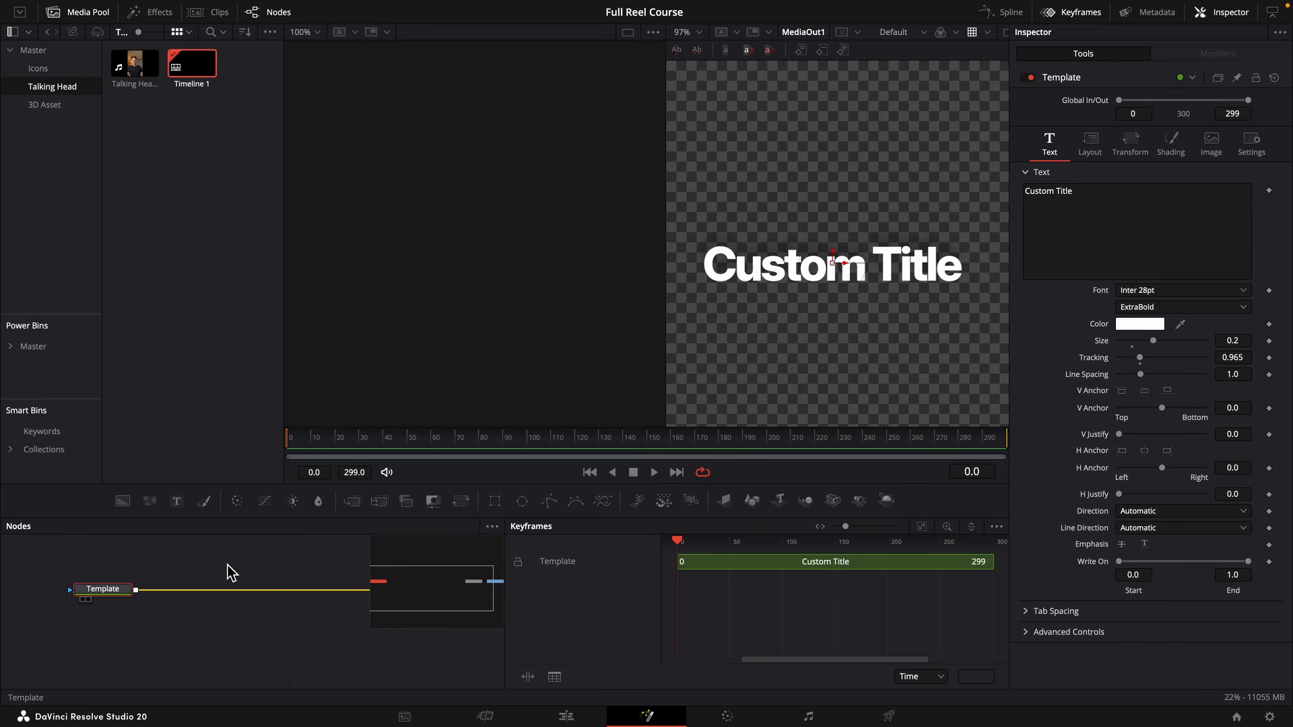
pyautogui.hscroll(3, 225, 565)
pyautogui.click(124, 504)
pyautogui.moveTo(124, 504); pyautogui.dragTo(98, 624)
pyautogui.press('Delete')
pyautogui.press('super+z')
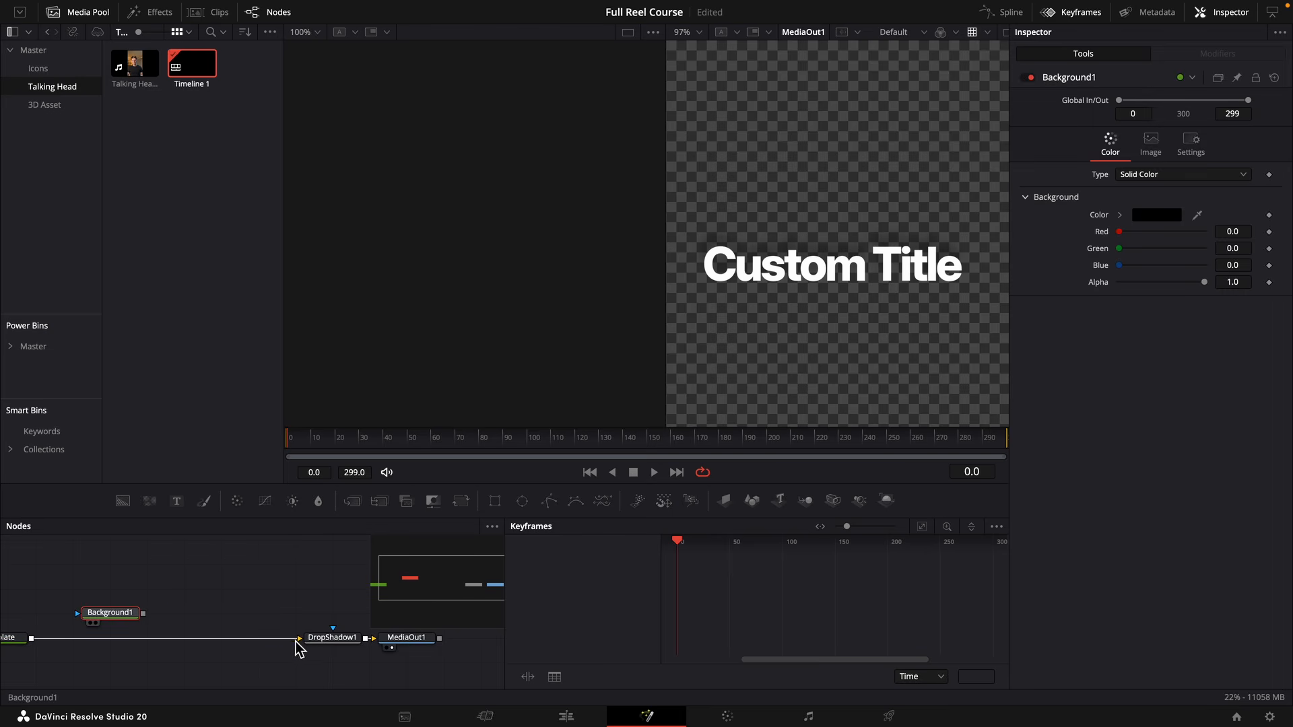
pyautogui.moveTo(298, 648); pyautogui.dragTo(76, 616)
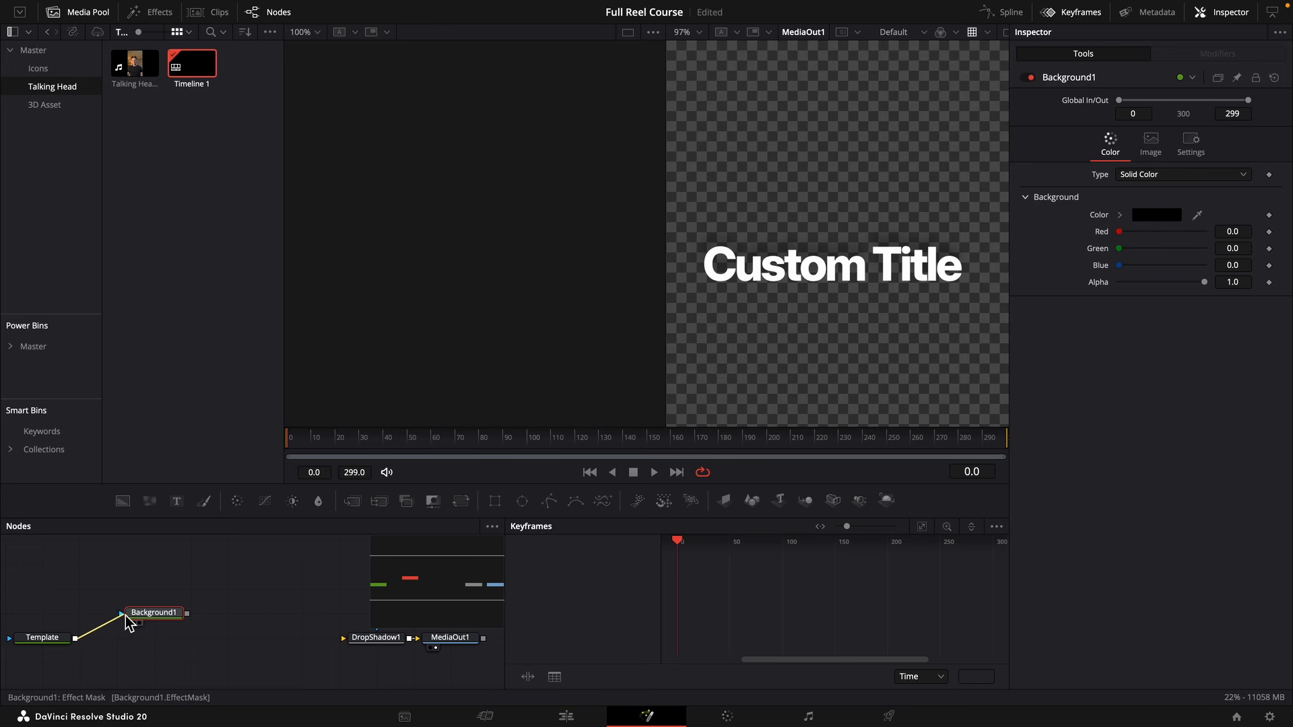
pyautogui.moveTo(178, 621); pyautogui.dragTo(382, 645)
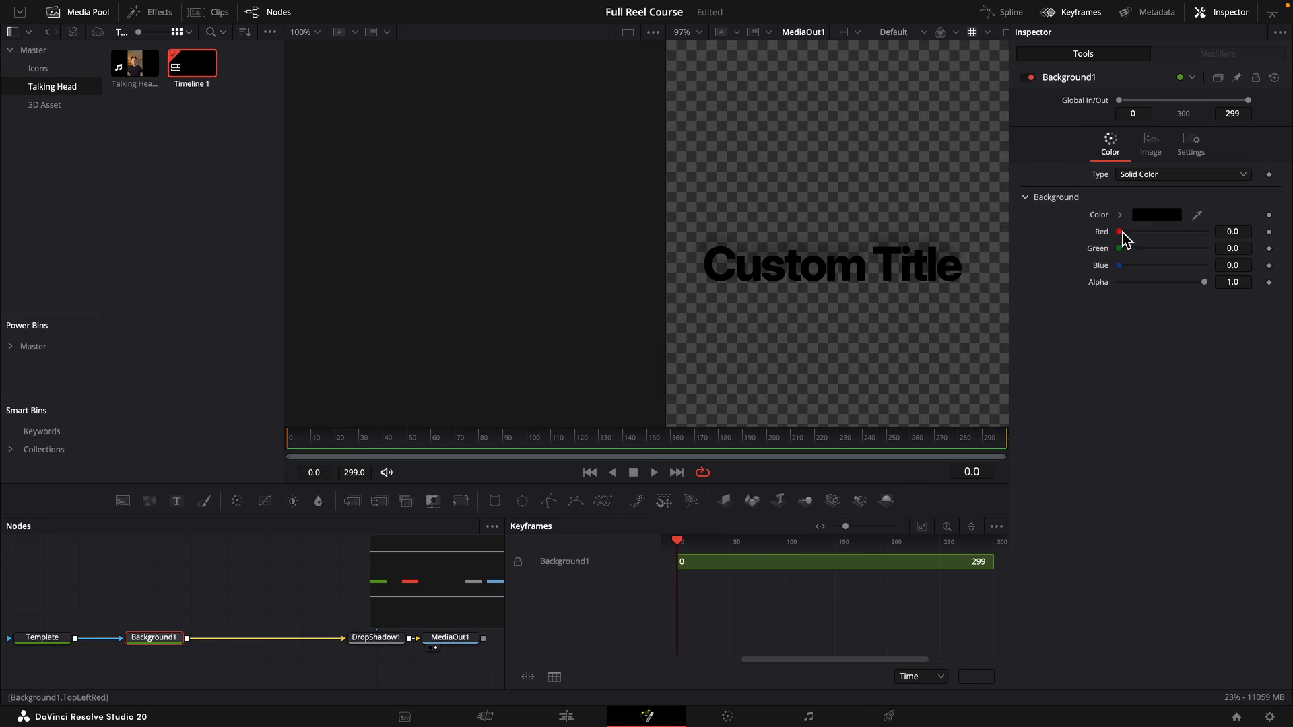
# Set the Background colour to a bright blue with hue 0.608, saturation 1.0 and value 1.0.
pyautogui.click(1121, 216)
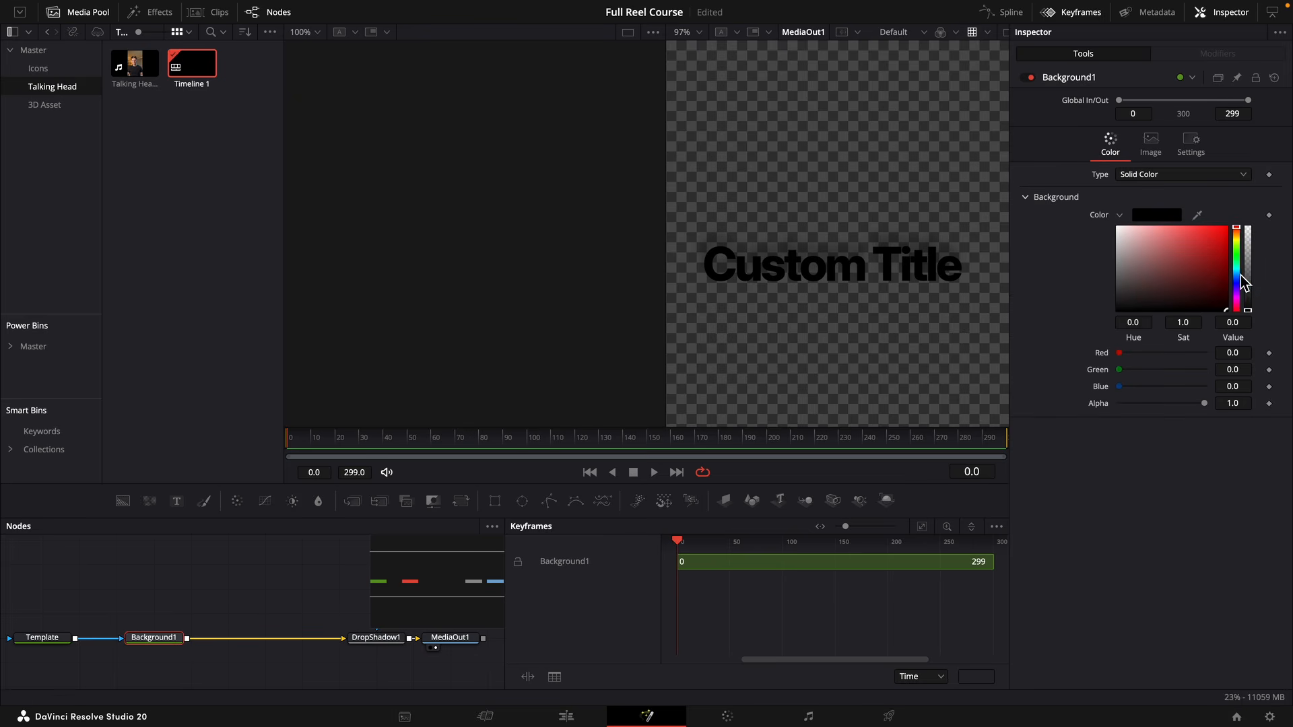
pyautogui.moveTo(1242, 277); pyautogui.dragTo(1241, 227)
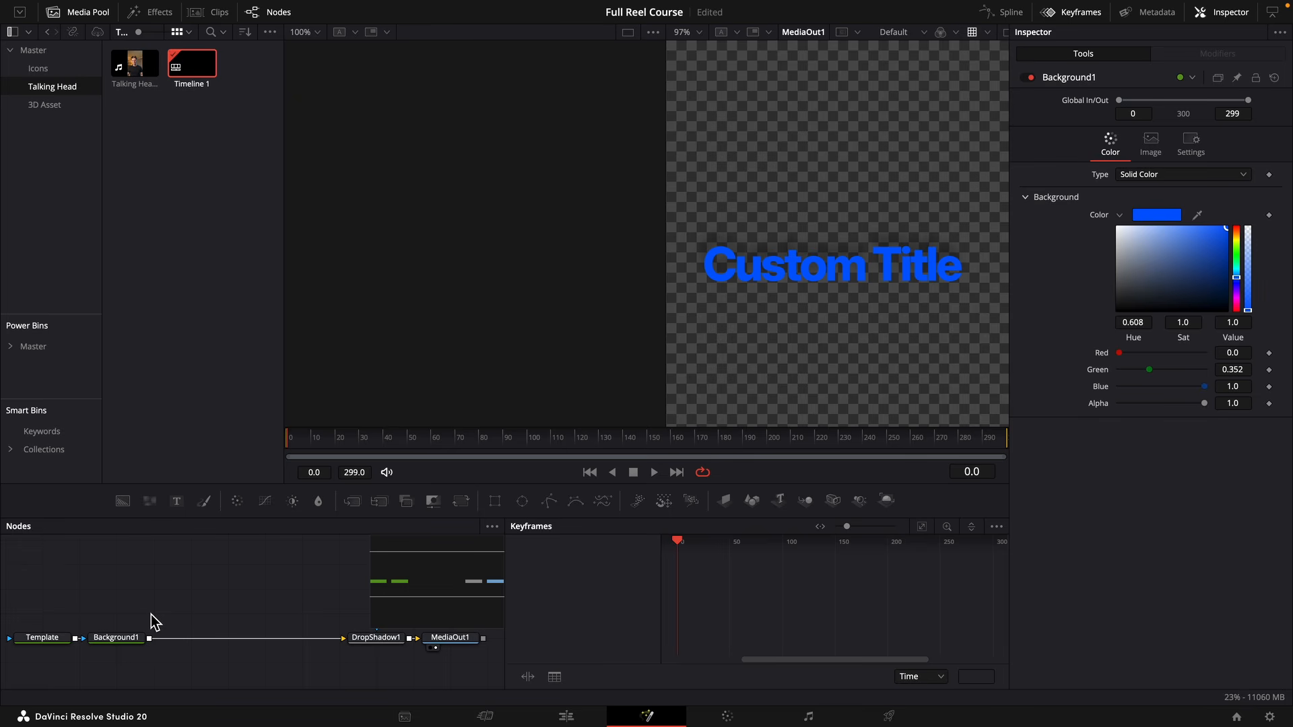
# Add a Neo Light Sweep Pro node after the Background node.
pyautogui.click(139, 640)
pyautogui.hotkey('shift', 'space')
pyautogui.write('n')
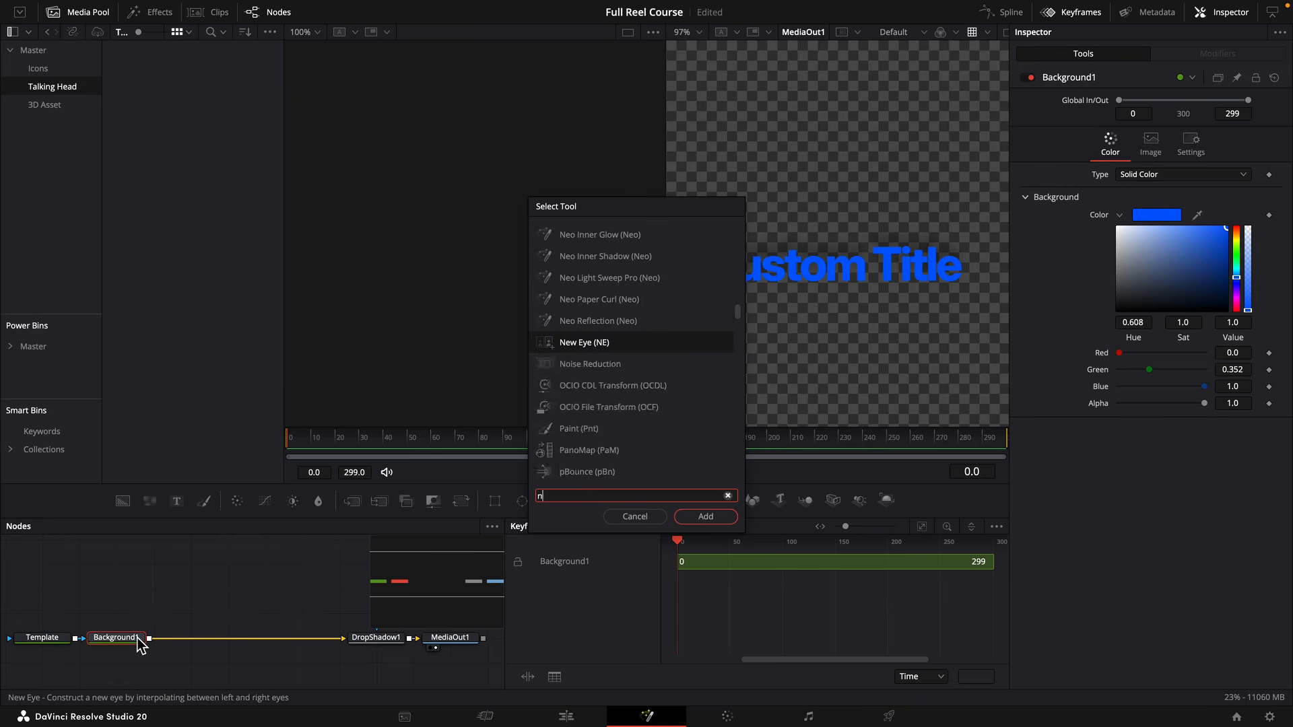
pyautogui.write('eol')
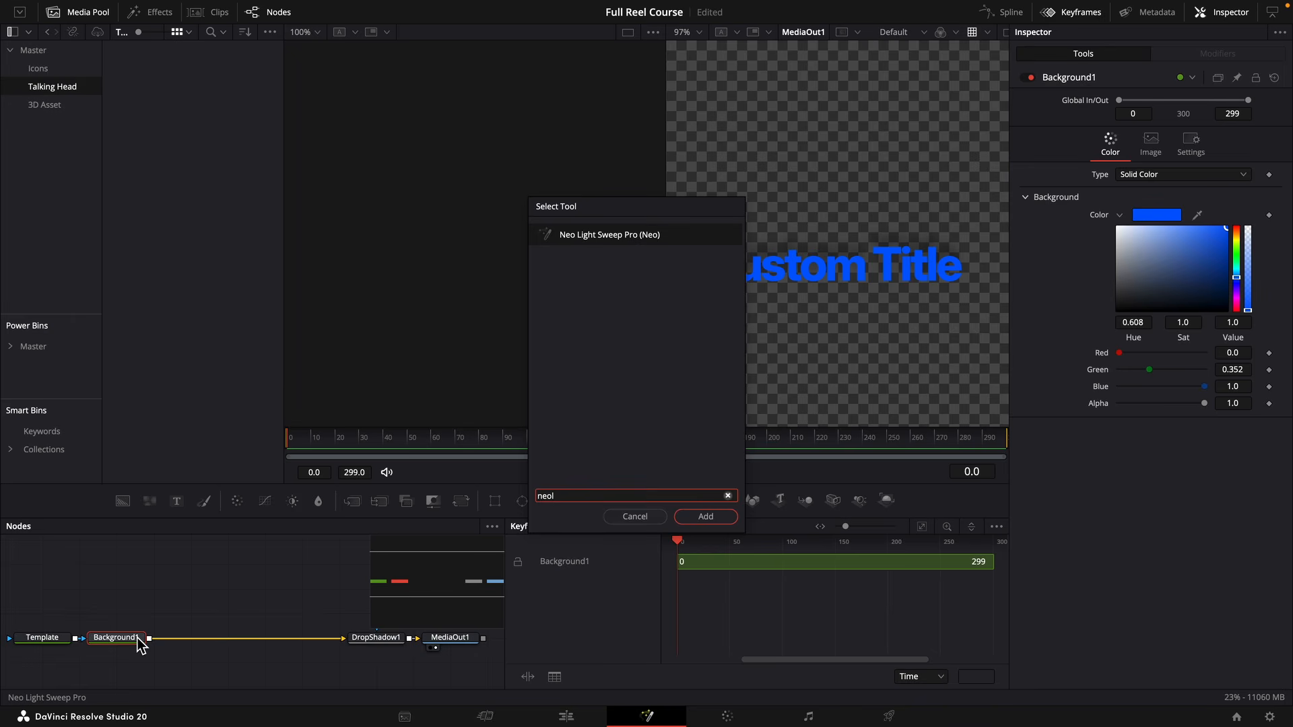
pyautogui.press('Return')
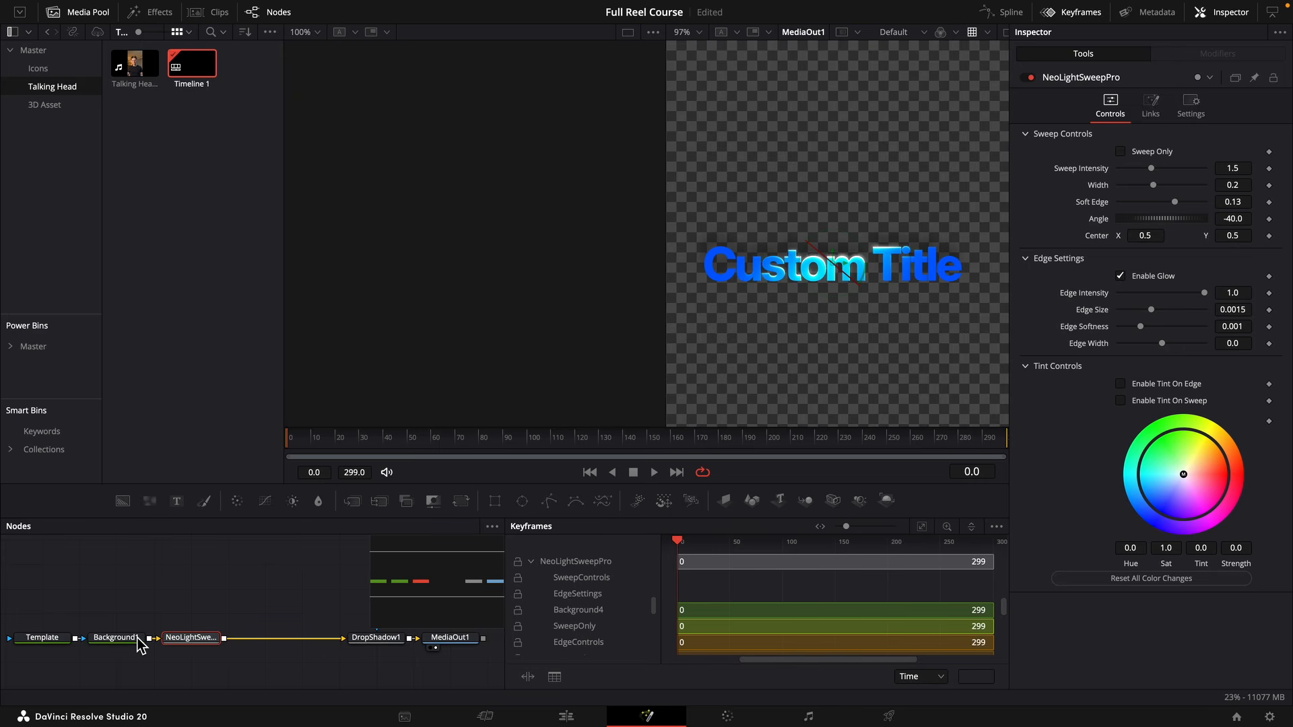
# Disable the light sweep's glow and set sweep intensity 0.7, width 0.0908, soft edge 0.0506, centre X 0.353 and edge intensity 0.563.
pyautogui.click(1125, 278)
pyautogui.moveTo(1238, 168); pyautogui.dragTo(1218, 186)
pyautogui.moveTo(1160, 235); pyautogui.dragTo(1136, 235)
pyautogui.moveTo(1220, 185); pyautogui.dragTo(1240, 203)
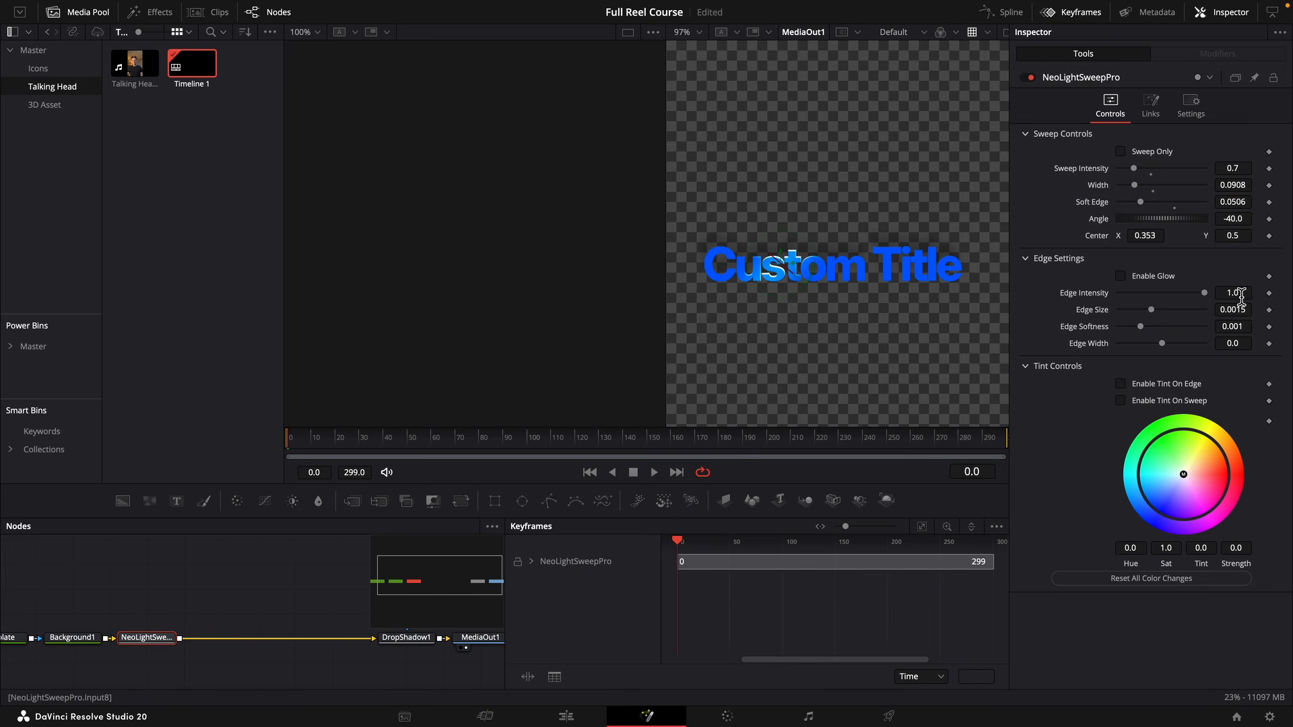
pyautogui.moveTo(1240, 294); pyautogui.dragTo(1226, 294)
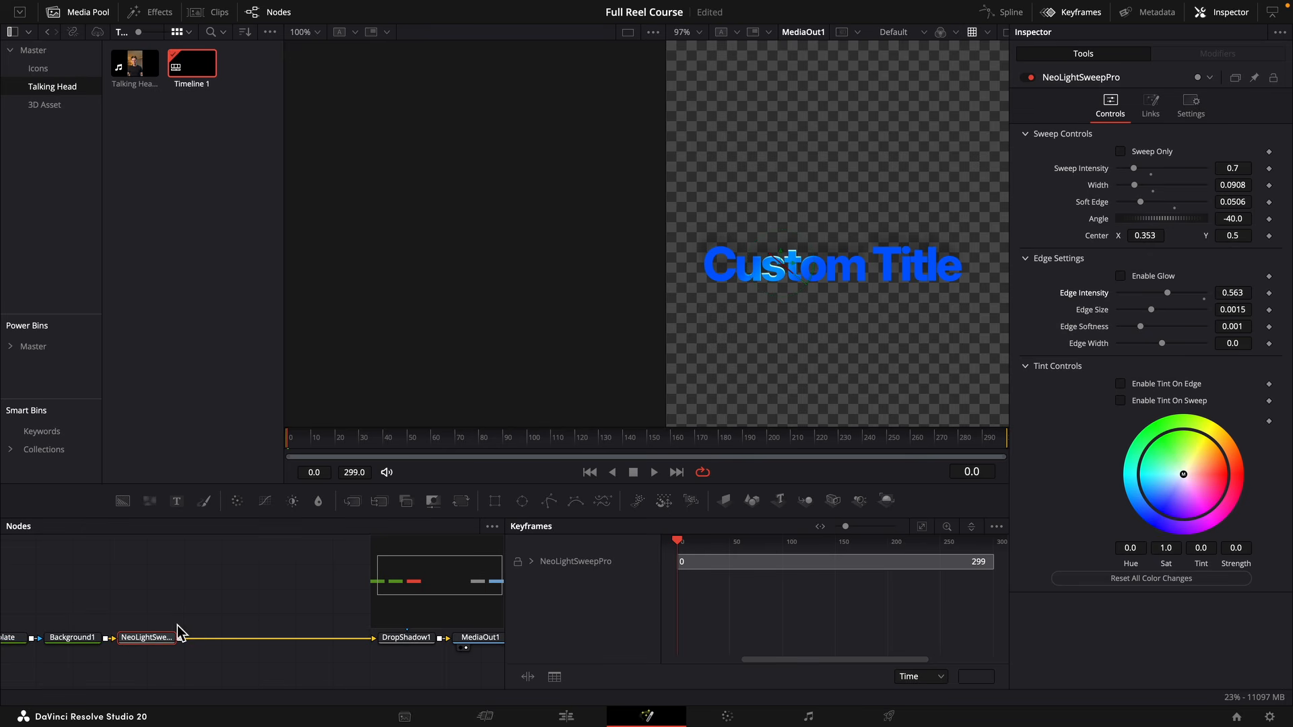
# Insert a copy of the light sweep node after the original and set the copy's centre X to 0.625.
pyautogui.click(221, 620)
pyautogui.click(146, 640)
pyautogui.press('super+c')
pyautogui.click(223, 624)
pyautogui.press('super+v')
pyautogui.moveTo(224, 616); pyautogui.dragTo(224, 639)
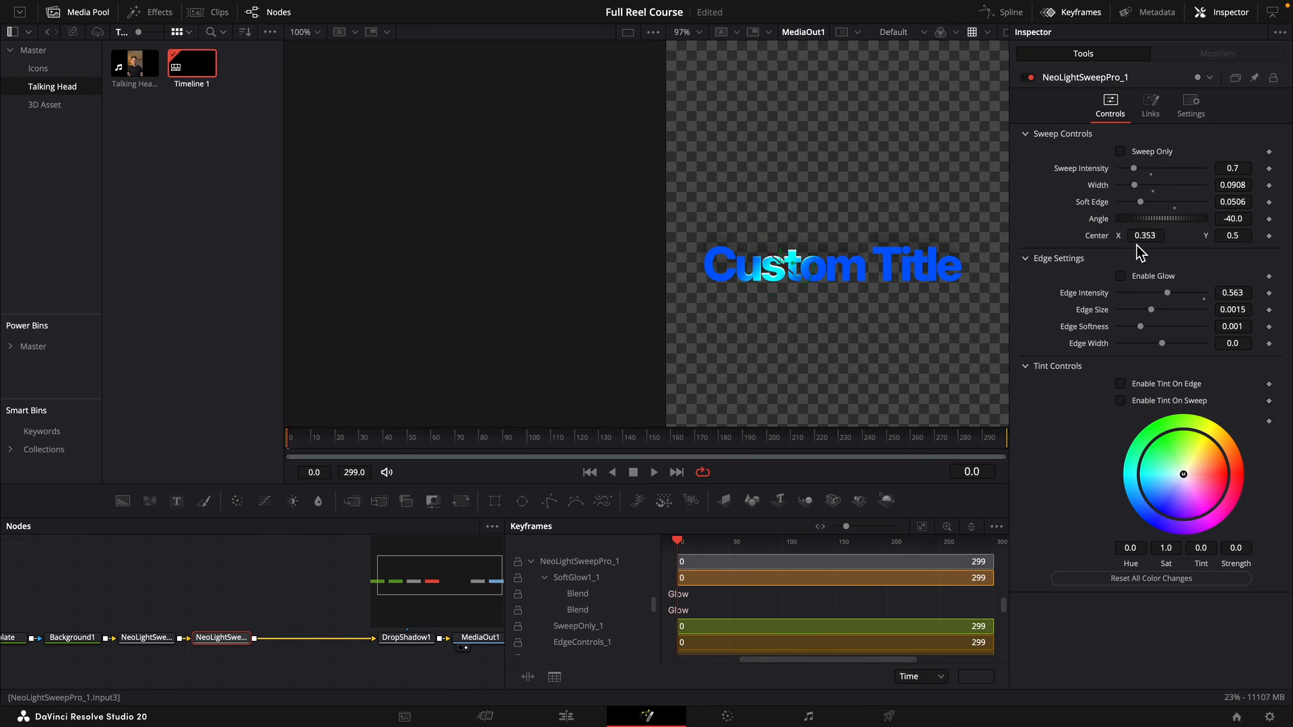
pyautogui.moveTo(1145, 236); pyautogui.dragTo(1193, 236)
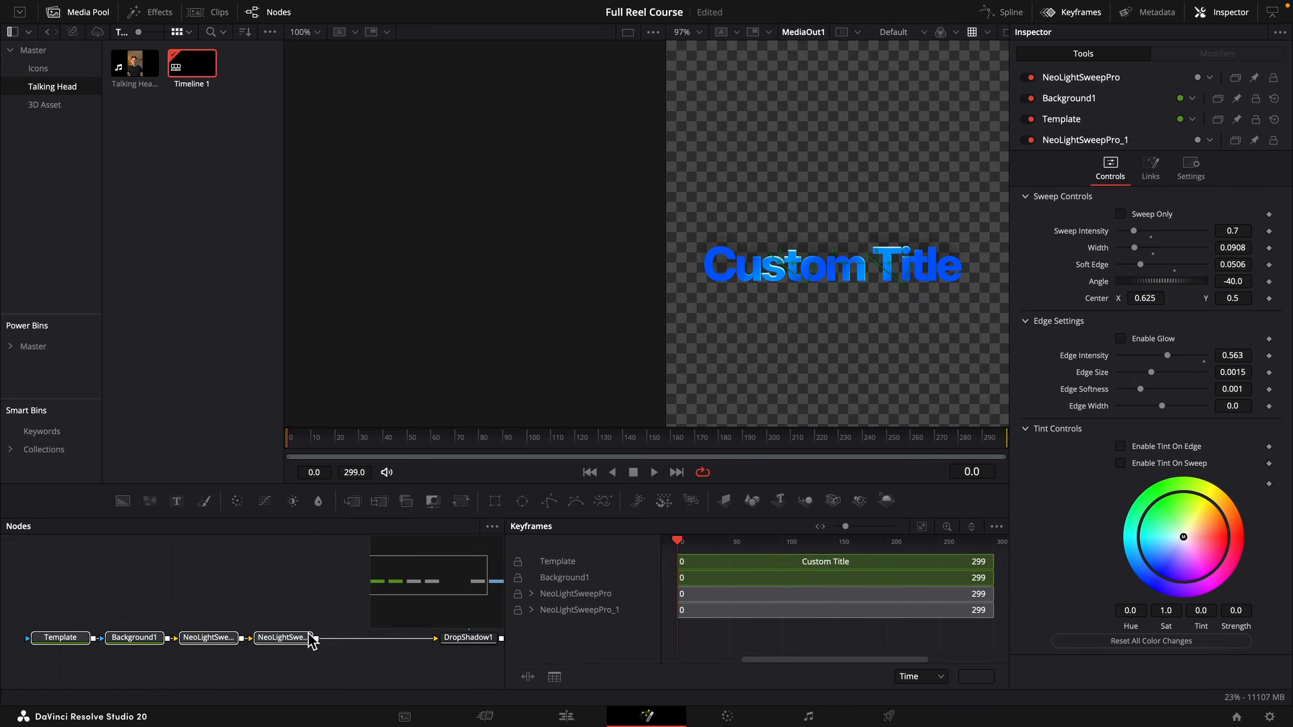
# Add a Neo Glow node after the second light sweep node.
pyautogui.moveTo(309, 637); pyautogui.dragTo(233, 642)
pyautogui.click(231, 640)
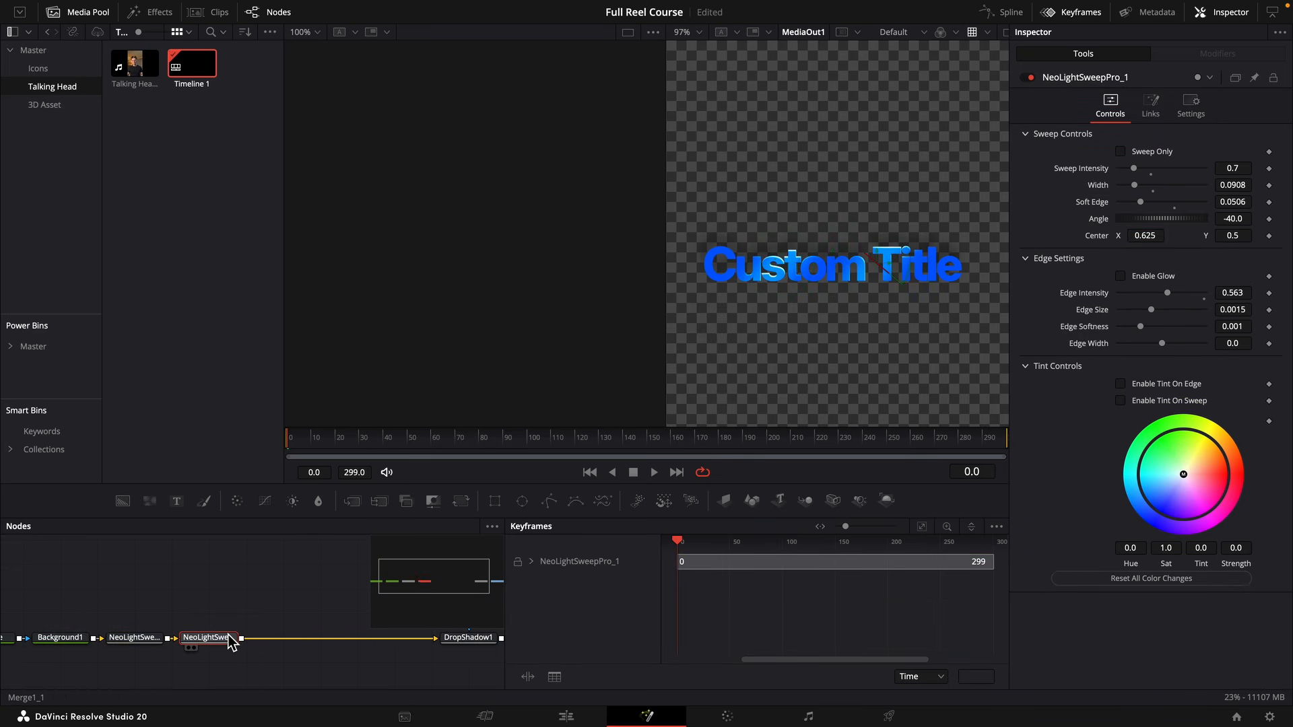
pyautogui.hotkey('shift', 'space')
pyautogui.write('n')
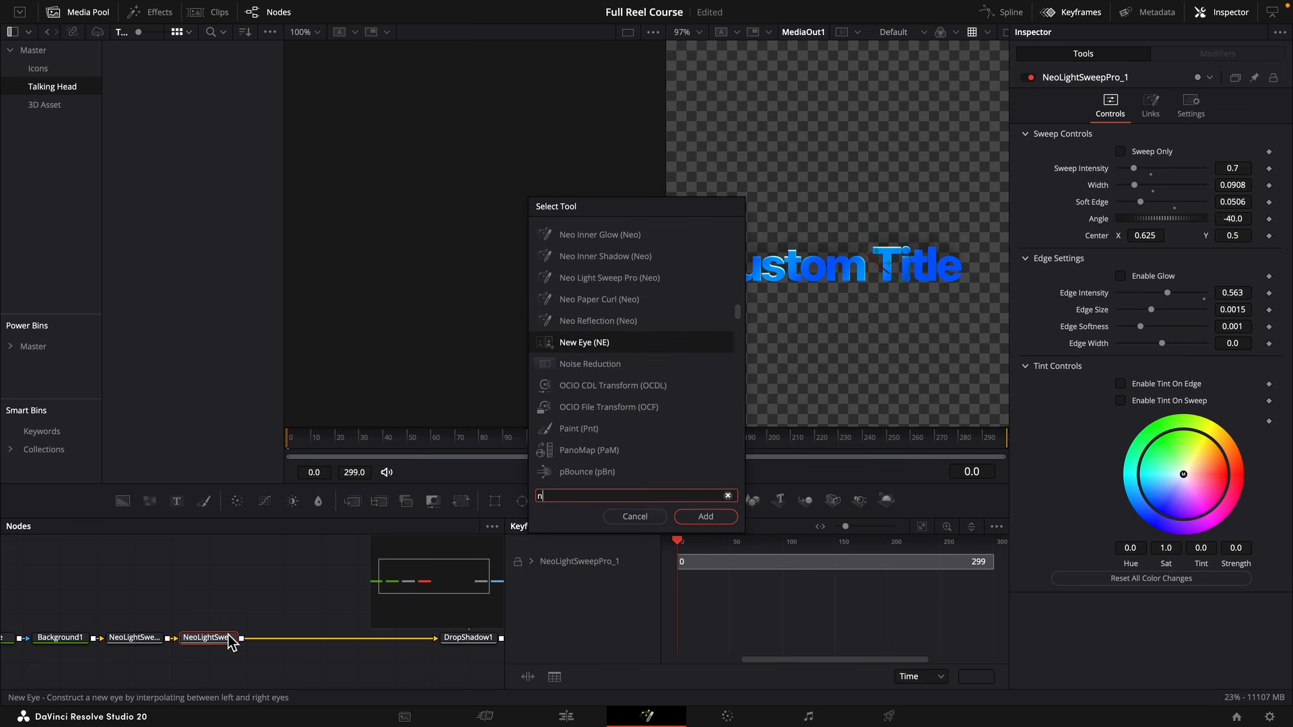
pyautogui.write('eo glow')
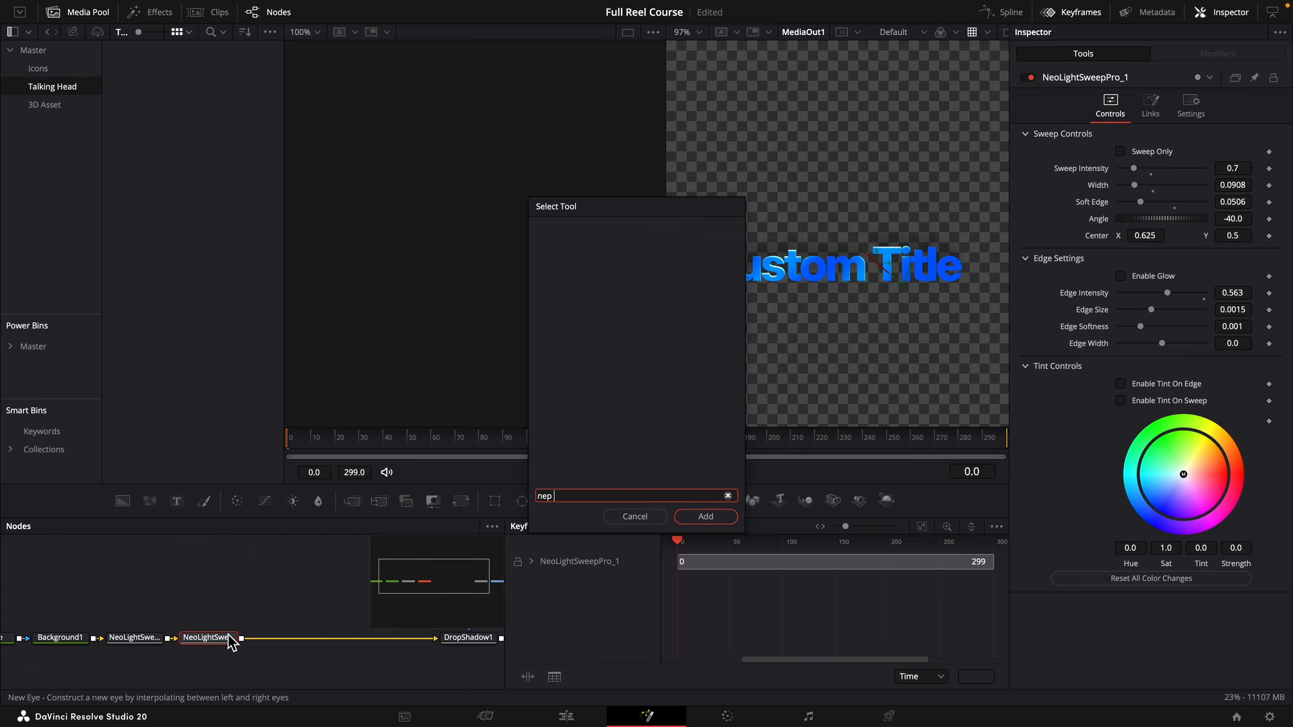
pyautogui.press('Return')
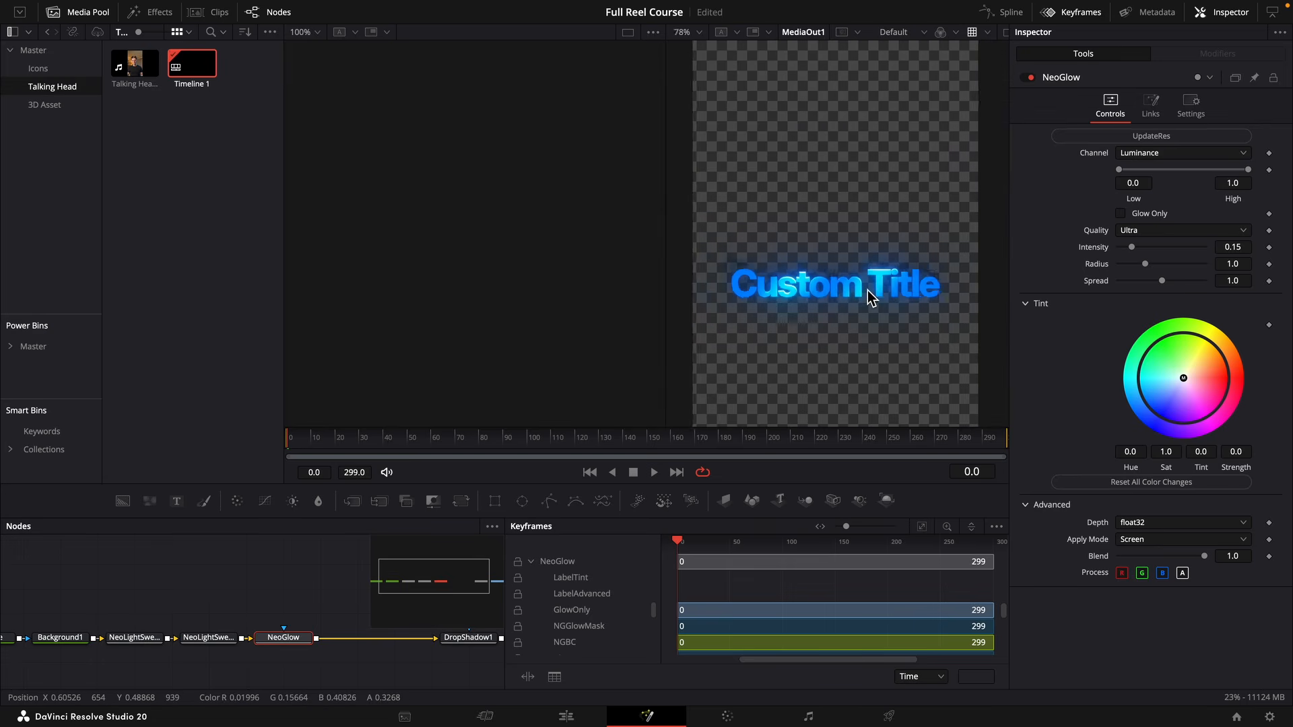
pyautogui.click(1133, 154)
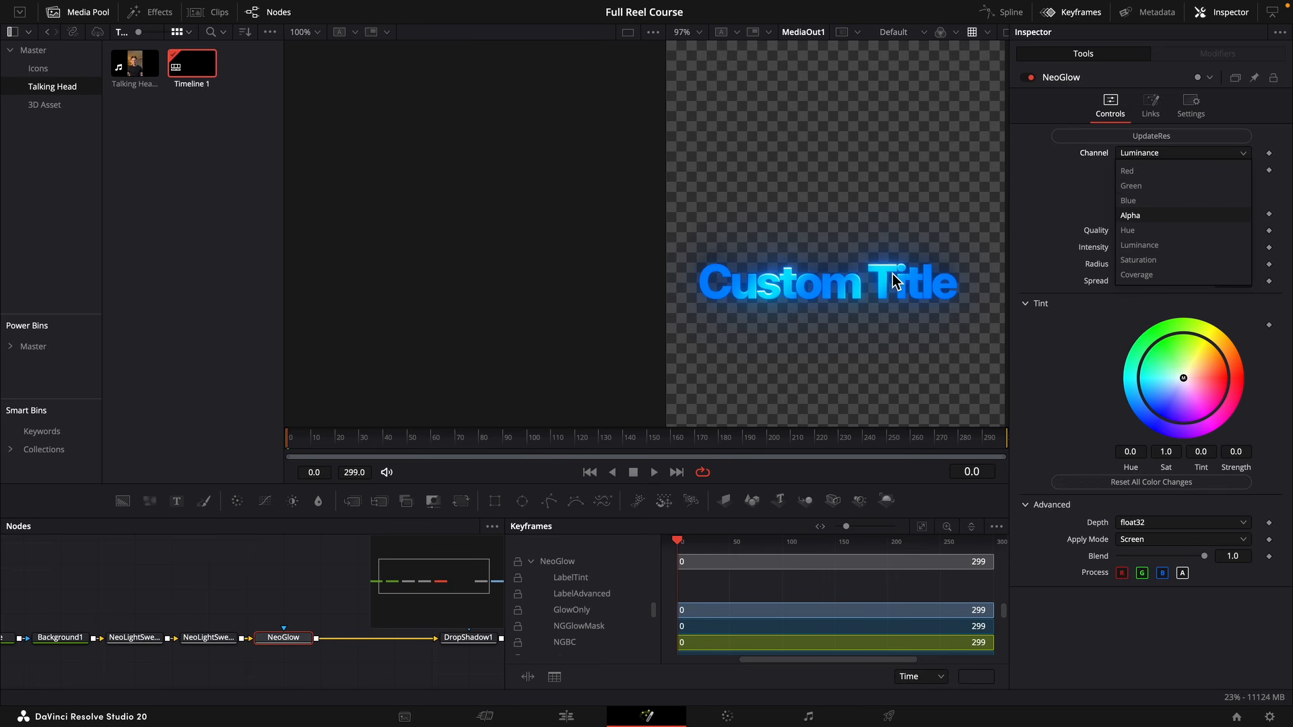
pyautogui.click(1131, 202)
pyautogui.moveTo(1234, 249); pyautogui.dragTo(1199, 248)
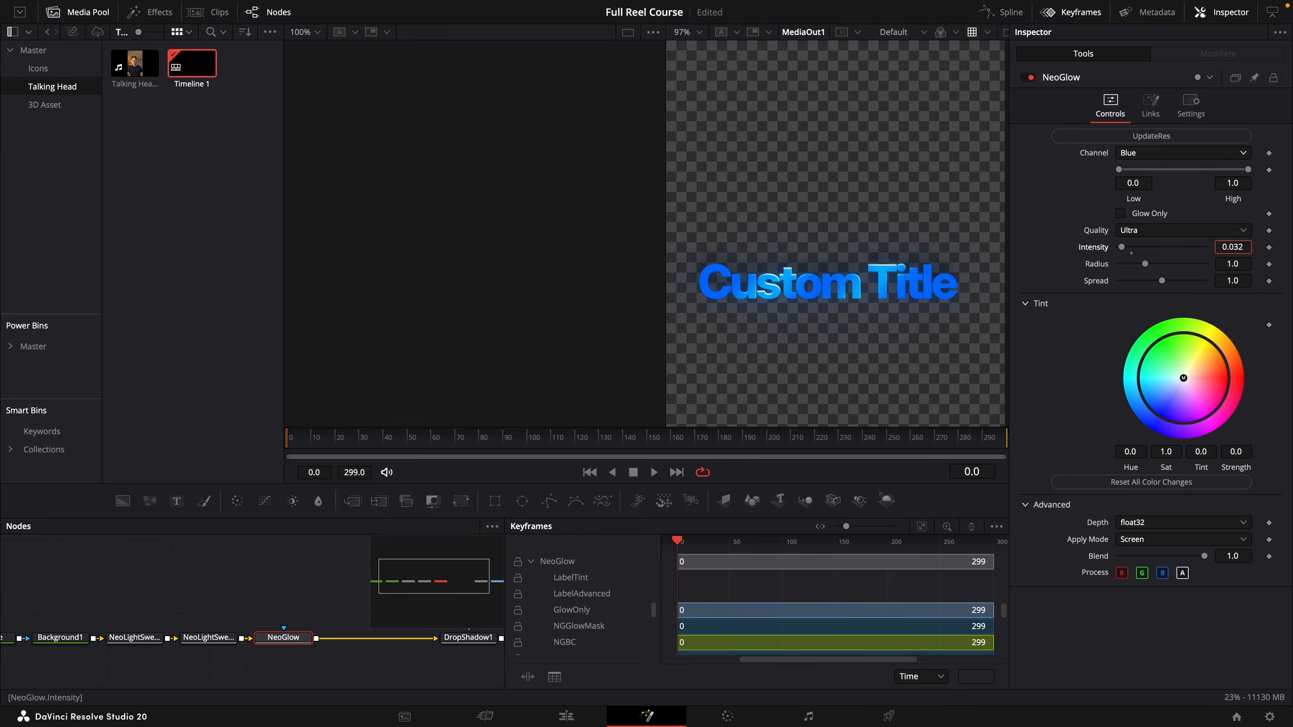
pyautogui.click(1159, 142)
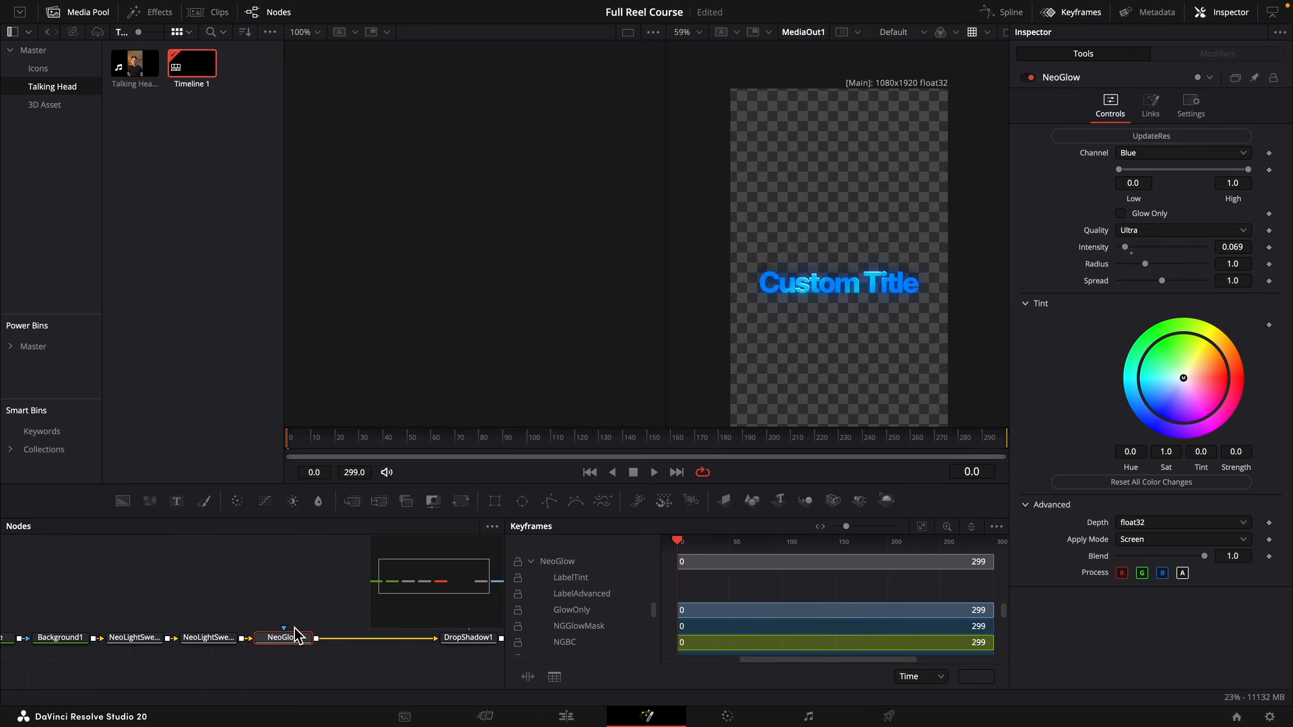
# Add a Soft Glow node after the Neo Glow node and disable the Neo Glow node.
pyautogui.hotkey('shift', 'space')
pyautogui.write('s')
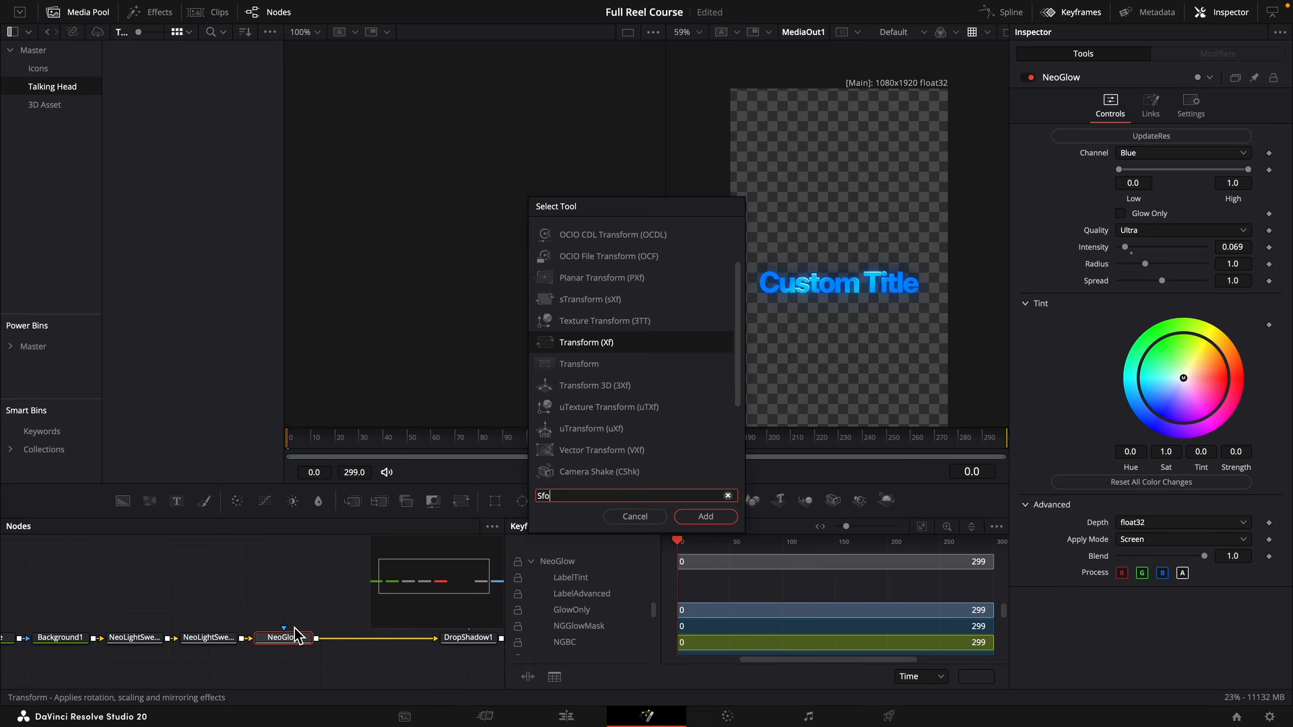
pyautogui.write('oft')
pyautogui.press('Return')
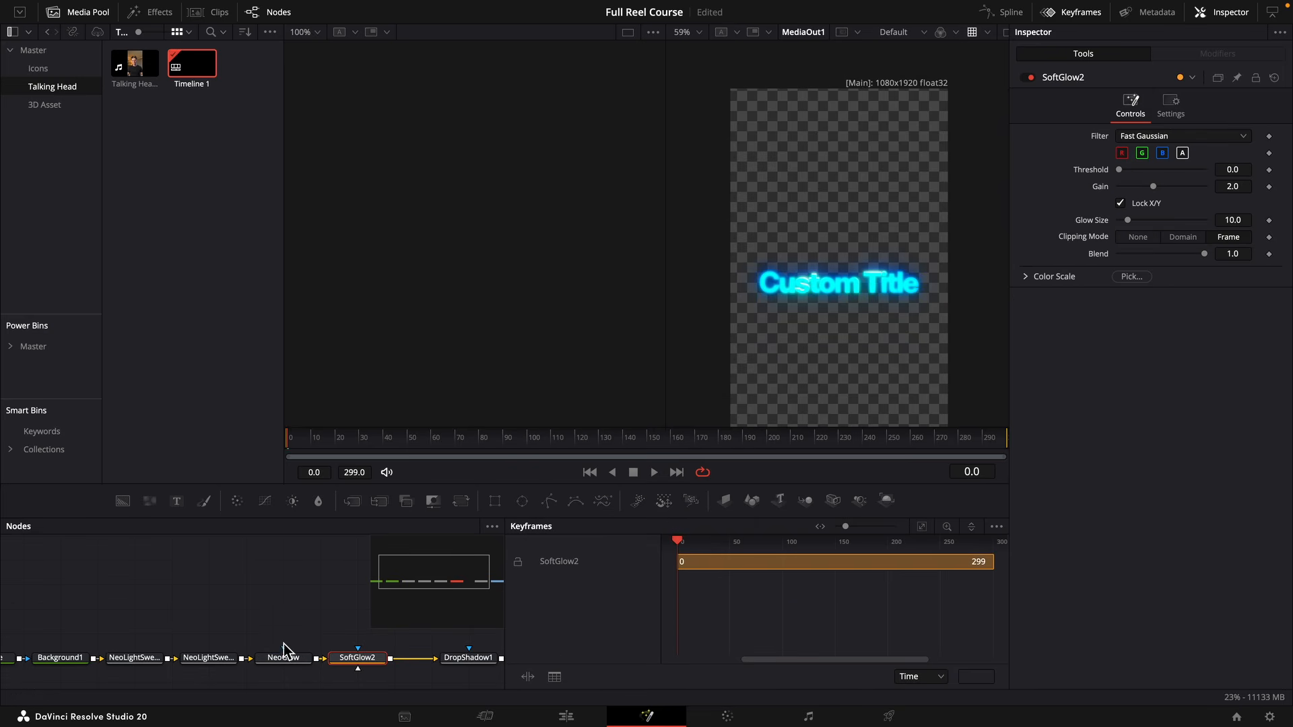
pyautogui.hotkey('ctrl', 'p')
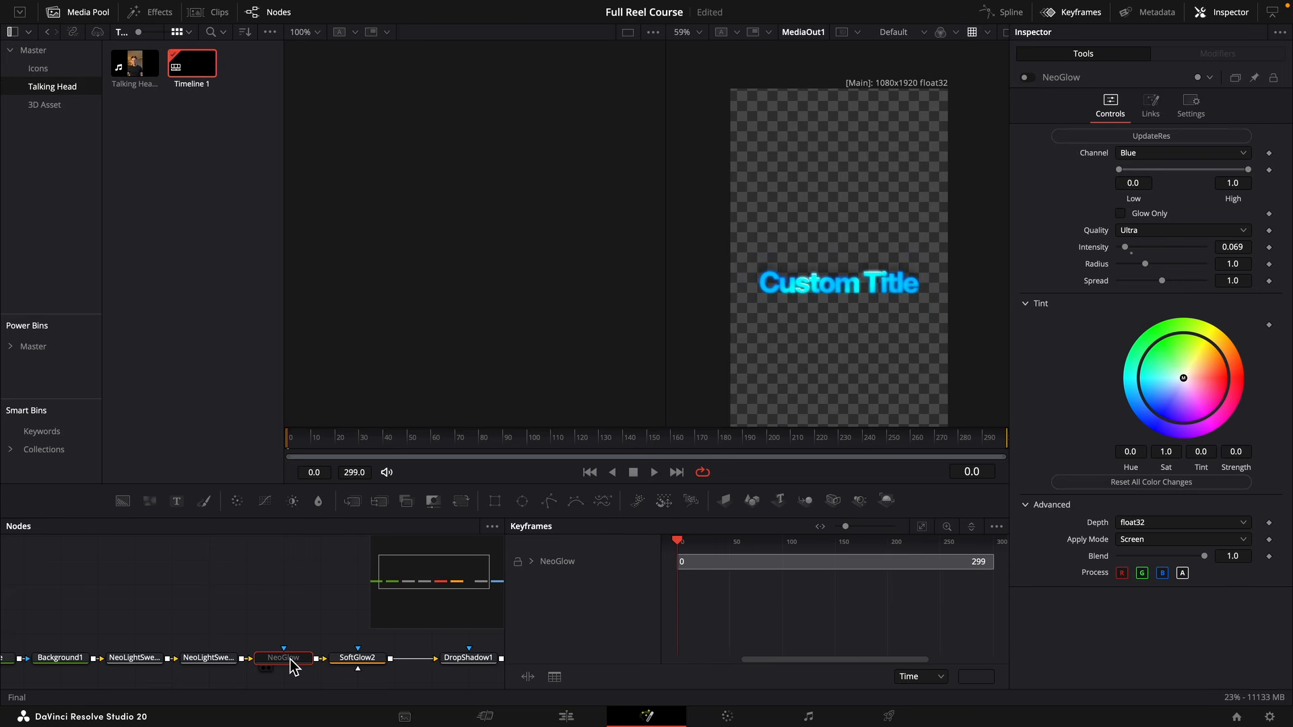
pyautogui.scroll(5, 865, 297)
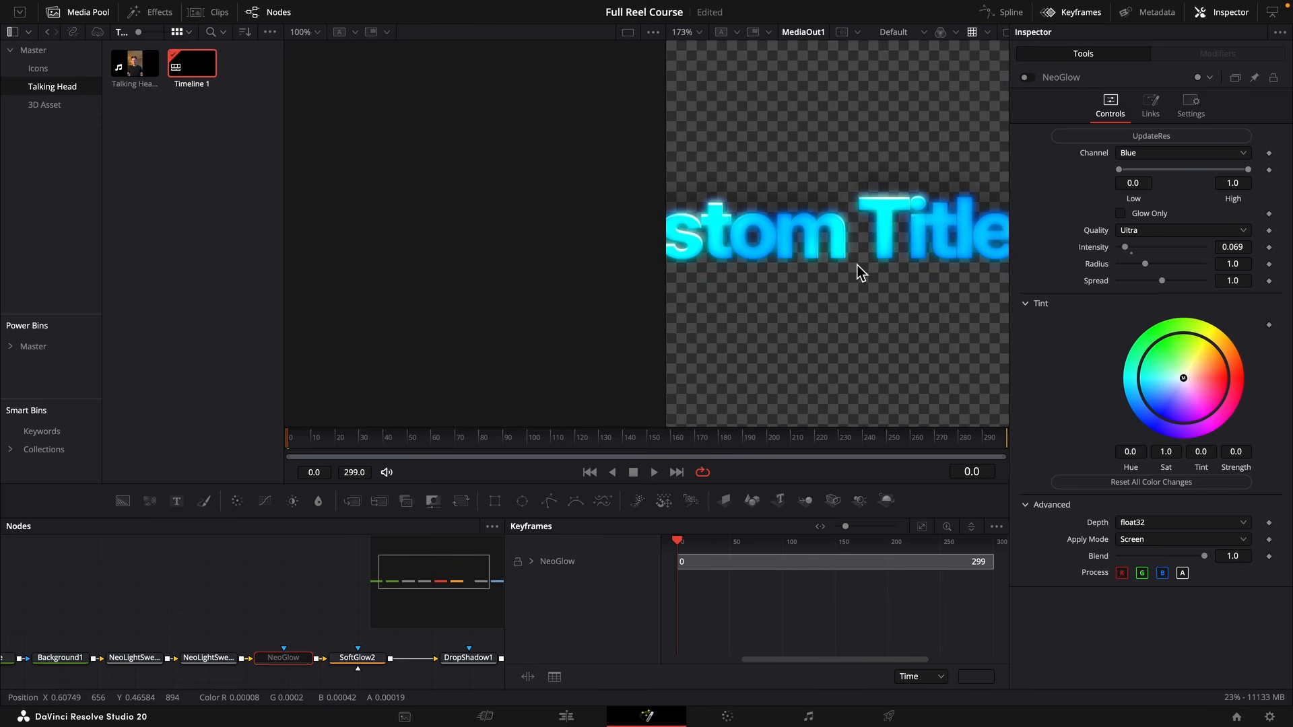
# Delete the Soft Glow node and disable the background node and both light sweep nodes.
pyautogui.click(345, 658)
pyautogui.press('Delete')
pyautogui.moveTo(320, 636); pyautogui.dragTo(369, 635)
pyautogui.moveTo(270, 627); pyautogui.dragTo(115, 682)
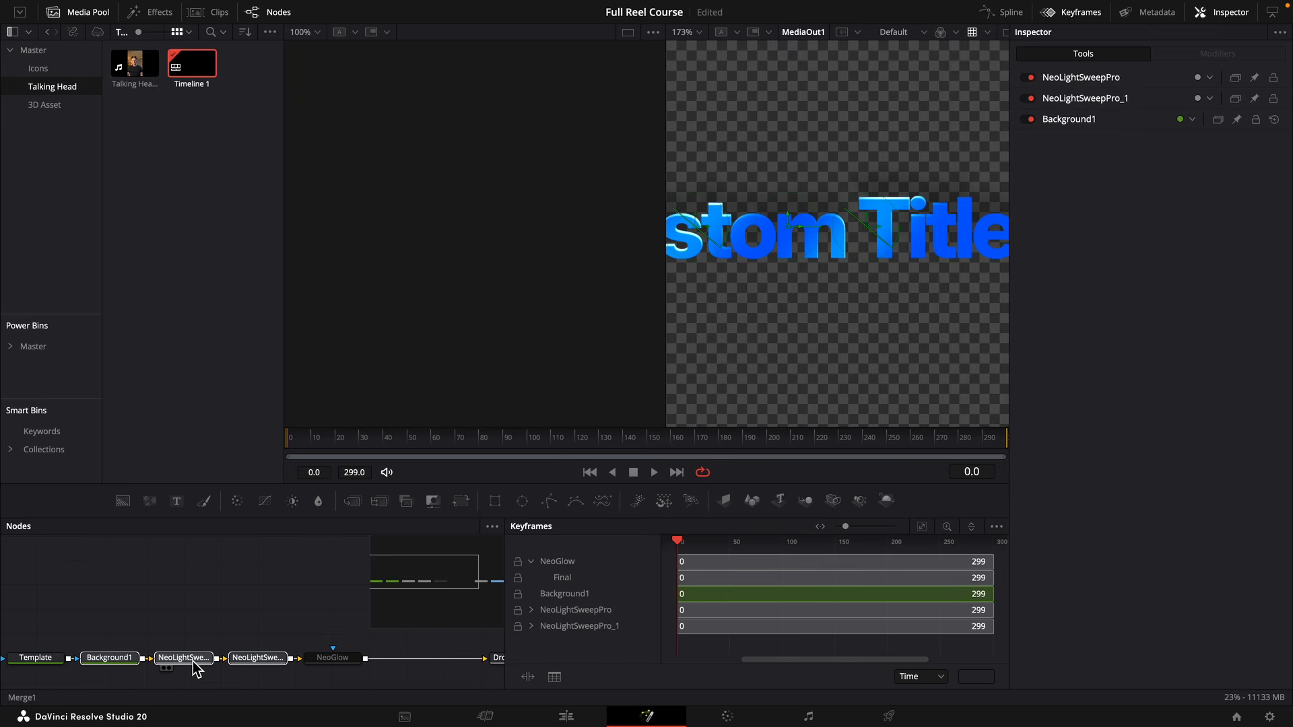
pyautogui.hotkey('ctrl', 'p')
# Pull the background, light sweep and Neo Glow nodes out of the main chain, place them above it, and hide the keyframes display.
pyautogui.moveTo(368, 640); pyautogui.dragTo(78, 697)
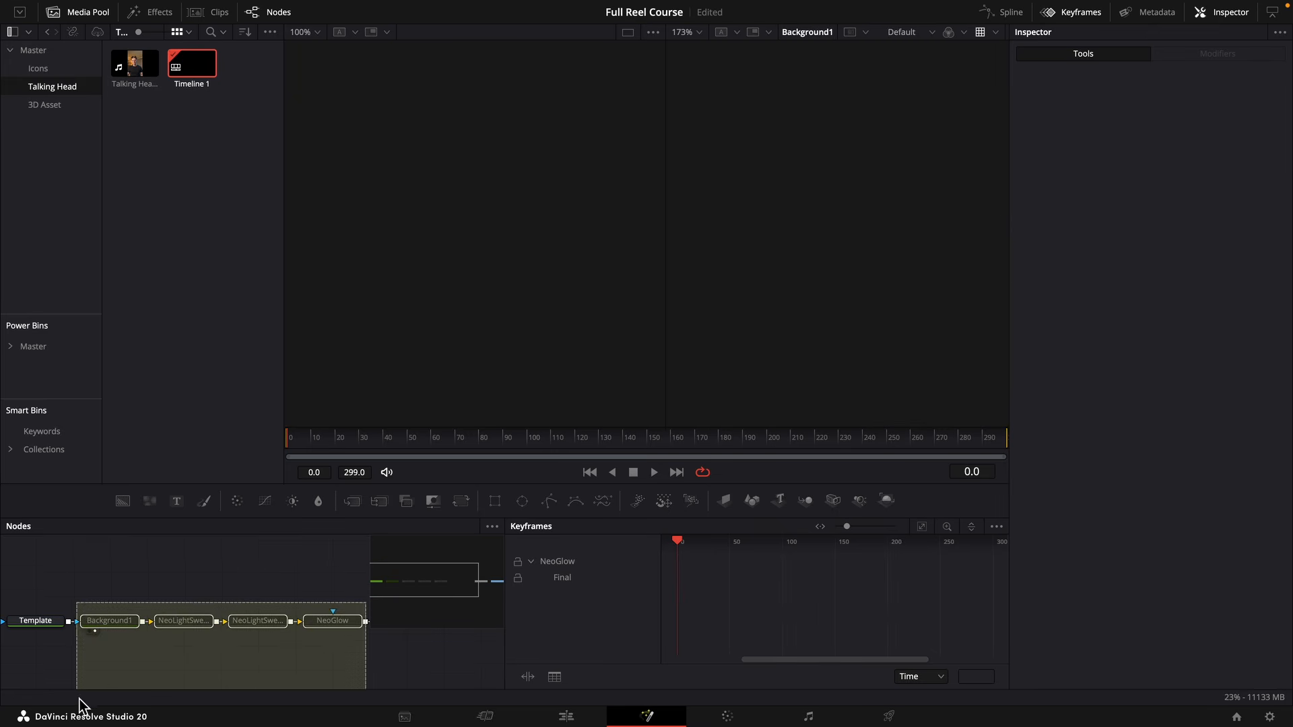
pyautogui.moveTo(109, 613); pyautogui.dragTo(135, 582)
pyautogui.click(128, 626)
pyautogui.moveTo(69, 611); pyautogui.dragTo(332, 615)
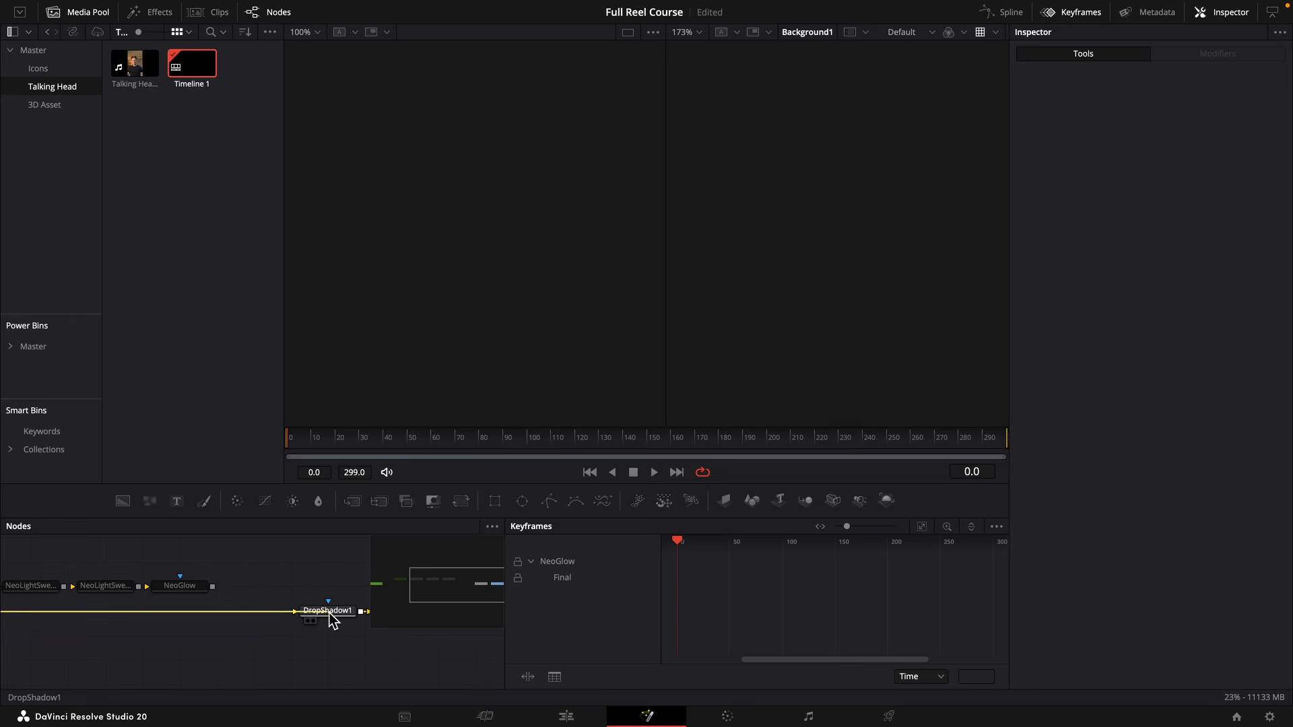
pyautogui.click(1071, 12)
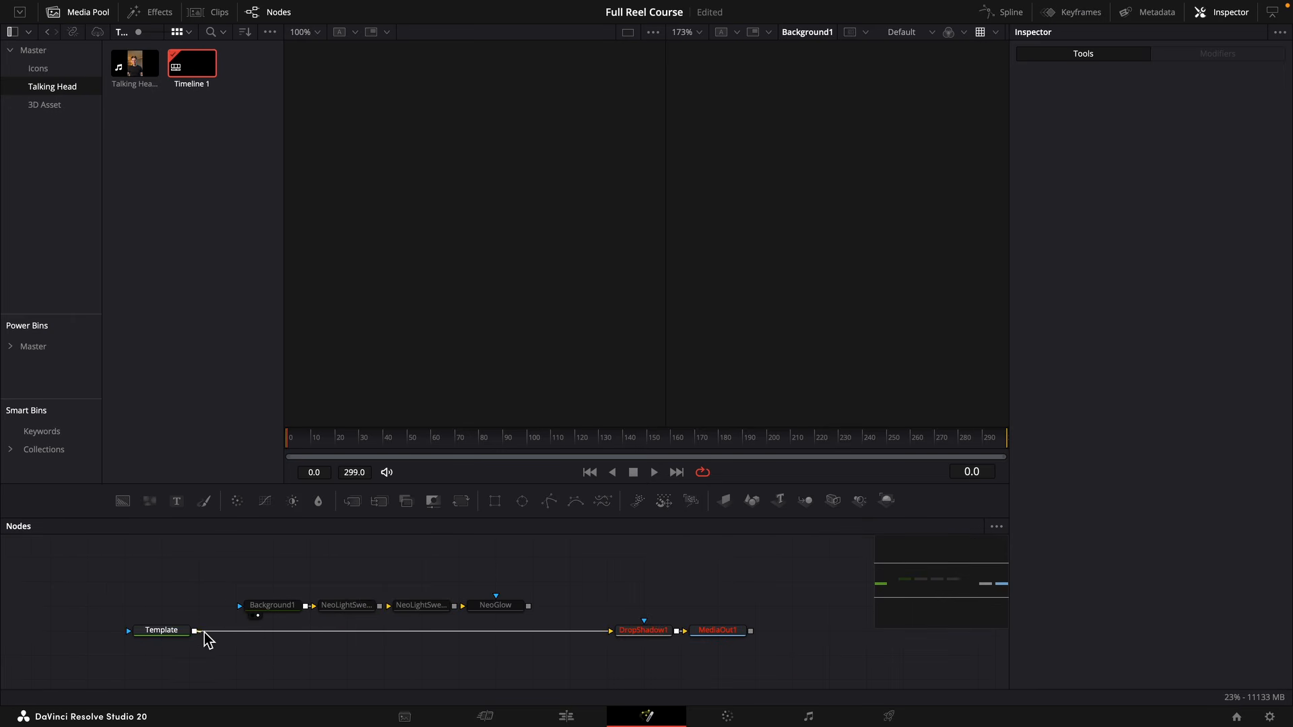
# Wire the styling nodes back between Template and DropShadow1, and re-enable Background1, both light sweeps and Neo Glow.
pyautogui.moveTo(195, 631); pyautogui.dragTo(269, 607)
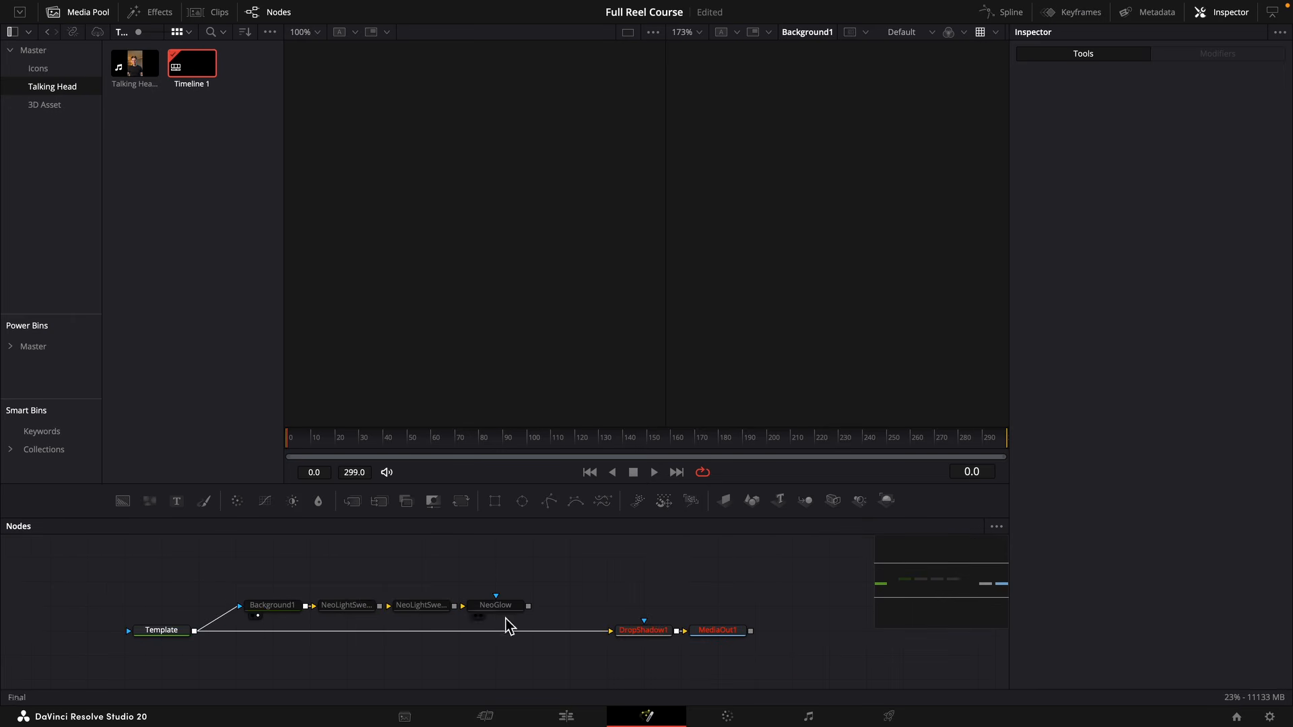
pyautogui.click(652, 634)
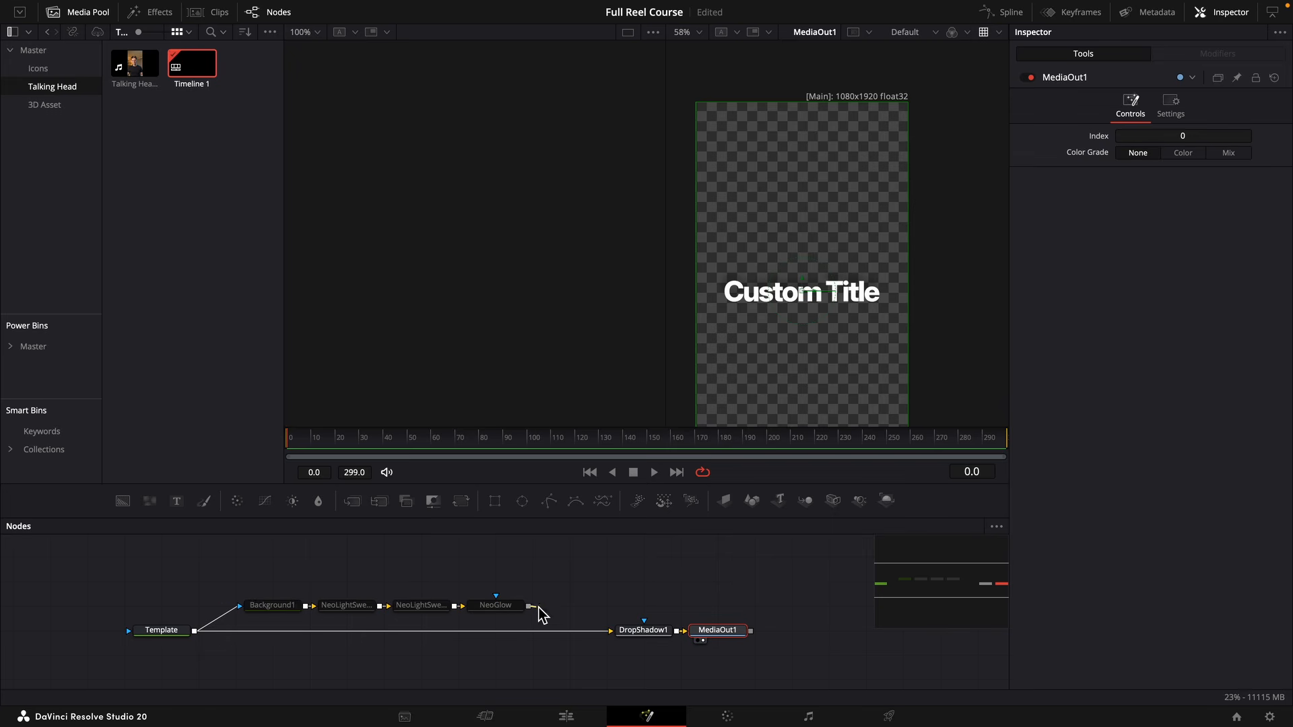
pyautogui.moveTo(530, 608); pyautogui.dragTo(612, 635)
pyautogui.moveTo(556, 579); pyautogui.dragTo(296, 634)
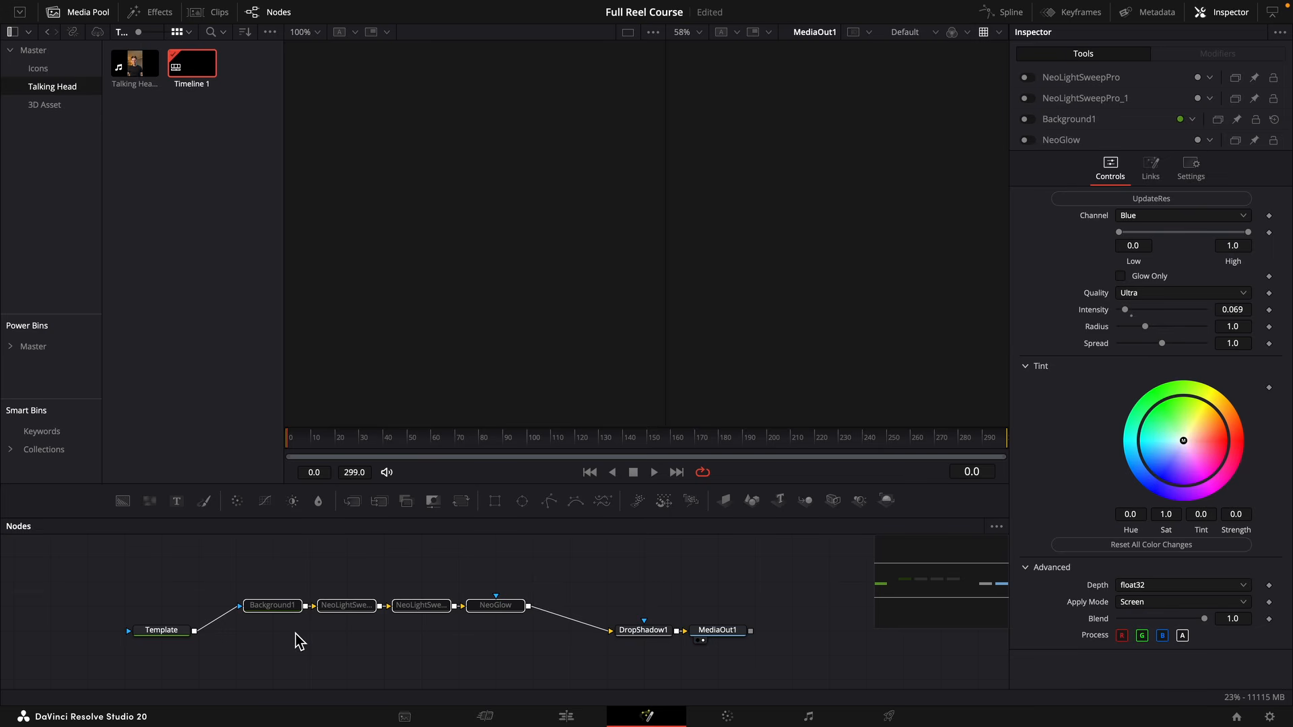
pyautogui.hotkey('ctrl', 'p')
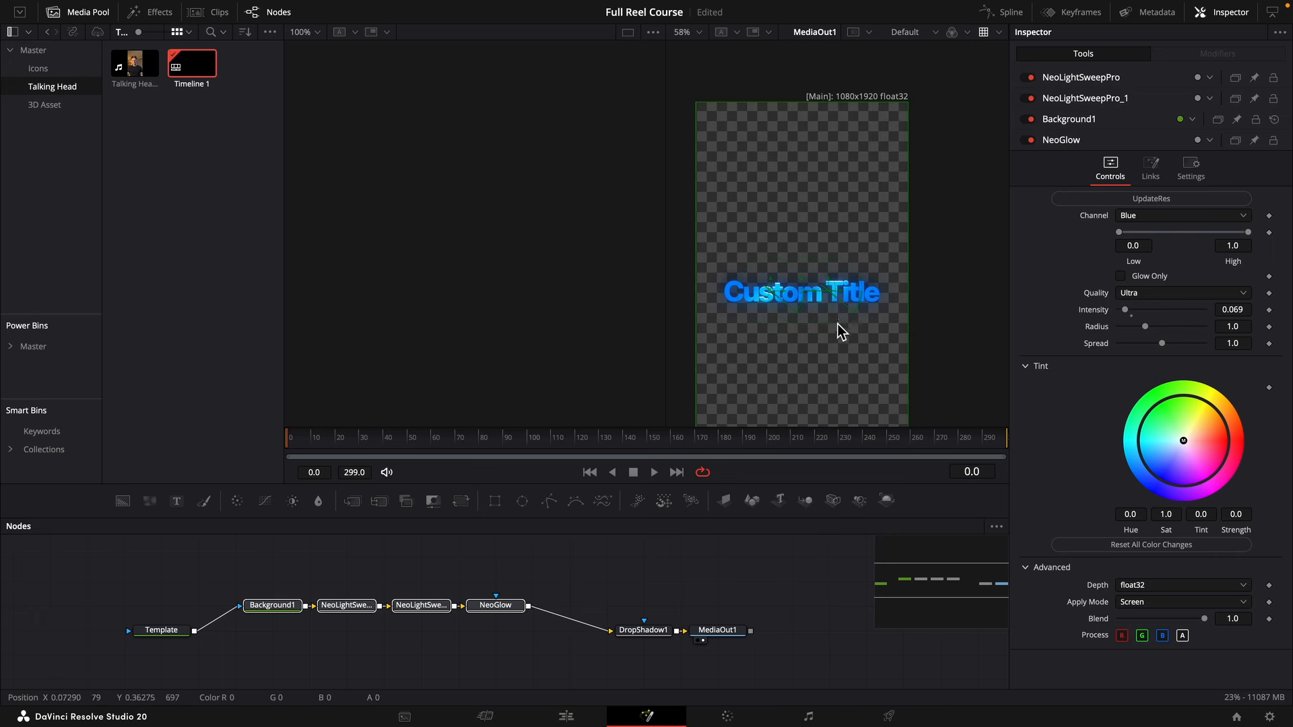
# Detach the styling nodes from the main chain again and connect Template directly to DropShadow1.
pyautogui.click(545, 555)
pyautogui.moveTo(241, 607); pyautogui.dragTo(634, 639)
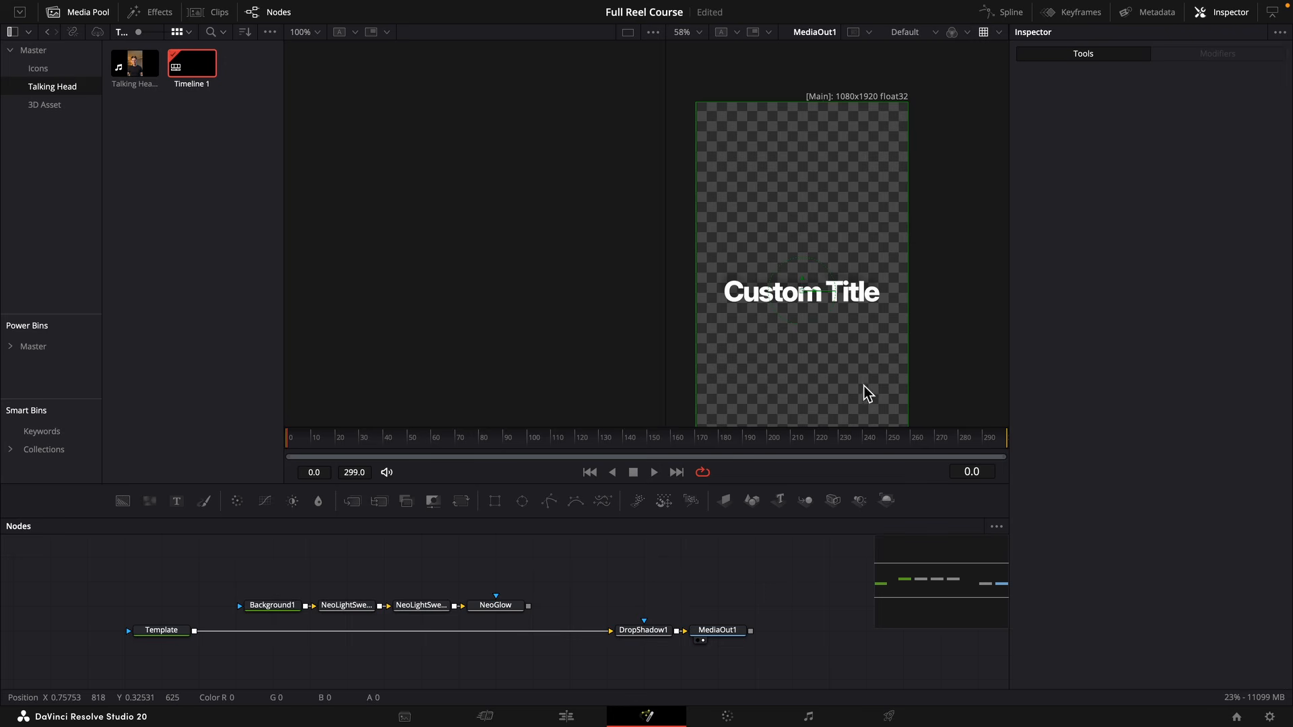
pyautogui.click(162, 632)
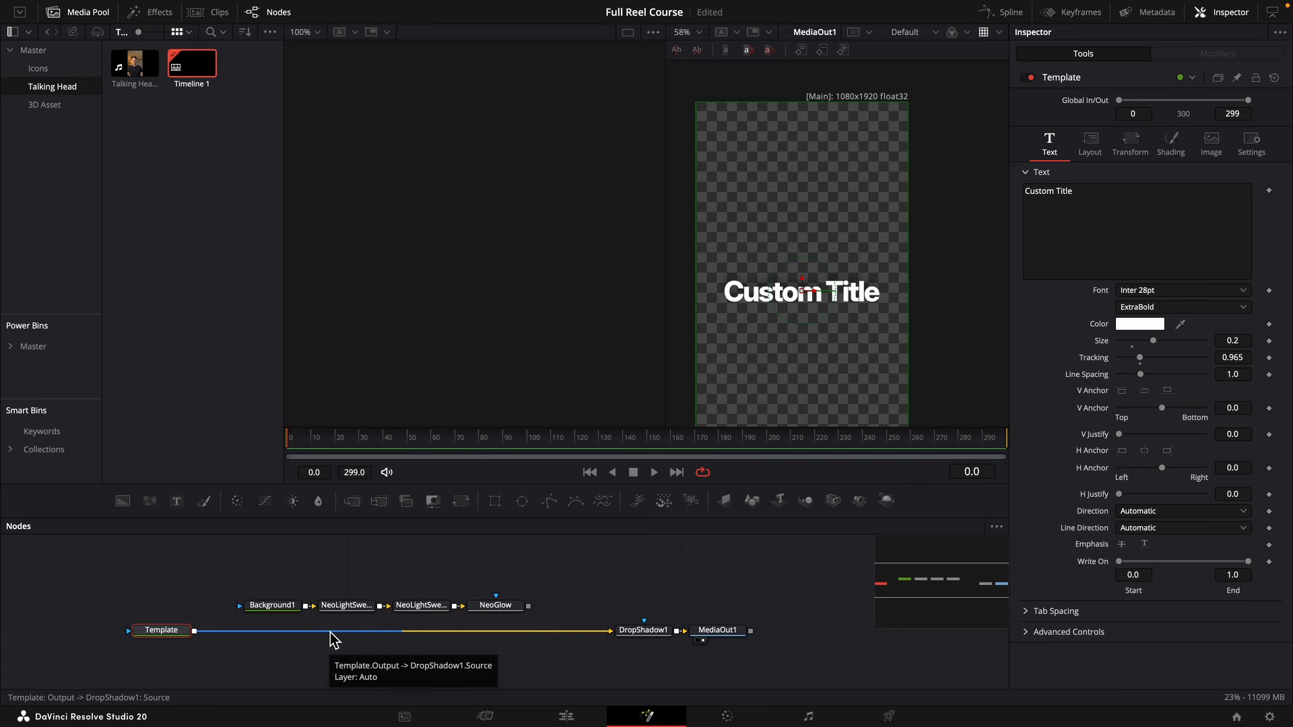
# Add the WBW SlideUpFade preset from the NeoEdit animated titles to the node graph and delete its nodes.
pyautogui.hscroll(-3, 330, 633)
pyautogui.click(149, 12)
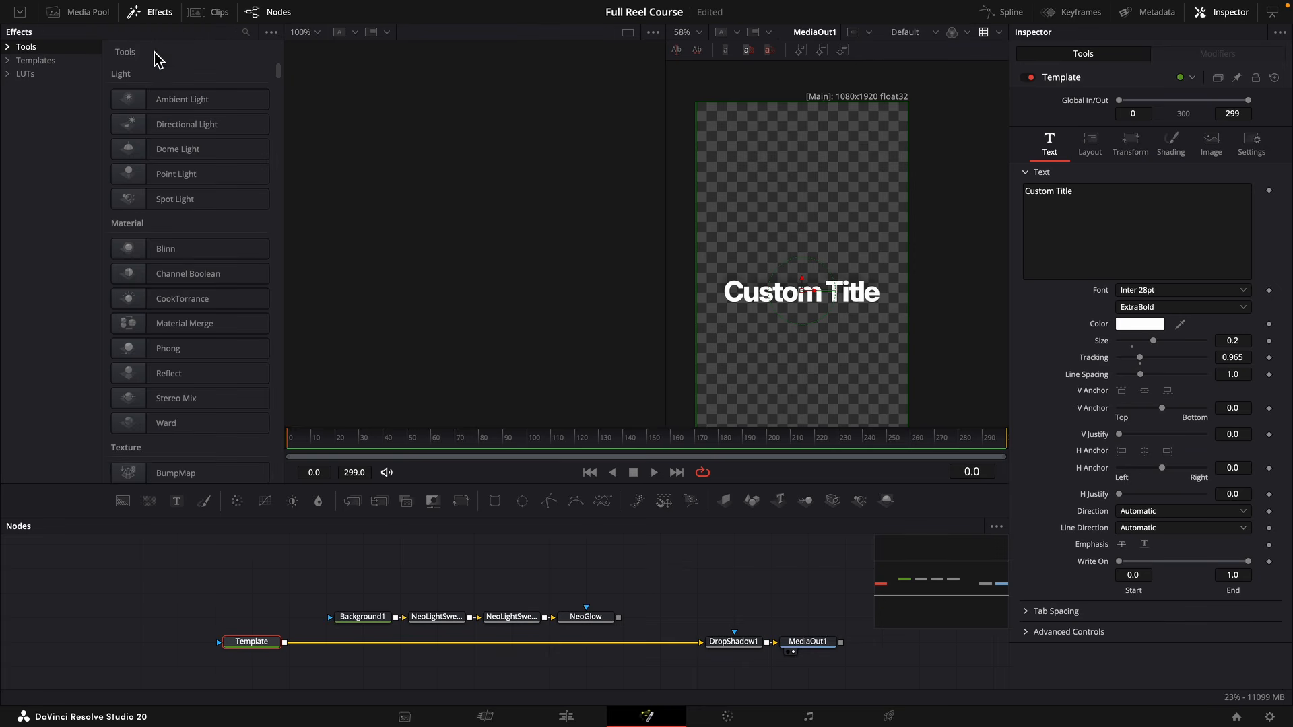
pyautogui.click(15, 61)
pyautogui.click(21, 75)
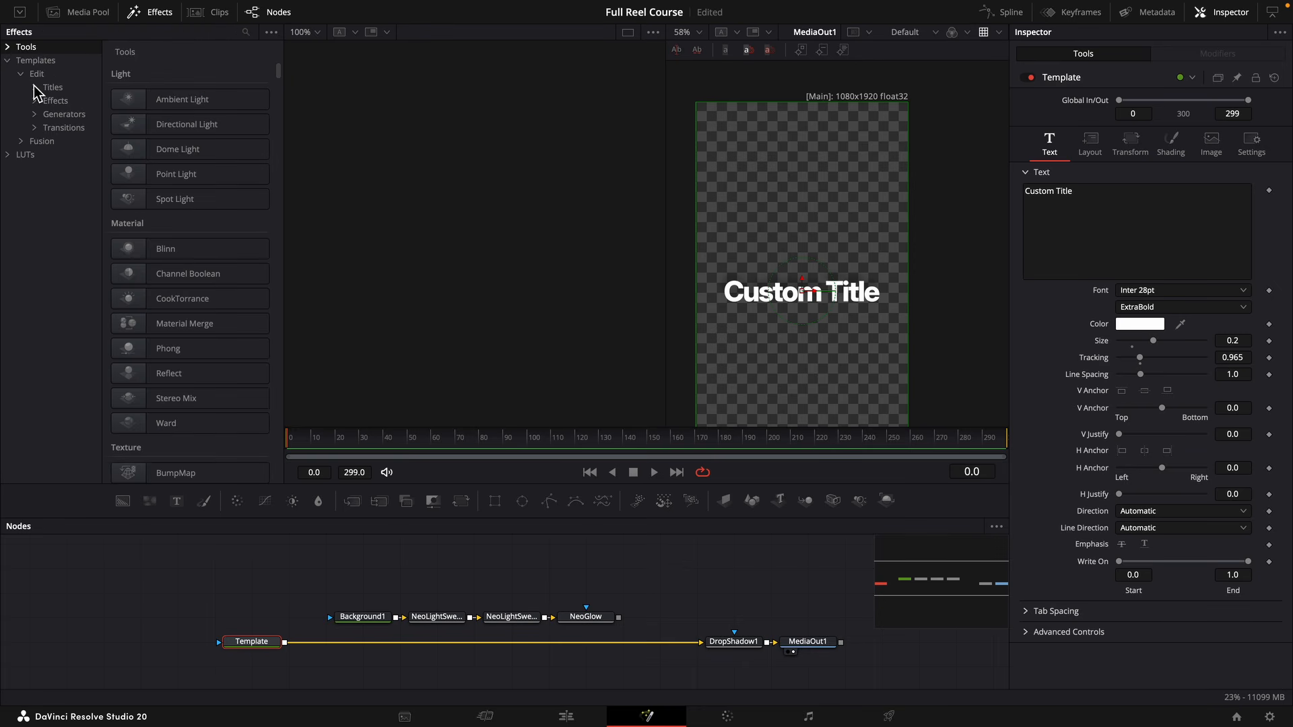
pyautogui.click(34, 88)
pyautogui.click(47, 101)
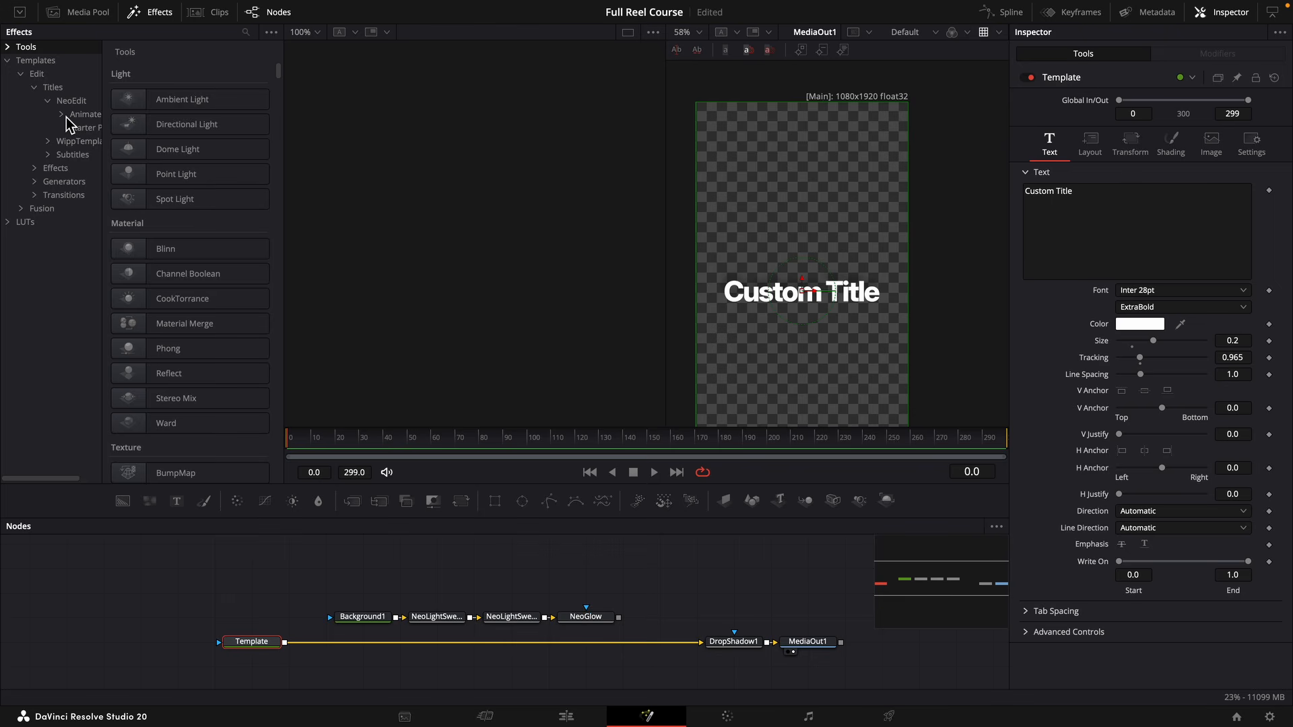
pyautogui.click(67, 115)
pyautogui.click(89, 131)
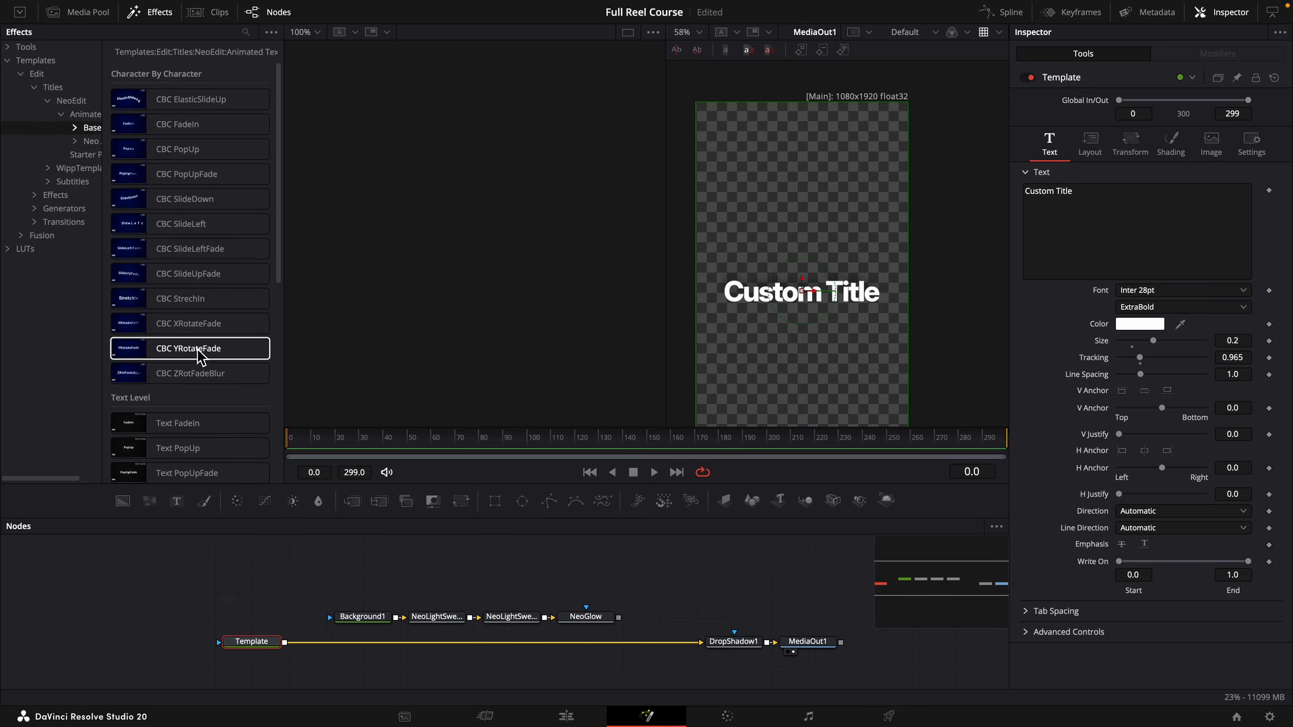
pyautogui.scroll(-5, 202, 397)
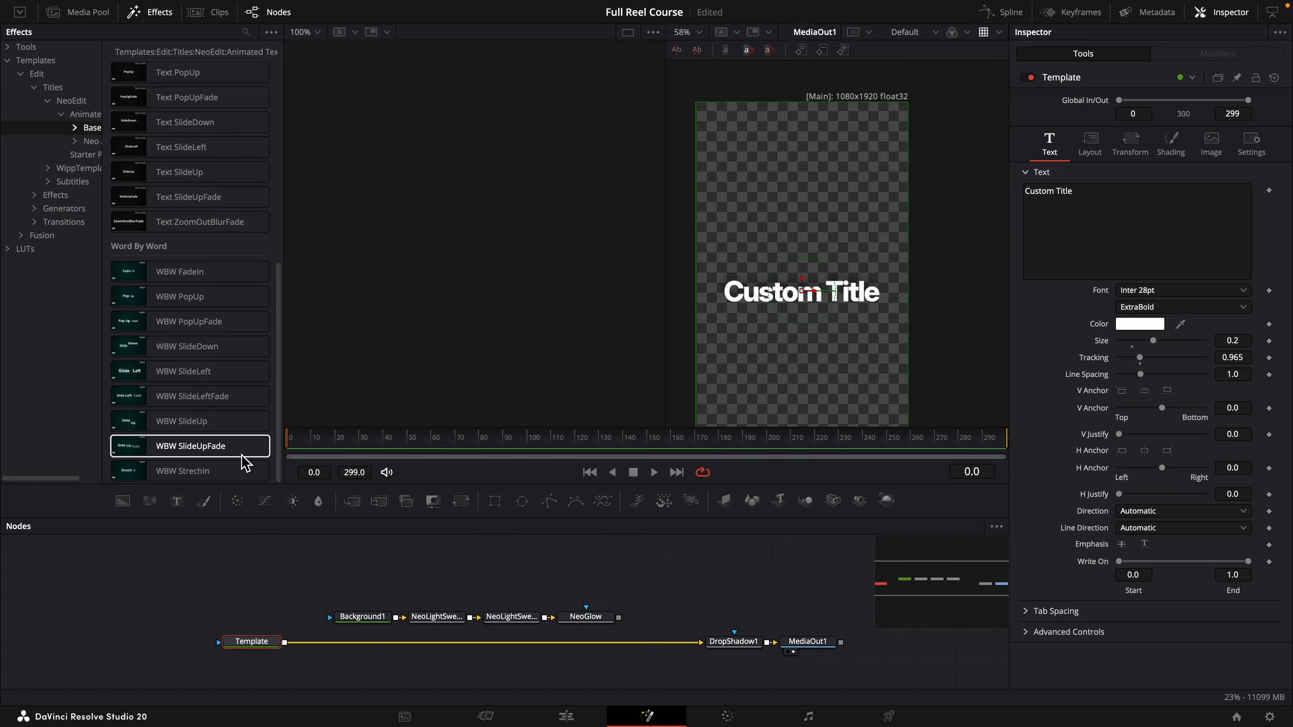
pyautogui.moveTo(245, 451); pyautogui.dragTo(122, 620)
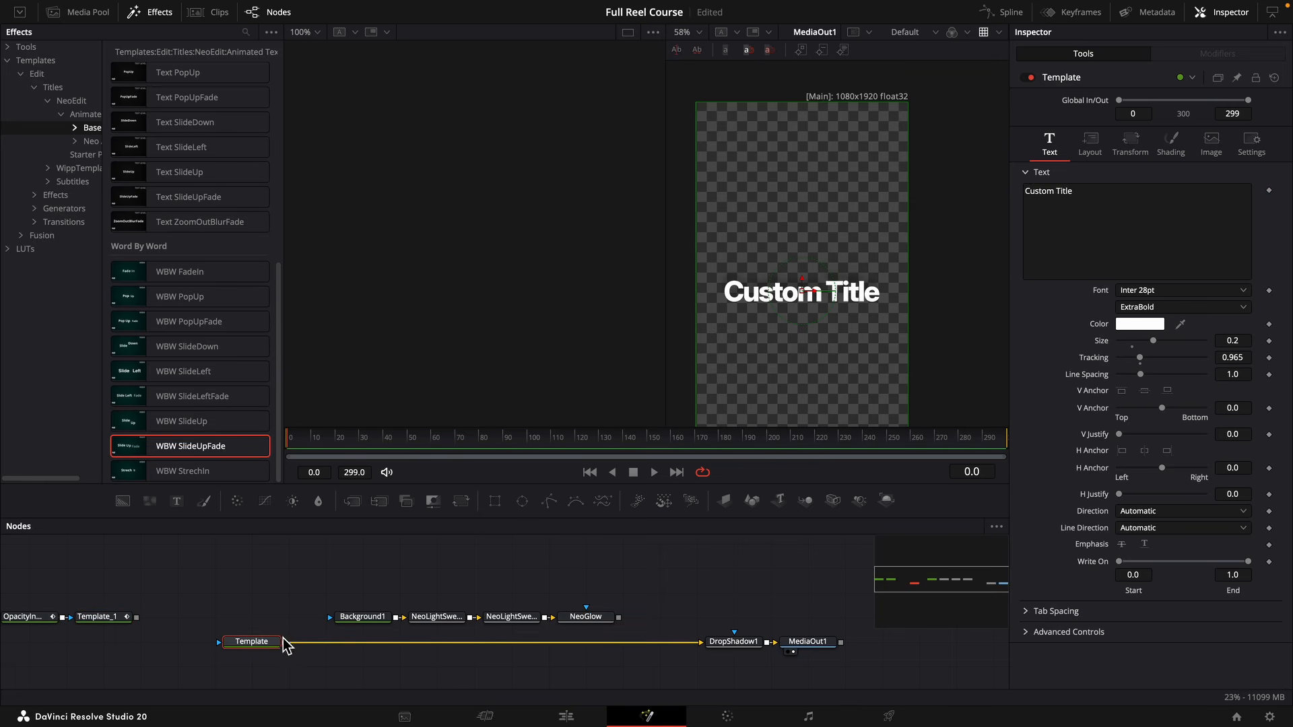
pyautogui.moveTo(161, 588); pyautogui.dragTo(34, 630)
pyautogui.press('Delete')
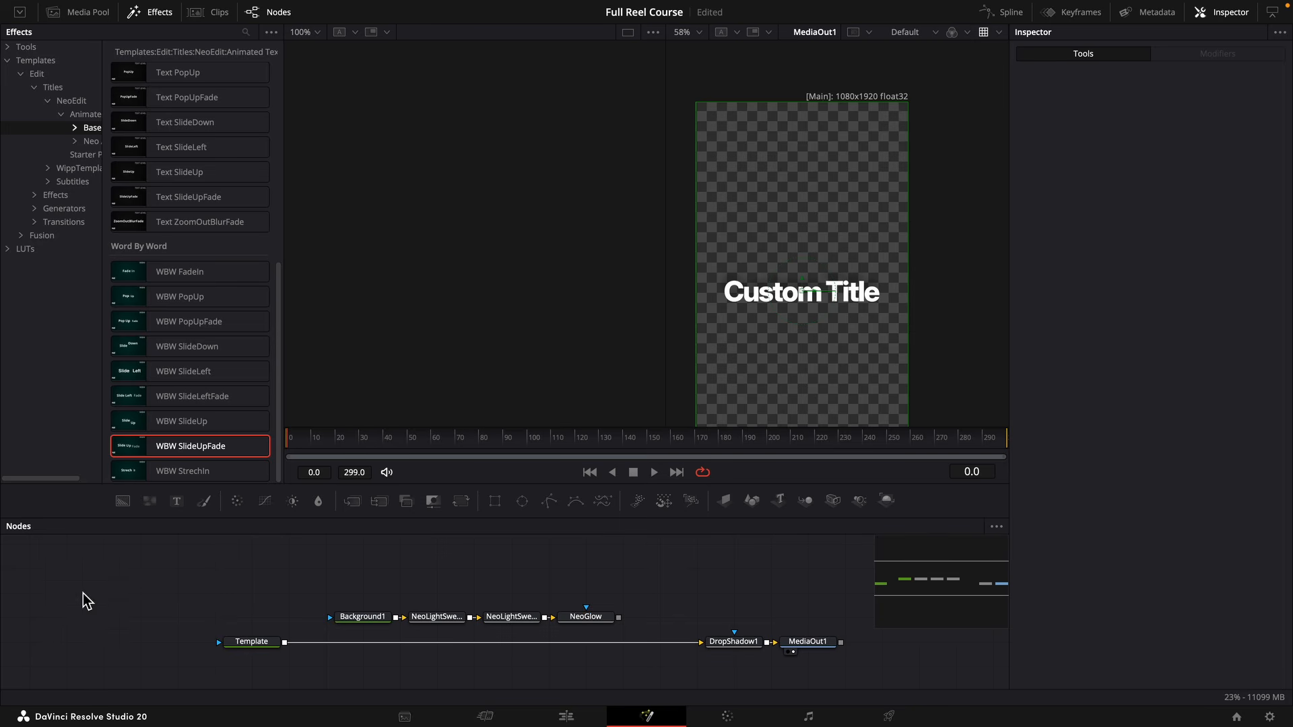
# Paste an instance of the Template text node and position it just before the original.
pyautogui.click(269, 647)
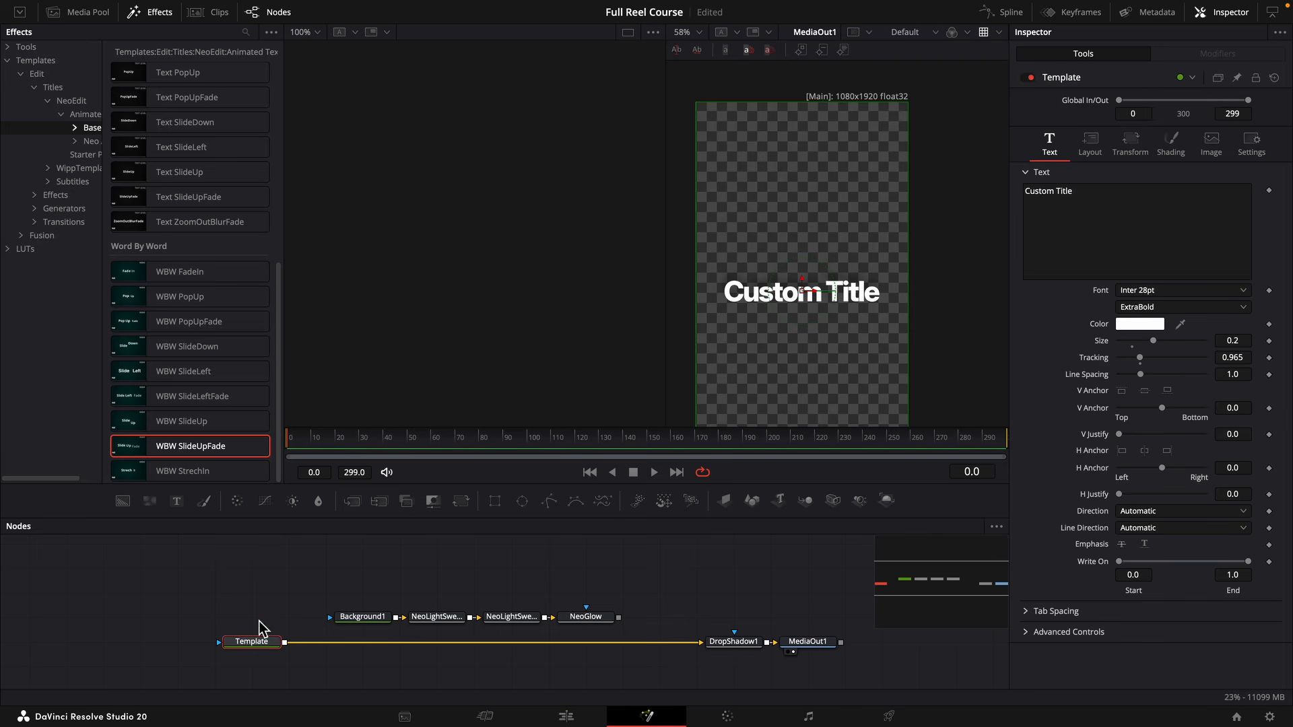
pyautogui.click(187, 647)
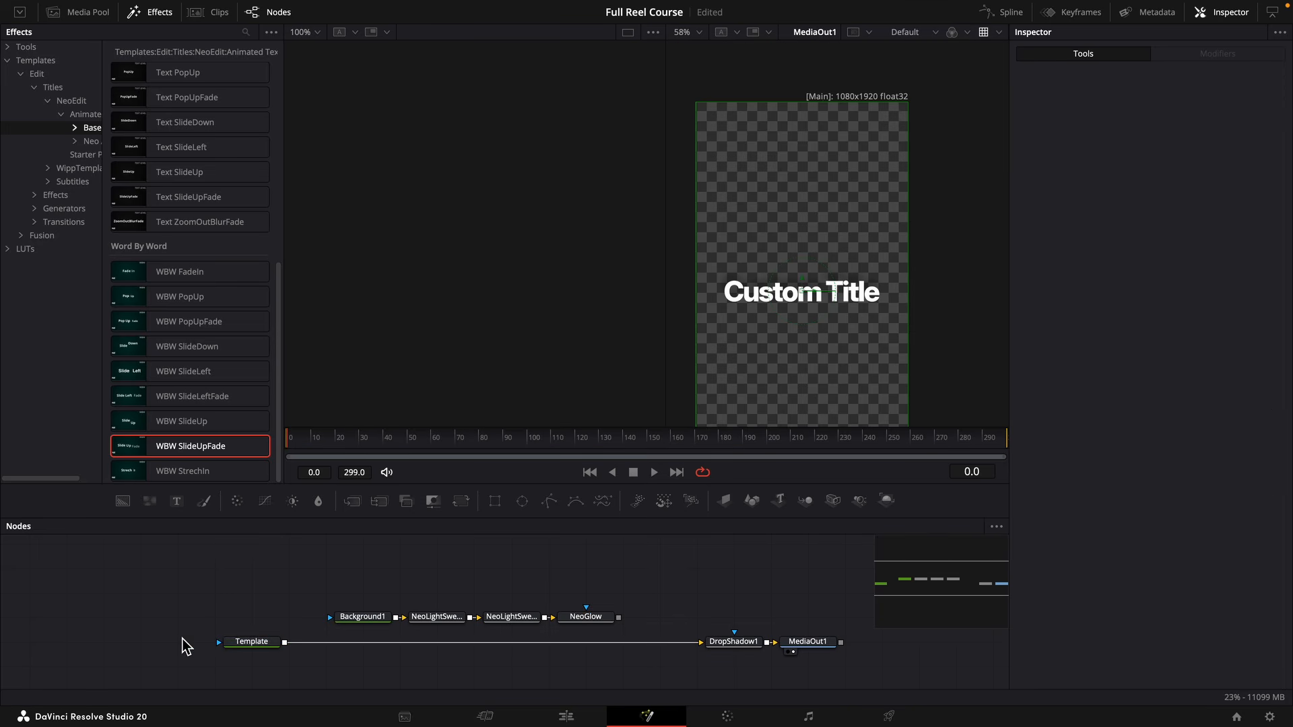
pyautogui.hotkey('ctrl', 'shift', 'v')
pyautogui.moveTo(181, 642)
pyautogui.mouseDown()
pyautogui.moveTo(149, 651)
pyautogui.moveTo(198, 655)
pyautogui.mouseUp()
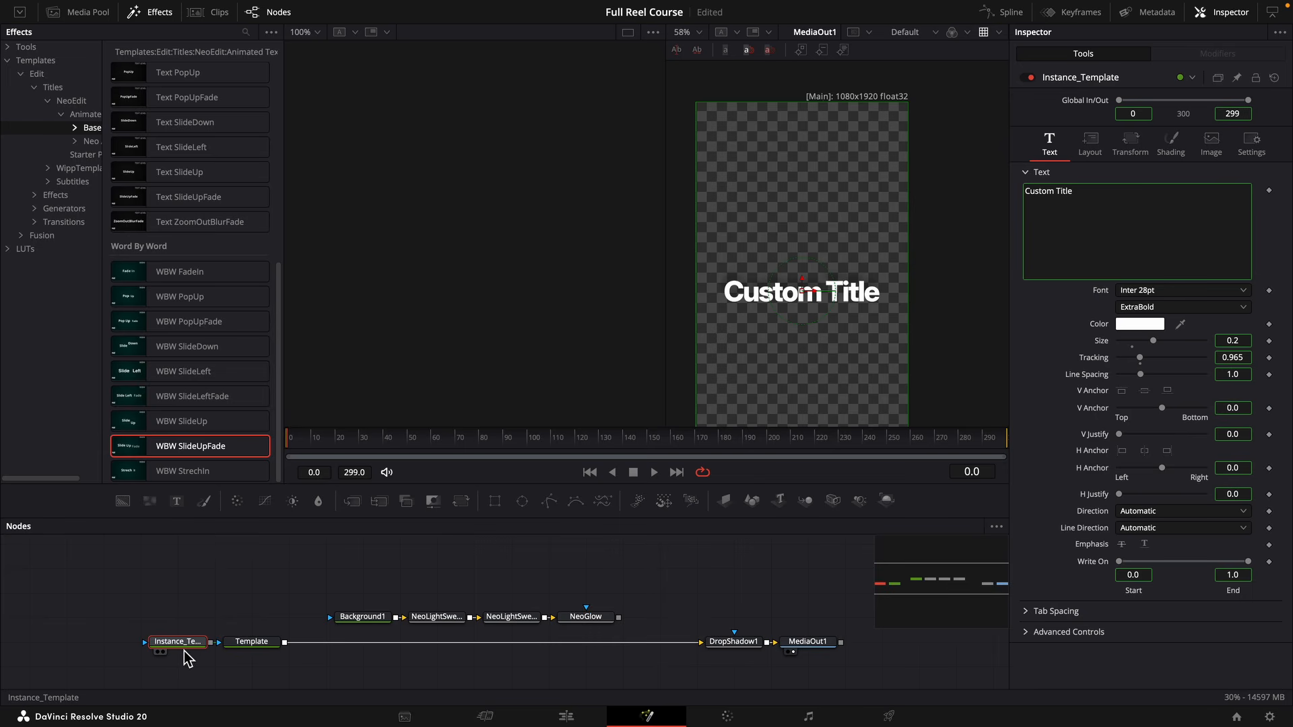
# Deinstance the Enabled setting of shading element 1 on the instanced text node and disable that element.
pyautogui.click(251, 644)
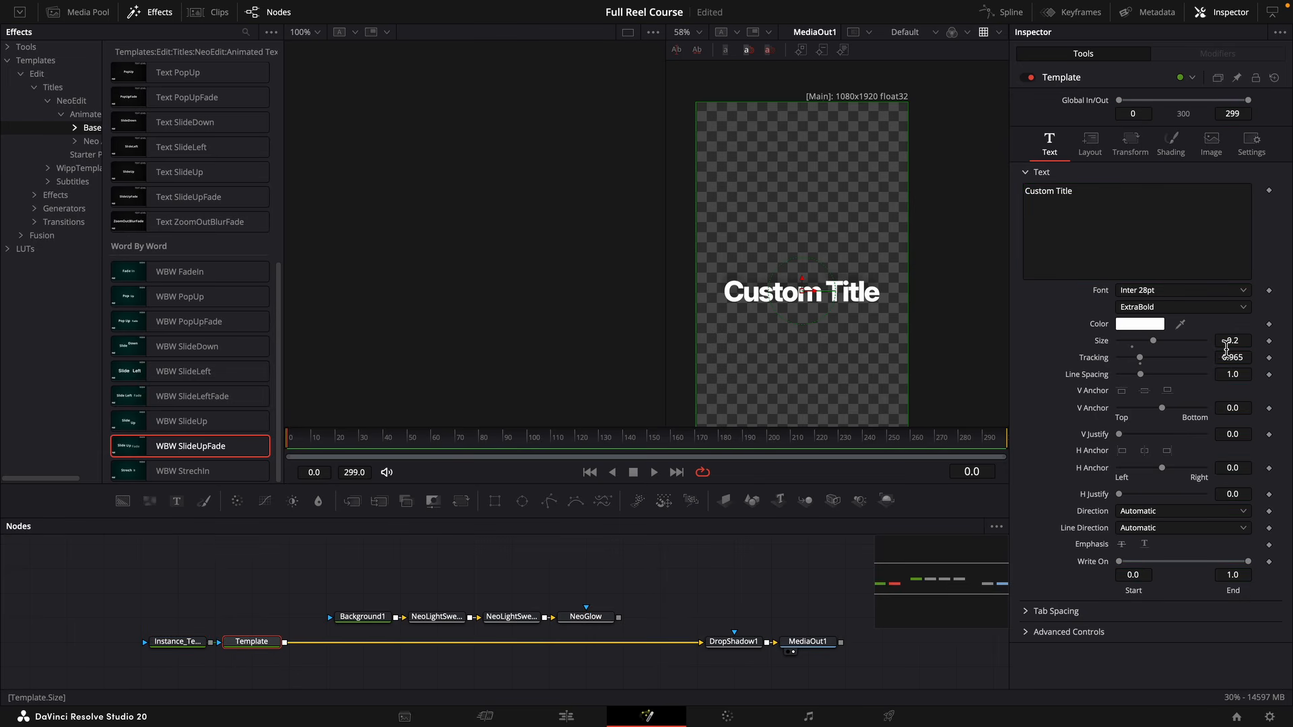
pyautogui.click(186, 643)
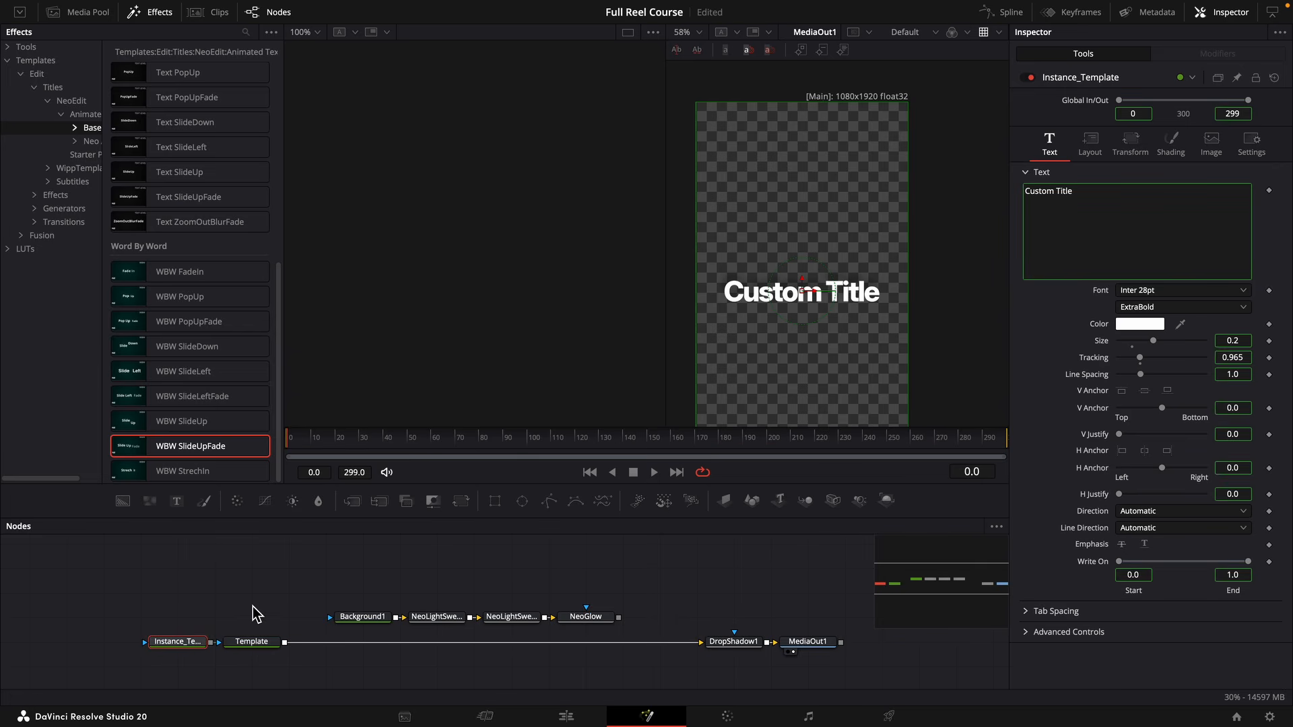
pyautogui.click(1171, 143)
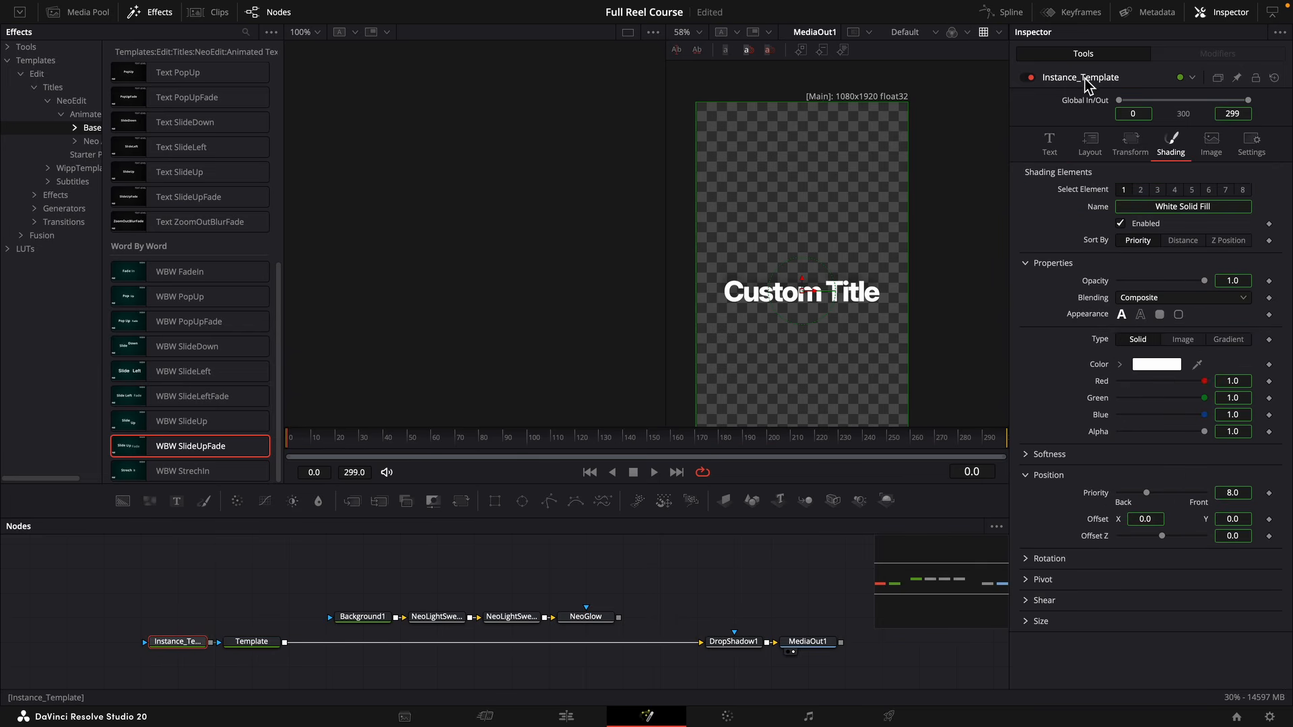
pyautogui.rightClick(1148, 231)
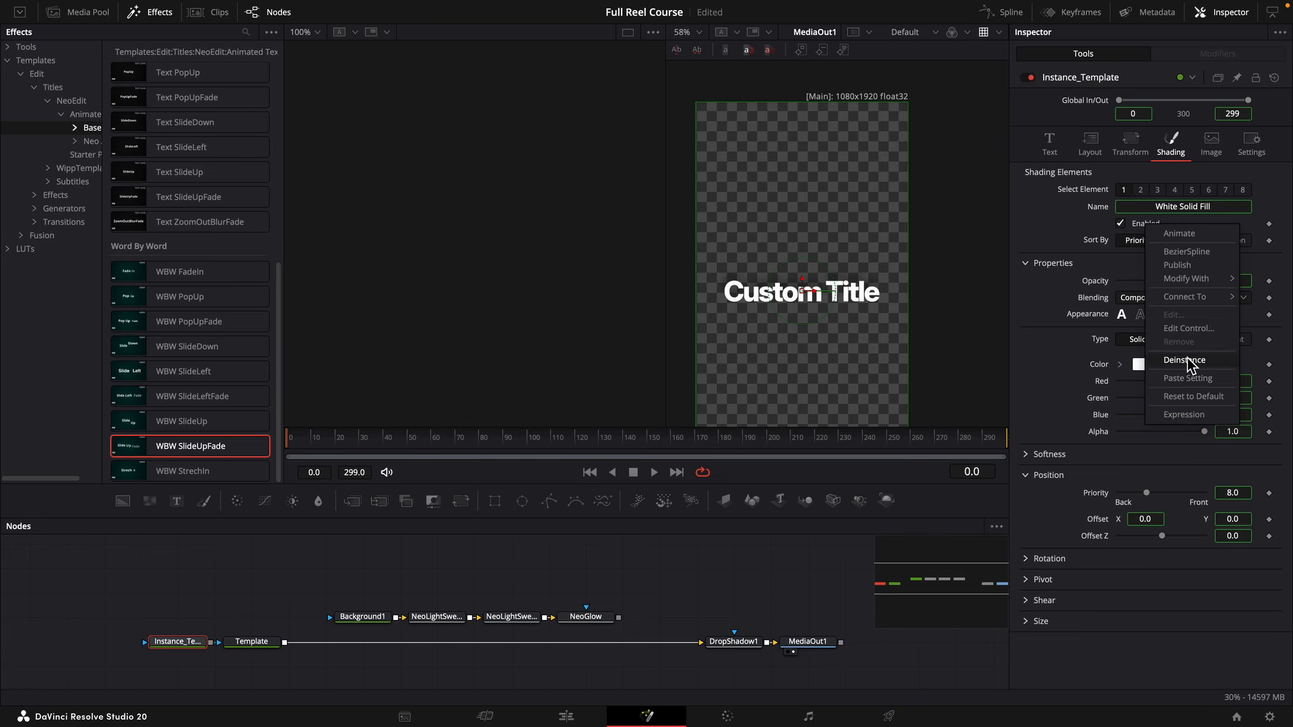
pyautogui.click(1185, 361)
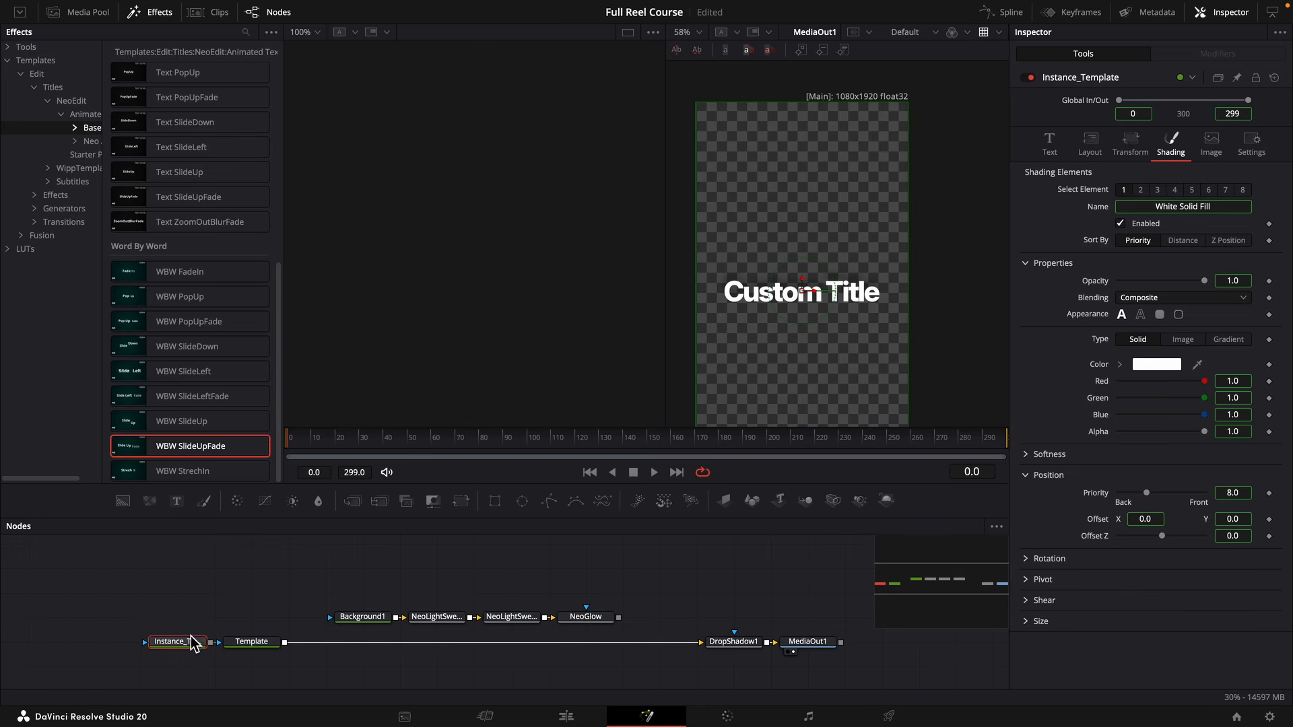
pyautogui.click(1121, 224)
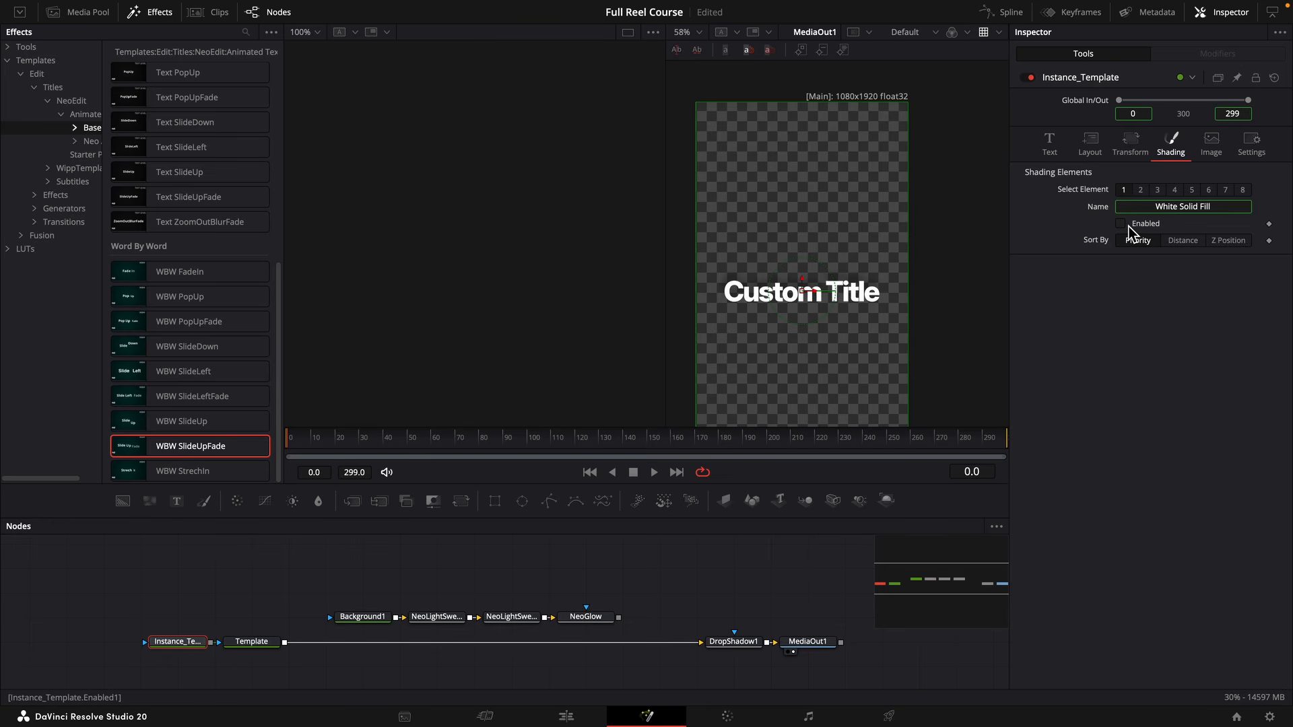
# Deinstance the Enabled setting of shading element 5 on the instanced text node and enable that element.
pyautogui.click(1192, 191)
pyautogui.rightClick(1145, 229)
pyautogui.click(1191, 360)
pyautogui.click(1129, 225)
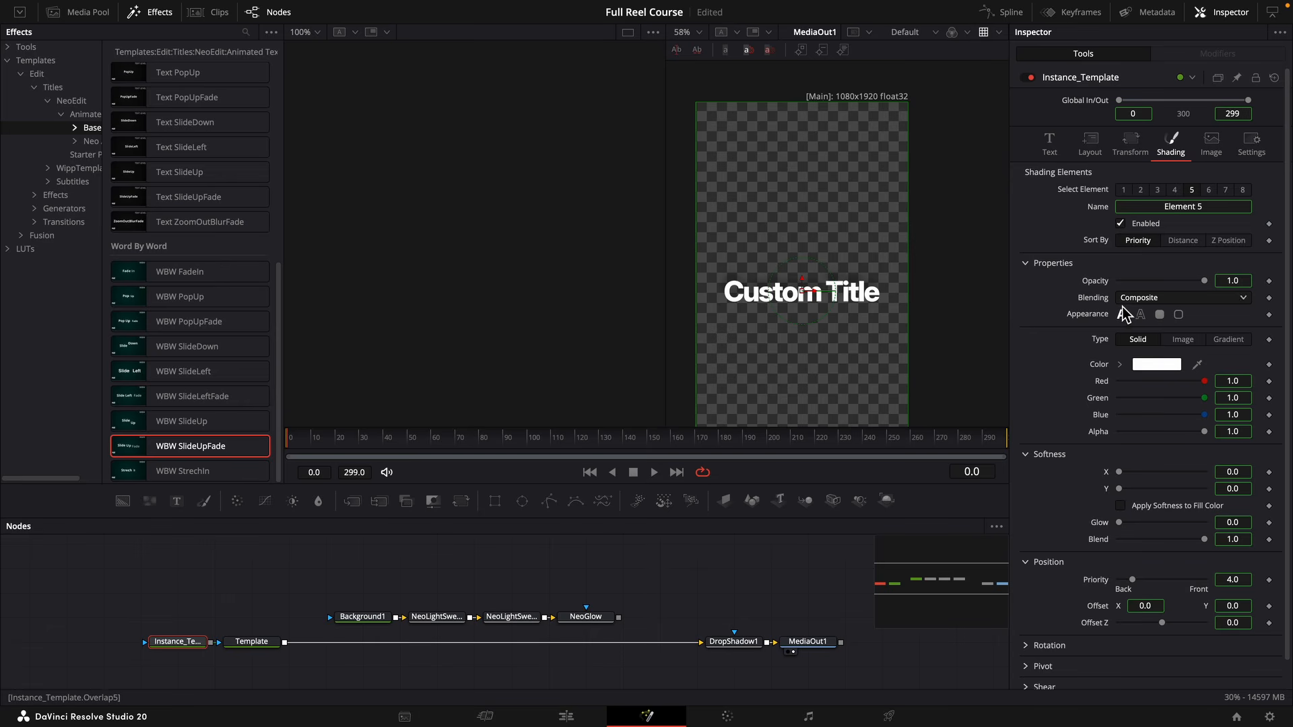
# Show the instanced text in the first viewer and give shading element 5 a filled box appearance at Word level, keeping opacity at 1.0.
pyautogui.press('1')
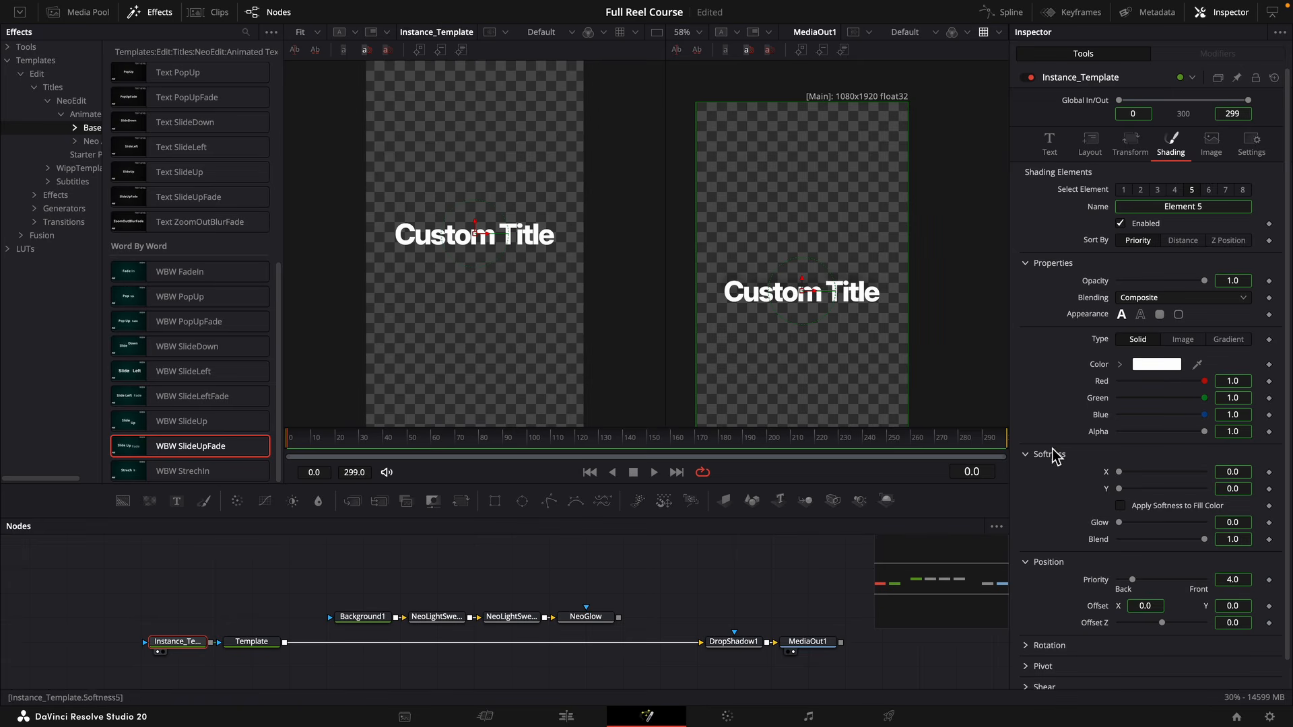
pyautogui.click(1159, 315)
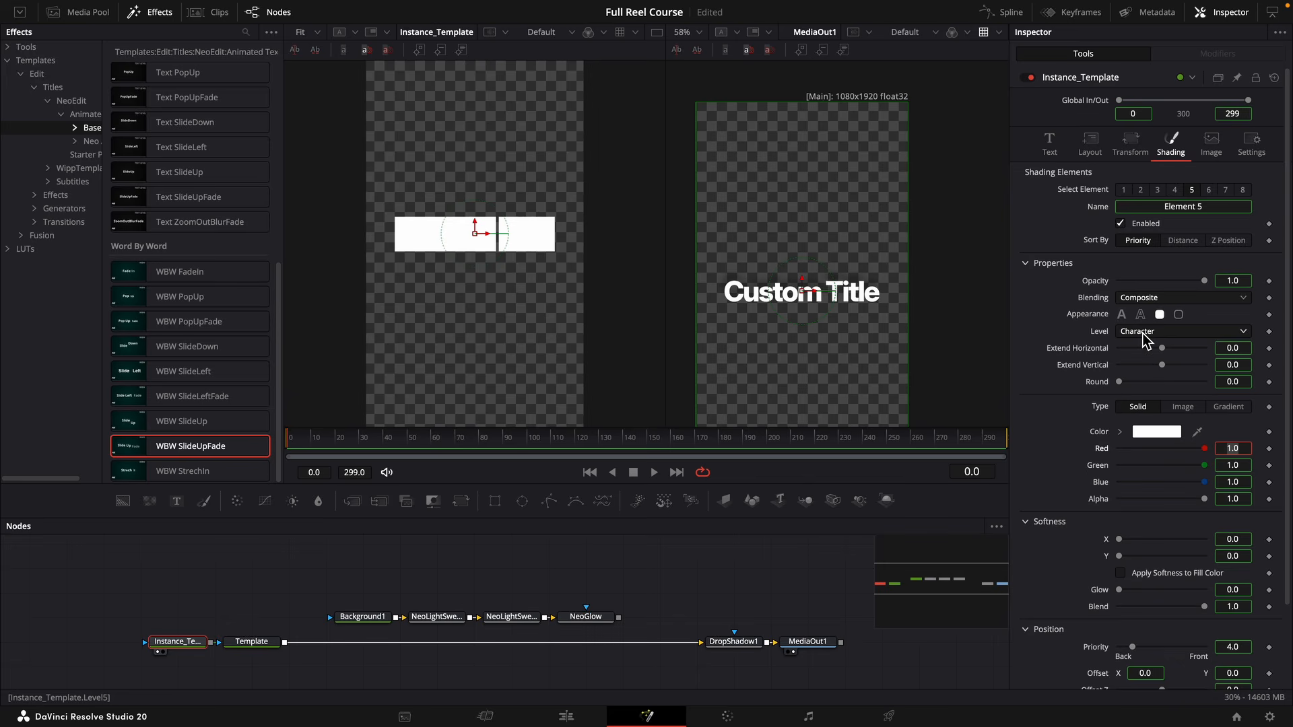
pyautogui.click(1144, 334)
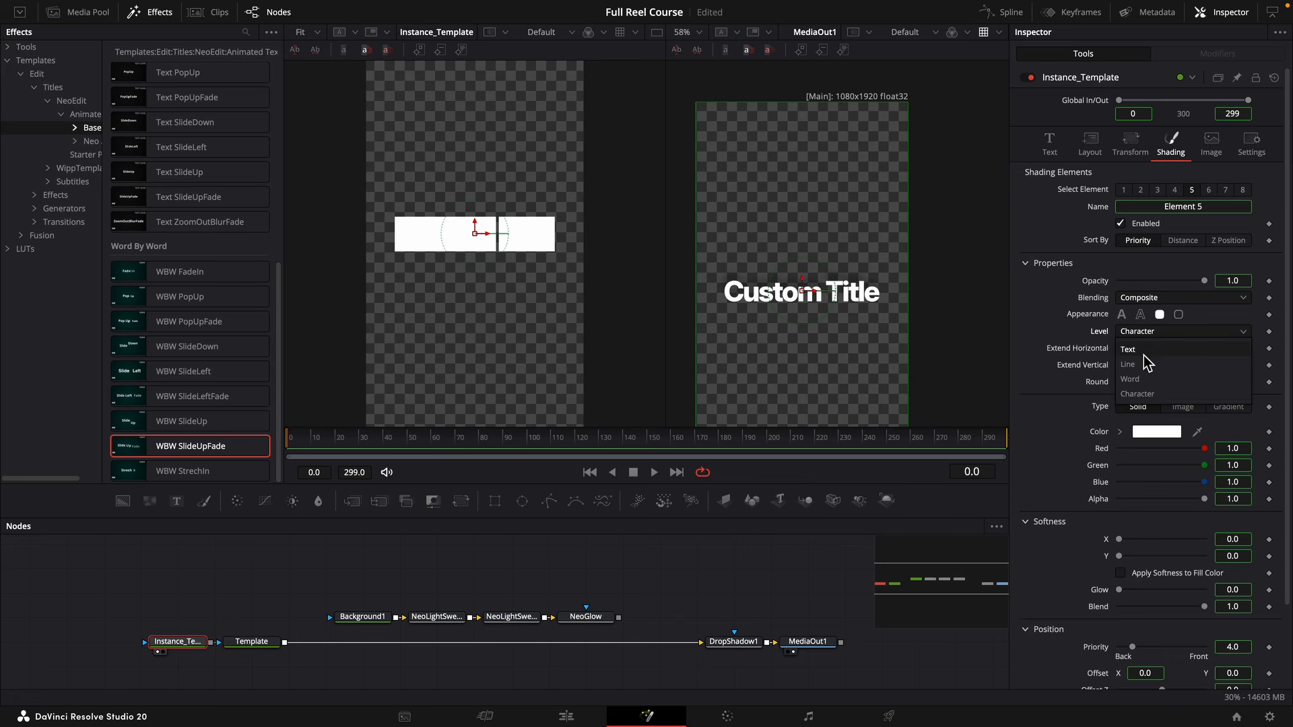
pyautogui.click(1142, 381)
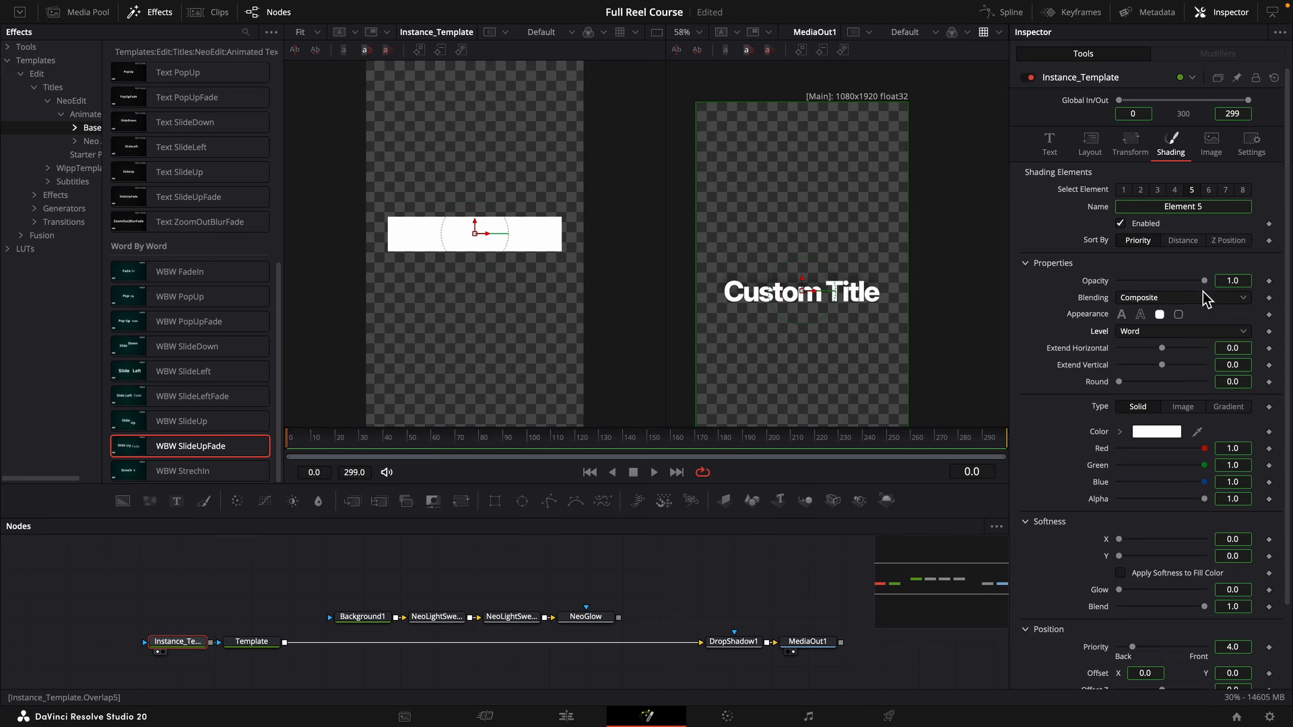
pyautogui.moveTo(1202, 282); pyautogui.dragTo(1117, 287)
pyautogui.doubleClick(1117, 287)
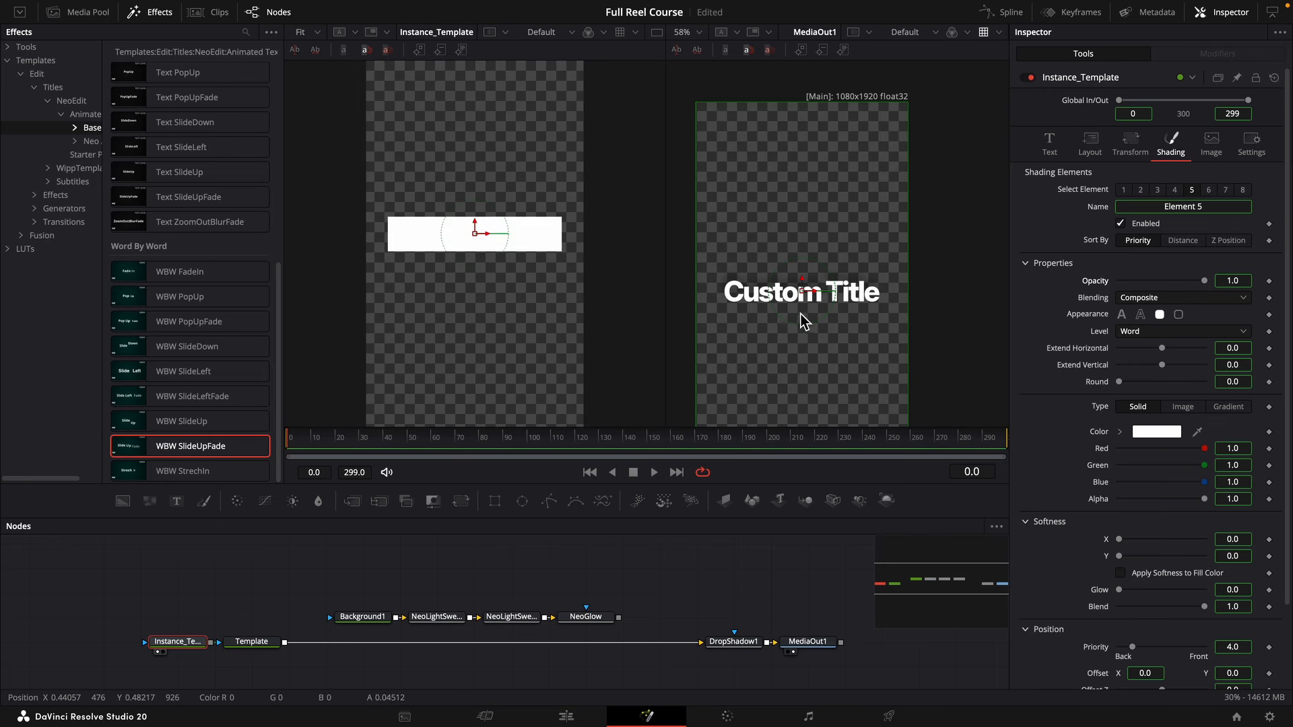
# Set shading element 5's Extend Horizontal to -0.09 and Extend Vertical to -0.01.
pyautogui.doubleClick(1237, 350)
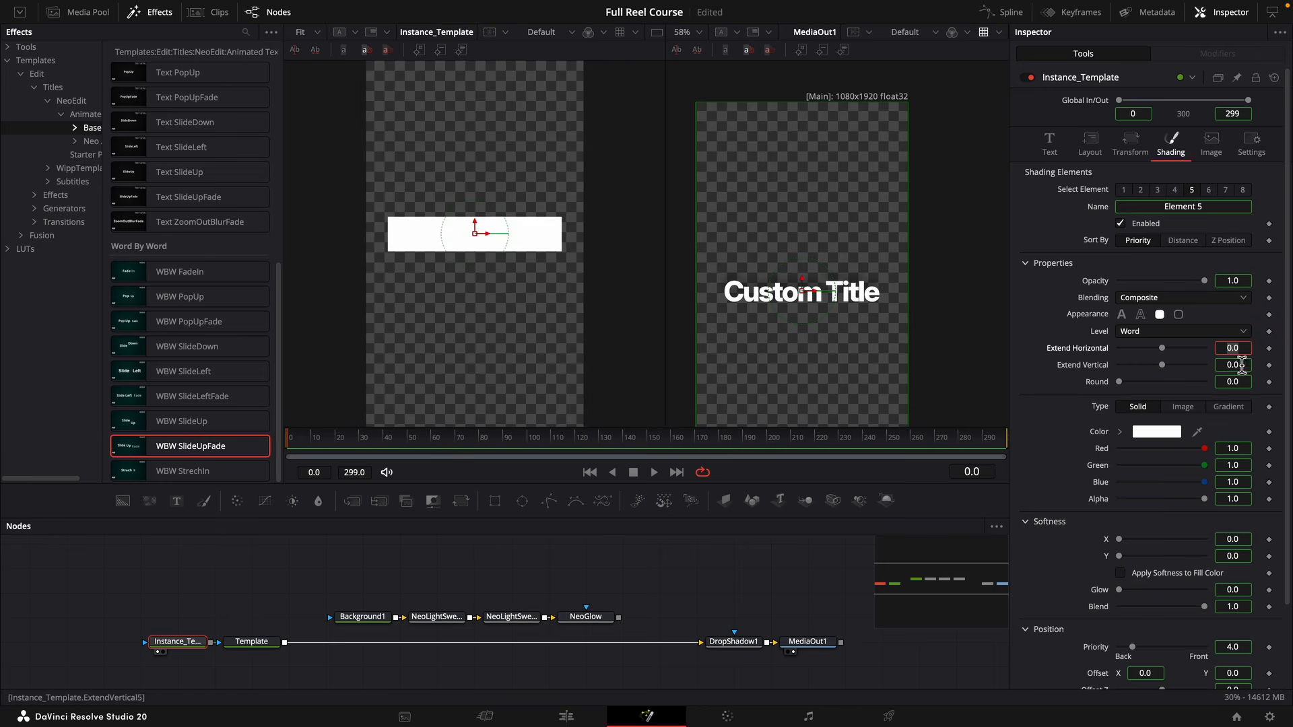
pyautogui.write('-1')
pyautogui.press('Return')
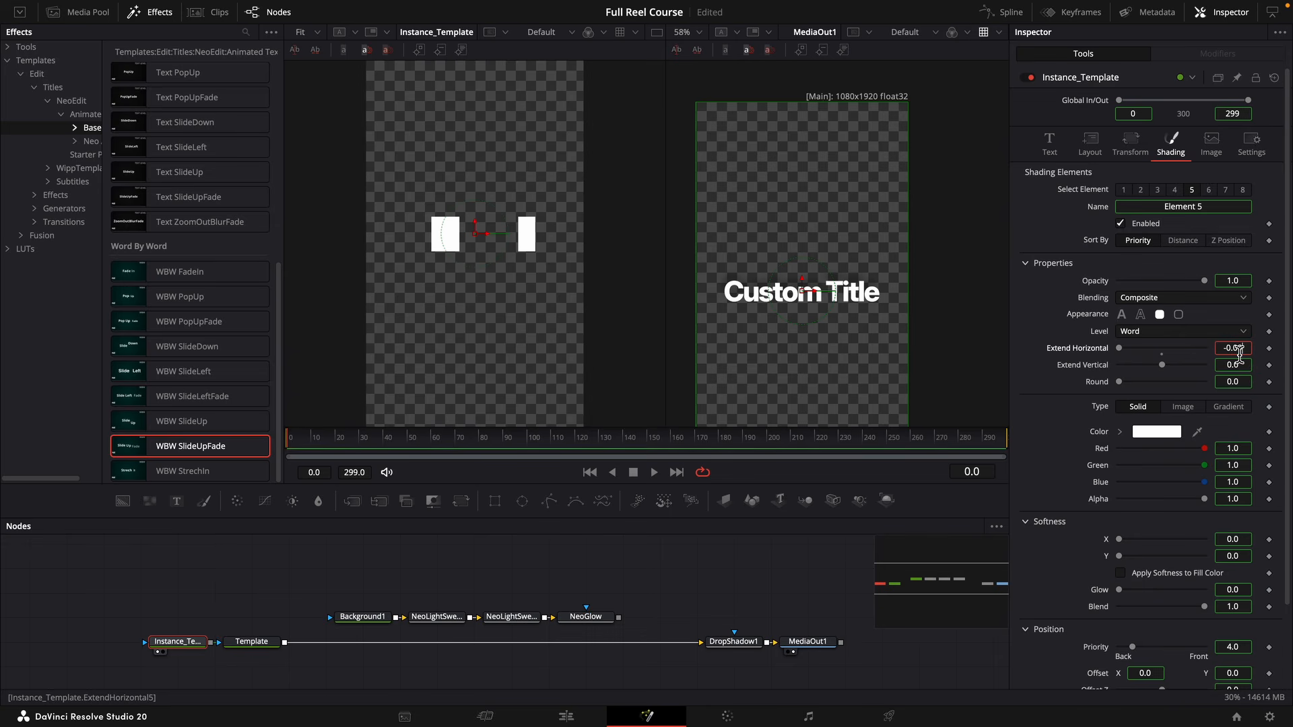
pyautogui.press('Tab')
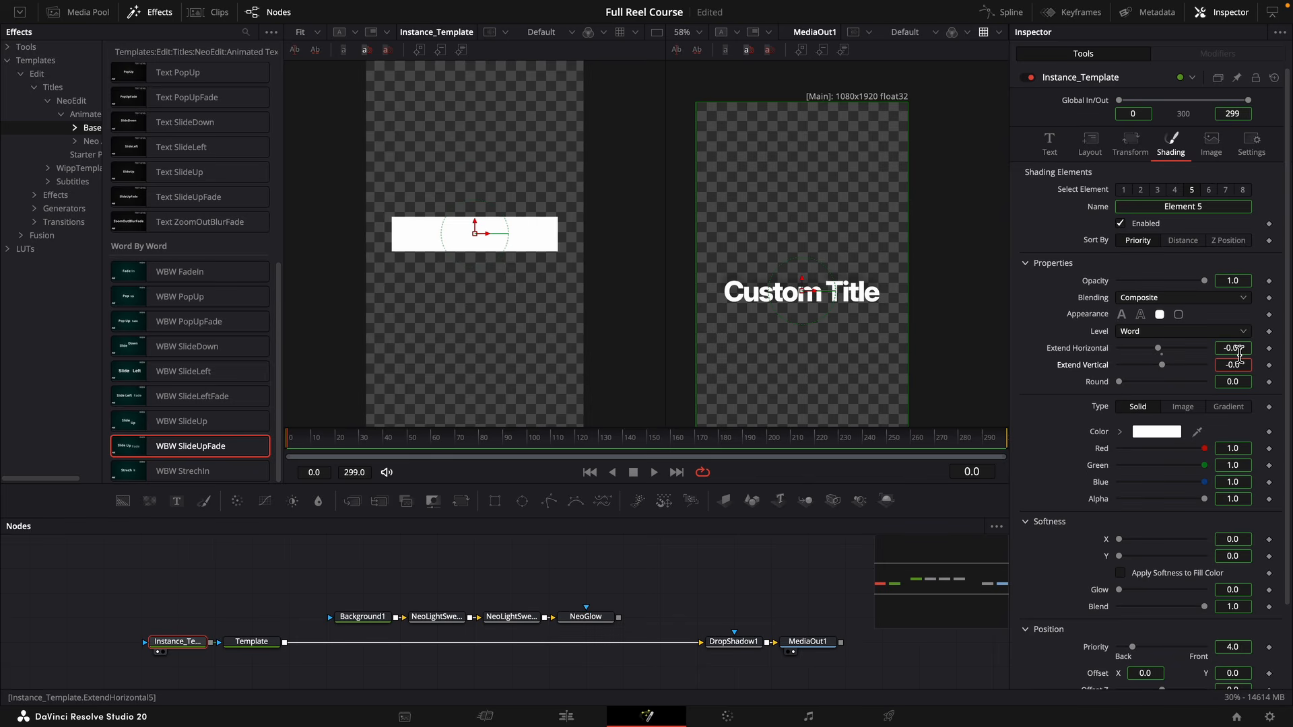
pyautogui.press('Return')
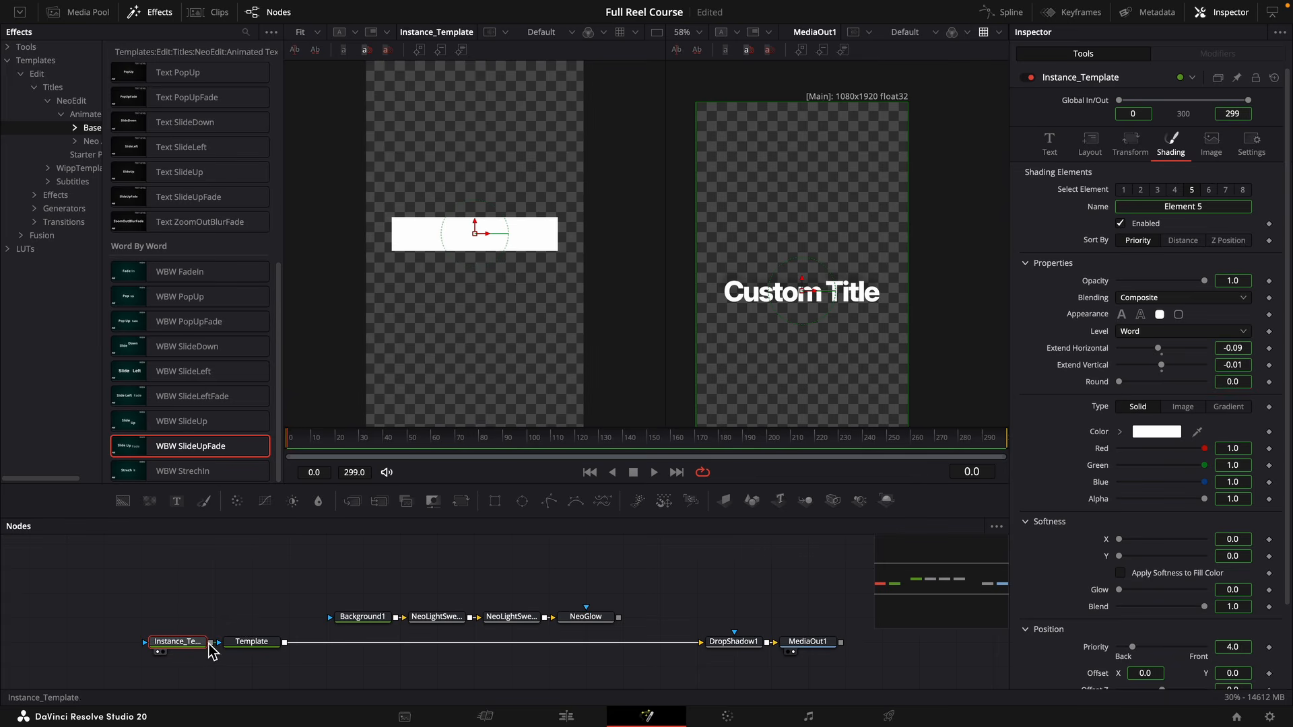
# Connect the instanced text node to the Template text node as its mask, keeping shading element 5's opacity at 1.0.
pyautogui.moveTo(210, 642)
pyautogui.mouseDown()
pyautogui.moveTo(193, 592)
pyautogui.moveTo(221, 644)
pyautogui.mouseUp()
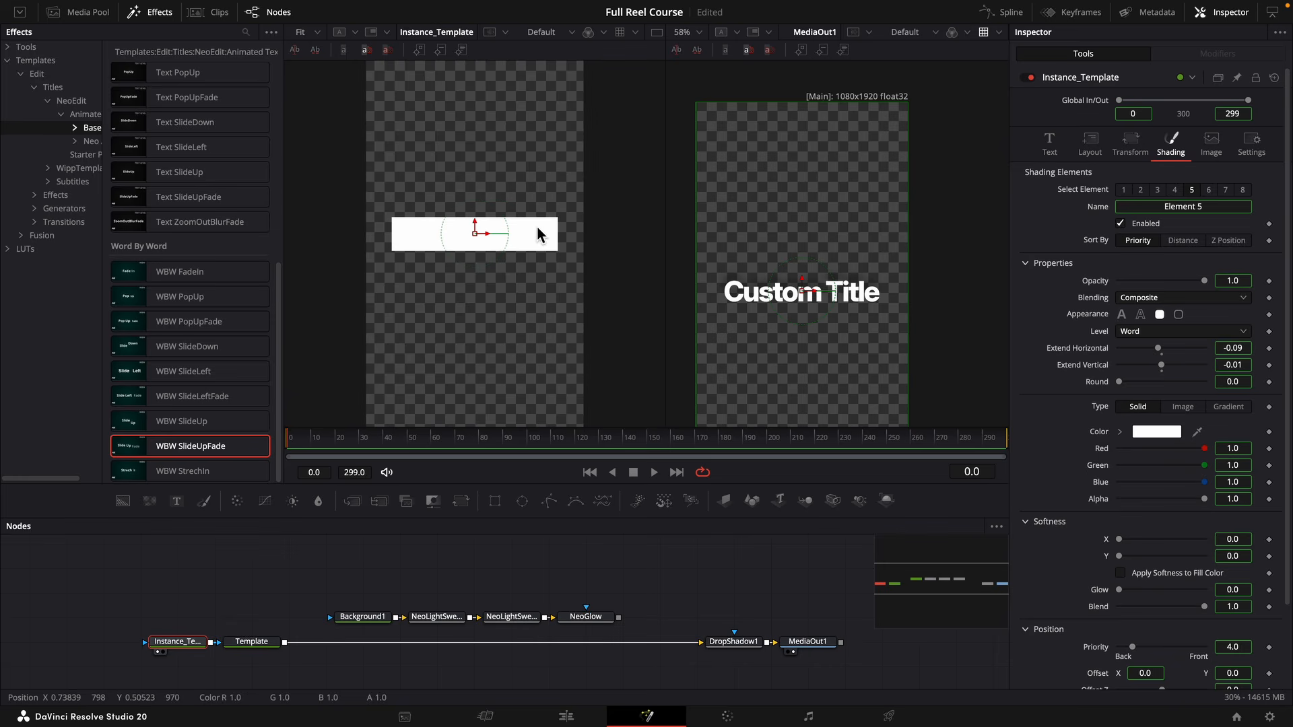
pyautogui.click(260, 646)
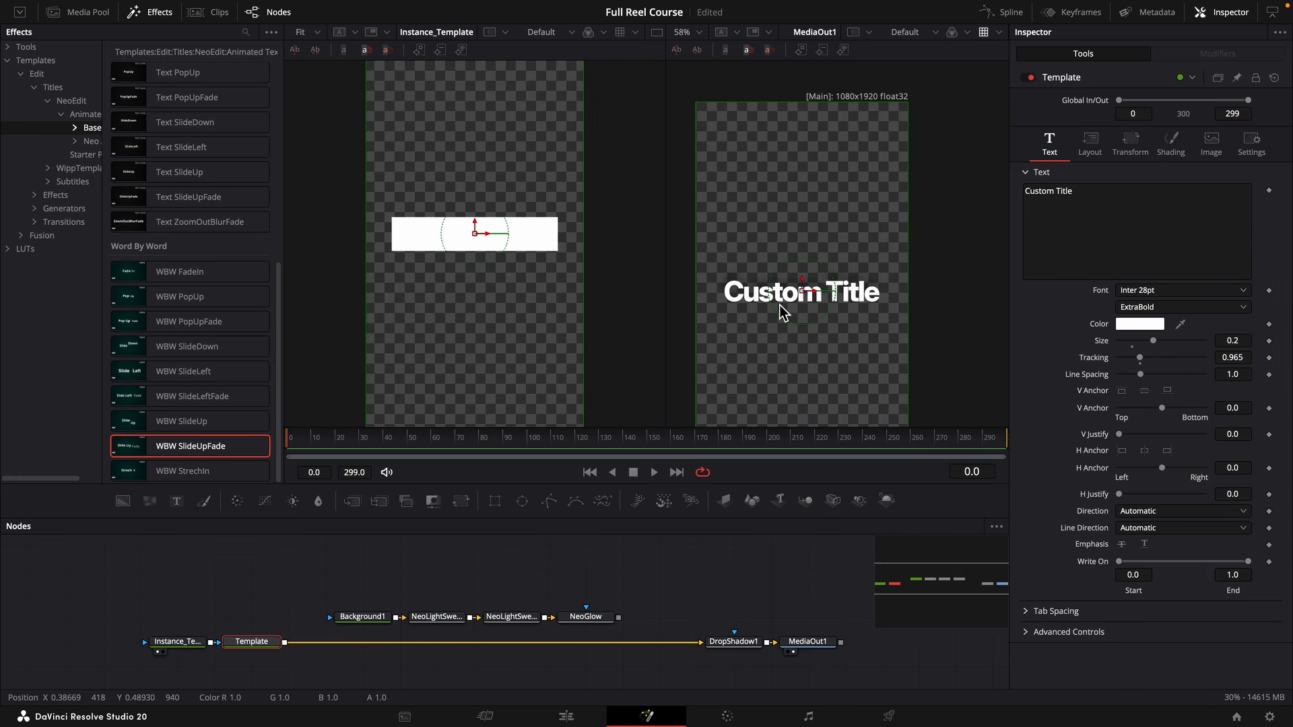
pyautogui.click(201, 649)
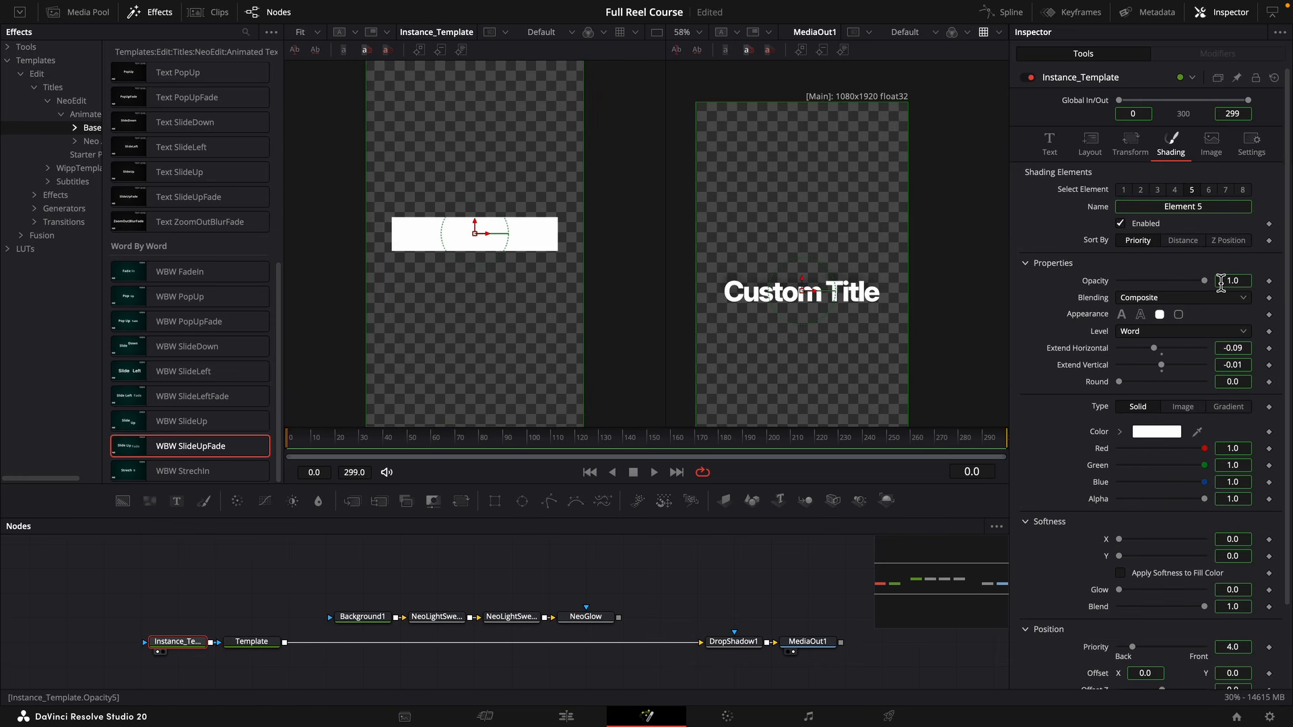
pyautogui.moveTo(1205, 281)
pyautogui.mouseDown()
pyautogui.moveTo(1133, 286)
pyautogui.moveTo(1209, 282)
pyautogui.mouseUp()
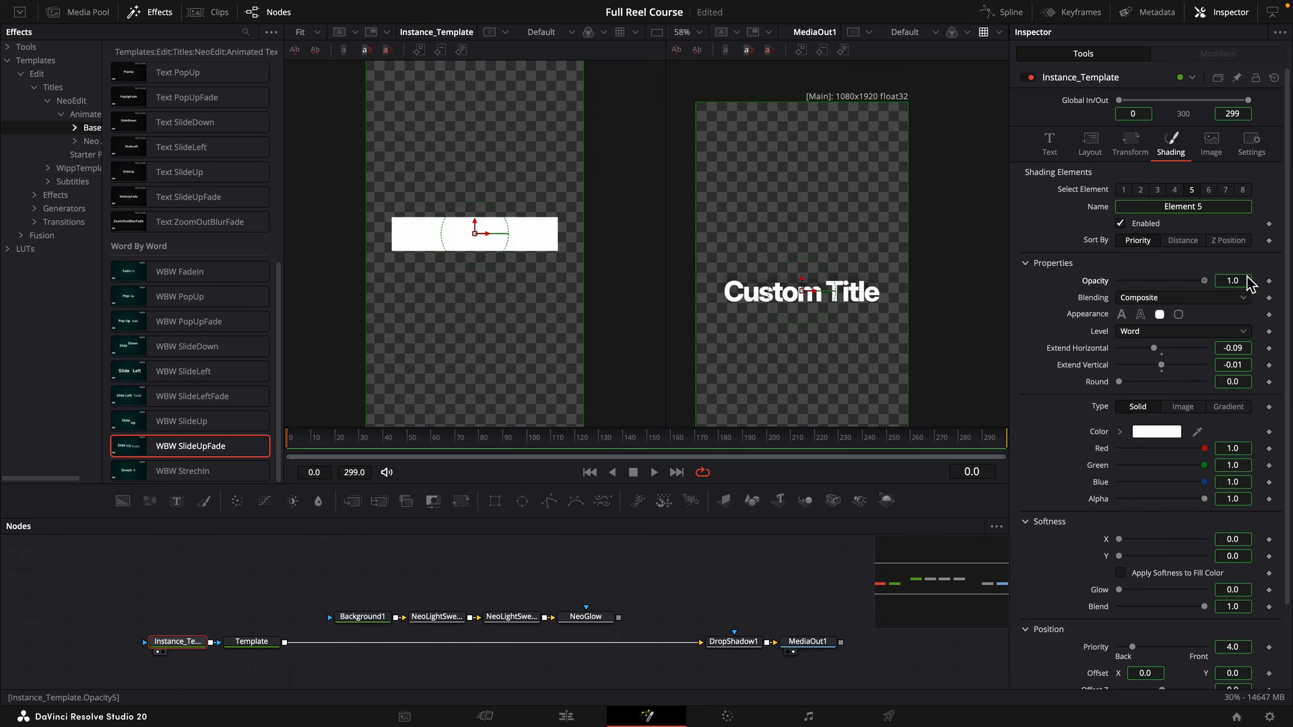
# Add a Follower modifier to the instanced text's Custom Title content and show the modifier's settings.
pyautogui.click(1060, 160)
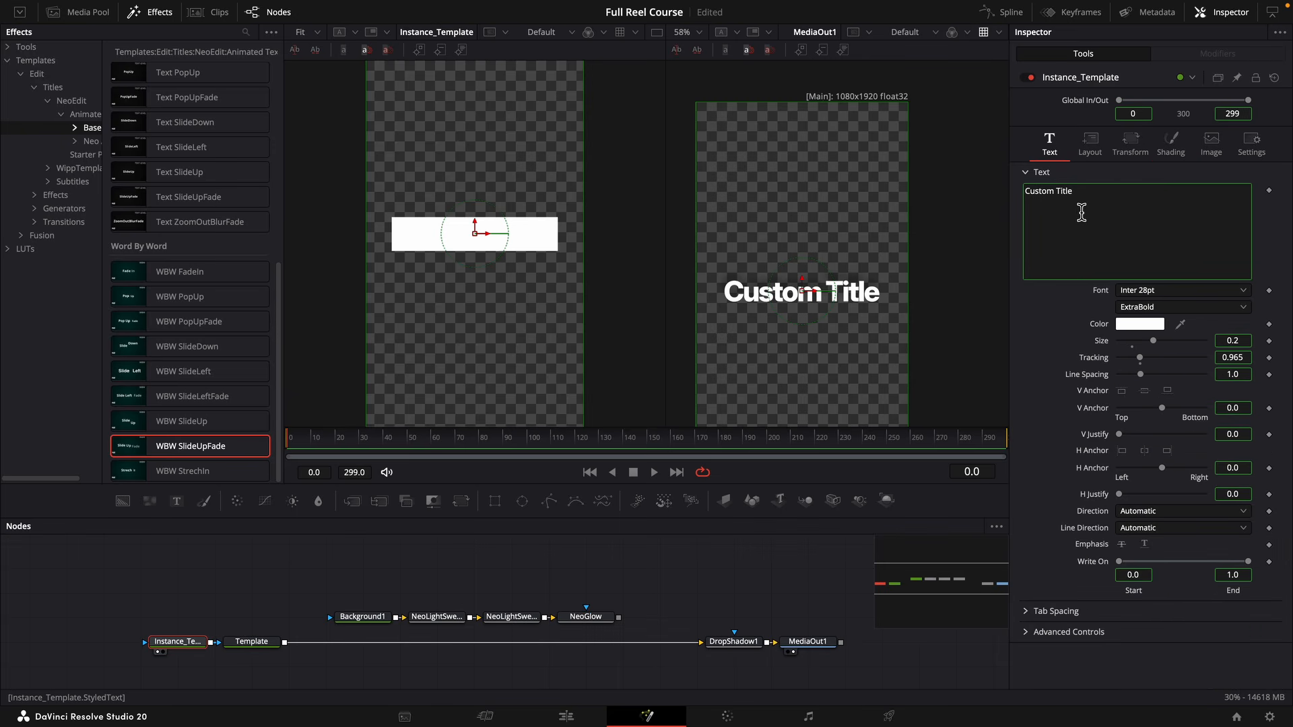
pyautogui.rightClick(1082, 213)
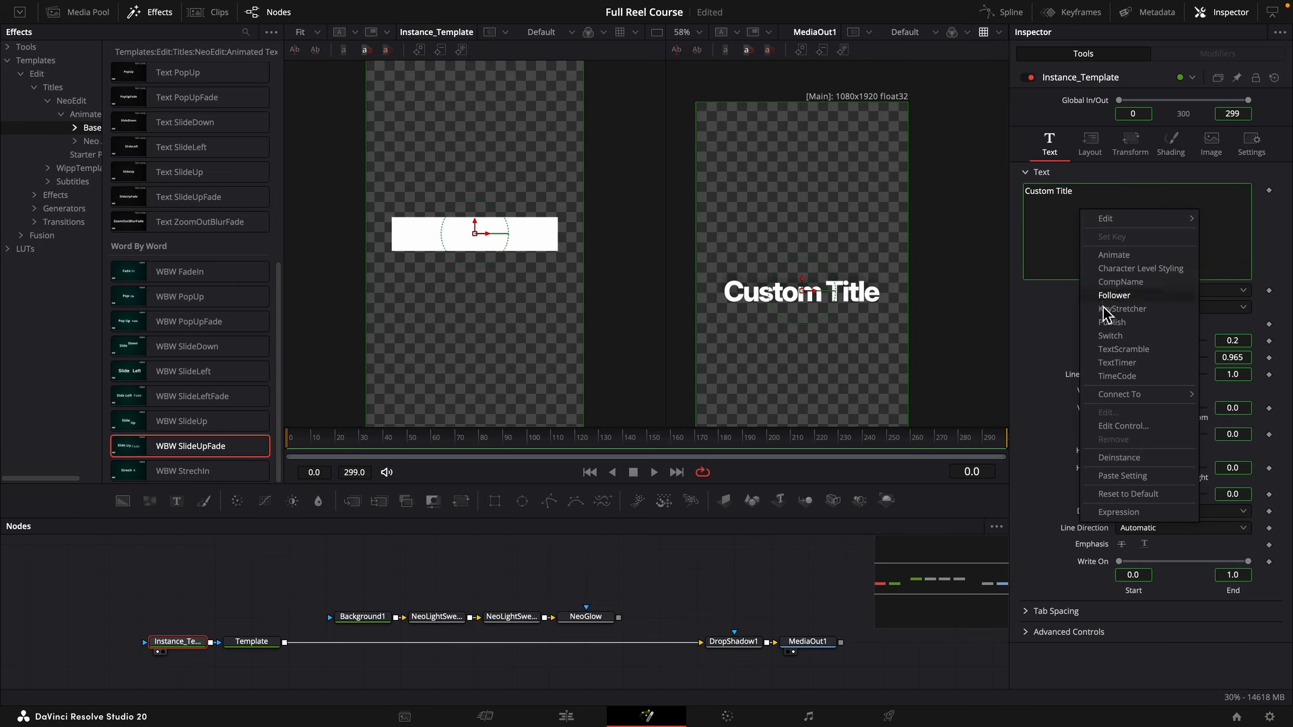
pyautogui.click(1132, 297)
pyautogui.click(1213, 57)
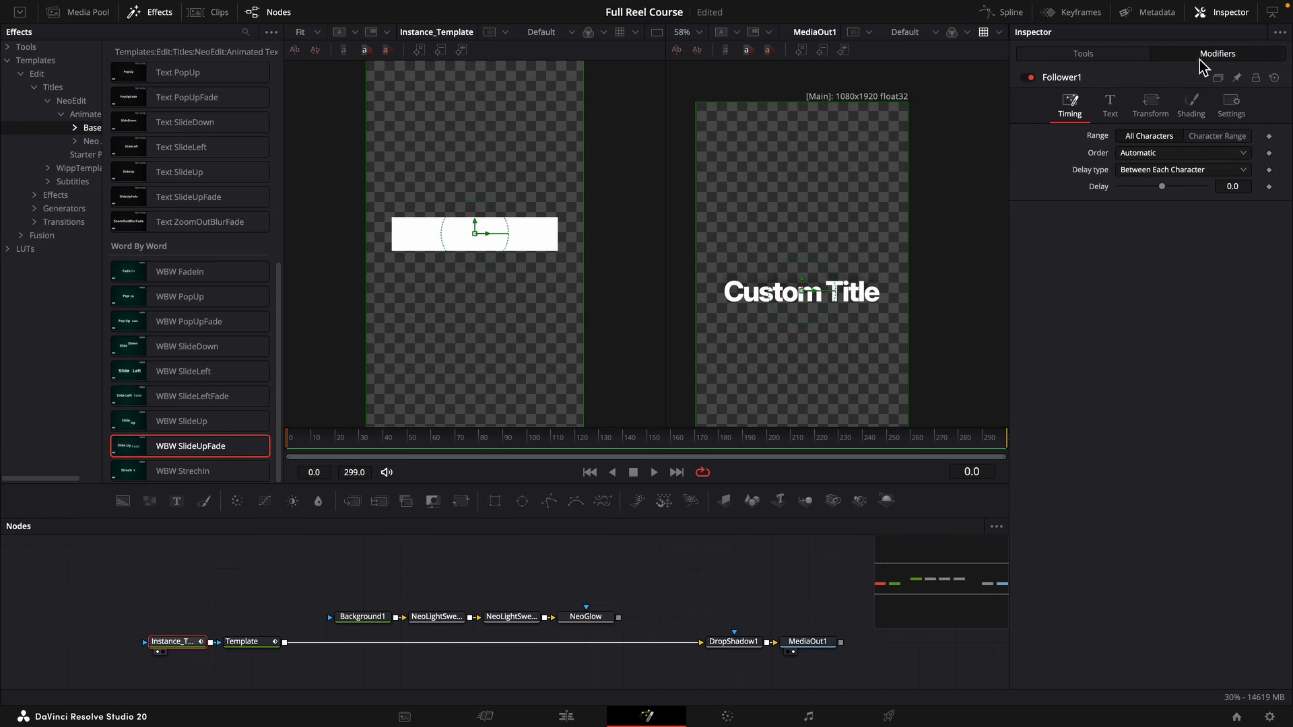
# Keyframe the Follower's shading element 5 opacity at 0.0 on frame 0 and 1.0 on frame 20.
pyautogui.click(1189, 106)
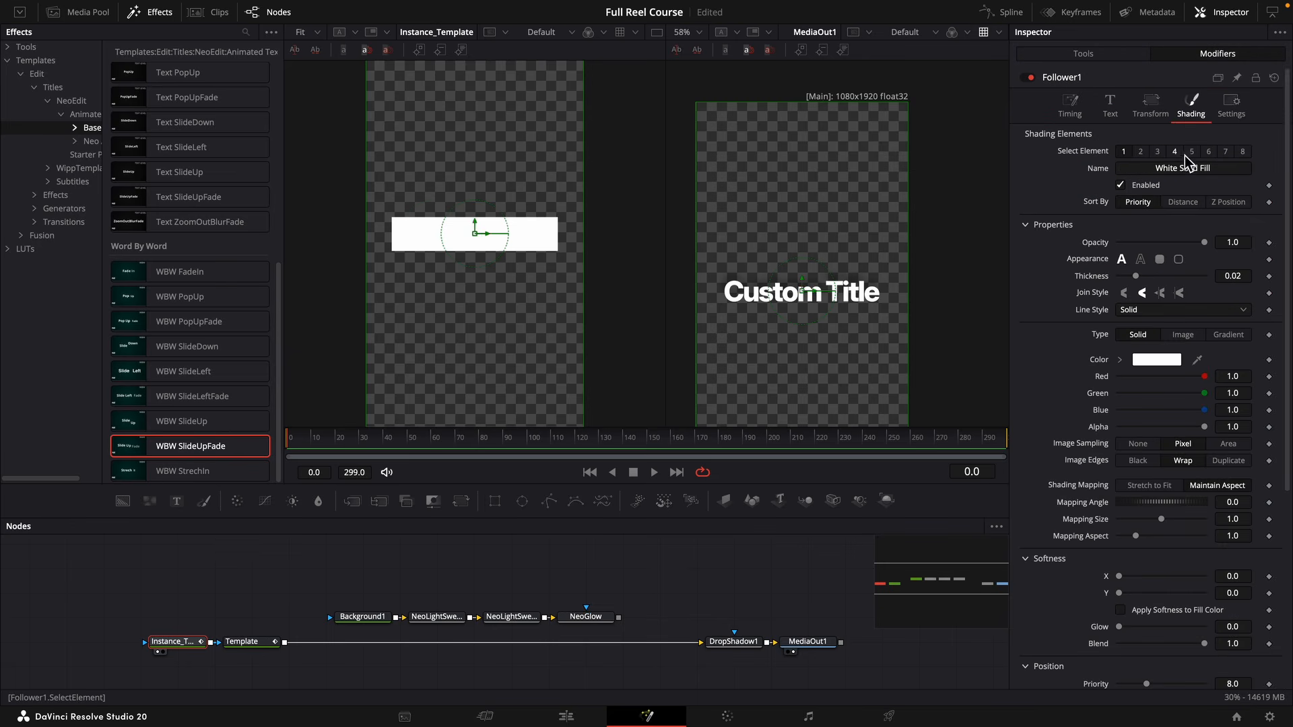
pyautogui.click(1269, 243)
pyautogui.click(1121, 243)
pyautogui.moveTo(1121, 253); pyautogui.dragTo(1105, 252)
pyautogui.click(335, 438)
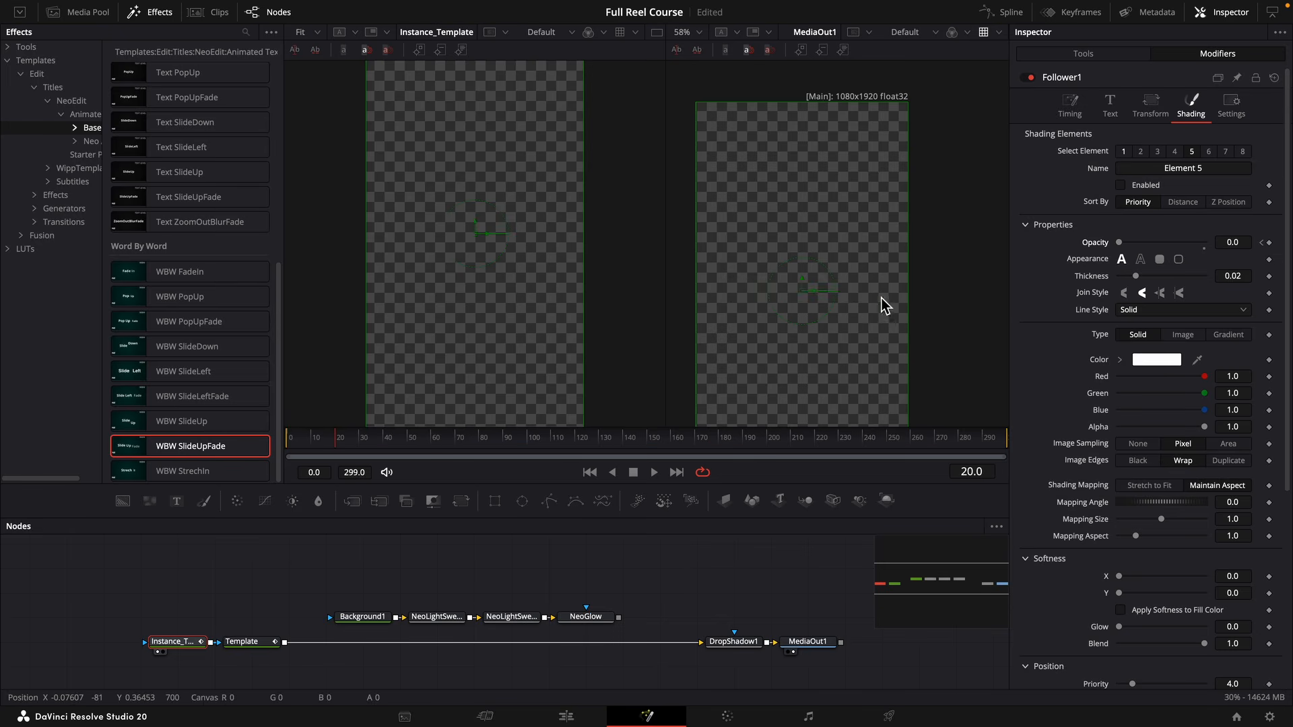
pyautogui.doubleClick(1120, 243)
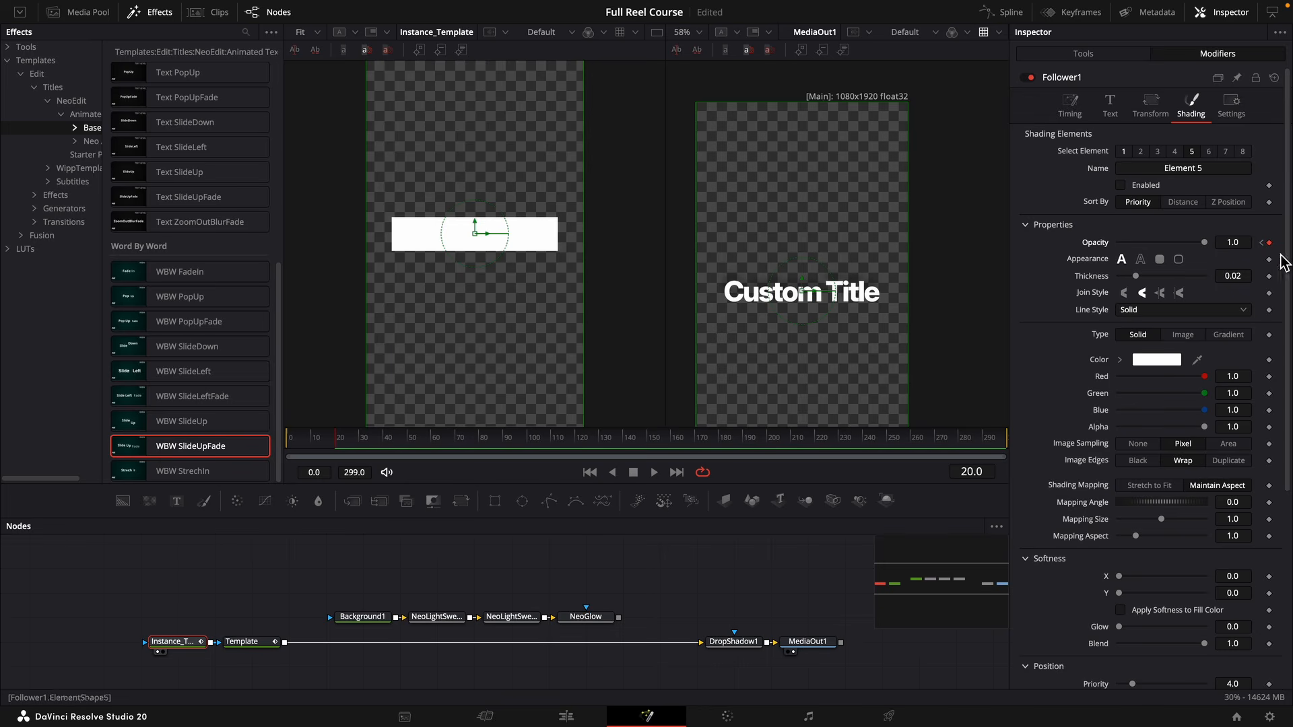
# Set the Follower transform to Words and keyframe the Y offset from slightly below at frame 0 to 0.0 at frame 20.
pyautogui.click(1150, 119)
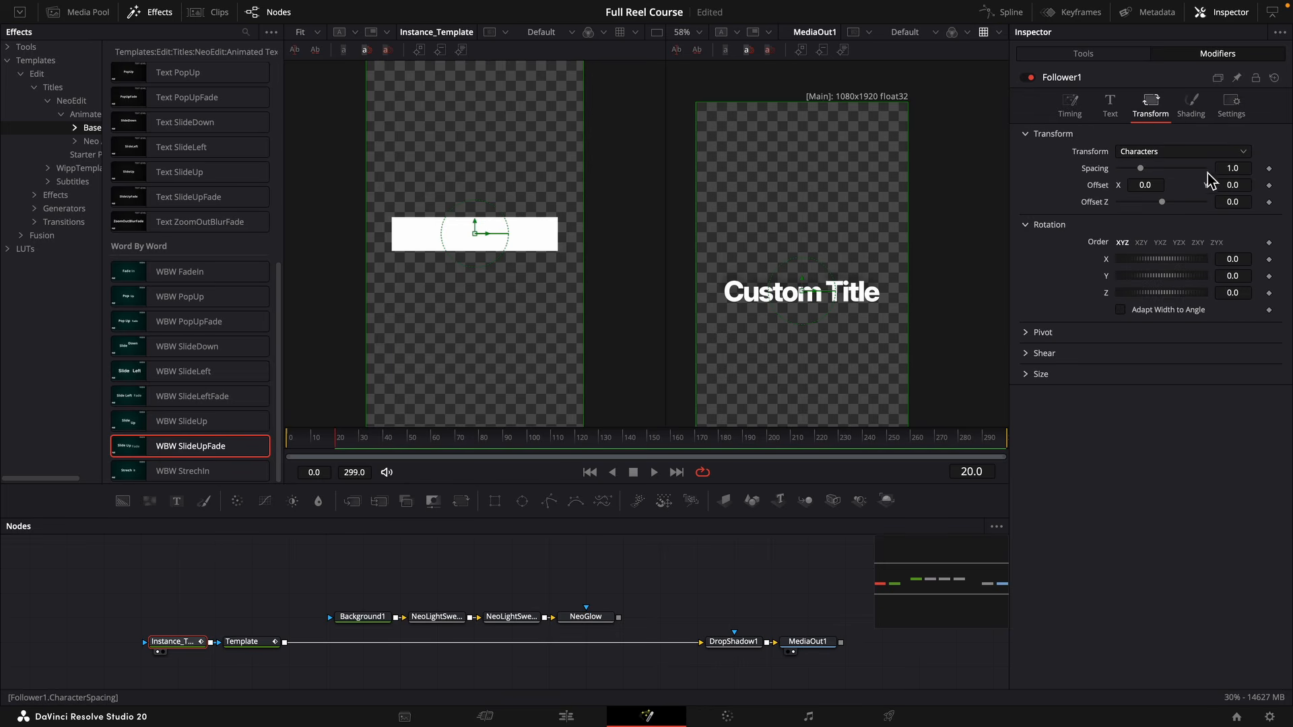
pyautogui.press('super+Left')
pyautogui.click(1138, 153)
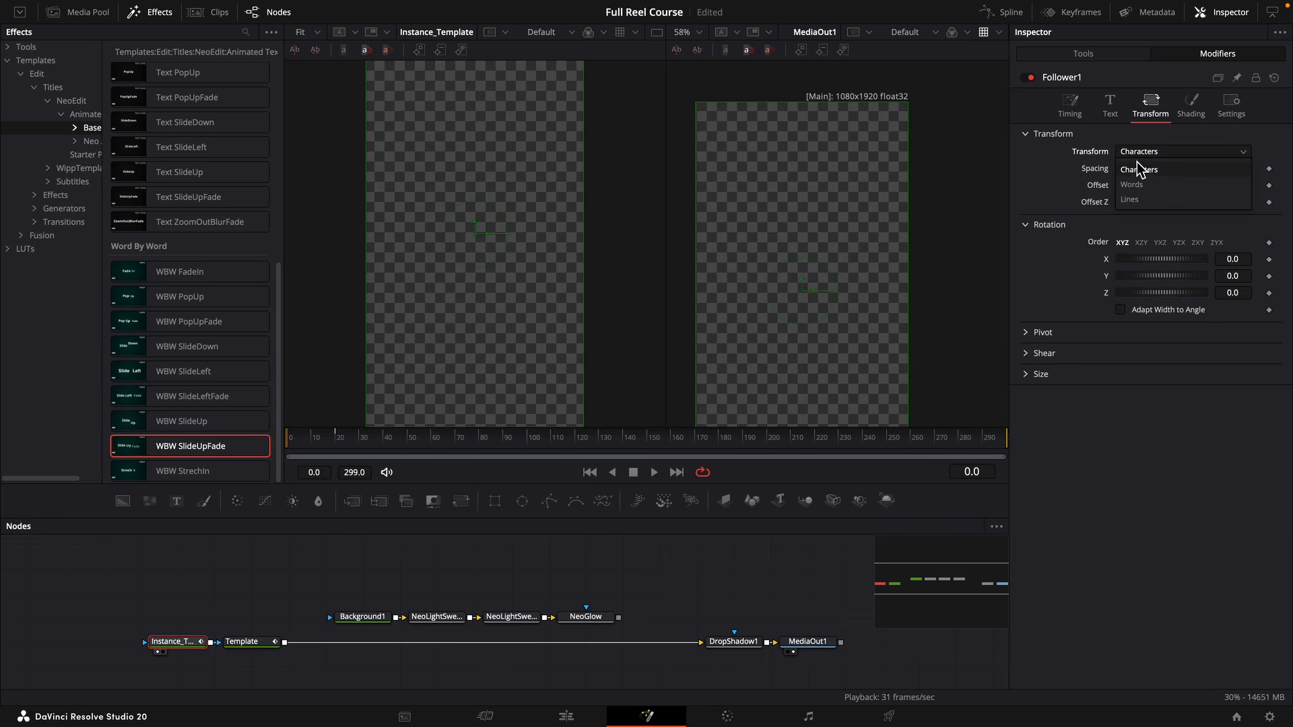
pyautogui.click(1142, 183)
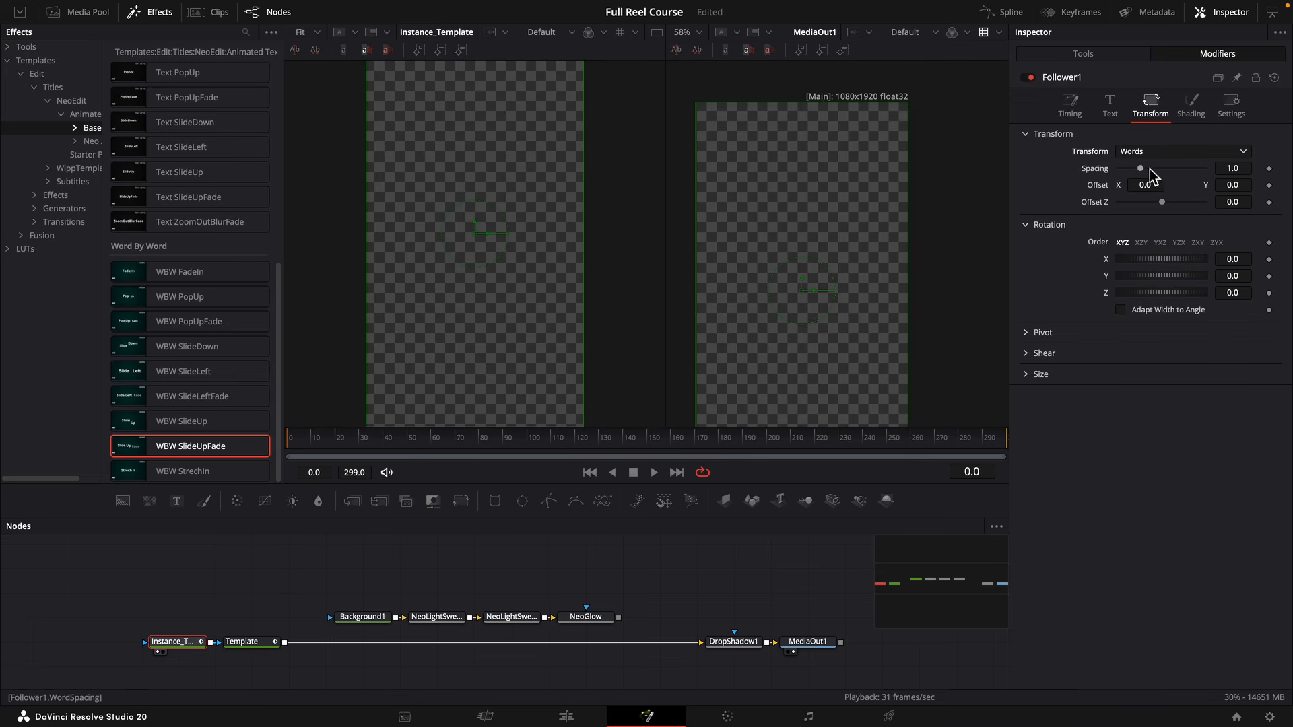
pyautogui.click(1269, 185)
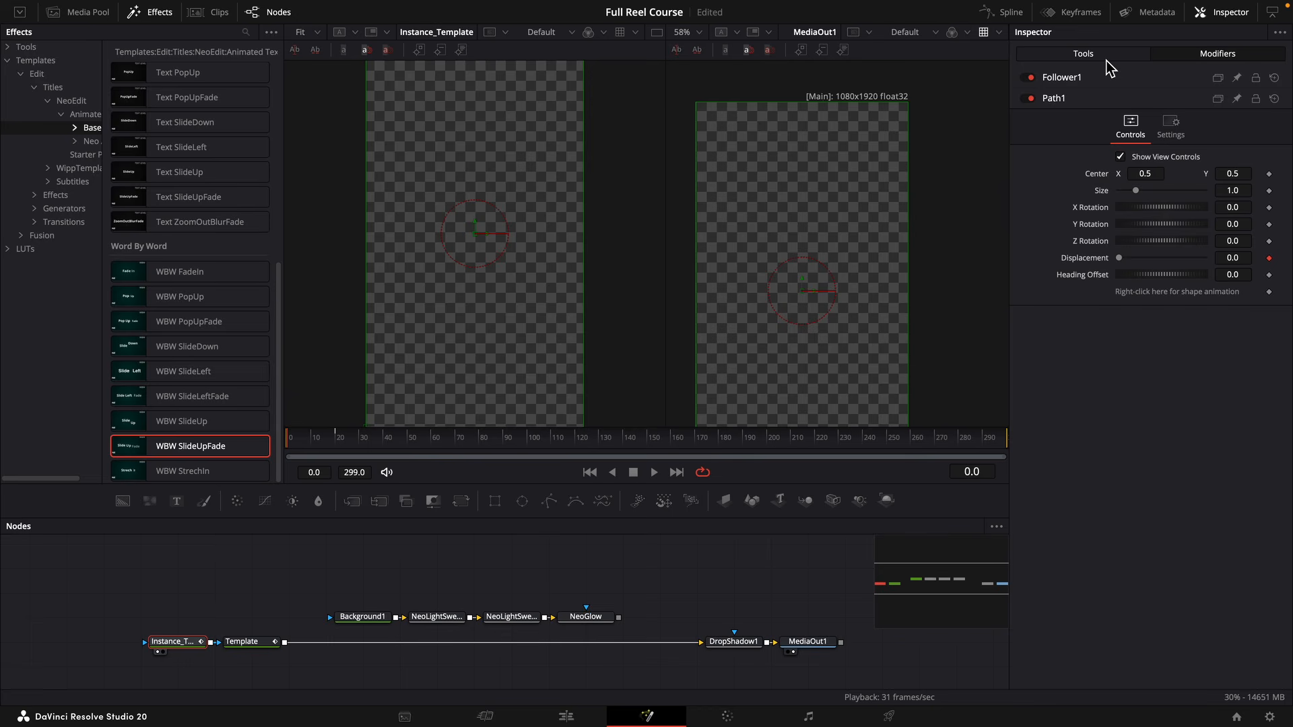
pyautogui.click(1108, 79)
pyautogui.click(337, 442)
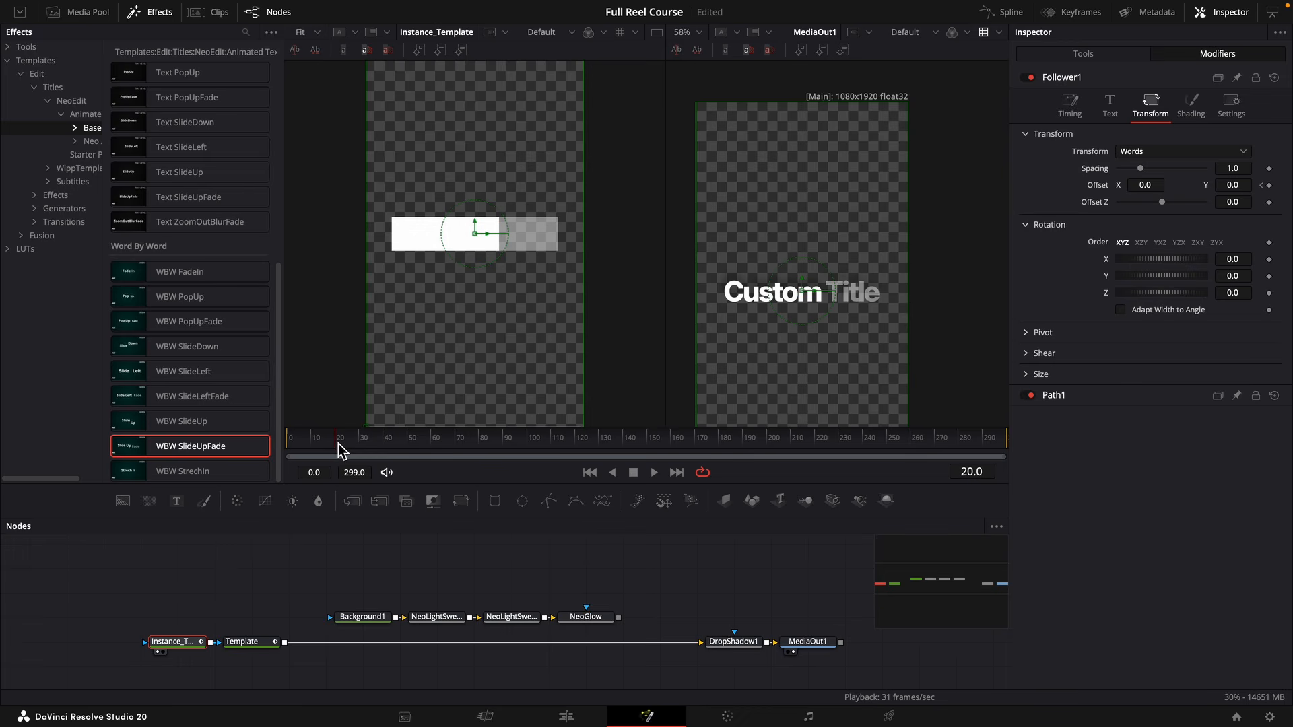
pyautogui.click(1262, 186)
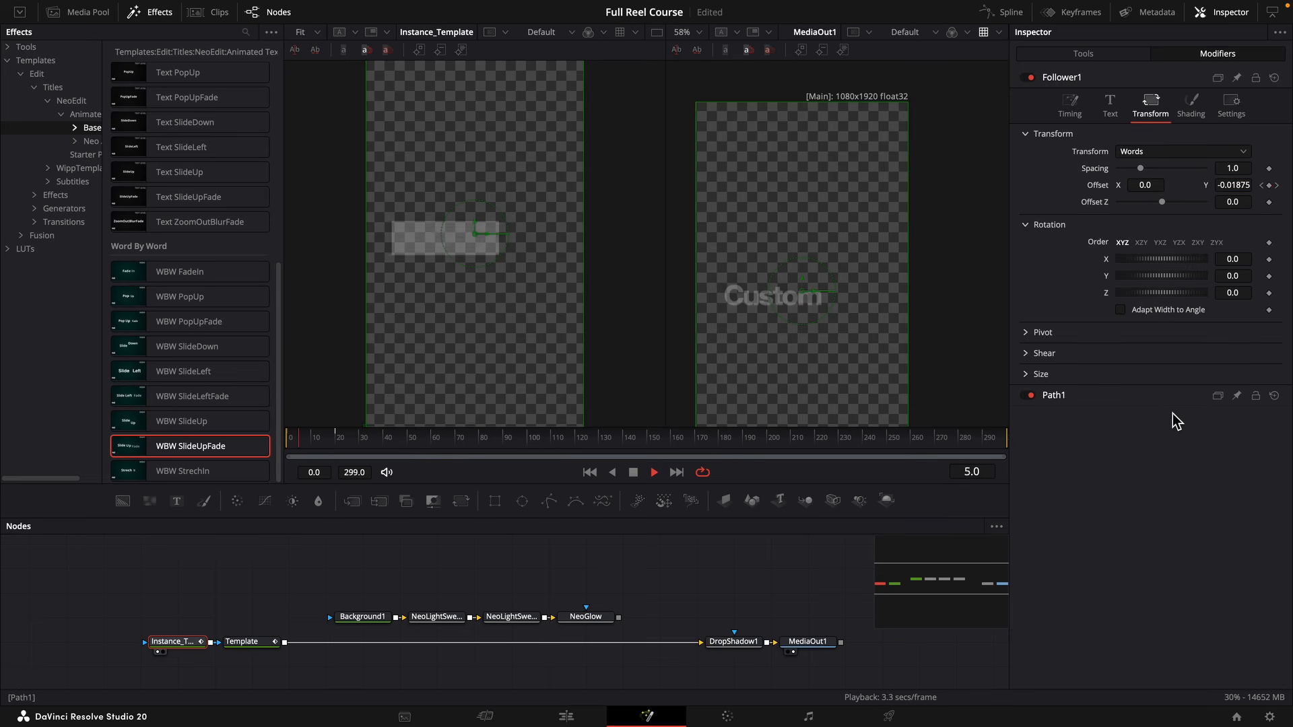
# Set the Follower's delay between each character to 1.5 and play back the word animation from the start.
pyautogui.click(1069, 104)
pyautogui.click(1162, 194)
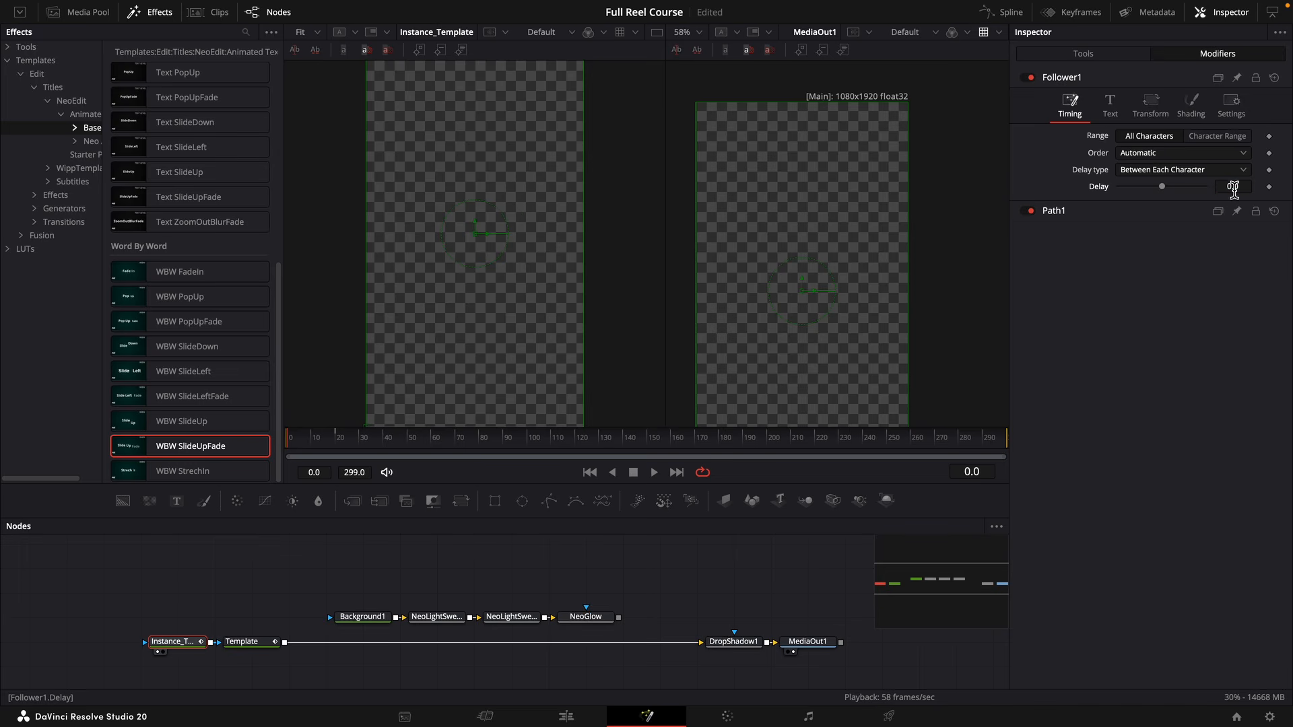
pyautogui.click(1234, 188)
pyautogui.press('Return')
pyautogui.press('space')
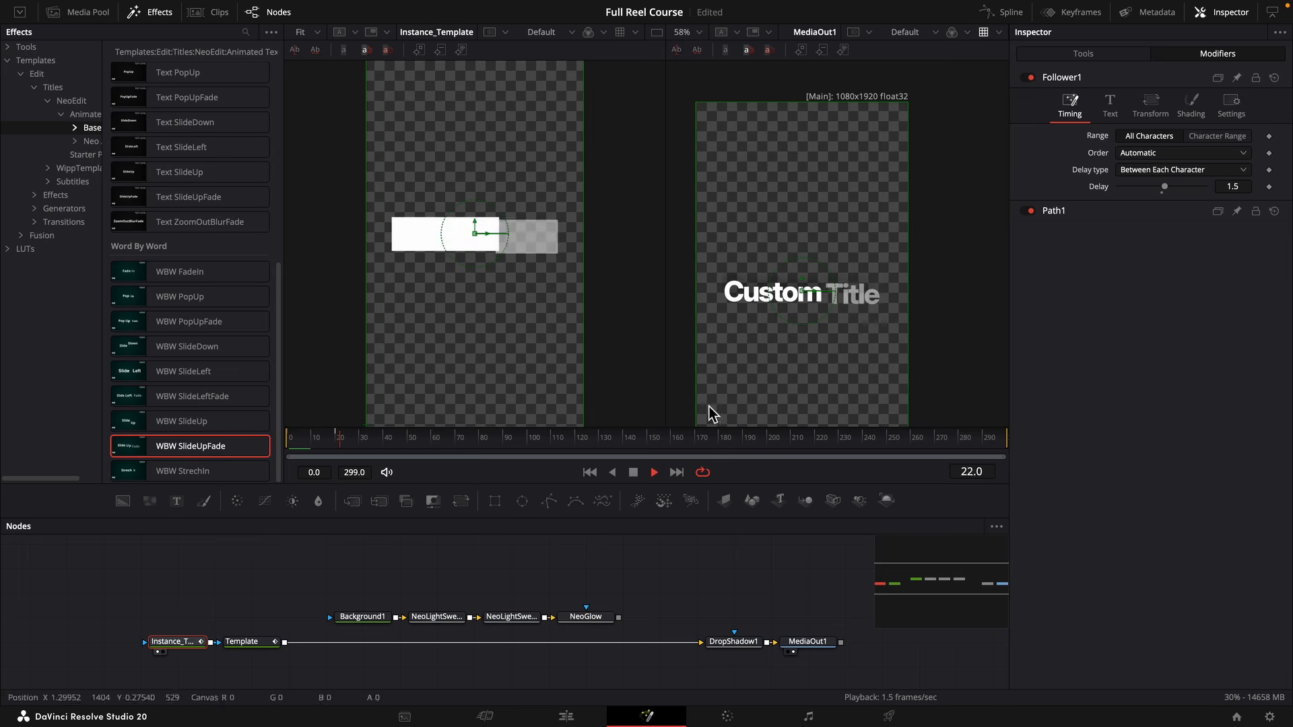
pyautogui.moveTo(376, 436); pyautogui.dragTo(248, 444)
pyautogui.press('space')
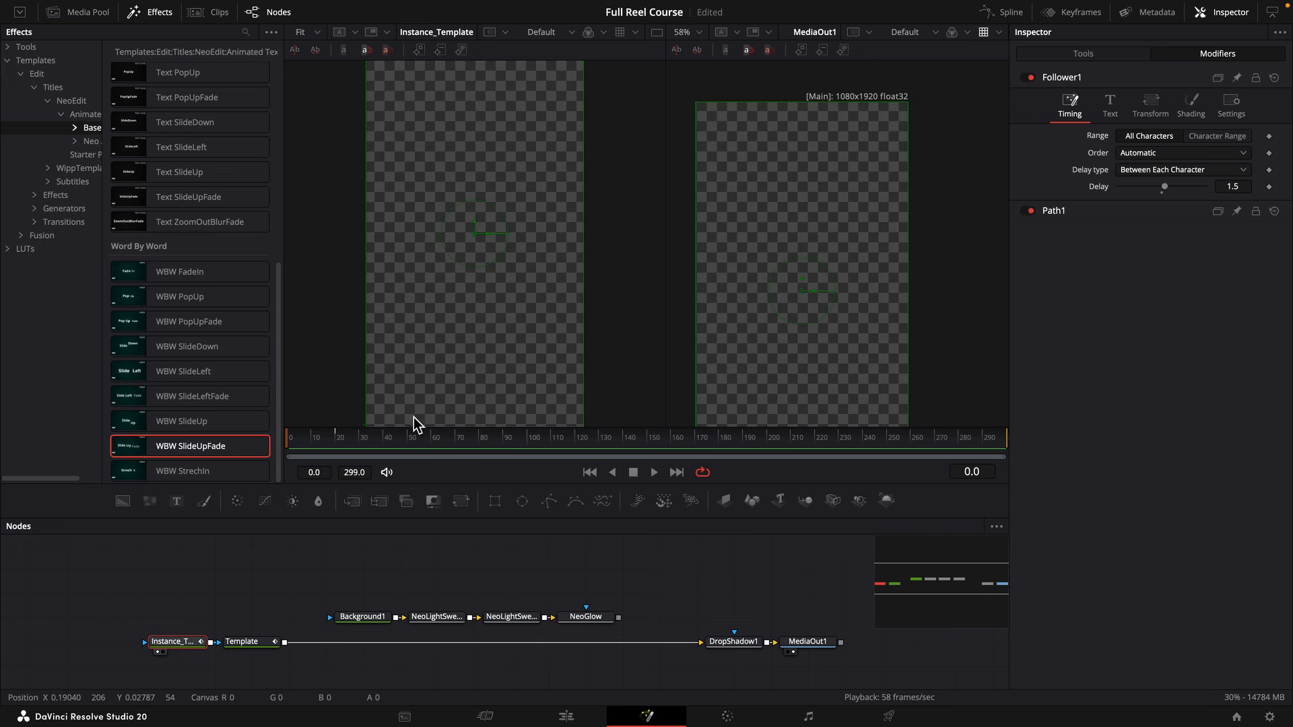
# Apply Out Cubic easing to all keyframes of the displacement and opacity splines, and preview the animation.
pyautogui.click(1017, 15)
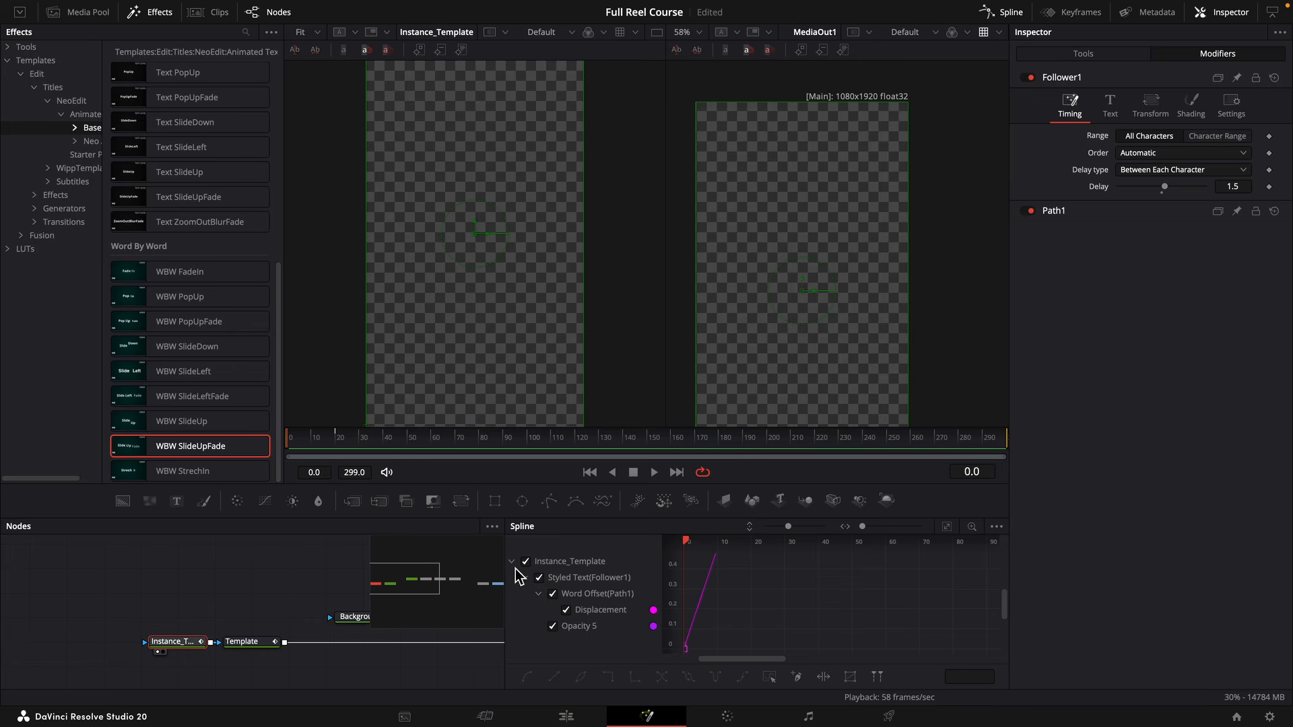
pyautogui.click(948, 529)
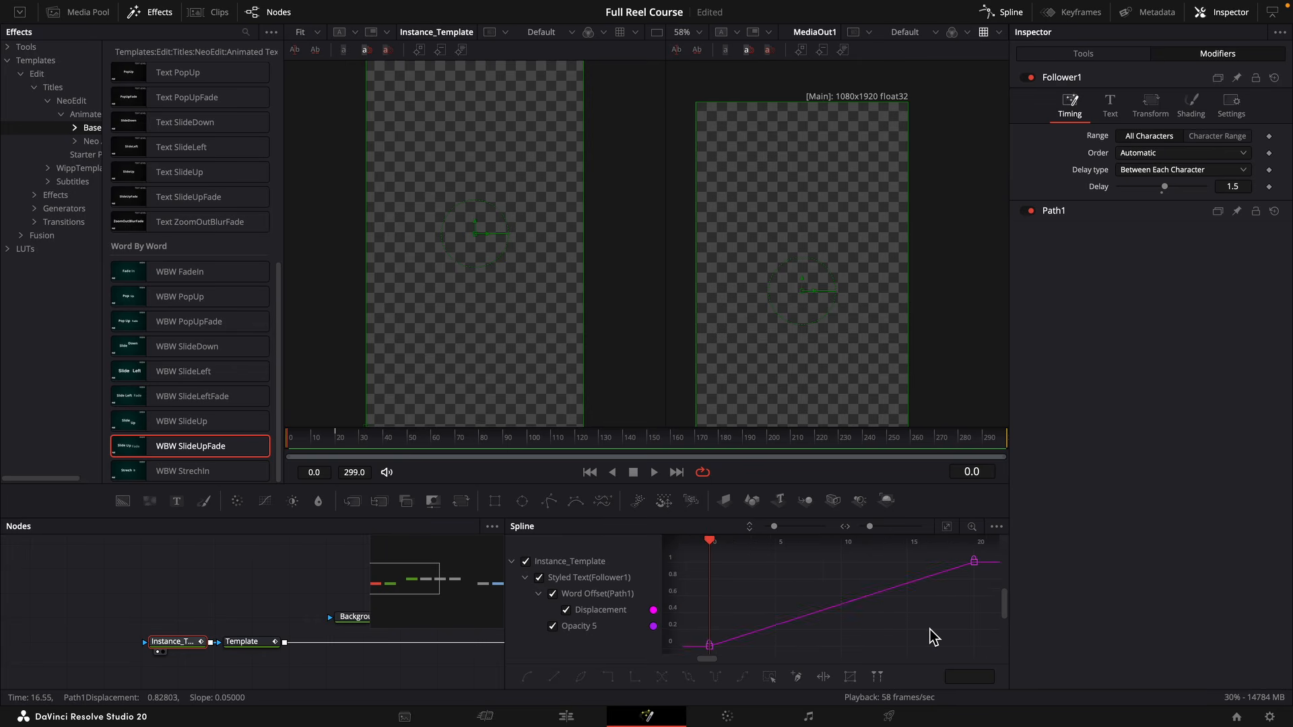
pyautogui.press('super+a')
pyautogui.rightClick(931, 637)
pyautogui.moveTo(963, 436)
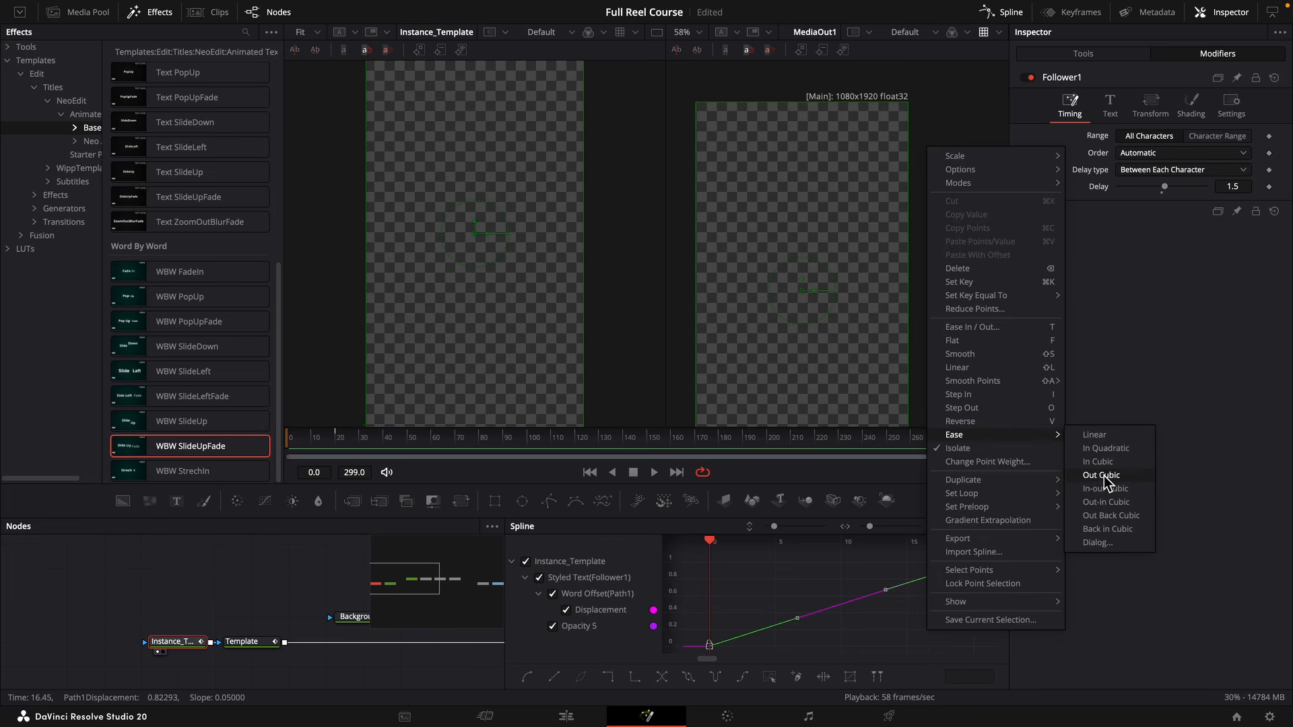
pyautogui.click(1105, 475)
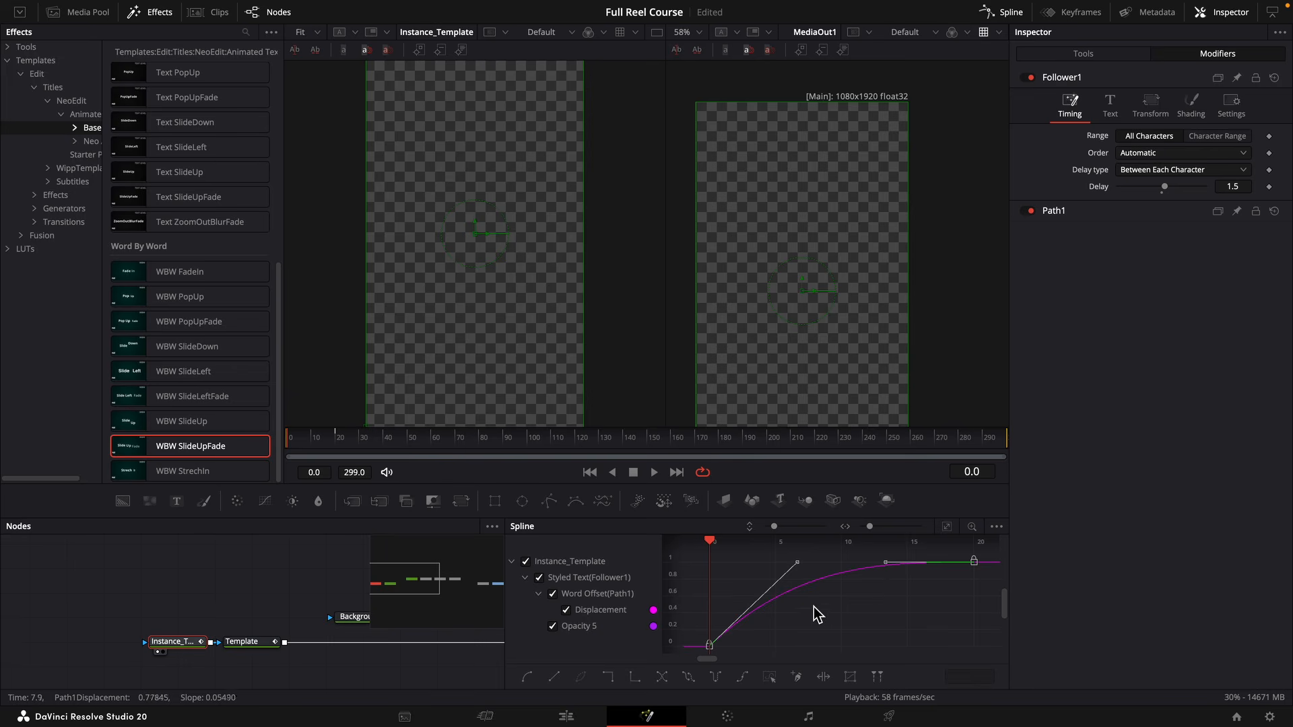
pyautogui.press('space')
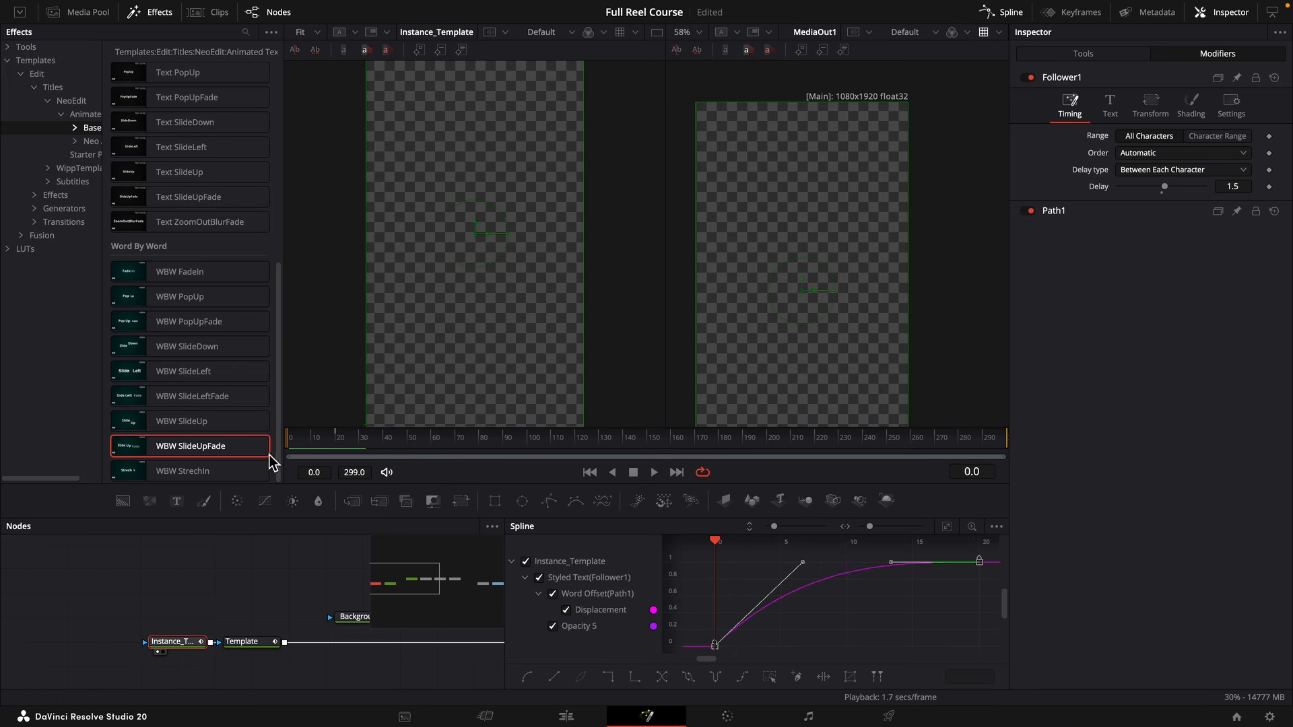
# Connect the Template node's output to Background1 and return to the Edit page.
pyautogui.moveTo(302, 635); pyautogui.dragTo(199, 630)
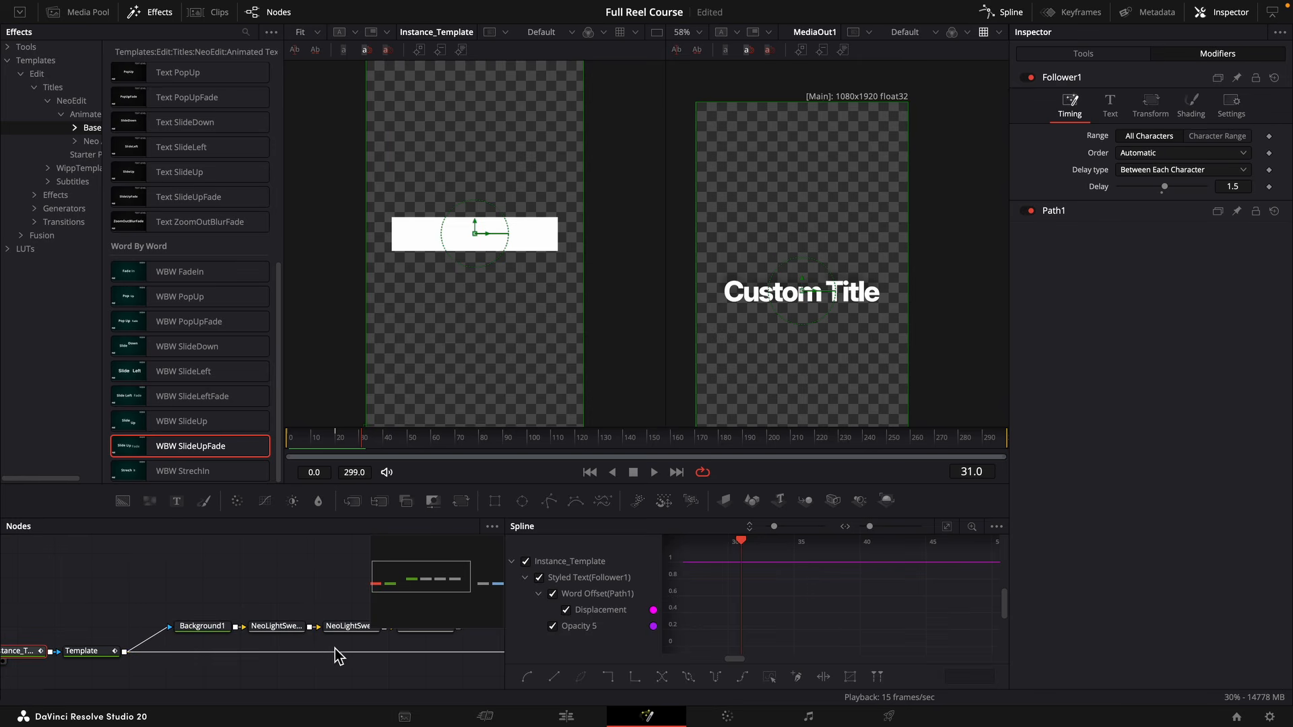
pyautogui.click(566, 716)
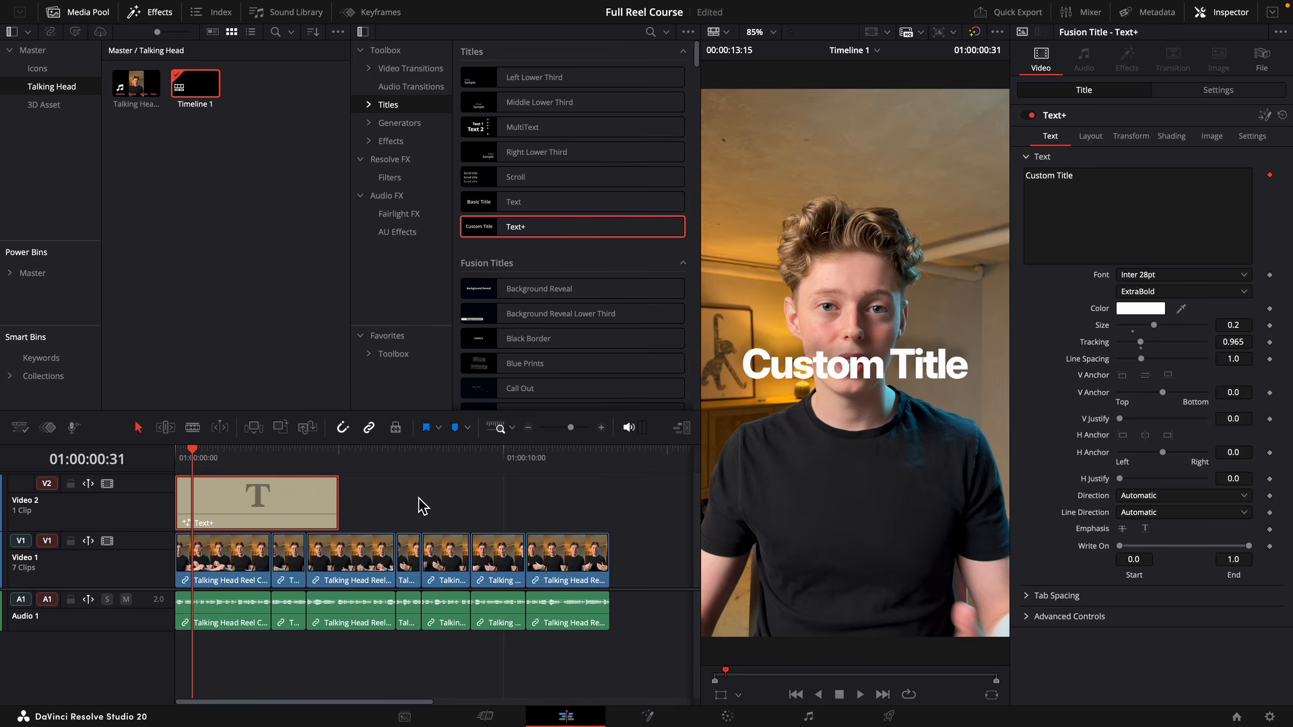
pyautogui.click(309, 333)
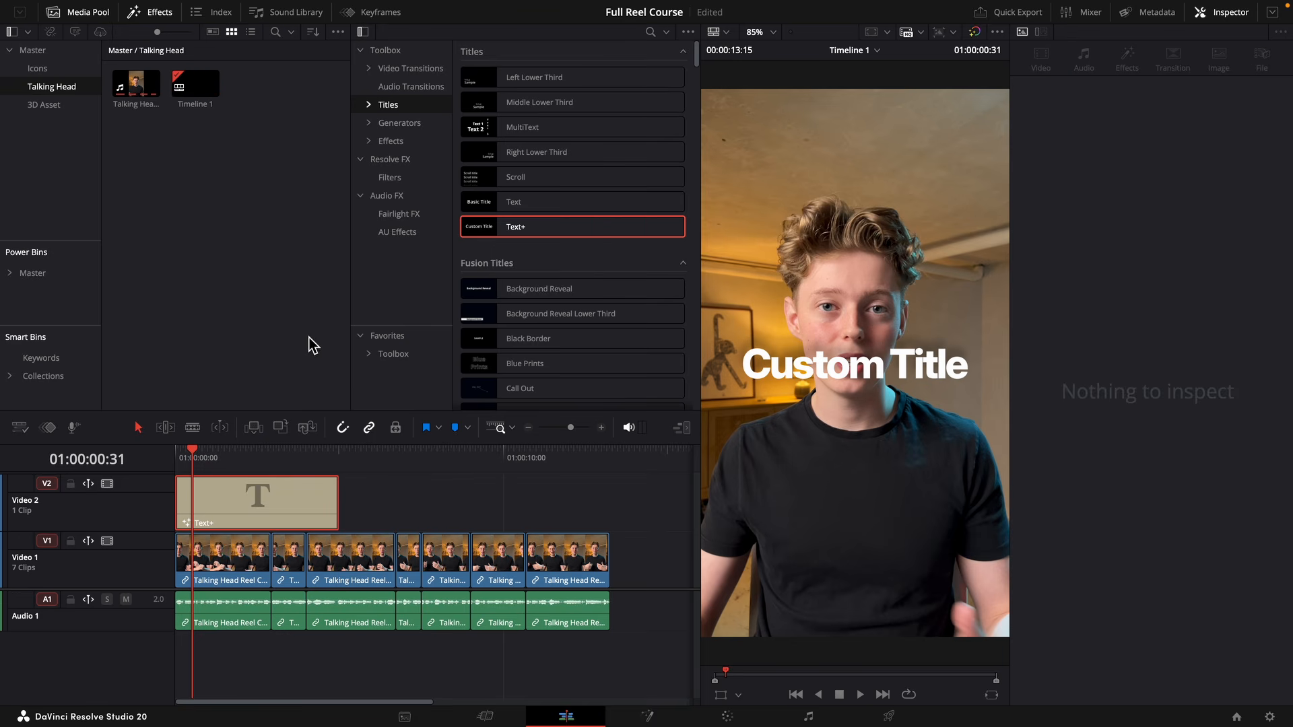
# Rename the Text+ title clip with the creator's name followed by "Captions" and store it in the Master bin.
pyautogui.click(322, 524)
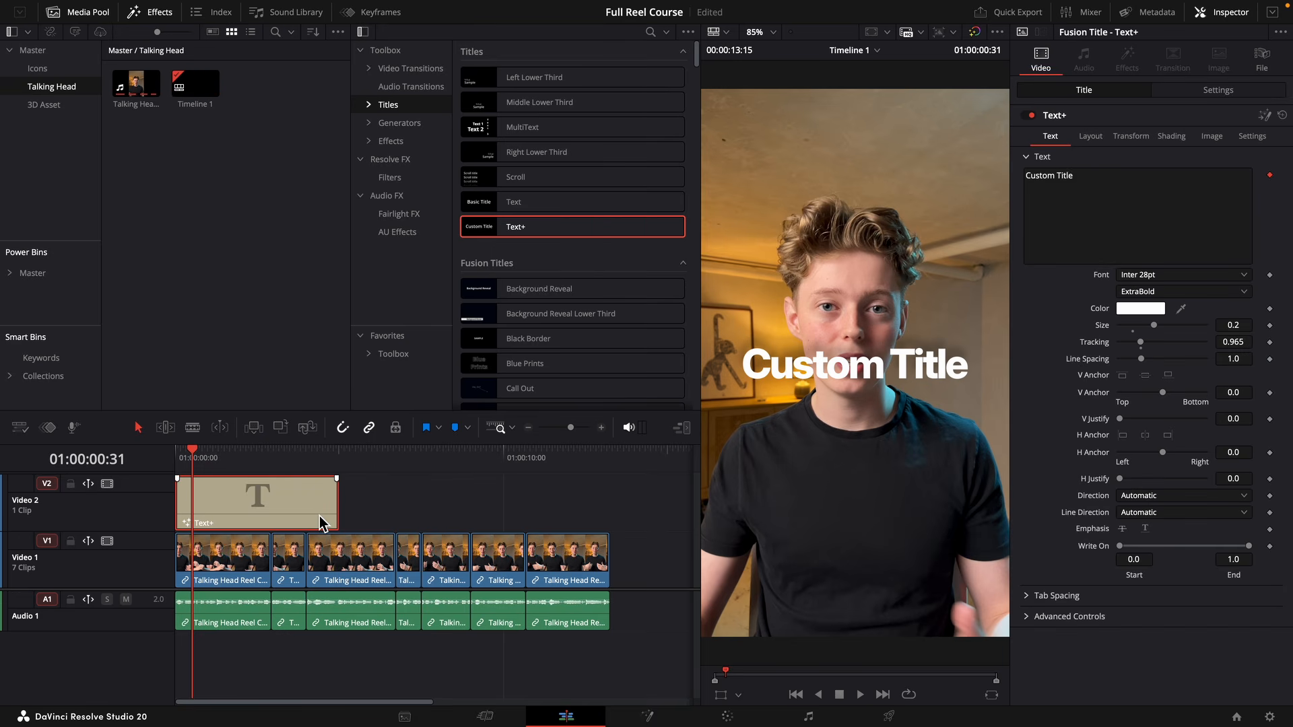
pyautogui.click(1264, 73)
pyautogui.click(1182, 121)
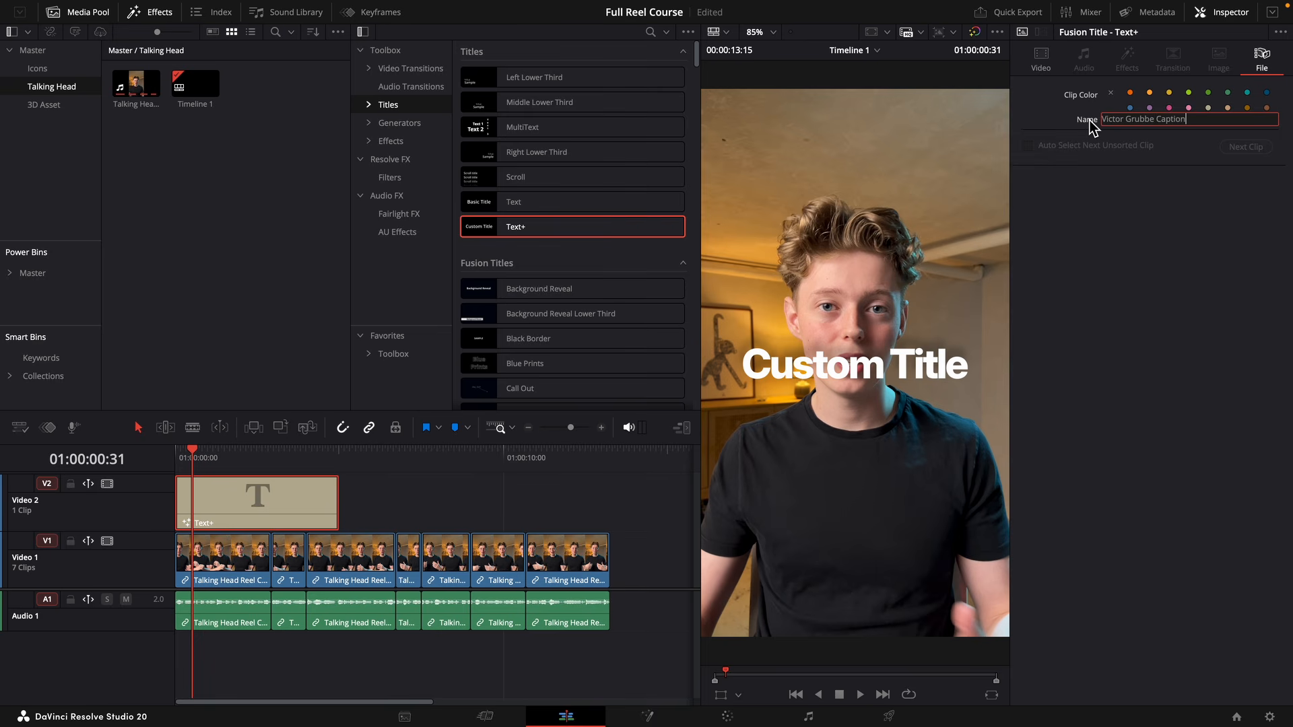
pyautogui.write('s')
pyautogui.press('Return')
pyautogui.moveTo(239, 505); pyautogui.dragTo(42, 52)
pyautogui.click(42, 53)
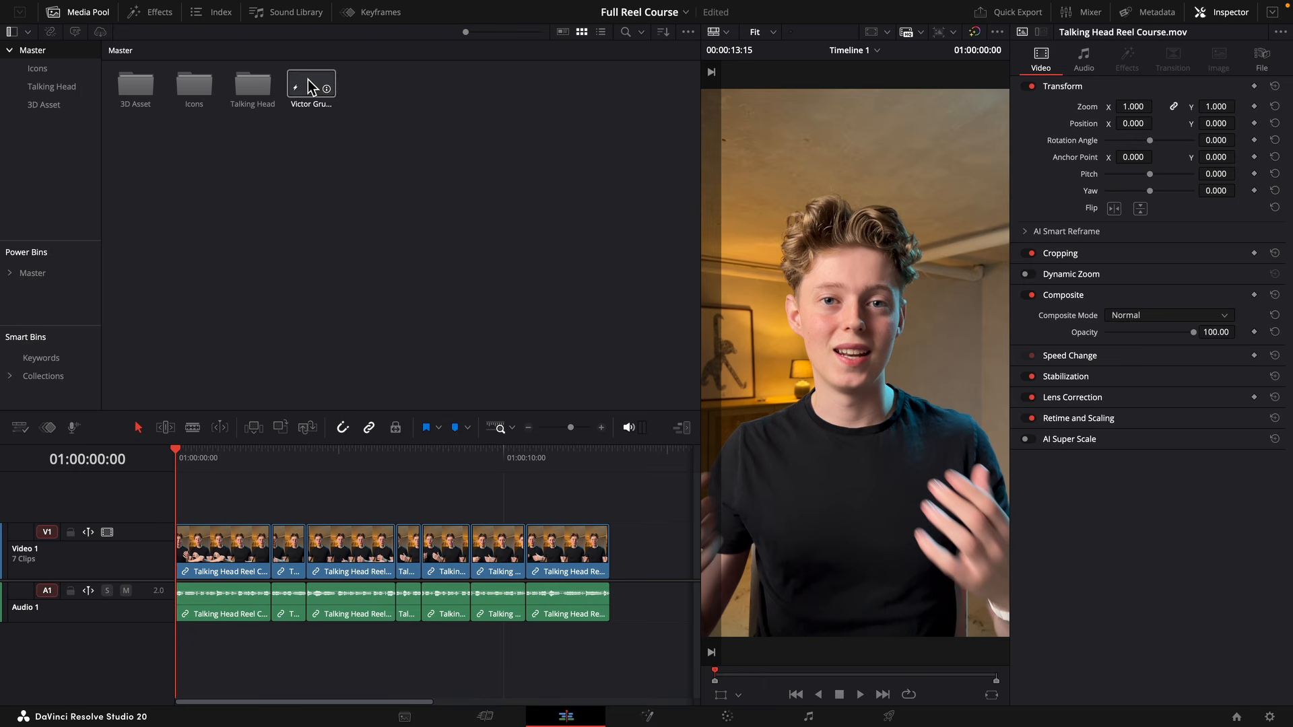
# Place the saved caption title above the start of the talking-head footage and delete it from the timeline again.
pyautogui.moveTo(308, 86); pyautogui.dragTo(324, 485)
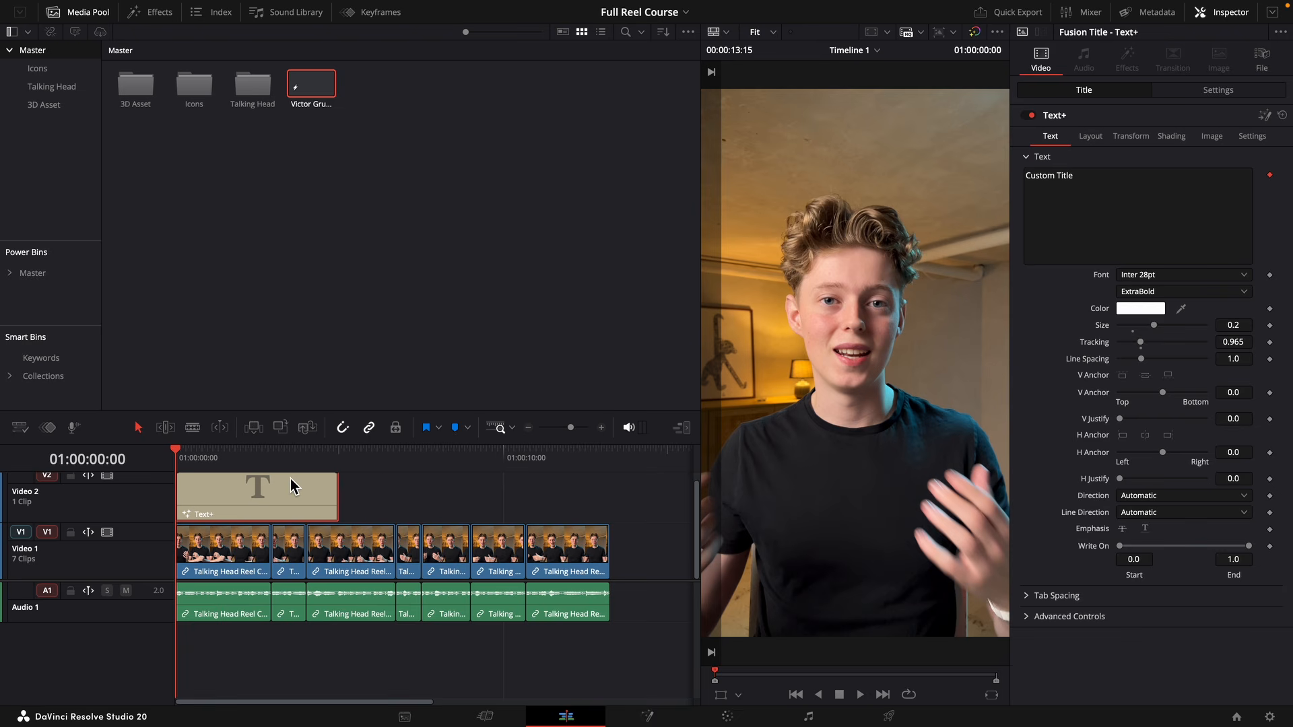
pyautogui.press('Delete')
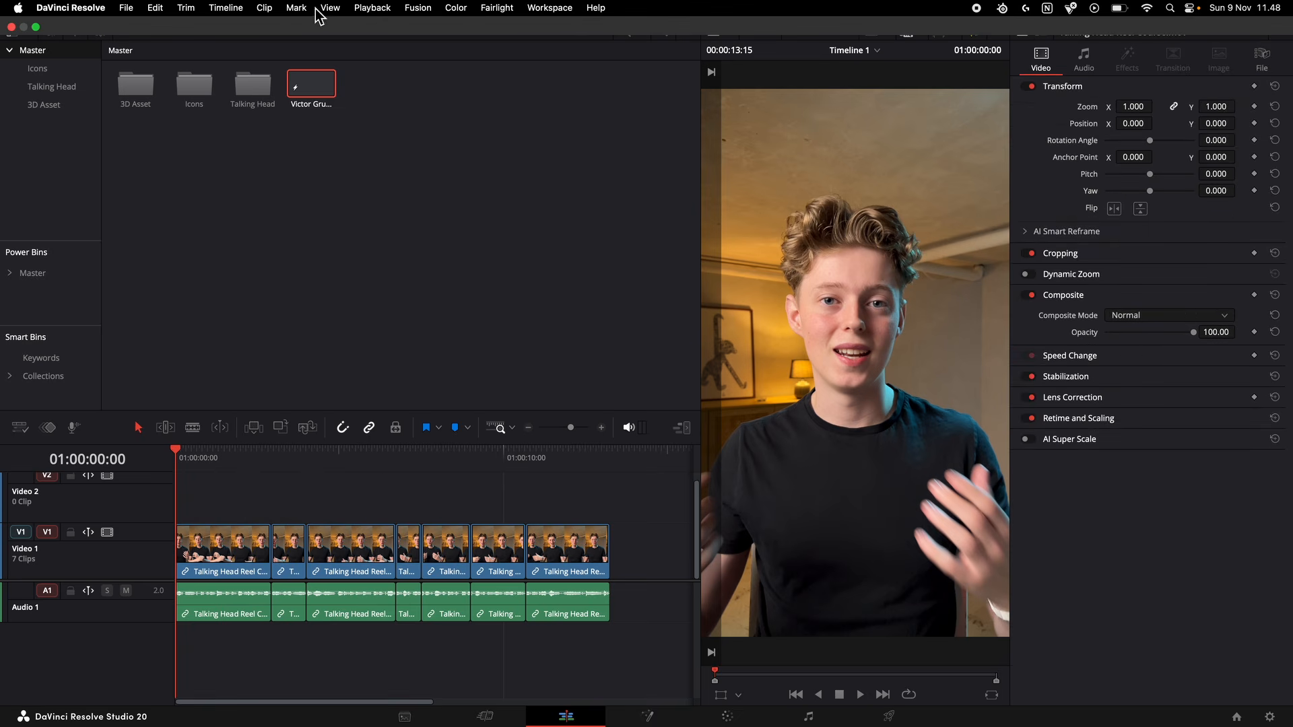
# Create subtitles from the timeline audio with Auto language, a maximum of 10 characters per line, single lines and a 0-frame gap, and preview them.
pyautogui.click(219, 9)
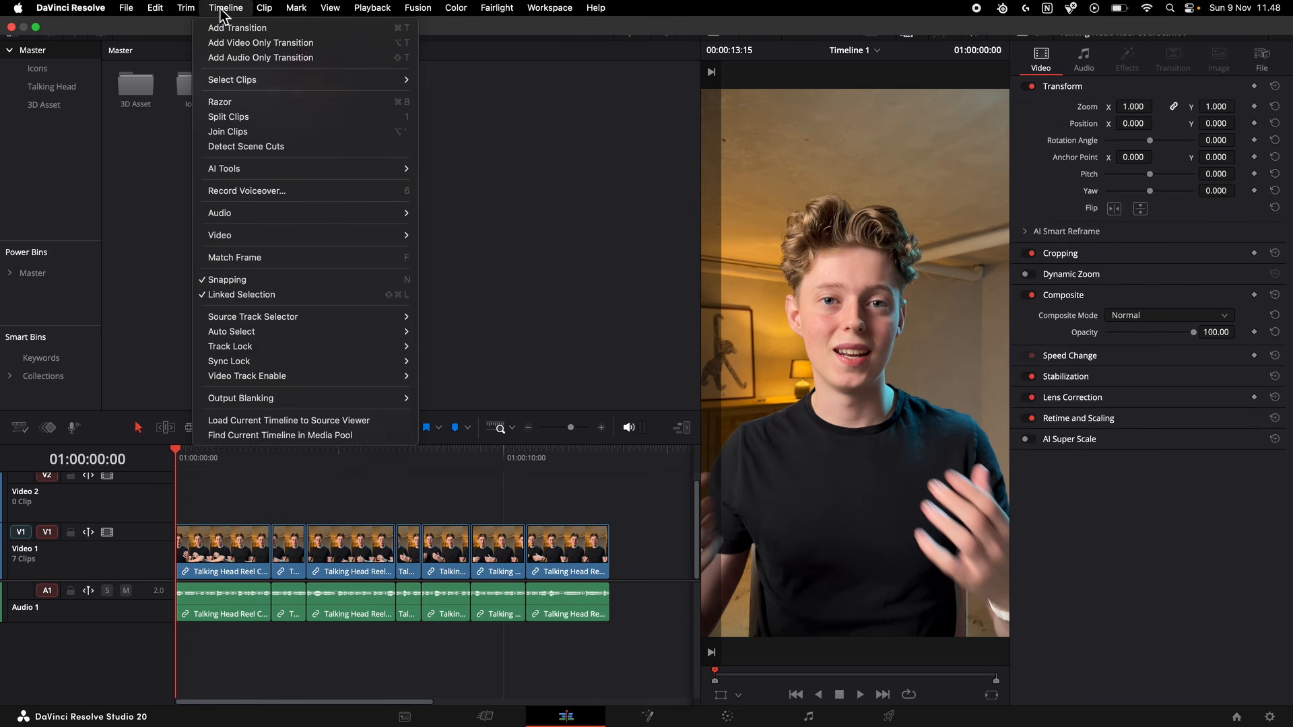
pyautogui.moveTo(245, 168)
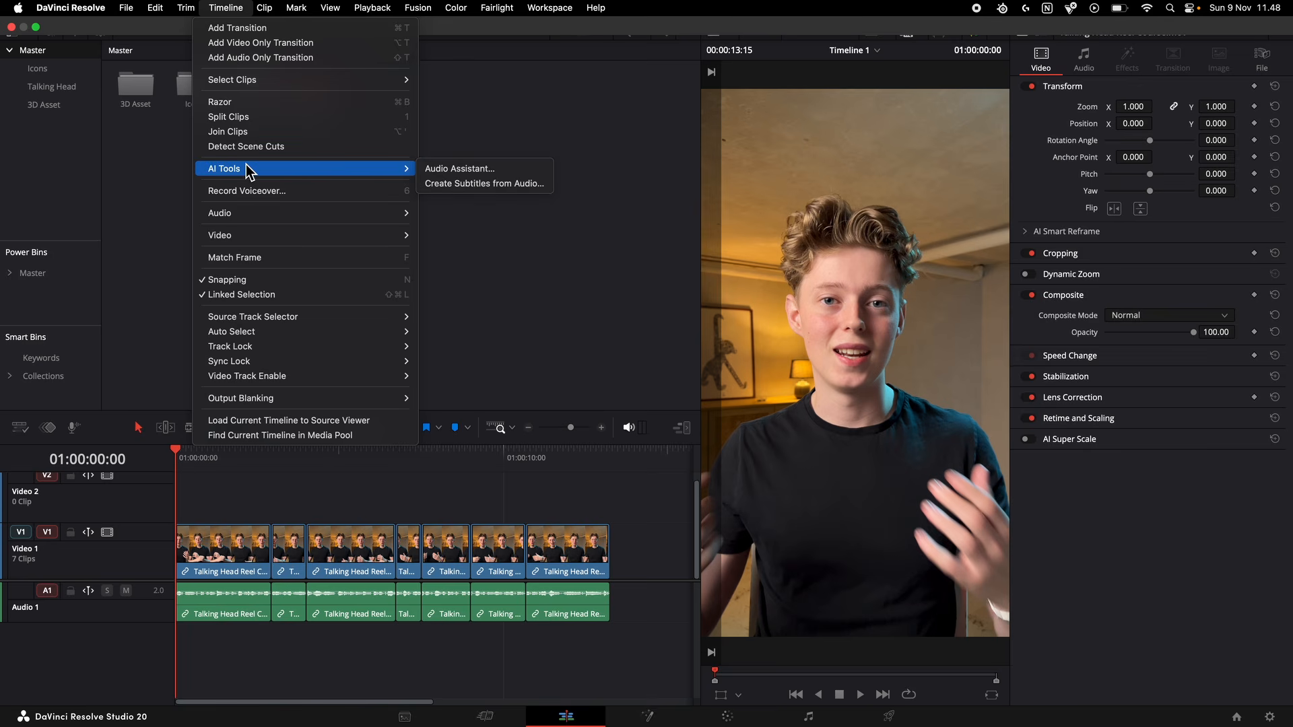
pyautogui.click(492, 188)
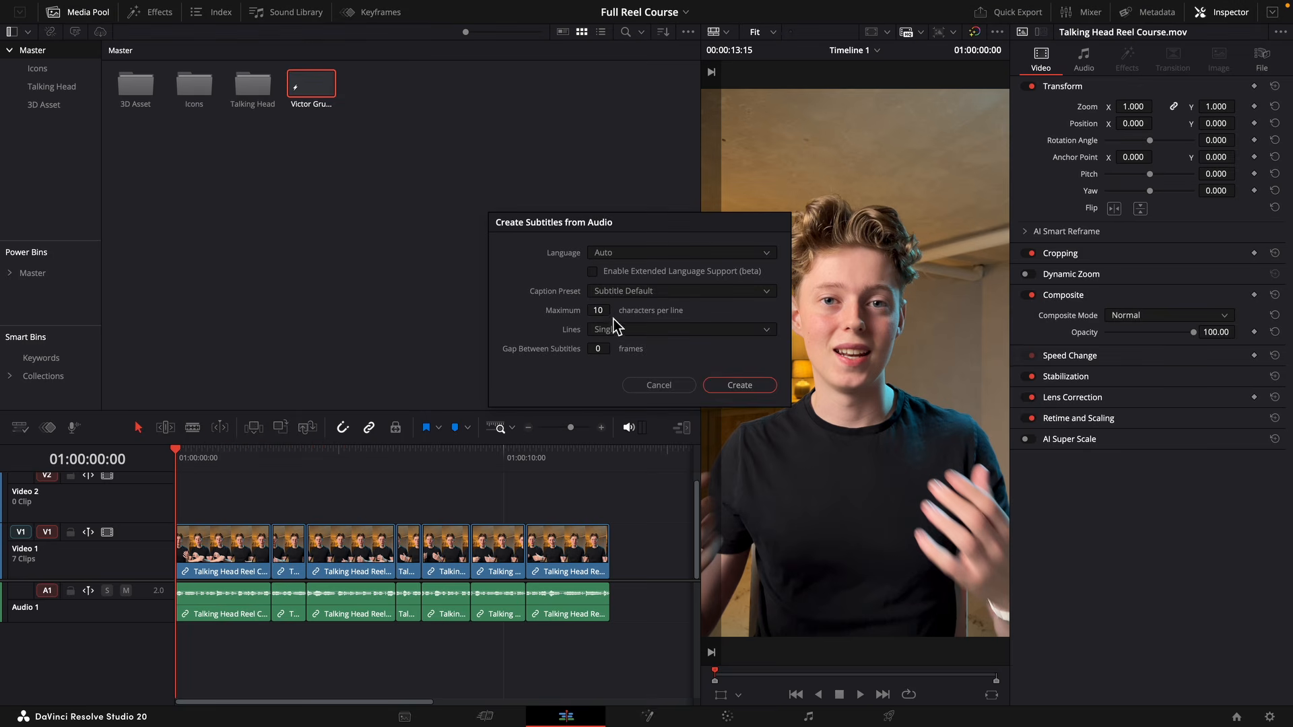
pyautogui.click(751, 388)
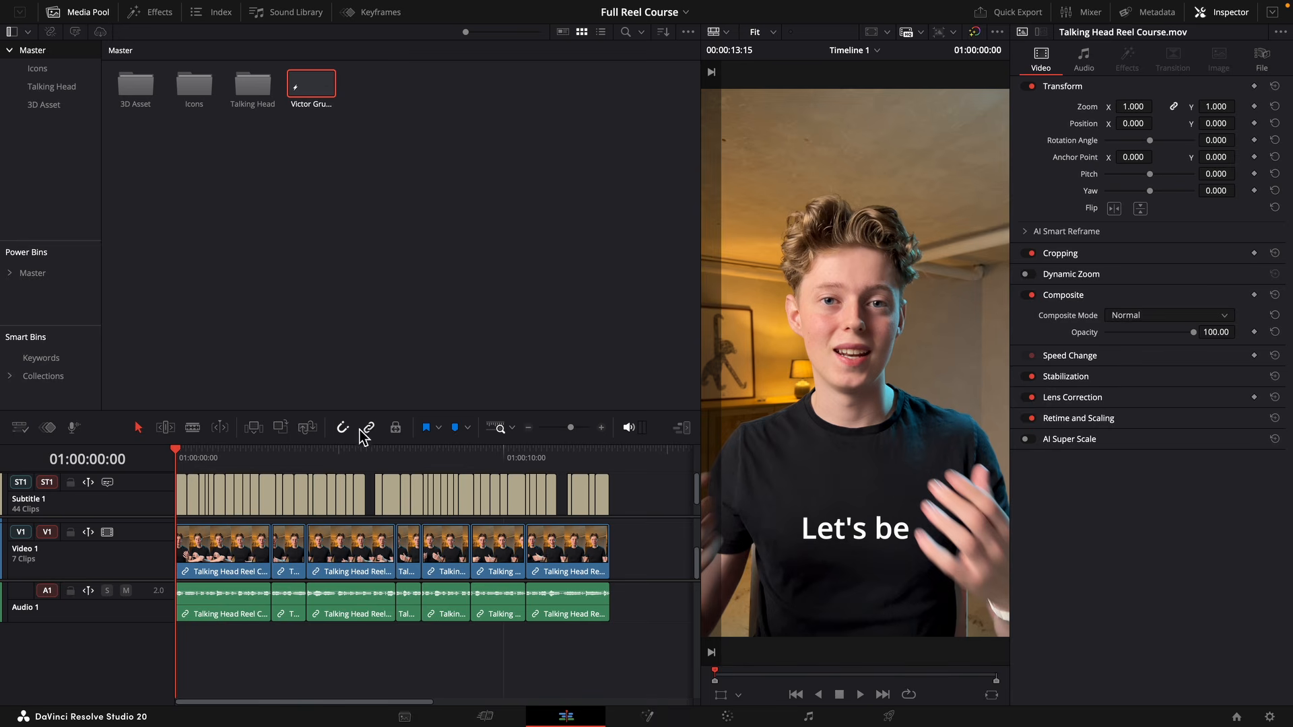
pyautogui.press('space')
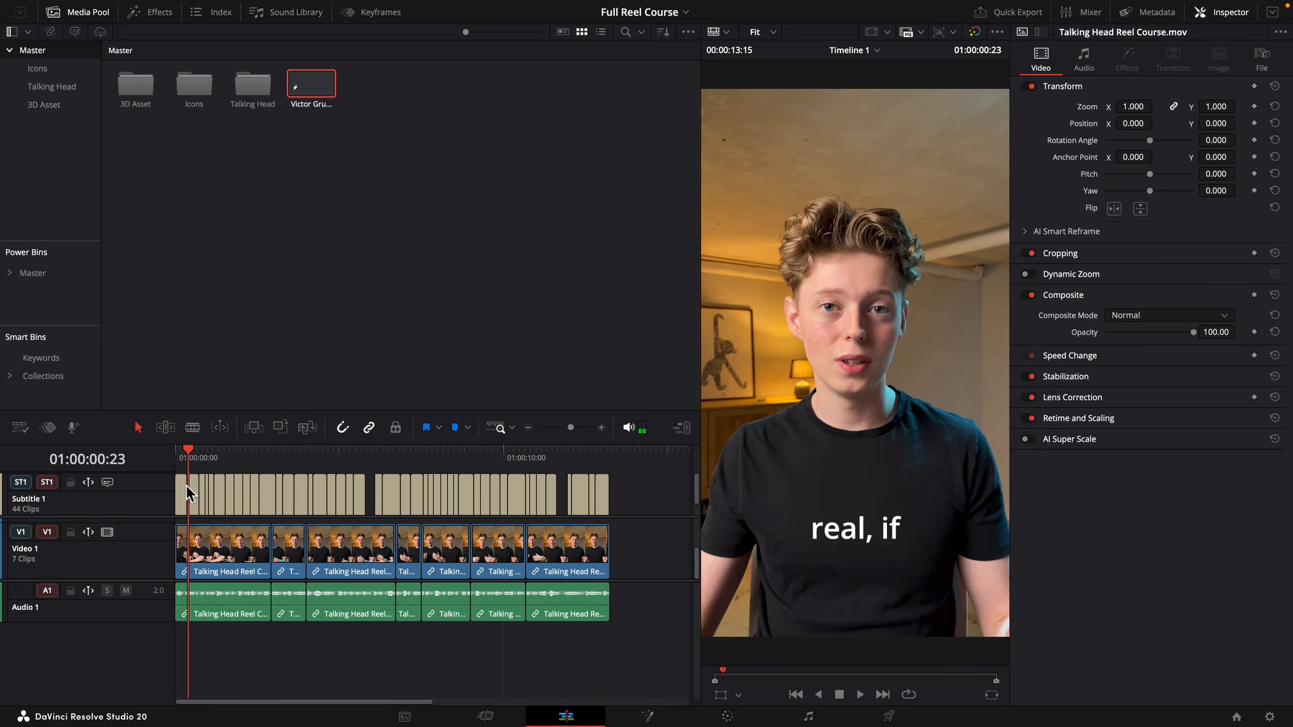
pyautogui.click(208, 486)
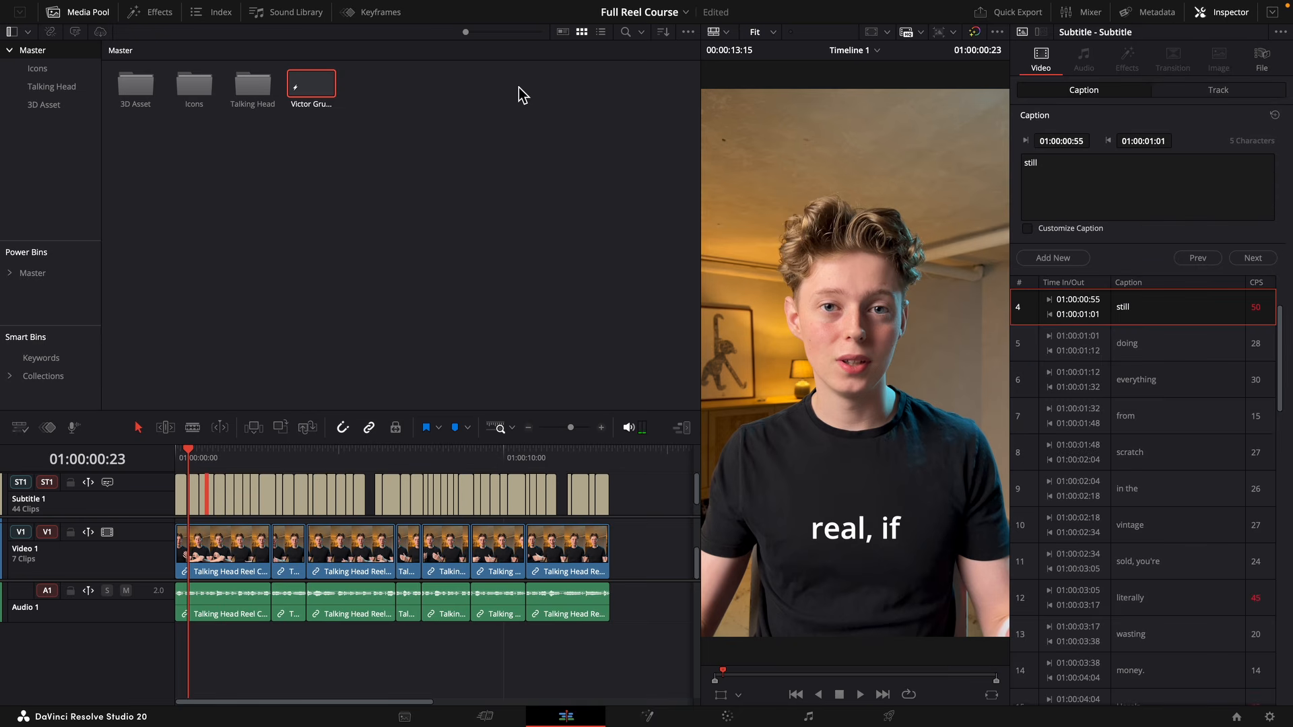
# Open the Snap Captions workflow integration and import its Underline Karaoke template into the project.
pyautogui.moveTo(621, 2)
pyautogui.click(564, 7)
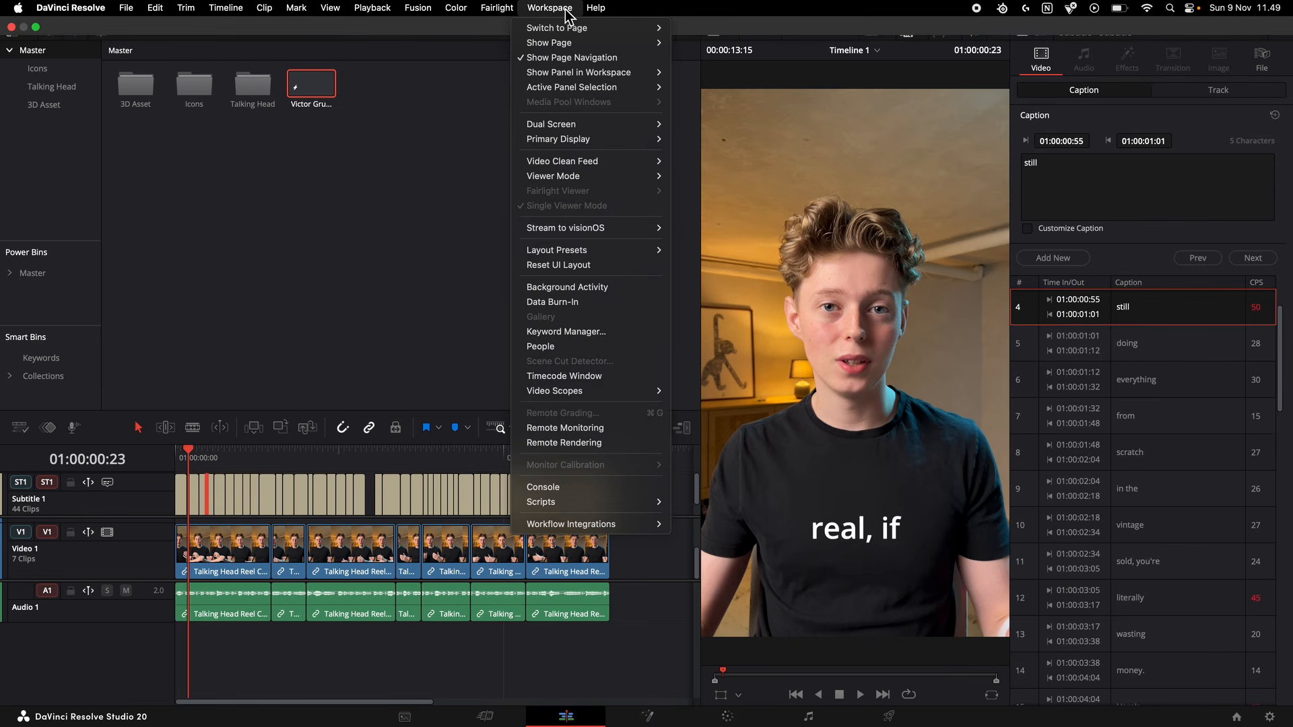
pyautogui.moveTo(577, 503)
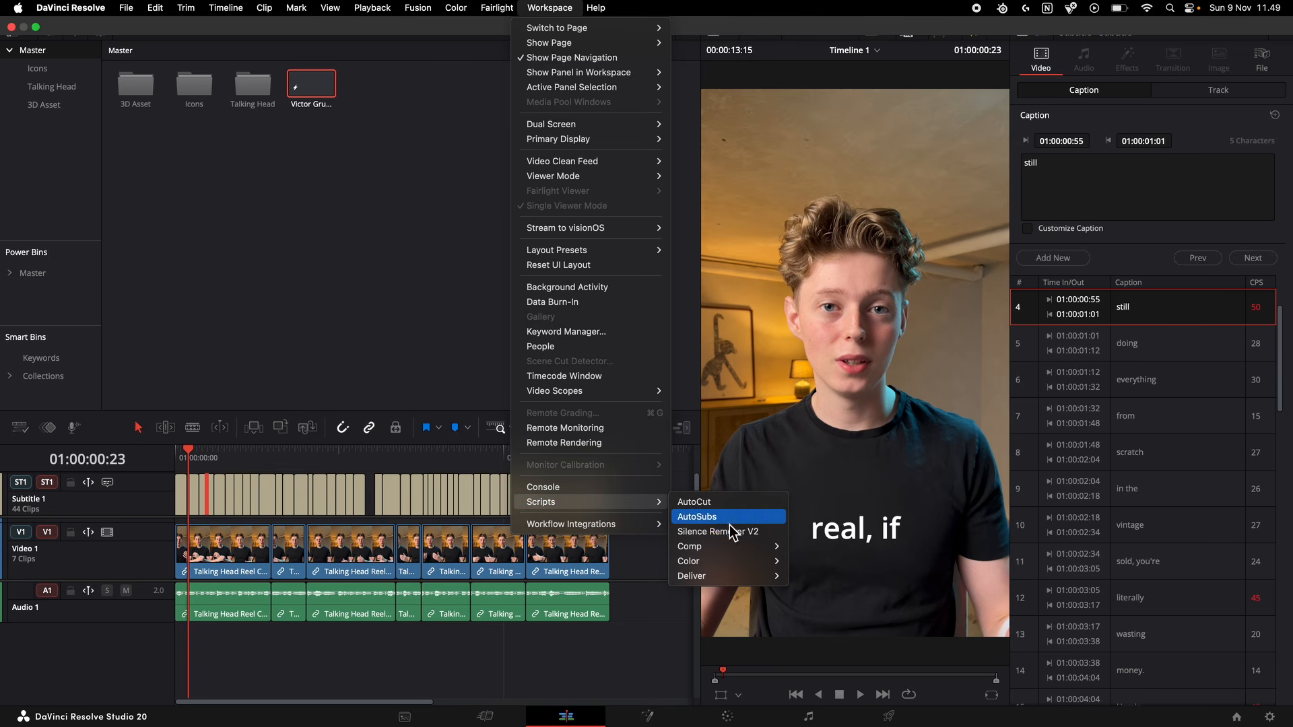
pyautogui.moveTo(609, 527)
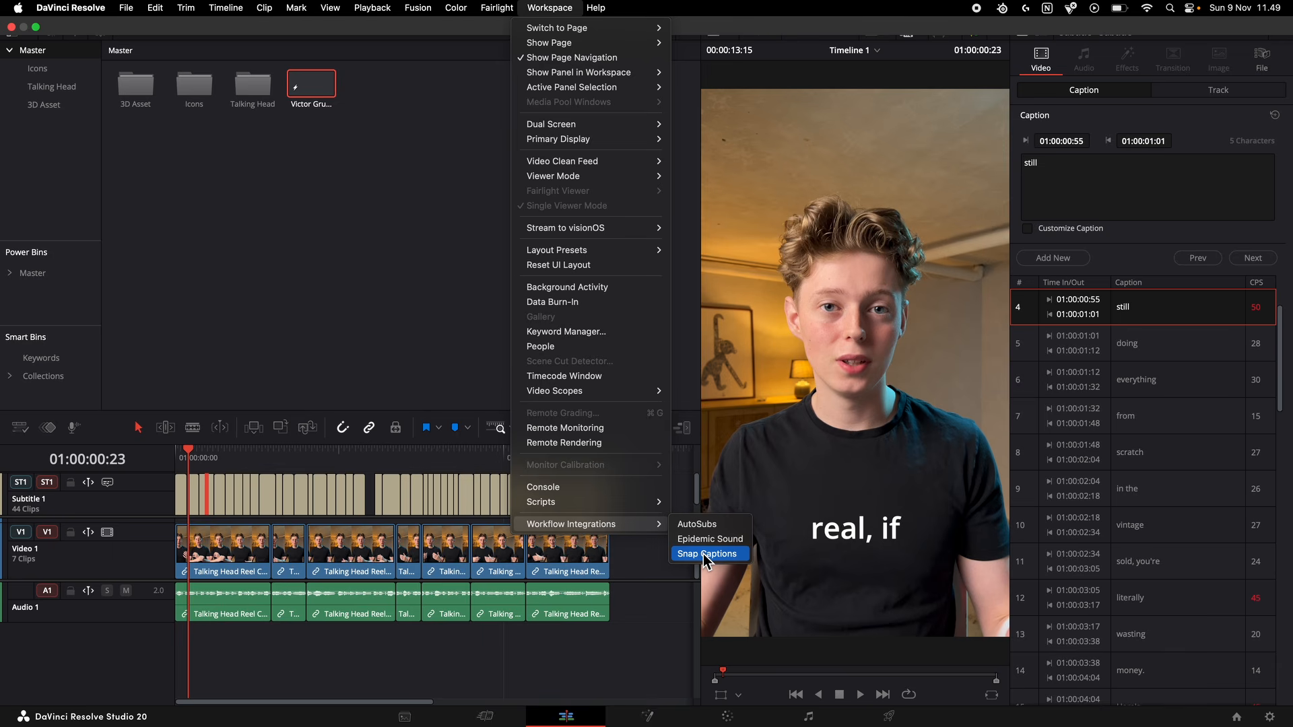
pyautogui.click(704, 554)
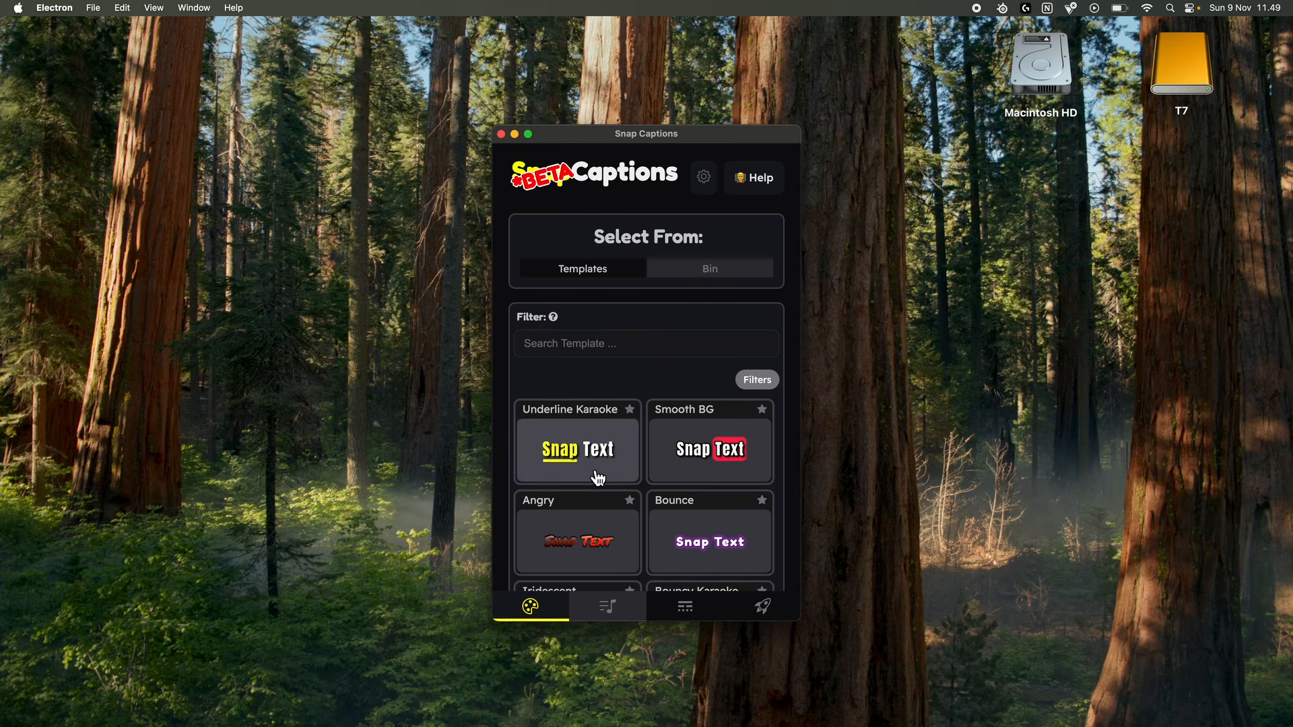
pyautogui.click(601, 455)
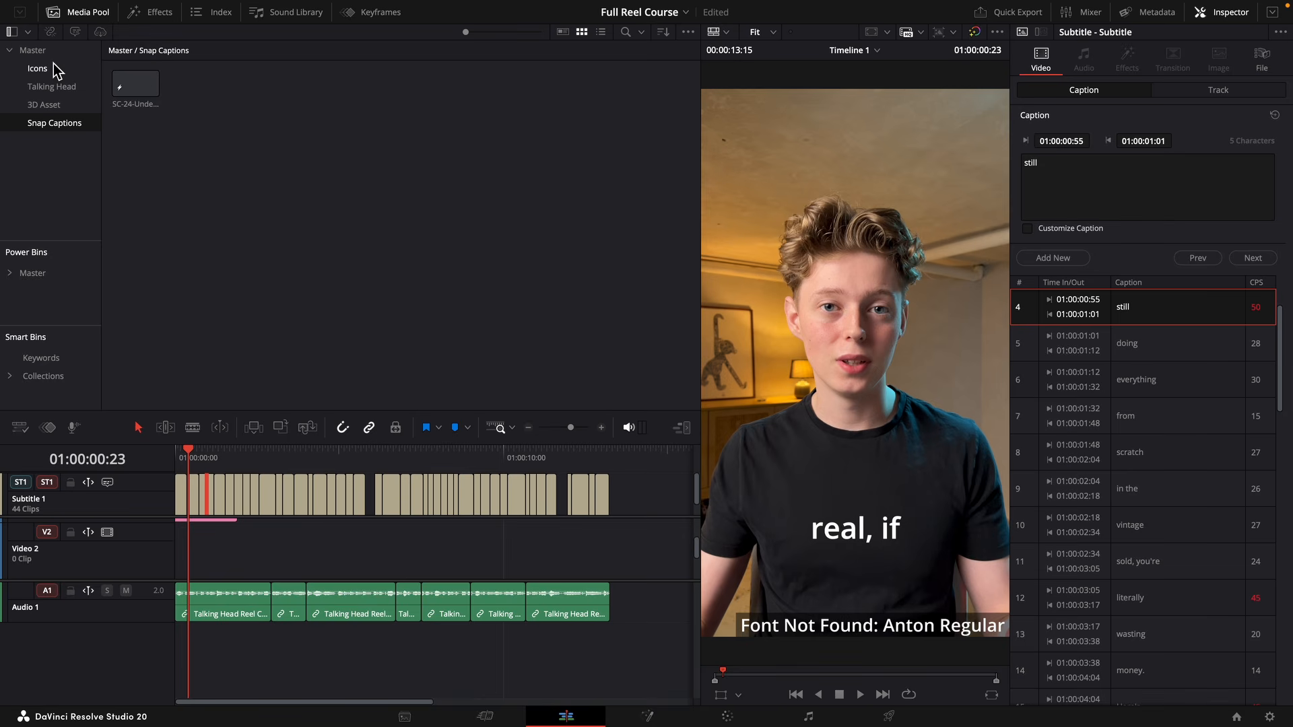
# Move the saved caption title from the Master bin into the Snap Captions bin.
pyautogui.click(32, 50)
pyautogui.moveTo(367, 100); pyautogui.dragTo(66, 126)
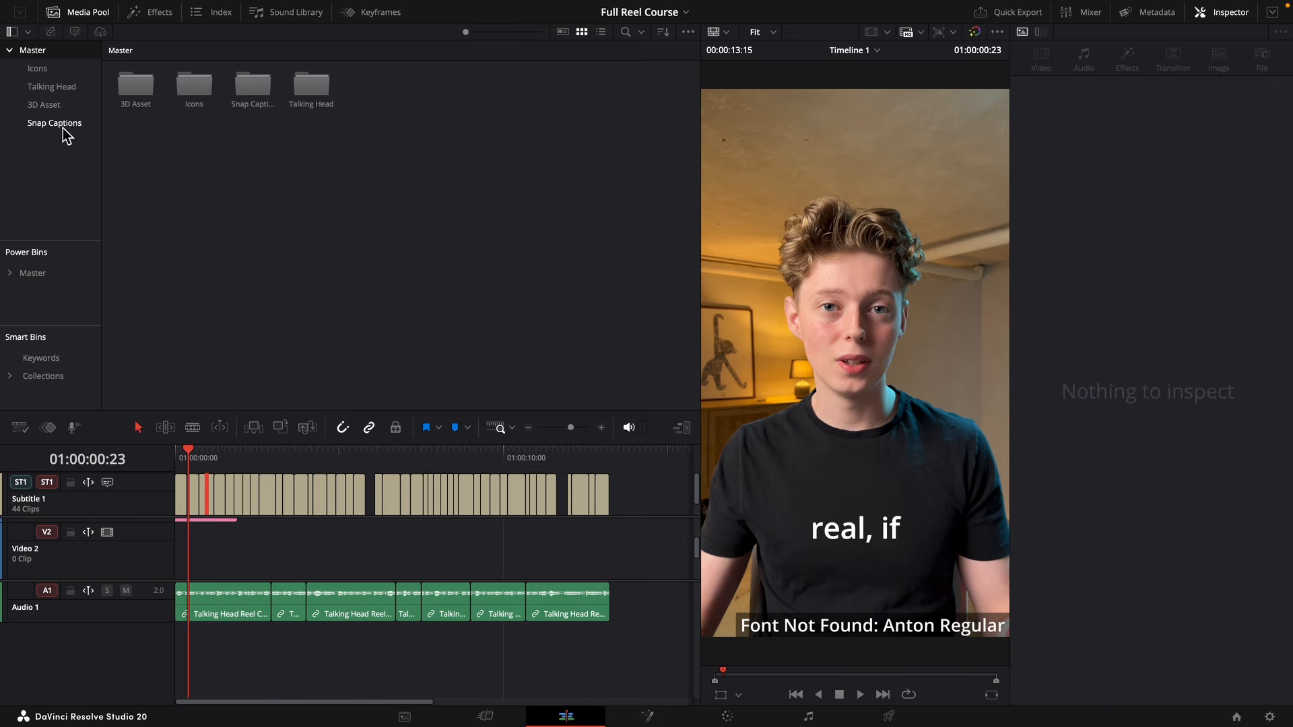
pyautogui.click(65, 125)
# In Snap Captions, refresh the bin templates and choose the creator's own saved caption title as the template.
pyautogui.hotkey('ctrl', 'Left')
pyautogui.click(701, 269)
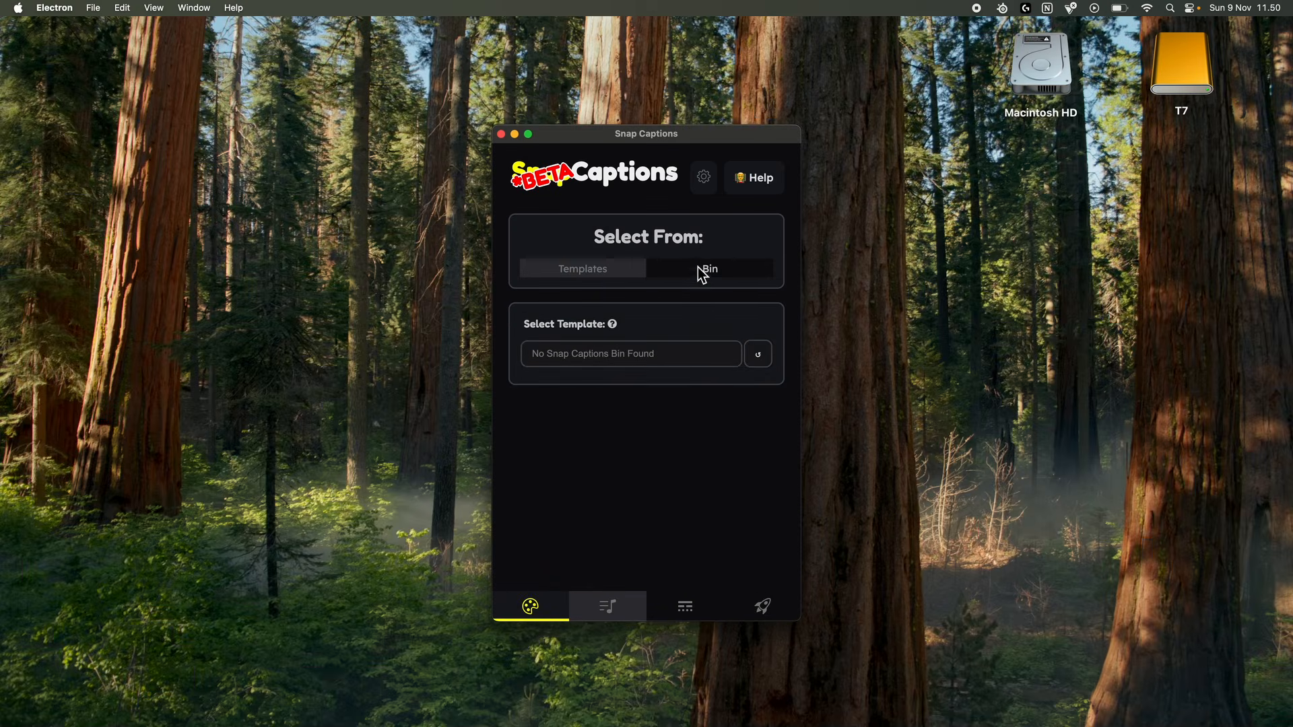
pyautogui.click(760, 359)
pyautogui.click(723, 364)
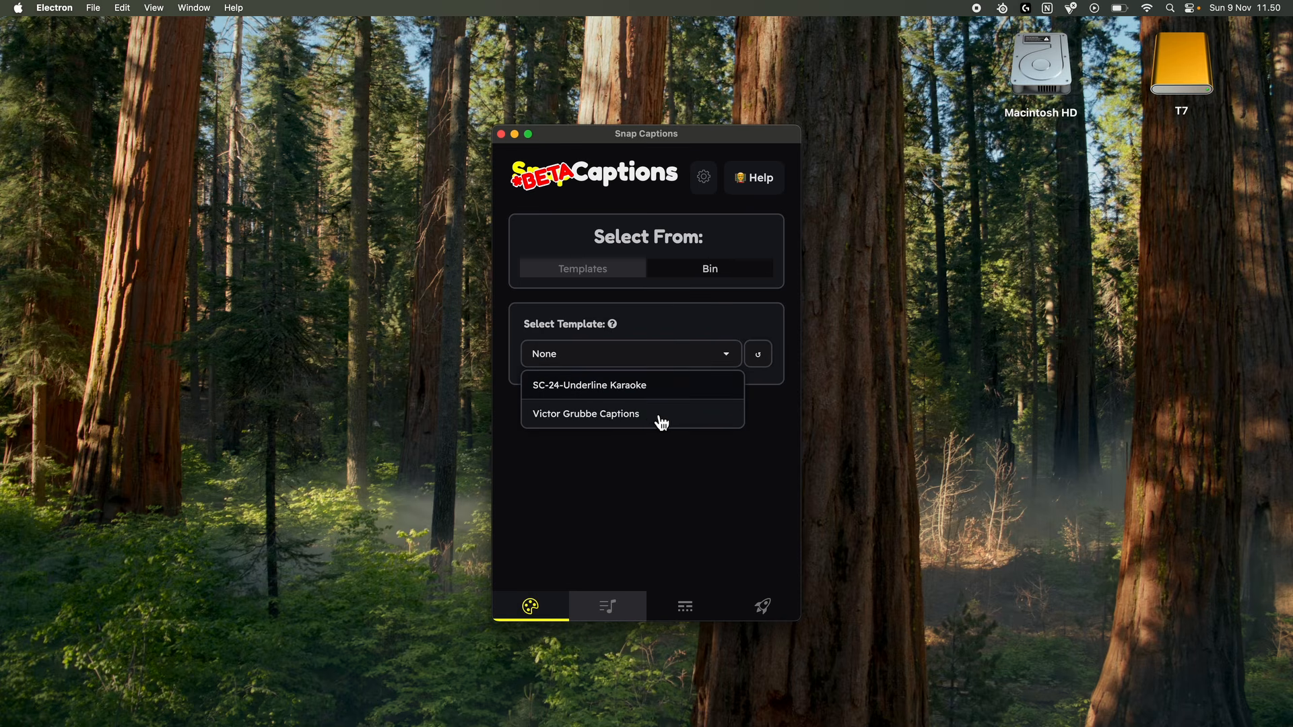
pyautogui.click(597, 421)
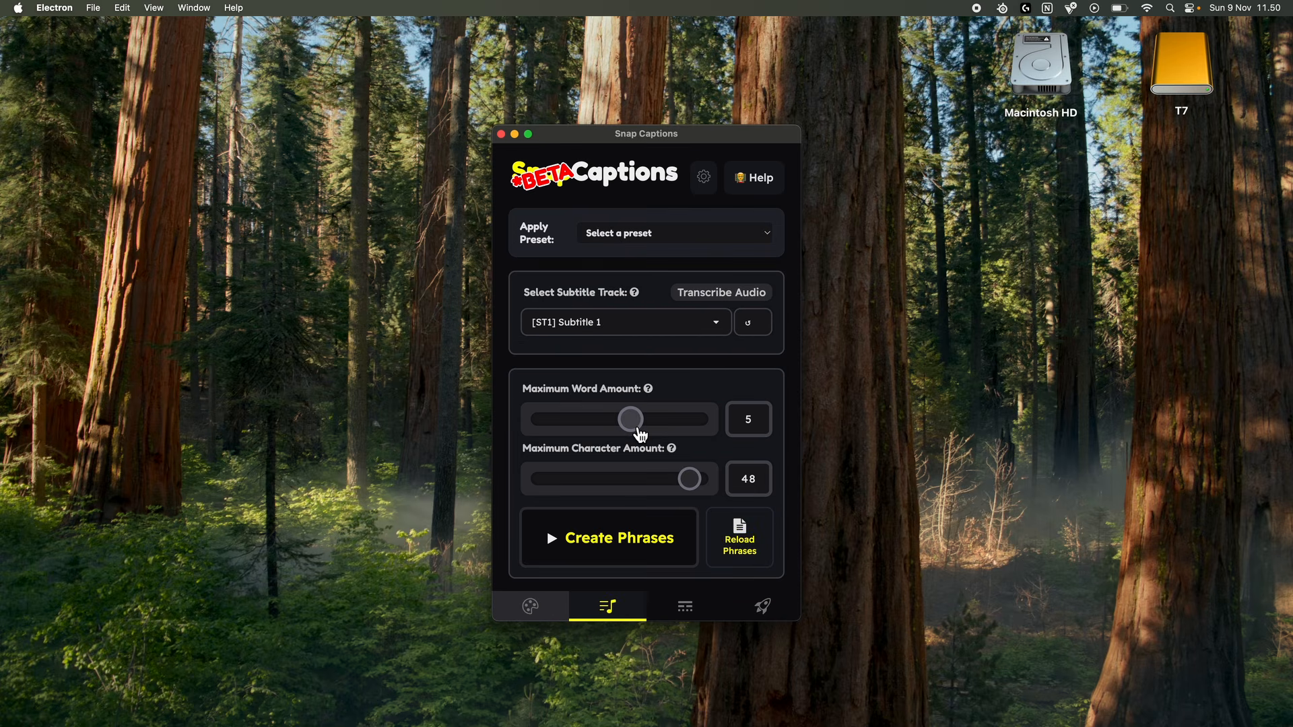
# Limit the phrases to 2 words and 10 characters, and create them from the Subtitle 1 track.
pyautogui.moveTo(636, 428); pyautogui.dragTo(575, 435)
pyautogui.moveTo(695, 485); pyautogui.dragTo(564, 497)
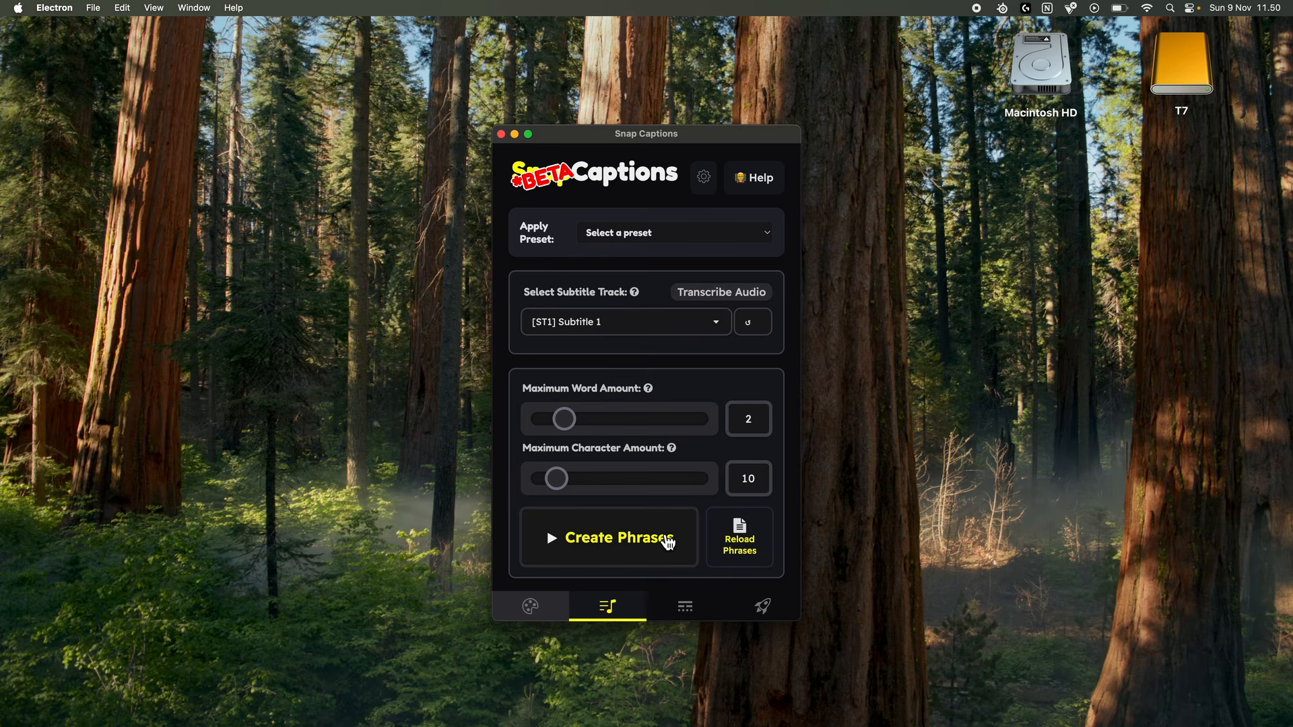
pyautogui.click(677, 236)
pyautogui.click(677, 237)
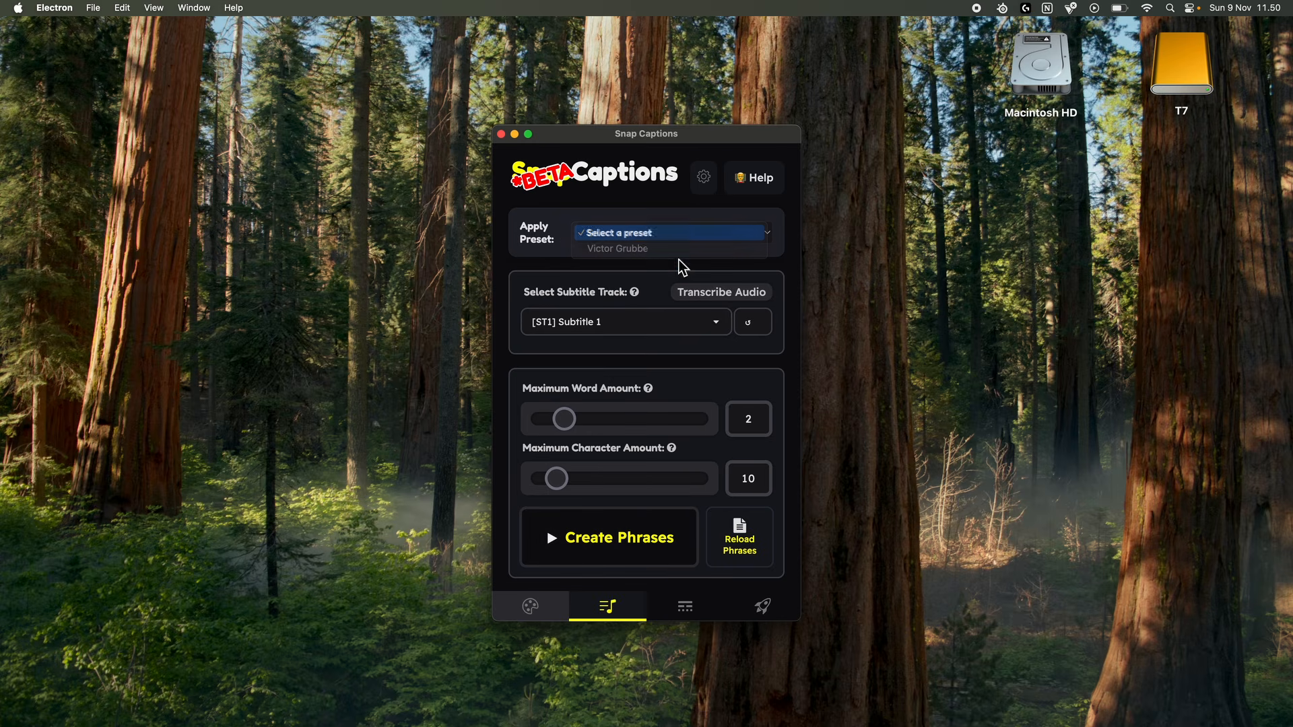
pyautogui.click(630, 546)
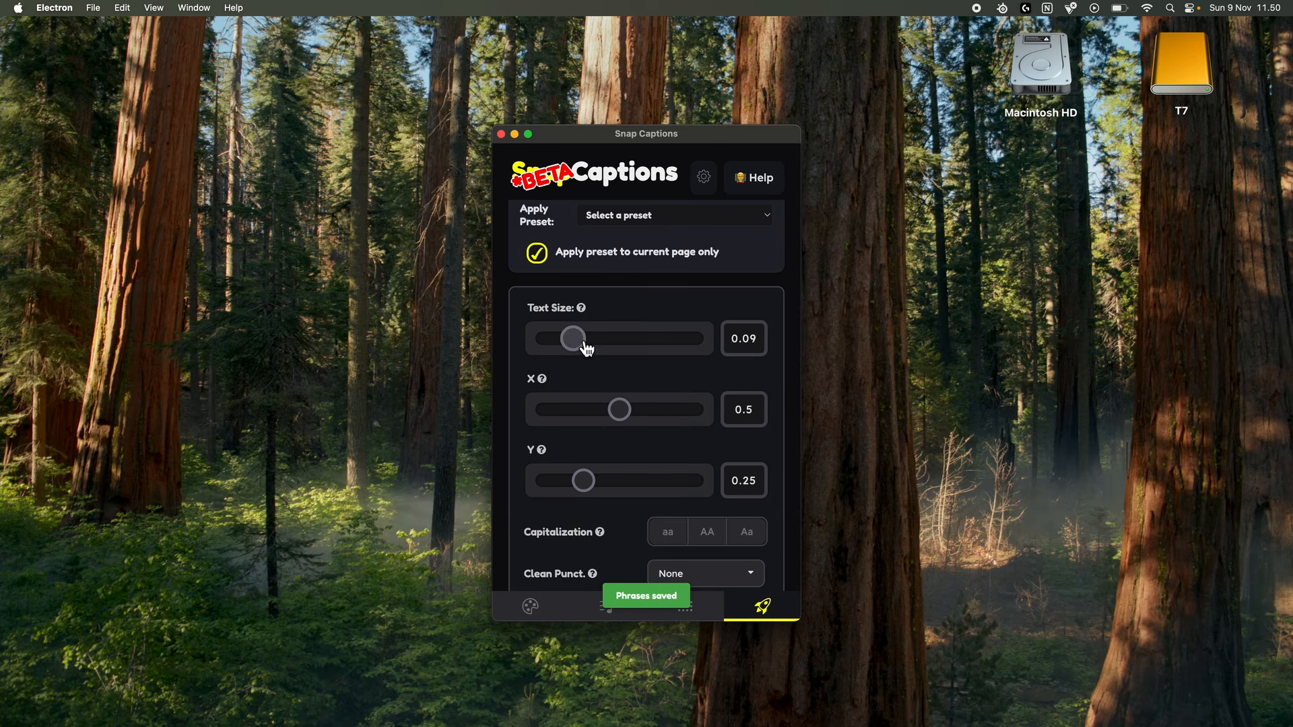
# Set the captions' text size to 0.2 and their Y position to 0.32.
pyautogui.click(767, 340)
pyautogui.press('BackSpace')
pyautogui.press('BackSpace')
pyautogui.write('2')
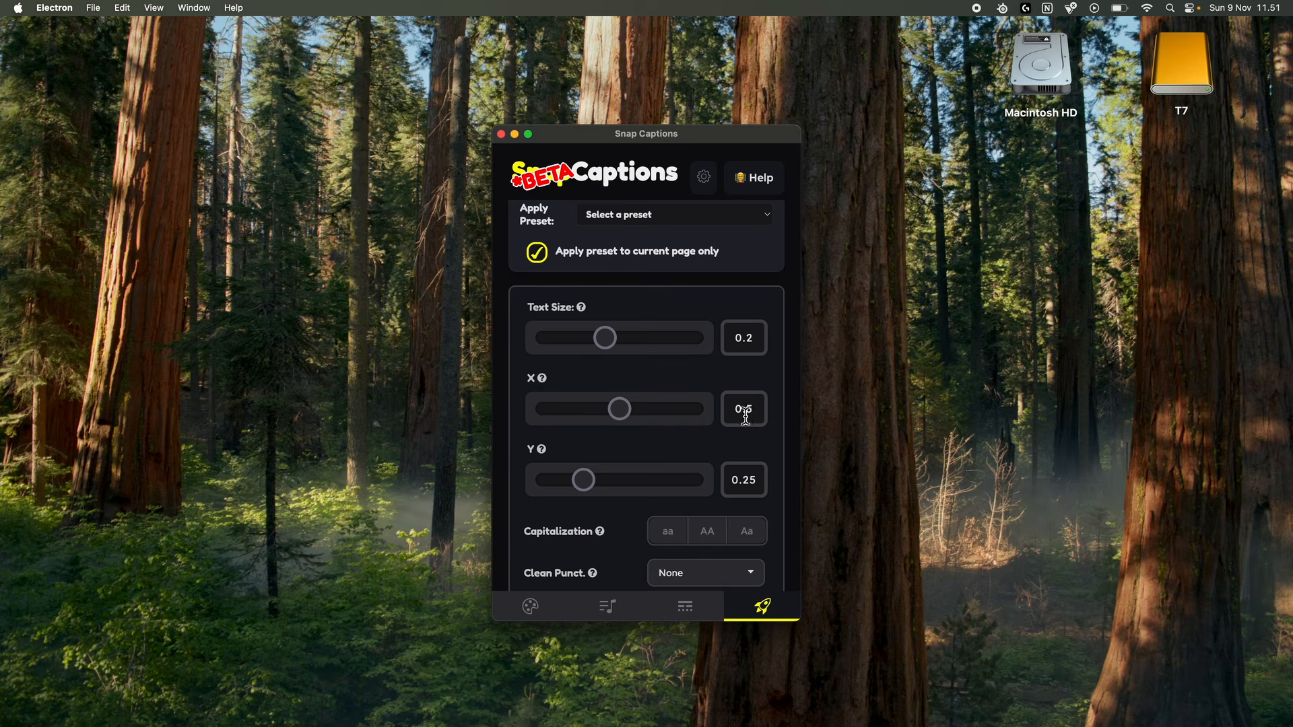
pyautogui.moveTo(592, 483); pyautogui.dragTo(597, 484)
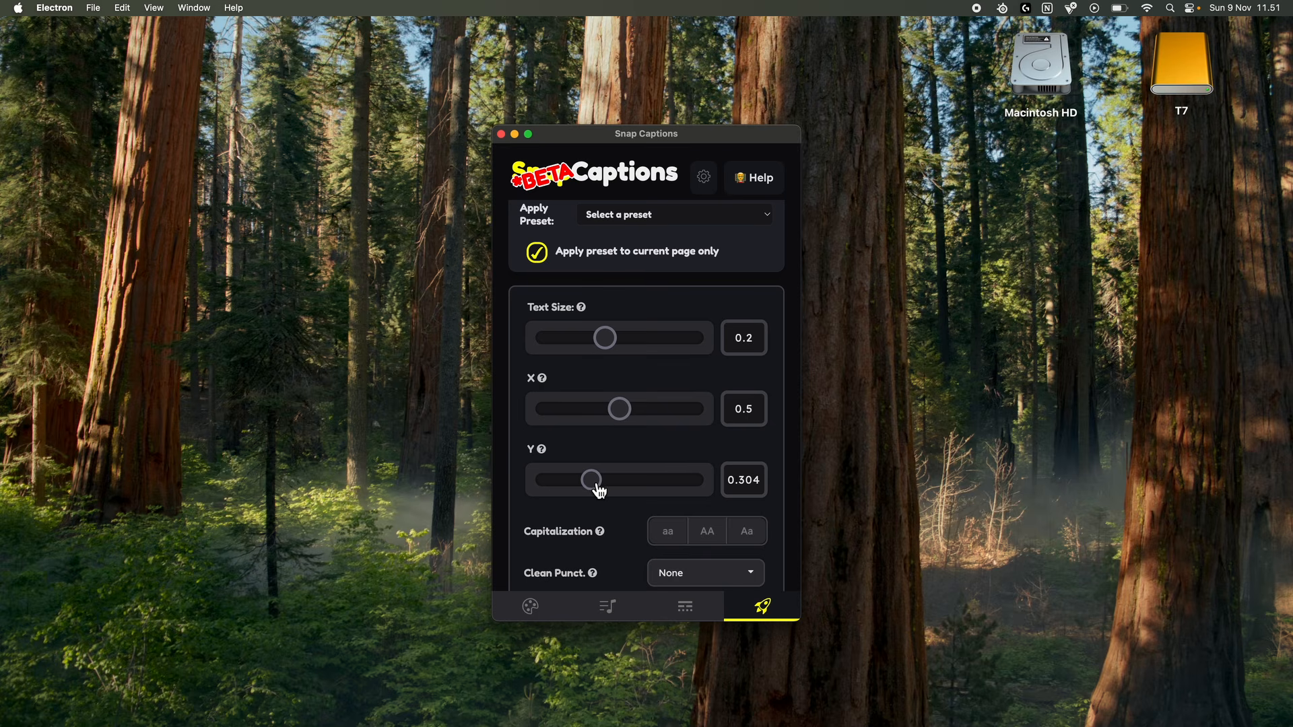
pyautogui.click(766, 481)
pyautogui.press('BackSpace')
pyautogui.press('BackSpace')
pyautogui.write('2')
pyautogui.scroll(-2, 768, 461)
pyautogui.hotkey('ctrl', 'Right')
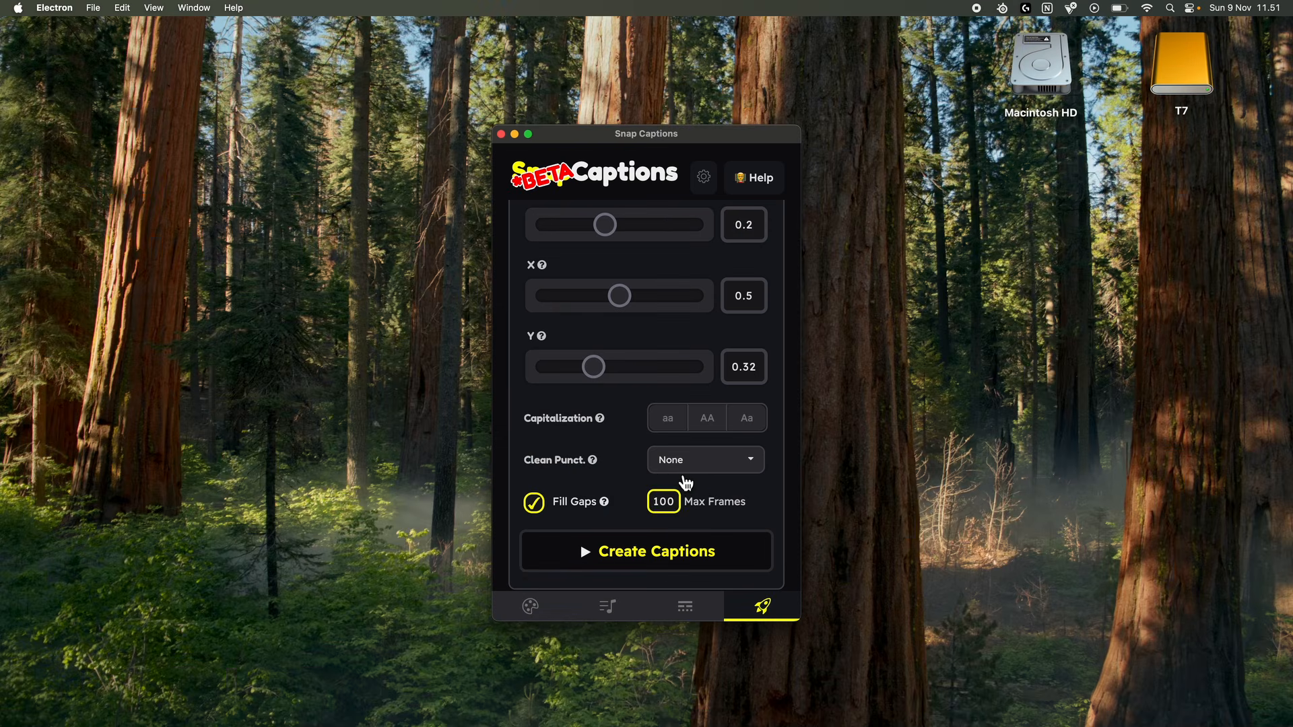
# Set punctuation cleaning to Remove All, create the captions, and preview them on the timeline.
pyautogui.click(687, 472)
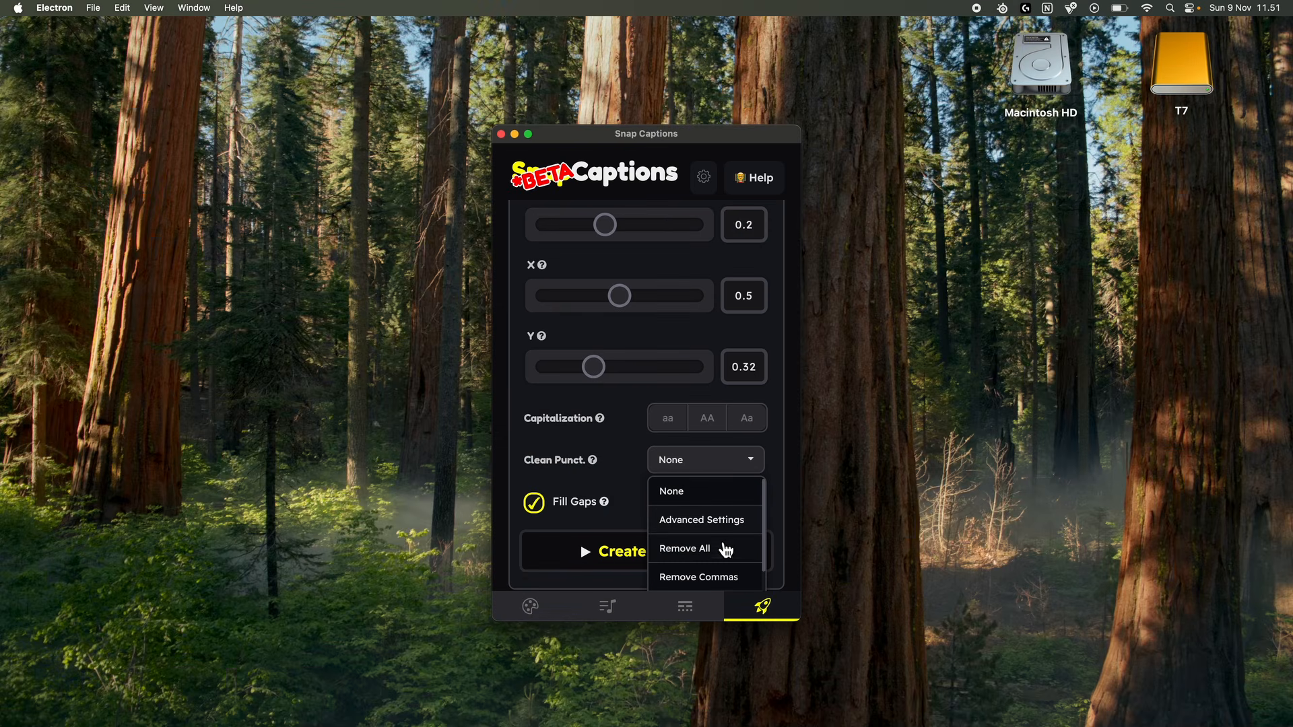
pyautogui.scroll(-2, 734, 532)
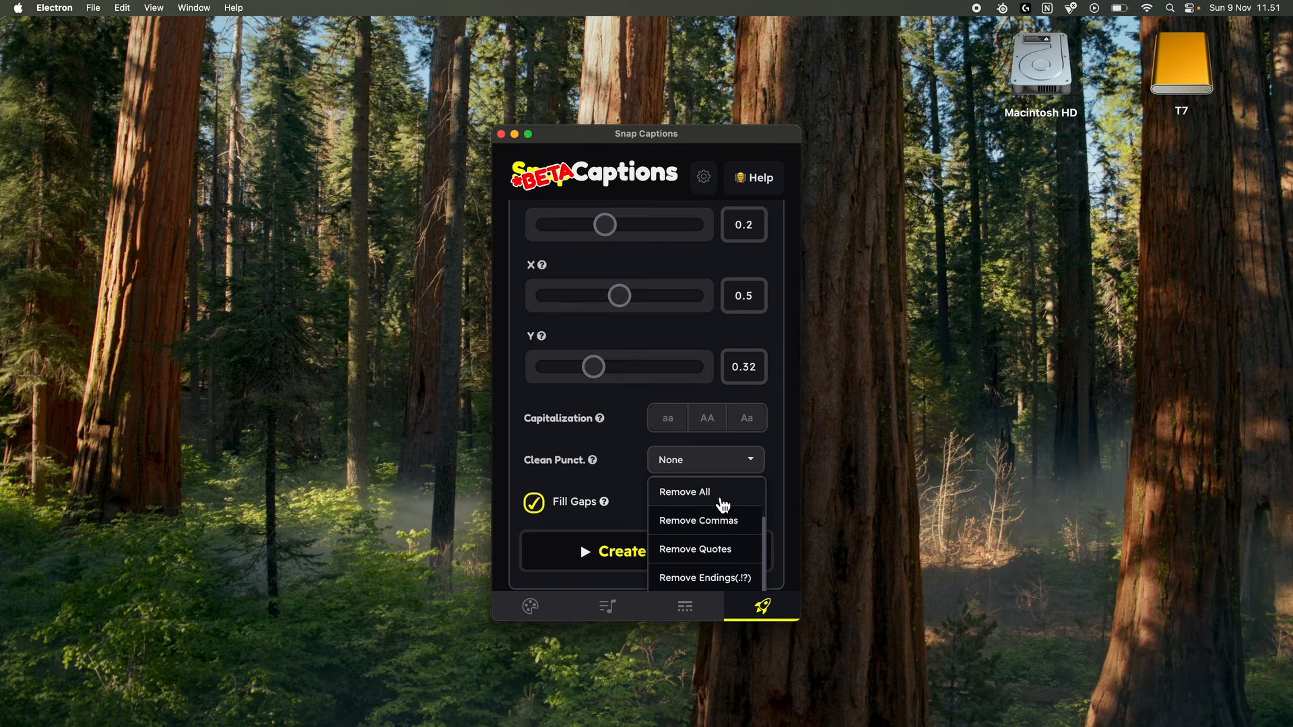
pyautogui.click(723, 506)
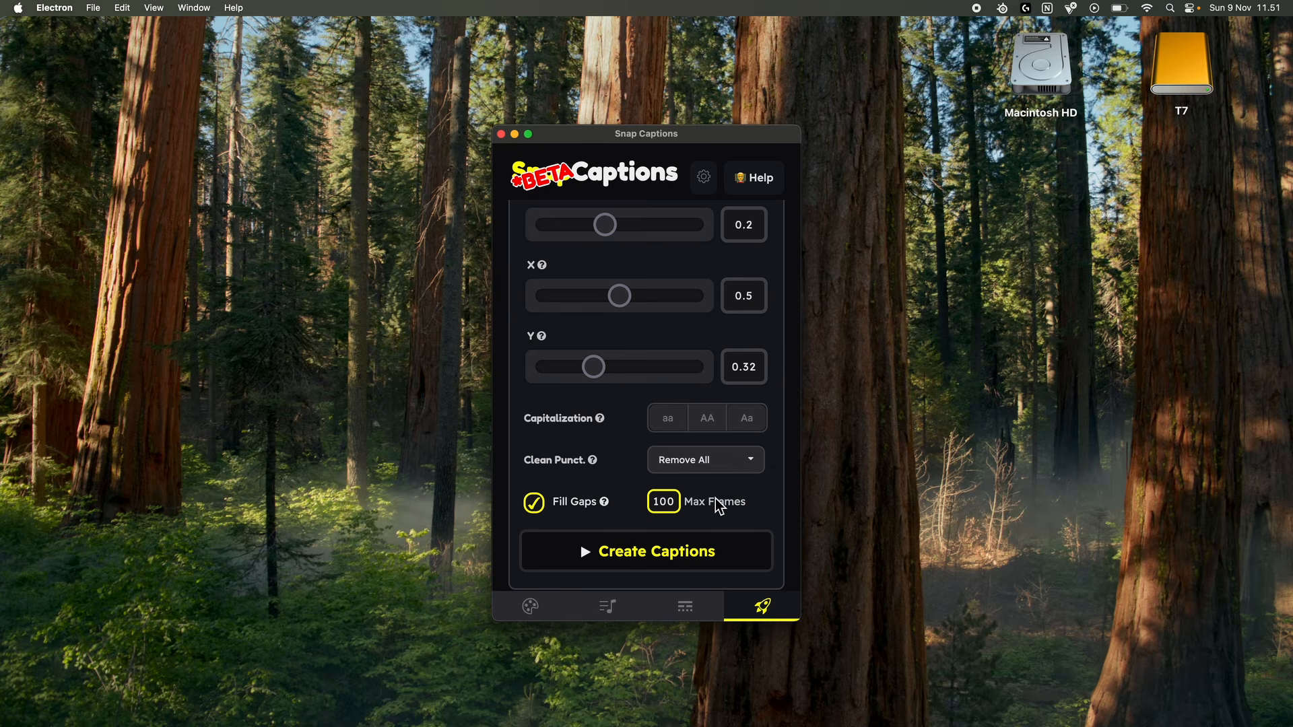
pyautogui.click(641, 560)
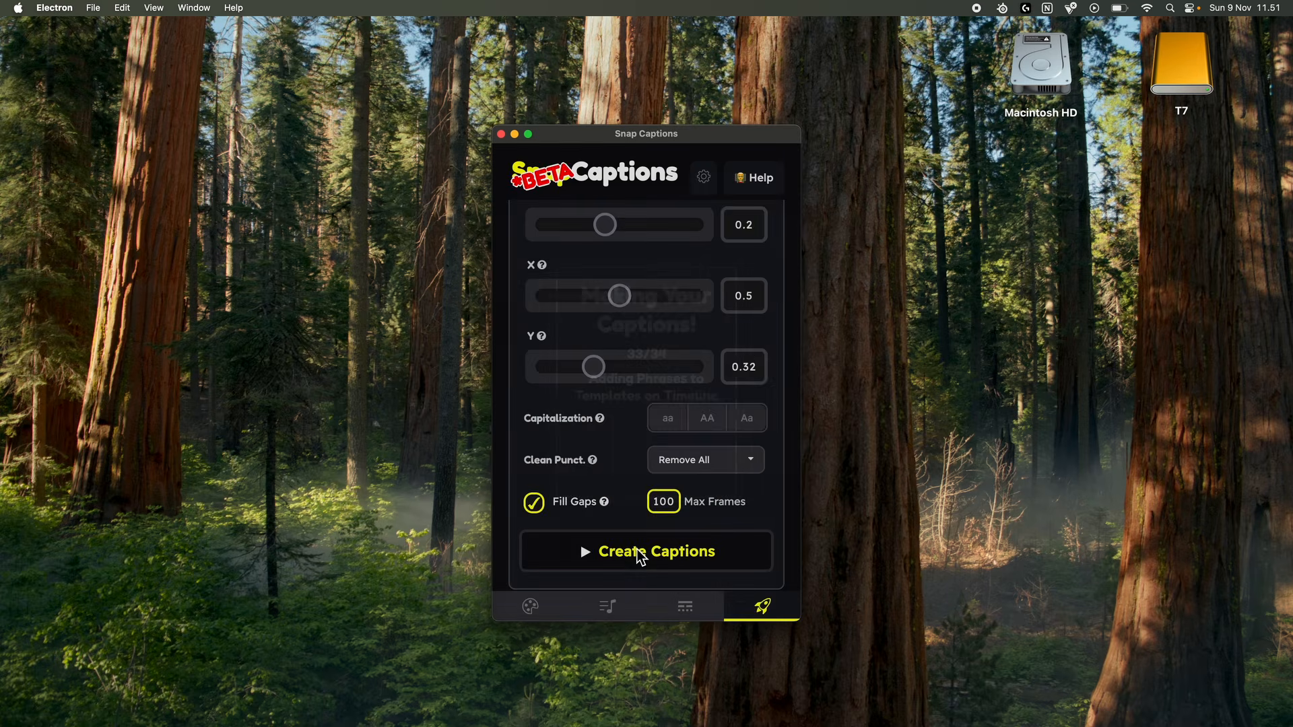
pyautogui.press('space')
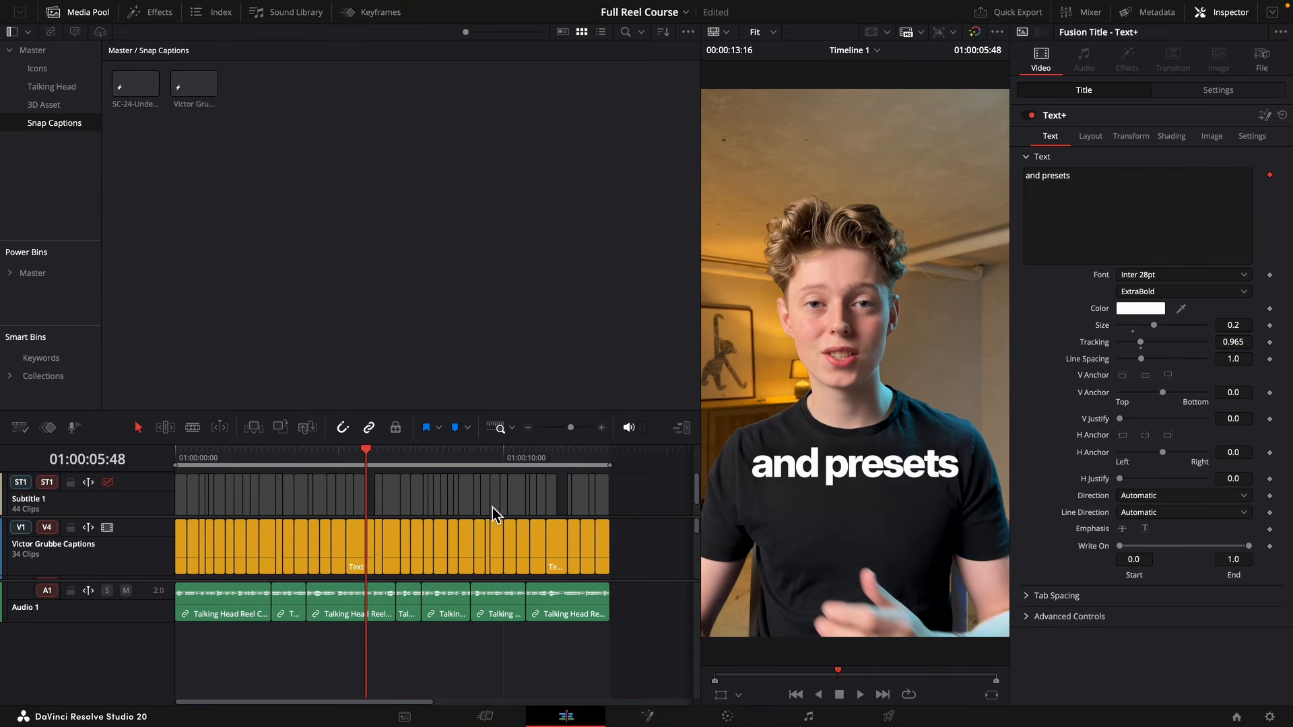
# Delete the Subtitle 1 track from the timeline.
pyautogui.moveTo(653, 491); pyautogui.dragTo(417, 496)
pyautogui.rightClick(135, 484)
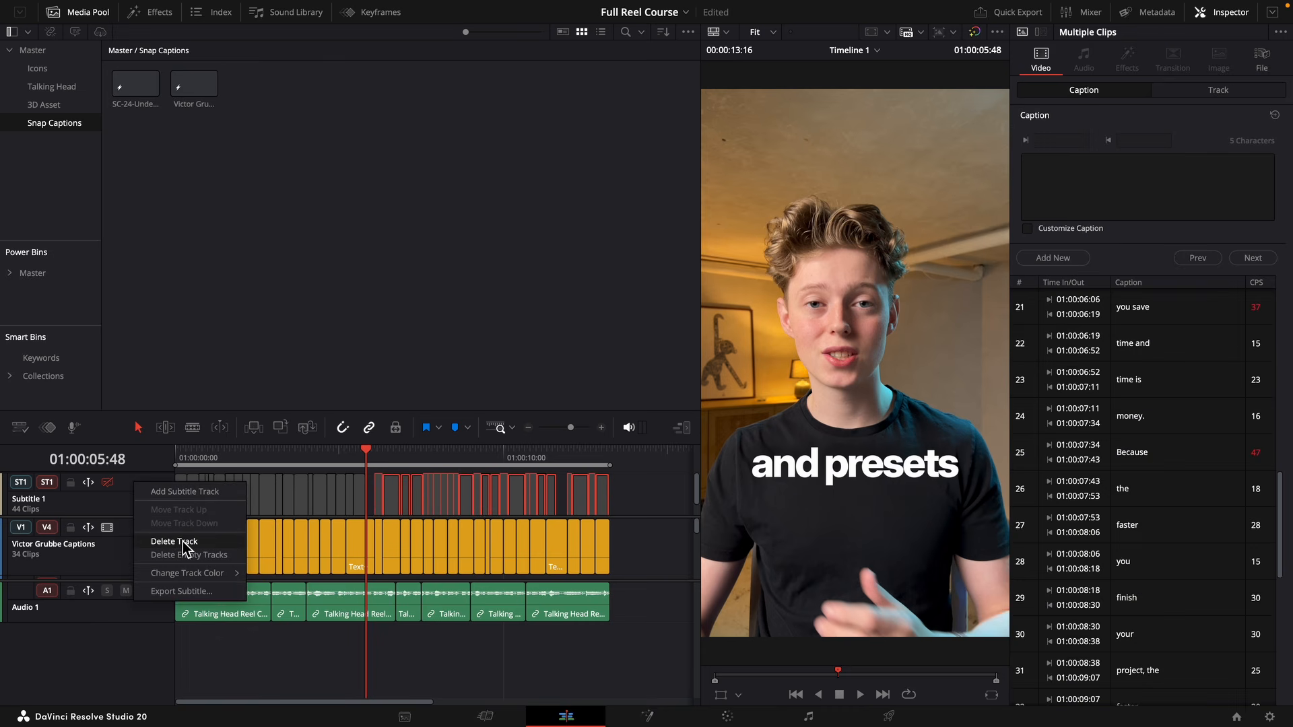
pyautogui.click(174, 542)
# Play the captions from the start and roll the cut between "real if" and "you're" back to 01:00:00:36.
pyautogui.press('Home')
pyautogui.moveTo(571, 427); pyautogui.dragTo(581, 428)
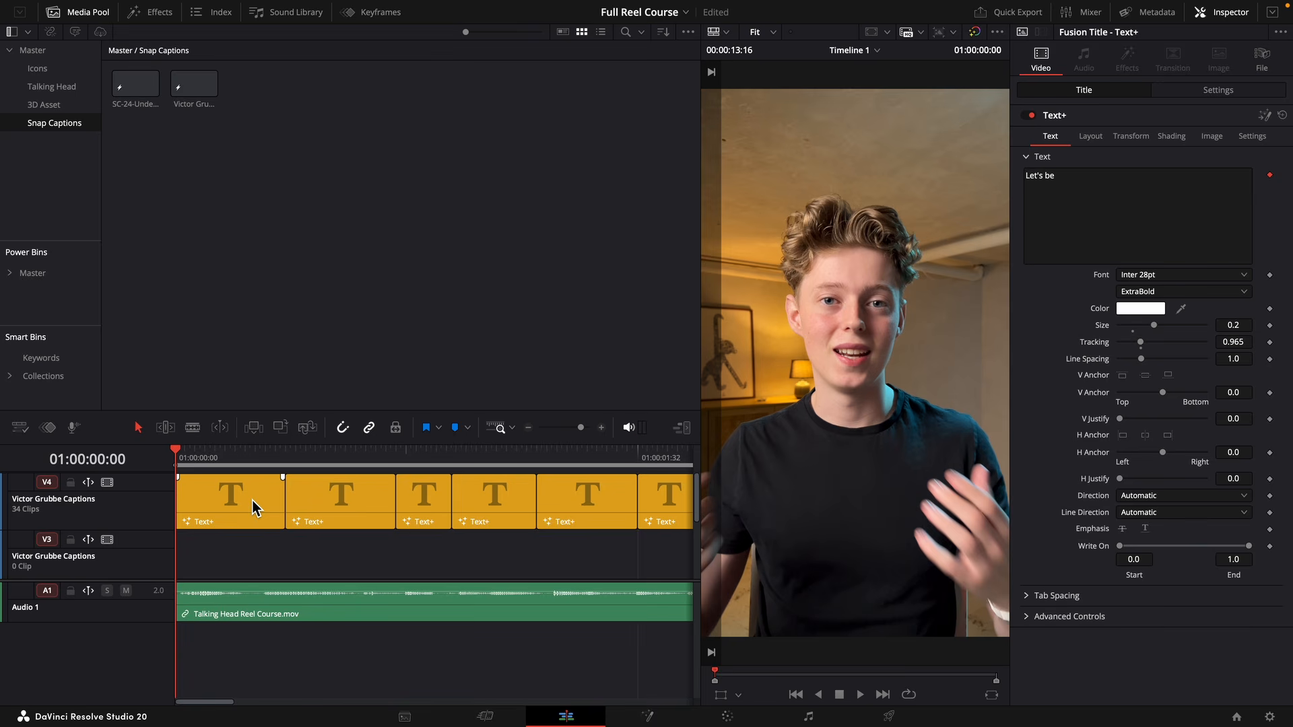
pyautogui.moveTo(582, 428); pyautogui.dragTo(578, 430)
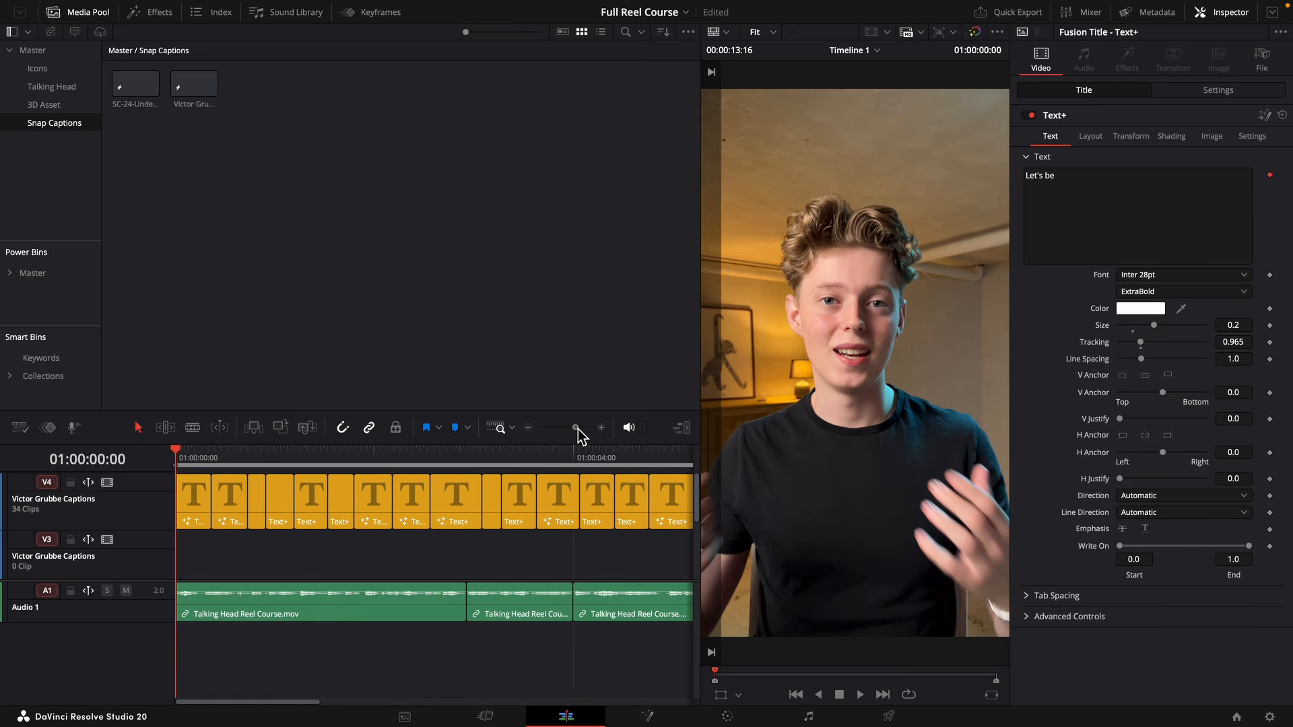
pyautogui.press('space')
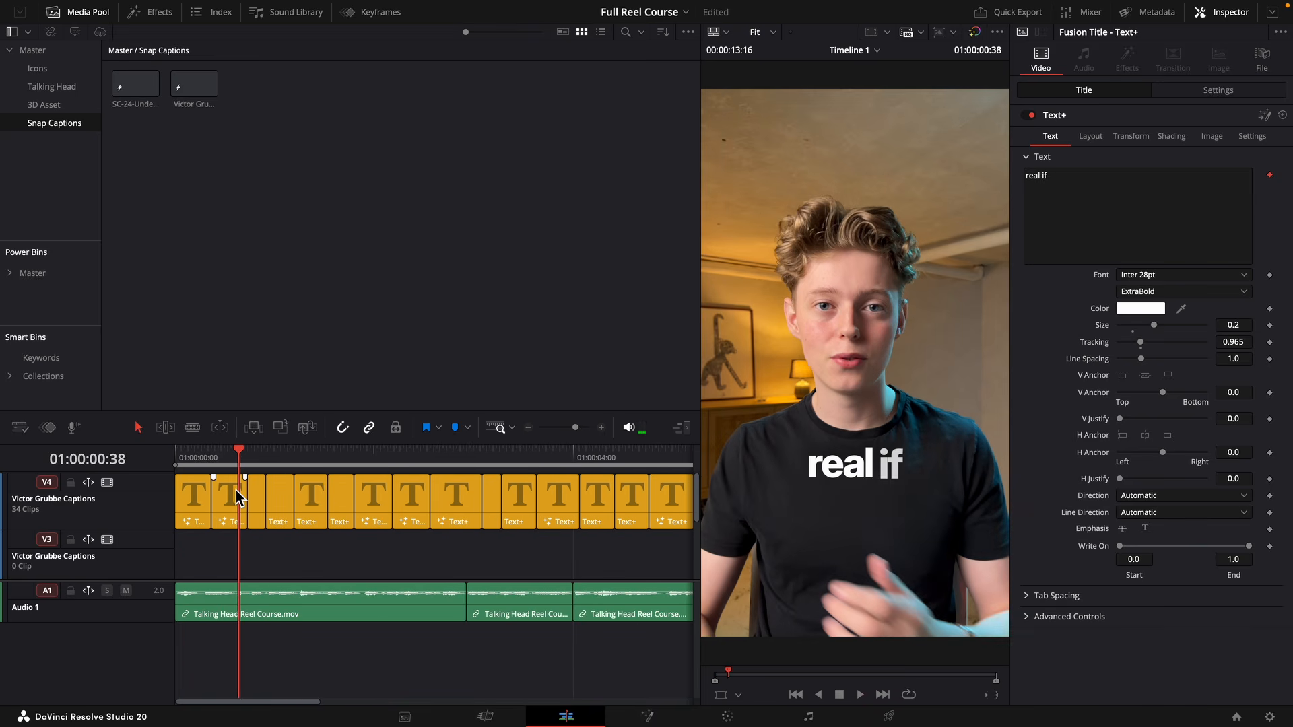
pyautogui.click(235, 456)
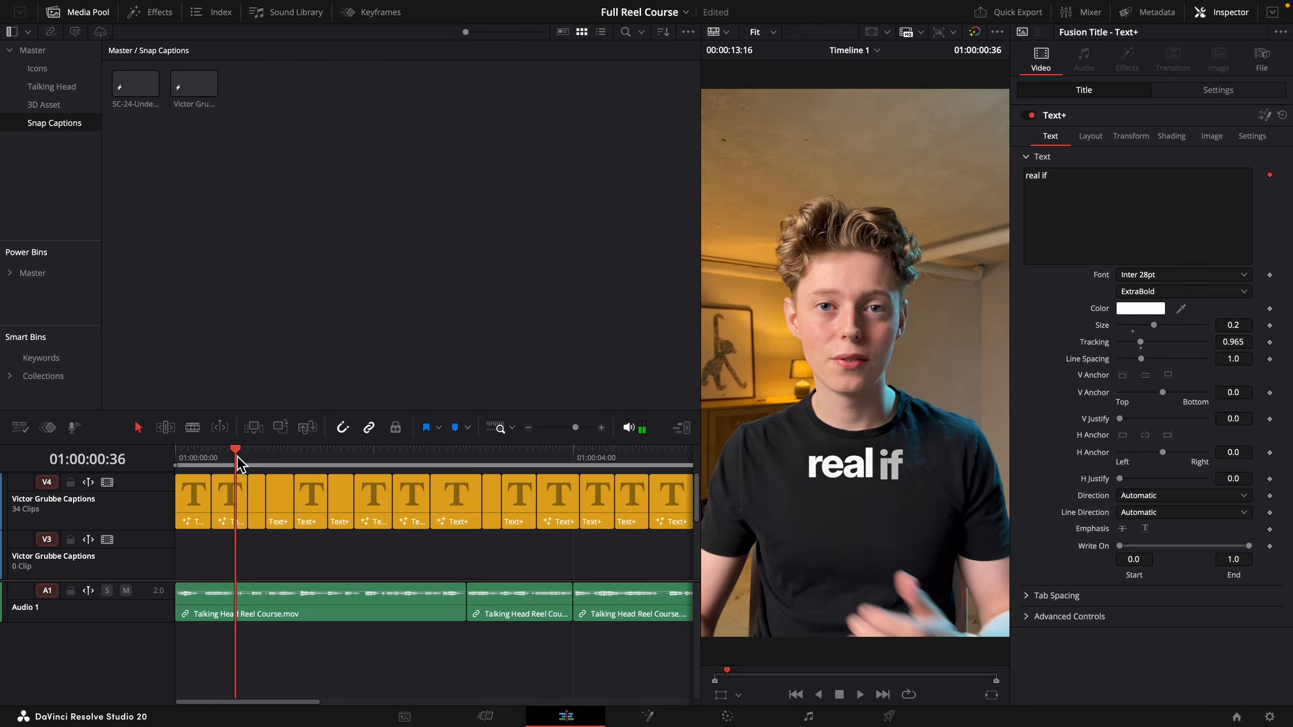
pyautogui.moveTo(249, 504); pyautogui.dragTo(237, 504)
pyautogui.click(248, 501)
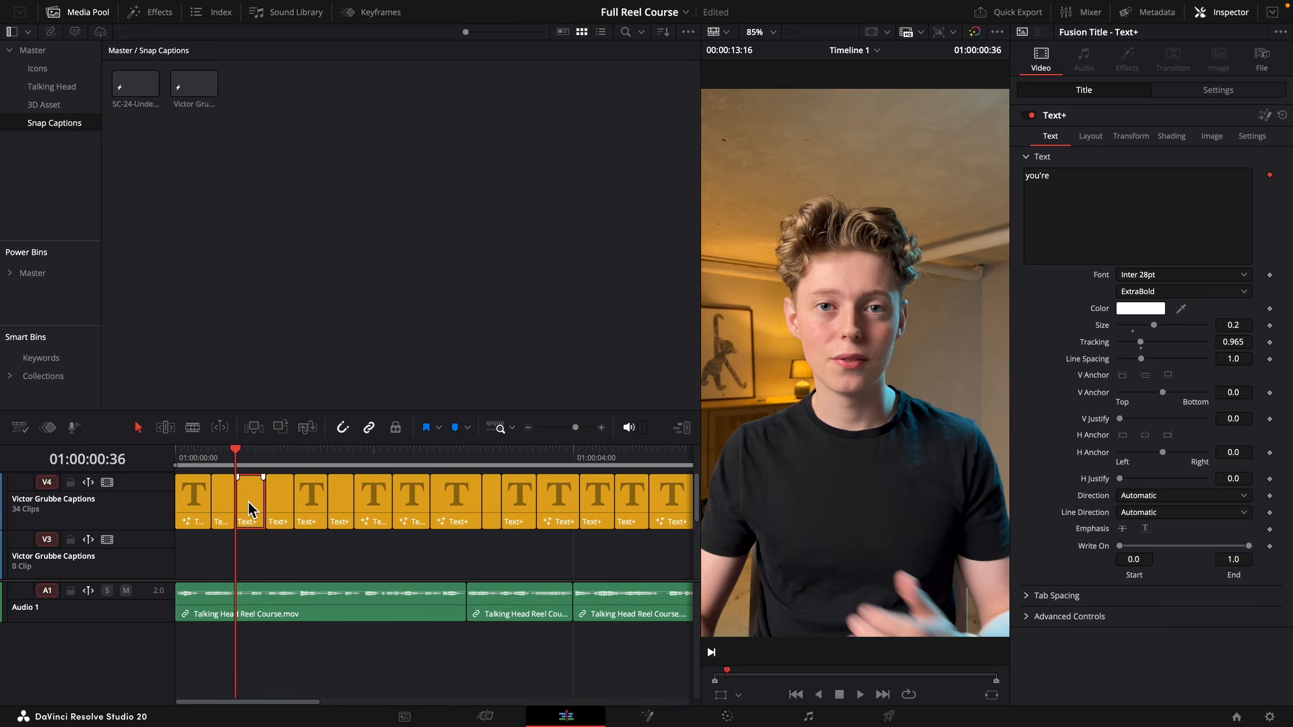
# Replay the opening captions and remove the word "if" from the second caption, leaving "real".
pyautogui.click(224, 500)
pyautogui.press('Up')
pyautogui.press('Up')
pyautogui.click(256, 557)
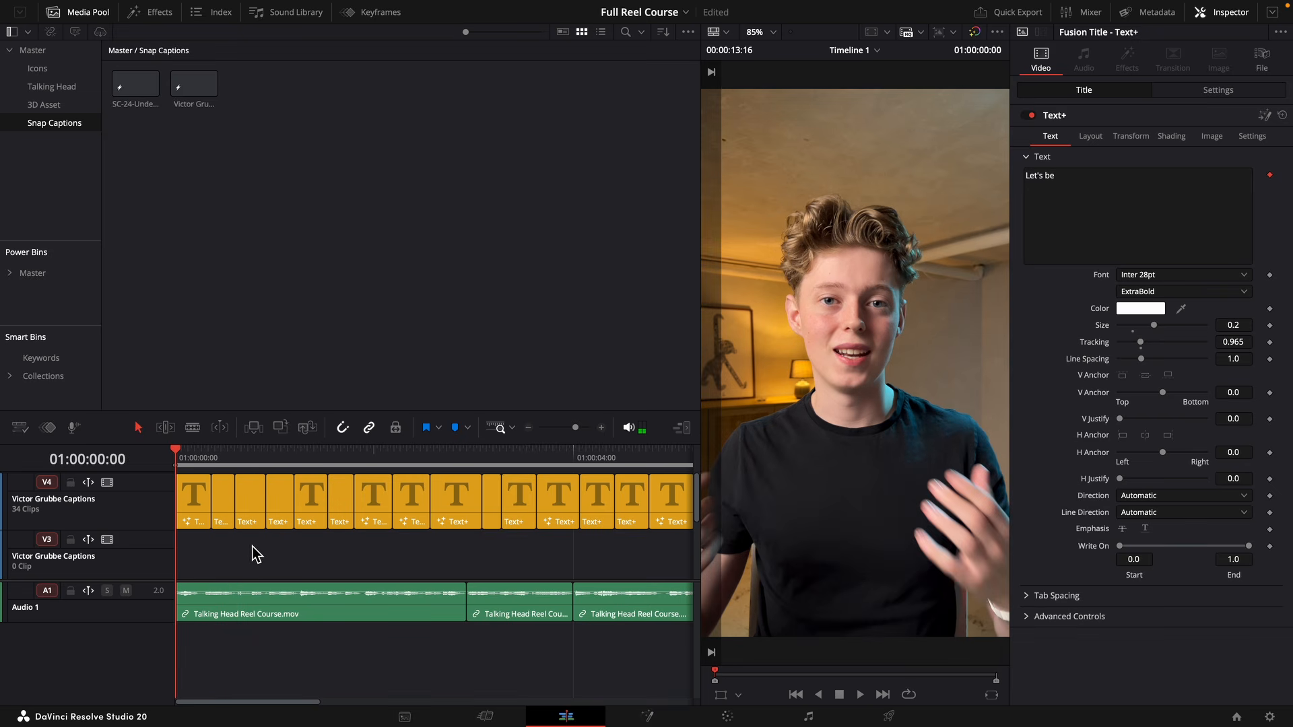
pyautogui.press('space')
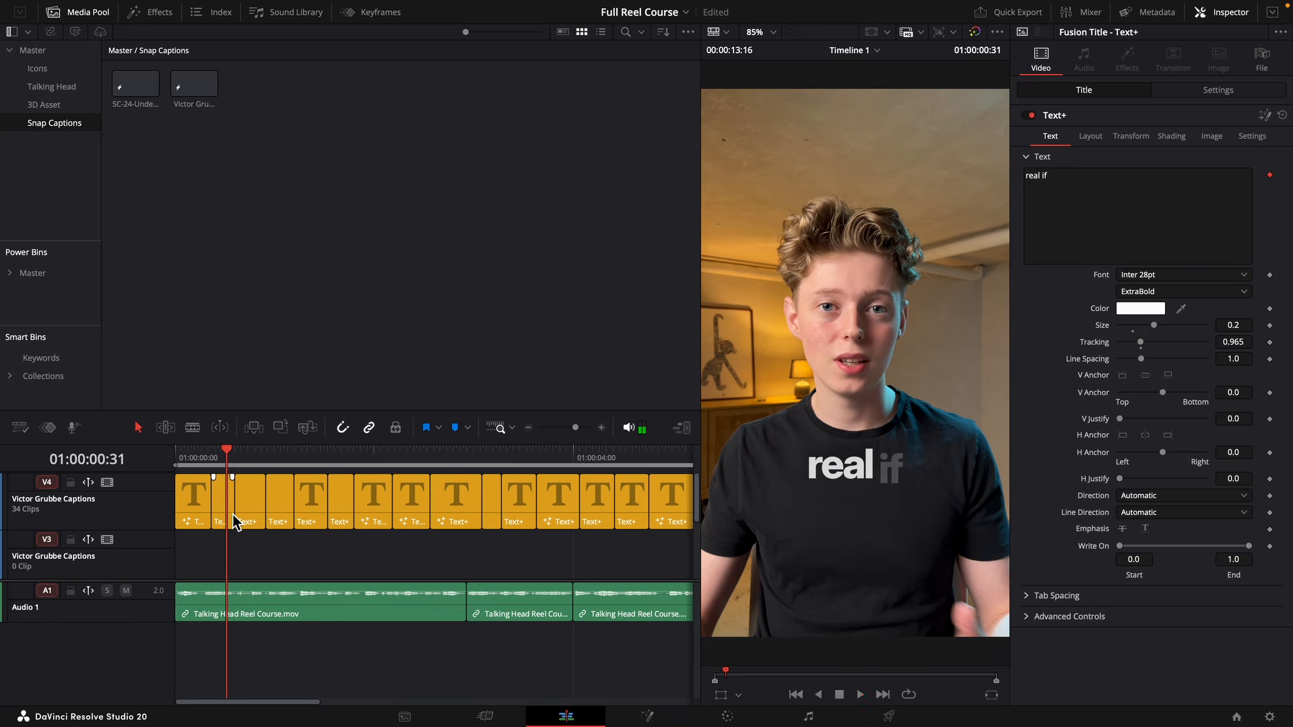
pyautogui.click(1065, 177)
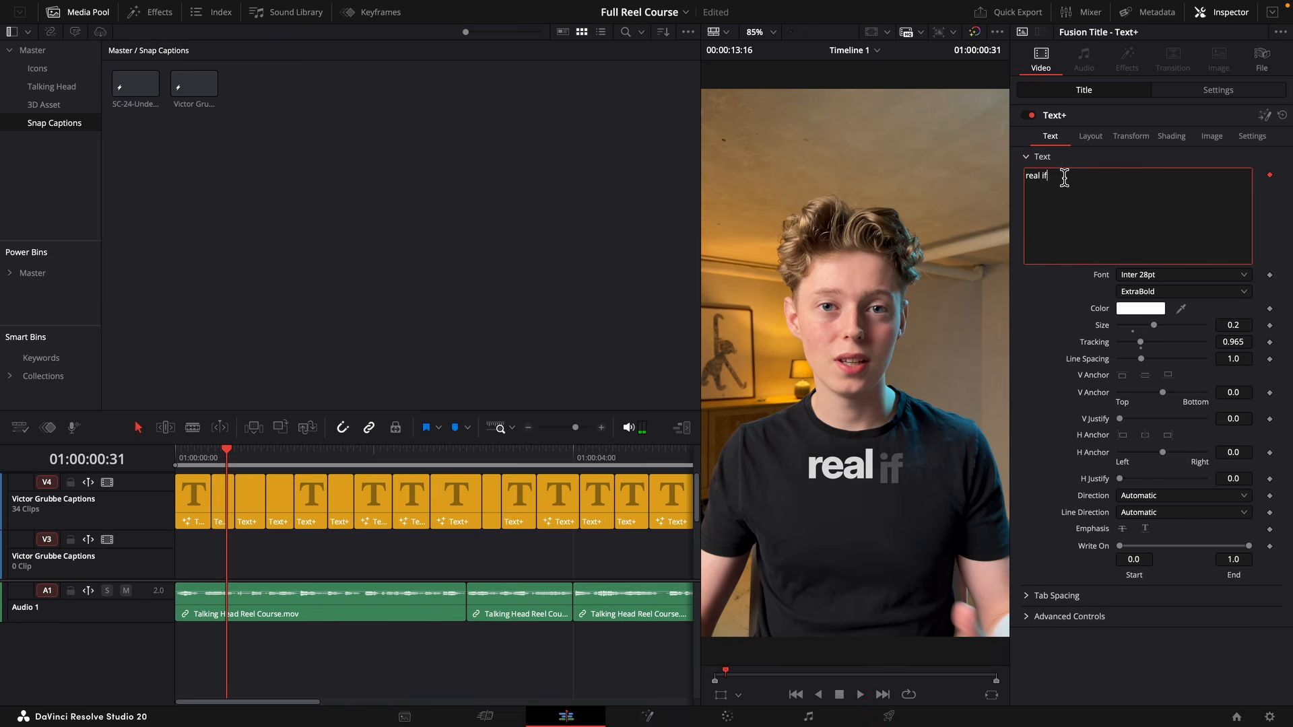
pyautogui.press('BackSpace')
pyautogui.press('BackSpace')
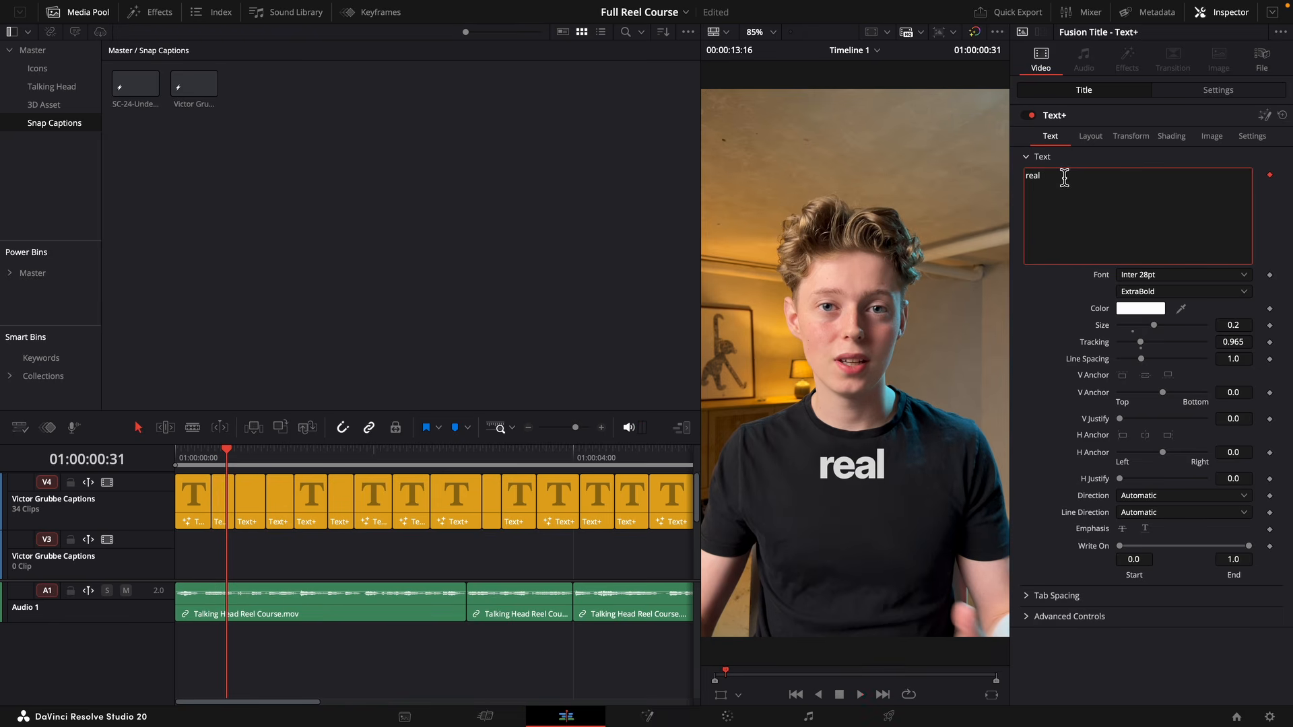
# Remove the trailing character from the "real" caption and change the third caption's text to "if you're".
pyautogui.press('BackSpace')
pyautogui.click(256, 515)
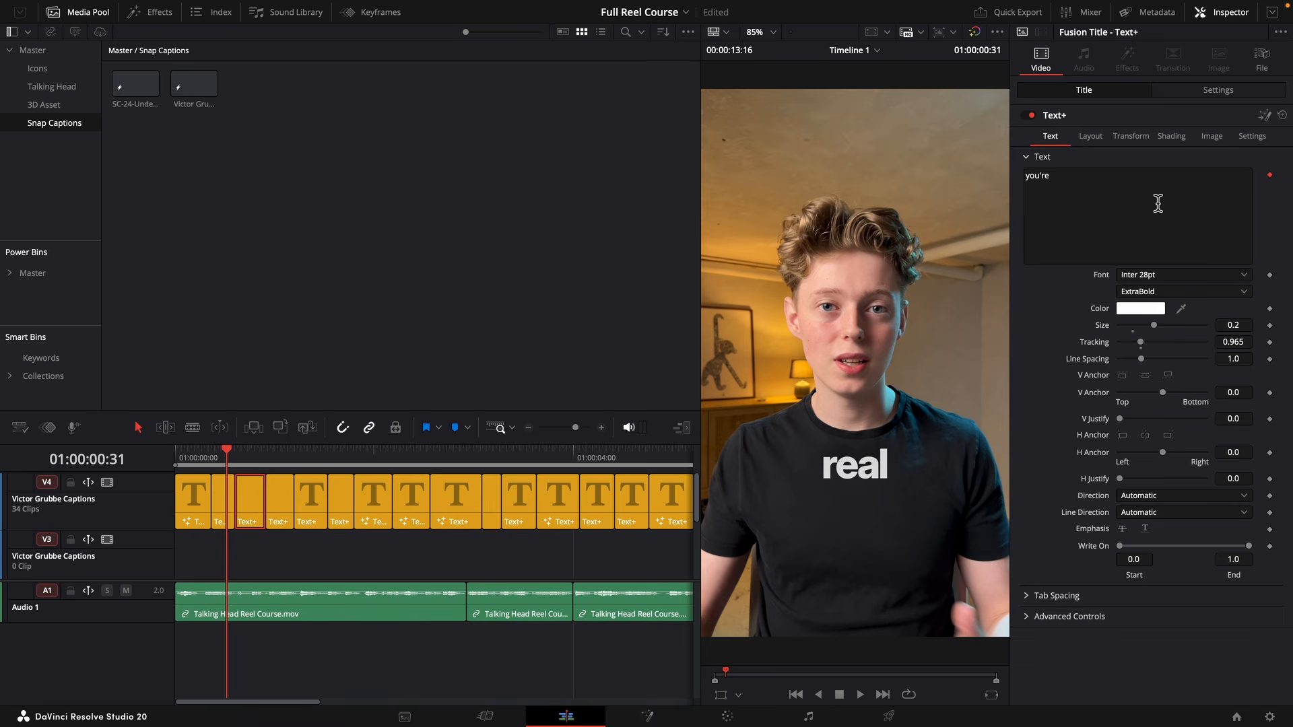
pyautogui.click(1044, 177)
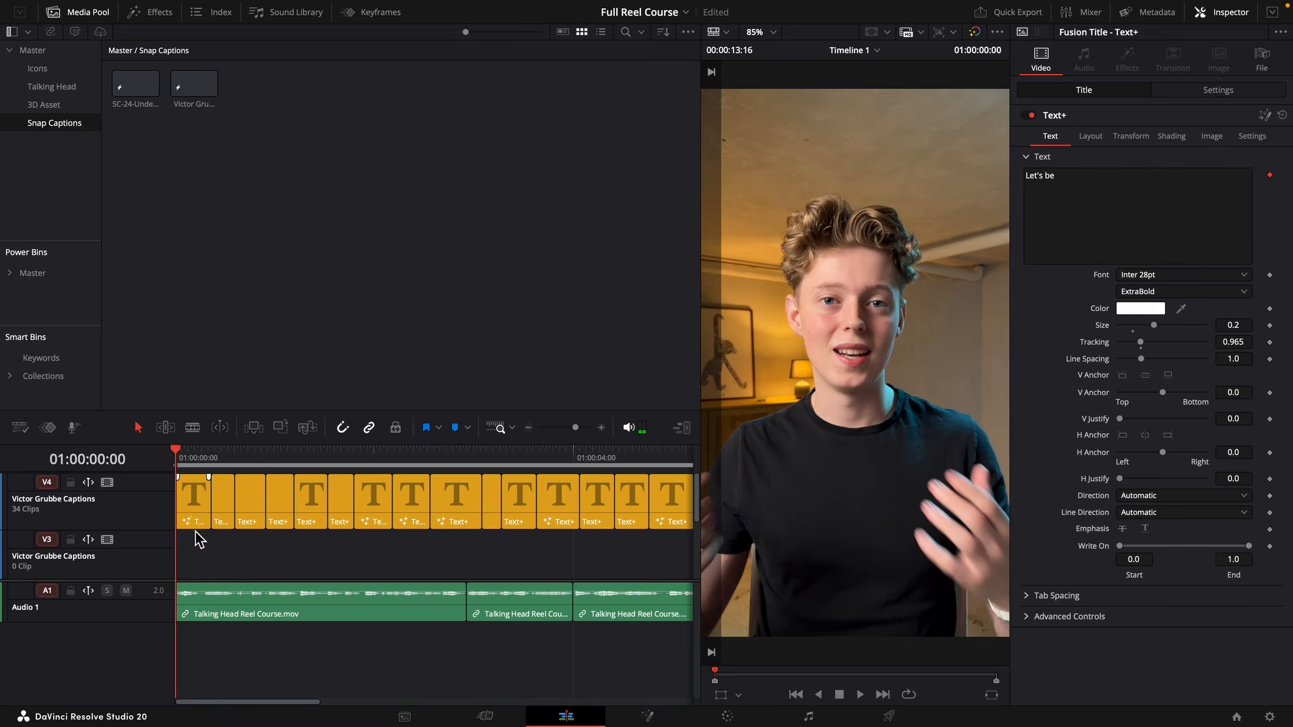
pyautogui.scroll(-3, 197, 531)
pyautogui.rightClick(130, 478)
pyautogui.click(345, 544)
pyautogui.scroll(1, 331, 546)
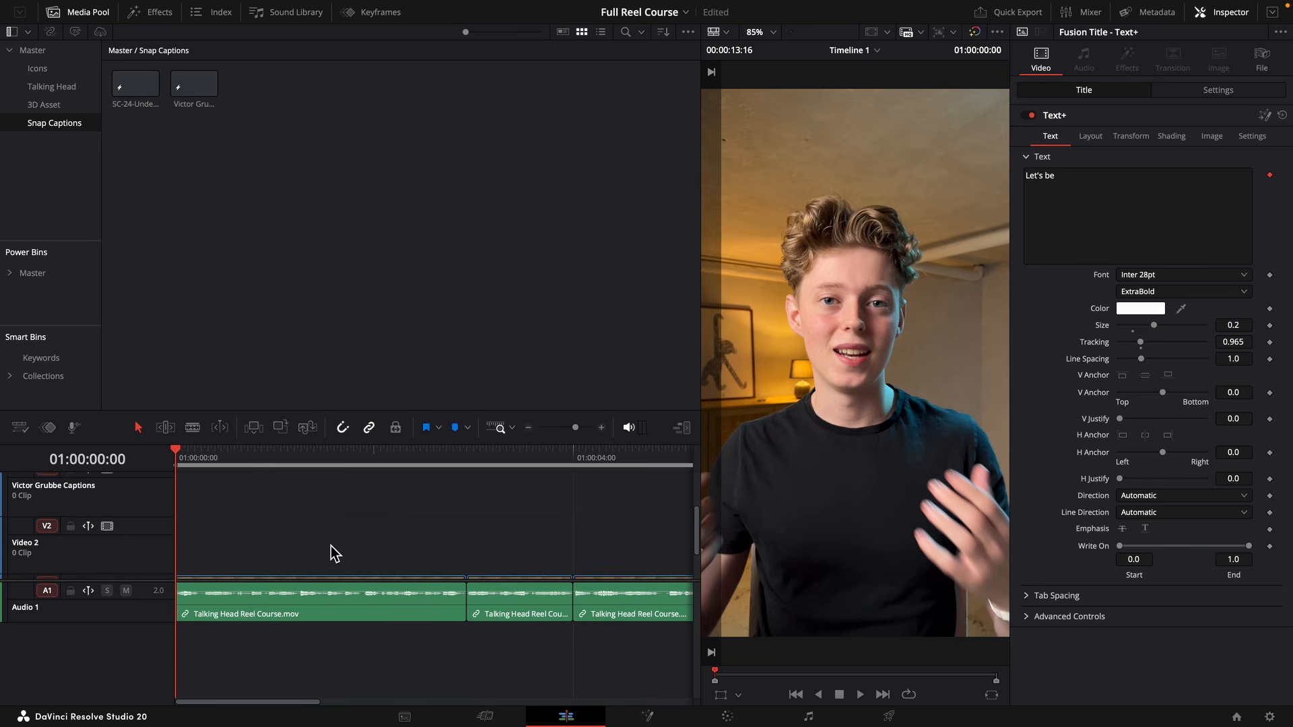
pyautogui.scroll(1, 330, 545)
pyautogui.rightClick(148, 501)
pyautogui.click(209, 589)
pyautogui.scroll(1, 205, 553)
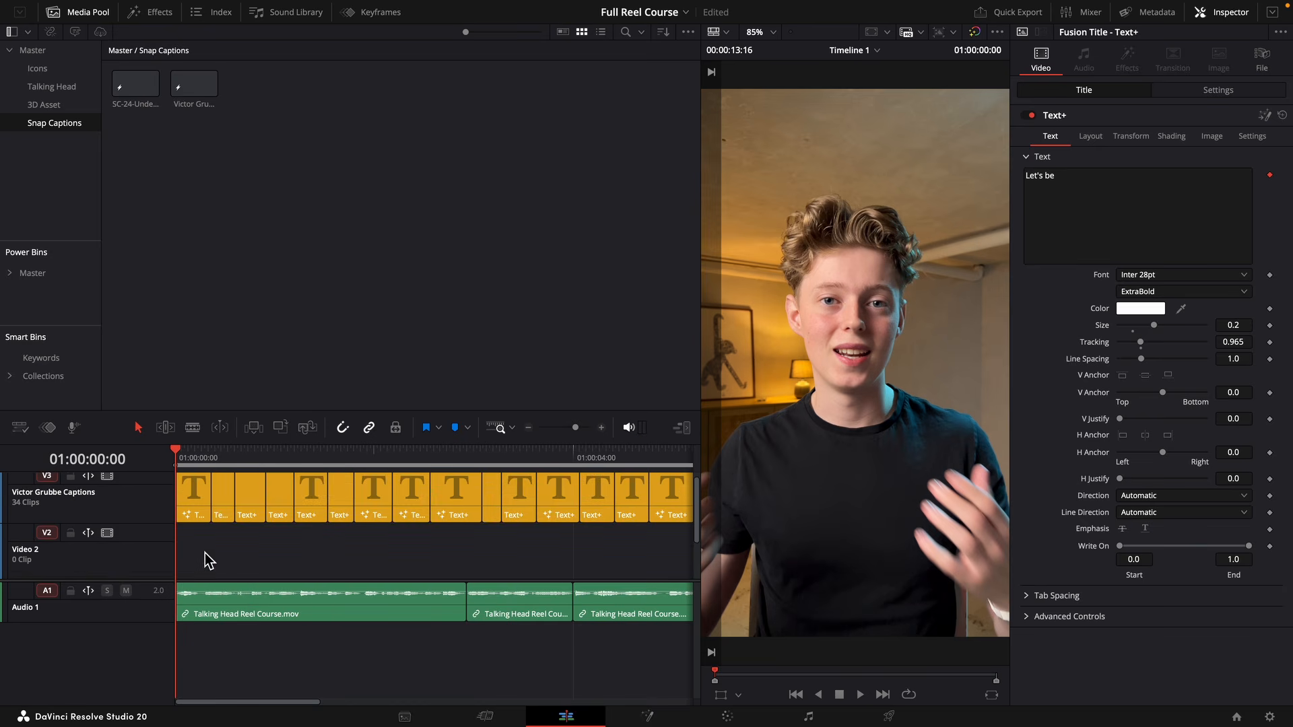
# Move the "real" caption to a new track above and extend the "Let's be" caption beneath it to 01:00:00:36.
pyautogui.scroll(1, 205, 552)
pyautogui.moveTo(224, 501); pyautogui.dragTo(218, 471)
pyautogui.click(216, 457)
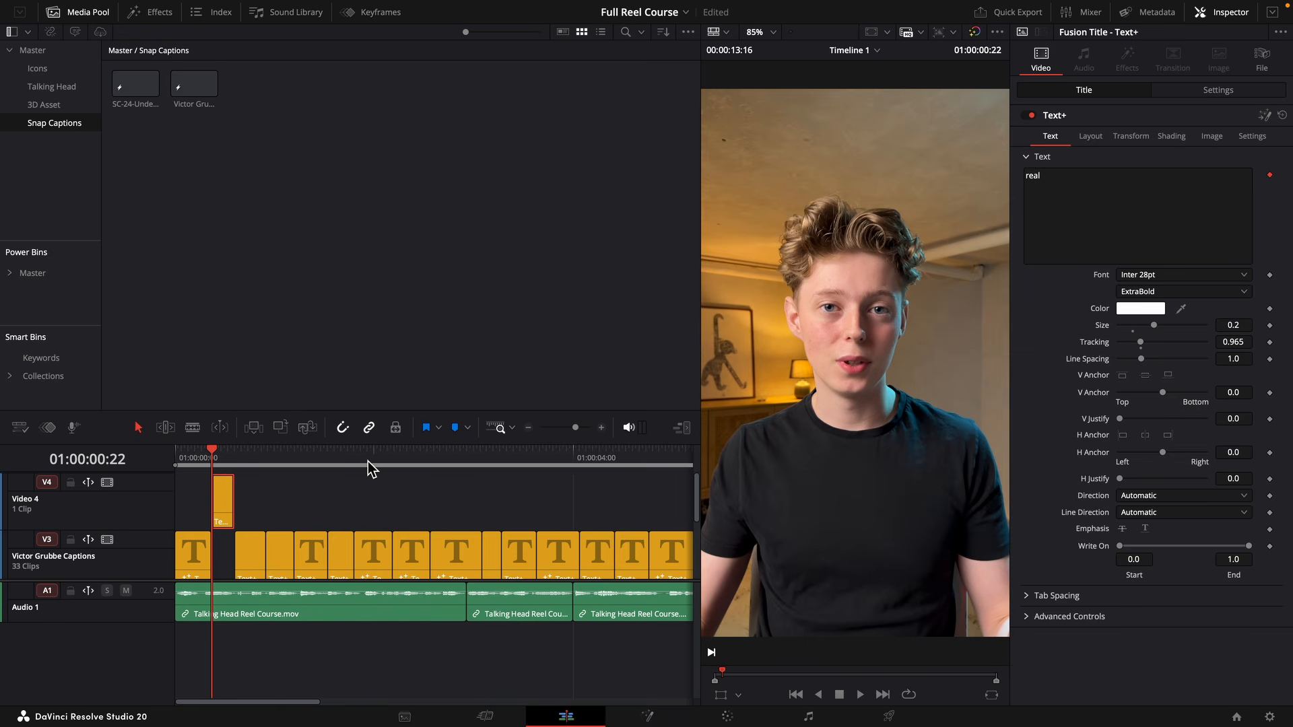
pyautogui.click(211, 554)
pyautogui.moveTo(208, 553); pyautogui.dragTo(232, 553)
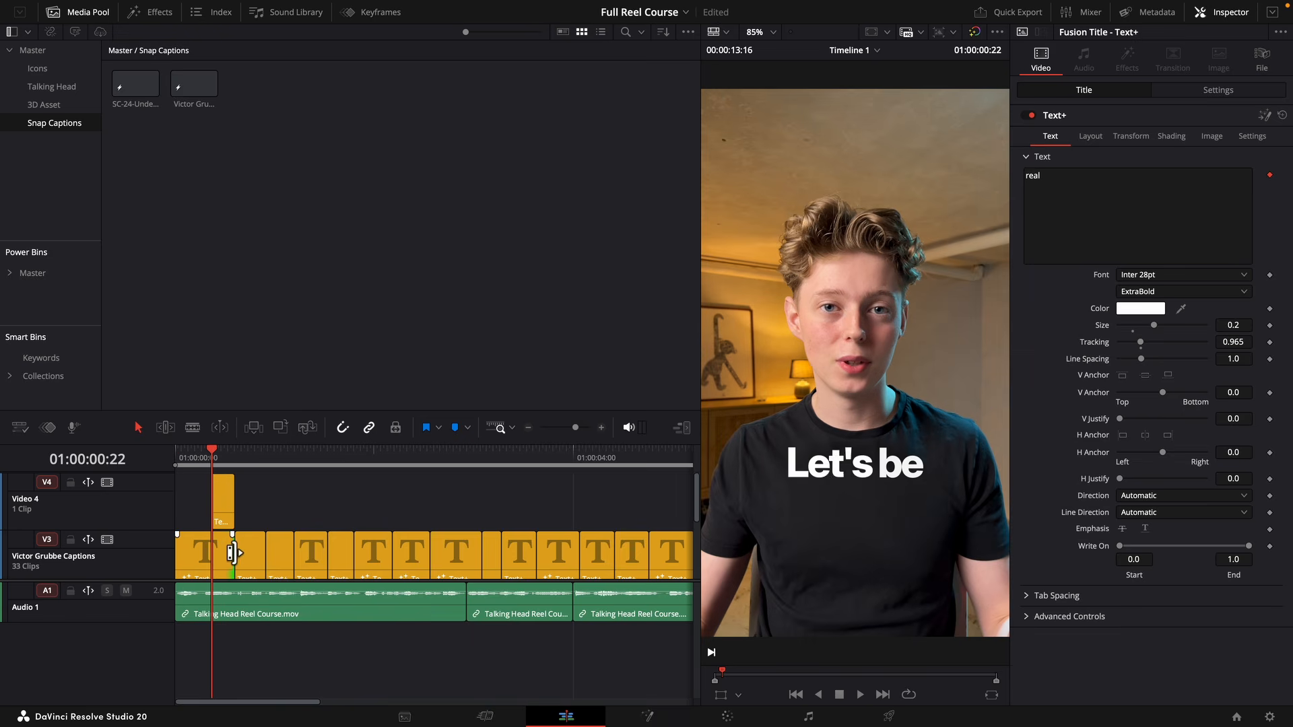
# Play the opening captions and start the "real" caption earlier so that it overlaps the "Let's be" caption for longer.
pyautogui.press('space')
pyautogui.press('space')
pyautogui.click(225, 503)
pyautogui.click(234, 457)
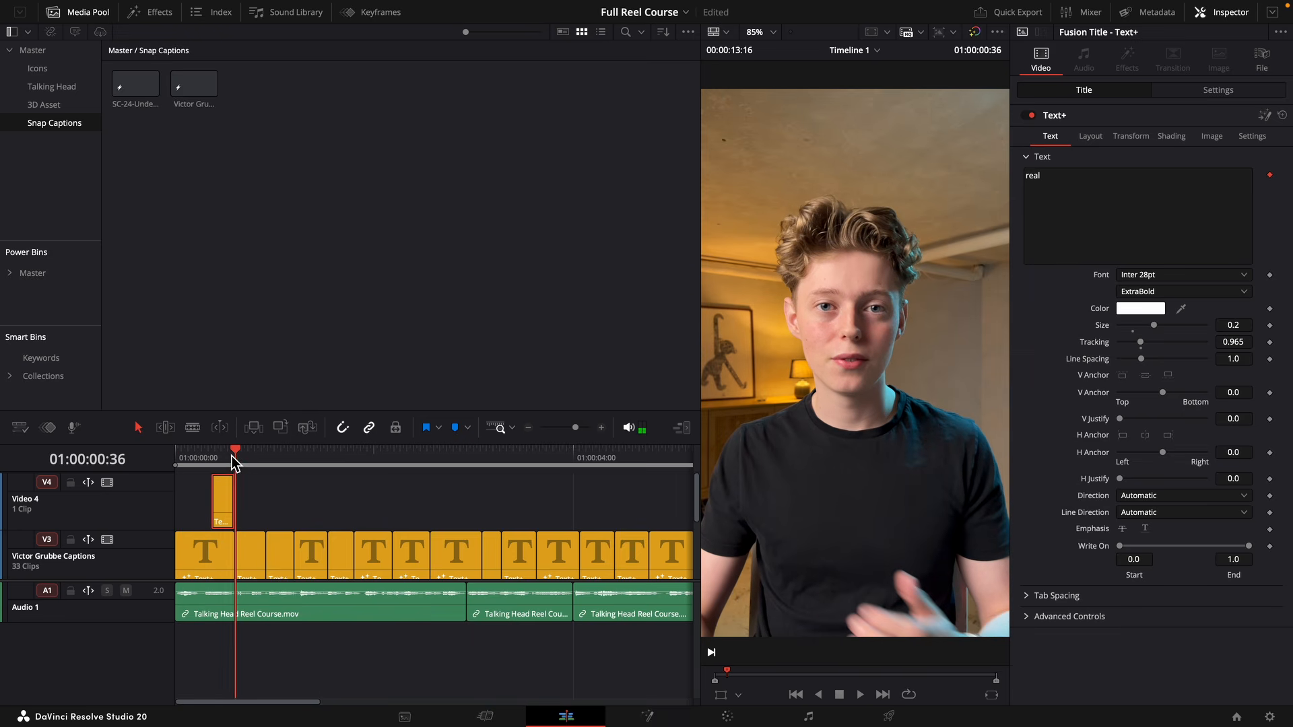
pyautogui.press('j')
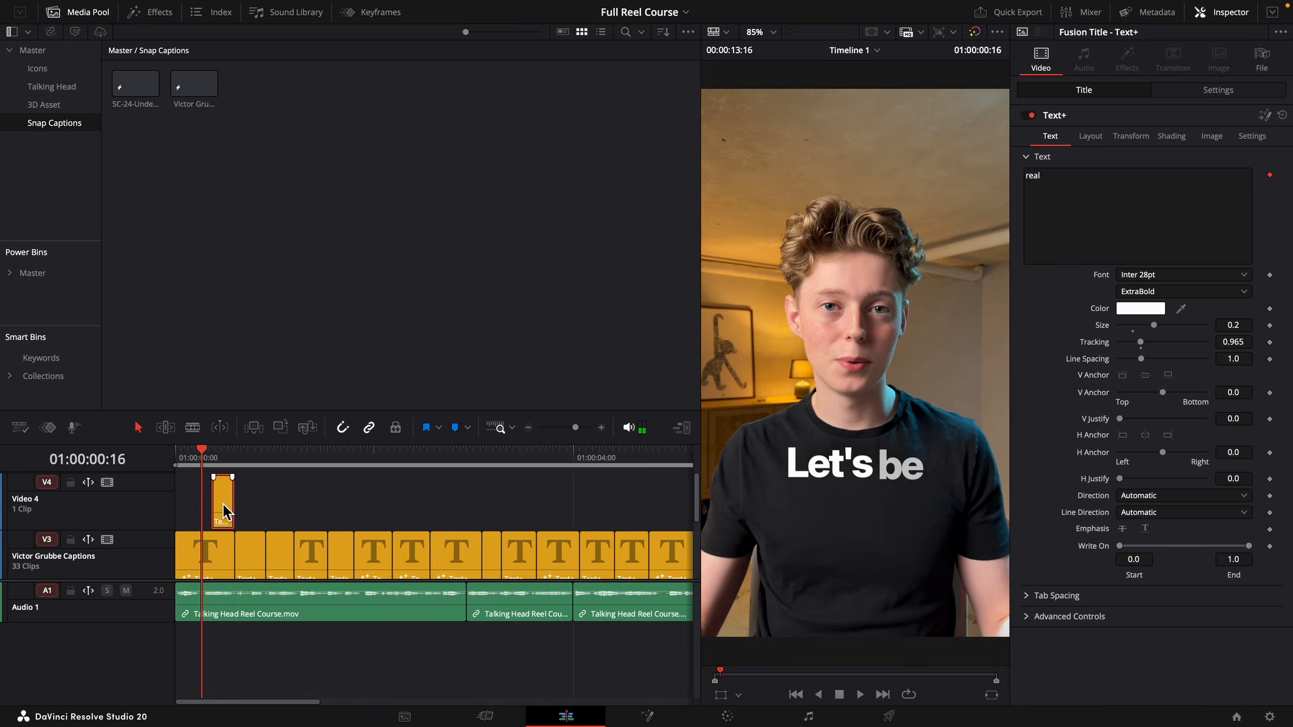
pyautogui.moveTo(223, 505)
pyautogui.mouseDown()
pyautogui.moveTo(206, 509)
pyautogui.moveTo(230, 508)
pyautogui.mouseUp()
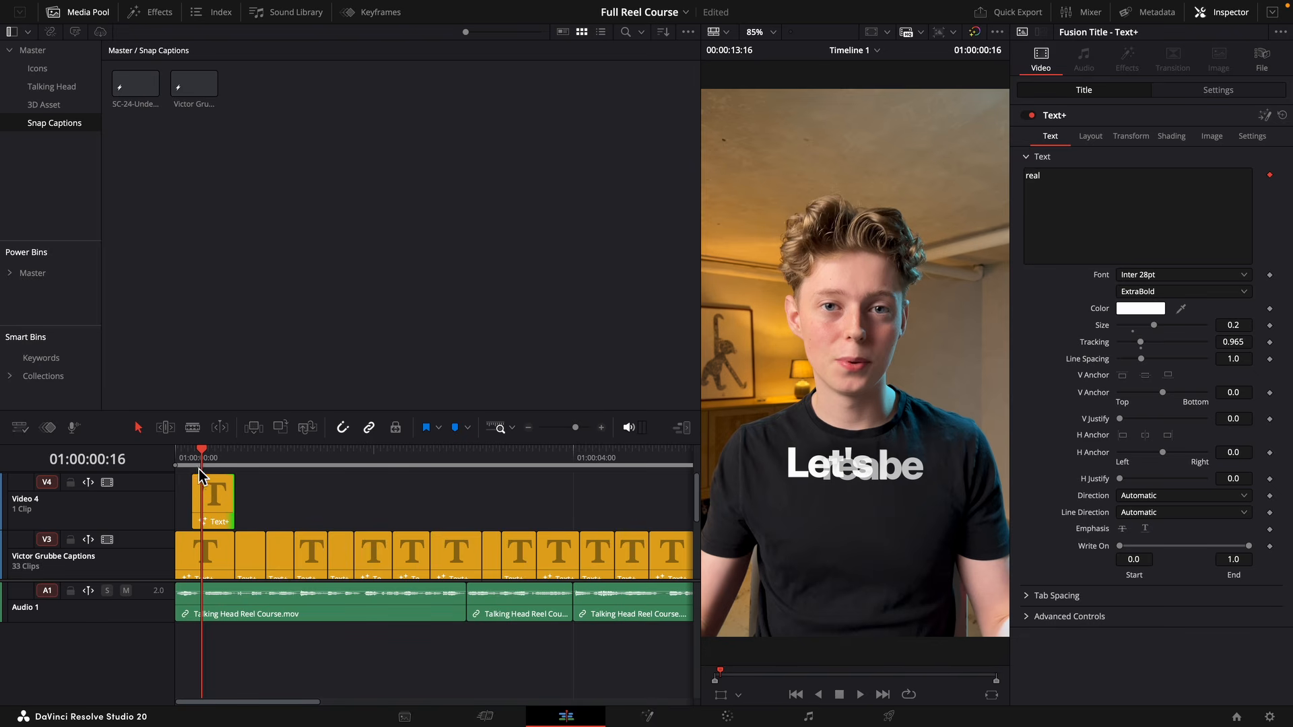
pyautogui.moveTo(200, 466); pyautogui.dragTo(162, 463)
pyautogui.press('space')
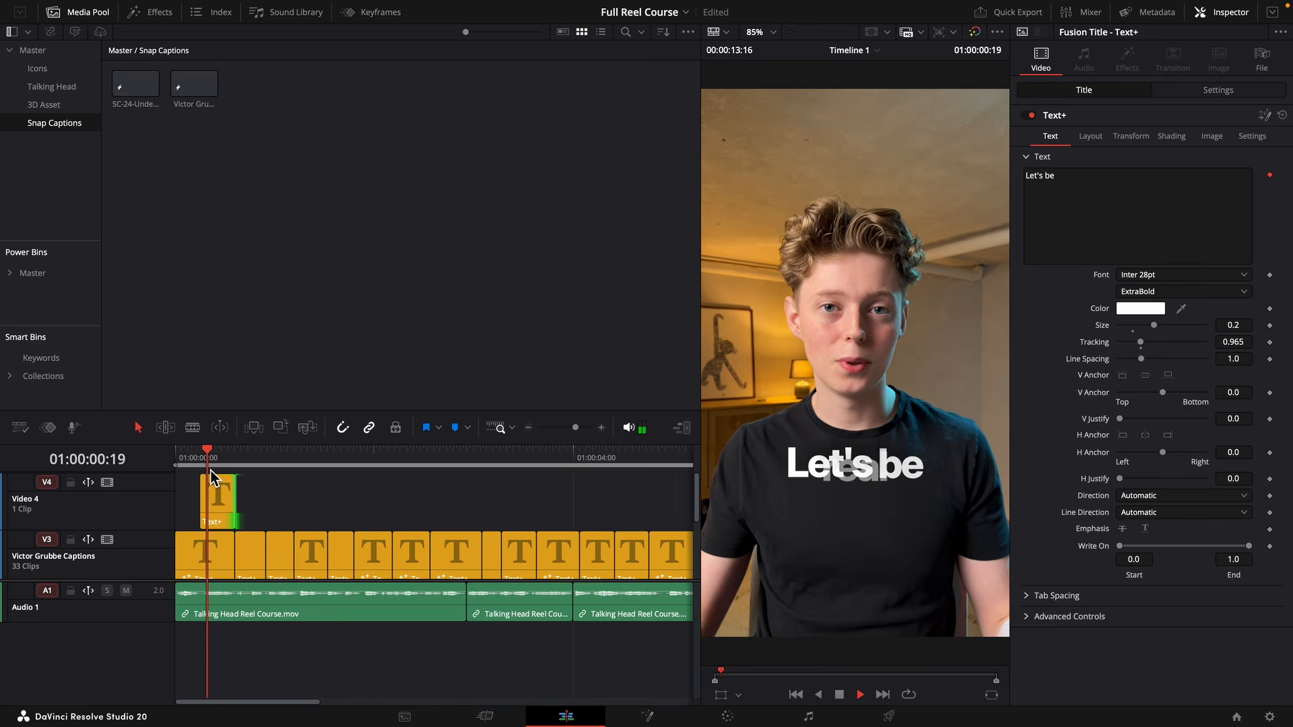
pyautogui.press('space')
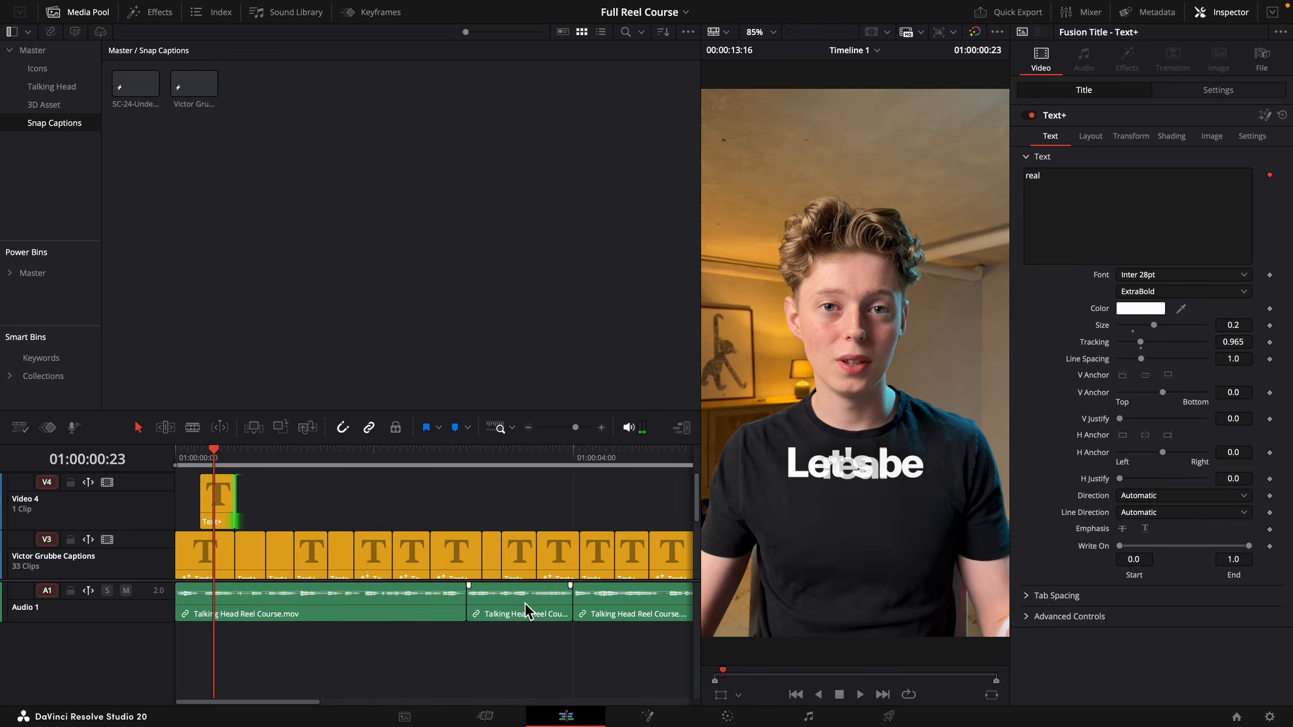
# Place the "real" caption directly below "Let's be" using the Transform overlay, and set its text size to 0.2482.
pyautogui.click(739, 696)
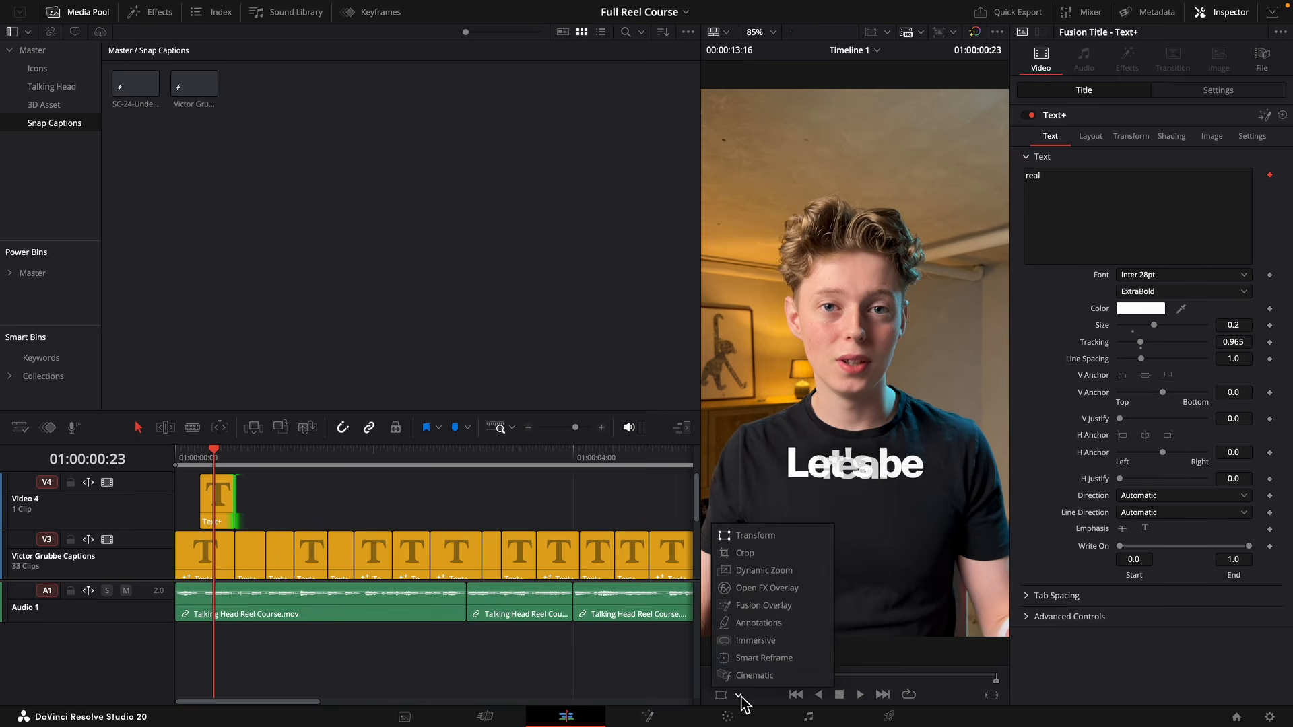
pyautogui.click(748, 536)
pyautogui.moveTo(815, 522); pyautogui.dragTo(823, 577)
pyautogui.moveTo(705, 640); pyautogui.dragTo(586, 698)
pyautogui.scroll(1, 828, 487)
pyautogui.moveTo(837, 495); pyautogui.dragTo(836, 492)
pyautogui.moveTo(1234, 326); pyautogui.dragTo(982, 350)
# Set the "real" caption's font to Apple Garamond with the Bold Italic style.
pyautogui.click(1186, 276)
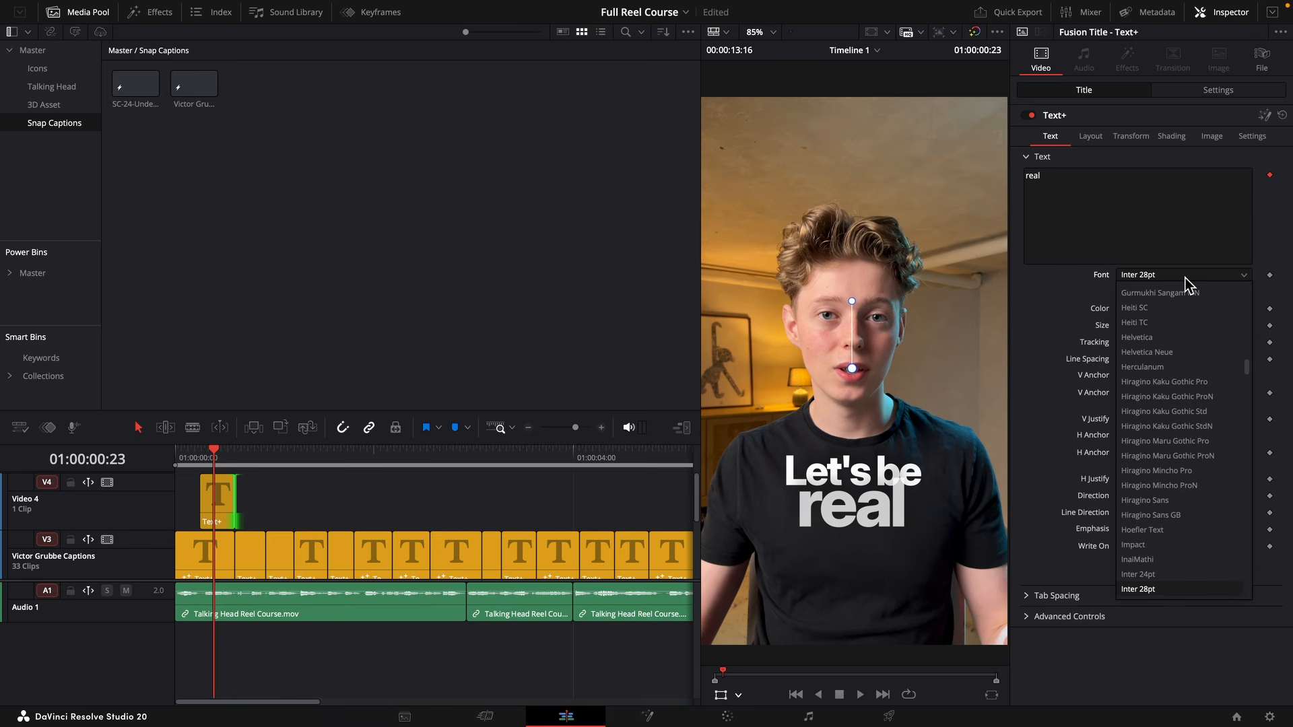
pyautogui.press('a')
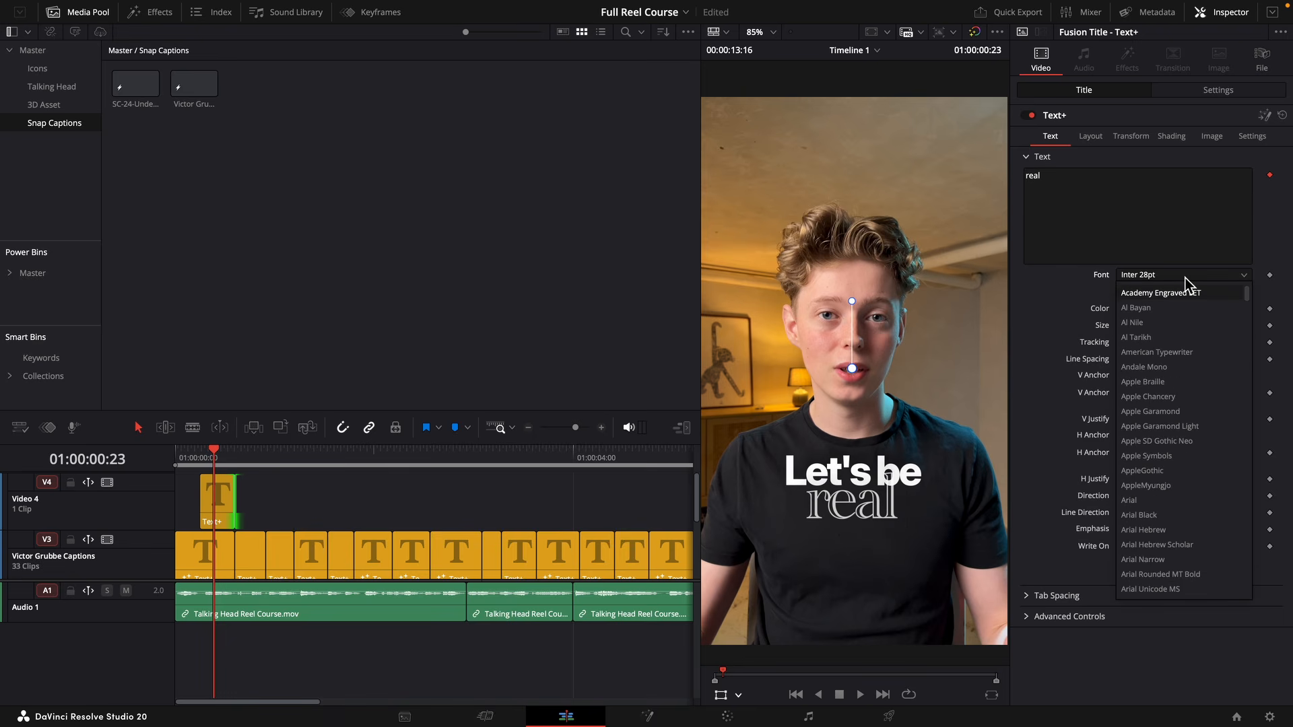
pyautogui.press('p')
pyautogui.press('a')
pyautogui.press('p')
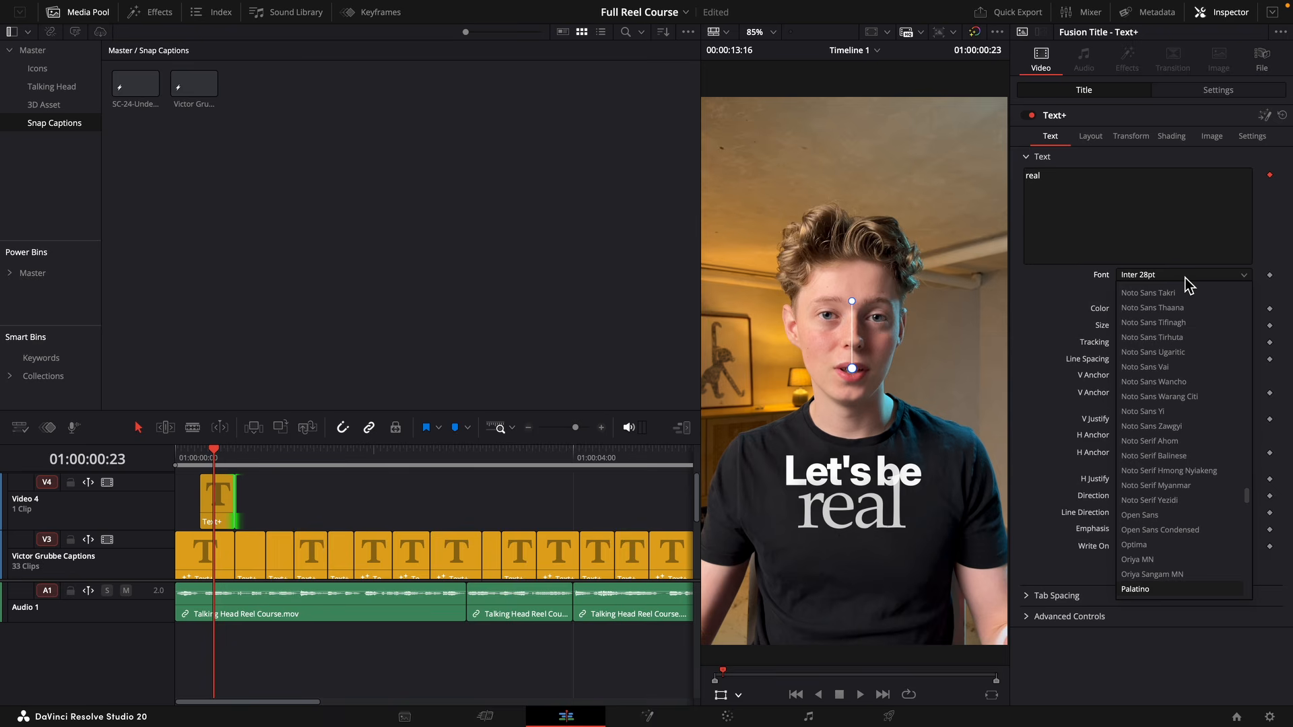
pyautogui.press('a')
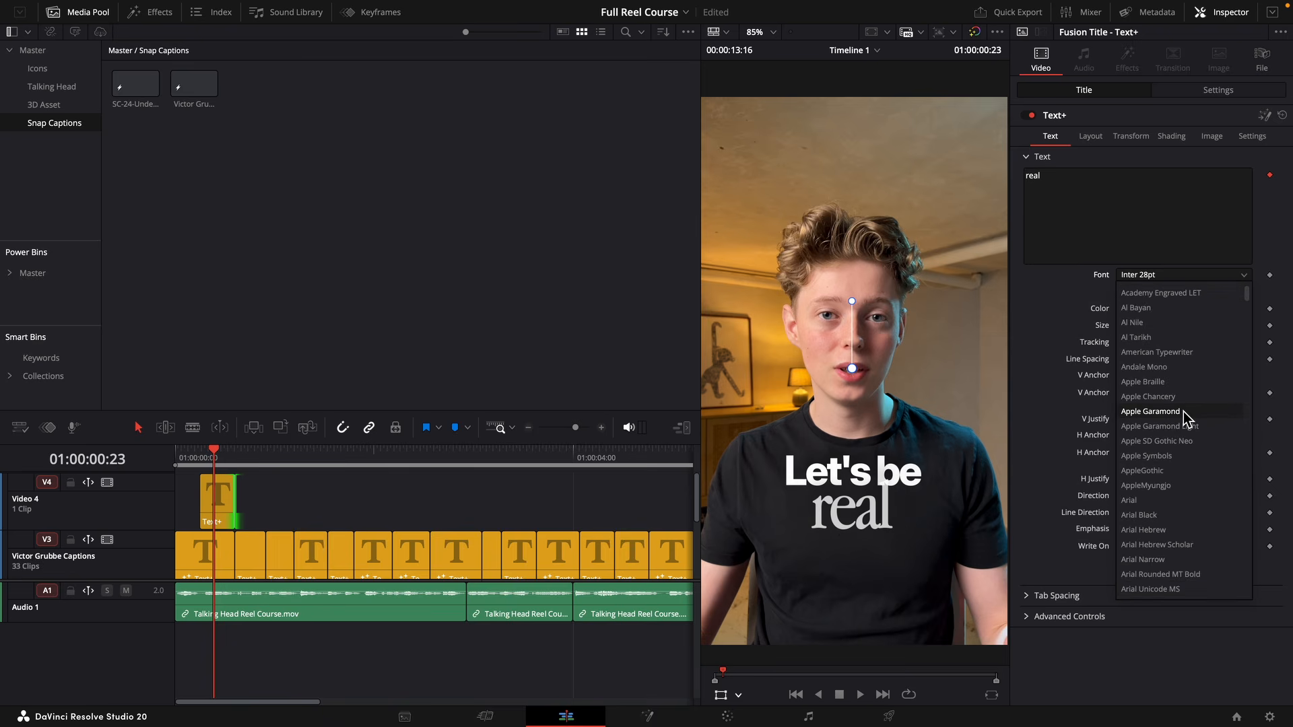
pyautogui.click(1148, 411)
pyautogui.click(1148, 292)
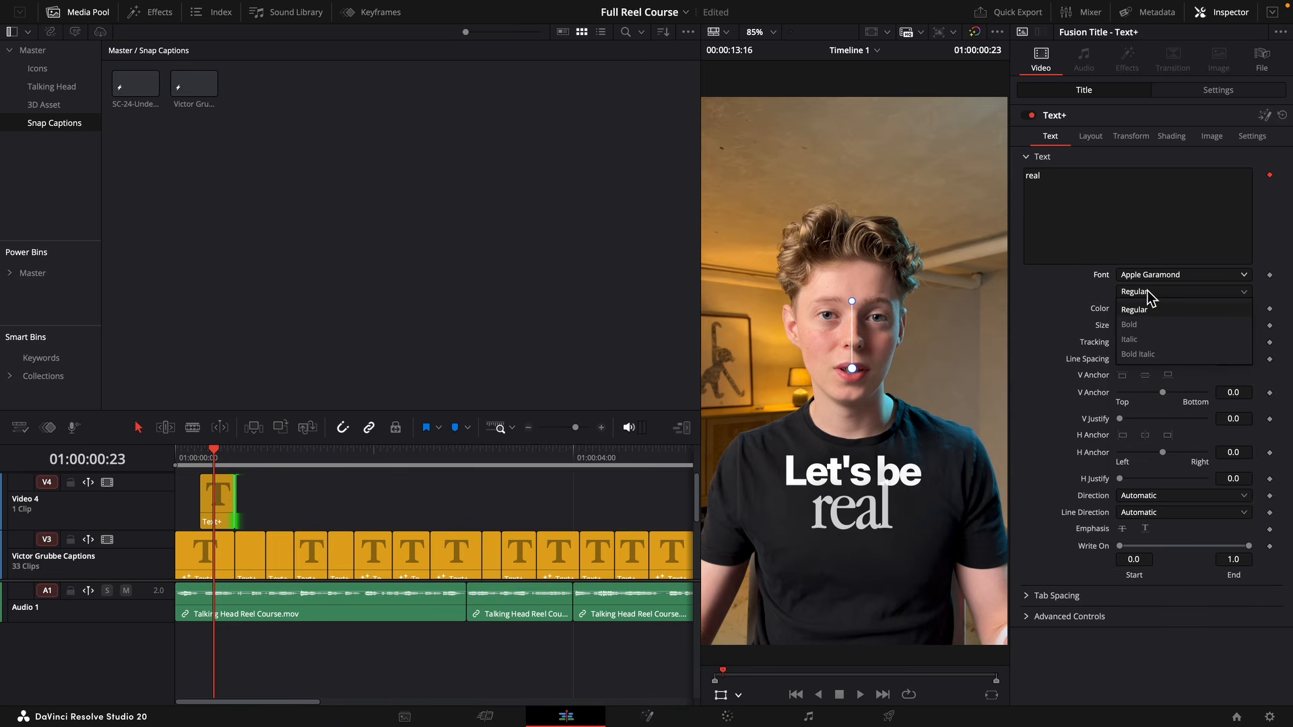
pyautogui.click(1139, 354)
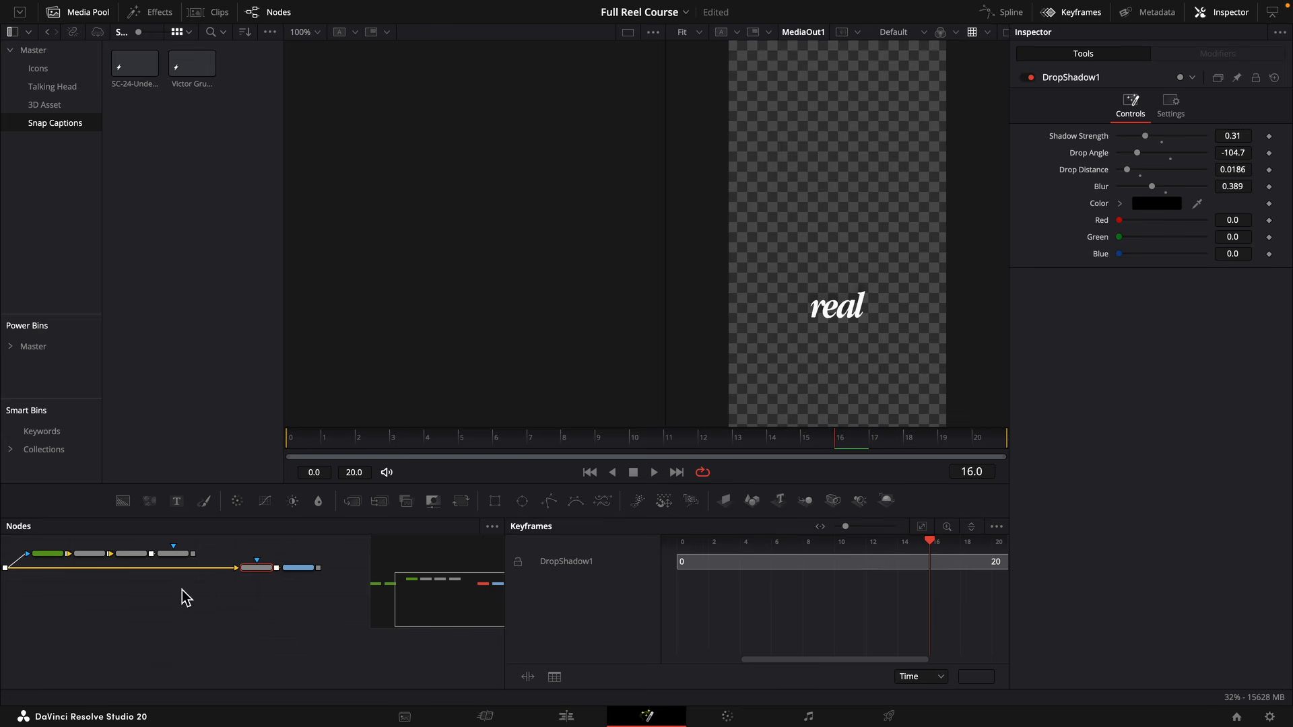
# Connect the NeoGlow output to the DropShadow1 input in the "real" caption's Fusion composition.
pyautogui.scroll(1, 186, 597)
pyautogui.moveTo(206, 571); pyautogui.dragTo(251, 585)
pyautogui.scroll(3, 144, 594)
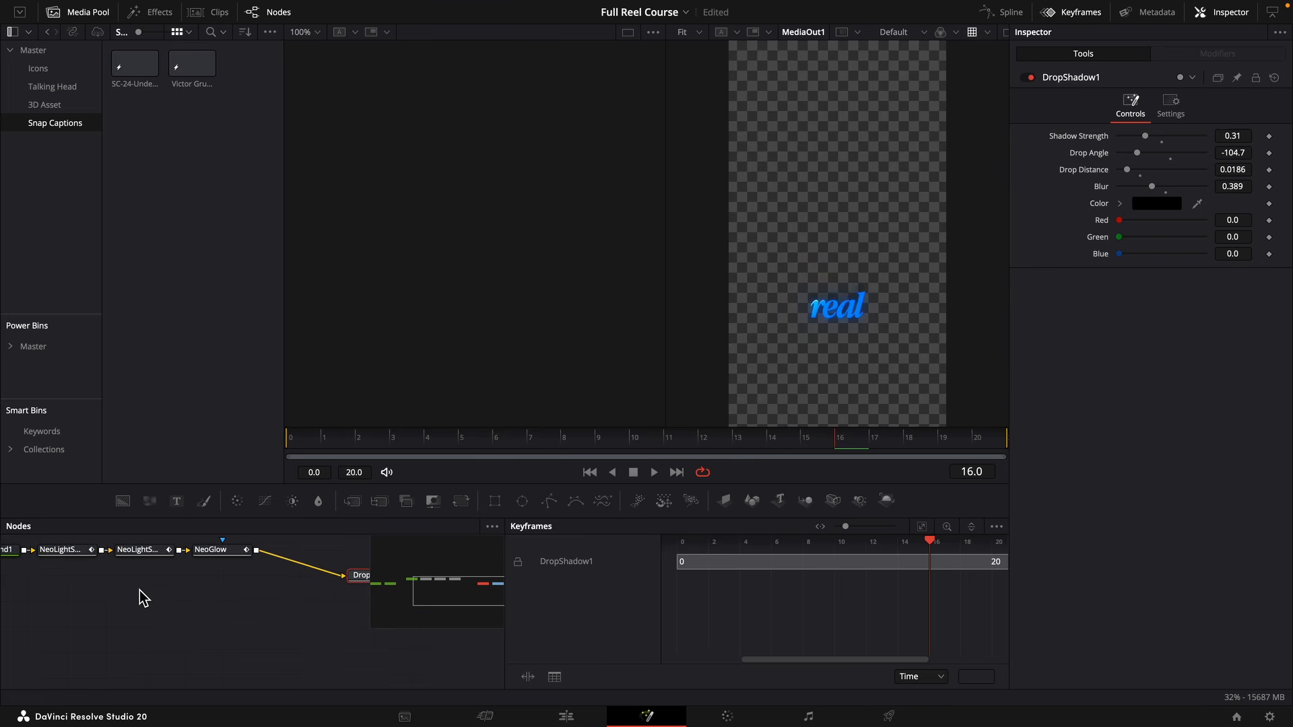
# Delete the first NeoLightSweepPro node and shift the Center X of NeoLightSweepPro_1 across the word "real".
pyautogui.moveTo(140, 590); pyautogui.dragTo(246, 632)
pyautogui.click(244, 598)
pyautogui.click(177, 597)
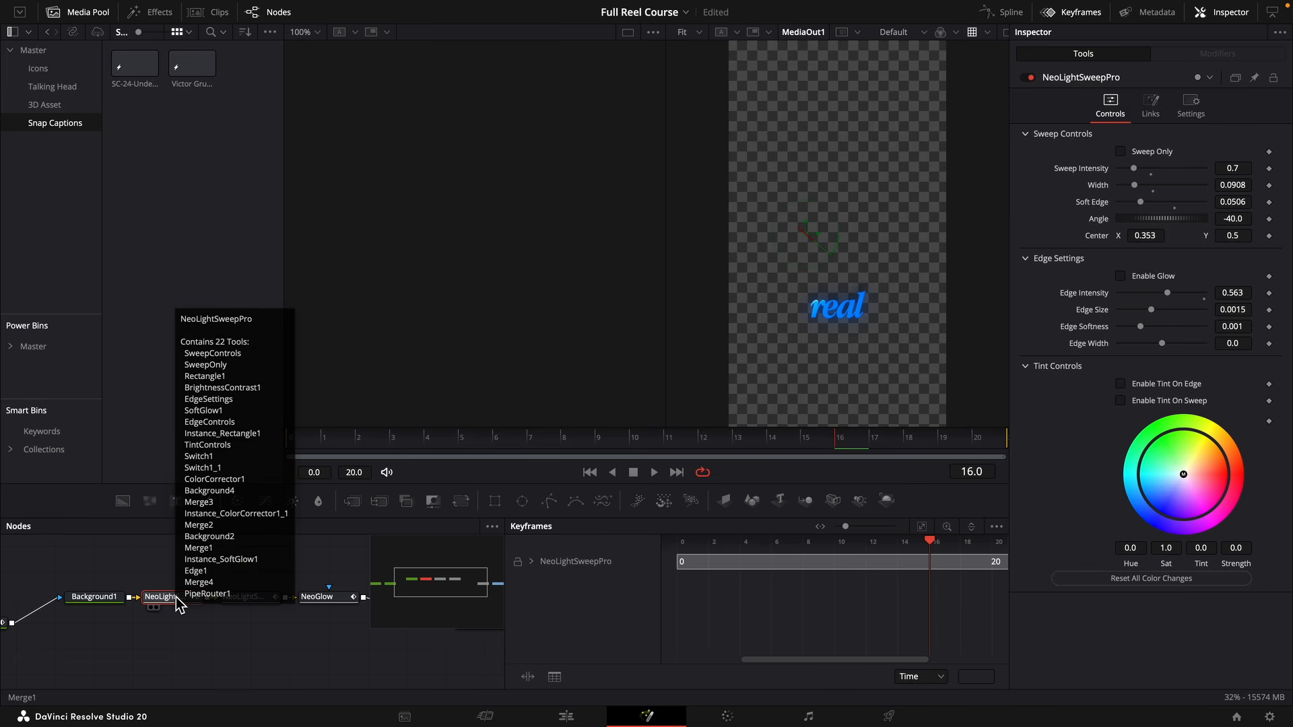
pyautogui.press('Delete')
pyautogui.click(244, 596)
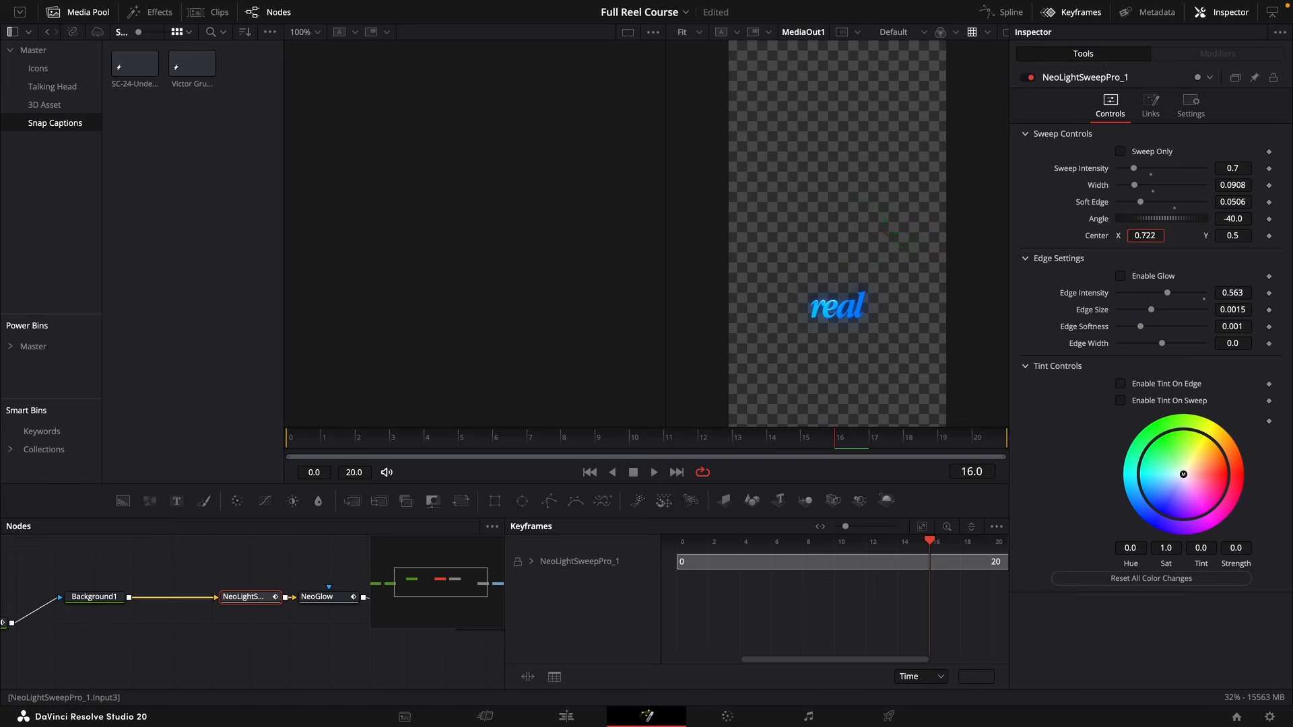
pyautogui.moveTo(1146, 236); pyautogui.dragTo(1182, 236)
# Disable the NeoGlow node, look over the node chain, and return to the Edit page.
pyautogui.click(330, 597)
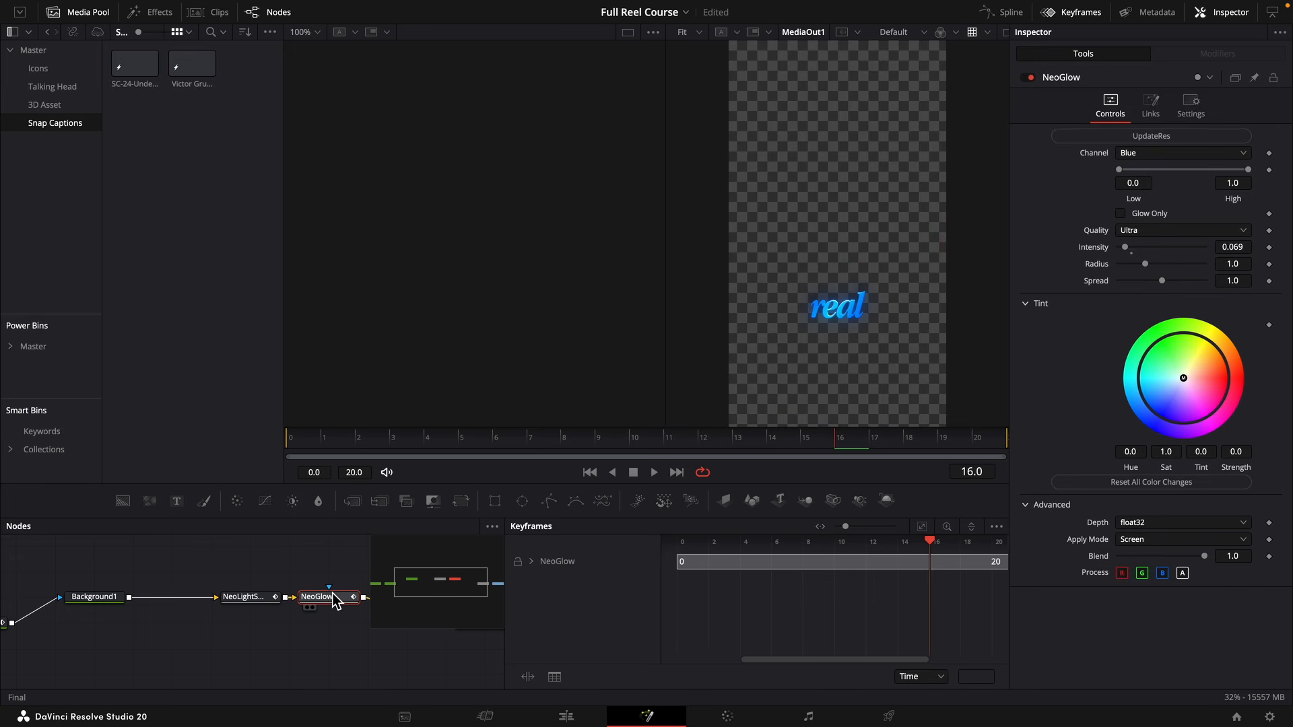
pyautogui.press('super+p')
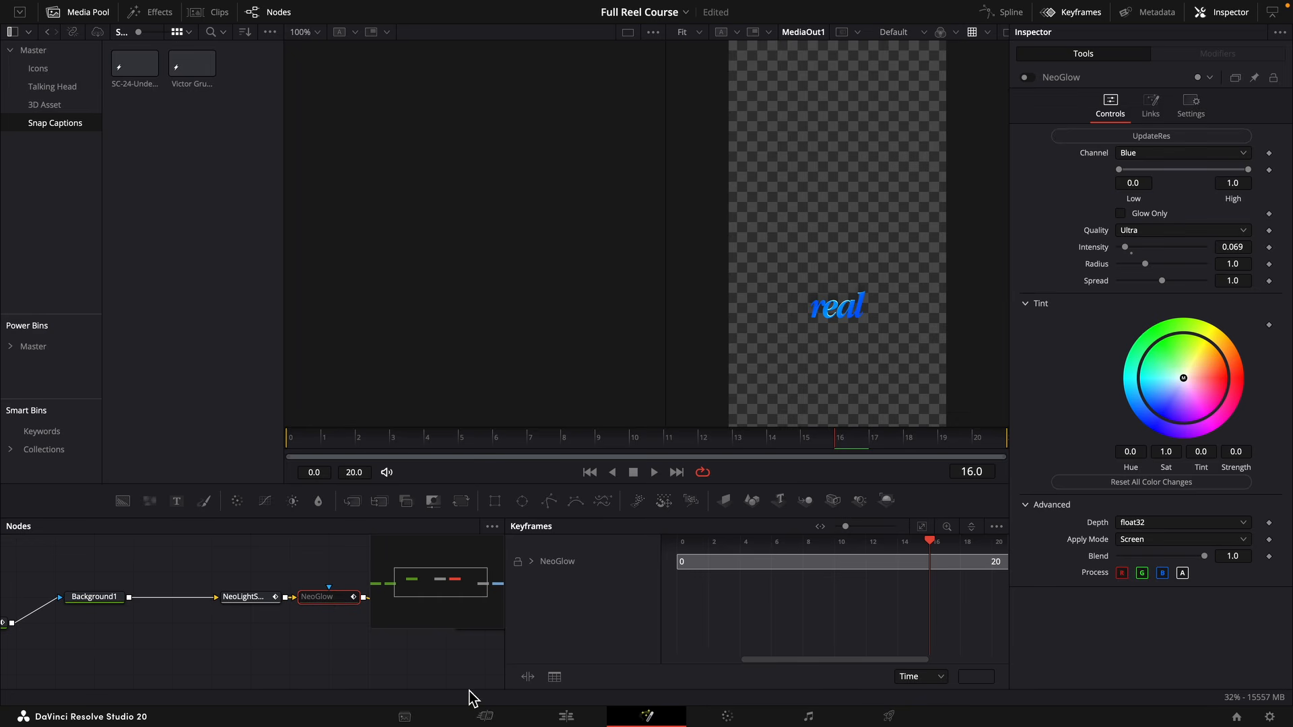
pyautogui.hscroll(2, 304, 647)
pyautogui.scroll(-3, 305, 647)
pyautogui.scroll(2, 258, 616)
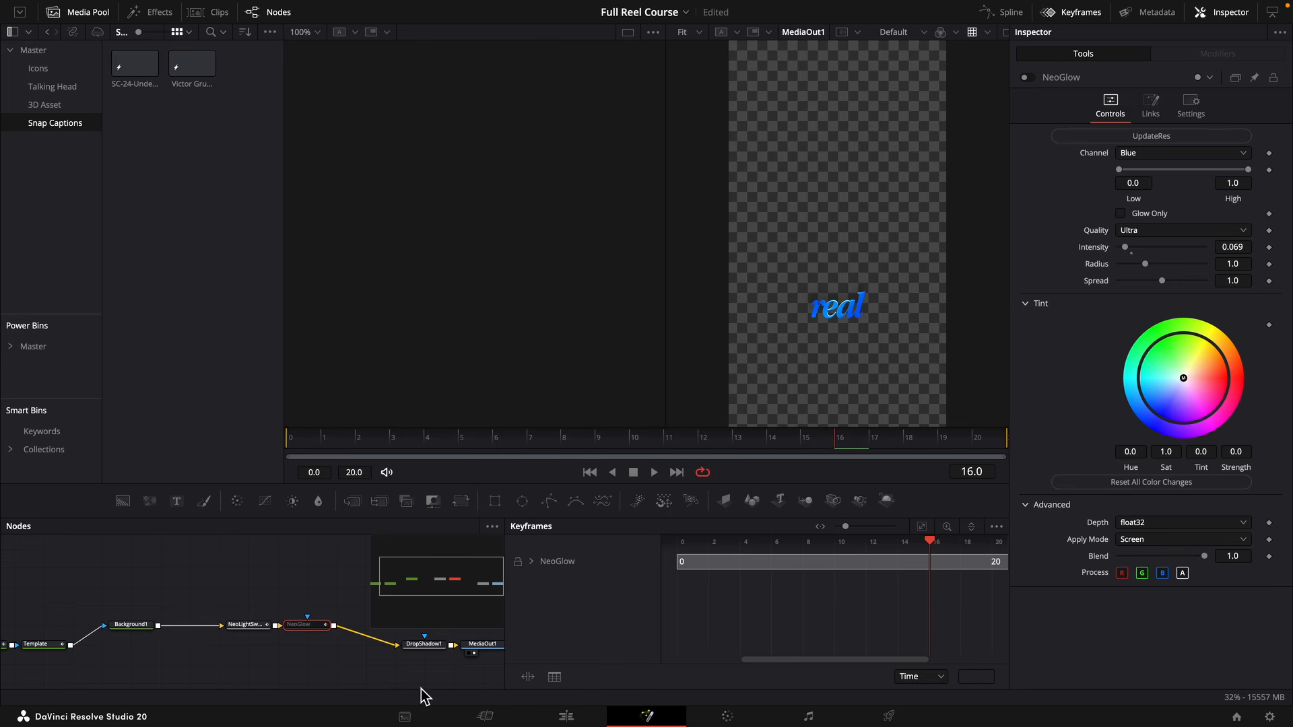
pyautogui.click(566, 716)
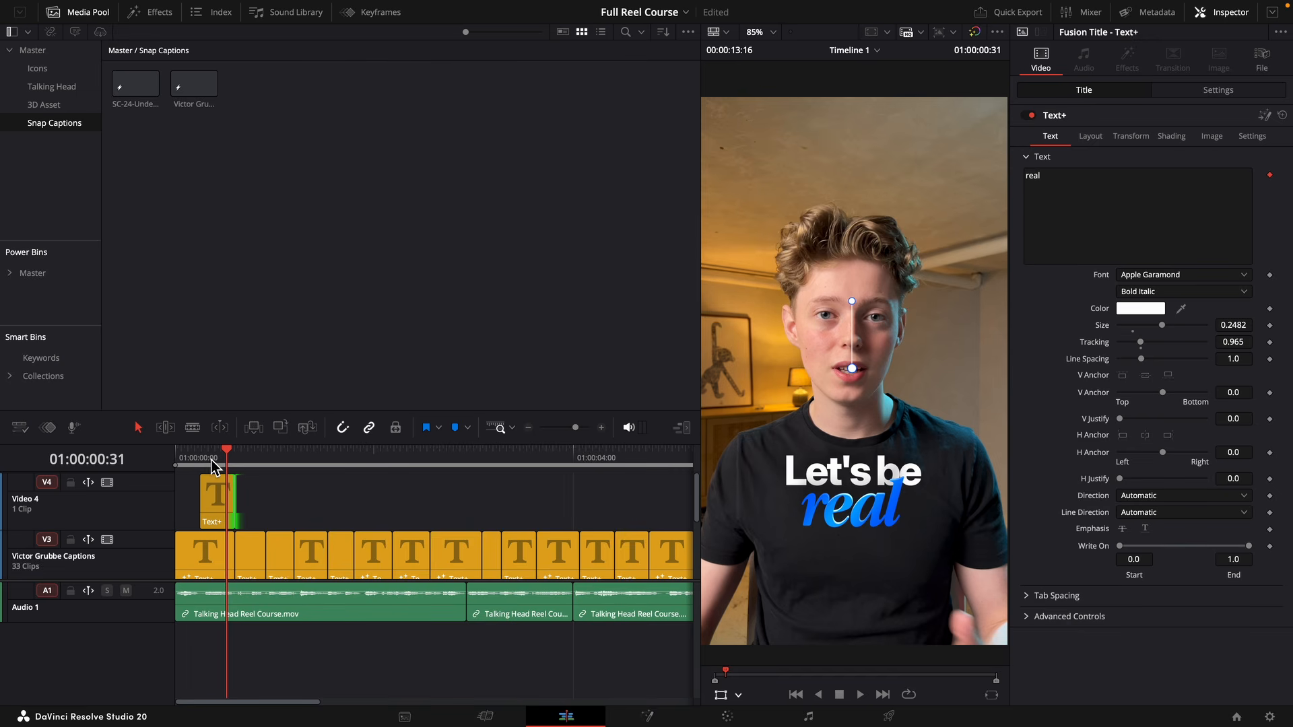
# Set the playback Render Cache to Smart and replay the opening captions from the start of the timeline.
pyautogui.moveTo(205, 459); pyautogui.dragTo(175, 460)
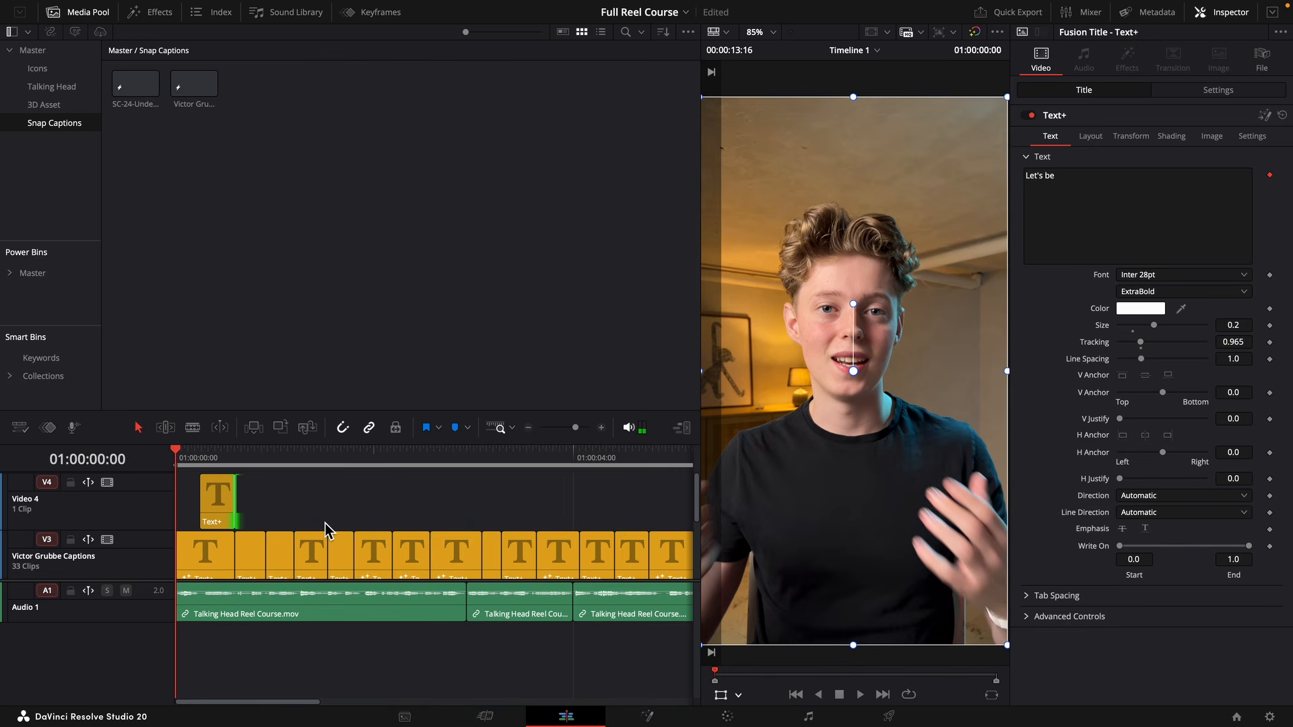
pyautogui.press('space')
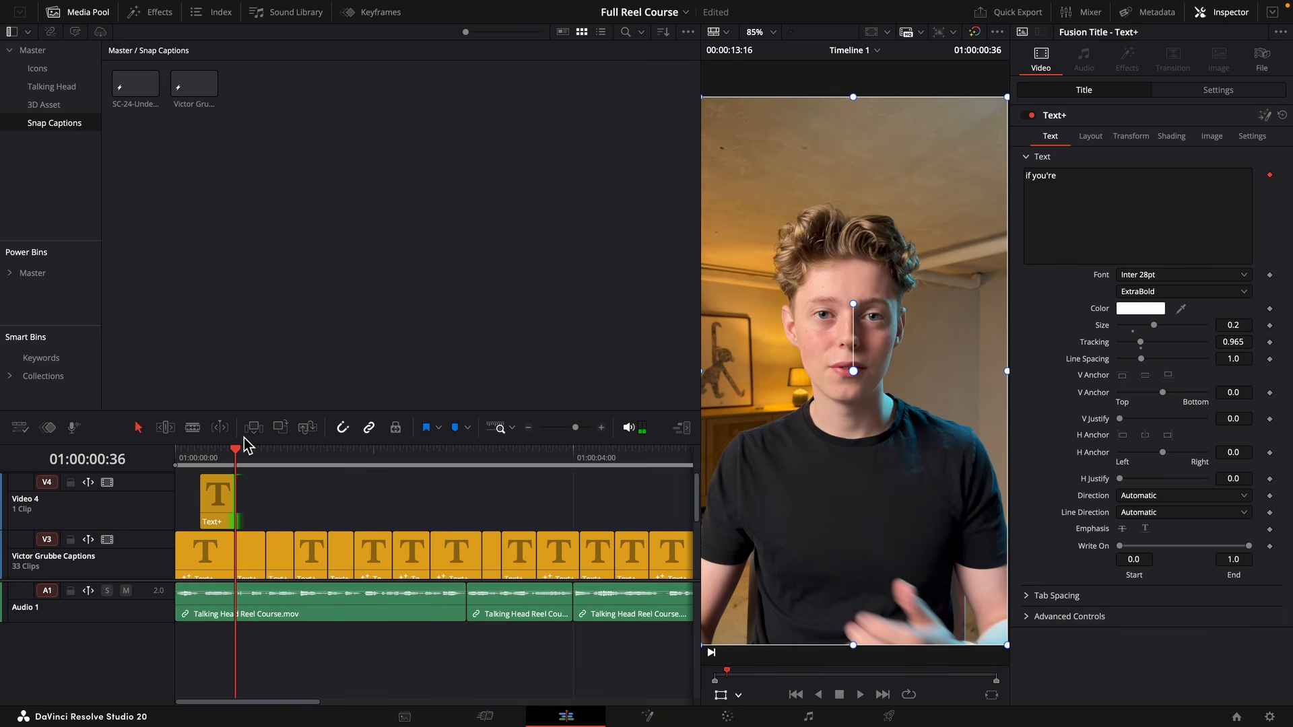
pyautogui.moveTo(440, 2)
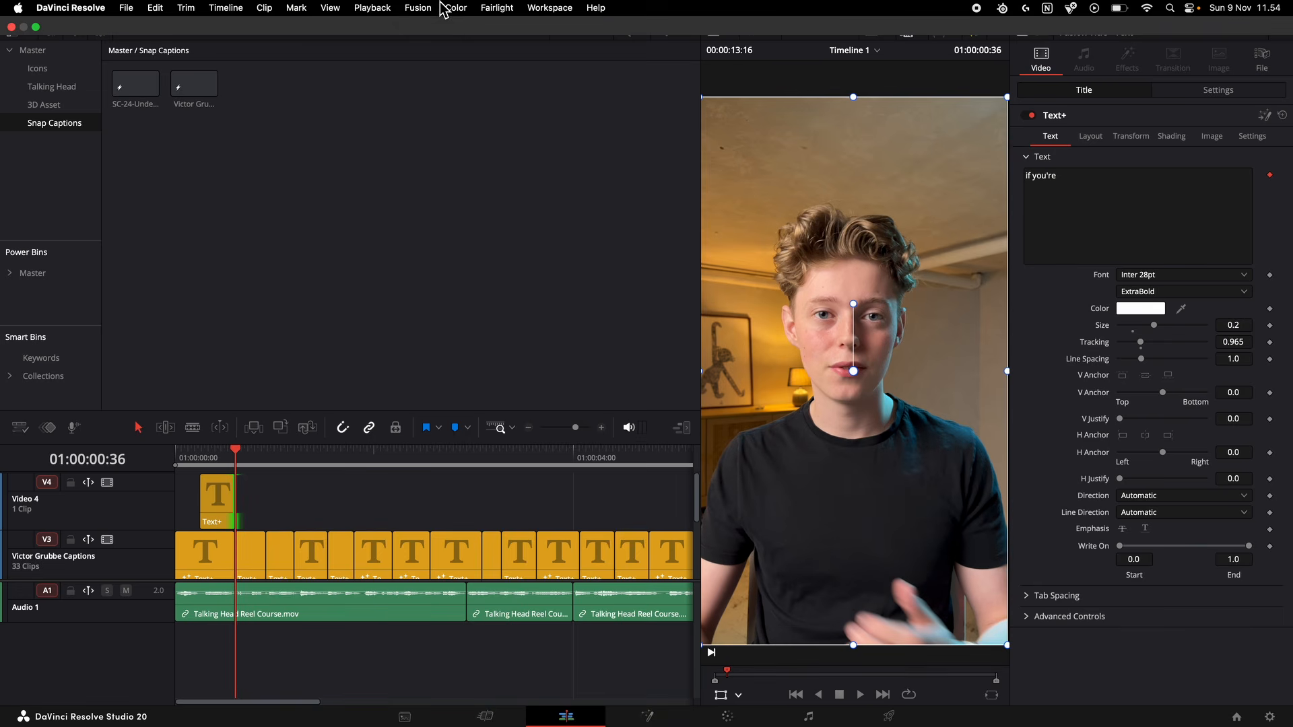
pyautogui.click(385, 10)
pyautogui.moveTo(525, 87)
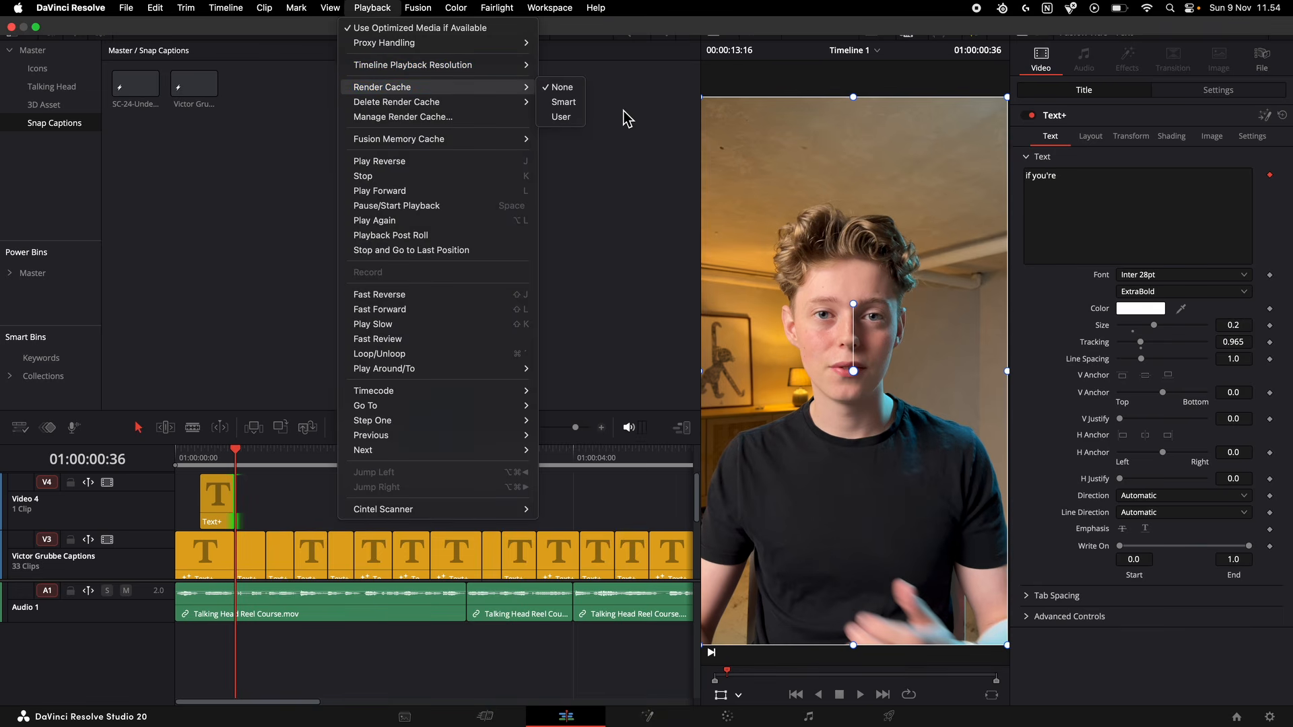
pyautogui.click(566, 103)
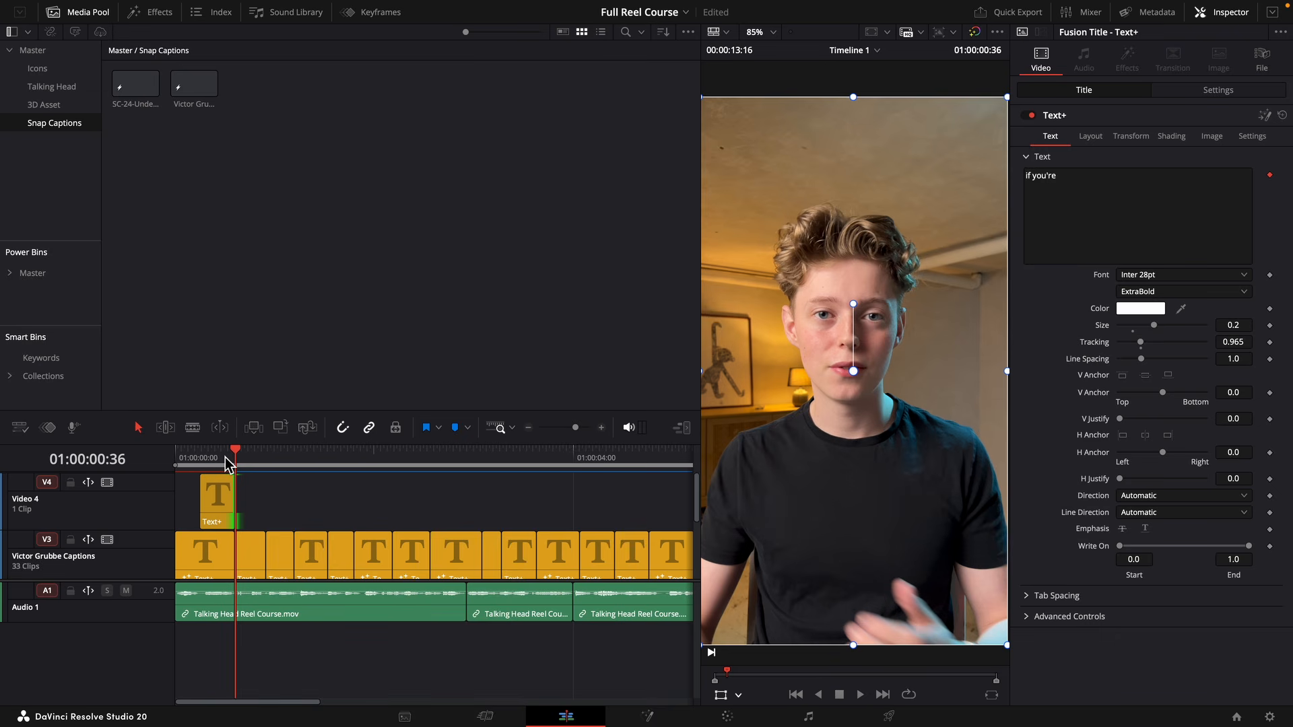
pyautogui.moveTo(235, 458); pyautogui.dragTo(144, 465)
pyautogui.press('space')
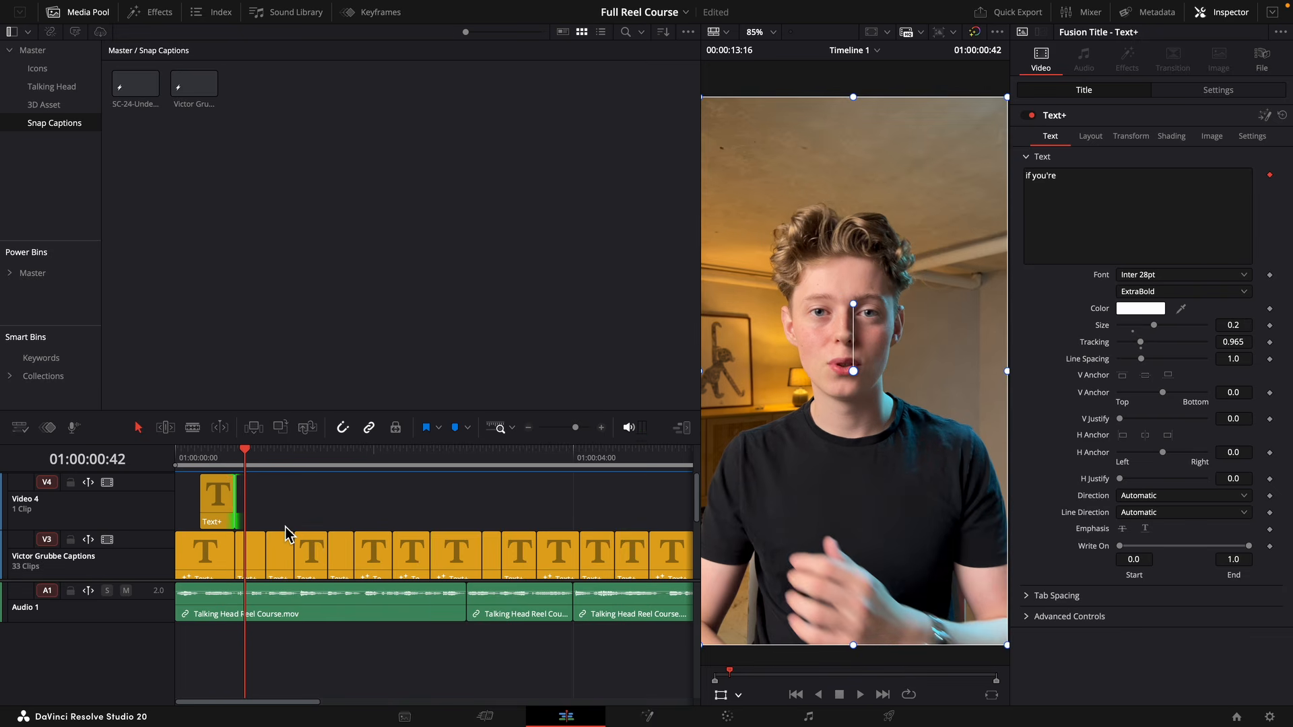
# Move the "still doing" caption to Video 4, extend "if you're" to the same end point, and play back the overlap.
pyautogui.moveTo(287, 534)
pyautogui.mouseDown()
pyautogui.moveTo(289, 520)
pyautogui.moveTo(271, 551)
pyautogui.moveTo(291, 547)
pyautogui.mouseUp()
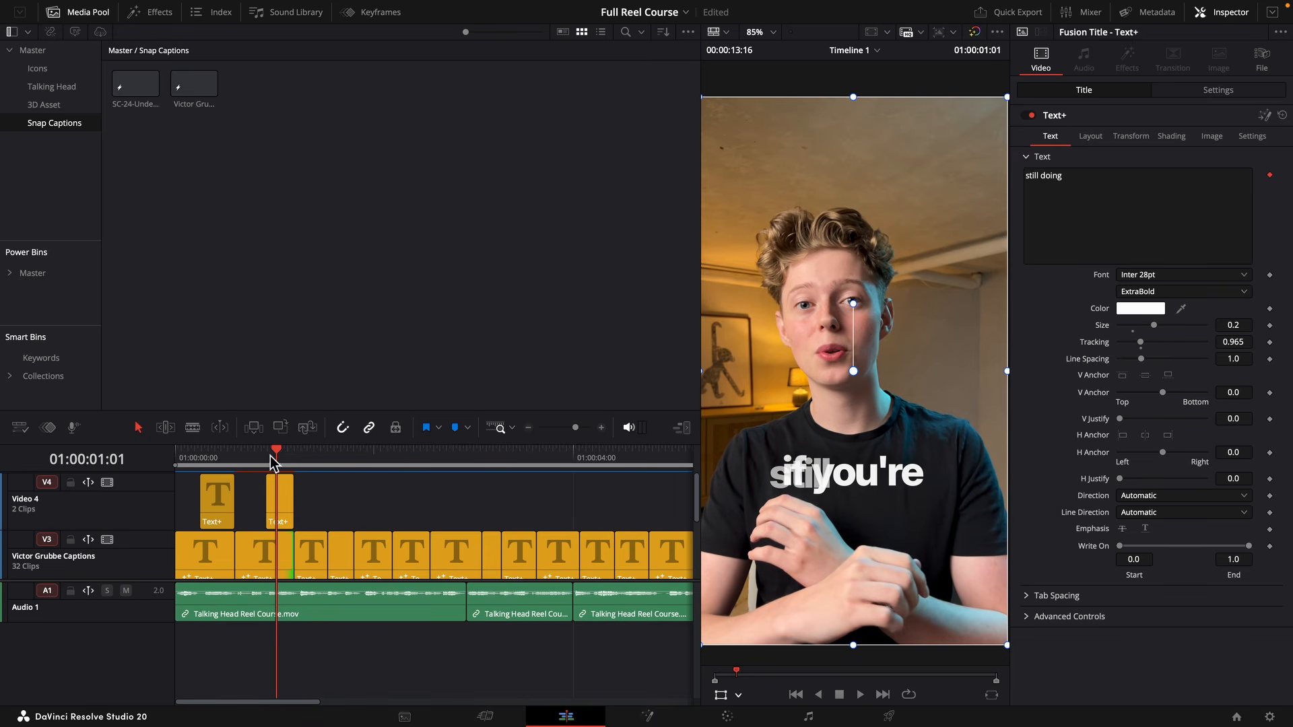
pyautogui.press('Up')
pyautogui.click(260, 523)
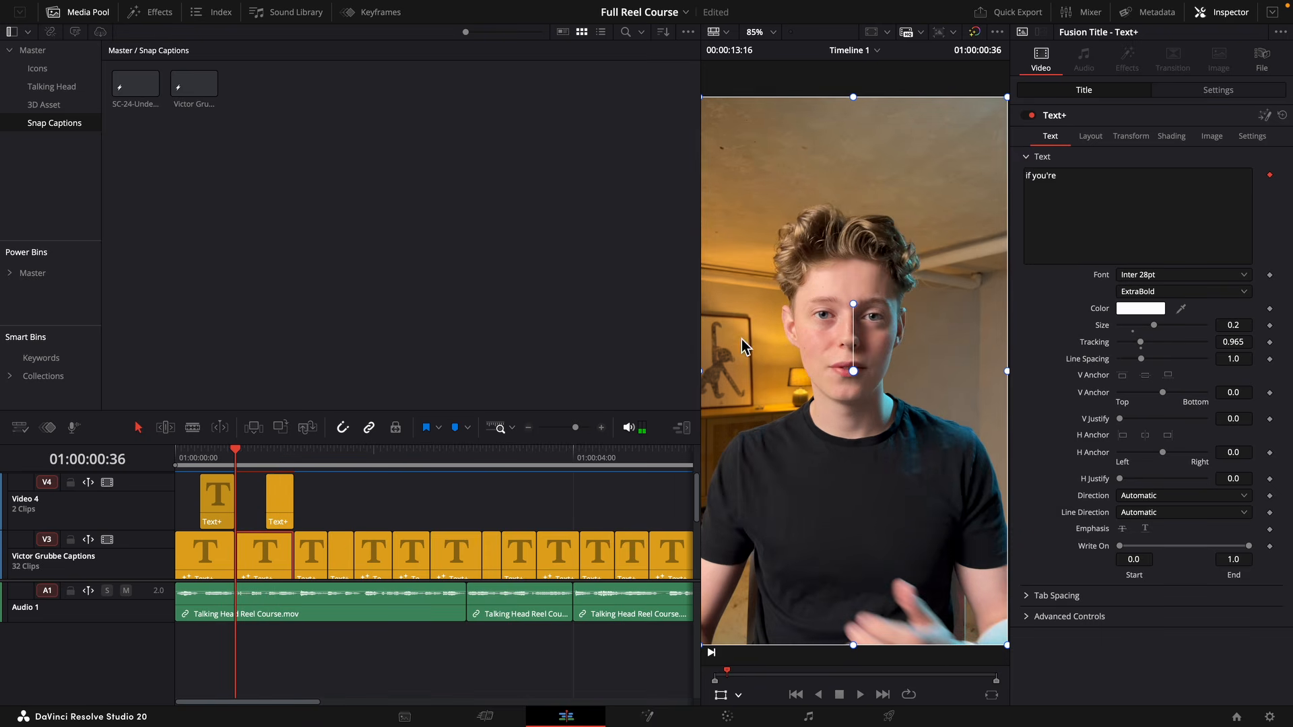
pyautogui.press('space')
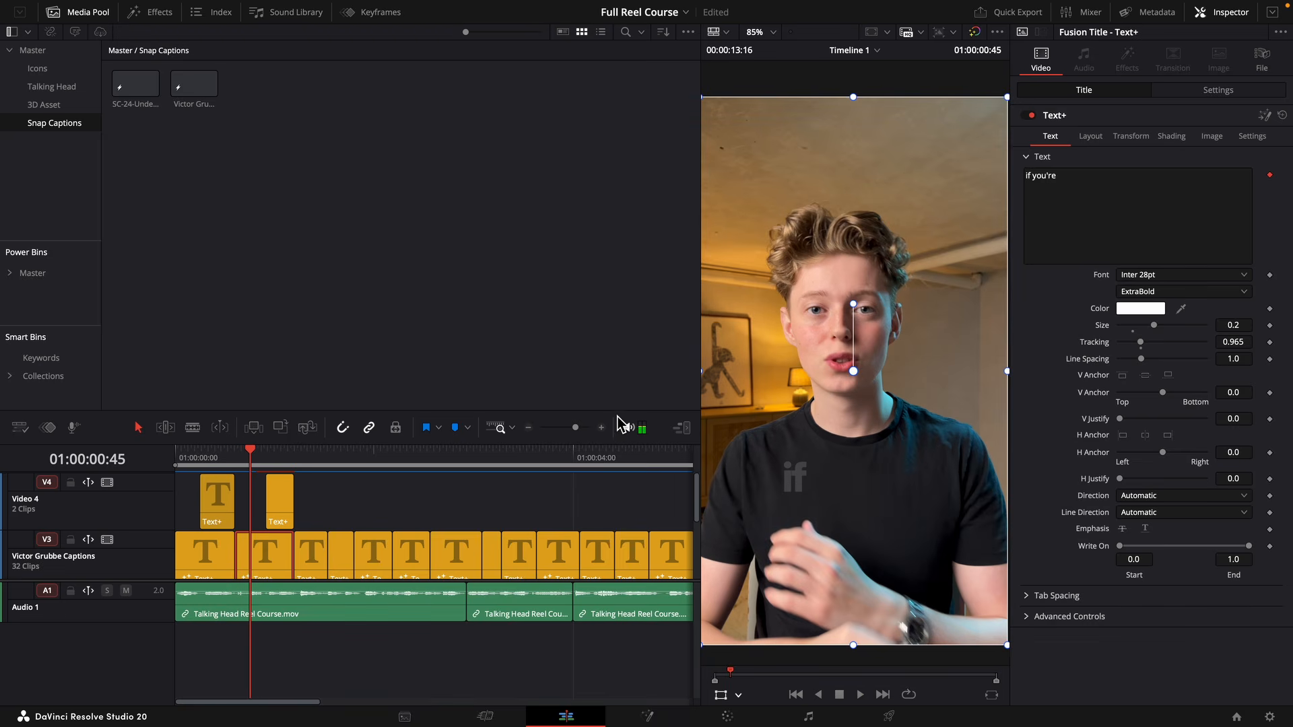
# Shorten the text of the "if you're" caption to "if".
pyautogui.click(1137, 183)
pyautogui.press('BackSpace')
pyautogui.press('BackSpace')
pyautogui.press('BackSpace')
pyautogui.press('BackSpace')
pyautogui.press('BackSpace')
pyautogui.press('BackSpace')
pyautogui.press('BackSpace')
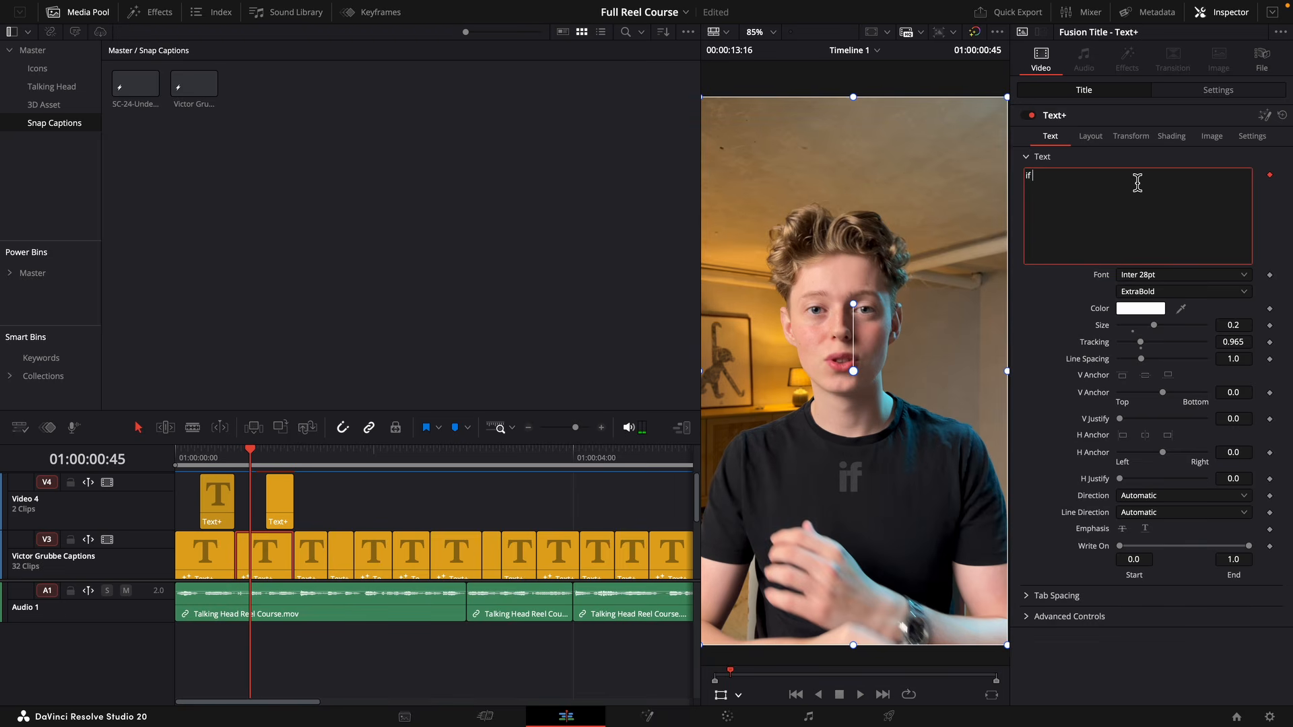
# Add a "you're still" caption on Video 4 above the "if" caption, and shorten the "still doing" caption to "doing".
pyautogui.moveTo(296, 519)
pyautogui.mouseDown()
pyautogui.moveTo(268, 532)
pyautogui.moveTo(293, 523)
pyautogui.mouseUp()
pyautogui.scroll(-2, 288, 517)
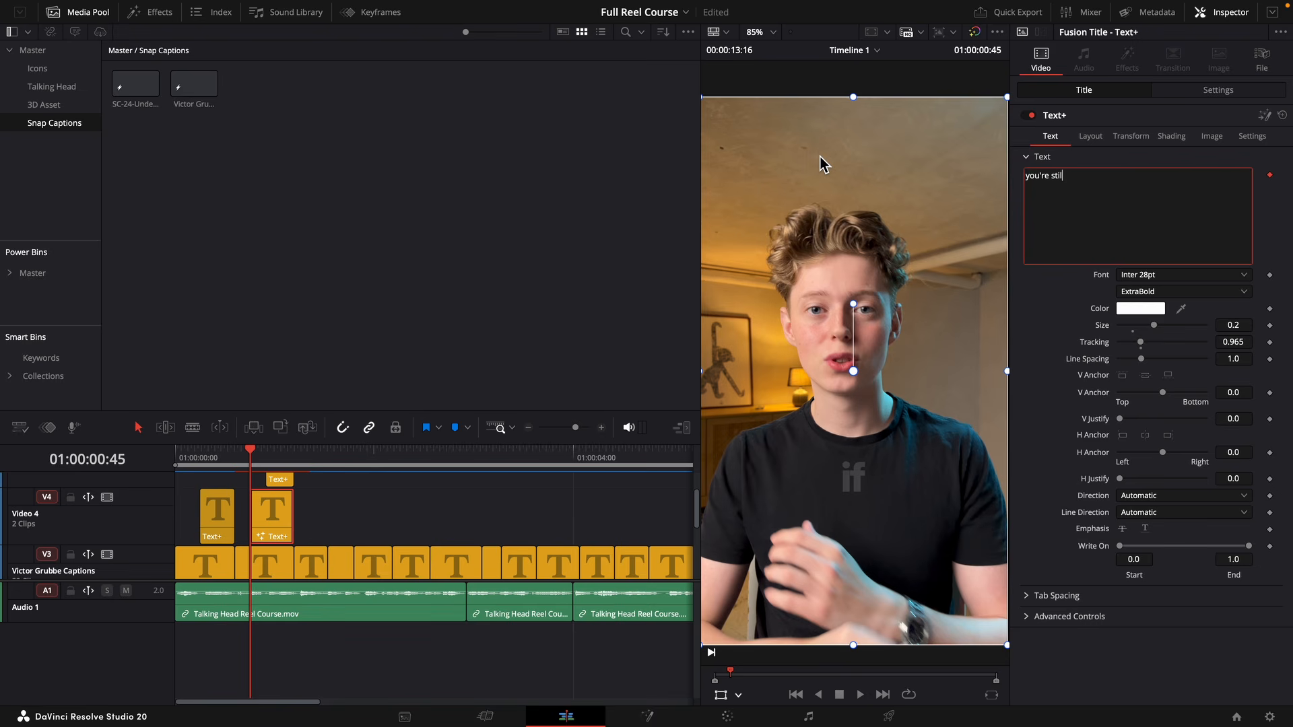
pyautogui.click(275, 479)
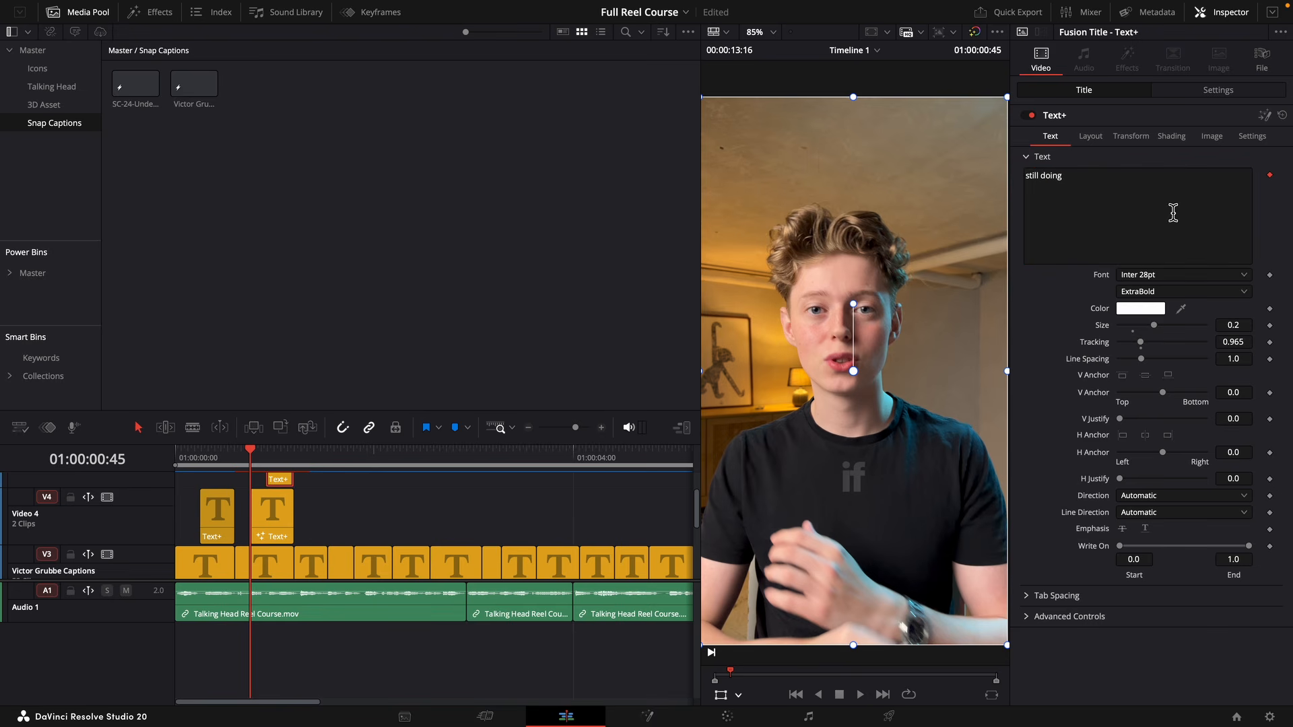
pyautogui.click(1046, 185)
pyautogui.press('BackSpace')
pyautogui.press('BackSpace')
pyautogui.press('BackSpace')
pyautogui.press('BackSpace')
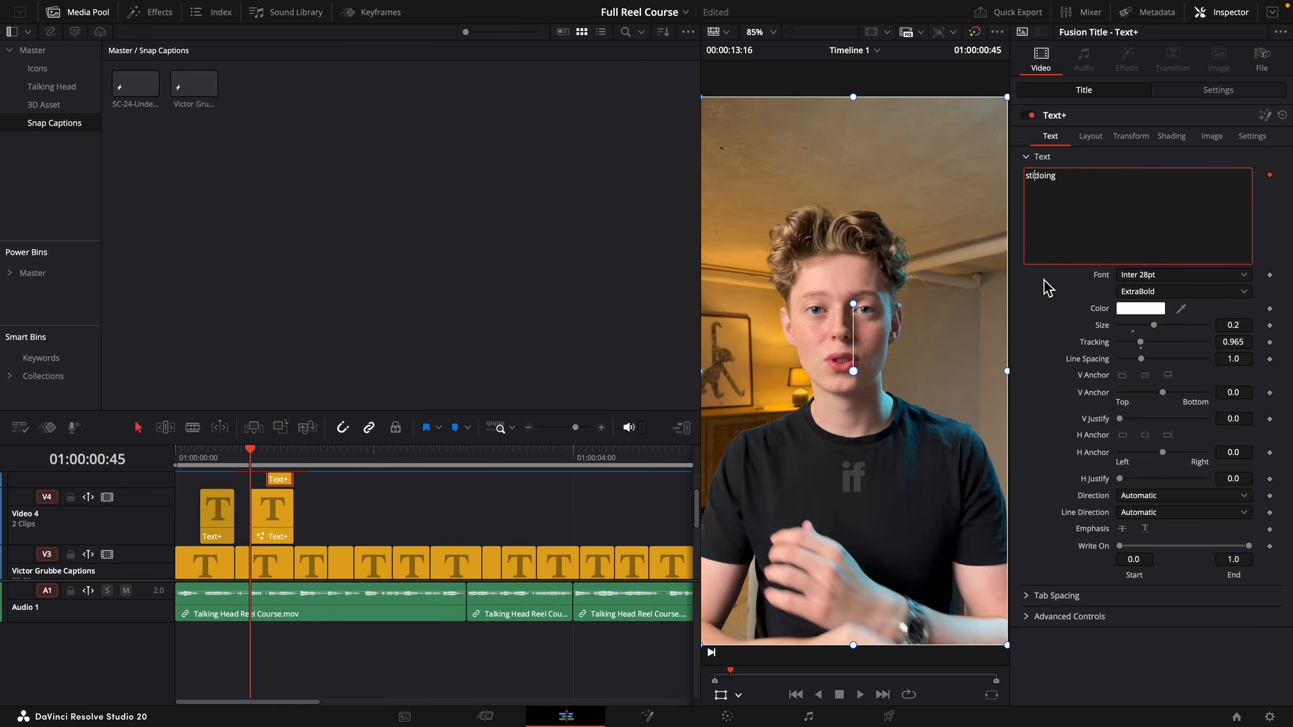
# Play back the overlapping captions and set the font style of the "if" and "doing" captions to Light.
pyautogui.moveTo(266, 458); pyautogui.dragTo(235, 462)
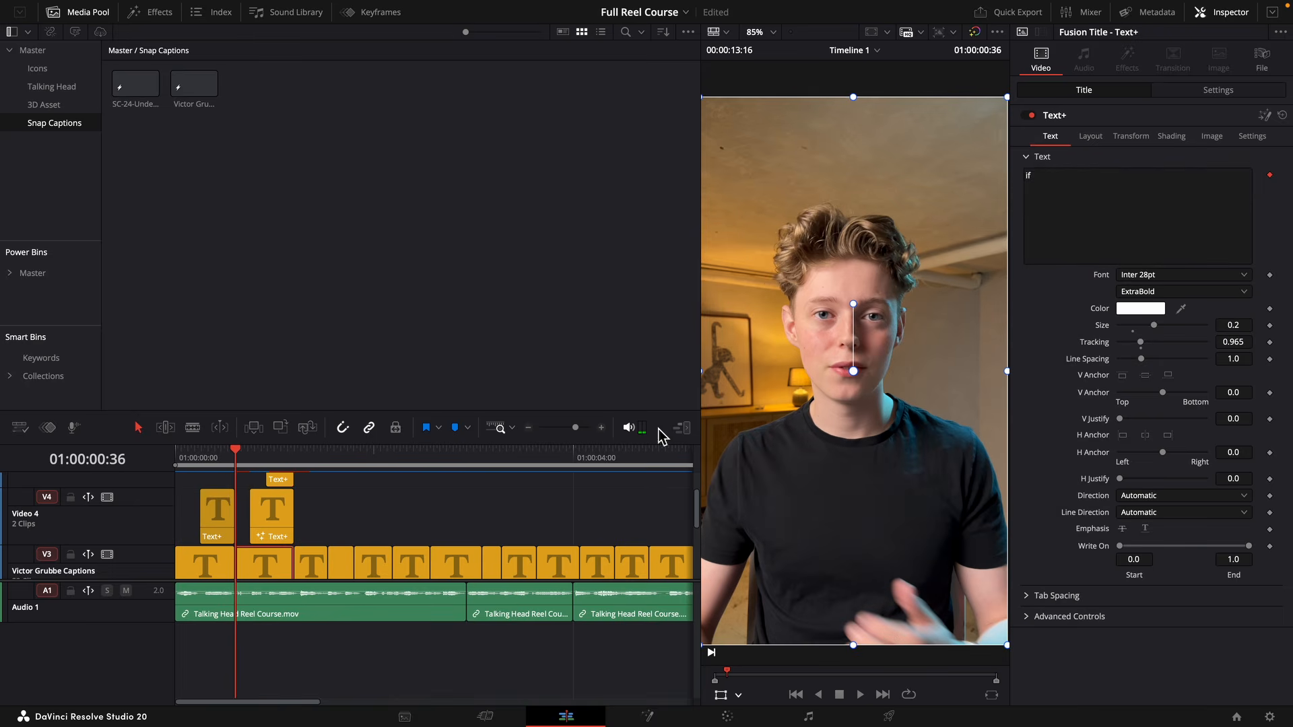
pyautogui.press('space')
pyautogui.press('space')
pyautogui.click(1160, 292)
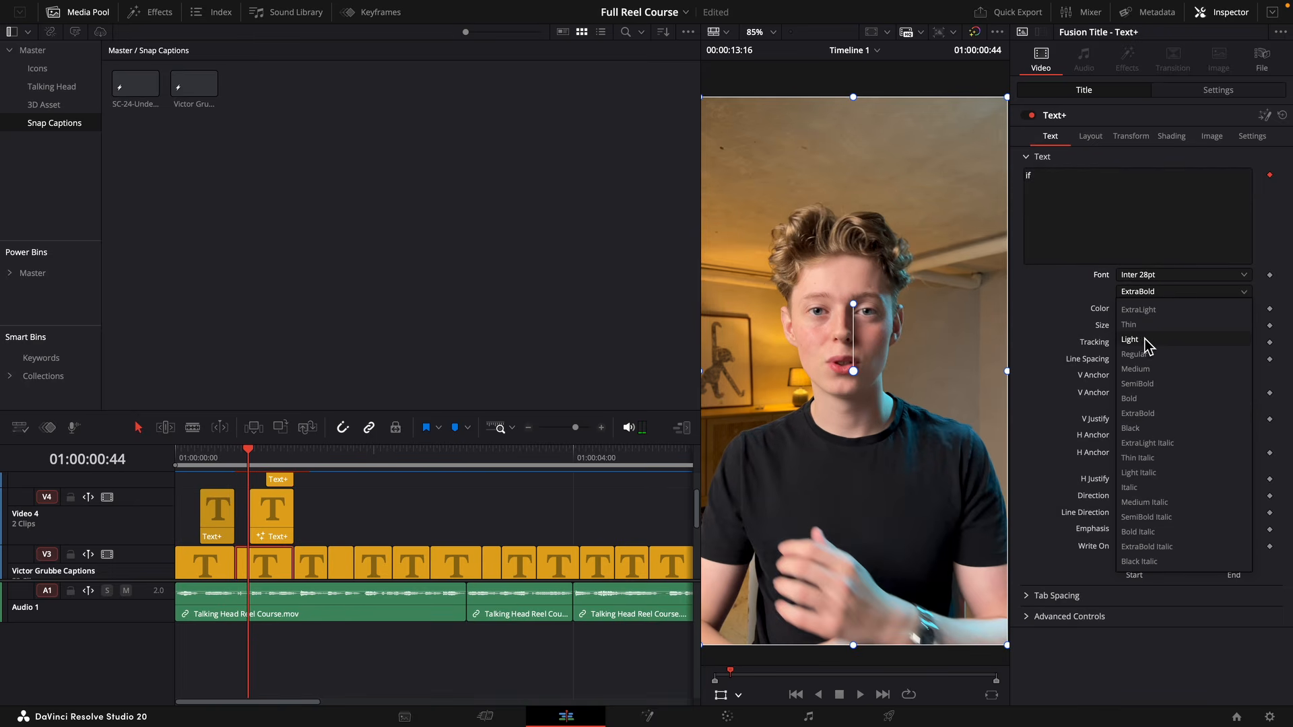
pyautogui.press('space')
pyautogui.click(1142, 294)
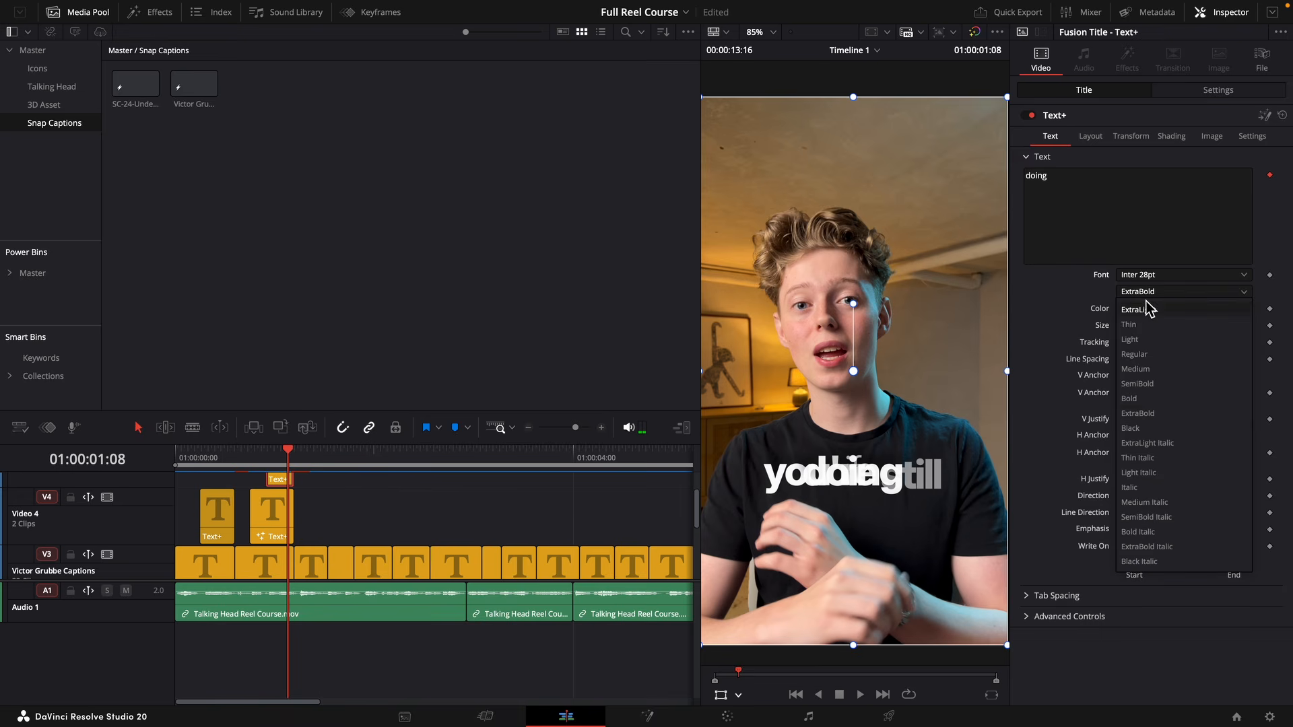
pyautogui.click(1146, 347)
# Place "if" above the start of "you're still" in the frame, and "doing" below the end of it.
pyautogui.click(262, 562)
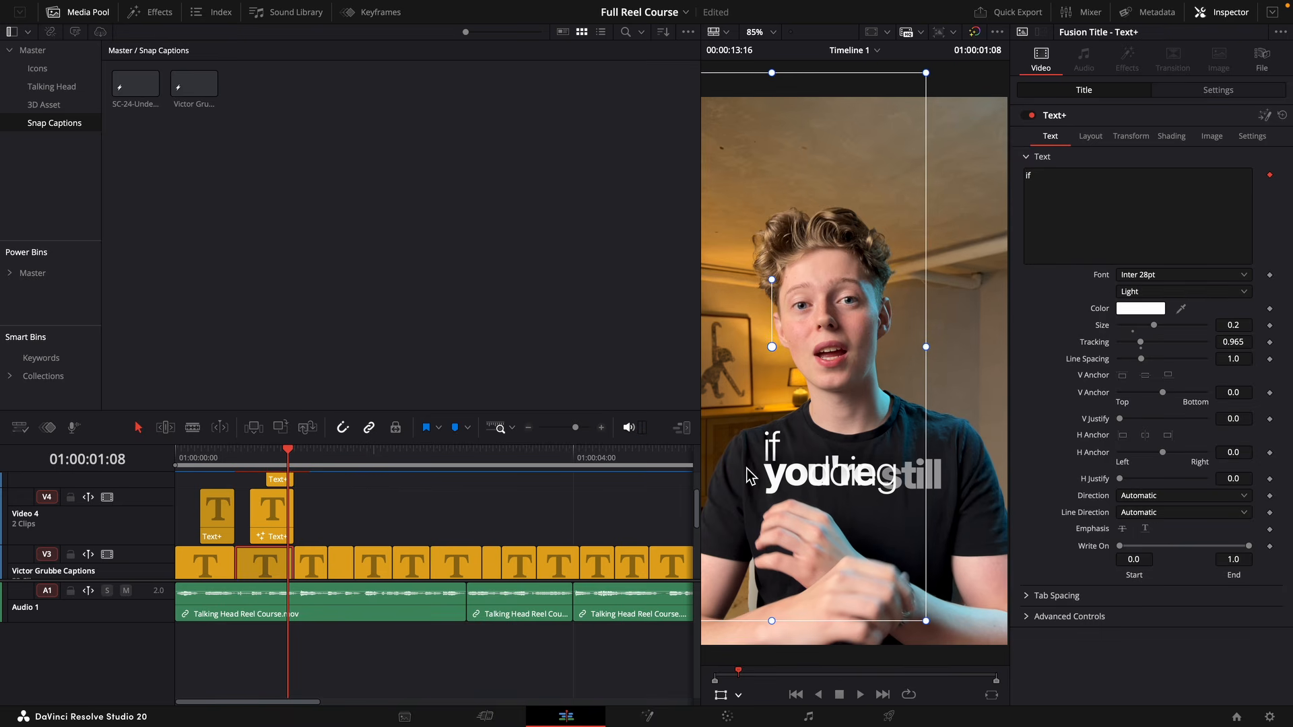
pyautogui.click(286, 524)
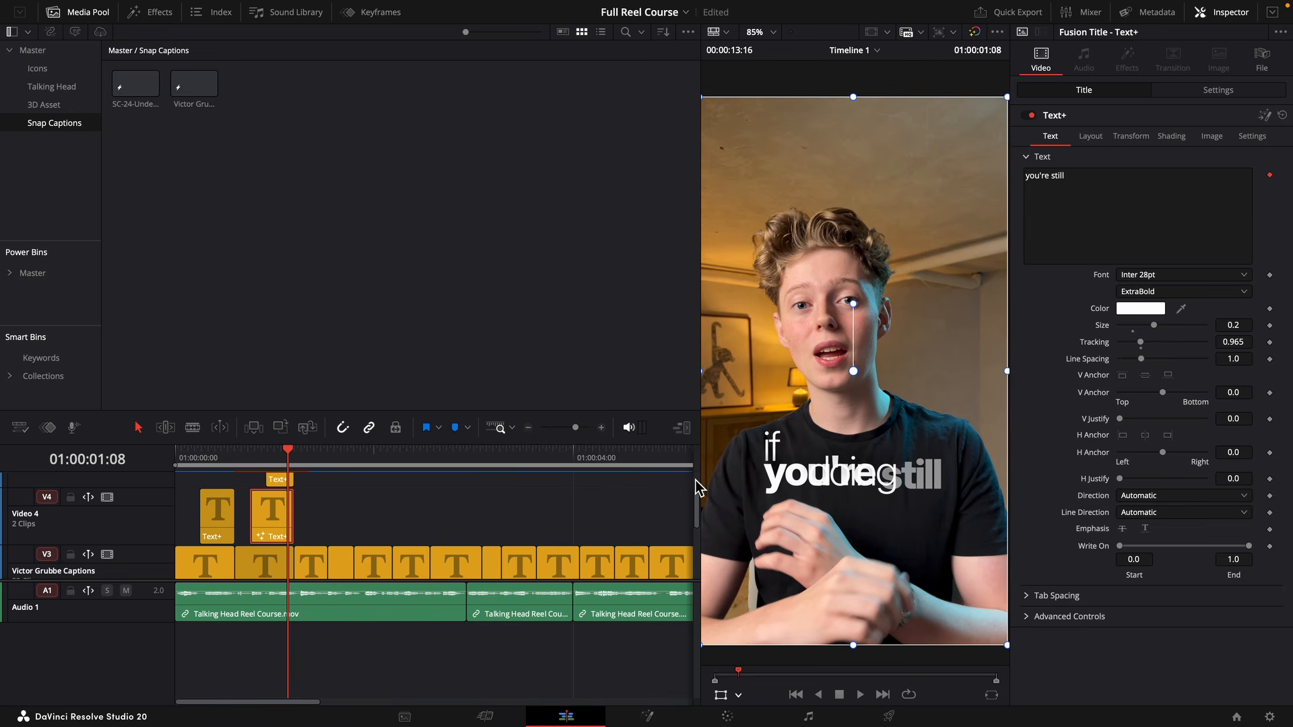
pyautogui.moveTo(913, 470); pyautogui.dragTo(922, 480)
pyautogui.press('super+z')
pyautogui.click(286, 481)
pyautogui.moveTo(860, 524); pyautogui.dragTo(903, 555)
# Shift the "you're still" caption three frames earlier and extend it to end together with the "if" and "doing" captions.
pyautogui.moveTo(301, 481); pyautogui.dragTo(290, 481)
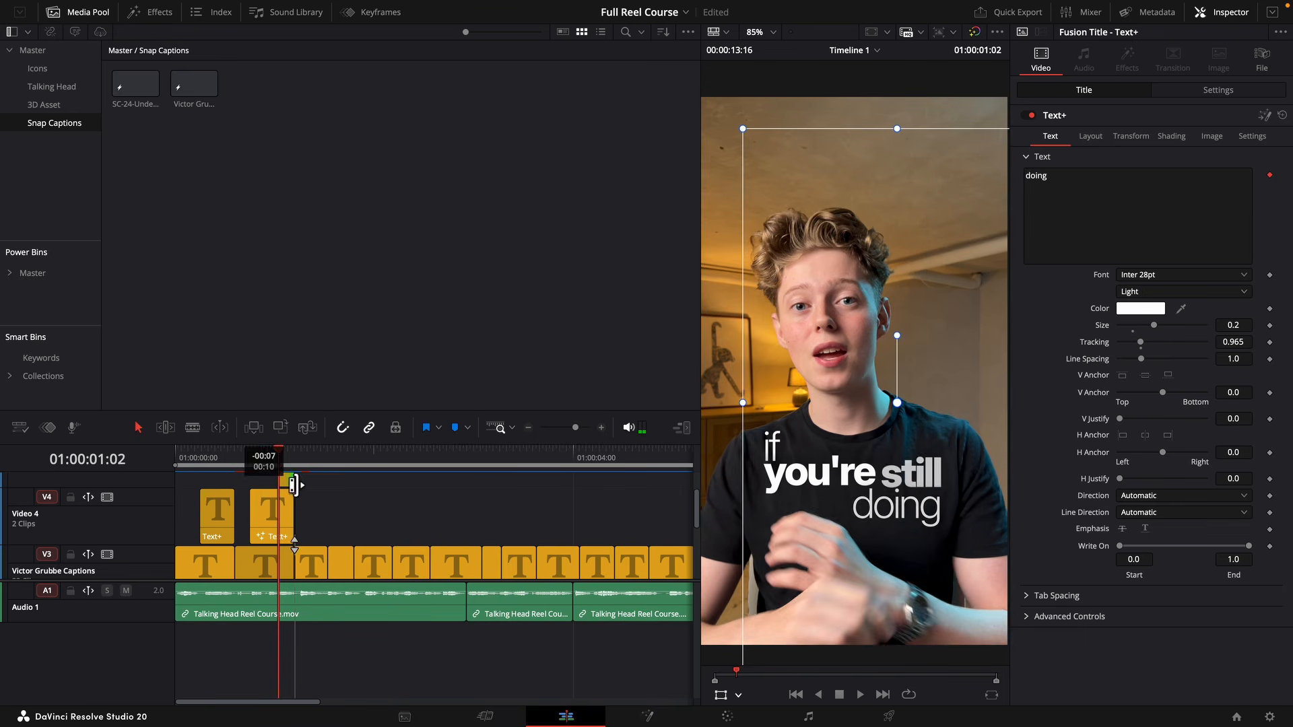
pyautogui.press('space')
pyautogui.click(243, 459)
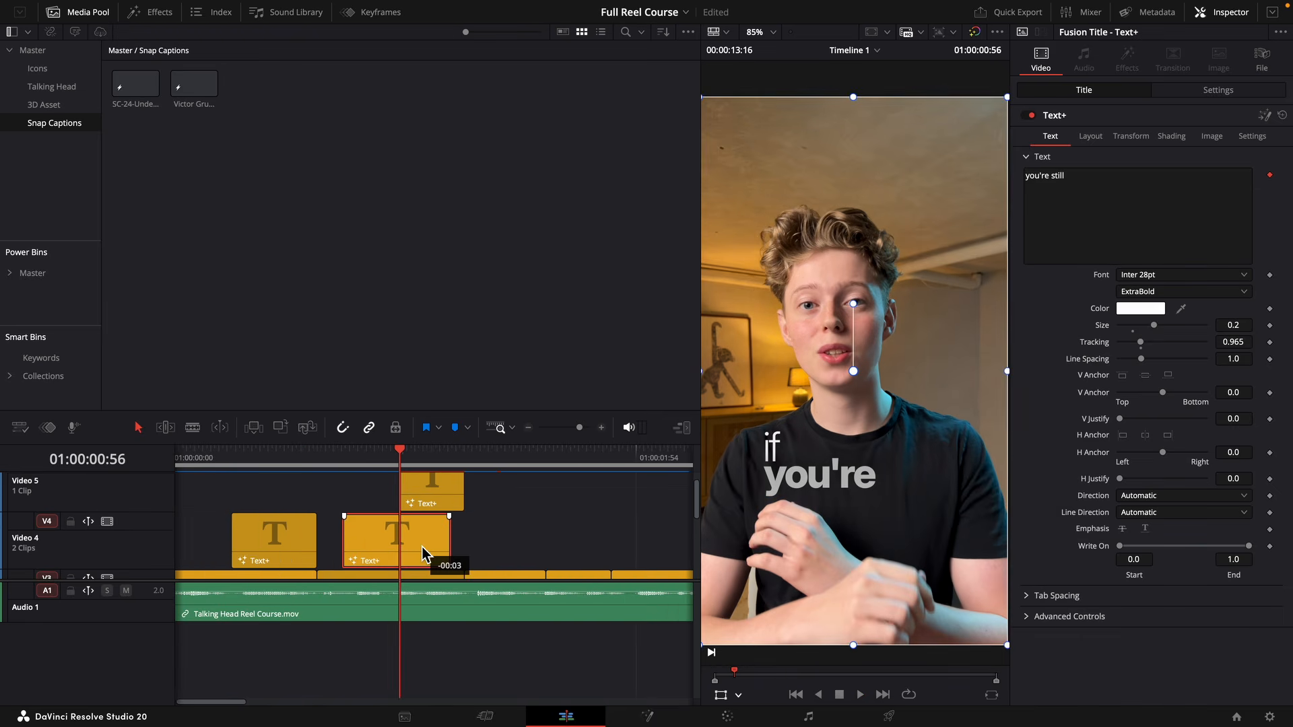
pyautogui.click(453, 543)
pyautogui.moveTo(461, 543); pyautogui.dragTo(470, 543)
pyautogui.moveTo(520, 576); pyautogui.dragTo(473, 502)
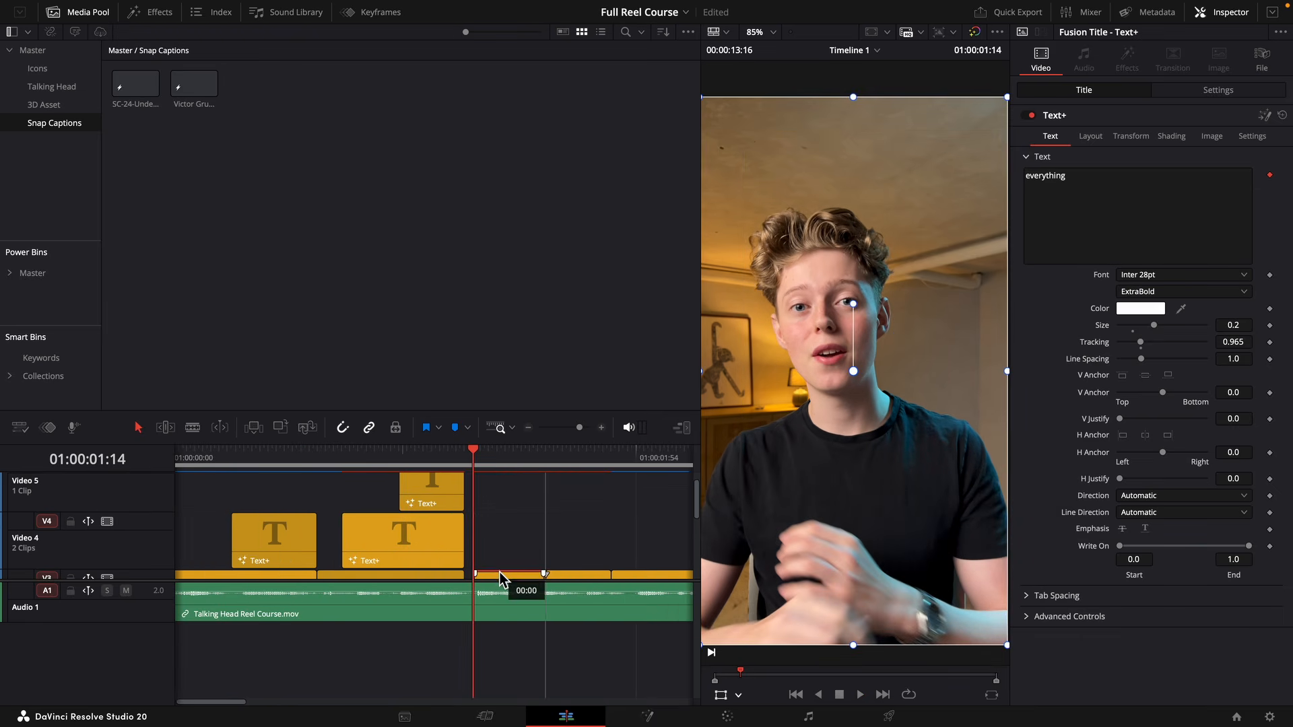
pyautogui.click(468, 581)
pyautogui.scroll(-1, 547, 505)
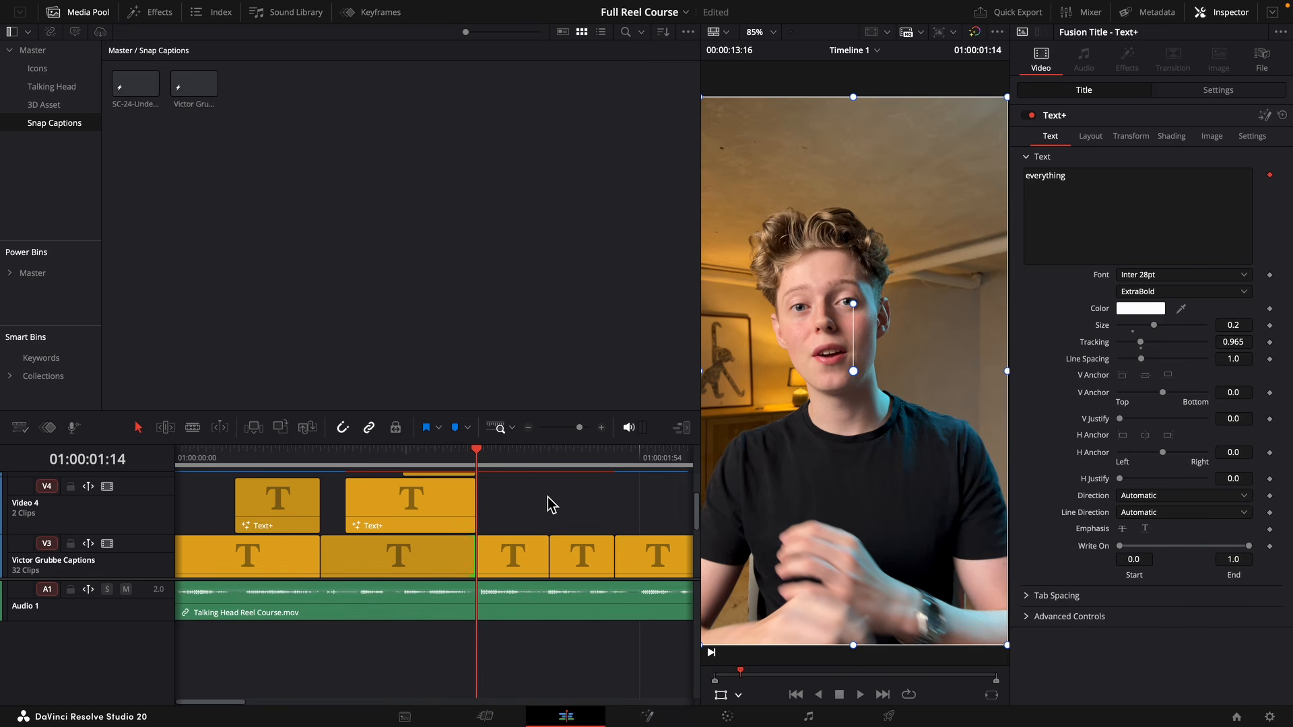
pyautogui.scroll(-2, 506, 514)
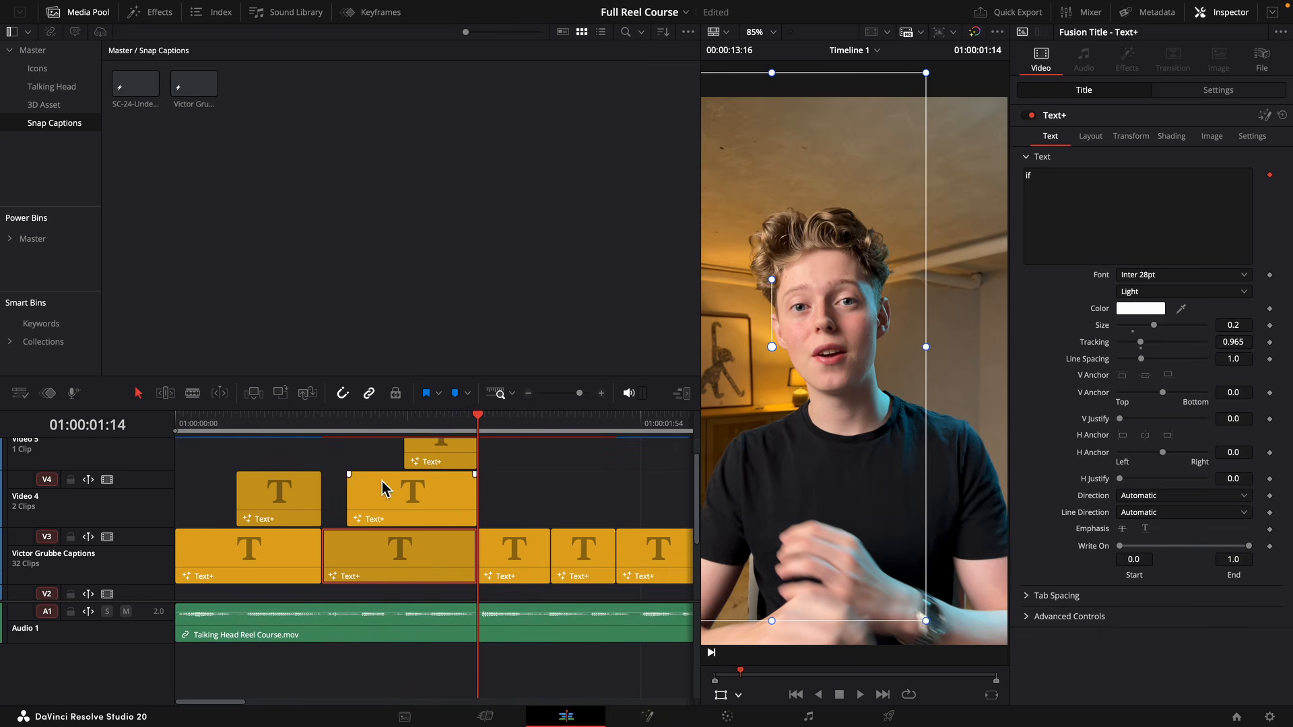
# Replay the stacked captions and nudge "if" and "you're still" closer together with their starting edges aligned.
pyautogui.click(335, 423)
pyautogui.moveTo(332, 428)
pyautogui.mouseDown()
pyautogui.moveTo(309, 426)
pyautogui.moveTo(347, 431)
pyautogui.mouseUp()
pyautogui.press('space')
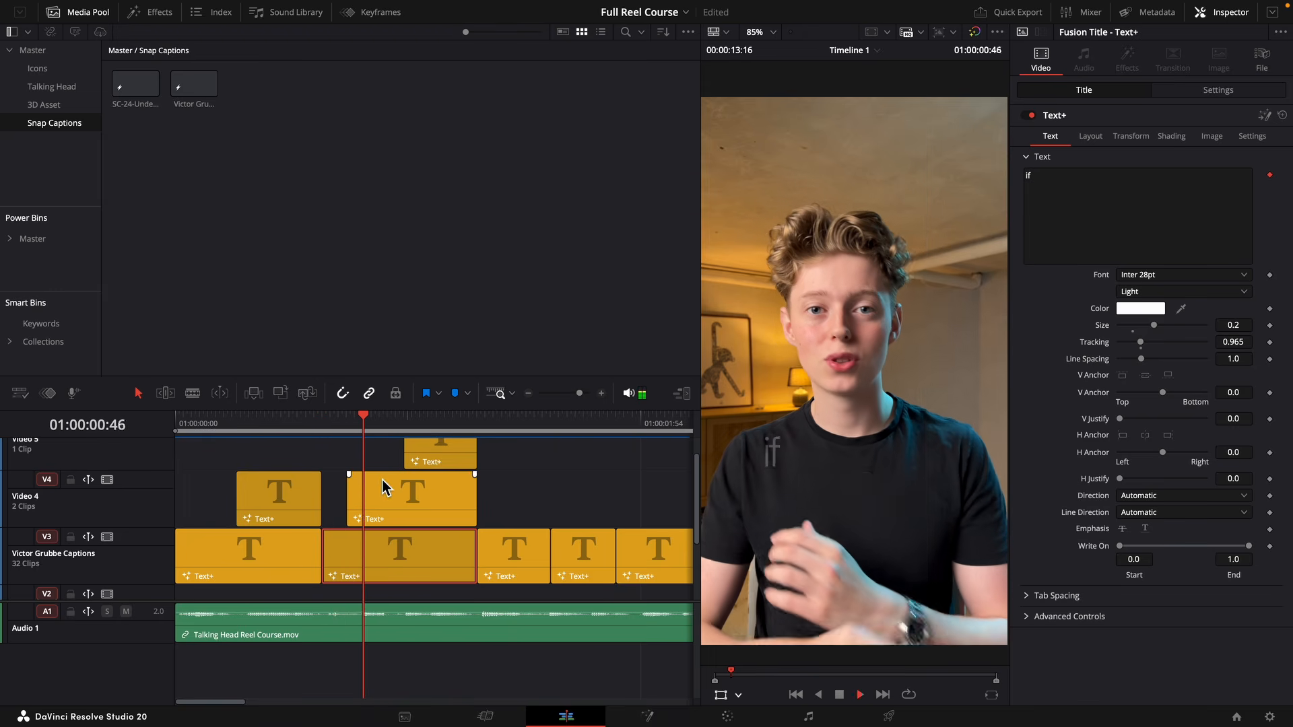
pyautogui.click(386, 498)
pyautogui.moveTo(850, 626); pyautogui.dragTo(908, 579)
pyautogui.moveTo(757, 600); pyautogui.dragTo(732, 619)
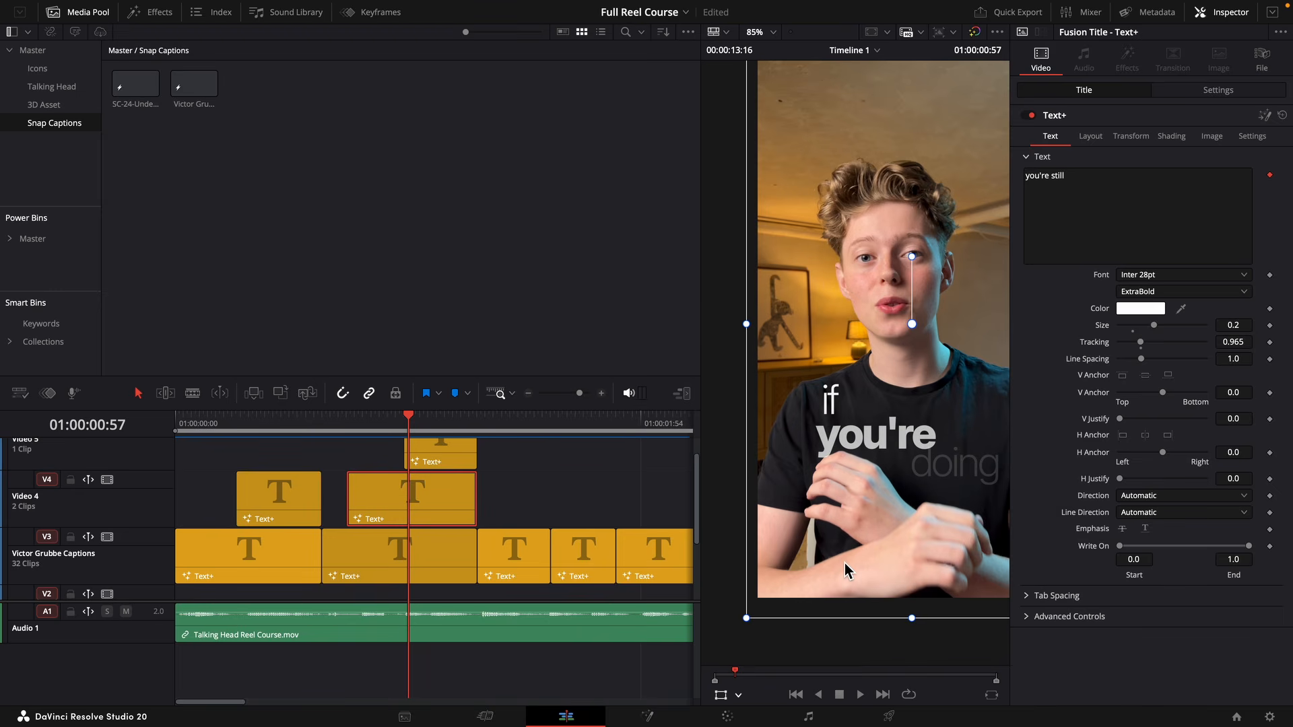
pyautogui.click(394, 570)
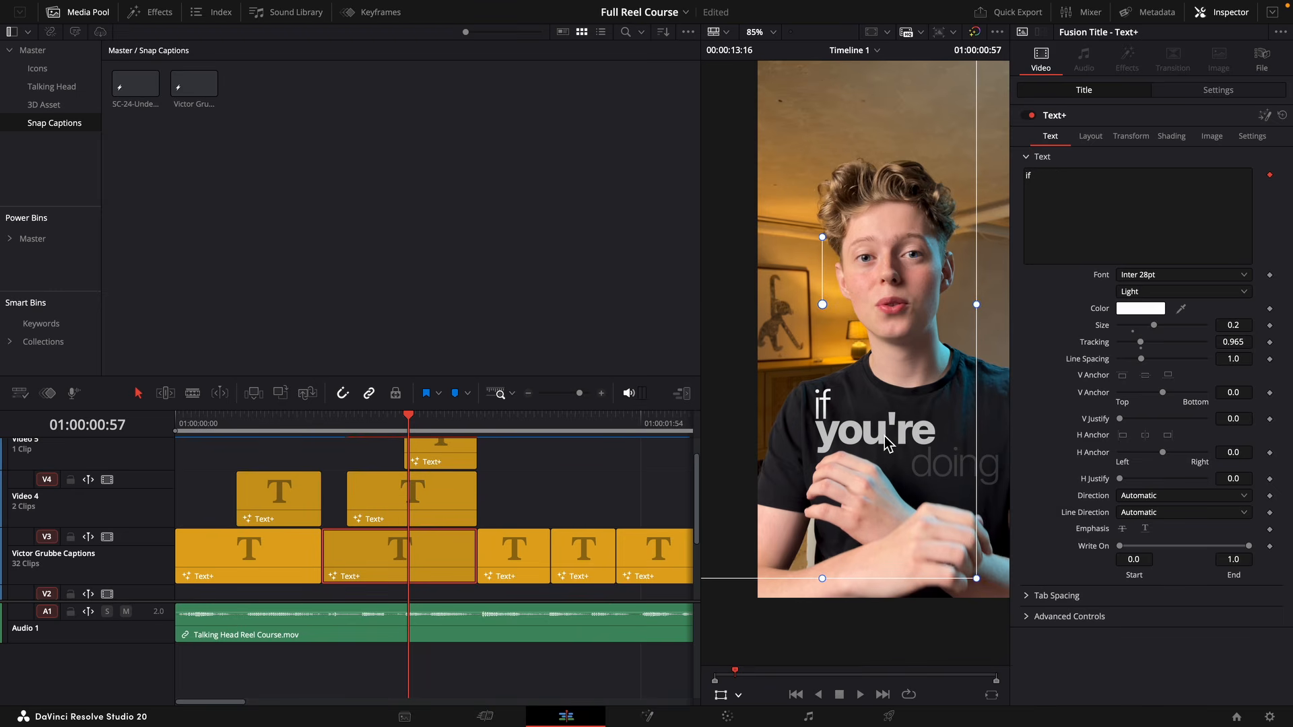
pyautogui.press('space')
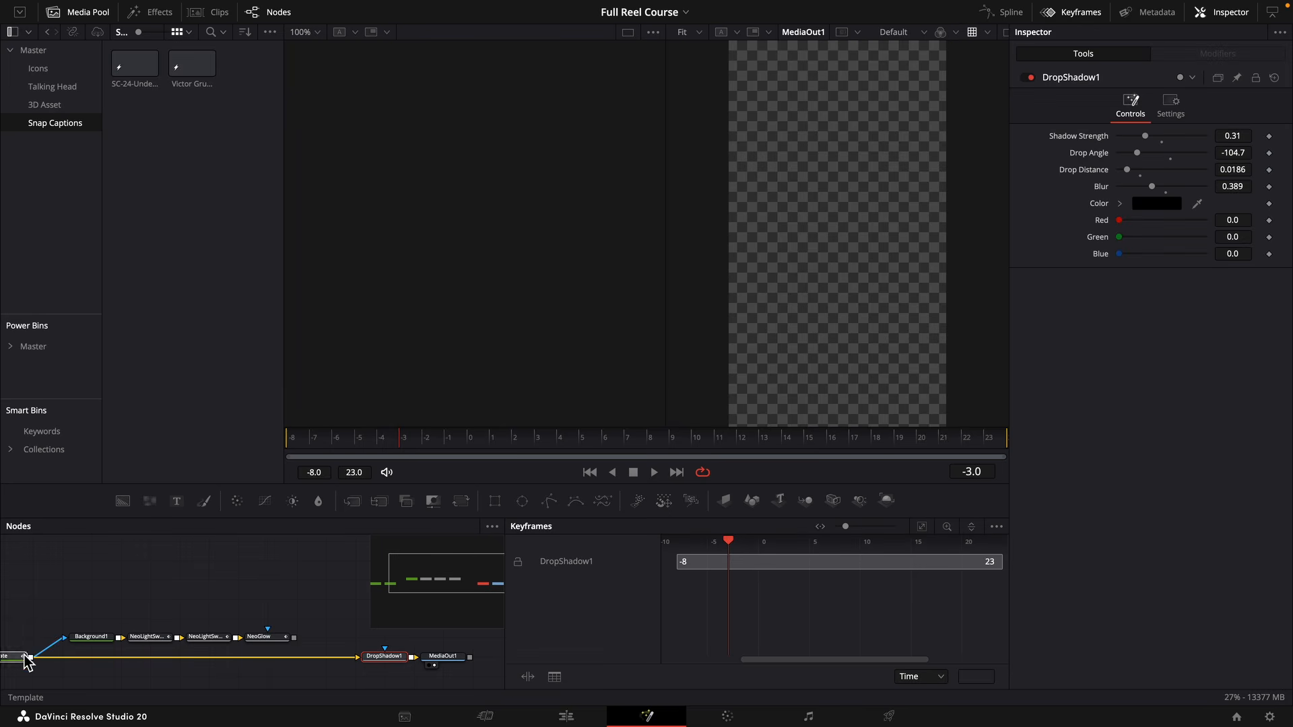
# Set the Follower modifier's delay between characters to 1.14 for the "you're still" caption in Fusion, and return to the Edit page.
pyautogui.click(24, 656)
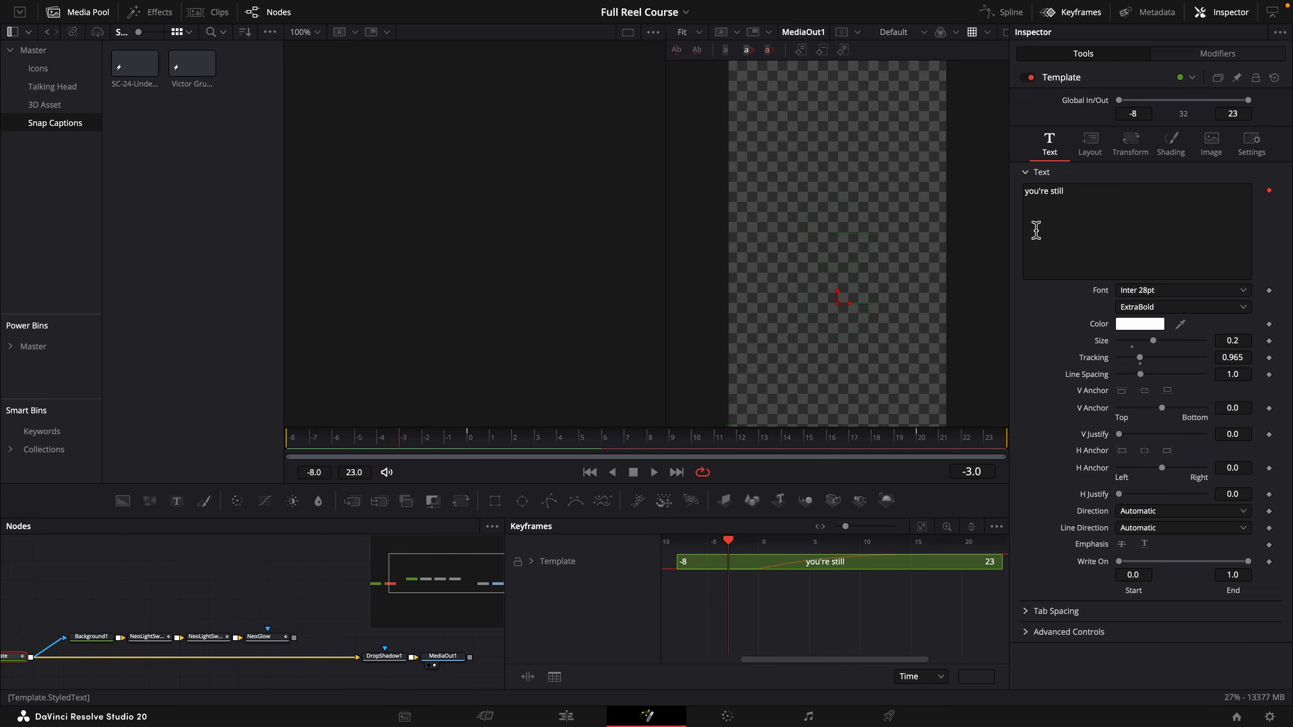
pyautogui.click(1249, 52)
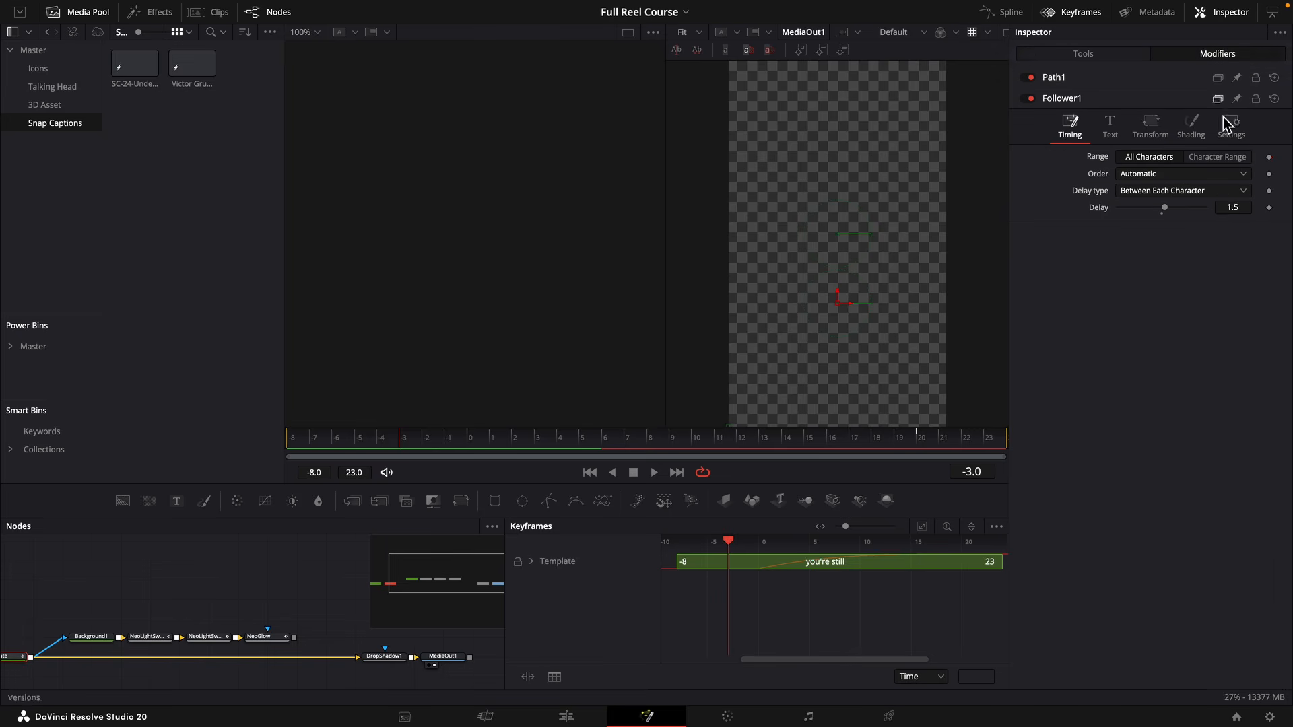
pyautogui.click(1249, 214)
pyautogui.write('1.04')
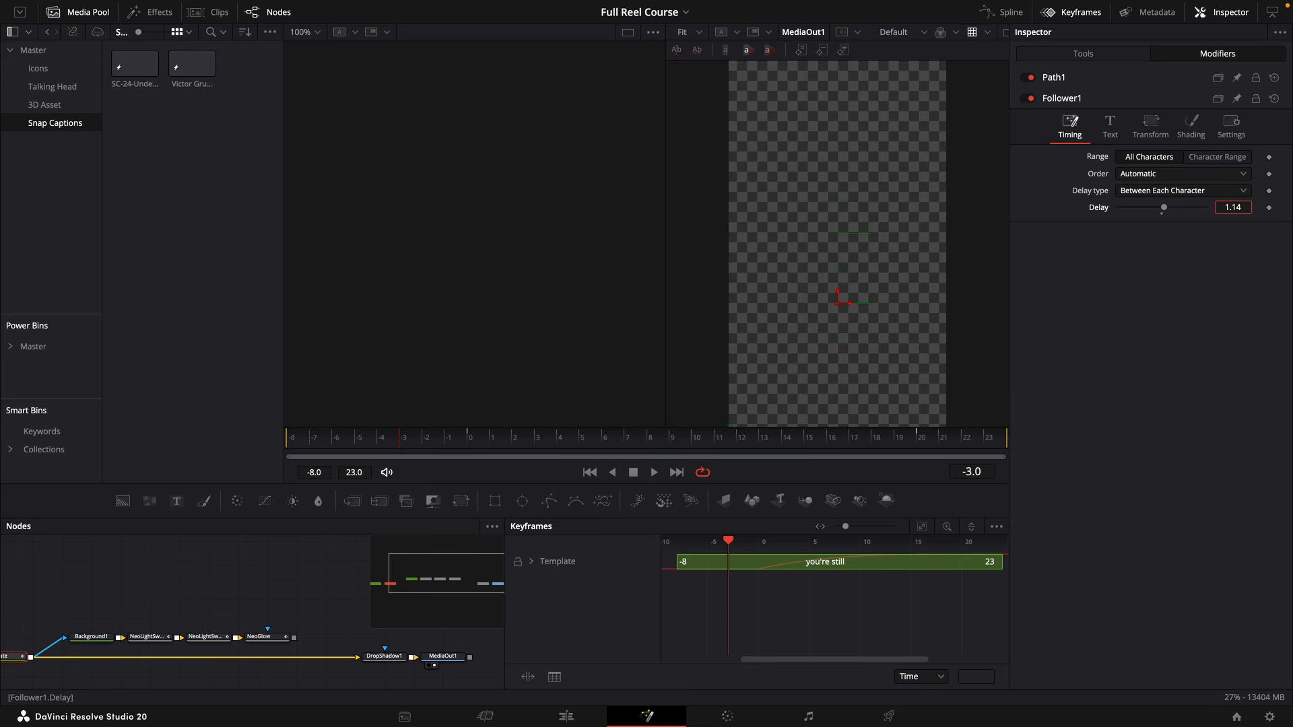
pyautogui.press('Return')
pyautogui.click(566, 716)
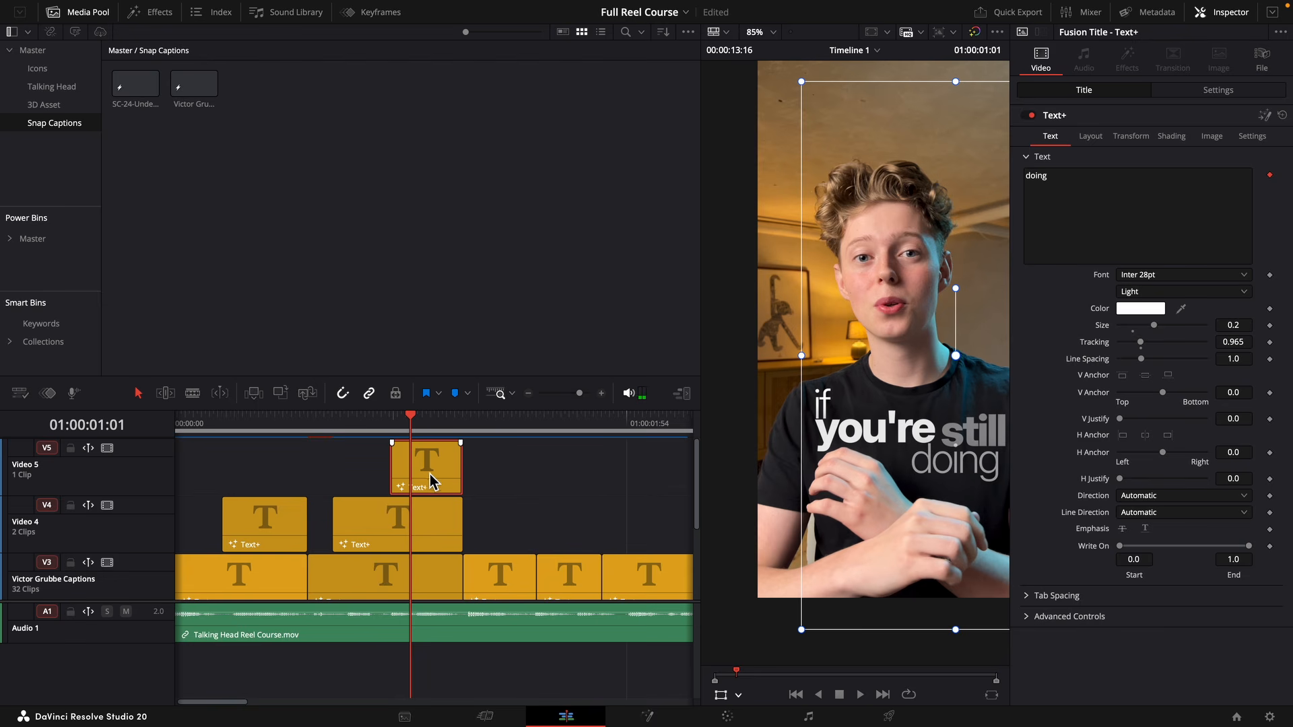
# Start the "doing" caption at 01:00:01:01, trim its end to match the captions beneath, and set its style to Light Italic.
pyautogui.moveTo(431, 480); pyautogui.dragTo(466, 476)
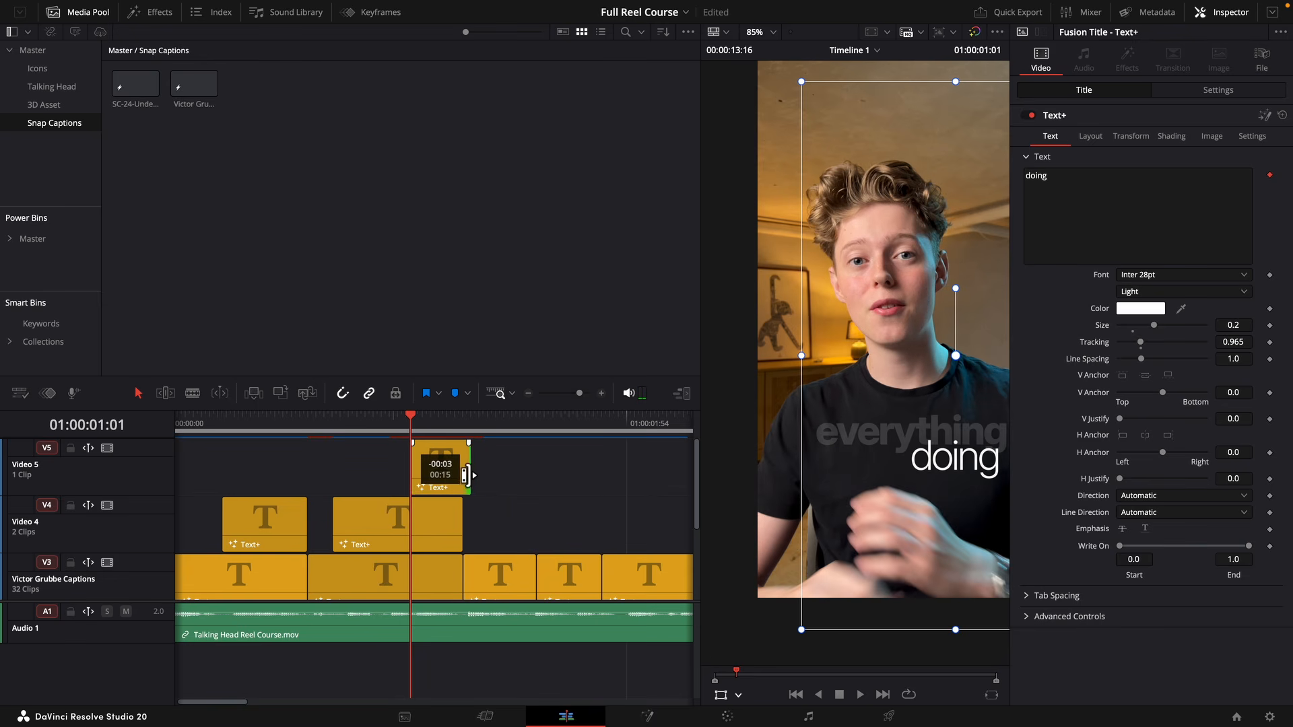
pyautogui.moveTo(466, 476); pyautogui.dragTo(458, 476)
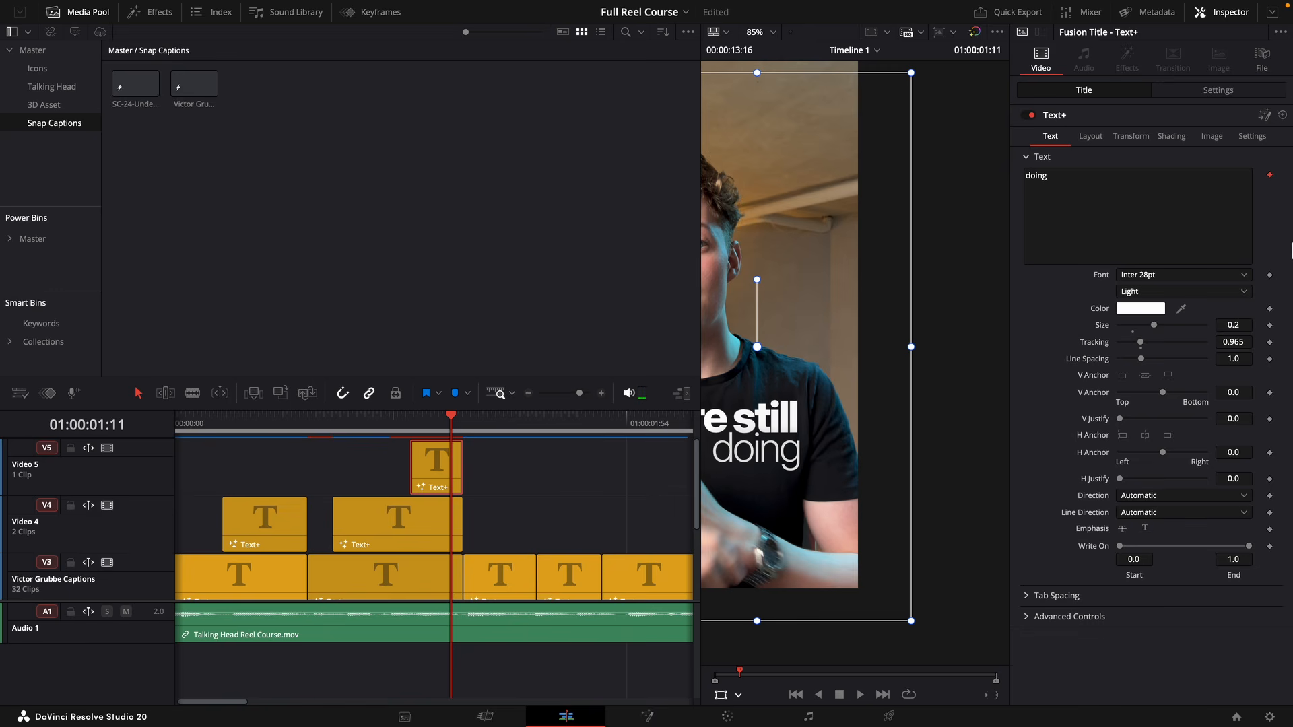
pyautogui.click(1152, 292)
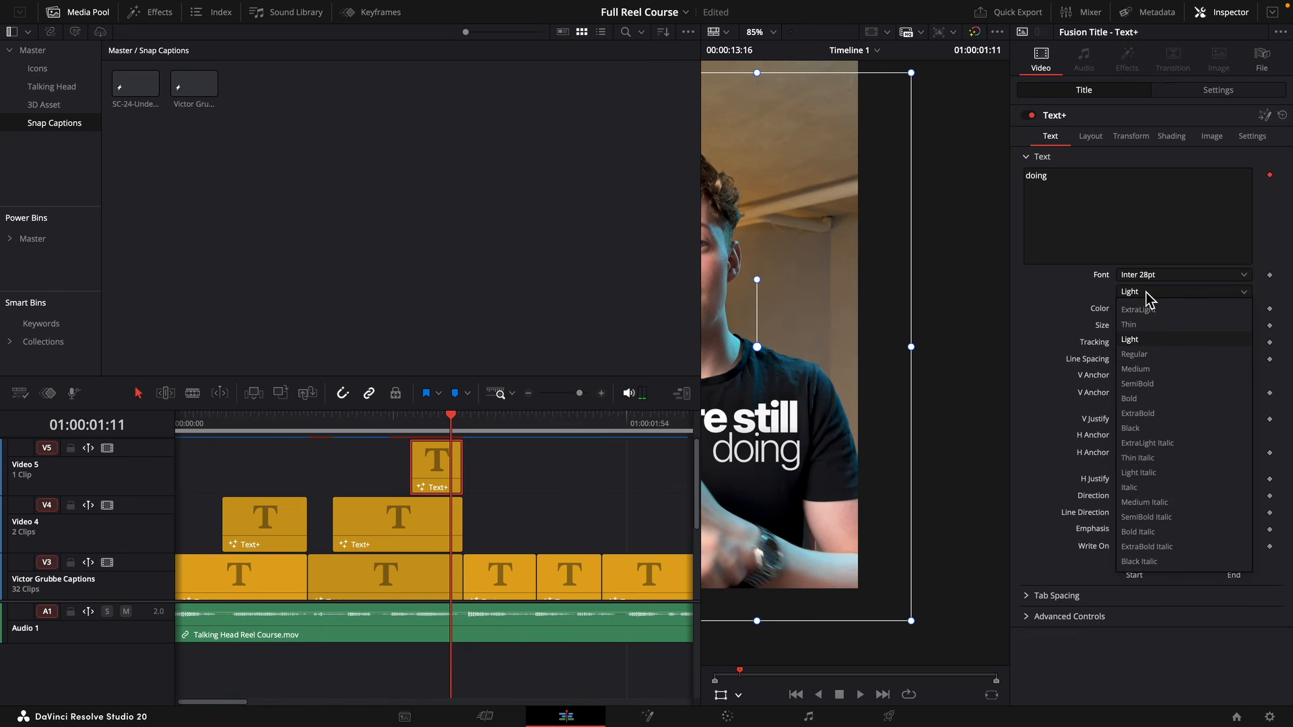
pyautogui.click(1157, 473)
pyautogui.moveTo(851, 402); pyautogui.dragTo(924, 412)
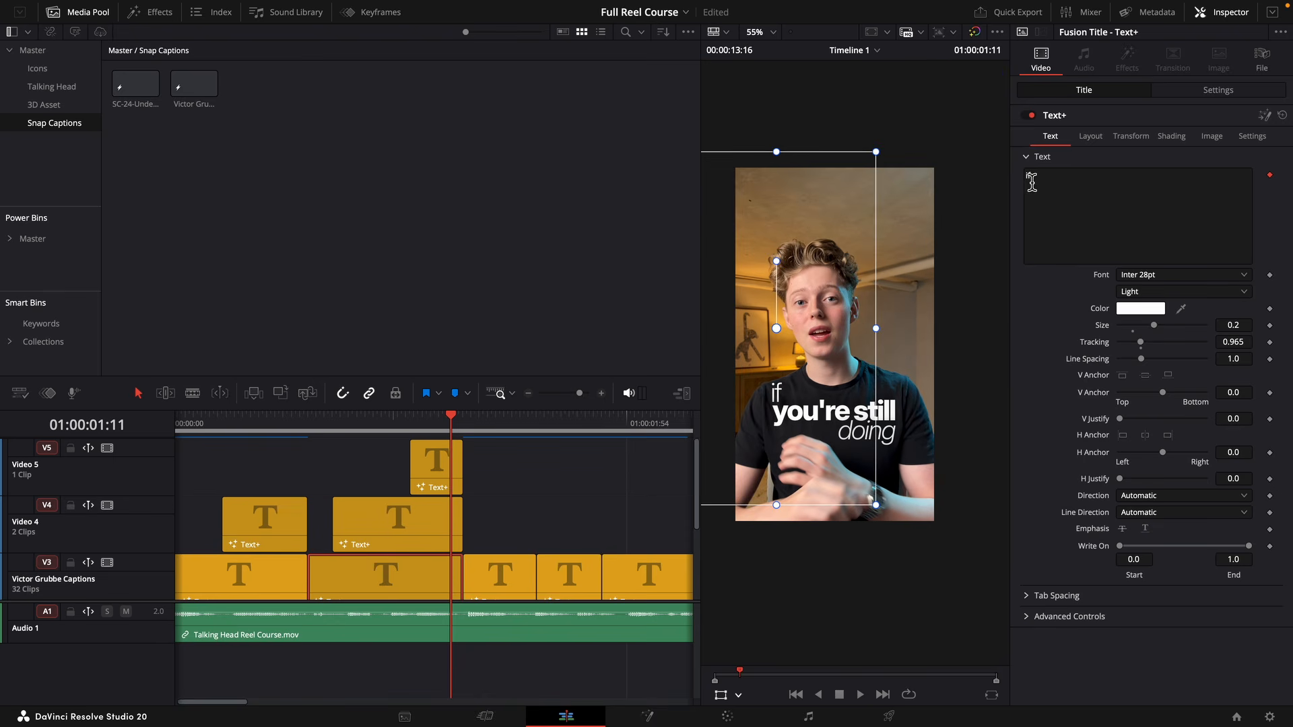
# Play back the stacked "if you're still doing" captions through to the "everything" caption to check their look and timing.
pyautogui.click(1184, 291)
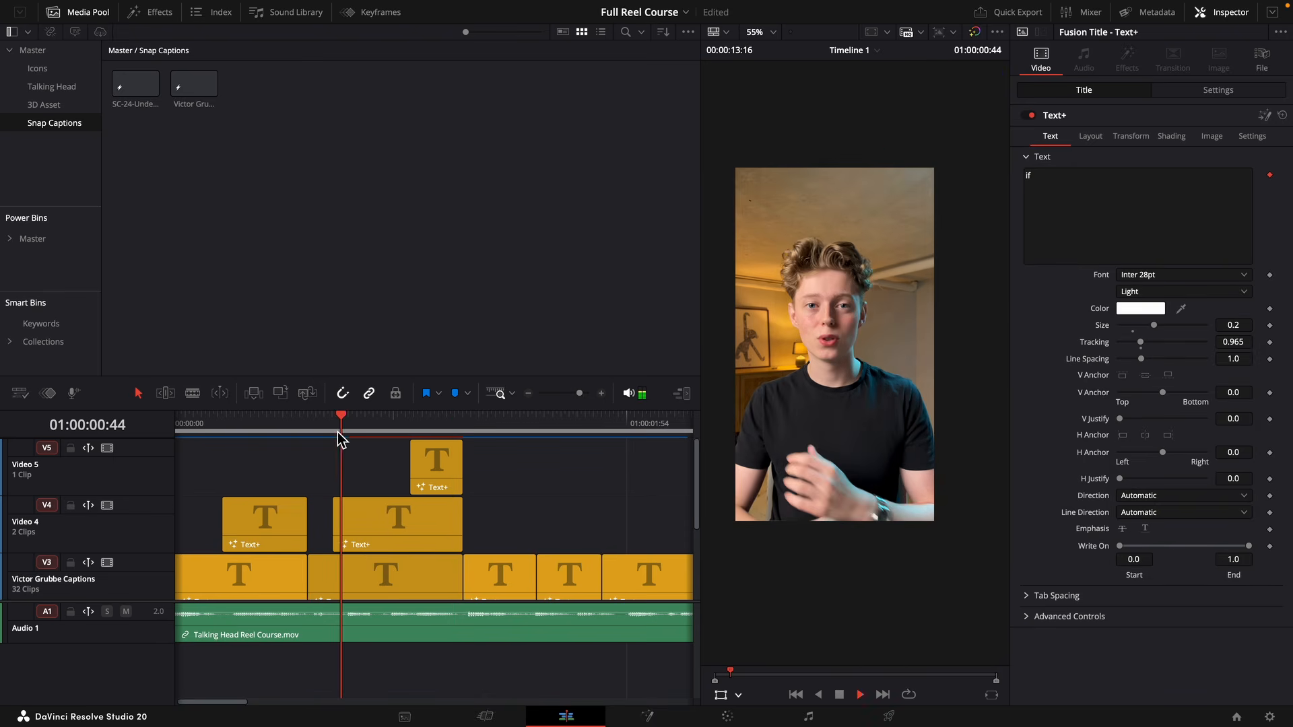
pyautogui.press('space')
pyautogui.press('space')
pyautogui.press('space')
pyautogui.press('space')
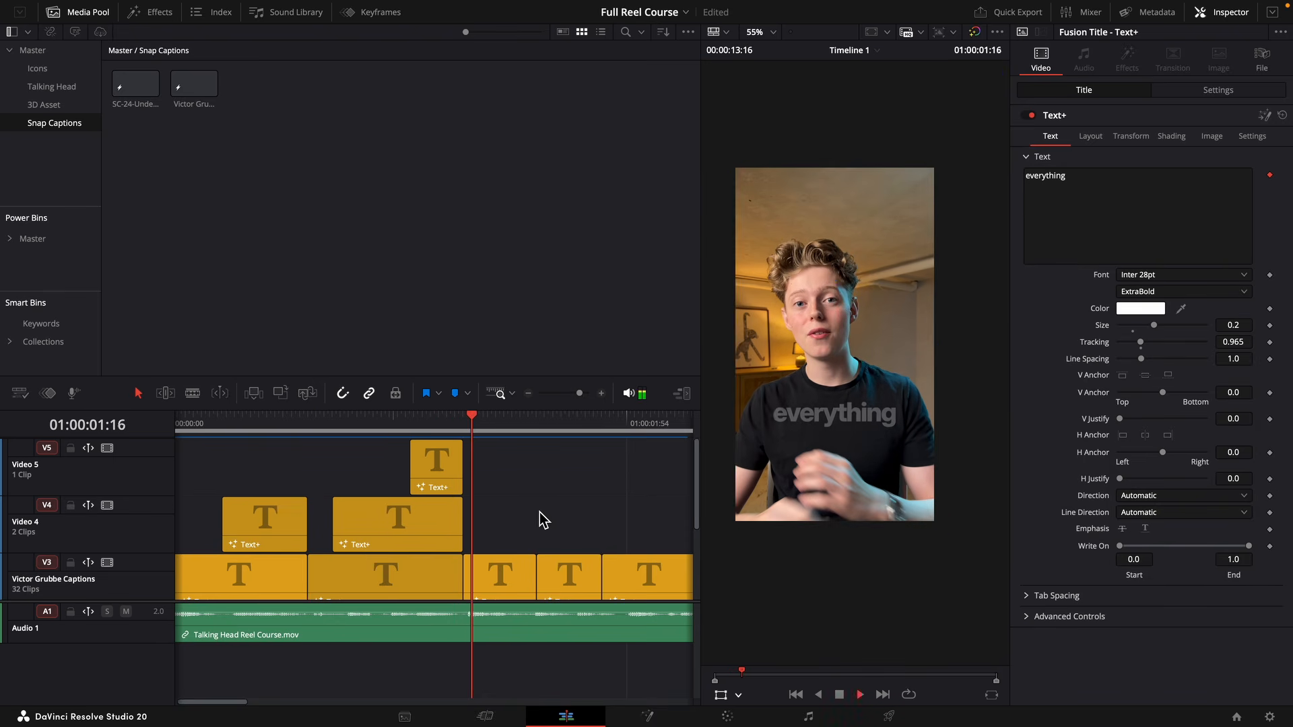
pyautogui.press('space')
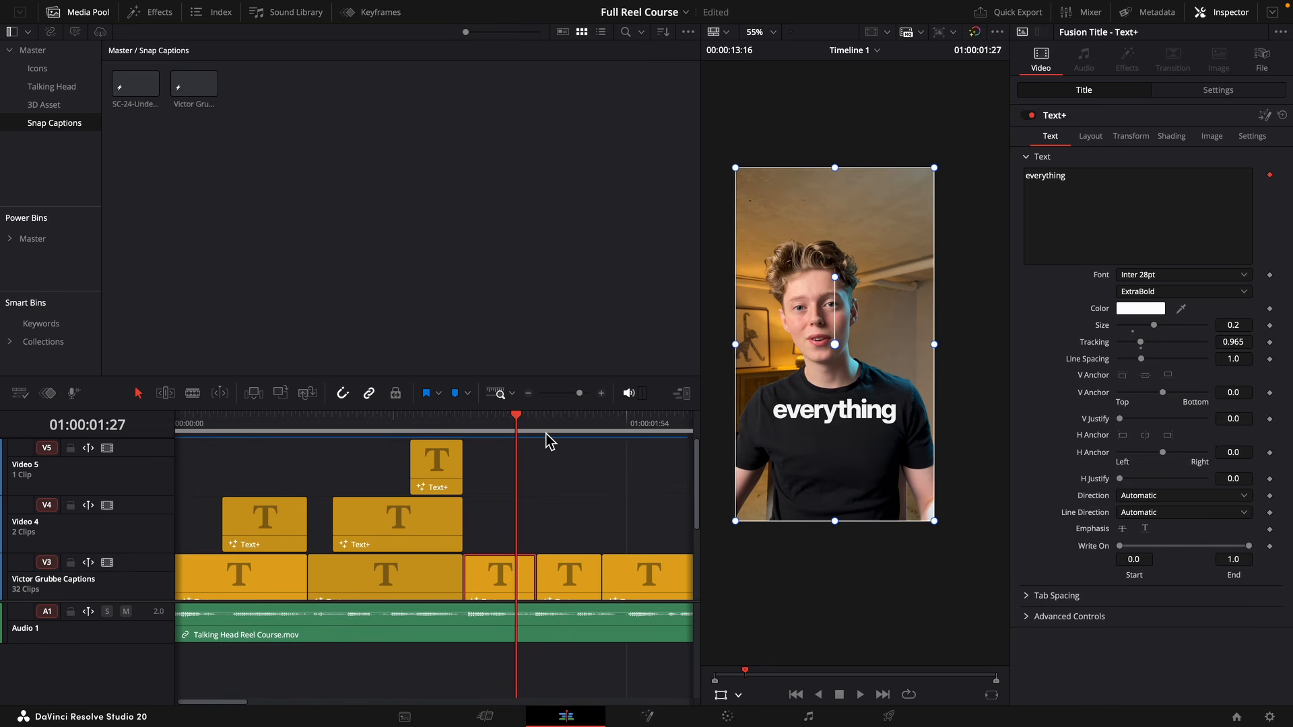
# Move the "scratch in" caption up to the Video 4 track and shorten its text to "scratch".
pyautogui.press('Down')
pyautogui.press('space')
pyautogui.press('space')
pyautogui.click(510, 574)
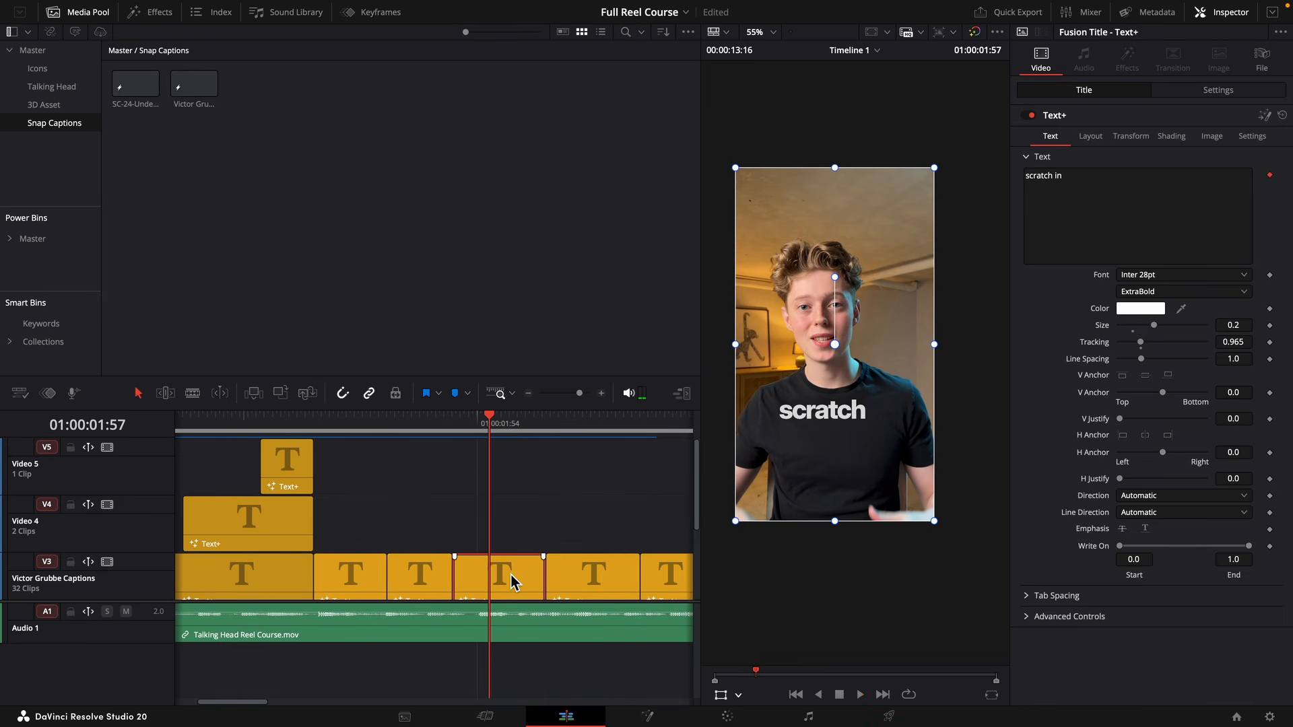
pyautogui.moveTo(510, 574); pyautogui.dragTo(511, 547)
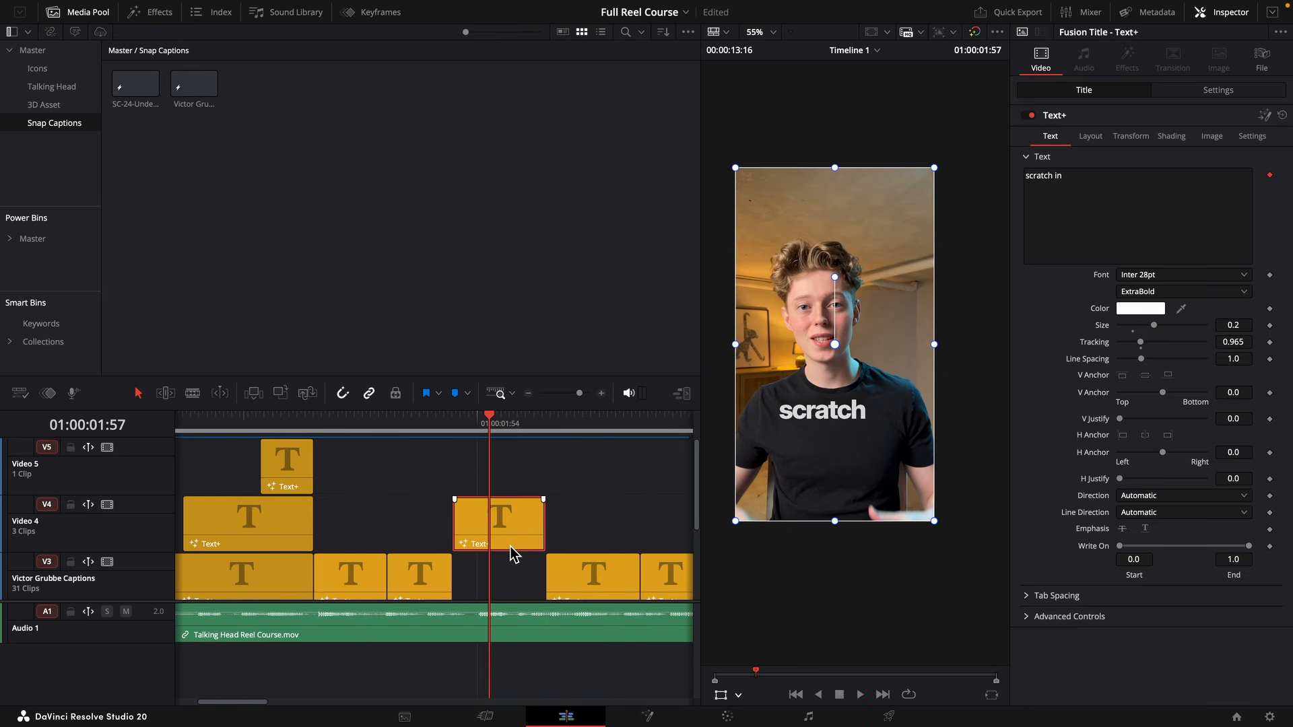
pyautogui.click(1107, 187)
pyautogui.press('BackSpace')
pyautogui.press('BackSpace')
pyautogui.press('BackSpace')
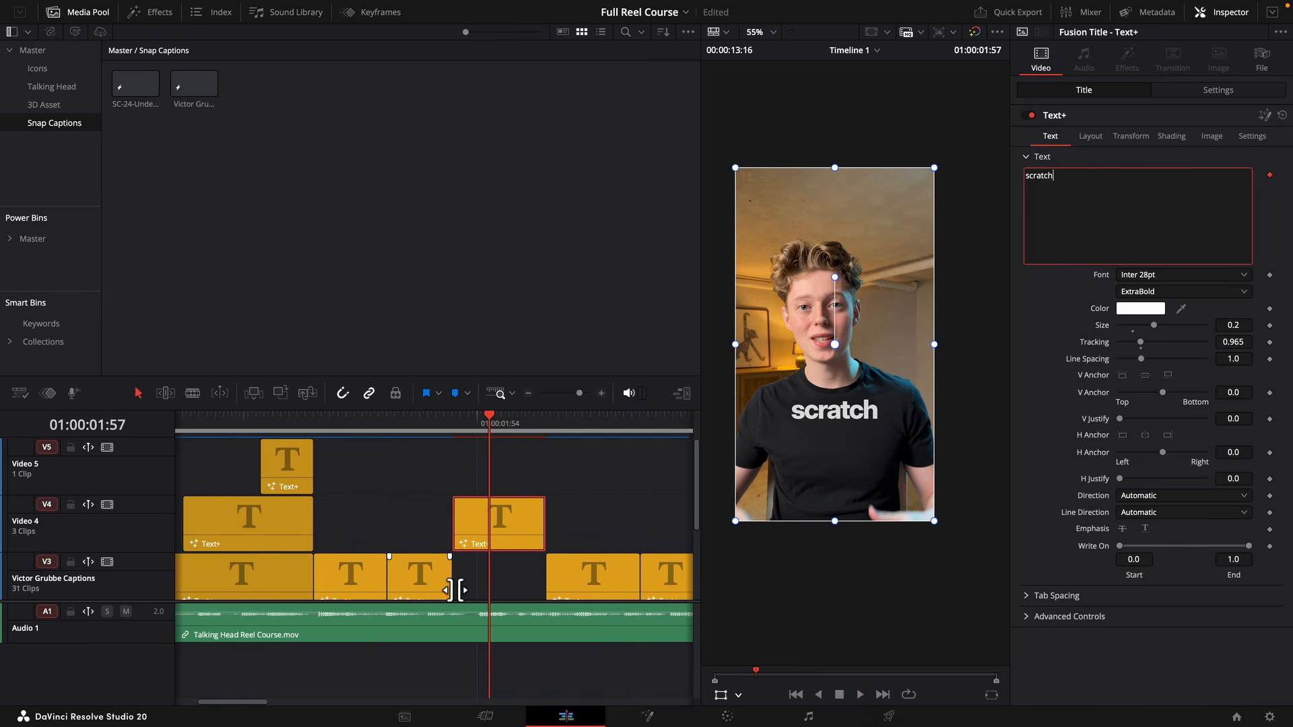
# Extend the "from" caption to the end of the "scratch" clip, then enlarge "scratch" and shift its position slightly in the frame.
pyautogui.click(450, 589)
pyautogui.moveTo(450, 589); pyautogui.dragTo(552, 595)
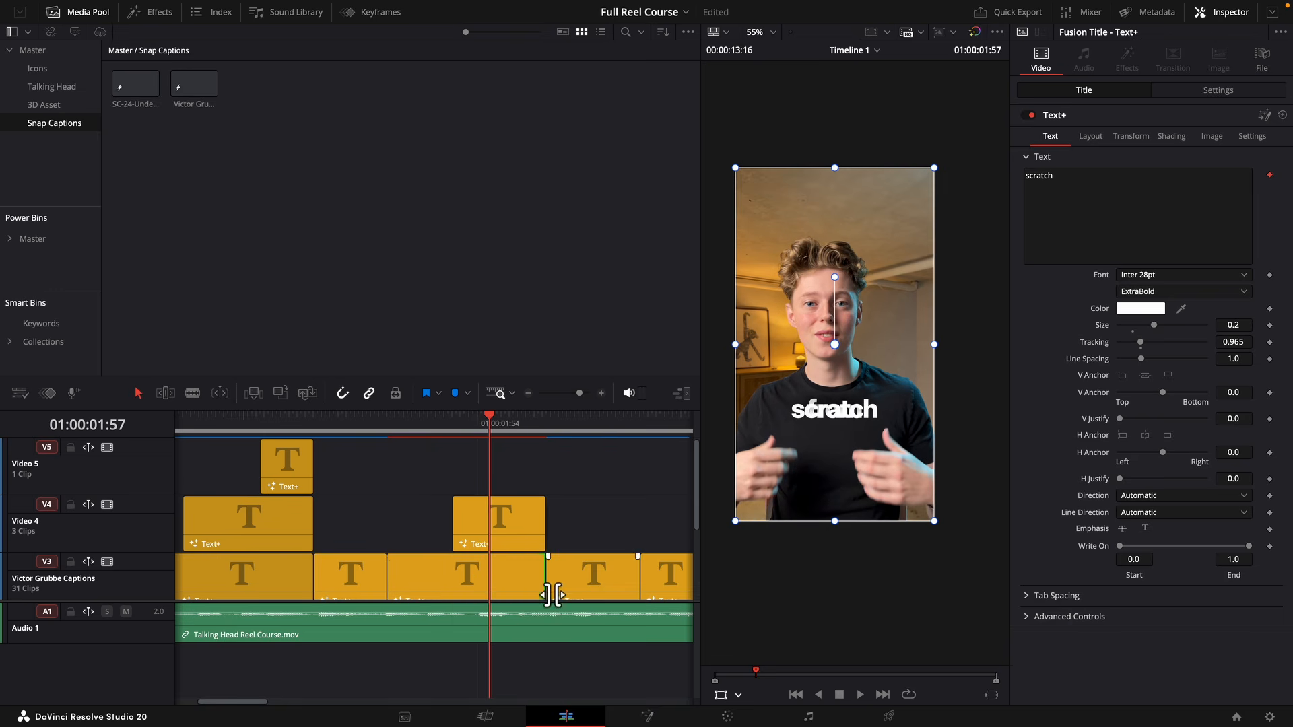
pyautogui.click(511, 546)
pyautogui.moveTo(935, 526); pyautogui.dragTo(982, 558)
pyautogui.moveTo(930, 501); pyautogui.dragTo(929, 493)
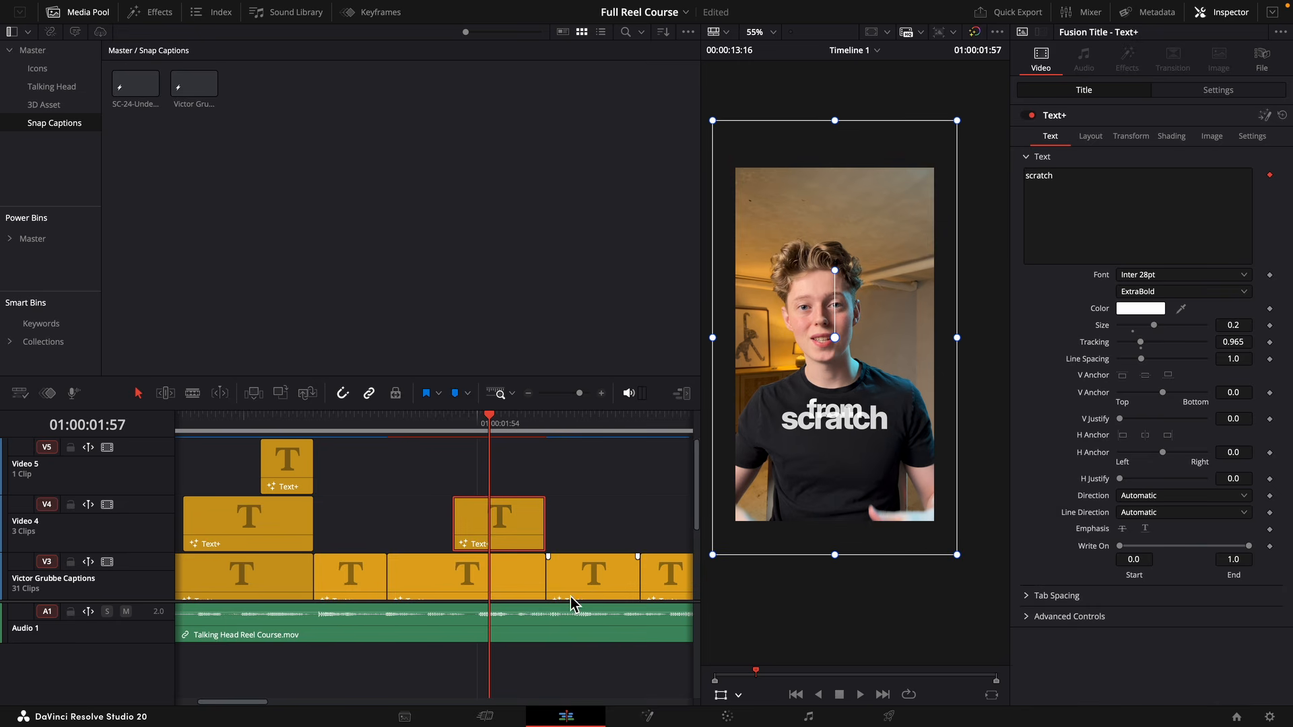
# Scale down the "from" caption and position it just above the left part of "scratch".
pyautogui.click(499, 582)
pyautogui.moveTo(829, 482); pyautogui.dragTo(806, 469)
pyautogui.moveTo(914, 517); pyautogui.dragTo(895, 499)
pyautogui.moveTo(863, 435); pyautogui.dragTo(870, 456)
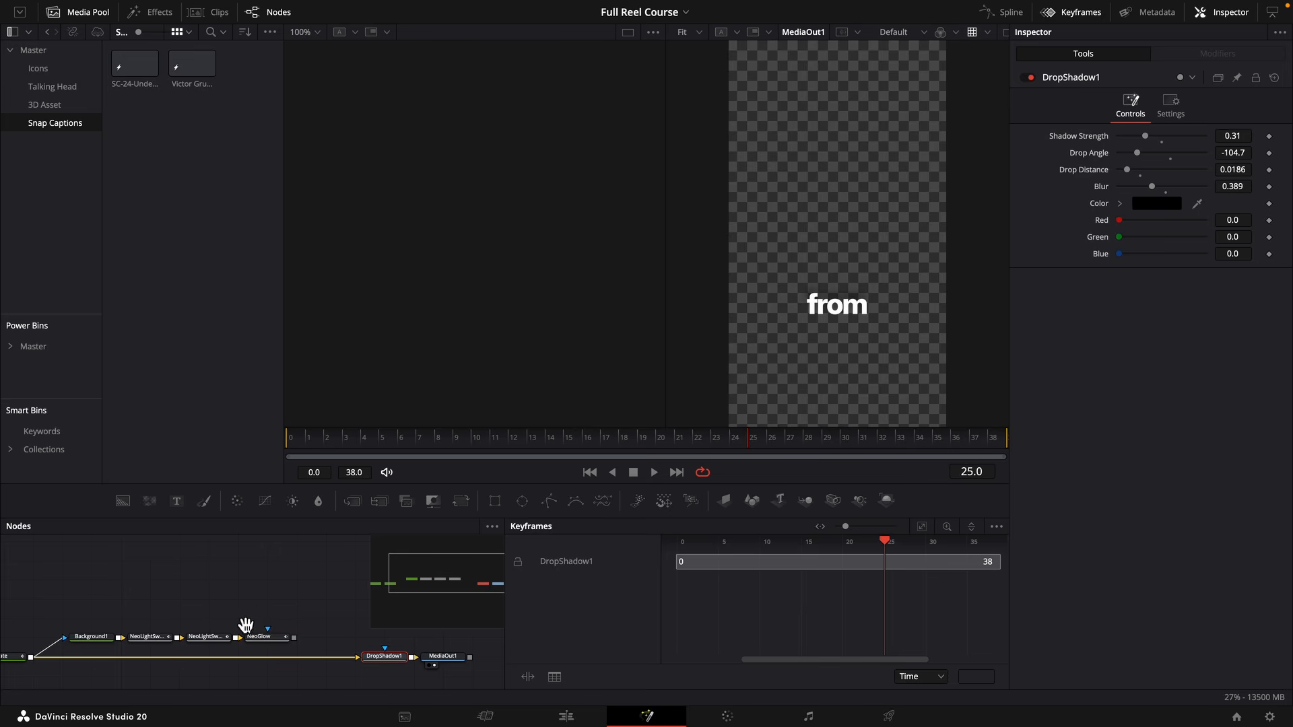
# Open the "from" caption in Fusion and route the NeoGlow branch into DropShadow1 to turn the text blue.
pyautogui.moveTo(246, 625); pyautogui.dragTo(373, 602)
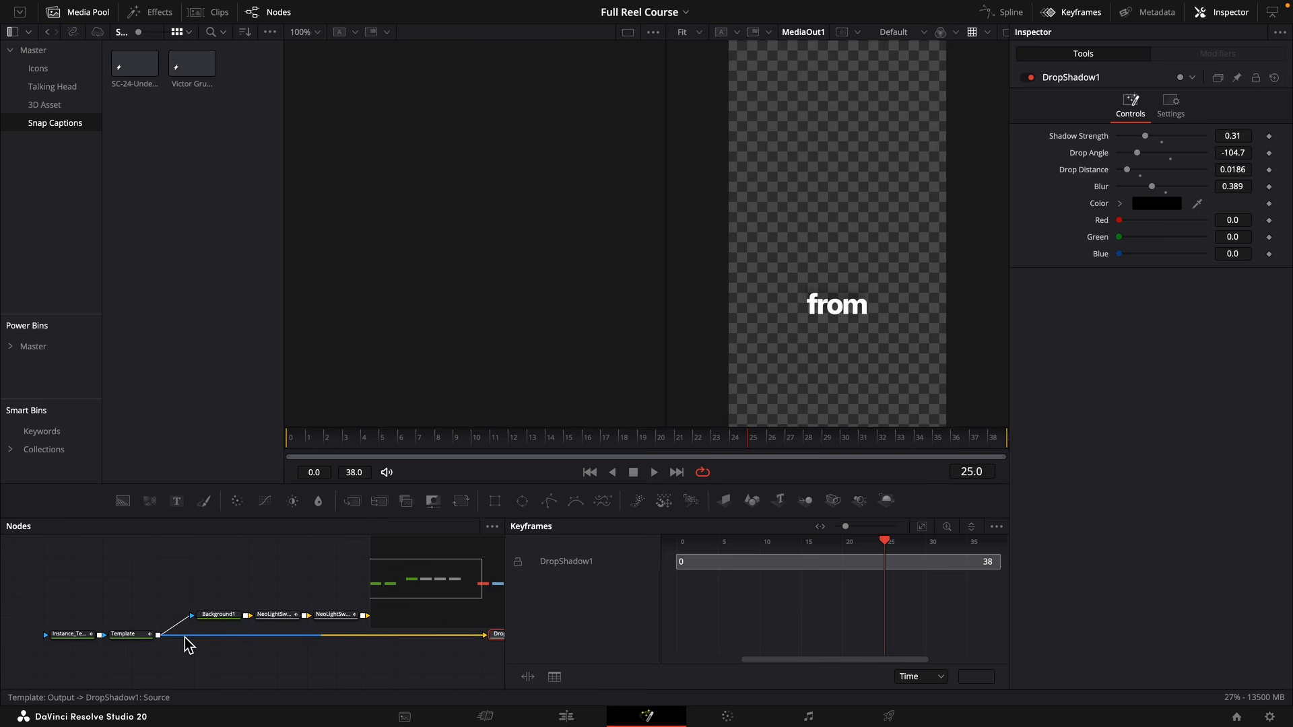
pyautogui.hscroll(5, 246, 611)
pyautogui.moveTo(272, 600); pyautogui.dragTo(334, 623)
# Set the light sweep's Center X to 0.94 on NeoLightSweepPro_1 and 0.623 on NeoLightSweepPro.
pyautogui.click(218, 607)
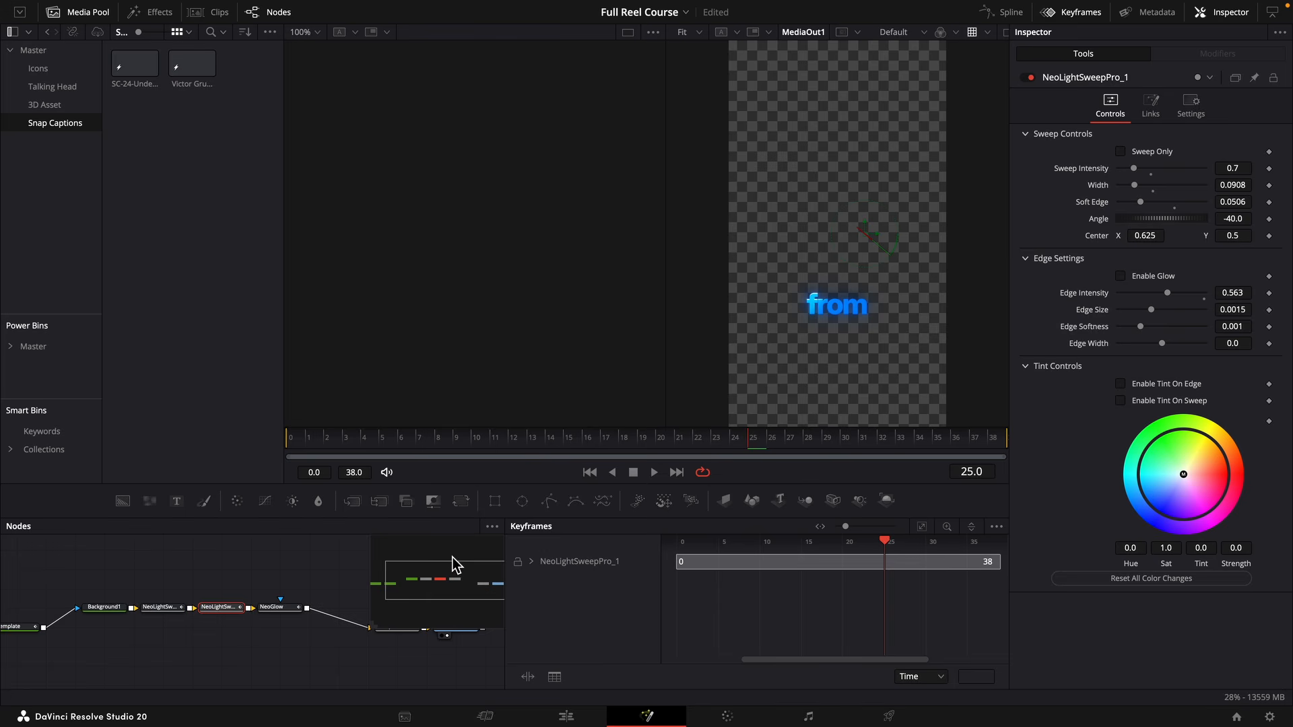
pyautogui.moveTo(1145, 235); pyautogui.dragTo(1164, 236)
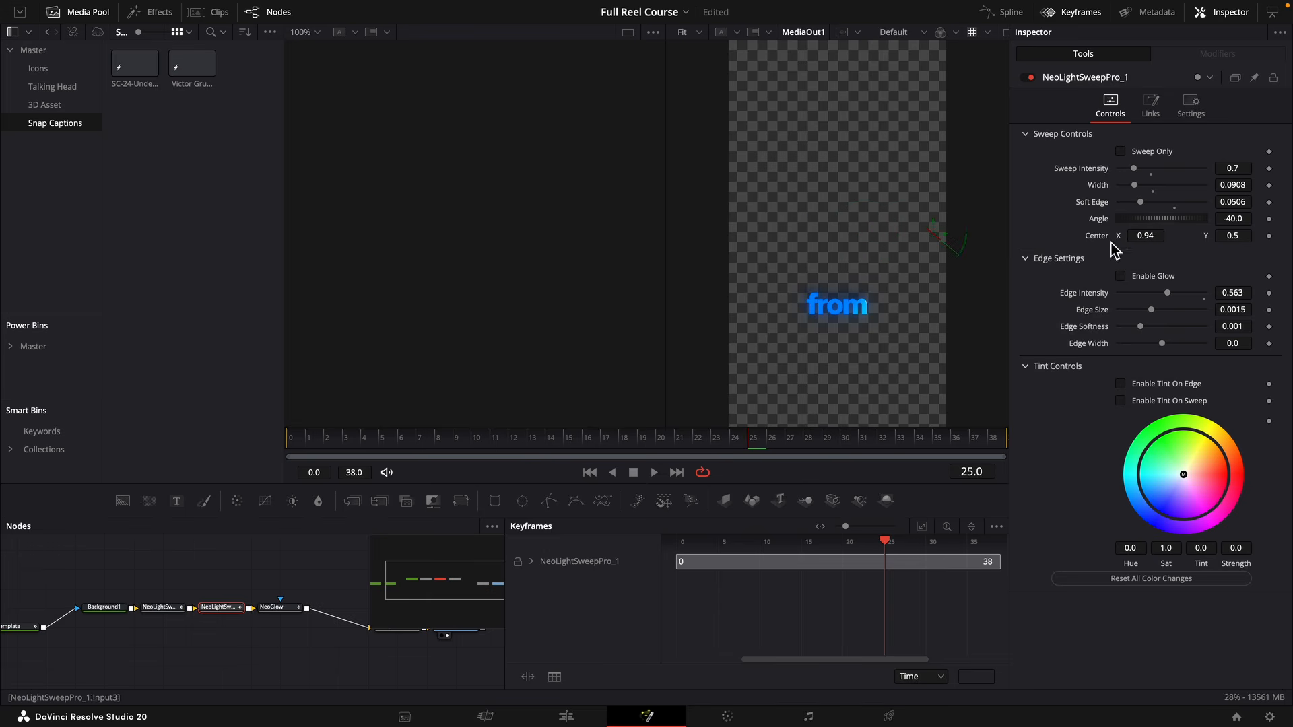
pyautogui.click(162, 608)
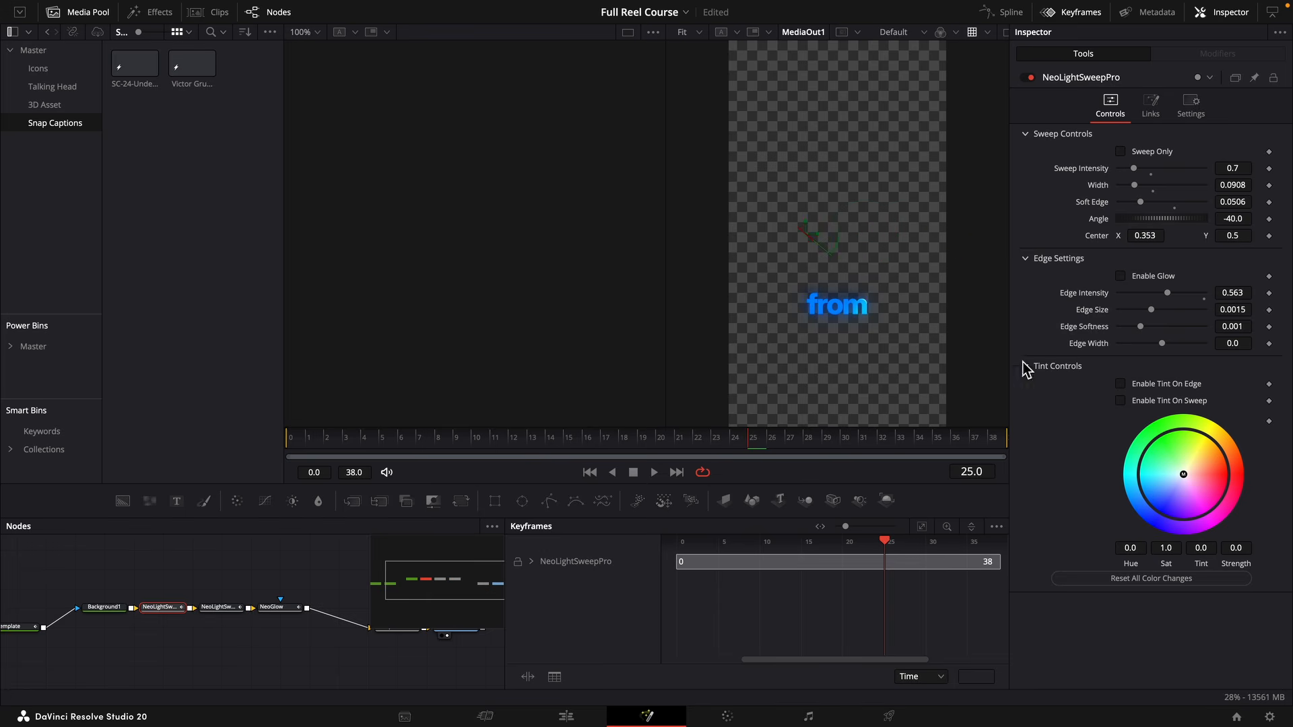
pyautogui.moveTo(1143, 236); pyautogui.dragTo(1163, 237)
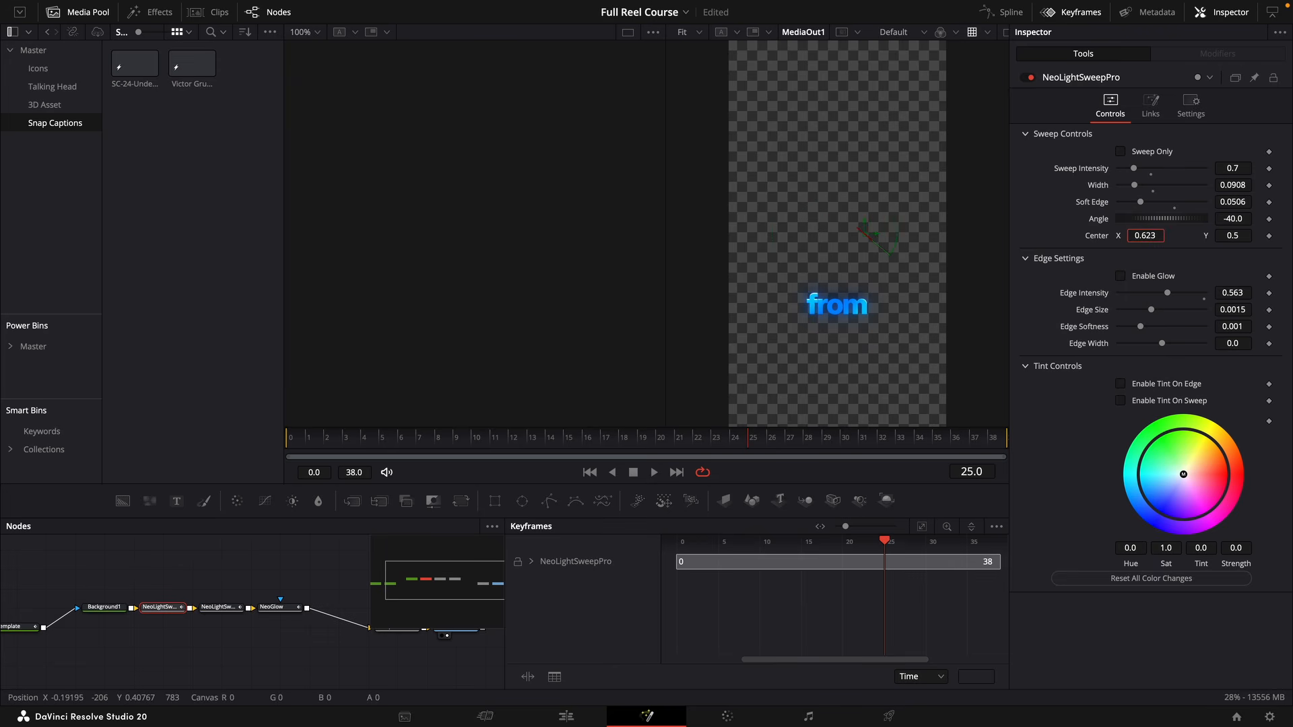
# Disable the NeoGlow node on the "from" caption and return to the Edit page.
pyautogui.click(301, 608)
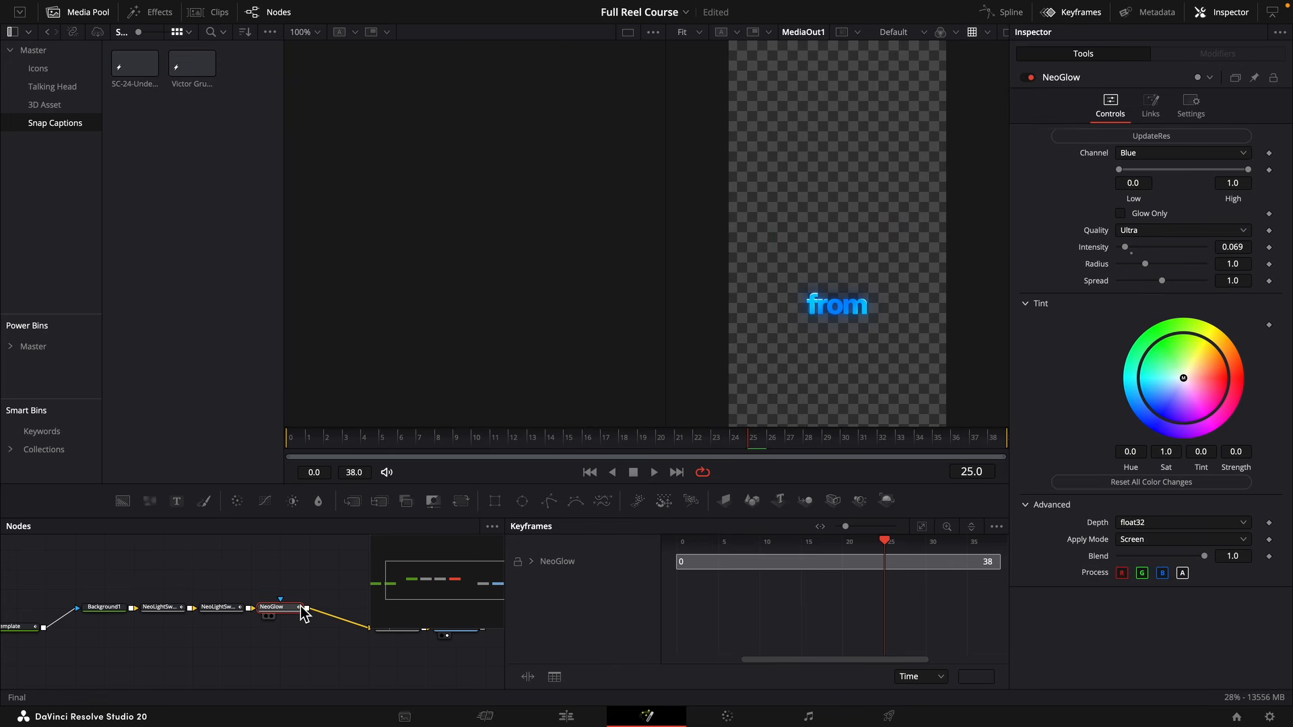
pyautogui.hotkey('ctrl', 'p')
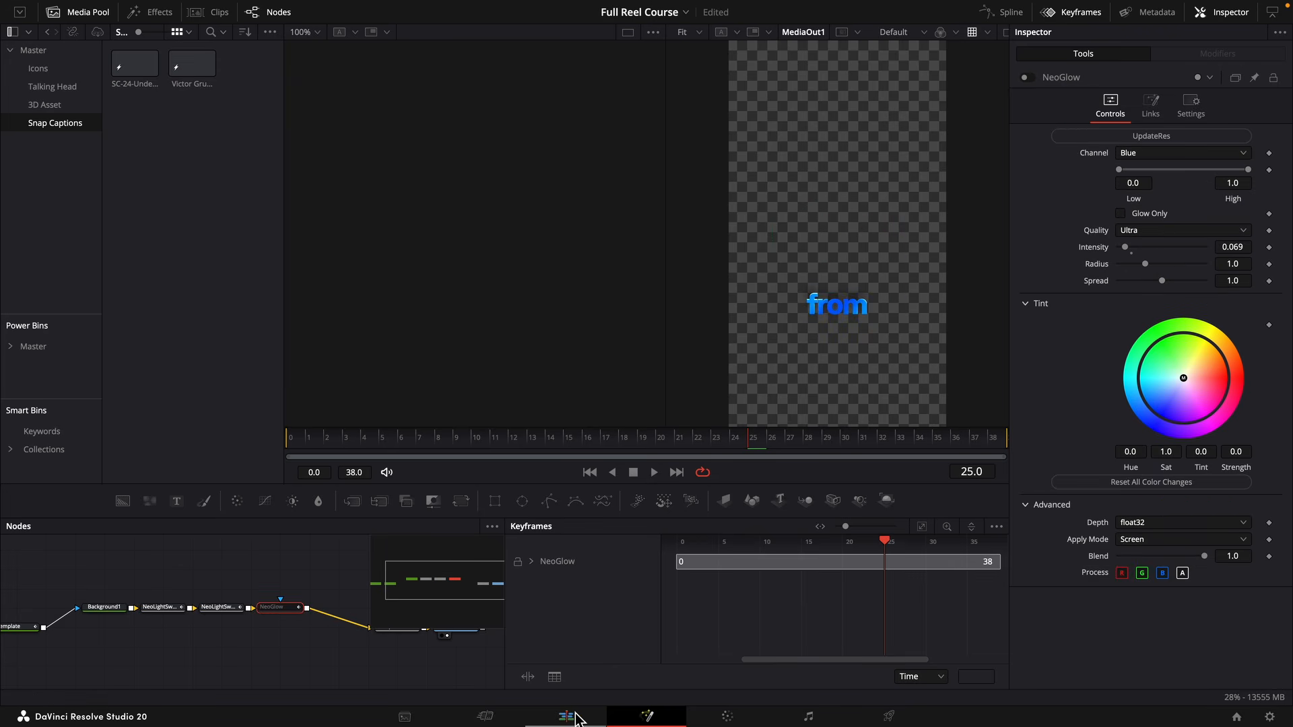
pyautogui.click(571, 717)
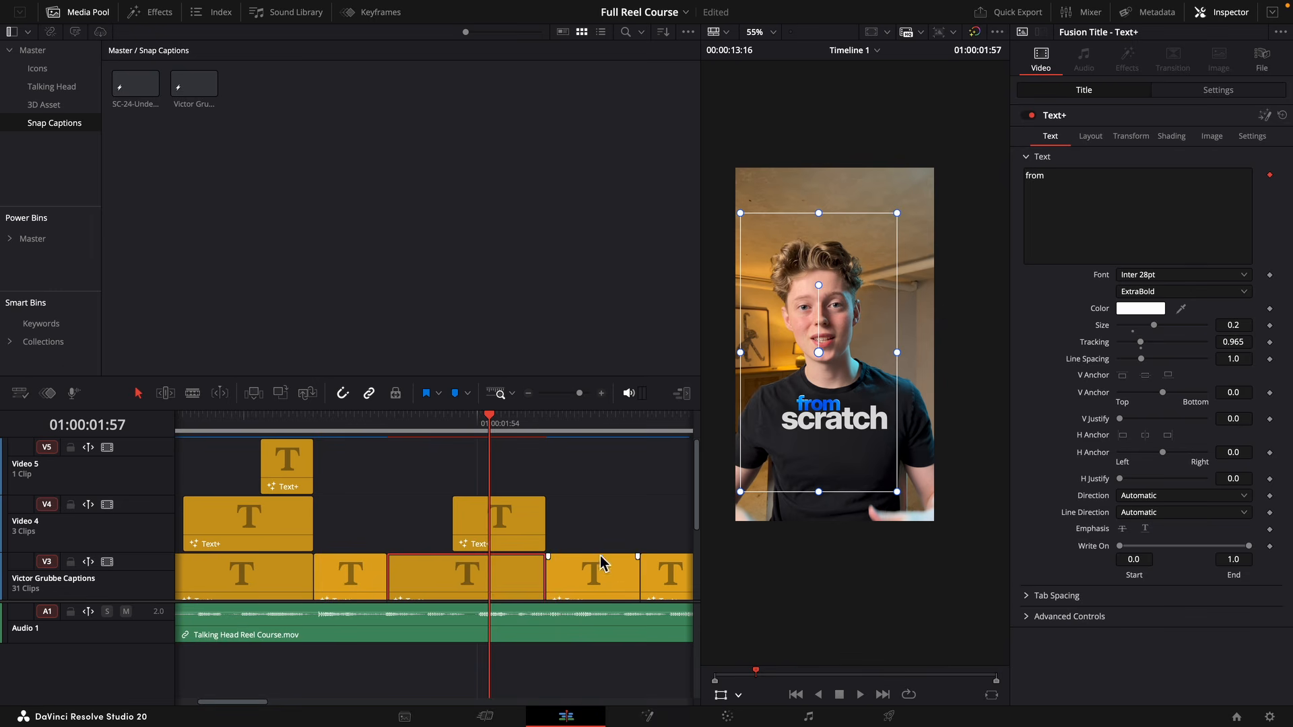
# Play back the stacked "from scratch" captions to check the blue text and timing.
pyautogui.click(422, 449)
pyautogui.click(388, 428)
pyautogui.press('space')
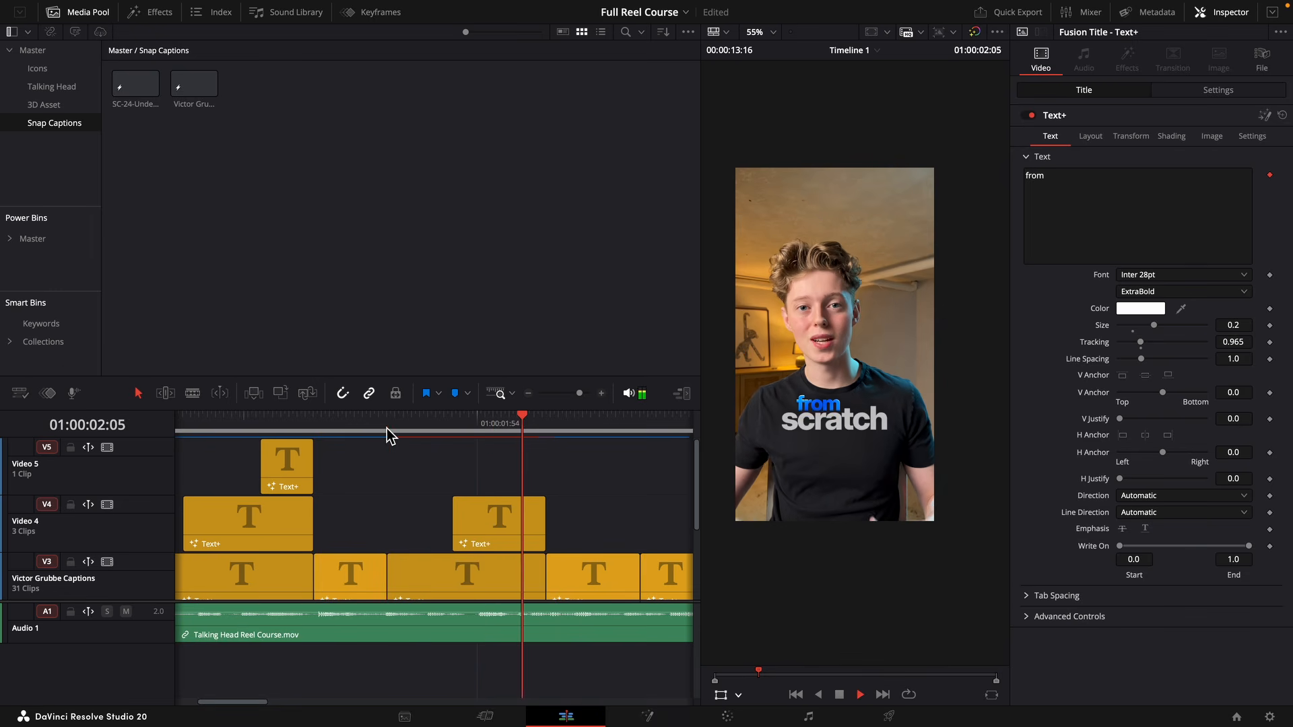
pyautogui.click(388, 427)
pyautogui.click(390, 432)
# Open the "scratch" caption in Fusion, delete the Instance_Template node, and remove the text animation from the Template node.
pyautogui.click(454, 436)
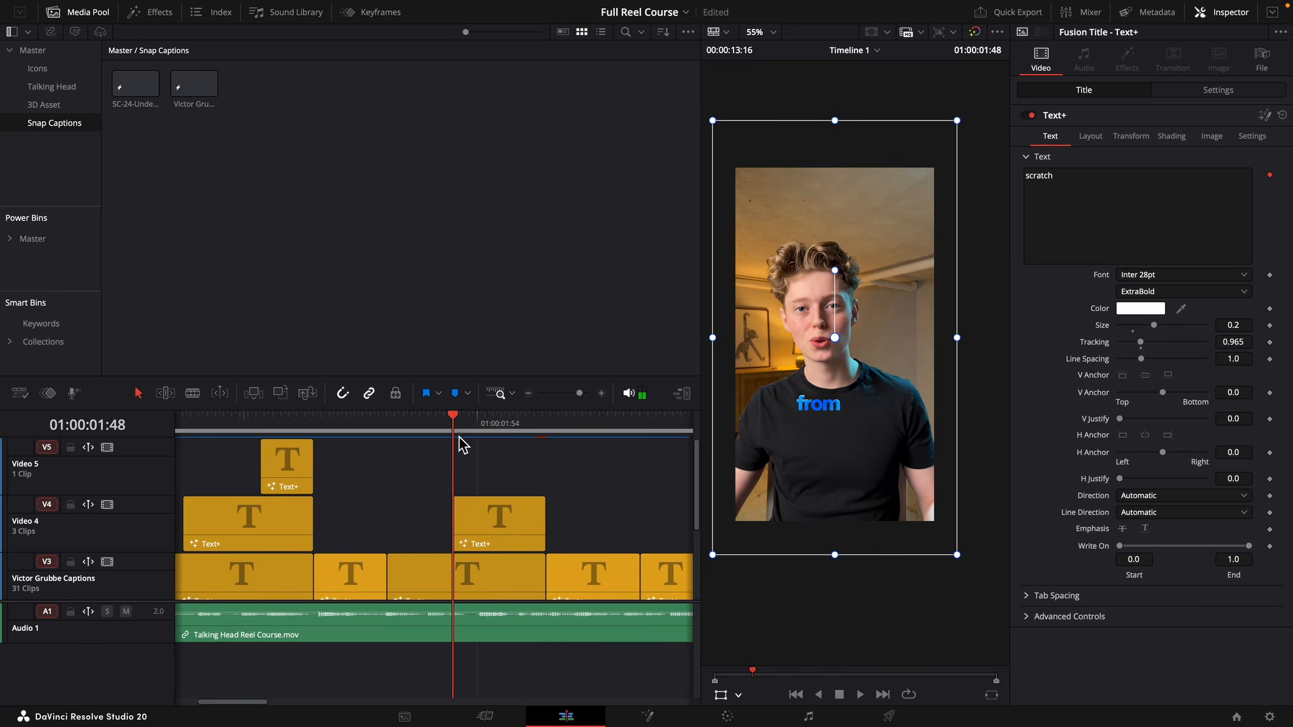
pyautogui.click(513, 537)
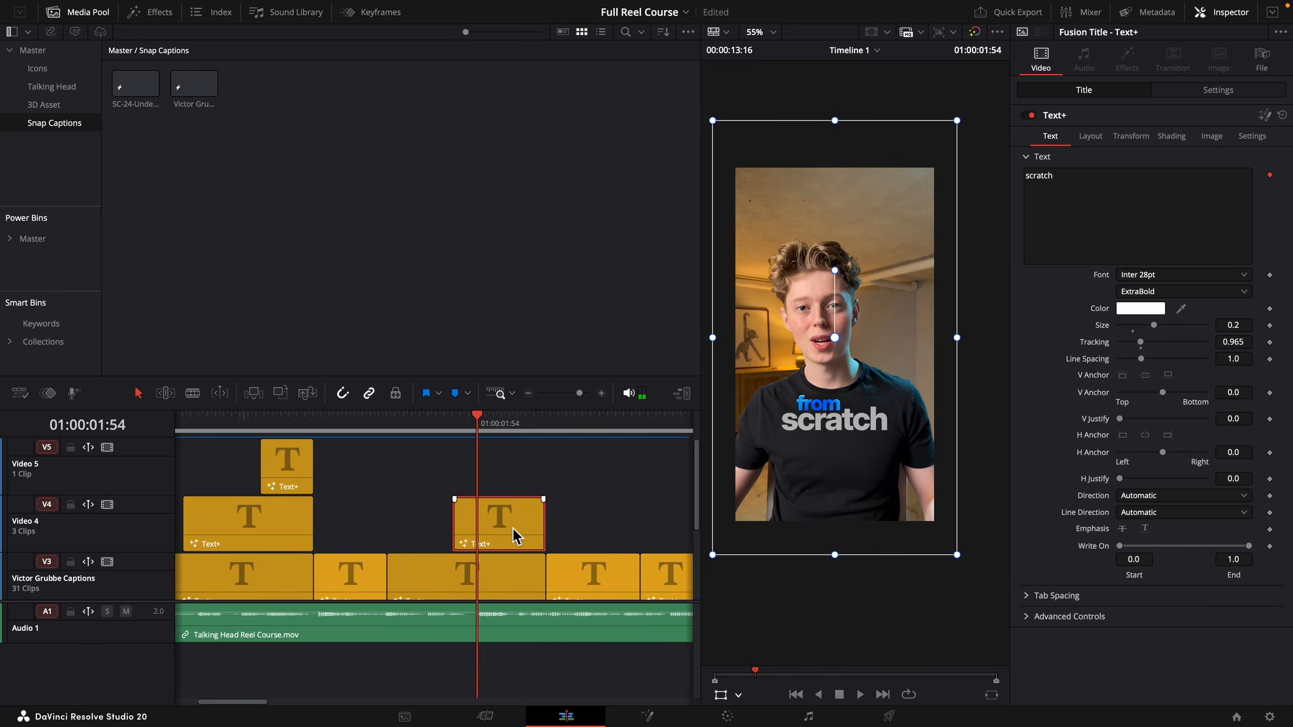
pyautogui.click(1266, 118)
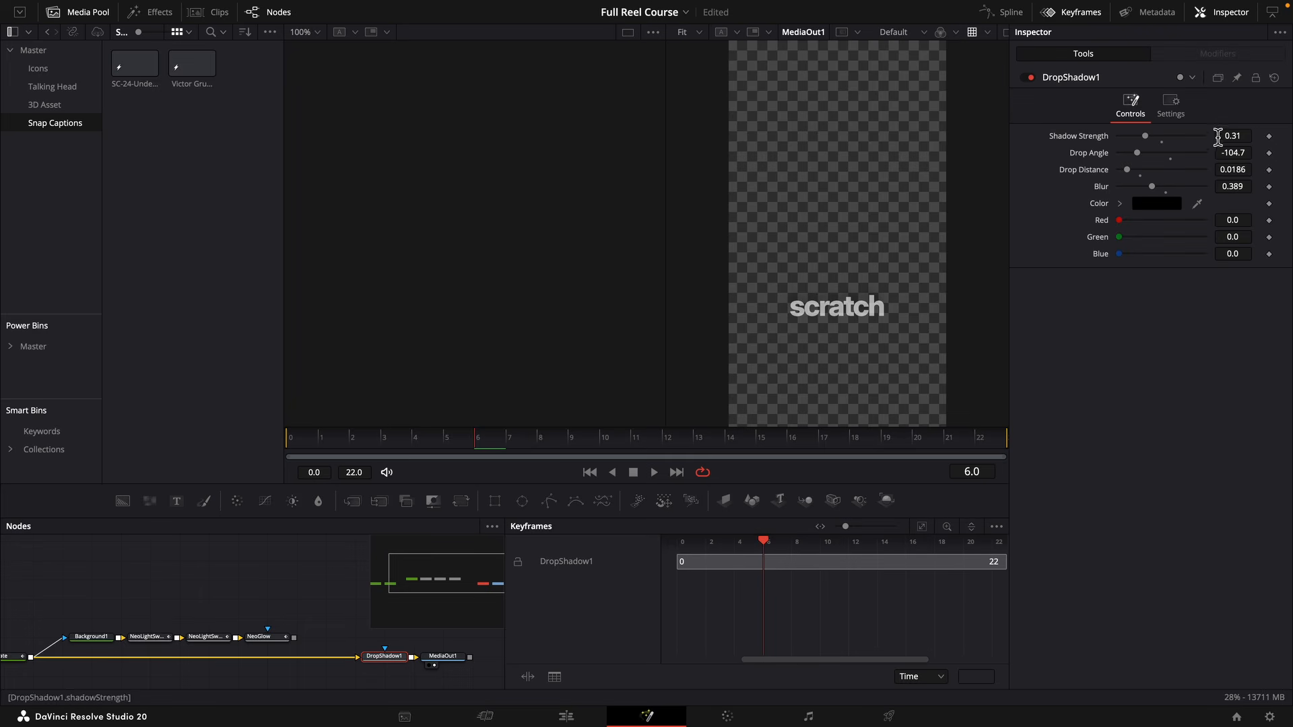
pyautogui.click(165, 625)
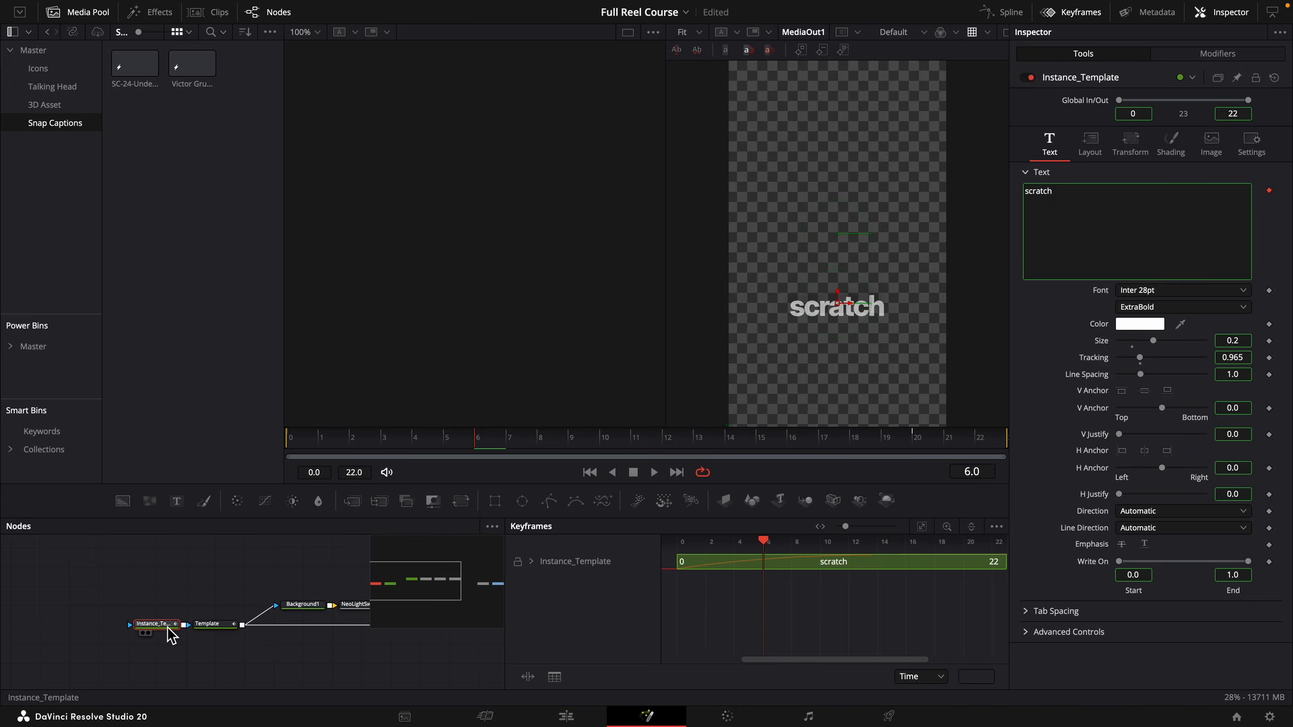
pyautogui.press('Delete')
pyautogui.click(210, 624)
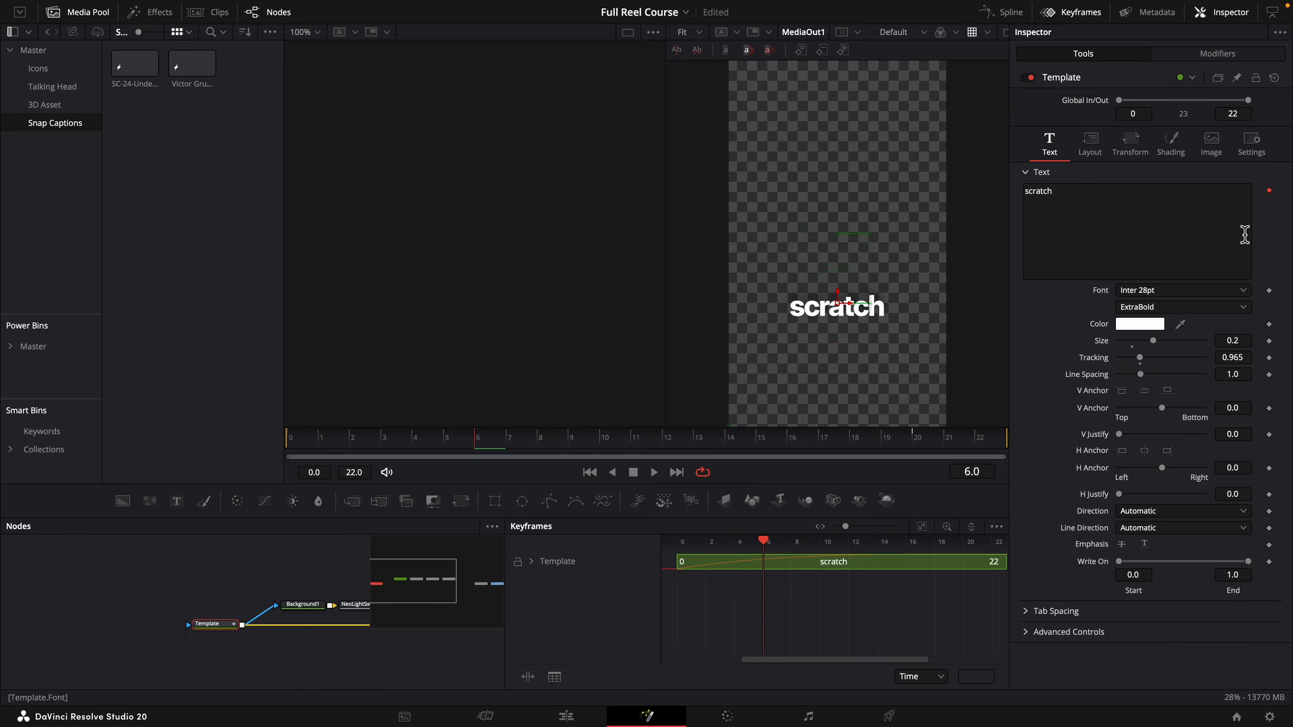
pyautogui.click(1271, 192)
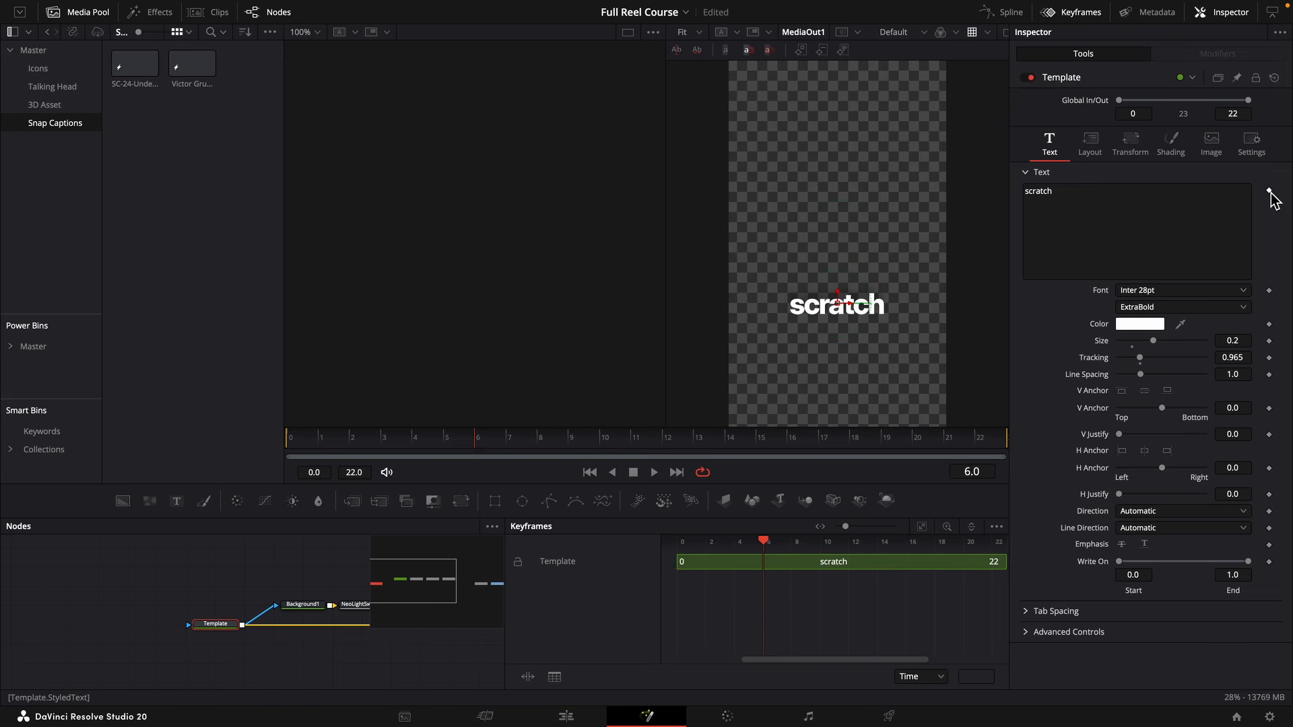
# Keyframe the "scratch" fill opacity as a flicker, alternating between 1.0 and 0.0 every two frames from frame 0 to 8.
pyautogui.press('Home')
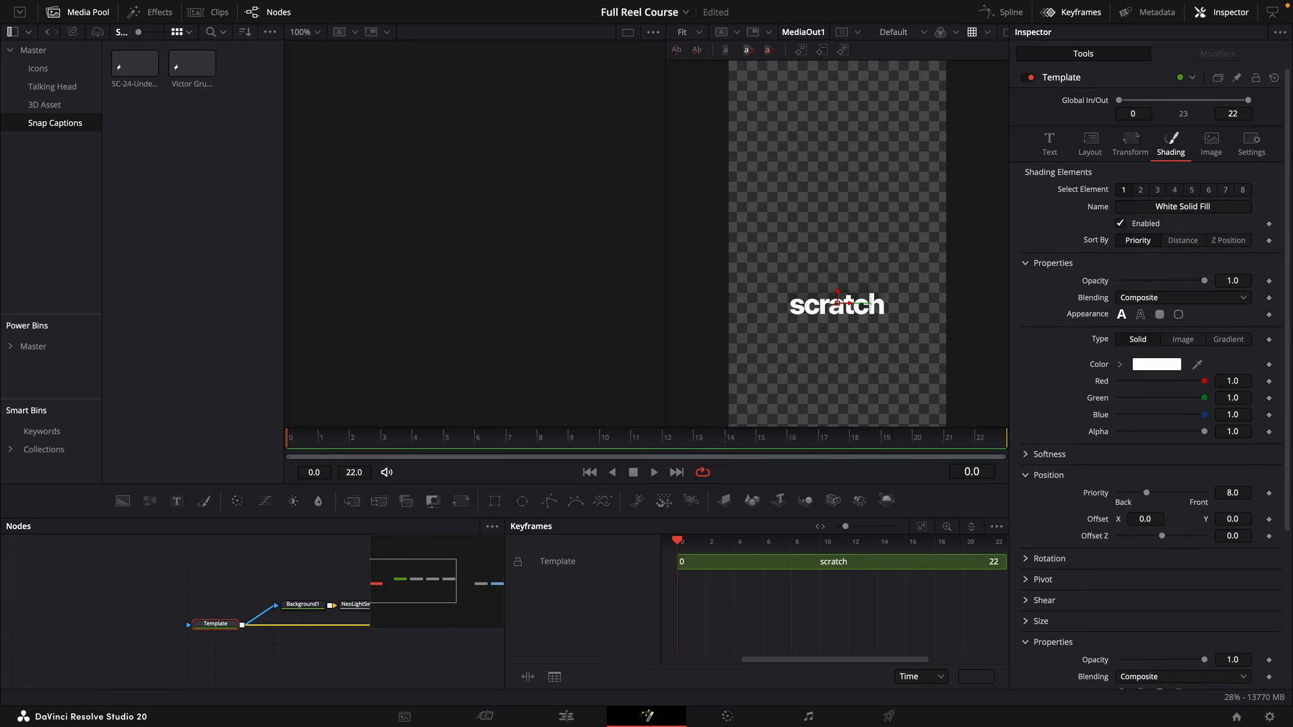
pyautogui.click(1270, 282)
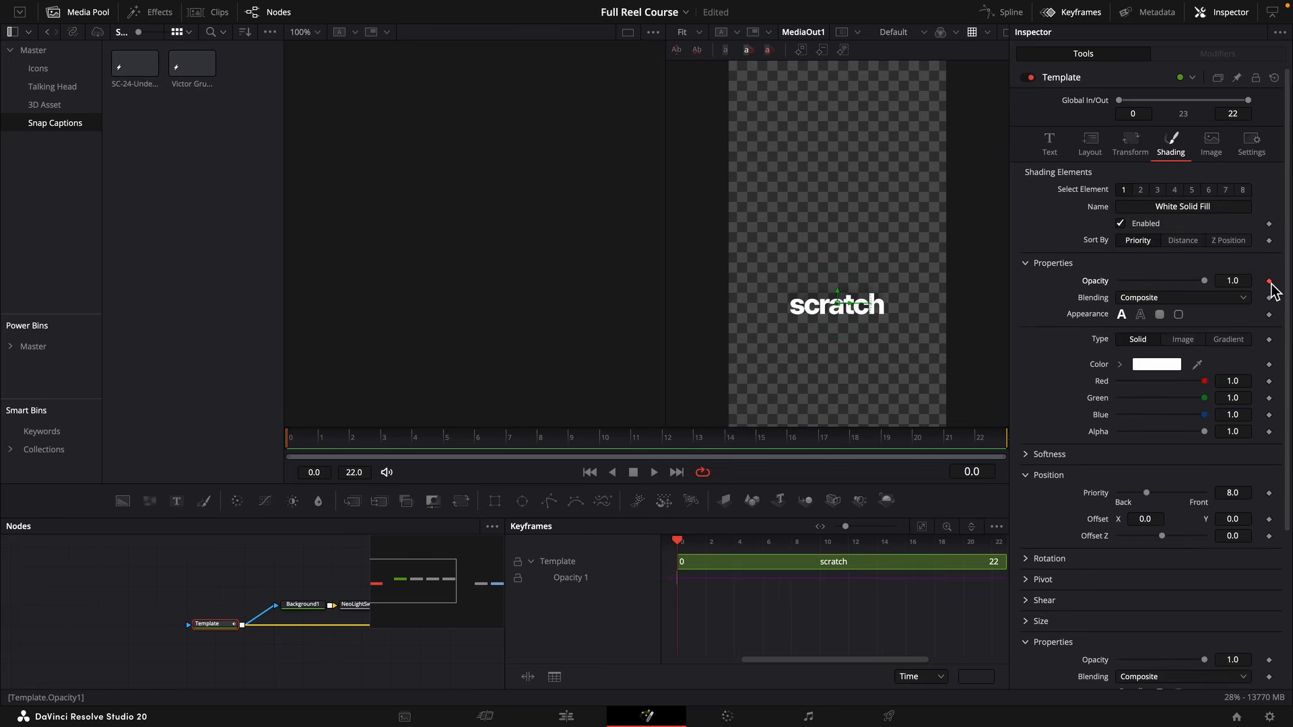
pyautogui.press('Right')
pyautogui.press('Right')
pyautogui.moveTo(1203, 286); pyautogui.dragTo(961, 298)
pyautogui.press('Right')
pyautogui.press('Right')
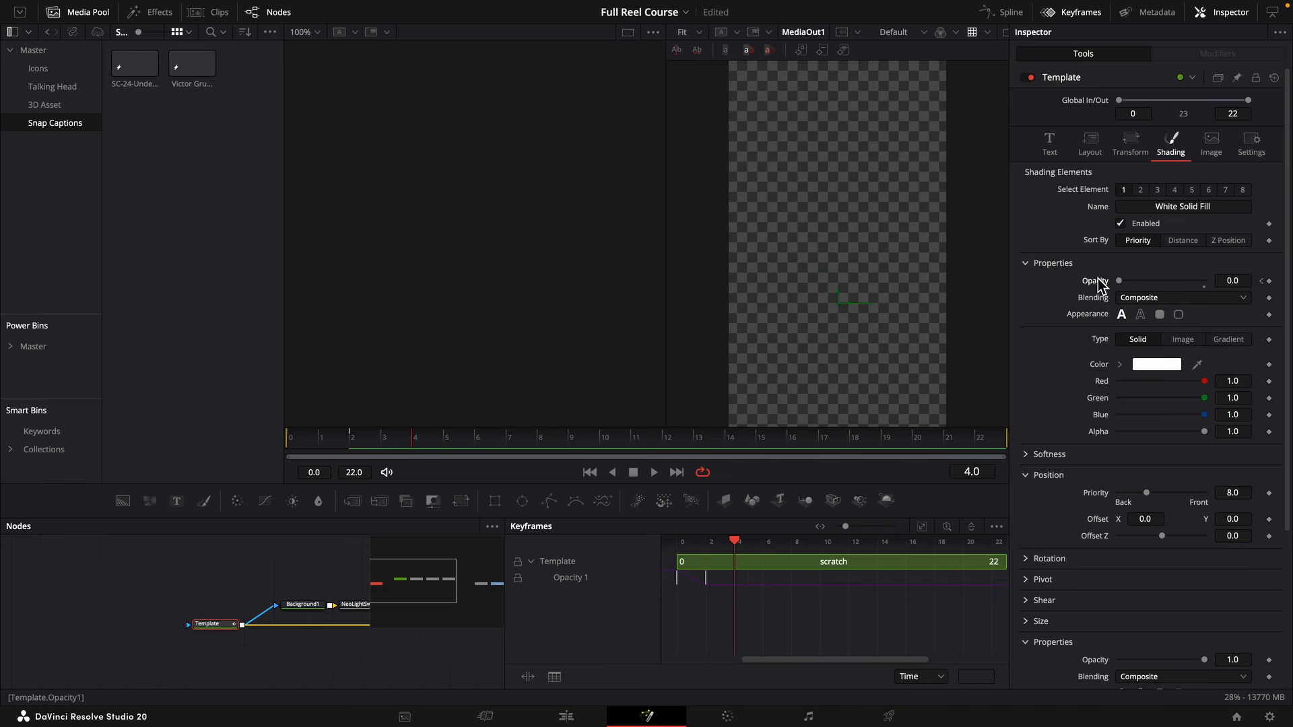
pyautogui.moveTo(1120, 281); pyautogui.dragTo(1232, 288)
pyautogui.press('Right')
pyautogui.press('Right')
pyautogui.press('Right')
pyautogui.press('Right')
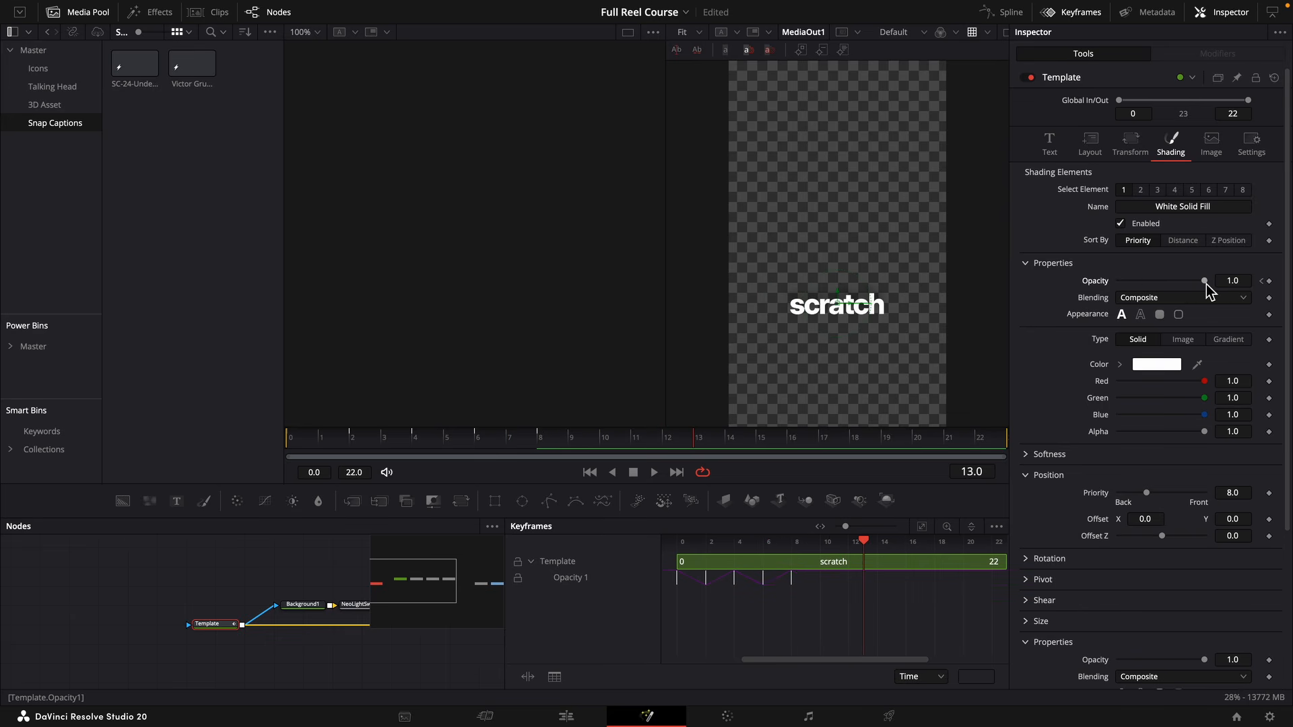
# Extend the opacity flicker with keyframes of 0.0 at frame 12 and 1.0 at frame 16.
pyautogui.press('Left')
pyautogui.press('Left')
pyautogui.press('Left')
pyautogui.press('Right')
pyautogui.press('Right')
pyautogui.moveTo(1213, 284); pyautogui.dragTo(1109, 285)
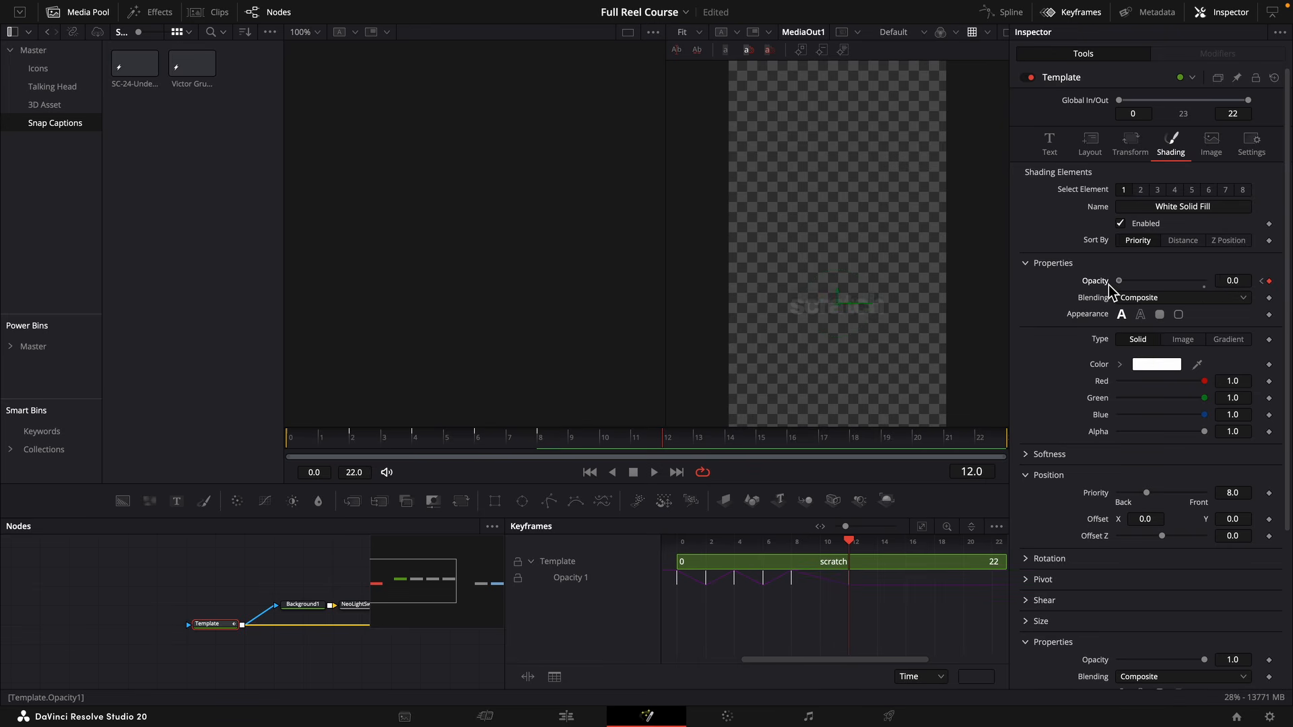
pyautogui.press('Right')
pyautogui.press('Right')
pyautogui.press('Right')
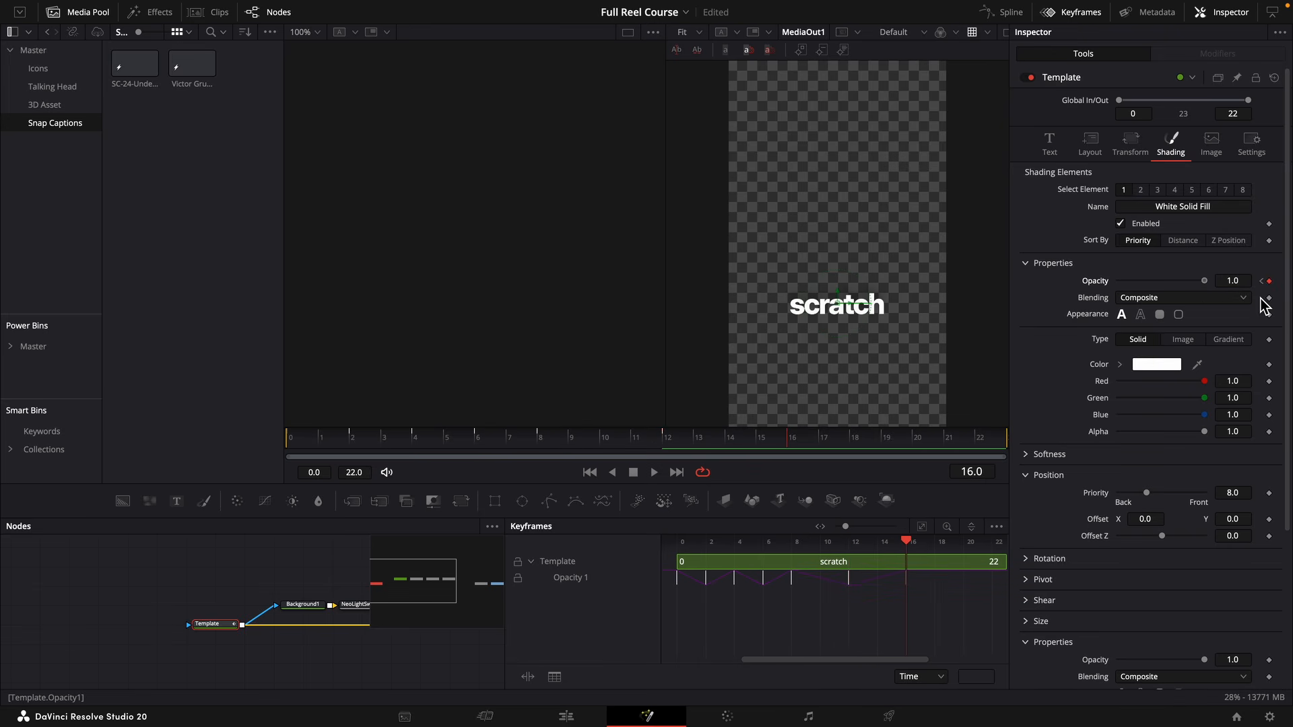
# Return to the Edit page and play from the flickering "from scratch" captions through to "sold you're".
pyautogui.press('space')
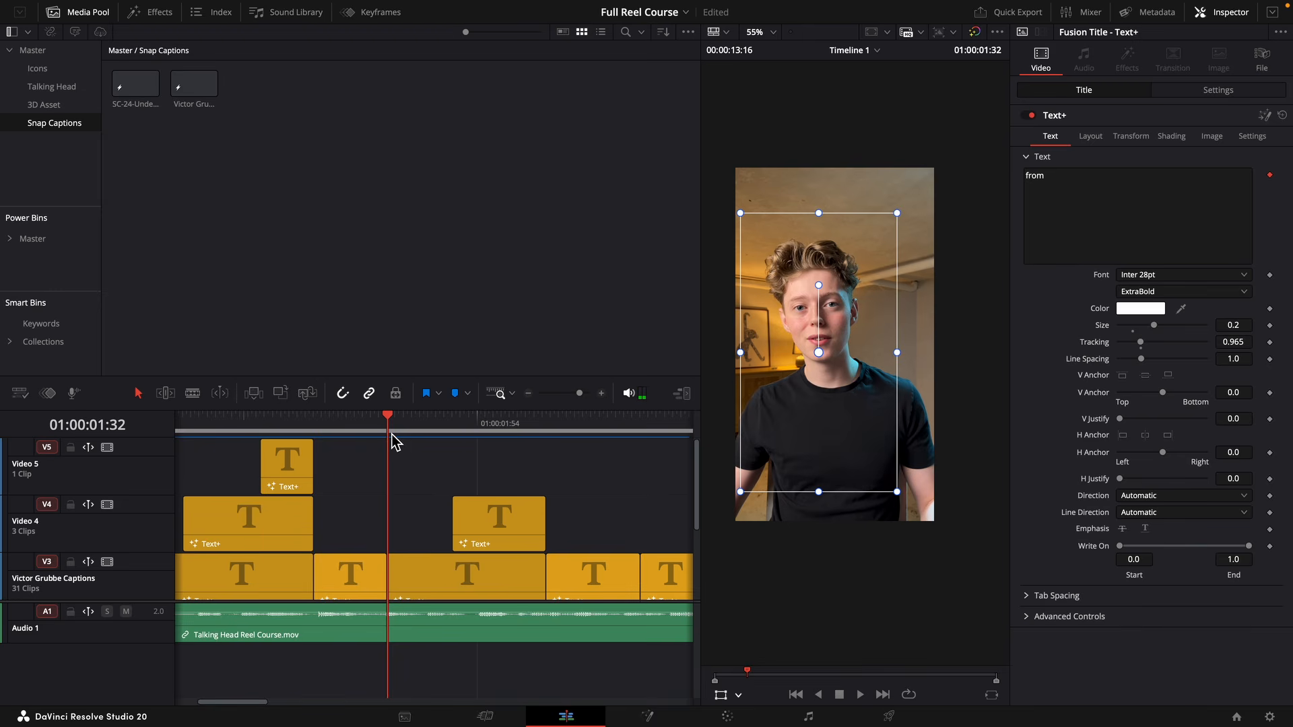
pyautogui.press('space')
pyautogui.click(394, 431)
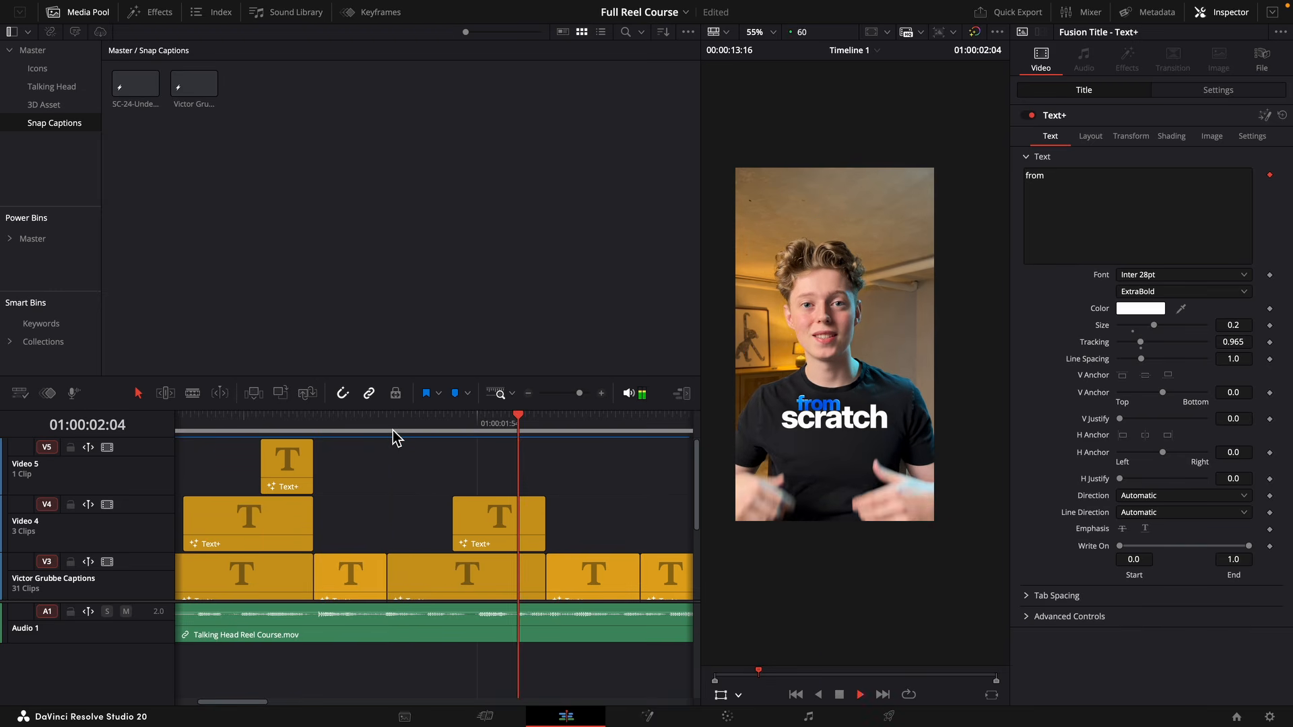
pyautogui.press('space')
pyautogui.click(433, 548)
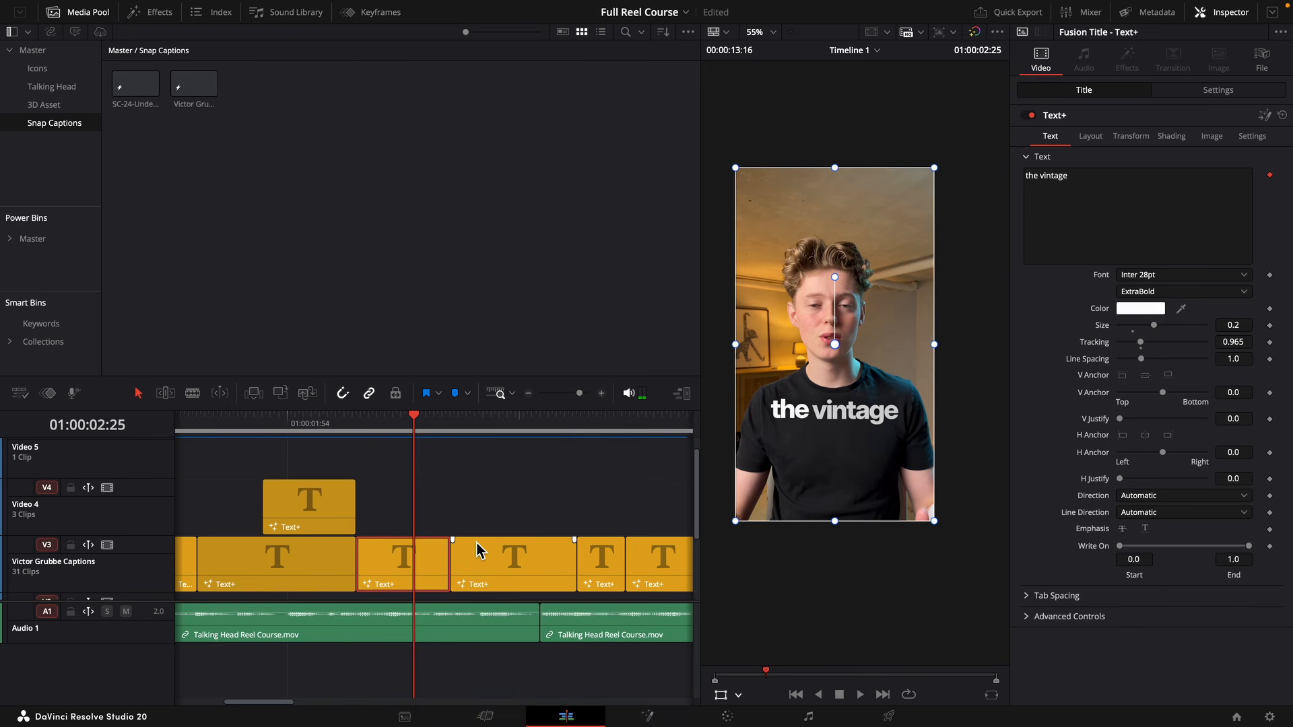
pyautogui.press('space')
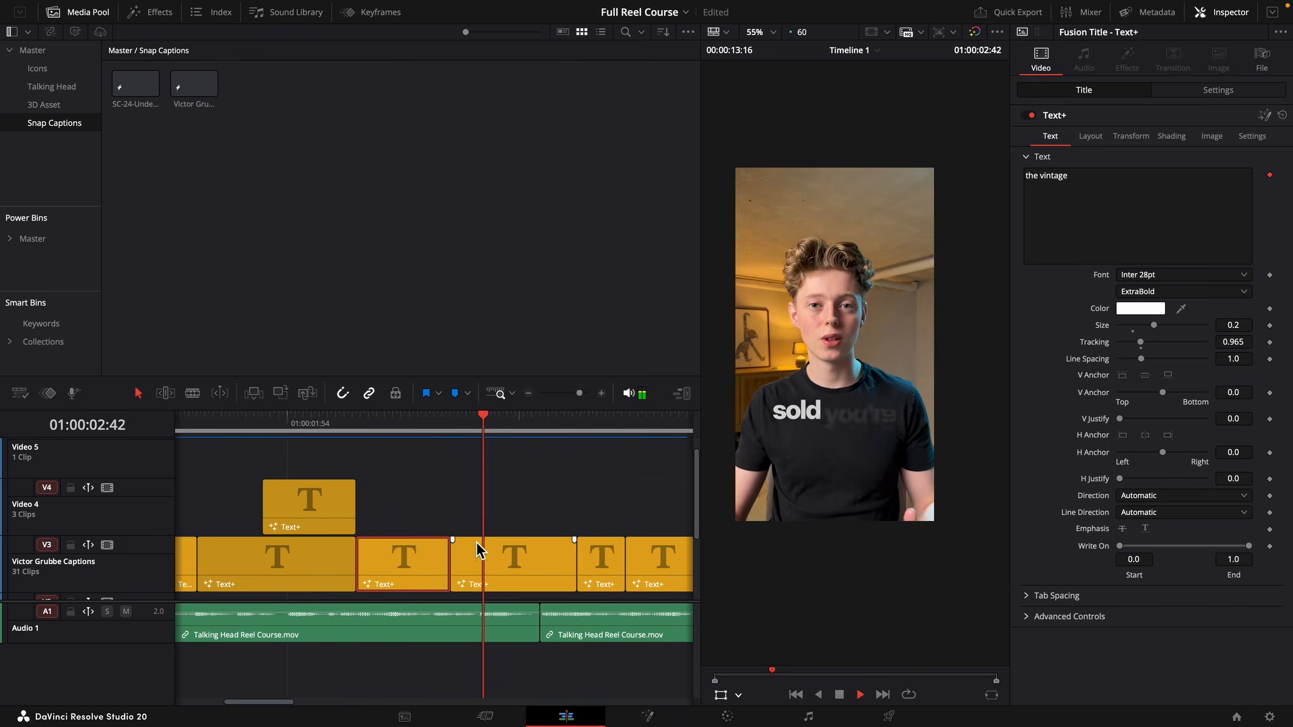
pyautogui.press('space')
# Trim the start of the "sold you're" caption to 01:00:02:56, shorten its text to "you're", and keep it on Video 3.
pyautogui.click(467, 581)
pyautogui.moveTo(462, 576); pyautogui.dragTo(576, 516)
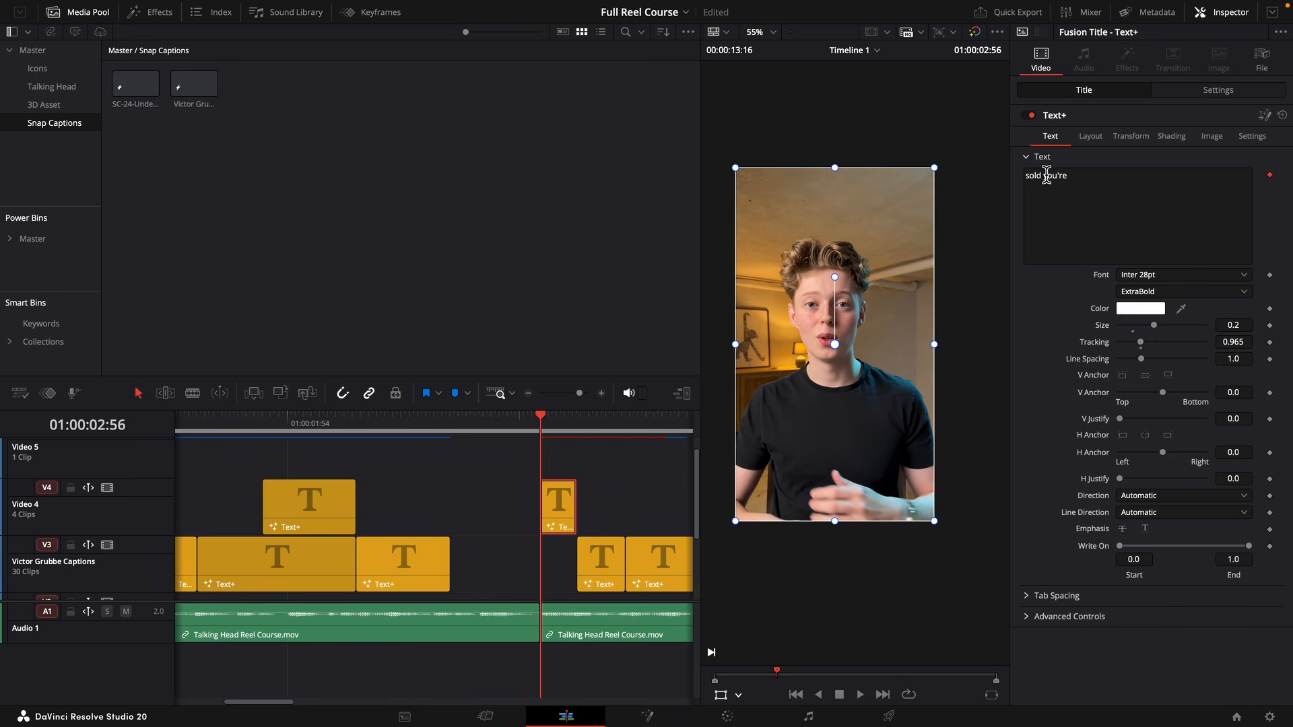
pyautogui.moveTo(1045, 175); pyautogui.dragTo(1025, 175)
pyautogui.press('BackSpace')
pyautogui.moveTo(559, 502); pyautogui.dragTo(560, 557)
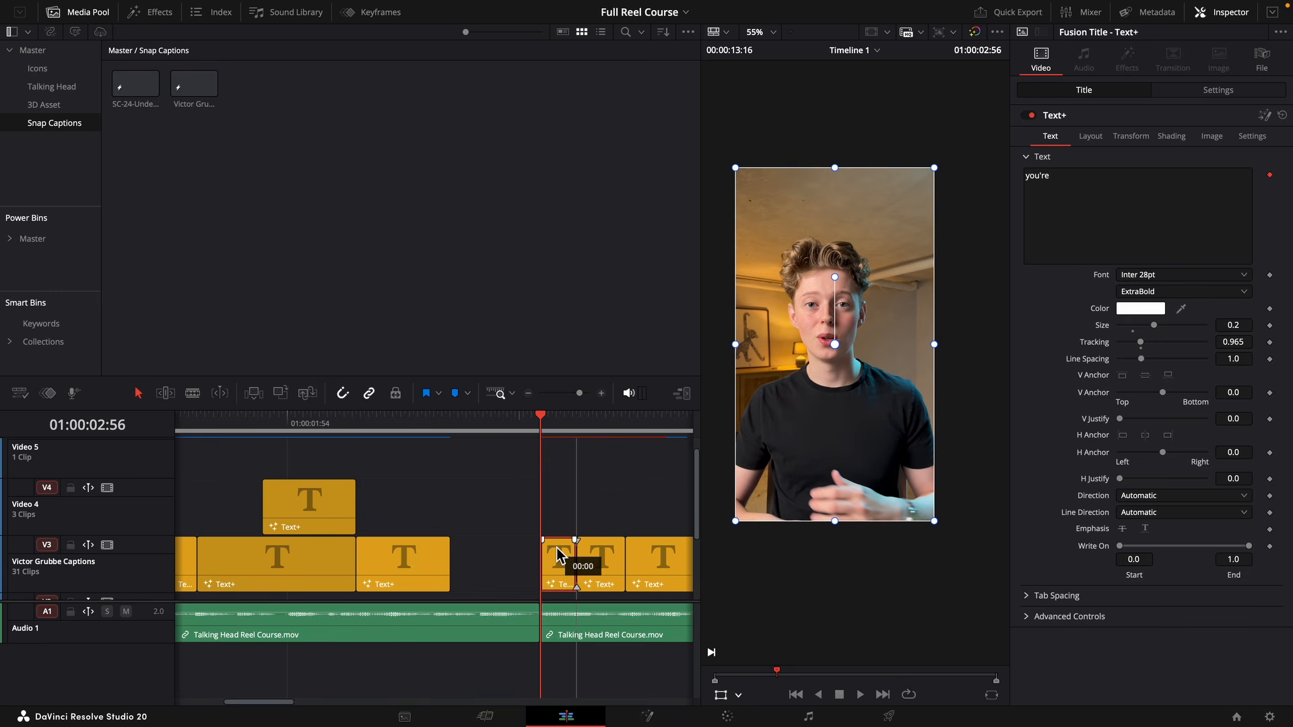
# Delete the "the vintage" caption after "from scratch" and play through the emptied gap.
pyautogui.click(428, 519)
pyautogui.hscroll(-4, 428, 516)
pyautogui.moveTo(368, 419); pyautogui.dragTo(354, 419)
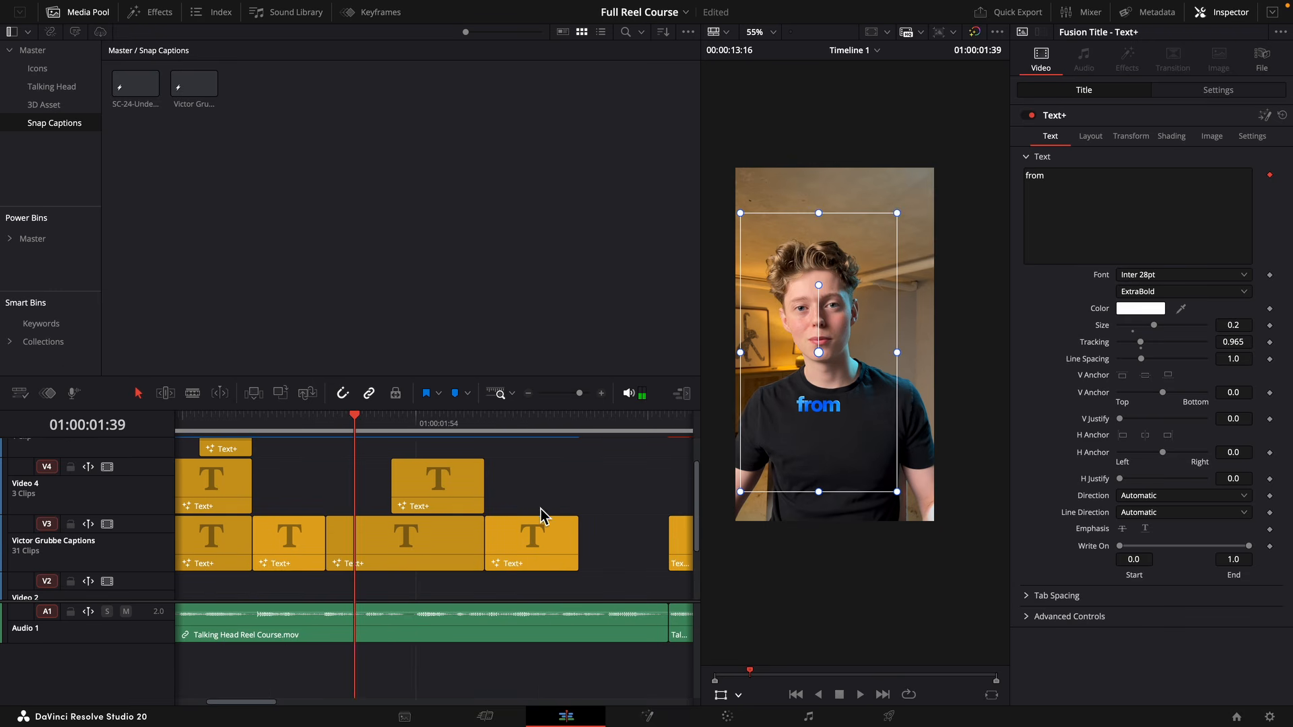
pyautogui.press('BackSpace')
pyautogui.press('Down')
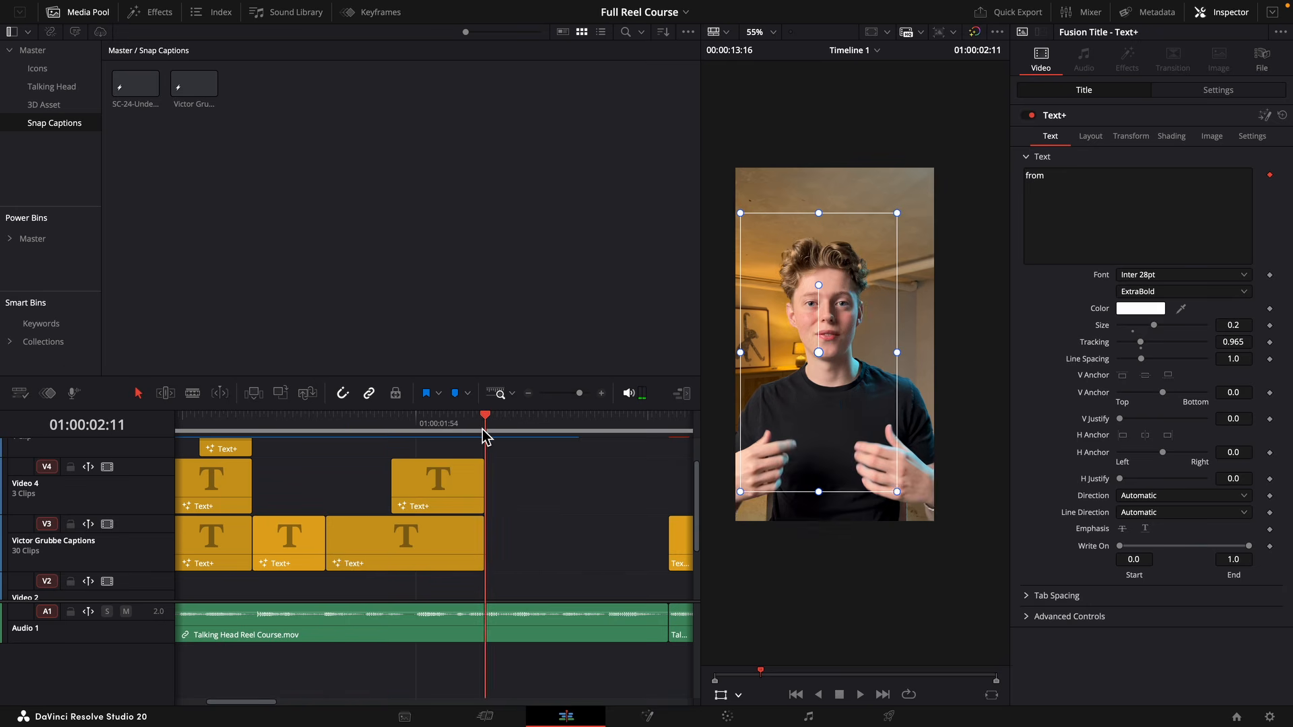
pyautogui.press('space')
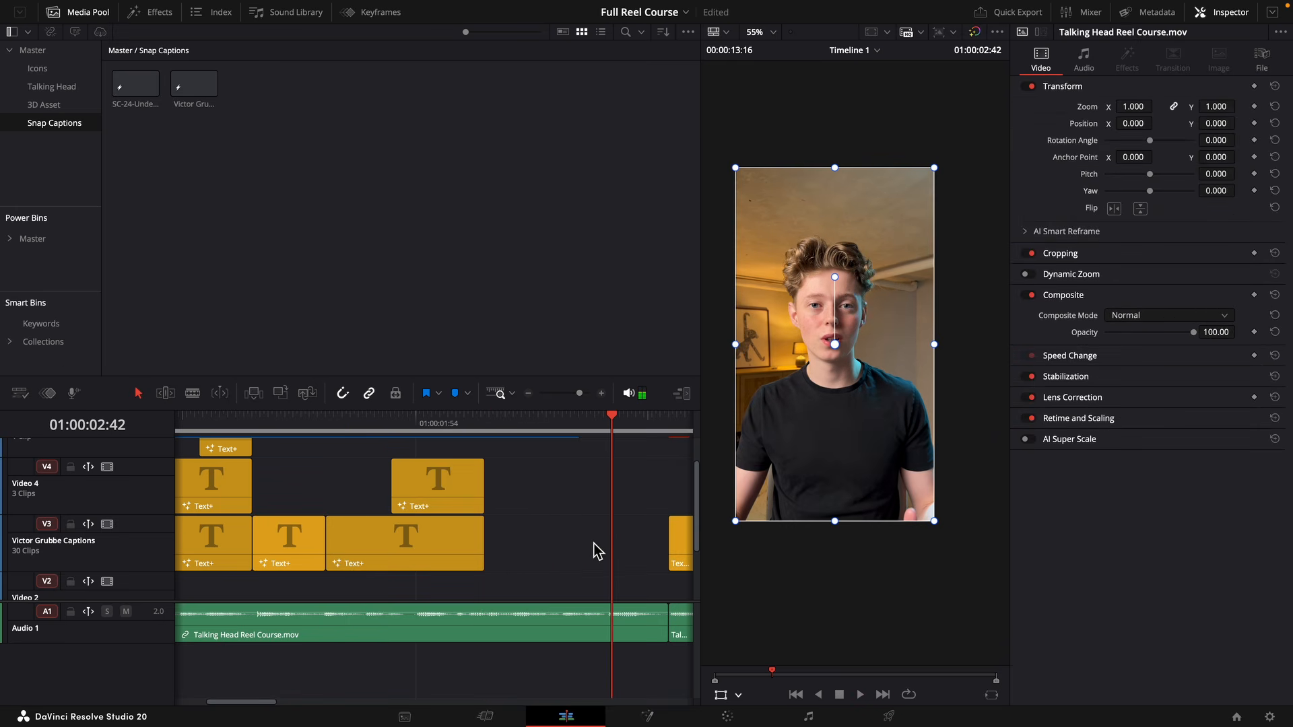
# Place DaVinci_Resolve_Studio.png from the Icons bin on Video 3 directly after the "from" caption.
pyautogui.click(37, 68)
pyautogui.moveTo(194, 86); pyautogui.dragTo(532, 539)
pyautogui.scroll(-5, 404, 438)
# Set the DaVinci Resolve icon's zoom to 0.210 and its Y position to -435 at 01:00:02:11.
pyautogui.click(291, 418)
pyautogui.scroll(5, 606, 418)
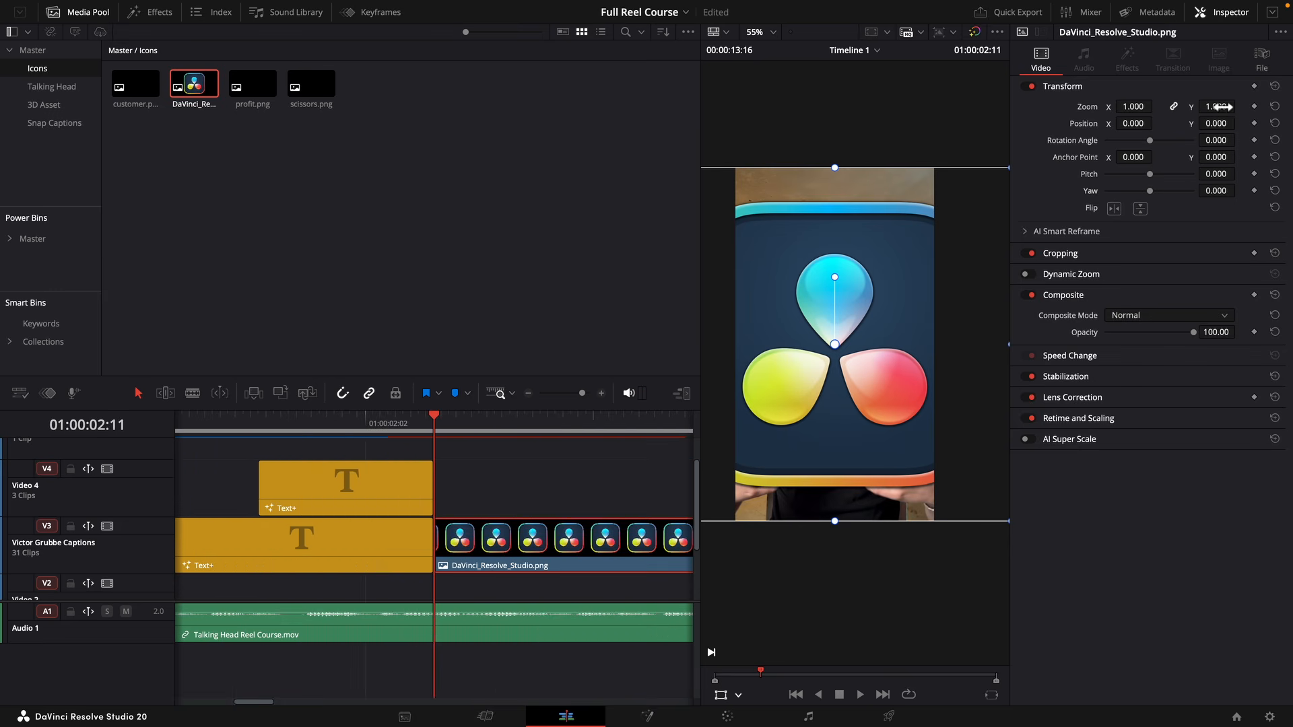
pyautogui.moveTo(1221, 106); pyautogui.dragTo(1166, 107)
pyautogui.moveTo(1216, 124); pyautogui.dragTo(1158, 123)
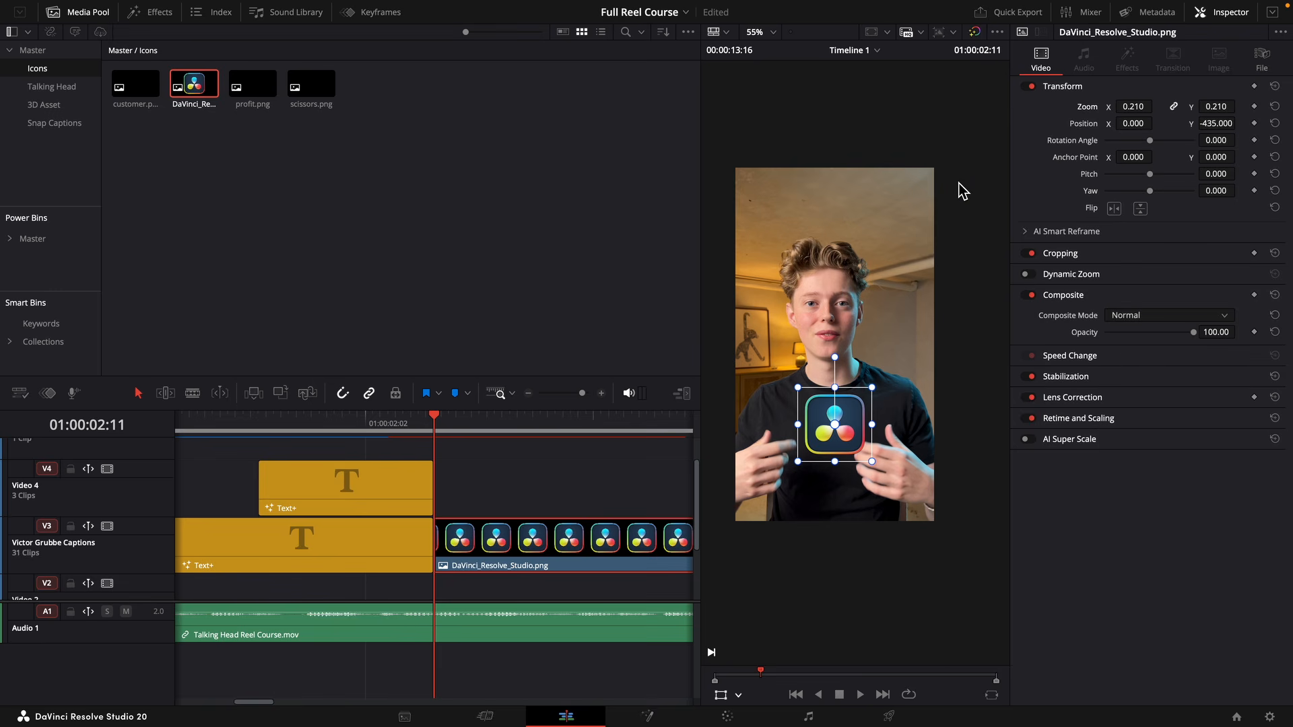
# Convert the DaVinci Resolve icon clip on Video 3 into a compound clip named "Davinci Resolve Logo".
pyautogui.click(147, 17)
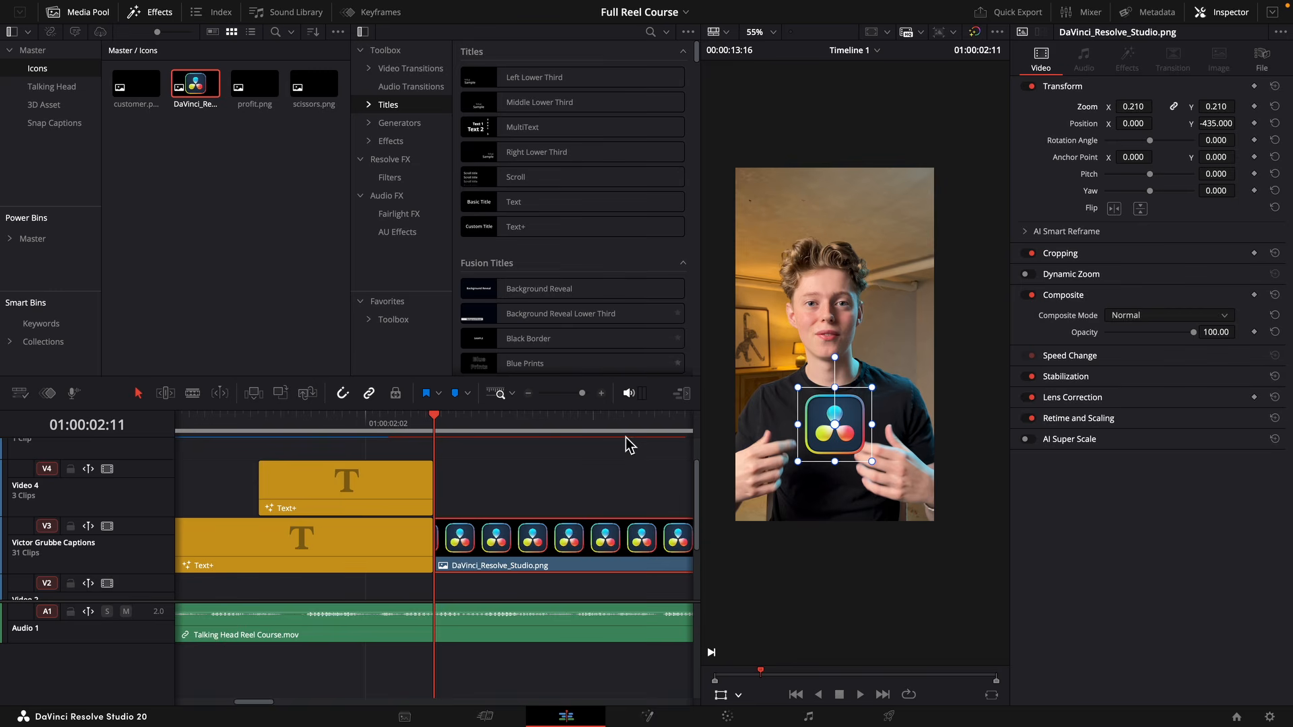
pyautogui.rightClick(539, 548)
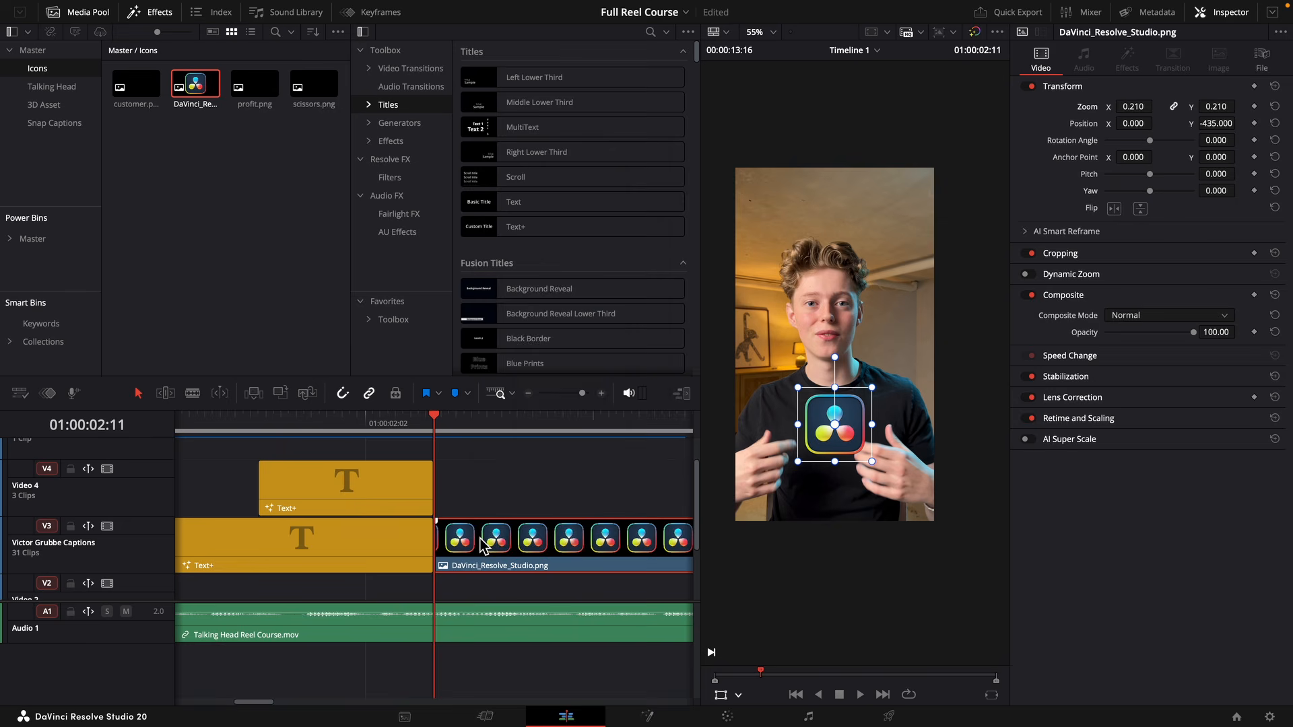
pyautogui.rightClick(478, 536)
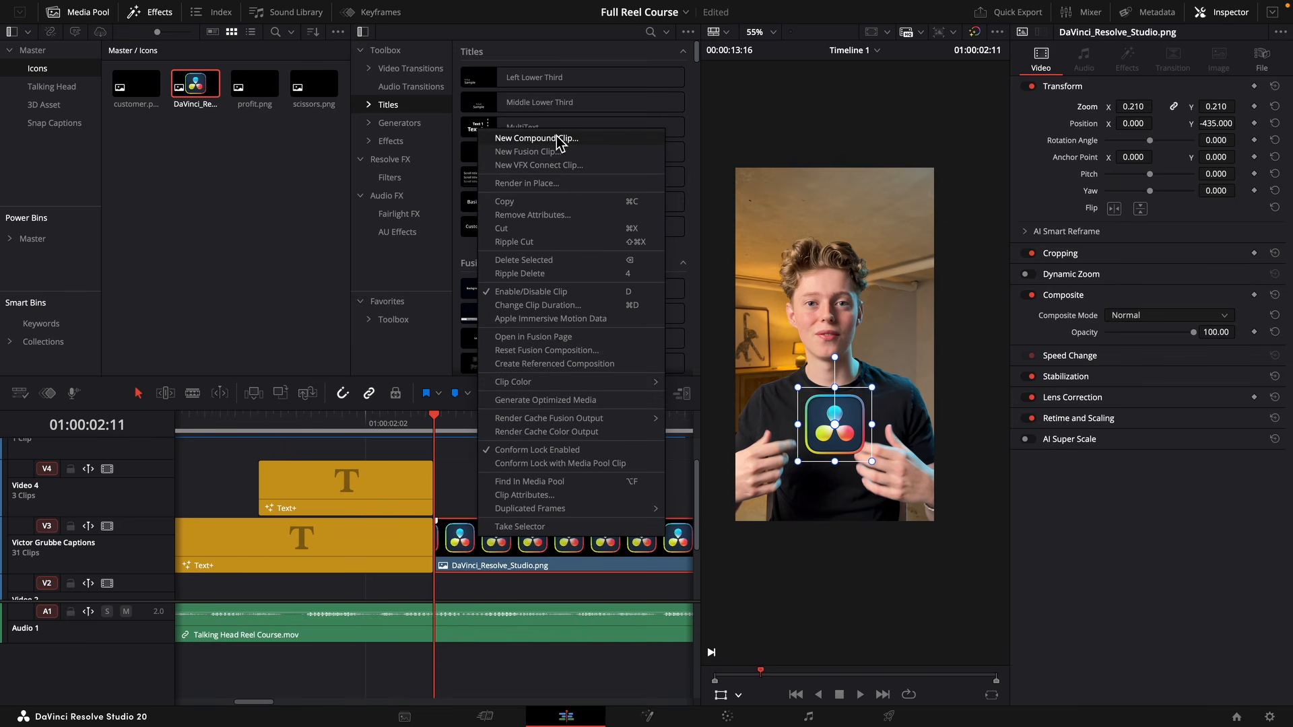
pyautogui.click(563, 138)
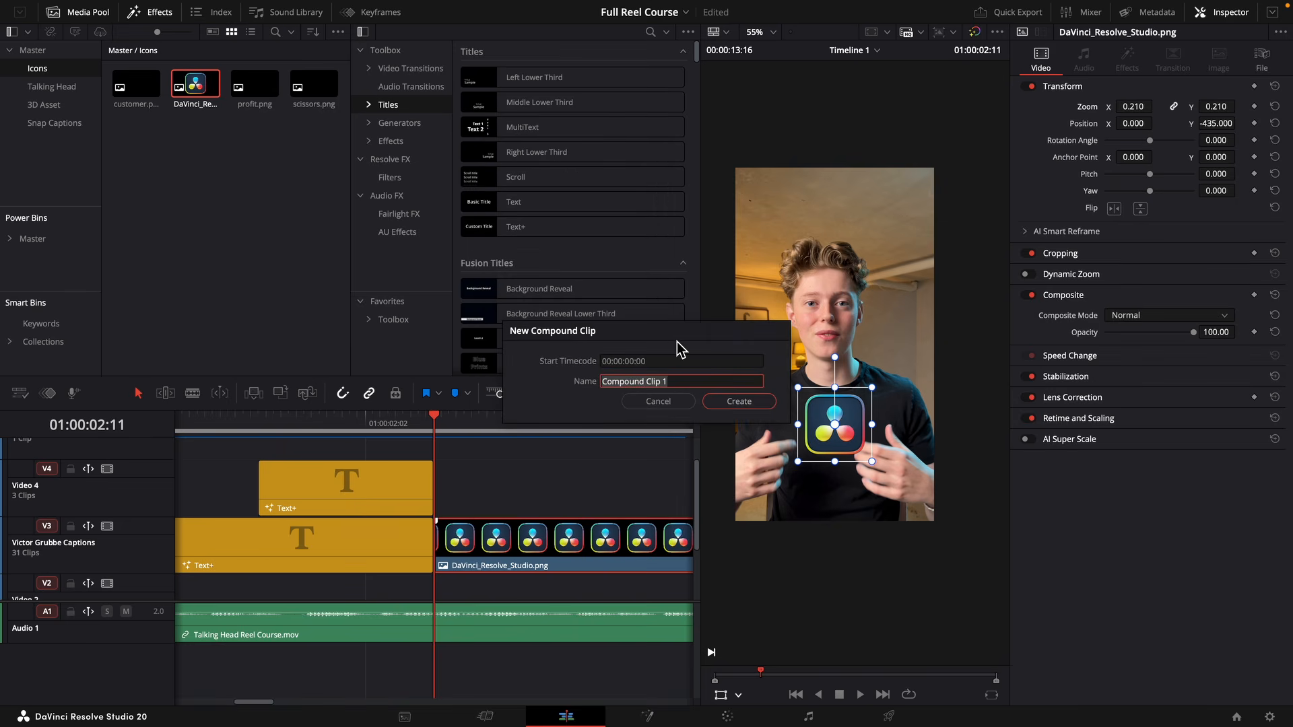
pyautogui.write('Davinci Resolve Logo')
pyautogui.press('Return')
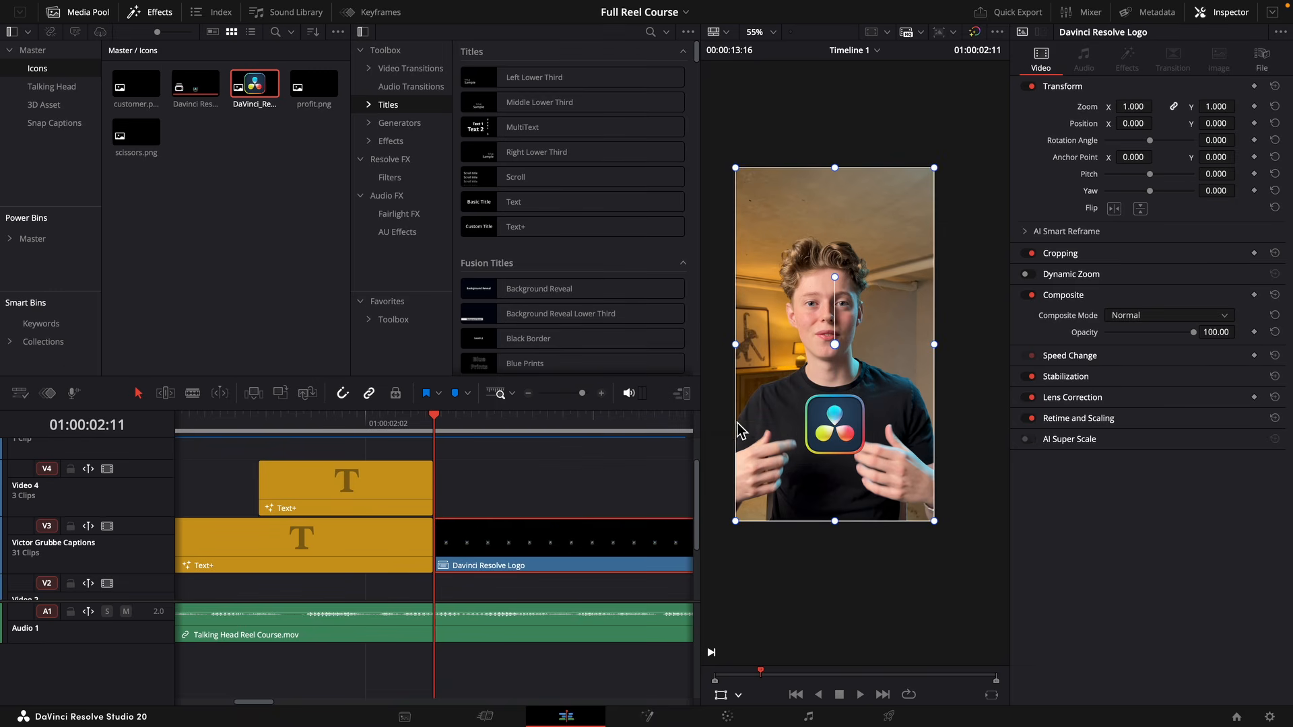
# In the logo clip's Fusion composition, add a Transform node after MediaIn1 and set its pivot Y to 0.269.
pyautogui.click(657, 719)
pyautogui.hotkey('shift', 'space')
pyautogui.write('tran')
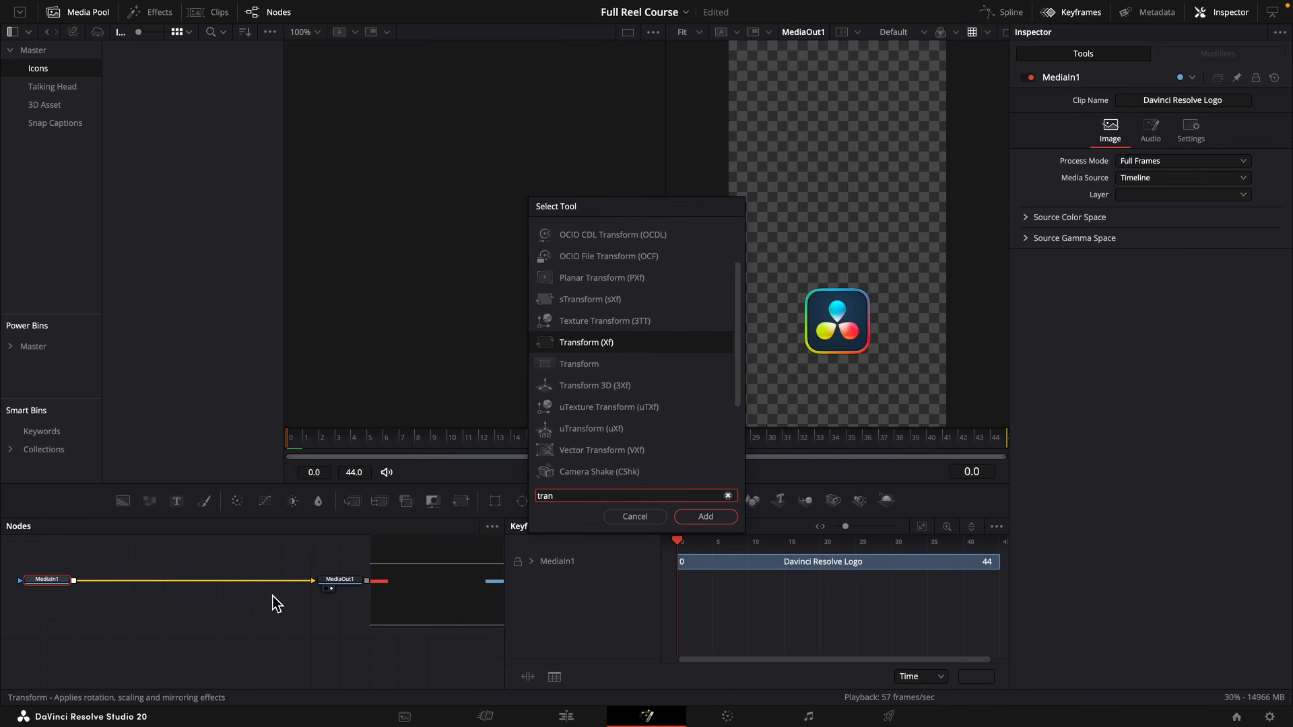
pyautogui.press('Return')
pyautogui.moveTo(1233, 168); pyautogui.dragTo(1223, 167)
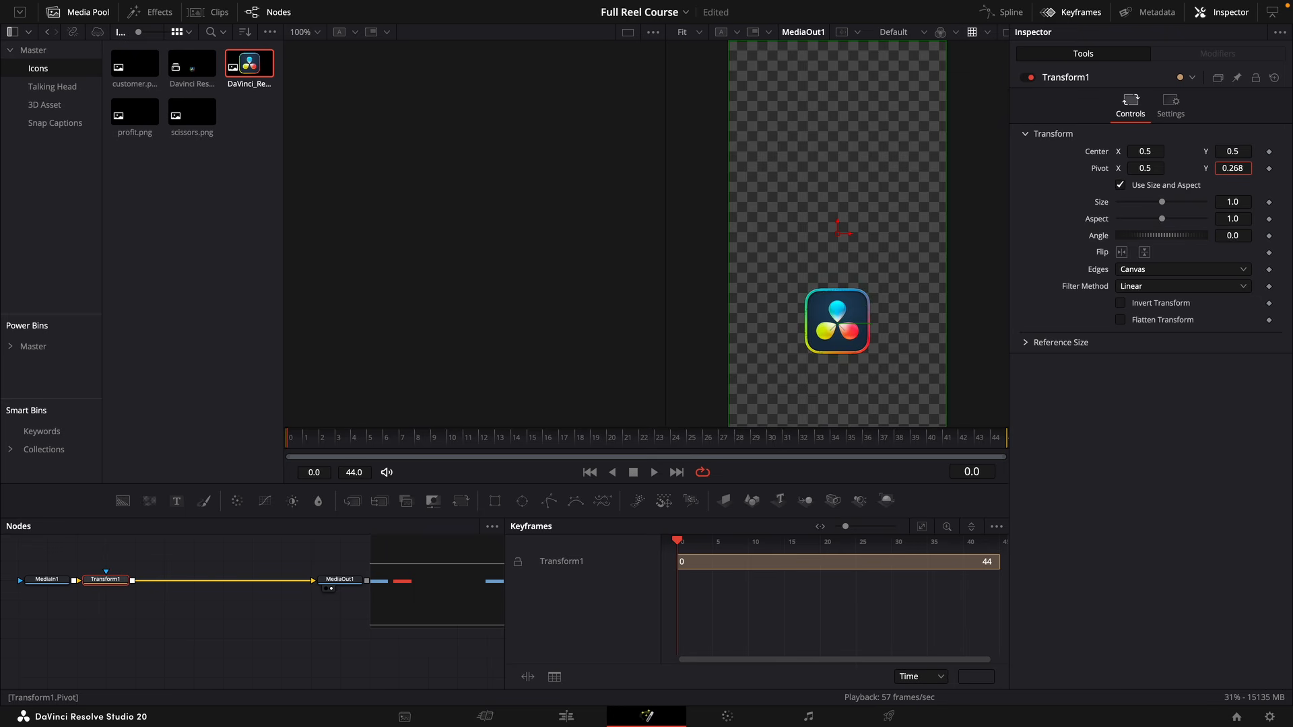
# Add an Anim Curves modifier to the Size of the Transform node.
pyautogui.rightClick(1106, 210)
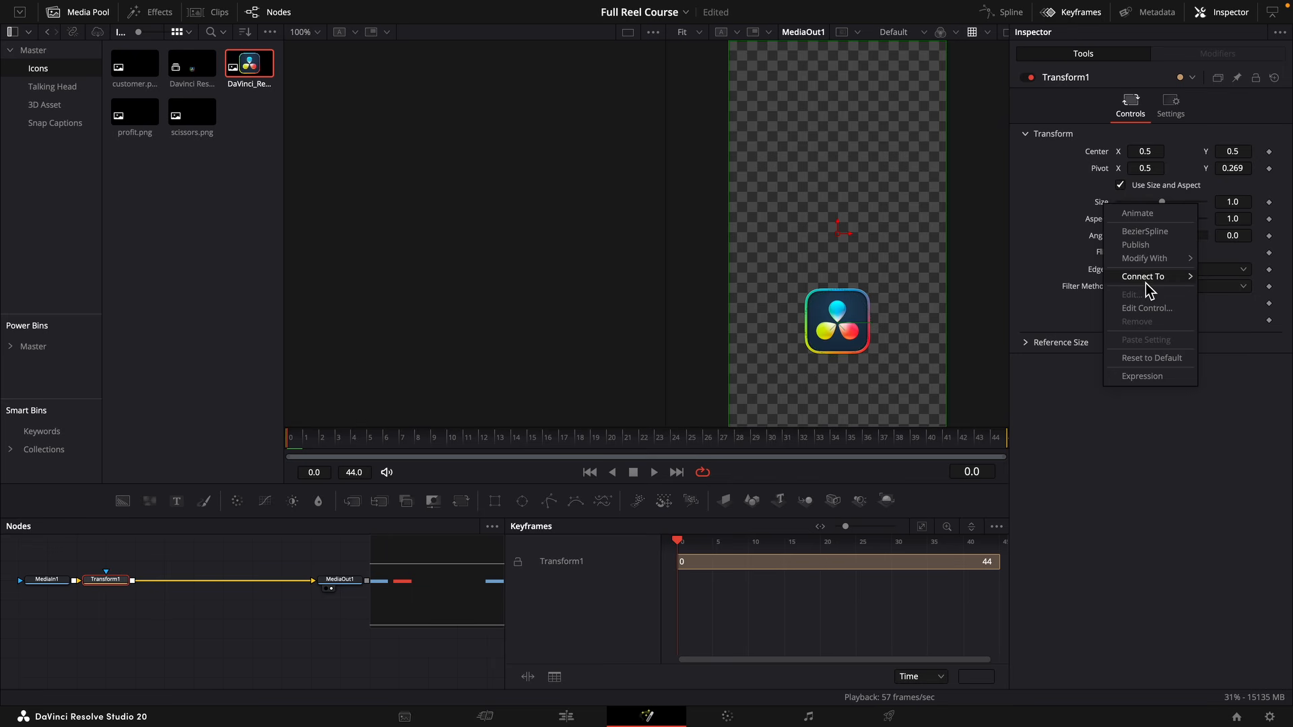
pyautogui.moveTo(1155, 265)
pyautogui.click(1081, 259)
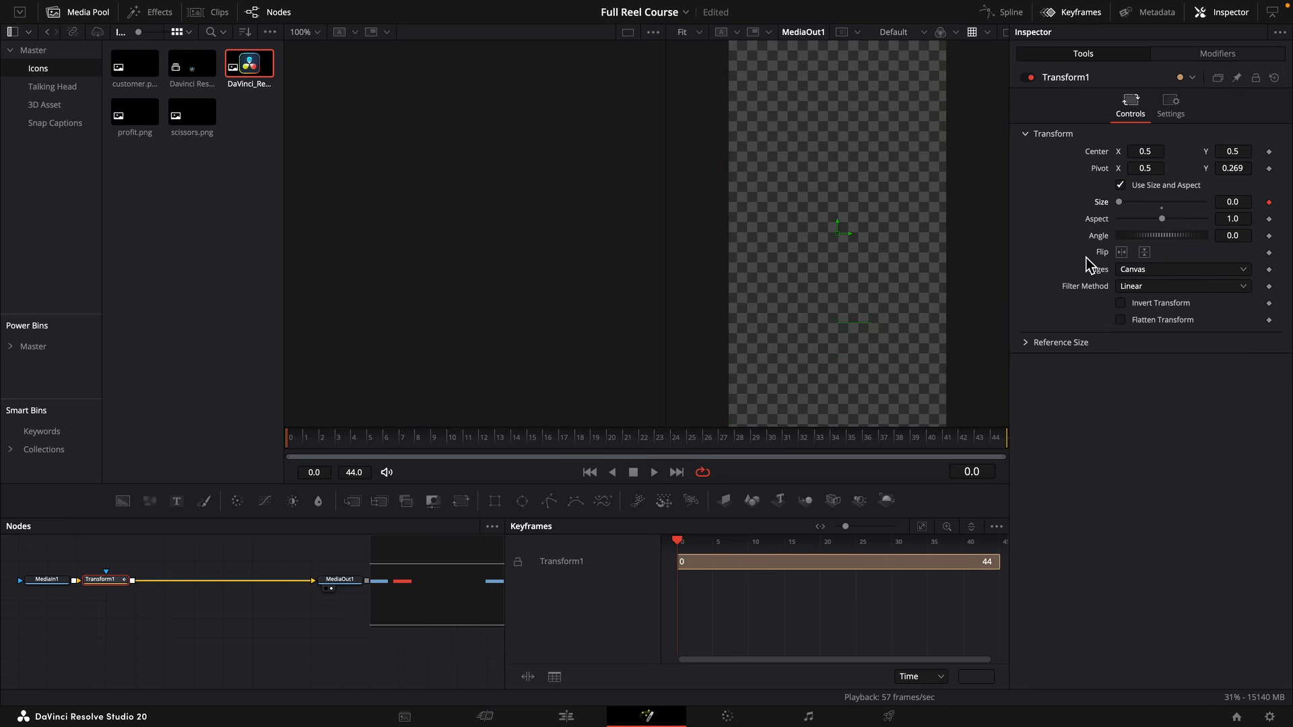
# Set the Anim Curves source to Duration and its curve to Easing with an Elastic out, and preview the animation.
pyautogui.click(1217, 57)
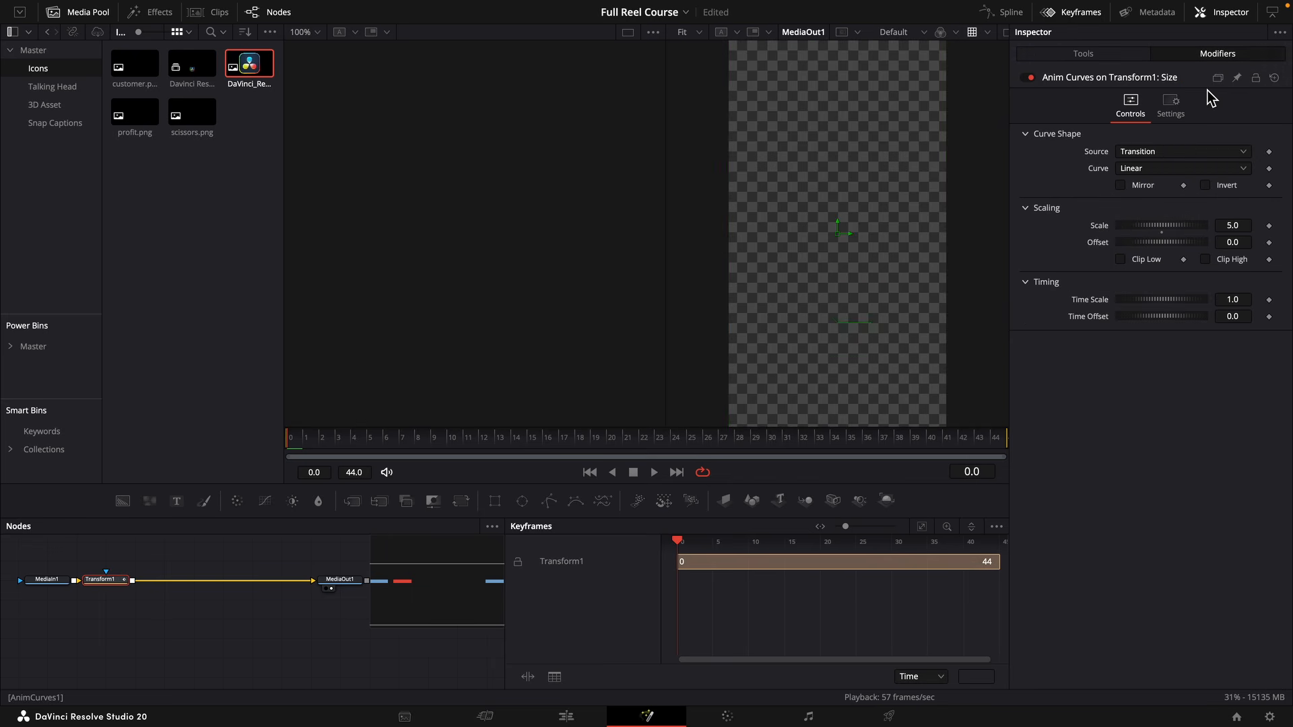
pyautogui.click(1172, 153)
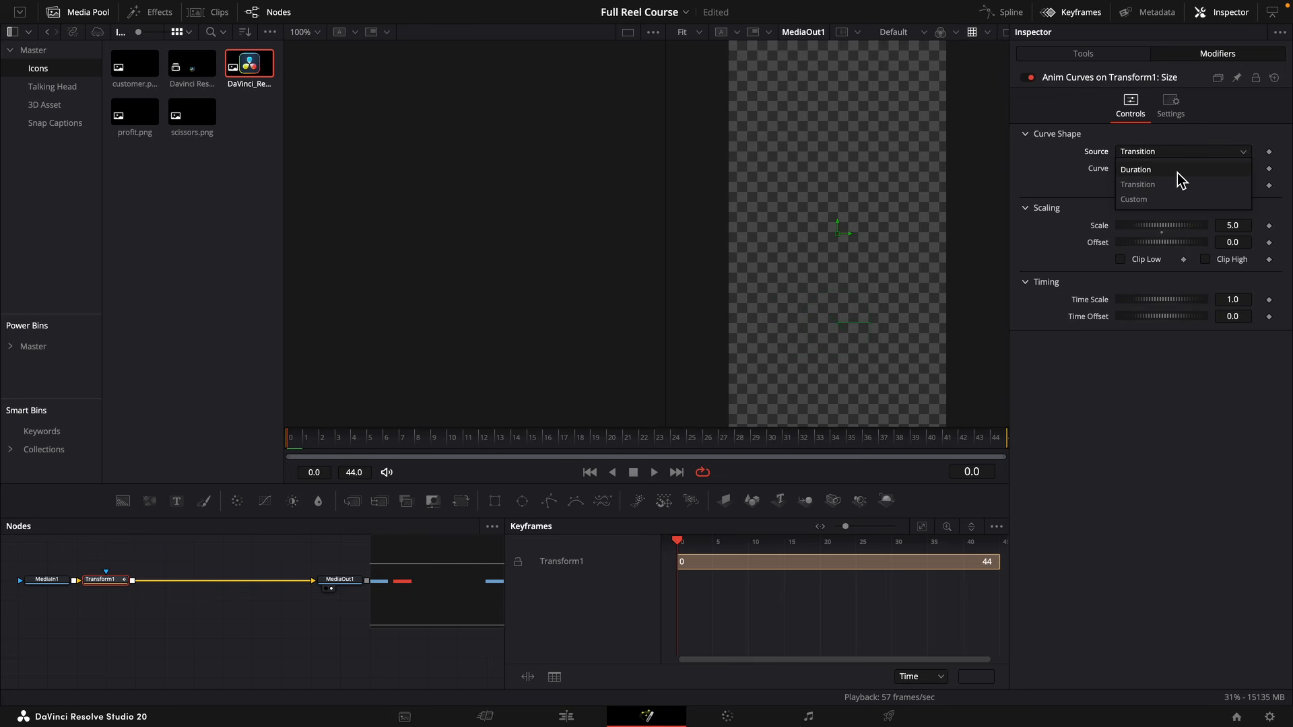
pyautogui.click(1175, 174)
pyautogui.click(1170, 171)
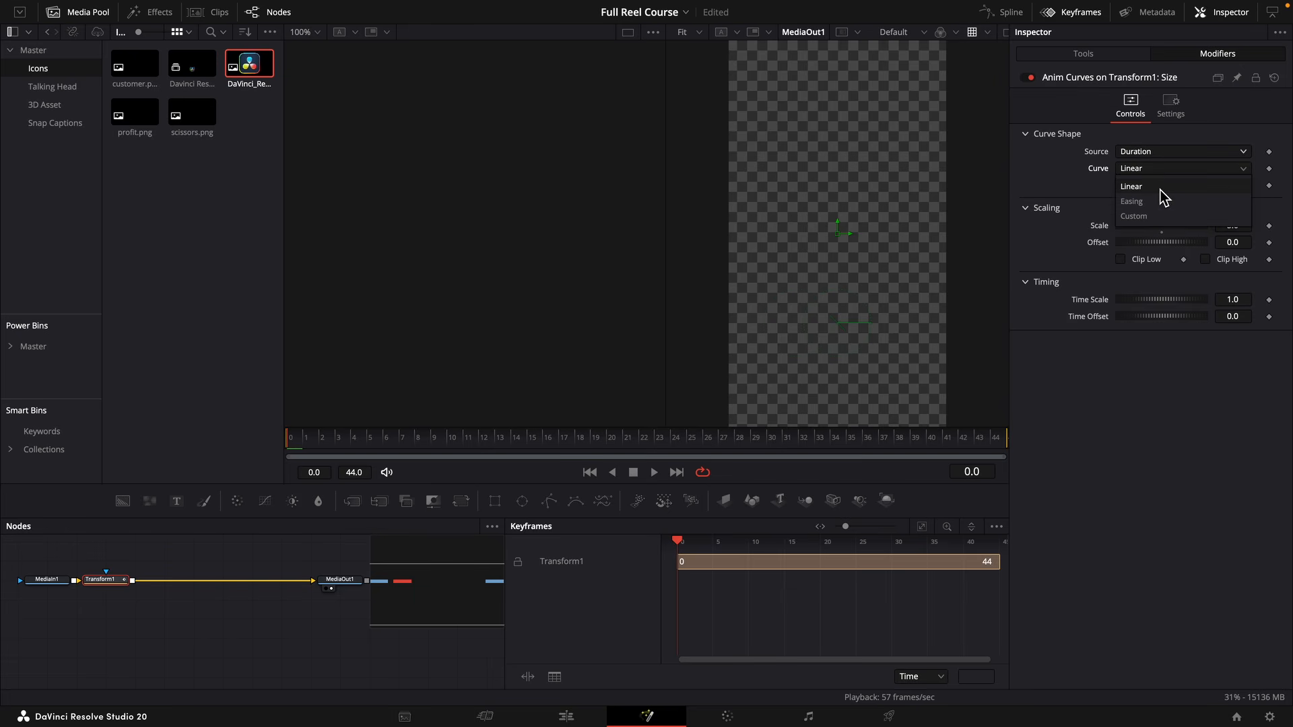
pyautogui.click(1150, 206)
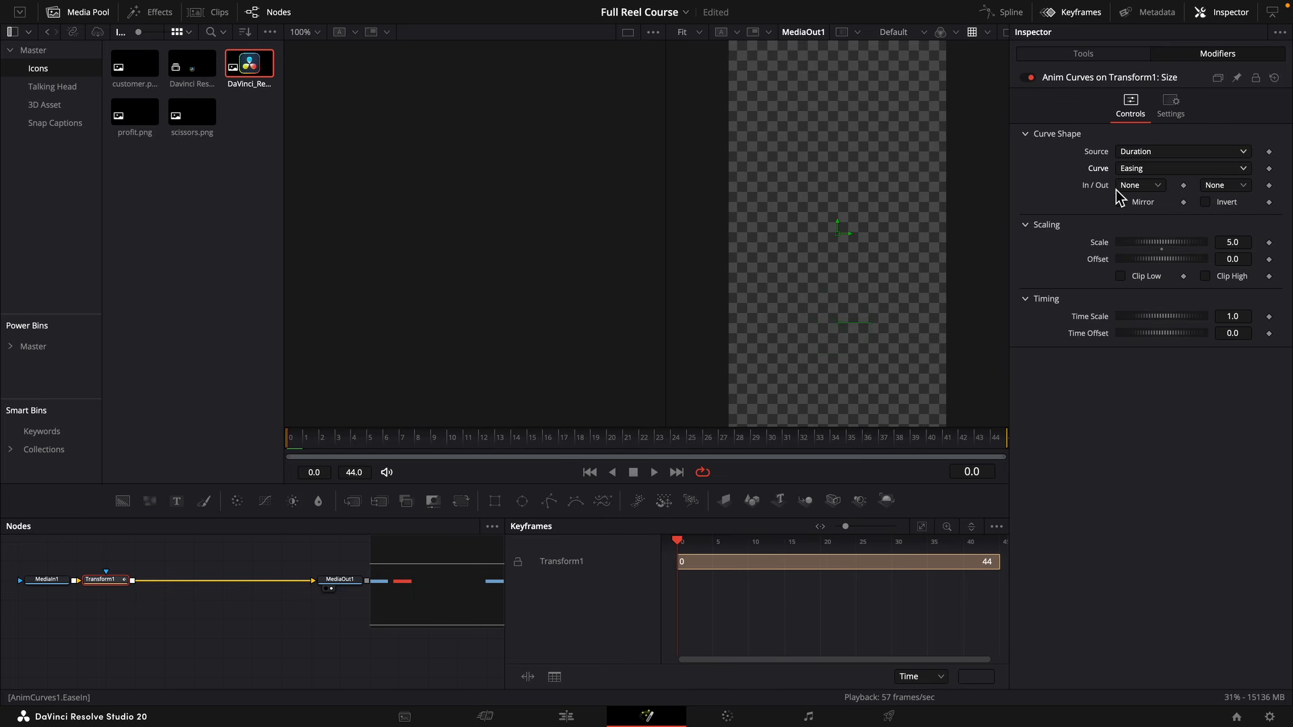
pyautogui.click(1233, 189)
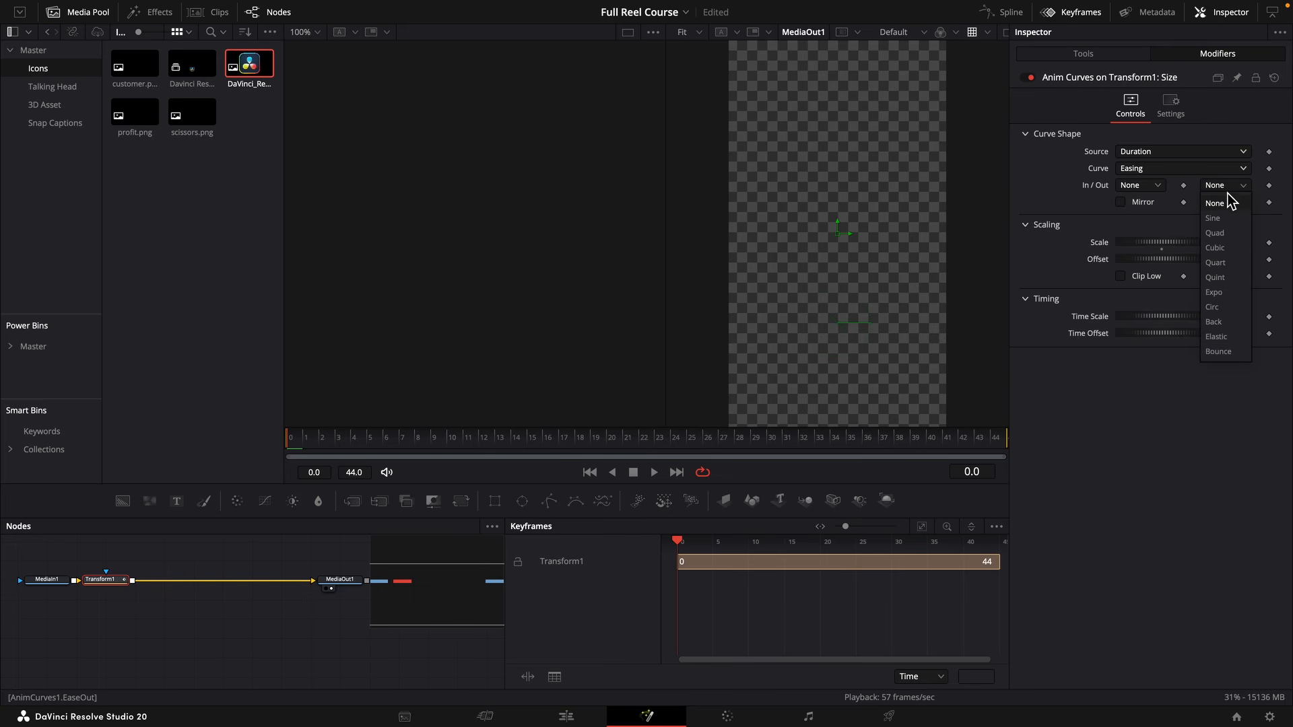
pyautogui.click(1238, 337)
pyautogui.press('space')
pyautogui.press('space')
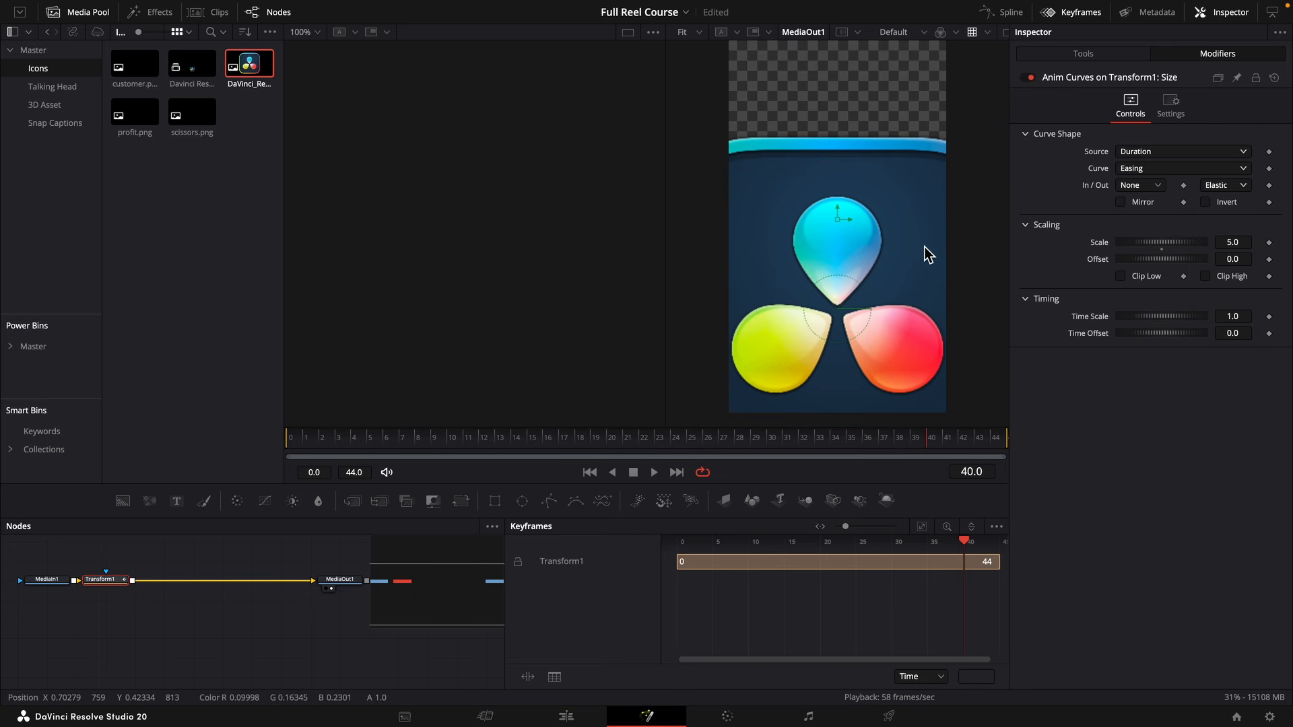
# Set the Anim Curves scale to 1.0 and replay the logo animation from the beginning.
pyautogui.click(1166, 250)
pyautogui.moveTo(392, 440); pyautogui.dragTo(330, 444)
pyautogui.press('space')
pyautogui.press('space')
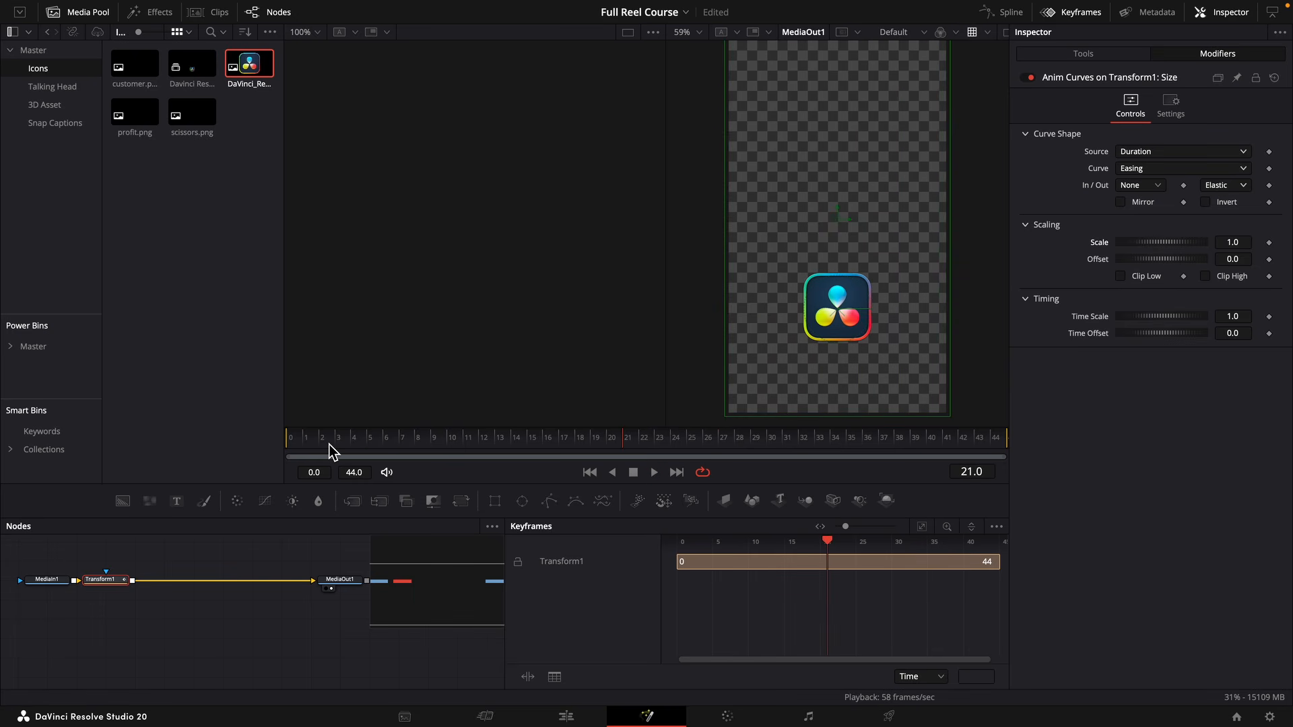
# Enable motion blur on the Transform node and preview the logo animation.
pyautogui.click(1082, 55)
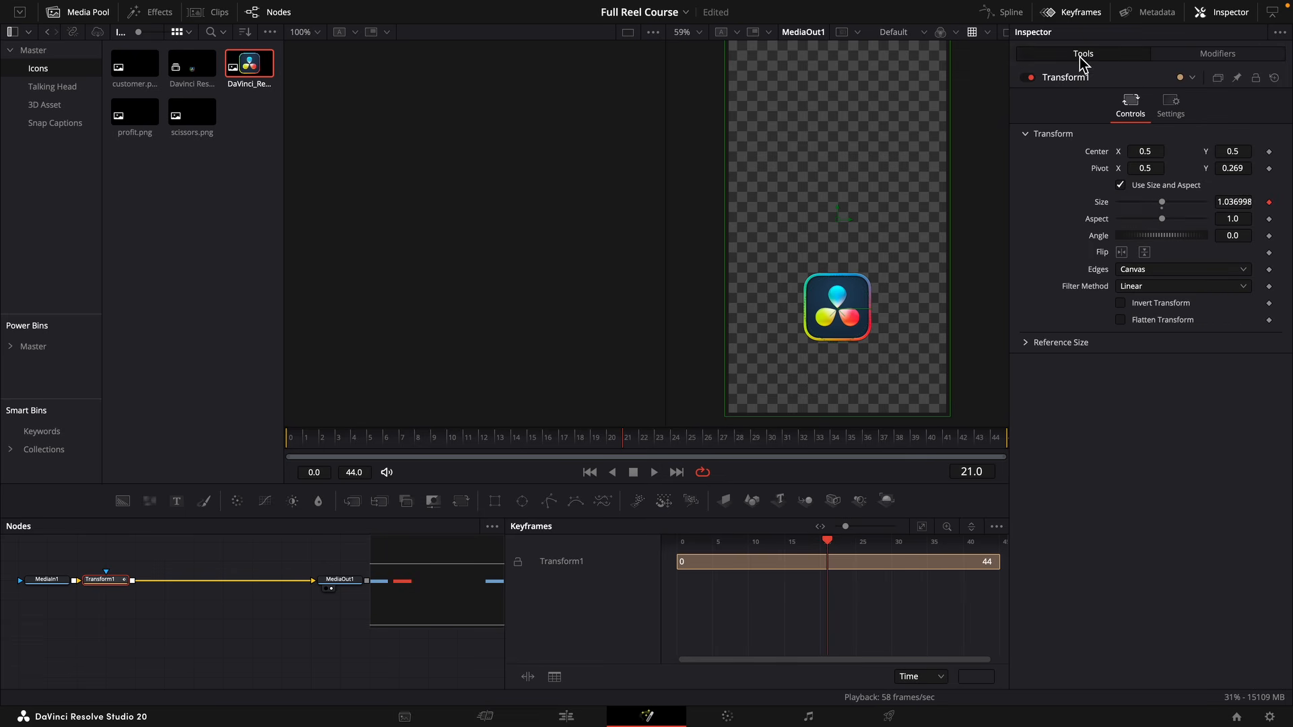
pyautogui.click(1171, 108)
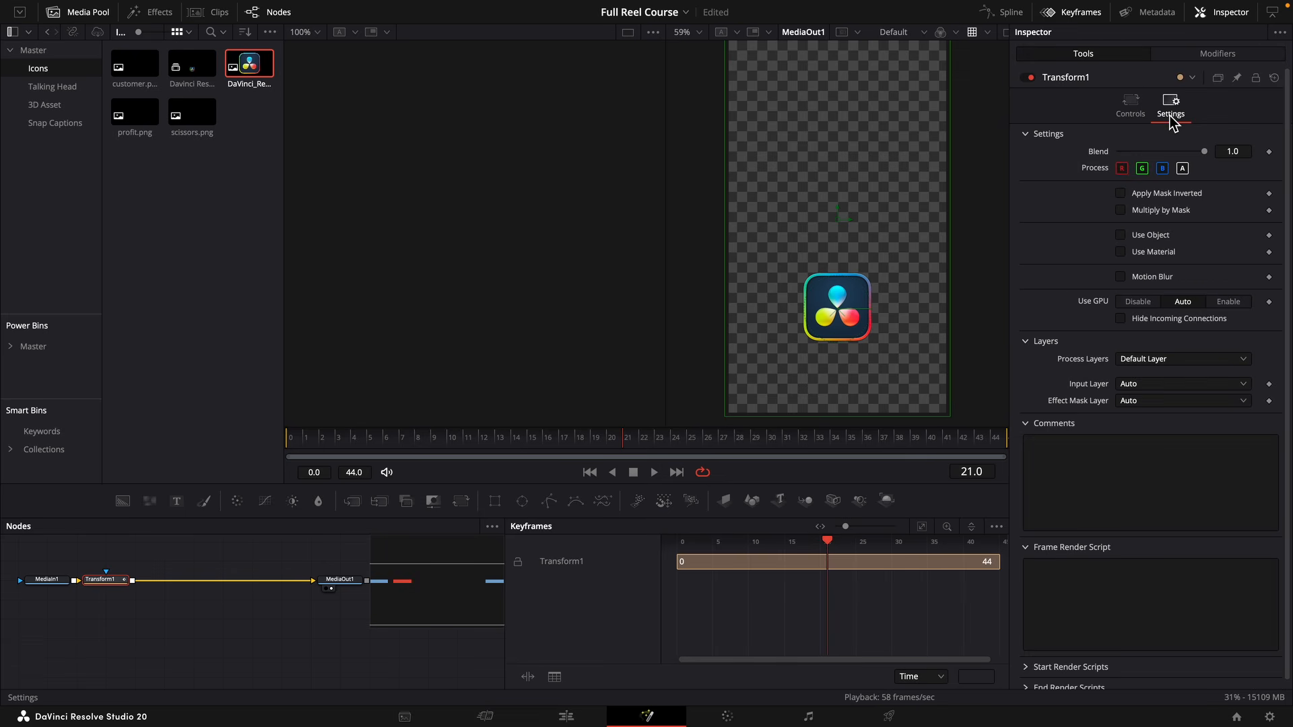
pyautogui.click(1148, 279)
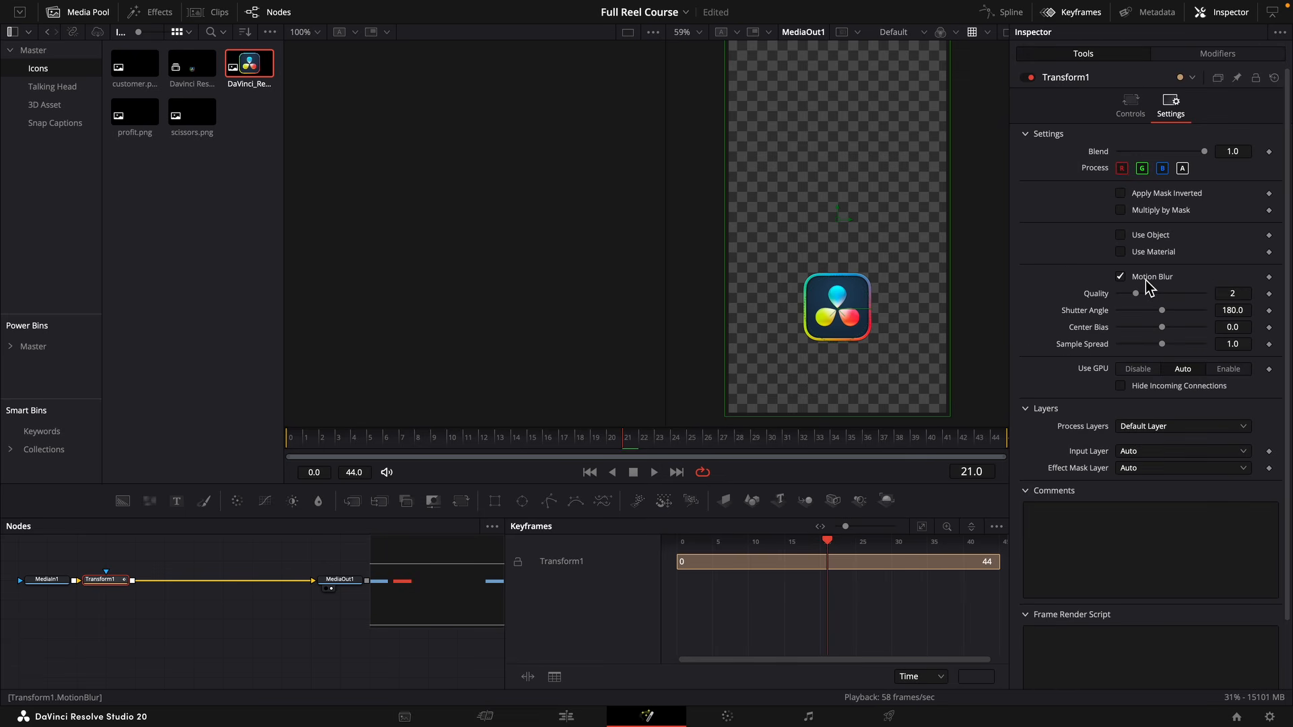
pyautogui.press('space')
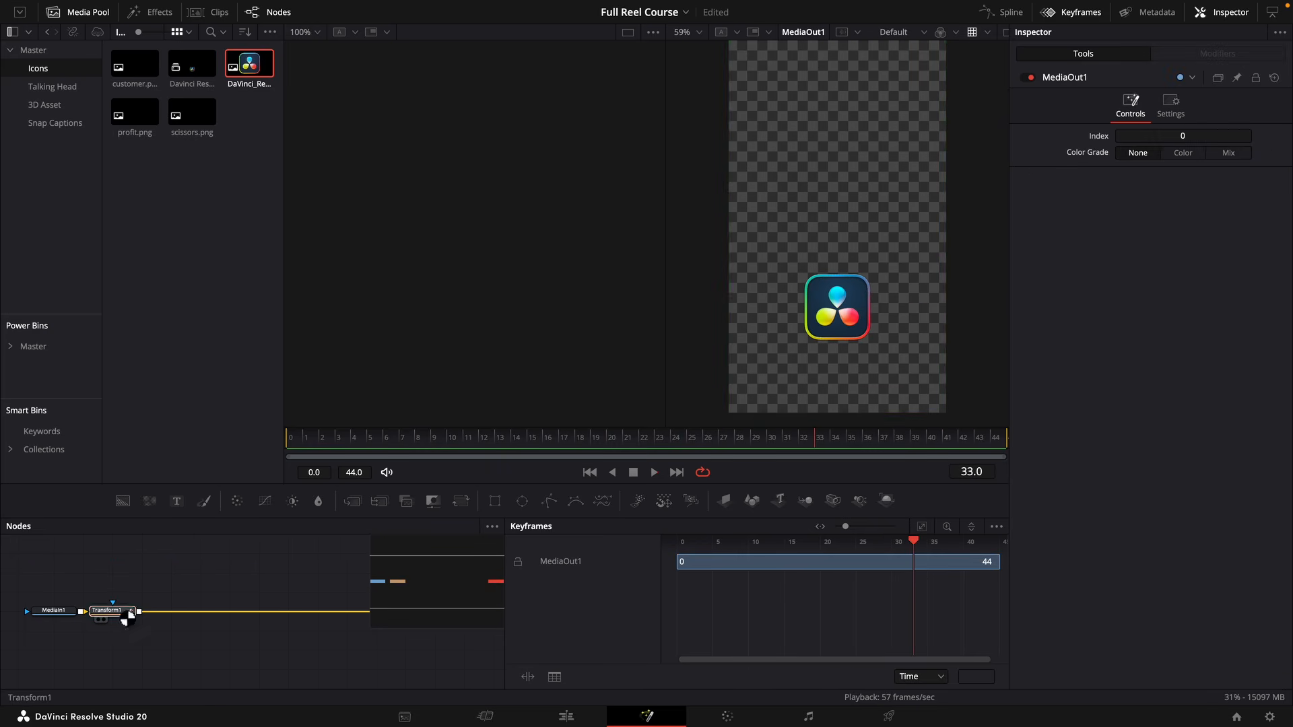
# Add a Neo Light Sweep Pro node after the Transform node and turn off its edge glow.
pyautogui.click(122, 612)
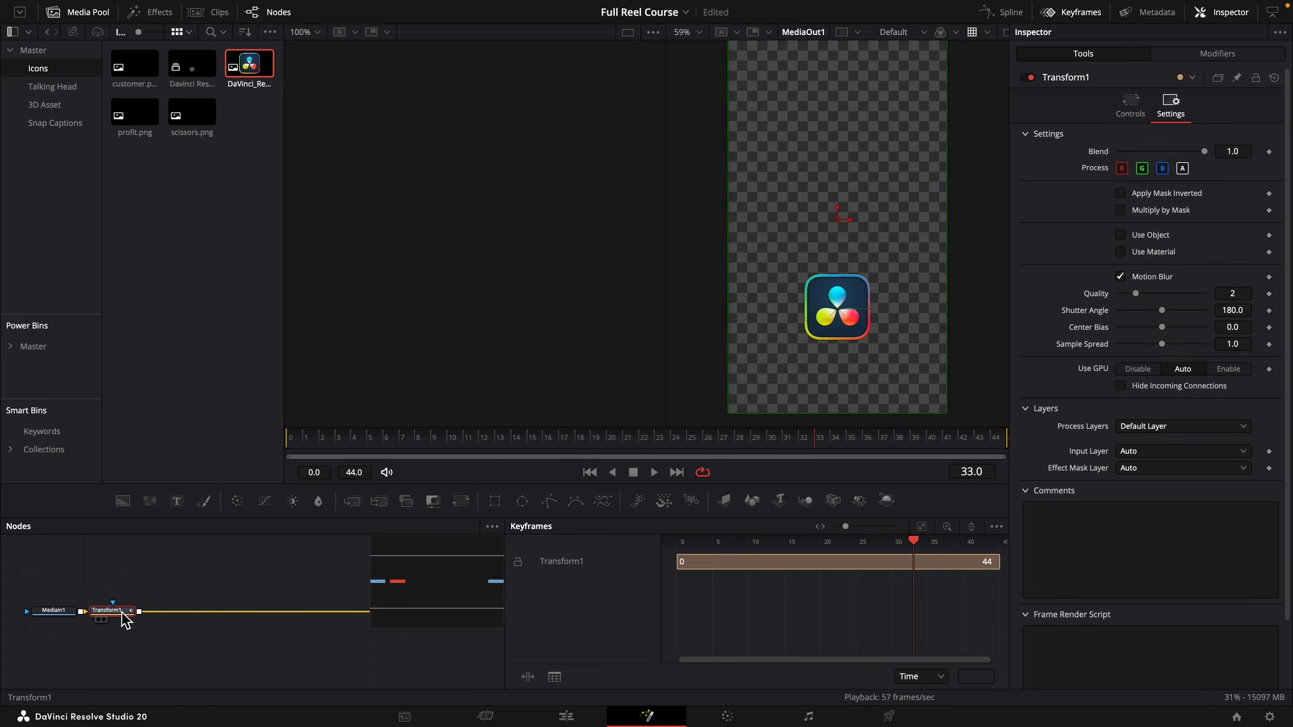
pyautogui.hotkey('shift', 'space')
pyautogui.write('tran')
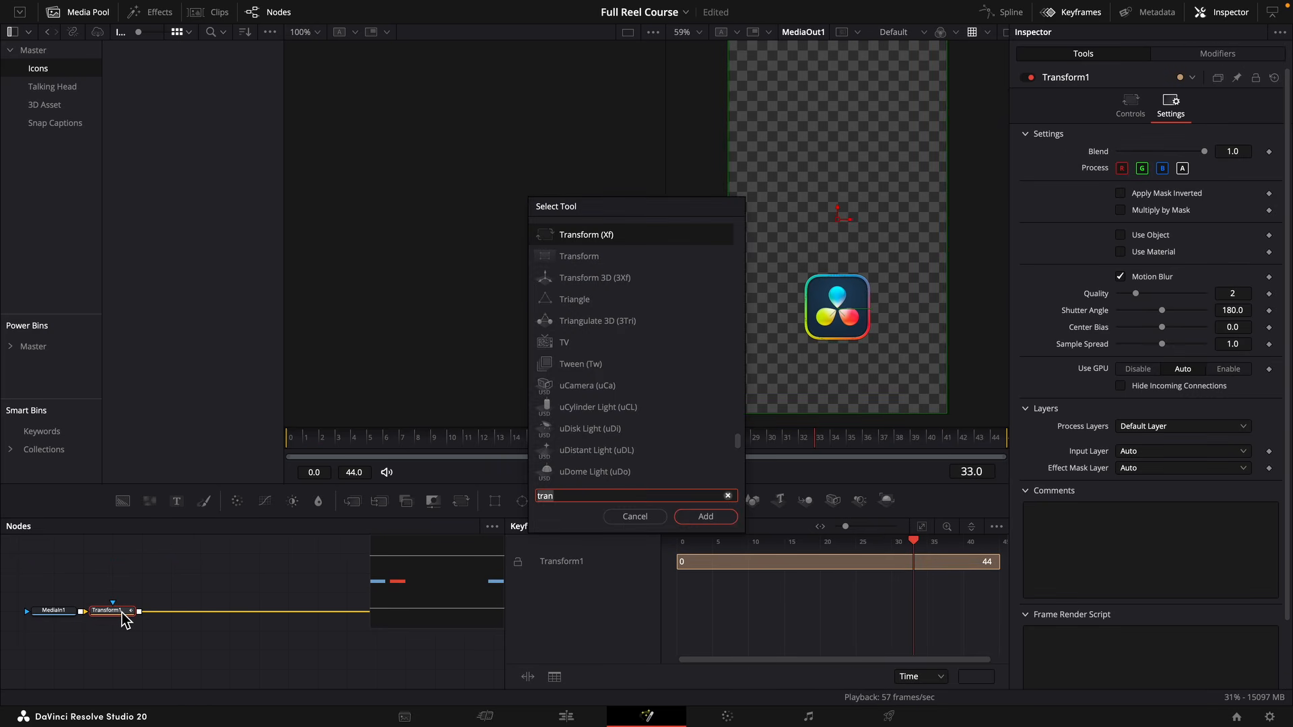
pyautogui.press('BackSpace')
pyautogui.press('BackSpace')
pyautogui.press('BackSpace')
pyautogui.press('BackSpace')
pyautogui.write('ligh')
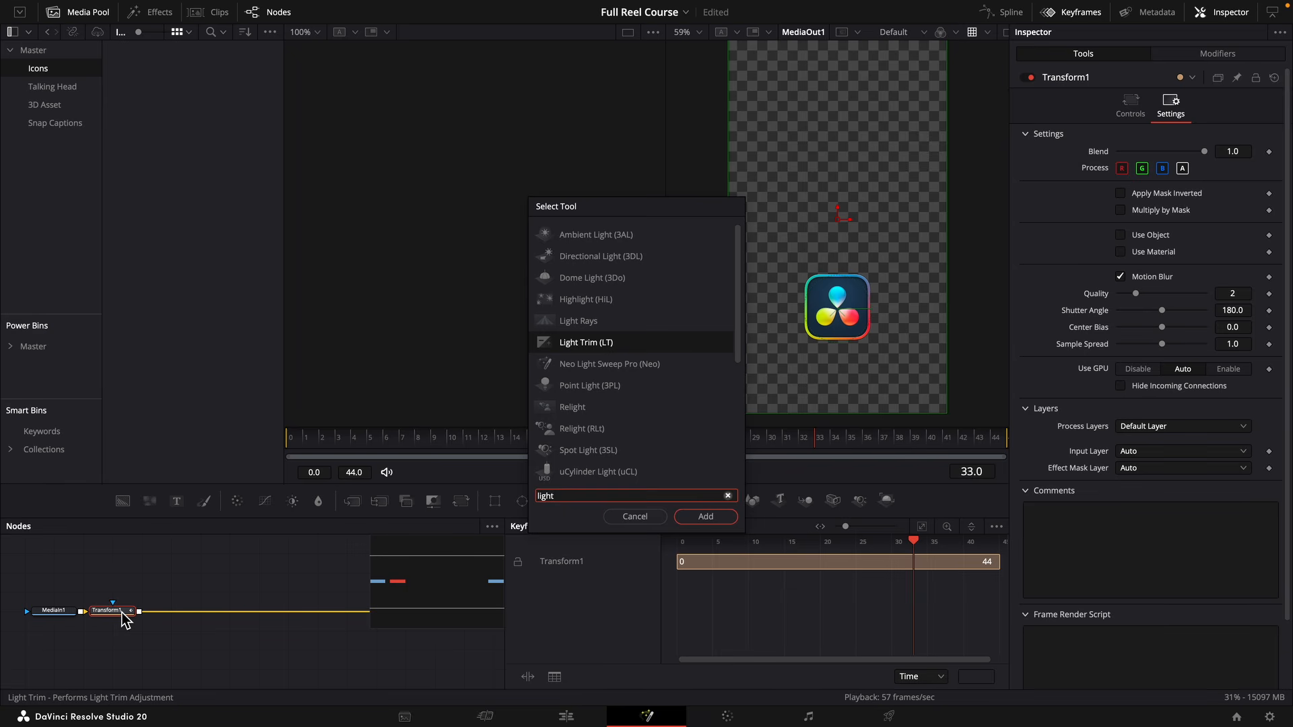
pyautogui.write('t')
pyautogui.press('Down')
pyautogui.press('Return')
pyautogui.click(1139, 277)
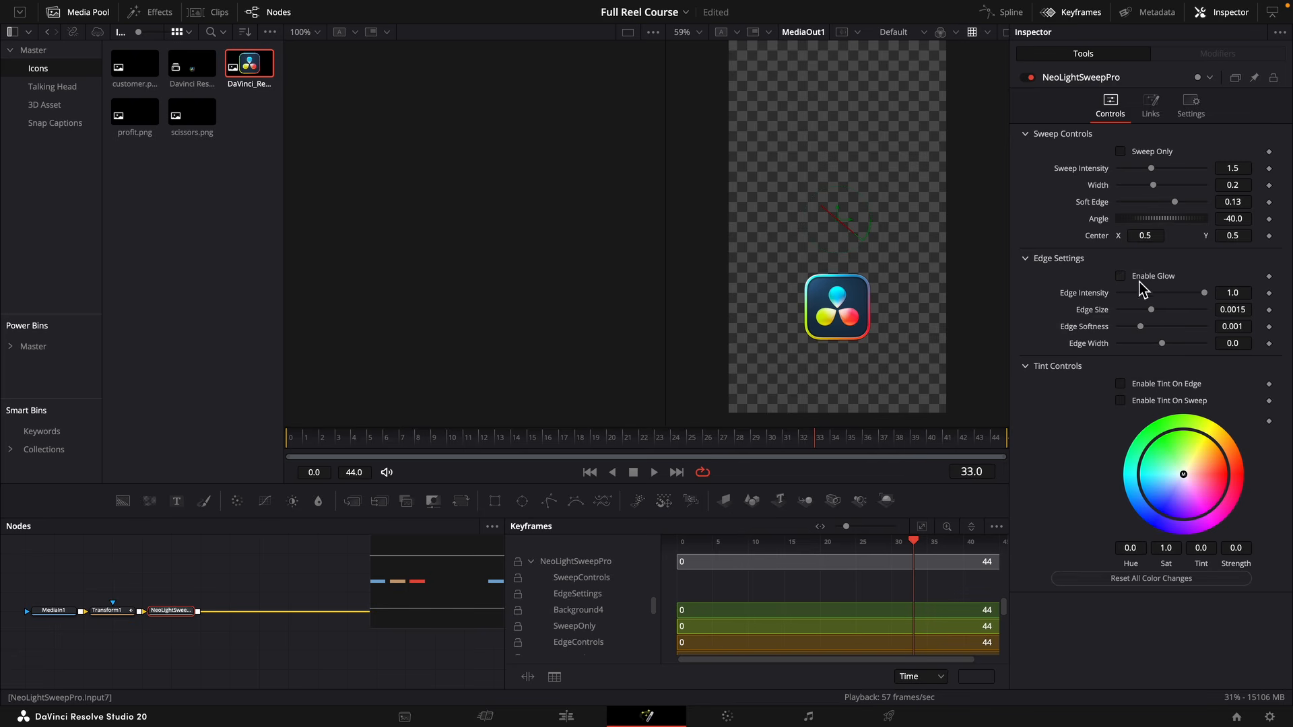
# Set the light sweep's intensity to 0.702, width to 0.1128, soft edge to 0.0567 and center X to 0.777.
pyautogui.moveTo(1234, 173); pyautogui.dragTo(1202, 173)
pyautogui.moveTo(1137, 238); pyautogui.dragTo(1272, 237)
pyautogui.moveTo(1235, 172); pyautogui.dragTo(1169, 171)
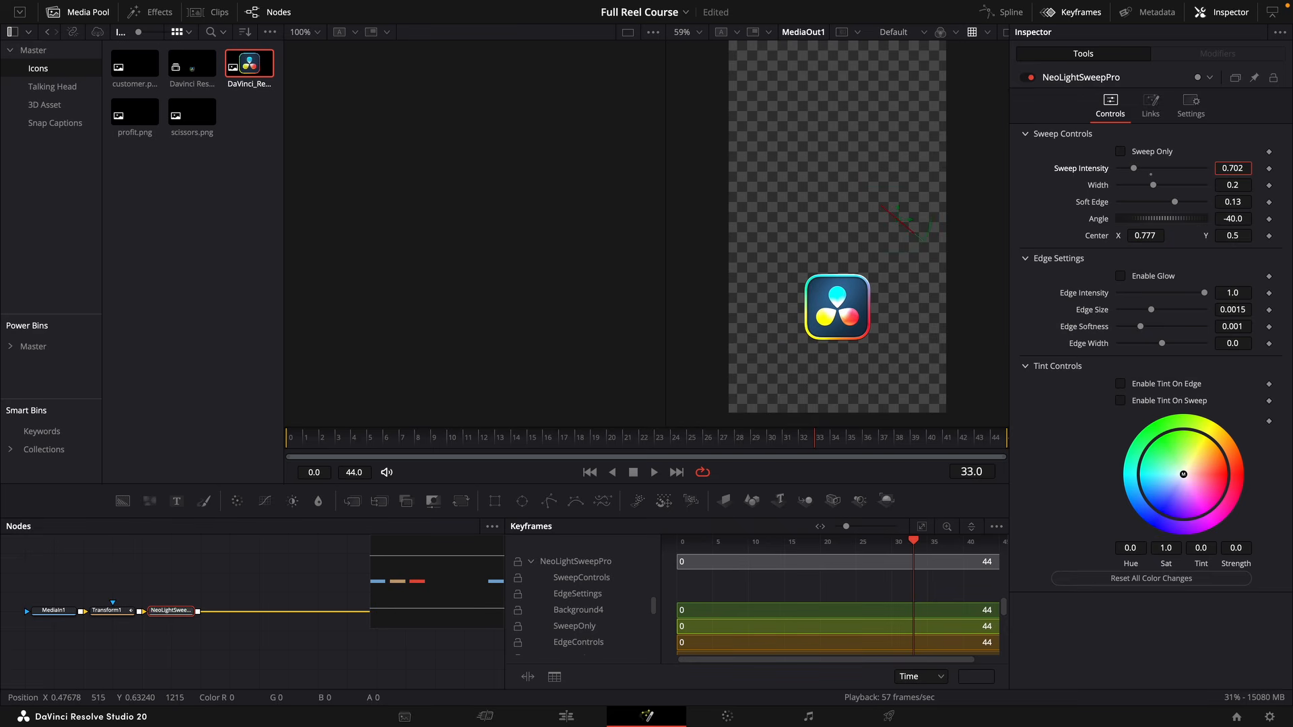
pyautogui.moveTo(1240, 205); pyautogui.dragTo(1185, 205)
pyautogui.moveTo(1237, 188); pyautogui.dragTo(1223, 210)
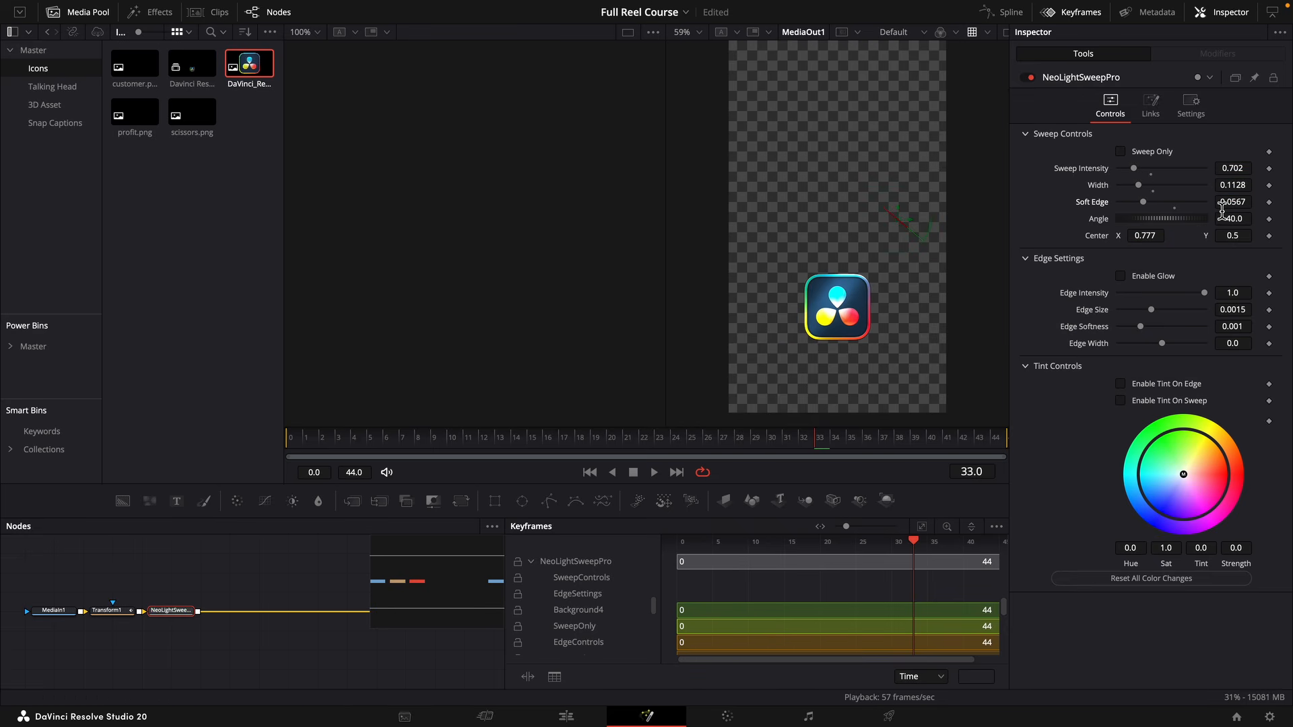
# Keyframe the light sweep's center at X 0.367 on frame 6, move it across the logo around frame 35, and preview.
pyautogui.click(388, 438)
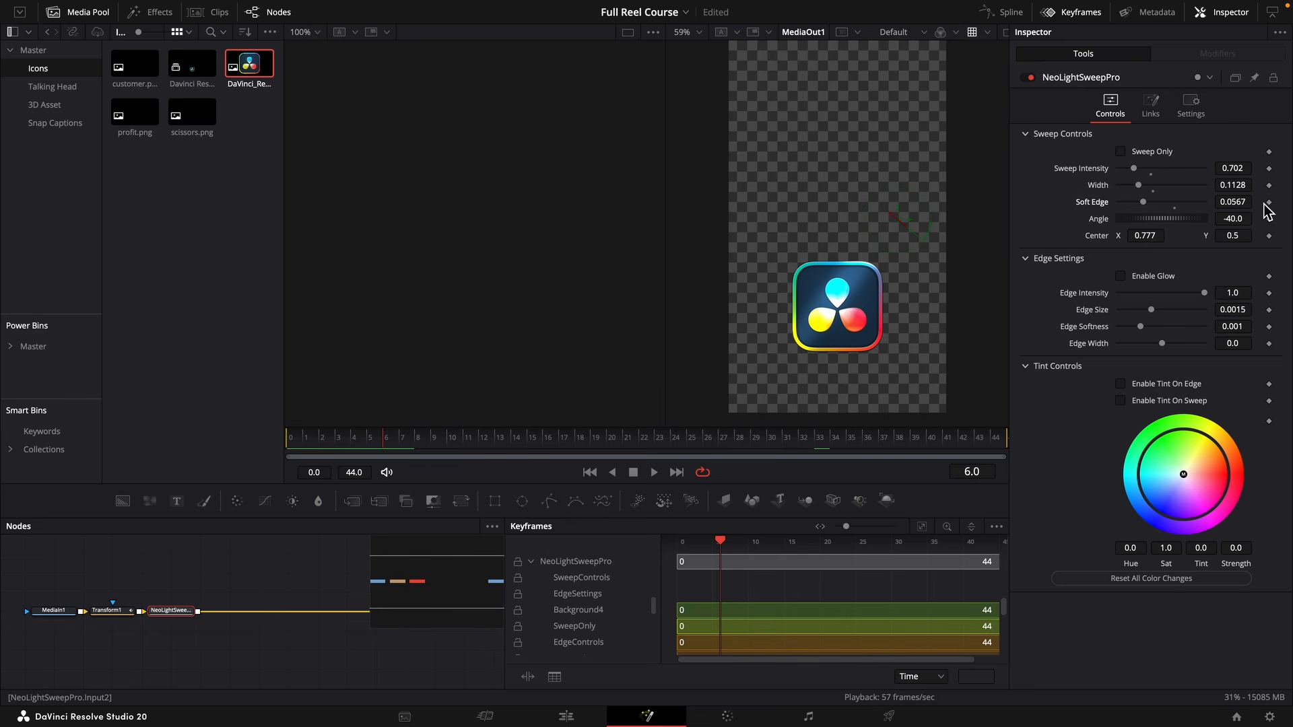
pyautogui.click(1269, 236)
pyautogui.moveTo(1149, 235); pyautogui.dragTo(776, 421)
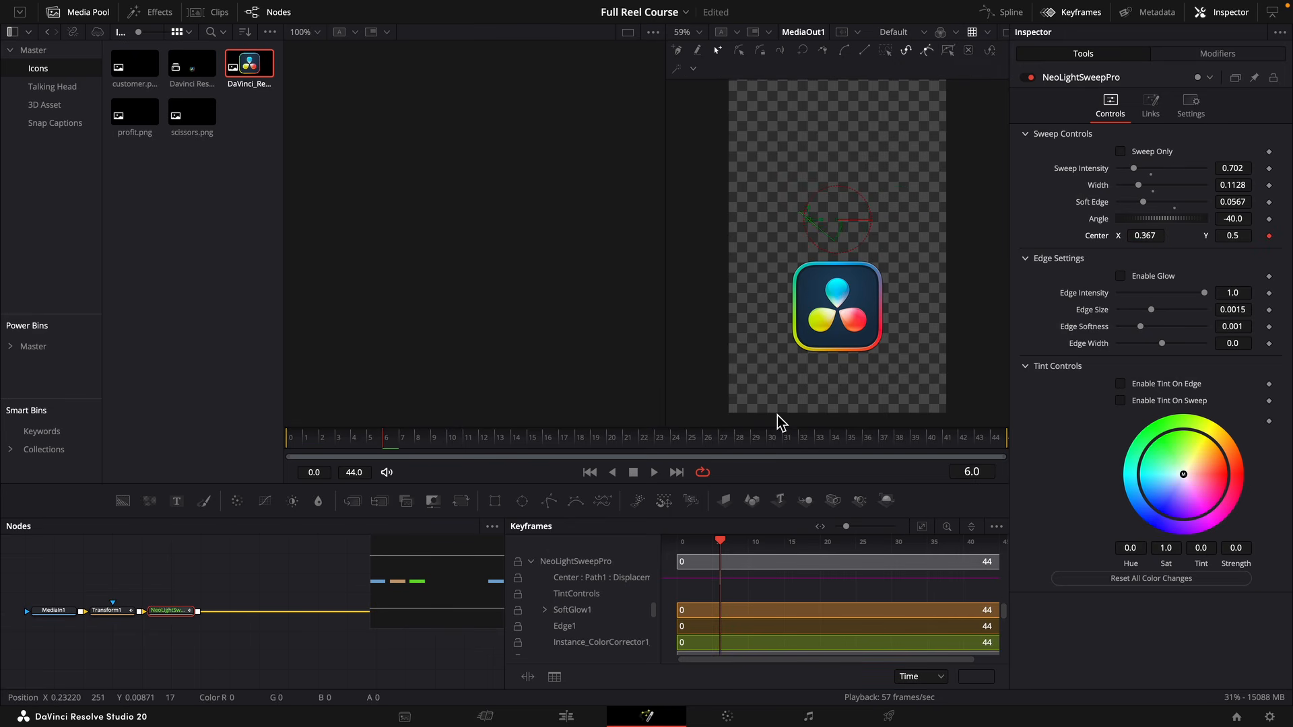
pyautogui.click(850, 438)
pyautogui.moveTo(805, 229); pyautogui.dragTo(990, 245)
pyautogui.press('space')
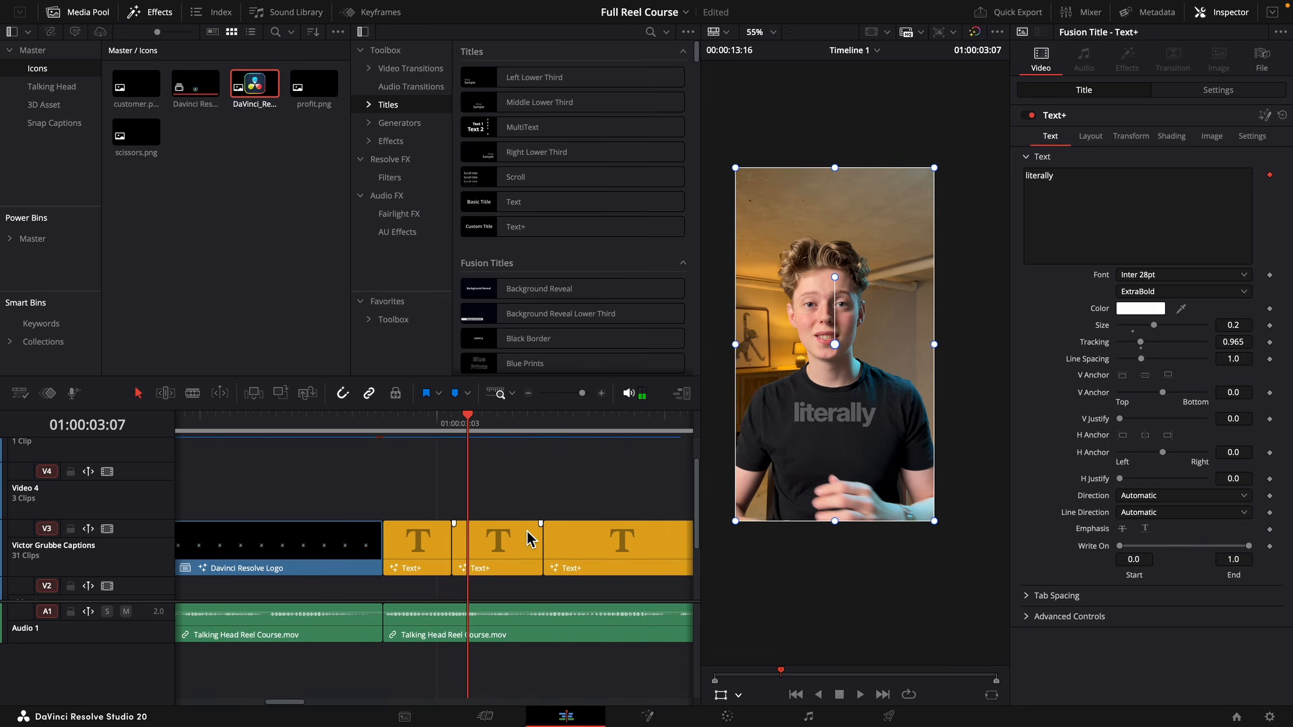
# Move the "literally" caption up to Video 4 and extend the "you're" caption beneath it to the same end point.
pyautogui.press('space')
pyautogui.moveTo(512, 549); pyautogui.dragTo(512, 492)
pyautogui.click(451, 431)
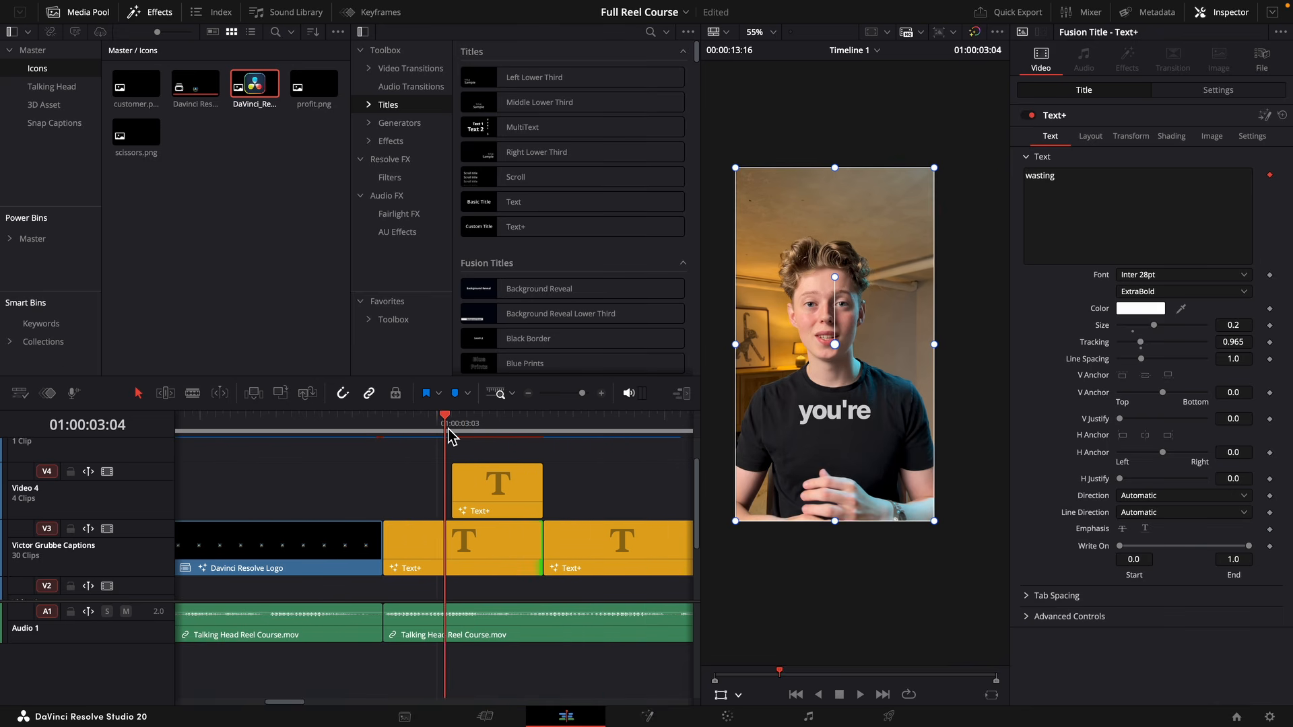
pyautogui.moveTo(543, 547); pyautogui.dragTo(581, 495)
pyautogui.click(583, 395)
pyautogui.moveTo(583, 395); pyautogui.dragTo(578, 395)
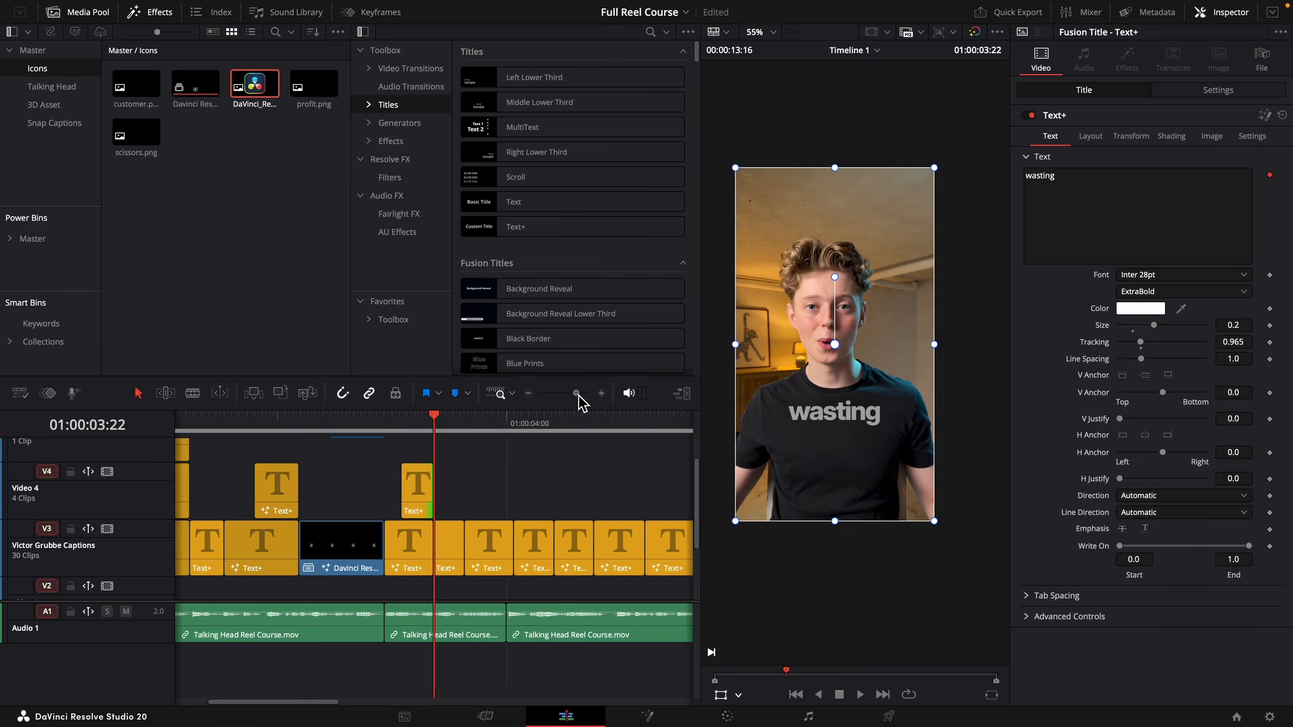
# Play through the following captions, delete "wasting" and "money" from Video 3, and return to the start of the gap at 01:00:03:22.
pyautogui.press('space')
pyautogui.press('space')
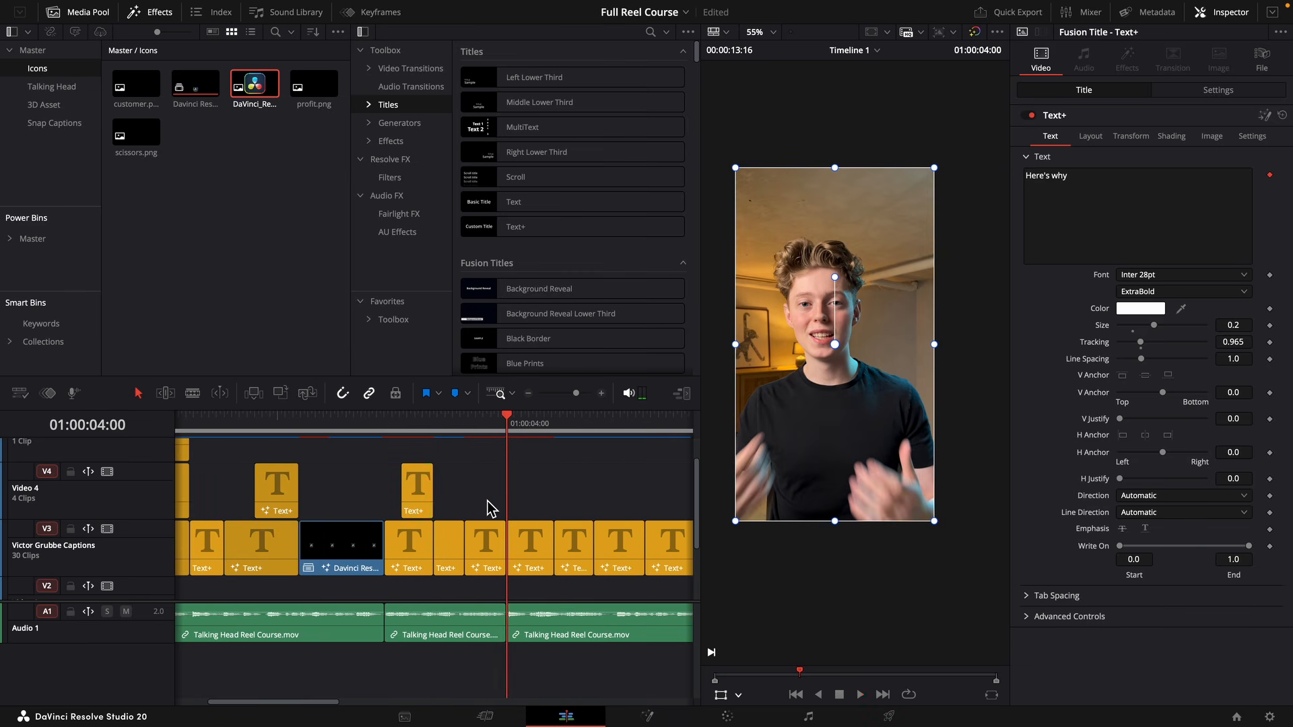
pyautogui.moveTo(487, 501); pyautogui.dragTo(461, 545)
pyautogui.press('Delete')
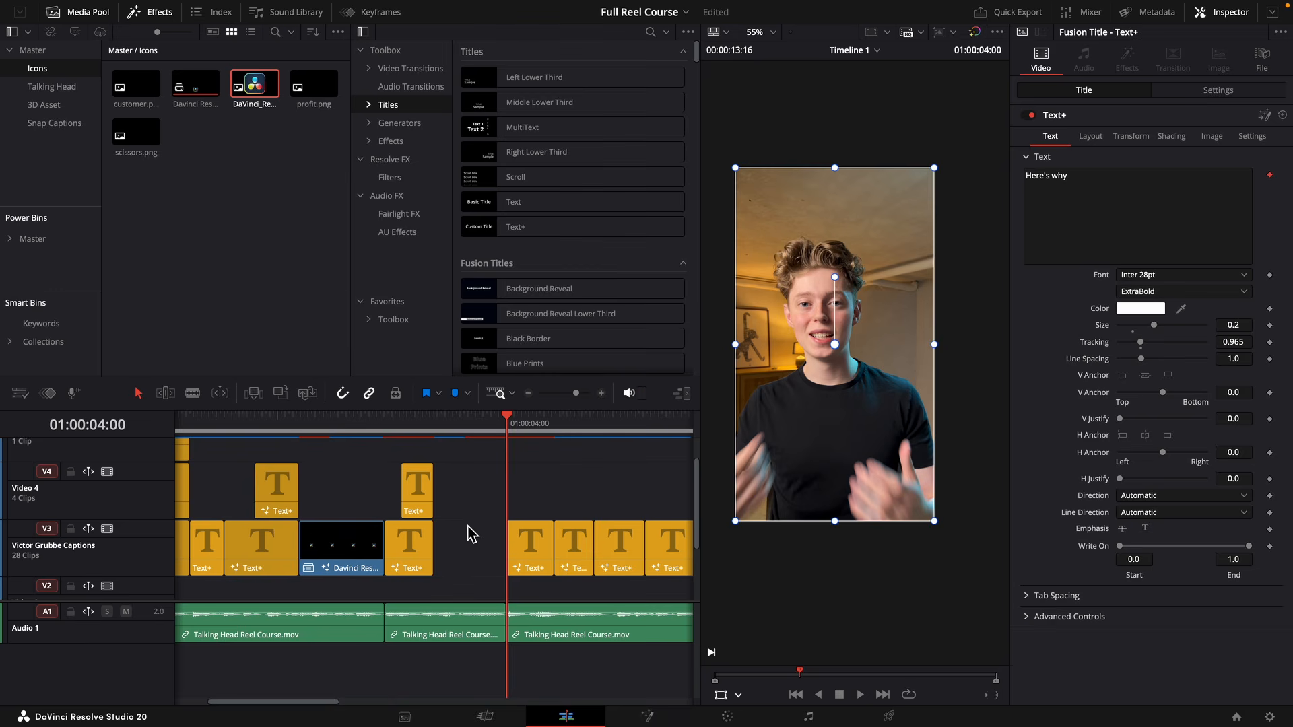
pyautogui.moveTo(465, 423); pyautogui.dragTo(433, 423)
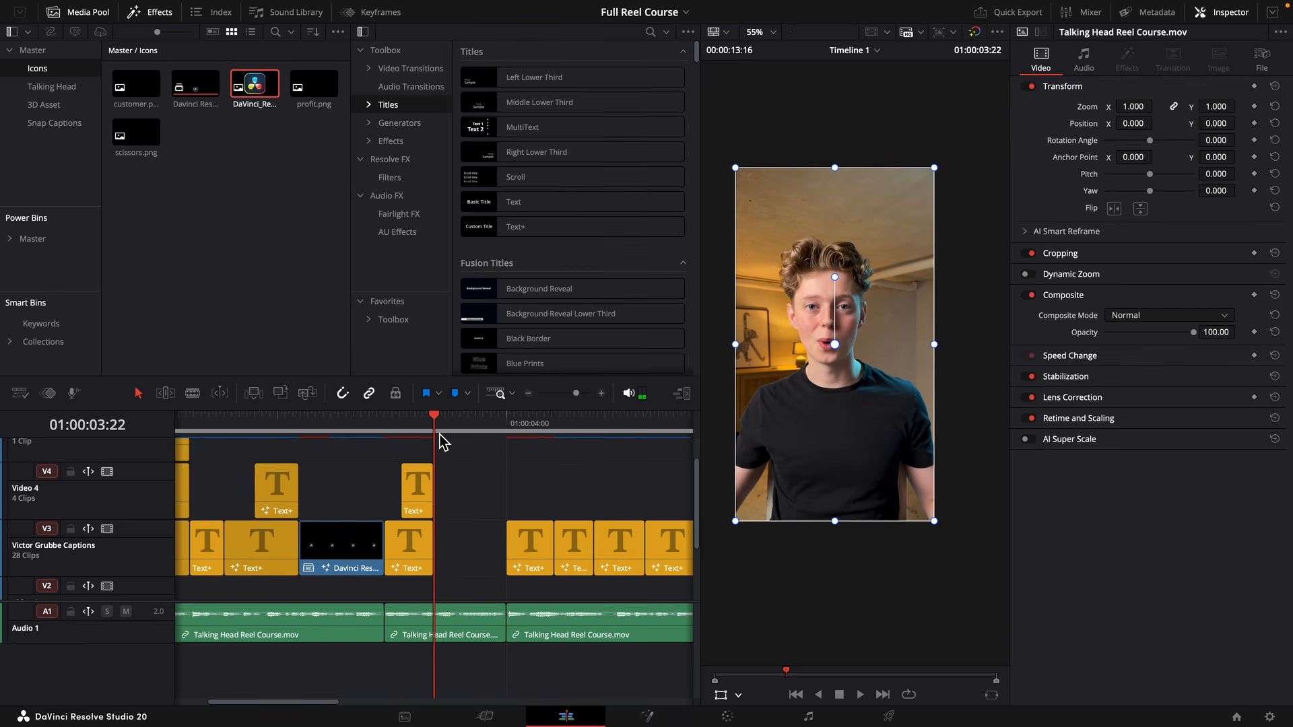
# Play back the stacked "you're" and "literally" captions following the logo clip.
pyautogui.click(370, 141)
pyautogui.click(369, 142)
pyautogui.click(383, 423)
pyautogui.press('space')
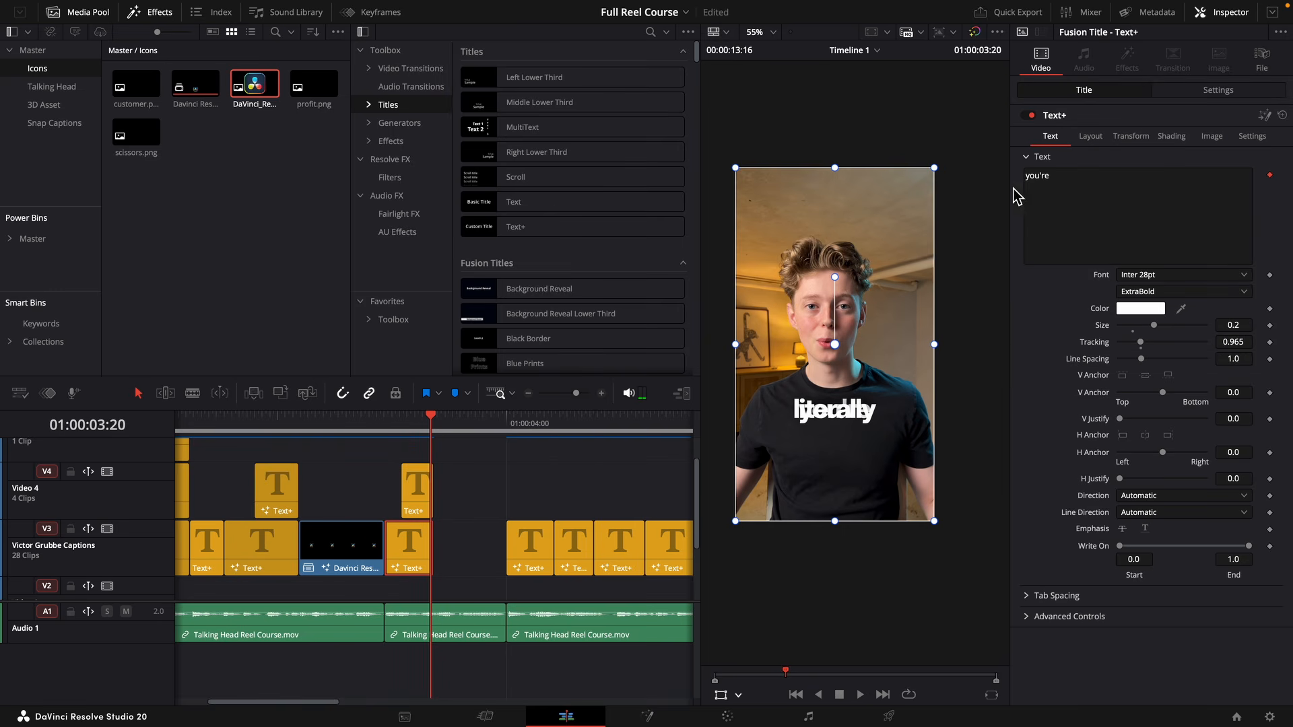
# Capitalize the "you're" caption and position "literally" directly beneath it in the frame, scaled up slightly.
pyautogui.click(1031, 176)
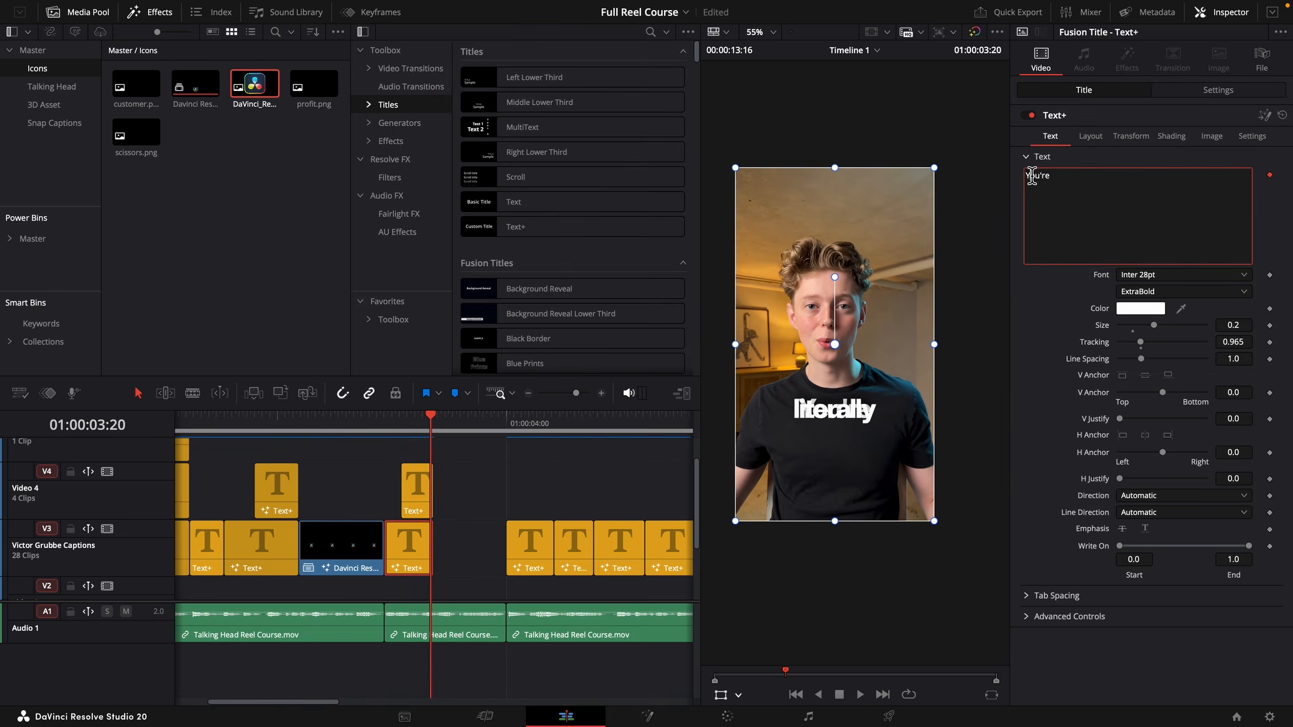
pyautogui.click(412, 505)
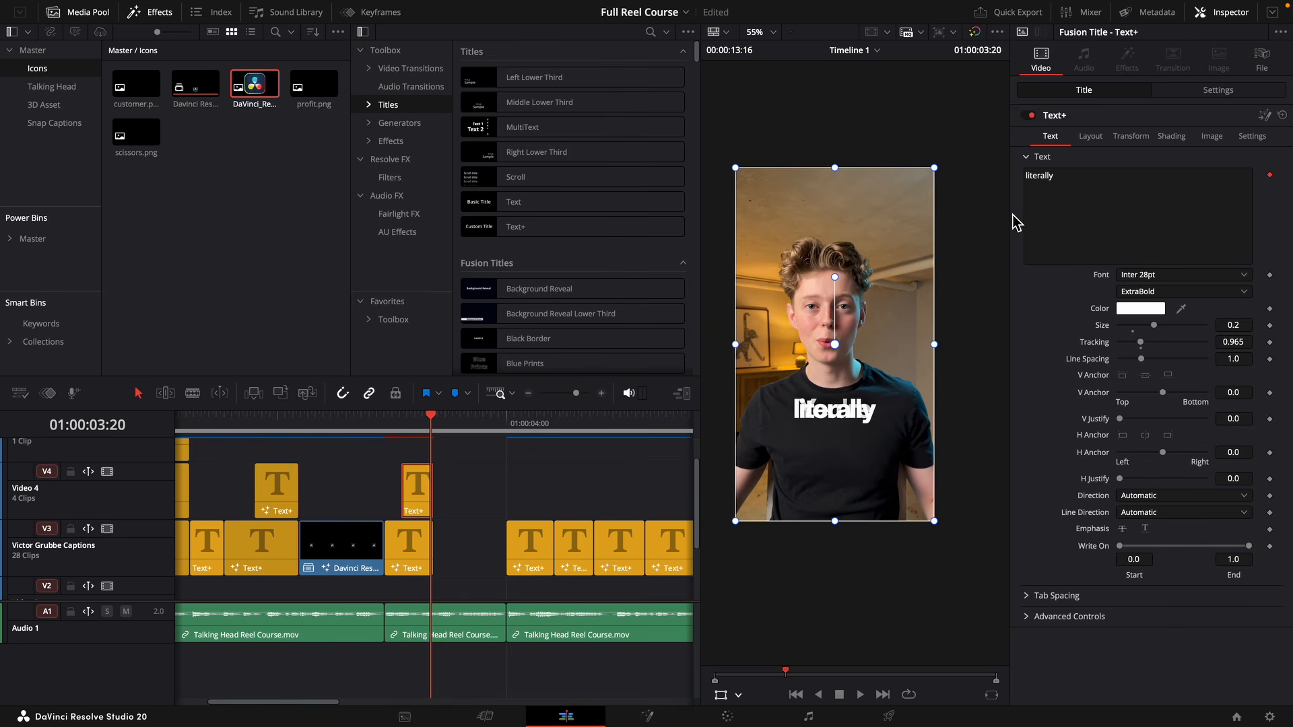
pyautogui.moveTo(923, 301); pyautogui.dragTo(926, 322)
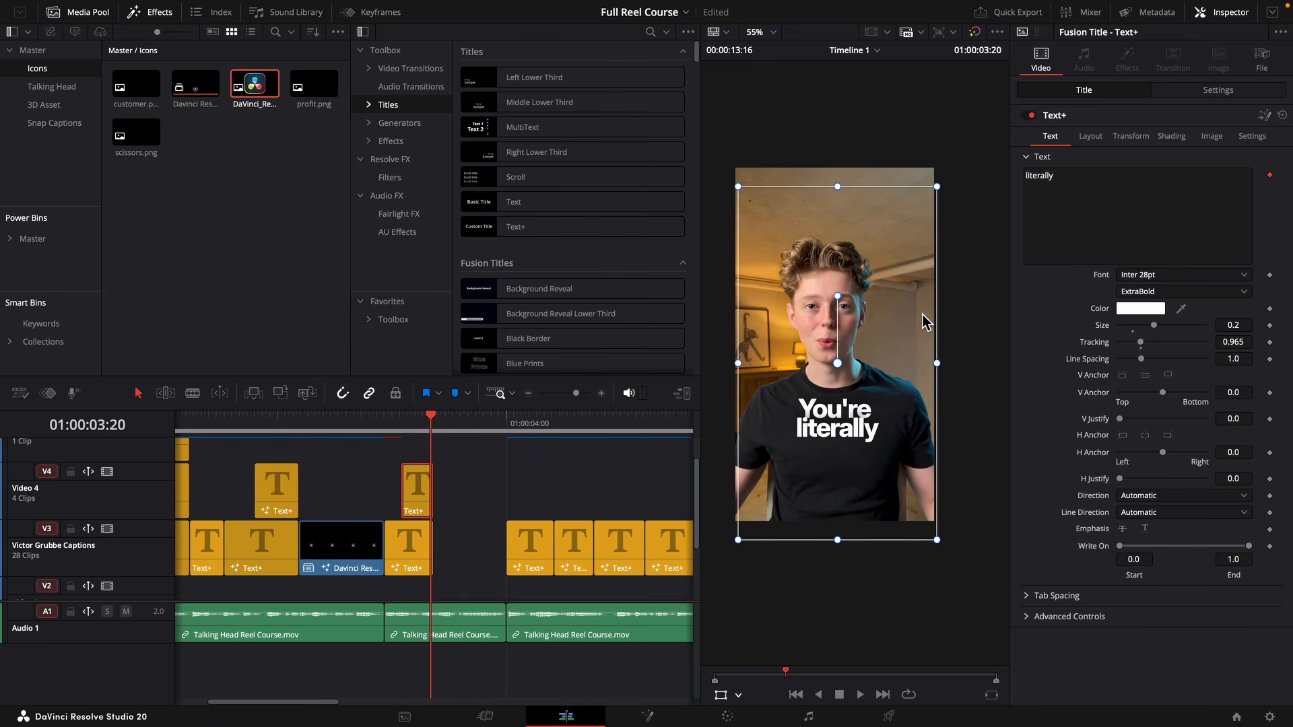
pyautogui.moveTo(936, 541); pyautogui.dragTo(970, 566)
pyautogui.moveTo(928, 522); pyautogui.dragTo(929, 515)
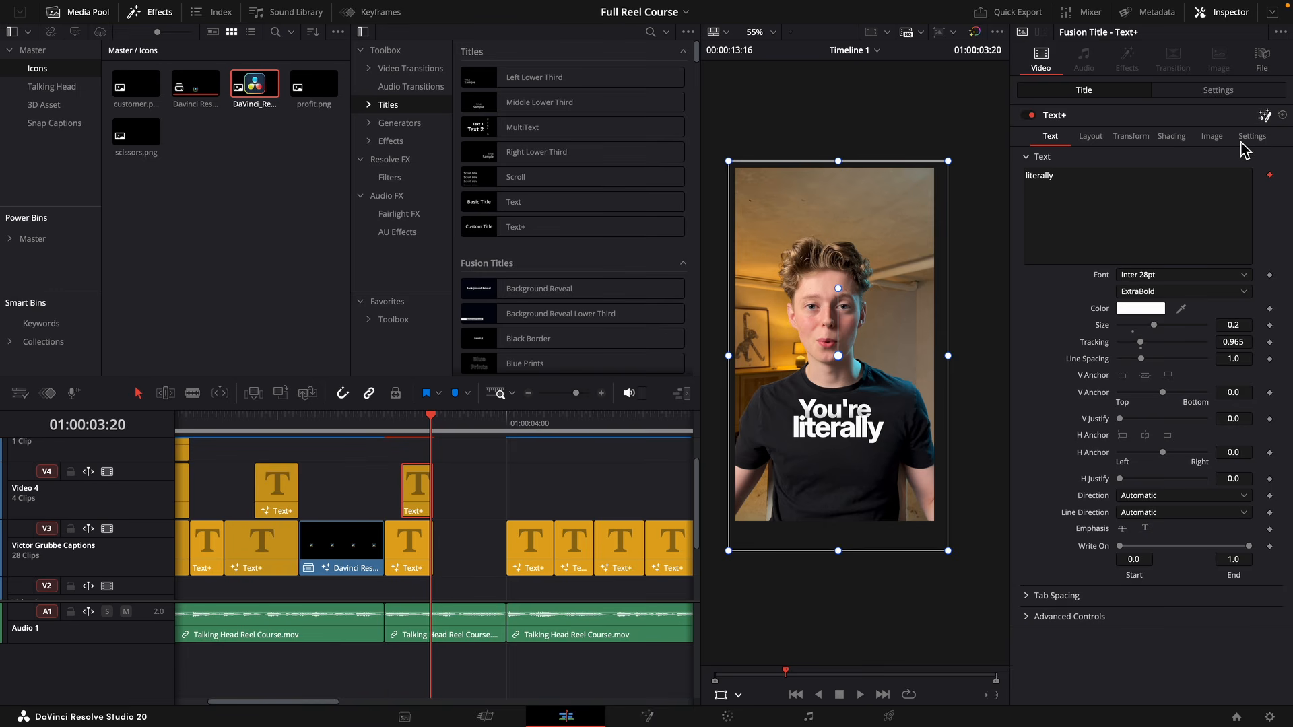
# Connect the NeoGlow output to DropShadow1 in the "literally" caption's Fusion composition and bypass NeoGlow.
pyautogui.hotkey('shift', '5')
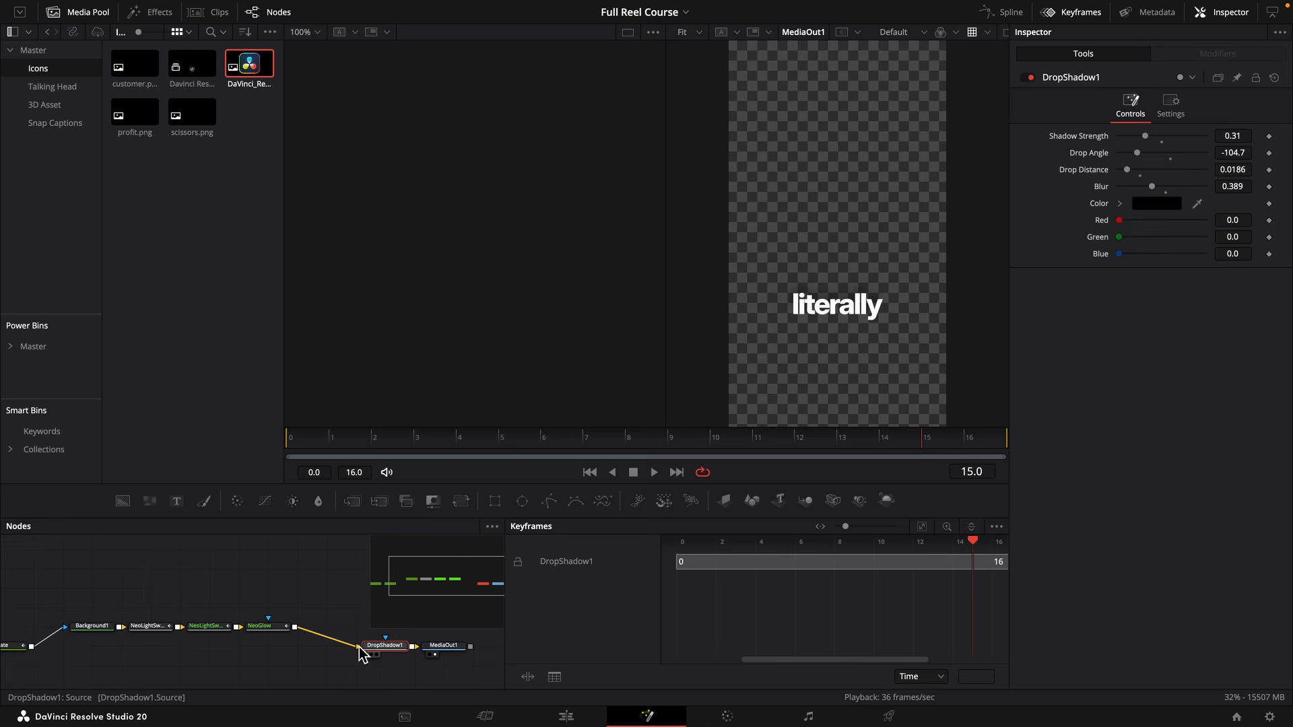
pyautogui.click(149, 625)
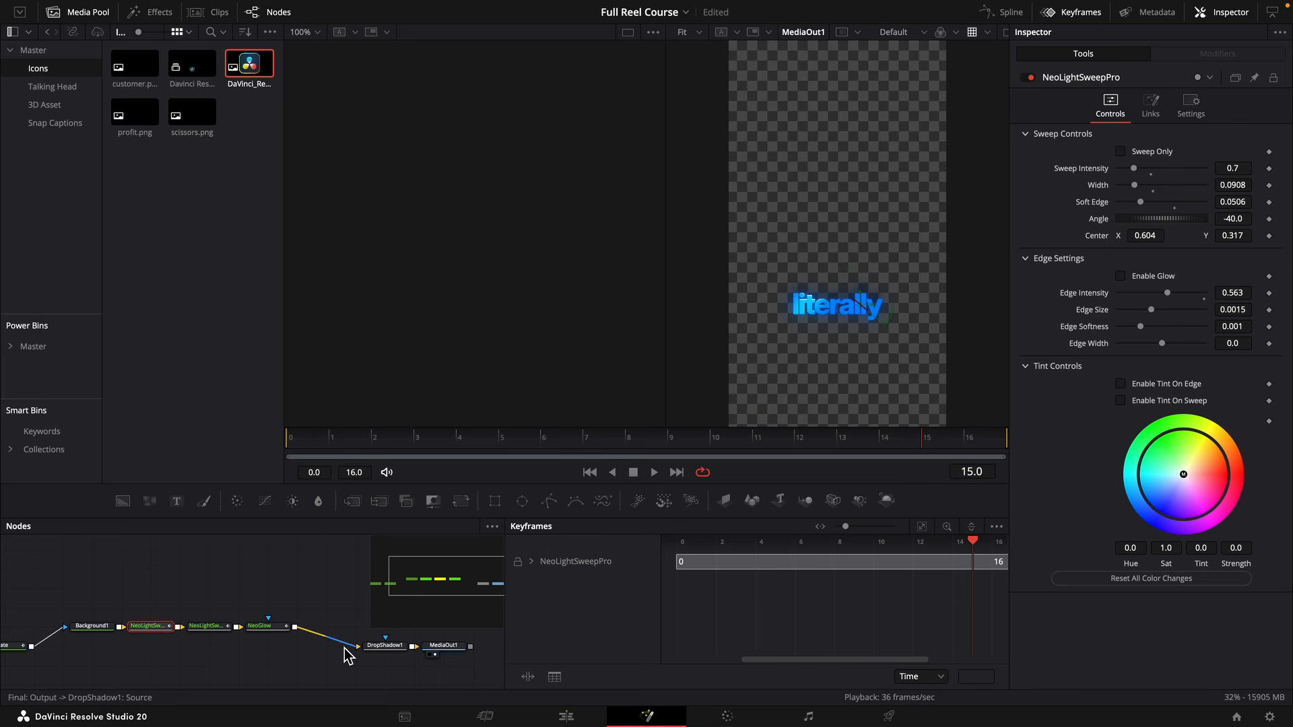
pyautogui.click(282, 626)
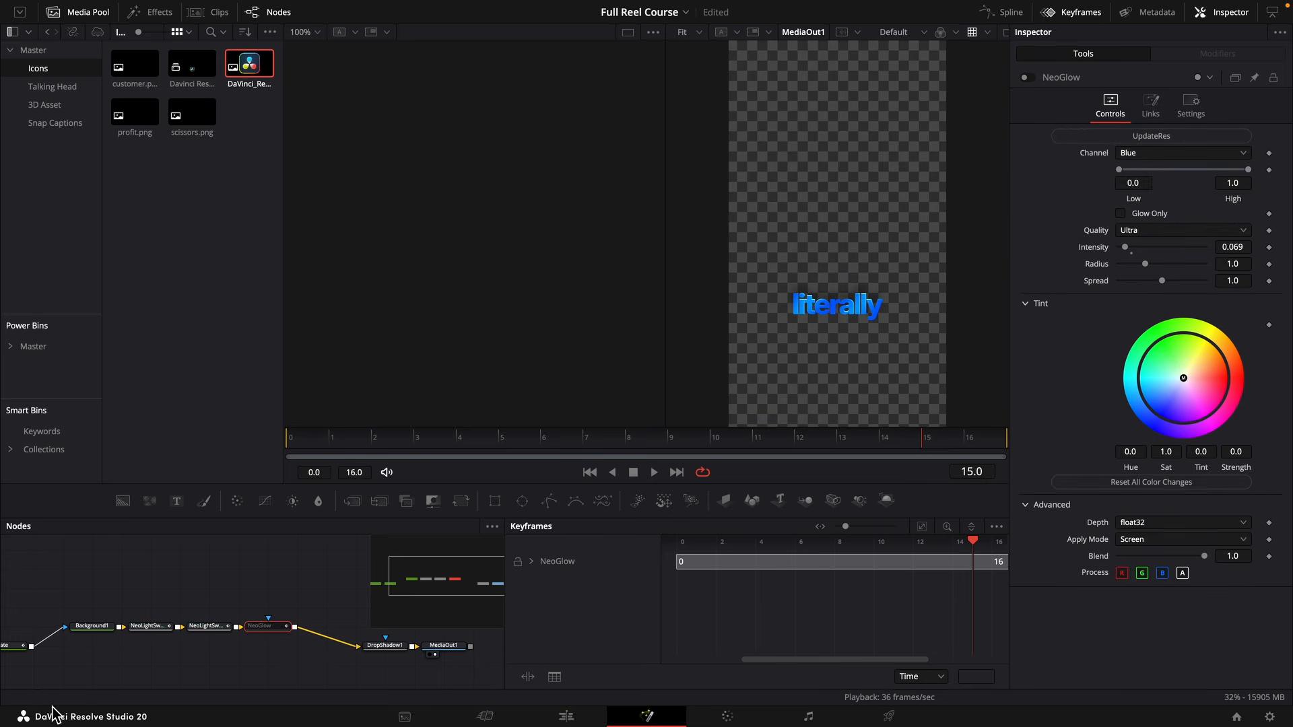
# Change the Background1 color for "literally" to orange with hue 0.08.
pyautogui.click(92, 626)
pyautogui.click(1120, 215)
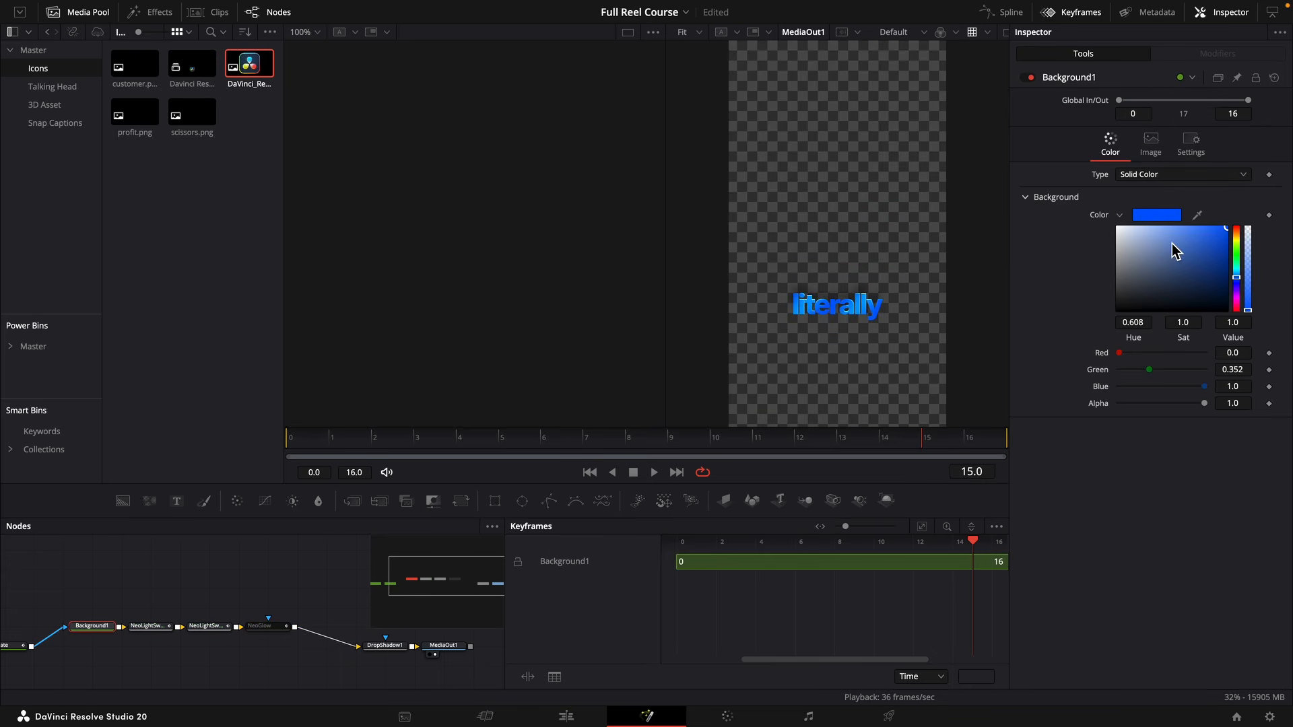
pyautogui.click(1242, 233)
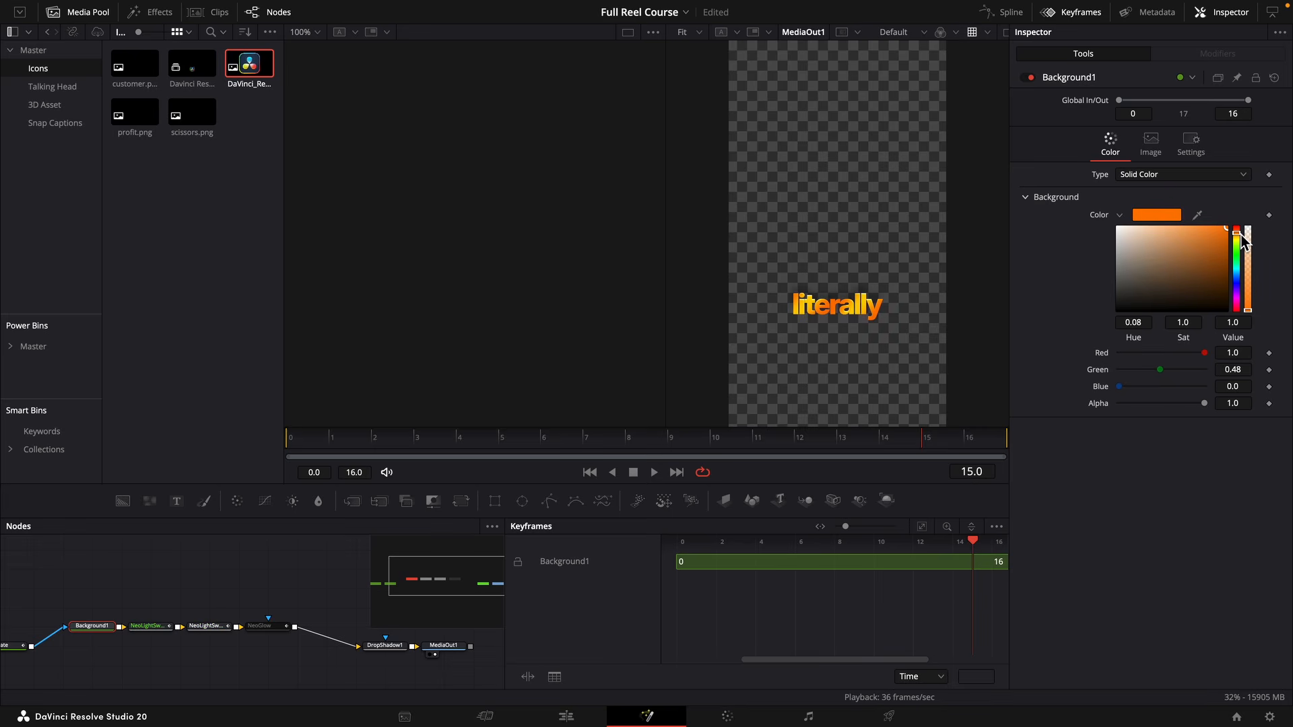
# Enable NeoGlow on "literally" and set its channel to Red, checking the glow up close.
pyautogui.click(266, 627)
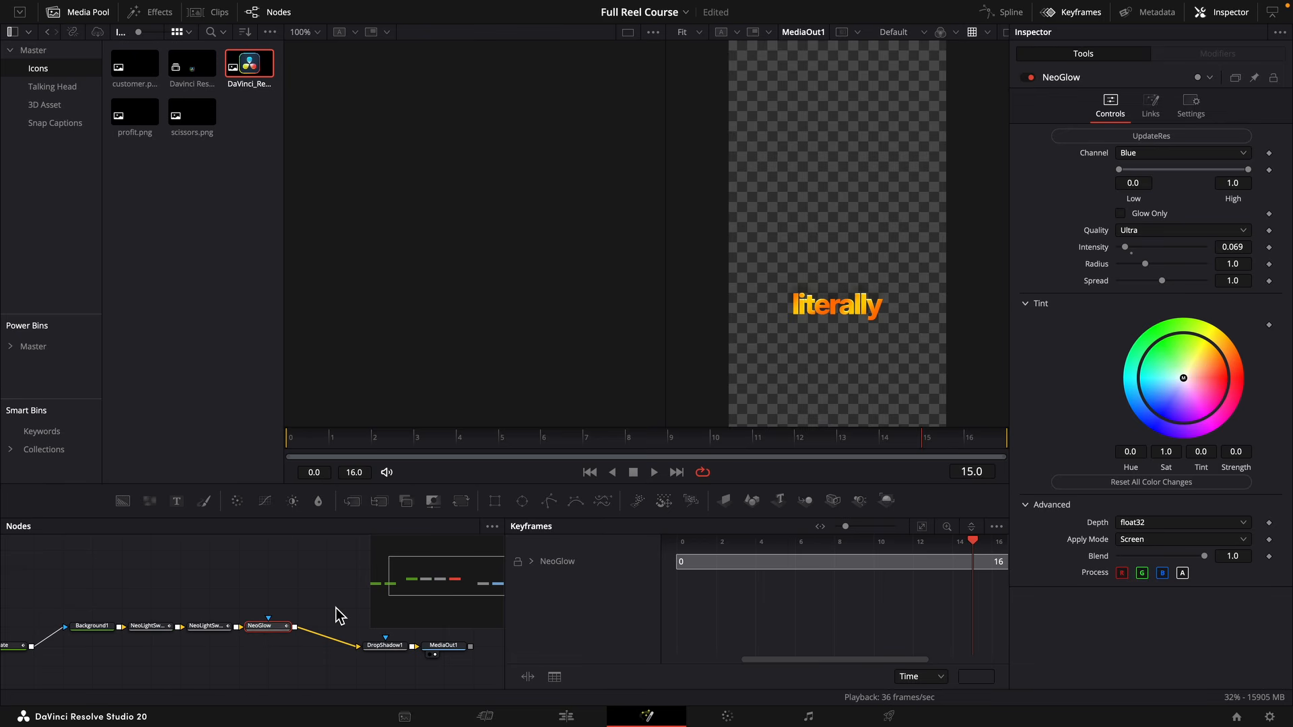
pyautogui.click(1222, 154)
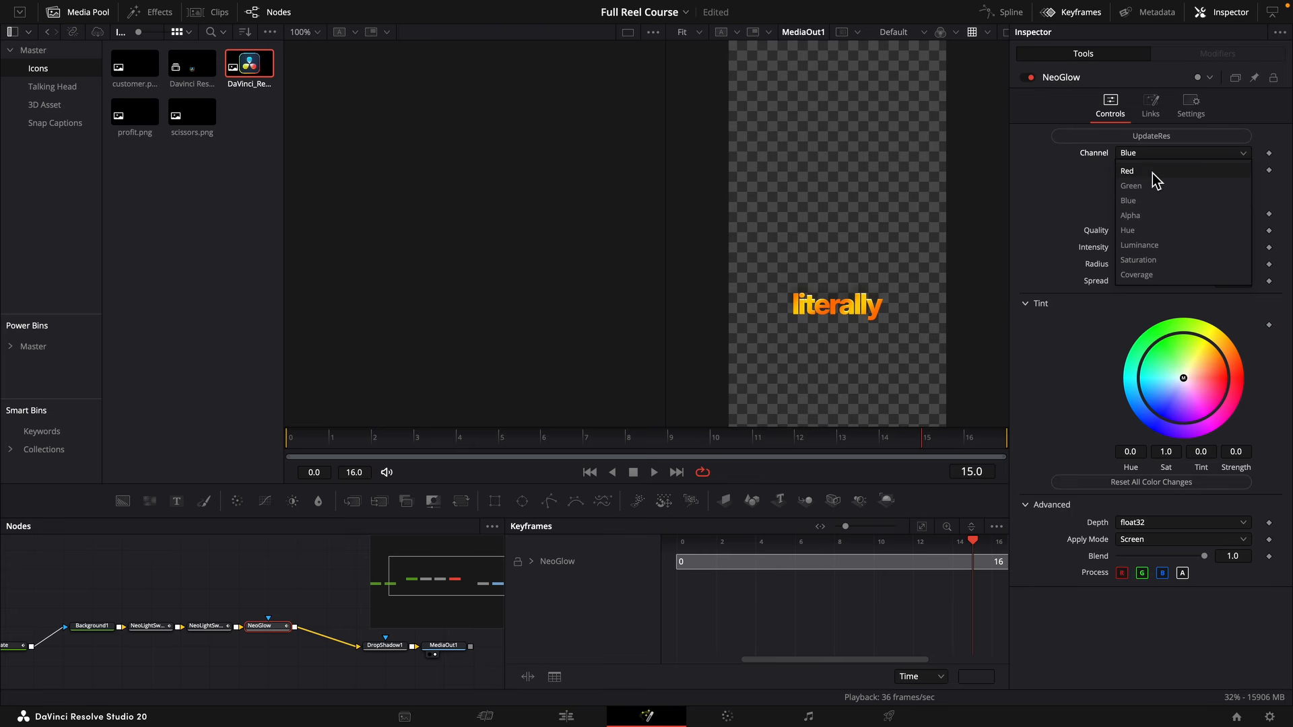
pyautogui.click(1154, 173)
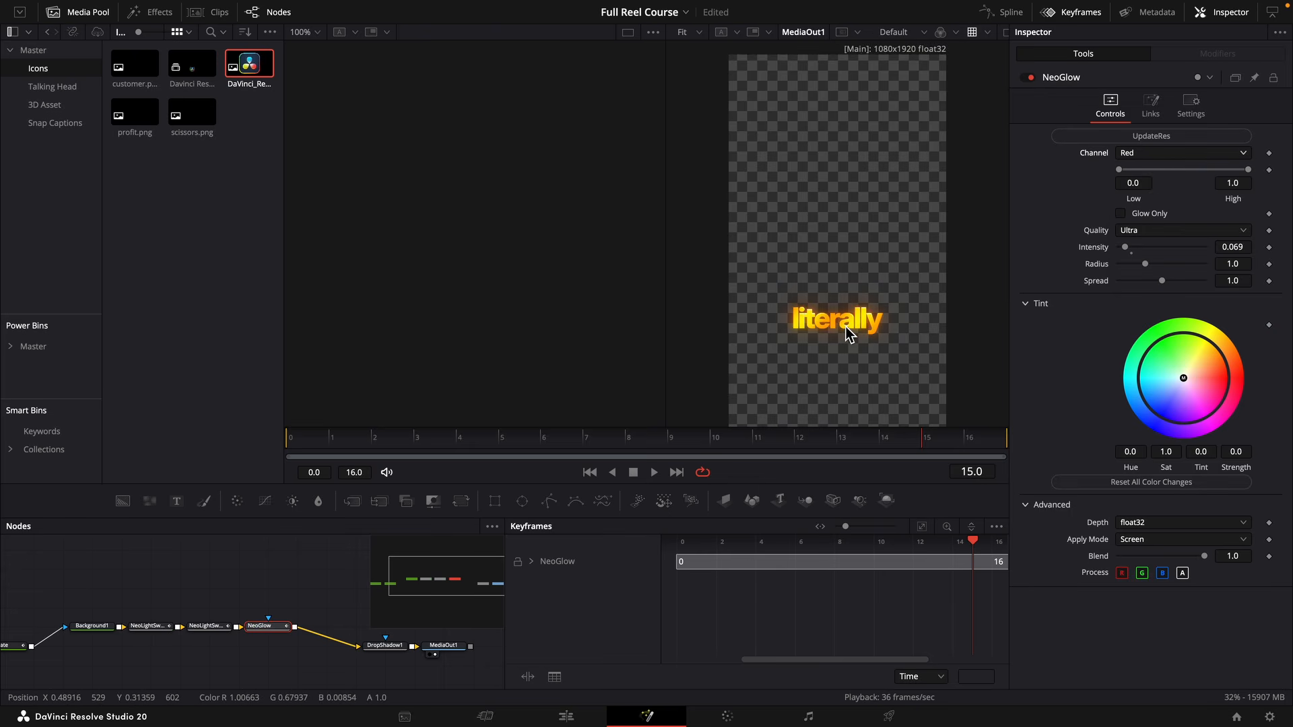
pyautogui.scroll(3, 848, 333)
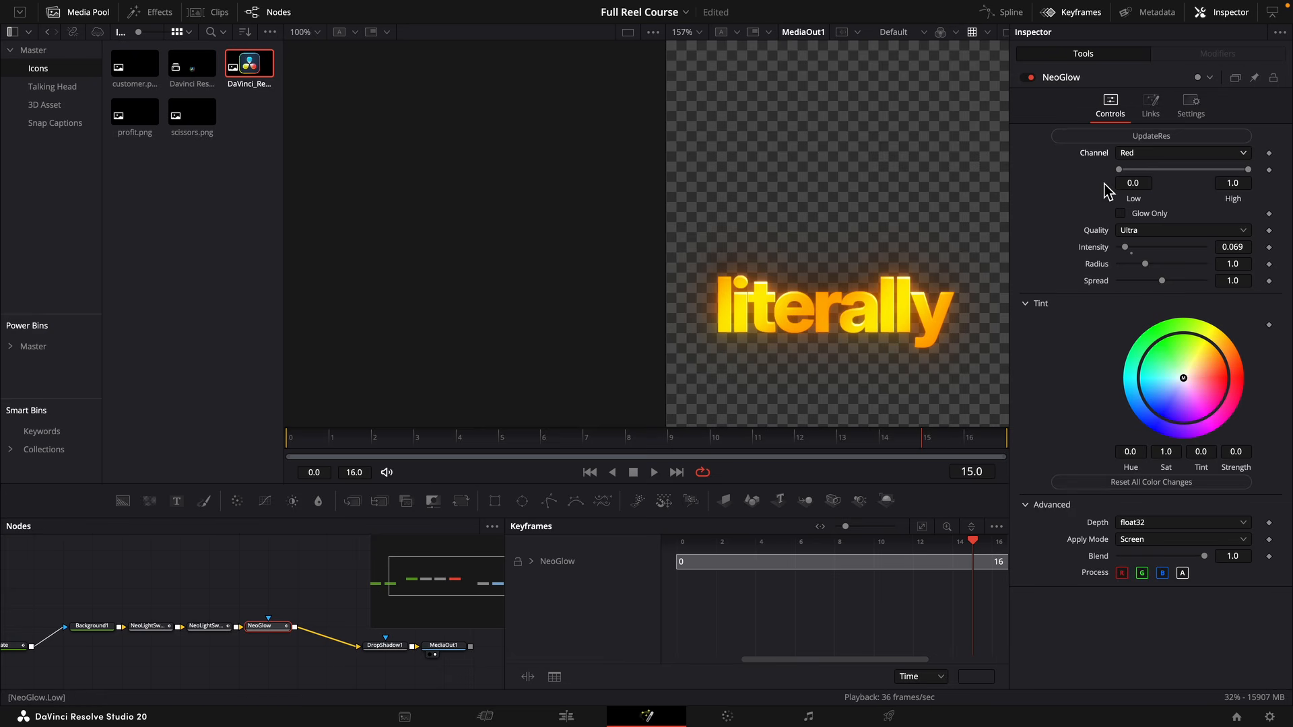
pyautogui.scroll(-2, 909, 296)
# Bypass NeoGlow on "literally" again and preview the stacked captions on the edit timeline.
pyautogui.click(92, 626)
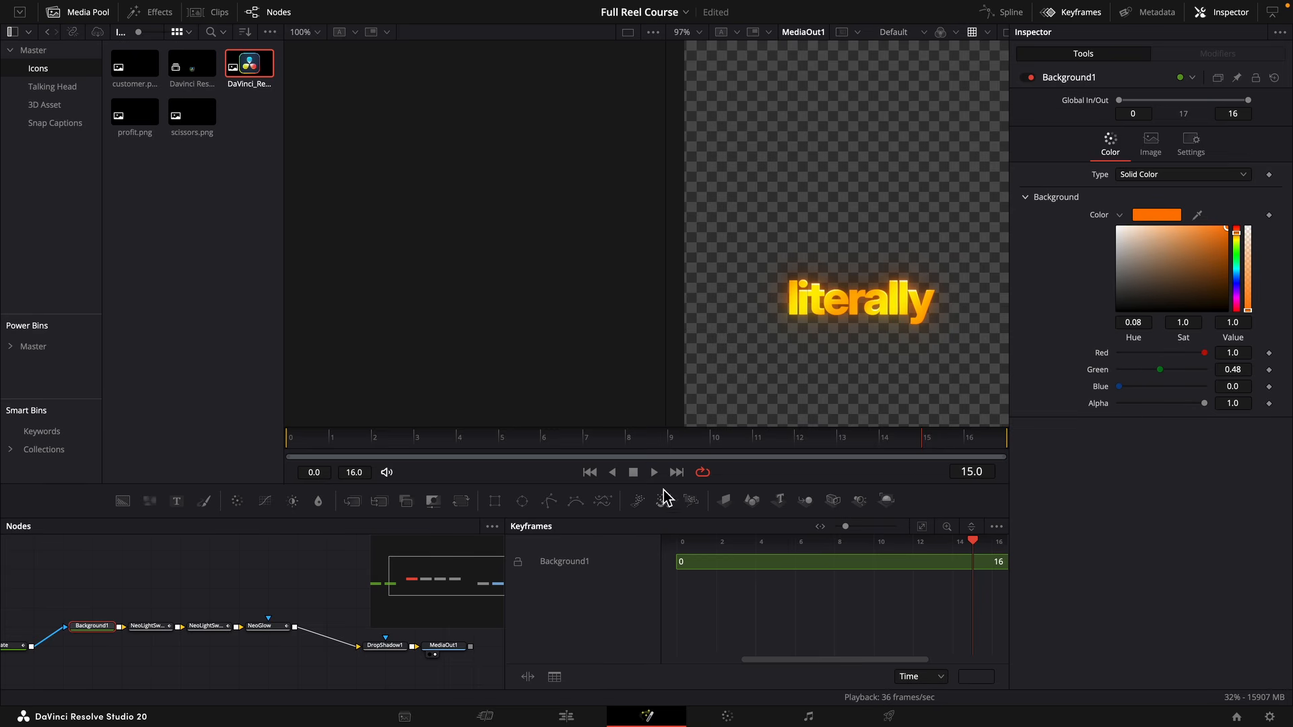
pyautogui.click(269, 627)
pyautogui.hotkey('ctrl', 'p')
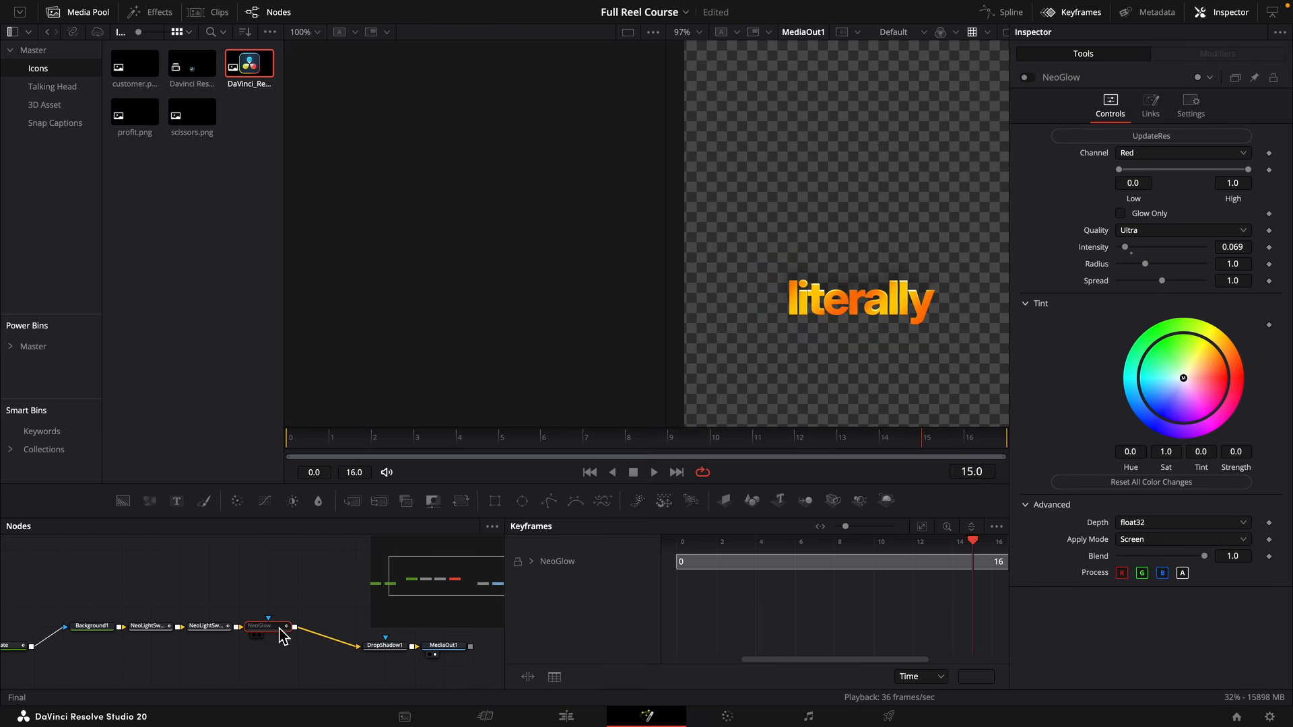
pyautogui.click(598, 716)
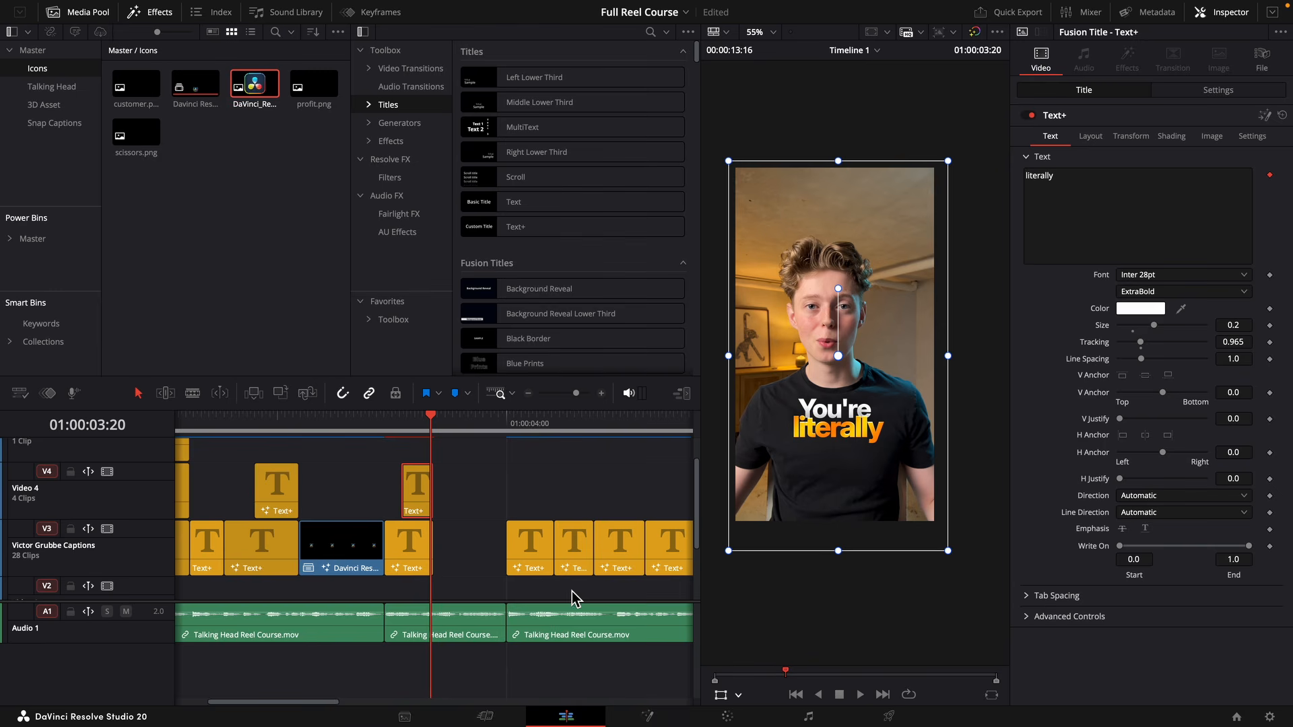
pyautogui.click(403, 432)
pyautogui.press('space')
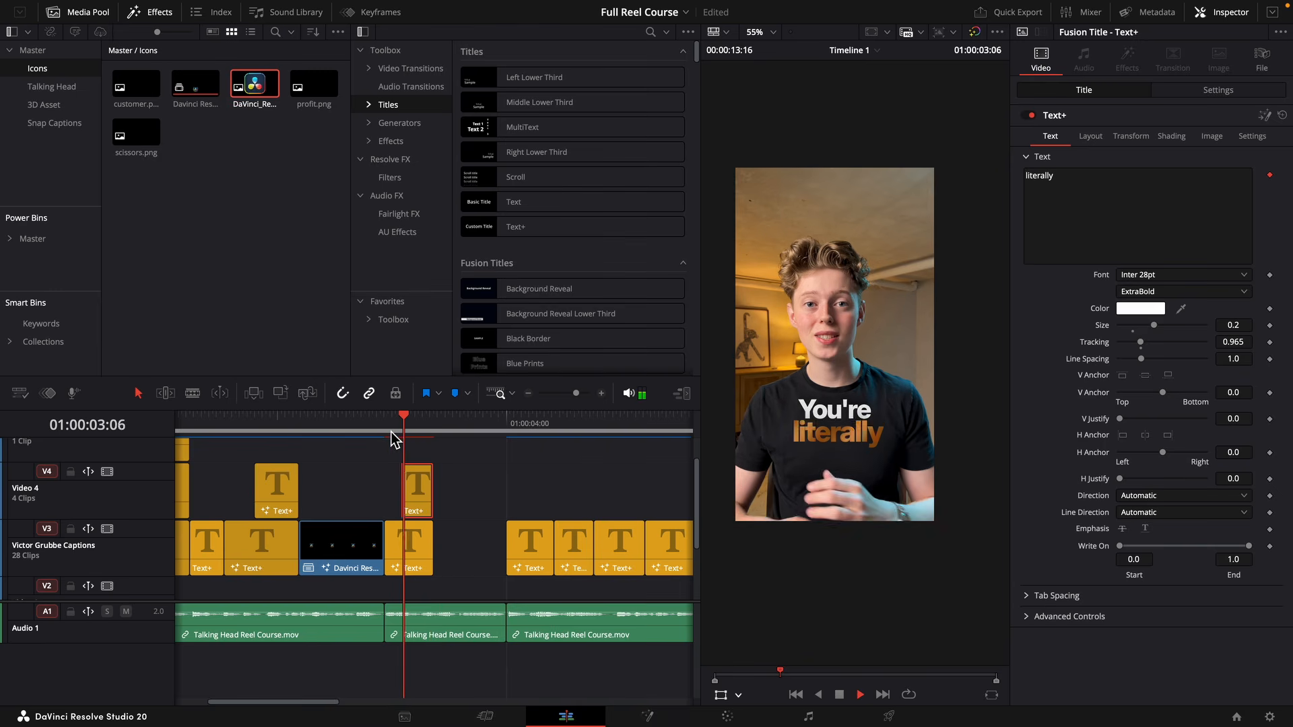
pyautogui.press('space')
# Set the "You're" caption to Light Italic, make its first letter lowercase, and preview it.
pyautogui.click(425, 533)
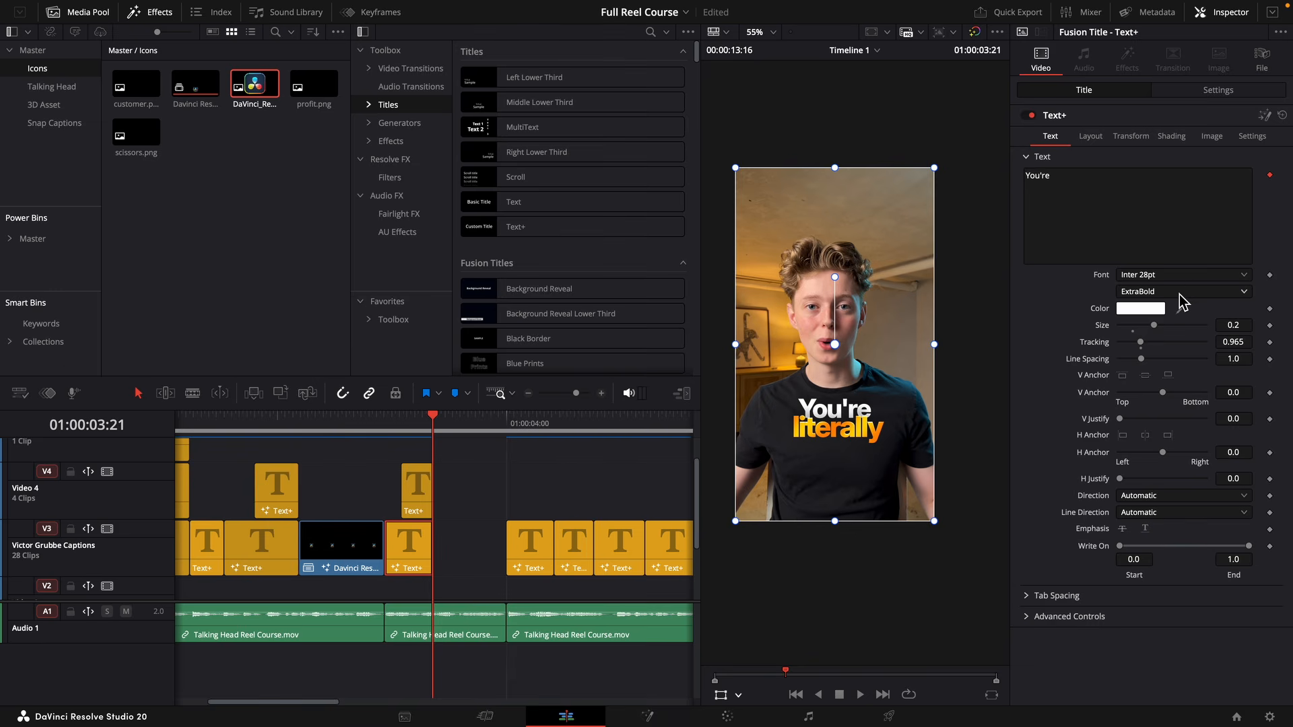
pyautogui.click(1179, 295)
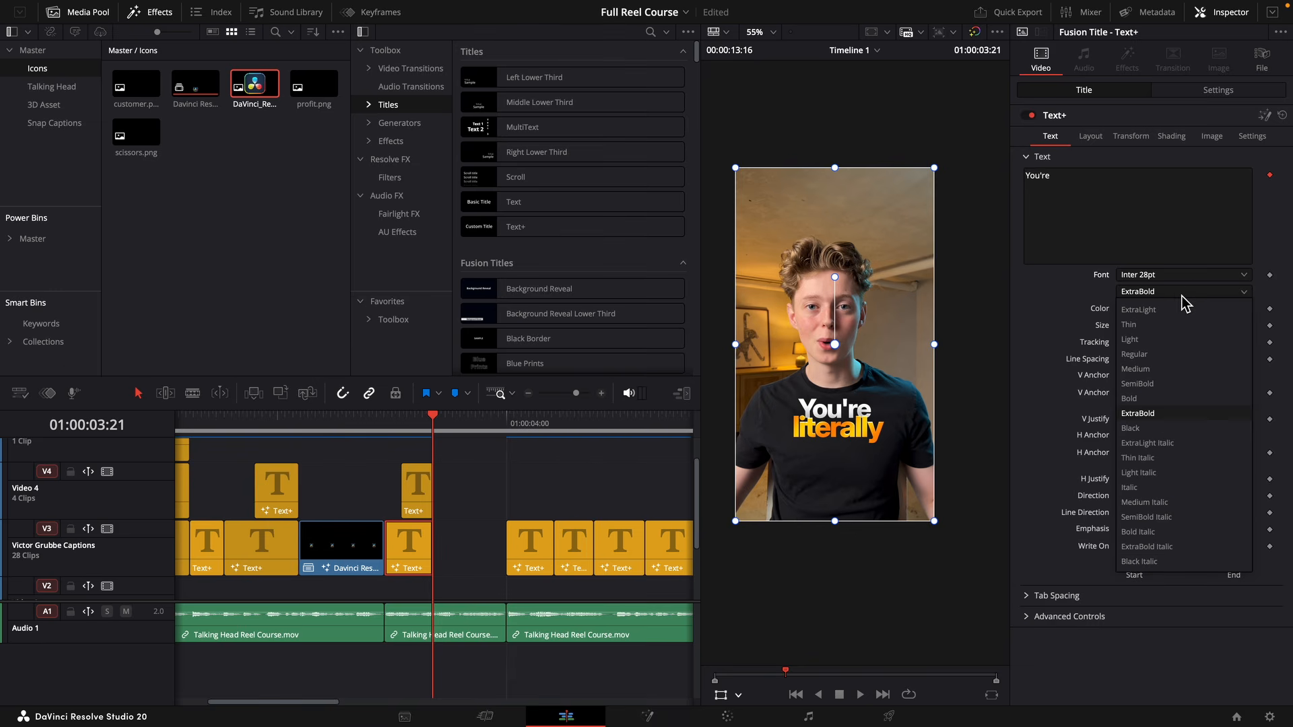
pyautogui.click(1170, 473)
pyautogui.click(1031, 176)
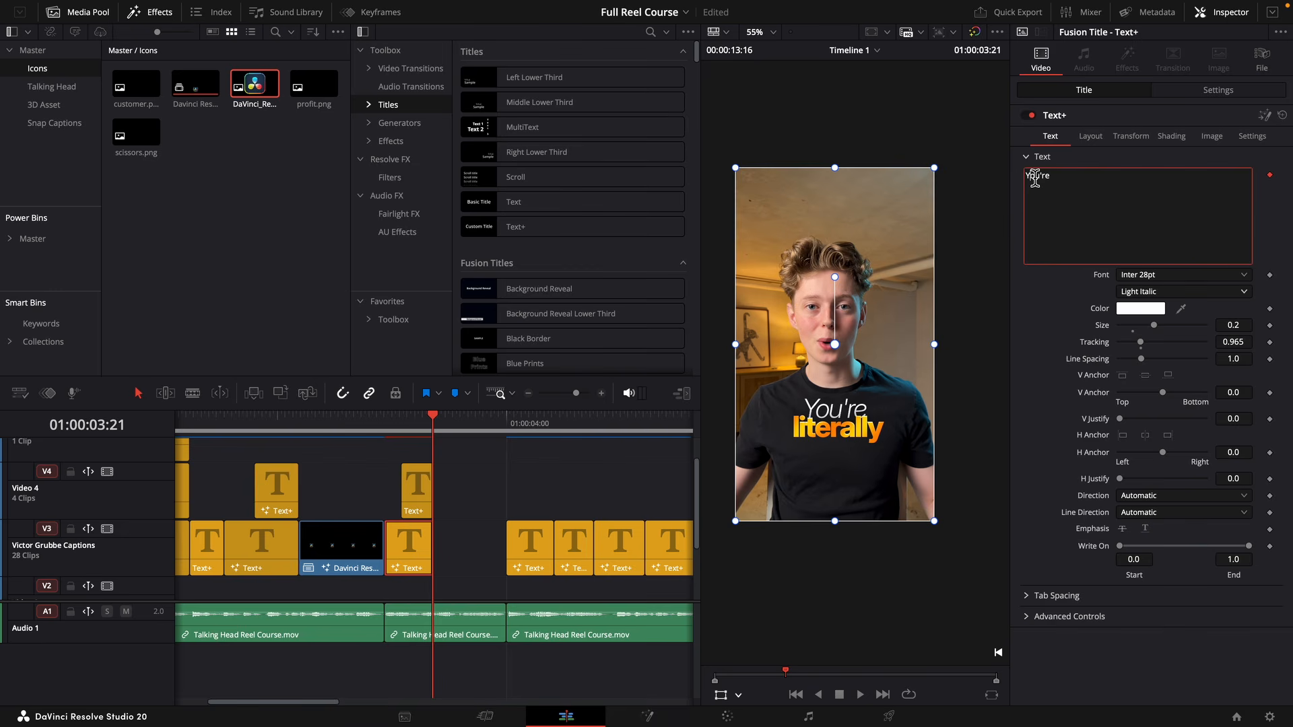
pyautogui.press('BackSpace')
pyautogui.write('y')
pyautogui.click(1023, 377)
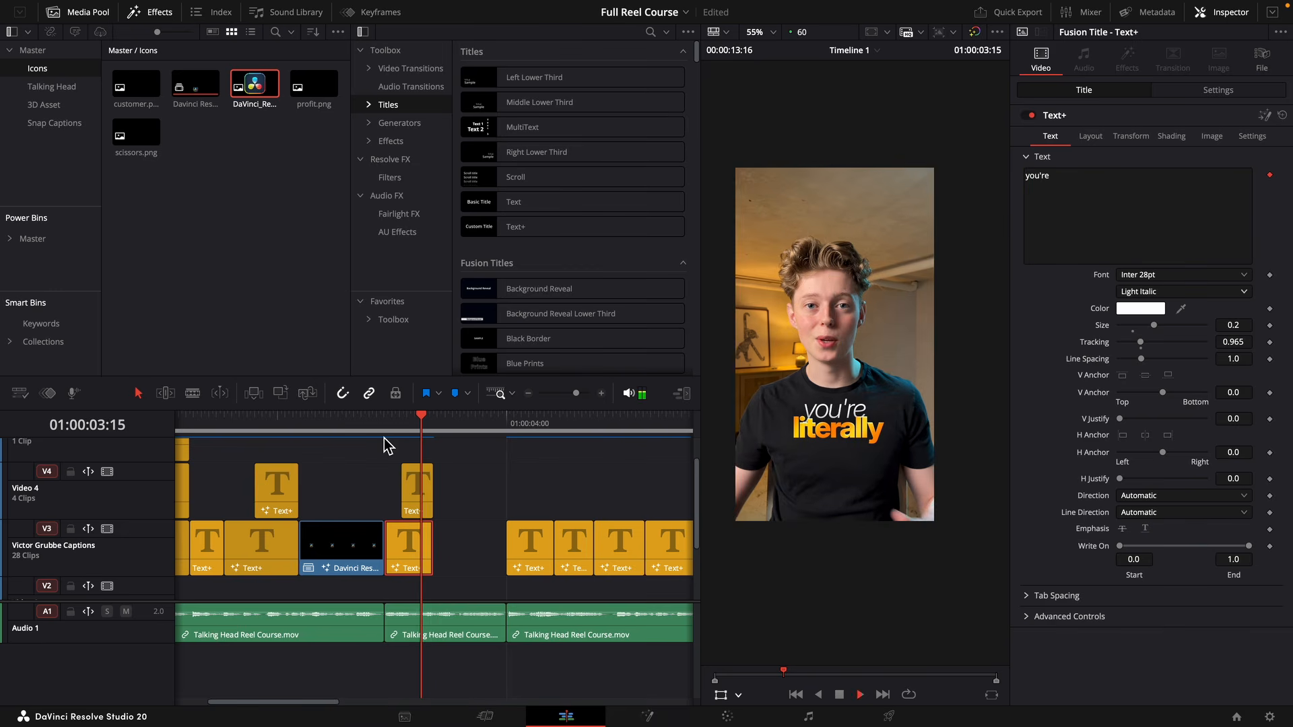
pyautogui.press('space')
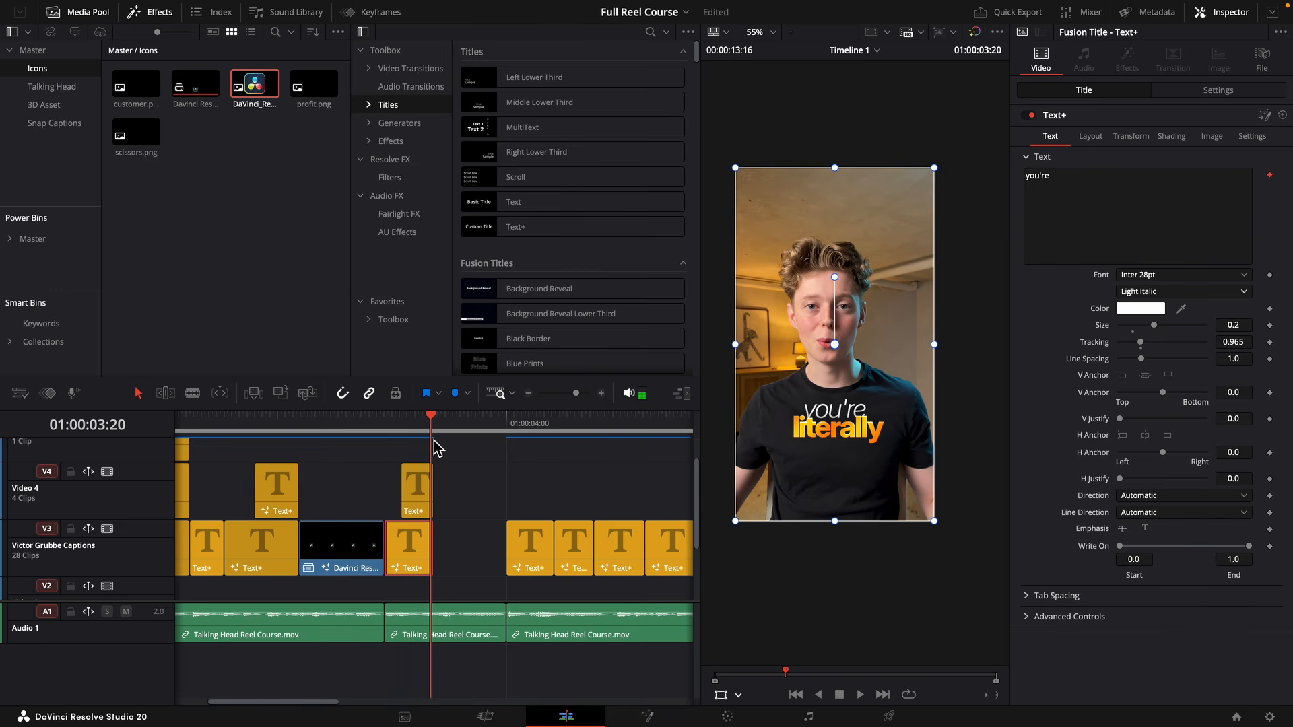
# Play on to the "Here's why" caption and place a copy of its later portion above it on Video 4, ending at the same point.
pyautogui.click(478, 550)
pyautogui.click(476, 540)
pyautogui.press('space')
pyautogui.press('space')
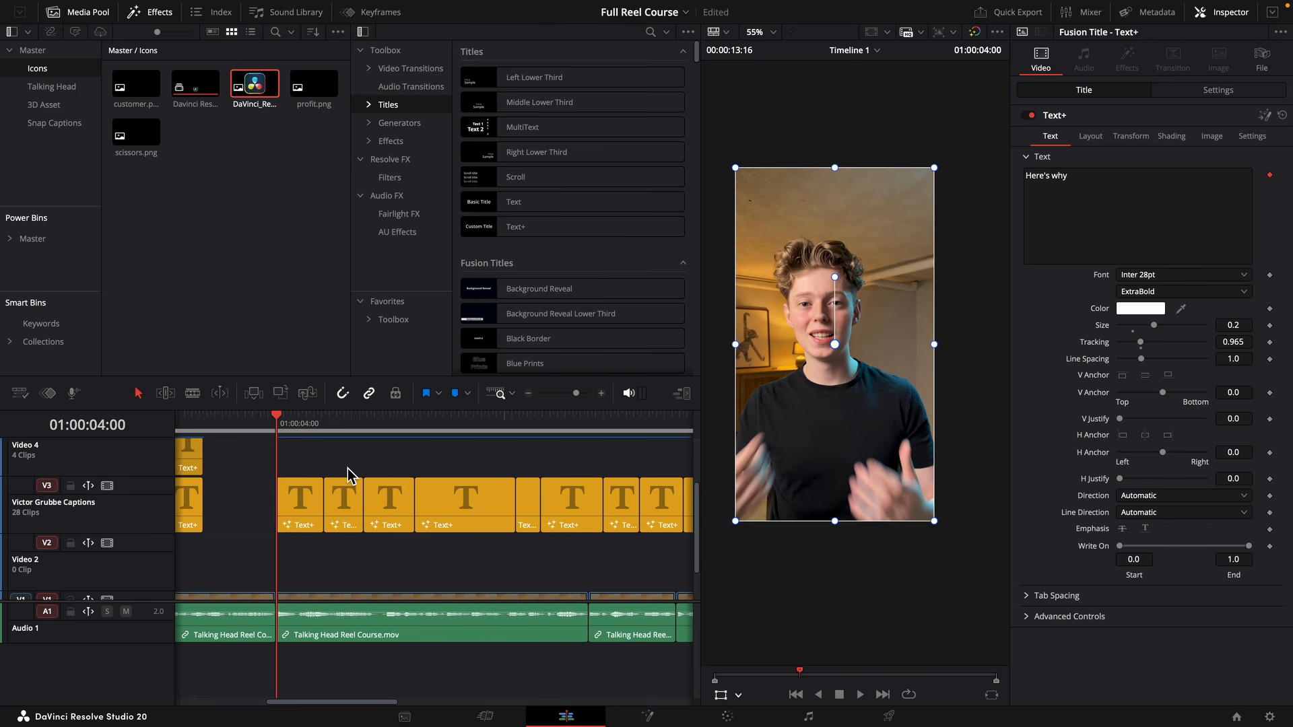
pyautogui.click(304, 515)
pyautogui.press('space')
pyautogui.hscroll(-3, 312, 516)
pyautogui.moveTo(395, 430)
pyautogui.mouseDown()
pyautogui.moveTo(387, 439)
pyautogui.moveTo(402, 441)
pyautogui.mouseUp()
pyautogui.moveTo(430, 527); pyautogui.dragTo(423, 474)
# Change the Video 4 copy's text to "why" and shorten the Video 3 caption to "Here's".
pyautogui.click(395, 508)
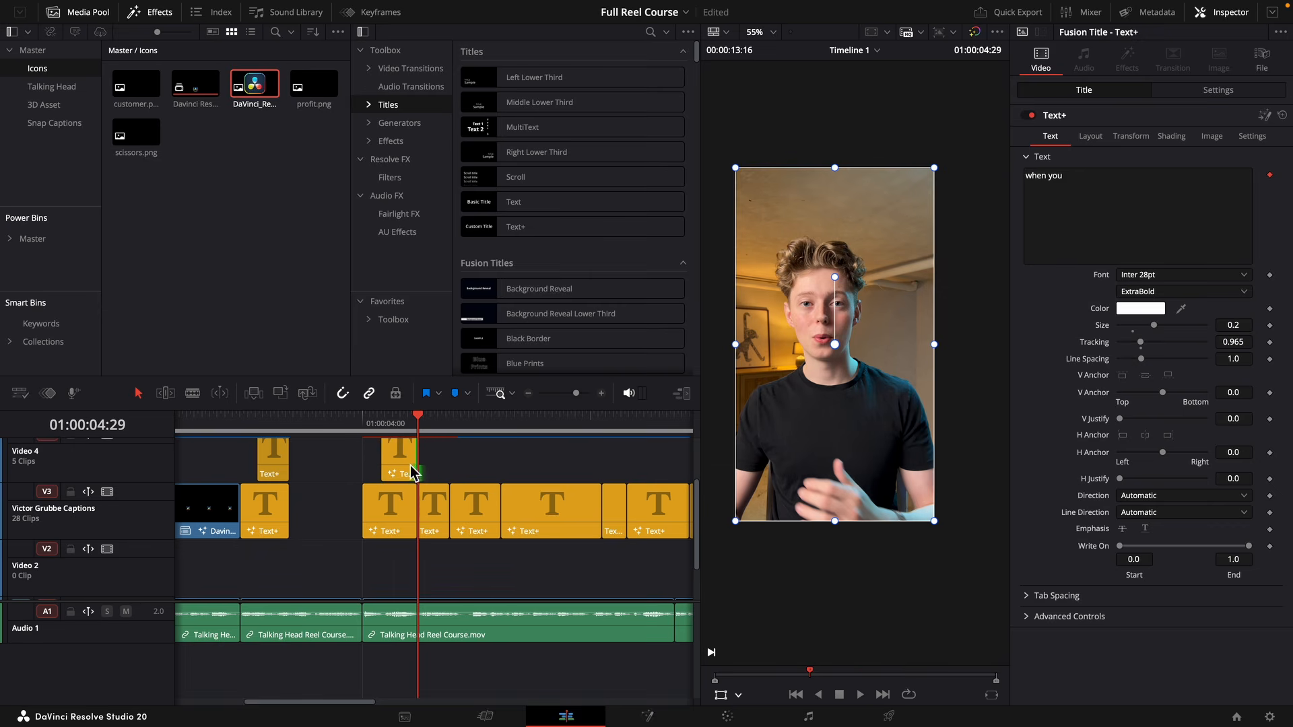
pyautogui.click(1053, 180)
pyautogui.press('BackSpace')
pyautogui.press('BackSpace')
pyautogui.press('BackSpace')
pyautogui.press('BackSpace')
pyautogui.press('BackSpace')
pyautogui.press('BackSpace')
pyautogui.press('BackSpace')
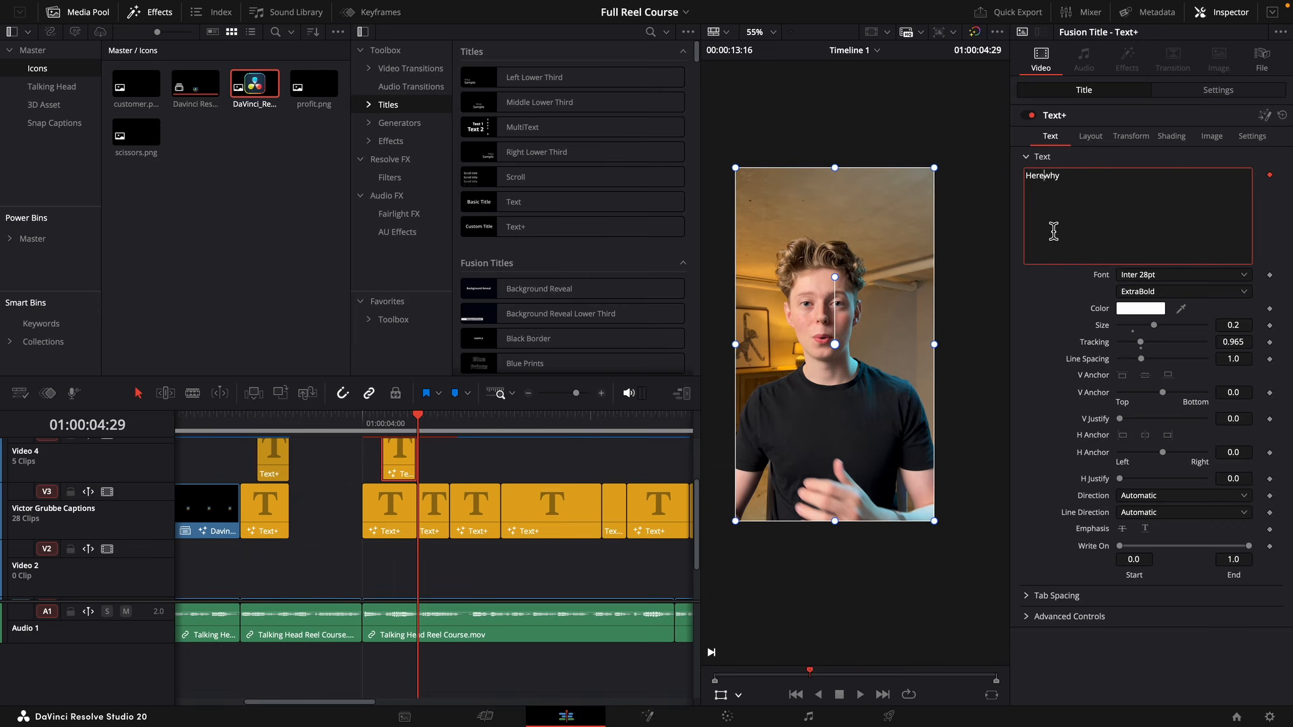
pyautogui.click(392, 523)
pyautogui.click(1111, 194)
pyautogui.press('BackSpace')
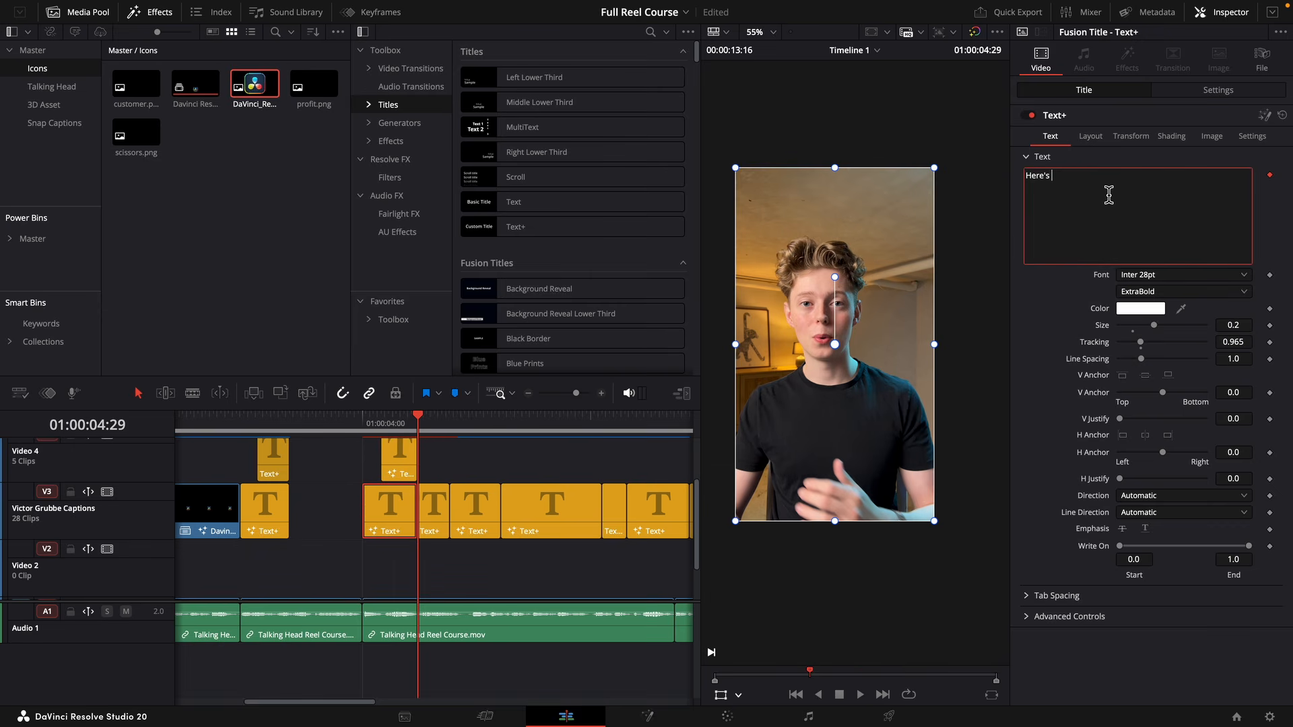
# Preview the stacked captions and position "why" directly below "Here's" in the frame.
pyautogui.click(398, 426)
pyautogui.press('space')
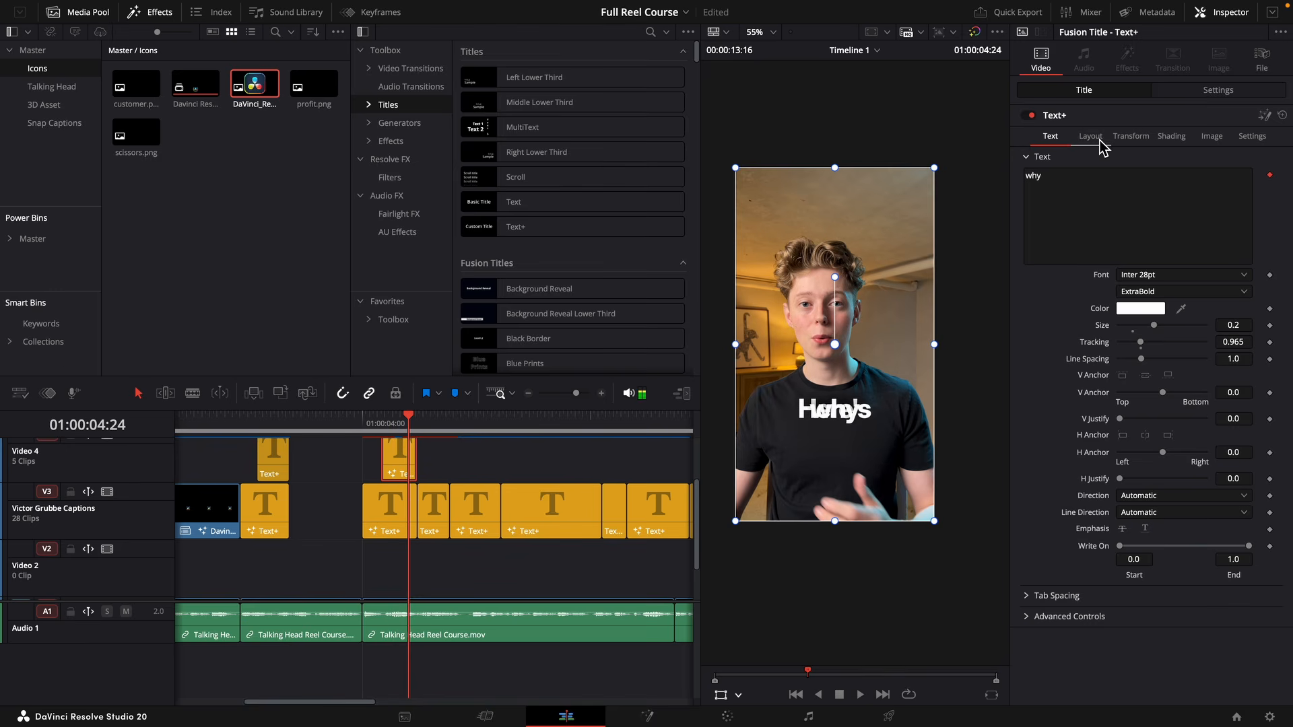
pyautogui.moveTo(895, 388); pyautogui.dragTo(896, 401)
# Set the "why" caption's font to Apple Garamond Bold Italic and increase its text size.
pyautogui.click(1152, 274)
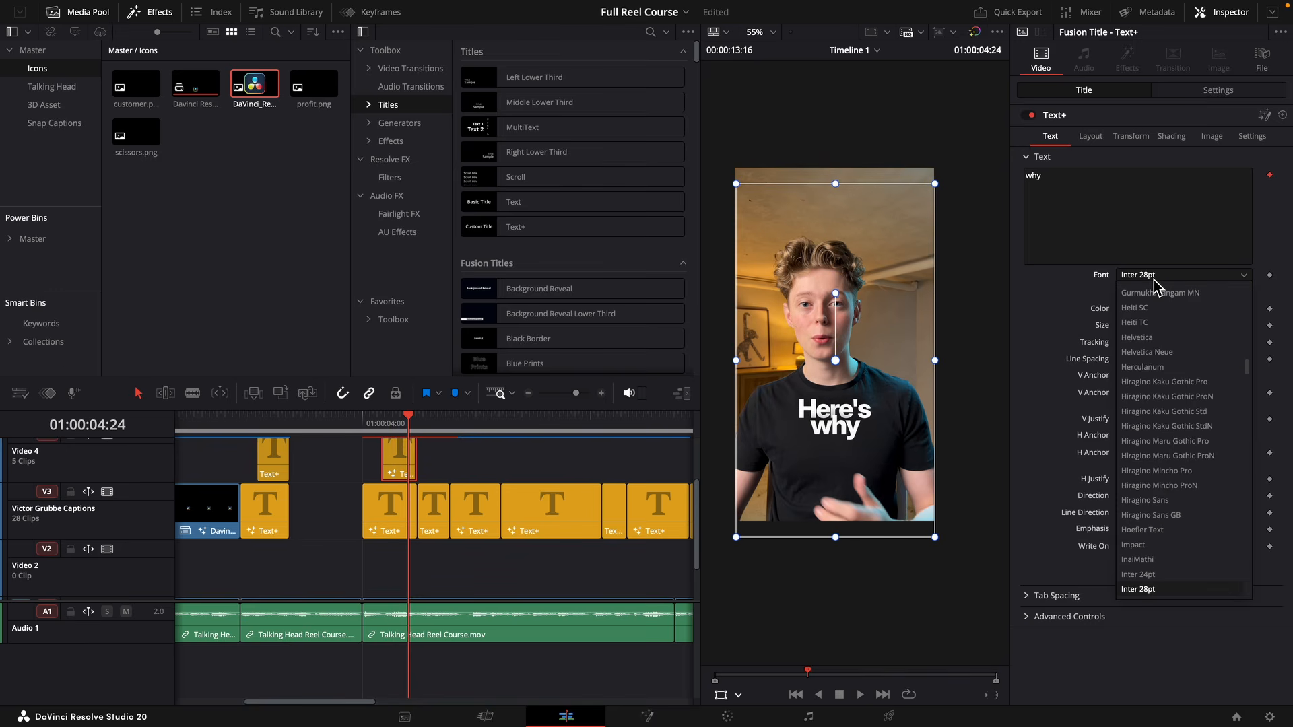
pyautogui.write('ap')
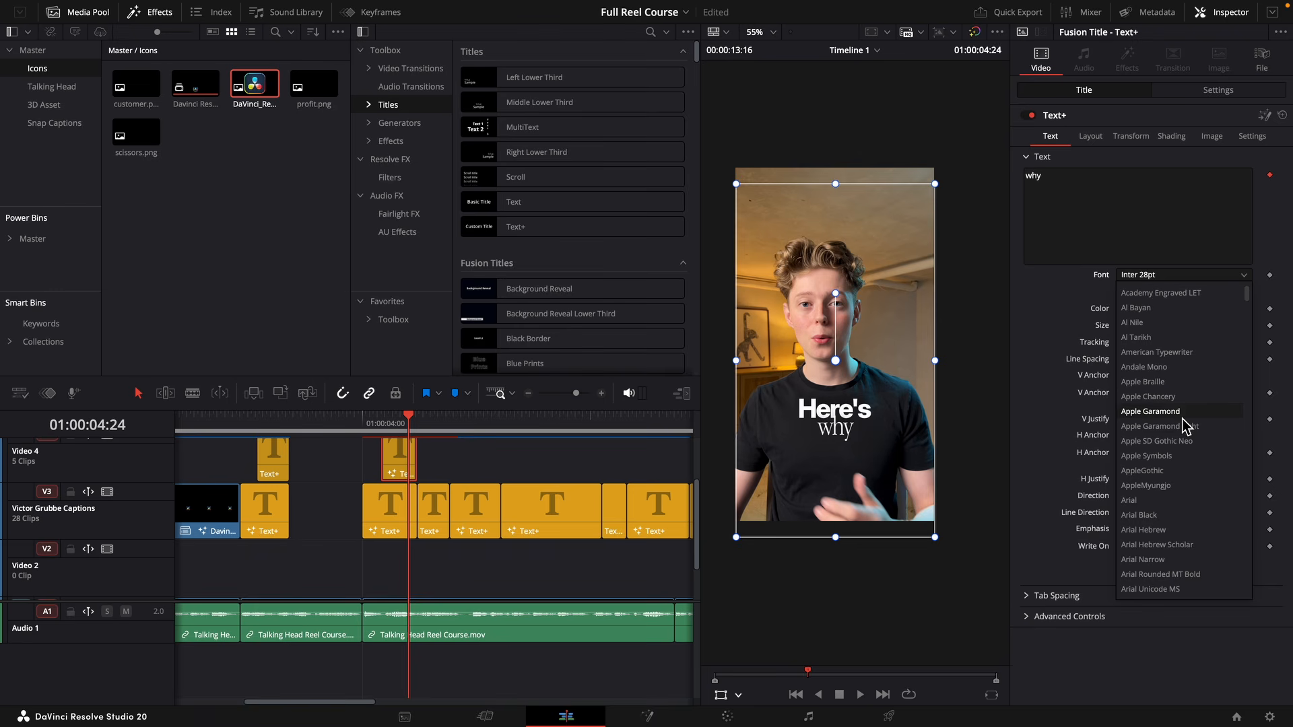
pyautogui.click(1183, 411)
pyautogui.click(1180, 291)
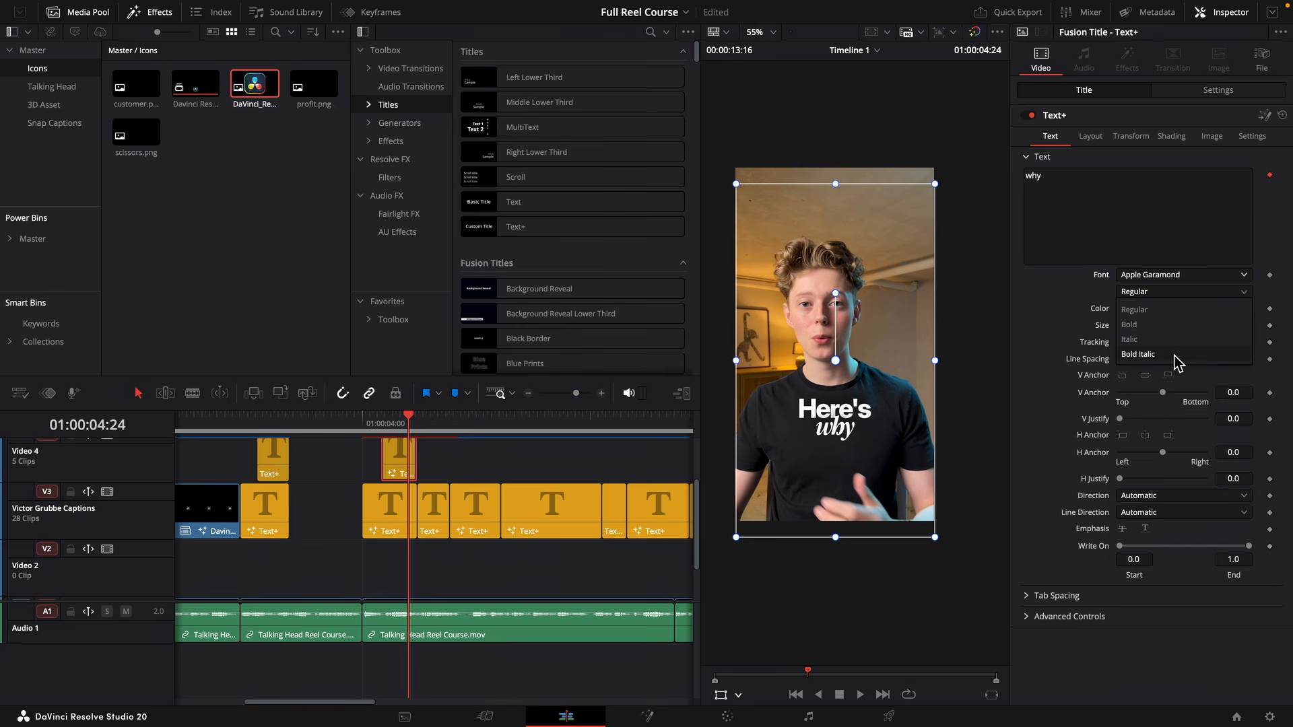
pyautogui.click(1178, 356)
pyautogui.moveTo(1237, 325); pyautogui.dragTo(1276, 326)
# Open the "why" caption's Fusion composition at 01:00:04:28 and connect the NeoGlow output to DropShadow1.
pyautogui.click(1092, 137)
pyautogui.moveTo(409, 423); pyautogui.dragTo(416, 424)
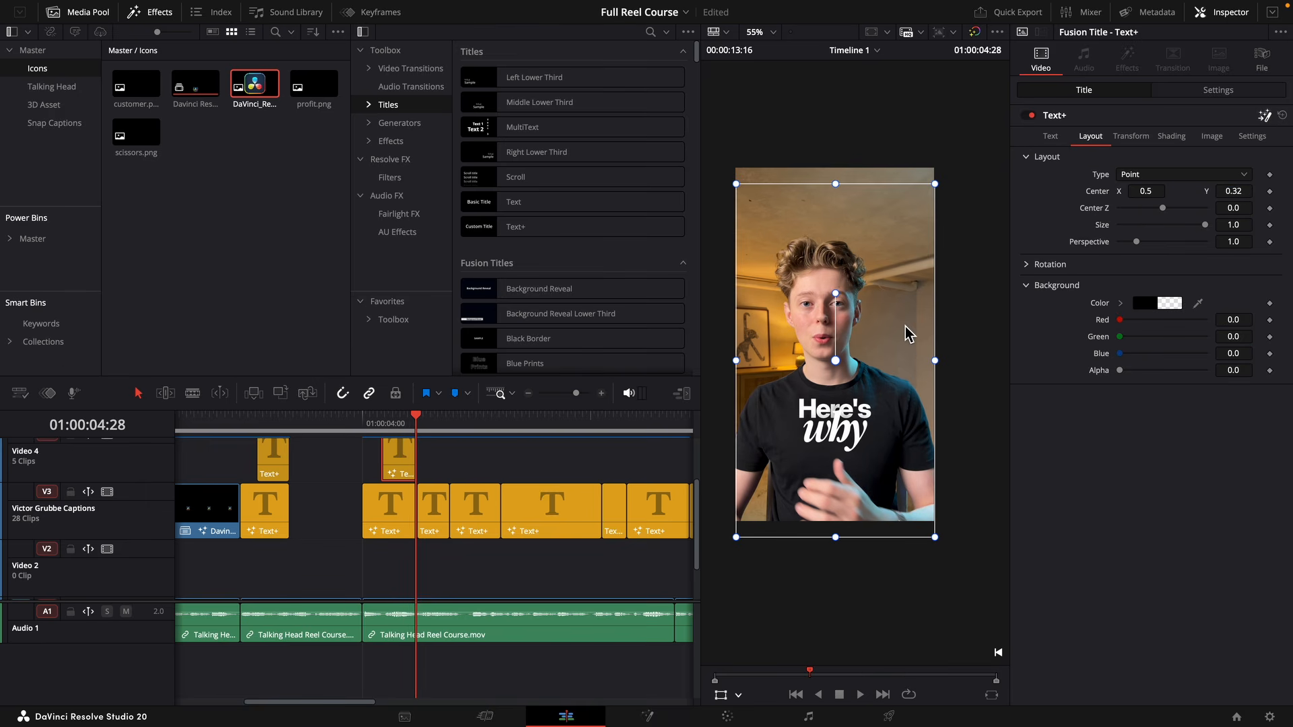
pyautogui.hotkey('shift', '5')
pyautogui.moveTo(295, 637); pyautogui.dragTo(357, 659)
# Change the Background1 color for "why" to orange with hue 0.096.
pyautogui.click(98, 638)
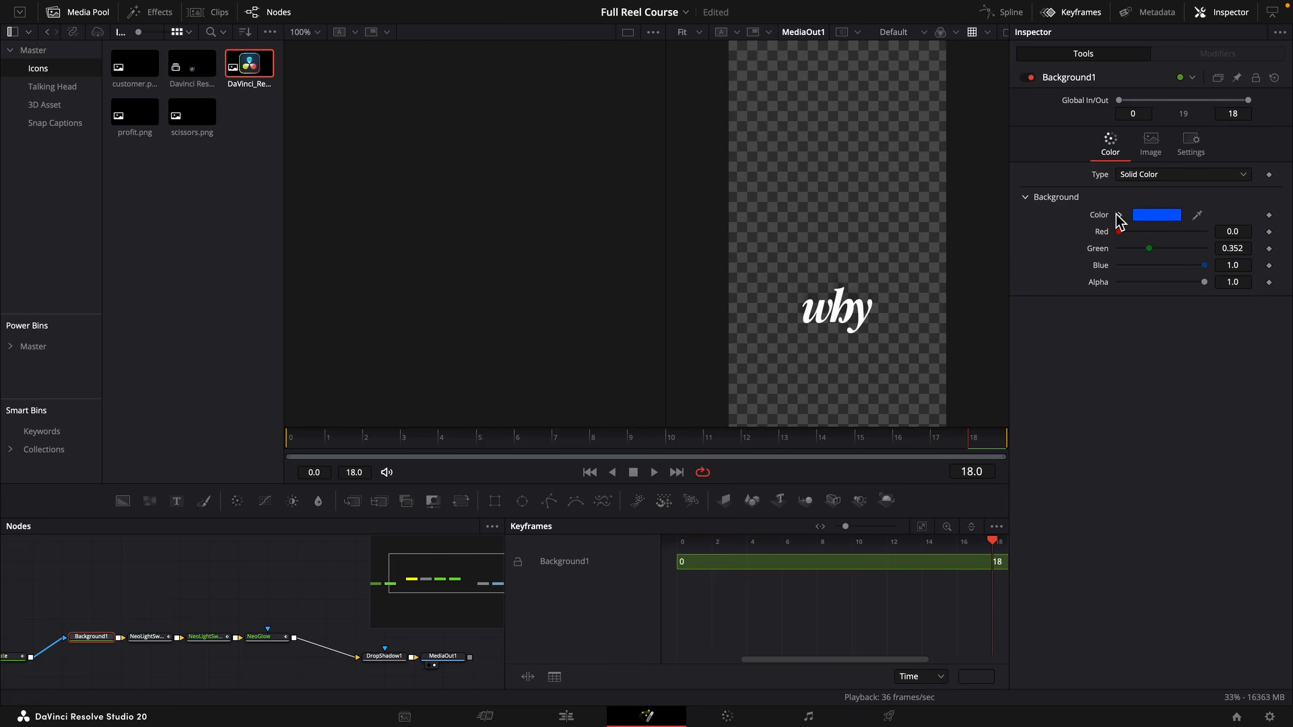
pyautogui.click(1120, 215)
pyautogui.click(1239, 239)
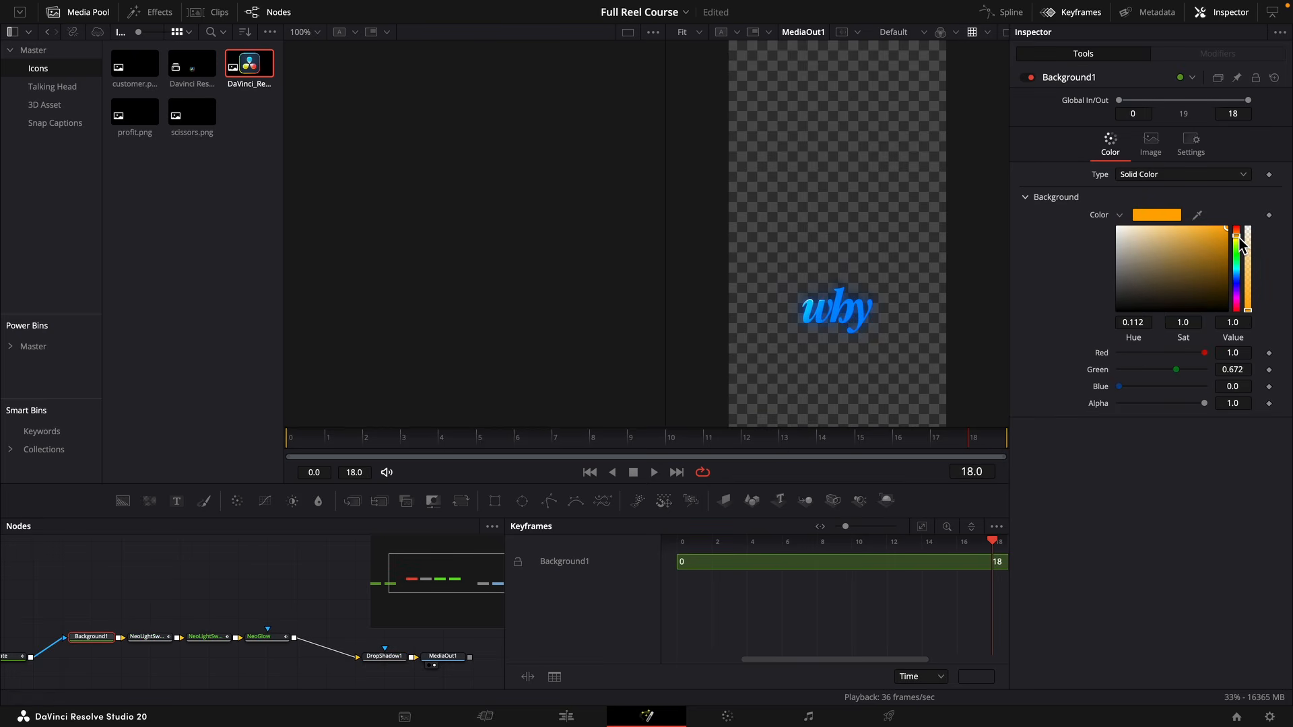
pyautogui.moveTo(1241, 243); pyautogui.dragTo(1240, 234)
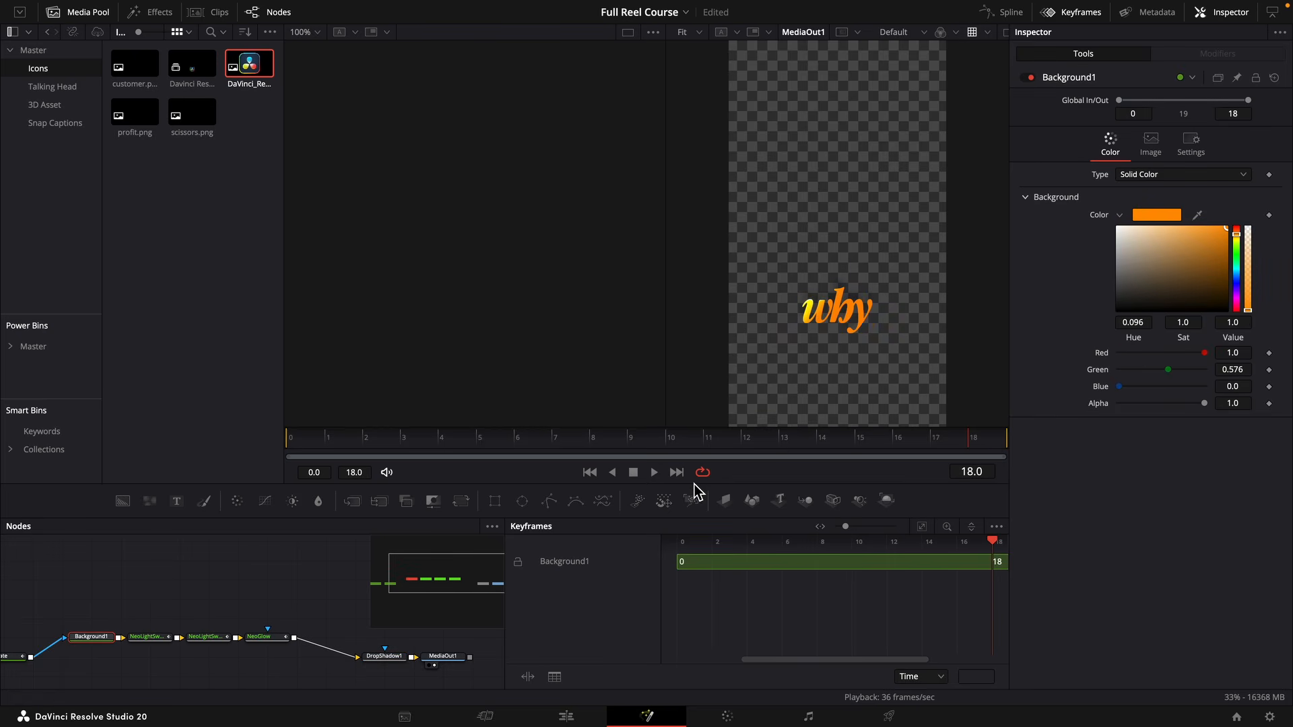
# Shift the first light sweep's horizontal center across "why" and disable the second light sweep, NeoLightSweepPro_1.
pyautogui.click(150, 637)
pyautogui.moveTo(1145, 236); pyautogui.dragTo(1175, 238)
pyautogui.click(227, 639)
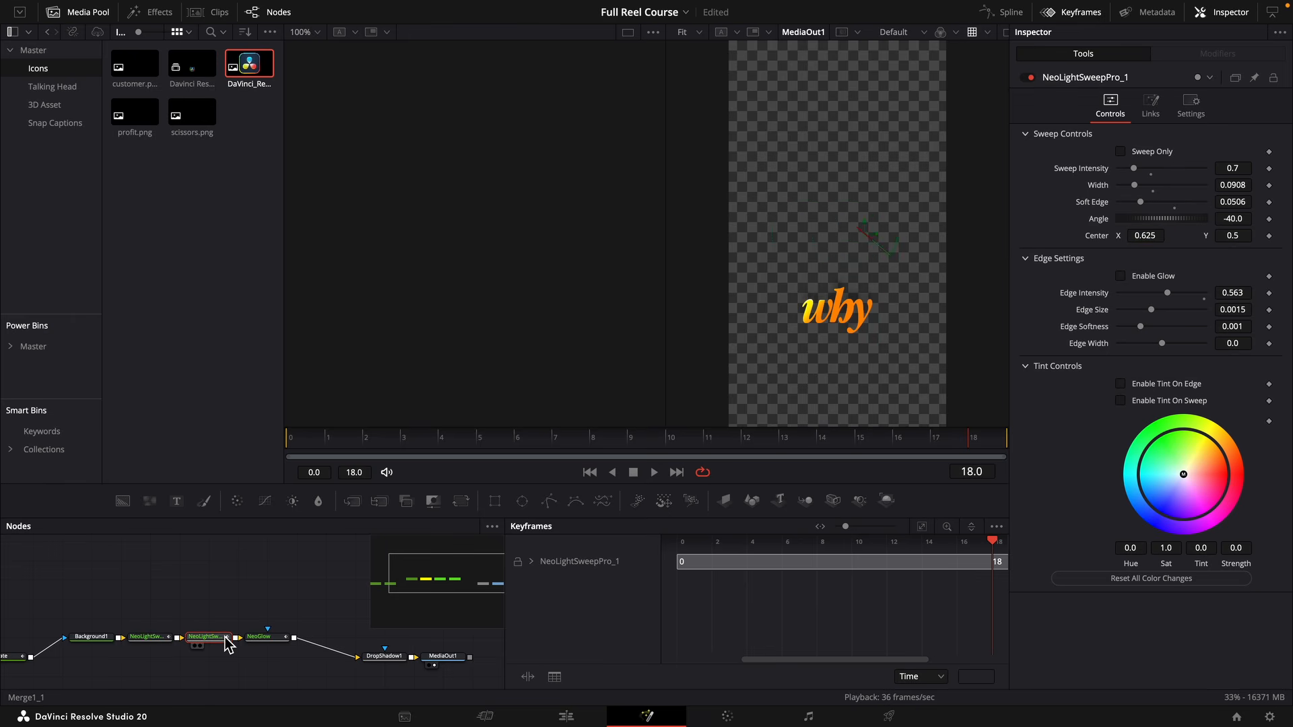
# Set the NeoGlow node's channel to Red for the "why" caption.
pyautogui.click(263, 638)
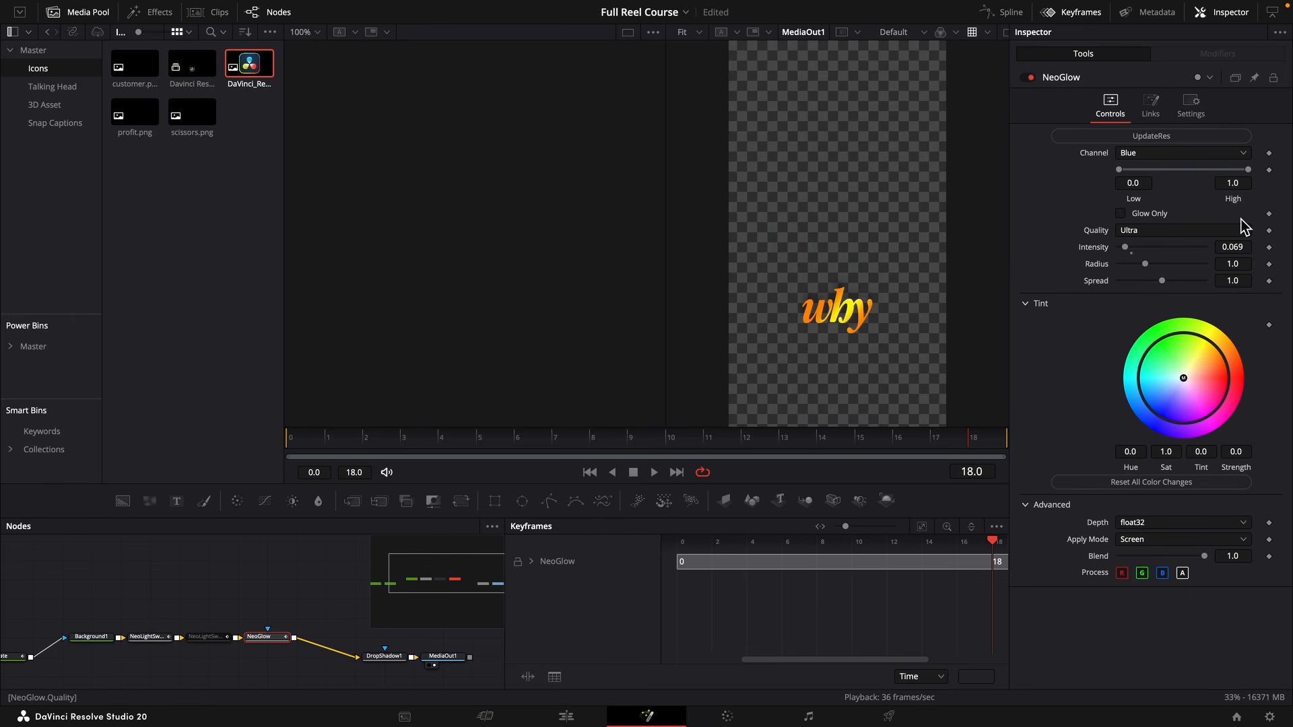
pyautogui.click(1175, 153)
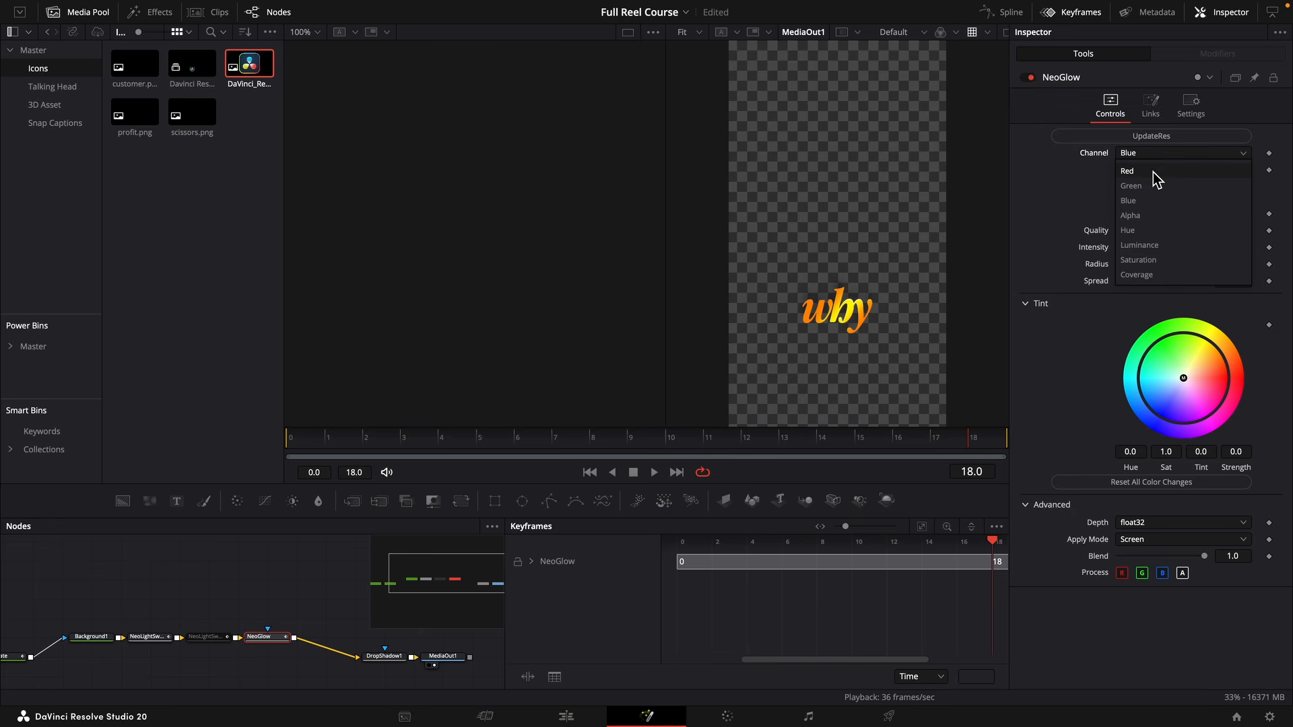
pyautogui.click(1154, 172)
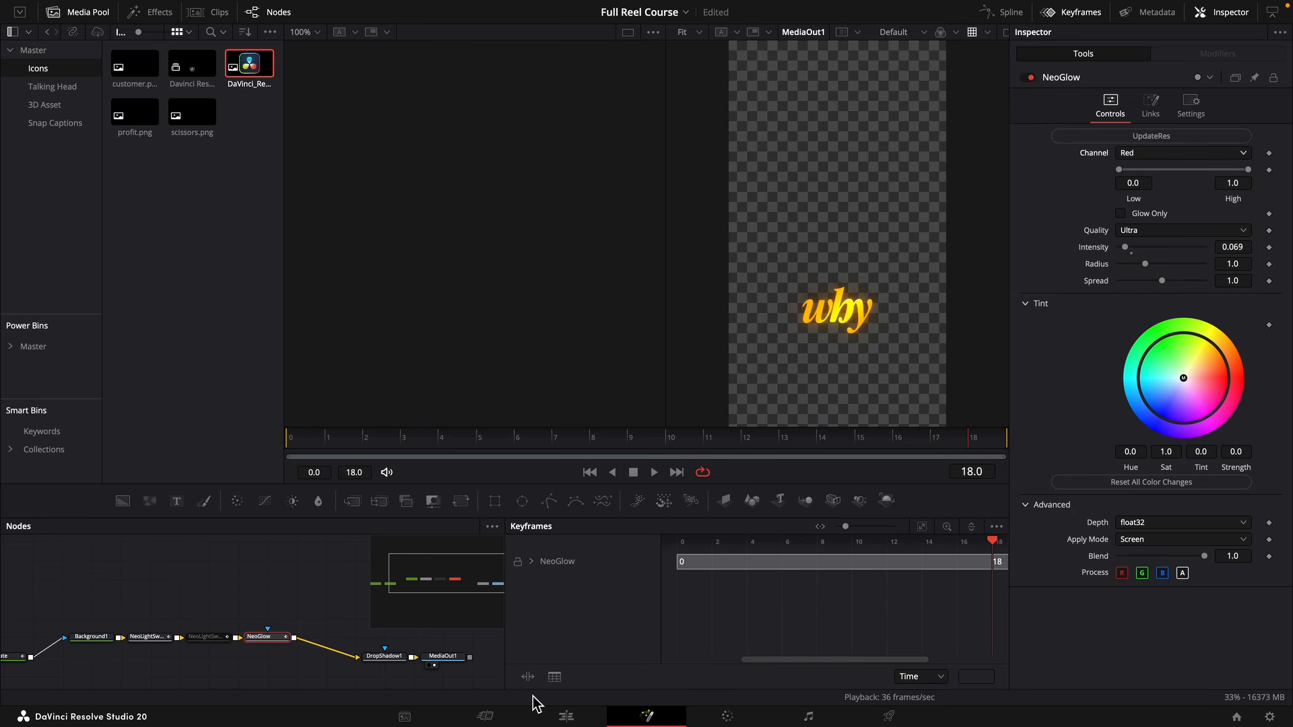
pyautogui.hotkey('ctrl', 'p')
# Return to the Edit page and play back the "Here's why" captions and the following ones.
pyautogui.click(567, 716)
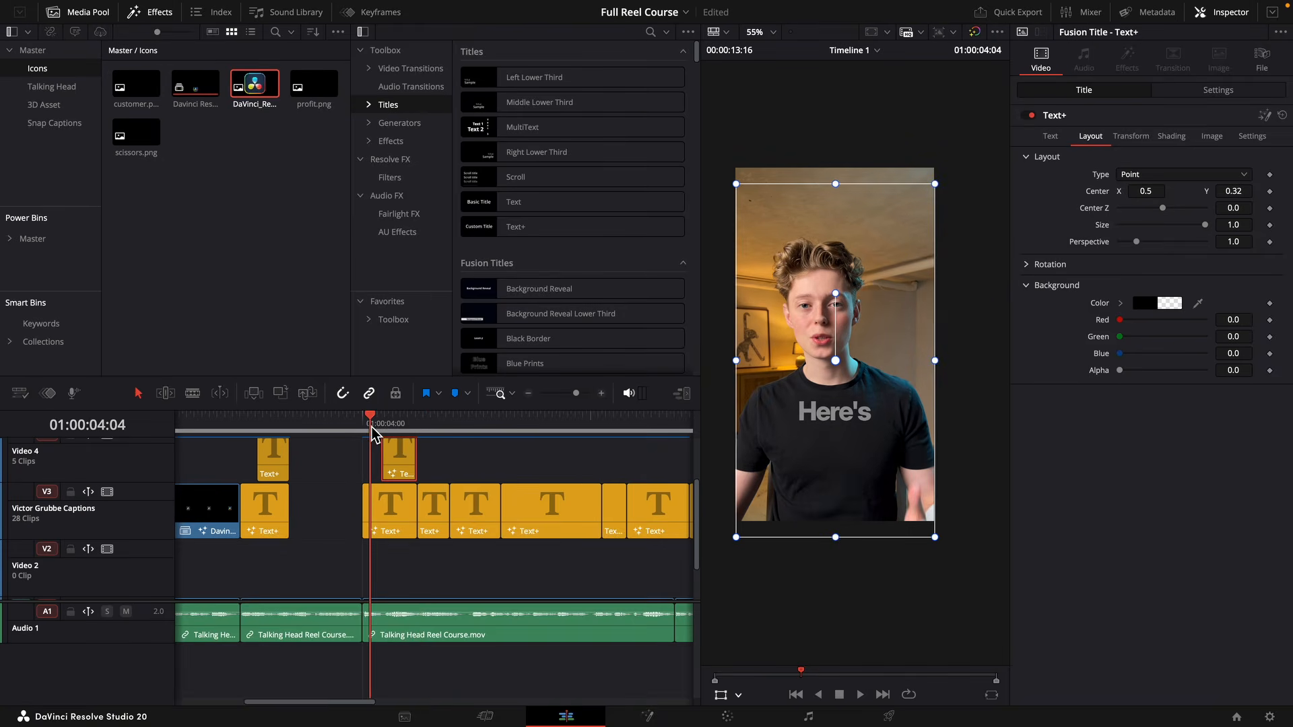
pyautogui.press('space')
pyautogui.click(357, 425)
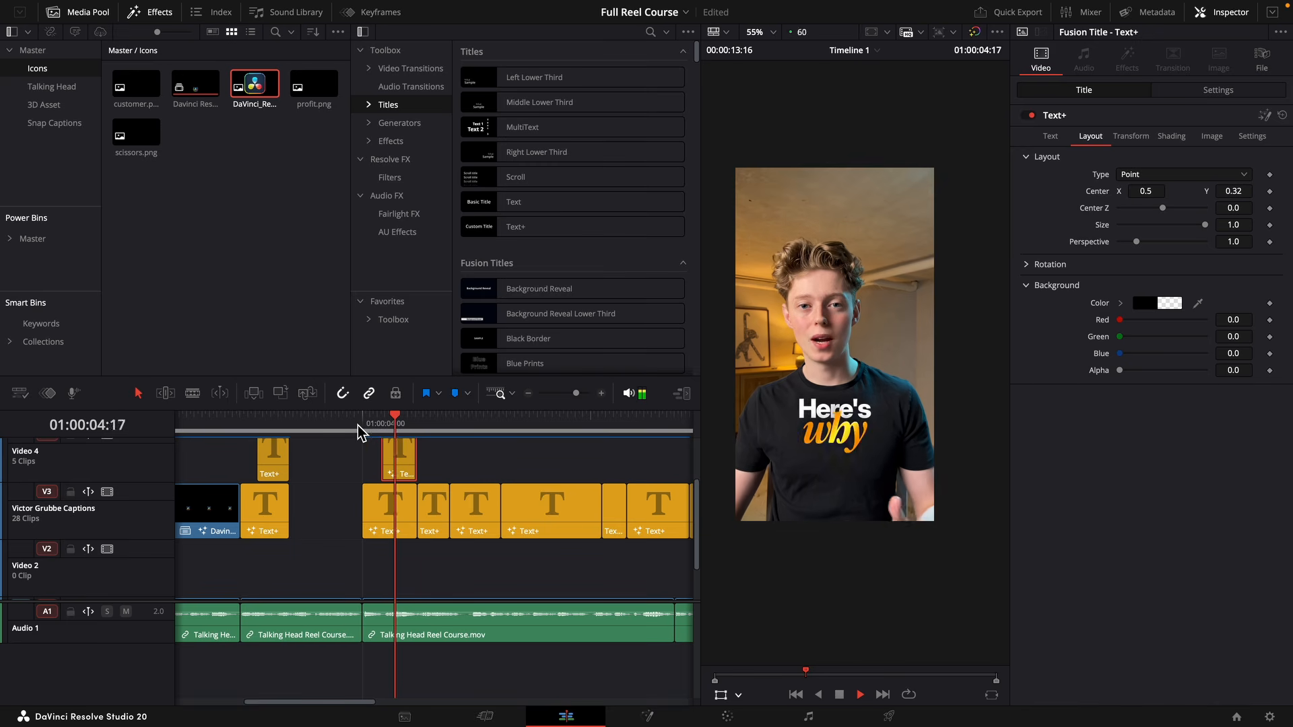
pyautogui.click(357, 424)
pyautogui.press('space')
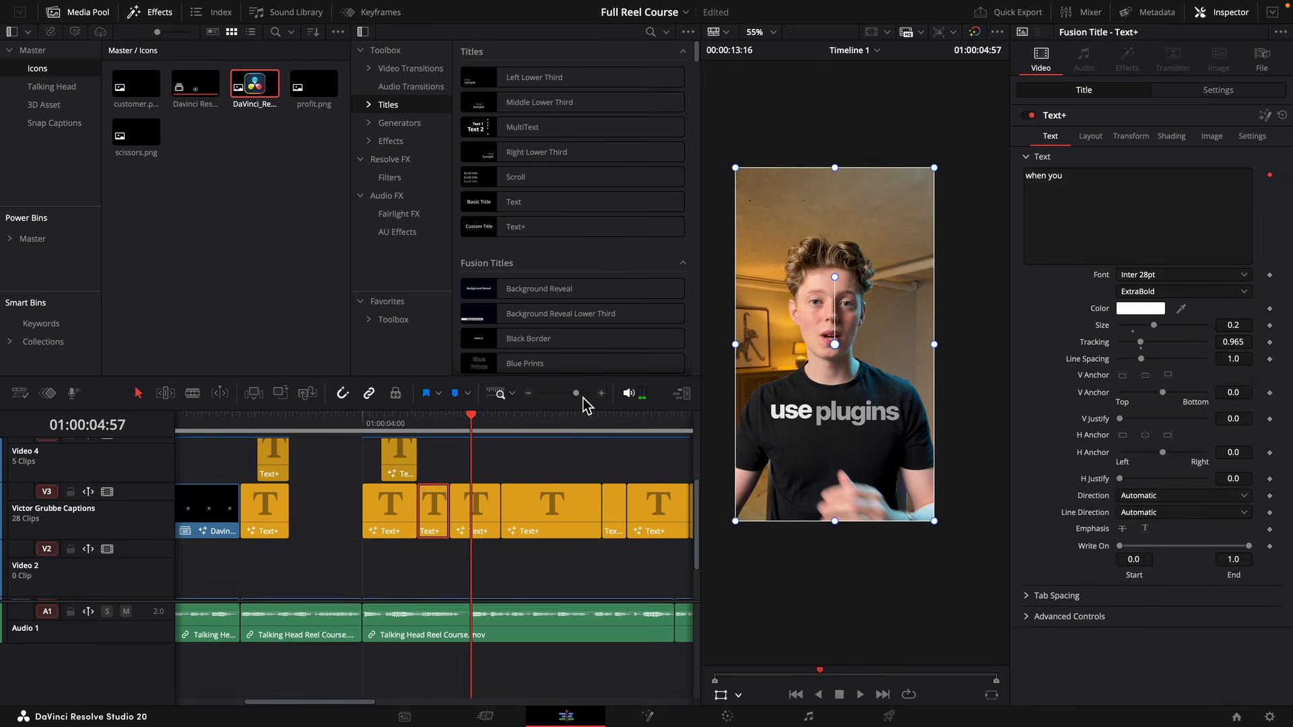
# Duplicate the "use plugins" caption onto Video 4 and change the copy's text to "Plugins".
pyautogui.moveTo(579, 397); pyautogui.dragTo(584, 398)
pyautogui.moveTo(478, 518); pyautogui.dragTo(523, 479)
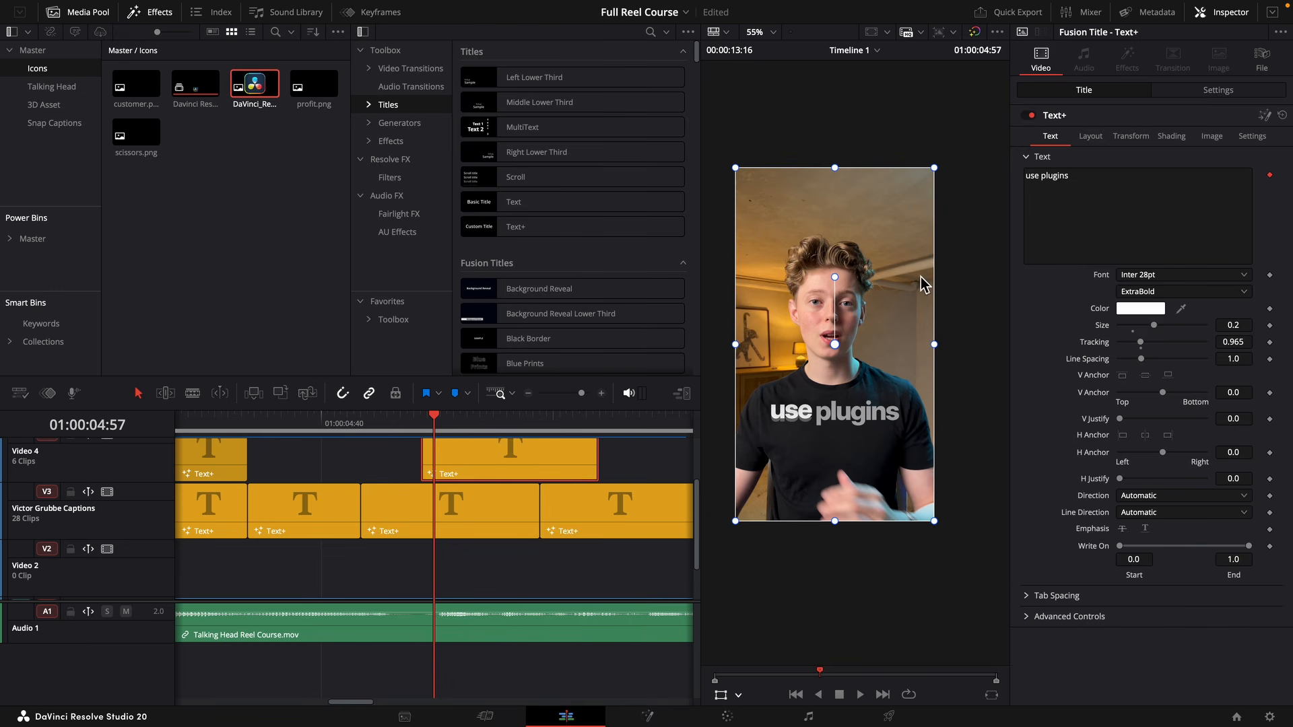
pyautogui.click(1046, 176)
pyautogui.press('BackSpace')
pyautogui.press('BackSpace')
pyautogui.press('BackSpace')
pyautogui.press('BackSpace')
pyautogui.press('BackSpace')
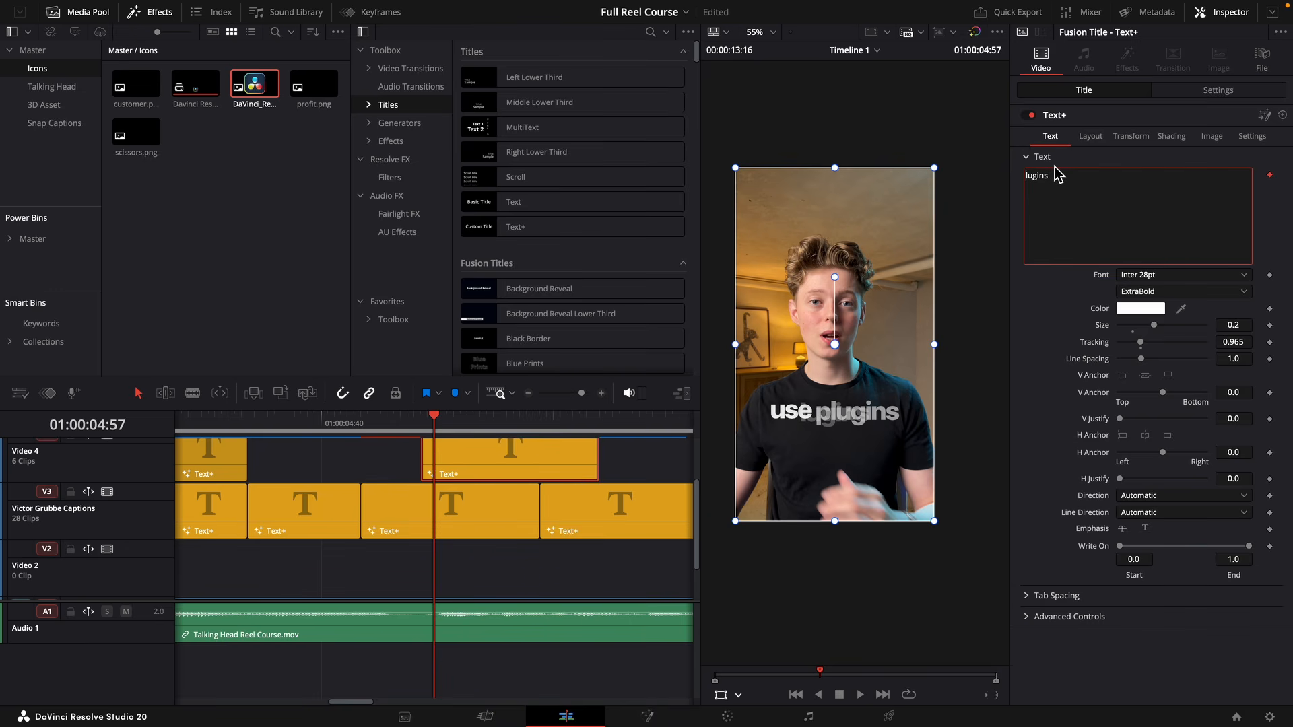
pyautogui.write('P')
# Change the original "use plugins" caption's text to "you use" and trim its end to the start of "Plugins".
pyautogui.click(475, 501)
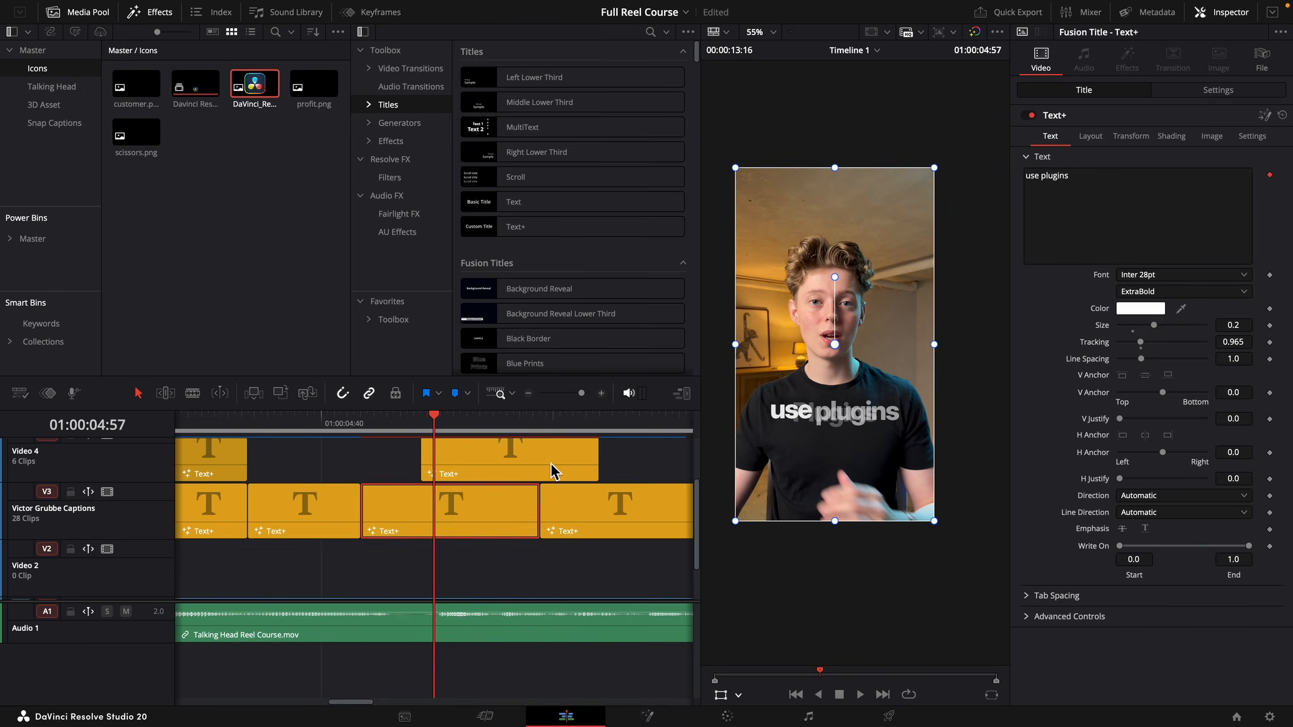
pyautogui.click(1083, 181)
pyautogui.press('BackSpace')
pyautogui.press('BackSpace')
pyautogui.press('BackSpace')
pyautogui.press('BackSpace')
pyautogui.press('BackSpace')
pyautogui.press('BackSpace')
pyautogui.press('BackSpace')
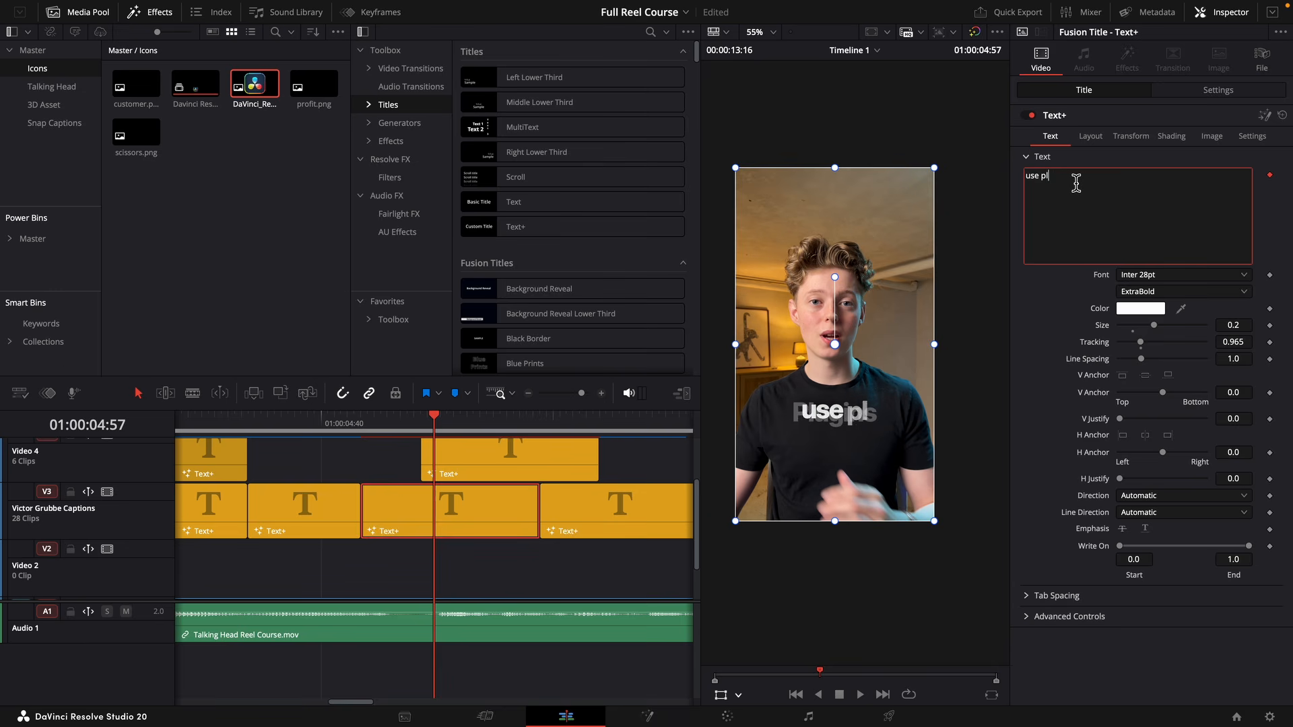
pyautogui.press('BackSpace')
pyautogui.press('BackSpace')
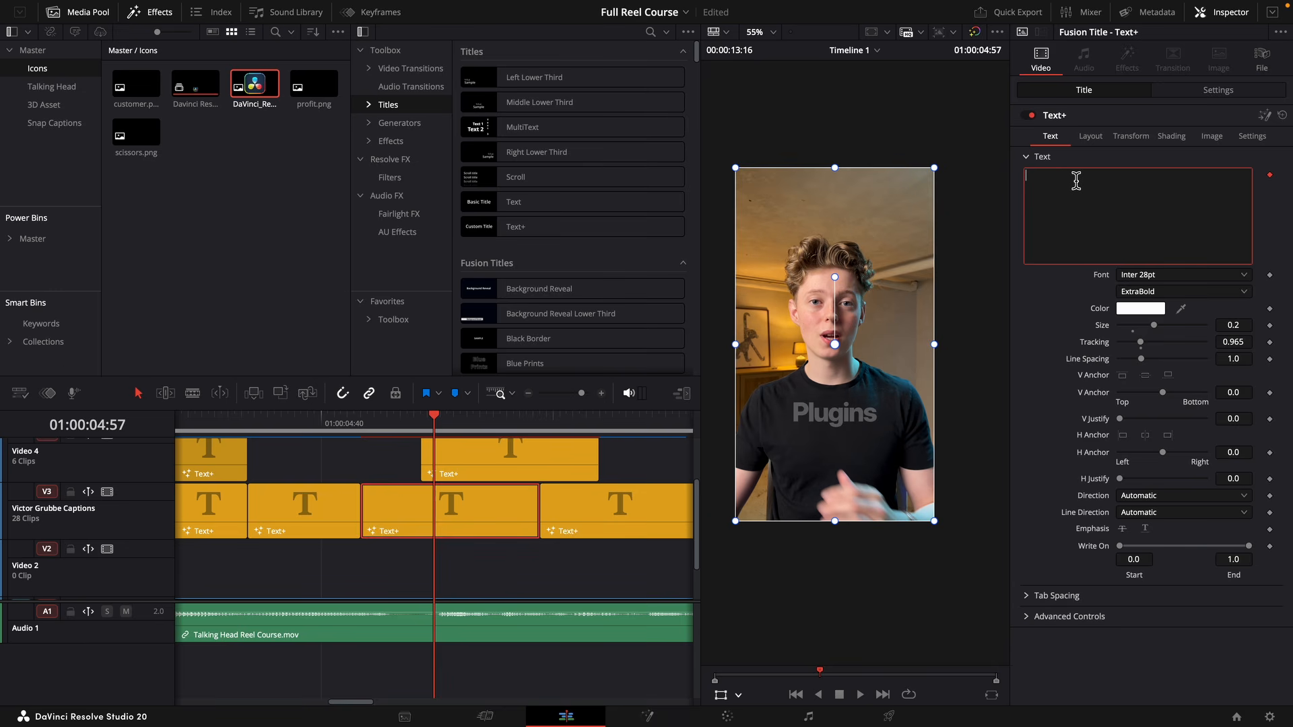
pyautogui.write('you use')
pyautogui.moveTo(538, 507); pyautogui.dragTo(439, 508)
# Change the "when you" caption's text to "When" and set its font style to Italic.
pyautogui.click(1116, 215)
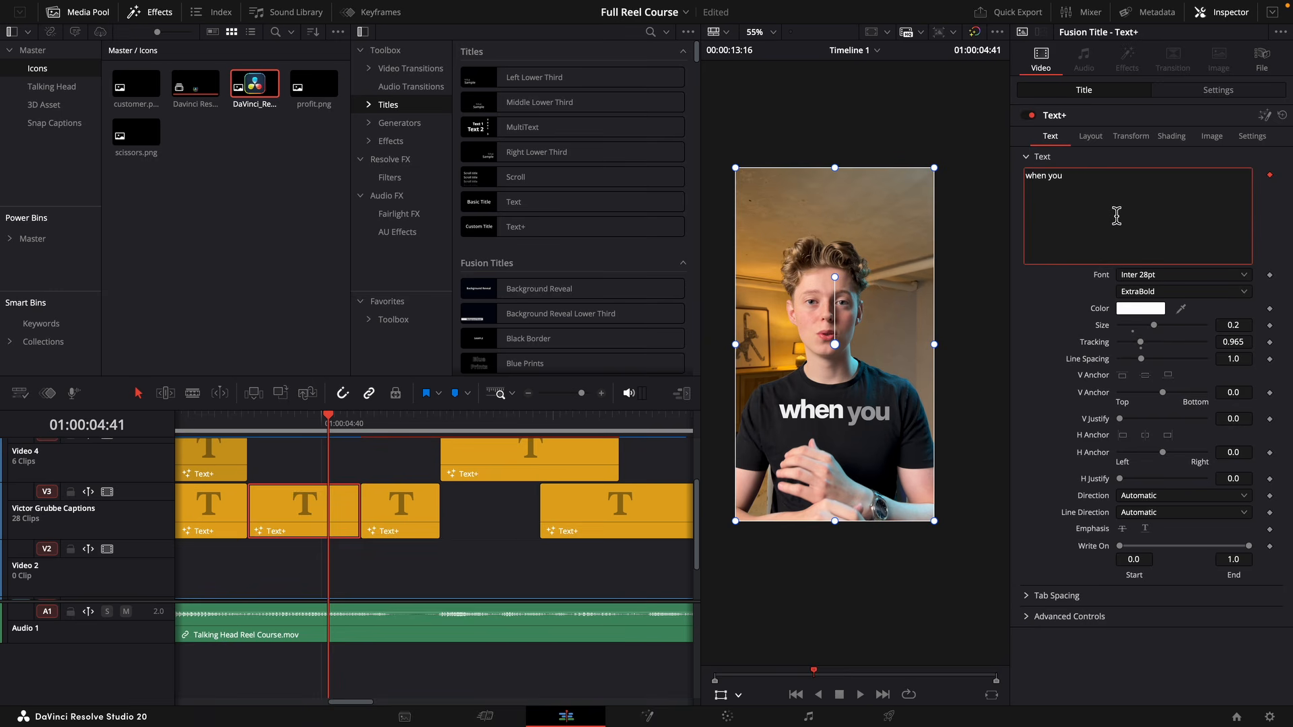
pyautogui.press('BackSpace')
pyautogui.press('BackSpace')
pyautogui.press('BackSpace')
pyautogui.press('BackSpace')
pyautogui.press('Home')
pyautogui.press('Delete')
pyautogui.write('W')
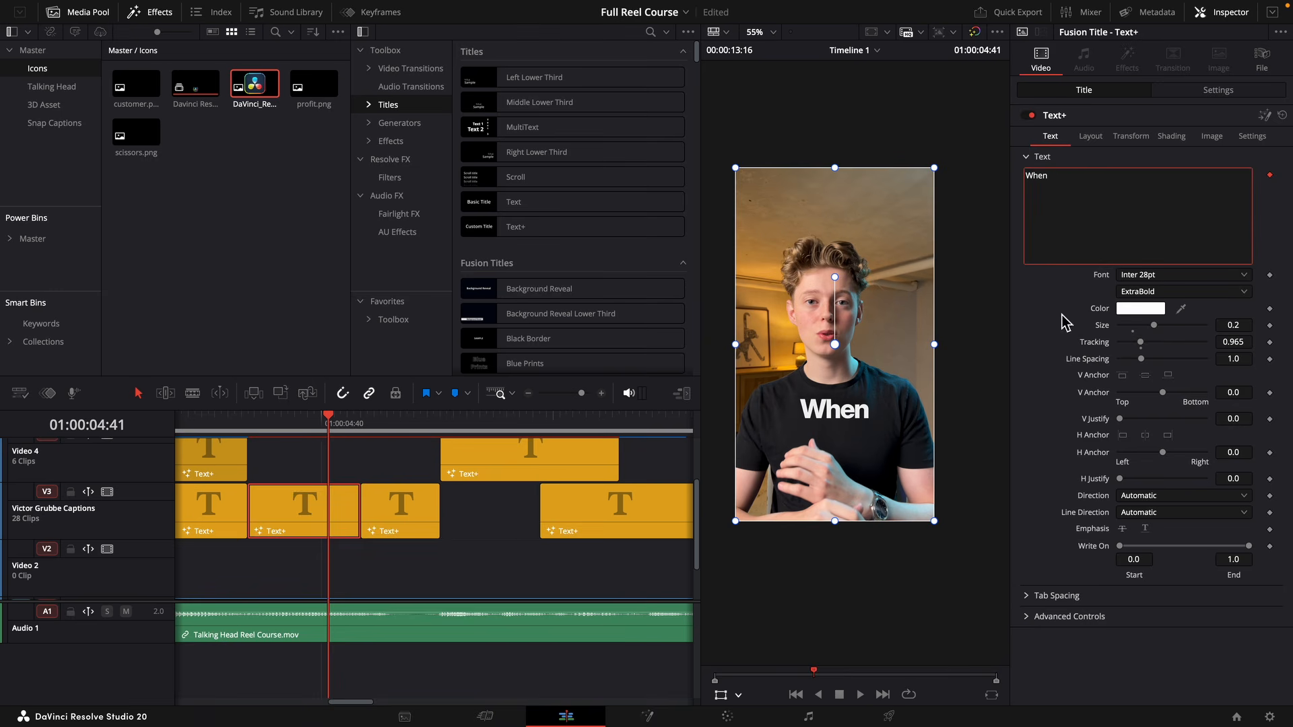
pyautogui.click(1155, 292)
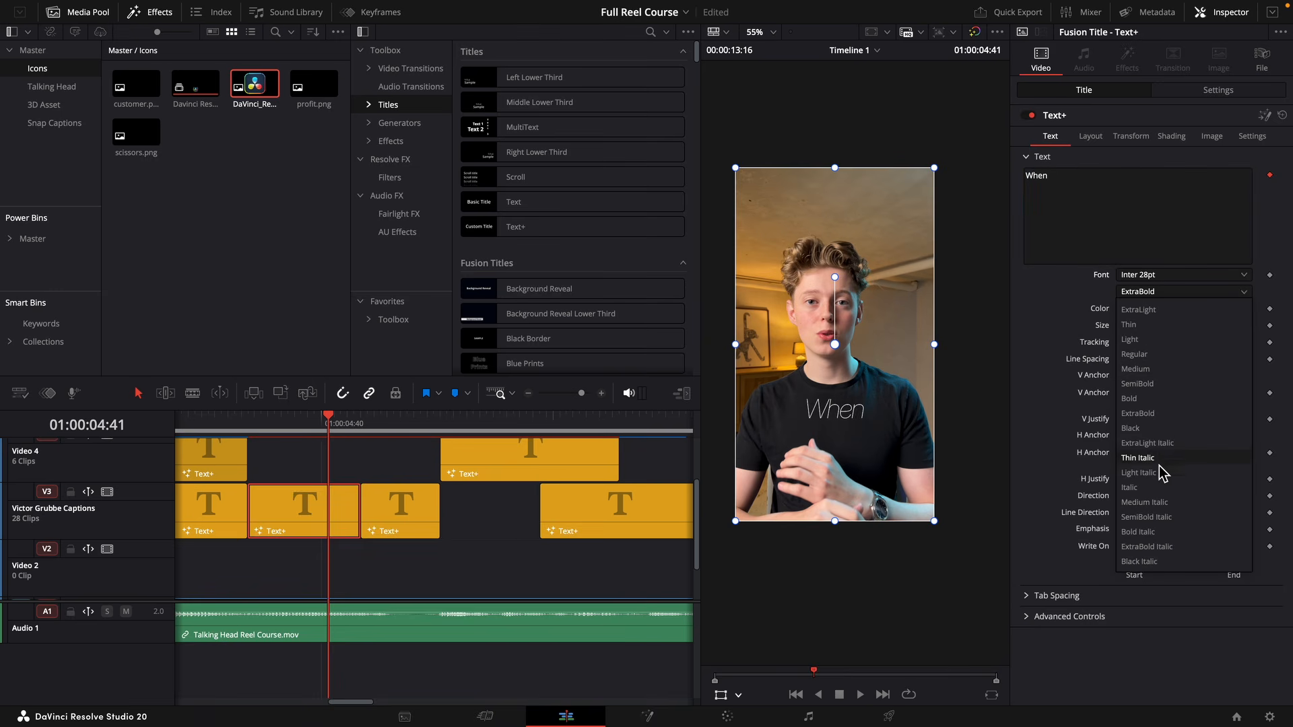
pyautogui.click(1156, 495)
# Move the "you use" caption up to Video 4 and extend "When" on V3 to the same end point.
pyautogui.click(416, 514)
pyautogui.hotkey('alt', 'Up')
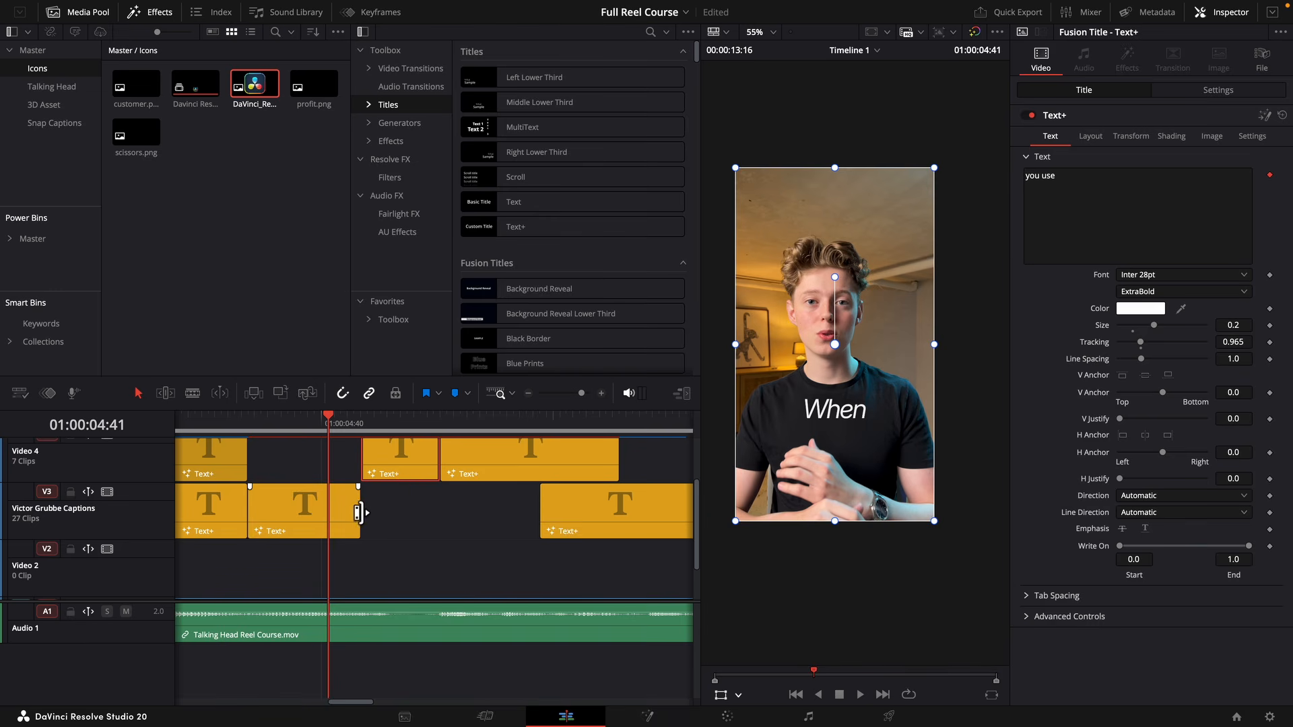
pyautogui.moveTo(359, 514); pyautogui.dragTo(437, 516)
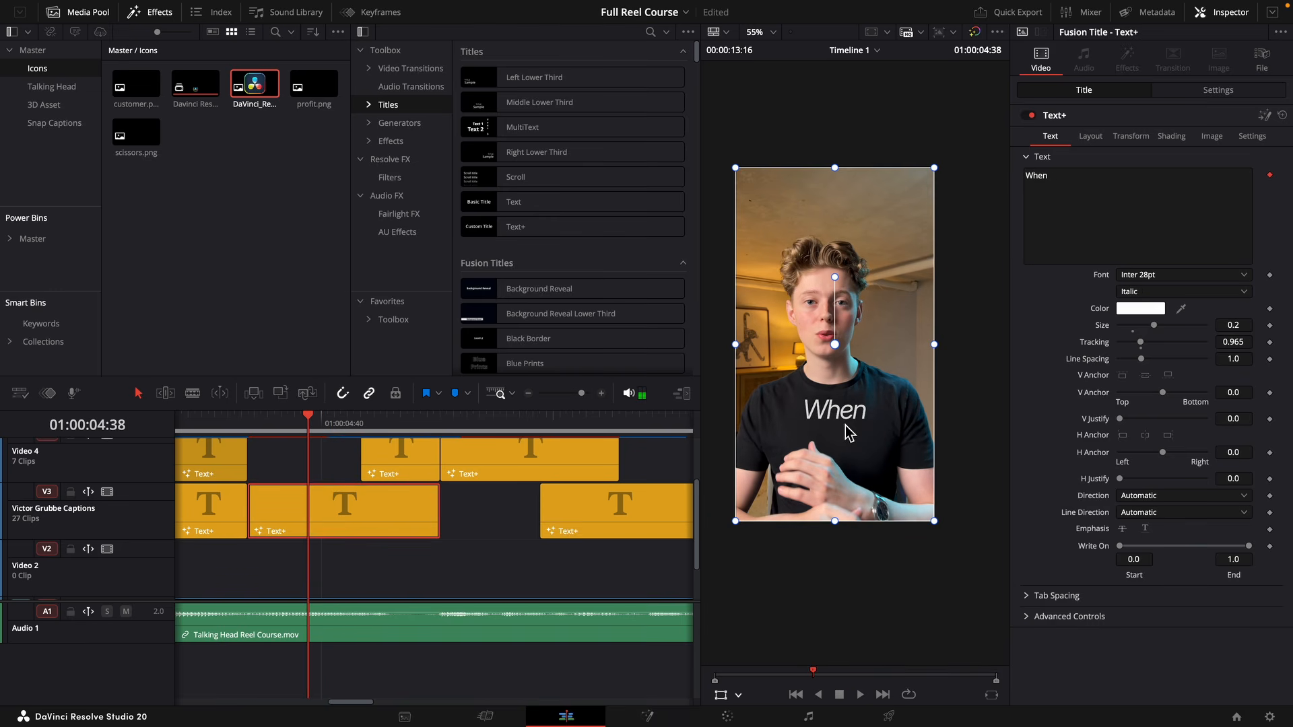
# Position "When" above and slightly left of "you use" in the frame and check how the two lines fit.
pyautogui.press('space')
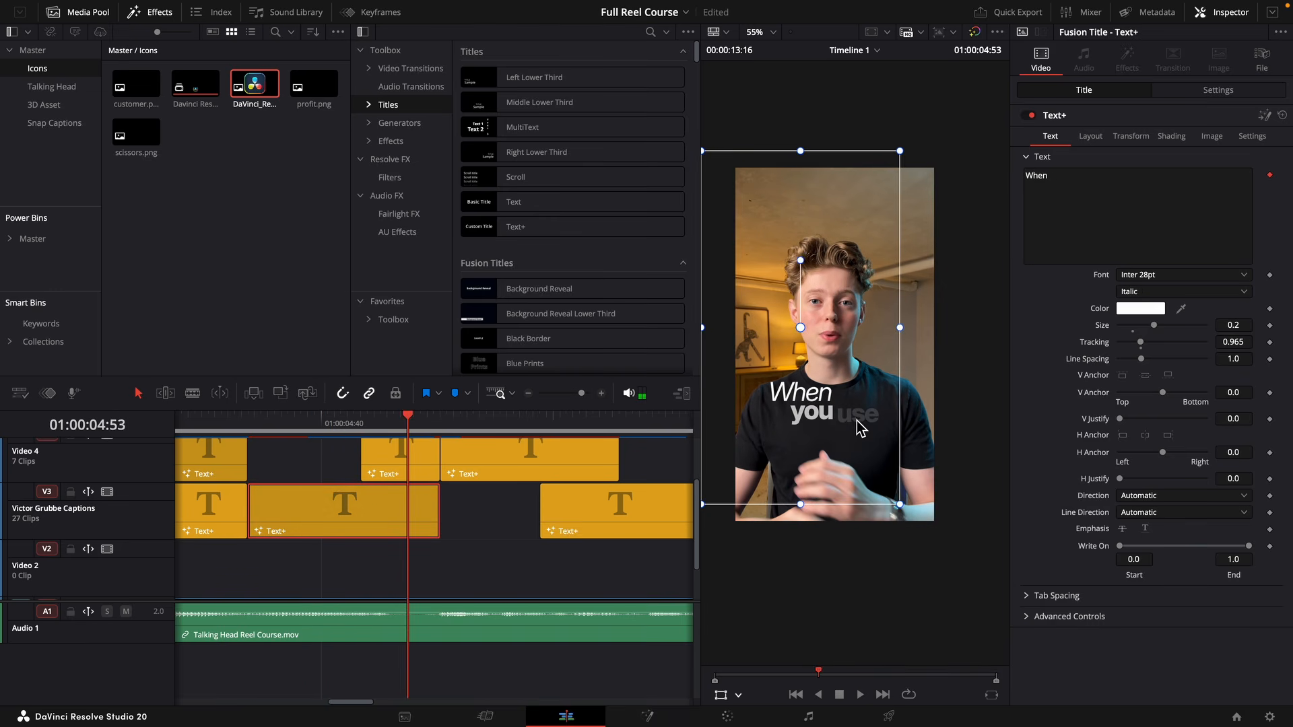
pyautogui.scroll(5, 856, 424)
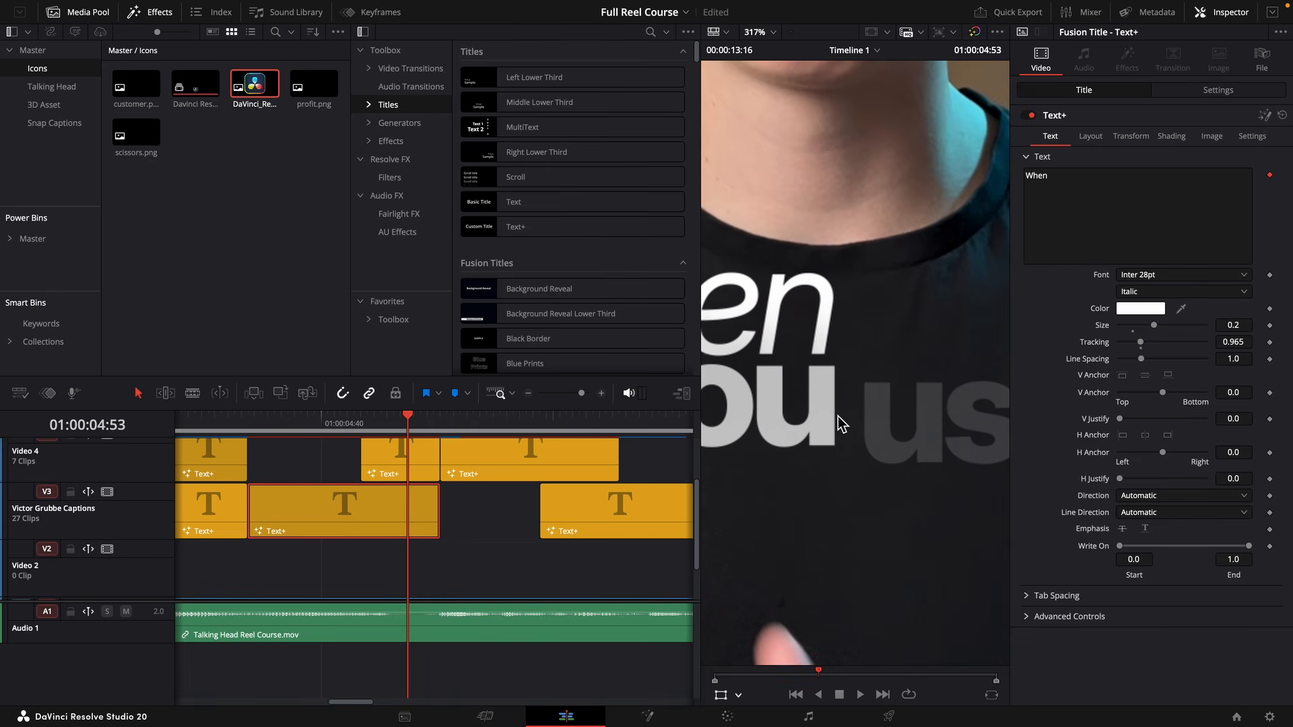
pyautogui.scroll(-3, 840, 419)
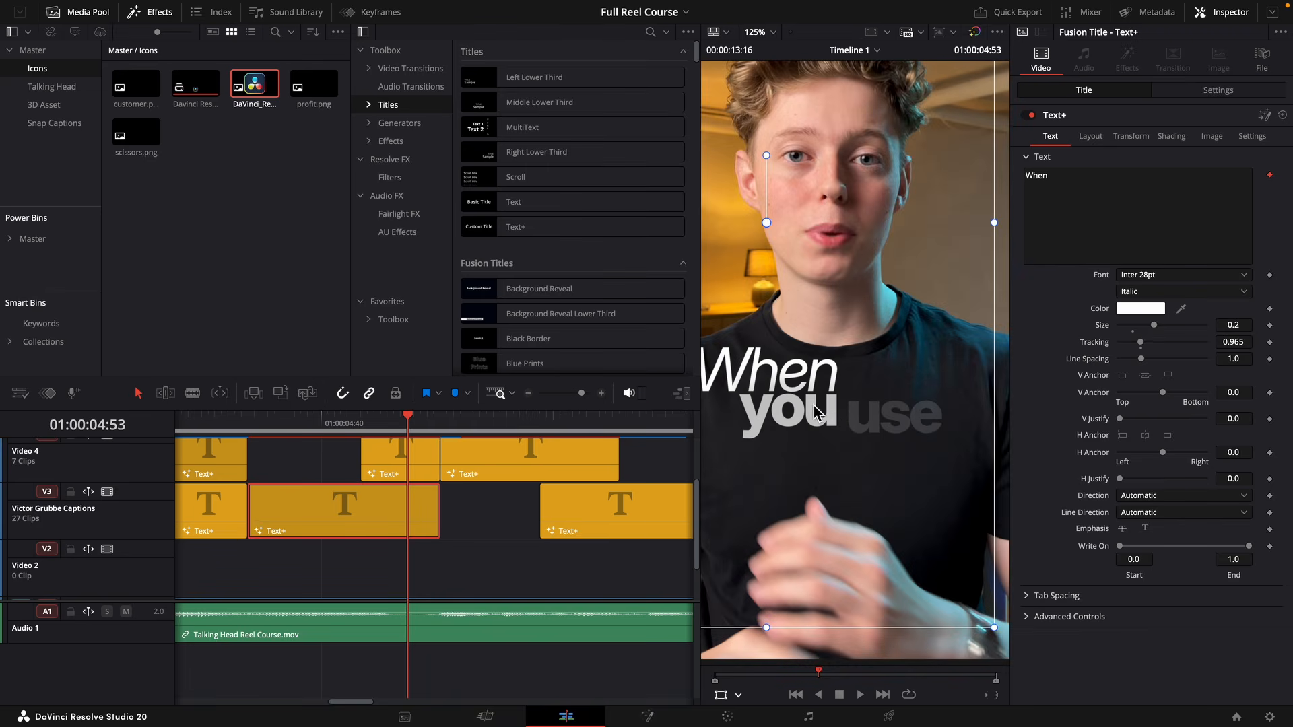
pyautogui.scroll(-3, 728, 463)
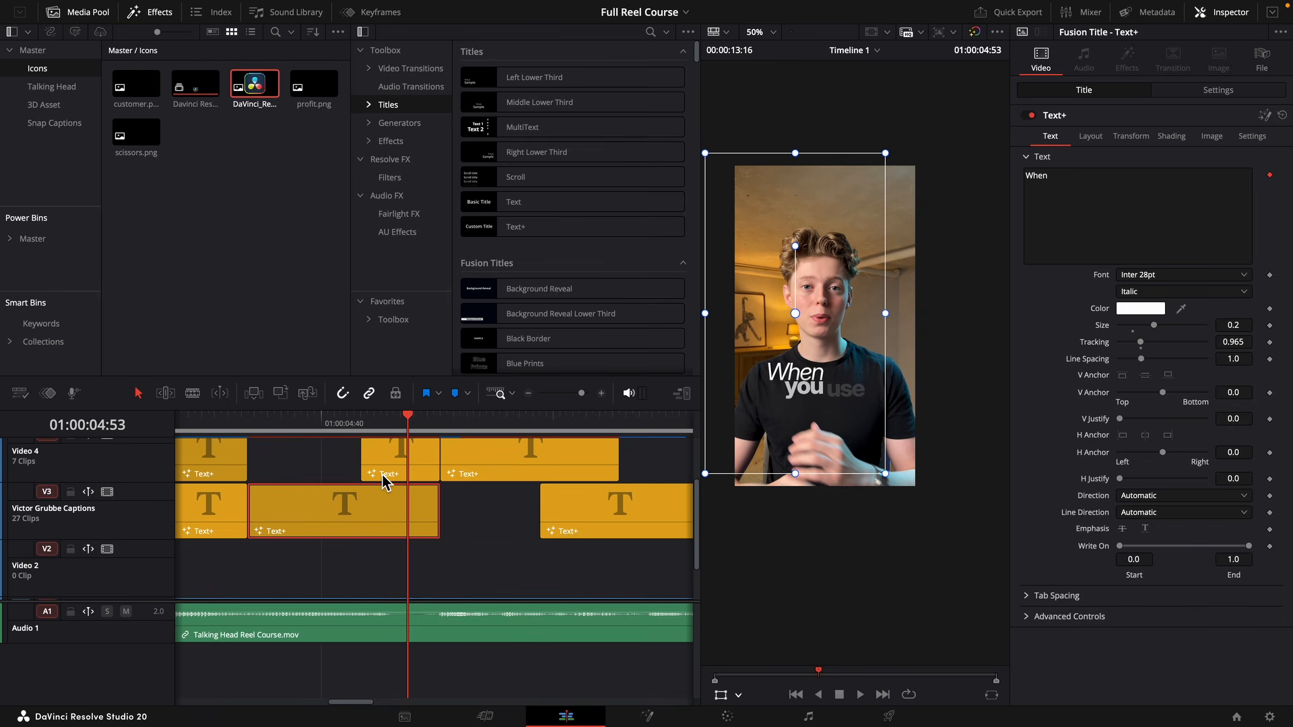
# Extend the start of the "you use" caption back to 01:00:04:36 and play back the "When you use" timing.
pyautogui.click(293, 435)
pyautogui.moveTo(416, 475)
pyautogui.mouseDown()
pyautogui.moveTo(351, 475)
pyautogui.moveTo(434, 472)
pyautogui.mouseUp()
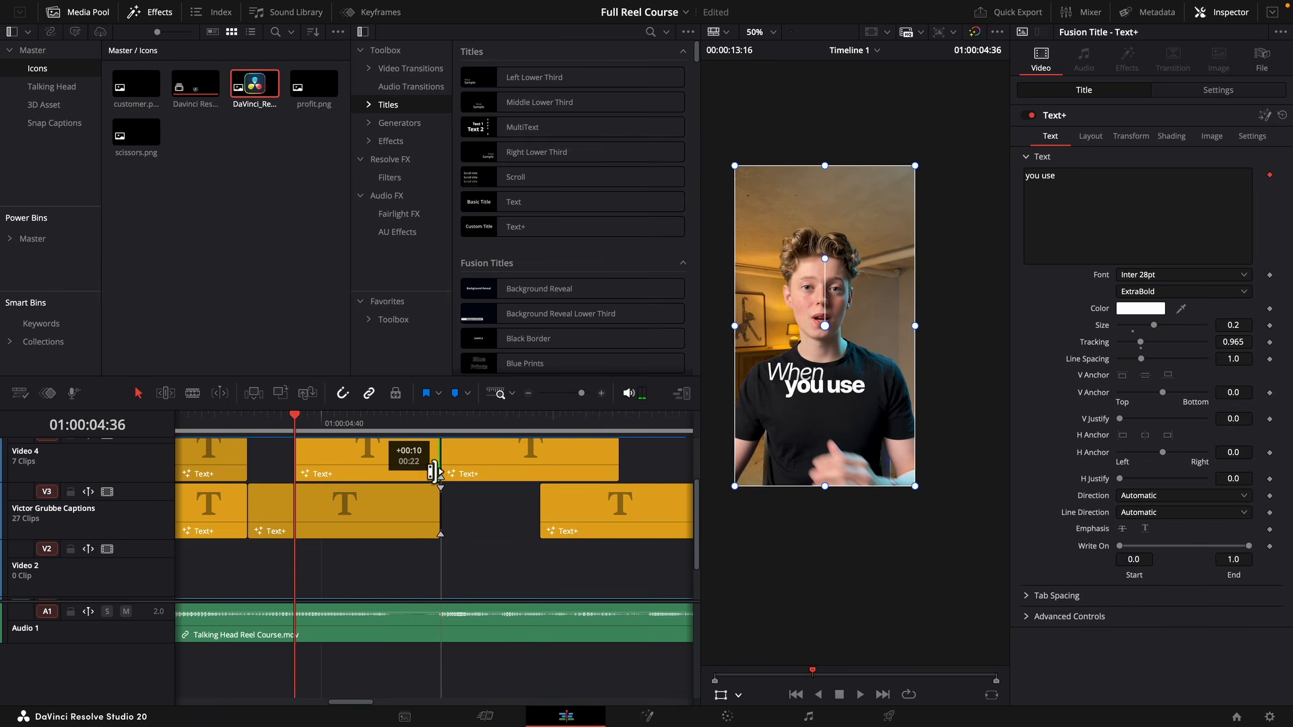
pyautogui.click(223, 434)
pyautogui.press('space')
pyautogui.click(294, 433)
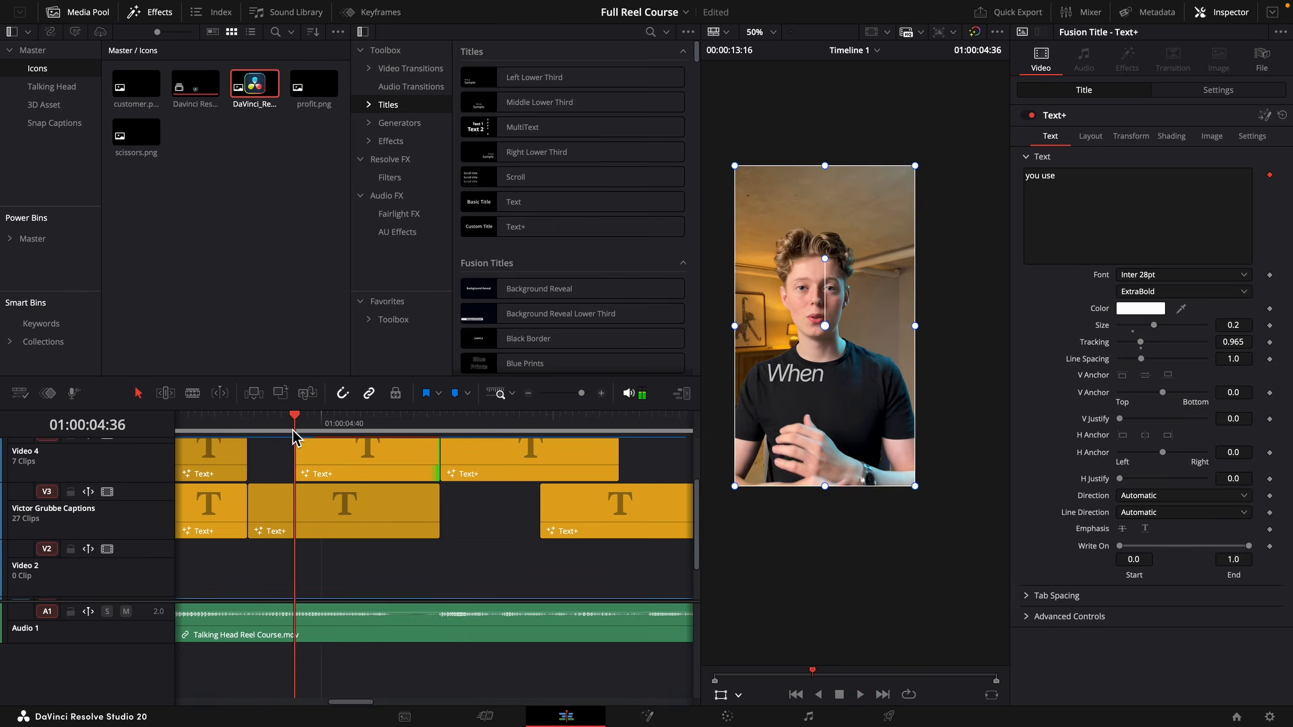
pyautogui.press('space')
pyautogui.click(295, 433)
pyautogui.press('space')
# Move the "and presets" caption up to Video 5 and the "Plugins" caption down to V3.
pyautogui.click(461, 435)
pyautogui.hscroll(5, 543, 517)
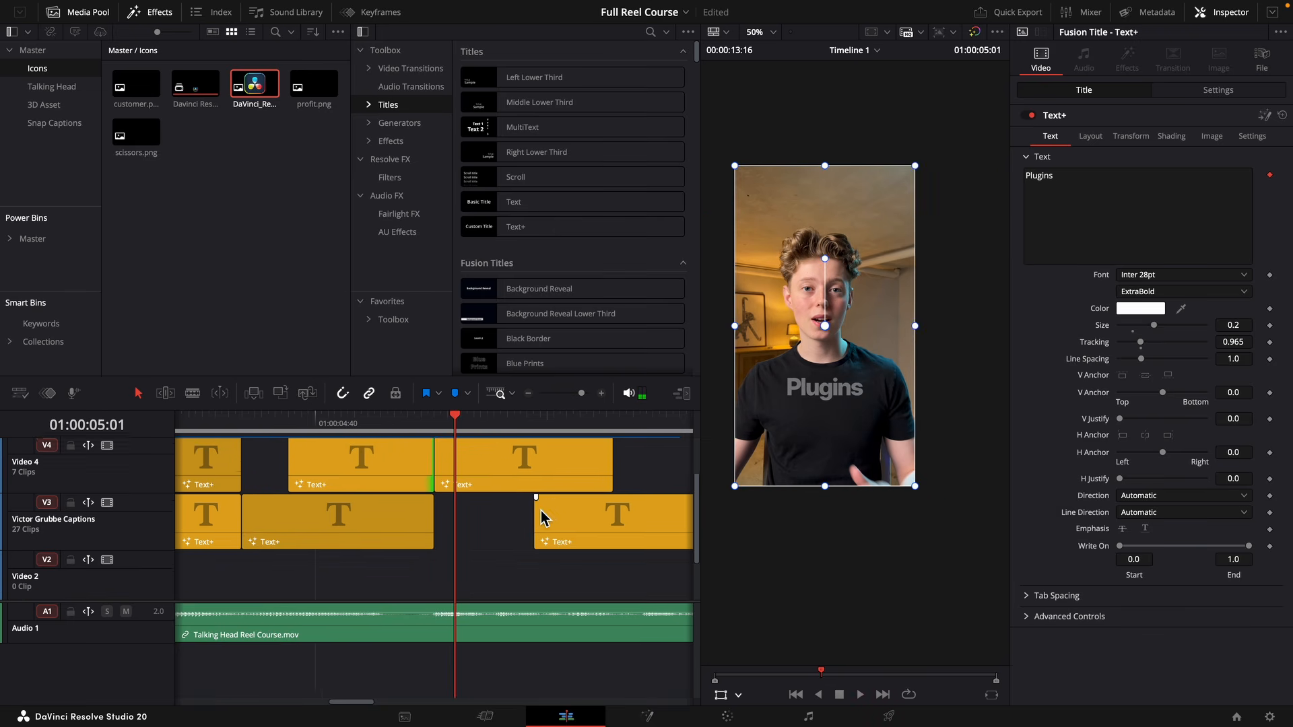
pyautogui.click(507, 432)
pyautogui.scroll(2, 411, 538)
pyautogui.moveTo(401, 561); pyautogui.dragTo(406, 469)
pyautogui.moveTo(356, 515); pyautogui.dragTo(362, 545)
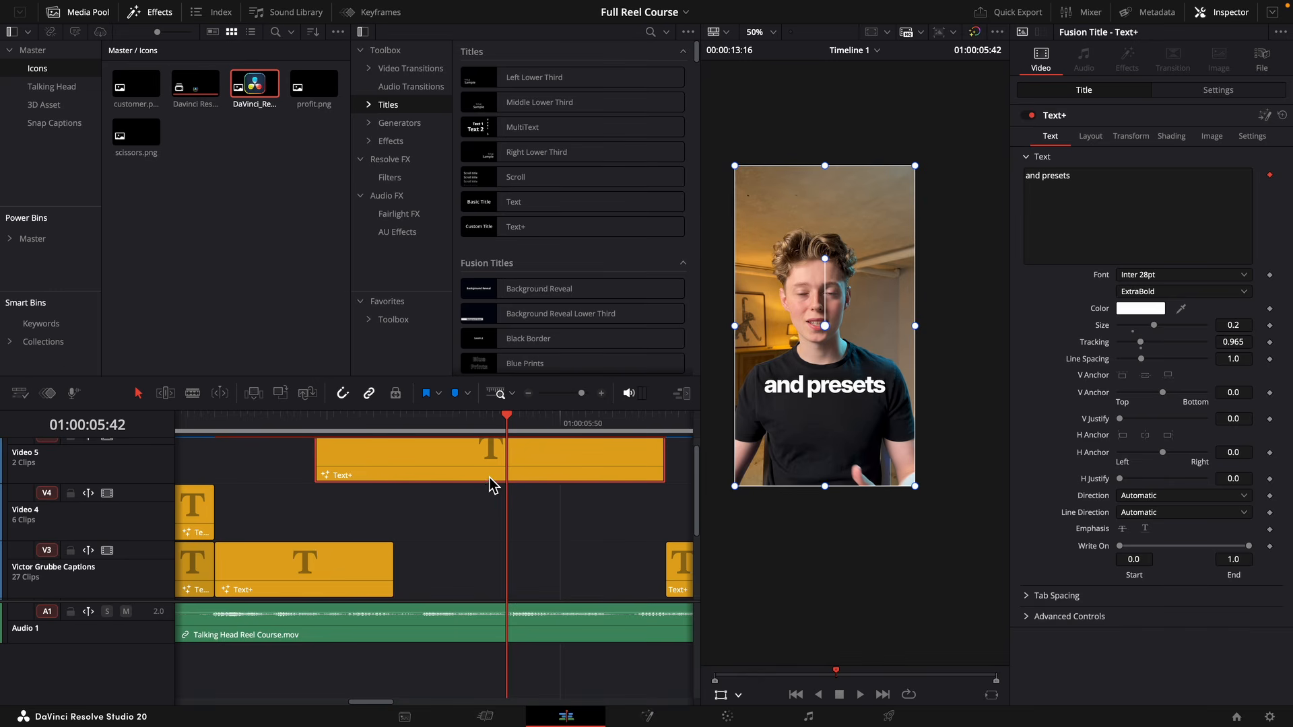
# Duplicate the "and presets" caption onto Video 4 and replace the copy's text with "&".
pyautogui.moveTo(490, 478); pyautogui.dragTo(475, 517)
pyautogui.click(1077, 196)
pyautogui.hotkey('ctrl', 'a')
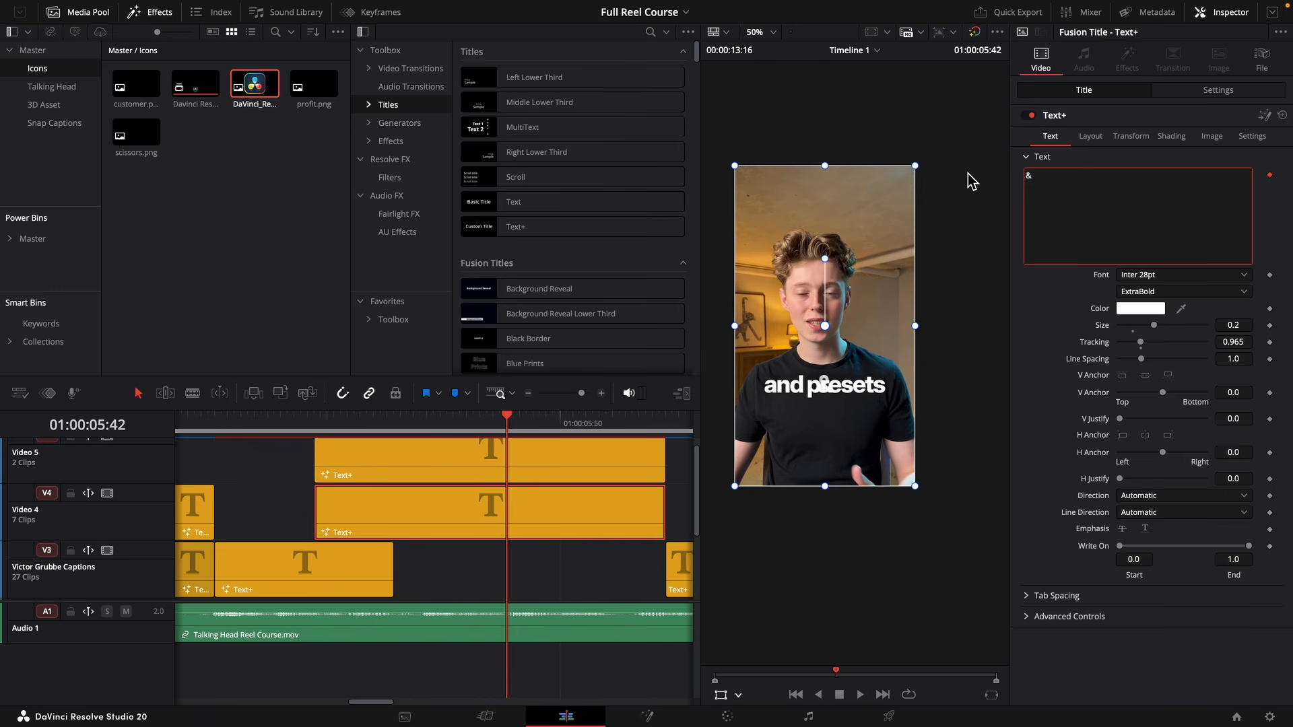
# Change the text of the "and presets" caption on Video 5 to "presets".
pyautogui.click(505, 458)
pyautogui.click(1048, 176)
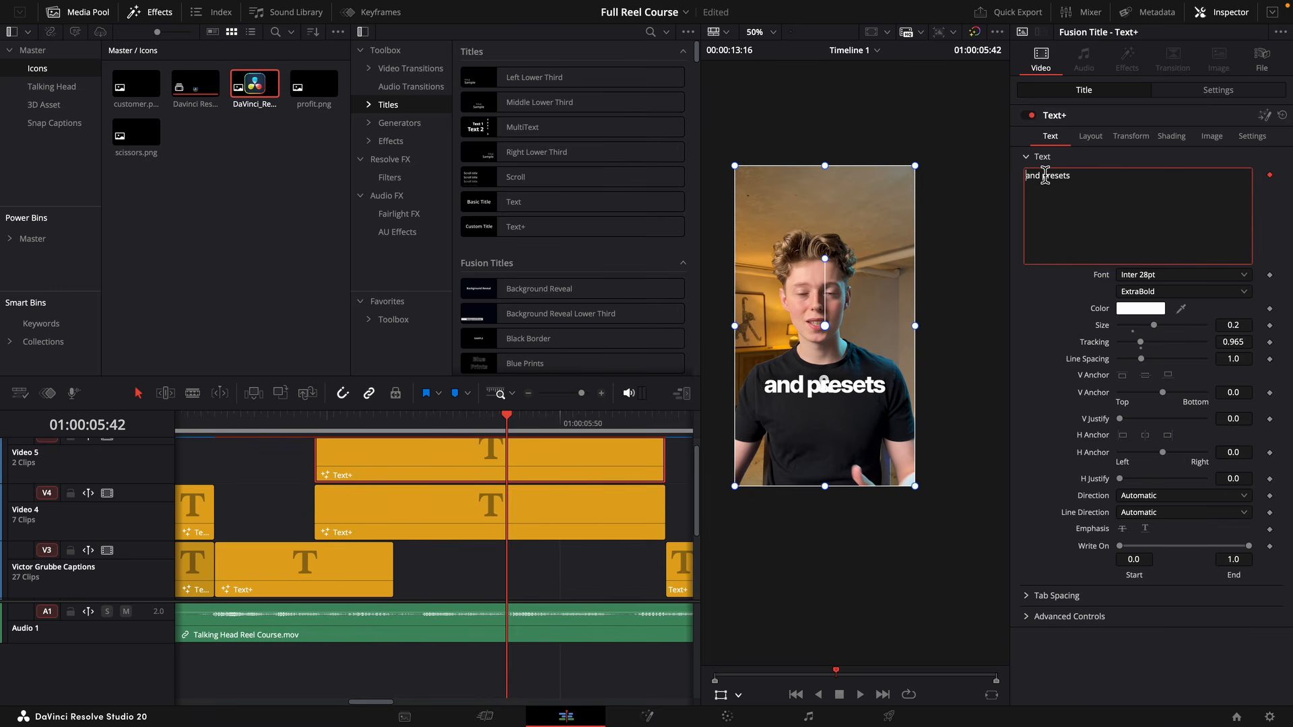
pyautogui.press('BackSpace')
pyautogui.press('BackSpace')
pyautogui.press('BackSpace')
pyautogui.press('BackSpace')
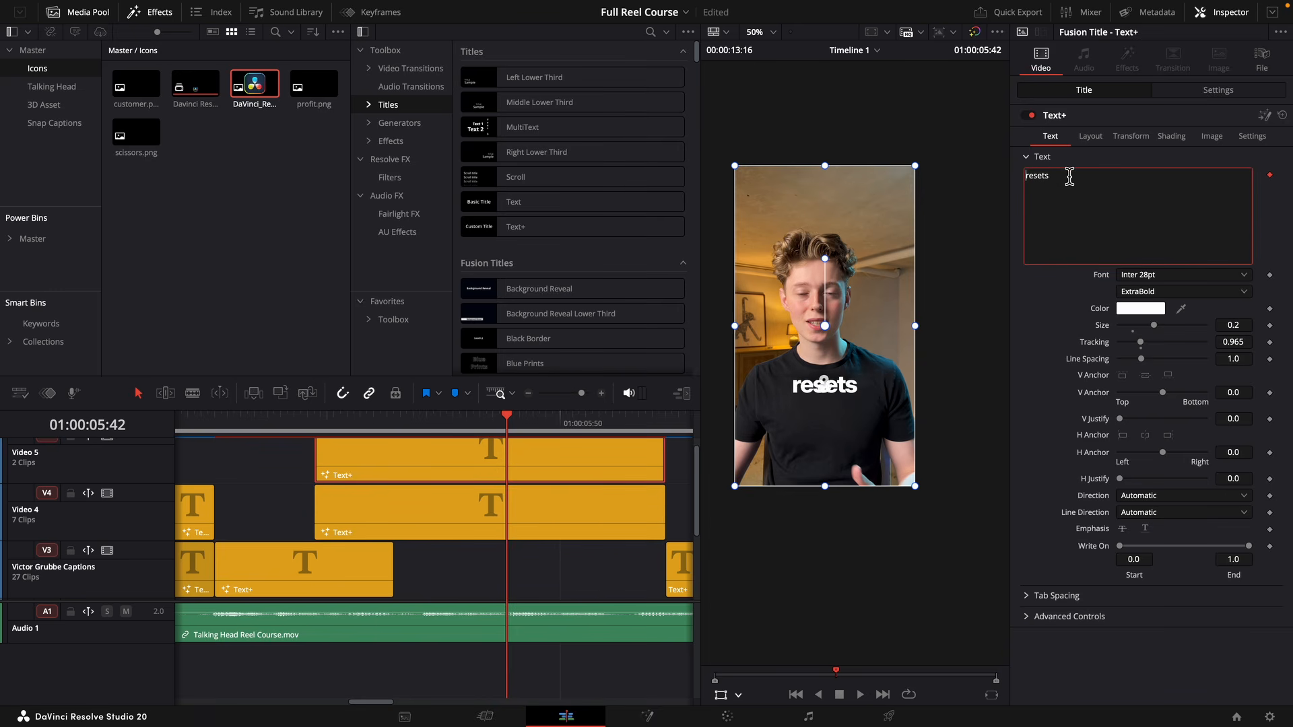
# Trim "presets" to start after "&", and make the "Plugins", "&" and "presets" captions end at the same point.
pyautogui.click(419, 421)
pyautogui.moveTo(449, 469); pyautogui.dragTo(547, 474)
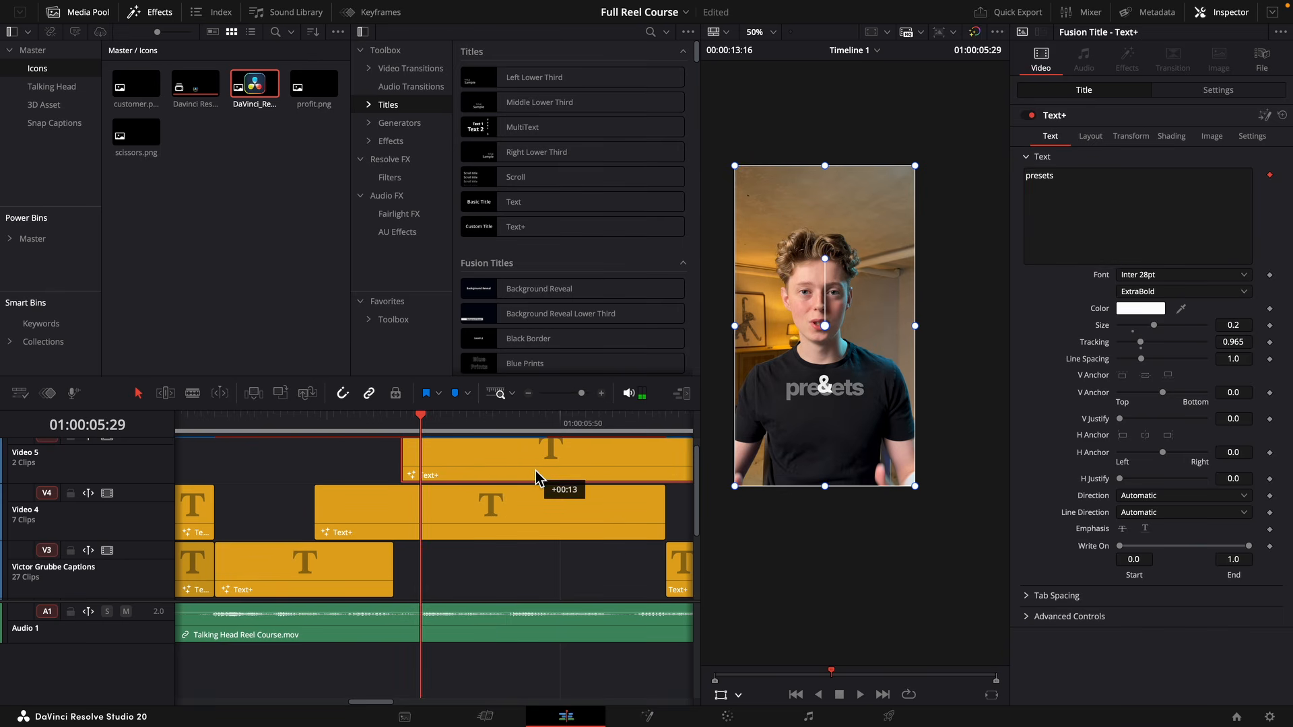
pyautogui.hscroll(4, 547, 474)
pyautogui.moveTo(448, 517); pyautogui.dragTo(631, 549)
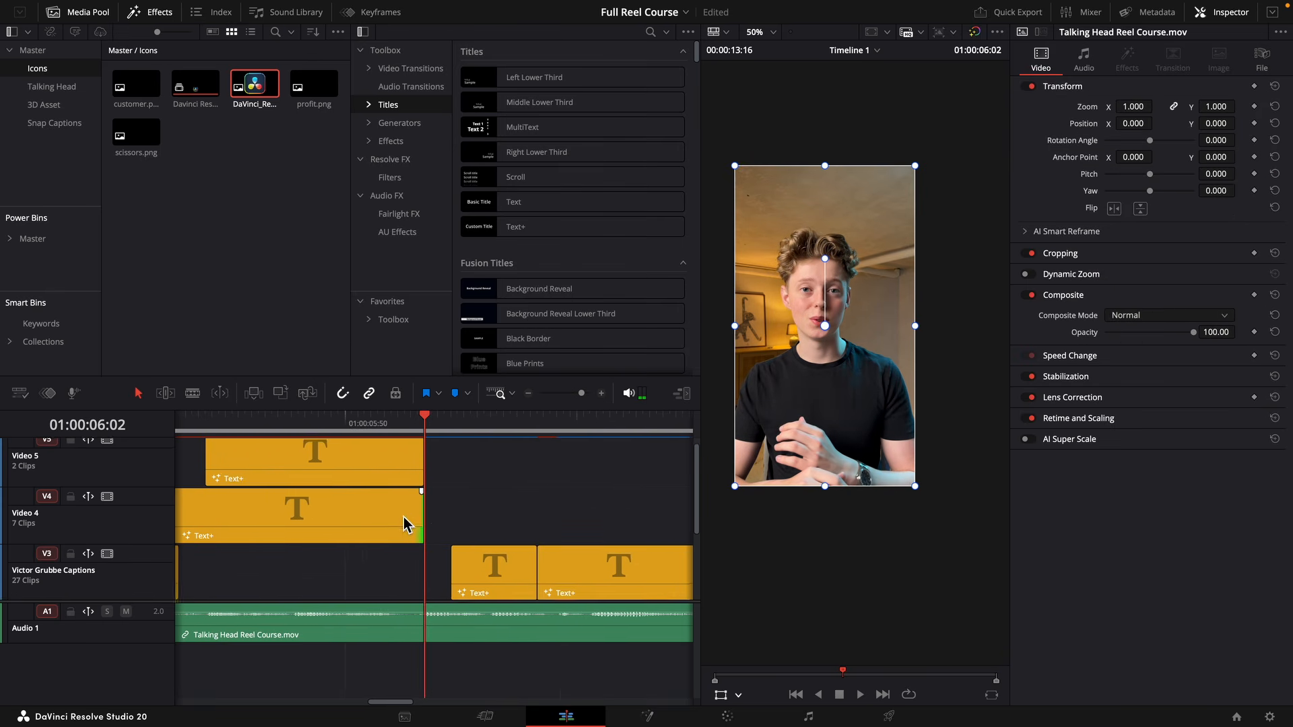
pyautogui.hscroll(-4, 405, 524)
pyautogui.scroll(-1, 377, 536)
# Position the "&" caption directly below "Plugins" in the frame.
pyautogui.click(456, 487)
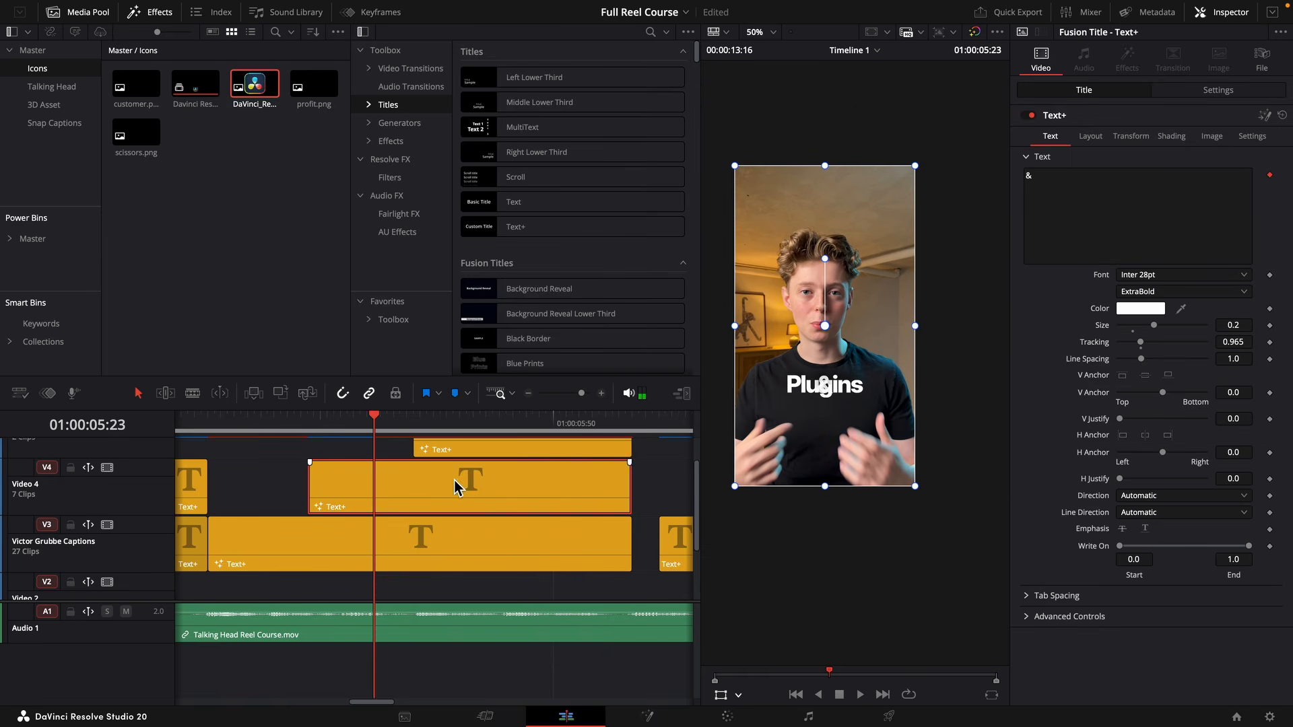
pyautogui.moveTo(835, 413); pyautogui.dragTo(835, 427)
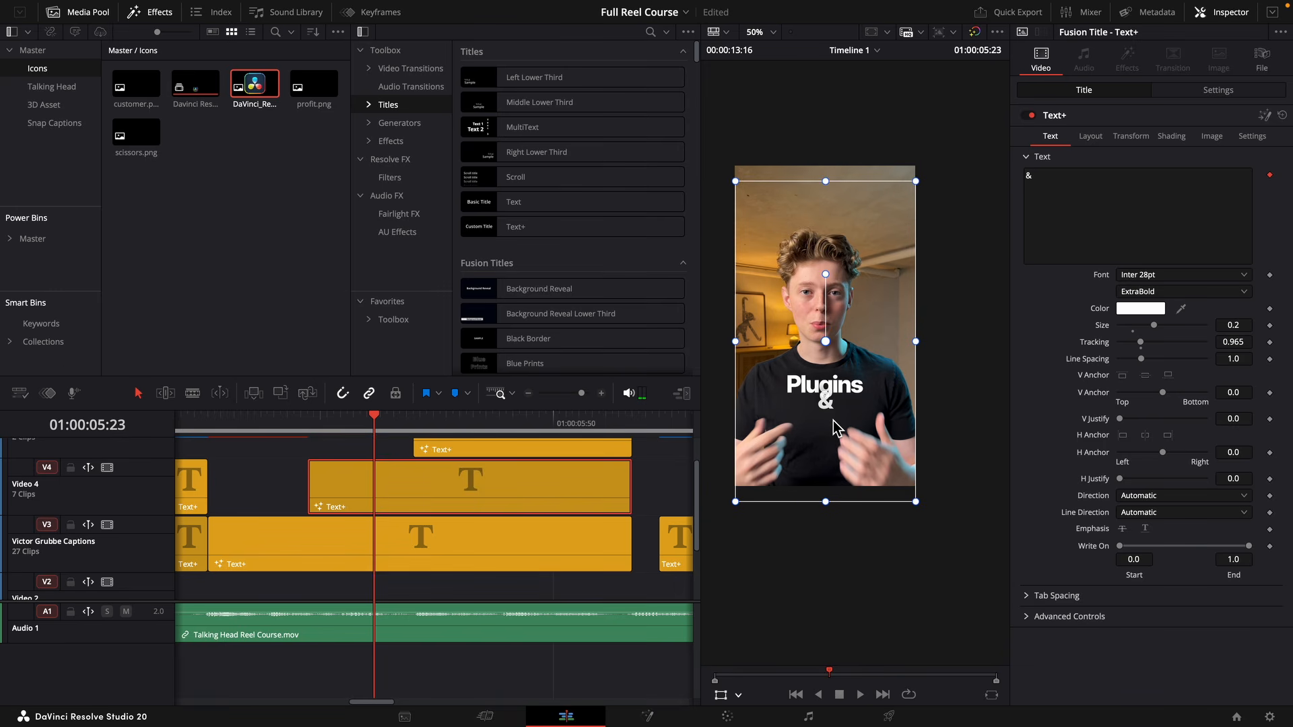
pyautogui.moveTo(908, 493)
pyautogui.mouseDown()
pyautogui.moveTo(936, 519)
pyautogui.moveTo(914, 475)
pyautogui.mouseUp()
# Position the "presets" caption below "Plugins" in the frame, slightly overlapping the "&".
pyautogui.press('space')
pyautogui.click(467, 448)
pyautogui.press('space')
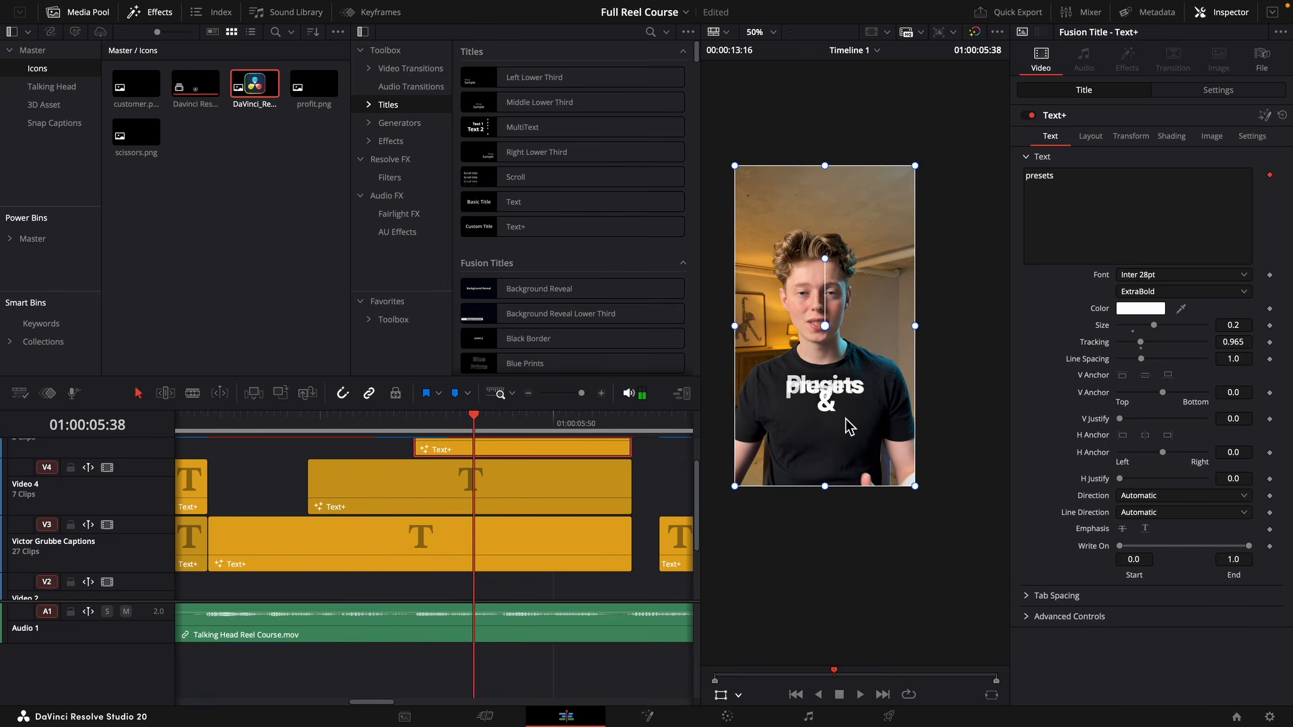
pyautogui.moveTo(846, 419); pyautogui.dragTo(848, 446)
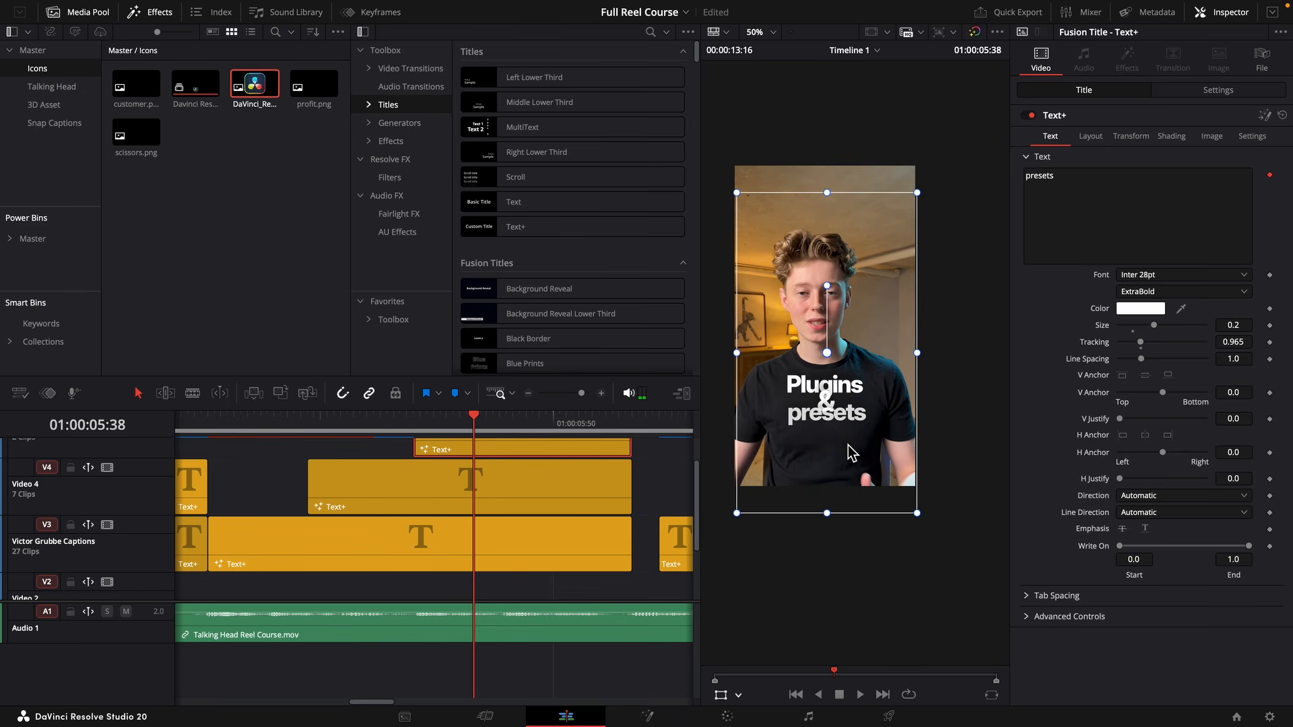
# Change the "Plugins" caption's text to lowercase "plugins".
pyautogui.click(303, 573)
pyautogui.click(1039, 176)
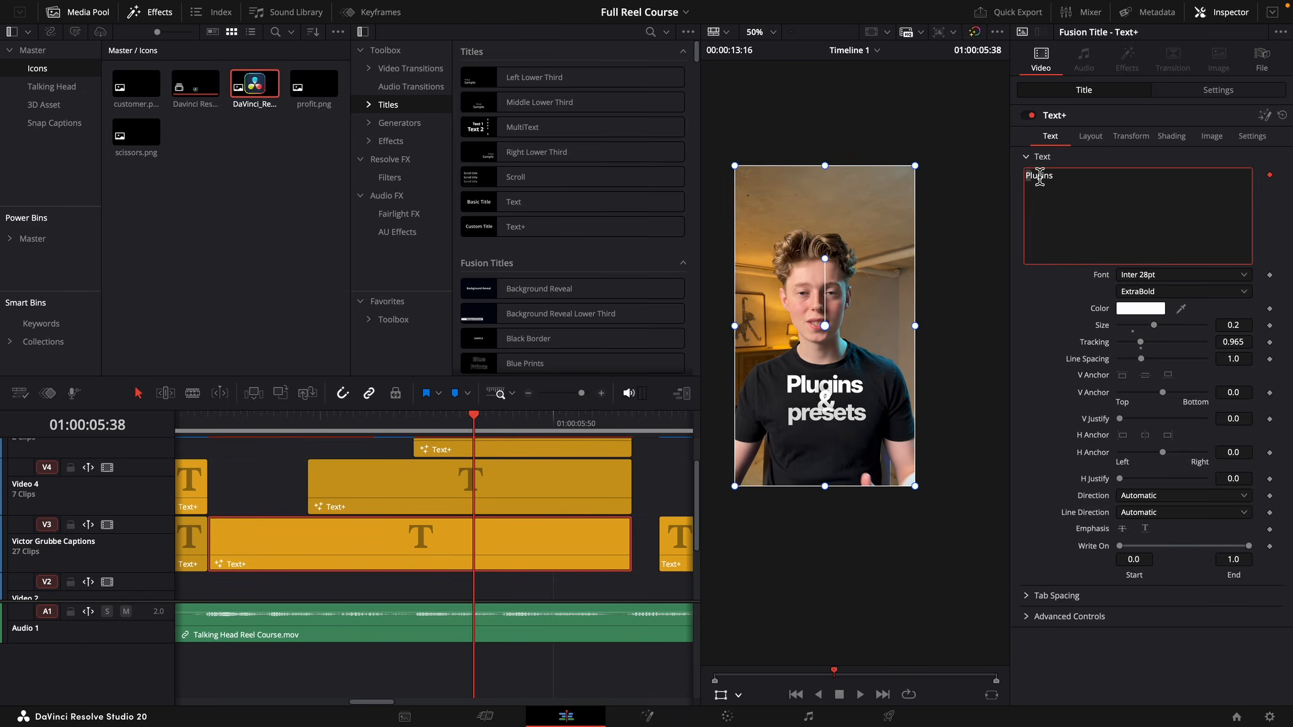
pyautogui.write('p')
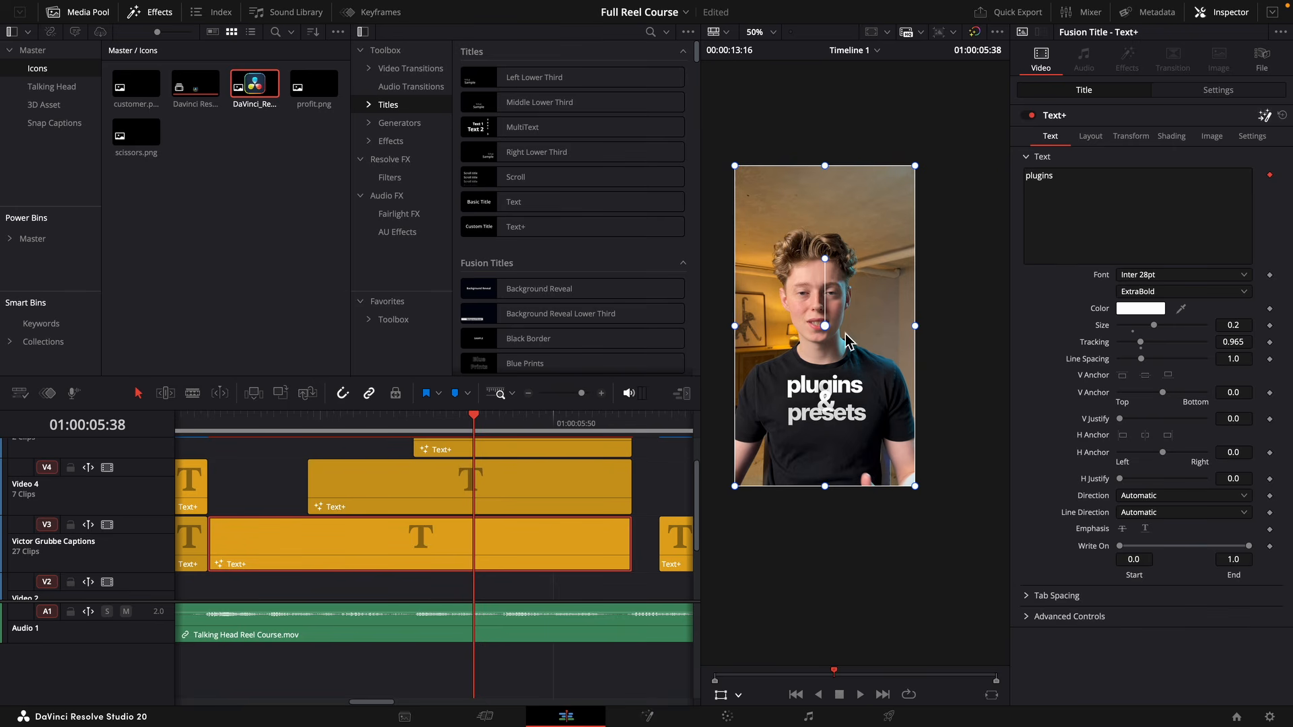
# Route the "plugins" caption's blue glow node chain into its drop shadow and move the first light sweep's center to X 0.597, Y 0.318.
pyautogui.hotkey('shift', '5')
pyautogui.moveTo(295, 638); pyautogui.dragTo(359, 657)
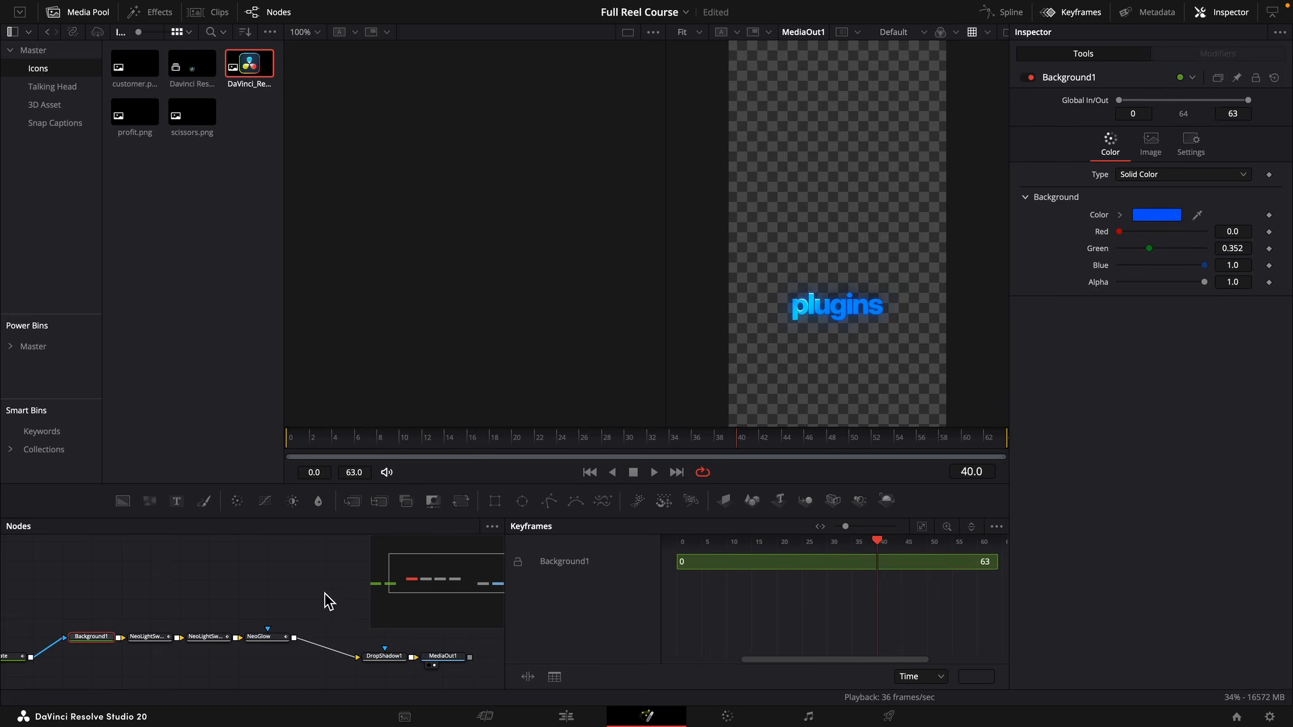
pyautogui.click(148, 637)
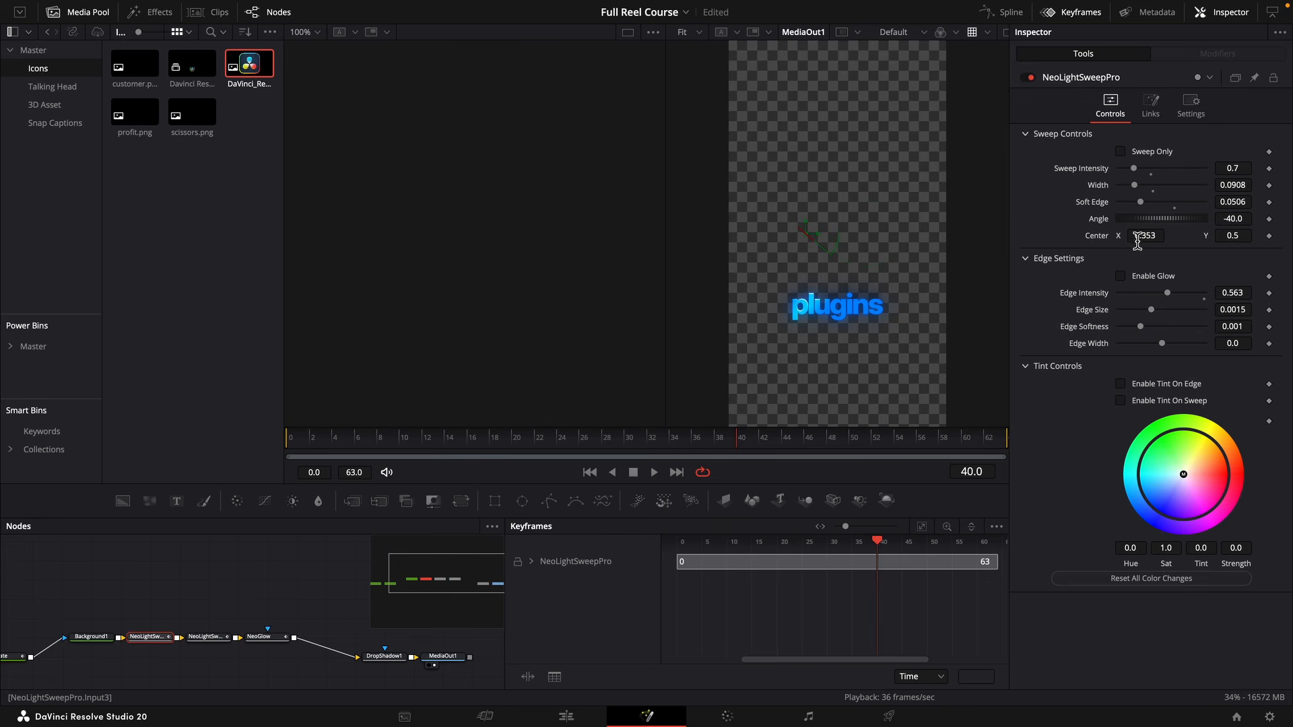
pyautogui.moveTo(1137, 241); pyautogui.dragTo(1126, 241)
pyautogui.moveTo(1234, 240); pyautogui.dragTo(1140, 234)
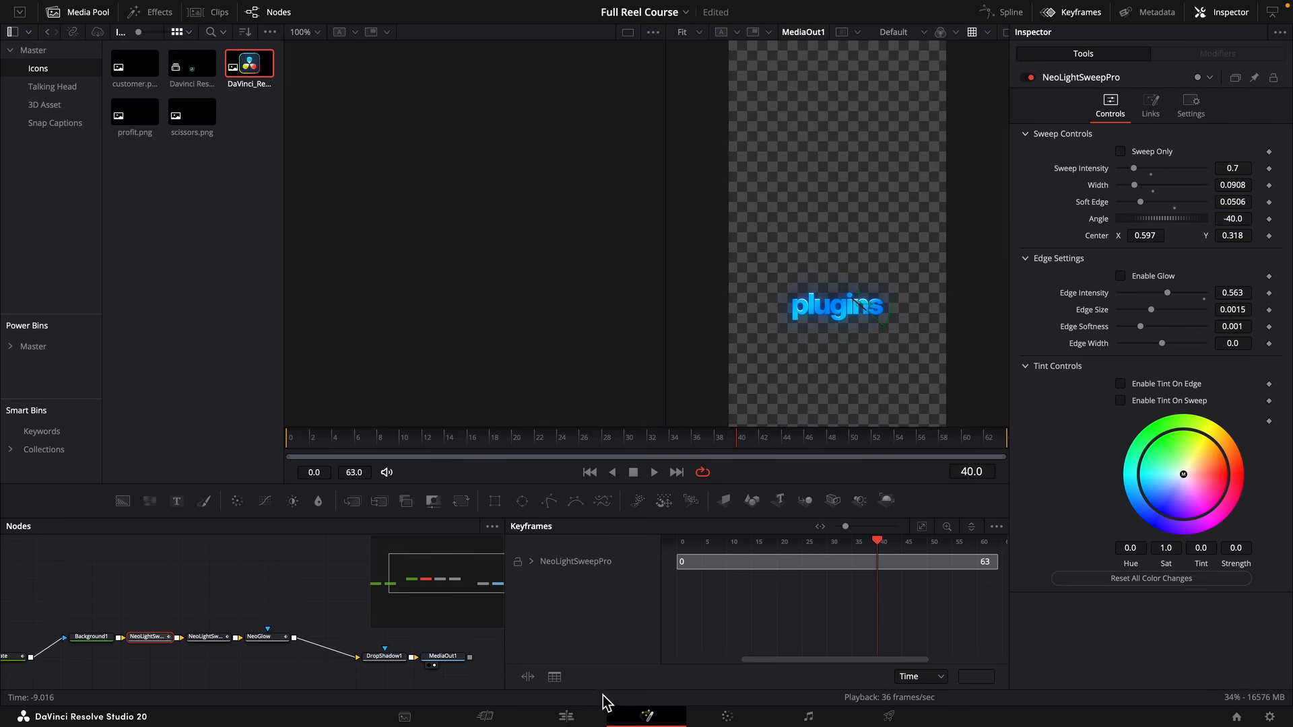
pyautogui.click(566, 716)
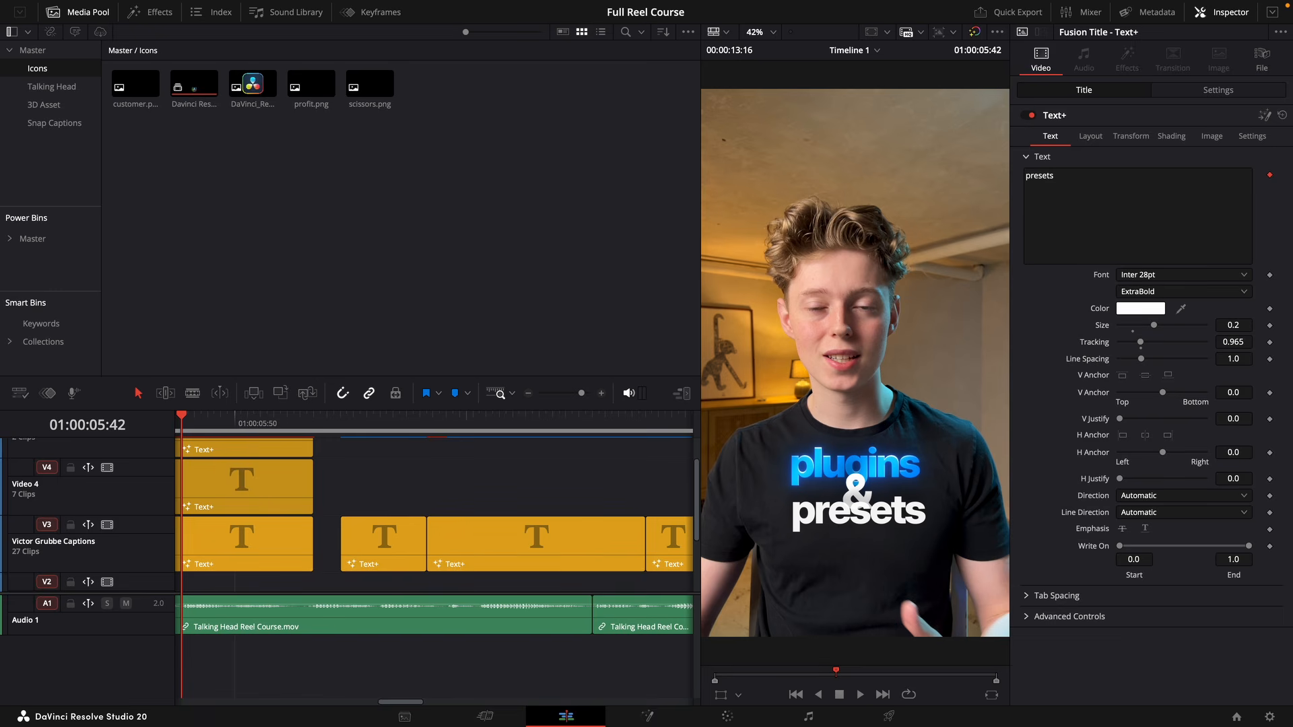
# Route the "presets" caption's blue glow node chain into its drop shadow and move the first light sweep's center to X 0.604, Y 0.32.
pyautogui.click(1264, 116)
pyautogui.click(427, 618)
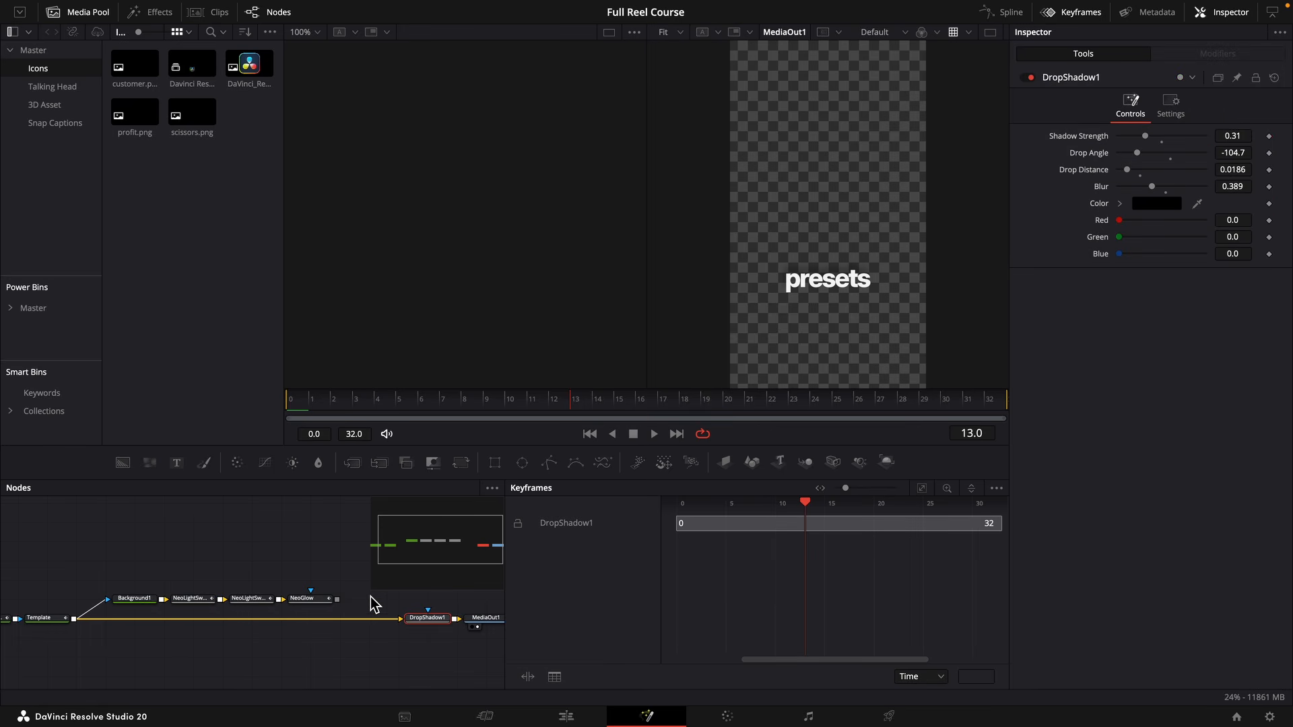
pyautogui.moveTo(337, 599); pyautogui.dragTo(401, 618)
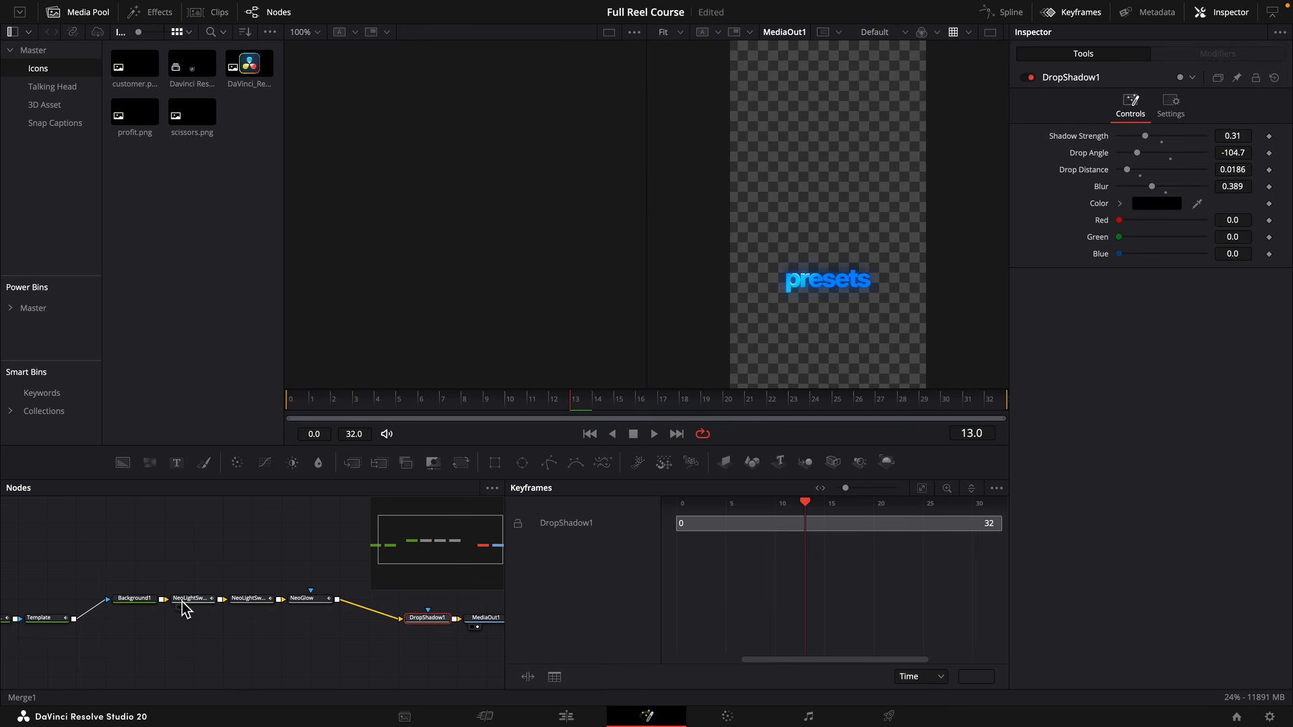
pyautogui.click(202, 601)
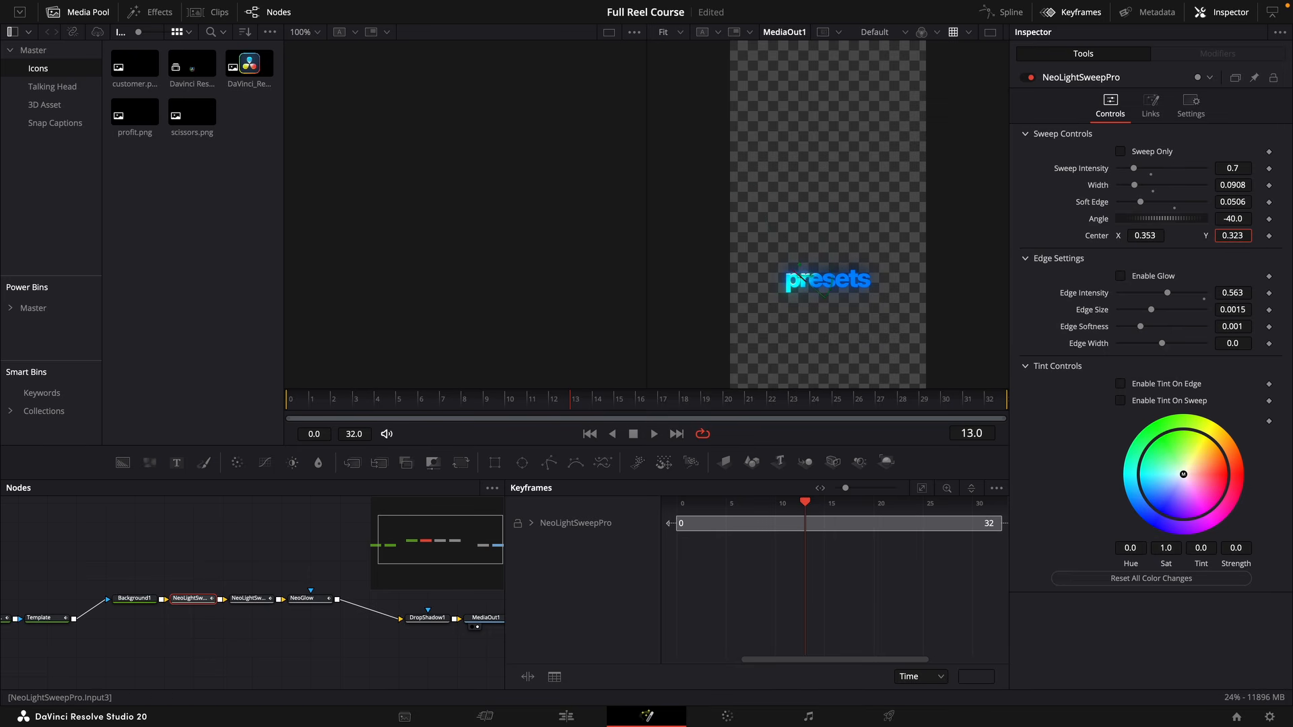
pyautogui.moveTo(1232, 236); pyautogui.dragTo(1210, 235)
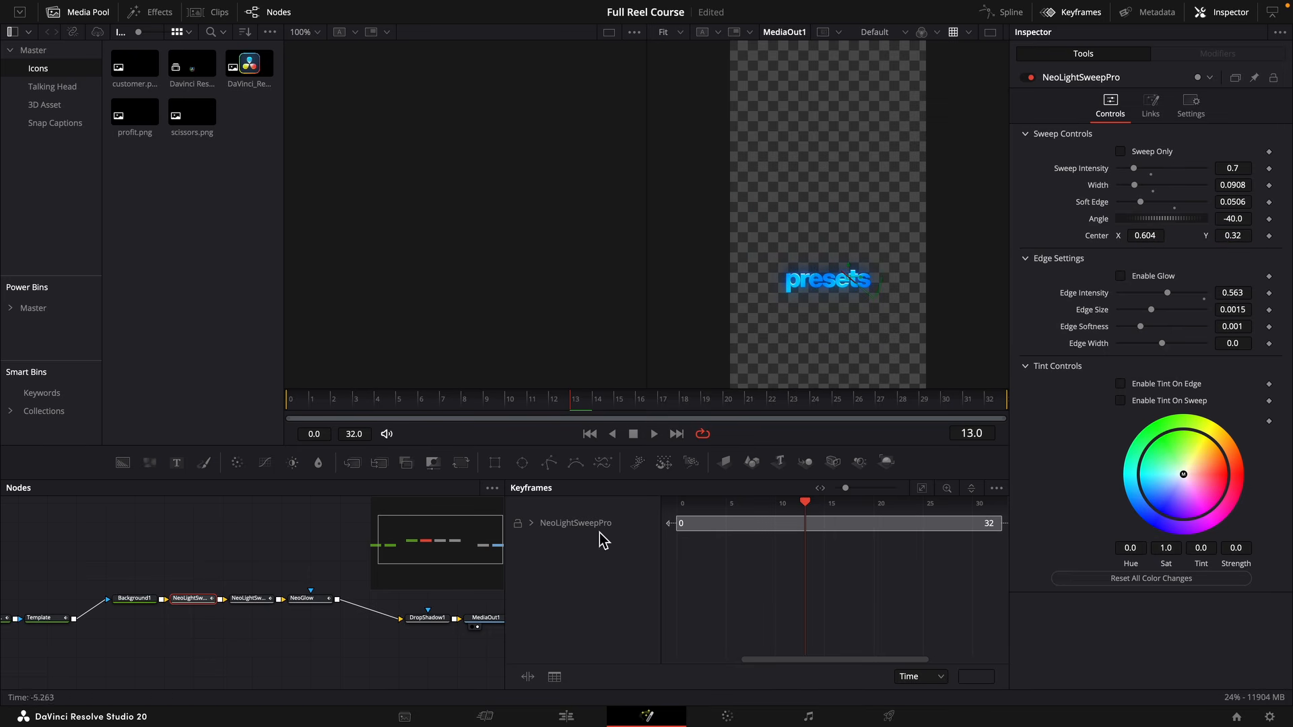
# Disable the NeoGlow node in the "presets" caption's composition and return to the edit timeline.
pyautogui.click(324, 609)
pyautogui.hotkey('ctrl', 'p')
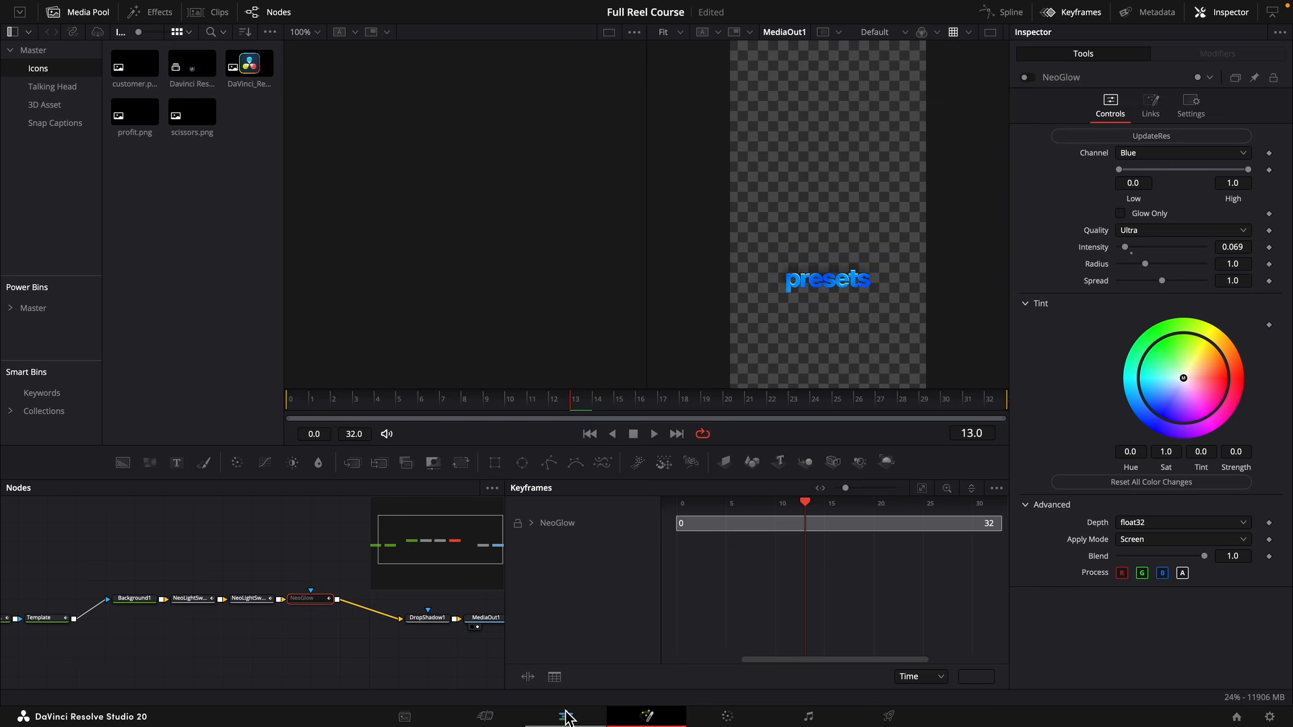
pyautogui.click(566, 716)
# Disable the NeoGlow node in the "plugins" caption's composition as well and return to the edit timeline.
pyautogui.click(240, 431)
pyautogui.click(260, 534)
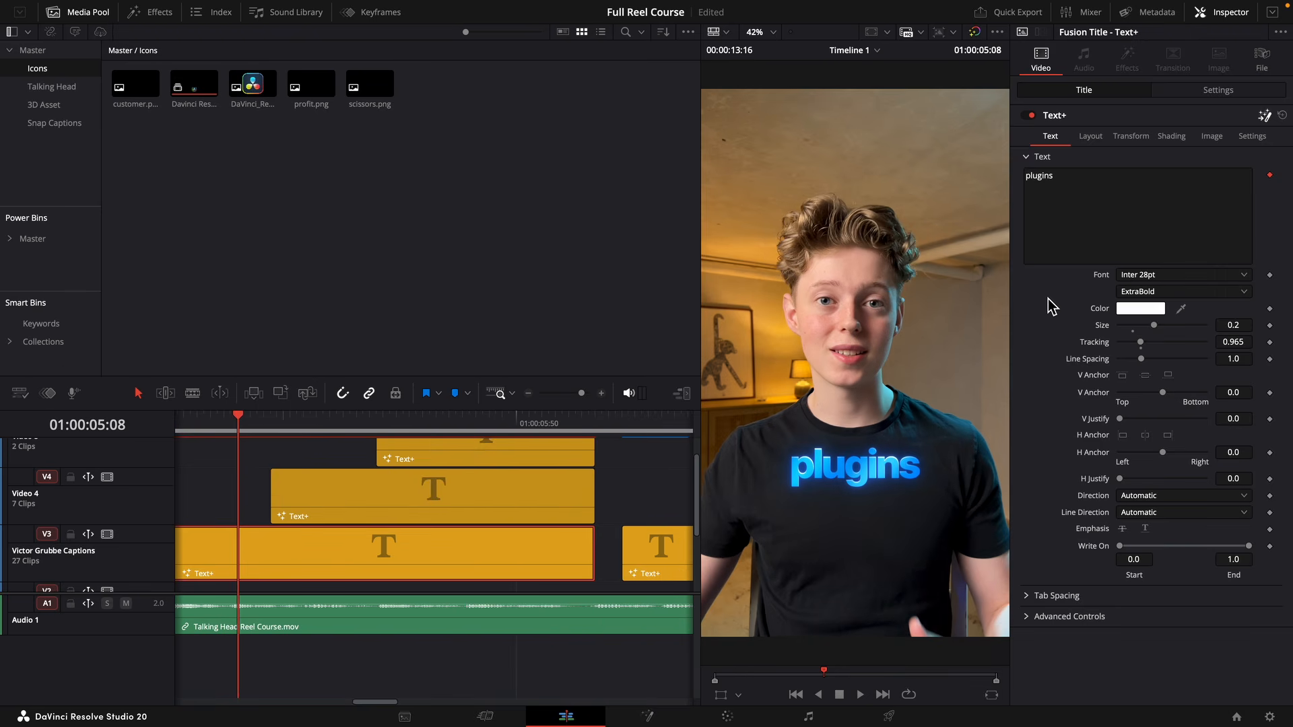
pyautogui.hotkey('shift', '5')
pyautogui.click(283, 600)
pyautogui.hotkey('ctrl', 'p')
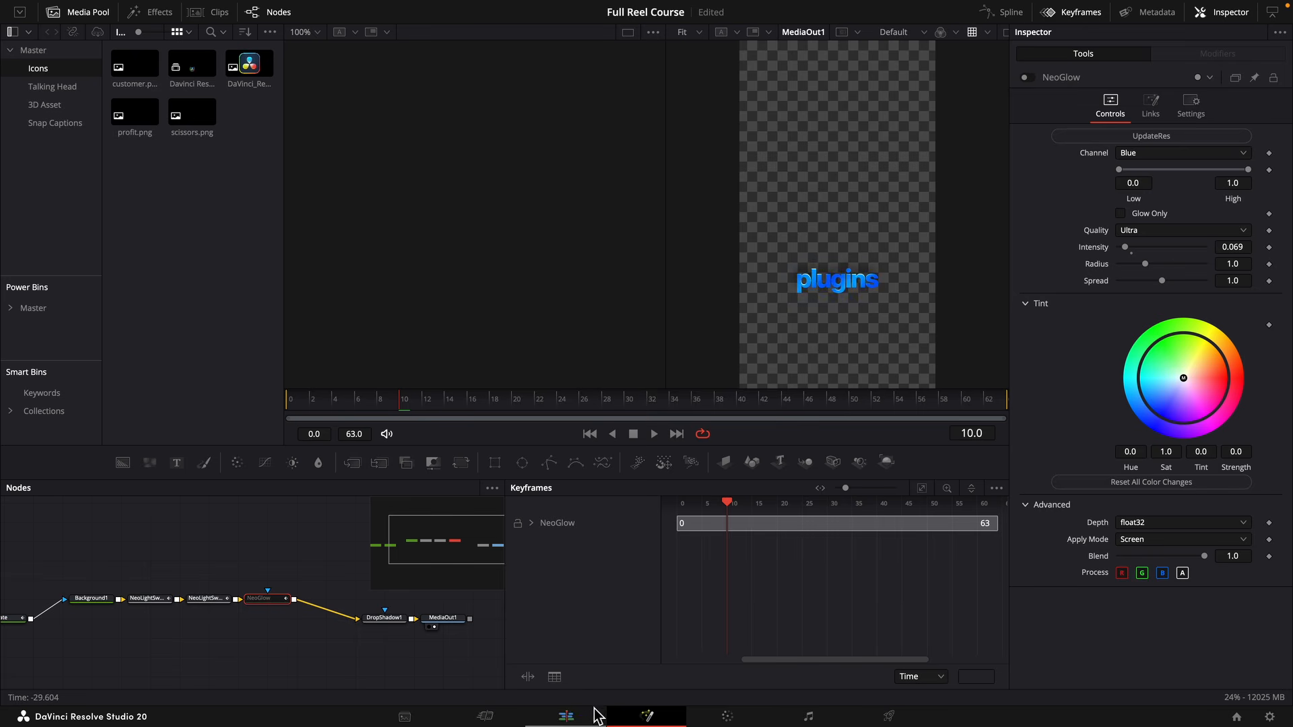
pyautogui.click(567, 716)
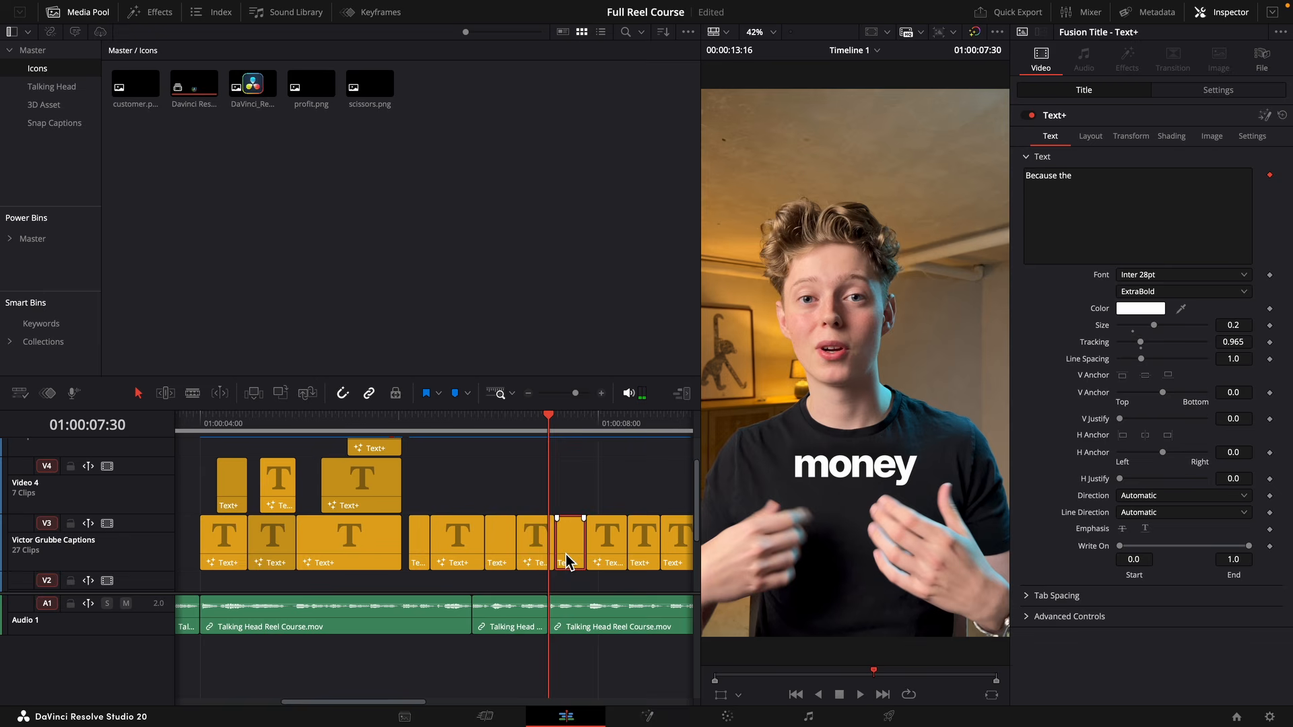
# Delete the four captions between the "plugins & presets" stack and the "Because the" caption.
pyautogui.moveTo(566, 554); pyautogui.dragTo(583, 553)
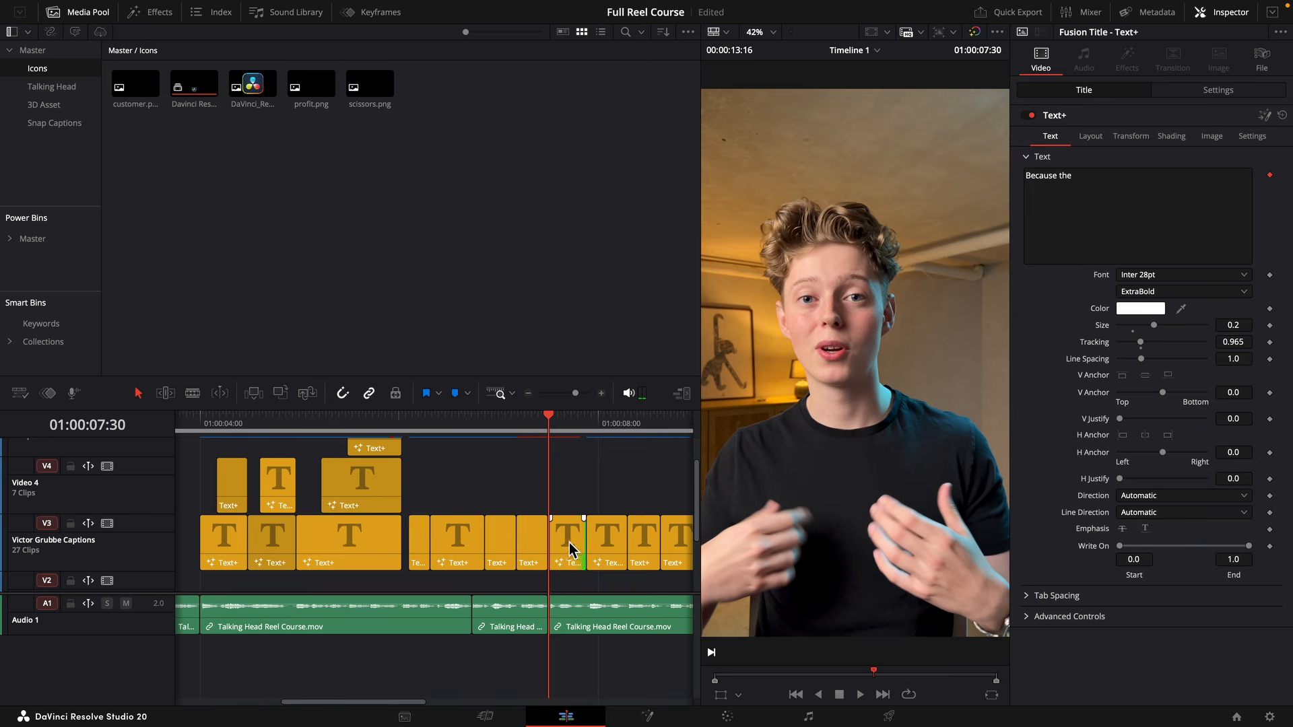
pyautogui.moveTo(525, 497); pyautogui.dragTo(457, 541)
pyautogui.click(408, 423)
pyautogui.press('space')
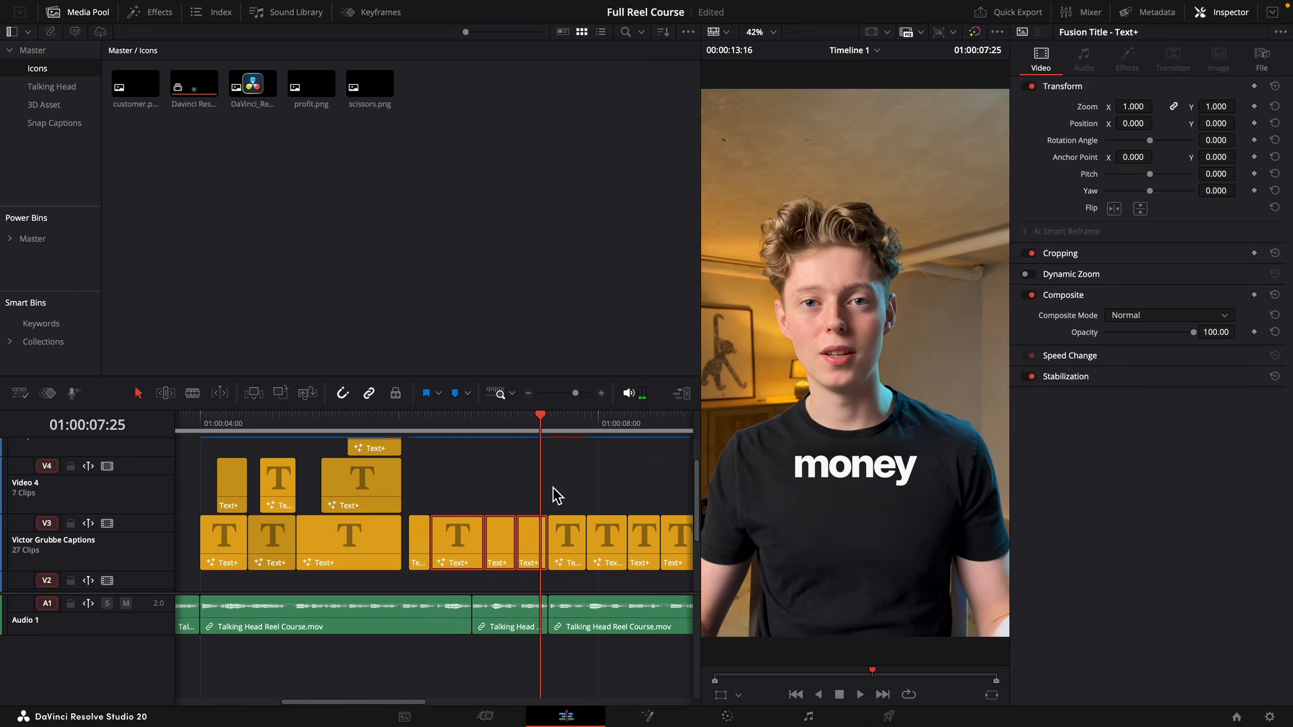
pyautogui.press('BackSpace')
pyautogui.click(428, 539)
pyautogui.press('BackSpace')
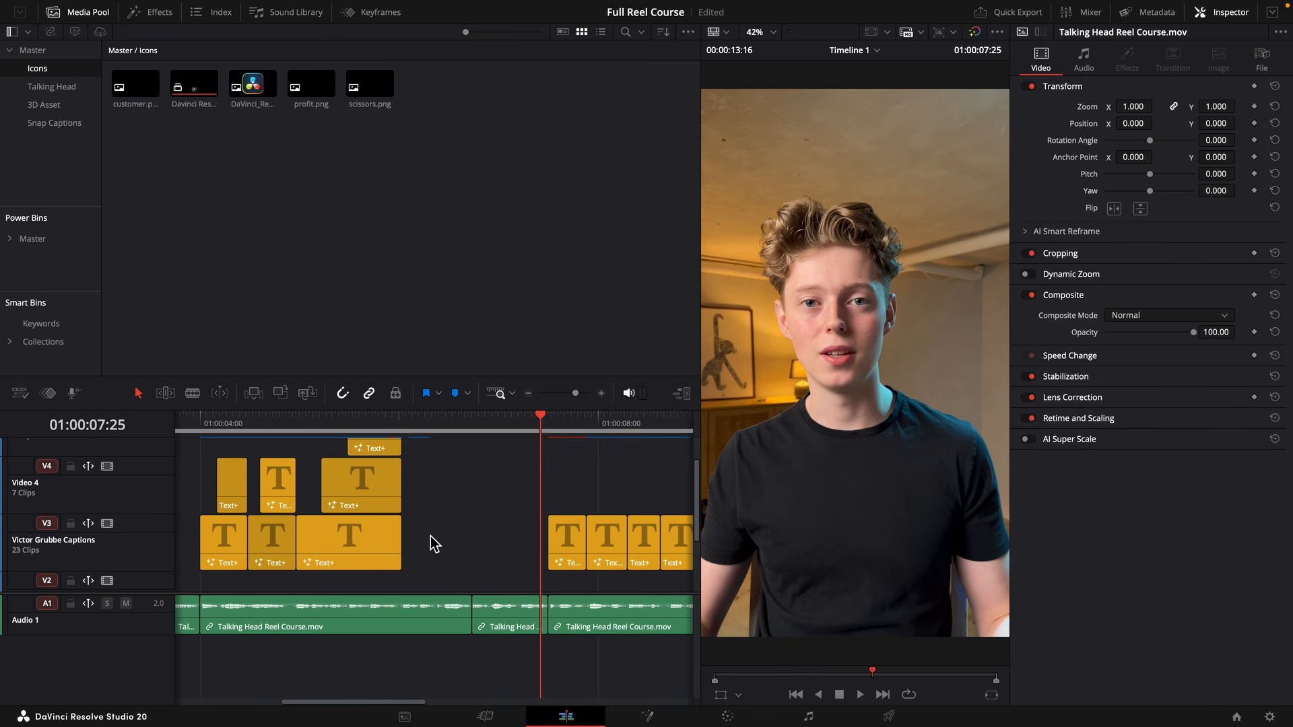
# Play back the timeline around the "plugins & presets" stack and the caption-free section following it.
pyautogui.click(579, 394)
pyautogui.moveTo(580, 399); pyautogui.dragTo(572, 395)
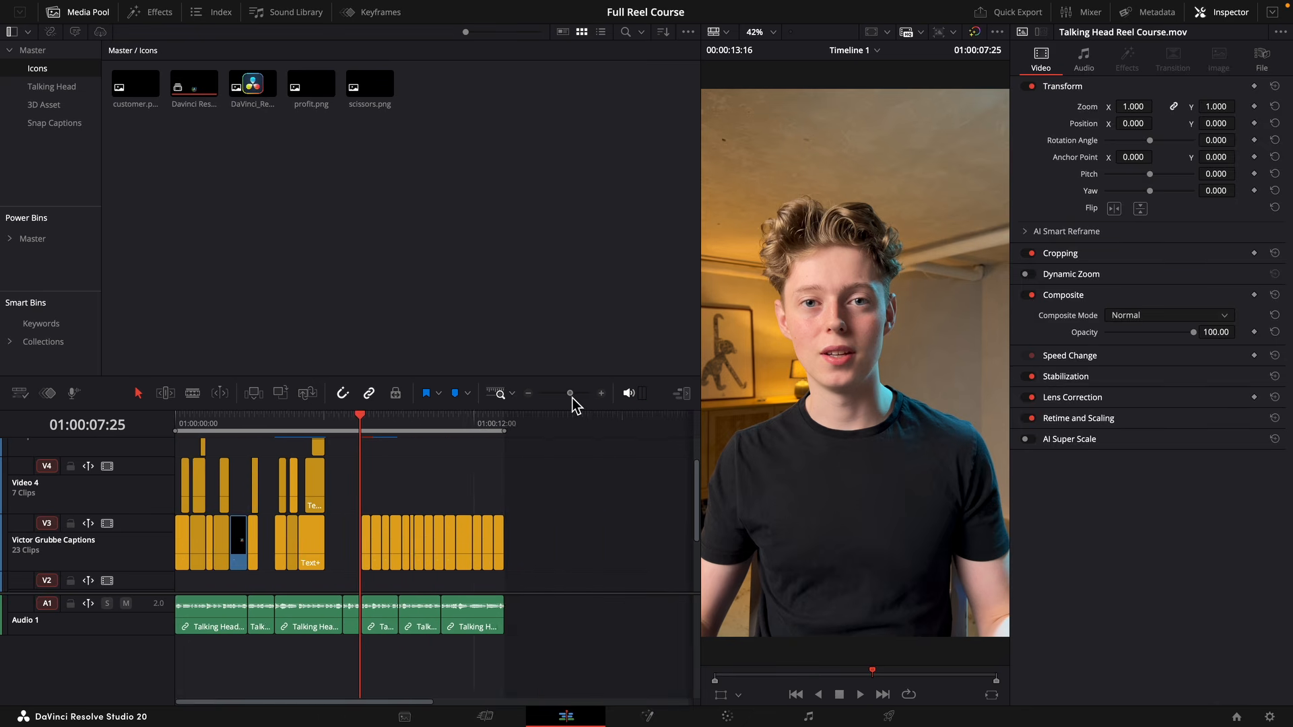
pyautogui.click(276, 425)
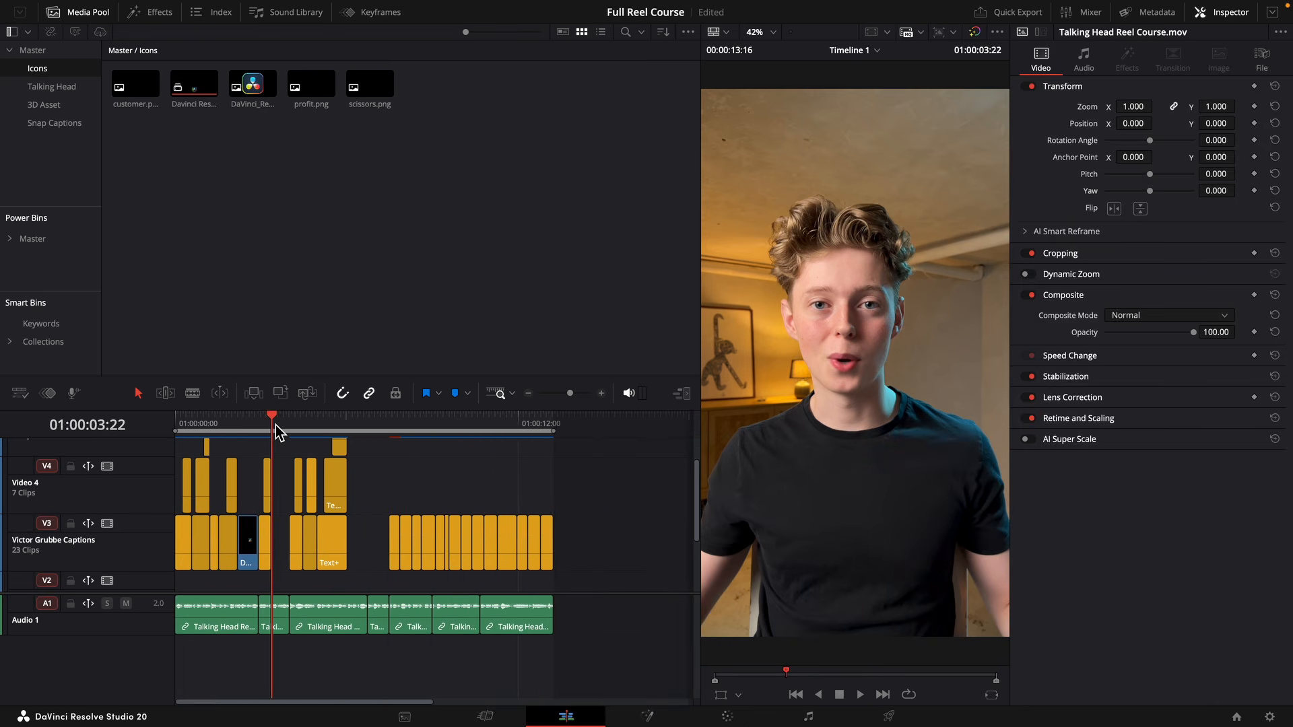
pyautogui.press('Left')
pyautogui.press('Right')
pyautogui.press('space')
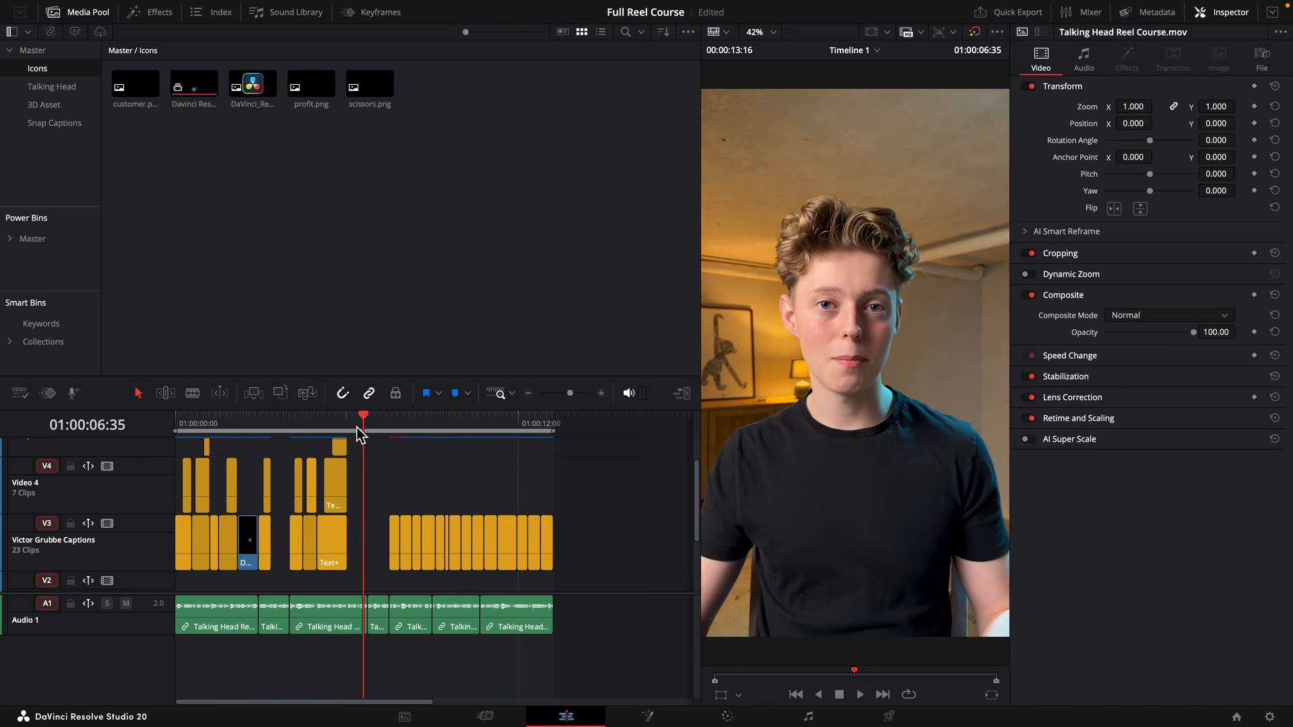
pyautogui.press('space')
pyautogui.press('space')
# Shorten the text of the "Because the" caption to "Because".
pyautogui.click(444, 552)
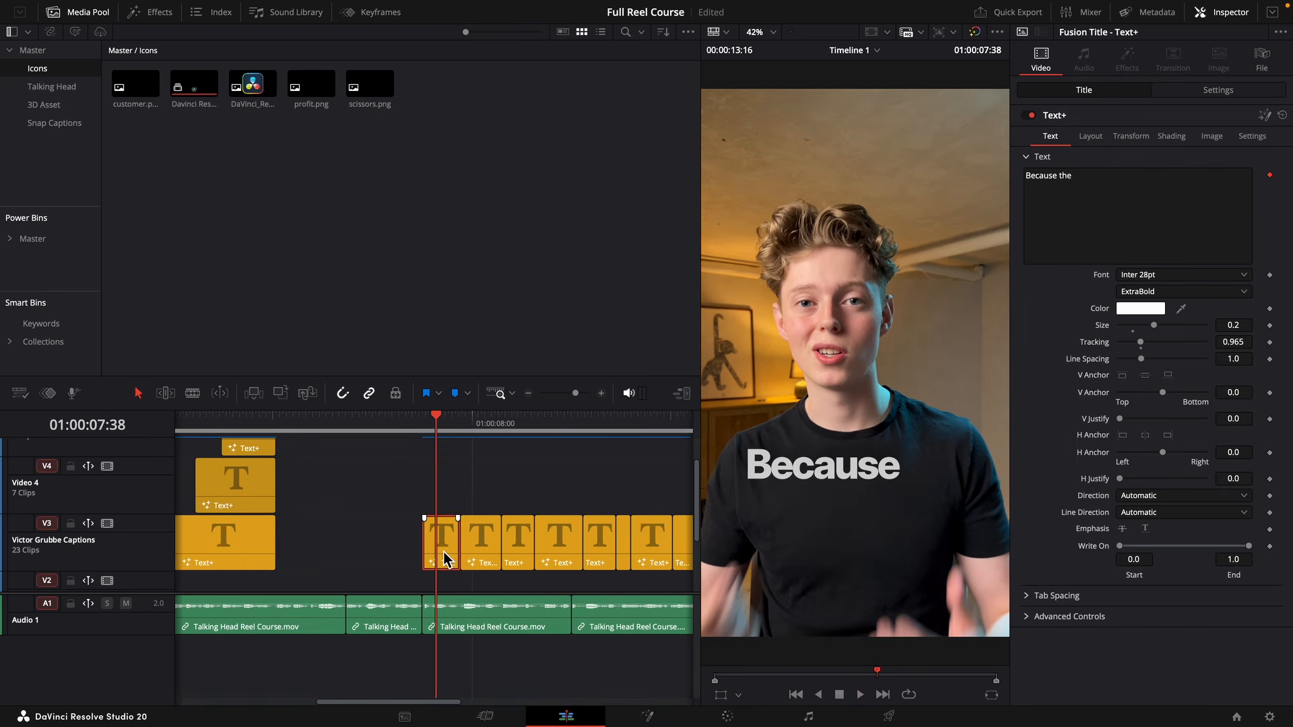
pyautogui.click(1115, 191)
pyautogui.press('BackSpace')
pyautogui.press('BackSpace')
pyautogui.press('BackSpace')
pyautogui.press('BackSpace')
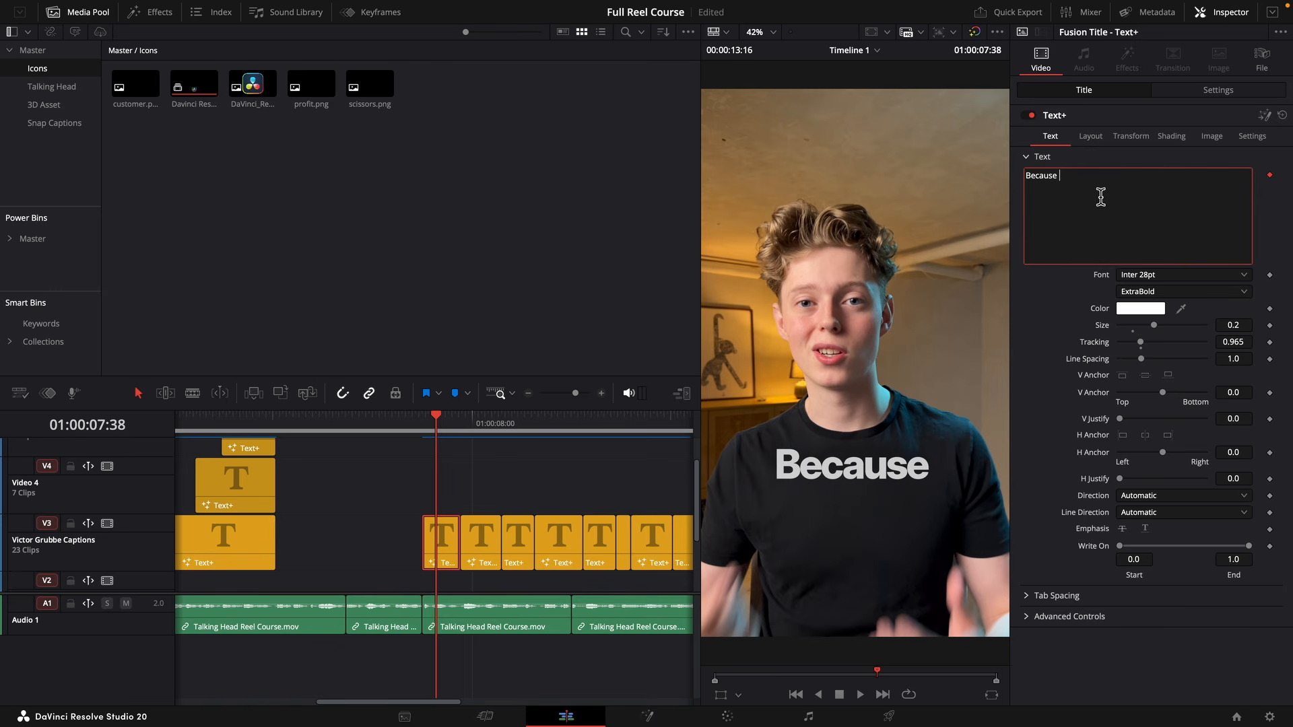
pyautogui.click(1104, 184)
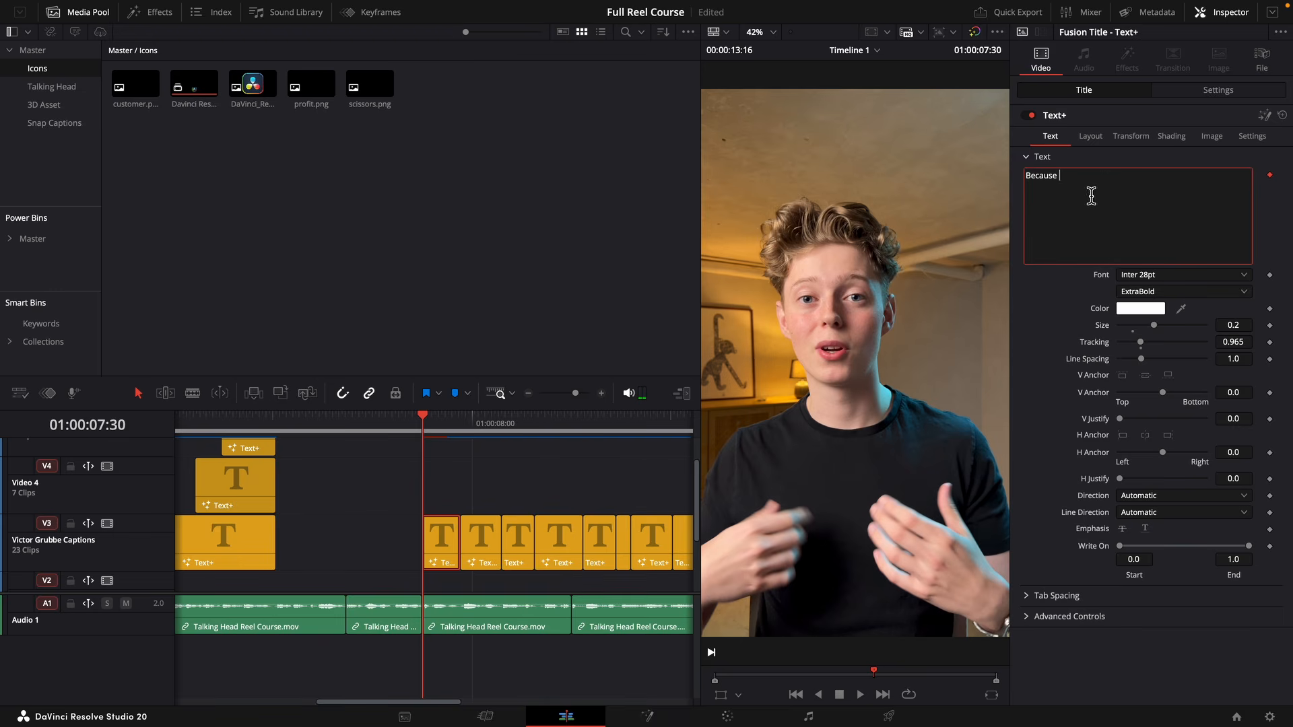
# Insert "the" at the beginning of the "faster you" caption's text.
pyautogui.press('Down')
pyautogui.click(1040, 176)
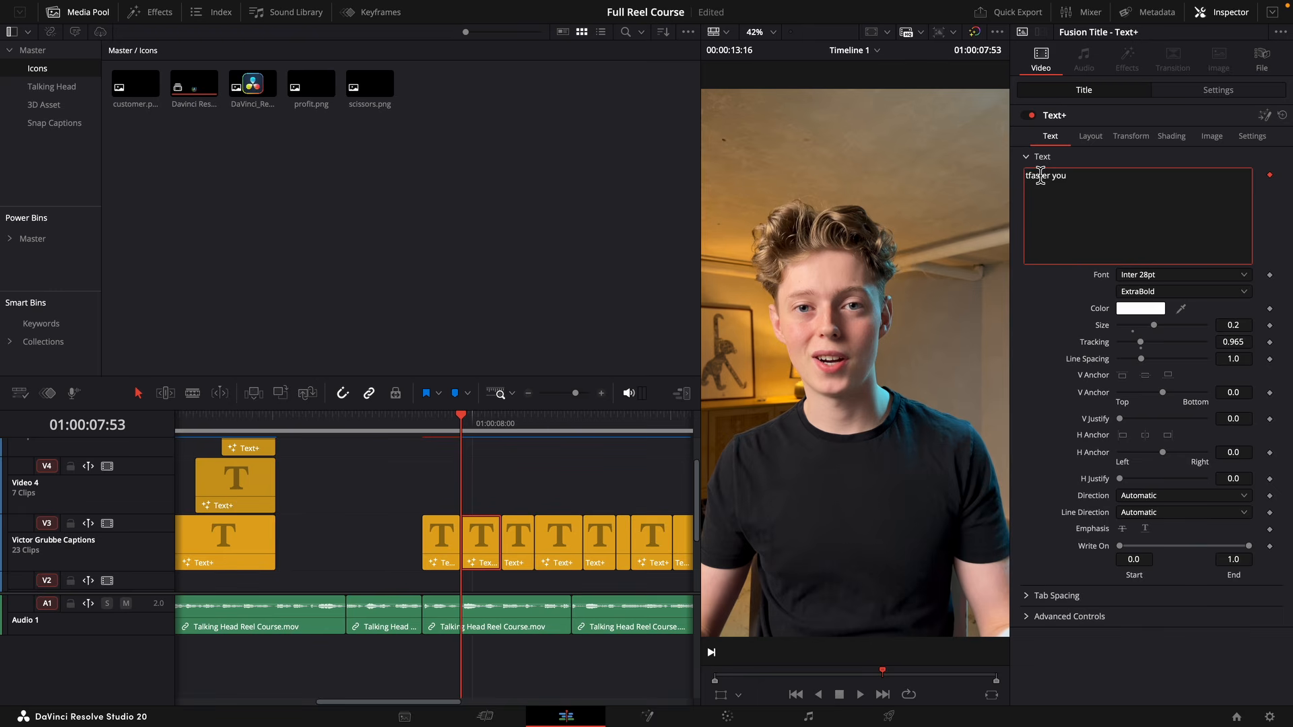
pyautogui.write('the')
# Change the "finish your" caption's text to "you finish".
pyautogui.click(528, 542)
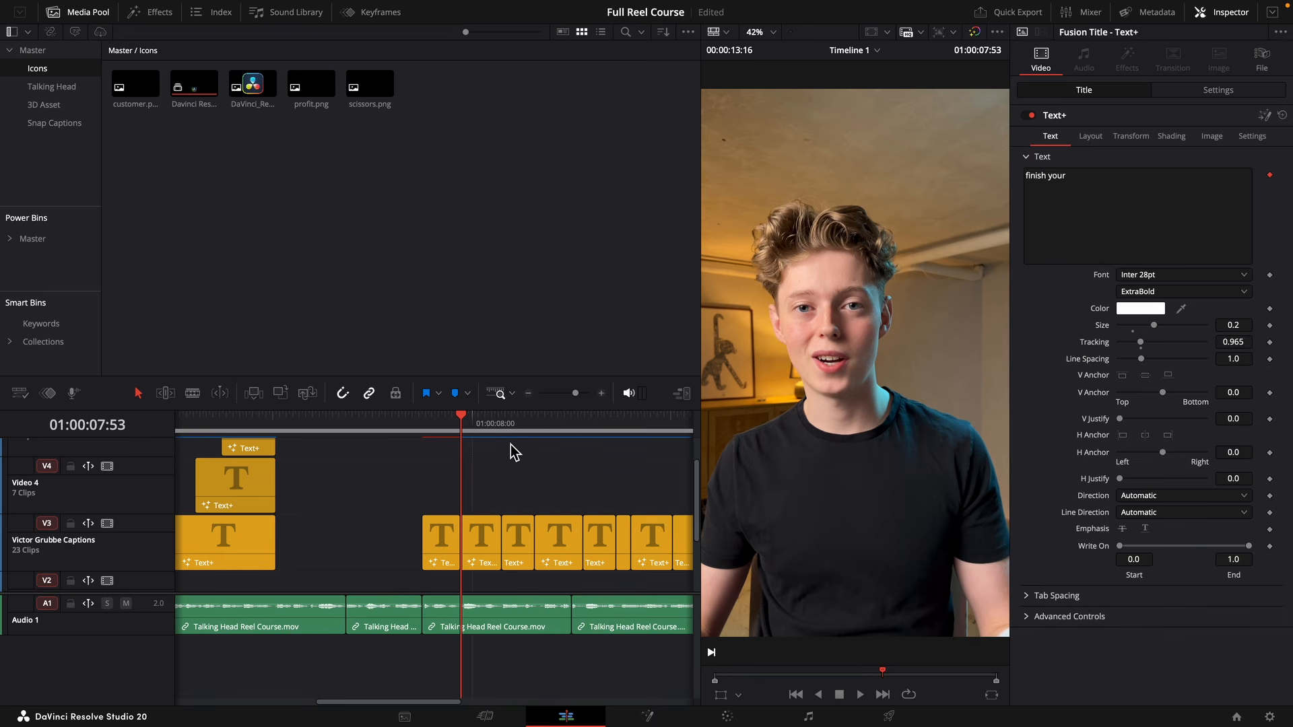
pyautogui.press('Down')
pyautogui.click(1105, 170)
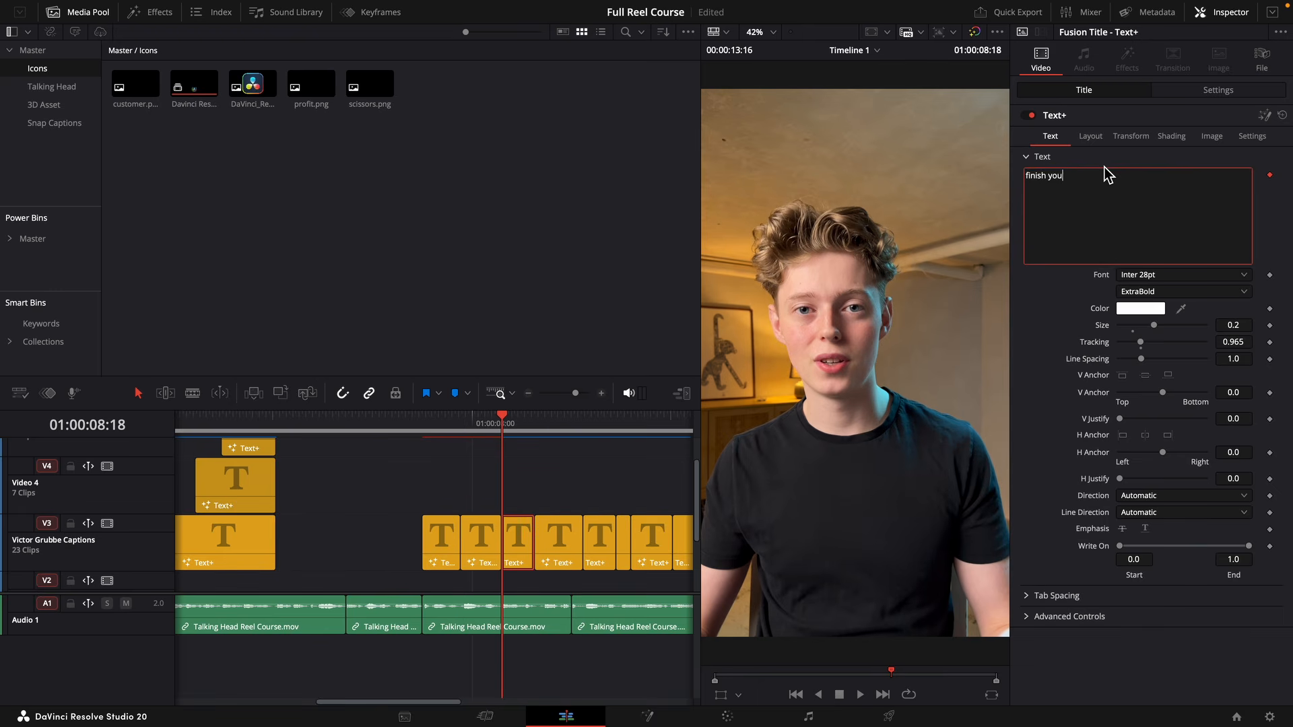
pyautogui.write('yo')
pyautogui.write('ur project')
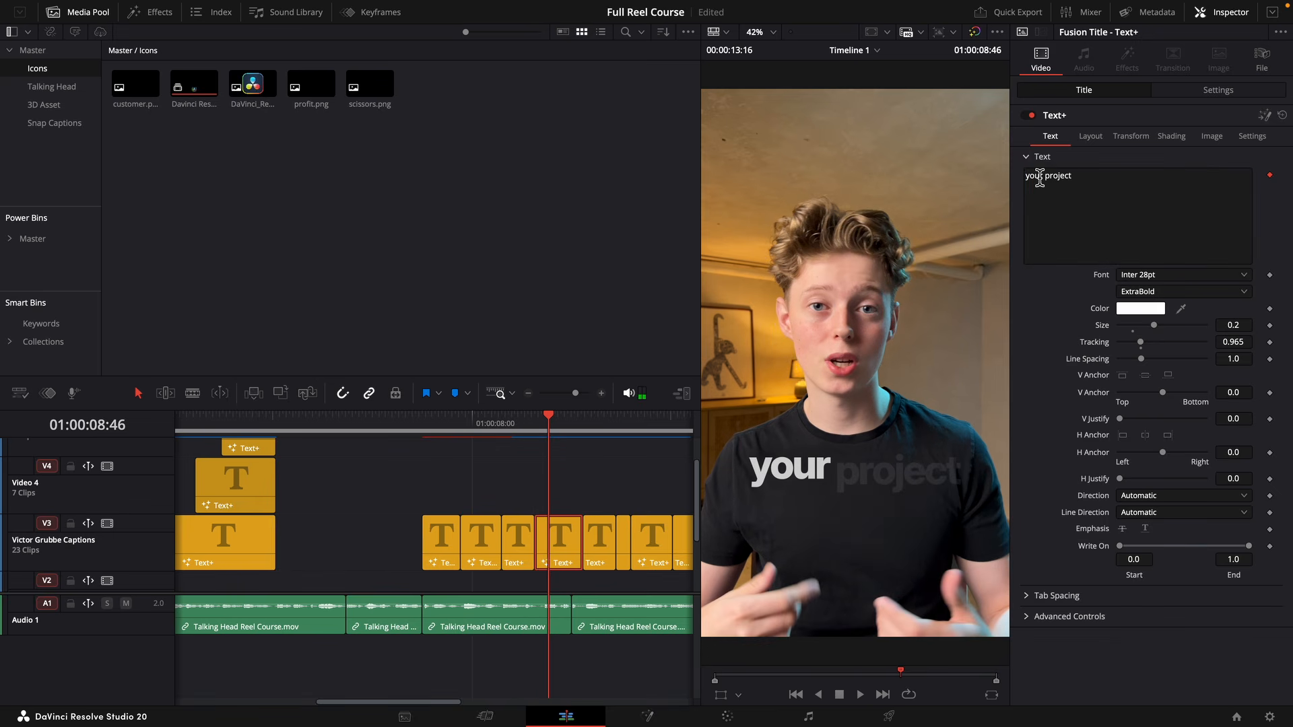
# Change the "project" caption's text to "a project" and remove "you" from the preceding caption so it reads "the faster".
pyautogui.moveTo(1045, 177); pyautogui.dragTo(1018, 181)
pyautogui.write('a')
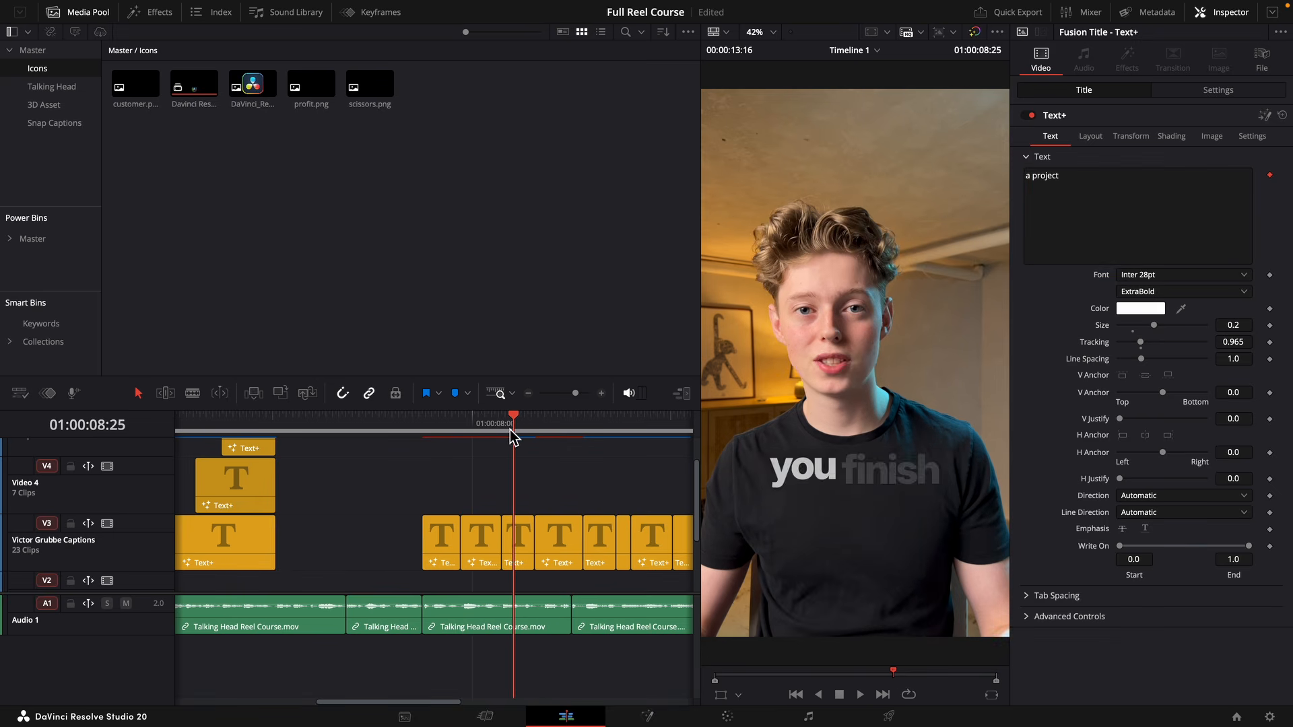
pyautogui.moveTo(514, 433); pyautogui.dragTo(484, 436)
pyautogui.press('BackSpace')
pyautogui.press('BackSpace')
pyautogui.press('BackSpace')
pyautogui.press('BackSpace')
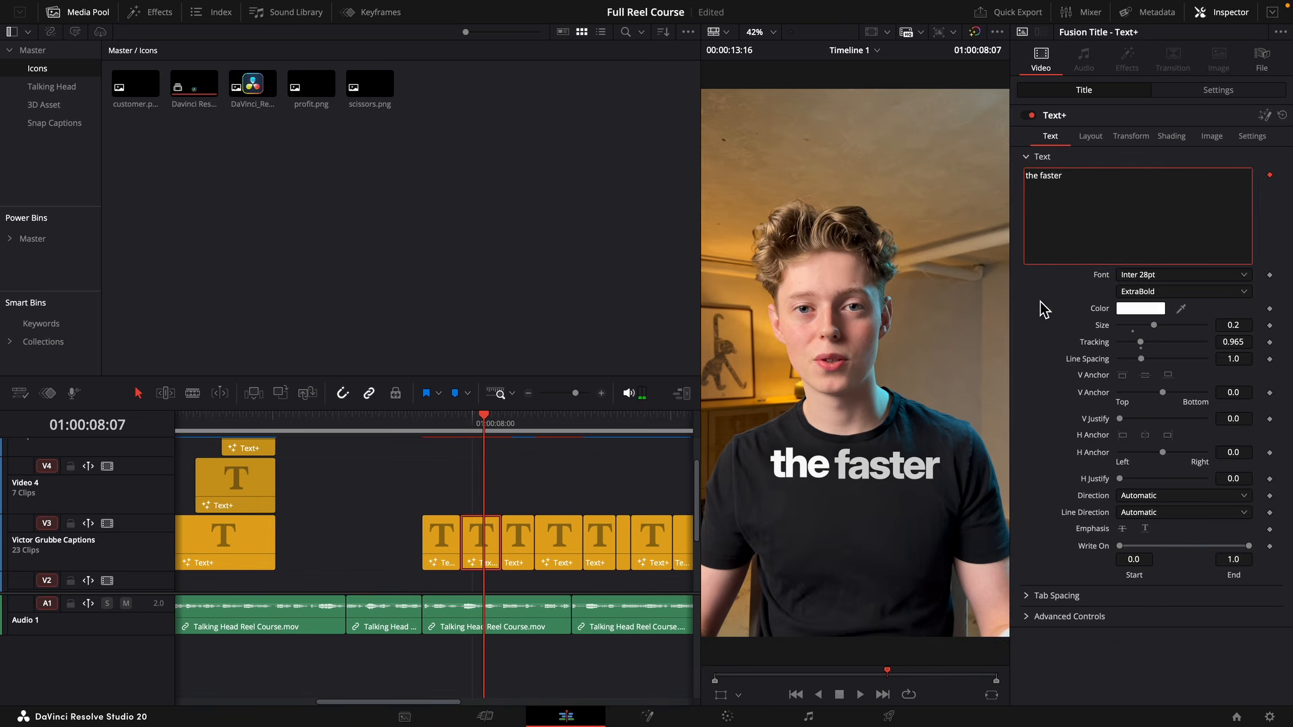
# Stack "you finish" on Video 4 and "a project" on Video 5, and make "the faster" and "you finish" end together with "a project".
pyautogui.moveTo(582, 542); pyautogui.dragTo(550, 448)
pyautogui.moveTo(520, 563); pyautogui.dragTo(570, 574)
pyautogui.click(550, 575)
# Set the font style of "the faster" caption to Light.
pyautogui.moveTo(484, 431); pyautogui.dragTo(500, 430)
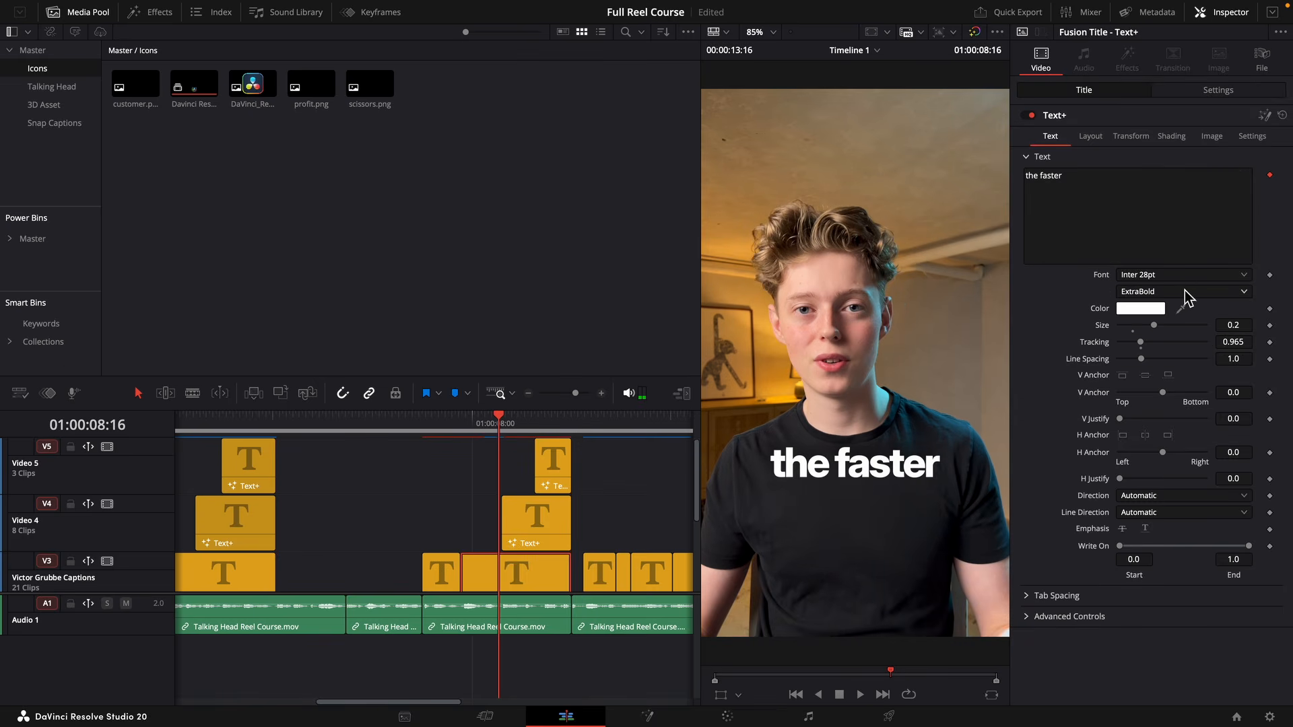
pyautogui.click(1178, 294)
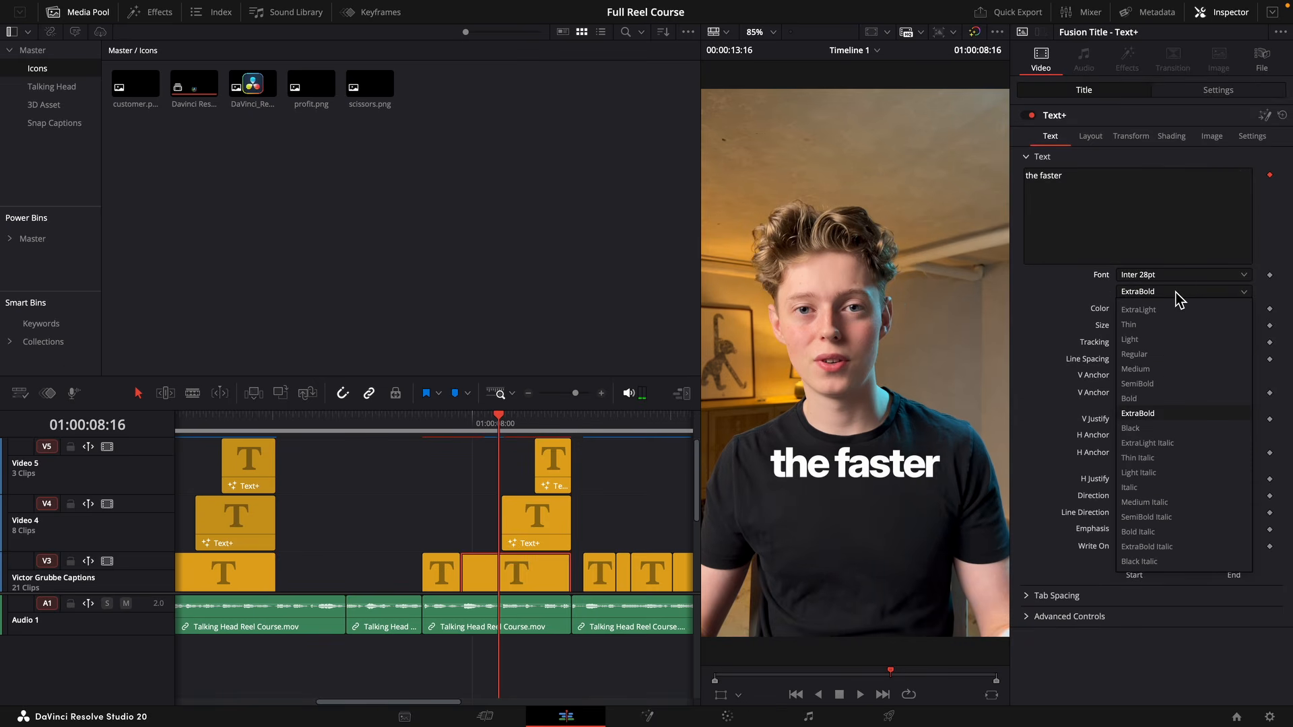
pyautogui.click(1160, 340)
# Set the "you finish" caption's font to Apple Garamond in Bold Italic.
pyautogui.click(514, 428)
pyautogui.click(534, 527)
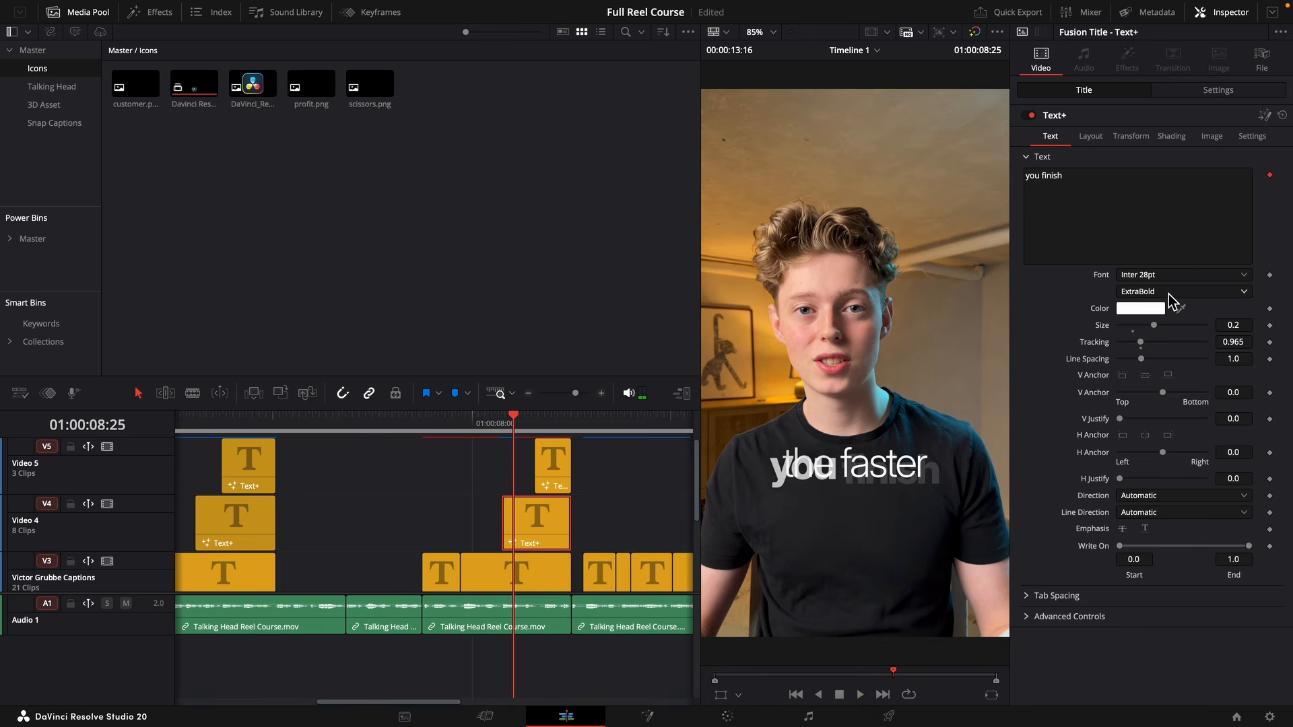
pyautogui.click(1166, 274)
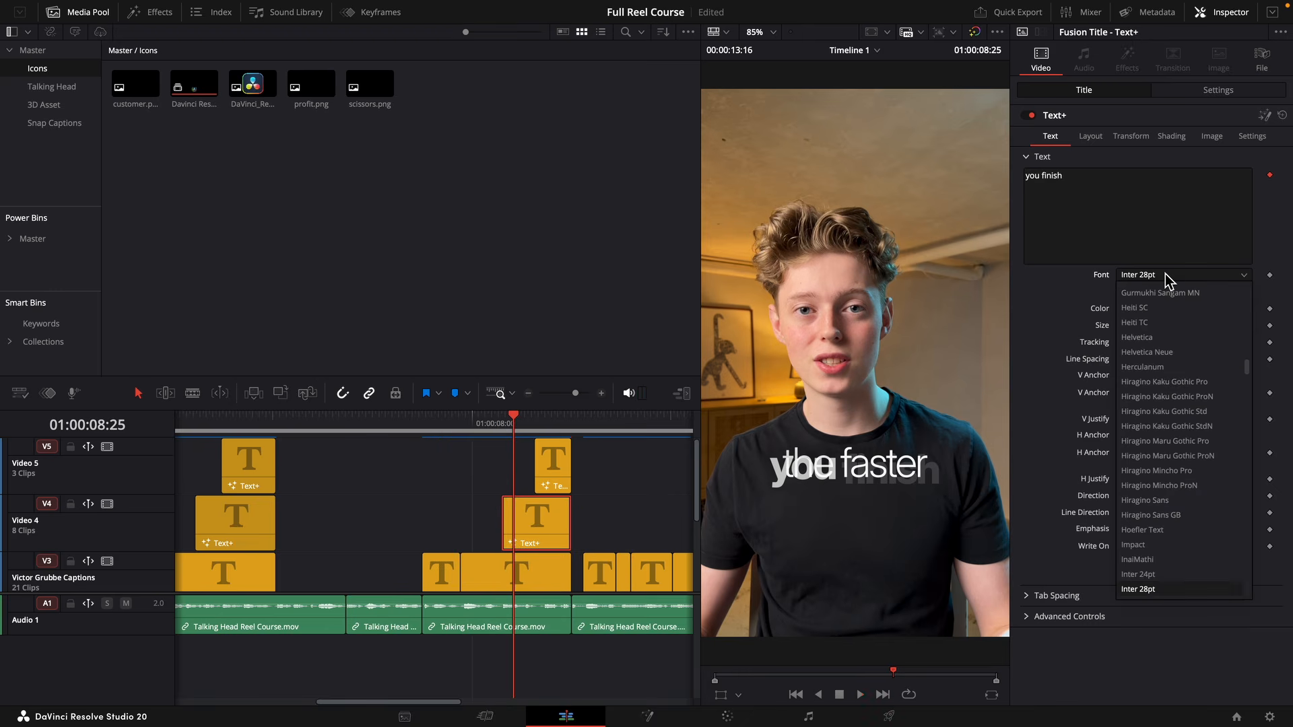
pyautogui.write('ap')
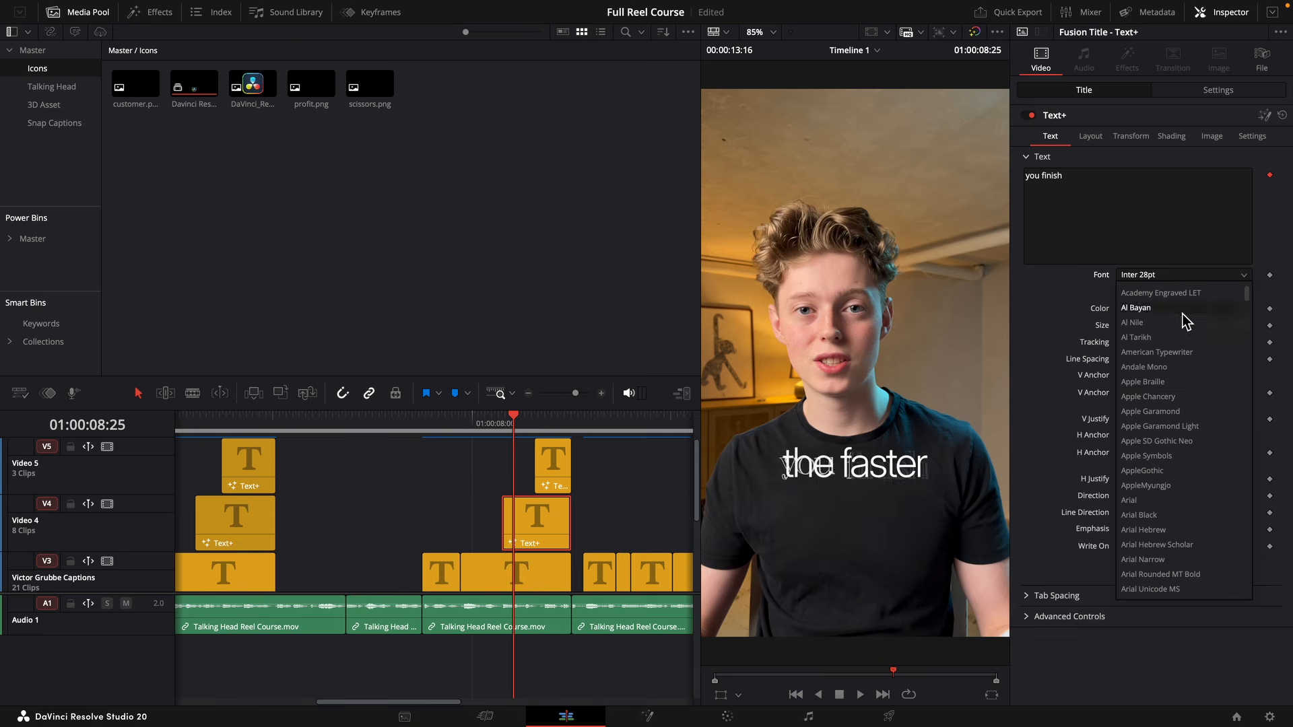
pyautogui.click(1170, 412)
pyautogui.click(1165, 291)
pyautogui.click(1156, 353)
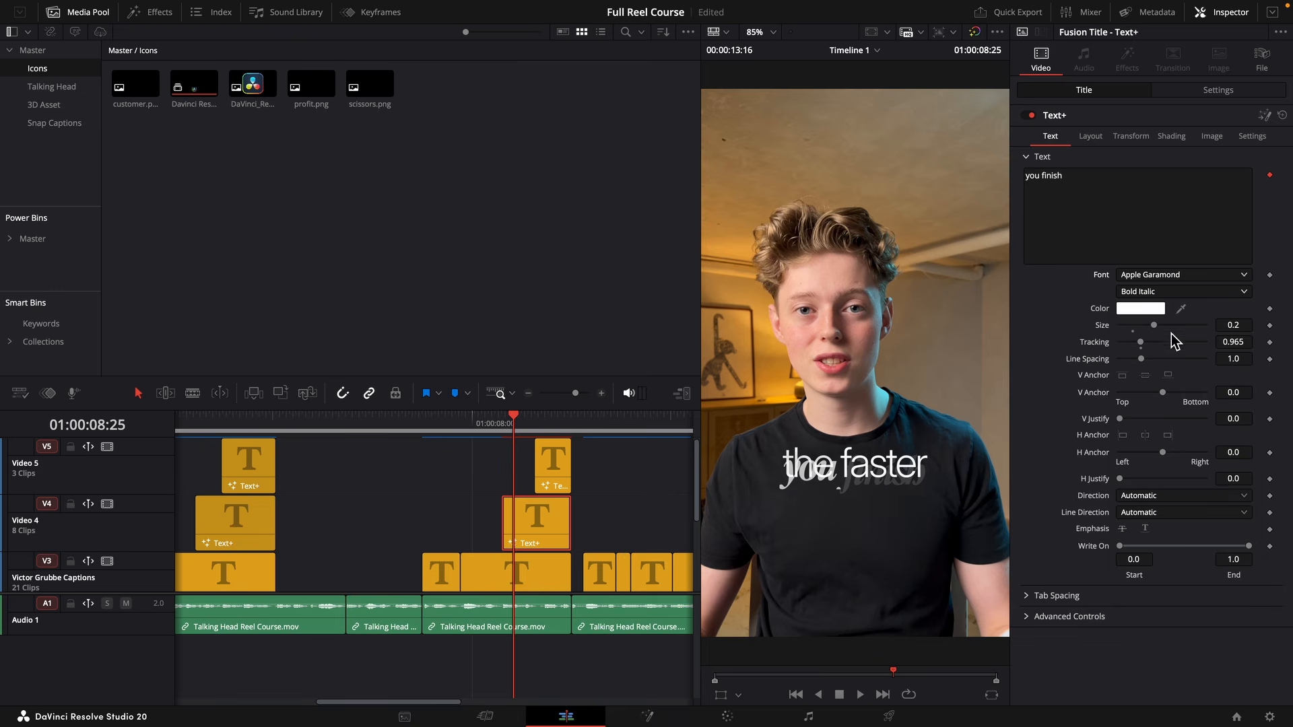
# Arrange the stacked captions on the shirt with "the faster" upper left, "you finish" beneath it and "a project" lower right.
pyautogui.click(721, 694)
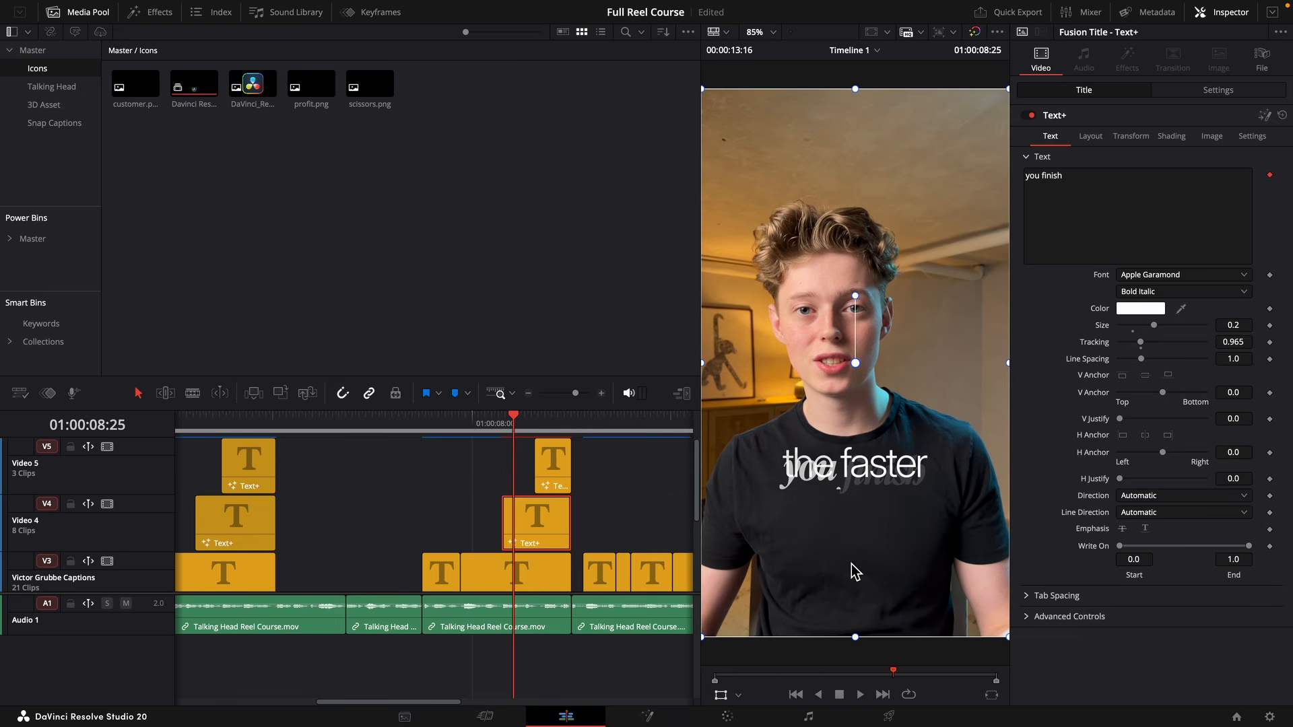
pyautogui.click(537, 573)
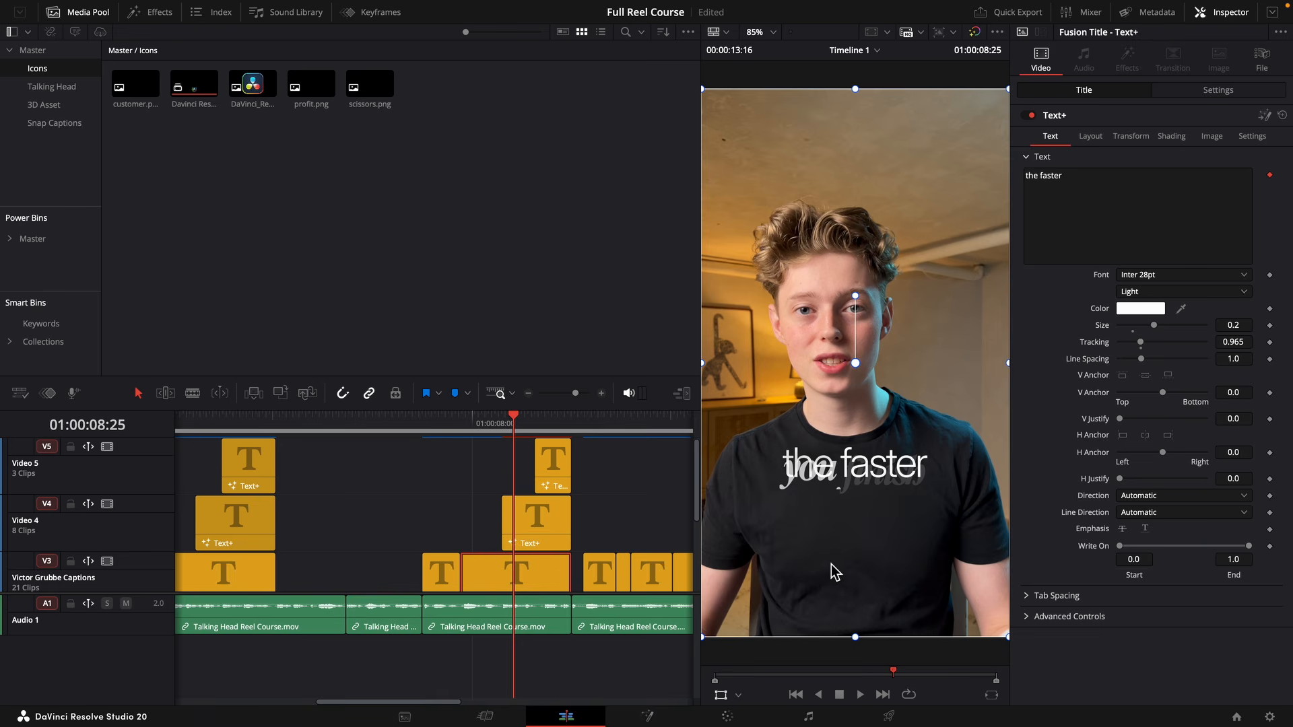
pyautogui.moveTo(831, 563)
pyautogui.mouseDown()
pyautogui.moveTo(834, 549)
pyautogui.moveTo(790, 552)
pyautogui.moveTo(844, 558)
pyautogui.mouseUp()
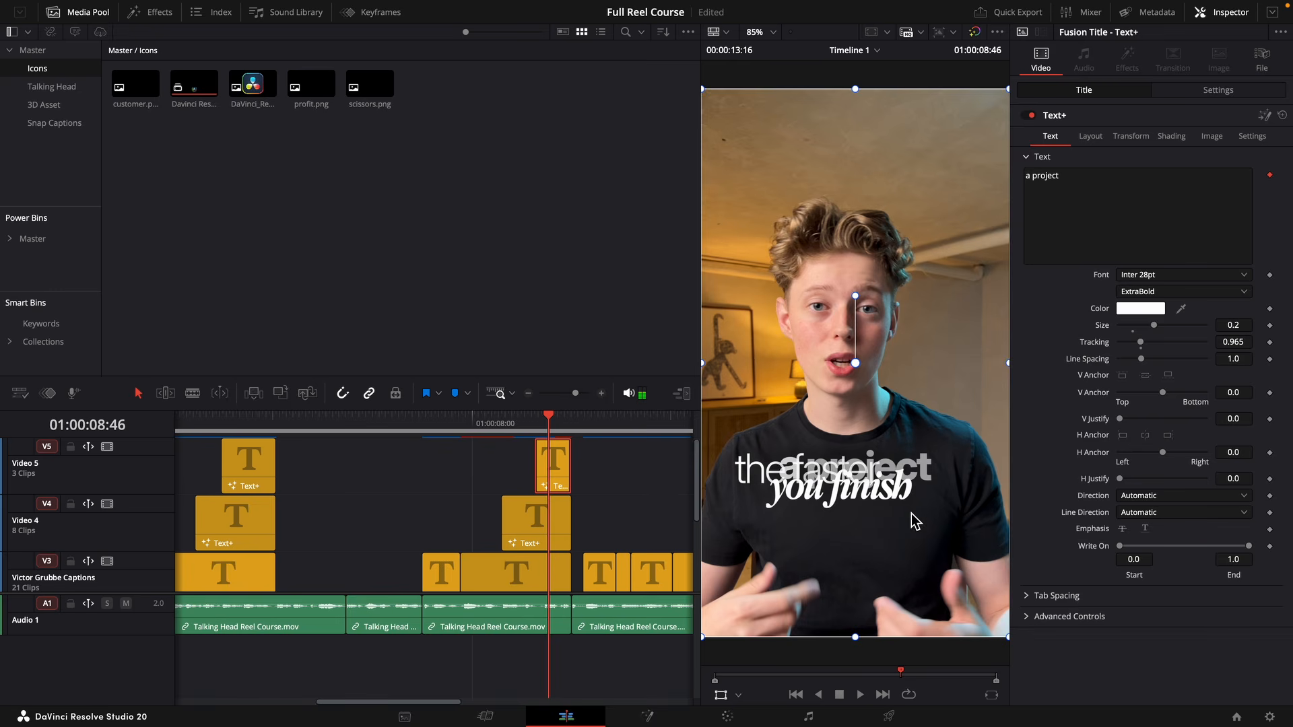
pyautogui.moveTo(912, 513); pyautogui.dragTo(936, 550)
pyautogui.press('space')
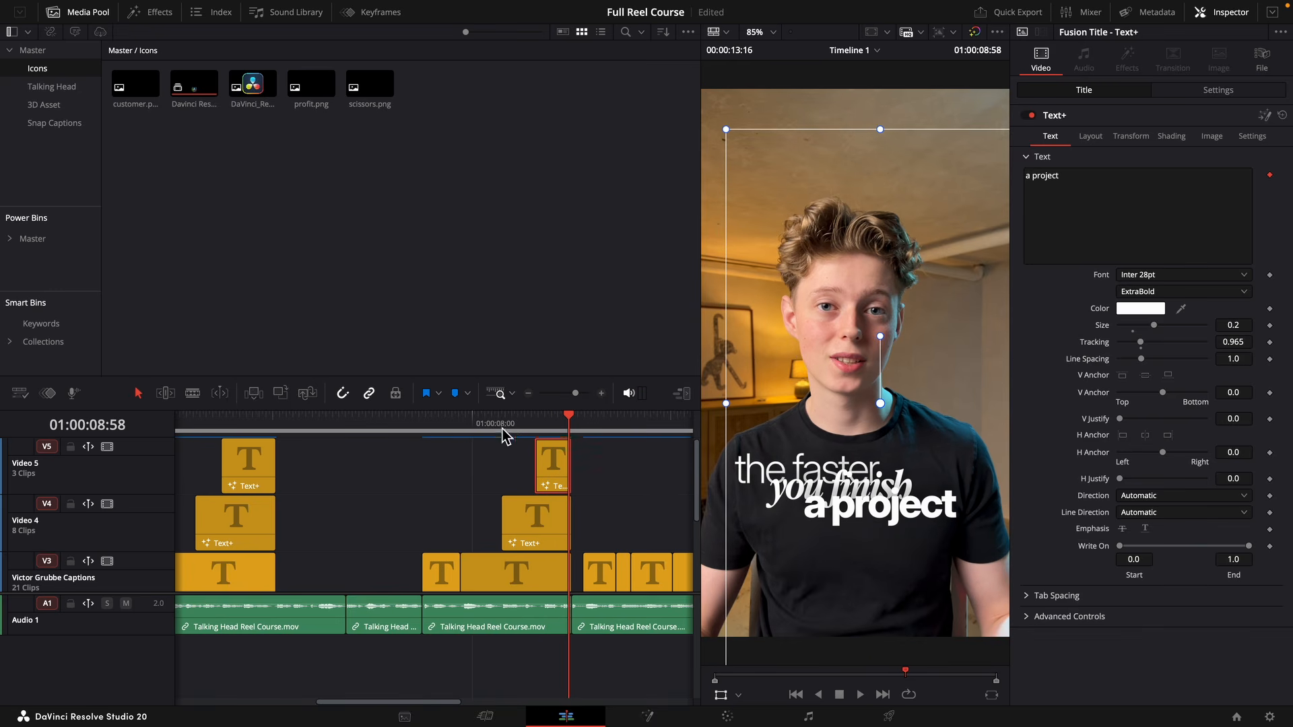
# Open the "you finish" caption in Fusion and connect the NeoGlow output to the DropShadow1 input.
pyautogui.click(505, 433)
pyautogui.click(547, 526)
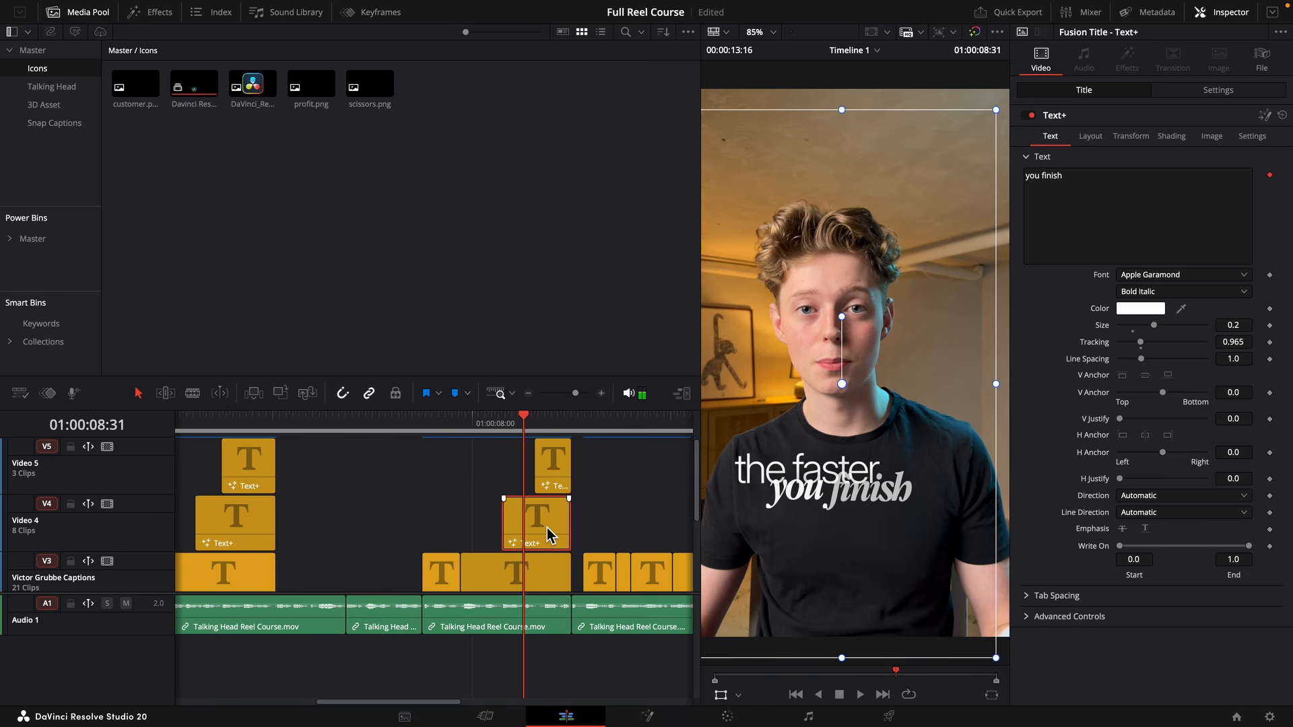
pyautogui.press('space')
pyautogui.hotkey('shift', '5')
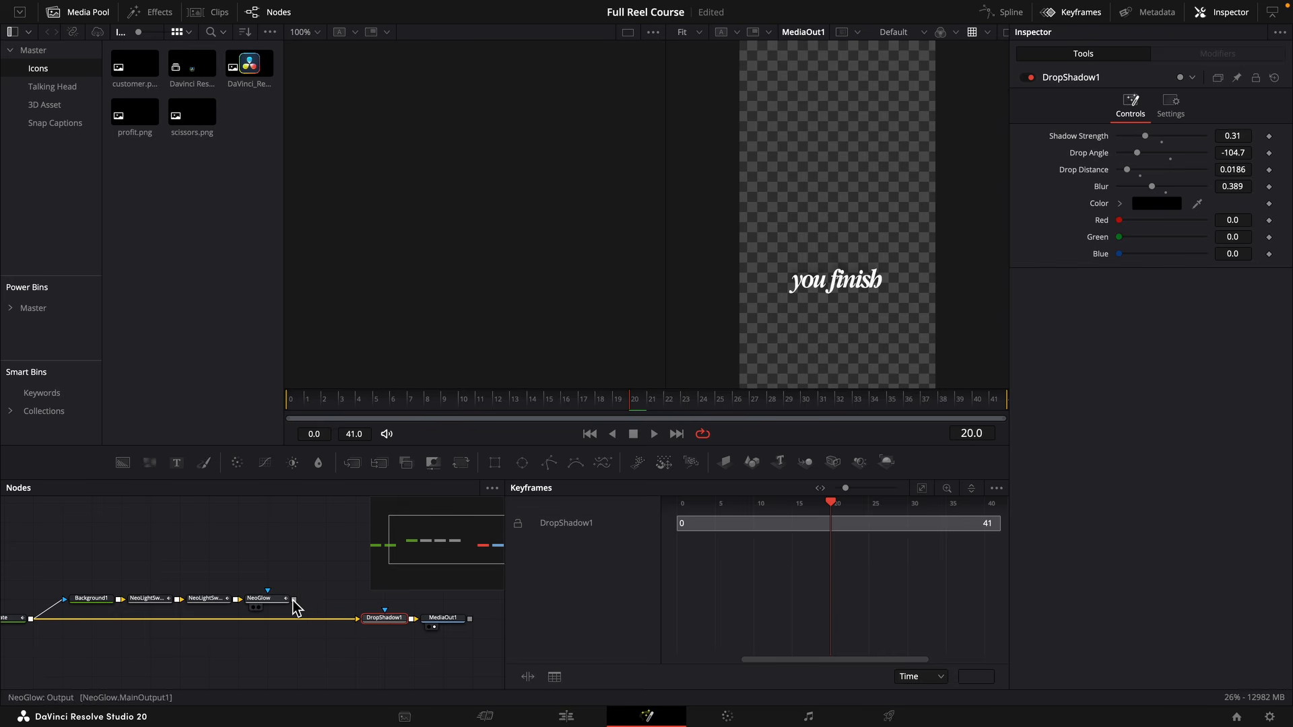
pyautogui.moveTo(294, 604); pyautogui.dragTo(359, 619)
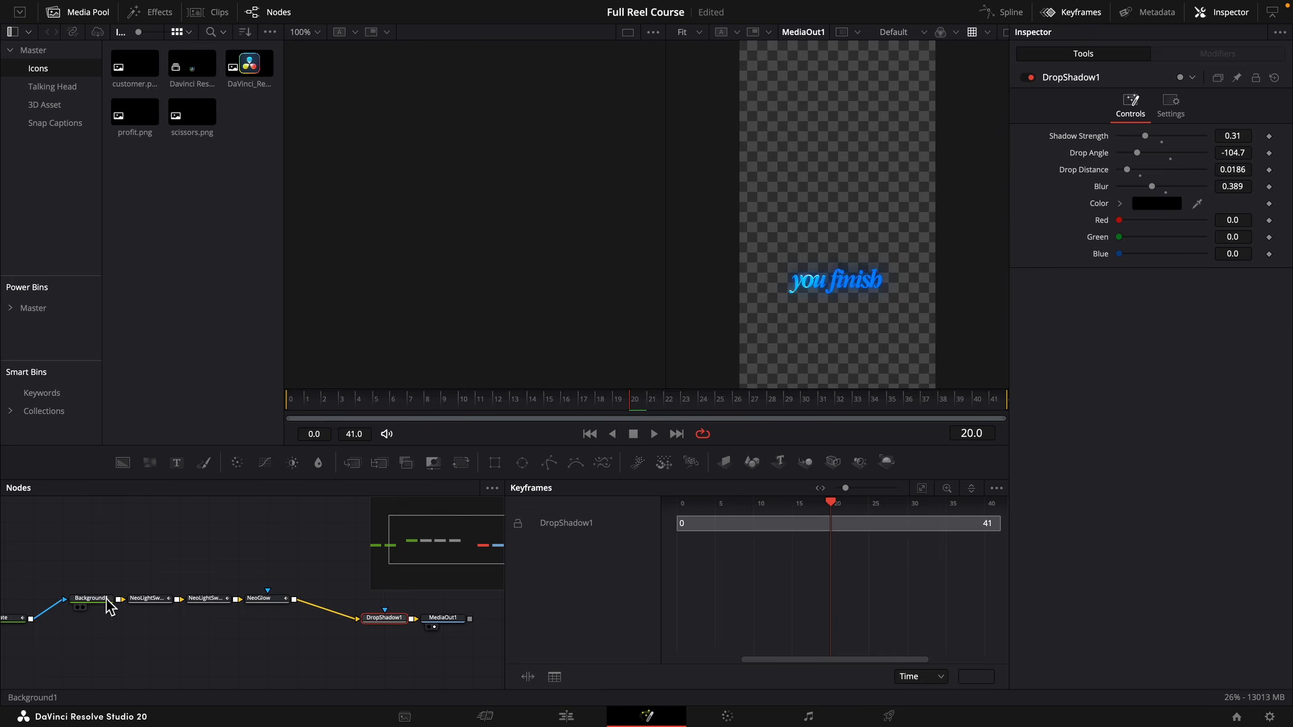
# Recolor the "you finish" background to orange and shift the first light sweep's center X to about 0.629.
pyautogui.click(95, 598)
pyautogui.click(1238, 235)
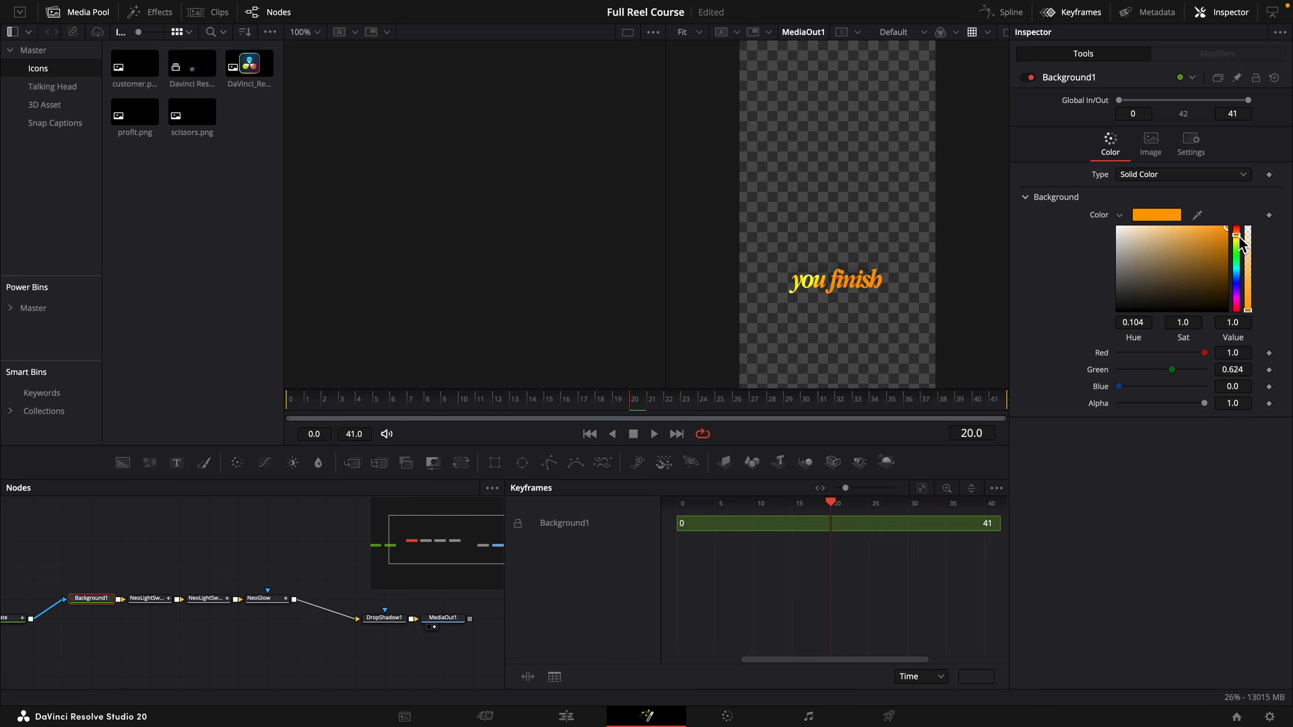
pyautogui.click(149, 598)
pyautogui.moveTo(1152, 235); pyautogui.dragTo(1116, 236)
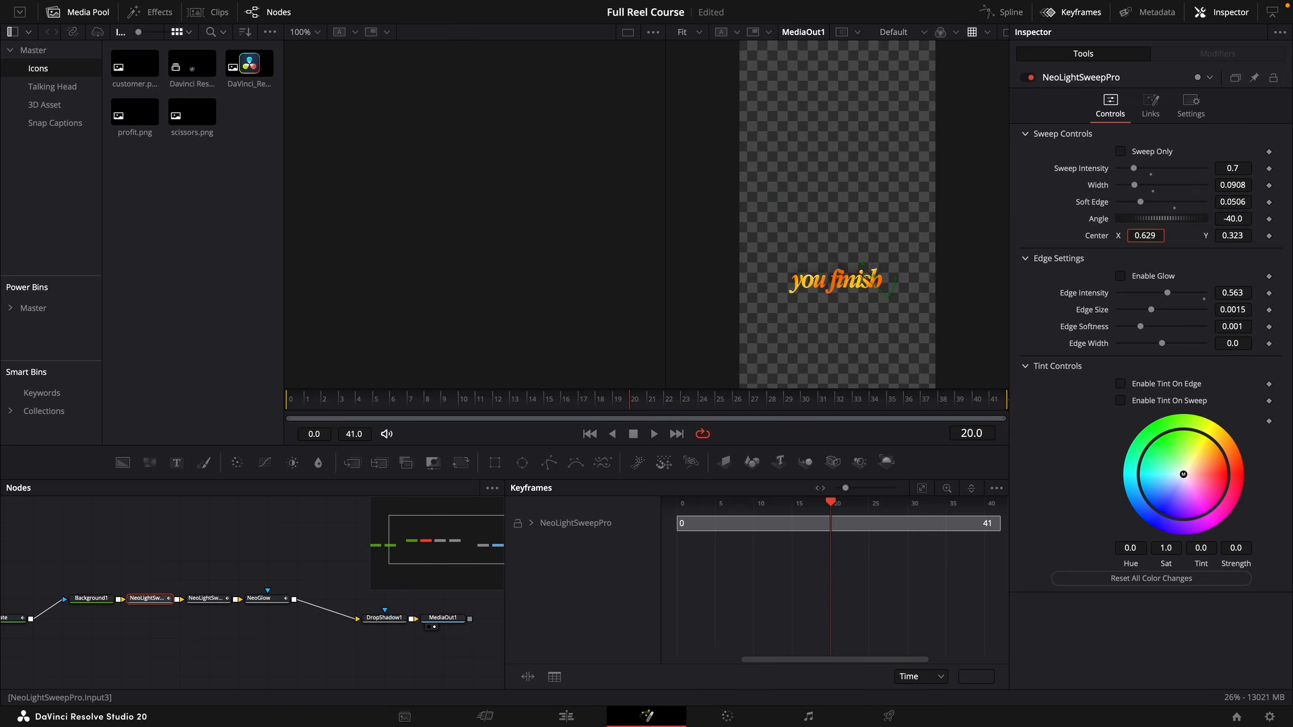
# Show the "you finish" caption's NeoGlow node in the viewer and set its channel to Red.
pyautogui.moveTo(258, 598); pyautogui.dragTo(759, 382)
pyautogui.click(1163, 154)
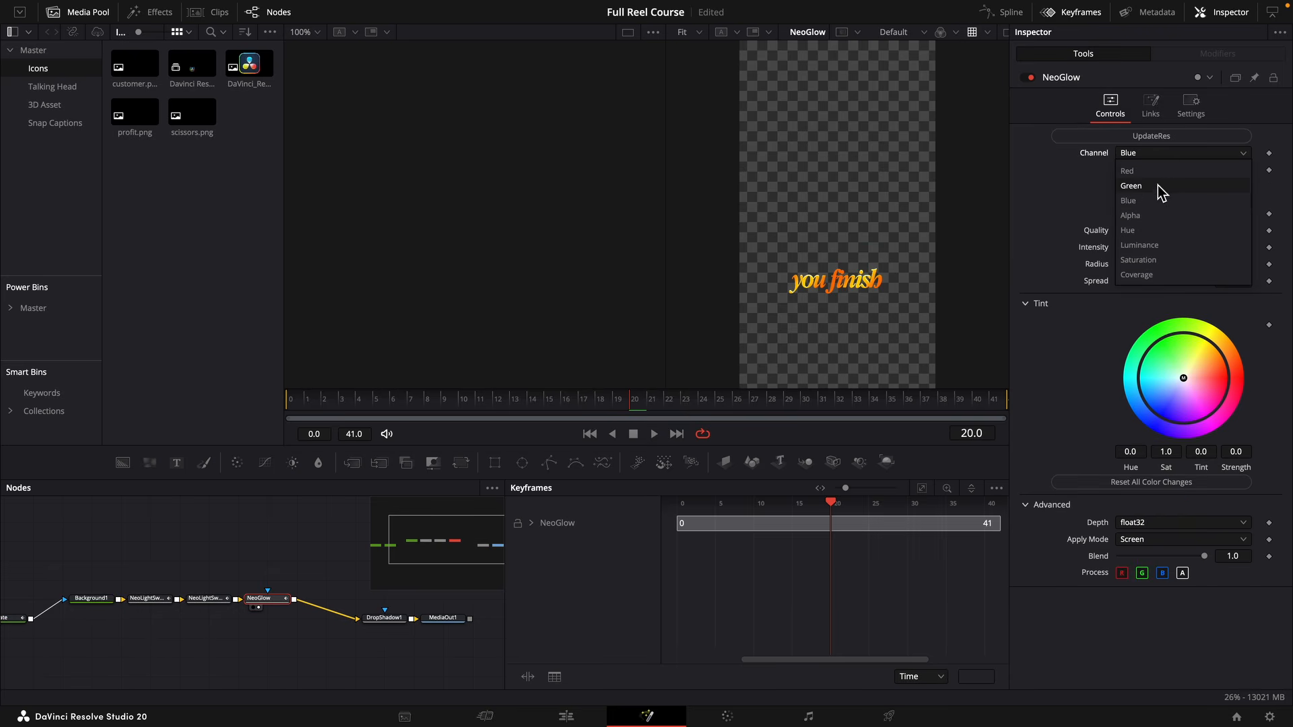
pyautogui.click(1152, 171)
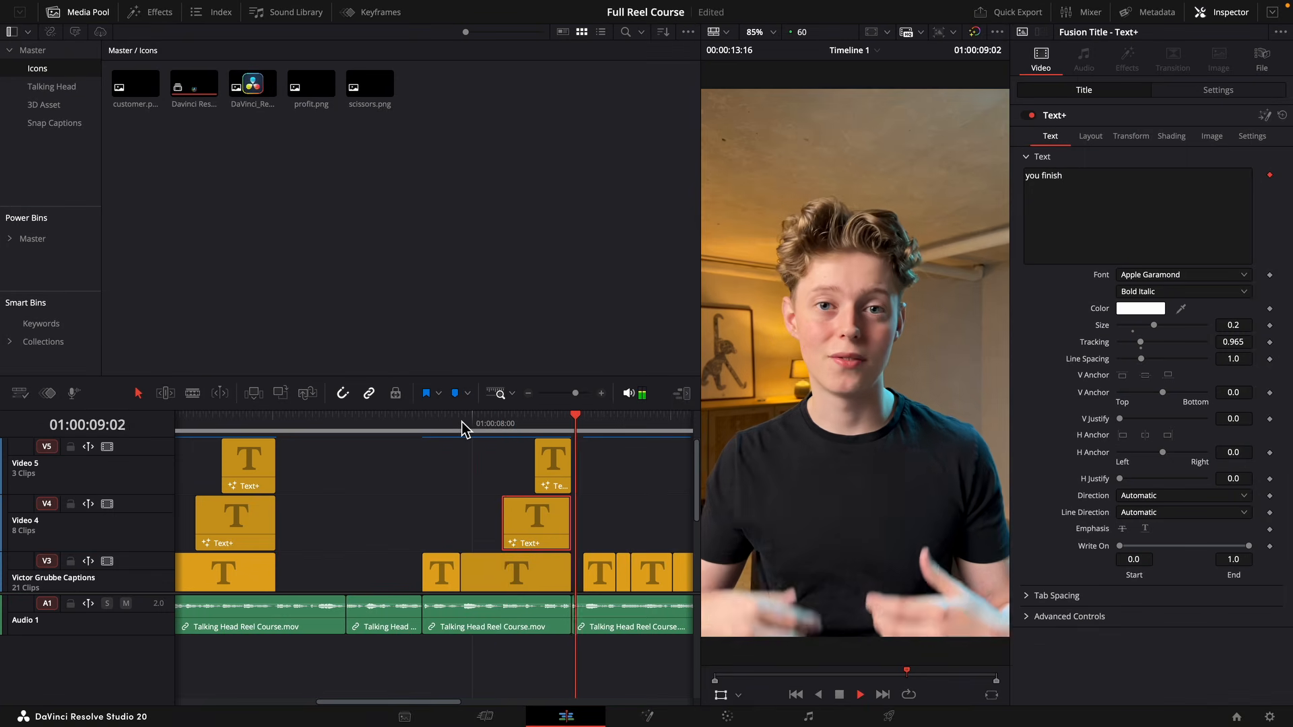
# Move the "faster you" caption earlier so it starts at 01:00:09:00, right after the previous caption stack.
pyautogui.press('space')
pyautogui.press('Up')
pyautogui.hscroll(5, 462, 472)
pyautogui.moveTo(439, 573); pyautogui.dragTo(429, 571)
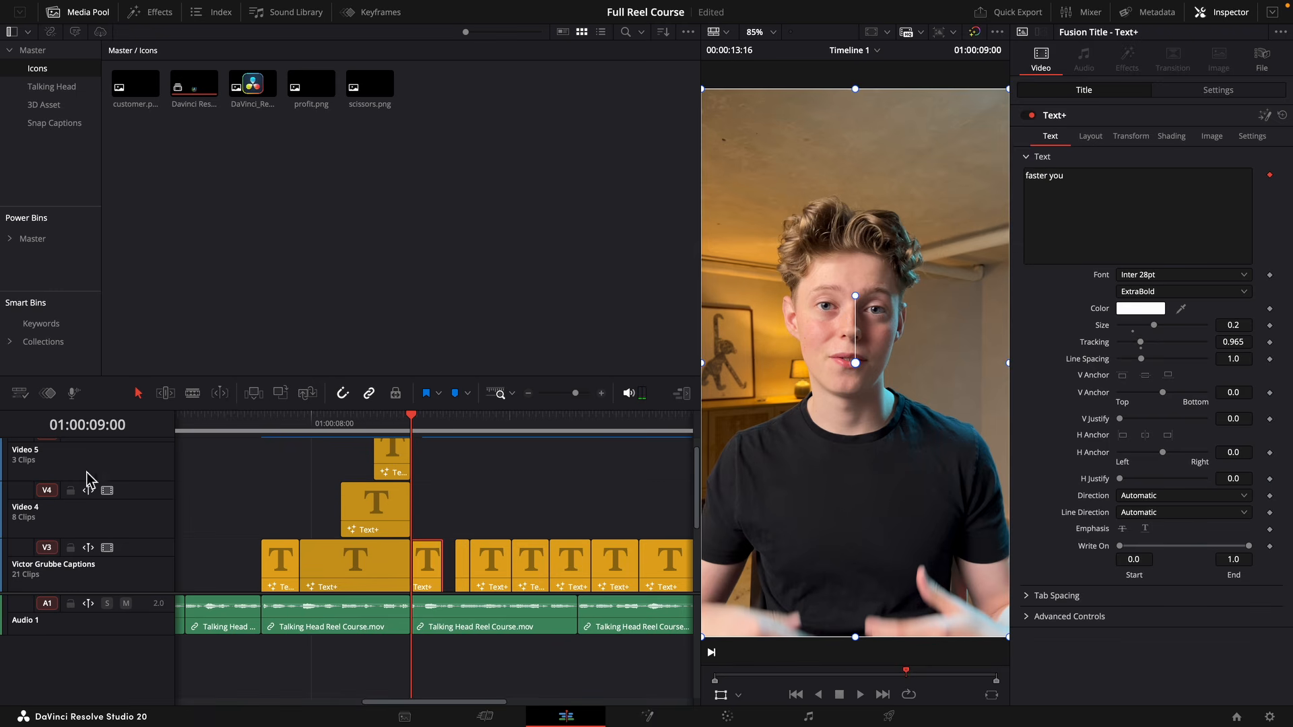
# Change the "faster you" caption's text to "the faster" and the following "can" caption's text to "you can".
pyautogui.press('space')
pyautogui.press('space')
pyautogui.click(1031, 177)
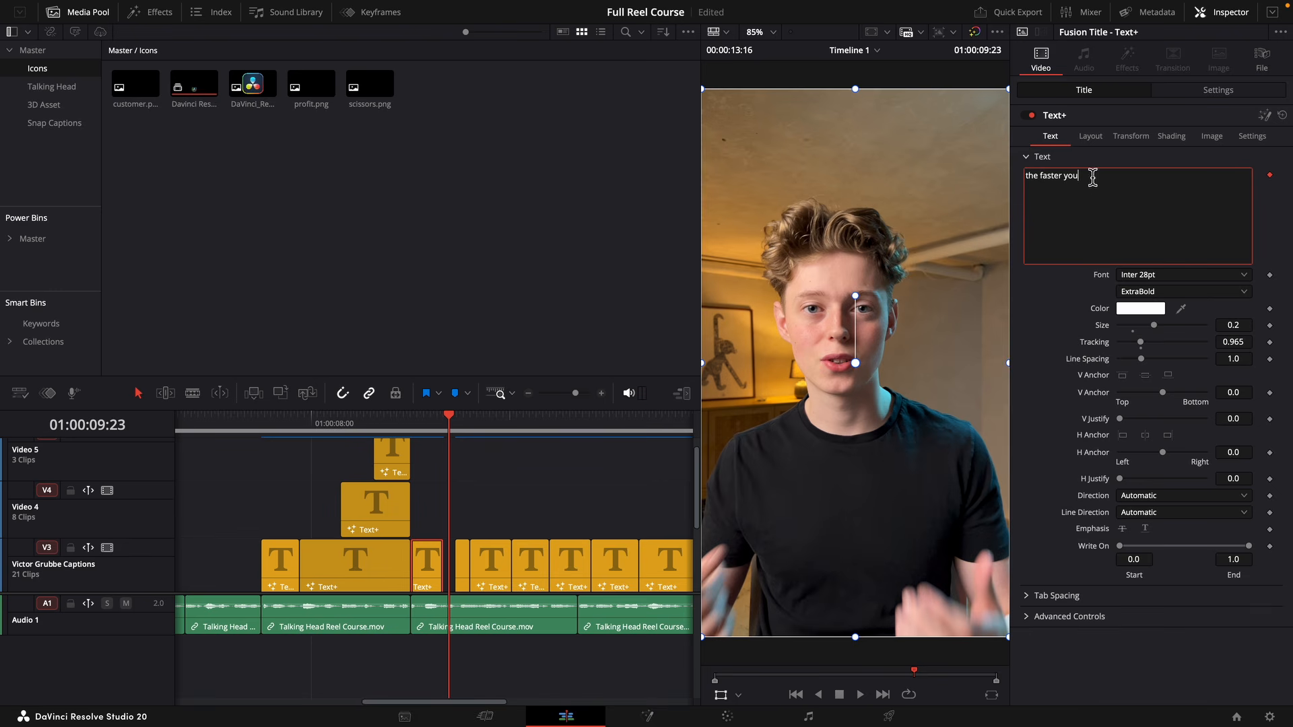
pyautogui.click(480, 552)
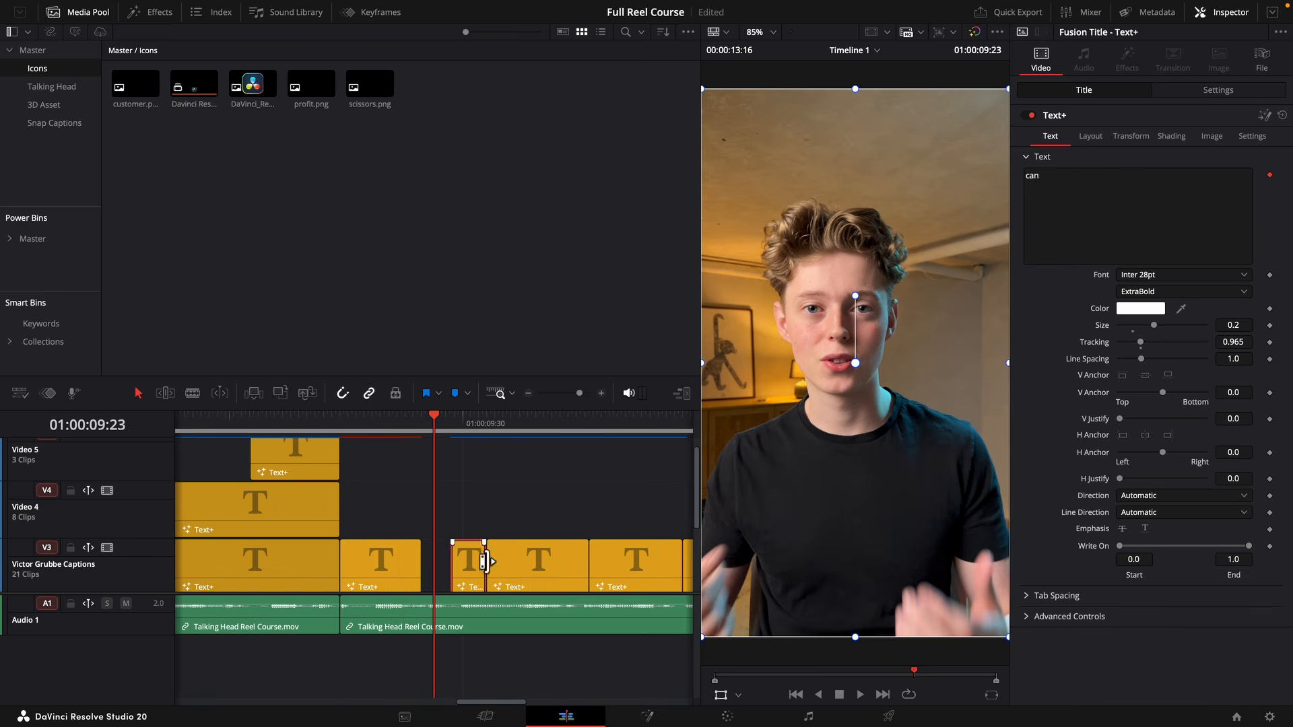
pyautogui.click(1029, 178)
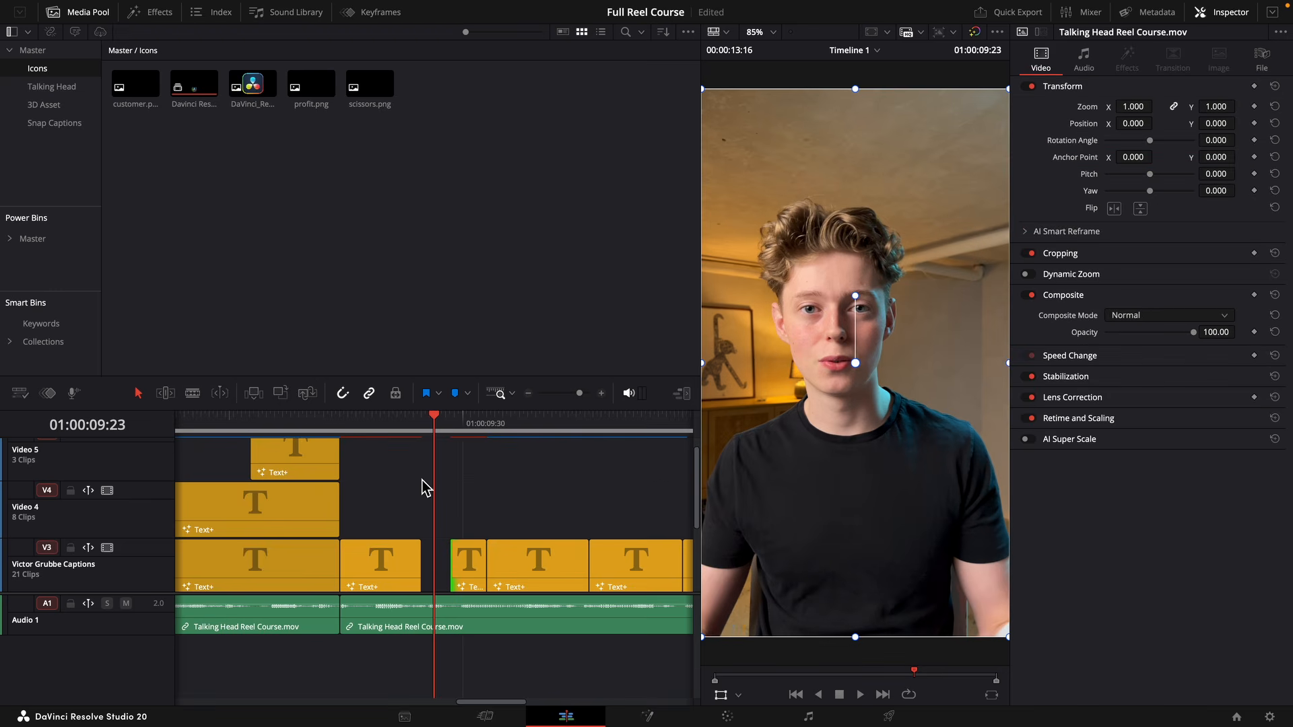
# Stack "you can" on Video 4 above an extended "the faster" clip and position it just below "the faster" in the frame.
pyautogui.moveTo(465, 578); pyautogui.dragTo(425, 528)
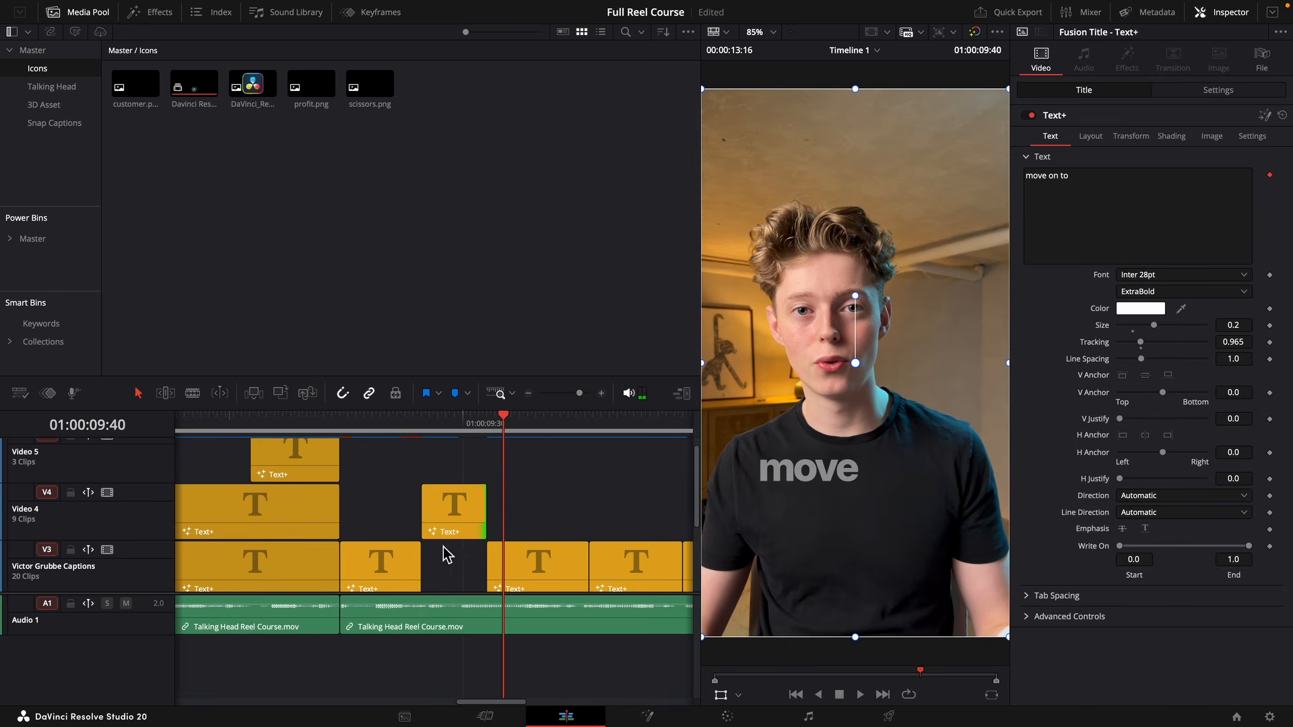
pyautogui.moveTo(423, 565); pyautogui.dragTo(445, 565)
pyautogui.moveTo(890, 469); pyautogui.dragTo(892, 489)
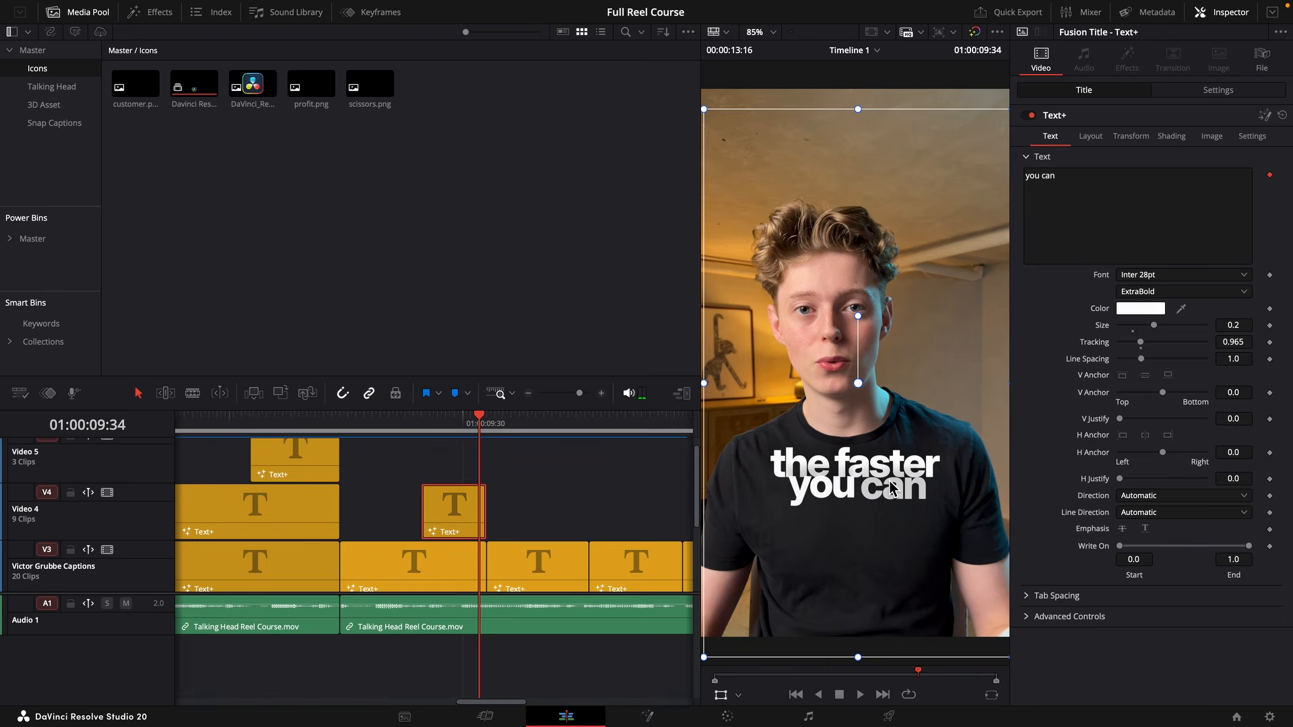
# Set the font style of "the faster" to Light and of "you can" to ExtraBold Italic.
pyautogui.click(419, 569)
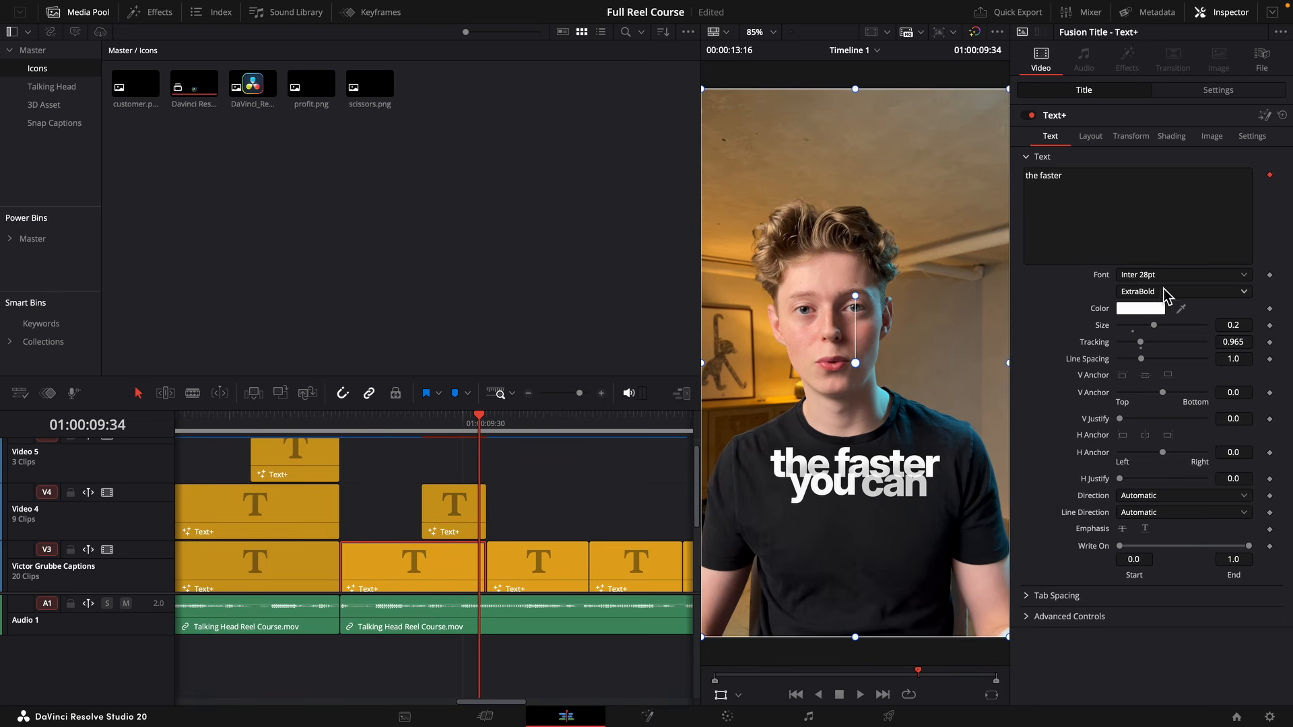
pyautogui.click(1158, 295)
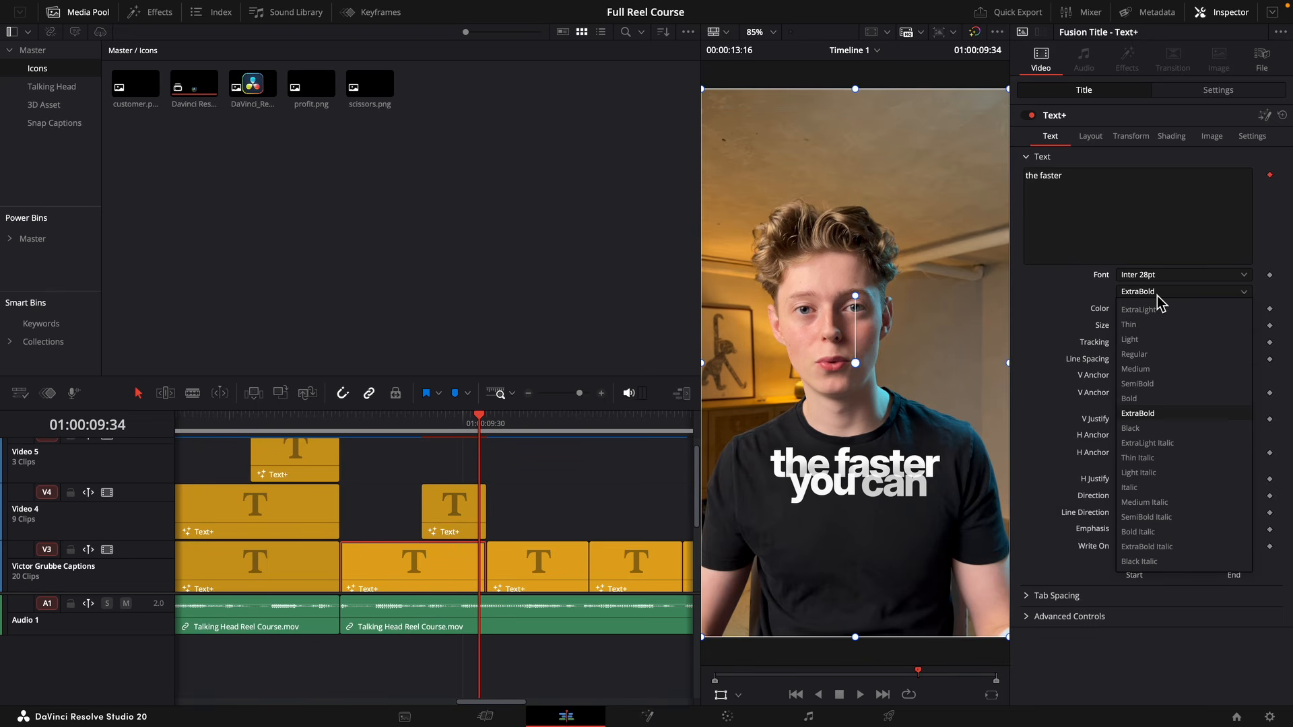
pyautogui.click(1157, 340)
pyautogui.click(476, 518)
pyautogui.click(1209, 292)
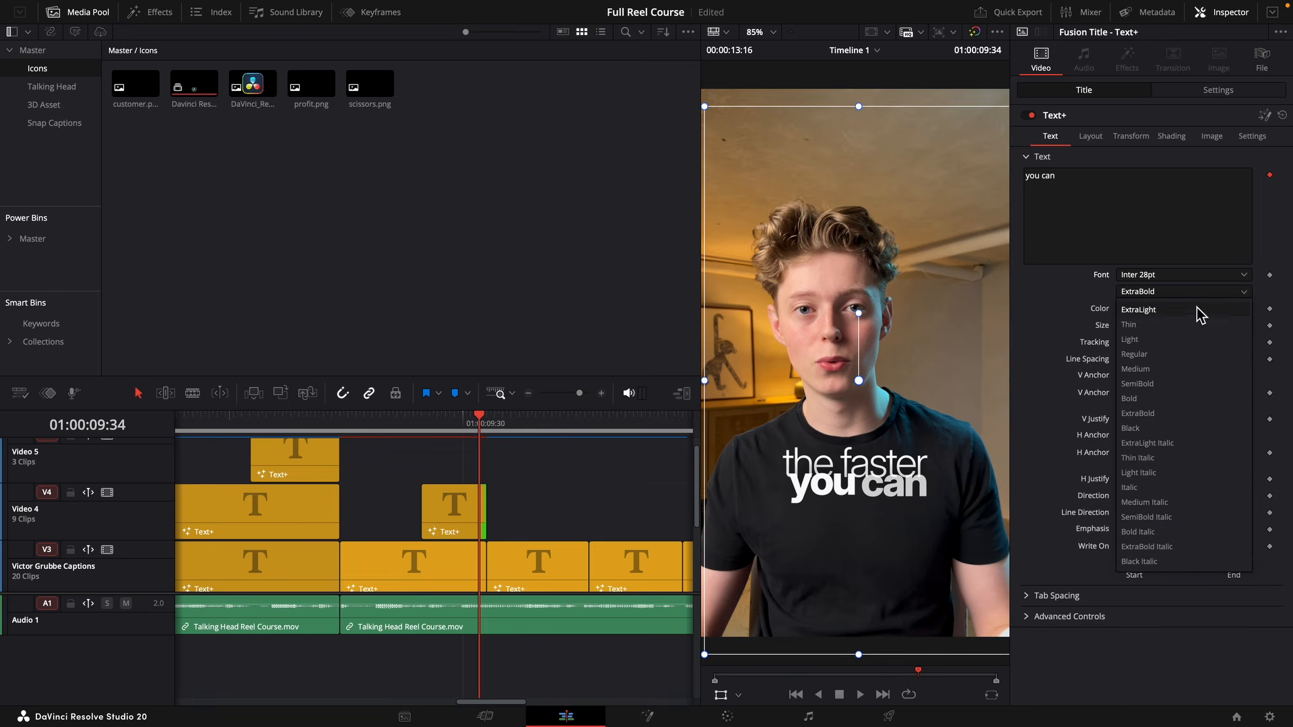
pyautogui.click(1177, 551)
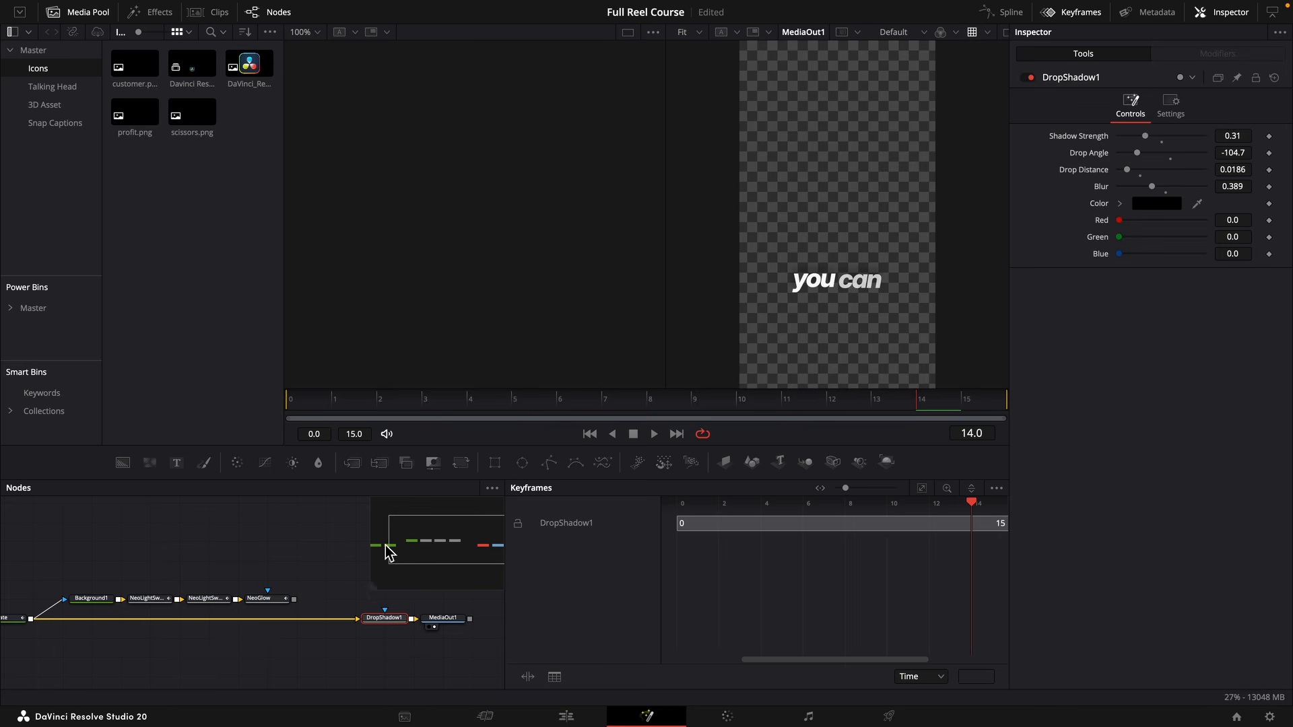
# Apply the blue style to "you can" by feeding NeoGlow into DropShadow1, with the first sweep centered at X 0.607, Y 0.308 and NeoGlow disabled.
pyautogui.moveTo(294, 599); pyautogui.dragTo(361, 621)
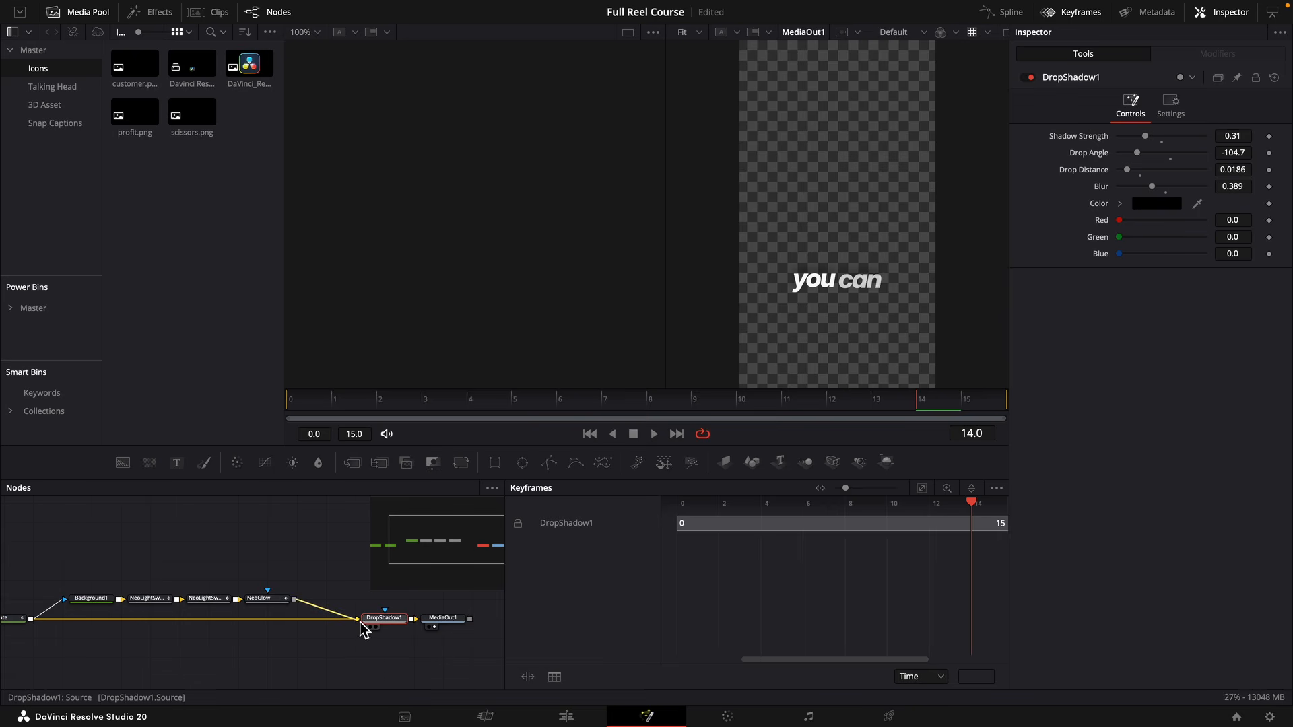
pyautogui.click(149, 599)
pyautogui.moveTo(1140, 237); pyautogui.dragTo(1170, 236)
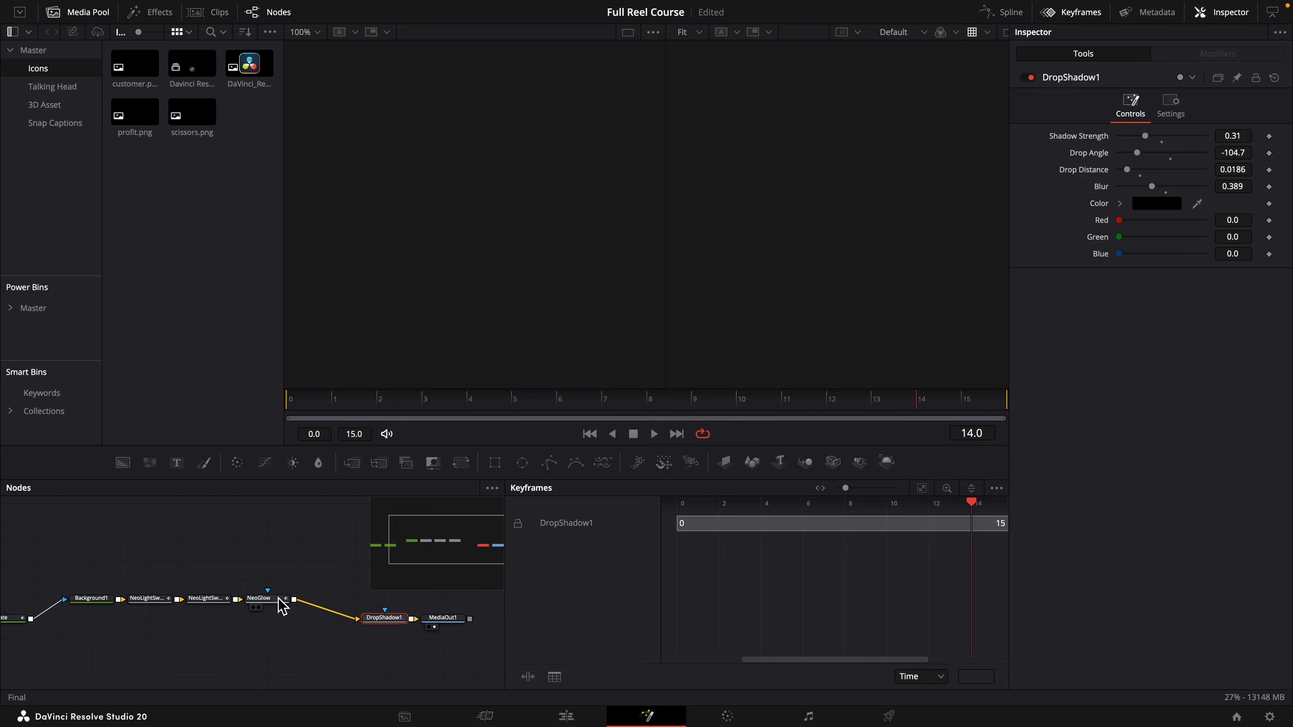
pyautogui.click(282, 603)
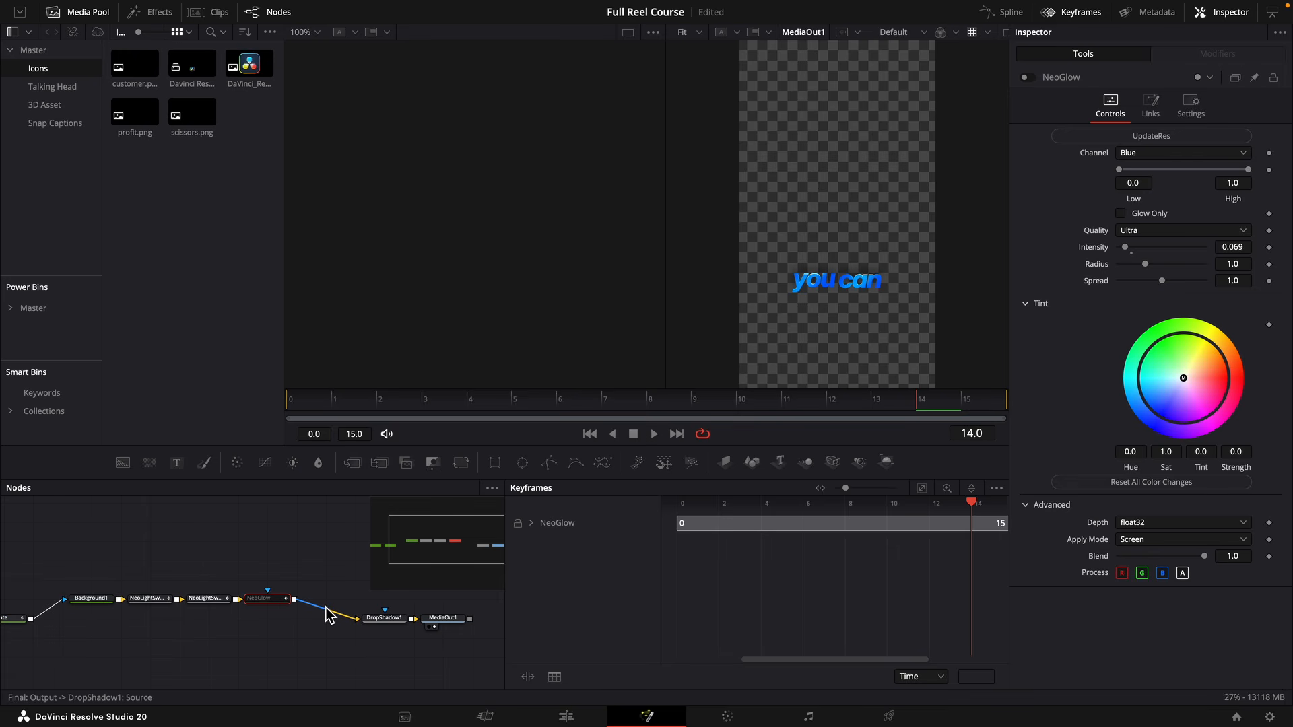
pyautogui.click(572, 720)
# Shorten the "move on to" caption to "move on" and move the following caption earlier, adding "to" at the start of its text.
pyautogui.moveTo(553, 423); pyautogui.dragTo(546, 438)
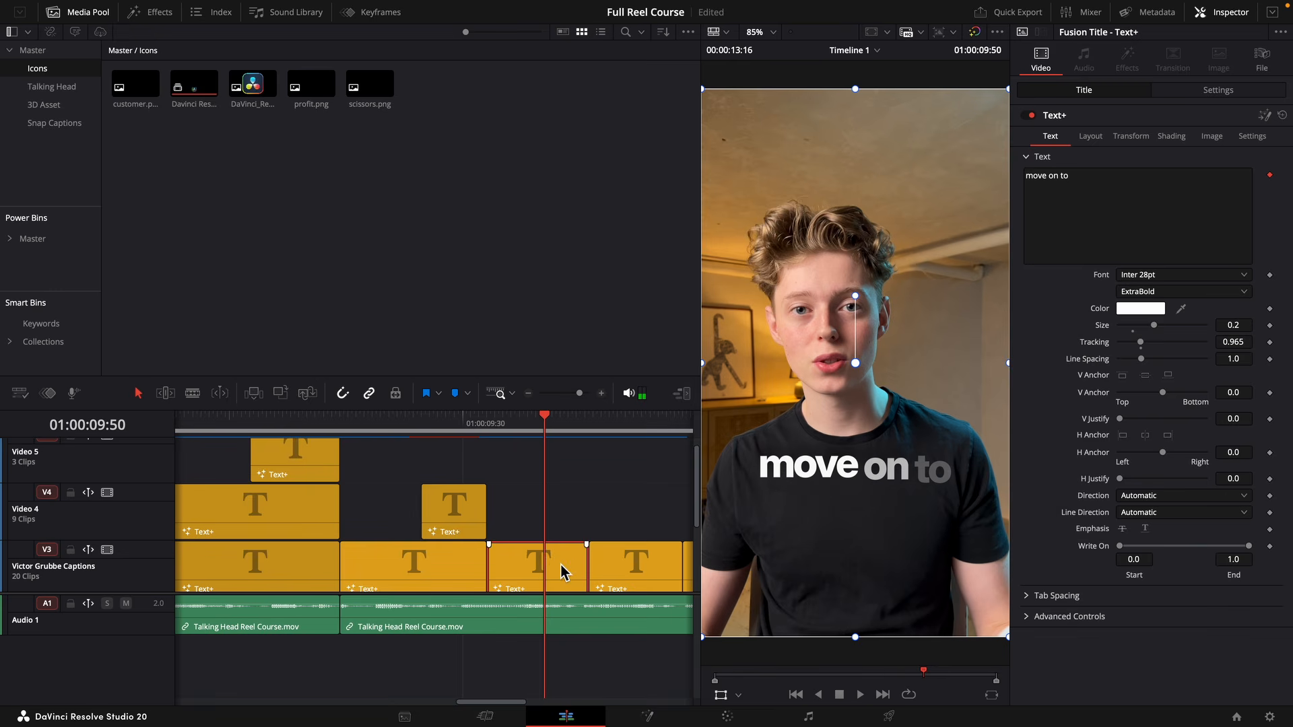
pyautogui.click(560, 435)
pyautogui.click(1113, 184)
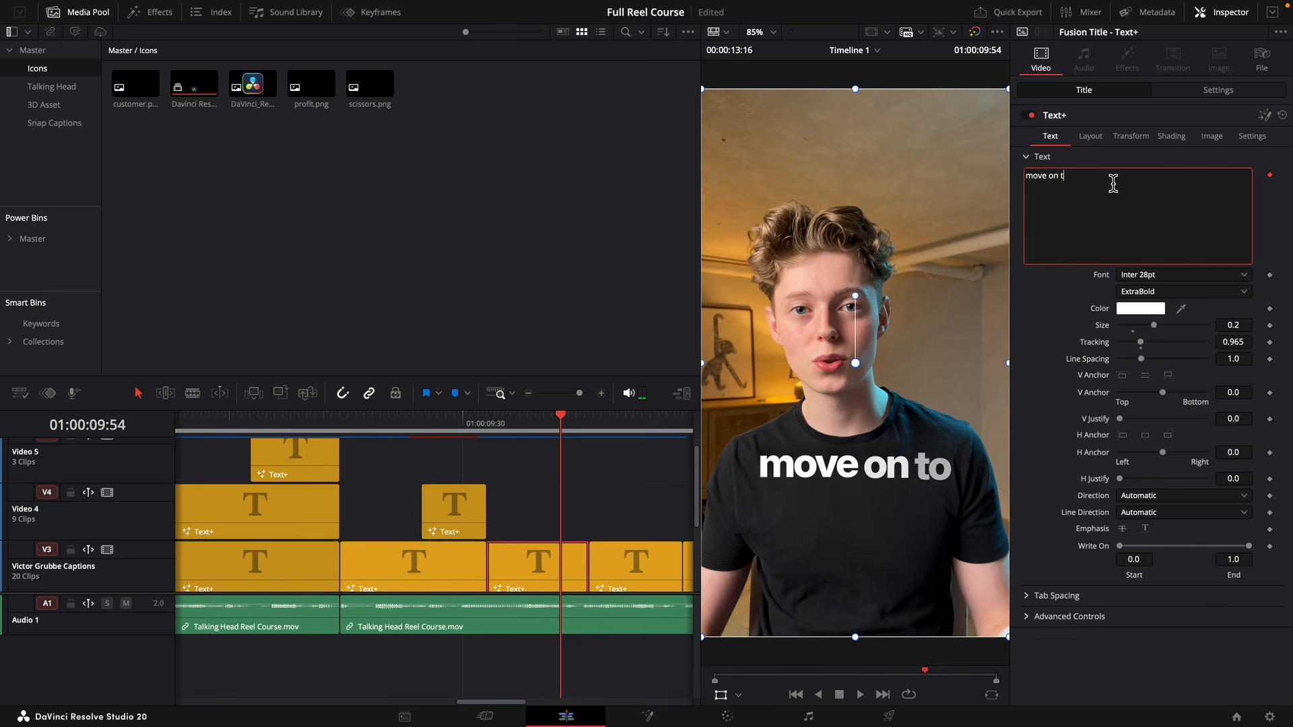
pyautogui.press('BackSpace')
pyautogui.press('BackSpace')
pyautogui.moveTo(629, 568); pyautogui.dragTo(584, 575)
pyautogui.click(1043, 184)
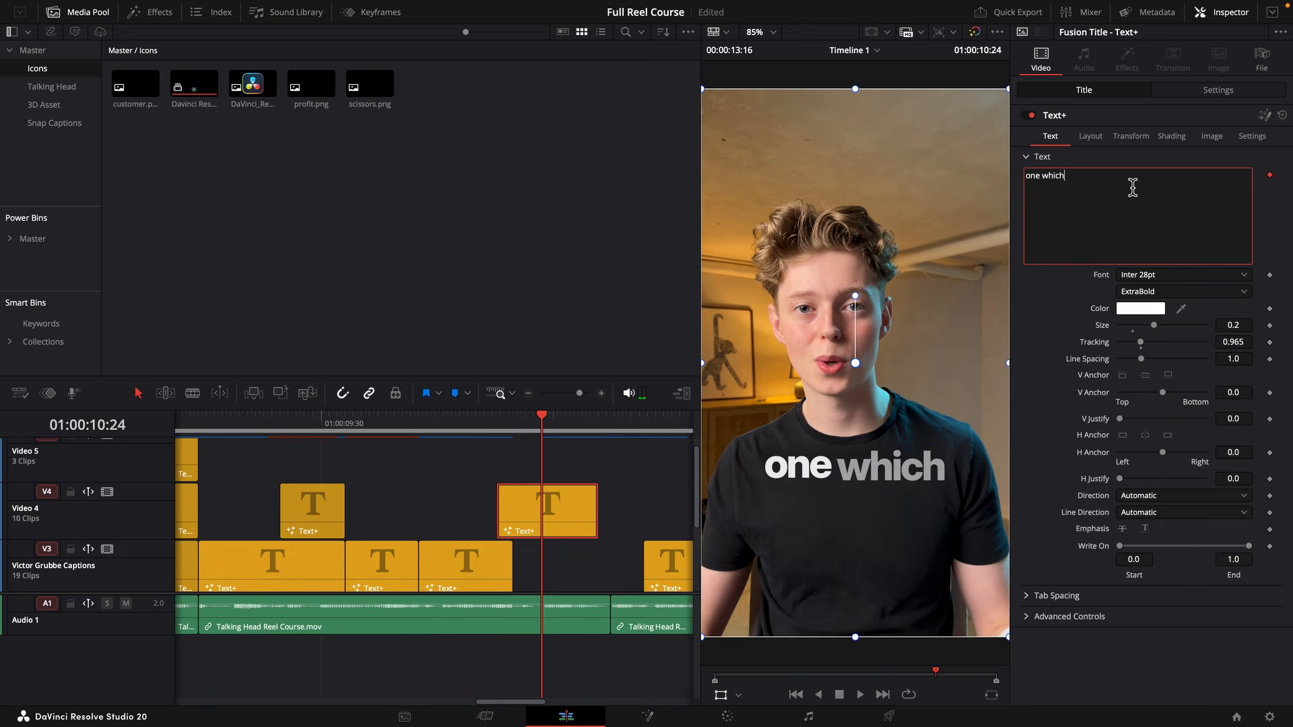
# Change the text of the "one which" caption on Video 4 to "next one".
pyautogui.press('BackSpace')
pyautogui.press('BackSpace')
pyautogui.press('BackSpace')
pyautogui.press('BackSpace')
pyautogui.press('BackSpace')
pyautogui.press('BackSpace')
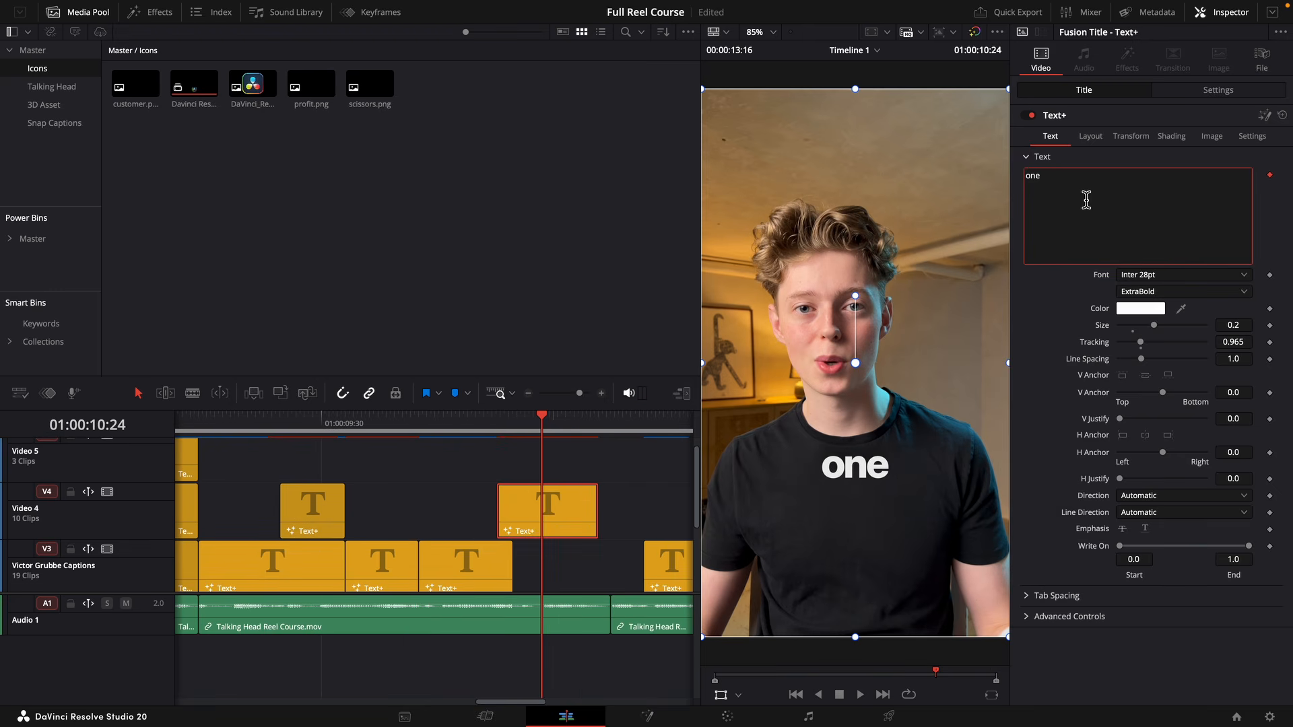
pyautogui.write('the')
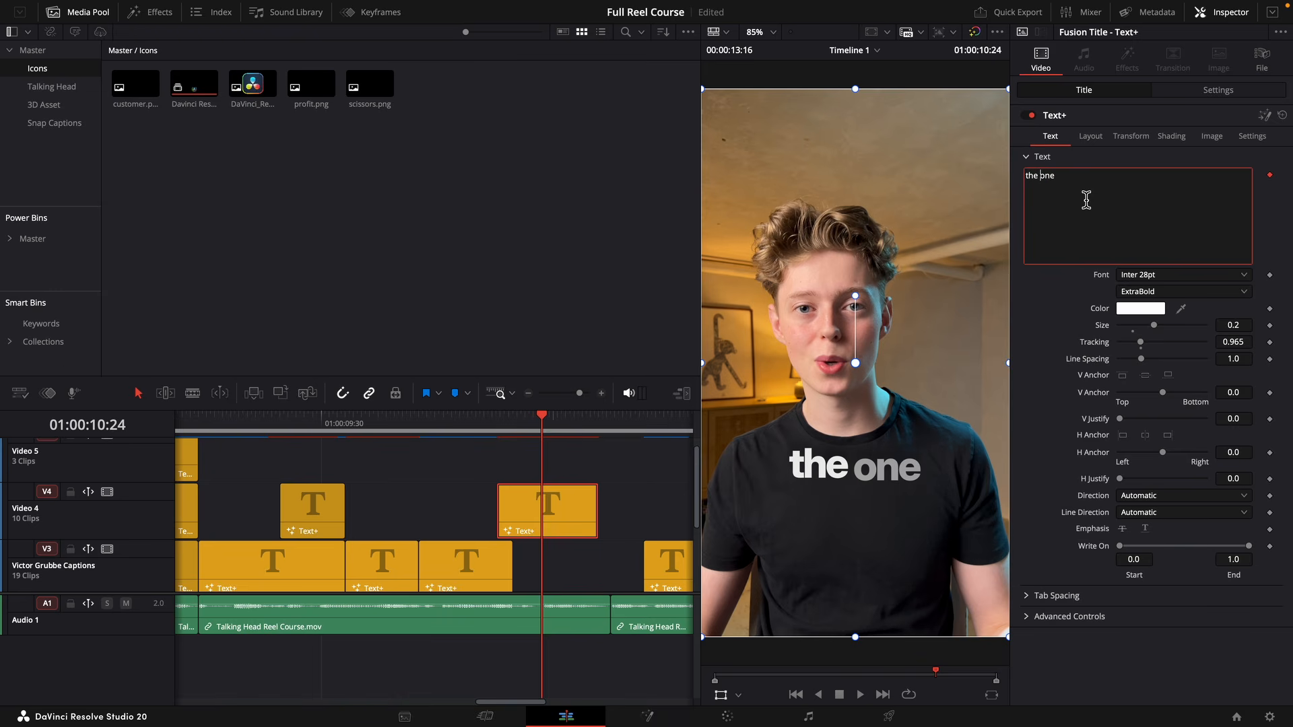
pyautogui.press('BackSpace')
pyautogui.press('BackSpace')
pyautogui.press('BackSpace')
pyautogui.press('BackSpace')
pyautogui.write('next')
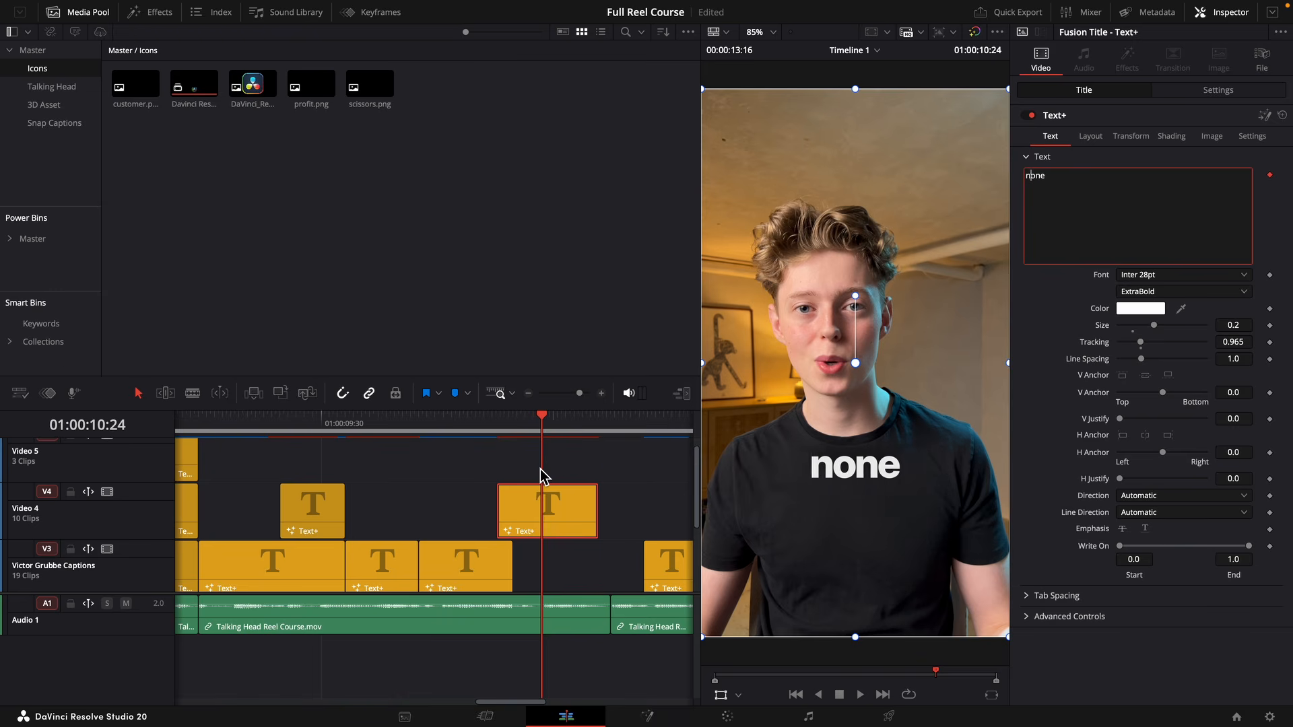
# Stretch "next one" from 01:00:10:10 to the next cut in the footage and extend the caption below it to the same end.
pyautogui.moveTo(577, 528); pyautogui.dragTo(606, 519)
pyautogui.click(487, 463)
pyautogui.click(585, 511)
pyautogui.moveTo(512, 559); pyautogui.dragTo(610, 549)
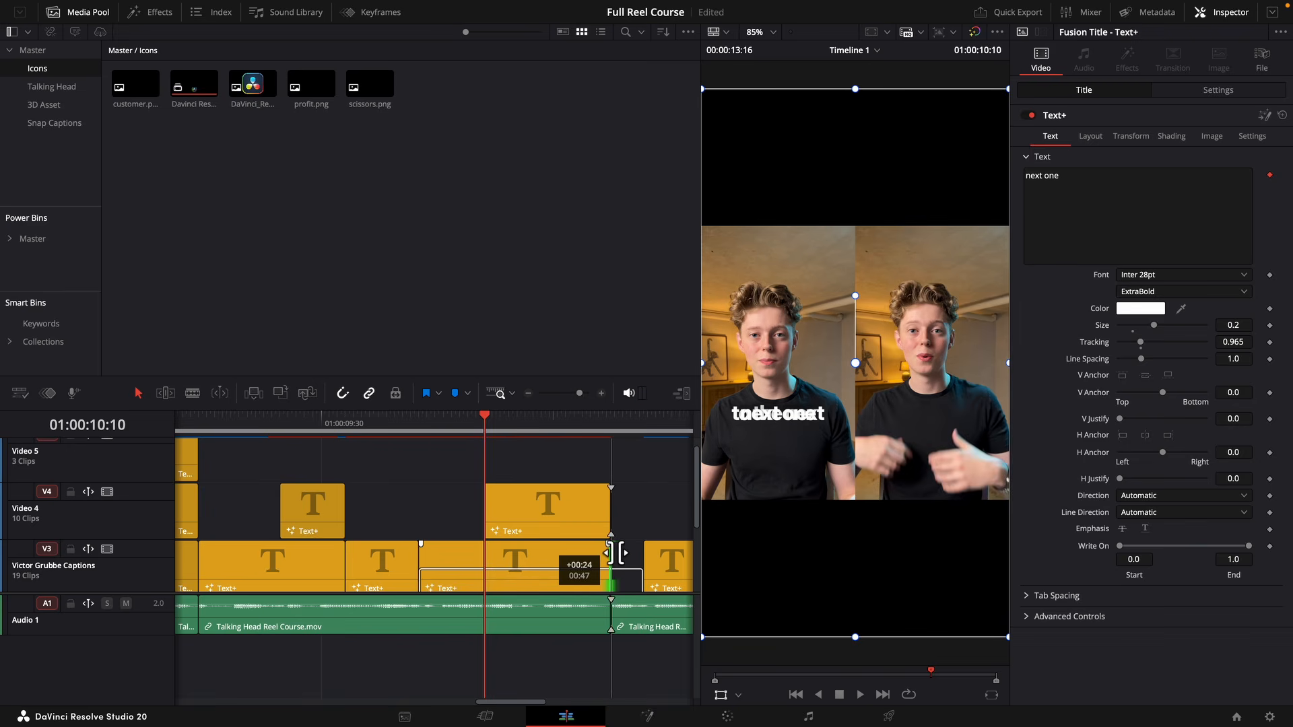
# Remove "next" from the extended caption on the Video 3 track so it reads "to the".
pyautogui.click(1085, 183)
pyautogui.press('BackSpace')
pyautogui.press('BackSpace')
pyautogui.press('BackSpace')
pyautogui.press('BackSpace')
pyautogui.press('BackSpace')
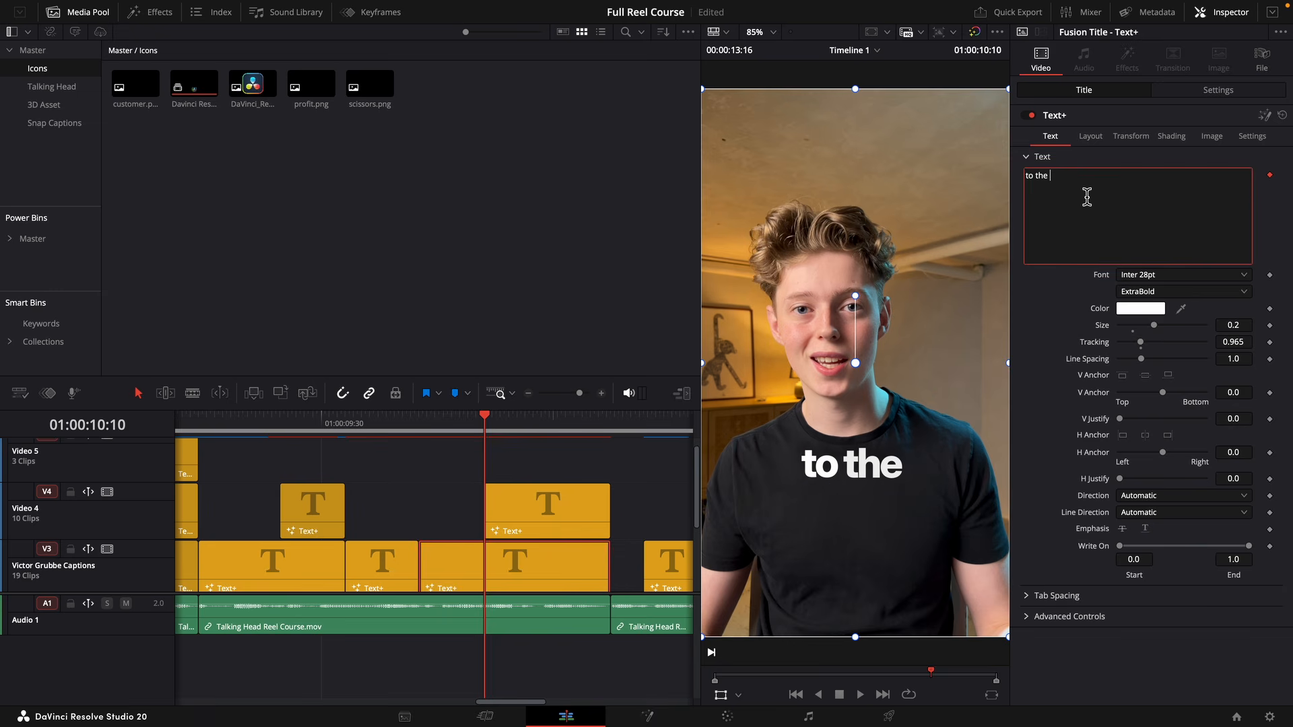
# Position the "next one" caption just below "to the" in the frame and open it in Fusion.
pyautogui.click(512, 533)
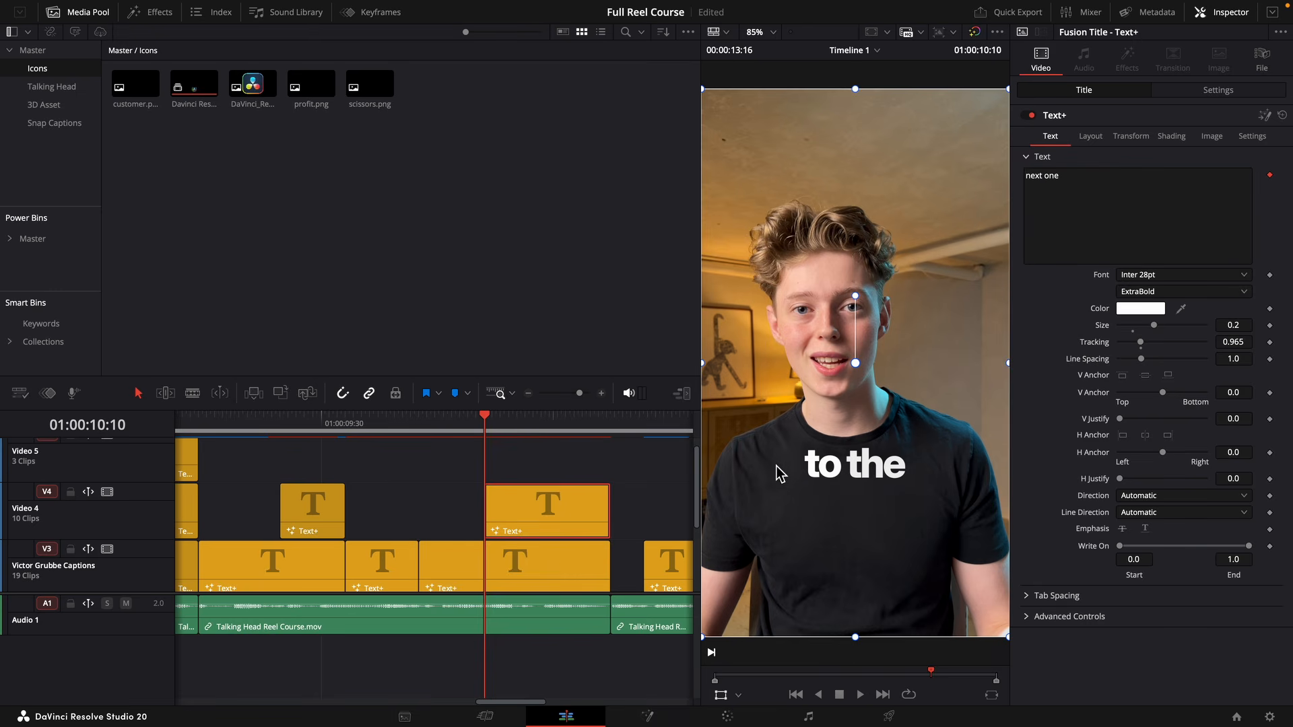
pyautogui.press('space')
pyautogui.moveTo(879, 469); pyautogui.dragTo(879, 491)
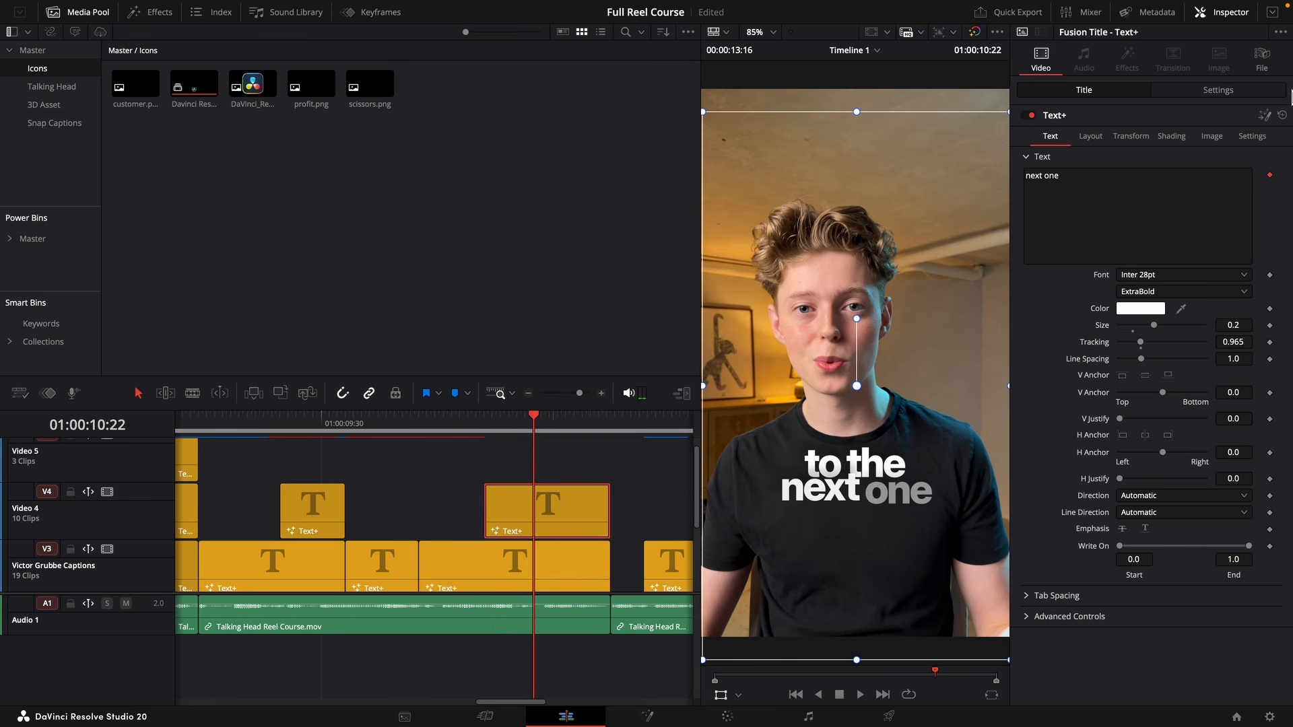
pyautogui.click(1266, 116)
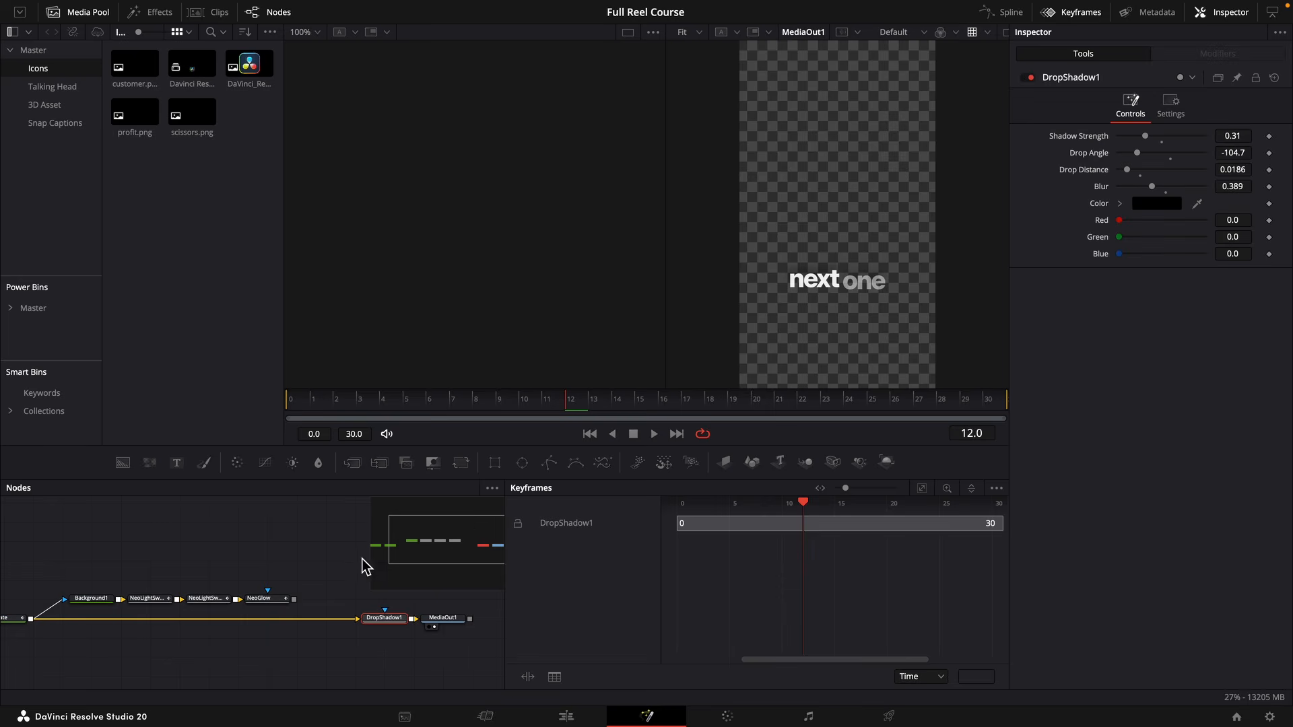
# Run the "next one" caption through its blue gradient branch with the glow disabled, and shift the first light sweep across the words.
pyautogui.click(269, 600)
pyautogui.hotkey('ctrl', 'p')
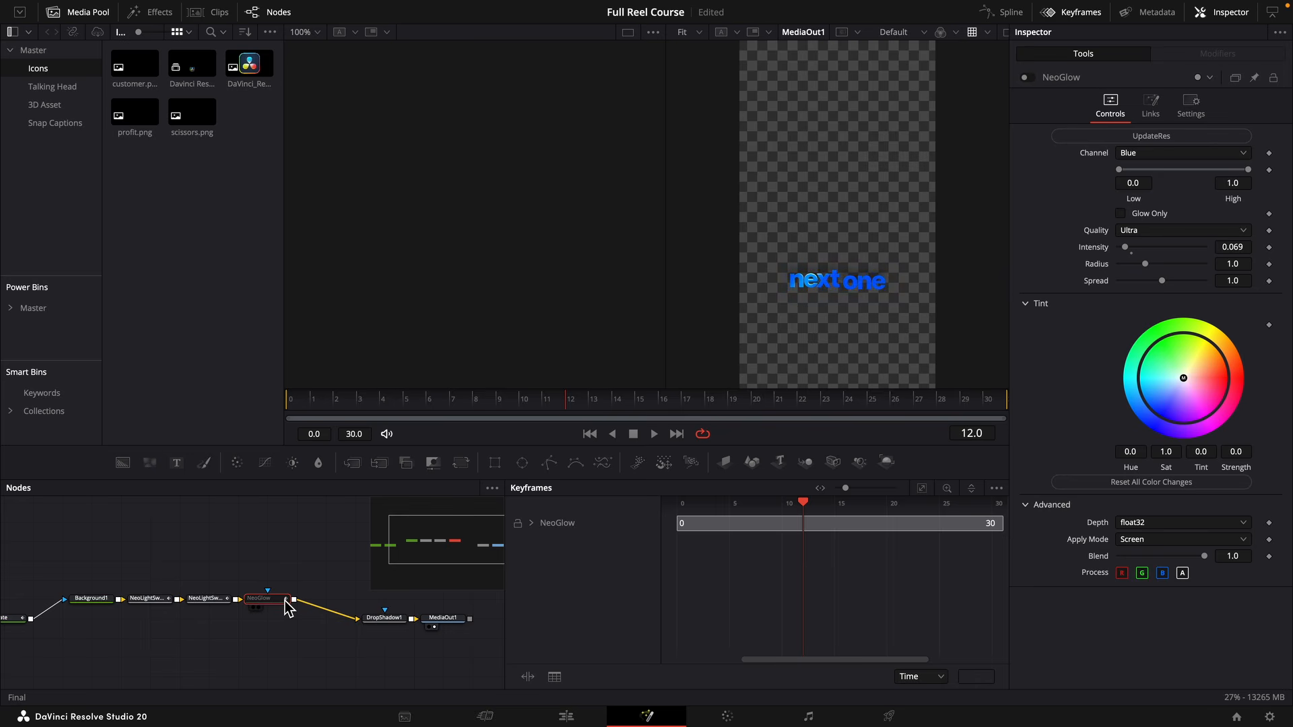
pyautogui.click(150, 598)
pyautogui.moveTo(1226, 236); pyautogui.dragTo(1188, 237)
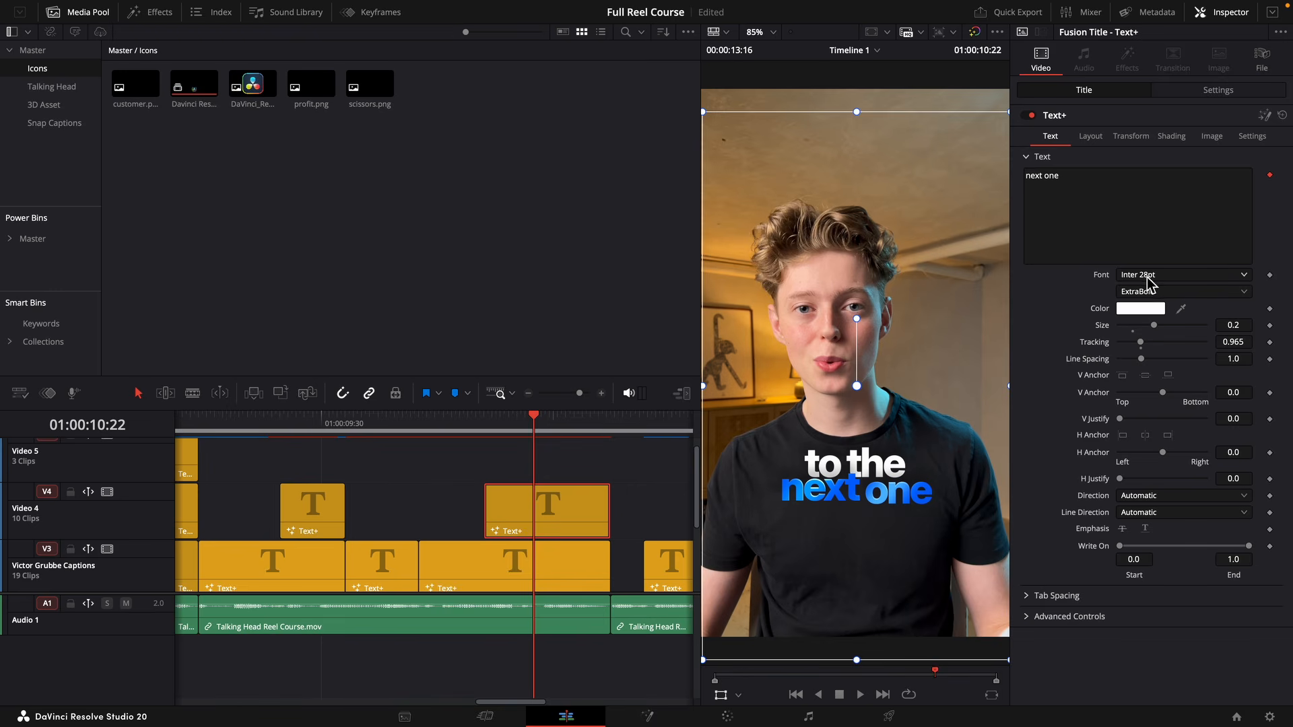
# Set the "next one" caption's font to Apple Garamond Bold Italic on the timeline.
pyautogui.click(1149, 276)
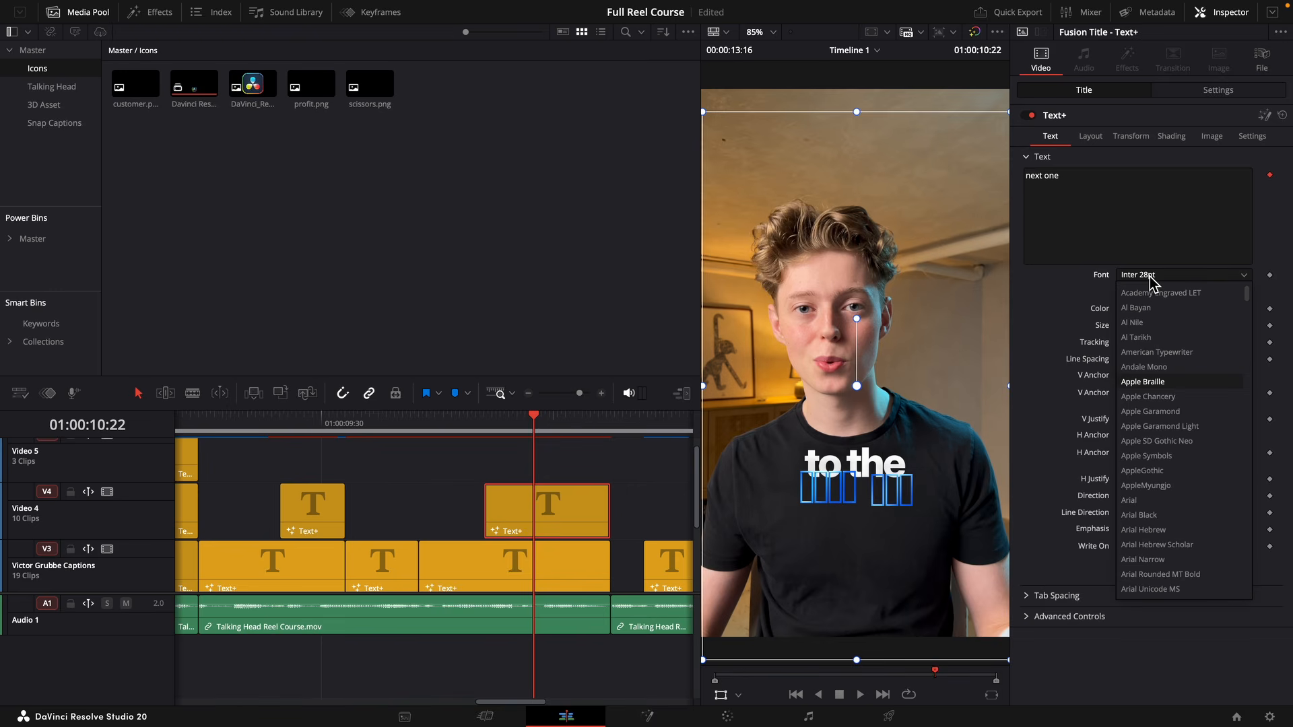
pyautogui.write('apple garamond')
pyautogui.press('Return')
pyautogui.click(1159, 291)
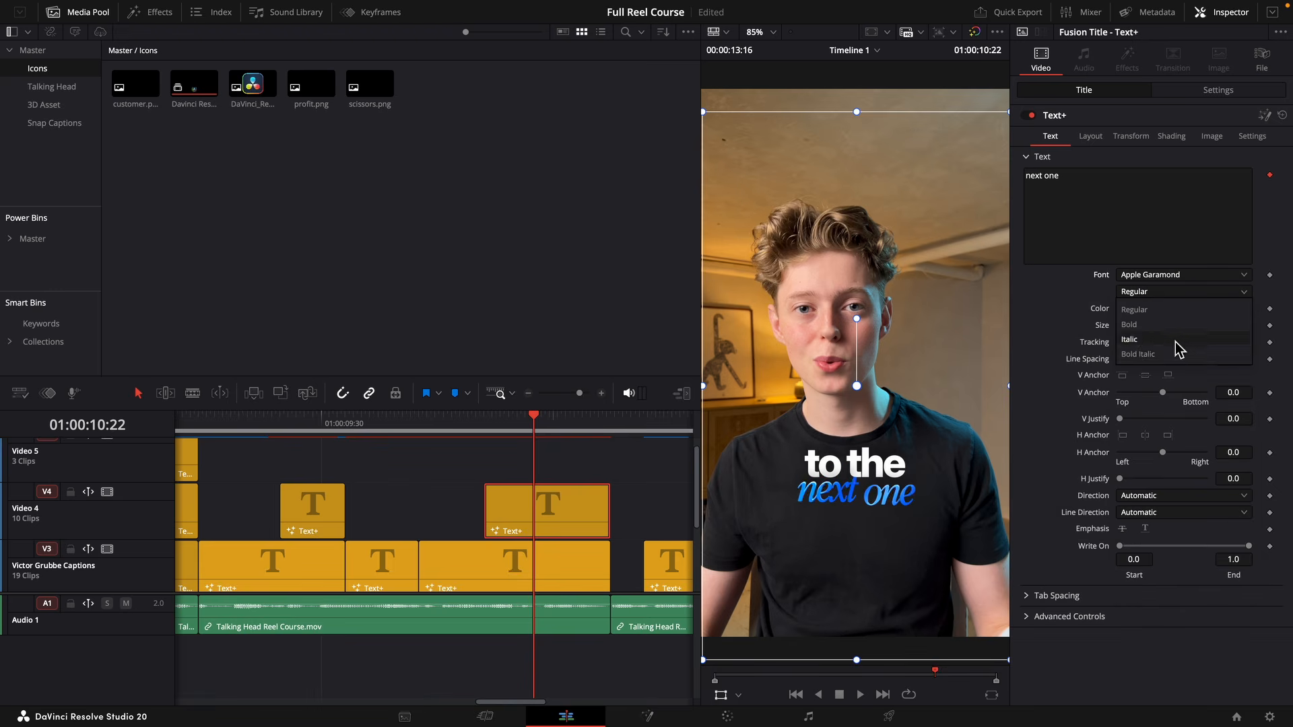
pyautogui.click(1175, 355)
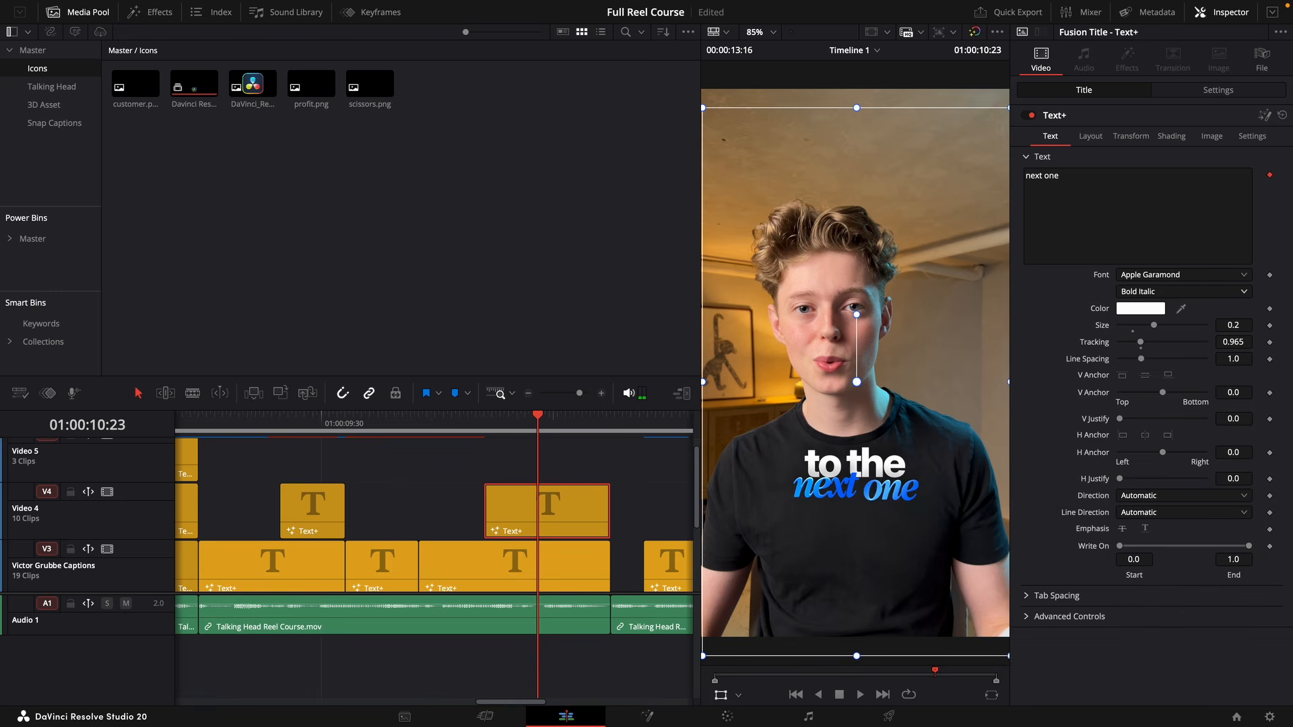
# Change the text of the "means more" caption on the Video 3 track to "which".
pyautogui.click(515, 562)
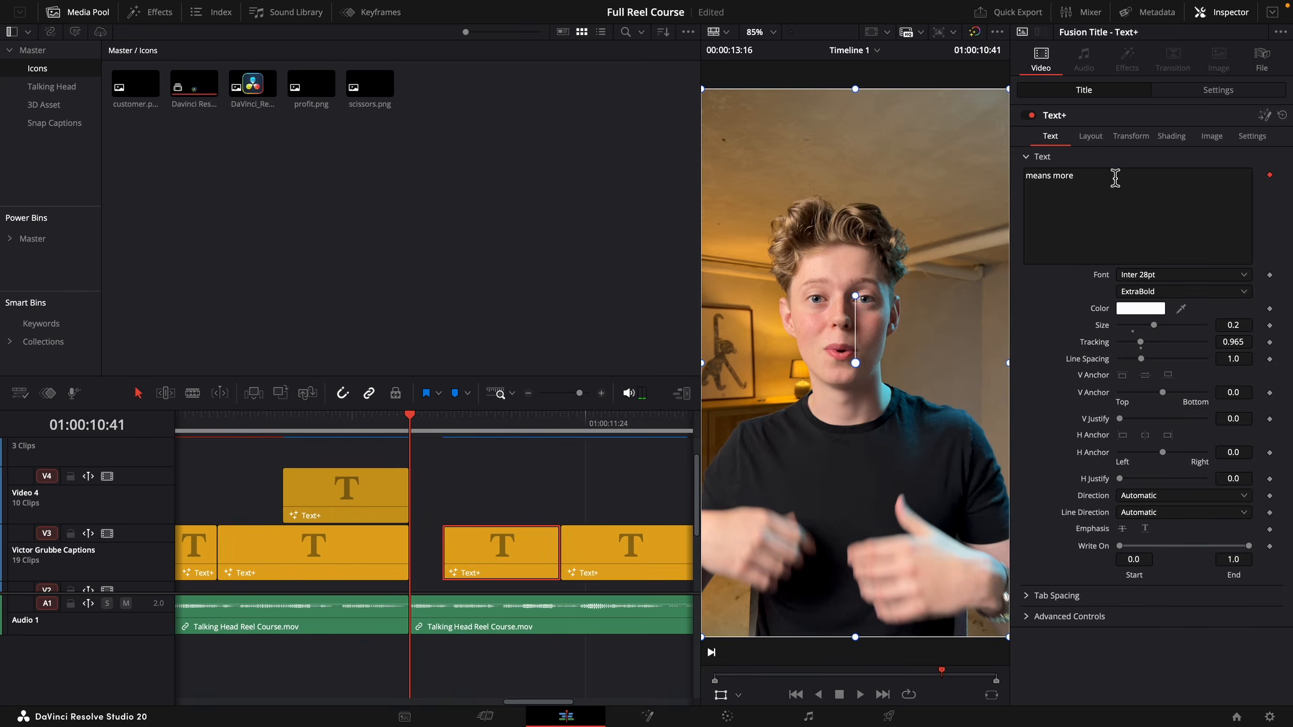
pyautogui.click(1116, 178)
pyautogui.hotkey('ctrl', 'a')
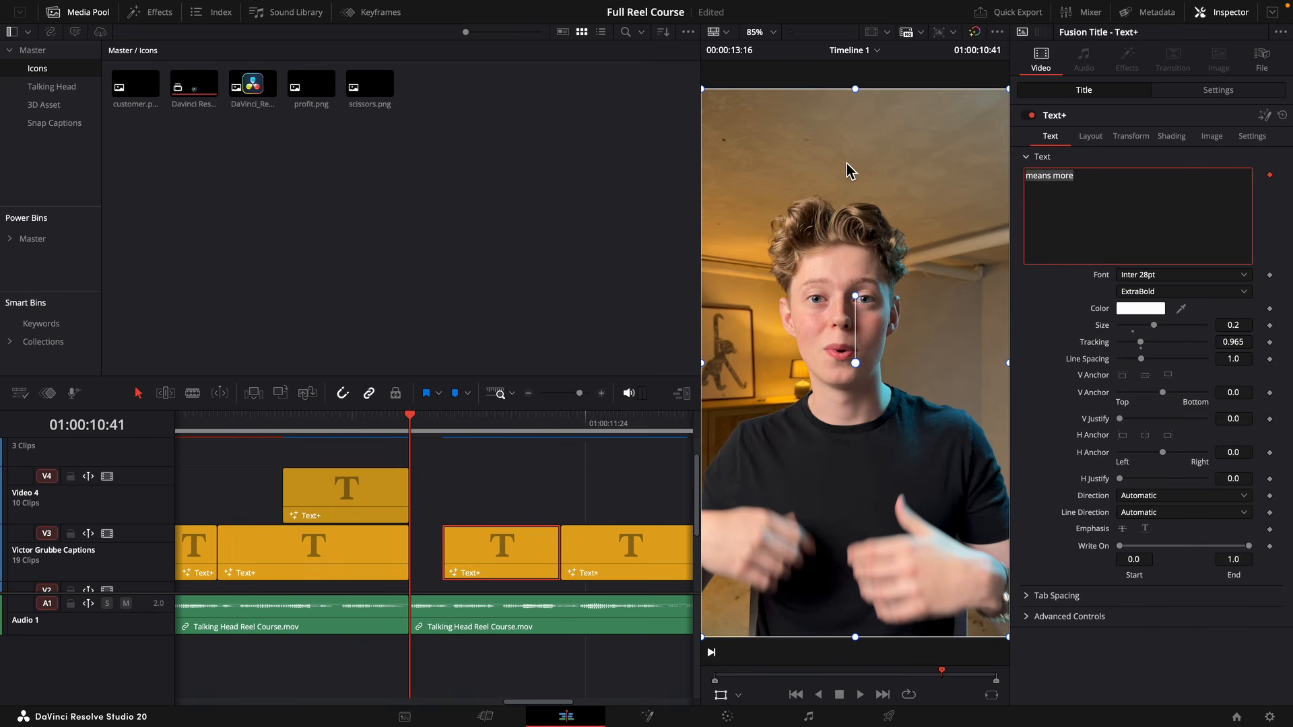
pyautogui.write('which')
pyautogui.click(868, 144)
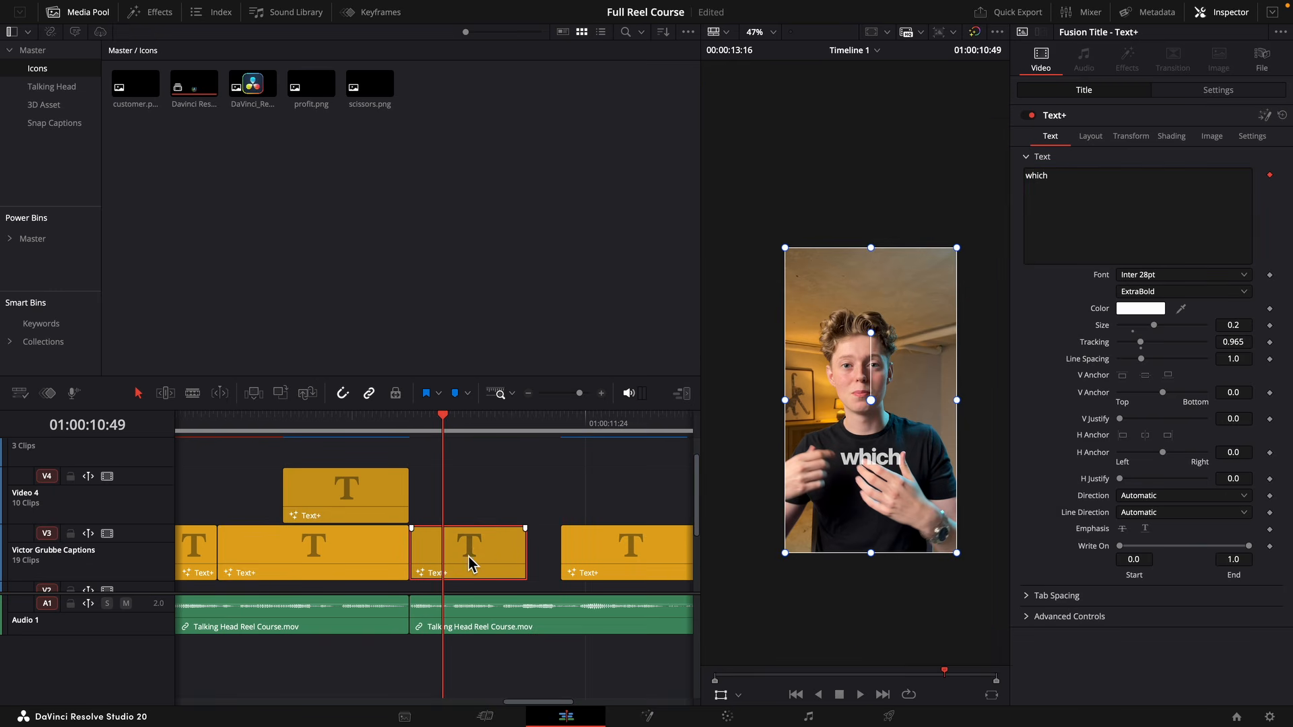
# Duplicate the "which" caption onto Video 4 from 01:00:10:49, change the copy to "means", and place it just below "which" in the frame.
pyautogui.moveTo(469, 565); pyautogui.dragTo(527, 504)
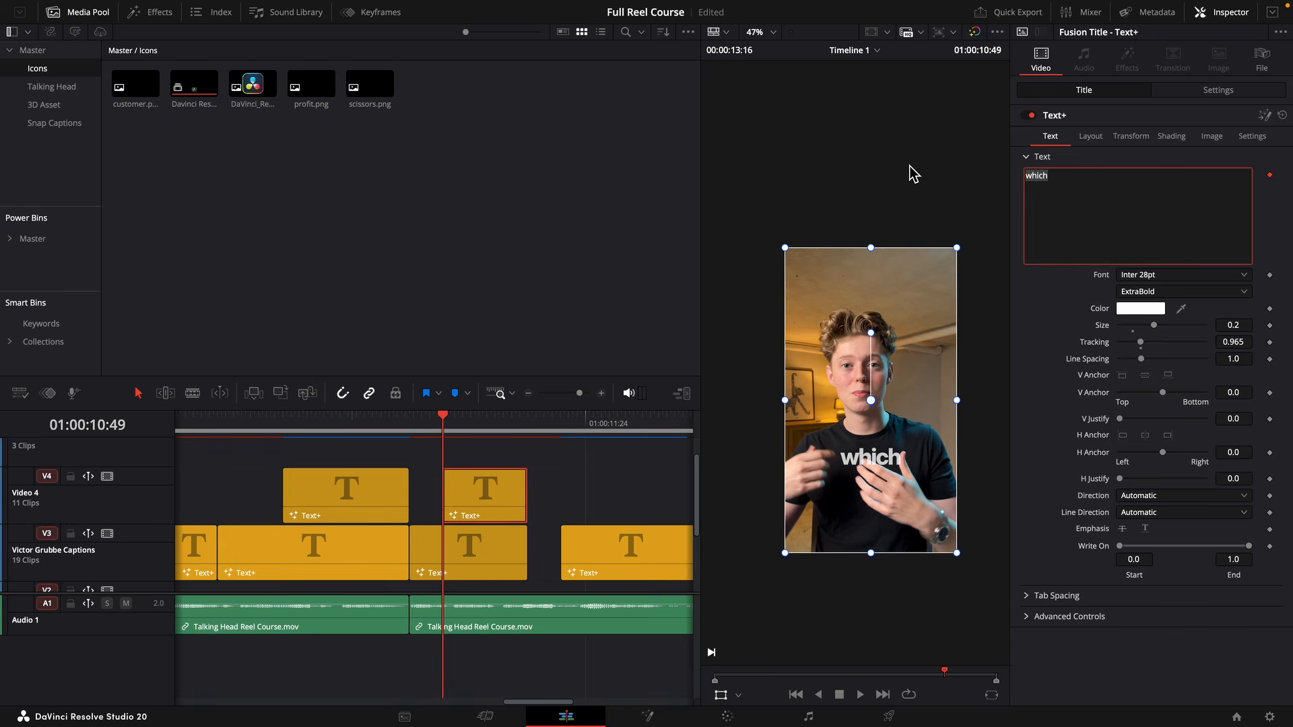
pyautogui.write('m')
pyautogui.click(930, 129)
pyautogui.press('space')
pyautogui.press('space')
pyautogui.moveTo(910, 372); pyautogui.dragTo(912, 383)
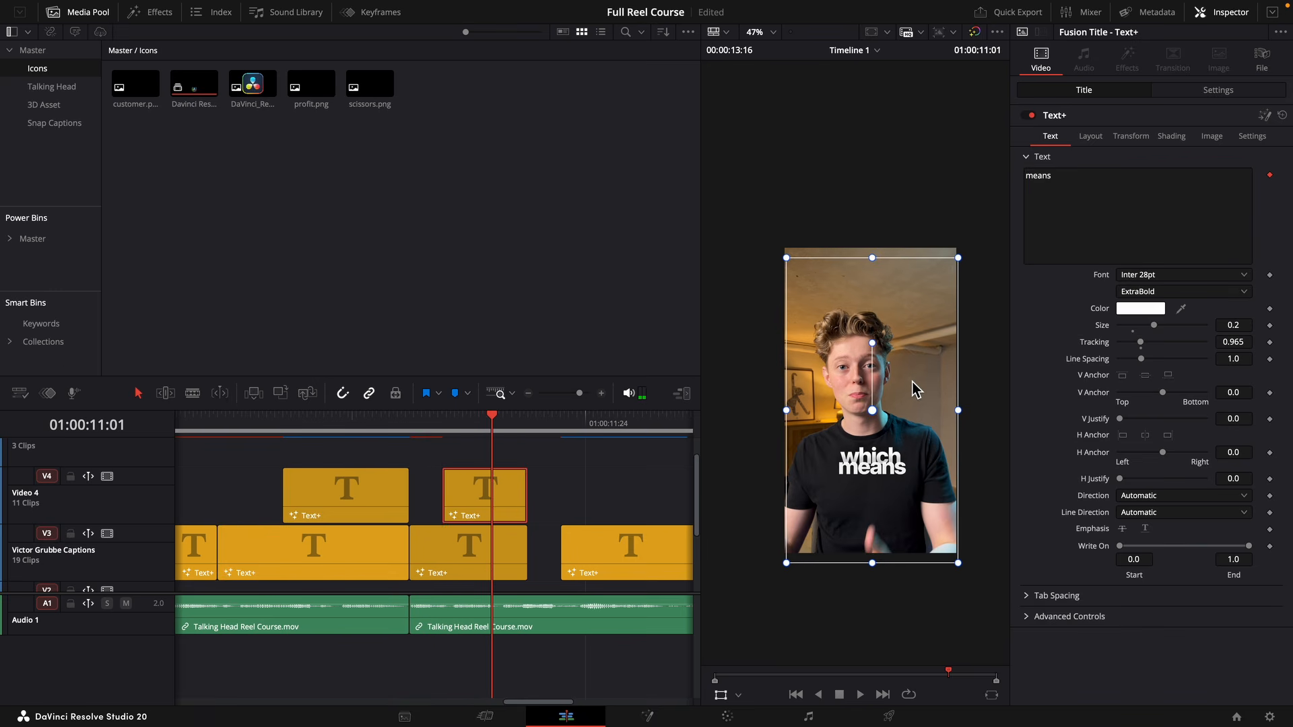
# In the Fusion composition of "means", connect the glow node's output to the drop shadow and move the first light sweep's center to X 0.57.
pyautogui.hotkey('shift', '5')
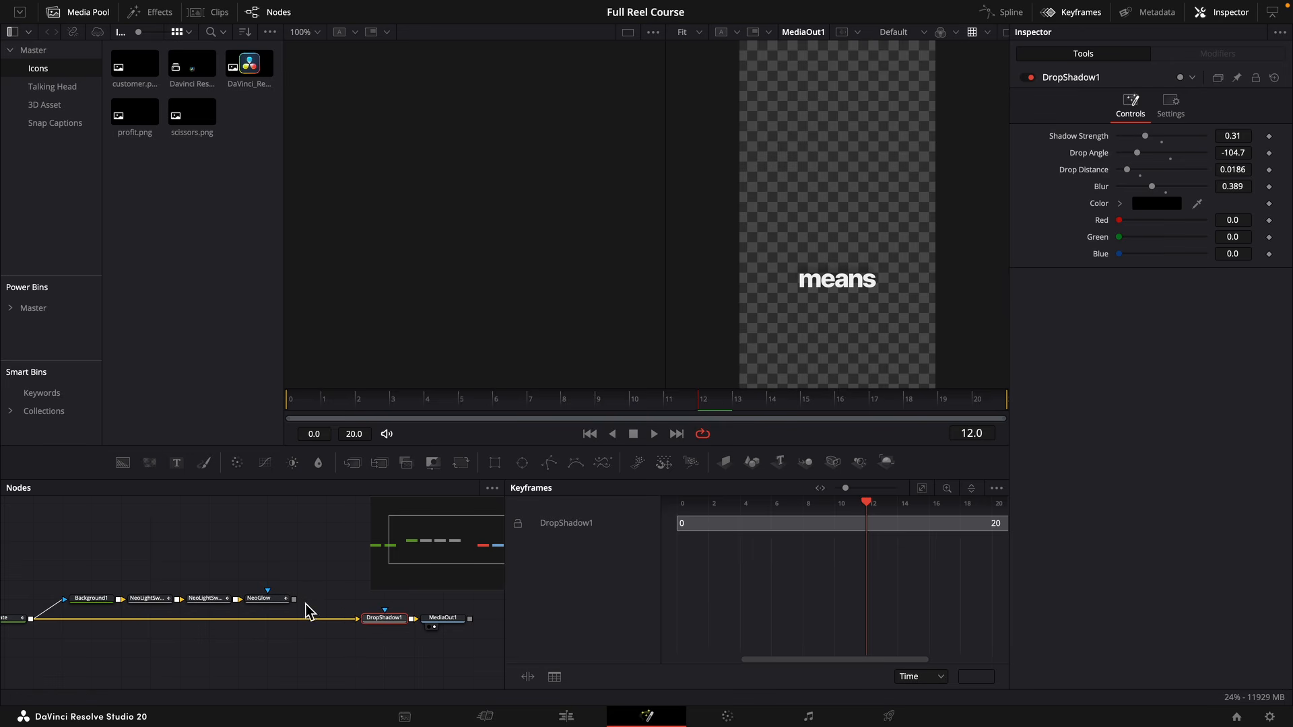
pyautogui.moveTo(293, 599); pyautogui.dragTo(358, 618)
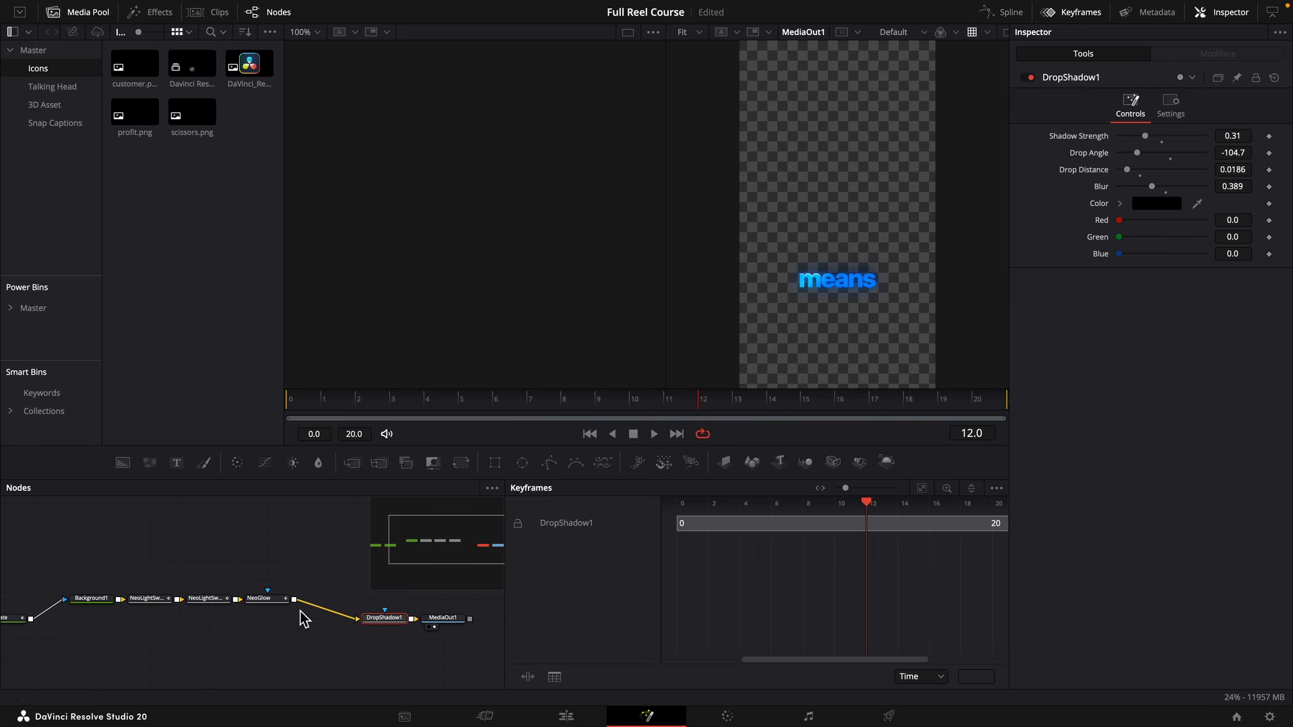
pyautogui.click(153, 597)
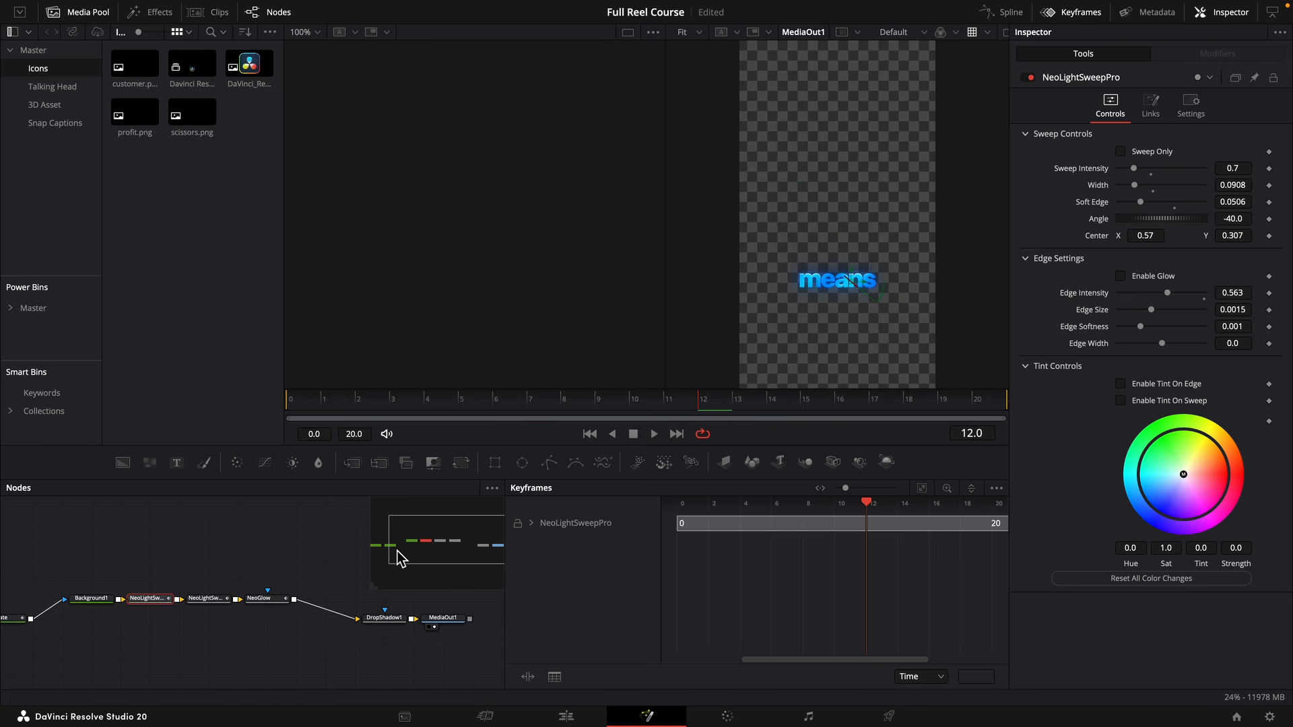
pyautogui.click(258, 600)
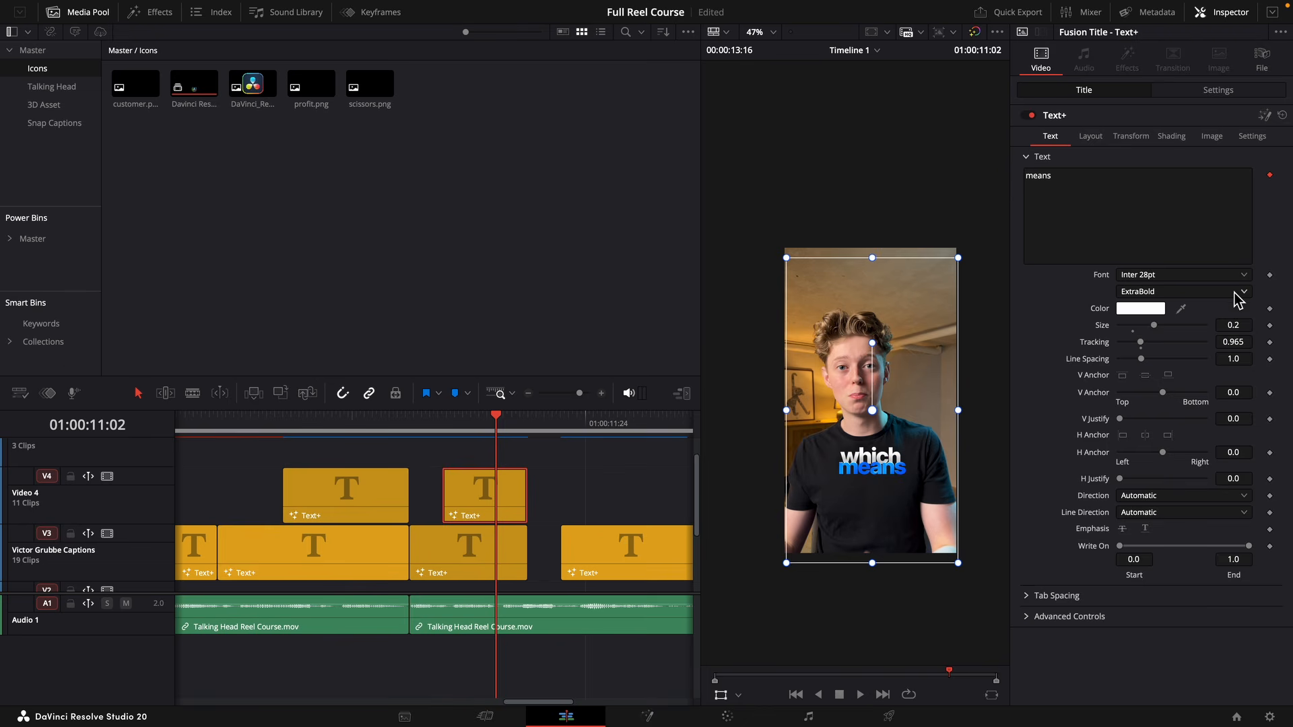
# Set the "means" caption's font to Apple Garamond Bold Italic.
pyautogui.click(1172, 275)
pyautogui.press('a')
pyautogui.press('p')
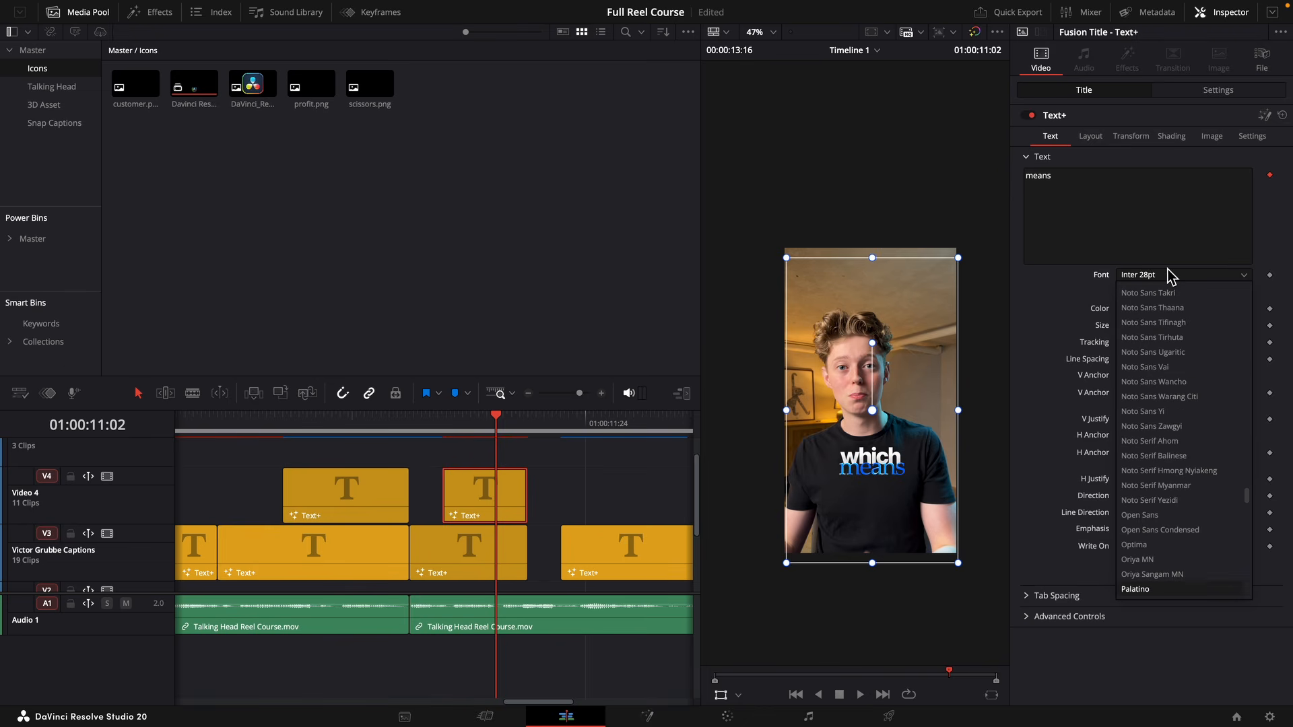
pyautogui.click(1142, 293)
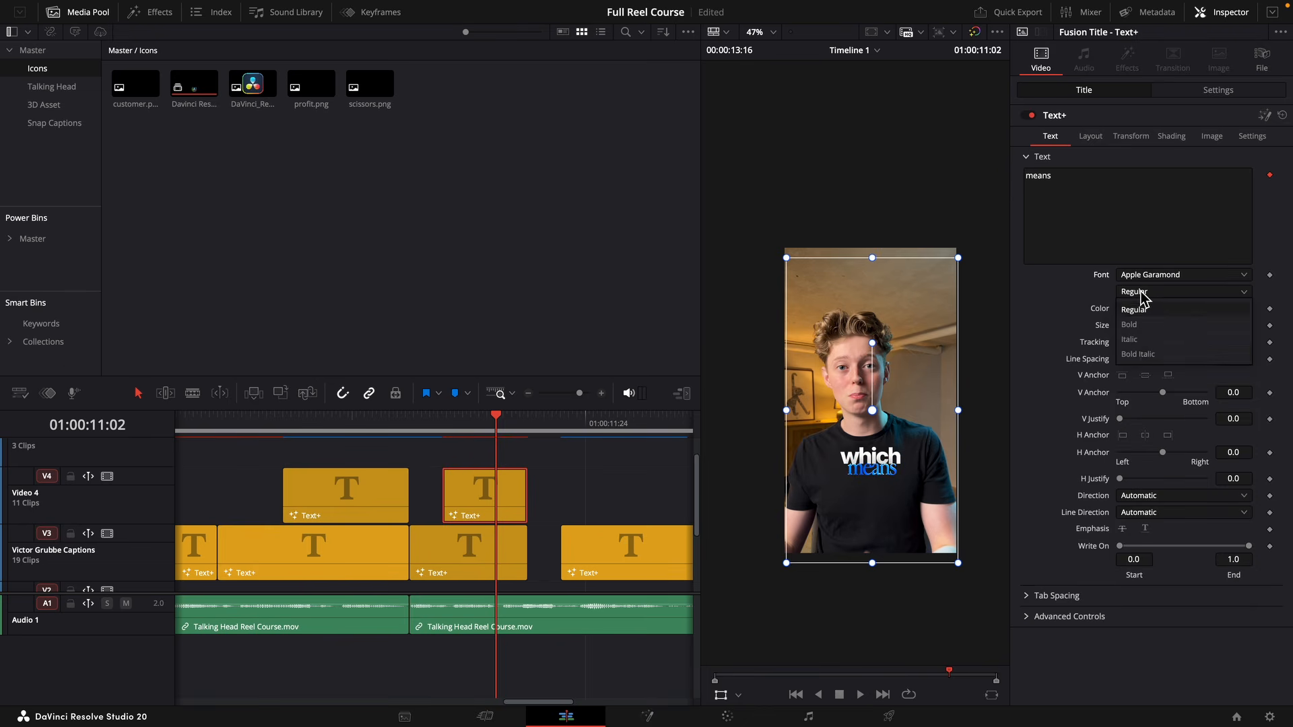
pyautogui.click(1139, 354)
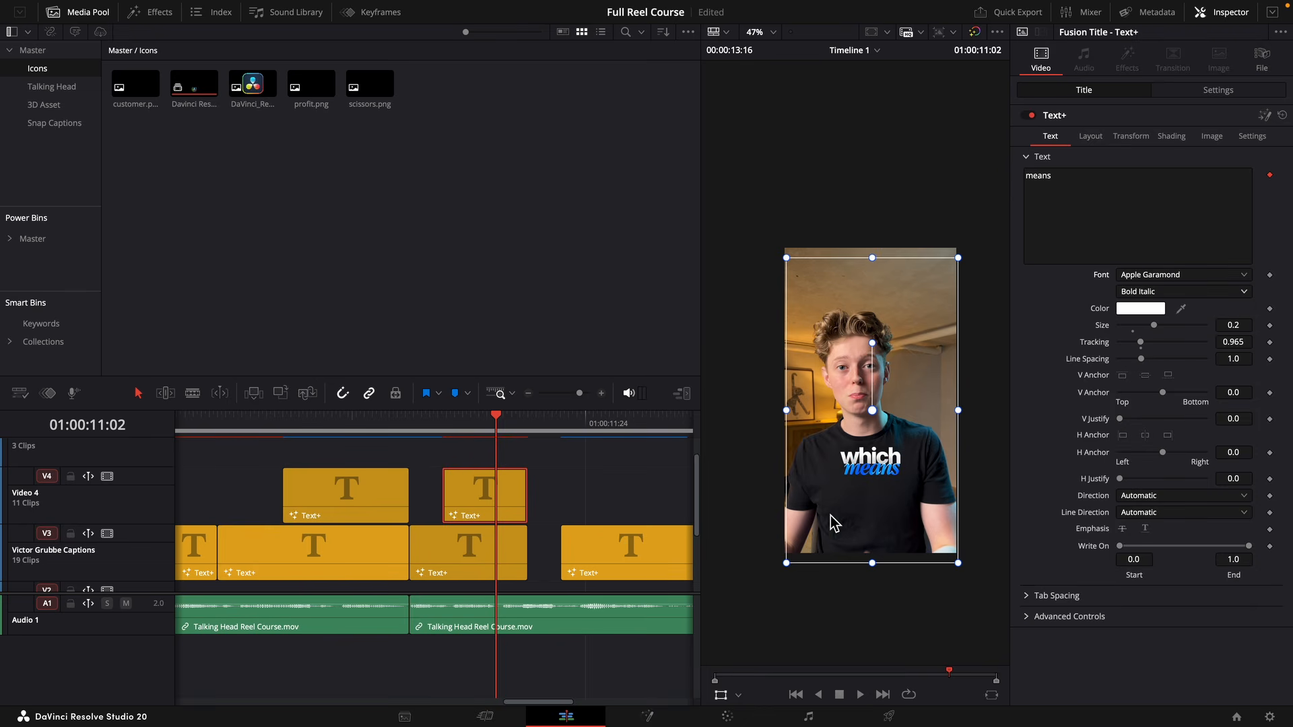
# Enlarge the "means" text and set its layout center Y to 0.324.
pyautogui.moveTo(1234, 325); pyautogui.dragTo(1266, 325)
pyautogui.click(1091, 136)
pyautogui.moveTo(1234, 191); pyautogui.dragTo(1240, 192)
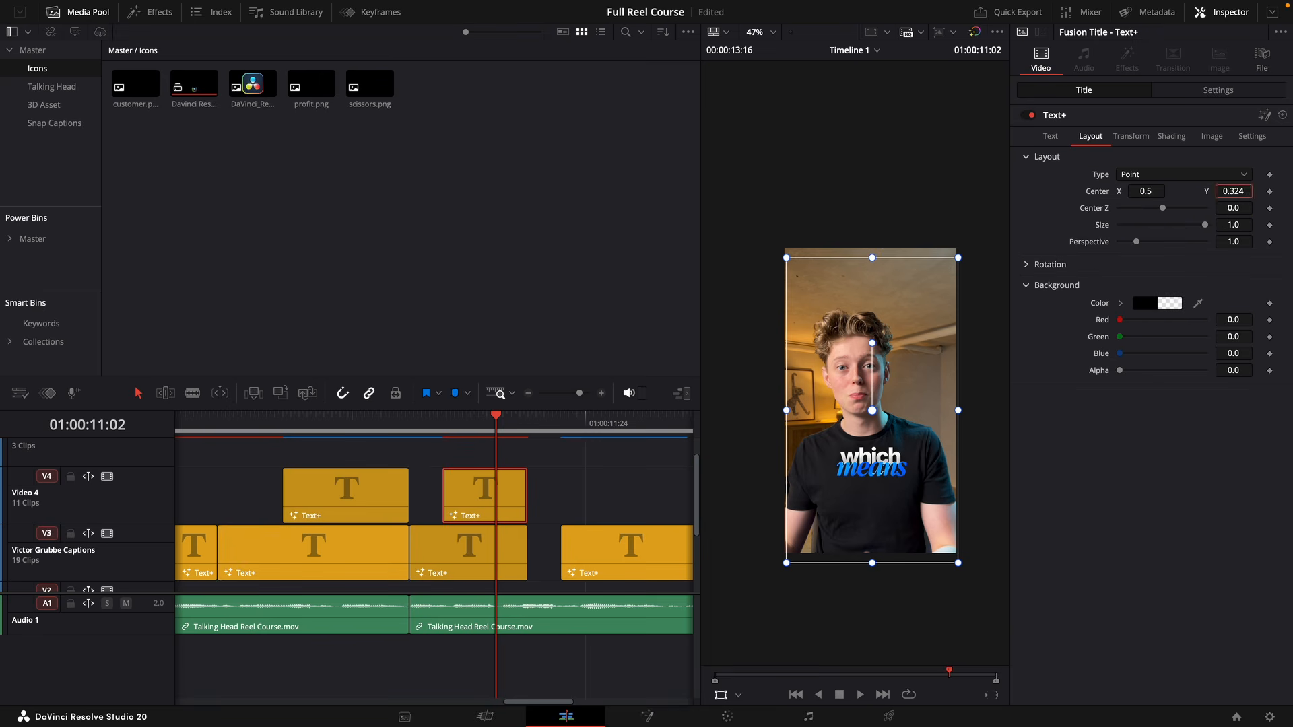
# Delete all the remaining captions after "means" on the Video 3 track.
pyautogui.moveTo(424, 423); pyautogui.dragTo(394, 424)
pyautogui.moveTo(580, 393); pyautogui.dragTo(573, 394)
pyautogui.moveTo(641, 529); pyautogui.dragTo(499, 552)
pyautogui.press('Delete')
# Play back the reel from around the "means" caption into the uncaptioned footage that follows.
pyautogui.click(471, 432)
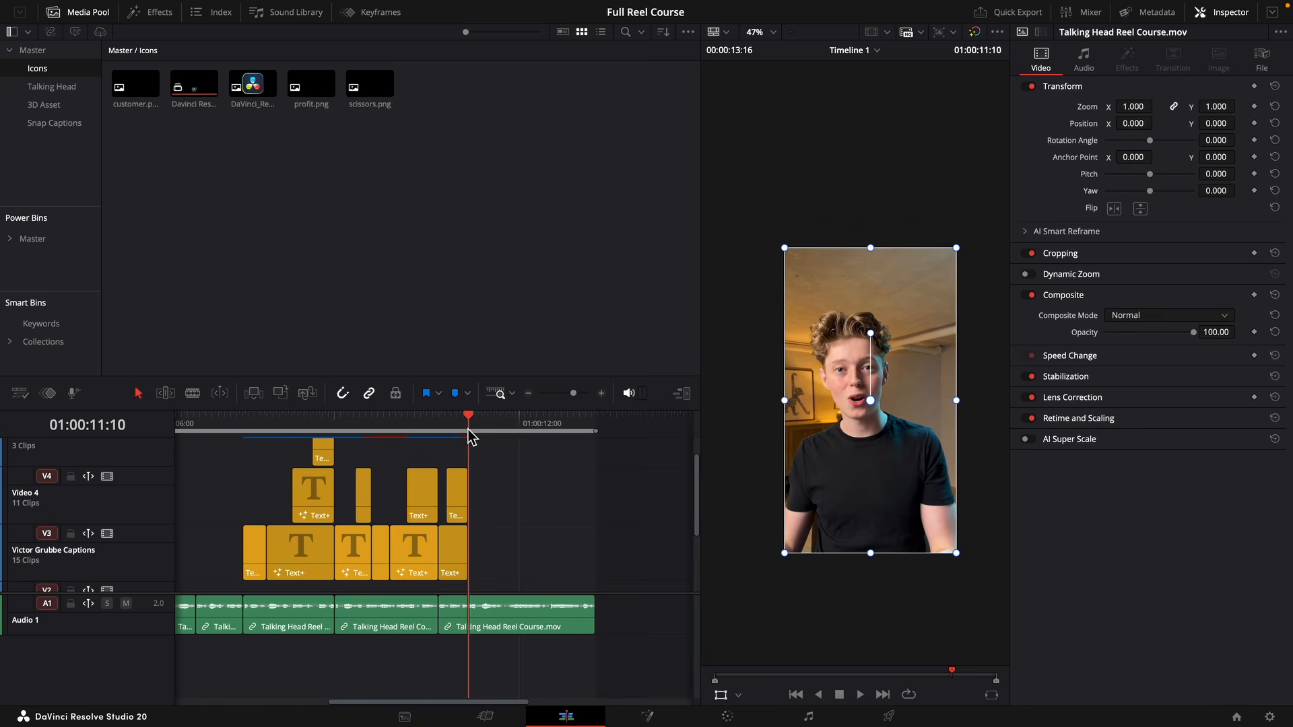
pyautogui.moveTo(474, 437); pyautogui.dragTo(454, 433)
pyautogui.press('space')
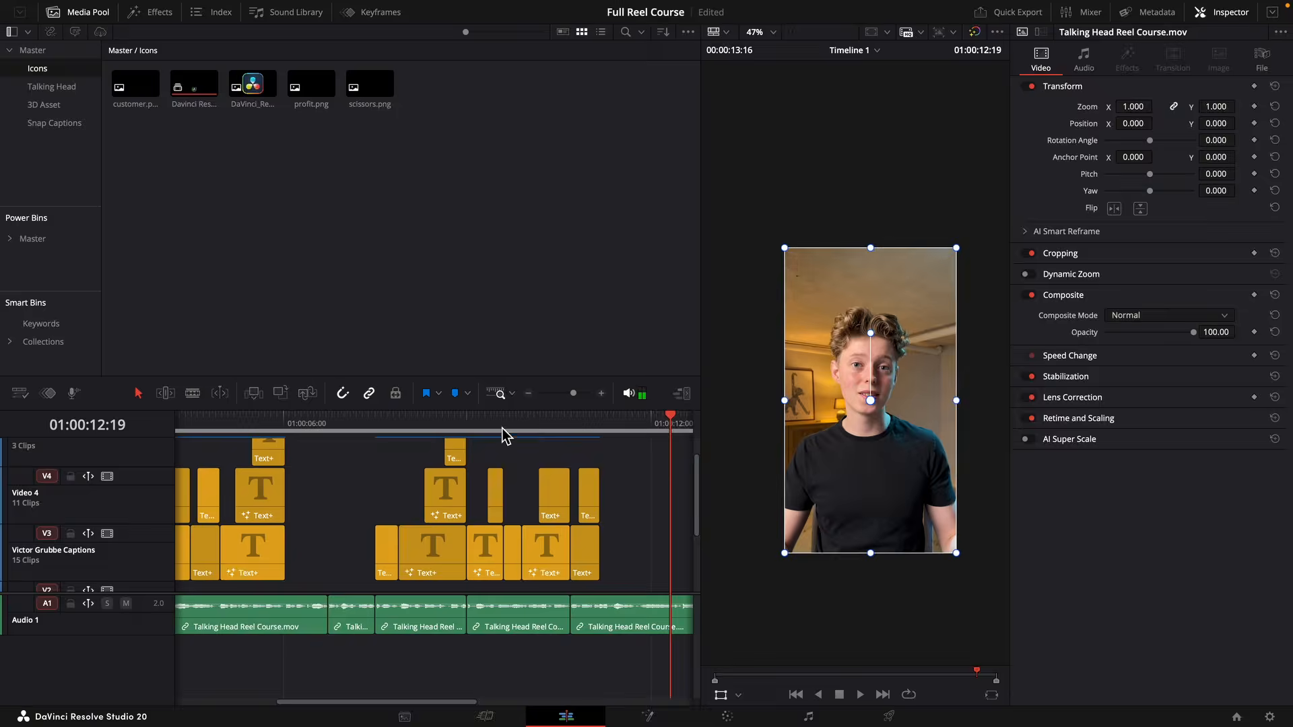
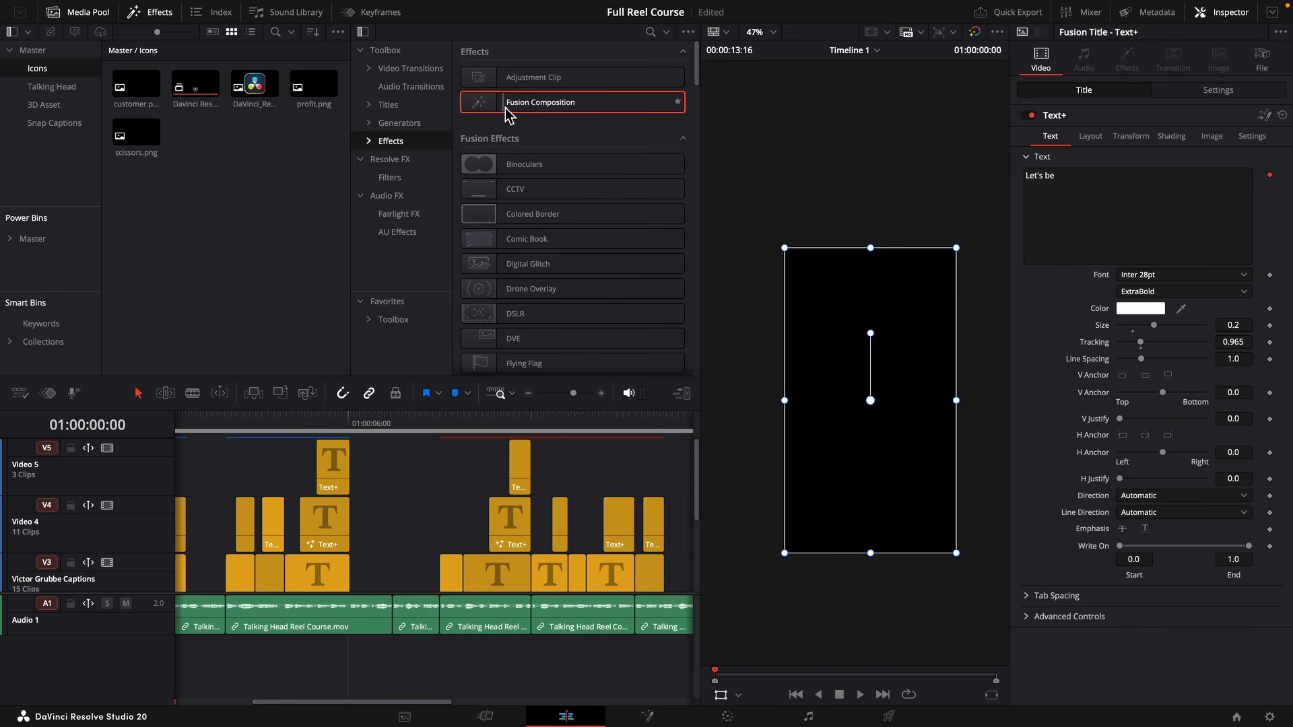
# Add a Fusion Composition to the timeline, trim it to the caption gap at 01:00:03:22, and place it on the Video 3 track.
pyautogui.moveTo(506, 108); pyautogui.dragTo(578, 462)
pyautogui.moveTo(575, 393); pyautogui.dragTo(573, 392)
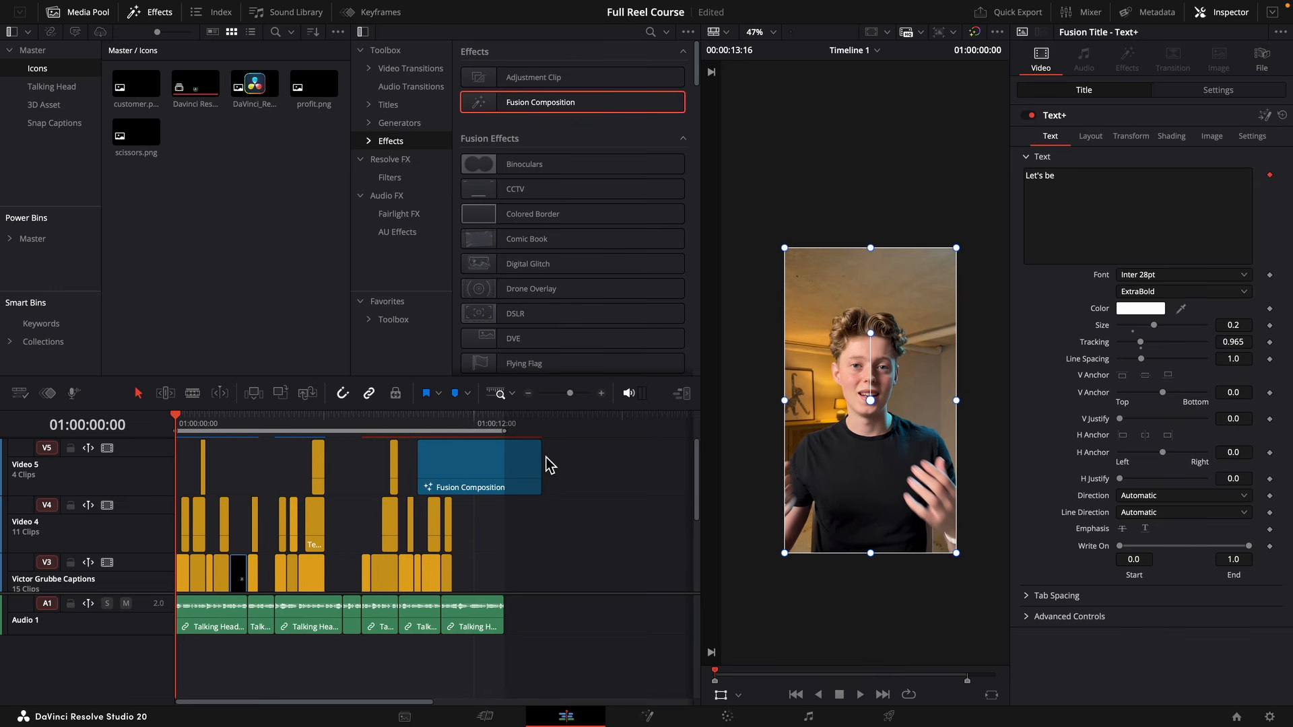
pyautogui.moveTo(541, 465); pyautogui.dragTo(274, 478)
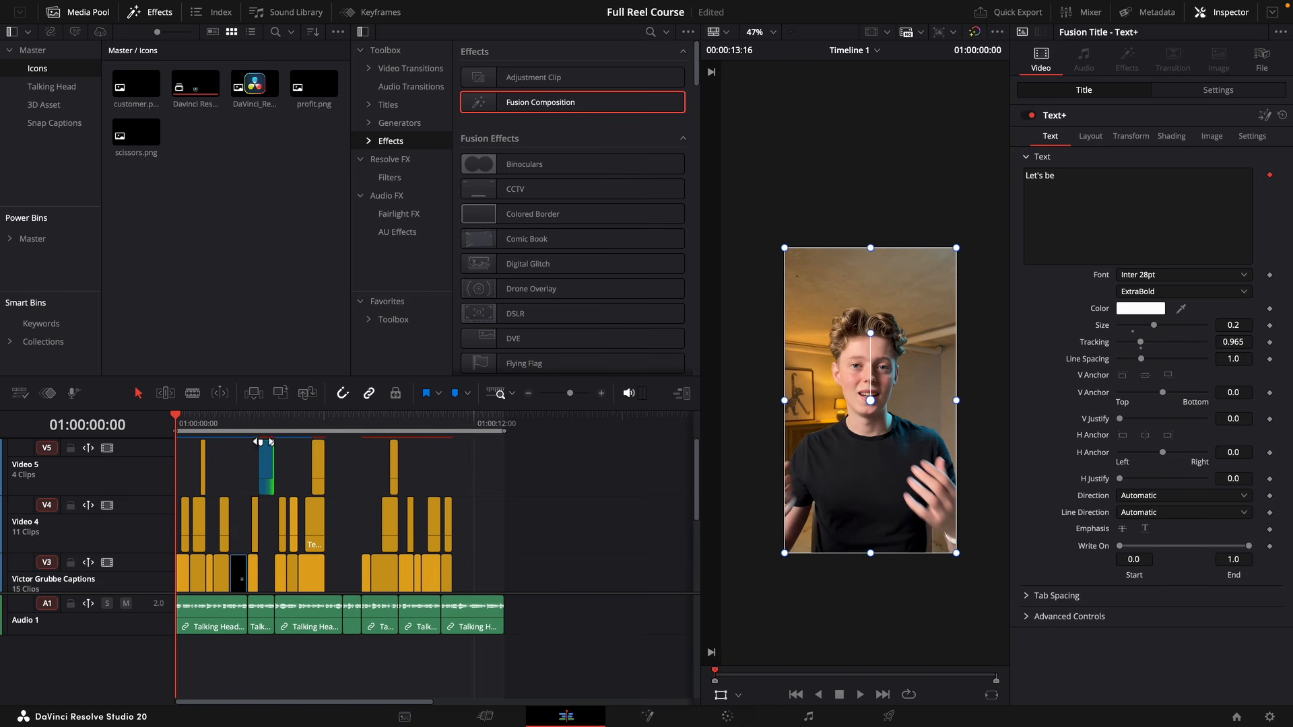
pyautogui.click(260, 425)
pyautogui.scroll(5, 297, 445)
pyautogui.moveTo(504, 474); pyautogui.dragTo(502, 569)
pyautogui.scroll(-3, 516, 472)
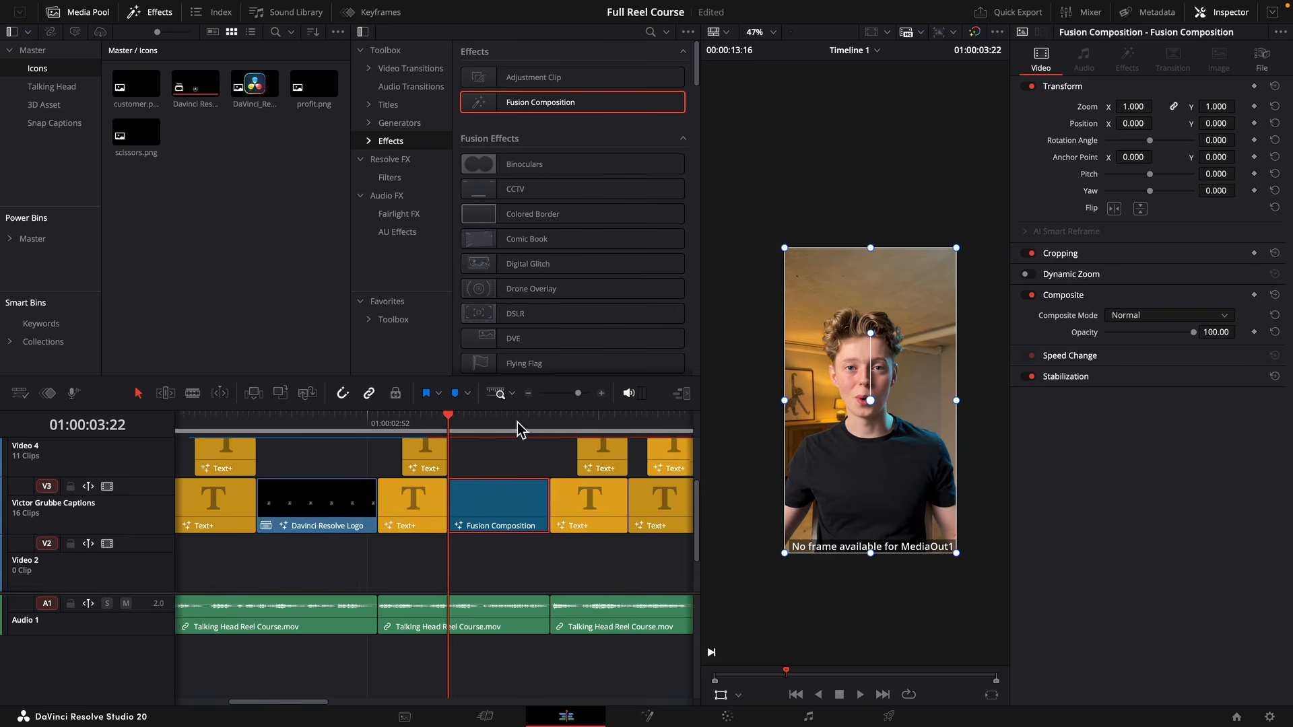
# Open the new composition in Fusion and add a Background node feeding MediaOut1.
pyautogui.click(655, 718)
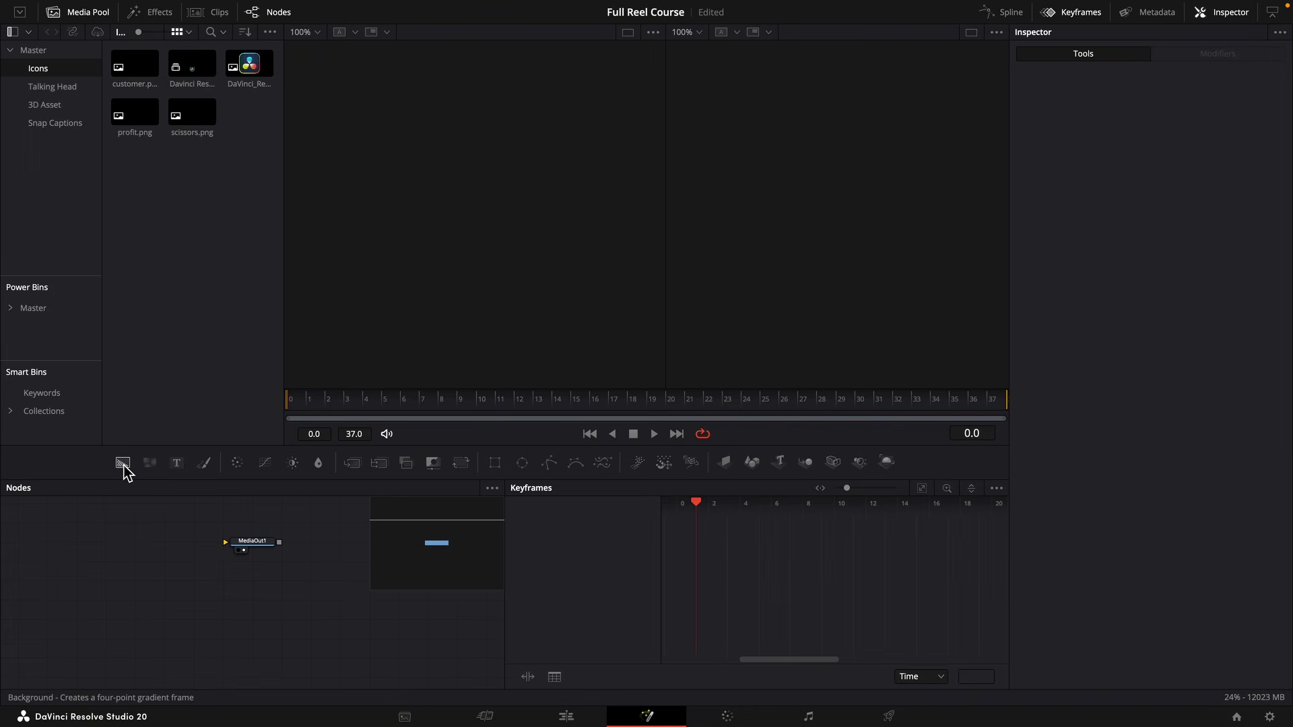
pyautogui.moveTo(122, 464); pyautogui.dragTo(272, 552)
pyautogui.click(1075, 20)
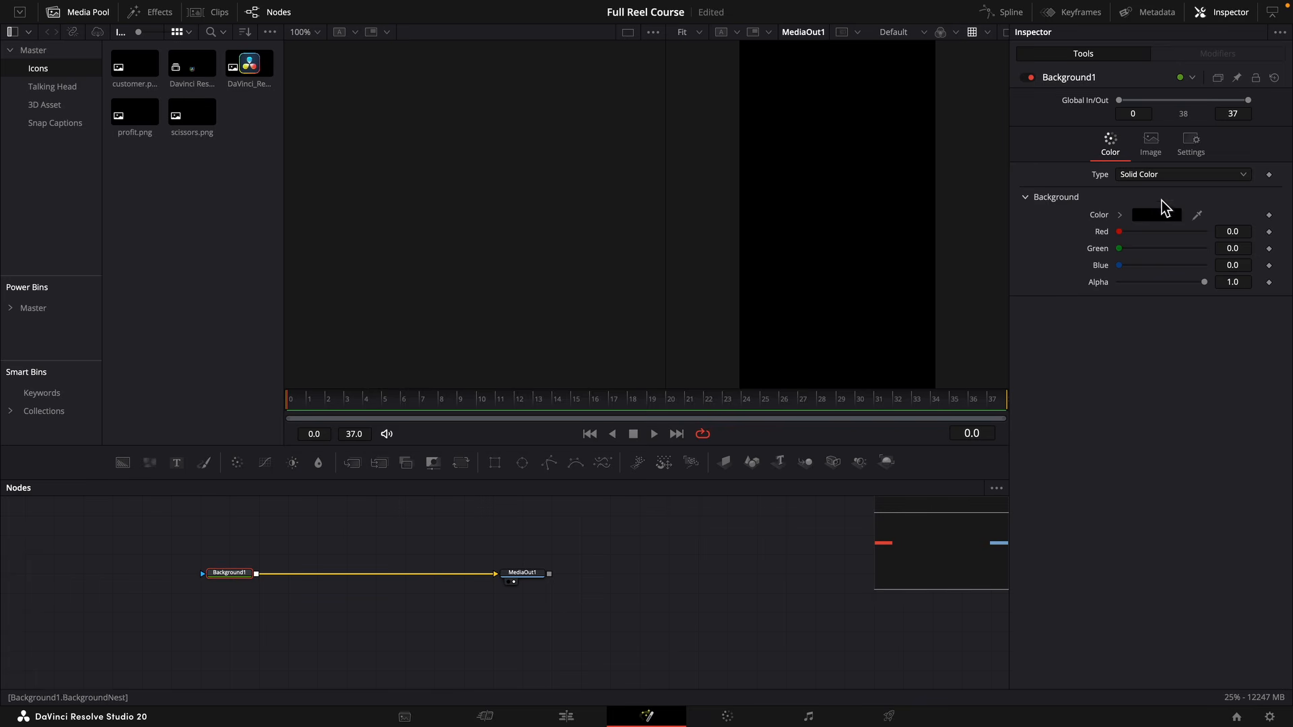
# Change the background's type to Gradient and its gradient type to Radial.
pyautogui.click(1159, 176)
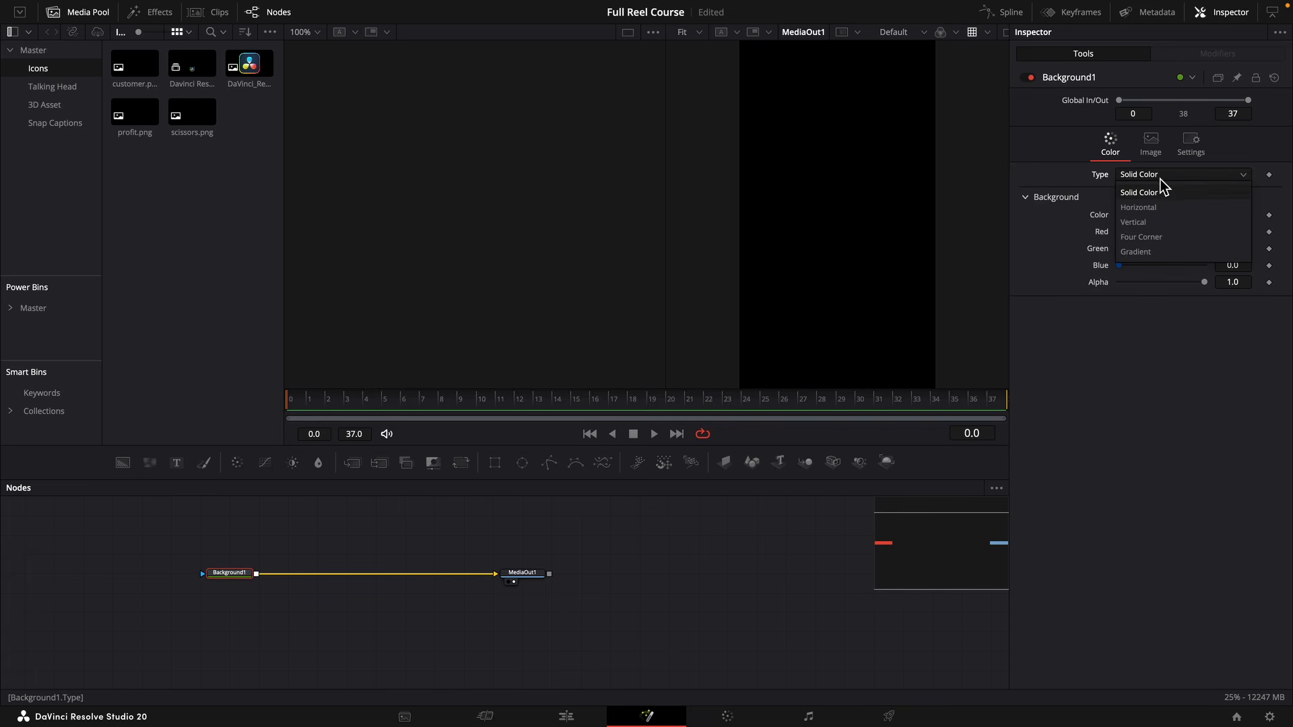
pyautogui.click(1157, 252)
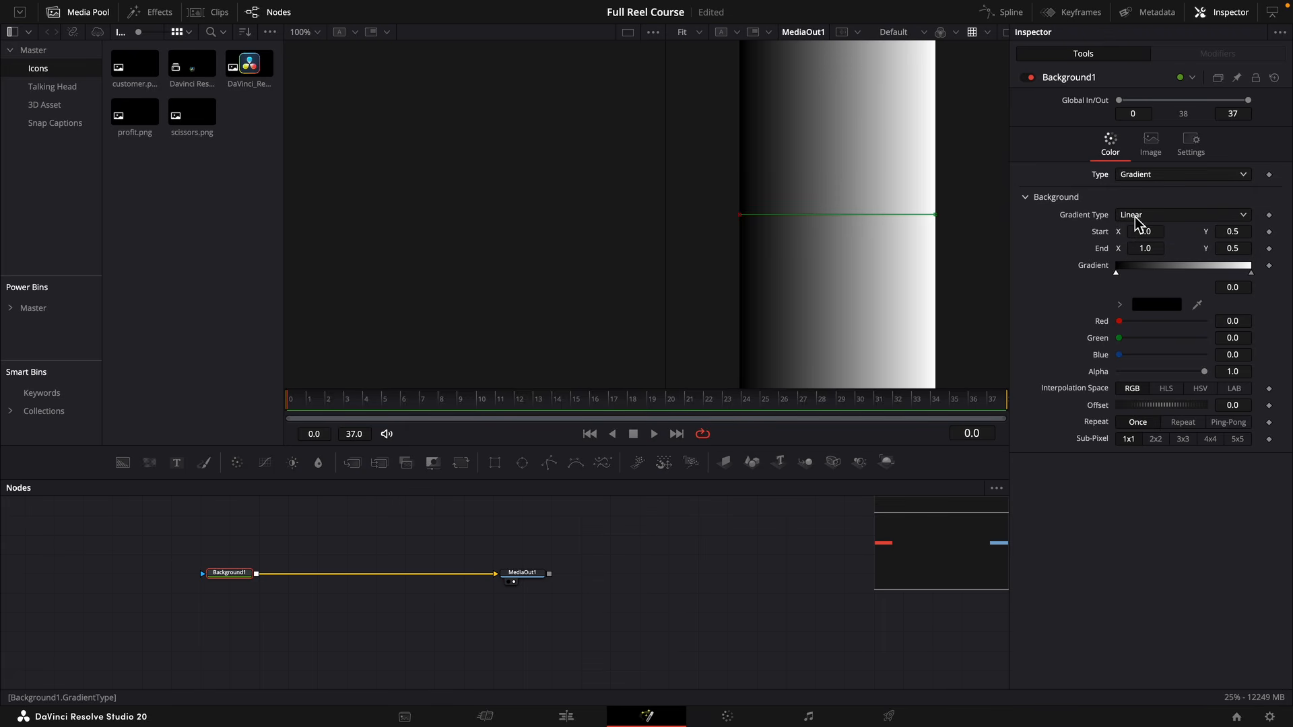
pyautogui.click(1137, 222)
pyautogui.click(1156, 294)
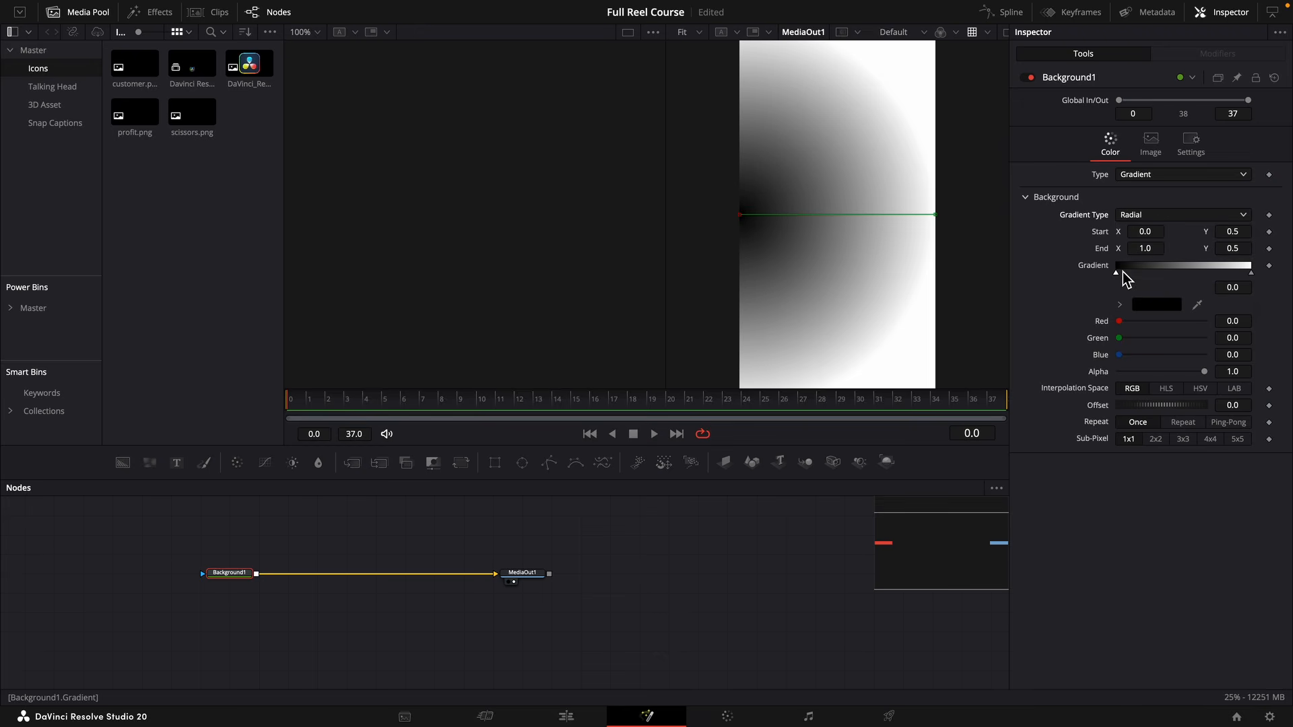
# Set the radial gradient's start colour to a very dark red and its end colour to black.
pyautogui.click(1122, 305)
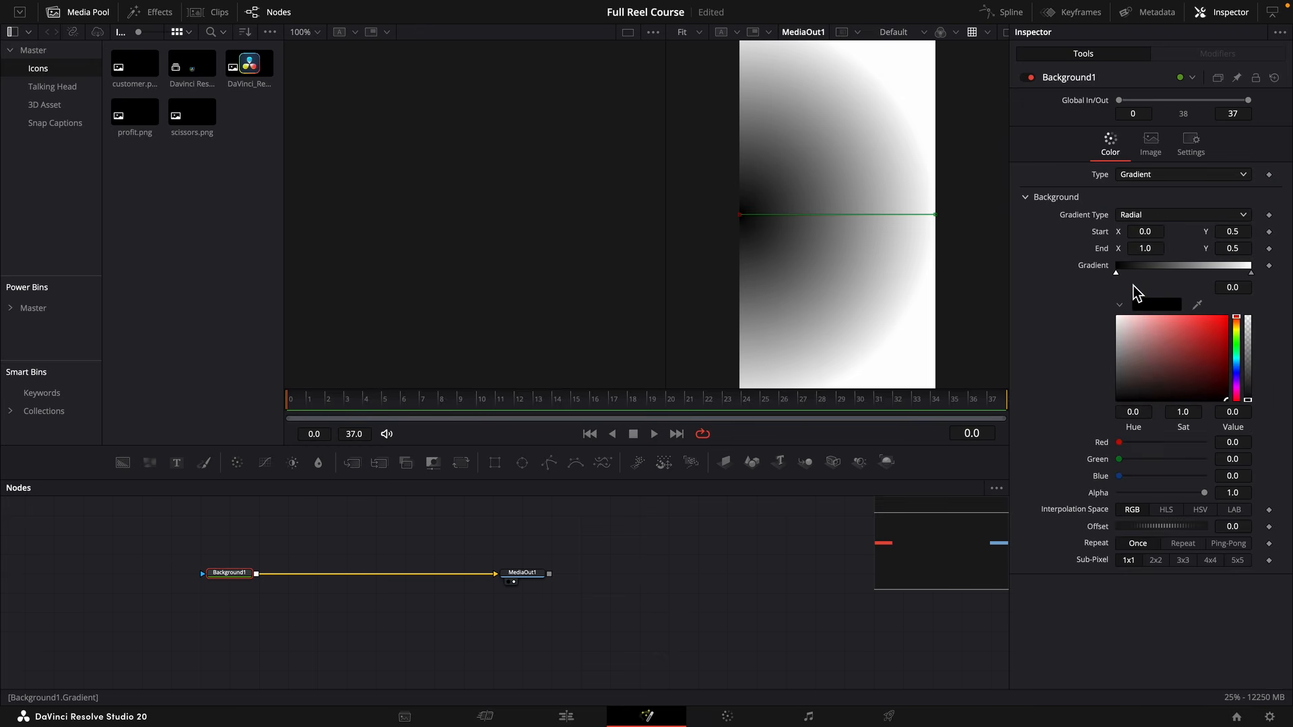
pyautogui.moveTo(1236, 397); pyautogui.dragTo(1235, 392)
pyautogui.click(1251, 274)
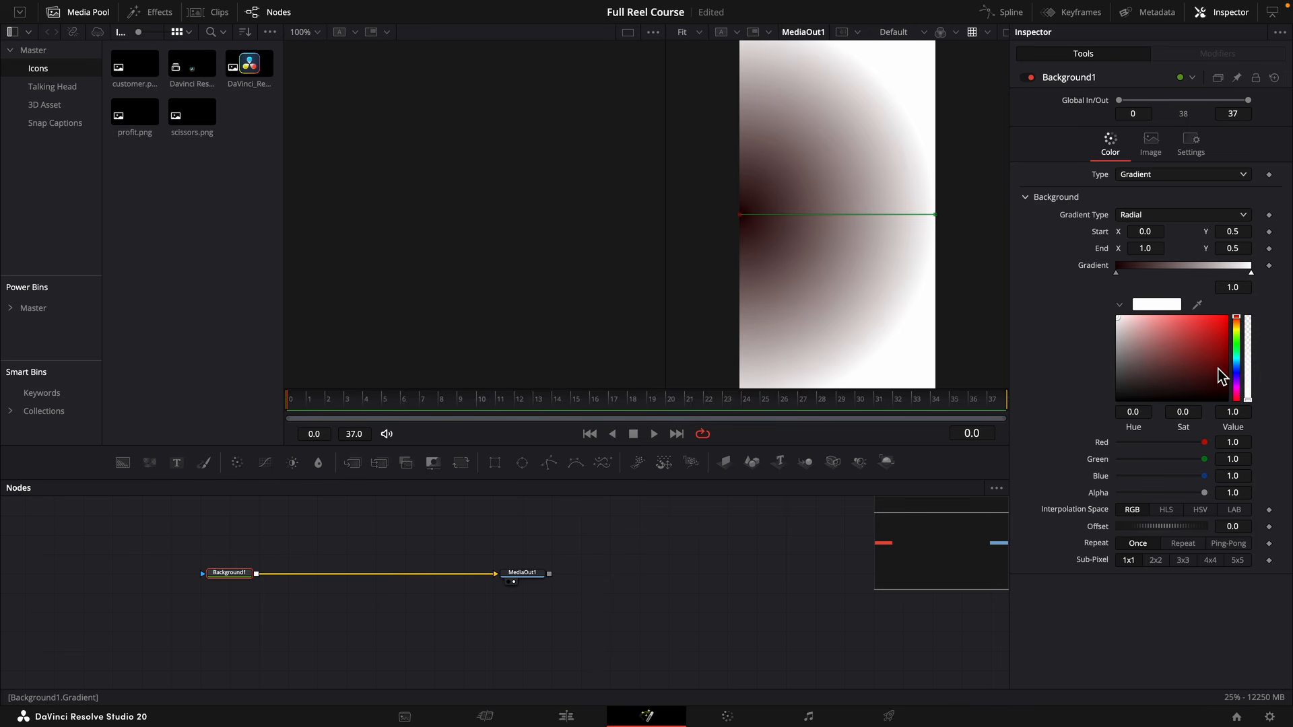
pyautogui.moveTo(1233, 375); pyautogui.dragTo(1235, 408)
pyautogui.scroll(2, 922, 256)
pyautogui.scroll(-2, 913, 253)
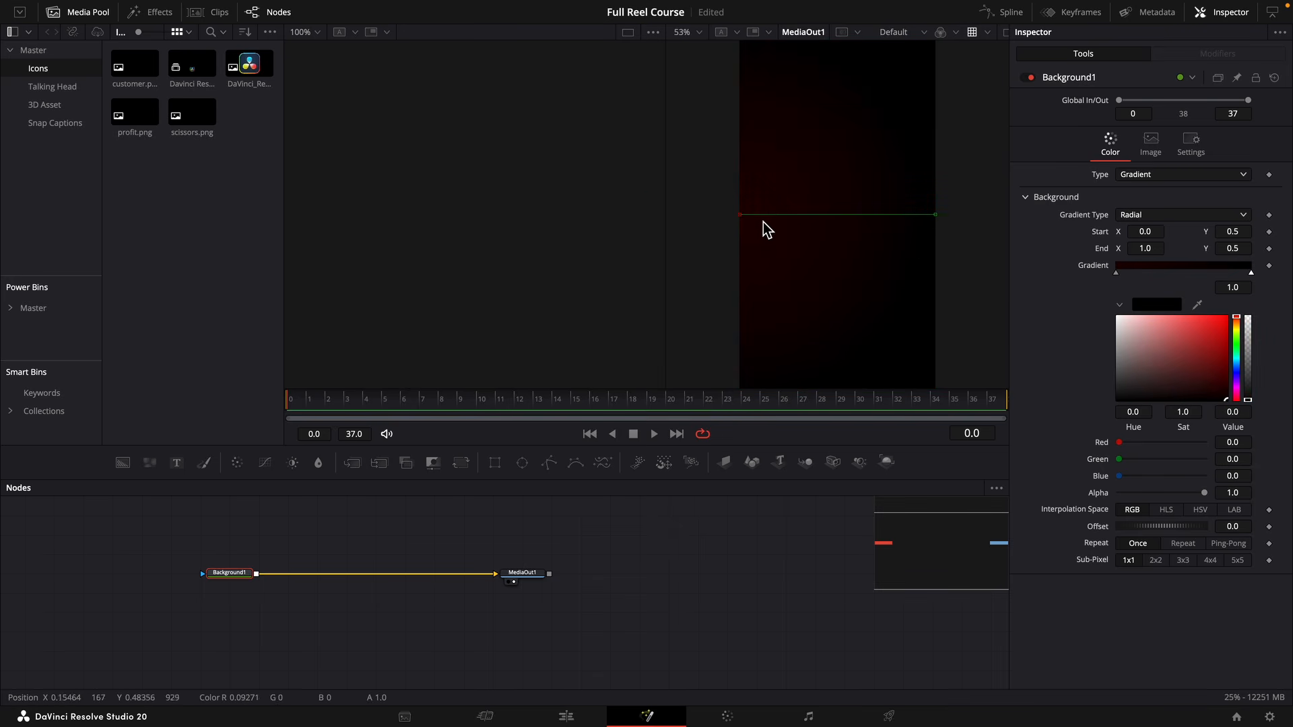
# Move the gradient's start near the frame centre and its end beyond the lower corner, and set the start colour's value to 0.094.
pyautogui.moveTo(744, 217); pyautogui.dragTo(784, 214)
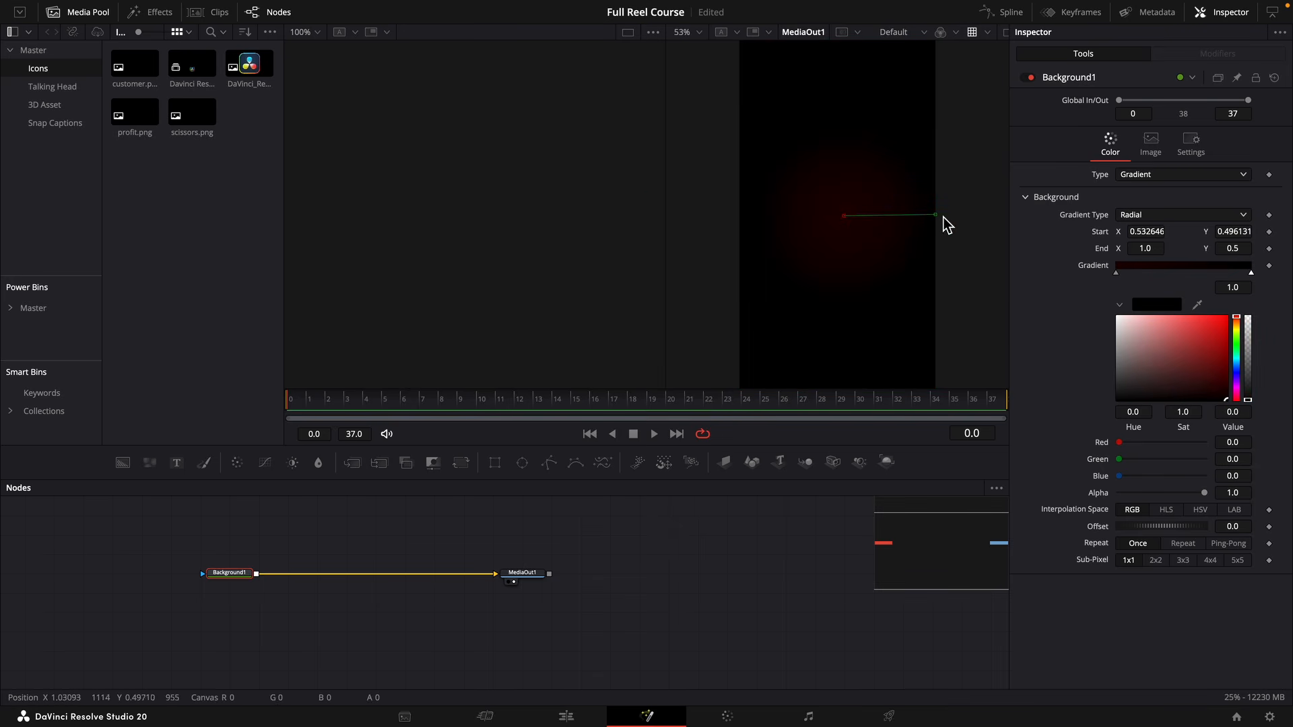
pyautogui.moveTo(936, 216); pyautogui.dragTo(914, 300)
pyautogui.scroll(-5, 878, 239)
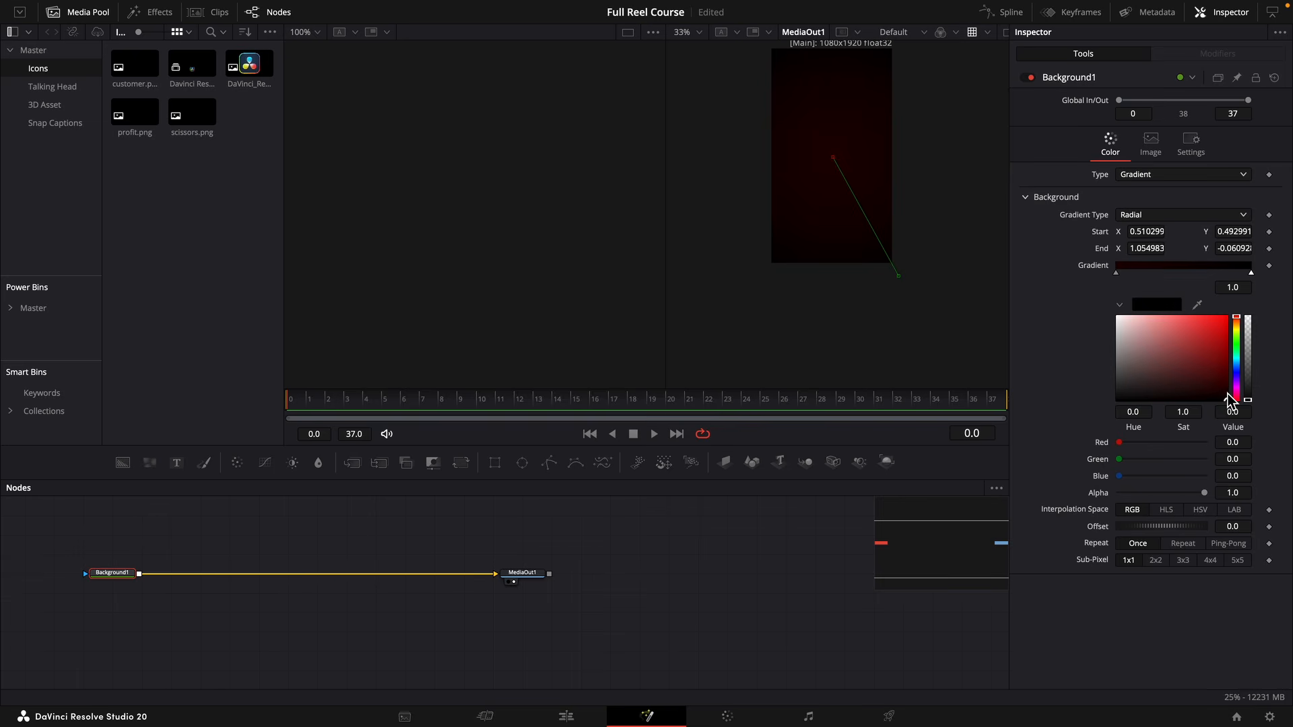
pyautogui.click(1117, 272)
pyautogui.moveTo(1228, 393); pyautogui.dragTo(1229, 395)
pyautogui.scroll(8, 843, 142)
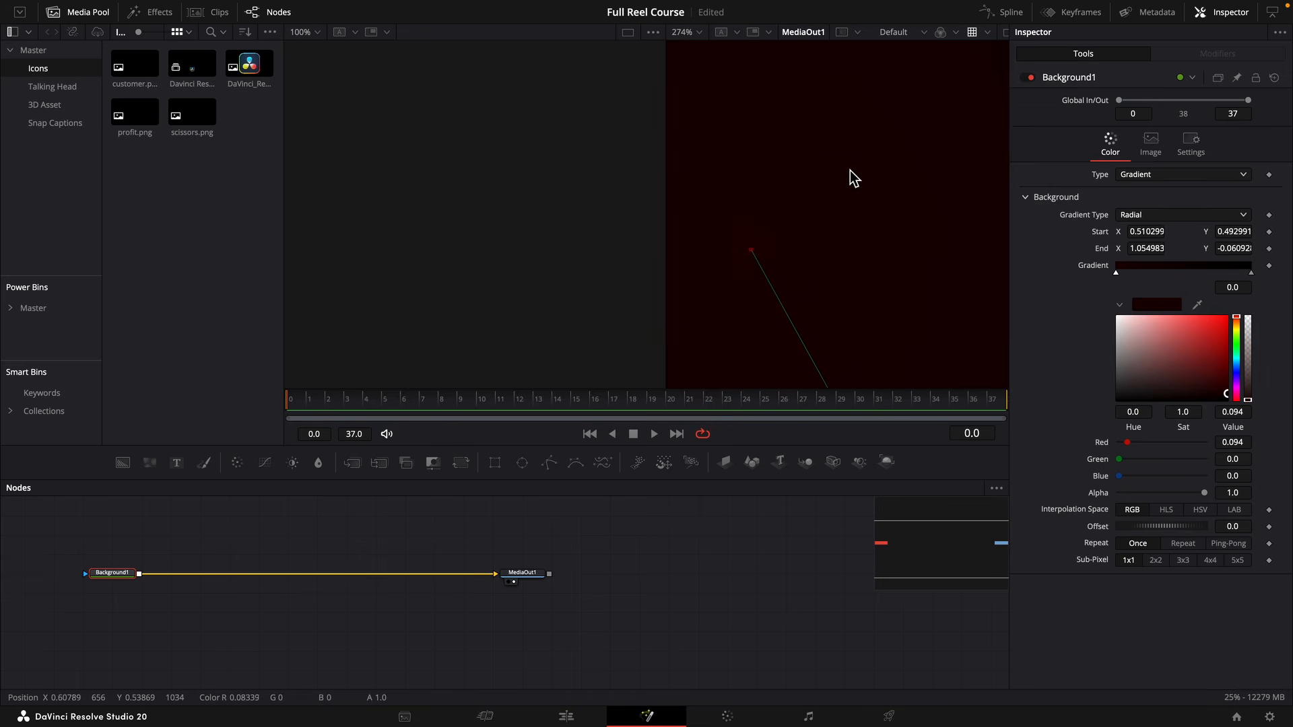
pyautogui.scroll(-4, 842, 178)
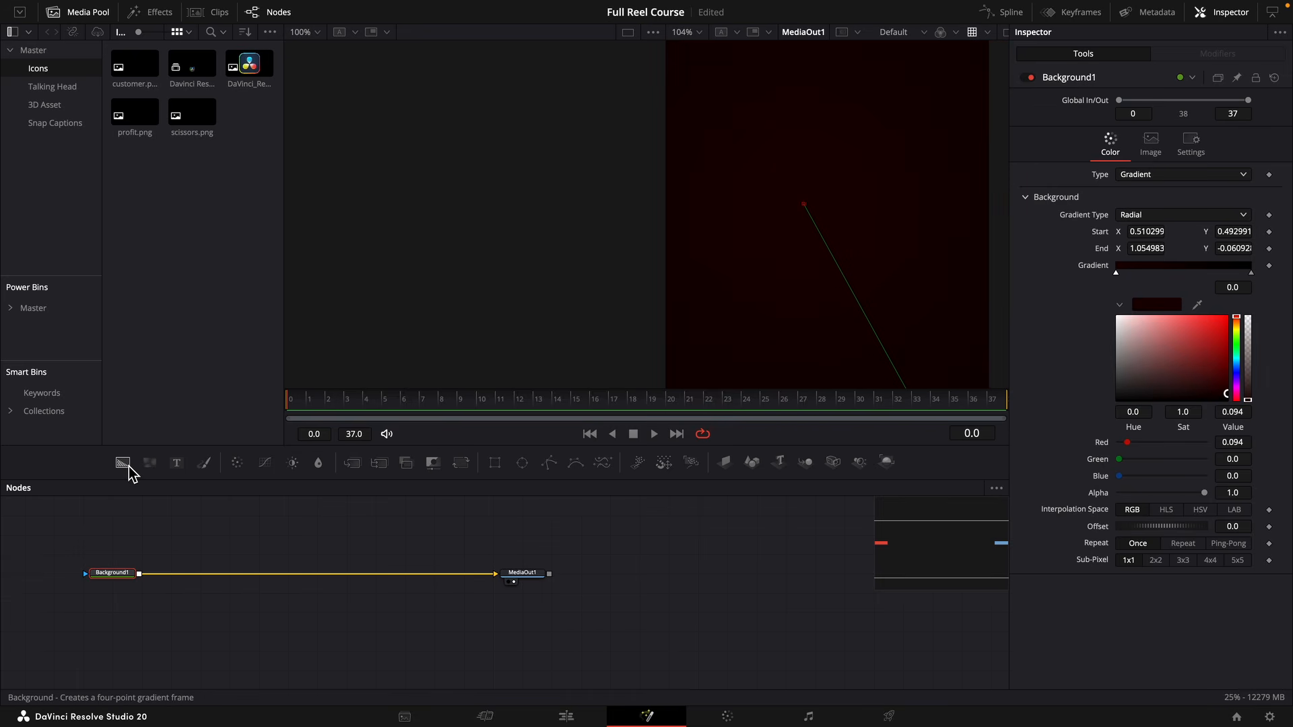
# Merge a second Background node over the first, turn off its Auto Resolution, and set its width to 1920.
pyautogui.moveTo(127, 473); pyautogui.dragTo(142, 584)
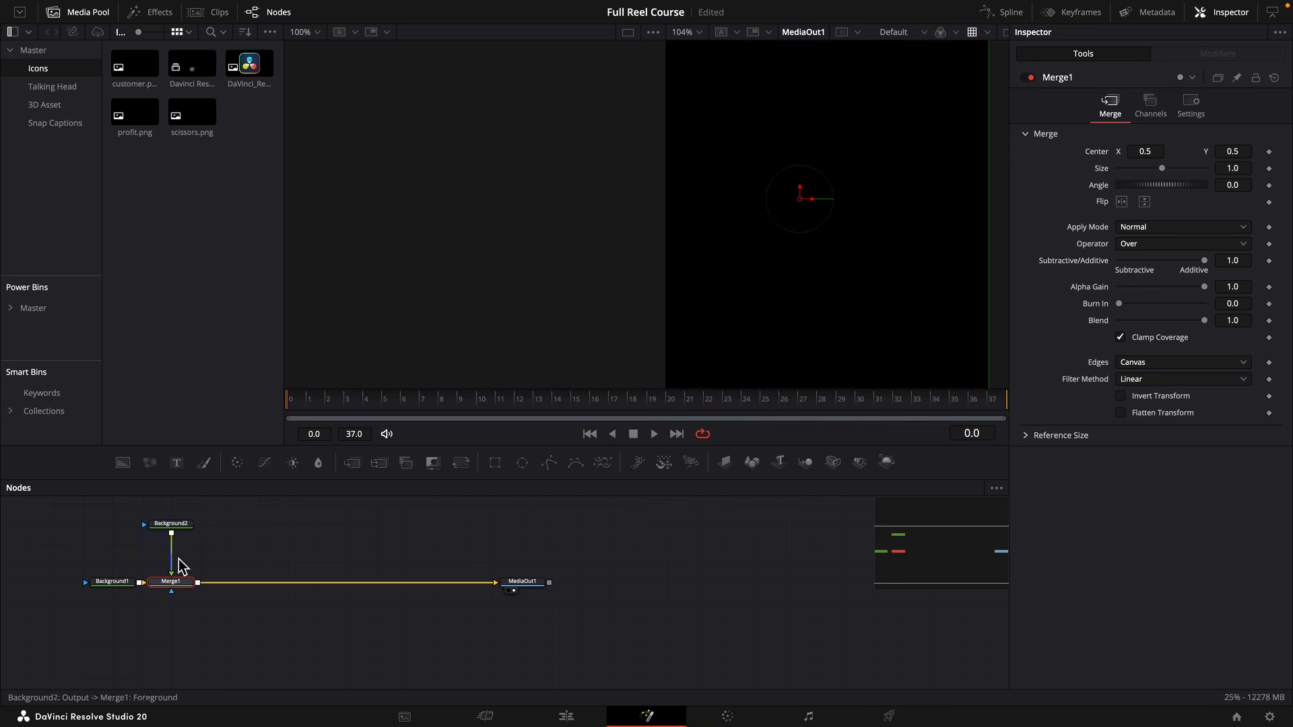
pyautogui.scroll(1, 202, 570)
pyautogui.click(180, 545)
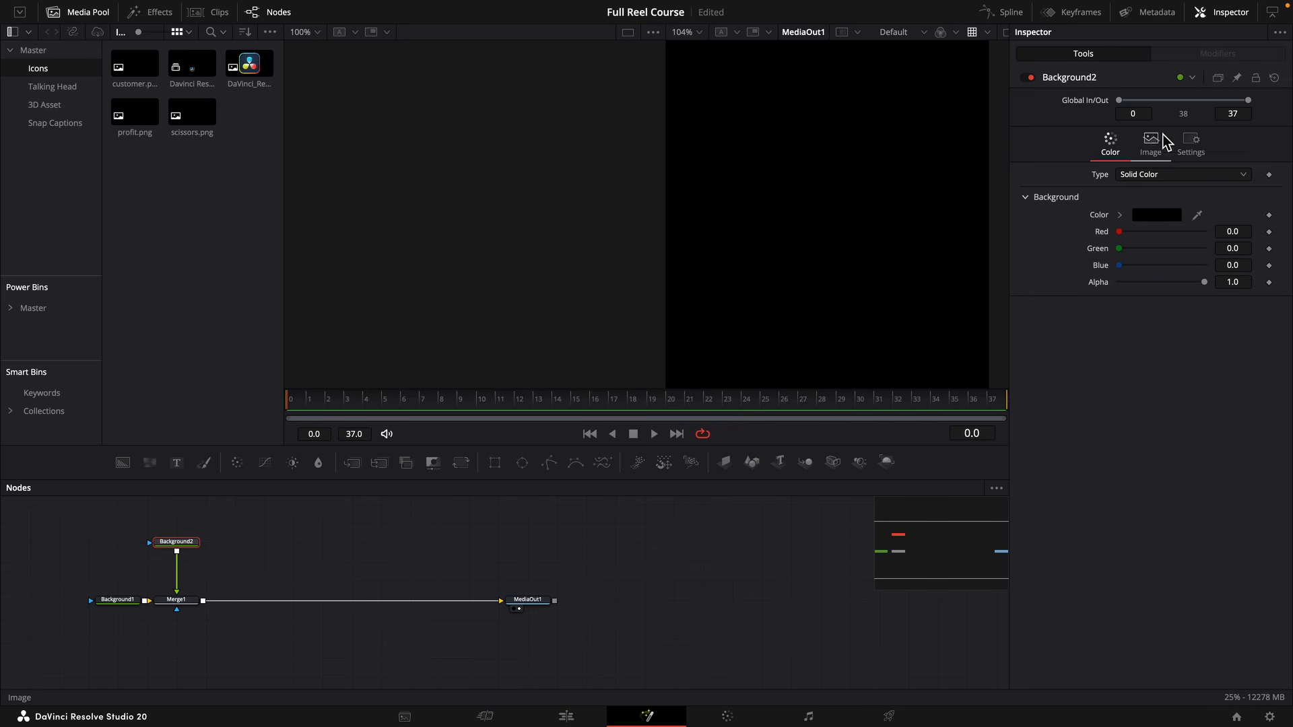
pyautogui.click(1151, 140)
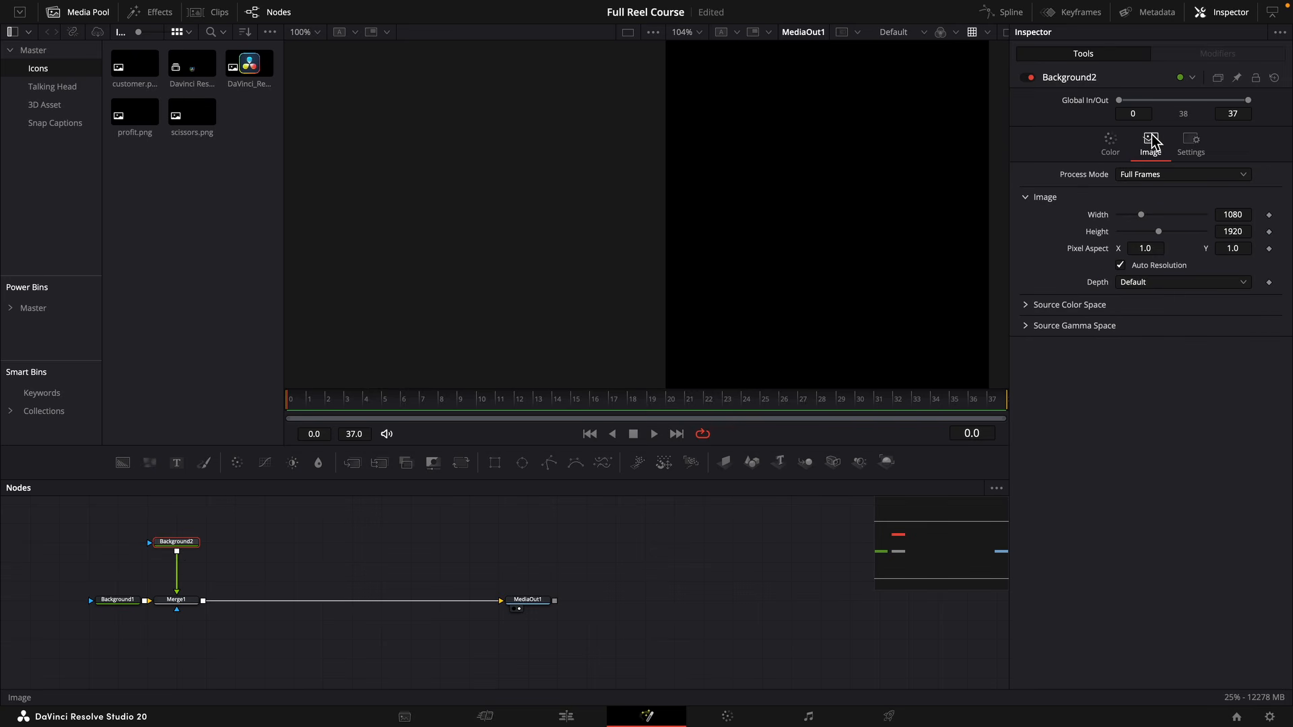
pyautogui.click(1130, 268)
pyautogui.doubleClick(1244, 216)
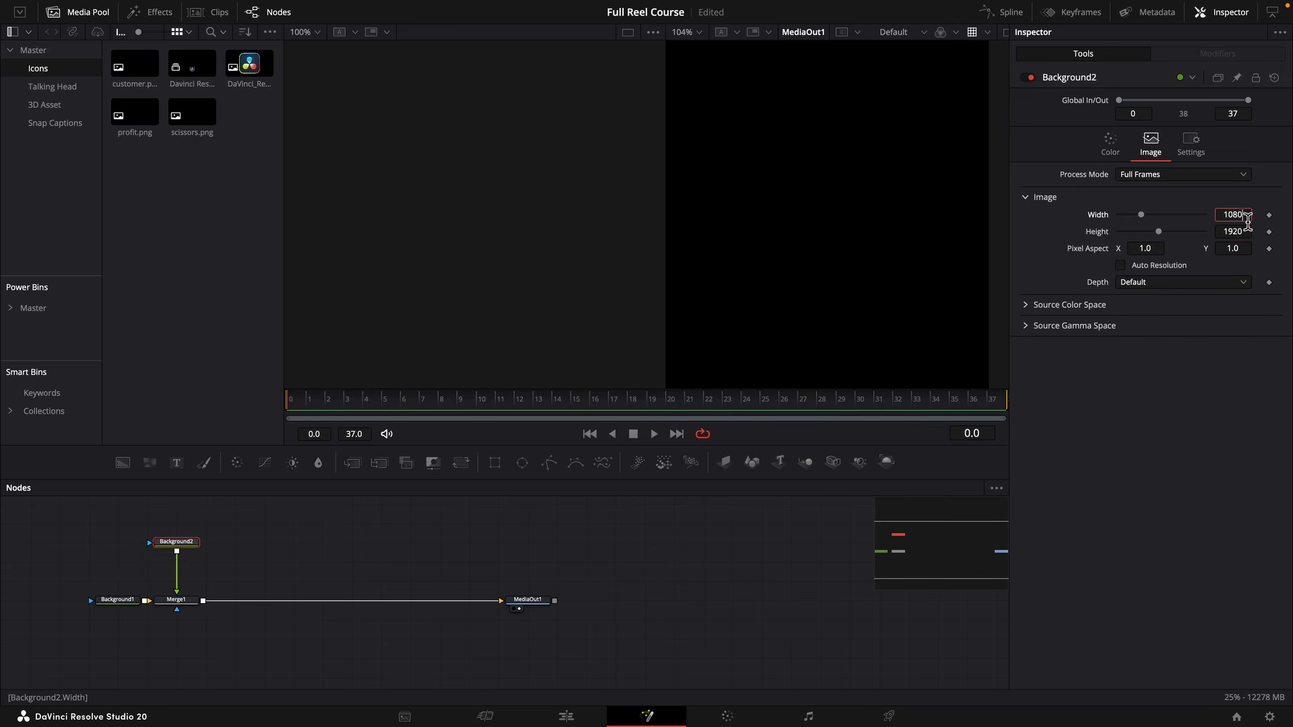
pyautogui.write('1920')
pyautogui.press('Return')
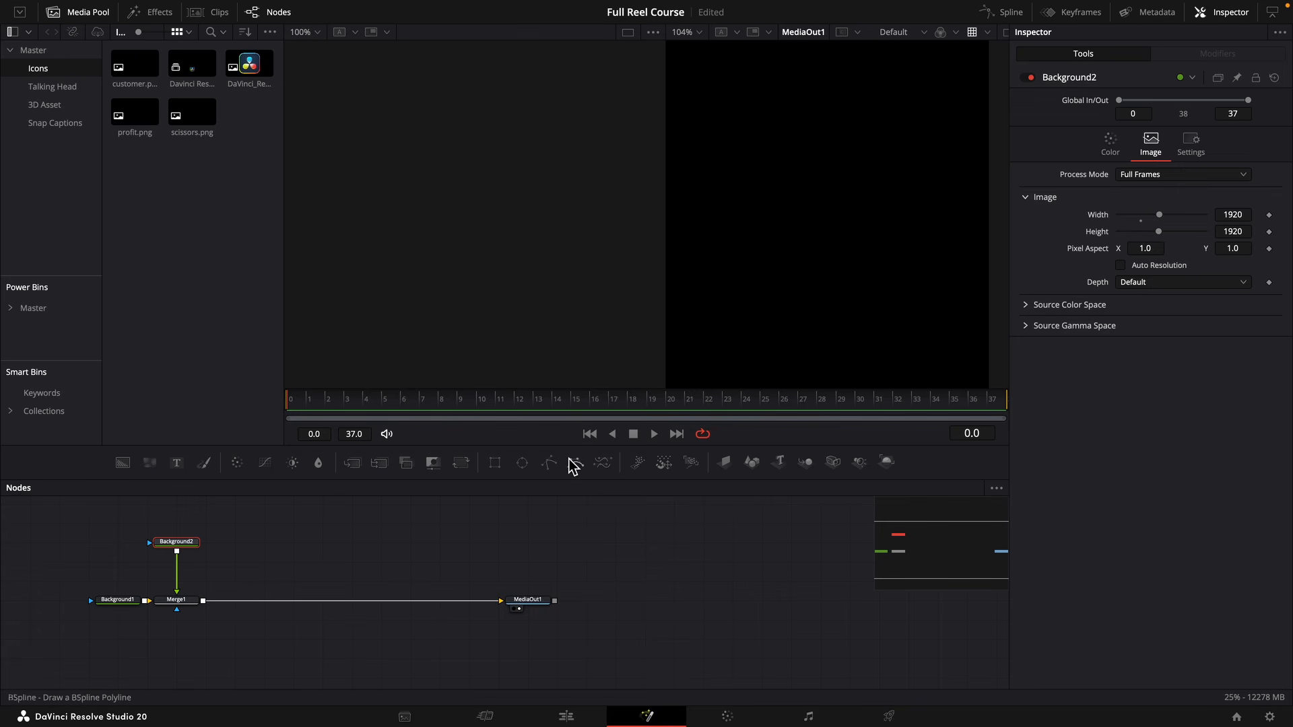
# Add an Ellipse mask connected to the second background.
pyautogui.moveTo(365, 502); pyautogui.dragTo(186, 525)
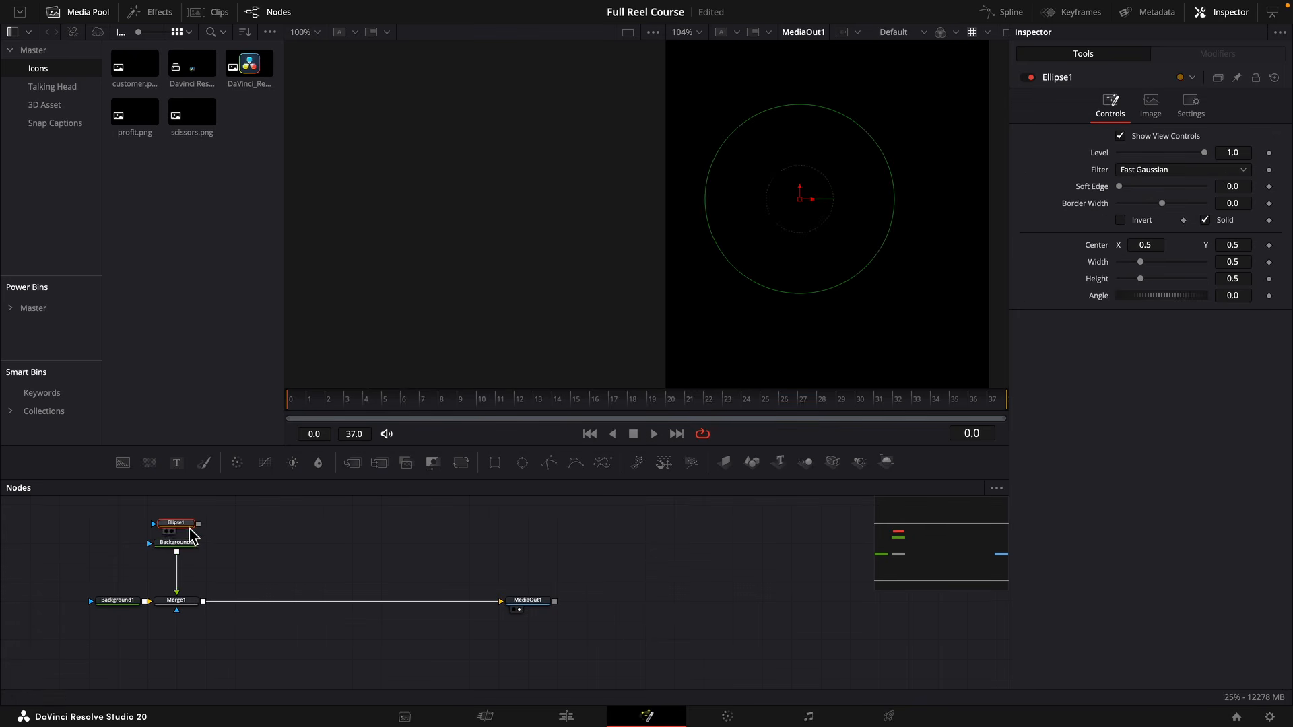
pyautogui.press('Delete')
pyautogui.moveTo(514, 472); pyautogui.dragTo(180, 545)
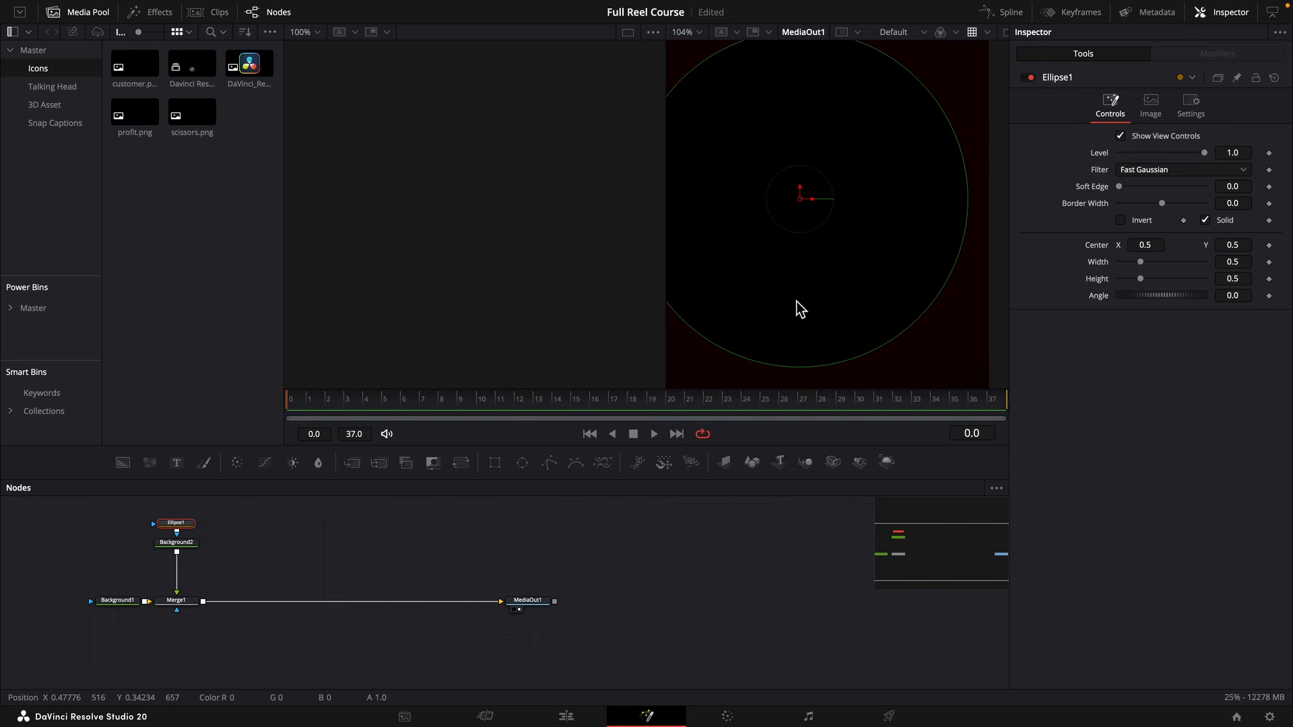
# Brighten the first background's gradient start colour to full red with a value of 1.0.
pyautogui.click(131, 601)
pyautogui.click(1208, 340)
pyautogui.moveTo(1211, 344); pyautogui.dragTo(1238, 307)
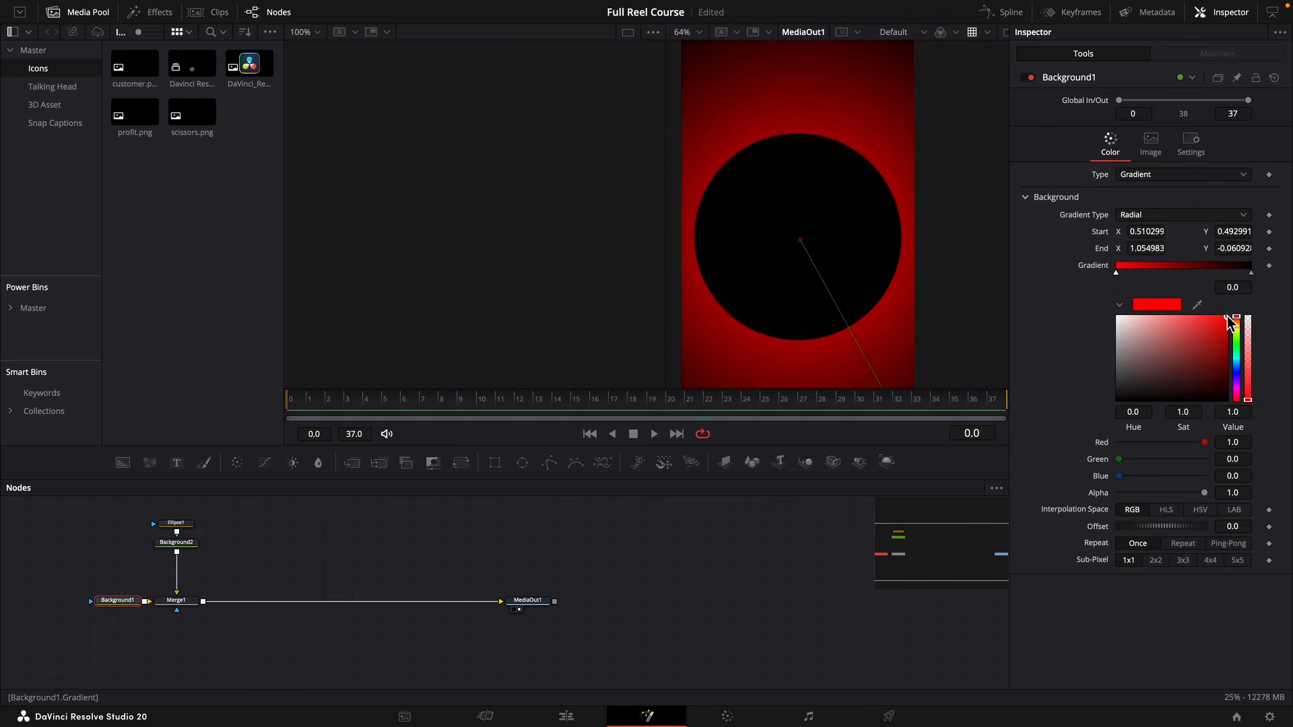
# Insert a Transform node after the masked second background and set its Edges to Wrap.
pyautogui.click(177, 545)
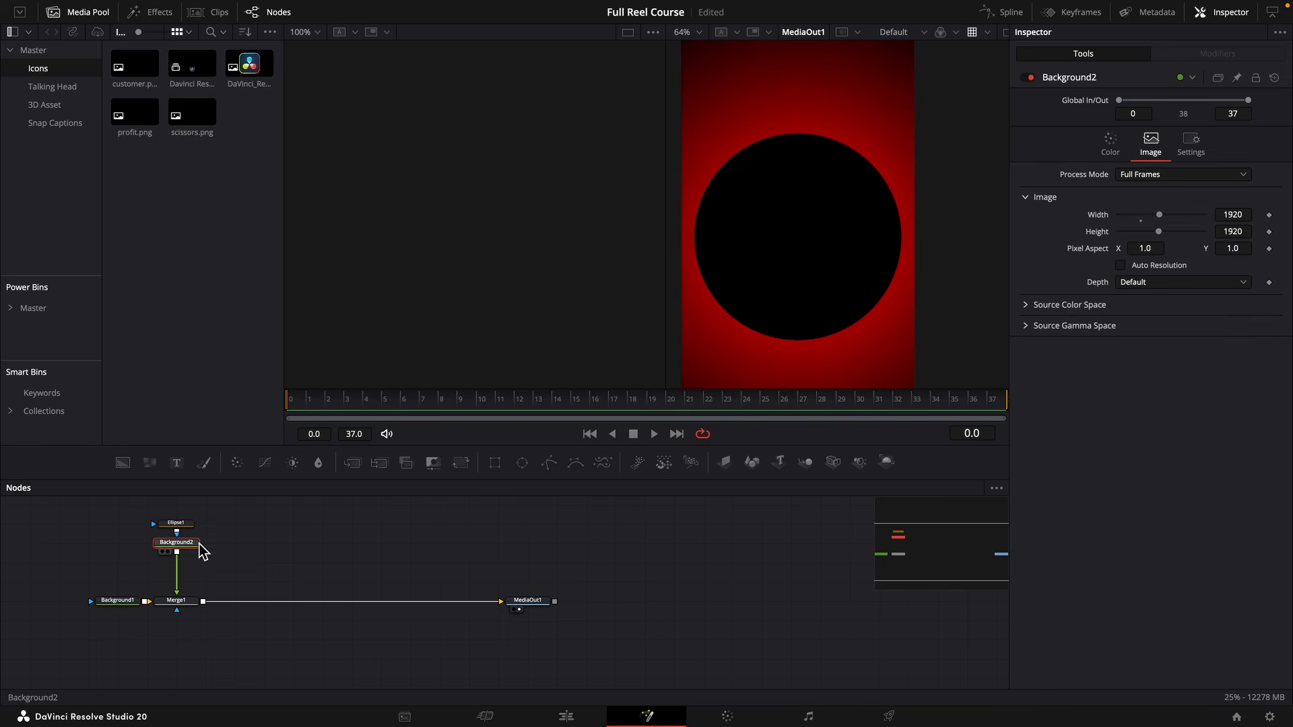
pyautogui.hotkey('shift', 'space')
pyautogui.write('tra')
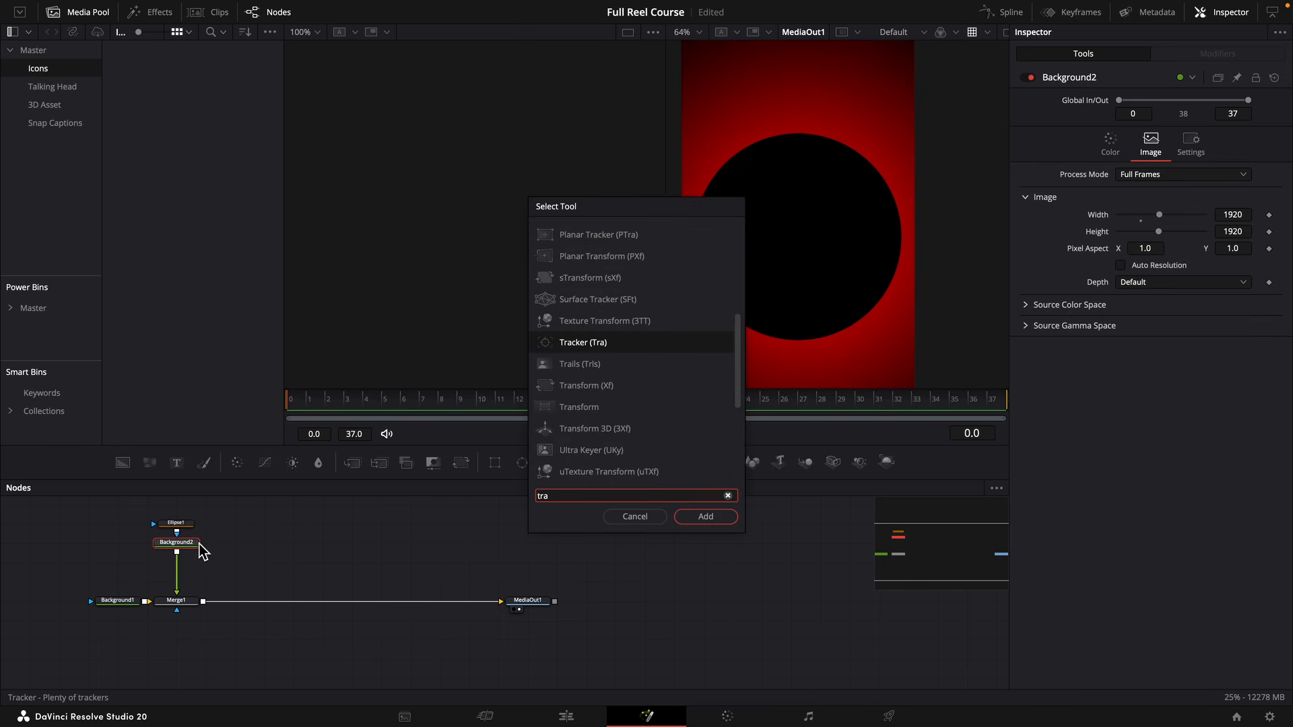
pyautogui.write('ns')
pyautogui.press('Return')
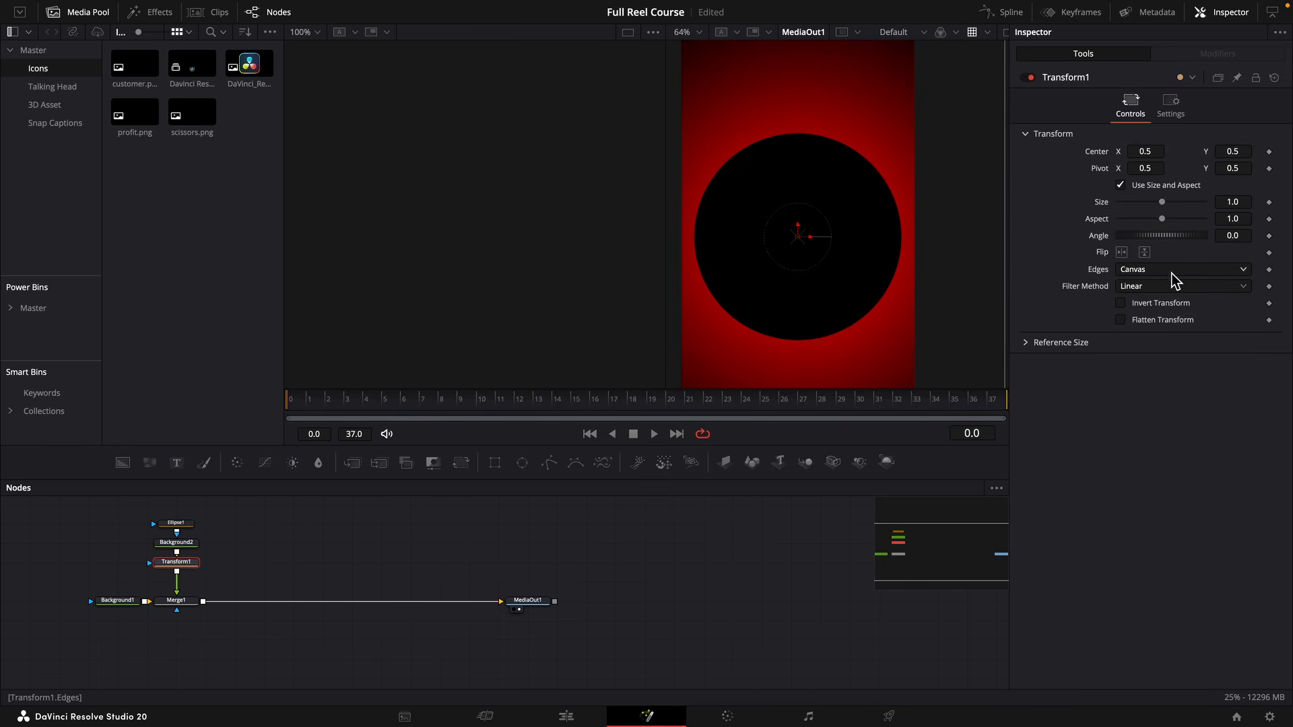
pyautogui.click(1160, 271)
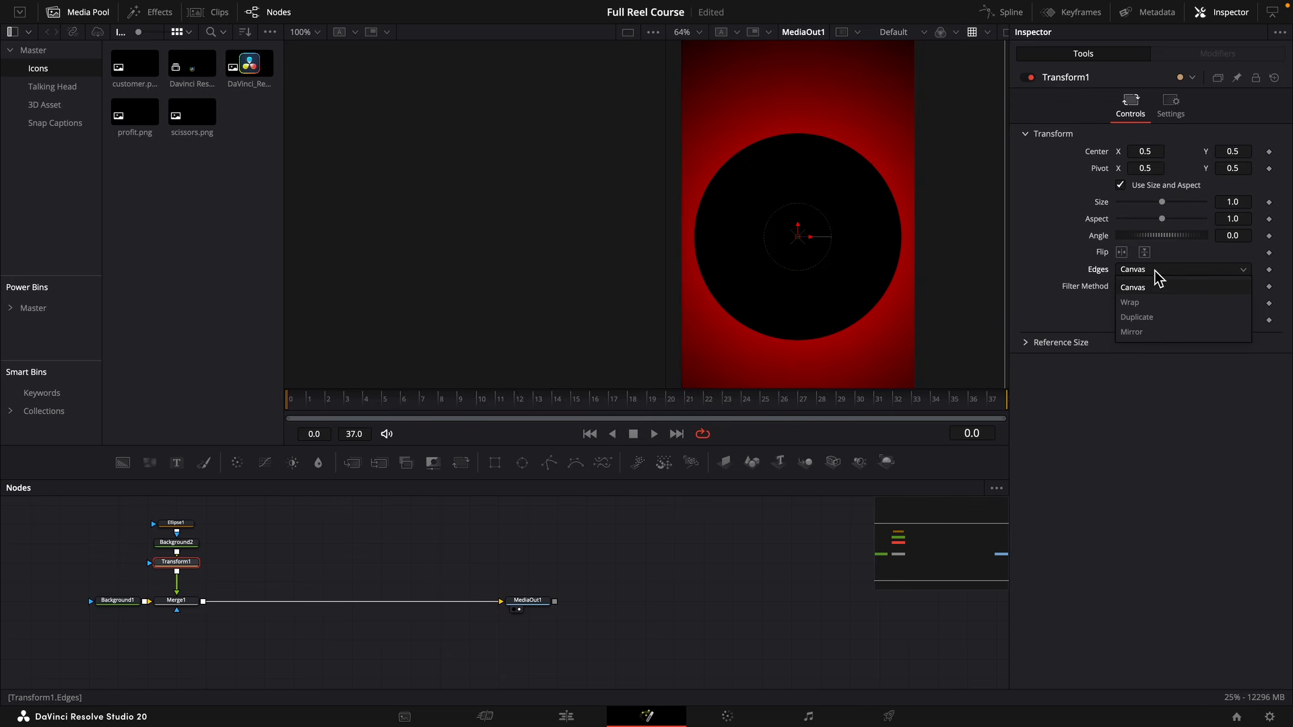
pyautogui.click(1148, 303)
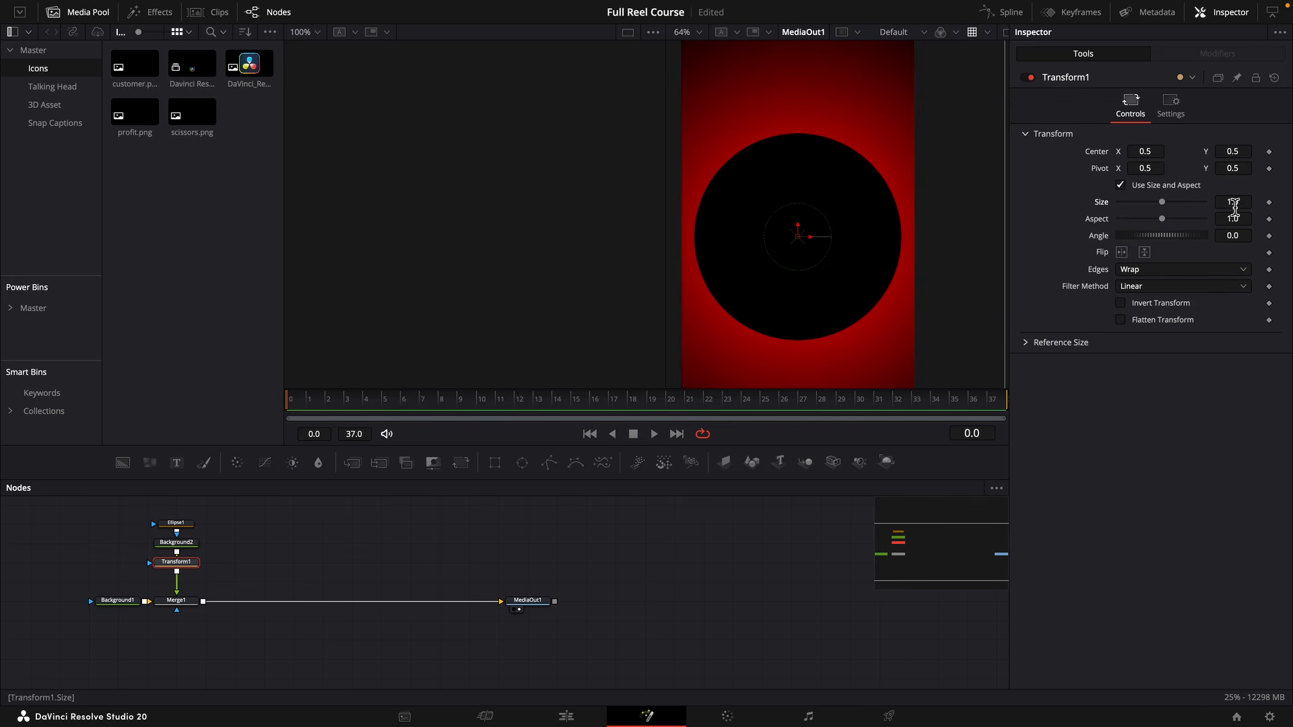
# Reduce the Transform's size to 0.004 to tile the circle into a fine dot pattern.
pyautogui.moveTo(1162, 202); pyautogui.dragTo(1131, 202)
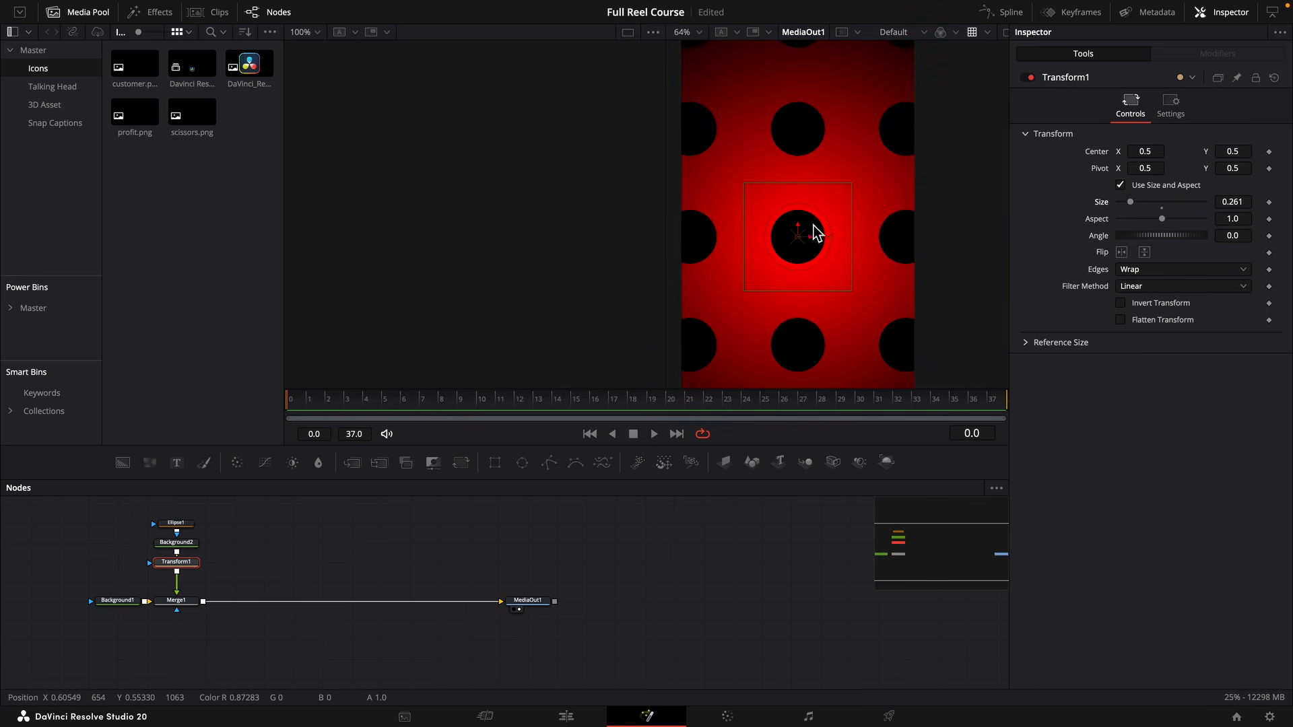
pyautogui.moveTo(1228, 203); pyautogui.dragTo(1054, 203)
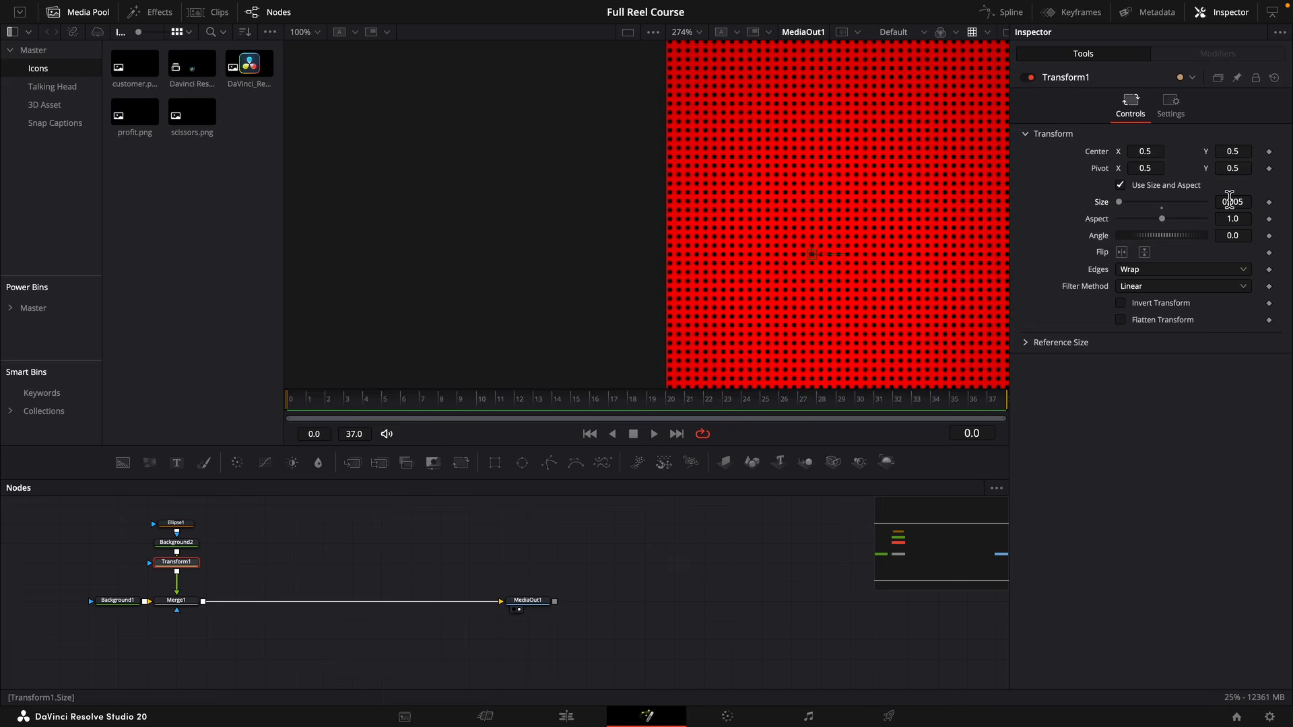
pyautogui.moveTo(1230, 202); pyautogui.dragTo(1228, 202)
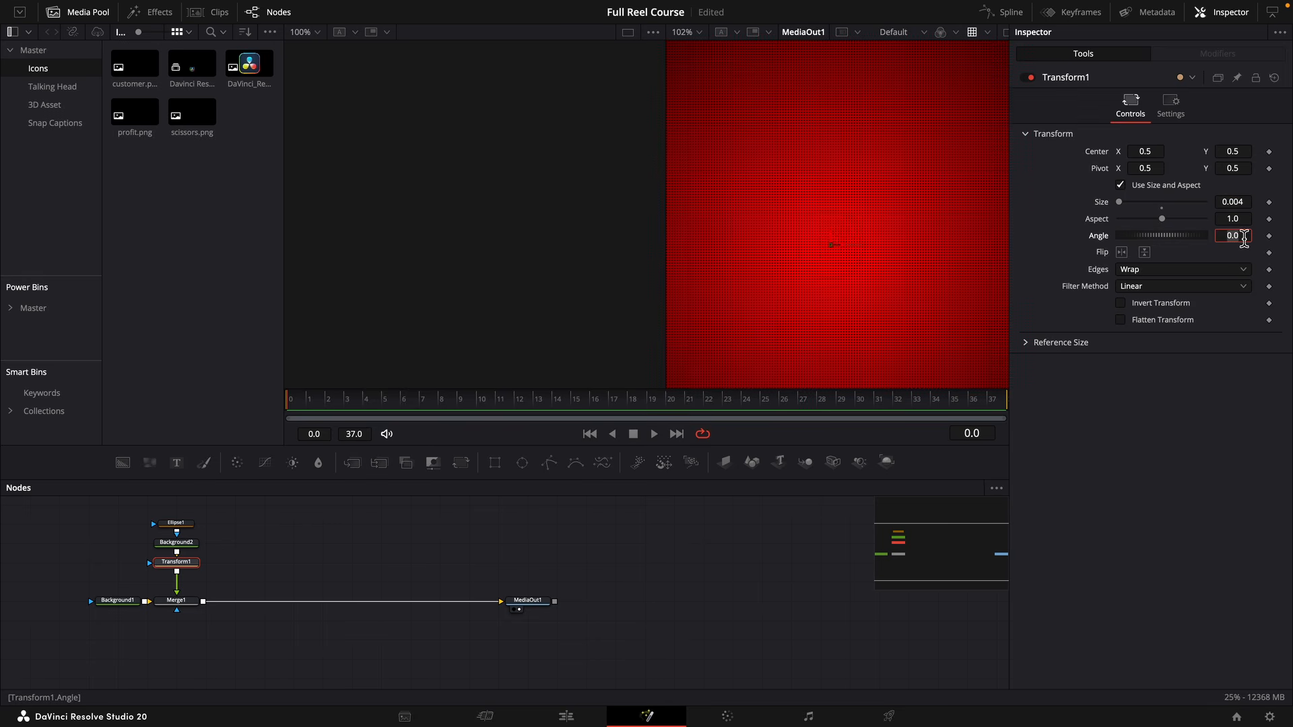
# Rotate the dot pattern by setting the Transform's angle to -20.
pyautogui.press('Tab')
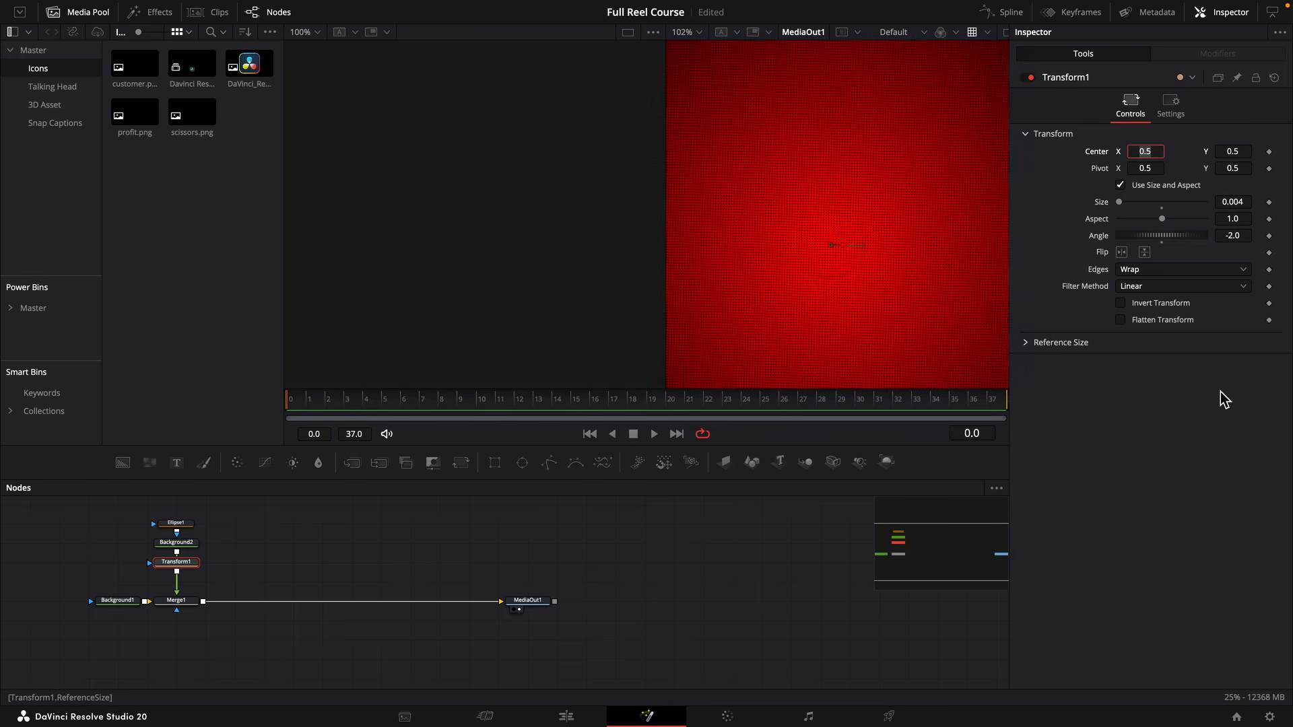
pyautogui.click(1212, 430)
pyautogui.click(1238, 239)
pyautogui.write('0')
pyautogui.press('Tab')
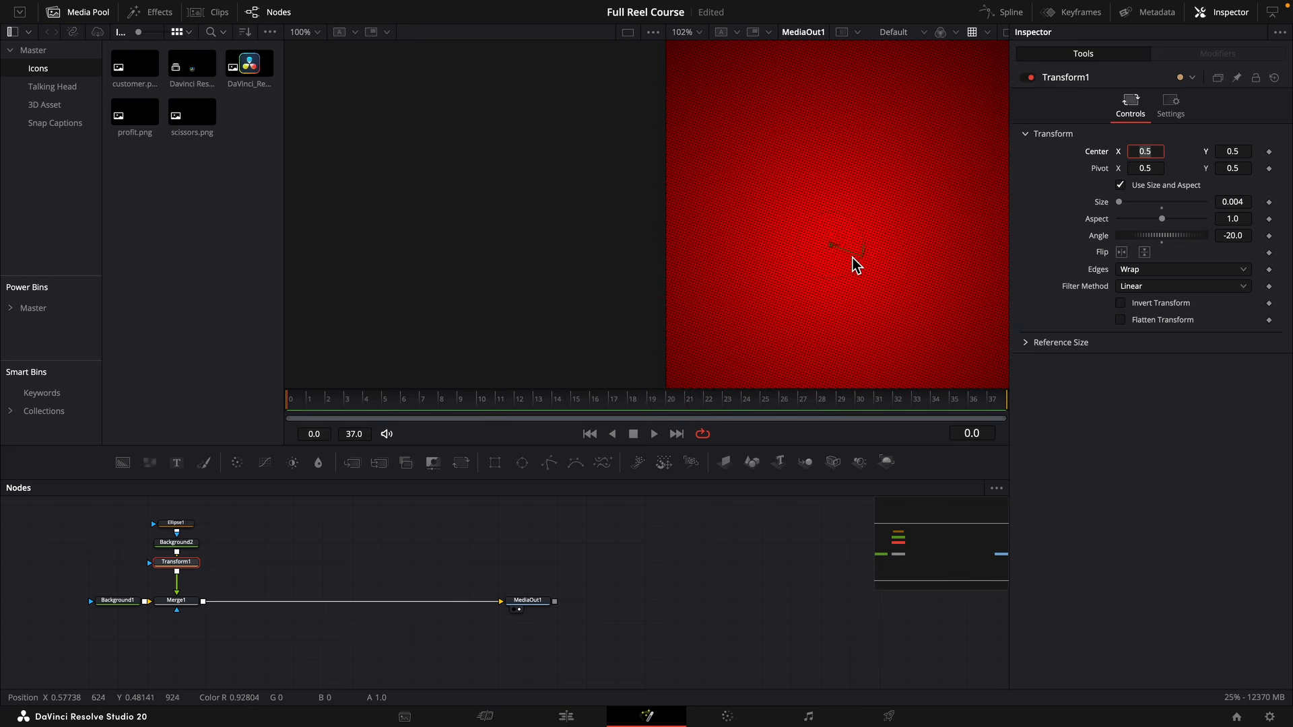
pyautogui.scroll(-2, 851, 263)
pyautogui.click(1123, 462)
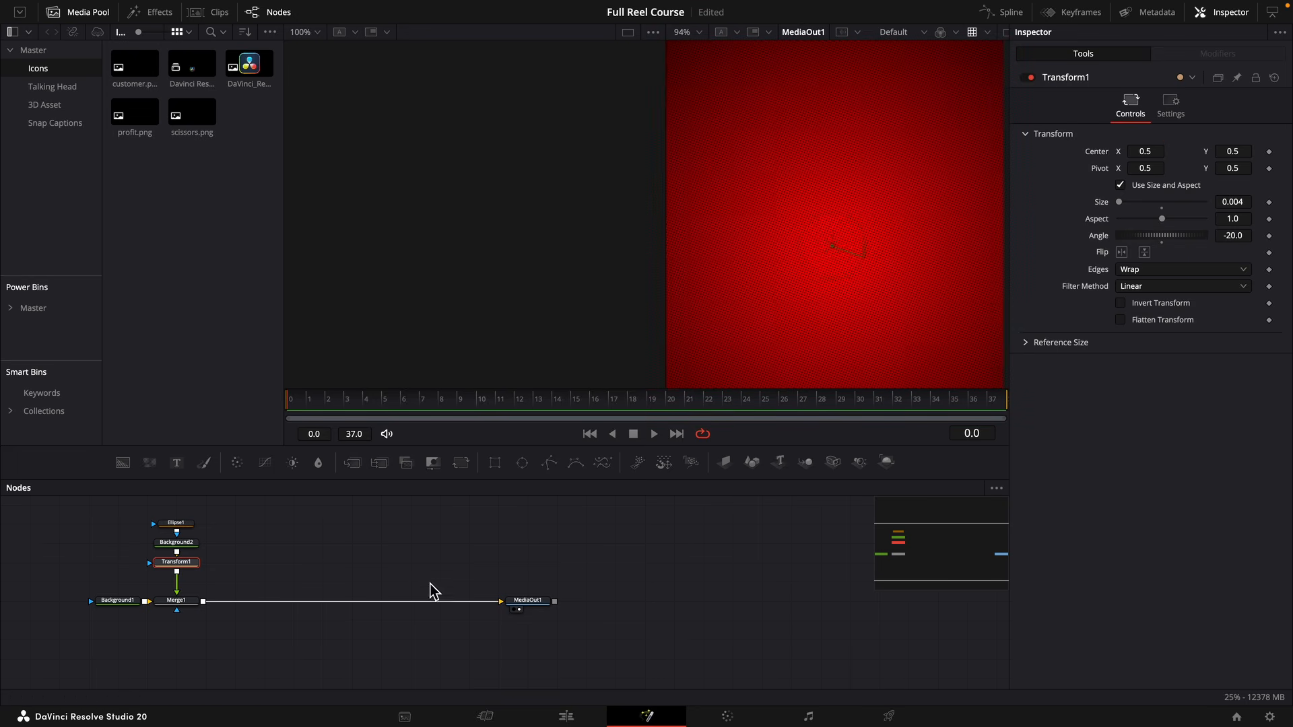
# Insert a Blur node between the dot pattern's Transform and the Merge.
pyautogui.hotkey('shift', 'space')
pyautogui.write('blur')
pyautogui.press('Return')
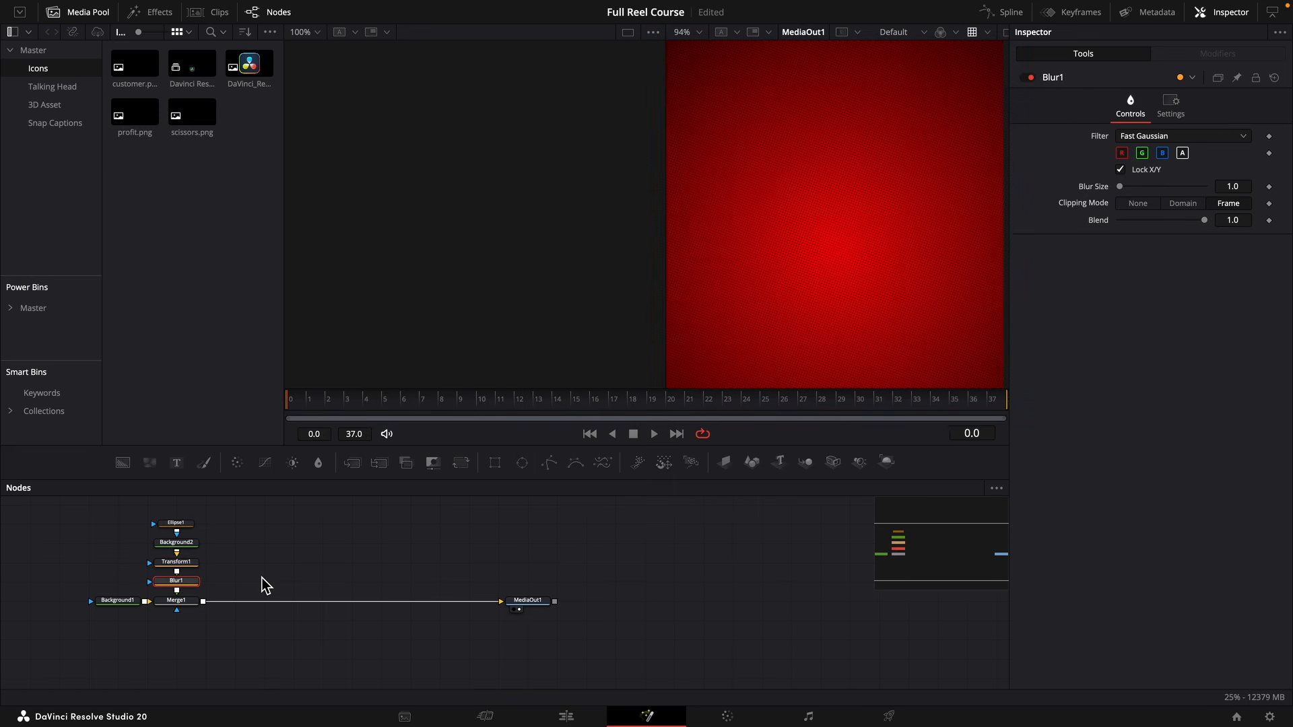
# Set the Blur node's size to 1.5 to soften the dot pattern.
pyautogui.scroll(10, 855, 303)
pyautogui.moveTo(1233, 186); pyautogui.dragTo(1228, 187)
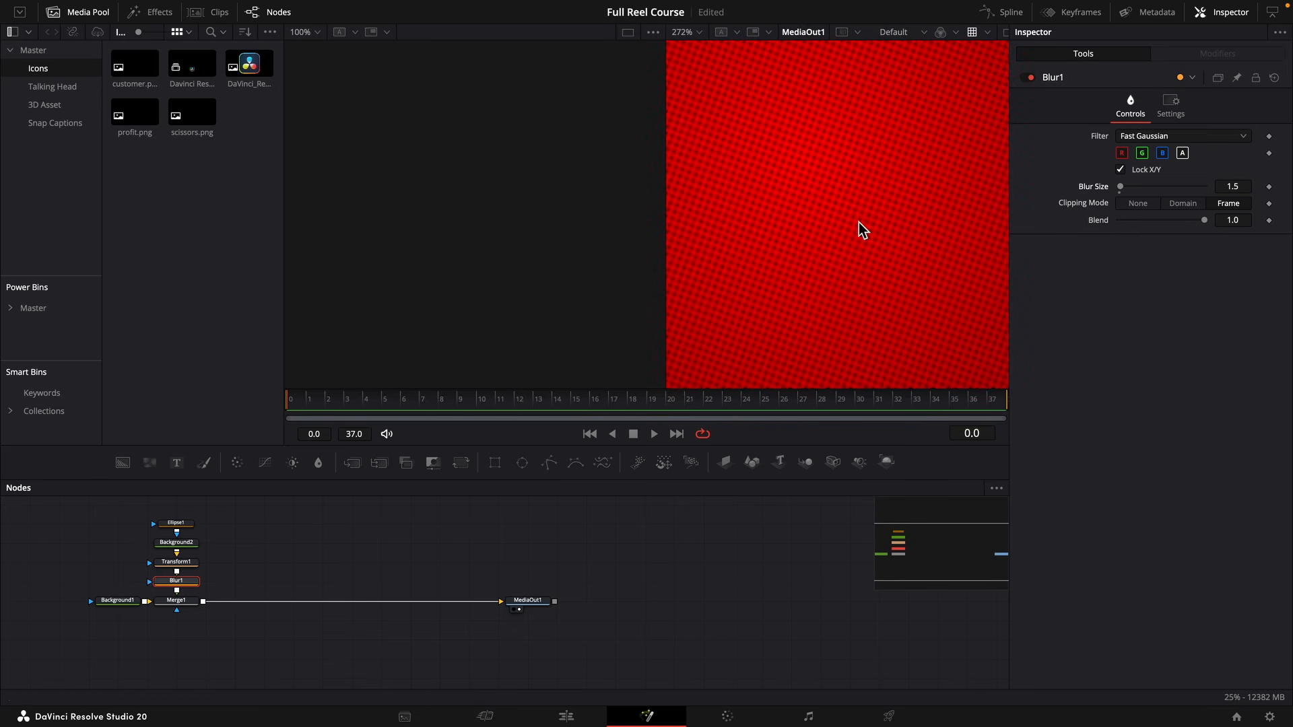
pyautogui.scroll(-7, 860, 228)
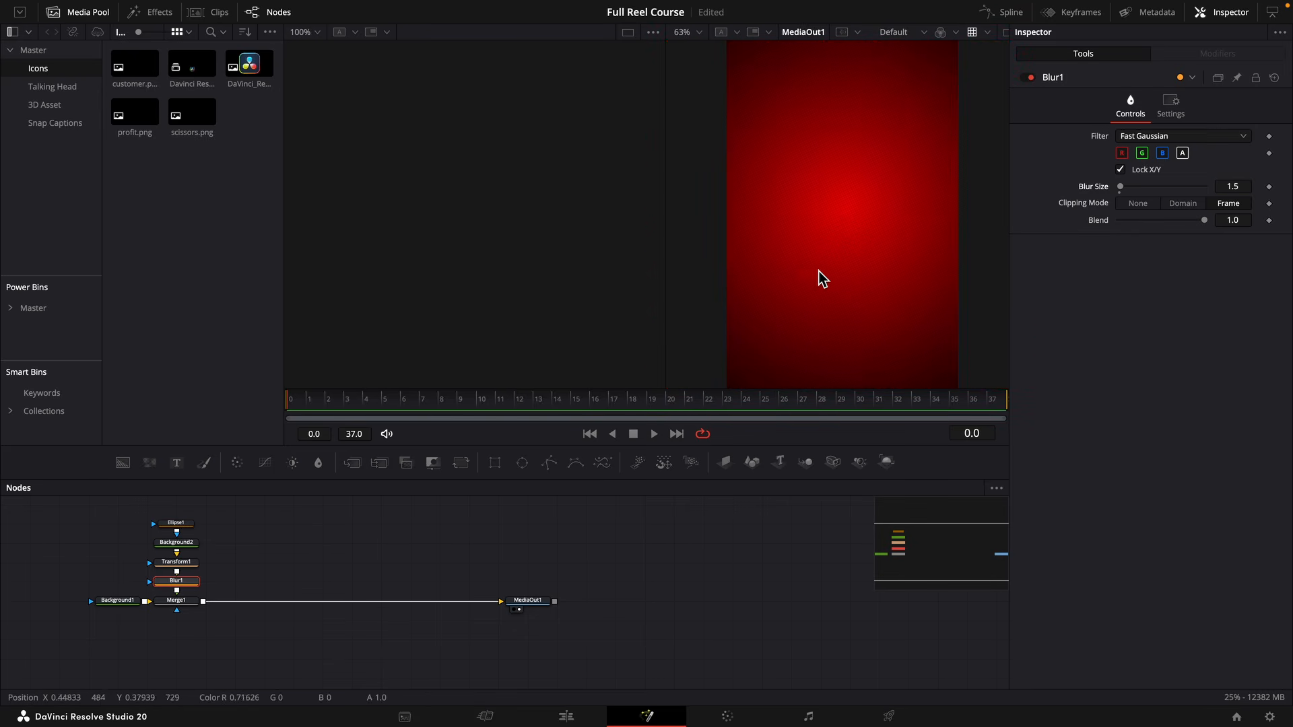
pyautogui.scroll(-3, 819, 272)
# Darken the start color of the first background's radial gradient to a very dark red with a value of 0.142.
pyautogui.click(118, 601)
pyautogui.click(1225, 367)
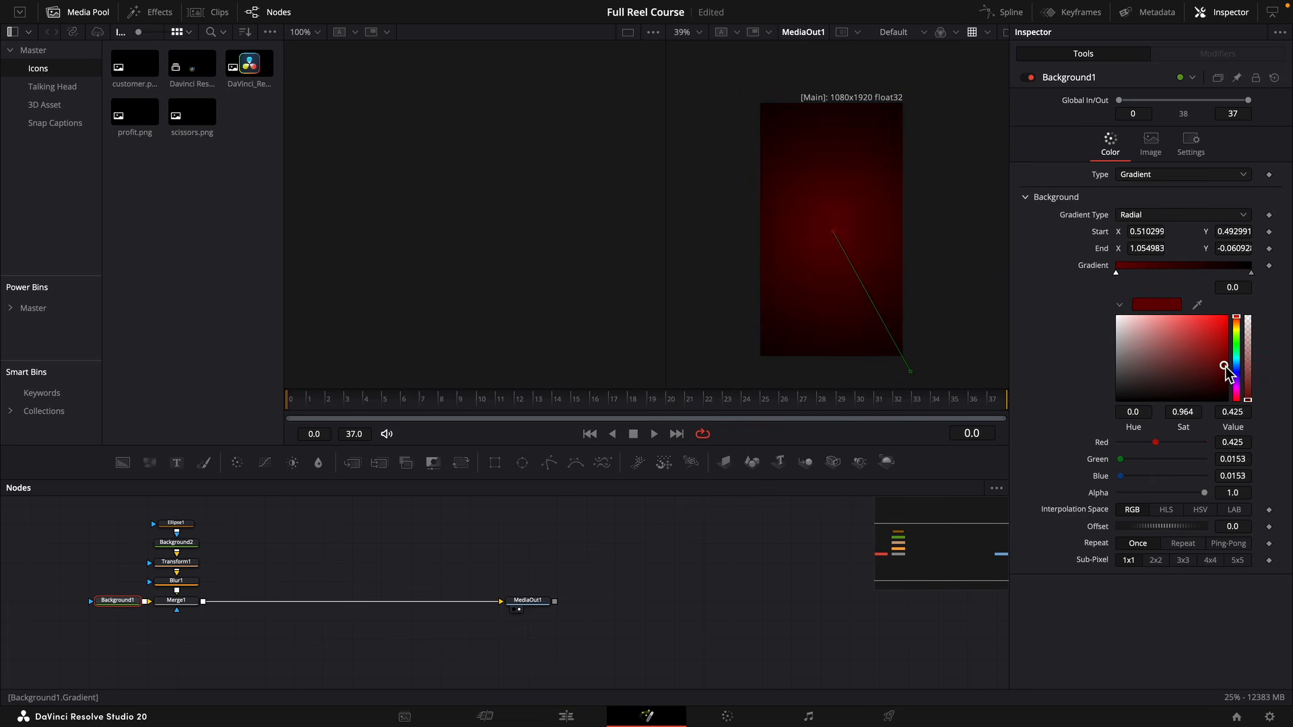
pyautogui.moveTo(1225, 366); pyautogui.dragTo(1238, 391)
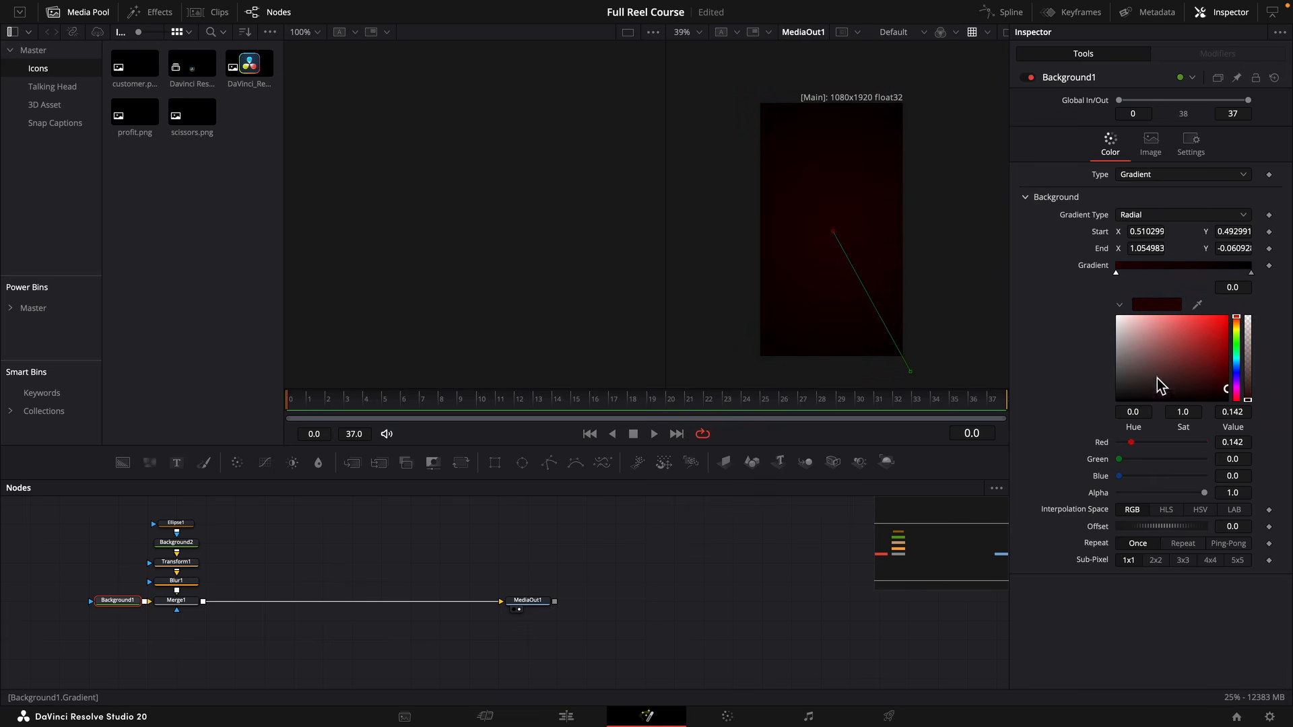
pyautogui.scroll(7, 898, 245)
pyautogui.scroll(7, 822, 256)
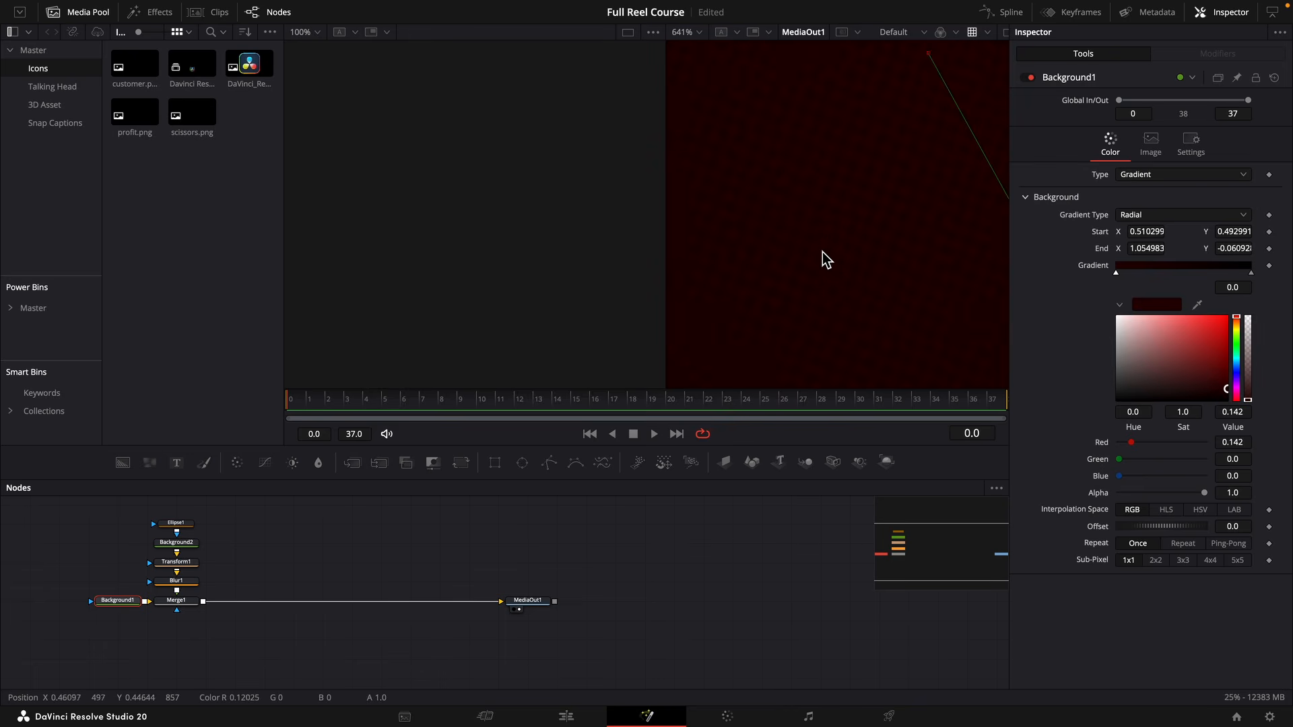
pyautogui.scroll(-10, 830, 229)
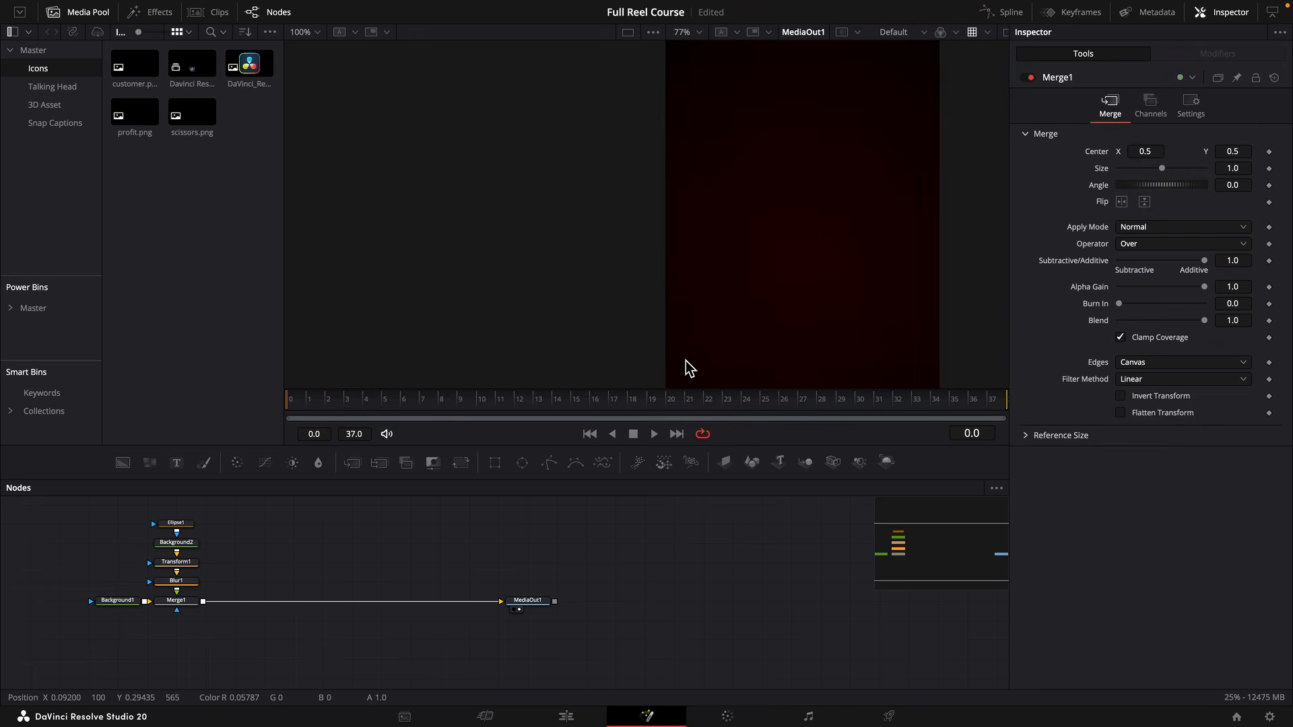
pyautogui.scroll(2, 413, 578)
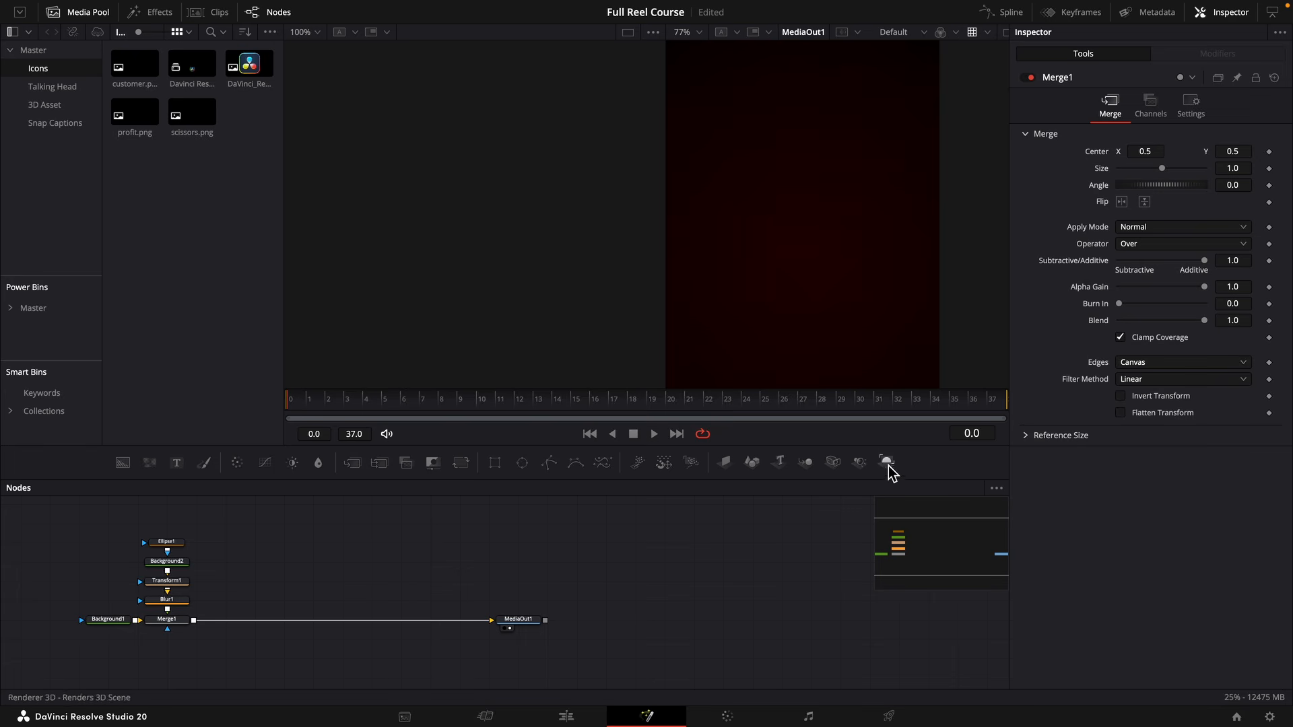
# Build a 3D scene with an image plane and camera joined in a Merge3D, and merge its Renderer3D output over the background.
pyautogui.moveTo(832, 463); pyautogui.dragTo(436, 550)
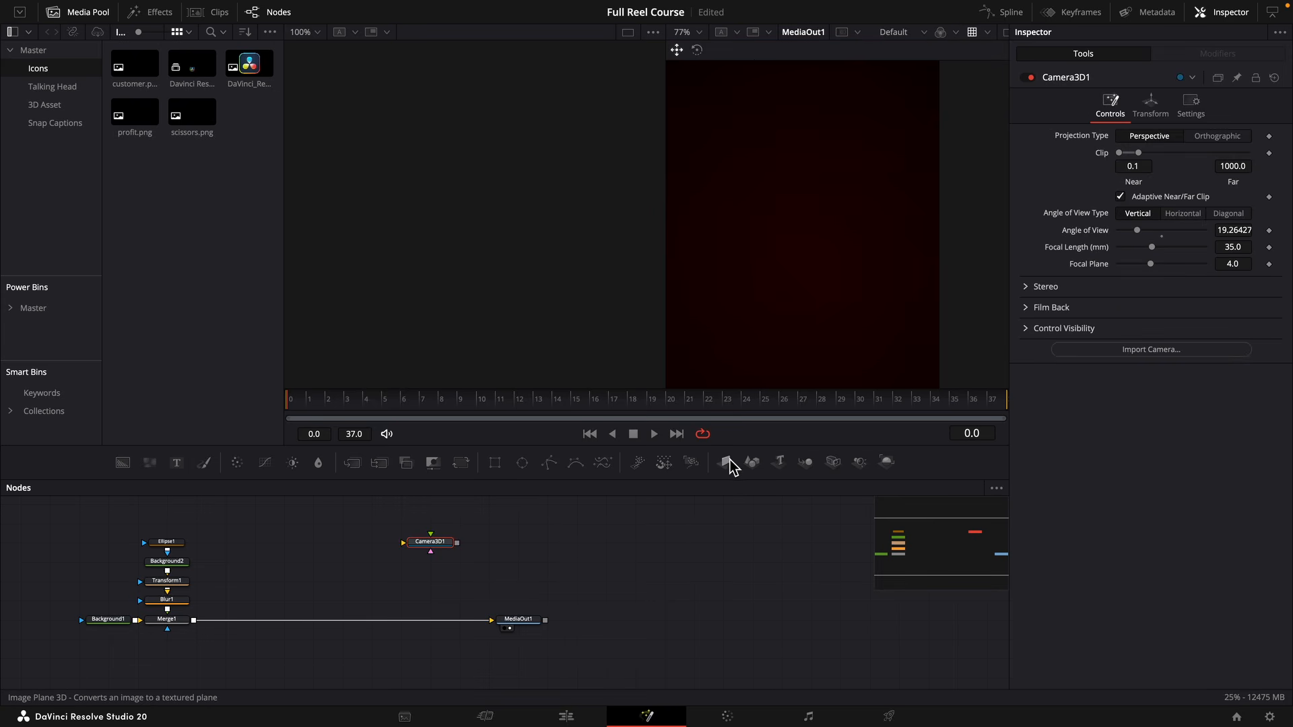
pyautogui.moveTo(725, 463); pyautogui.dragTo(312, 554)
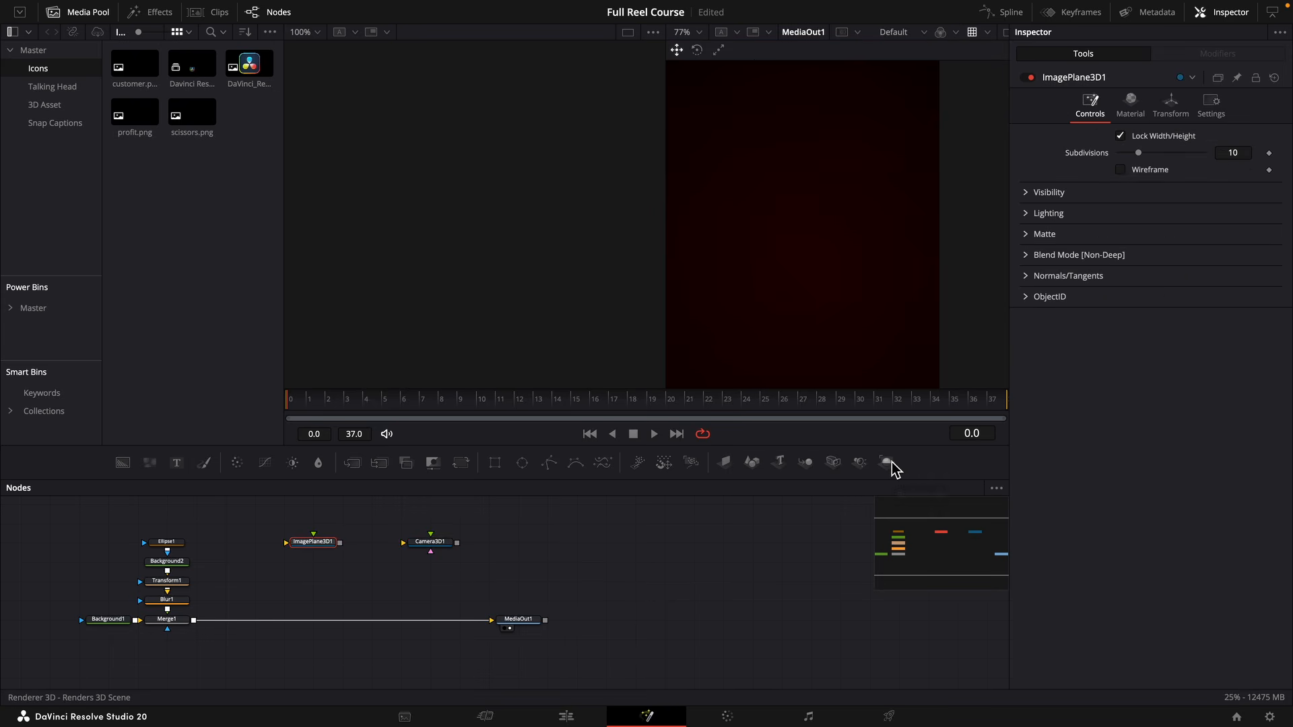
pyautogui.moveTo(889, 464); pyautogui.dragTo(377, 570)
pyautogui.moveTo(456, 542); pyautogui.dragTo(344, 546)
pyautogui.moveTo(492, 542); pyautogui.dragTo(198, 623)
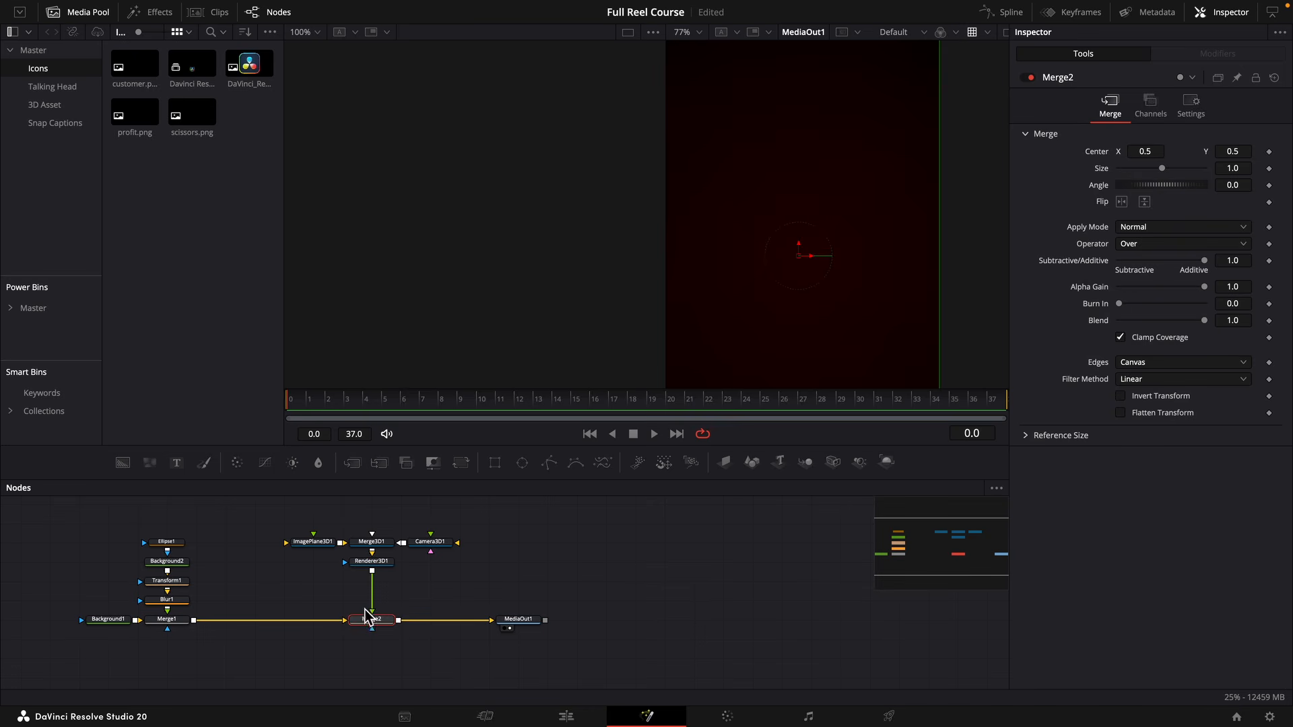
# Move the camera back to a Z translation of 5.23.
pyautogui.click(430, 541)
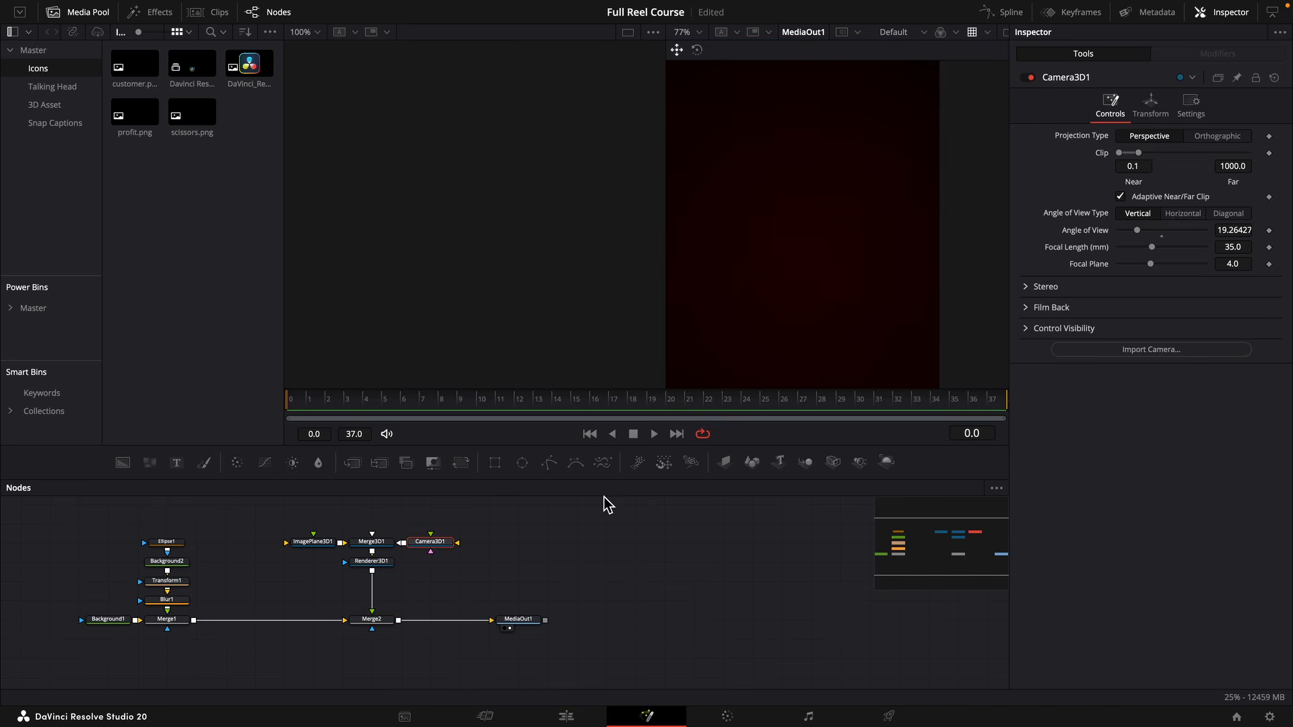
pyautogui.click(1151, 114)
pyautogui.moveTo(1240, 192)
pyautogui.mouseDown()
pyautogui.moveTo(1220, 192)
pyautogui.moveTo(1251, 186)
pyautogui.mouseUp()
pyautogui.scroll(-3, 987, 193)
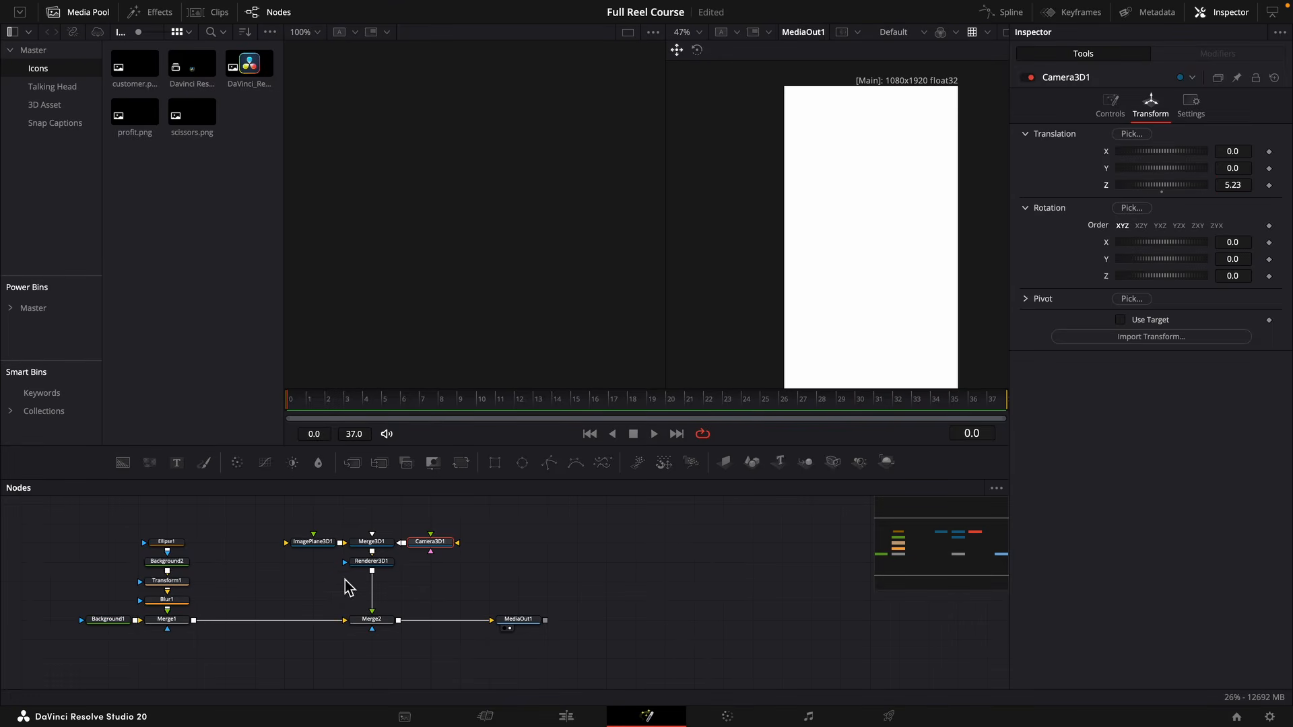
# Set the Renderer3D's renderer type to Hardware Renderer.
pyautogui.click(371, 563)
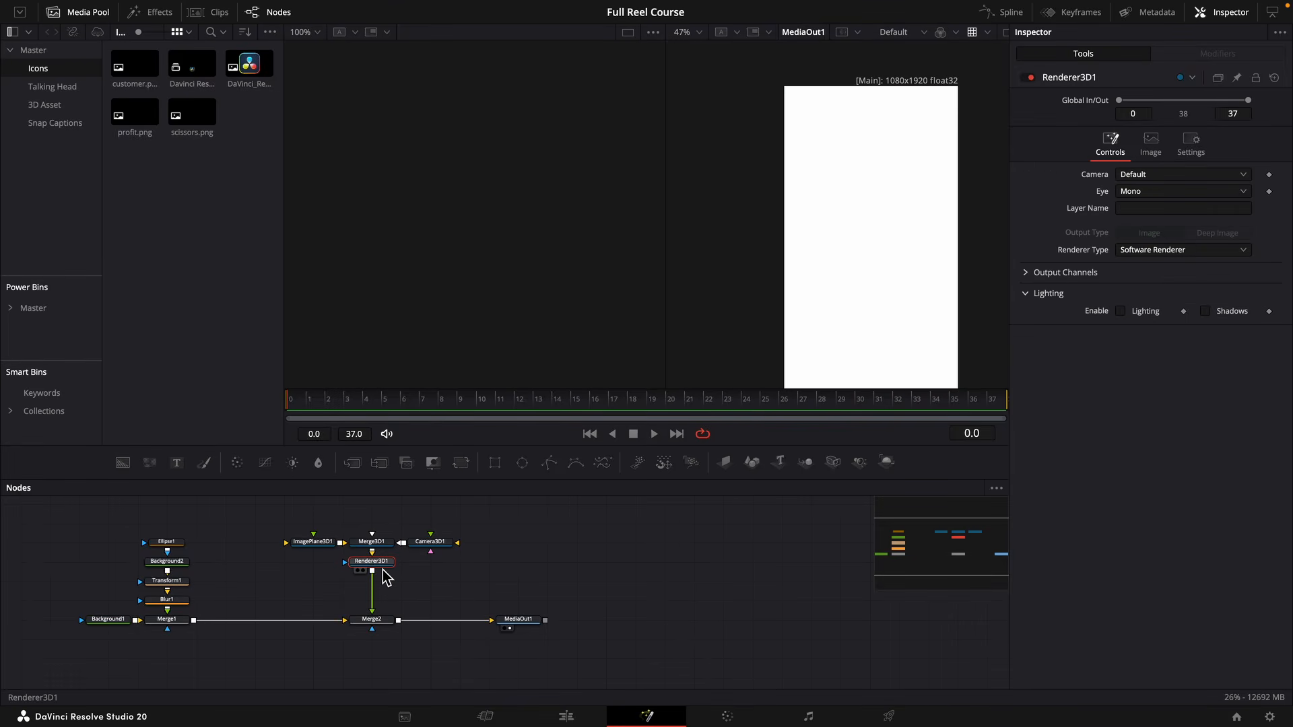
pyautogui.click(1139, 255)
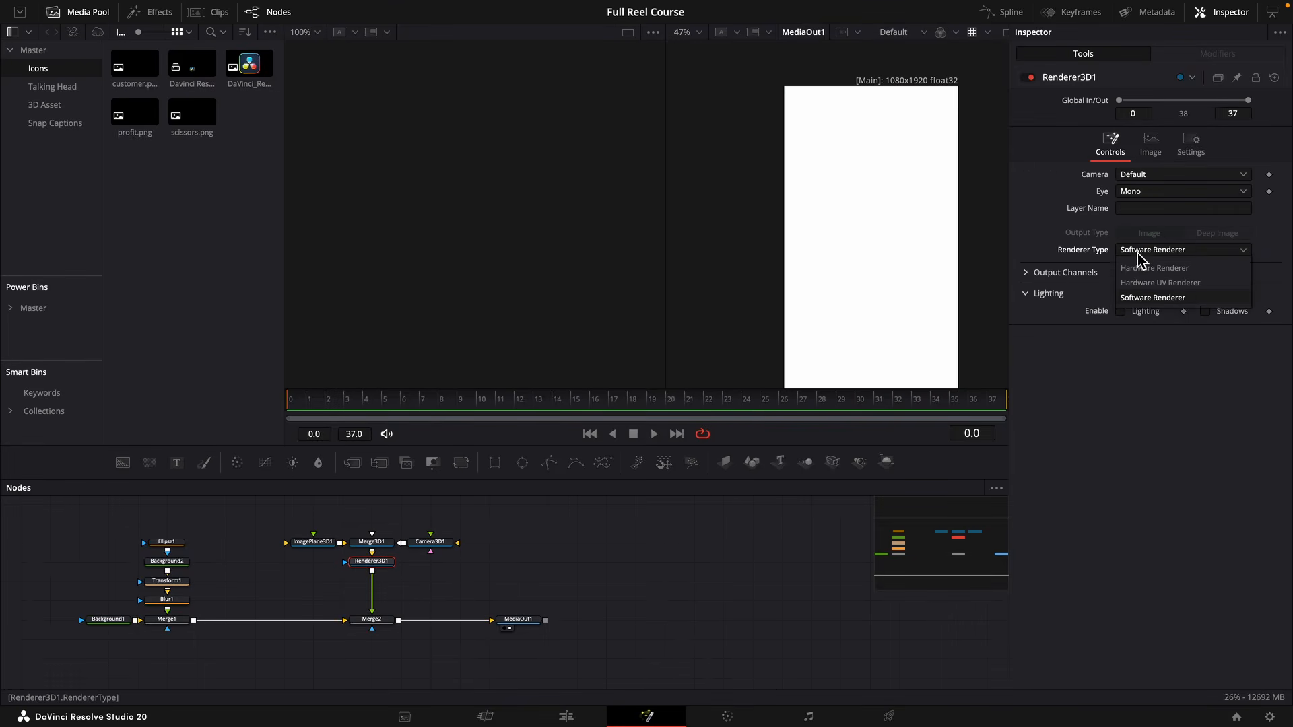
pyautogui.click(1159, 272)
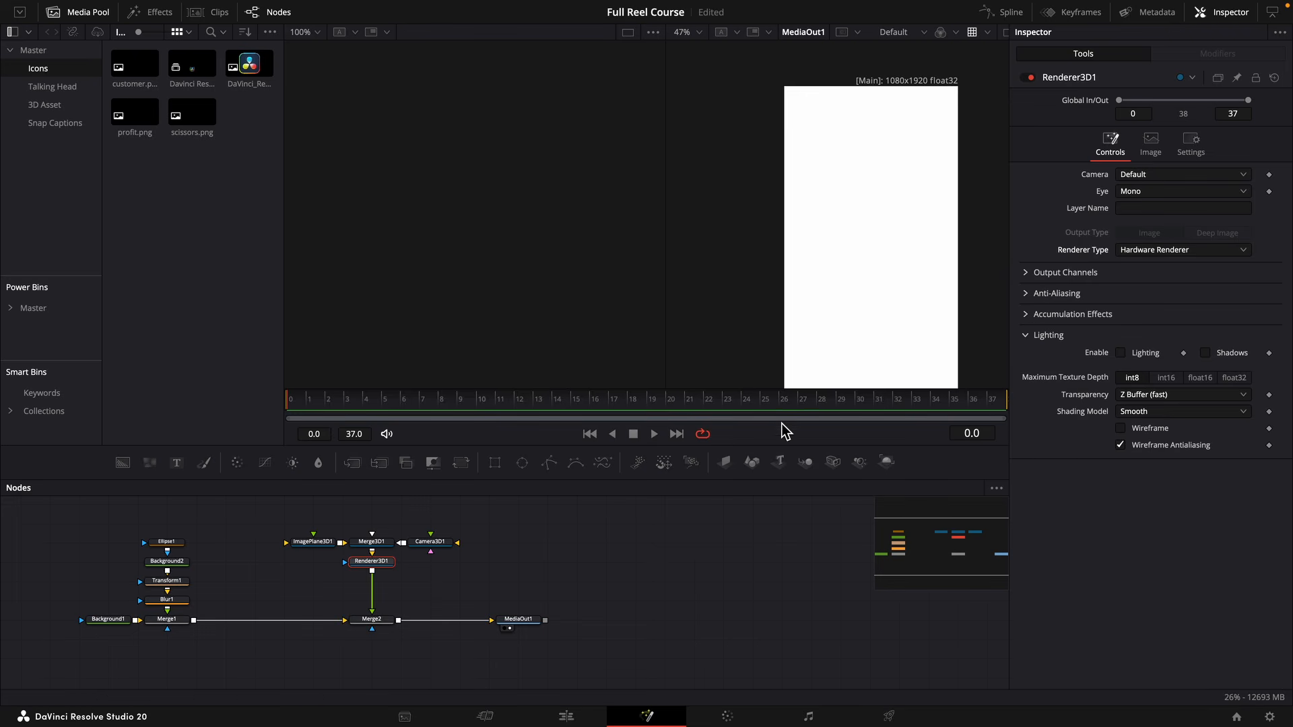
# Move the 3D nodes up, add the 3D Dollar model from the 3D Asset bin, and preview it in the first viewer.
pyautogui.click(314, 541)
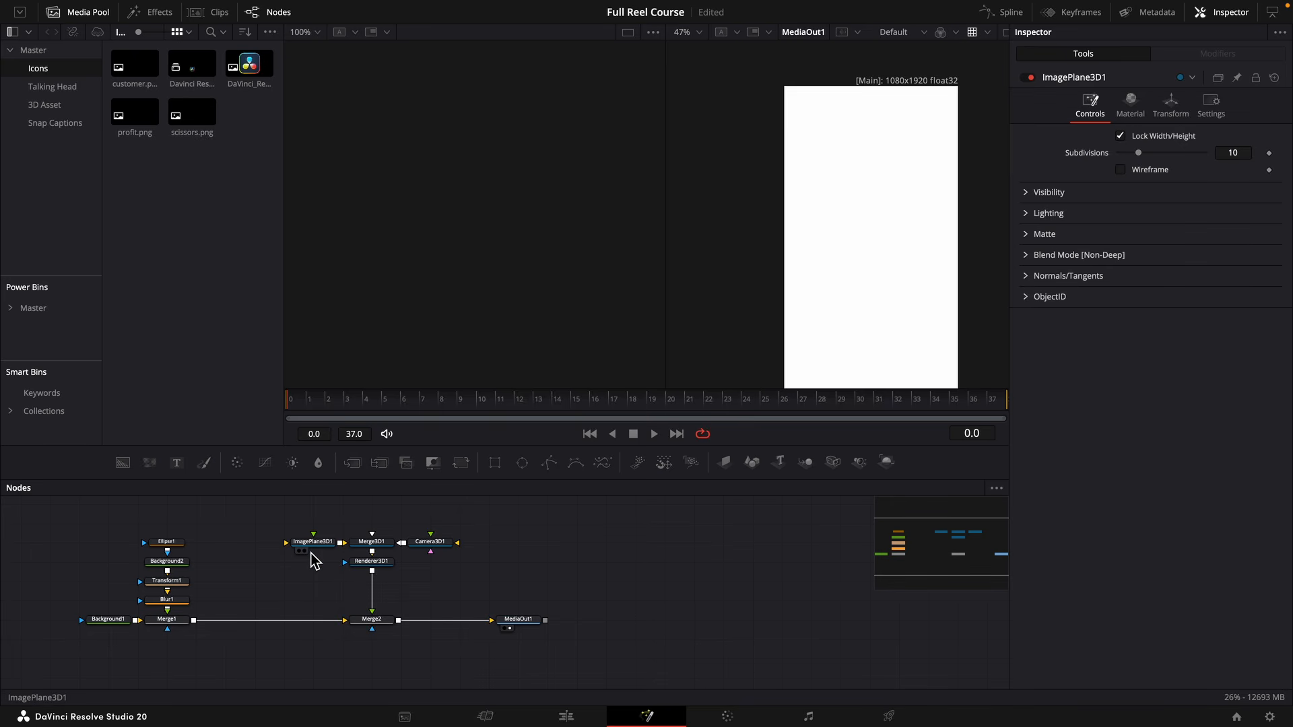
pyautogui.moveTo(462, 528); pyautogui.dragTo(351, 569)
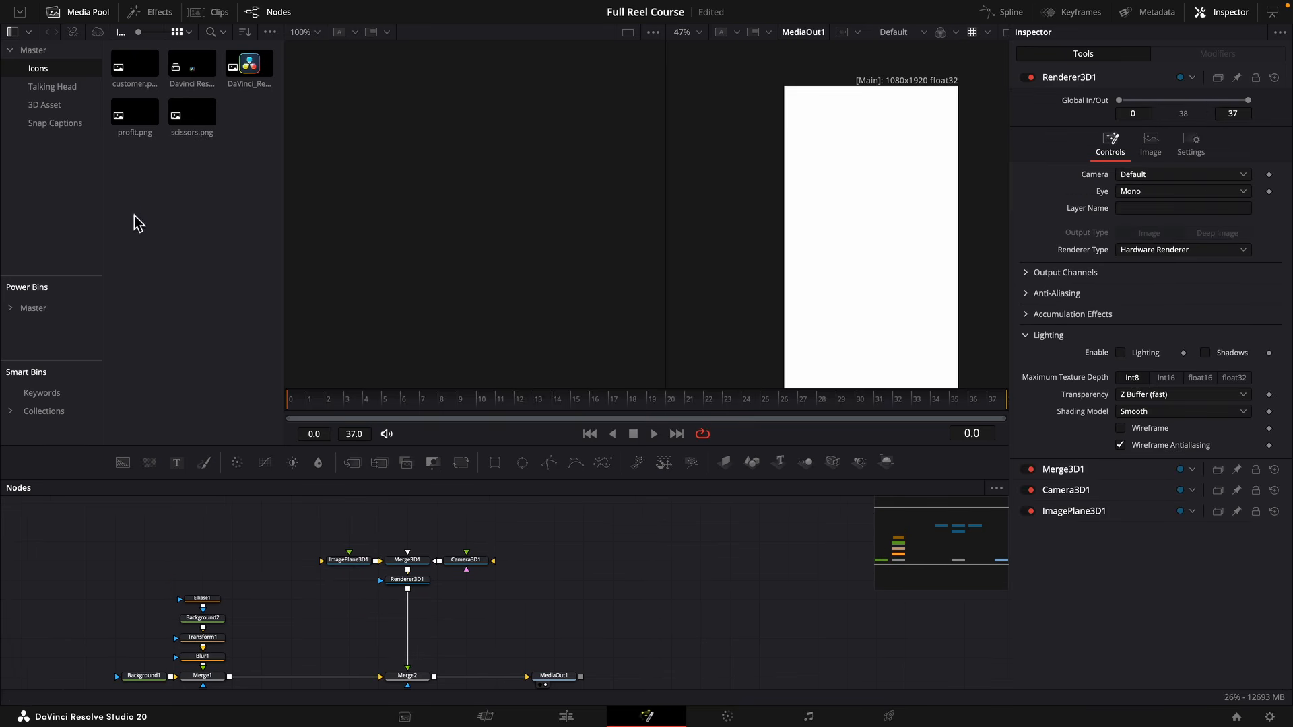
pyautogui.click(37, 105)
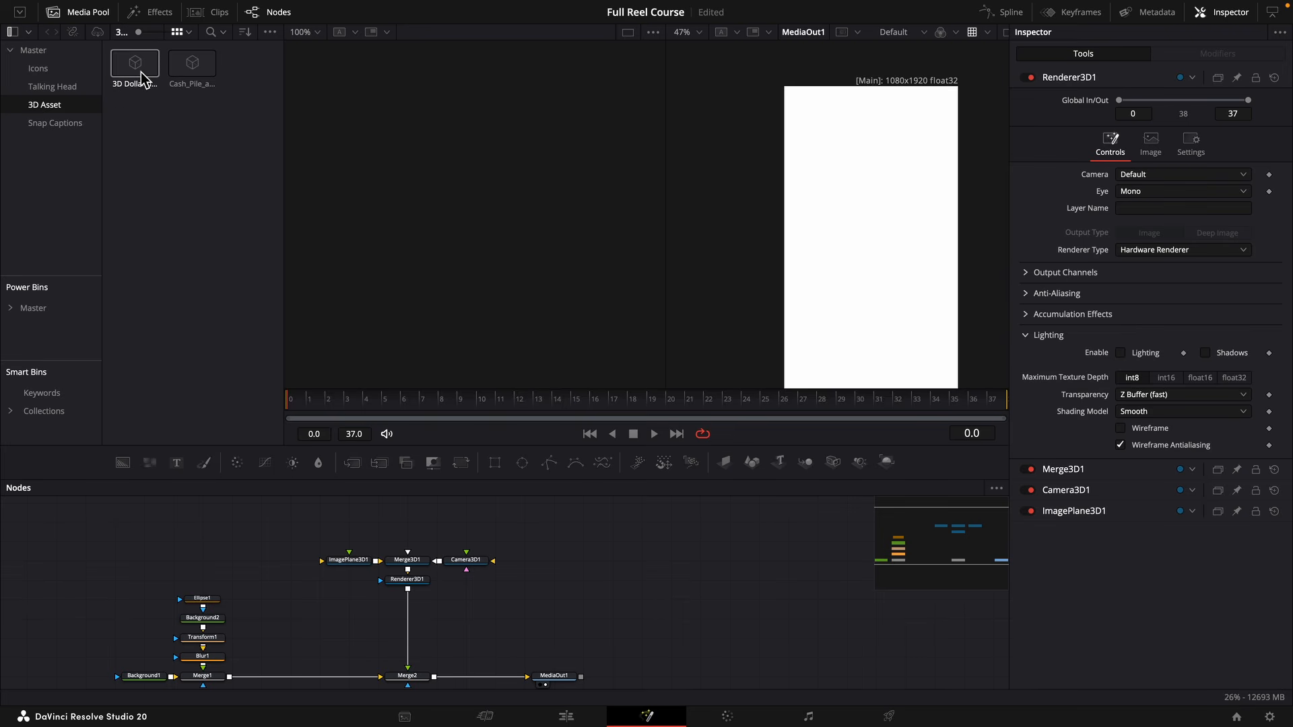
pyautogui.moveTo(142, 78); pyautogui.dragTo(153, 546)
pyautogui.press('1')
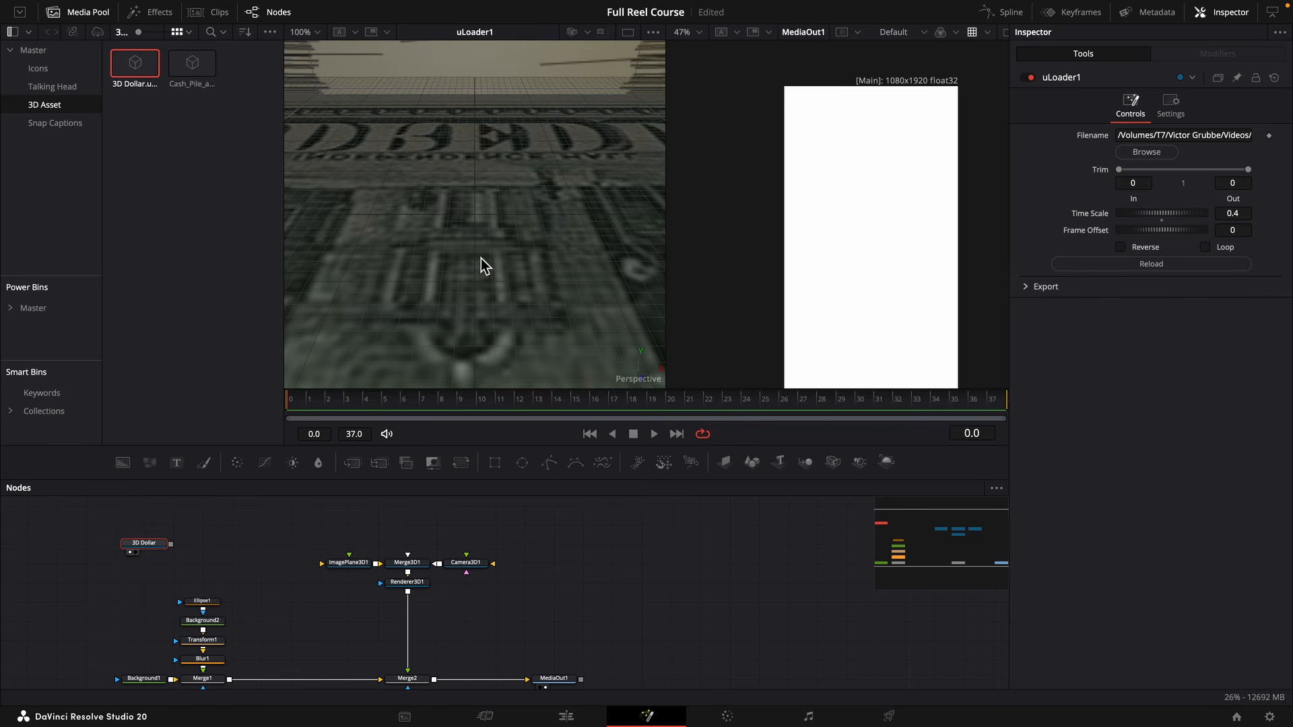
pyautogui.scroll(-10, 486, 239)
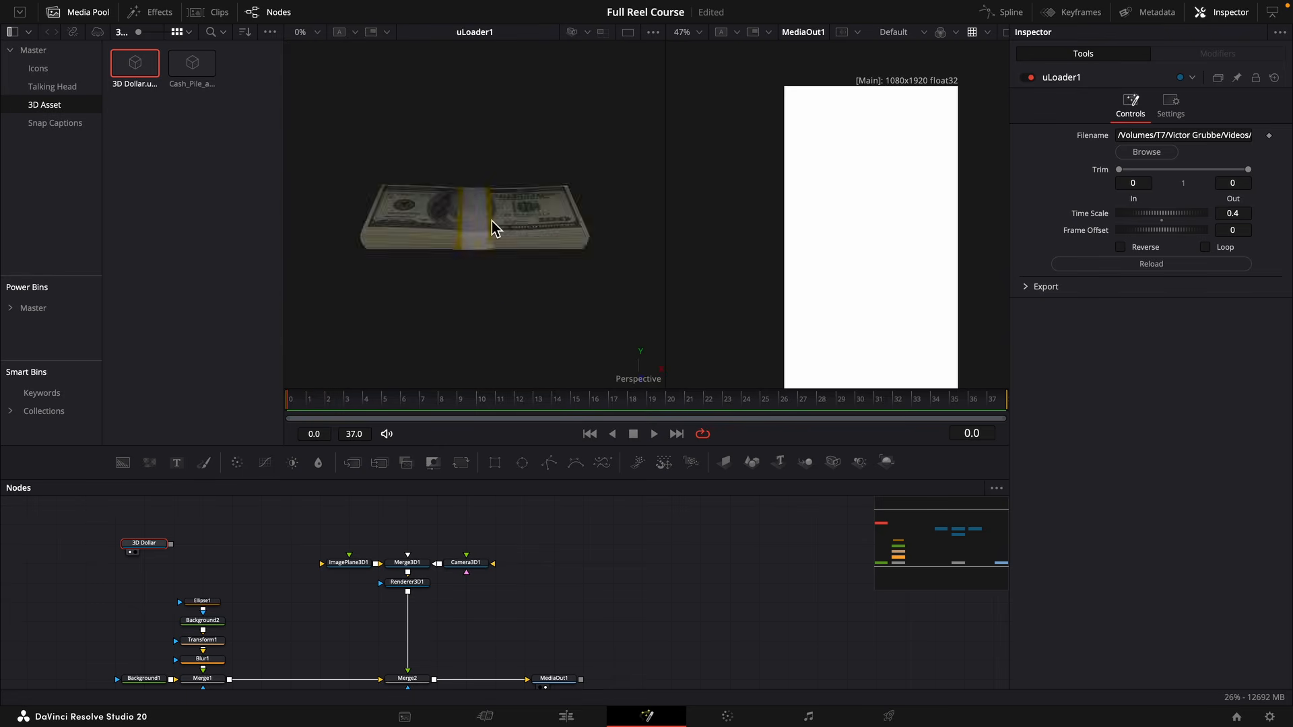
pyautogui.scroll(5, 491, 221)
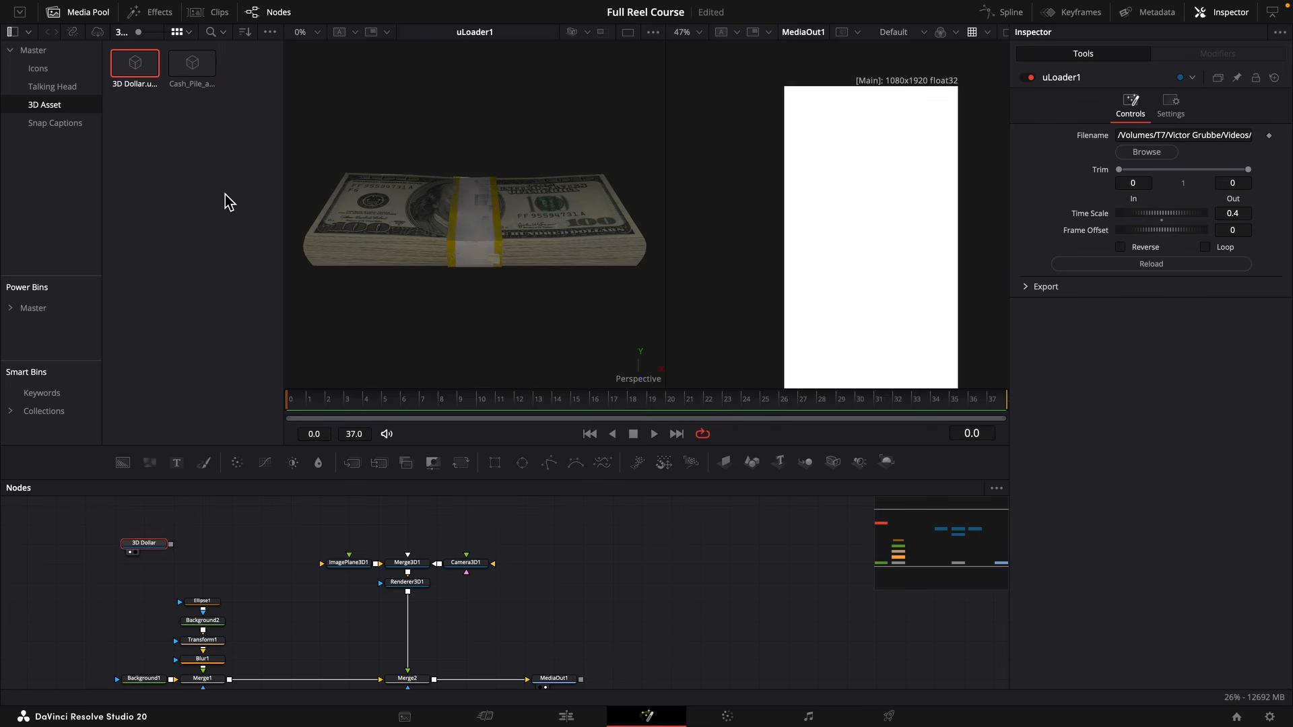
# Append a uTransform node and a uMerge node after the 3D Dollar loader.
pyautogui.hotkey('shift', 'space')
pyautogui.write('blur')
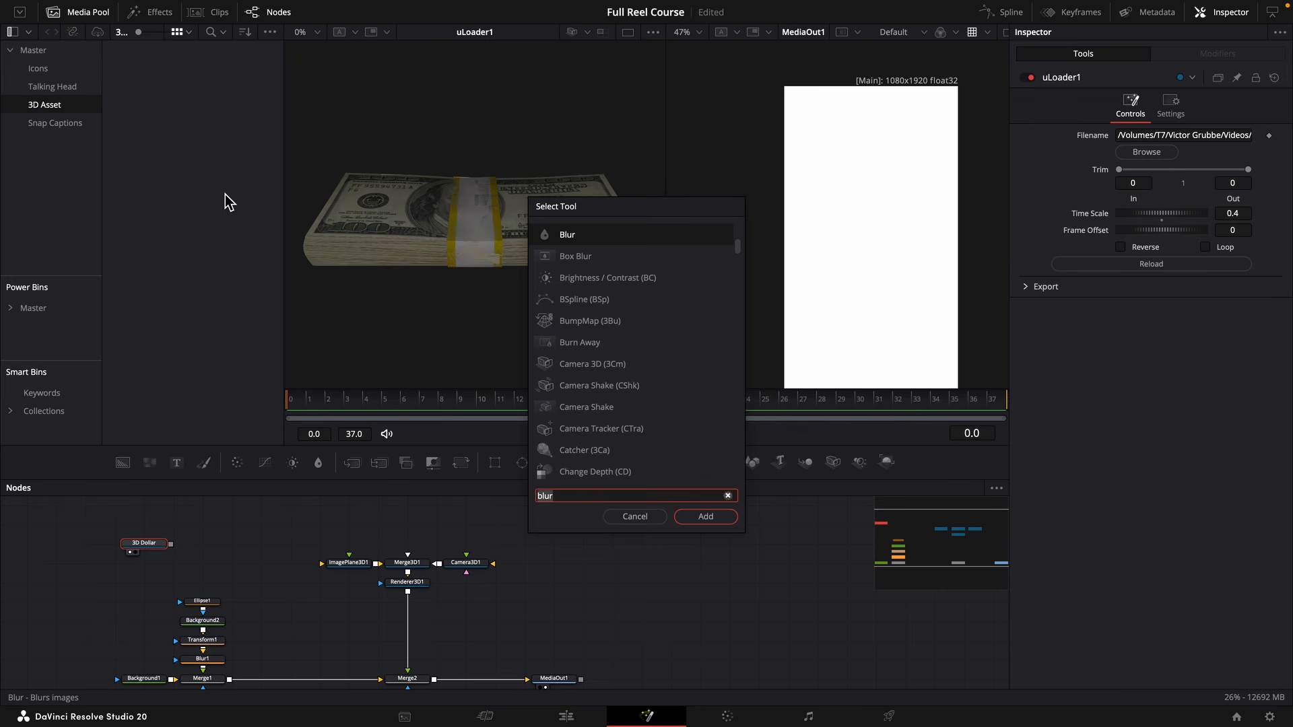
pyautogui.write('u')
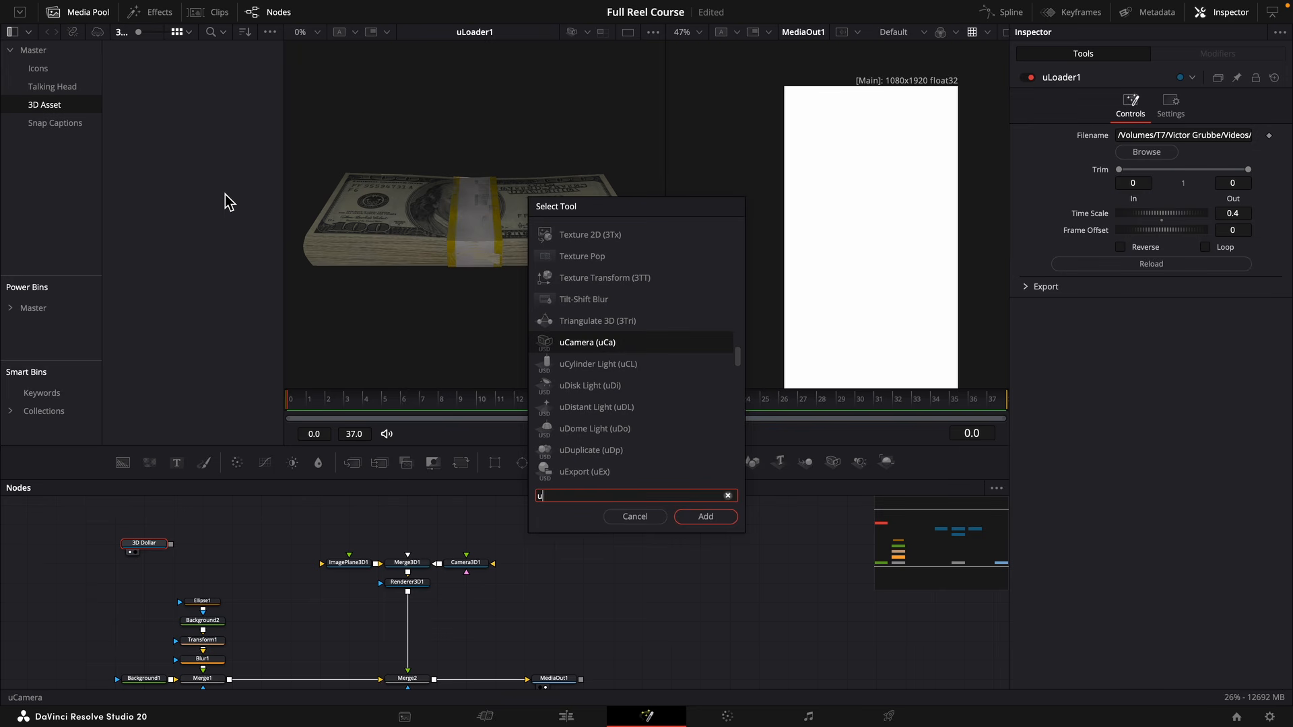
pyautogui.write('tran')
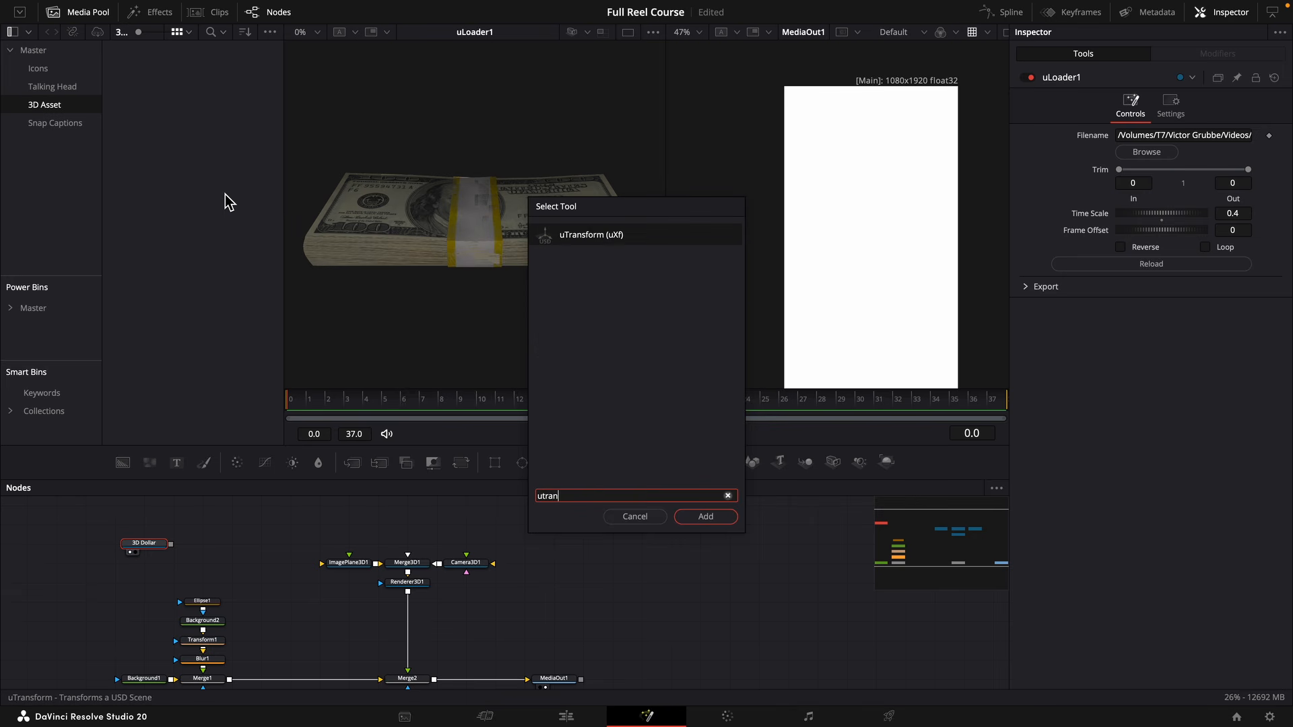
pyautogui.press('Return')
pyautogui.hotkey('shift', 'space')
pyautogui.write('u')
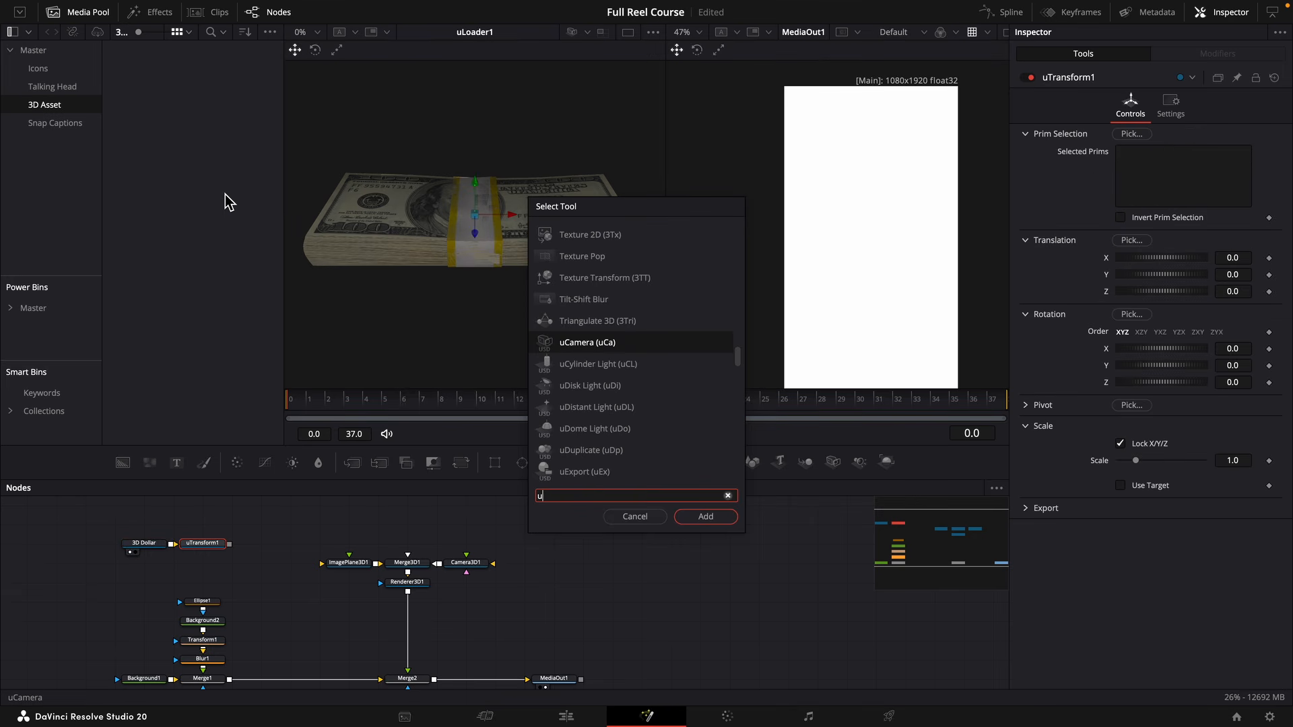
pyautogui.write('merge')
pyautogui.press('Return')
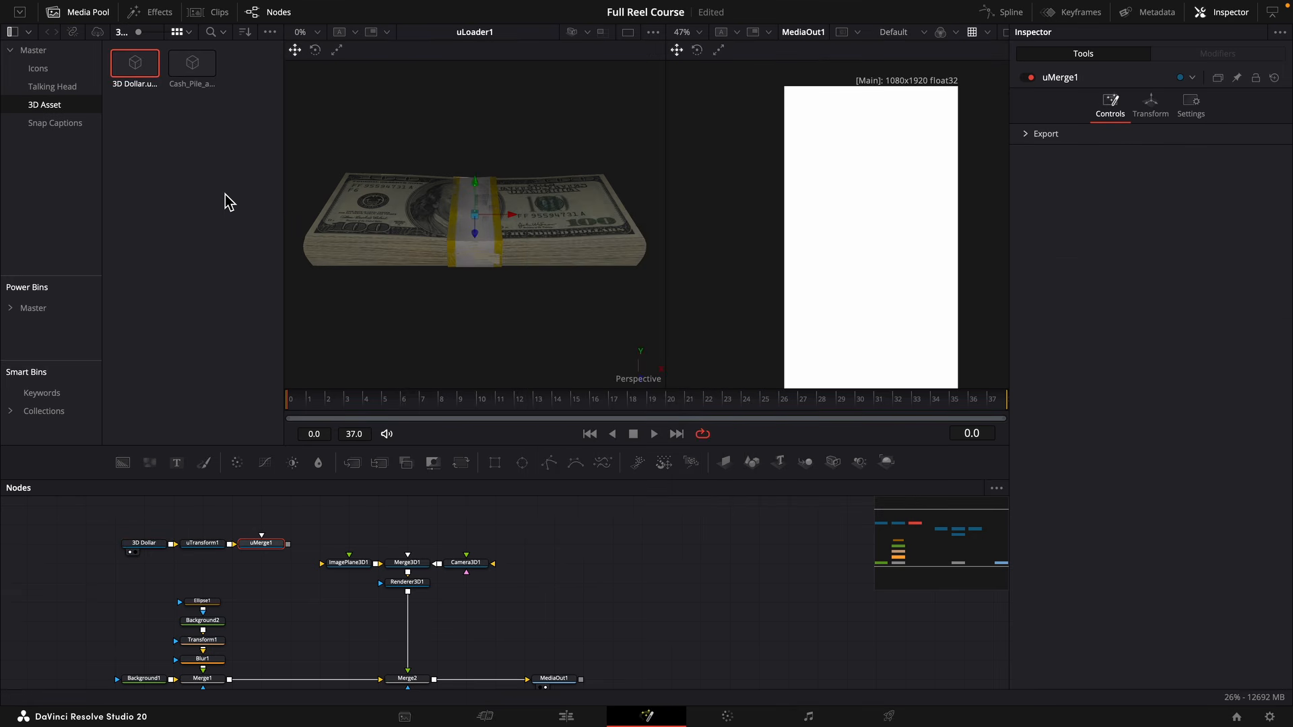
# Append a uRenderer after the uMerge and feed its output into the image plane.
pyautogui.hotkey('shift', 'space')
pyautogui.write('un')
pyautogui.press('BackSpace')
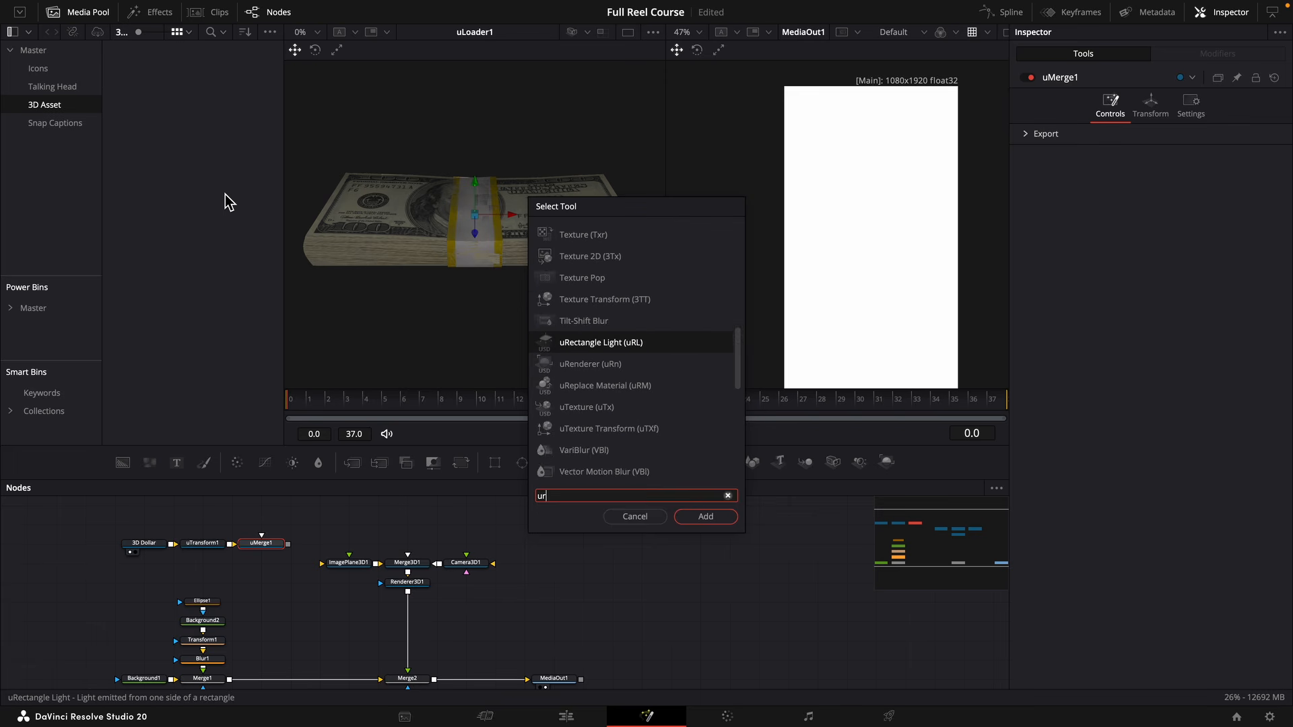
pyautogui.write('ren')
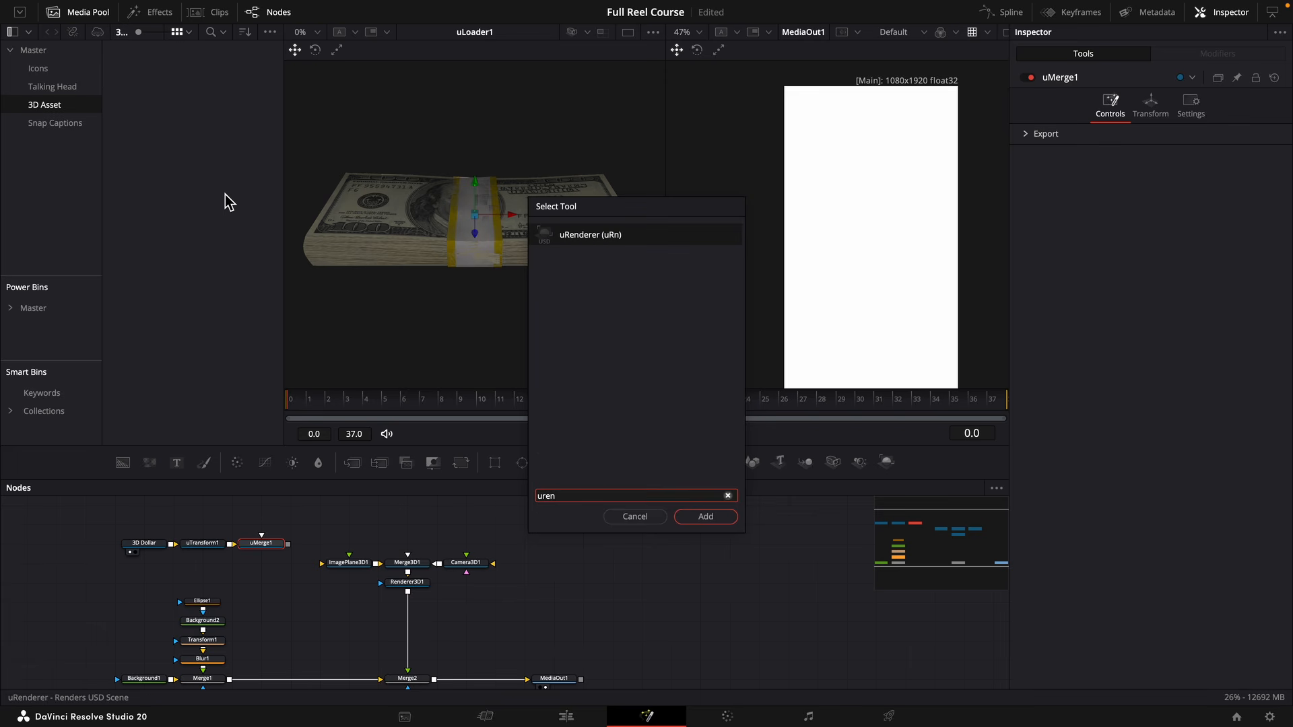
pyautogui.press('Return')
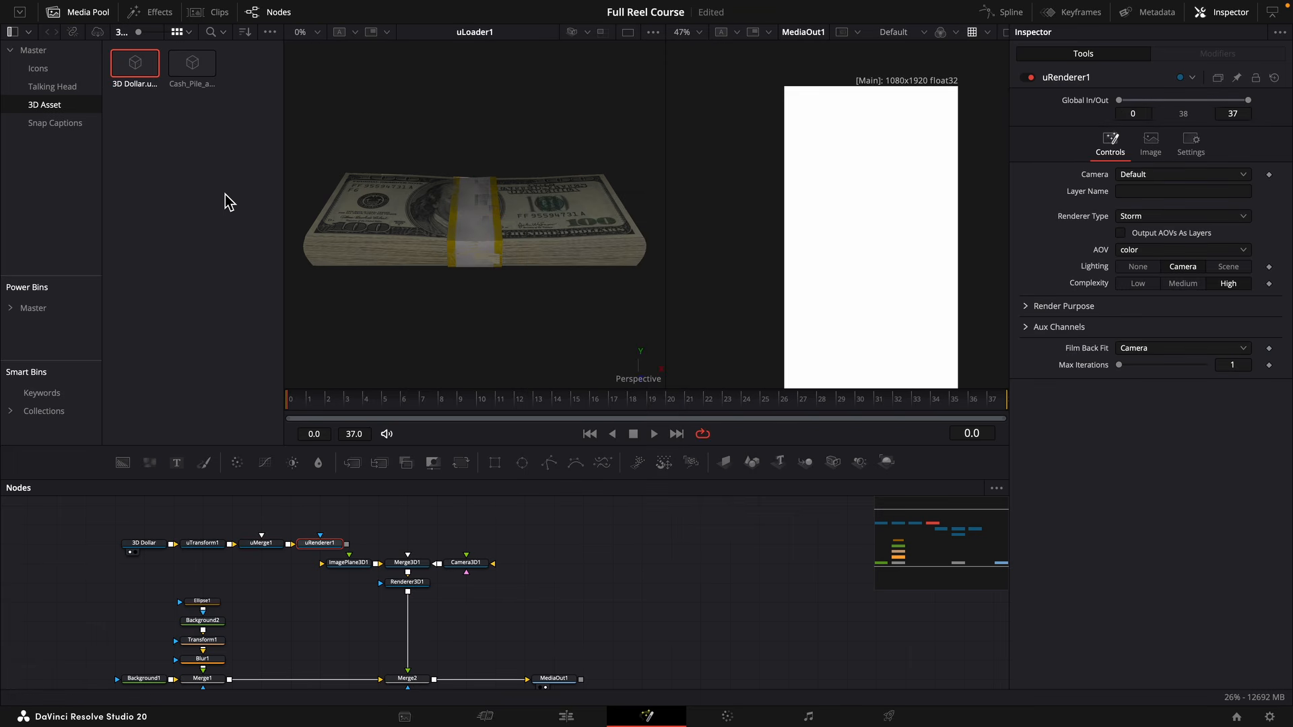
pyautogui.moveTo(381, 507); pyautogui.dragTo(134, 555)
pyautogui.moveTo(311, 542); pyautogui.dragTo(333, 568)
pyautogui.click(350, 597)
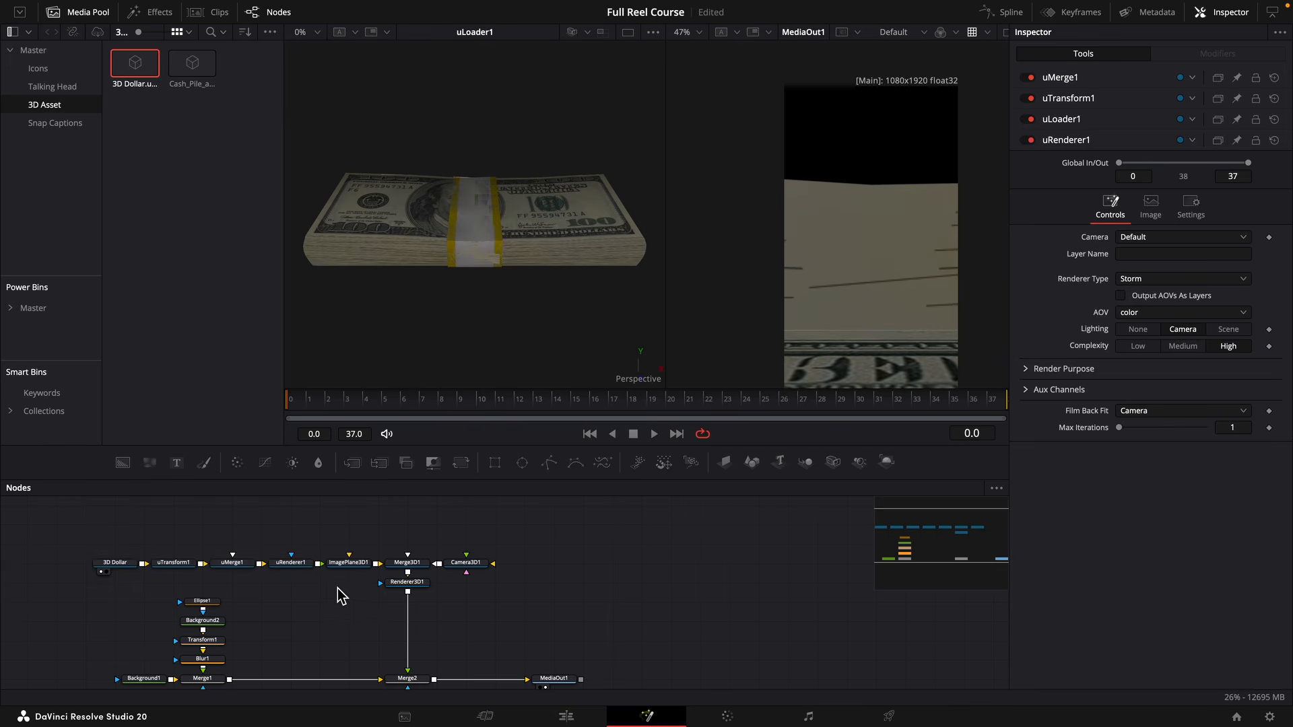
# In the uTransform, scale the dollar stack to 0.001 and set its rotation to 73 on X and 84 on Z.
pyautogui.click(176, 564)
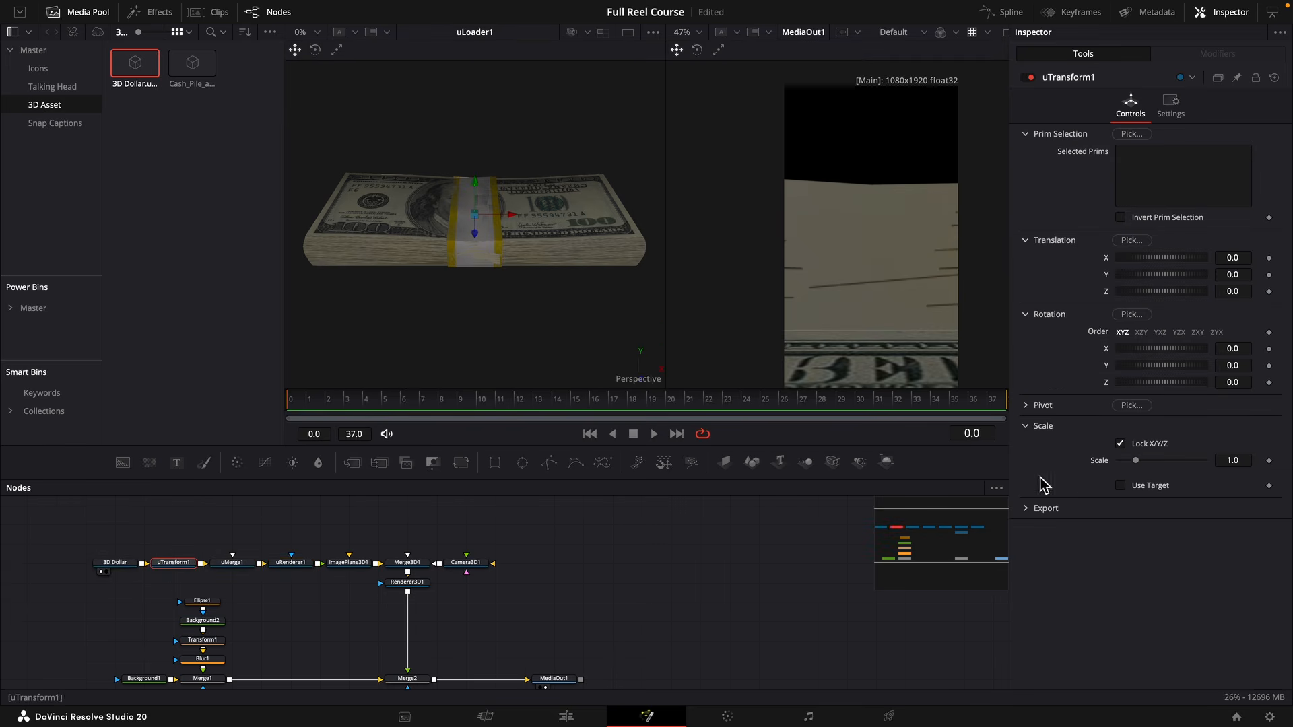
pyautogui.moveTo(1238, 462)
pyautogui.mouseDown()
pyautogui.moveTo(1212, 462)
pyautogui.moveTo(1234, 462)
pyautogui.mouseUp()
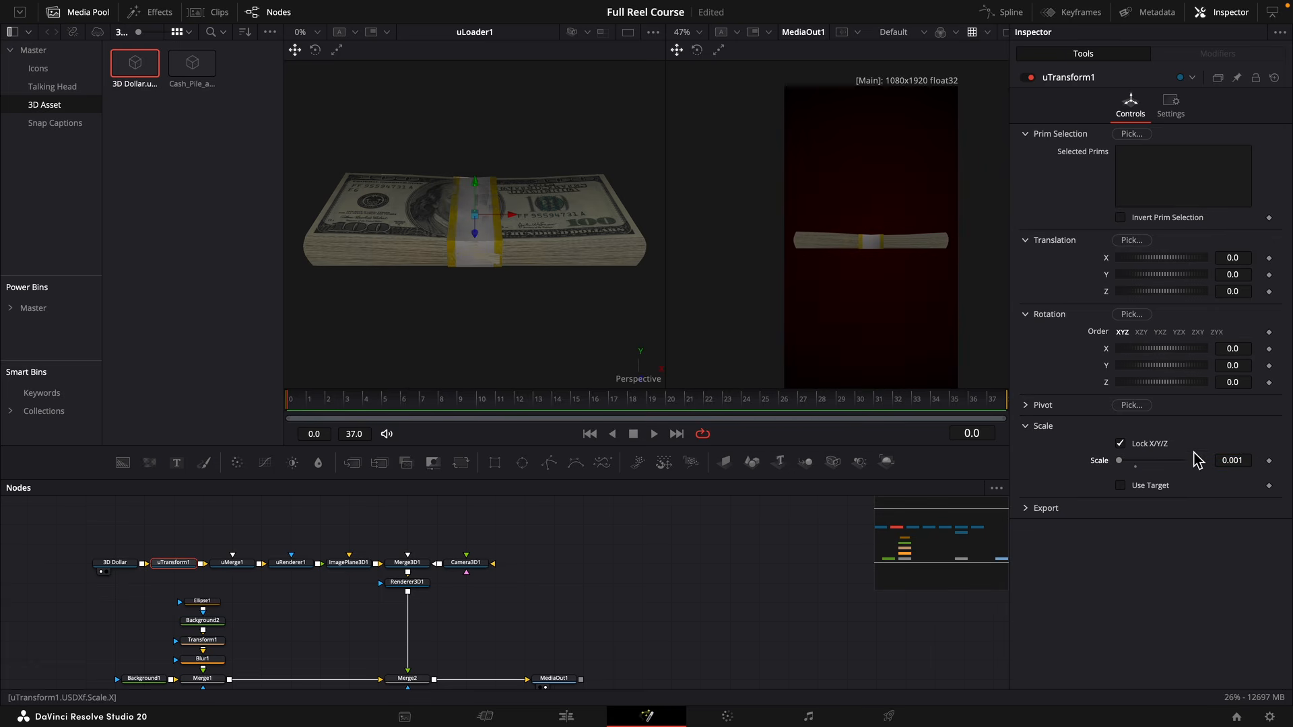
pyautogui.moveTo(1232, 382); pyautogui.dragTo(1234, 383)
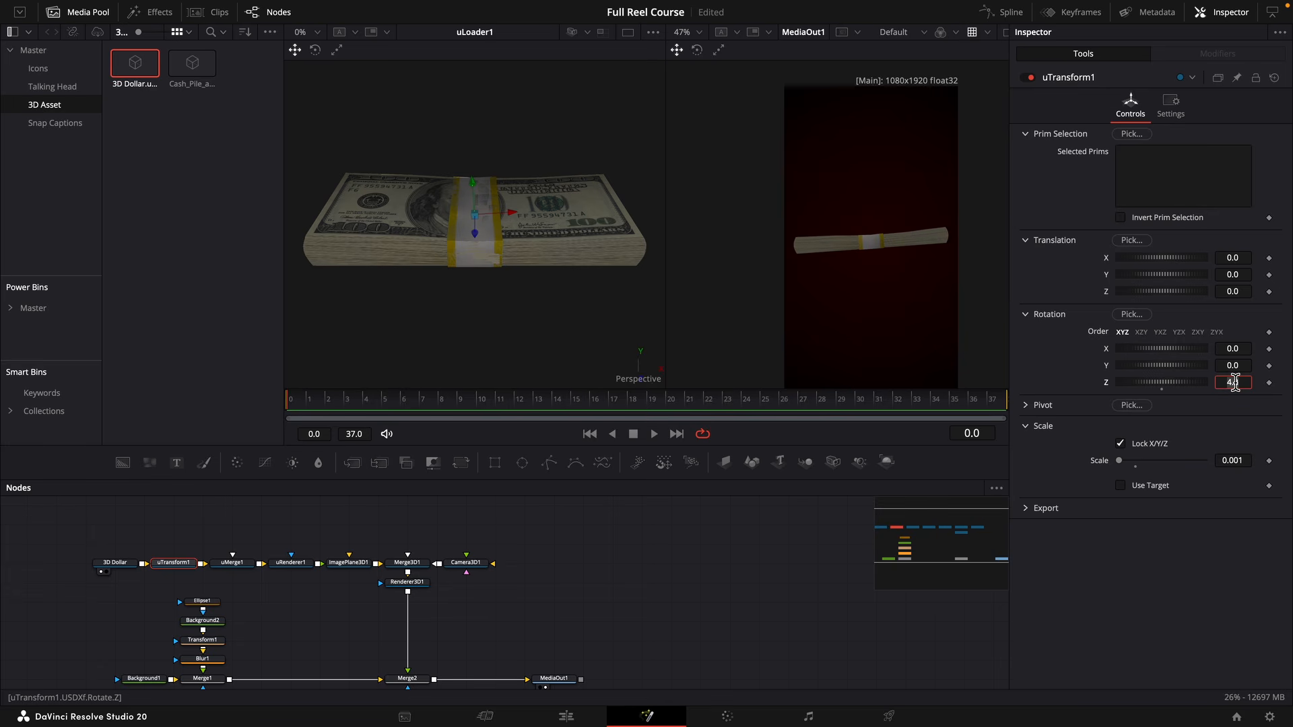
pyautogui.write('84')
pyautogui.press('Tab')
pyautogui.moveTo(1232, 351); pyautogui.dragTo(976, 342)
# Add a uDomeLight node and connect it to the uMerge in the dollar node chain.
pyautogui.click(274, 593)
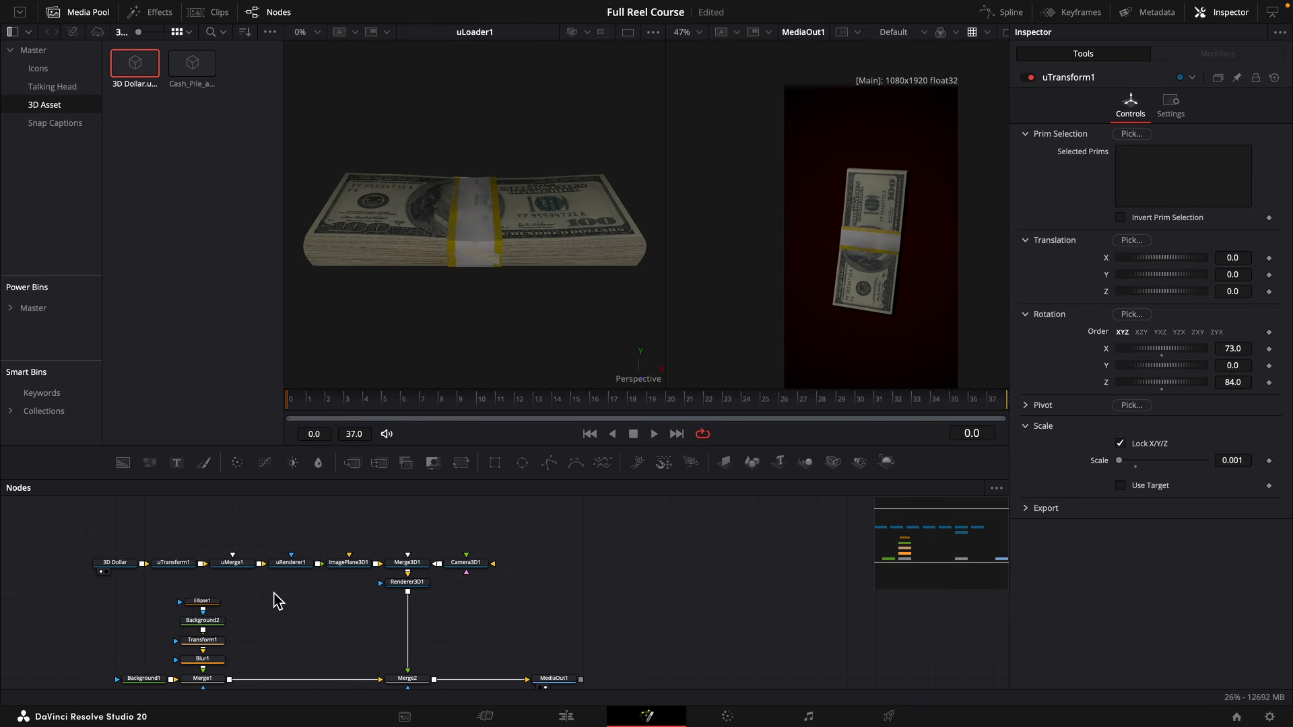
pyautogui.hotkey('shift', 'space')
pyautogui.write('urenudmo')
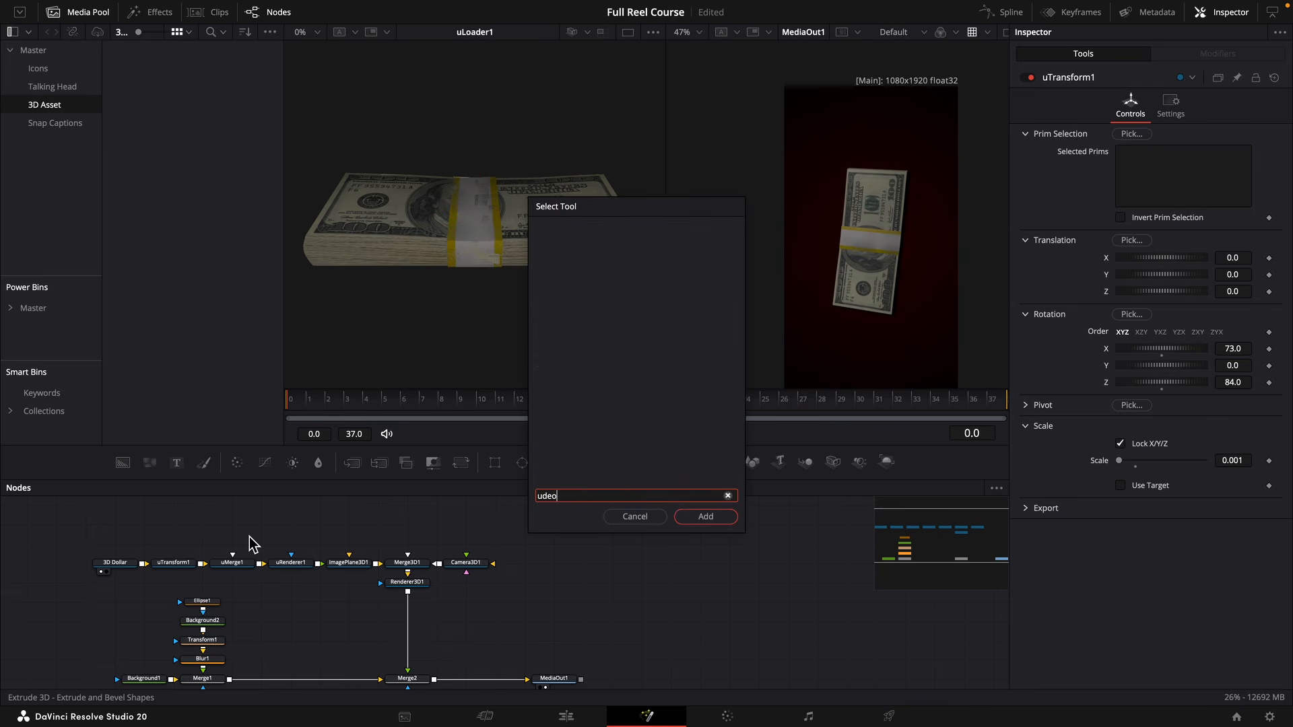
pyautogui.press('BackSpace')
pyautogui.press('BackSpace')
pyautogui.write('ome')
pyautogui.press('Return')
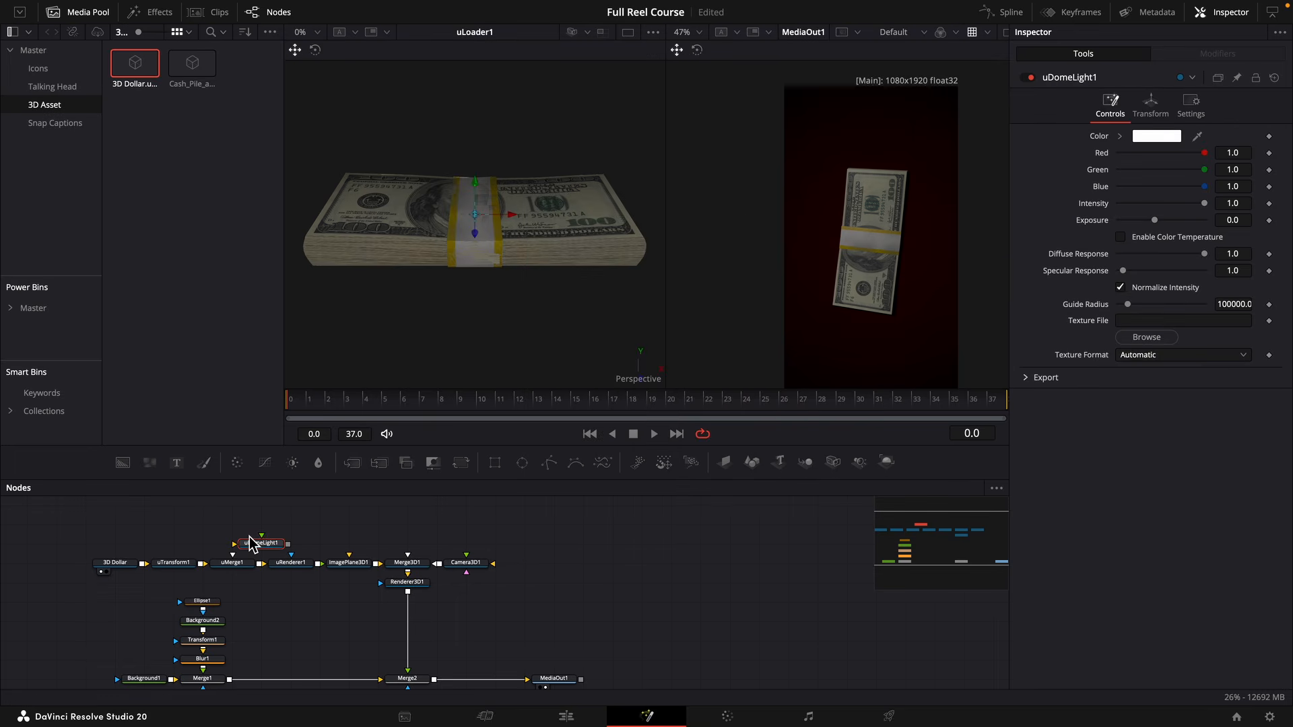
pyautogui.moveTo(250, 543)
pyautogui.mouseDown()
pyautogui.moveTo(220, 543)
pyautogui.moveTo(264, 565)
pyautogui.moveTo(244, 567)
pyautogui.mouseUp()
# Set the uRenderer's lighting to Scene and shift the dollar node chain away from Merge3D1 to make room.
pyautogui.click(291, 566)
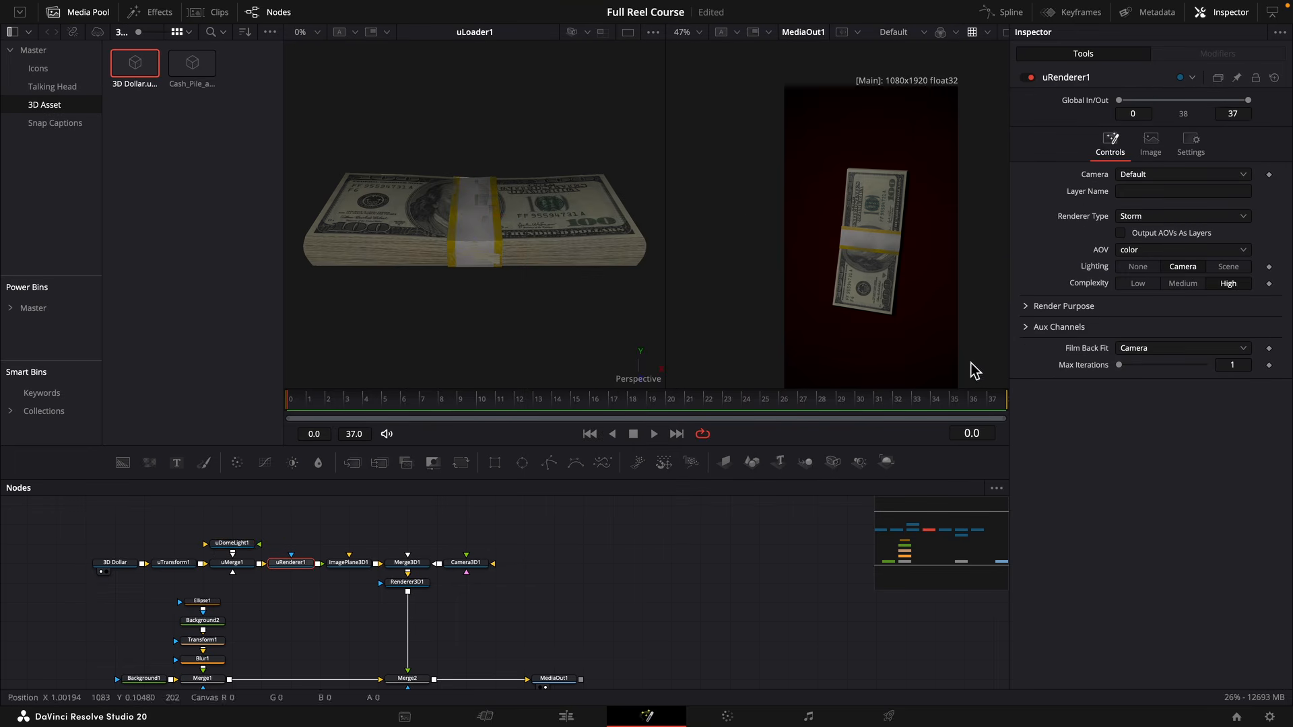
pyautogui.click(1229, 268)
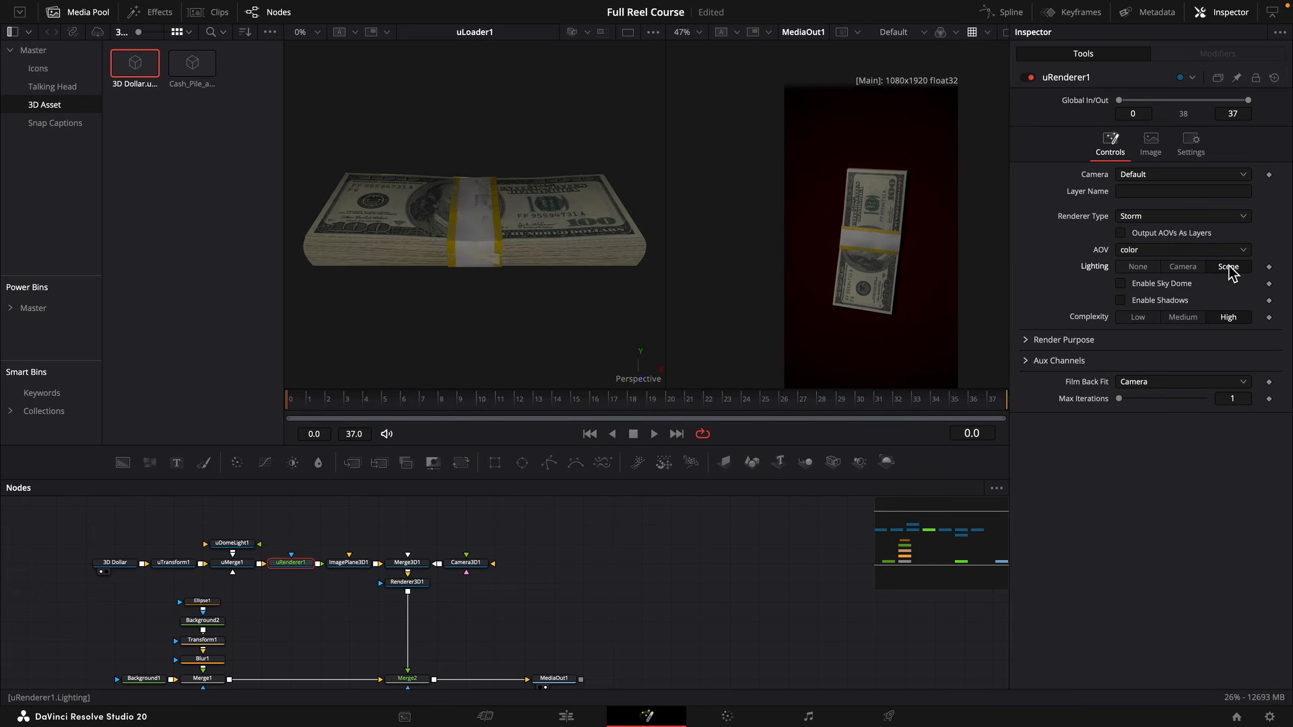
pyautogui.moveTo(345, 525); pyautogui.dragTo(94, 592)
pyautogui.moveTo(361, 570); pyautogui.dragTo(303, 571)
pyautogui.click(301, 567)
pyautogui.hotkey('shift', 'space')
pyautogui.write('udome')
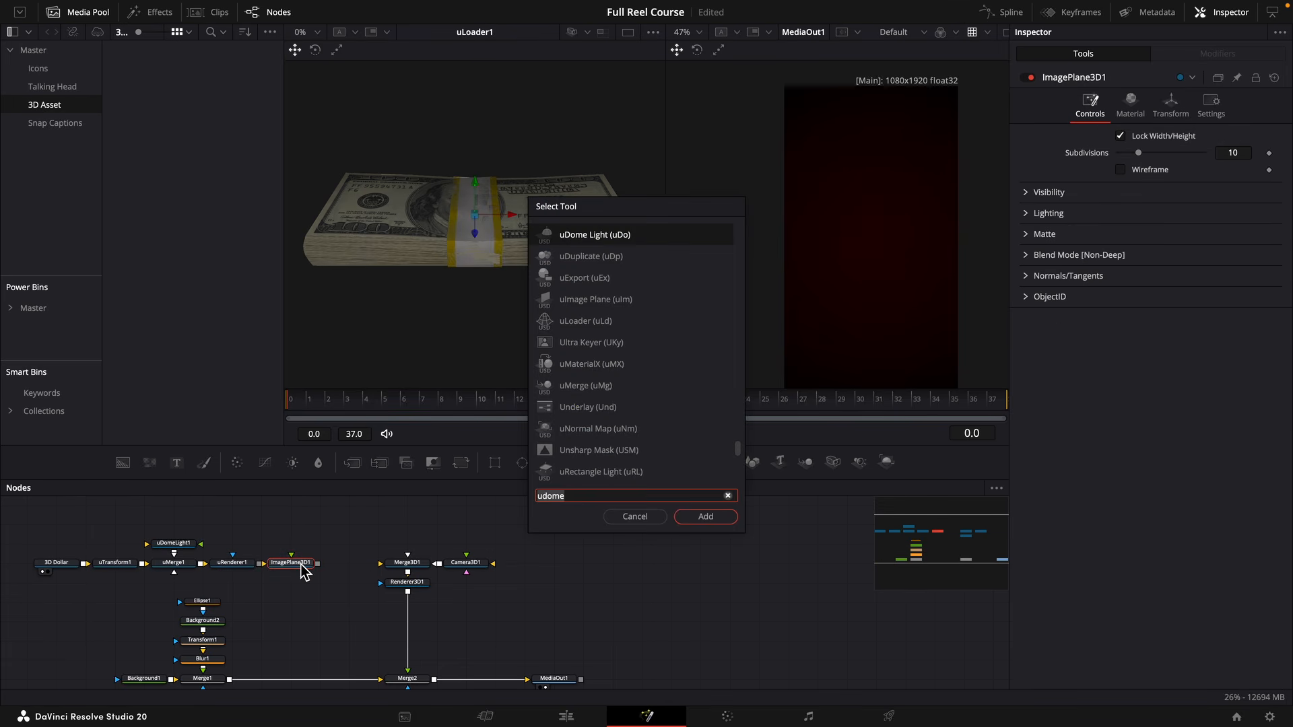
pyautogui.press('Escape')
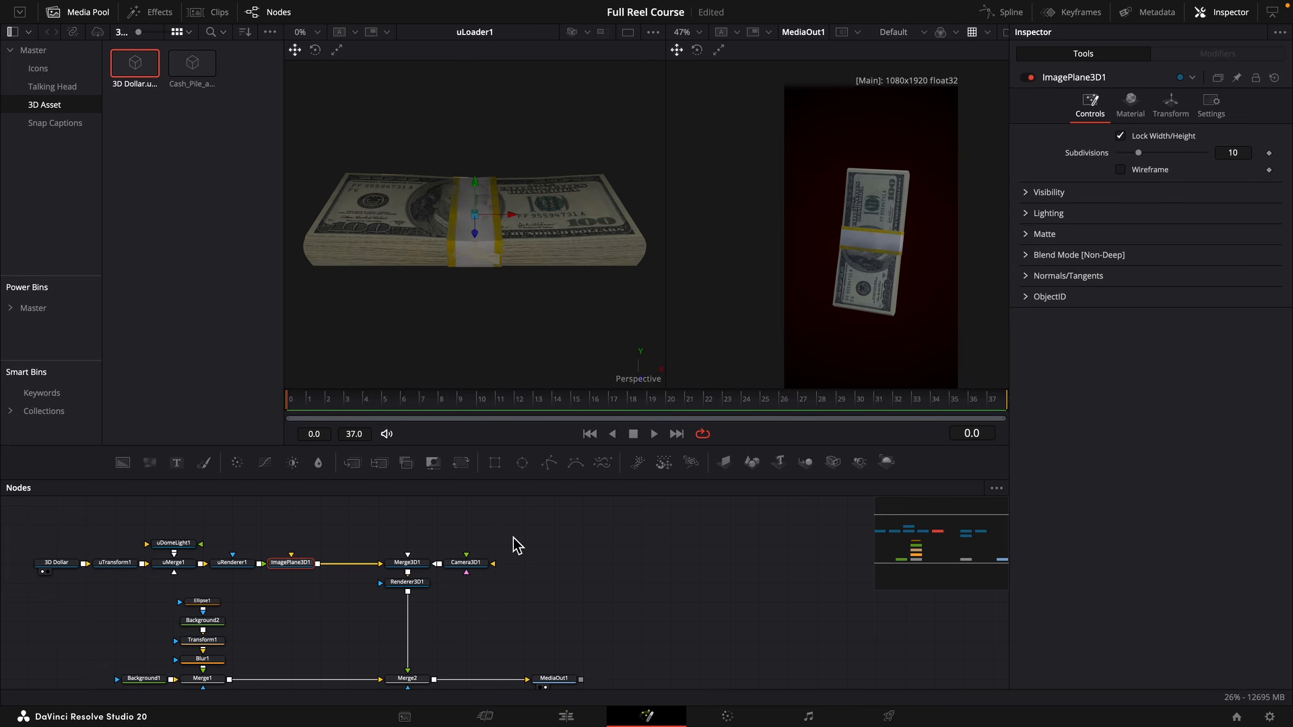
# Insert a Color Corrector between the uRenderer and the image plane, tint the dollar stack red, and lower the saturation.
pyautogui.hotkey('shift', 'space')
pyautogui.write('color')
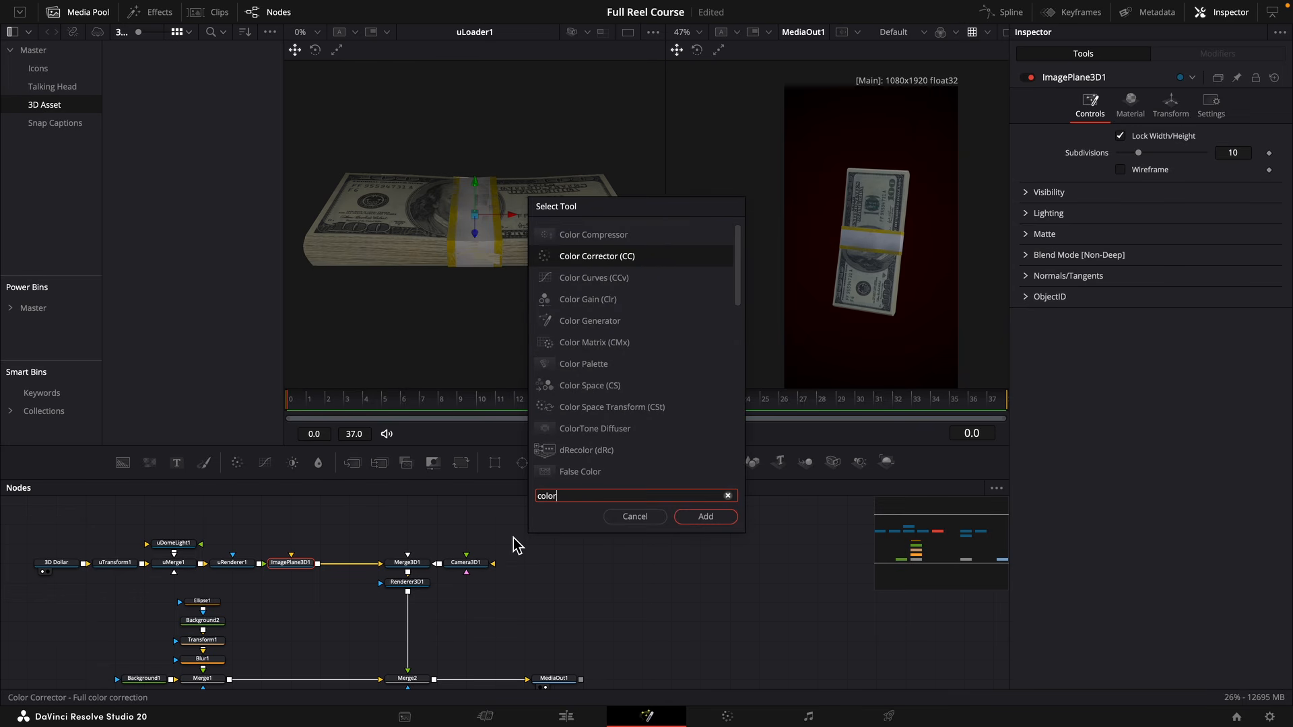
pyautogui.press('Return')
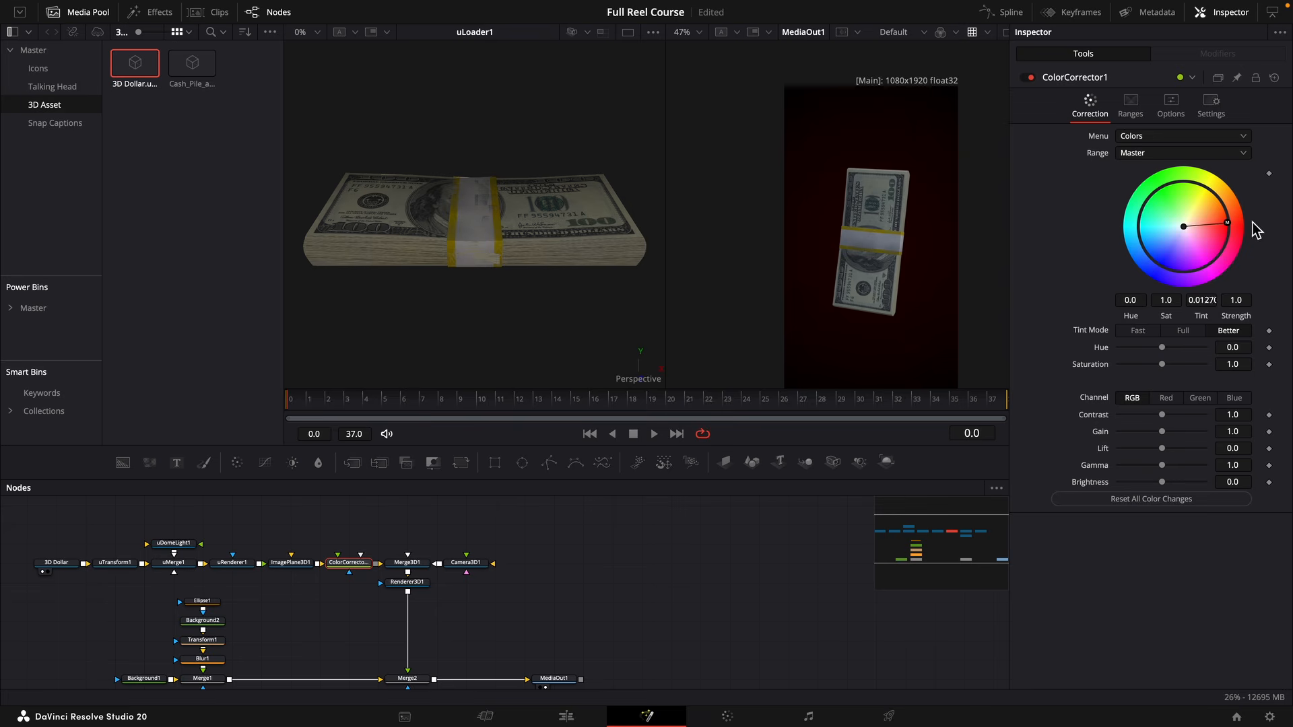
pyautogui.moveTo(1253, 223); pyautogui.dragTo(1258, 228)
pyautogui.moveTo(344, 566); pyautogui.dragTo(285, 605)
pyautogui.moveTo(278, 570)
pyautogui.mouseDown()
pyautogui.moveTo(336, 573)
pyautogui.moveTo(285, 570)
pyautogui.mouseUp()
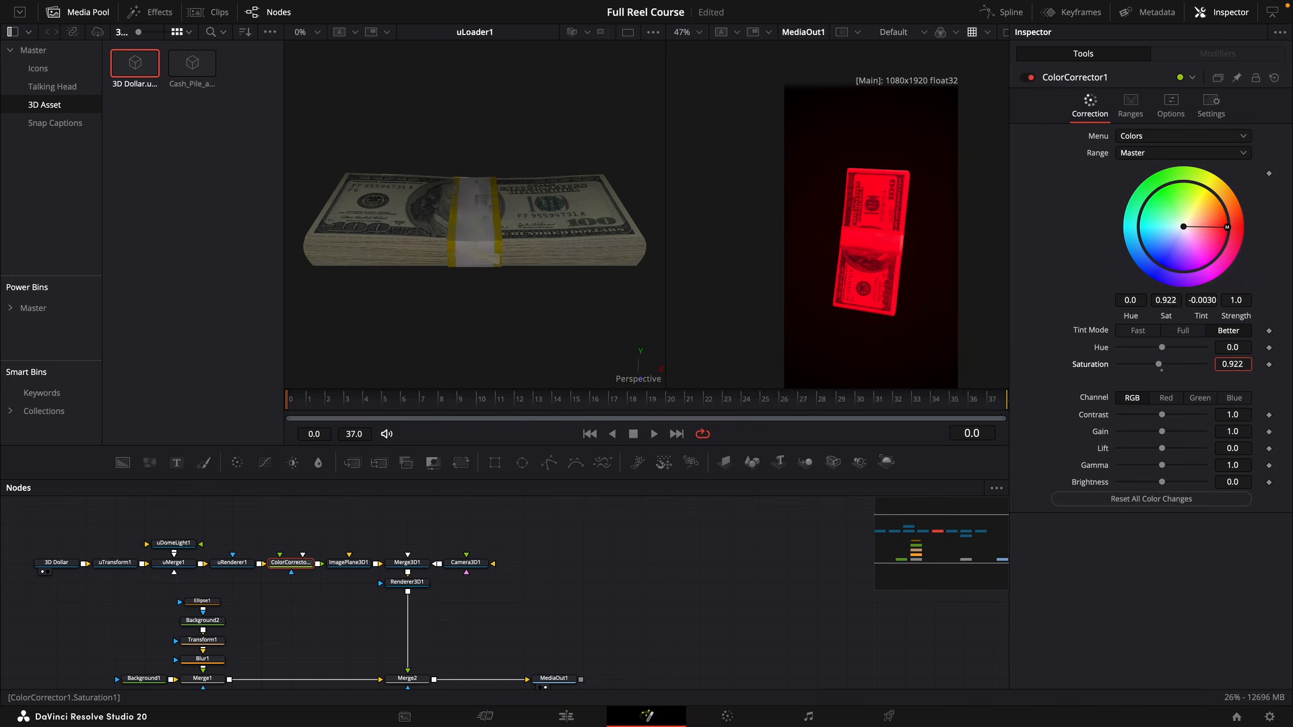
pyautogui.moveTo(1159, 365); pyautogui.dragTo(1126, 365)
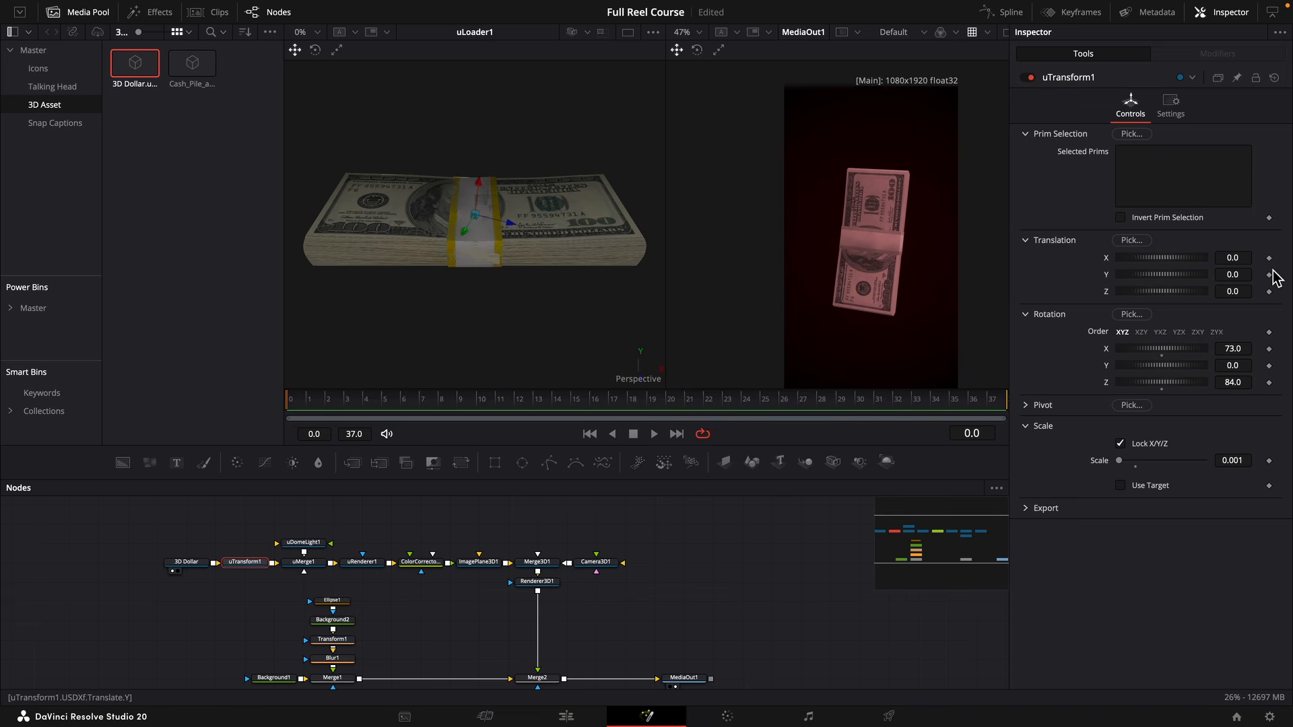
# Keyframe the uTransform's X rotation from -46.5 at frame 0 to 117.9 at frame 37 and play back the animation.
pyautogui.click(1269, 351)
pyautogui.moveTo(1233, 347); pyautogui.dragTo(751, 354)
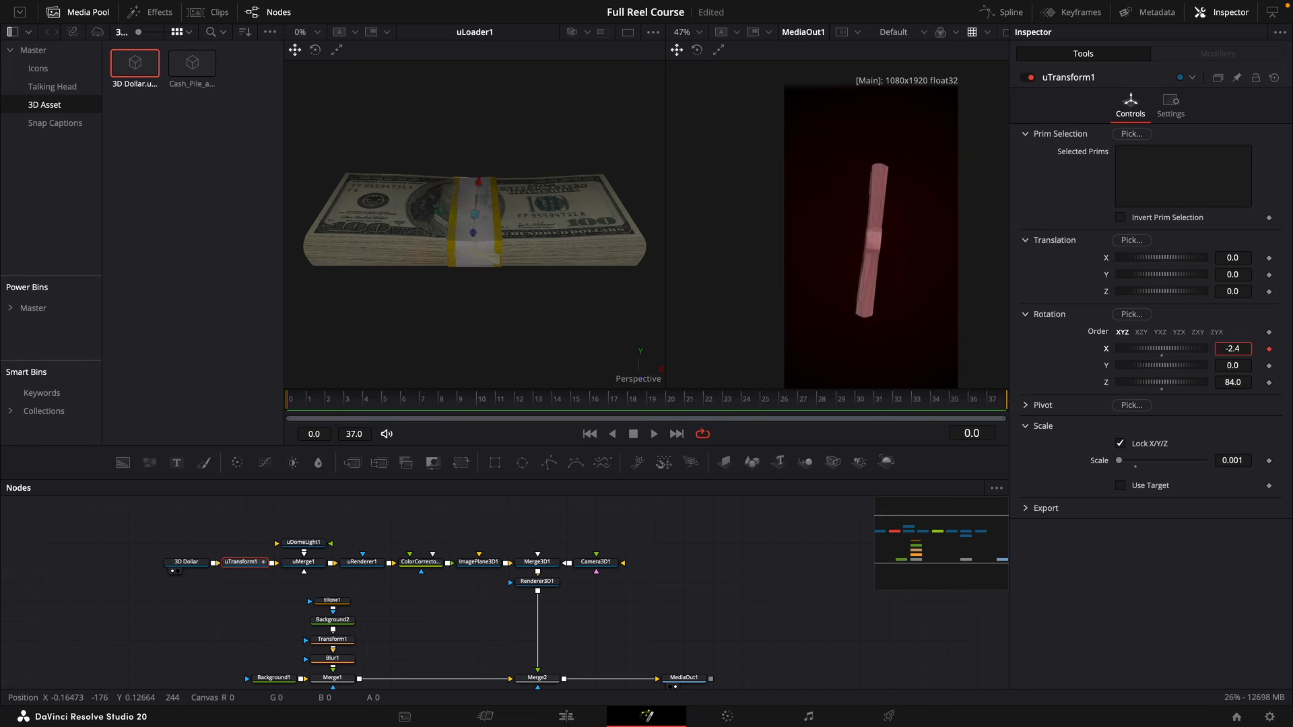
pyautogui.moveTo(1183, 348); pyautogui.dragTo(1154, 349)
pyautogui.moveTo(1234, 349); pyautogui.dragTo(1292, 349)
pyautogui.click(987, 403)
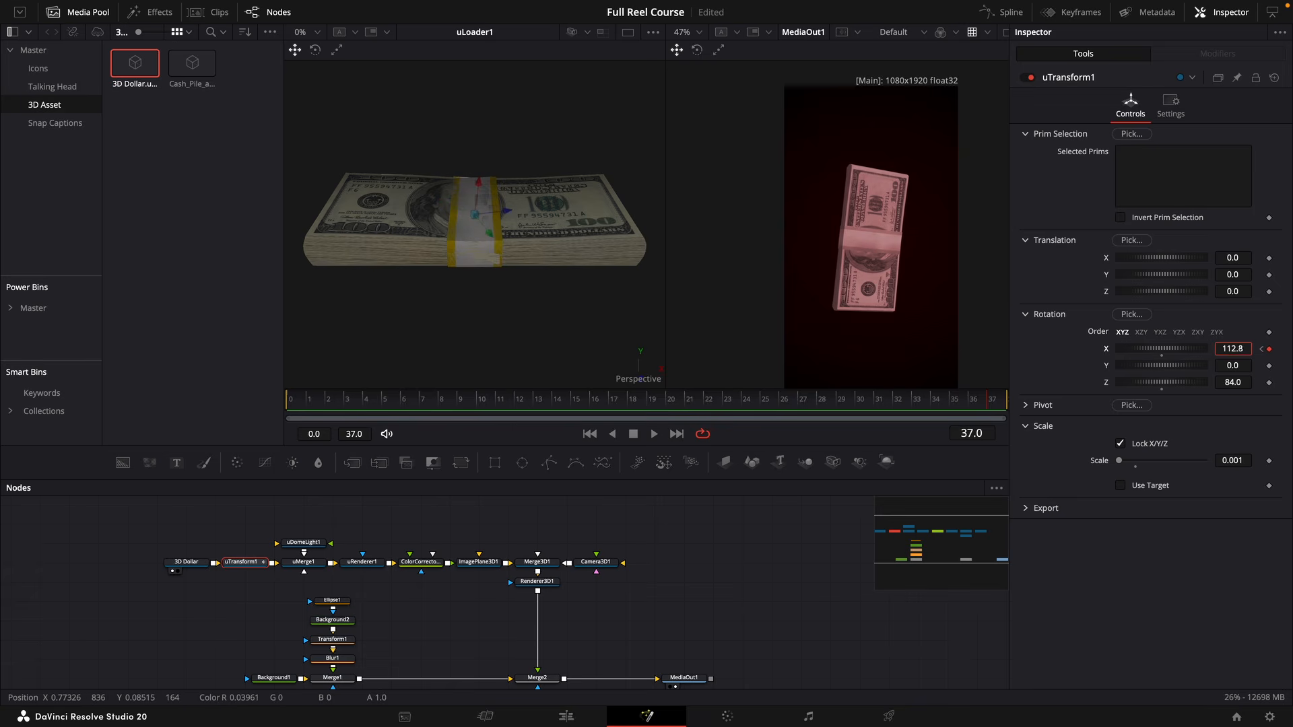
pyautogui.press('space')
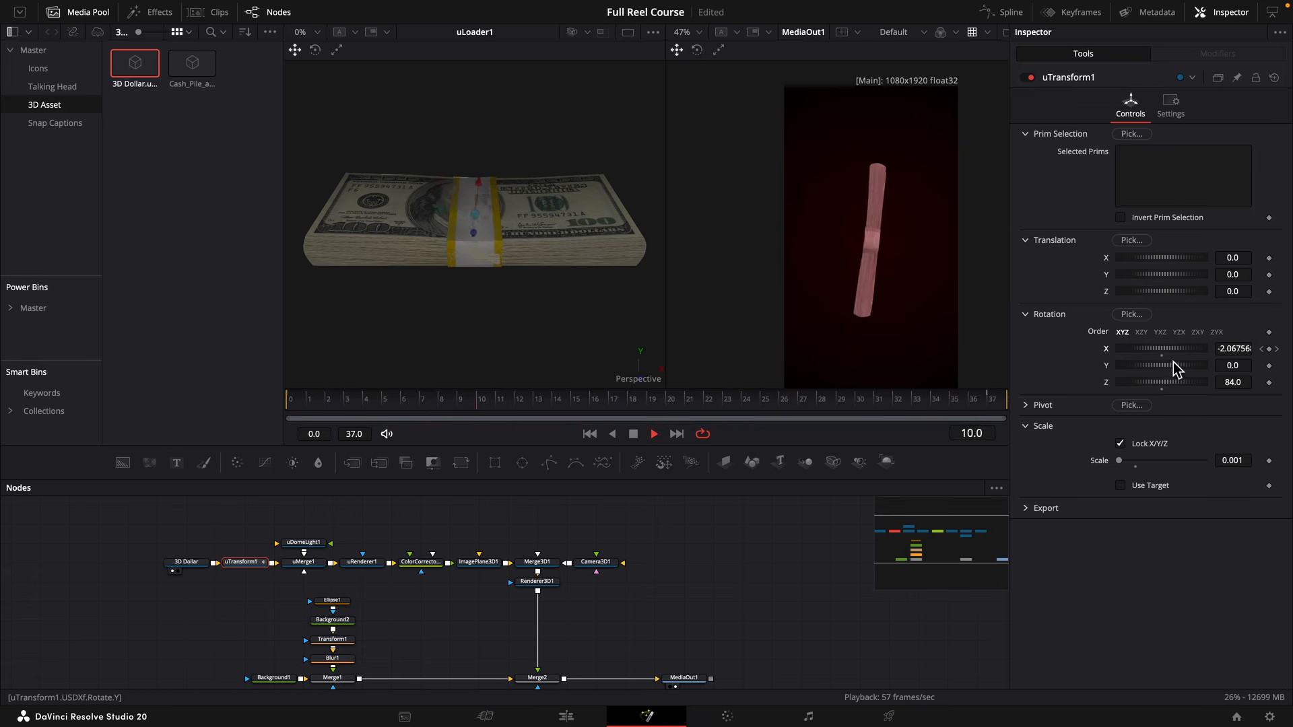
pyautogui.press('space')
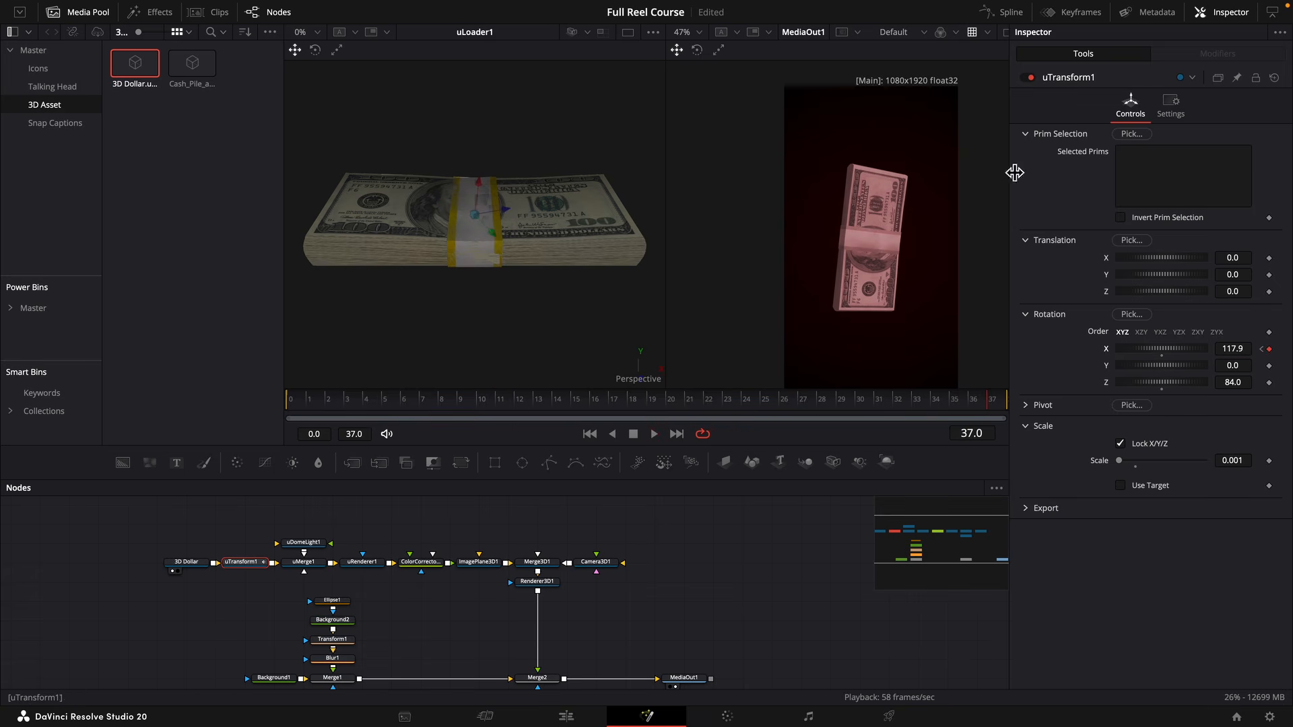
# Display the X Rotation curve in the spline editor, shape its handles into a fast start and slow finish, and play it back.
pyautogui.click(1005, 13)
pyautogui.click(539, 539)
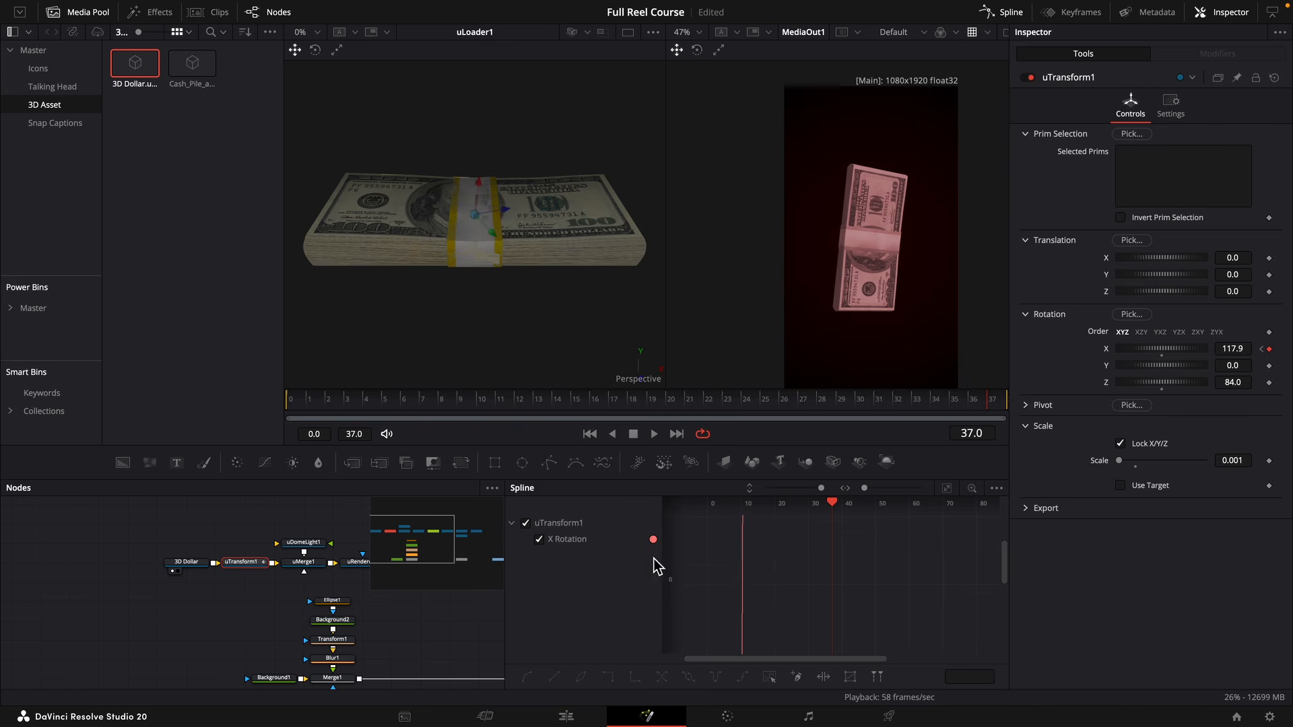
pyautogui.click(947, 487)
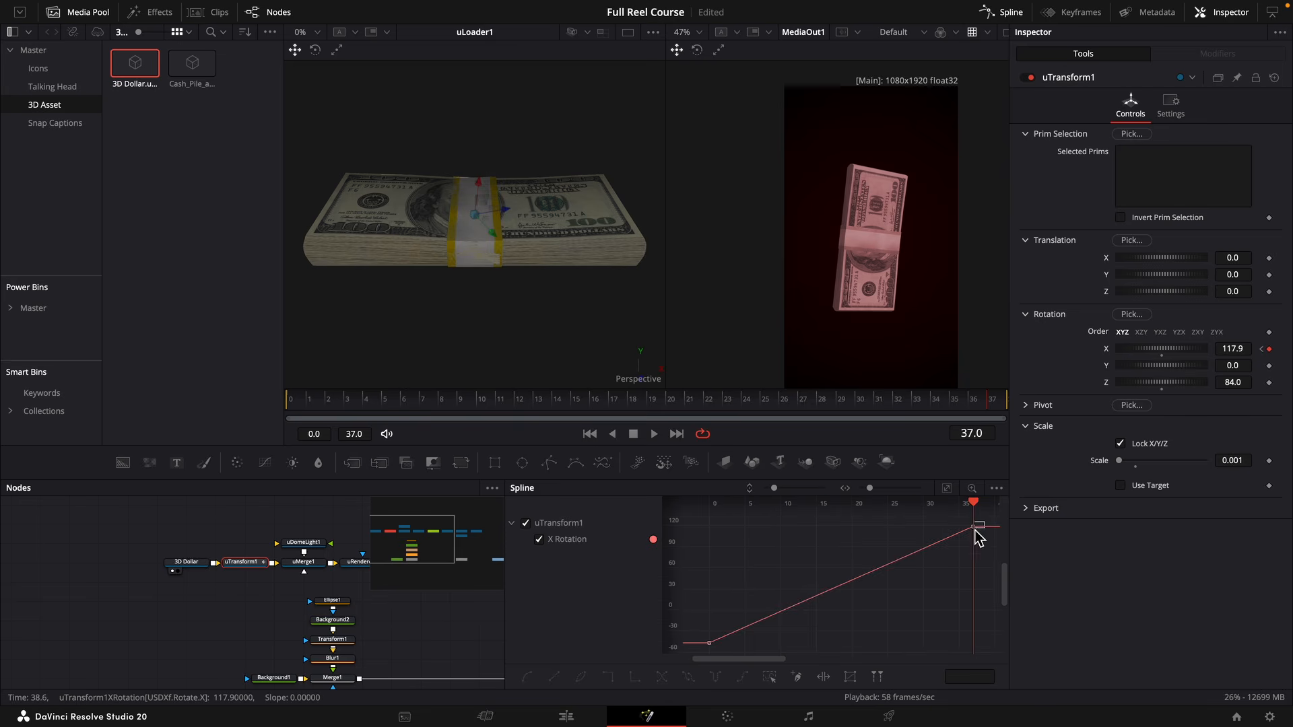
pyautogui.click(708, 643)
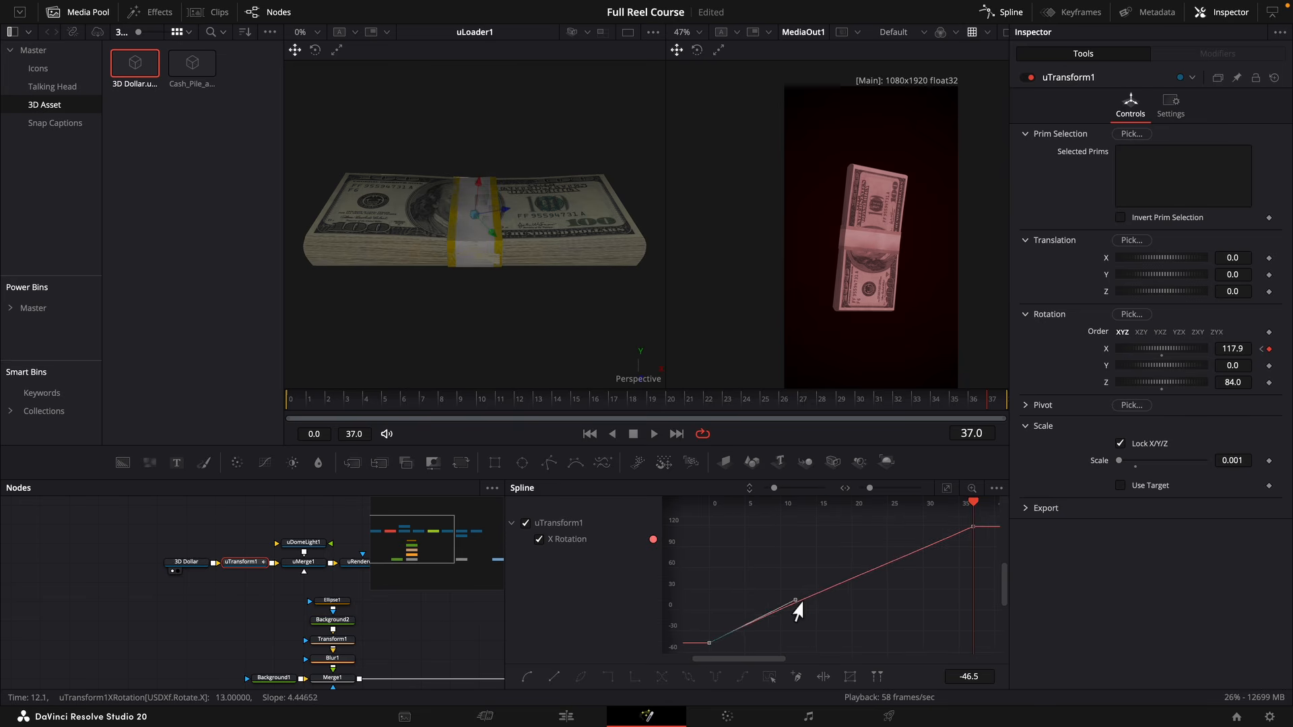
pyautogui.moveTo(794, 601); pyautogui.dragTo(714, 569)
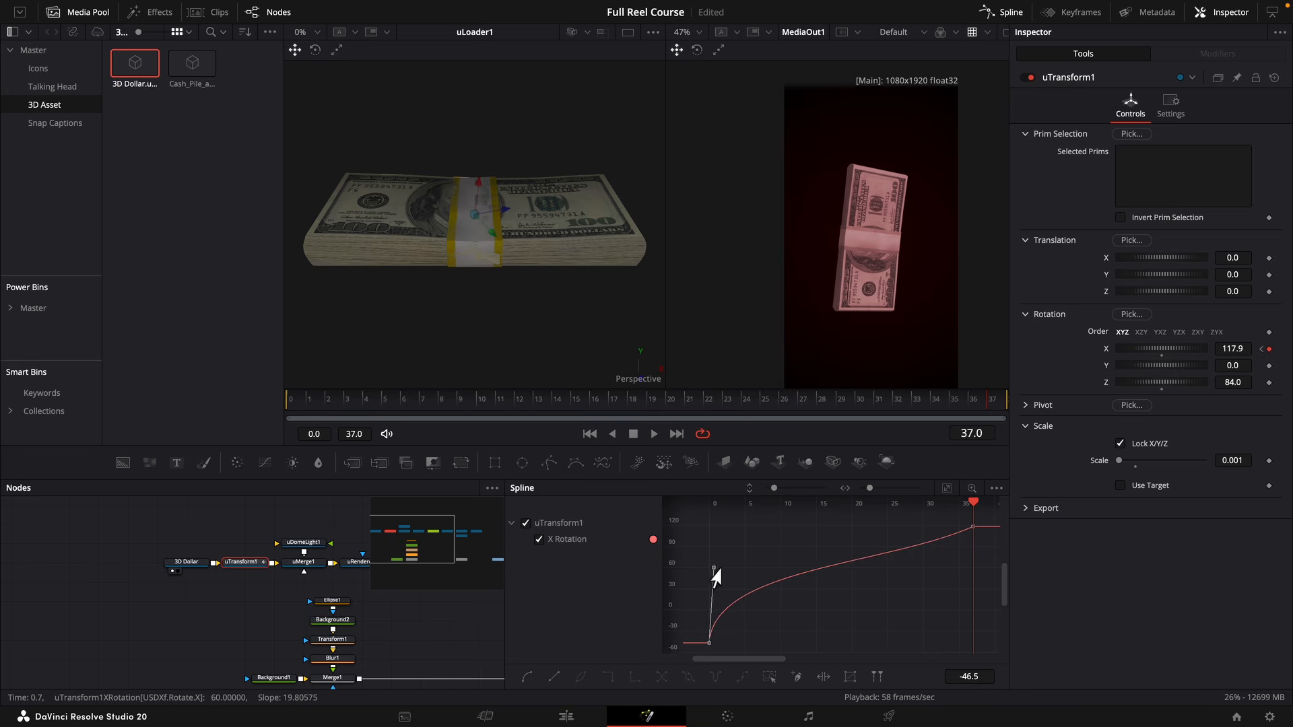
pyautogui.click(973, 527)
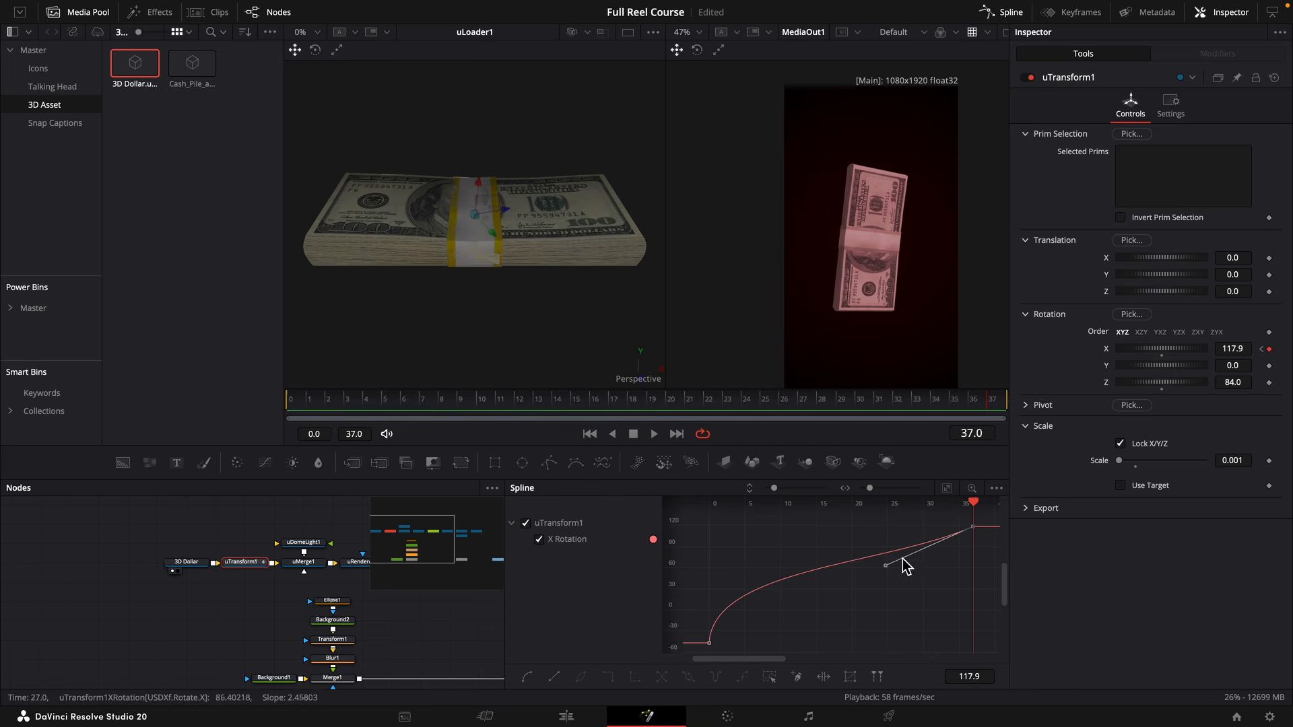
pyautogui.moveTo(885, 565); pyautogui.dragTo(851, 531)
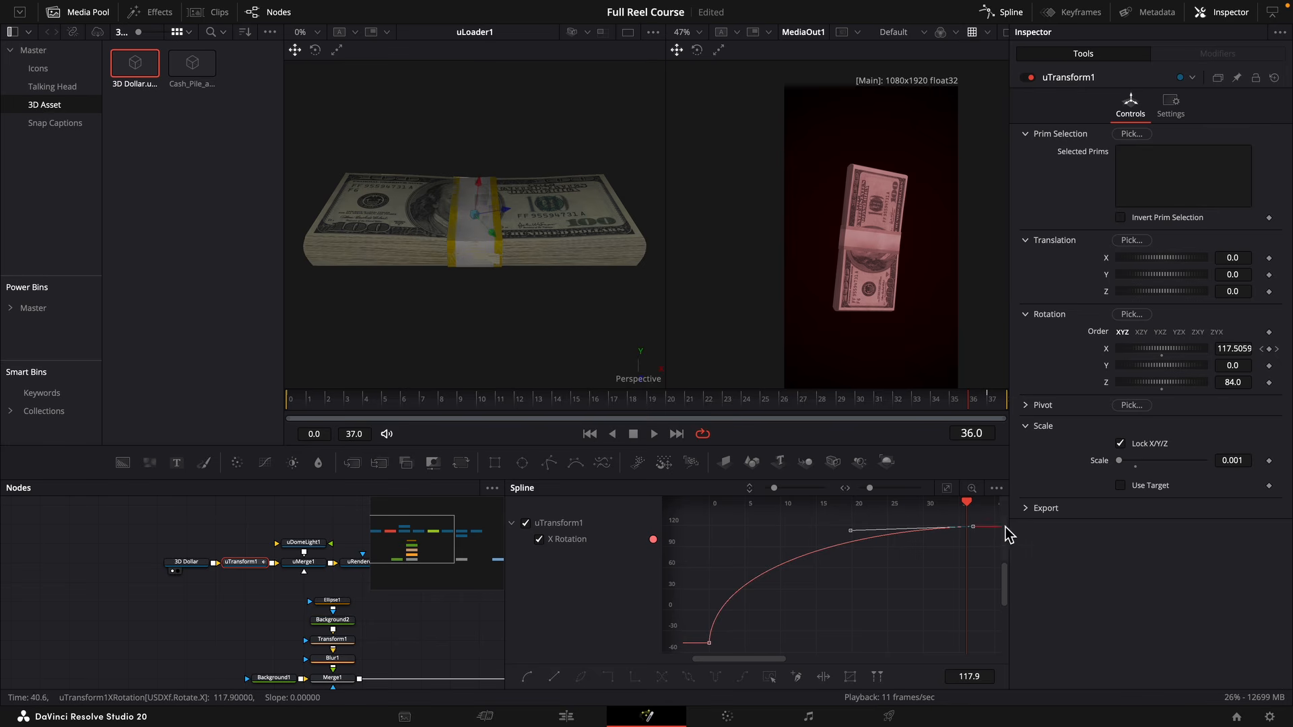
pyautogui.press('space')
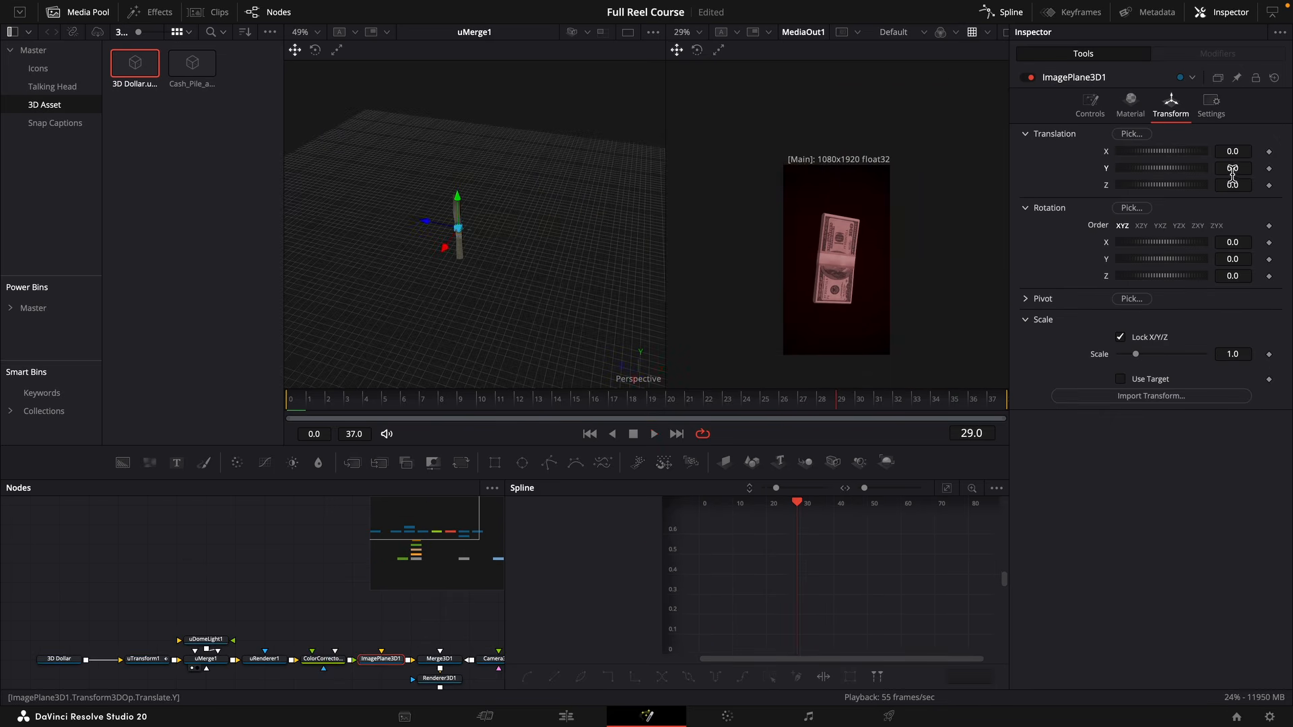
# Lower ImagePlane3D1 to -0.069 on Y and preview the playback.
pyautogui.moveTo(1232, 172); pyautogui.dragTo(1186, 173)
pyautogui.press('space')
pyautogui.press('space')
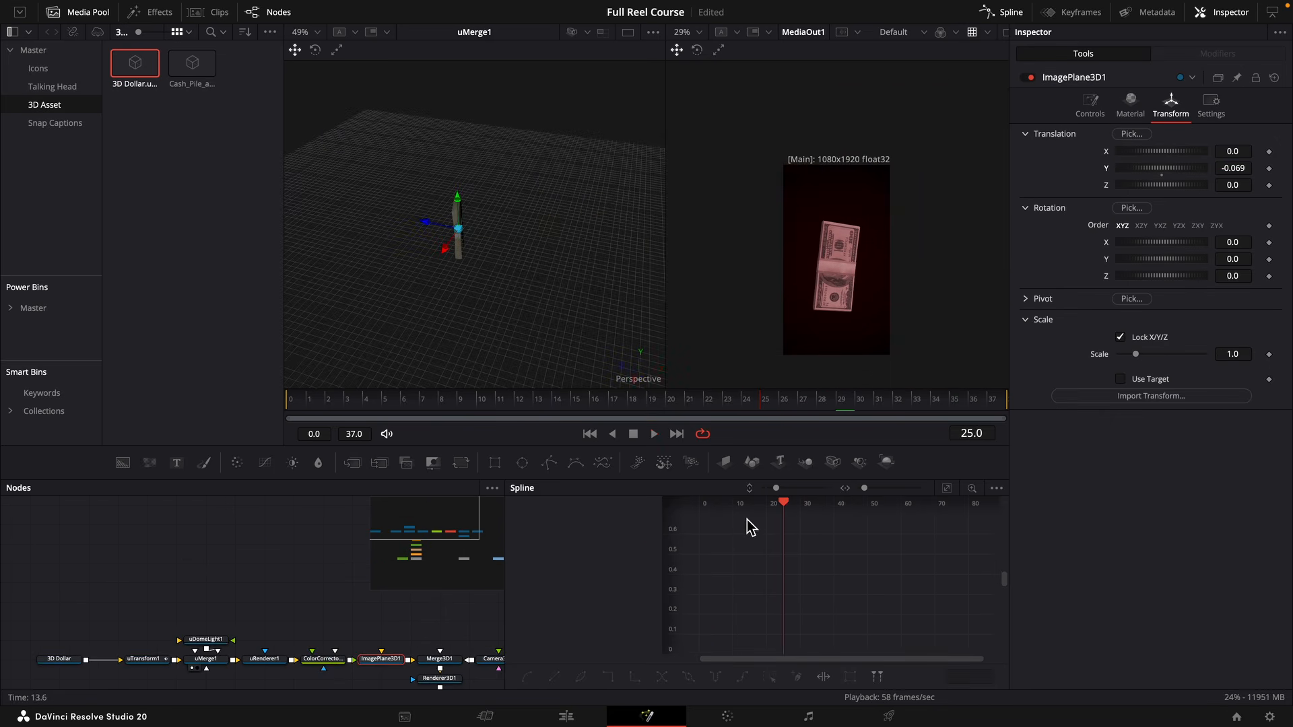
# Duplicate ImagePlane3D1 and connect the copy to Merge3D1.
pyautogui.click(311, 604)
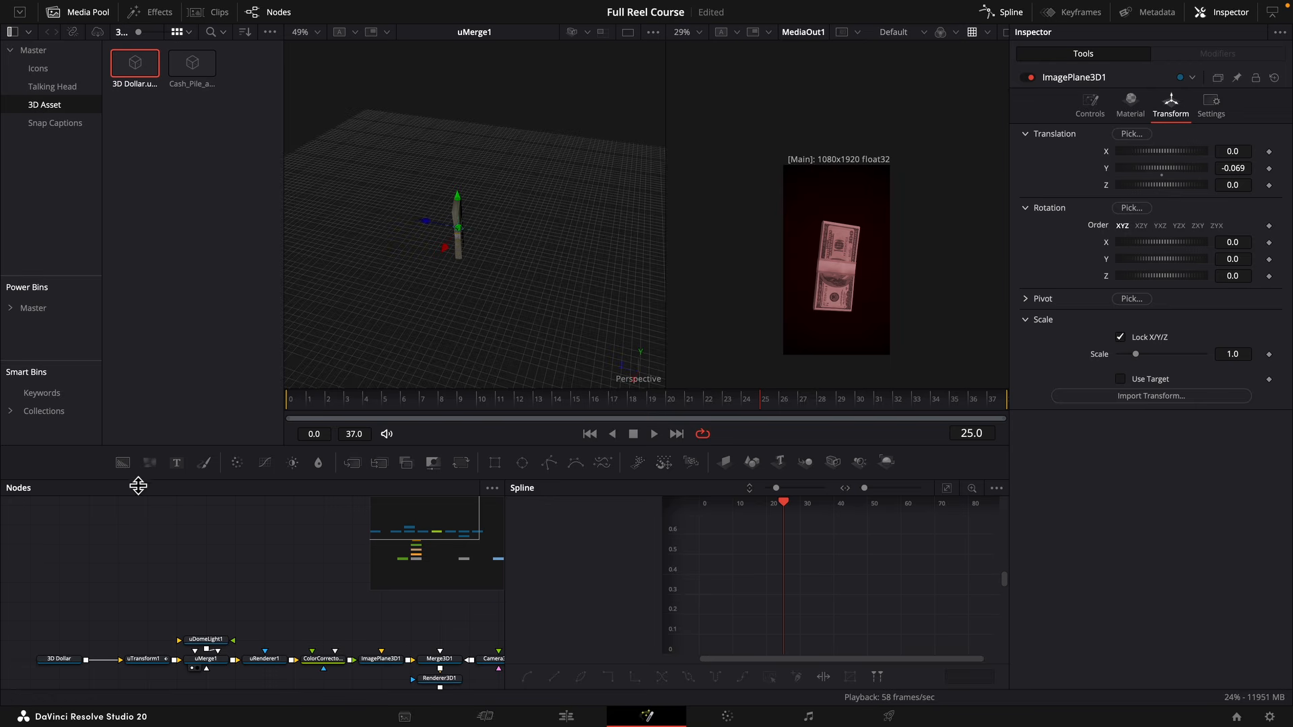
pyautogui.click(381, 659)
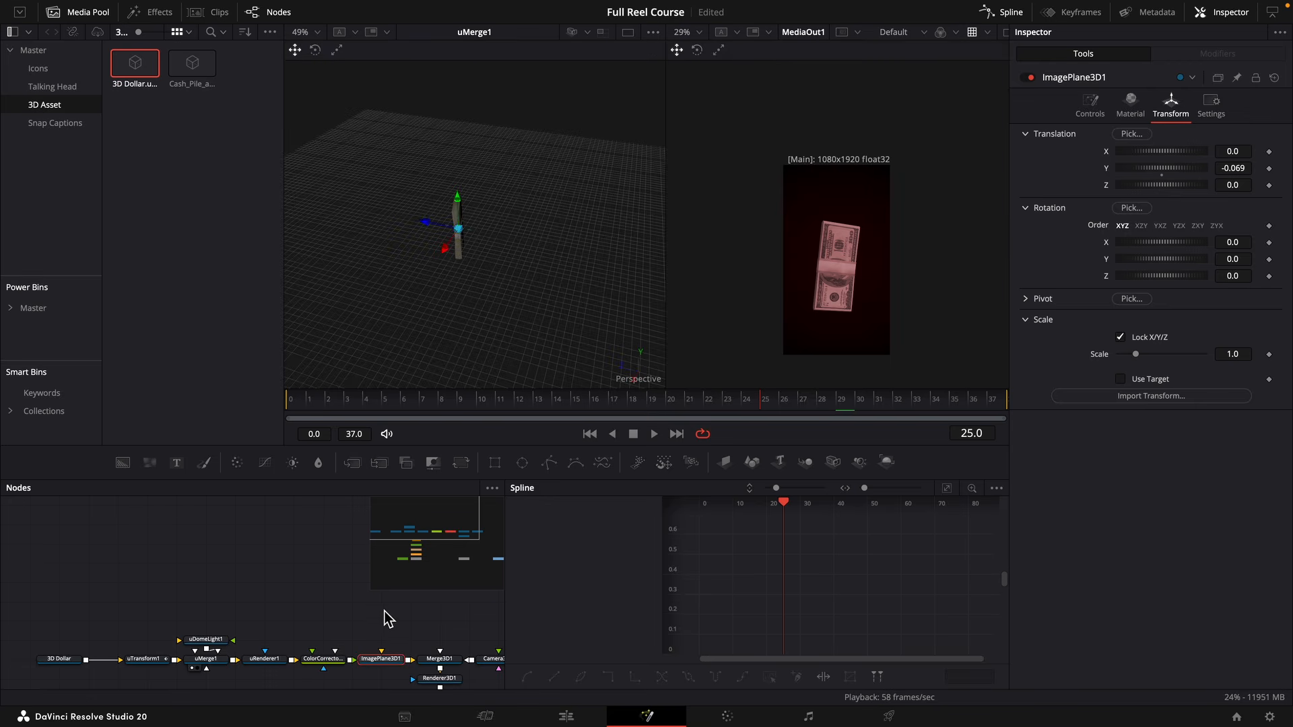
pyautogui.hotkey('ctrl', 'v')
pyautogui.moveTo(408, 618); pyautogui.dragTo(429, 669)
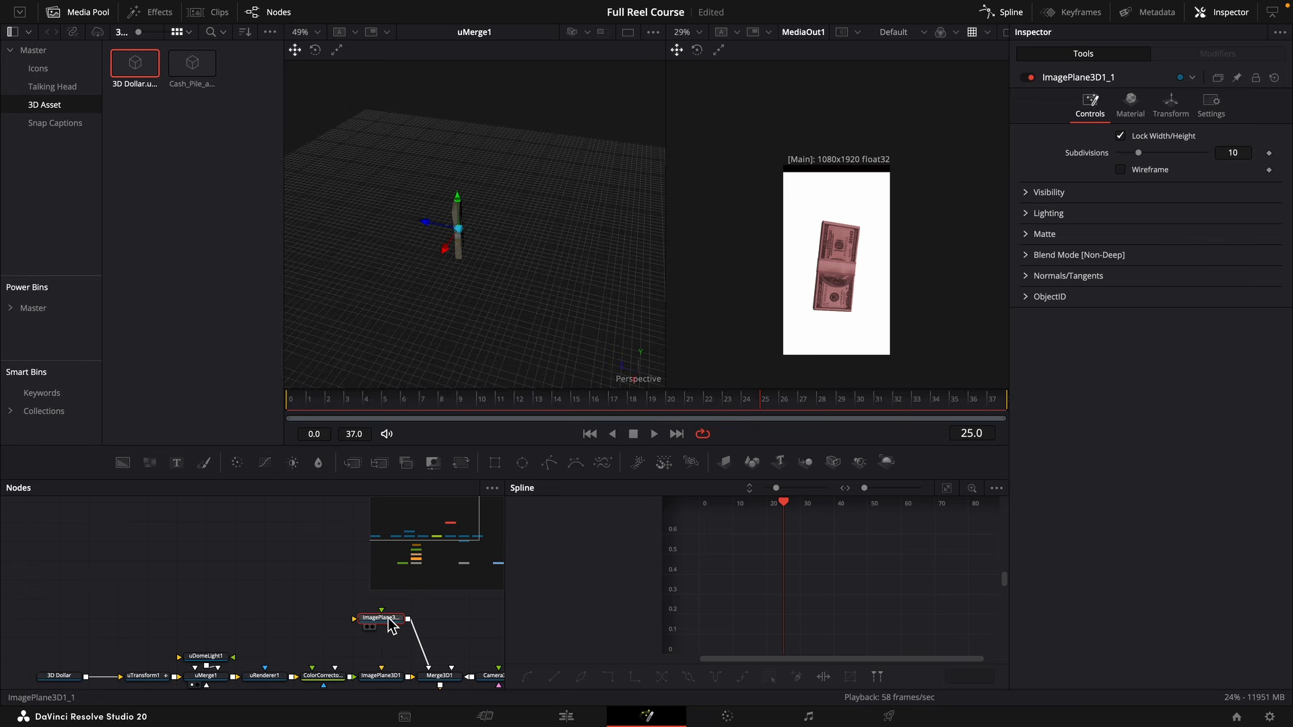
# Push the duplicated image plane back to -0.31 on Z and scale it to 1.154.
pyautogui.click(1171, 106)
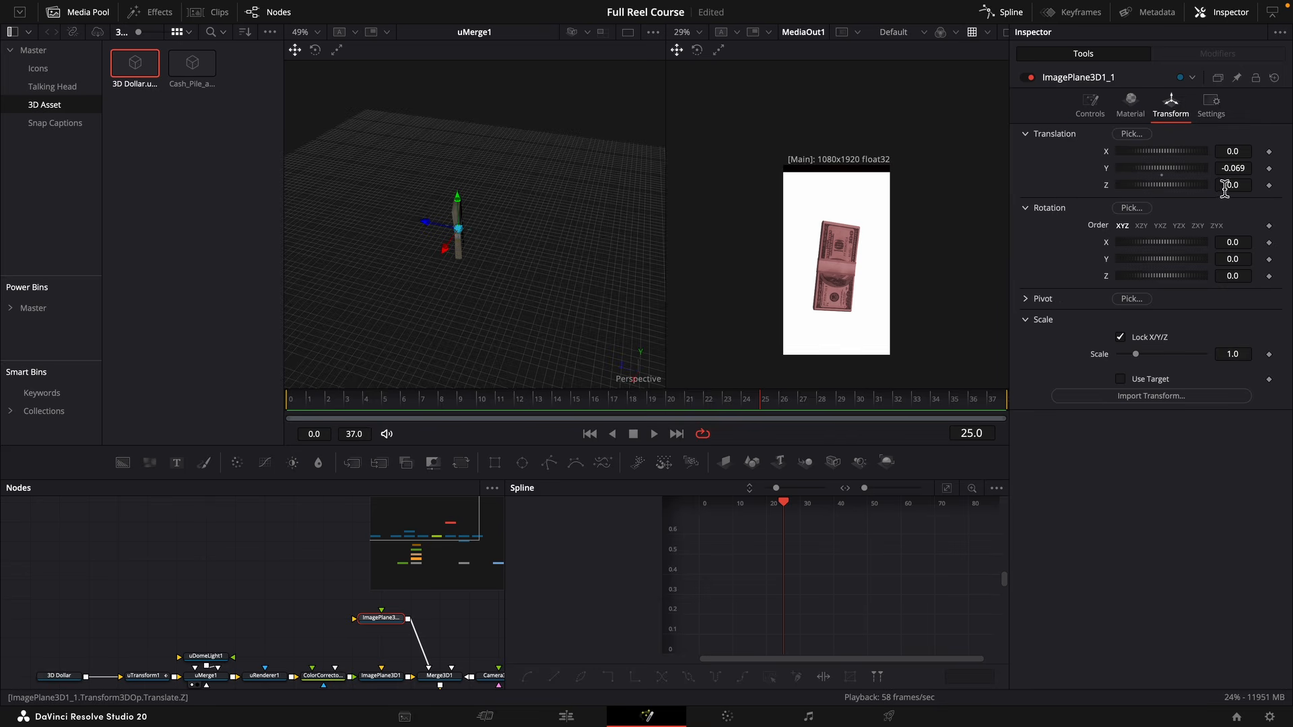
pyautogui.moveTo(1233, 185); pyautogui.dragTo(1210, 186)
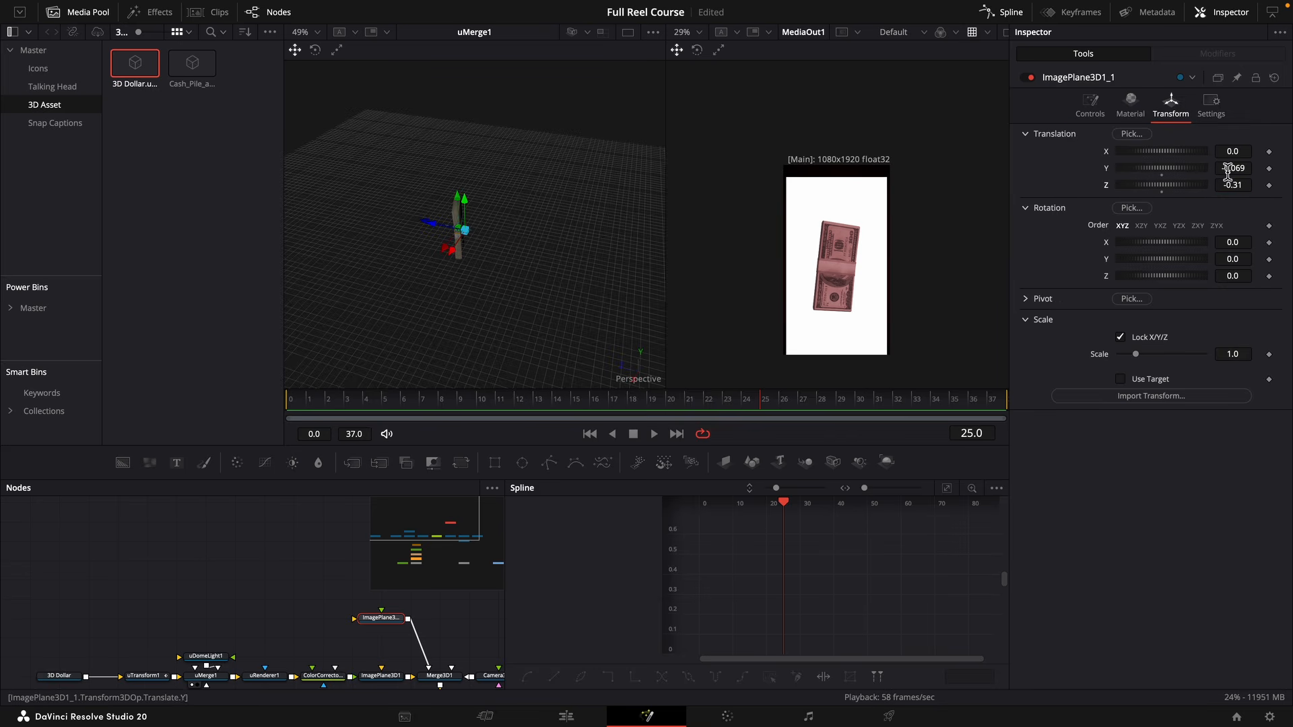
pyautogui.moveTo(1238, 353); pyautogui.dragTo(1246, 354)
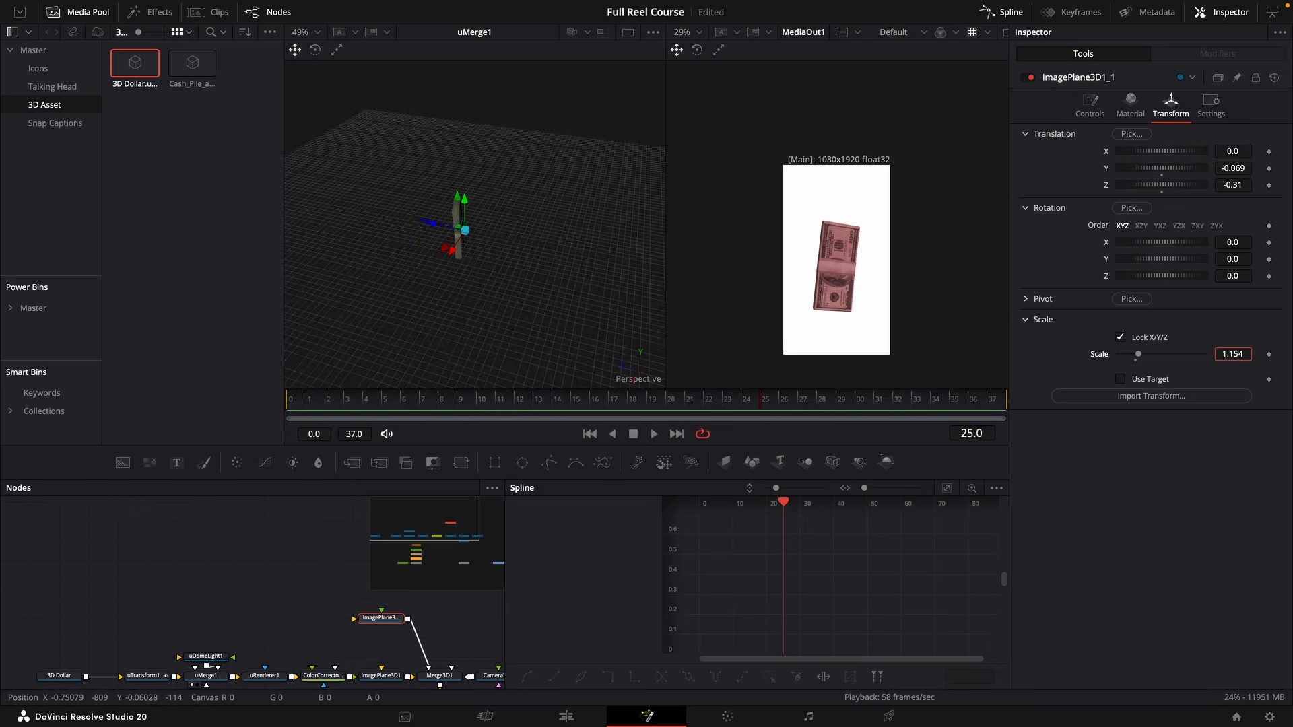
# Feed a new Background node into the duplicated image plane and color it red with saturation 0.735 and value 0.732.
pyautogui.moveTo(122, 463); pyautogui.dragTo(355, 618)
pyautogui.moveTo(52, 597); pyautogui.dragTo(82, 617)
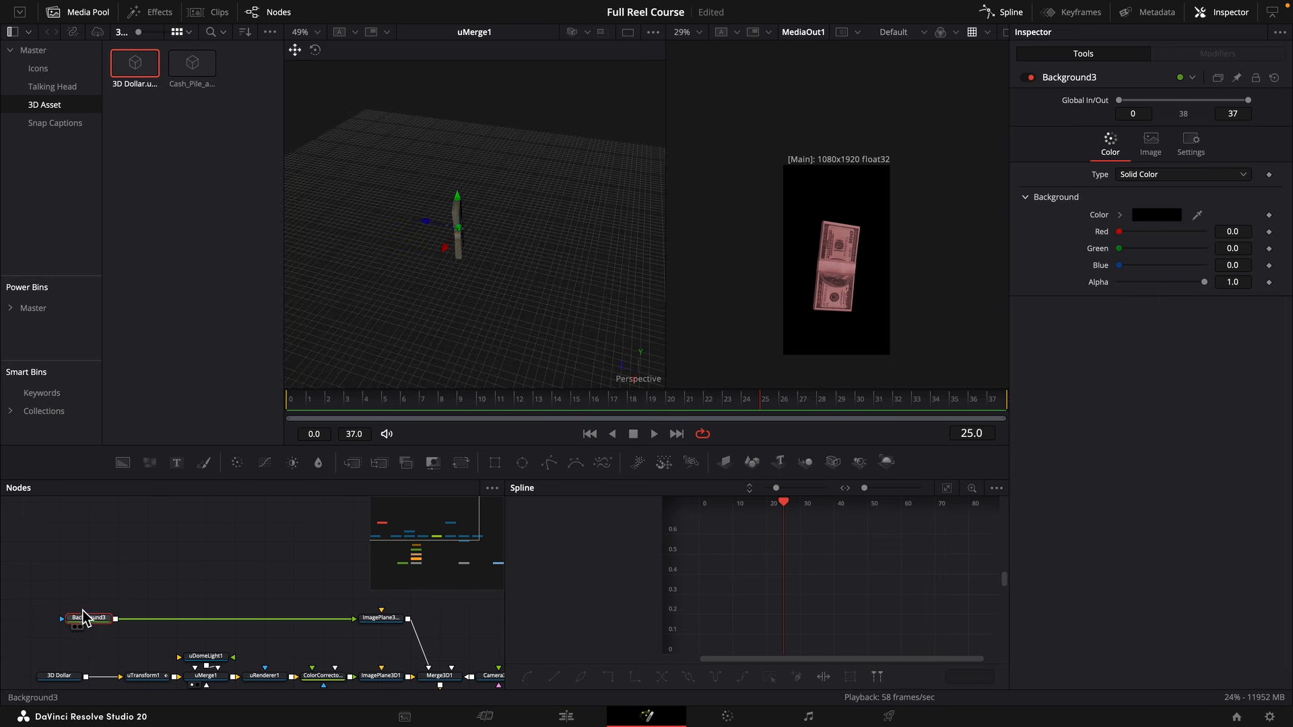
pyautogui.click(1120, 215)
pyautogui.moveTo(1230, 249); pyautogui.dragTo(1199, 250)
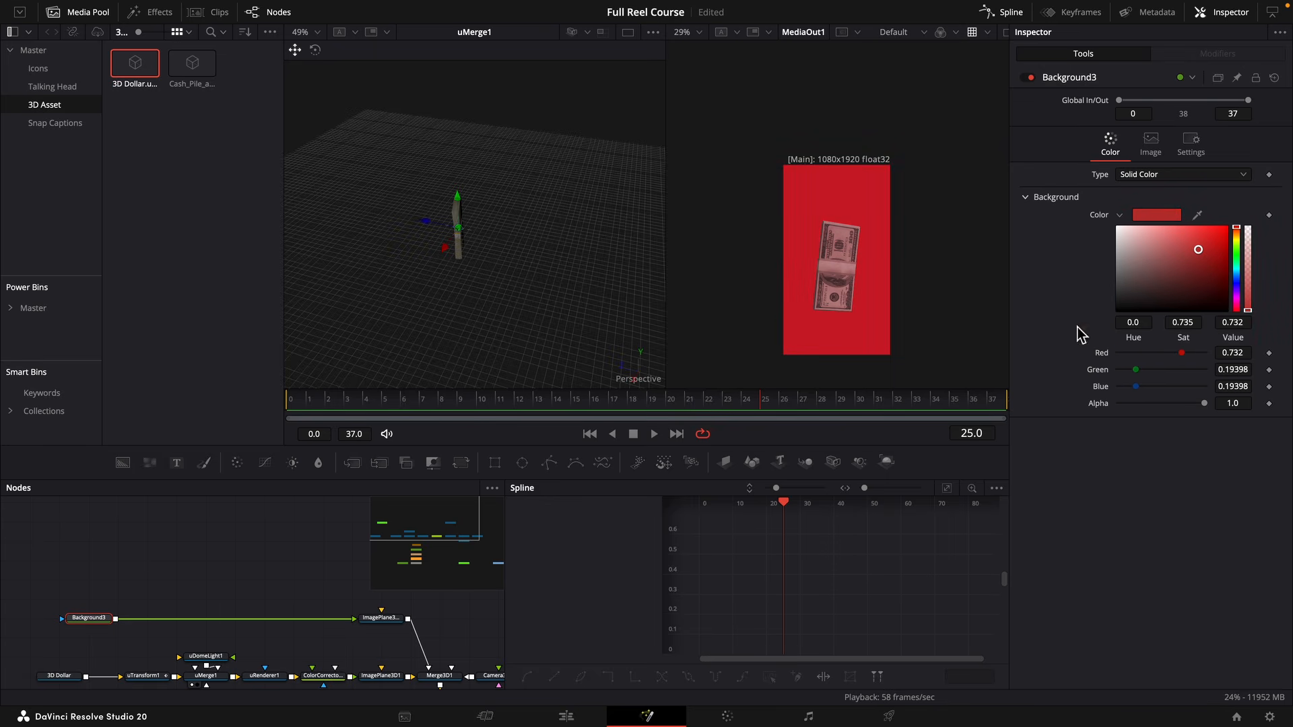
# Add a Polygon mask to Background3 and show that background in the second viewer.
pyautogui.click(504, 466)
pyautogui.press('super+z')
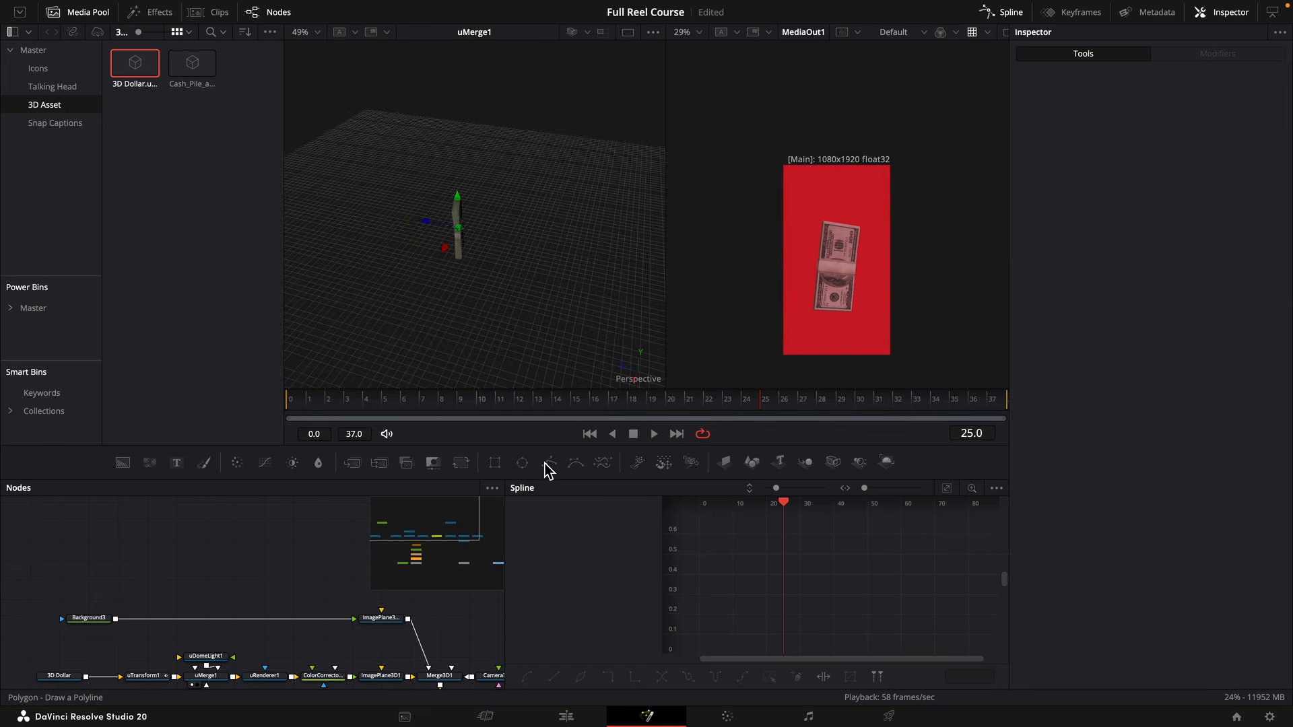
pyautogui.moveTo(545, 463); pyautogui.dragTo(105, 620)
pyautogui.click(106, 619)
pyautogui.press('2')
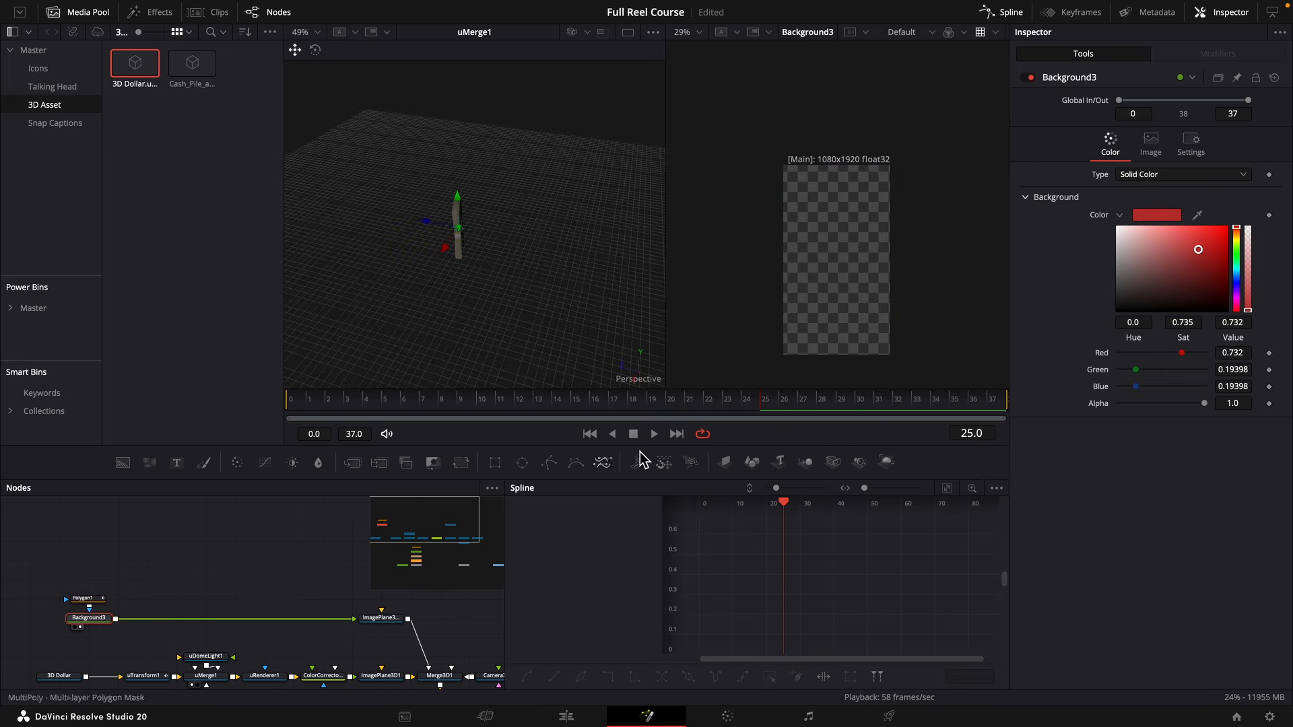
# Draw a descending zigzag line with Polygon1 from the frame's upper-left corner to its lower-right corner.
pyautogui.click(75, 599)
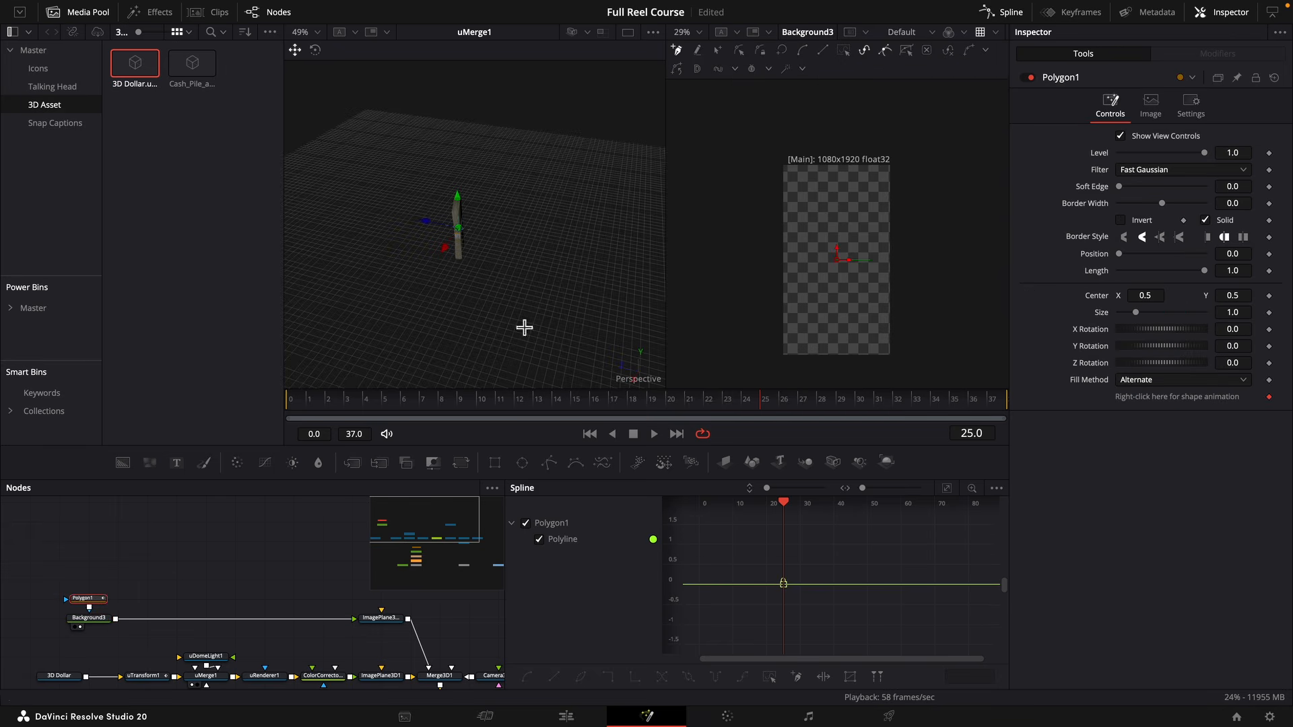
pyautogui.click(778, 163)
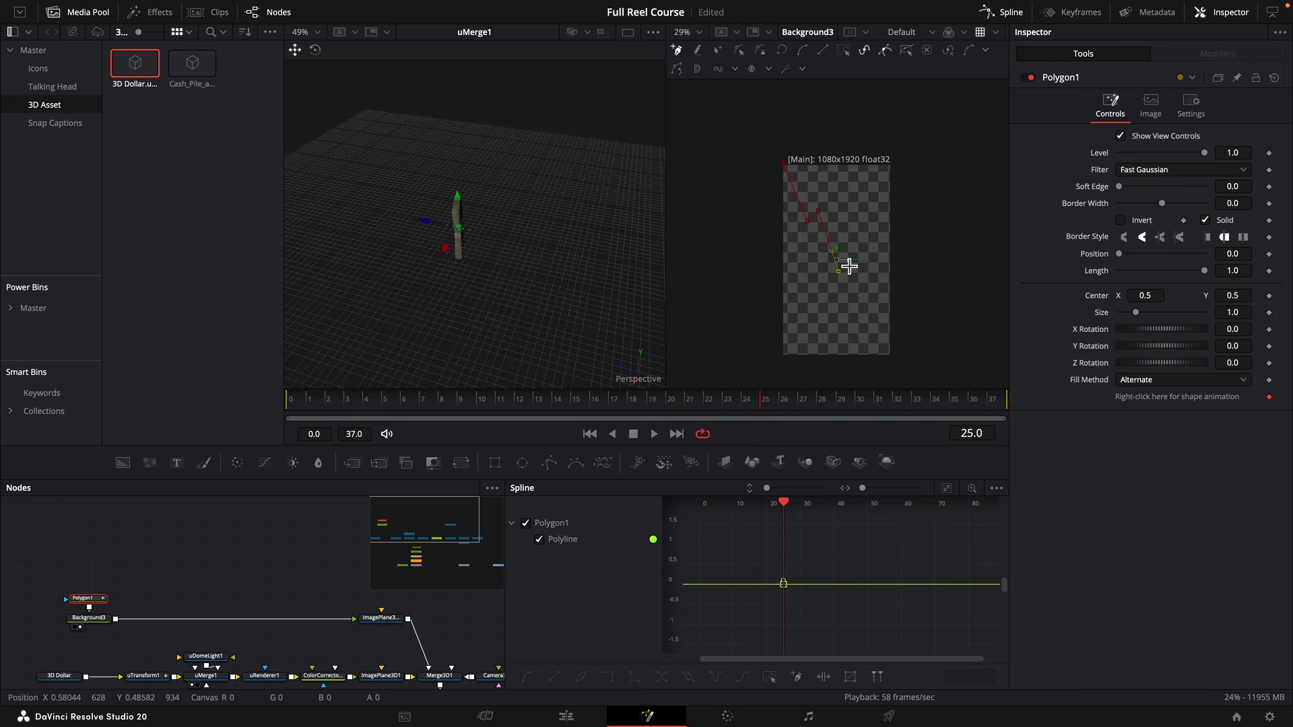
pyautogui.click(854, 291)
pyautogui.click(891, 358)
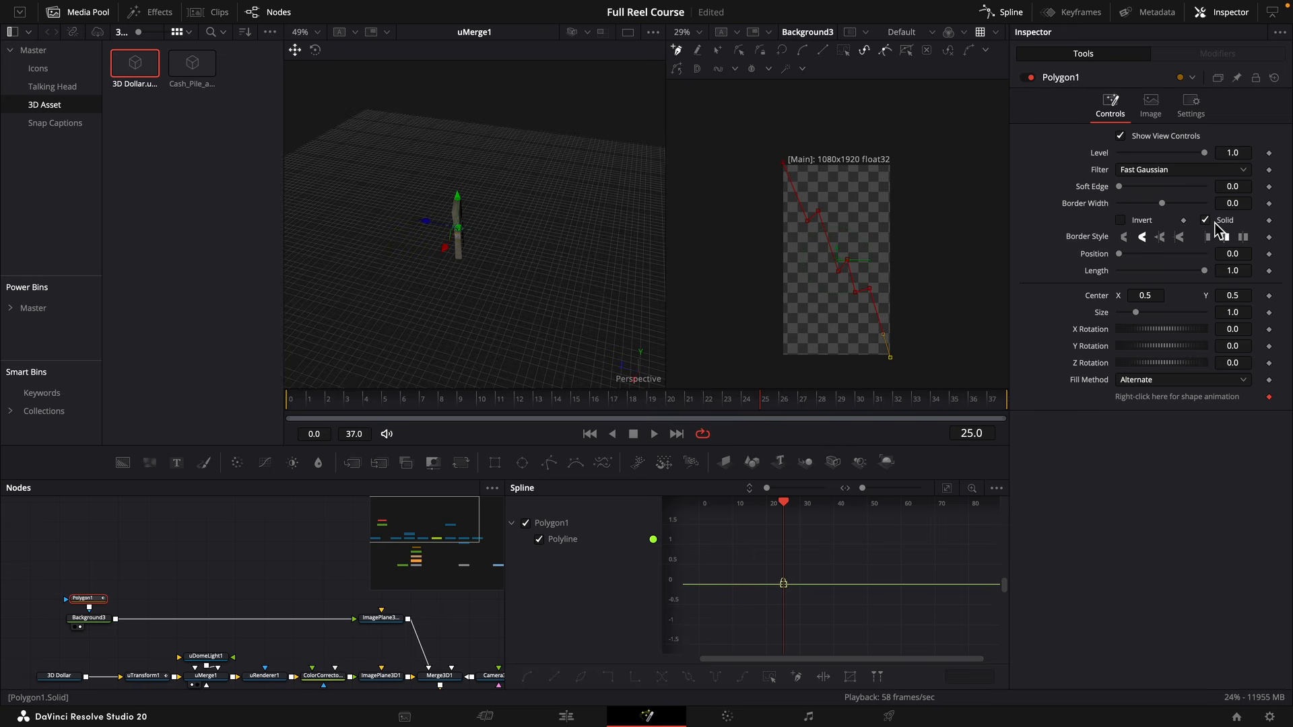
# Make Polygon1 an unfilled line by turning off Solid, with border width 0.0338 and mitered corners.
pyautogui.moveTo(1230, 208); pyautogui.dragTo(1246, 209)
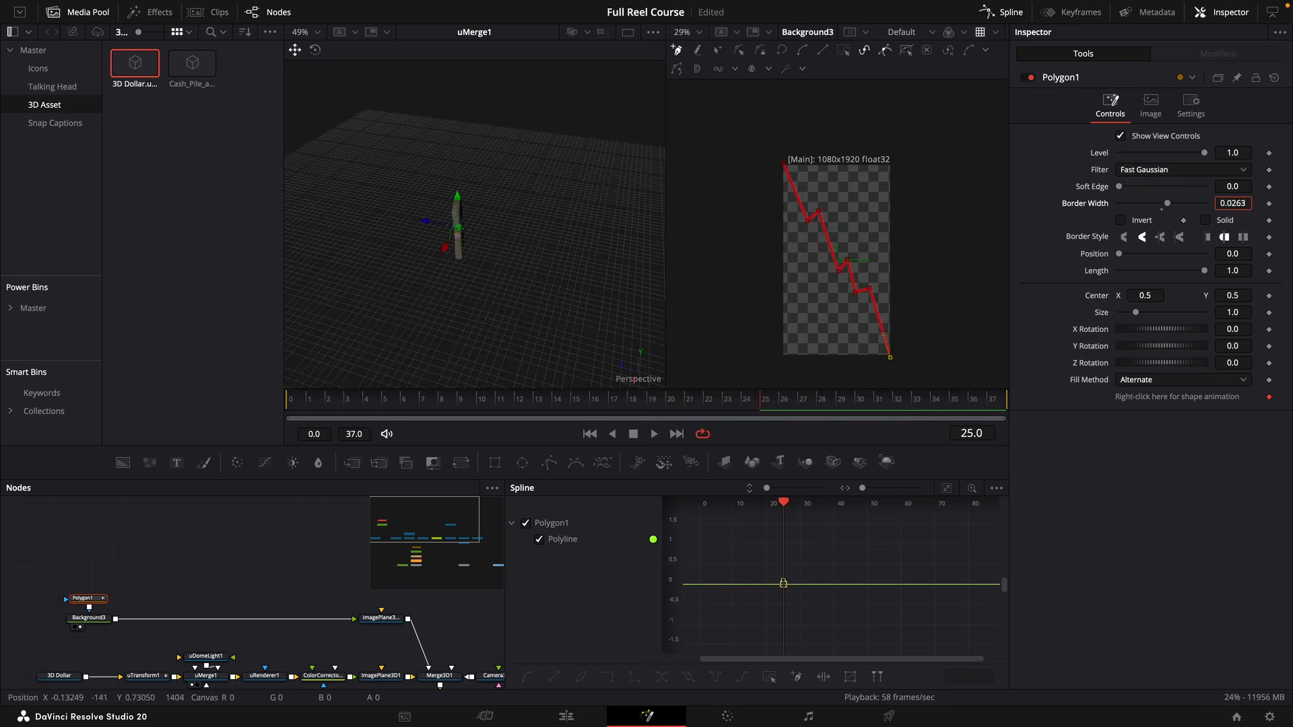
pyautogui.scroll(10, 866, 271)
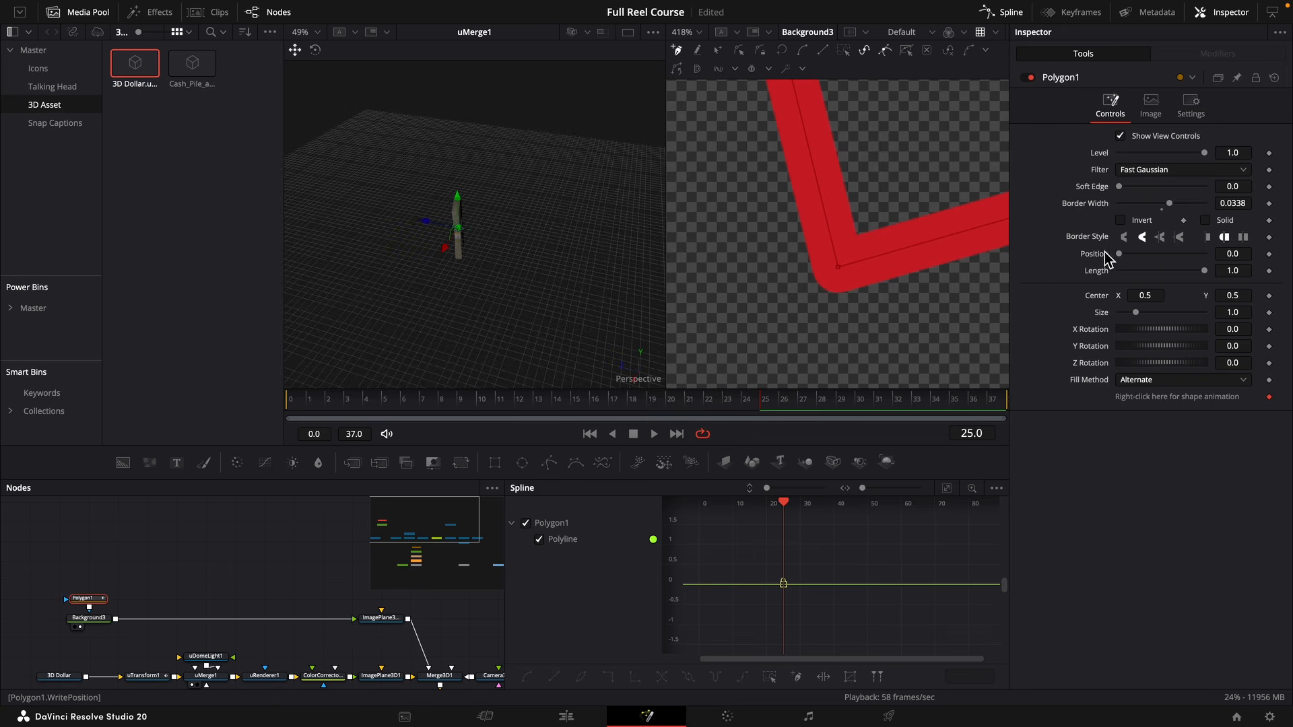
pyautogui.click(1166, 238)
pyautogui.scroll(-5, 918, 289)
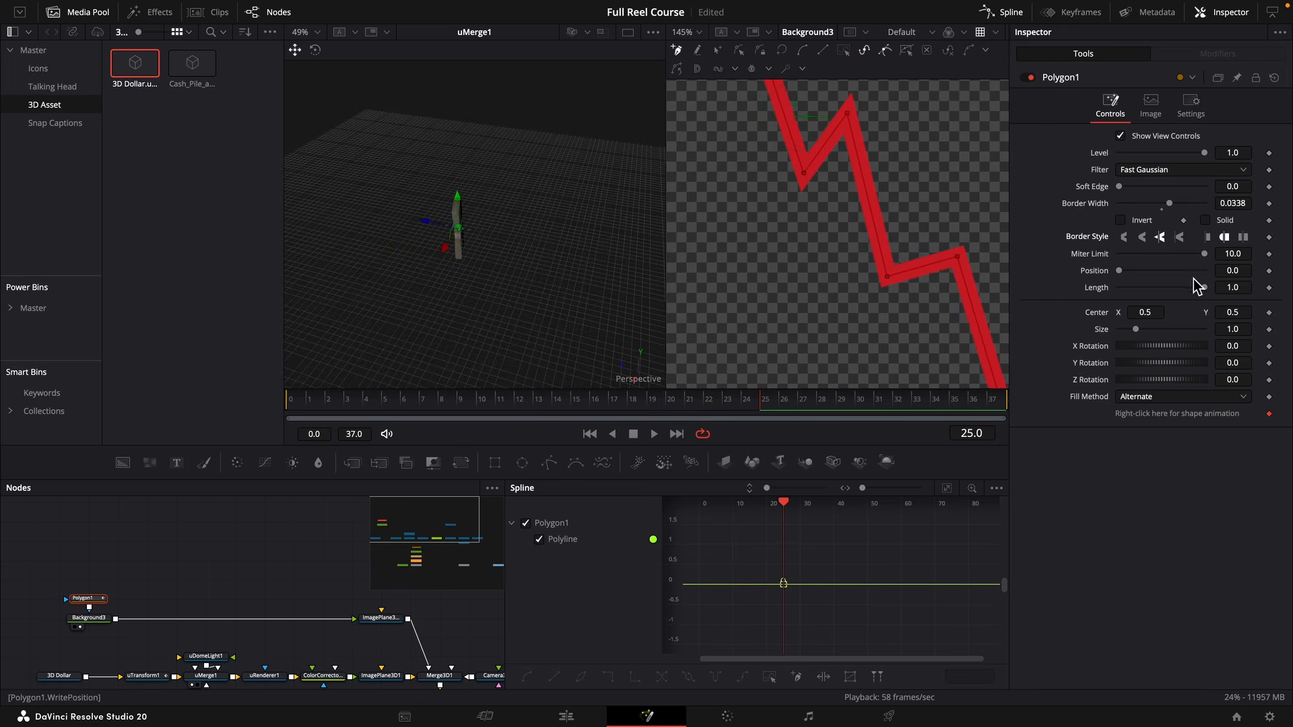
# Shorten the Polygon1 line to length 0.679 and give its end a flat cap.
pyautogui.moveTo(1204, 287); pyautogui.dragTo(1176, 287)
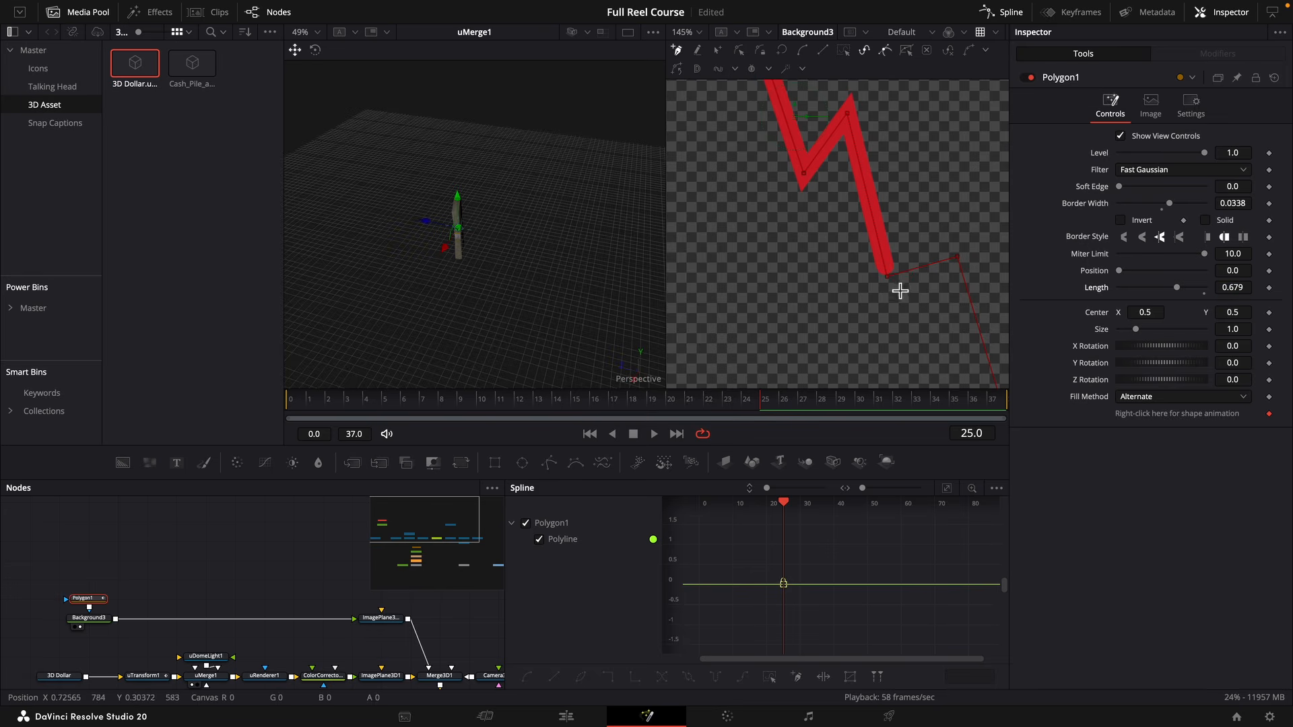
pyautogui.scroll(5, 888, 279)
pyautogui.scroll(5, 888, 279)
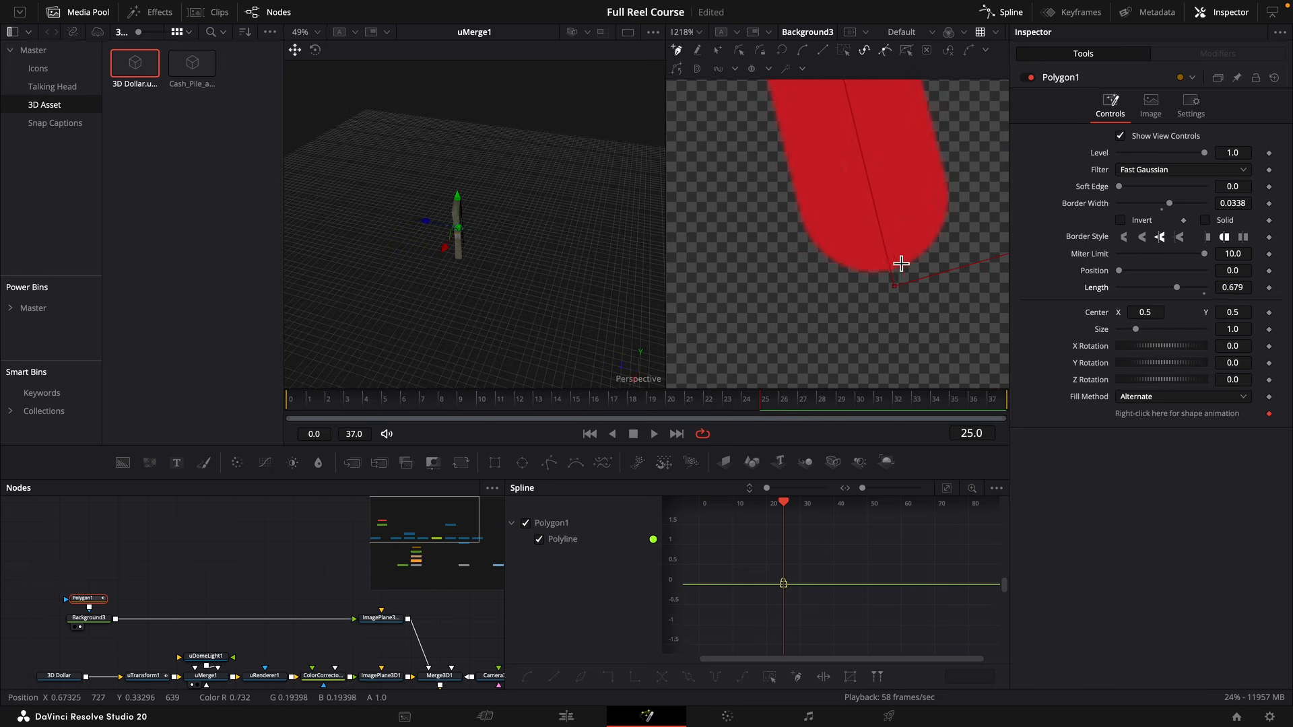
pyautogui.click(1207, 238)
pyautogui.scroll(-15, 879, 254)
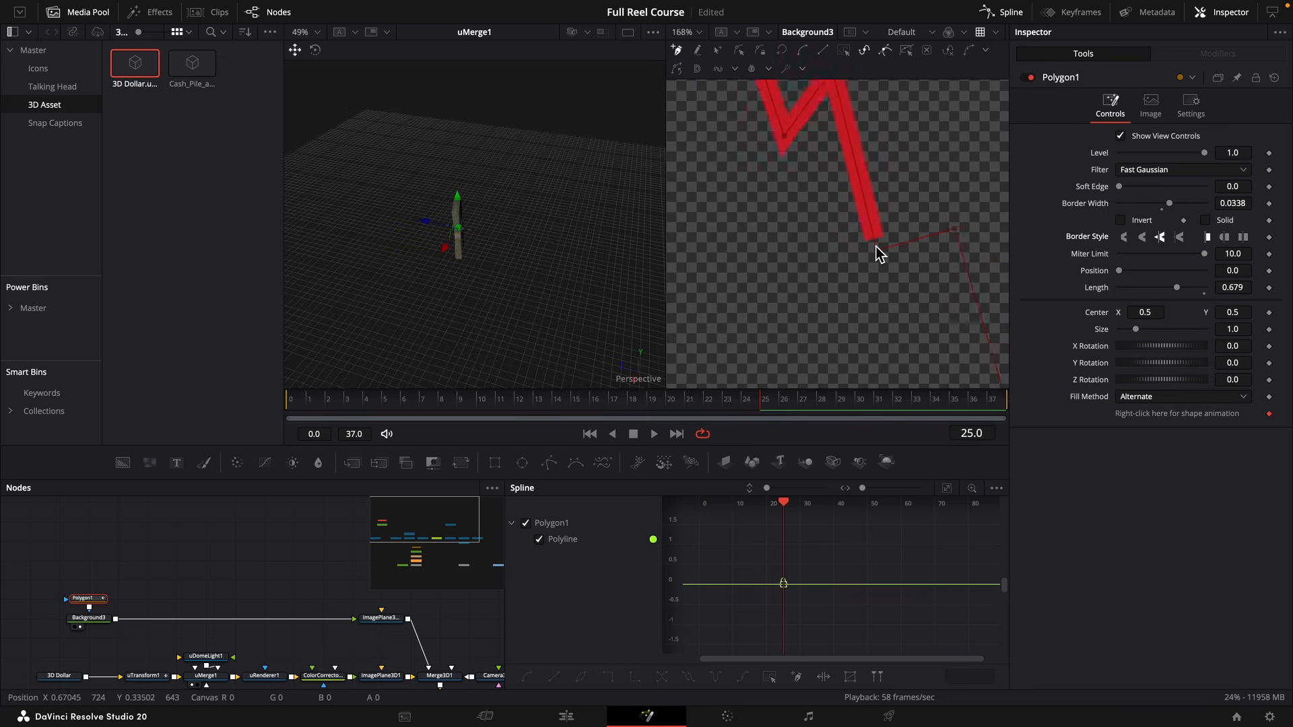
pyautogui.scroll(1, 875, 247)
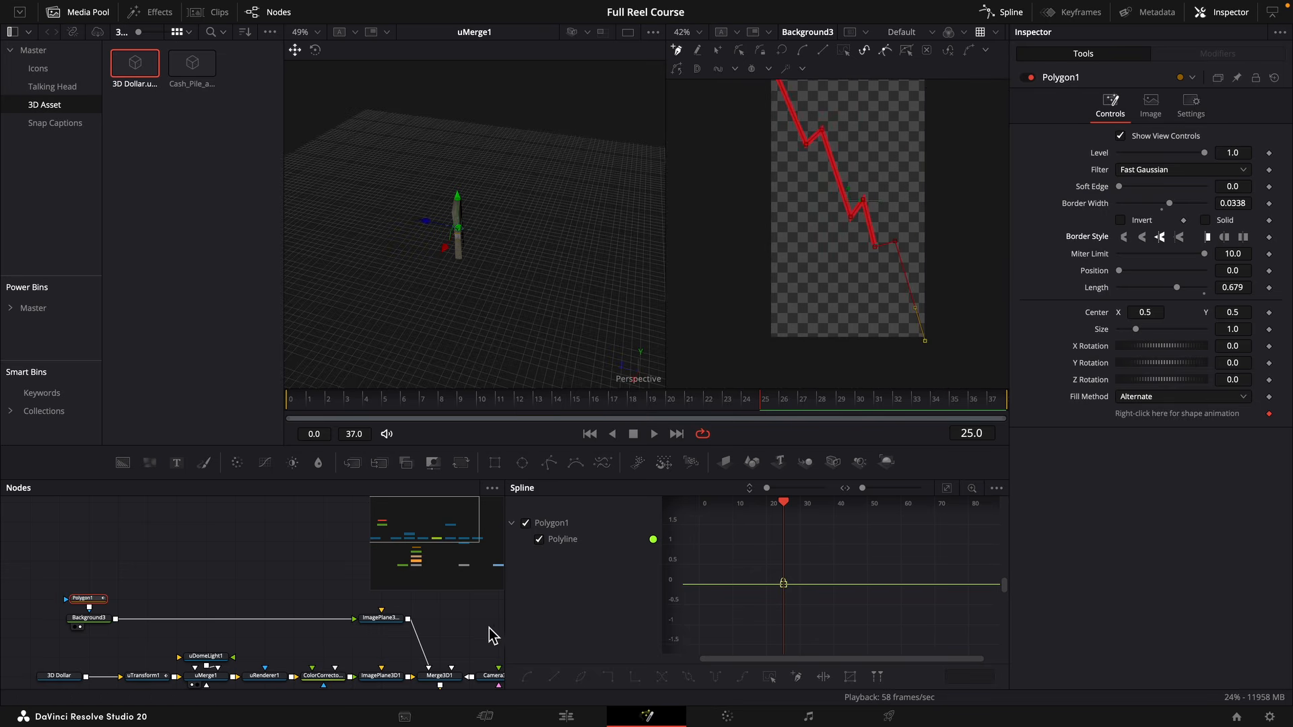
# Show MediaOut1 in the second viewer.
pyautogui.moveTo(419, 633); pyautogui.dragTo(252, 566)
pyautogui.moveTo(351, 662); pyautogui.dragTo(337, 620)
pyautogui.click(333, 610)
pyautogui.press('2')
# Set Polygon1's border width to 0.0158.
pyautogui.moveTo(189, 518); pyautogui.dragTo(436, 598)
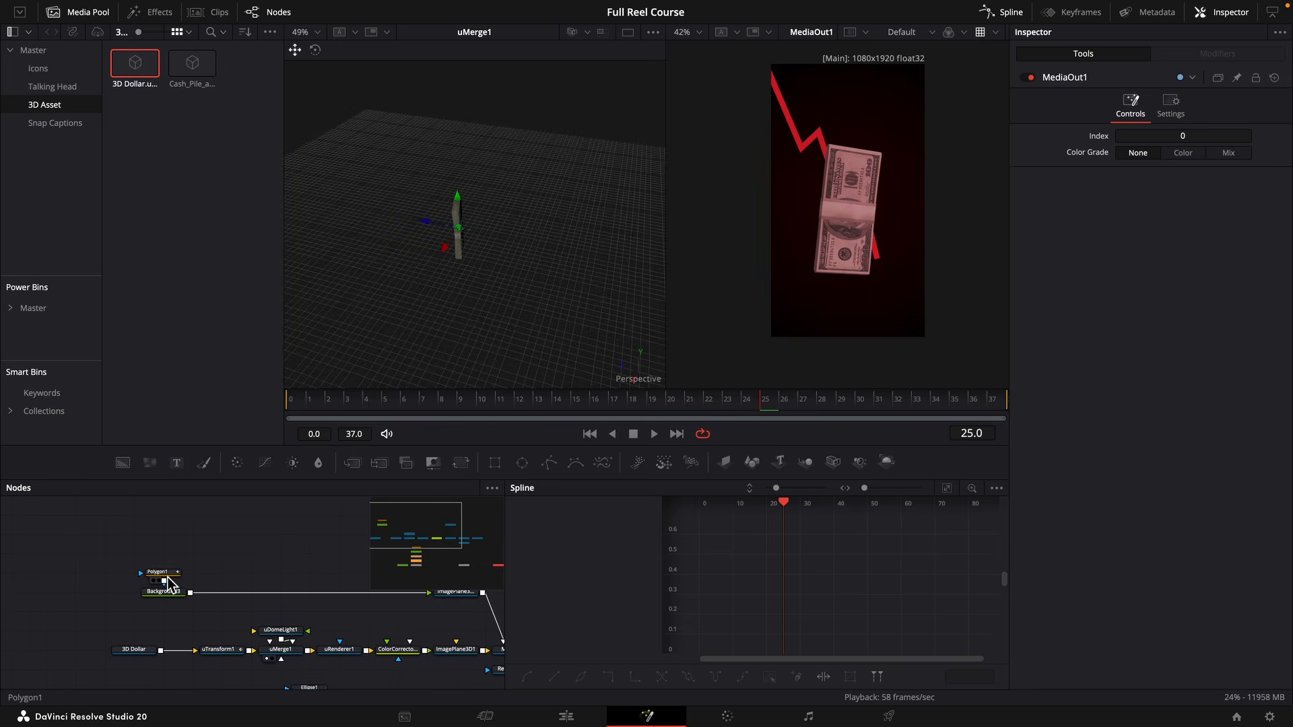
pyautogui.click(163, 574)
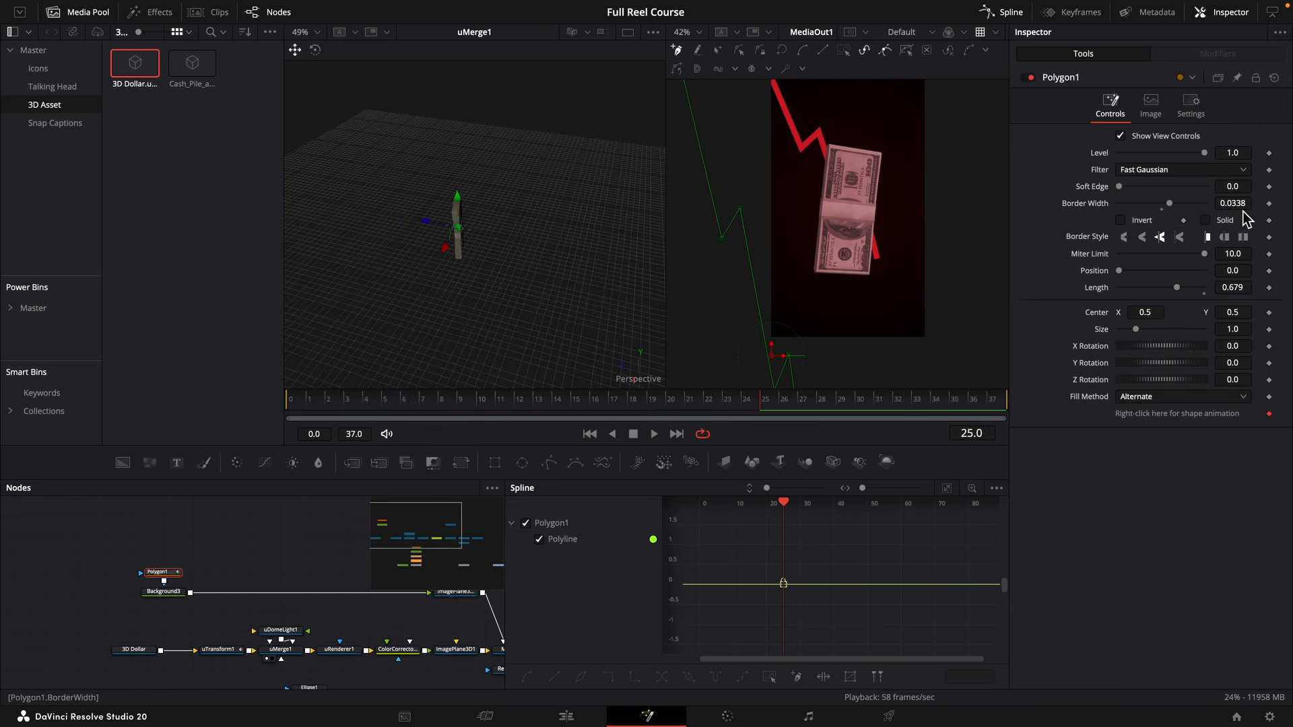
pyautogui.moveTo(1233, 203); pyautogui.dragTo(1213, 203)
# Keyframe Polygon1's Length from 0.0 at frame 0 to 1.0 at frame 37 and preview the animation.
pyautogui.moveTo(377, 403); pyautogui.dragTo(273, 417)
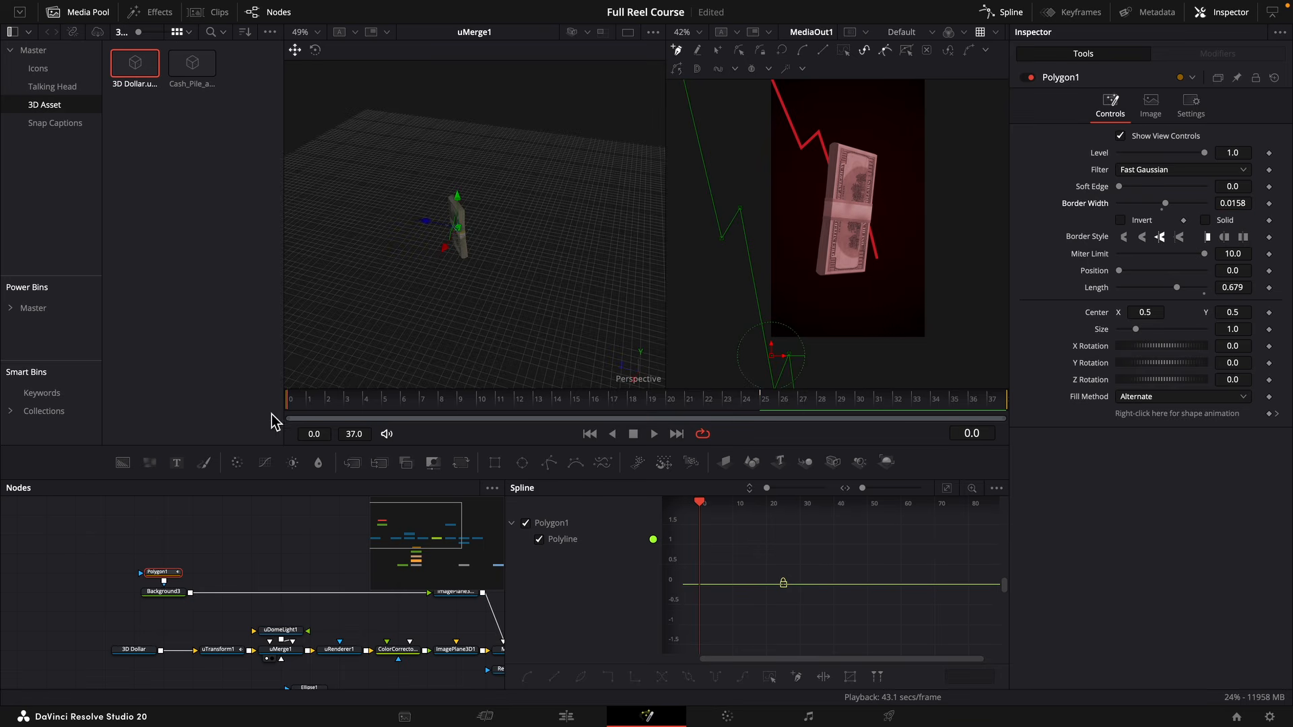
pyautogui.click(1269, 288)
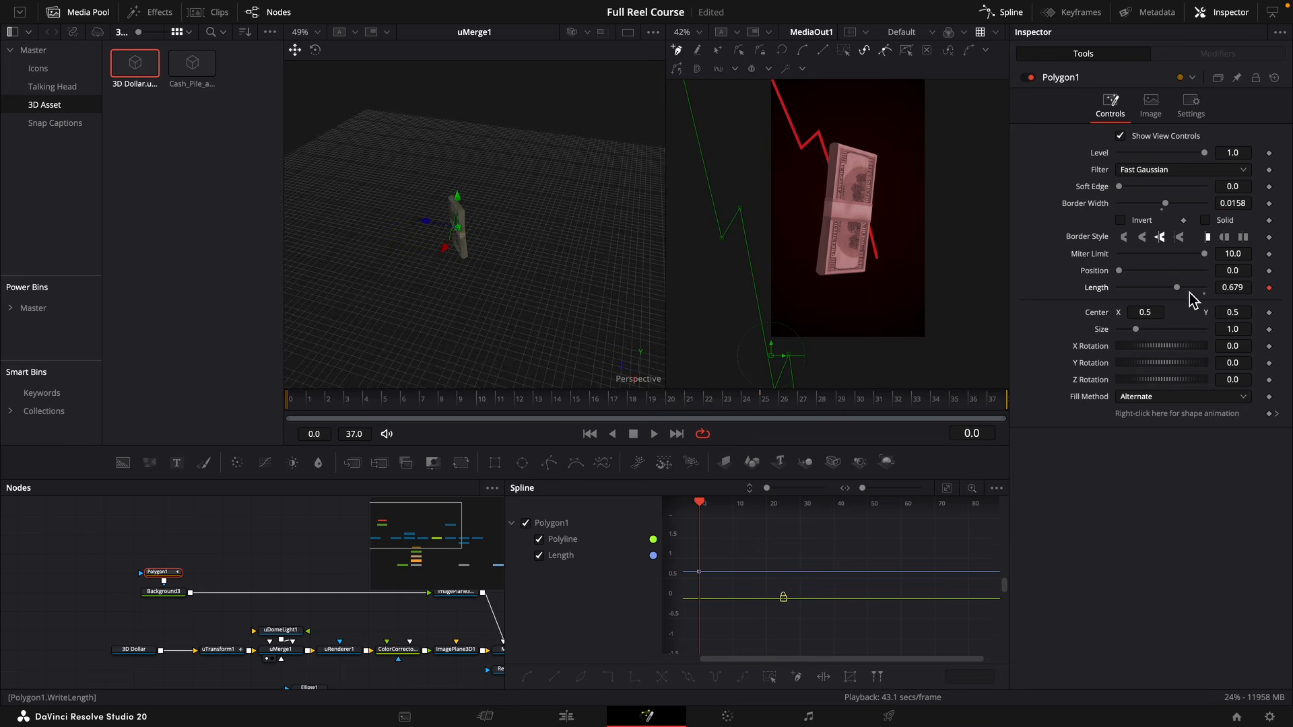
pyautogui.moveTo(1179, 288); pyautogui.dragTo(1037, 295)
pyautogui.click(992, 404)
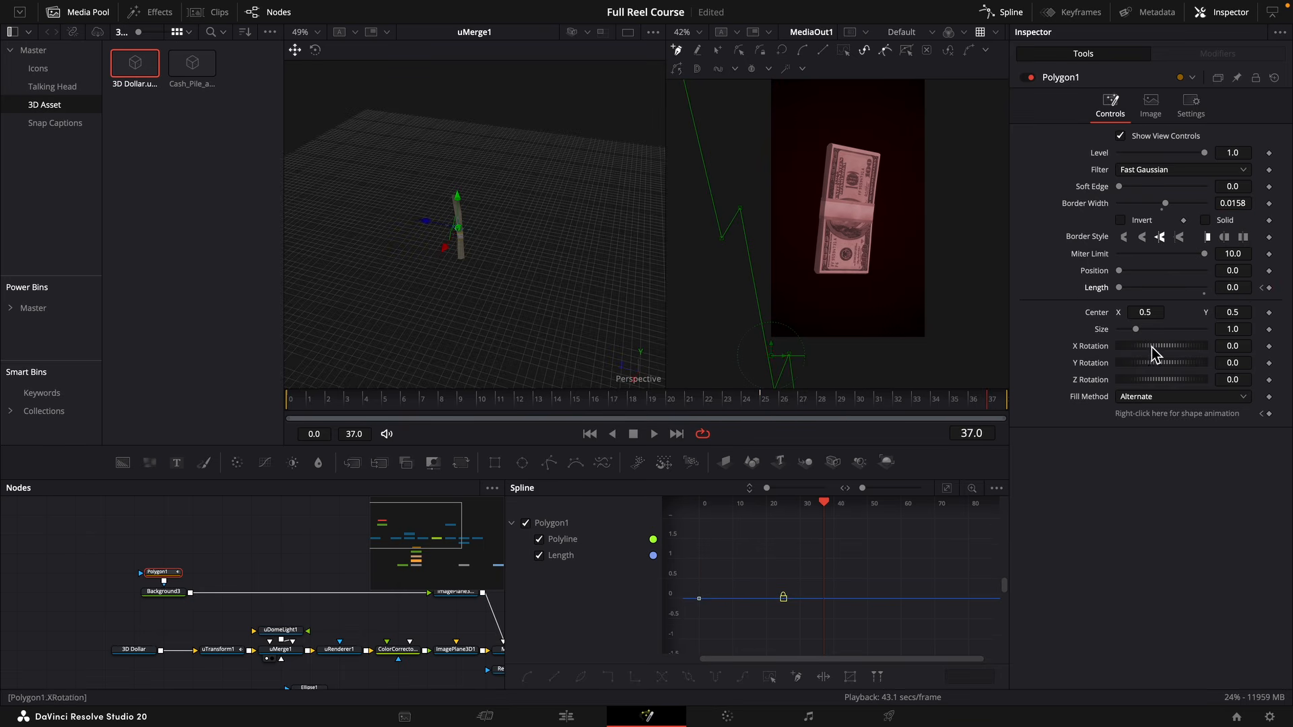
pyautogui.moveTo(1129, 288); pyautogui.dragTo(1206, 289)
pyautogui.press('space')
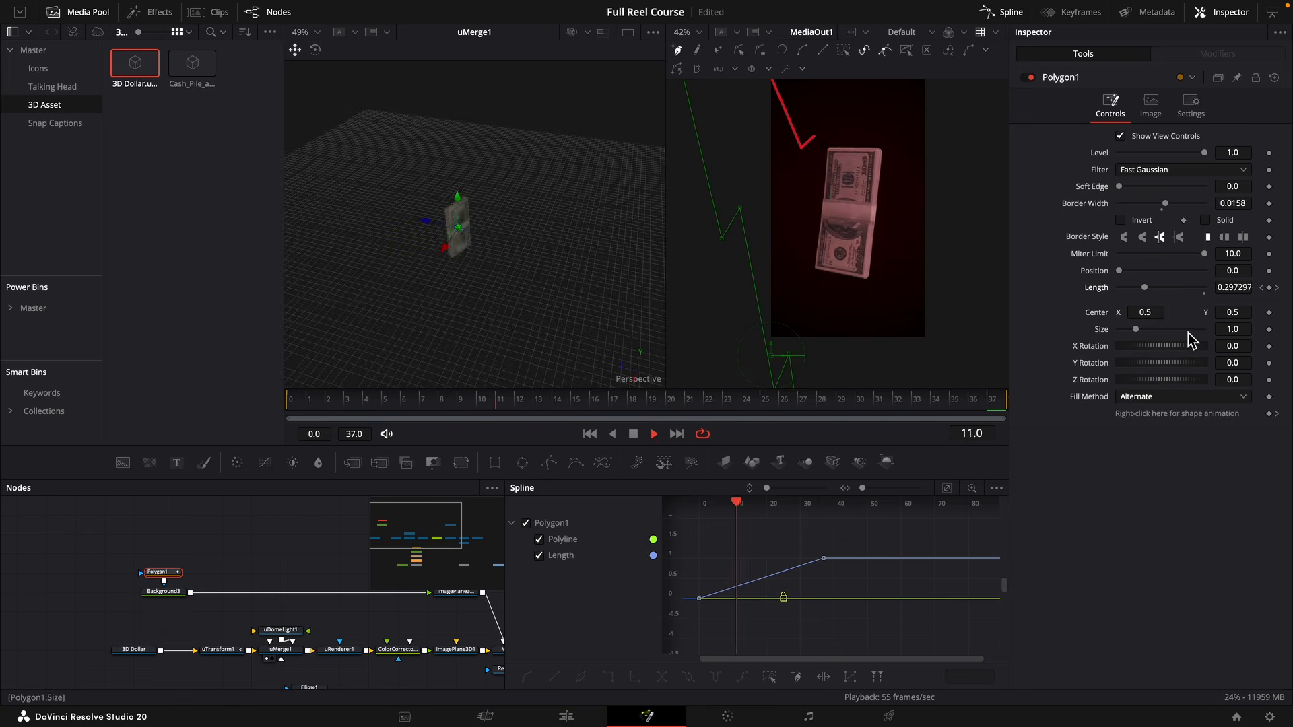
pyautogui.press('space')
# Remove Polygon1's Polyline keyframing, apply Out Cubic easing to all its Length keyframes, and preview the result.
pyautogui.click(1270, 414)
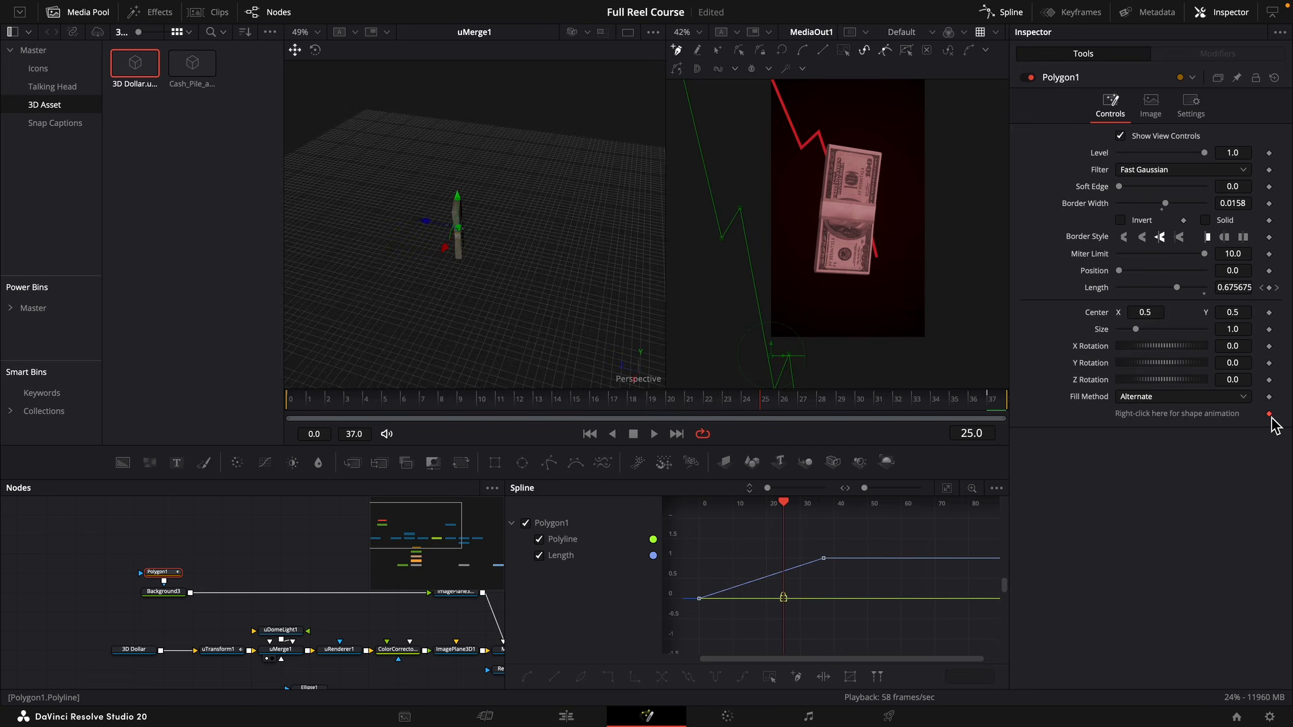
pyautogui.click(1270, 414)
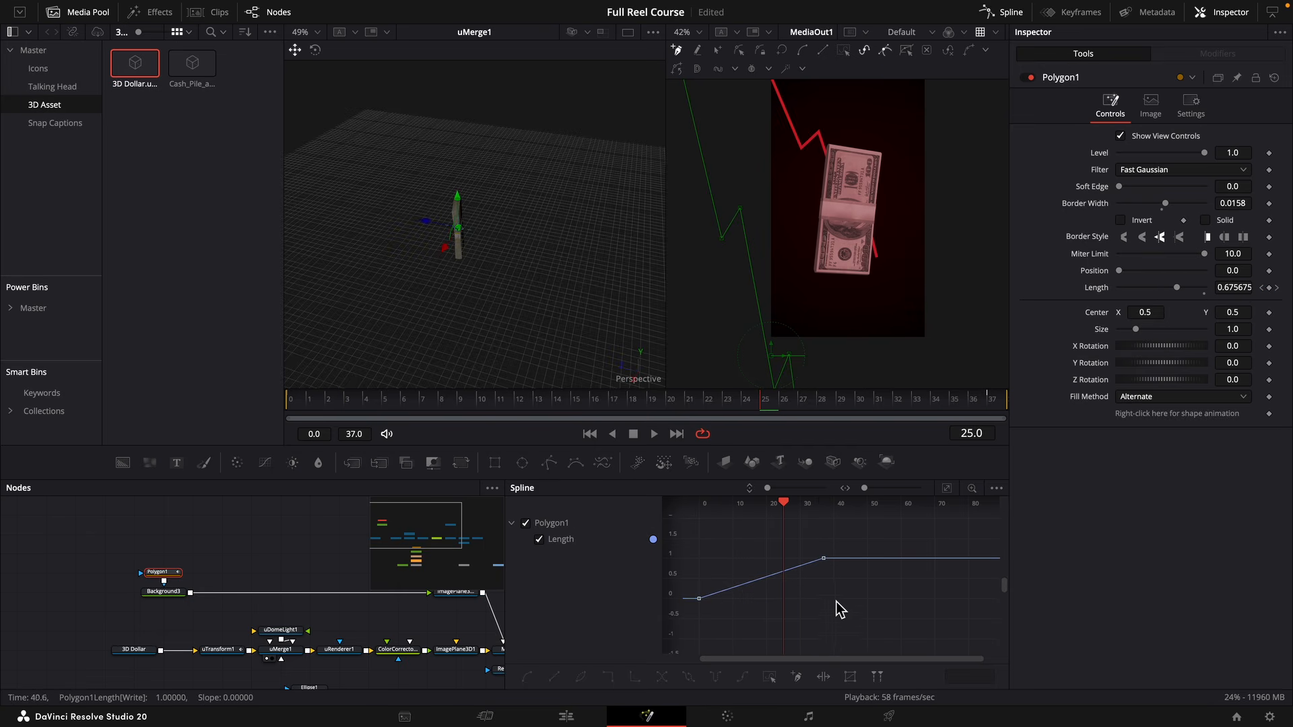
pyautogui.press('super+a')
pyautogui.rightClick(826, 584)
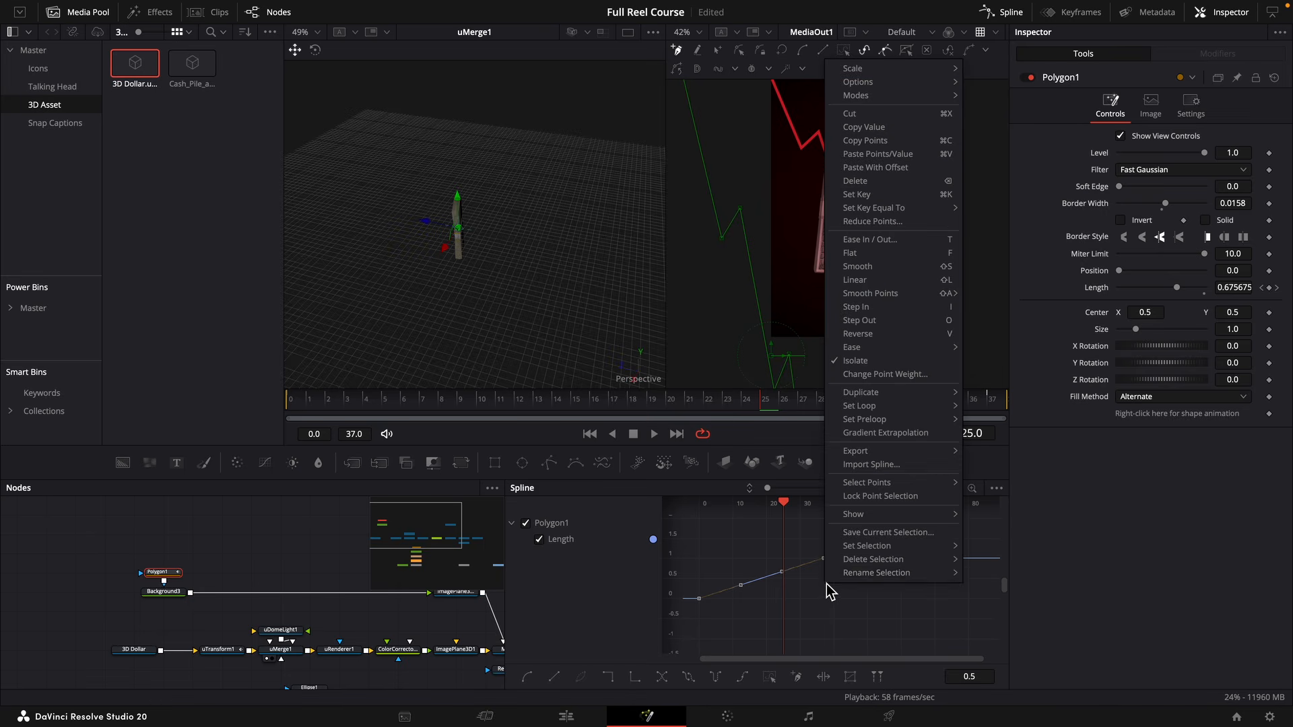
pyautogui.moveTo(879, 355)
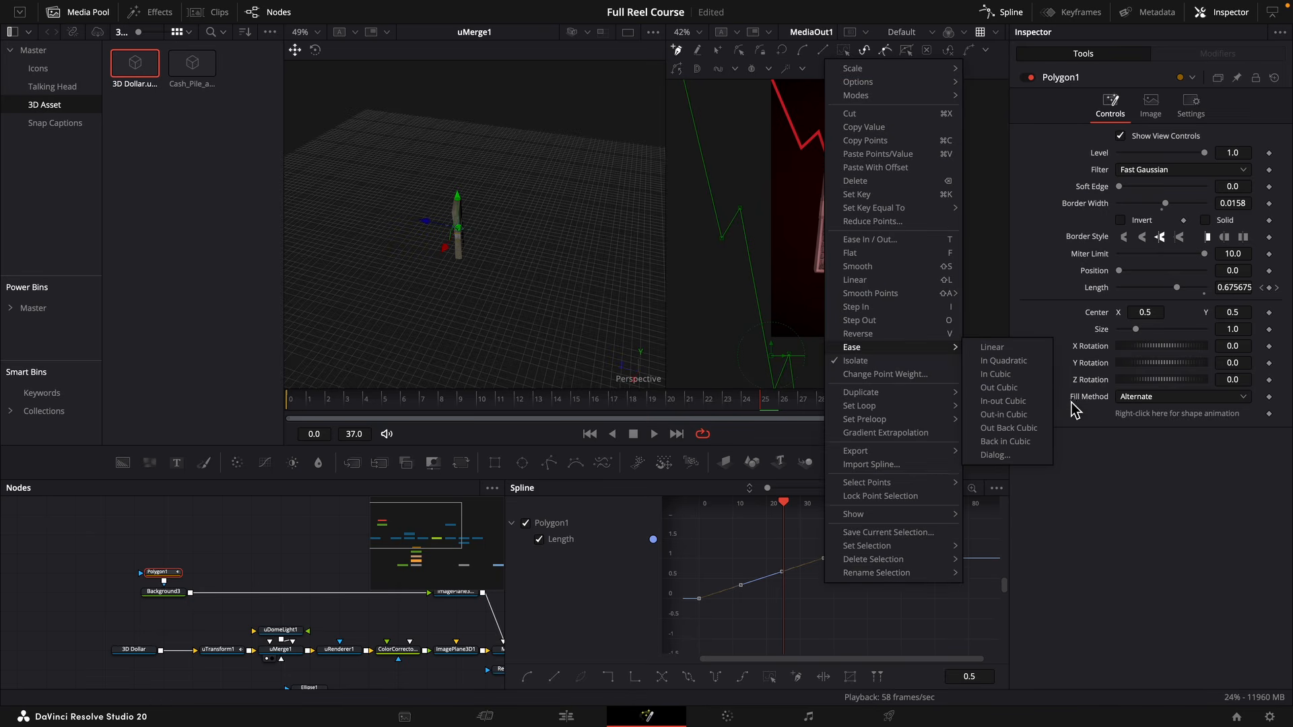
pyautogui.click(999, 387)
pyautogui.click(398, 404)
pyautogui.press('space')
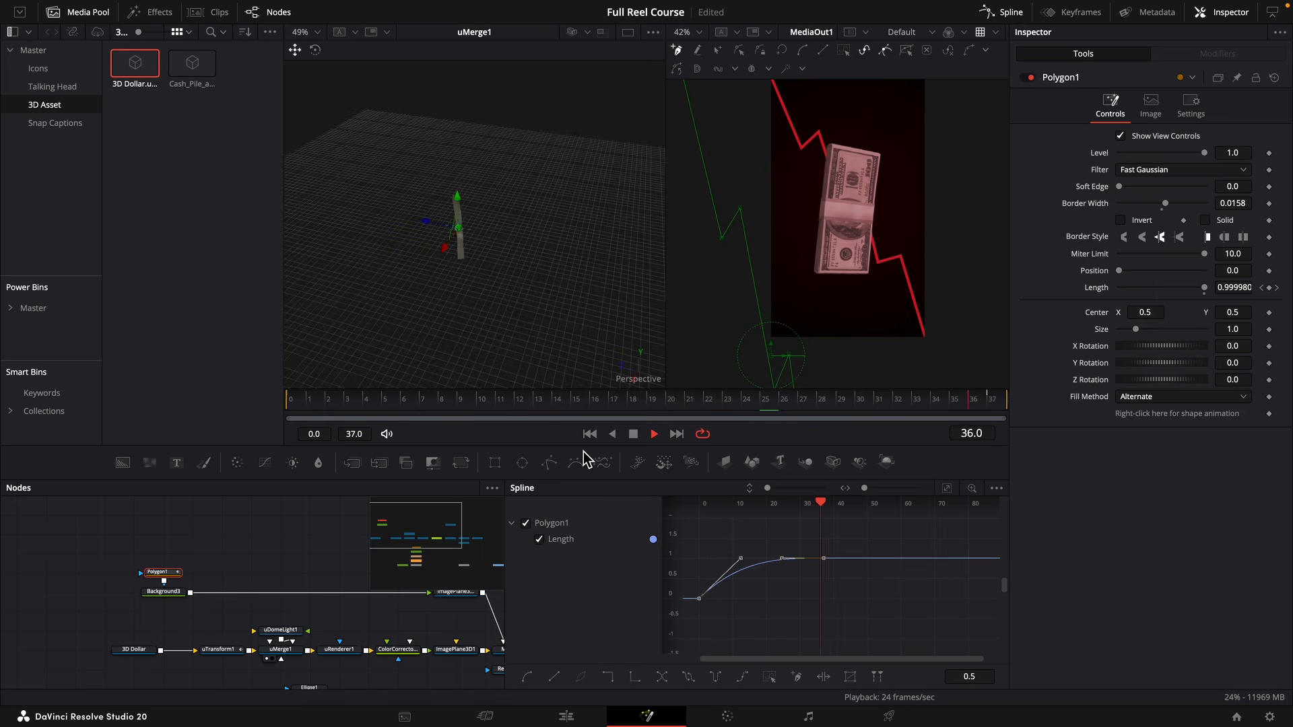
pyautogui.press('space')
# Duplicate ImagePlane3D1_1 and connect the copy to Merge3D1.
pyautogui.moveTo(474, 566); pyautogui.dragTo(187, 615)
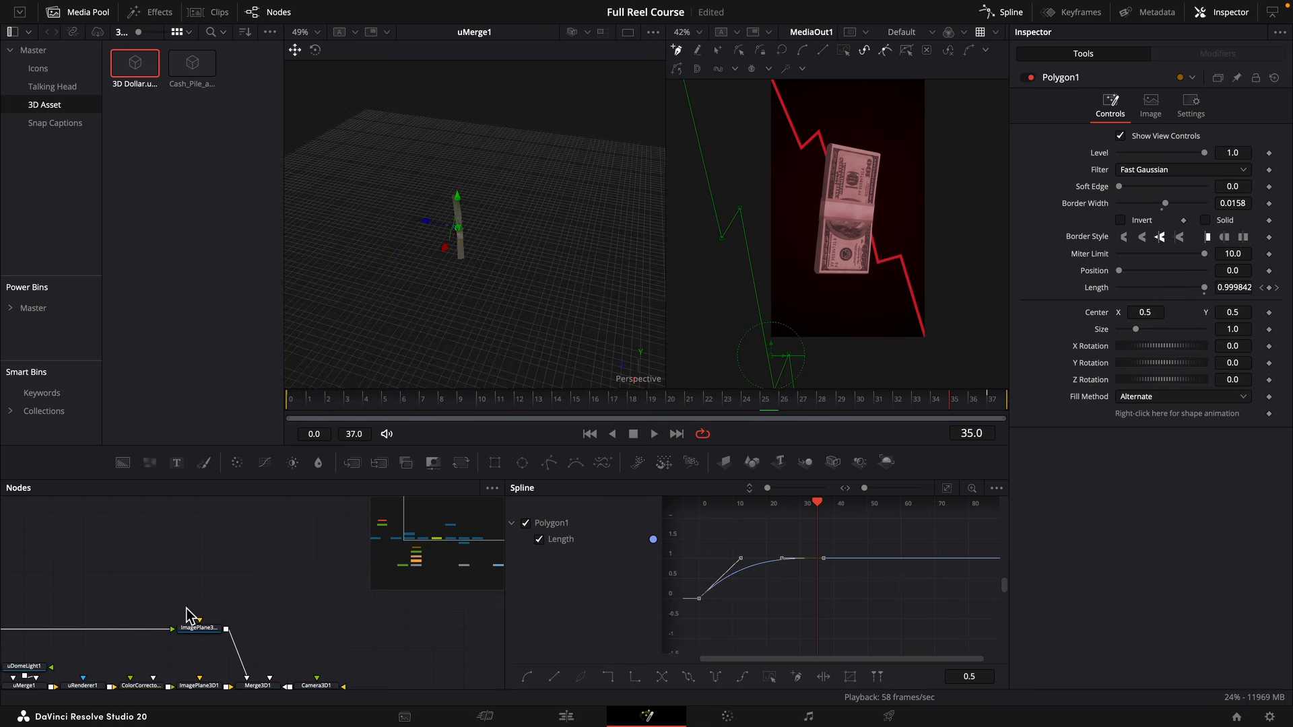
pyautogui.moveTo(839, 164); pyautogui.dragTo(833, 184)
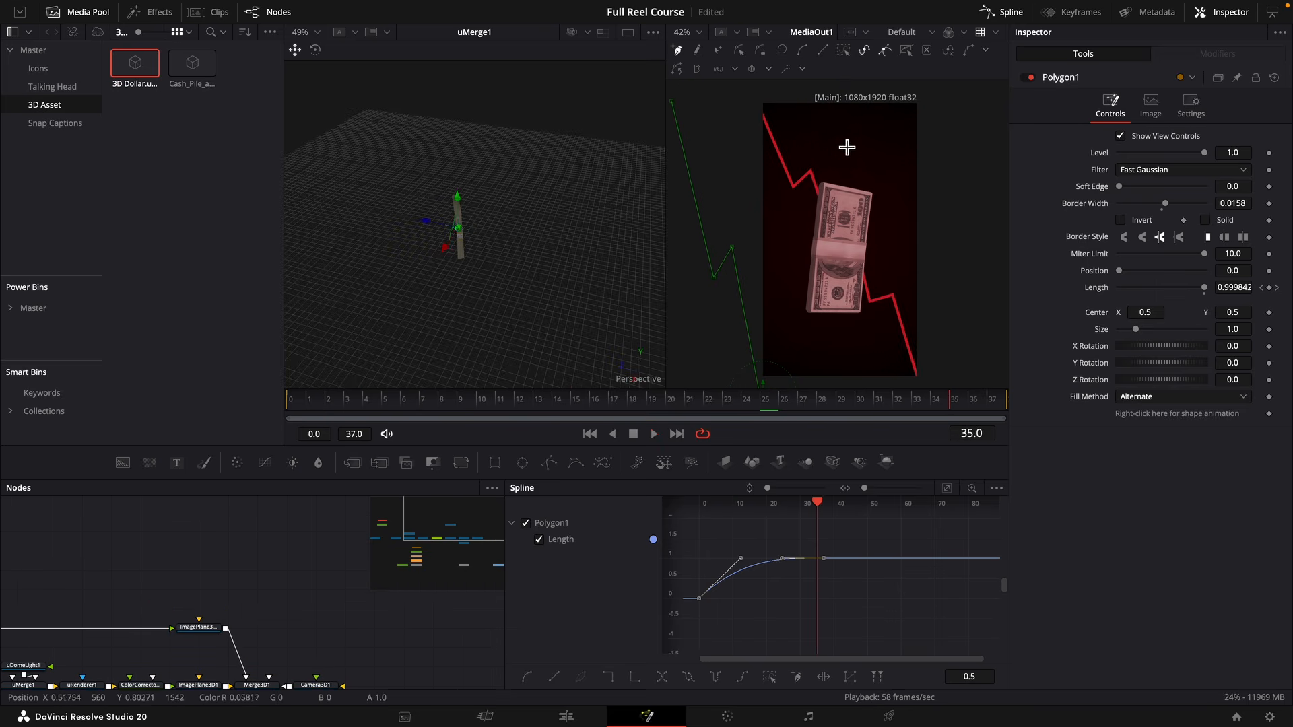
pyautogui.click(213, 627)
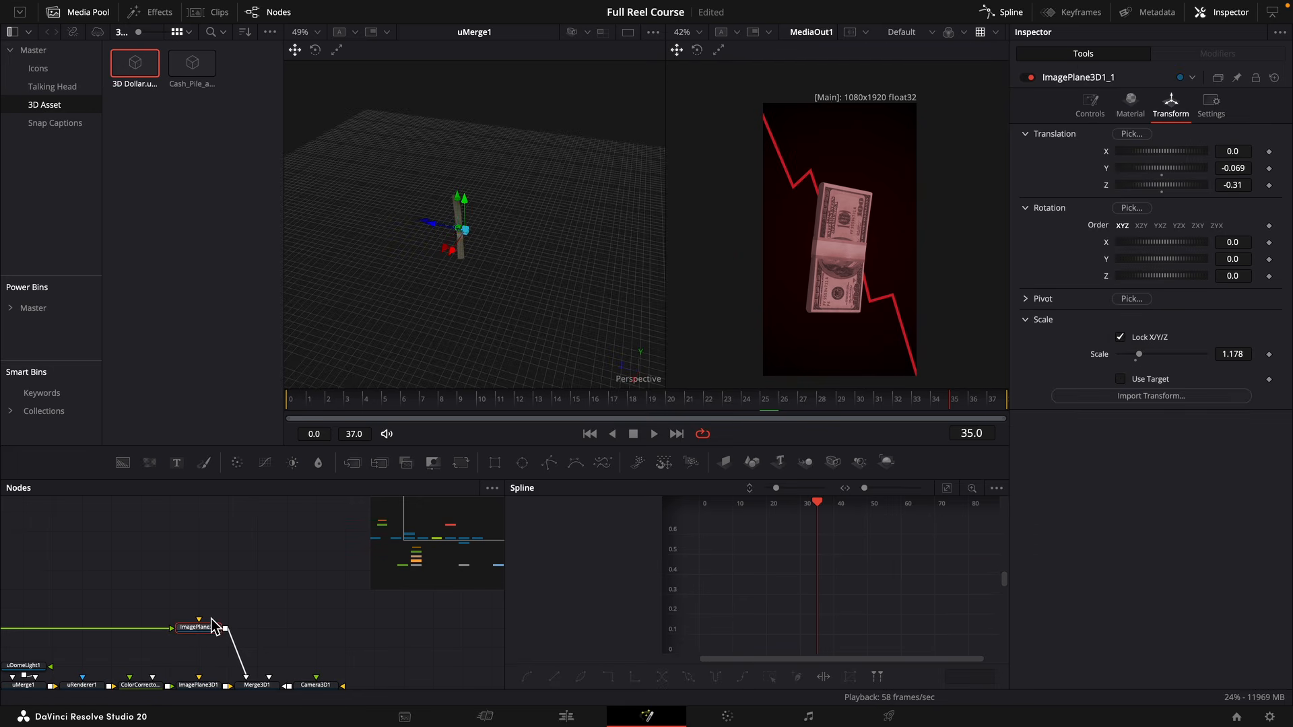
pyautogui.hotkey('ctrl', 'c')
pyautogui.hotkey('ctrl', 'v')
pyautogui.moveTo(251, 595); pyautogui.dragTo(278, 671)
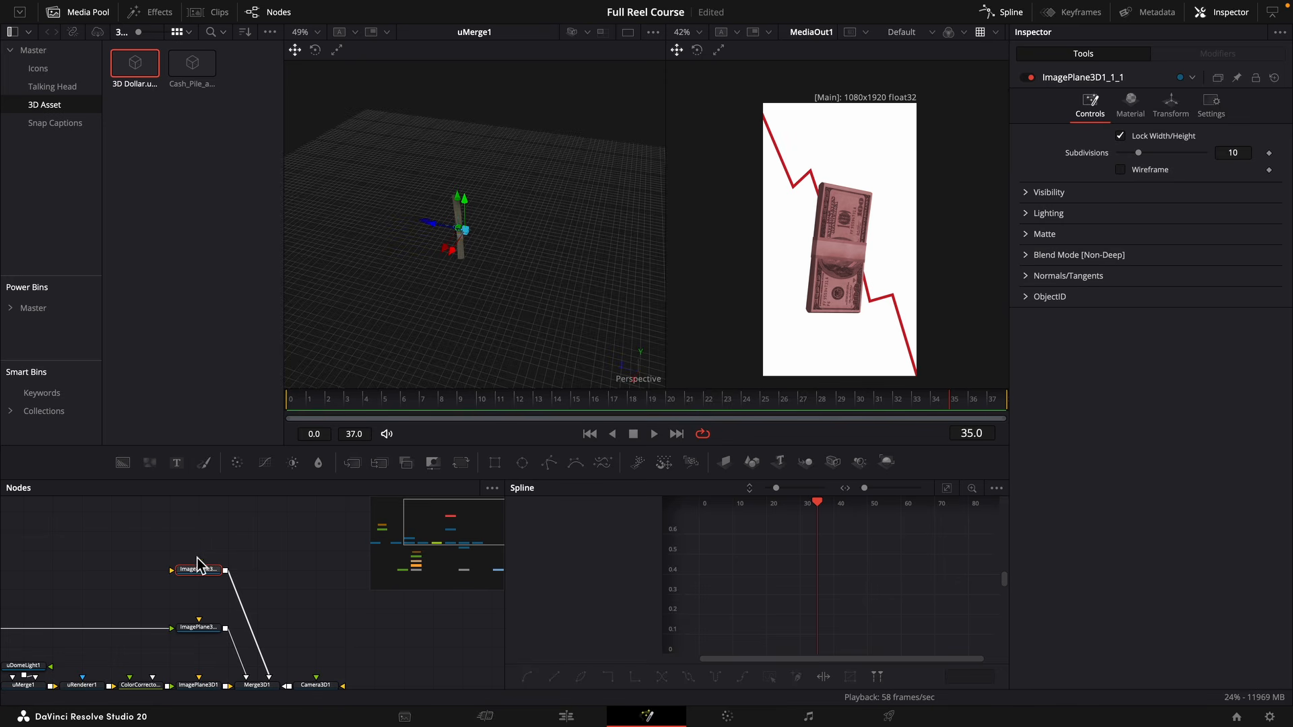
# Add a Text node and feed it into the new image plane.
pyautogui.moveTo(201, 556); pyautogui.dragTo(300, 560)
pyautogui.click(303, 557)
pyautogui.moveTo(179, 466); pyautogui.dragTo(271, 574)
# Set the font of Text1 to TacticSans-Bld.
pyautogui.click(1145, 291)
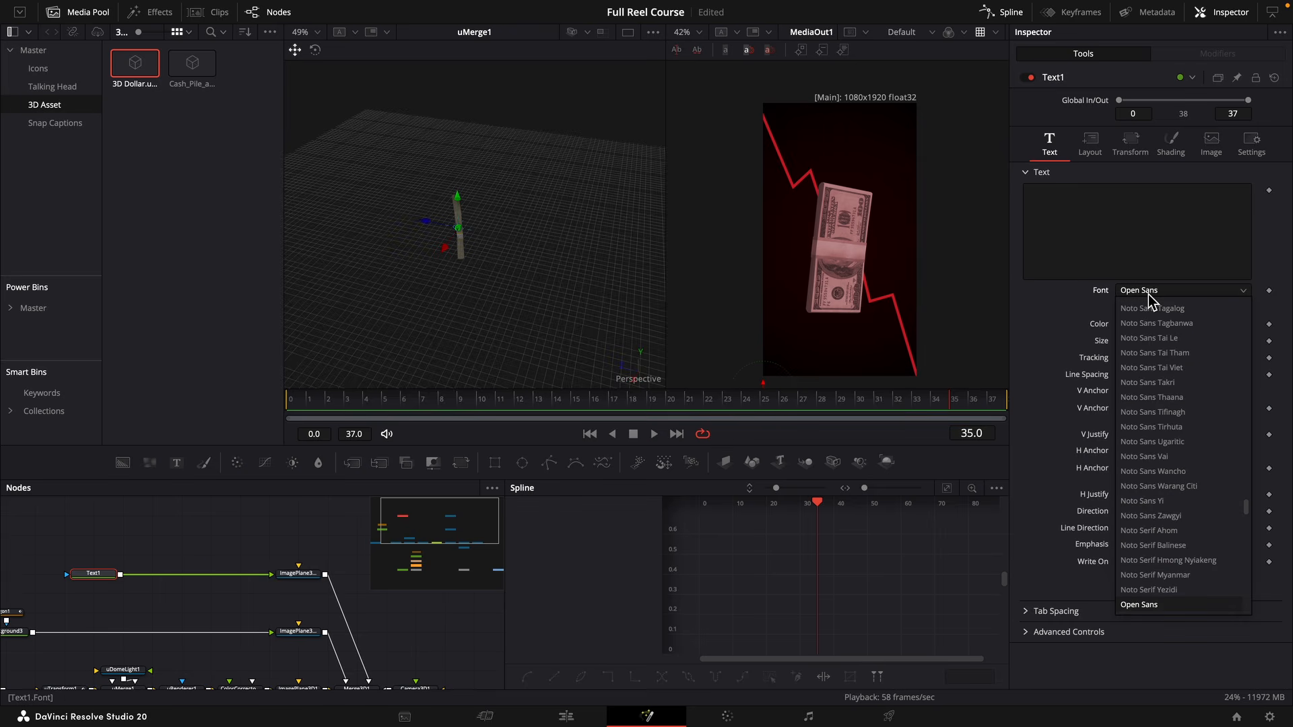
pyautogui.scroll(-10, 1152, 301)
pyautogui.scroll(-1, 1152, 303)
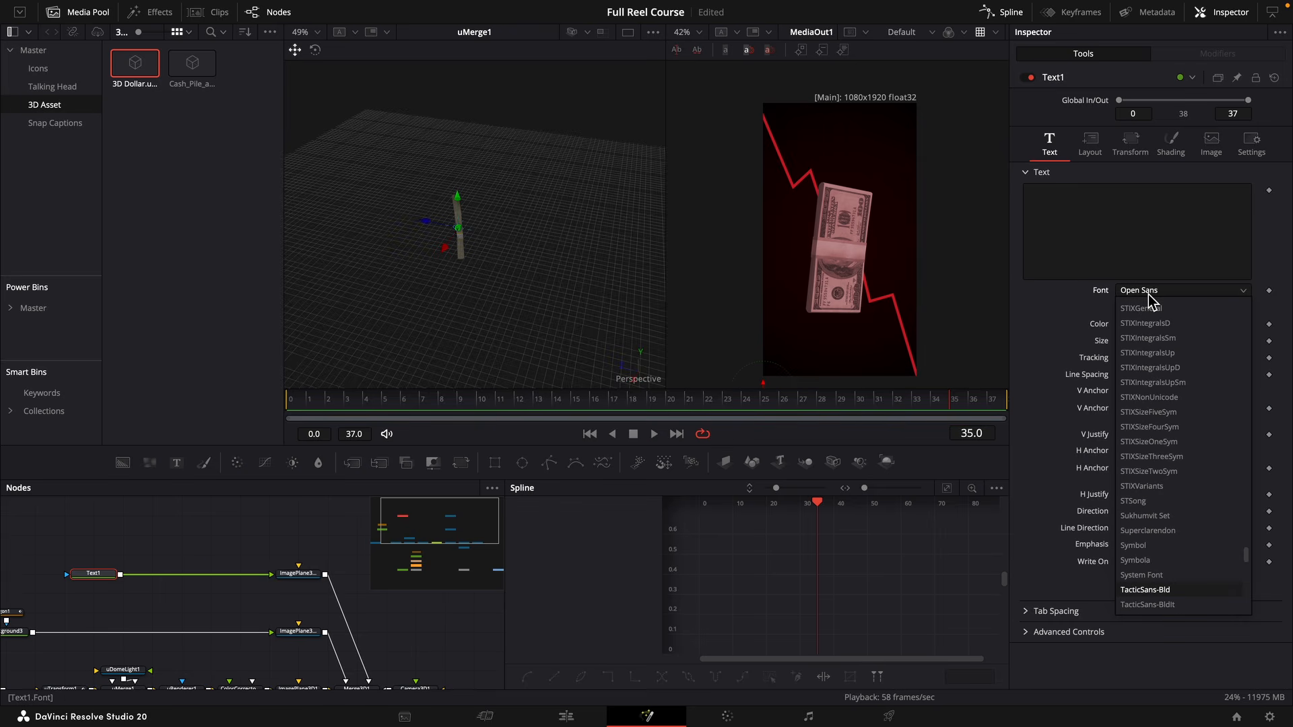
pyautogui.press('Return')
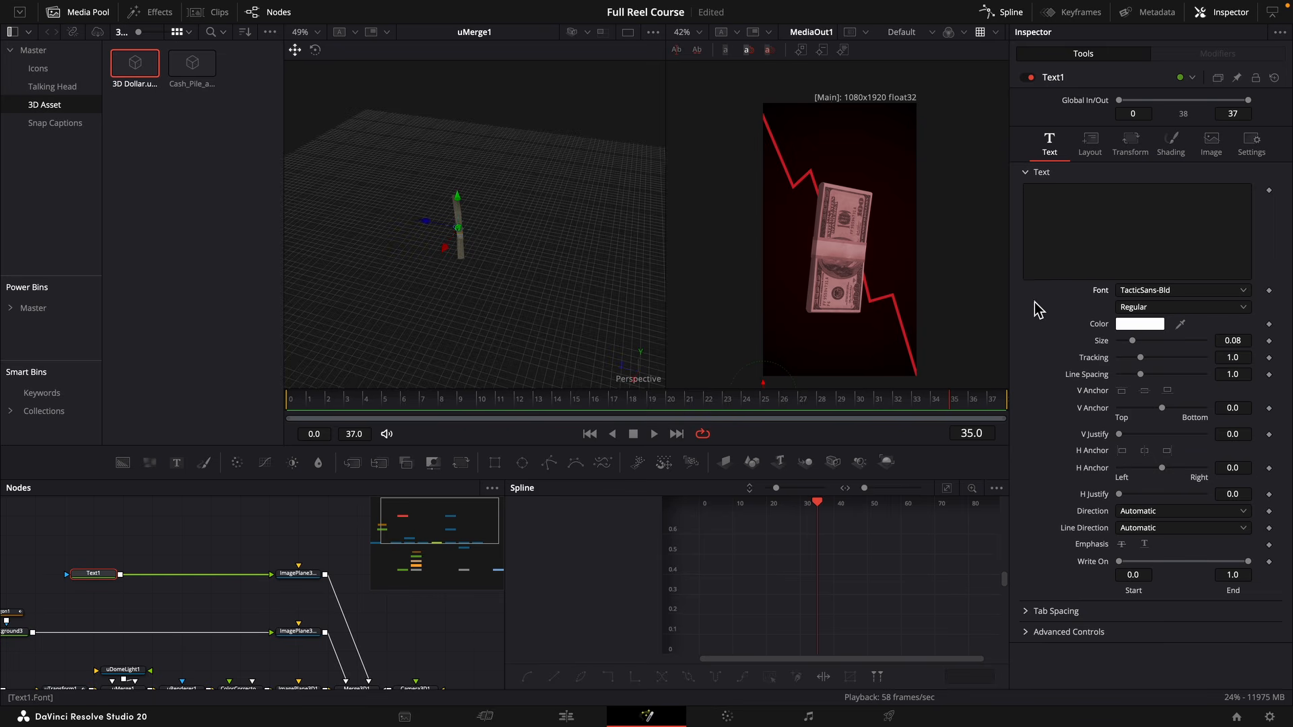
# Add a number control with name and ID Counter to Text1's Text page, using SliderControl as its input control.
pyautogui.rightClick(94, 583)
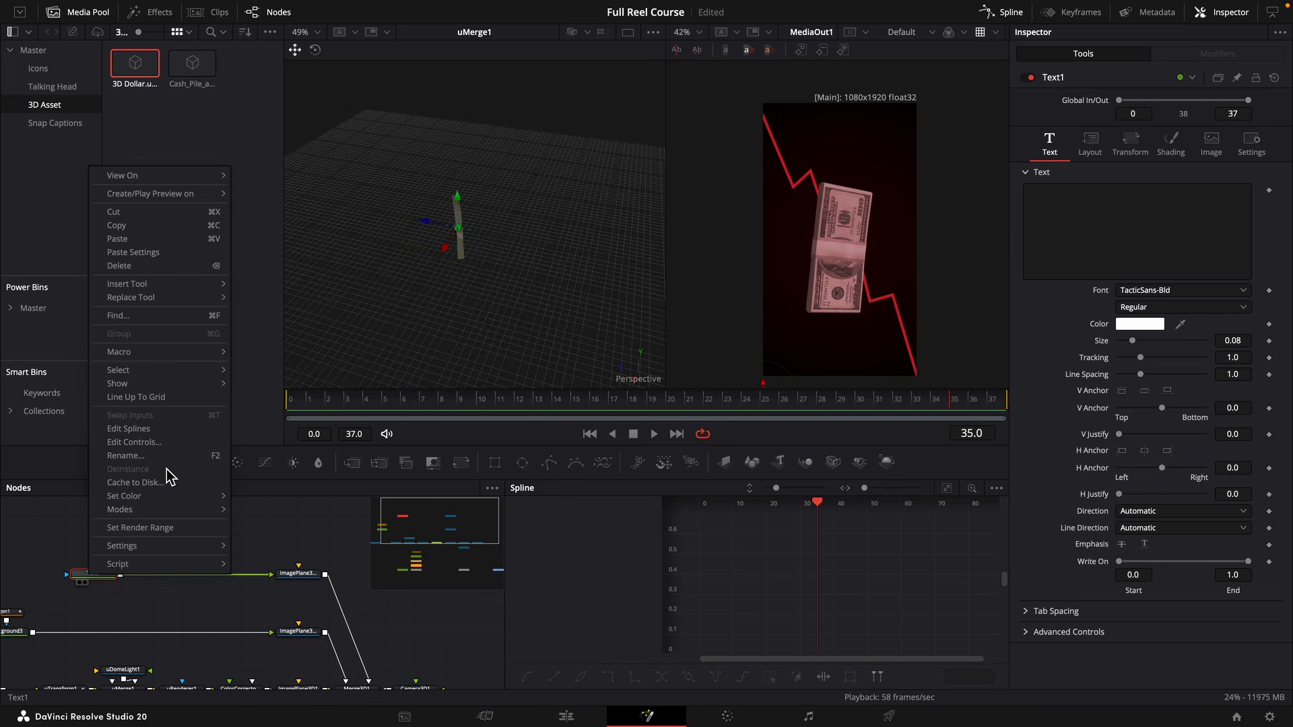
pyautogui.click(159, 442)
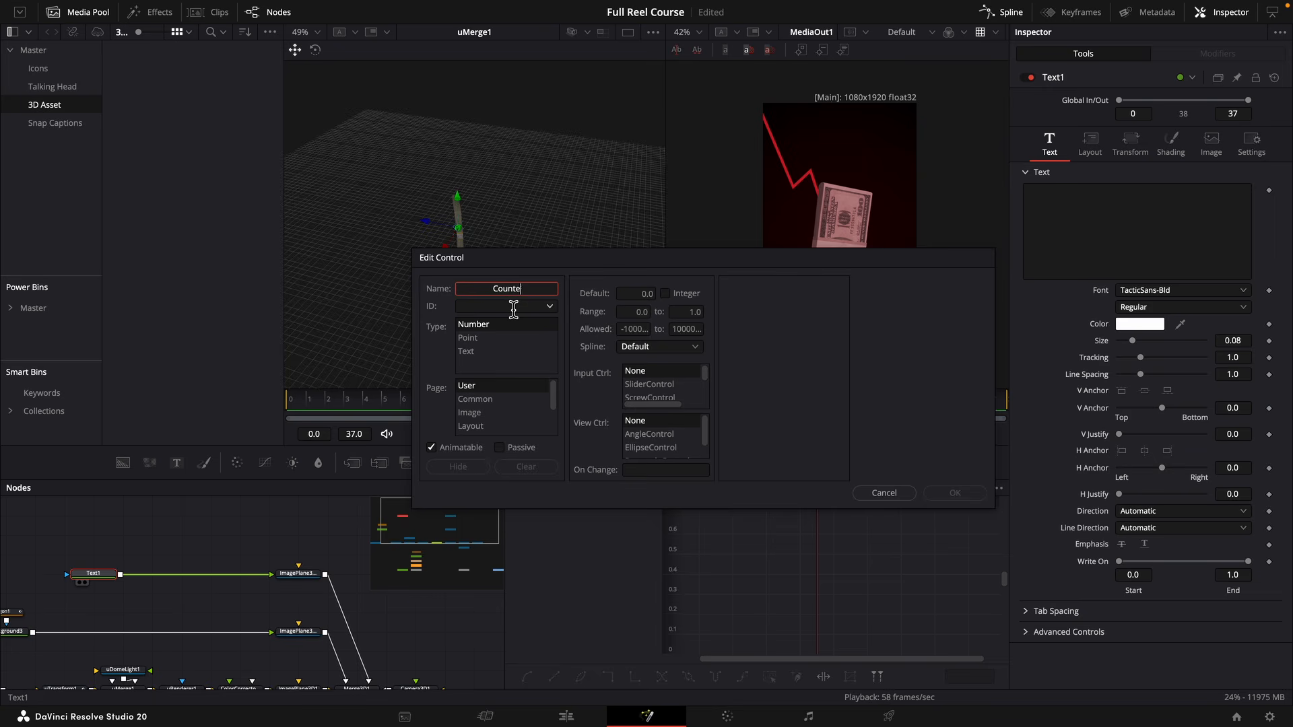
pyautogui.click(459, 307)
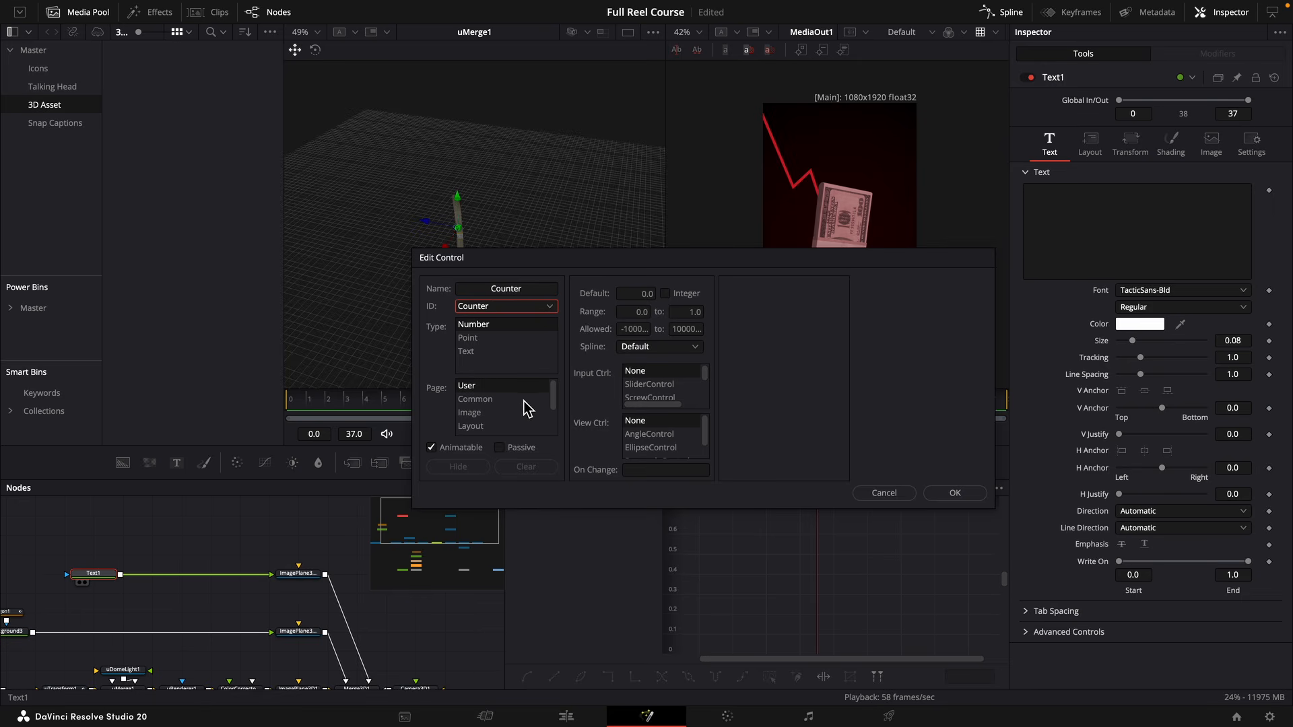
pyautogui.scroll(-3, 492, 411)
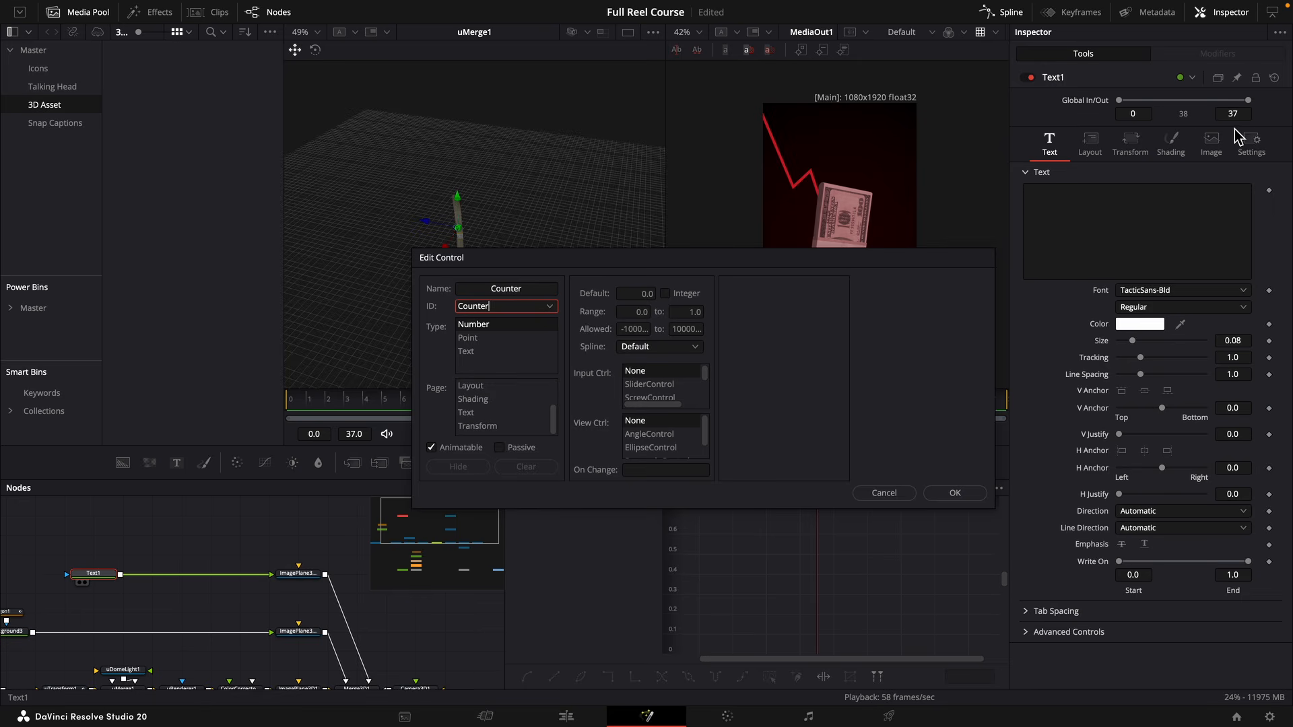
pyautogui.click(485, 416)
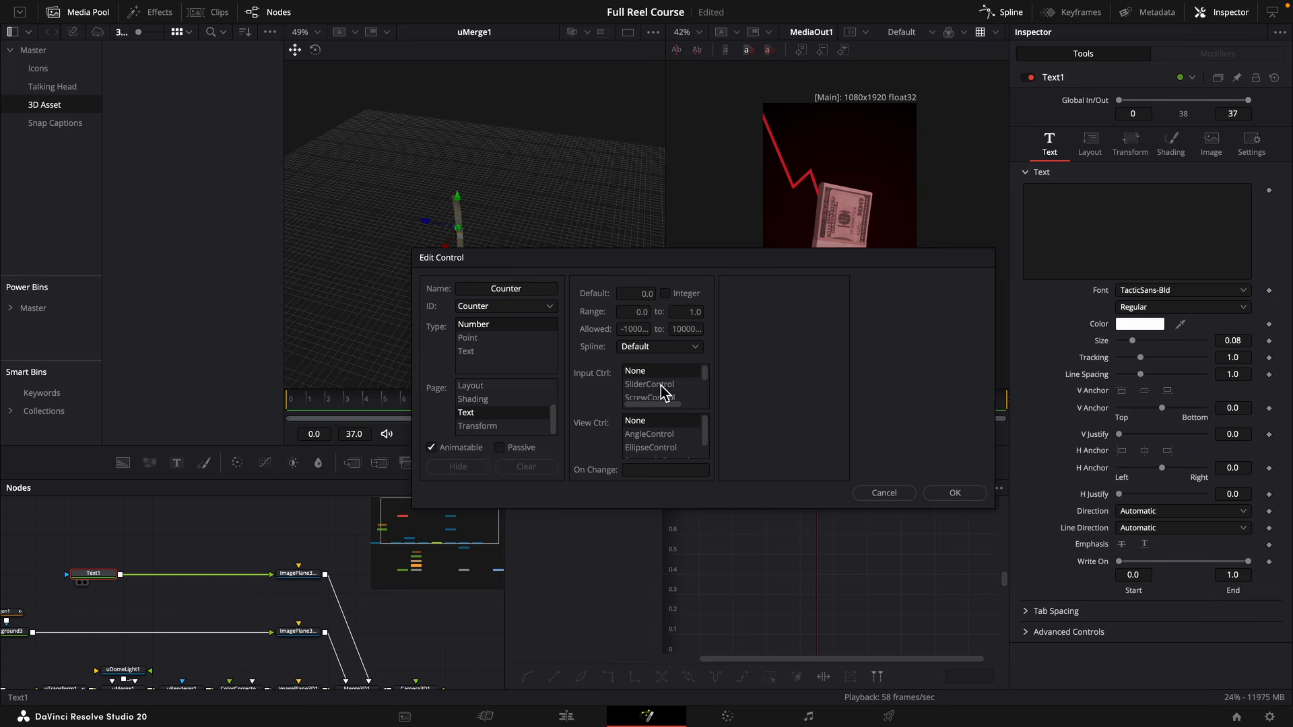
pyautogui.click(663, 388)
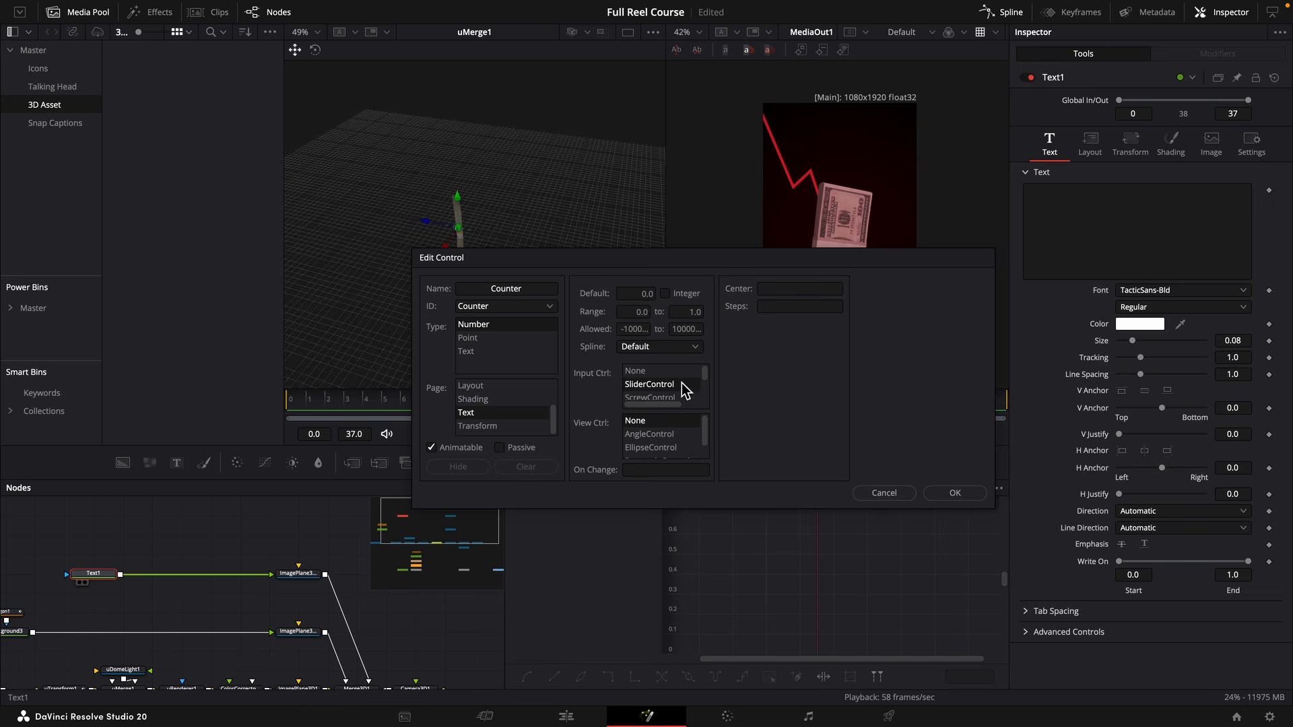
pyautogui.click(687, 314)
pyautogui.click(955, 493)
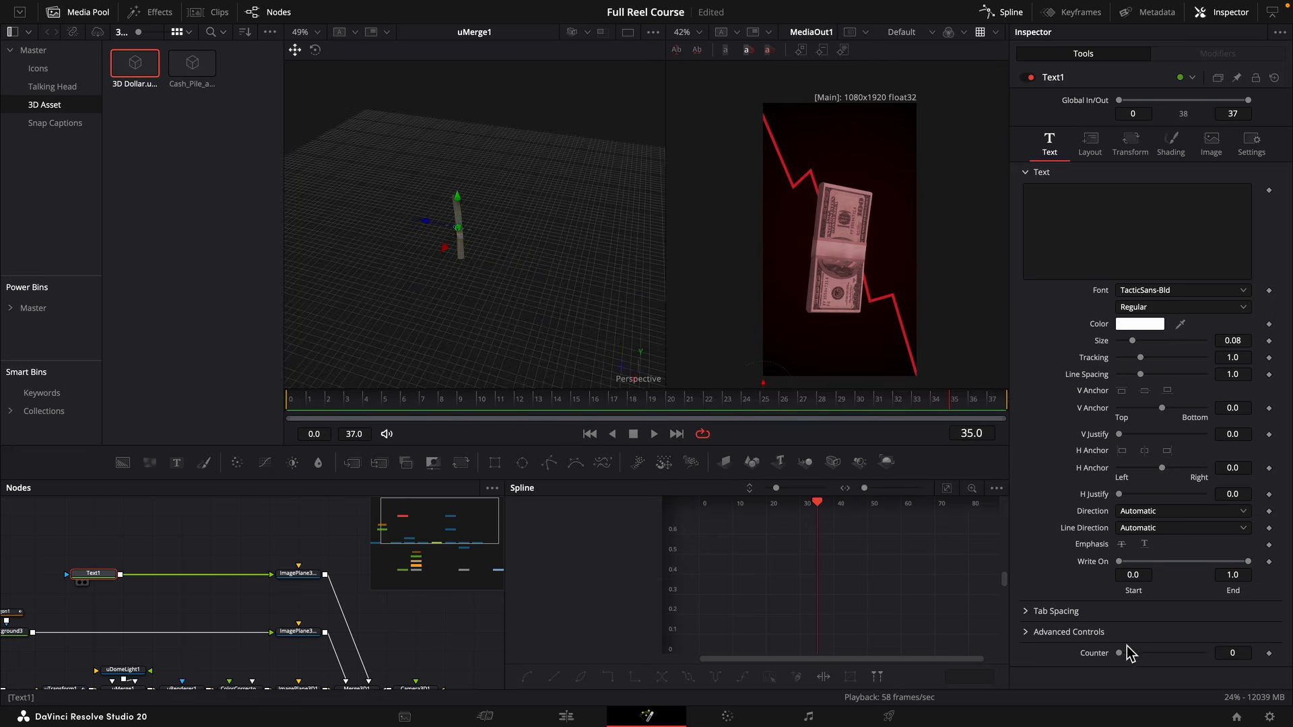
# Set Text1's Counter to 10000 and drive the text content with an expression linked to Counter.
pyautogui.moveTo(1121, 653); pyautogui.dragTo(1152, 653)
pyautogui.rightClick(1081, 241)
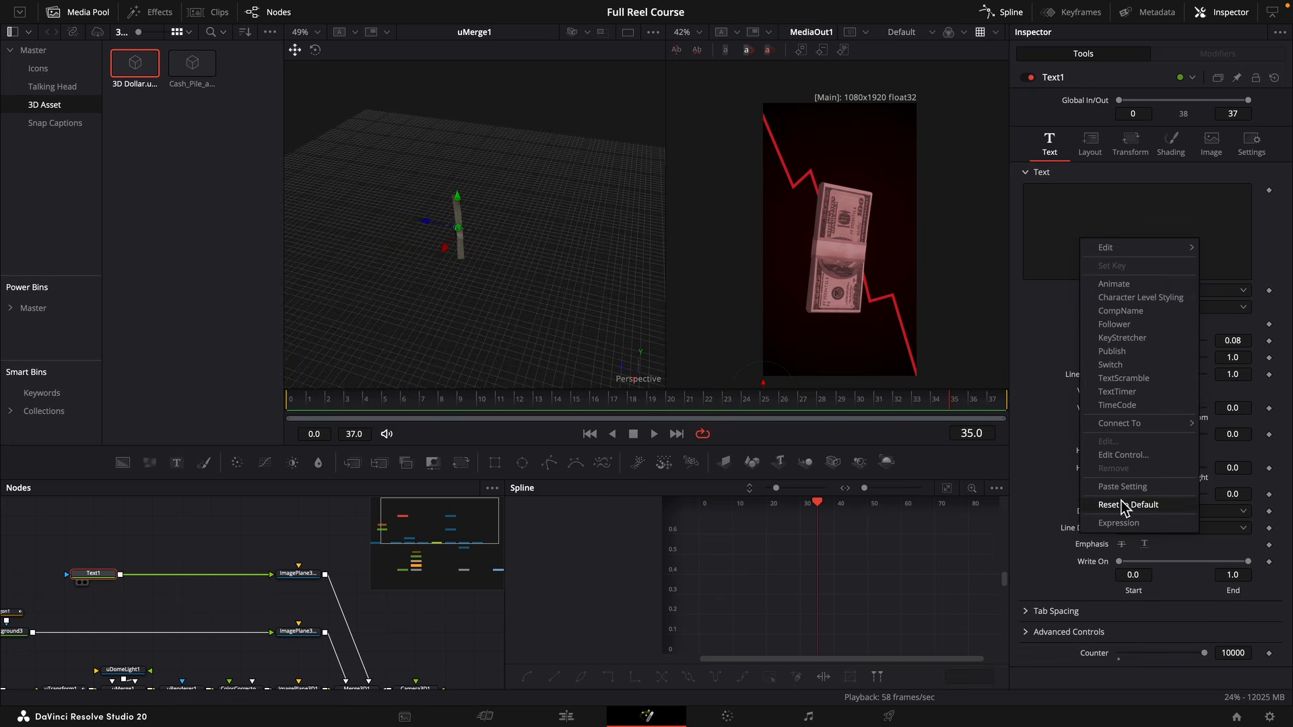
pyautogui.click(1118, 523)
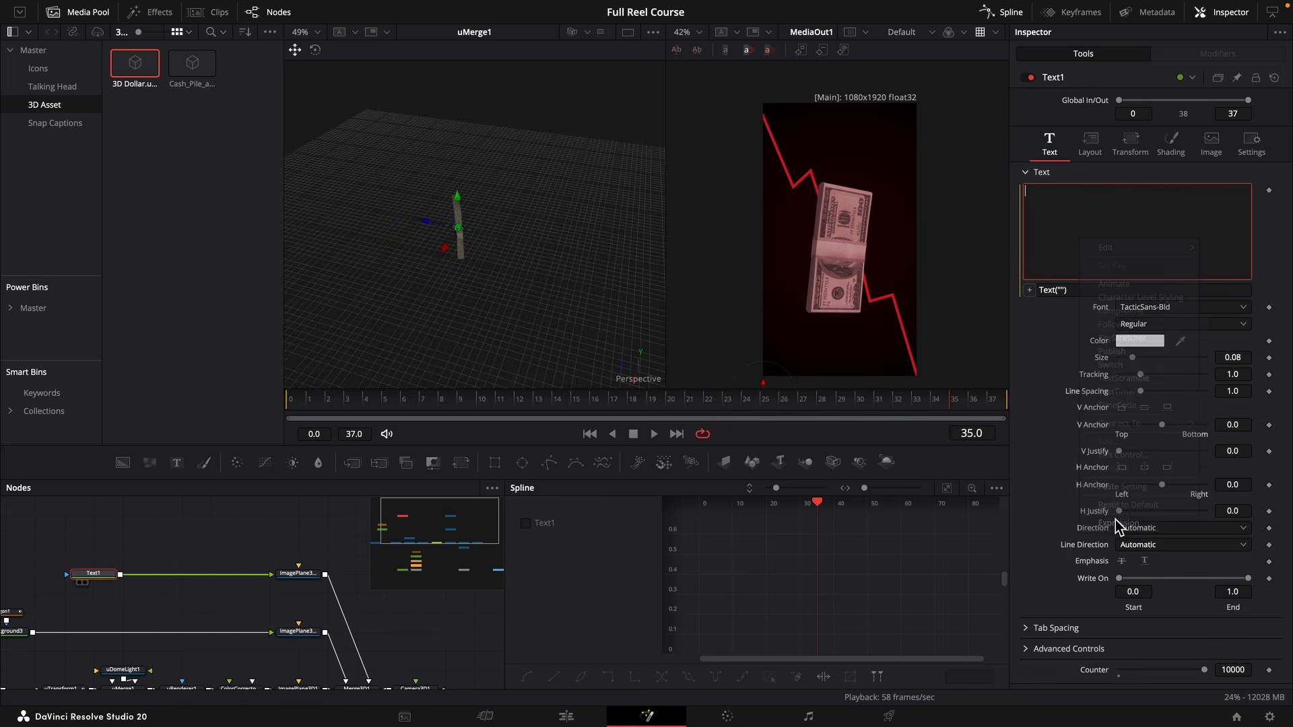
pyautogui.moveTo(1029, 290); pyautogui.dragTo(1094, 672)
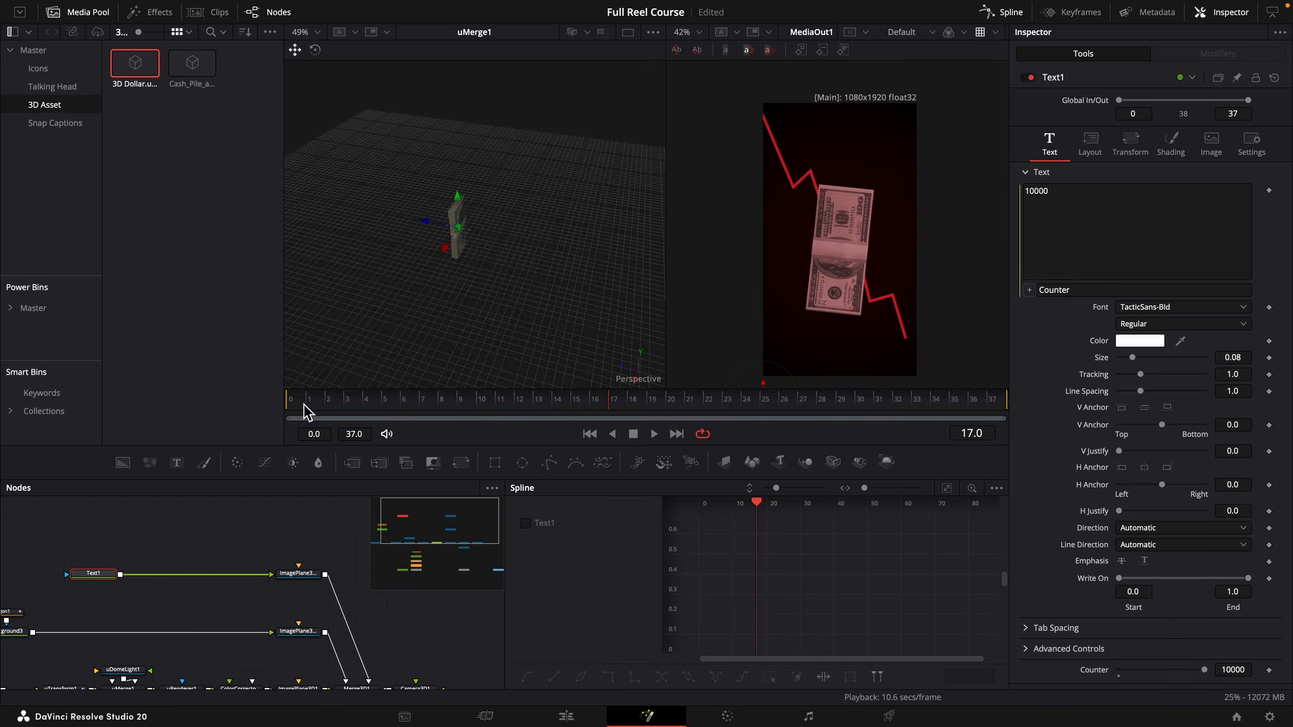
# Raise the text's image plane ImagePlane3D1_1_1 along Y so the counter sits above the dollar stack, and play it back.
pyautogui.moveTo(306, 411); pyautogui.dragTo(282, 414)
pyautogui.click(298, 574)
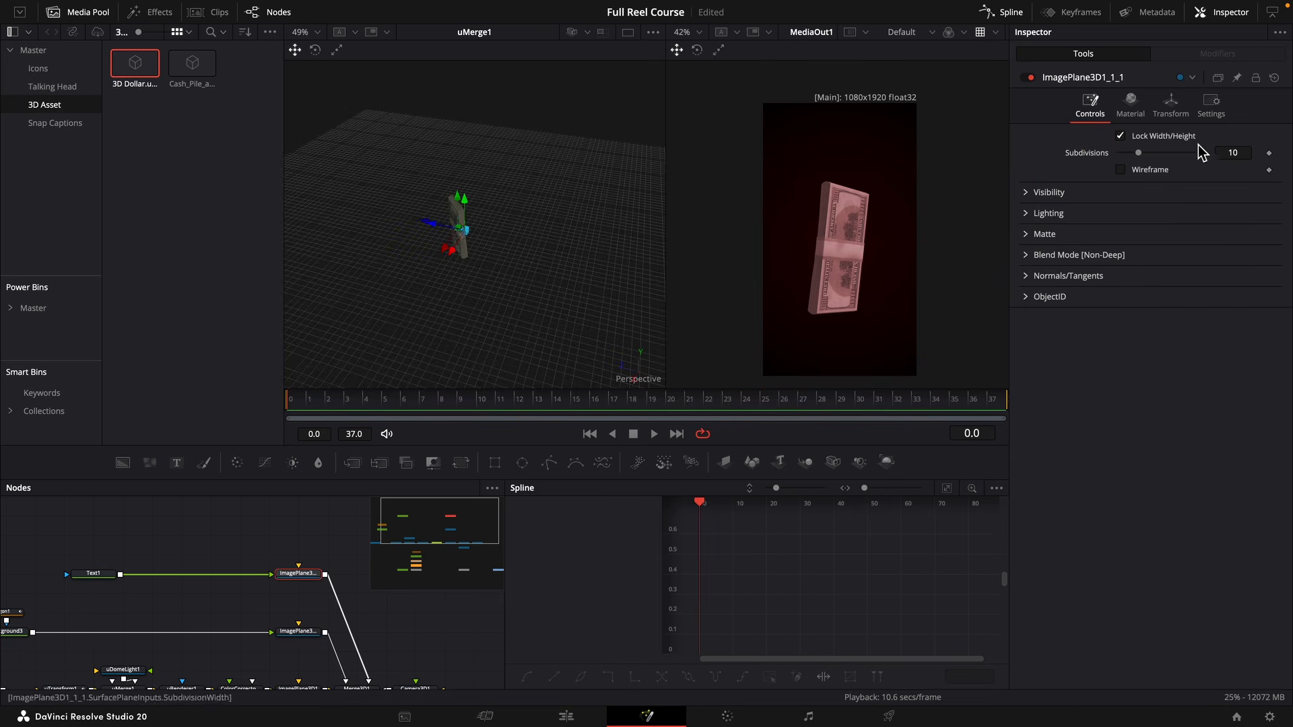
pyautogui.click(1171, 114)
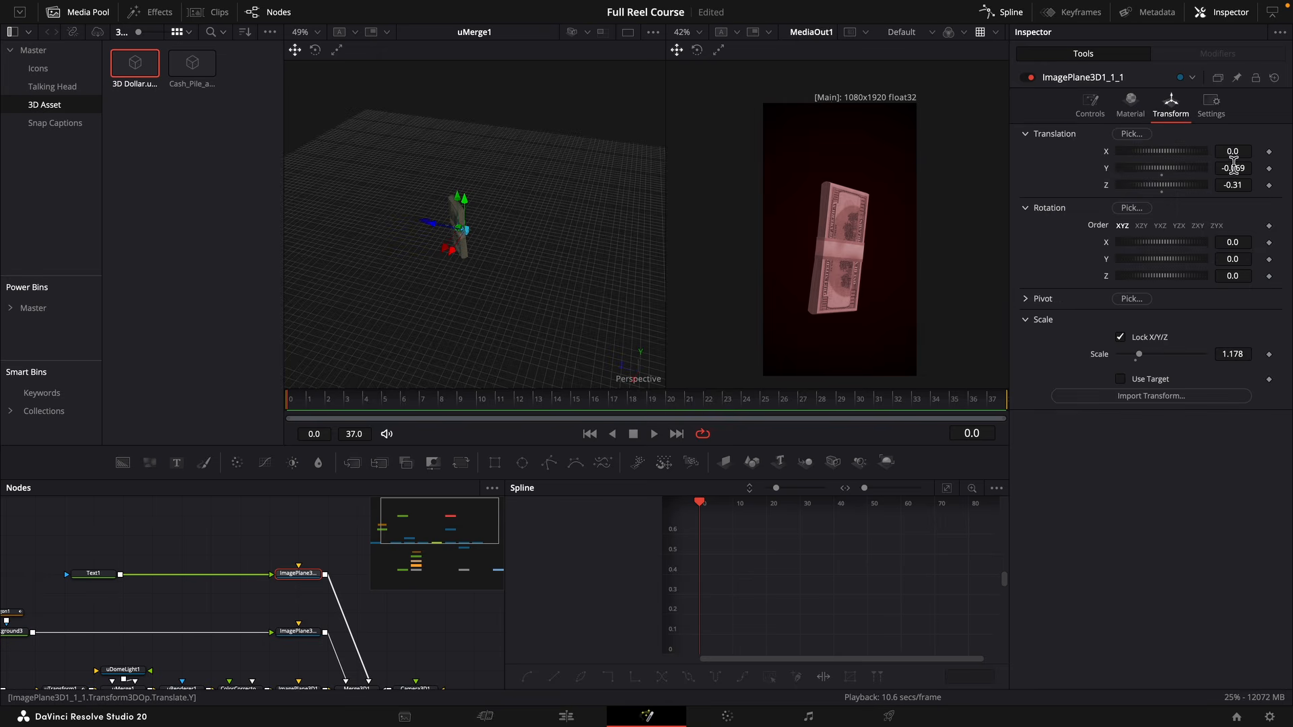
pyautogui.moveTo(1233, 168); pyautogui.dragTo(1287, 168)
pyautogui.press('space')
pyautogui.press('space')
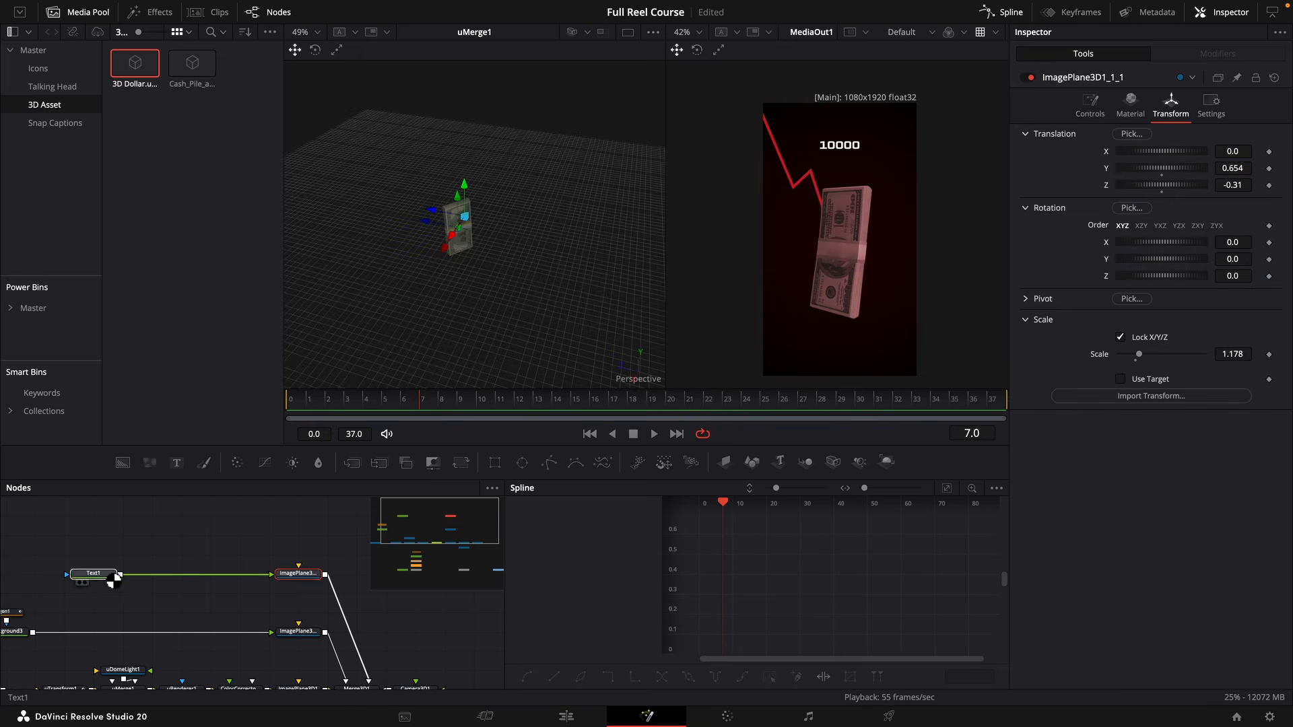
# Set Text1's Counter to 7480 and enlarge the text size to 0.1595.
pyautogui.click(113, 580)
pyautogui.moveTo(1212, 670); pyautogui.dragTo(1184, 670)
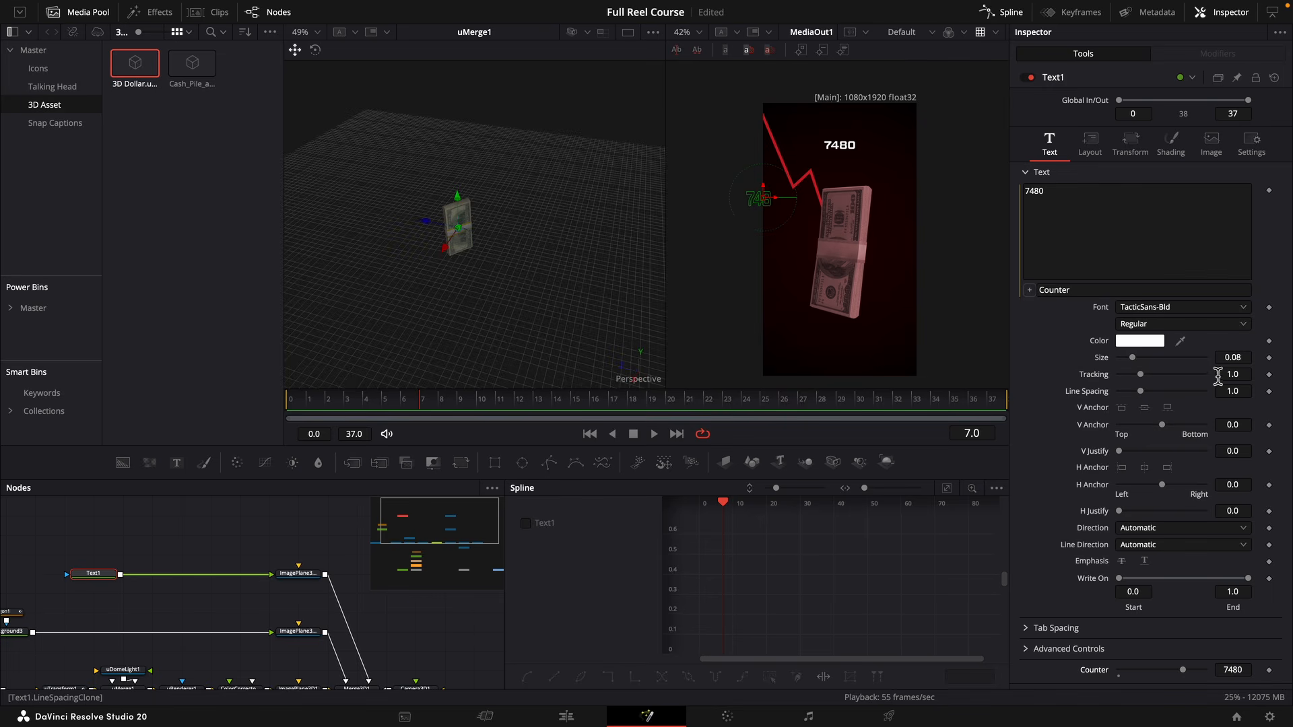
pyautogui.moveTo(1232, 357); pyautogui.dragTo(1272, 358)
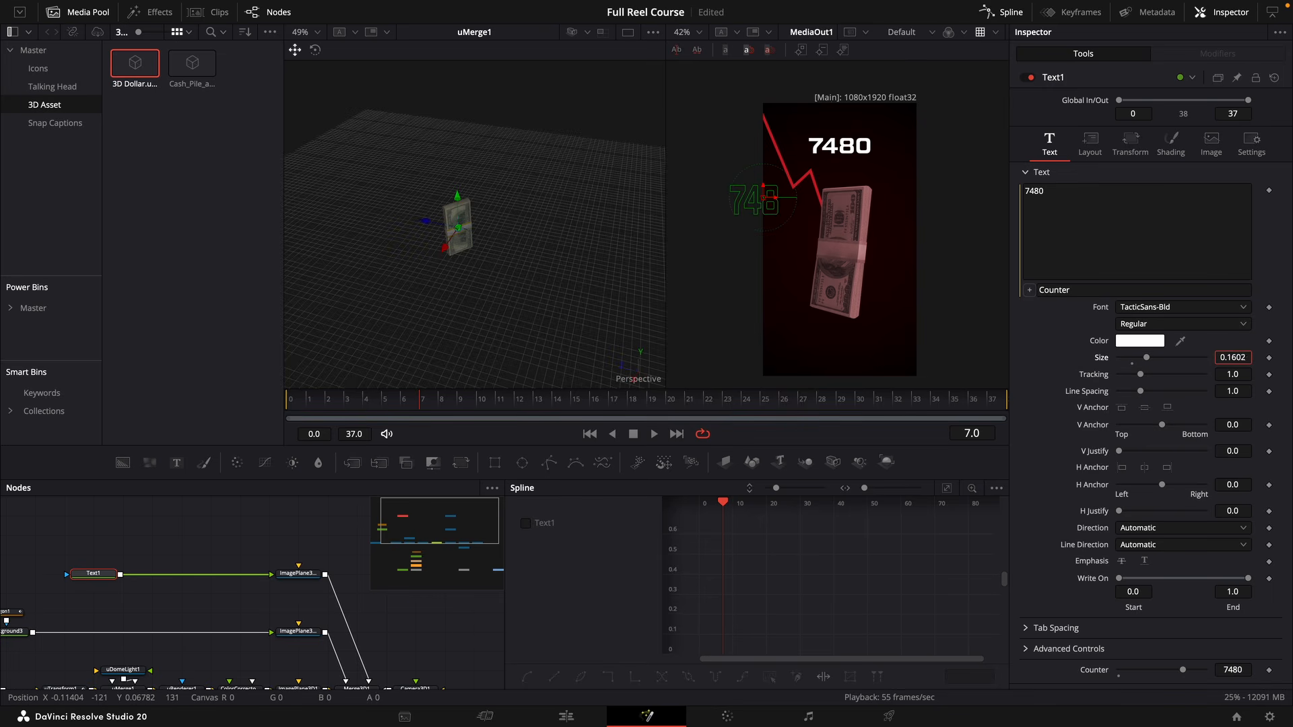
# Change Text1's expression to "$"..Counter so a dollar sign precedes the number.
pyautogui.click(1040, 291)
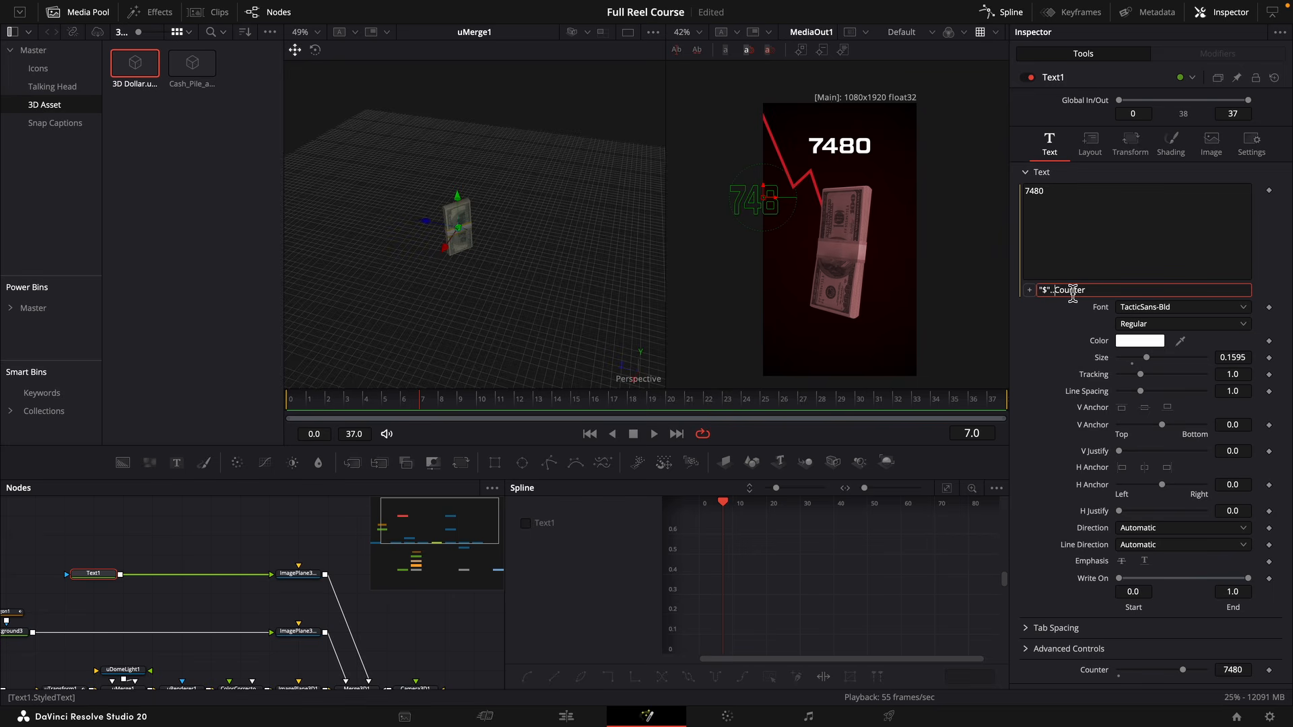
pyautogui.press('Tab')
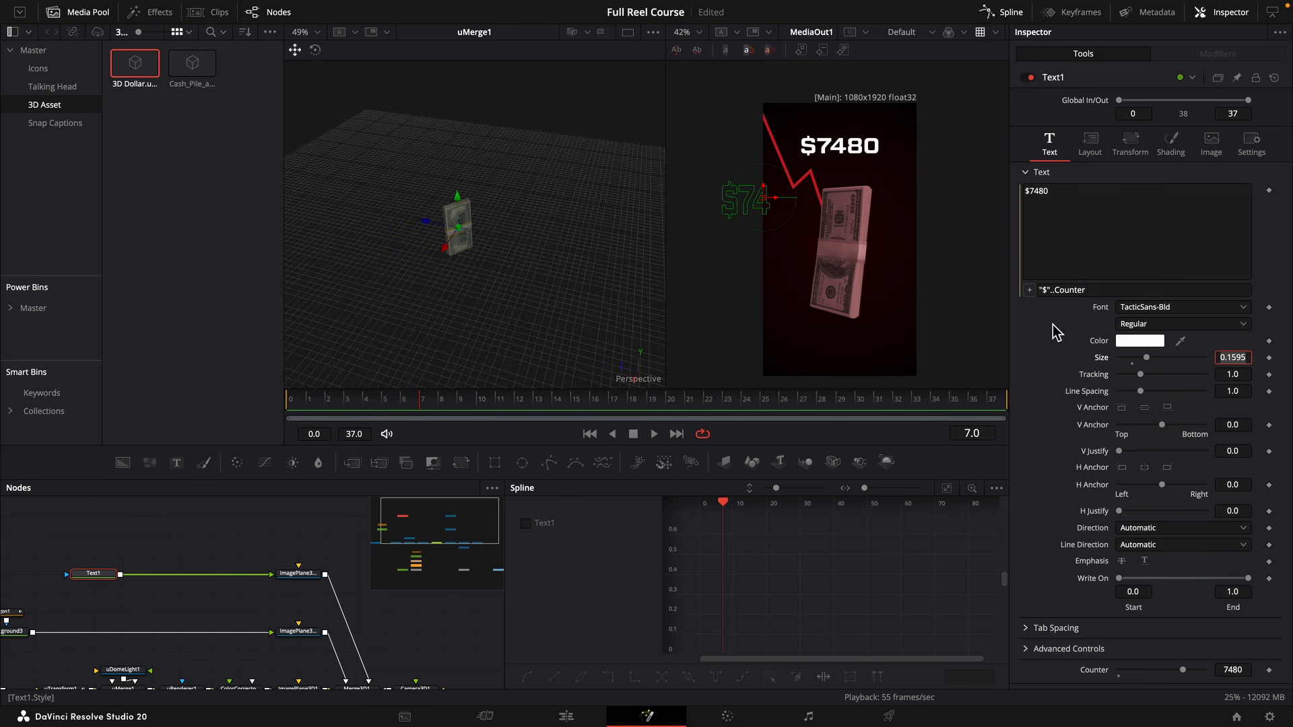
pyautogui.click(1054, 326)
# Keyframe Text1's Counter at 7480 on frame 0 and at a lower value on frame 37, and play the countdown.
pyautogui.press('Home')
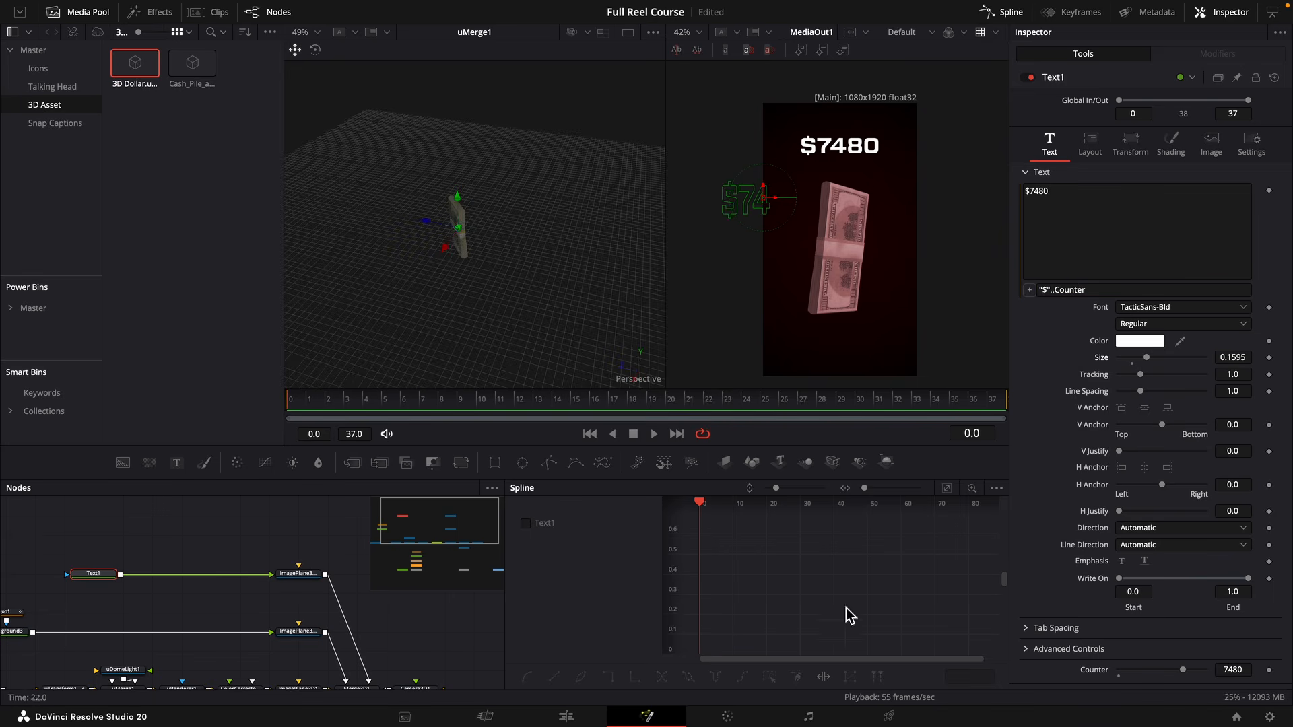
pyautogui.click(1269, 671)
pyautogui.press('End')
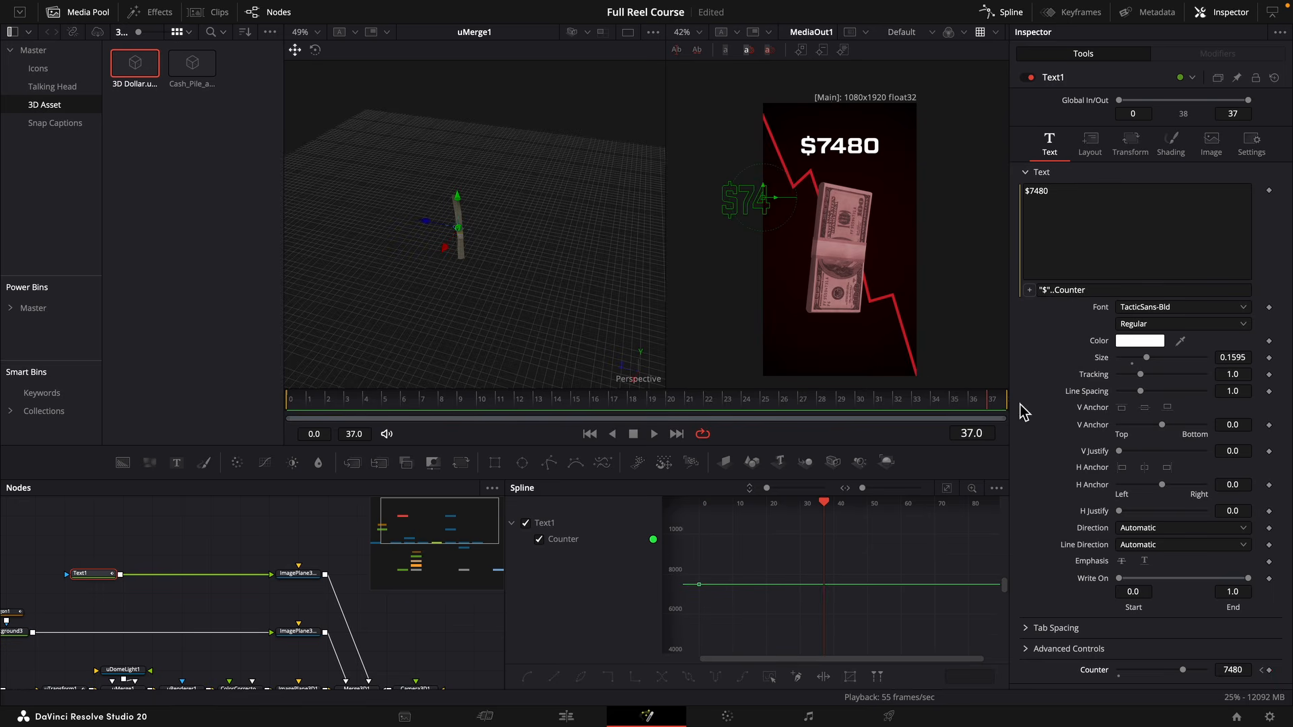
pyautogui.moveTo(1186, 669); pyautogui.dragTo(1180, 670)
pyautogui.press('space')
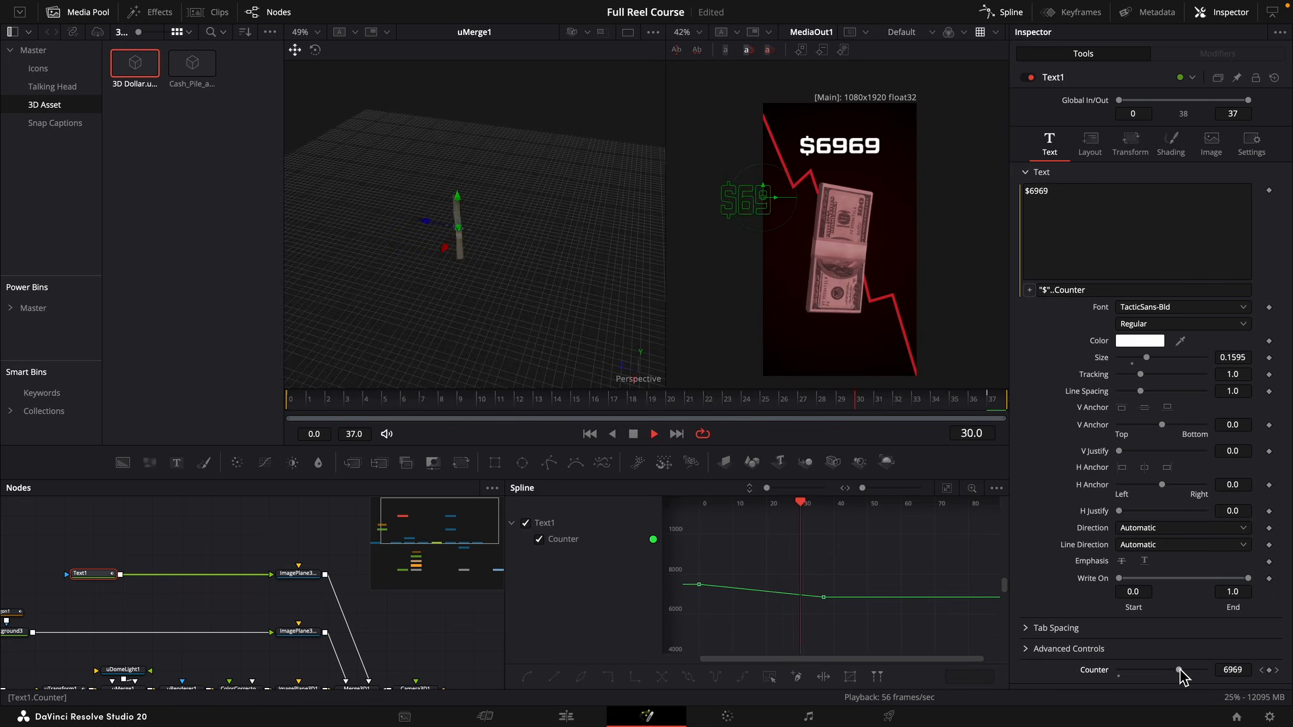
pyautogui.press('space')
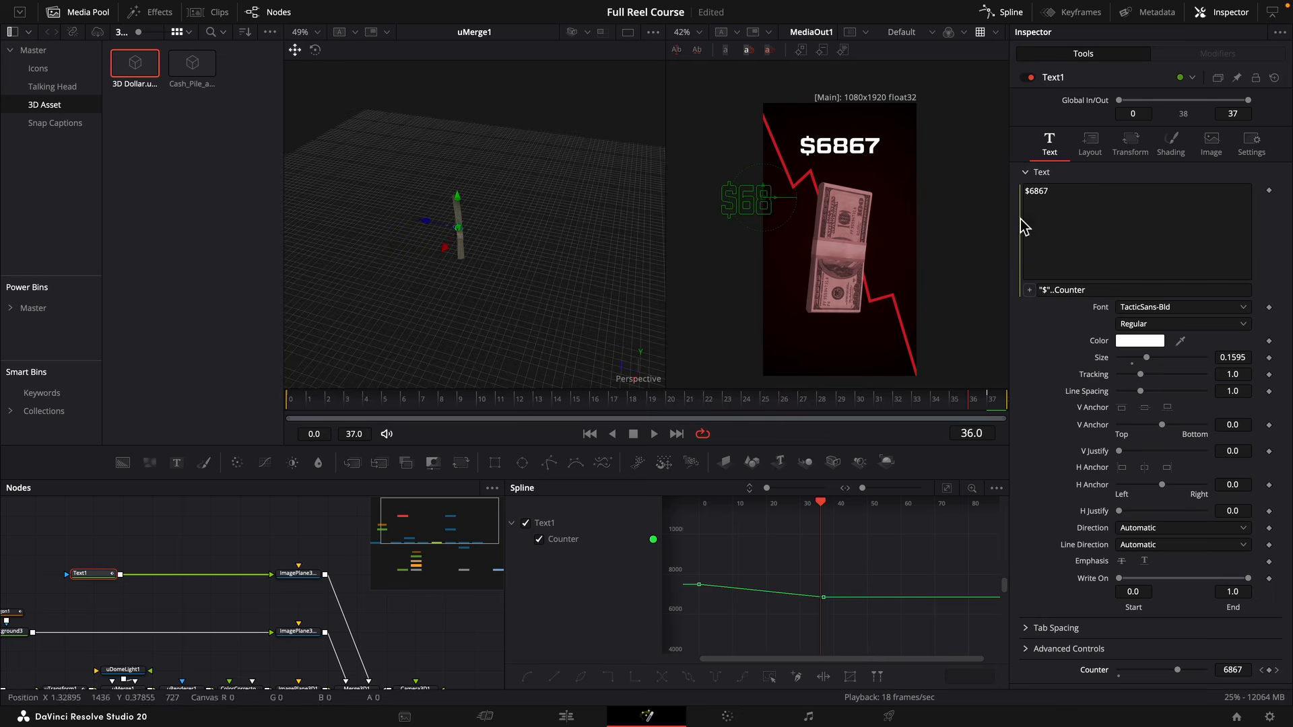
# Change Text1's shading fill to a light red with saturation 0.669 and value 0.976.
pyautogui.click(1171, 144)
pyautogui.click(1121, 365)
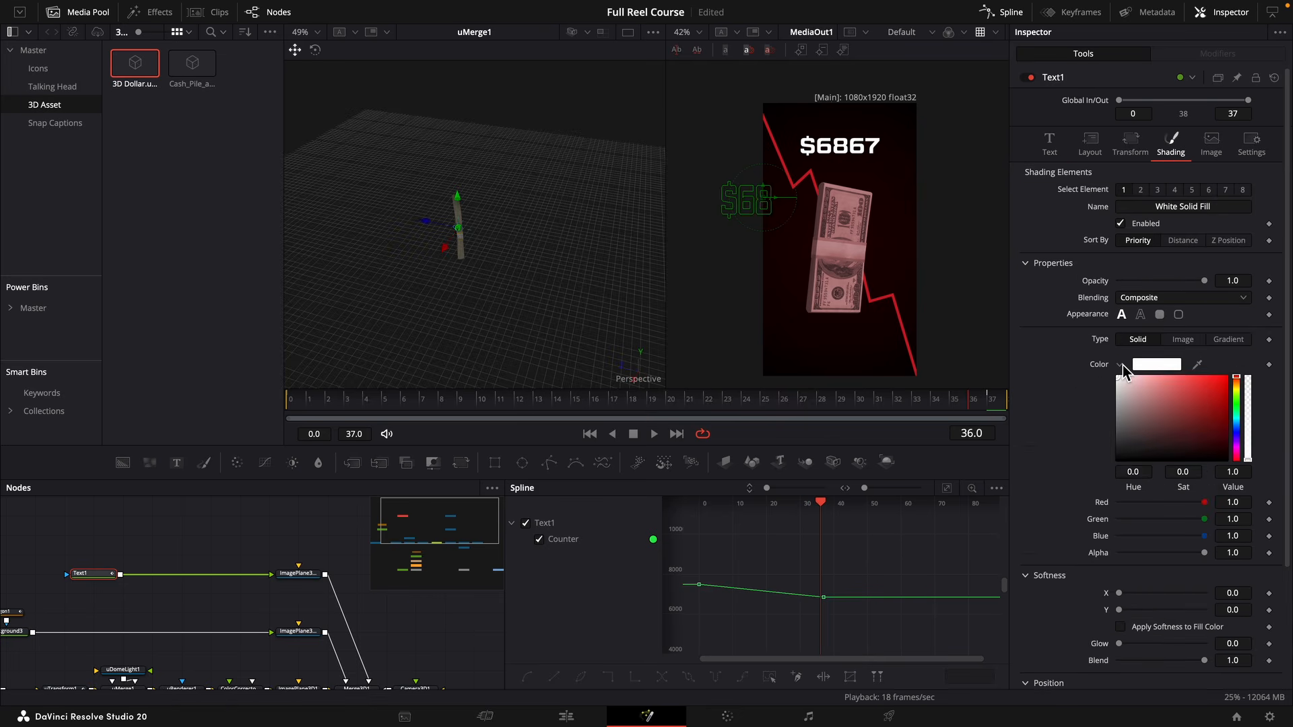
pyautogui.moveTo(1223, 408); pyautogui.dragTo(1191, 379)
# Add a Neo Light Sweep Pro node after Text1.
pyautogui.hotkey('shift', 'space')
pyautogui.write('u')
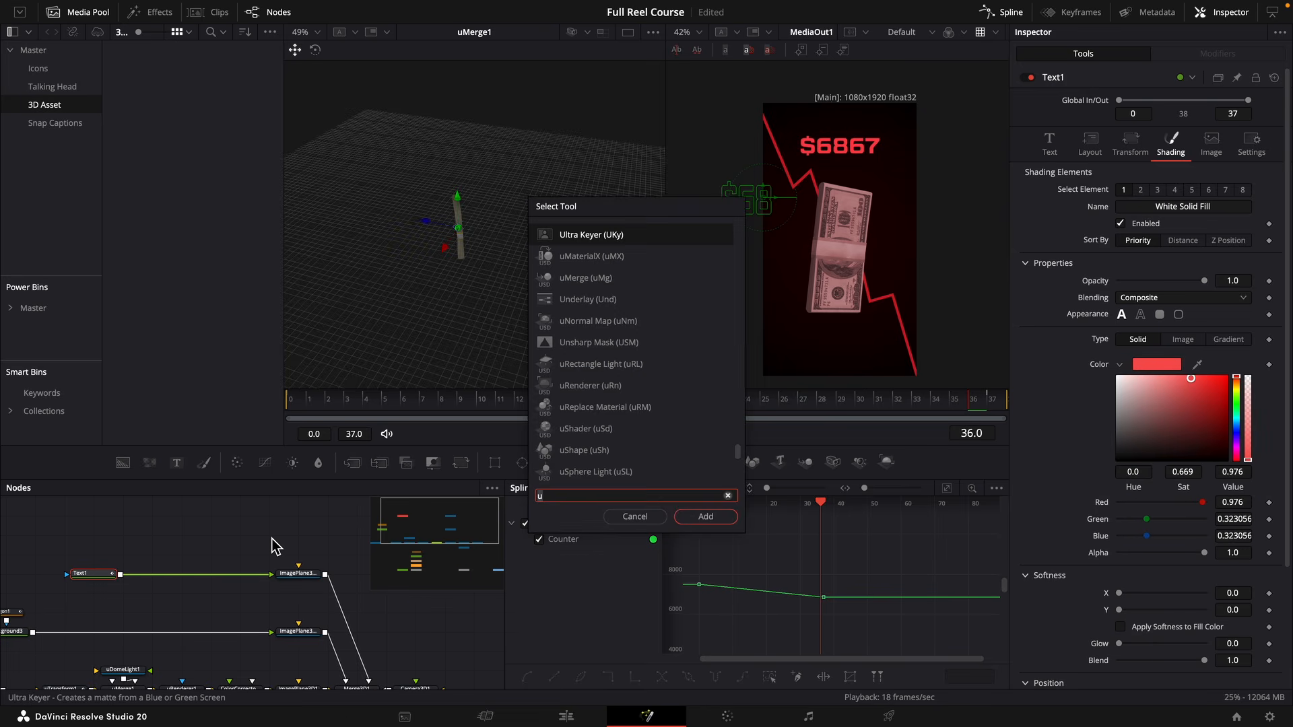
pyautogui.press('BackSpace')
pyautogui.write('neo l')
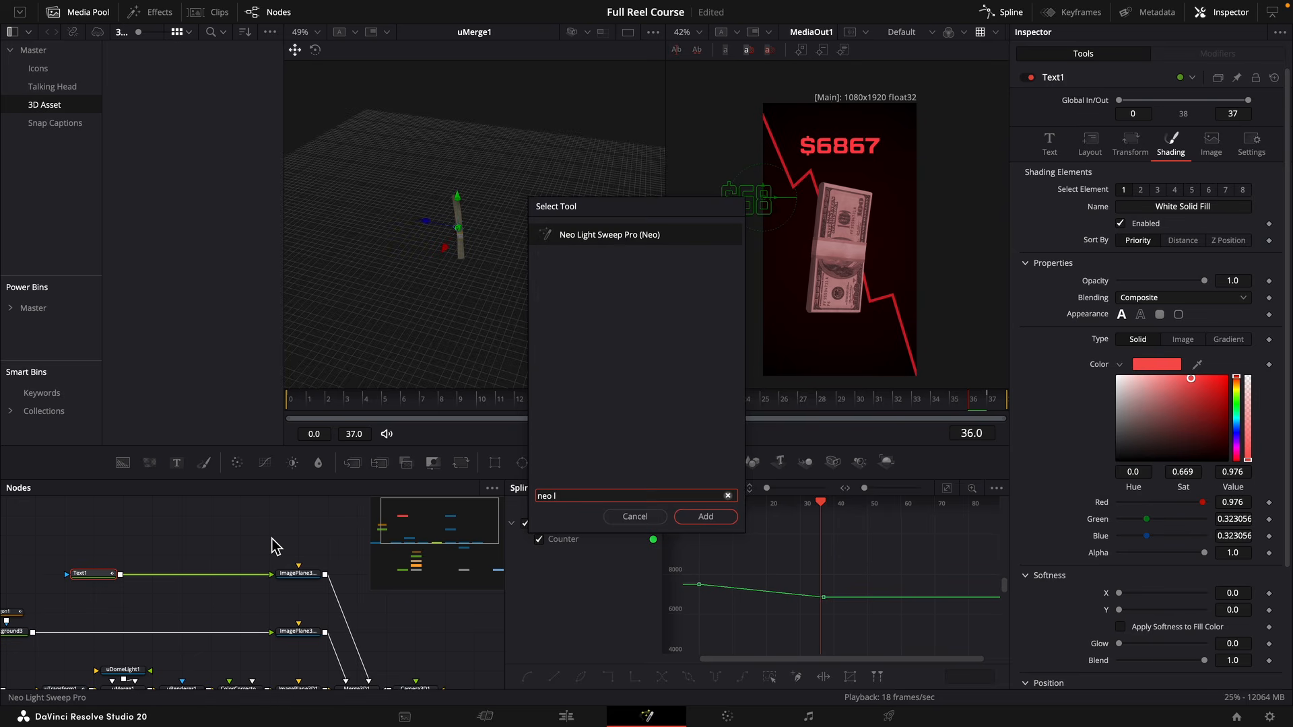
pyautogui.press('Return')
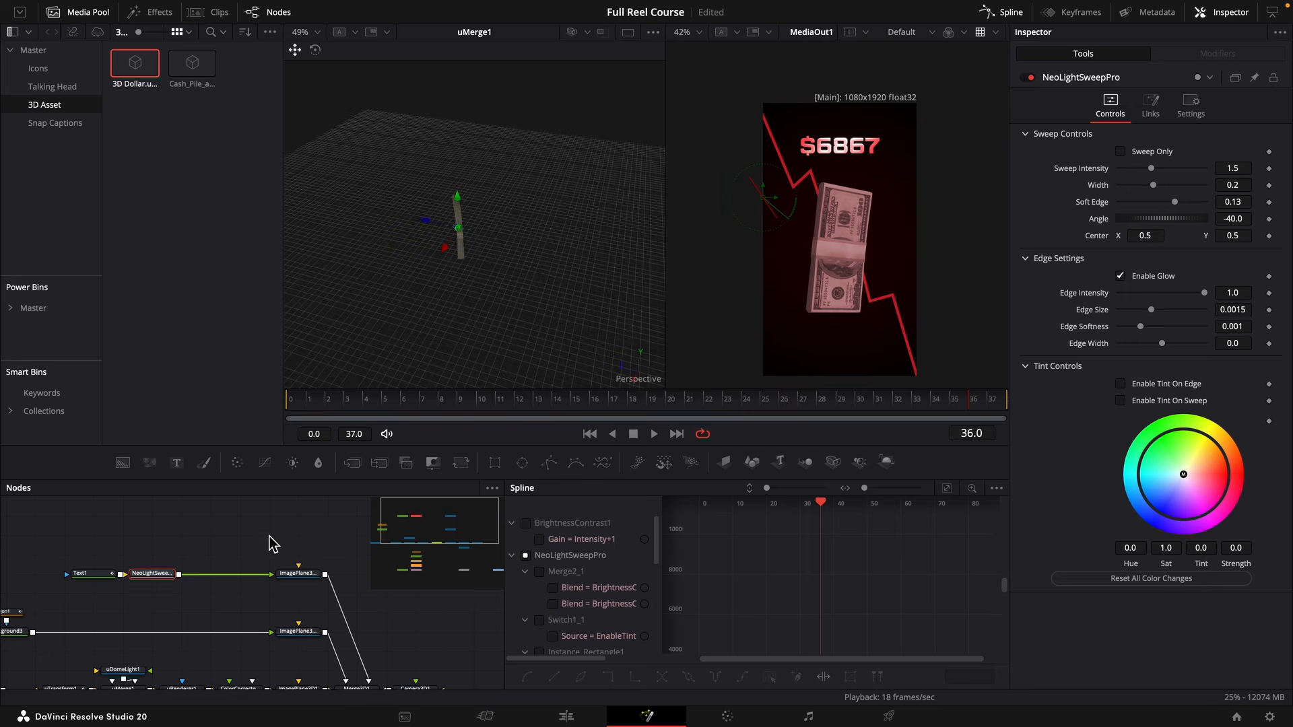
# Disable the light sweep's glow and set Sweep Intensity to 1.026, Width to 0.1354, Soft Edge to 0.0922 and Angle to 39.4.
pyautogui.click(1139, 280)
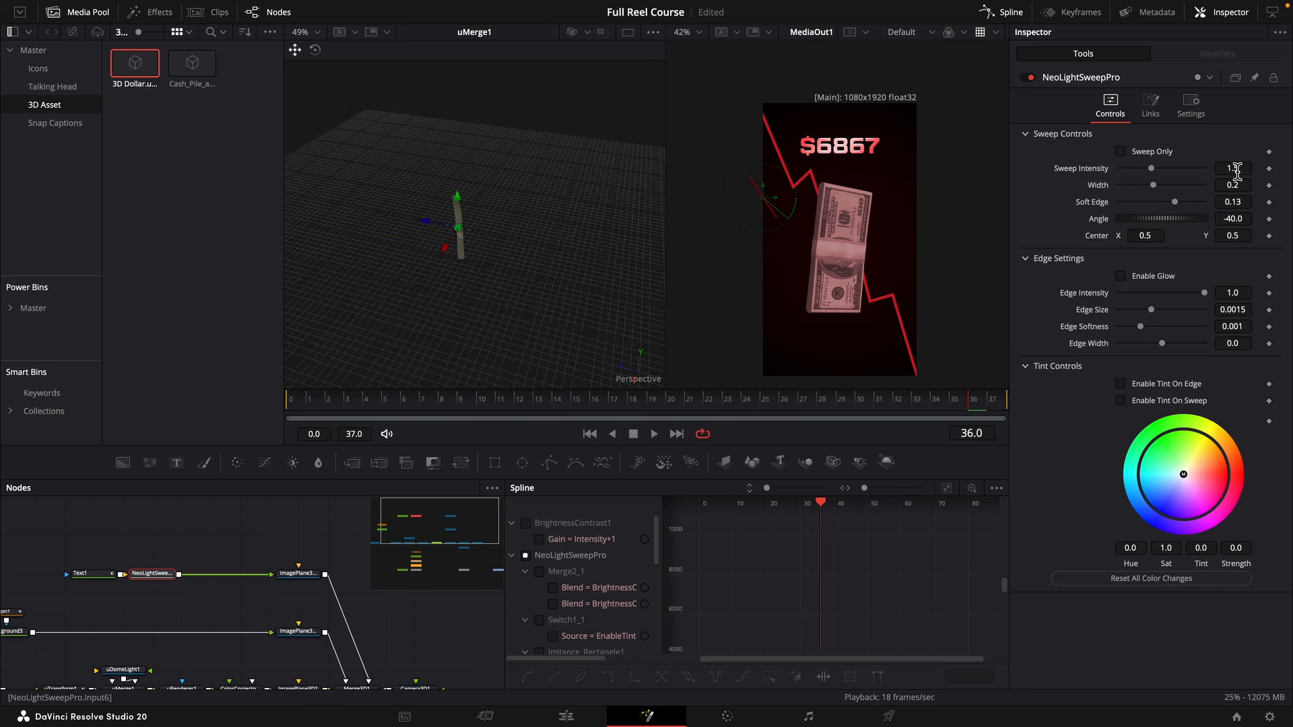
pyautogui.moveTo(1238, 171); pyautogui.dragTo(1210, 171)
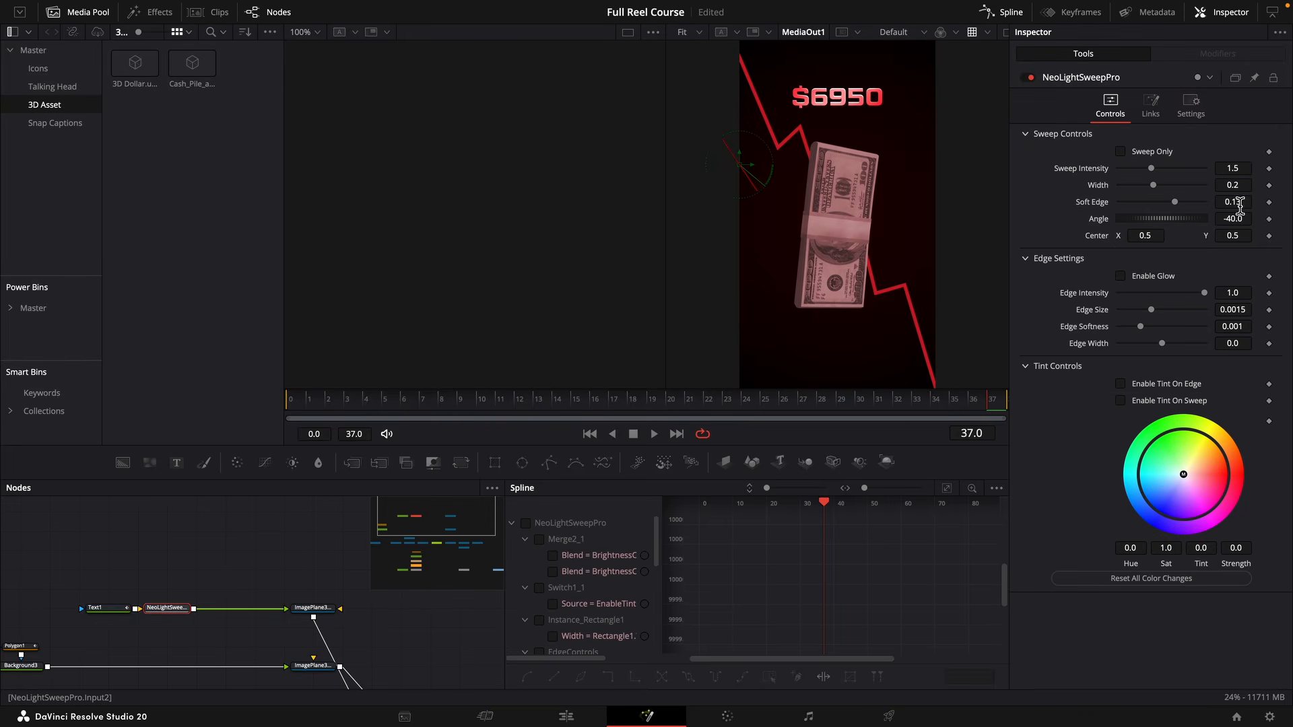
pyautogui.moveTo(1240, 204); pyautogui.dragTo(872, 204)
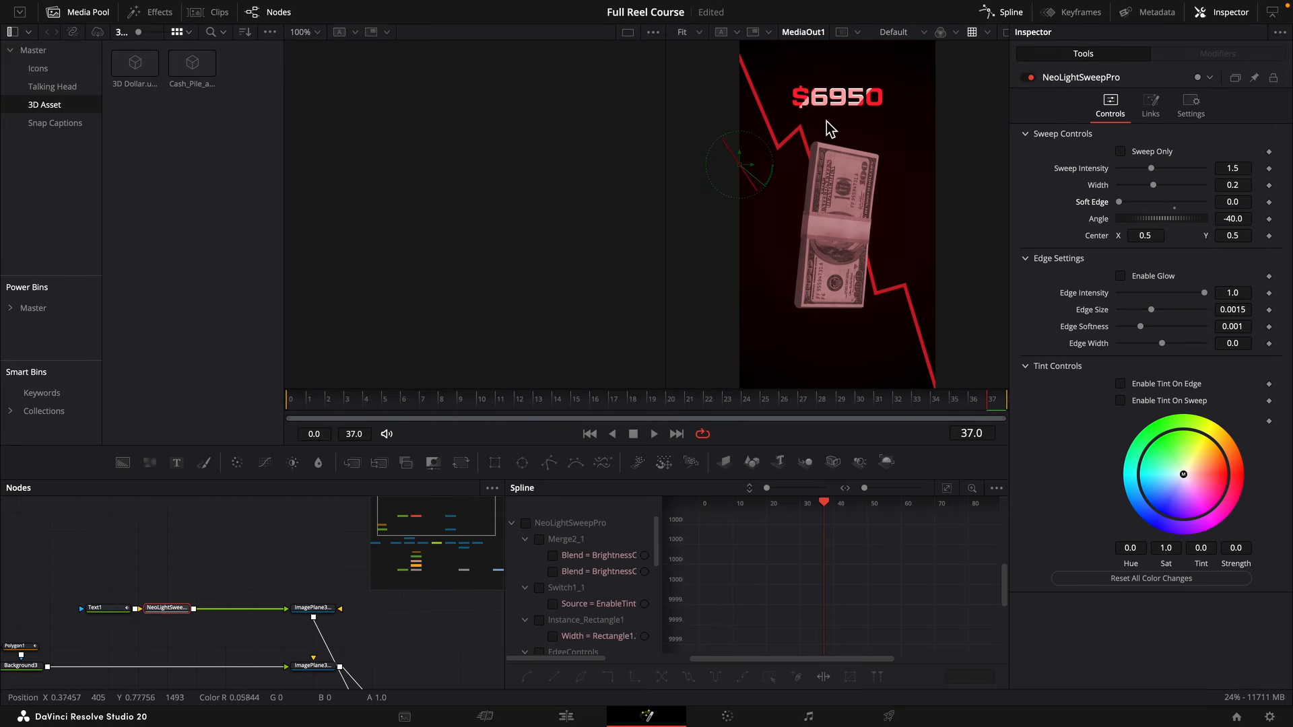
pyautogui.moveTo(1244, 220); pyautogui.dragTo(1290, 220)
pyautogui.moveTo(1232, 185); pyautogui.dragTo(1205, 168)
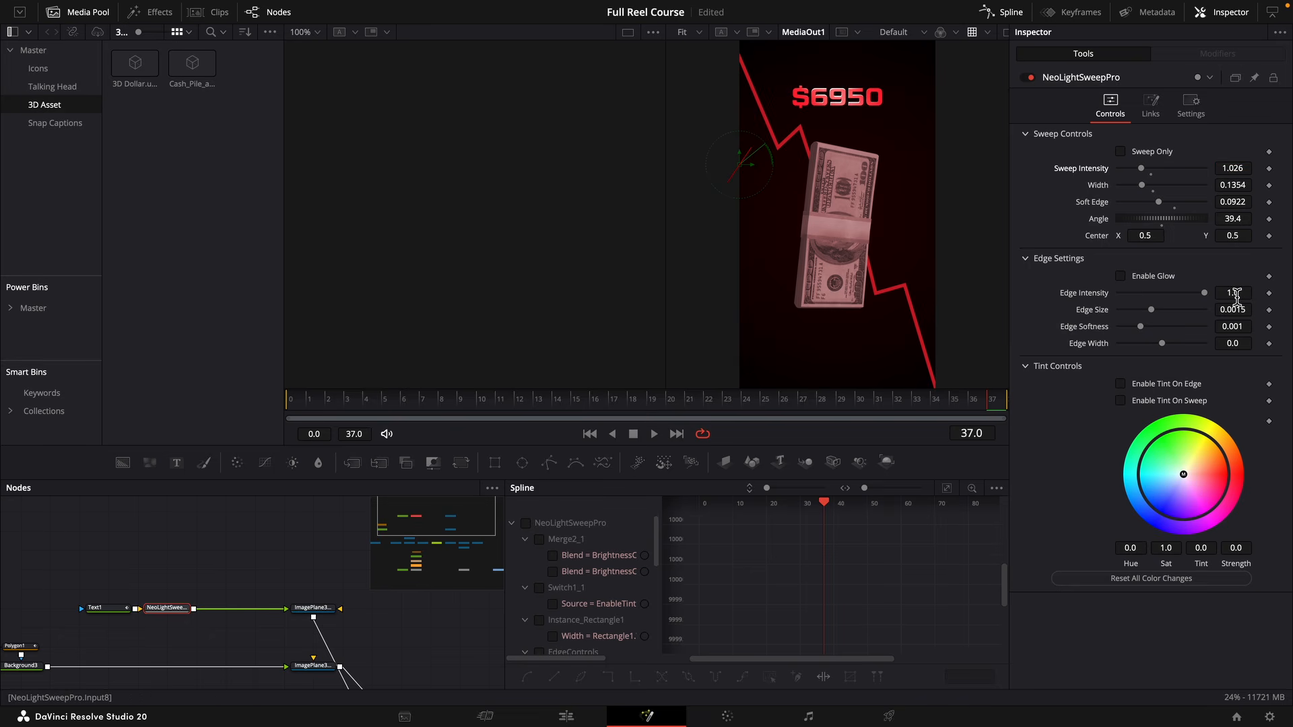
# Set the light sweep's Edge Intensity to 0.35 and play back the composition.
pyautogui.moveTo(1233, 292)
pyautogui.mouseDown()
pyautogui.moveTo(1216, 293)
pyautogui.moveTo(1236, 297)
pyautogui.mouseUp()
pyautogui.press('space')
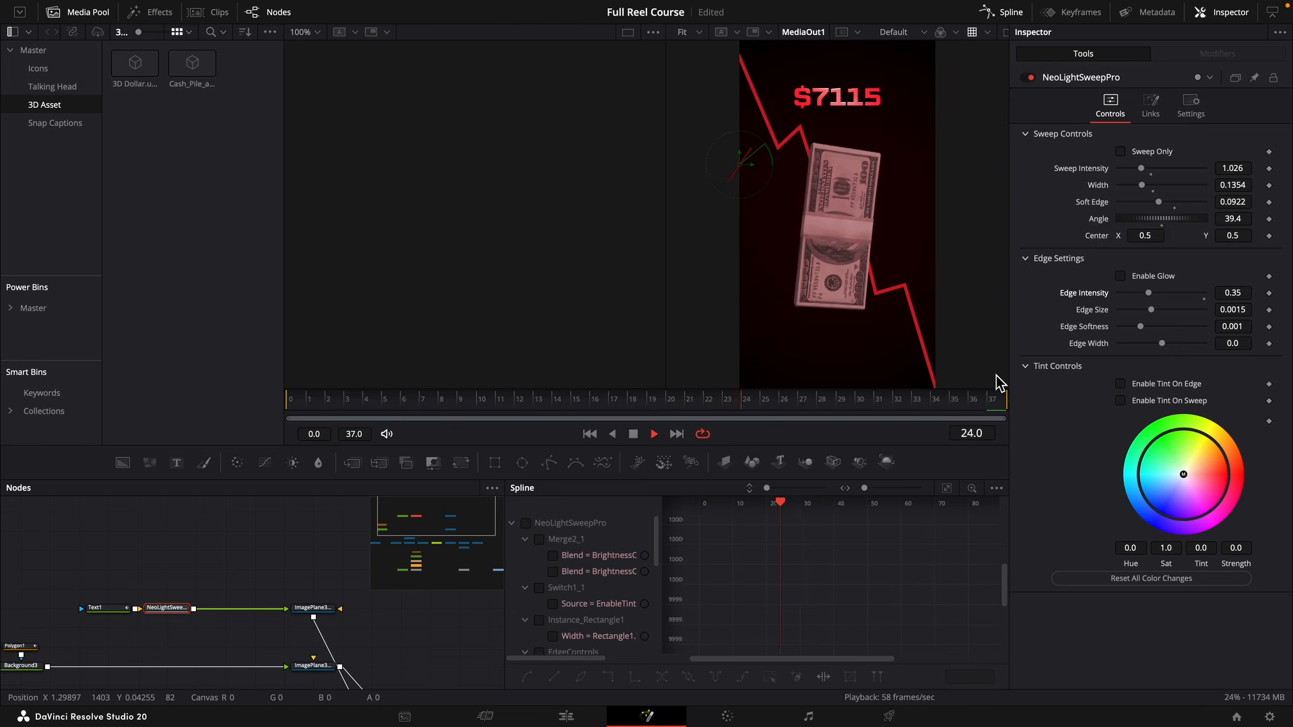
pyautogui.press('space')
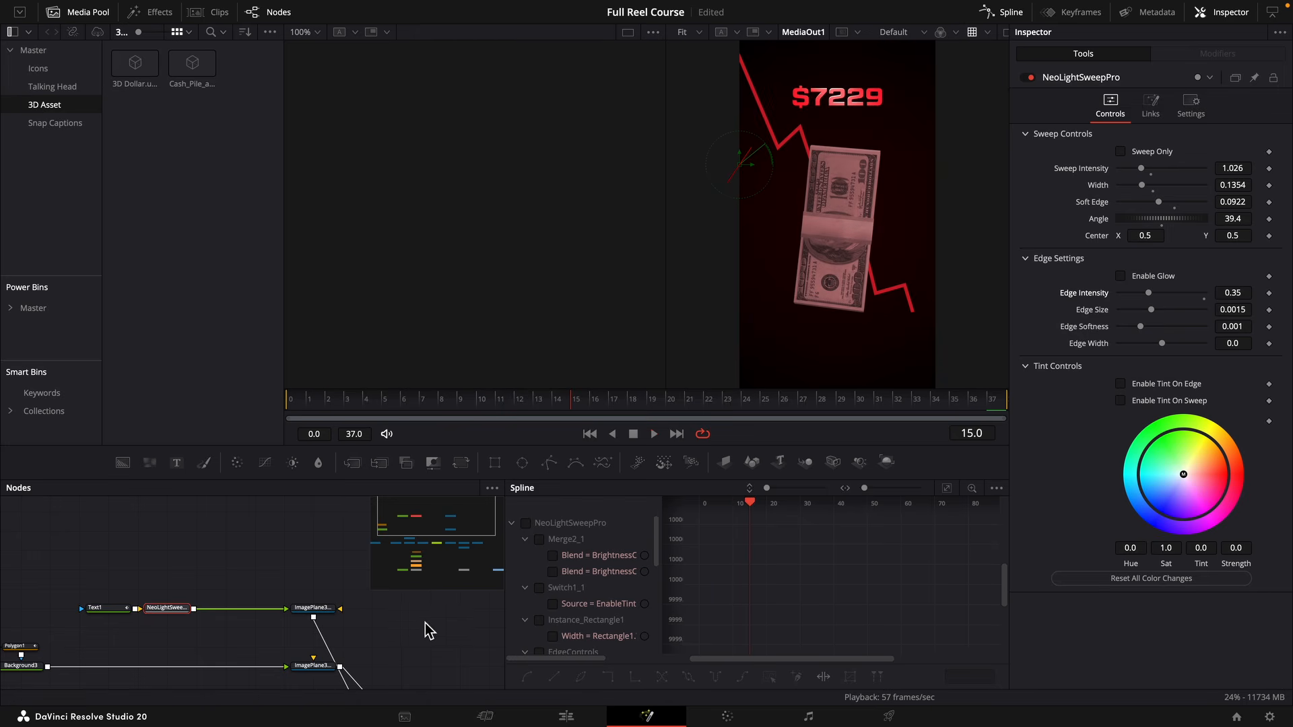
# Animate Camera3D1 pushing in by keyframing Z translation at 5.23 on frame 0 and a smaller value on frame 37.
pyautogui.moveTo(412, 633); pyautogui.dragTo(227, 504)
pyautogui.click(258, 590)
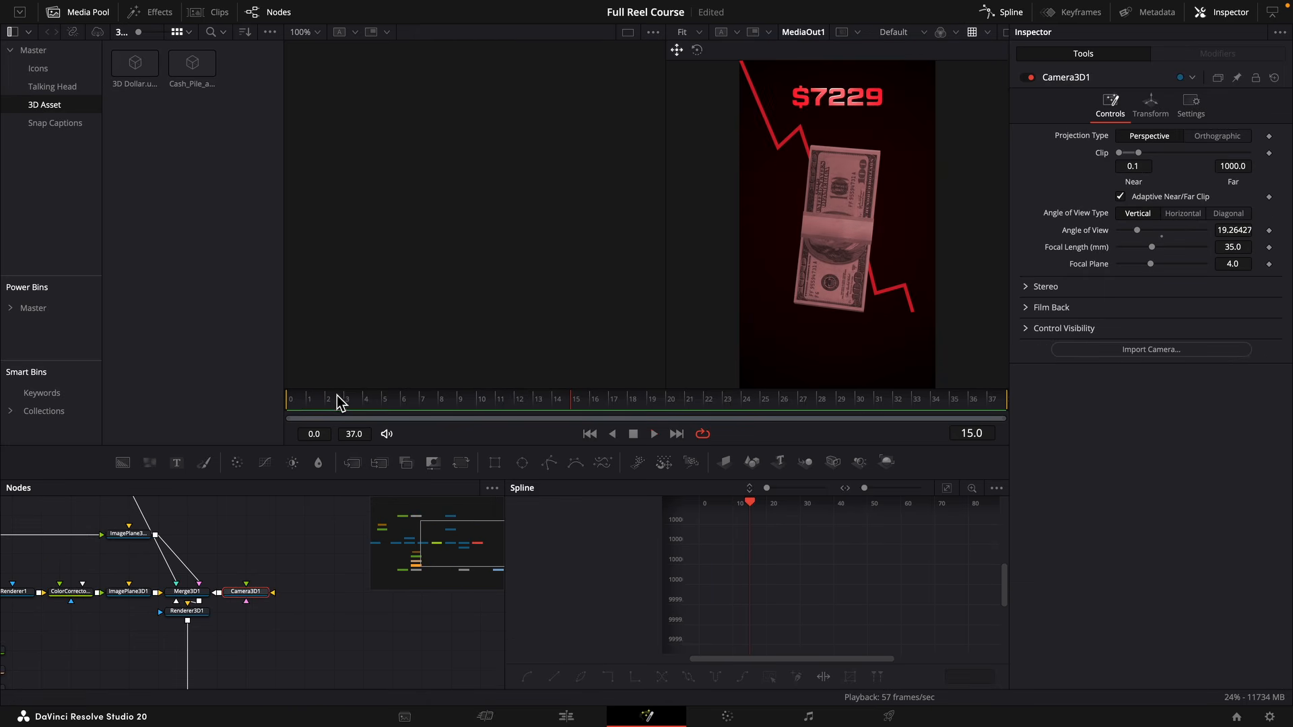
pyautogui.moveTo(336, 395); pyautogui.dragTo(273, 405)
pyautogui.click(1150, 105)
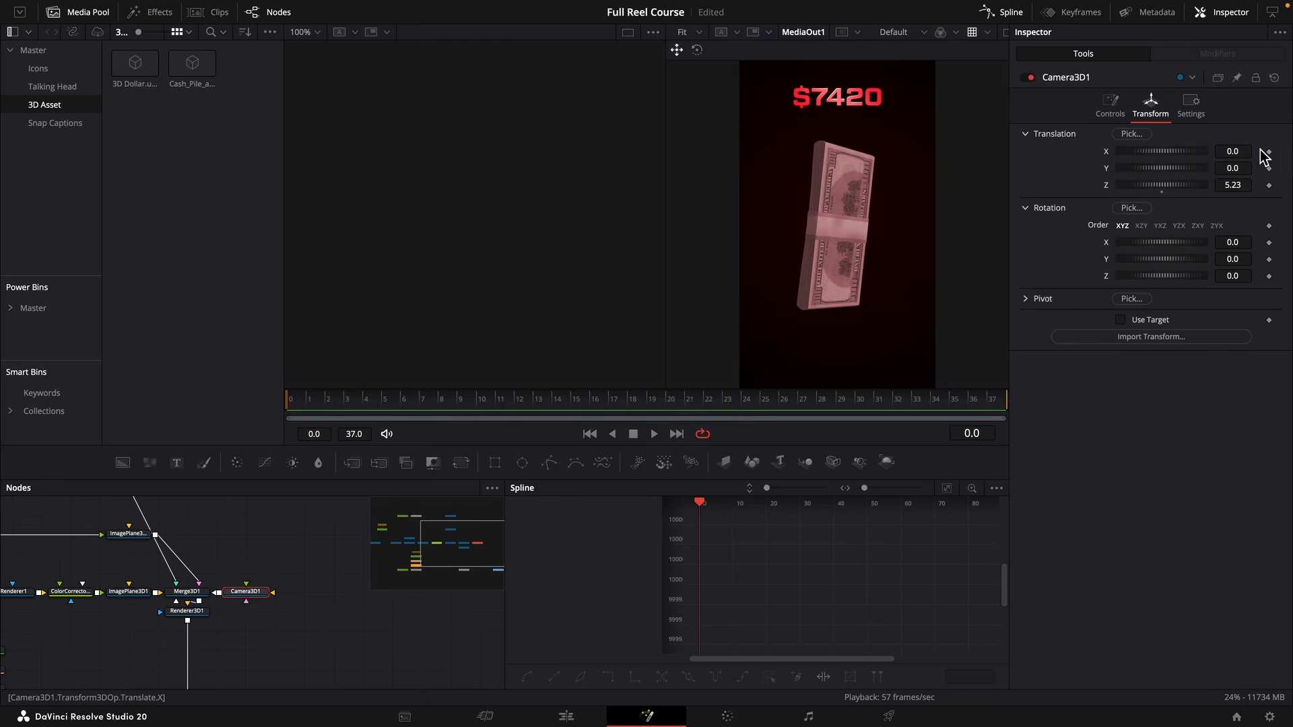
pyautogui.click(1269, 185)
pyautogui.click(993, 399)
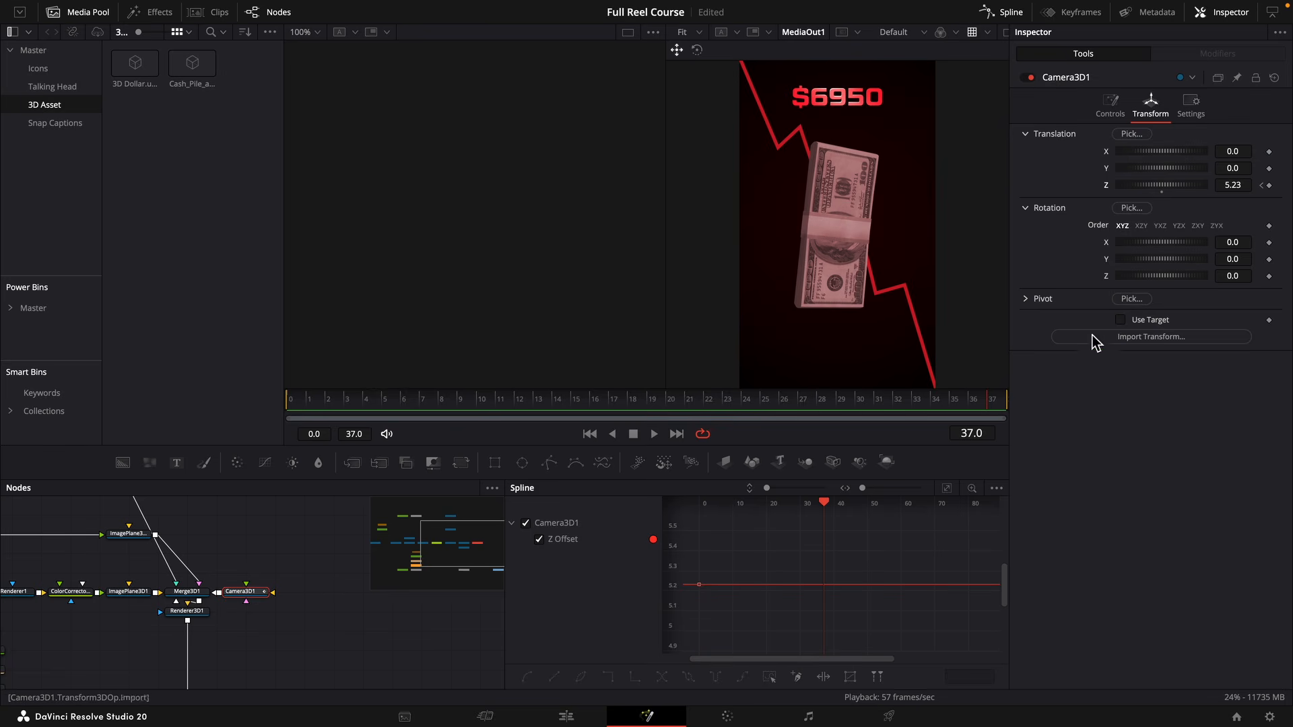
pyautogui.moveTo(1236, 188); pyautogui.dragTo(1208, 188)
pyautogui.press('space')
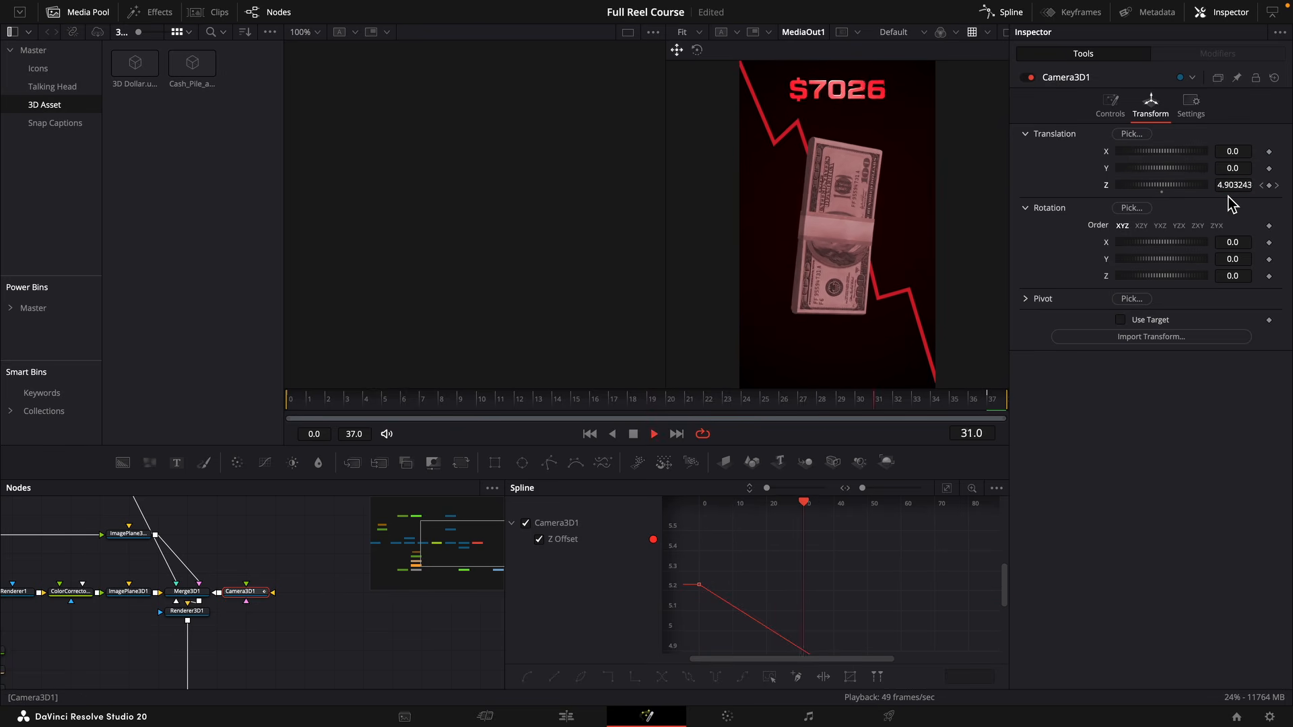
# Add a Neo Glow node between Renderer3D1 and Merge2.
pyautogui.click(216, 567)
pyautogui.hotkey('shift', 'space')
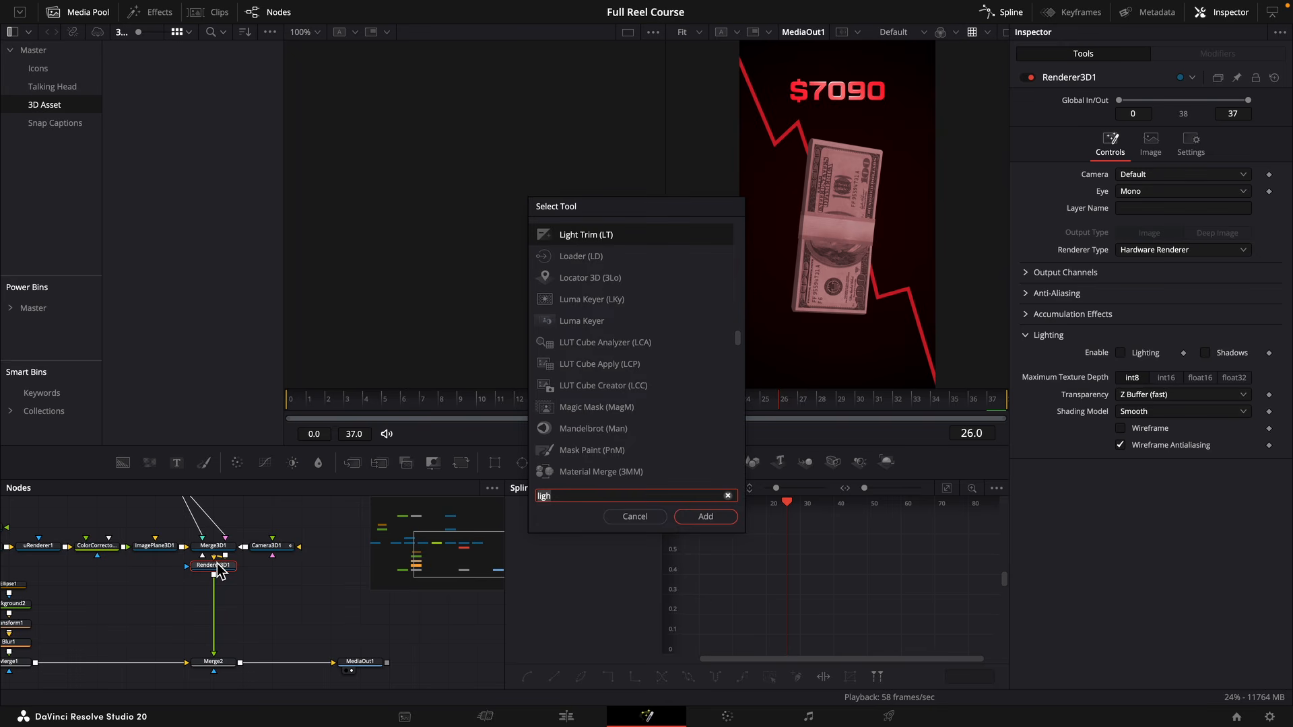
pyautogui.write('neo glow')
pyautogui.press('Return')
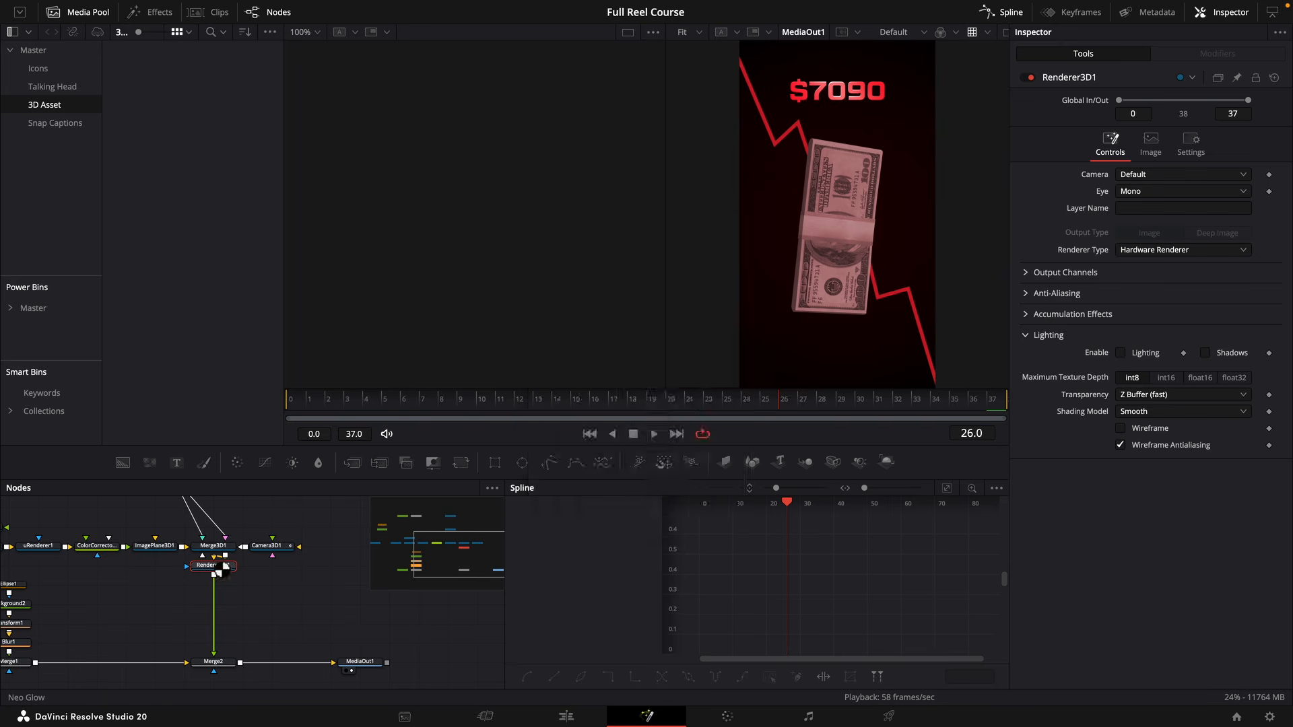
# Set the Neo Glow channel to Red and its intensity to 0.088.
pyautogui.click(1182, 154)
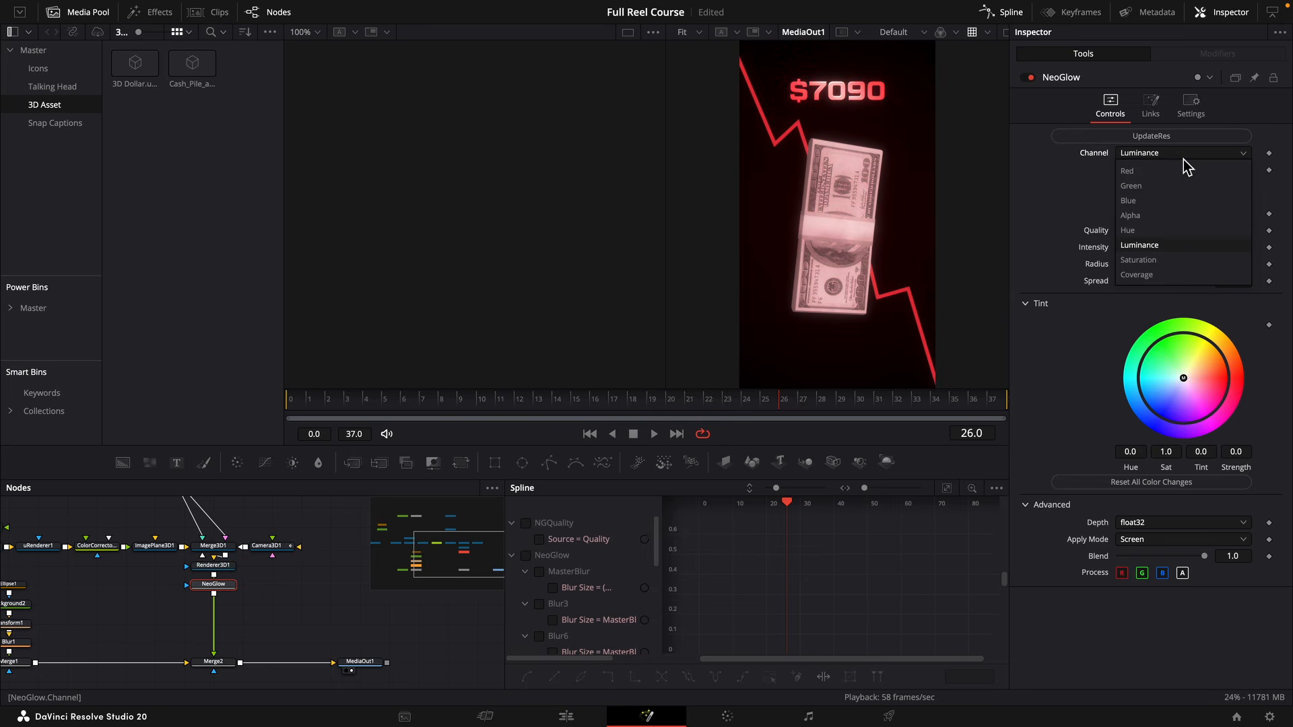
pyautogui.click(1180, 173)
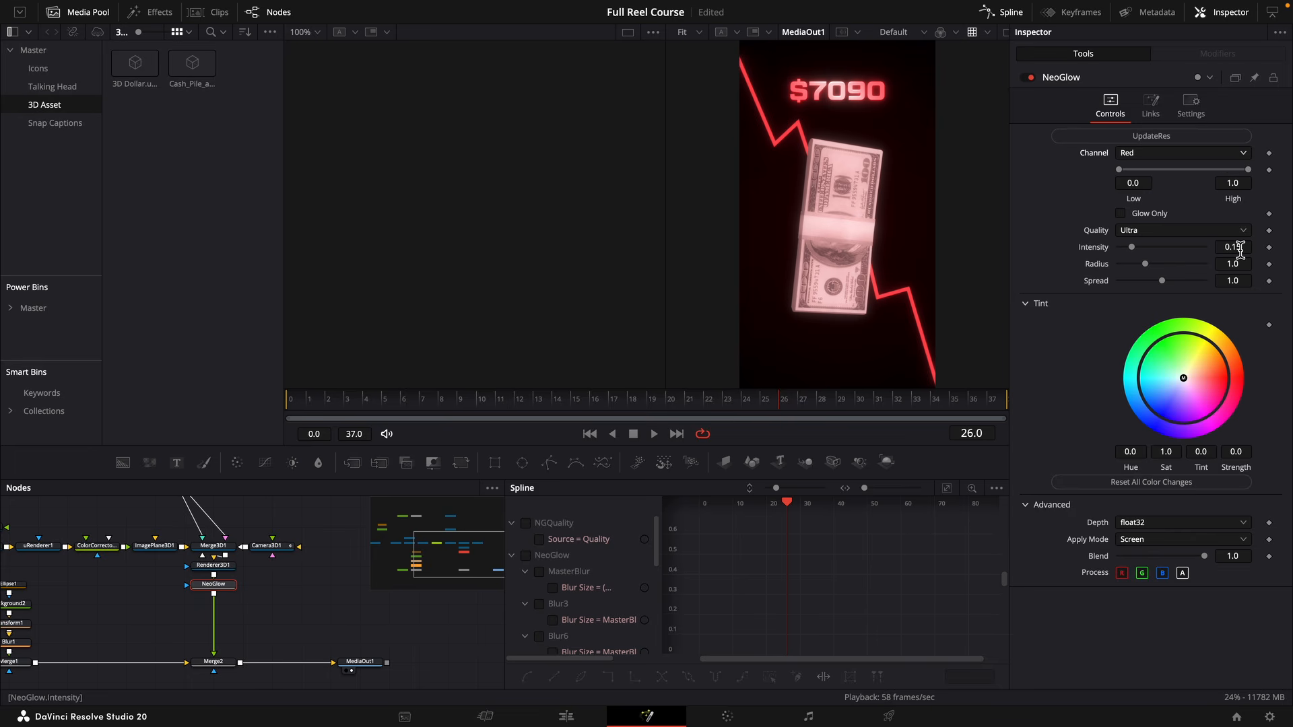
pyautogui.moveTo(1241, 250); pyautogui.dragTo(1201, 250)
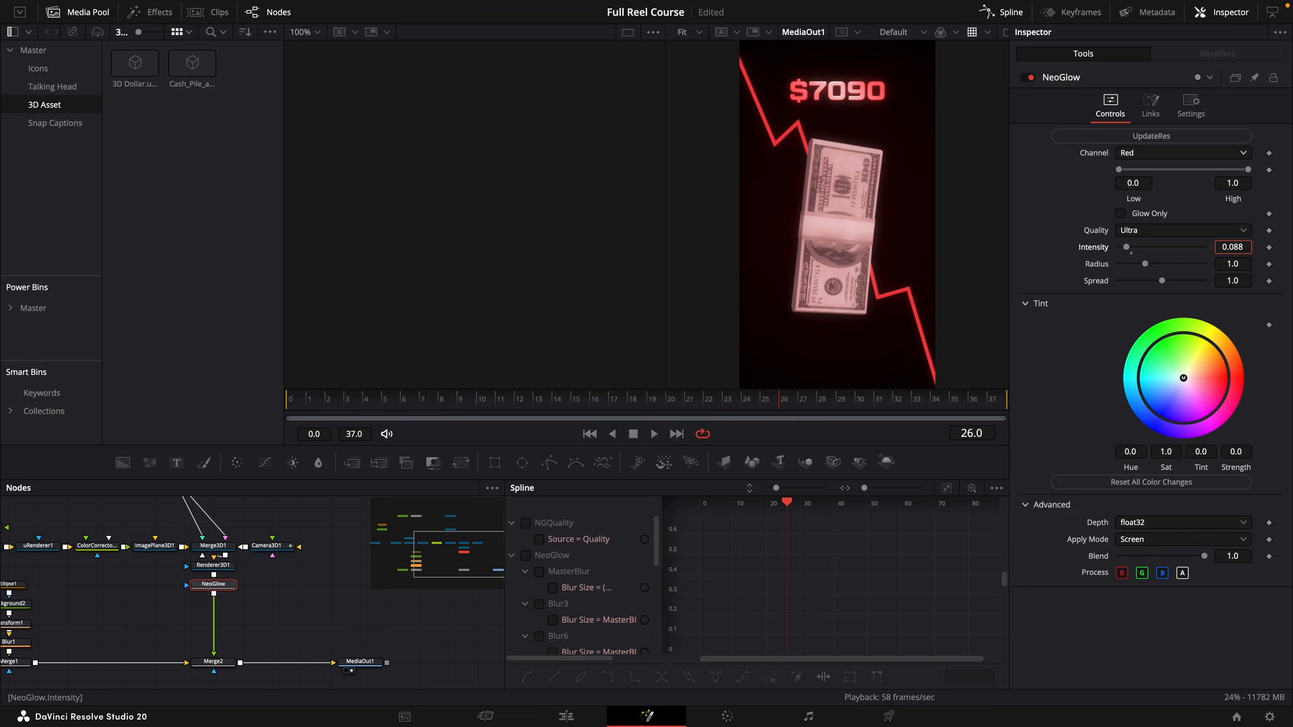
# Deepen the chart line's red in Background3 to saturation 0.795 and value 0.724.
pyautogui.hscroll(-5, 133, 601)
pyautogui.scroll(2, 132, 601)
pyautogui.click(93, 580)
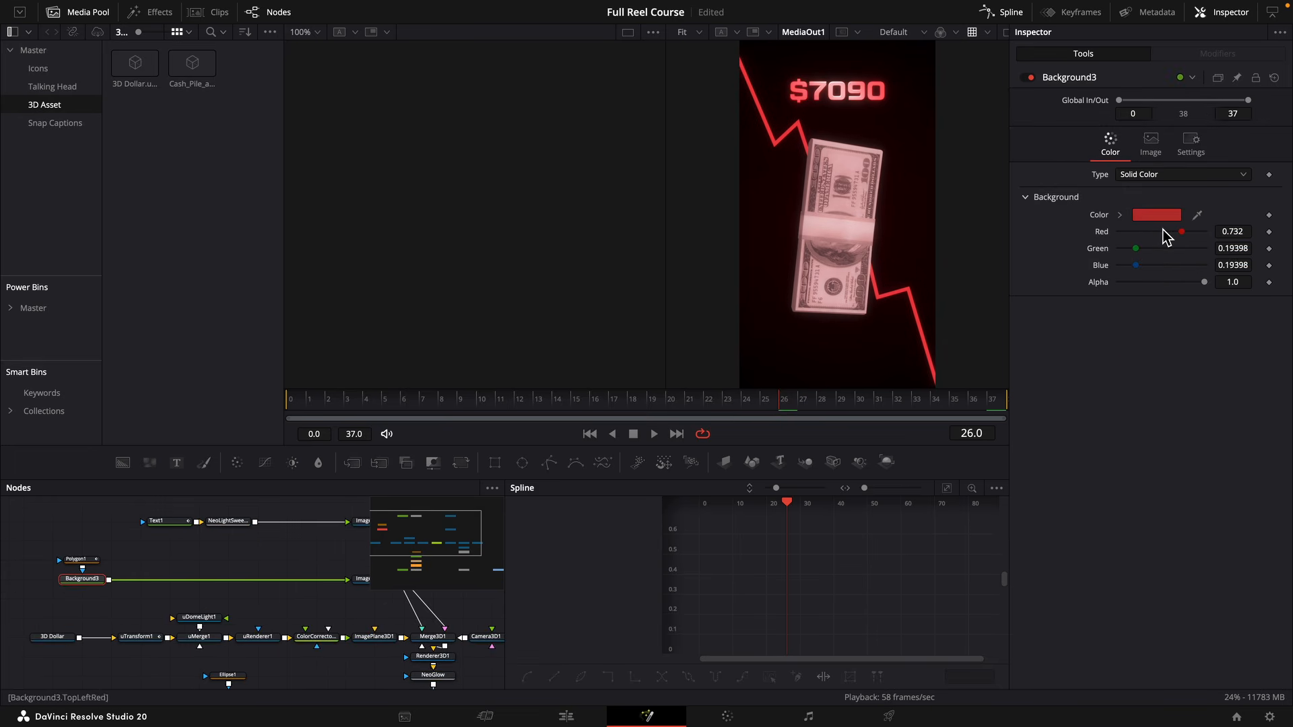
pyautogui.click(1120, 217)
pyautogui.moveTo(1203, 253); pyautogui.dragTo(1207, 254)
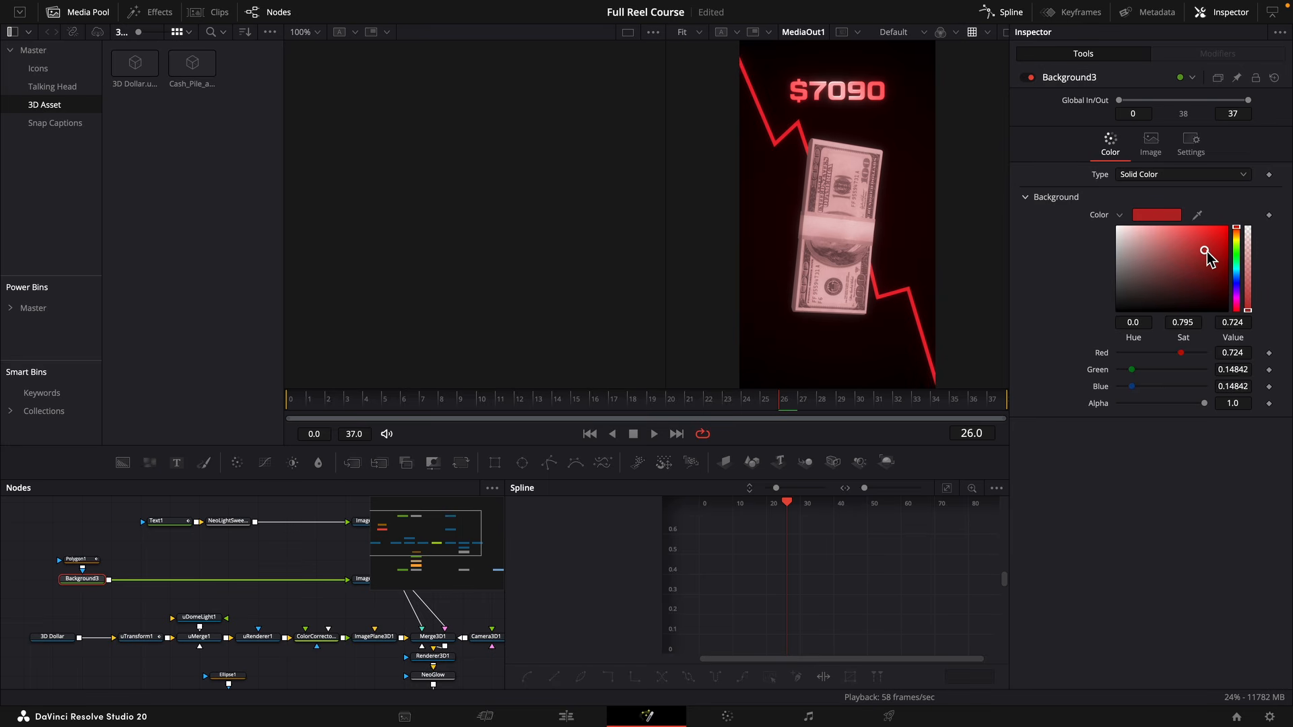
# Add a Vignette node after Merge2, feeding MediaOut1.
pyautogui.scroll(-3, 309, 662)
pyautogui.hscroll(5, 310, 662)
pyautogui.click(273, 637)
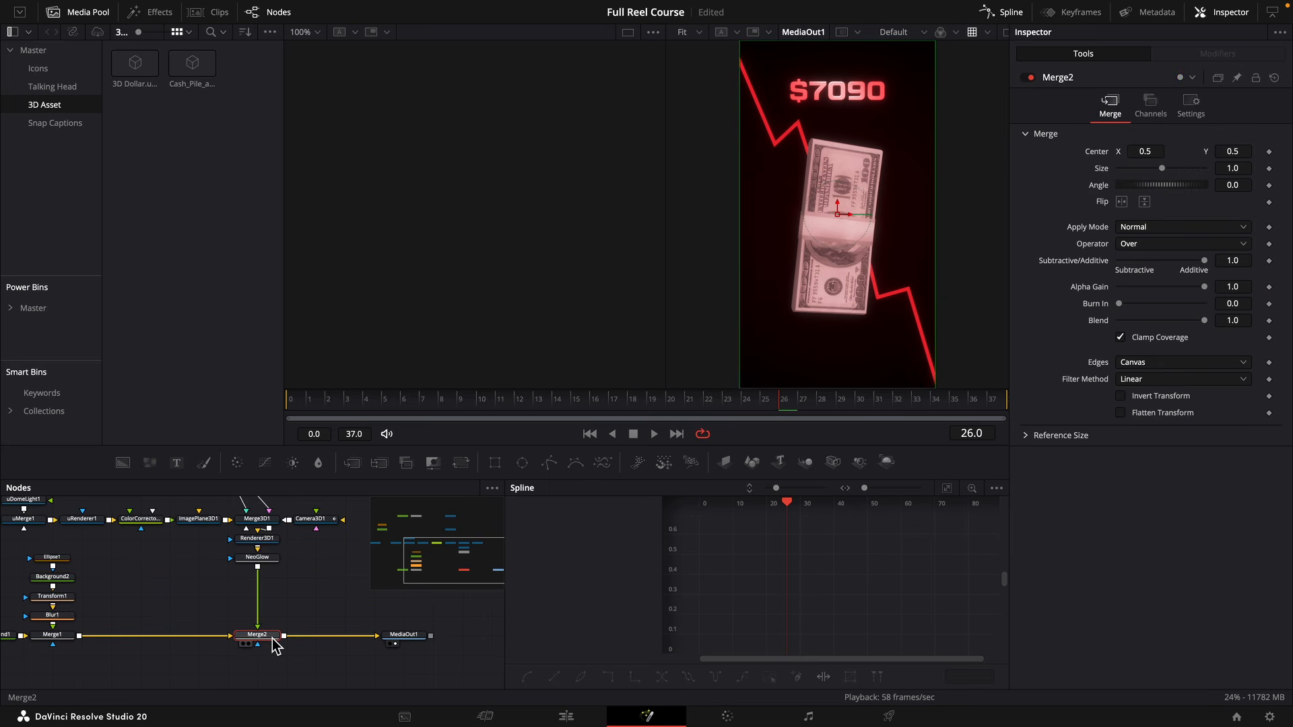
pyautogui.hotkey('shift', 'space')
pyautogui.write('vig')
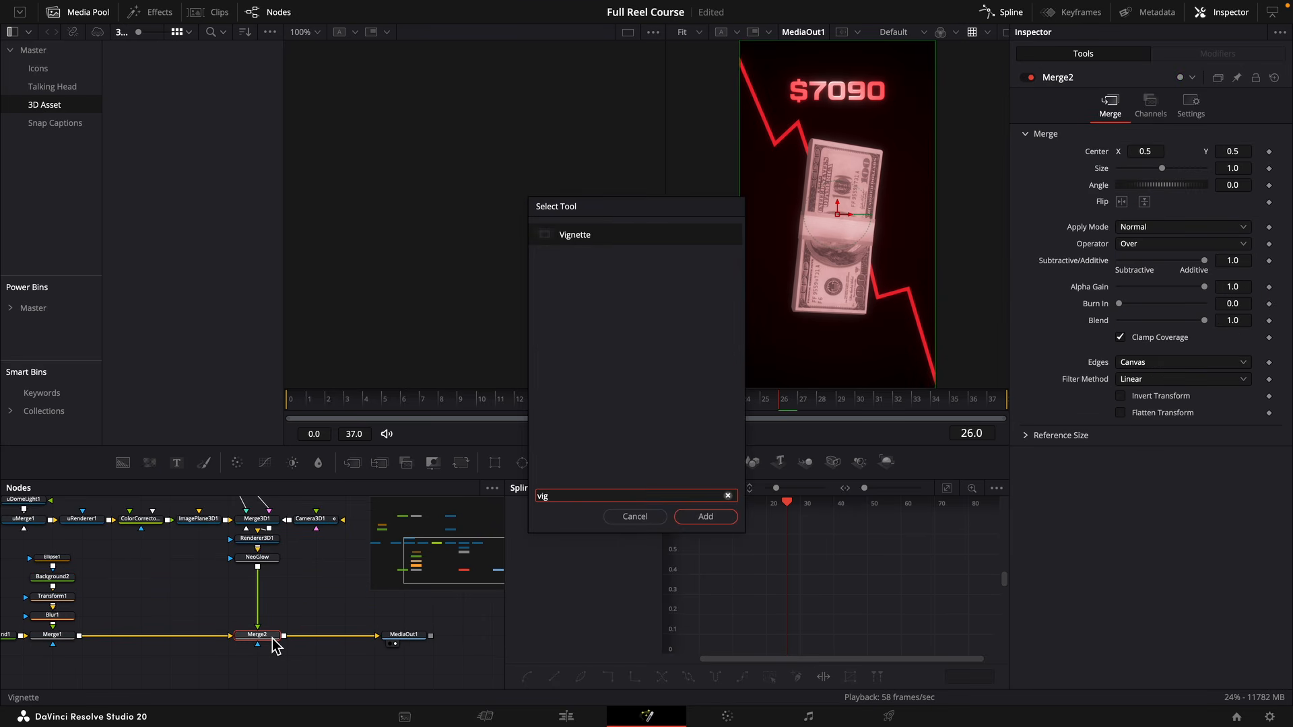
pyautogui.press('Return')
# Switch Vignette1 to the Advanced operating mode and set its transparency to 0.491.
pyautogui.click(1143, 136)
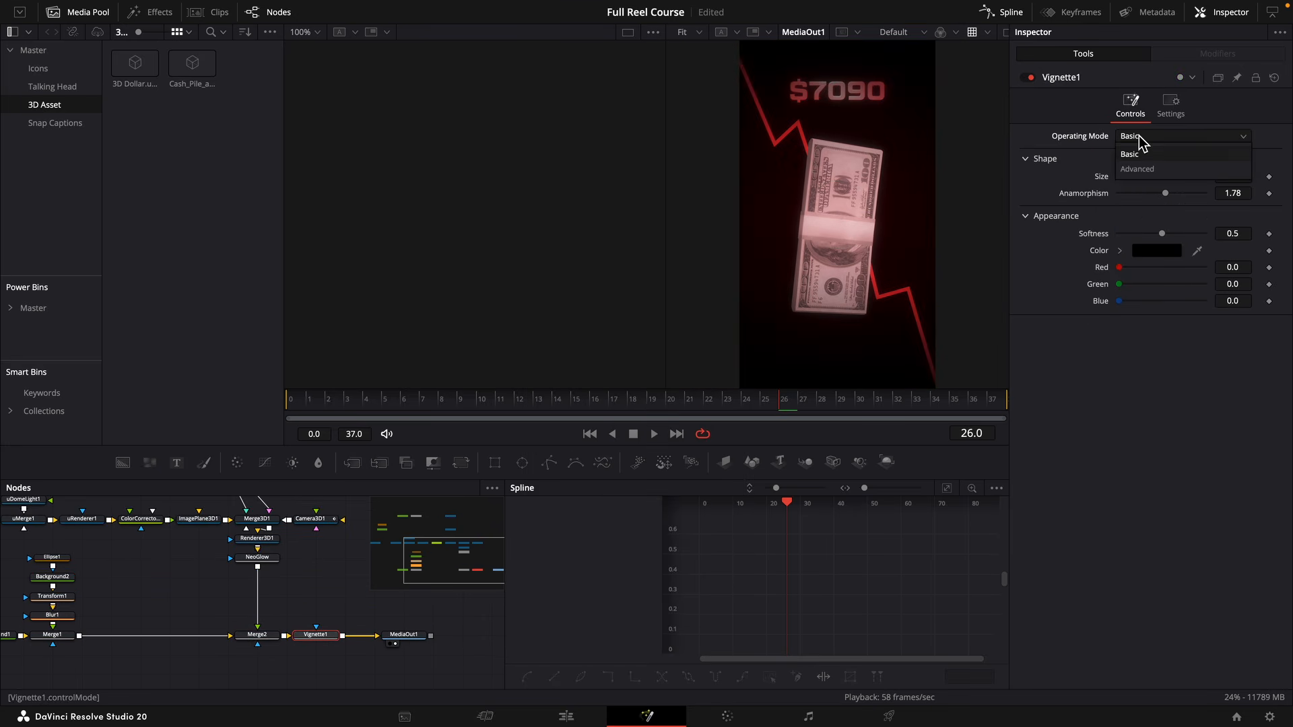
pyautogui.click(1153, 170)
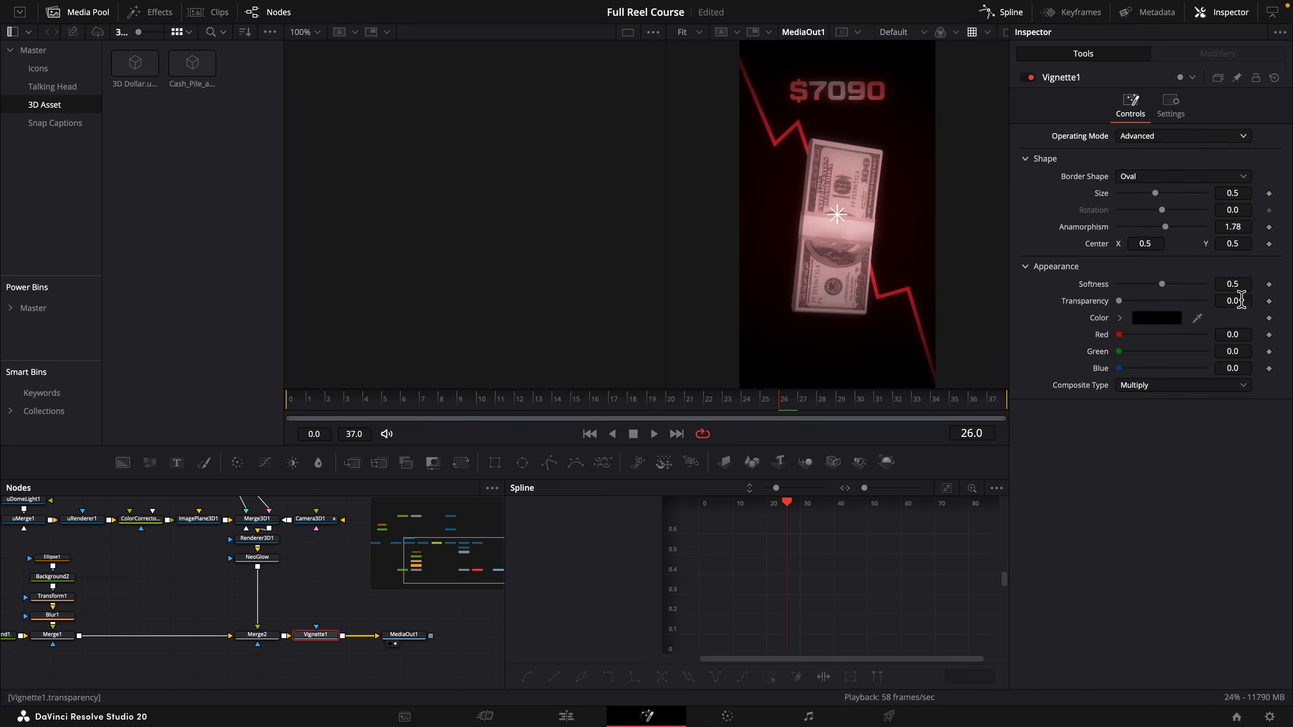
pyautogui.moveTo(1240, 306)
pyautogui.mouseDown()
pyautogui.moveTo(1277, 306)
pyautogui.moveTo(1259, 306)
pyautogui.mouseUp()
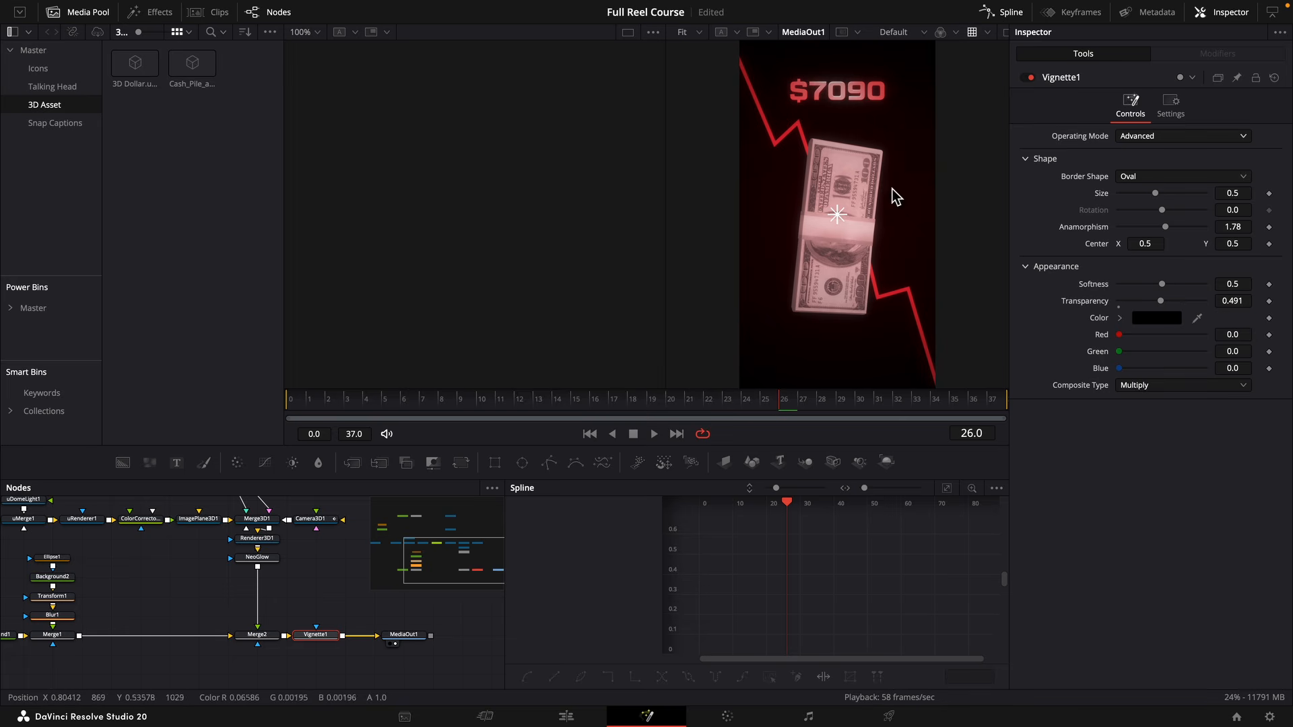
# Add a Grain node between Vignette1 and MediaOut1 and set its power to 1.5.
pyautogui.scroll(2, 335, 637)
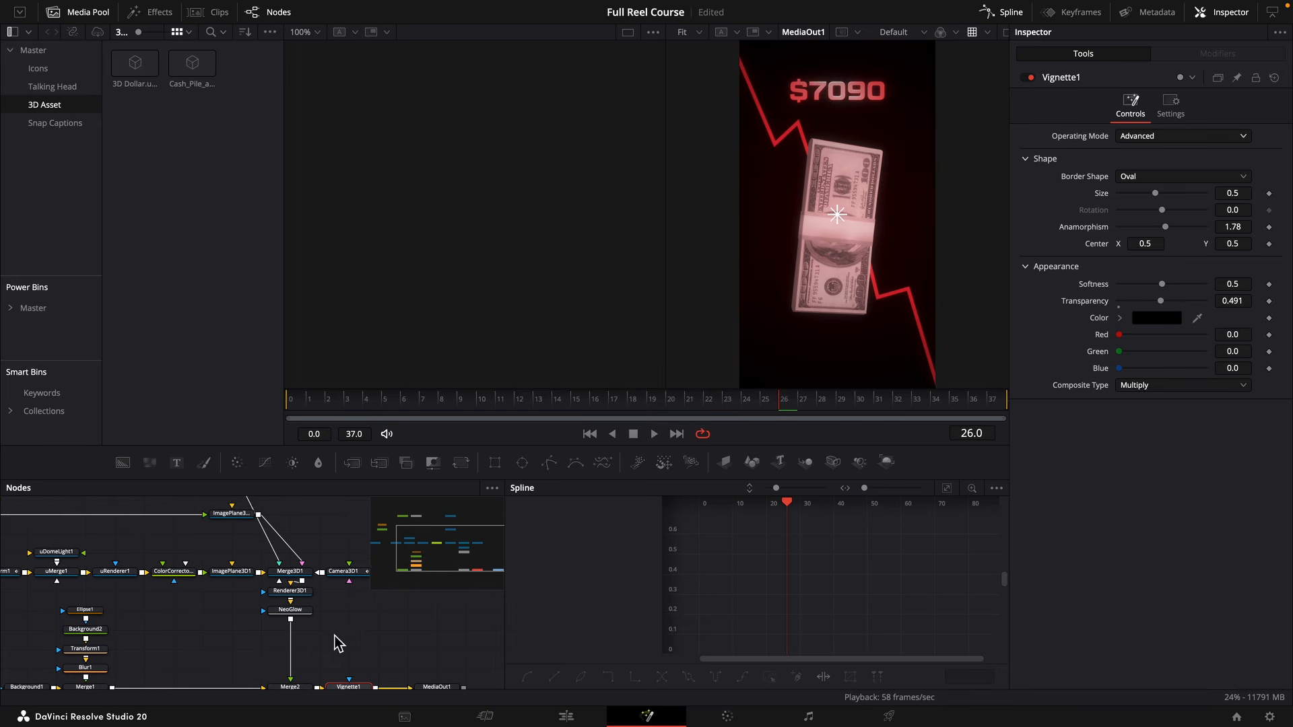
pyautogui.hscroll(3, 317, 636)
pyautogui.moveTo(337, 638); pyautogui.dragTo(398, 638)
pyautogui.click(248, 641)
pyautogui.hotkey('shift', 'space')
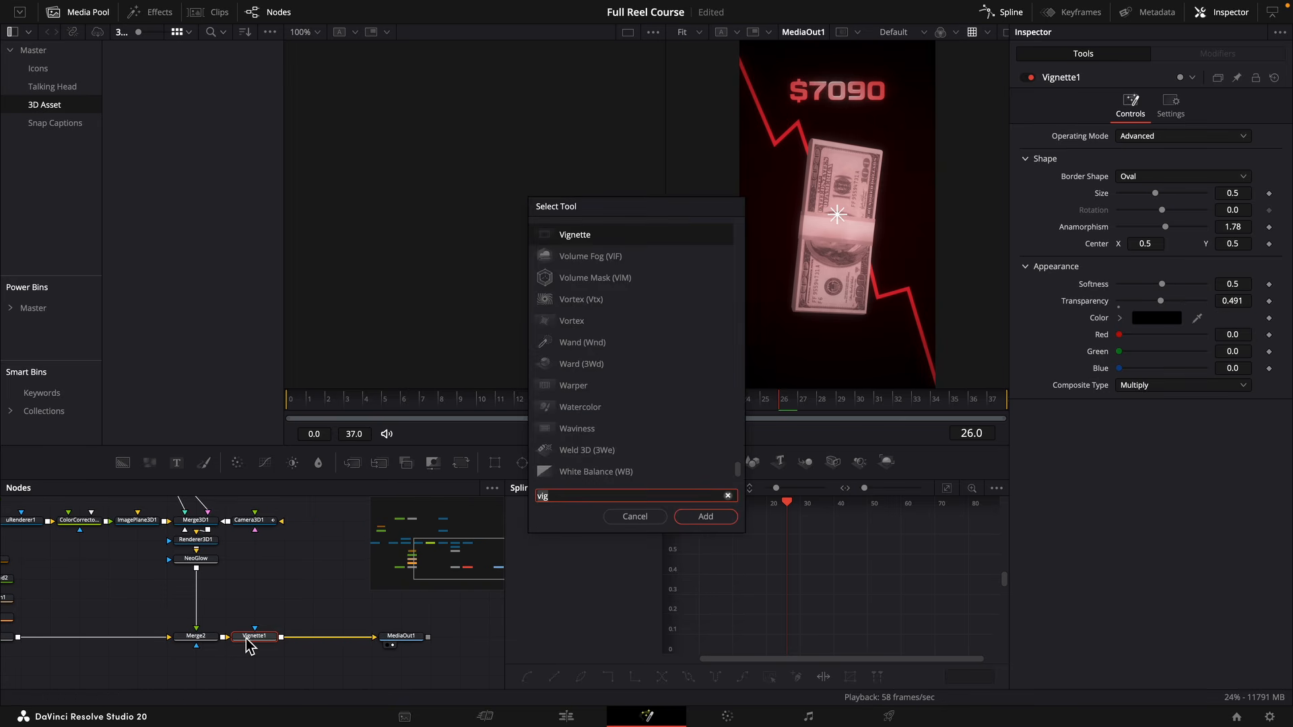
pyautogui.write('grain')
pyautogui.press('Return')
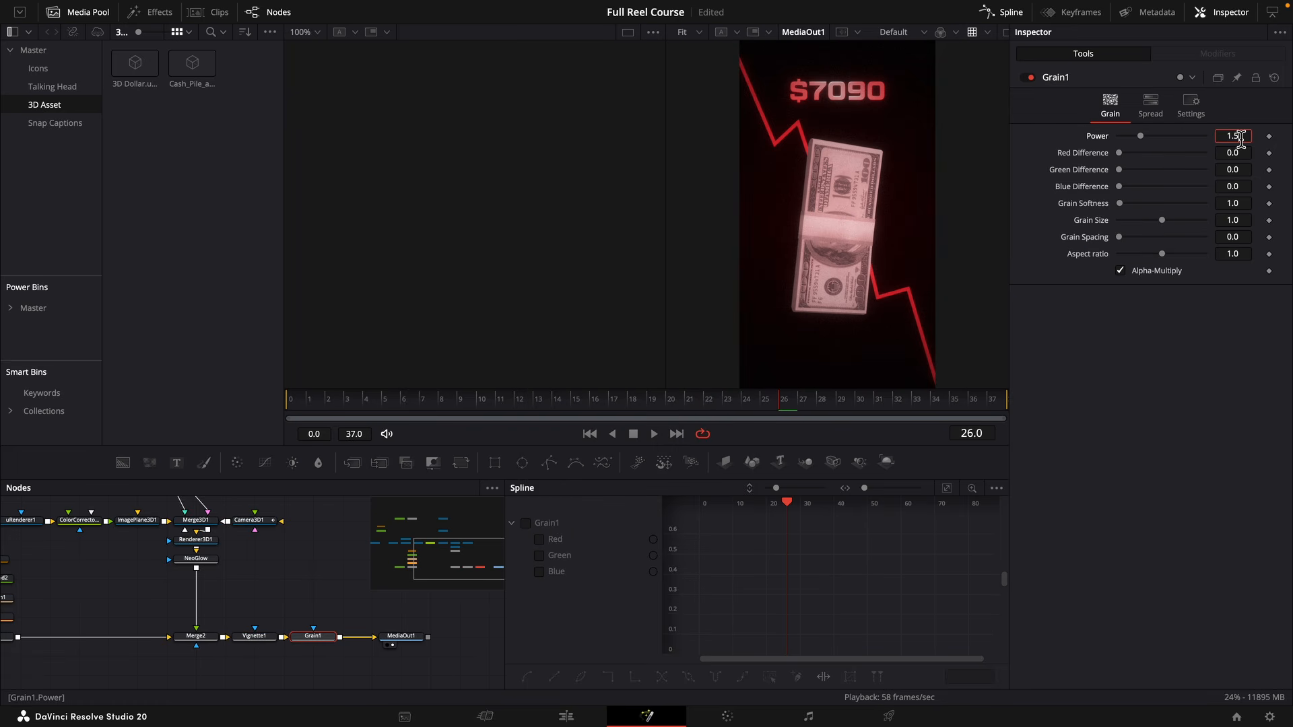
pyautogui.press('Tab')
pyautogui.press('Right')
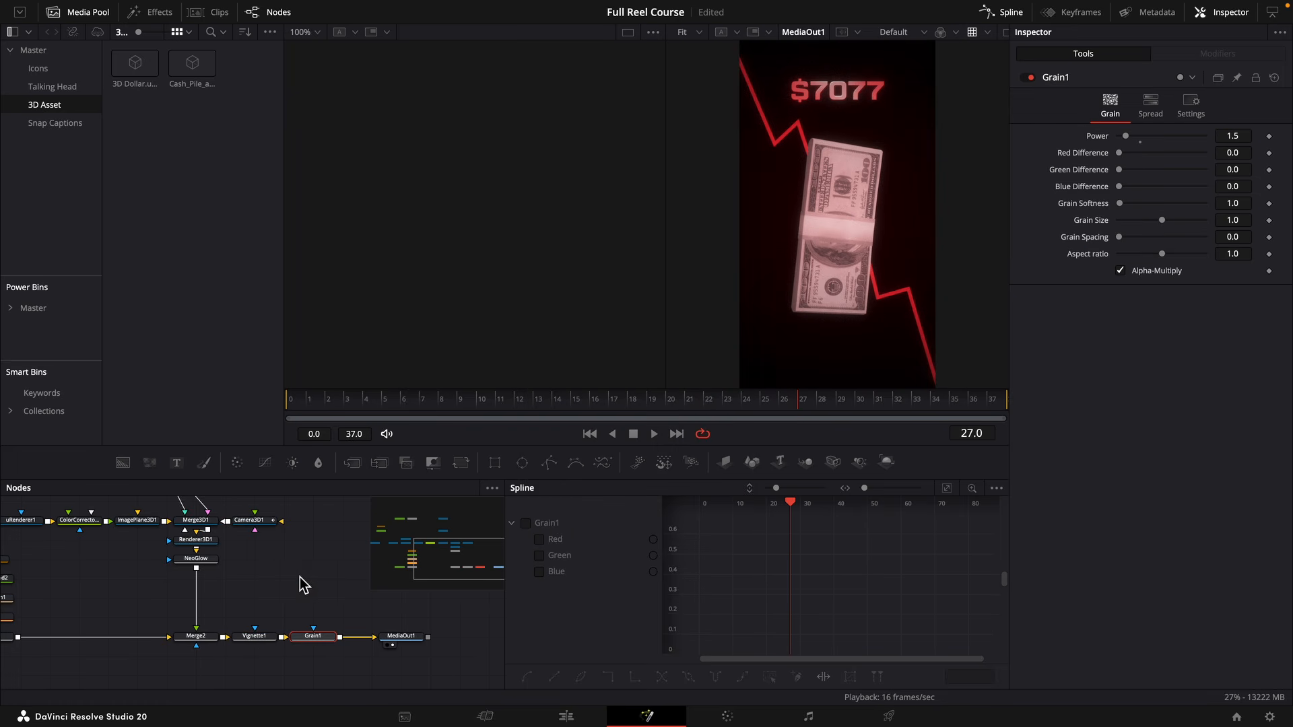
# Disable the Neo Glow node below Renderer3D1 and play back the composition.
pyautogui.moveTo(219, 572); pyautogui.dragTo(358, 687)
pyautogui.moveTo(187, 540); pyautogui.dragTo(258, 569)
pyautogui.click(115, 614)
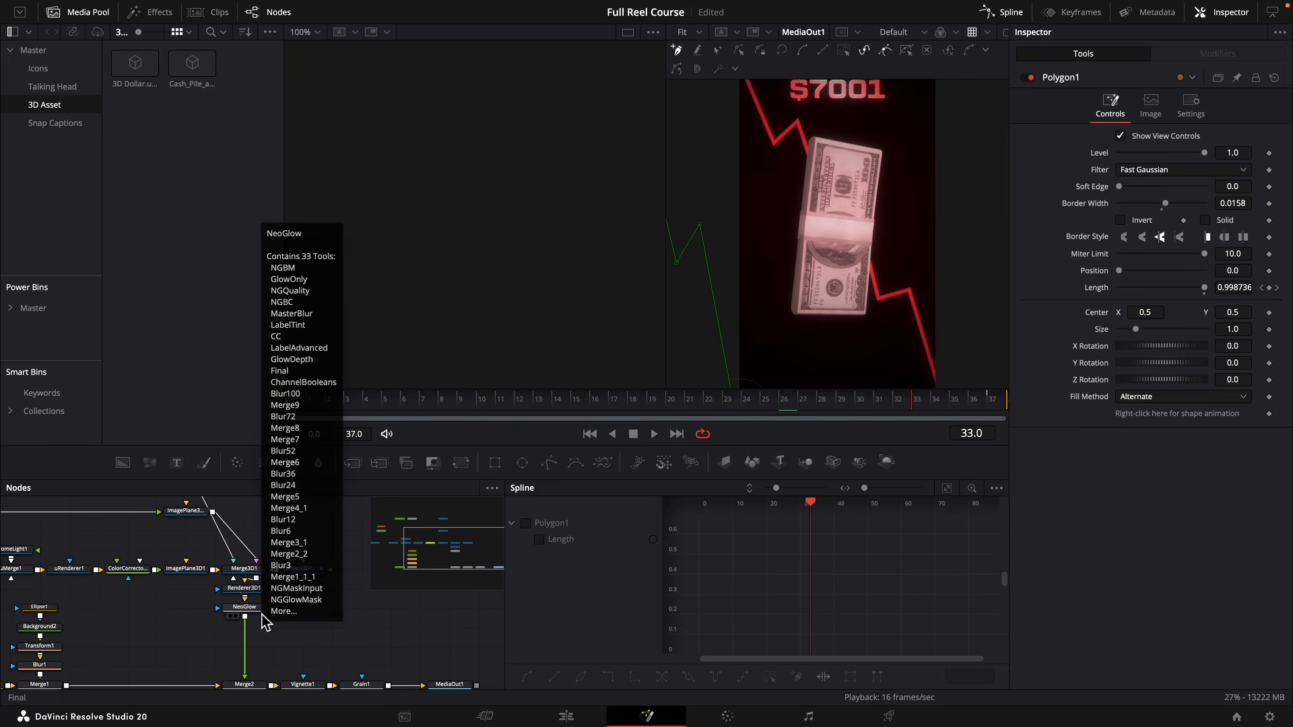
pyautogui.click(263, 614)
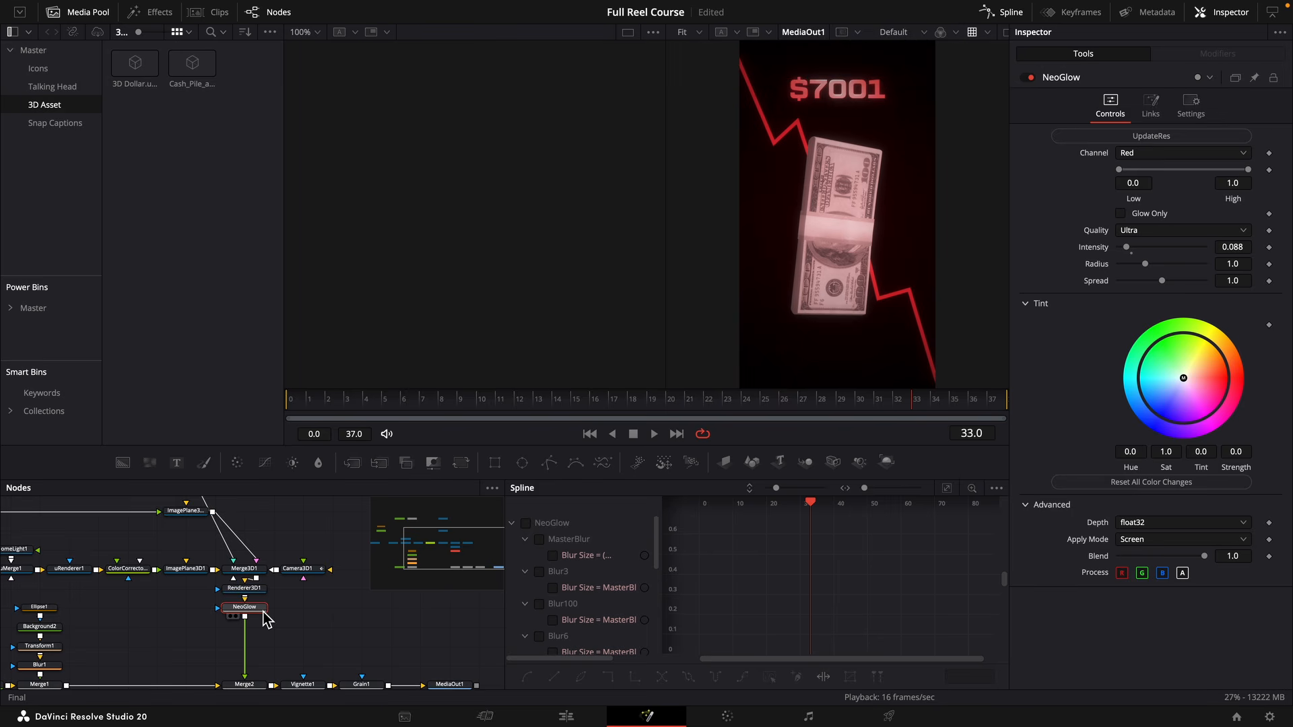
pyautogui.hotkey('ctrl', 'p')
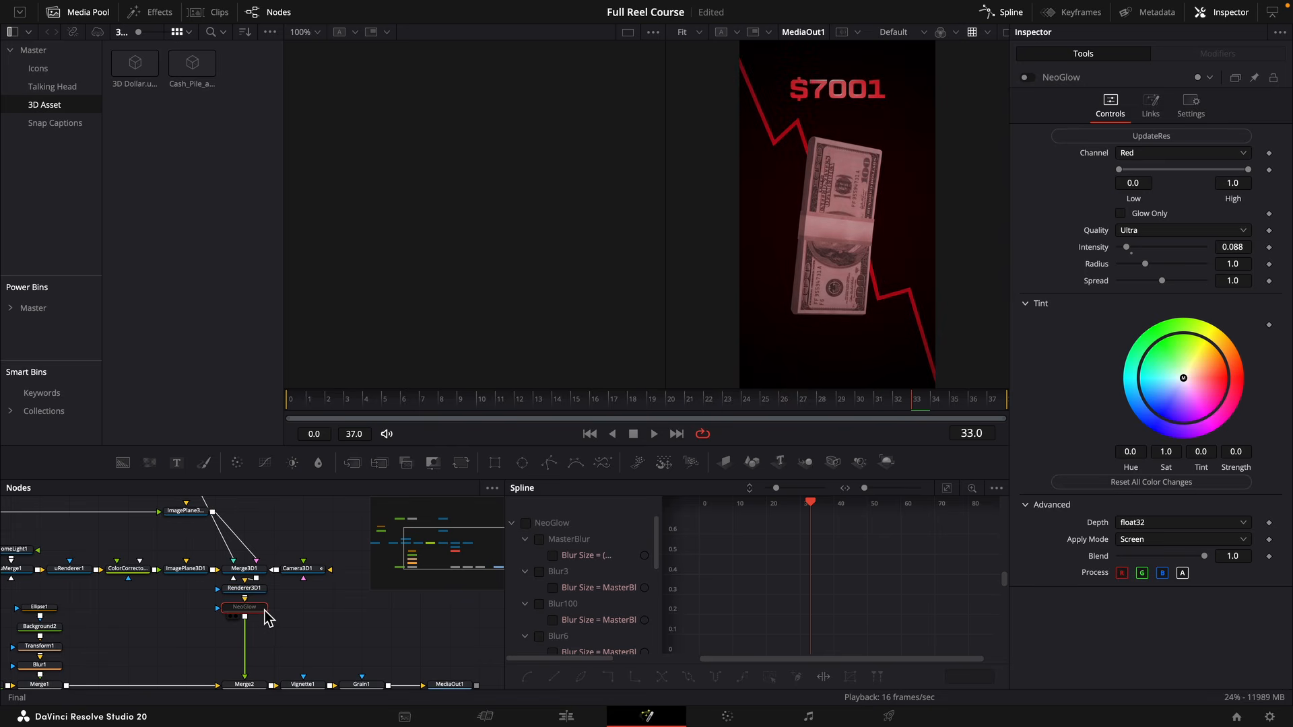
pyautogui.press('space')
pyautogui.press('space')
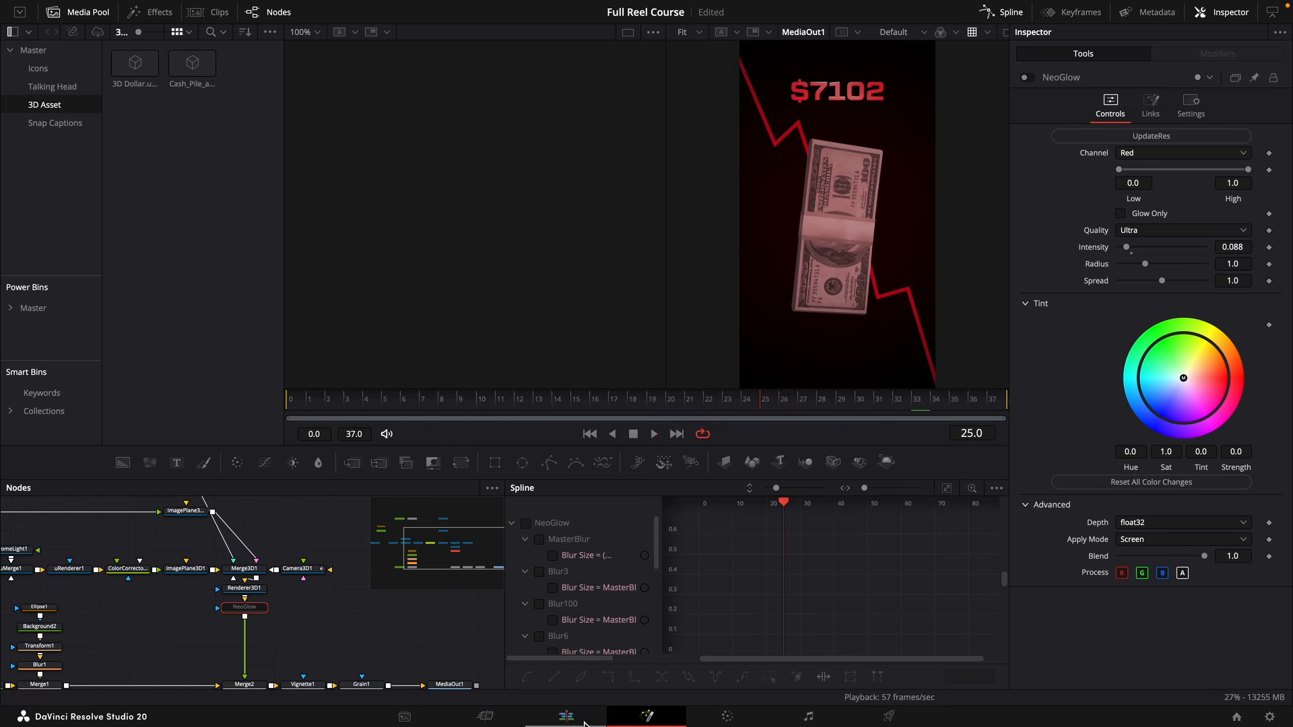
# Return to the timeline and play the reel full screen from its start to review the edit.
pyautogui.click(569, 718)
pyautogui.moveTo(304, 427); pyautogui.dragTo(171, 440)
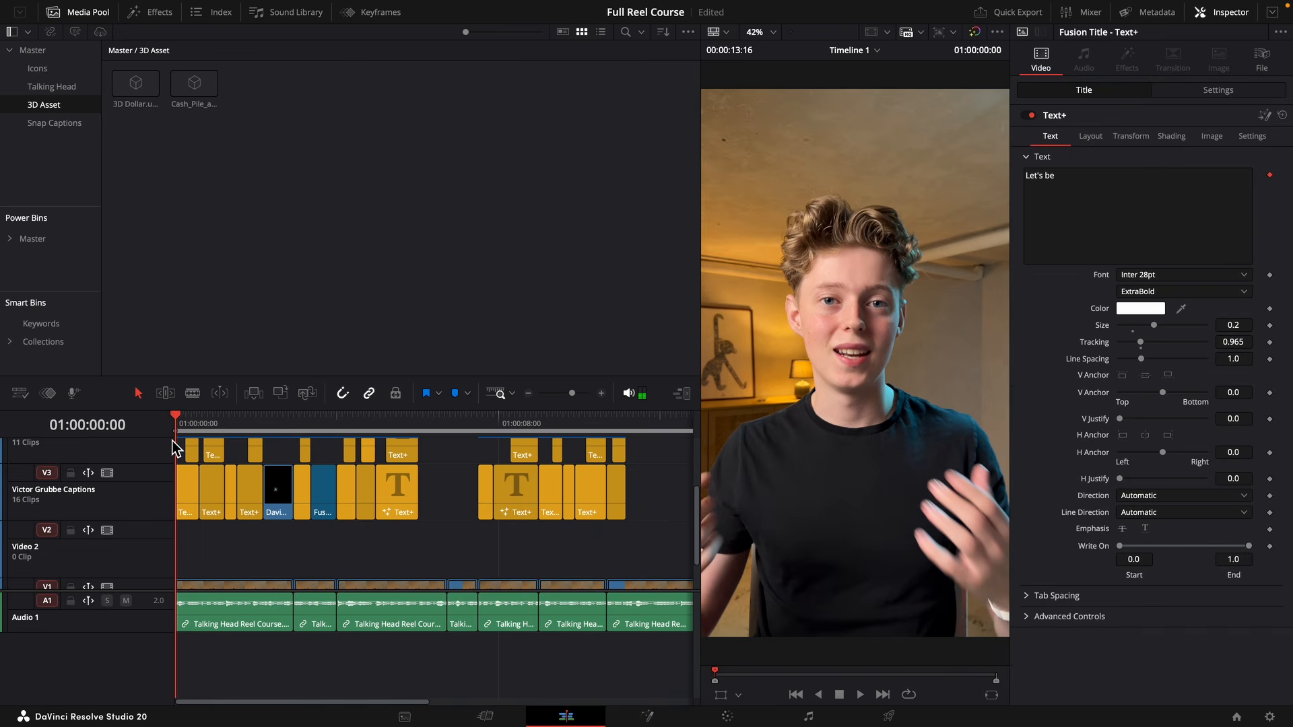
pyautogui.press('super+f')
pyautogui.press('space')
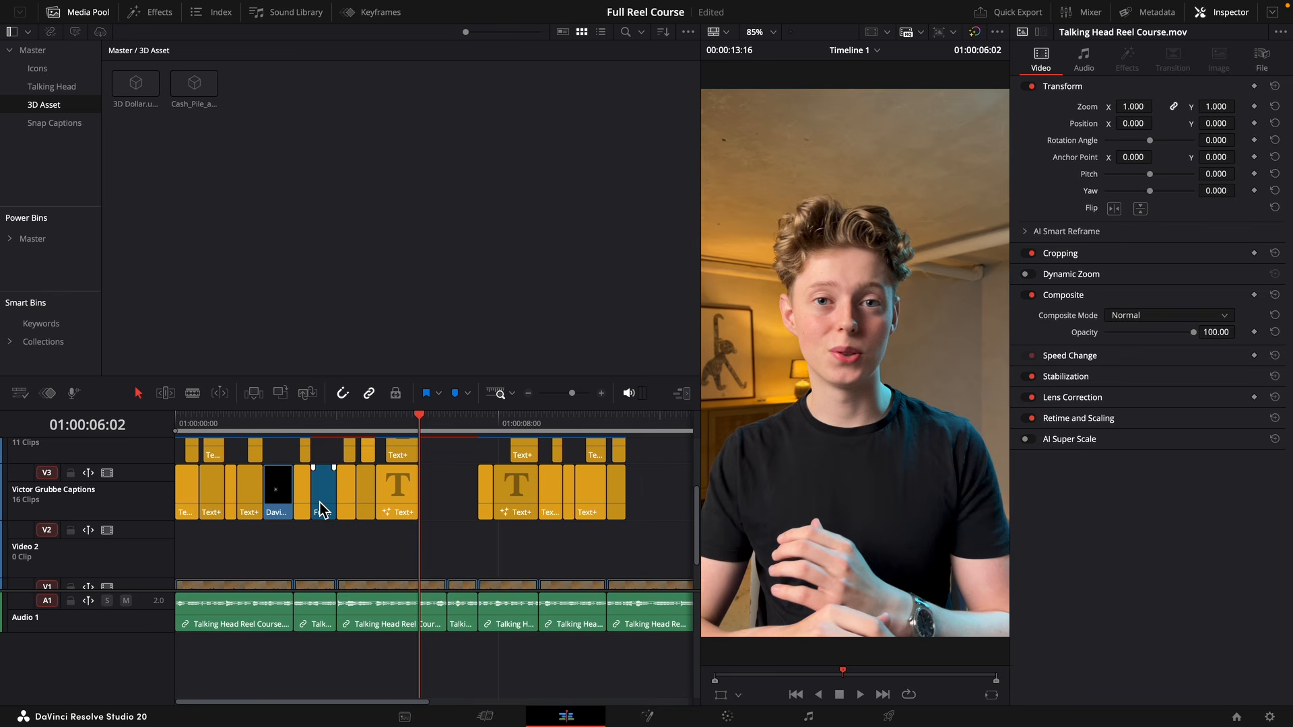
# Duplicate the Fusion clip into the V3 gap starting at 01:00:06:02 and delete the Neo Glow node from the copy.
pyautogui.moveTo(322, 510); pyautogui.dragTo(475, 509)
pyautogui.press('space')
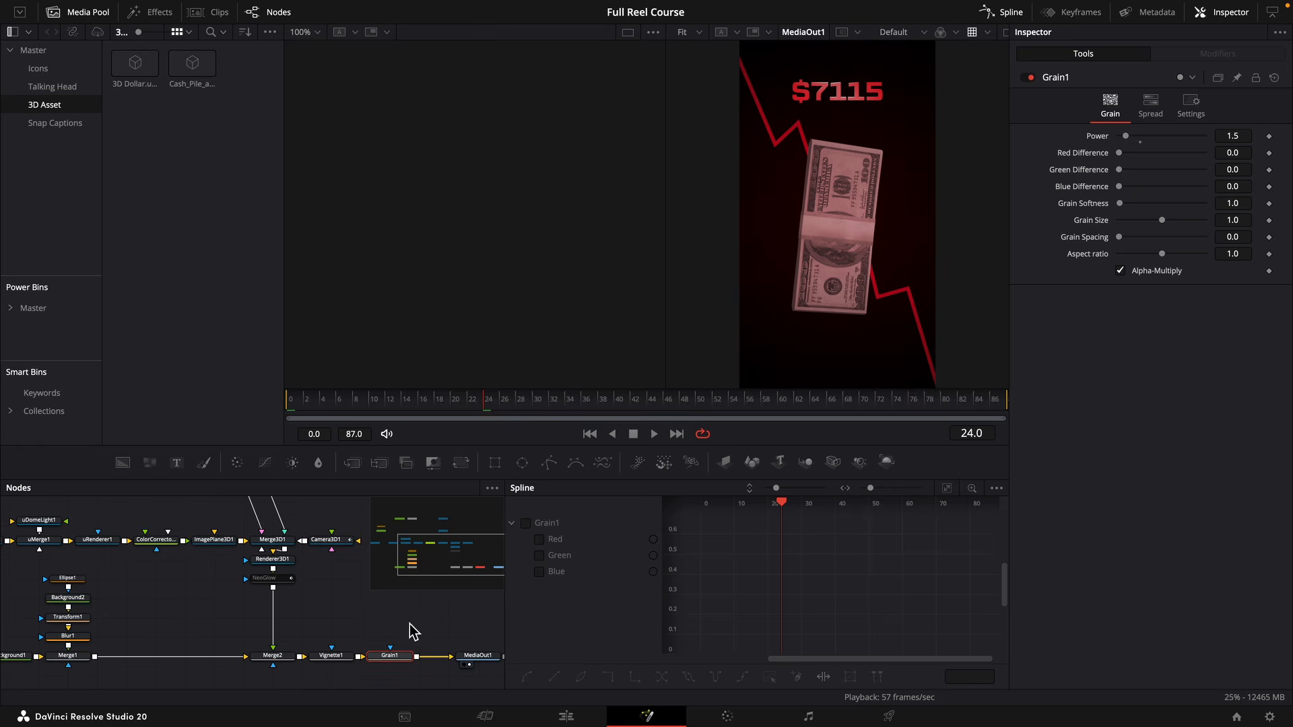
pyautogui.click(285, 579)
pyautogui.press('Delete')
# Replace the 3D Dollar asset feeding uTransform1 with the Cash_Pile asset and set the transform's scale to 0.013.
pyautogui.moveTo(279, 594); pyautogui.dragTo(322, 680)
pyautogui.moveTo(279, 629); pyautogui.dragTo(279, 643)
pyautogui.moveTo(182, 572); pyautogui.dragTo(545, 624)
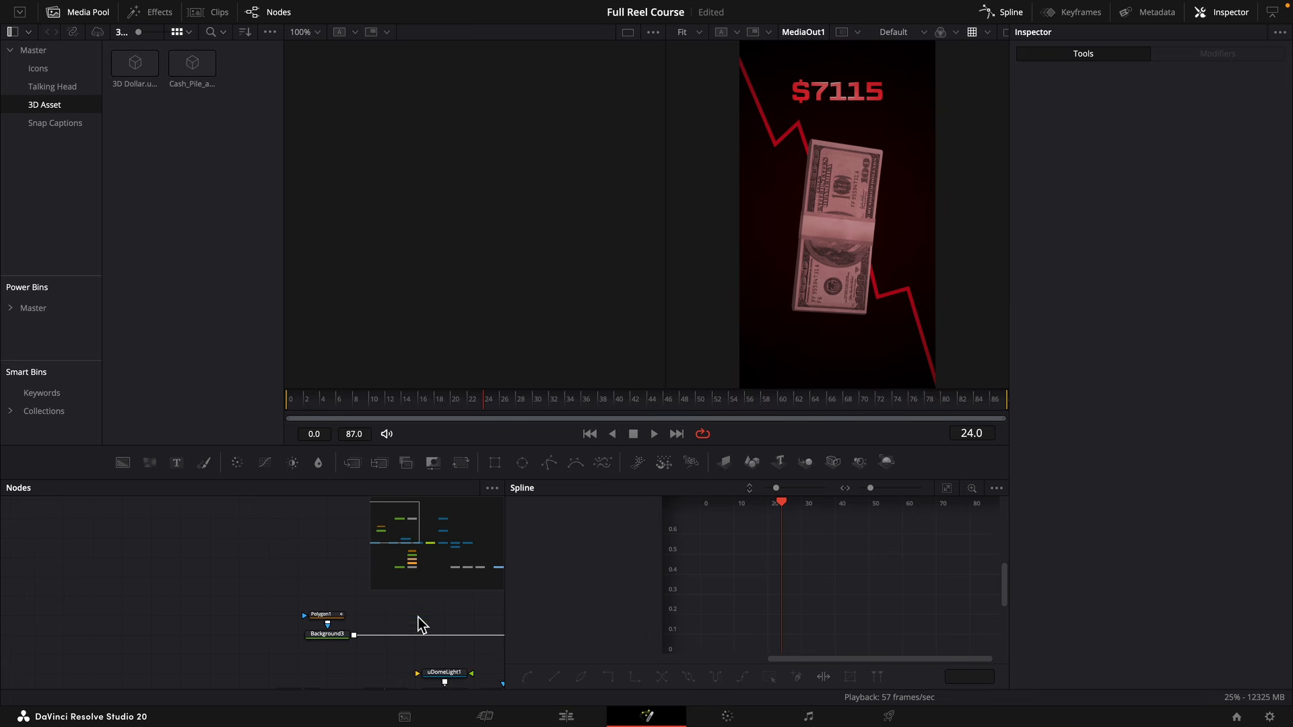
pyautogui.moveTo(419, 625); pyautogui.dragTo(190, 543)
pyautogui.click(86, 611)
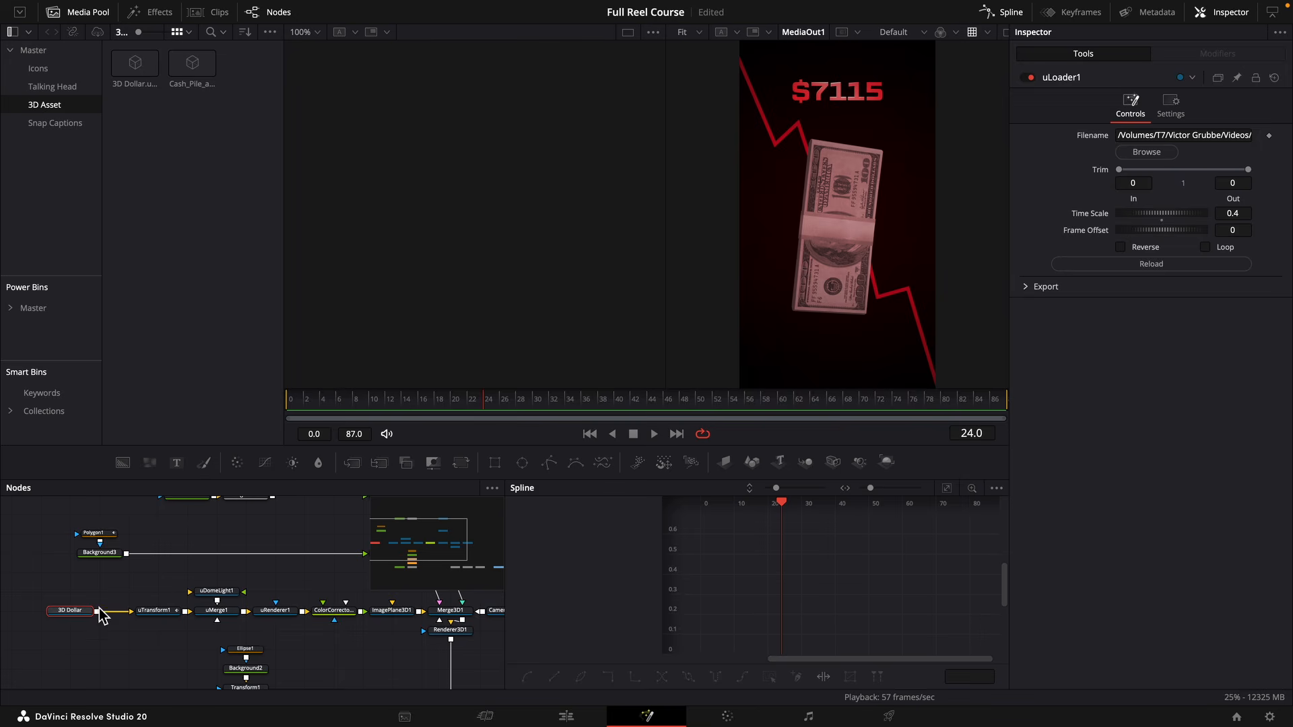
pyautogui.press('Delete')
pyautogui.moveTo(194, 61); pyautogui.dragTo(70, 609)
pyautogui.press('Delete')
pyautogui.moveTo(193, 67); pyautogui.dragTo(156, 615)
pyautogui.moveTo(282, 630); pyautogui.dragTo(172, 627)
pyautogui.click(48, 608)
pyautogui.moveTo(1241, 462)
pyautogui.mouseDown()
pyautogui.moveTo(1266, 462)
pyautogui.moveTo(1249, 462)
pyautogui.mouseUp()
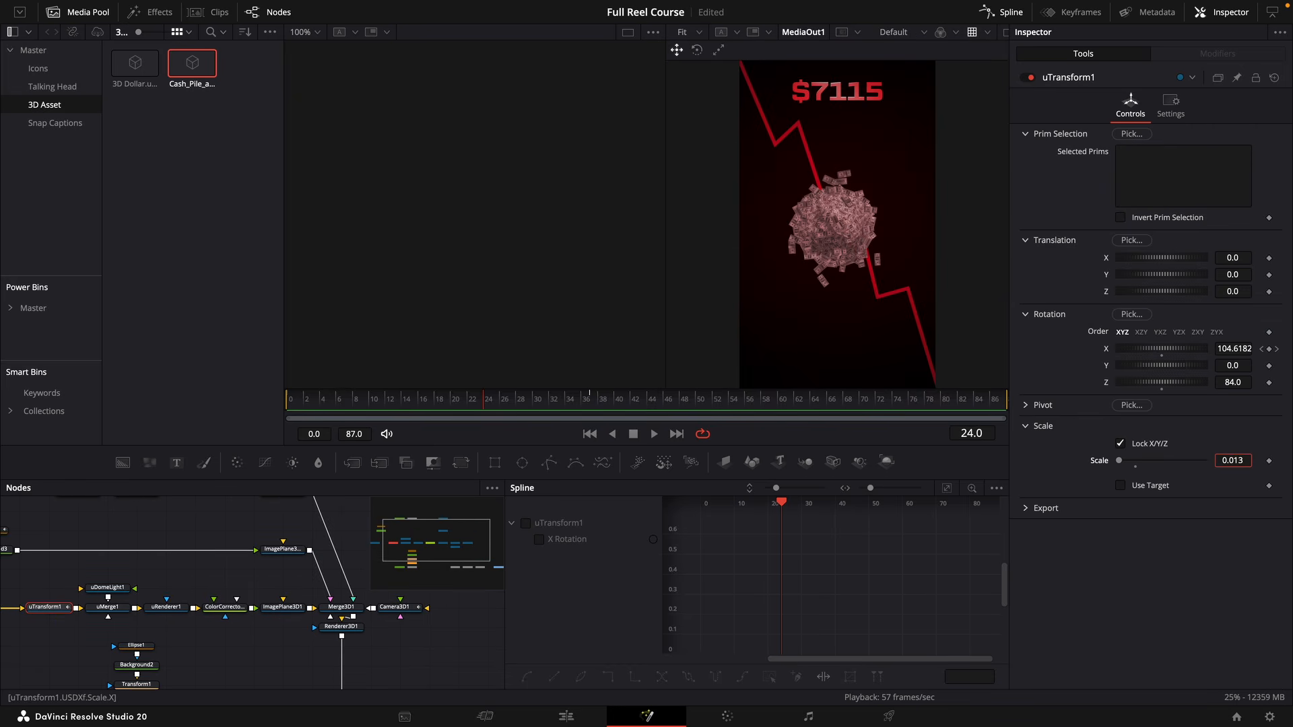
# Remove both X rotation keyframes from uTransform1 and reset its X and Z rotation to 0.
pyautogui.click(1278, 349)
pyautogui.click(1270, 350)
pyautogui.click(1262, 350)
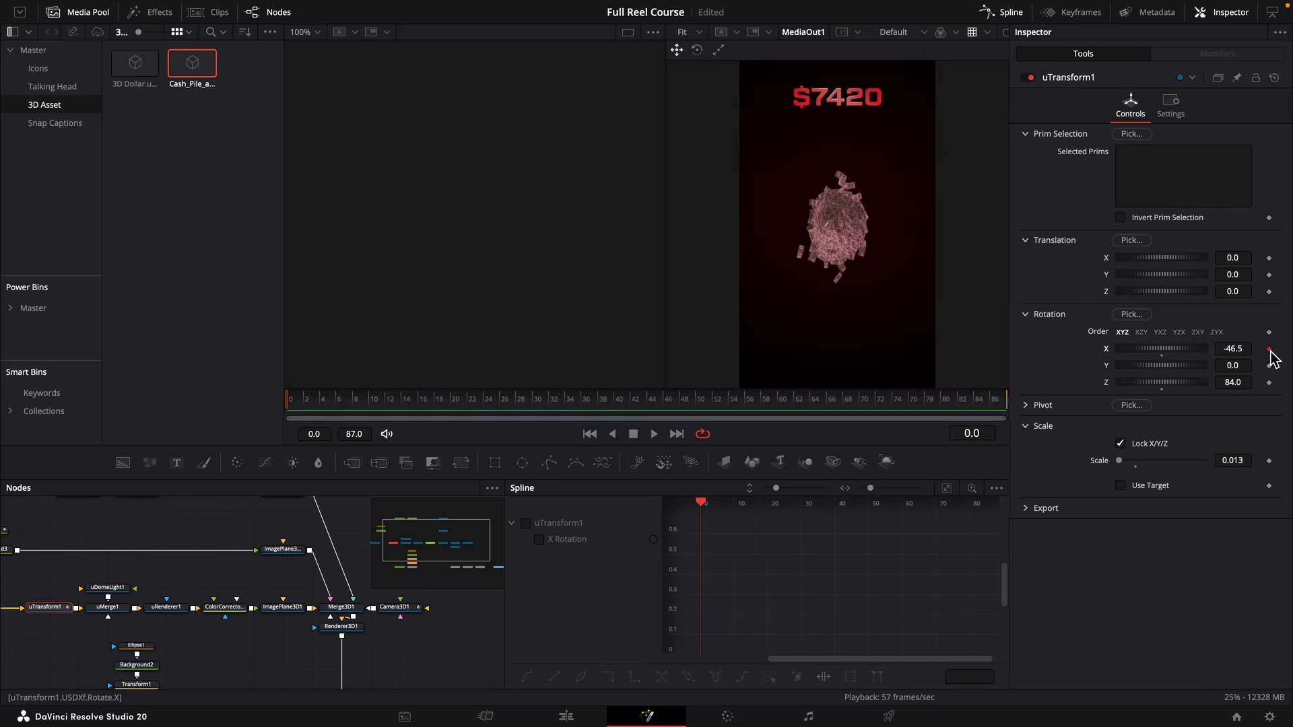
pyautogui.click(1270, 350)
pyautogui.moveTo(1241, 383); pyautogui.dragTo(1241, 382)
pyautogui.click(1164, 389)
pyautogui.click(1164, 357)
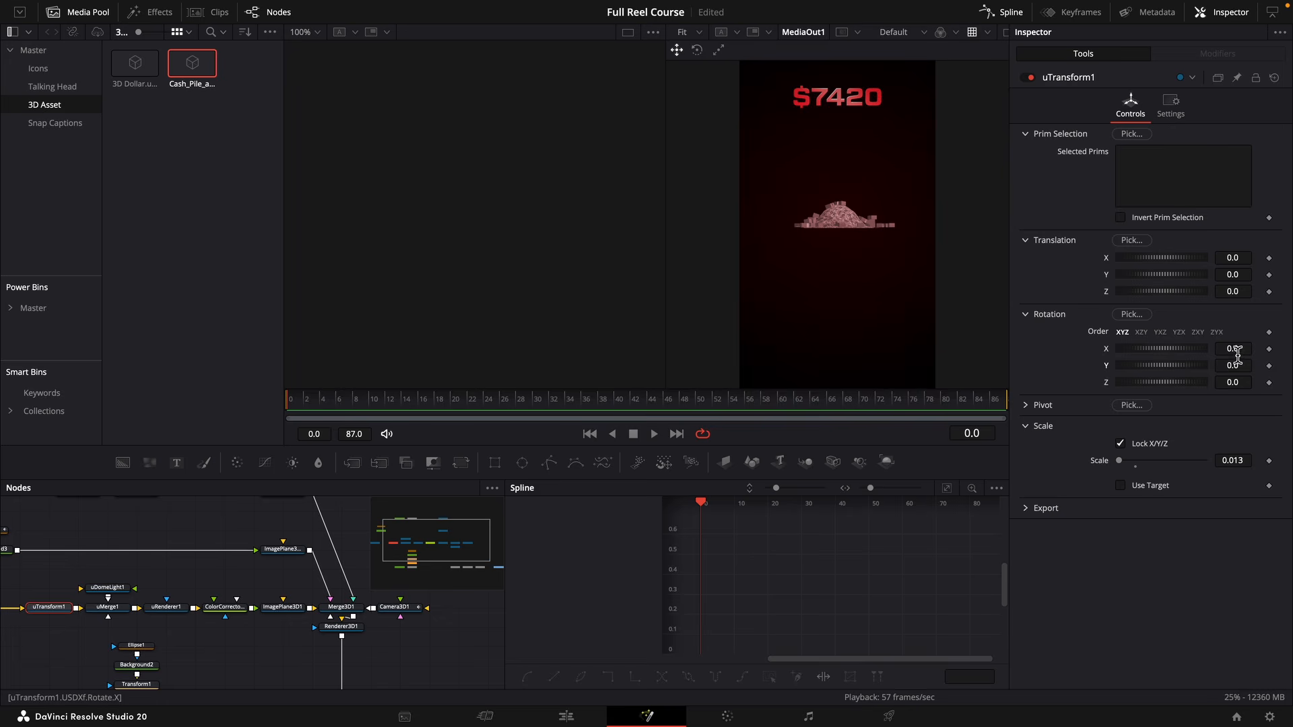
# Tilt the cash pile to an X rotation of 39.6 and lower ImagePlane3D1 to Y translation -1.062.
pyautogui.moveTo(1238, 356); pyautogui.dragTo(1265, 356)
pyautogui.press('space')
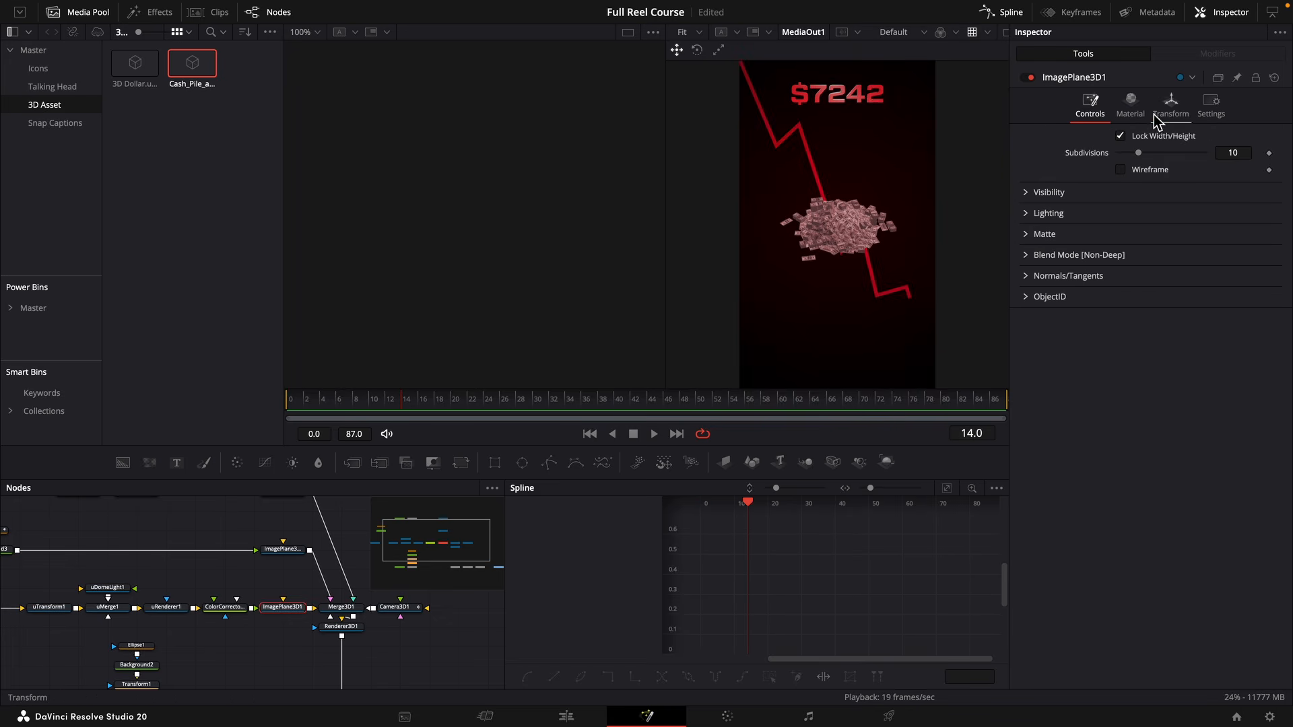
pyautogui.click(1171, 105)
pyautogui.moveTo(1216, 177); pyautogui.dragTo(1241, 177)
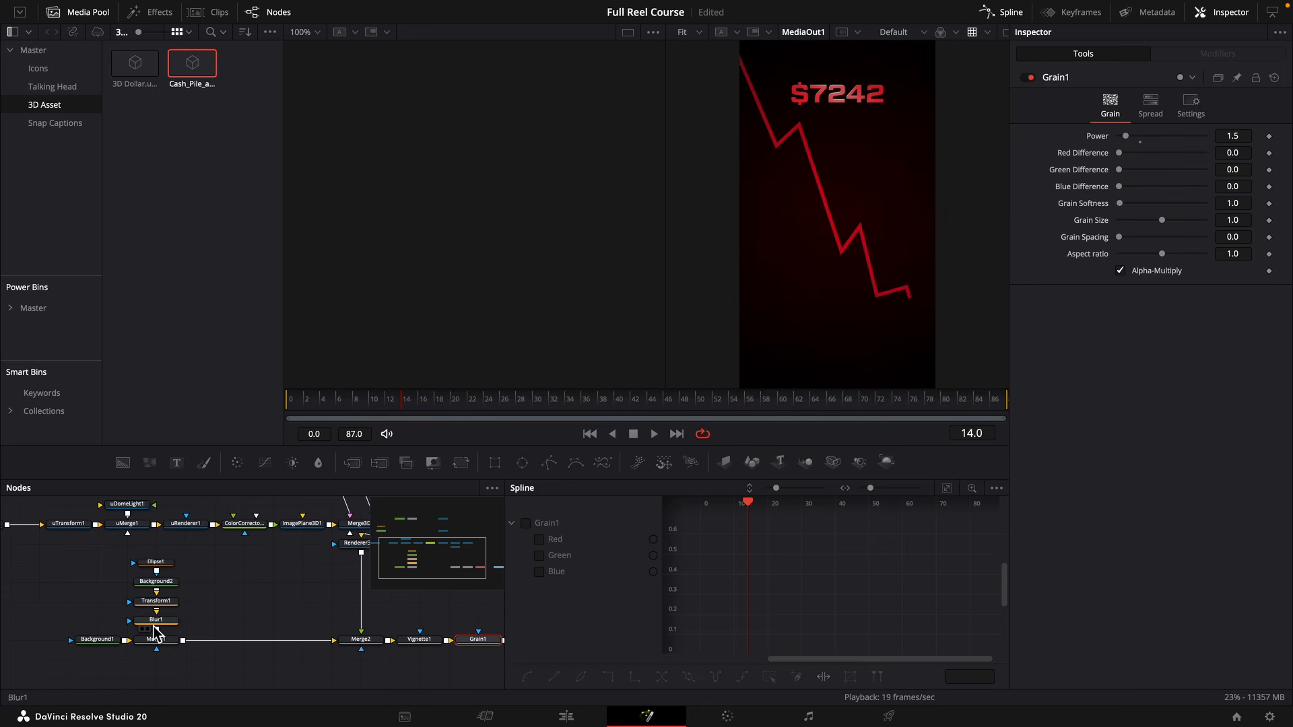
# Shift the hue of Background1's starting gradient colour to dark blue.
pyautogui.click(96, 640)
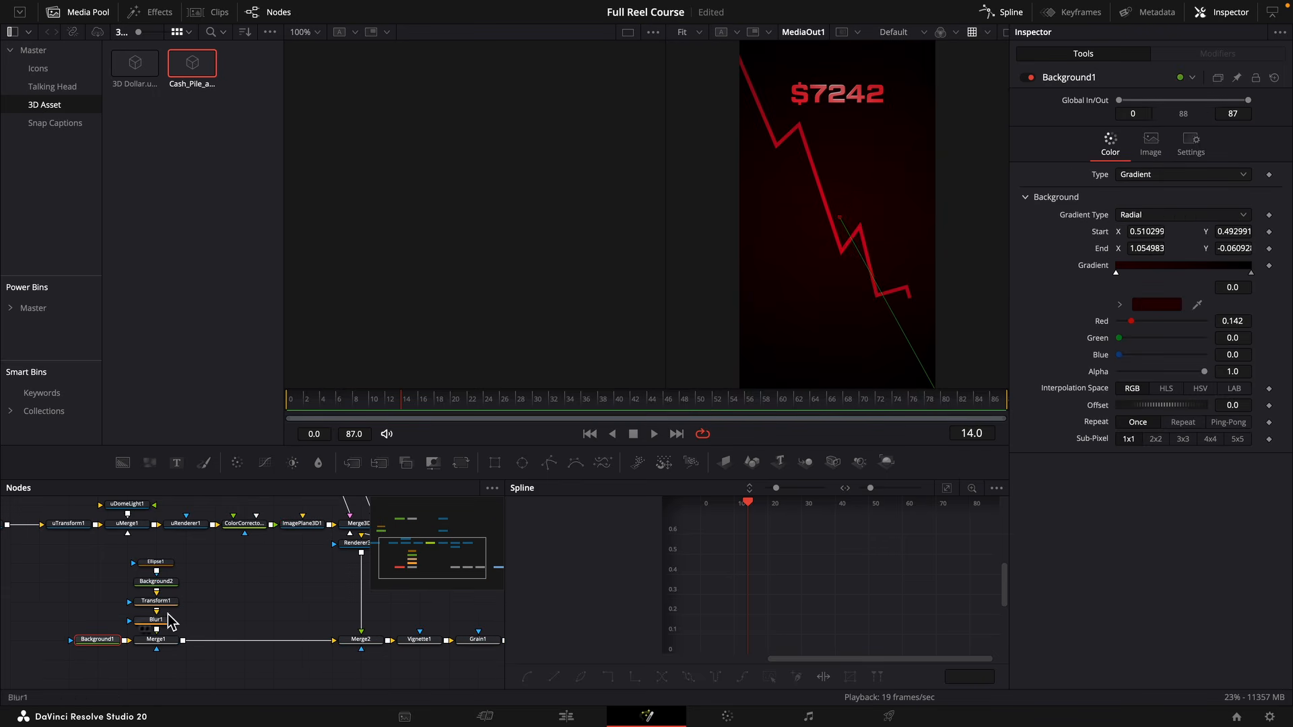
pyautogui.click(1120, 305)
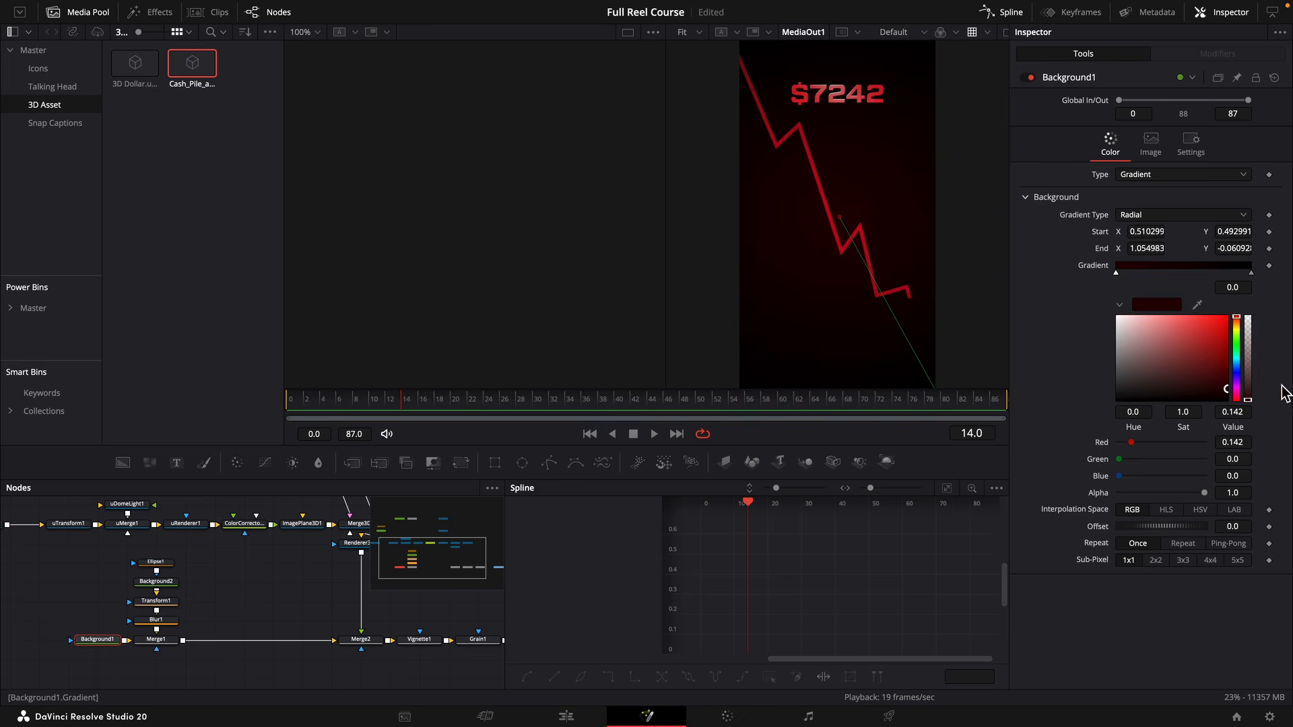
pyautogui.click(1238, 375)
# Replace the chart-line Polygon mask on Background3 with a new, undrawn Polygon mask.
pyautogui.moveTo(189, 565); pyautogui.dragTo(277, 641)
pyautogui.click(102, 523)
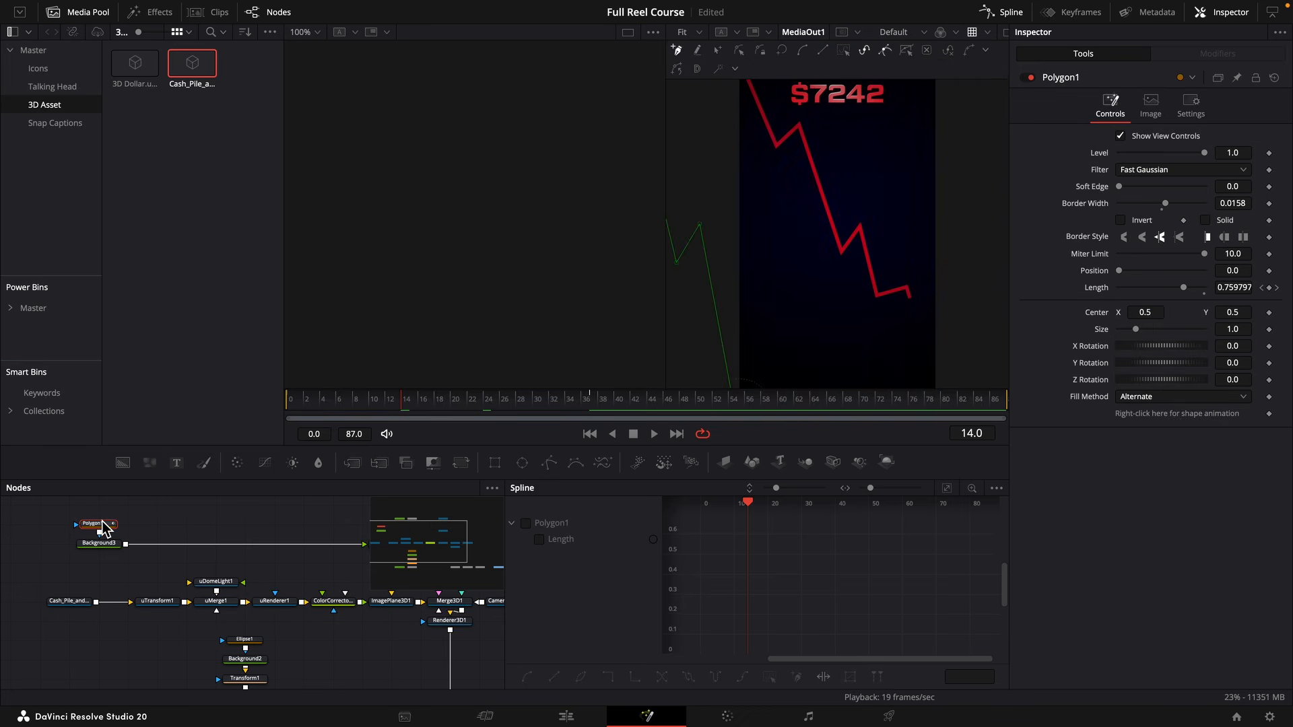
pyautogui.press('Delete')
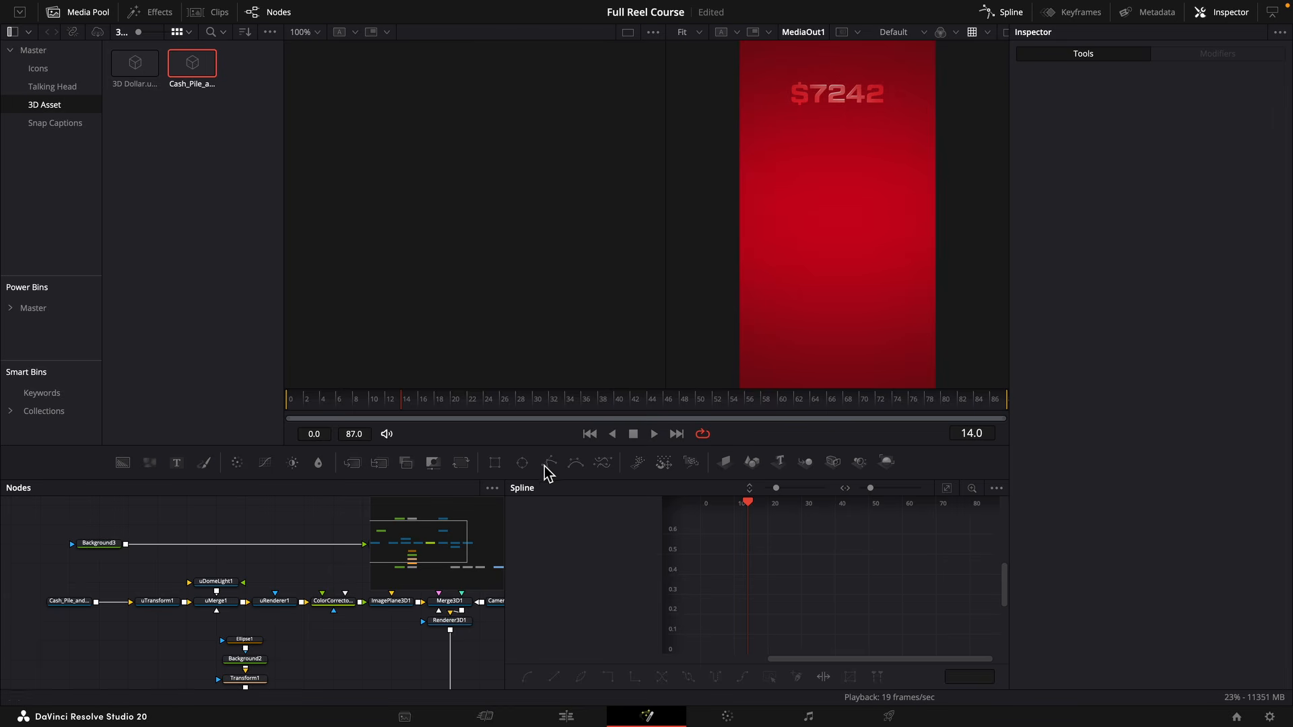
pyautogui.hotkey('ctrl', 'z')
# Recolour Background3 with a new hue and a lighter, less saturated tone.
pyautogui.click(108, 544)
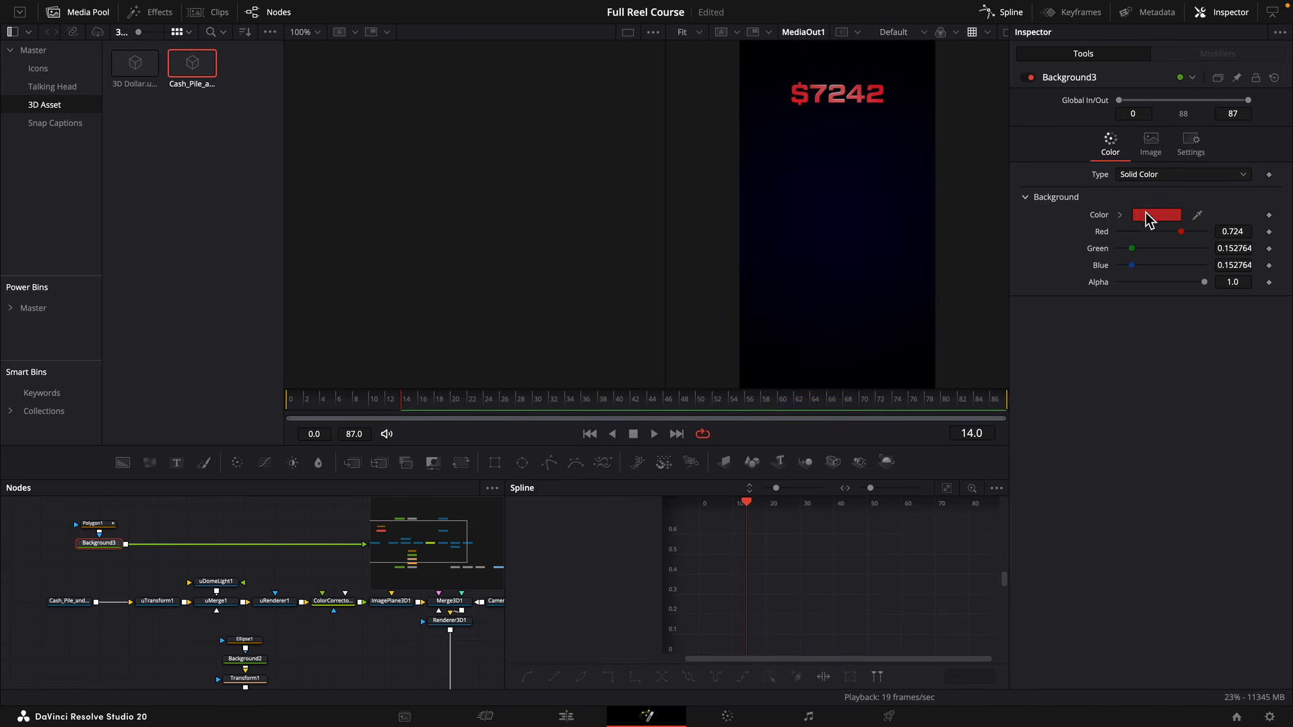
pyautogui.click(1142, 215)
pyautogui.moveTo(1236, 267); pyautogui.dragTo(1237, 276)
pyautogui.moveTo(1199, 240); pyautogui.dragTo(1158, 225)
# Change Text1's text expression to Counter.." h" in place of the dollar prefix.
pyautogui.scroll(2, 138, 545)
pyautogui.hscroll(3, 138, 546)
pyautogui.click(96, 547)
pyautogui.click(96, 551)
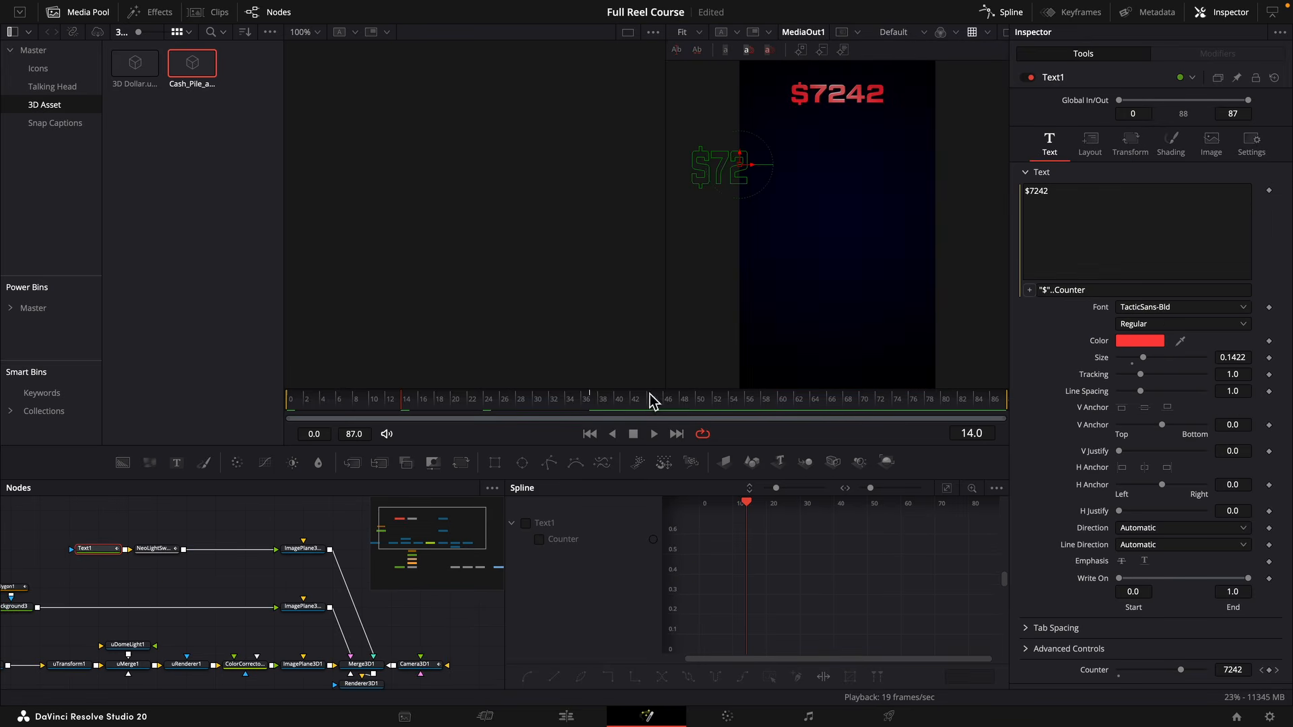
pyautogui.click(1070, 291)
pyautogui.write('Counter')
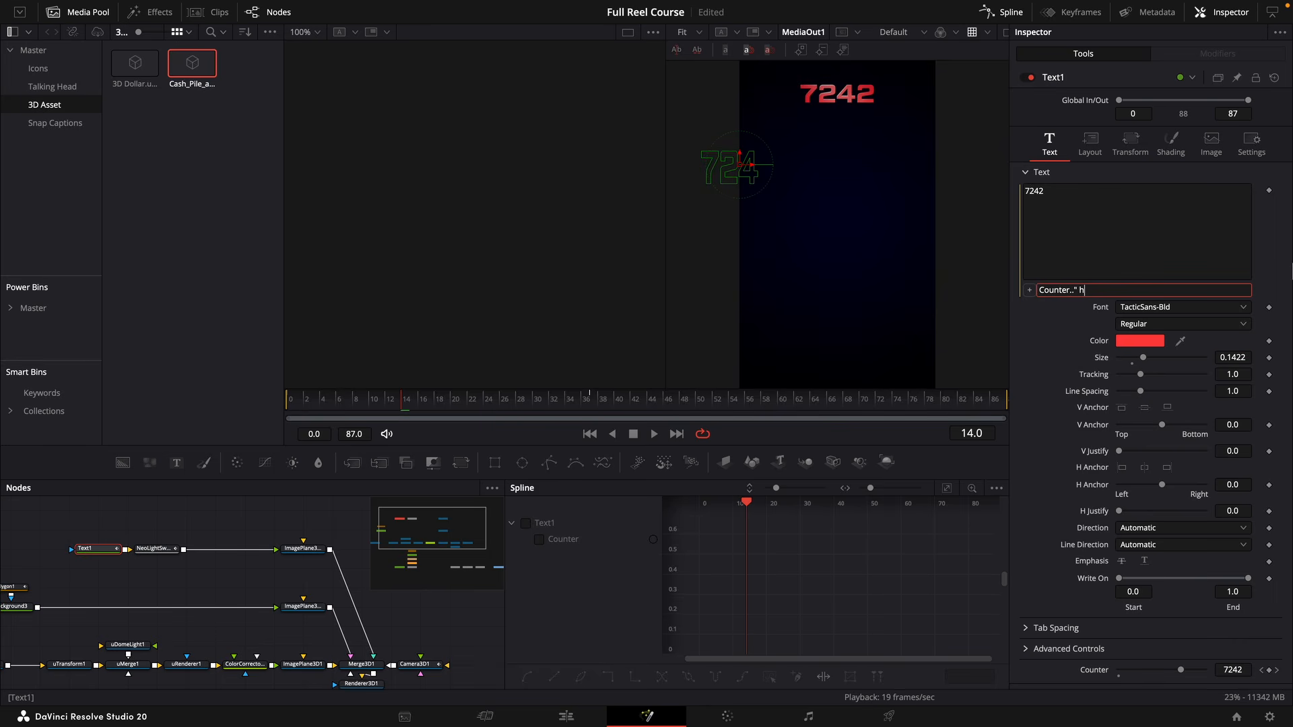
# Remove Text1's Counter keyframes on frames 37 and 0.
pyautogui.click(1277, 670)
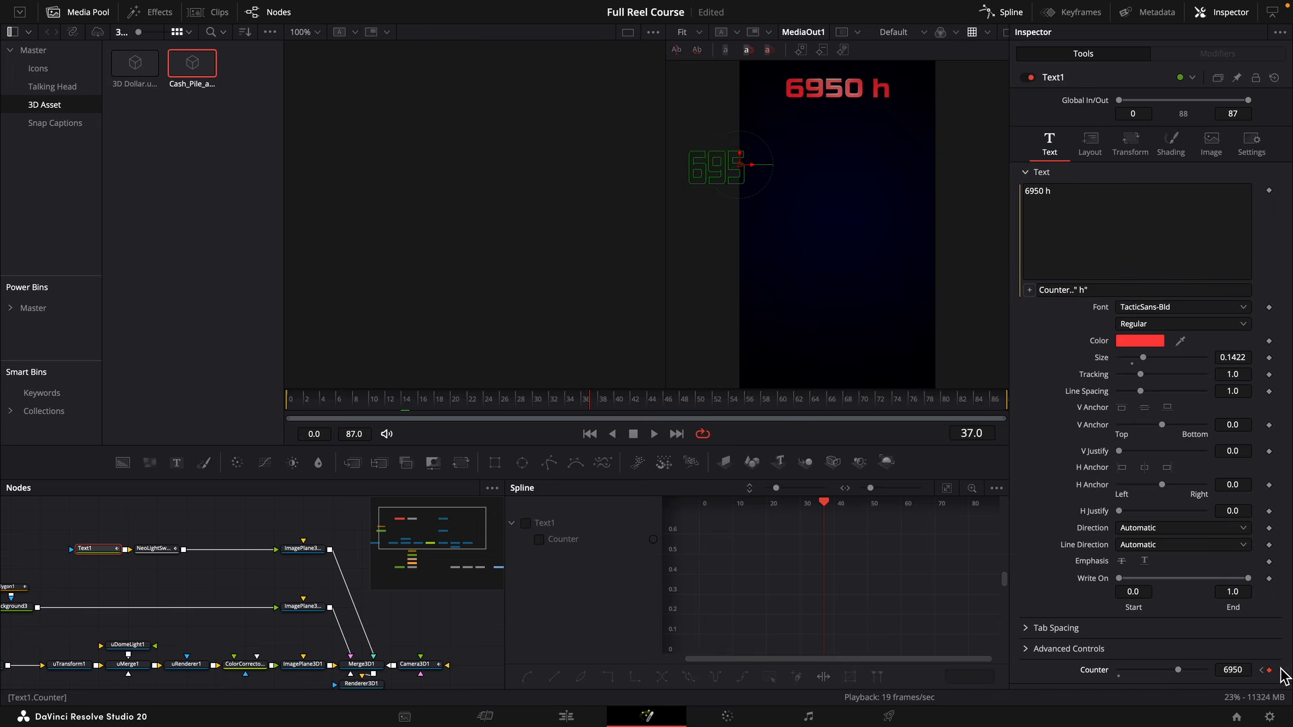
pyautogui.click(1269, 670)
pyautogui.click(1262, 670)
pyautogui.click(1269, 671)
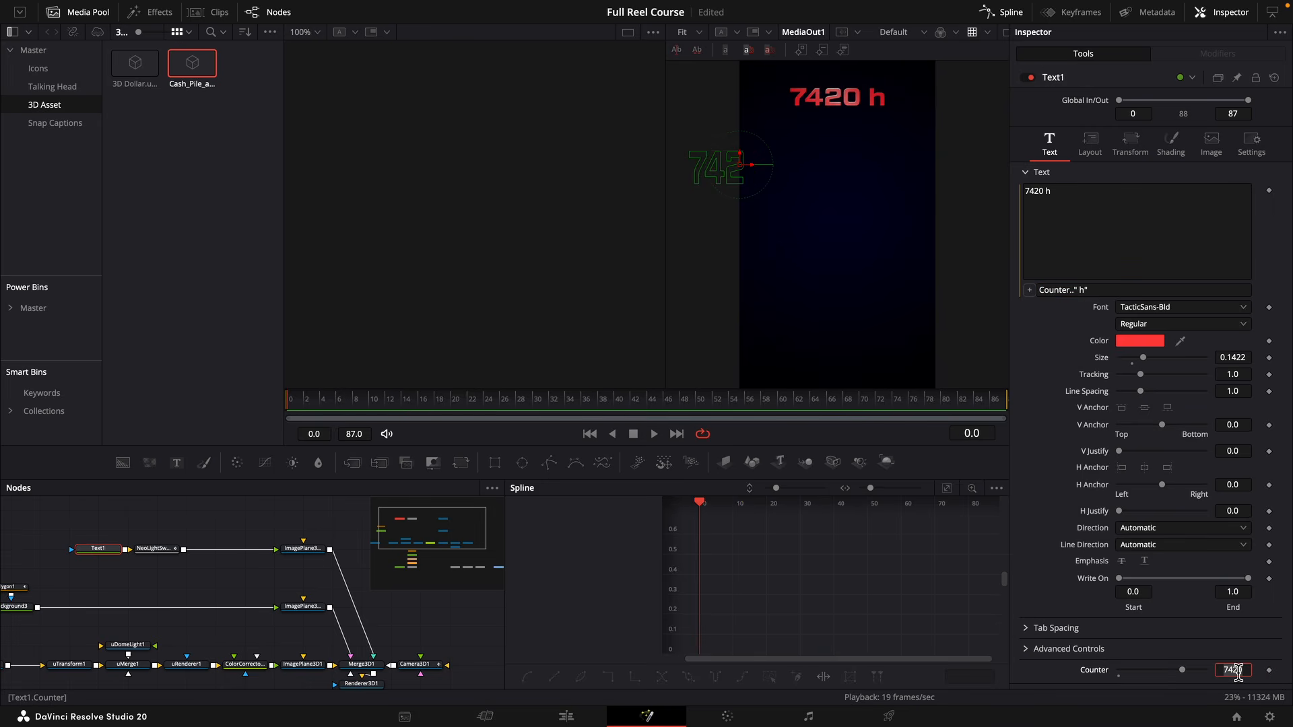
# Keyframe Text1's Counter at 12 on frame 0 and 4 on frame 50, and play the animation from the start.
pyautogui.press('Return')
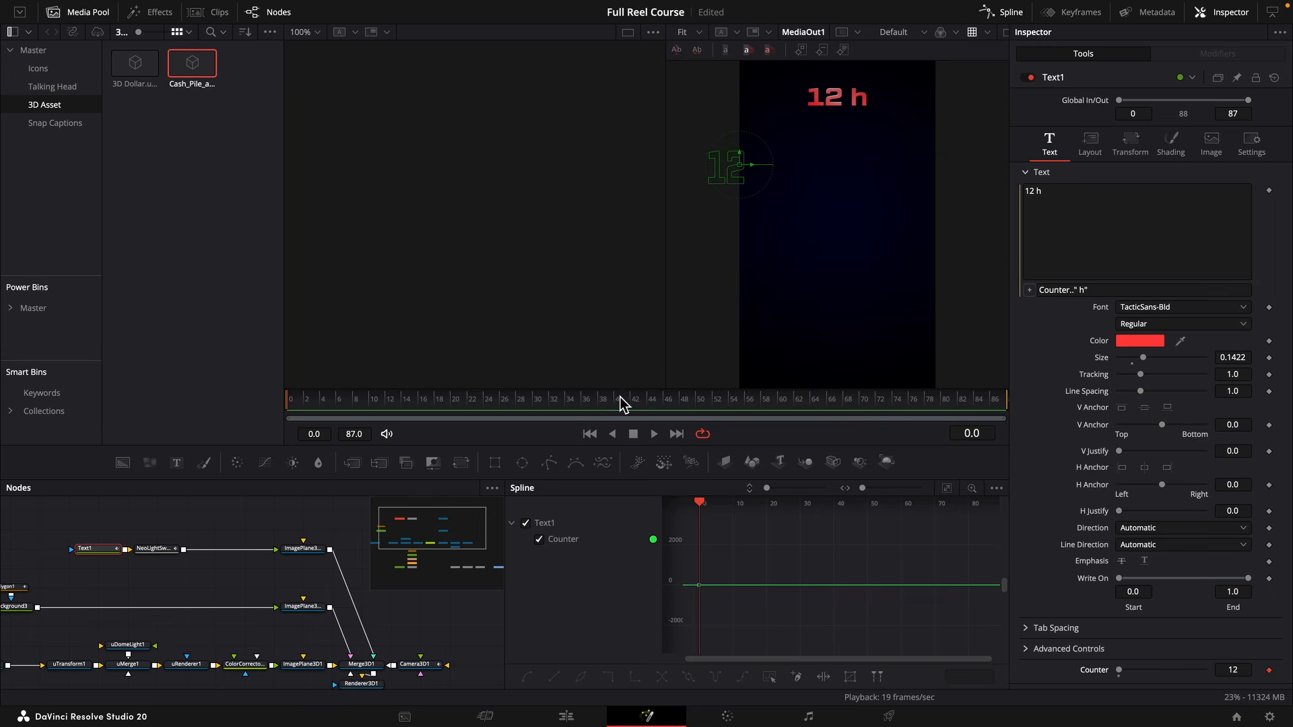
pyautogui.moveTo(636, 404); pyautogui.dragTo(701, 407)
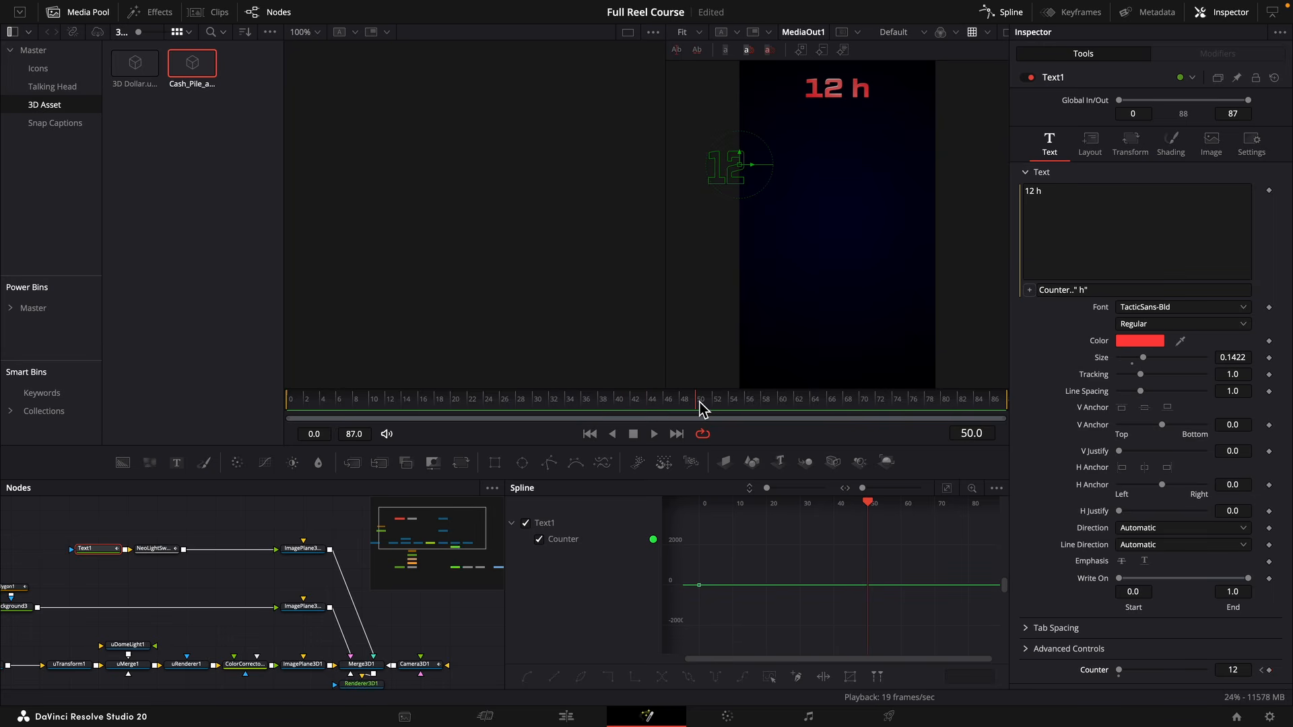
pyautogui.write('4')
pyautogui.press('Tab')
pyautogui.rightClick(1245, 675)
pyautogui.moveTo(362, 403); pyautogui.dragTo(234, 411)
pyautogui.click(263, 491)
pyautogui.press('space')
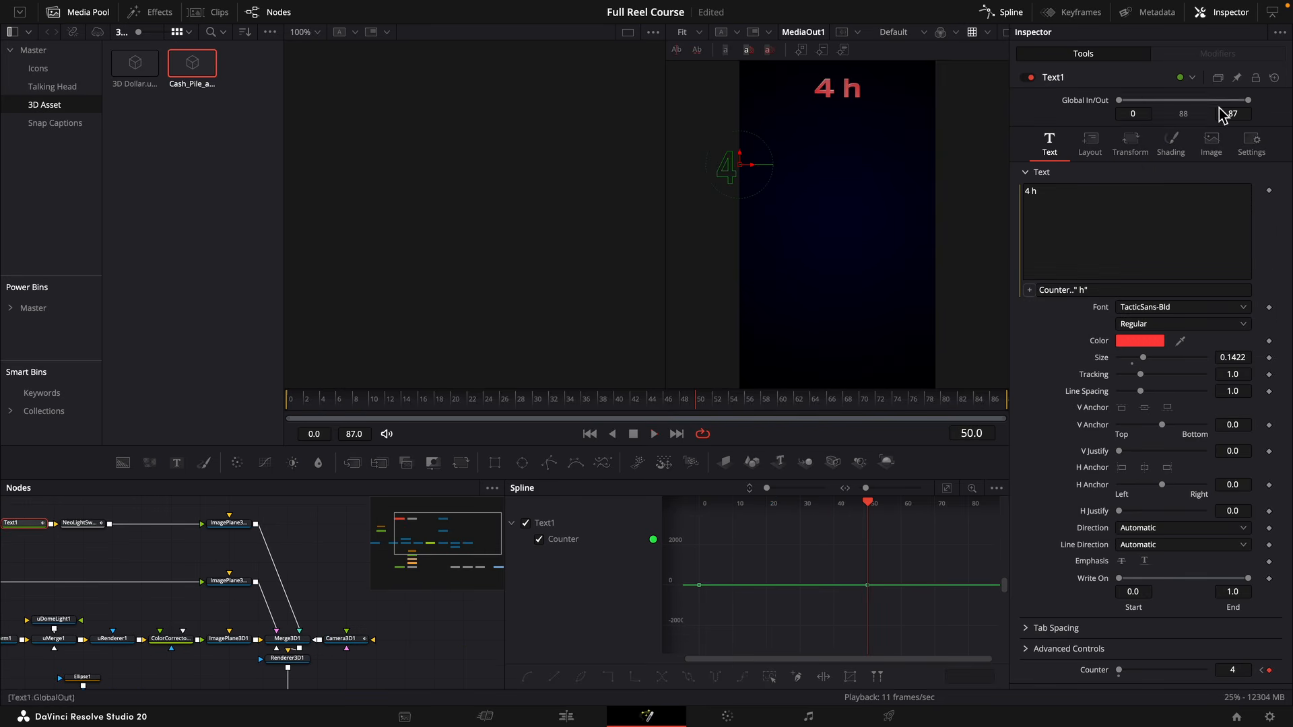
# Recolour Text1's shading fill from red to blue.
pyautogui.click(1172, 144)
pyautogui.click(1157, 365)
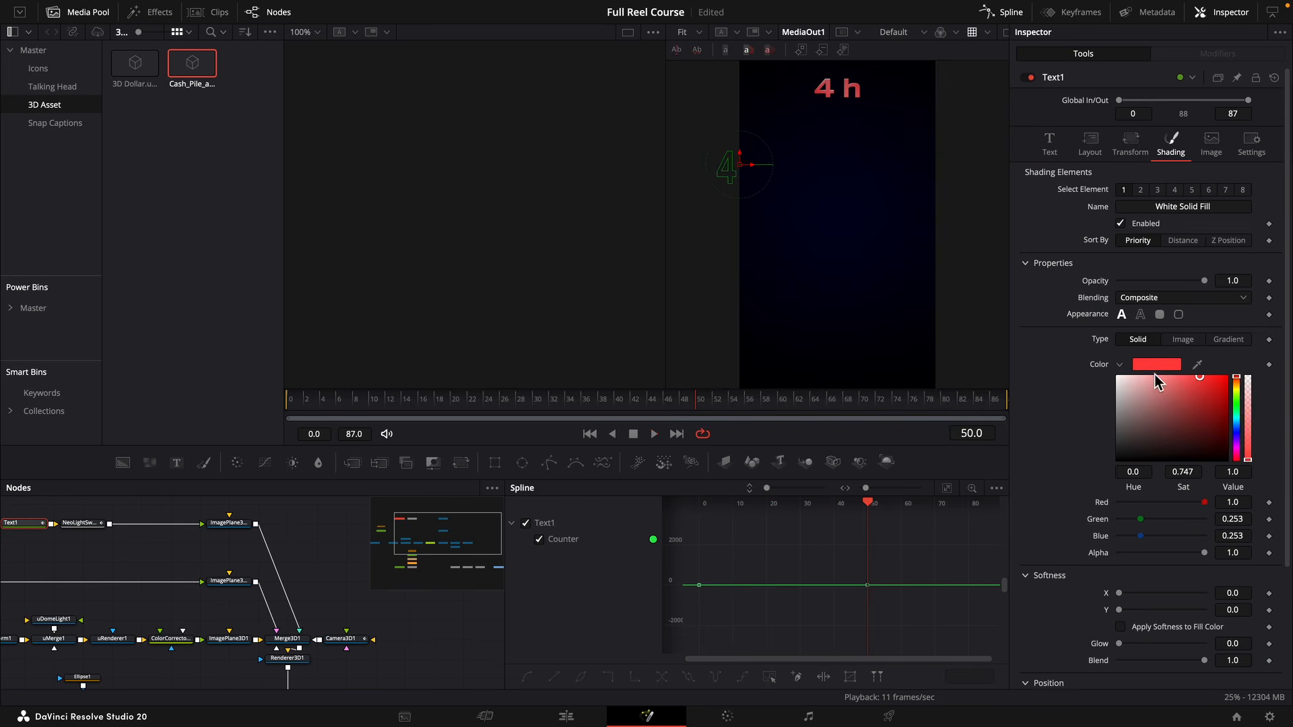
pyautogui.click(1239, 427)
# Insert a new Background node merged beneath NeoLightSweepPro's text output, and show Merge5 in the viewer.
pyautogui.click(168, 590)
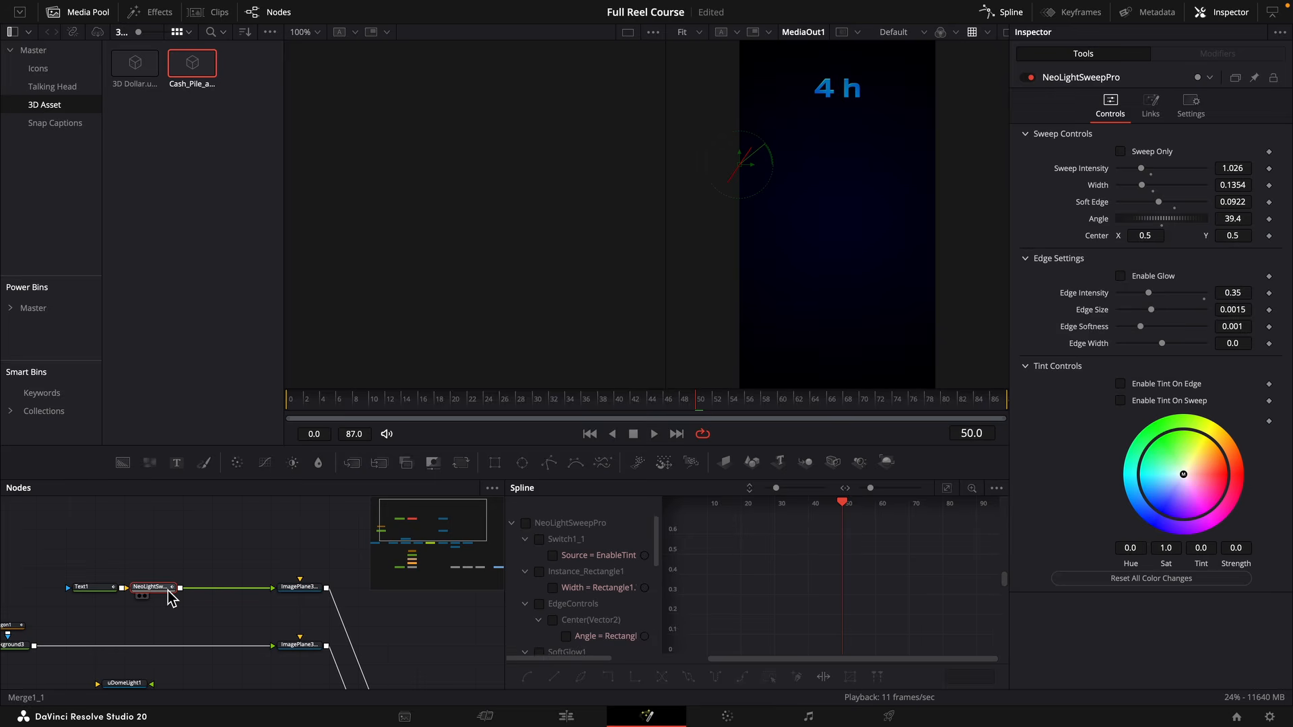
pyautogui.press('2')
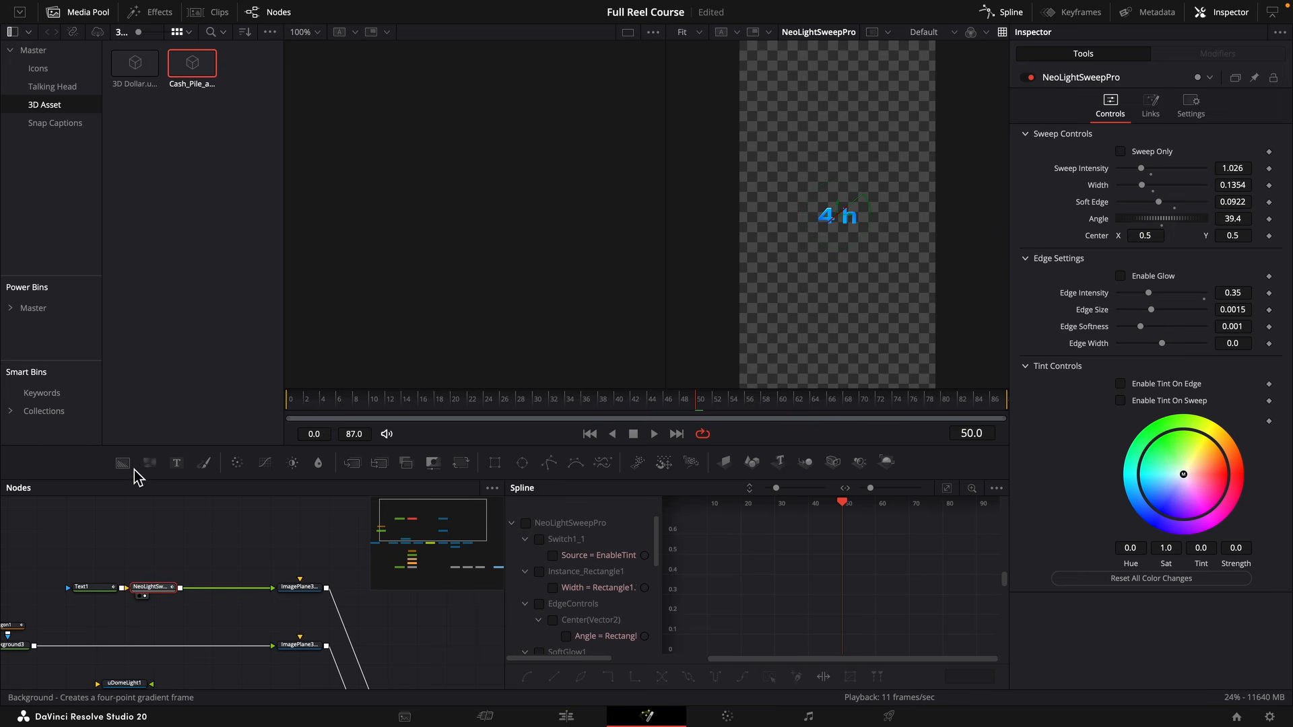
pyautogui.moveTo(128, 466); pyautogui.dragTo(212, 590)
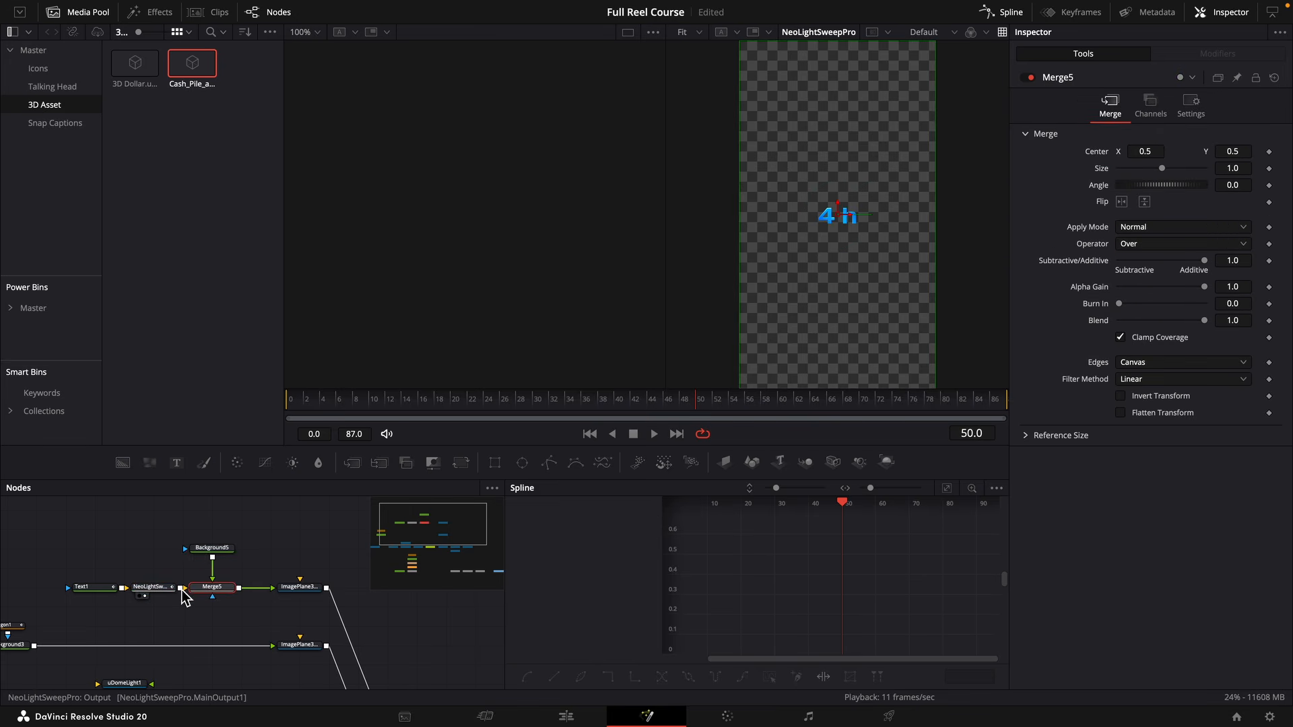
pyautogui.press('2')
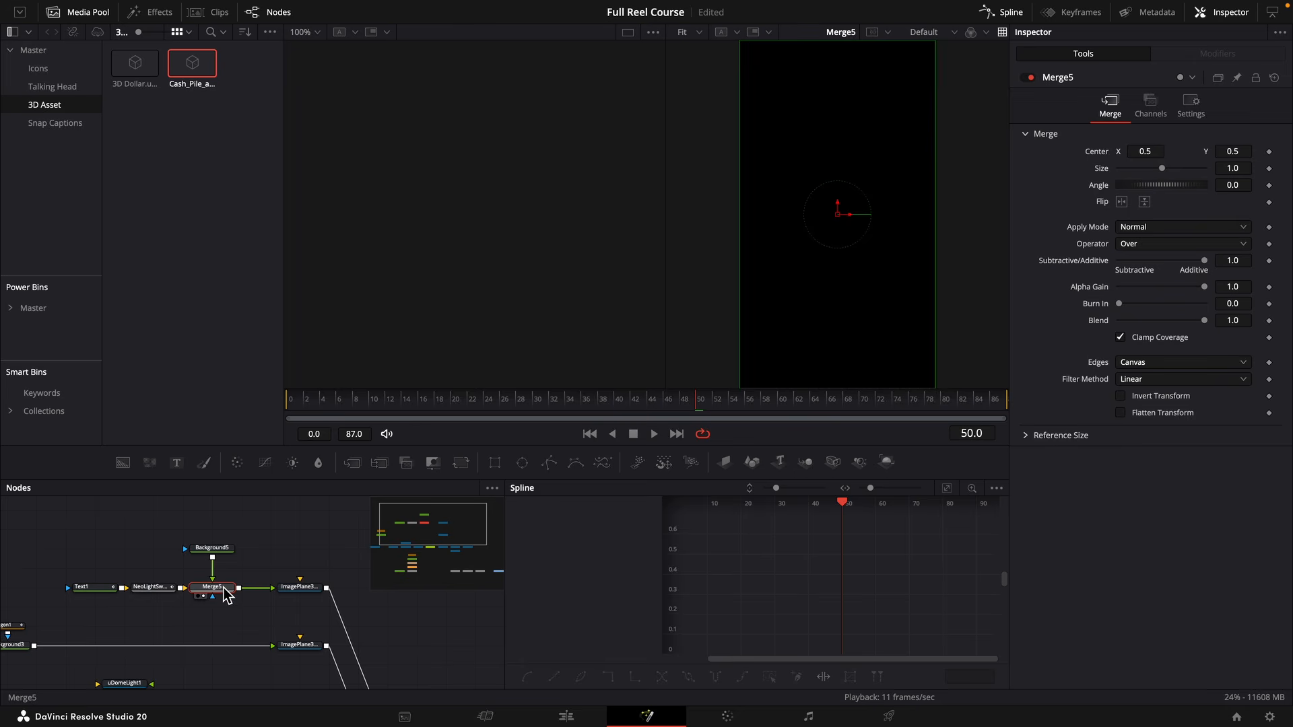
# Mask Background5 with an ellipse and recolour it blue with hue 0.6 and value 0.748.
pyautogui.moveTo(522, 462); pyautogui.dragTo(226, 546)
pyautogui.click(226, 547)
pyautogui.click(1119, 216)
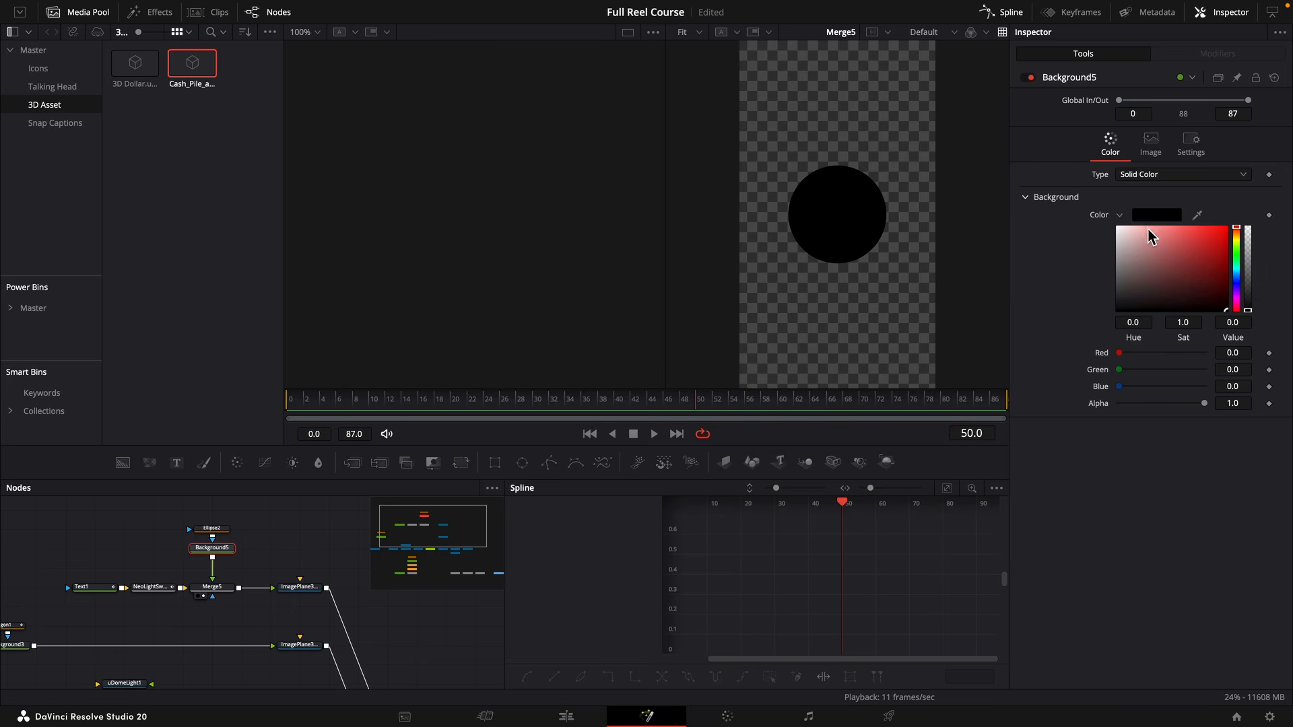
pyautogui.moveTo(1240, 279); pyautogui.dragTo(1234, 259)
pyautogui.click(1227, 252)
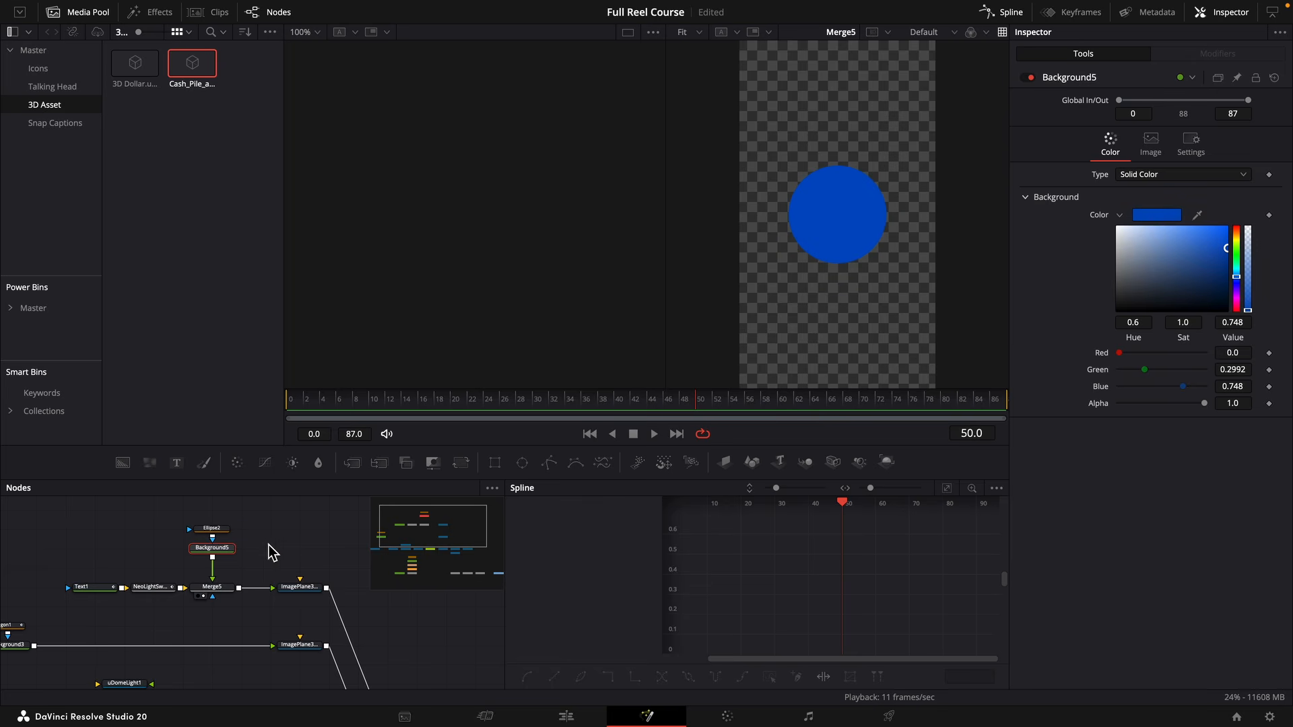
# Make Ellipse2 a non-solid, flat-capped ring with border width 0.0376 and Length 0.674, and flip Merge5 horizontally.
pyautogui.click(232, 534)
pyautogui.click(1223, 224)
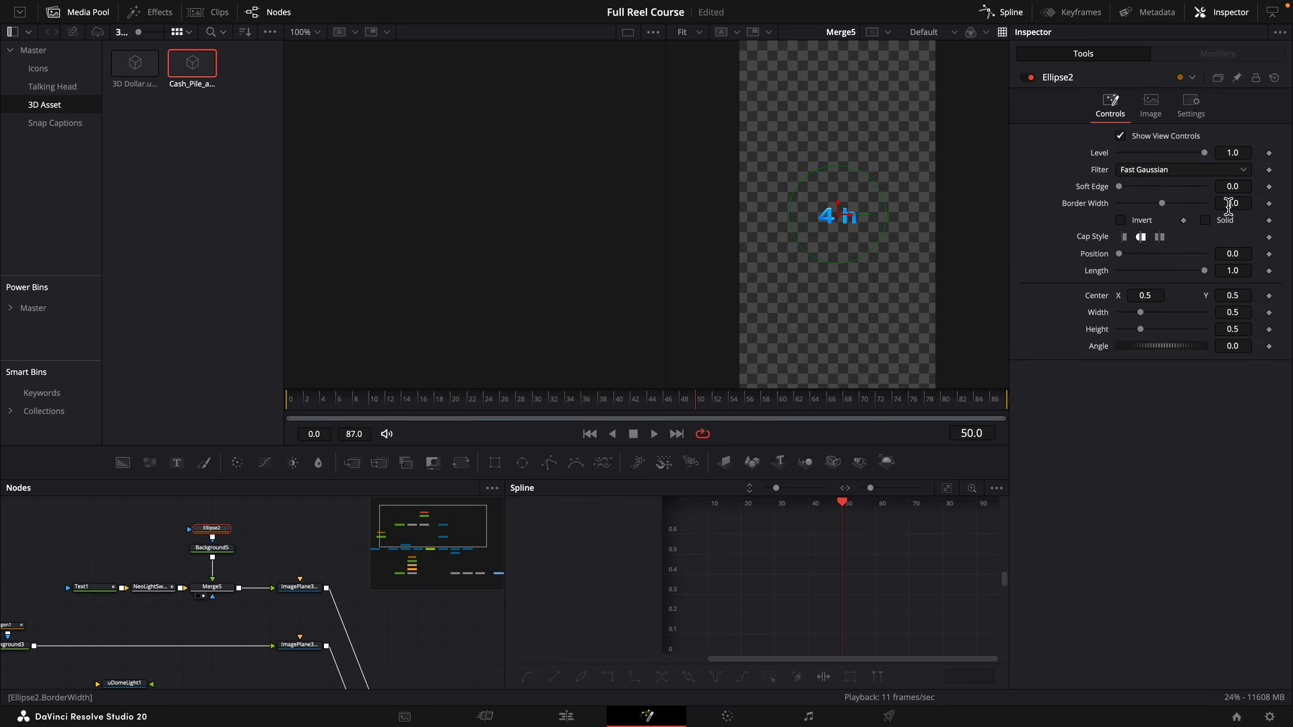
pyautogui.moveTo(1164, 203); pyautogui.dragTo(1166, 204)
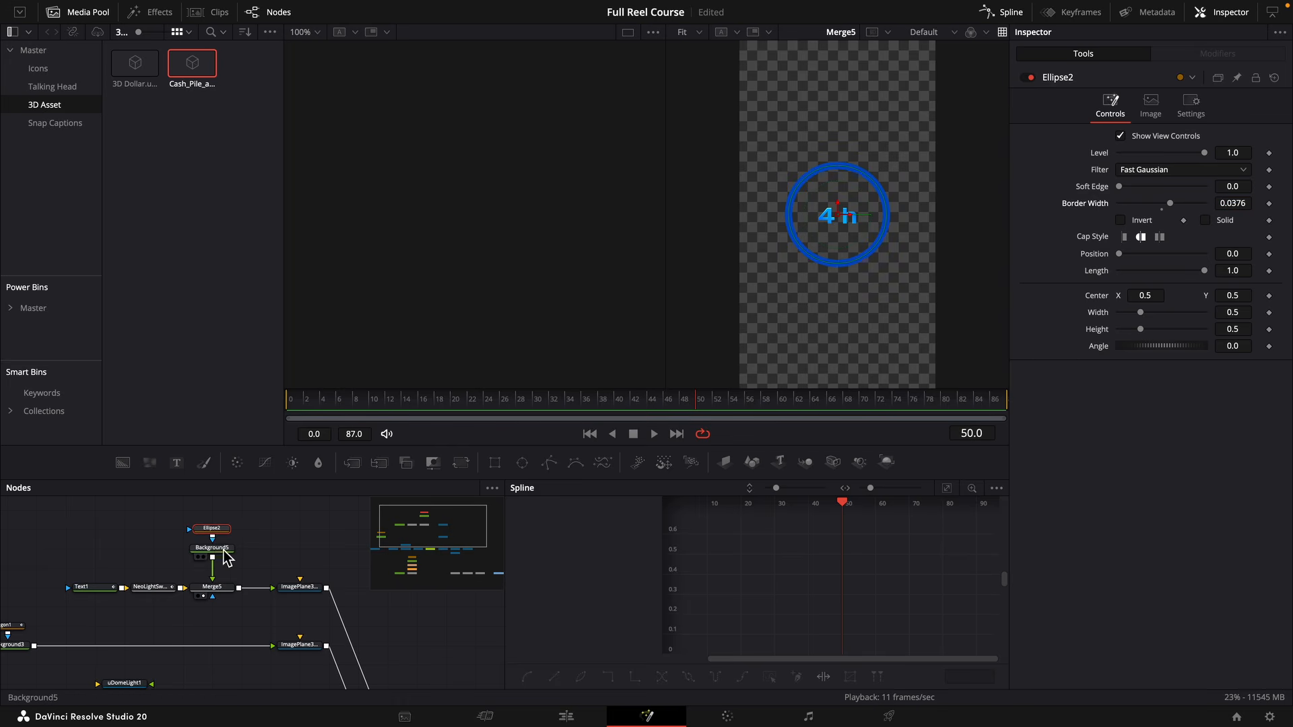
pyautogui.click(213, 547)
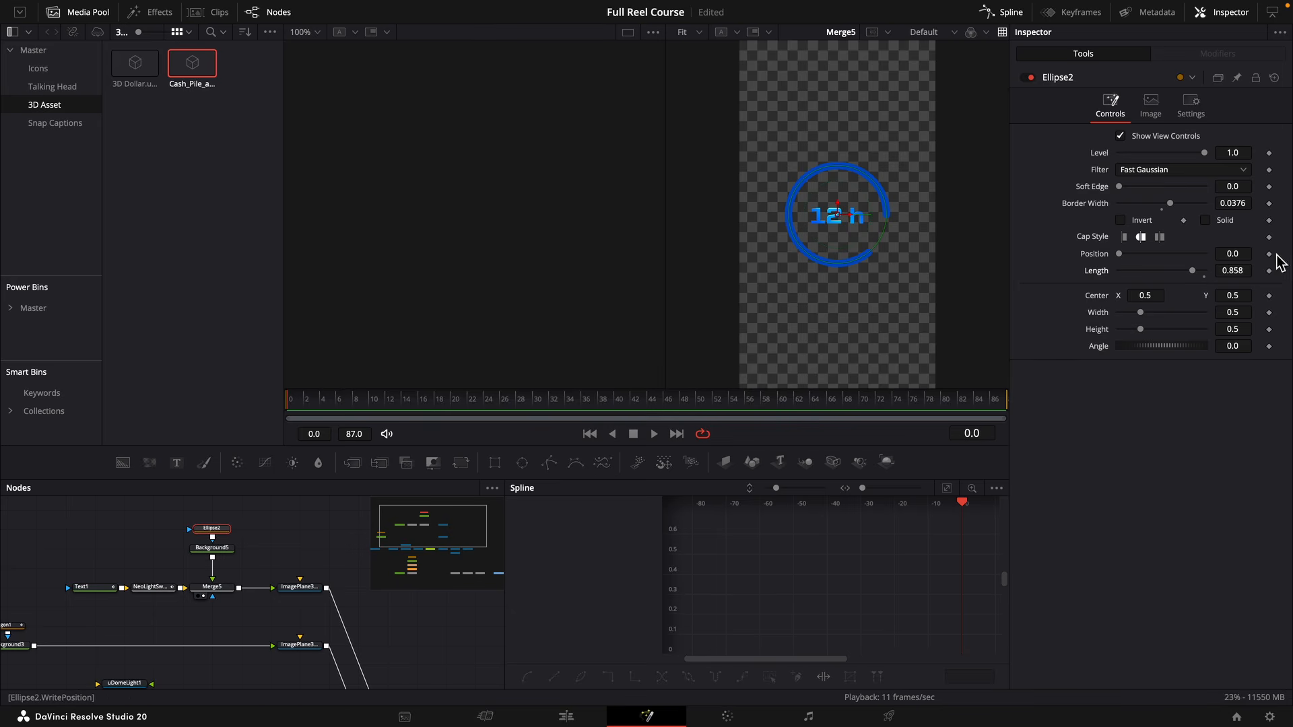
pyautogui.moveTo(1234, 271); pyautogui.dragTo(1179, 271)
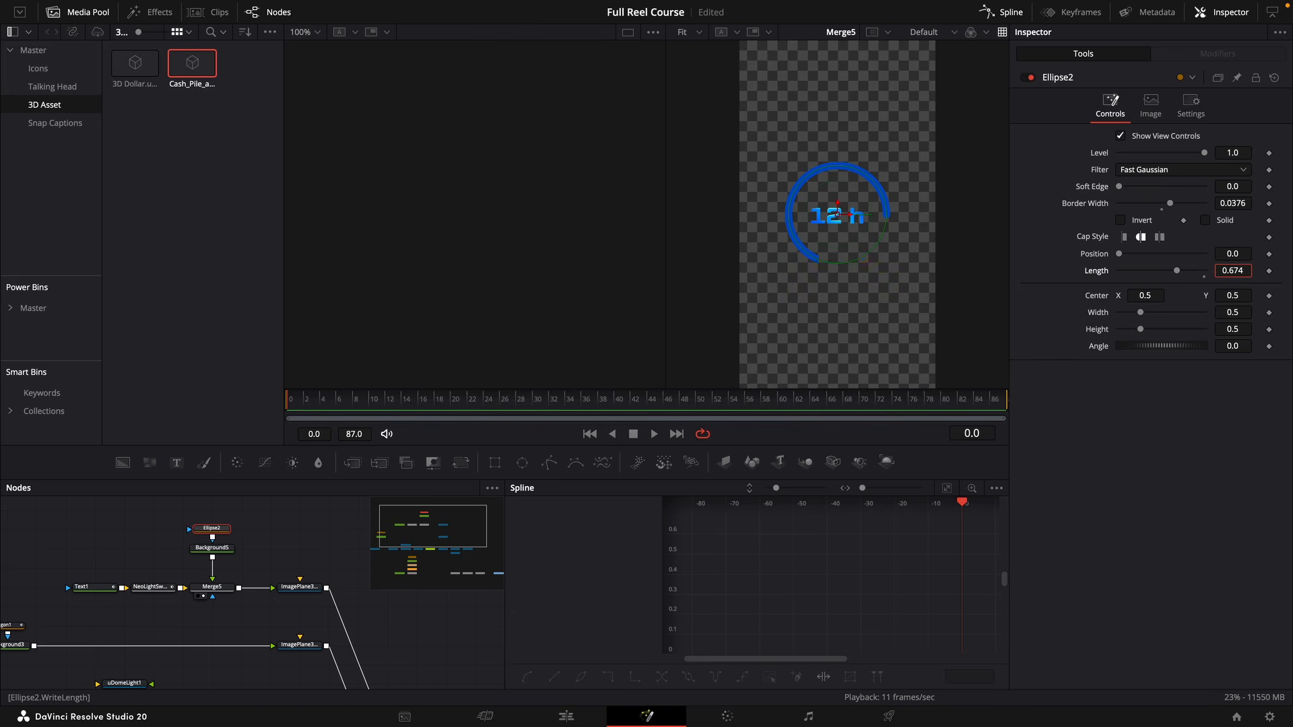
pyautogui.click(1124, 237)
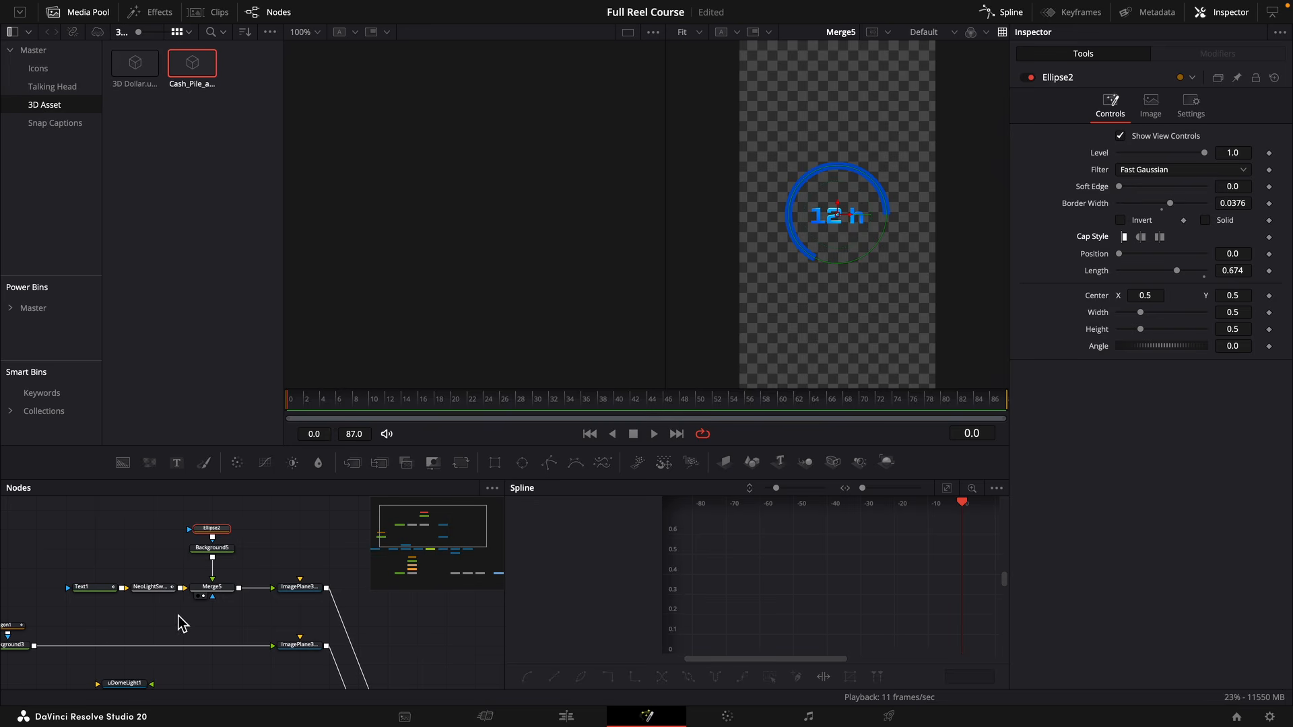
pyautogui.click(210, 590)
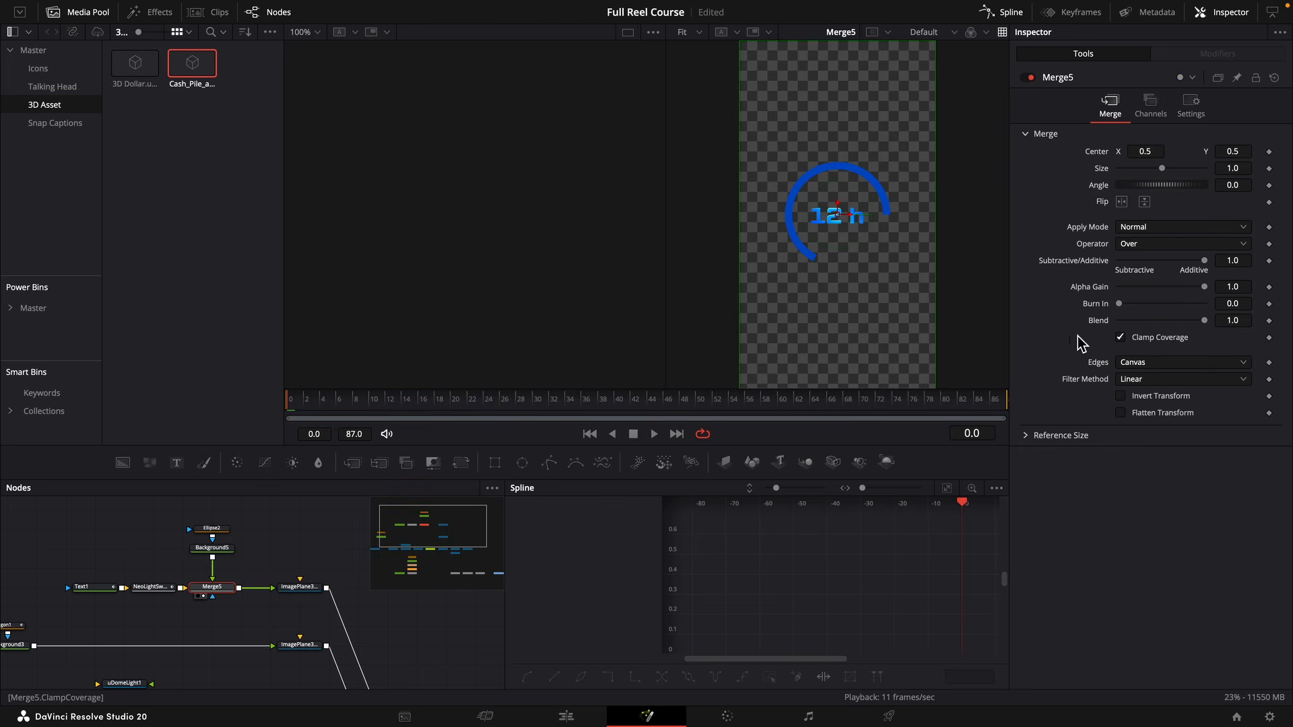
pyautogui.click(1122, 202)
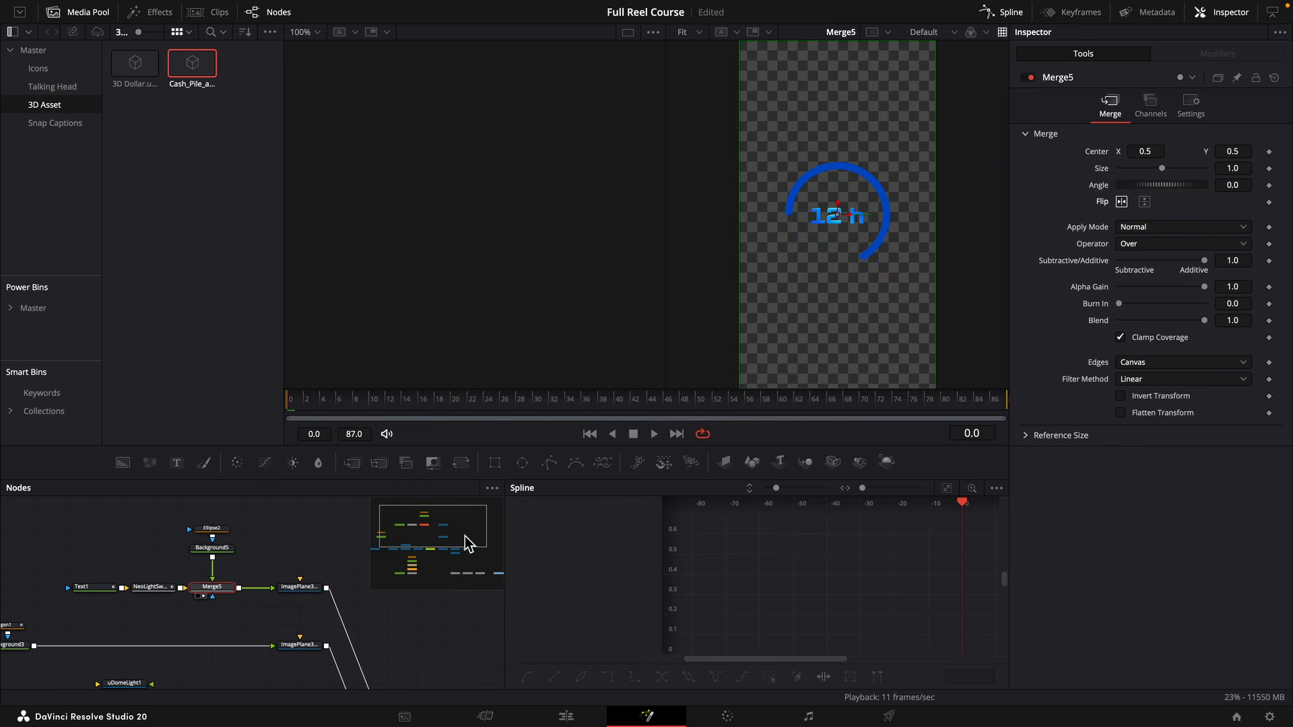
# Keyframe Ellipse2's Length at 1.0 on frame 0 and 0.375 on frame 50, and preview the ring animation.
pyautogui.click(213, 529)
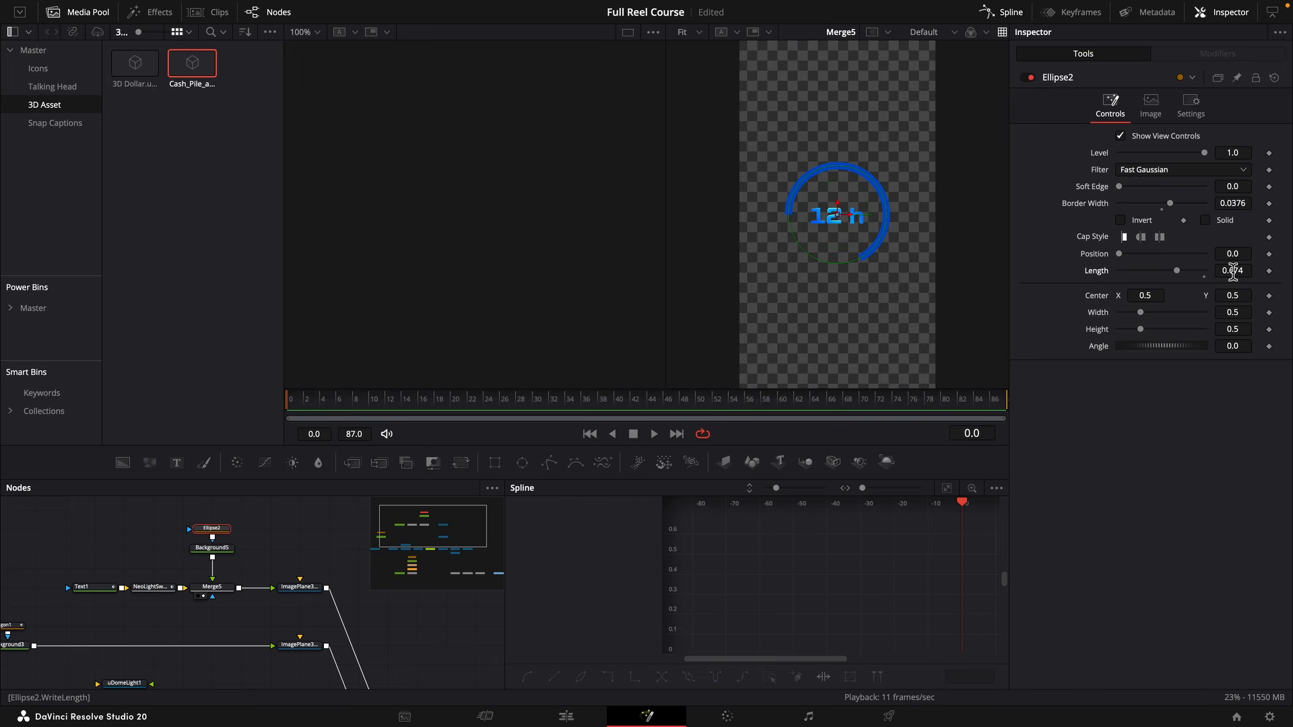
pyautogui.moveTo(1233, 270)
pyautogui.mouseDown()
pyautogui.moveTo(1186, 270)
pyautogui.moveTo(1246, 271)
pyautogui.moveTo(1234, 271)
pyautogui.mouseUp()
pyautogui.press('super+z')
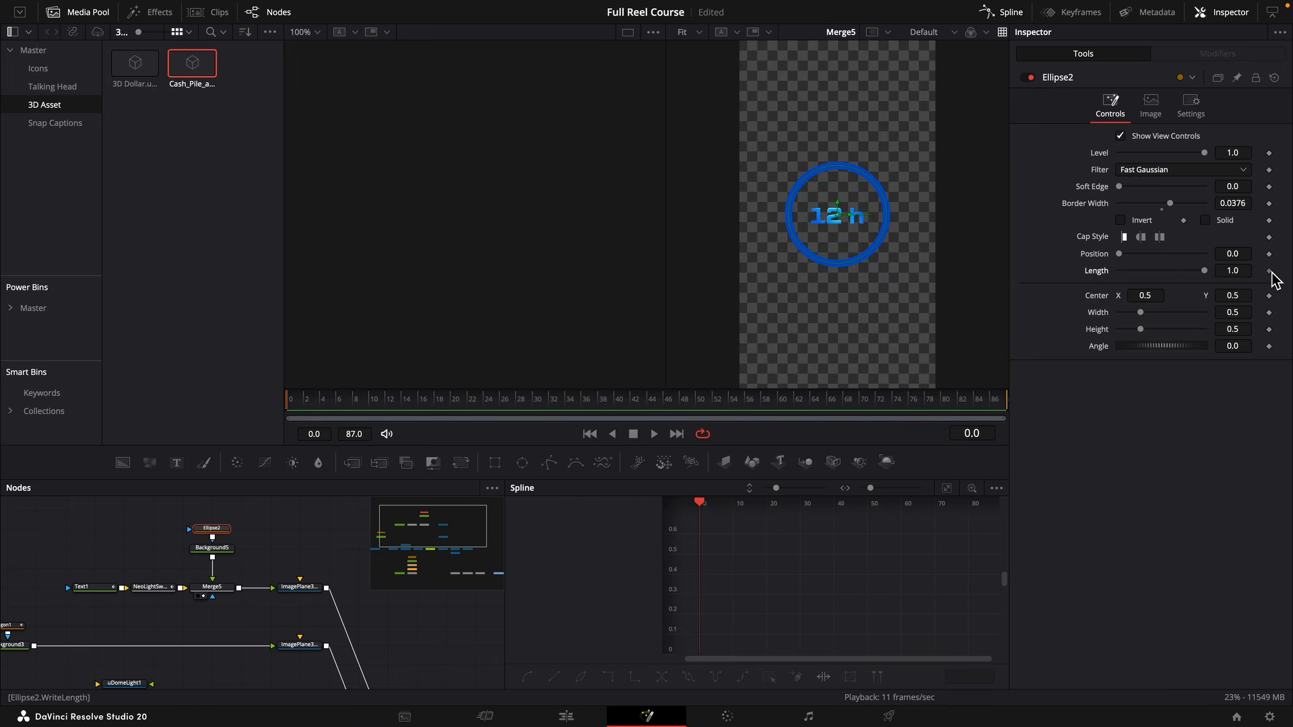
pyautogui.click(1269, 270)
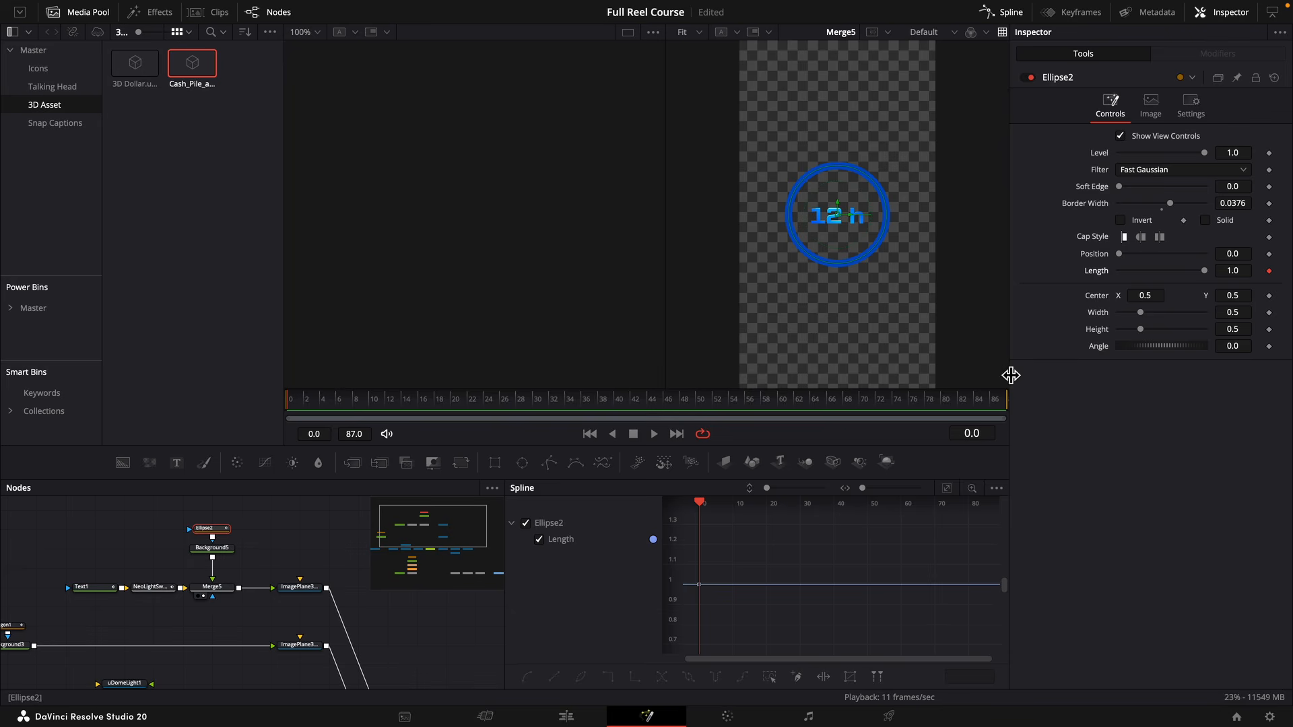
pyautogui.moveTo(577, 407); pyautogui.dragTo(701, 405)
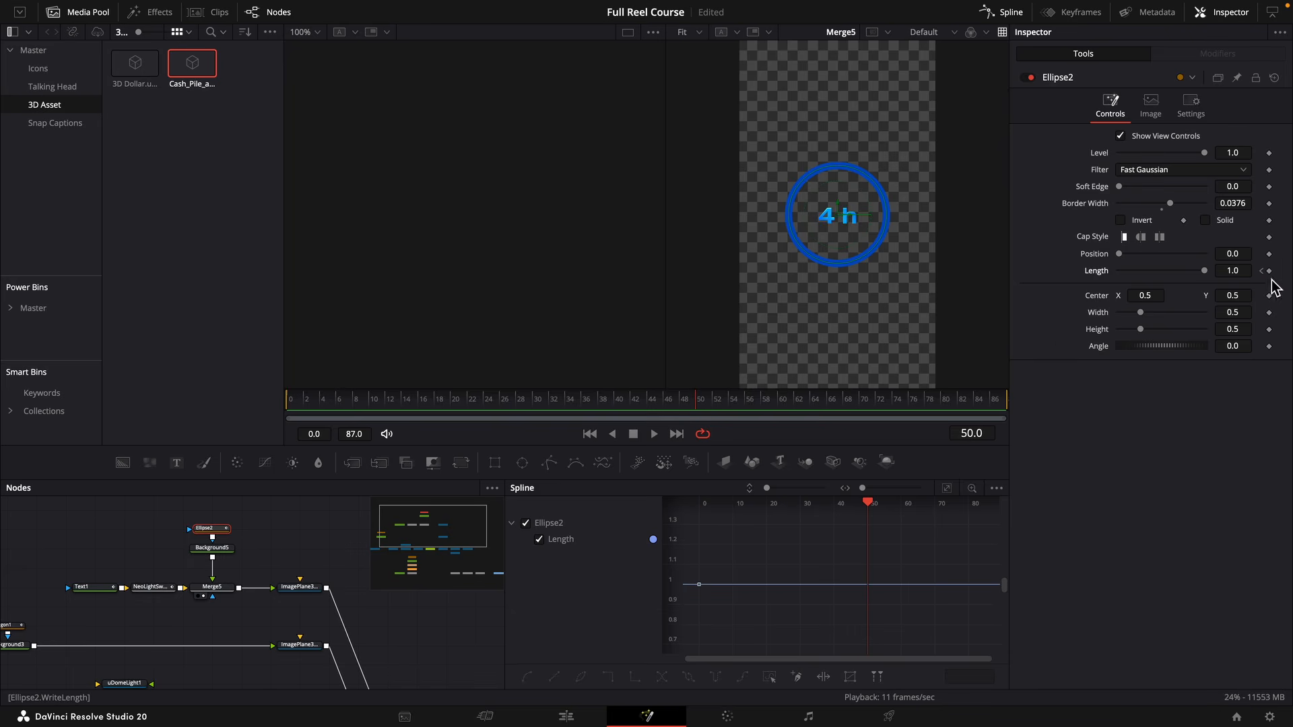
pyautogui.moveTo(1247, 272); pyautogui.dragTo(828, 373)
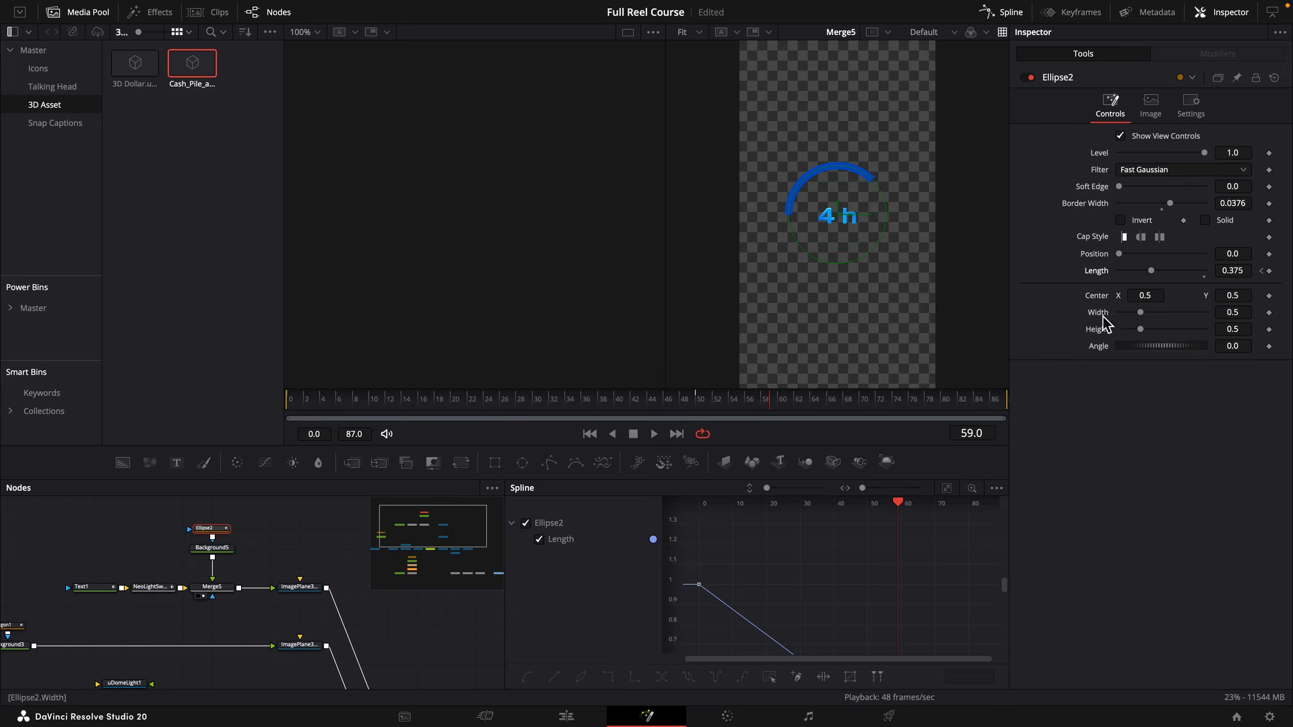
# Merge a new Background node with Background5 and paste an instance of Ellipse2 above it.
pyautogui.moveTo(123, 463); pyautogui.dragTo(268, 577)
pyautogui.click(205, 528)
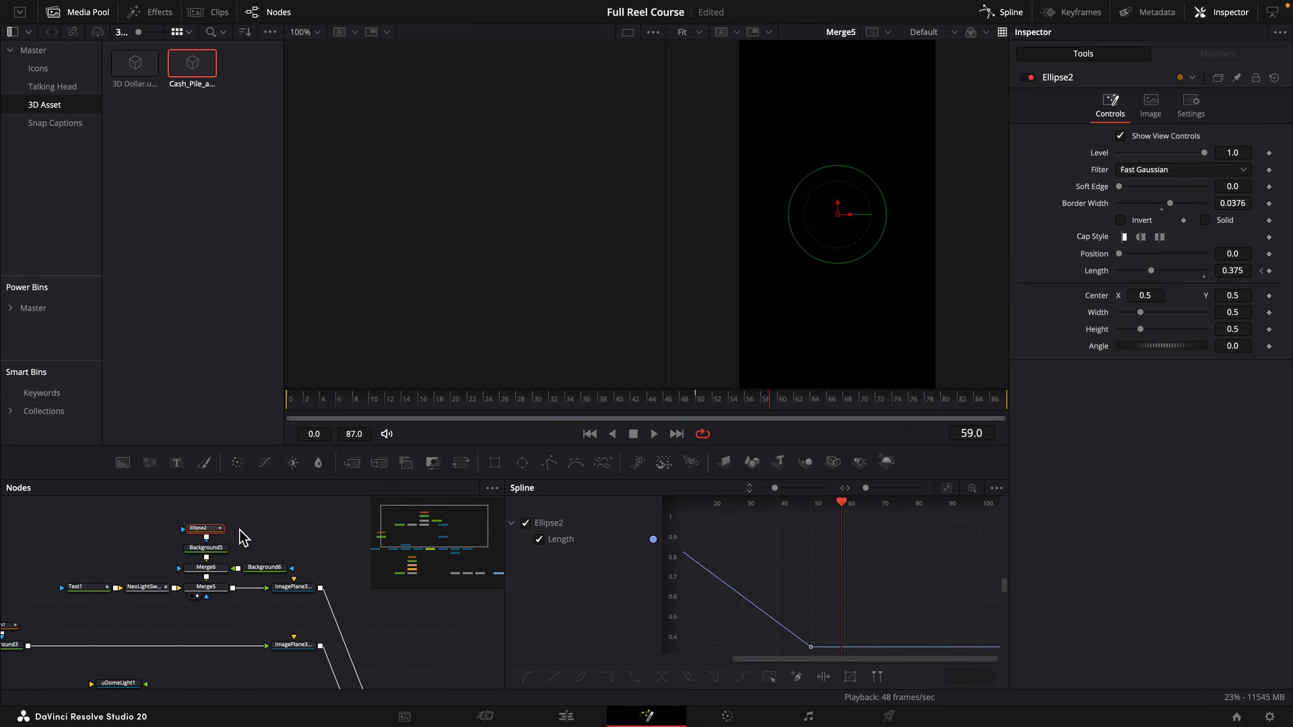
pyautogui.click(265, 535)
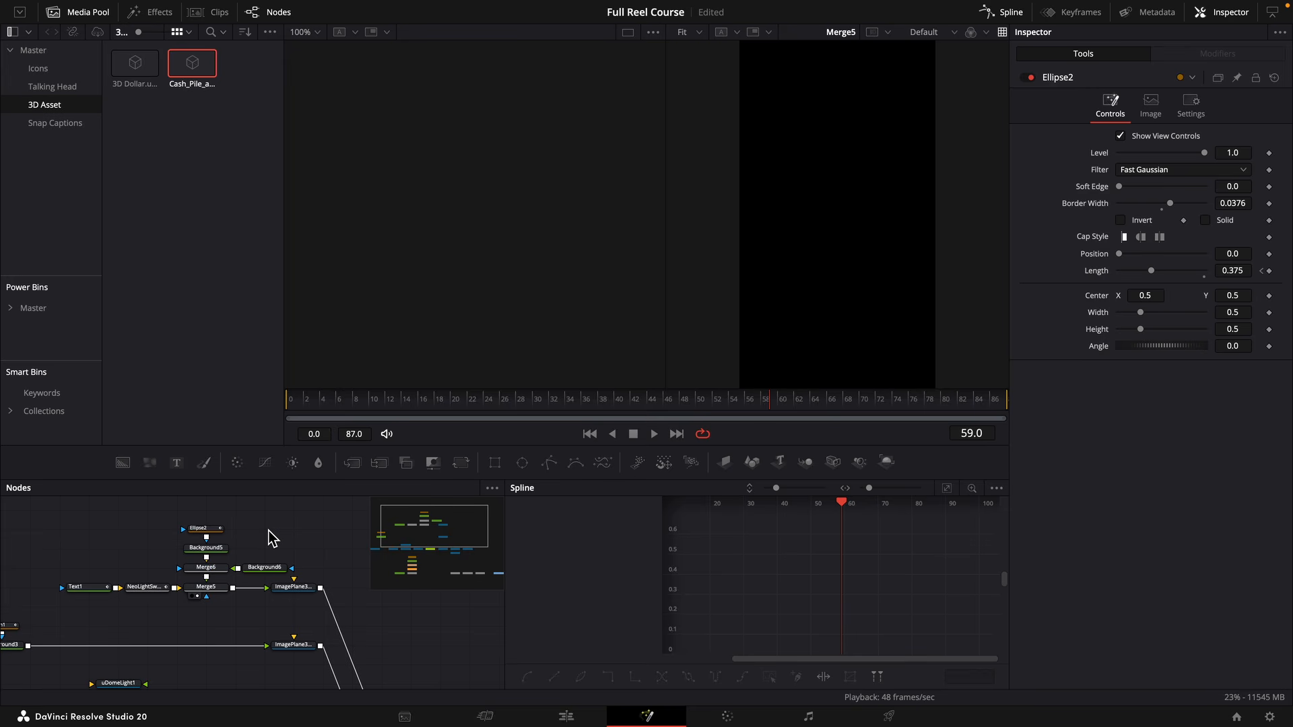
pyautogui.hotkey('ctrl', 'shift', 'v')
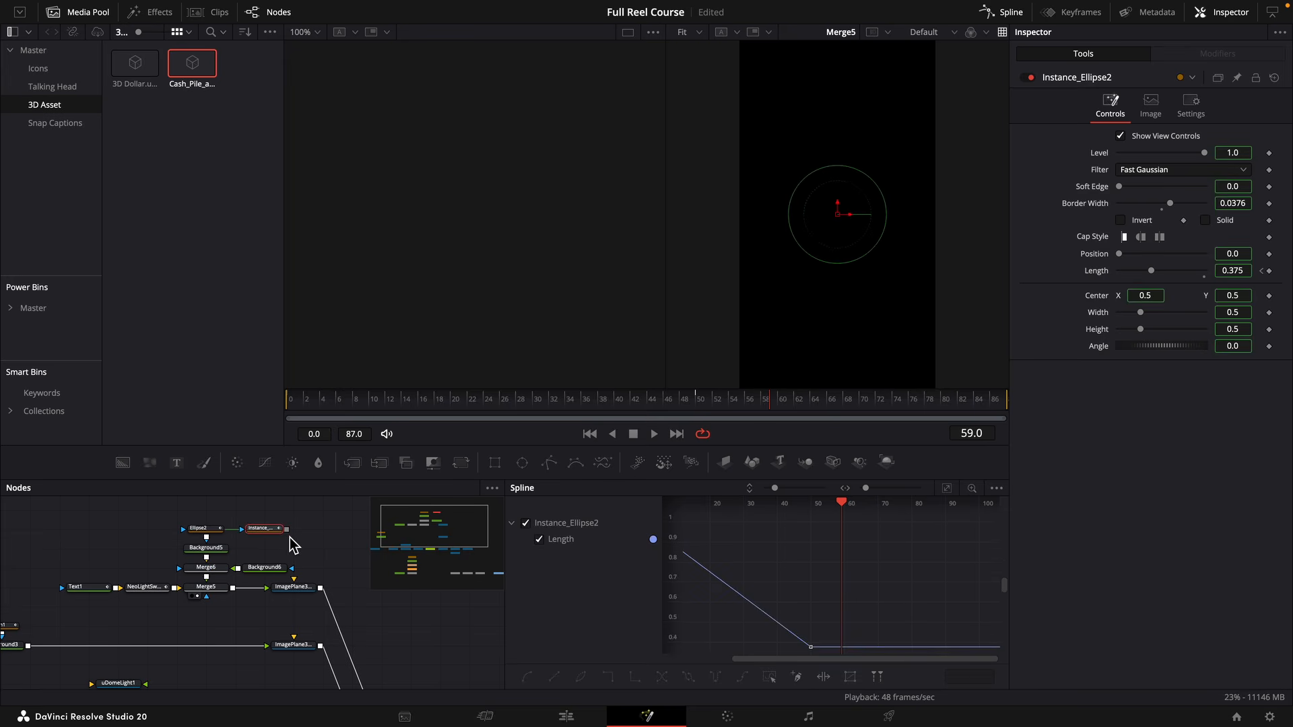
# Deinstance the ellipse instance's Length, clear its animation at 1.0, and mask Background6 with the instance.
pyautogui.rightClick(1103, 272)
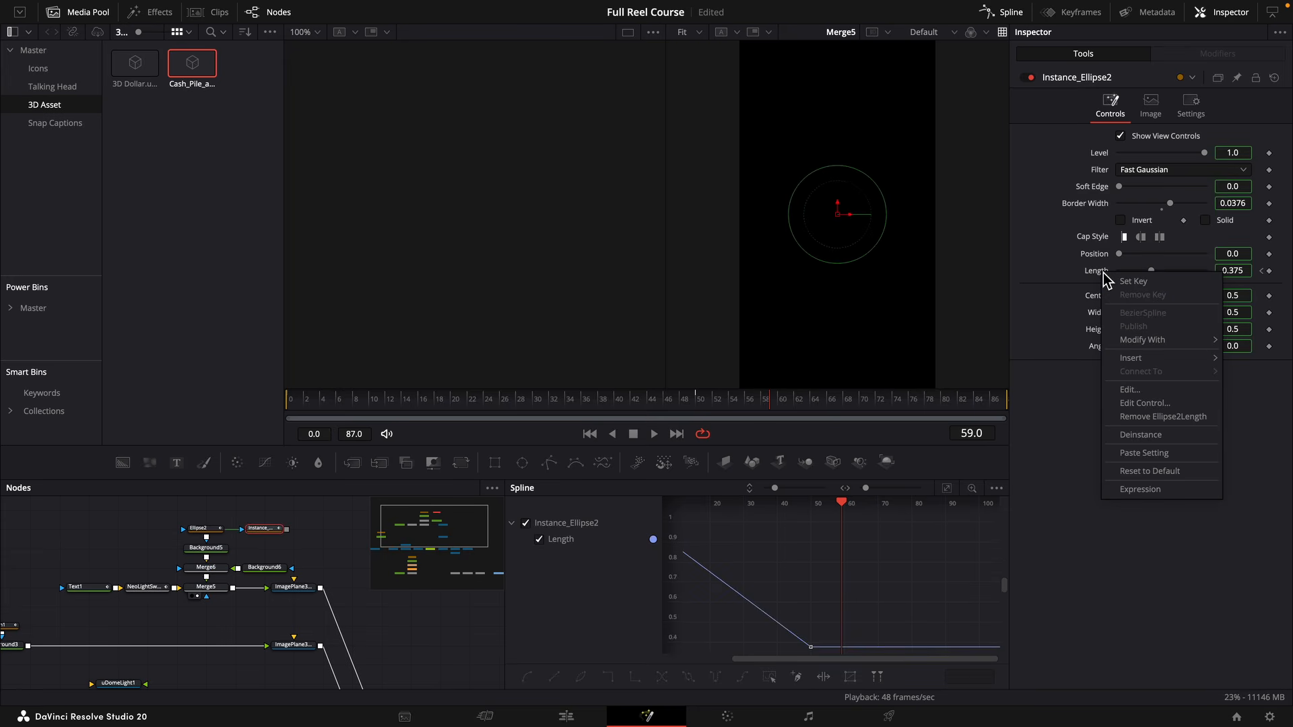
pyautogui.click(1163, 435)
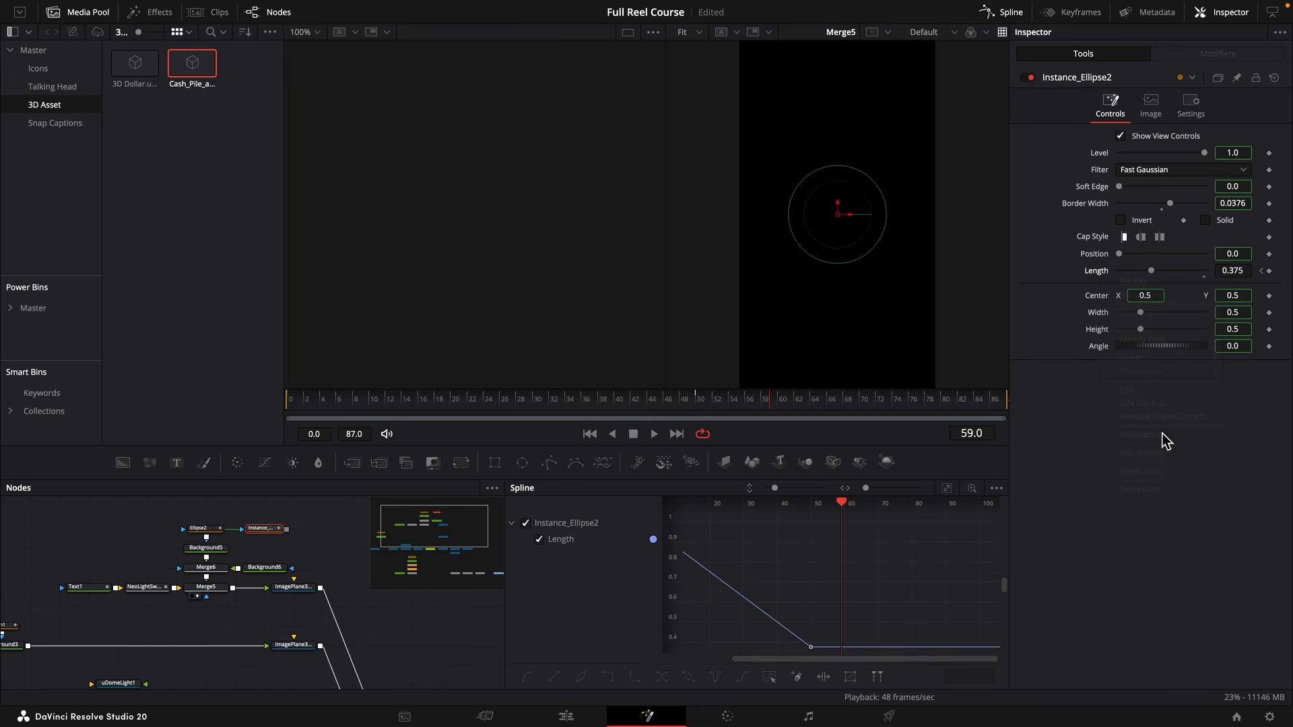
pyautogui.click(1269, 272)
pyautogui.click(1263, 271)
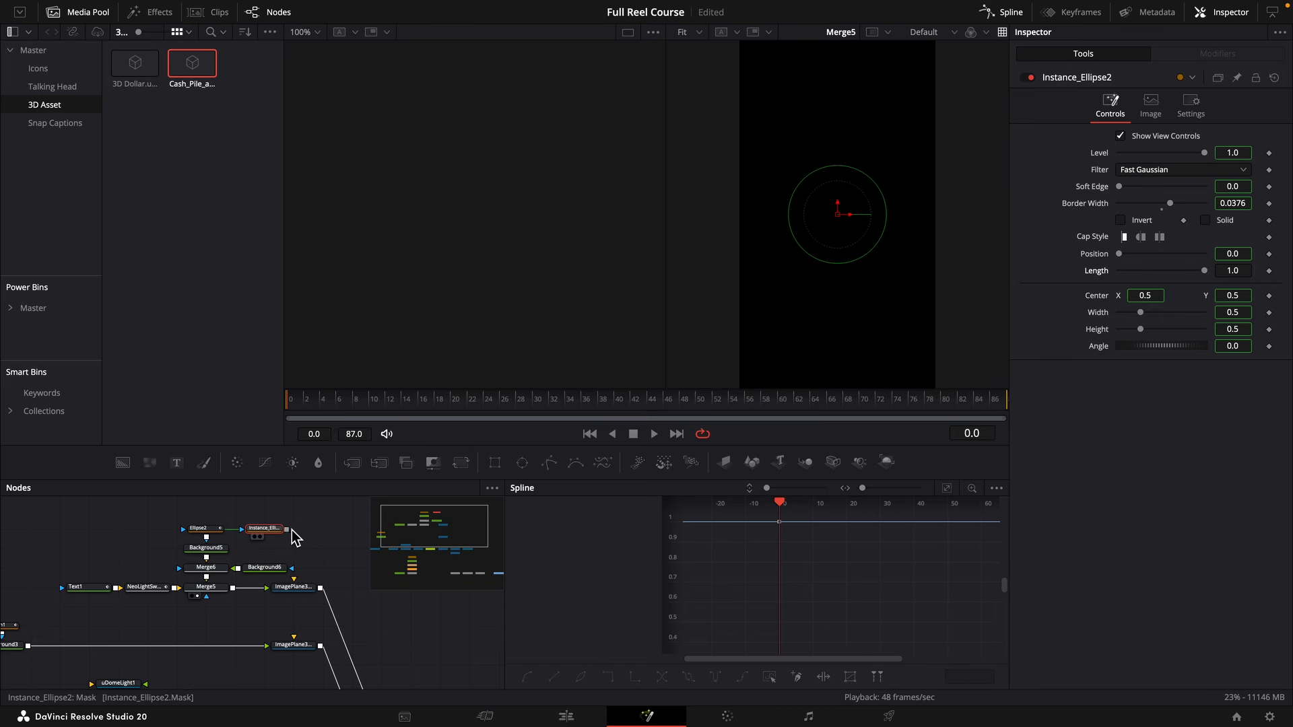
pyautogui.moveTo(286, 529); pyautogui.dragTo(262, 580)
pyautogui.click(258, 571)
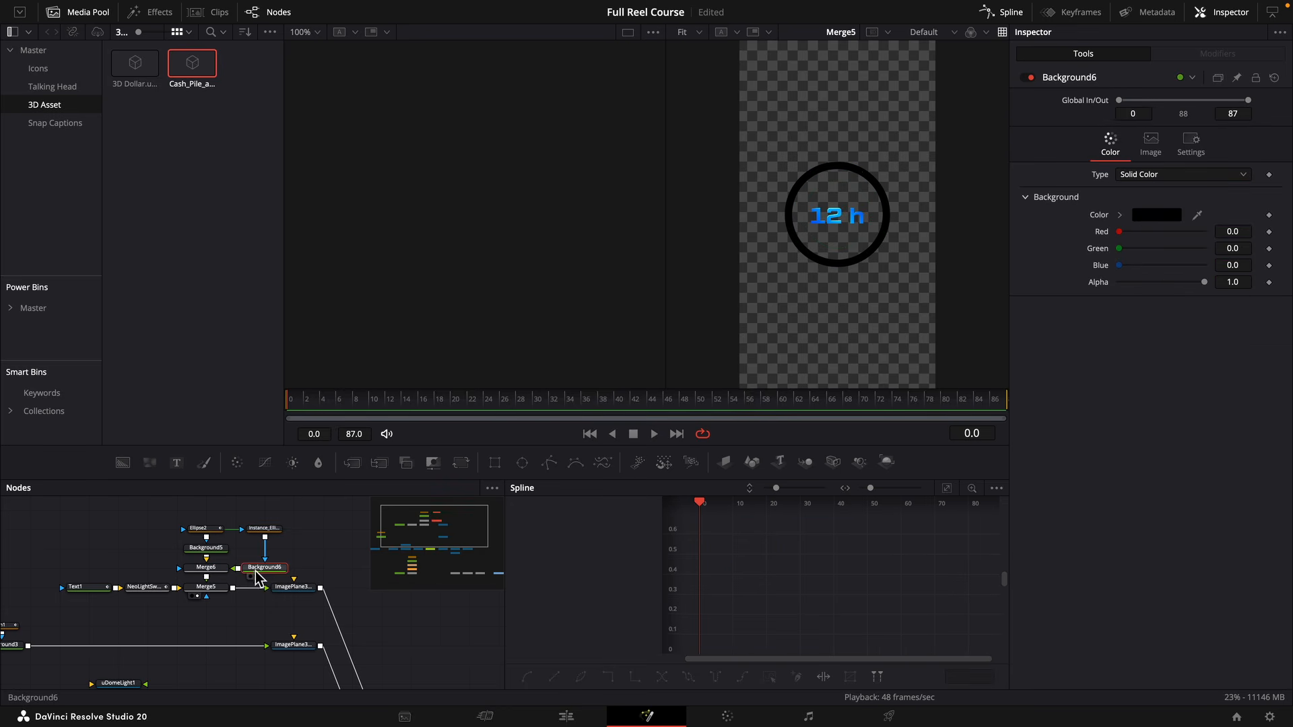
# Put the blue ring over the black one in Merge6, and key Ellipse2's Length at 0.425 on frame 32.
pyautogui.click(206, 569)
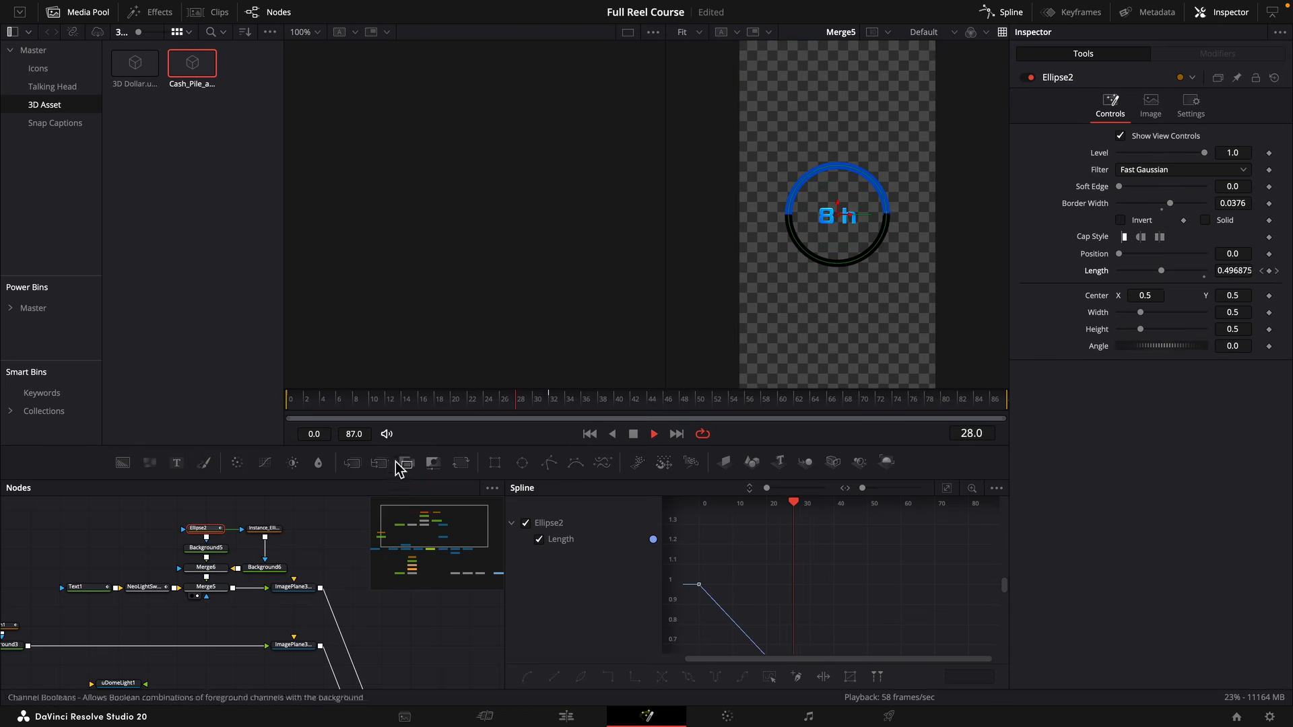
pyautogui.press('space')
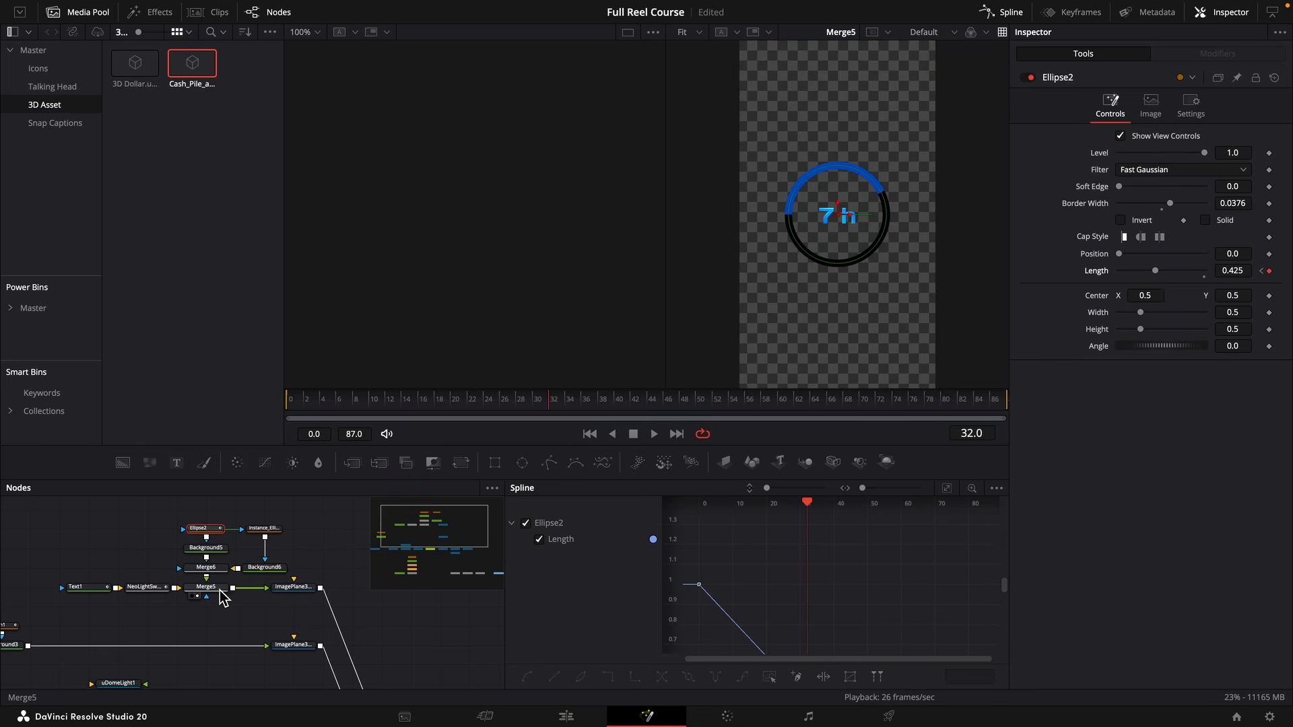
pyautogui.click(217, 590)
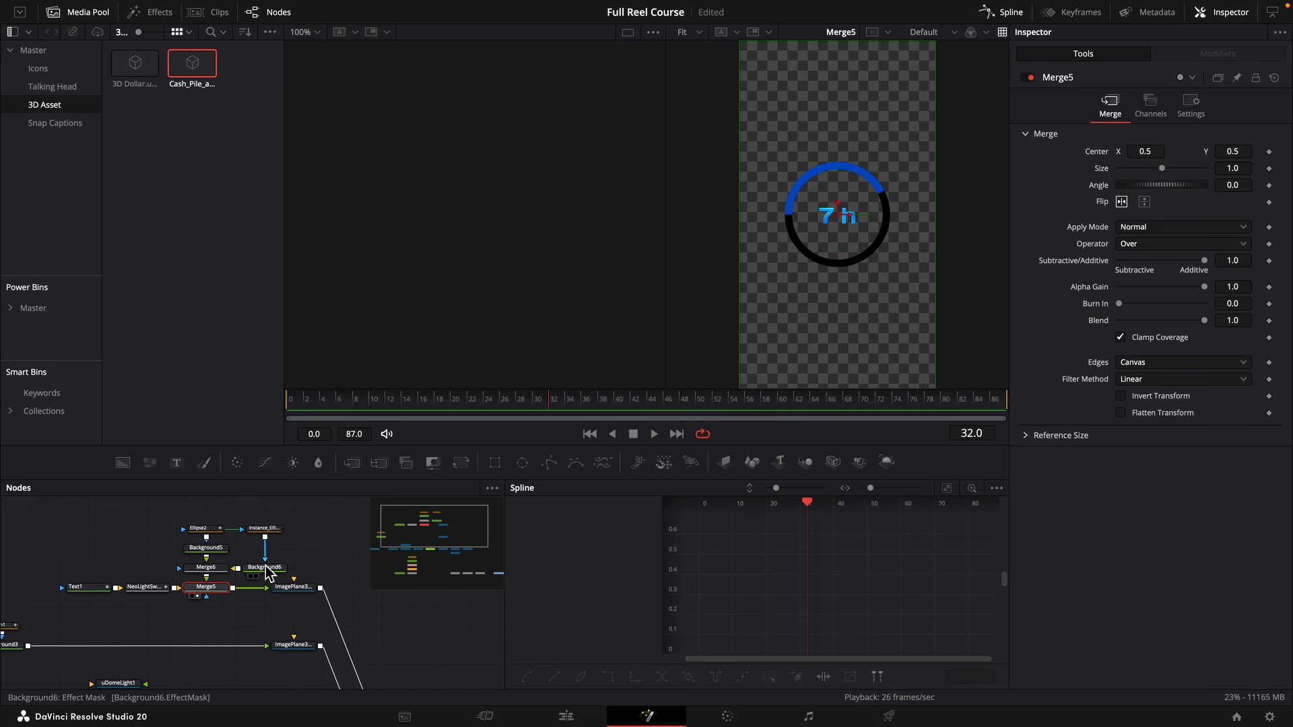
# Recolour Background6's ring a dark, semi-transparent blue with alpha 0.606.
pyautogui.click(264, 567)
pyautogui.click(1120, 215)
pyautogui.click(1117, 304)
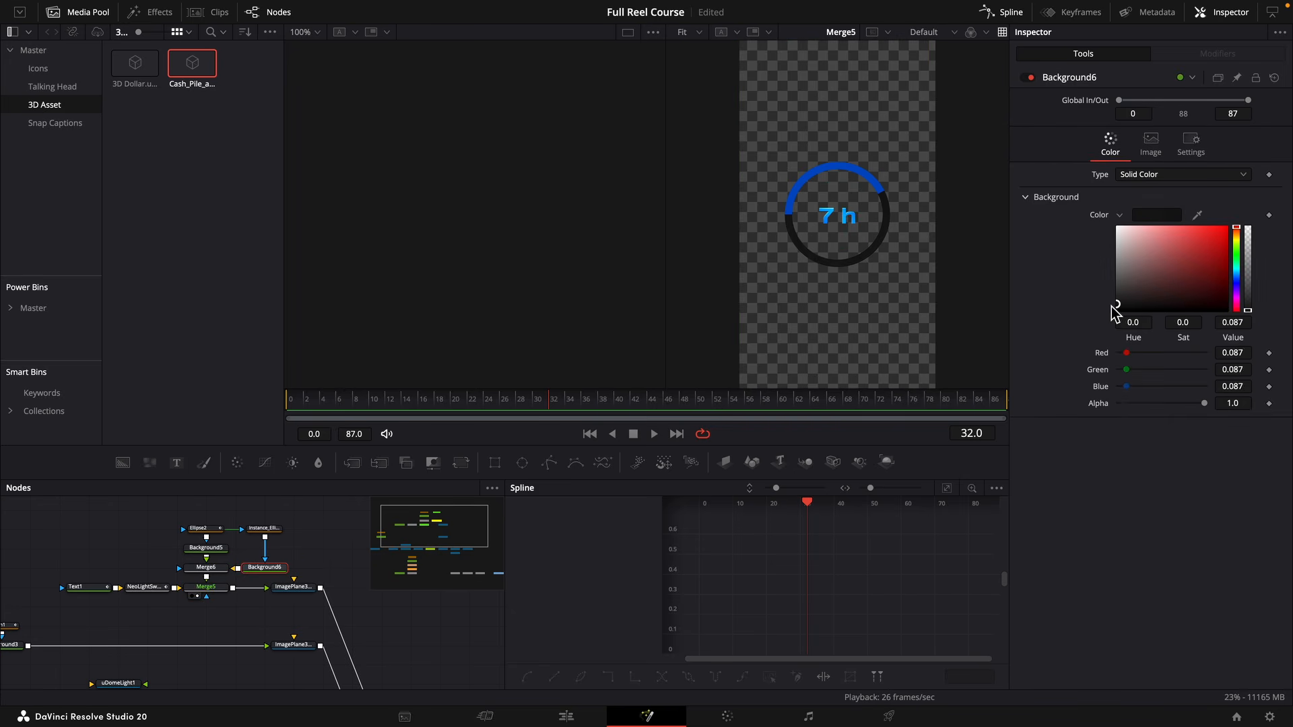
pyautogui.moveTo(1205, 402); pyautogui.dragTo(1171, 403)
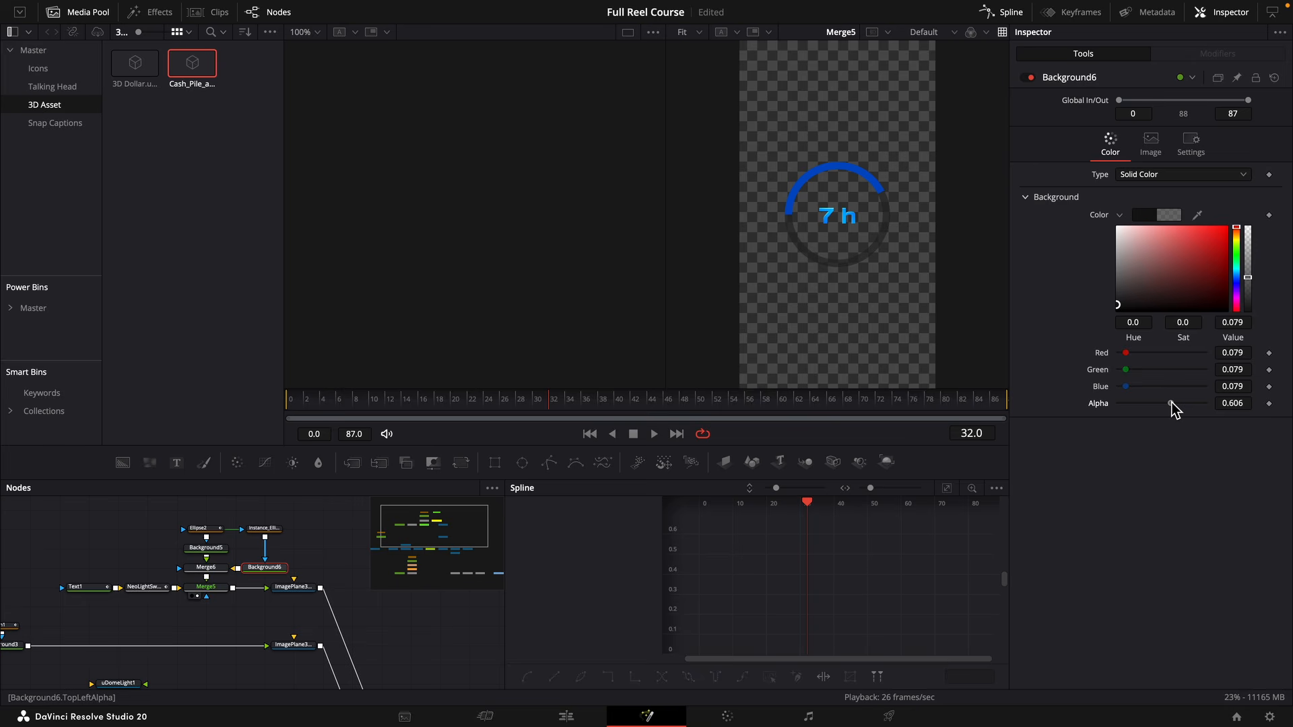
pyautogui.click(1238, 278)
pyautogui.moveTo(1226, 290)
pyautogui.mouseDown()
pyautogui.moveTo(1222, 254)
pyautogui.moveTo(1242, 304)
pyautogui.mouseUp()
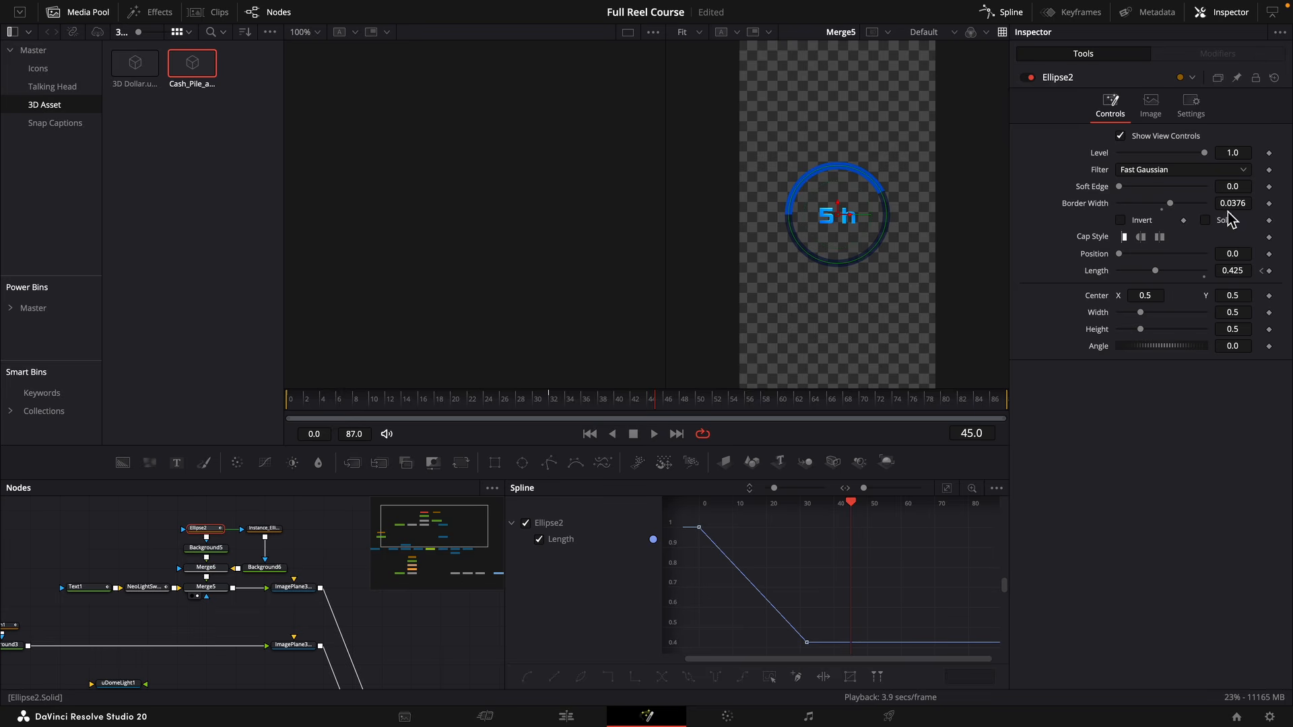
# Widen Ellipse2's border to 0.0489, and enlarge Text1 with its vertical centre at 0.527.
pyautogui.moveTo(1229, 204); pyautogui.dragTo(1247, 204)
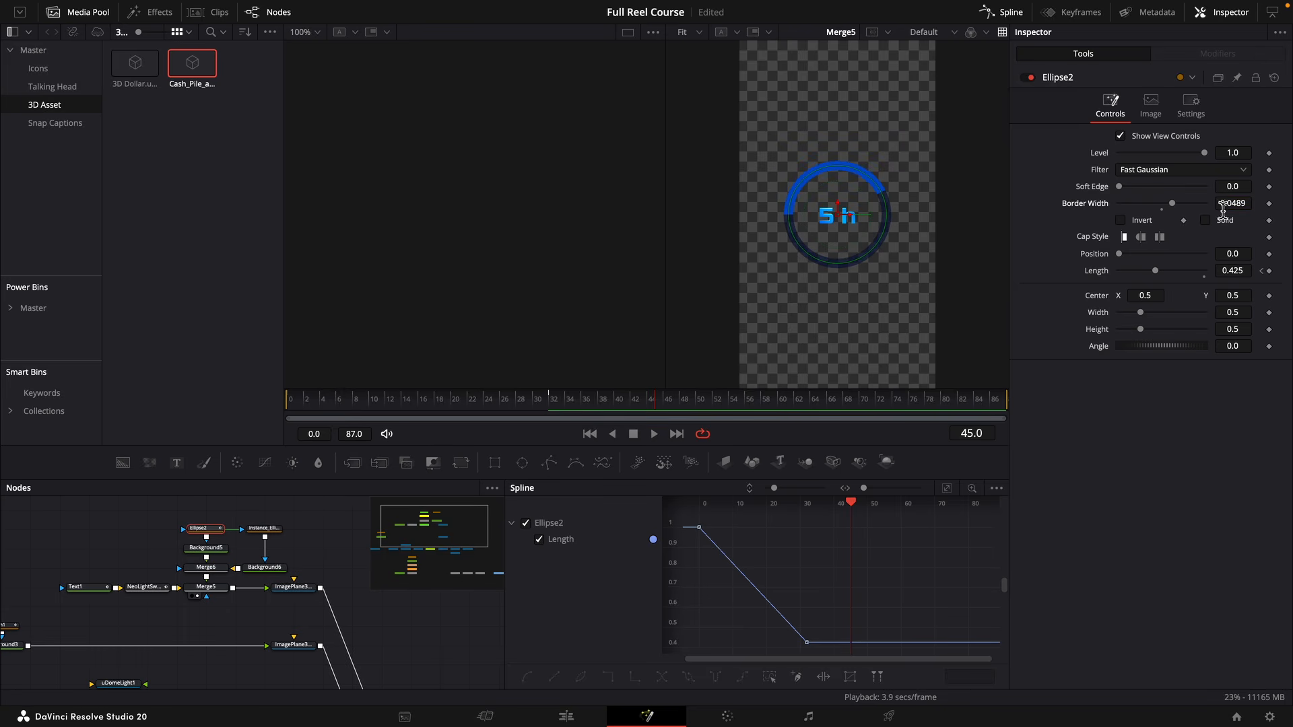
pyautogui.click(88, 588)
pyautogui.click(1058, 149)
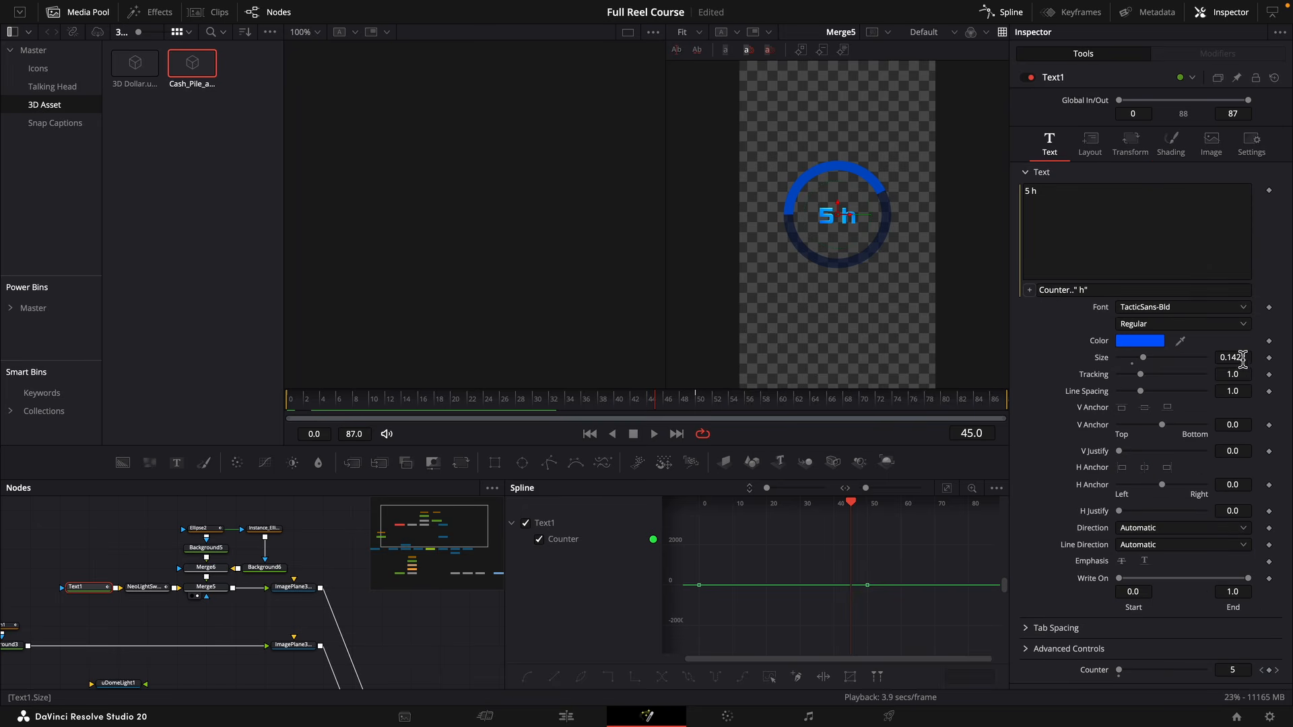
pyautogui.moveTo(1241, 355); pyautogui.dragTo(1252, 358)
pyautogui.click(1089, 143)
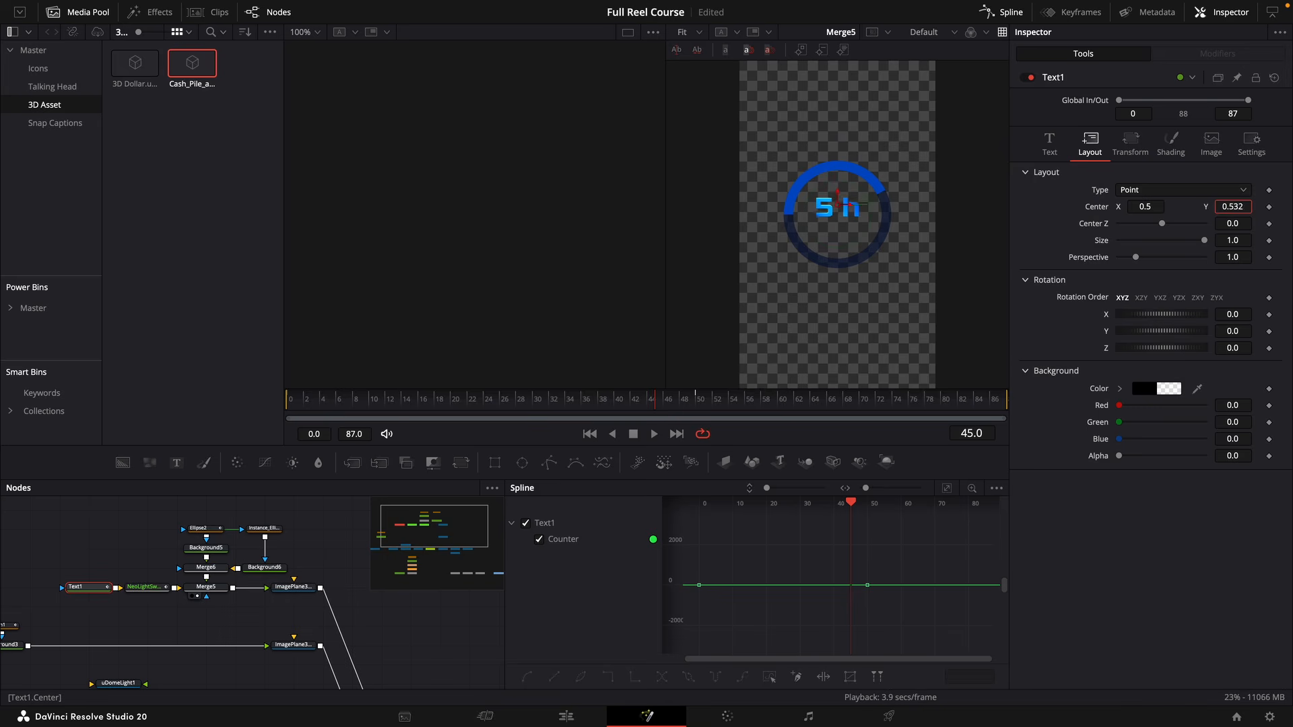
pyautogui.click(505, 402)
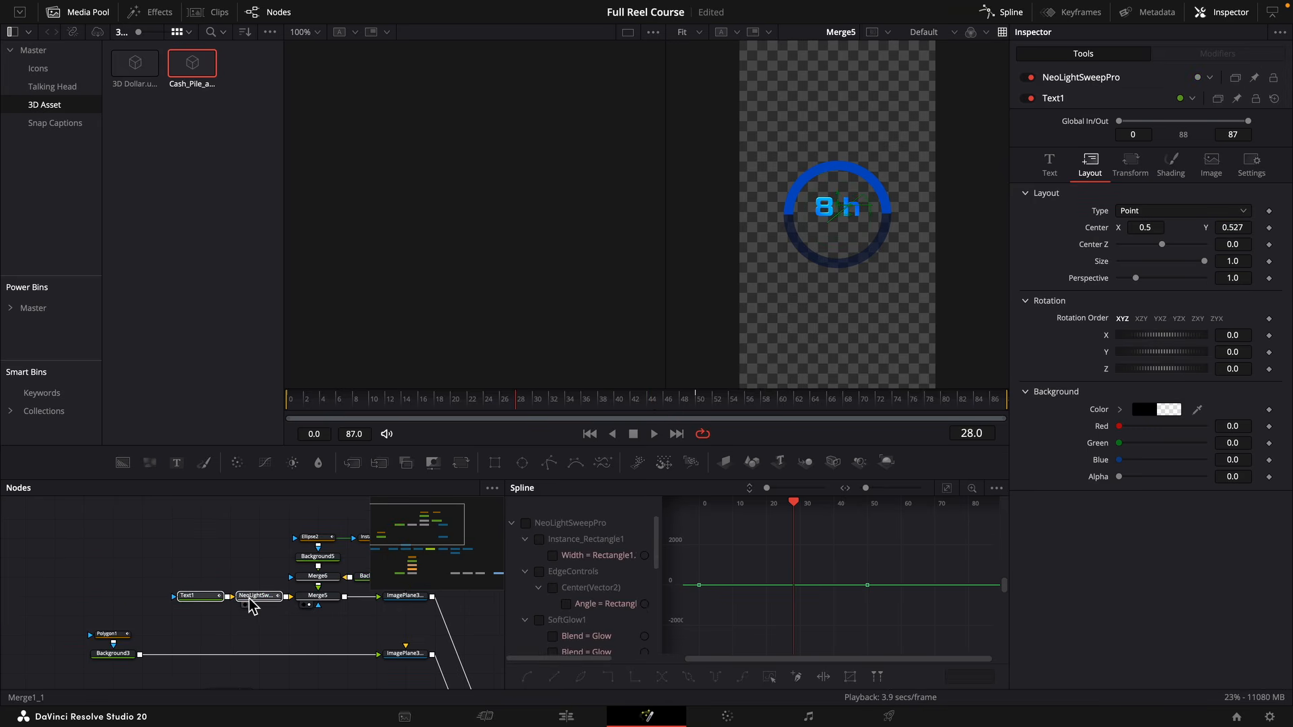
# Move Text1 and NeoLightSweepPro away from Merge5, and add the CBC FadeIn title from NeoEdit's Starter Pack to the node graph.
pyautogui.moveTo(248, 598); pyautogui.dragTo(162, 599)
pyautogui.click(163, 608)
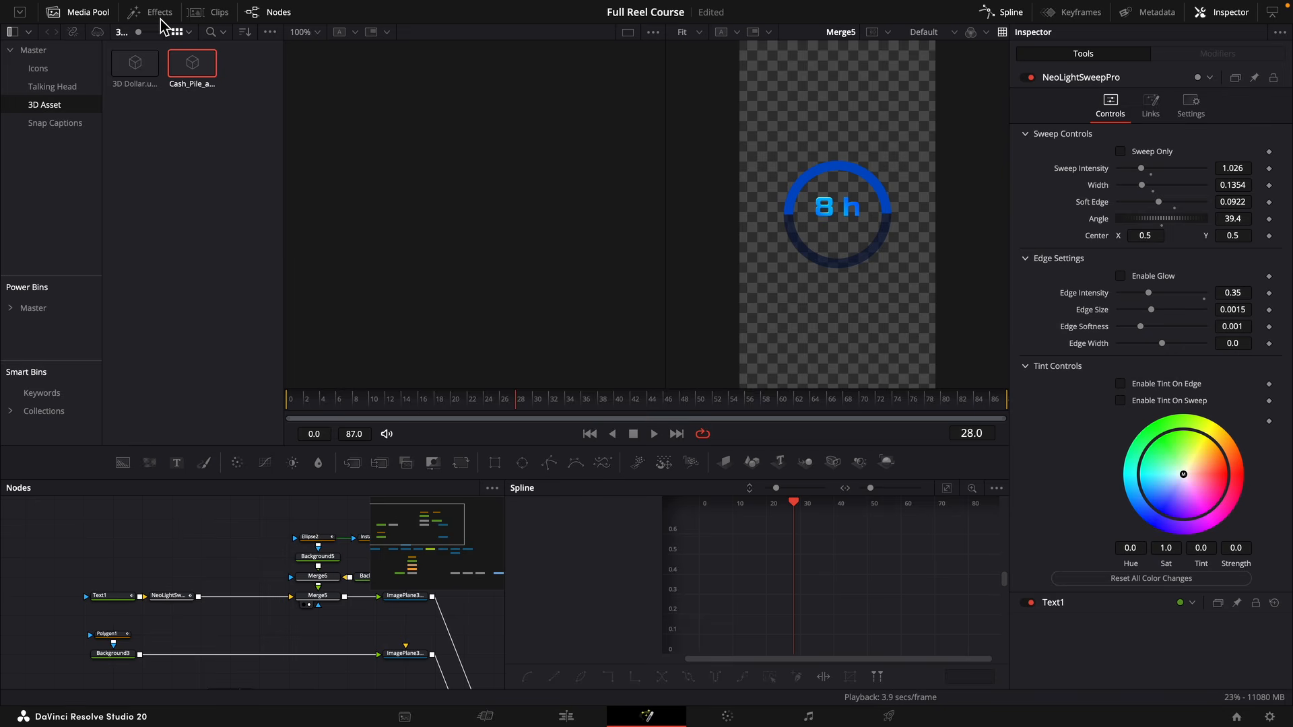
pyautogui.click(160, 14)
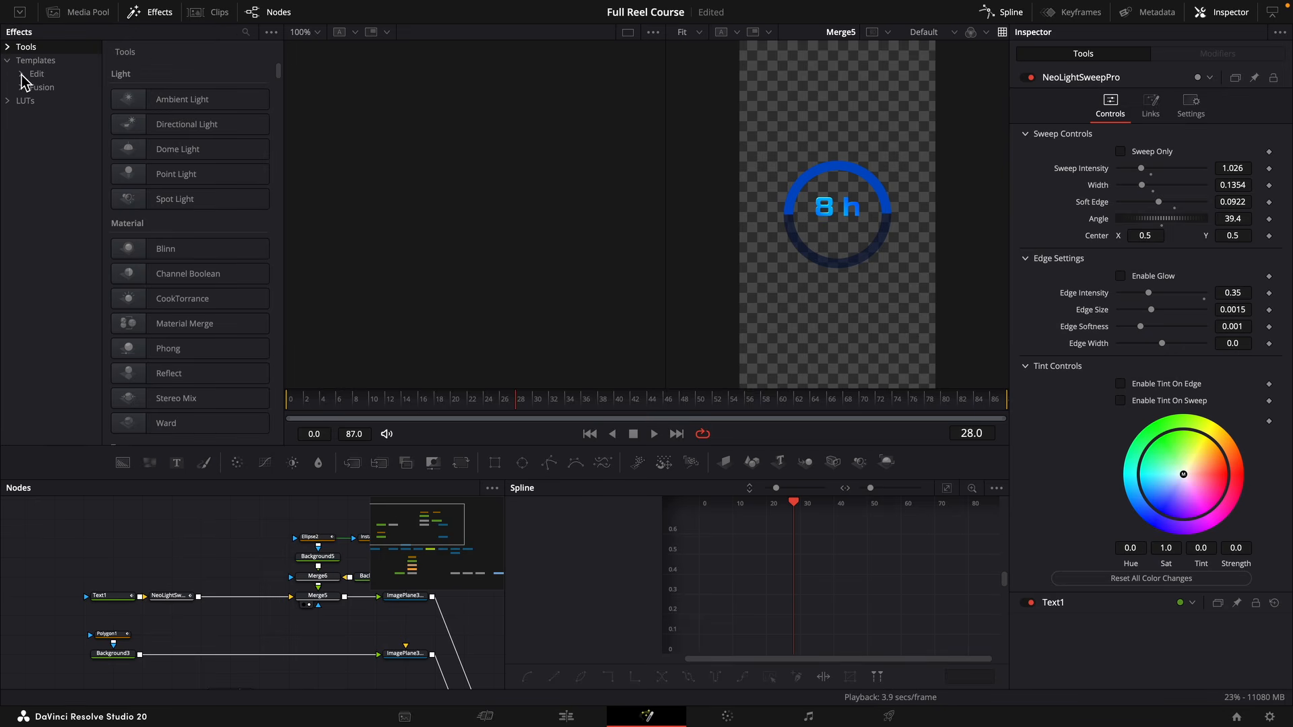
pyautogui.click(21, 75)
pyautogui.click(35, 88)
pyautogui.click(48, 101)
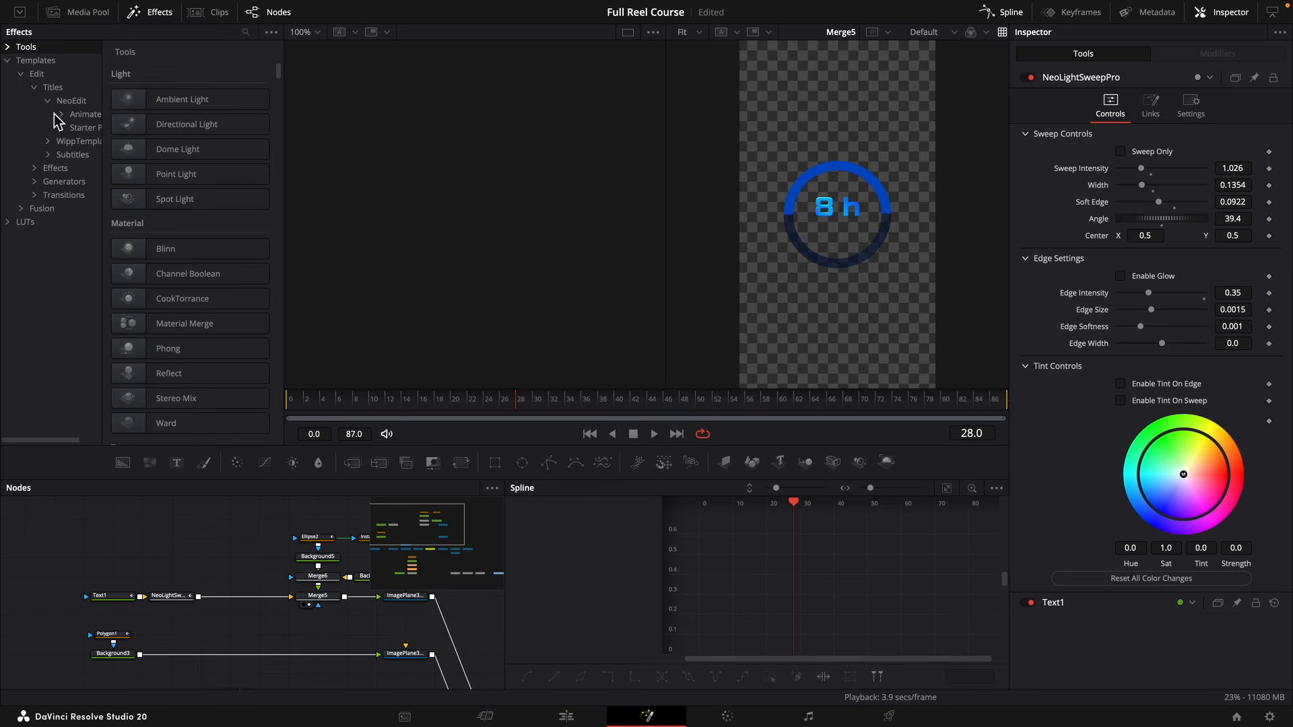
pyautogui.click(75, 128)
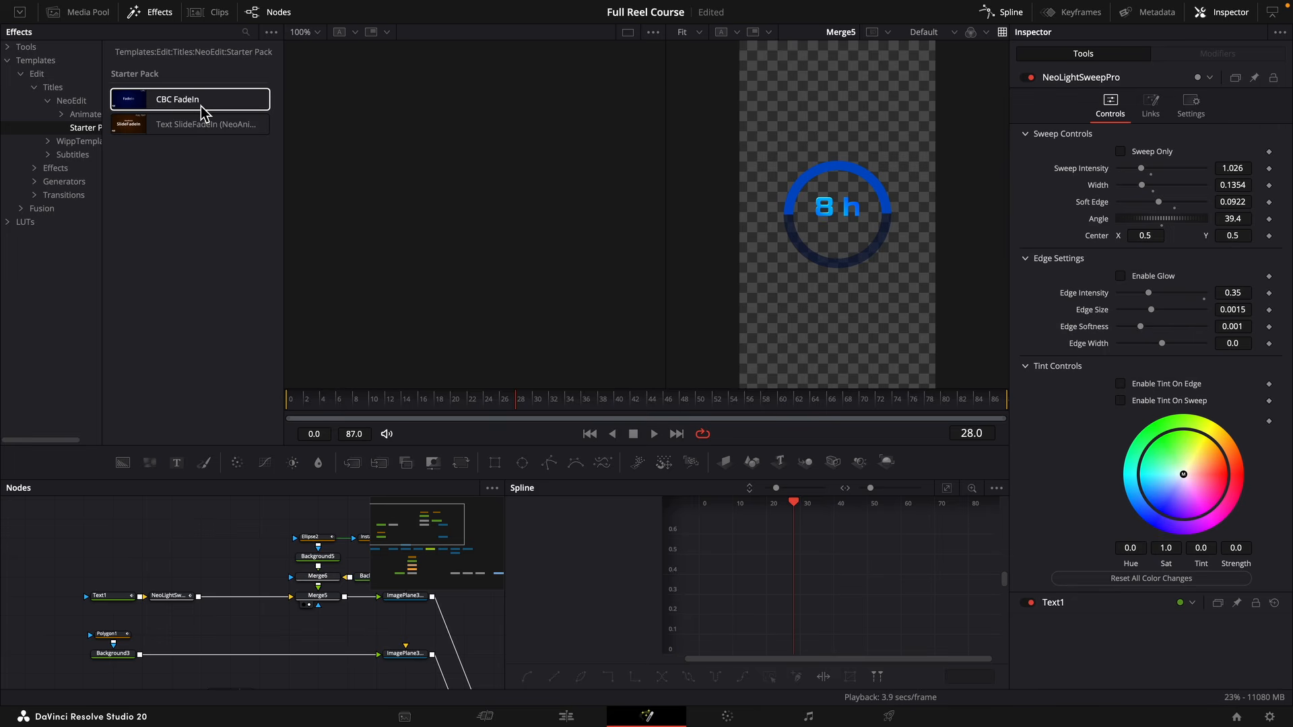
pyautogui.moveTo(204, 111); pyautogui.dragTo(232, 569)
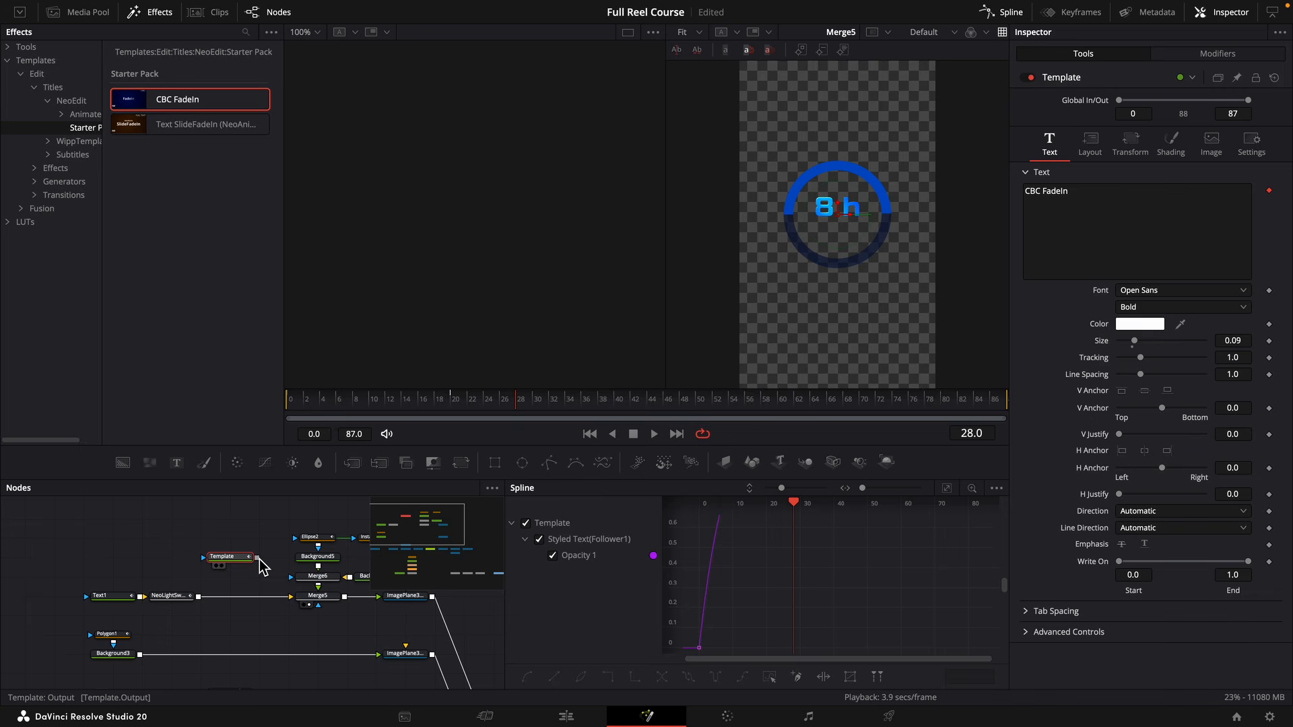
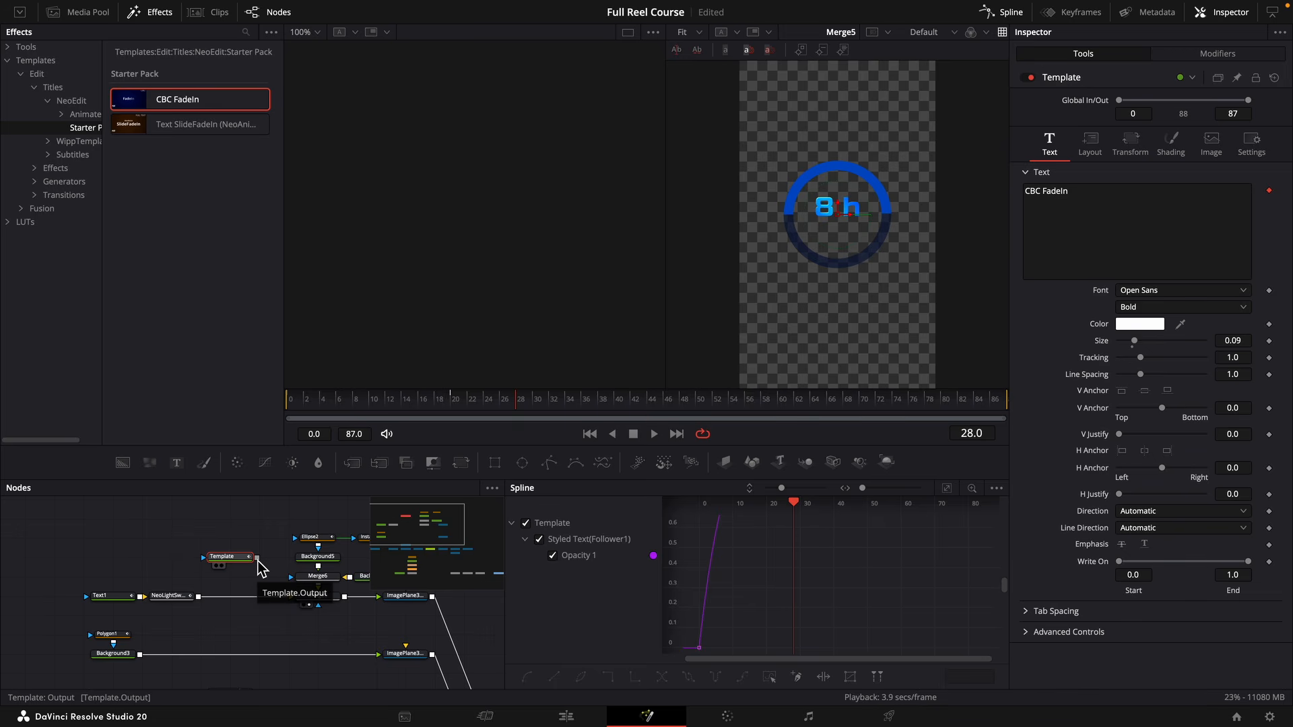
# Merge the CBC FadeIn title over NeoLightSweepPro's output and set its text to "Time spend" and "Editing" on two lines.
pyautogui.moveTo(259, 569); pyautogui.dragTo(230, 596)
pyautogui.click(233, 571)
pyautogui.write('T')
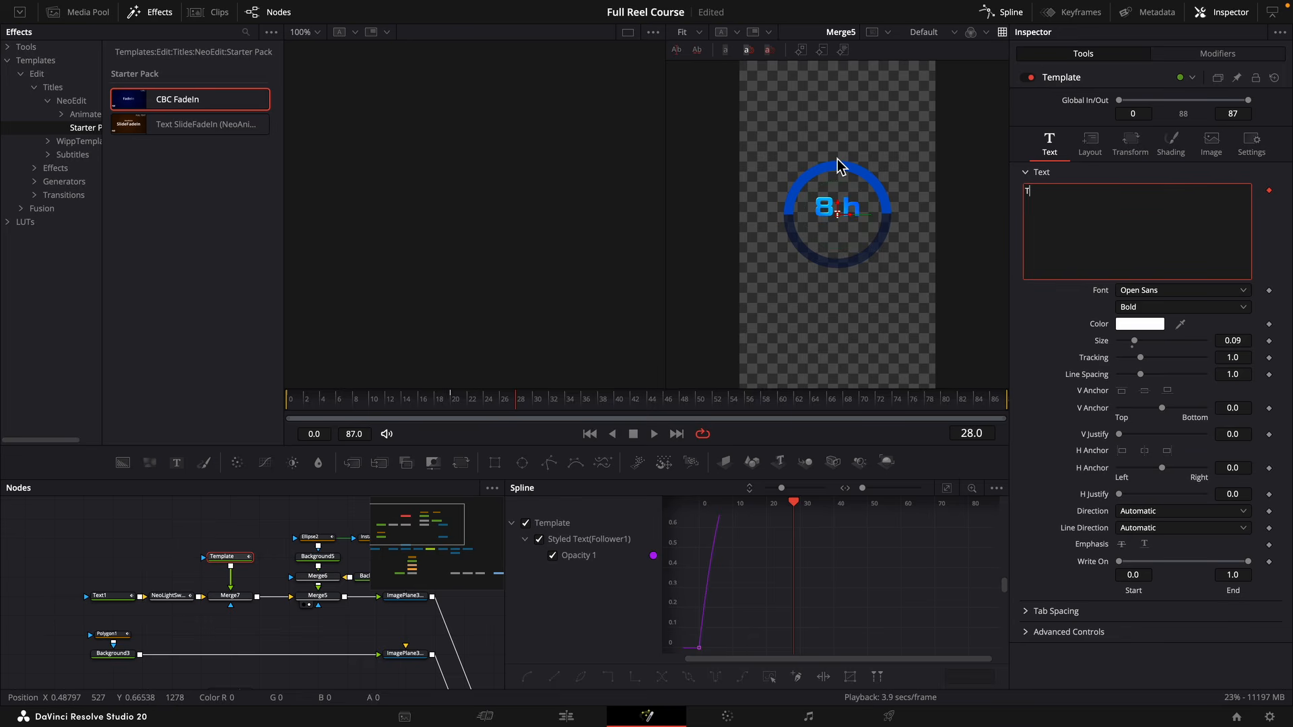
pyautogui.write('ime ')
pyautogui.write('es')
pyautogui.write('pend')
pyautogui.press('Return')
pyautogui.write('Ed')
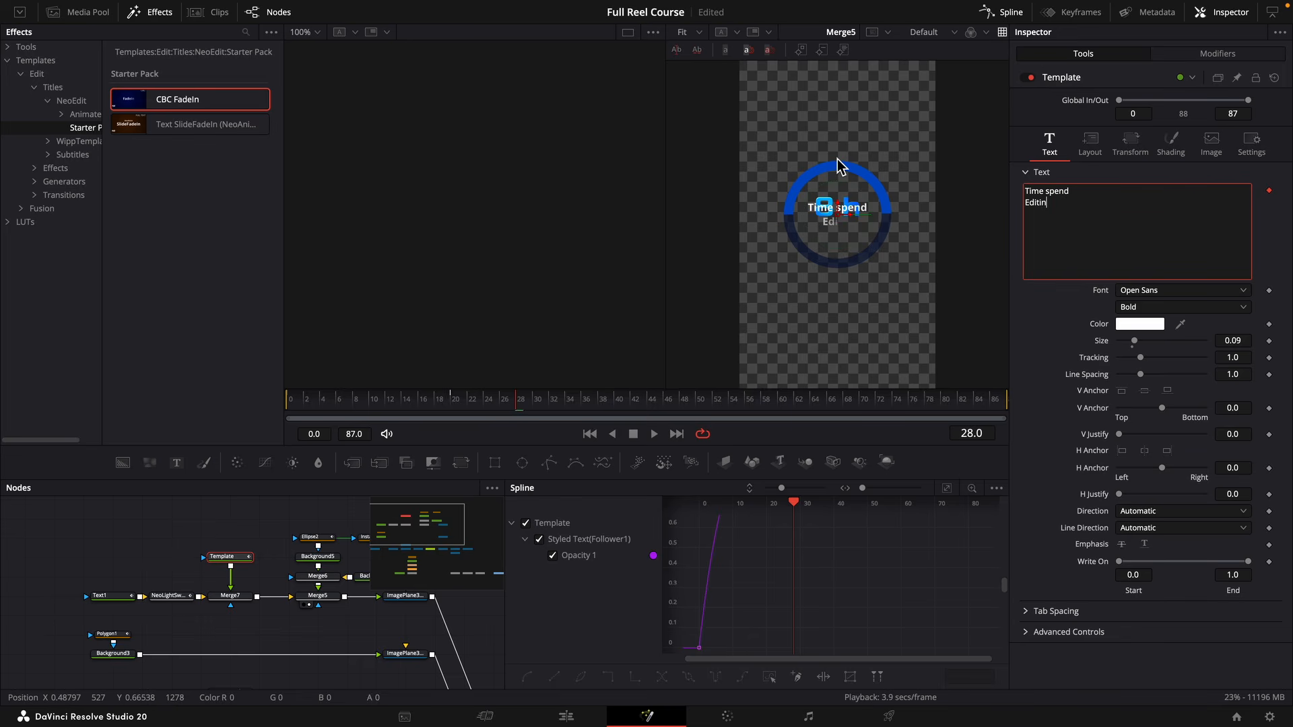
pyautogui.write('itin')
# Lower the "Time spend Editing" title beneath the hours counter and set its font to Inter 28pt.
pyautogui.click(1090, 143)
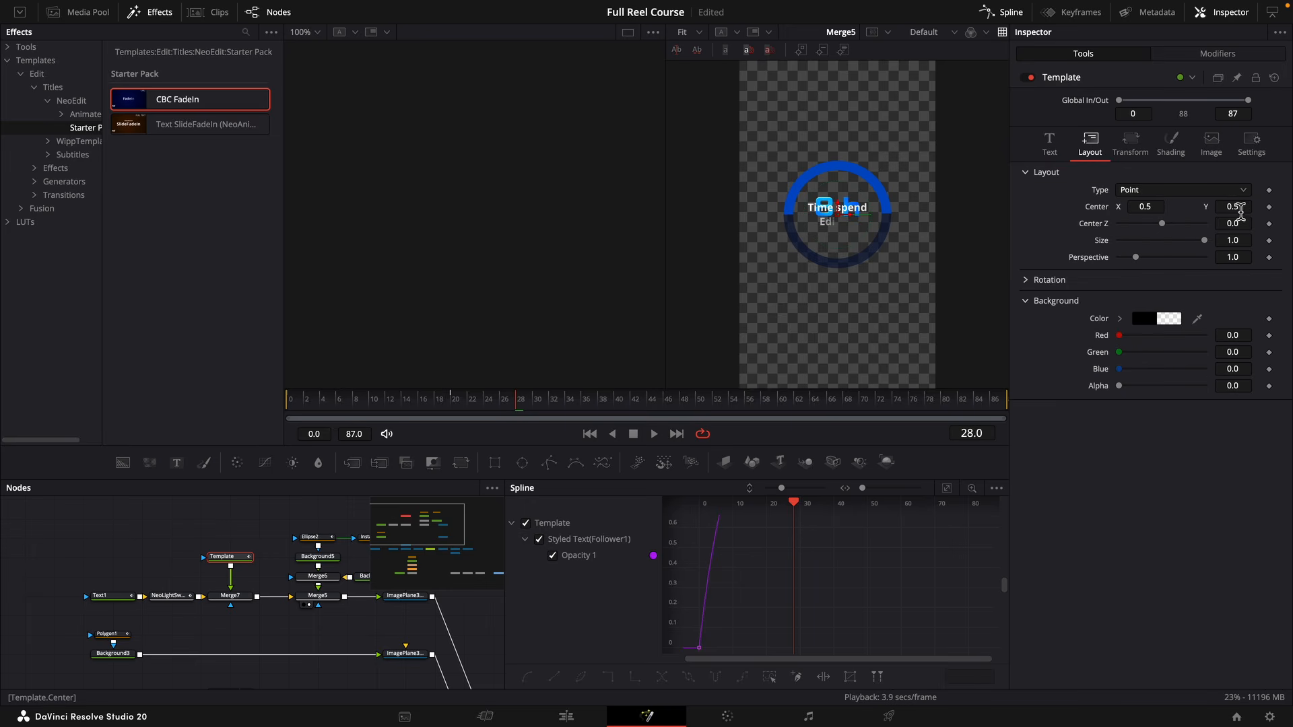
pyautogui.moveTo(1241, 212); pyautogui.dragTo(1207, 211)
pyautogui.click(1049, 144)
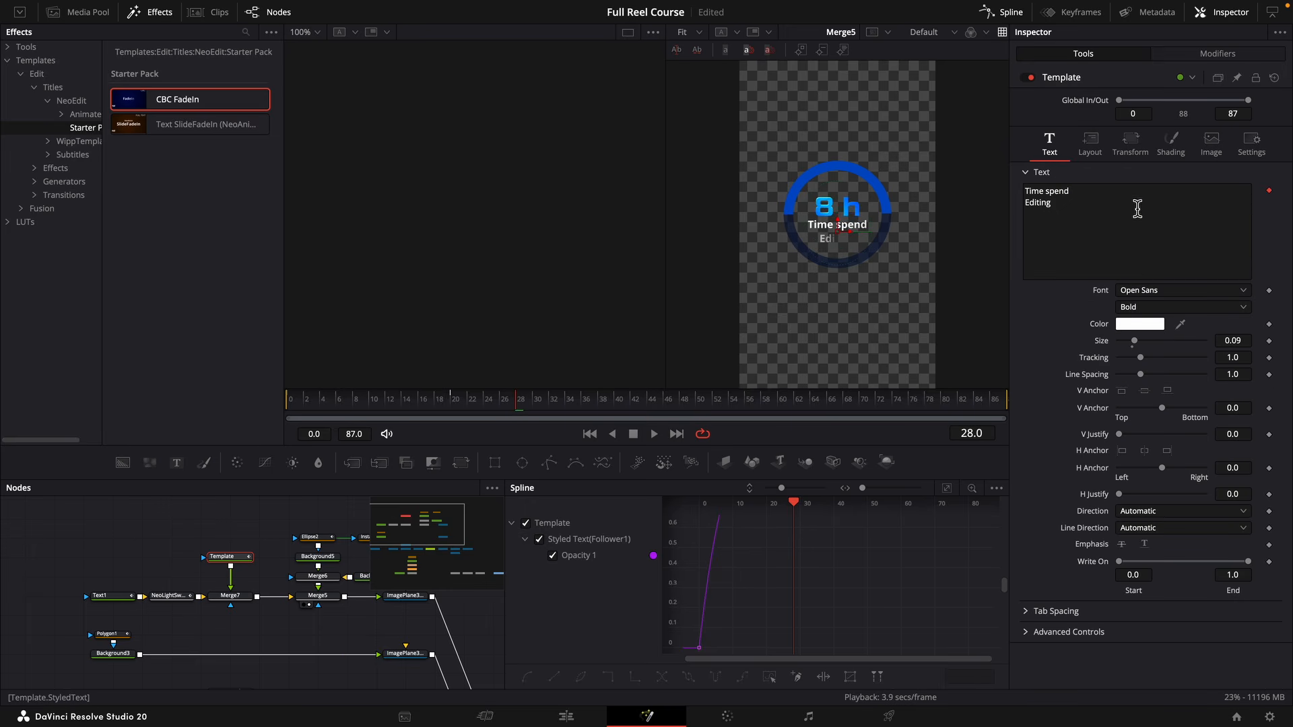
pyautogui.click(1131, 291)
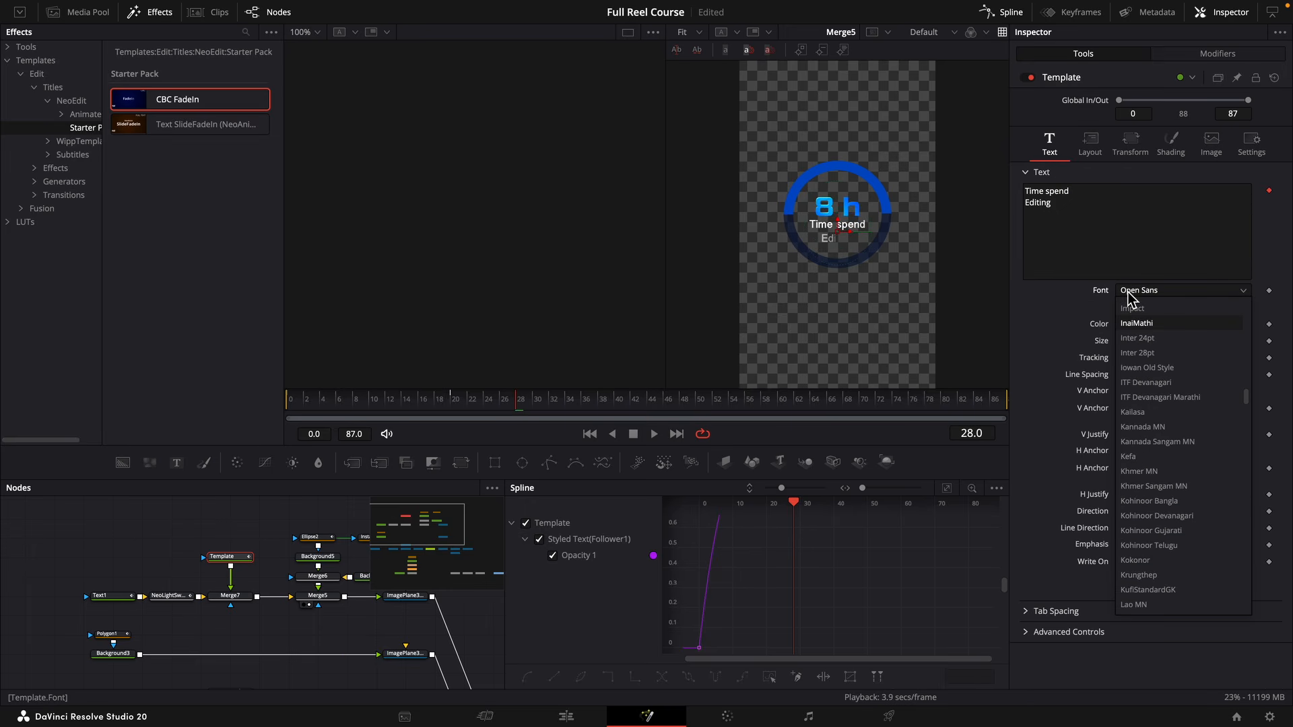
pyautogui.click(1137, 353)
pyautogui.moveTo(470, 404); pyautogui.dragTo(328, 414)
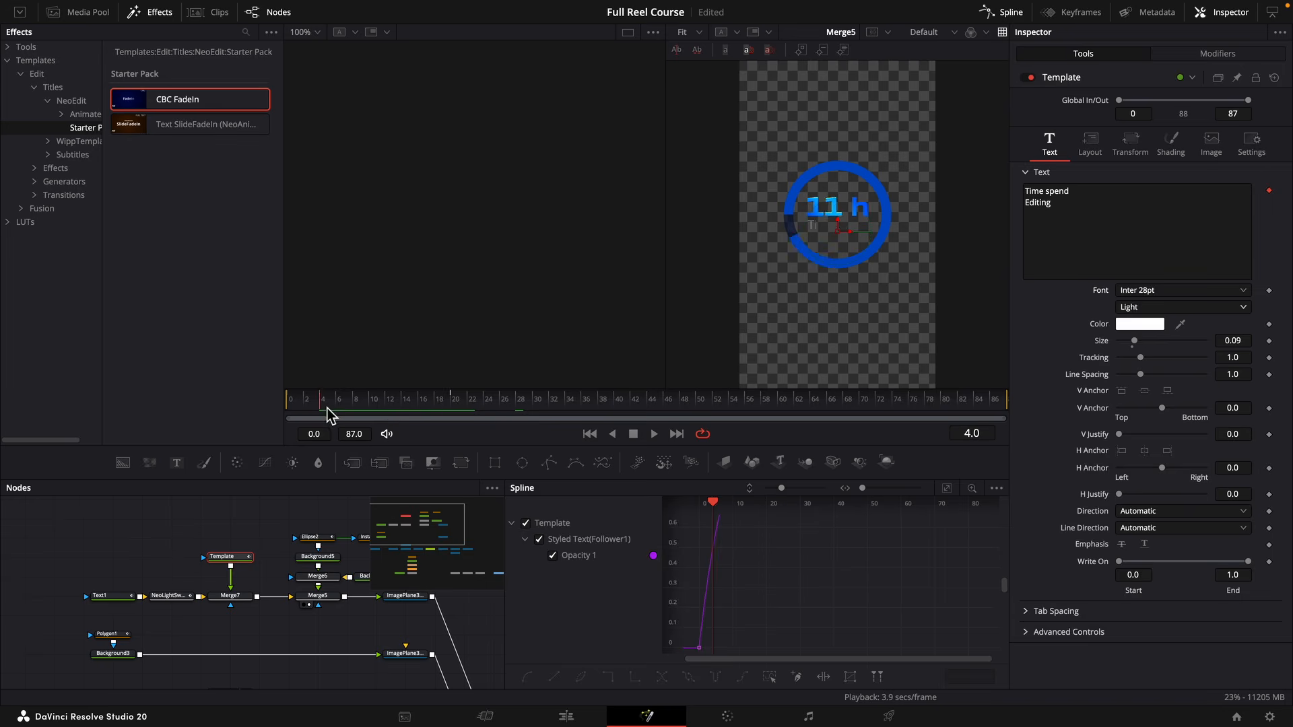
# Smooth the Text1 Counter and Ellipse2 Length keyframes with Ease In 79.9 and Ease Out 33, and play the result.
pyautogui.click(316, 549)
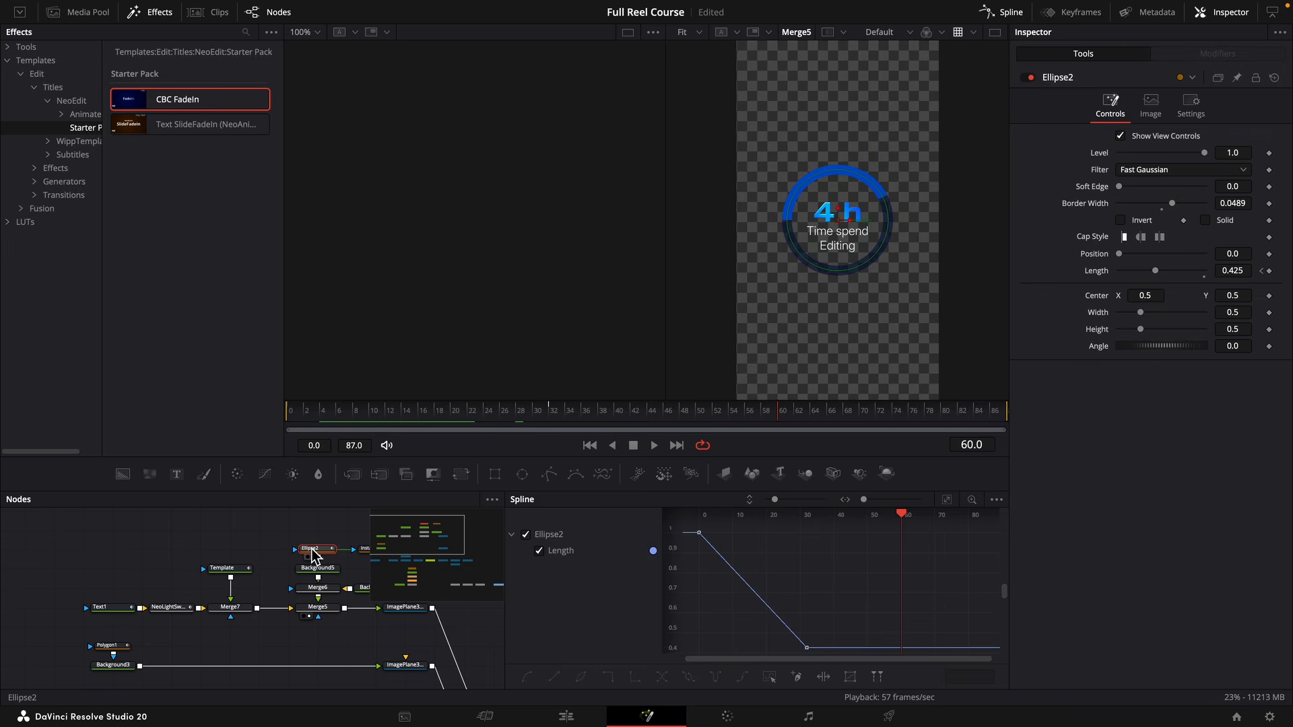
pyautogui.keyDown('ctrl'); pyautogui.click(116, 609); pyautogui.keyUp('ctrl')
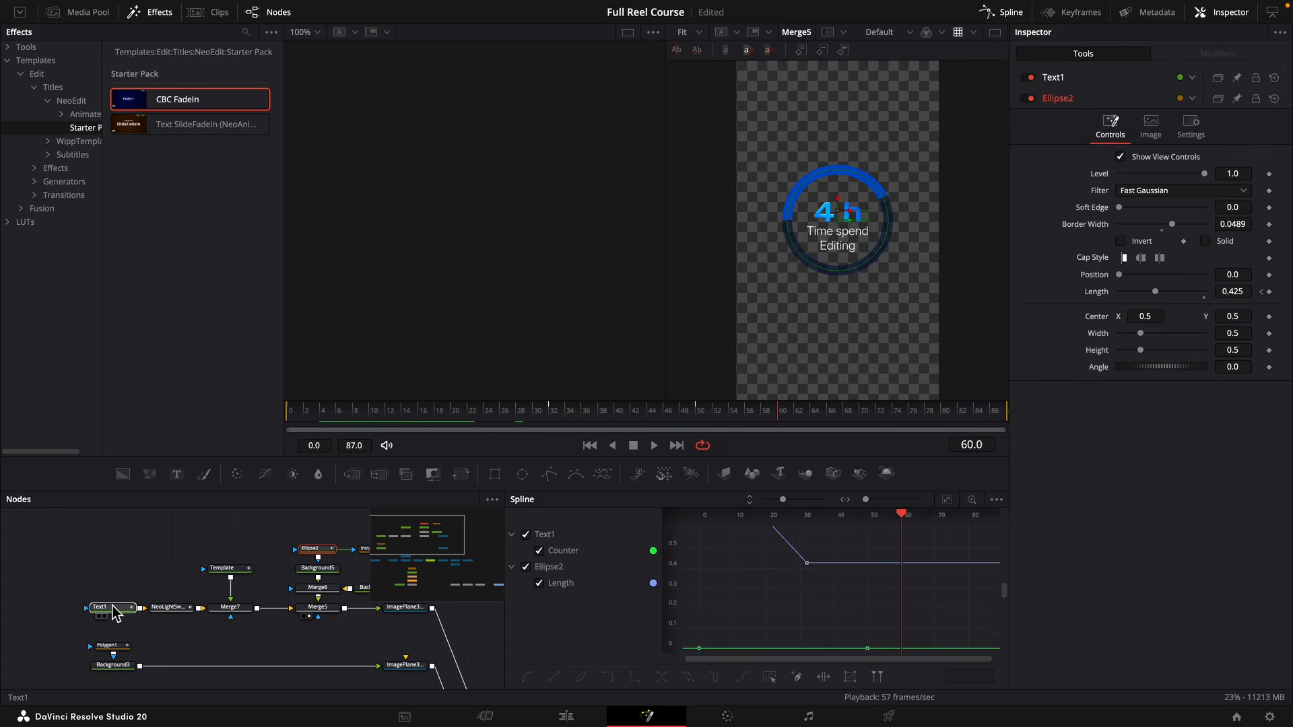
pyautogui.click(950, 501)
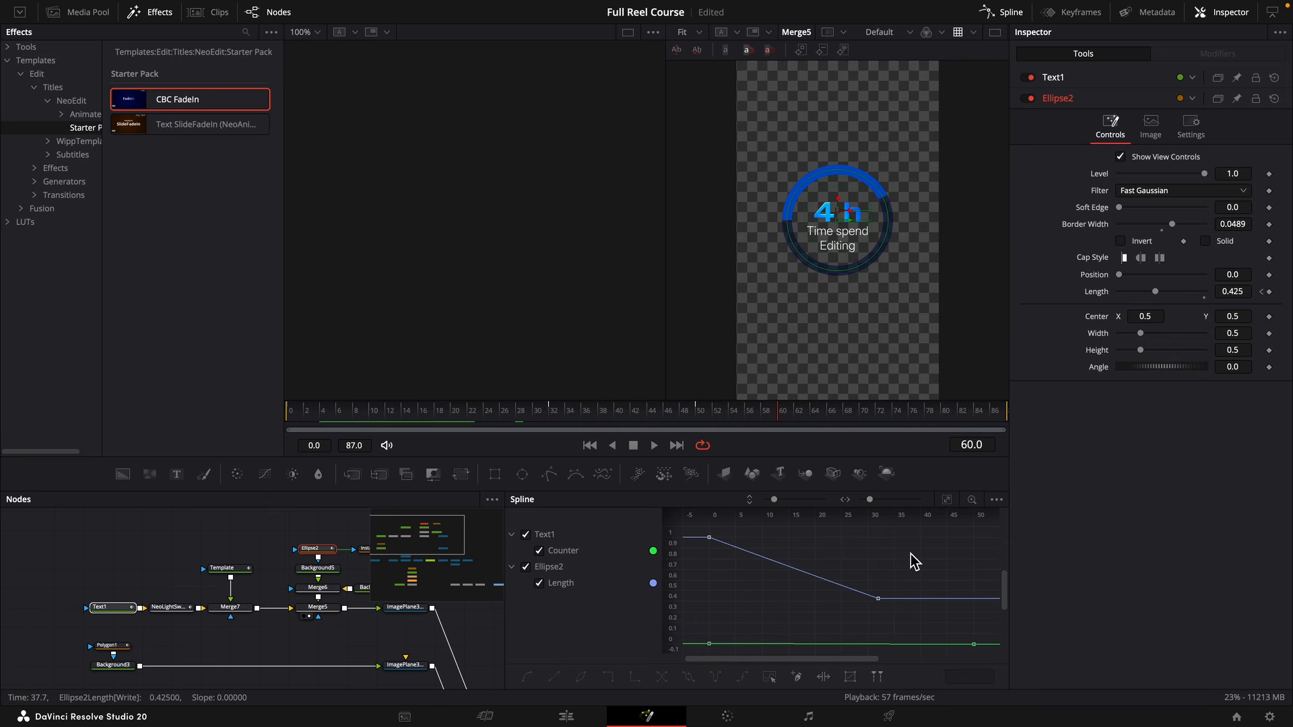
pyautogui.hotkey('ctrl', 'a')
pyautogui.press('s')
pyautogui.press('t')
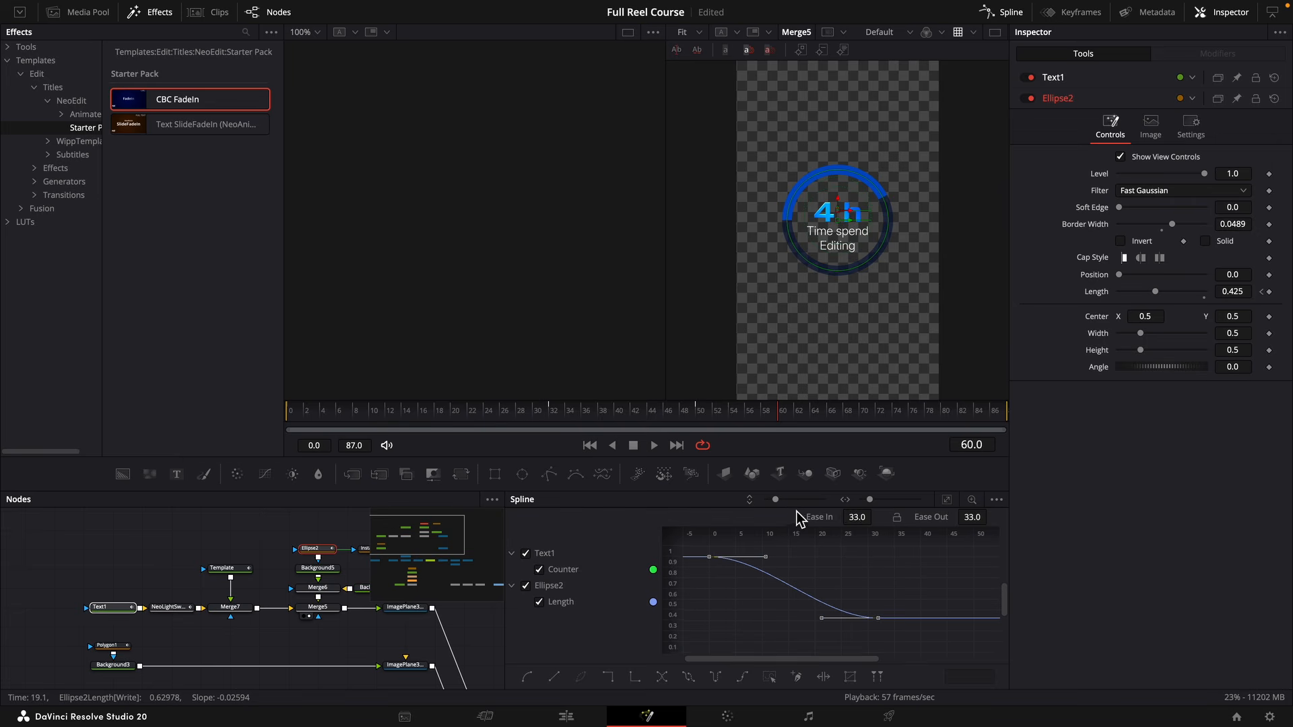
pyautogui.moveTo(875, 516); pyautogui.dragTo(903, 516)
pyautogui.press('space')
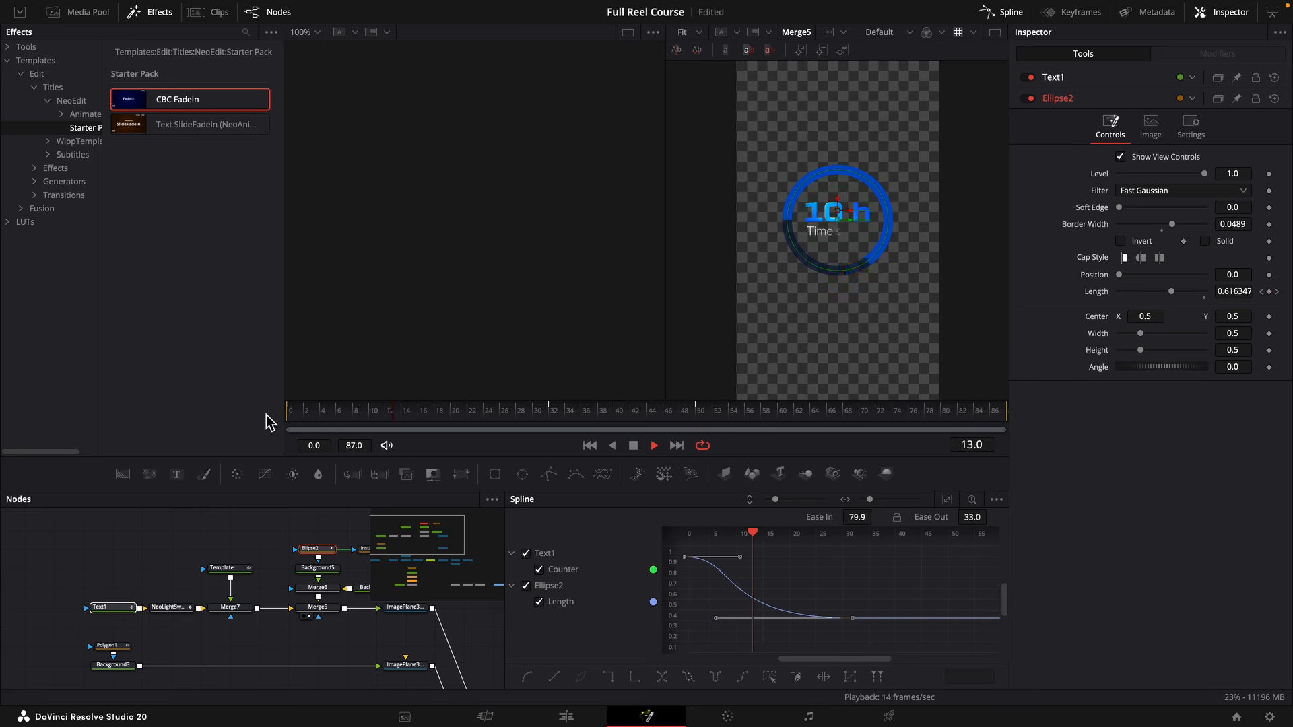
pyautogui.press('space')
pyautogui.hscroll(-3, 837, 615)
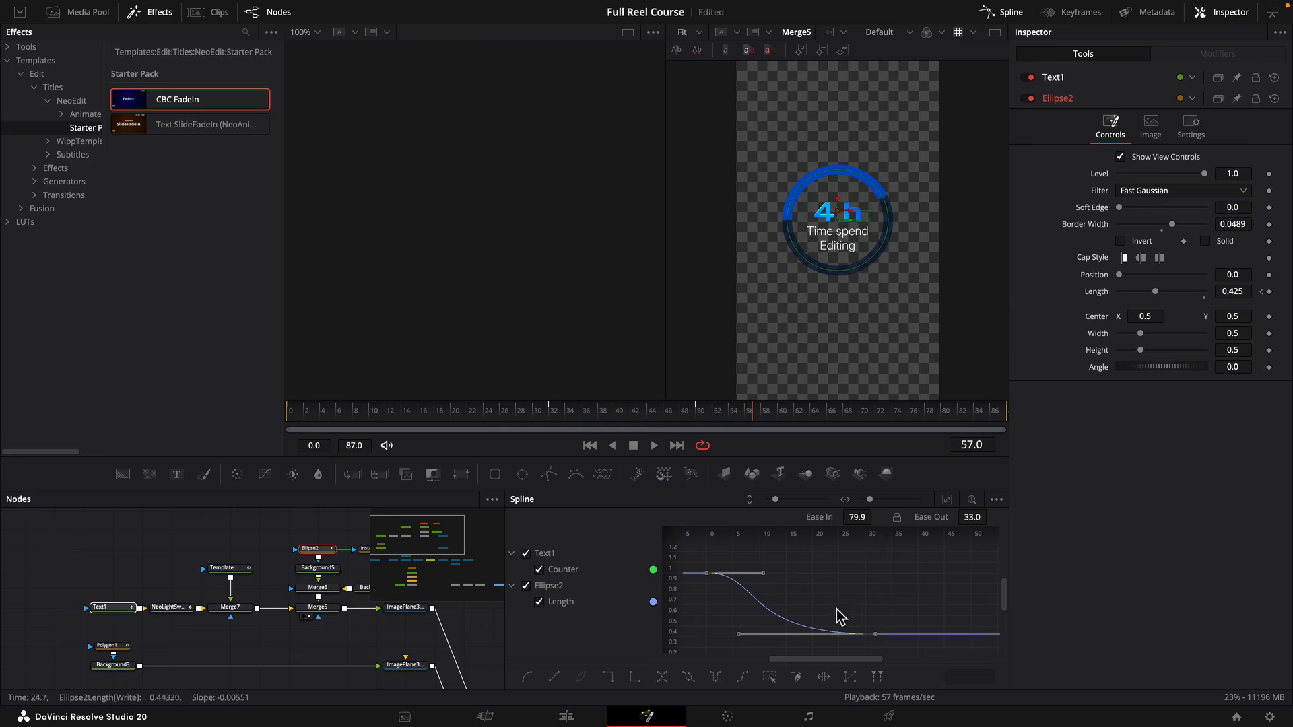
# Show MediaOut1 in the viewer and reset the Y translation of the counter's image plane, ImagePlane3D1_1_1, to 0.
pyautogui.scroll(-5, 324, 663)
pyautogui.click(323, 661)
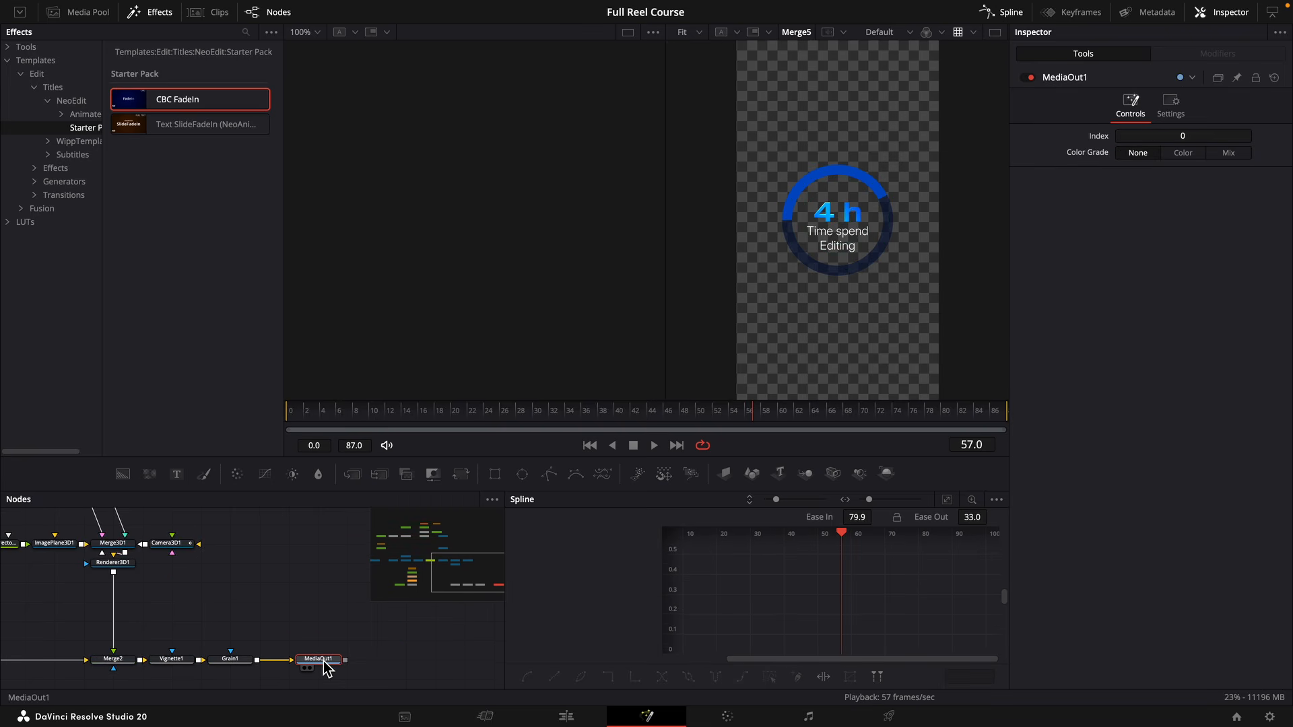
pyautogui.press('2')
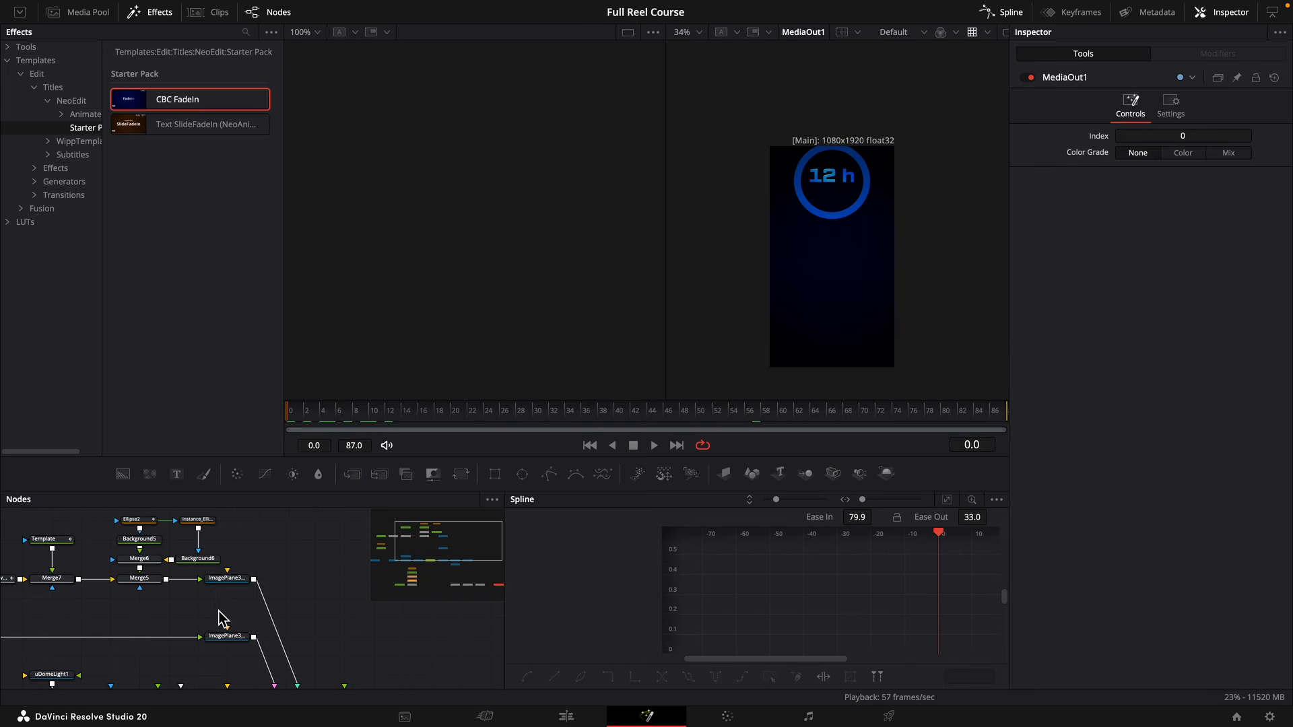
pyautogui.click(227, 579)
pyautogui.click(1171, 104)
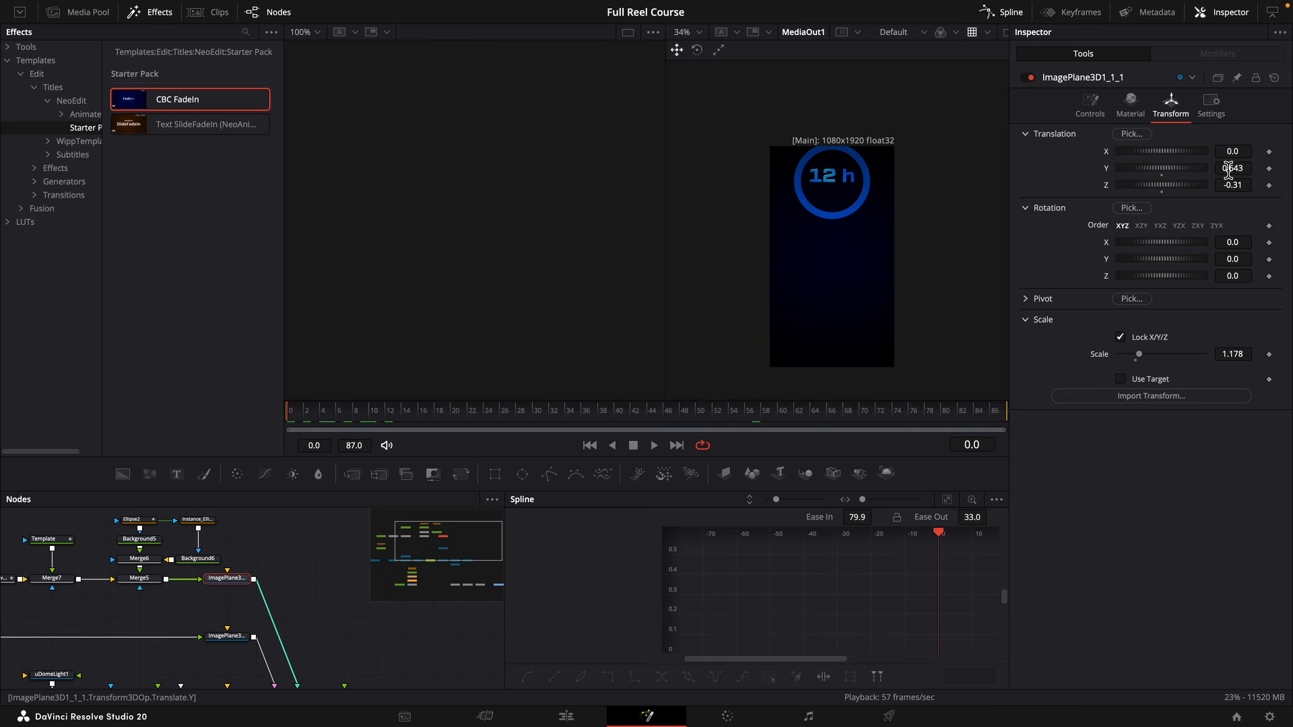
pyautogui.doubleClick(1164, 170)
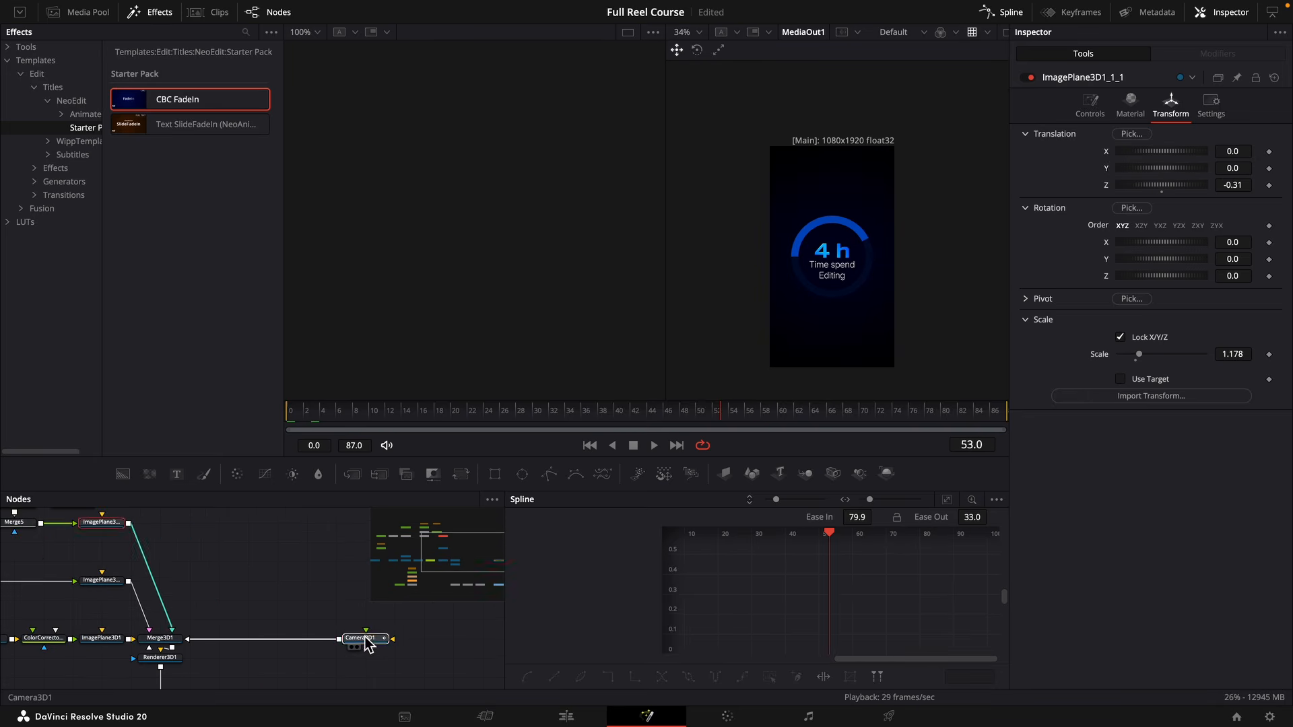
# Remove the Z translation keyframes from Camera3D1, leaving it at 5.23.
pyautogui.click(370, 637)
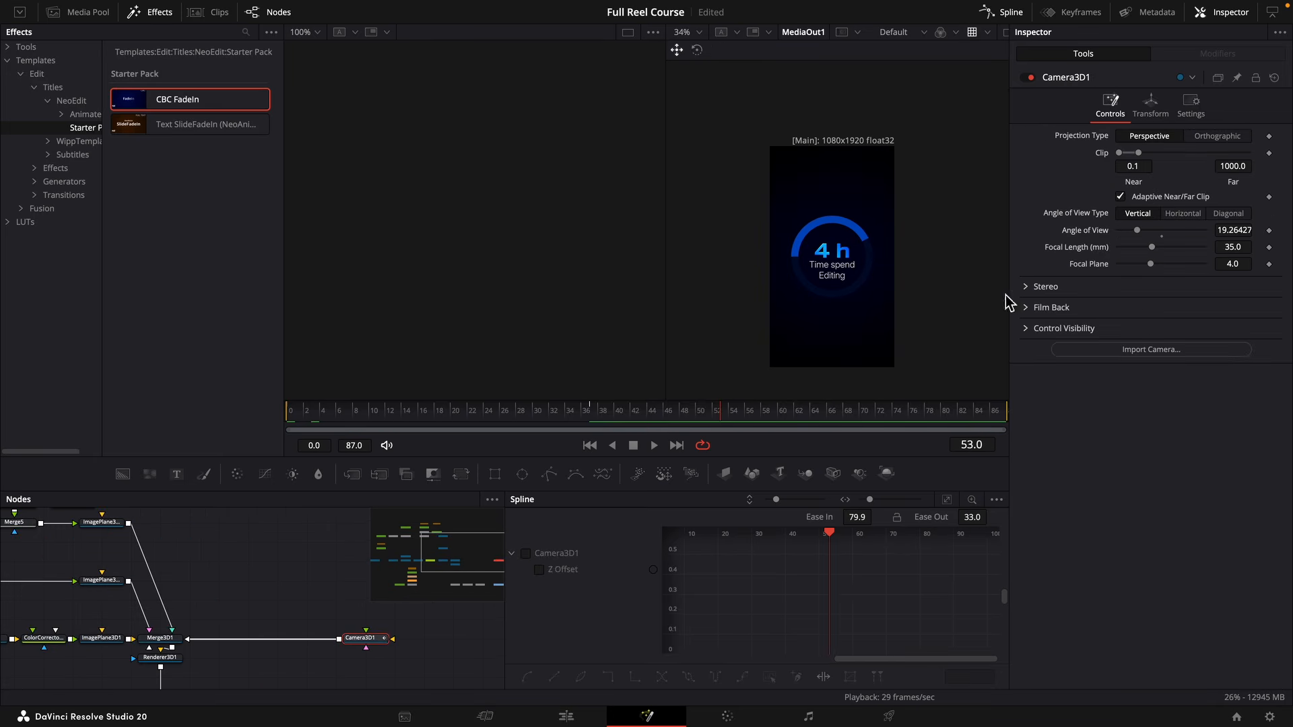
pyautogui.click(1161, 104)
pyautogui.click(1262, 185)
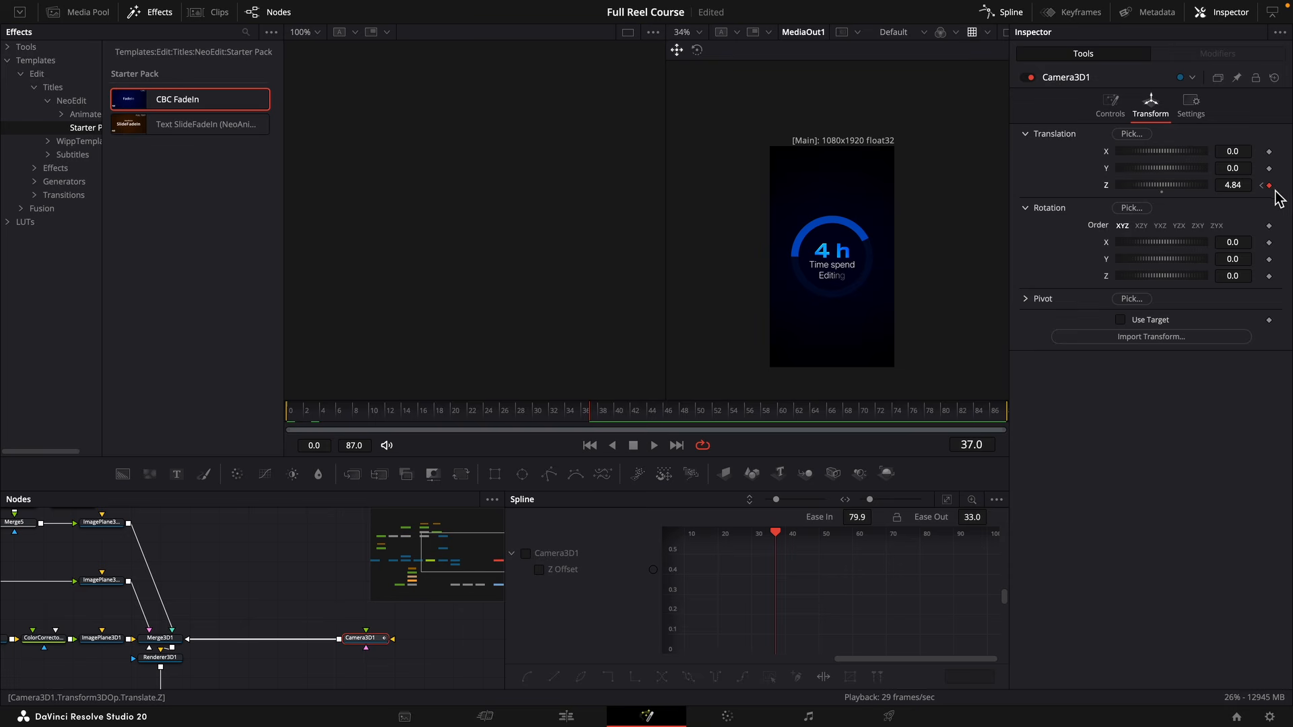
pyautogui.click(1263, 186)
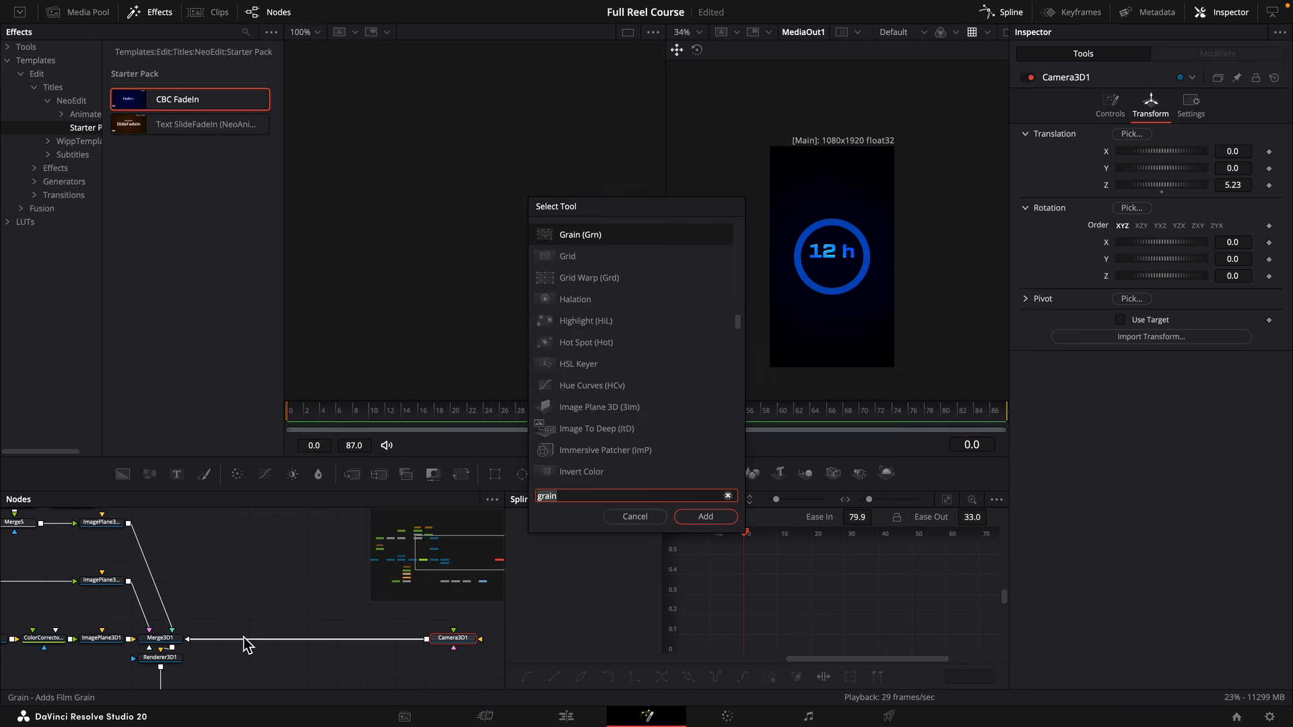
# Insert a Transform 3D node between Camera3D1 and Merge3D1 and rename it StaticZoom.
pyautogui.write('trans')
pyautogui.press('Return')
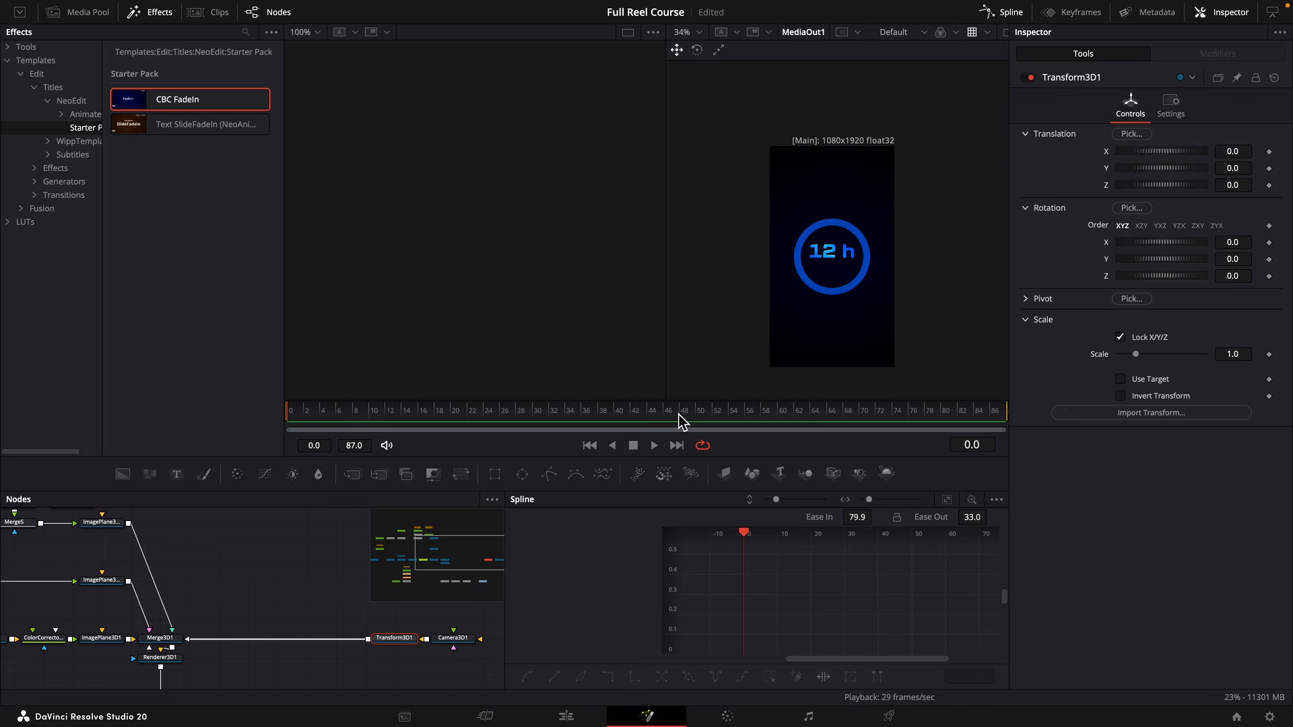
pyautogui.press('F2')
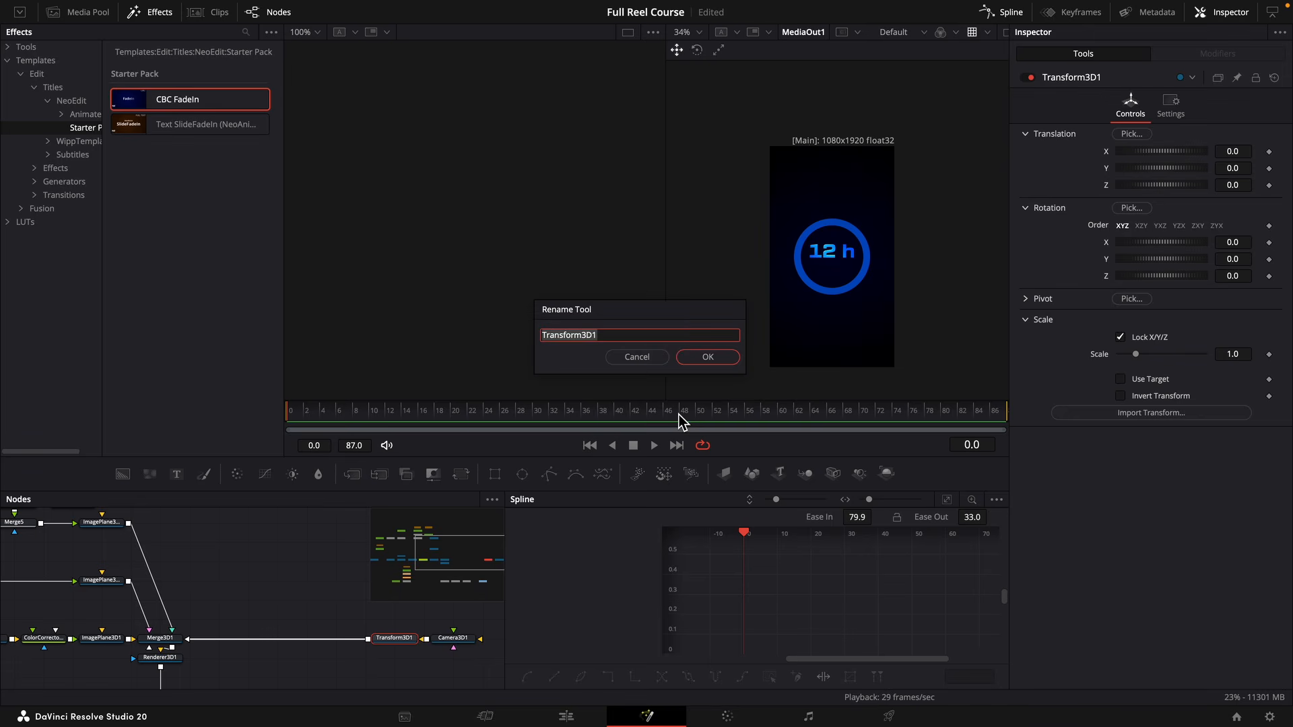
pyautogui.write('S')
pyautogui.write('taticZoom')
pyautogui.press('Return')
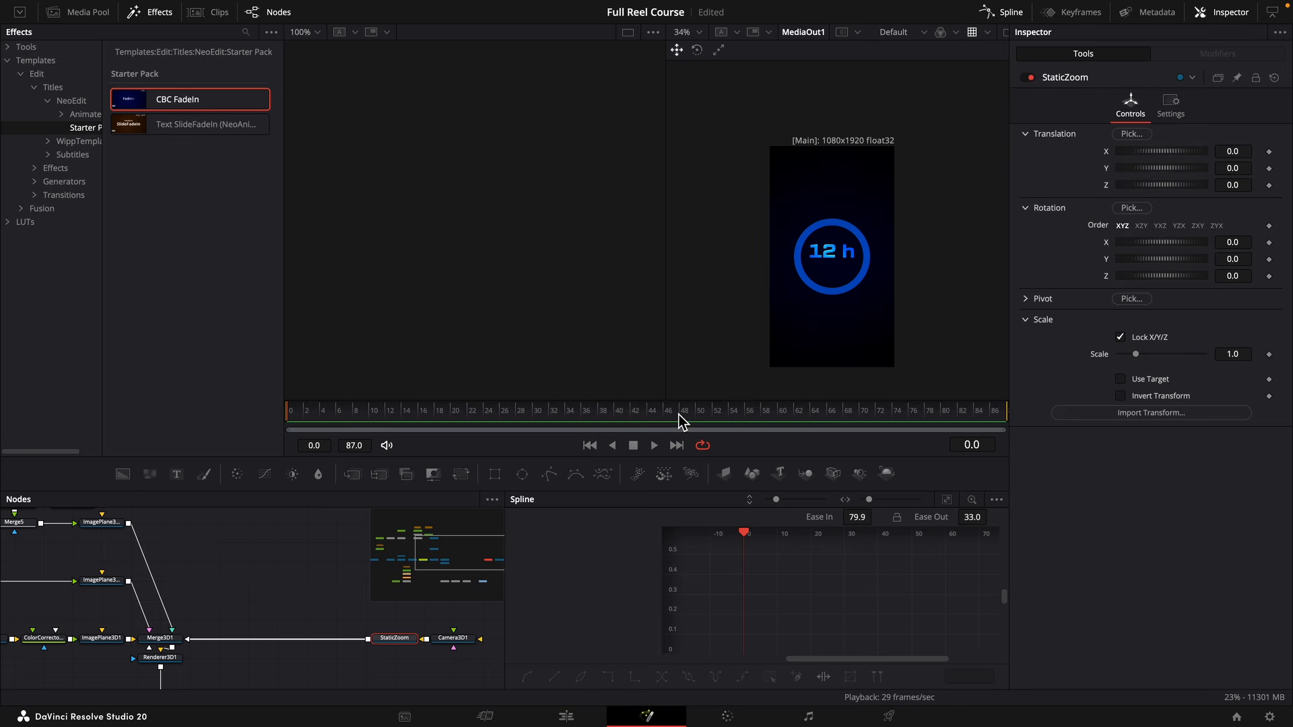
# Animate StaticZoom's Z translation from 0 on frame 0 to -0.57 on frame 87, and play the zoom.
pyautogui.click(1270, 186)
pyautogui.click(997, 413)
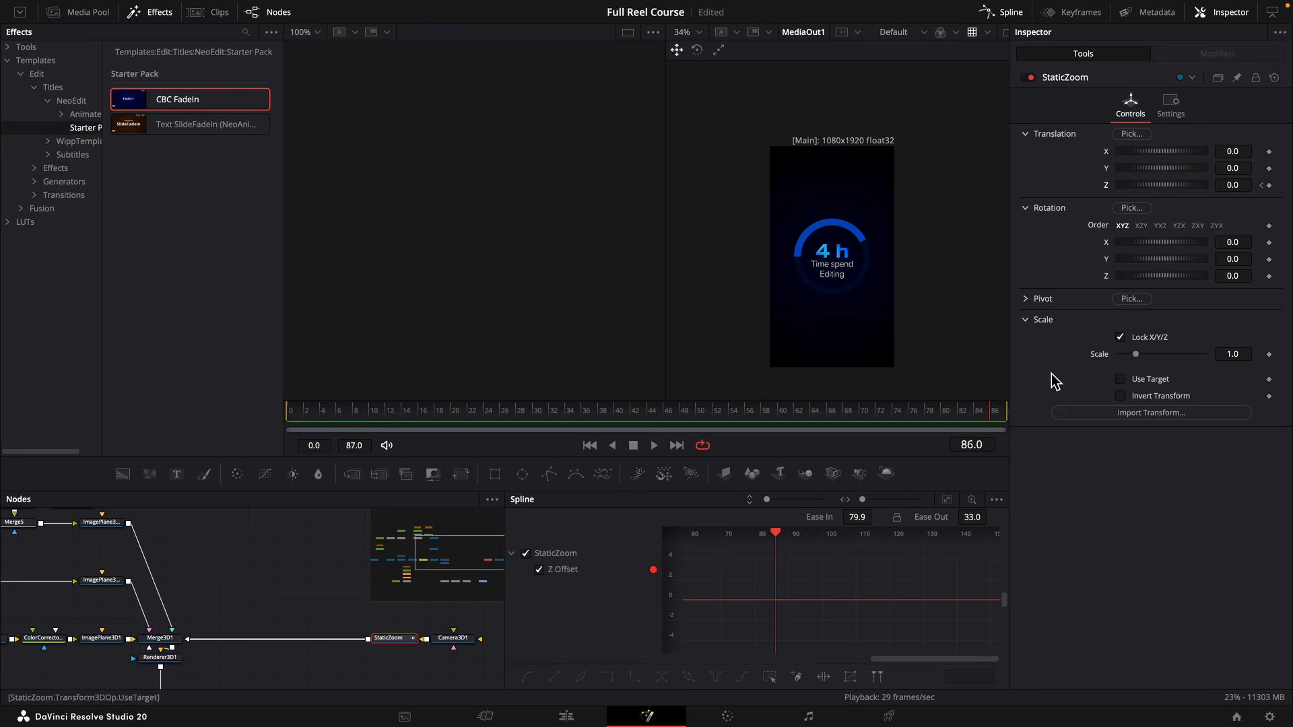
pyautogui.click(1001, 415)
pyautogui.moveTo(1233, 184); pyautogui.dragTo(1195, 183)
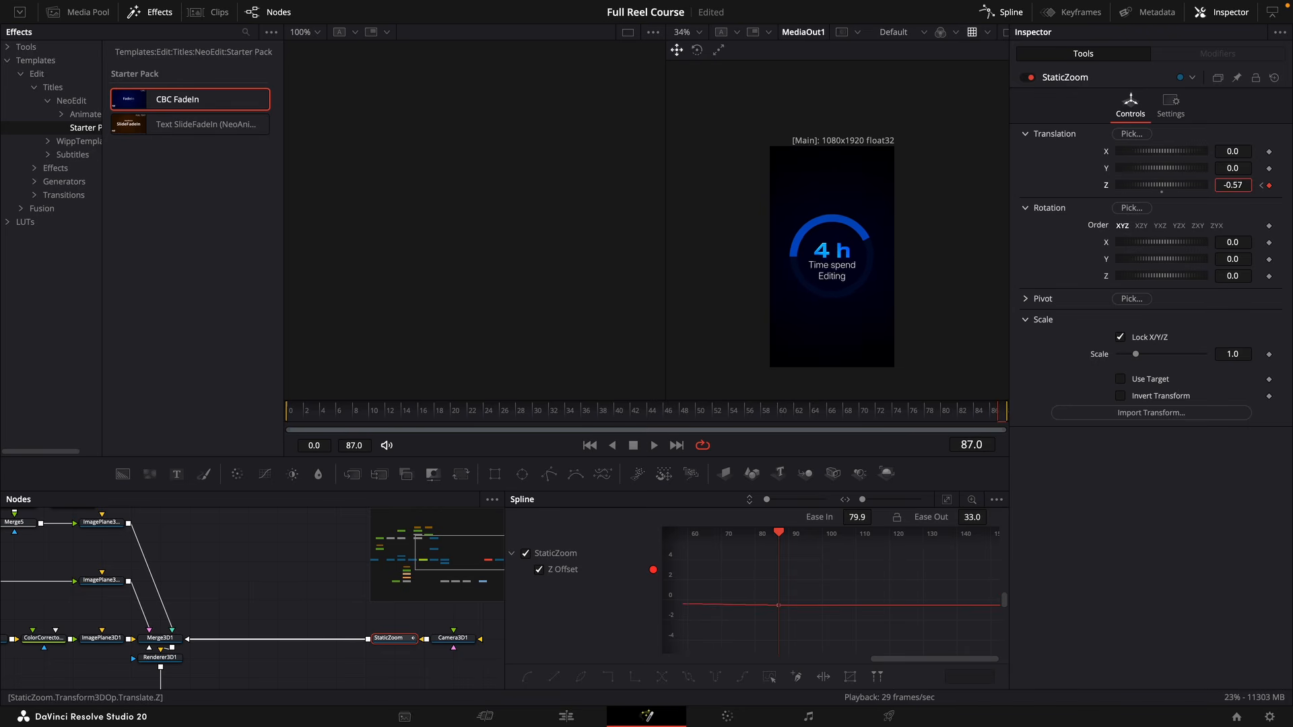
pyautogui.press('space')
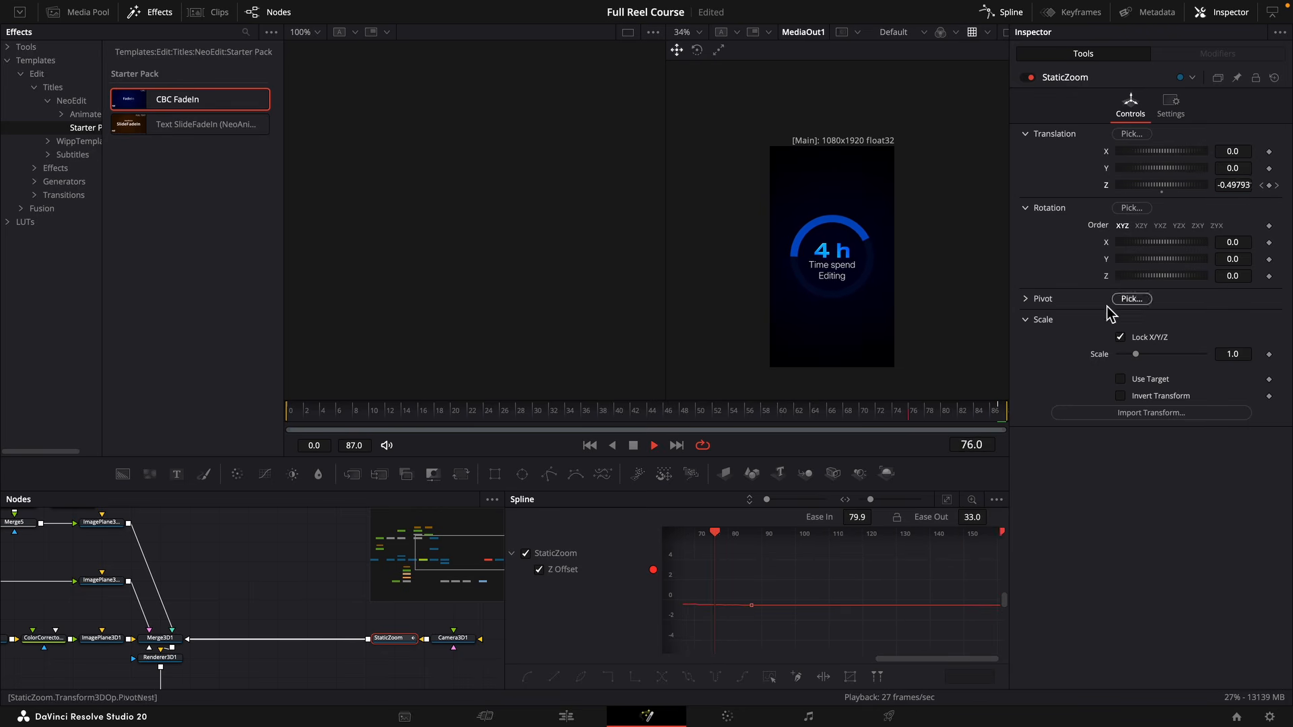
pyautogui.press('space')
# Insert another Transform 3D node between StaticZoom and Merge3D1 and rename it Anim1.
pyautogui.moveTo(213, 592); pyautogui.dragTo(282, 586)
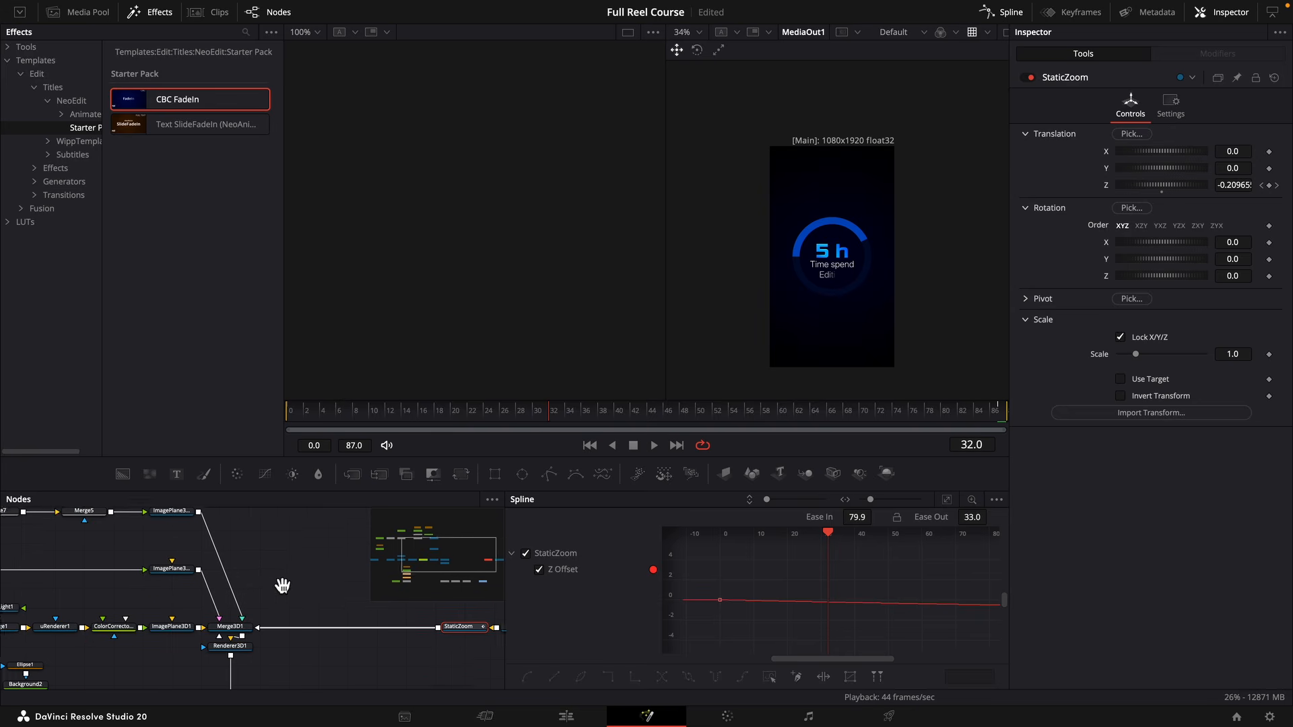
pyautogui.hotkey('shift', 'space')
pyautogui.write('tran')
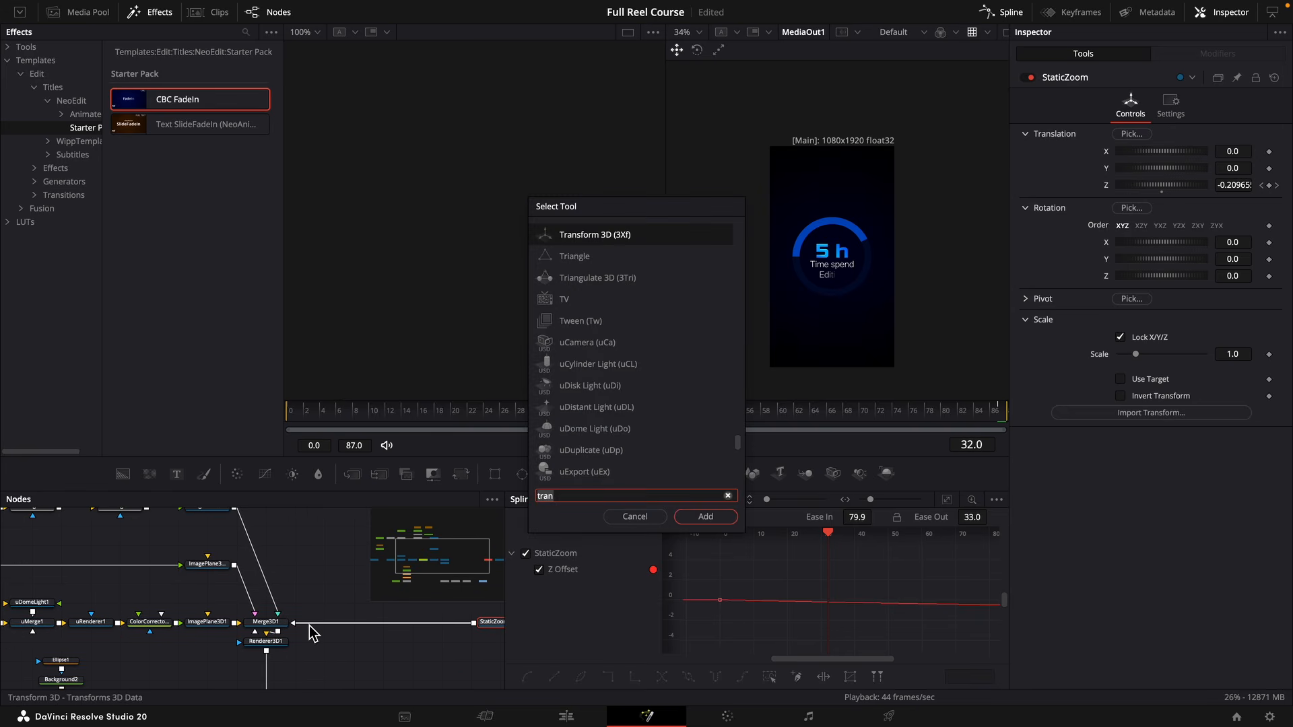
pyautogui.press('Return')
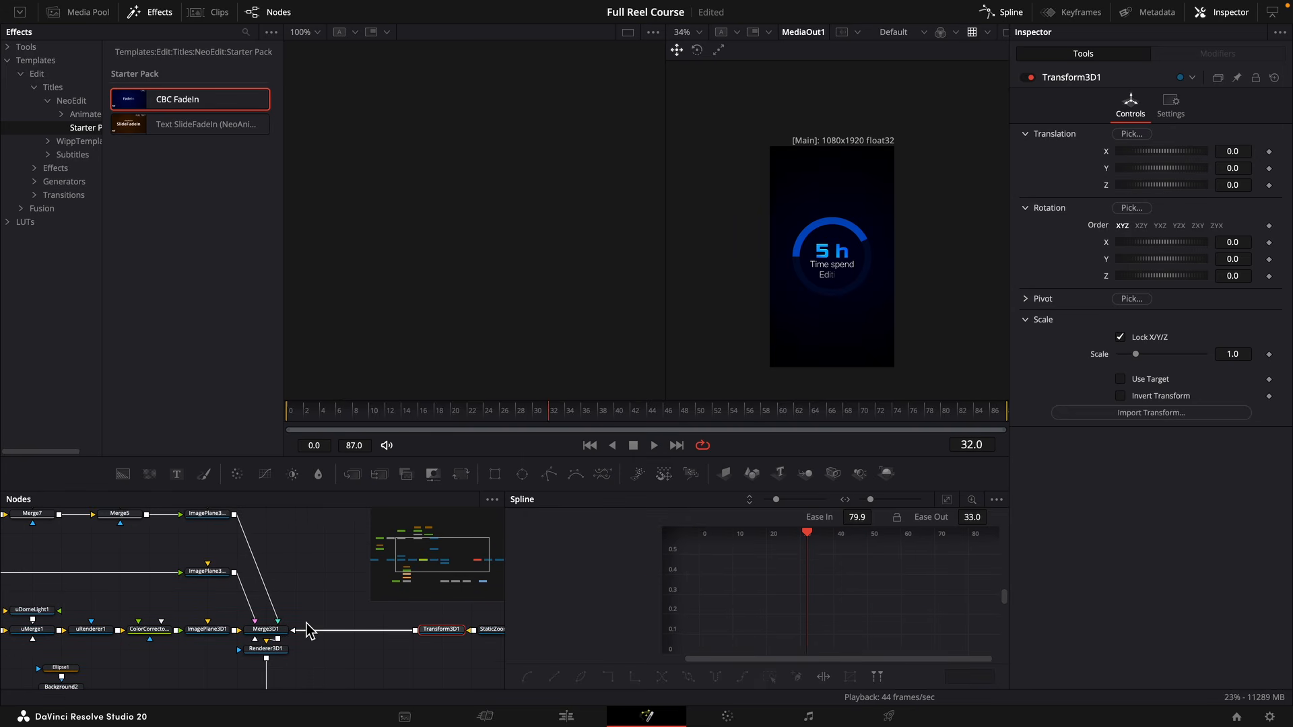
pyautogui.press('Home')
pyautogui.press('F2')
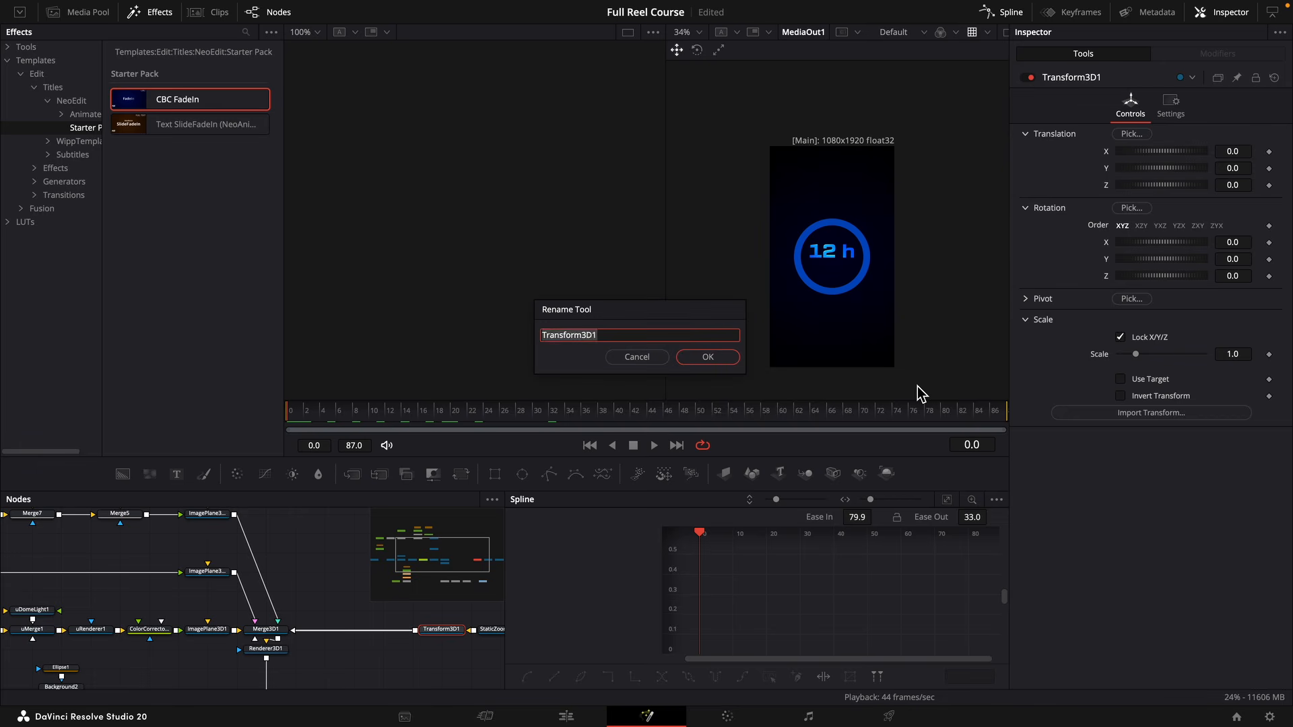
pyautogui.write('Anim1')
pyautogui.press('Return')
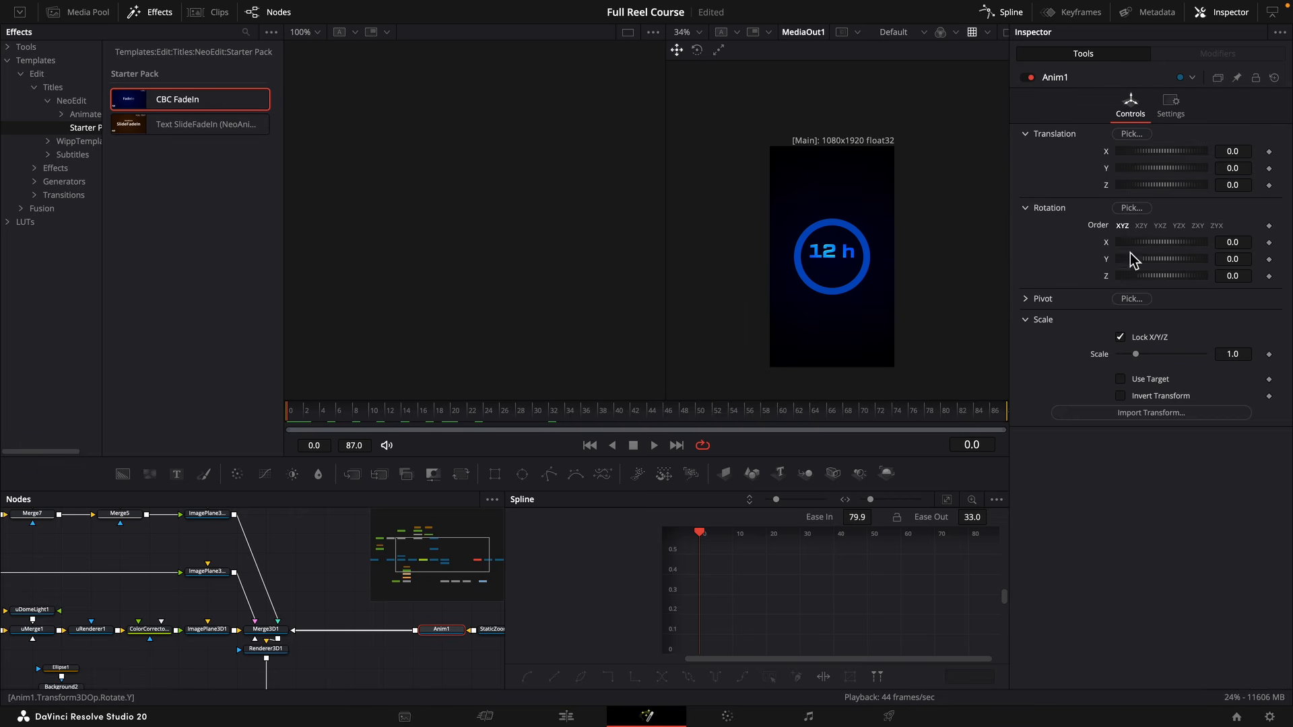
# Animate Anim1's Z translation from 2.12 on frame 0 to 0 on frame 50.
pyautogui.click(1270, 185)
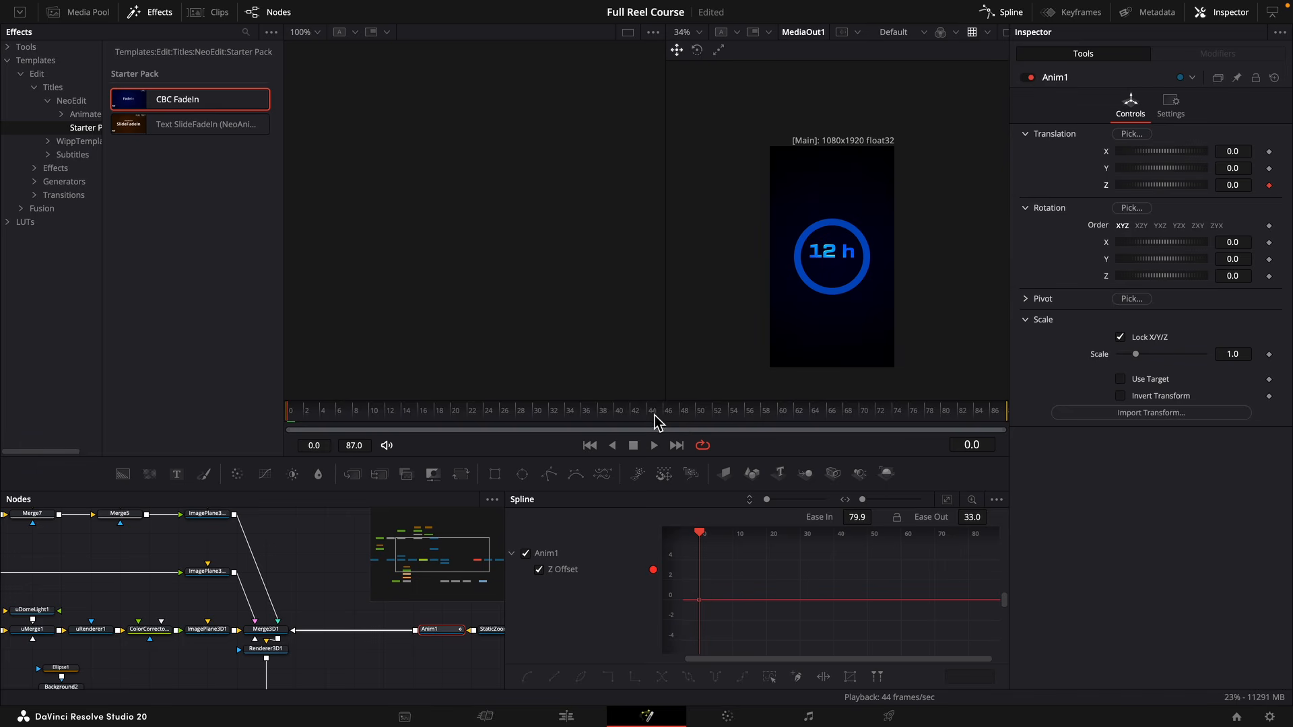
pyautogui.moveTo(657, 422); pyautogui.dragTo(697, 422)
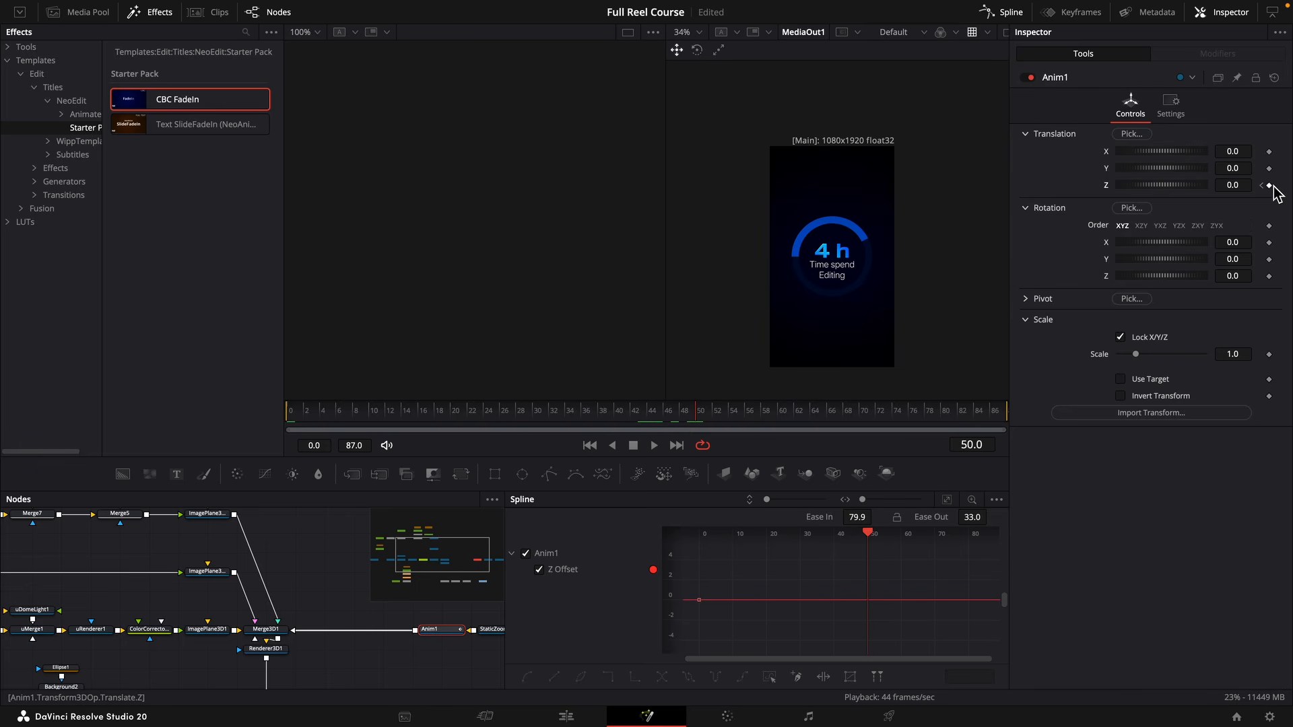
pyautogui.click(1270, 186)
pyautogui.press('Home')
pyautogui.click(1233, 185)
pyautogui.write('1.98')
pyautogui.press('Return')
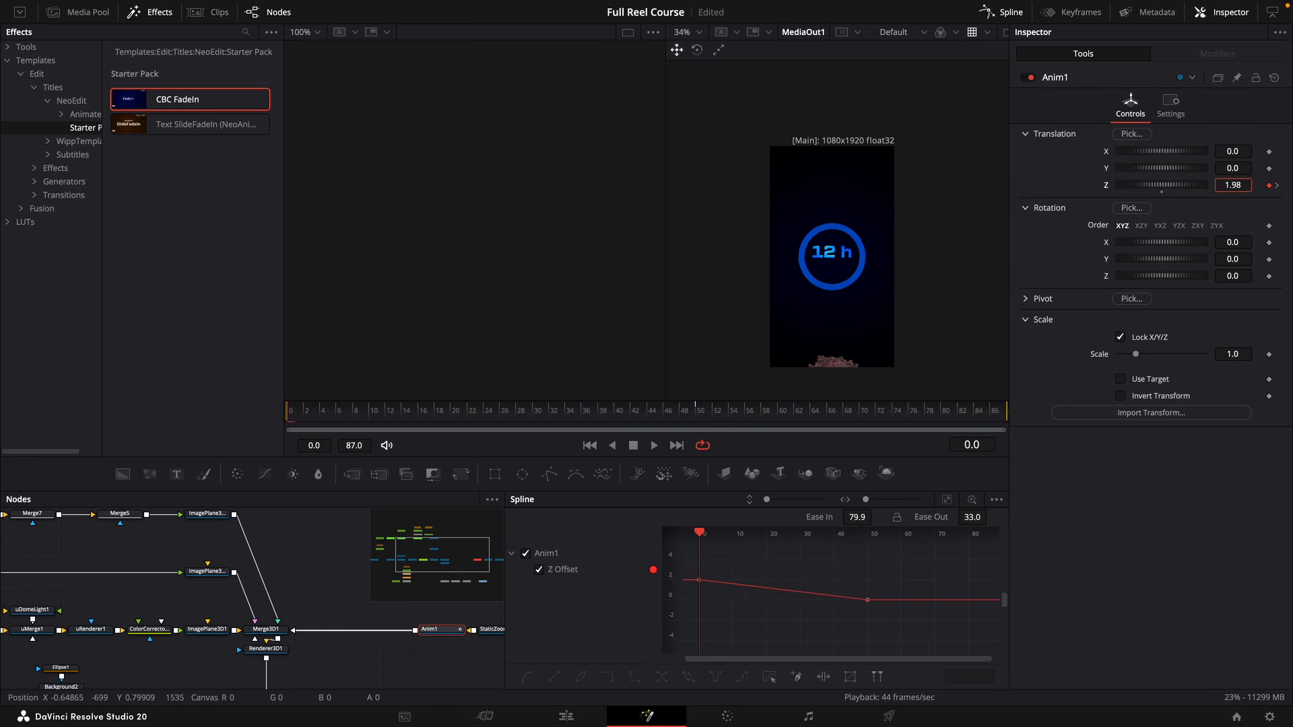
pyautogui.moveTo(1233, 185); pyautogui.dragTo(1267, 185)
# Shape Anim1's Z Offset curve to drop fast and settle slowly, with Ease In 55, and play it.
pyautogui.click(947, 499)
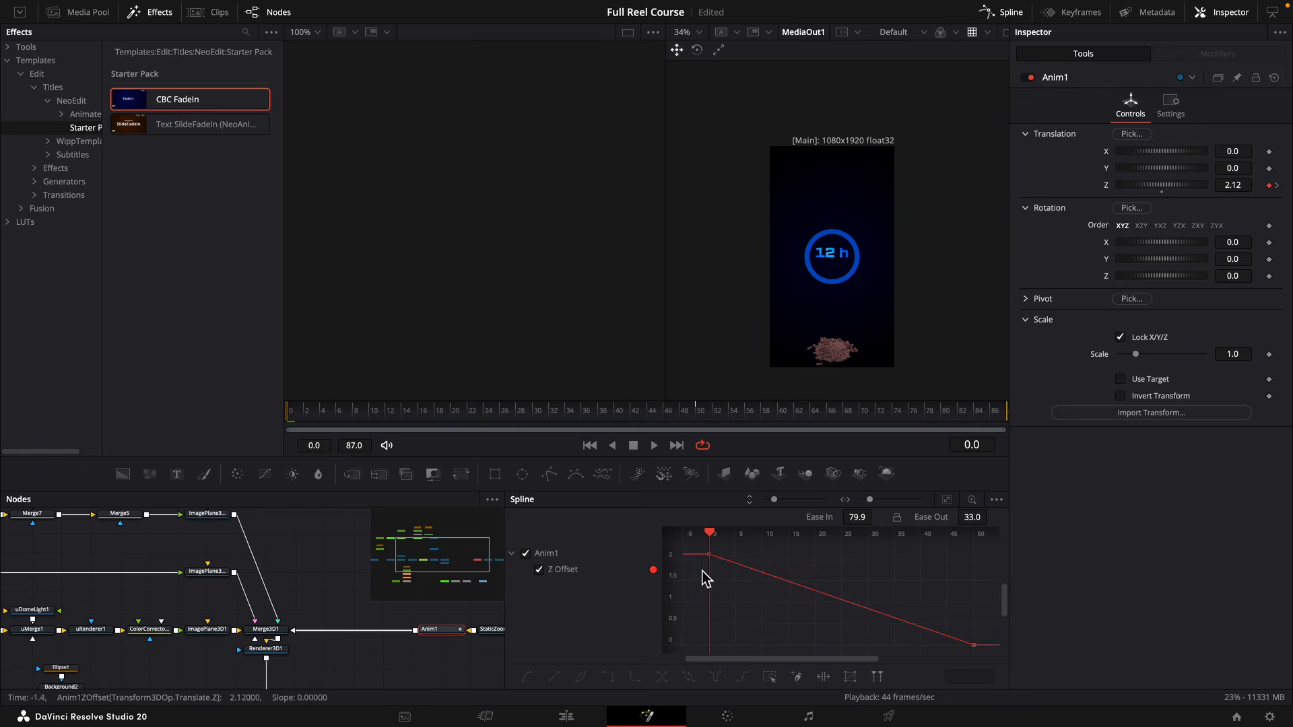
pyautogui.moveTo(712, 556); pyautogui.dragTo(706, 630)
pyautogui.click(974, 645)
pyautogui.moveTo(886, 616); pyautogui.dragTo(827, 647)
pyautogui.press('space')
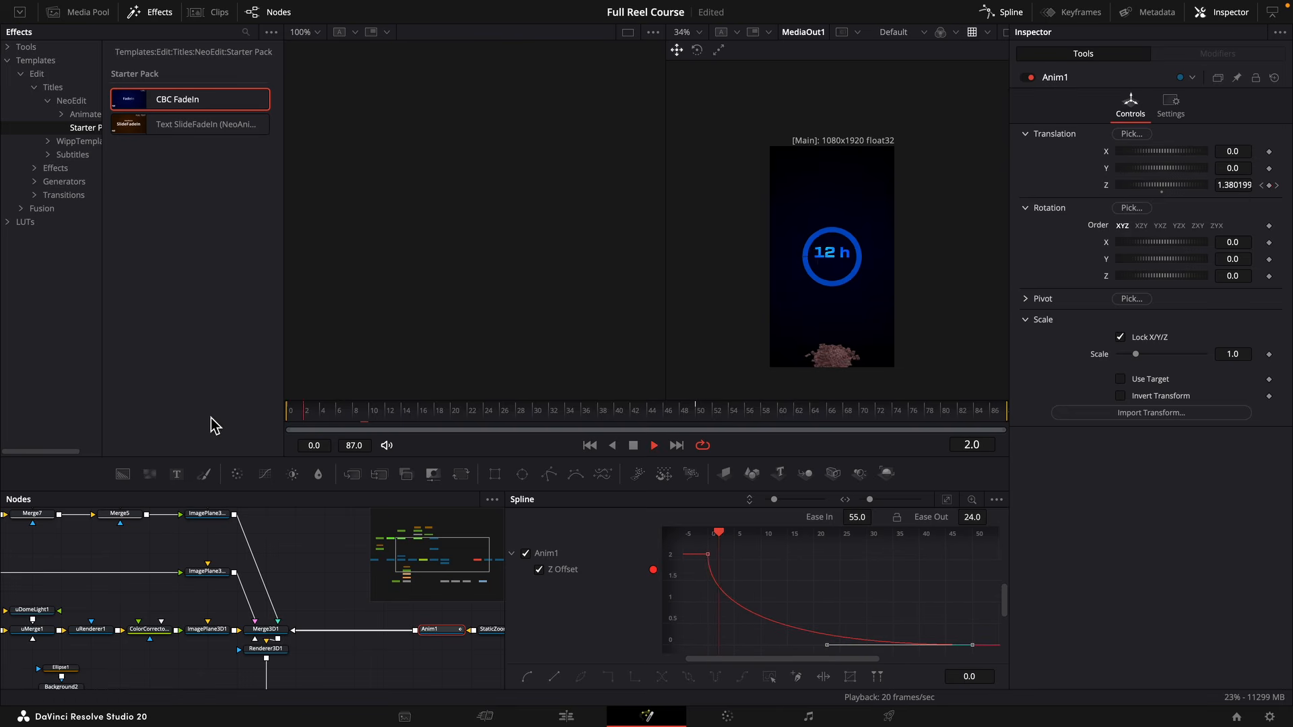
pyautogui.click(321, 563)
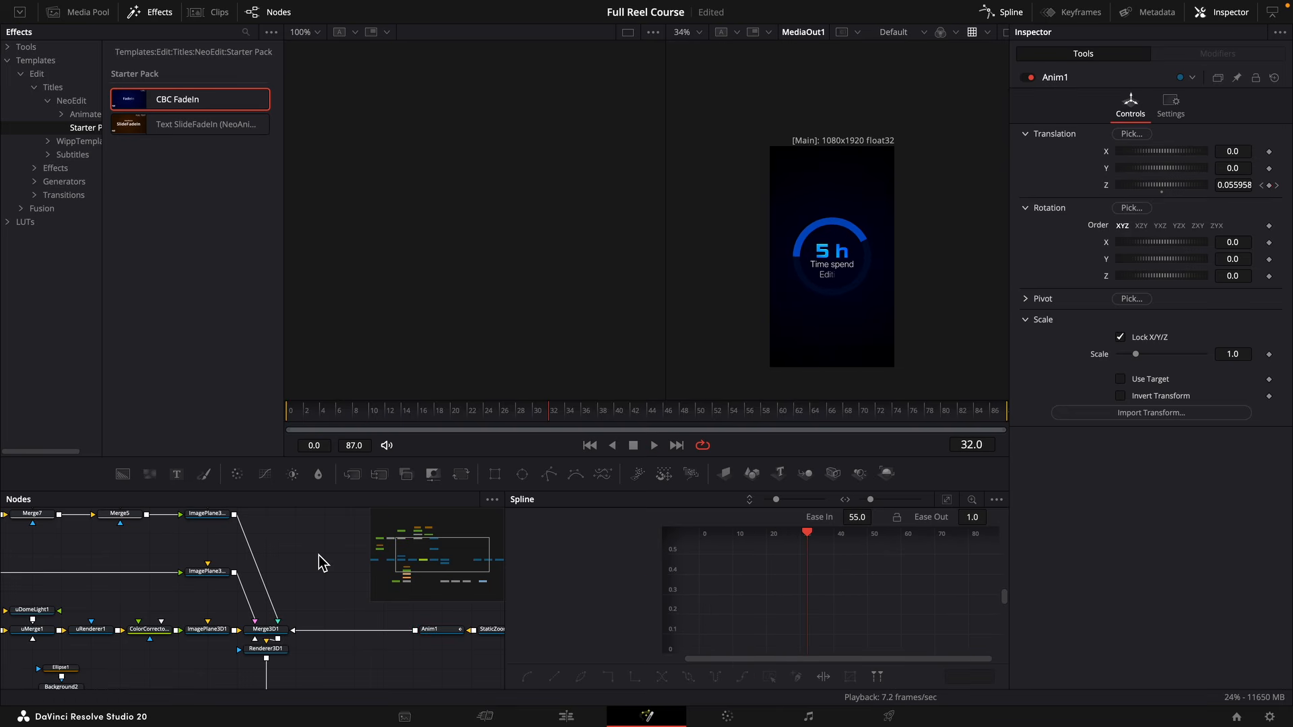
# Insert a duplicate of Anim1 between Anim1 and Merge3D1, rename it Anim2, and reset its settings to defaults.
pyautogui.click(436, 632)
pyautogui.press('super+c')
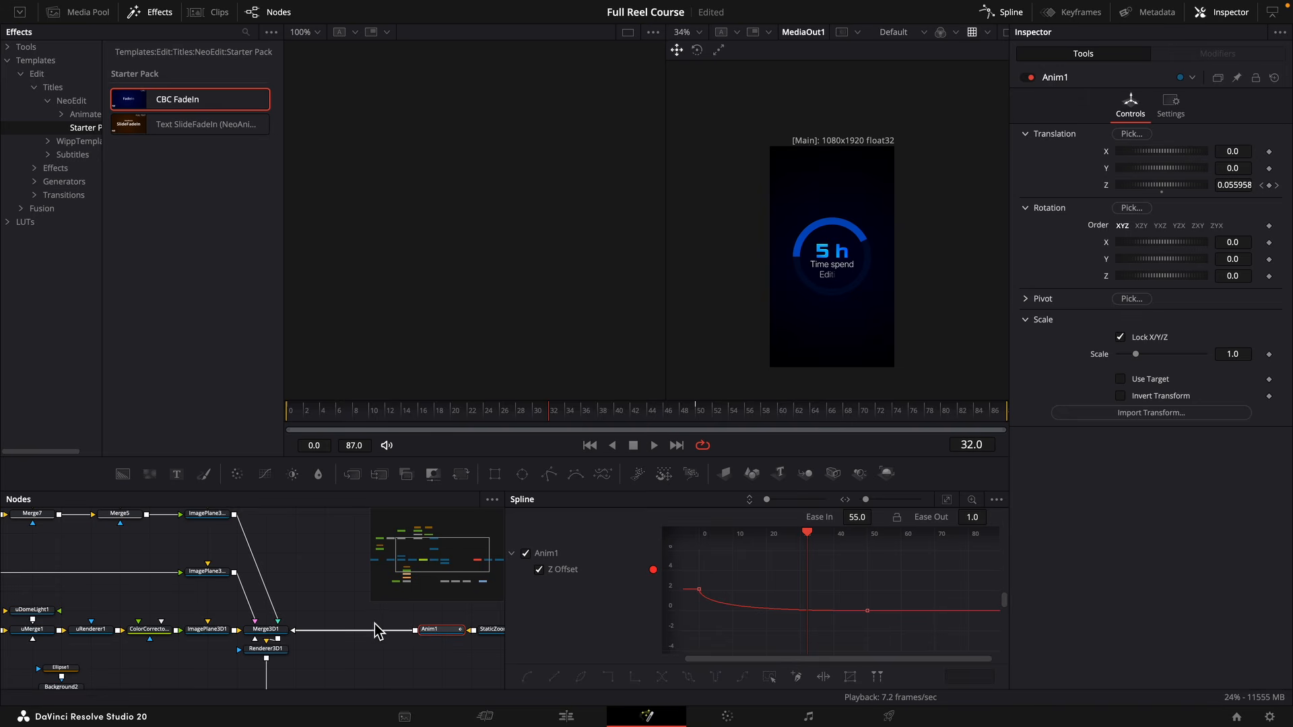
pyautogui.click(375, 614)
pyautogui.press('super+v')
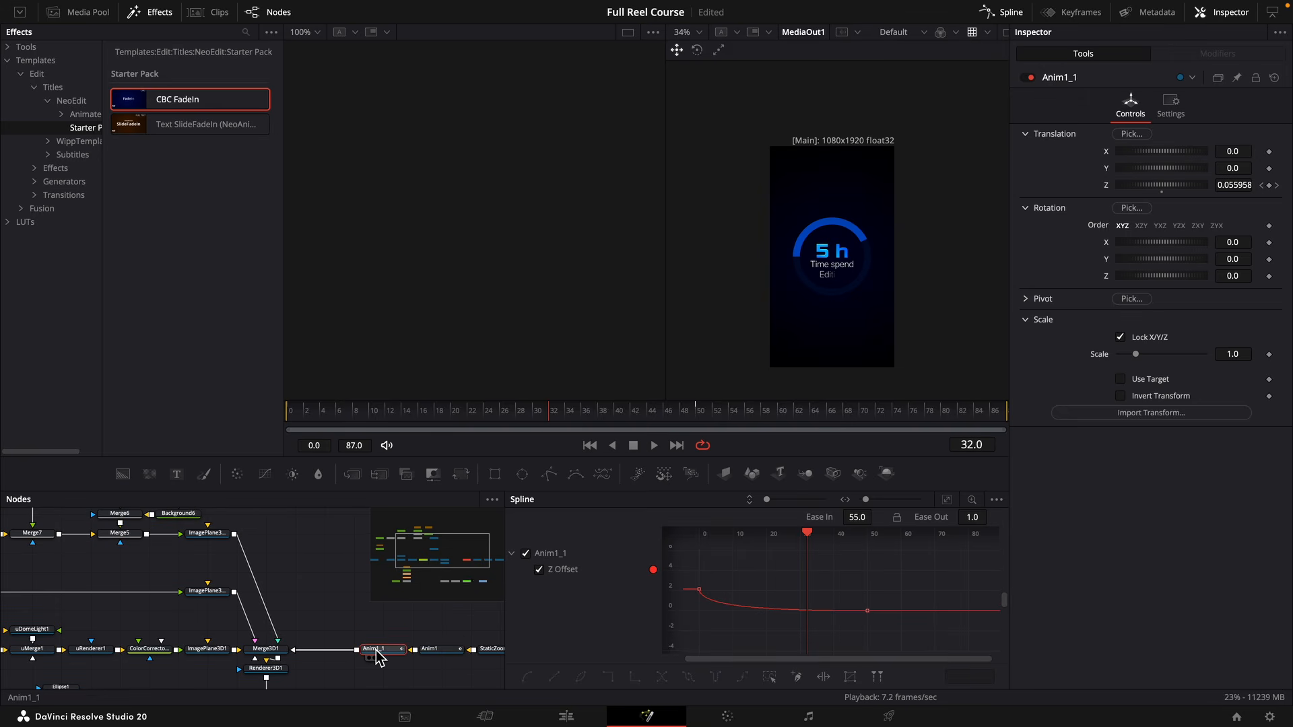
pyautogui.press('F2')
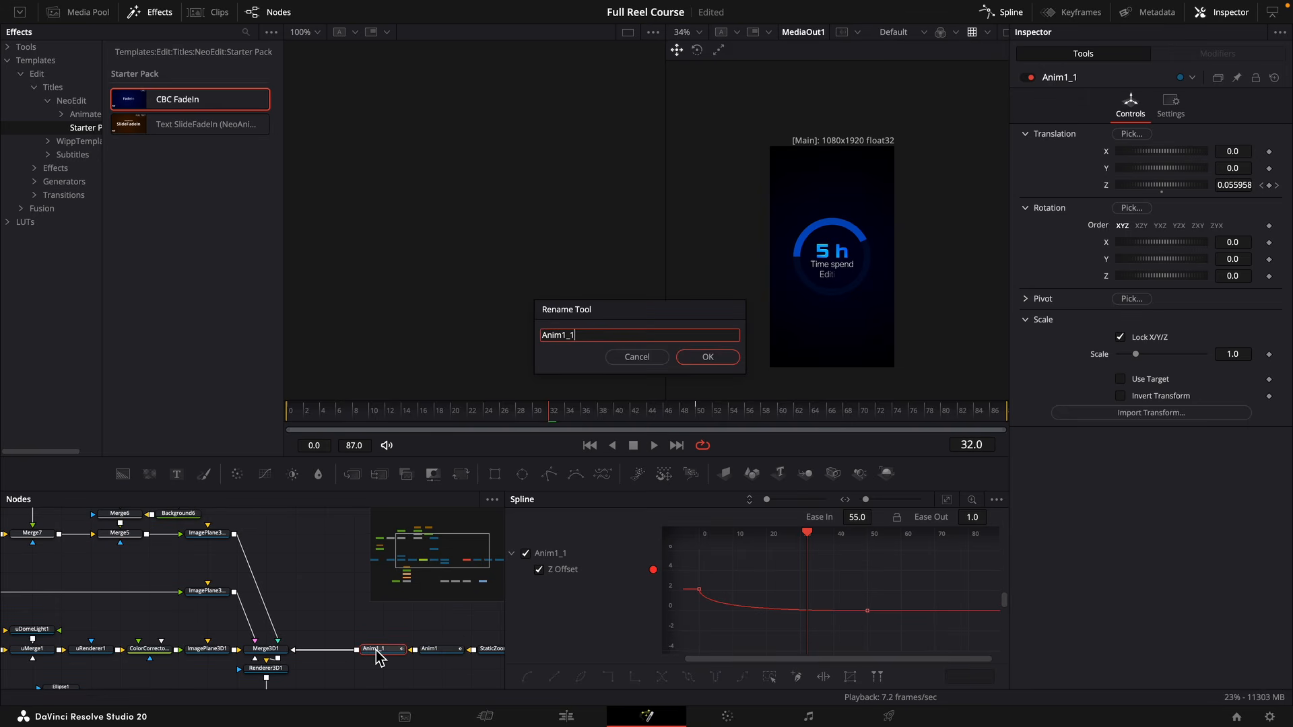
pyautogui.press('Return')
pyautogui.rightClick(378, 651)
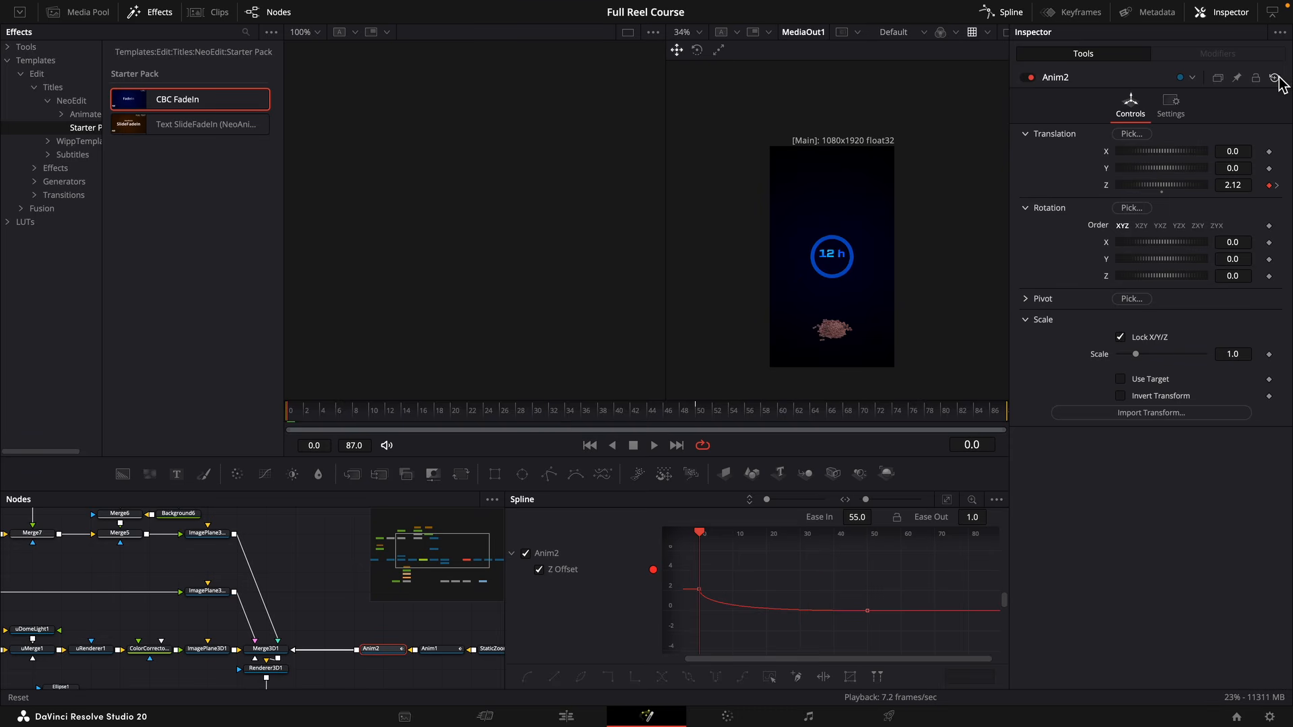
pyautogui.click(1278, 82)
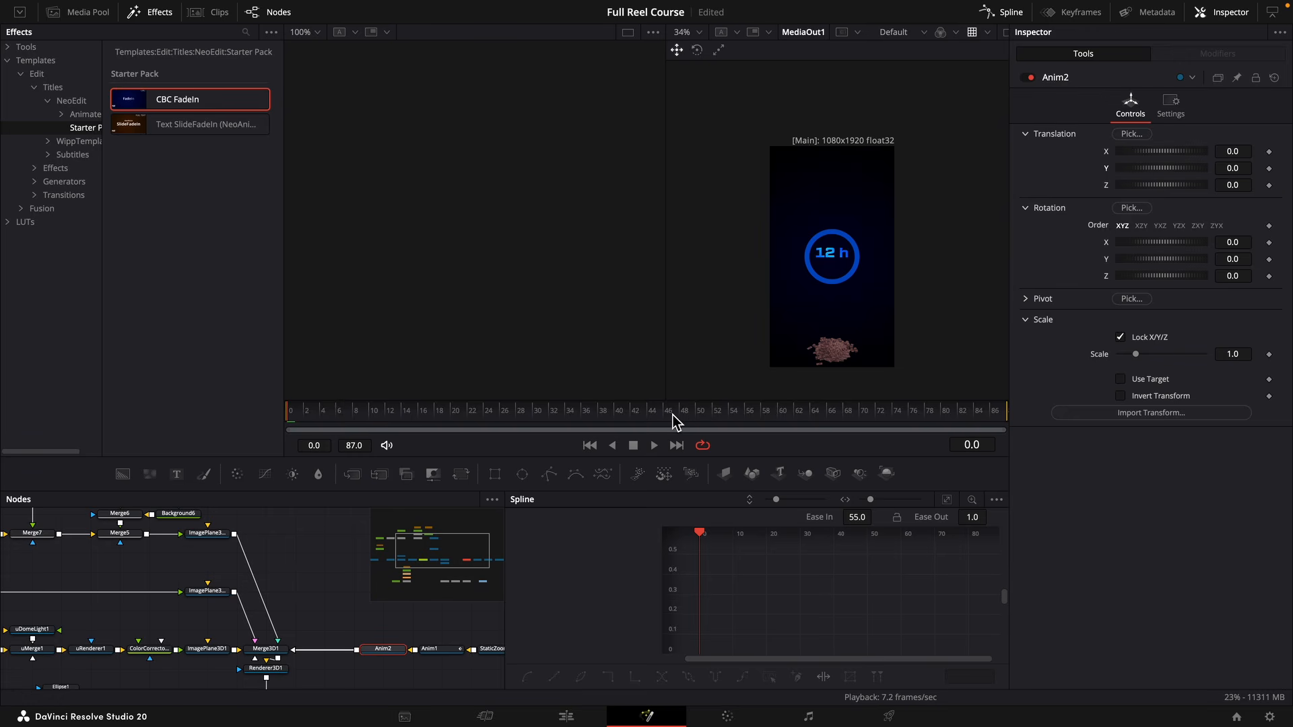
# Animate Anim2's Y translation from 0 on frame 45 to -1.181 on frame 70.
pyautogui.moveTo(624, 424); pyautogui.dragTo(652, 423)
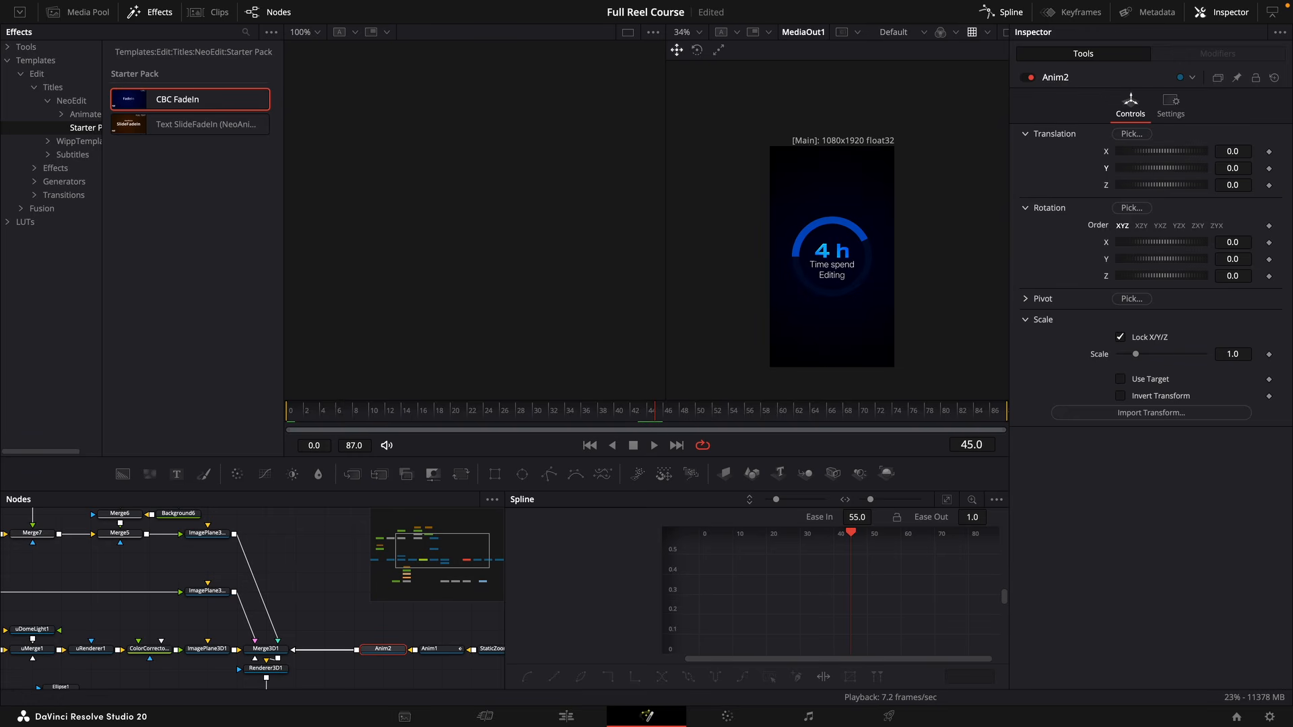
pyautogui.click(1270, 169)
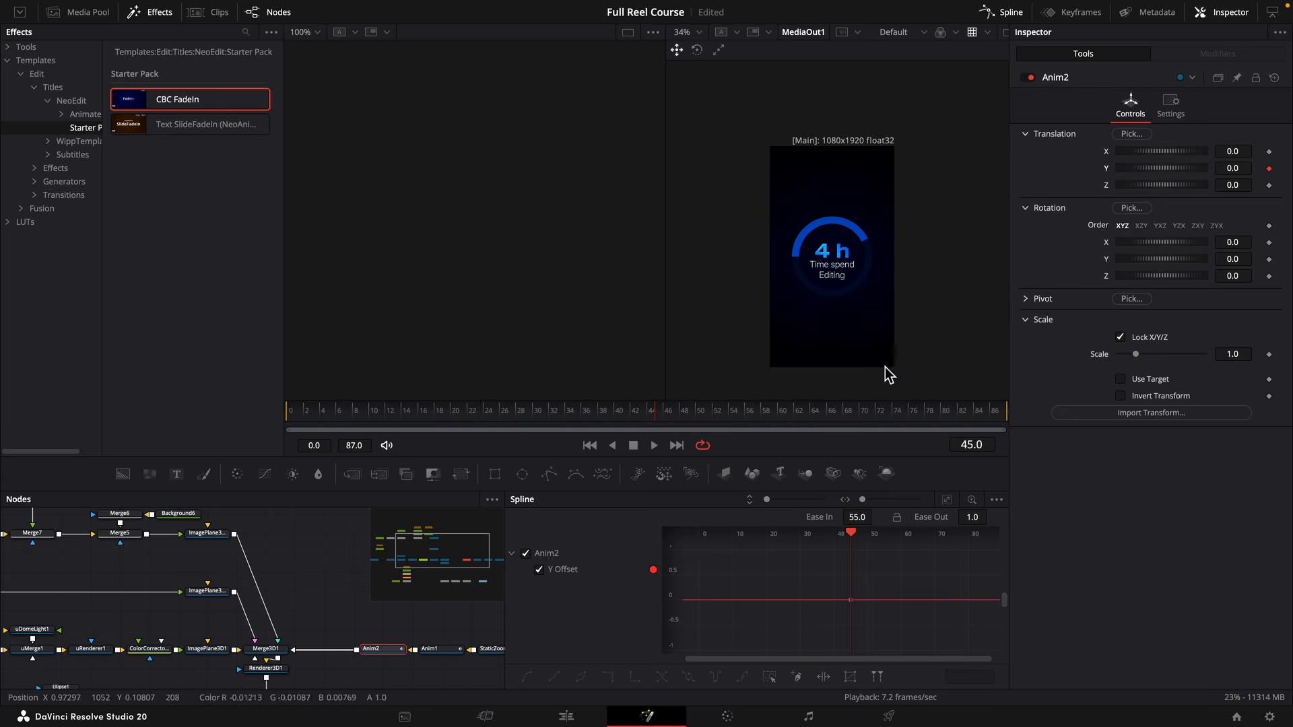
pyautogui.moveTo(917, 414); pyautogui.dragTo(874, 417)
pyautogui.rightClick(874, 418)
pyautogui.click(866, 415)
pyautogui.moveTo(1232, 169); pyautogui.dragTo(1153, 169)
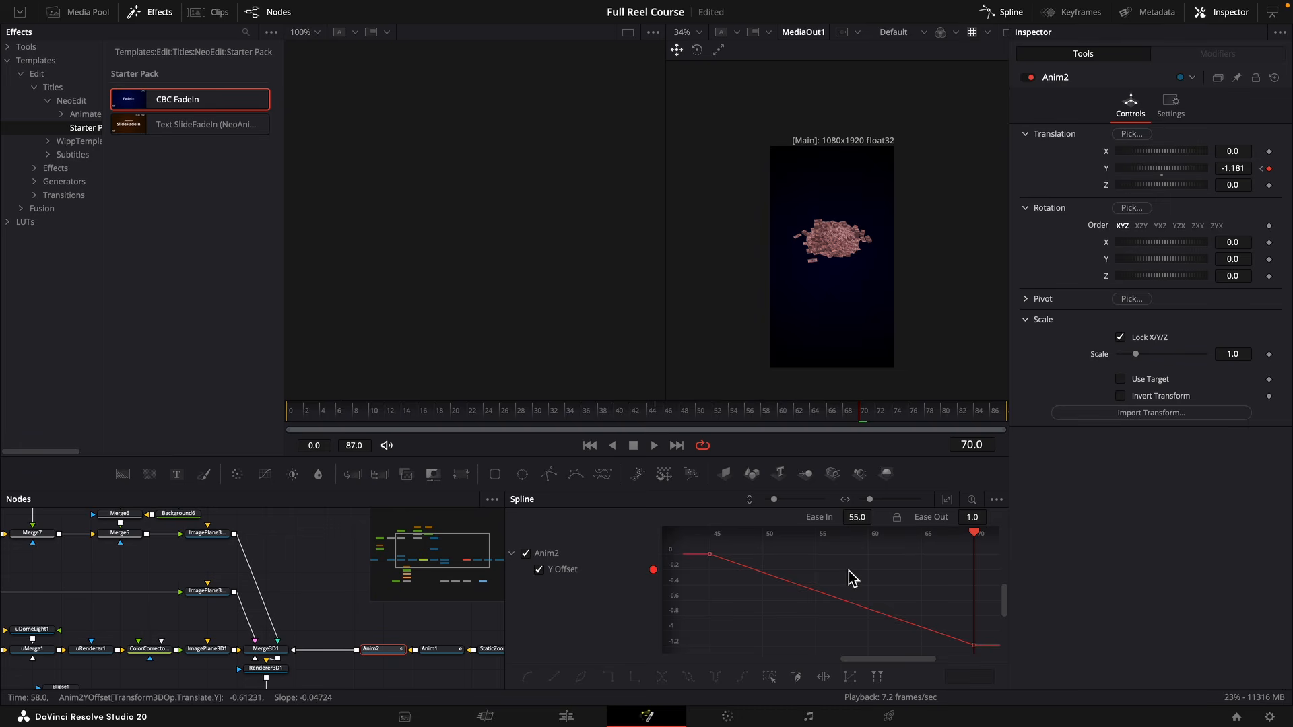
# Smooth Anim2's Y Offset curve with Ease In 61.2 and Ease Out 61.7, and play the move.
pyautogui.hotkey('ctrl', 'a')
pyautogui.press('f')
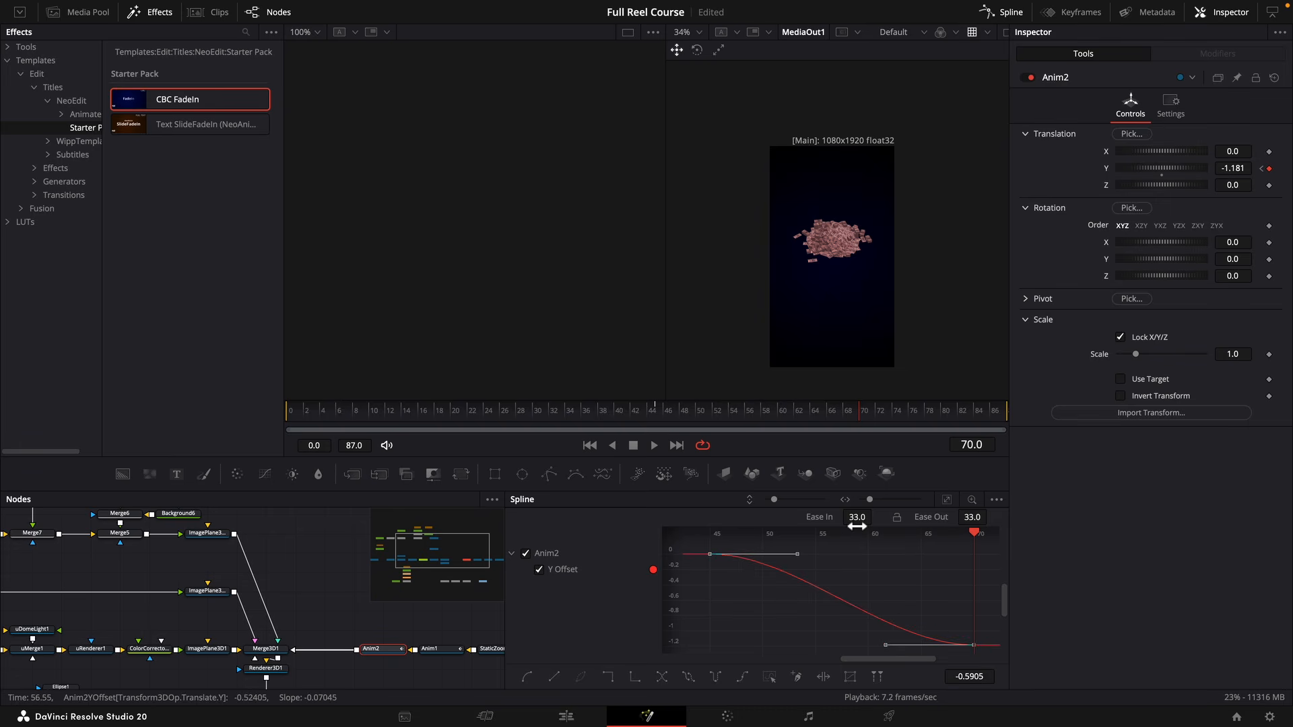
pyautogui.moveTo(857, 518); pyautogui.dragTo(875, 516)
pyautogui.moveTo(972, 518); pyautogui.dragTo(993, 516)
pyautogui.click(641, 411)
pyautogui.press('space')
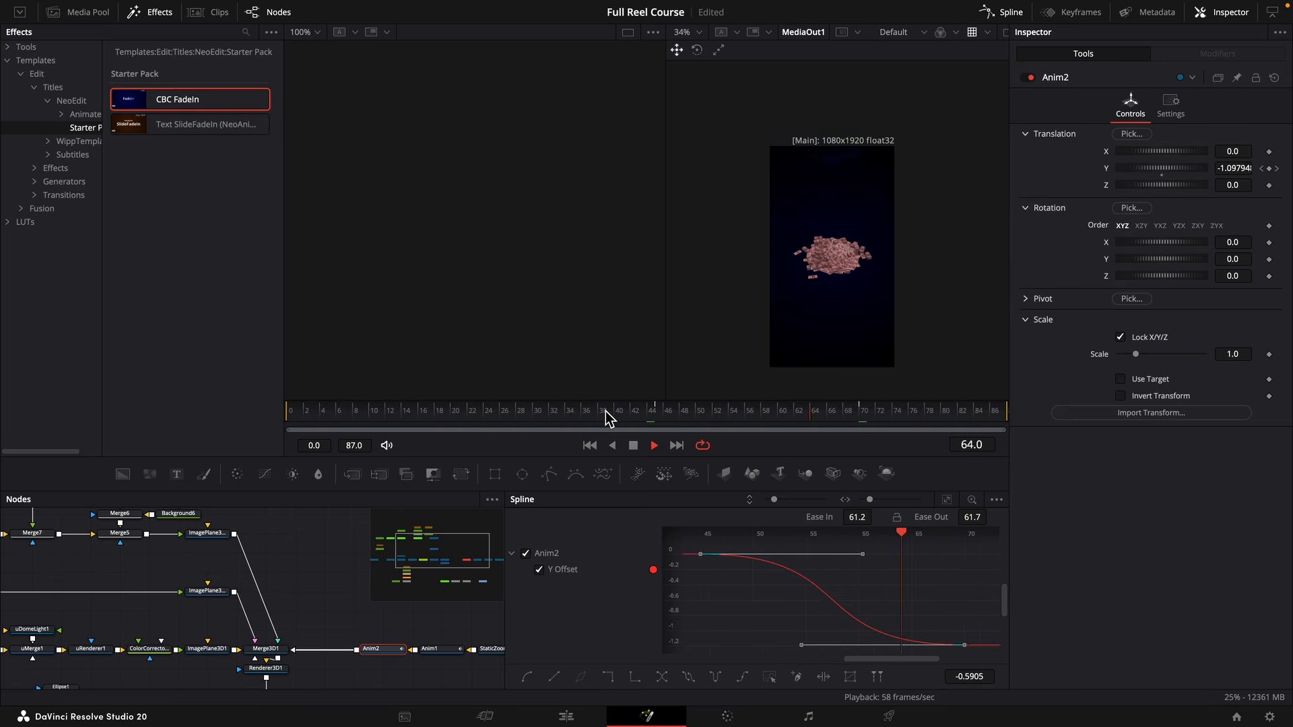
pyautogui.press('space')
# Set the Y translation of the cash pile's ImagePlane3D1 to -1.296.
pyautogui.moveTo(266, 571); pyautogui.dragTo(411, 552)
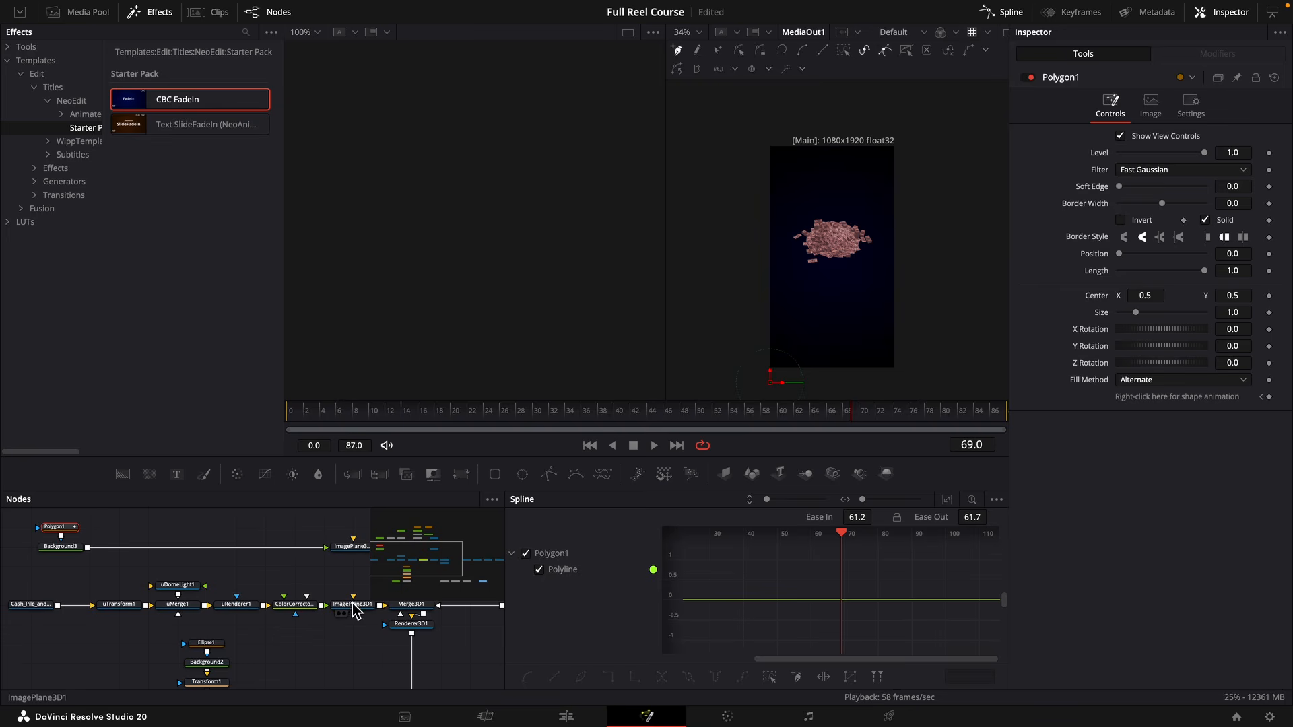
pyautogui.click(352, 629)
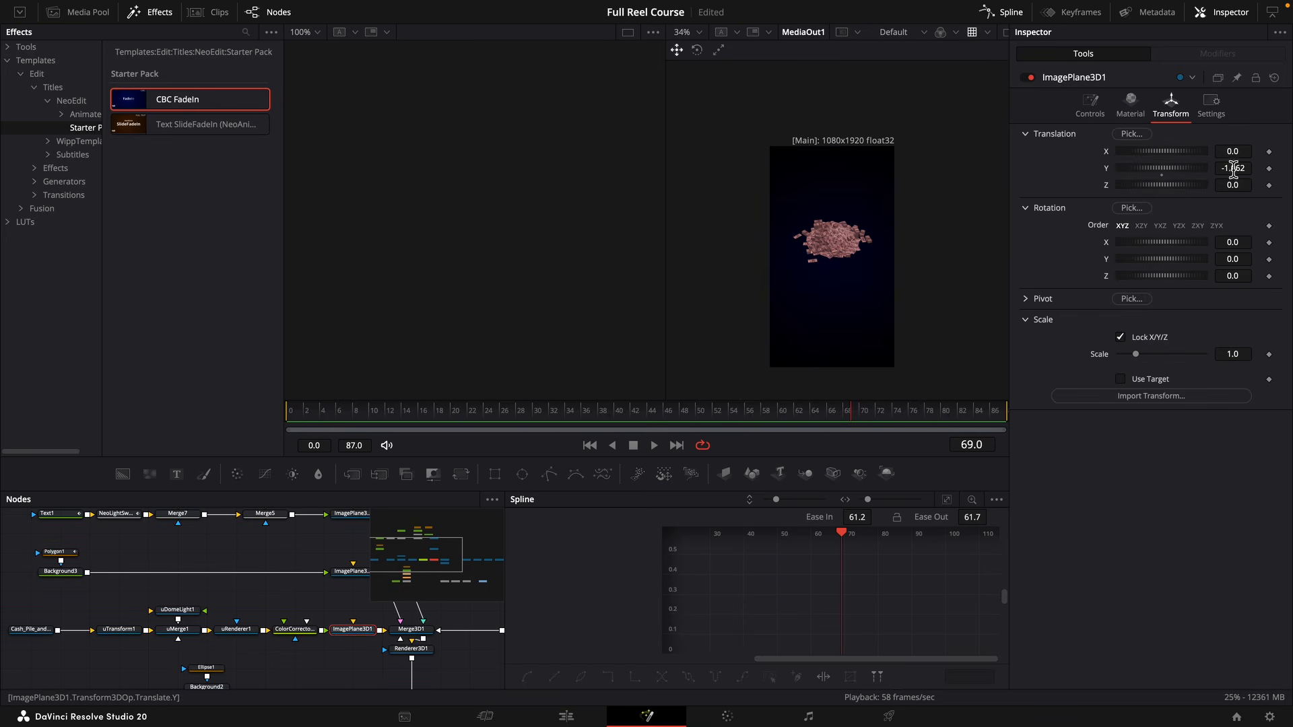
pyautogui.moveTo(1234, 168); pyautogui.dragTo(1217, 168)
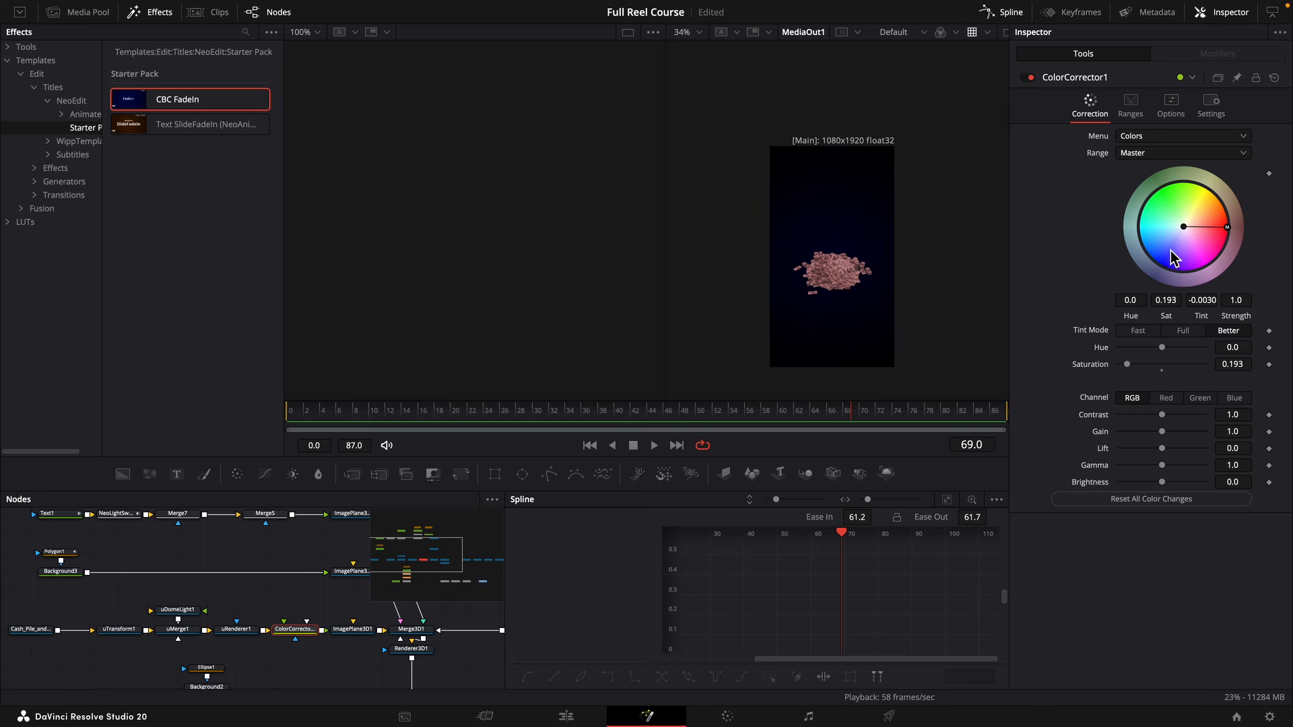
# Tint the cash pile blue in ColorCorrector1, with Saturation 0.472, Lift -0.118 and Gain 0.938.
pyautogui.moveTo(1172, 256)
pyautogui.mouseDown()
pyautogui.moveTo(1164, 282)
pyautogui.moveTo(1161, 264)
pyautogui.mouseUp()
pyautogui.moveTo(1239, 364); pyautogui.dragTo(1256, 364)
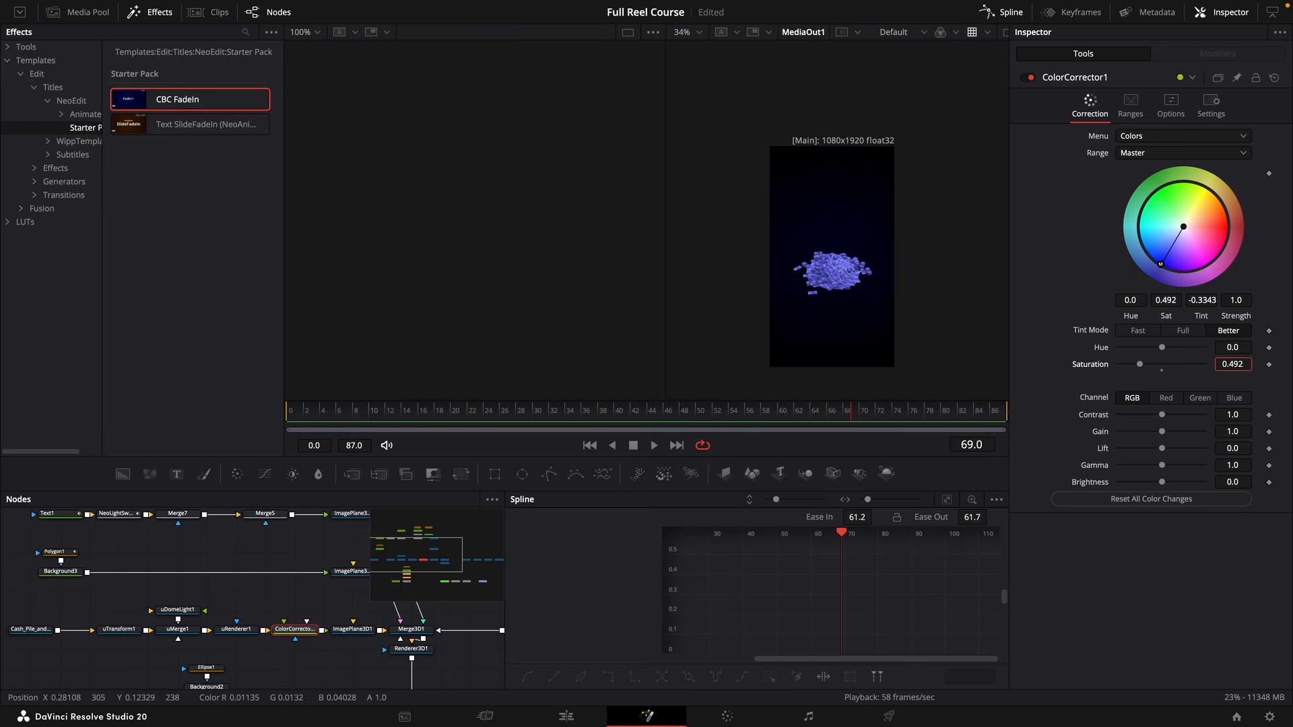
pyautogui.scroll(6, 829, 309)
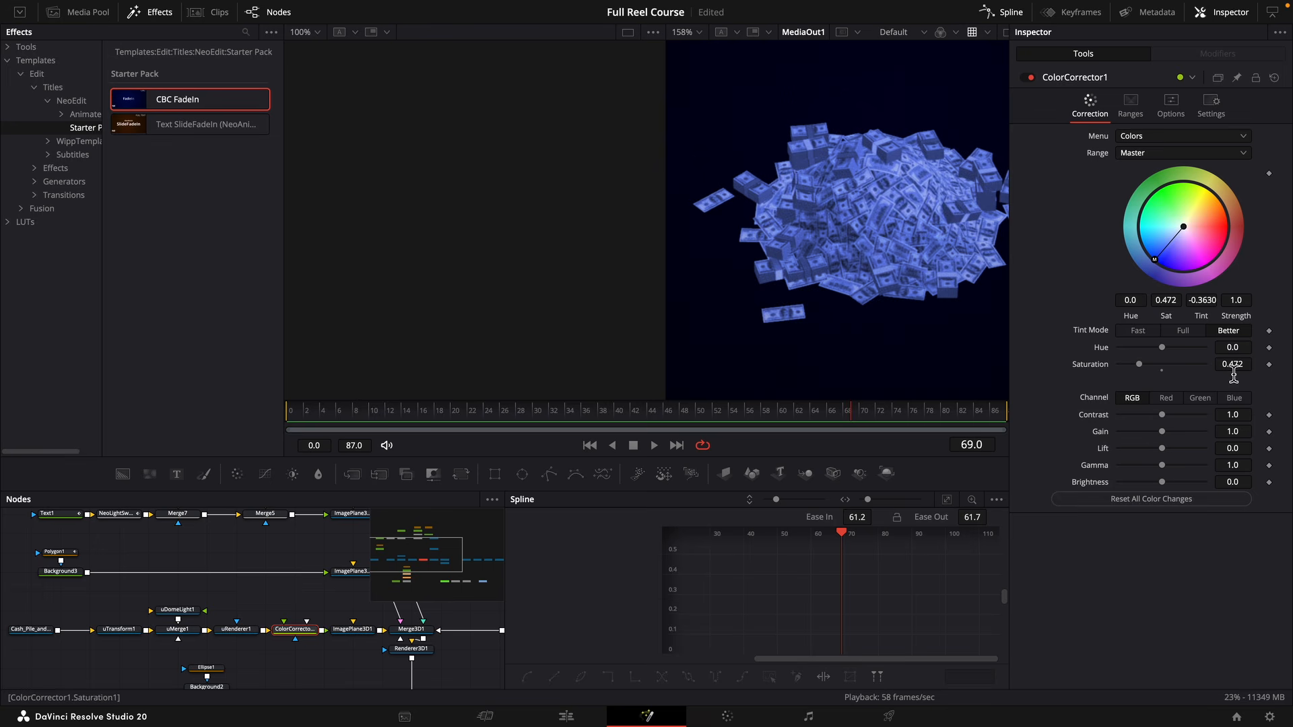
pyautogui.moveTo(1233, 448)
pyautogui.mouseDown()
pyautogui.moveTo(1217, 448)
pyautogui.moveTo(1230, 431)
pyautogui.mouseUp()
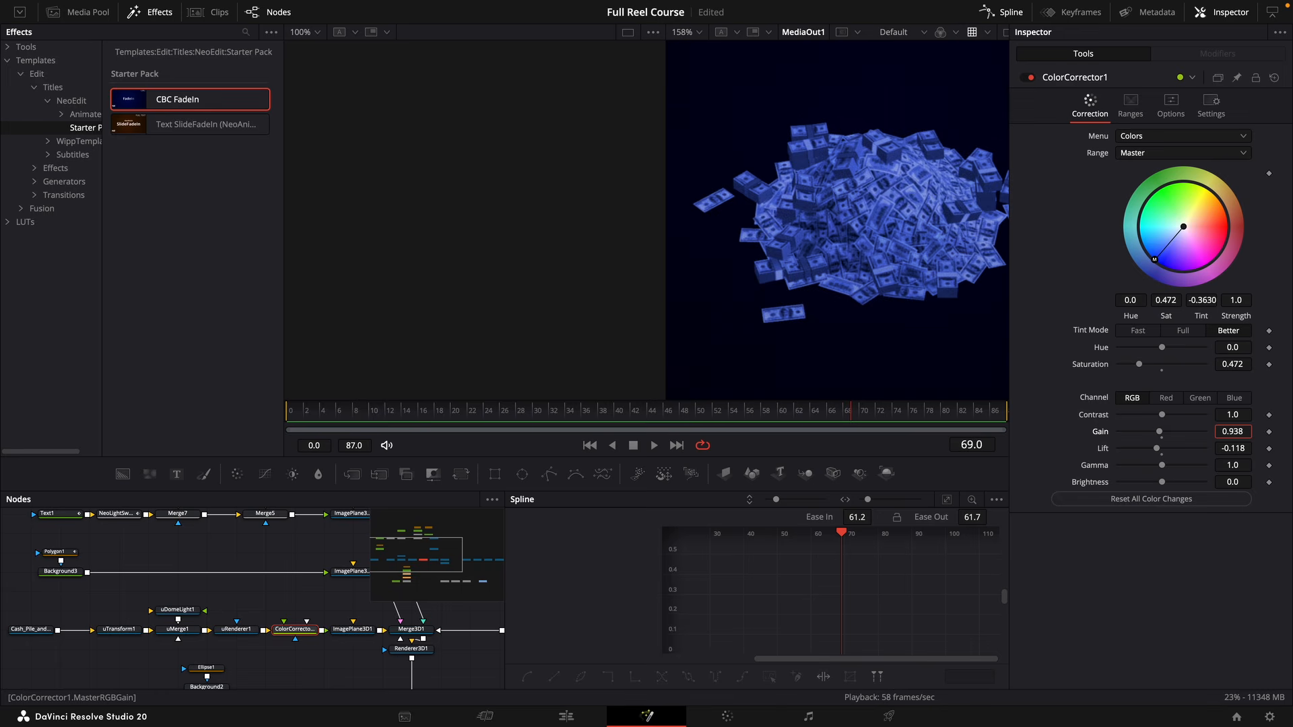
pyautogui.scroll(-5, 874, 260)
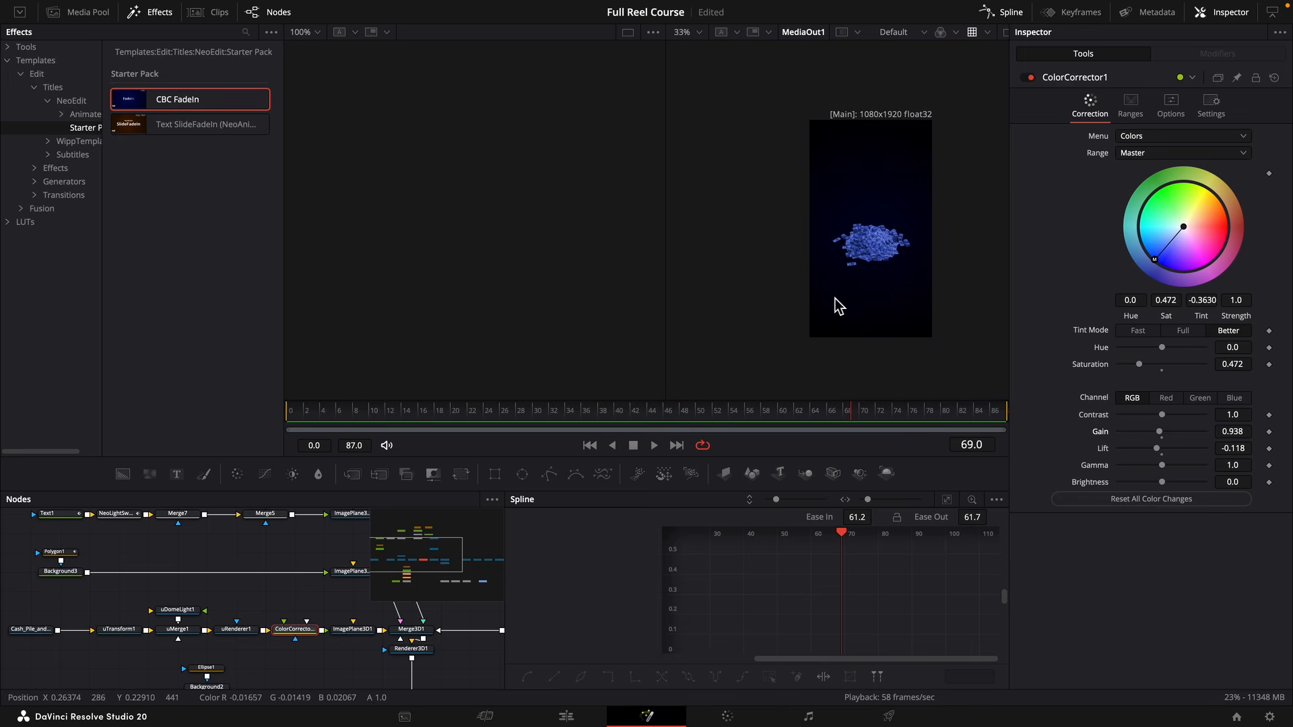
# Make room after uRenderer1 and insert a NeoReflection node between it and ColorCorrector1.
pyautogui.moveTo(238, 631); pyautogui.dragTo(161, 636)
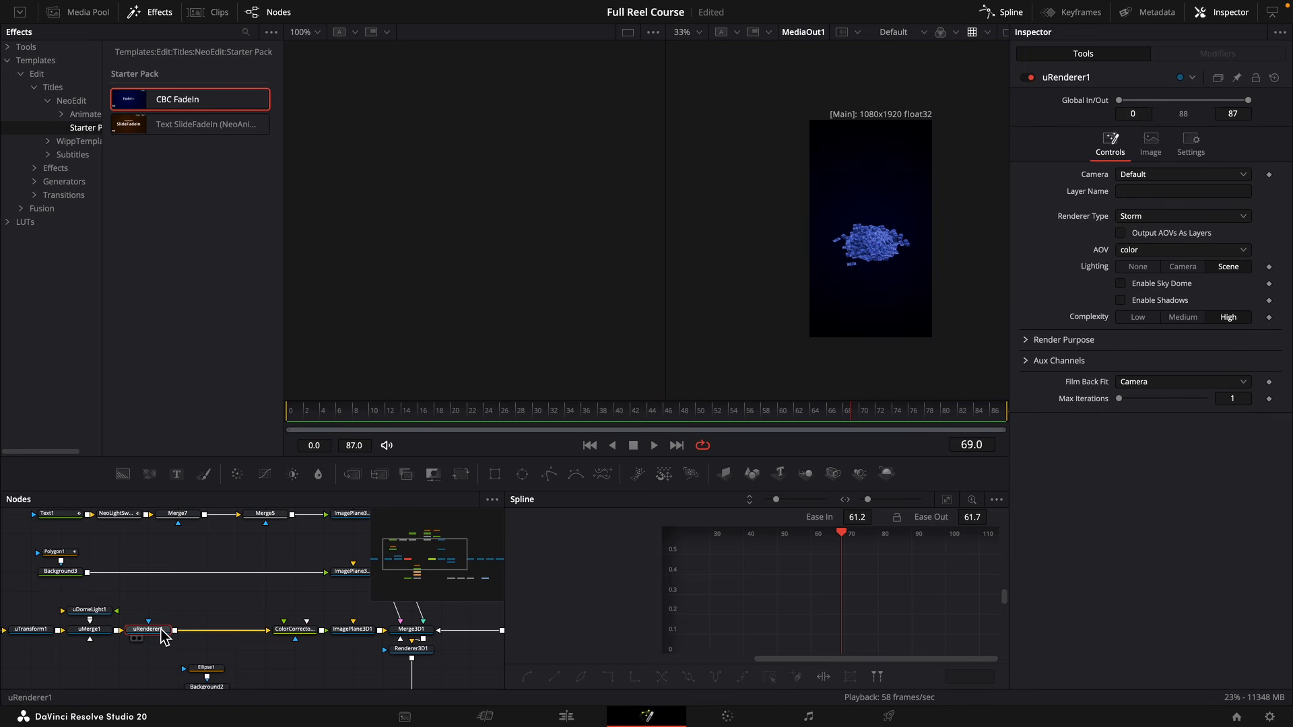
pyautogui.hotkey('shift', 'space')
pyautogui.write('traneo re')
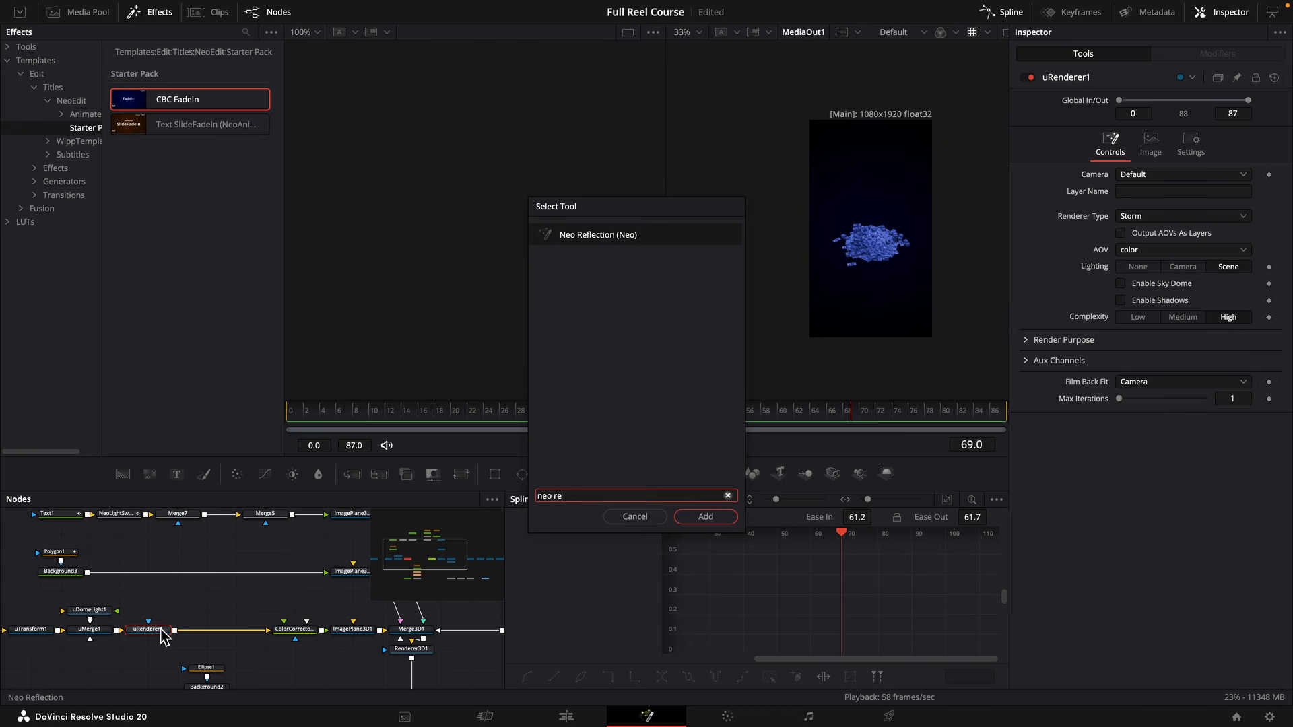
pyautogui.press('Return')
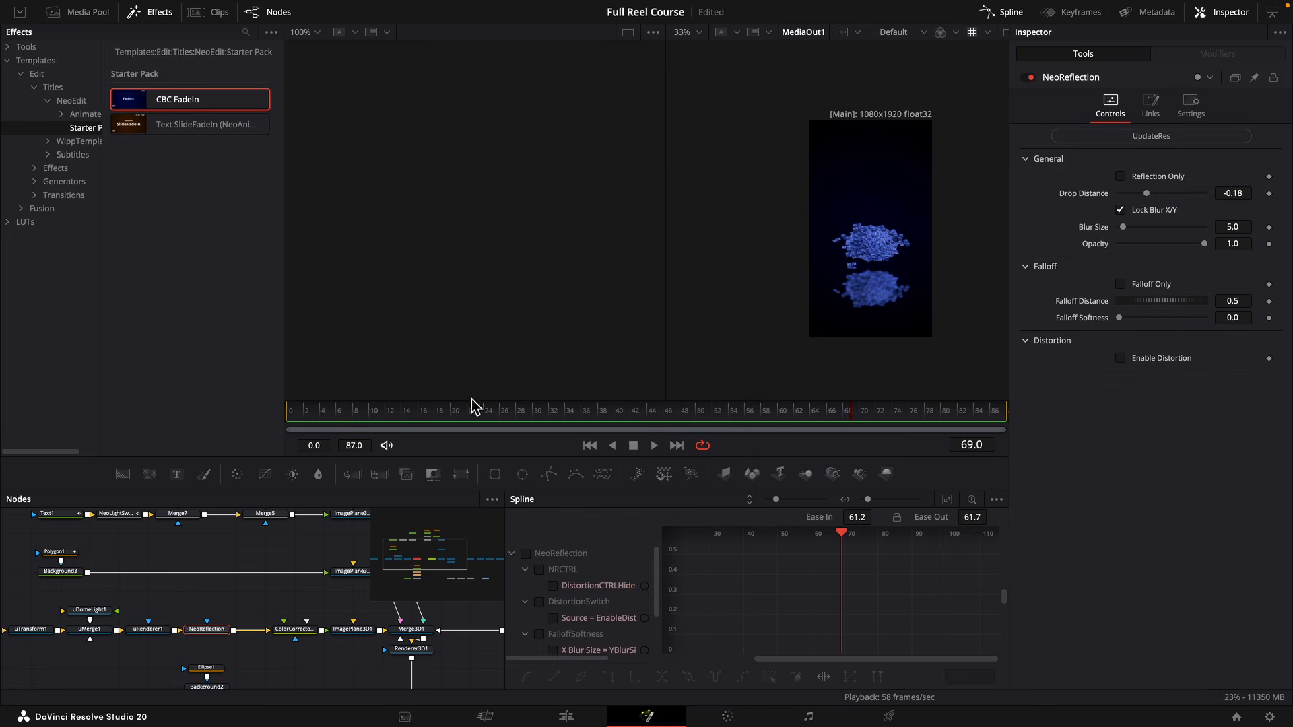
# Set the reflection's Drop Distance to -0.153, Falloff Distance to 0.559 and Falloff Softness to 53.2.
pyautogui.moveTo(1233, 194)
pyautogui.mouseDown()
pyautogui.moveTo(1219, 193)
pyautogui.moveTo(1237, 193)
pyautogui.mouseUp()
pyautogui.moveTo(1233, 301); pyautogui.dragTo(1243, 301)
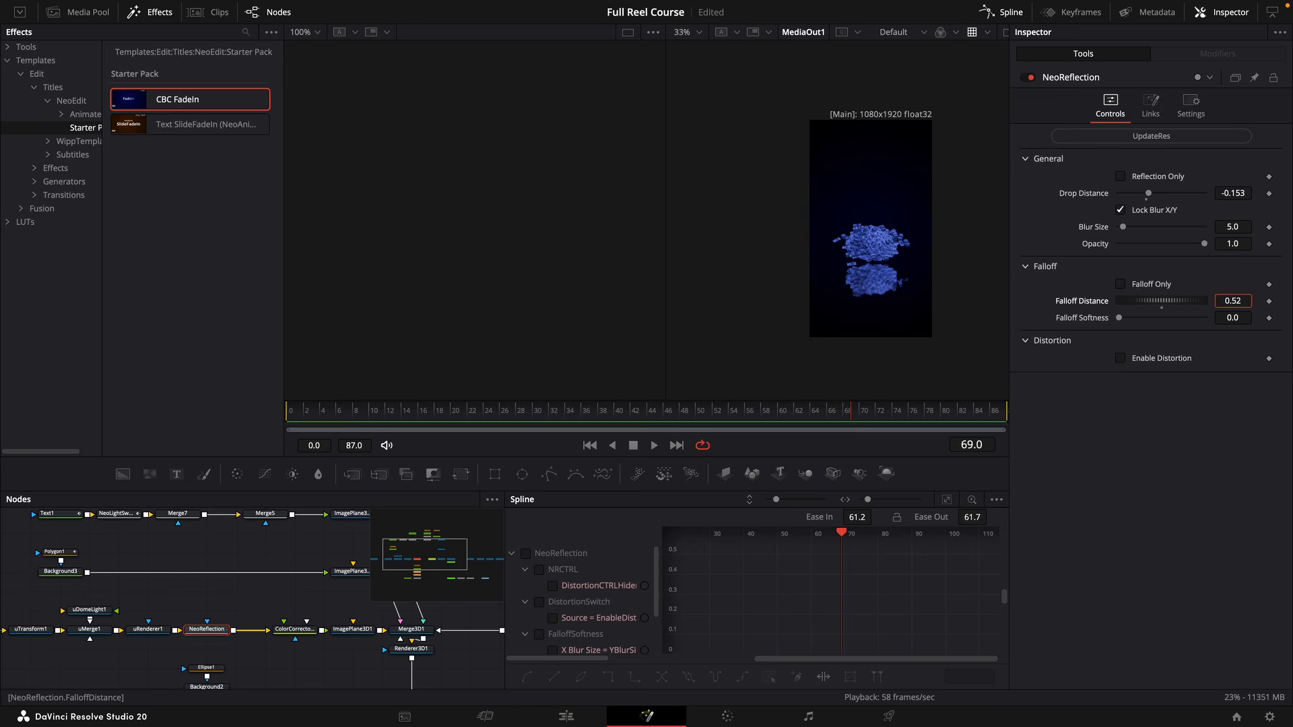
pyautogui.moveTo(1232, 318)
pyautogui.mouseDown()
pyautogui.moveTo(1274, 318)
pyautogui.moveTo(1236, 301)
pyautogui.mouseUp()
pyautogui.moveTo(1233, 317); pyautogui.dragTo(1246, 318)
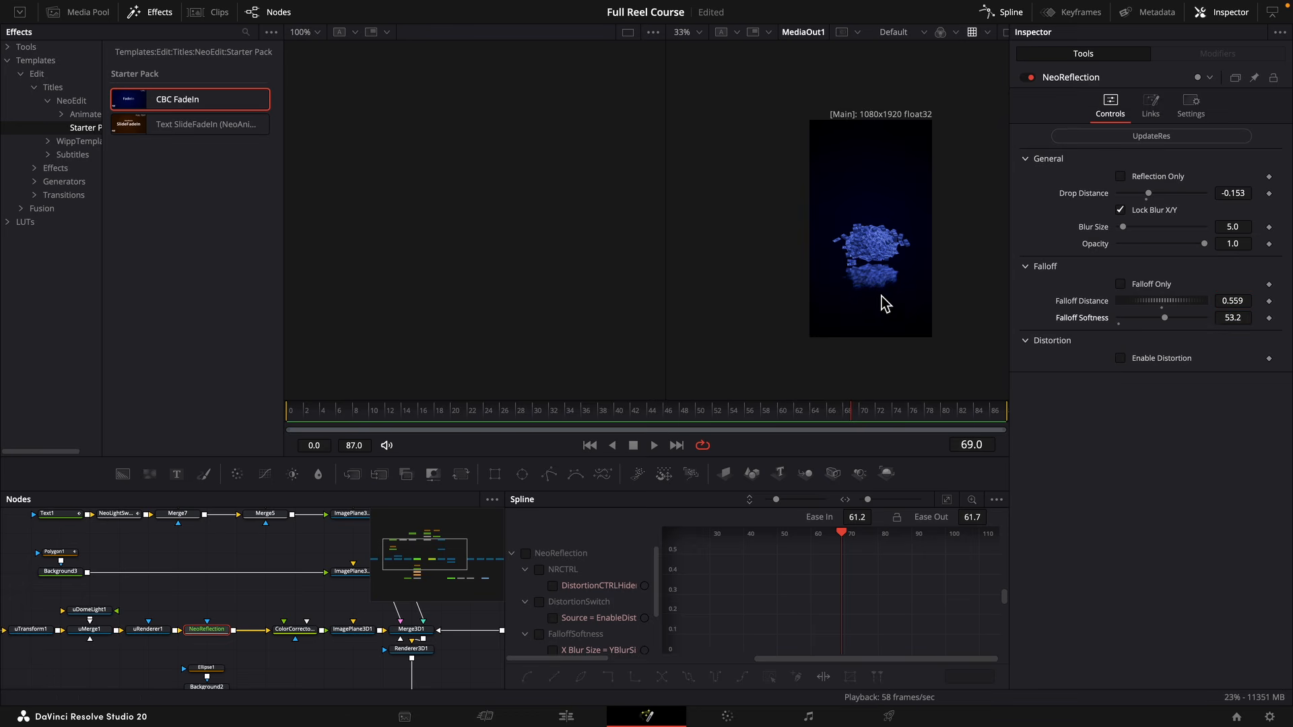
# Set the reflection's Blur Size to 7.4 and Opacity to 0.501, and play the result.
pyautogui.scroll(8, 886, 297)
pyautogui.moveTo(1232, 227); pyautogui.dragTo(1212, 244)
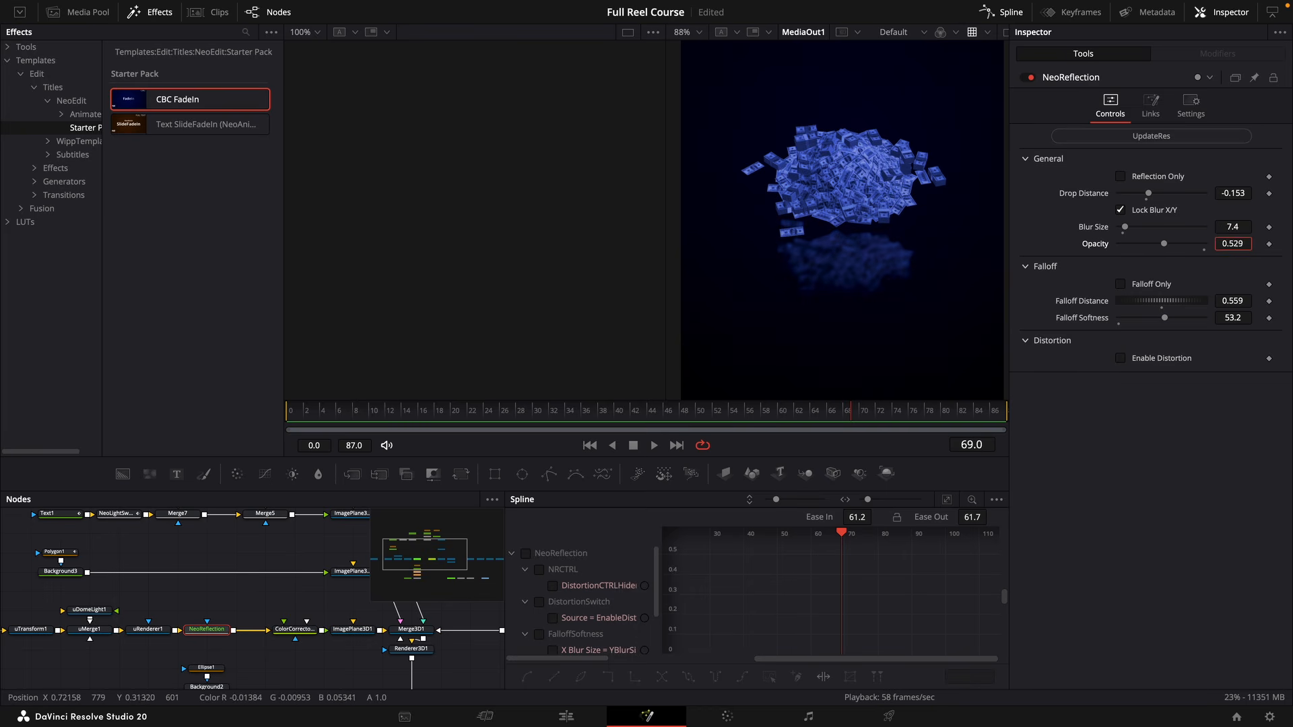
pyautogui.scroll(-5, 916, 244)
pyautogui.press('space')
pyautogui.moveTo(563, 413); pyautogui.dragTo(823, 403)
# Scale the cash pile's ImagePlane3D1 to 1.208, set its Y translation to -1.471, and play the animation from the start.
pyautogui.moveTo(228, 616); pyautogui.dragTo(314, 607)
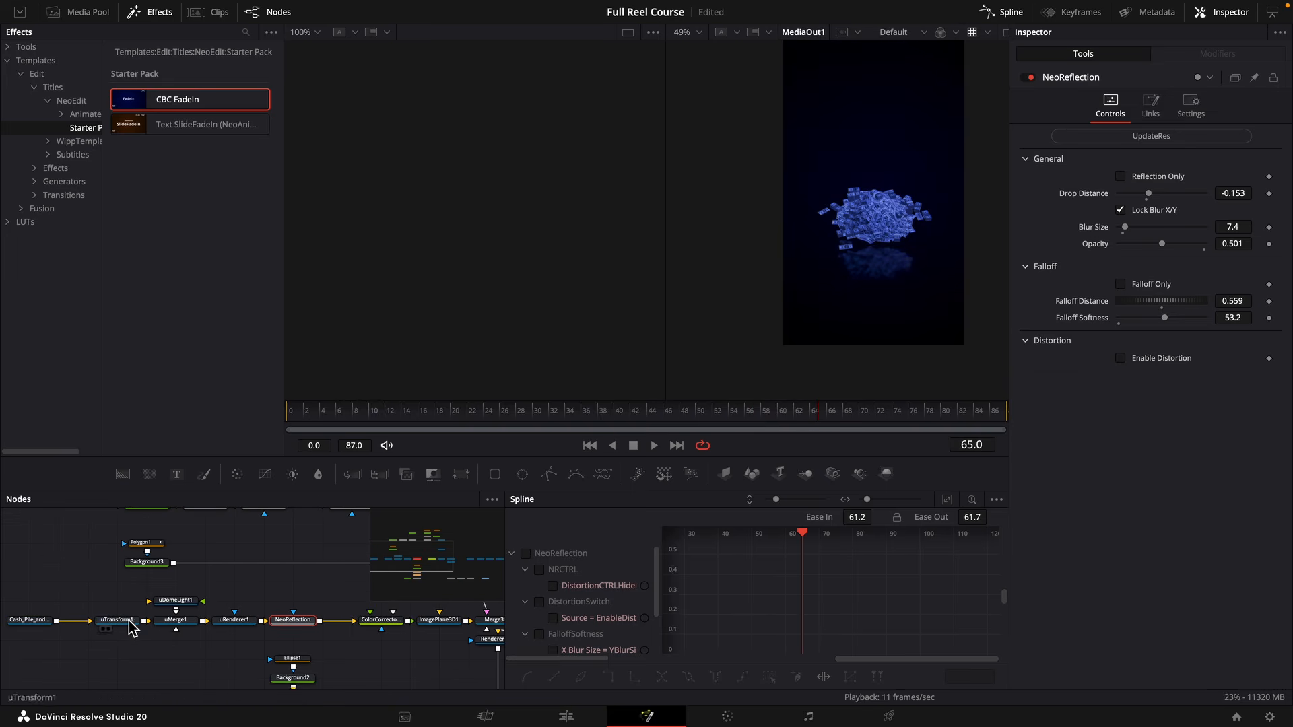
pyautogui.click(121, 621)
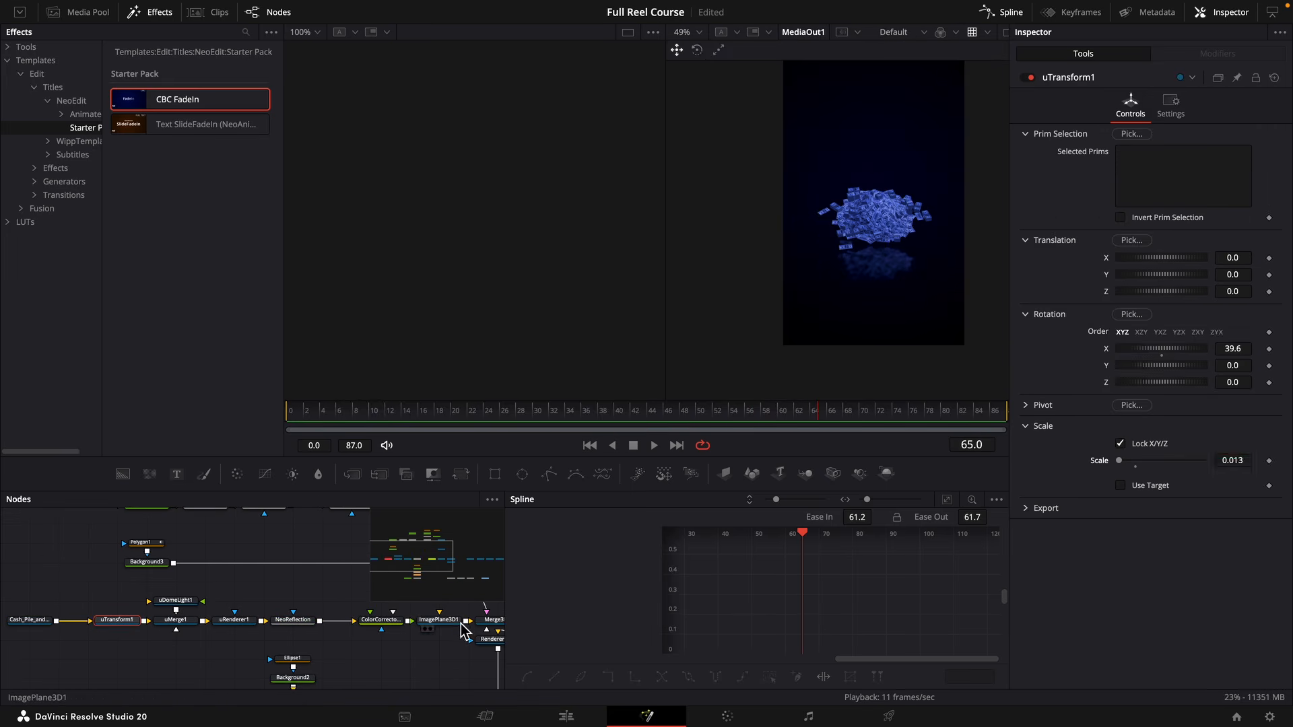
pyautogui.click(438, 620)
pyautogui.moveTo(1242, 355); pyautogui.dragTo(1276, 355)
pyautogui.moveTo(940, 233); pyautogui.dragTo(888, 319)
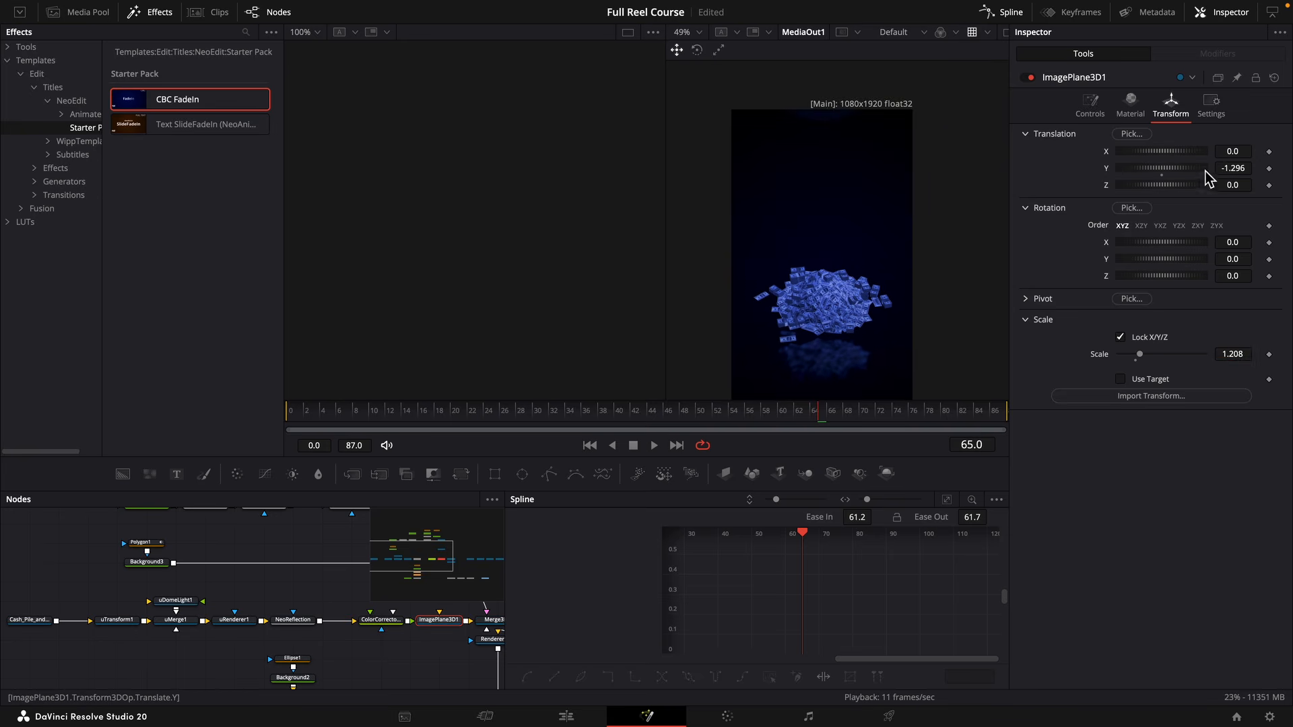
pyautogui.moveTo(1225, 169); pyautogui.dragTo(1197, 168)
pyautogui.moveTo(663, 415); pyautogui.dragTo(311, 414)
pyautogui.moveTo(934, 244); pyautogui.dragTo(933, 139)
pyautogui.press('space')
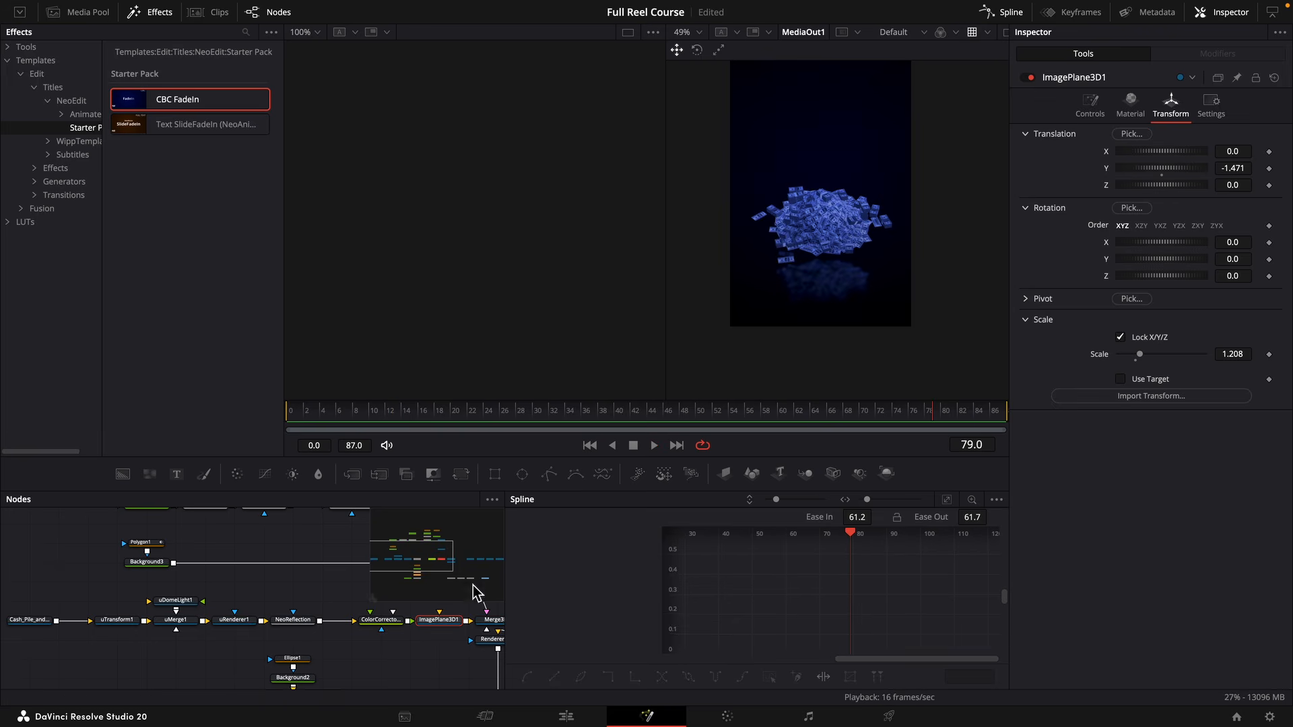
# Change Anim2's Y translation keyframe on frame 70 to -1.246.
pyautogui.moveTo(391, 626); pyautogui.dragTo(73, 618)
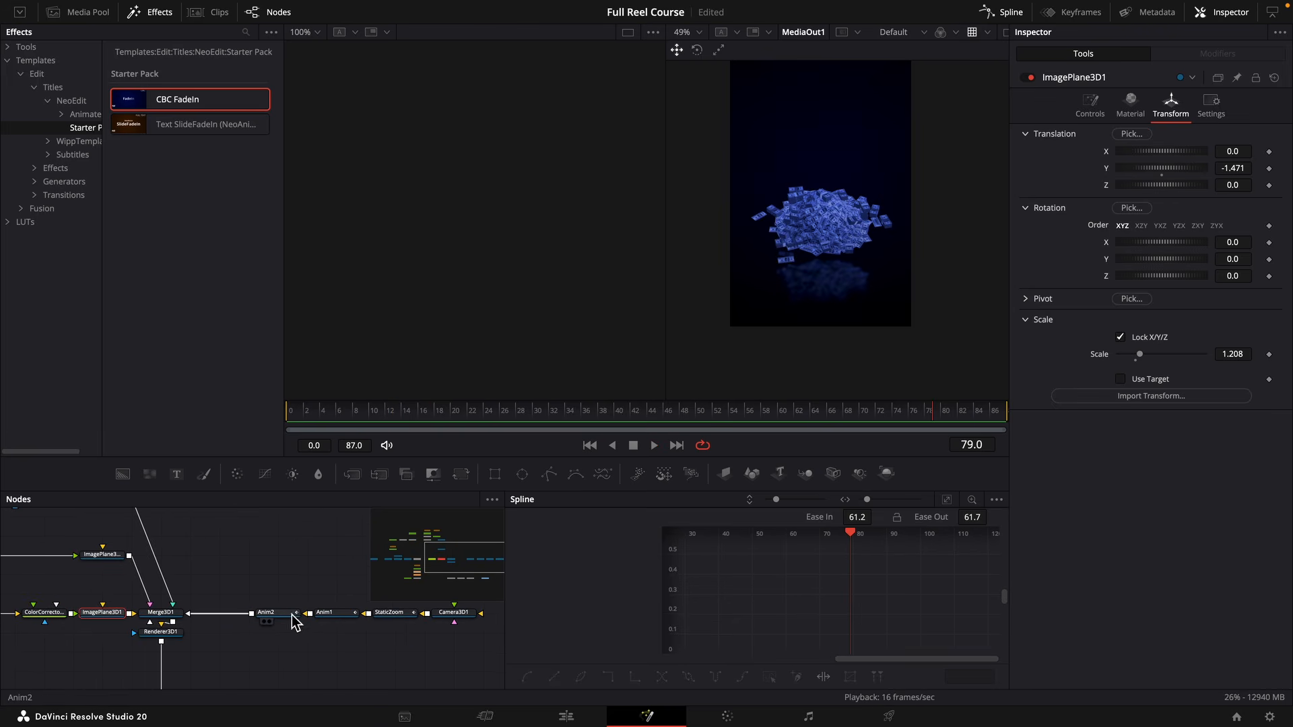
pyautogui.click(277, 613)
pyautogui.click(1261, 168)
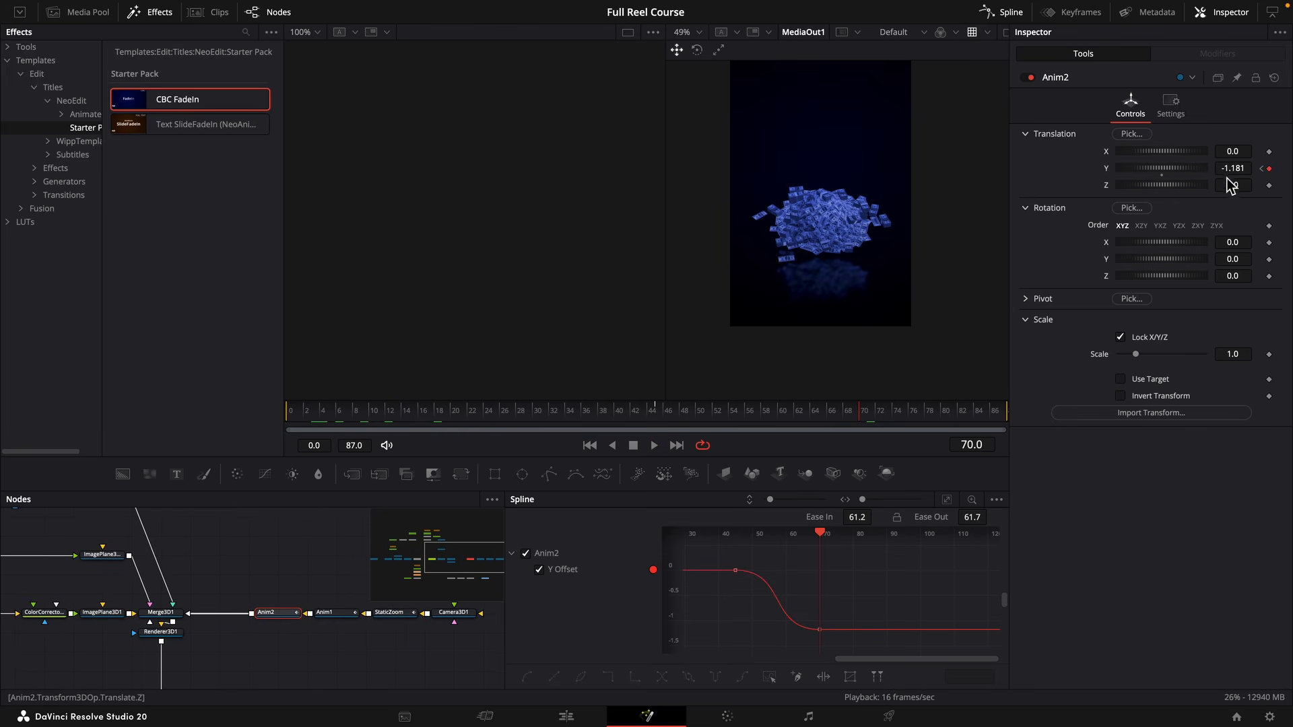
pyautogui.moveTo(1230, 169); pyautogui.dragTo(1218, 169)
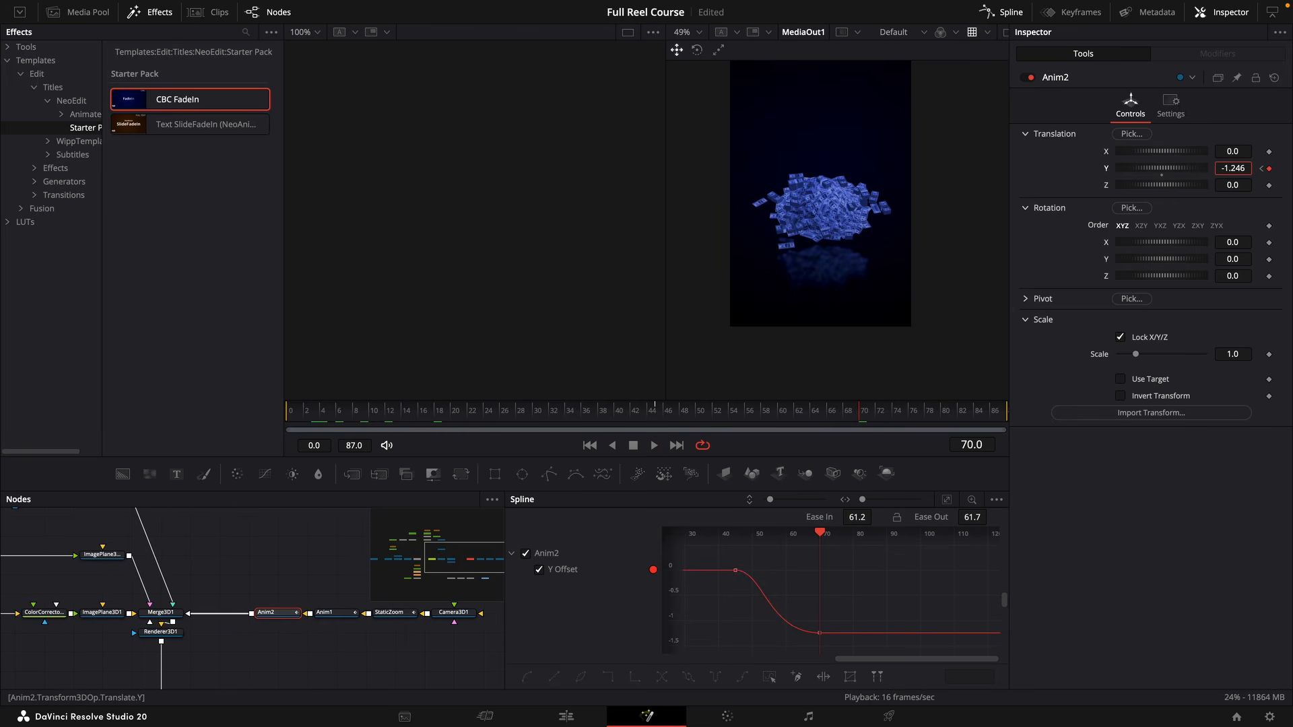
# View Background3 and shape its Polygon1 mask as a tall vertical centre line, with Solid off and Border Width 0.0151.
pyautogui.moveTo(194, 556); pyautogui.dragTo(512, 606)
pyautogui.click(122, 585)
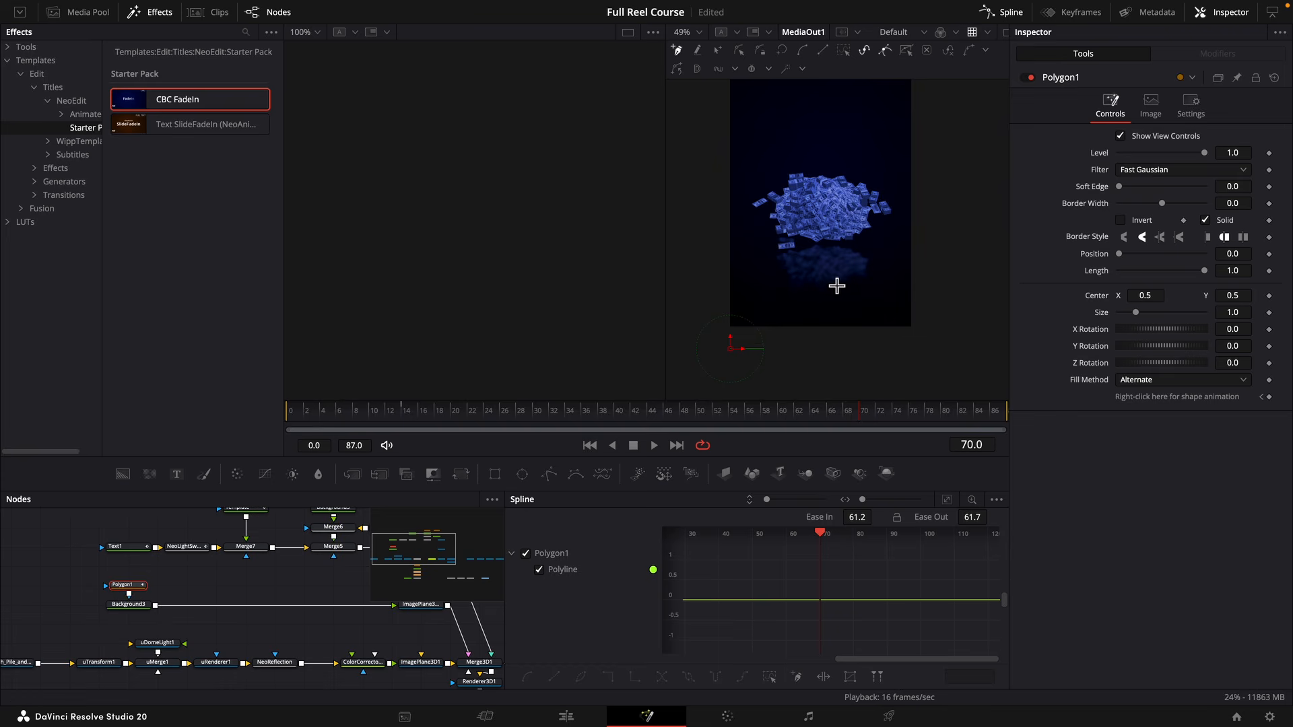
pyautogui.click(142, 607)
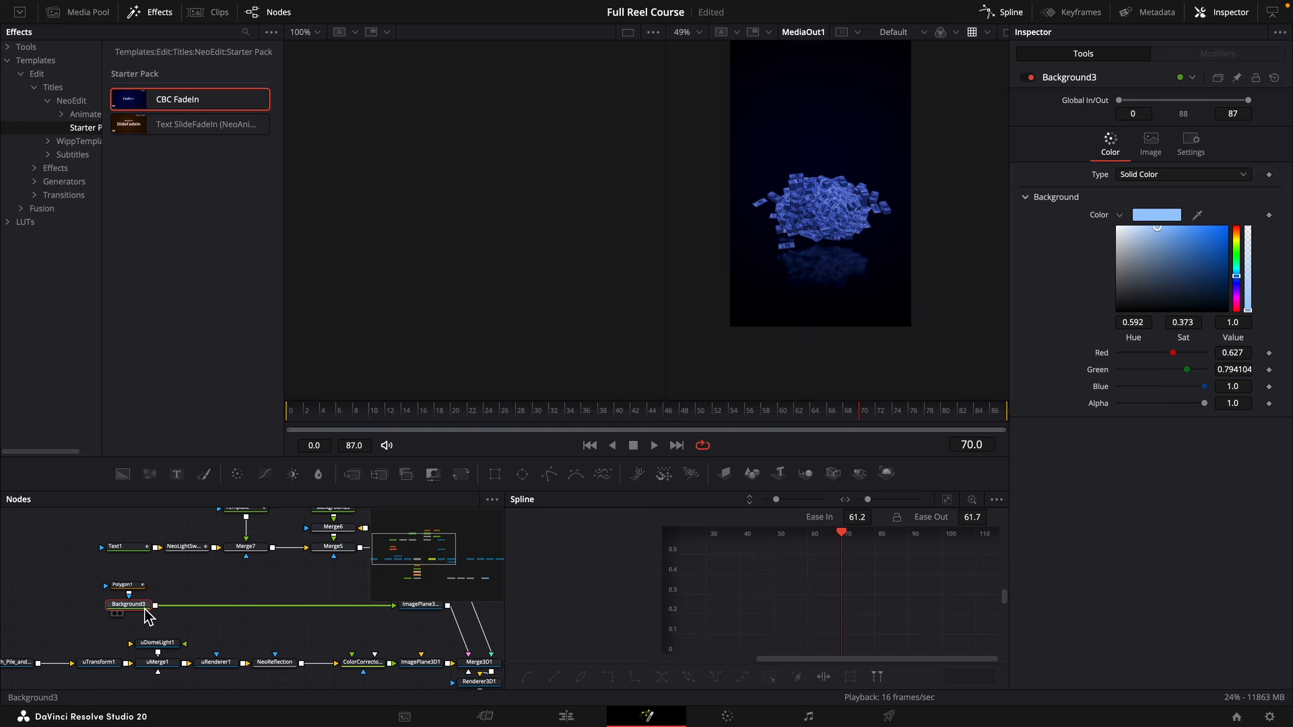
pyautogui.press('2')
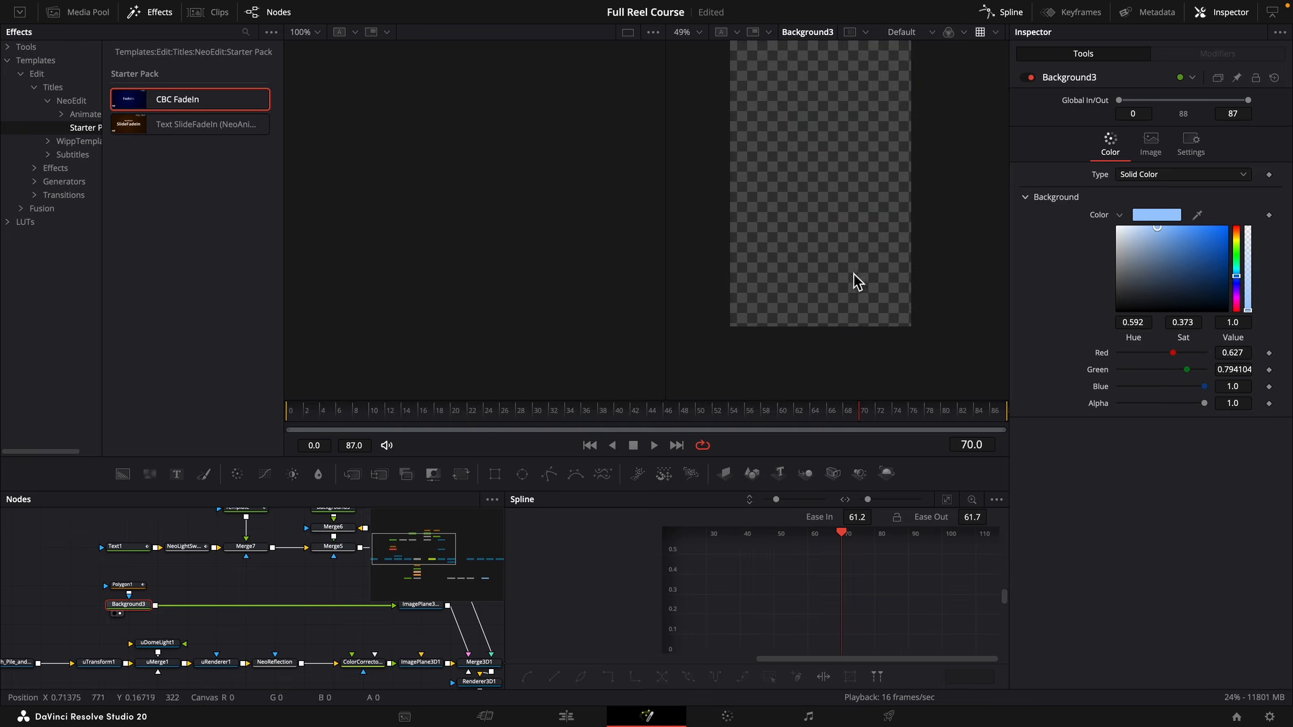
pyautogui.click(123, 585)
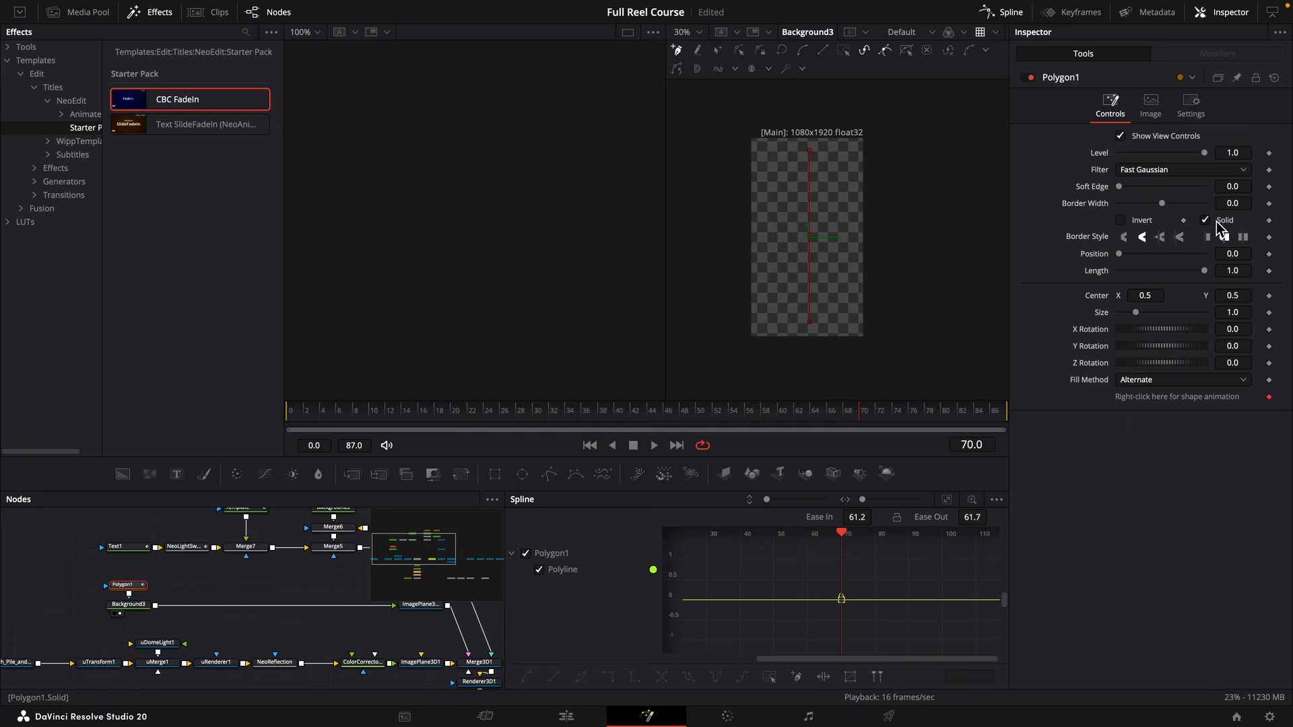
pyautogui.moveTo(1234, 204); pyautogui.dragTo(1243, 204)
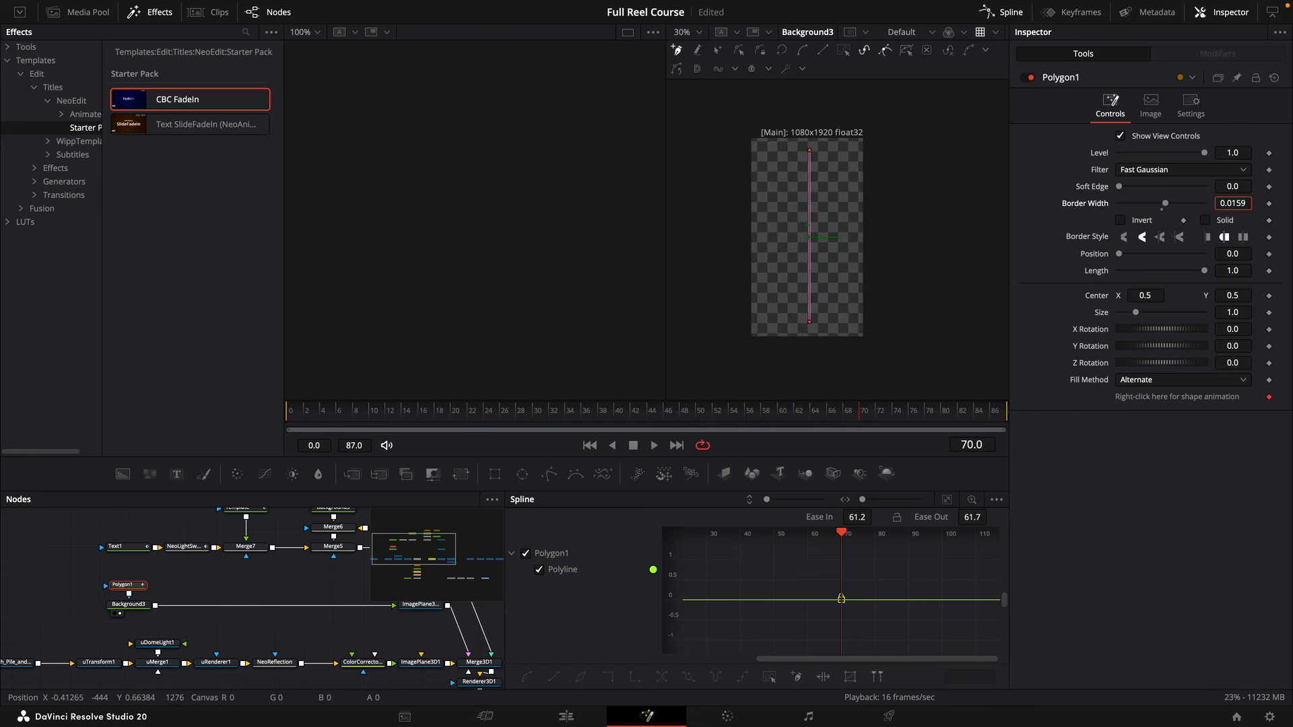
pyautogui.scroll(5, 811, 300)
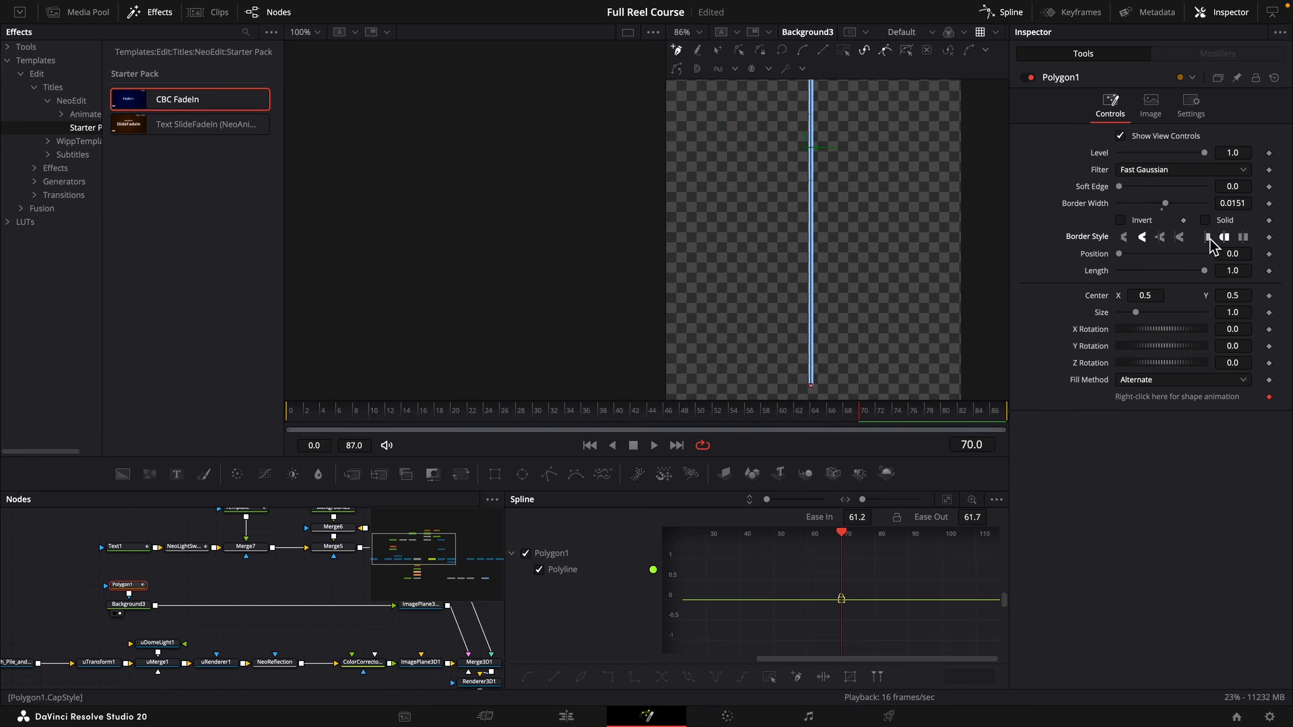
# Give Polygon1's line flat end caps and a Border Width of 0.0116, and keyframe its Length on frames 45 and 70.
pyautogui.click(1210, 239)
pyautogui.moveTo(1228, 205); pyautogui.dragTo(1225, 204)
pyautogui.moveTo(677, 414); pyautogui.dragTo(656, 417)
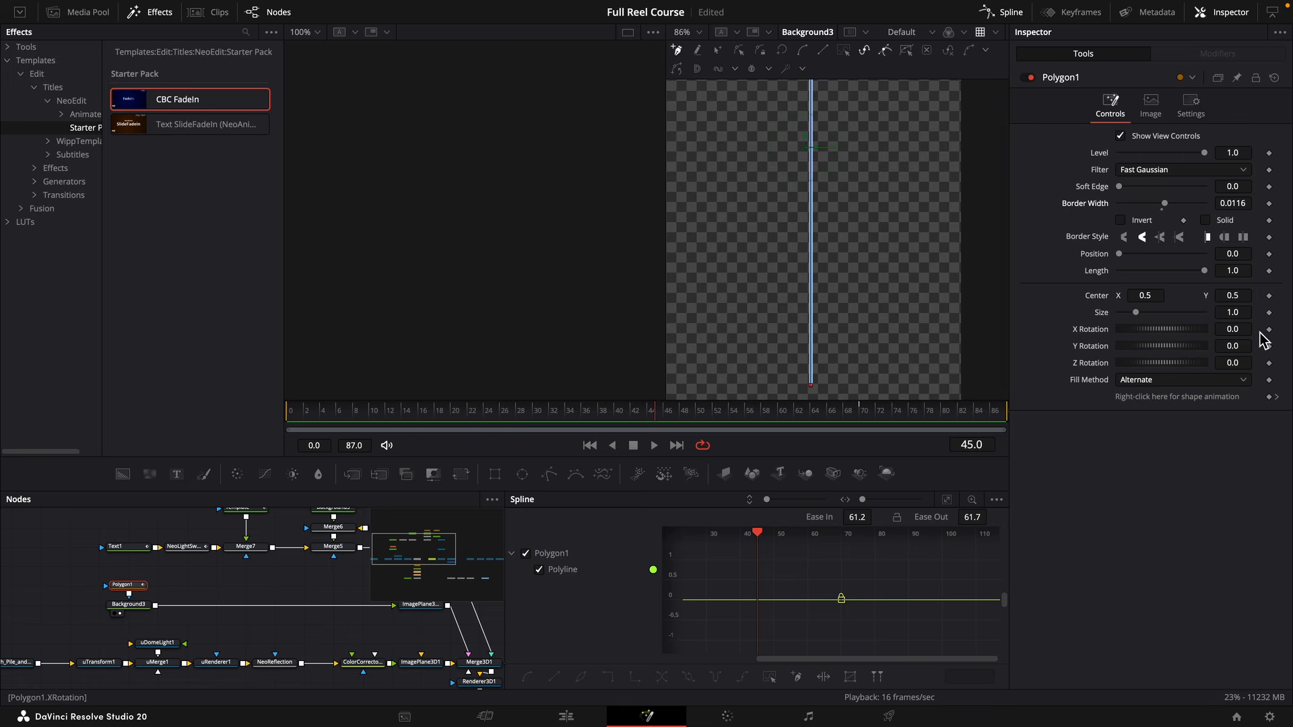
pyautogui.click(1269, 270)
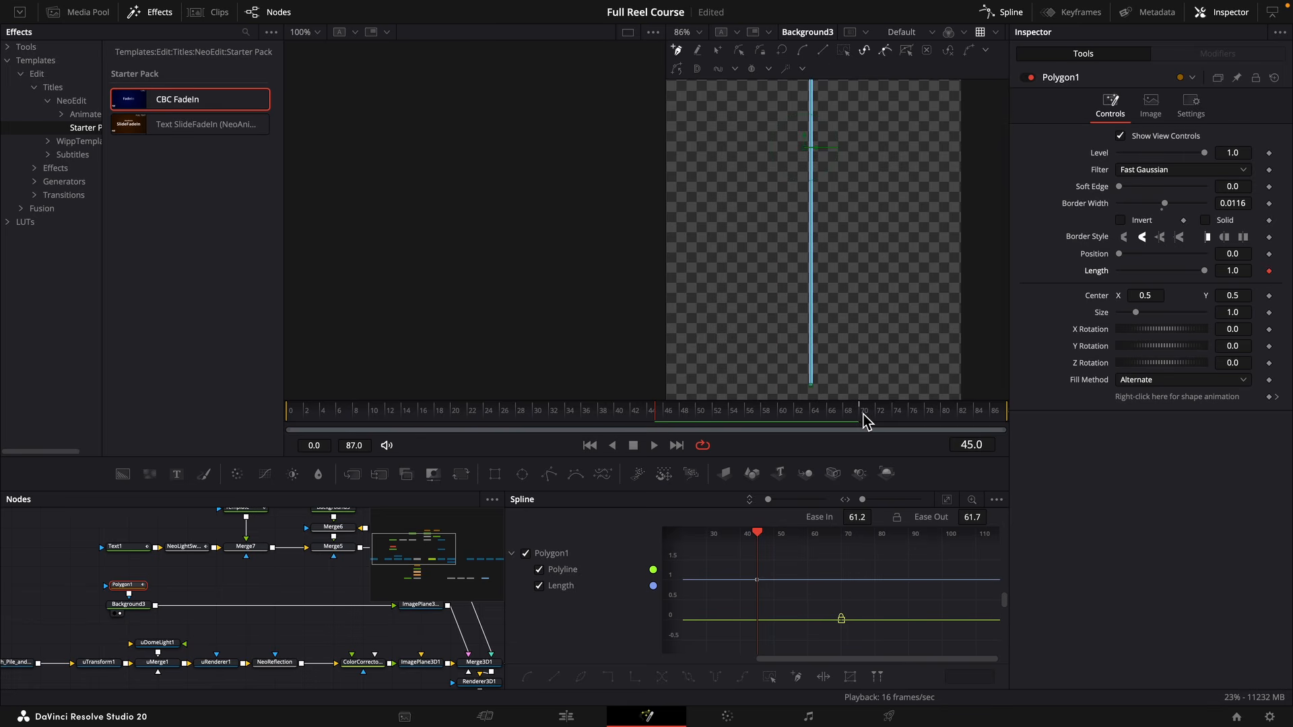
pyautogui.click(1270, 273)
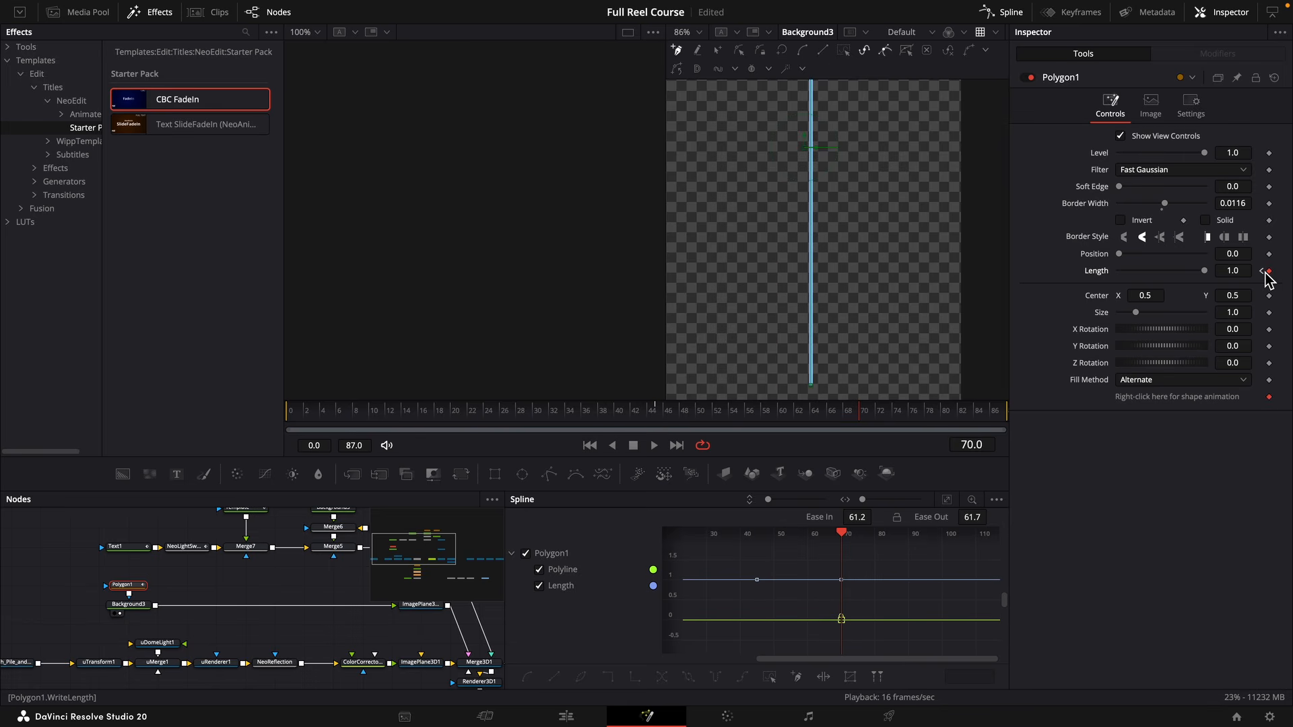
# View MediaOut1 and set the line's ImagePlane3D1_1 translation to X -0.028 and Y -1.33.
pyautogui.hscroll(6, 352, 614)
pyautogui.scroll(-3, 352, 614)
pyautogui.click(303, 619)
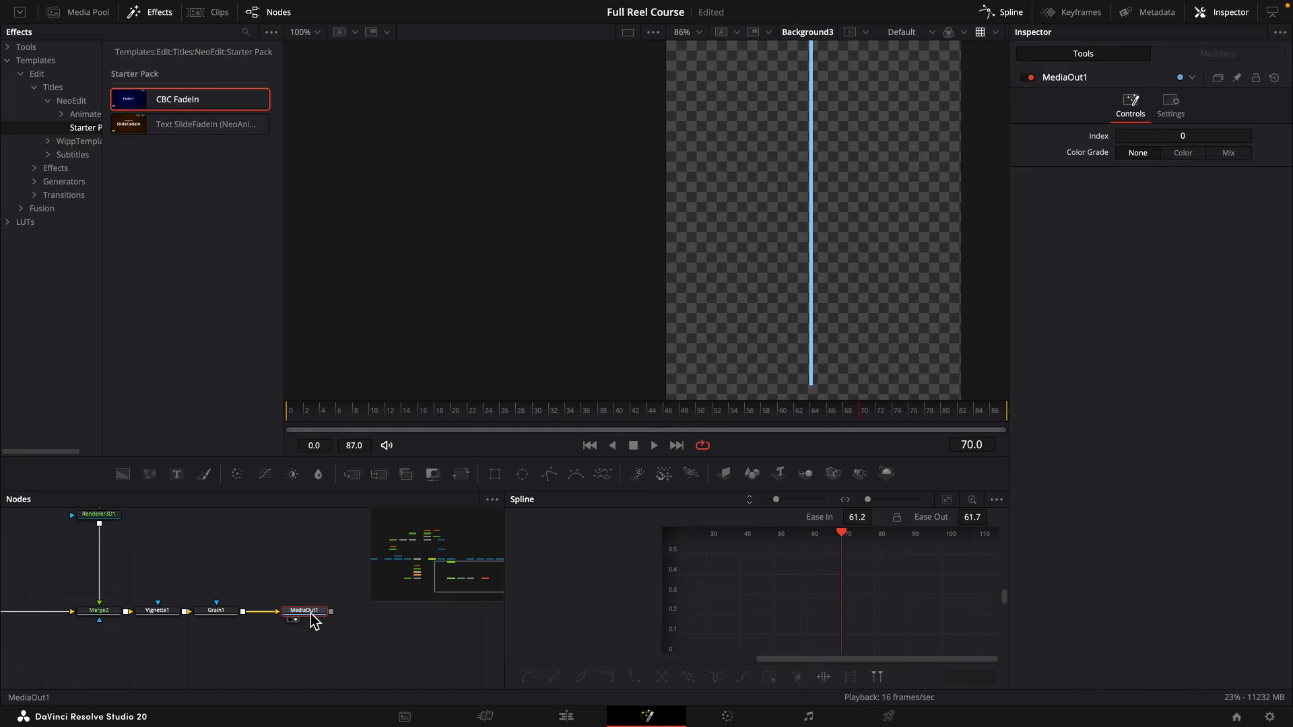
pyautogui.press('1')
pyautogui.moveTo(846, 299); pyautogui.dragTo(891, 442)
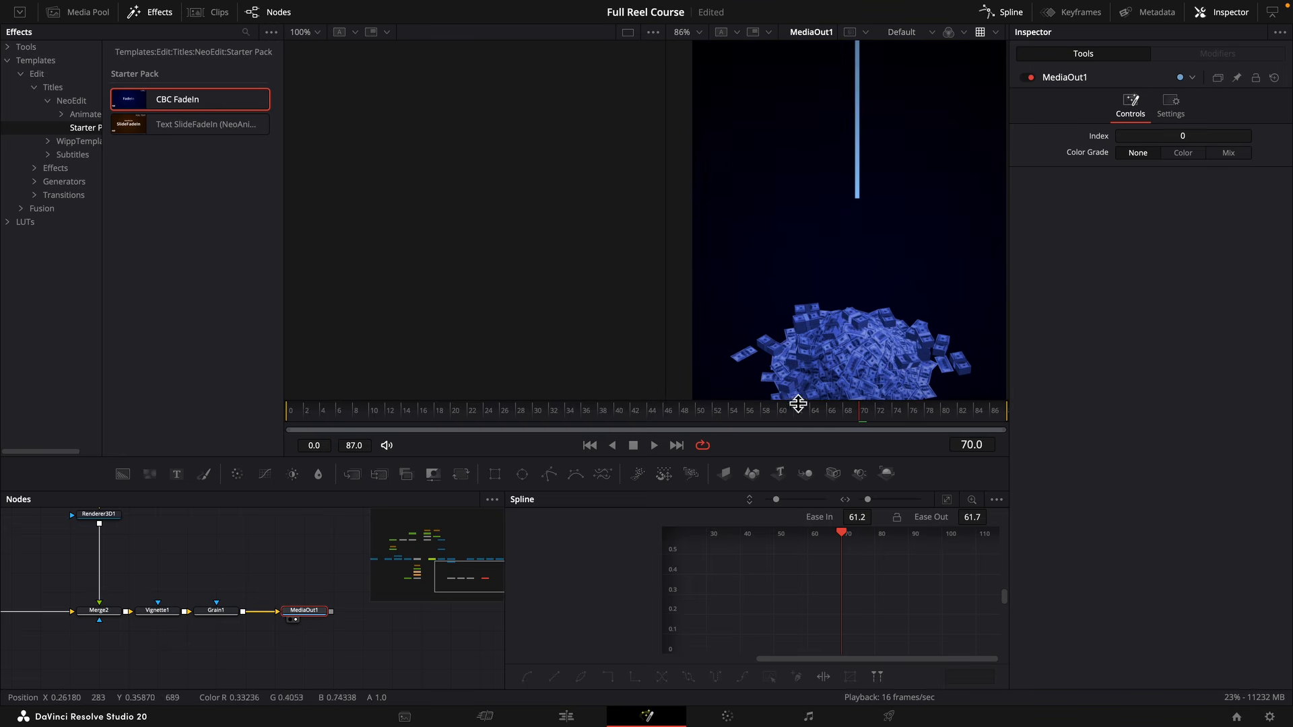
pyautogui.moveTo(107, 513); pyautogui.dragTo(202, 627)
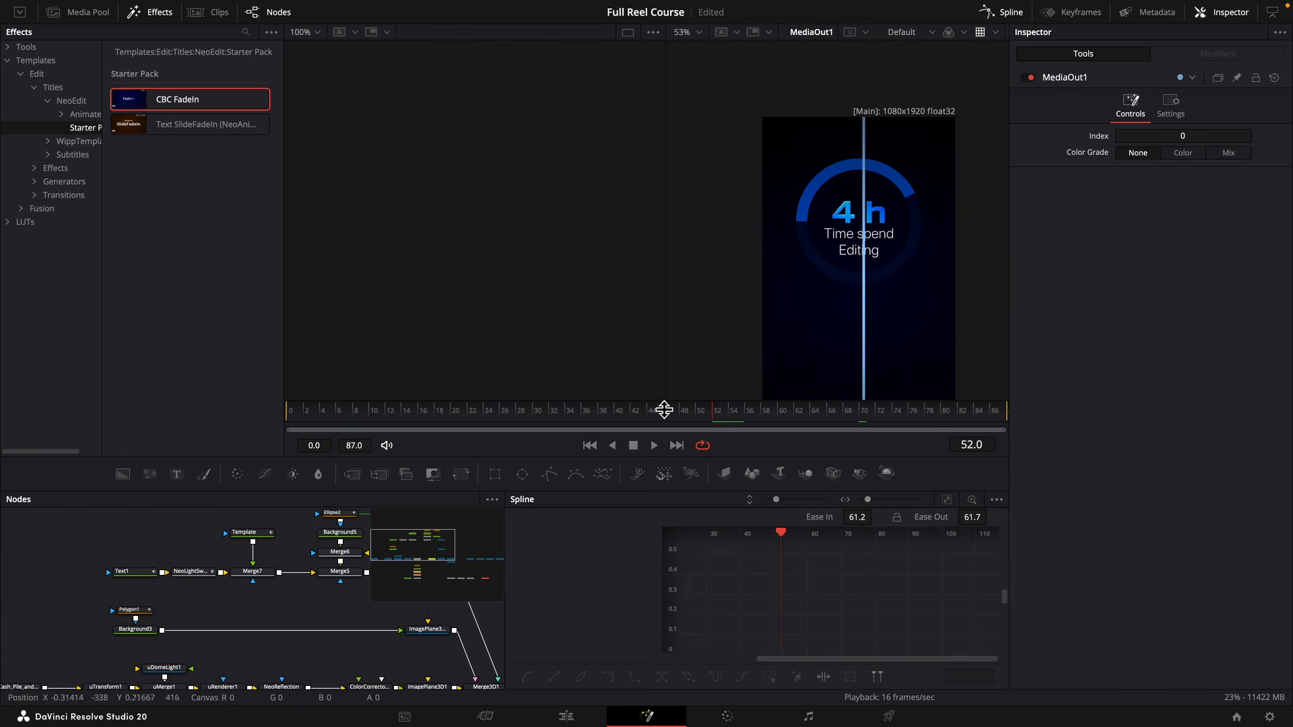
pyautogui.hscroll(3, 329, 592)
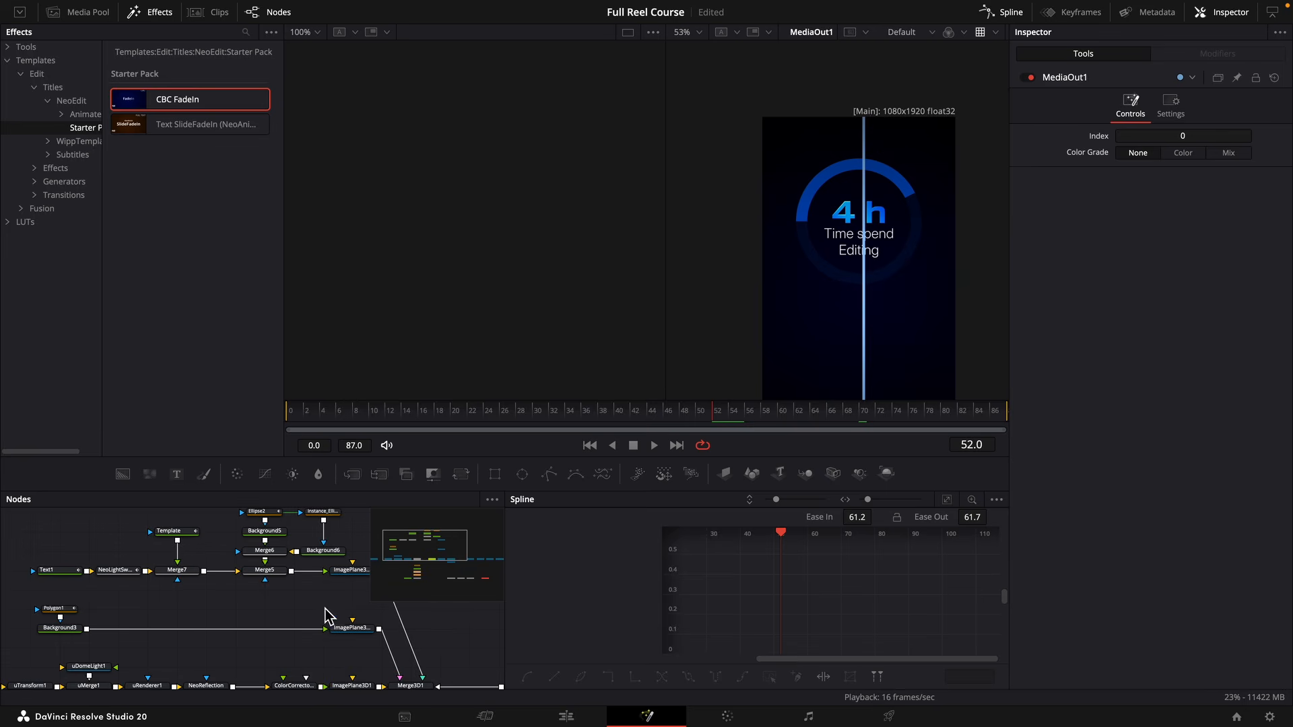
pyautogui.click(351, 632)
pyautogui.click(1170, 104)
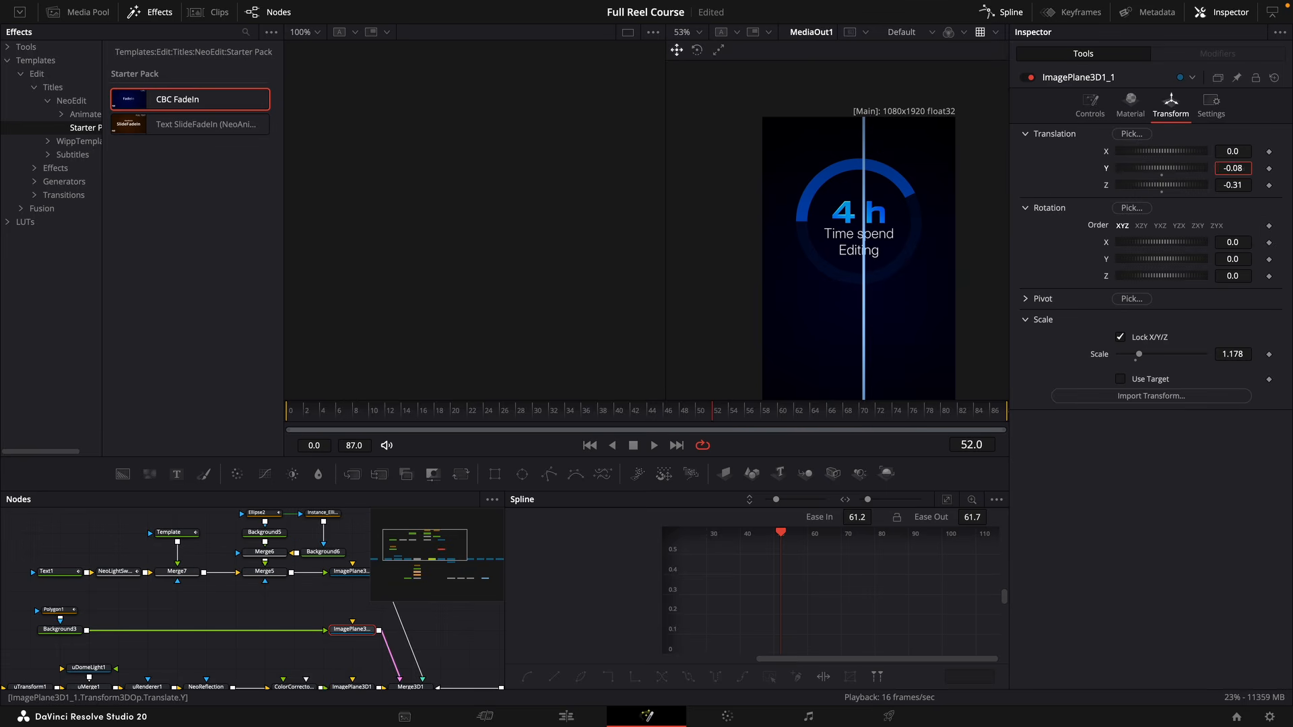
pyautogui.moveTo(1139, 168); pyautogui.dragTo(684, 316)
pyautogui.moveTo(1232, 152)
pyautogui.mouseDown()
pyautogui.moveTo(1221, 153)
pyautogui.moveTo(1232, 168)
pyautogui.moveTo(1237, 153)
pyautogui.mouseUp()
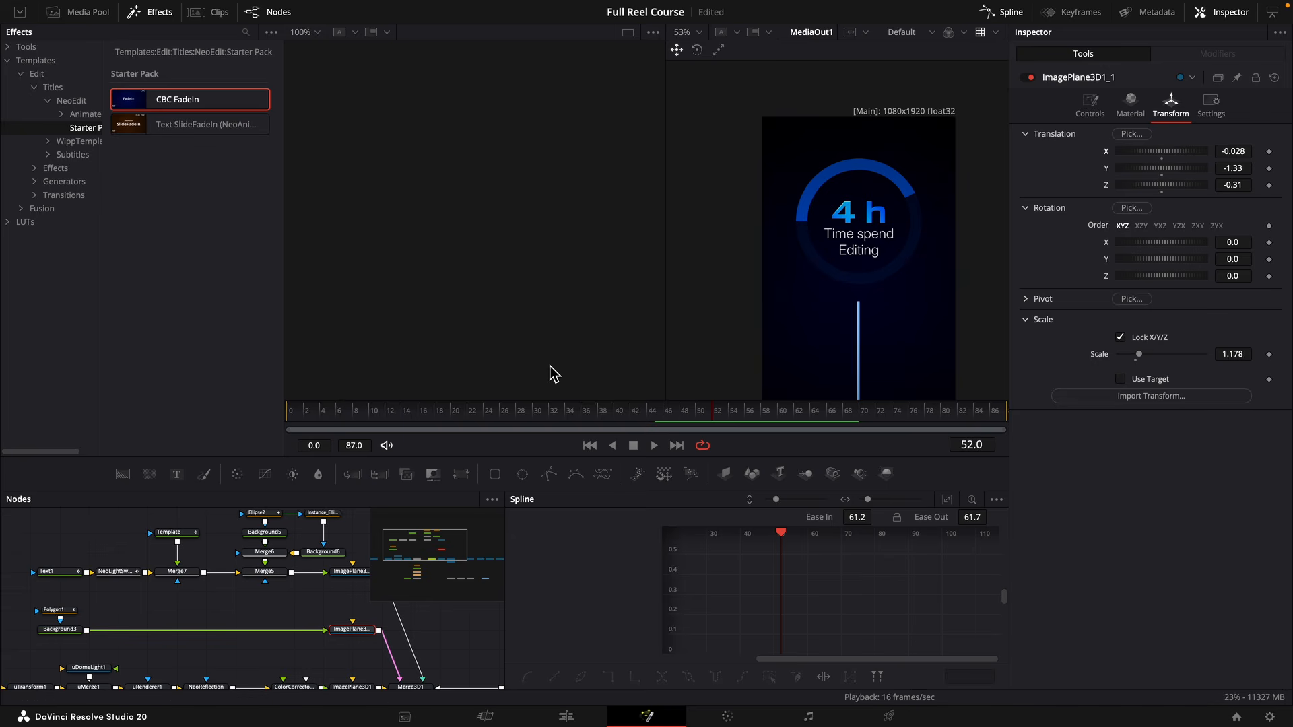
# Set Polygon1's Length keyframes to 0.437 on frame 70 and 0.0 on frame 45.
pyautogui.click(72, 611)
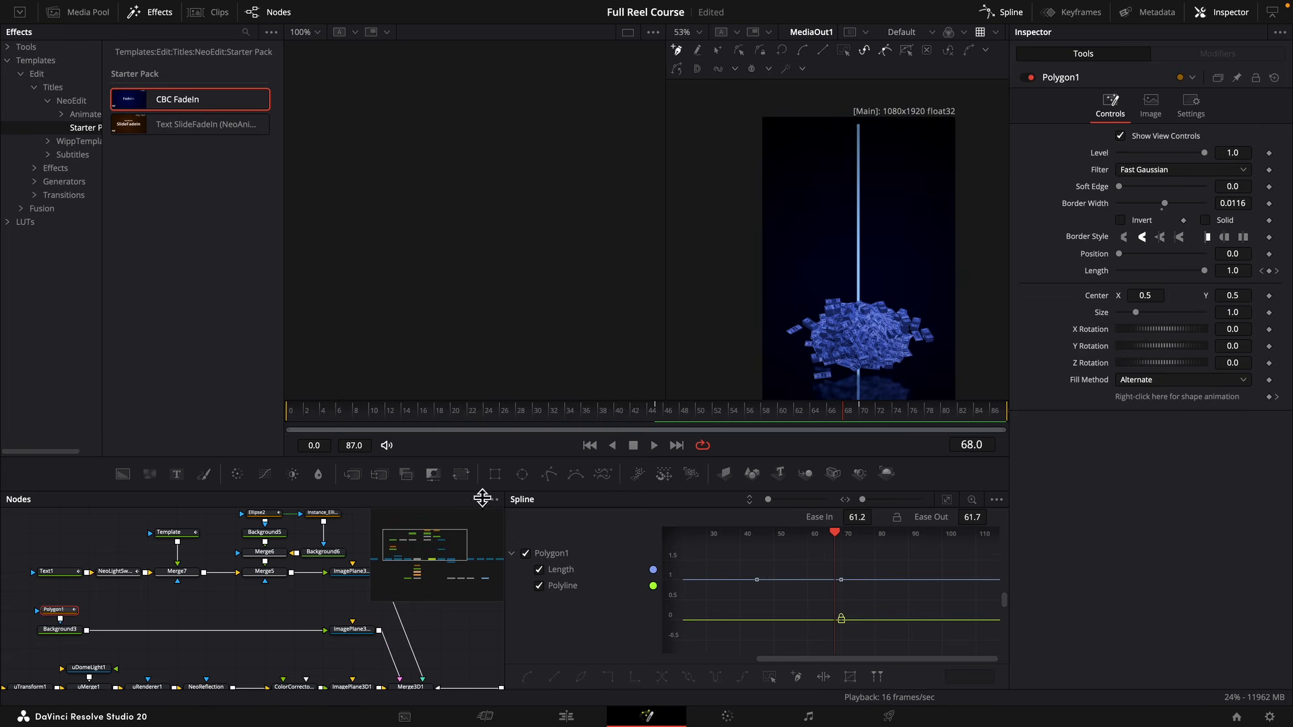
pyautogui.moveTo(900, 327); pyautogui.dragTo(911, 261)
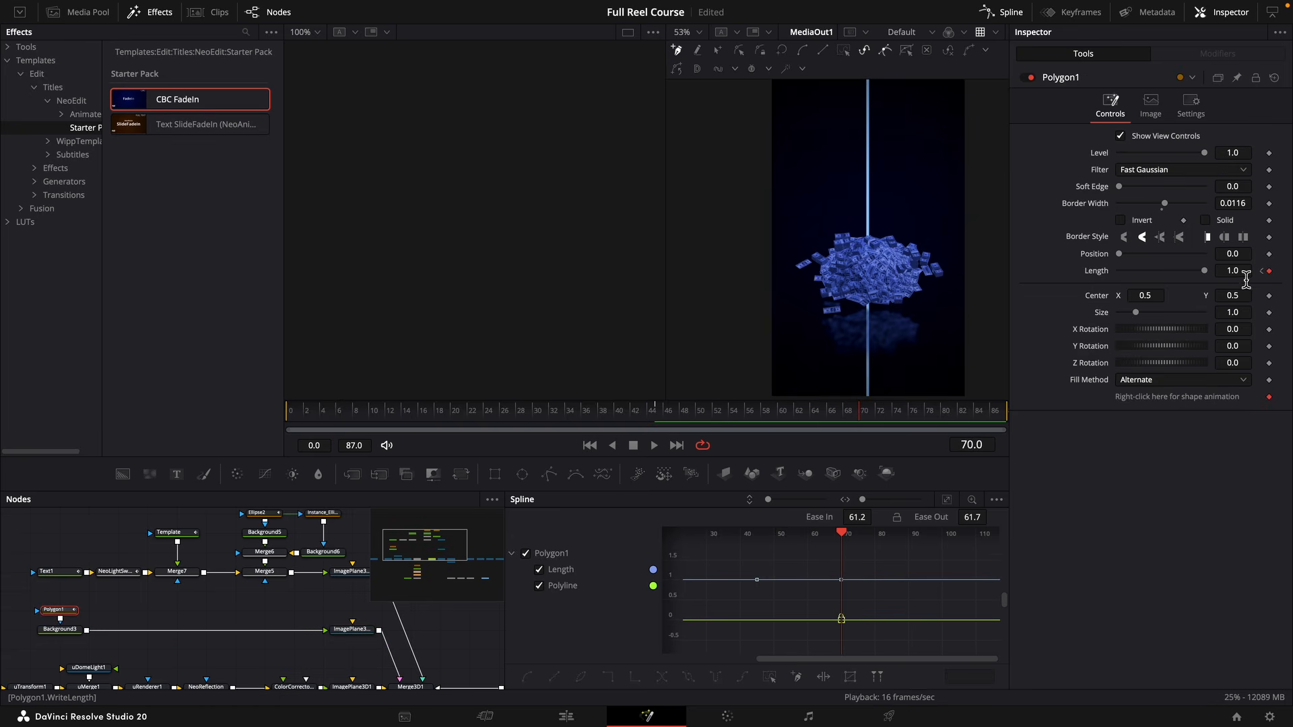
pyautogui.moveTo(1242, 275); pyautogui.dragTo(845, 314)
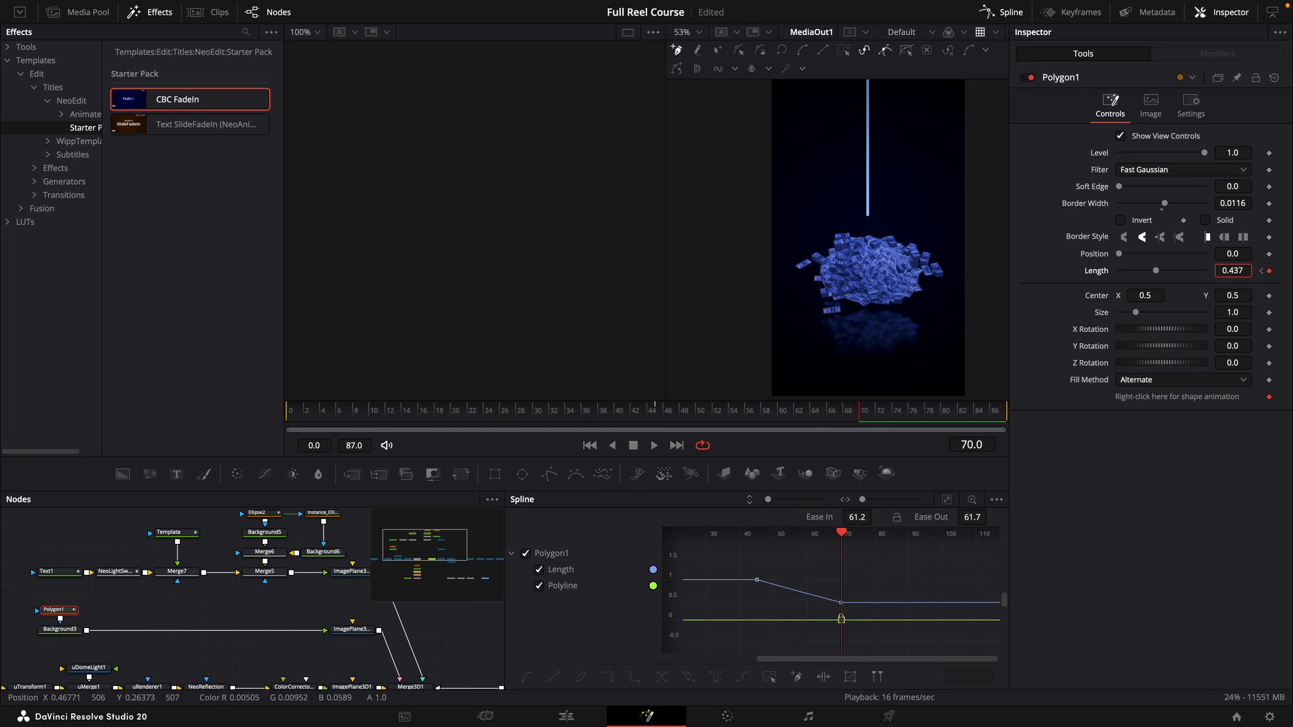
pyautogui.click(1262, 271)
pyautogui.moveTo(1240, 276); pyautogui.dragTo(1093, 382)
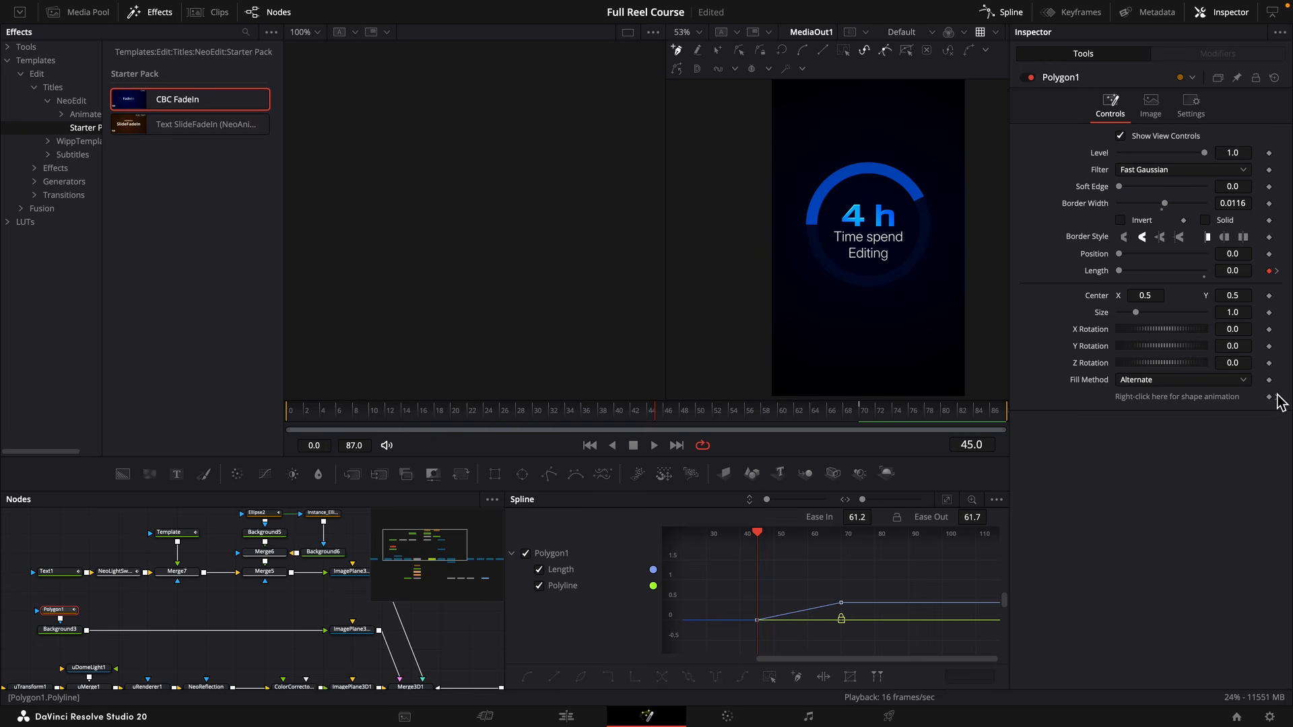
# Smooth both keyframes of Polygon1's Length curve into an ease and play the animation from the start.
pyautogui.click(1277, 271)
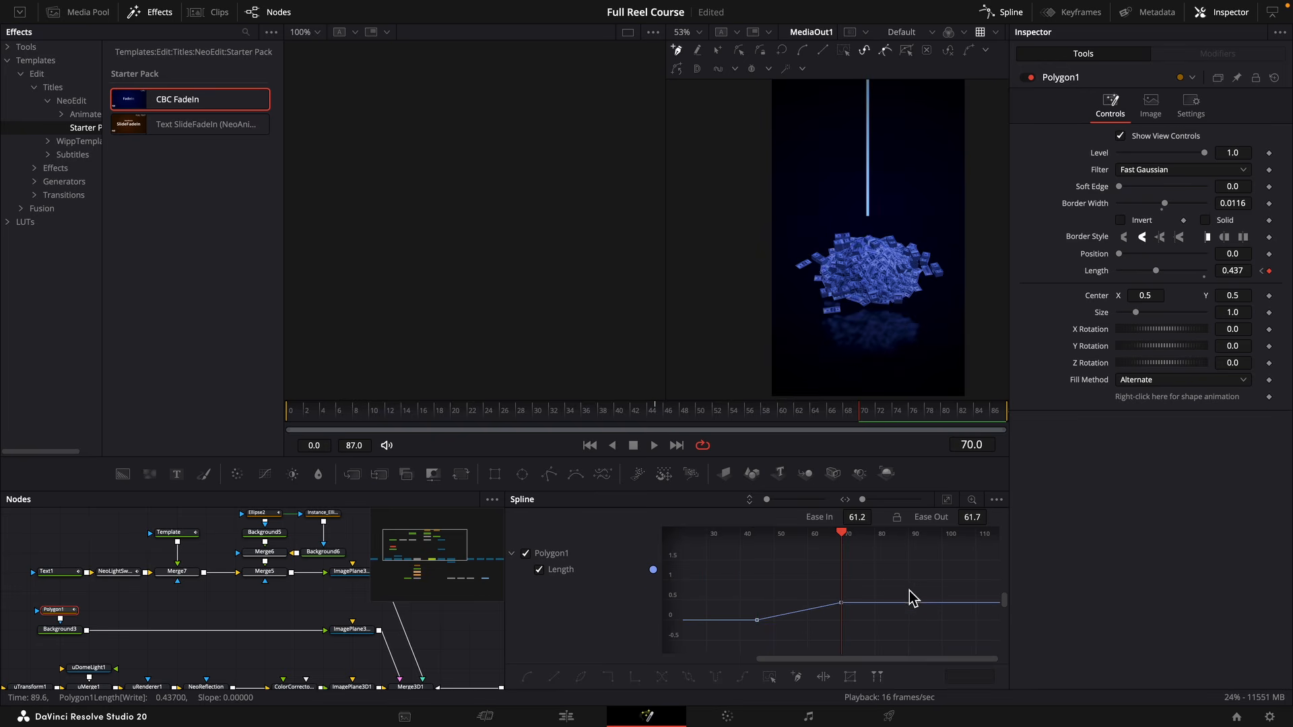
pyautogui.moveTo(877, 590); pyautogui.dragTo(749, 642)
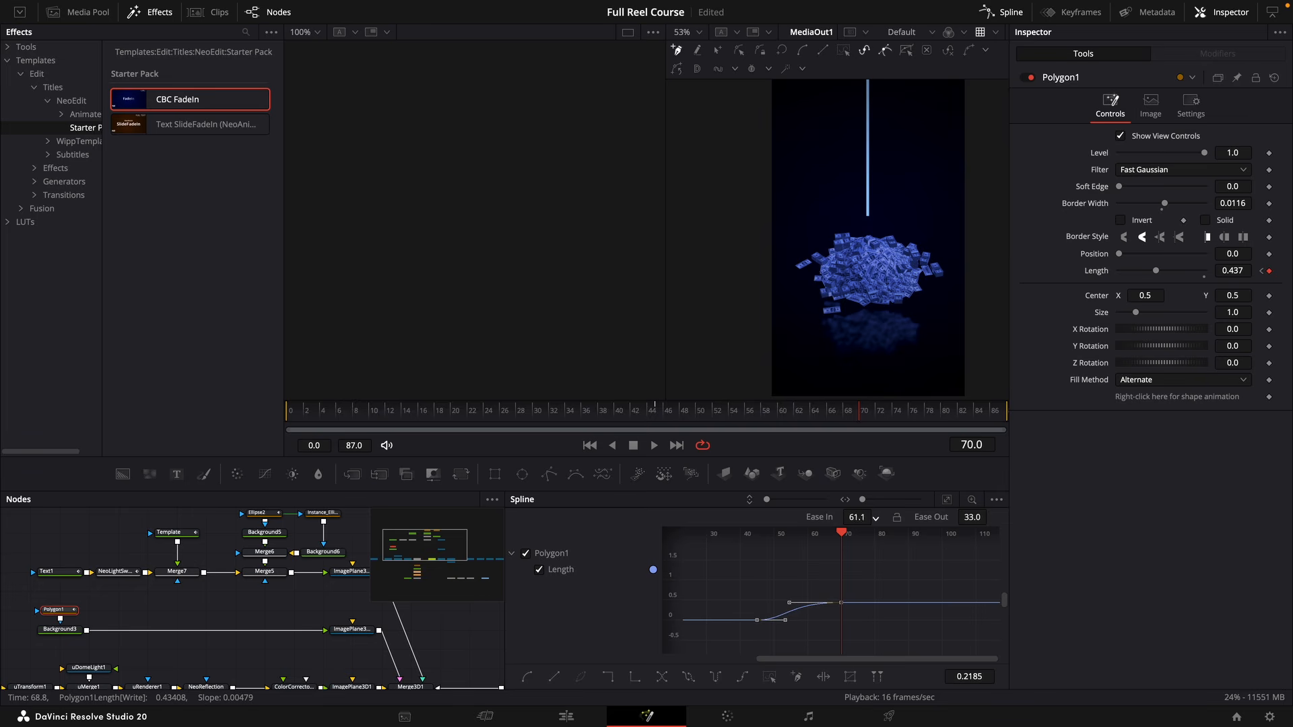
pyautogui.click(643, 414)
pyautogui.moveTo(592, 419); pyautogui.dragTo(293, 455)
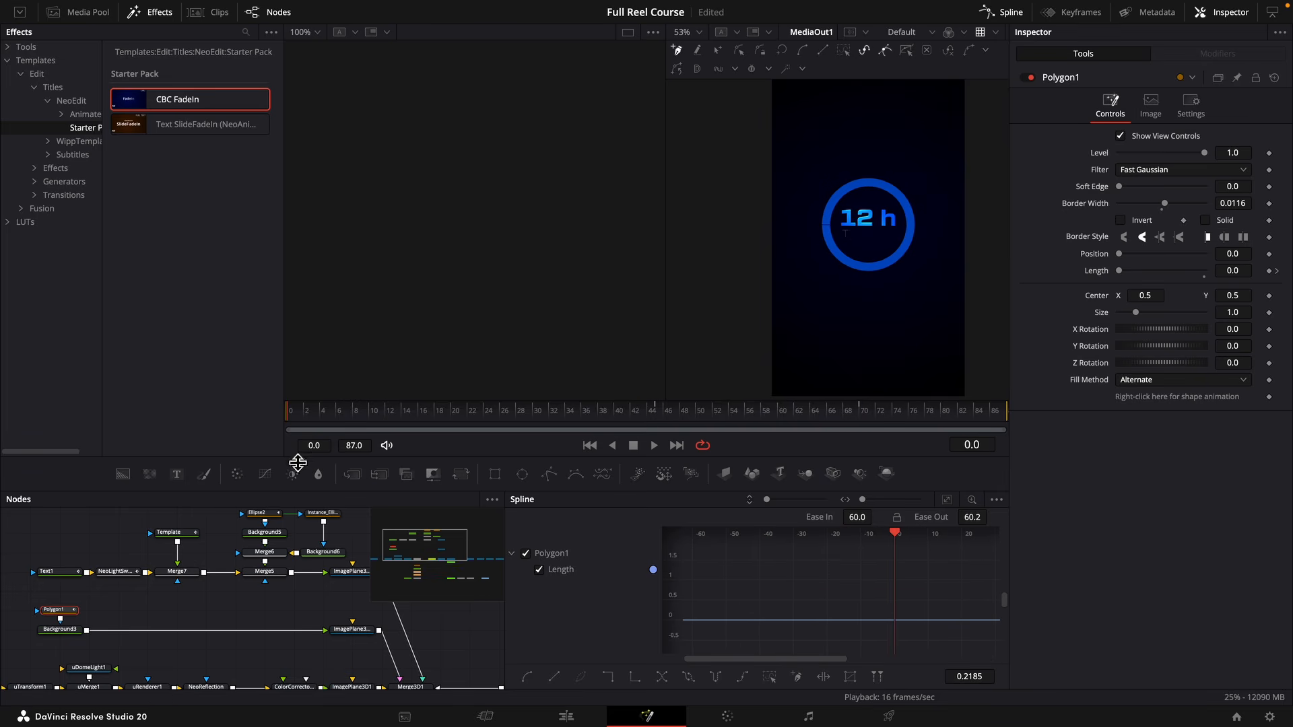
pyautogui.press('space')
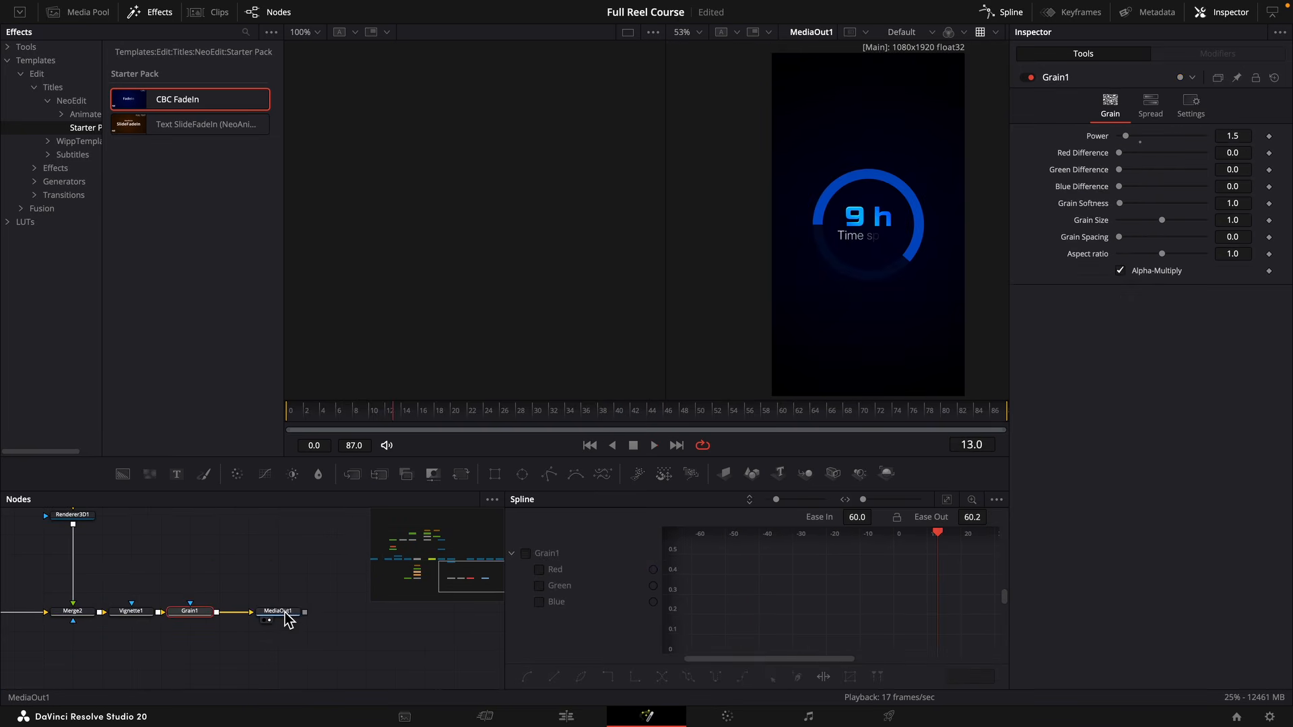
# Add a Neo Glow node directly after Renderer3D1.
pyautogui.click(313, 613)
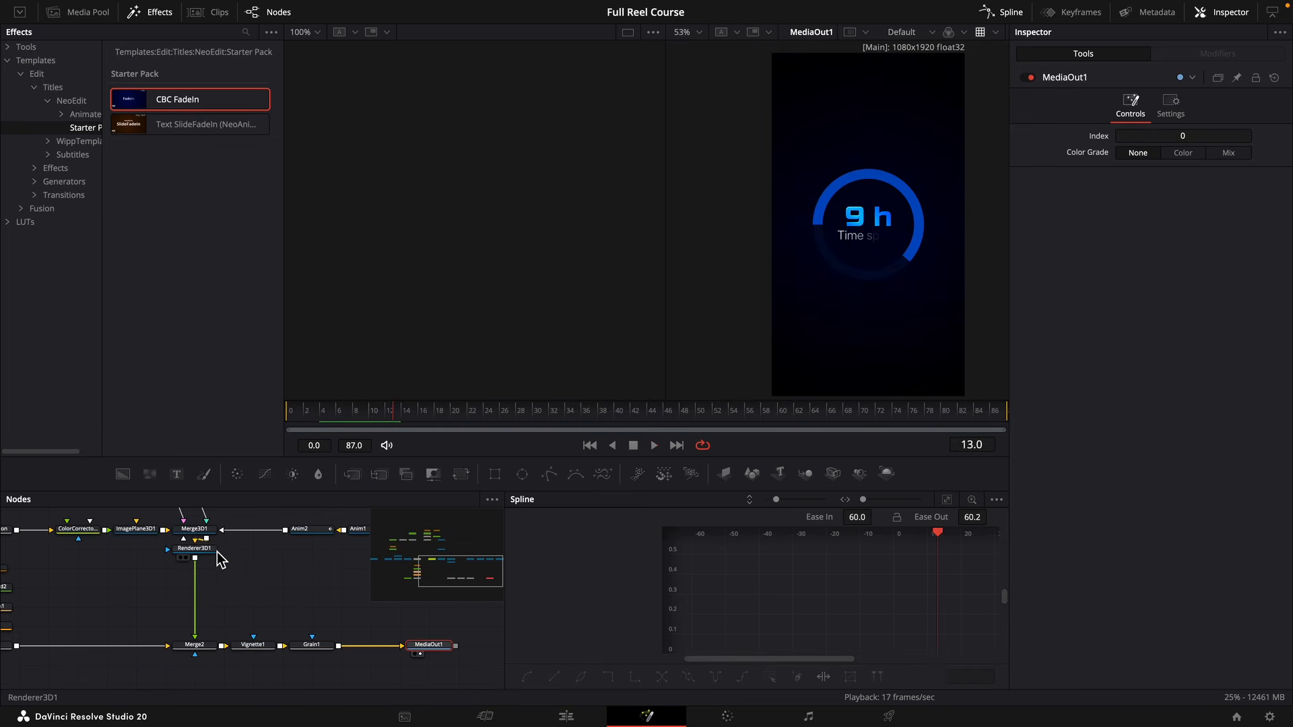
pyautogui.click(205, 554)
pyautogui.hotkey('shift', 'space')
pyautogui.write('neo reneo g')
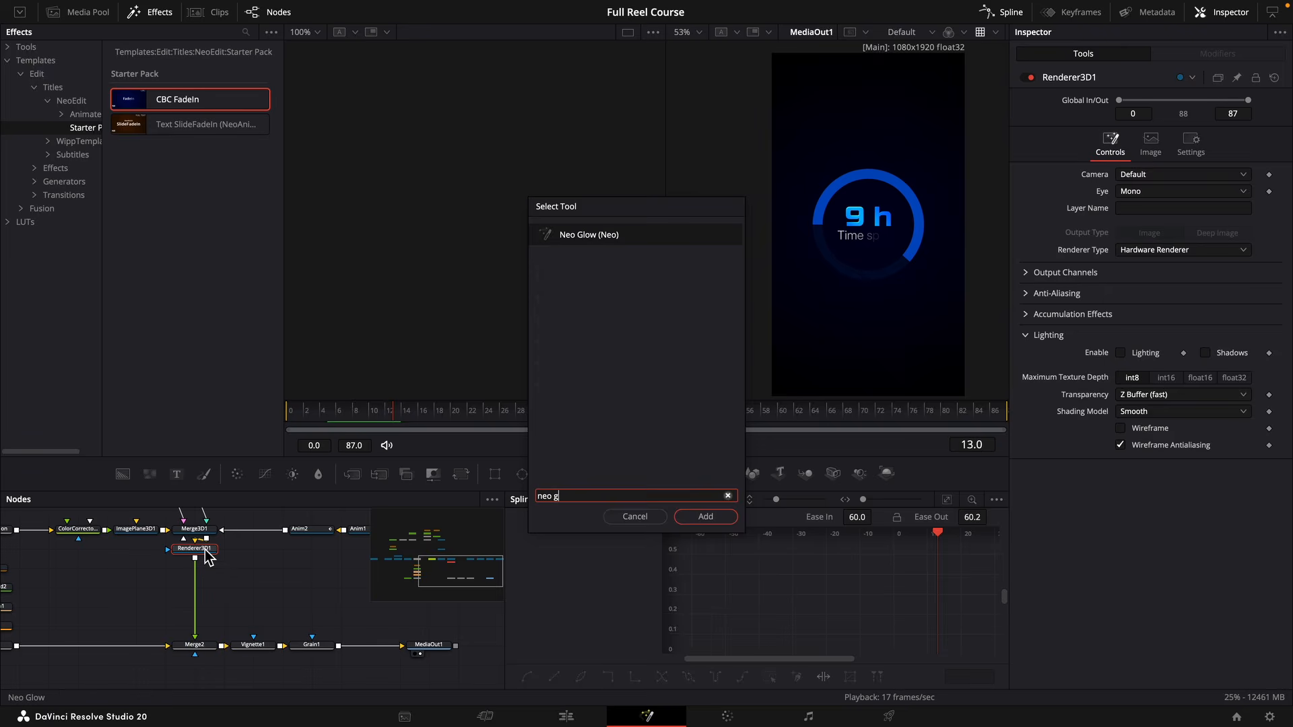
pyautogui.press('Return')
# Set NeoGlow's Channel to Blue and Intensity to 0.097, update its resolution, and scrub through the cash pile shot.
pyautogui.click(1135, 156)
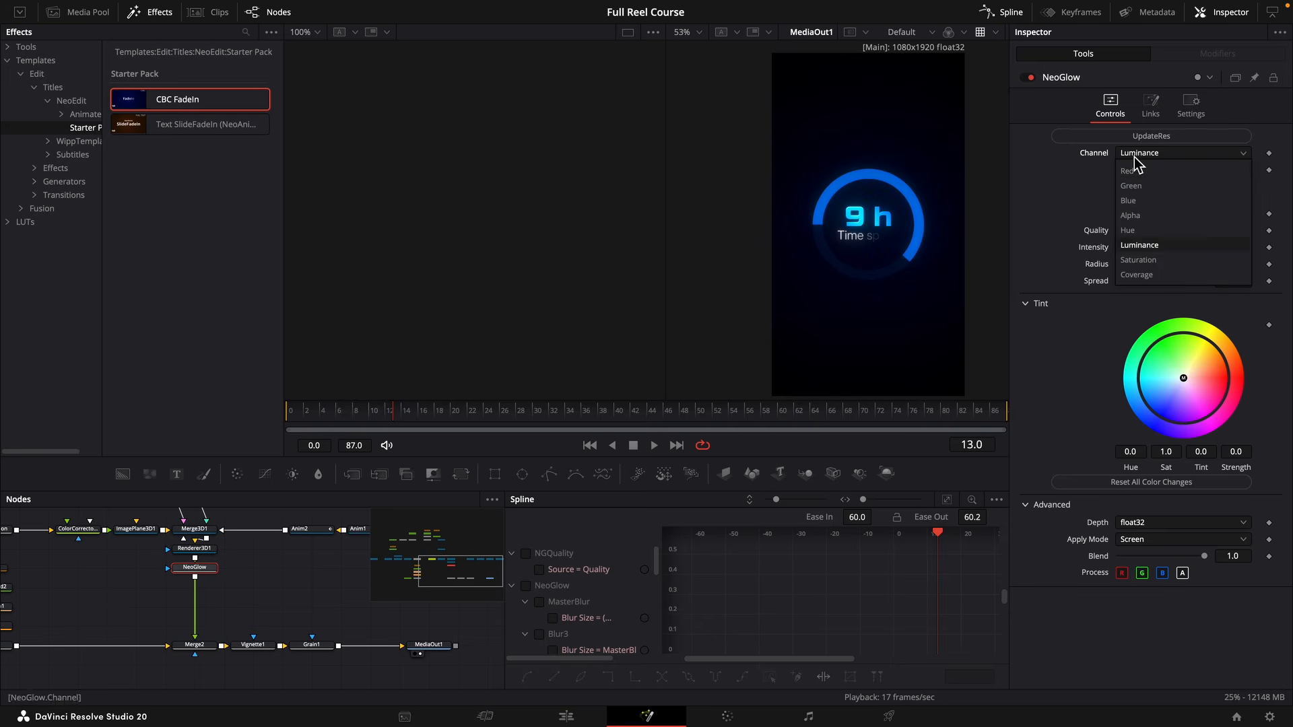
pyautogui.click(1145, 204)
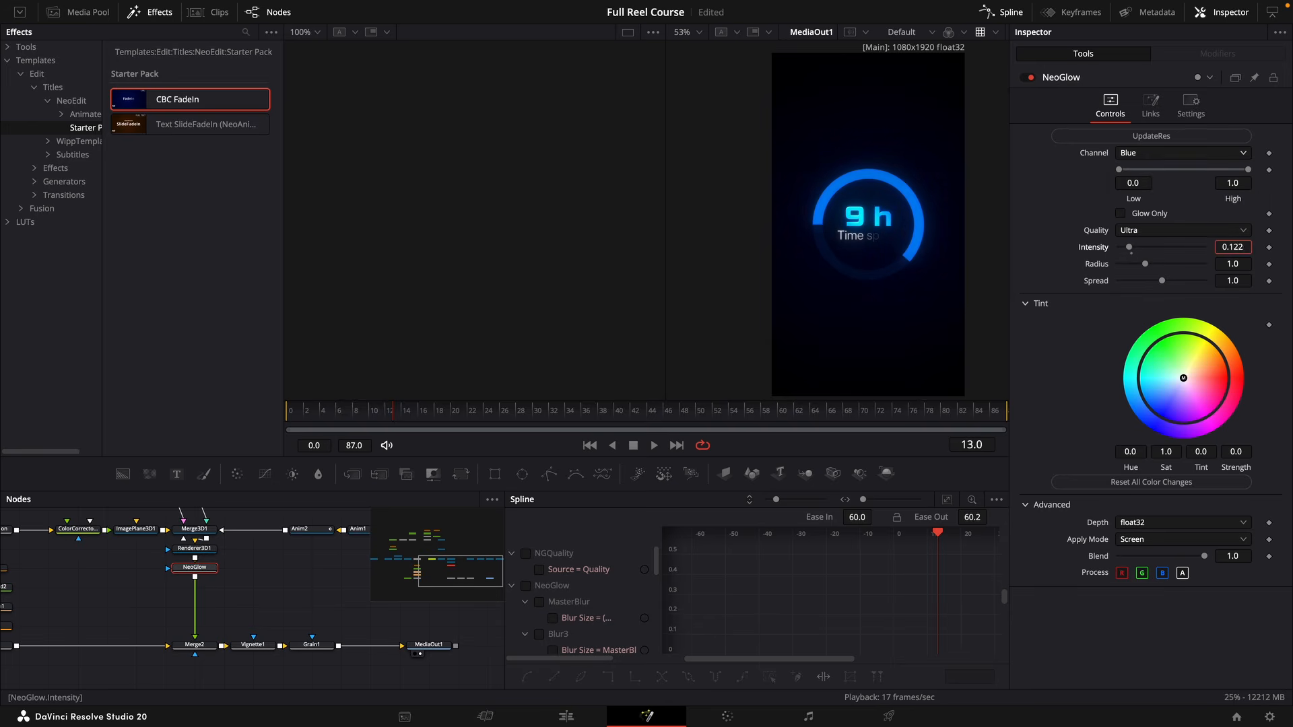
pyautogui.moveTo(447, 413); pyautogui.dragTo(817, 410)
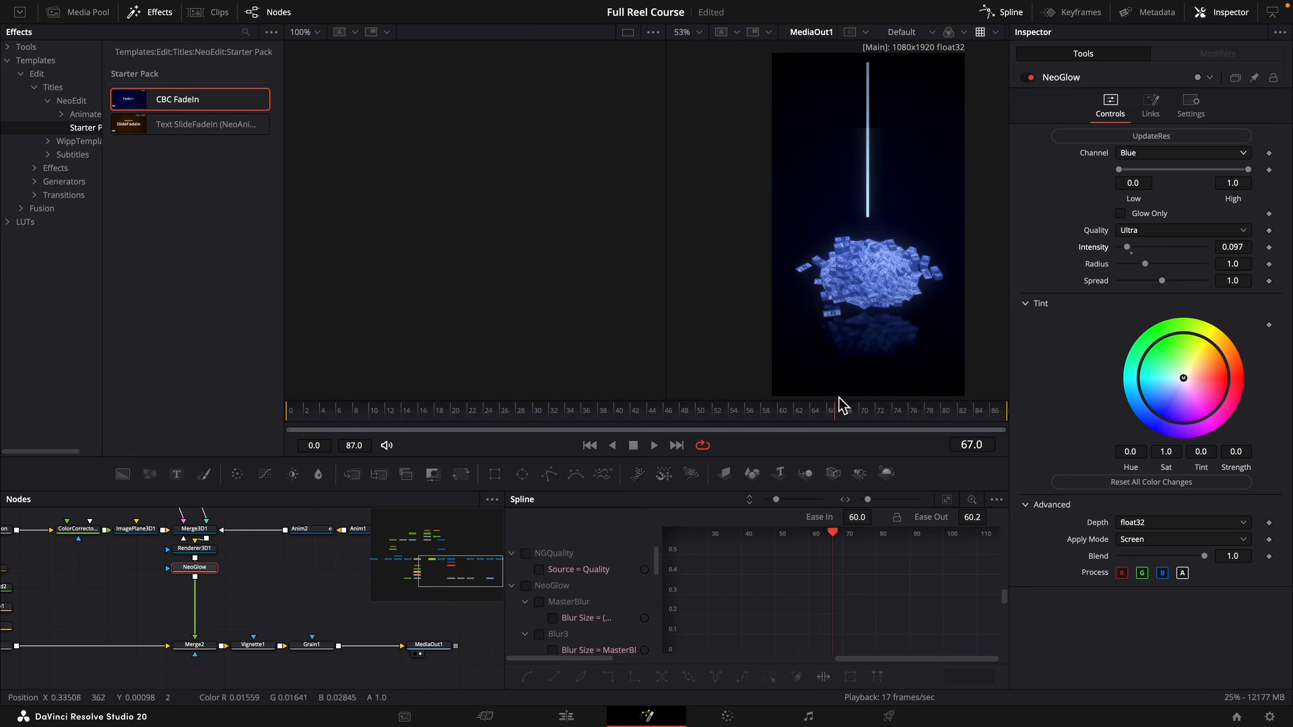
pyautogui.click(1158, 136)
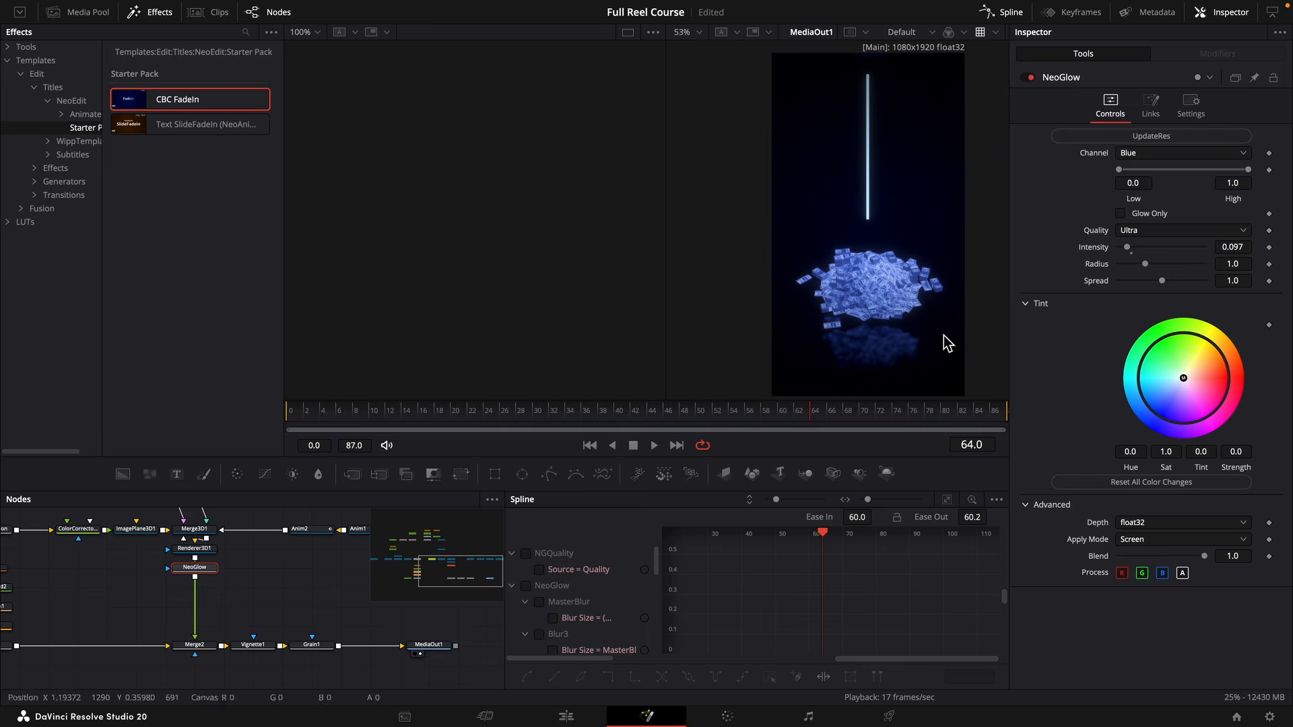
pyautogui.click(844, 411)
pyautogui.moveTo(844, 410); pyautogui.dragTo(1001, 404)
pyautogui.moveTo(427, 654); pyautogui.dragTo(369, 668)
# On the edit timeline, move the Fusion Composition clip up to Video 6 and extend its start 20 frames earlier.
pyautogui.click(592, 717)
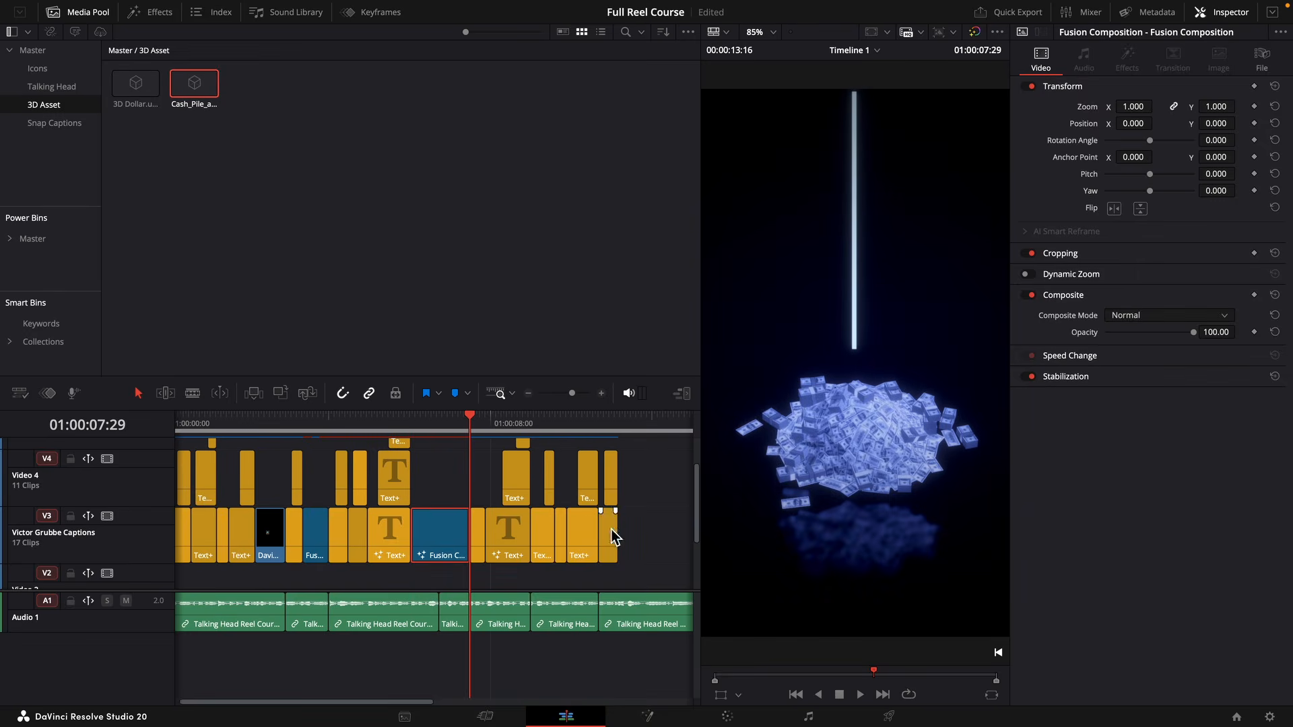
pyautogui.click(423, 427)
pyautogui.click(411, 437)
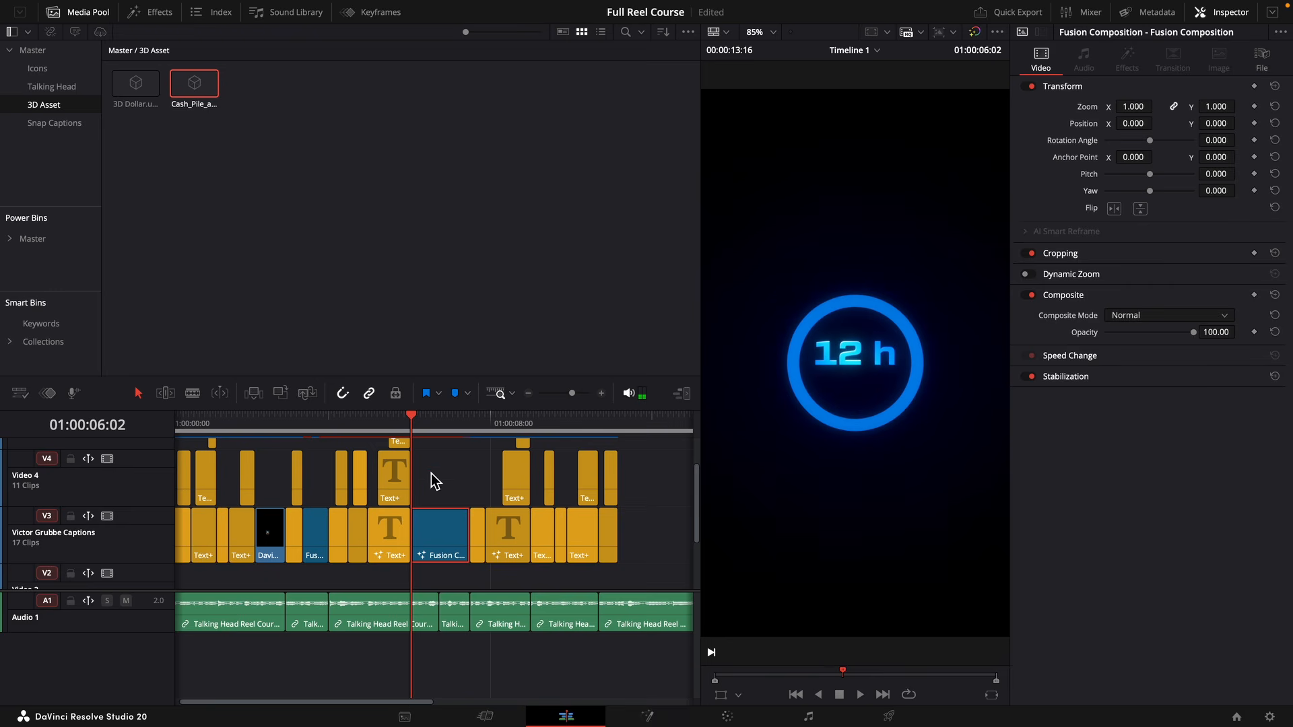
pyautogui.moveTo(445, 528)
pyautogui.mouseDown()
pyautogui.moveTo(448, 567)
pyautogui.moveTo(453, 515)
pyautogui.mouseUp()
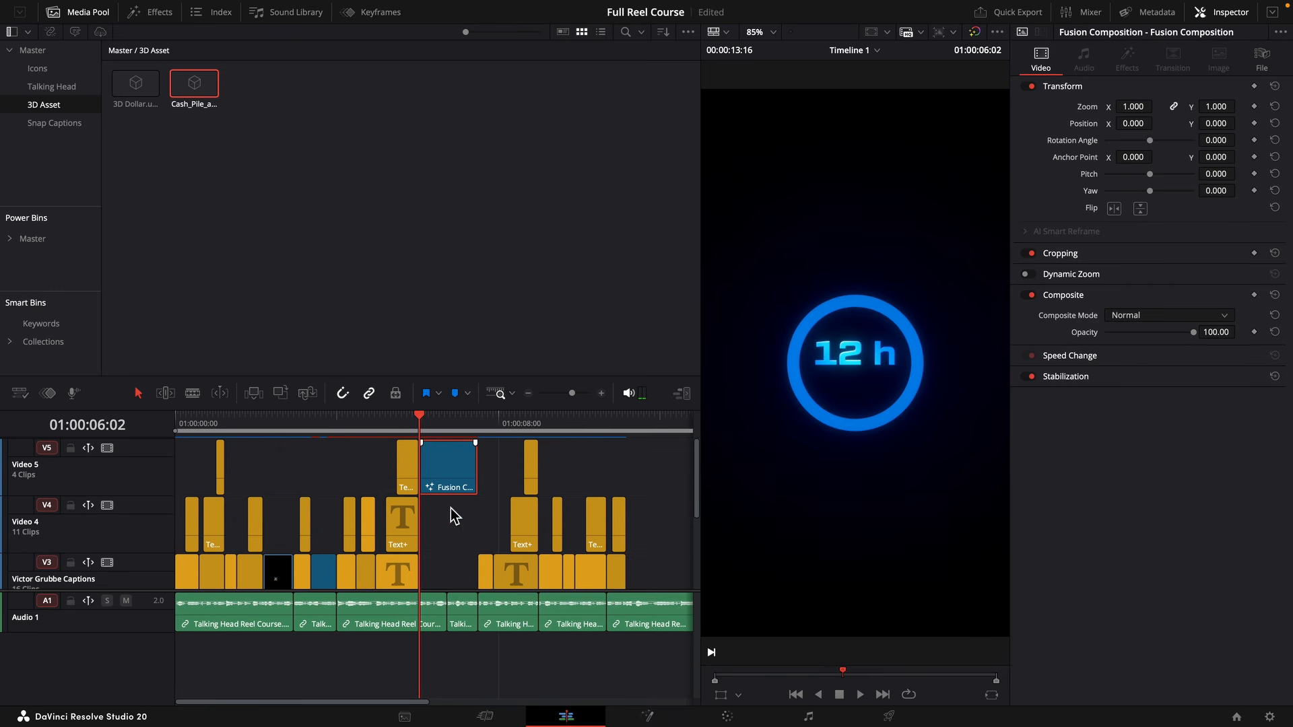
pyautogui.click(578, 396)
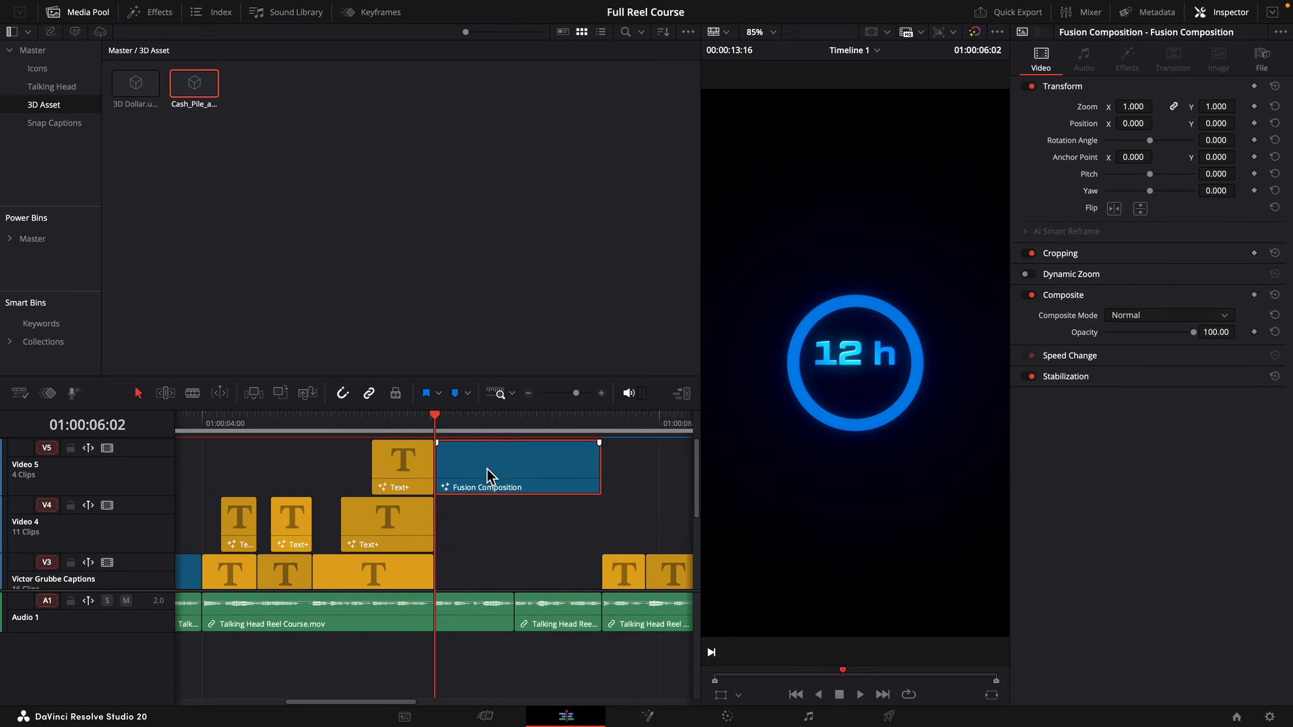
pyautogui.moveTo(487, 469); pyautogui.dragTo(488, 436)
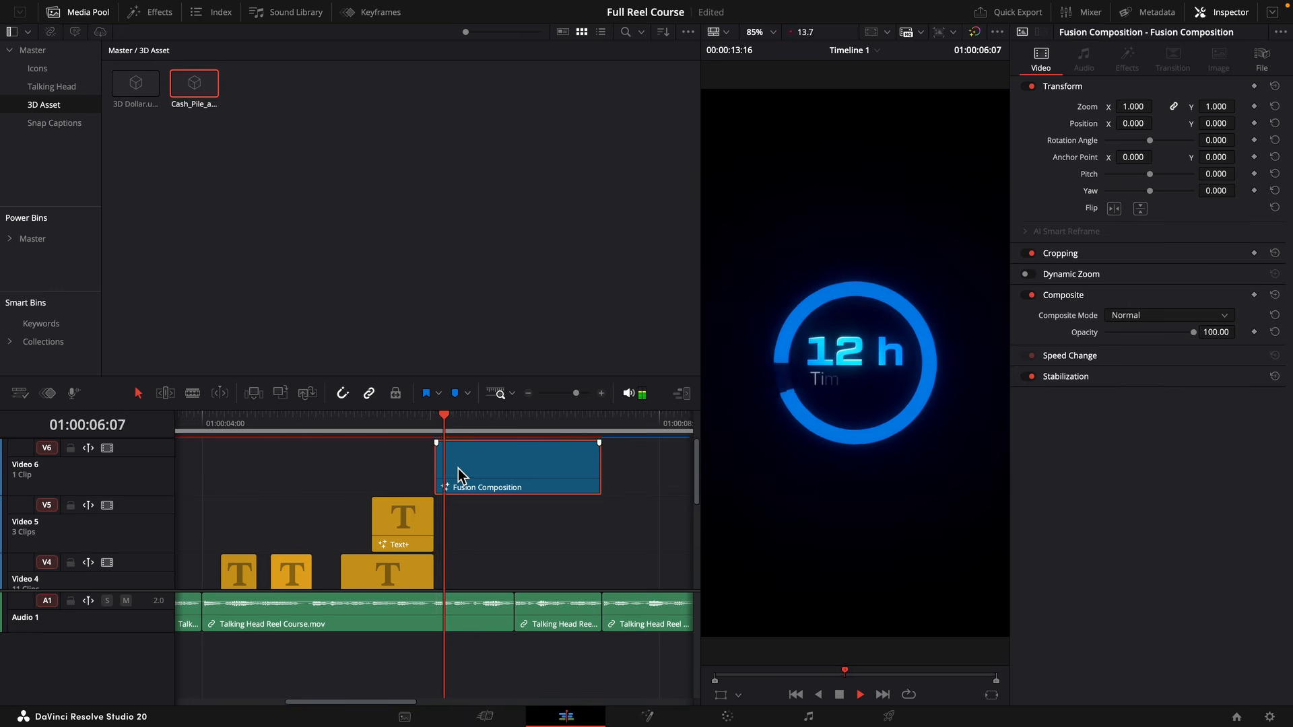
pyautogui.moveTo(438, 476); pyautogui.dragTo(411, 480)
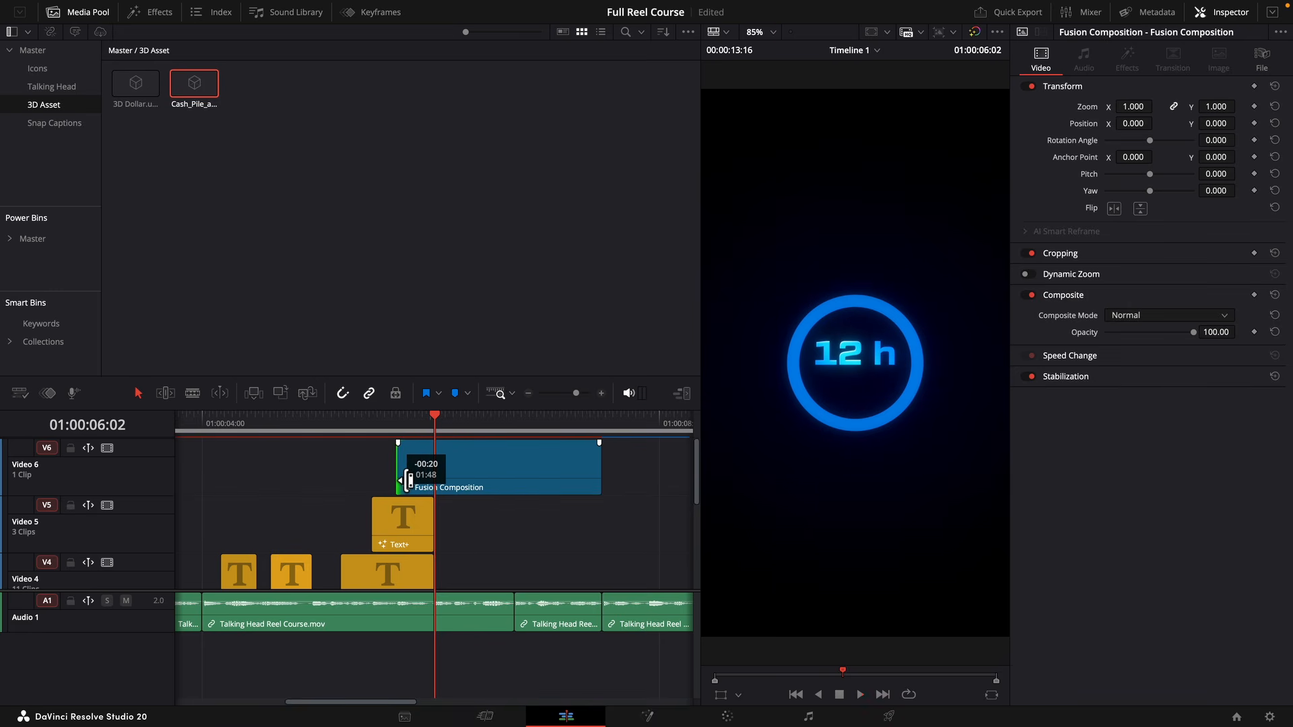
pyautogui.moveTo(409, 479); pyautogui.dragTo(403, 471)
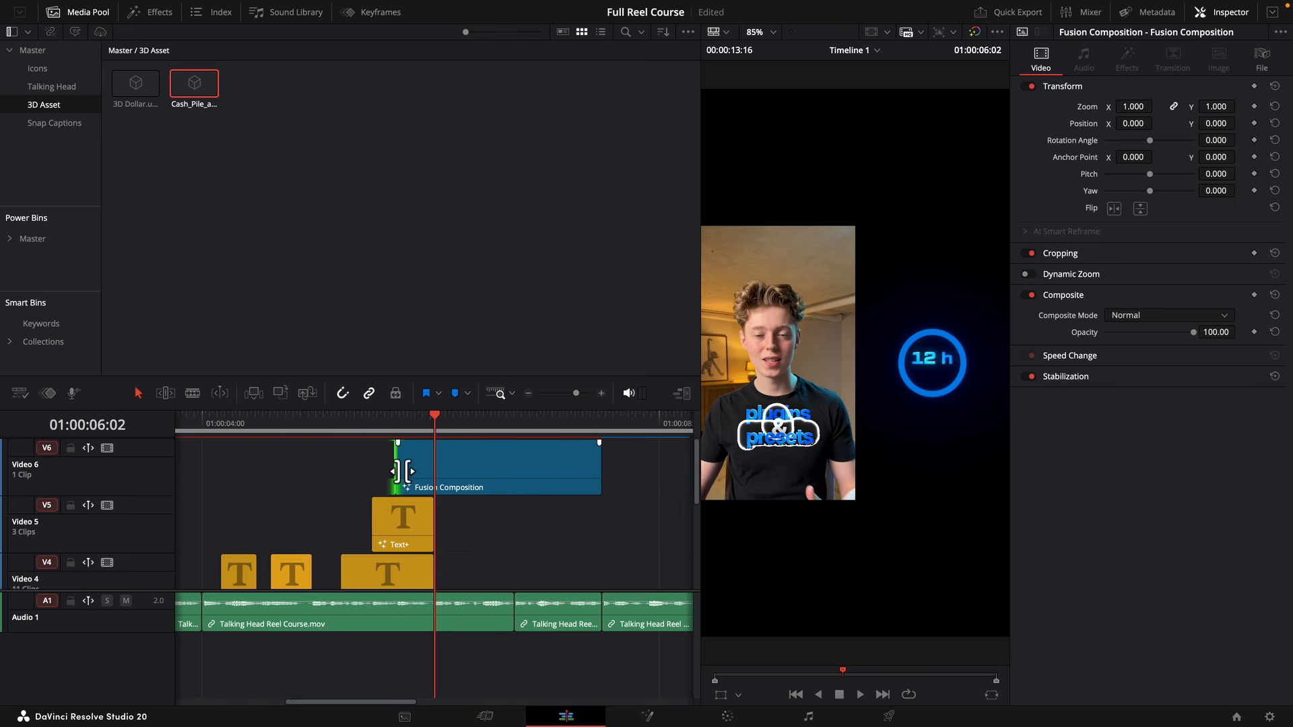
# Reopen the composition in Fusion and move Anim1's first Z Offset keyframe to frame -19, fitting the curve in view.
pyautogui.click(647, 716)
pyautogui.click(180, 561)
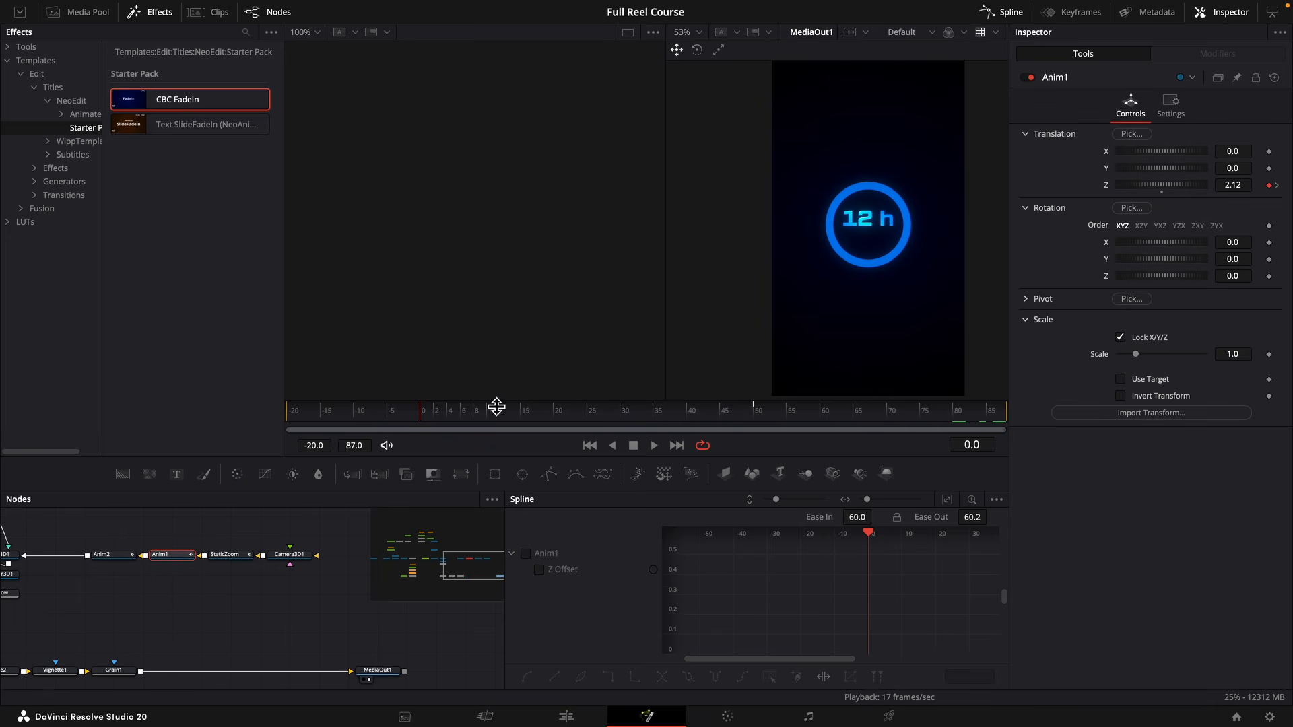
pyautogui.moveTo(801, 407); pyautogui.dragTo(294, 422)
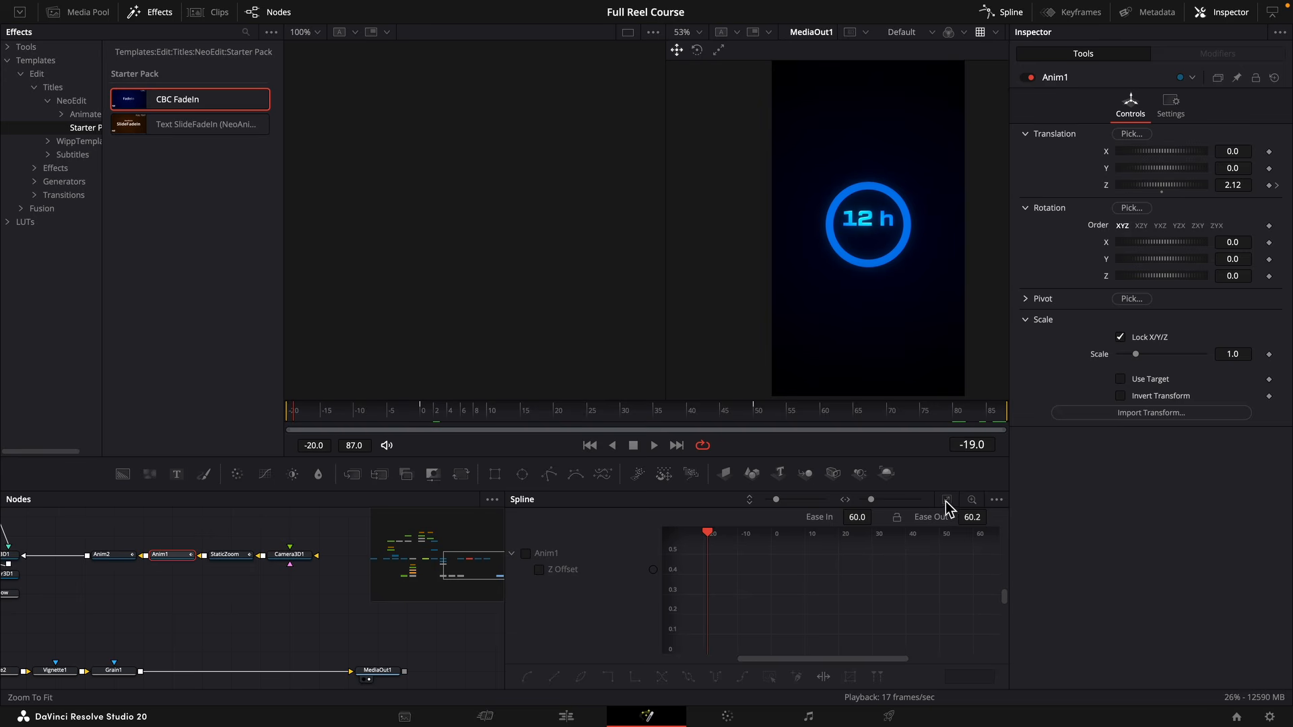
pyautogui.click(578, 569)
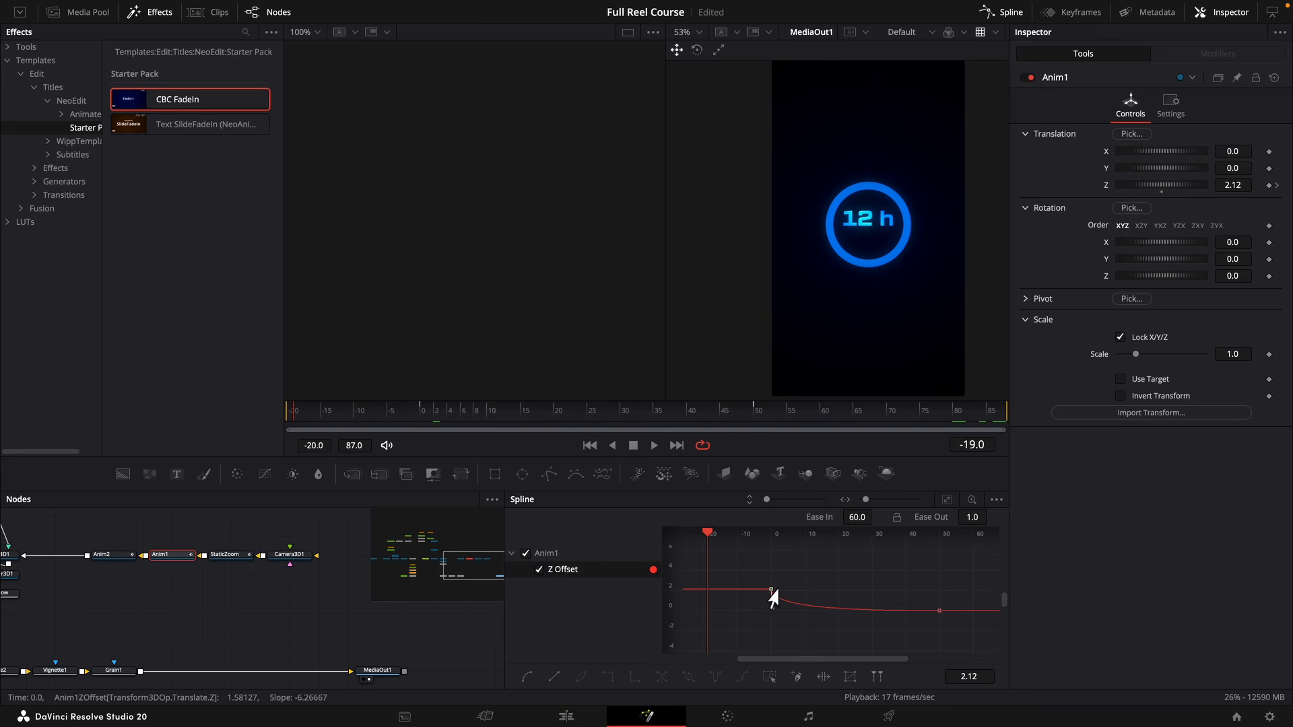
pyautogui.moveTo(771, 593); pyautogui.dragTo(708, 597)
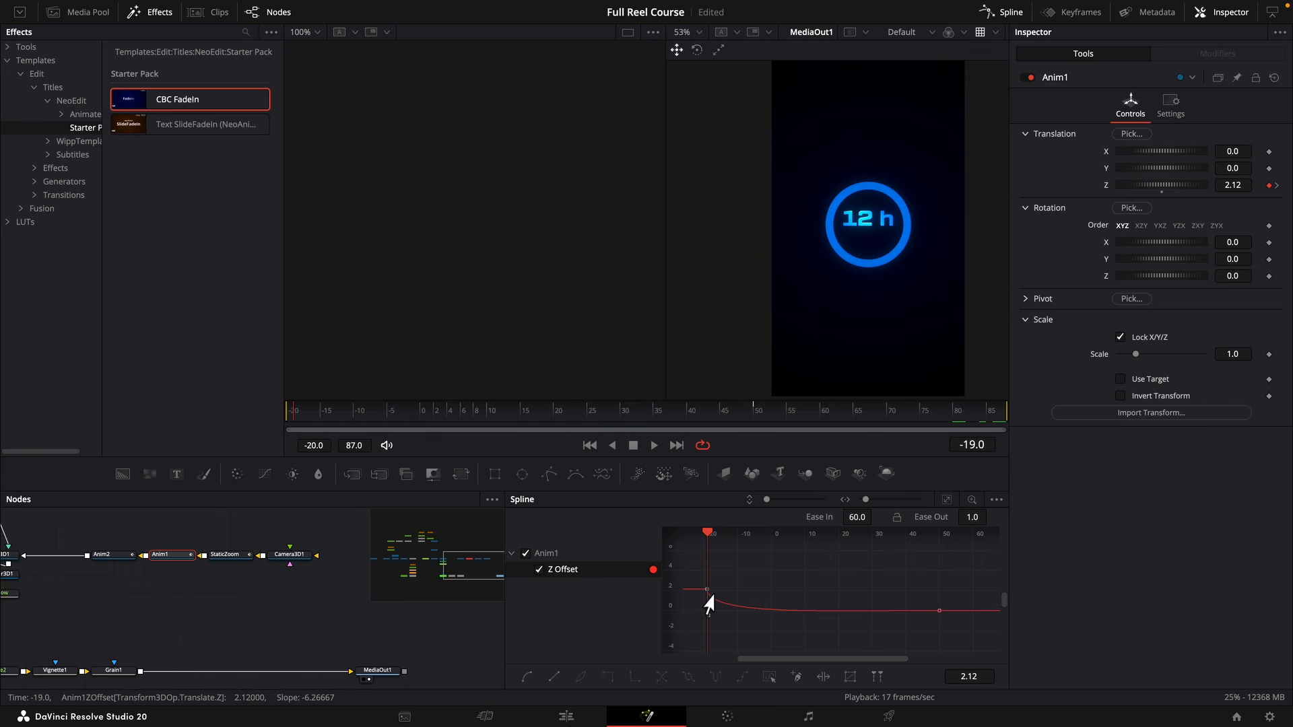
pyautogui.click(946, 499)
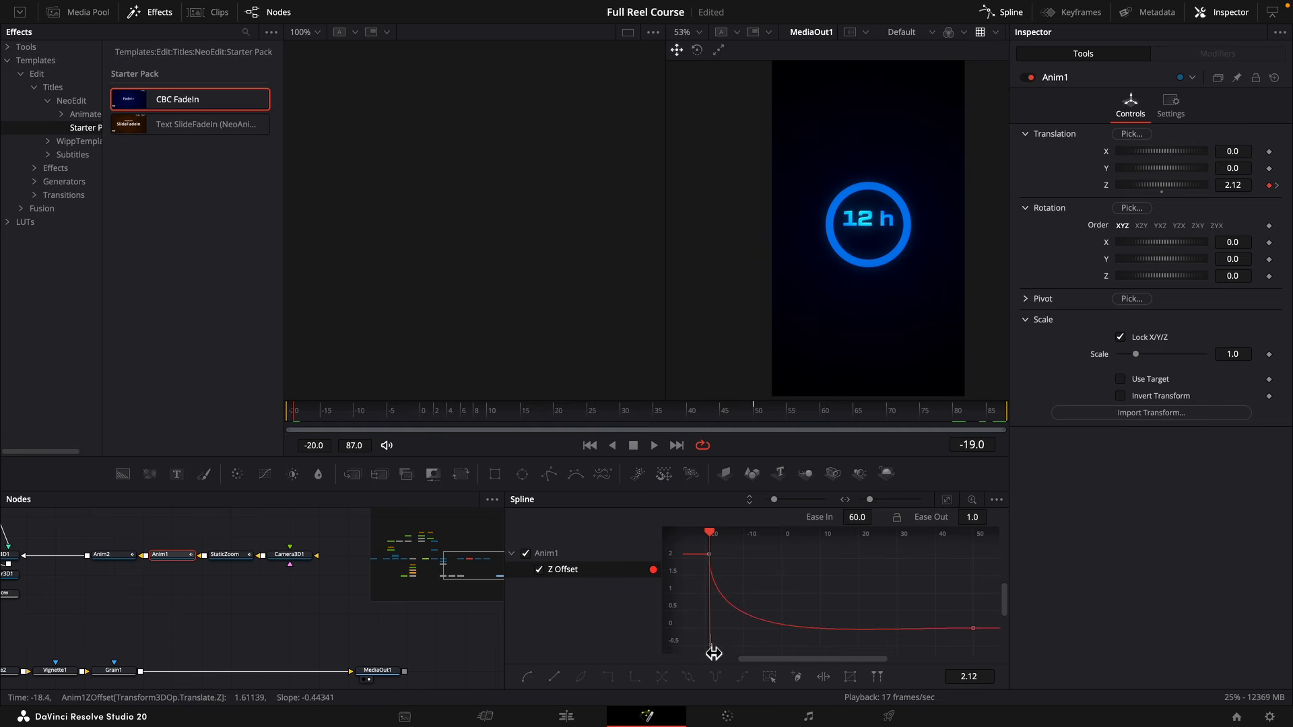
# Reshape the ease handle of Anim1's first Z Offset keyframe and play back the camera move.
pyautogui.moveTo(714, 647); pyautogui.dragTo(711, 624)
pyautogui.press('space')
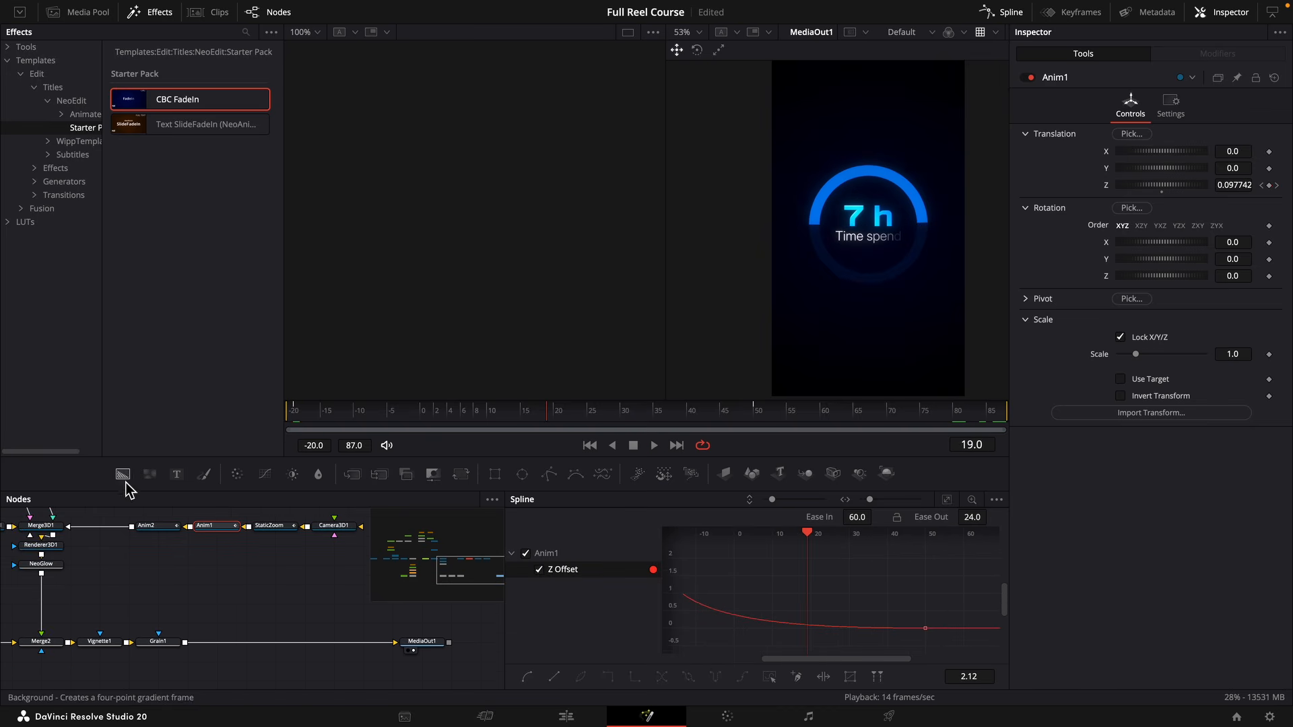
# Merge a fully transparent Background node (Alpha 0) behind the image after Grain1, with Merge10 in line before MediaOut1.
pyautogui.moveTo(124, 480); pyautogui.dragTo(185, 621)
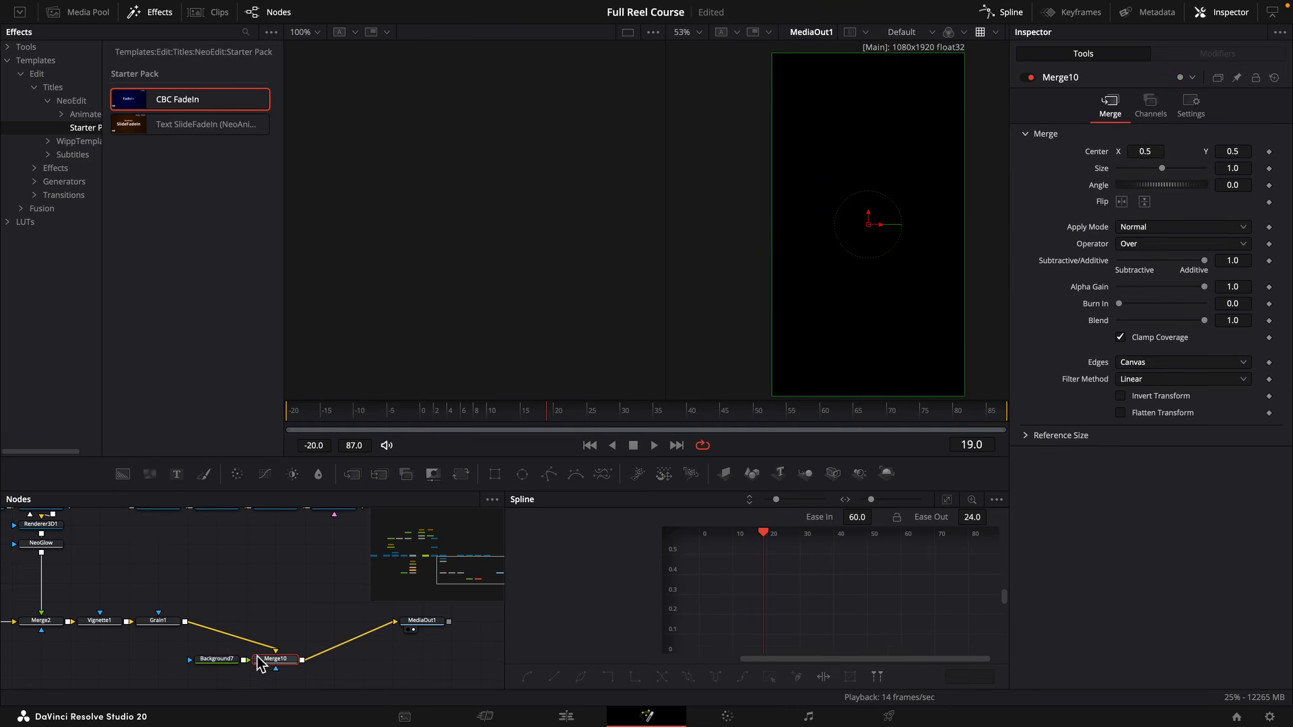
pyautogui.moveTo(286, 662); pyautogui.dragTo(230, 623)
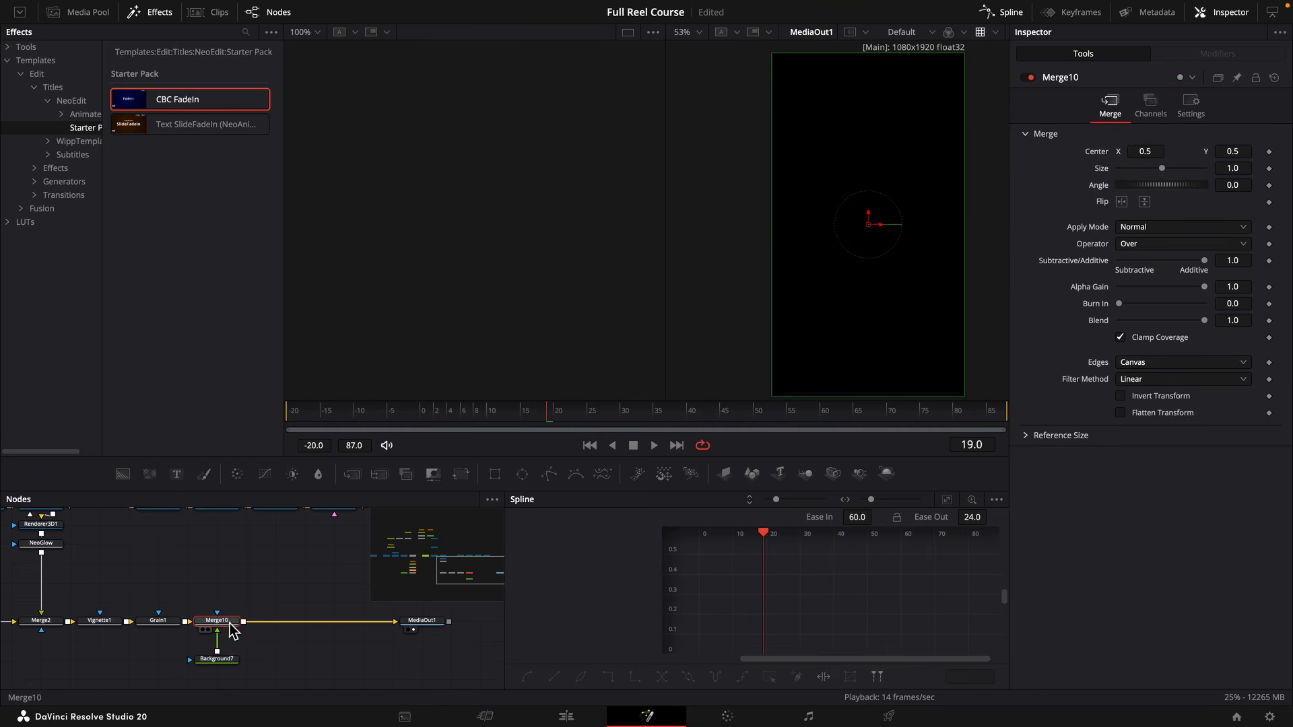
pyautogui.click(227, 663)
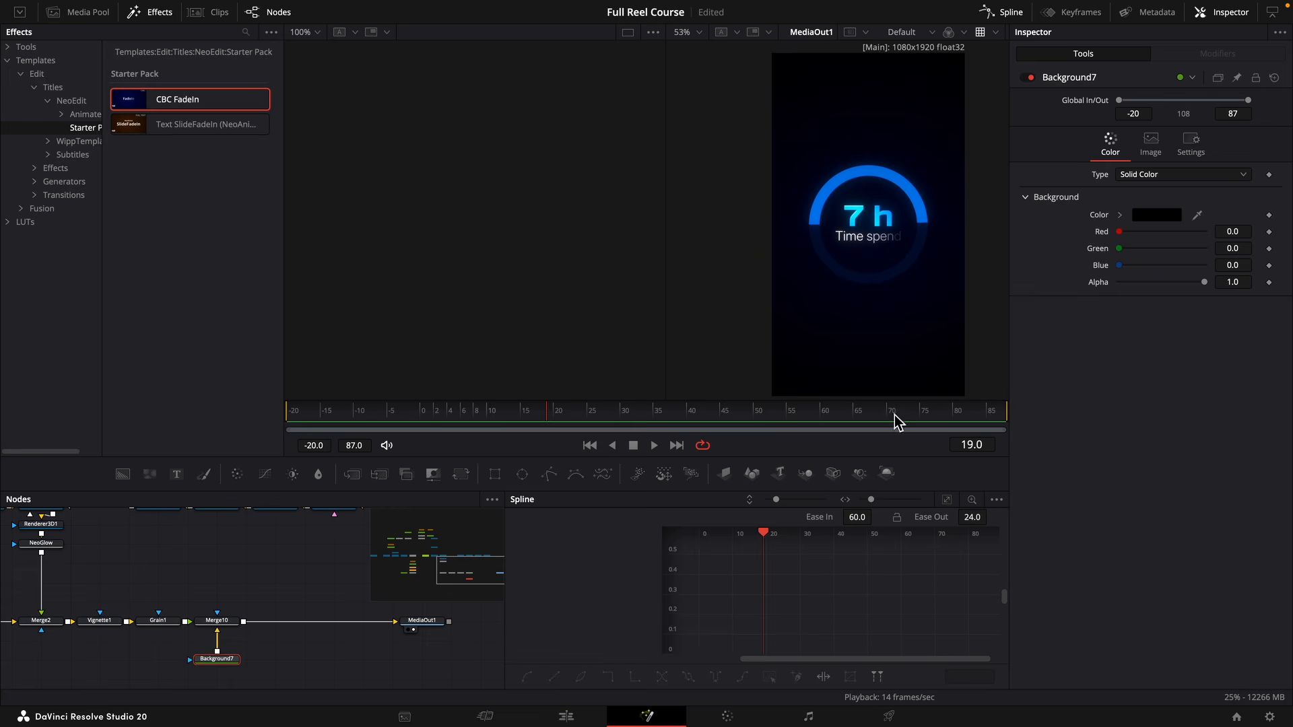
pyautogui.moveTo(1205, 282); pyautogui.dragTo(1098, 293)
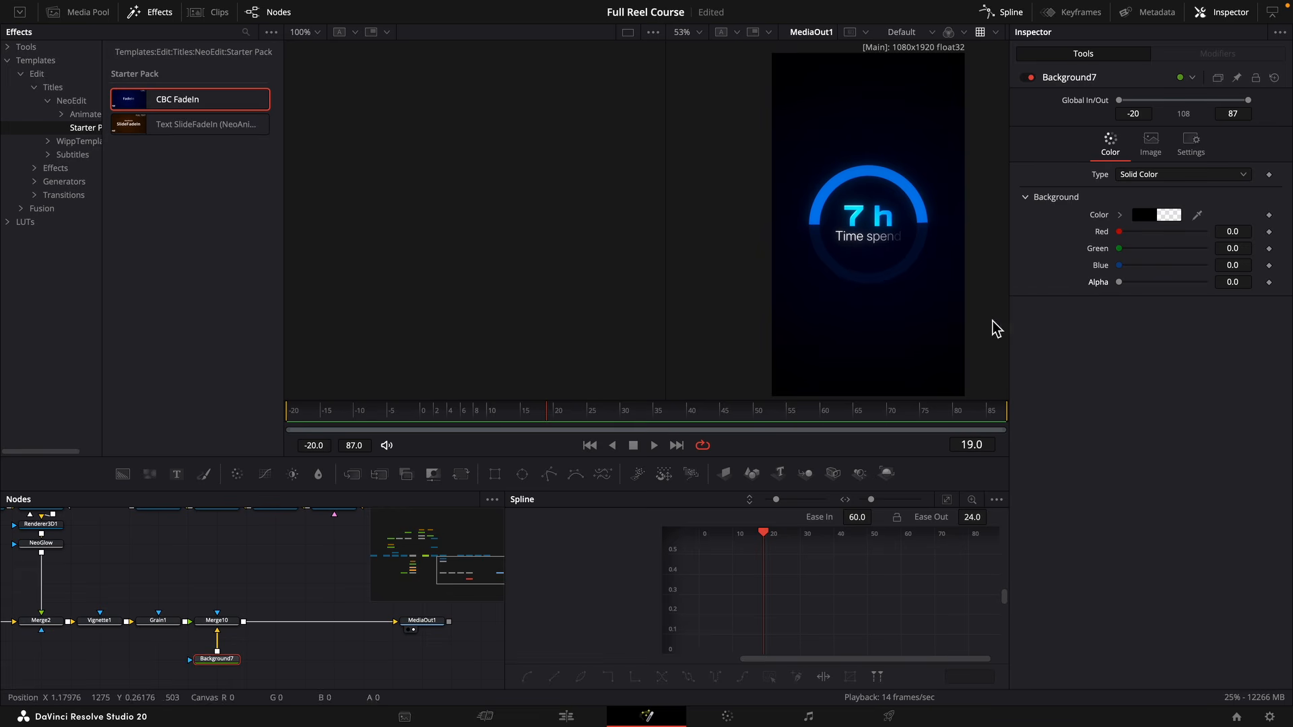
# Mask Merge10 with an Ellipse node and link the ellipse's Width to its Height with an expression.
pyautogui.moveTo(525, 476); pyautogui.dragTo(225, 620)
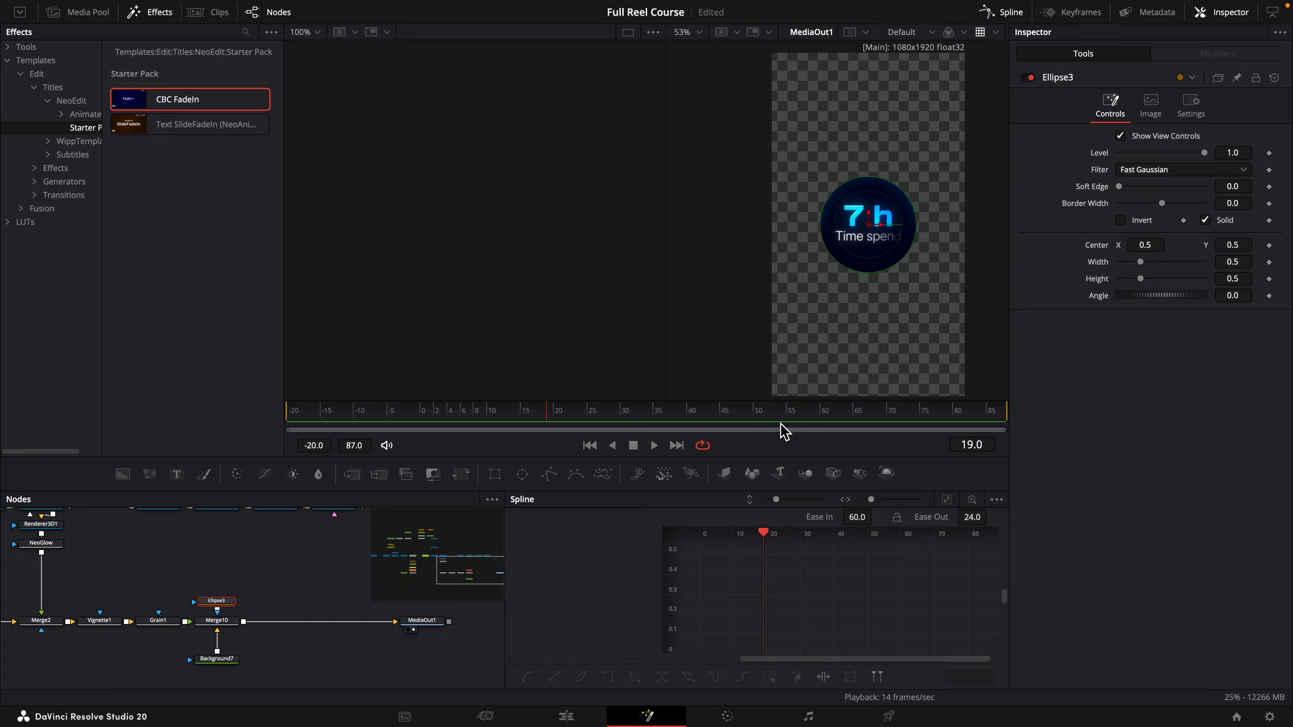
pyautogui.rightClick(1096, 265)
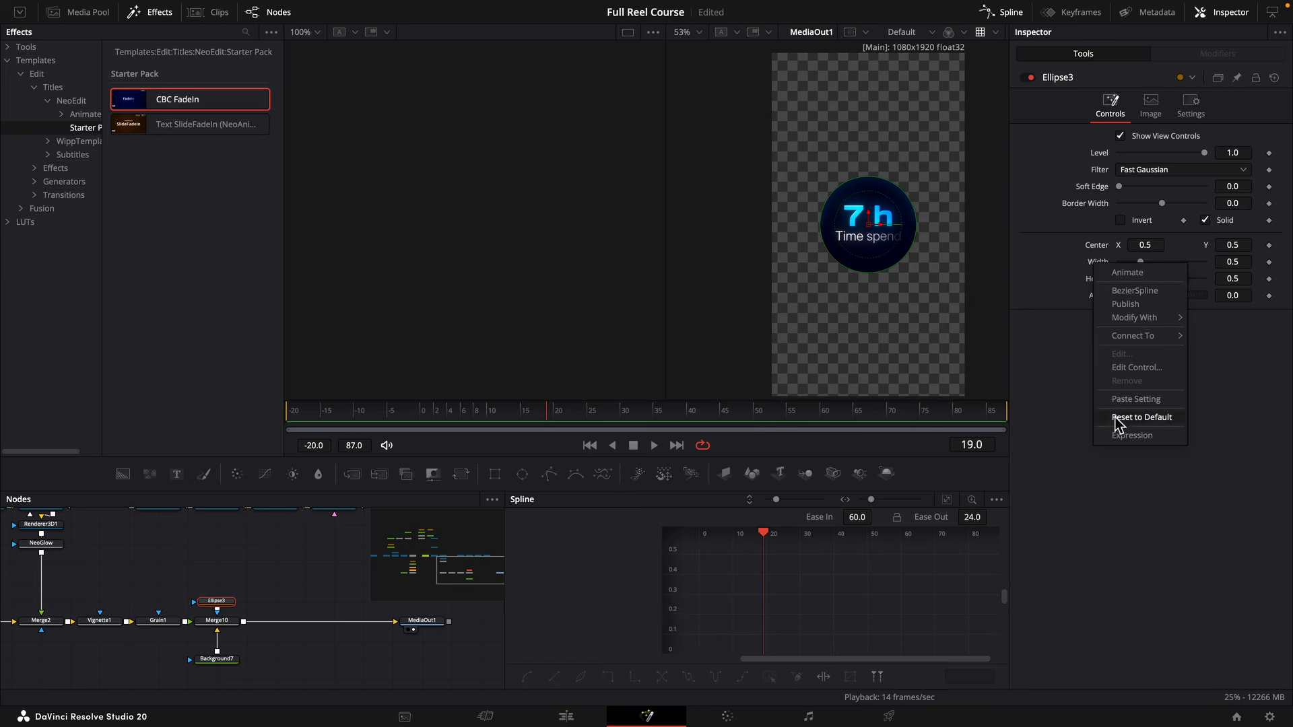
pyautogui.click(1132, 436)
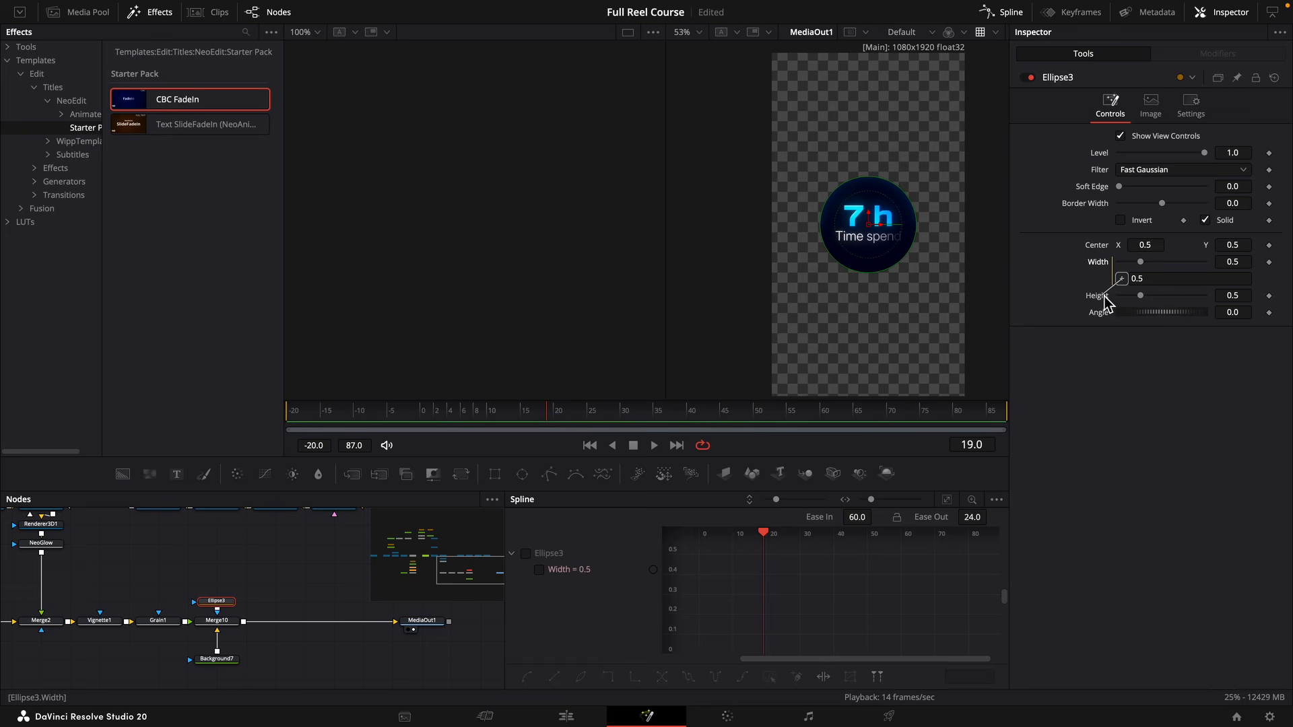
pyautogui.moveTo(1105, 303); pyautogui.dragTo(1148, 301)
pyautogui.press('super+z')
# Keyframe Ellipse3's Height at 0.0 on frame -20 and 2.1 on frame 0.
pyautogui.moveTo(297, 412); pyautogui.dragTo(272, 414)
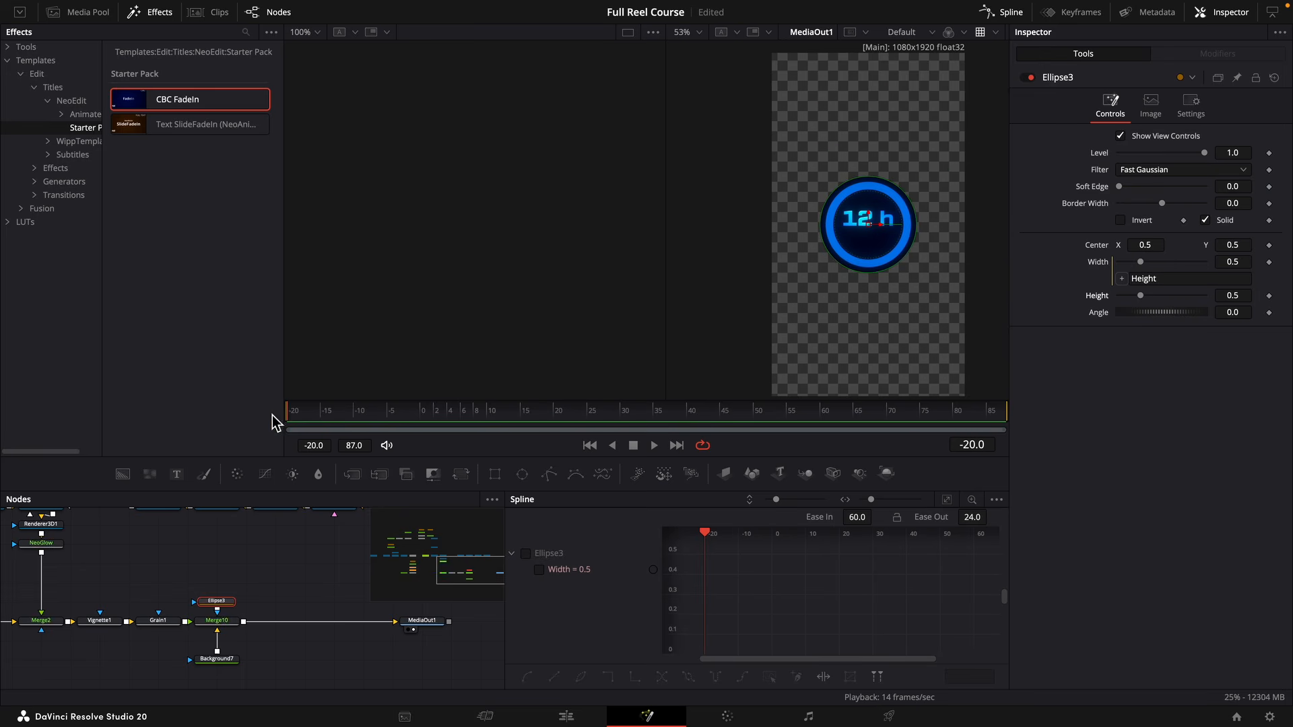
pyautogui.click(1269, 295)
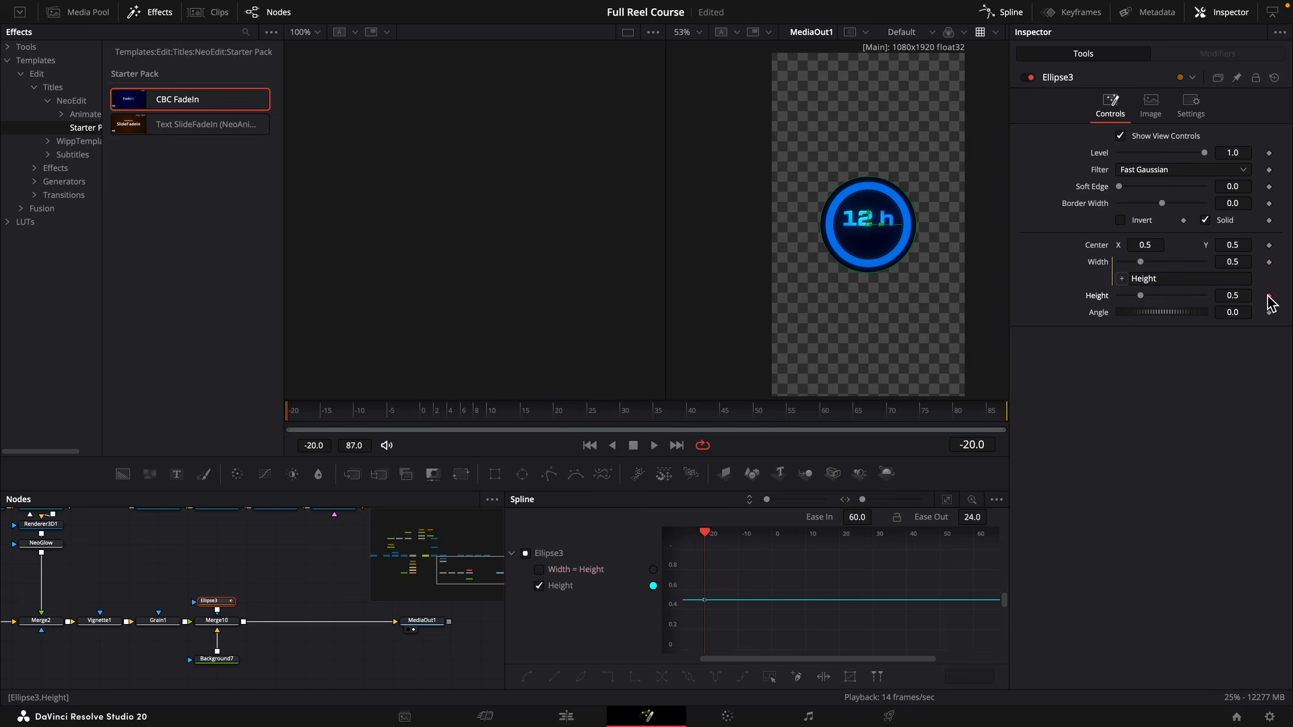
pyautogui.moveTo(1142, 296); pyautogui.dragTo(1090, 300)
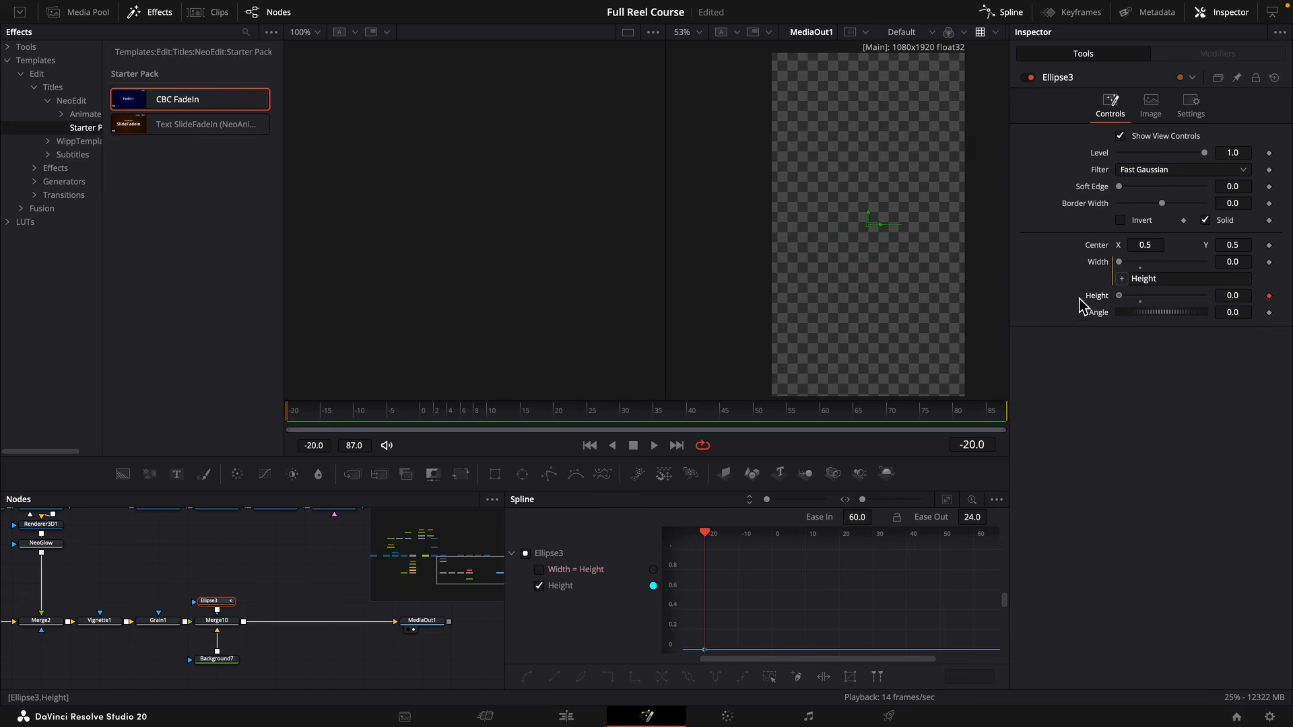
pyautogui.click(427, 415)
pyautogui.moveTo(1147, 310); pyautogui.dragTo(1232, 306)
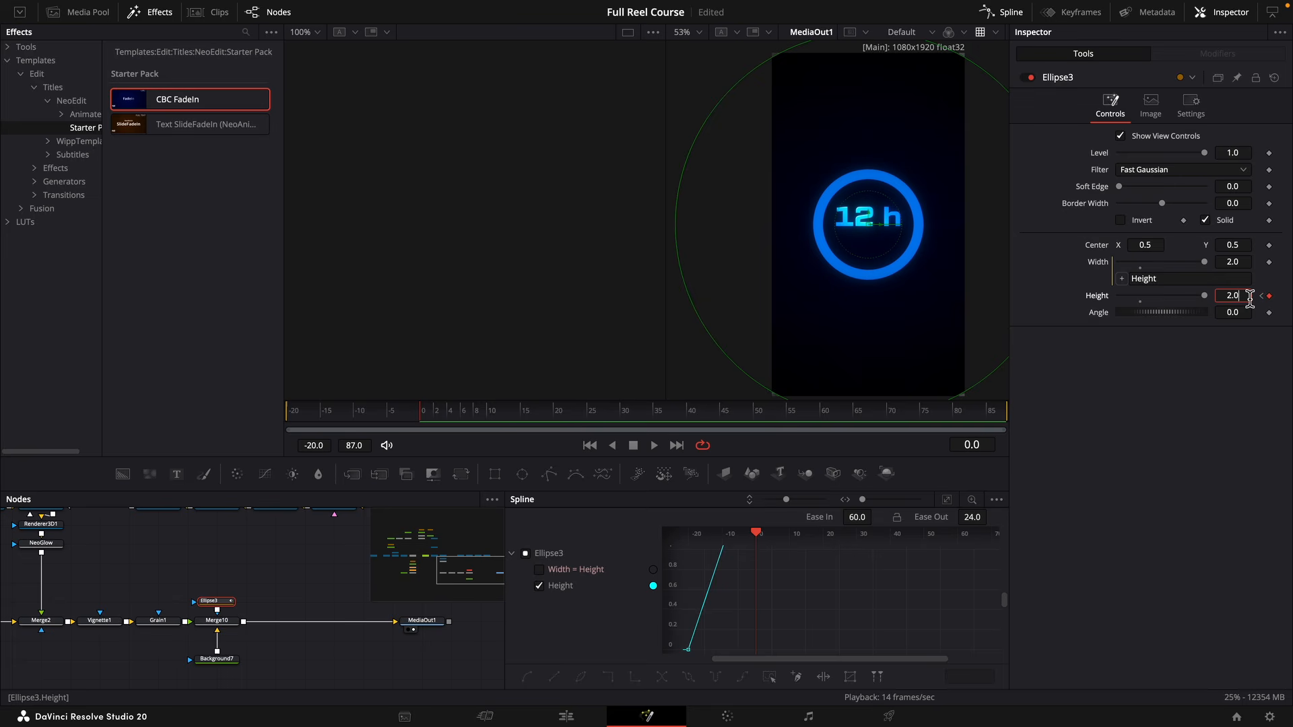
pyautogui.press('BackSpace')
pyautogui.write('1')
pyautogui.press('Return')
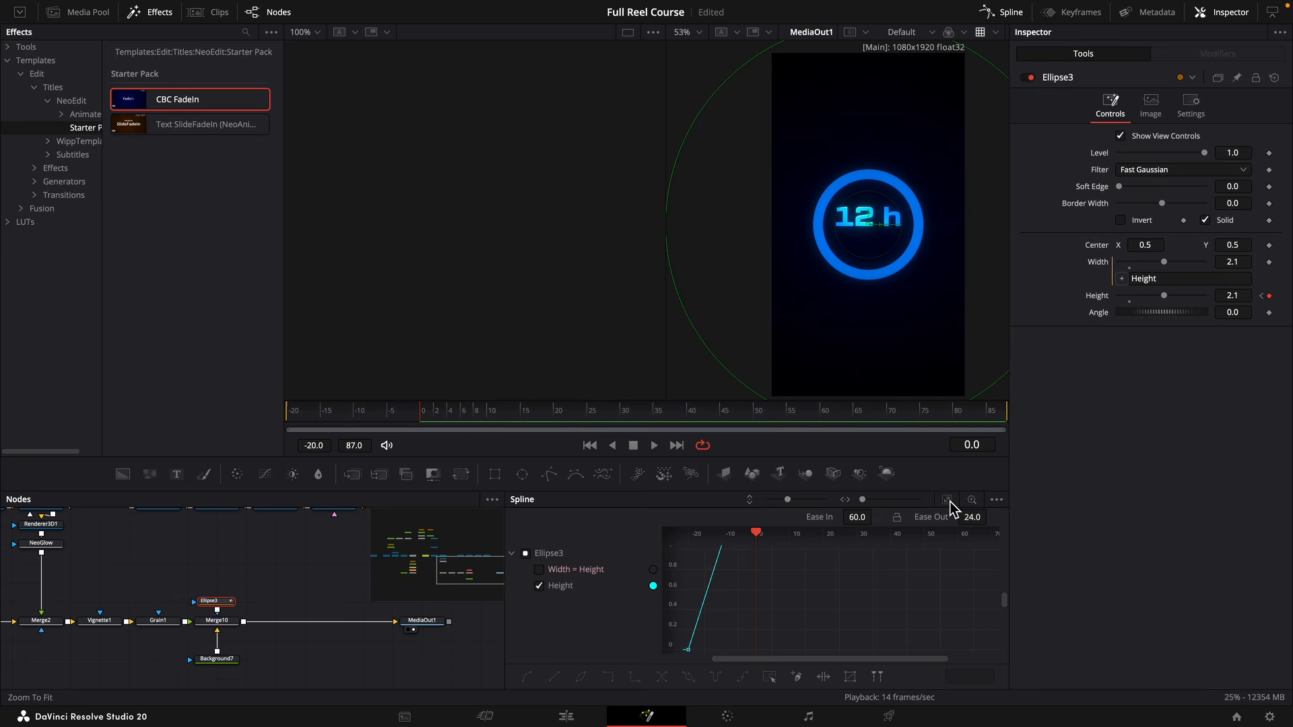
# Apply Out Cubic easing to Ellipse3's Height keyframes and play the reveal from frame -20.
pyautogui.click(947, 500)
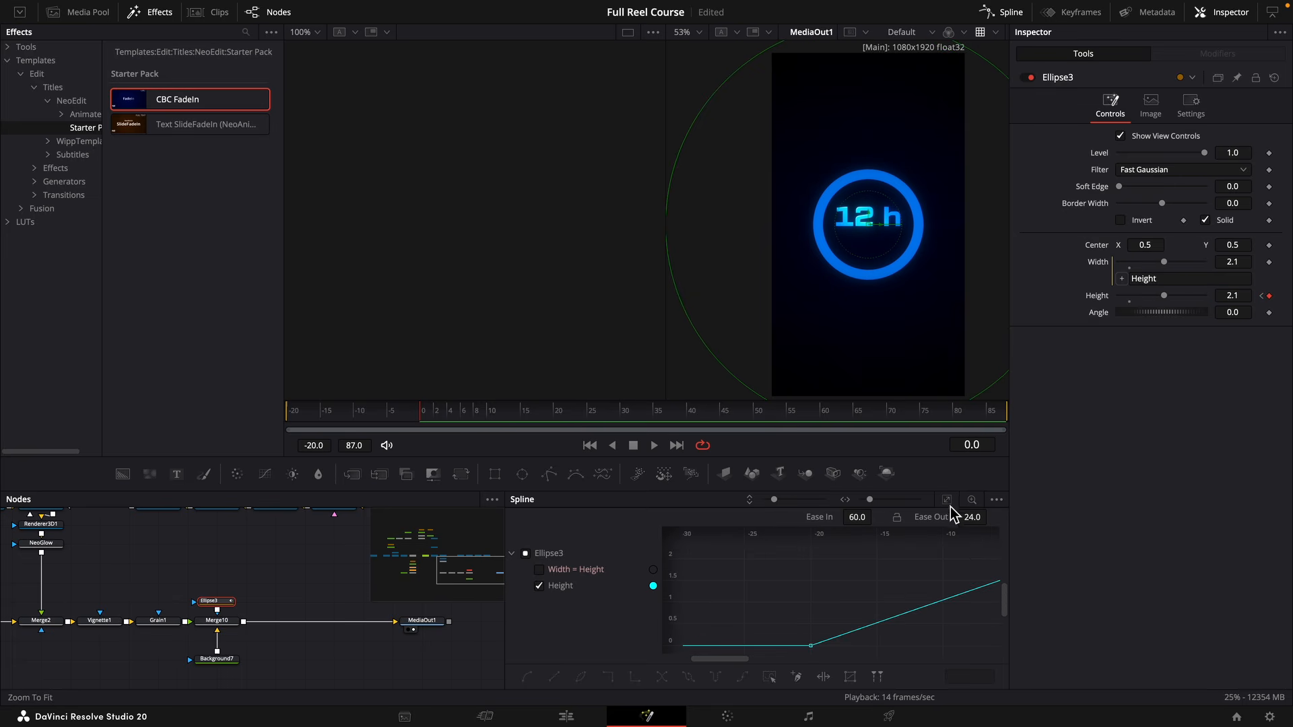
pyautogui.press('super+a')
pyautogui.rightClick(935, 592)
pyautogui.moveTo(979, 402)
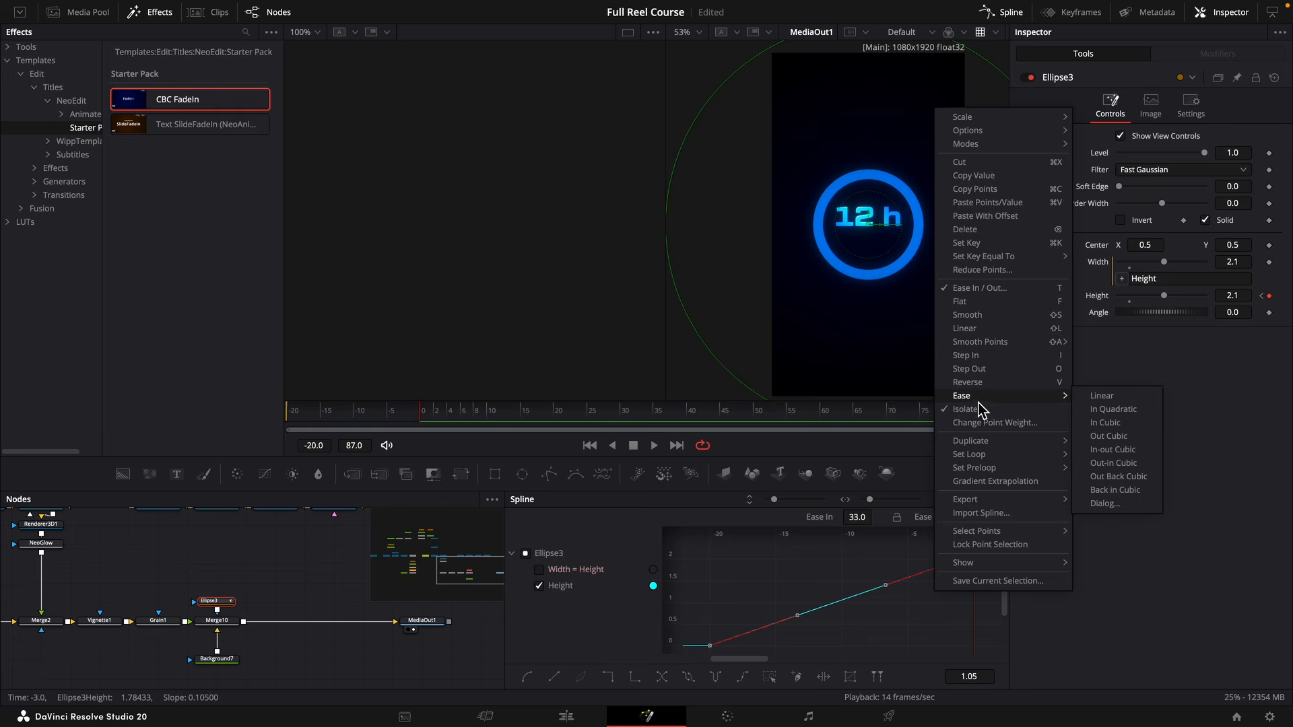
pyautogui.click(1108, 436)
pyautogui.click(313, 404)
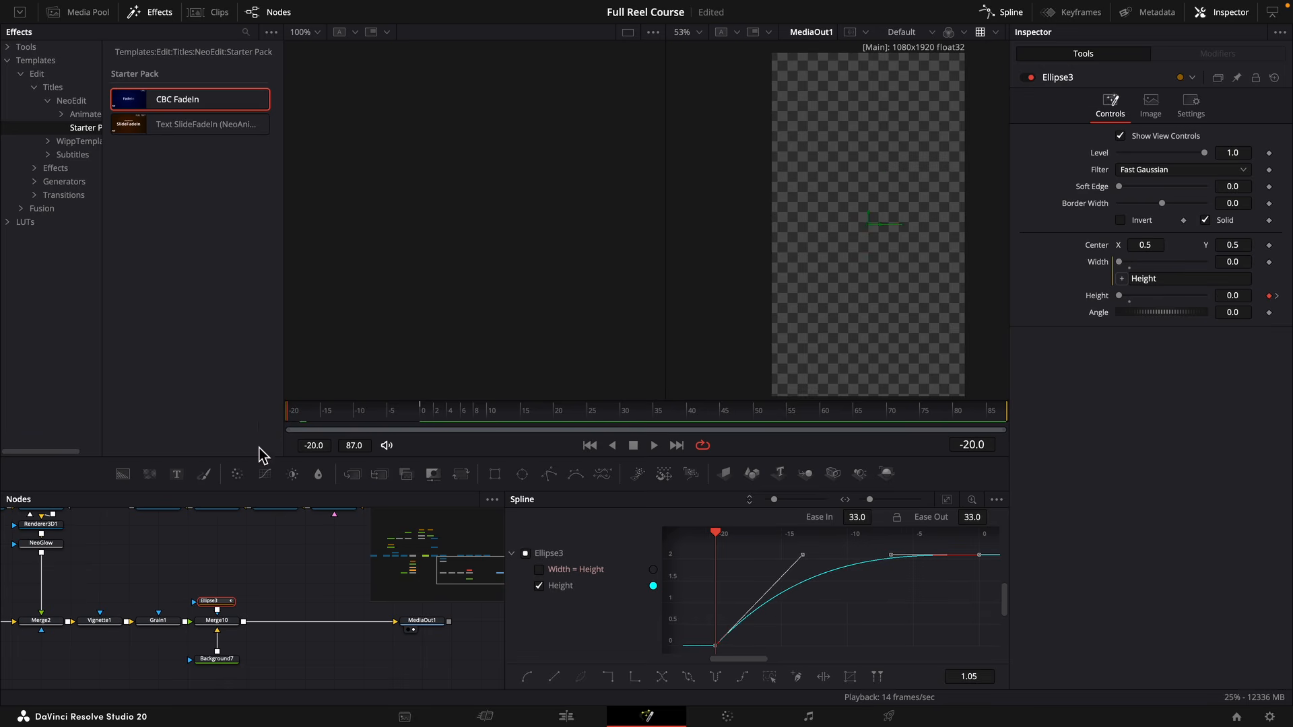
pyautogui.press('space')
pyautogui.press('space')
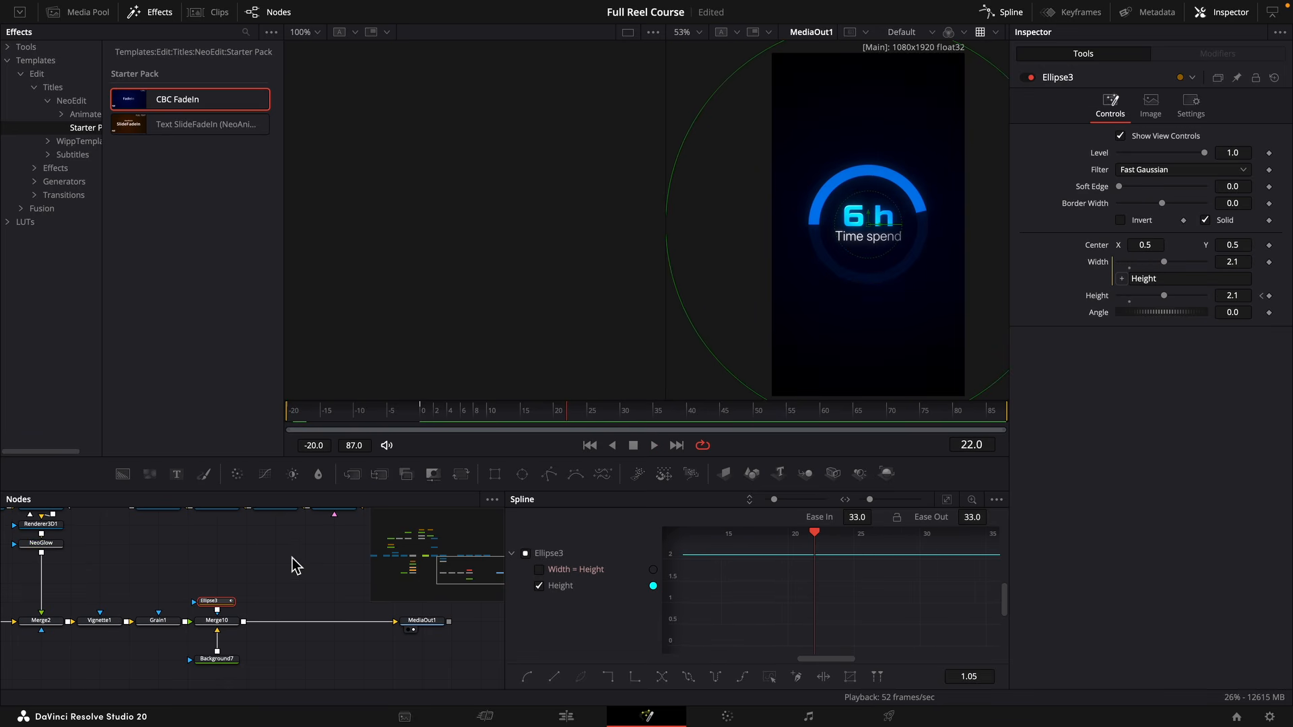
# Brighten Background1's radial gradient, setting the start colour's Value to 0.236 and the end colour to a very dark blue of about 0.071.
pyautogui.scroll(2, 294, 566)
pyautogui.hscroll(-6, 277, 569)
pyautogui.click(136, 651)
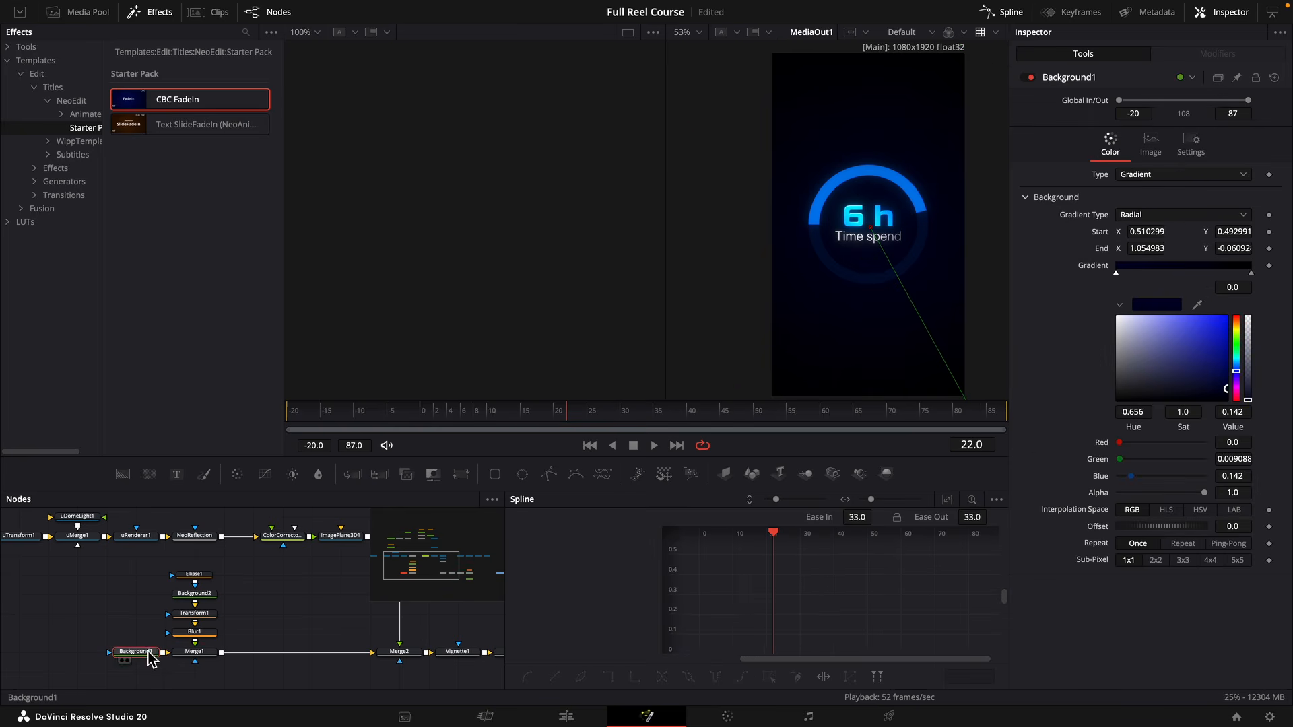
pyautogui.moveTo(1221, 363); pyautogui.dragTo(1228, 381)
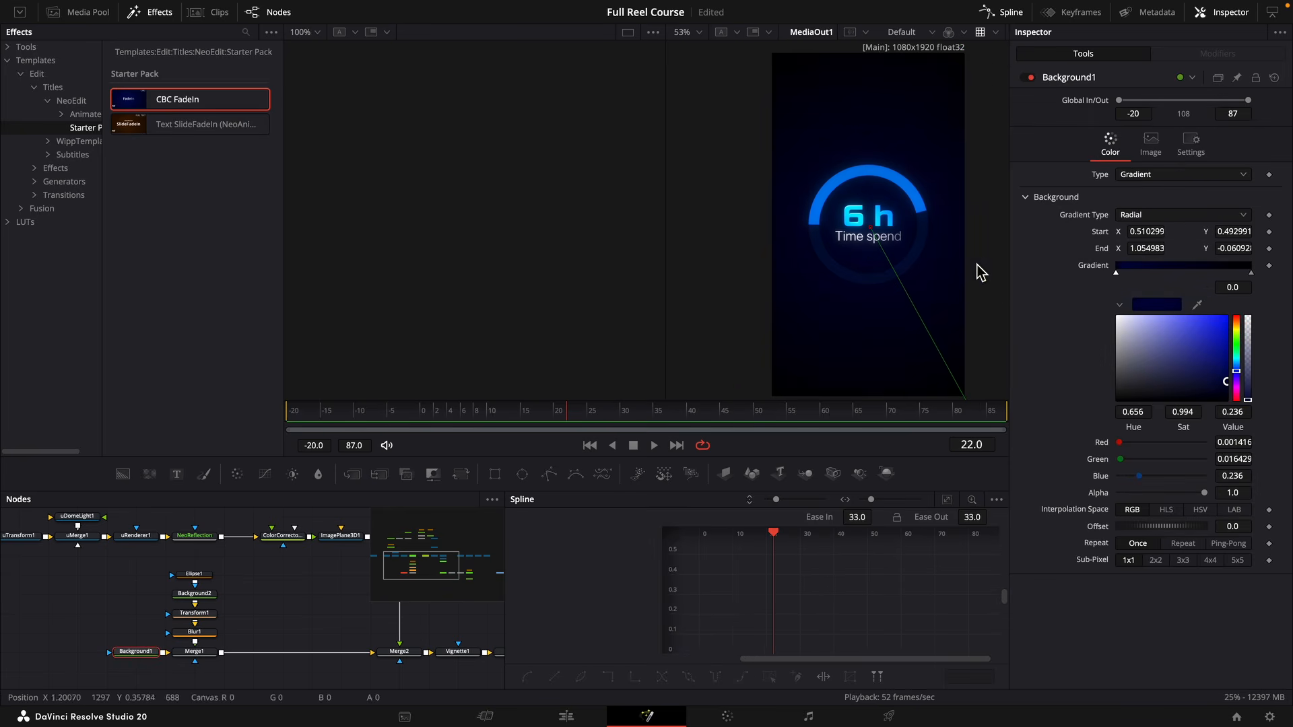
pyautogui.scroll(5, 923, 269)
pyautogui.scroll(-5, 924, 269)
pyautogui.click(1251, 272)
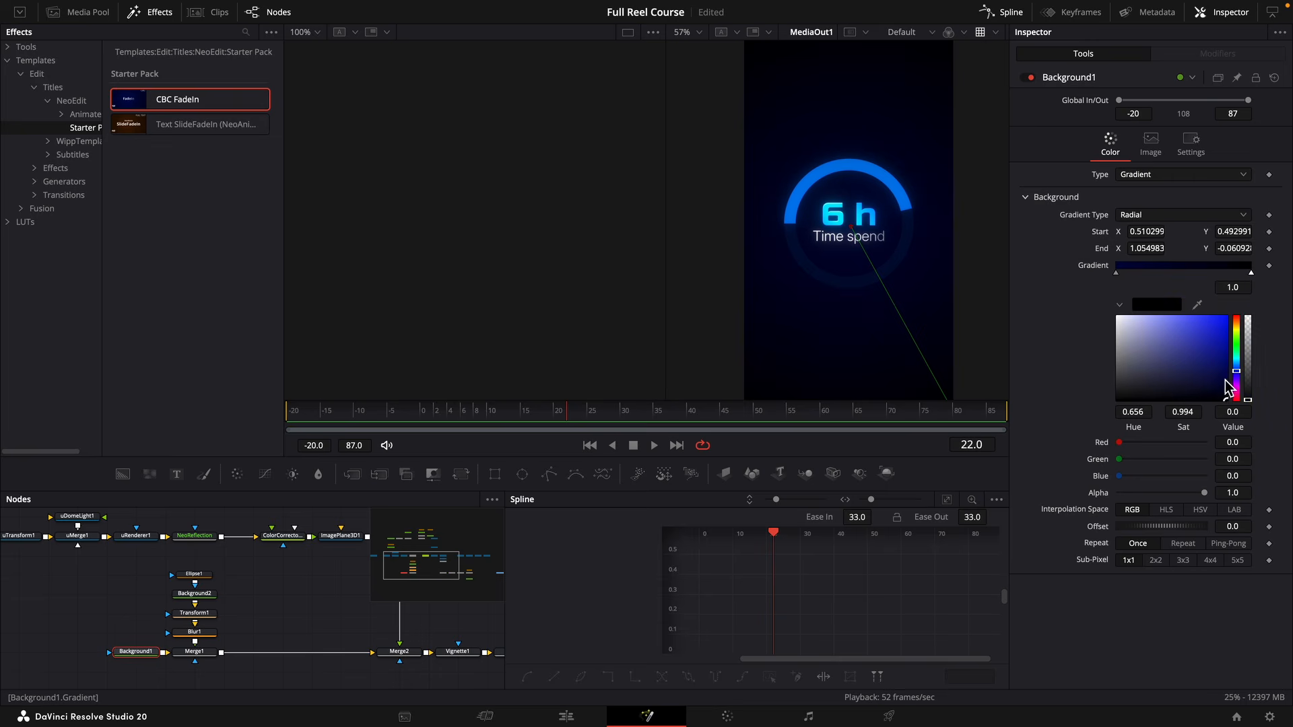
pyautogui.click(1226, 396)
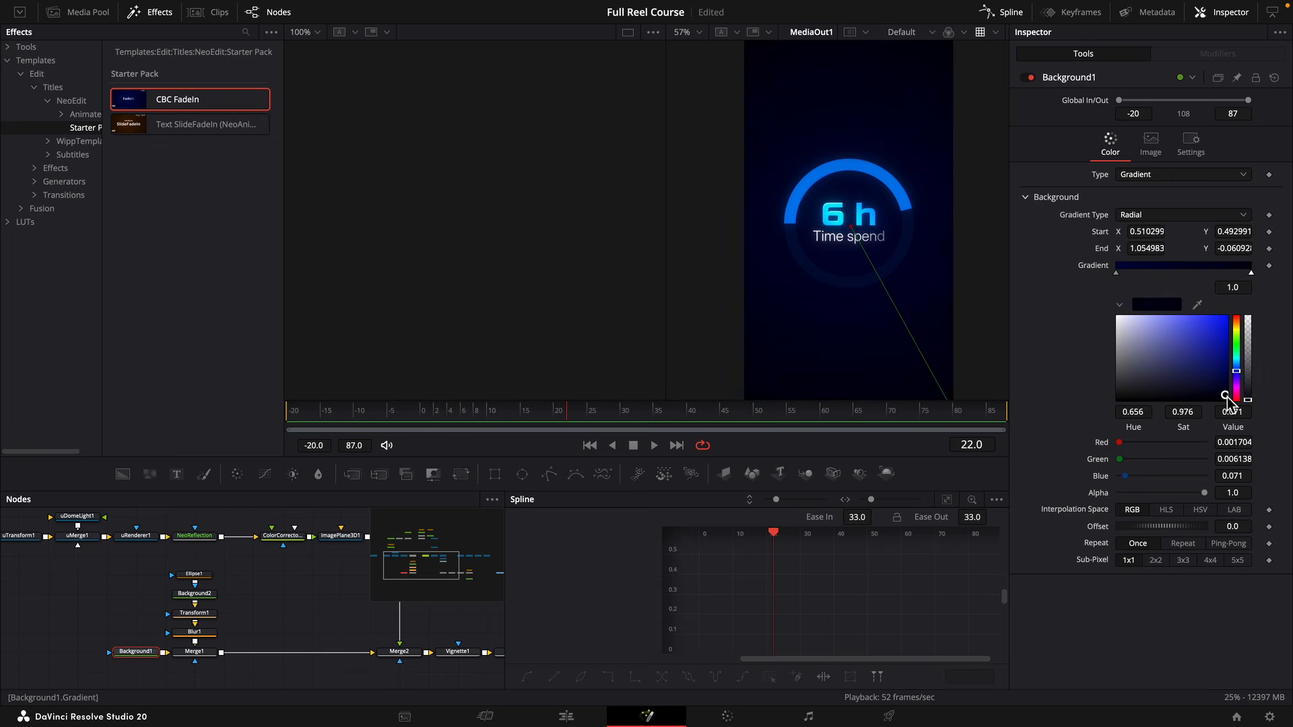
pyautogui.moveTo(1227, 396); pyautogui.dragTo(1227, 397)
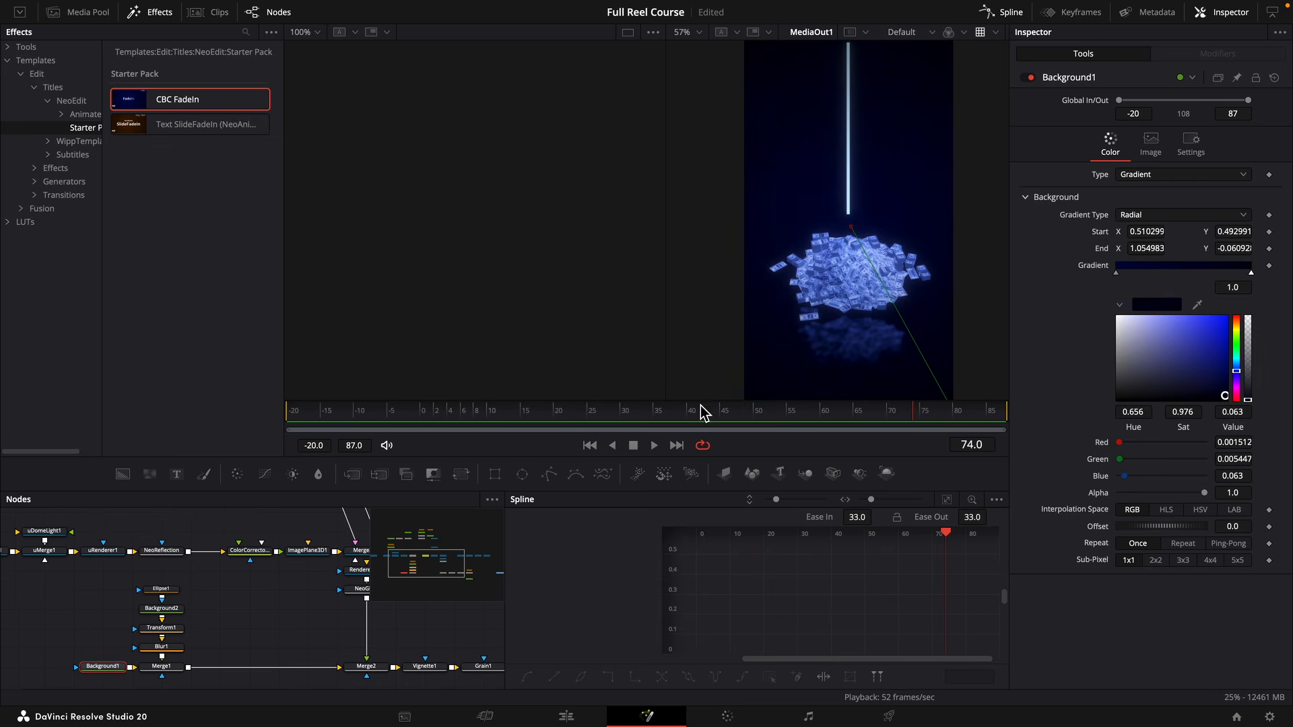
# Raise Anim1's Z Offset keyframe at frame -19 to 5.84 and pull its handle down for a steeper start.
pyautogui.moveTo(695, 410); pyautogui.dragTo(334, 425)
pyautogui.click(256, 577)
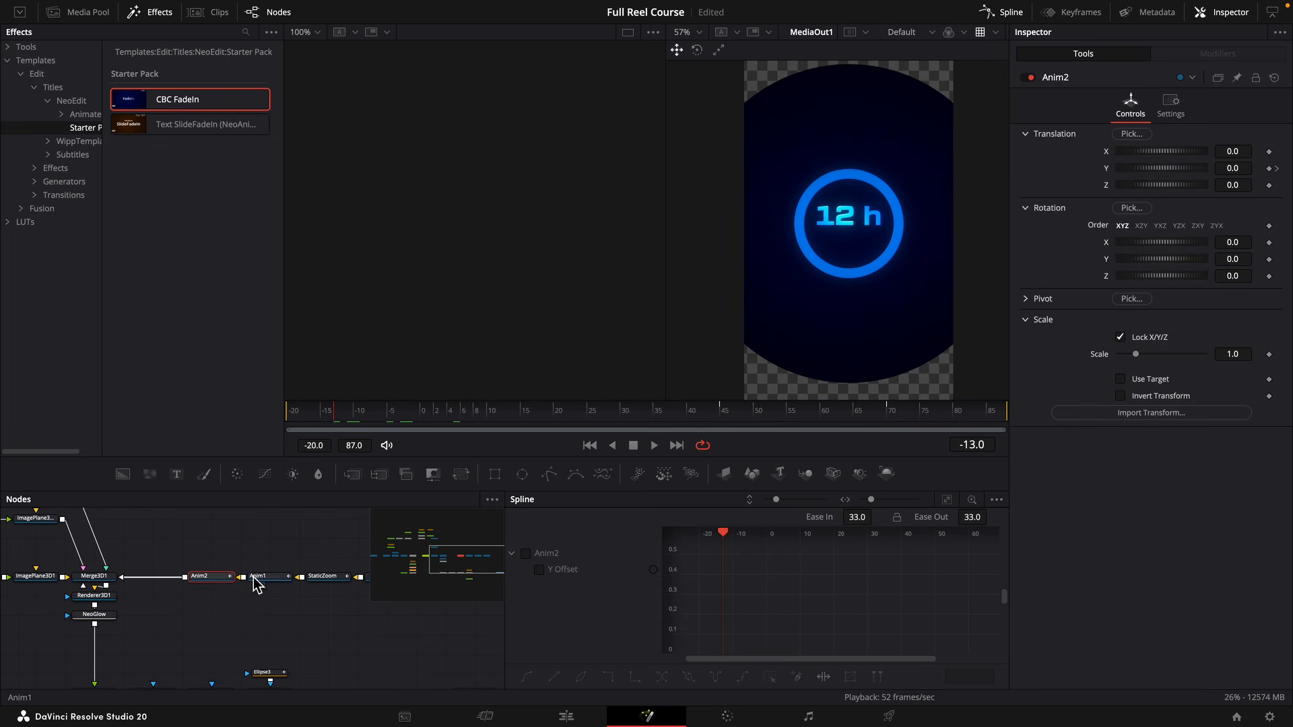
pyautogui.click(300, 417)
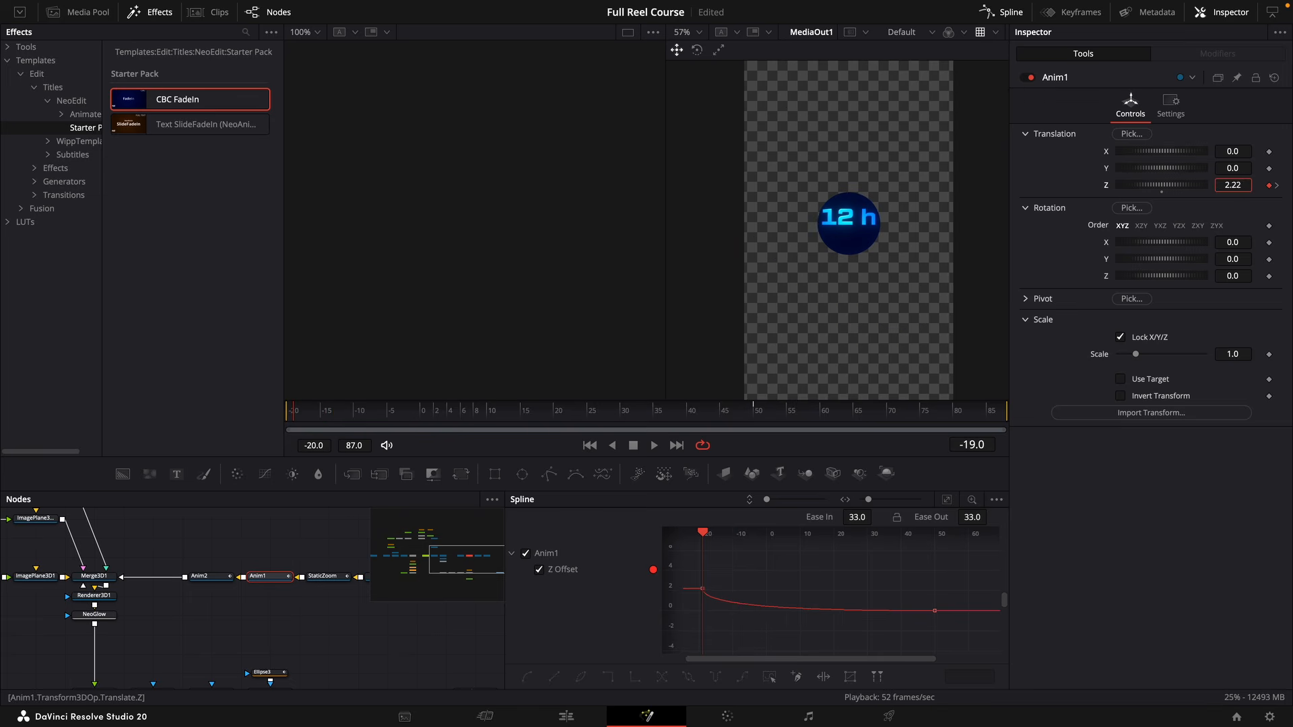
pyautogui.moveTo(1234, 186); pyautogui.dragTo(1280, 185)
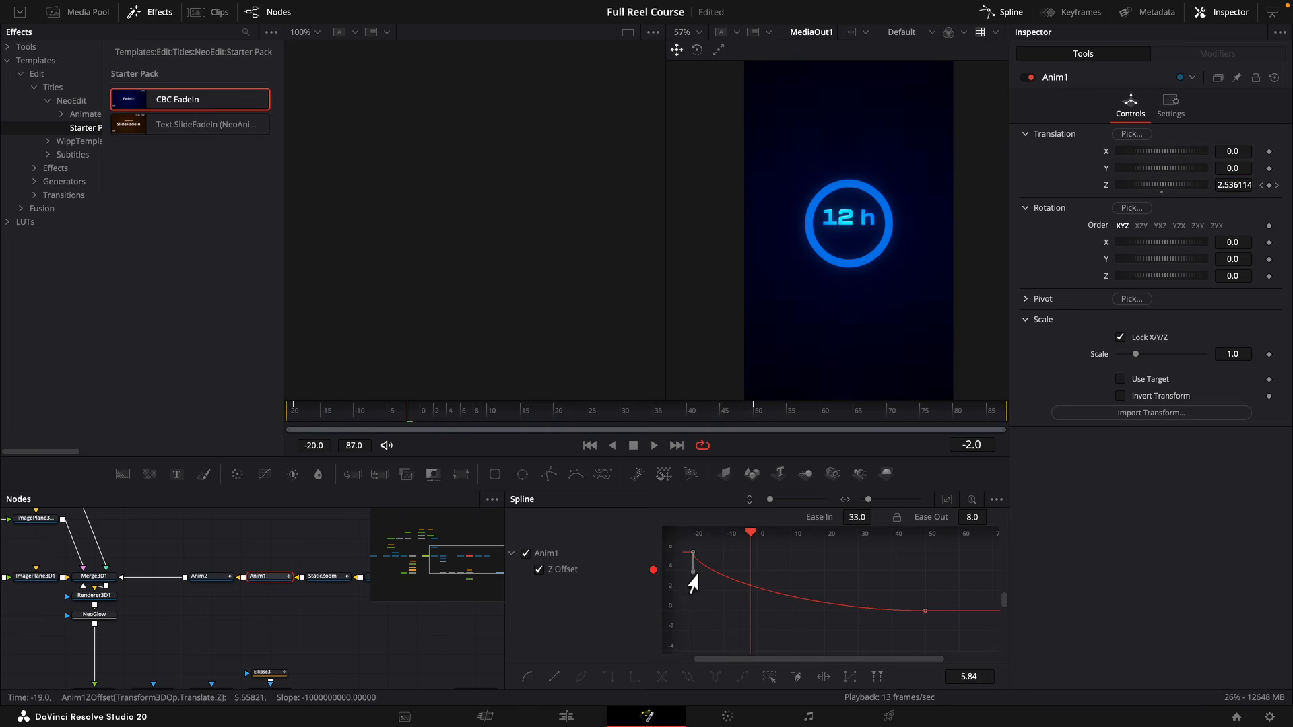
pyautogui.moveTo(691, 573); pyautogui.dragTo(691, 603)
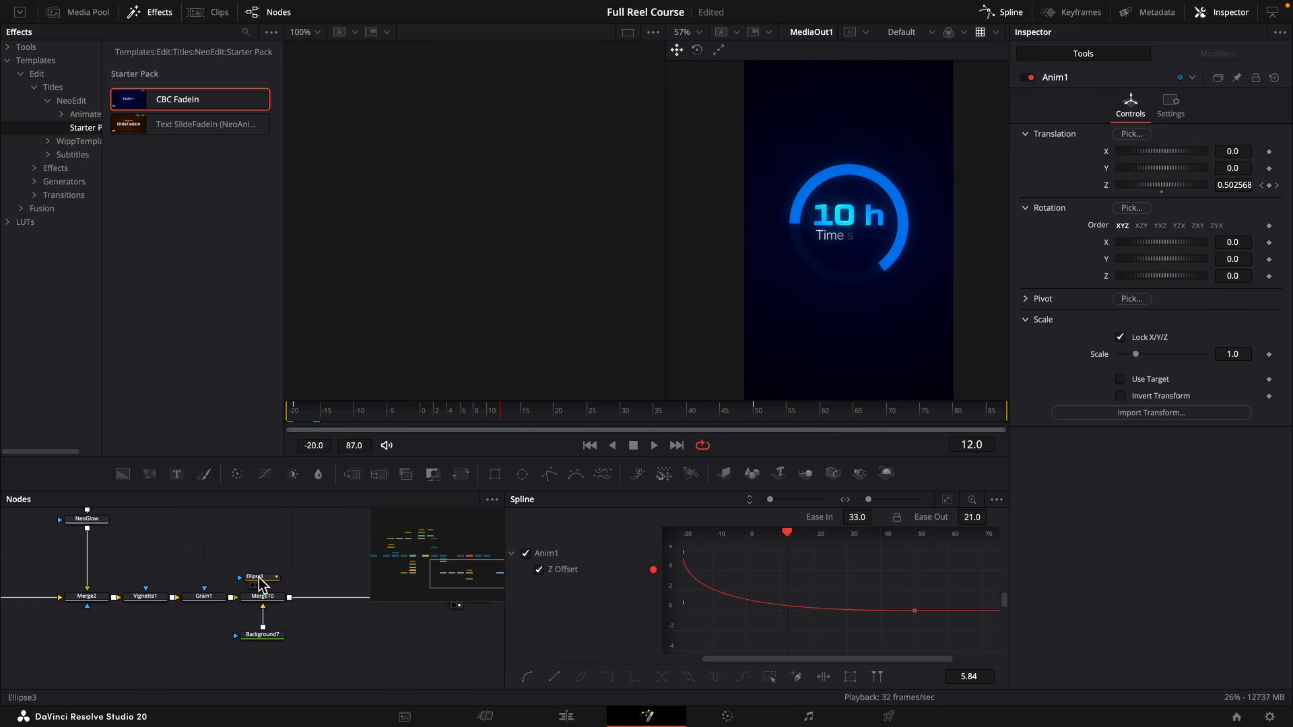
# Try Motion Blur on the Ellipse3 mask and inspect the circle's edge at frame -18.
pyautogui.click(254, 576)
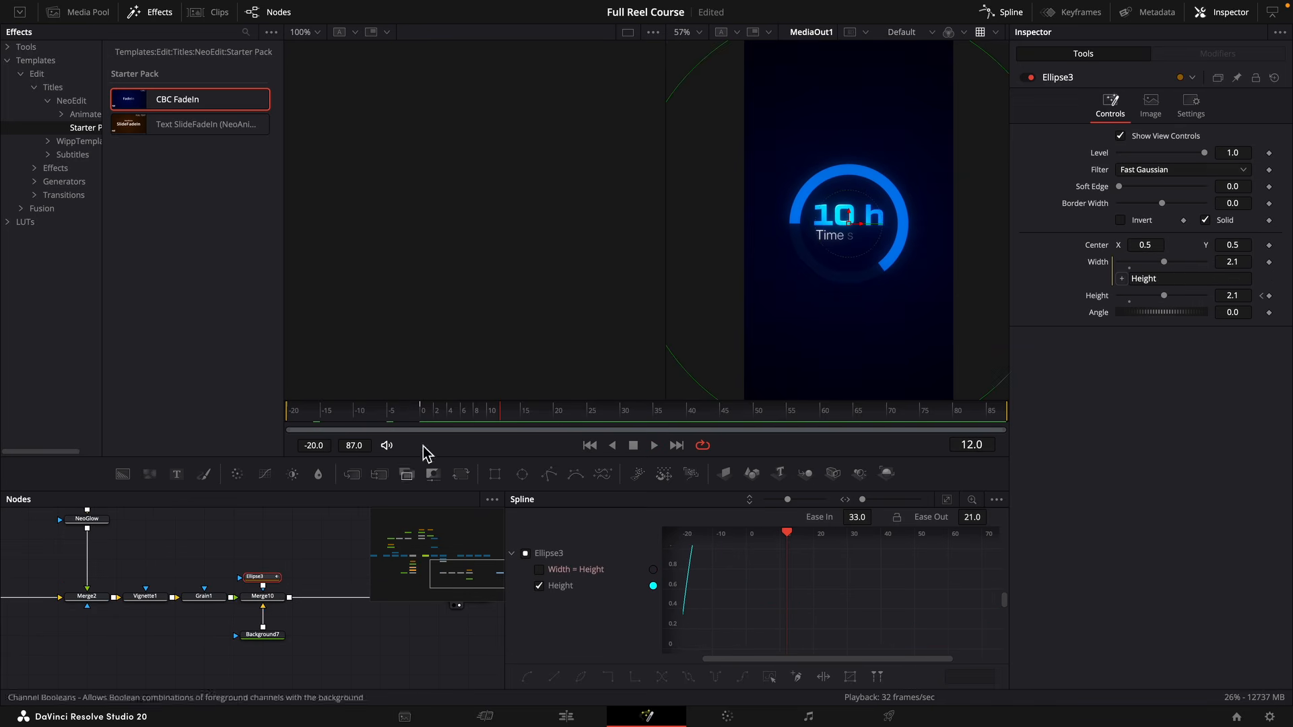
pyautogui.moveTo(364, 414); pyautogui.dragTo(301, 410)
pyautogui.click(1193, 104)
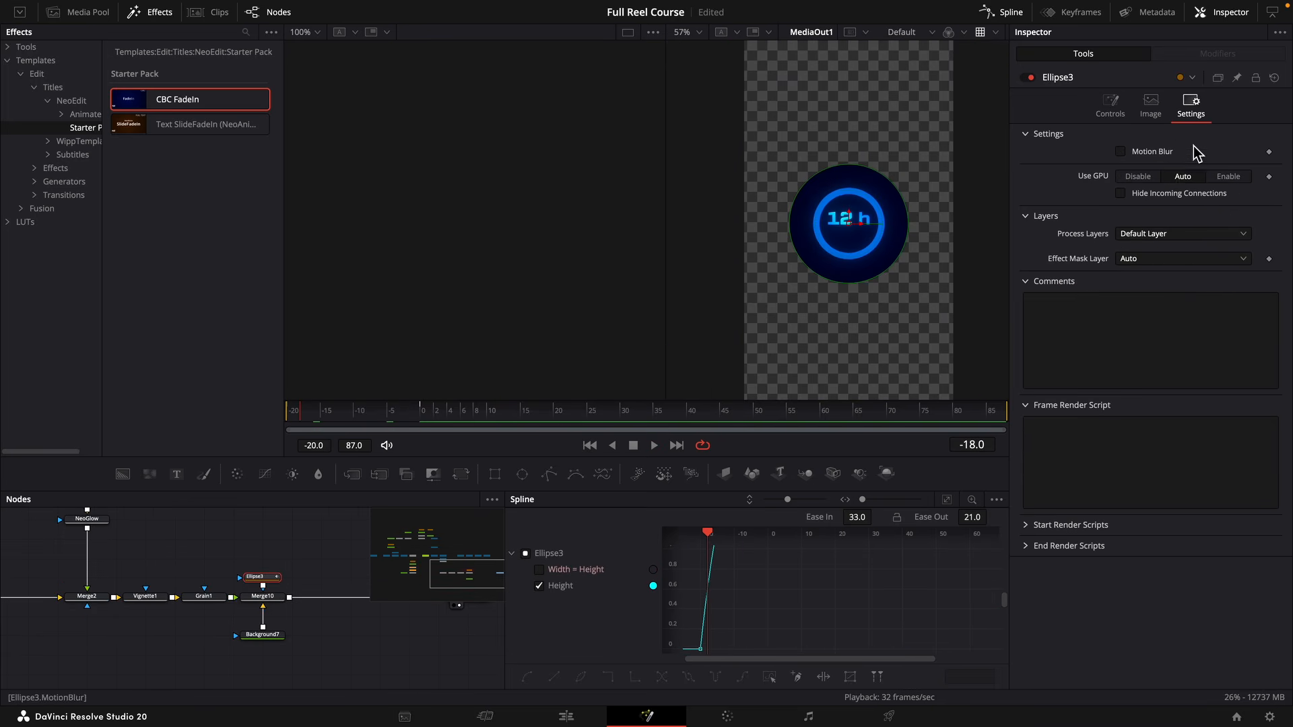
pyautogui.click(1151, 156)
pyautogui.scroll(5, 896, 243)
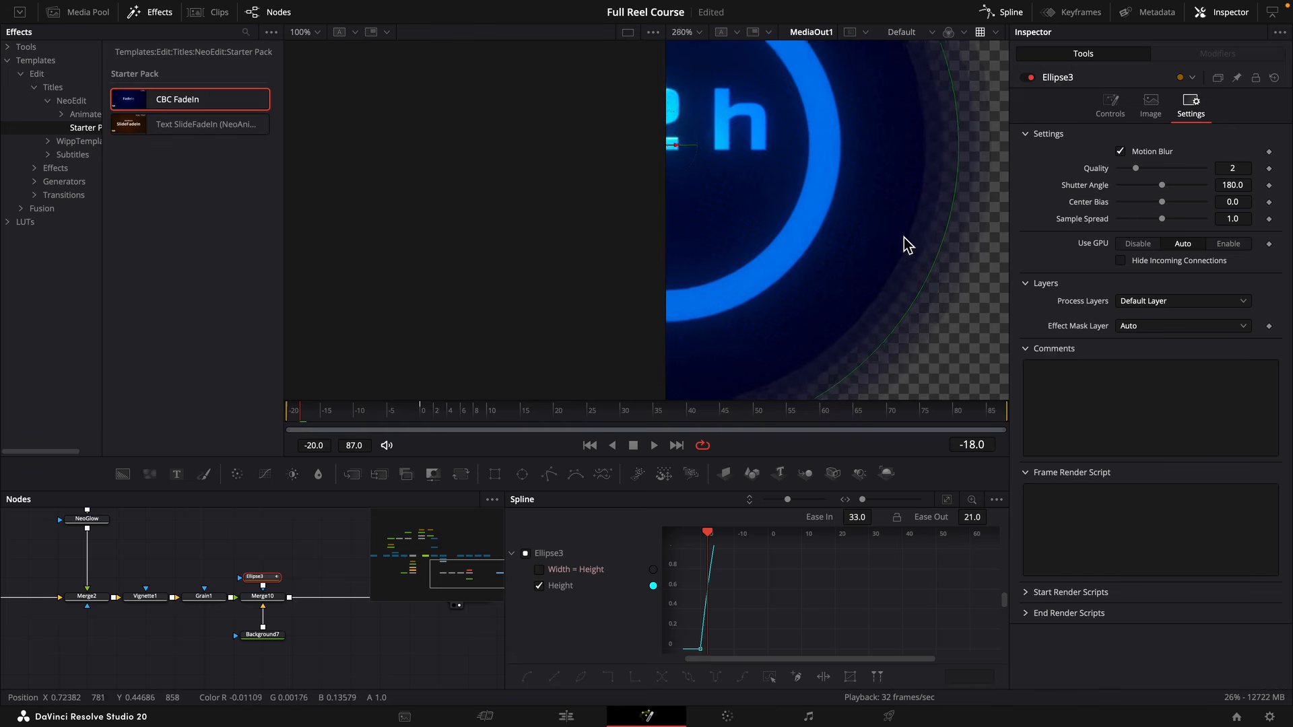
pyautogui.scroll(-5, 940, 239)
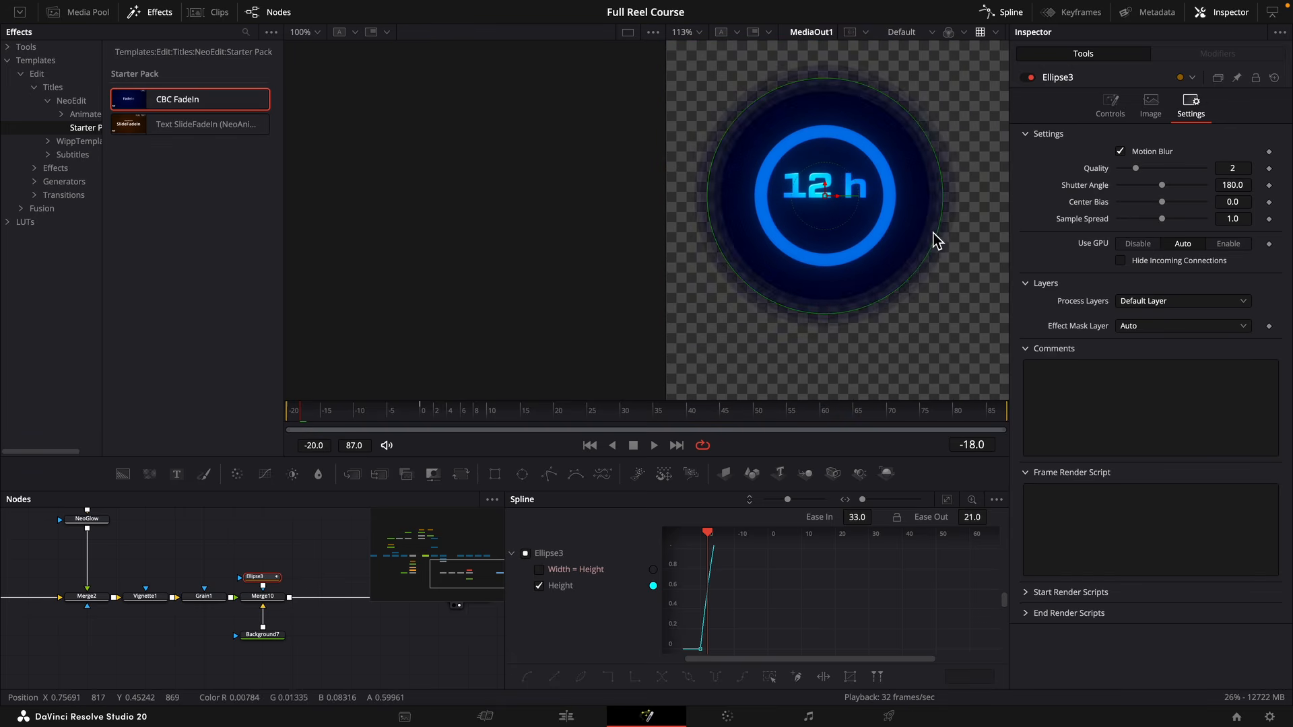
pyautogui.hotkey('ctrl', 'z')
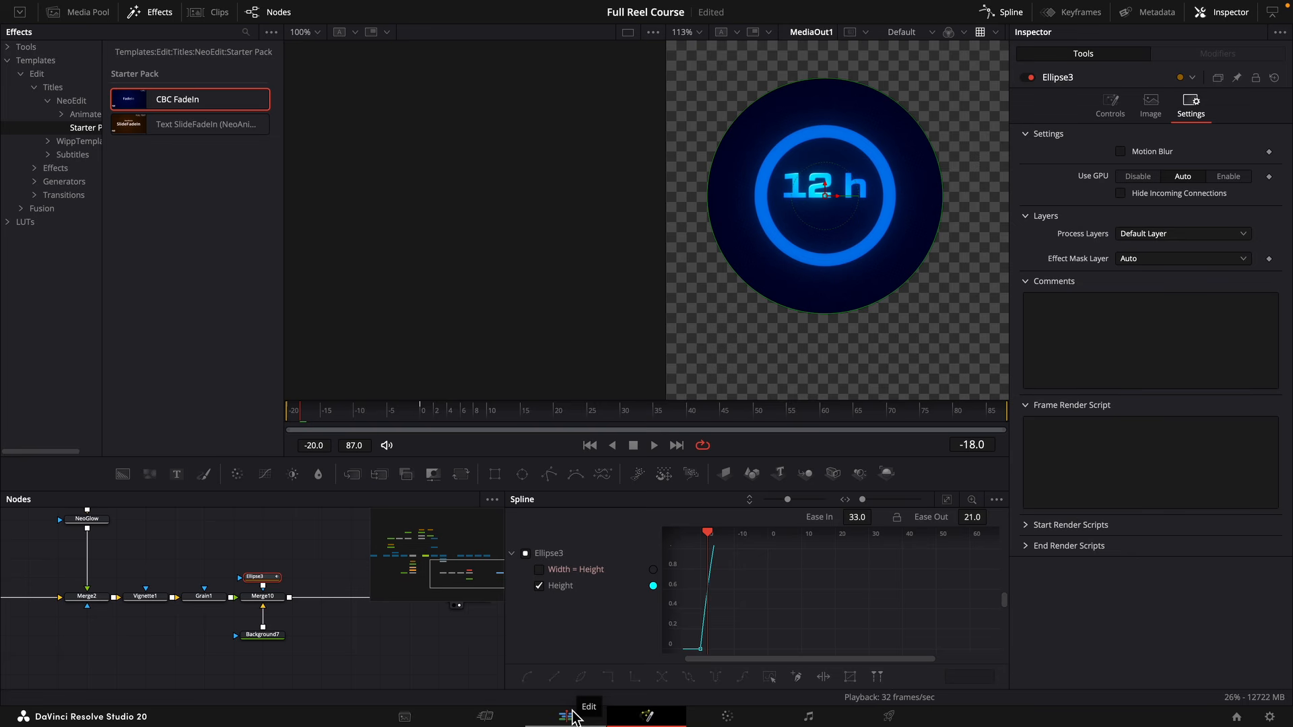
# Return to the Edit page, fit the whole timeline in view and play the reel from its start in full screen.
pyautogui.click(572, 714)
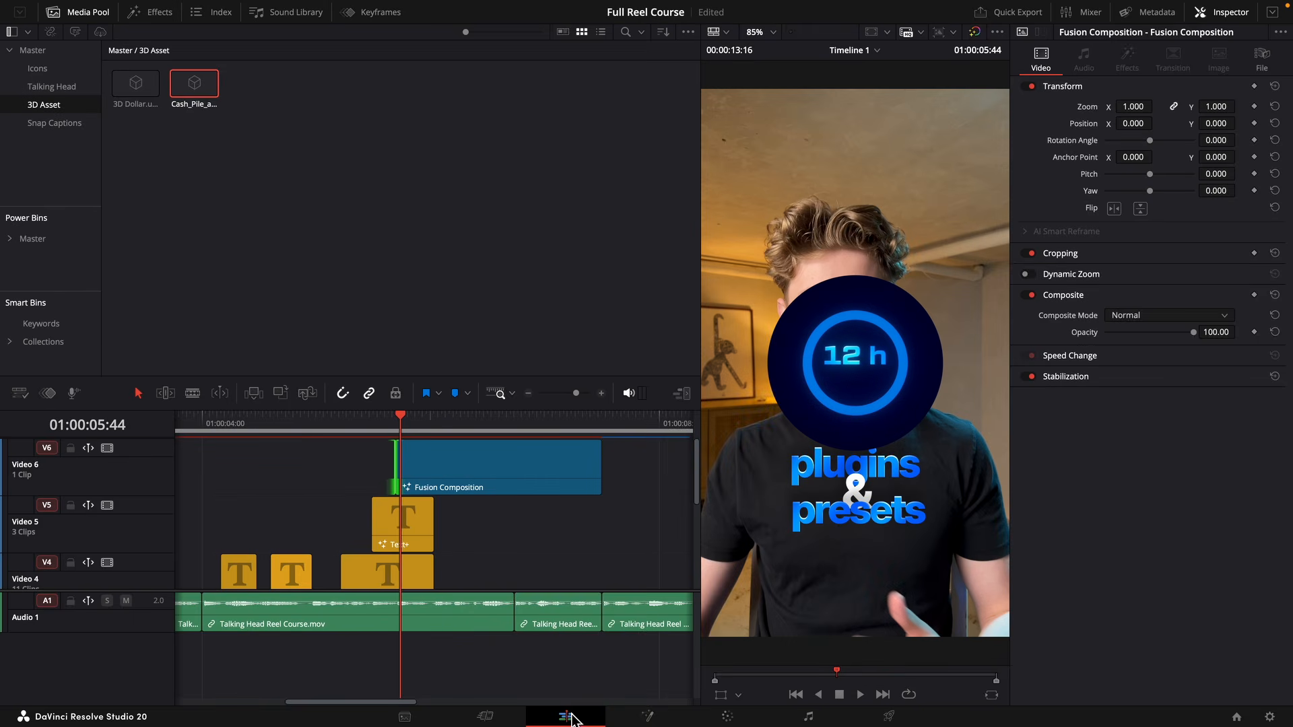
pyautogui.hotkey('shift', 'z')
pyautogui.moveTo(314, 426); pyautogui.dragTo(51, 448)
pyautogui.press('super+f')
pyautogui.press('space')
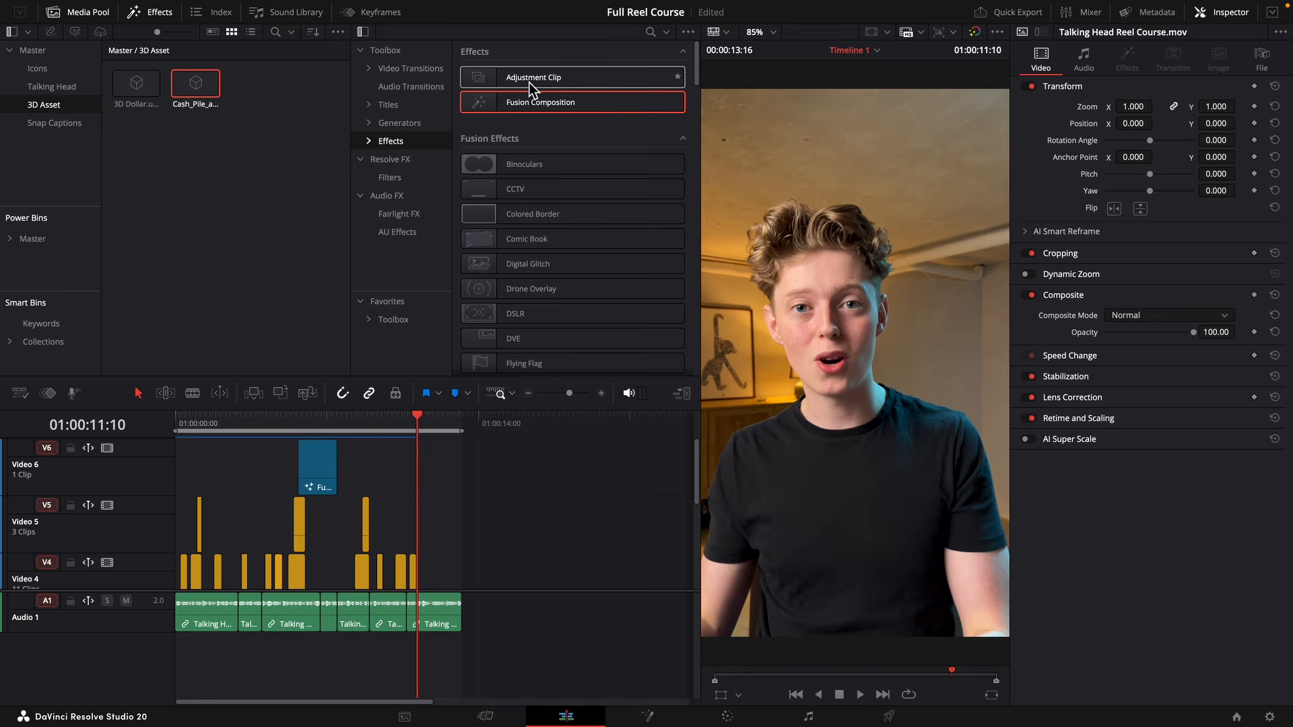
# Place an Adjustment Clip on Video 4 at 01:00:11:10, trim it to the talking-head clip's end, and open it in Fusion.
pyautogui.moveTo(533, 78); pyautogui.dragTo(424, 570)
pyautogui.moveTo(517, 573); pyautogui.dragTo(461, 573)
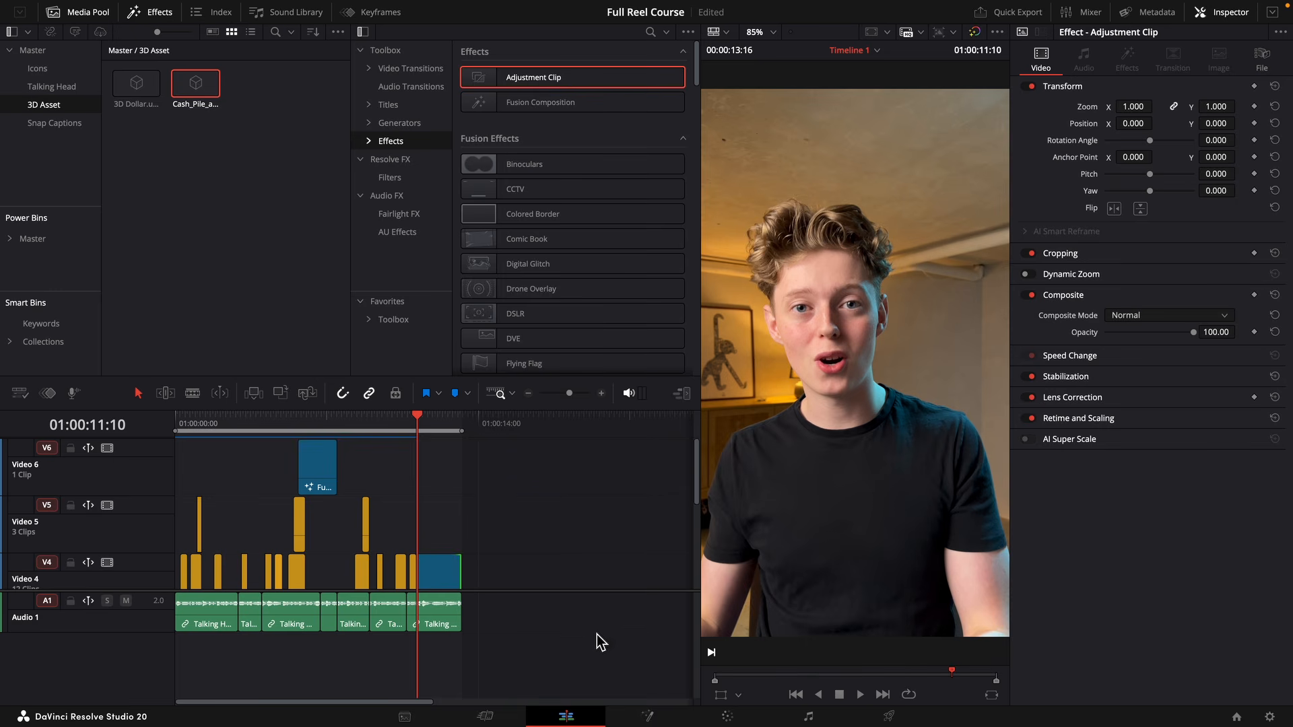
pyautogui.click(643, 714)
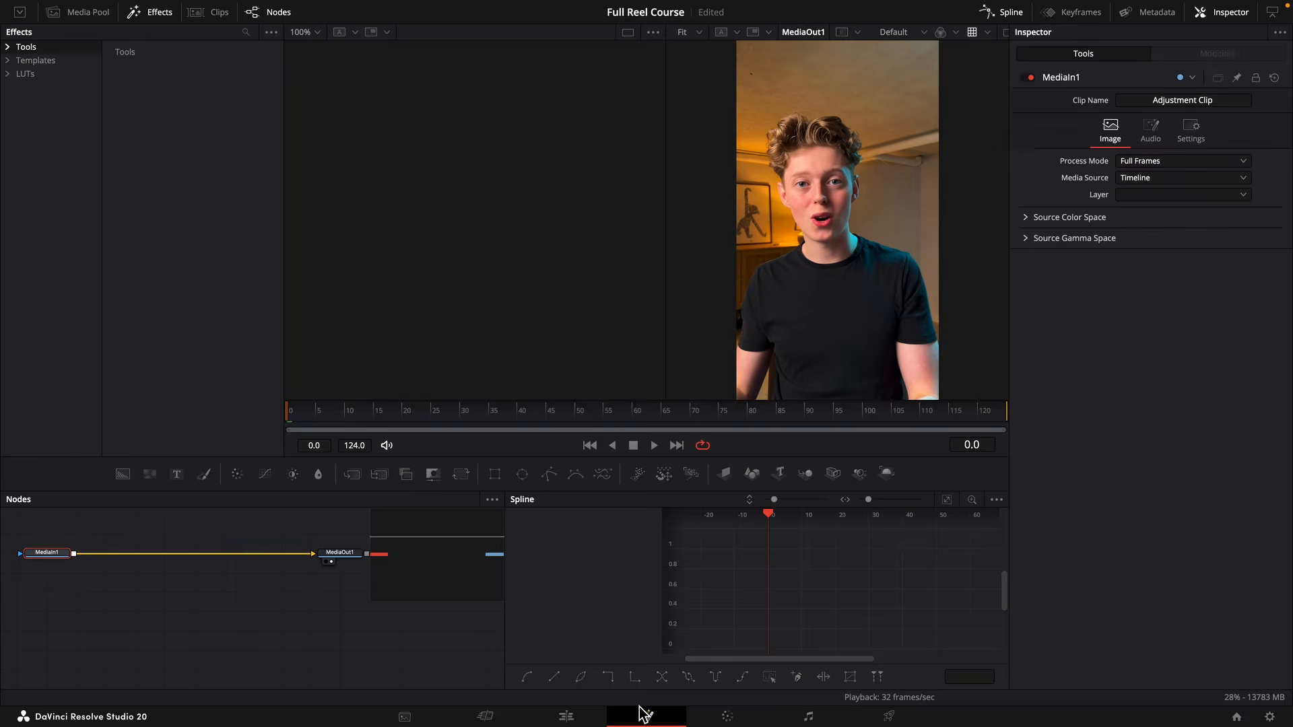
# Merge a Background node over MediaIn1, mask it with an Ellipse node, and select the Background for editing.
pyautogui.hscroll(3, 126, 590)
pyautogui.scroll(2, 126, 593)
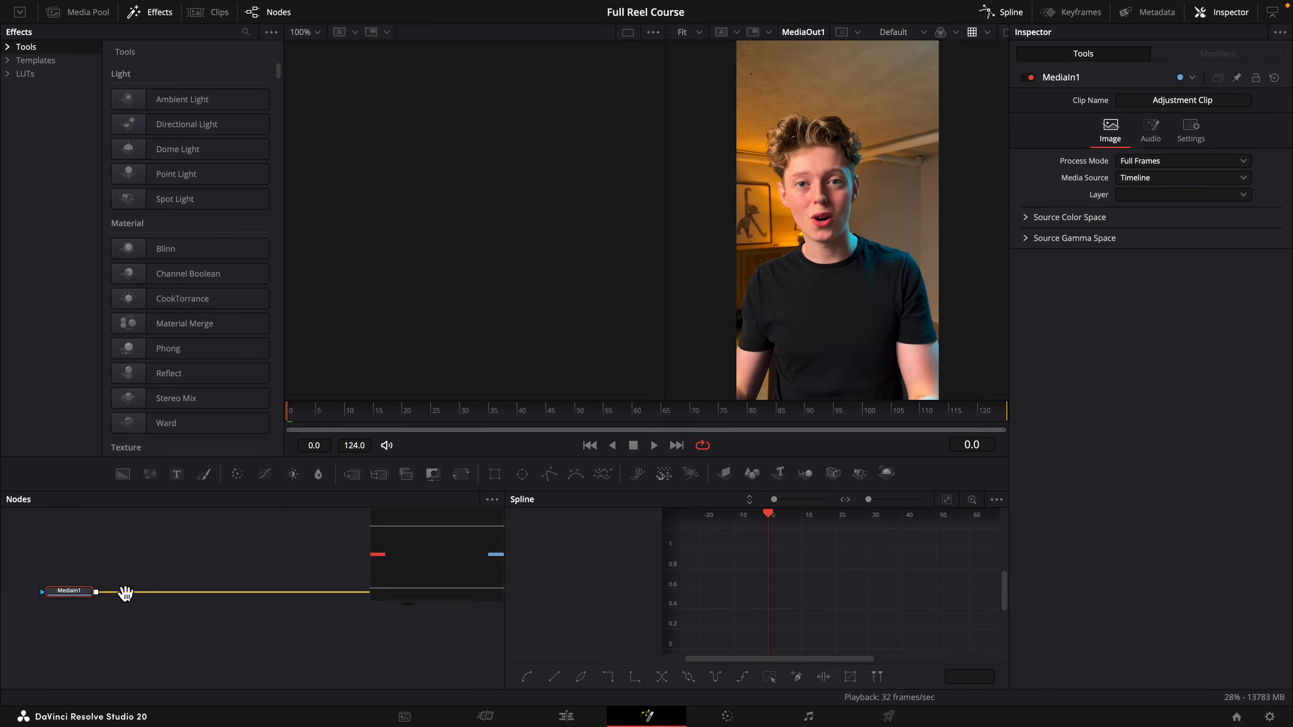
pyautogui.moveTo(123, 474); pyautogui.dragTo(100, 634)
pyautogui.click(128, 536)
pyautogui.moveTo(522, 474); pyautogui.dragTo(129, 544)
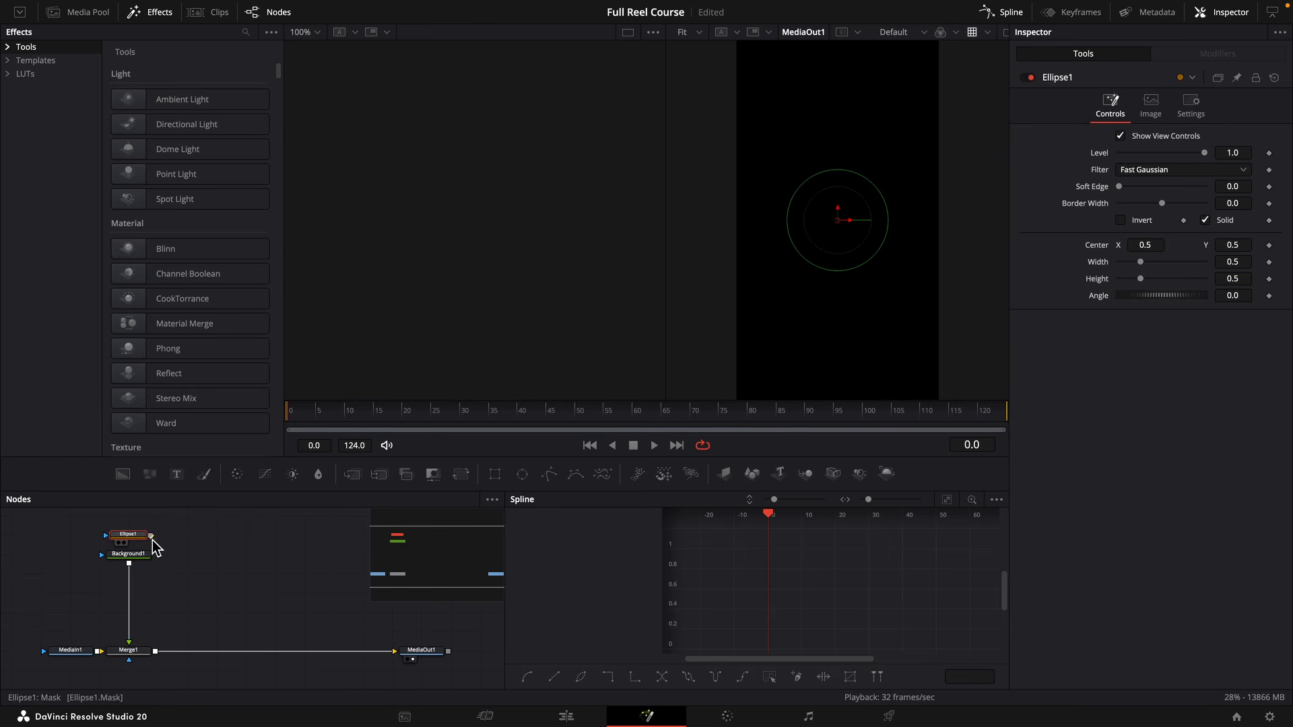
pyautogui.click(131, 557)
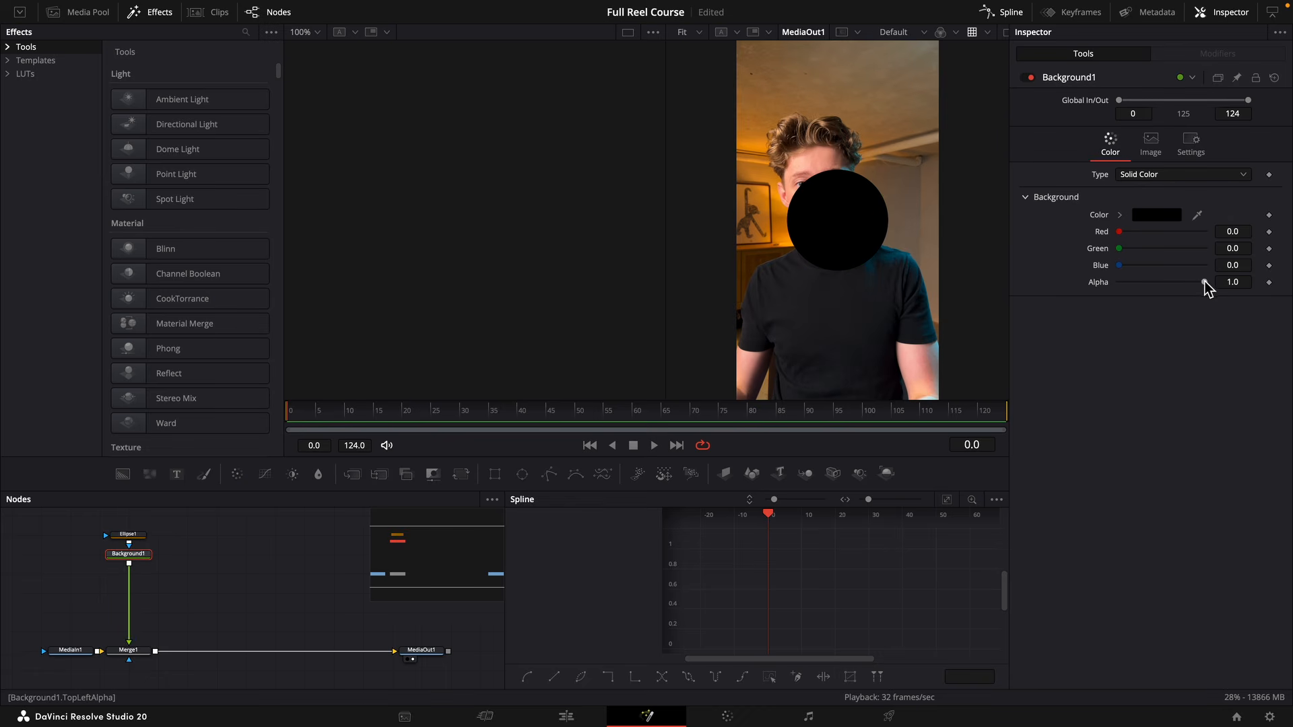
# Set Background1 to a dark grey with zero saturation, value 0.102 and alpha 0.843.
pyautogui.moveTo(1206, 283); pyautogui.dragTo(1173, 286)
pyautogui.click(1128, 217)
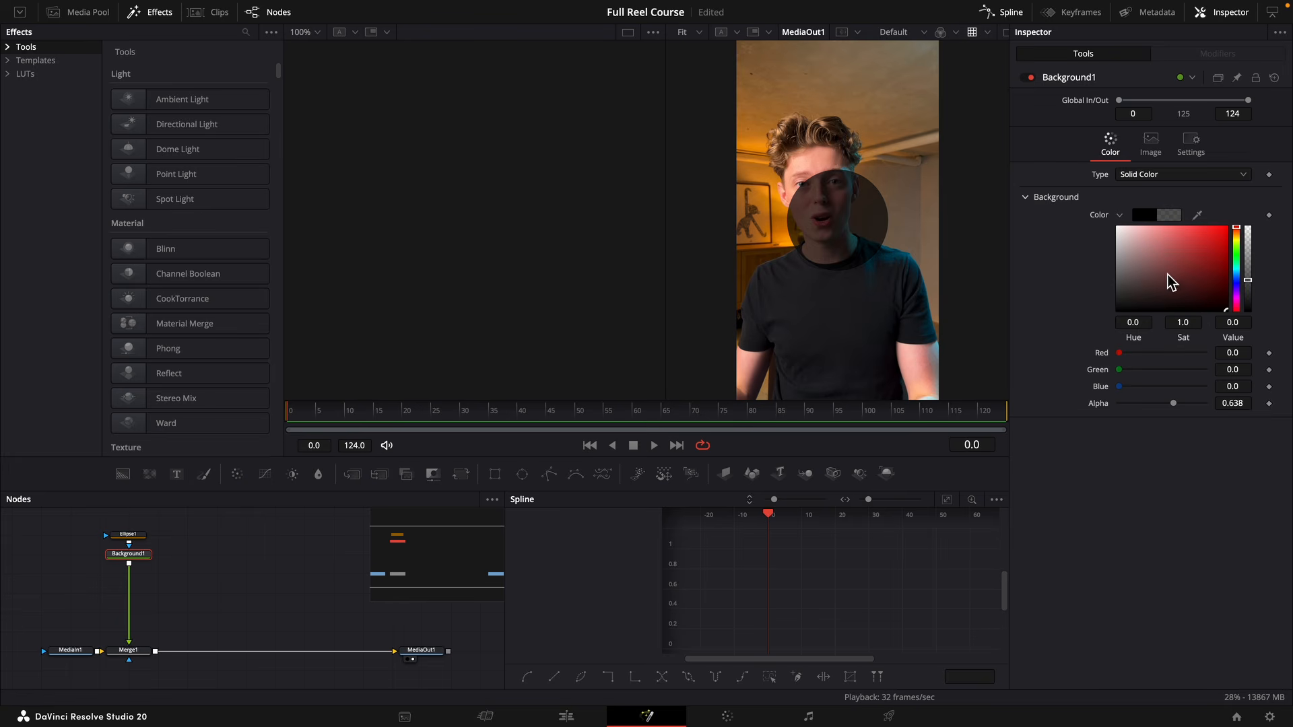
pyautogui.click(1116, 304)
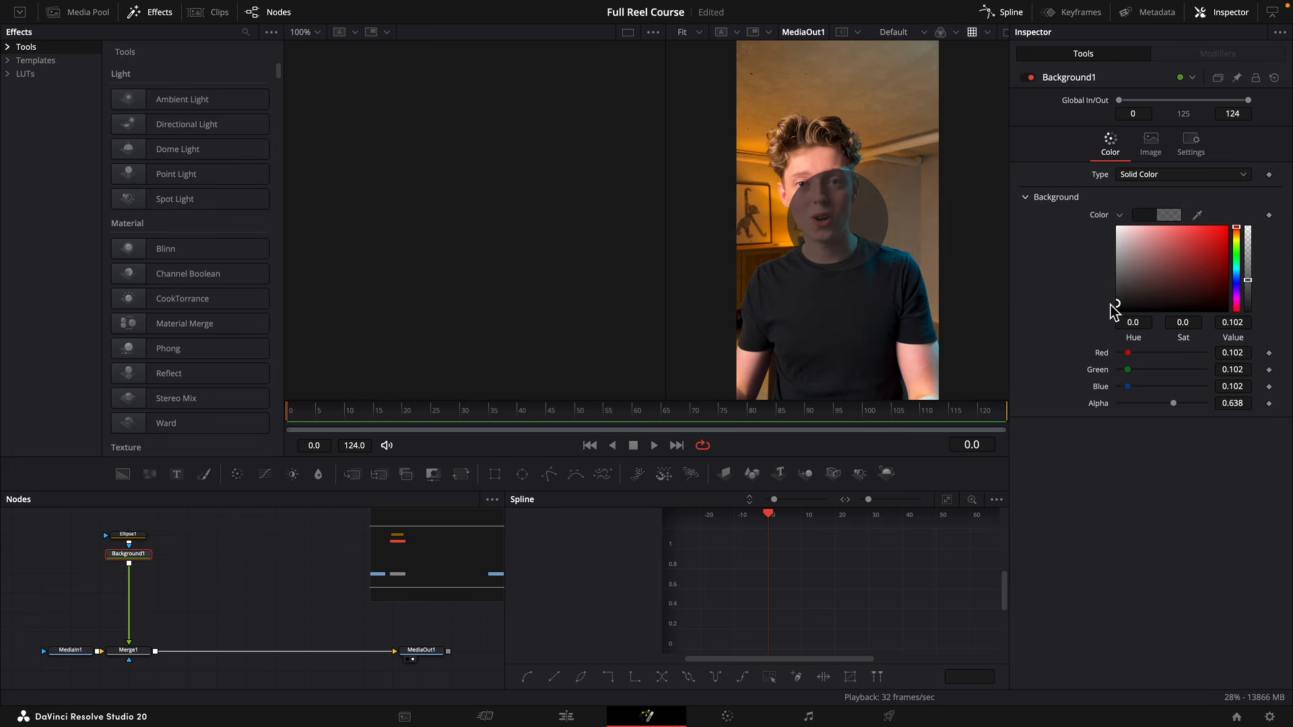
pyautogui.moveTo(1173, 403); pyautogui.dragTo(1190, 403)
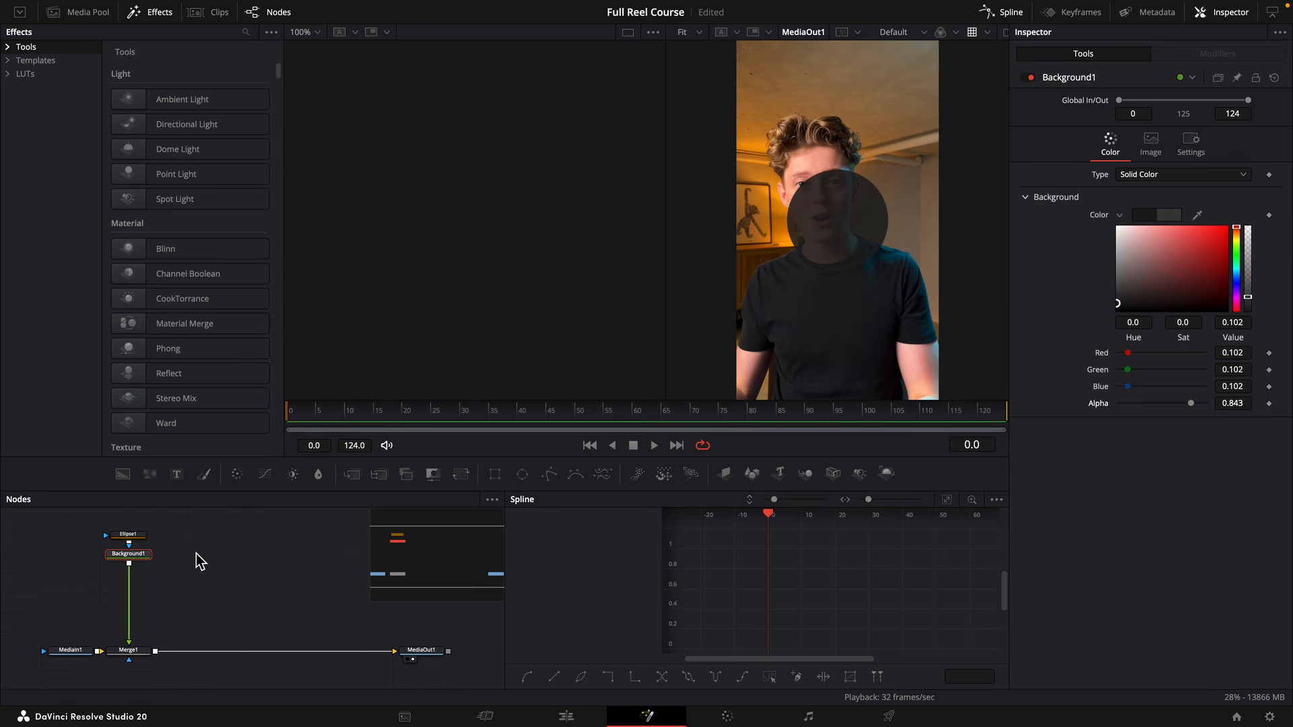
# Paste an instance of Ellipse1 beside it, then deinstance its Solid option and turn Solid off.
pyautogui.click(128, 535)
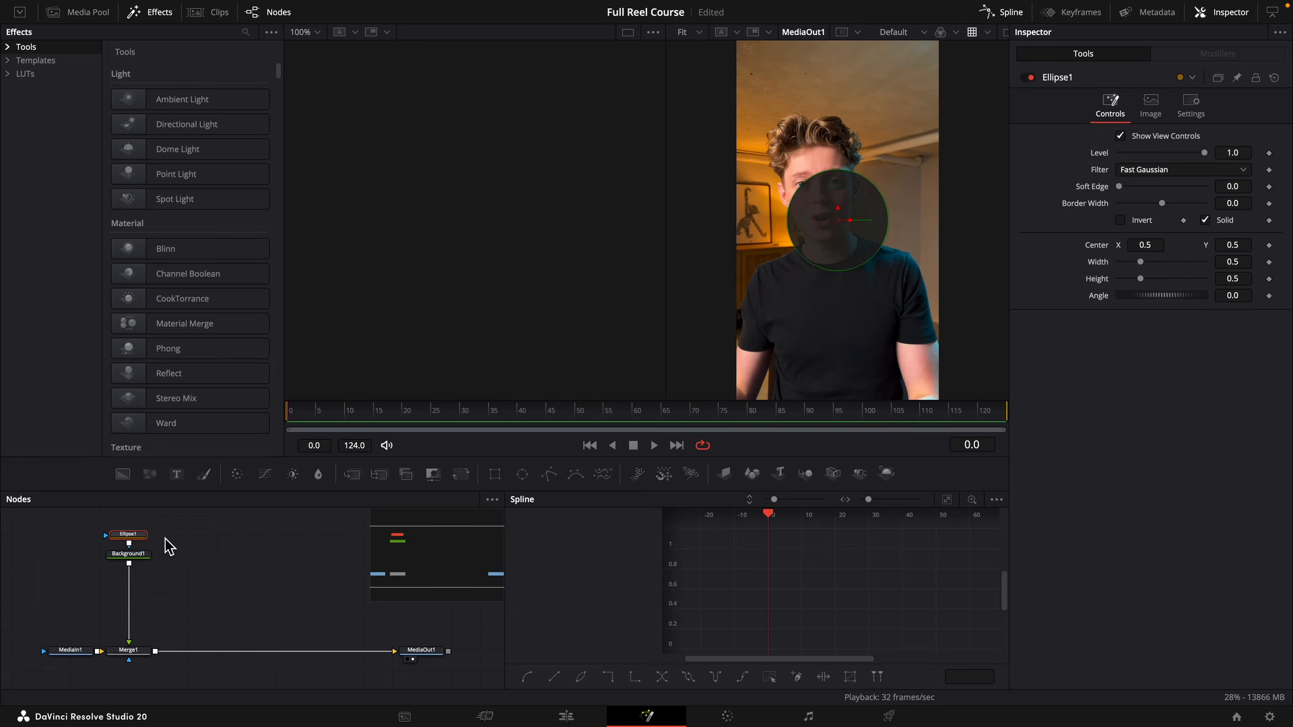
pyautogui.click(201, 555)
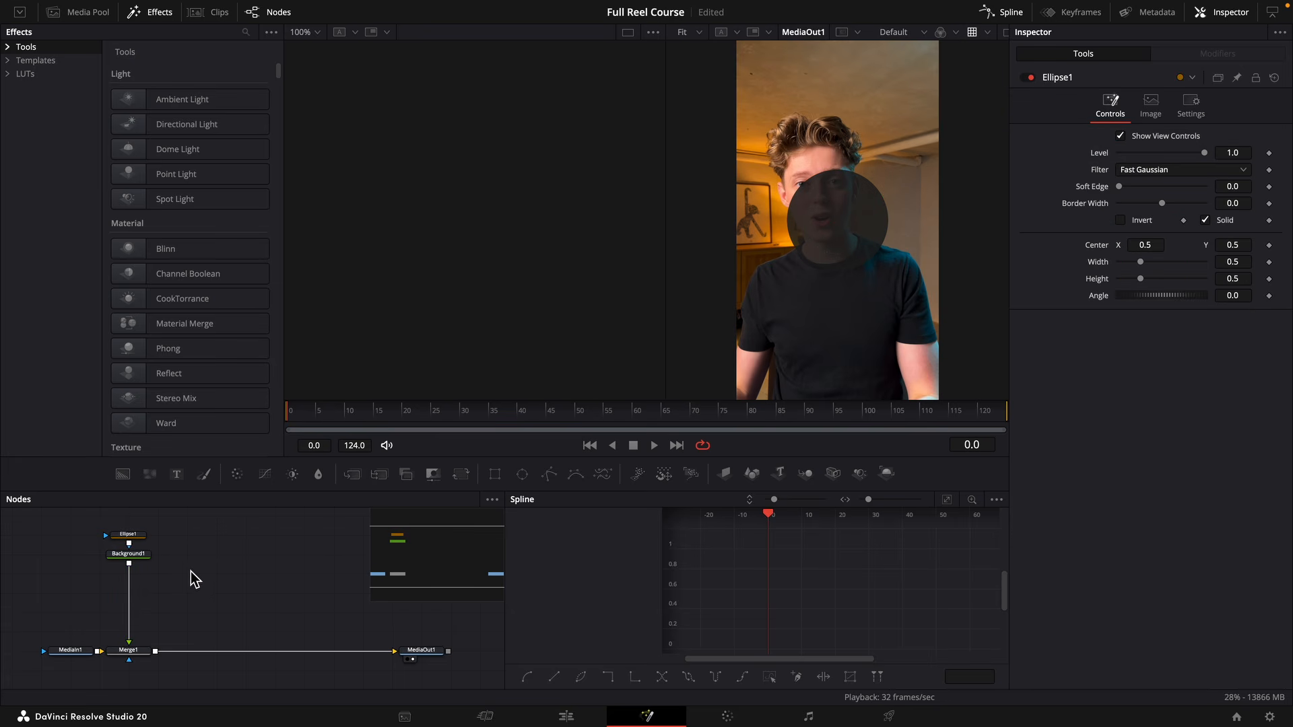
pyautogui.hotkey('ctrl', 'shift', 'v')
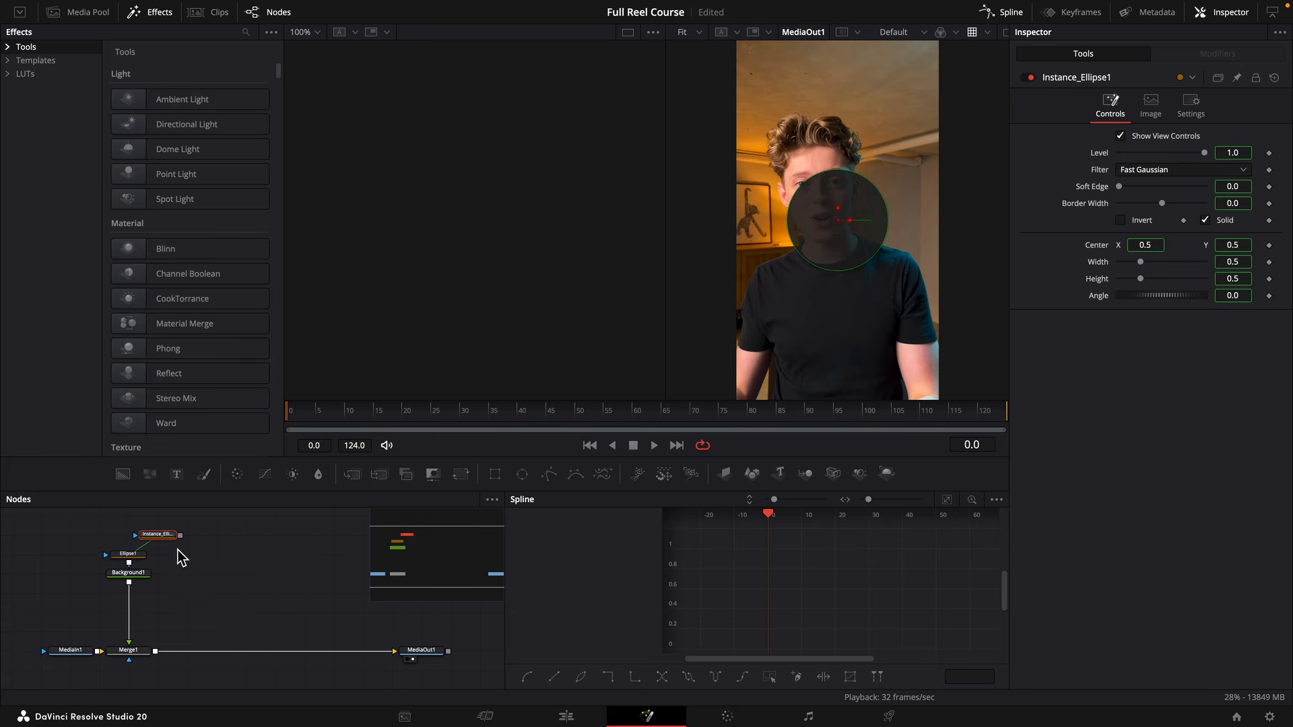
pyautogui.rightClick(1224, 224)
pyautogui.click(1251, 360)
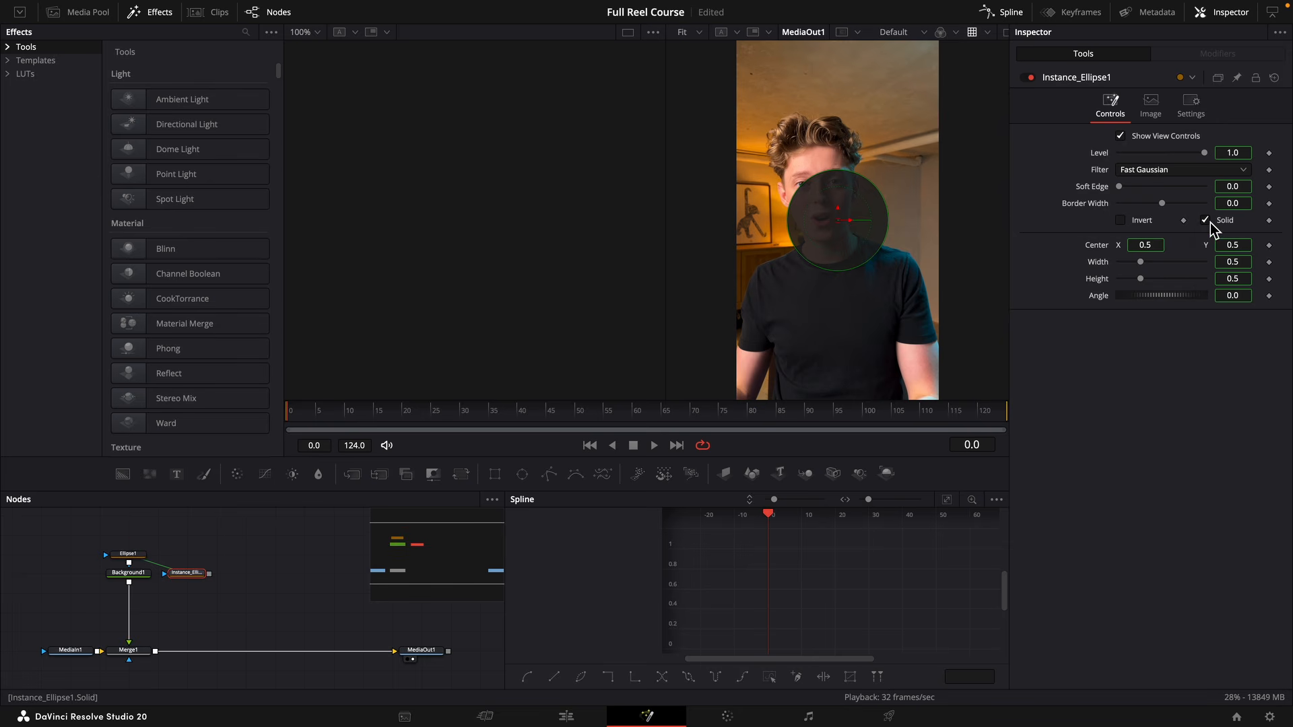
pyautogui.click(1205, 221)
# Deinstance the instanced ellipse's Border Width and set it to 0.0233.
pyautogui.rightClick(1100, 210)
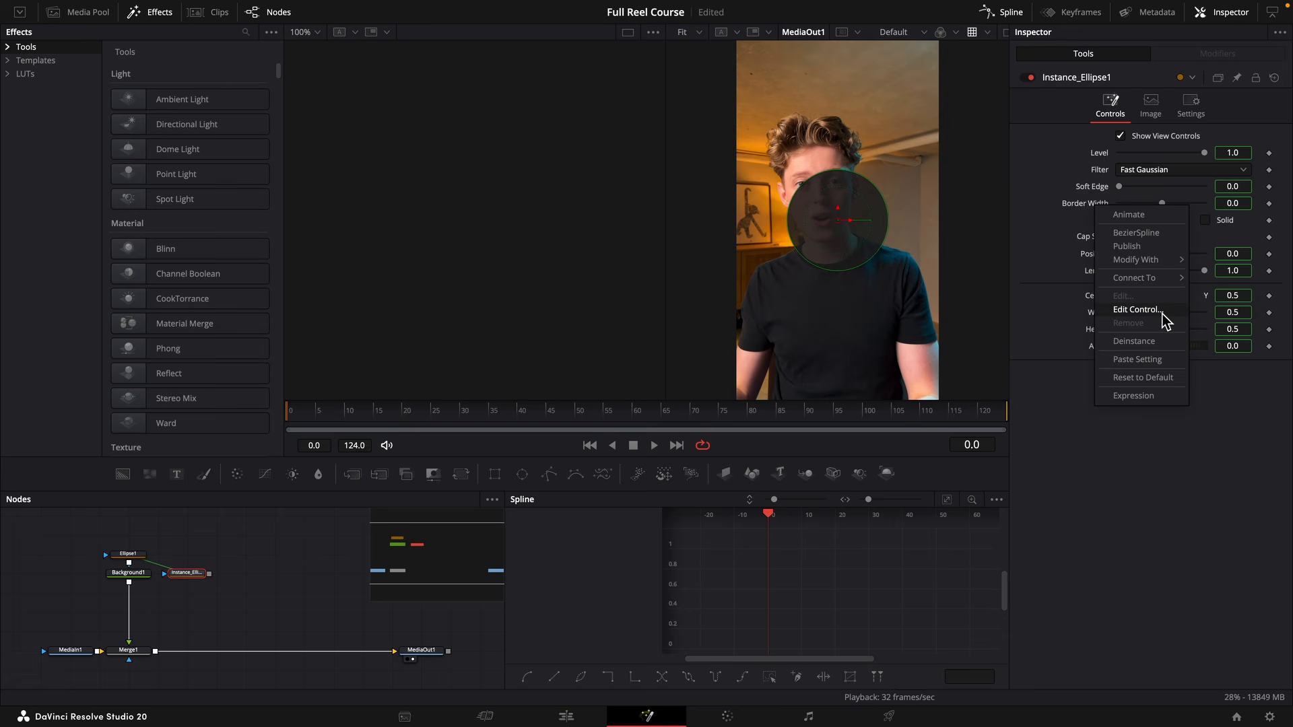
pyautogui.click(1156, 342)
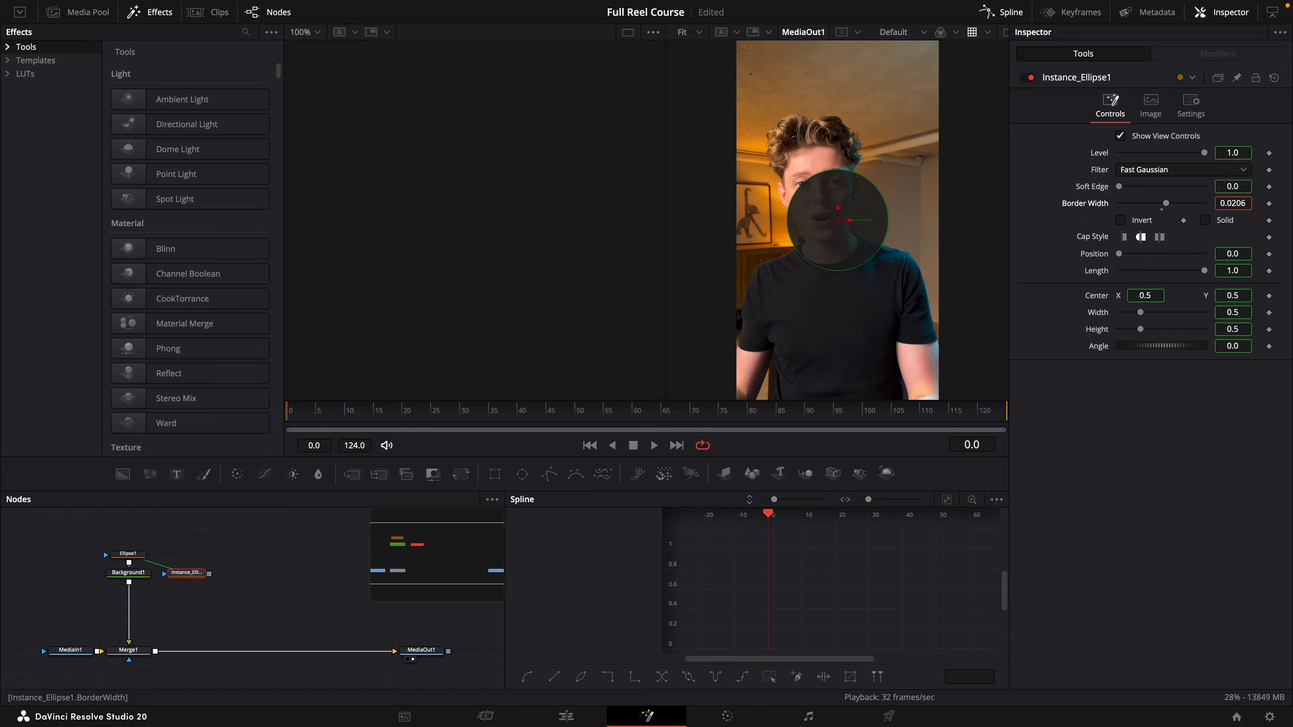
pyautogui.moveTo(1234, 203); pyautogui.dragTo(1244, 204)
# Merge a blue Background (green 0.462, blue 1.0), masked by the instanced ellipse, over Background1 and set the ring's border width to 0.0182.
pyautogui.moveTo(127, 479); pyautogui.dragTo(196, 597)
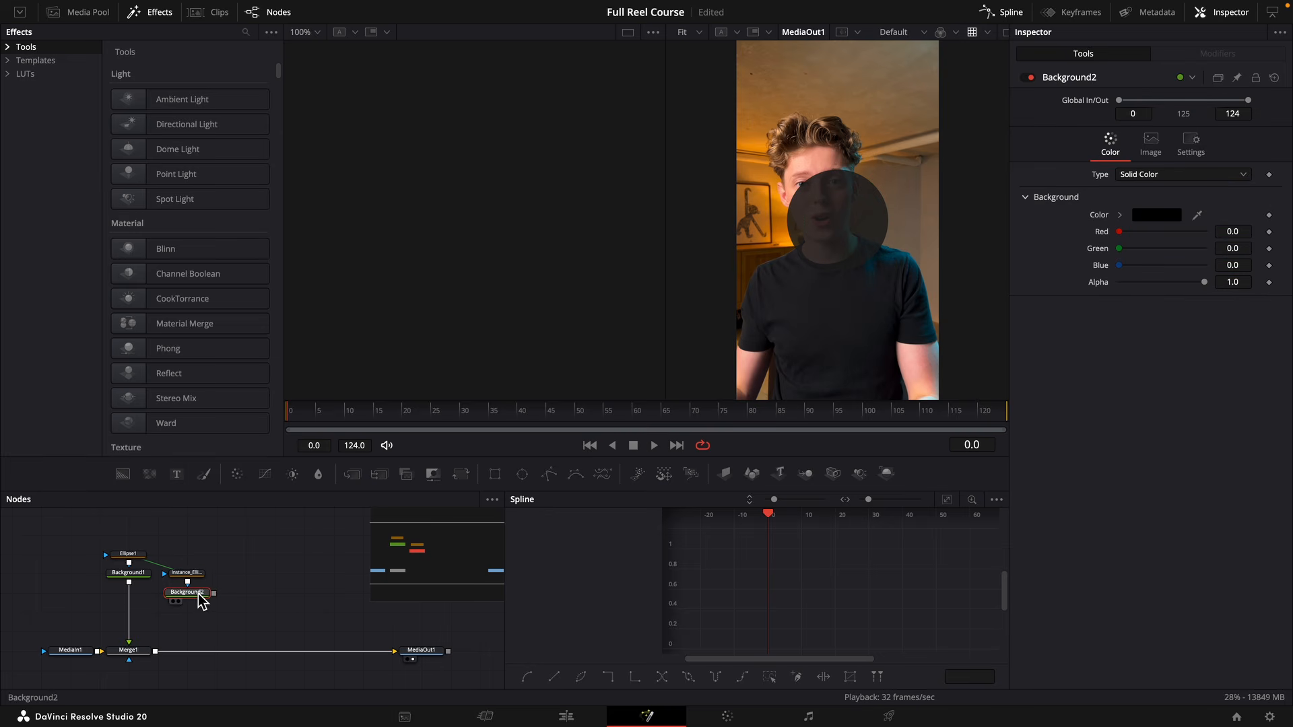
pyautogui.click(1120, 214)
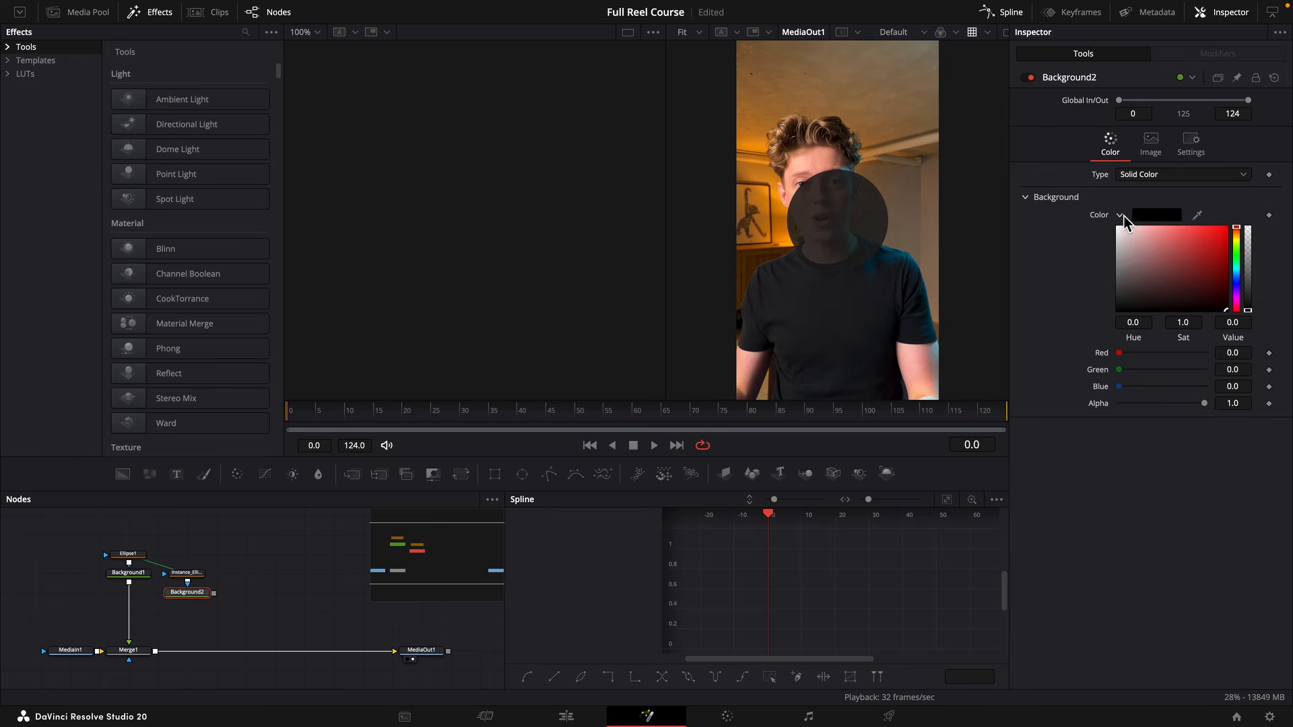
pyautogui.click(1119, 214)
pyautogui.moveTo(1119, 265); pyautogui.dragTo(1261, 253)
pyautogui.moveTo(214, 594); pyautogui.dragTo(130, 583)
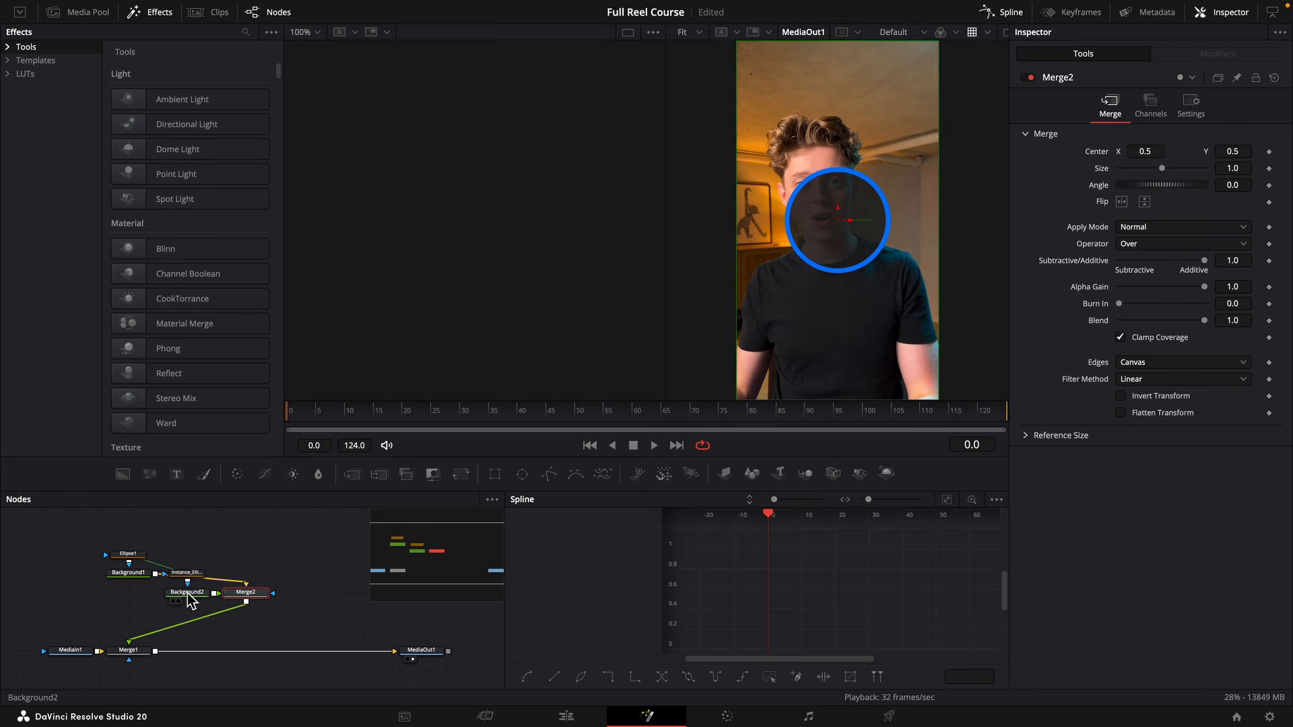
pyautogui.click(187, 573)
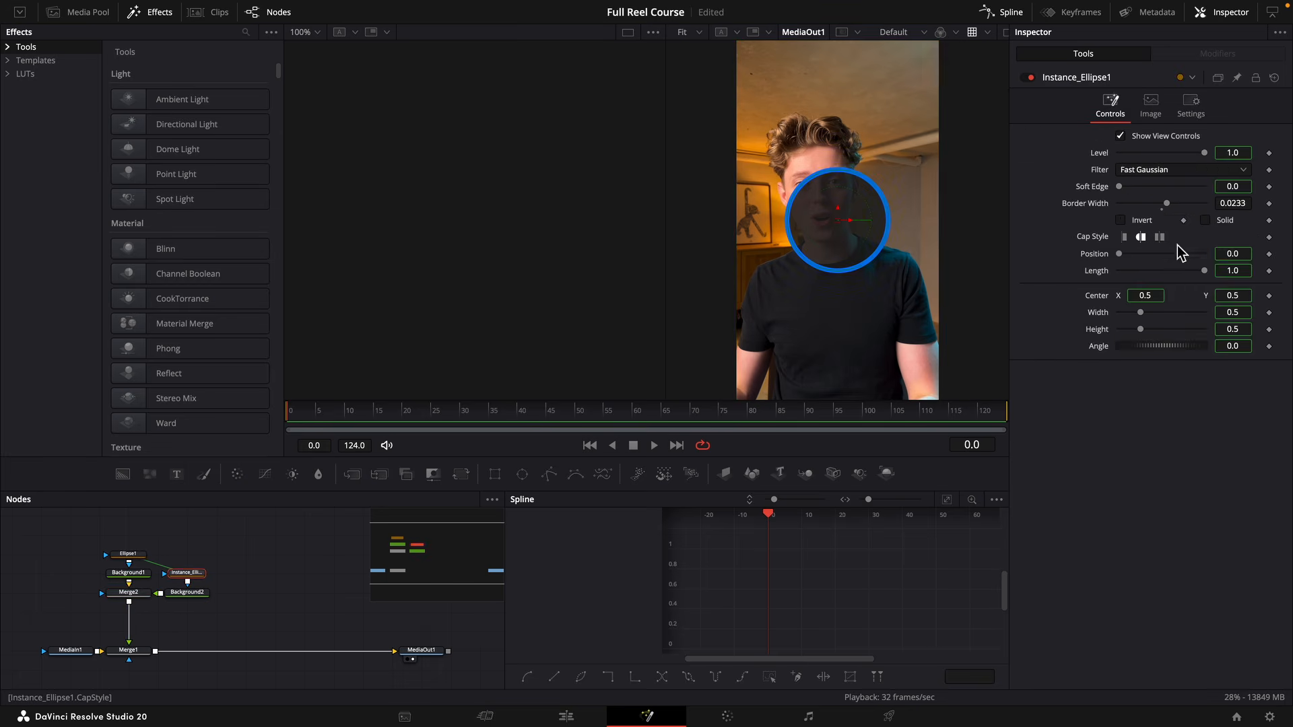
pyautogui.moveTo(1232, 205); pyautogui.dragTo(1221, 205)
# Mask Merge2 with a Rectangle node and set its width to 0.037.
pyautogui.hscroll(-3, 124, 516)
pyautogui.click(145, 534)
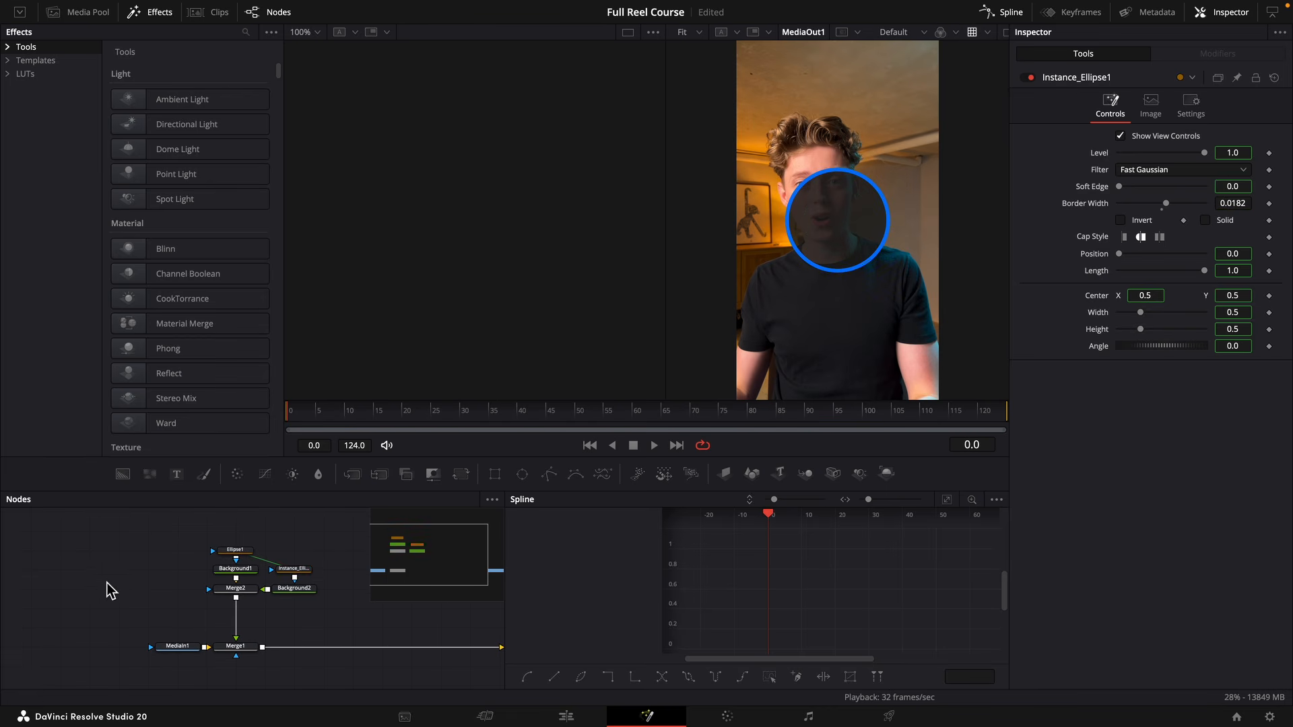
pyautogui.click(496, 474)
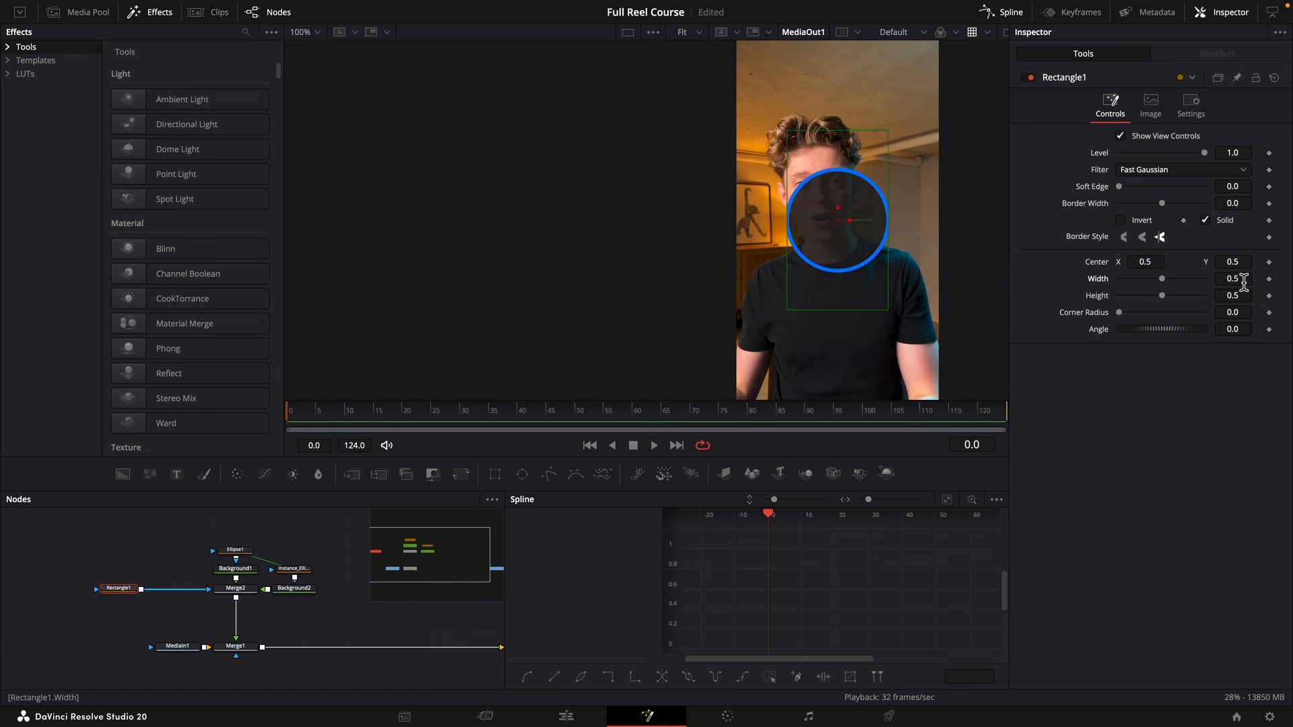
pyautogui.moveTo(1245, 283); pyautogui.dragTo(1215, 282)
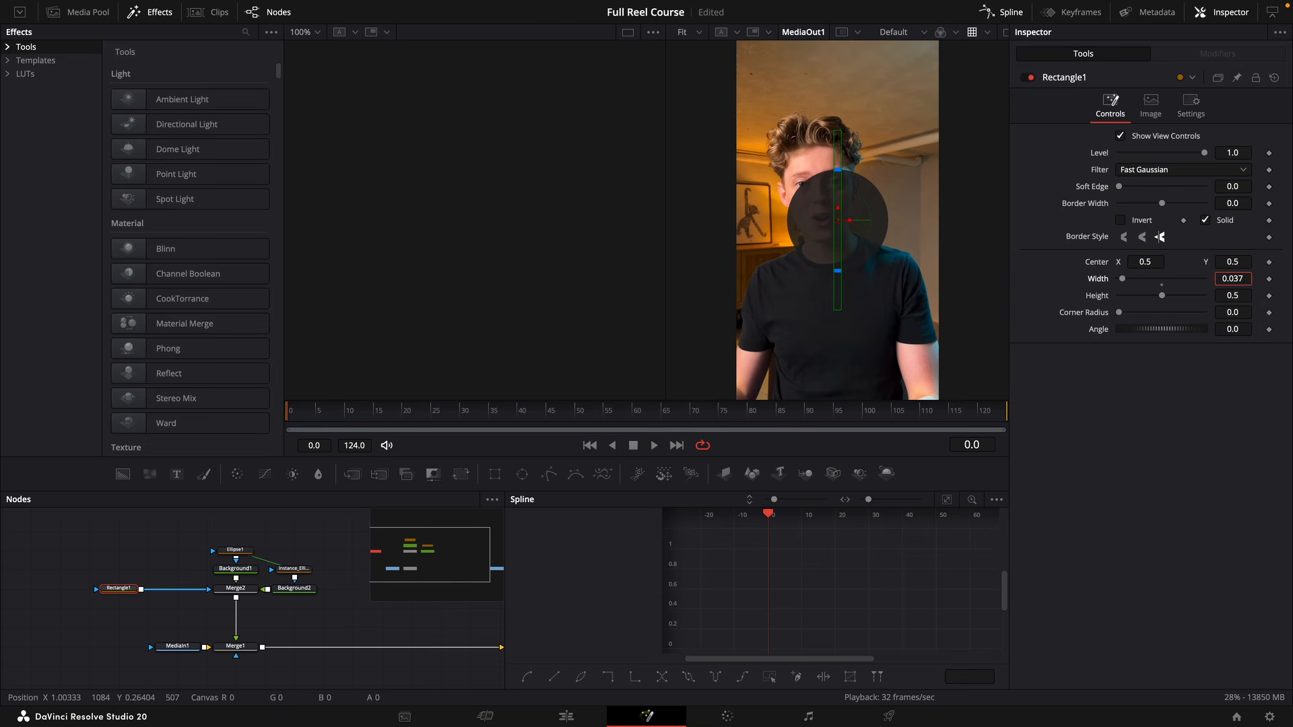
pyautogui.hotkey('shift', 'space')
pyautogui.write('neo glo')
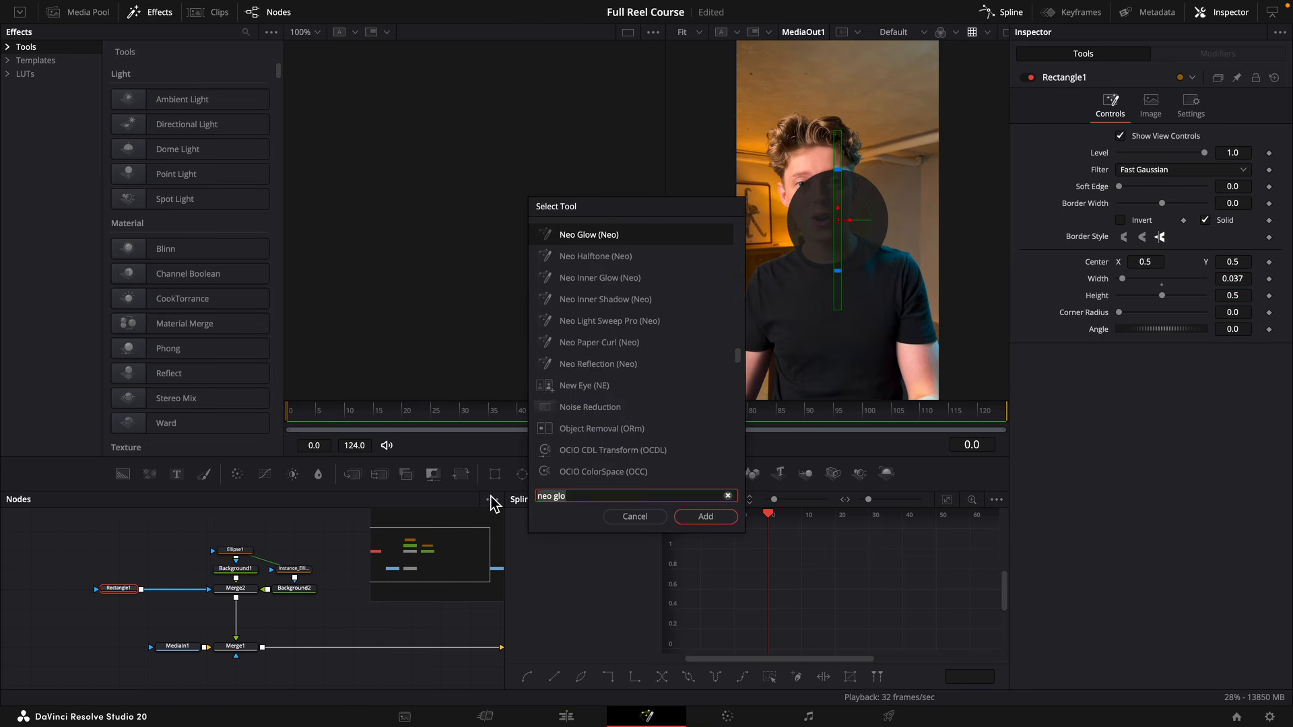
pyautogui.click(635, 517)
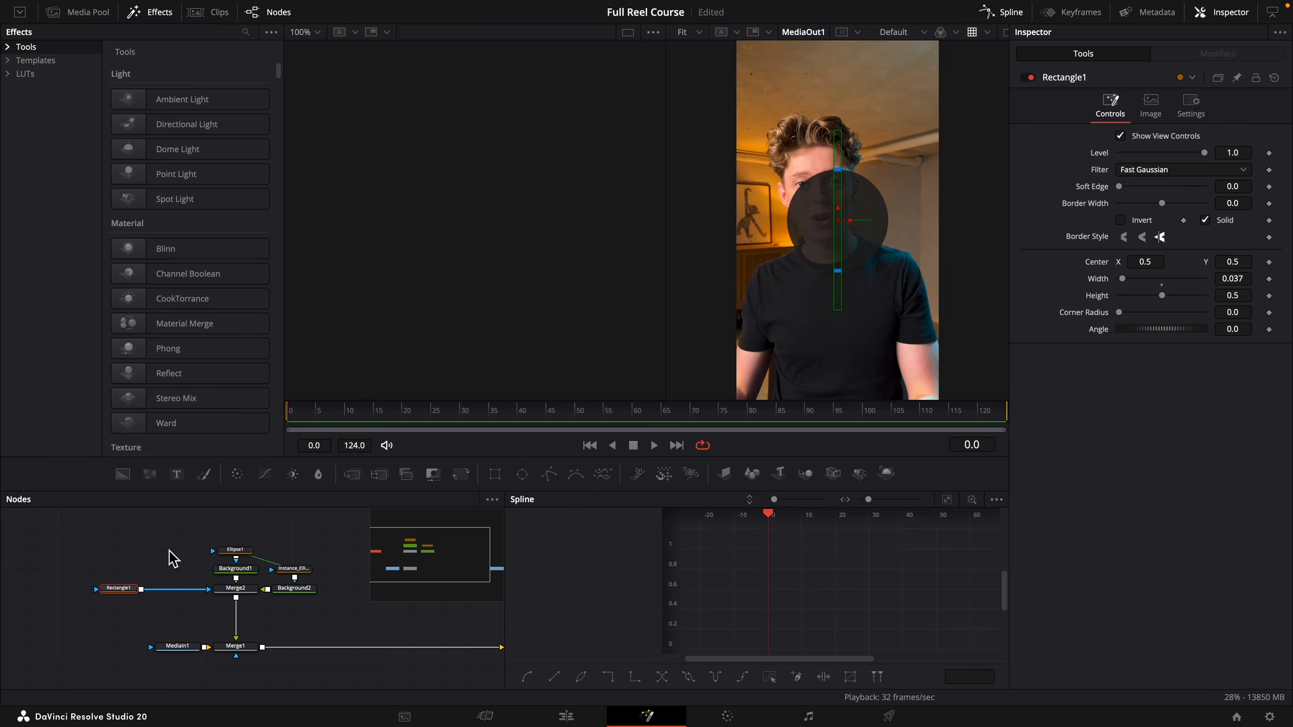
# Add a Duplicate node and insert it between Rectangle1 and Merge2.
pyautogui.hotkey('shift', 'space')
pyautogui.write('du')
pyautogui.press('Return')
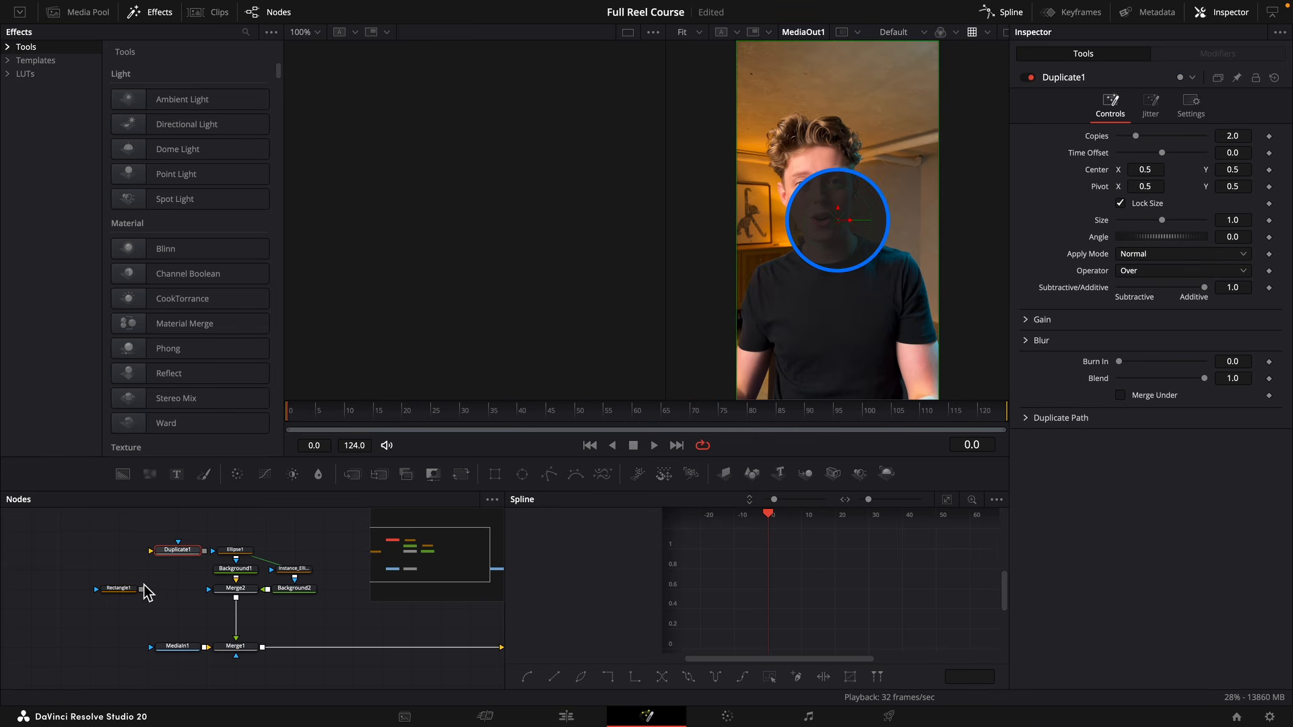
pyautogui.moveTo(175, 557); pyautogui.dragTo(179, 585)
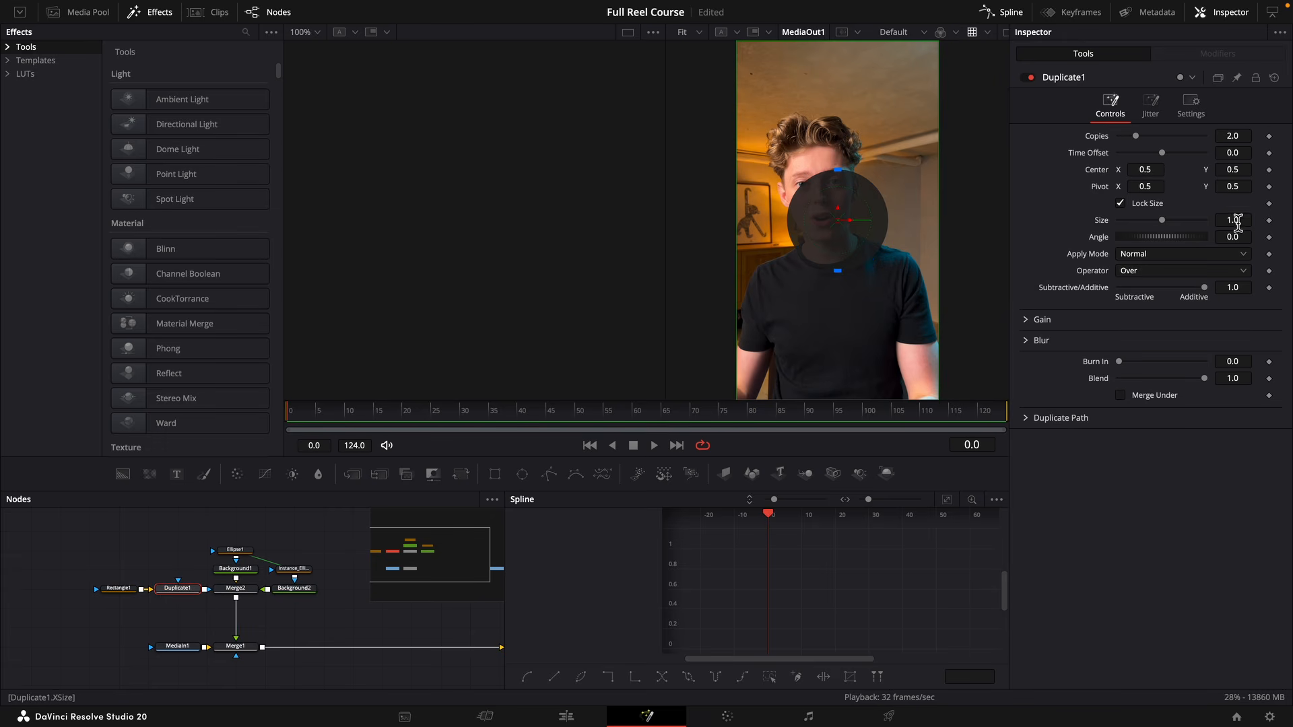
# Set the Duplicate node to 10 copies with an angle of -18.0 to form evenly spaced dashes around the circle.
pyautogui.moveTo(1235, 237); pyautogui.dragTo(818, 233)
pyautogui.press('Return')
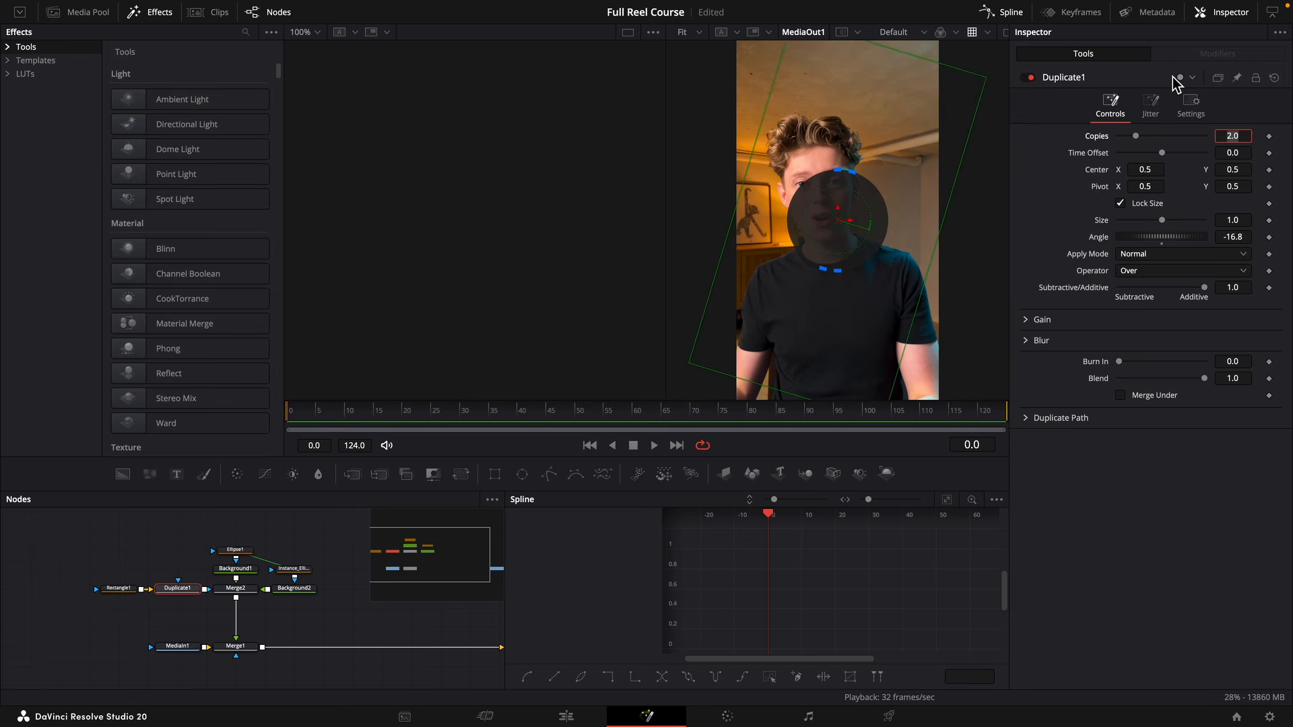
pyautogui.press('Tab')
pyautogui.moveTo(1246, 237); pyautogui.dragTo(1236, 238)
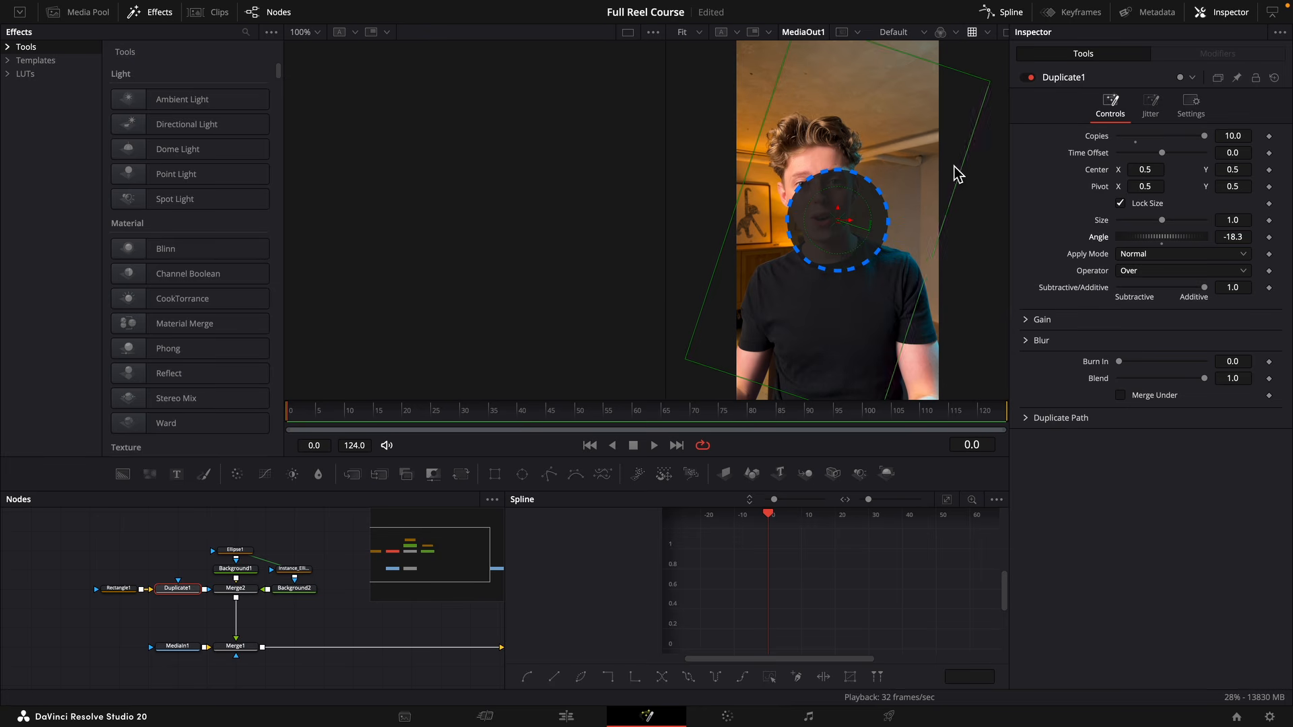
pyautogui.scroll(5, 846, 179)
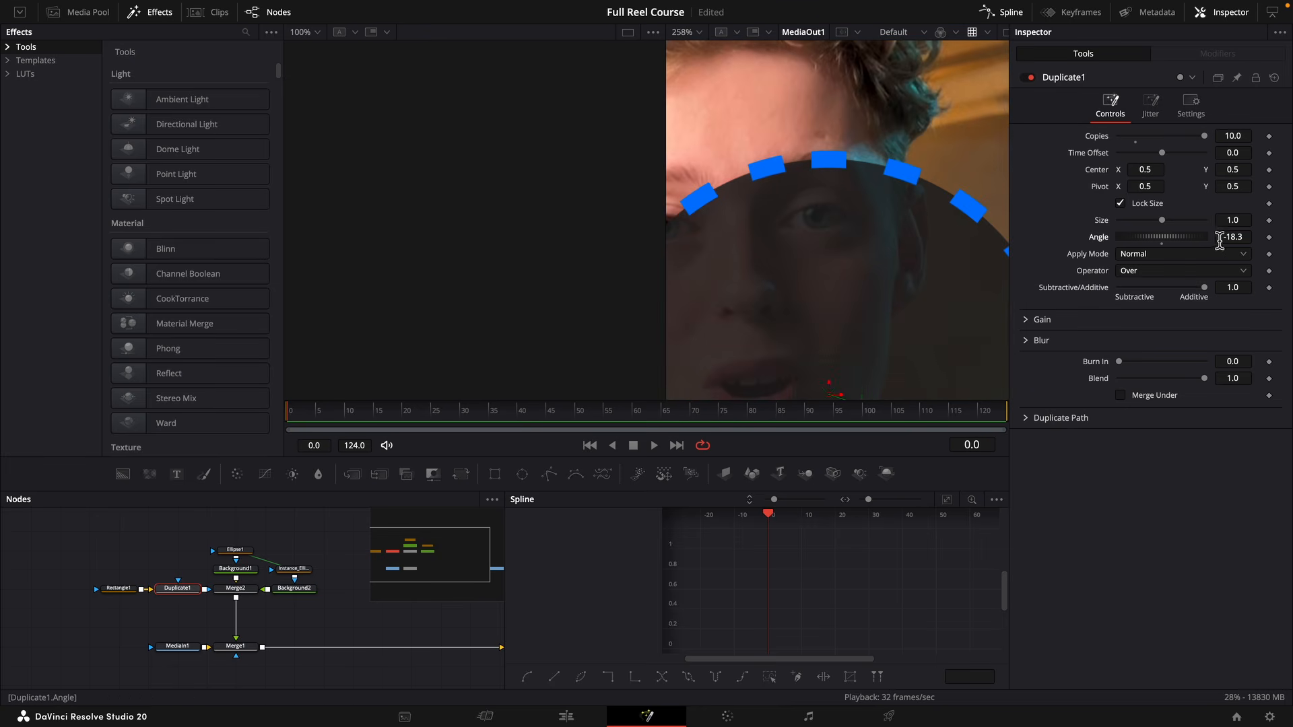
pyautogui.moveTo(1233, 239); pyautogui.dragTo(1236, 239)
pyautogui.scroll(-5, 883, 258)
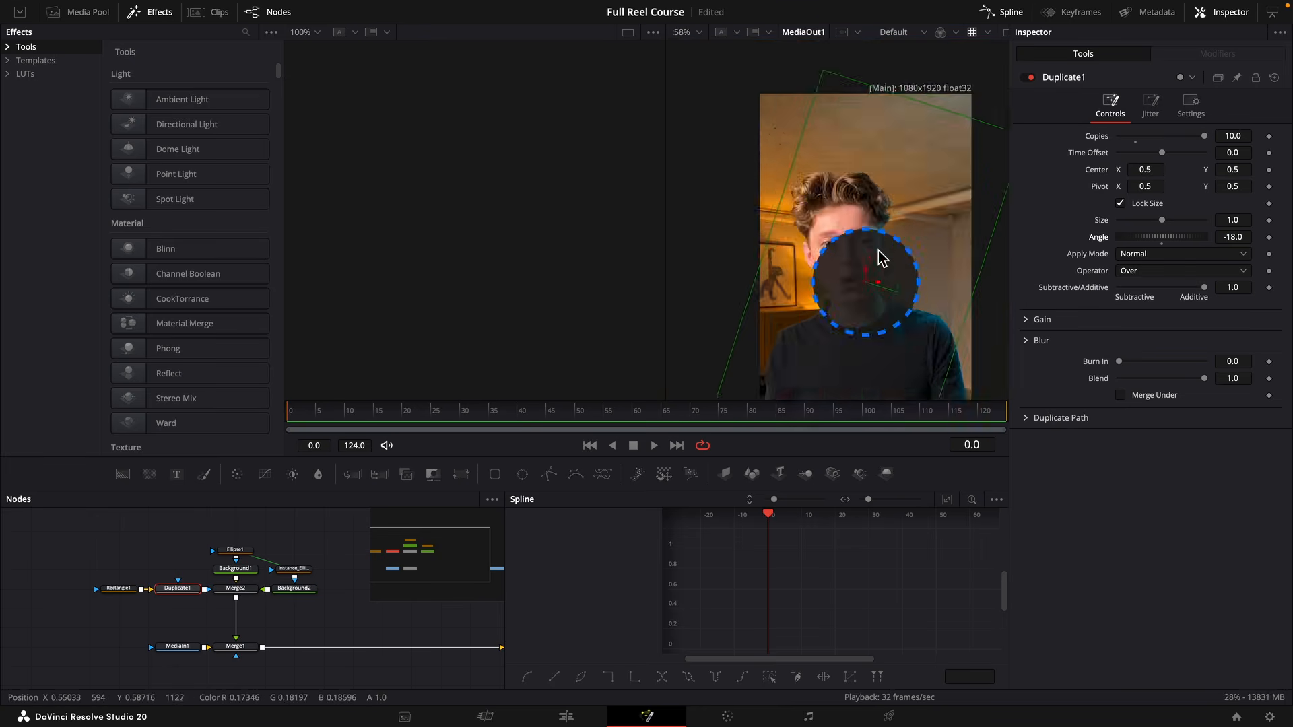
# Enlarge the dashes by setting Rectangle1's width to 0.047 and the instanced ellipse's border width to 0.019.
pyautogui.scroll(1, 882, 258)
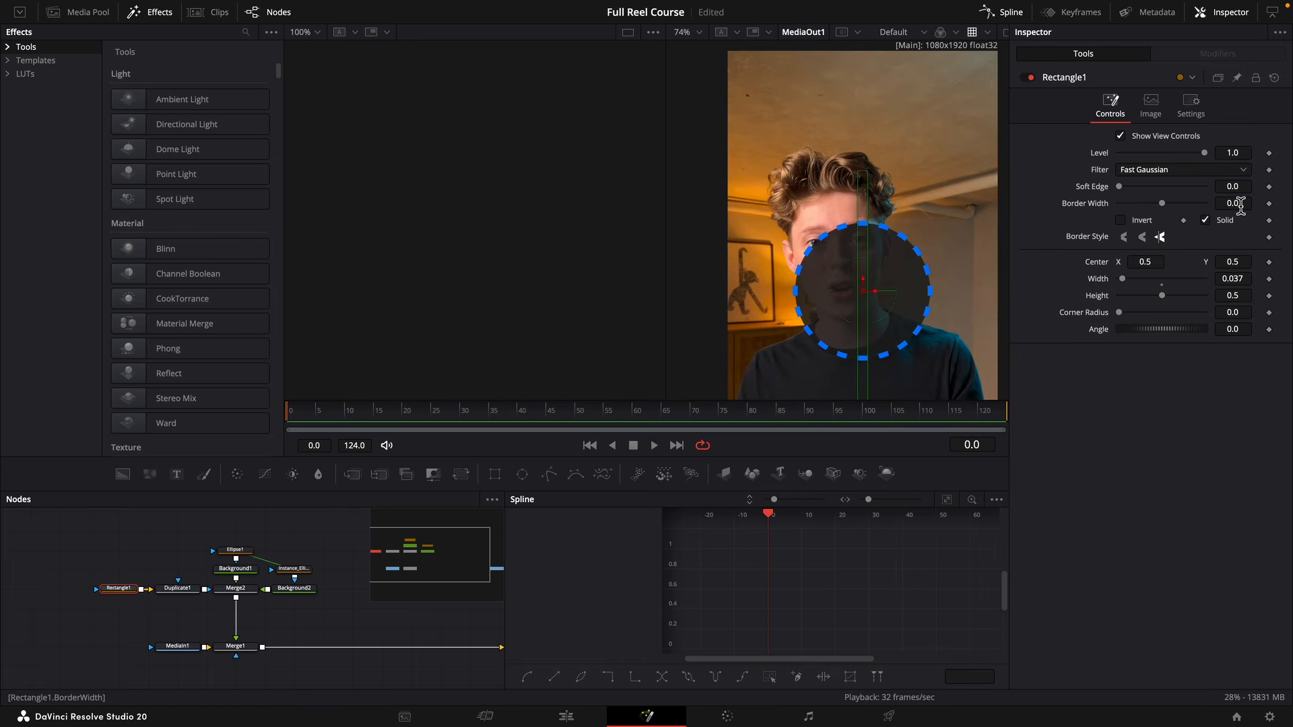
pyautogui.moveTo(1237, 279)
pyautogui.mouseDown()
pyautogui.moveTo(1211, 280)
pyautogui.moveTo(1244, 279)
pyautogui.mouseUp()
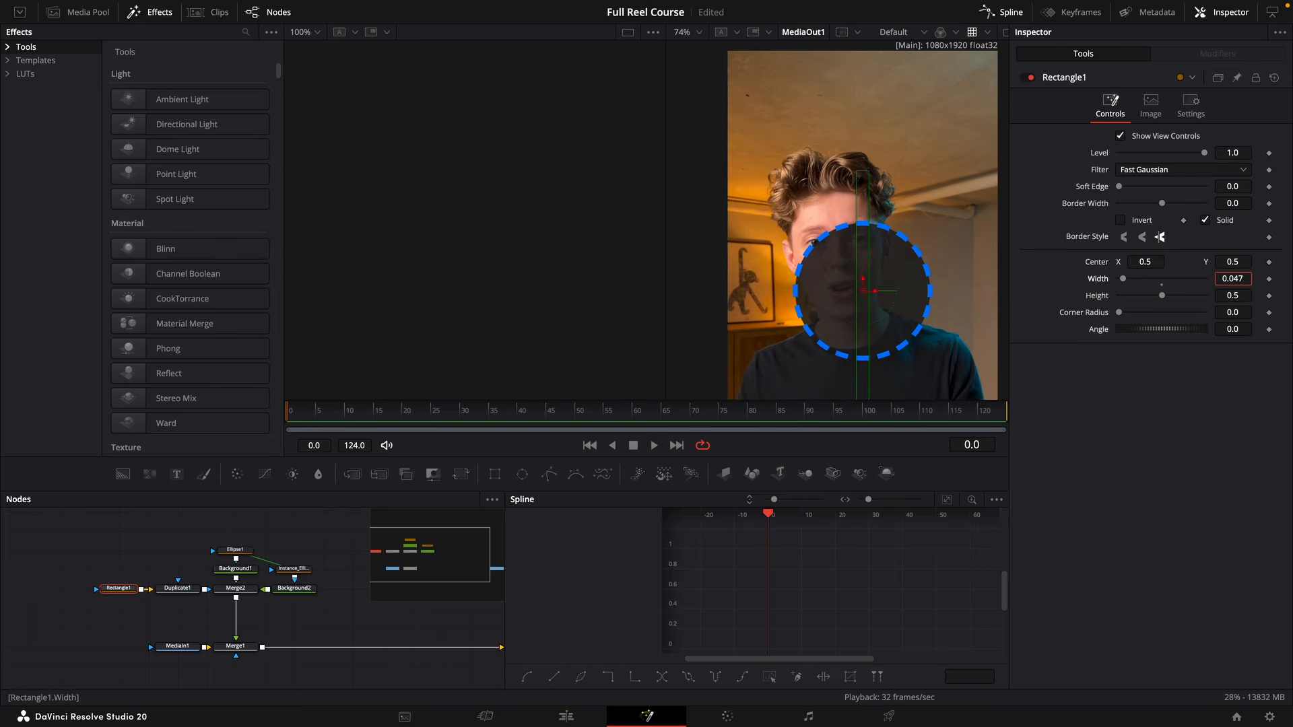
pyautogui.click(295, 569)
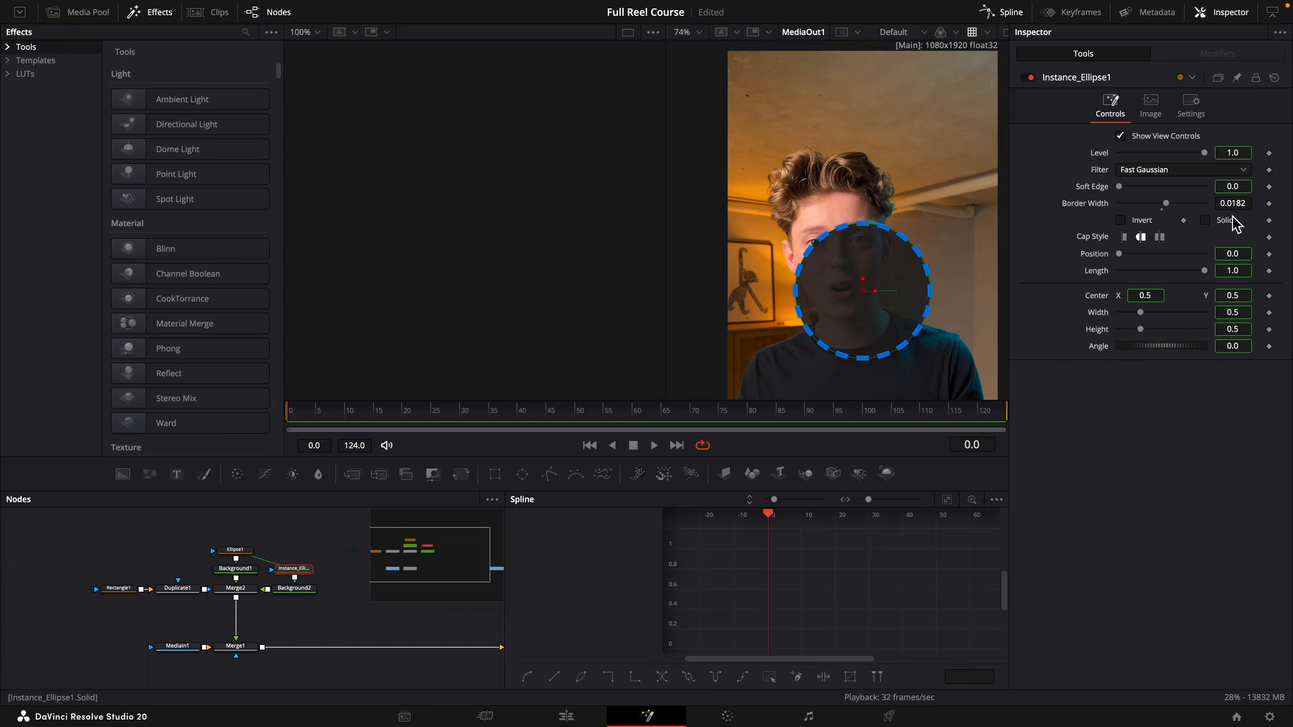
pyautogui.moveTo(1233, 203)
pyautogui.mouseDown()
pyautogui.moveTo(1250, 203)
pyautogui.moveTo(1239, 204)
pyautogui.mouseUp()
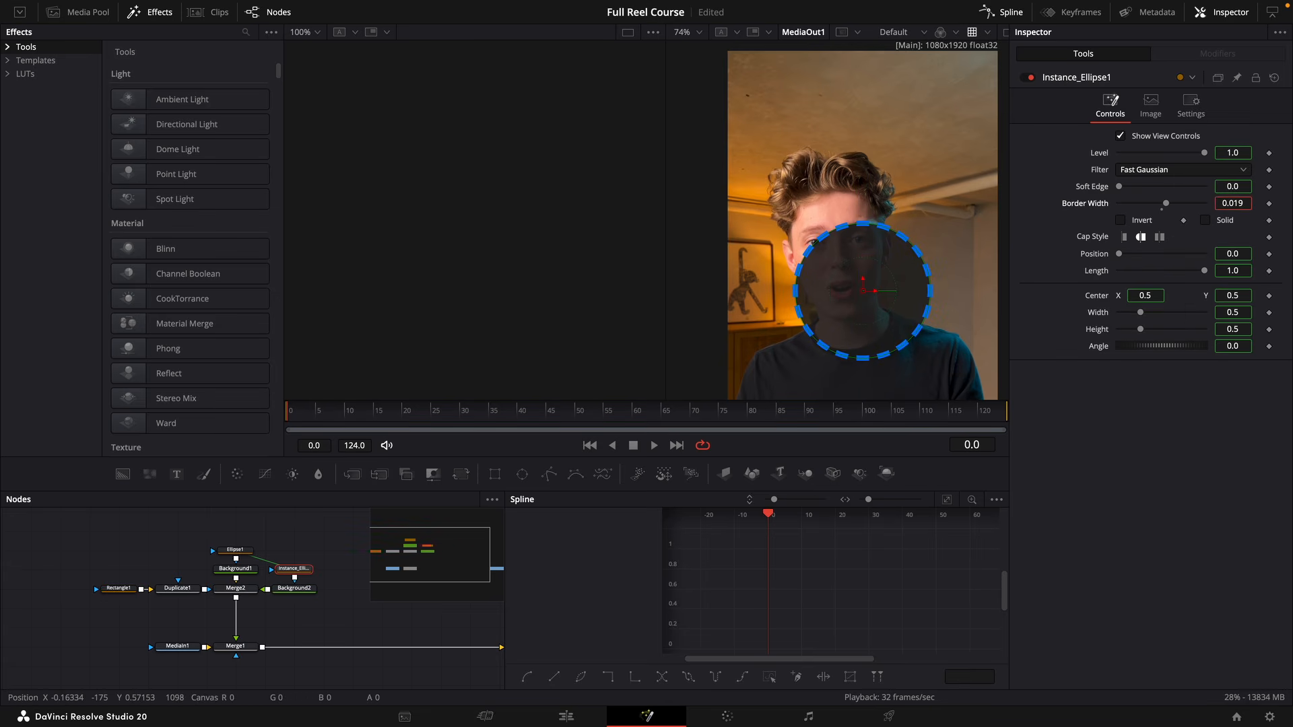
pyautogui.click(313, 627)
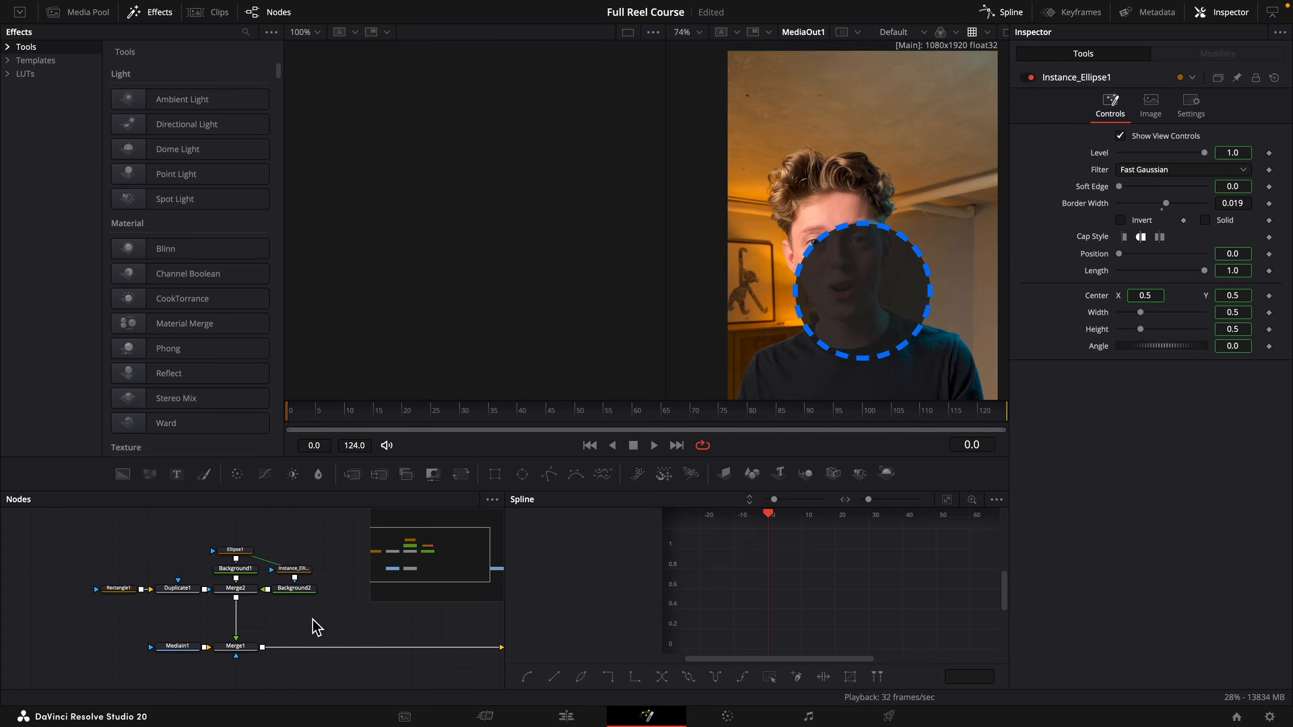
# Move Rectangle1 and Duplicate1 aside and insert a Transform node between Duplicate1 and Merge2.
pyautogui.moveTo(189, 592); pyautogui.dragTo(131, 591)
pyautogui.click(139, 572)
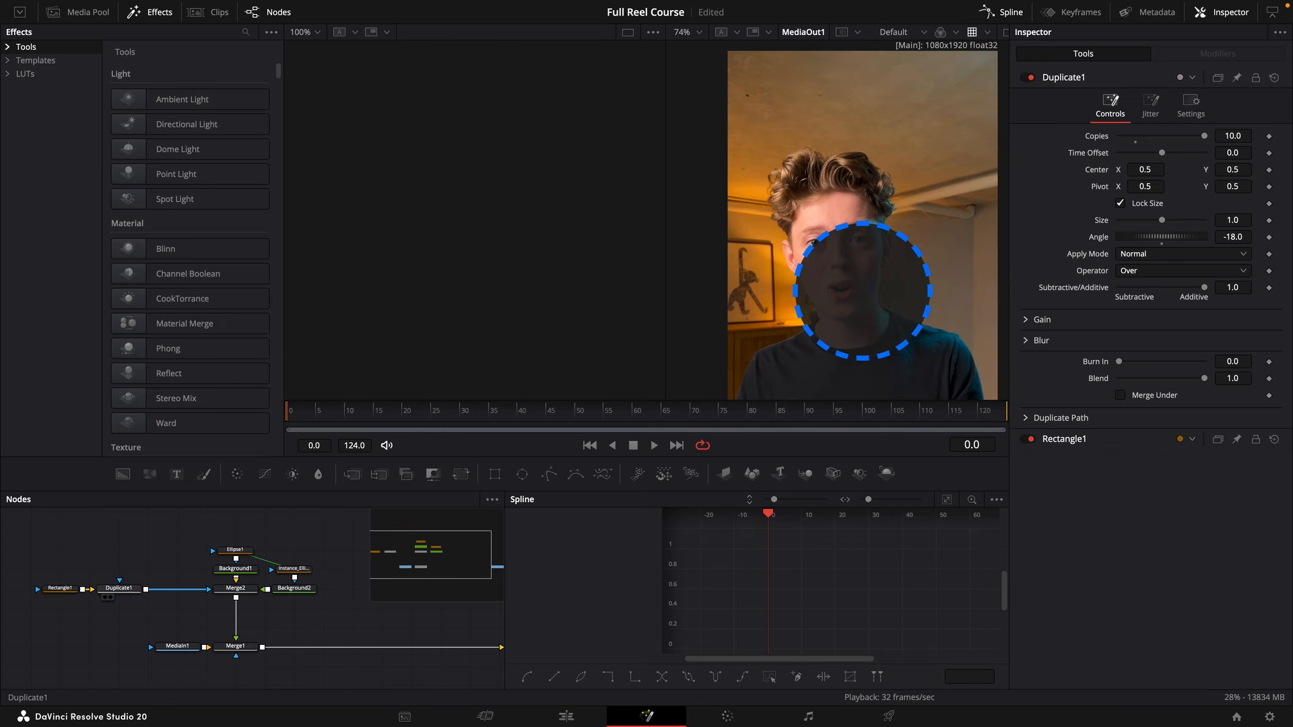
pyautogui.click(128, 591)
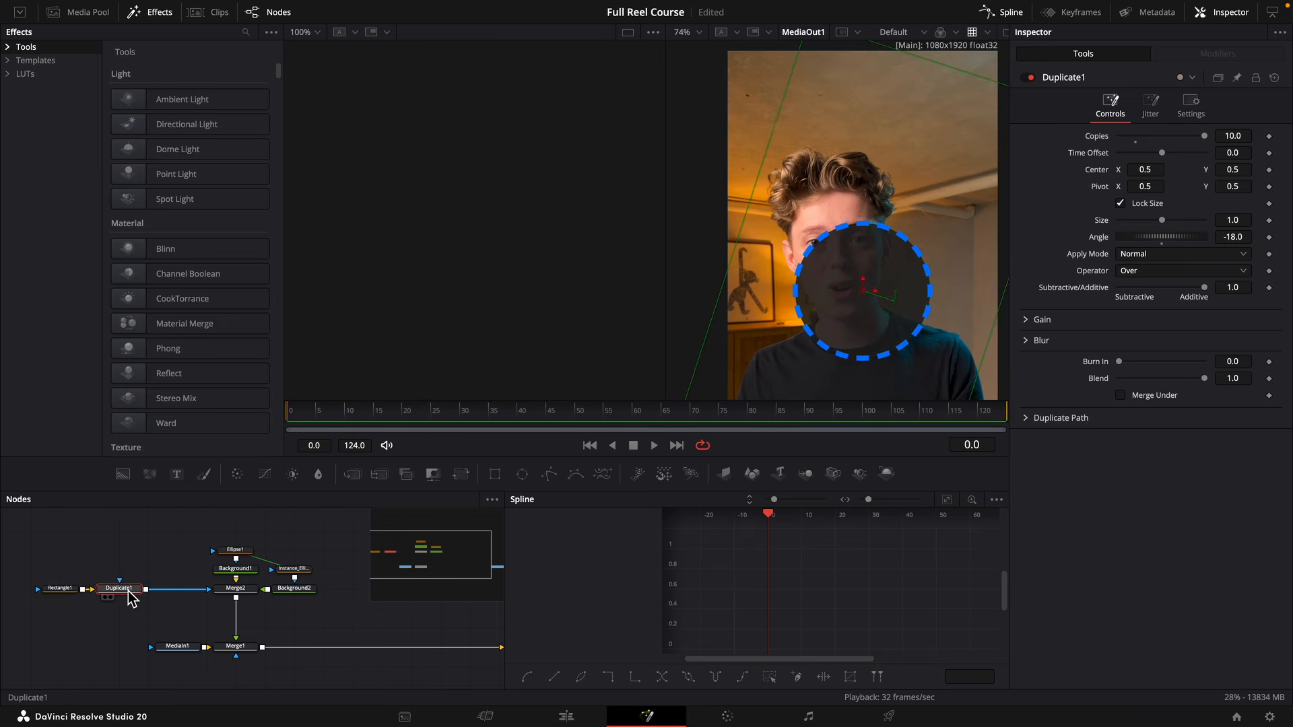
pyautogui.hotkey('shift', 'space')
pyautogui.write('trans')
pyautogui.press('Return')
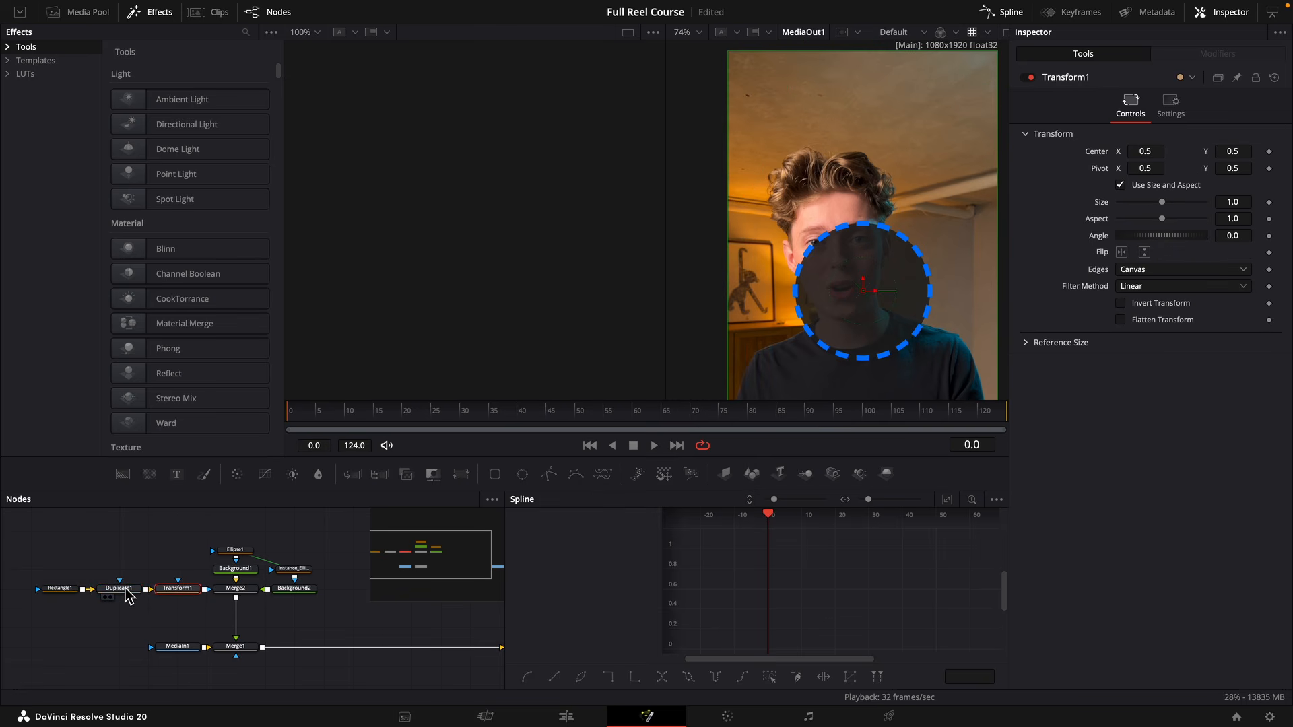
# Keyframe the Transform node's Angle from 0.0 at frame 0 to -50.0 at frame 124.
pyautogui.click(1269, 236)
pyautogui.click(1006, 414)
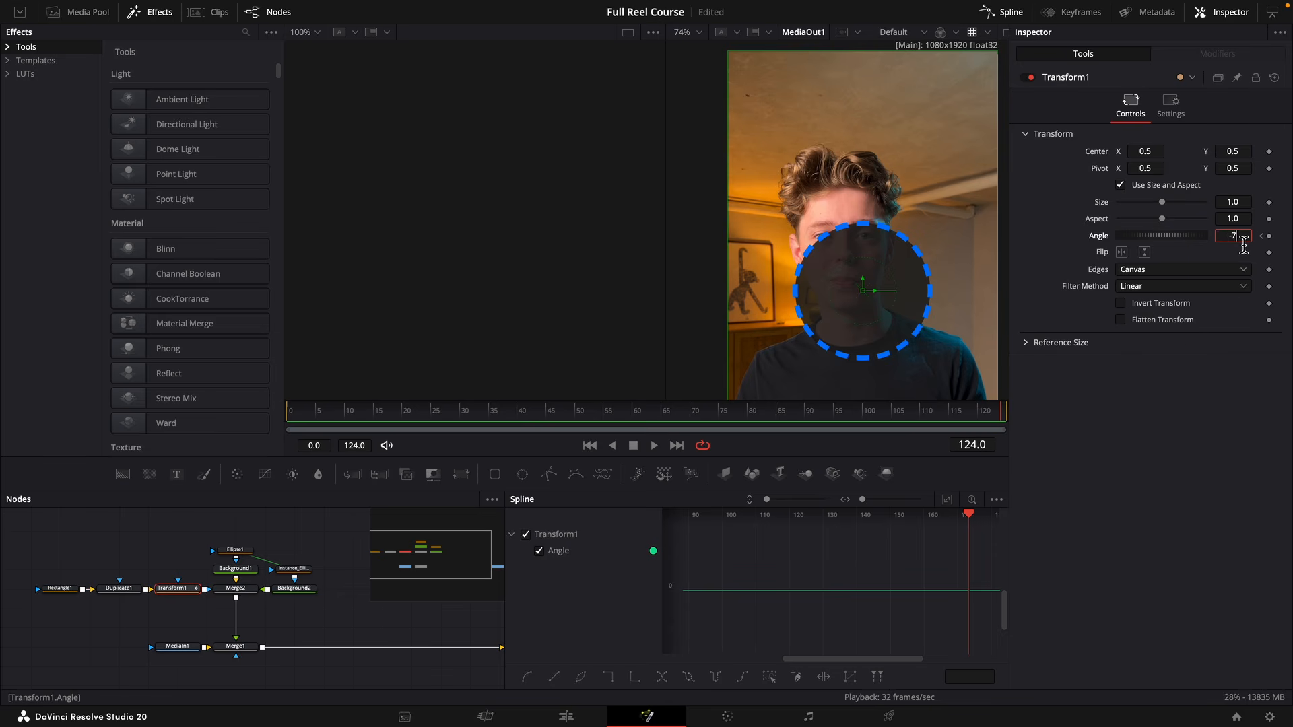
pyautogui.press('Return')
pyautogui.press('space')
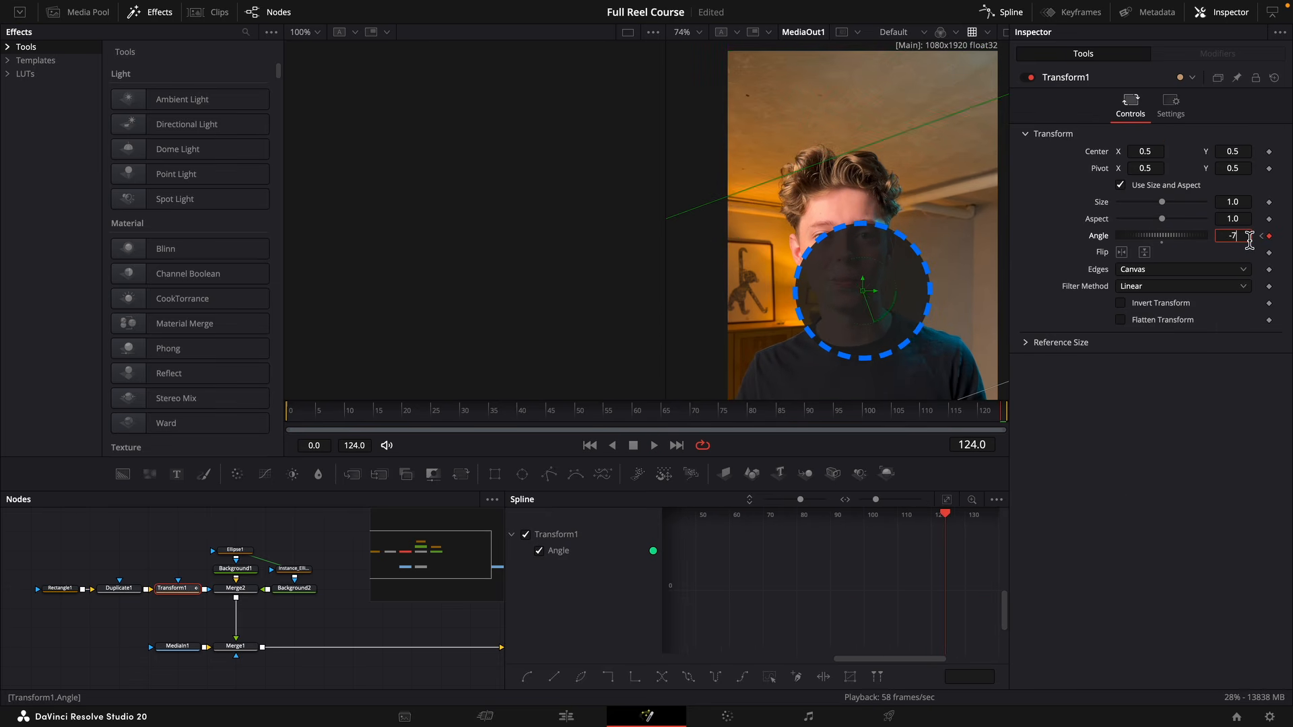
pyautogui.press('Tab')
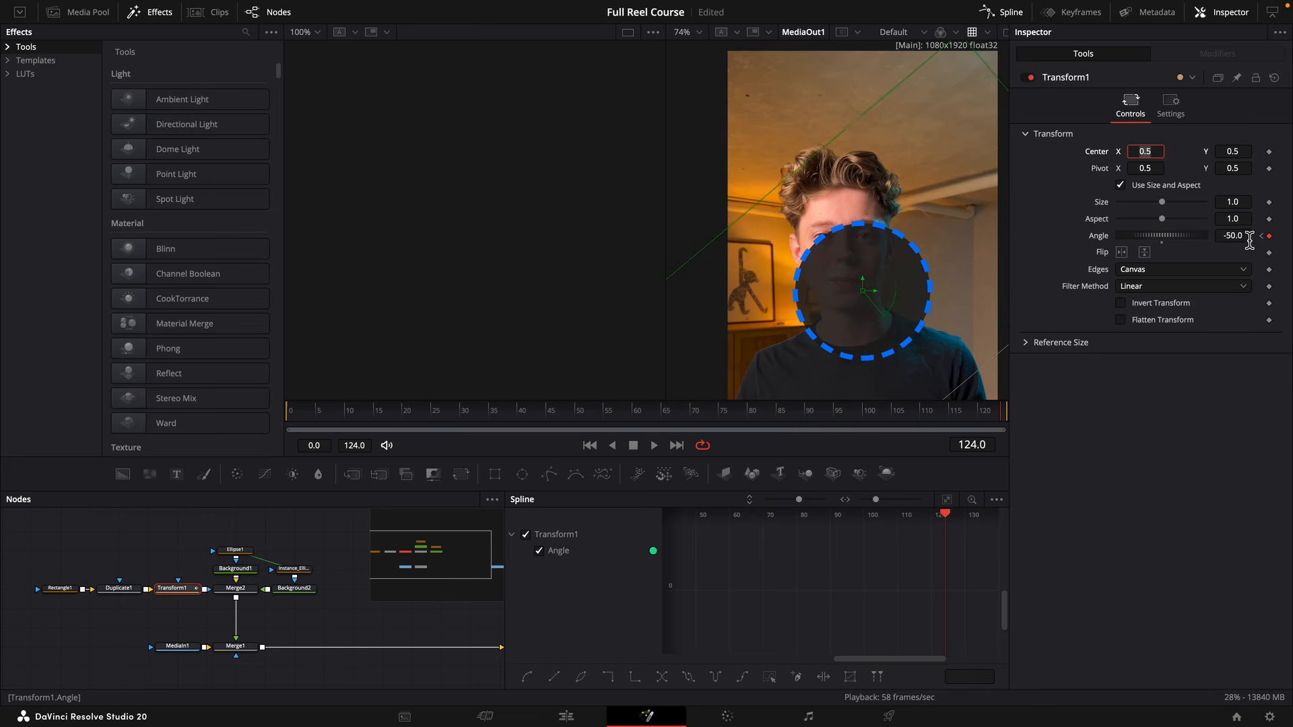
pyautogui.click(1230, 407)
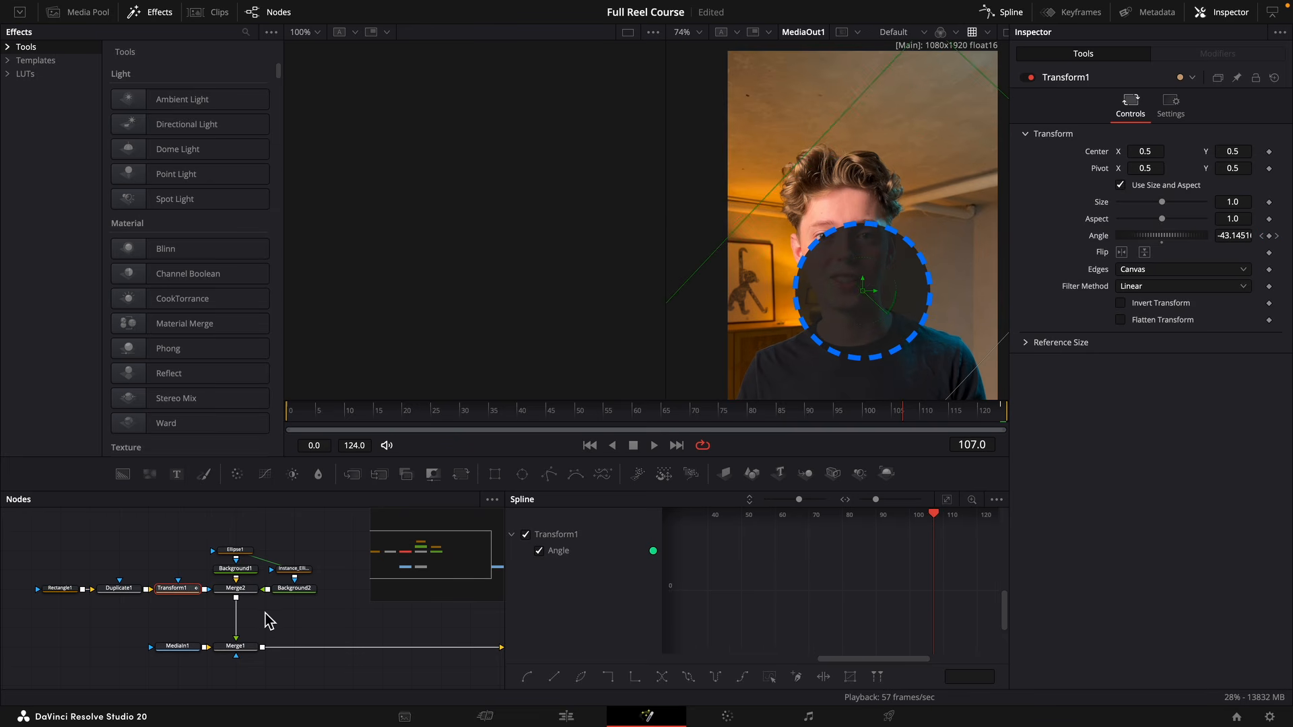
pyautogui.moveTo(276, 612); pyautogui.dragTo(313, 647)
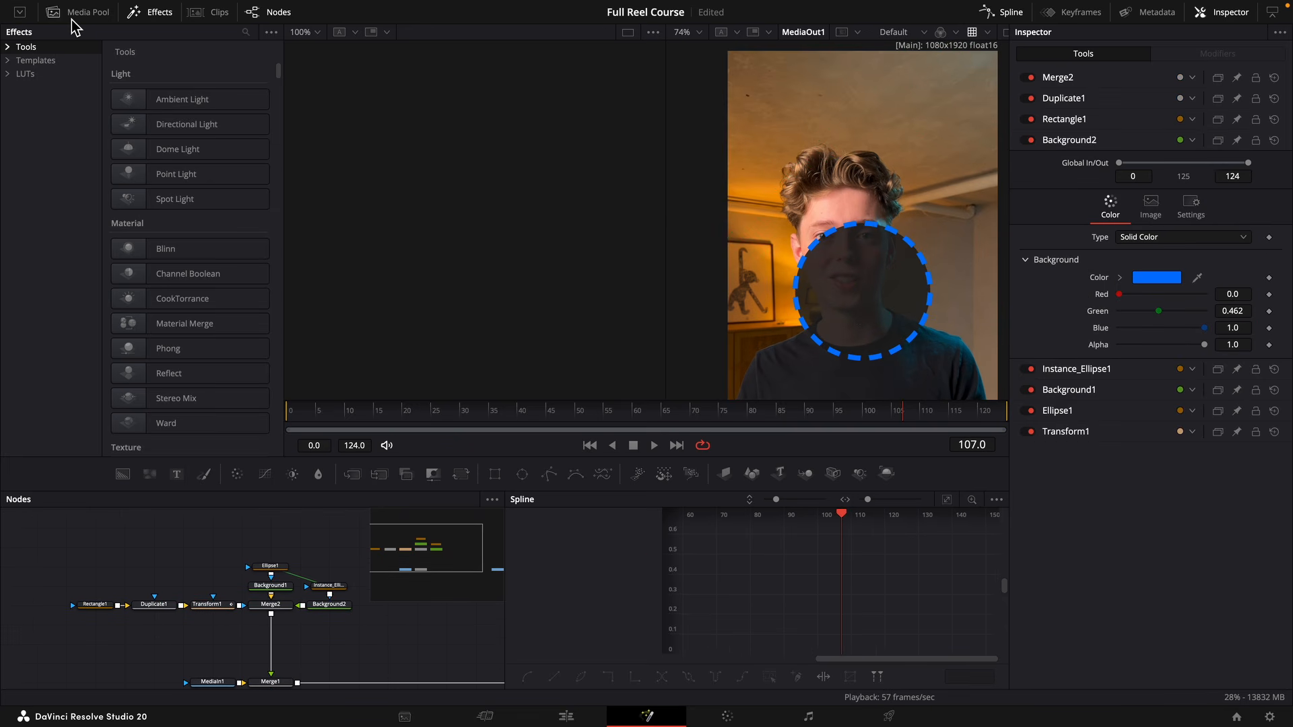
# Bring customer.png from the Icons bin into the composition, merged over Merge2's output, and align the new Merge node beneath Merge2.
pyautogui.click(73, 18)
pyautogui.click(38, 68)
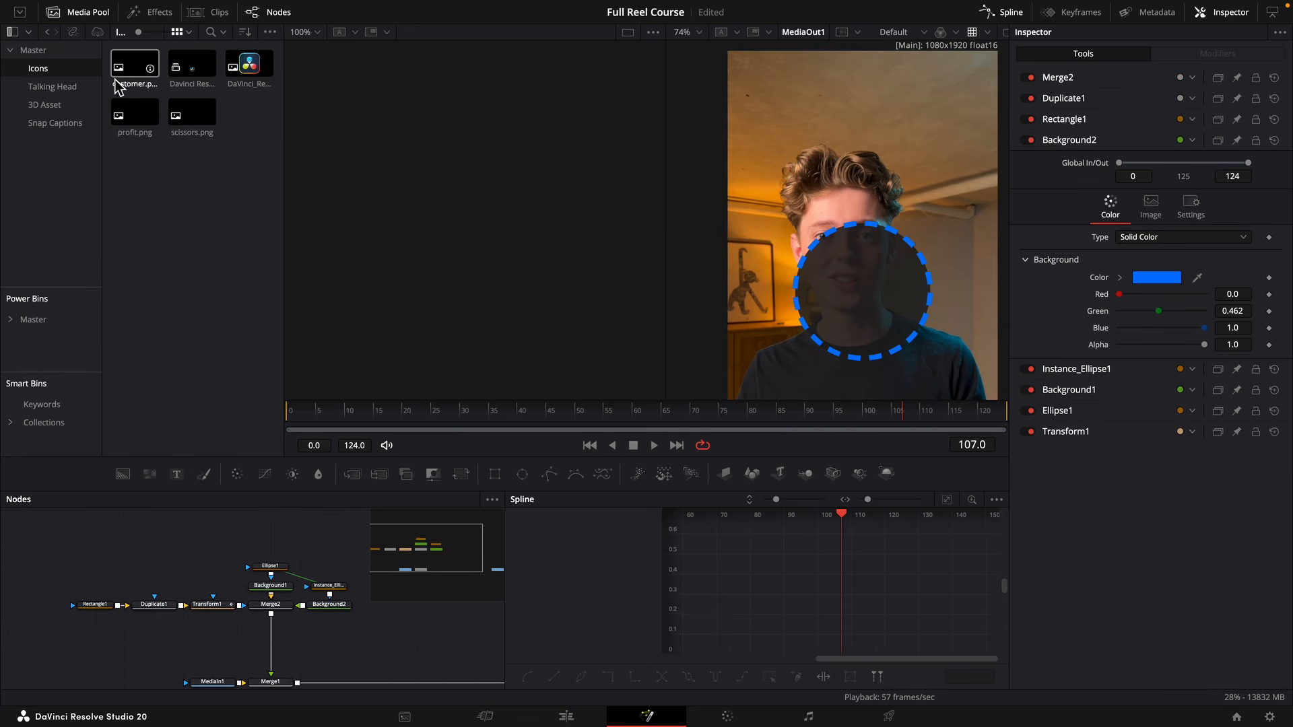
pyautogui.moveTo(132, 81); pyautogui.dragTo(271, 619)
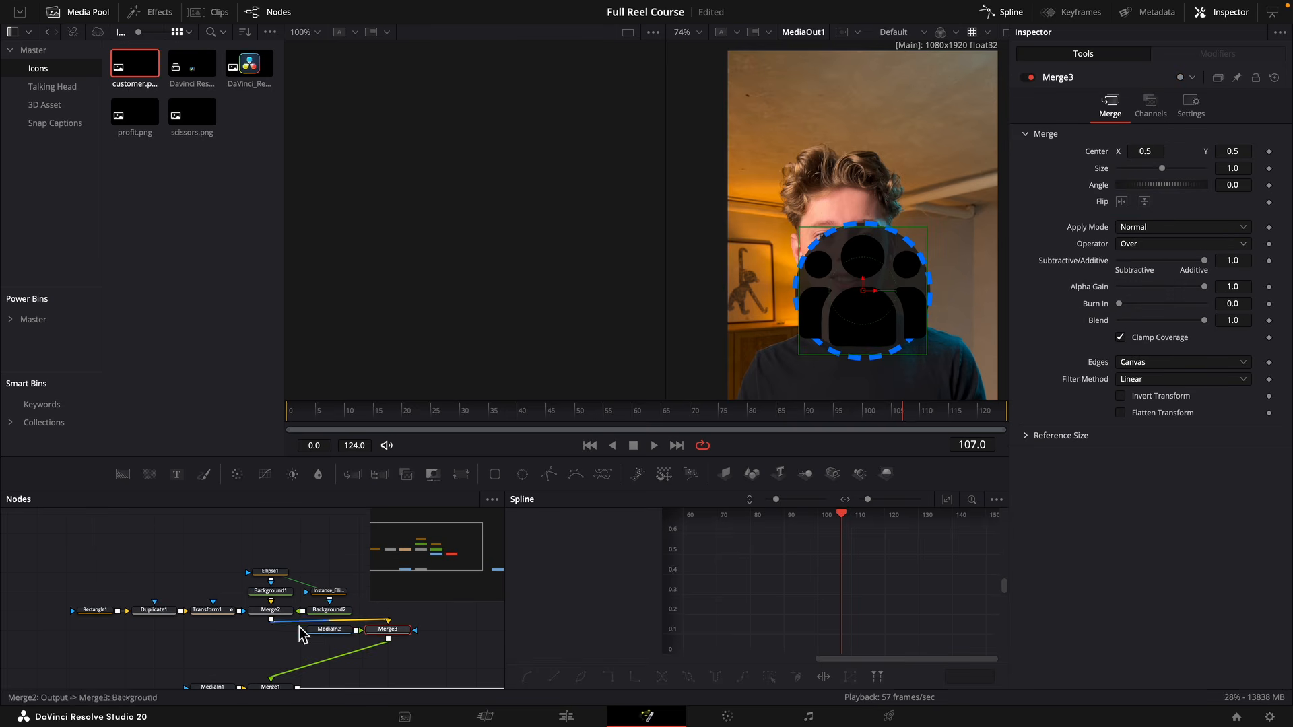
pyautogui.moveTo(384, 633); pyautogui.dragTo(295, 635)
# Add a Background node masked by the customer.png media and feed it into Merge3 as the foreground.
pyautogui.moveTo(122, 474); pyautogui.dragTo(337, 651)
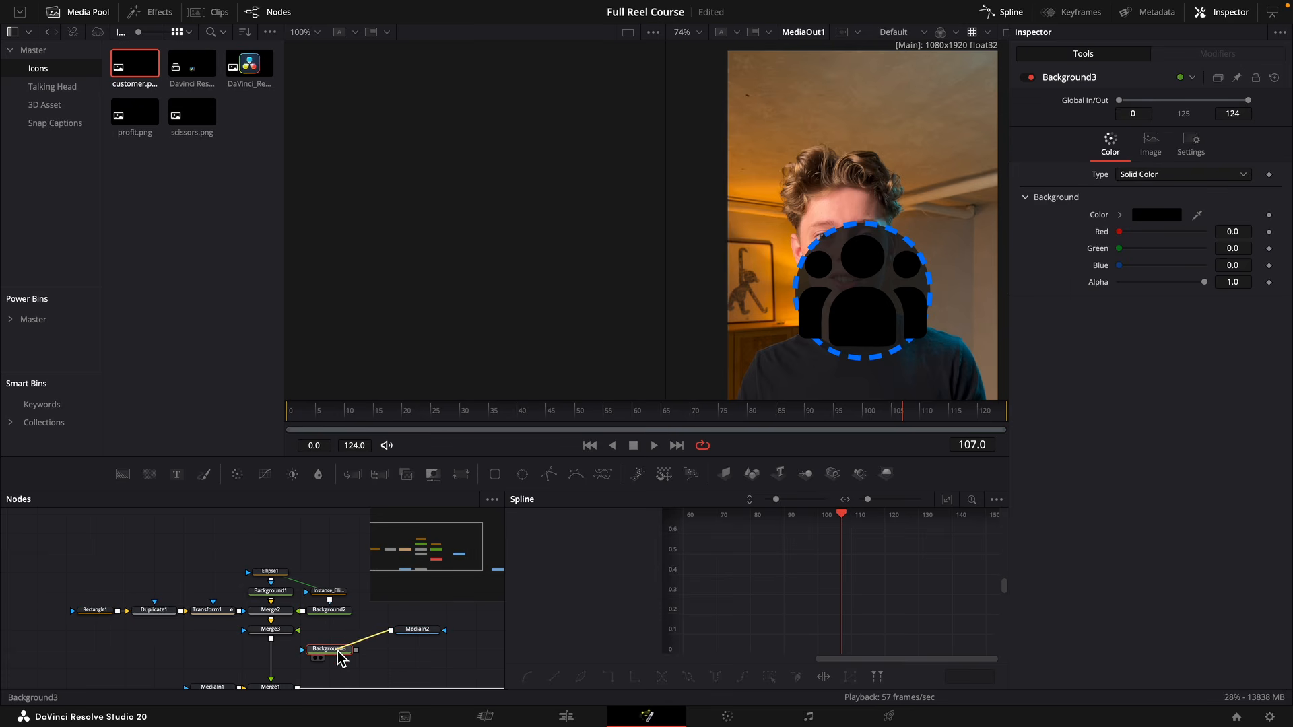
pyautogui.click(405, 631)
pyautogui.press('1')
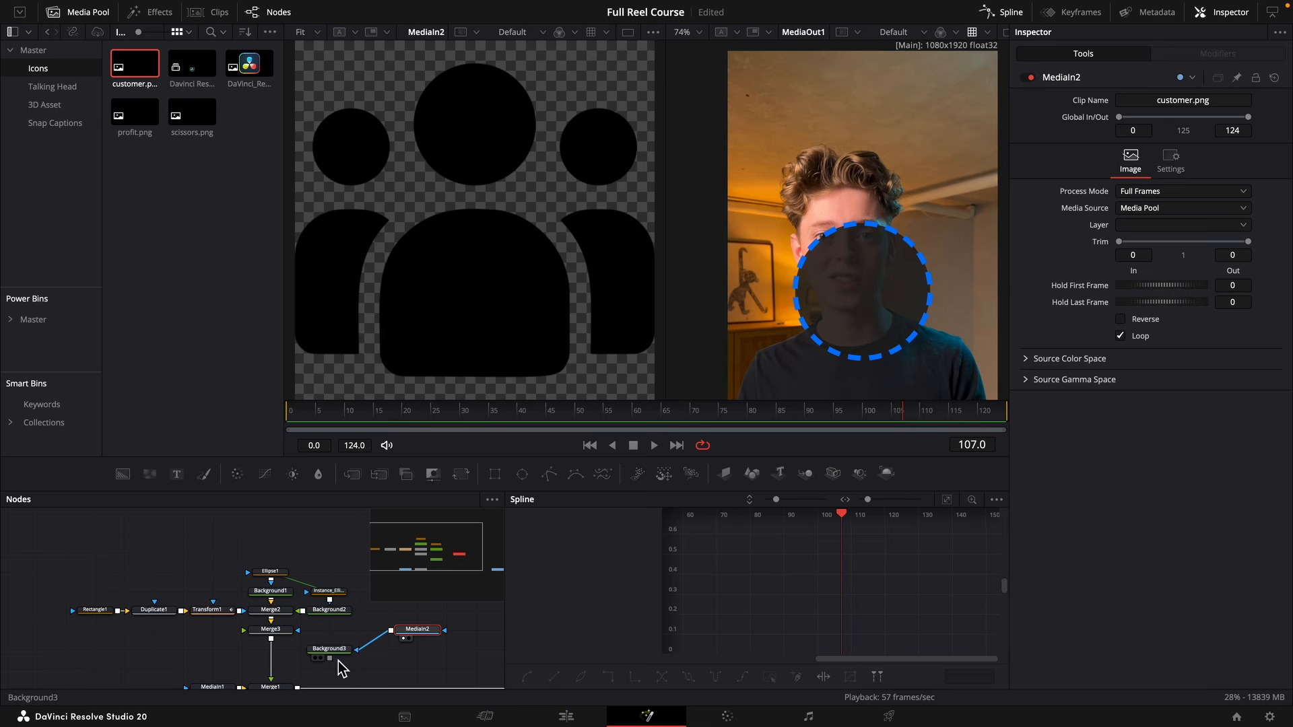
pyautogui.moveTo(332, 651); pyautogui.dragTo(332, 632)
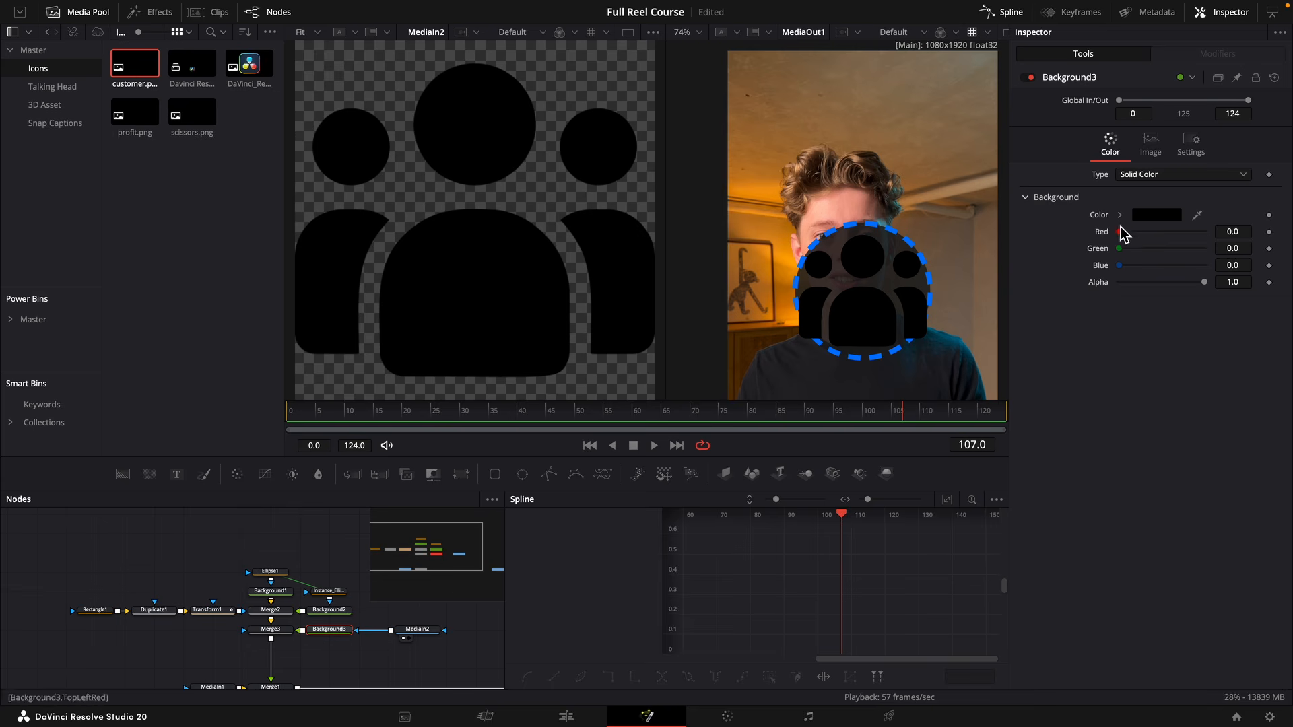
# Colour Background3 white and set Merge3's size to 0.661 with its vertical centre at 0.504 so the icon fits inside the circle.
pyautogui.click(1121, 216)
pyautogui.moveTo(1145, 253); pyautogui.dragTo(1108, 223)
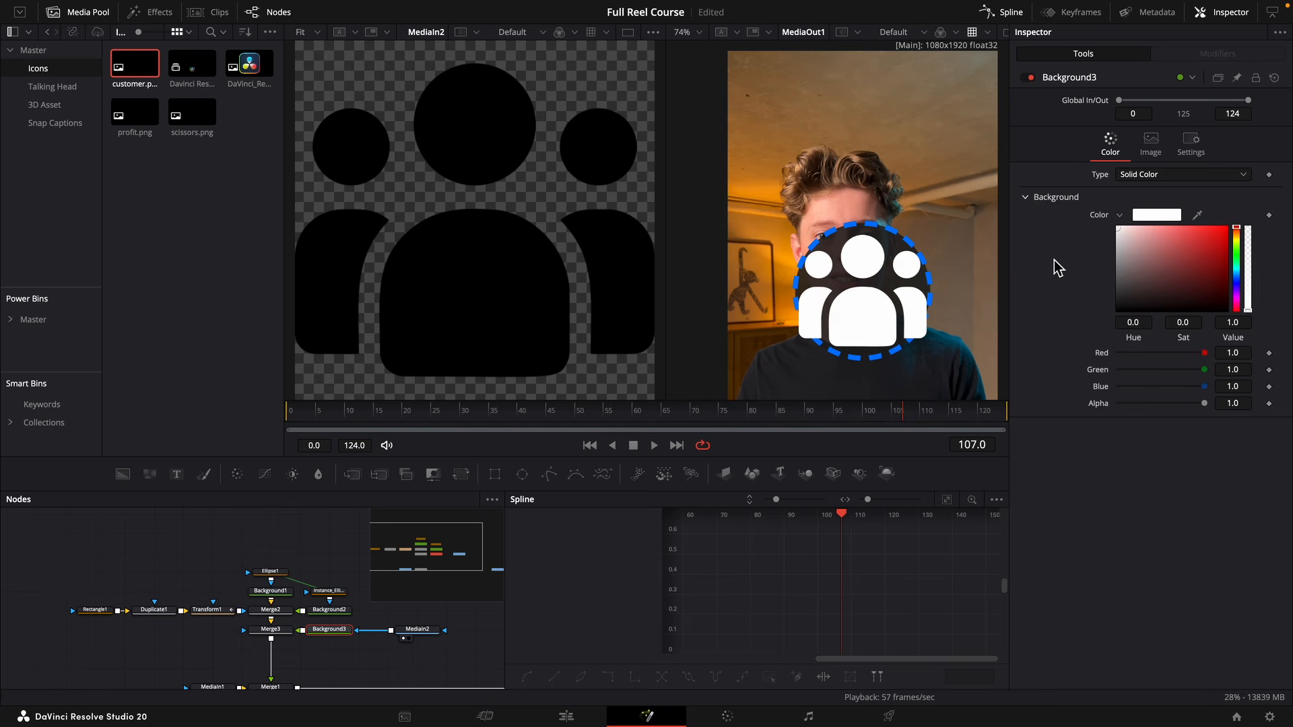
pyautogui.click(270, 630)
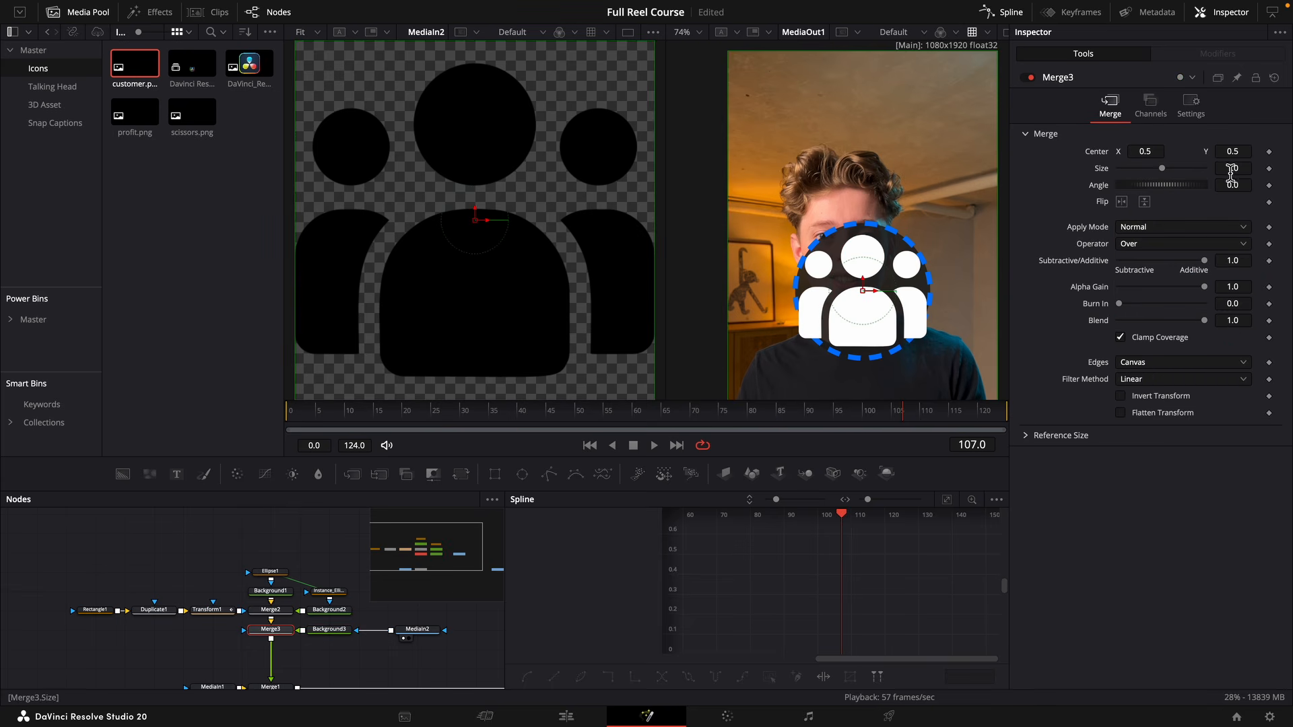
pyautogui.moveTo(1232, 172)
pyautogui.mouseDown()
pyautogui.moveTo(1192, 171)
pyautogui.moveTo(1235, 152)
pyautogui.moveTo(1241, 172)
pyautogui.mouseUp()
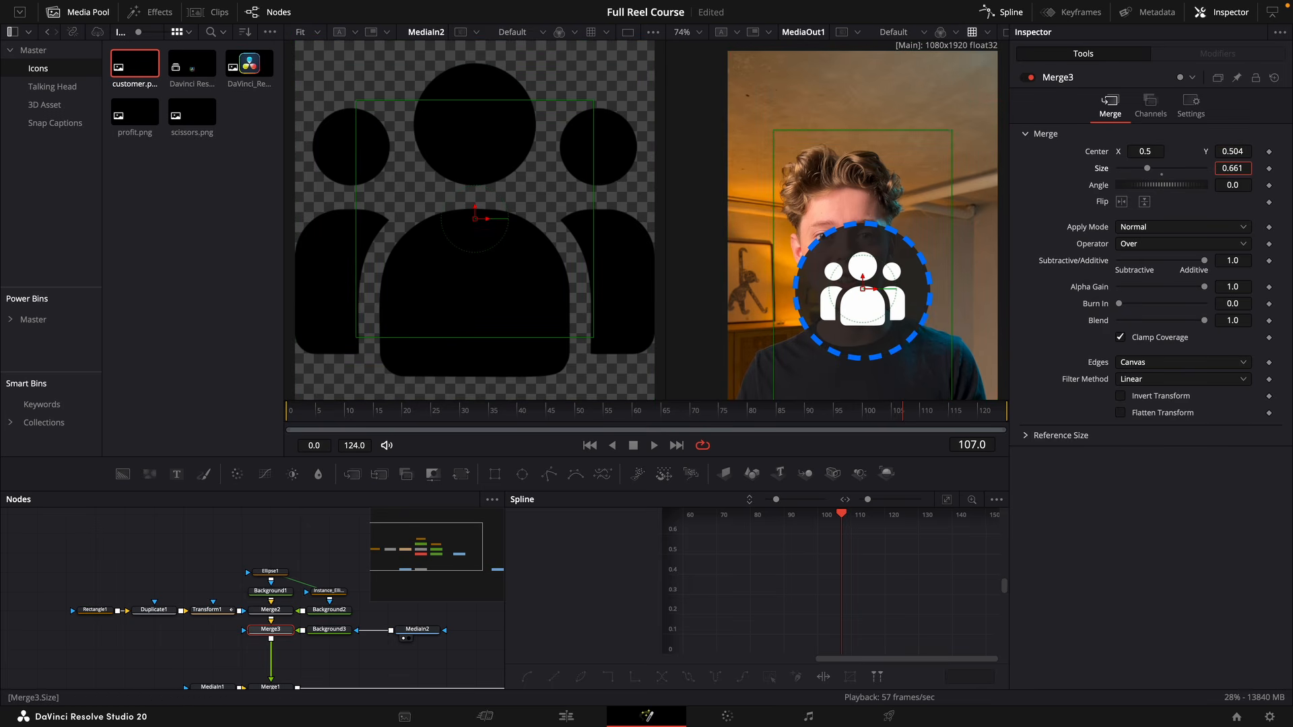
# Keyframe Duplicate1's Angle from 0.0 at frame 0 to -18.0 at frame 35 and preview the dashes spreading out.
pyautogui.click(152, 579)
pyautogui.click(151, 611)
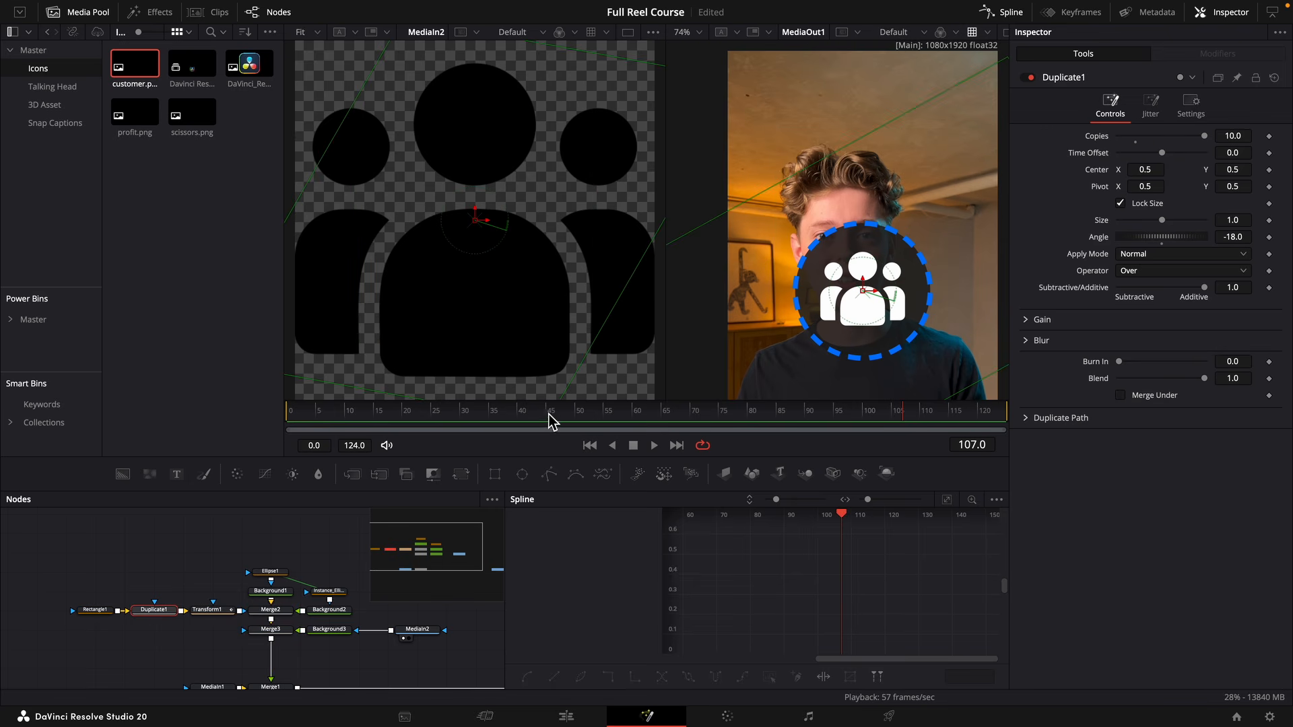
pyautogui.moveTo(549, 421)
pyautogui.mouseDown()
pyautogui.moveTo(560, 418)
pyautogui.moveTo(508, 427)
pyautogui.moveTo(526, 426)
pyautogui.mouseUp()
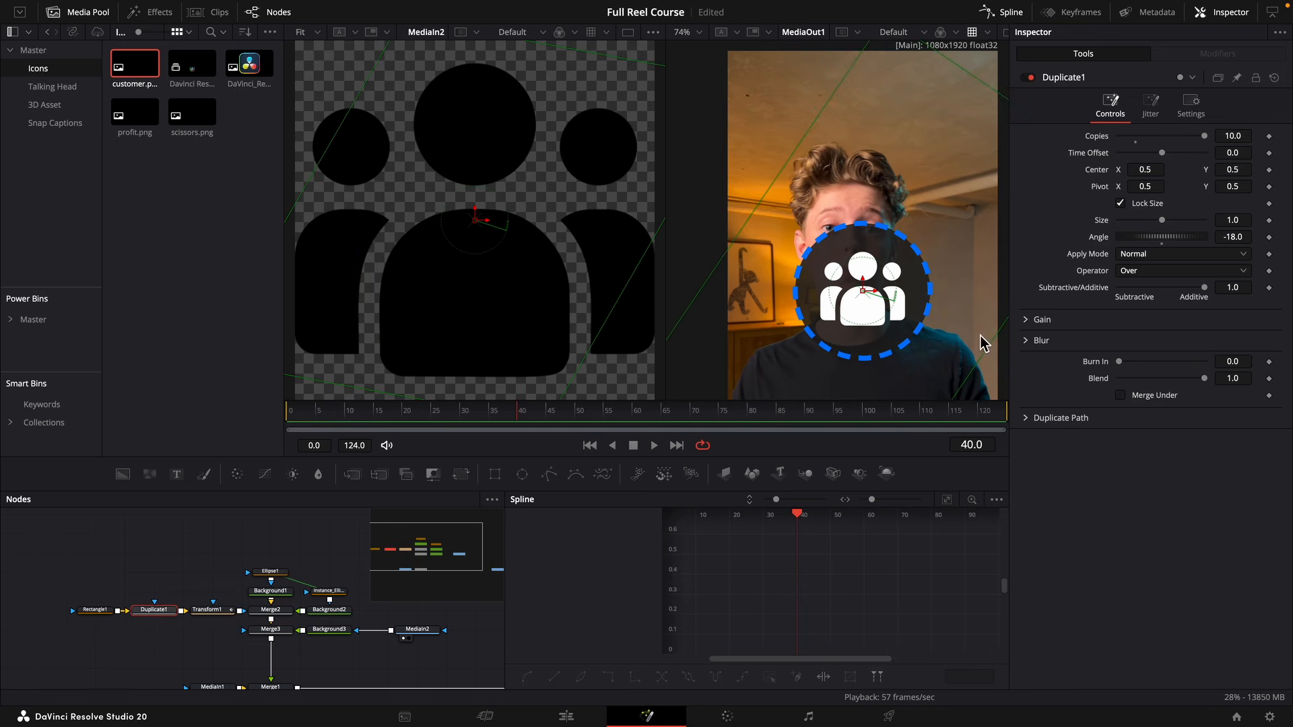
pyautogui.press('Left')
pyautogui.press('Left')
pyautogui.press('Left')
pyautogui.press('Left')
pyautogui.press('Left')
pyautogui.click(1268, 238)
pyautogui.moveTo(312, 421); pyautogui.dragTo(272, 413)
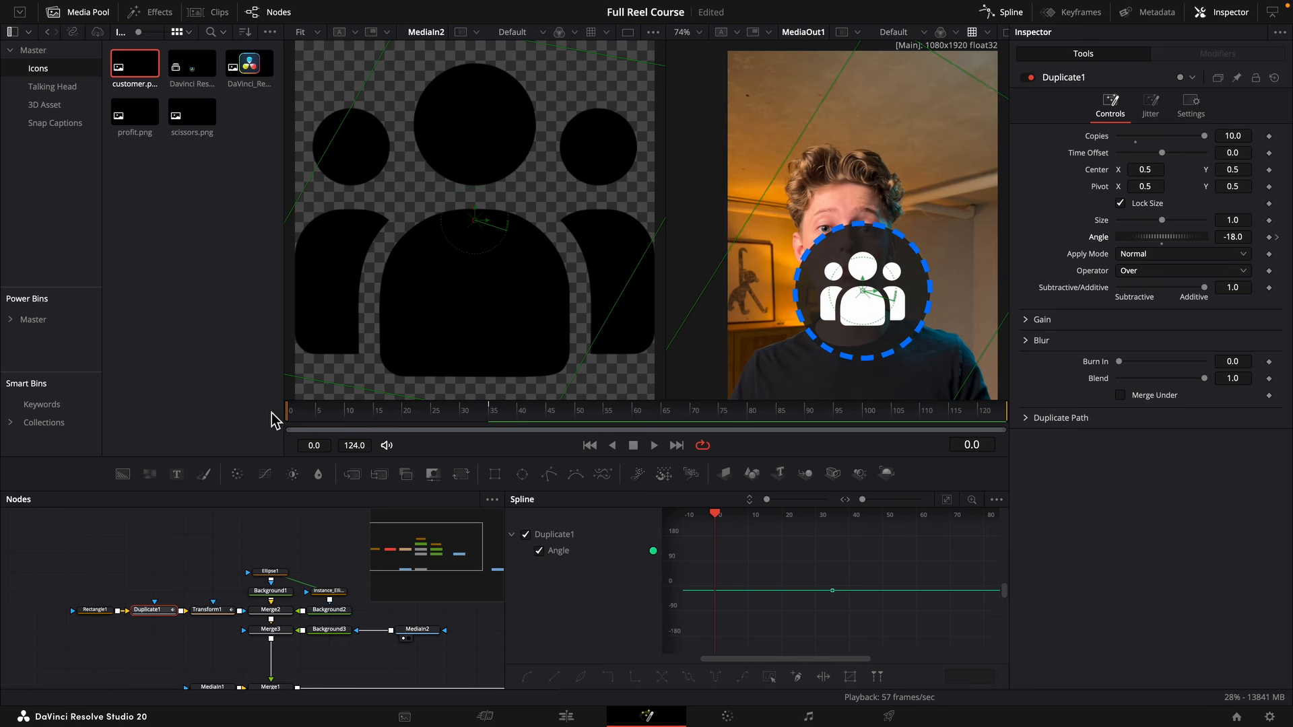
pyautogui.press('space')
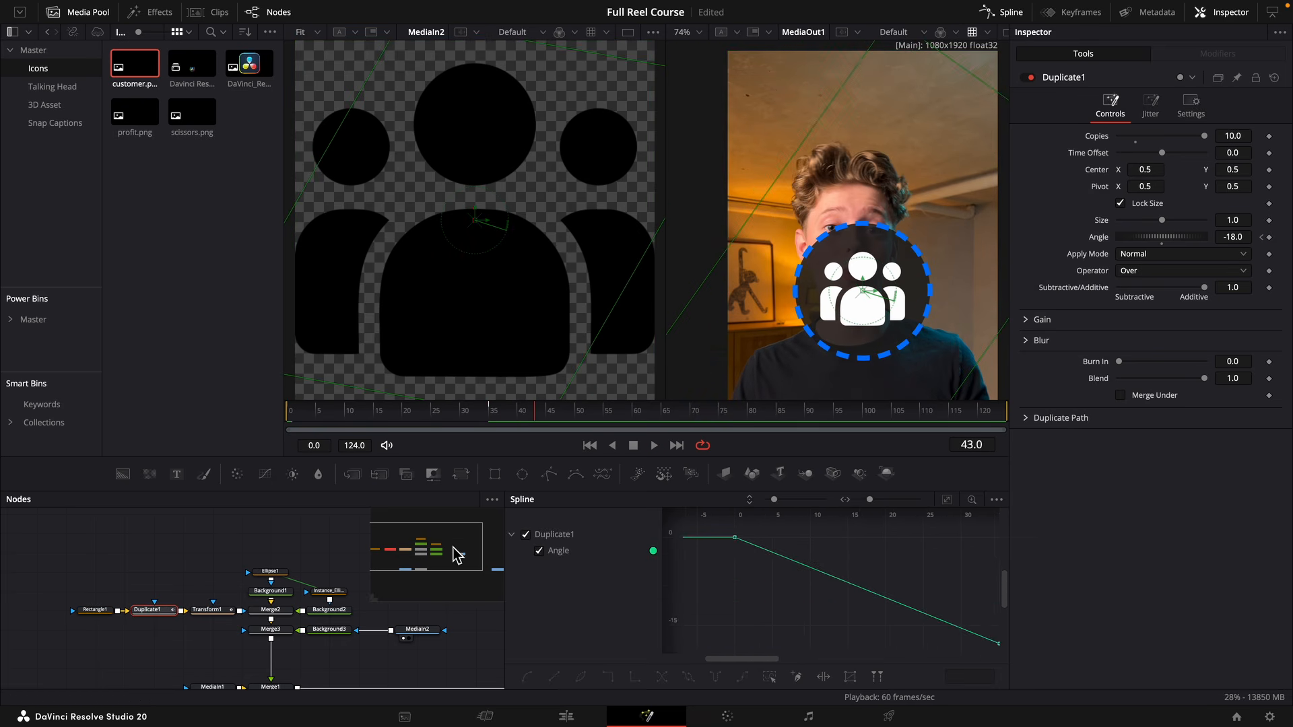
# Insert a Transform node between Merge3 and Merge1, keyframe its Size from 0.0 at frame 0 to 1.0 at frame 35, and preview it.
pyautogui.moveTo(461, 474); pyautogui.dragTo(272, 650)
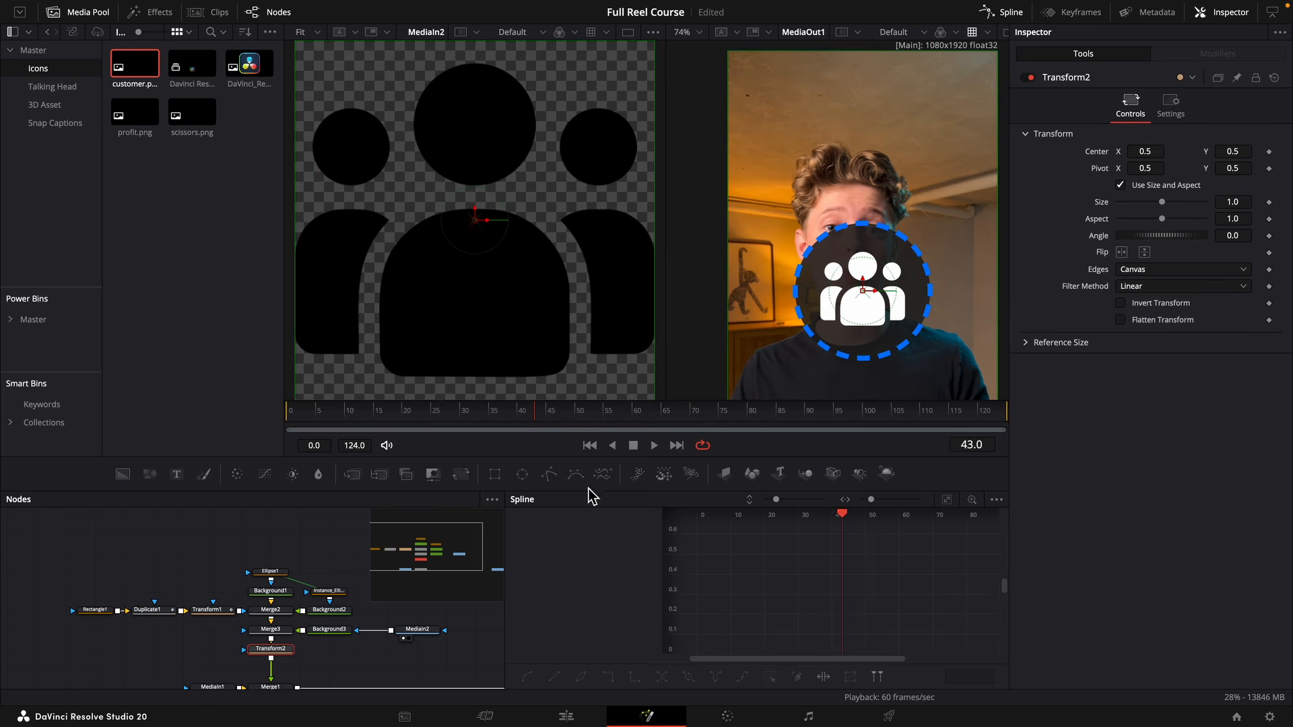
pyautogui.click(493, 413)
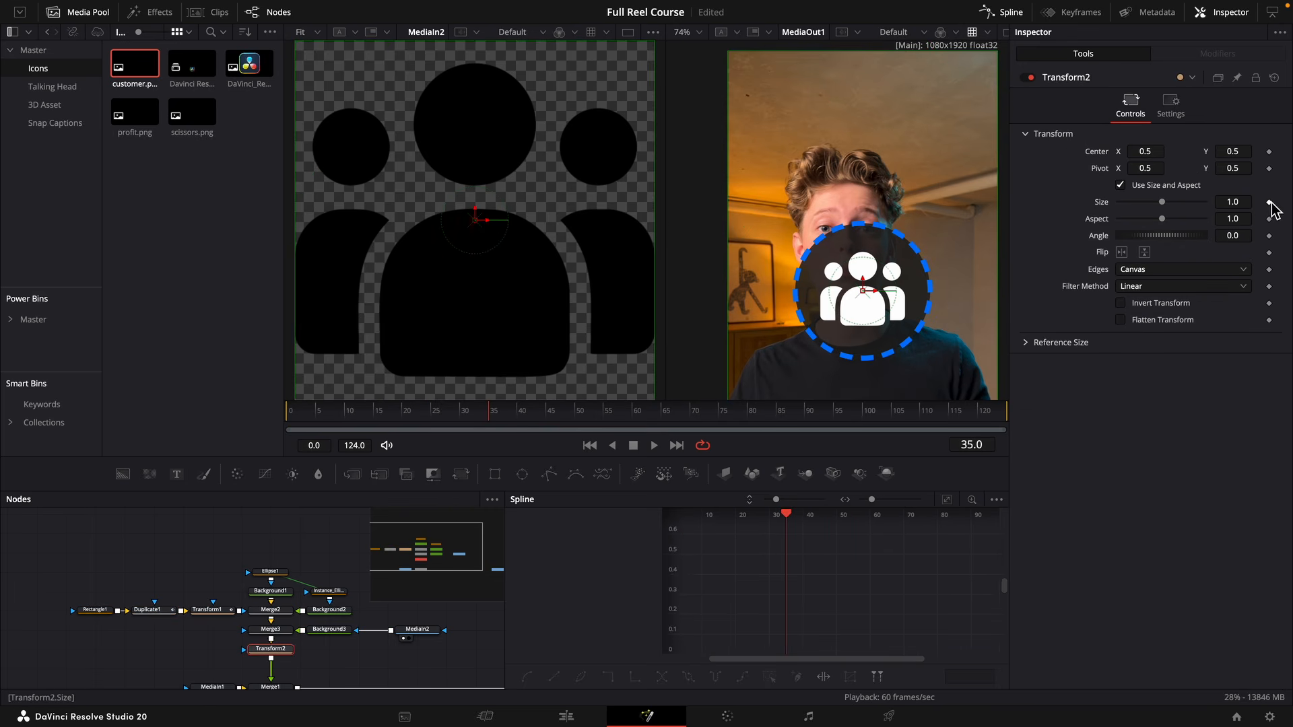
pyautogui.click(1269, 202)
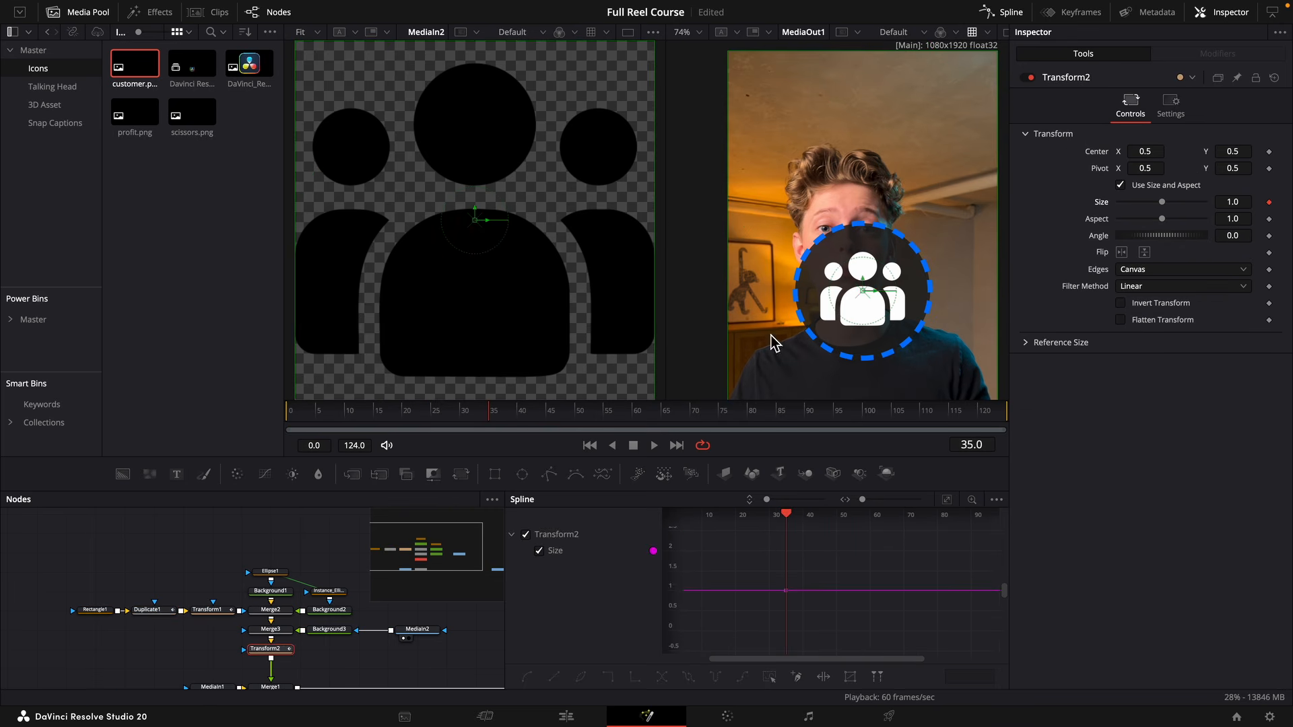
pyautogui.moveTo(395, 424); pyautogui.dragTo(289, 425)
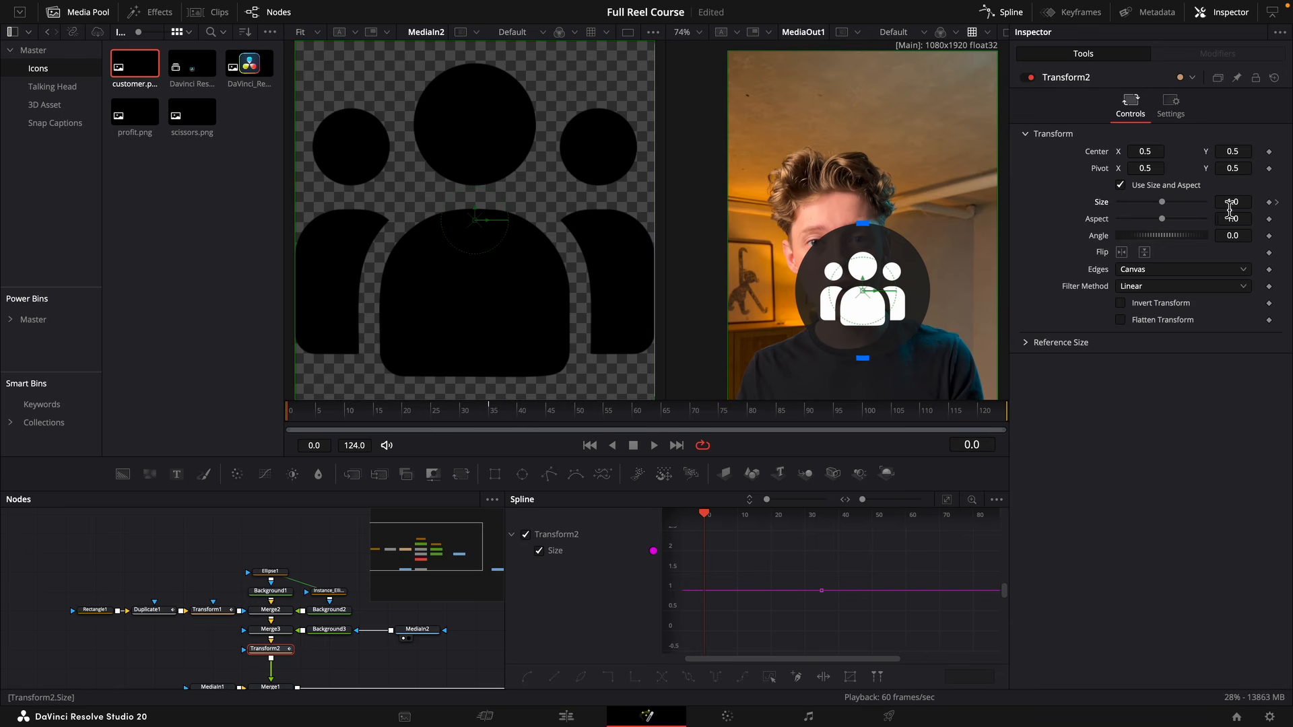
pyautogui.moveTo(1166, 206); pyautogui.dragTo(1125, 216)
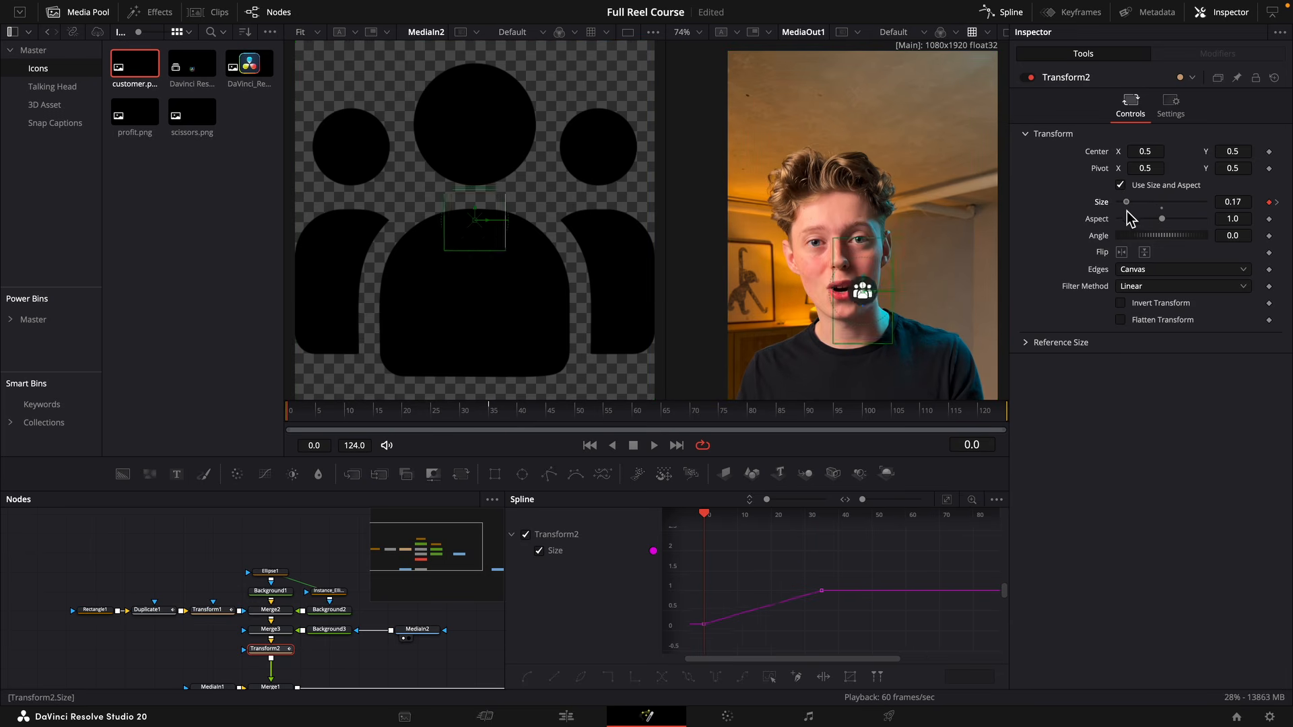
pyautogui.press('space')
pyautogui.press('space')
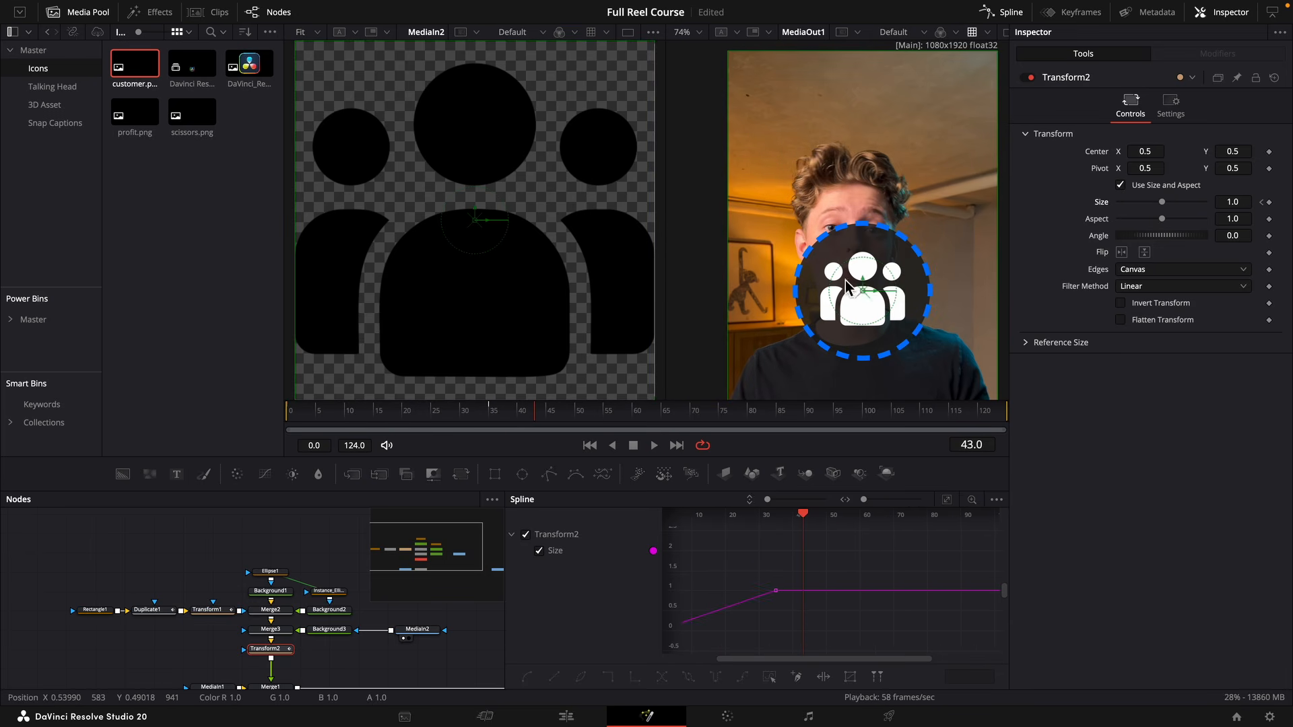
# Reshape Transform2's Size spline into a fast-starting curve with a slight overshoot that eases out at frame 35, and play it back.
pyautogui.click(948, 500)
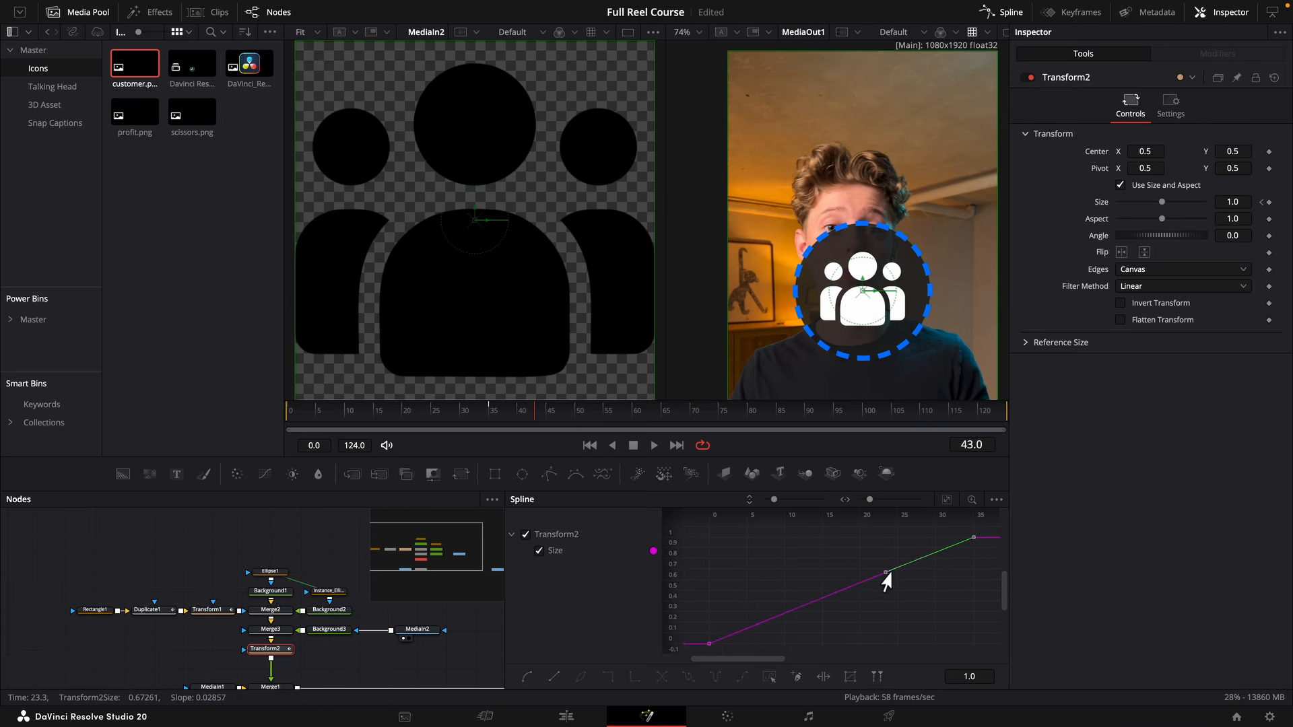
pyautogui.moveTo(885, 572); pyautogui.dragTo(904, 532)
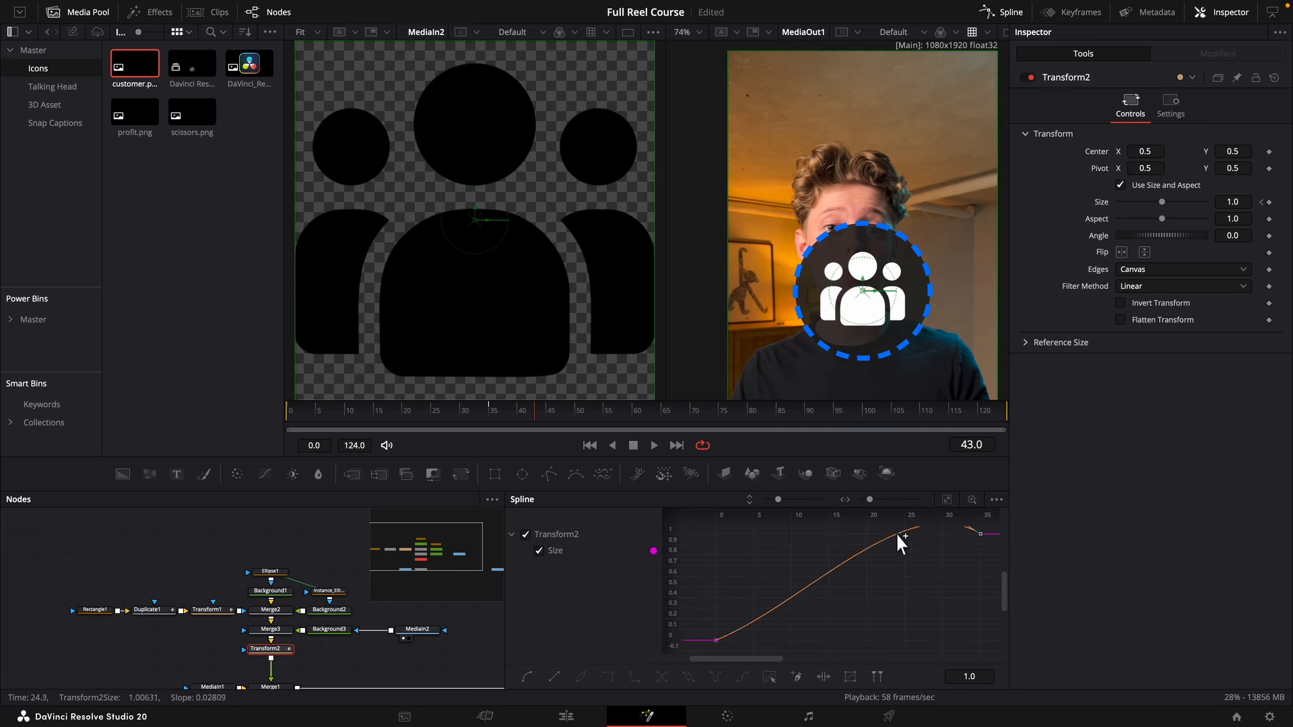
pyautogui.moveTo(803, 605); pyautogui.dragTo(730, 577)
pyautogui.moveTo(395, 407); pyautogui.dragTo(394, 410)
pyautogui.moveTo(395, 410); pyautogui.dragTo(395, 417)
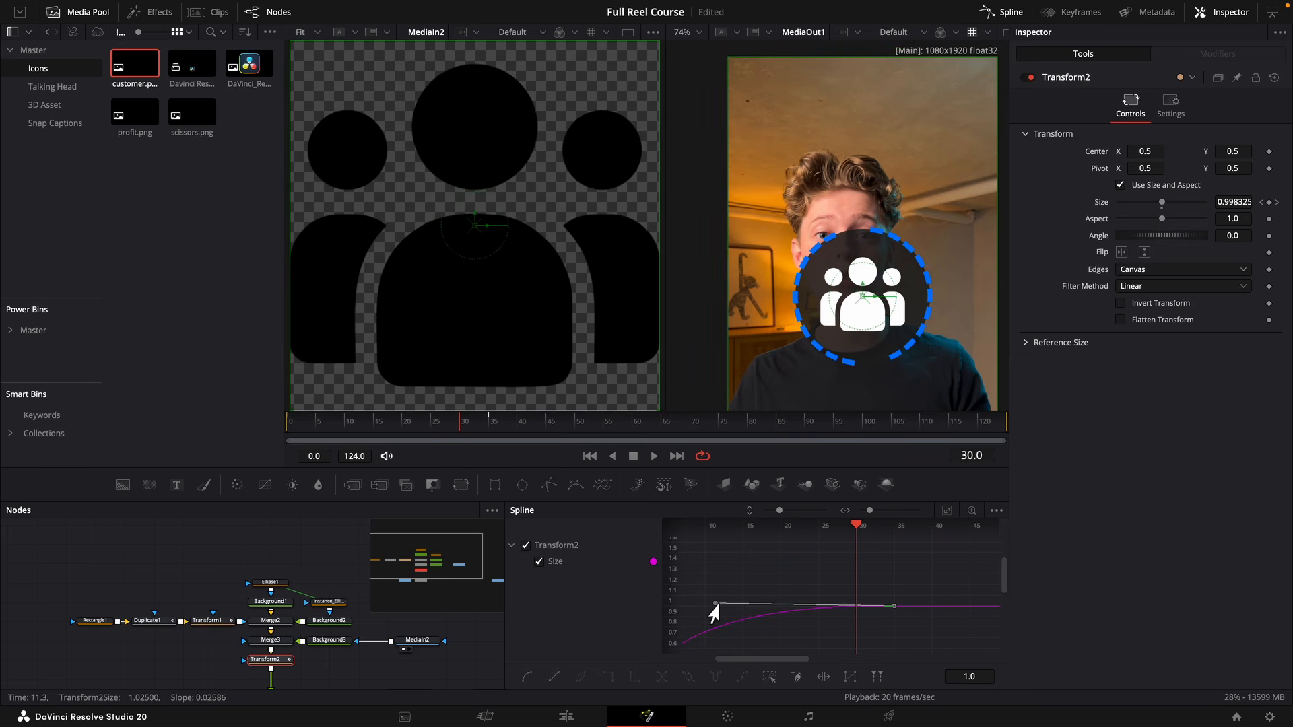
pyautogui.moveTo(714, 608); pyautogui.dragTo(829, 549)
pyautogui.click(719, 650)
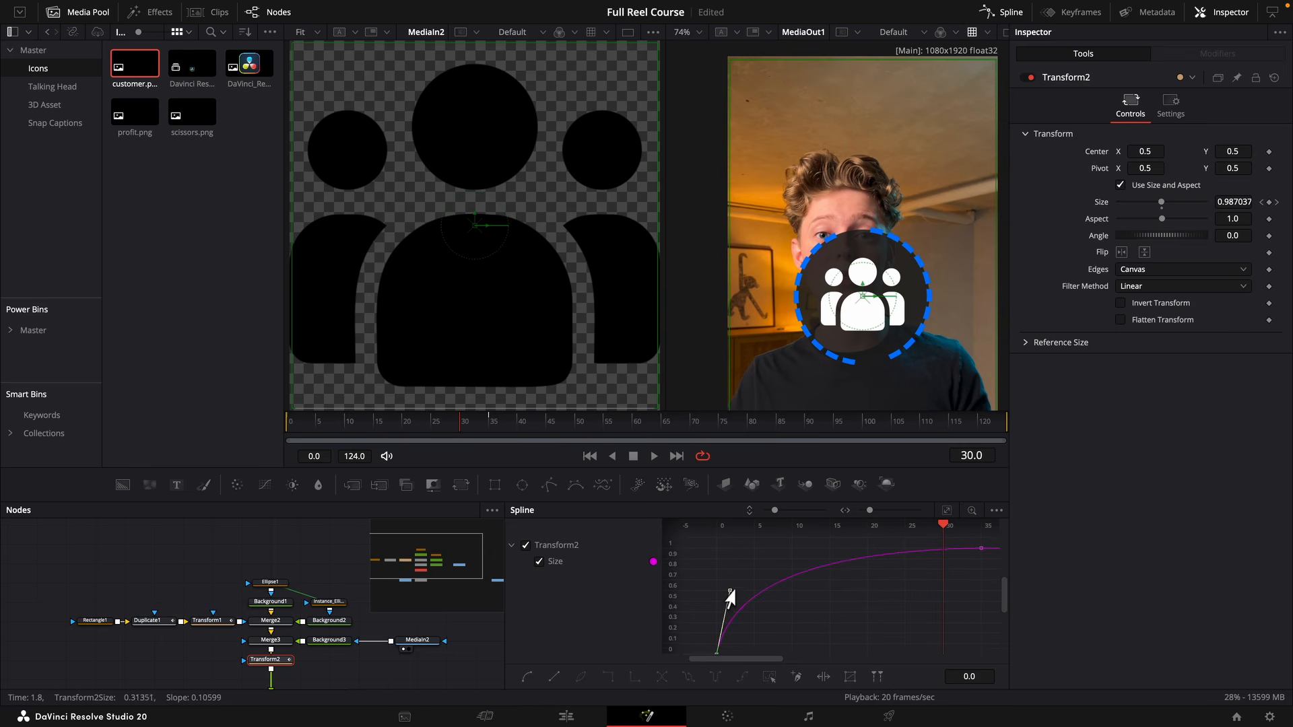
pyautogui.moveTo(730, 591); pyautogui.dragTo(734, 539)
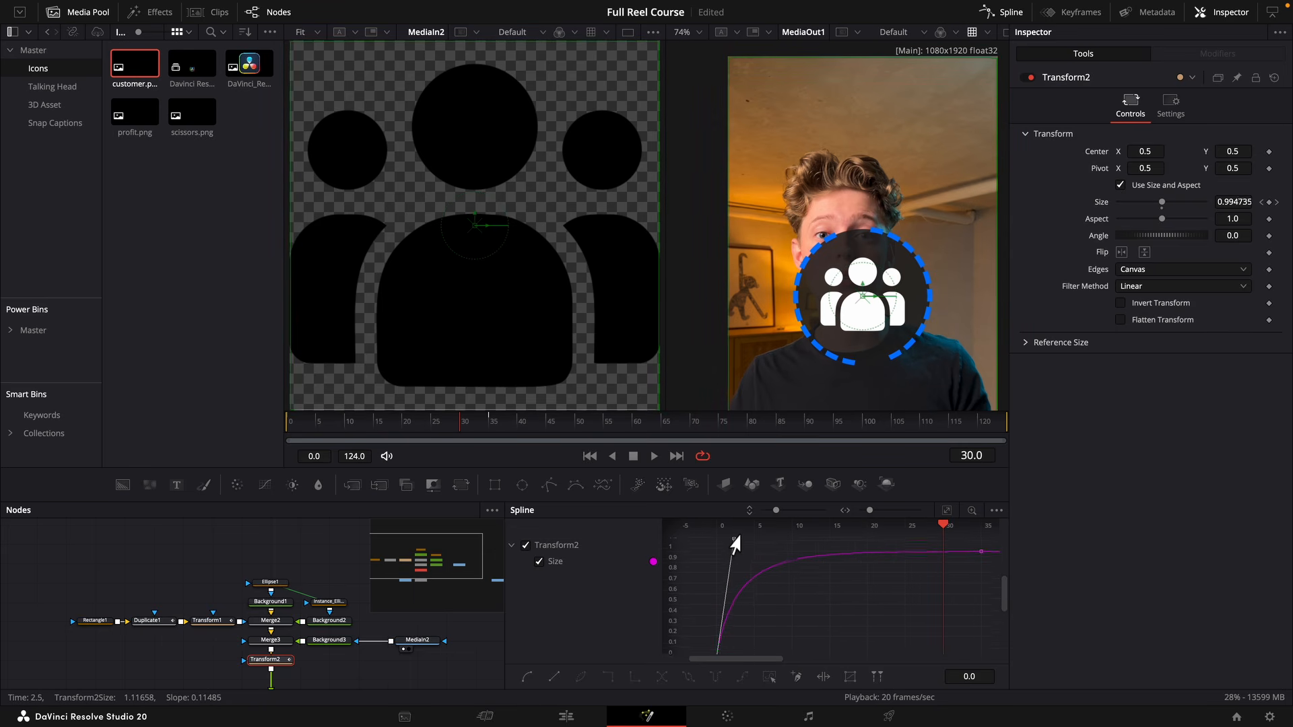
pyautogui.click(433, 423)
pyautogui.press('space')
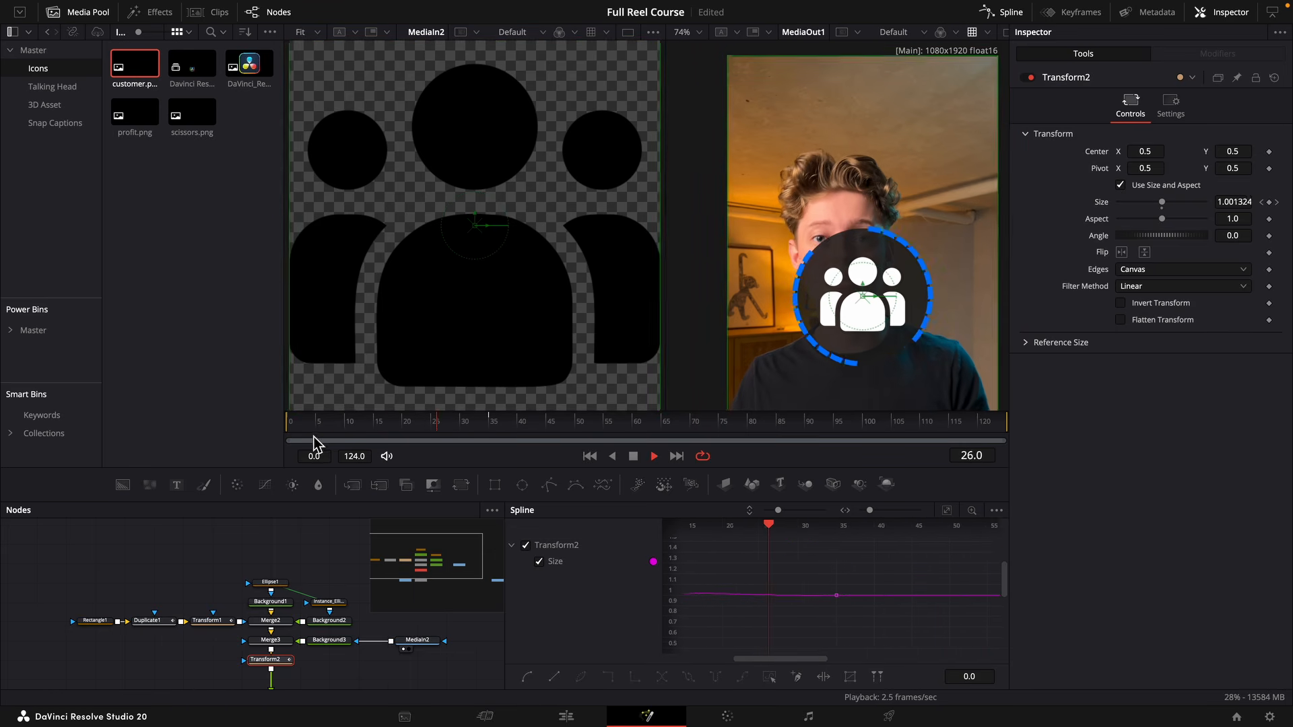
pyautogui.moveTo(335, 424); pyautogui.dragTo(267, 433)
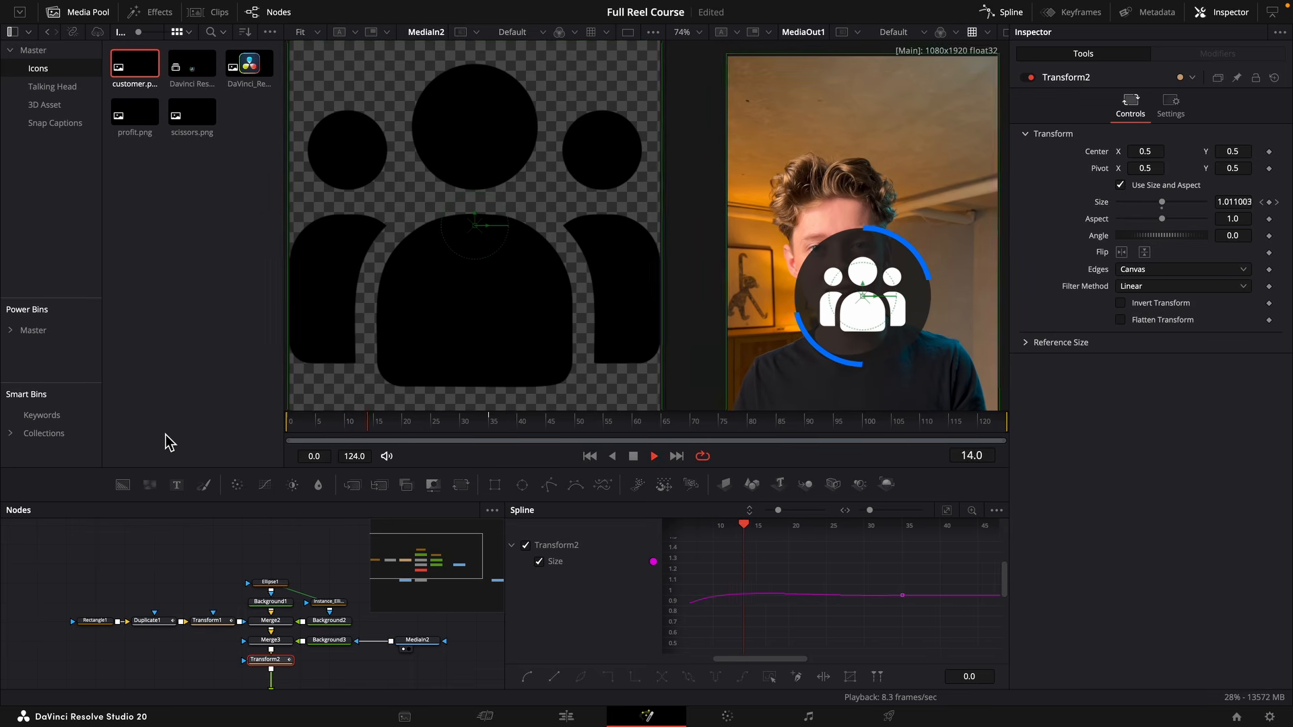
pyautogui.press('space')
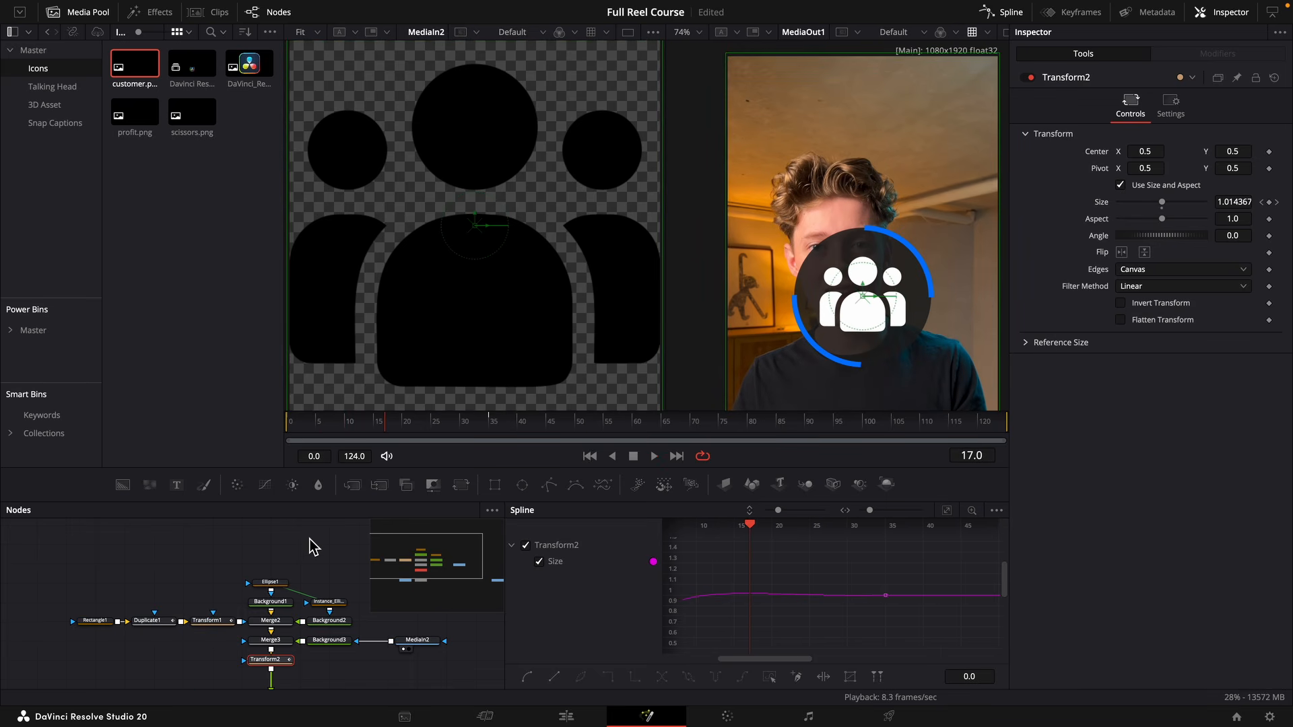
# Apply an ease-out curve to Duplicate1's Angle spline and play the overlay animation from the start.
pyautogui.click(159, 632)
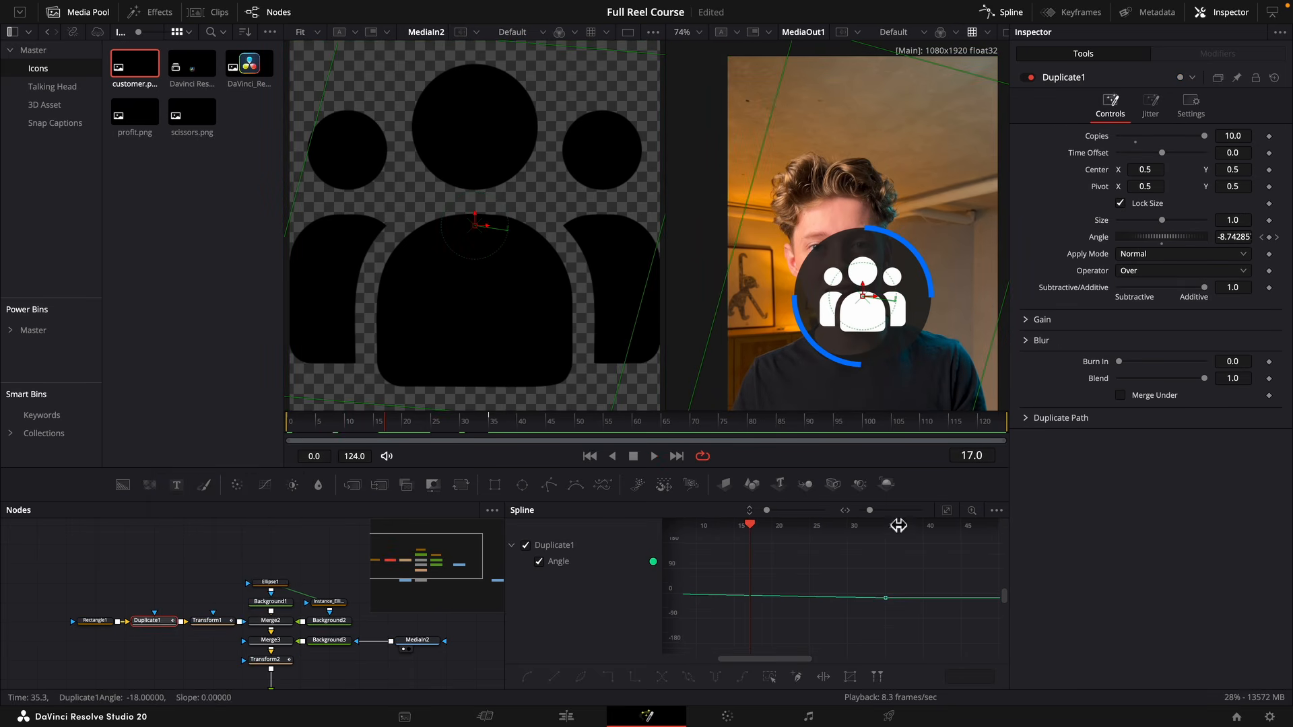
pyautogui.click(947, 512)
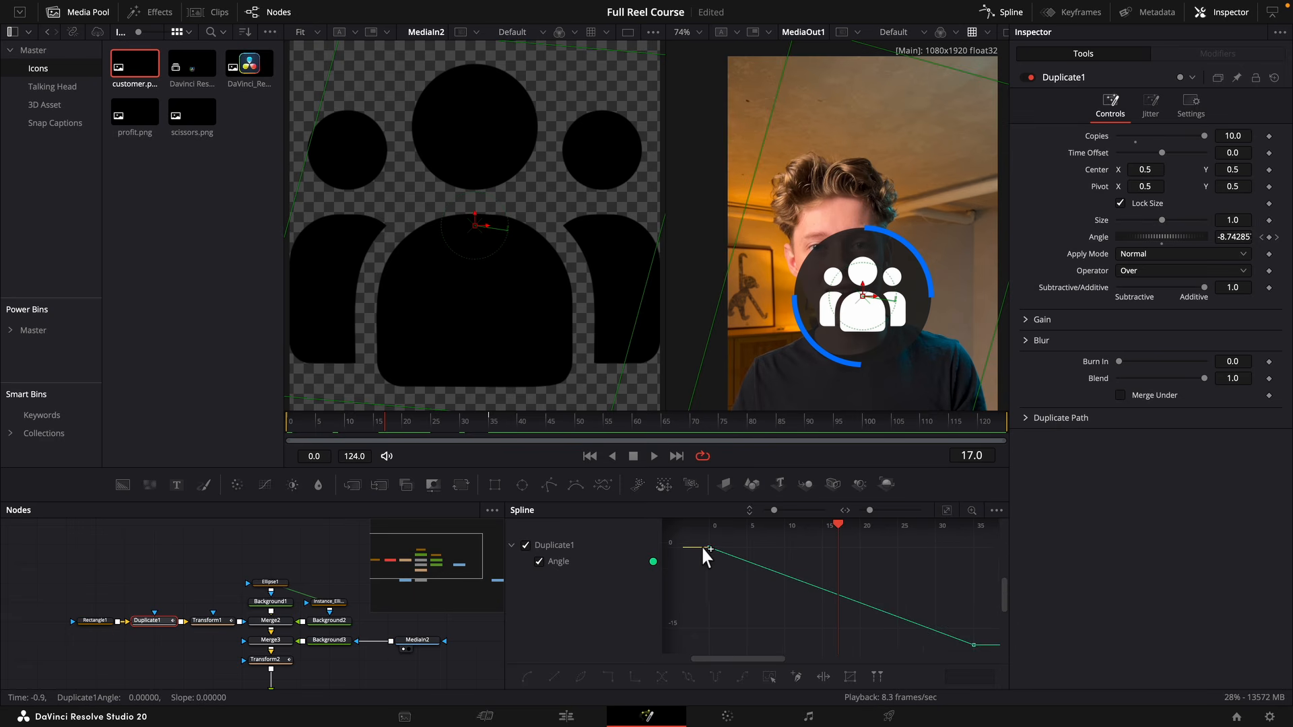
pyautogui.click(764, 561)
pyautogui.rightClick(829, 551)
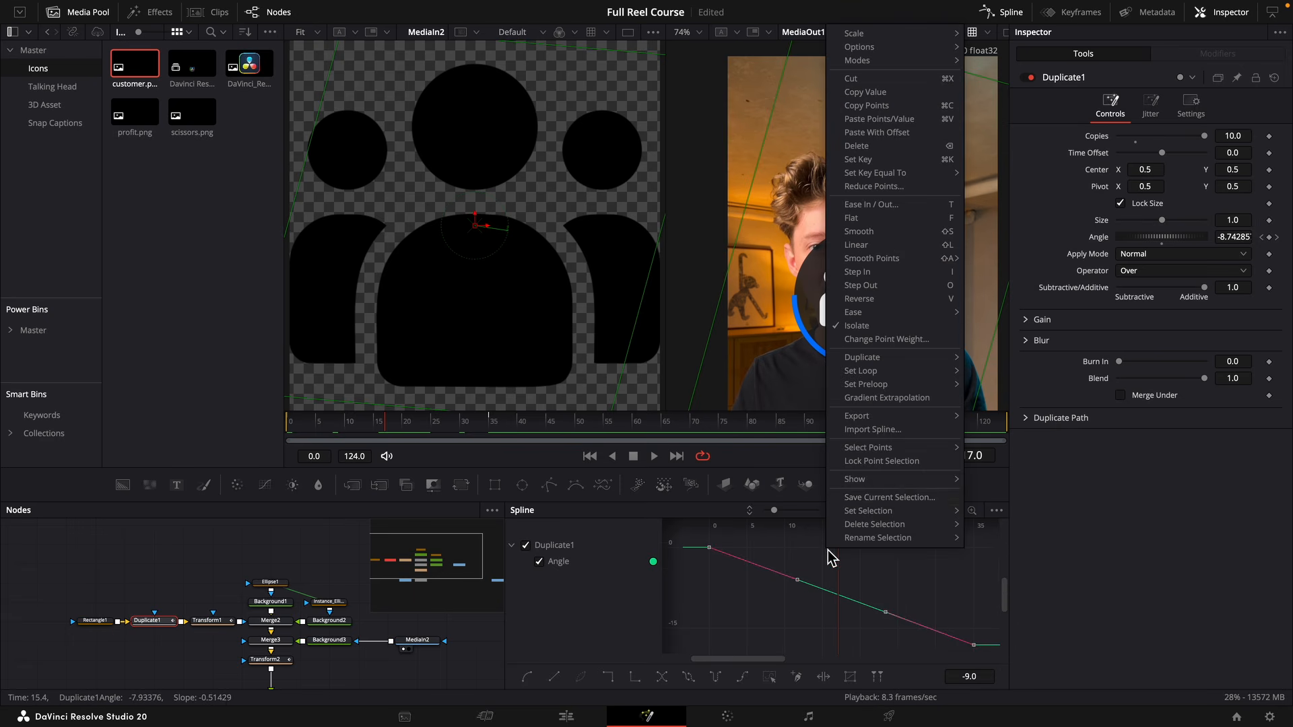
pyautogui.moveTo(857, 314)
pyautogui.click(996, 357)
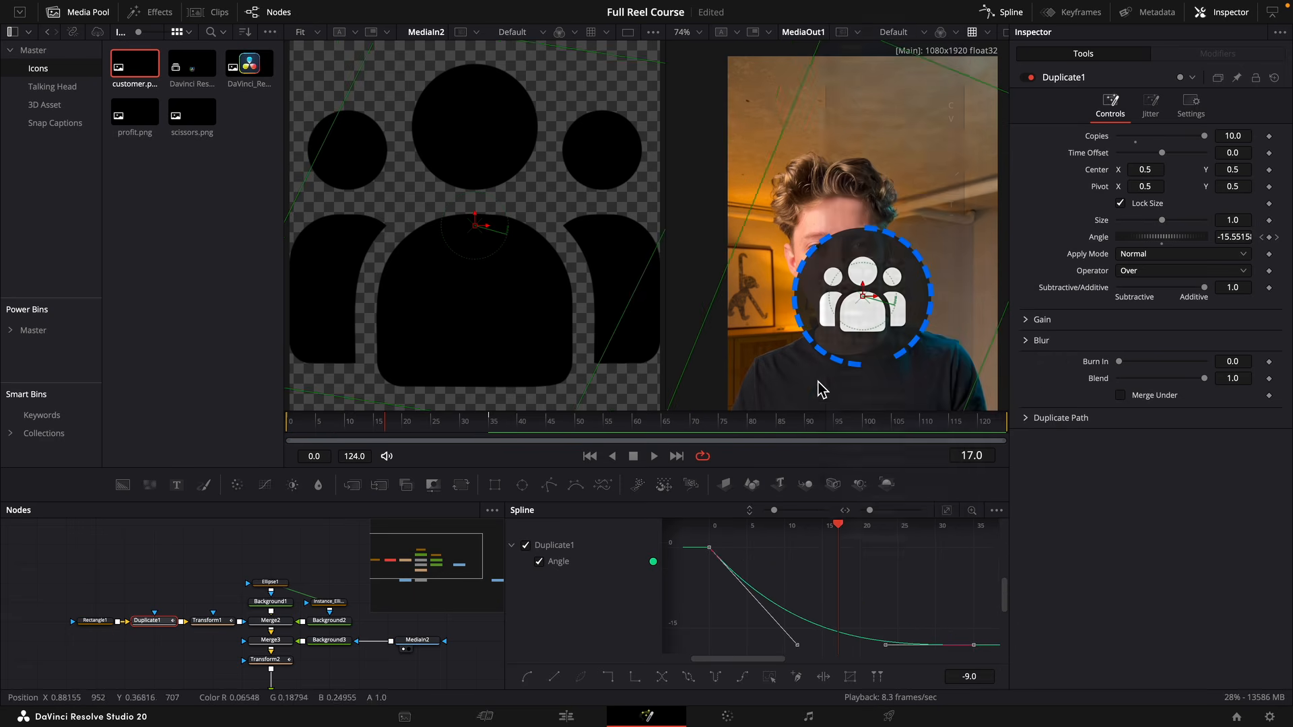
pyautogui.moveTo(355, 431); pyautogui.dragTo(177, 449)
pyautogui.press('space')
pyautogui.press('space')
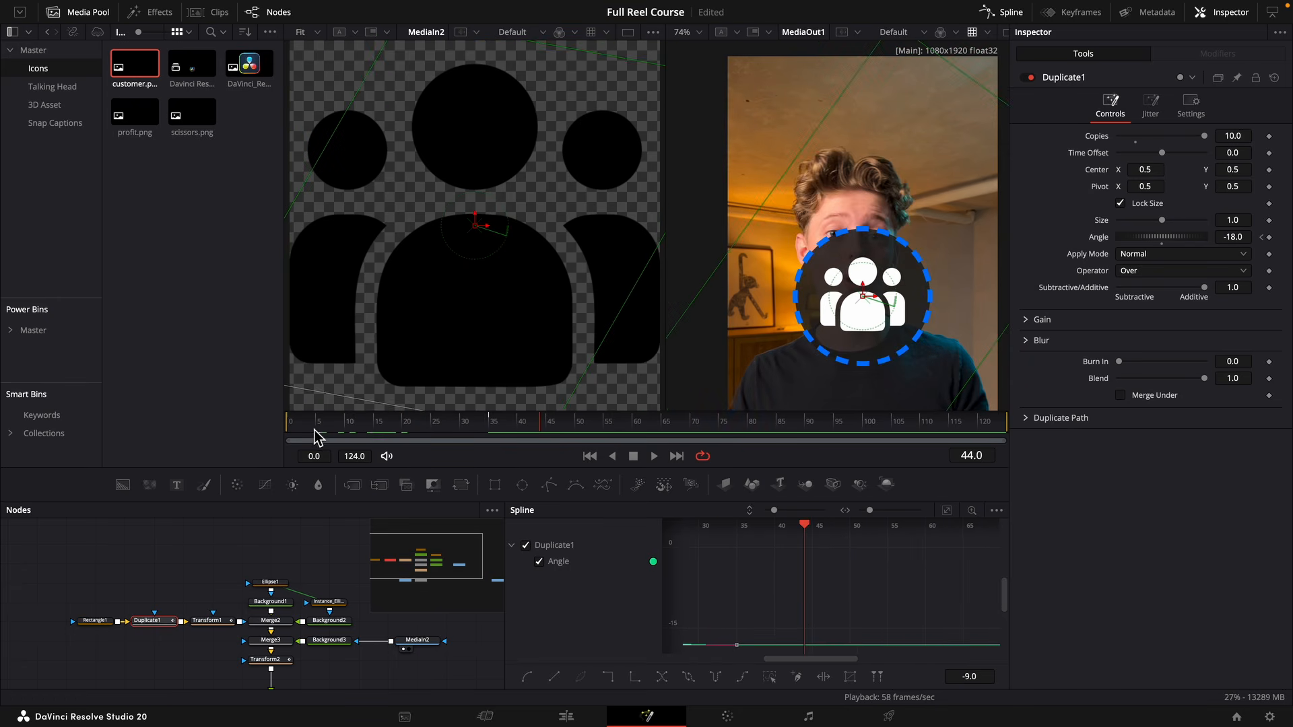
pyautogui.moveTo(314, 432); pyautogui.dragTo(225, 438)
pyautogui.press('space')
pyautogui.press('space')
# Add a Neo Glow node after Transform2.
pyautogui.scroll(-3, 295, 556)
pyautogui.click(290, 551)
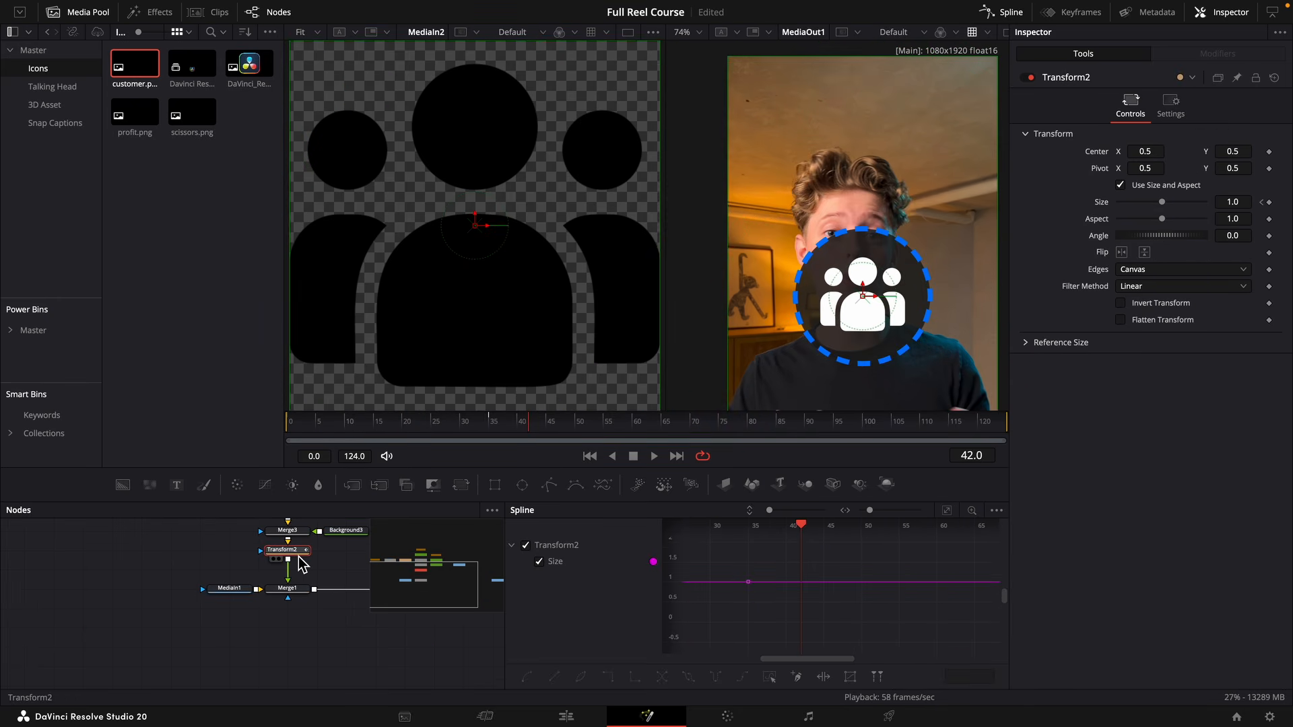
pyautogui.hotkey('shift', 'space')
pyautogui.write('neo')
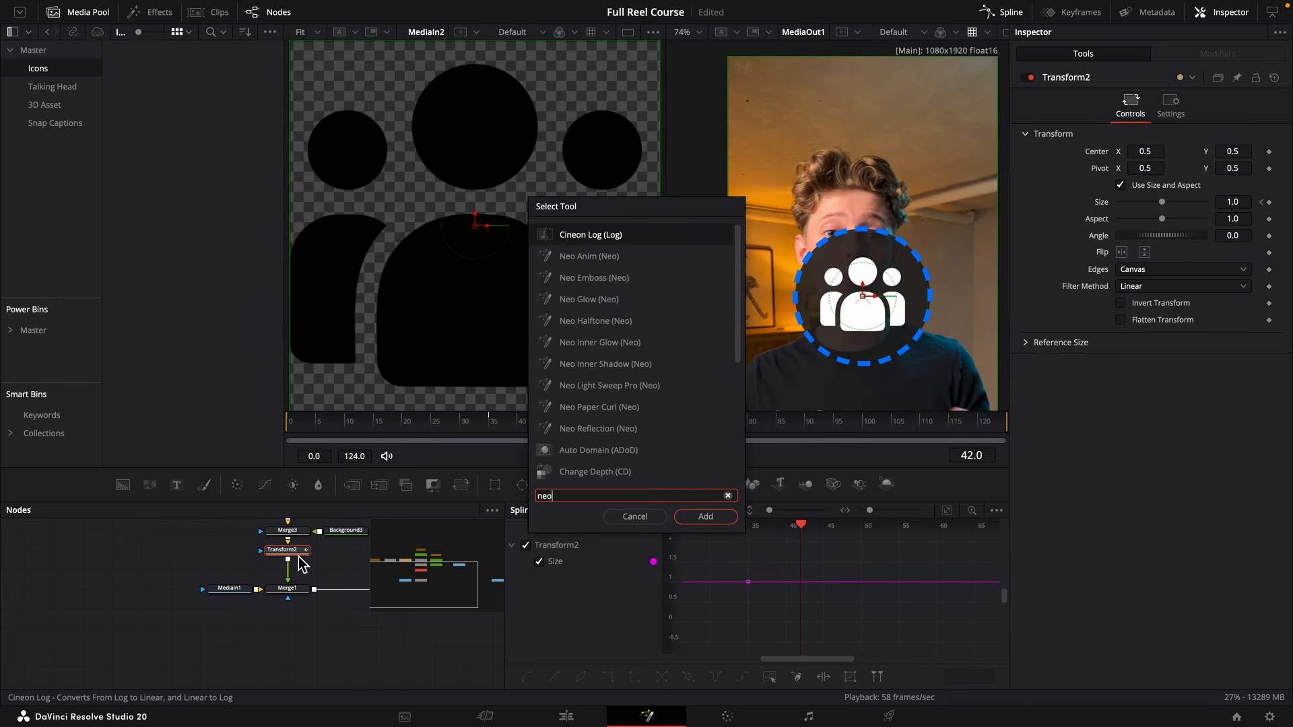
pyautogui.press('Down')
pyautogui.press('Down')
pyautogui.press('Return')
# Set the NeoGlow channel to Blue and its intensity to 0.025.
pyautogui.click(1145, 154)
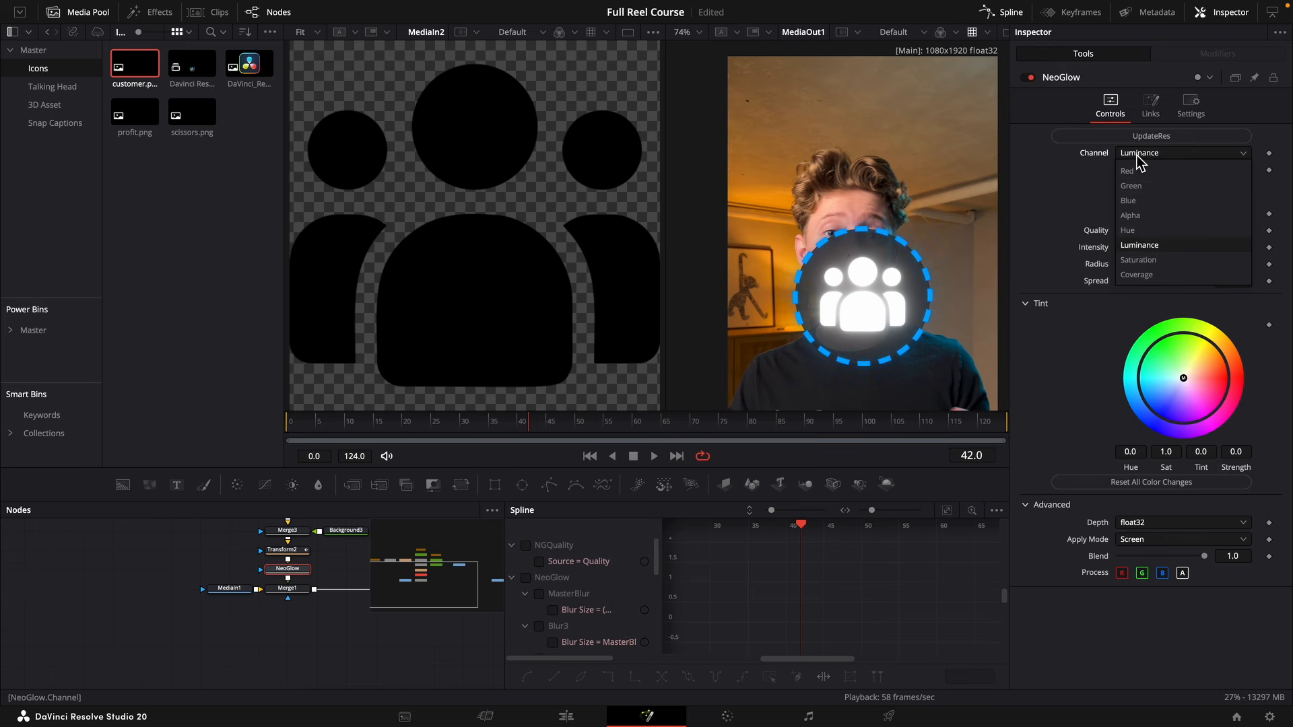
pyautogui.click(1129, 201)
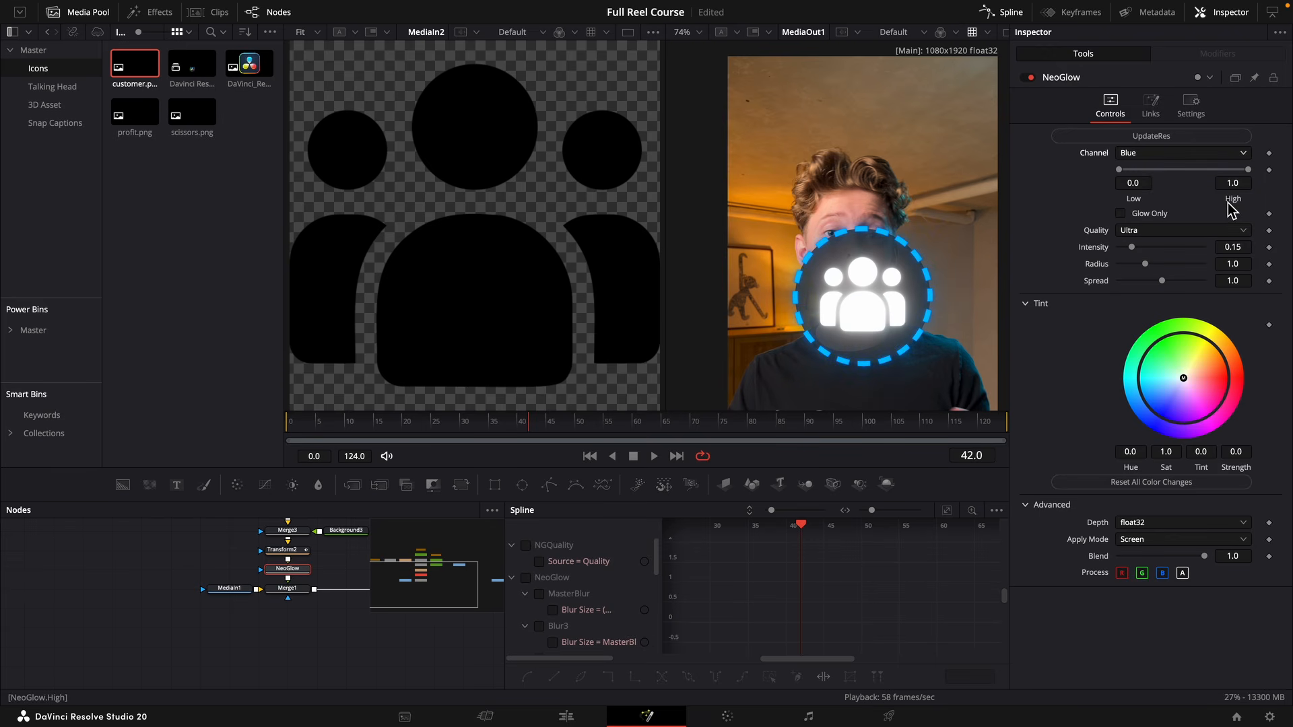
pyautogui.moveTo(1244, 246); pyautogui.dragTo(1227, 246)
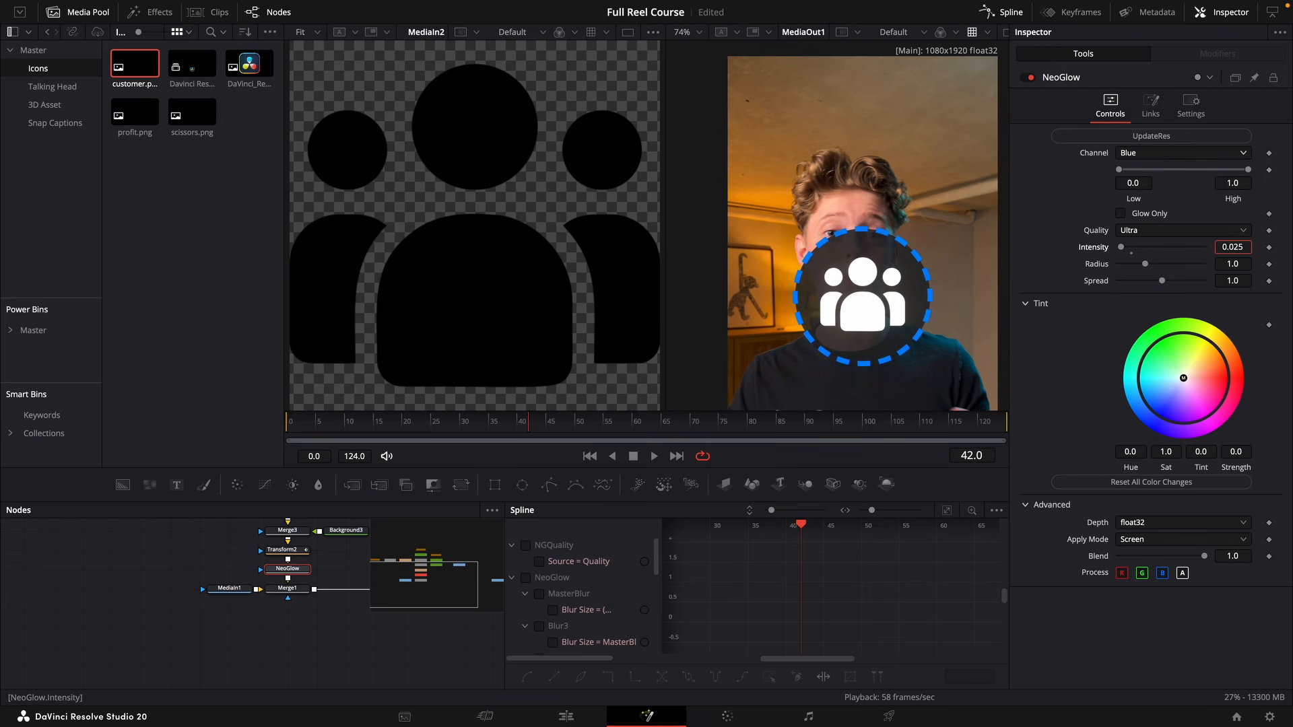
# Disable the NeoGlow node, return to the first frame, and briefly switch to the Edit page and back to Fusion.
pyautogui.hotkey('ctrl', 'p')
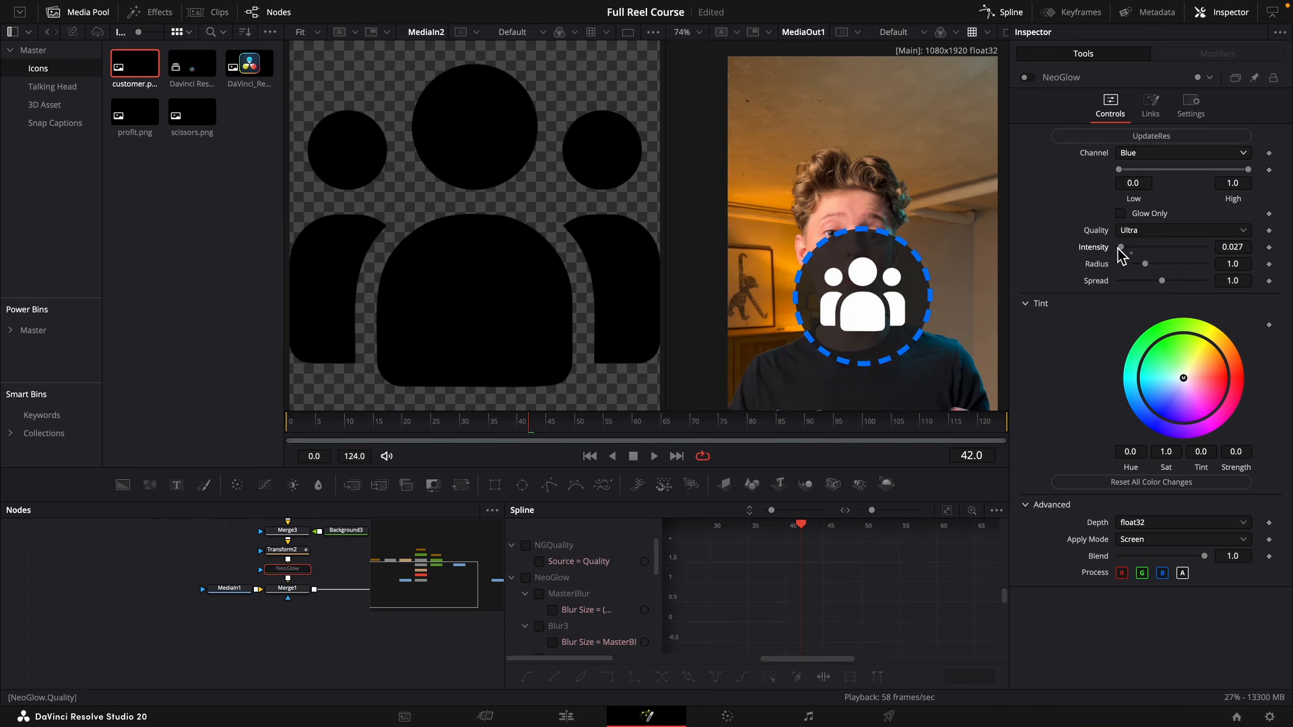
pyautogui.scroll(2, 361, 628)
pyautogui.scroll(-2, 363, 629)
pyautogui.hscroll(5, 377, 629)
pyautogui.click(408, 628)
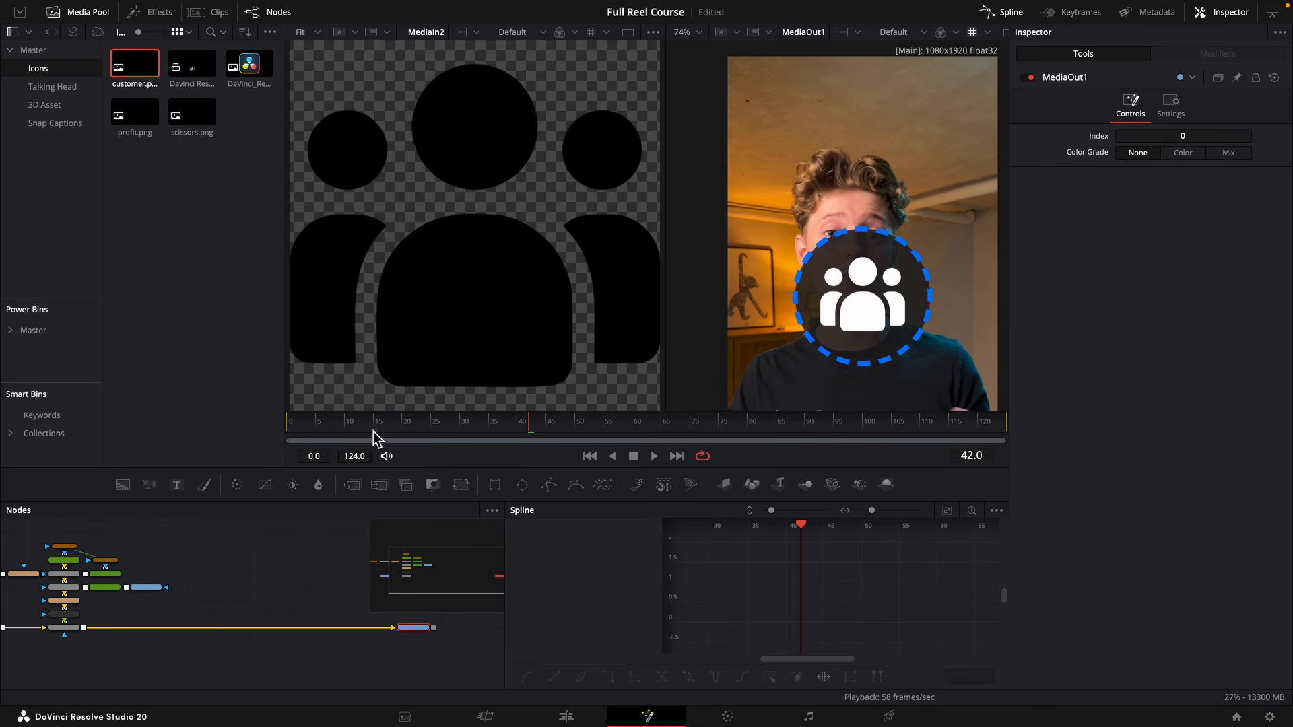
pyautogui.moveTo(301, 427); pyautogui.dragTo(281, 425)
pyautogui.click(566, 717)
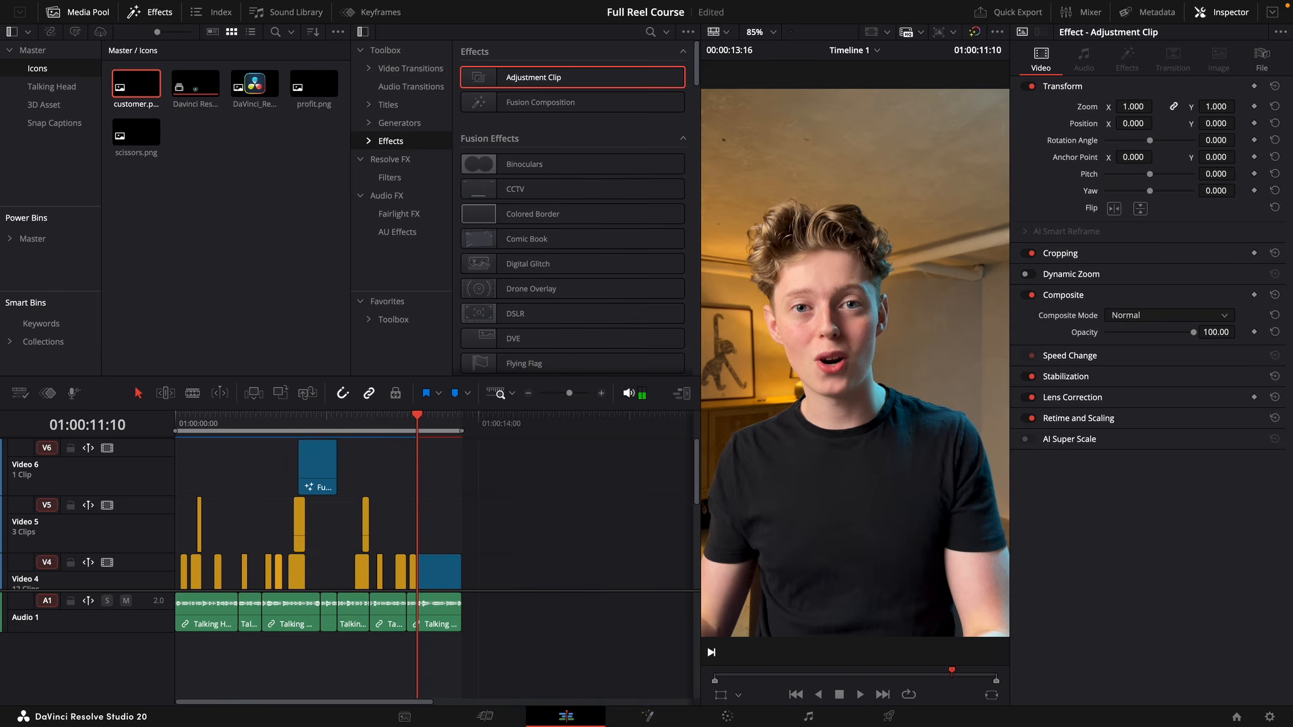
pyautogui.click(660, 716)
# Shrink the overlay to size 0.602 in Merge1 and lower it onto the chest at center Y 0.284.
pyautogui.click(76, 642)
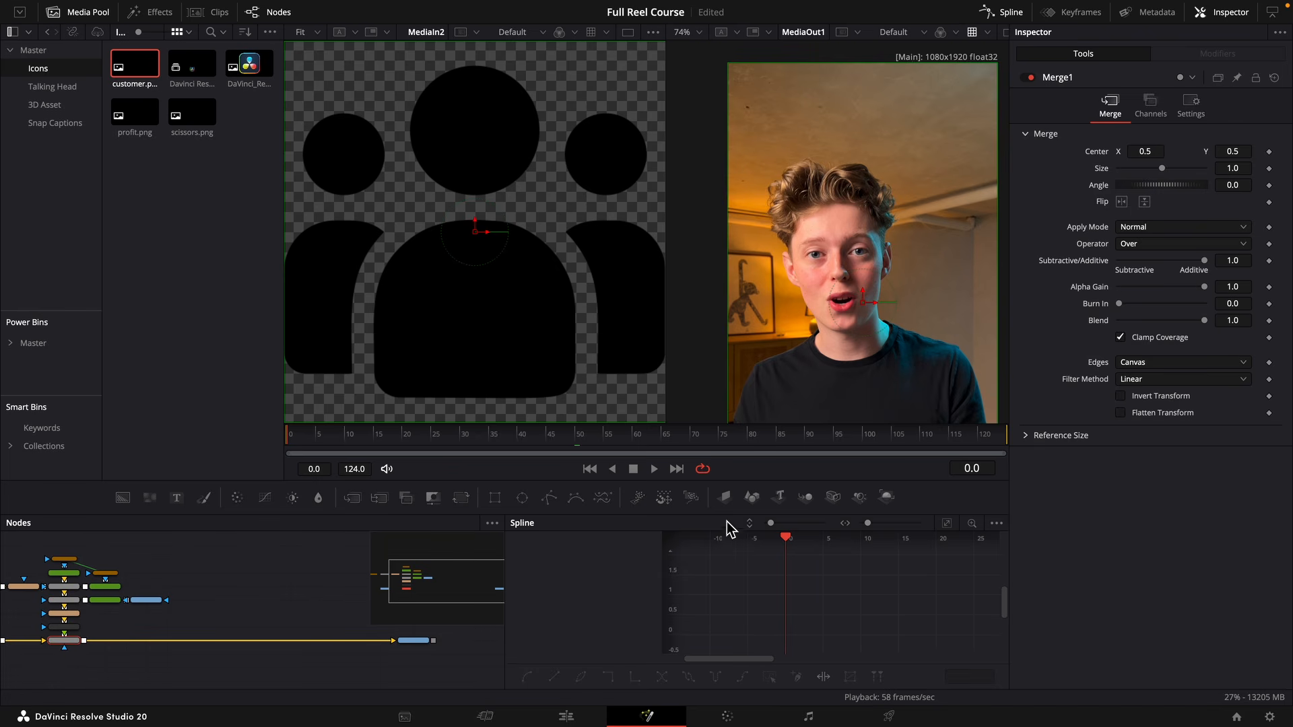
pyautogui.press('space')
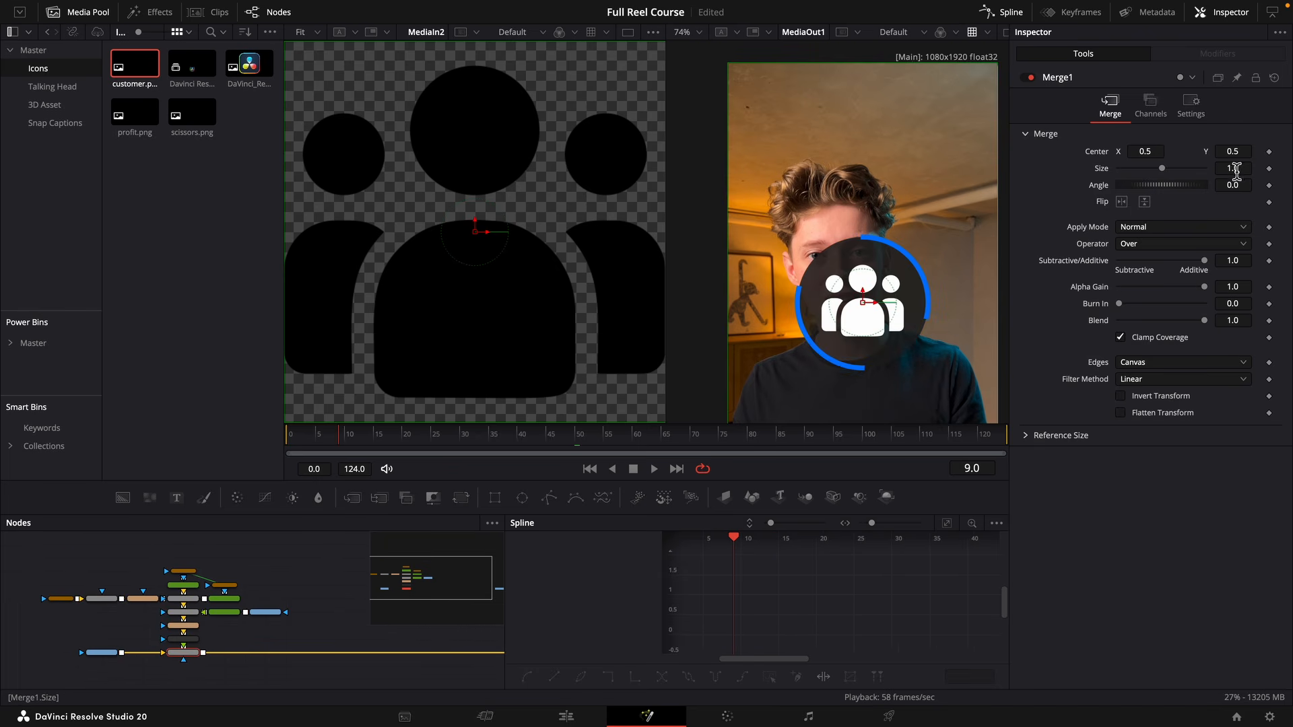
pyautogui.moveTo(1237, 171); pyautogui.dragTo(1206, 152)
pyautogui.moveTo(875, 208); pyautogui.dragTo(874, 83)
pyautogui.press('space')
pyautogui.moveTo(1234, 152); pyautogui.dragTo(1230, 153)
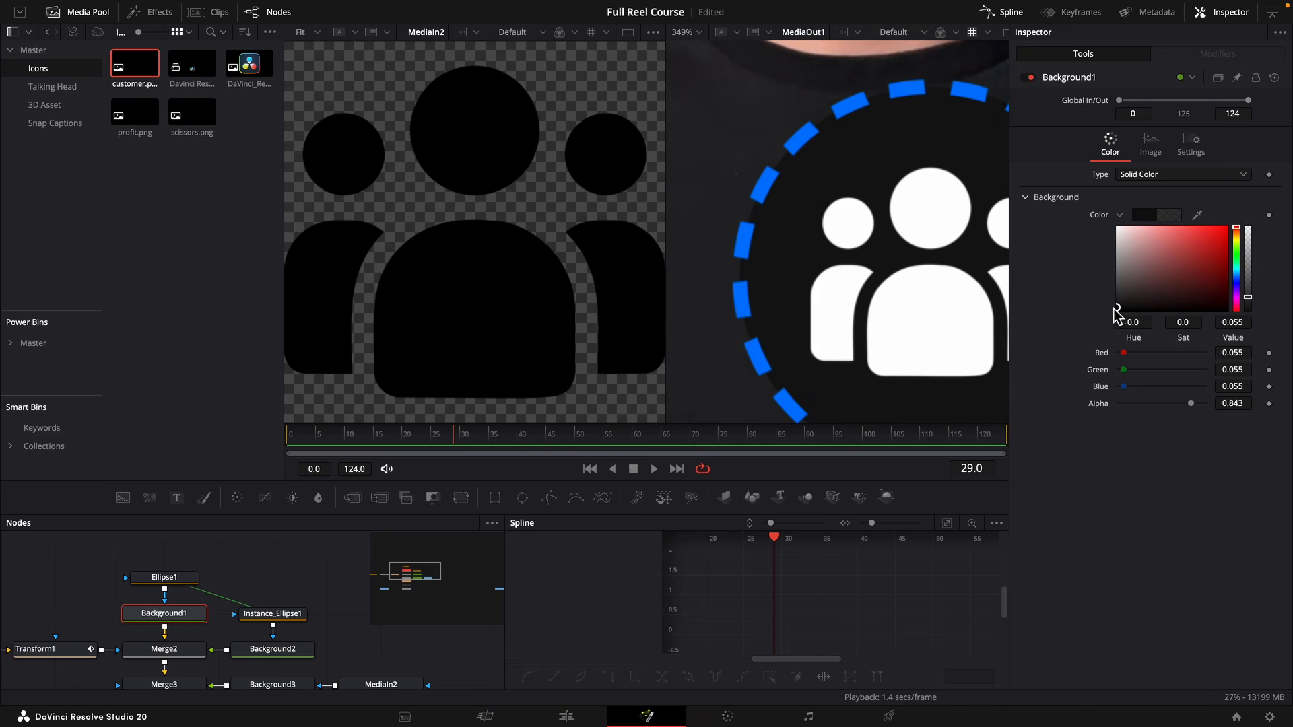
# Copy every node of the people icon branch, including Merge1 and NeoGlow, leaving out MediaIn1 and MediaOut1.
pyautogui.scroll(-6, 905, 286)
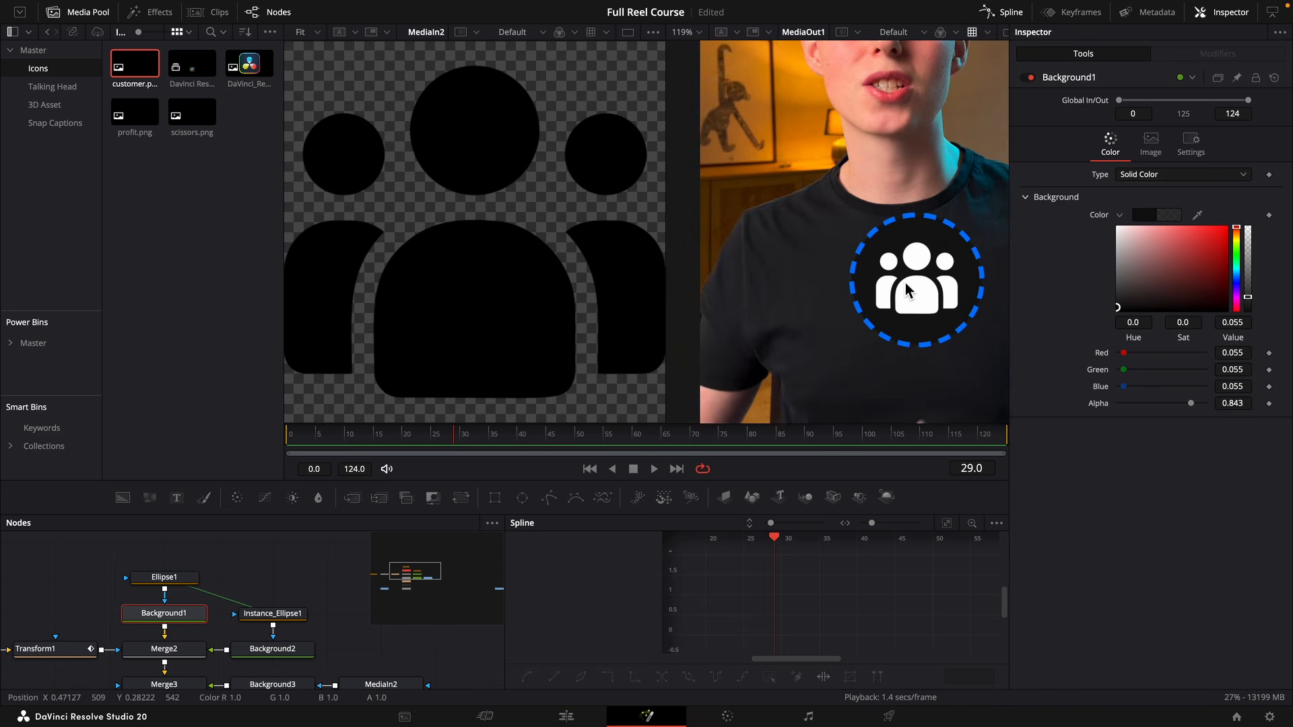
pyautogui.scroll(3, 905, 287)
pyautogui.scroll(-5, 906, 286)
pyautogui.moveTo(210, 645); pyautogui.dragTo(186, 497)
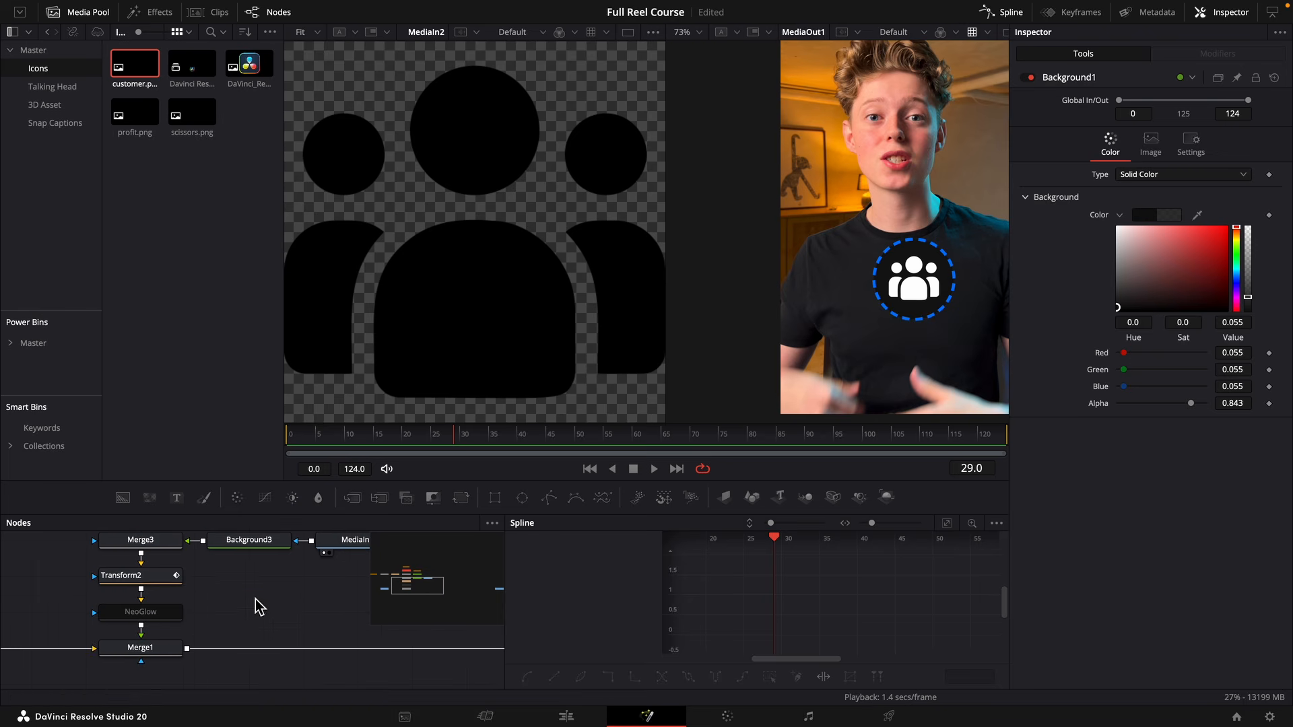
pyautogui.scroll(3, 262, 610)
pyautogui.scroll(-6, 277, 610)
pyautogui.scroll(-2, 329, 612)
pyautogui.moveTo(330, 612); pyautogui.dragTo(122, 530)
pyautogui.moveTo(333, 661); pyautogui.dragTo(121, 549)
pyautogui.press('super+c')
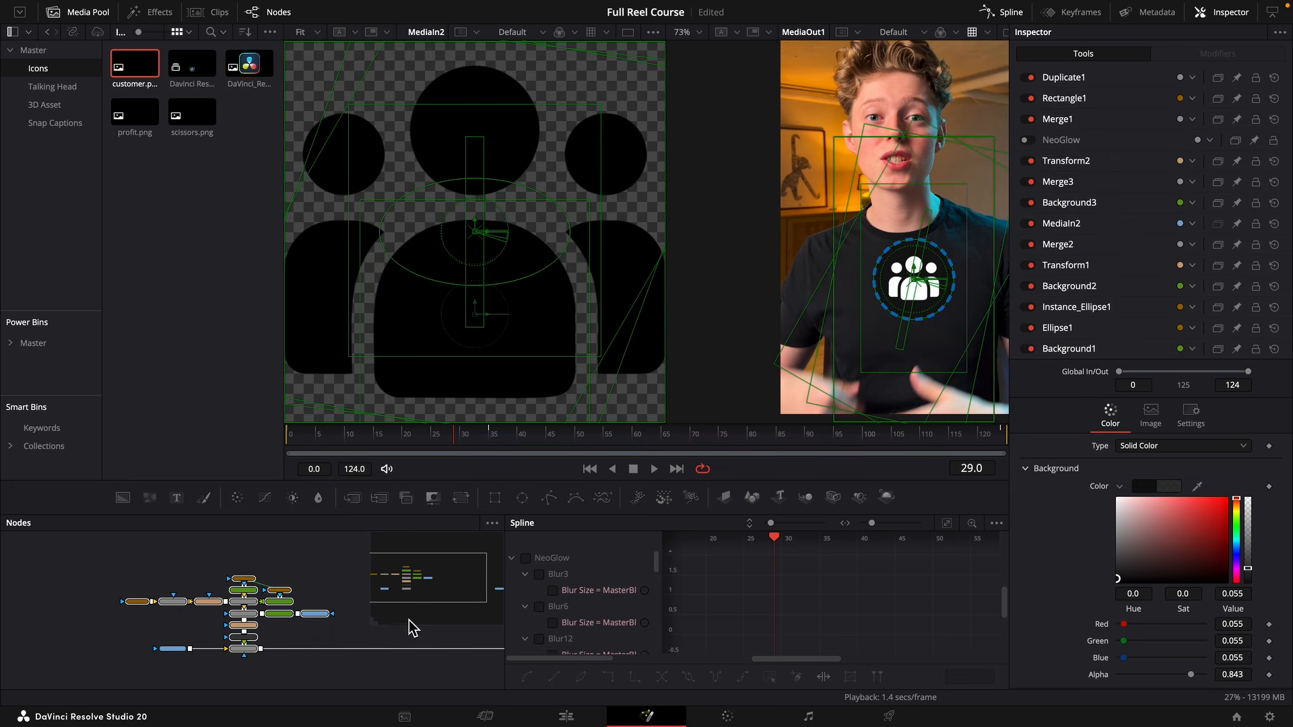
# Paste the copied branch beside the original and place its Merge1_2 on the line between Merge1 and MediaOut1.
pyautogui.moveTo(411, 623); pyautogui.dragTo(135, 610)
pyautogui.click(152, 609)
pyautogui.press('super+v')
pyautogui.moveTo(94, 652); pyautogui.dragTo(164, 631)
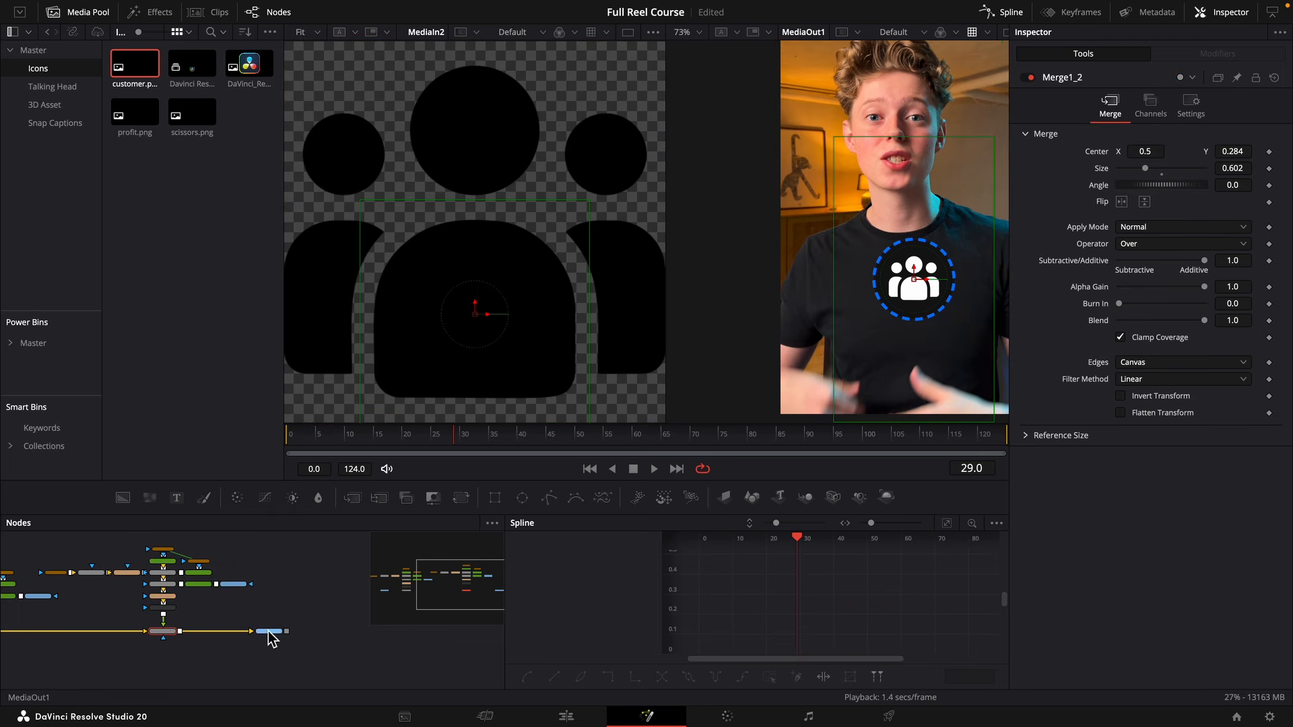
# Swap the copied branch's icon for scissors.png rotated to 38.6 degrees and recolour its dashed ring orange.
pyautogui.click(267, 632)
pyautogui.moveTo(238, 584); pyautogui.dragTo(320, 596)
pyautogui.click(317, 595)
pyautogui.press('Delete')
pyautogui.scroll(2, 318, 600)
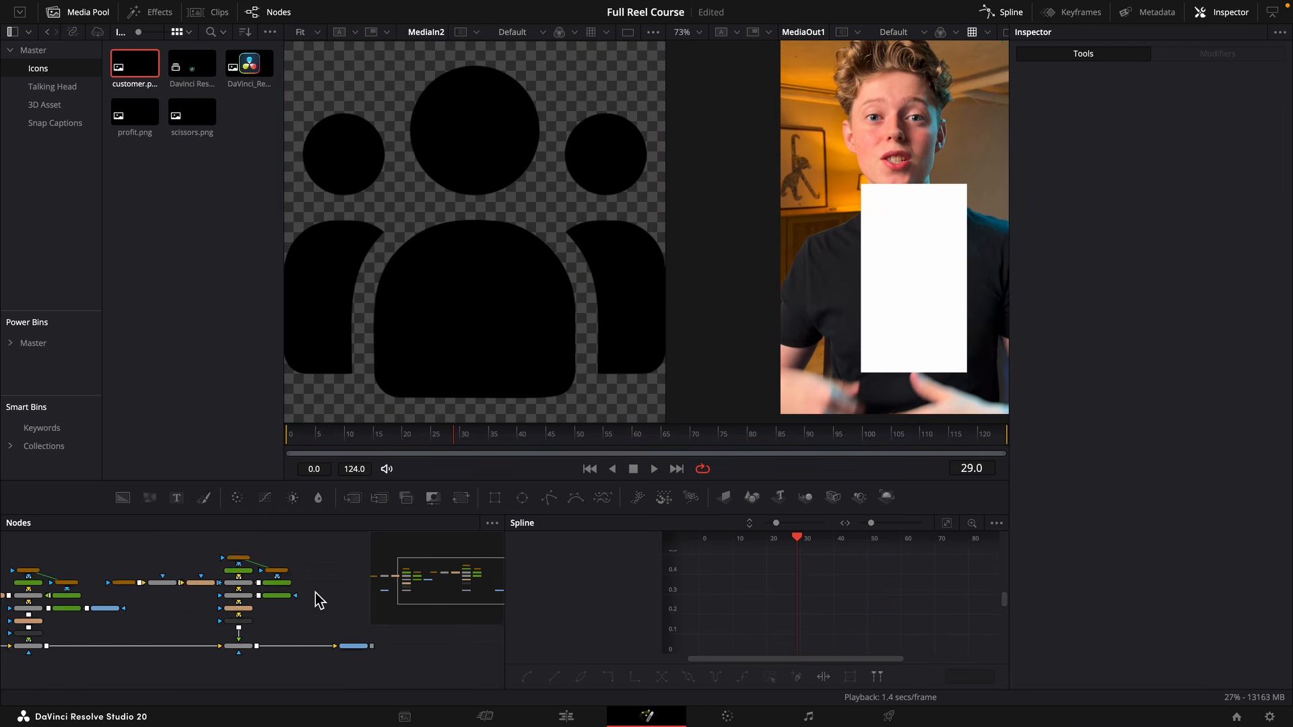
pyautogui.moveTo(192, 121); pyautogui.dragTo(272, 596)
pyautogui.click(221, 597)
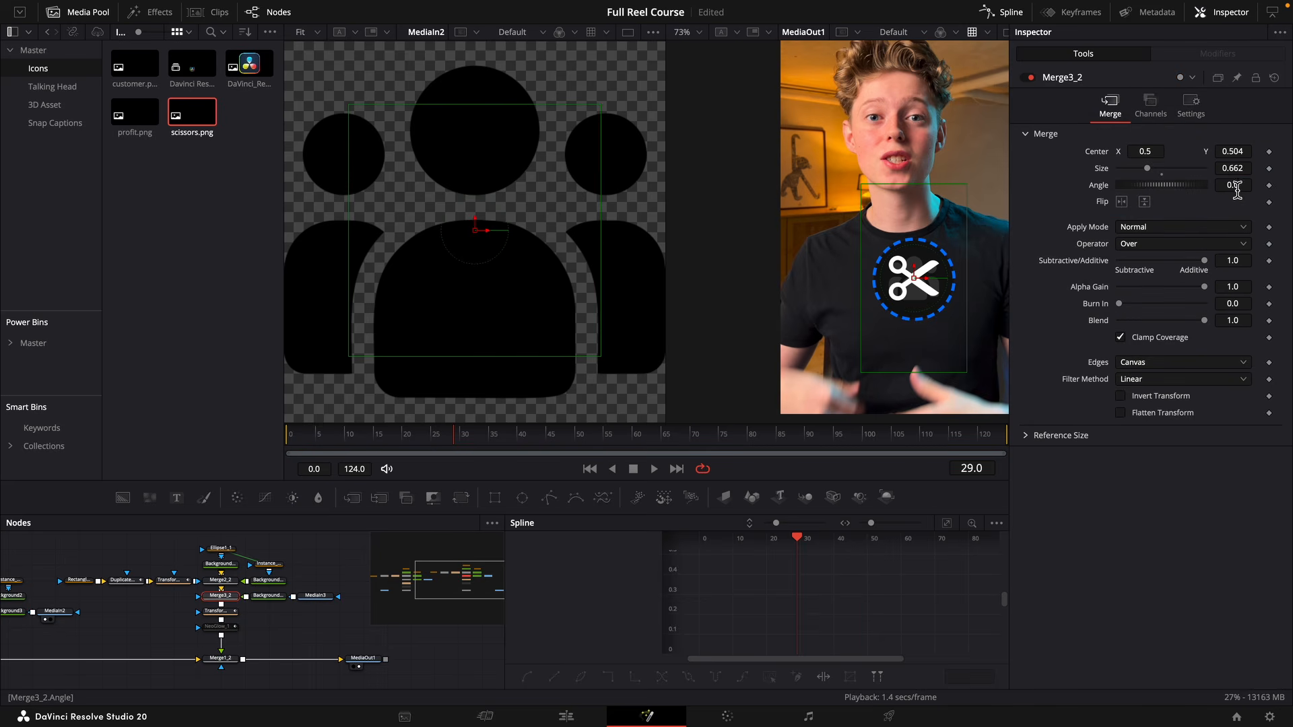
pyautogui.moveTo(1238, 189); pyautogui.dragTo(1233, 175)
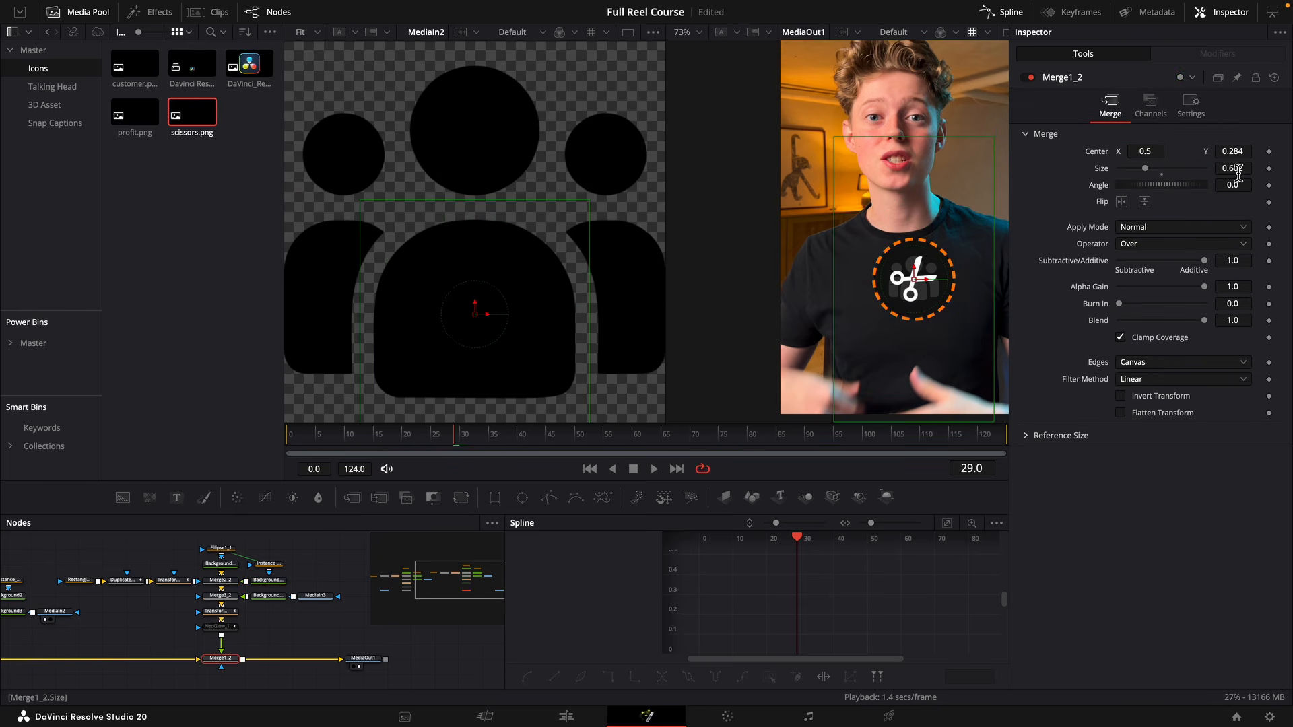
# Scale the orange badge to 0.396, place it below-left of the blue one at center Y 0.21, and set its scissors size to 0.57.
pyautogui.moveTo(1239, 174); pyautogui.dragTo(1009, 161)
pyautogui.moveTo(1009, 161); pyautogui.dragTo(992, 161)
pyautogui.moveTo(1237, 158); pyautogui.dragTo(1187, 159)
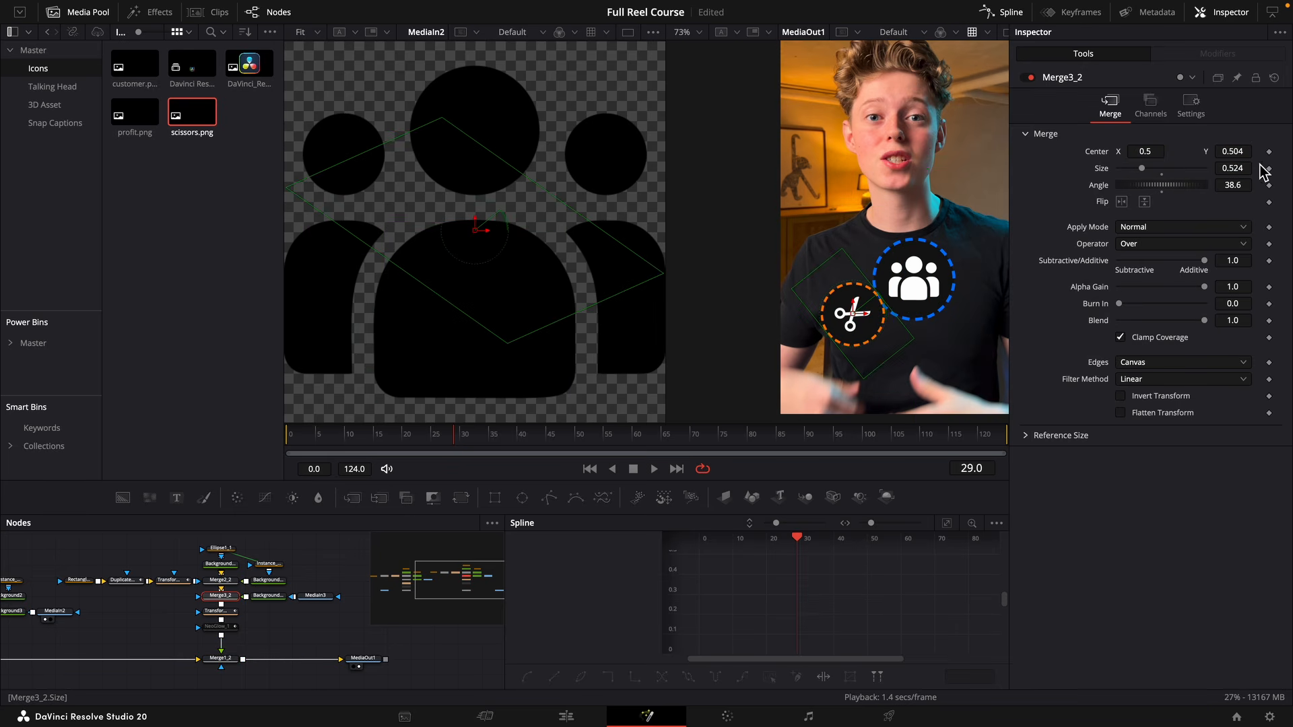
pyautogui.moveTo(1260, 172); pyautogui.dragTo(1291, 172)
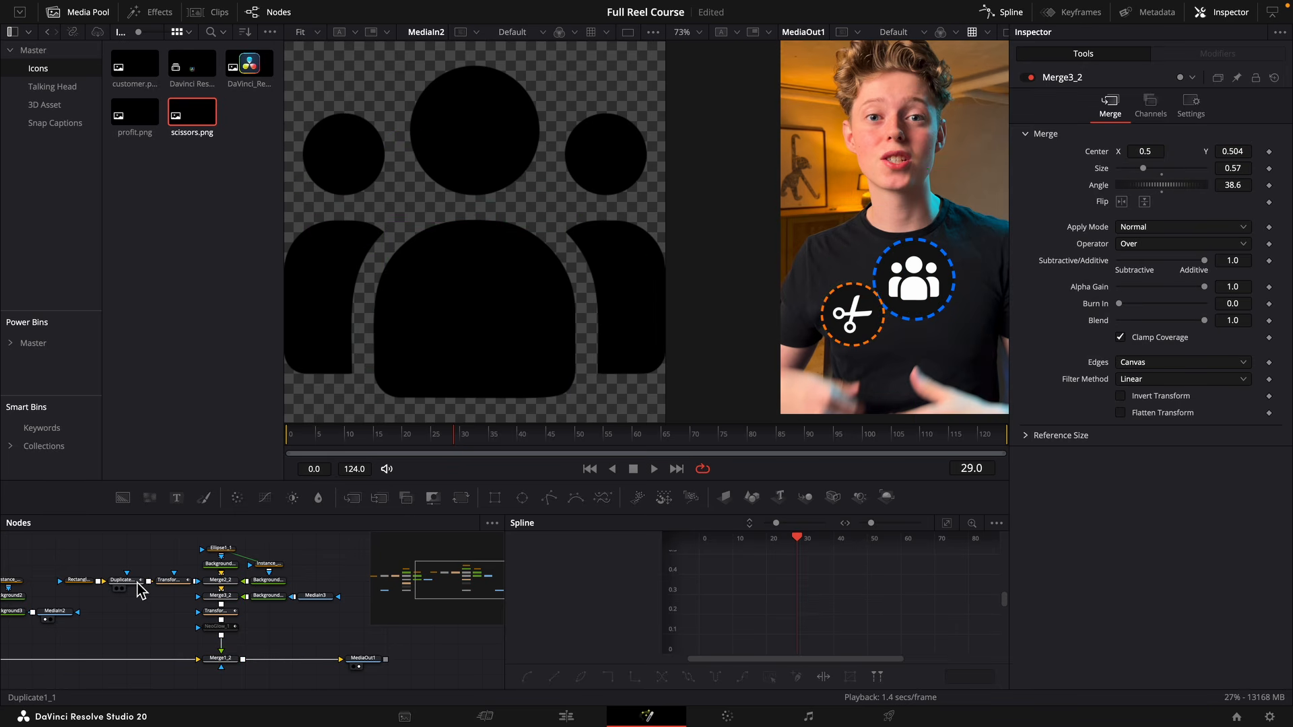
# Show the Keyframes view instead of the Spline and shift the Duplicate1_1 Angle and Transform2_1 Size keyframes to start at frame 40.
pyautogui.keyDown('ctrl'); pyautogui.click(135, 582); pyautogui.keyUp('ctrl')
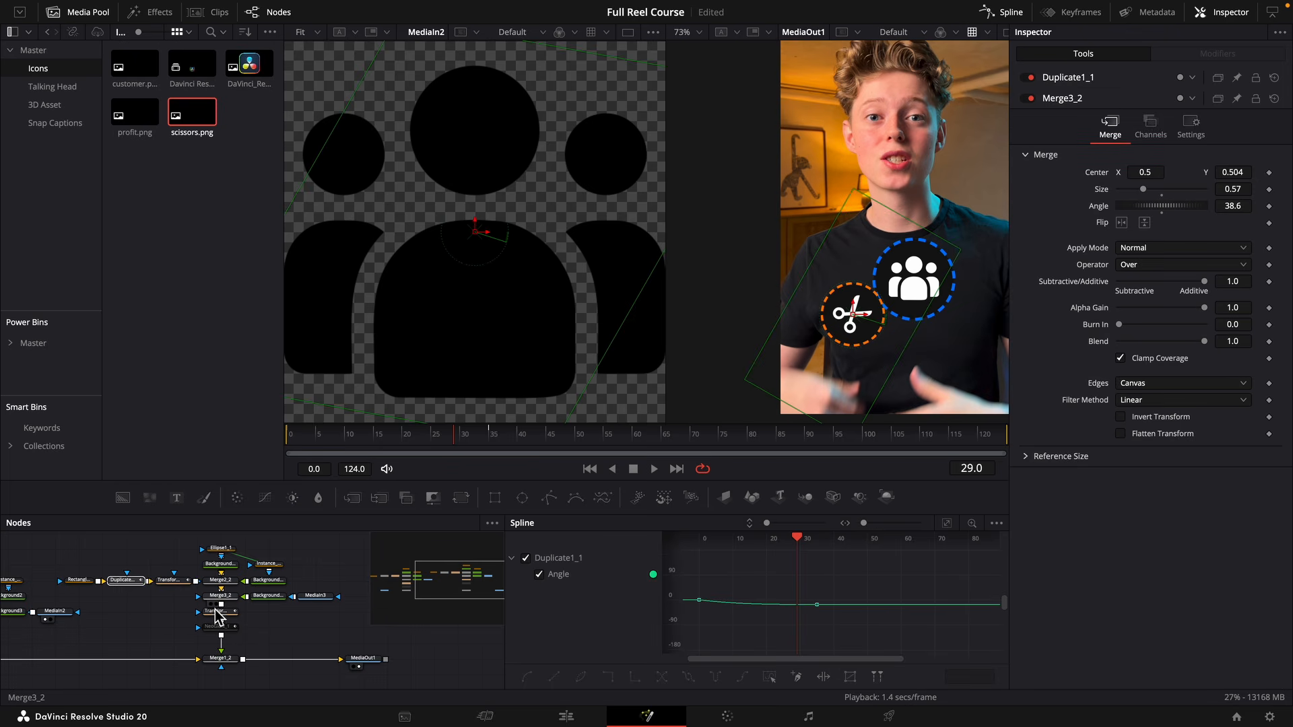
pyautogui.keyDown('ctrl'); pyautogui.click(217, 614); pyautogui.keyUp('ctrl')
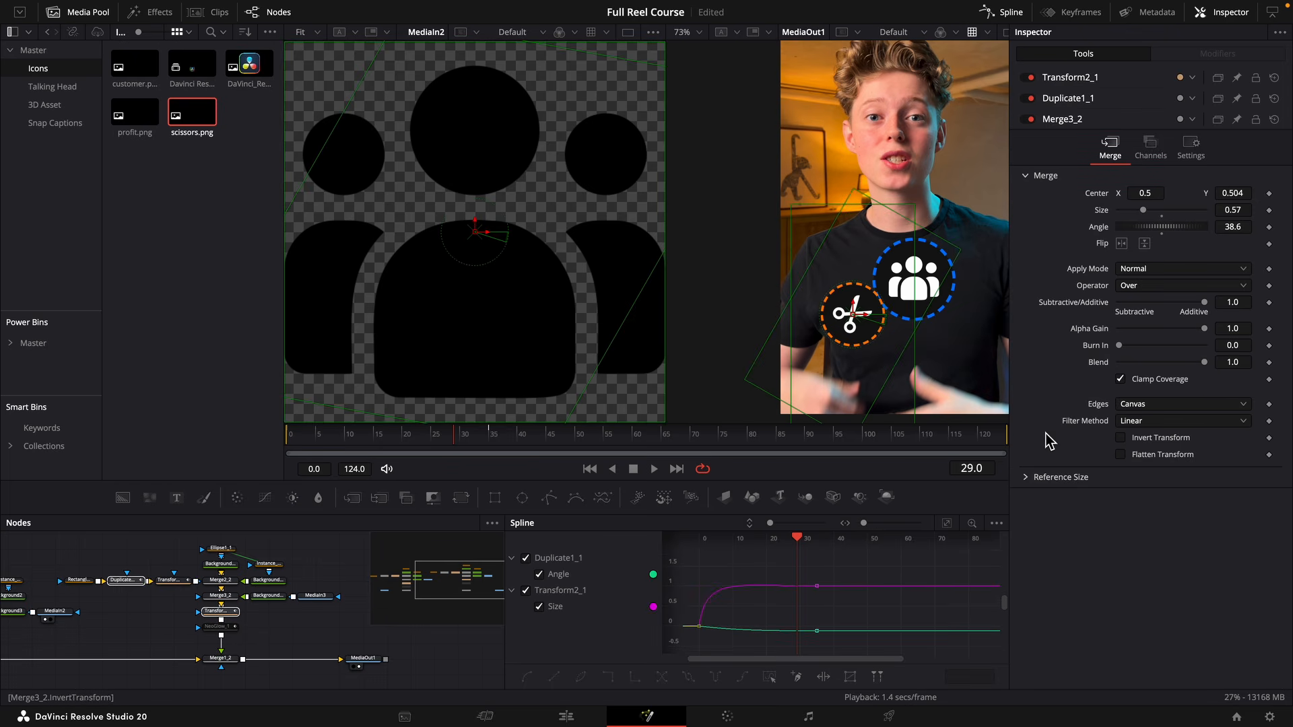
pyautogui.moveTo(610, 451); pyautogui.dragTo(638, 443)
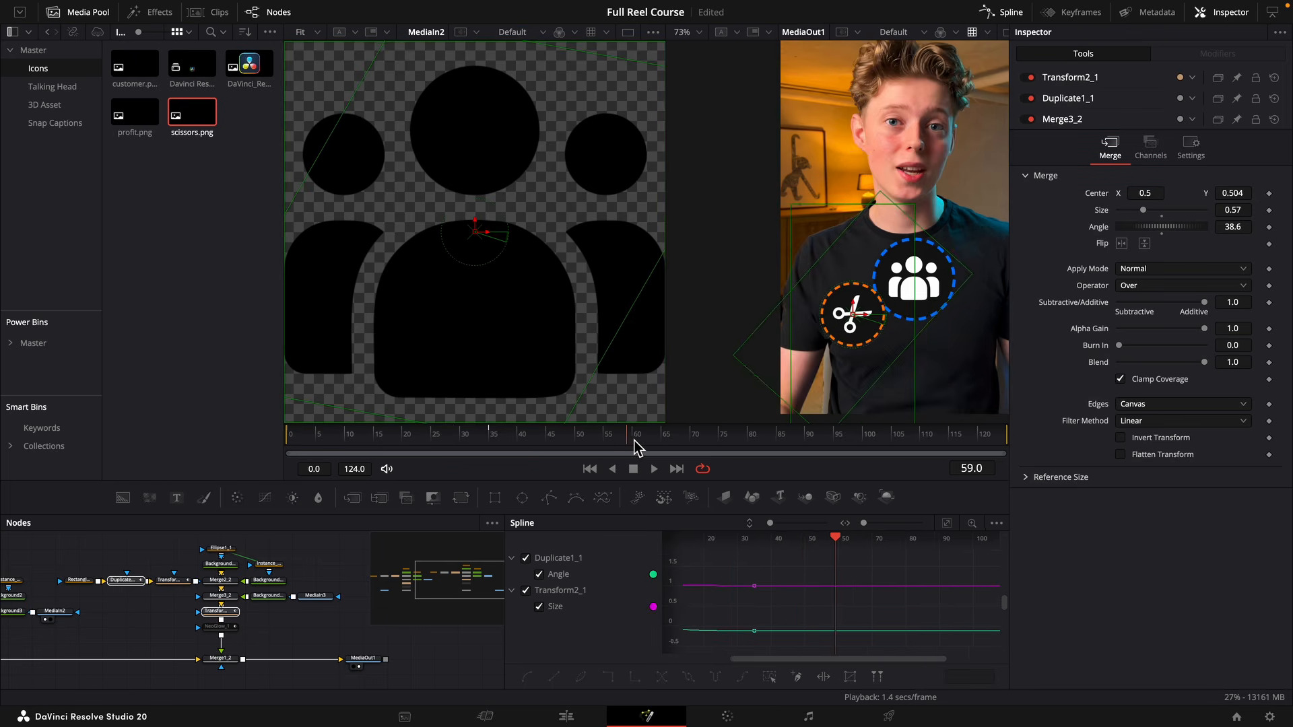
pyautogui.click(946, 524)
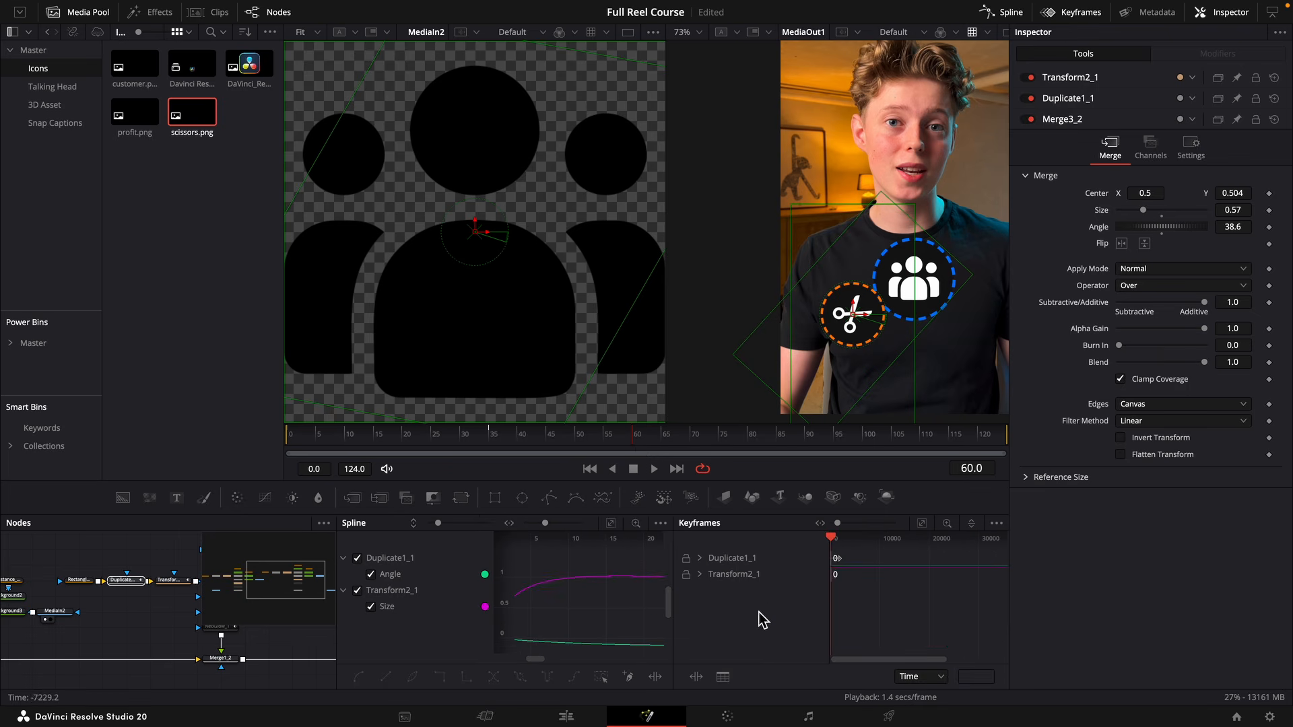
pyautogui.click(700, 558)
pyautogui.click(922, 523)
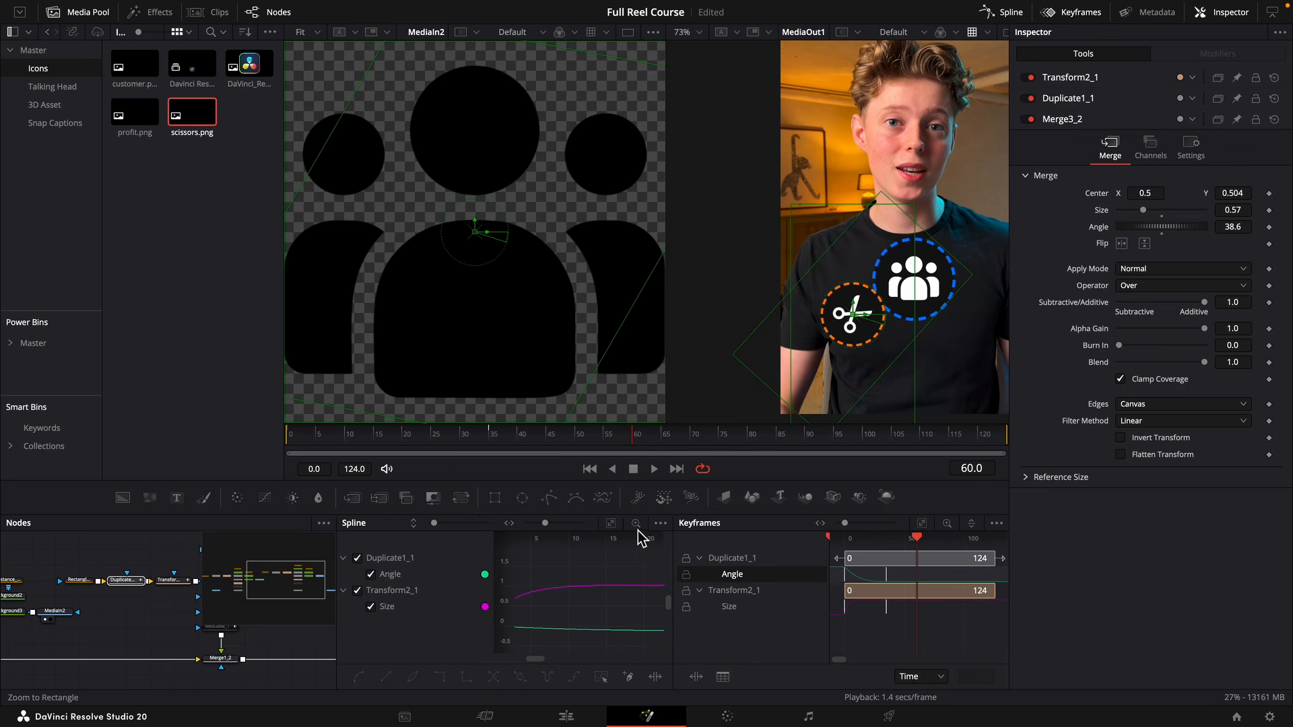
pyautogui.click(1004, 12)
pyautogui.moveTo(803, 633)
pyautogui.mouseDown()
pyautogui.moveTo(662, 604)
pyautogui.moveTo(753, 620)
pyautogui.moveTo(675, 570)
pyautogui.moveTo(677, 584)
pyautogui.moveTo(725, 579)
pyautogui.mouseUp()
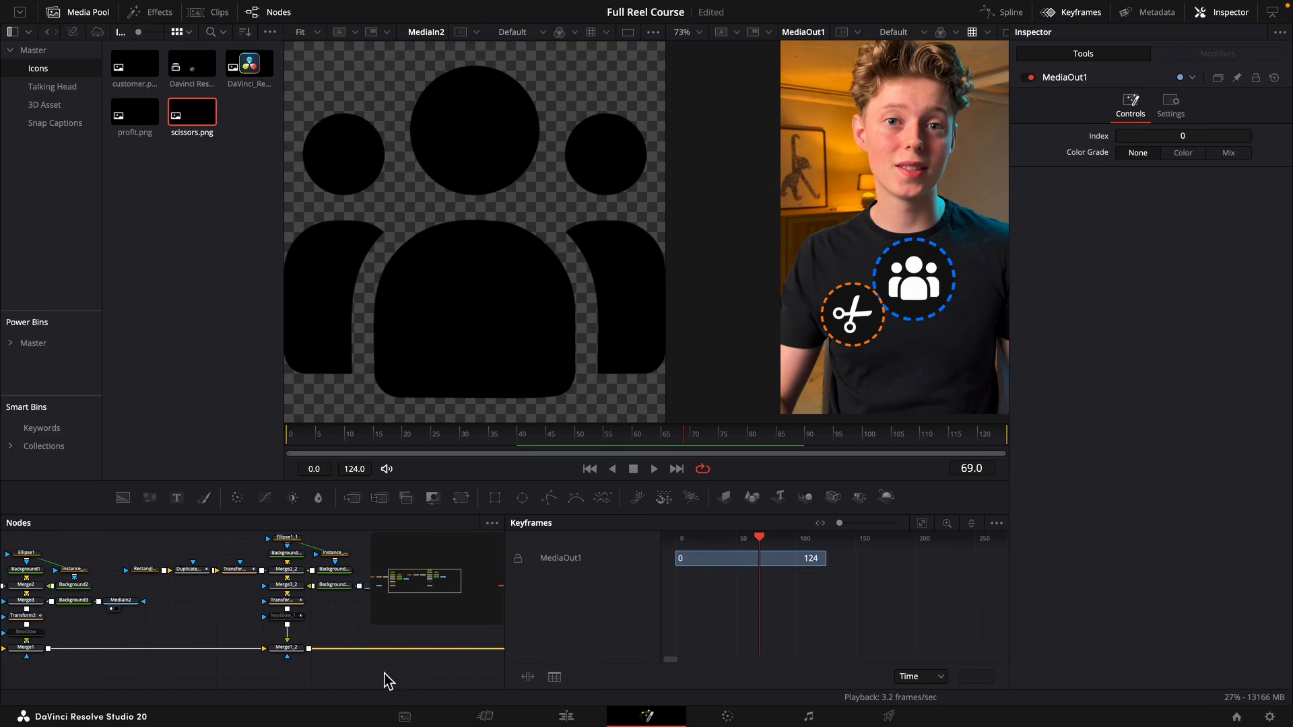
# Duplicate the scissors branch as a third branch before MediaOut1 and recolour its ring green with red 0.0 and green 1.0.
pyautogui.moveTo(386, 678); pyautogui.dragTo(251, 531)
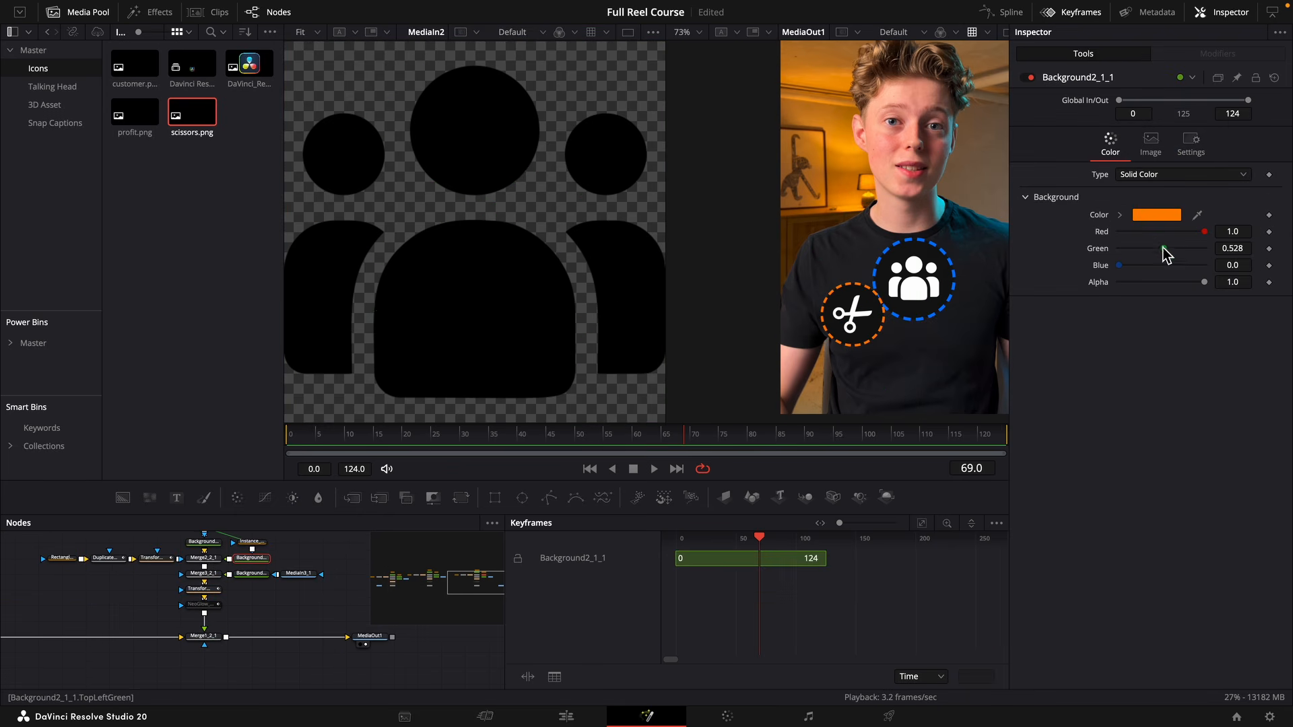
pyautogui.moveTo(1198, 233); pyautogui.dragTo(1066, 250)
pyautogui.moveTo(1157, 256); pyautogui.dragTo(1189, 256)
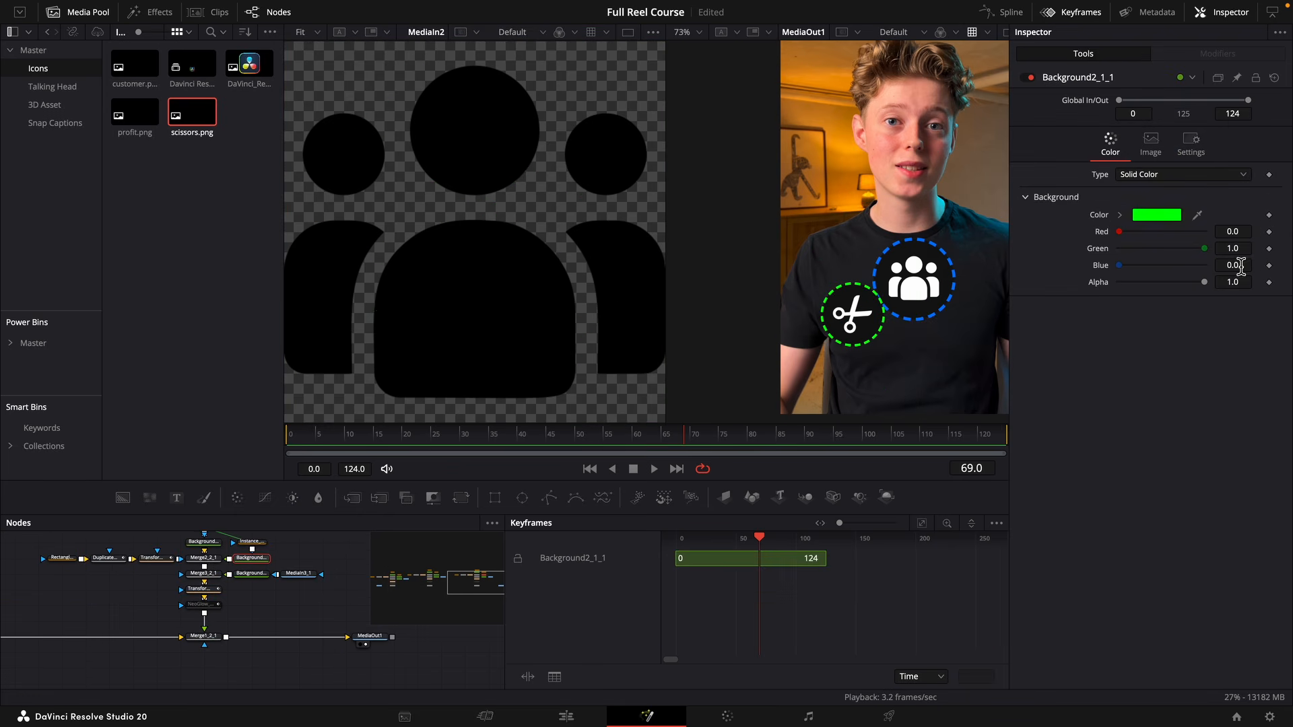
# Swap the third branch's icon for profit.png at angle 0 and move the green badge to center X 0.706.
pyautogui.click(303, 575)
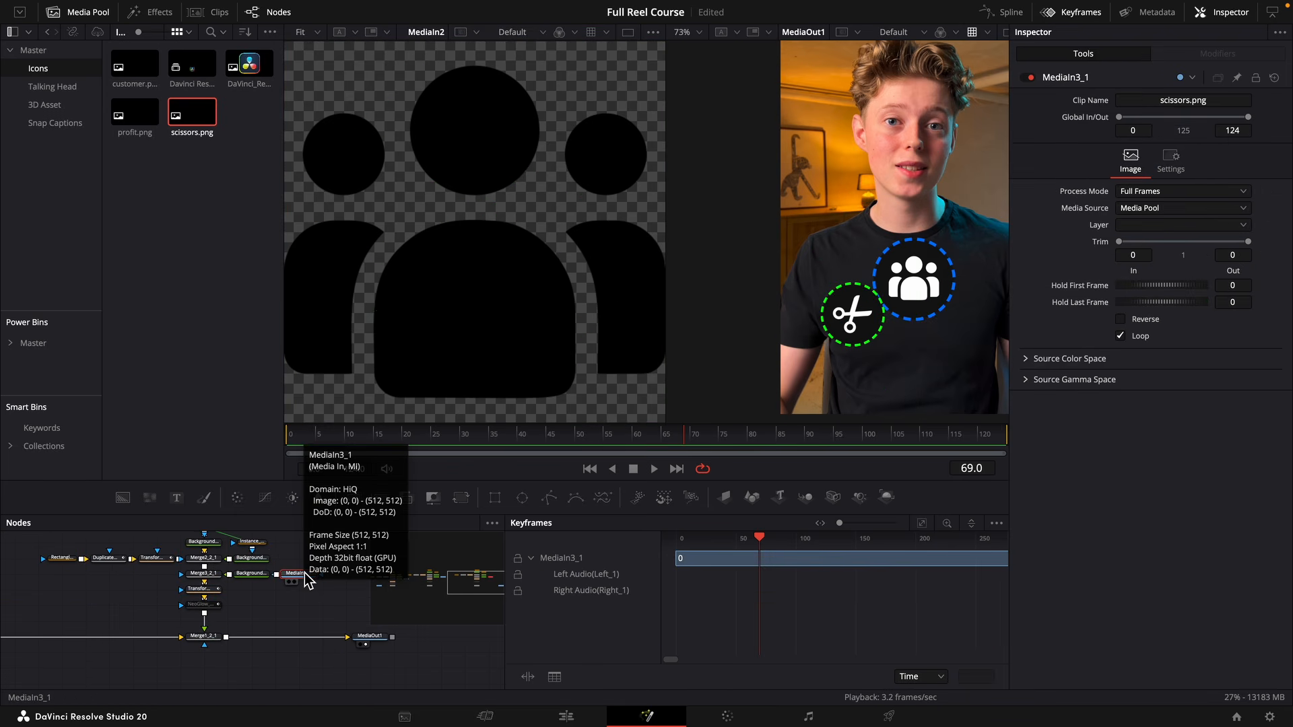
pyautogui.press('Delete')
pyautogui.moveTo(138, 129); pyautogui.dragTo(303, 576)
pyautogui.click(203, 573)
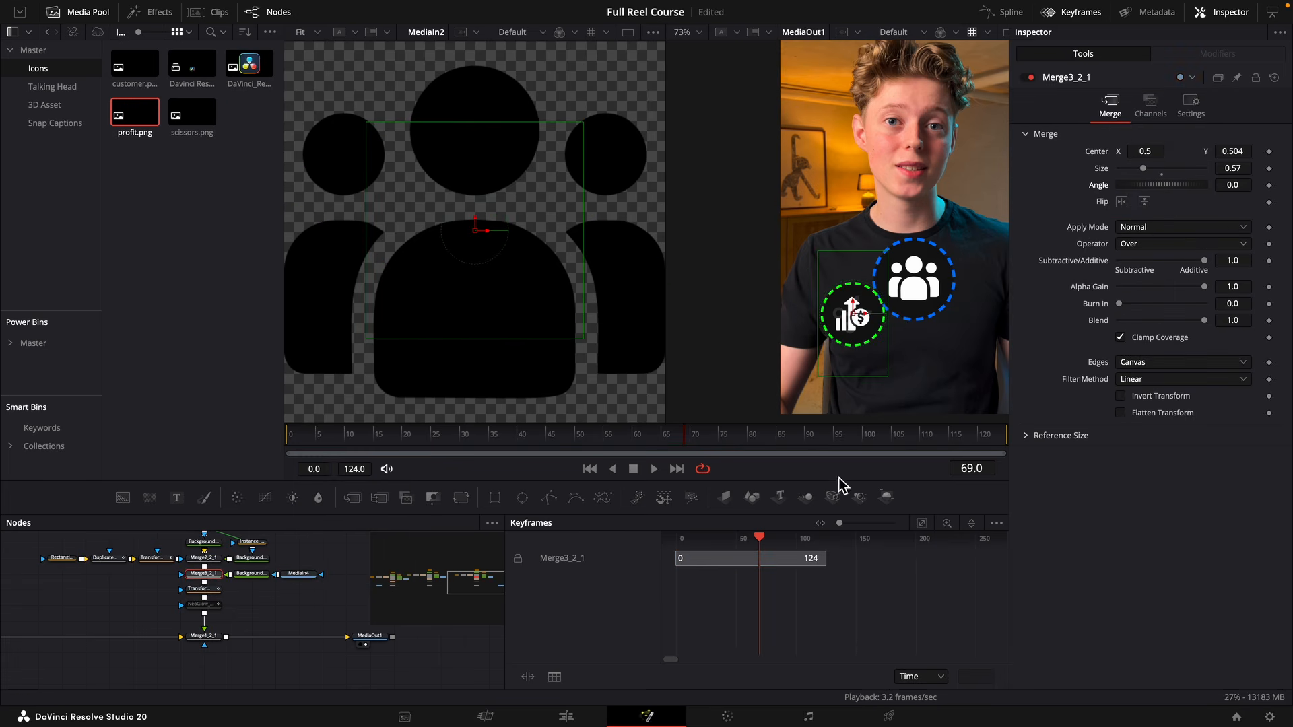
pyautogui.click(203, 636)
pyautogui.moveTo(1136, 152)
pyautogui.mouseDown()
pyautogui.moveTo(1273, 152)
pyautogui.moveTo(1207, 169)
pyautogui.moveTo(1140, 152)
pyautogui.mouseUp()
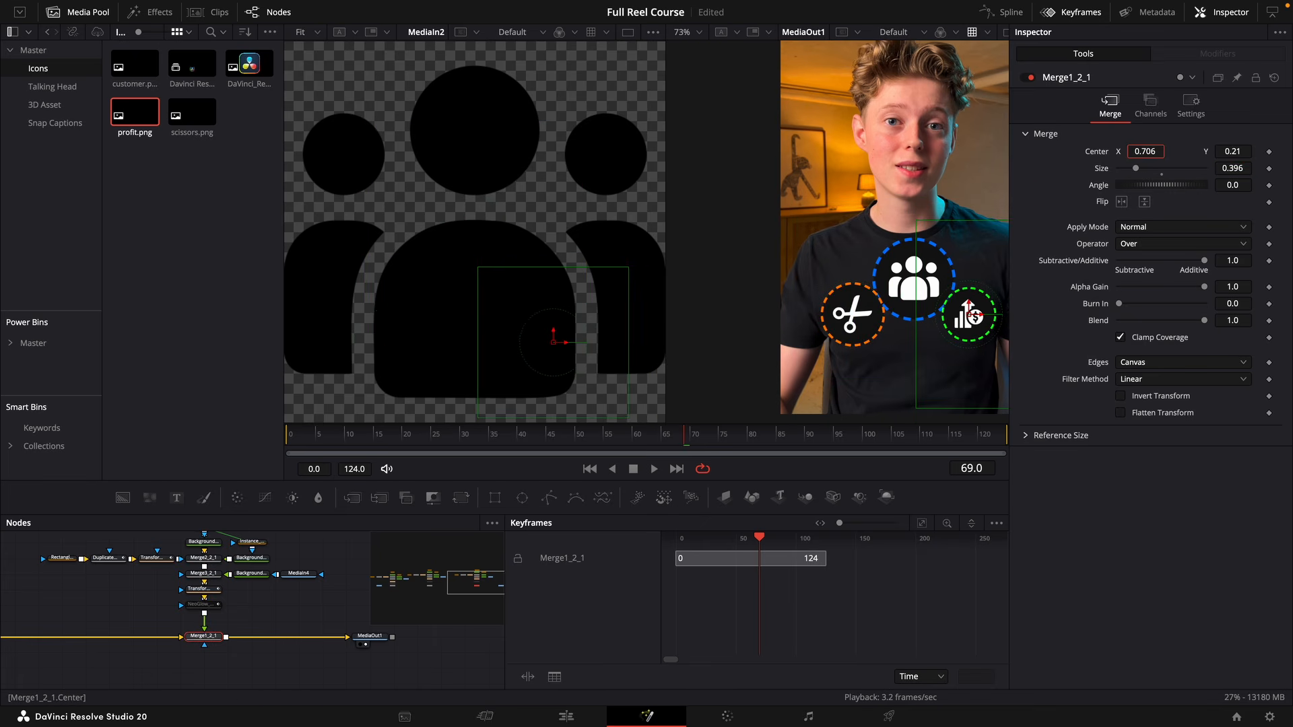
# Delay the green badge's Transform2_1_1 Size and Duplicate1_1_1 Angle keyframes to start at about frame 65.
pyautogui.click(203, 591)
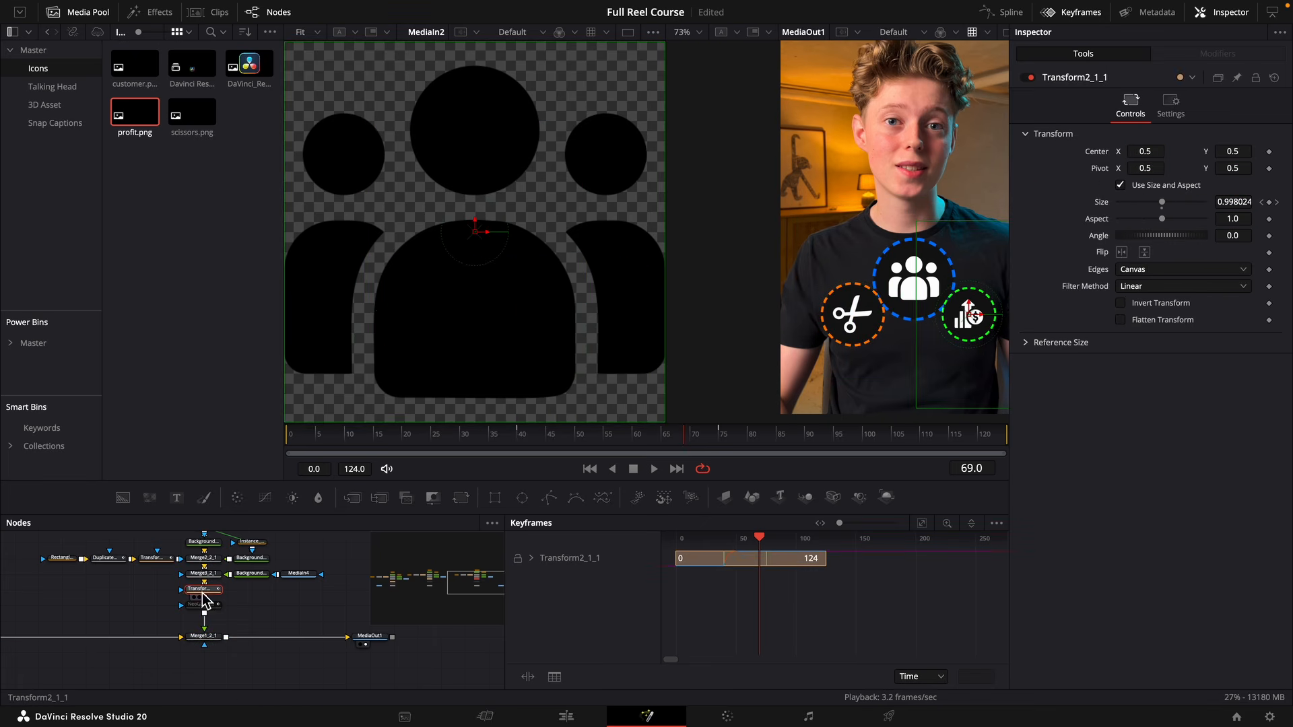
pyautogui.keyDown('ctrl'); pyautogui.click(110, 563); pyautogui.keyUp('ctrl')
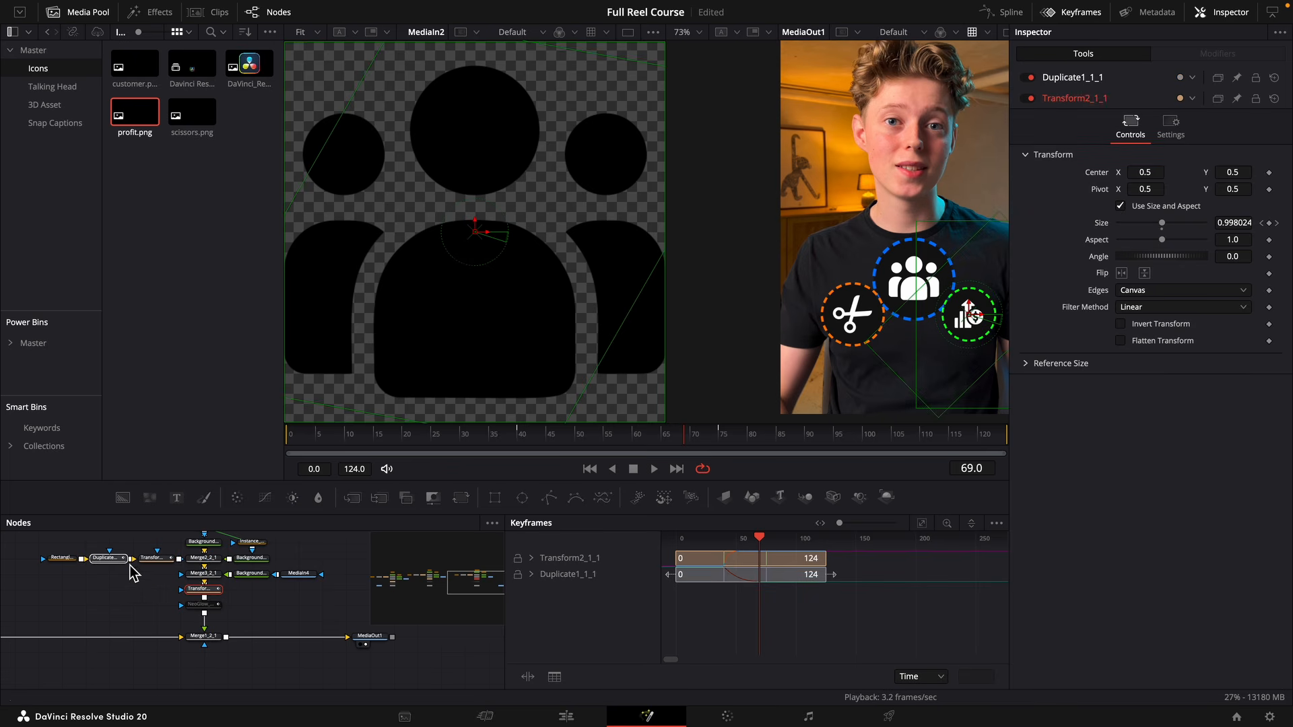
pyautogui.click(531, 558)
pyautogui.click(532, 590)
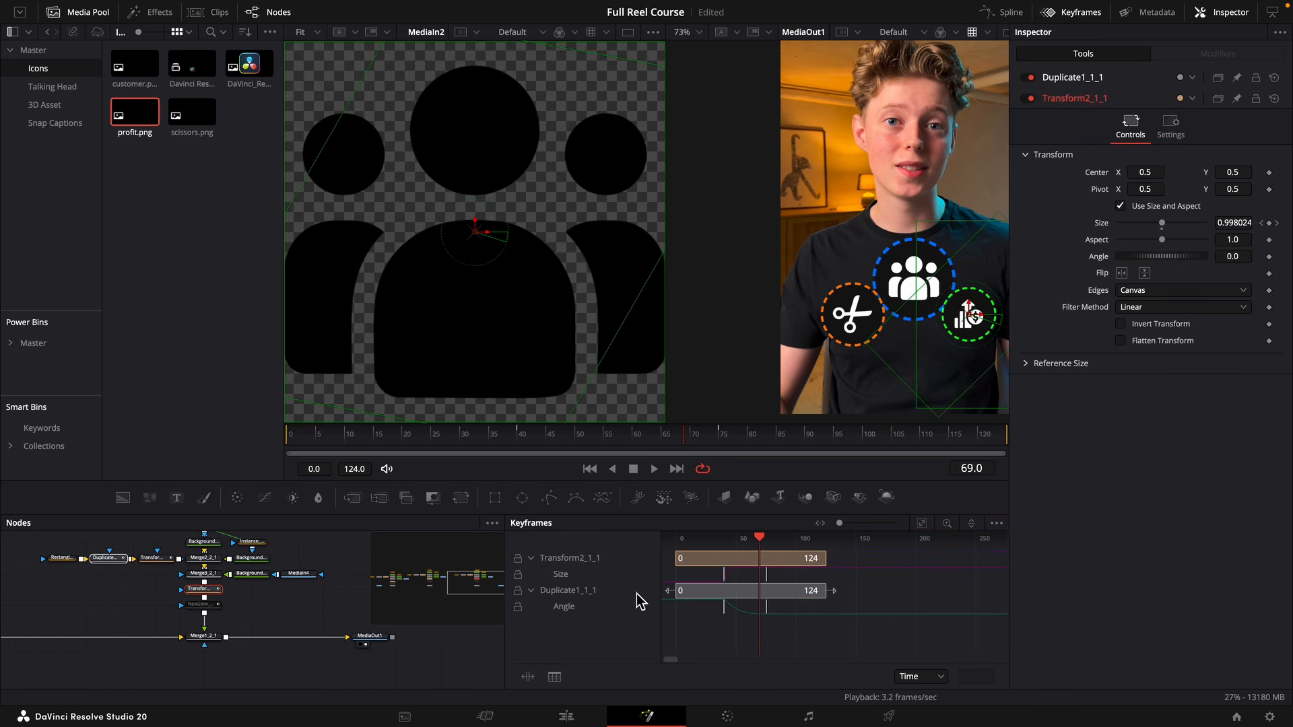
pyautogui.moveTo(721, 577); pyautogui.dragTo(757, 584)
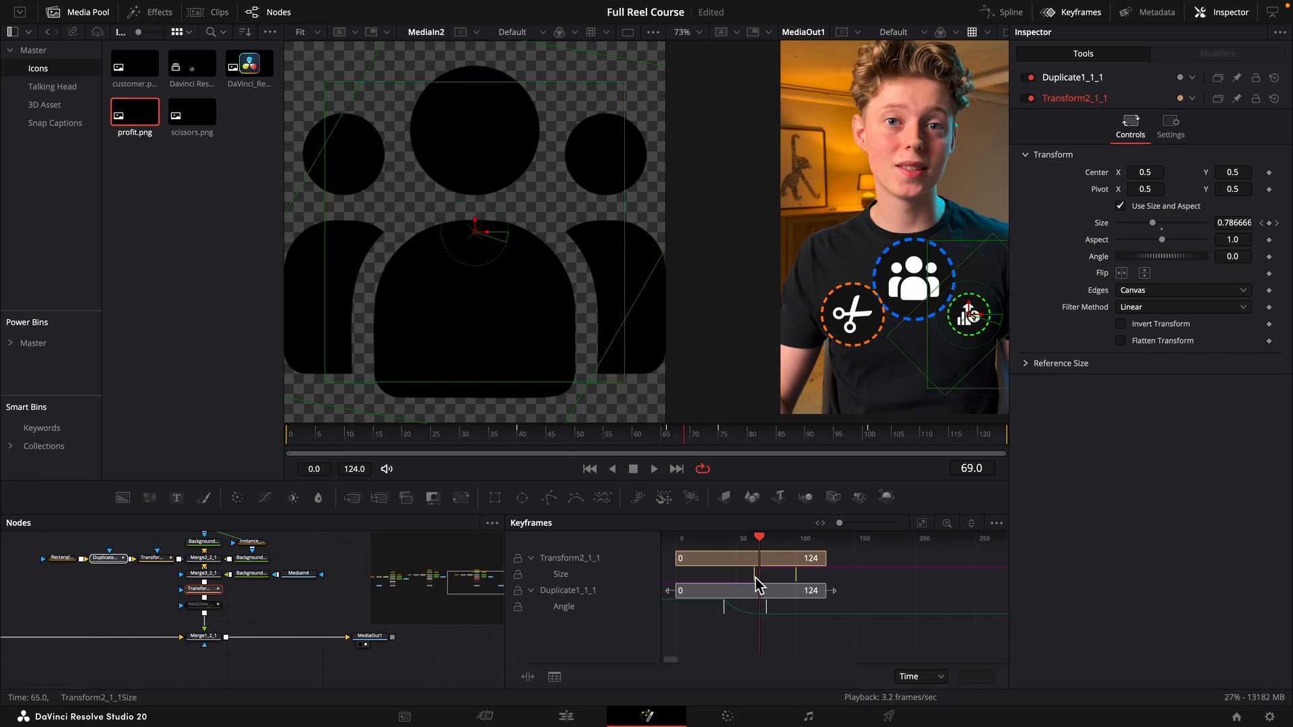
pyautogui.moveTo(788, 630); pyautogui.dragTo(719, 609)
pyautogui.click(724, 608)
pyautogui.moveTo(791, 626); pyautogui.dragTo(740, 611)
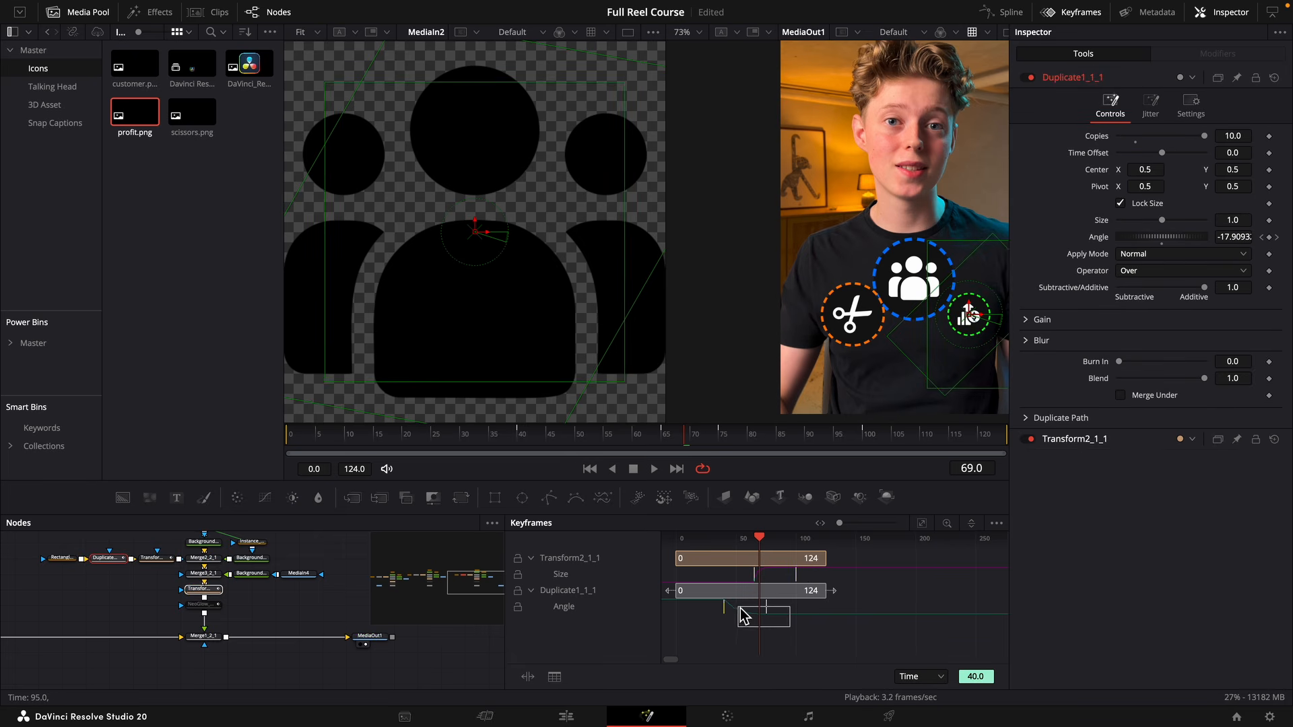
pyautogui.moveTo(740, 611); pyautogui.dragTo(719, 605)
# Nudge the green badge's Size and Angle keyframes to start at about frame 70 and play the animation.
pyautogui.moveTo(829, 575); pyautogui.dragTo(763, 575)
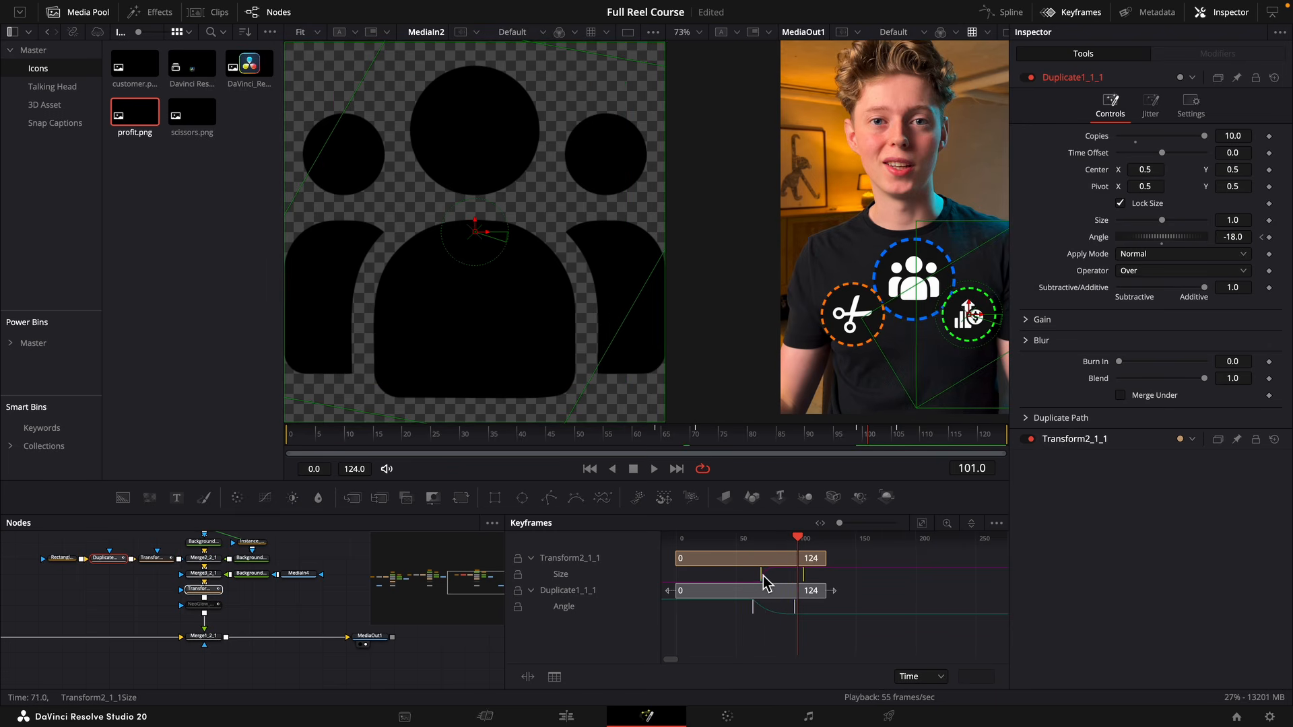
pyautogui.moveTo(810, 625); pyautogui.dragTo(747, 603)
pyautogui.moveTo(754, 606); pyautogui.dragTo(763, 606)
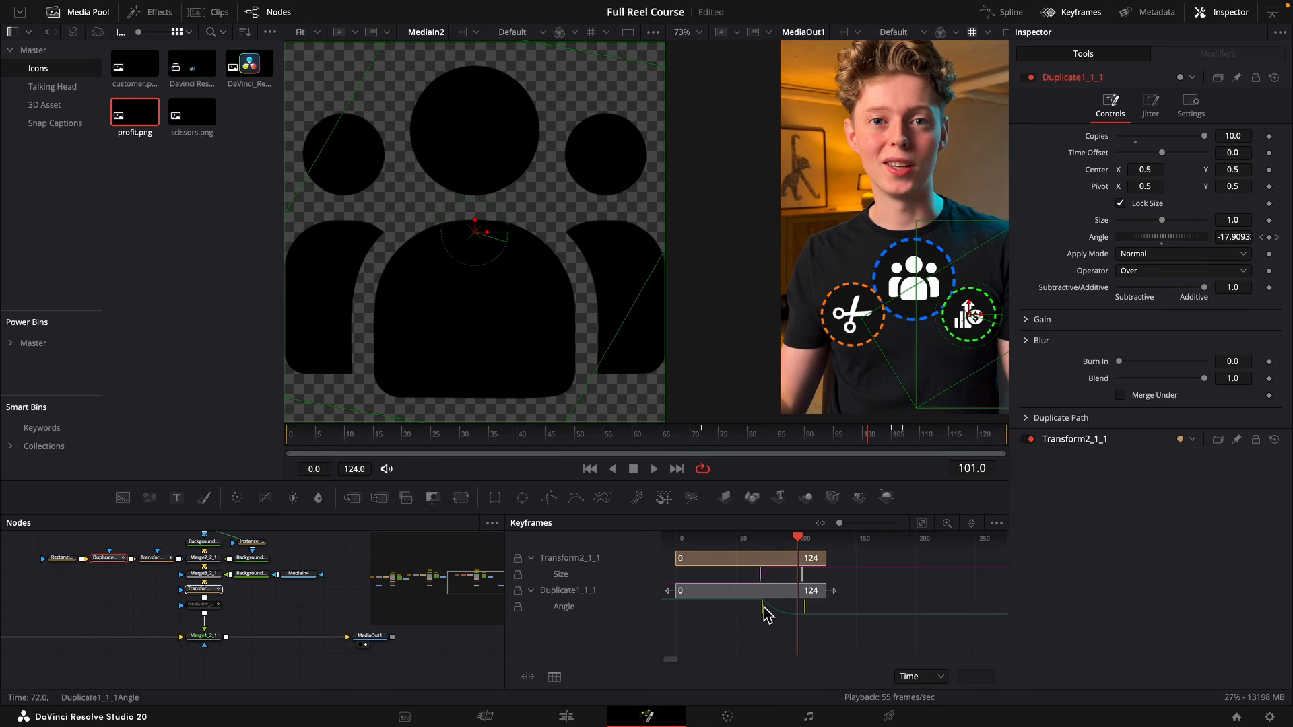
pyautogui.click(687, 435)
pyautogui.press('space')
pyautogui.press('space')
pyautogui.click(413, 624)
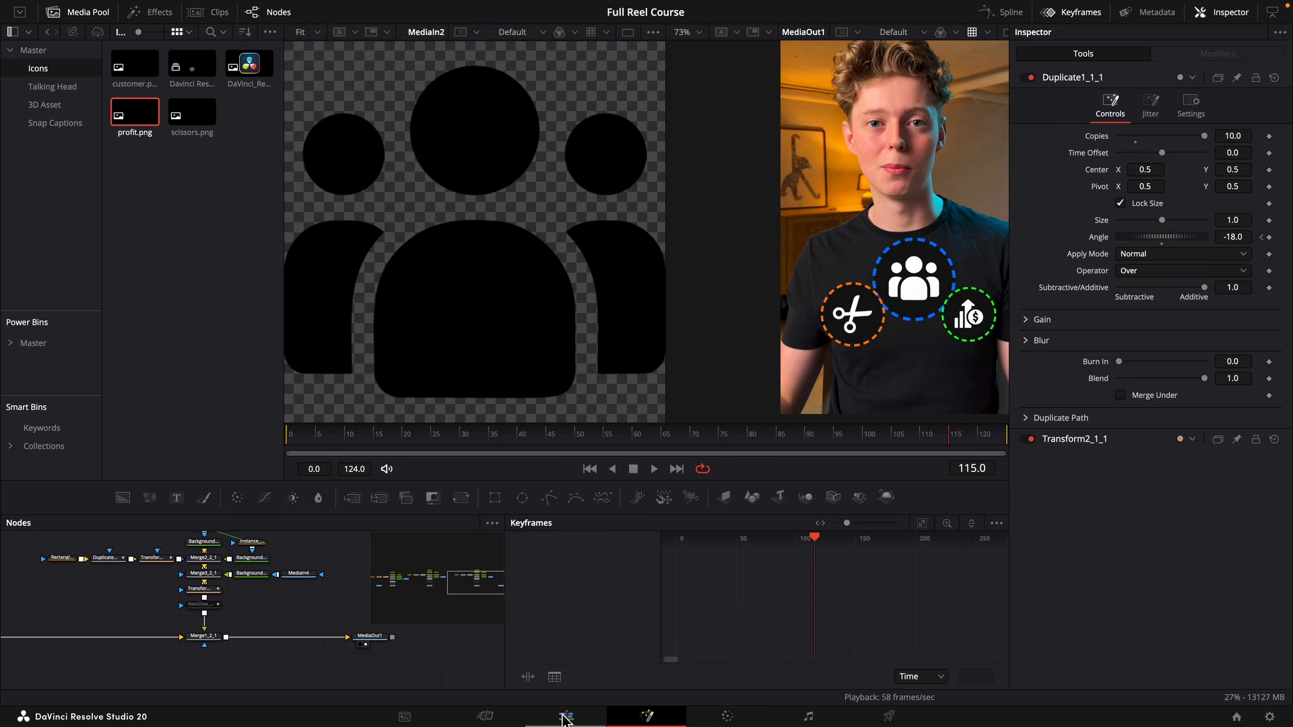
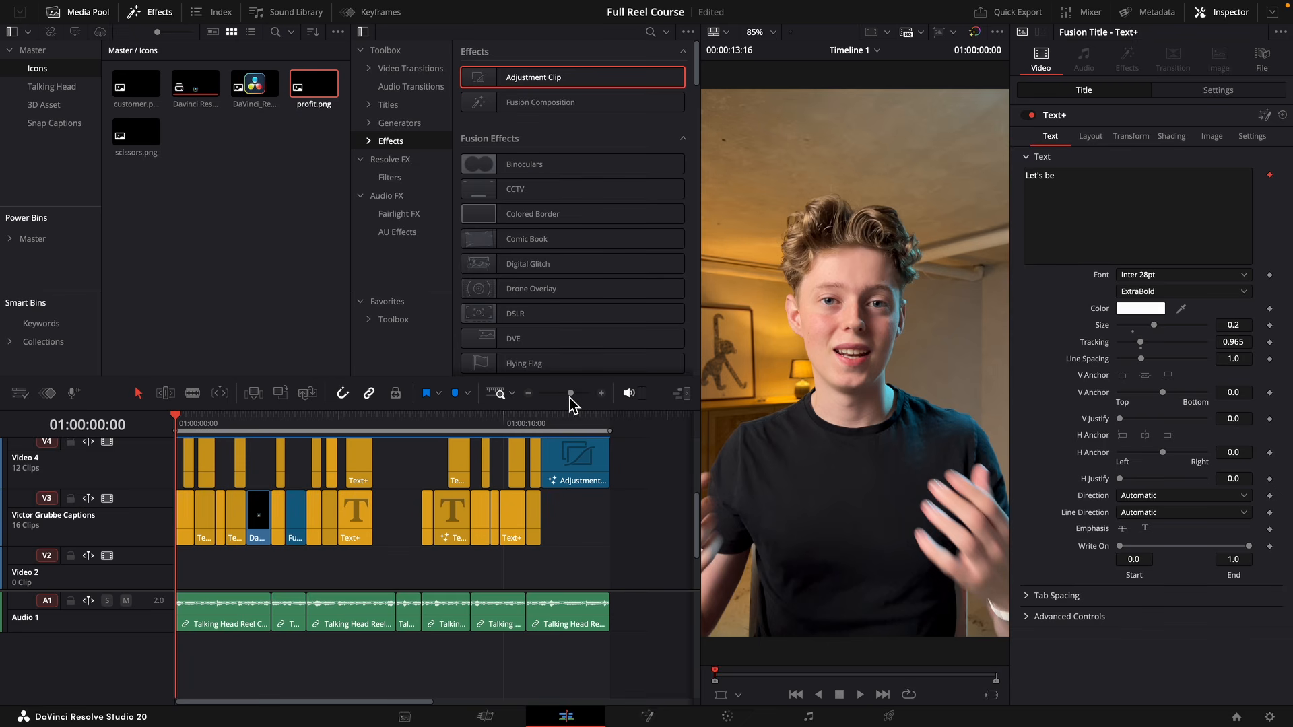
# Look through the reel's timeline for moments needing sound effects, including the logo, dollar animation, captions and closing icons.
pyautogui.moveTo(572, 397); pyautogui.dragTo(577, 399)
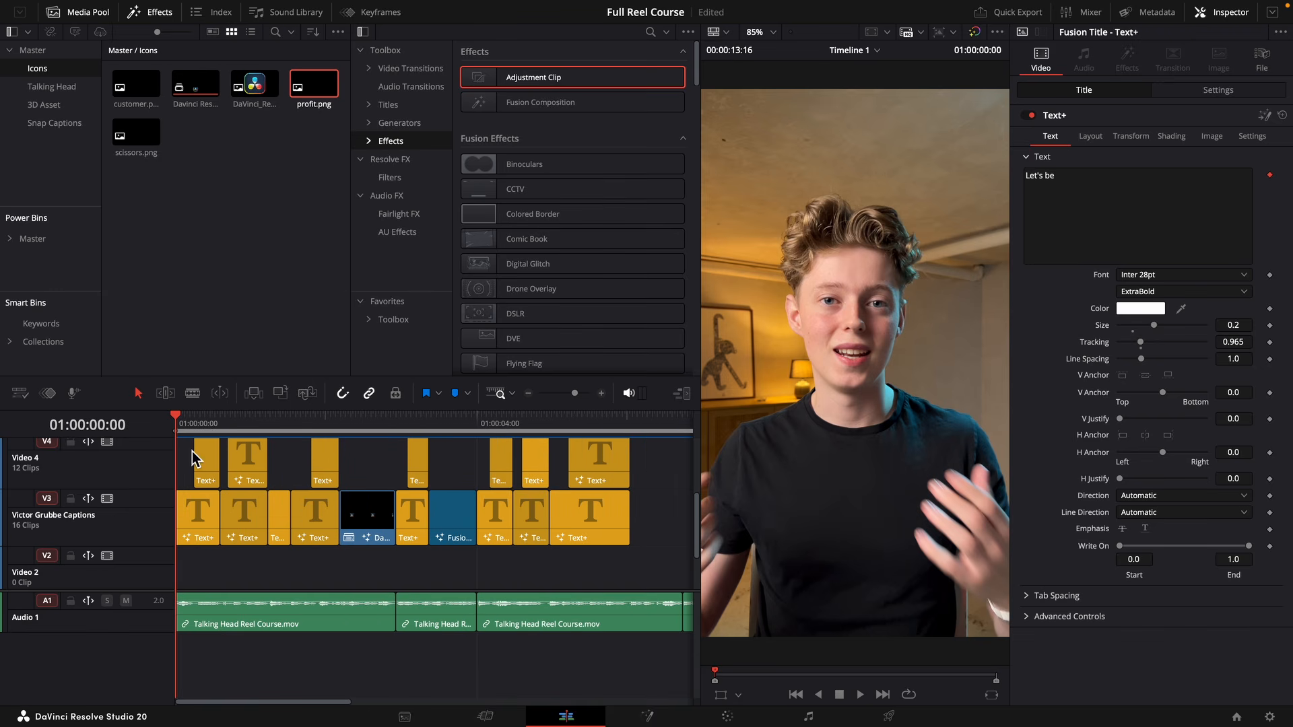
pyautogui.moveTo(320, 424); pyautogui.dragTo(350, 426)
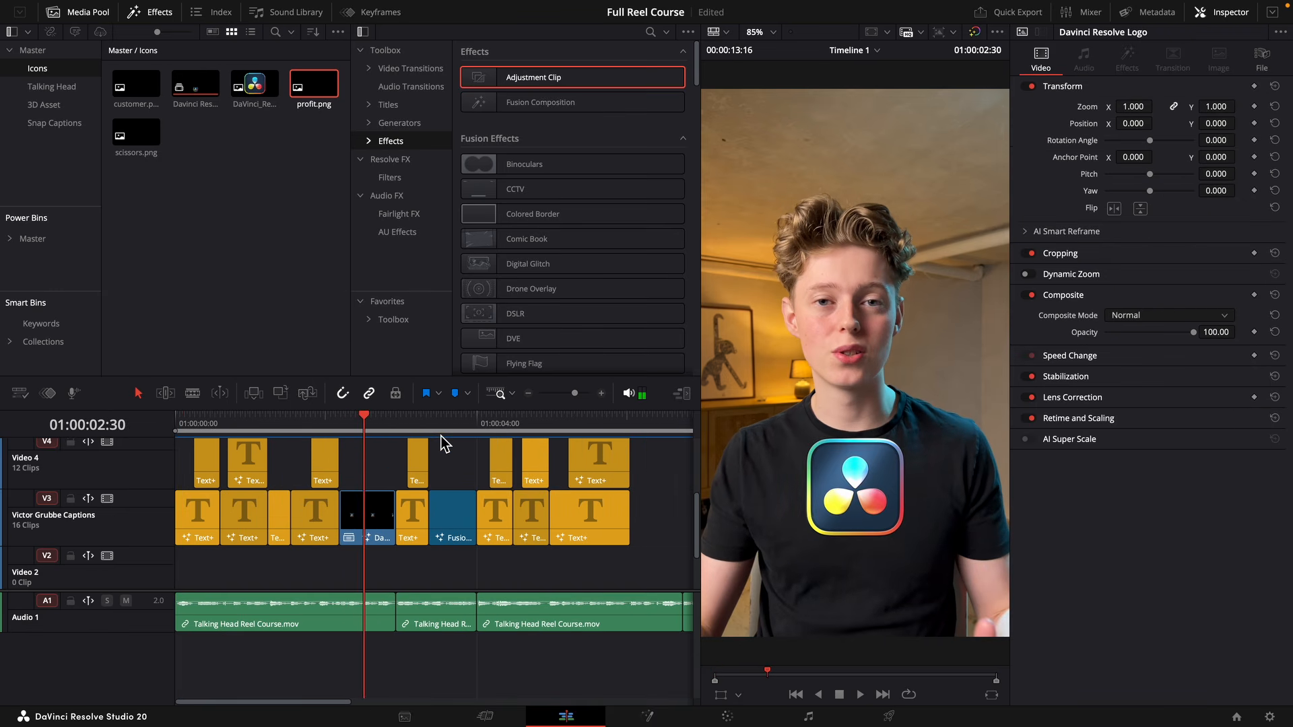
pyautogui.moveTo(441, 439); pyautogui.dragTo(435, 438)
pyautogui.press('Right')
pyautogui.press('Right')
pyautogui.press('Right')
pyautogui.press('Right')
pyautogui.press('Right')
pyautogui.press('Right')
pyautogui.press('Right')
pyautogui.press('Right')
pyautogui.press('Right')
pyautogui.press('Right')
pyautogui.press('Right')
pyautogui.press('Right')
pyautogui.press('Right')
pyautogui.press('Right')
pyautogui.press('Right')
pyautogui.press('Right')
pyautogui.press('Right')
pyautogui.press('Right')
pyautogui.press('Right')
pyautogui.press('Right')
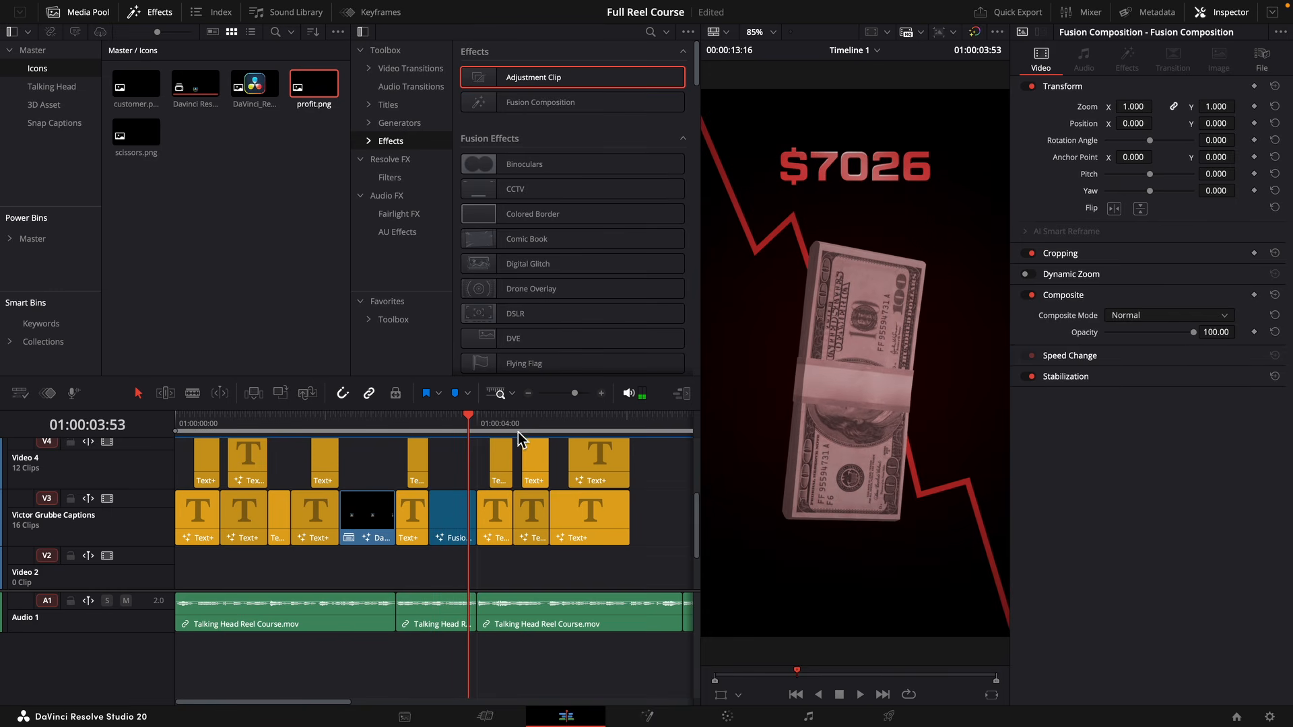
pyautogui.hscroll(5, 515, 485)
pyautogui.scroll(2, 504, 551)
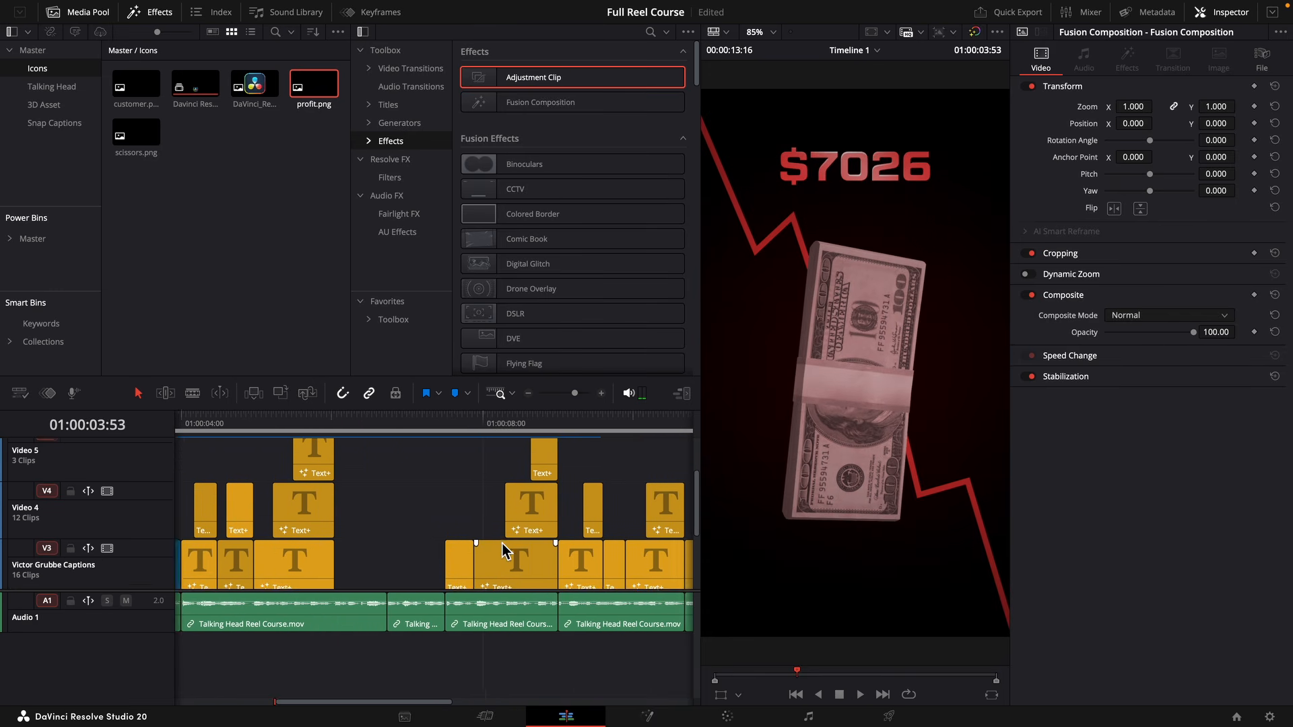
pyautogui.click(360, 432)
pyautogui.hscroll(-5, 415, 526)
pyautogui.moveTo(351, 434); pyautogui.dragTo(278, 433)
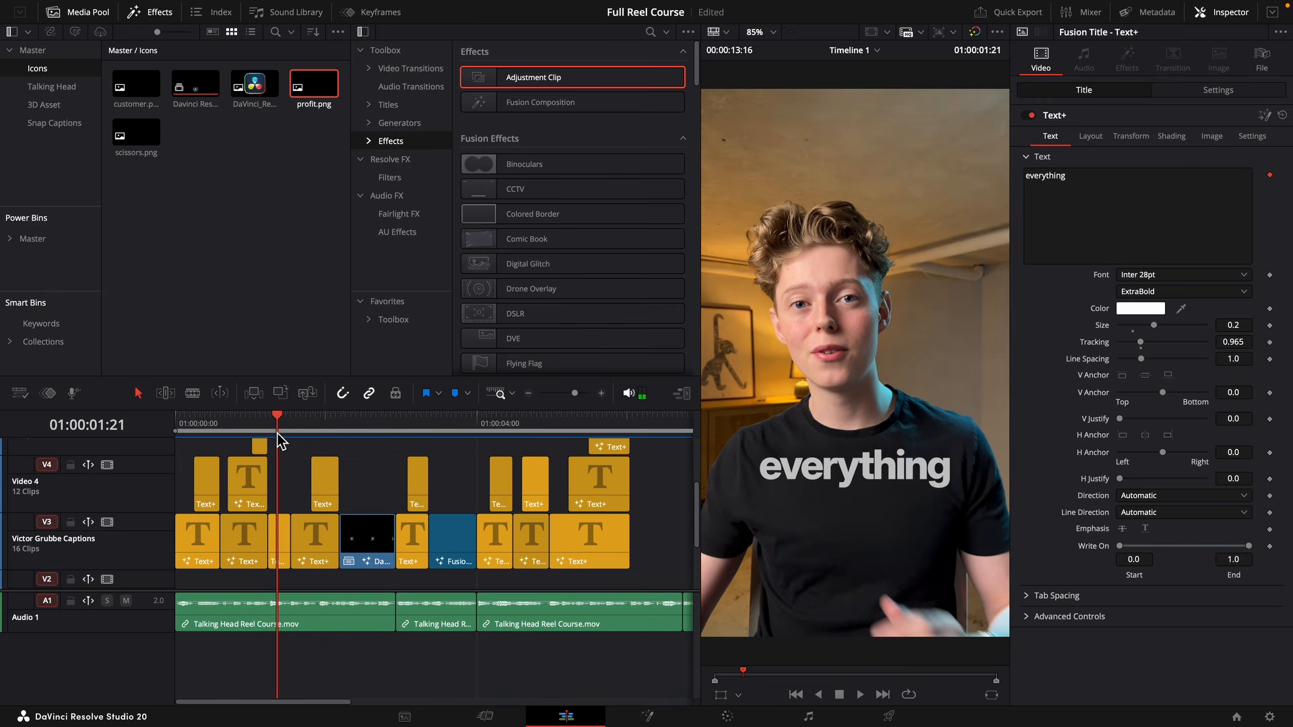
pyautogui.hscroll(10, 346, 528)
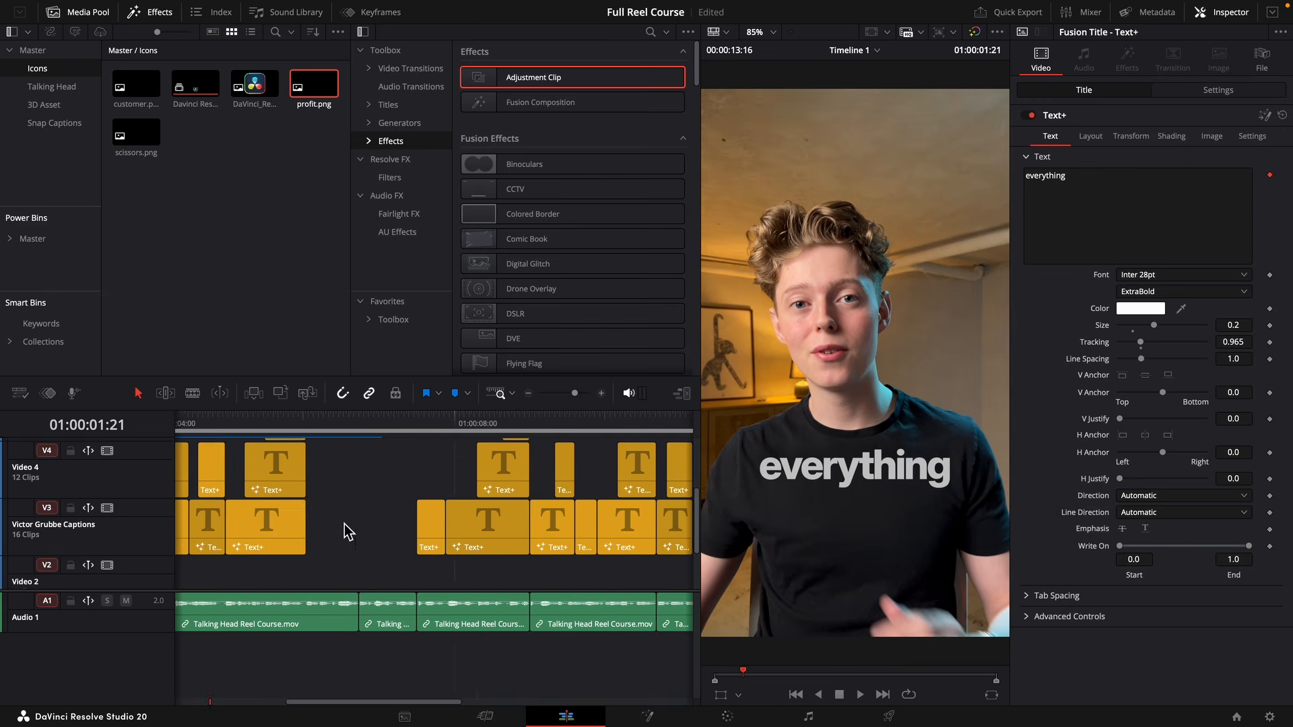
pyautogui.click(435, 430)
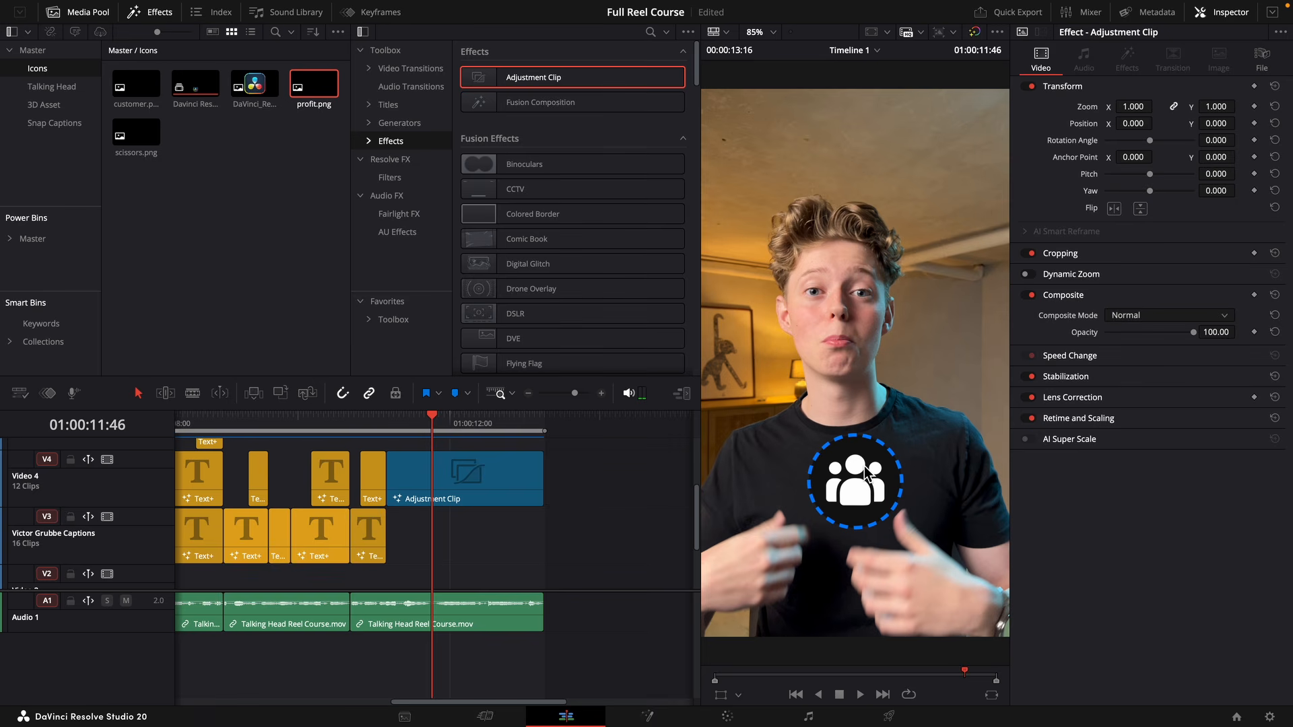
pyautogui.moveTo(445, 556); pyautogui.dragTo(468, 525)
# Create a media bin named Sound, move it directly under Master, and open it.
pyautogui.rightClick(197, 196)
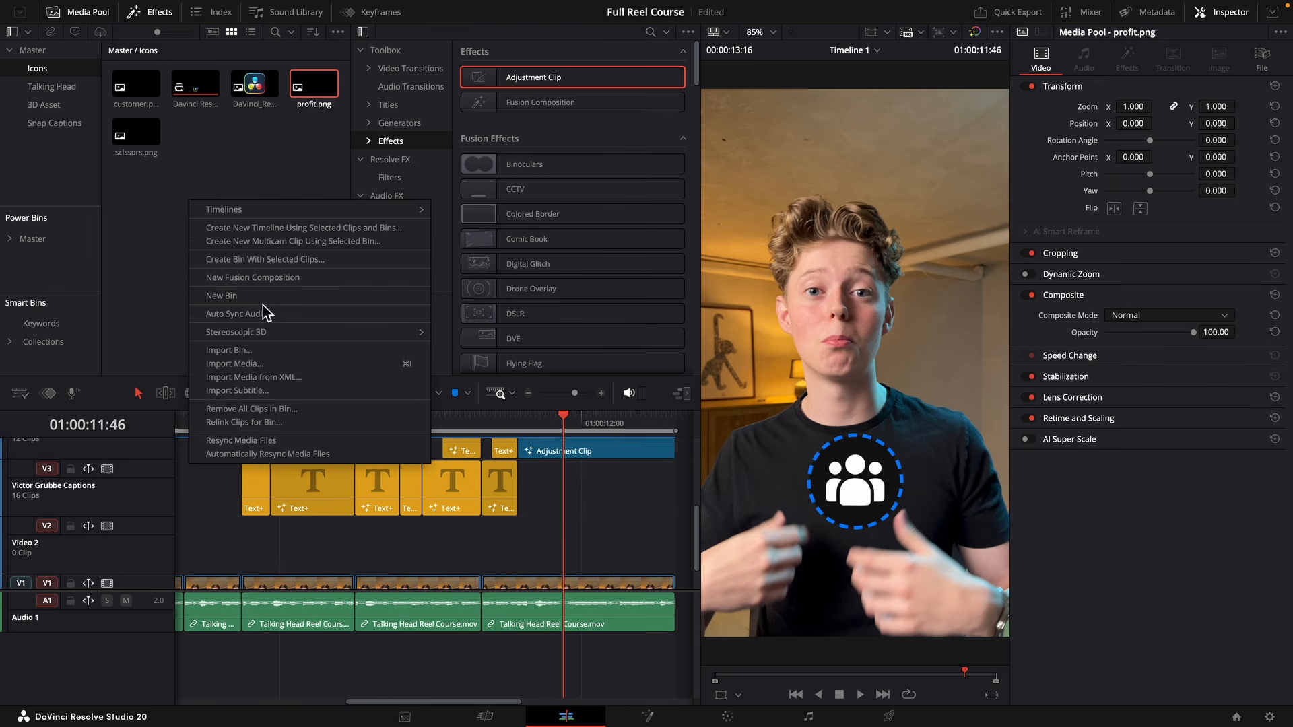
pyautogui.click(263, 304)
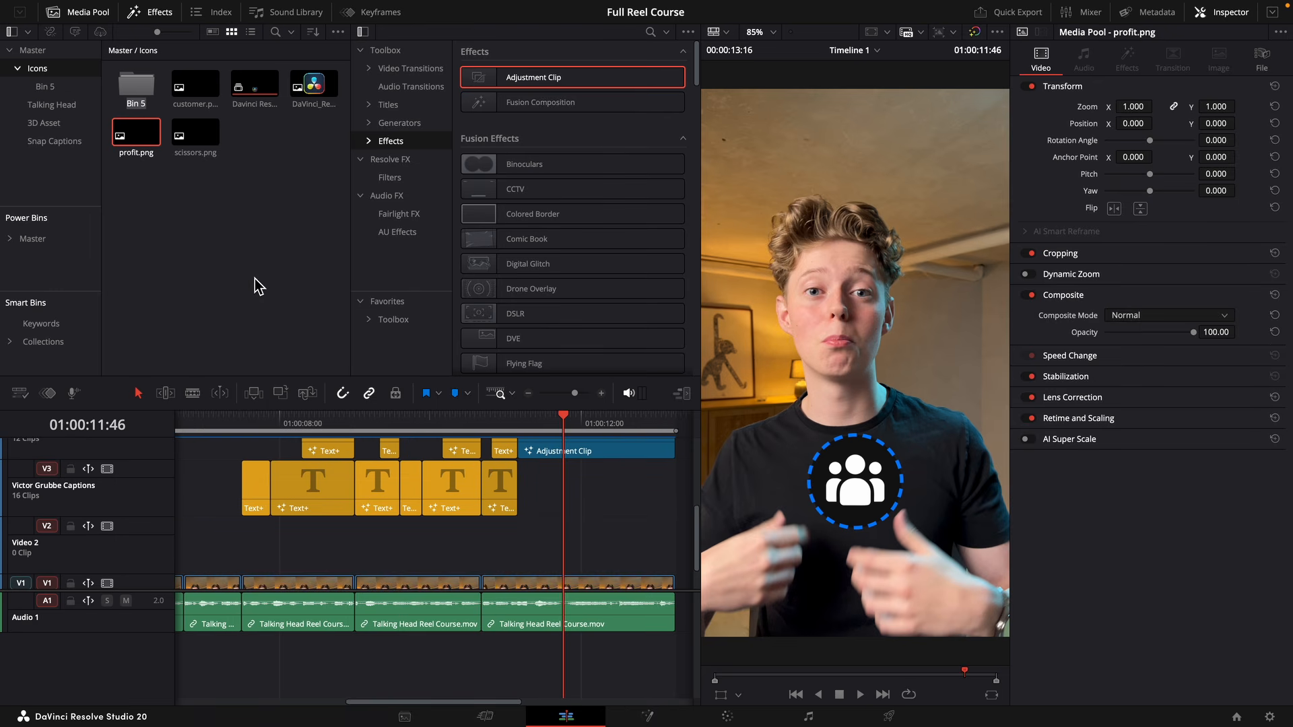
pyautogui.write('Sound')
pyautogui.press('Return')
pyautogui.moveTo(134, 88); pyautogui.dragTo(61, 158)
pyautogui.click(56, 144)
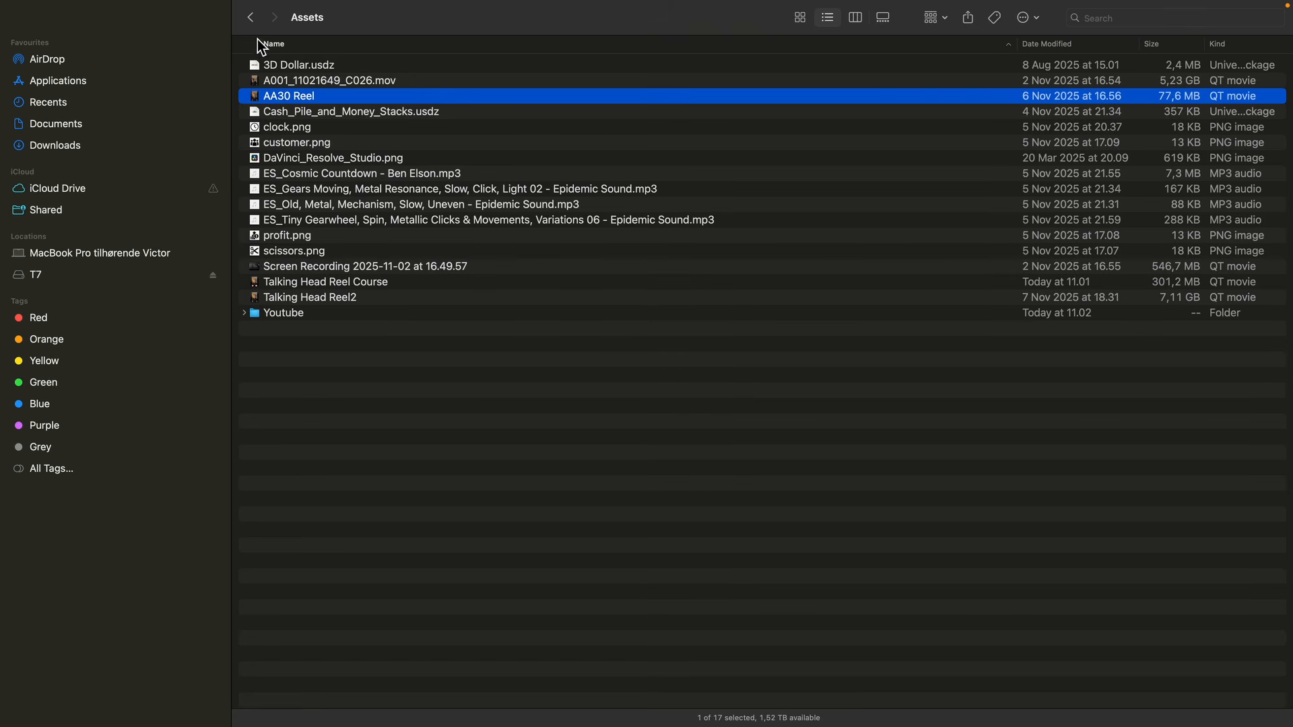
# Import the four ES_ MP3 files from the Assets folder into the Sound bin and open the AA30 Reel Course project.
pyautogui.click(307, 173)
pyautogui.keyDown('shift'); pyautogui.click(308, 220); pyautogui.keyUp('shift')
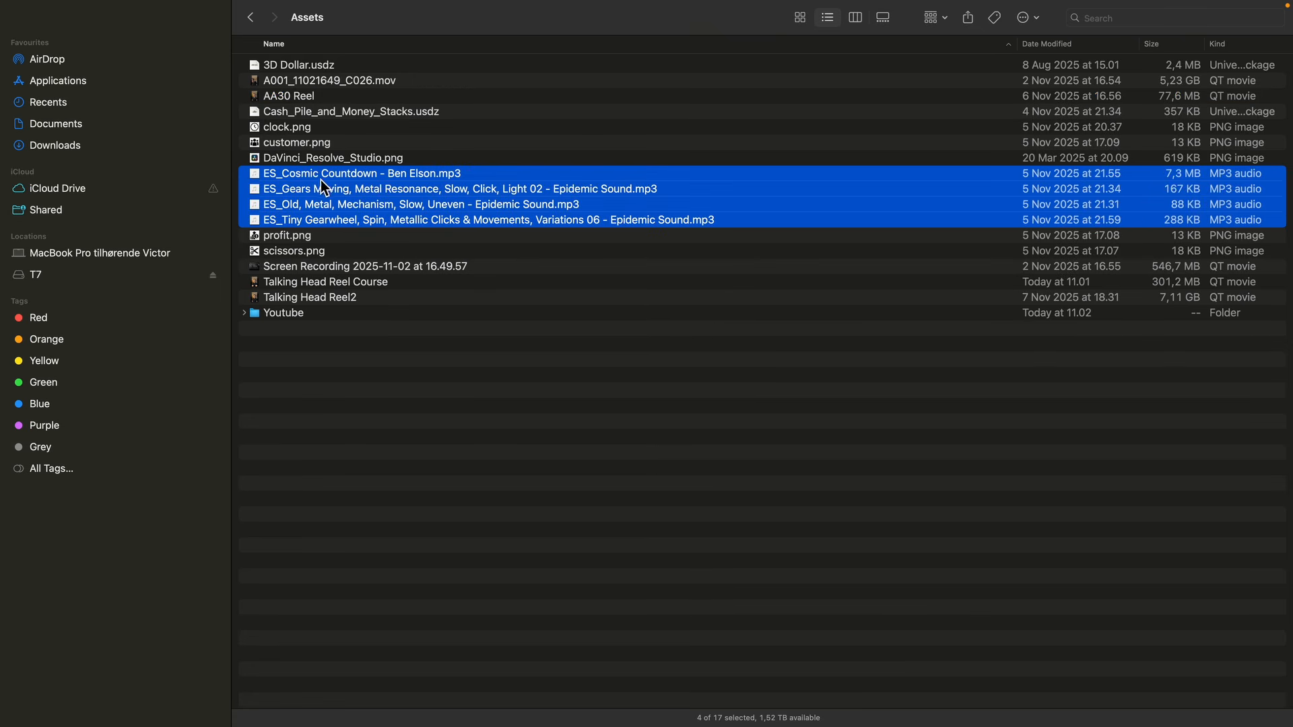
pyautogui.moveTo(321, 182); pyautogui.dragTo(176, 197)
pyautogui.press('super+Tab')
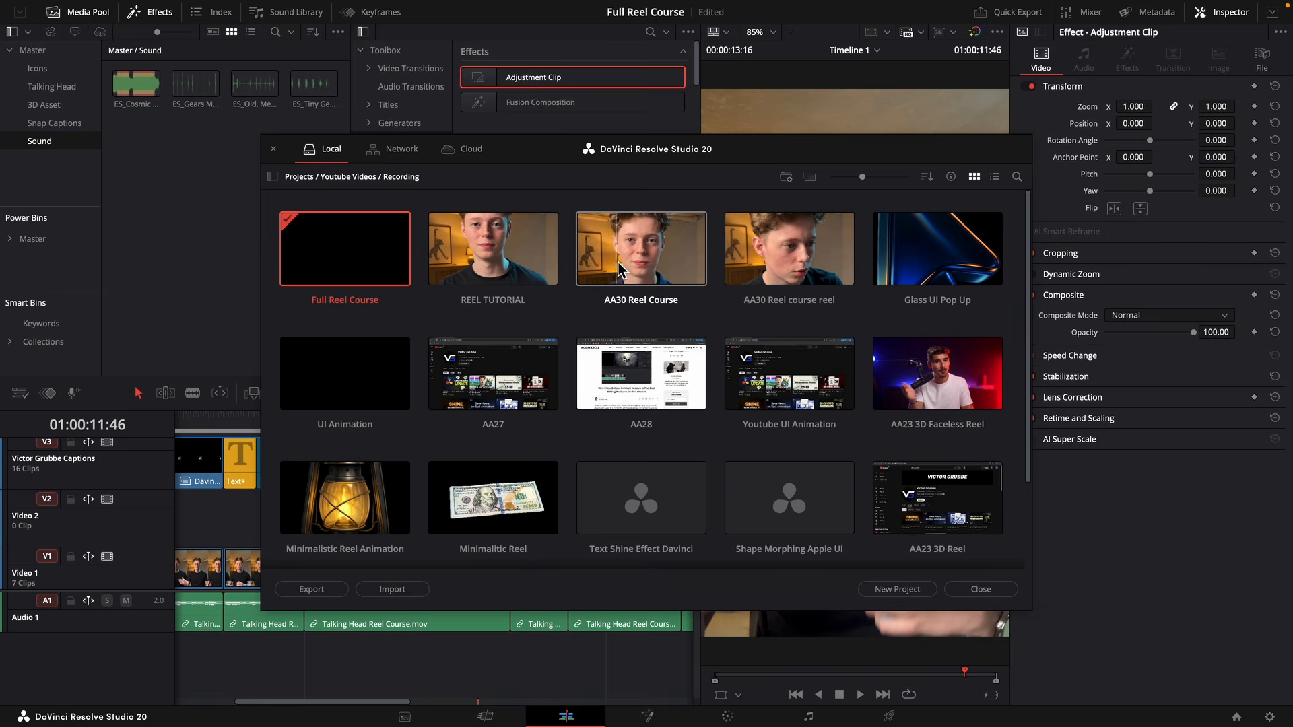
pyautogui.doubleClick(618, 269)
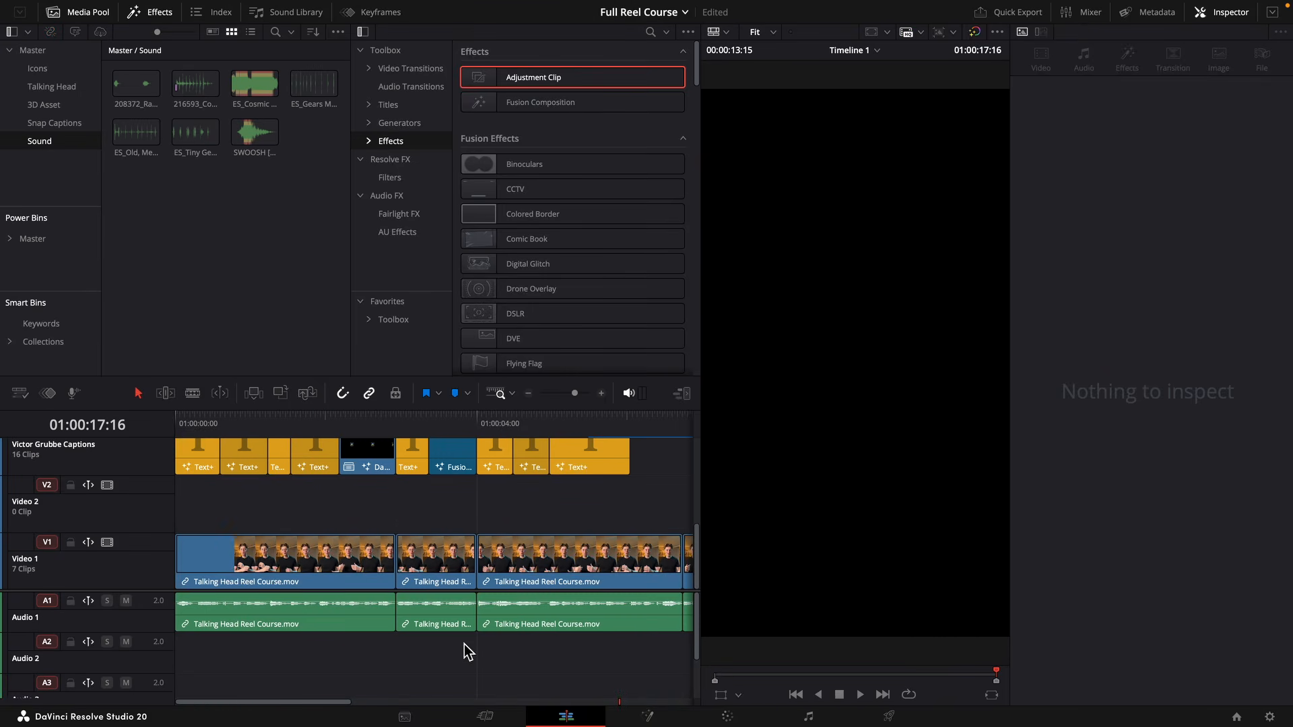
# Place the SWOOSH [BASS] sound effect on Audio 2 around the start of the DaVinci Resolve logo clip.
pyautogui.moveTo(248, 423); pyautogui.dragTo(175, 435)
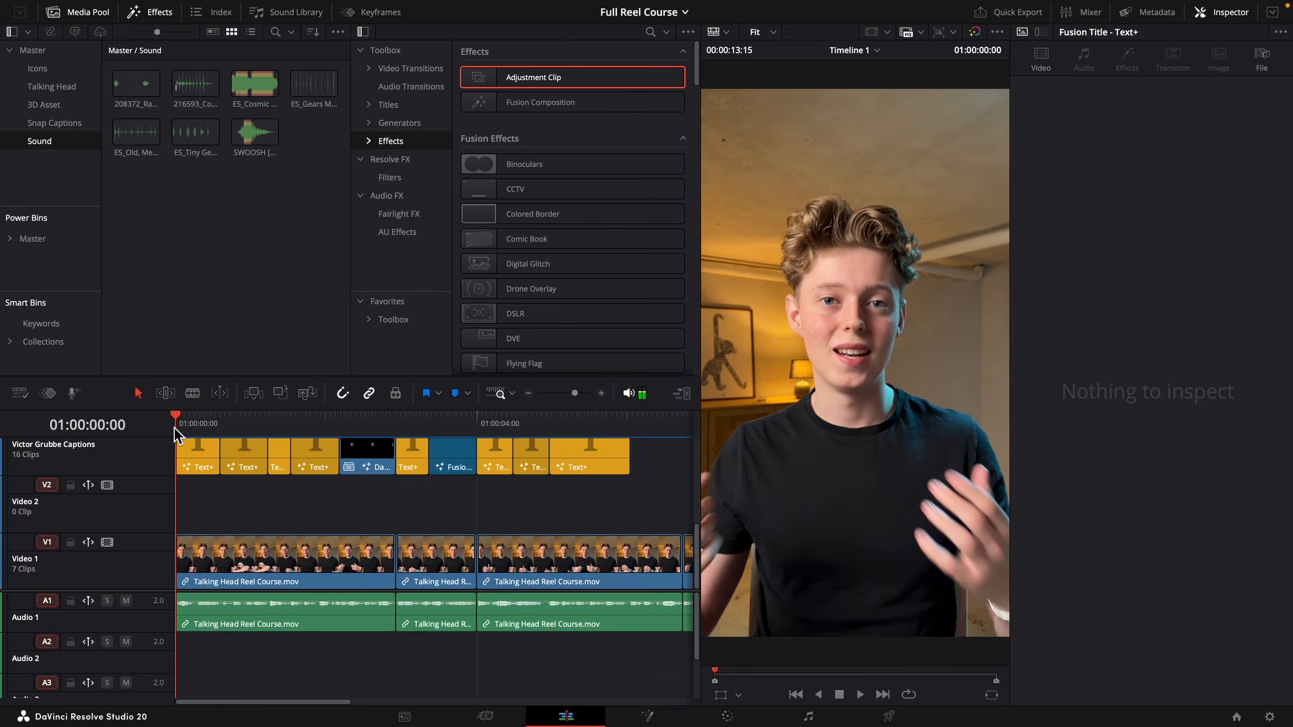
pyautogui.click(212, 304)
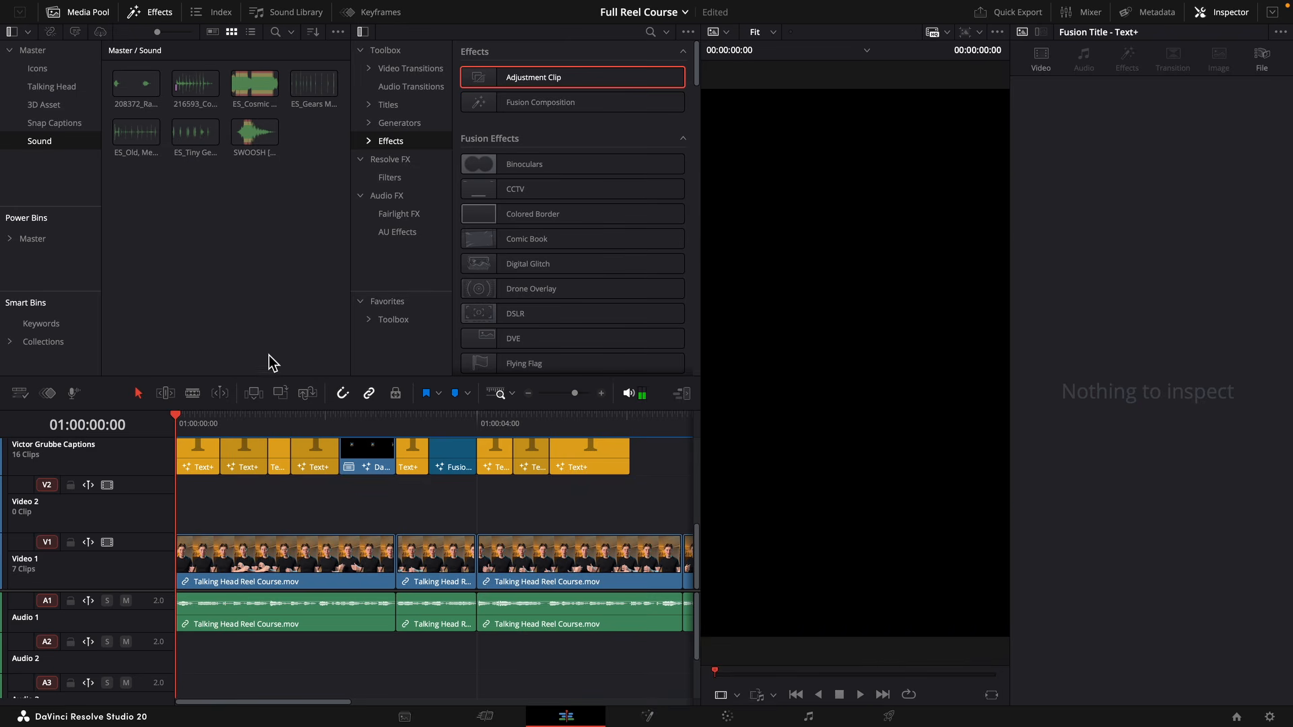
pyautogui.click(351, 666)
pyautogui.press('space')
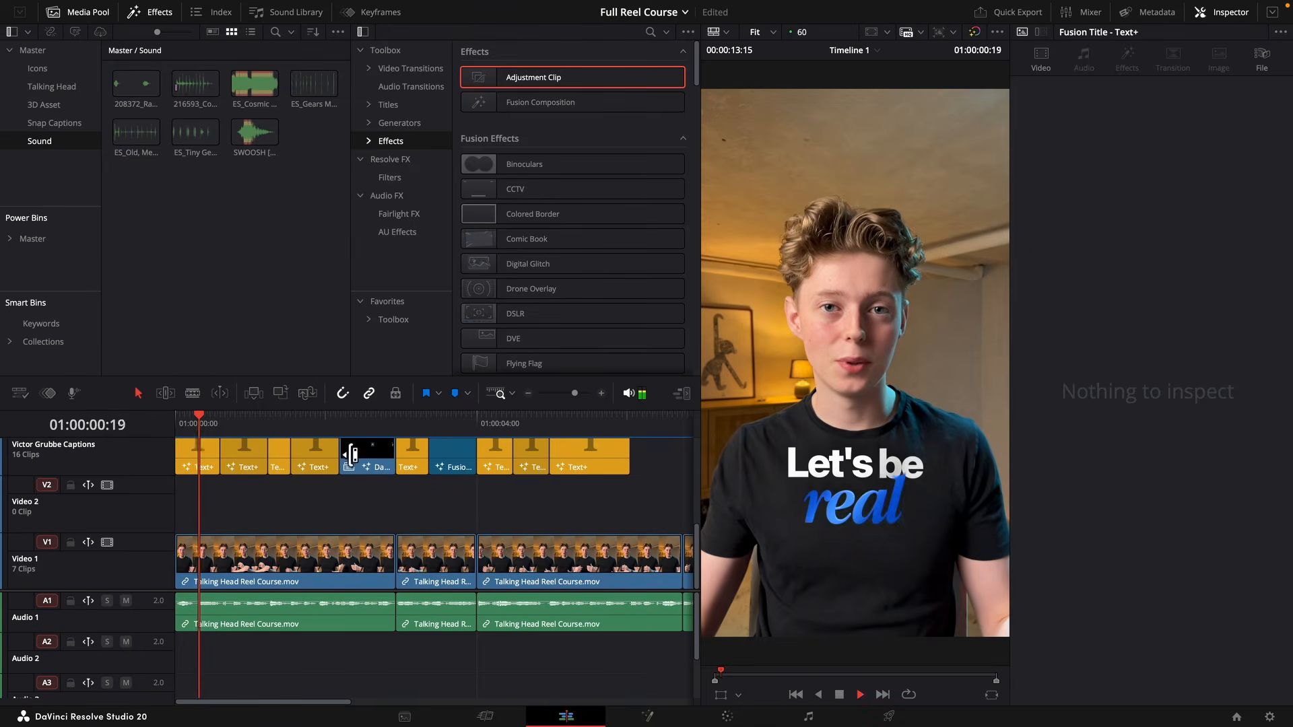
pyautogui.moveTo(350, 429); pyautogui.dragTo(344, 428)
pyautogui.moveTo(254, 133); pyautogui.dragTo(321, 648)
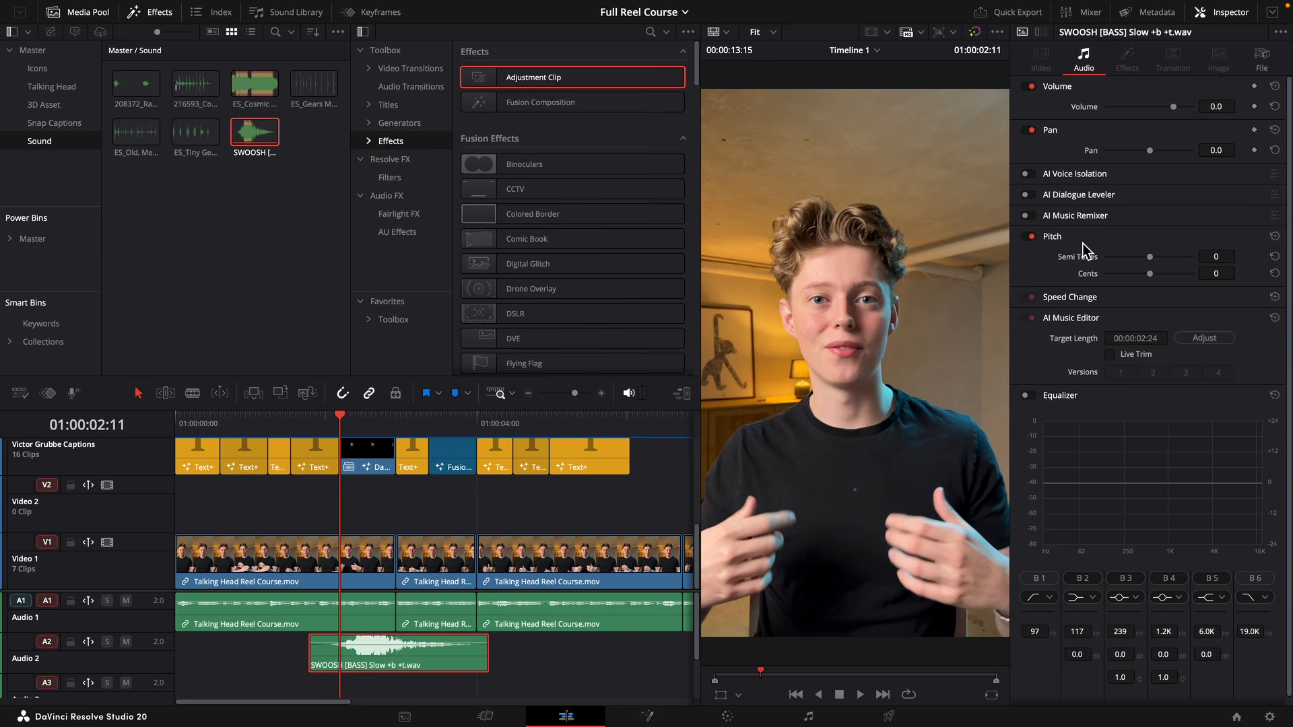
# Set the swoosh clip's speed to 277 and its volume to -23.5 dB.
pyautogui.click(1078, 298)
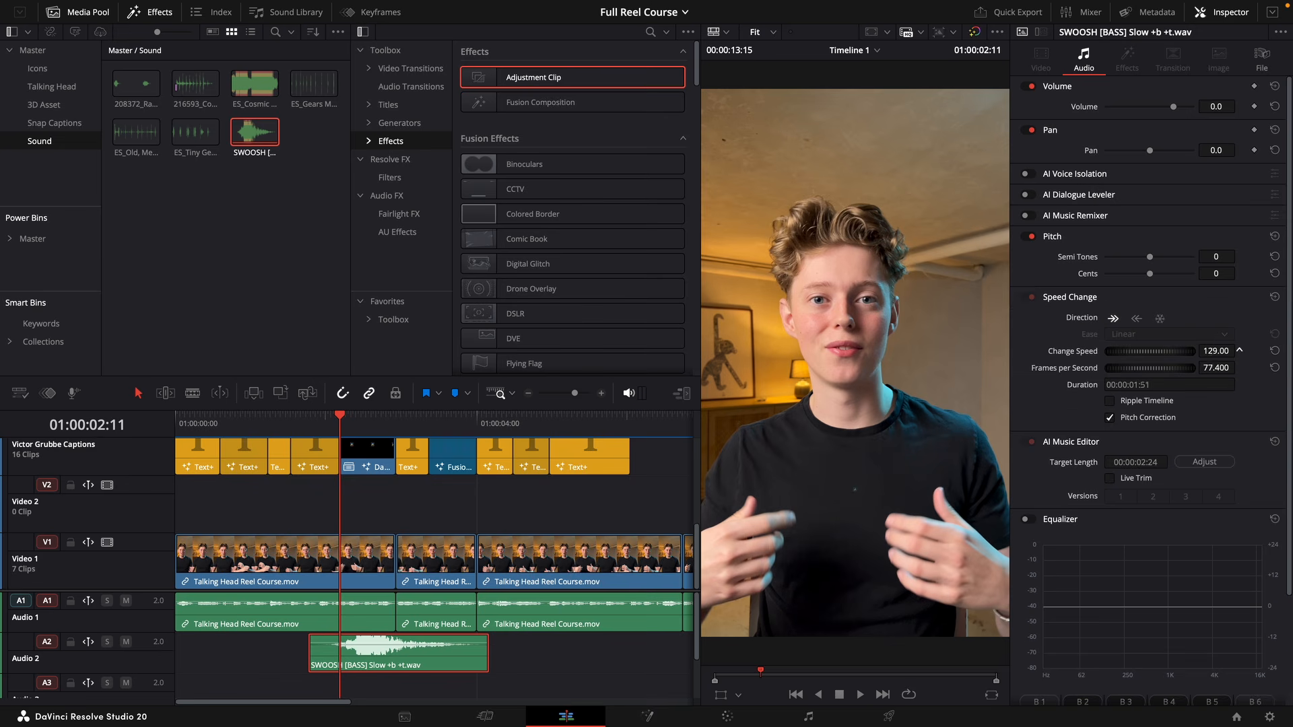
pyautogui.moveTo(1217, 351); pyautogui.dragTo(1221, 352)
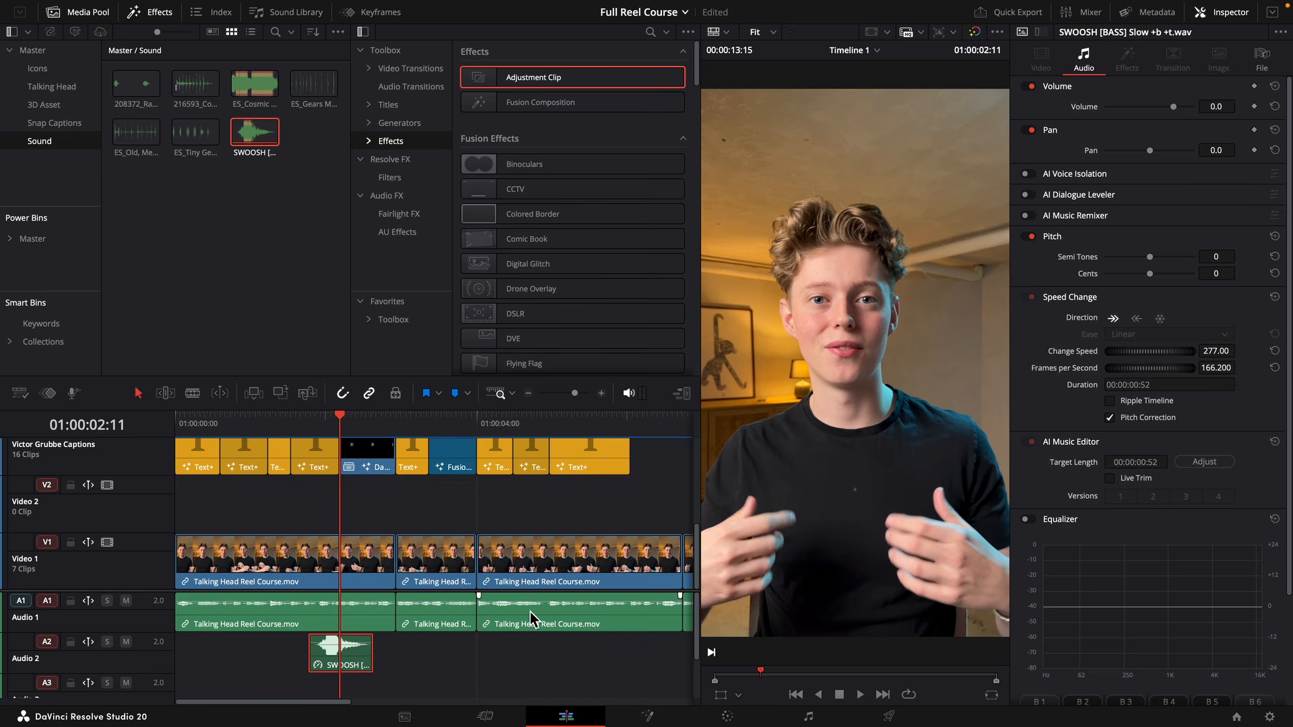
pyautogui.moveTo(351, 641); pyautogui.dragTo(354, 652)
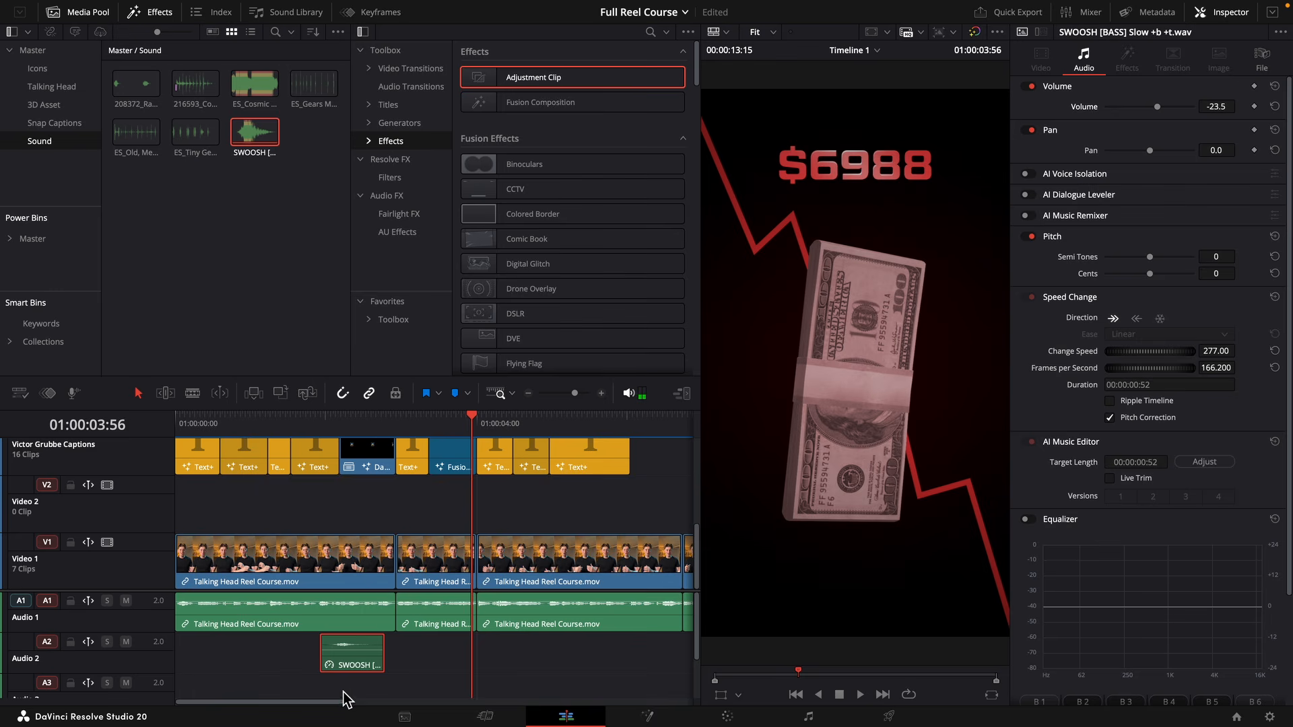
# Duplicate the swoosh for the dollar animation, the 12 h circle transition and the closing icons, and play back the ending.
pyautogui.moveTo(354, 667); pyautogui.dragTo(436, 653)
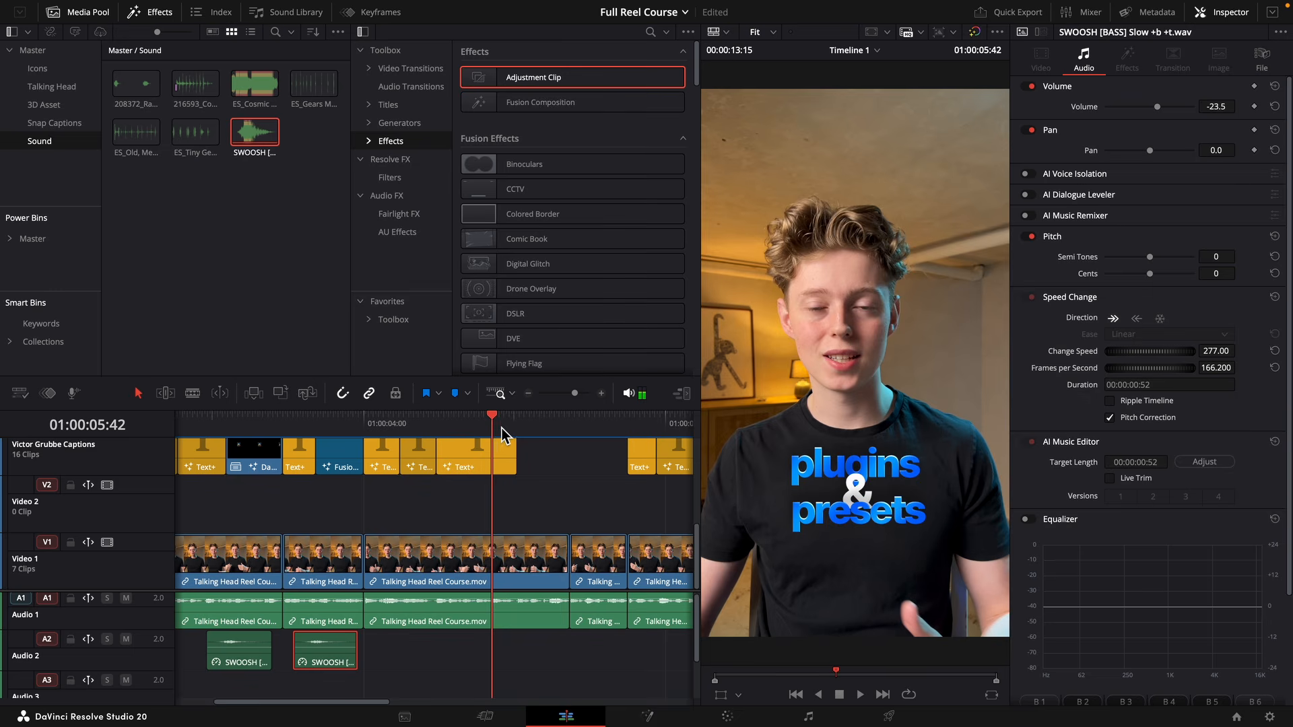
pyautogui.click(502, 425)
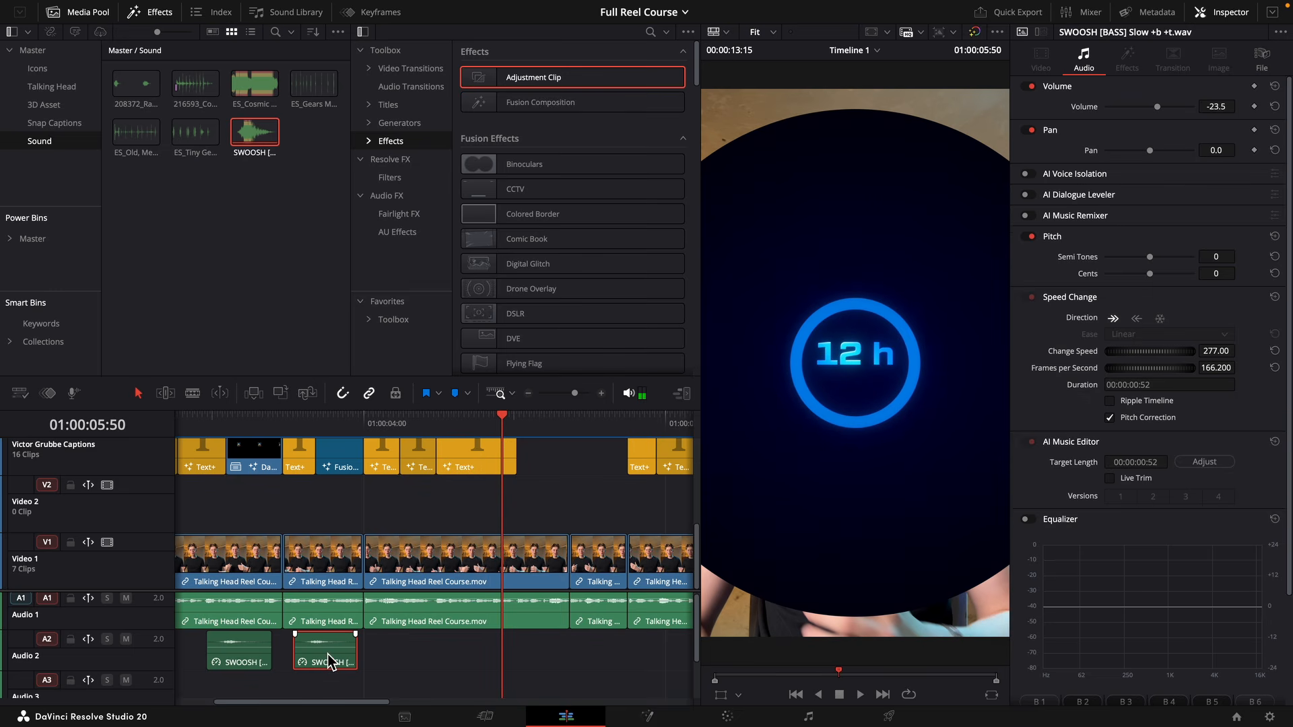
pyautogui.moveTo(330, 660); pyautogui.dragTo(467, 649)
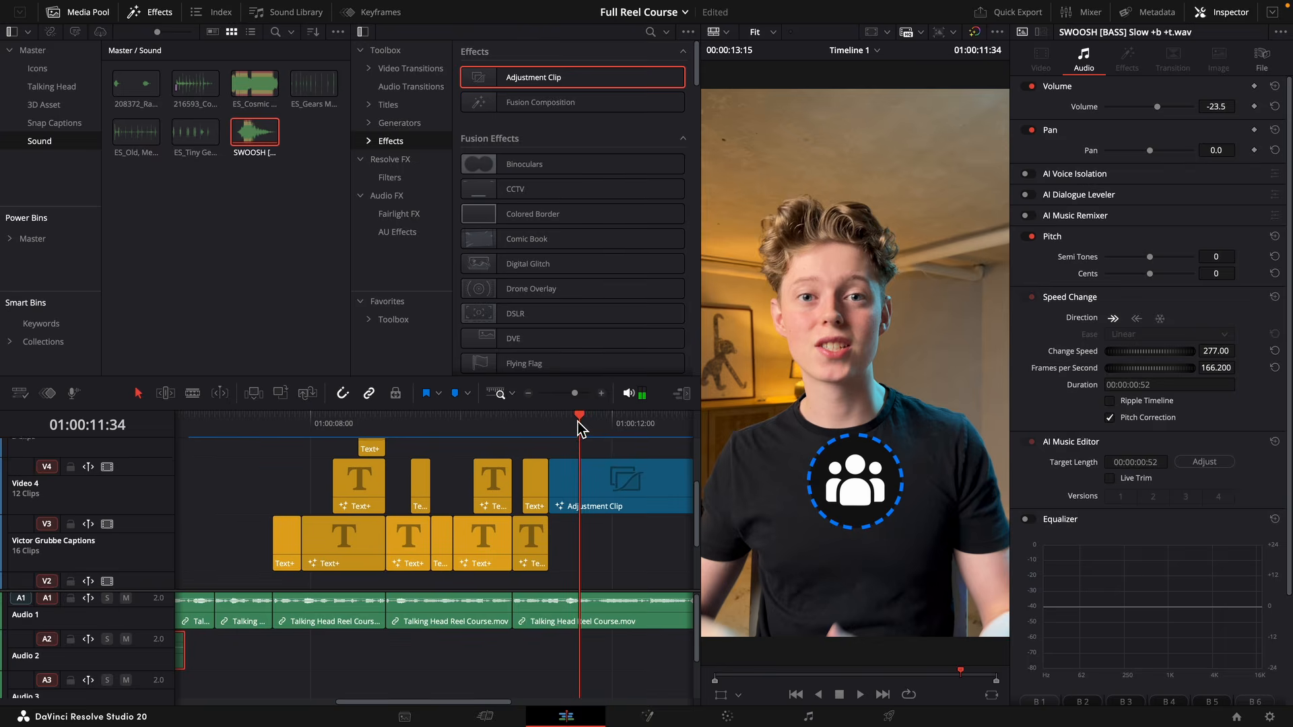
pyautogui.moveTo(578, 499); pyautogui.dragTo(547, 499)
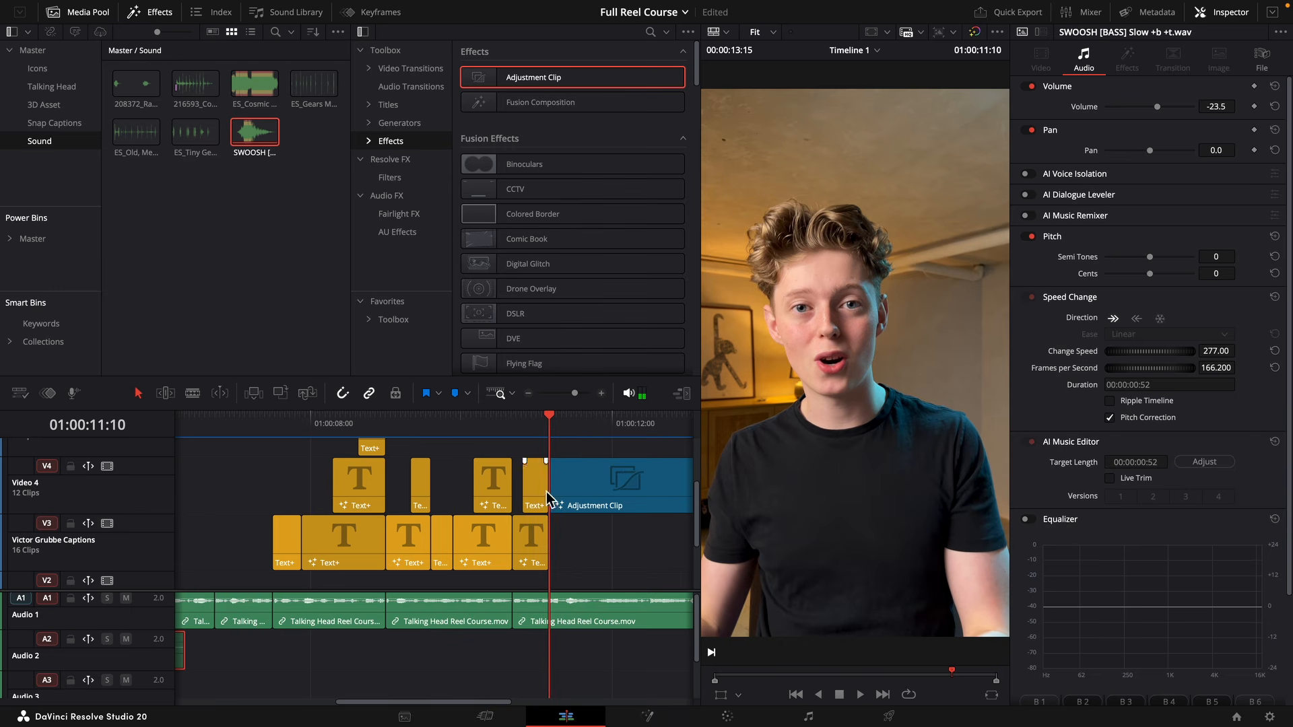
pyautogui.moveTo(212, 657); pyautogui.dragTo(580, 680)
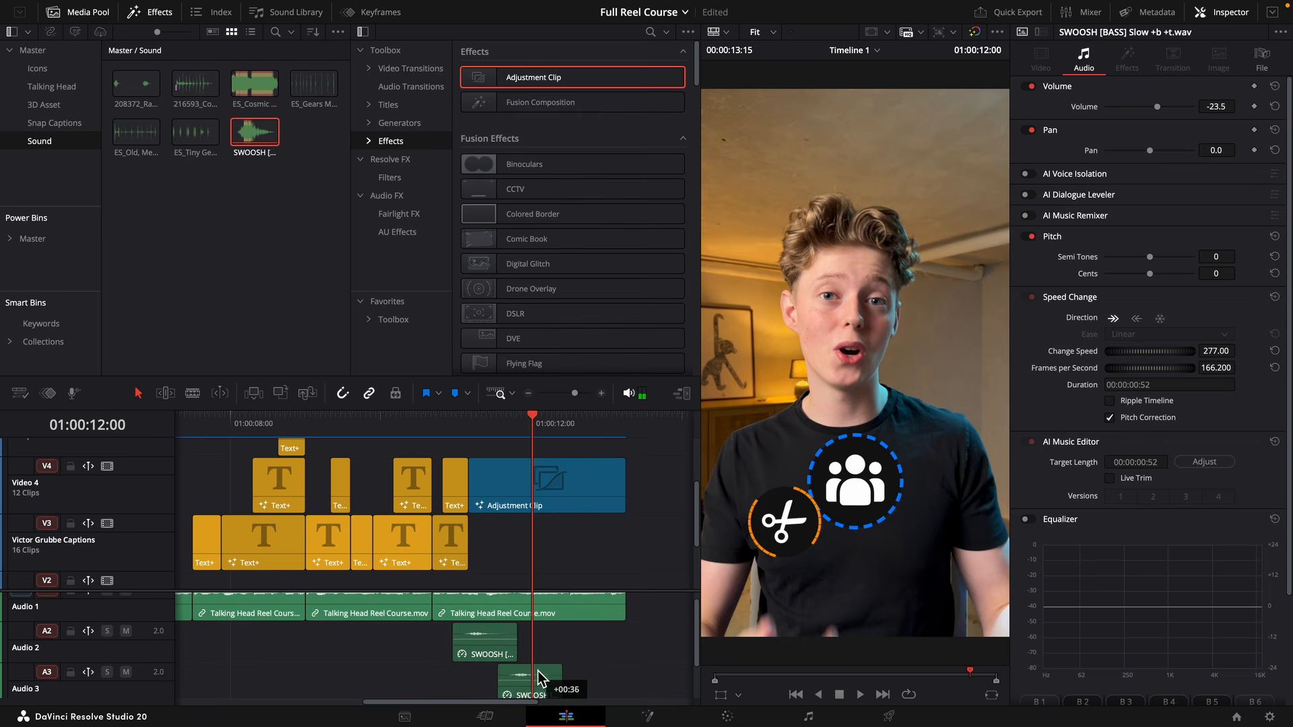
pyautogui.moveTo(539, 677); pyautogui.dragTo(585, 657)
pyautogui.press('space')
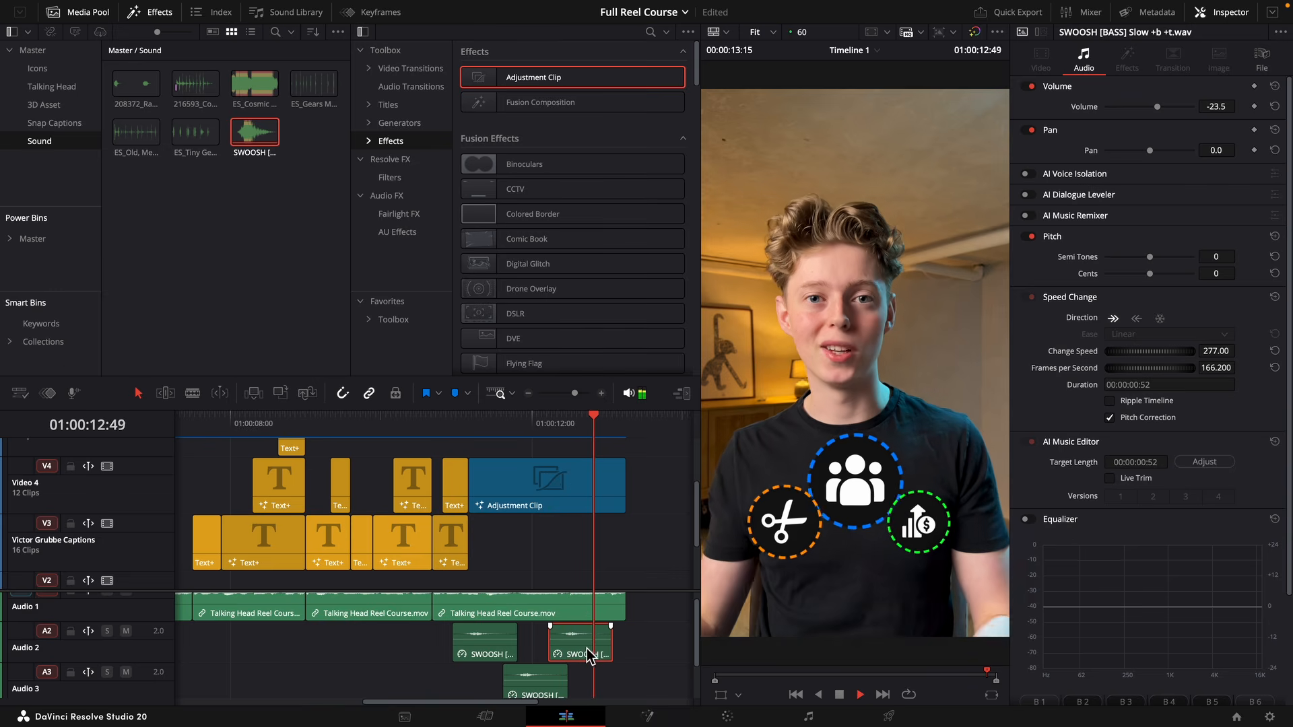
pyautogui.press('space')
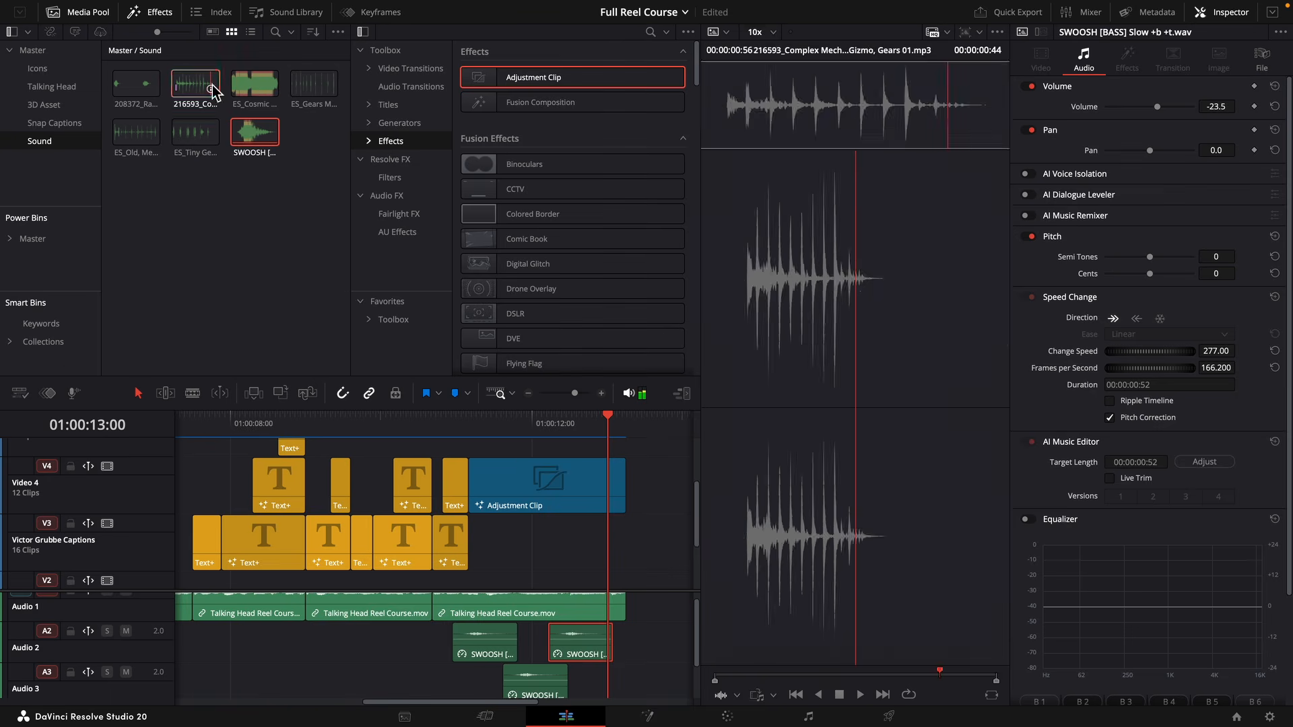
# Place the 216593 Complex Mechanism, Gizmo, Gears 01 sound on Audio 4 around the start of the Adjustment Clip and preview it.
pyautogui.moveTo(196, 84); pyautogui.dragTo(616, 662)
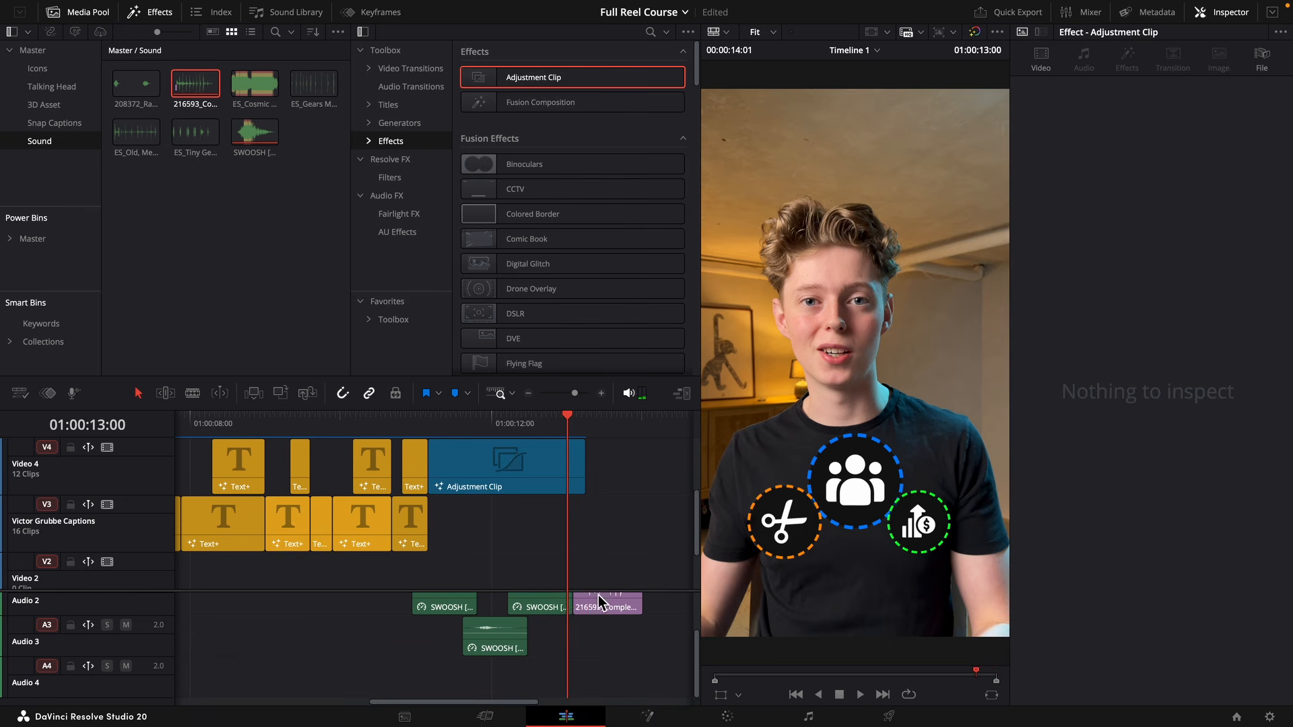
pyautogui.moveTo(590, 606); pyautogui.dragTo(422, 679)
pyautogui.click(409, 421)
pyautogui.press('space')
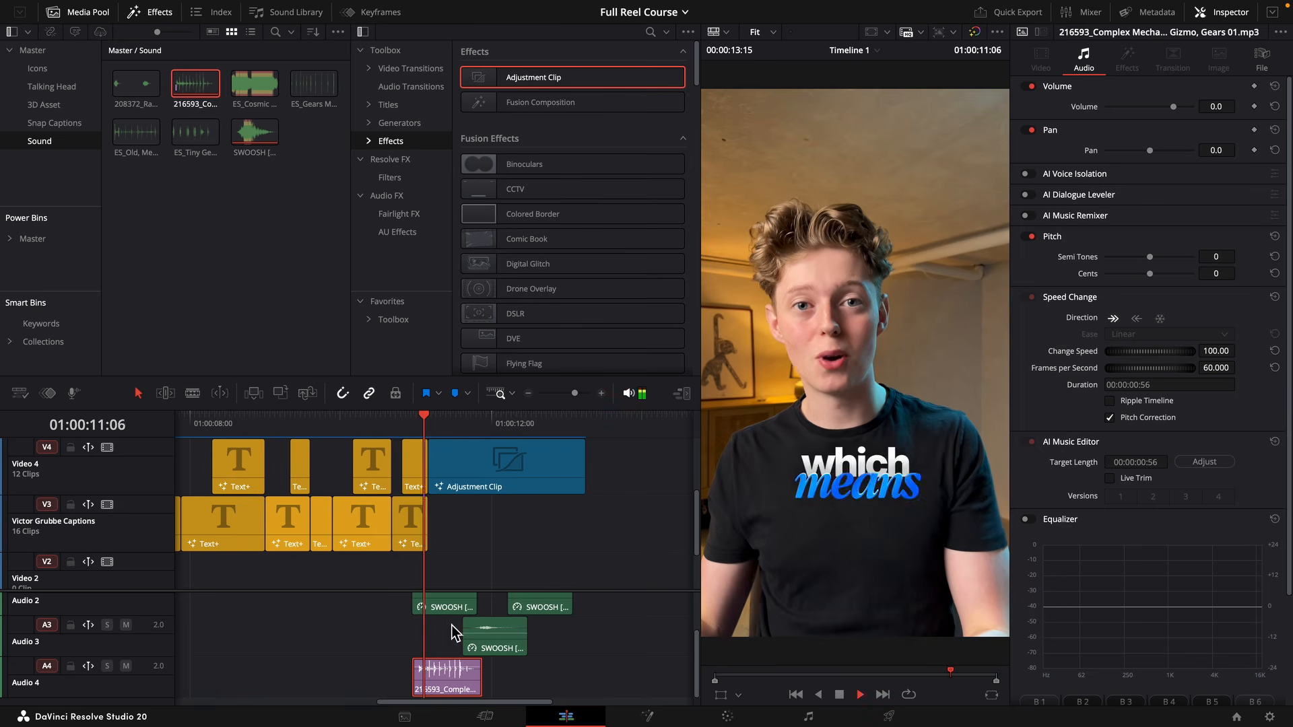
# Duplicate the gear sound along Audio 4, filling the track up to the end of the Adjustment Clip.
pyautogui.moveTo(576, 396); pyautogui.dragTo(581, 399)
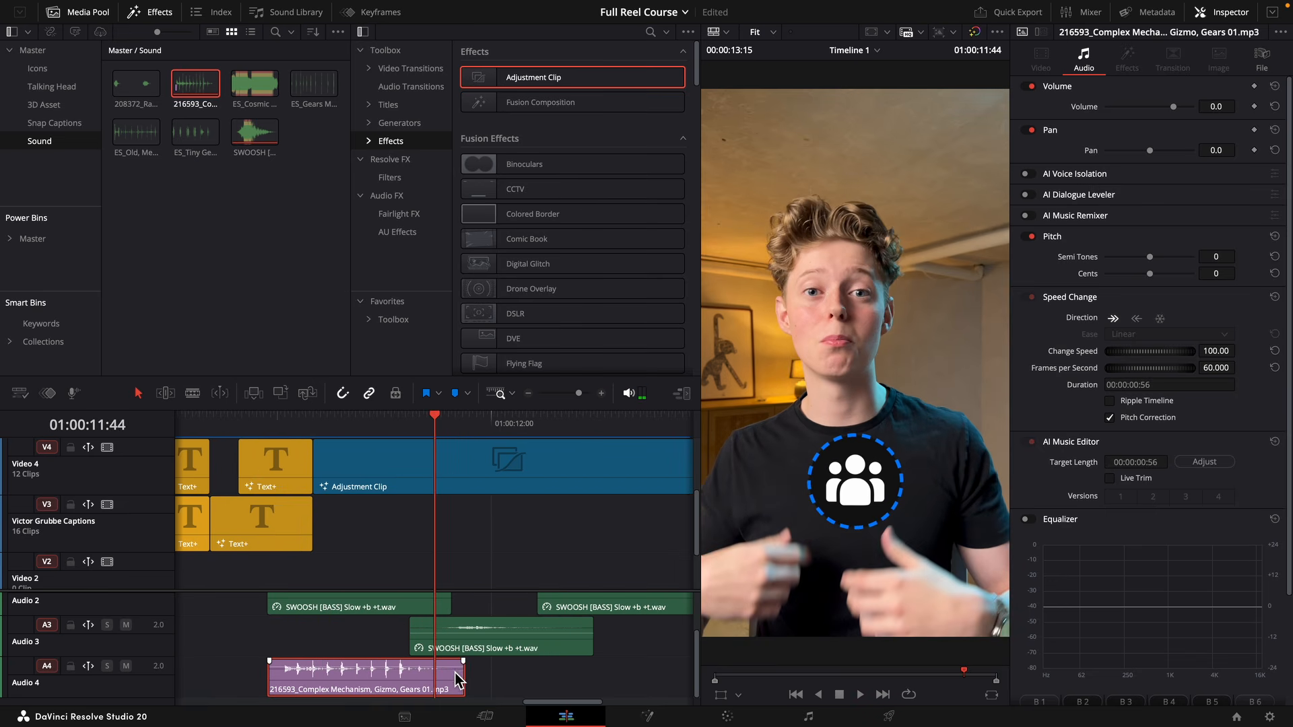
pyautogui.moveTo(455, 680); pyautogui.dragTo(523, 678)
pyautogui.hscroll(3, 517, 685)
pyautogui.moveTo(514, 677); pyautogui.dragTo(593, 676)
pyautogui.hscroll(3, 639, 675)
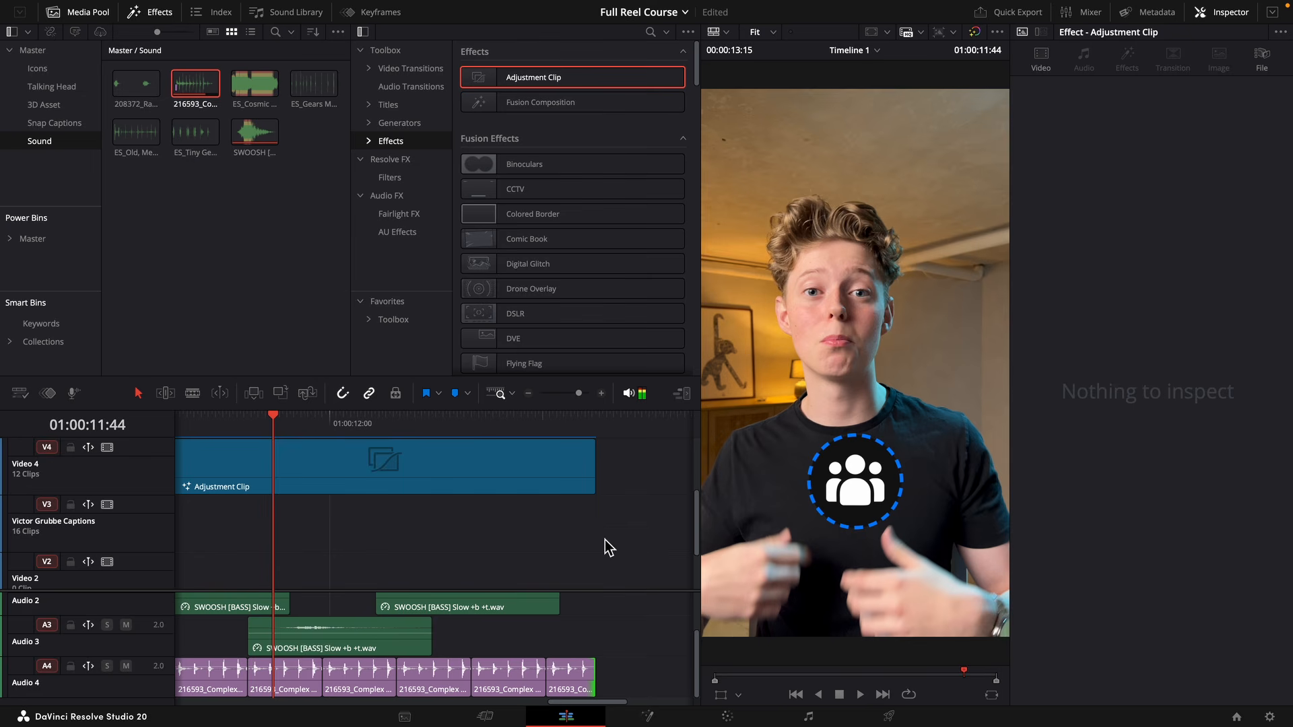
# Set all gear sound clips on Audio 4 to a volume of -31.0 dB and a speed of 72, and play them back.
pyautogui.moveTo(580, 394); pyautogui.dragTo(575, 394)
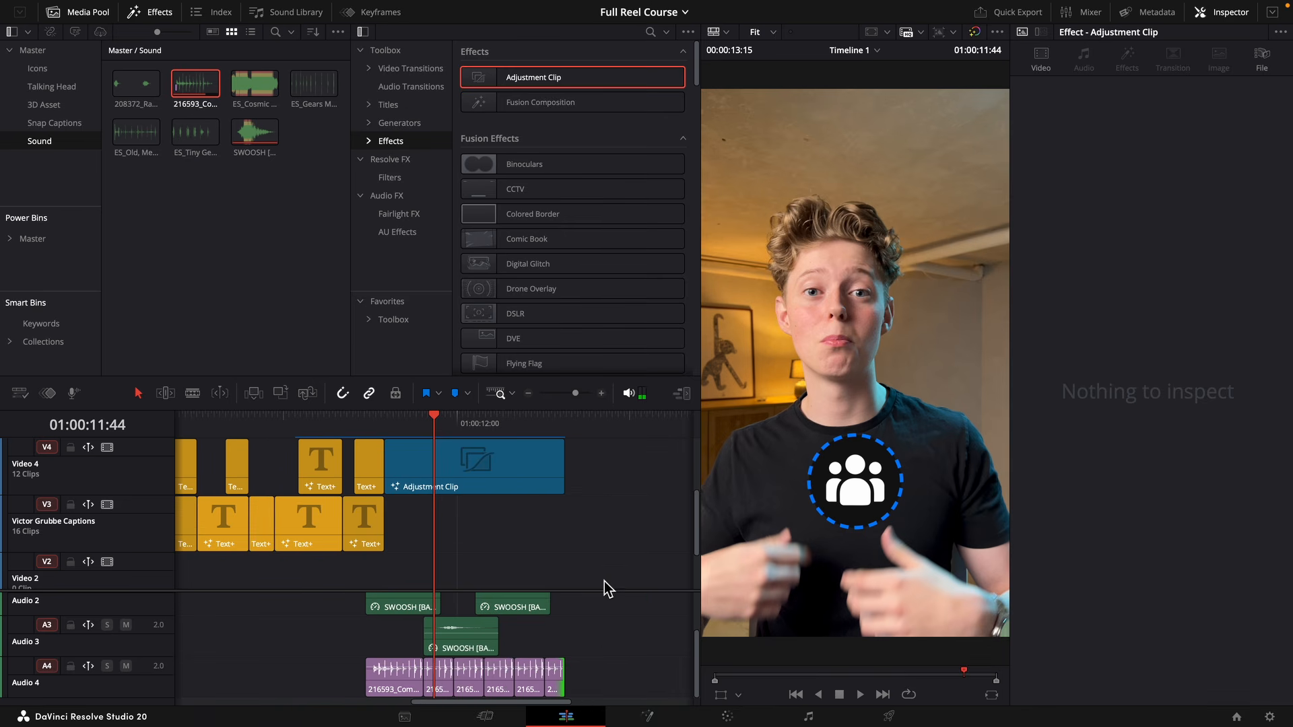
pyautogui.moveTo(592, 694); pyautogui.dragTo(367, 663)
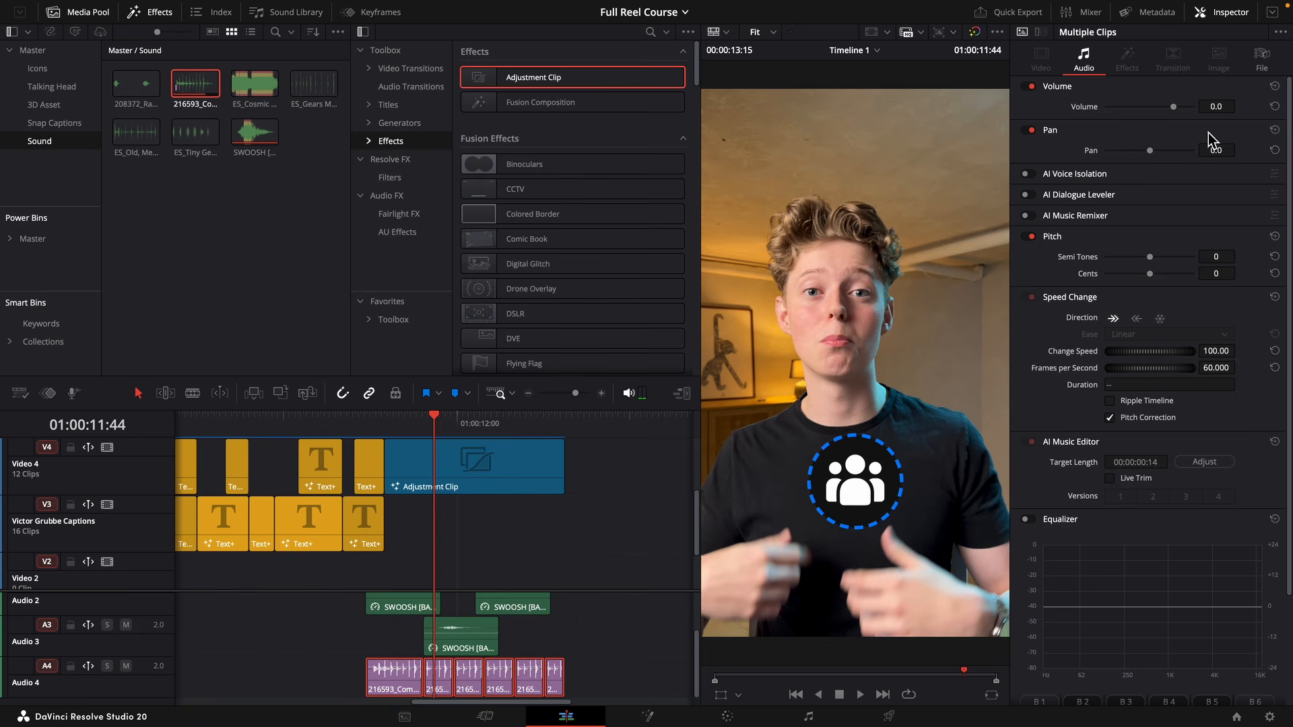
pyautogui.moveTo(1217, 107); pyautogui.dragTo(1220, 109)
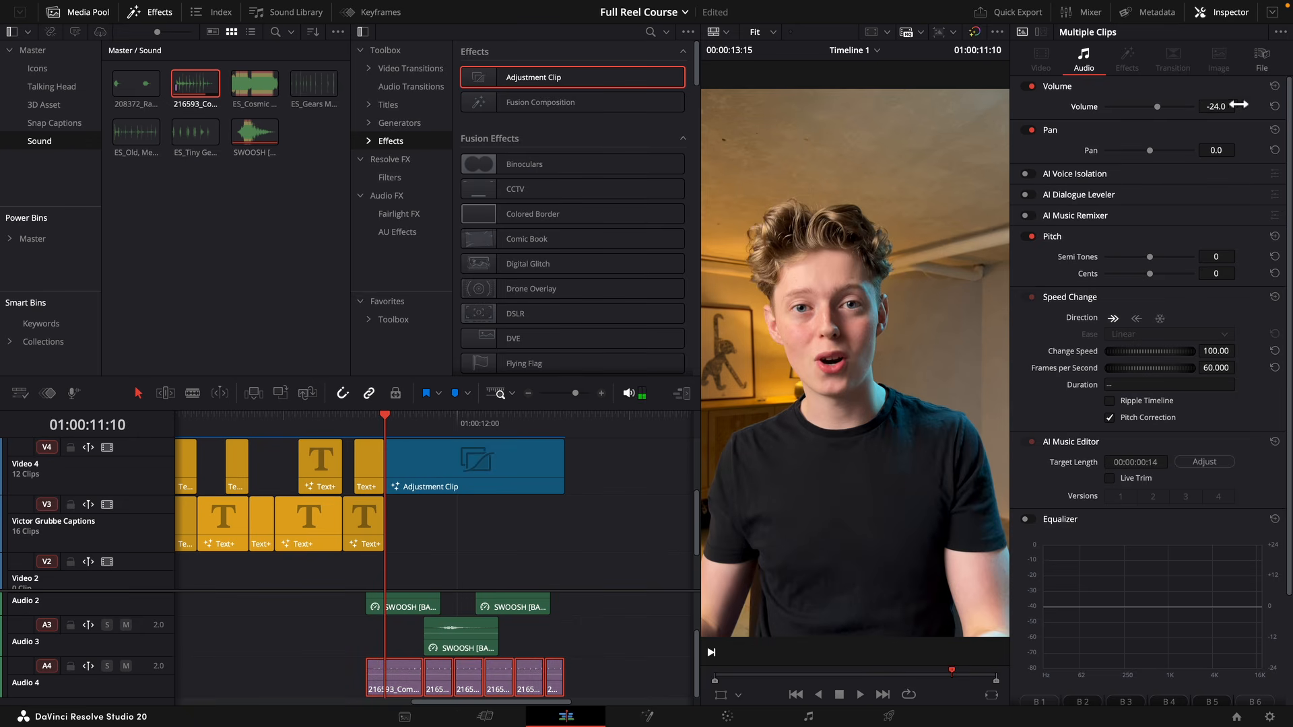
pyautogui.moveTo(1222, 107); pyautogui.dragTo(1216, 106)
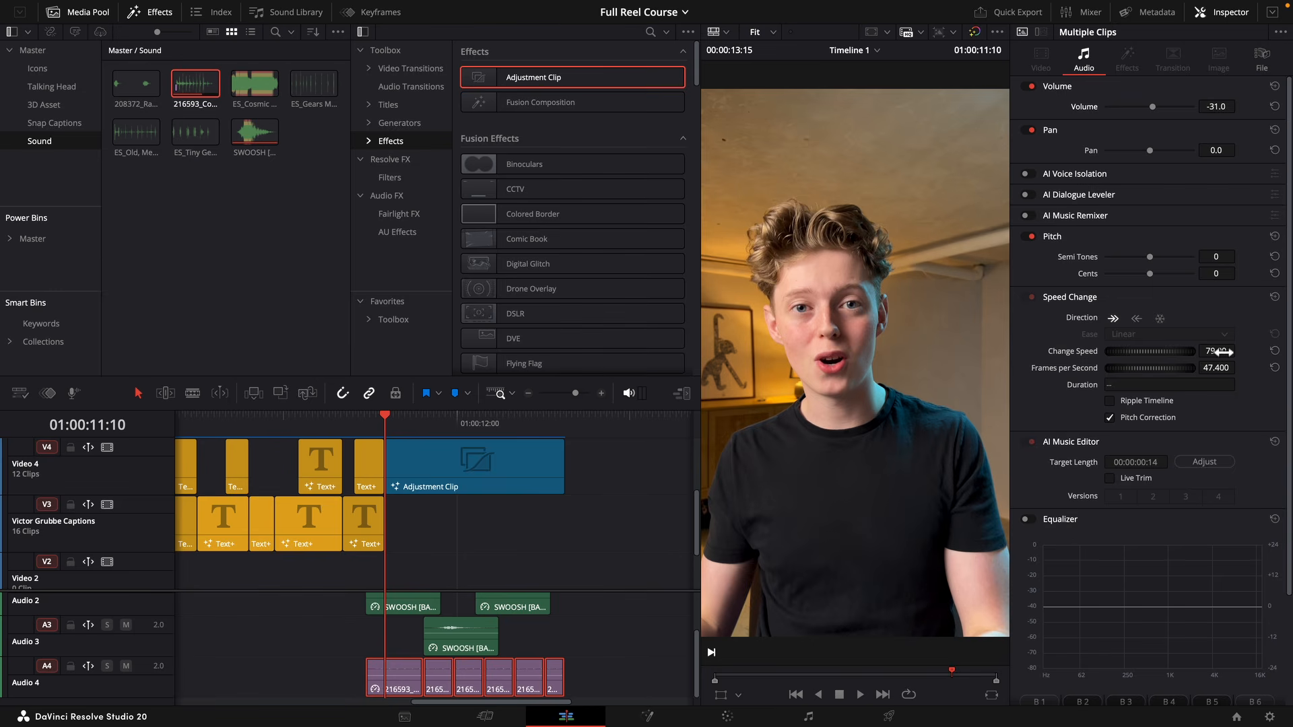
pyautogui.press('space')
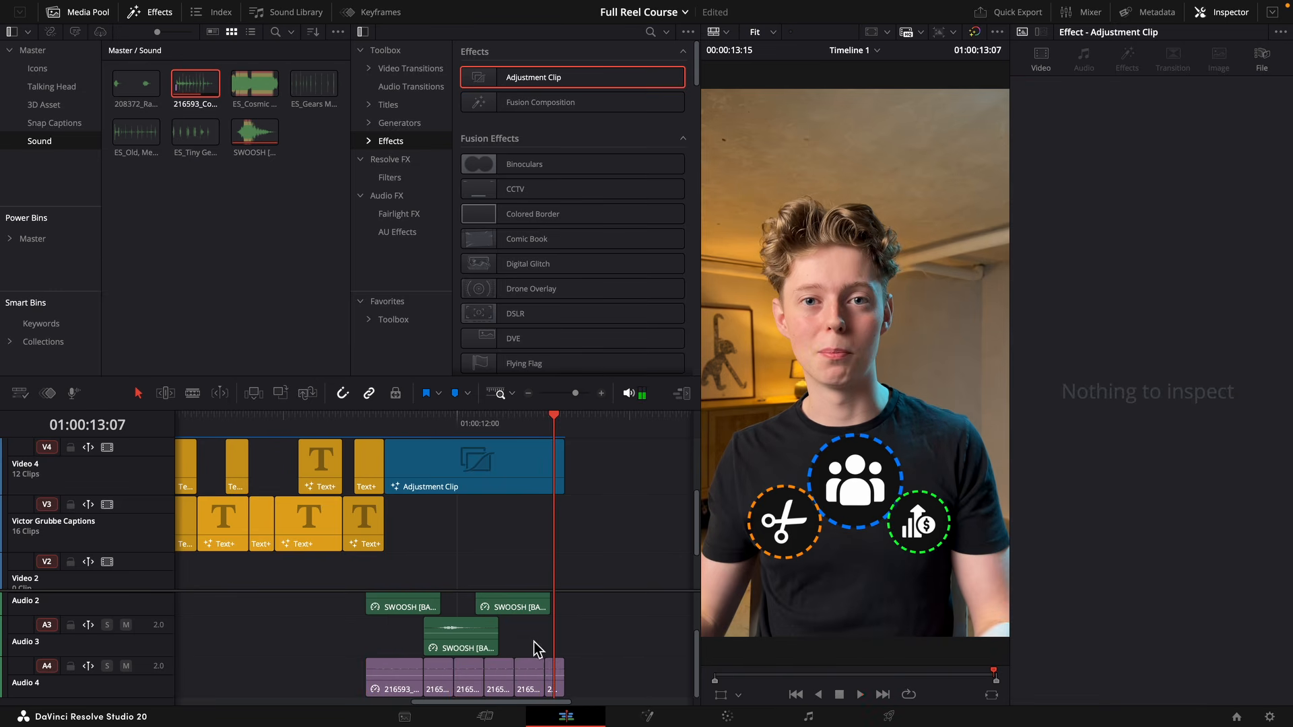
pyautogui.click(394, 677)
pyautogui.hscroll(-5, 507, 606)
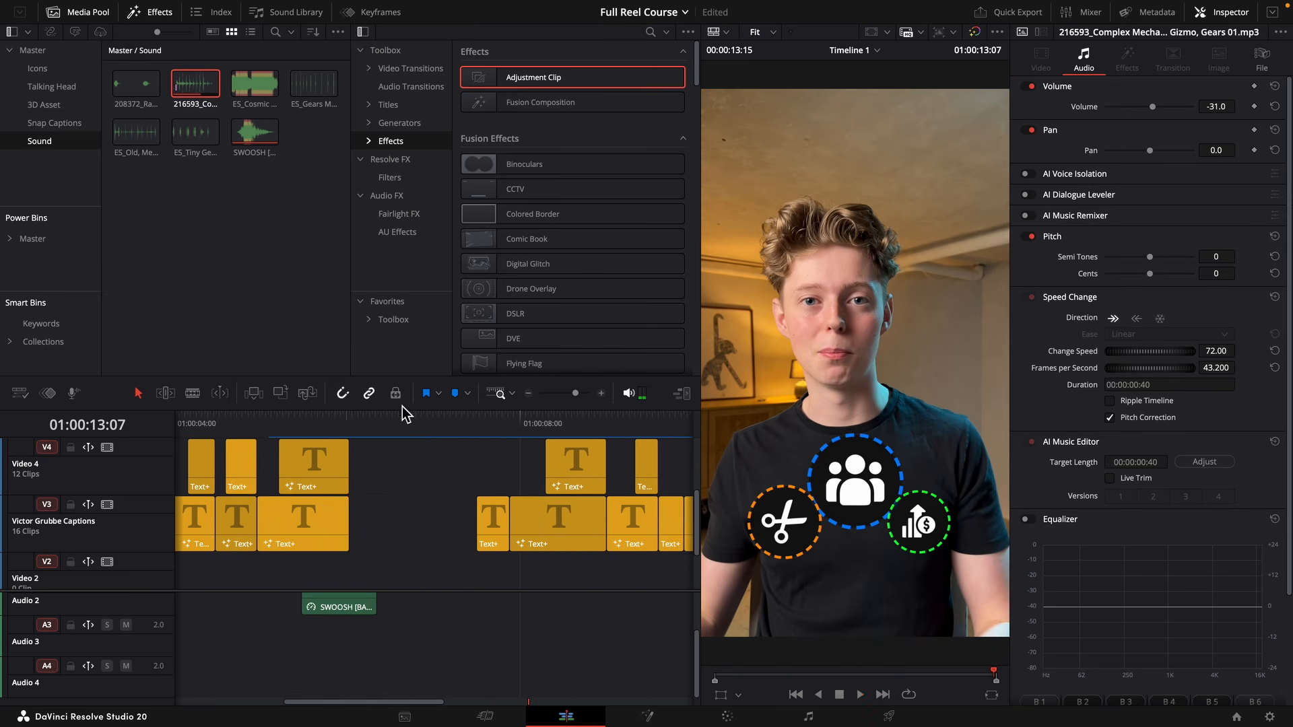
# Paste the gear sound onto Audio 4 at the start of the full-screen 12 h countdown and play it back.
pyautogui.click(410, 417)
pyautogui.moveTo(412, 435); pyautogui.dragTo(329, 472)
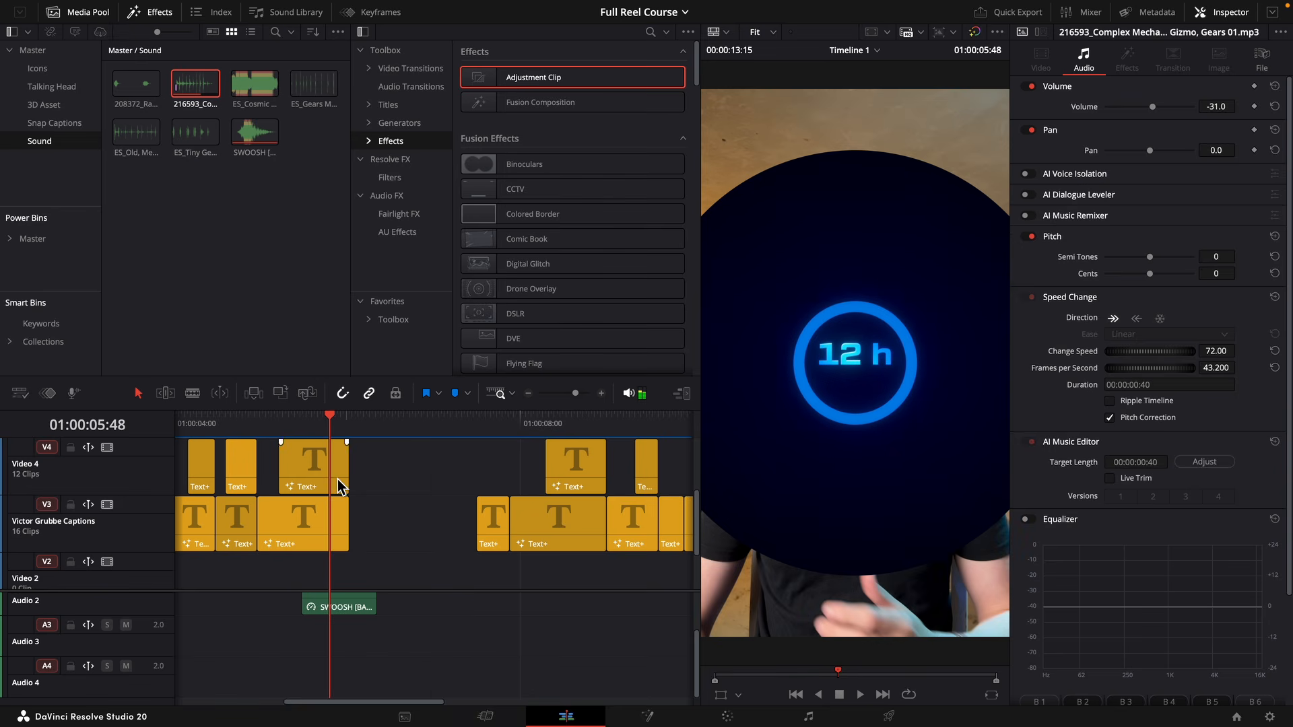
pyautogui.click(351, 428)
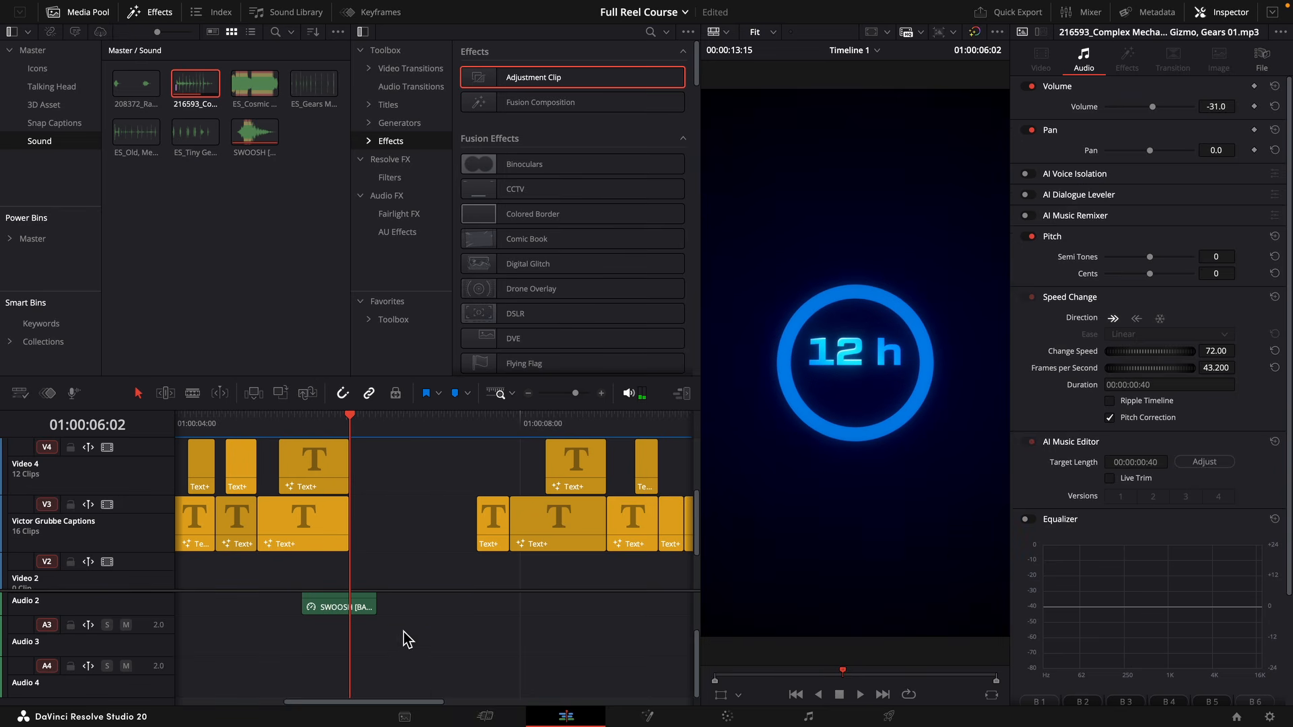
pyautogui.hotkey('ctrl', 'v')
pyautogui.press('space')
pyautogui.press('space')
# Set the countdown gear sound's volume to -10.5 and its speed to 101, checking the countdown frame by frame.
pyautogui.press('super+equal')
pyautogui.moveTo(338, 676); pyautogui.dragTo(339, 668)
pyautogui.click(335, 429)
pyautogui.click(333, 429)
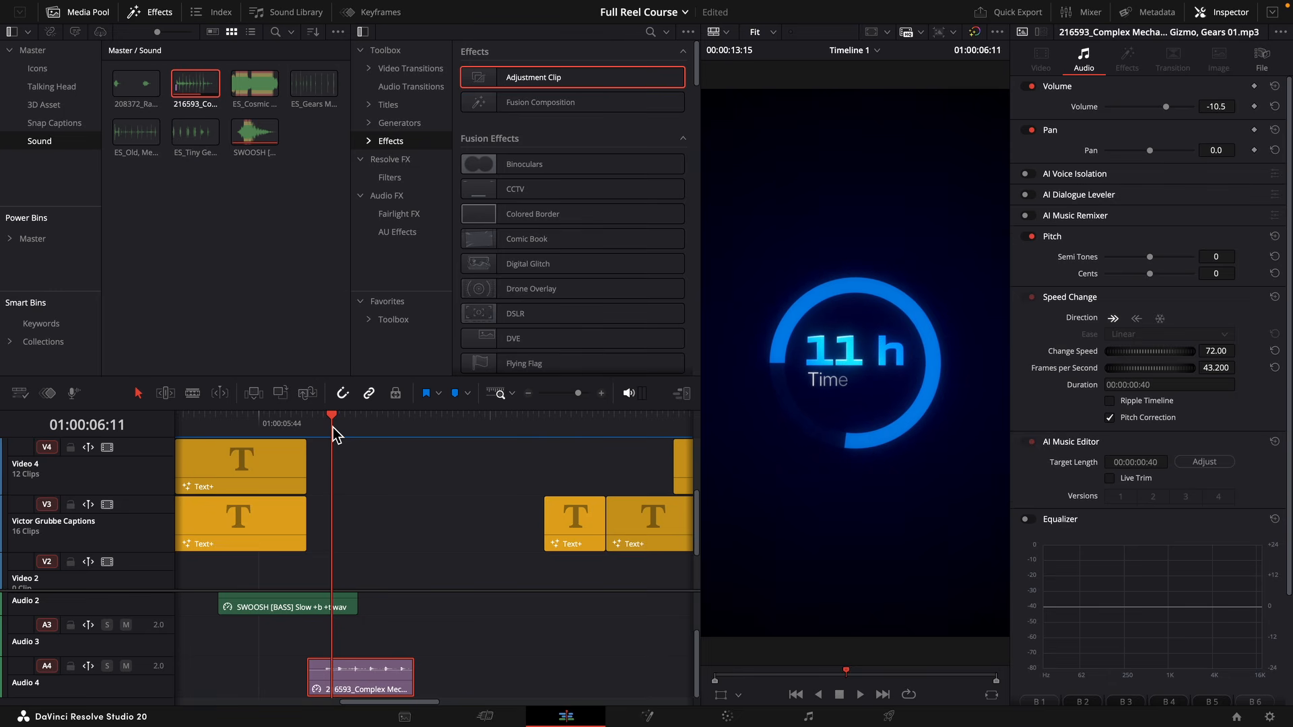
pyautogui.press('Left')
pyautogui.press('Left')
pyautogui.press('Left')
pyautogui.press('Right')
pyautogui.press('Right')
pyautogui.press('Right')
pyautogui.press('Right')
pyautogui.press('Right')
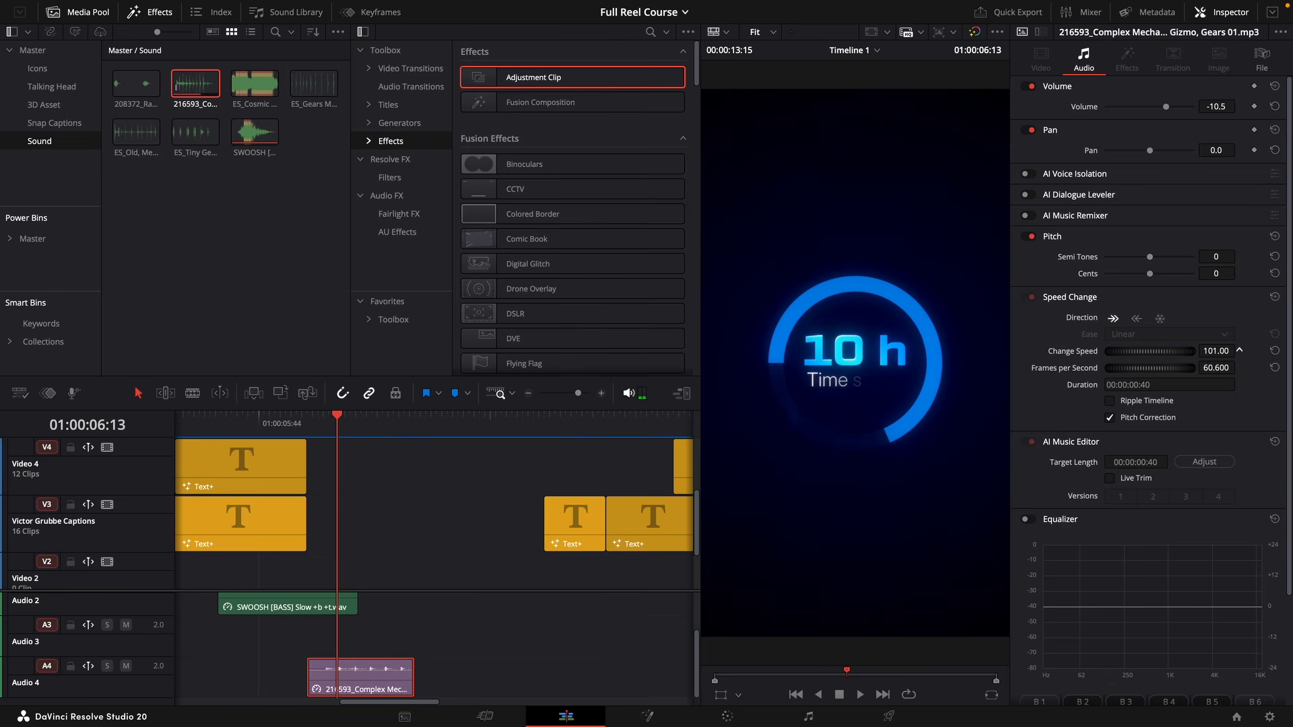
pyautogui.press('Right')
pyautogui.press('Right')
pyautogui.press('Right')
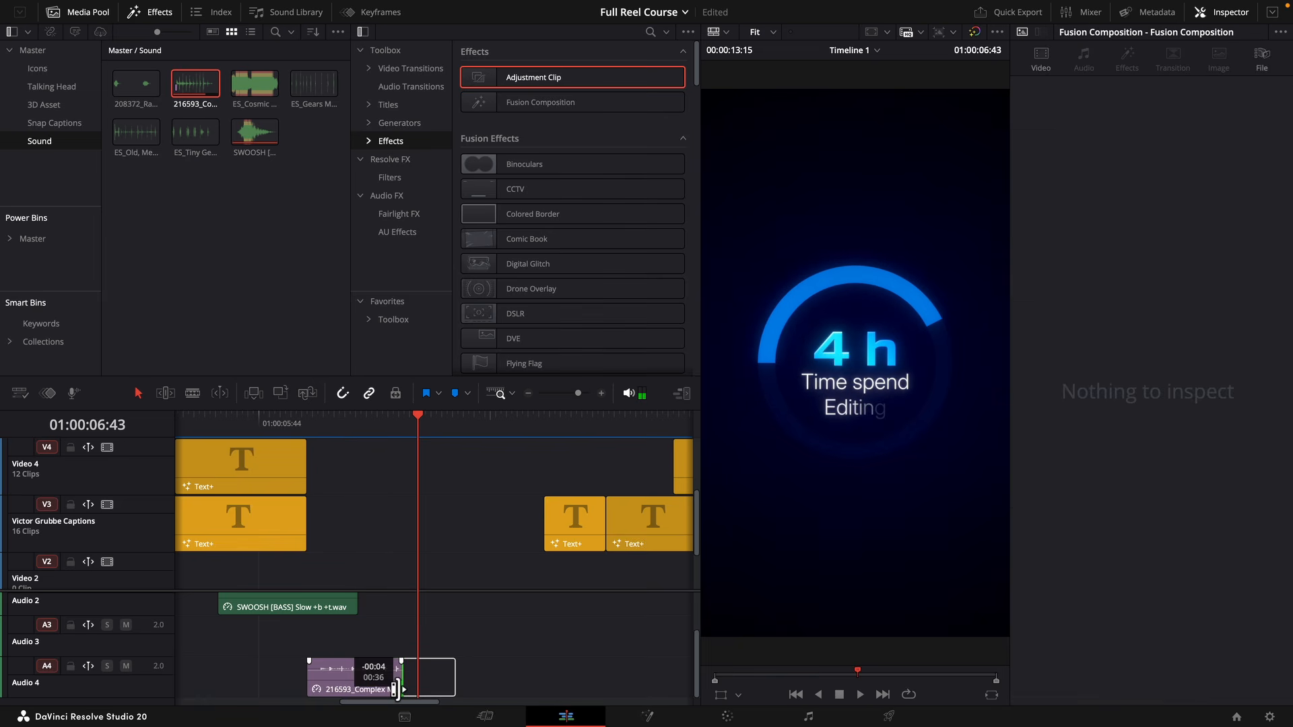
# Trim the countdown gear sound to 36 frames with a fade-out and set its volume to -22.5.
pyautogui.moveTo(396, 685); pyautogui.dragTo(399, 683)
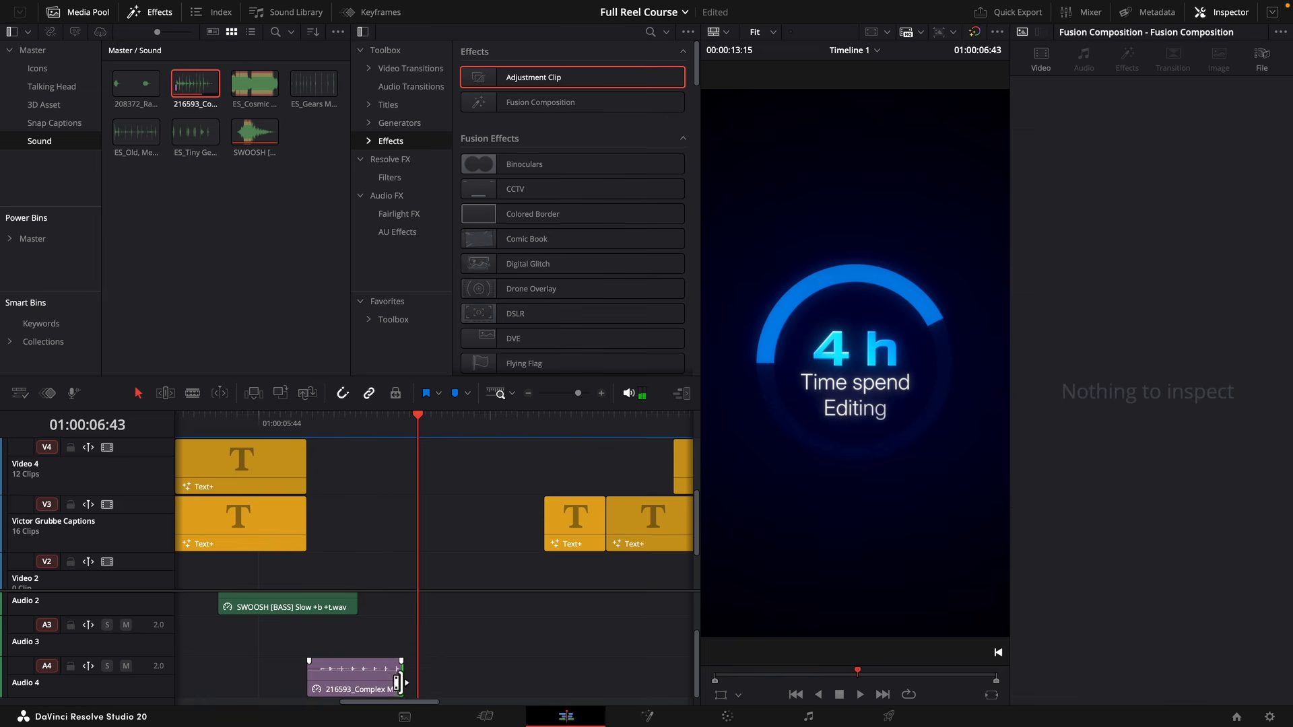
pyautogui.click(384, 681)
pyautogui.press('Right')
pyautogui.press('Right')
pyautogui.press('Right')
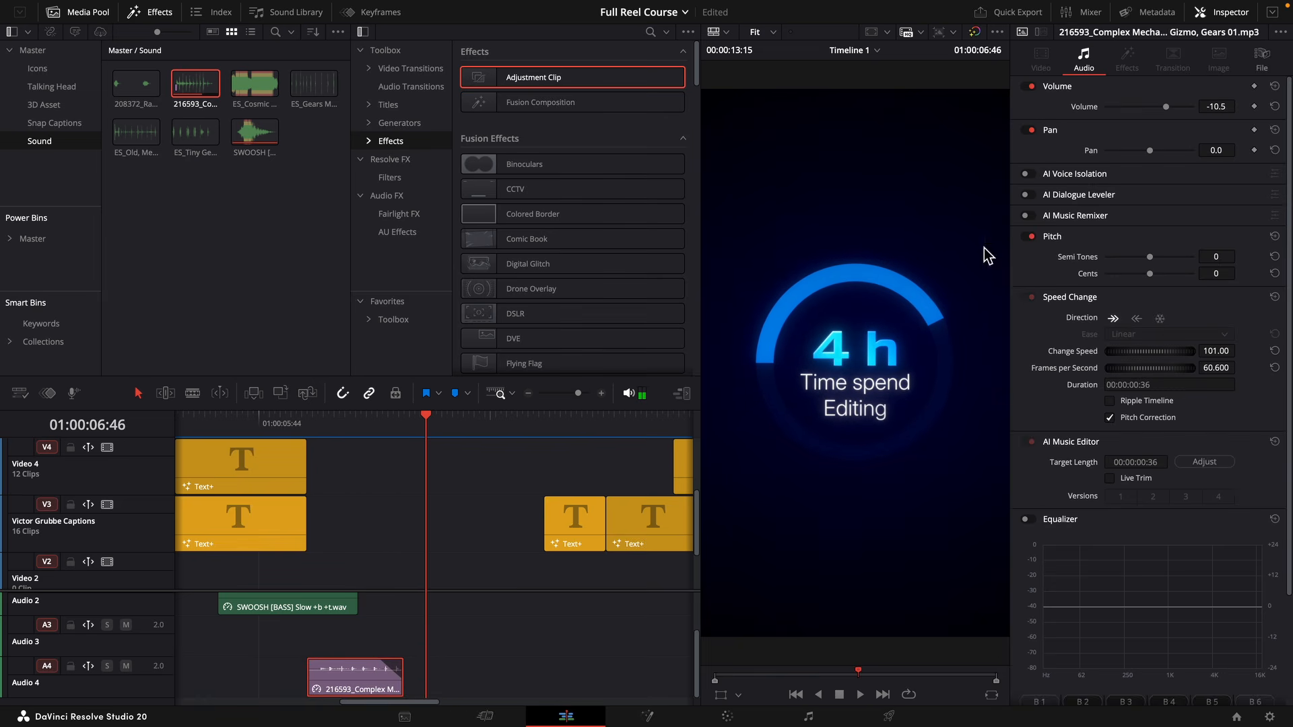
pyautogui.moveTo(1211, 110); pyautogui.dragTo(1198, 109)
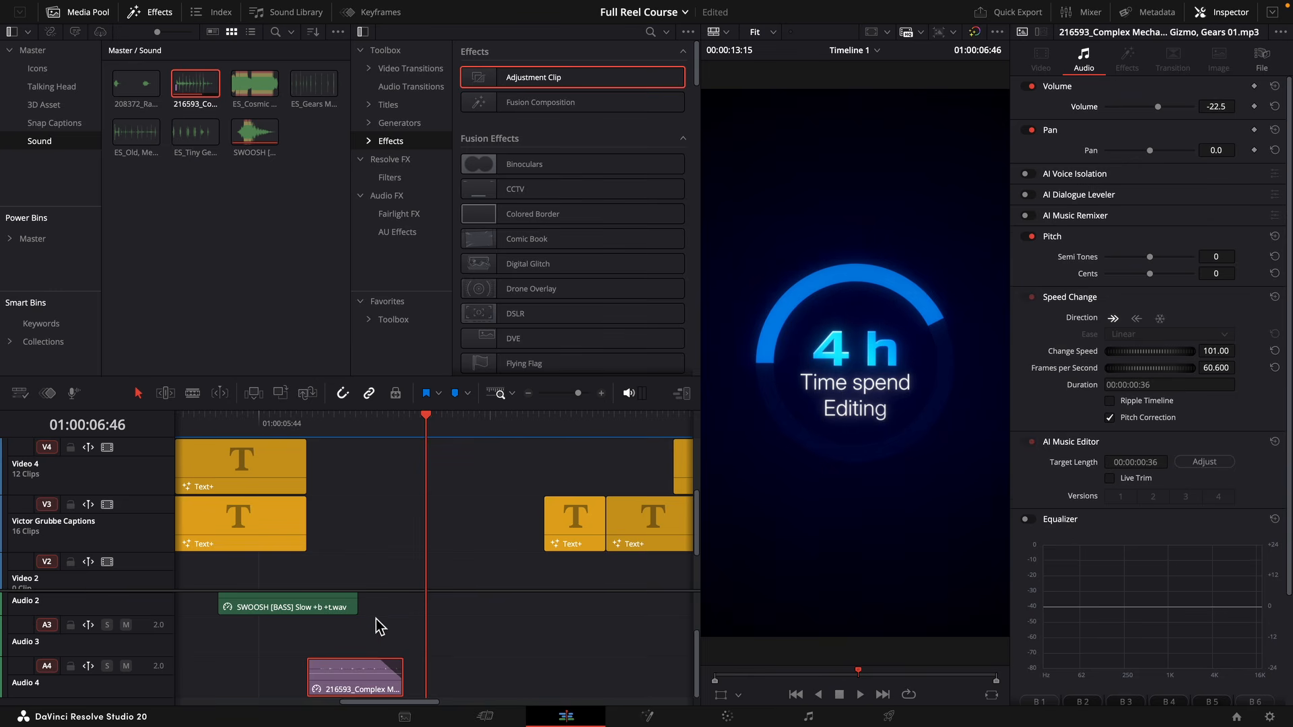
# Paste the gear sound onto Audio 4 beneath the falling-dollar Fusion Composition and play that section back.
pyautogui.hscroll(-10, 376, 619)
pyautogui.moveTo(590, 425); pyautogui.dragTo(580, 425)
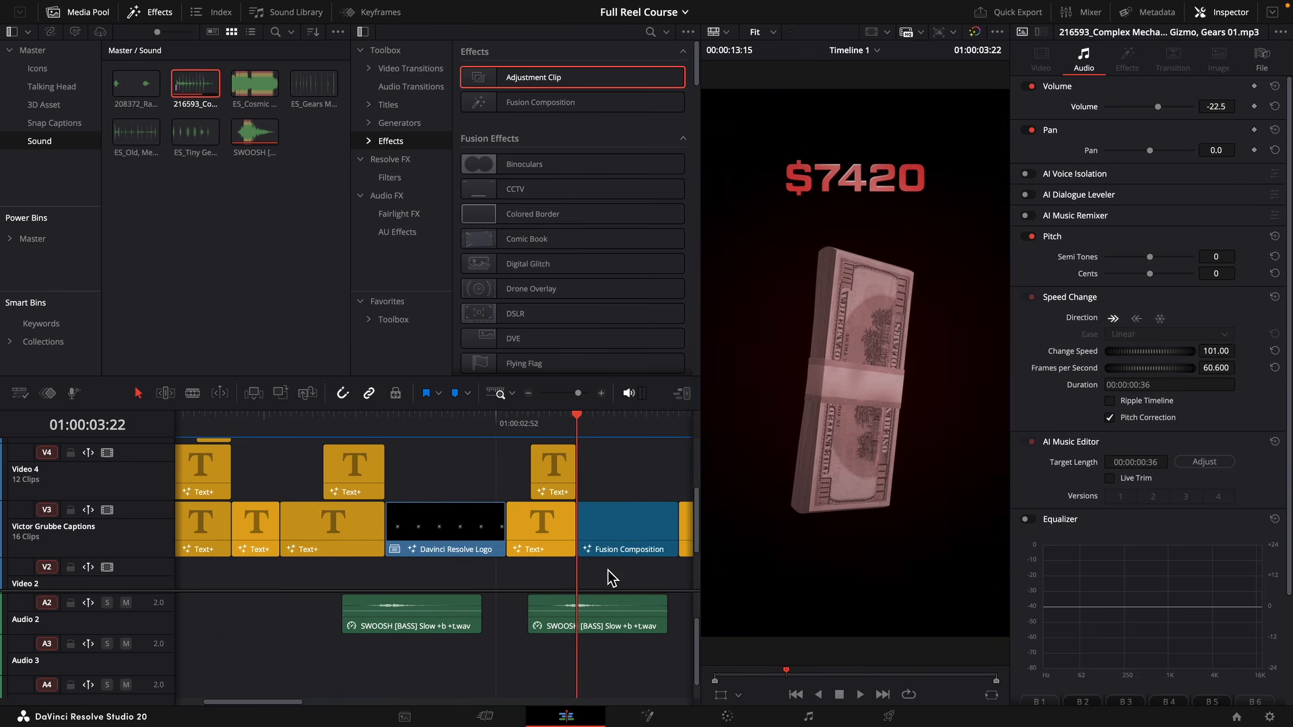
pyautogui.scroll(-3, 471, 566)
pyautogui.hscroll(4, 471, 565)
pyautogui.press('super+v')
pyautogui.click(464, 433)
pyautogui.press('space')
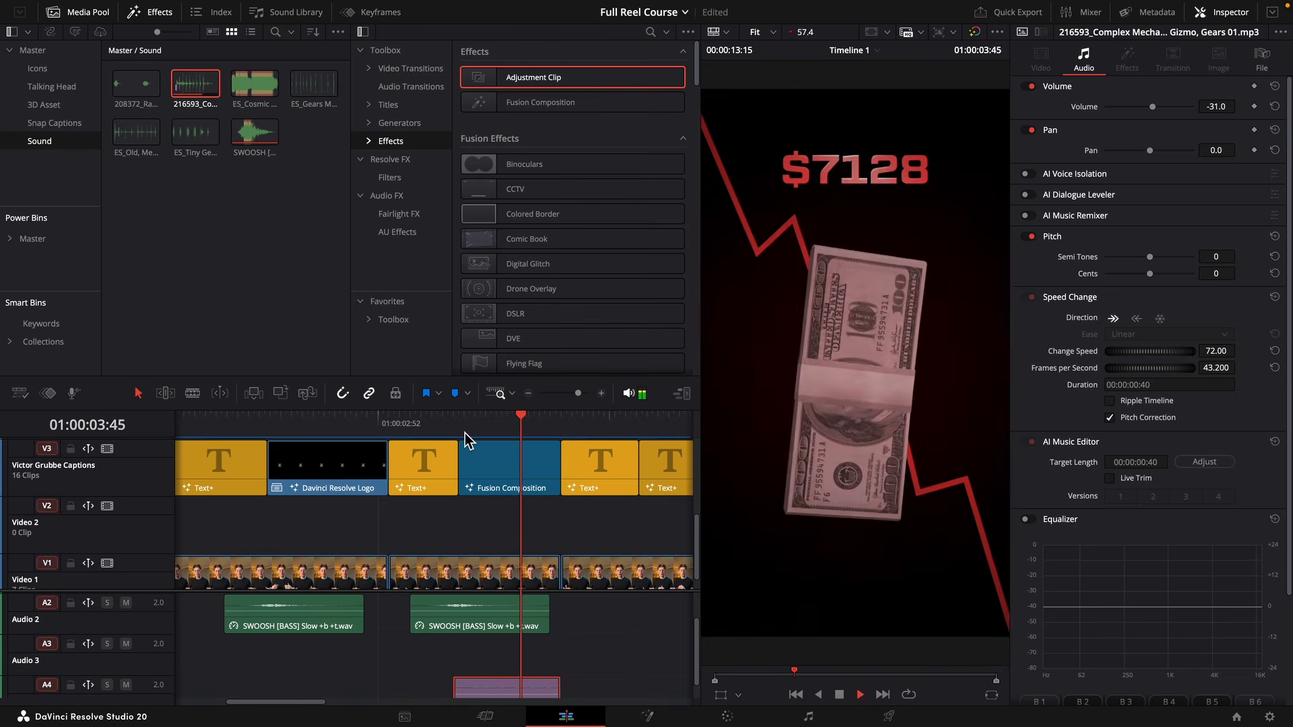
pyautogui.press('space')
pyautogui.click(471, 436)
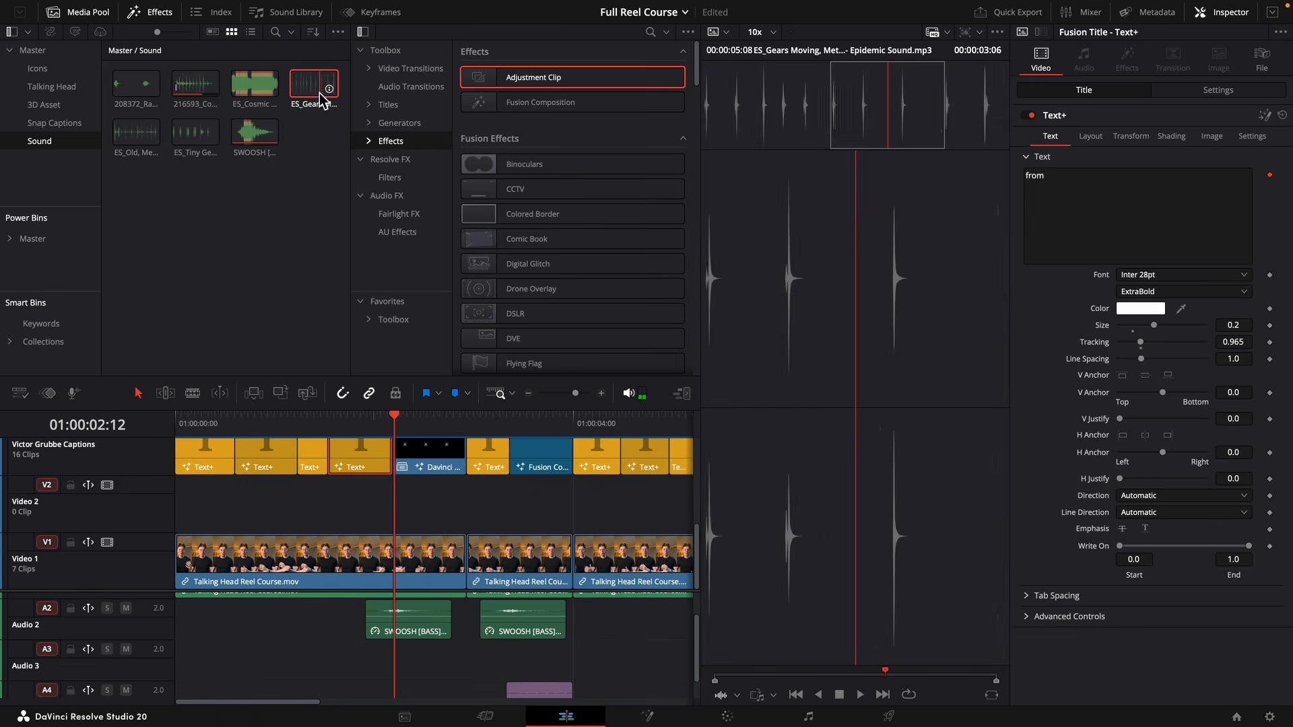
# Try the ES_Gears Moving sound on Audio 3 around the Davinci Resolve Logo clip at a speed of 181.
pyautogui.moveTo(318, 93); pyautogui.dragTo(363, 635)
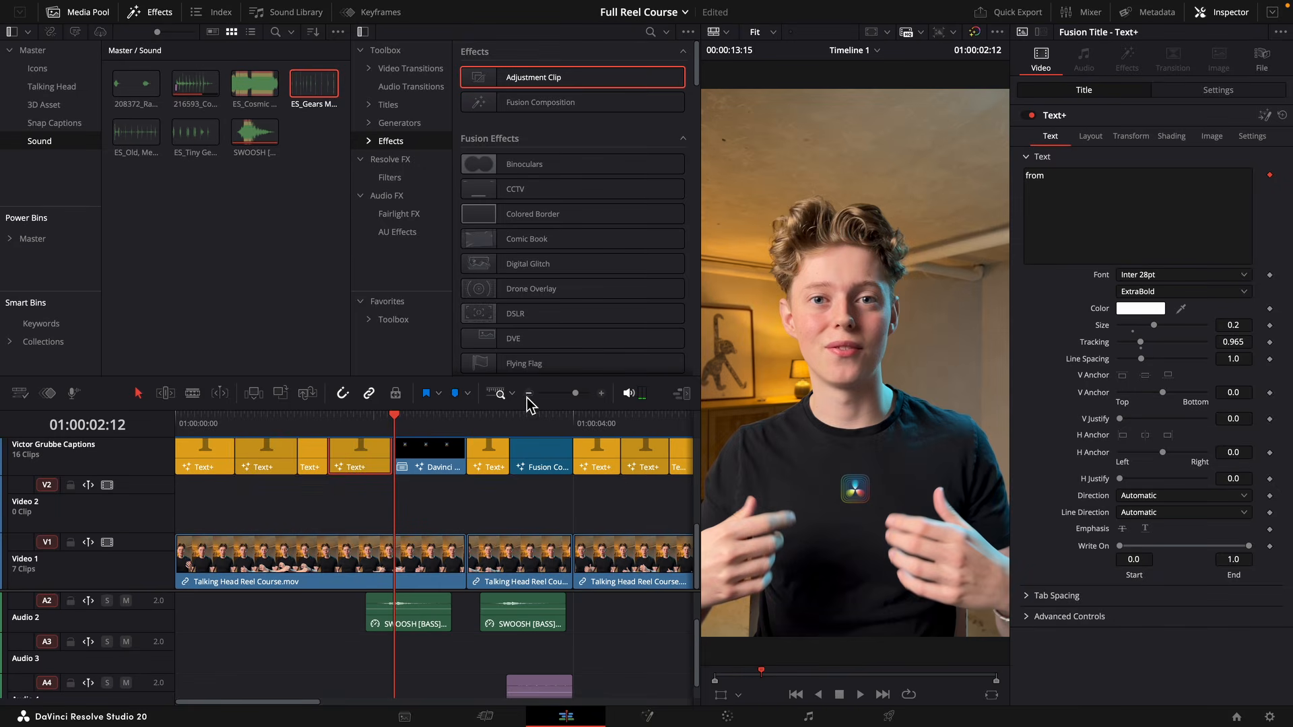
pyautogui.moveTo(577, 395); pyautogui.dragTo(570, 395)
pyautogui.scroll(-1, 285, 614)
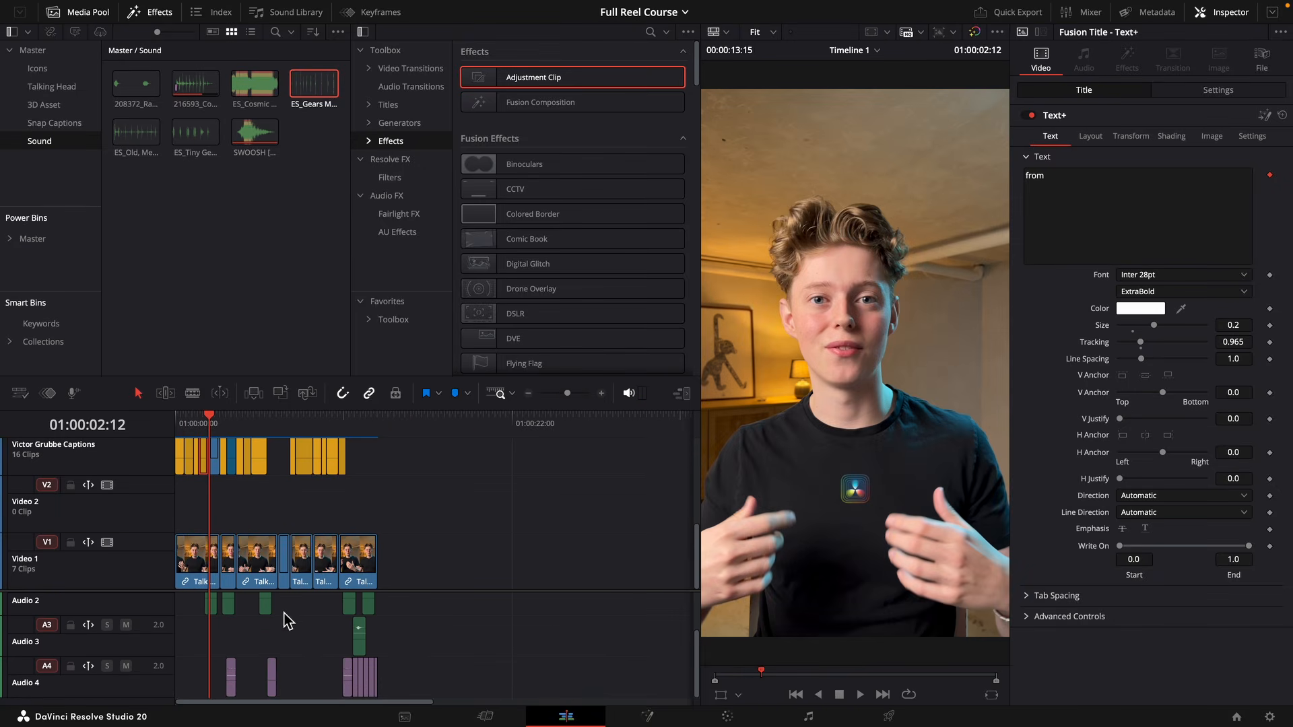
pyautogui.moveTo(314, 83); pyautogui.dragTo(226, 648)
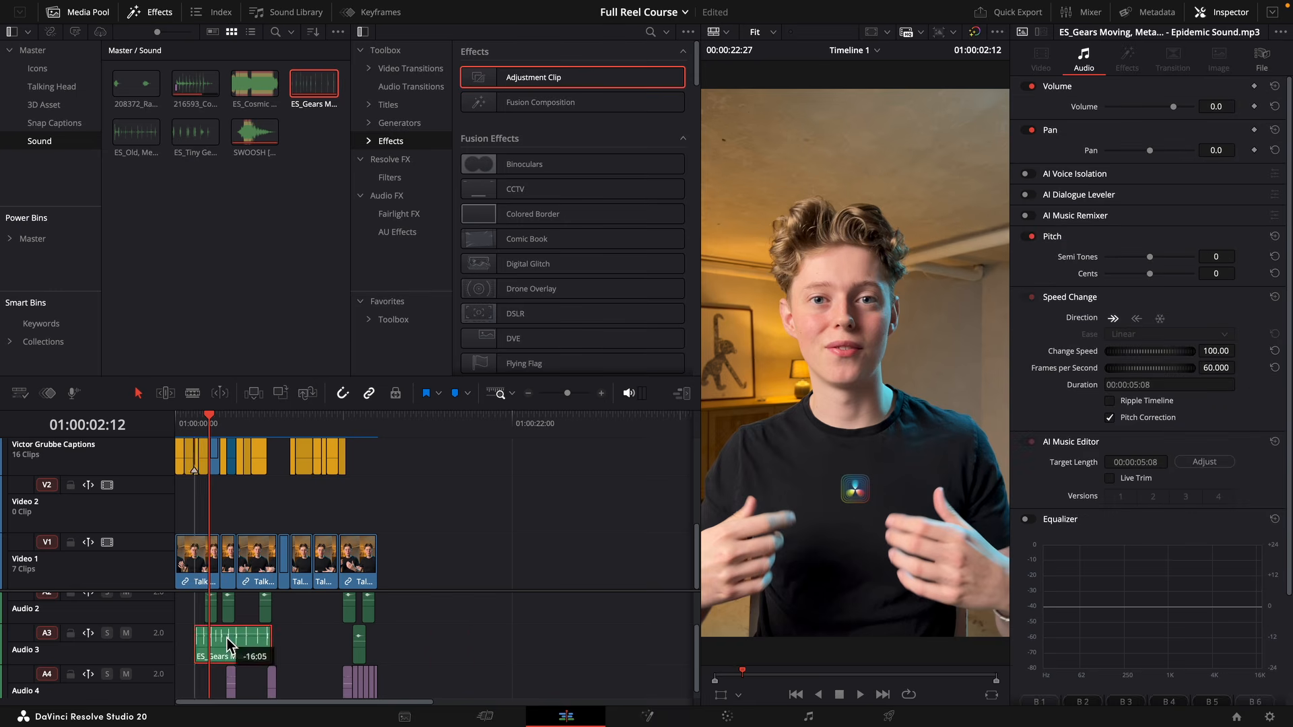
pyautogui.click(576, 394)
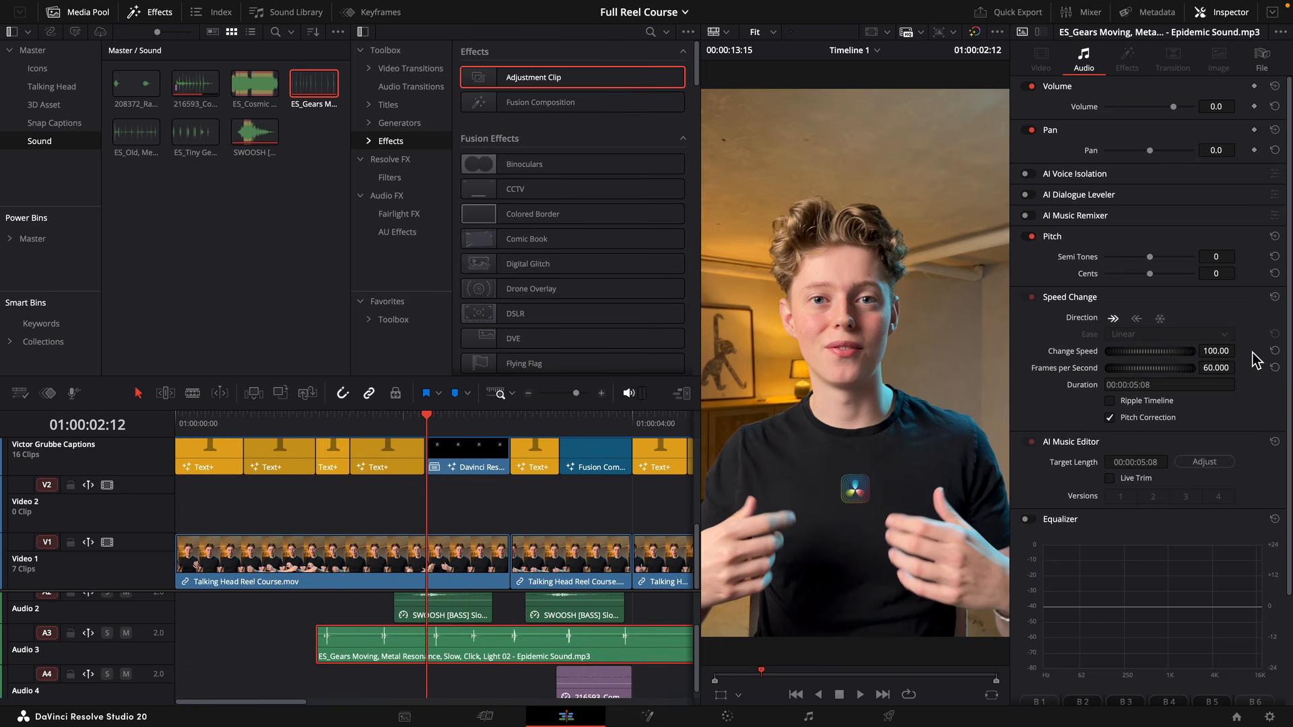
pyautogui.moveTo(1240, 350); pyautogui.dragTo(1231, 351)
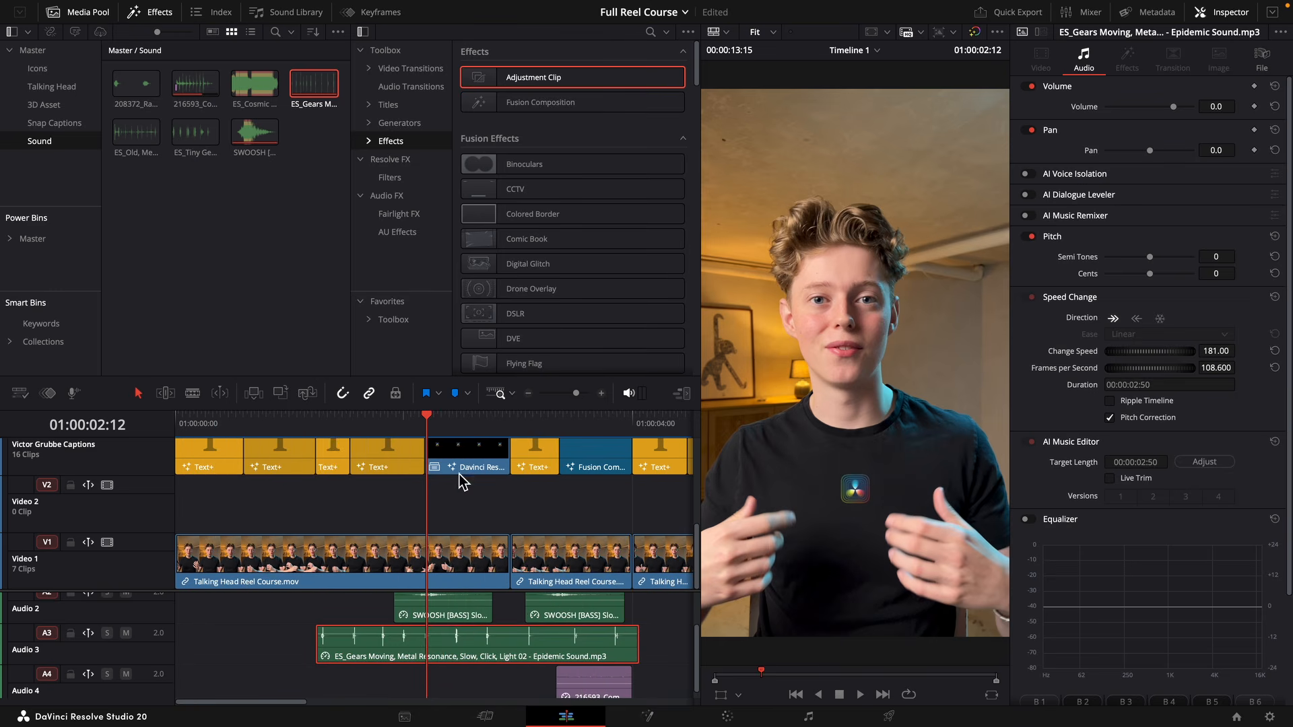
# Place the ES_Tiny Gearwheel sound on Audio 3 after the last video clip and delete the ES_Gears Moving clip.
pyautogui.moveTo(195, 132); pyautogui.dragTo(320, 645)
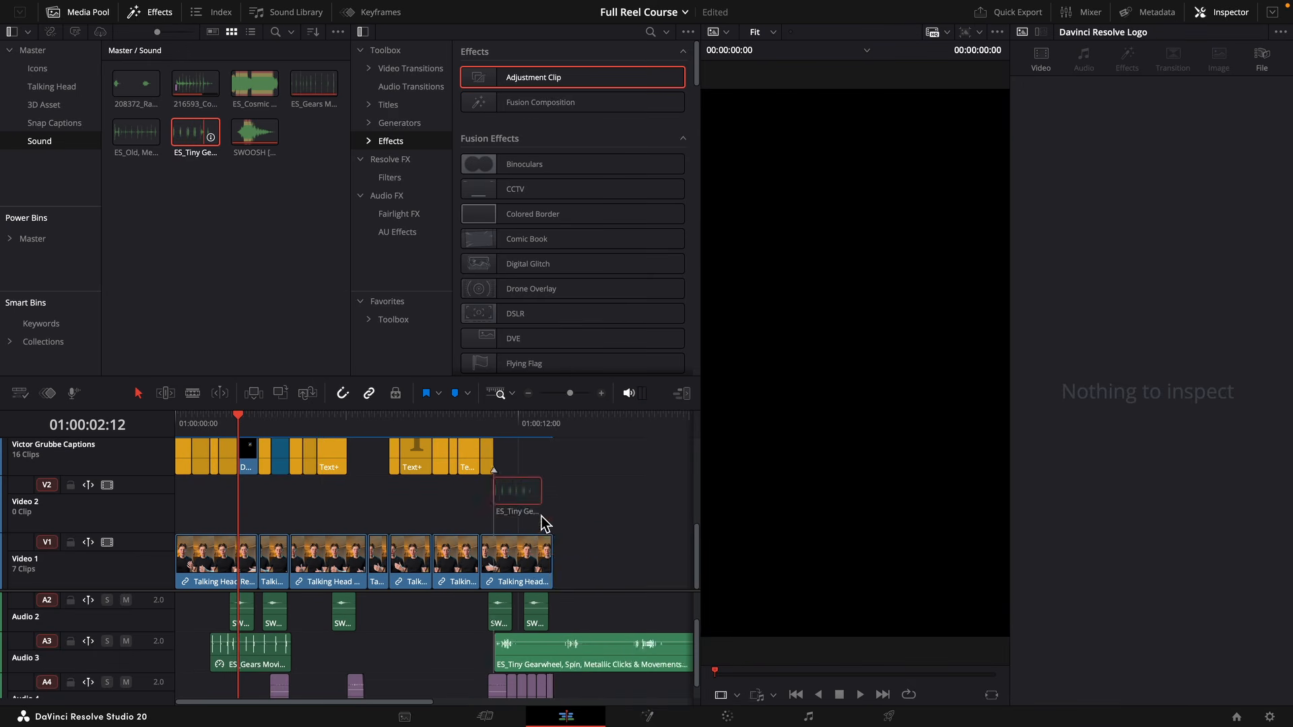
pyautogui.moveTo(541, 518); pyautogui.dragTo(563, 651)
pyautogui.click(272, 668)
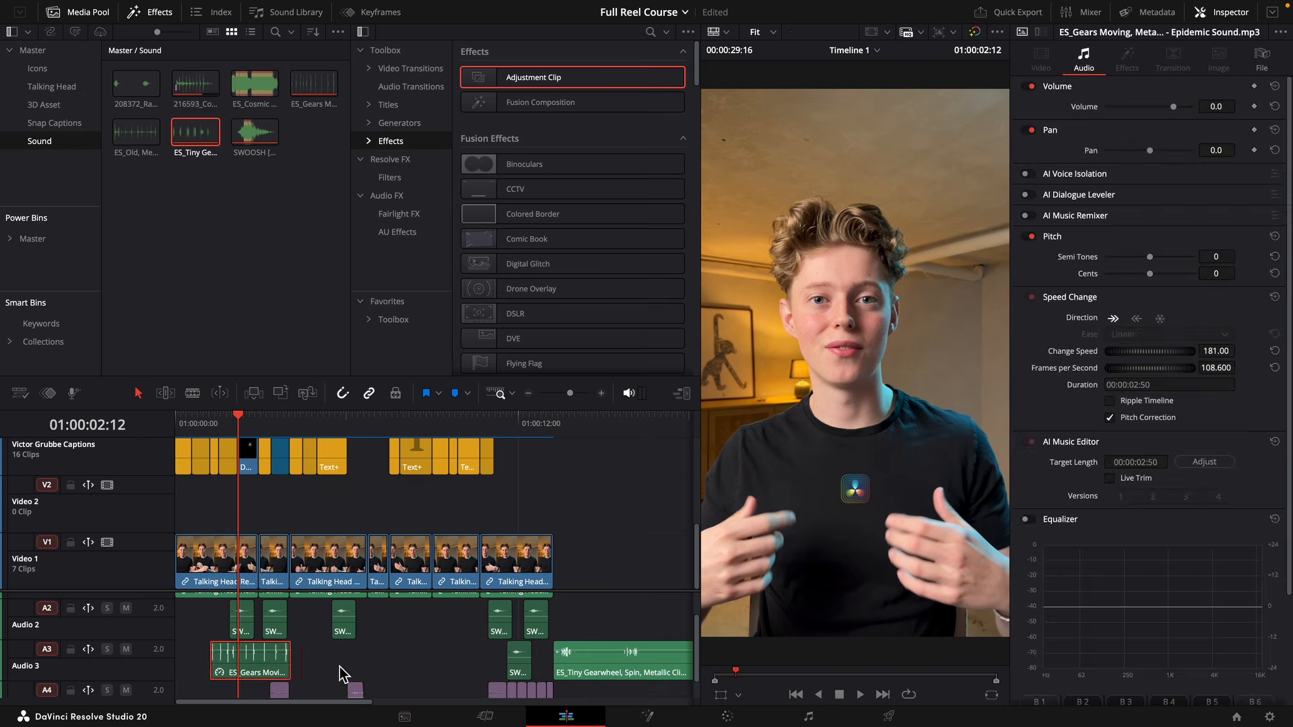
pyautogui.press('BackSpace')
# Split the ES_Tiny Gearwheel clip at 01:00:14:08, delete the second part and move the first beneath the Davinci Resolve Logo clip.
pyautogui.click(581, 422)
pyautogui.click(634, 674)
pyautogui.press('super+b')
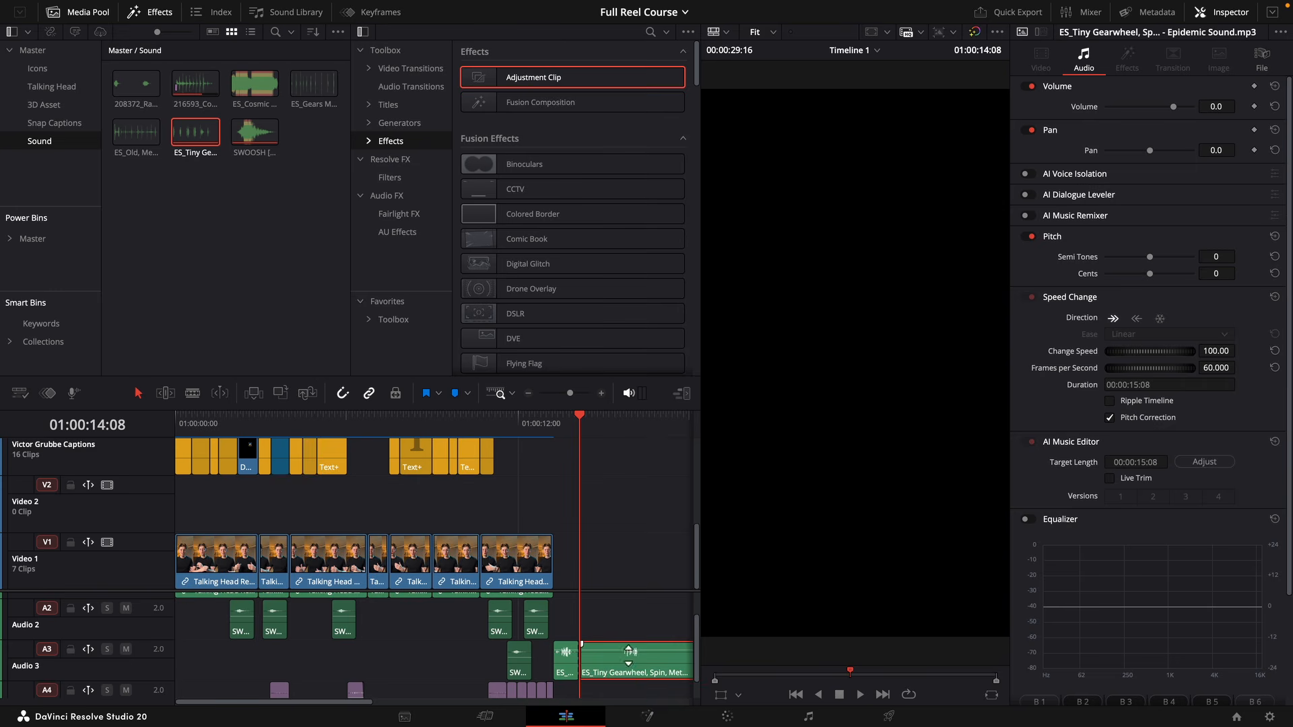
pyautogui.click(619, 662)
pyautogui.press('BackSpace')
pyautogui.moveTo(564, 667); pyautogui.dragTo(249, 666)
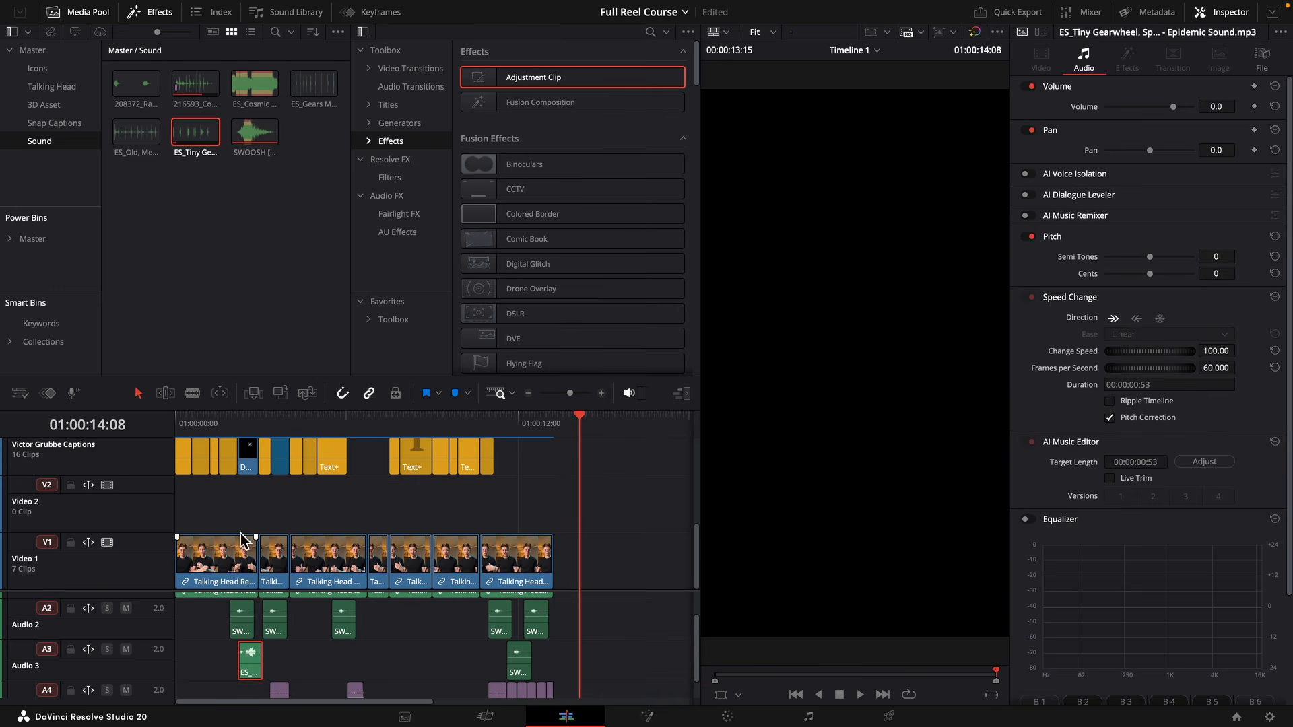
# Align the ES_Tiny Gearwheel clip with the appearance of the "from" caption and trim it to 16 frames.
pyautogui.click(227, 419)
pyautogui.moveTo(569, 394); pyautogui.dragTo(581, 394)
pyautogui.press('Left')
pyautogui.press('Left')
pyautogui.press('Right')
pyautogui.press('Right')
pyautogui.press('Right')
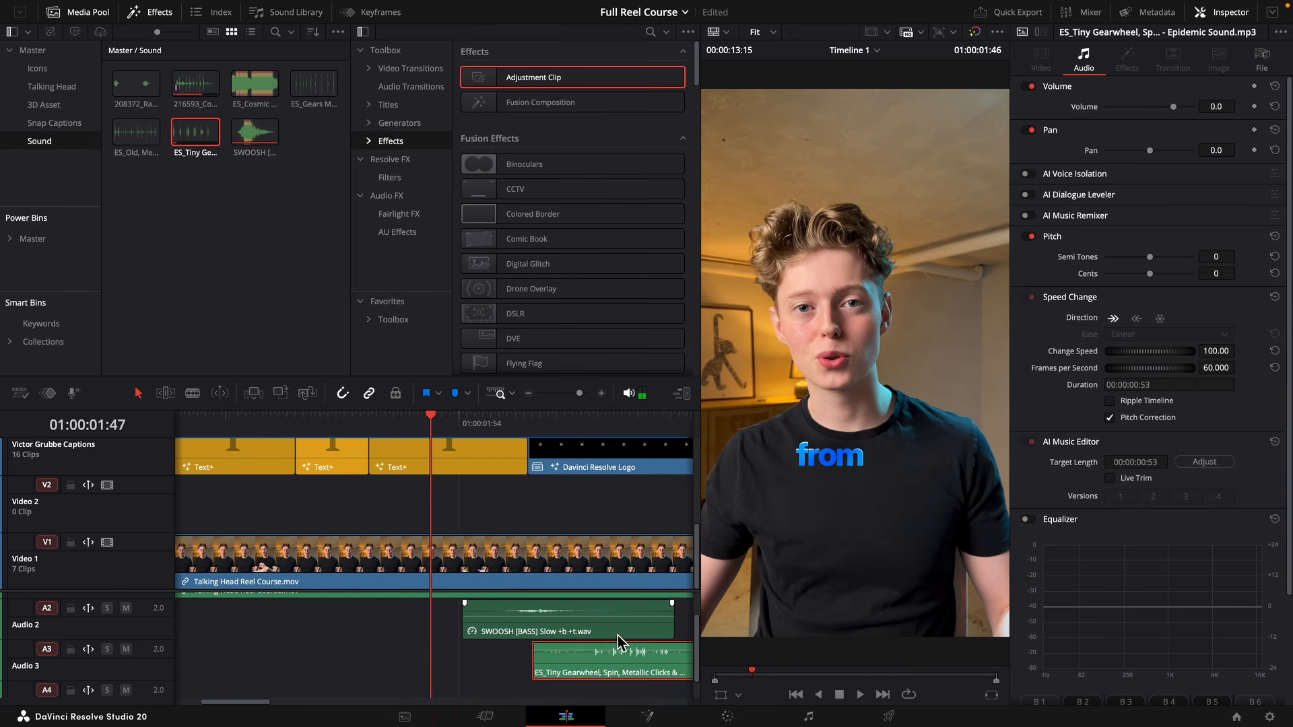
pyautogui.press('Left')
pyautogui.press('Left')
pyautogui.moveTo(624, 641); pyautogui.dragTo(457, 661)
pyautogui.moveTo(377, 666); pyautogui.dragTo(438, 668)
pyautogui.press('space')
pyautogui.press('space')
pyautogui.moveTo(581, 663); pyautogui.dragTo(485, 667)
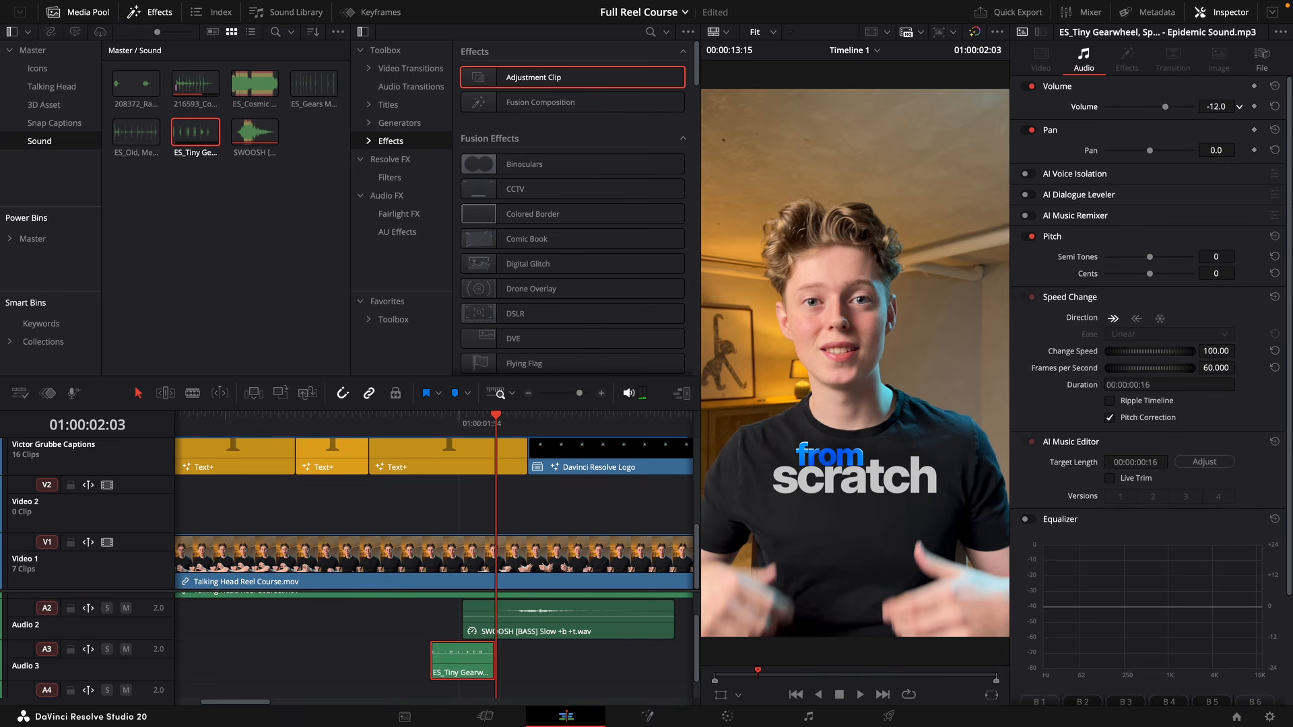
# Set the ES_Tiny Gearwheel clip's volume to -20.0 and play back the logo section and the ending.
pyautogui.moveTo(1217, 107); pyautogui.dragTo(1213, 106)
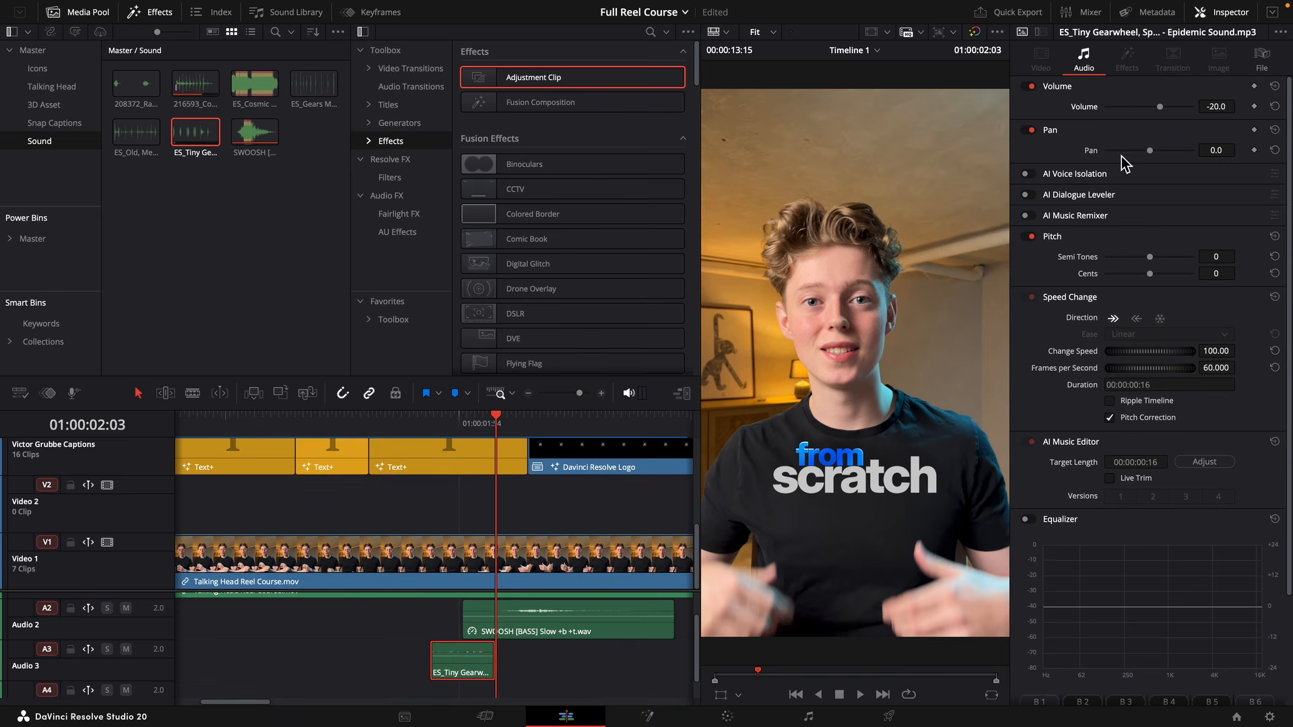
pyautogui.press('space')
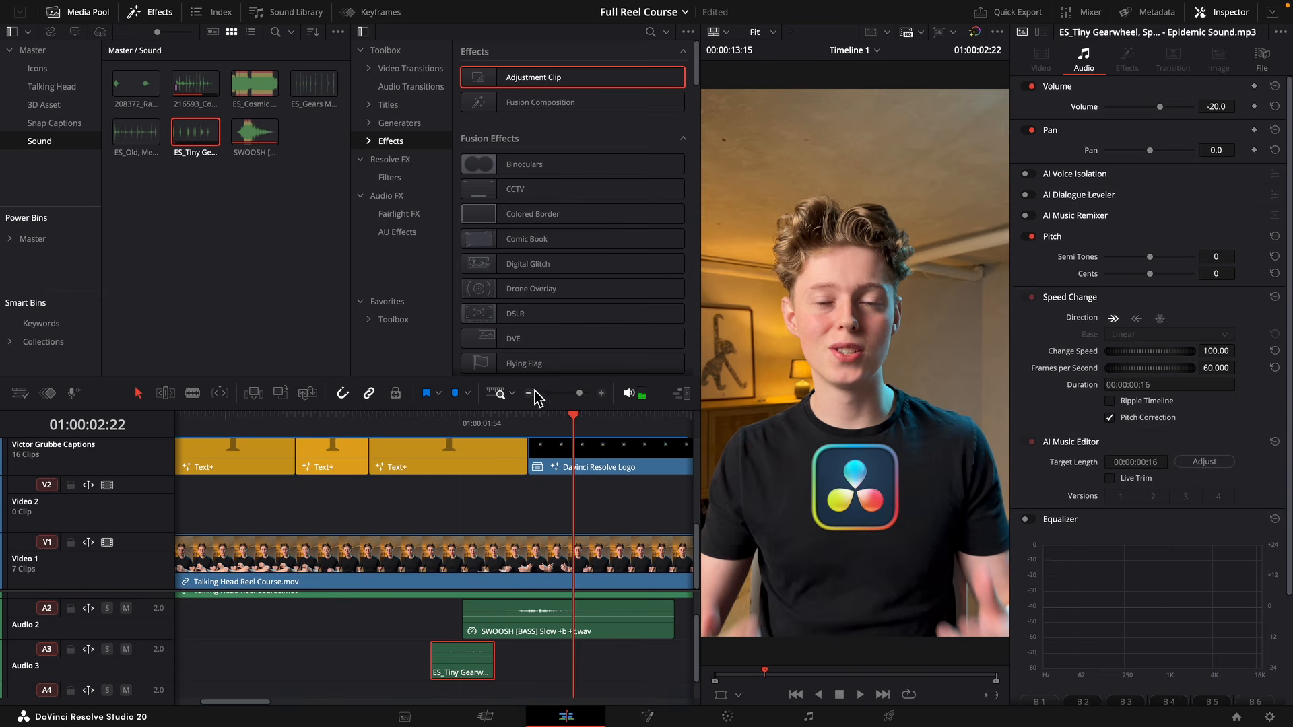
pyautogui.click(572, 394)
pyautogui.moveTo(417, 437); pyautogui.dragTo(484, 444)
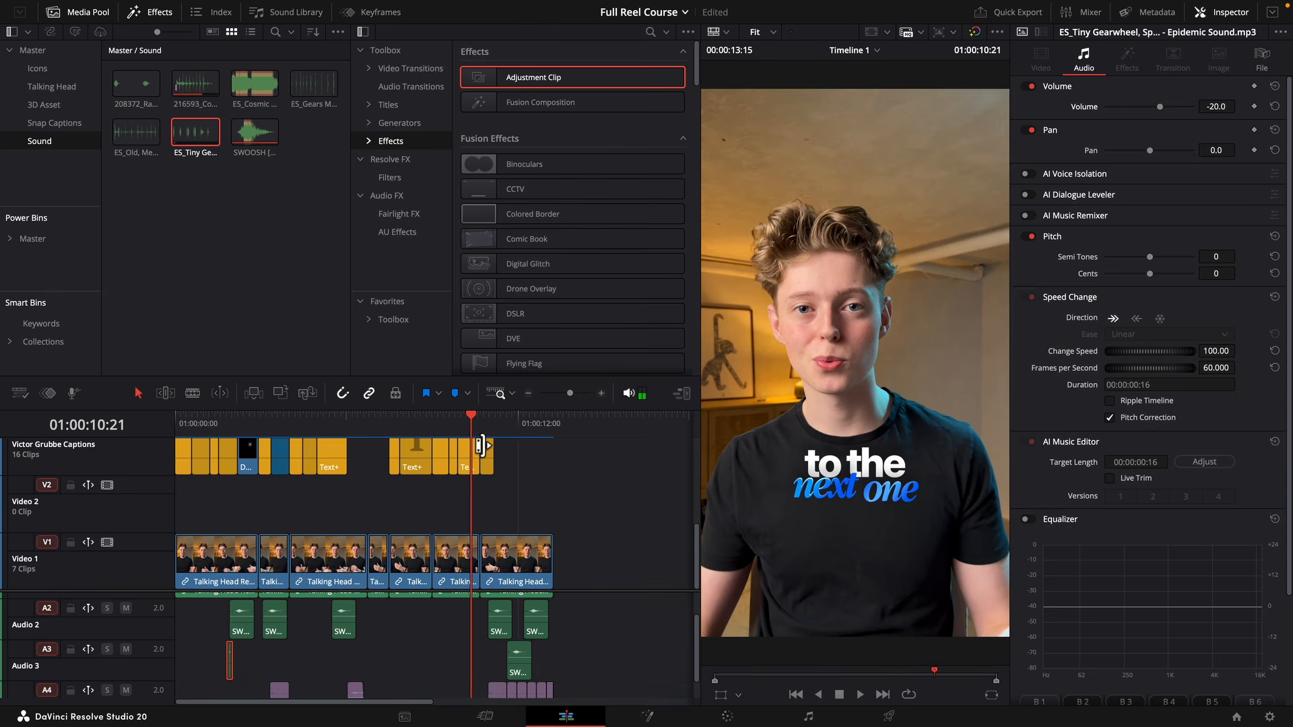
pyautogui.scroll(1, 481, 482)
pyautogui.press('space')
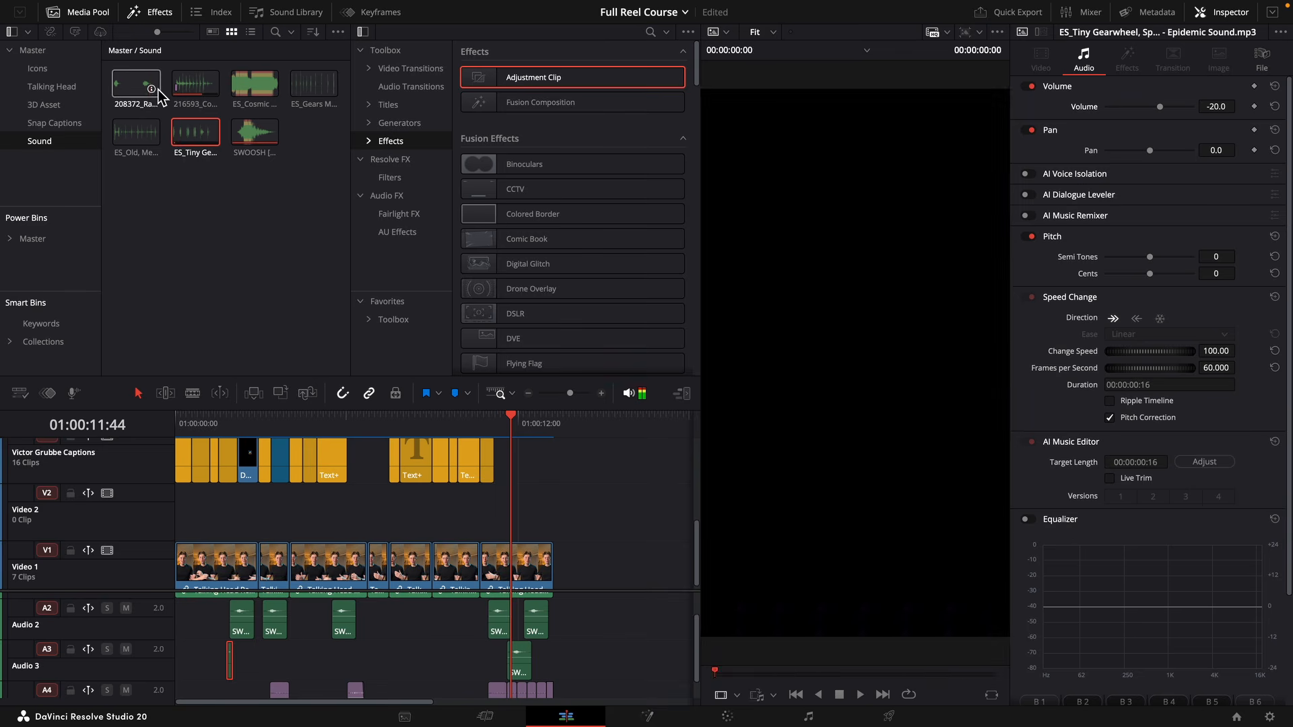
# Place the 208372_Racing, GUI, Beep sound on Audio 3, aligned with the start of the Davinci Resolve Logo clip.
pyautogui.moveTo(148, 97); pyautogui.dragTo(248, 656)
pyautogui.click(235, 417)
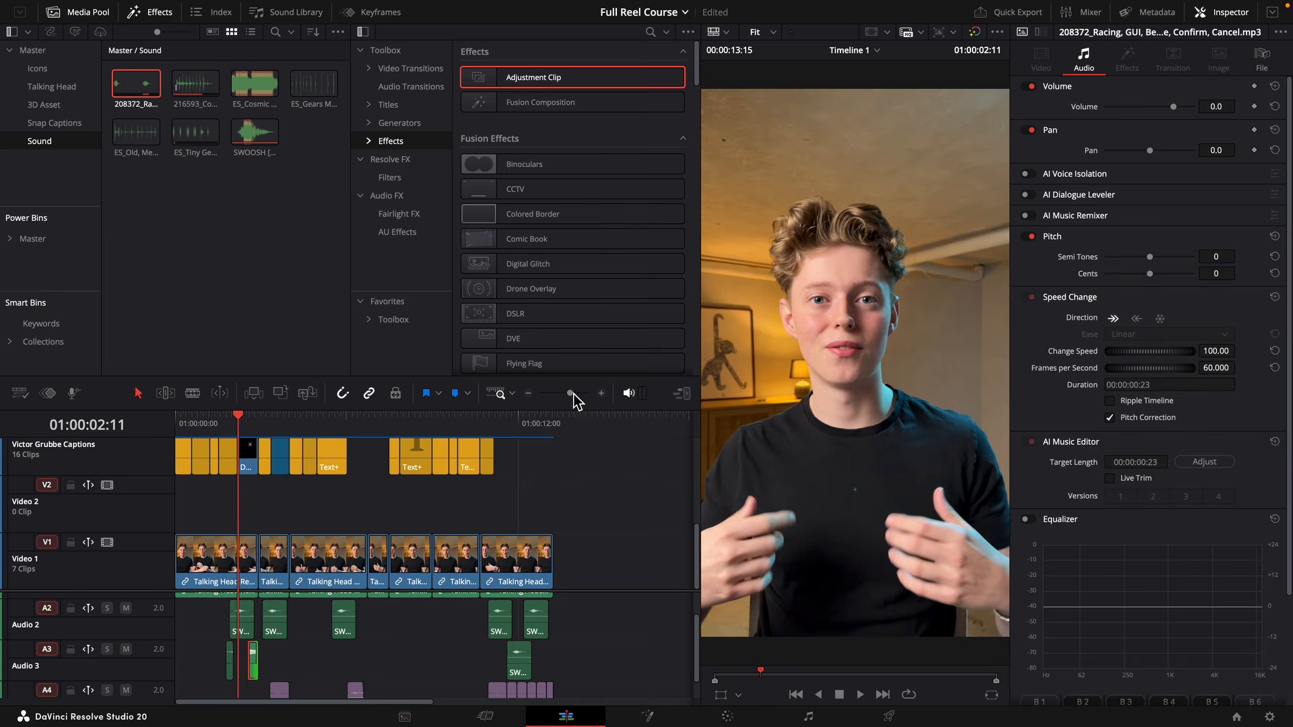
pyautogui.moveTo(571, 394); pyautogui.dragTo(583, 396)
pyautogui.hscroll(3, 572, 609)
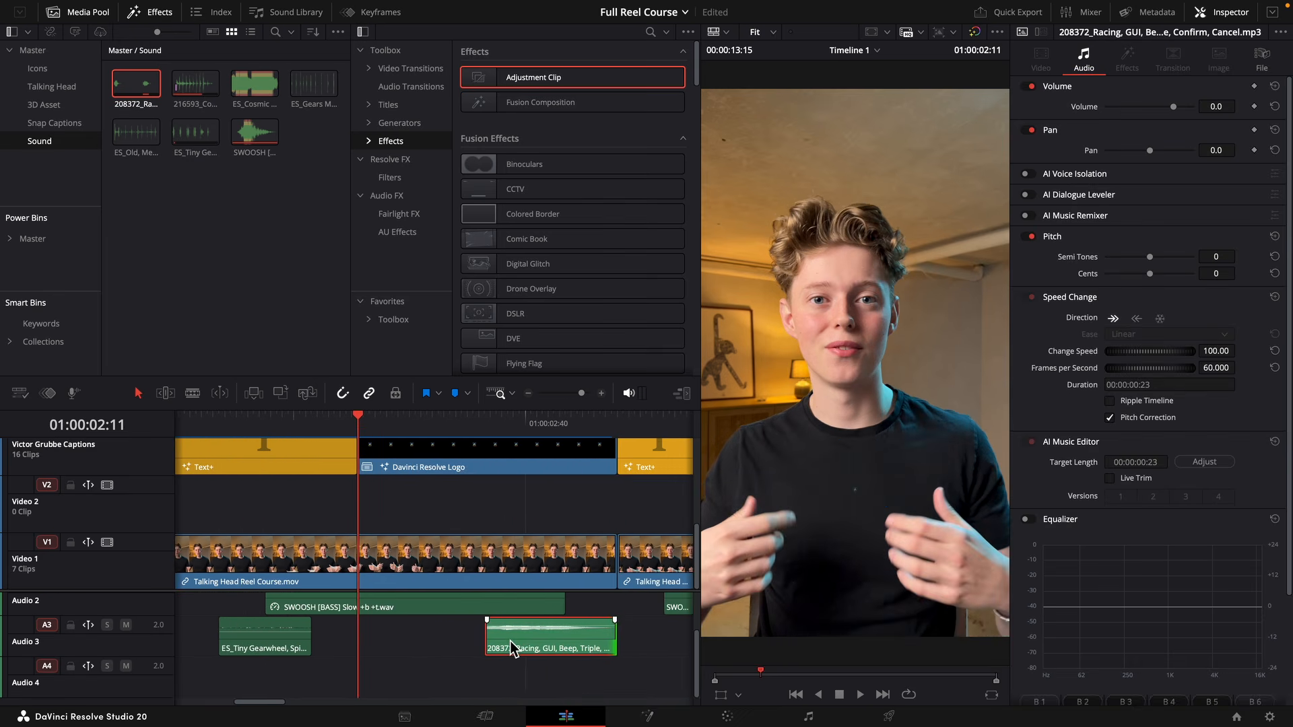
pyautogui.moveTo(487, 648); pyautogui.dragTo(452, 648)
pyautogui.moveTo(534, 648); pyautogui.dragTo(449, 634)
# Set the beep sound's volume to -20.5 and play back the logo animation.
pyautogui.click(384, 432)
pyautogui.press('space')
pyautogui.press('space')
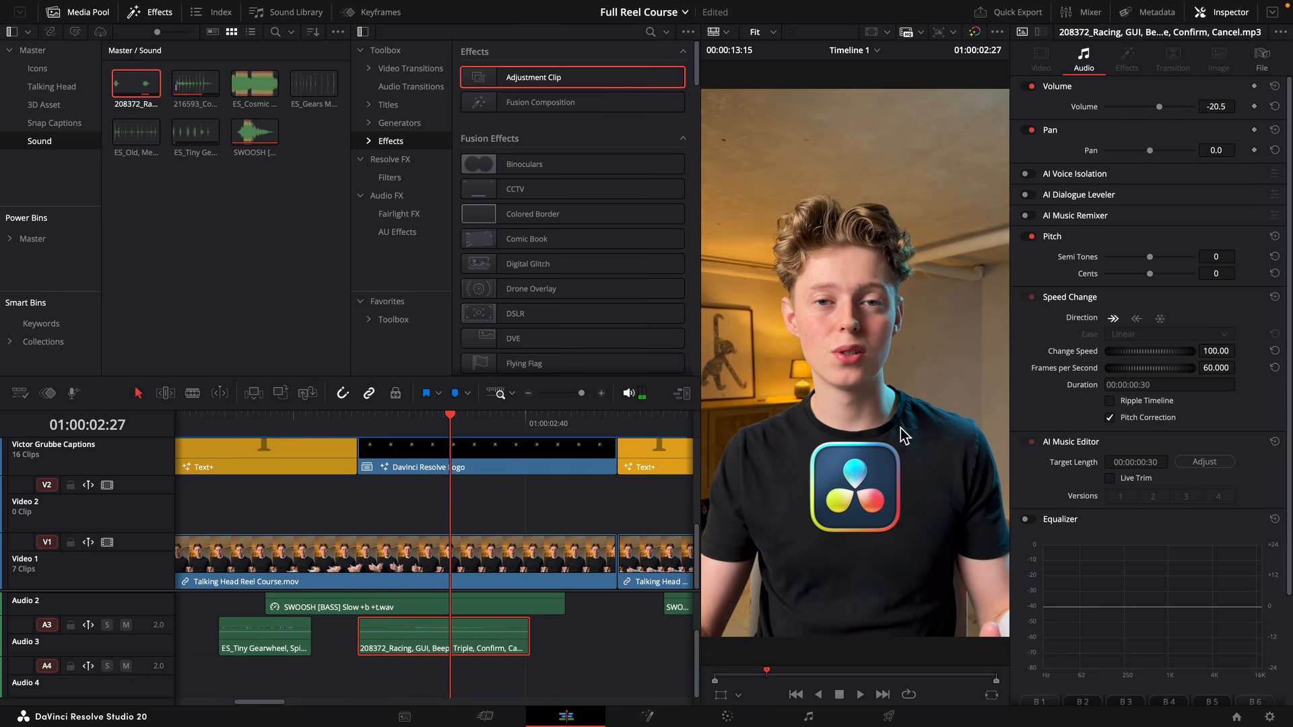
pyautogui.click(420, 428)
pyautogui.press('space')
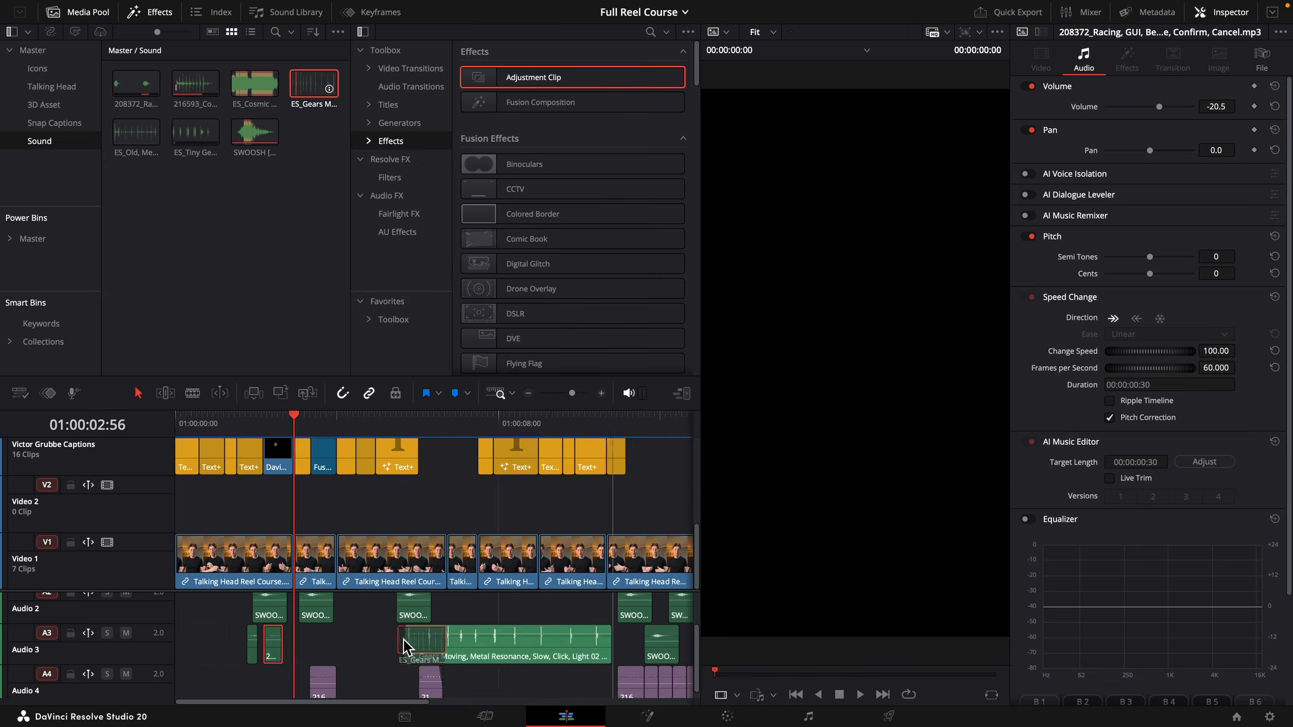
# Place the ES_Gears Moving sound on Audio 3 at the "plugins & presets" caption and cut it down to a single click.
pyautogui.moveTo(412, 644); pyautogui.dragTo(408, 643)
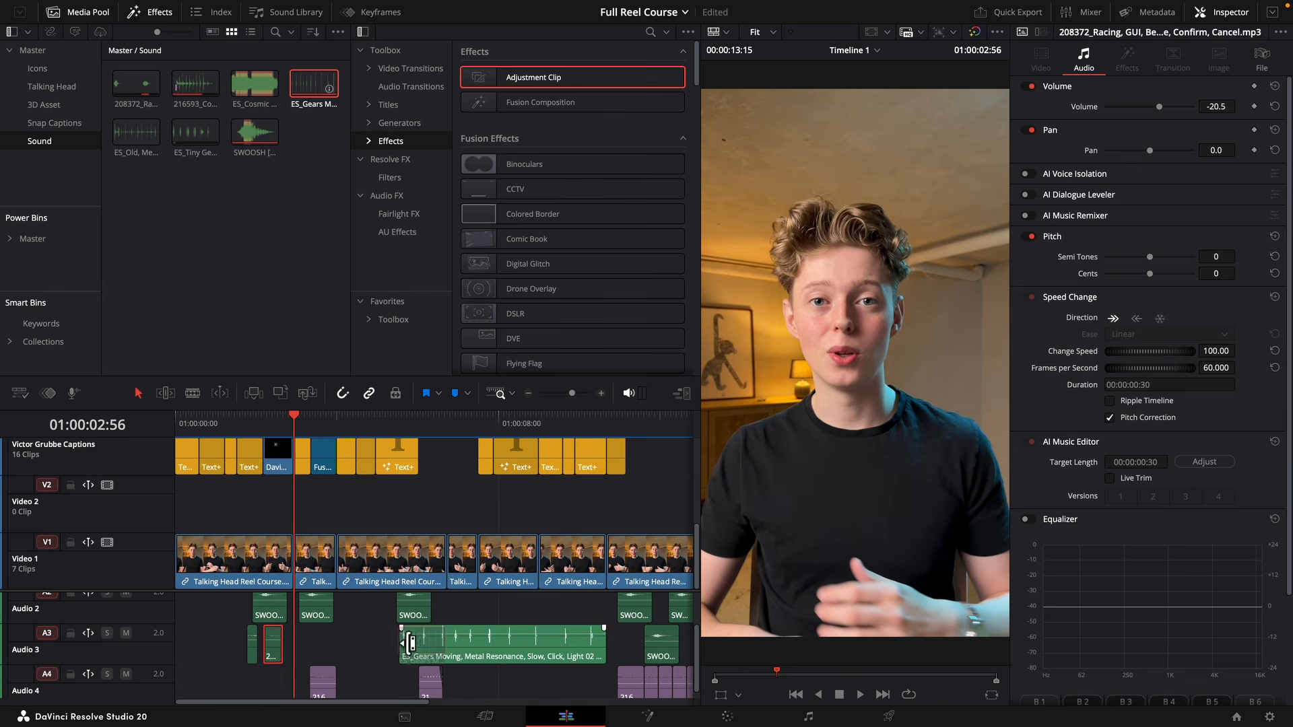
pyautogui.click(397, 430)
pyautogui.press('space')
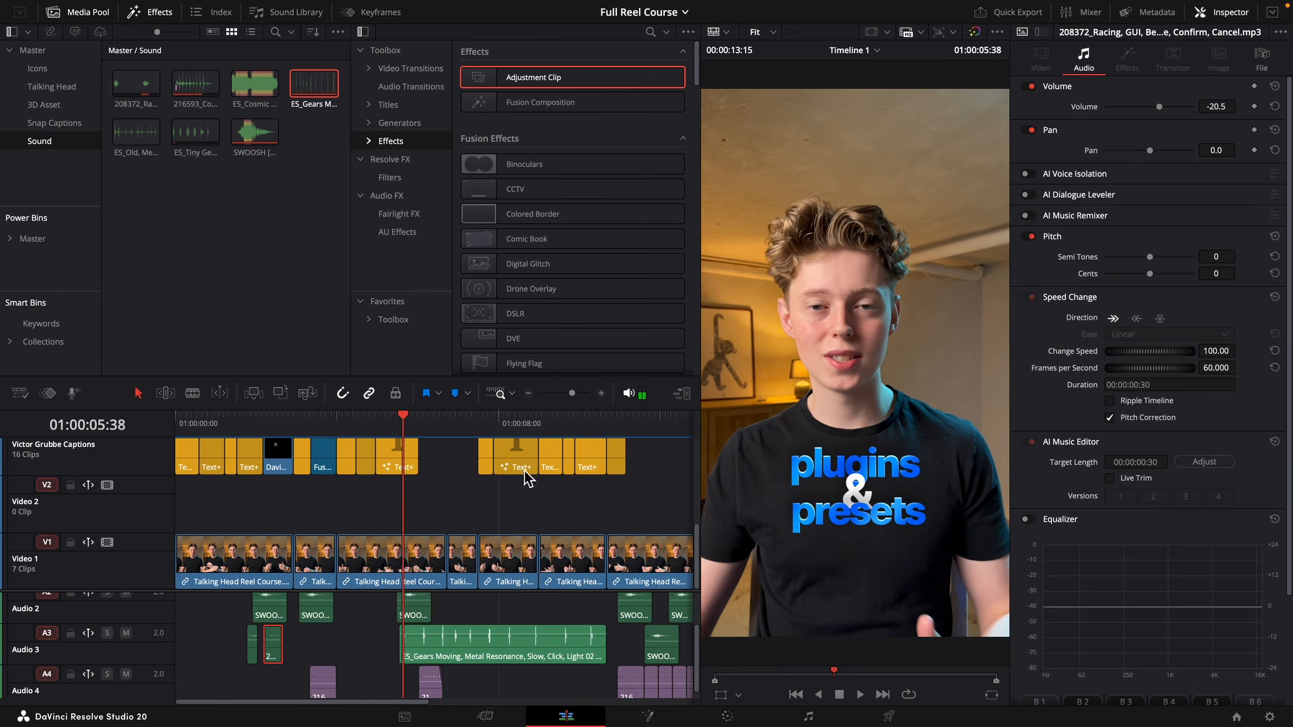
pyautogui.moveTo(572, 395); pyautogui.dragTo(574, 402)
pyautogui.moveTo(663, 657); pyautogui.dragTo(443, 668)
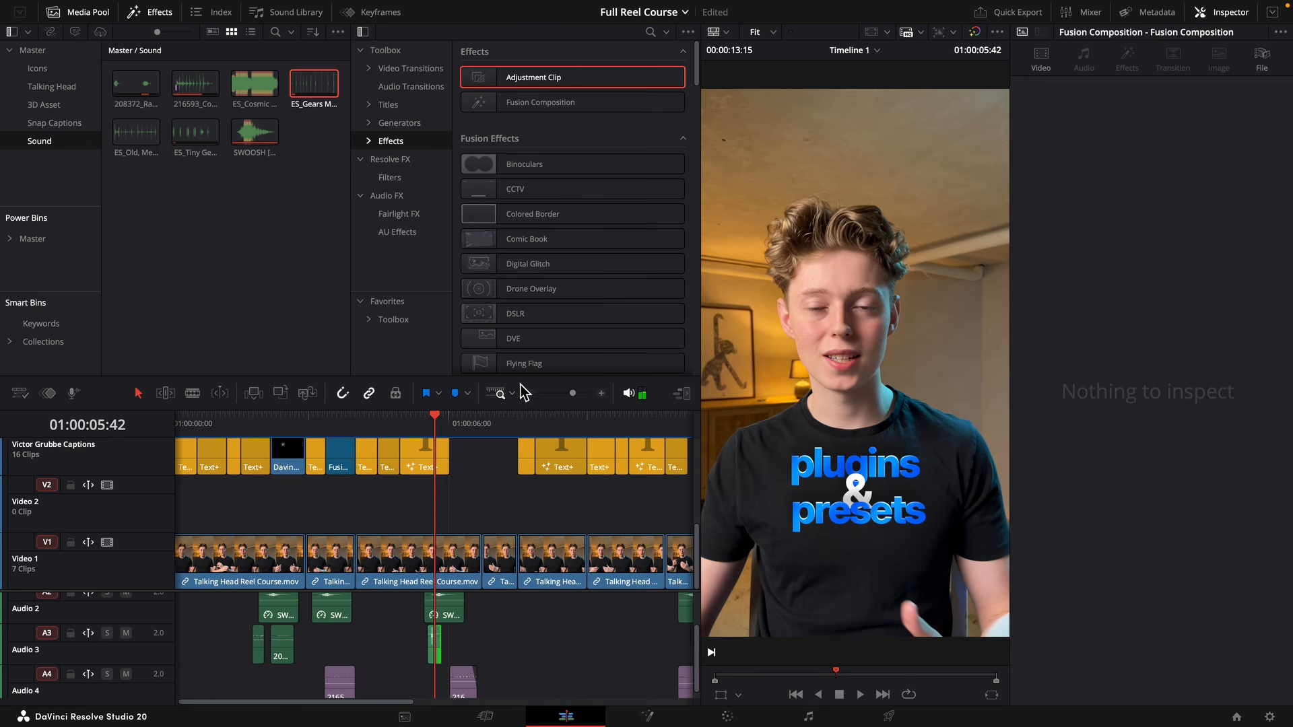
# Trim the ES_Gears Moving click to 7 frames at -20.5 volume and place it on Audio 2 at the reel's start.
pyautogui.moveTo(575, 394); pyautogui.dragTo(584, 396)
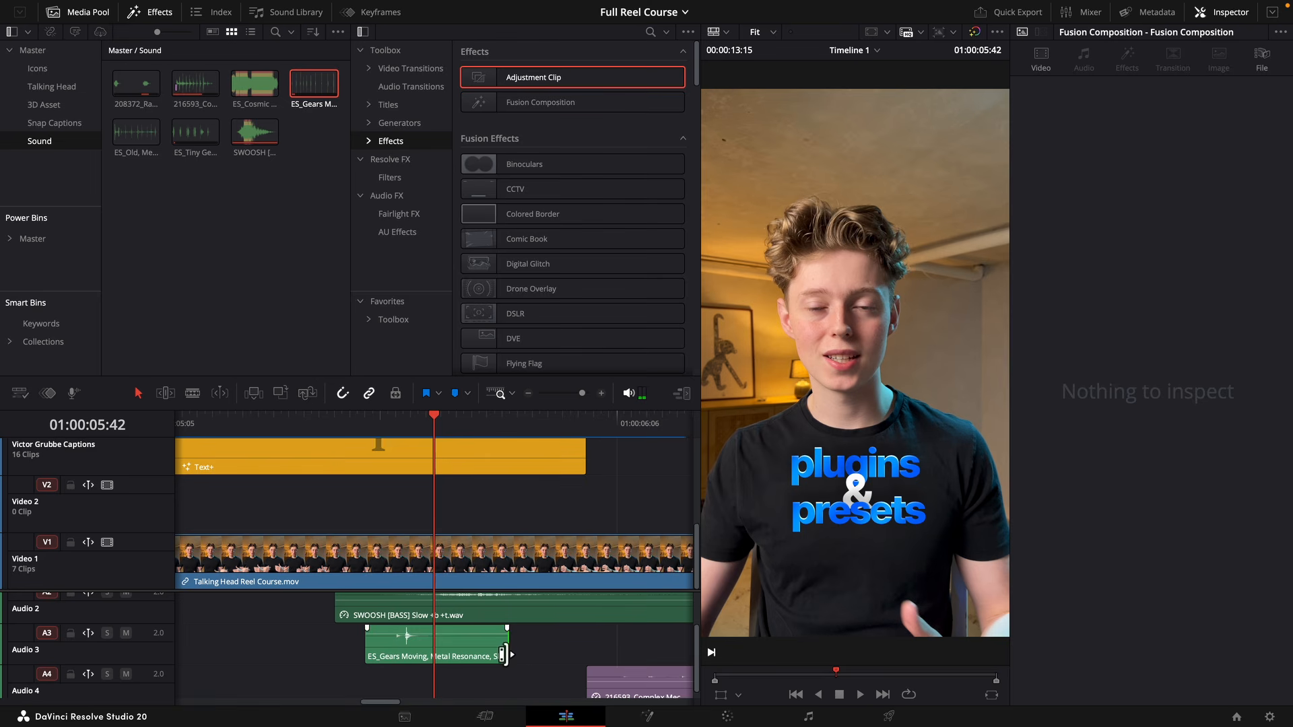
pyautogui.moveTo(506, 654); pyautogui.dragTo(185, 623)
pyautogui.click(418, 649)
pyautogui.click(178, 421)
pyautogui.press('space')
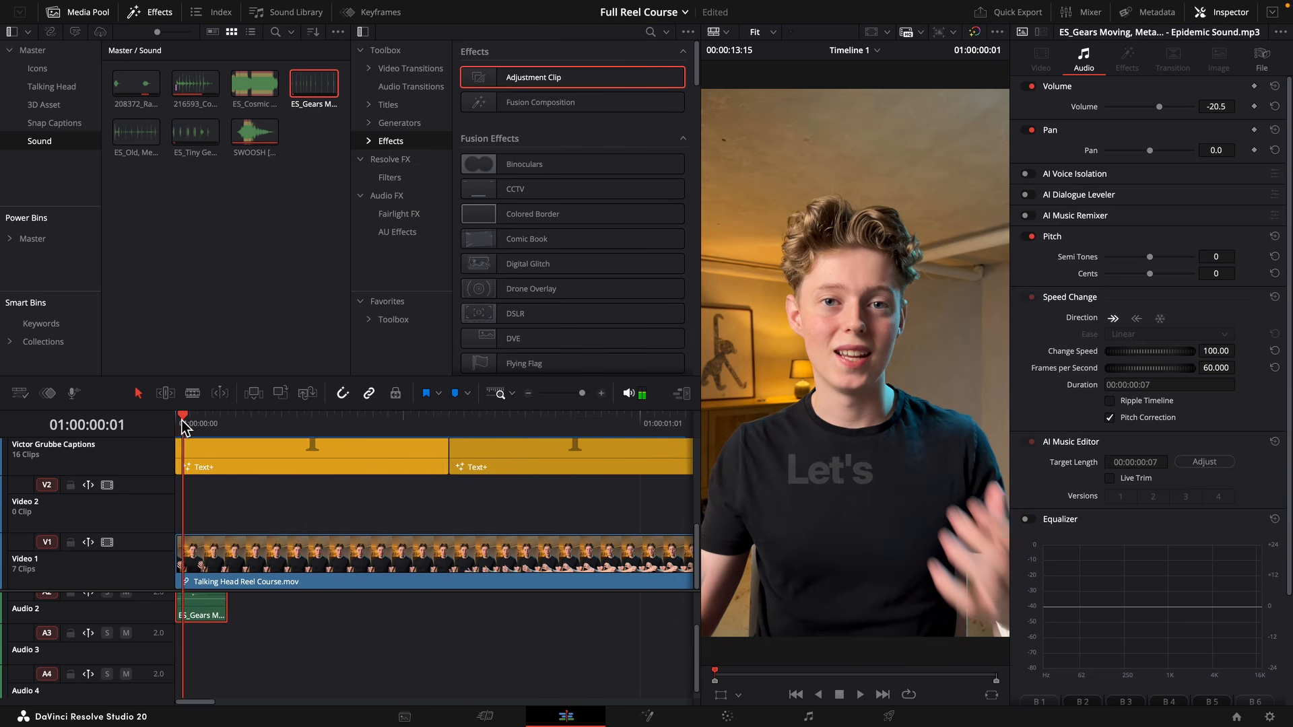
# Set the volume of the gear click at the reel's start to 15.9.
pyautogui.press('Left')
pyautogui.moveTo(582, 393); pyautogui.dragTo(590, 405)
pyautogui.press('Left')
pyautogui.moveTo(273, 604); pyautogui.dragTo(275, 594)
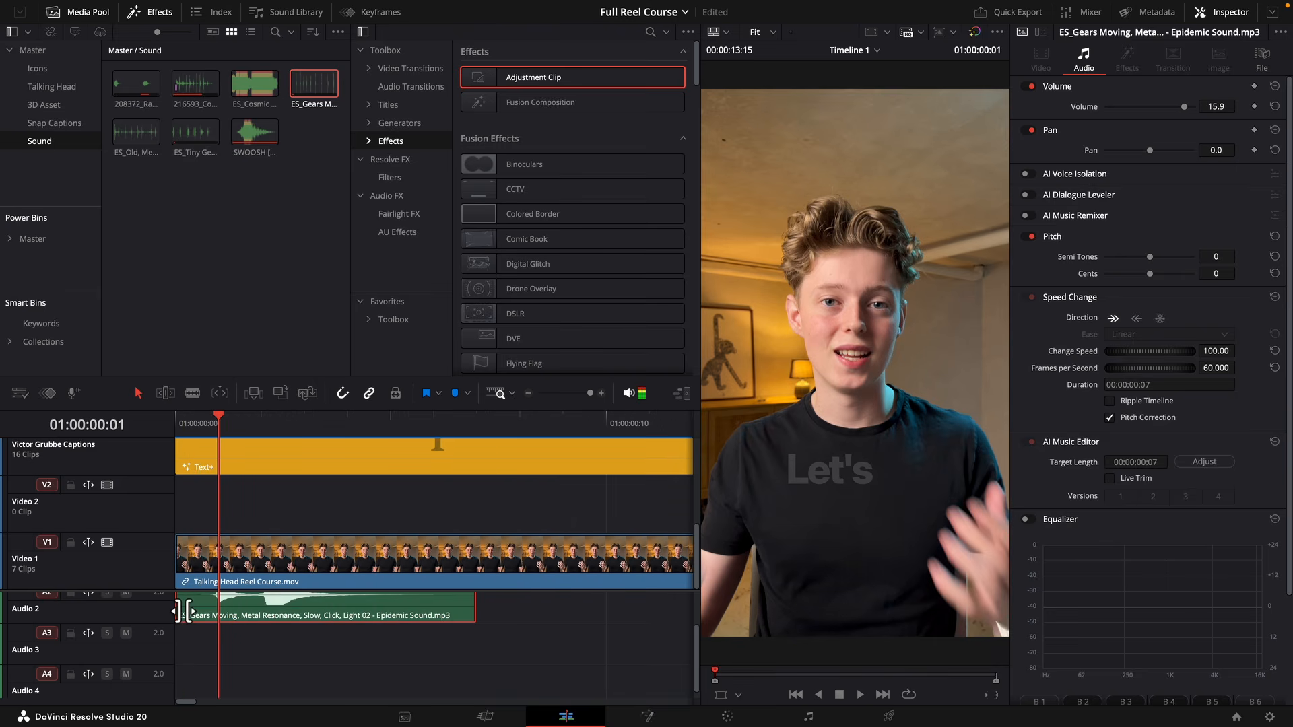
pyautogui.press('Left')
pyautogui.moveTo(187, 612); pyautogui.dragTo(194, 612)
pyautogui.press('Right')
pyautogui.press('Right')
pyautogui.press('Right')
pyautogui.press('Right')
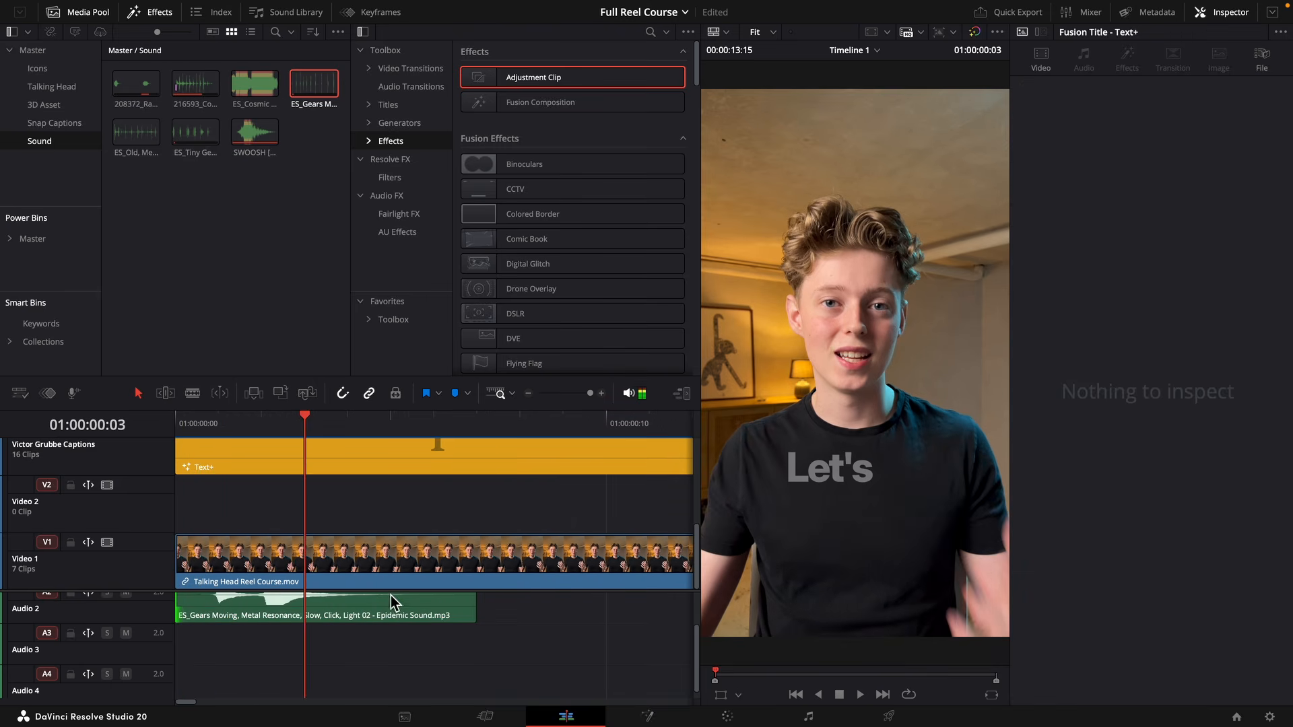
# Duplicate the gear click on Audio 2 at the start of the "real" caption and play back the opening.
pyautogui.moveTo(590, 394); pyautogui.dragTo(580, 395)
pyautogui.click(402, 428)
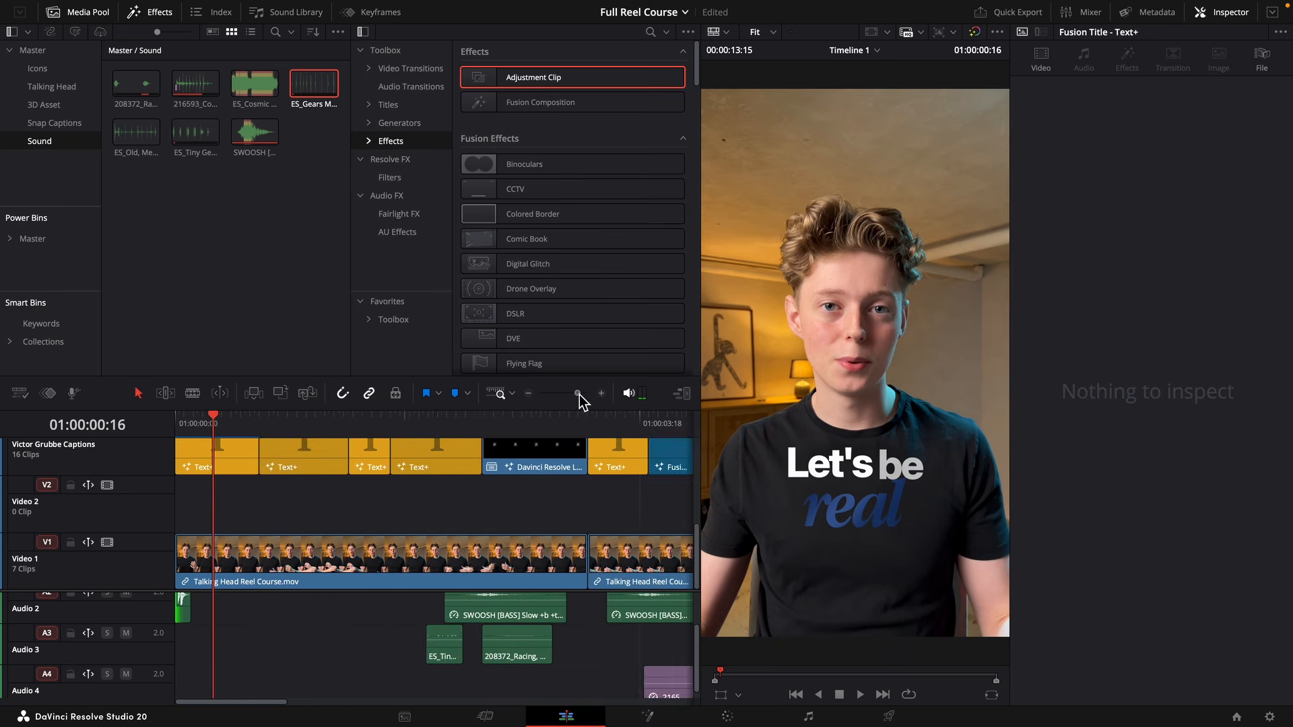
pyautogui.scroll(2, 222, 512)
pyautogui.click(191, 602)
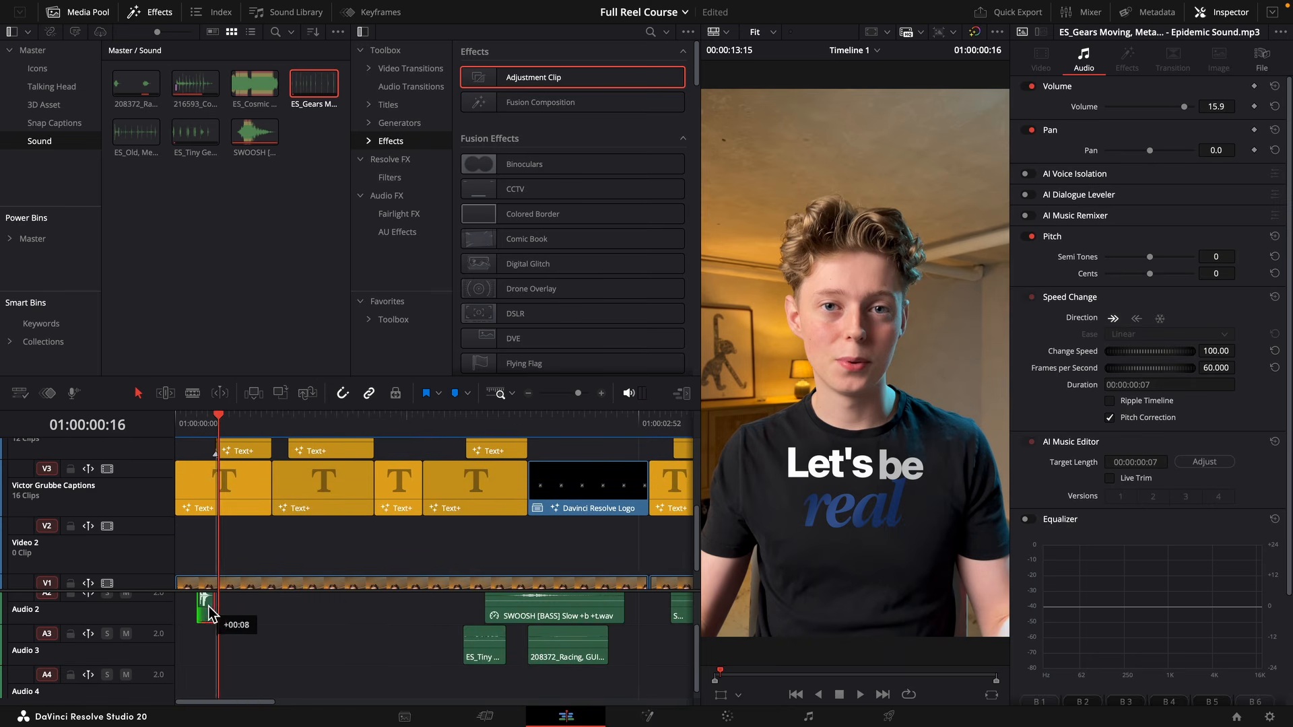
pyautogui.keyDown('alt'); pyautogui.moveTo(190, 607); pyautogui.dragTo(225, 607); pyautogui.keyUp('alt')
pyautogui.moveTo(179, 431); pyautogui.dragTo(139, 432)
pyautogui.press('space')
pyautogui.press('space')
# Set the volume of both gear clicks on Audio 2 to -19.1 and play back the opening.
pyautogui.moveTo(273, 611); pyautogui.dragTo(183, 614)
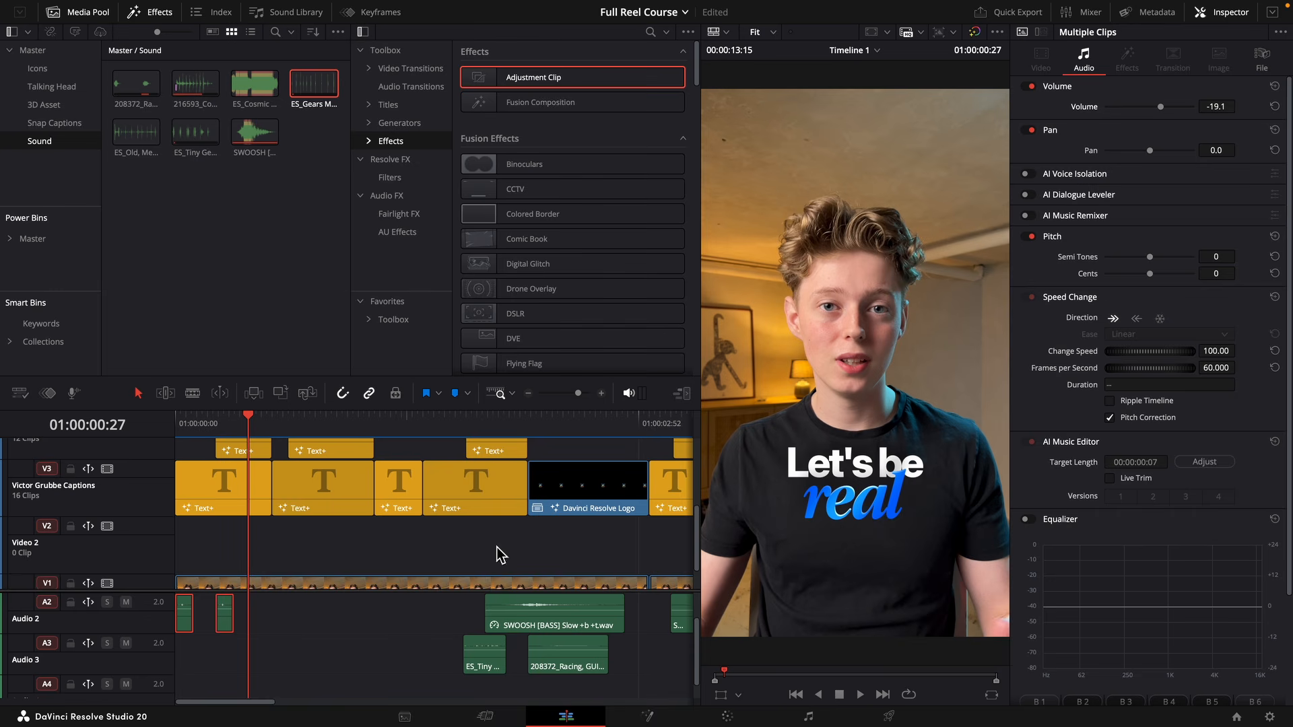
pyautogui.moveTo(228, 433); pyautogui.dragTo(166, 435)
pyautogui.press('space')
# Duplicate the gear click at the following captions up to "you're literally", using Audio 3 and Audio 4 where Audio 2 is occupied.
pyautogui.press('space')
pyautogui.keyDown('alt'); pyautogui.moveTo(225, 610); pyautogui.dragTo(382, 614); pyautogui.keyUp('alt')
pyautogui.press('space')
pyautogui.press('space')
pyautogui.press('space')
pyautogui.press('space')
pyautogui.click(375, 421)
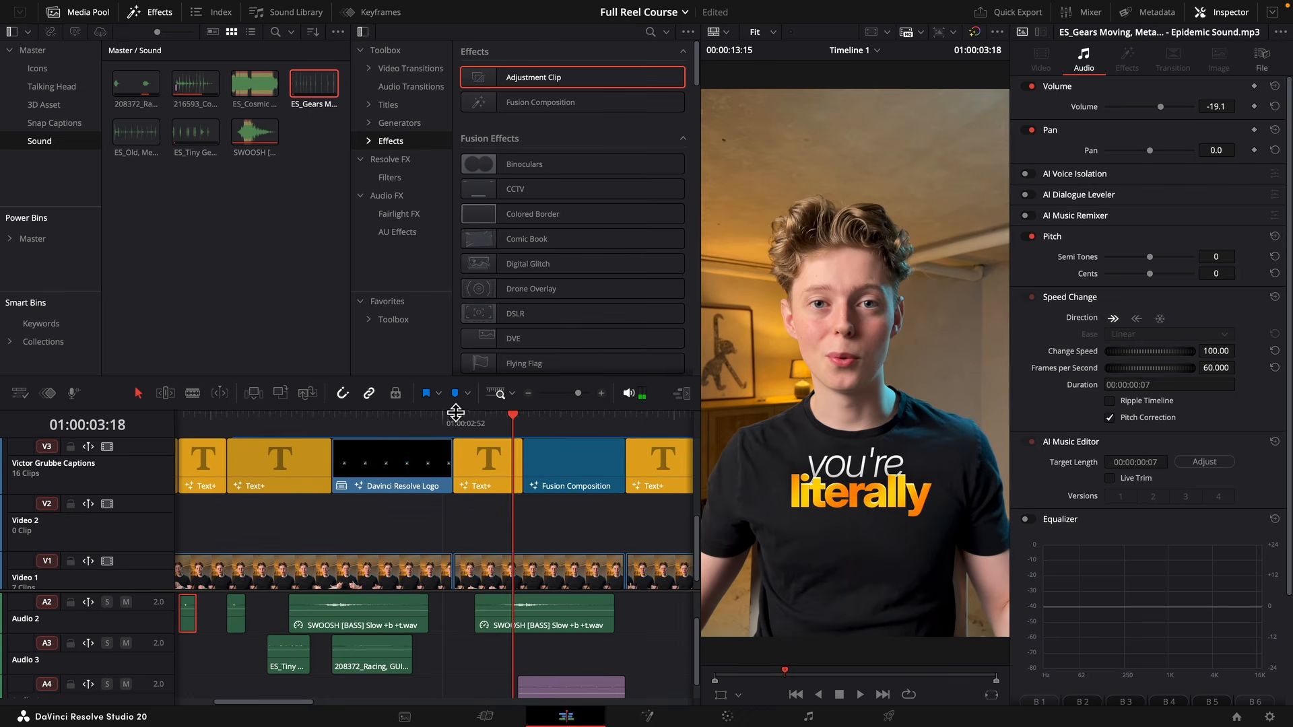
pyautogui.click(454, 414)
pyautogui.keyDown('alt'); pyautogui.moveTo(246, 613); pyautogui.dragTo(485, 687); pyautogui.keyUp('alt')
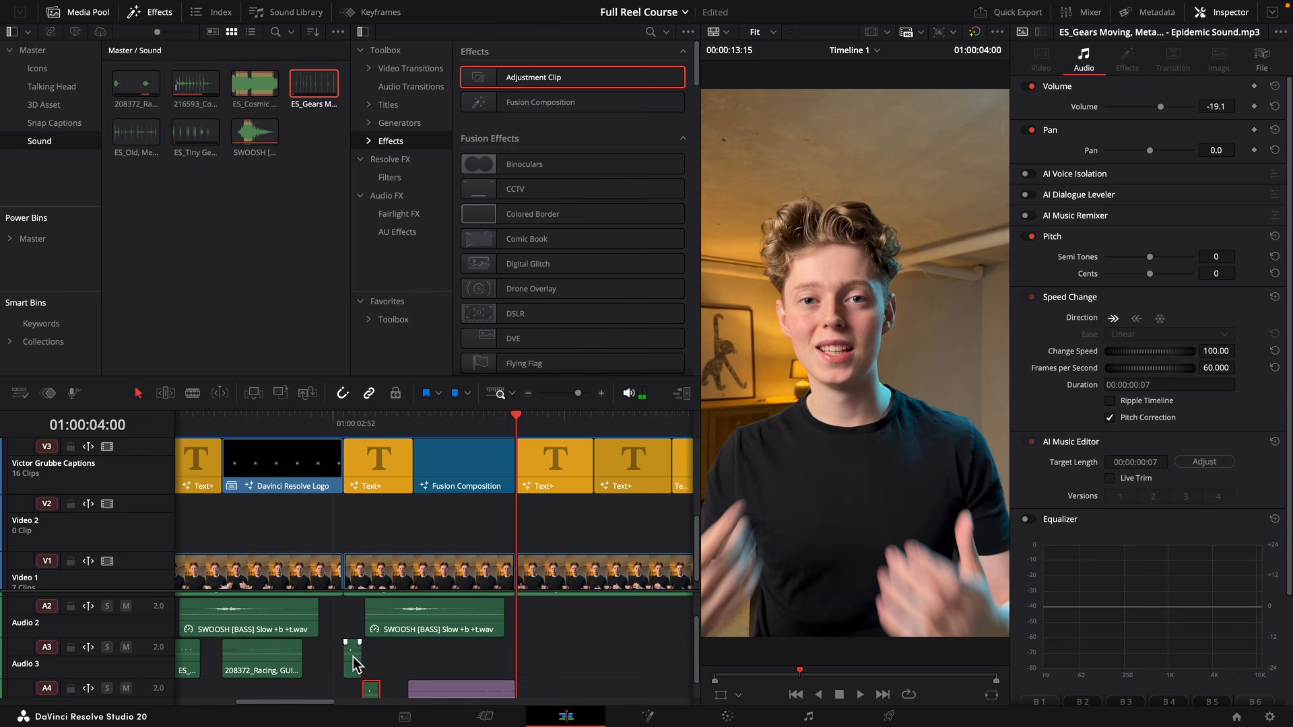
# Duplicate the gear click on Audio 3 at each caption from "Here's why" to "plugins & presets".
pyautogui.keyDown('alt'); pyautogui.moveTo(352, 658); pyautogui.dragTo(562, 666); pyautogui.keyUp('alt')
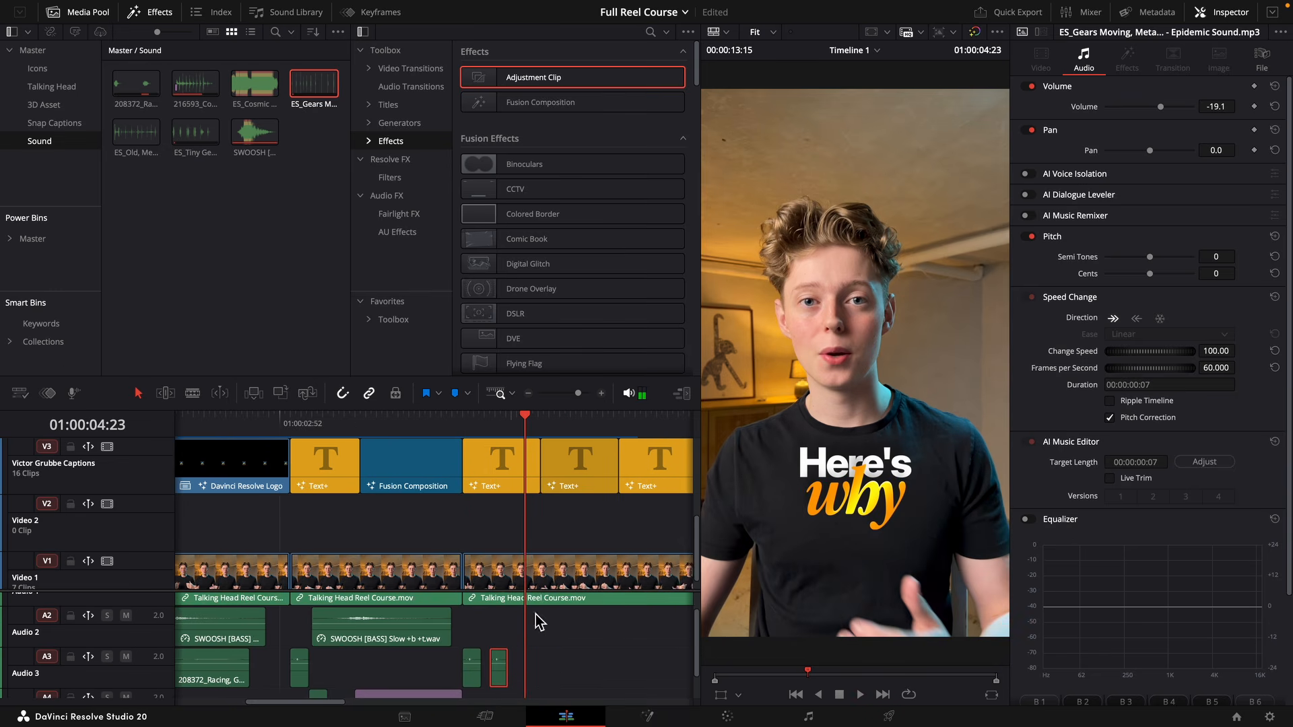
pyautogui.keyDown('alt'); pyautogui.moveTo(496, 670); pyautogui.dragTo(548, 671); pyautogui.keyUp('alt')
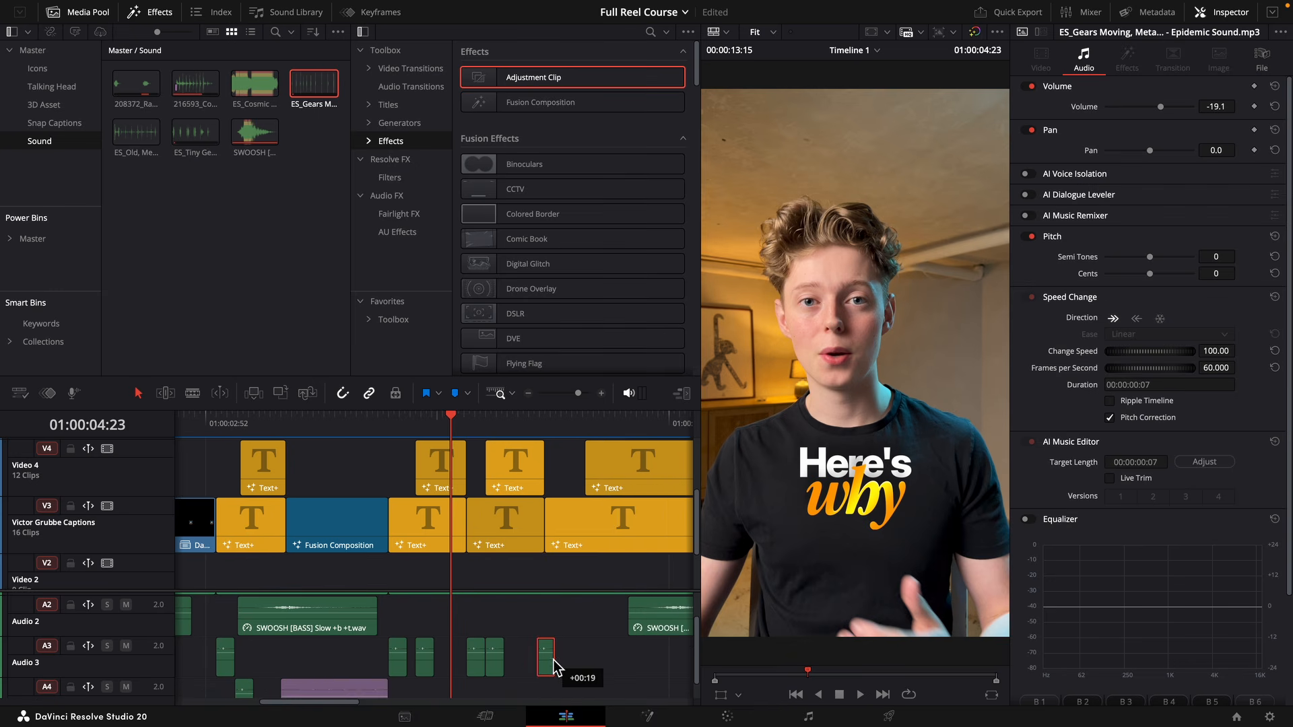
pyautogui.keyDown('alt'); pyautogui.moveTo(566, 668); pyautogui.dragTo(602, 673); pyautogui.keyUp('alt')
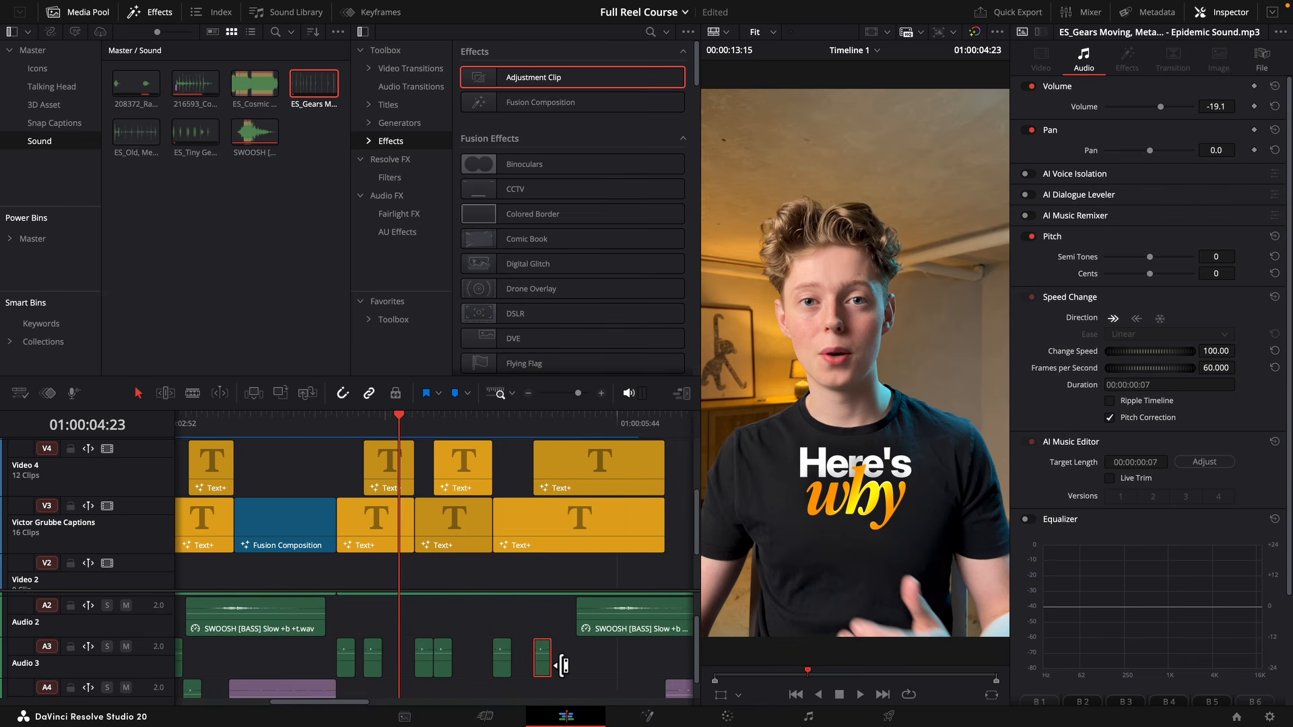
pyautogui.keyDown('alt'); pyautogui.moveTo(563, 670); pyautogui.dragTo(569, 670); pyautogui.keyUp('alt')
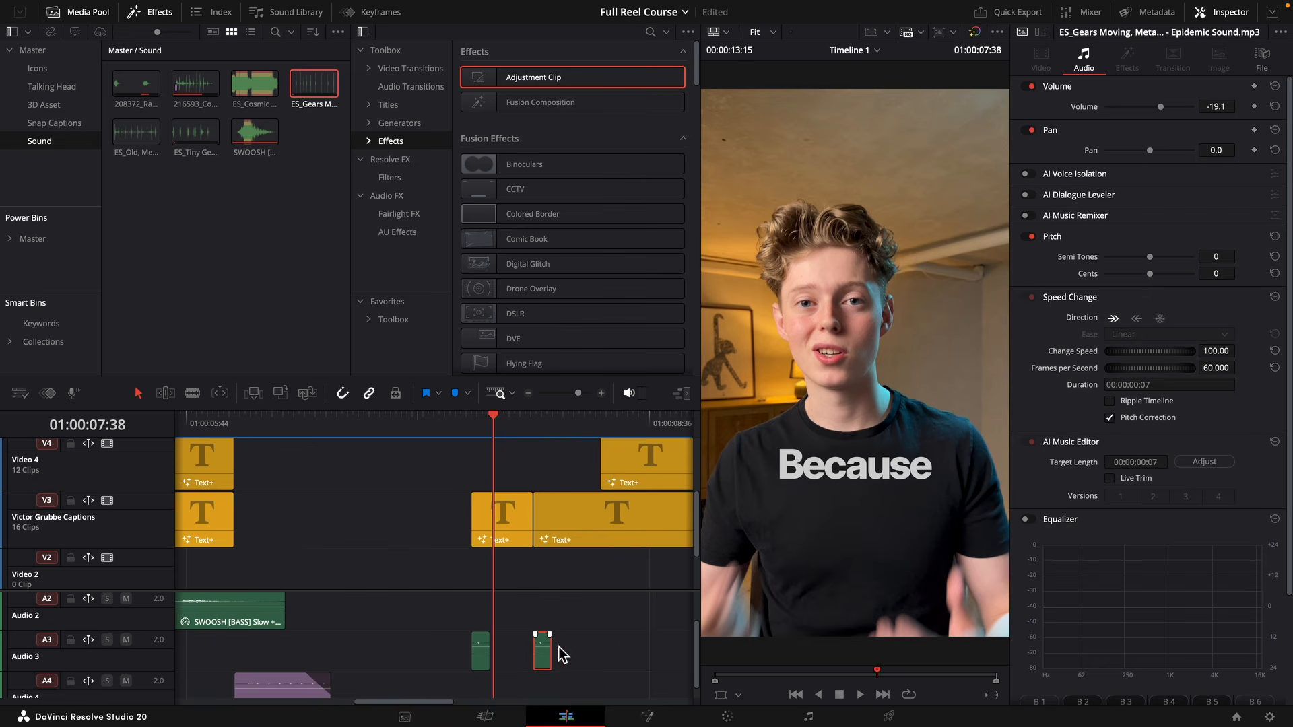
# Duplicate the gear click along Audio 3 for the remaining captions after the "plugins & presets" section.
pyautogui.keyDown('alt'); pyautogui.moveTo(545, 652); pyautogui.dragTo(610, 652); pyautogui.keyUp('alt')
pyautogui.press('space')
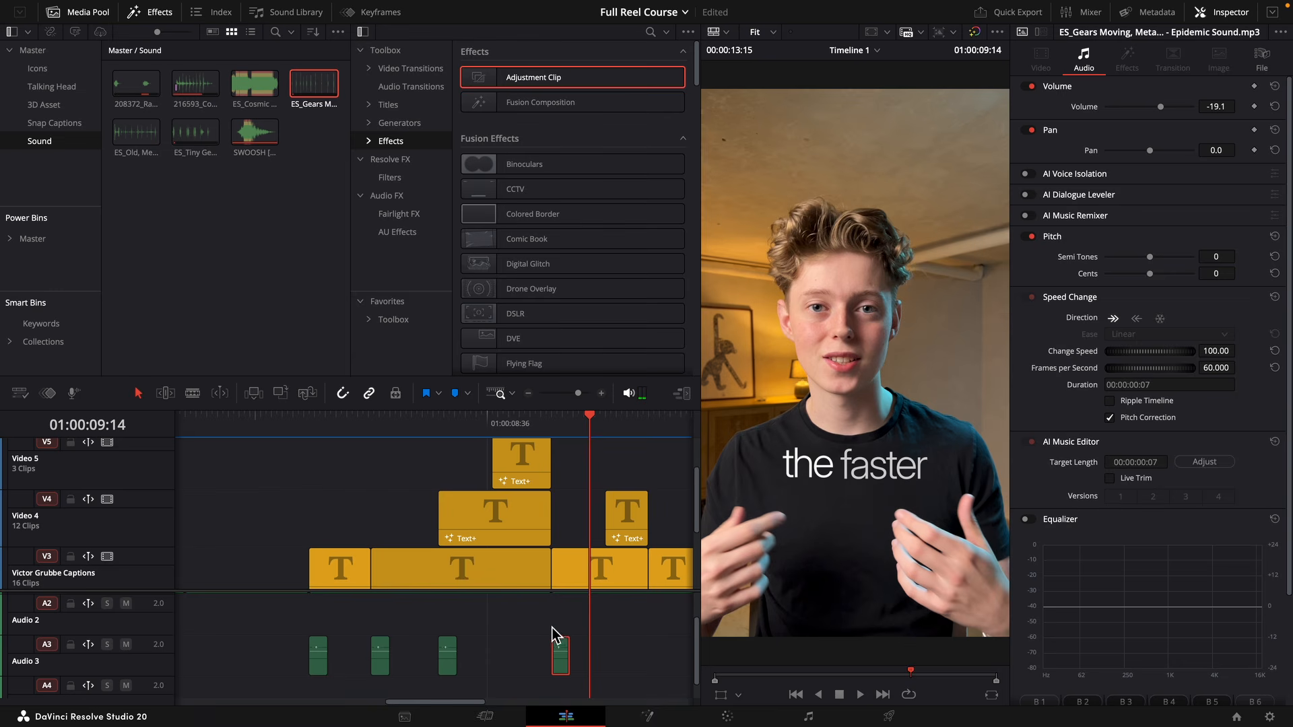
pyautogui.moveTo(555, 643); pyautogui.dragTo(496, 640)
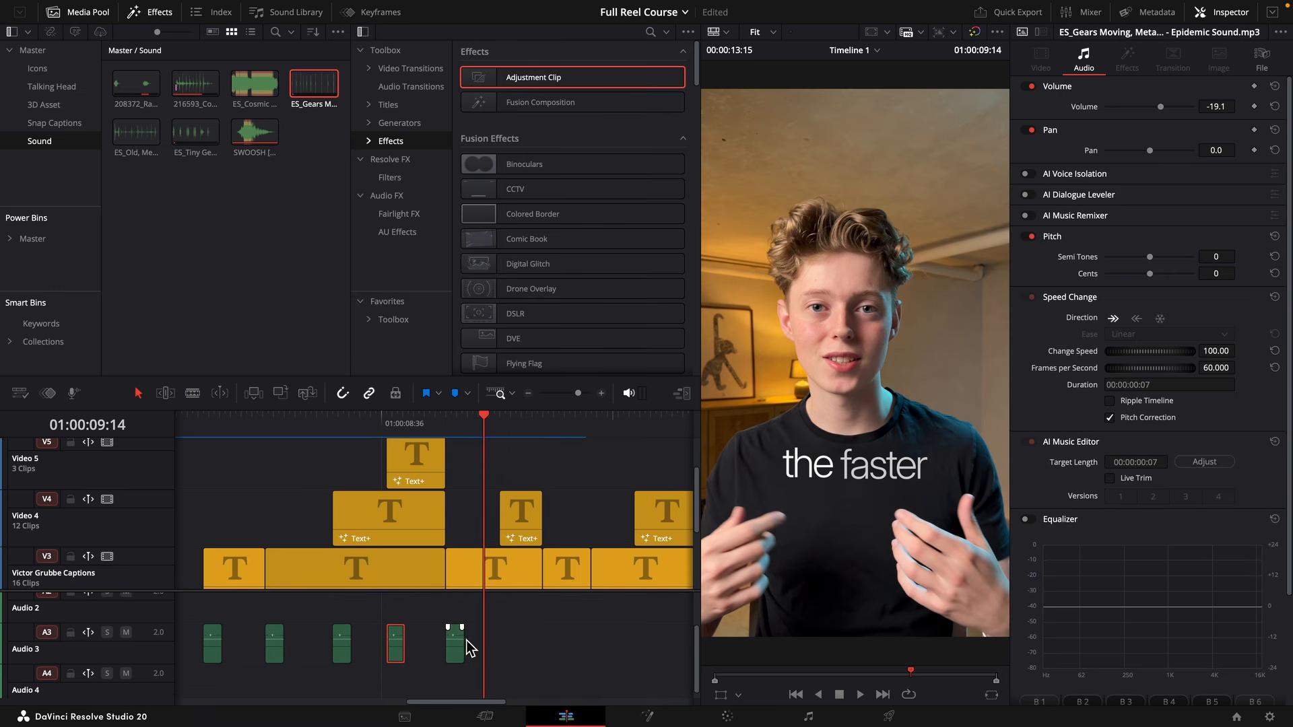
pyautogui.moveTo(453, 639); pyautogui.dragTo(606, 648)
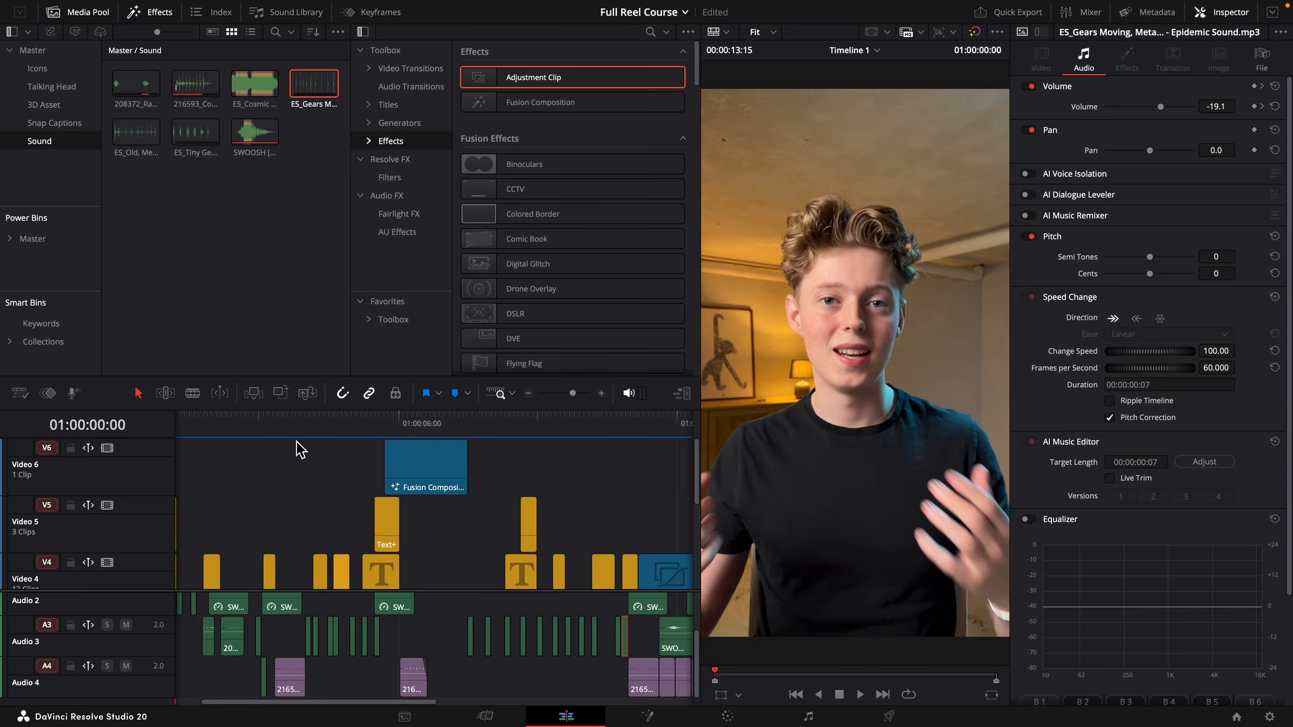
# Add an Adjustment Clip on Video 6 and position it at the very start of the timeline.
pyautogui.moveTo(522, 80); pyautogui.dragTo(577, 470)
pyautogui.click(580, 431)
pyautogui.press('Up')
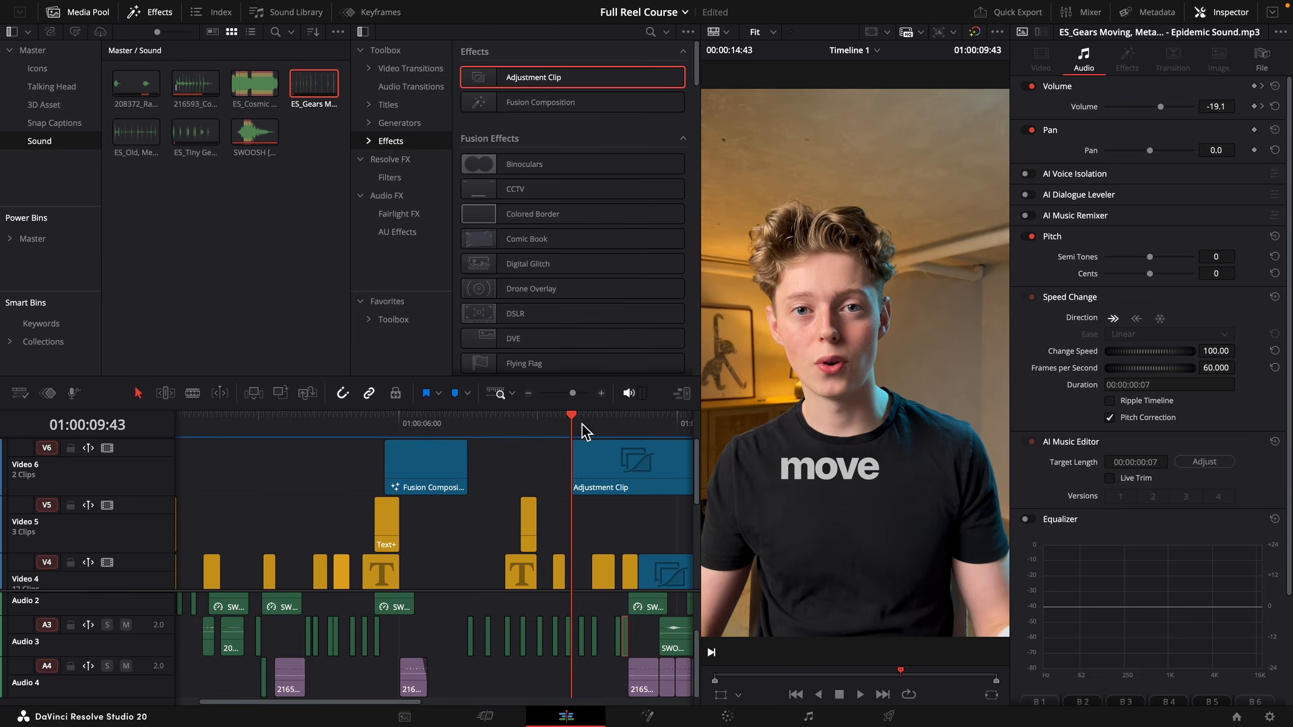
pyautogui.moveTo(573, 393); pyautogui.dragTo(572, 394)
pyautogui.moveTo(427, 472); pyautogui.dragTo(184, 480)
pyautogui.click(185, 423)
pyautogui.press('Up')
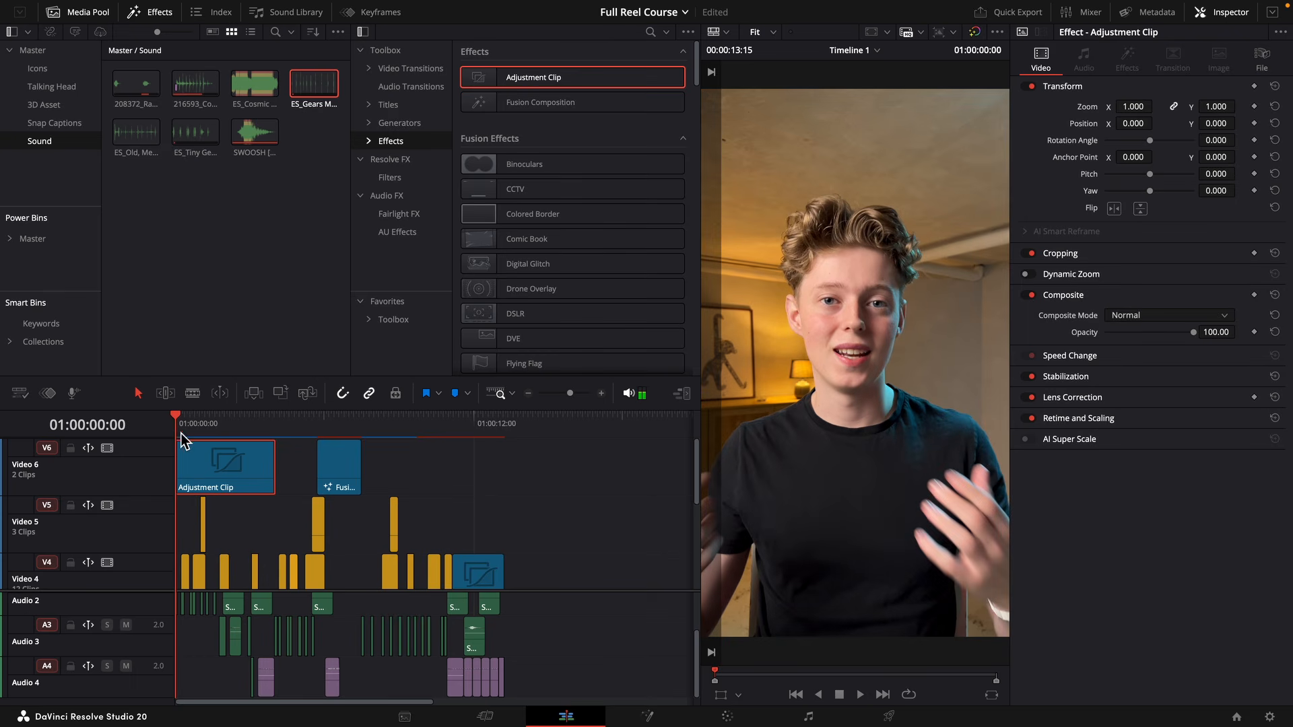
# Apply the MagicZoomPro effect from the MagicToolkit collection to the Adjustment Clip on Video 6.
pyautogui.click(368, 141)
pyautogui.click(377, 177)
pyautogui.click(397, 194)
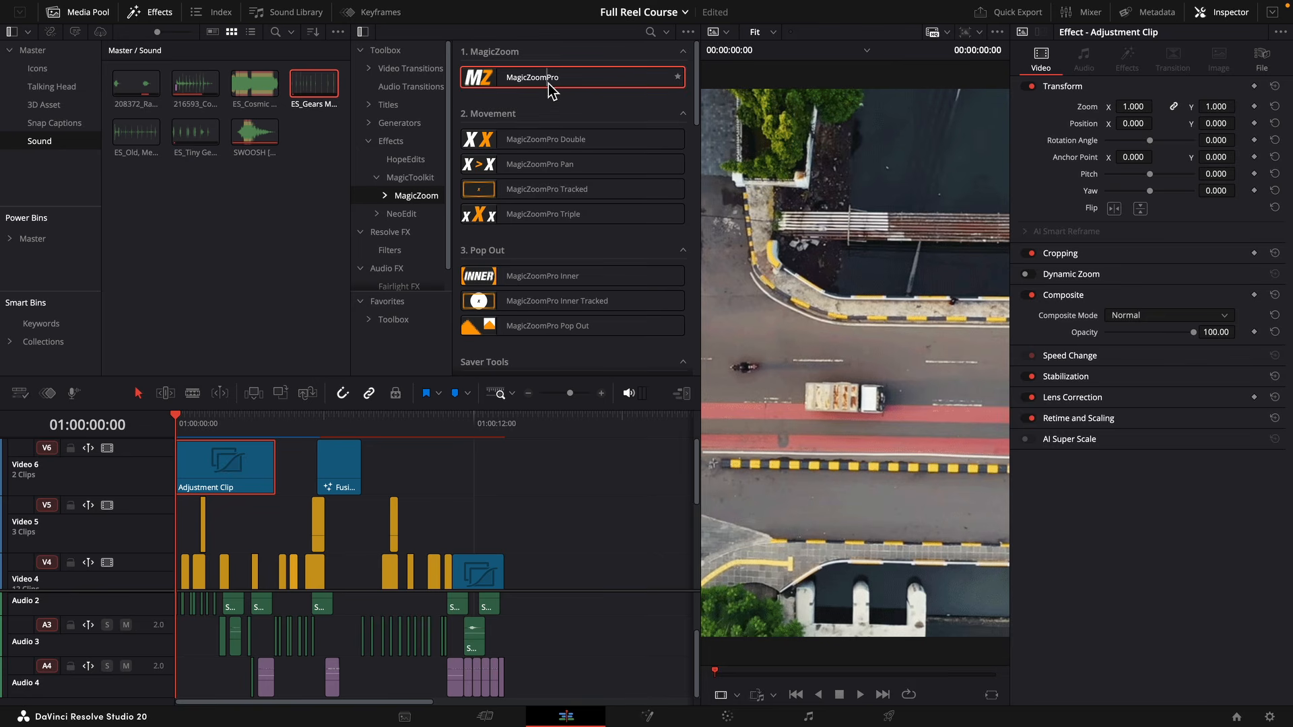
pyautogui.moveTo(552, 92); pyautogui.dragTo(256, 475)
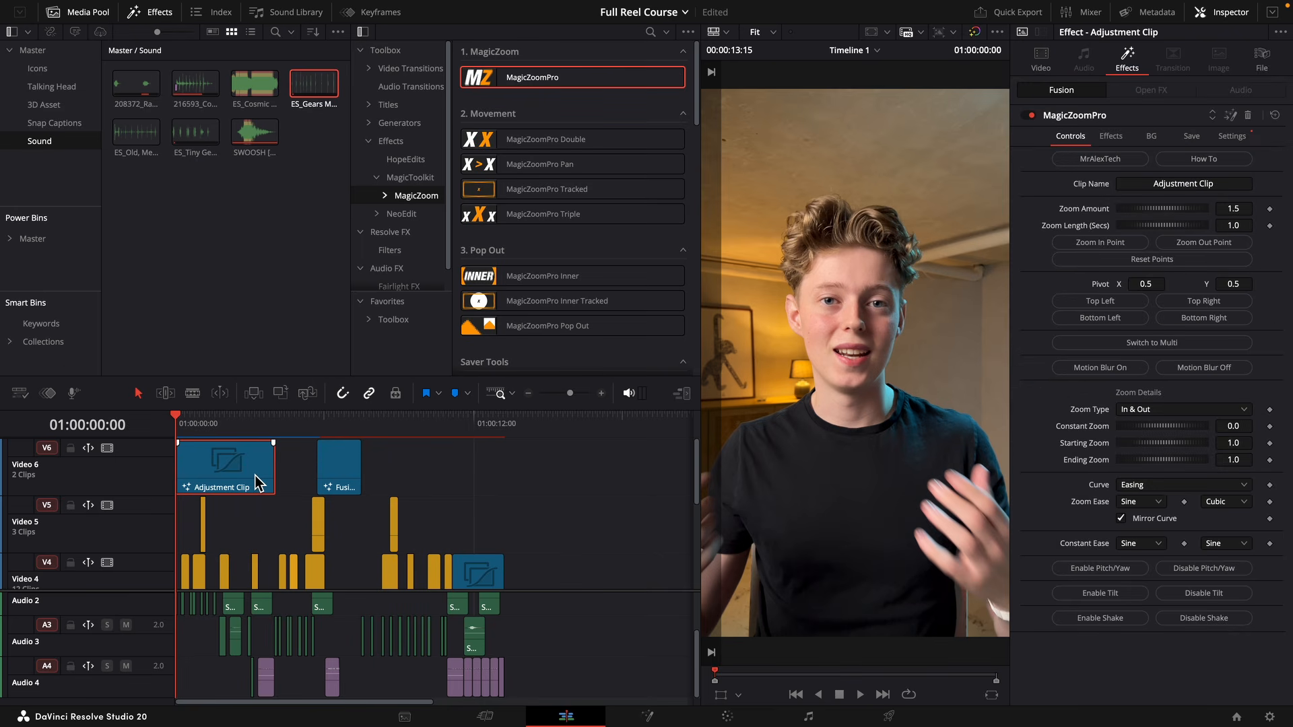
# Set the MagicZoomPro starting Zoom Ease to None and play back the zoom.
pyautogui.click(1150, 506)
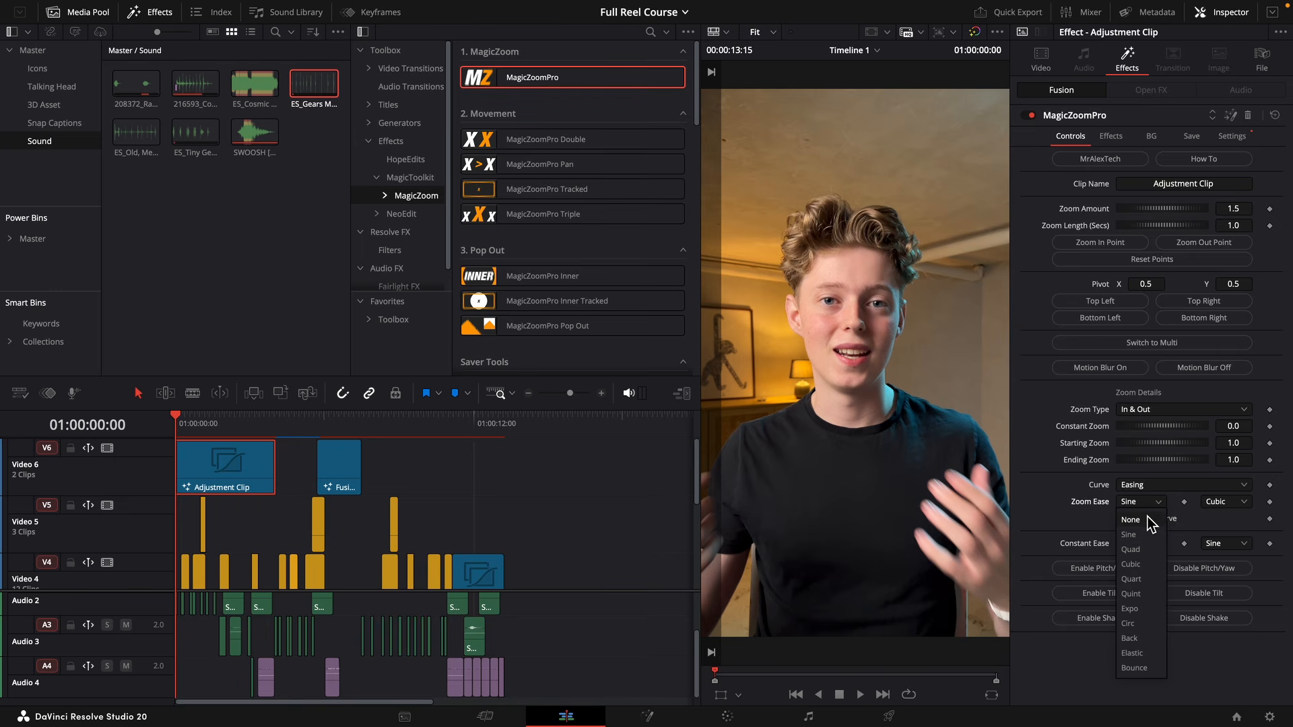
pyautogui.click(1149, 523)
pyautogui.press('space')
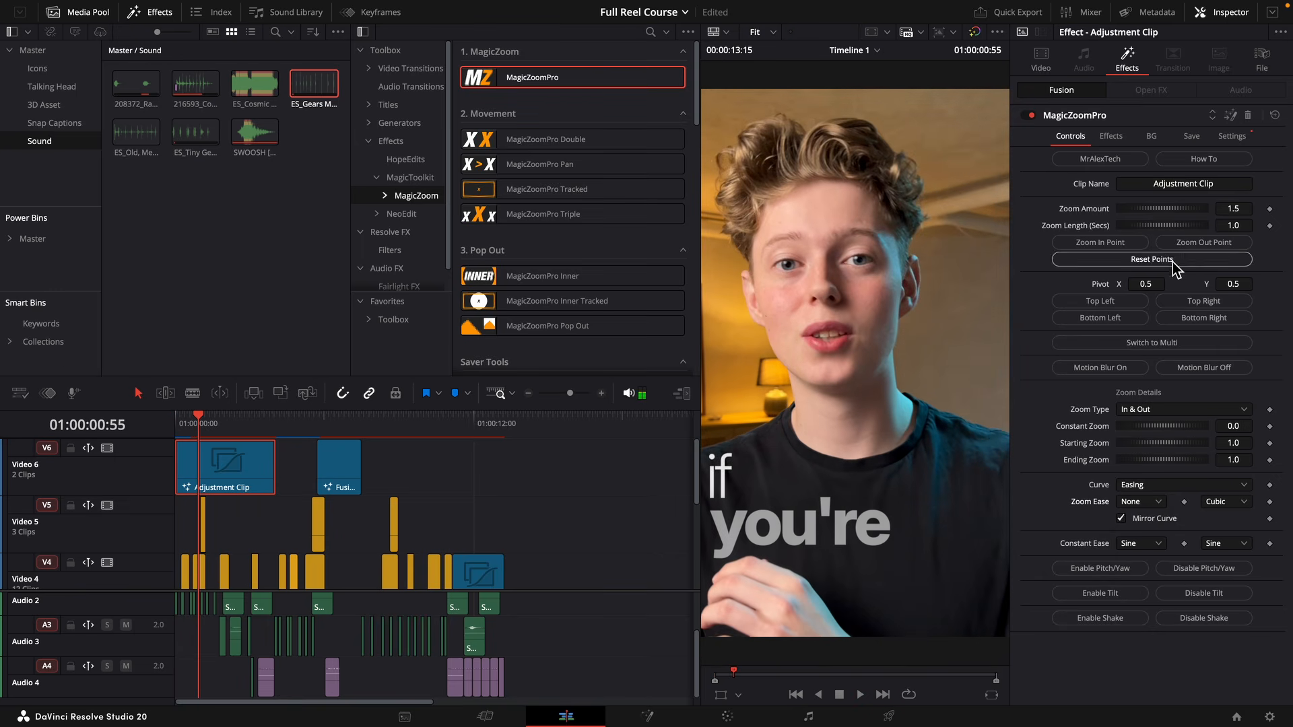
# Set the MagicZoomPro Zoom Amount to 1.2 and play back the opening.
pyautogui.moveTo(1245, 213); pyautogui.dragTo(1246, 214)
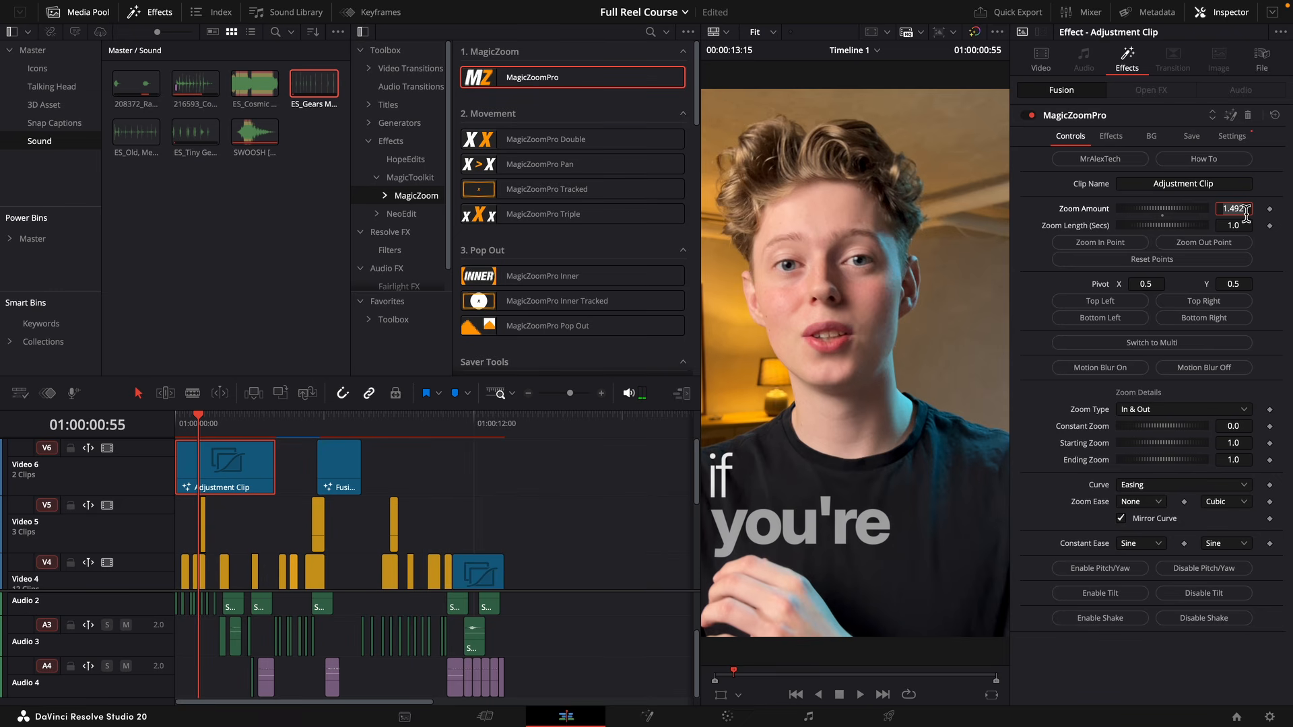
pyautogui.press('Tab')
pyautogui.scroll(-5, 885, 374)
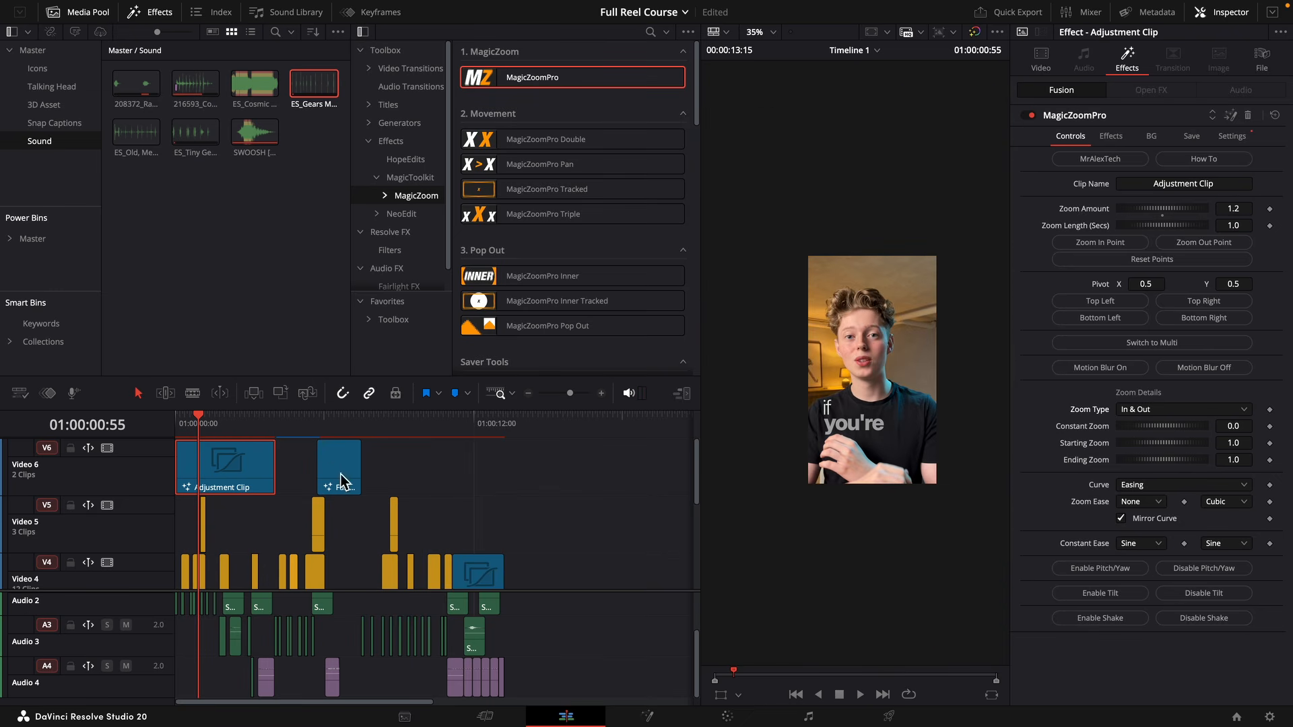
pyautogui.moveTo(192, 430); pyautogui.dragTo(160, 427)
pyautogui.press('space')
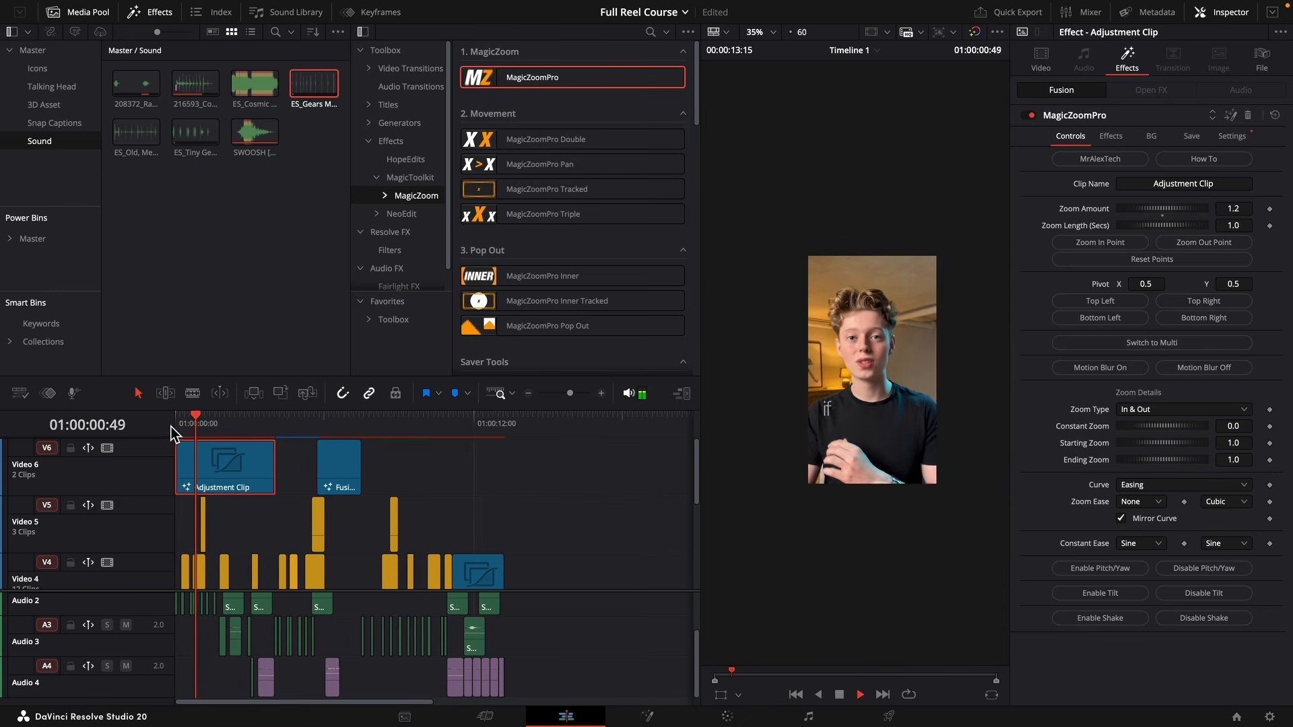
pyautogui.press('space')
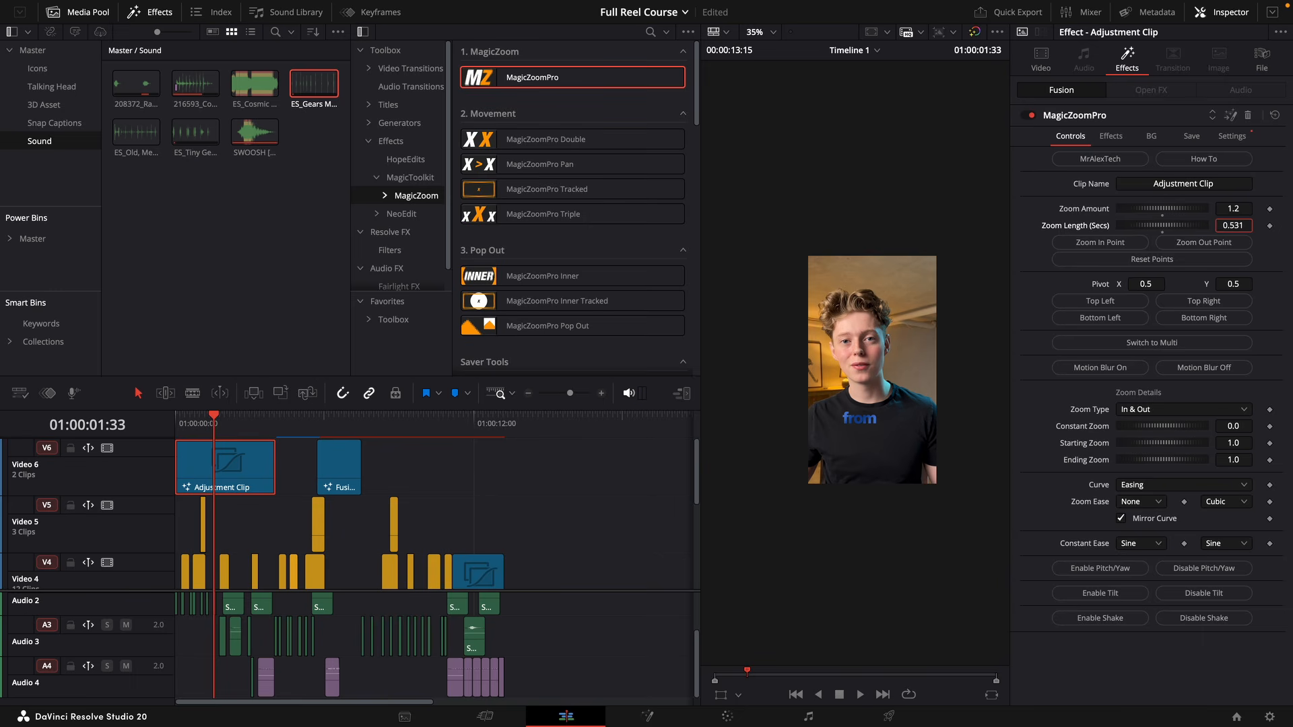
# Set the MagicZoomPro Zoom Length to 0.531 seconds and play back from the start.
pyautogui.moveTo(241, 437); pyautogui.dragTo(161, 431)
pyautogui.press('space')
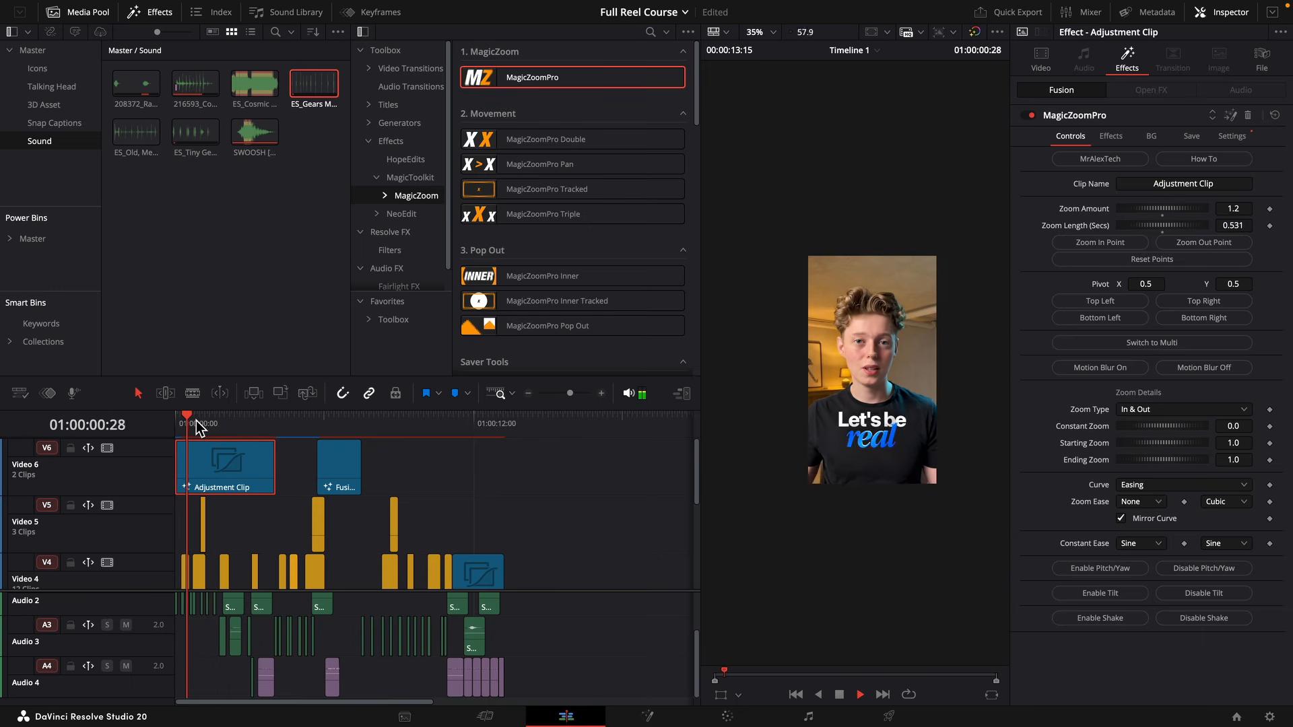
pyautogui.press('space')
# Trim the Adjustment Clip to end at 01:00:03:20 and set its Zoom Type to In Only.
pyautogui.scroll(-3, 296, 479)
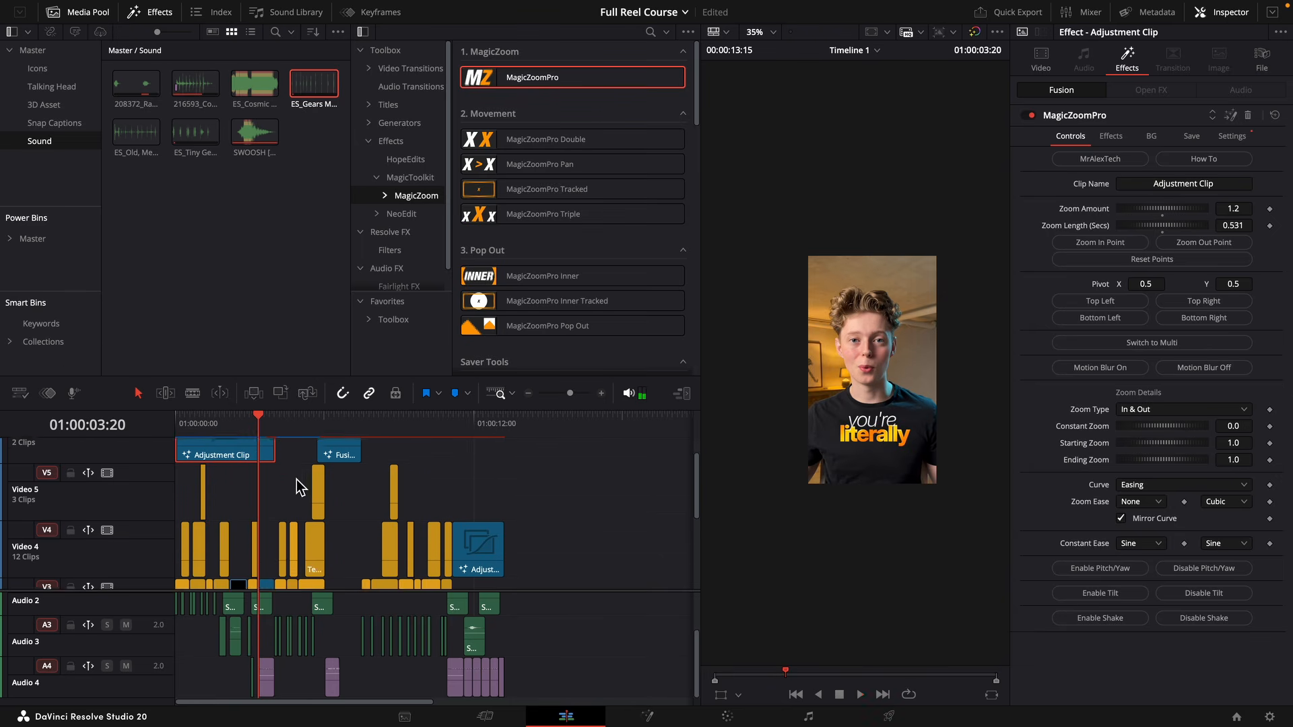
pyautogui.scroll(2, 273, 498)
pyautogui.moveTo(269, 473); pyautogui.dragTo(257, 468)
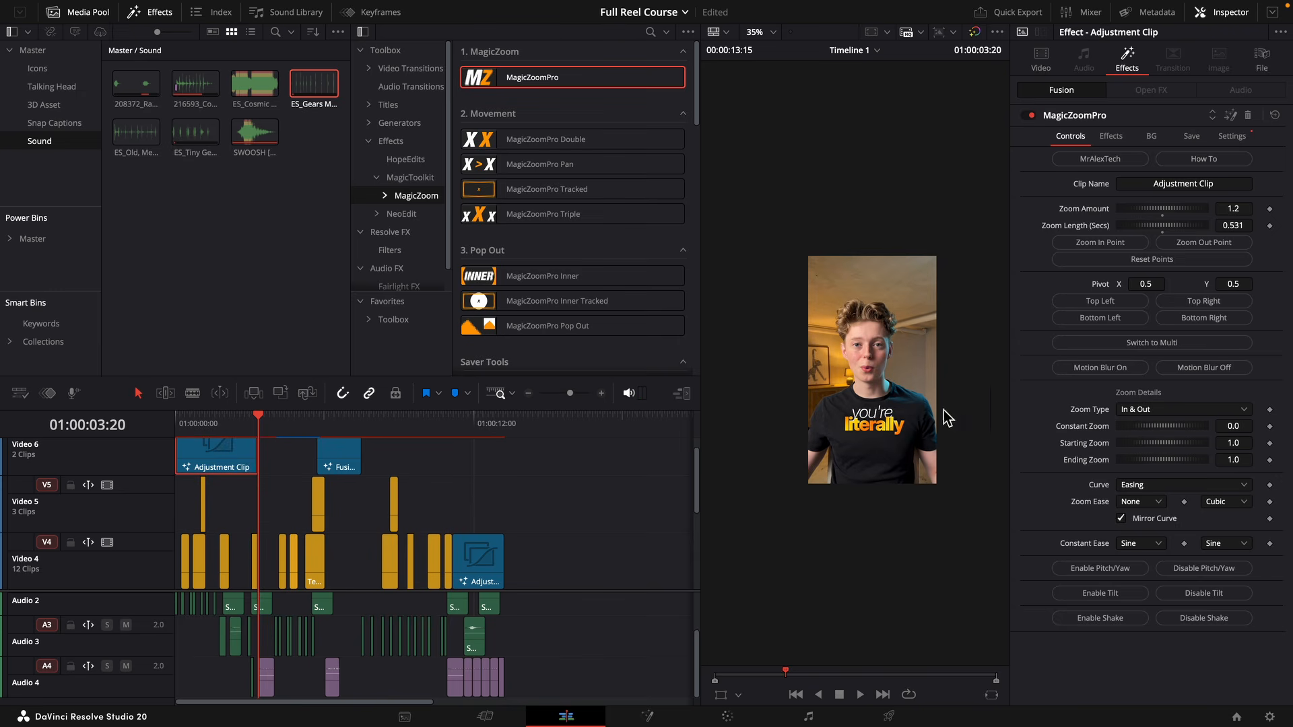
pyautogui.click(1137, 413)
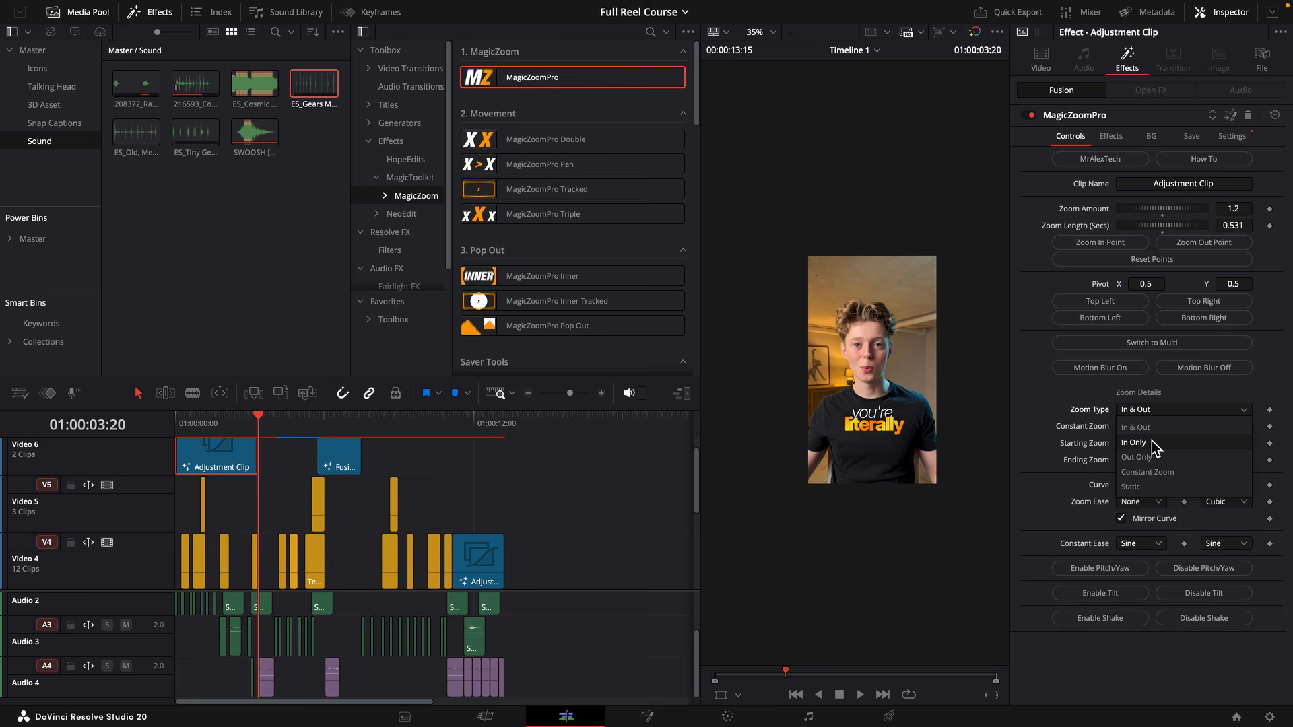
pyautogui.click(1153, 444)
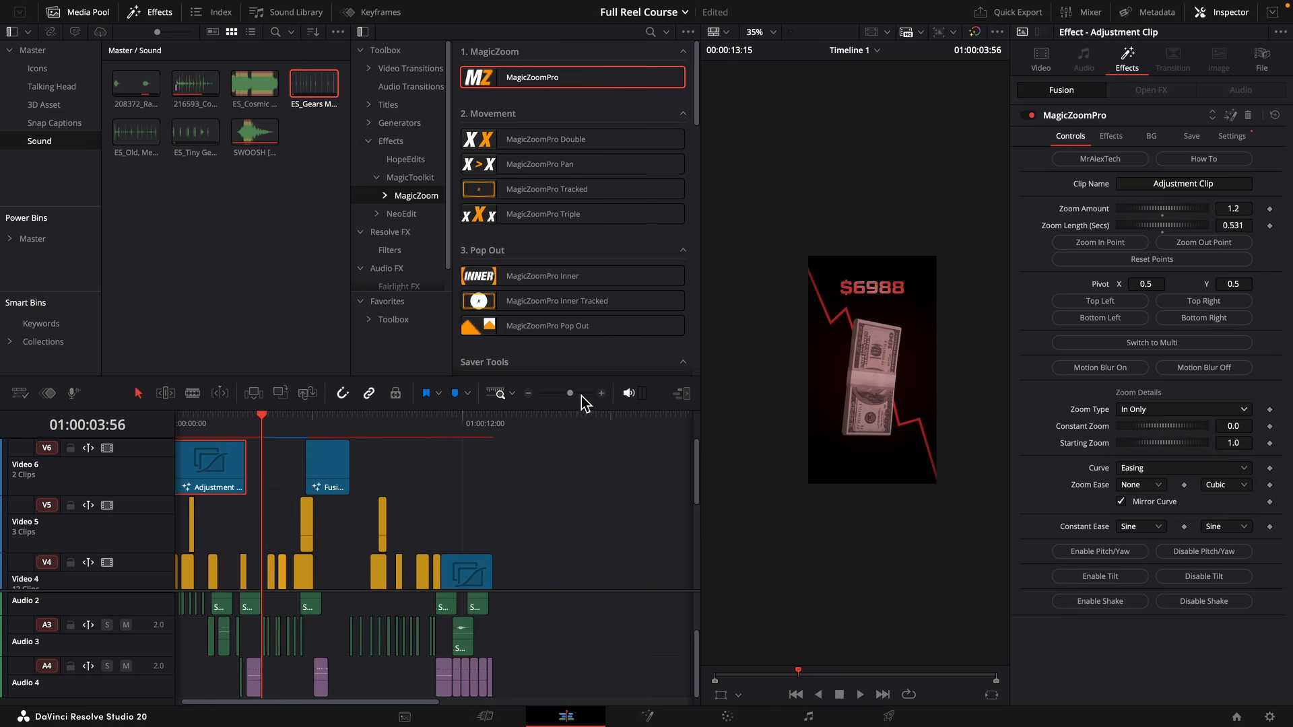
# Duplicate the zoom Adjustment Clip onto Video 7 at 01:00:03:53 and move the overlapping Fusion Composition clip up to Video 8.
pyautogui.click(581, 395)
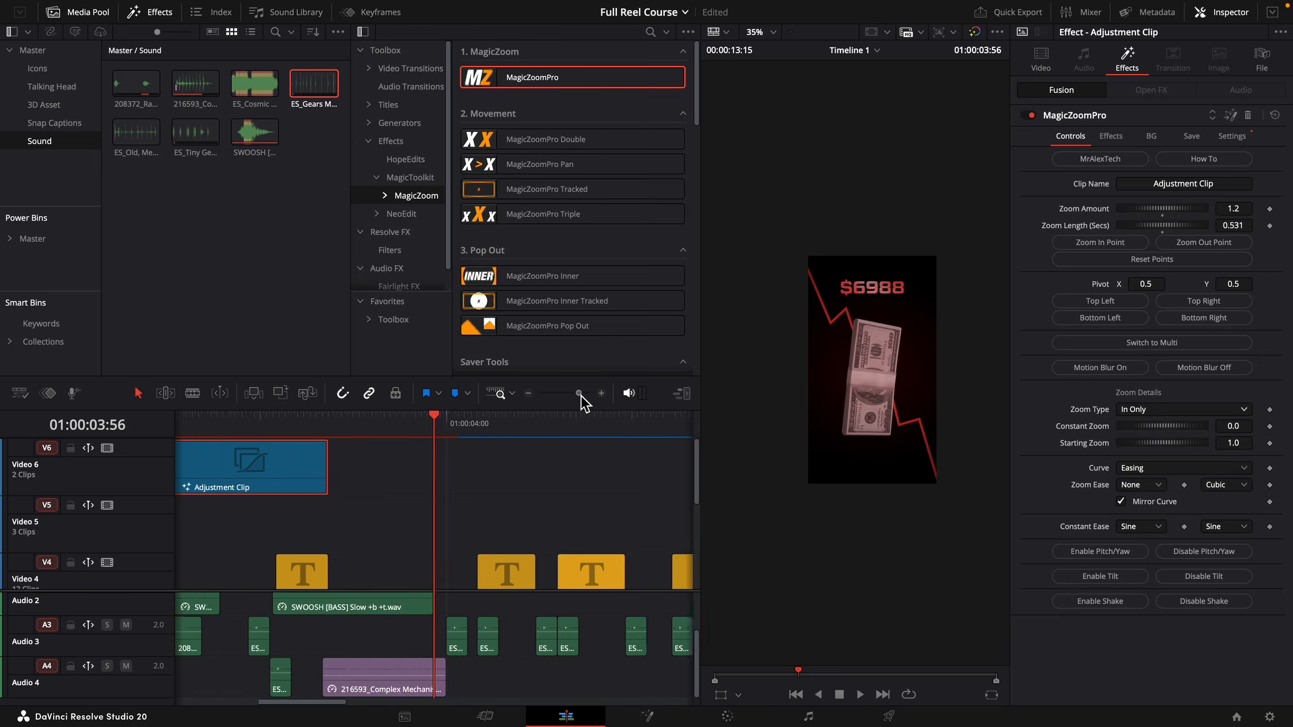
pyautogui.scroll(-2, 491, 491)
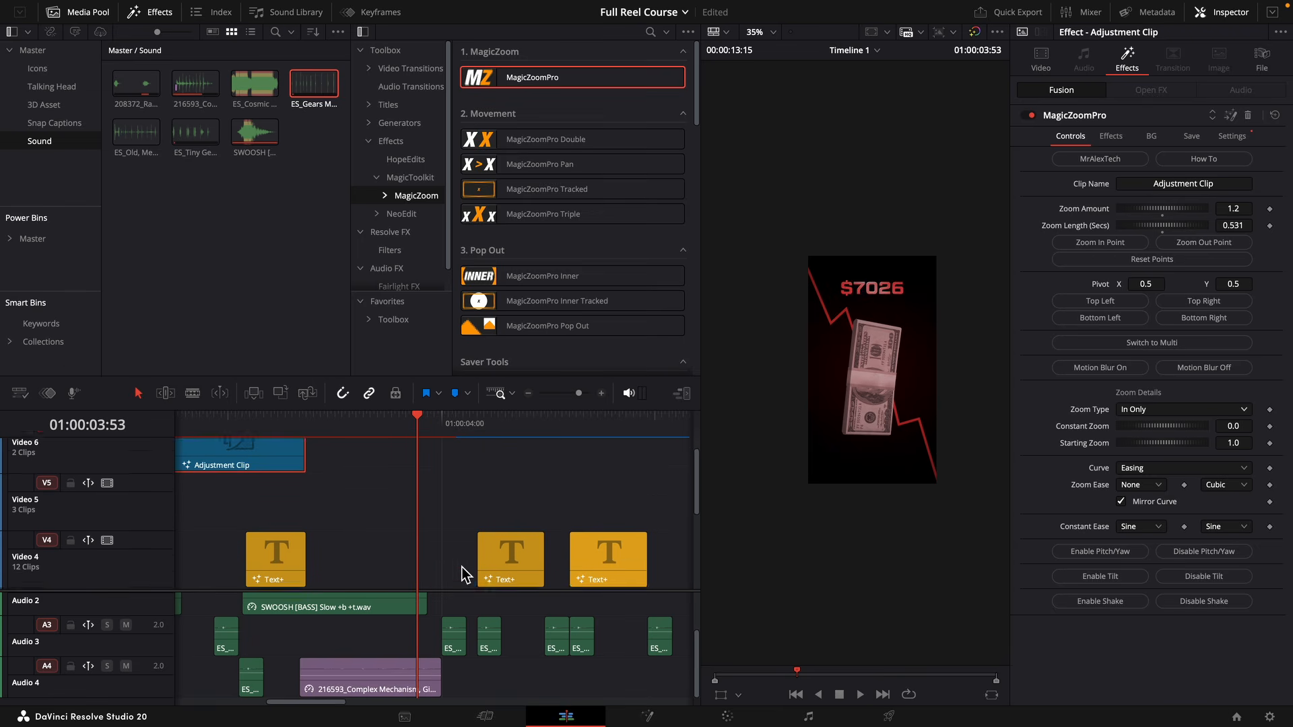
pyautogui.scroll(1, 462, 576)
pyautogui.moveTo(303, 472); pyautogui.dragTo(640, 487)
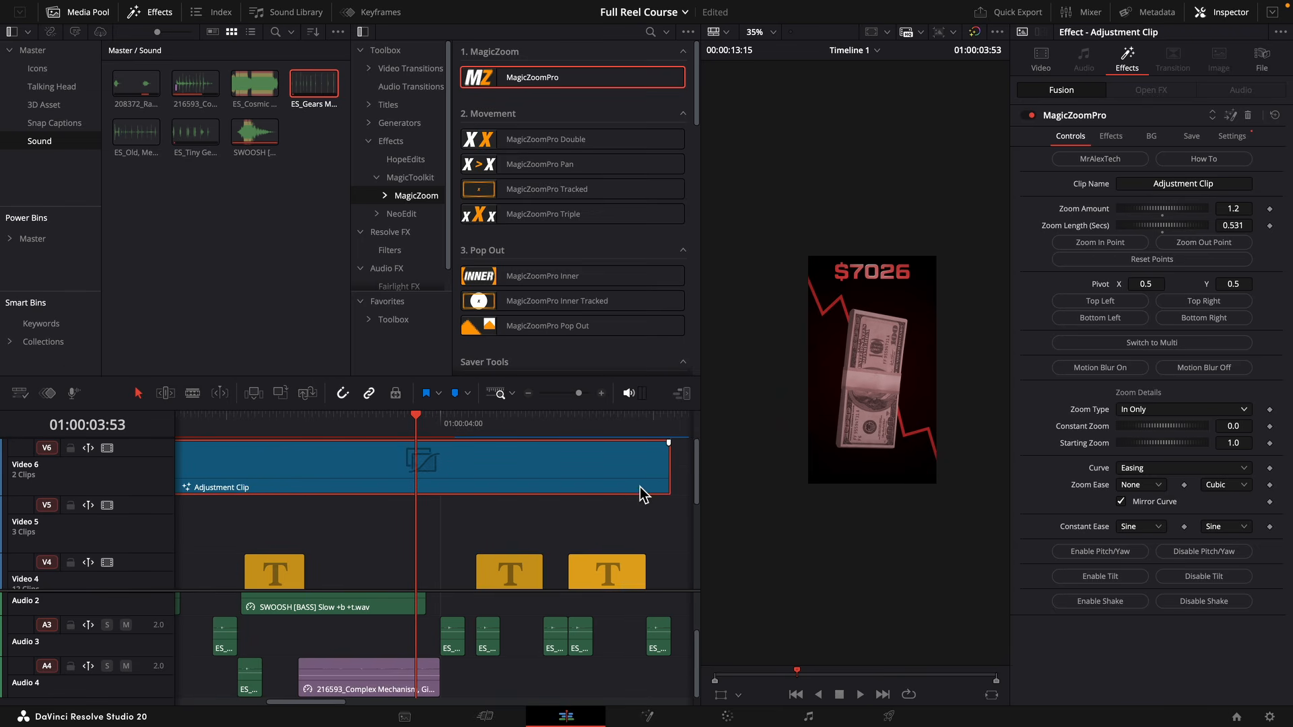
pyautogui.moveTo(579, 393); pyautogui.dragTo(573, 400)
pyautogui.moveTo(317, 470); pyautogui.dragTo(481, 450)
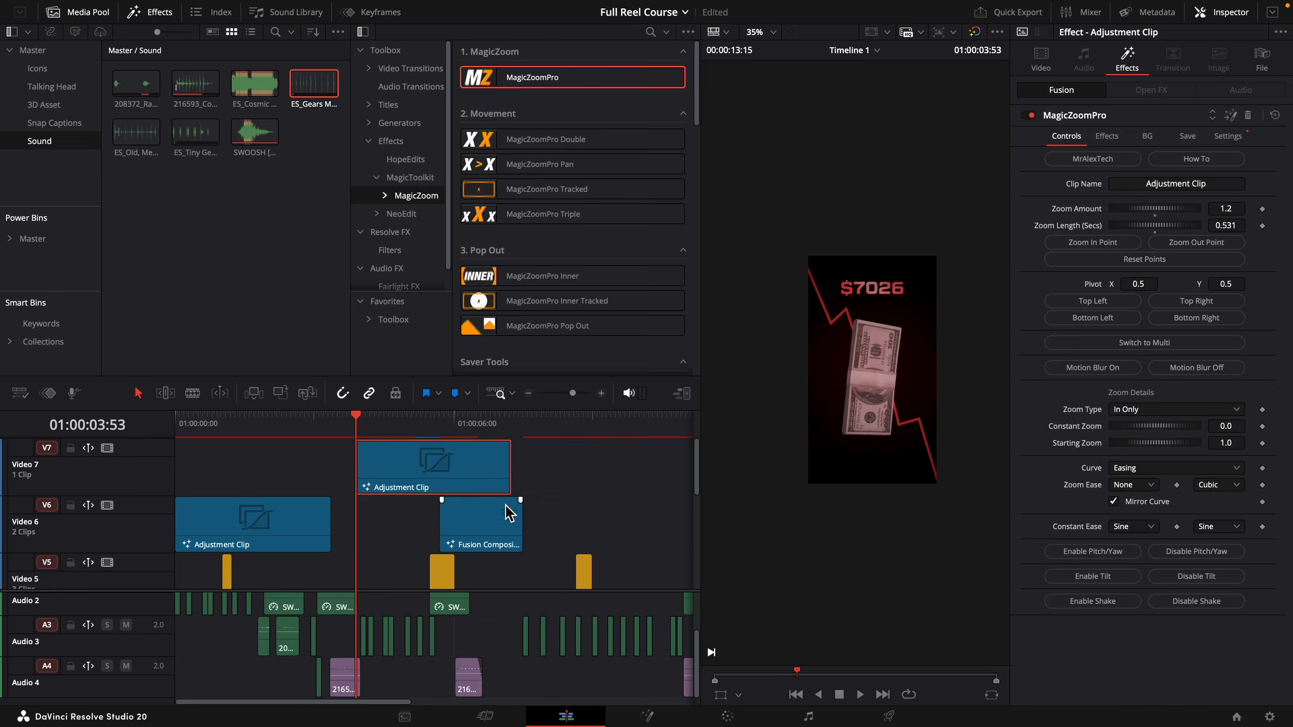
pyautogui.moveTo(508, 514); pyautogui.dragTo(463, 450)
# Set the starting Zoom Ease of the Adjustment Clip on Video 7 to Sine.
pyautogui.click(359, 437)
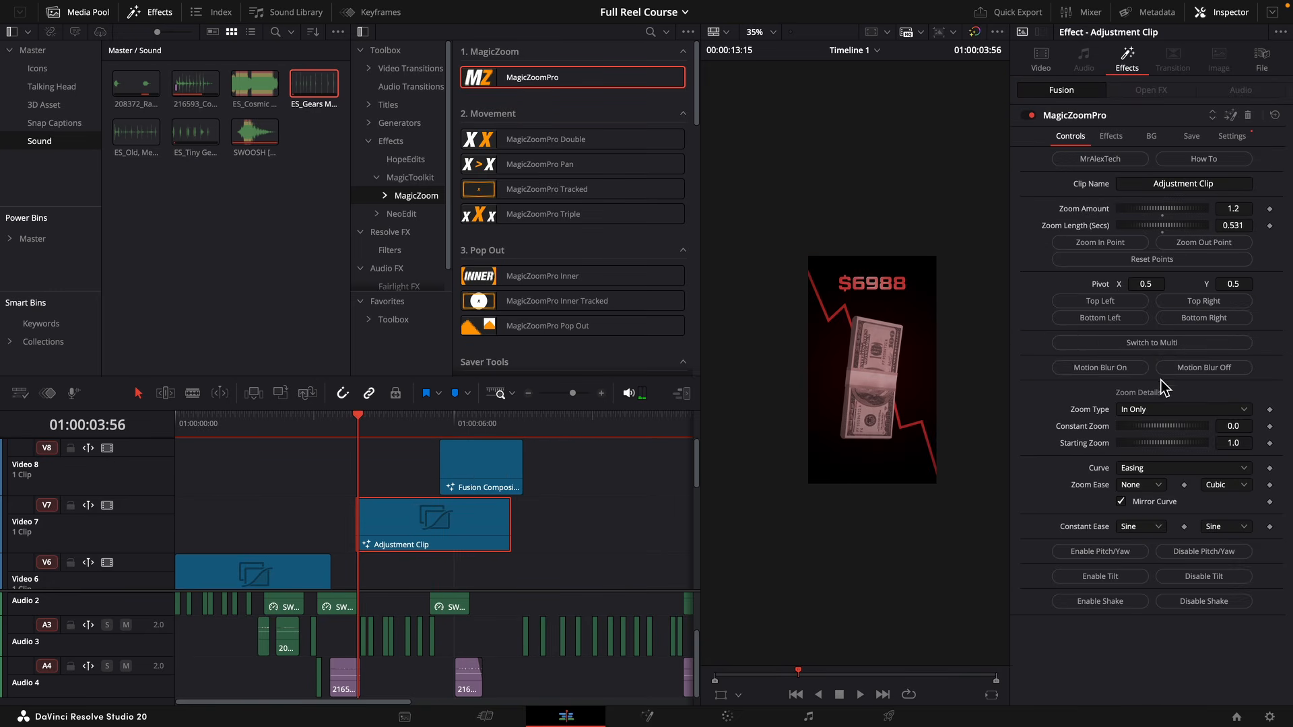
pyautogui.click(1157, 486)
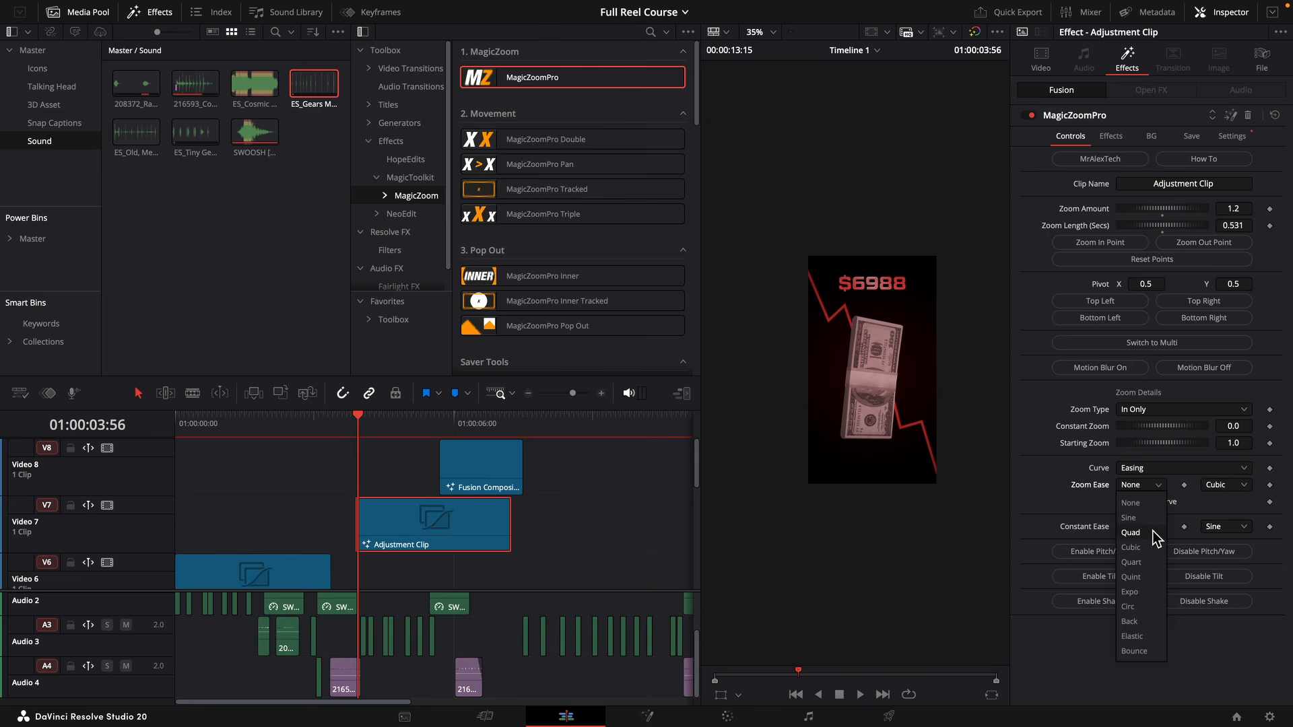
pyautogui.click(1148, 524)
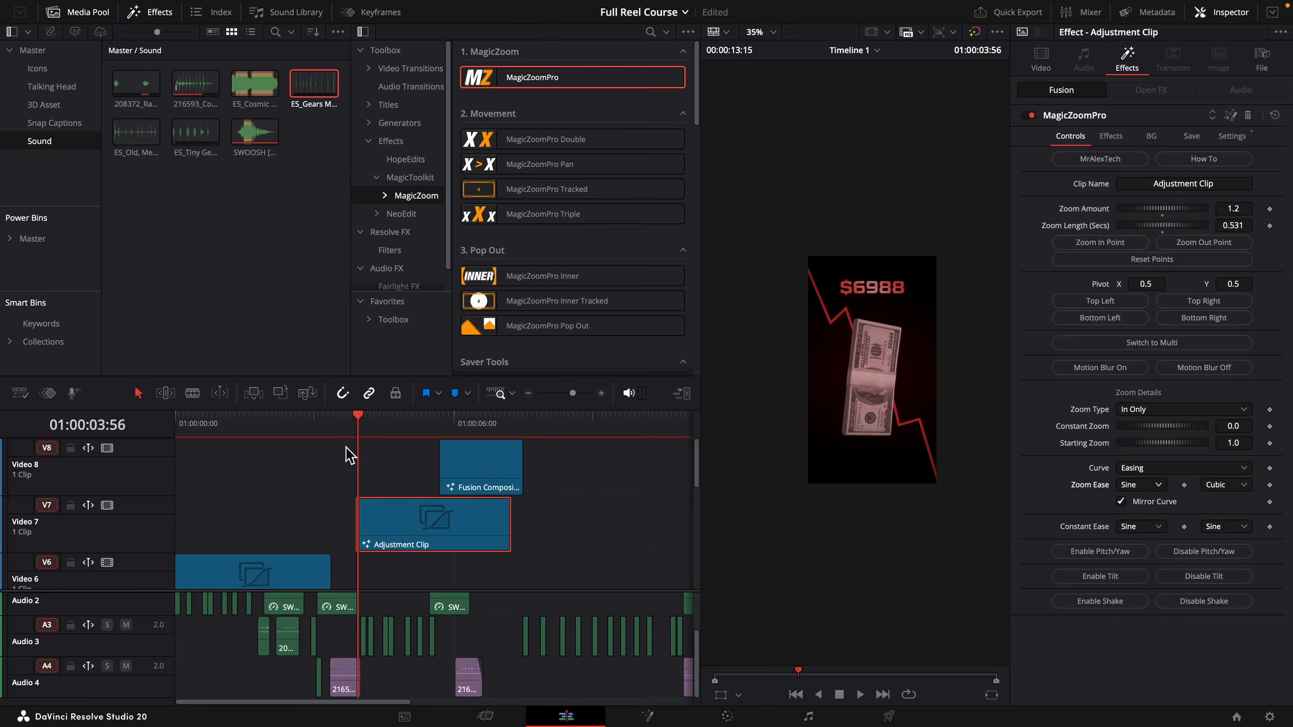
pyautogui.click(356, 423)
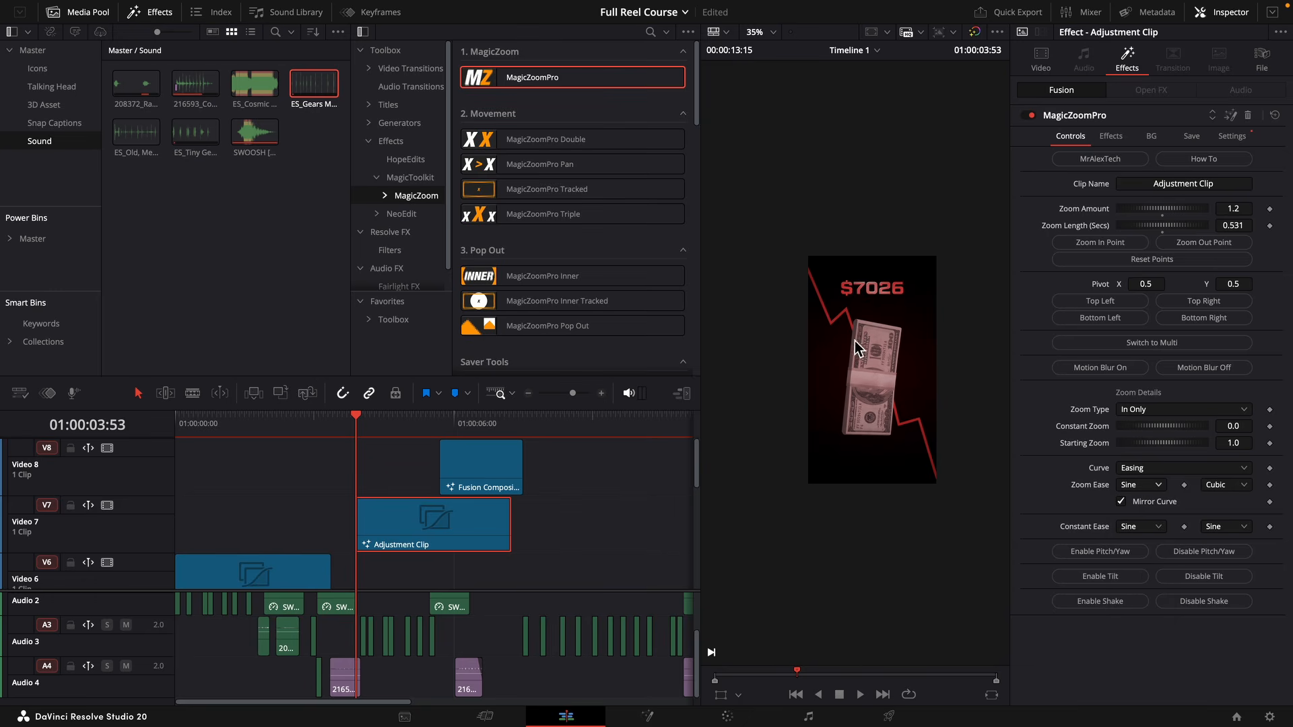
# Set the Video 7 Adjustment Clip's Zoom Length to 1.0 second and play back its zoom.
pyautogui.scroll(-5, 357, 500)
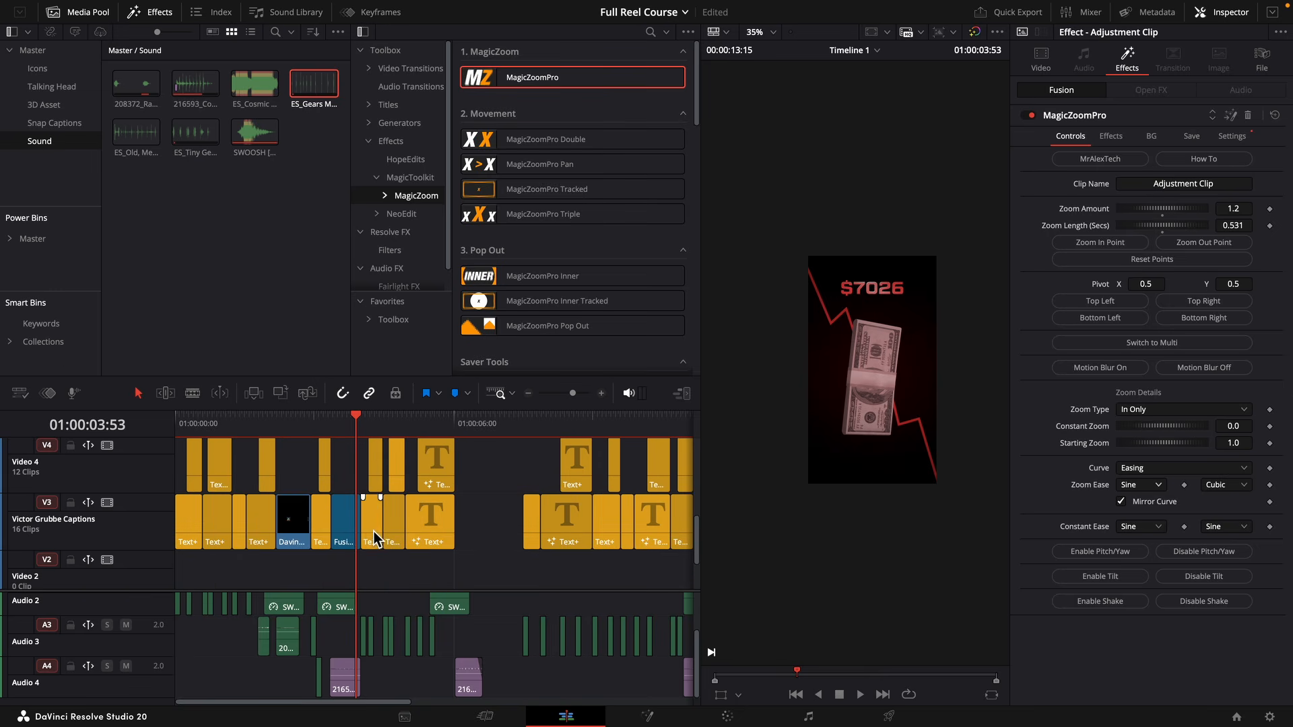
pyautogui.press('space')
pyautogui.press('space')
pyautogui.click(1163, 232)
pyautogui.press('space')
pyautogui.scroll(5, 402, 579)
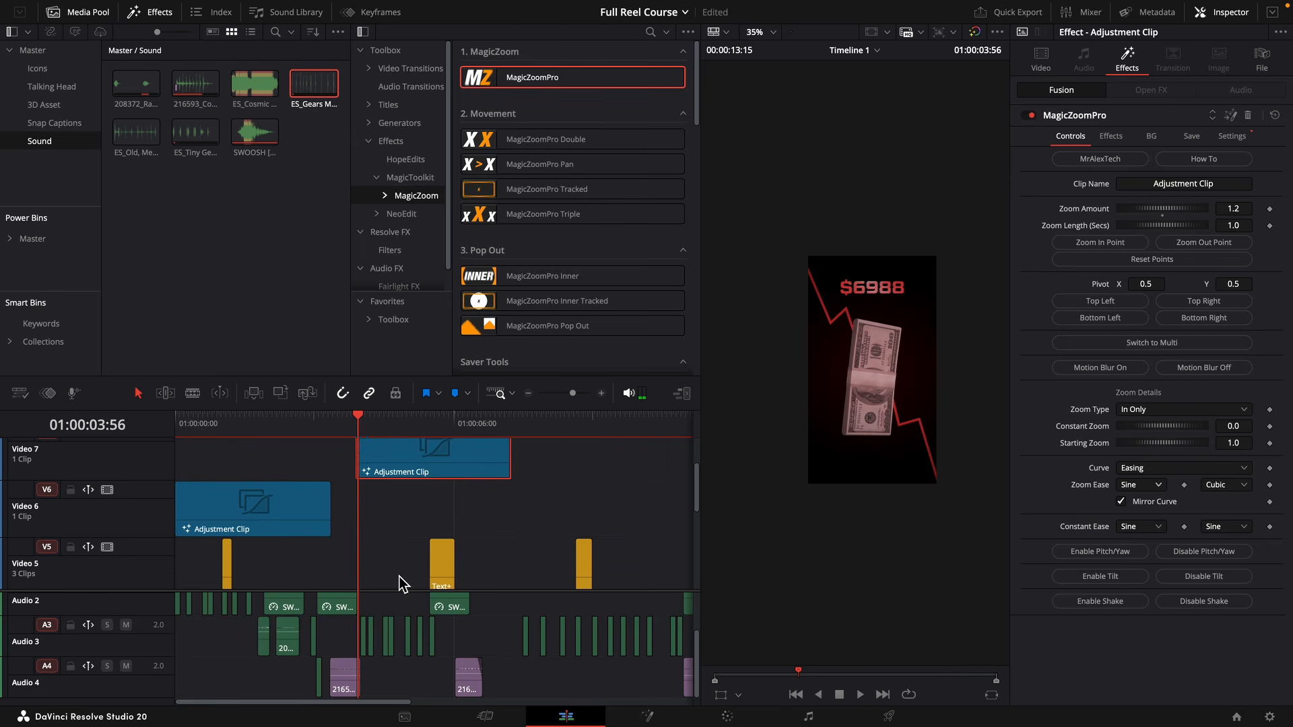
# Duplicate the Video 7 Adjustment Clip onto Video 9, starting at 01:00:07:05.
pyautogui.click(353, 423)
pyautogui.press('Left')
pyautogui.press('Left')
pyautogui.press('Left')
pyautogui.press('Left')
pyautogui.press('Left')
pyautogui.press('Left')
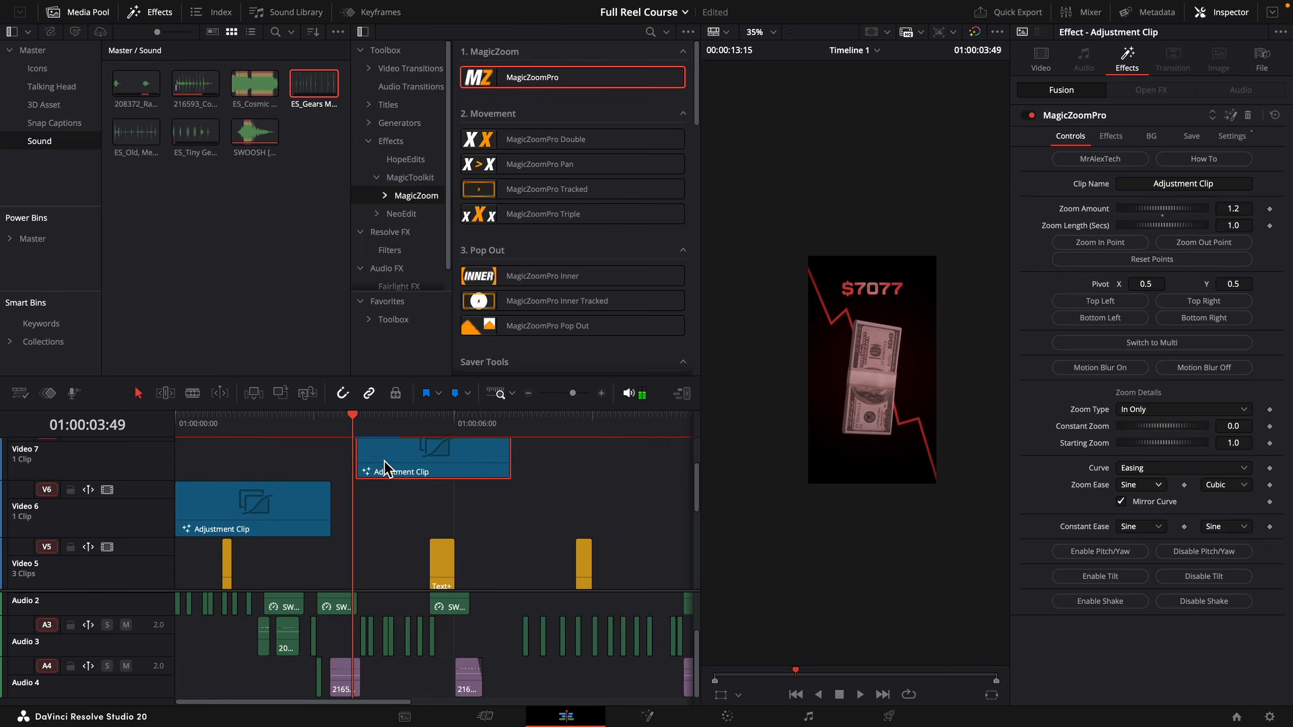
pyautogui.moveTo(384, 462); pyautogui.dragTo(569, 451)
pyautogui.press('space')
pyautogui.press('space')
pyautogui.press('Left')
pyautogui.press('Left')
pyautogui.press('Left')
pyautogui.press('Left')
pyautogui.click(455, 419)
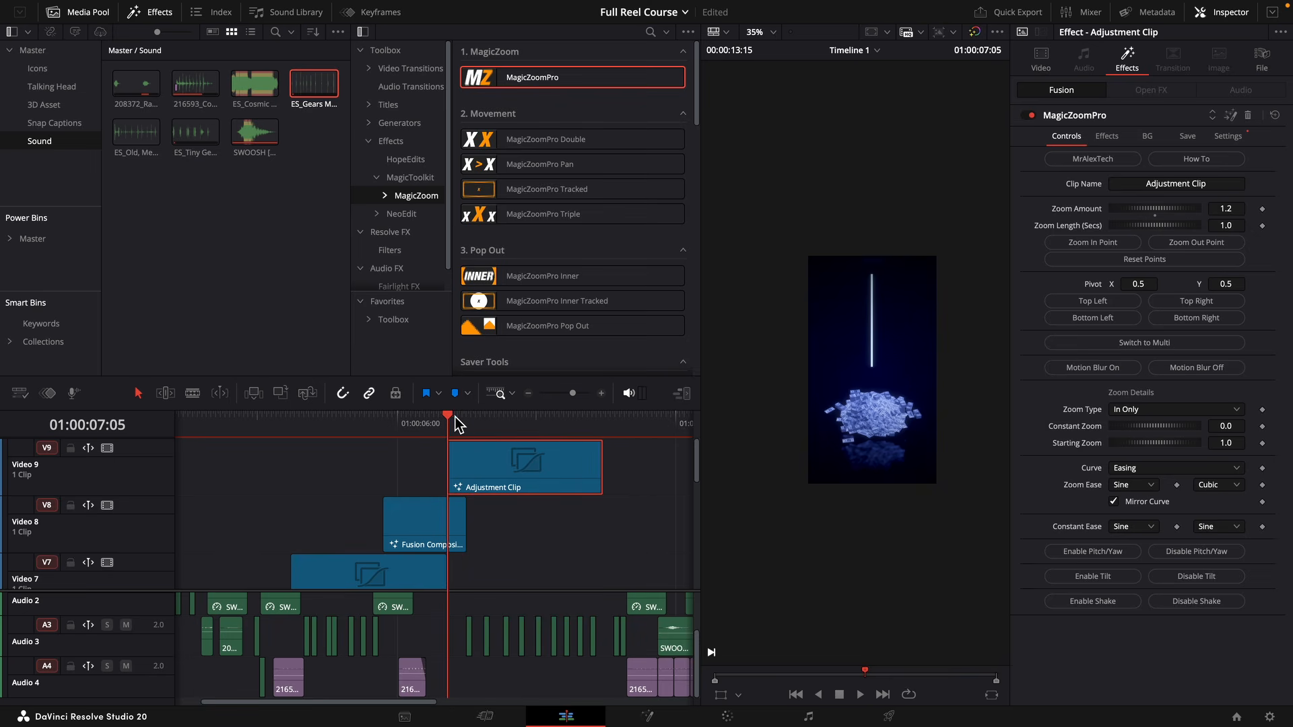
# Play back the Video 9 Adjustment Clip's zoom and set its Zoom Type to In & Out.
pyautogui.press('space')
pyautogui.click(450, 420)
pyautogui.press('space')
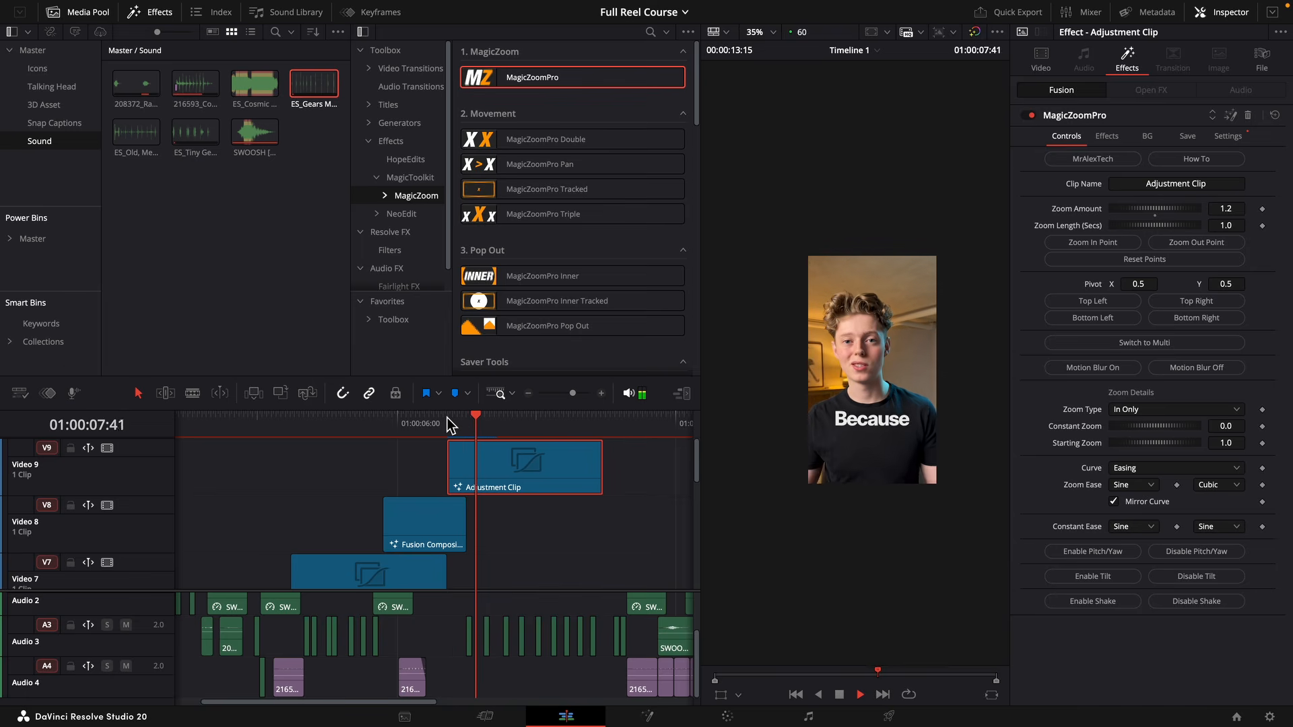
pyautogui.press('space')
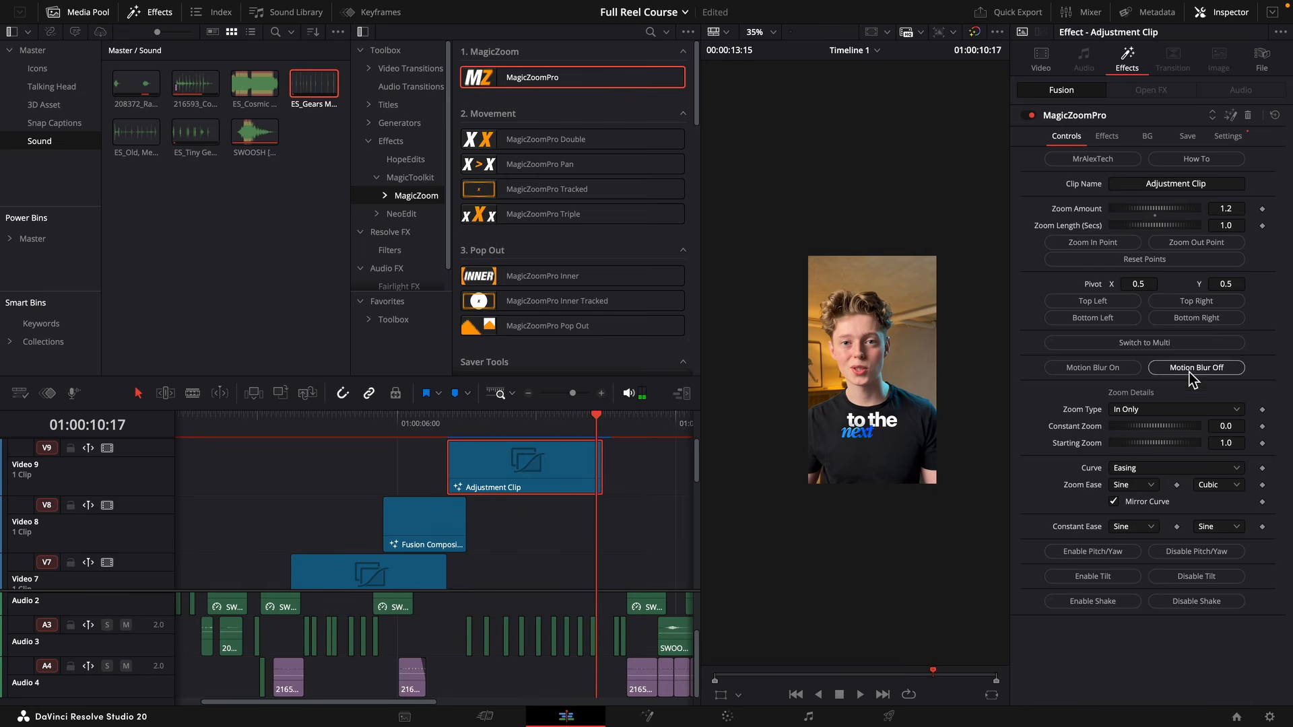
pyautogui.click(1193, 410)
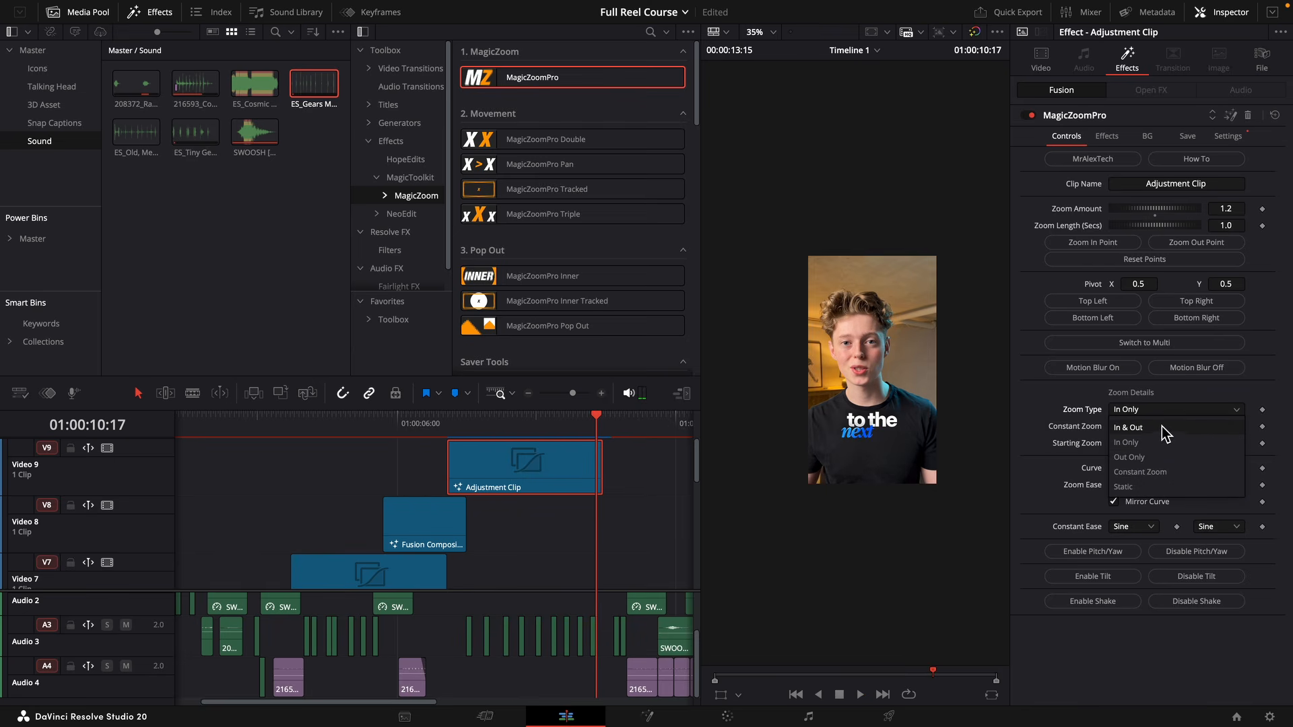
pyautogui.click(1162, 429)
pyautogui.press('space')
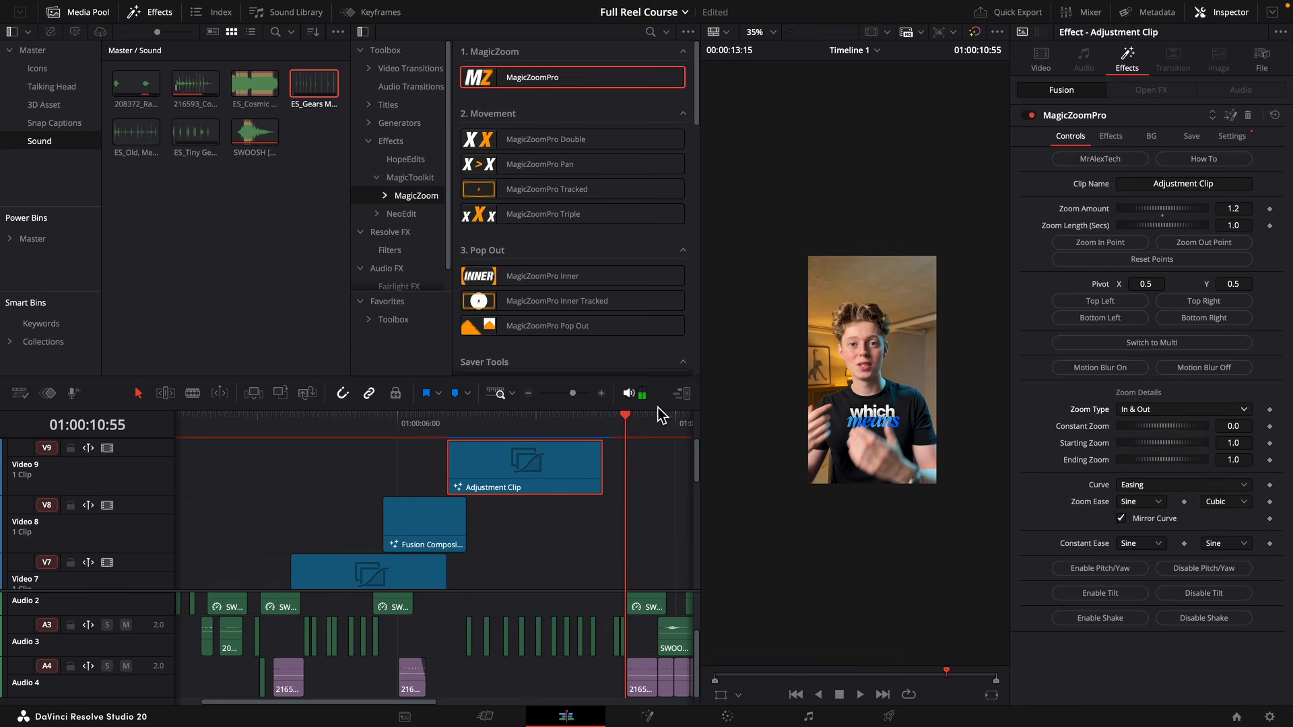
# Extend the end of the Video 9 Adjustment Clip to about 01:00:10:55.
pyautogui.moveTo(574, 393); pyautogui.dragTo(578, 394)
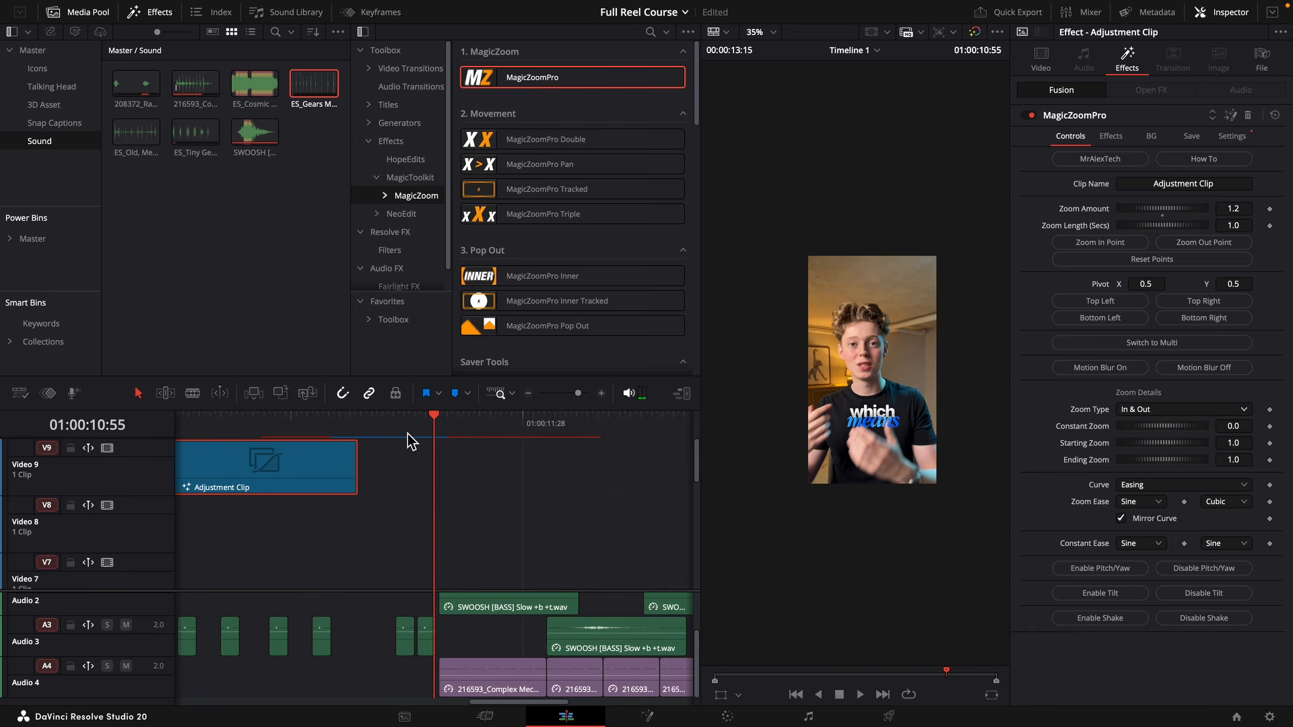
pyautogui.moveTo(377, 432); pyautogui.dragTo(416, 433)
pyautogui.moveTo(357, 467); pyautogui.dragTo(438, 479)
pyautogui.click(517, 426)
pyautogui.scroll(1, 519, 424)
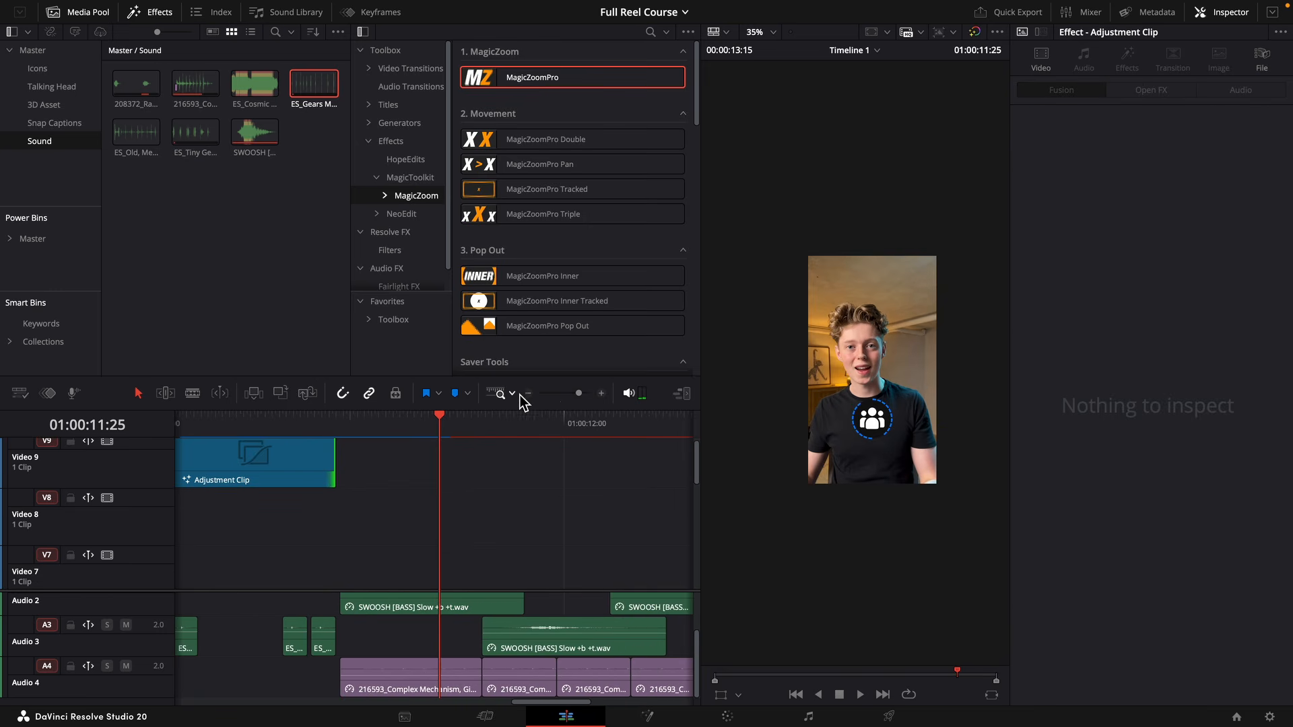
# Duplicate the Adjustment Clip further along Video 9, starting at about 01:00:11:10, and set the copy's Zoom Type to In Only.
pyautogui.moveTo(580, 393); pyautogui.dragTo(573, 394)
pyautogui.moveTo(359, 480); pyautogui.dragTo(514, 469)
pyautogui.press('space')
pyautogui.press('super+z')
pyautogui.moveTo(434, 426); pyautogui.dragTo(492, 425)
pyautogui.click(1125, 411)
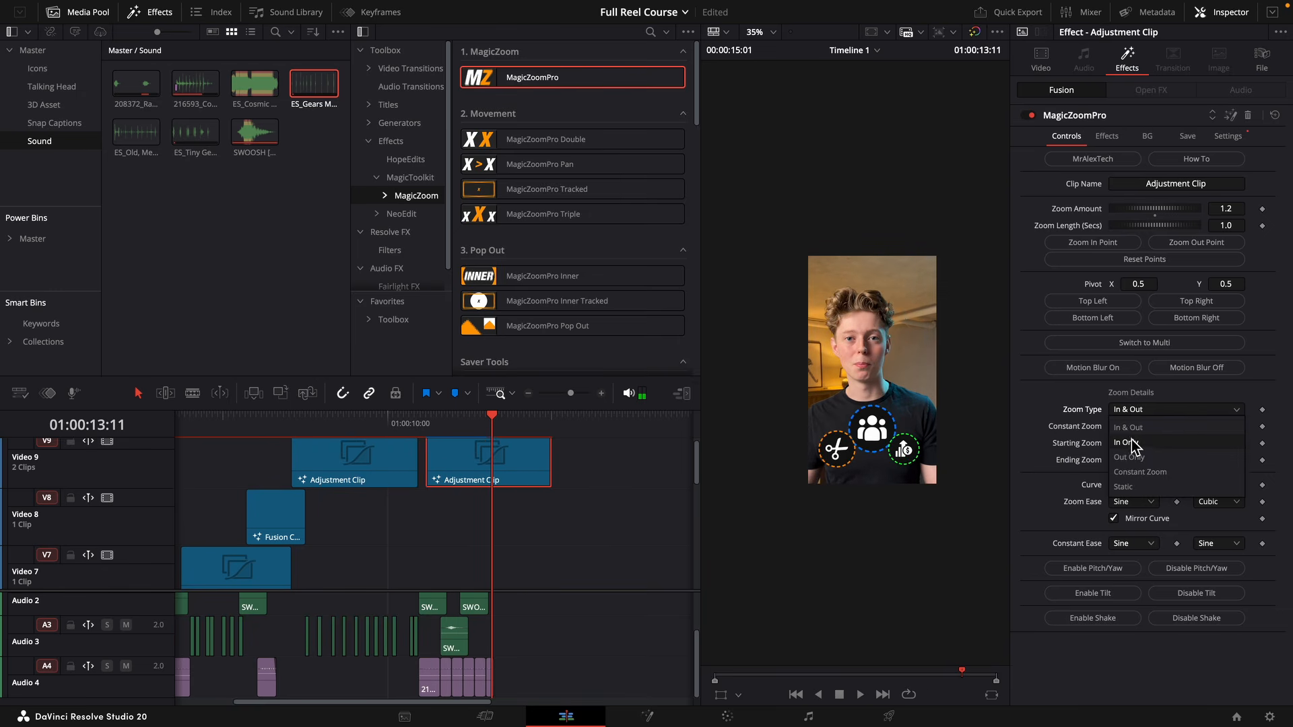
pyautogui.click(1126, 442)
# Split the second Video 9 Adjustment Clip at 01:00:13:15 and delete the part after the cut.
pyautogui.scroll(3, 541, 431)
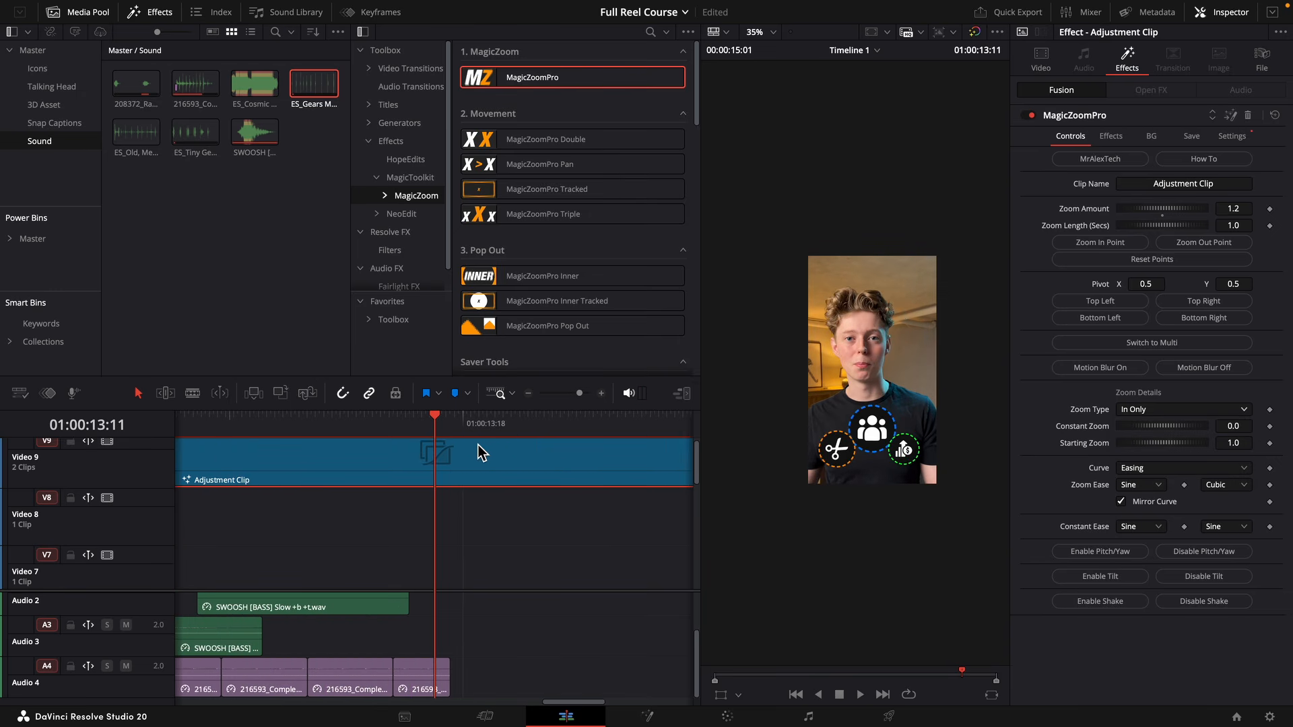
pyautogui.moveTo(460, 434); pyautogui.dragTo(456, 441)
pyautogui.press('super+b')
pyautogui.click(515, 463)
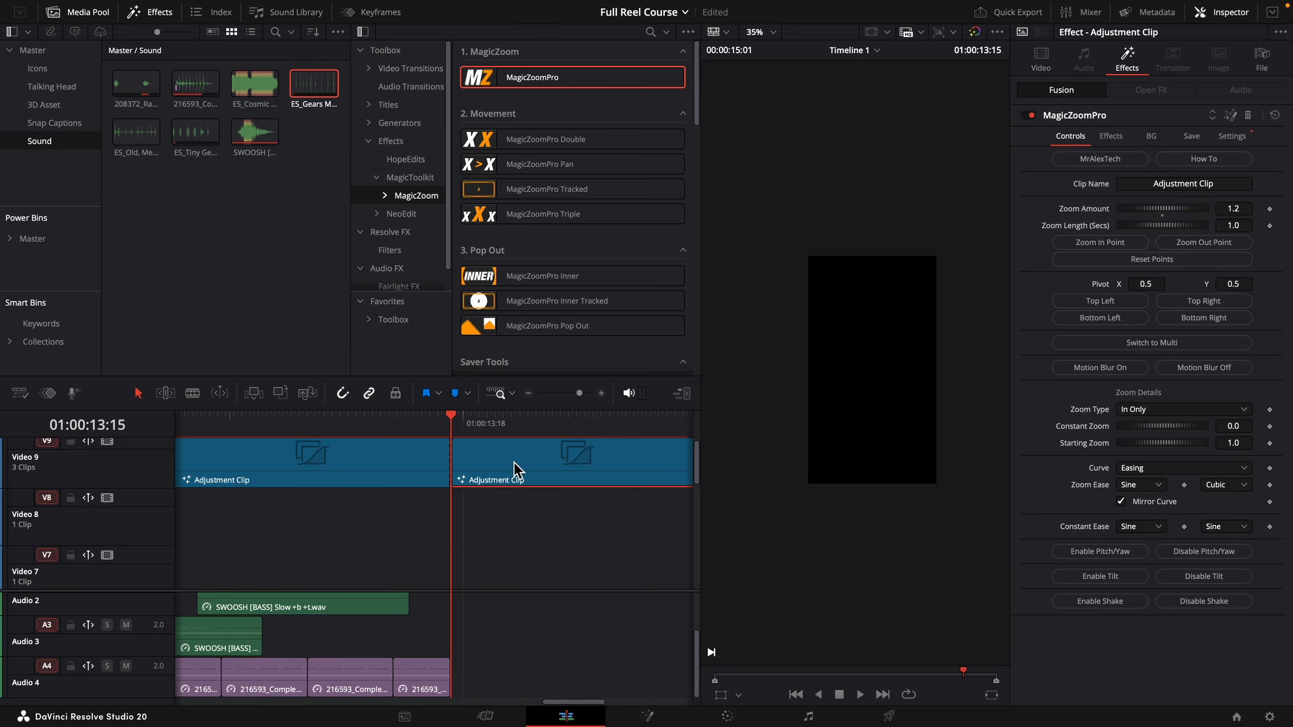
pyautogui.press('BackSpace')
pyautogui.moveTo(581, 396); pyautogui.dragTo(573, 400)
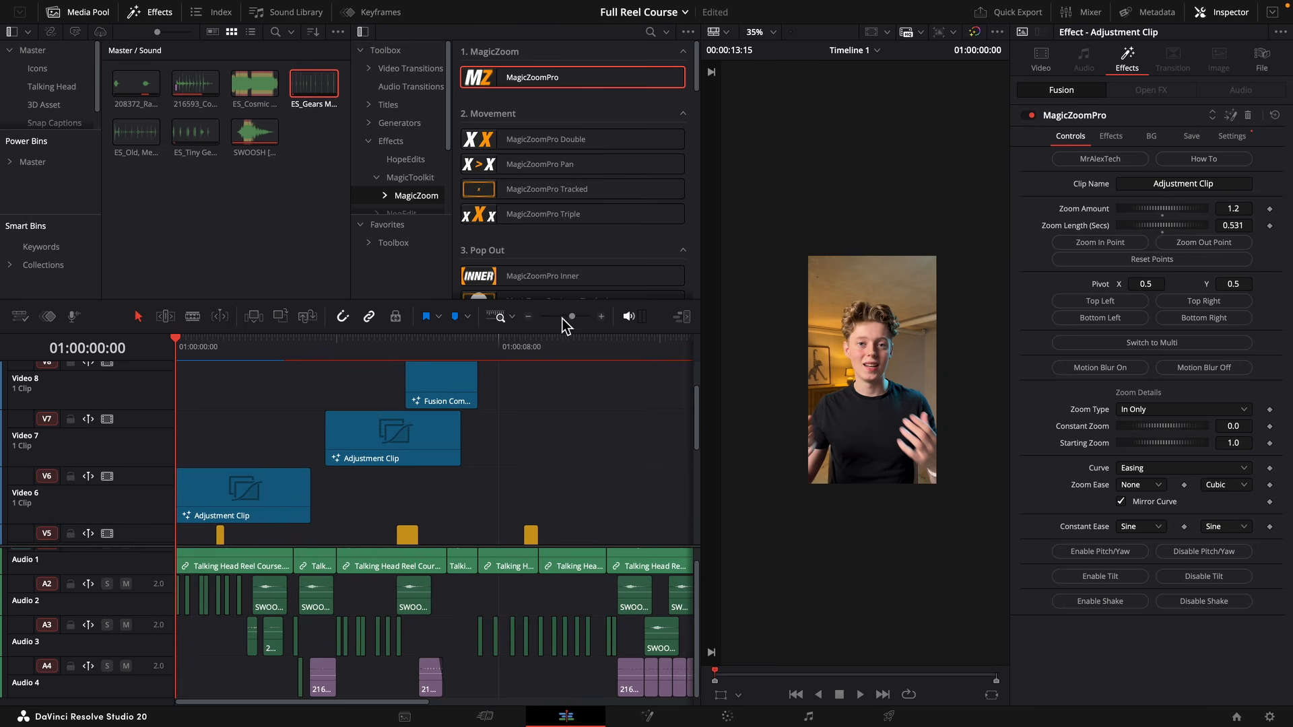
pyautogui.moveTo(563, 318); pyautogui.dragTo(567, 317)
pyautogui.scroll(-5, 401, 403)
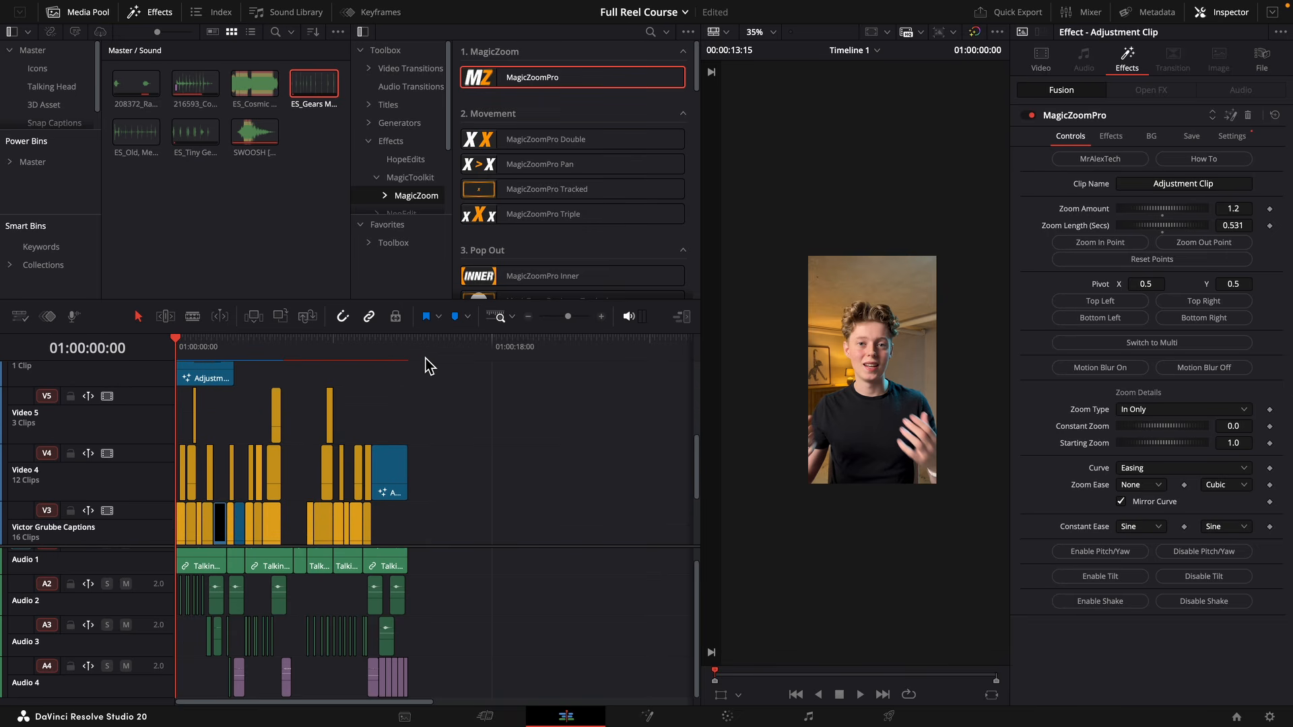
pyautogui.scroll(5, 418, 445)
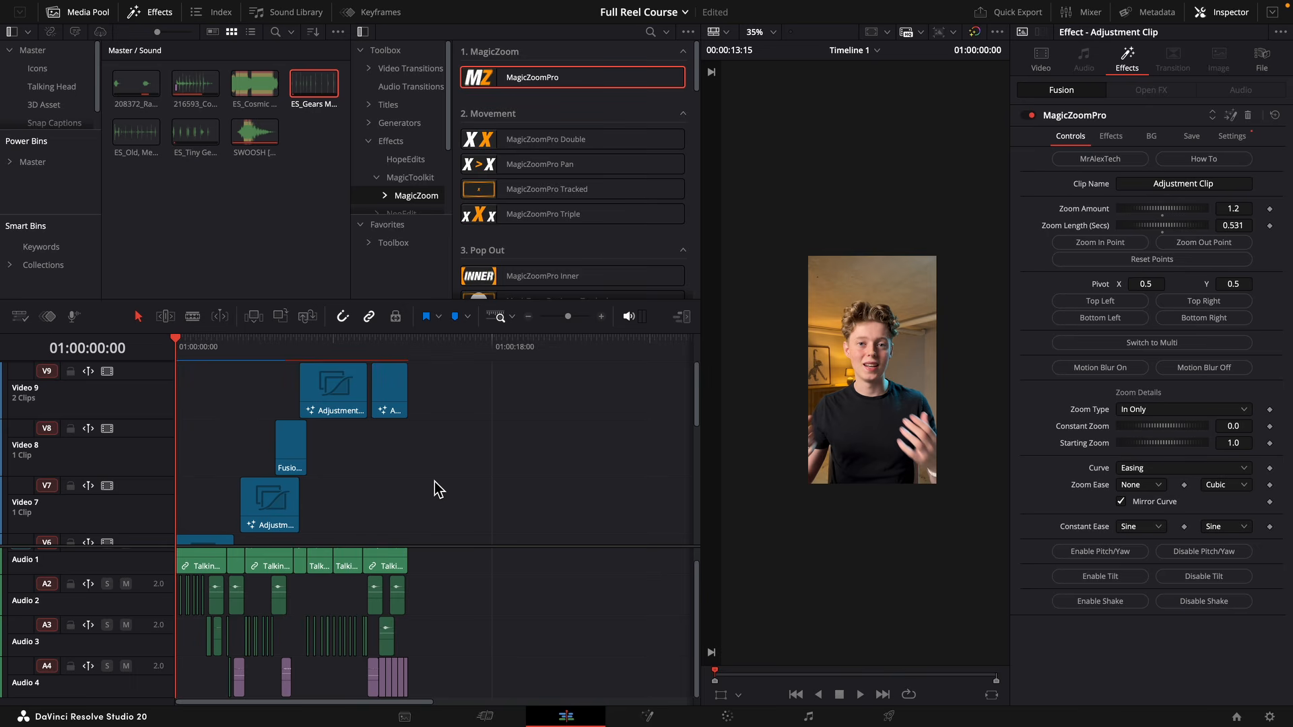
pyautogui.moveTo(397, 407); pyautogui.dragTo(403, 543)
pyautogui.scroll(-3, 422, 425)
pyautogui.moveTo(391, 463); pyautogui.dragTo(393, 510)
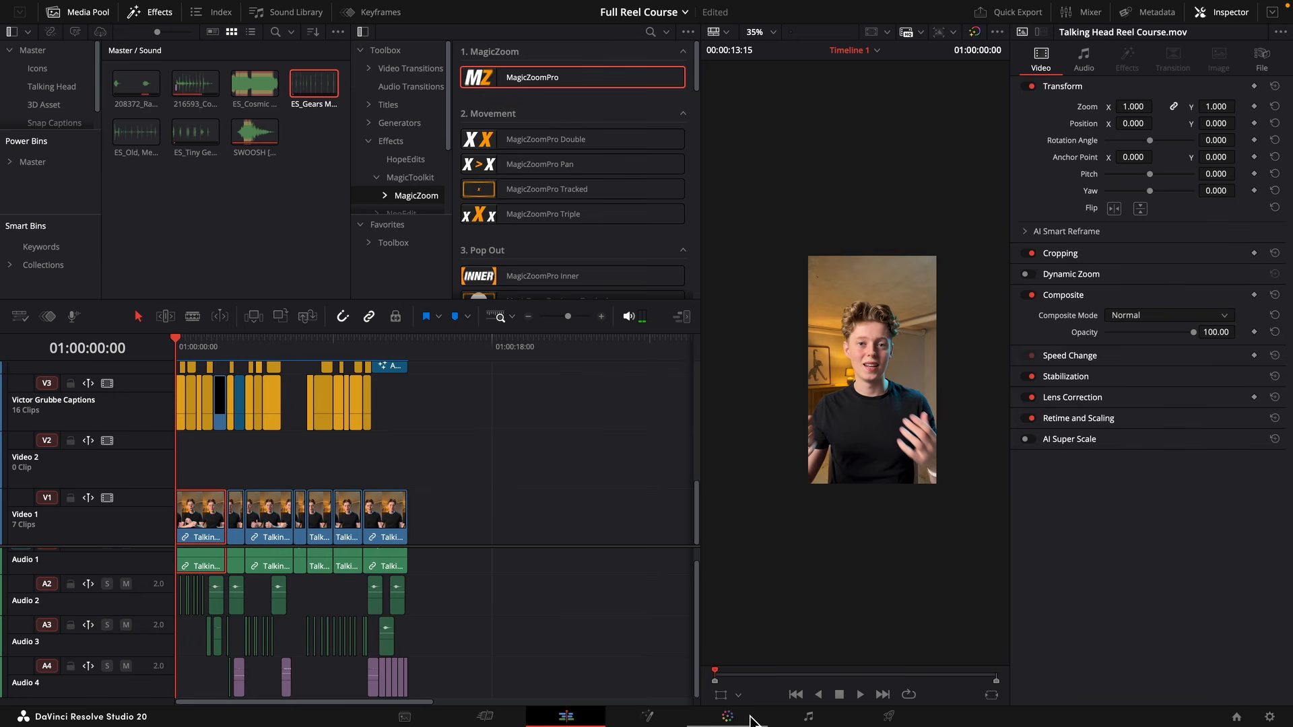
# Go to the Color page and add three serial nodes after node 01 on the Adjustment Clip.
pyautogui.click(751, 718)
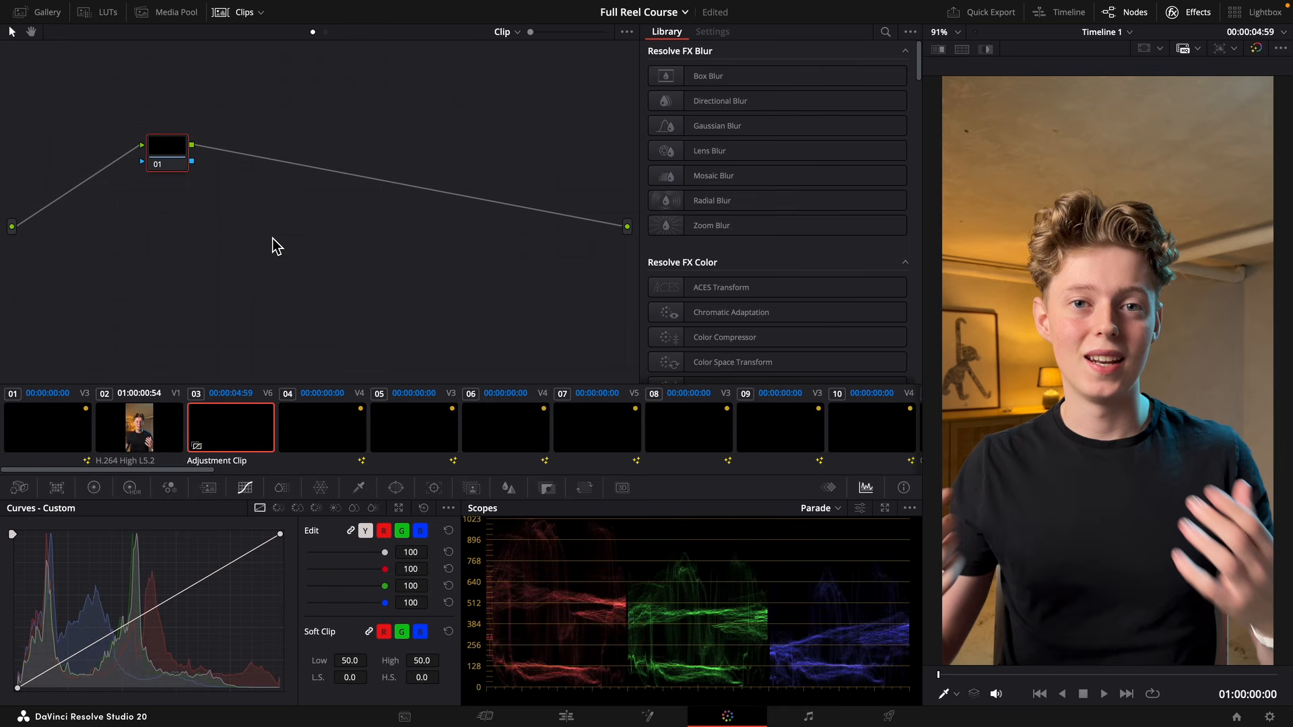
pyautogui.hotkey('alt', 's')
pyautogui.hotkey('alt', 's')
pyautogui.hotkey('alt', 's')
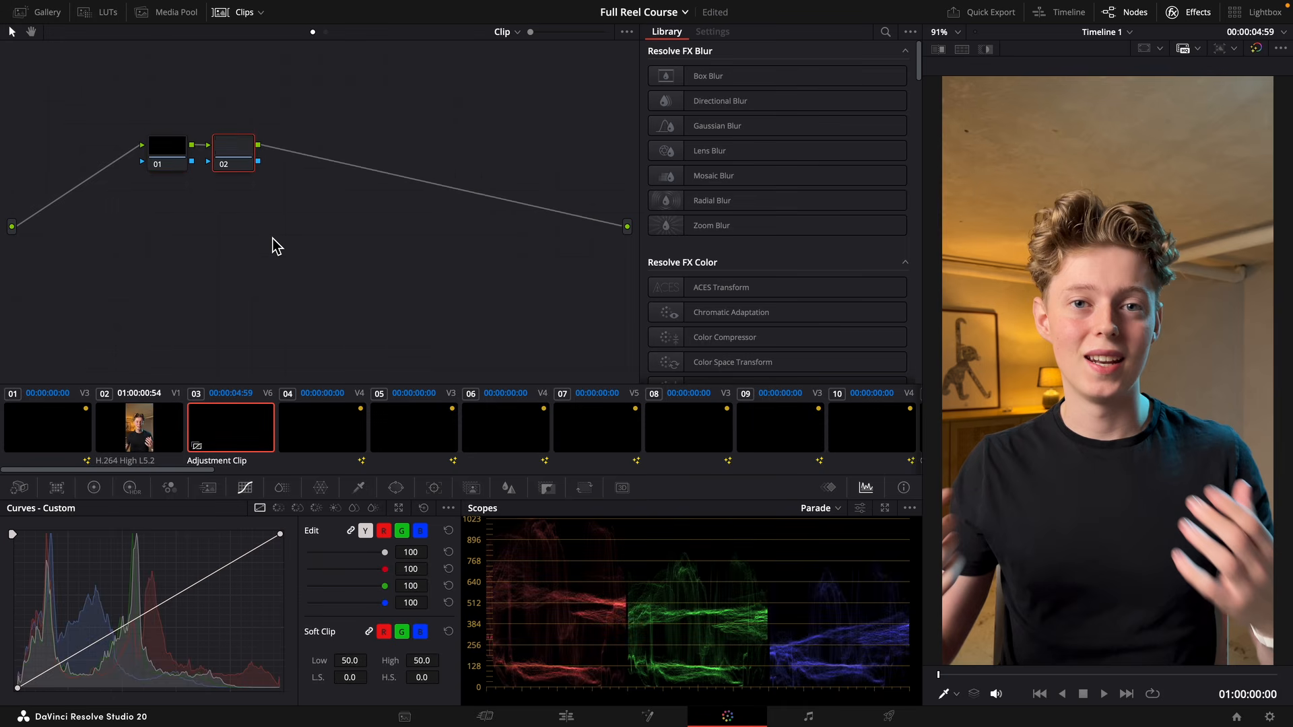
# Label node 01 WB and node 02 CG.
pyautogui.rightClick(180, 161)
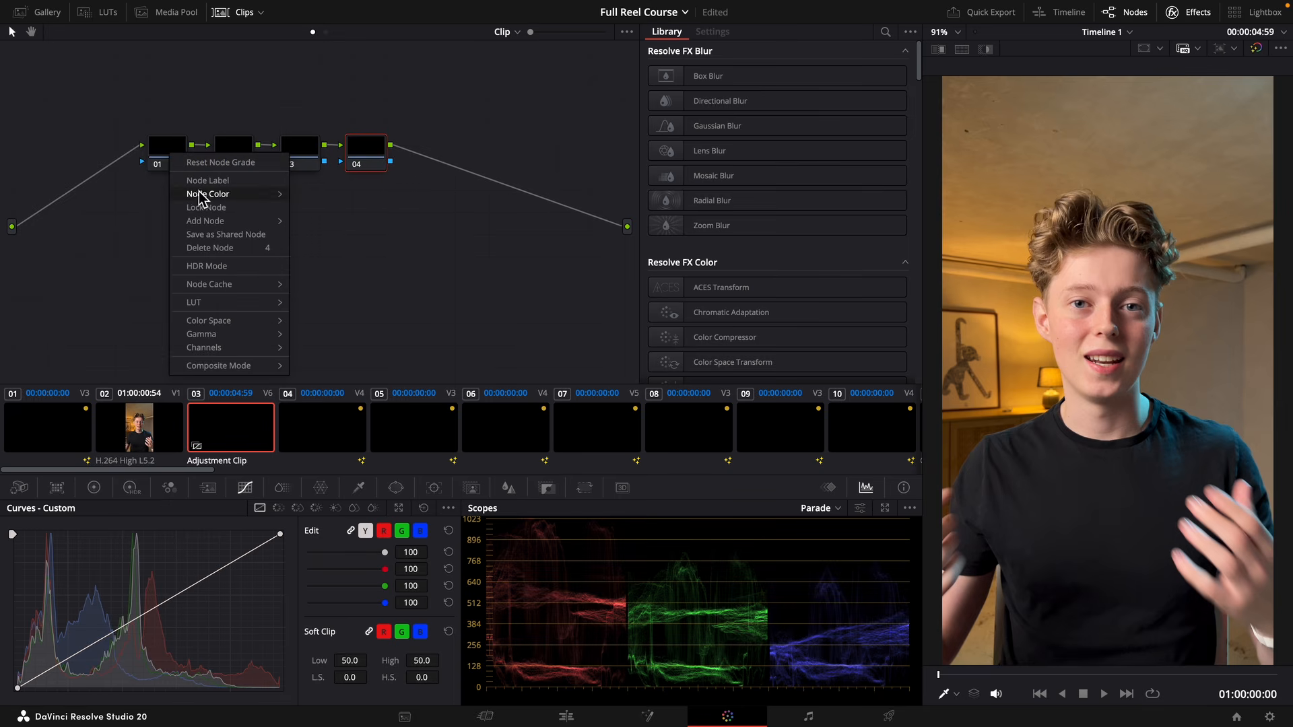
pyautogui.click(211, 184)
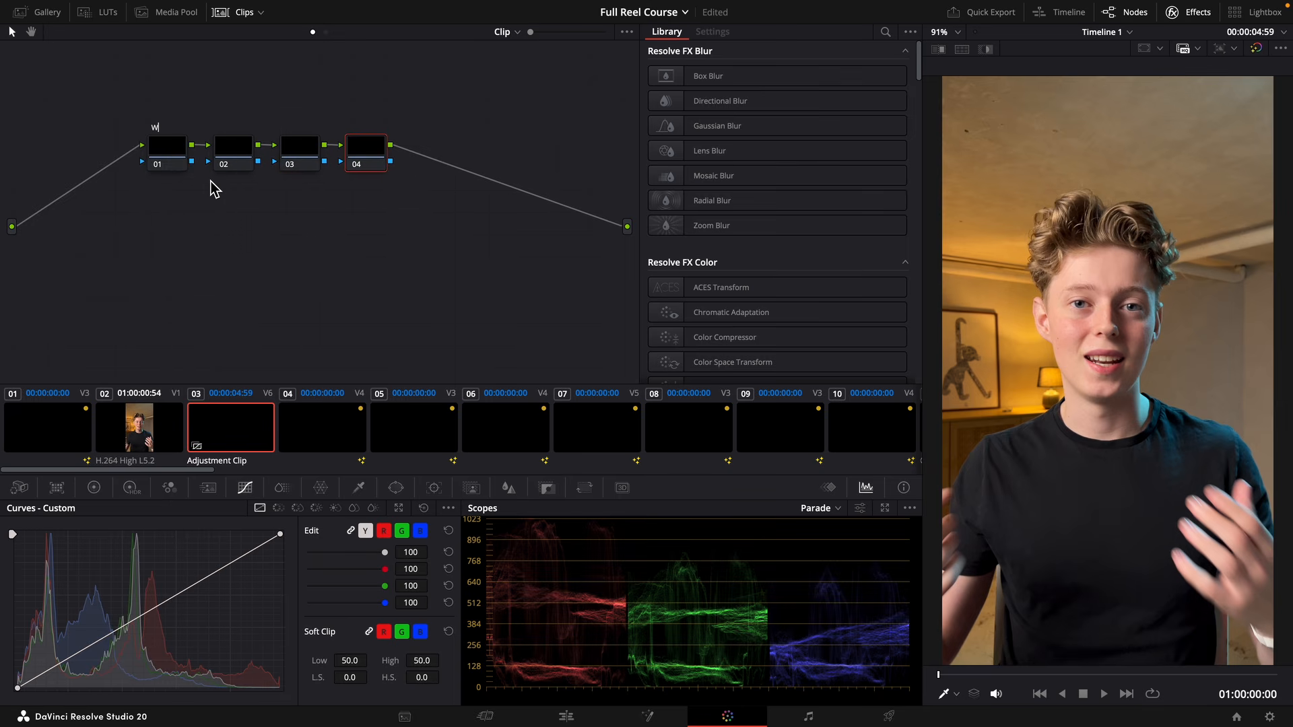
pyautogui.rightClick(246, 161)
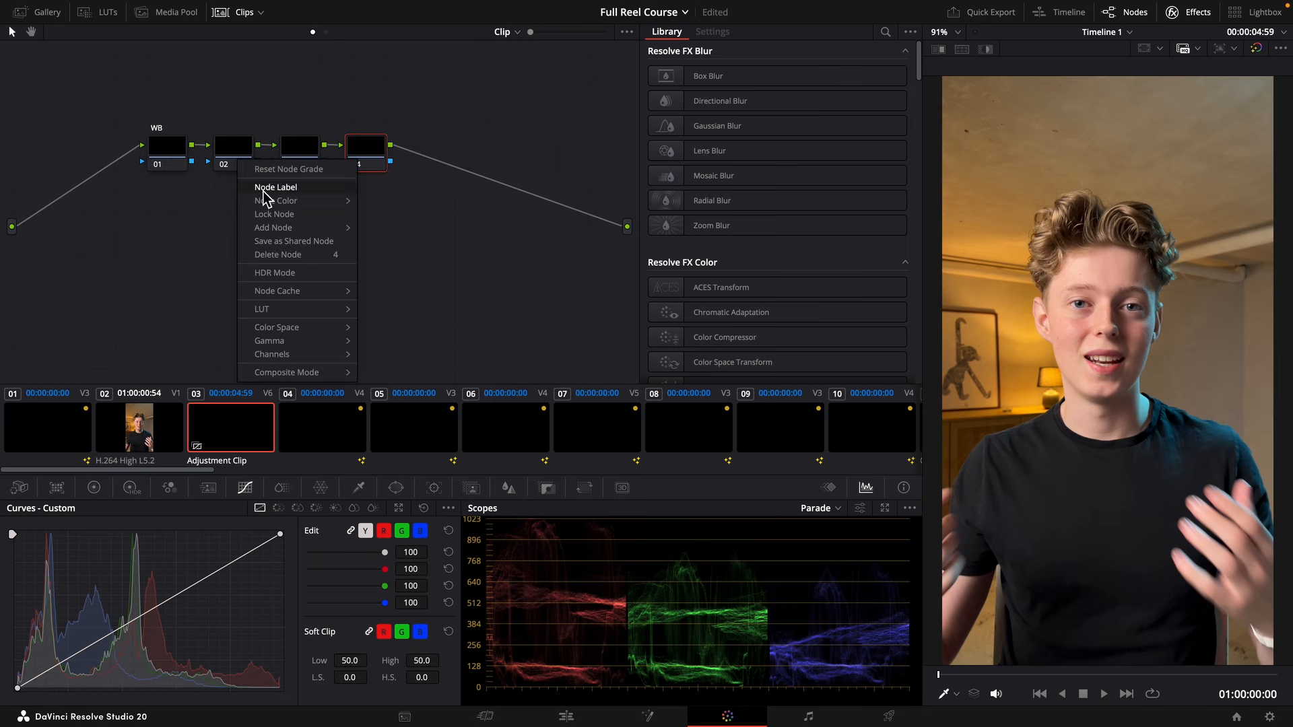
pyautogui.click(283, 182)
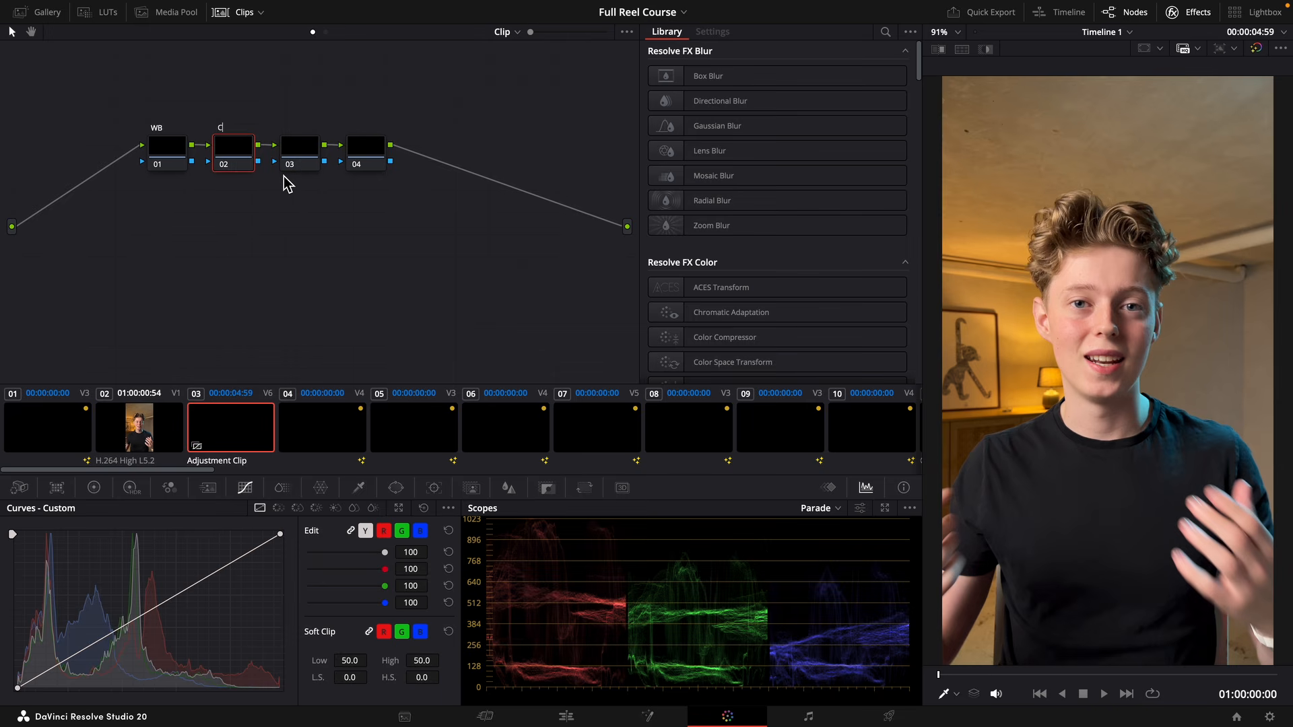
# Label node 03 CONTAST and node 04 FX.
pyautogui.rightClick(273, 145)
pyautogui.rightClick(293, 150)
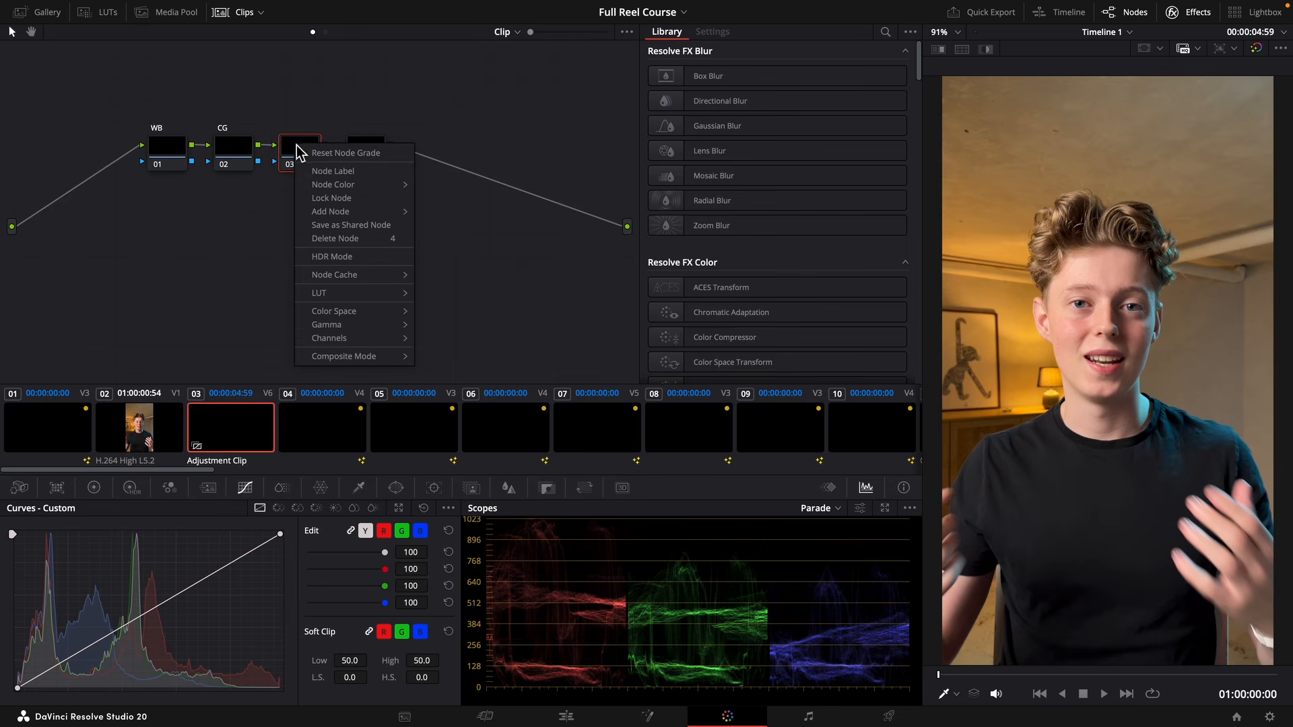
pyautogui.click(343, 174)
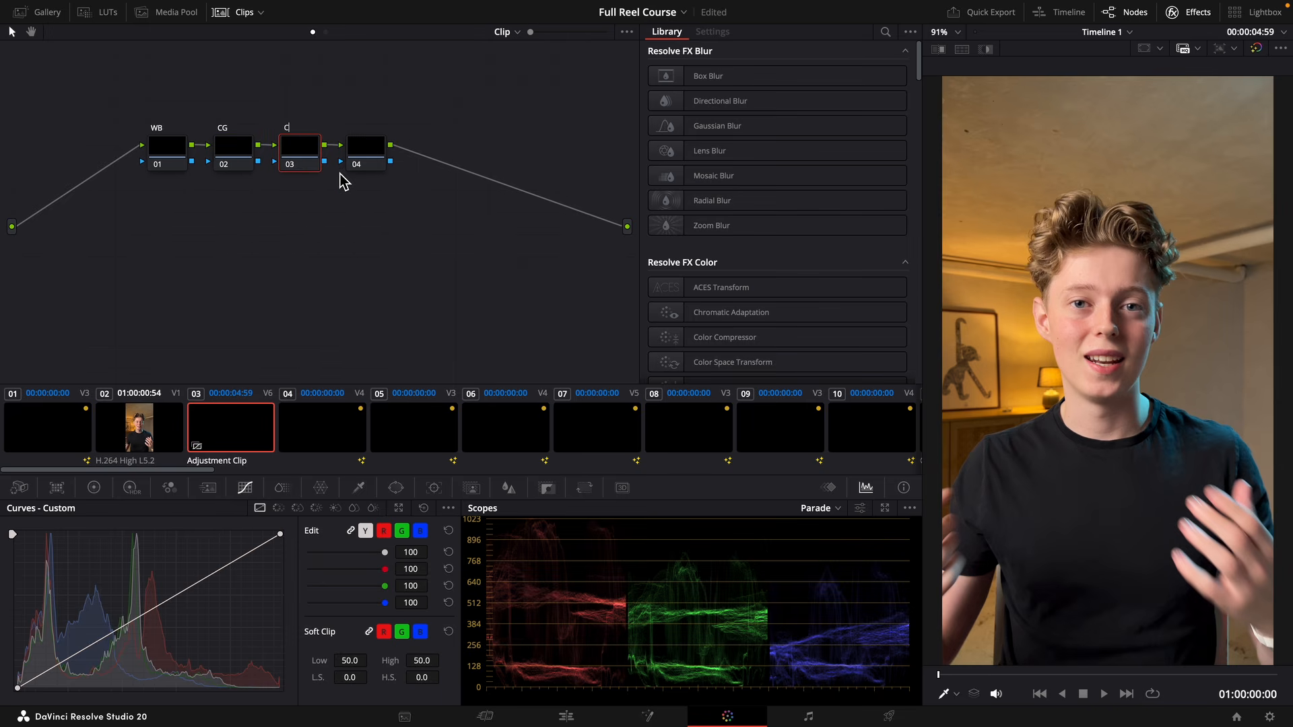
pyautogui.write('CONTAST')
pyautogui.rightClick(369, 159)
pyautogui.click(399, 185)
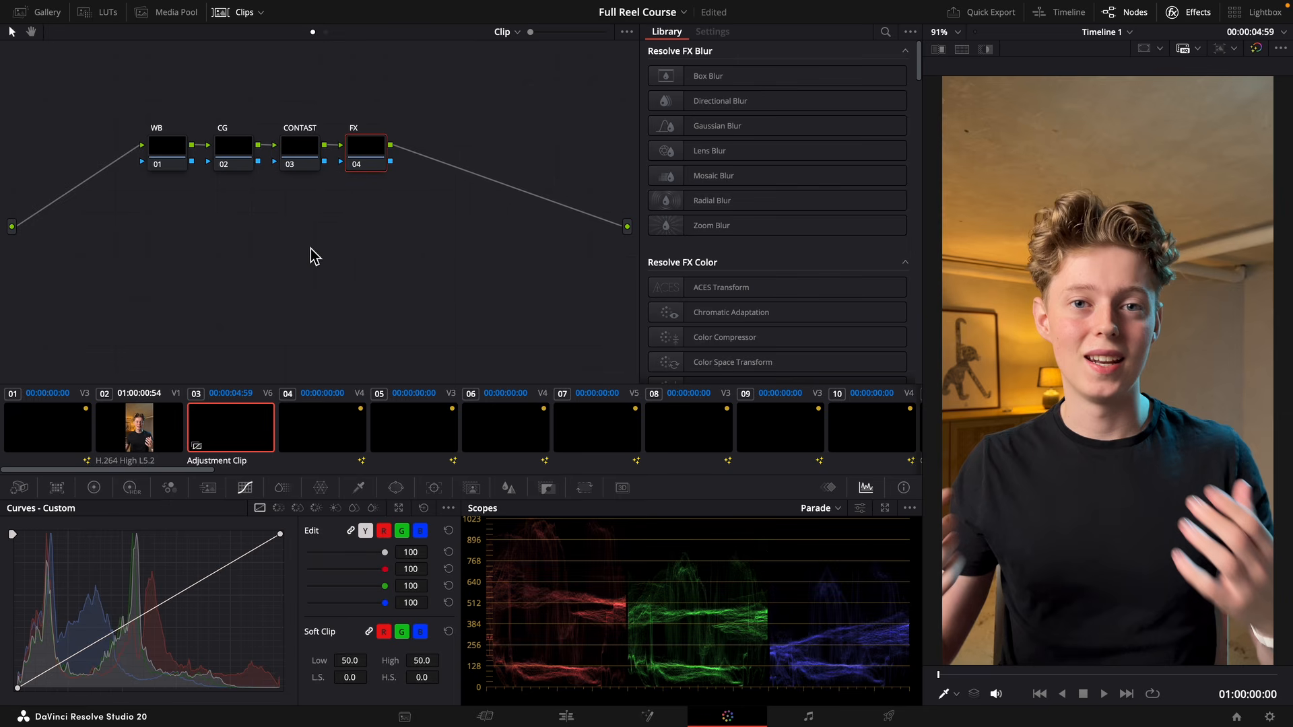
# Set the WB node's temperature to -180 in the Primaries log wheels.
pyautogui.hscroll(-2, 341, 259)
pyautogui.click(189, 143)
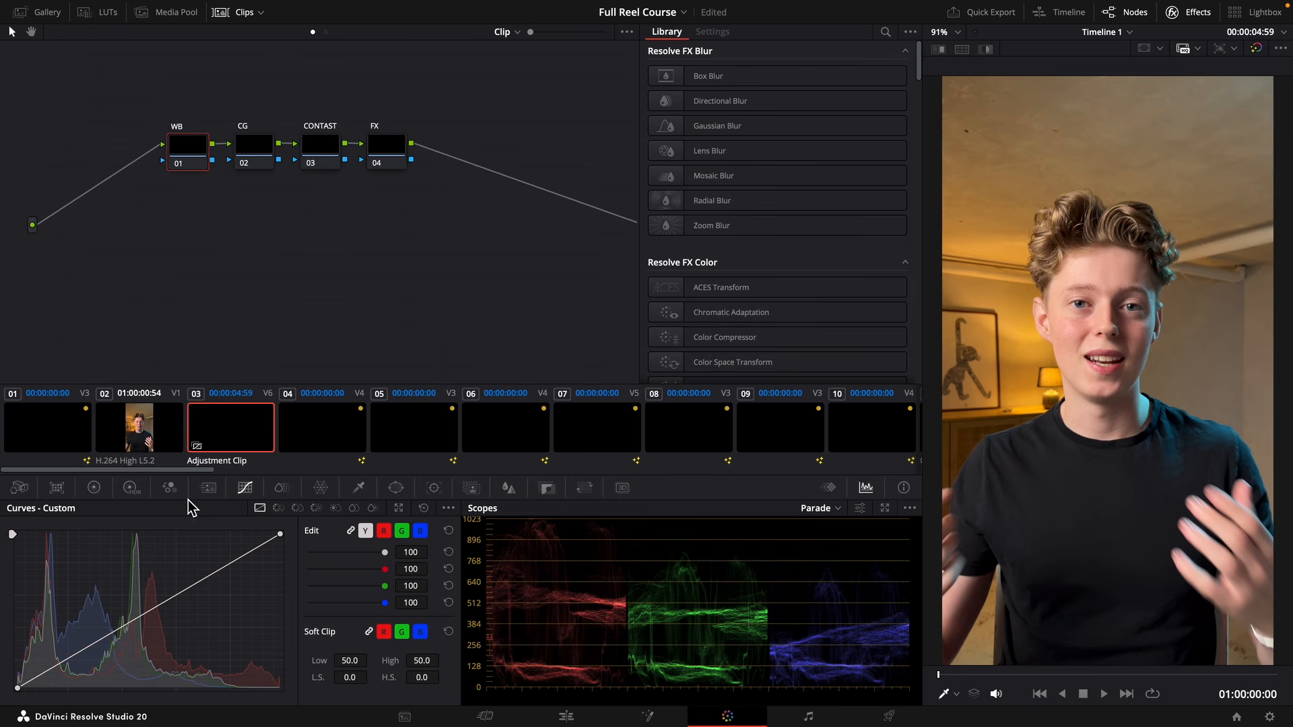
pyautogui.click(93, 489)
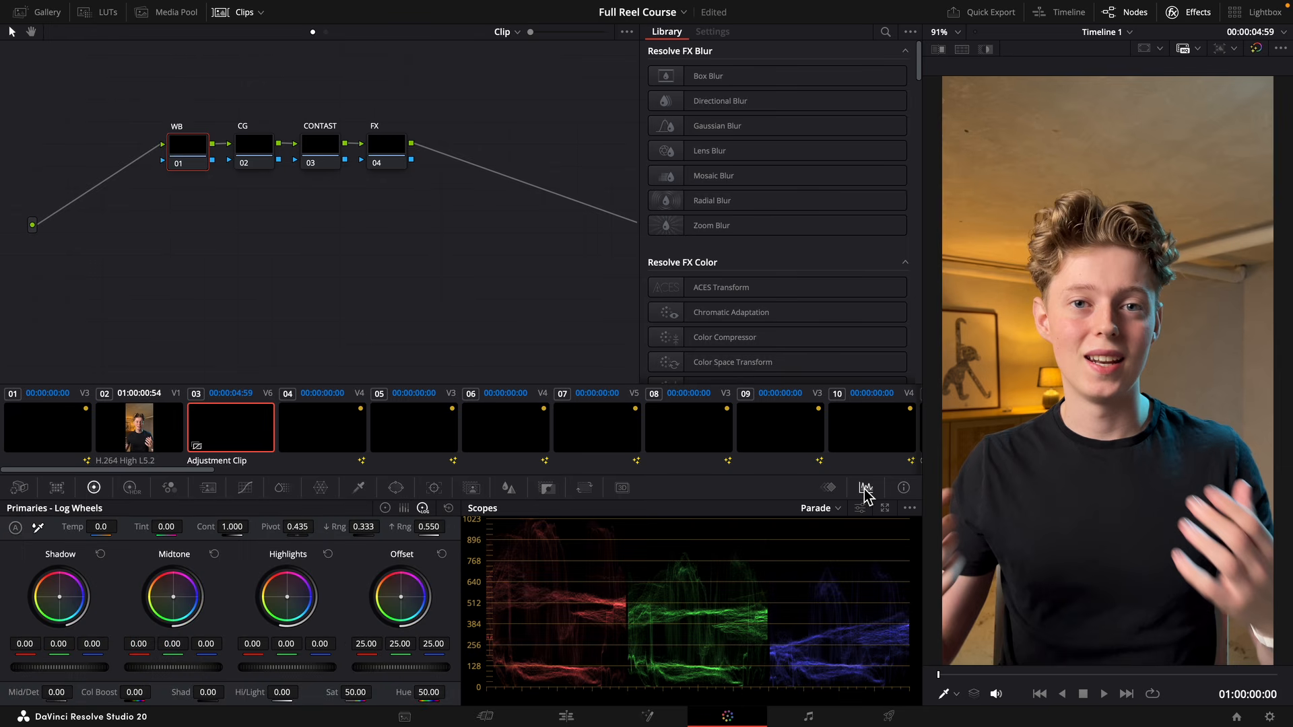
pyautogui.click(831, 490)
pyautogui.click(864, 492)
pyautogui.moveTo(101, 527); pyautogui.dragTo(90, 528)
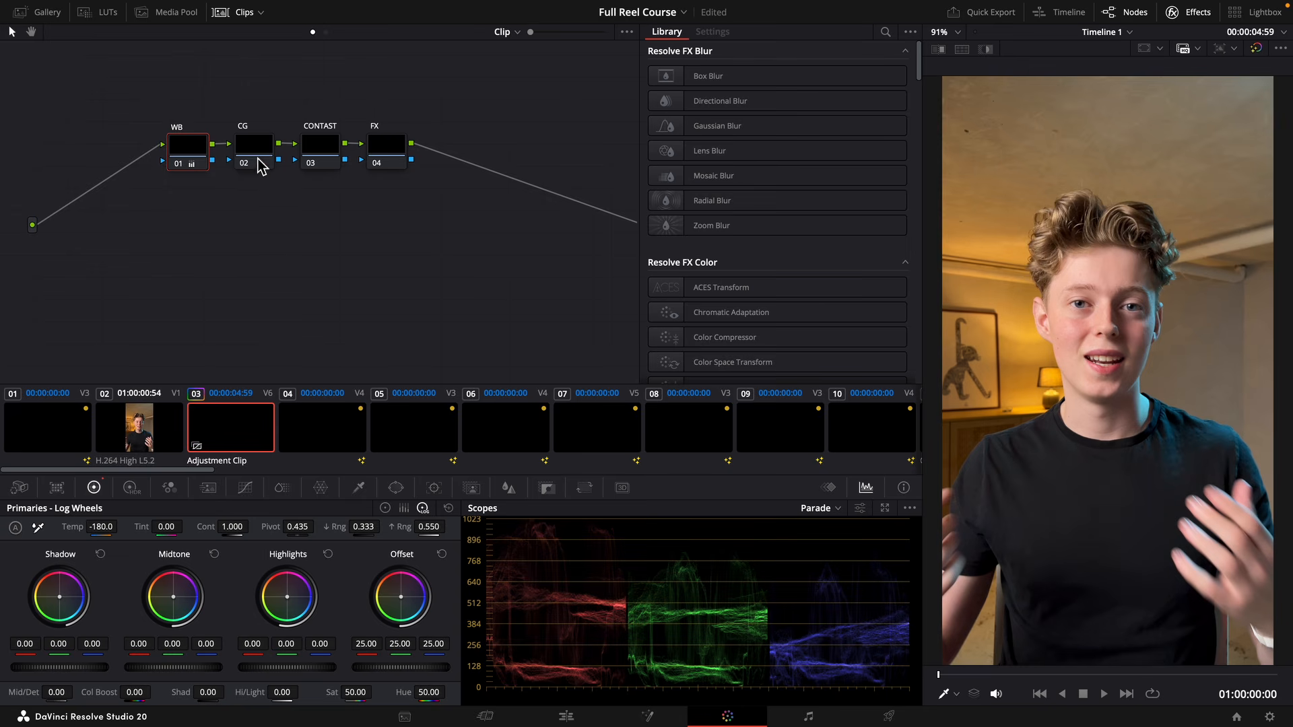
# Move the WB node slightly below the others, add an alpha output to the node graph and connect the WB node's alpha to it.
pyautogui.moveTo(206, 170); pyautogui.dragTo(196, 193)
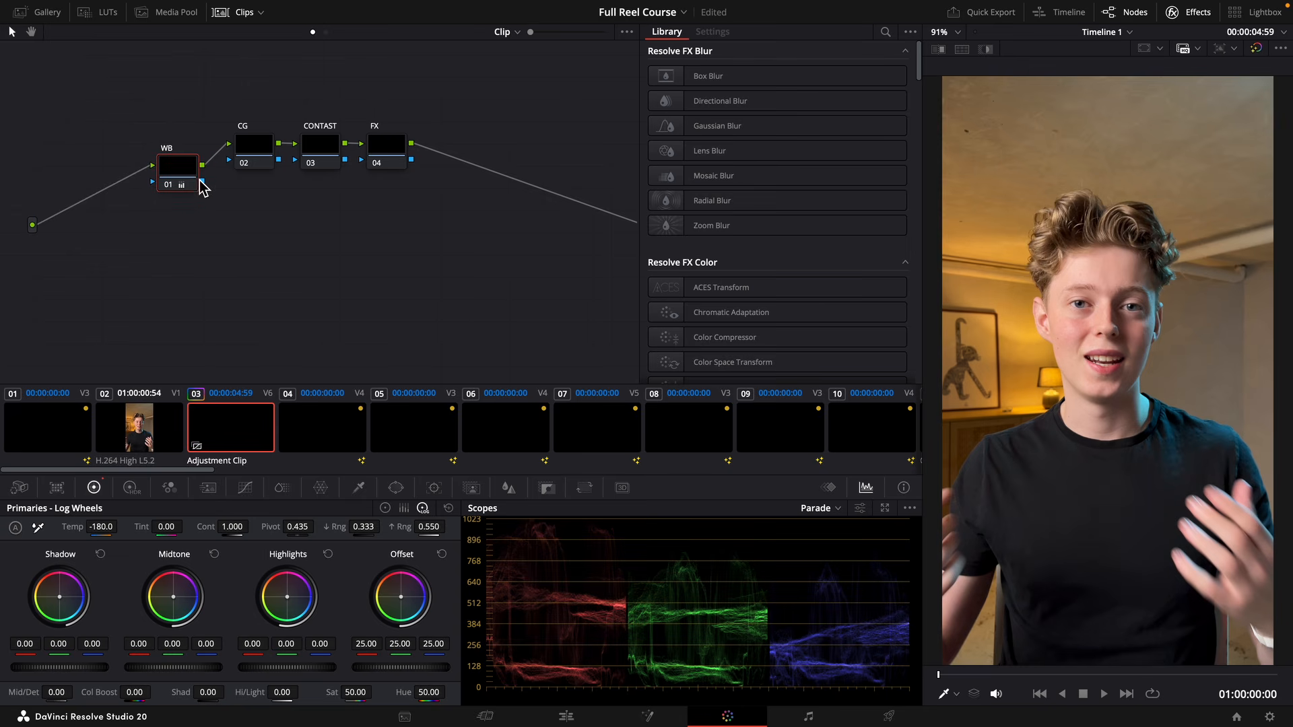
pyautogui.rightClick(202, 187)
pyautogui.rightClick(388, 268)
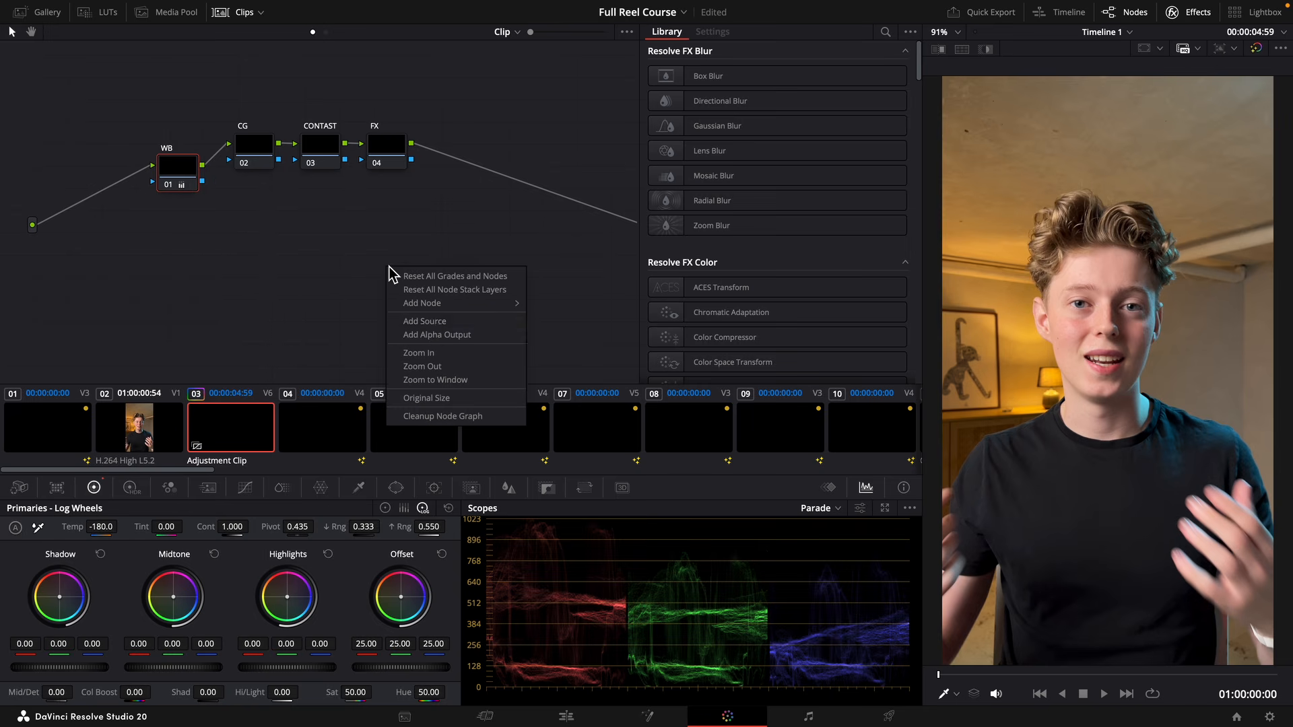
pyautogui.click(453, 337)
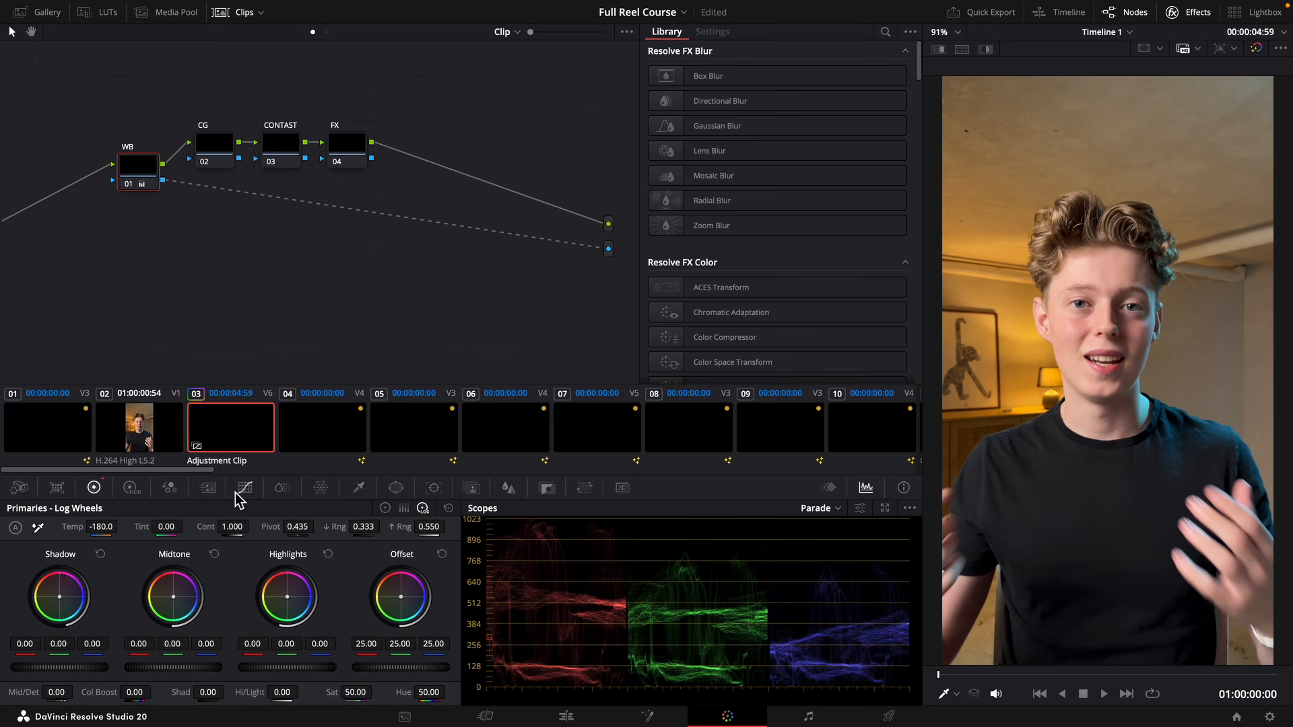
# Add a circular window with Soft 1 at 0 to the WB node and place it over the cheek, about pan 49.25, tilt 51.70.
pyautogui.click(396, 488)
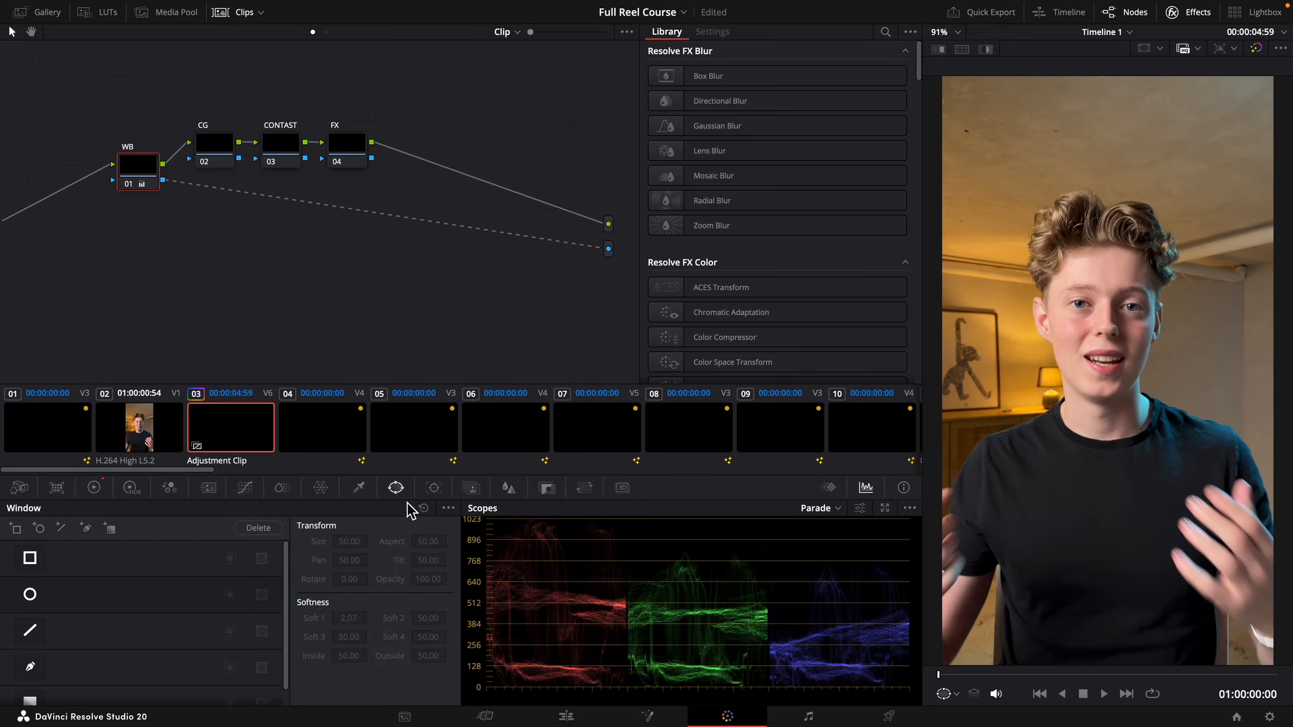
pyautogui.click(31, 595)
pyautogui.moveTo(1159, 422); pyautogui.dragTo(1093, 332)
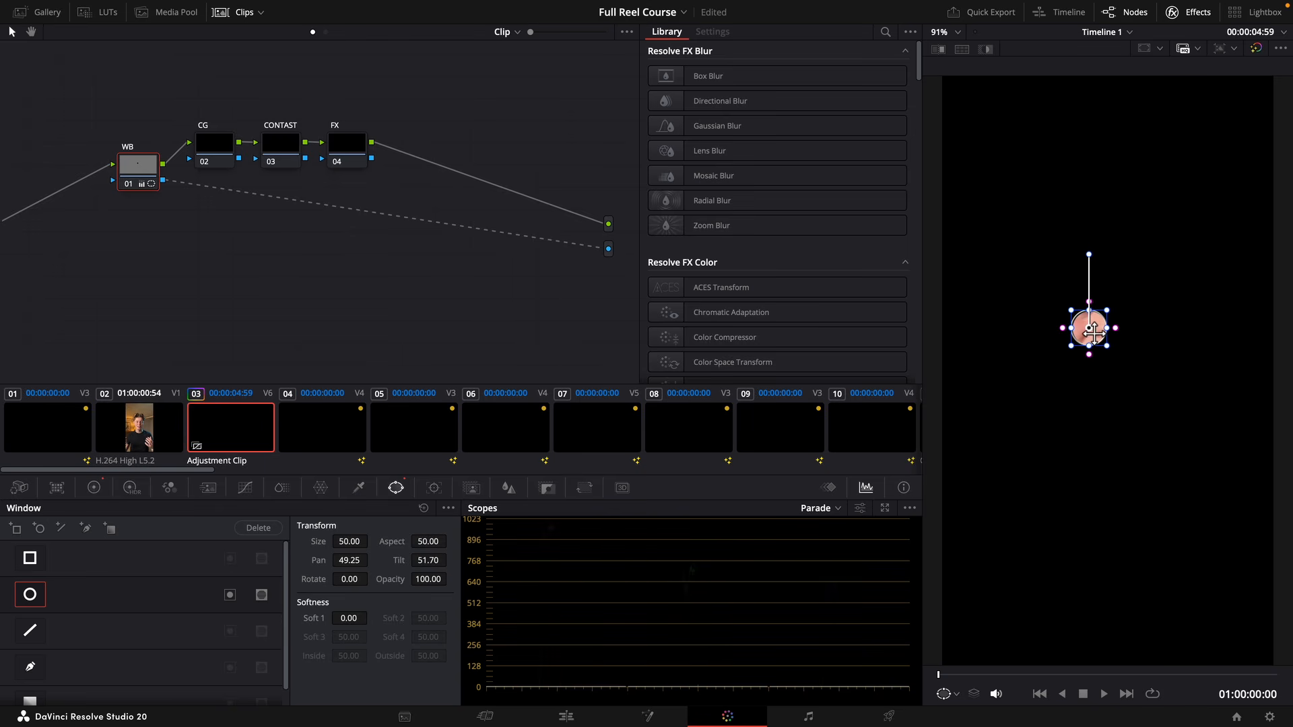
# Switch the scope from Parade to Vectorscope and check that its skin tone indicator option is enabled.
pyautogui.click(836, 509)
pyautogui.click(841, 553)
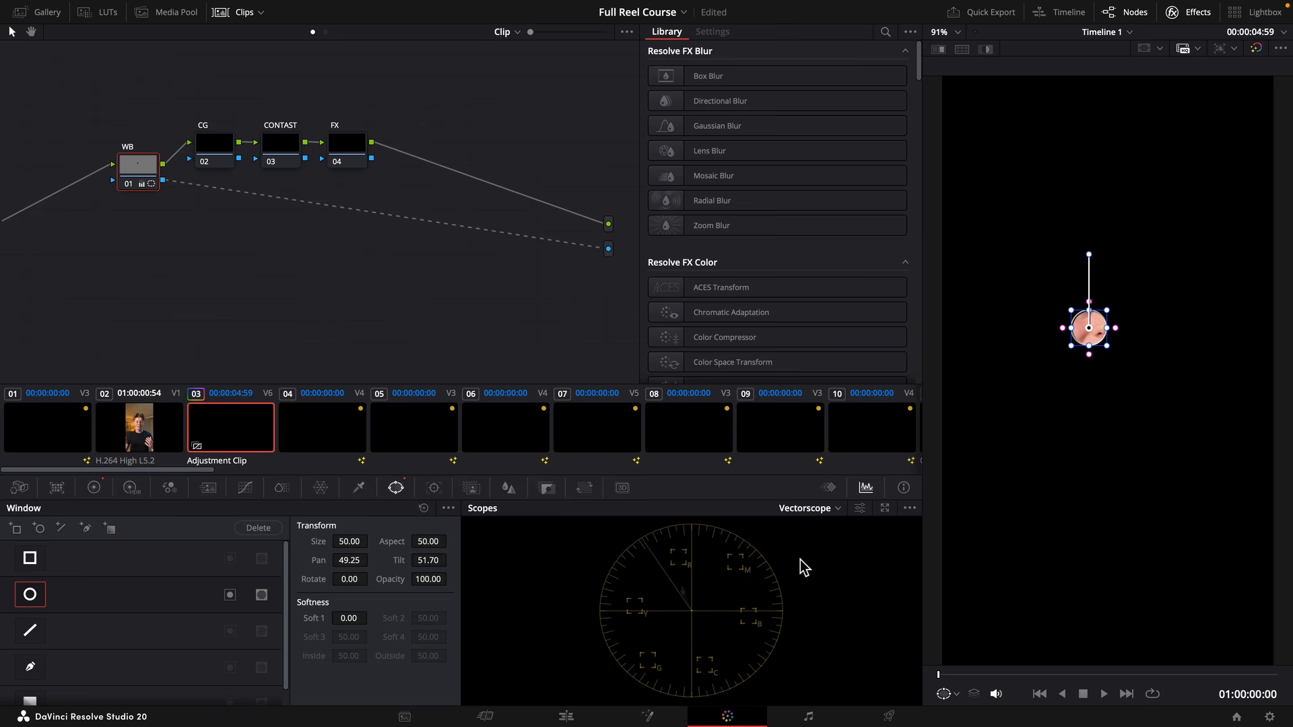
pyautogui.click(861, 509)
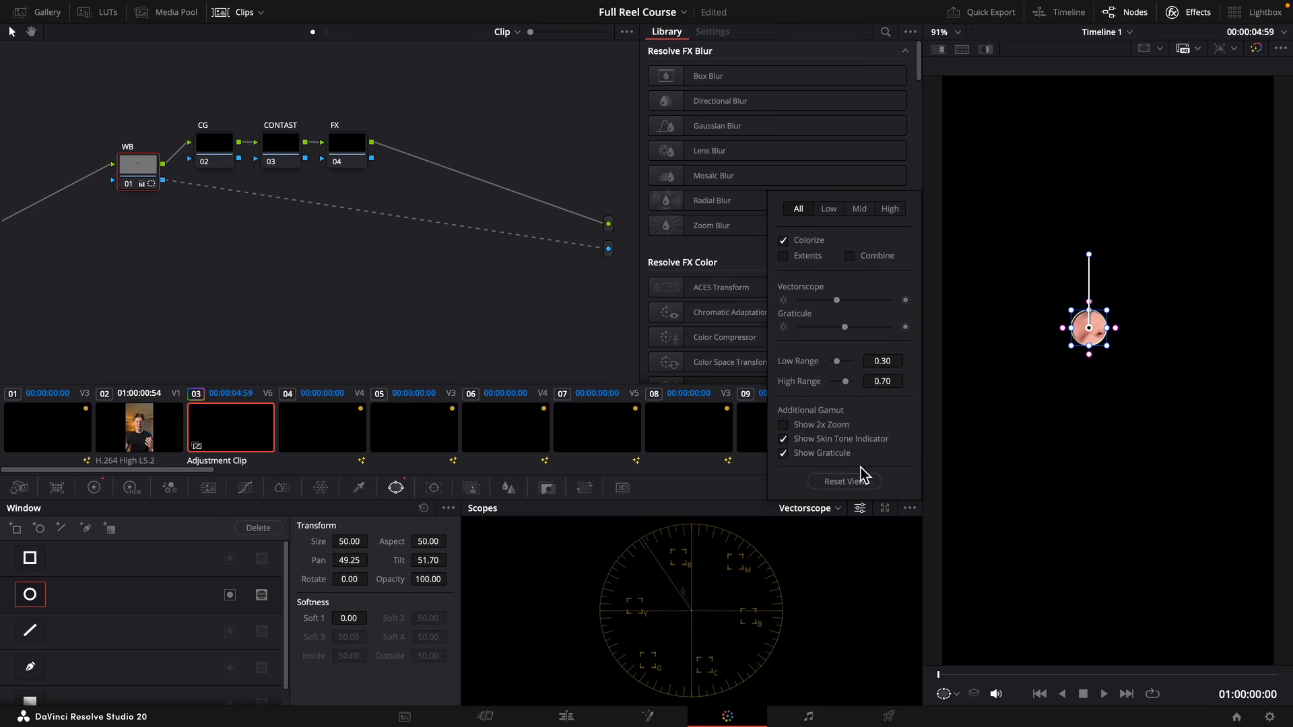
pyautogui.click(838, 537)
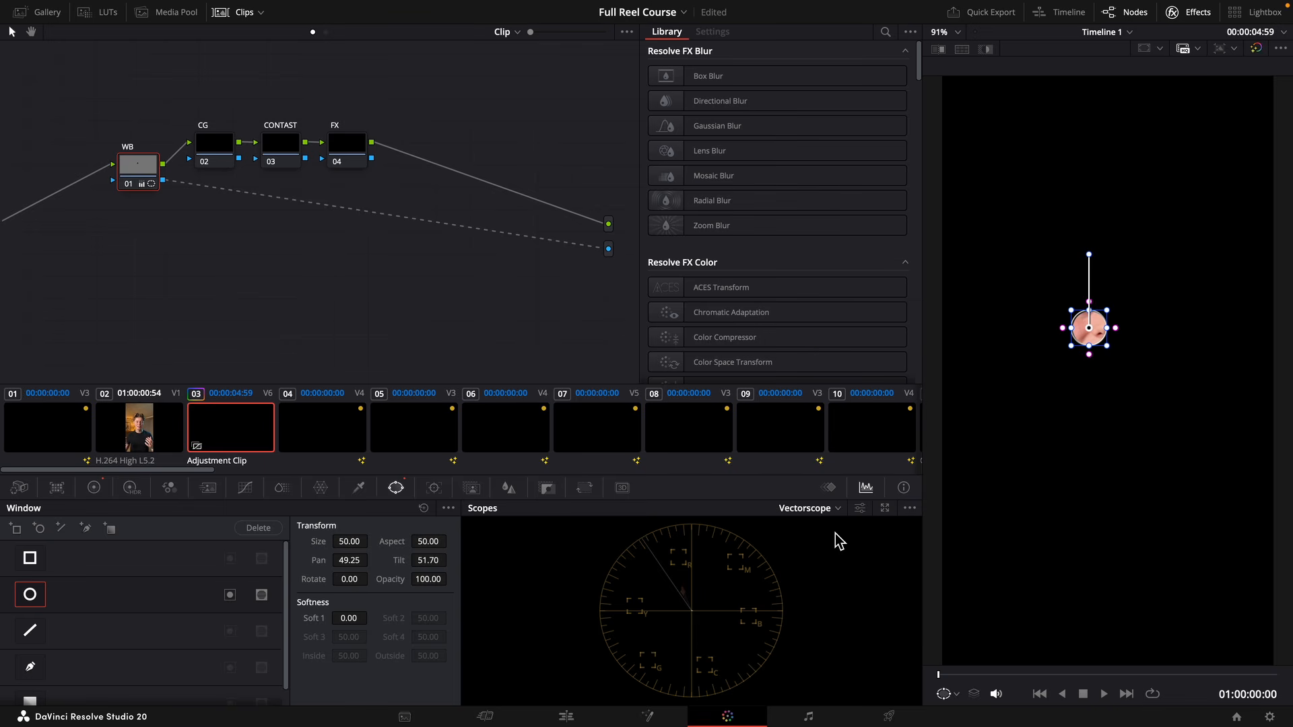
# Enlarge the WB node's circular window into an oval covering the whole face, with size 67.40 and aspect 33.26.
pyautogui.moveTo(1089, 346); pyautogui.dragTo(1090, 388)
pyautogui.moveTo(1108, 330)
pyautogui.mouseDown()
pyautogui.moveTo(1133, 333)
pyautogui.moveTo(1117, 341)
pyautogui.mouseUp()
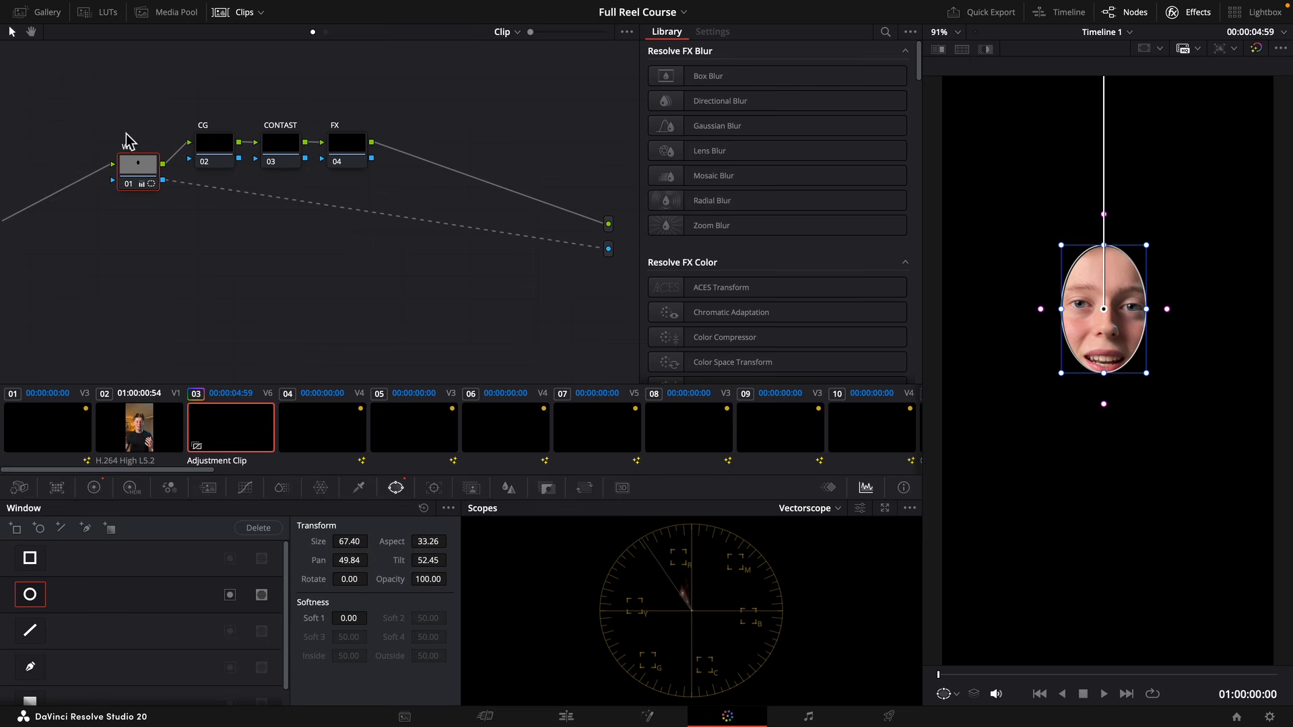
pyautogui.moveTo(189, 193); pyautogui.dragTo(260, 191)
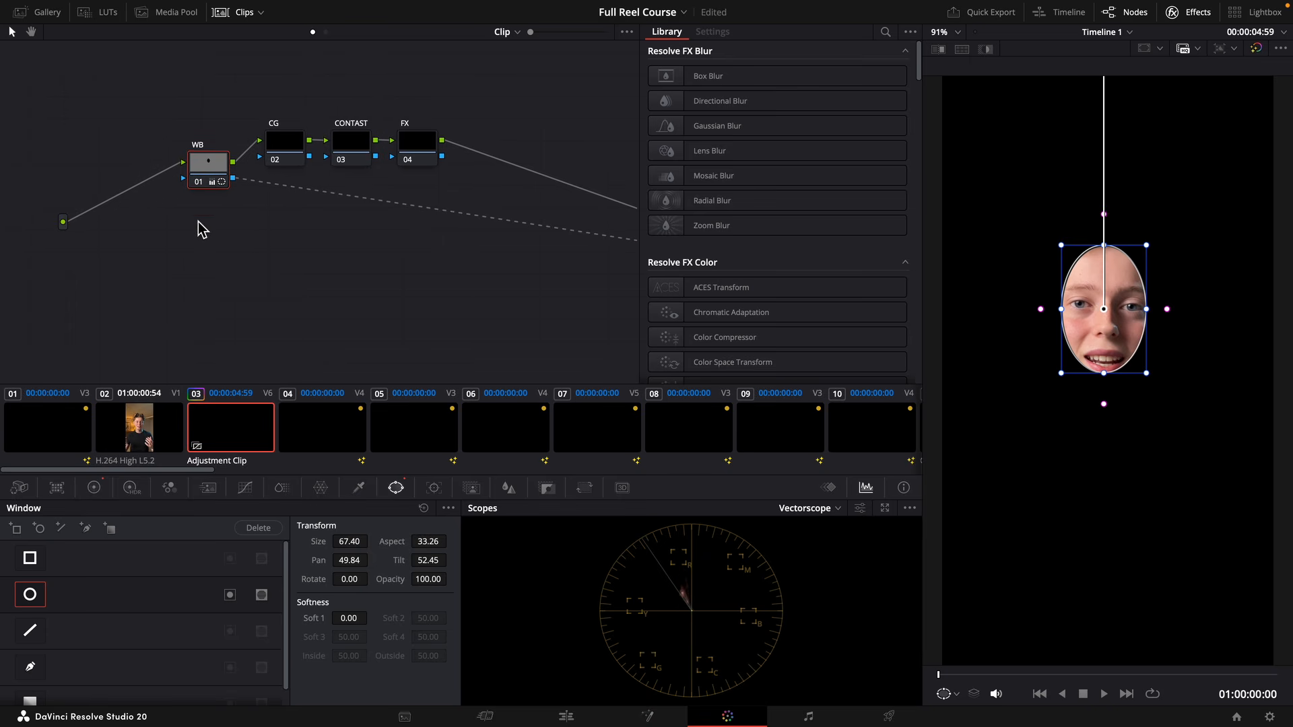
# Reset the WB node's temperature to 0.0 in the Primaries log wheels.
pyautogui.click(21, 490)
pyautogui.click(94, 488)
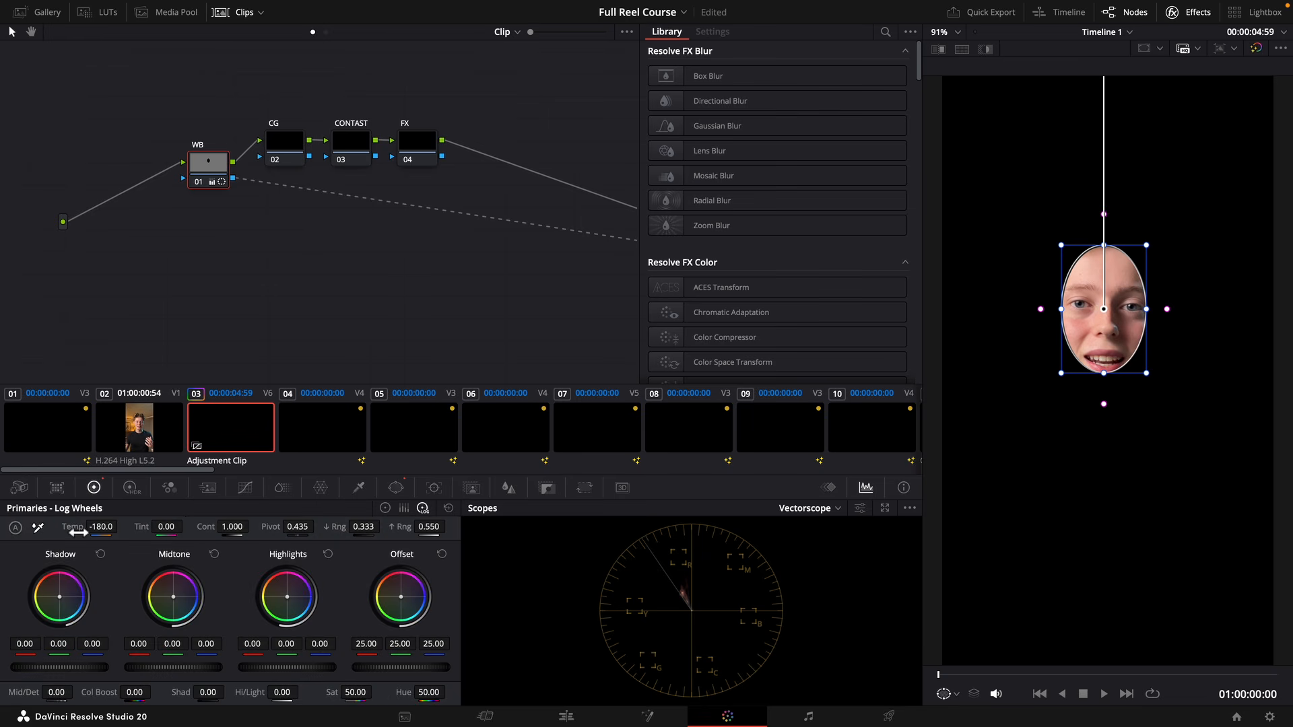
pyautogui.moveTo(79, 533); pyautogui.dragTo(122, 528)
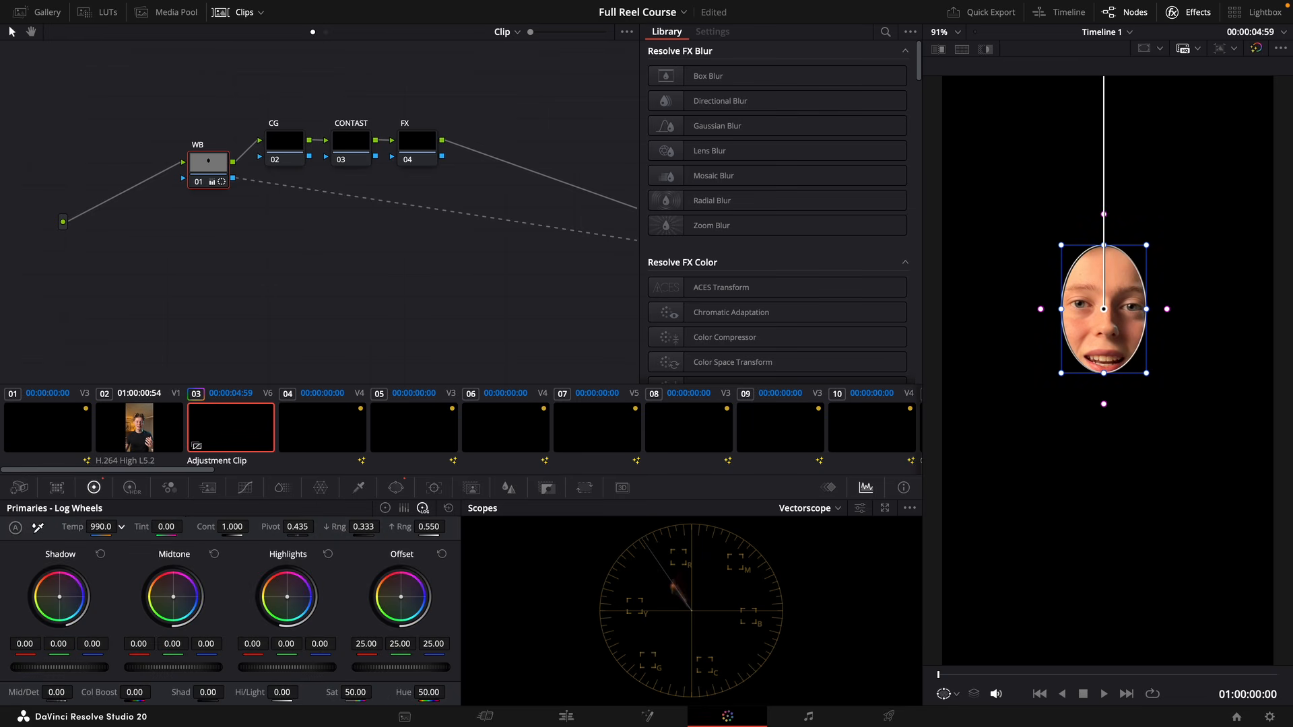
pyautogui.doubleClick(101, 530)
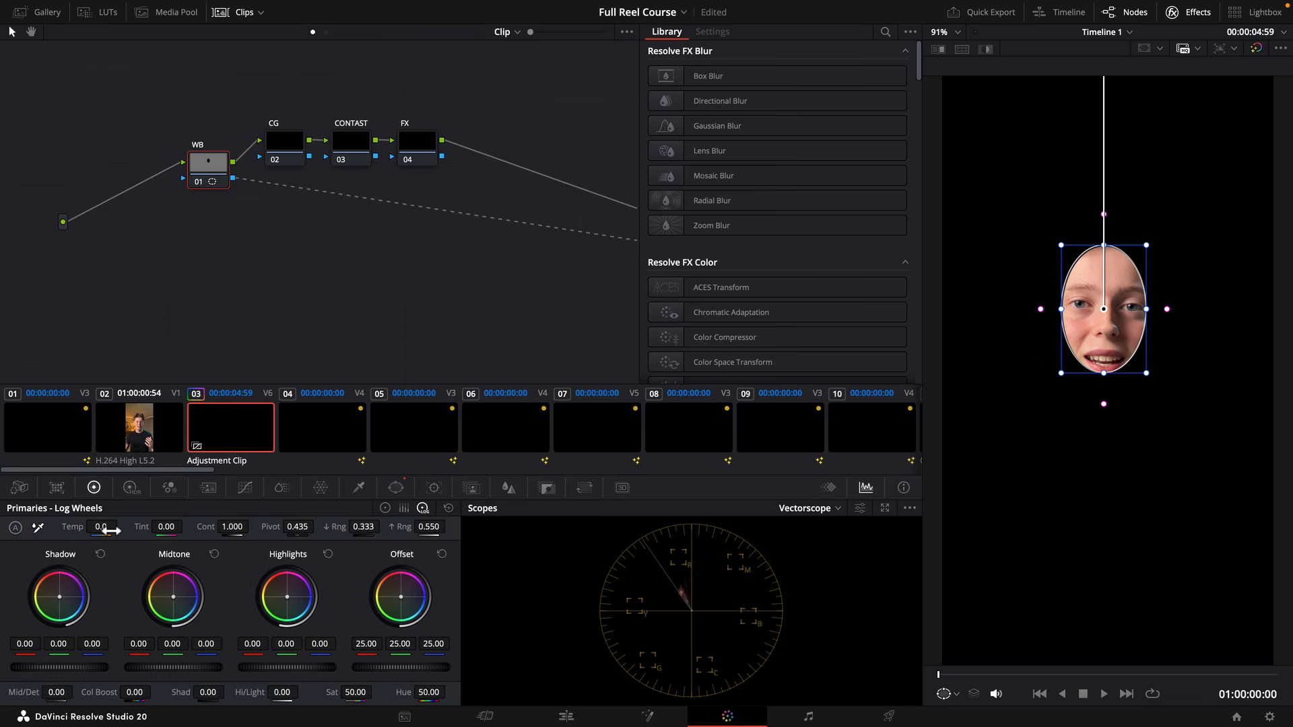
# Switch the scope back to Parade and turn off the circular window on the WB node.
pyautogui.click(828, 510)
pyautogui.click(841, 529)
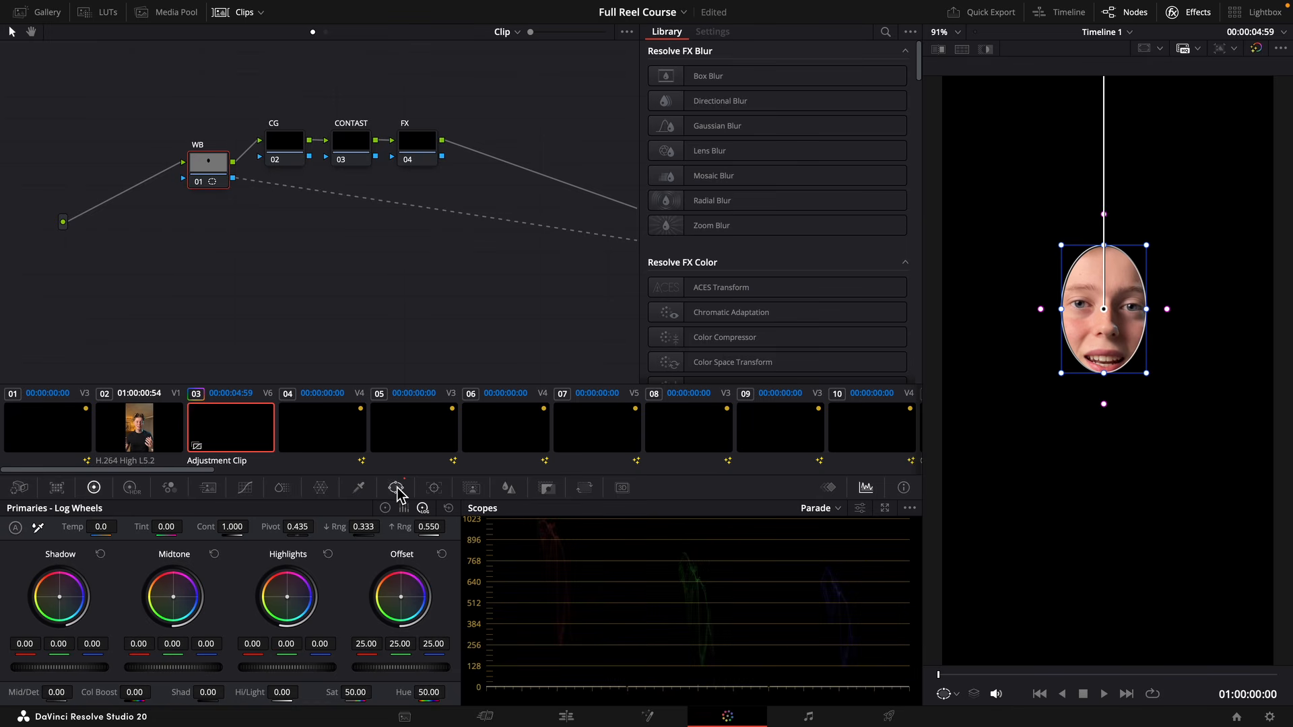
pyautogui.click(397, 488)
pyautogui.click(29, 595)
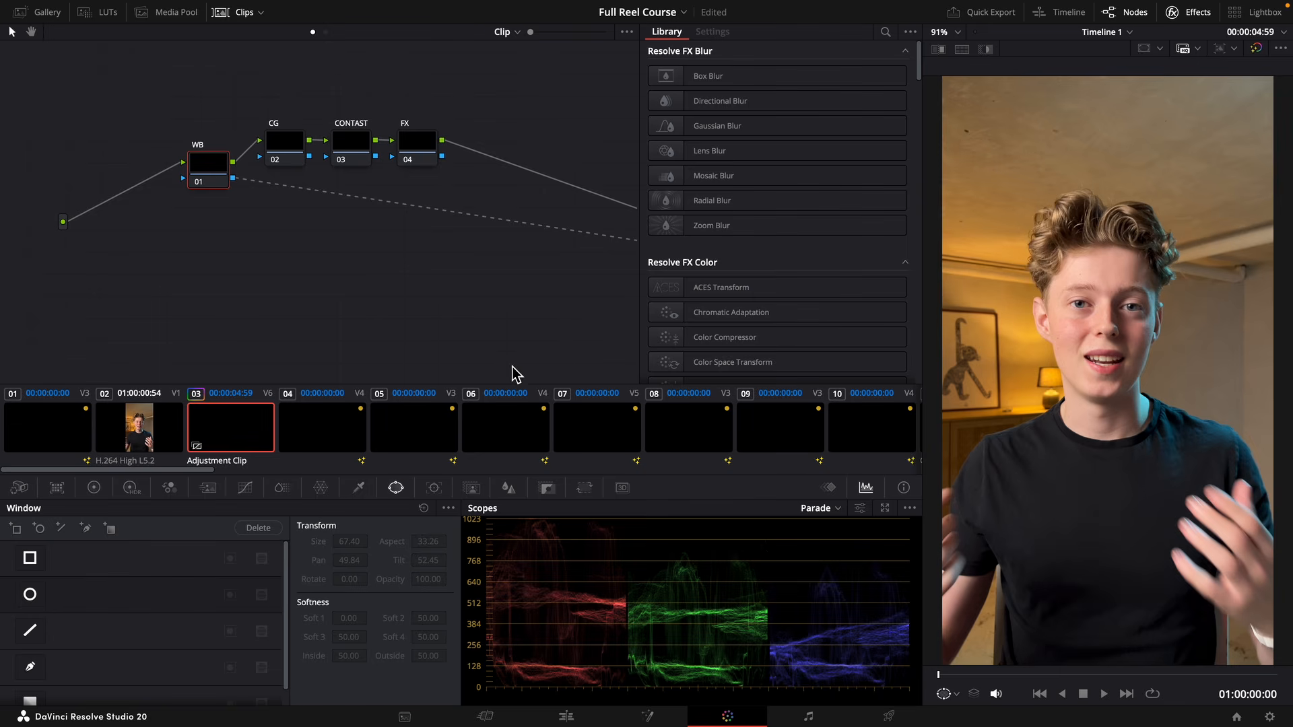
# Set the CG node's shadow wheel to 0.01 green and 0.02 blue.
pyautogui.click(142, 166)
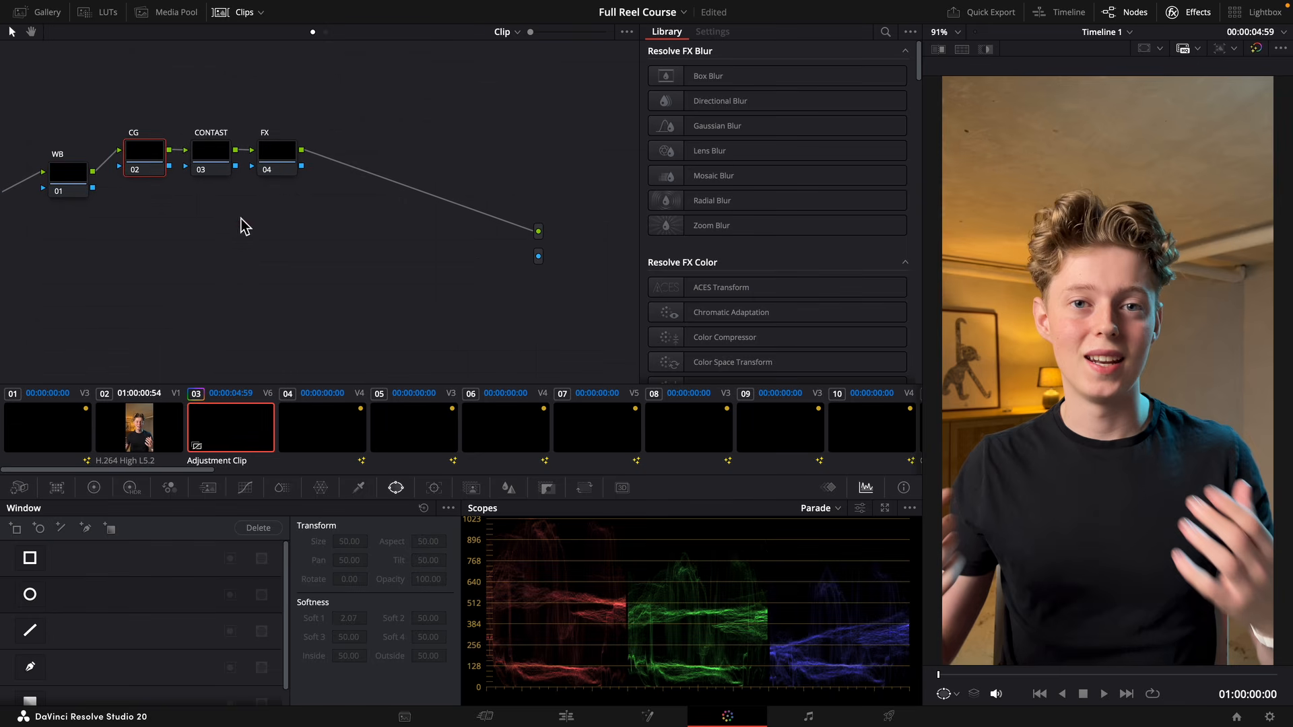
pyautogui.click(95, 487)
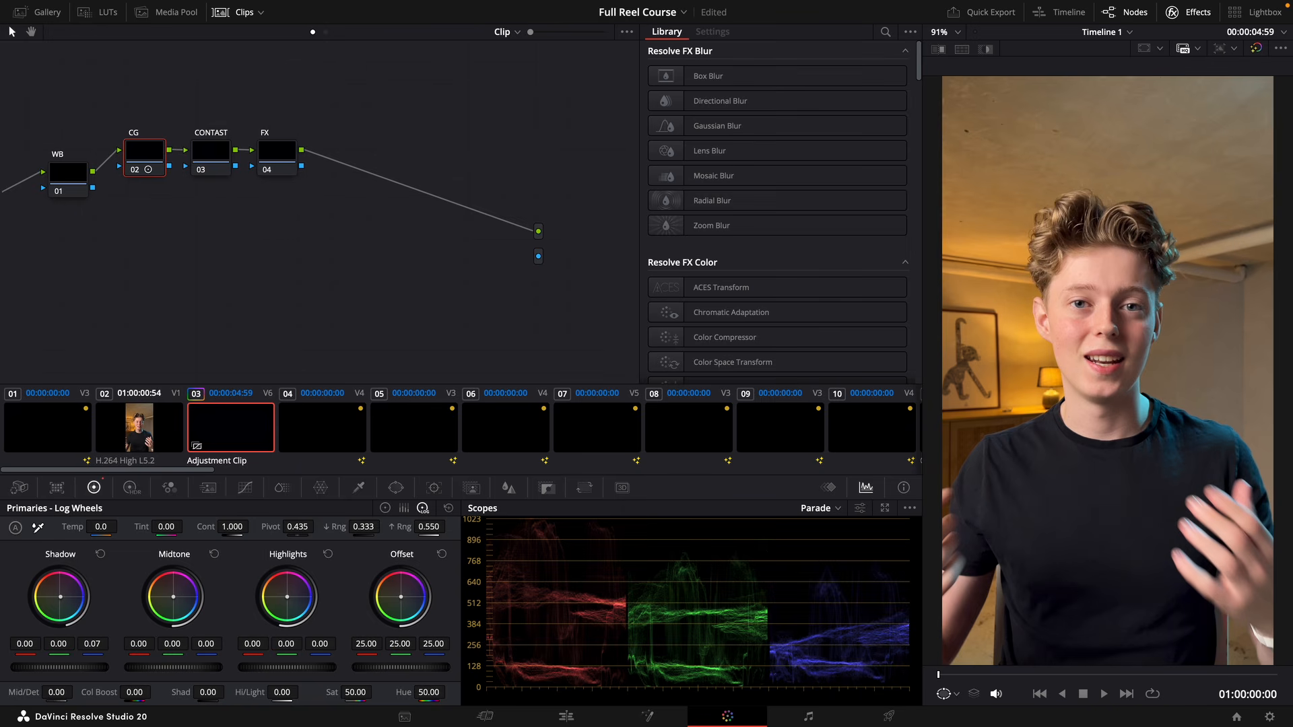
pyautogui.moveTo(94, 641); pyautogui.dragTo(85, 640)
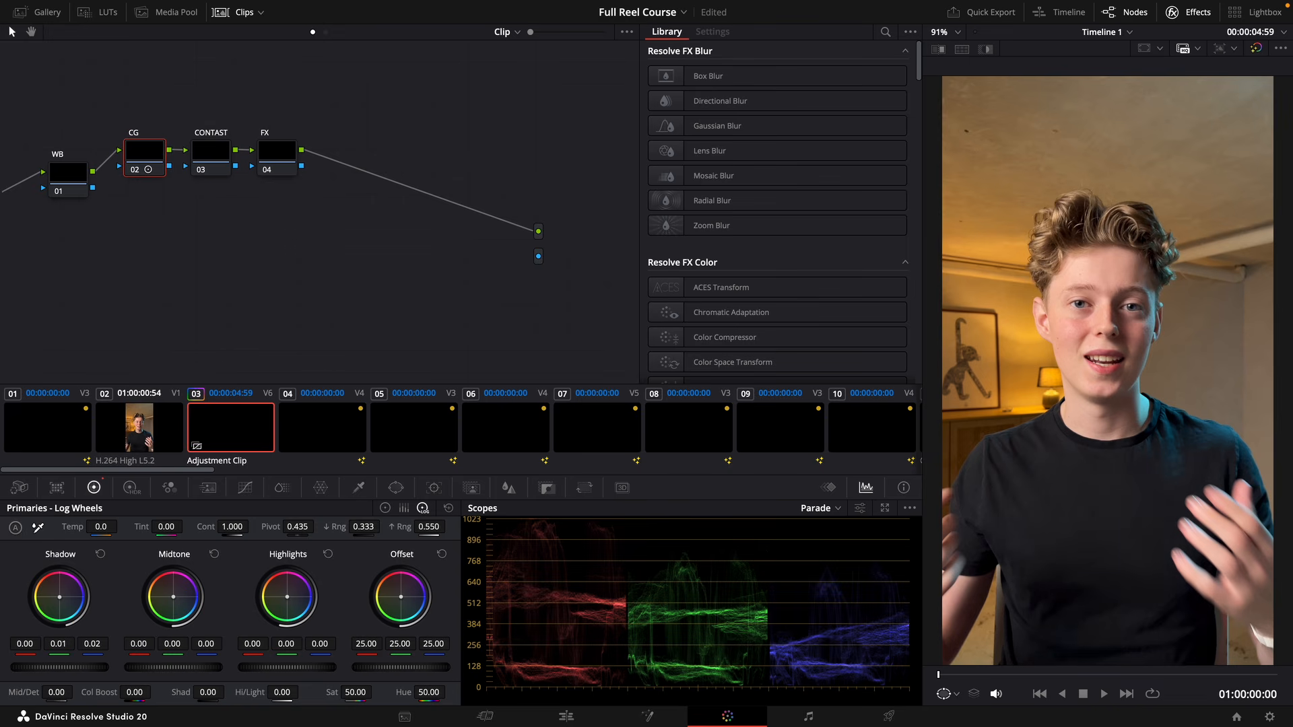
# Give the CONTAST node a gentle S-shaped custom curve with a slightly lowered shadow point and a slightly raised highlight point.
pyautogui.click(206, 172)
pyautogui.click(211, 162)
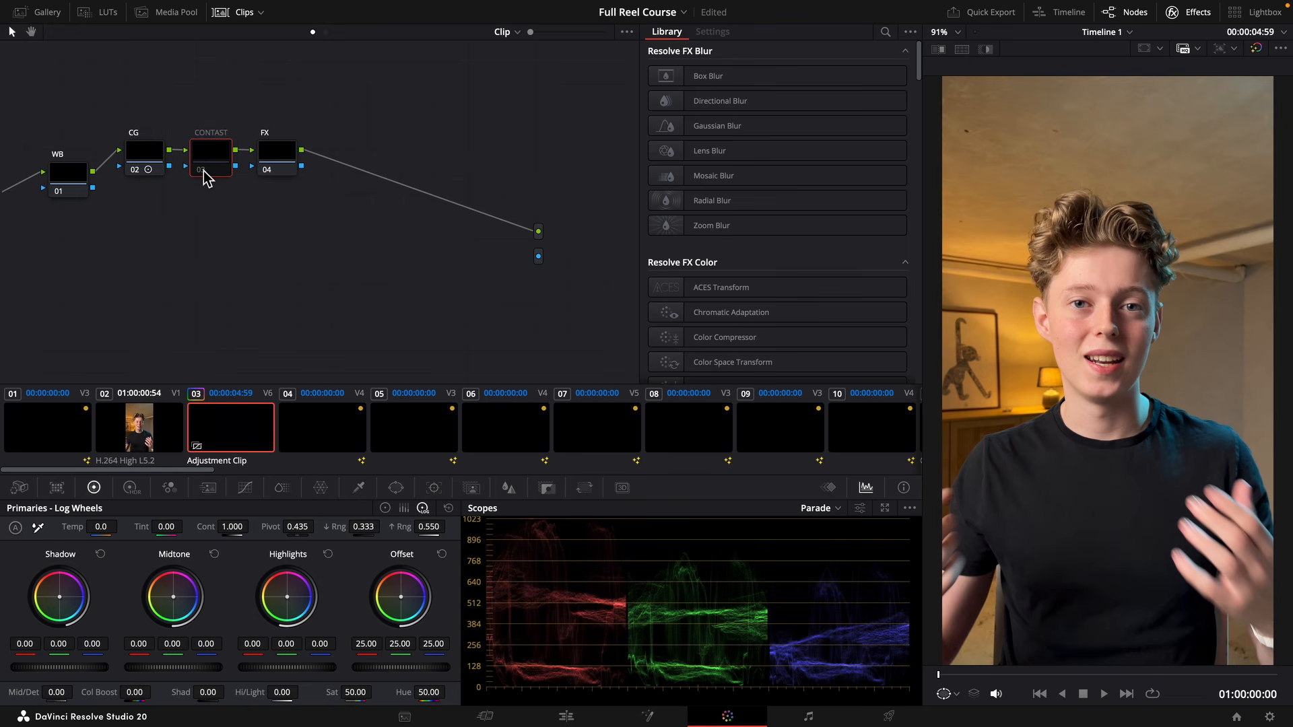
pyautogui.click(203, 169)
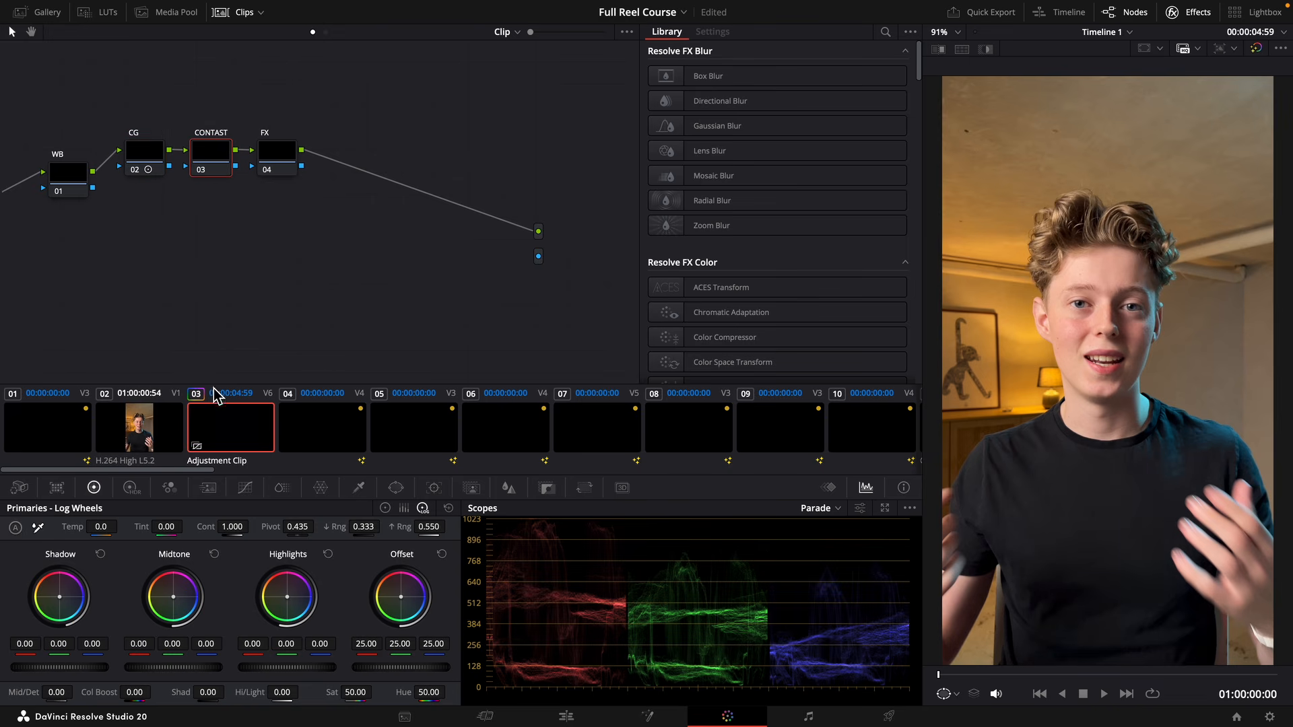
pyautogui.click(246, 490)
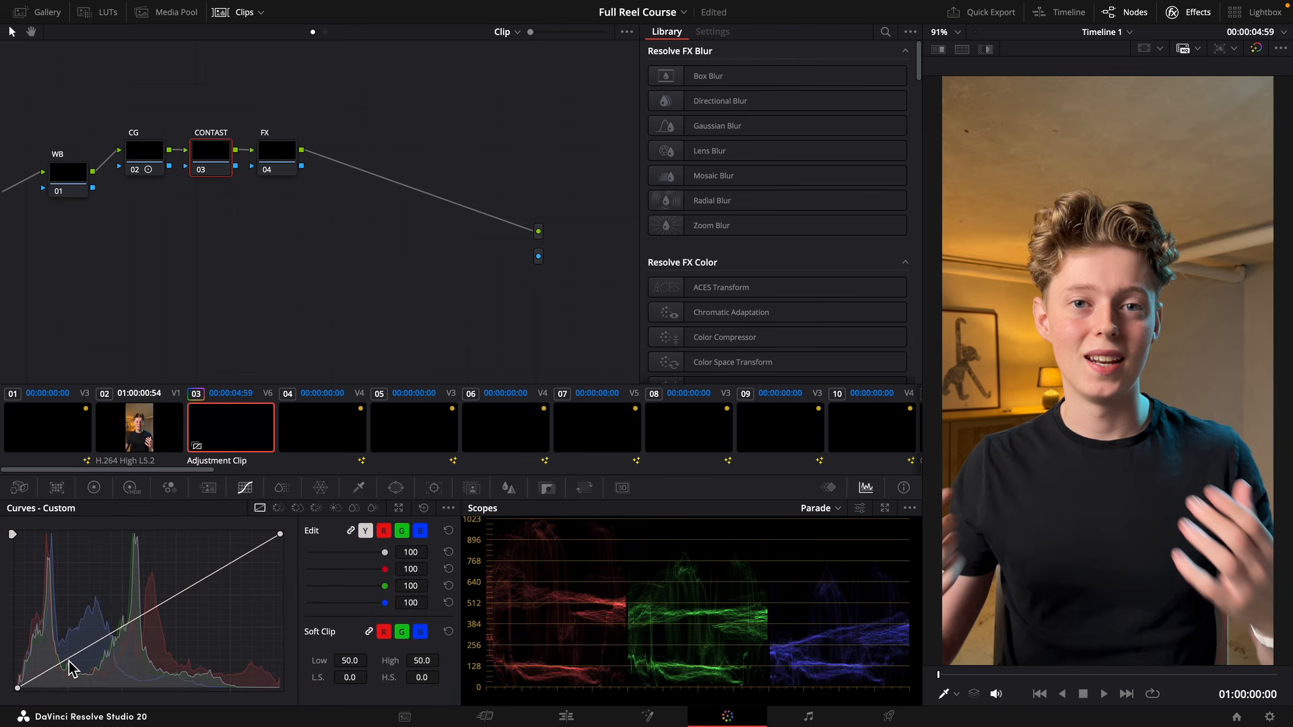
pyautogui.moveTo(70, 661); pyautogui.dragTo(70, 664)
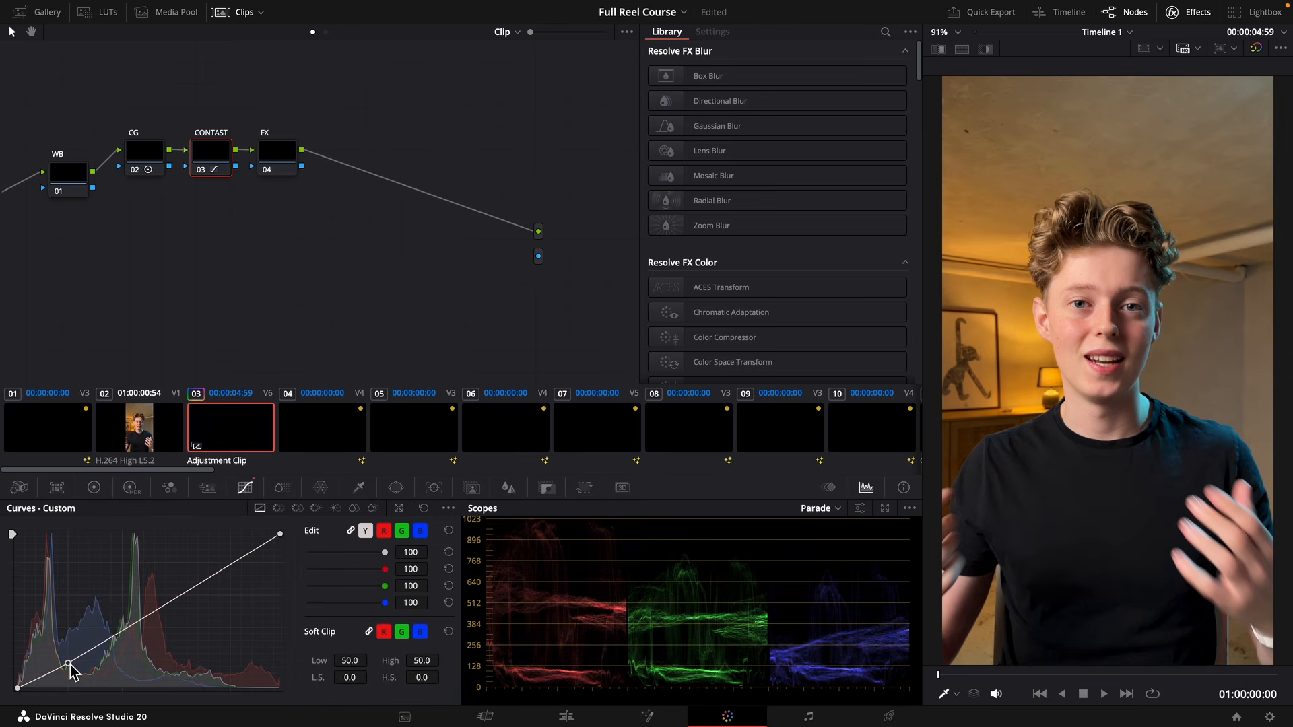
pyautogui.click(231, 562)
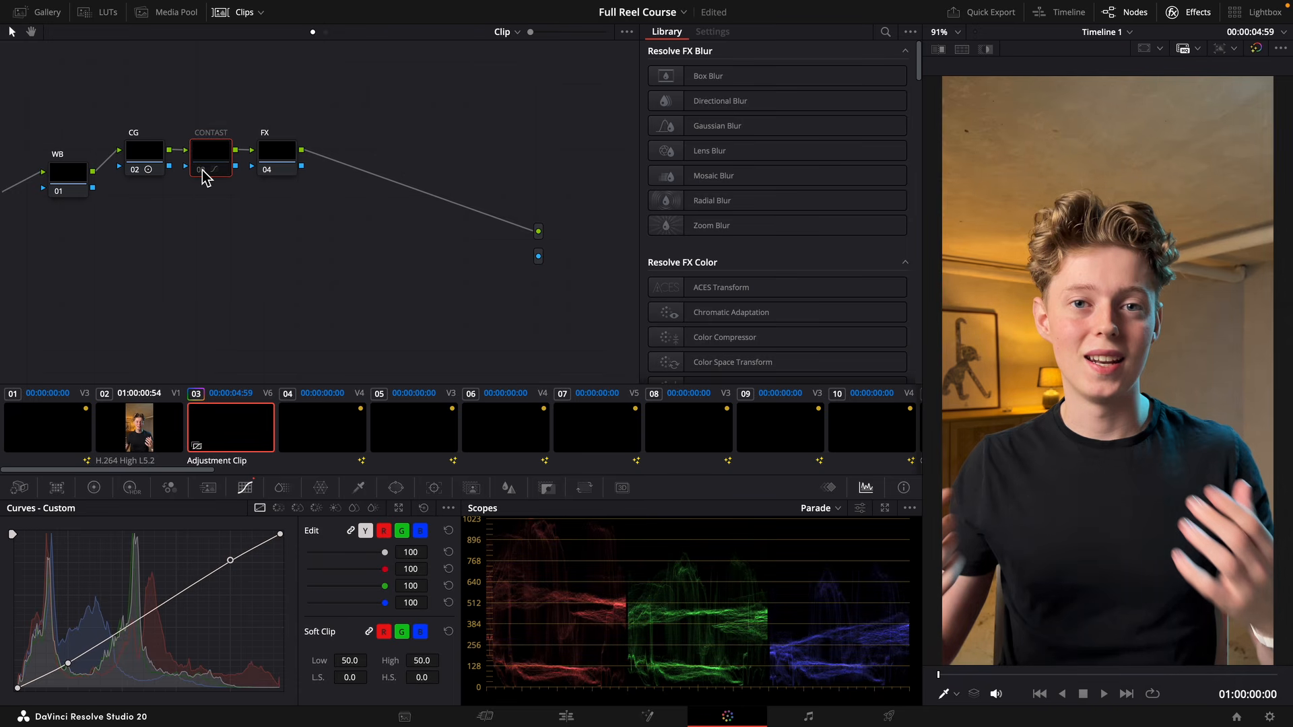
# Find the Vignette effect by searching for "vig" and add it to the FX node.
pyautogui.click(269, 161)
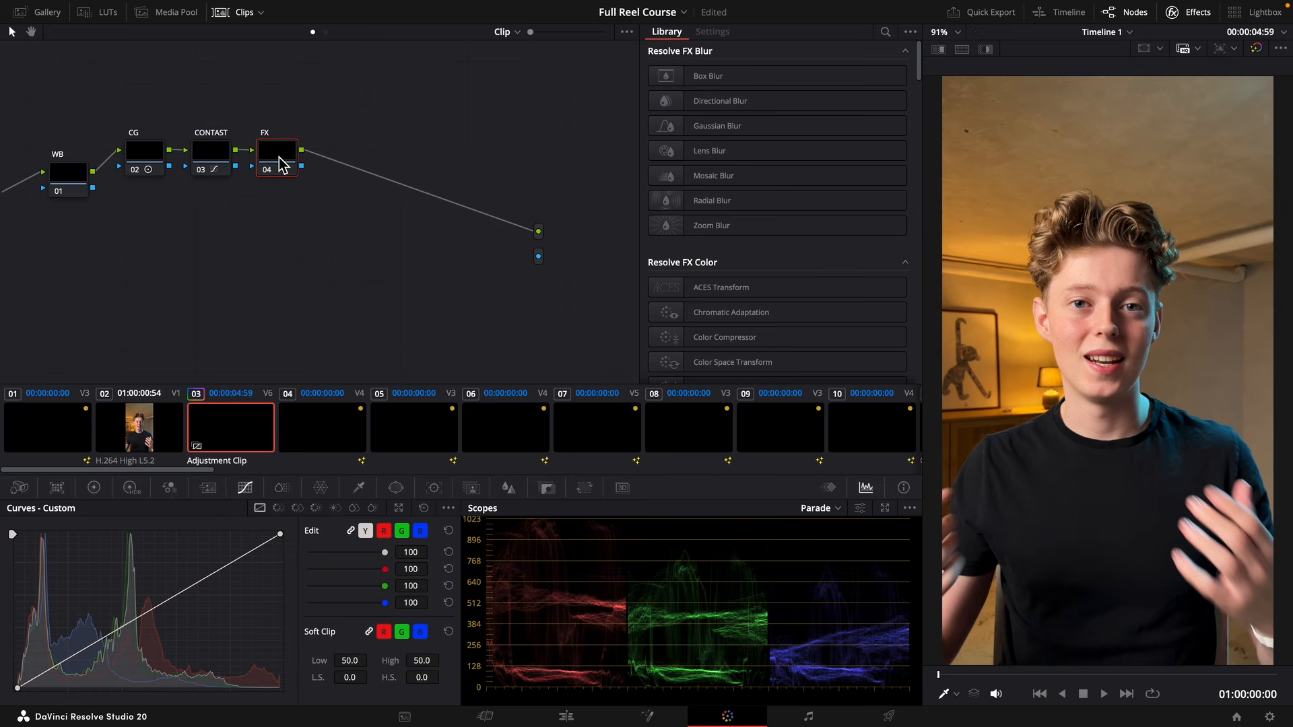
pyautogui.click(886, 32)
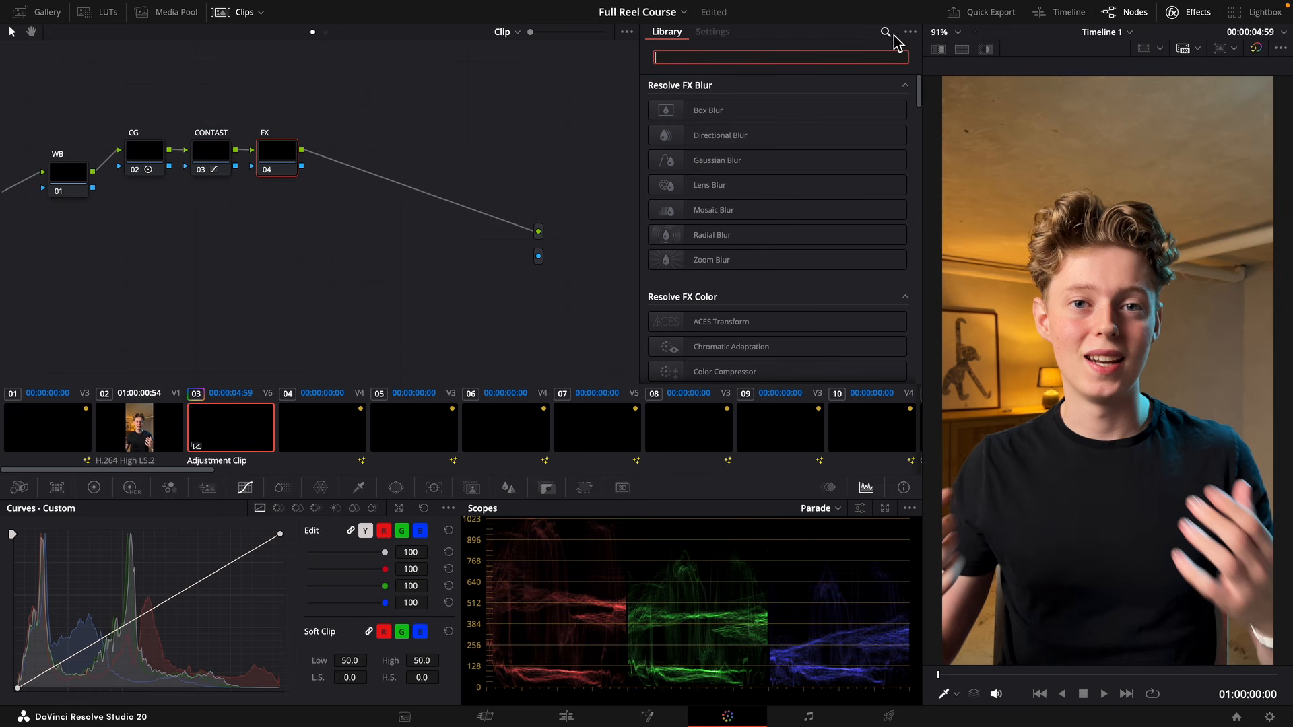
pyautogui.write('vig')
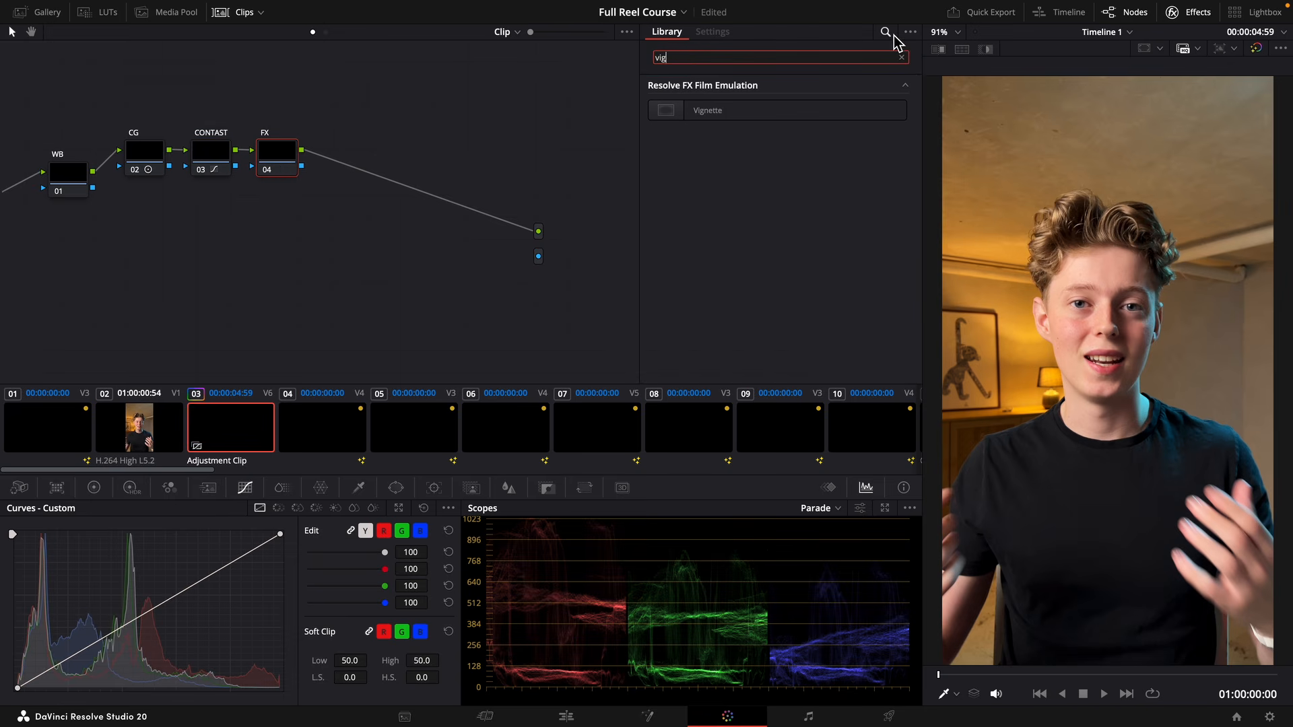
pyautogui.moveTo(869, 110); pyautogui.dragTo(281, 168)
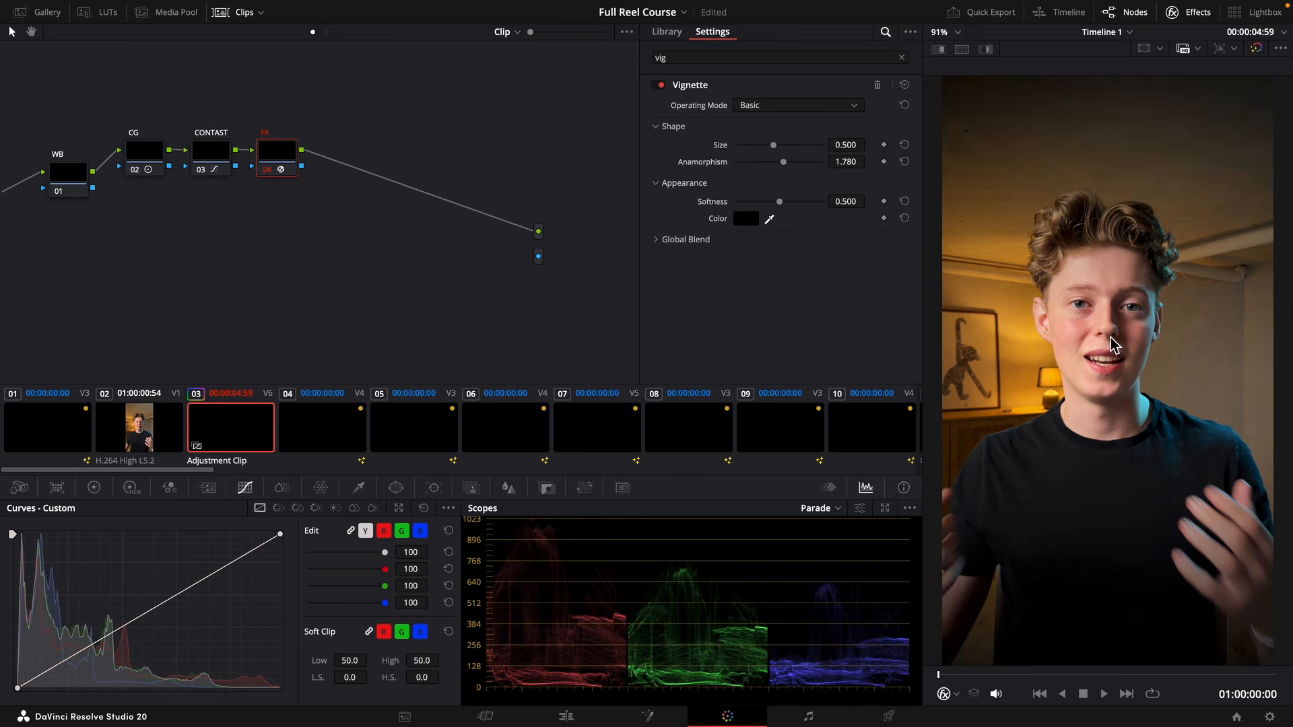
# Set the Vignette's operating mode to Advanced and its transparency to 0.782, and compare the image with the effect off and on.
pyautogui.click(755, 108)
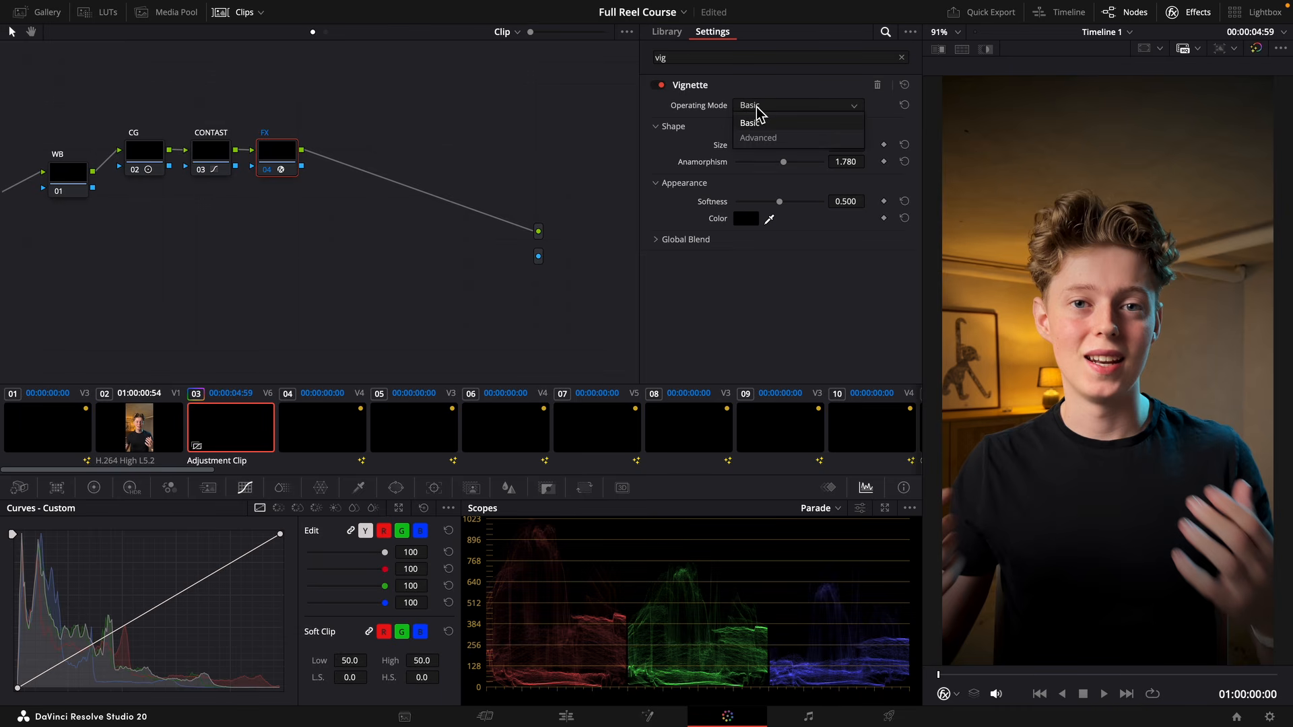
pyautogui.click(759, 138)
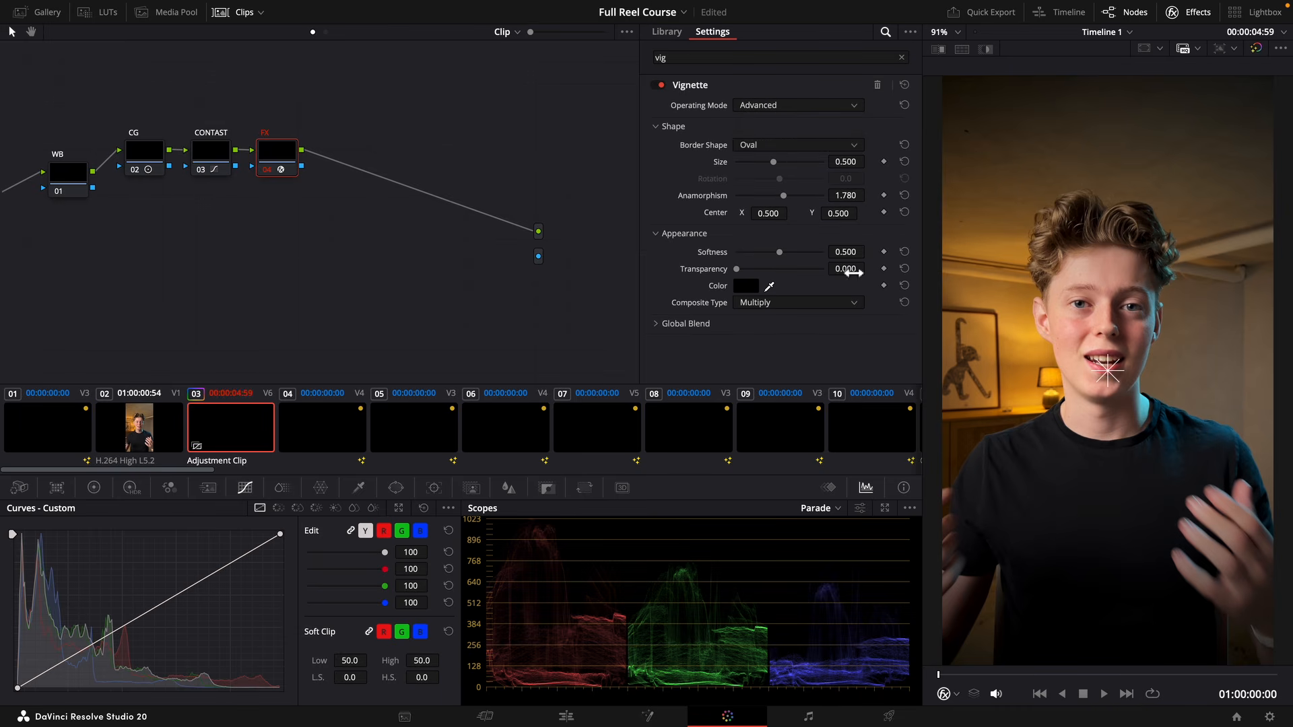
pyautogui.moveTo(869, 268); pyautogui.dragTo(887, 269)
pyautogui.click(656, 85)
pyautogui.click(657, 85)
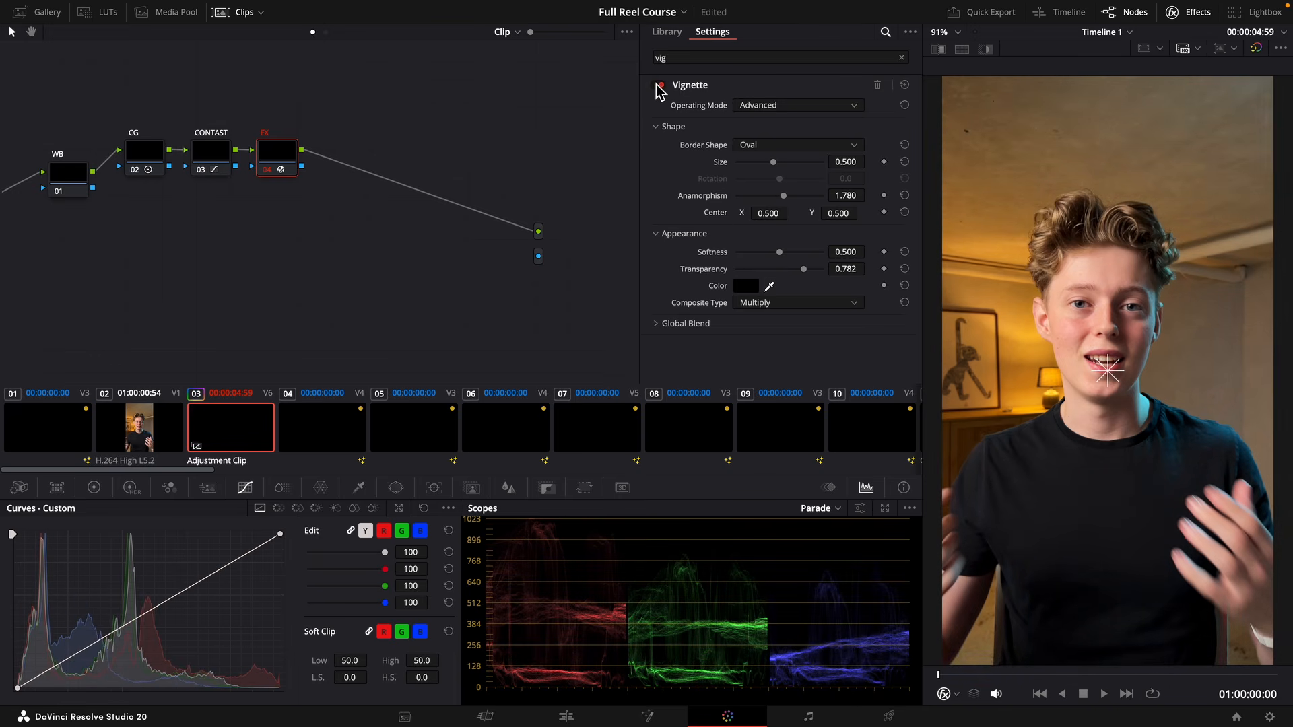
pyautogui.click(657, 84)
pyautogui.click(657, 85)
pyautogui.click(657, 85)
pyautogui.click(656, 85)
pyautogui.click(657, 85)
pyautogui.click(657, 85)
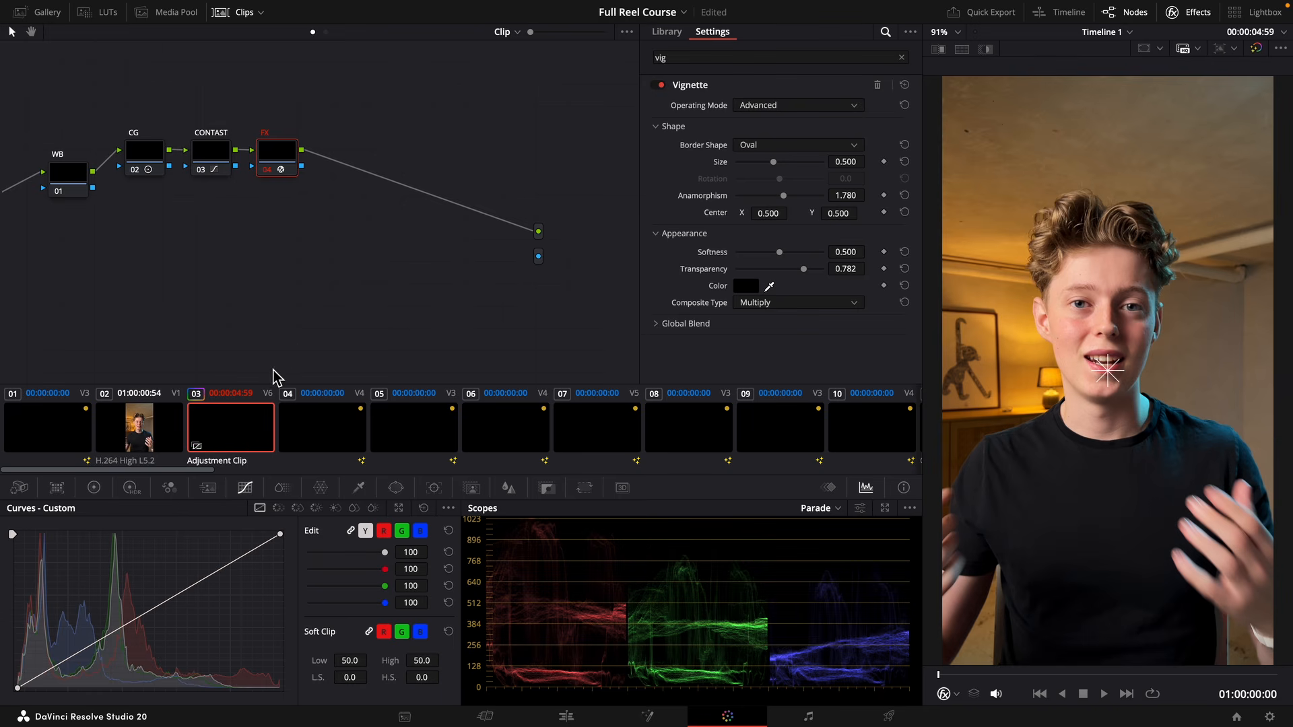
# Copy the four-node grade from Adjustment Clip 03 and paste it onto talking-head clip 02.
pyautogui.hscroll(3, 640, 431)
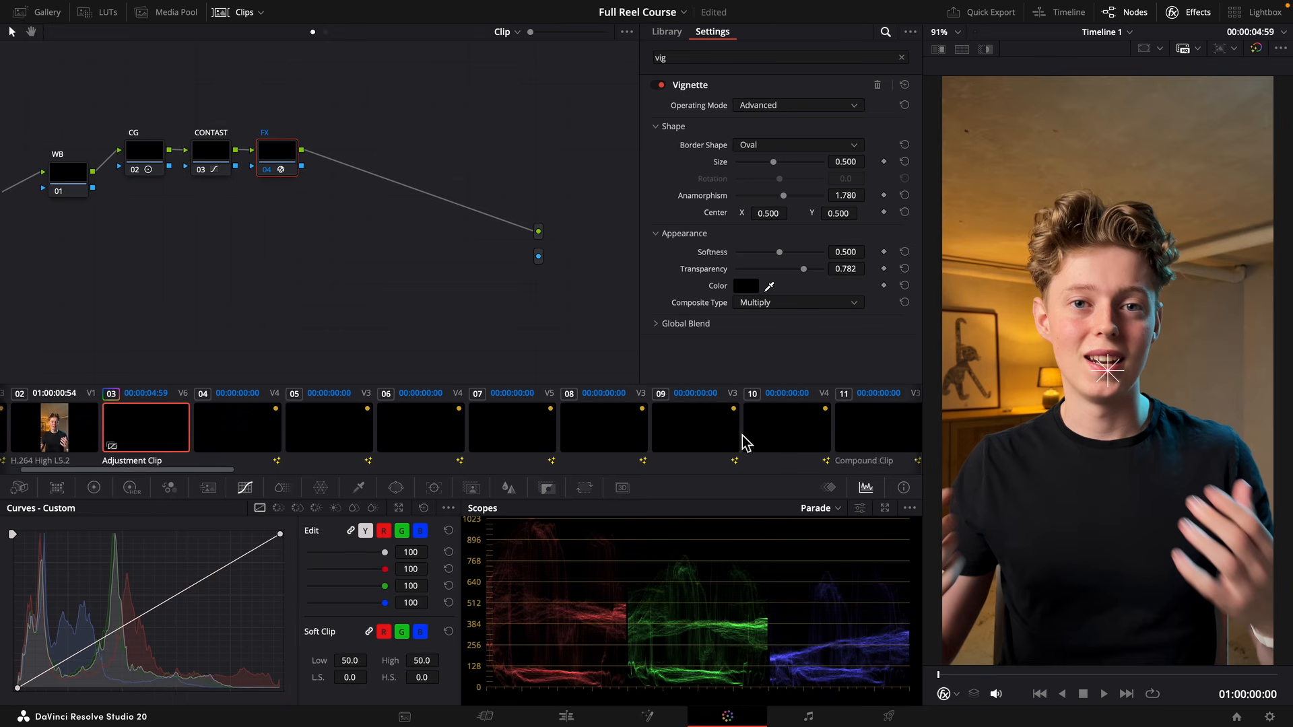
pyautogui.hscroll(-1, 744, 442)
pyautogui.moveTo(345, 256); pyautogui.dragTo(66, 150)
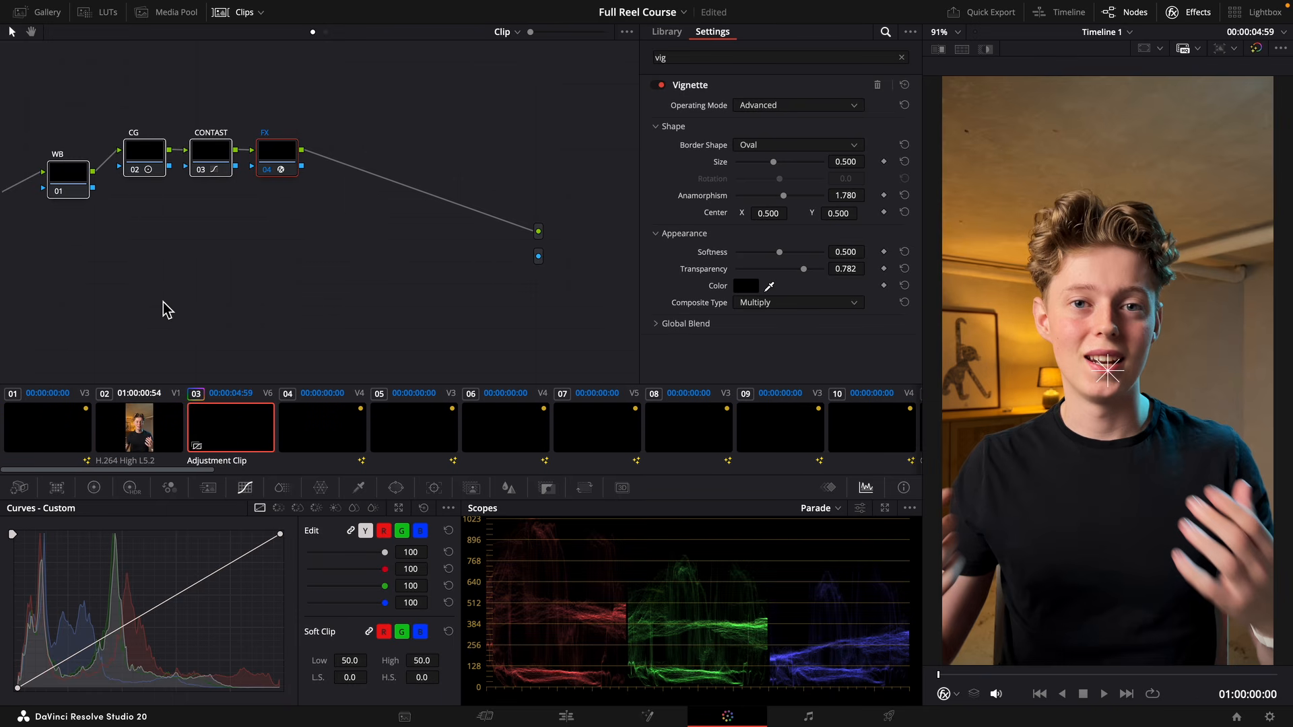
pyautogui.click(148, 440)
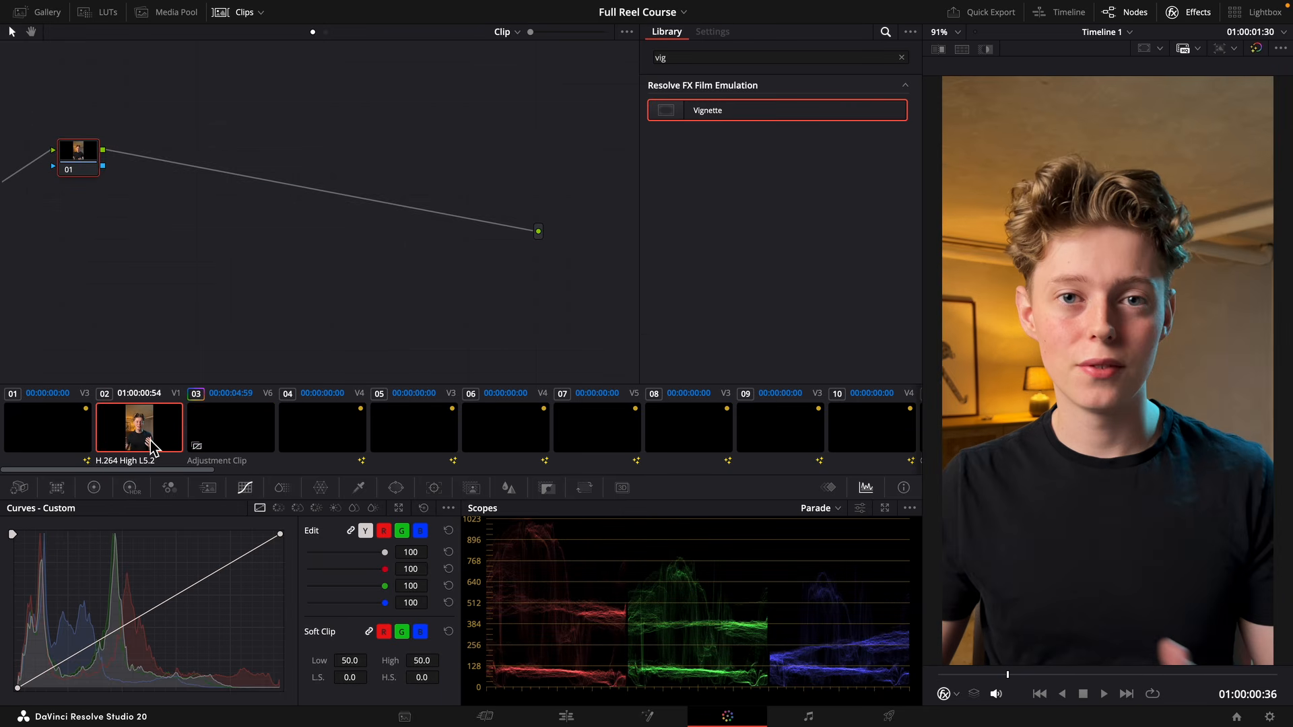
pyautogui.press('super+v')
# Delete the FX, CONTAST, CG and WB nodes from Adjustment Clip 03.
pyautogui.click(224, 447)
pyautogui.moveTo(283, 236); pyautogui.dragTo(58, 112)
pyautogui.rightClick(62, 178)
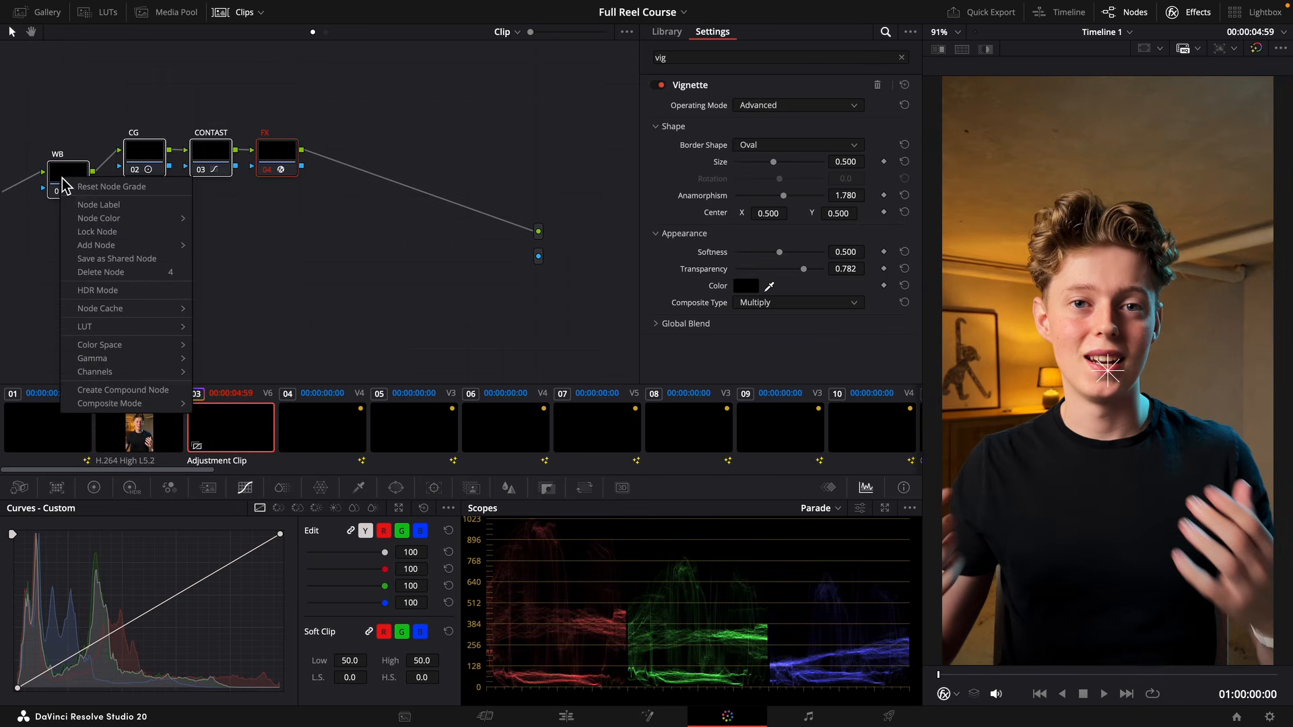
pyautogui.click(271, 188)
pyautogui.press('4')
pyautogui.click(217, 172)
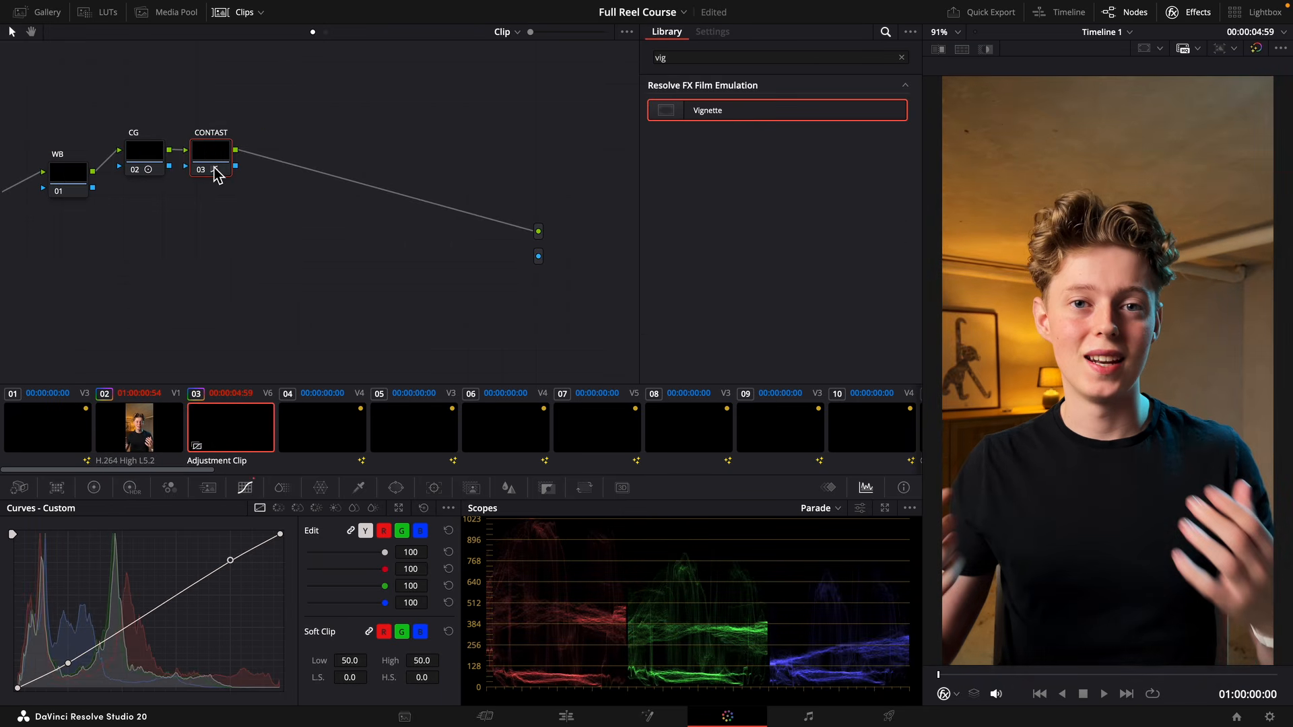
pyautogui.press('4')
pyautogui.click(149, 171)
pyautogui.press('4')
pyautogui.click(82, 177)
pyautogui.press('4')
# Raise midtone detail on clip 02's FX node to about 16 and compare the image with the node off and on.
pyautogui.click(138, 426)
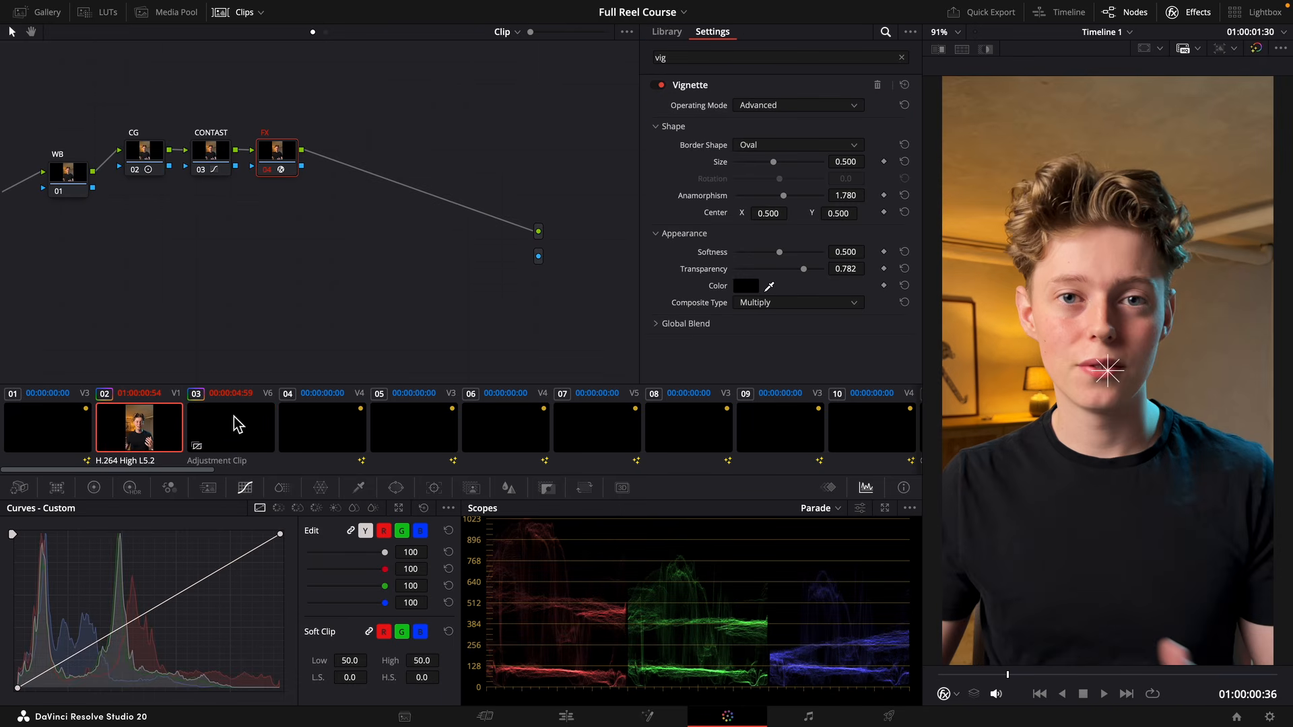
pyautogui.click(96, 490)
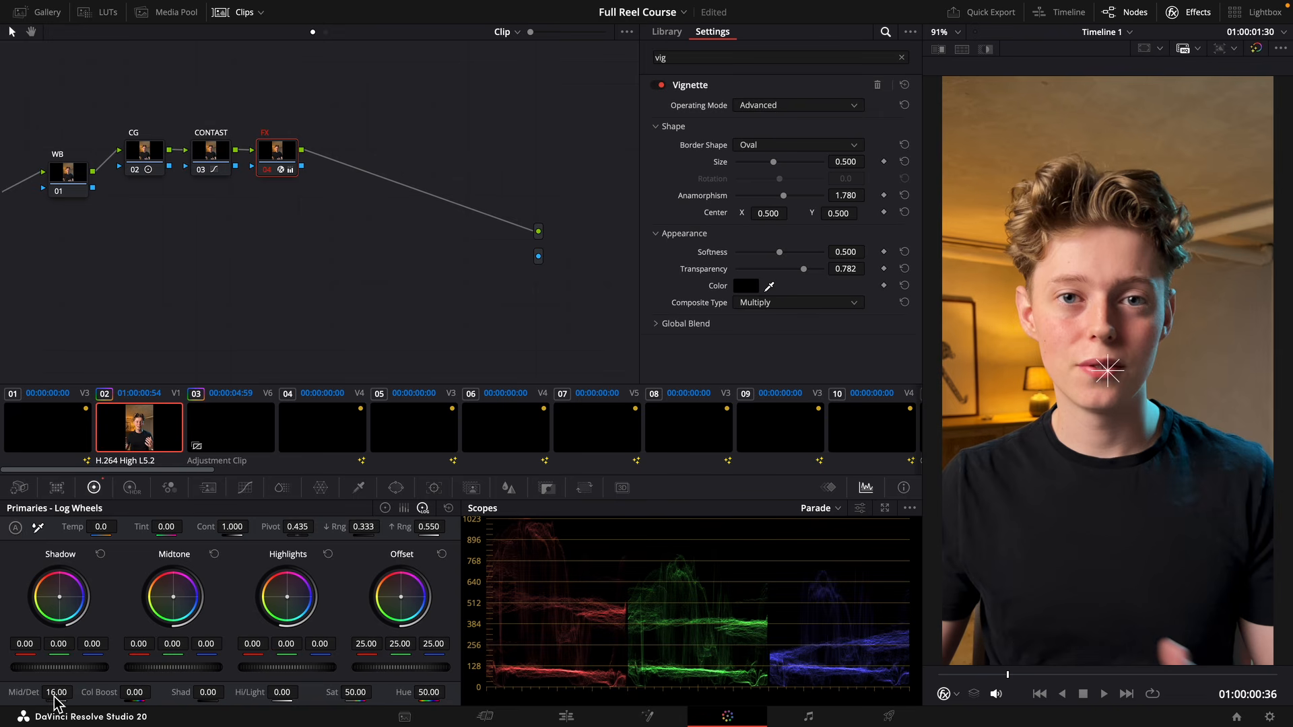
pyautogui.moveTo(57, 696)
pyautogui.mouseDown()
pyautogui.moveTo(76, 693)
pyautogui.moveTo(45, 699)
pyautogui.mouseUp()
pyautogui.click(267, 169)
pyautogui.click(266, 169)
# Apply clip 02's node grade to the remaining H.264 talking-head clips along the clip strip.
pyautogui.moveTo(153, 470); pyautogui.dragTo(418, 470)
pyautogui.click(462, 436)
pyautogui.click(623, 433)
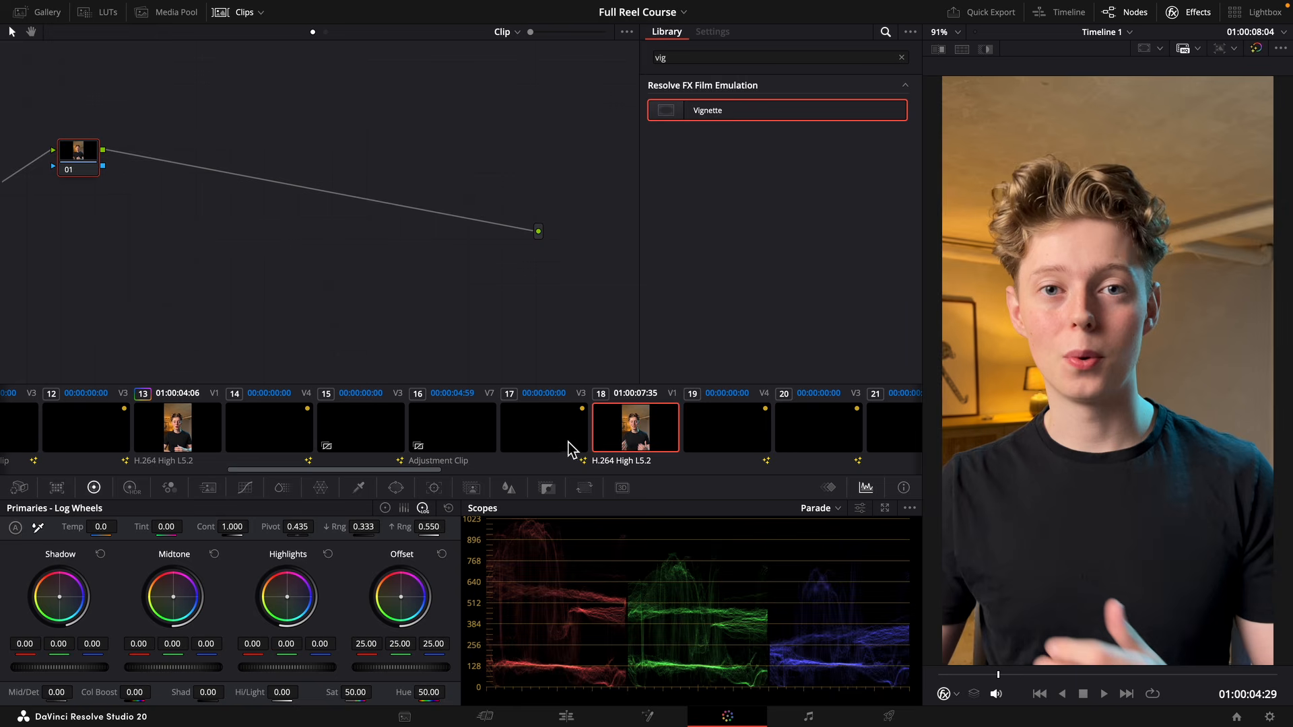
pyautogui.moveTo(338, 471); pyautogui.dragTo(729, 471)
pyautogui.click(679, 442)
pyautogui.click(601, 460)
pyautogui.click(566, 431)
pyautogui.moveTo(641, 476); pyautogui.dragTo(734, 470)
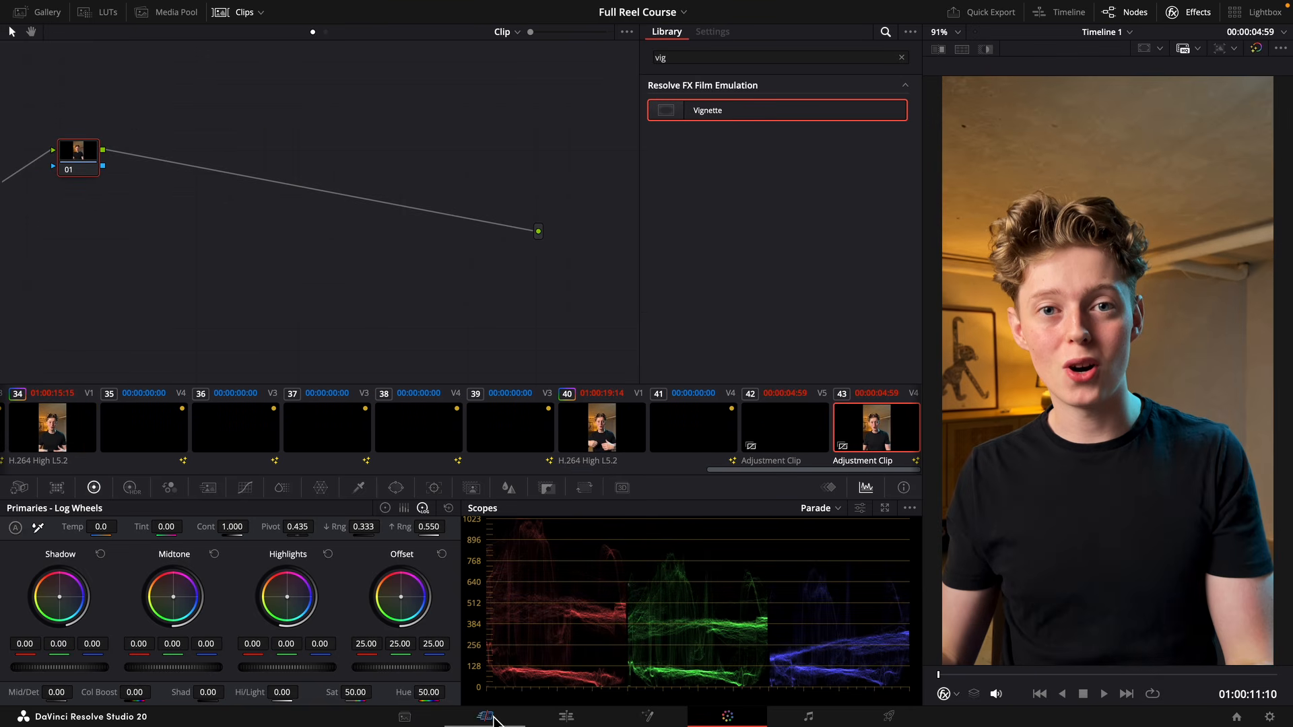
# Return to the Edit page, scrub through the reel, and turn on motion blur for the MagicZoomPro effect on the Video 6 adjustment clip.
pyautogui.click(566, 716)
pyautogui.moveTo(258, 357); pyautogui.dragTo(401, 361)
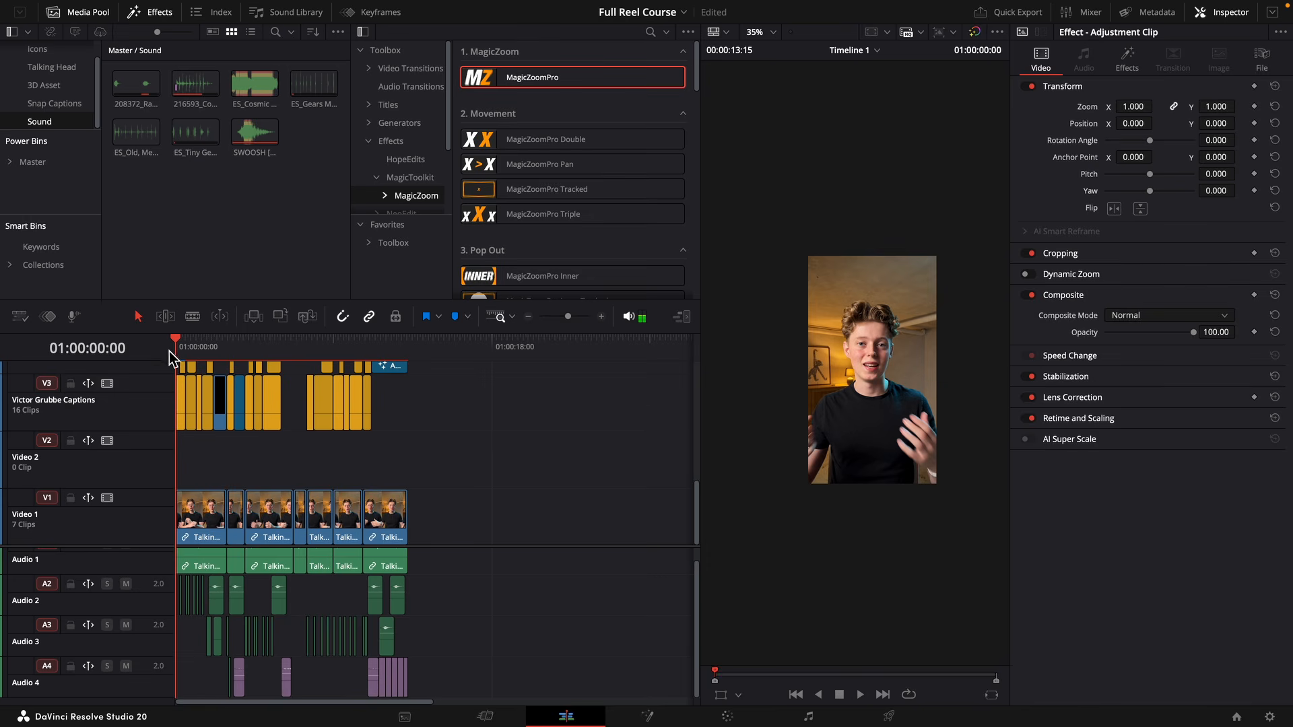
pyautogui.scroll(2, 262, 411)
pyautogui.click(209, 346)
pyautogui.scroll(5, 231, 410)
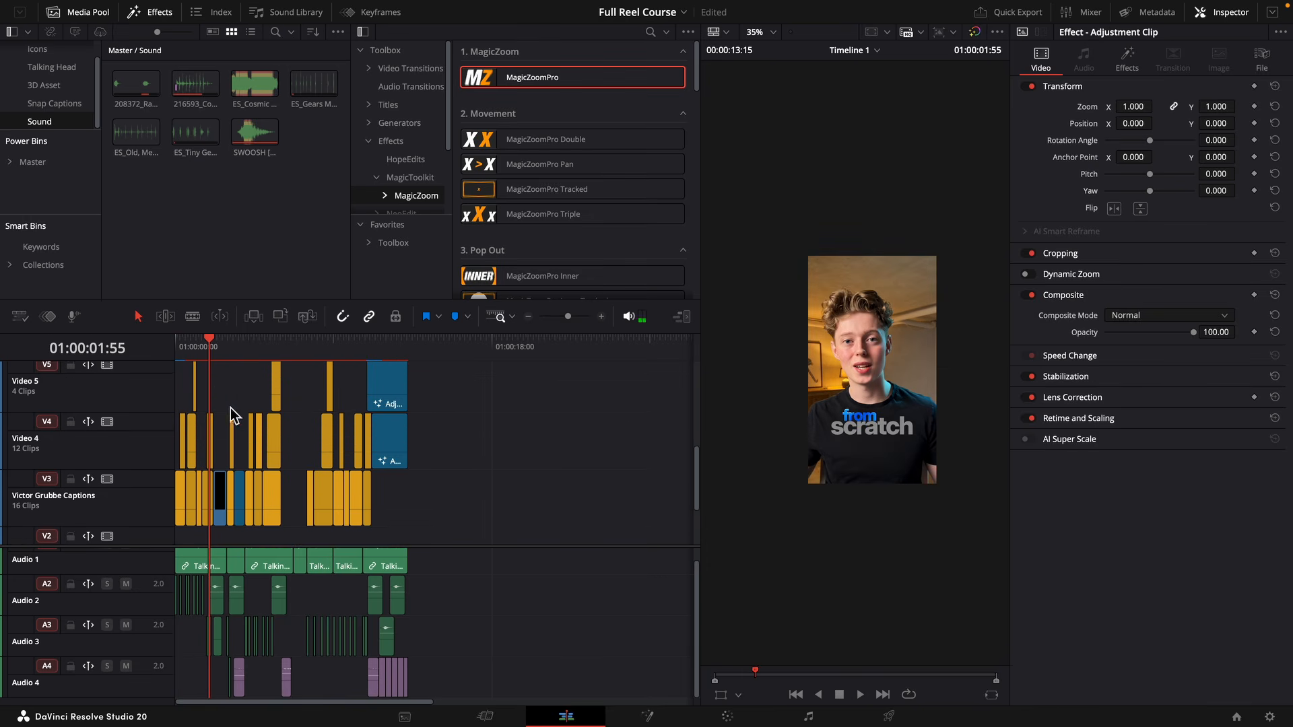
pyautogui.scroll(1, 226, 411)
pyautogui.click(1125, 64)
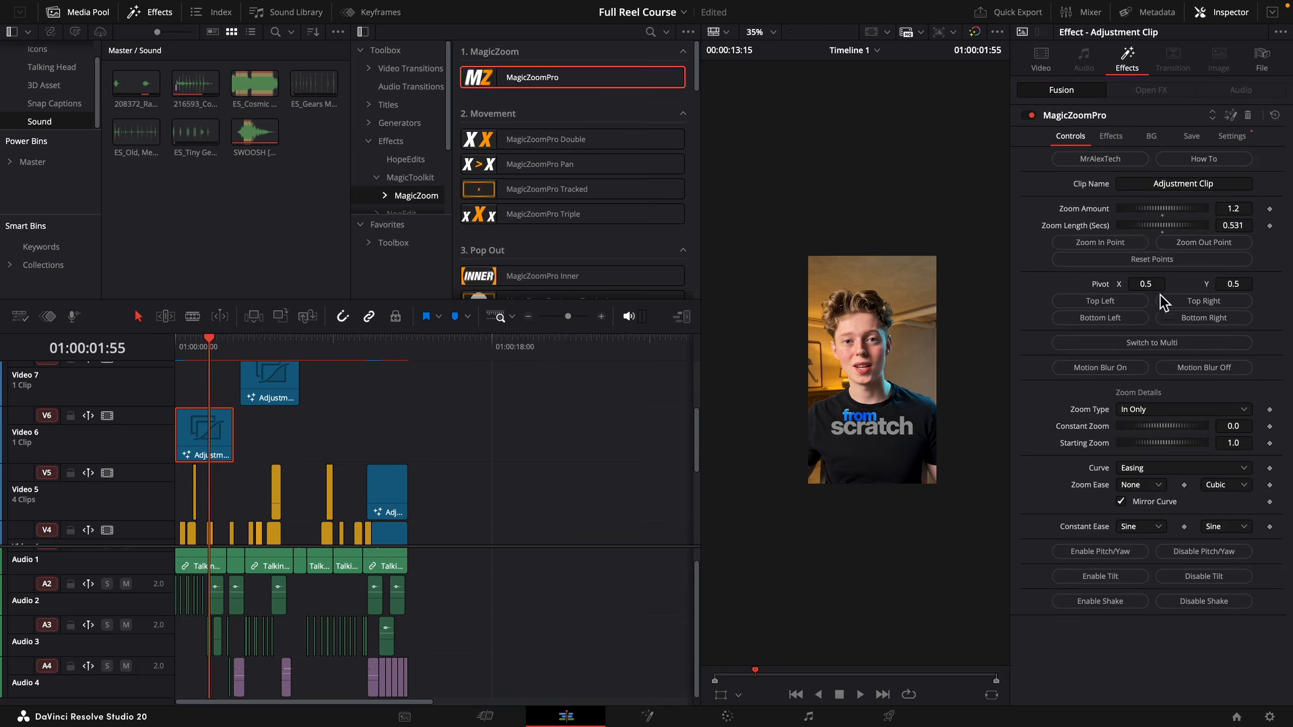
pyautogui.click(1137, 372)
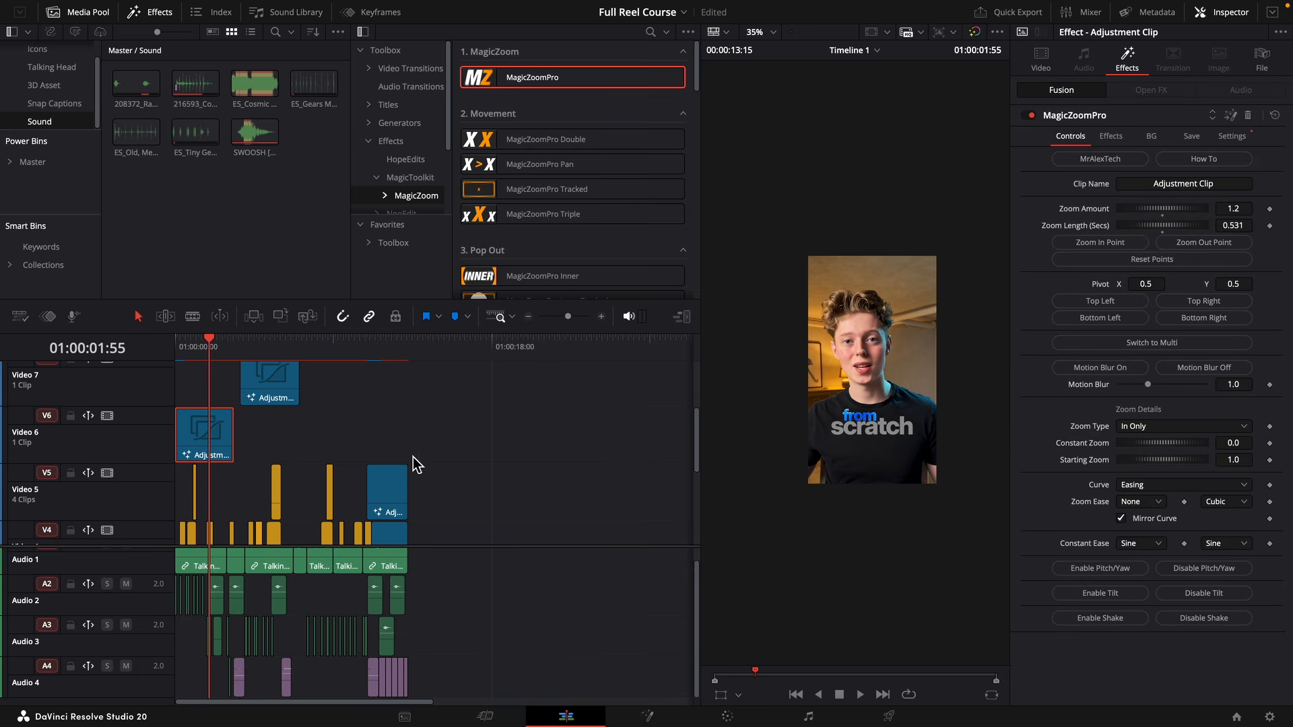
# Turn on motion blur for the MagicZoomPro effect on the Video 7, Video 5 and Video 9 adjustment clips.
pyautogui.scroll(1, 304, 411)
pyautogui.click(291, 412)
pyautogui.click(1056, 369)
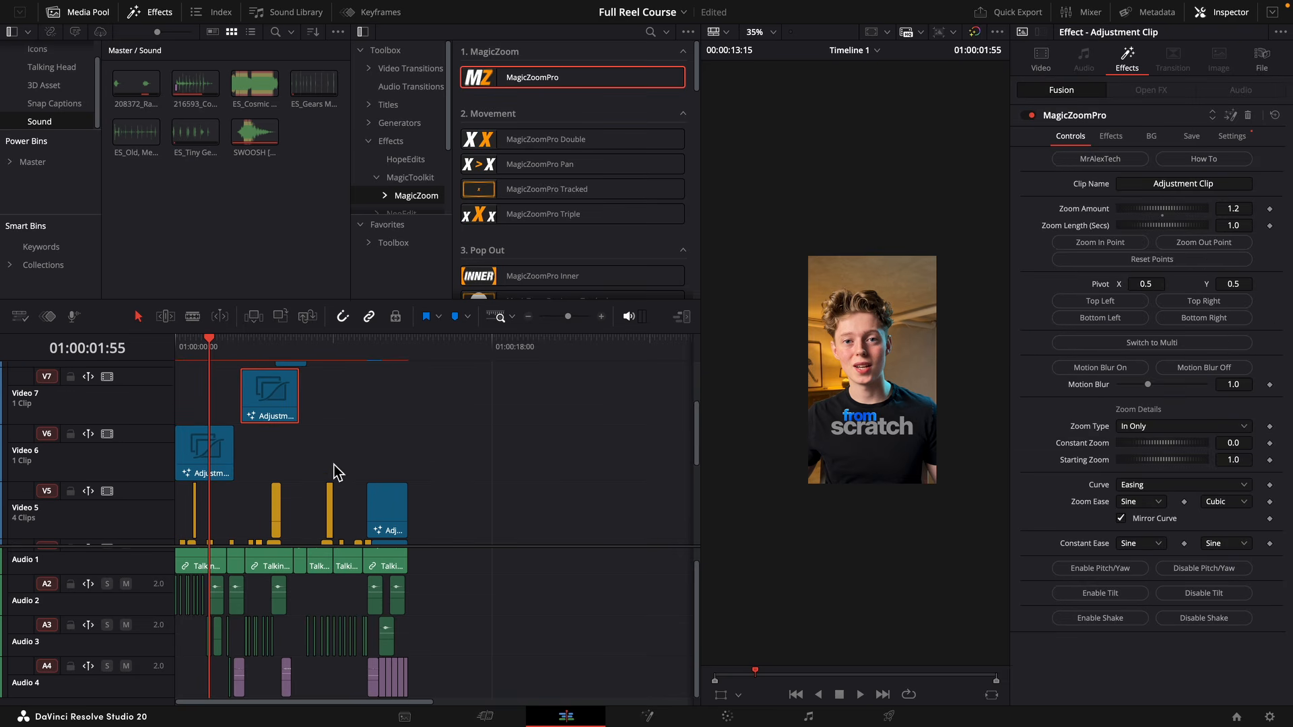
pyautogui.scroll(1, 337, 471)
pyautogui.click(303, 391)
pyautogui.click(388, 532)
pyautogui.click(1127, 60)
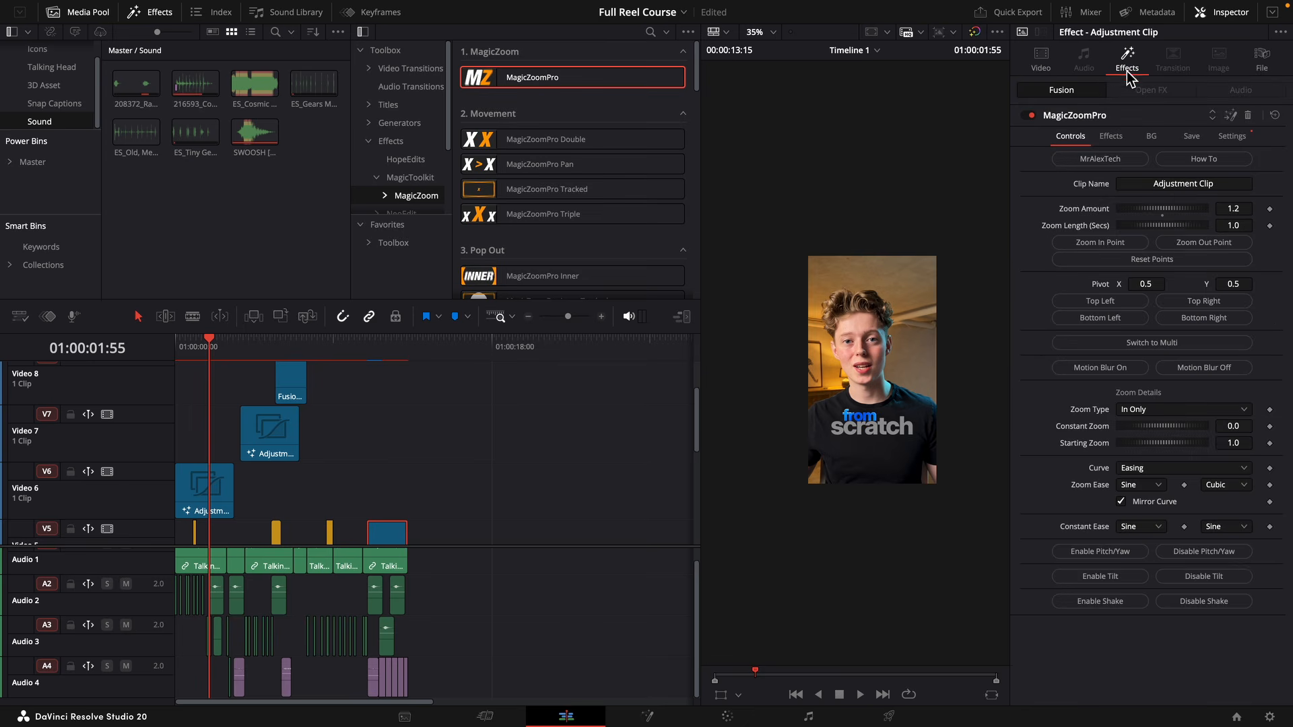
pyautogui.click(1131, 371)
pyautogui.scroll(1, 282, 431)
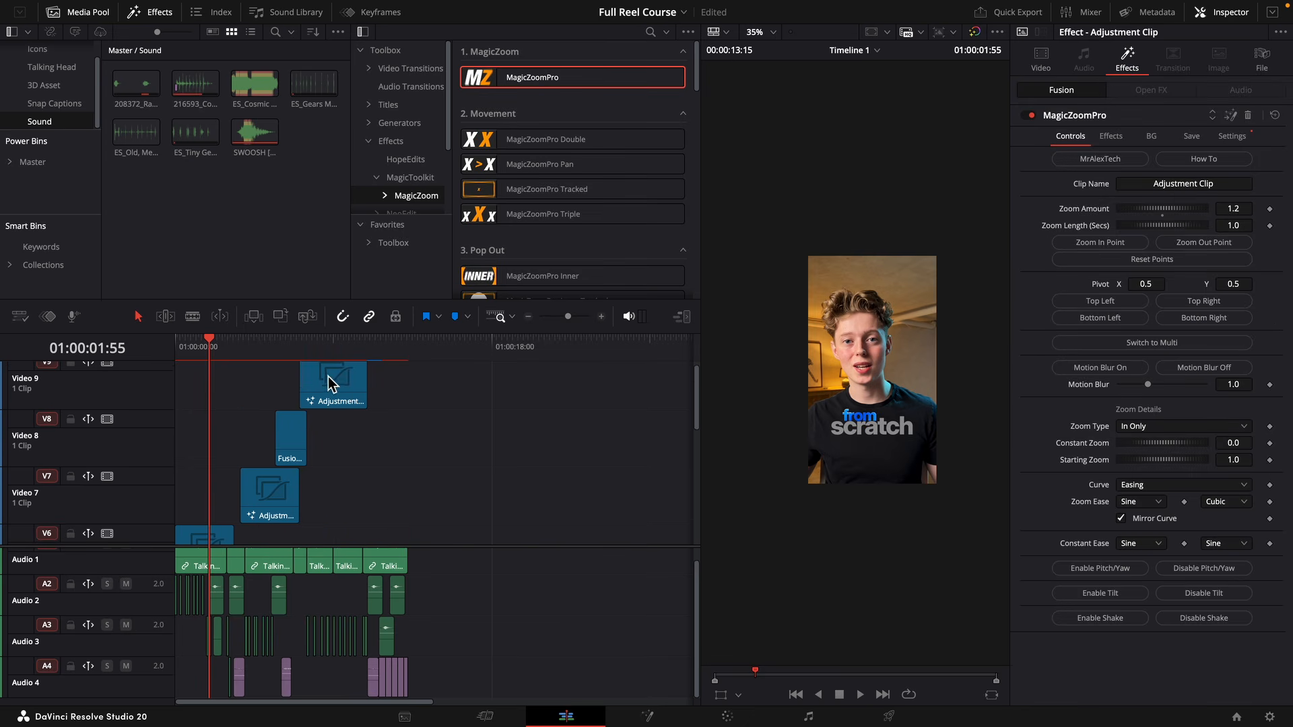
pyautogui.click(332, 381)
pyautogui.click(1108, 370)
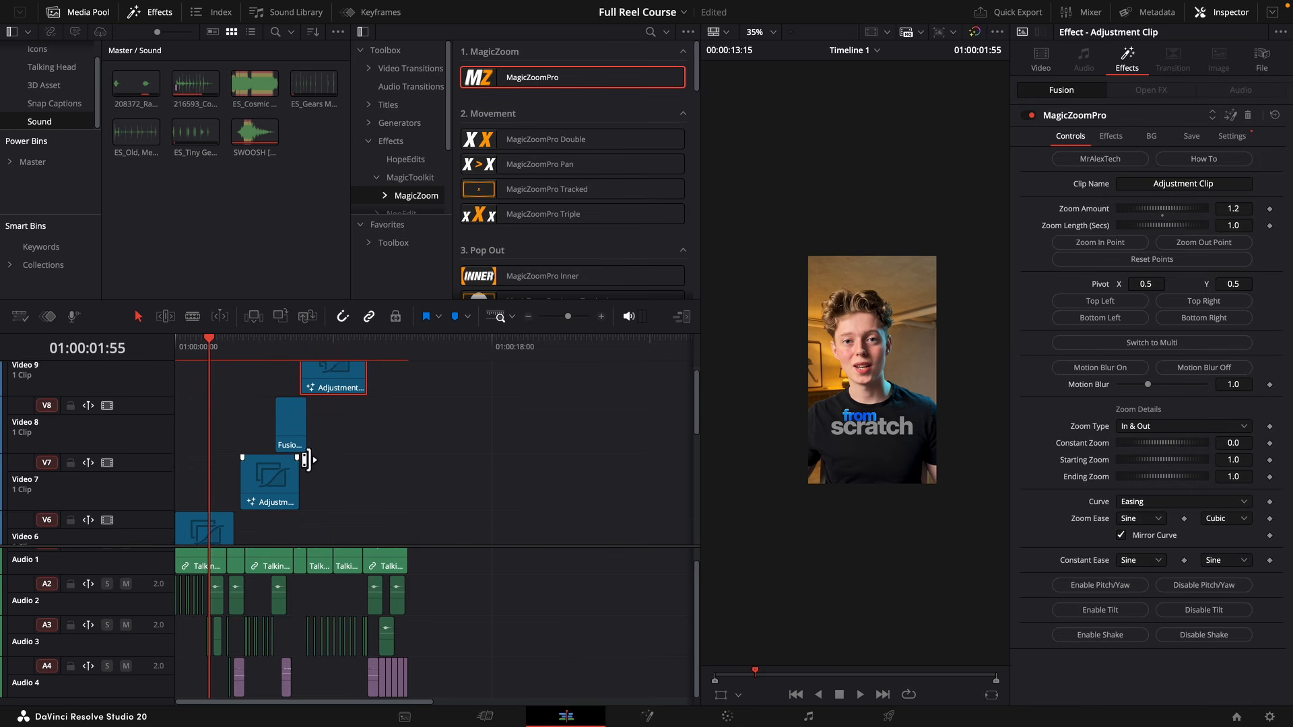
# Open the falling-money Fusion composition on the captions track in Fusion and enable its NeoGlow node.
pyautogui.scroll(-3, 270, 417)
pyautogui.click(225, 529)
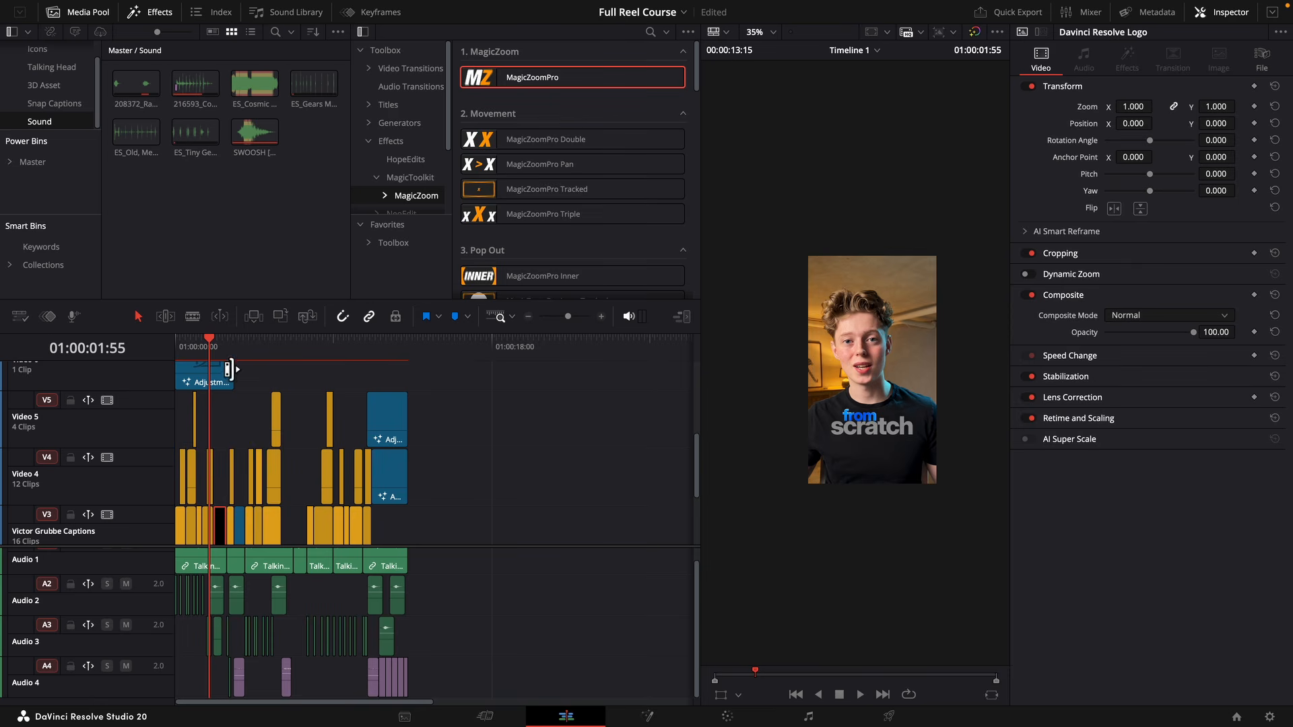
pyautogui.click(238, 351)
pyautogui.rightClick(249, 530)
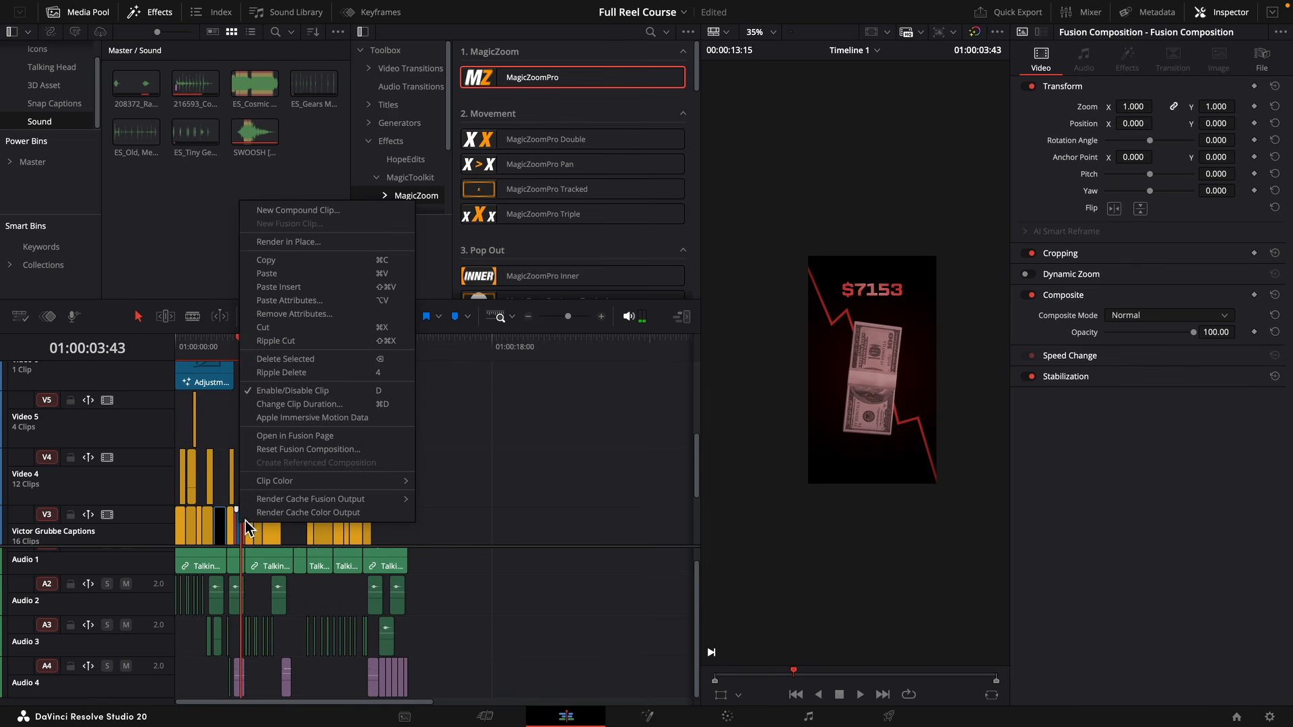
pyautogui.click(294, 437)
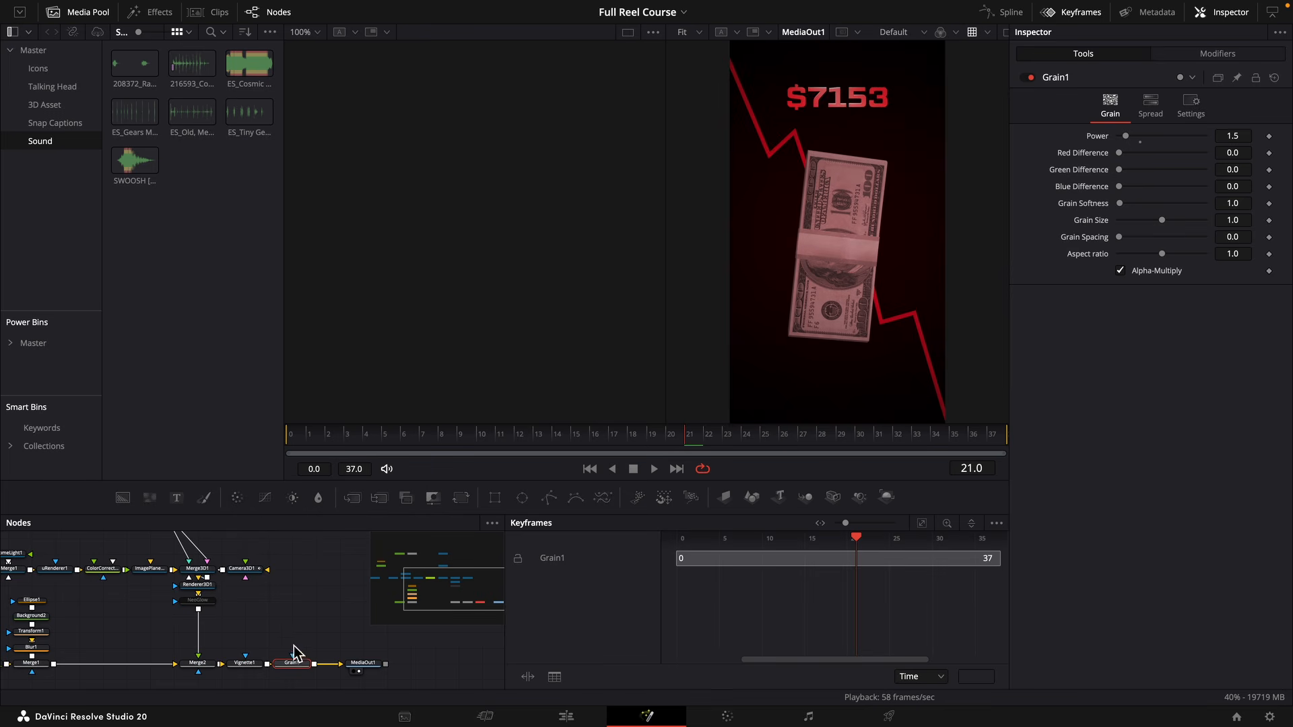
pyautogui.click(193, 594)
pyautogui.click(197, 600)
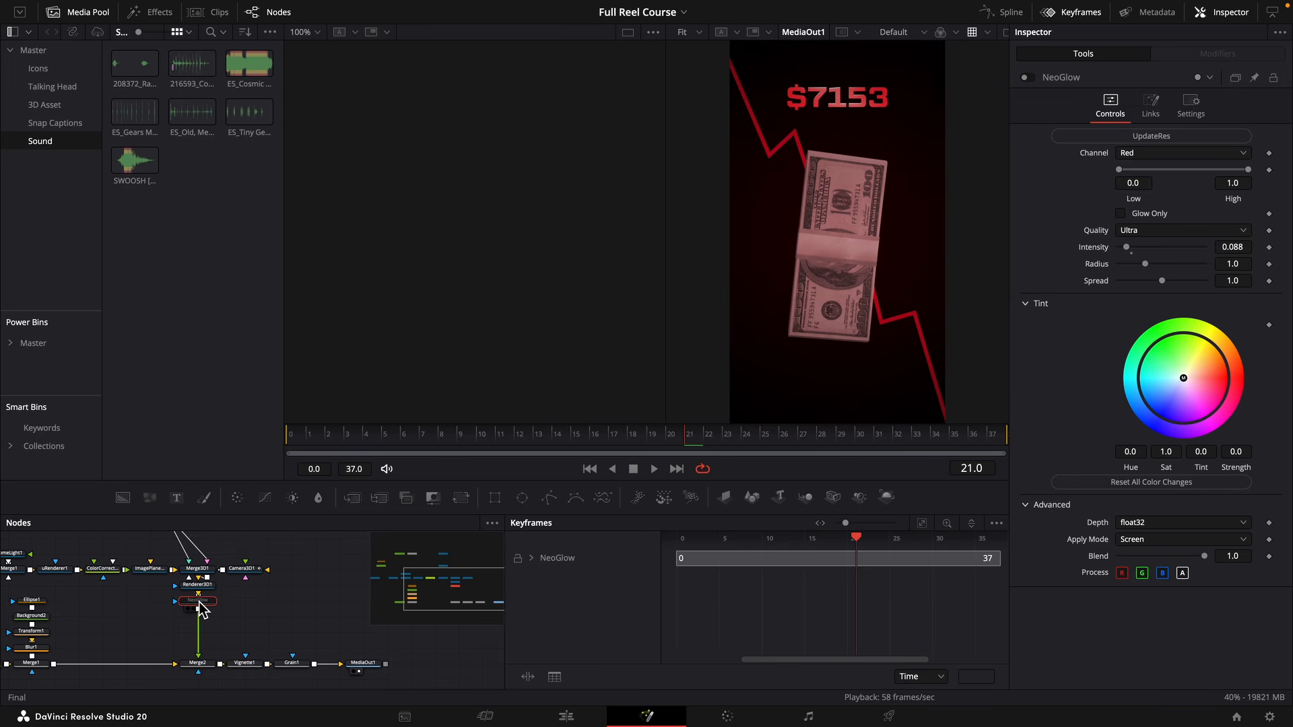
pyautogui.press('super+p')
# Turn on motion blur for the Polygon1 mask that draws the red chart line and go to frame 14.
pyautogui.scroll(4, 229, 632)
pyautogui.hscroll(-5, 229, 632)
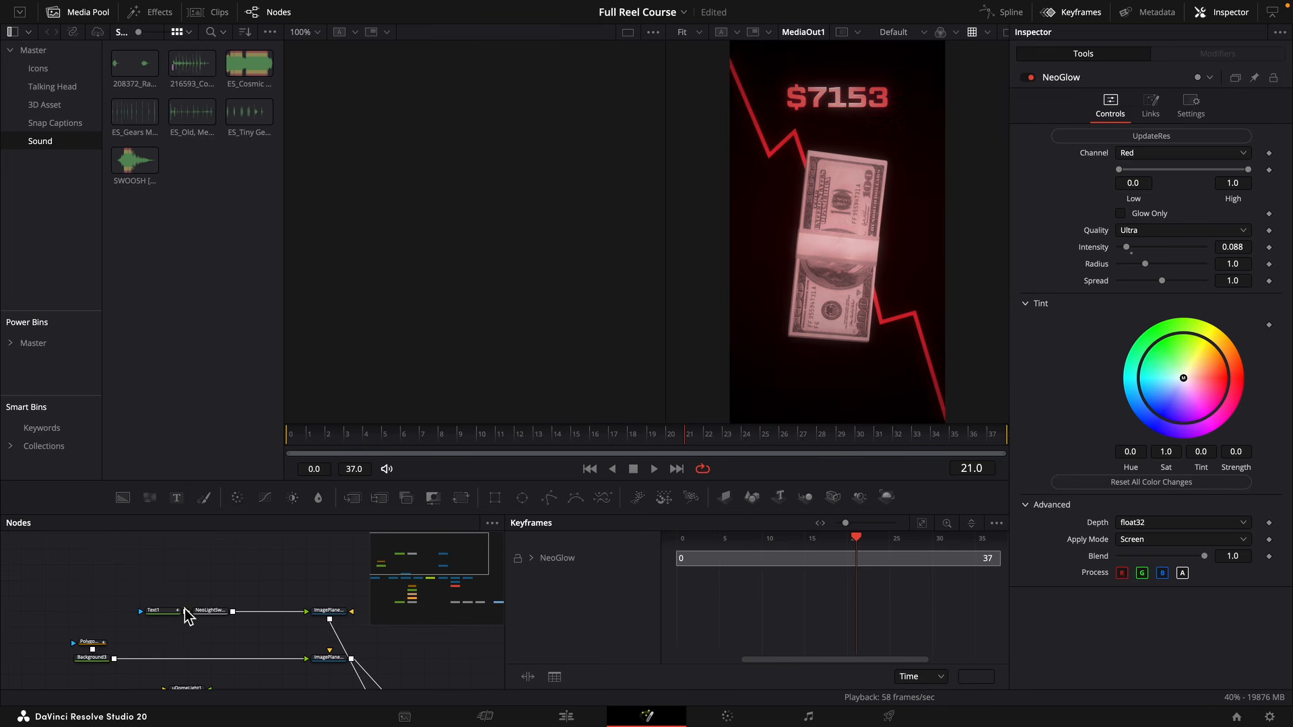
pyautogui.click(100, 642)
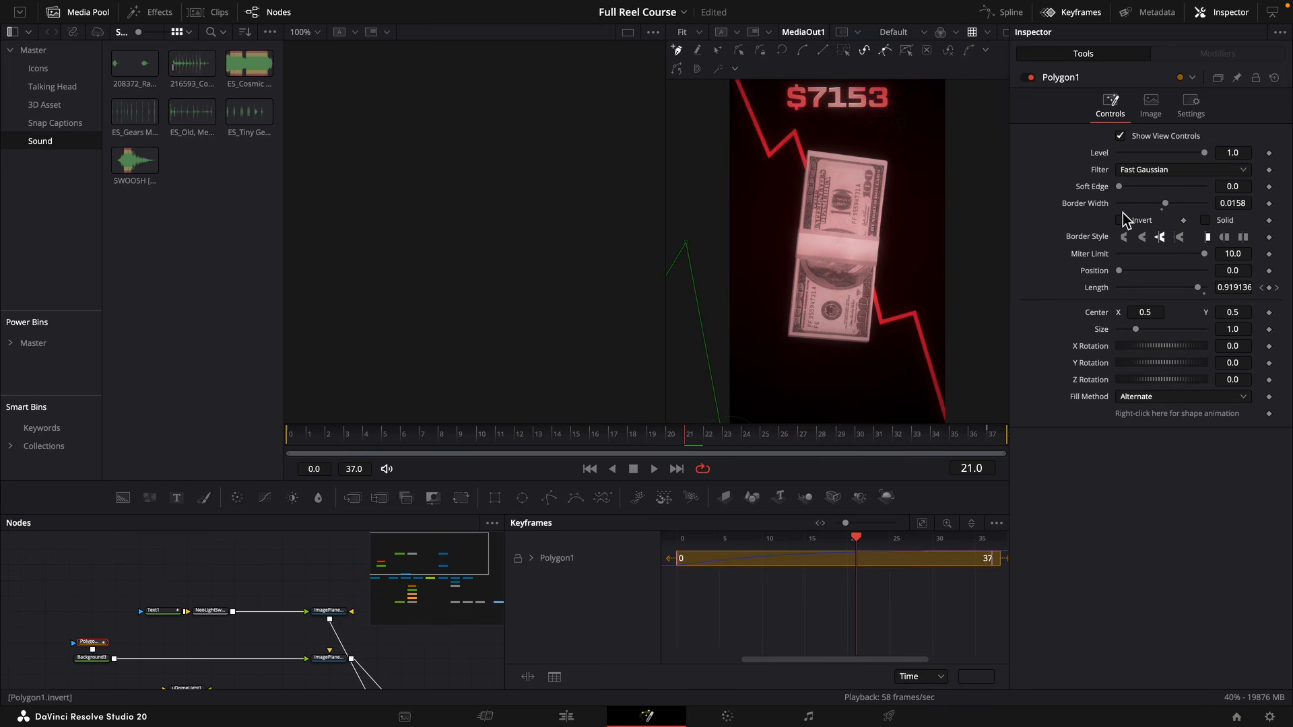
pyautogui.click(1186, 115)
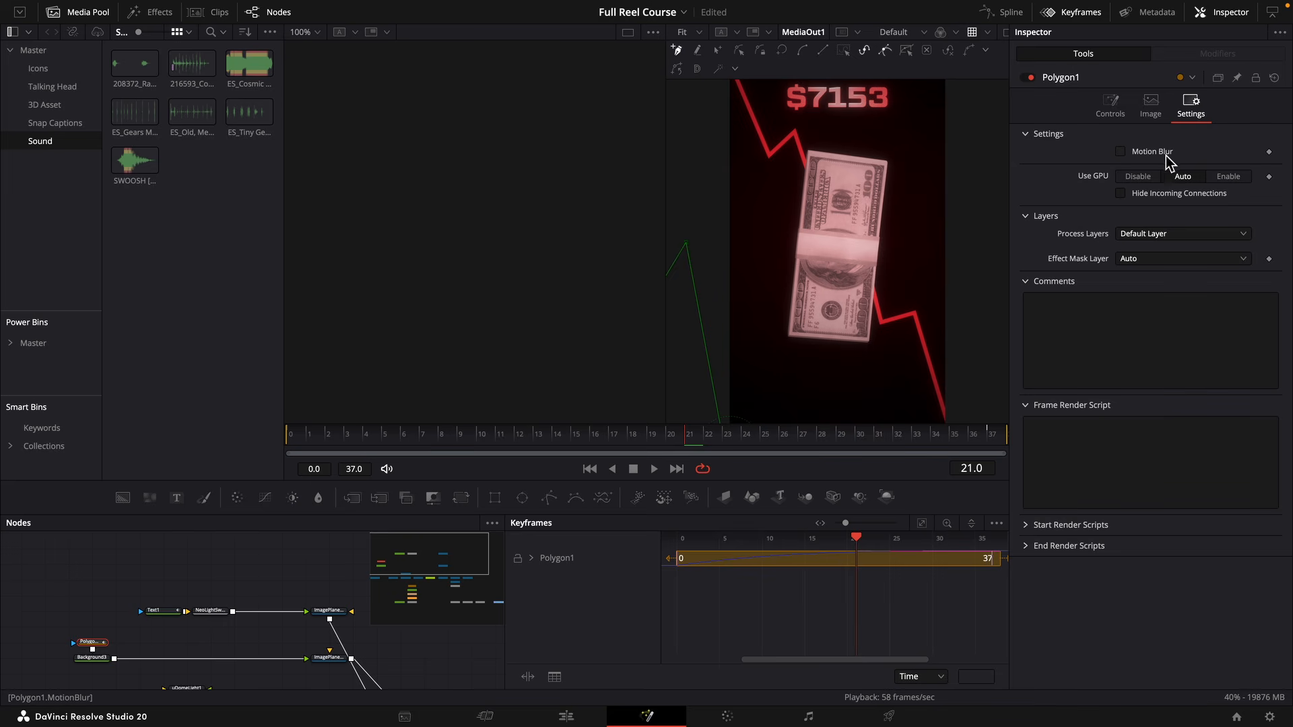
pyautogui.click(1154, 152)
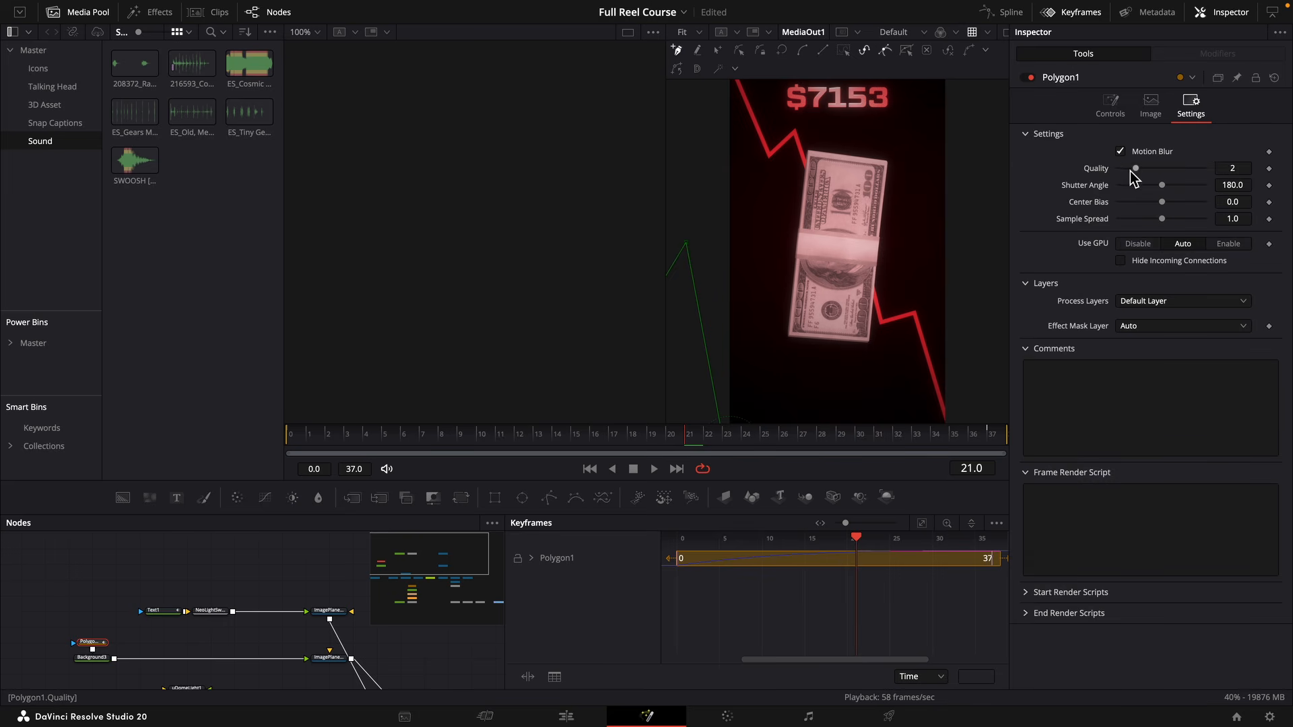
pyautogui.click(559, 435)
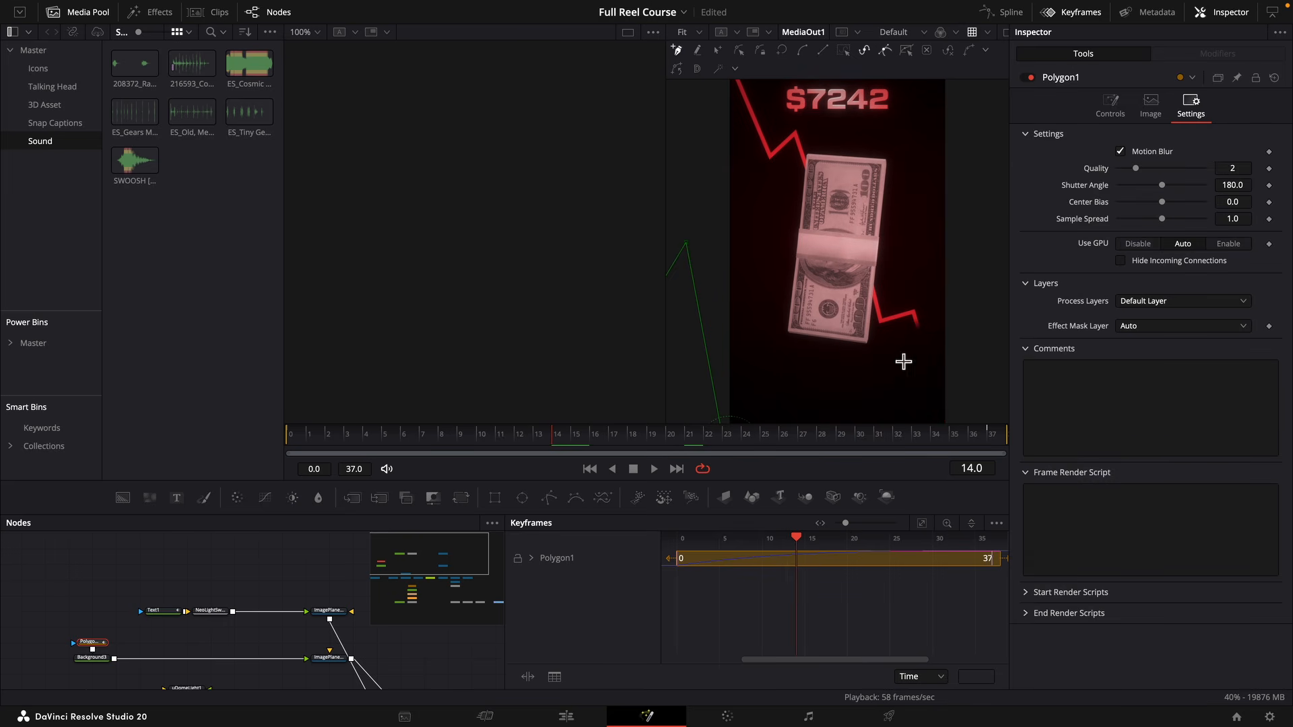
# Set Polygon1's motion blur quality to 5 and increase its shutter angle, checking the end of the red line up close.
pyautogui.scroll(6, 903, 362)
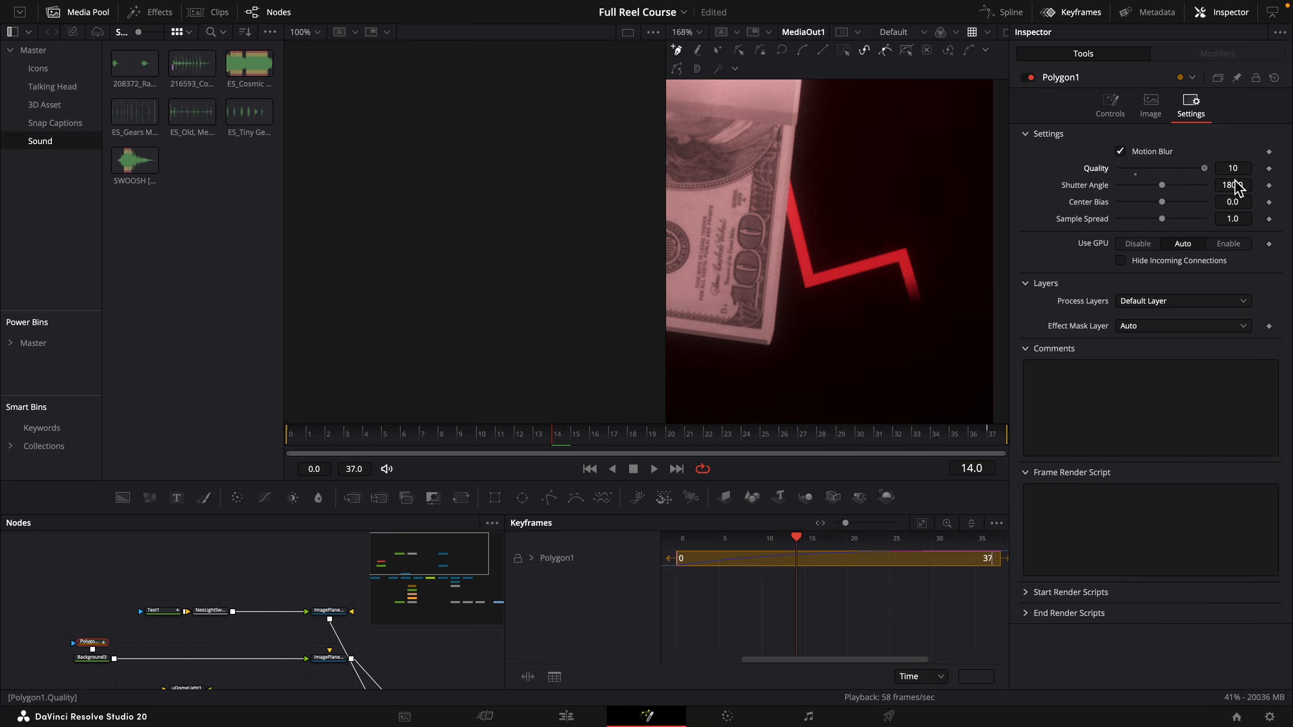
pyautogui.click(1161, 170)
pyautogui.scroll(8, 923, 289)
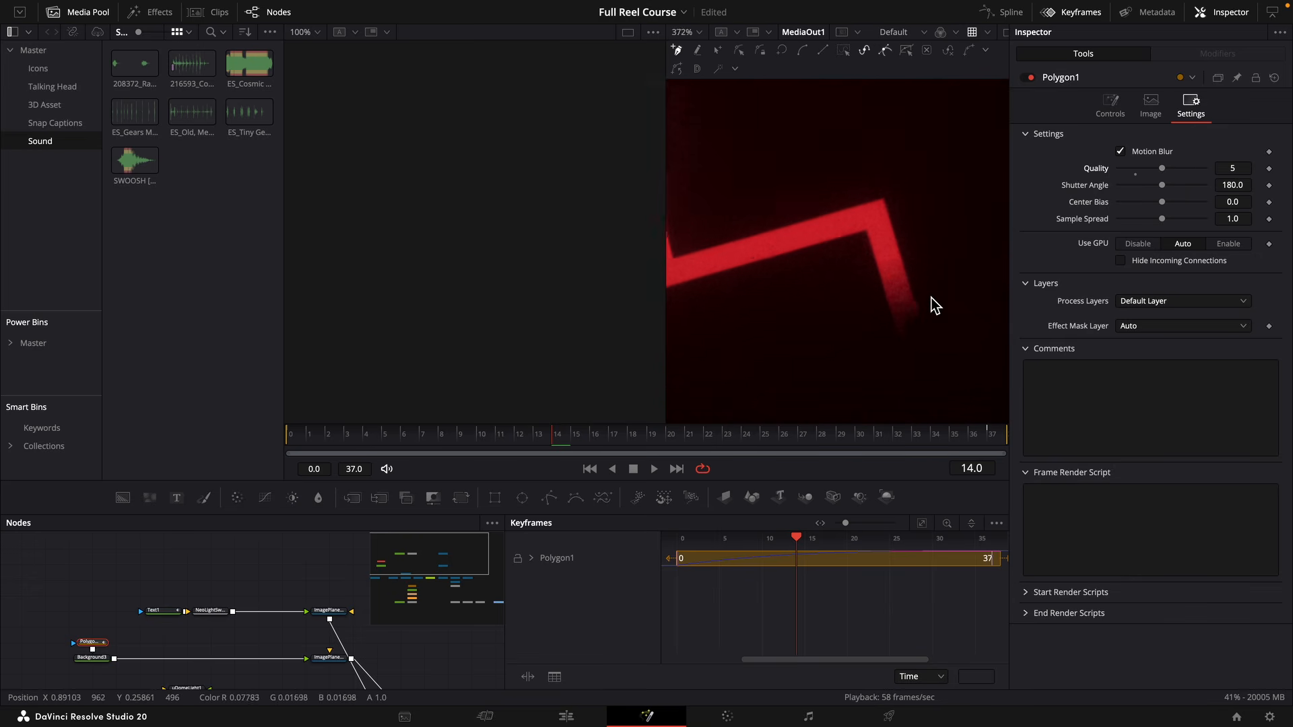
pyautogui.moveTo(1189, 167); pyautogui.dragTo(1244, 168)
pyautogui.press('super+z')
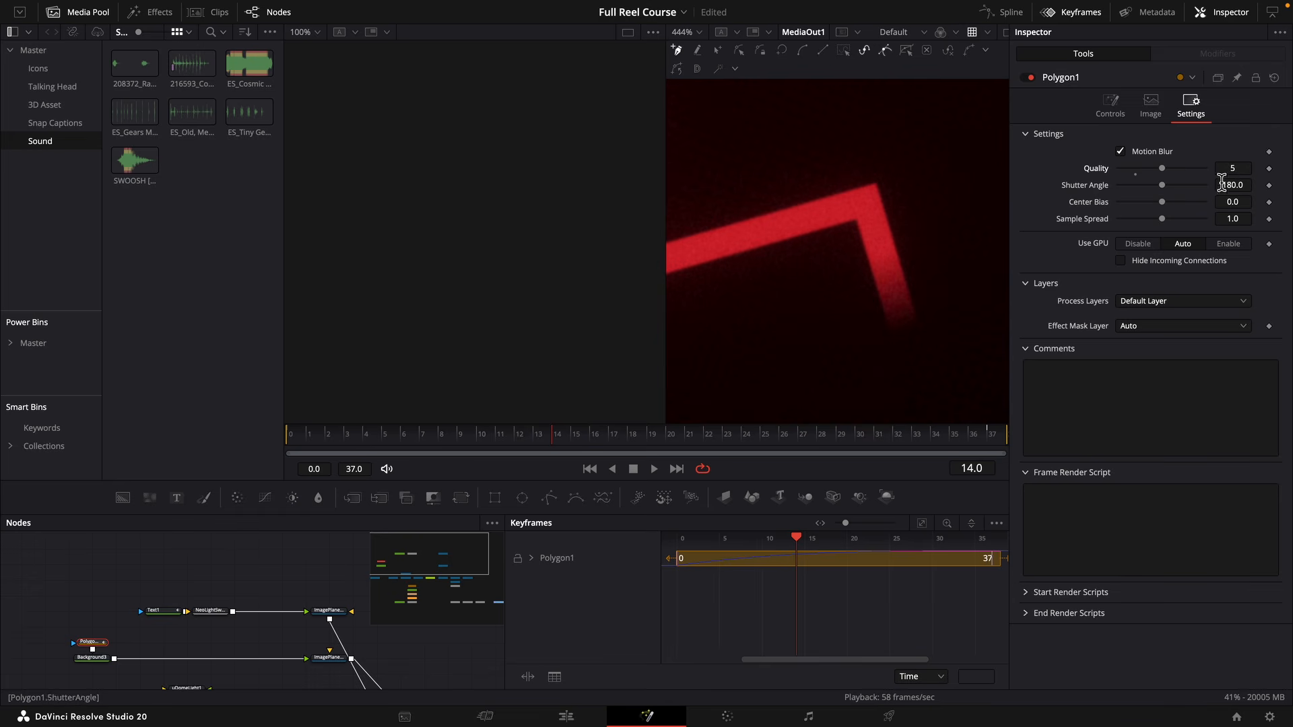
pyautogui.scroll(-9, 902, 293)
pyautogui.scroll(-4, 903, 293)
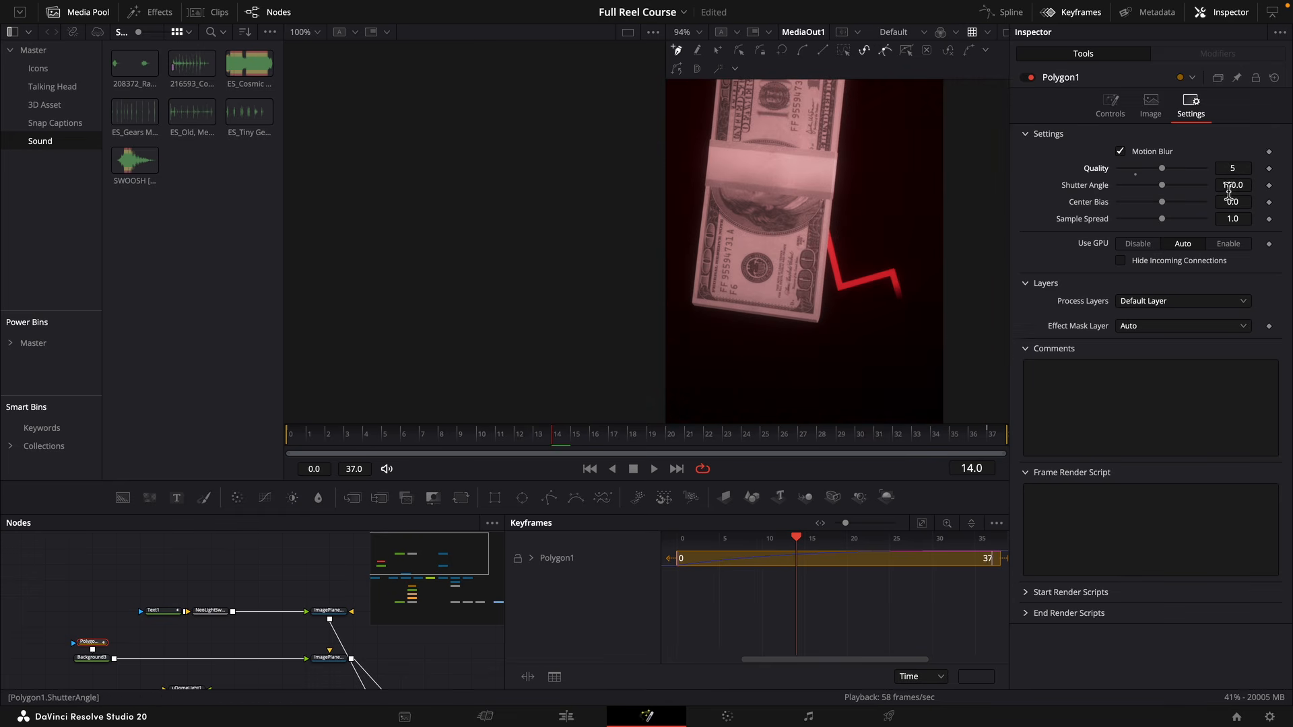
pyautogui.moveTo(1228, 187)
pyautogui.mouseDown()
pyautogui.moveTo(1276, 186)
pyautogui.moveTo(1246, 190)
pyautogui.mouseUp()
# Turn on motion blur for Renderer3D1 with quality 4 and scrub through the money animation.
pyautogui.moveTo(334, 649); pyautogui.dragTo(219, 498)
pyautogui.click(261, 568)
pyautogui.click(1191, 144)
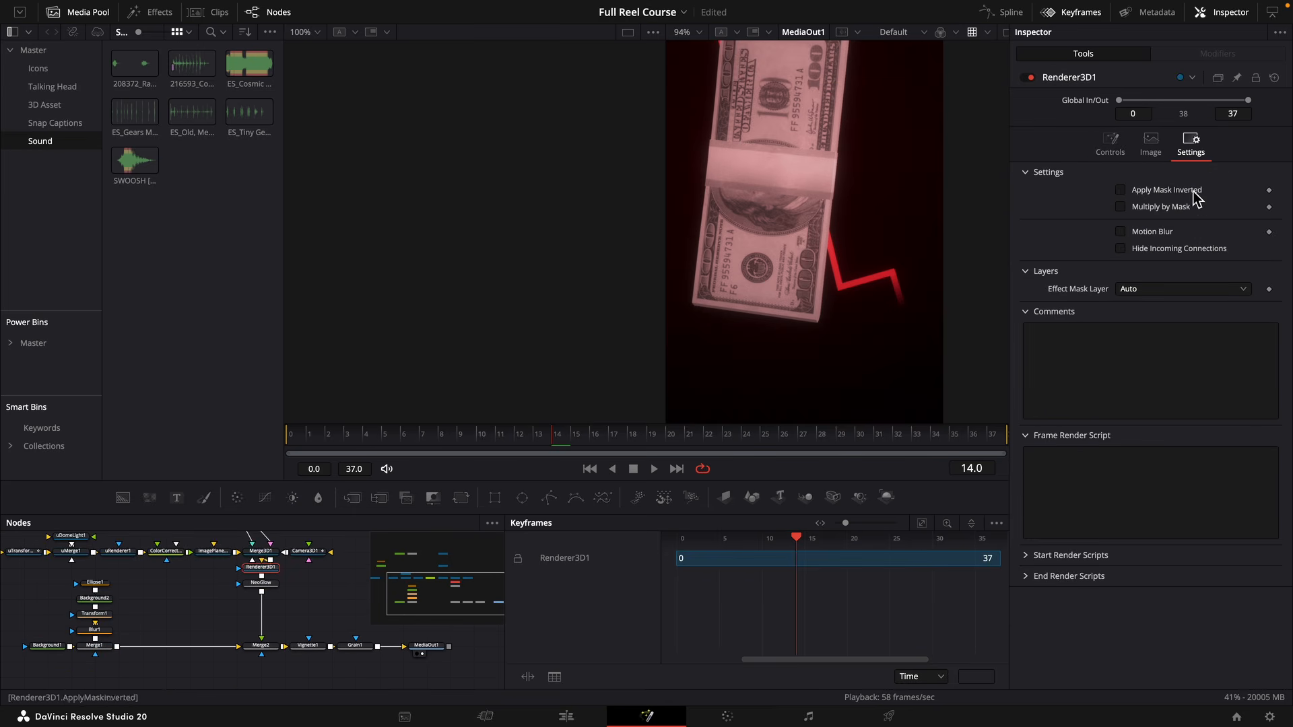
pyautogui.click(1145, 232)
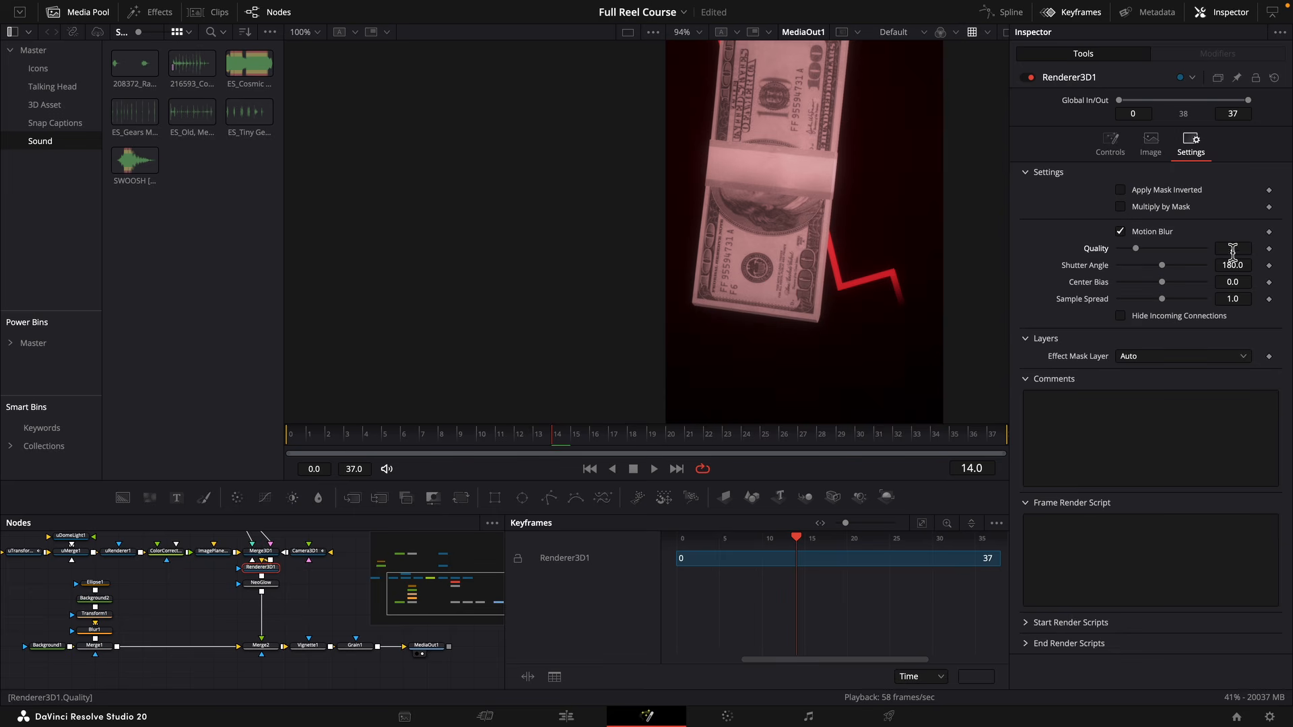
pyautogui.moveTo(1233, 251); pyautogui.dragTo(1246, 251)
pyautogui.moveTo(536, 438); pyautogui.dragTo(346, 431)
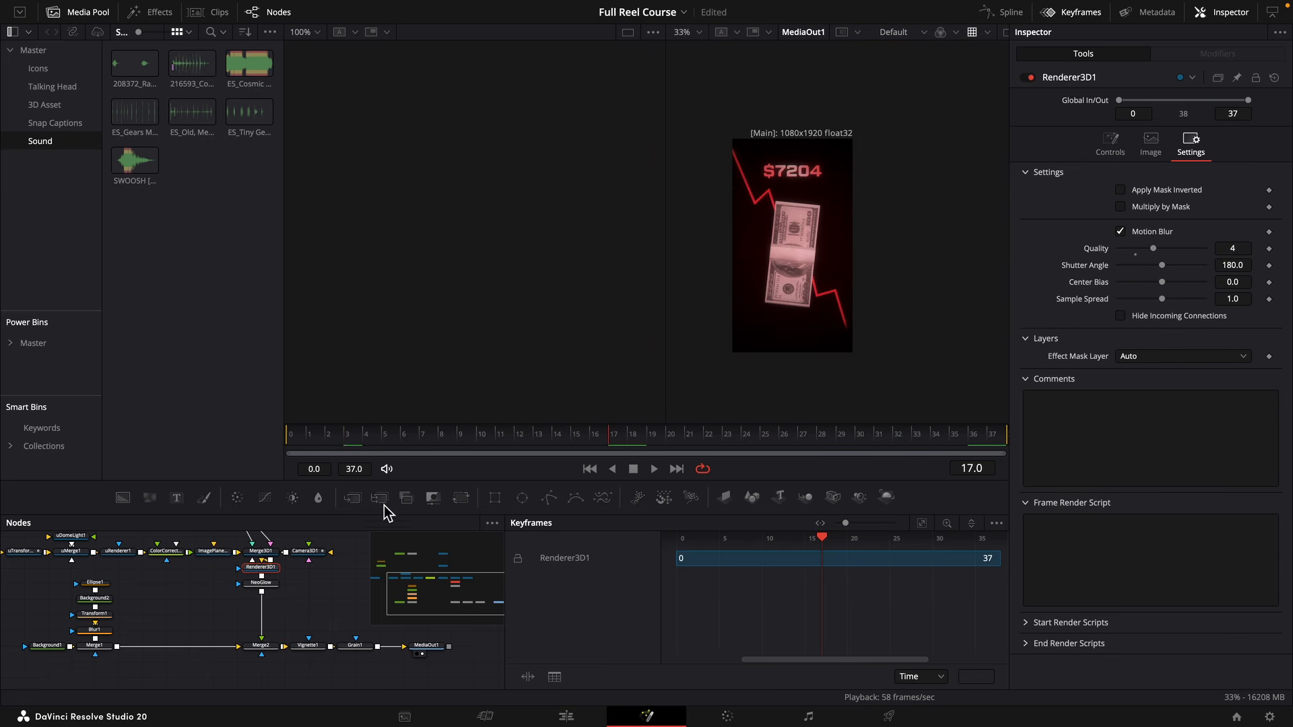
# Turn on motion blur for the Text1 dollar counter and inspect its digits up close.
pyautogui.scroll(5, 320, 584)
pyautogui.click(116, 608)
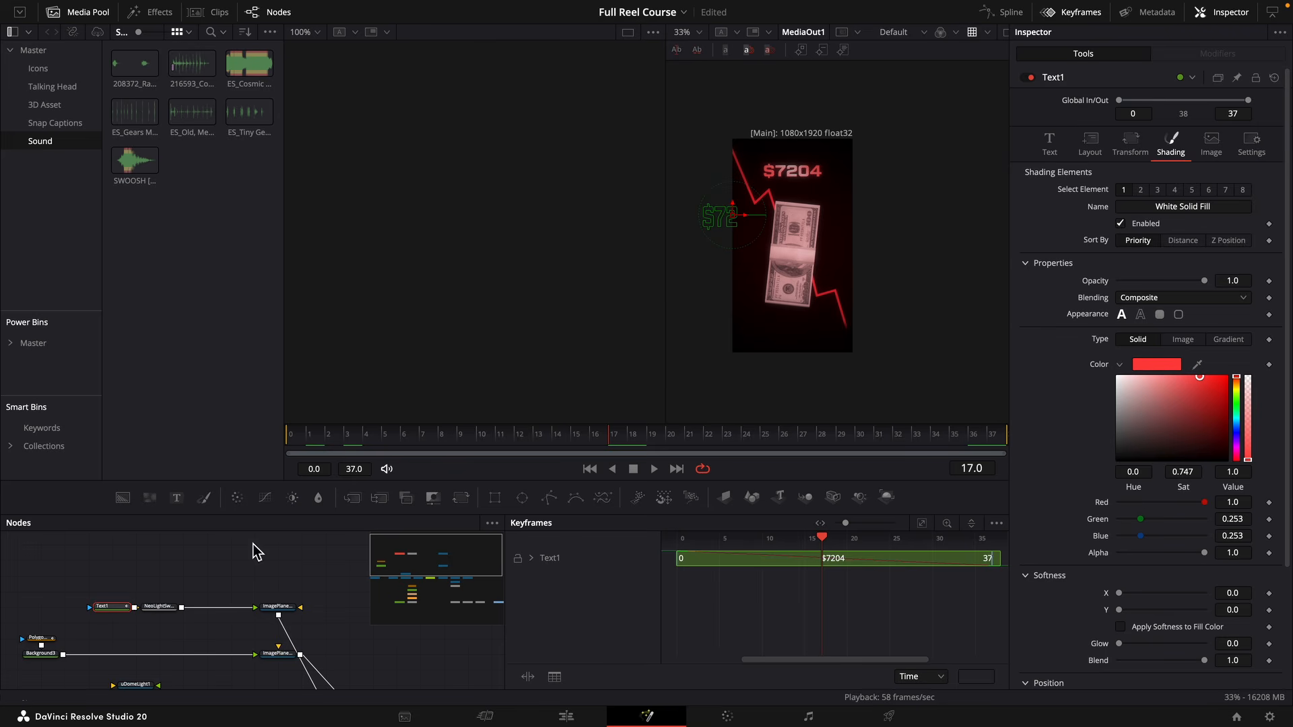
pyautogui.click(1251, 145)
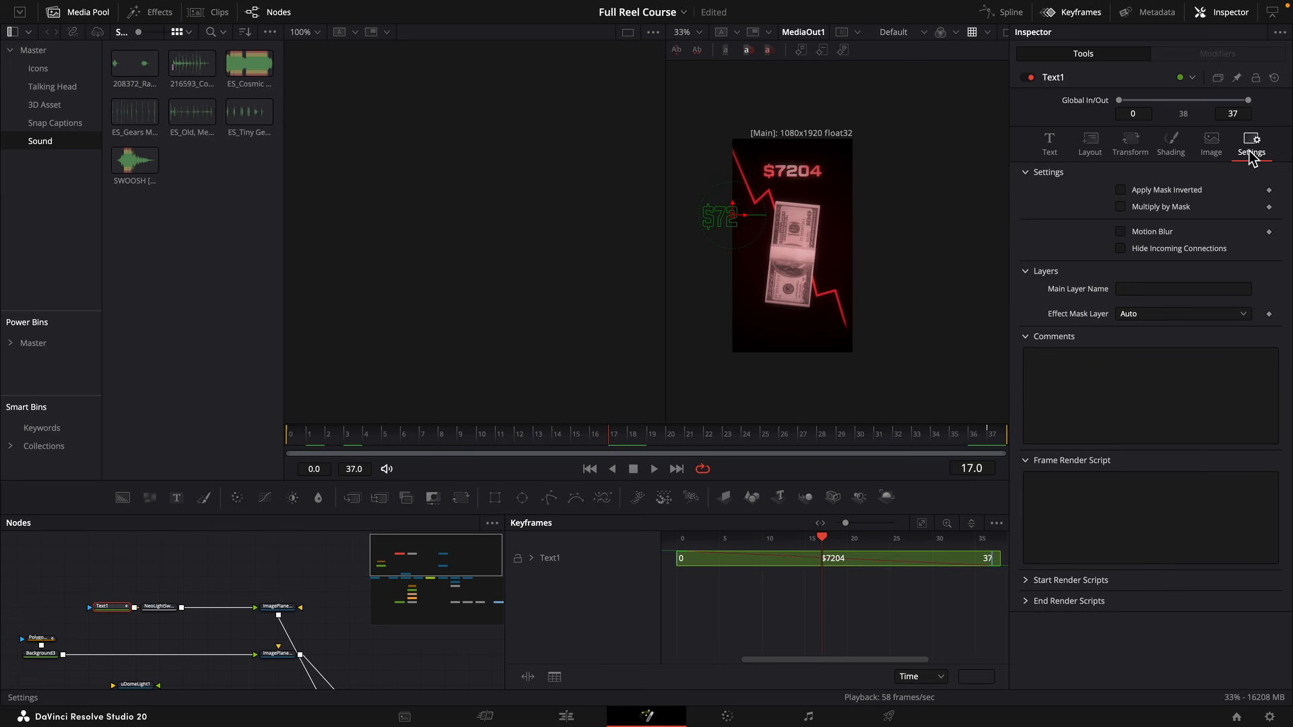
pyautogui.click(1156, 237)
pyautogui.scroll(10, 844, 208)
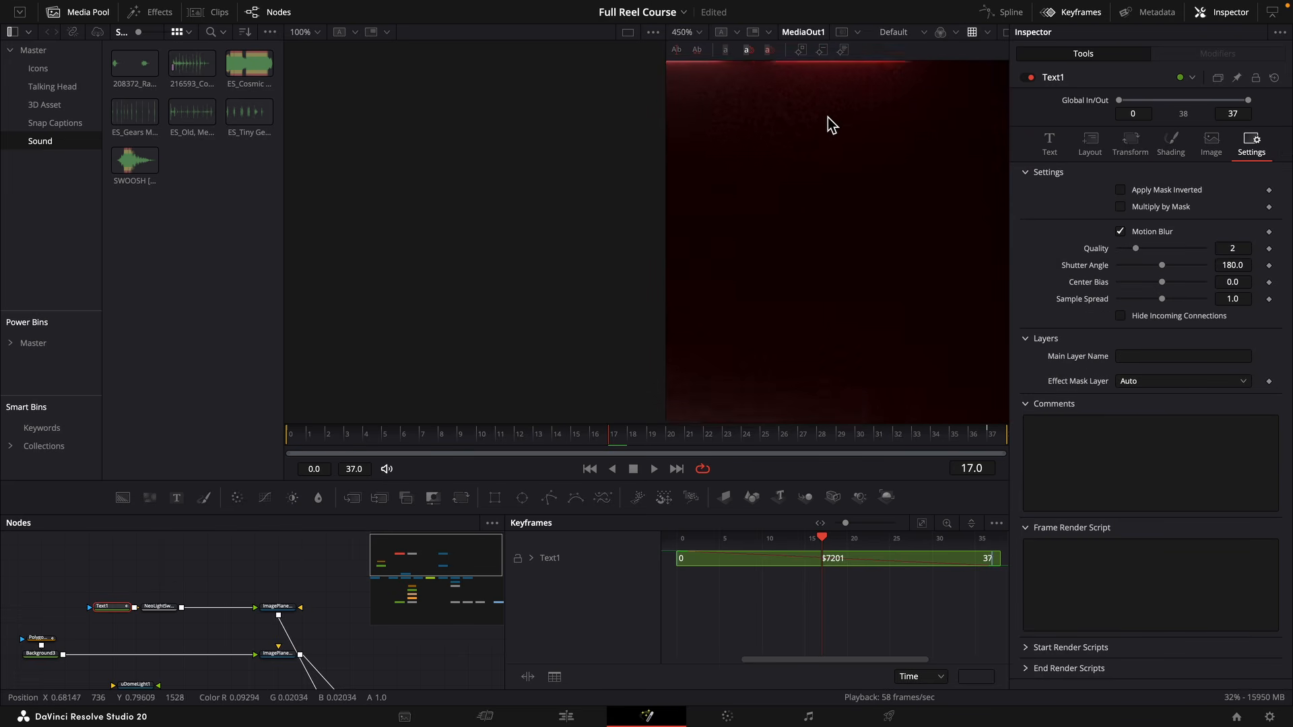
pyautogui.scroll(1, 827, 117)
pyautogui.moveTo(827, 117); pyautogui.dragTo(807, 306)
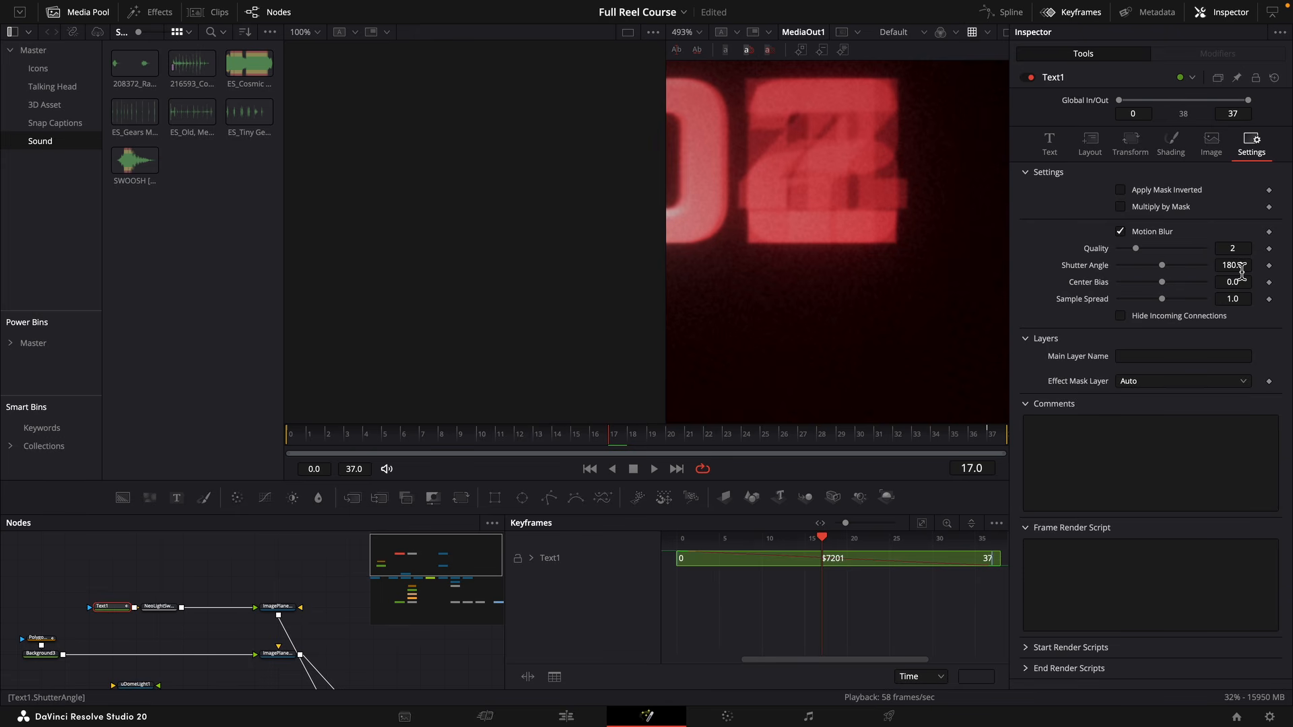
# Reduce Text1's motion blur shutter angle to 12.5, checking the counter digits on several frames.
pyautogui.moveTo(1242, 270); pyautogui.dragTo(947, 365)
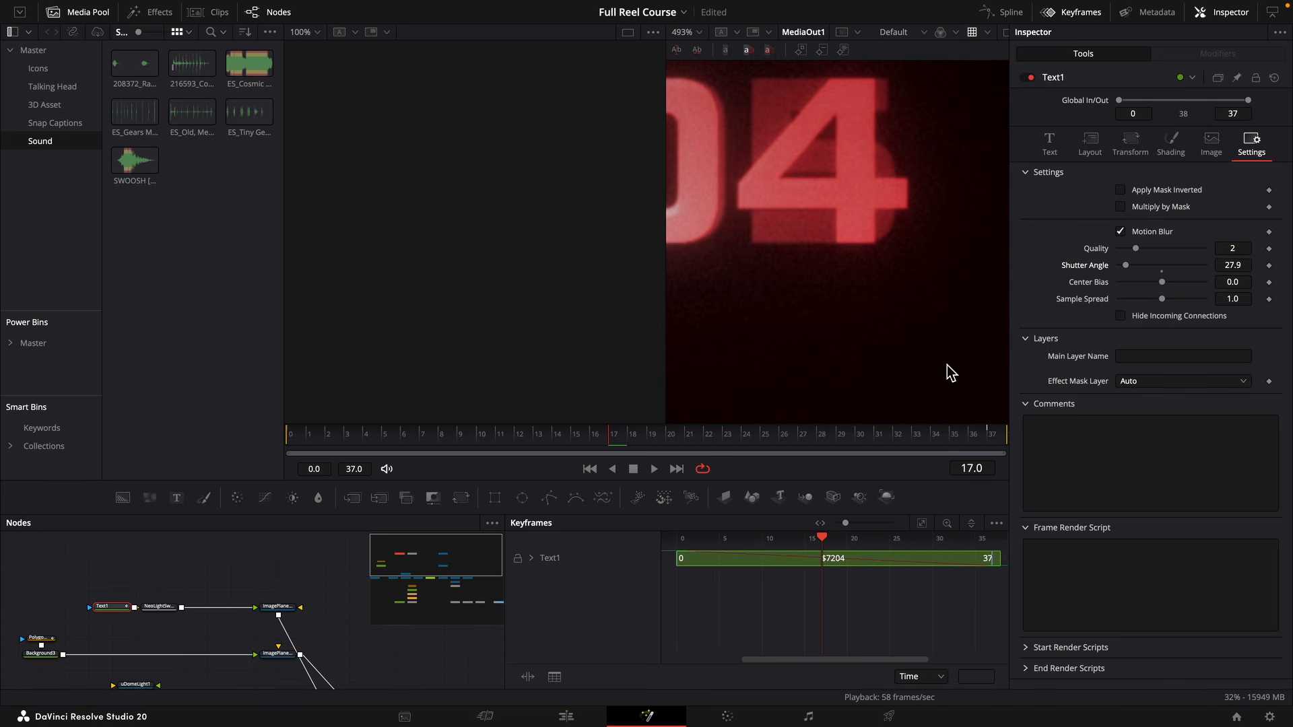
pyautogui.moveTo(639, 433); pyautogui.dragTo(656, 435)
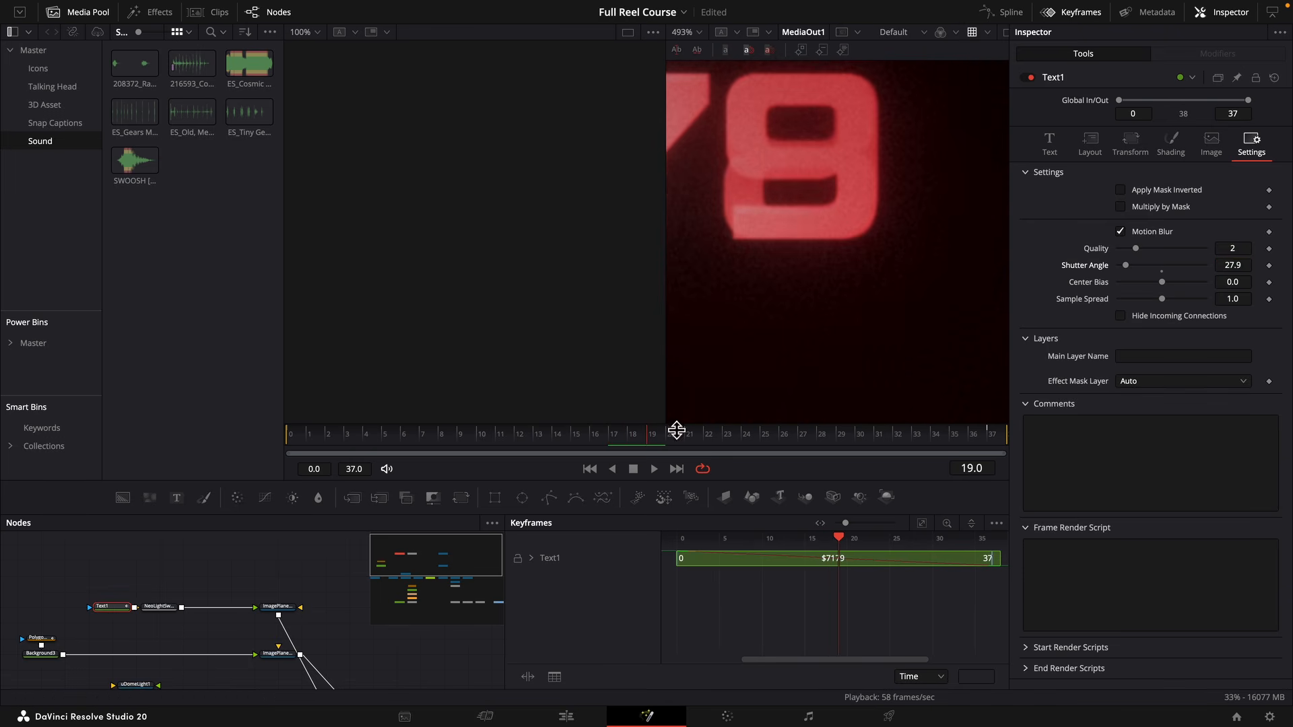
pyautogui.scroll(-3, 822, 302)
pyautogui.moveTo(1247, 271); pyautogui.dragTo(1207, 270)
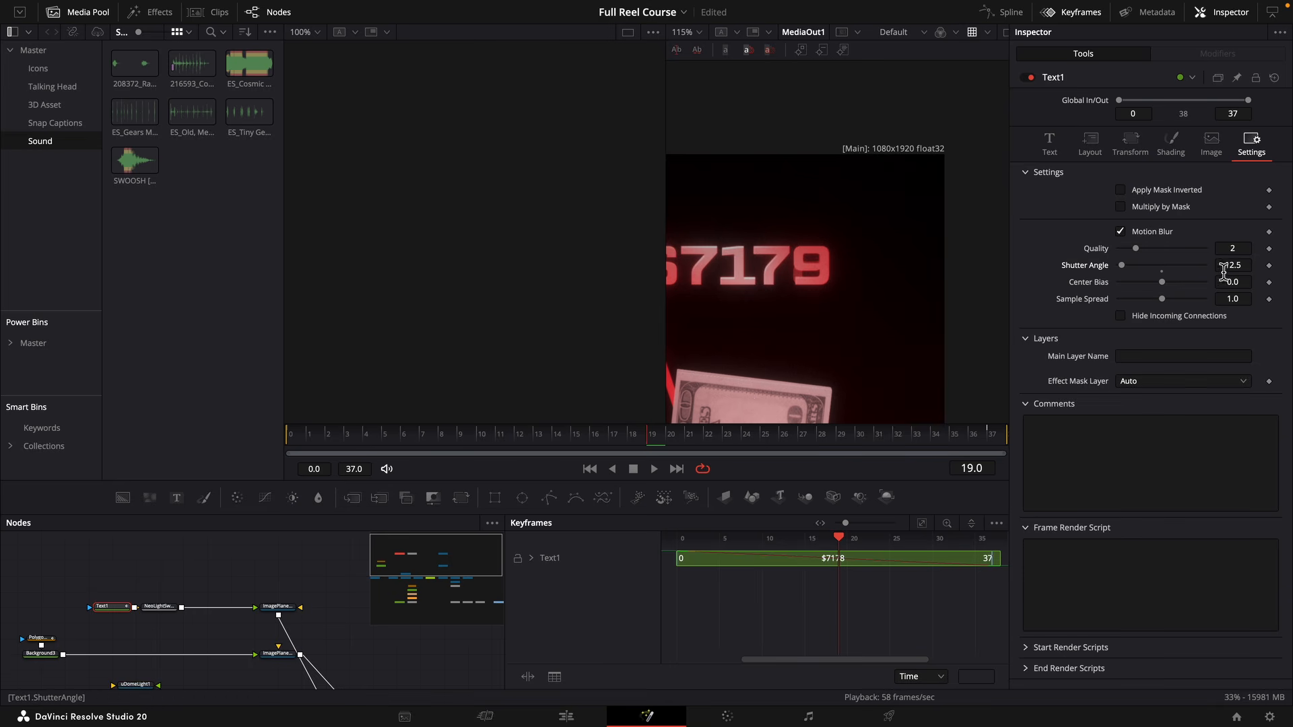
pyautogui.moveTo(670, 442); pyautogui.dragTo(735, 439)
pyautogui.scroll(-4, 778, 349)
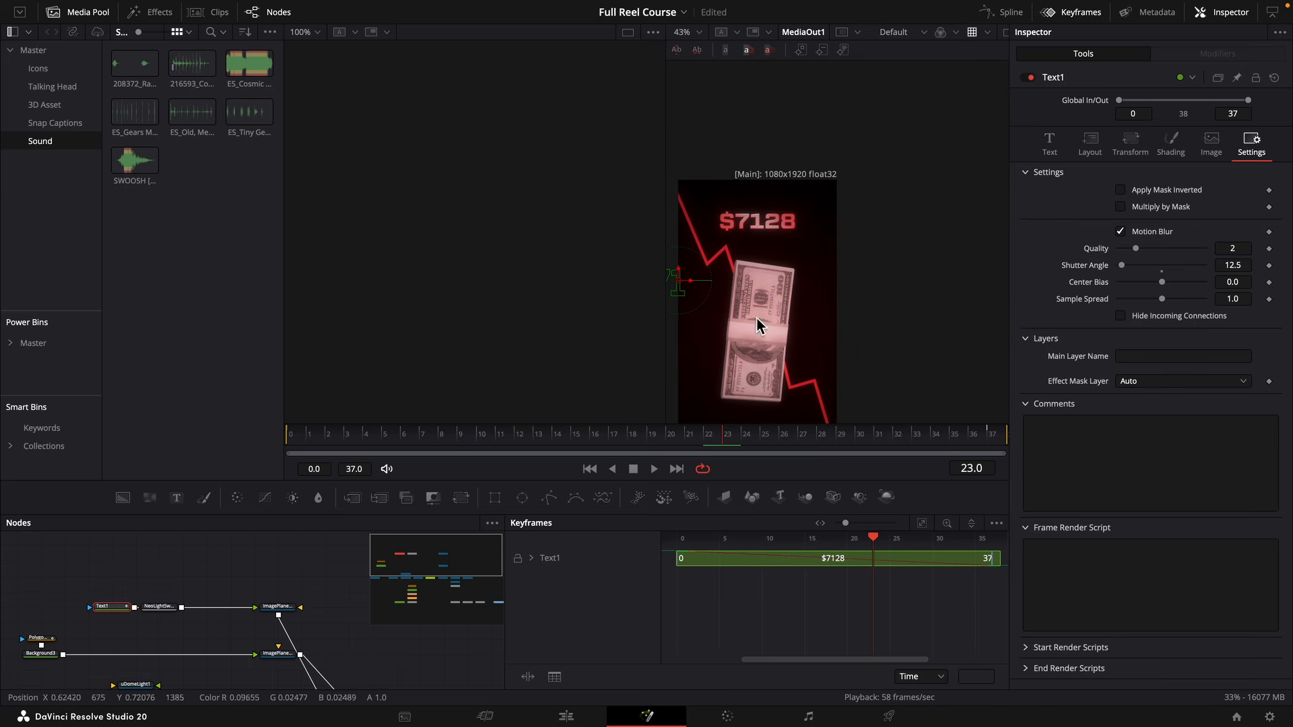
# Return to the Edit page and open the "4 h Time spend Editing" composition in Fusion.
pyautogui.scroll(-3, 244, 571)
pyautogui.hscroll(1, 236, 608)
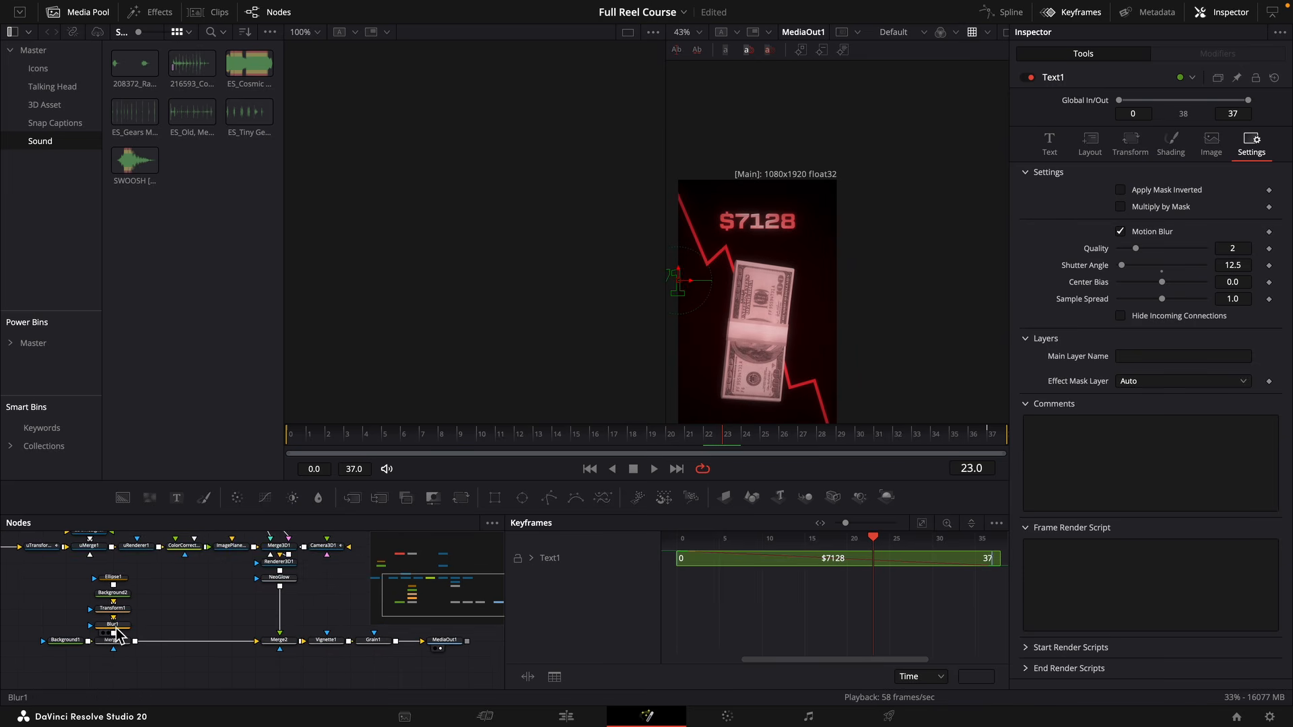
pyautogui.click(579, 716)
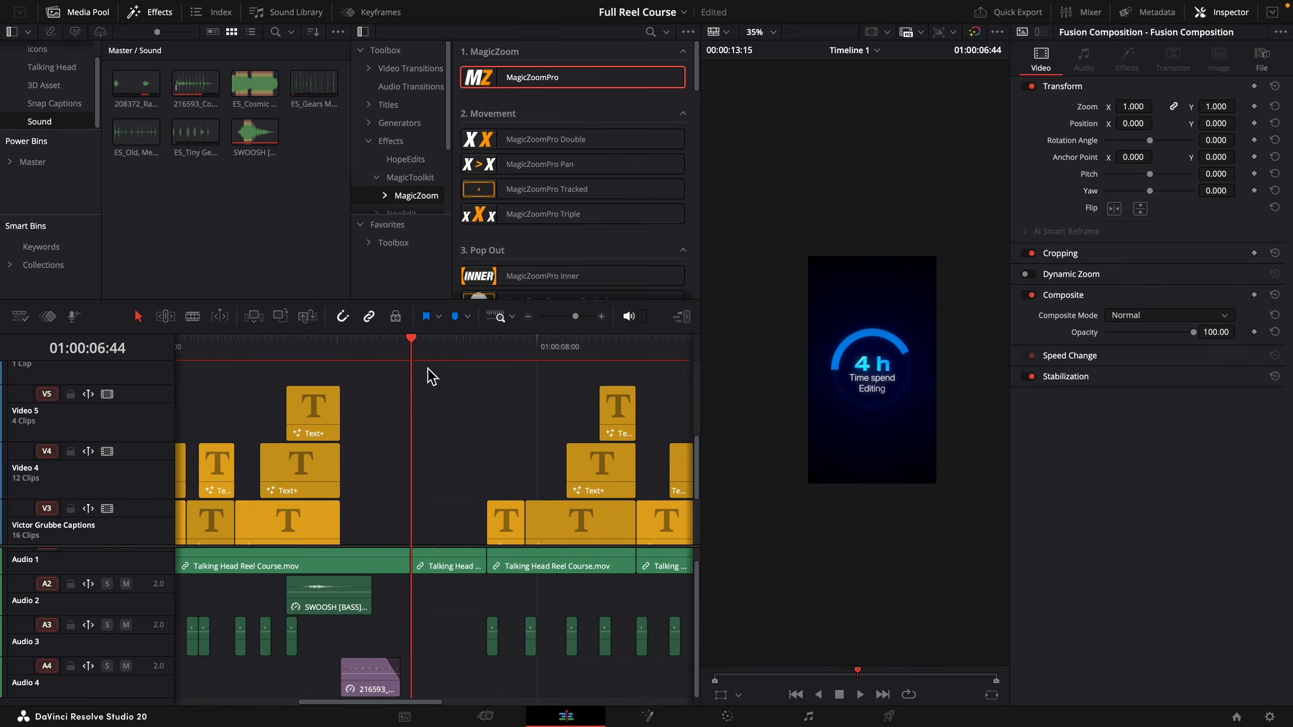
pyautogui.click(640, 711)
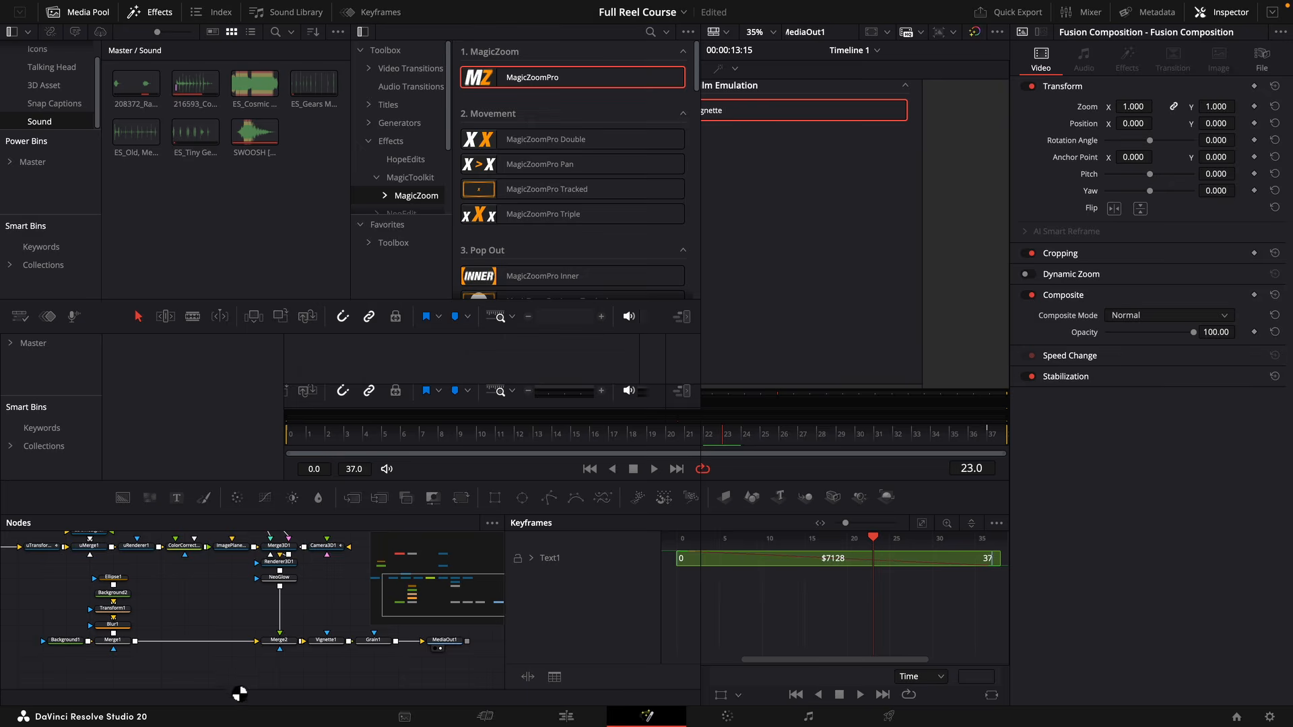
# Turn on motion blur for the Renderer3D1 node of the "4 h" composition and set its quality to 4.
pyautogui.click(150, 609)
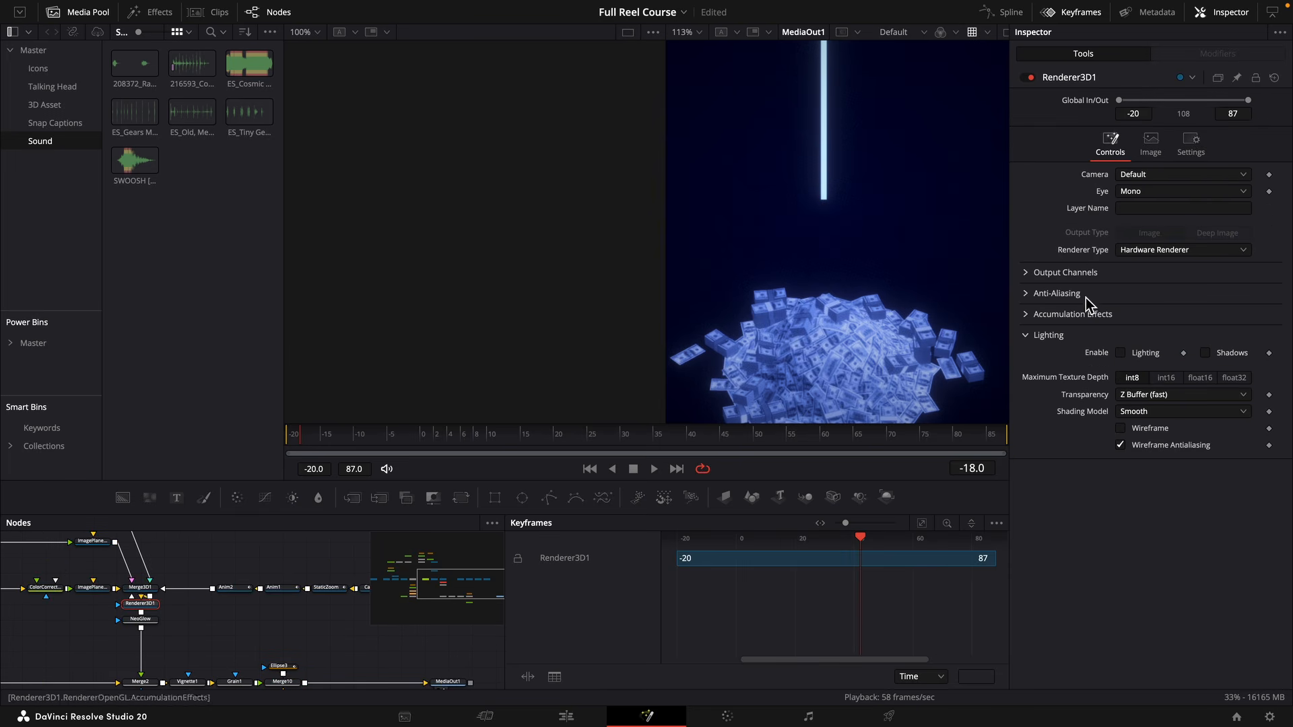
pyautogui.click(1197, 153)
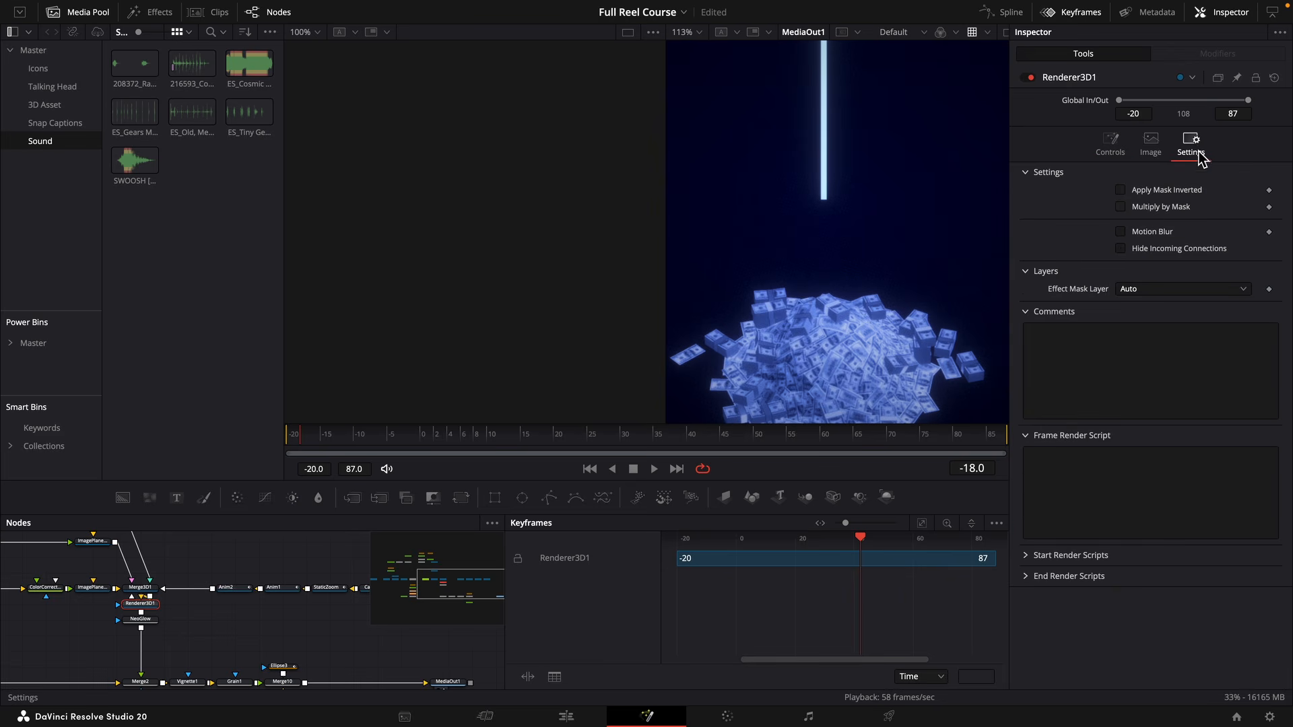
pyautogui.click(1150, 233)
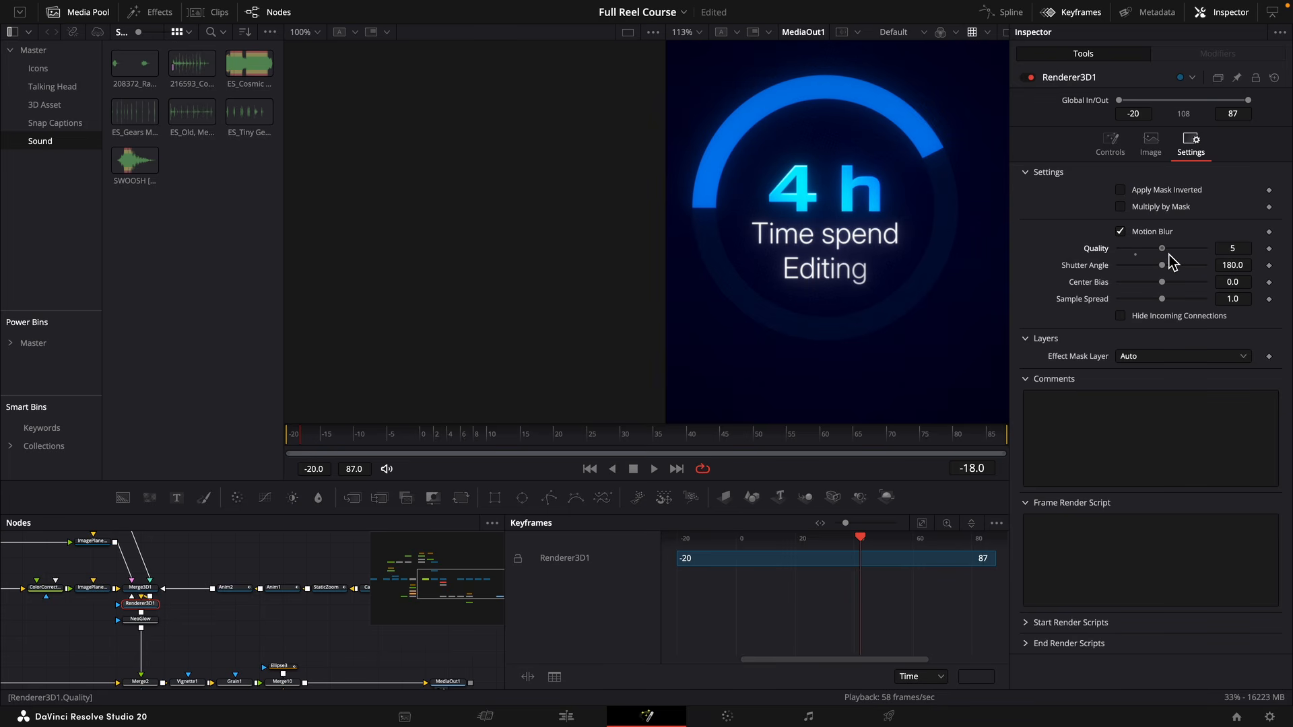
pyautogui.hscroll(-10, 108, 600)
pyautogui.scroll(3, 108, 600)
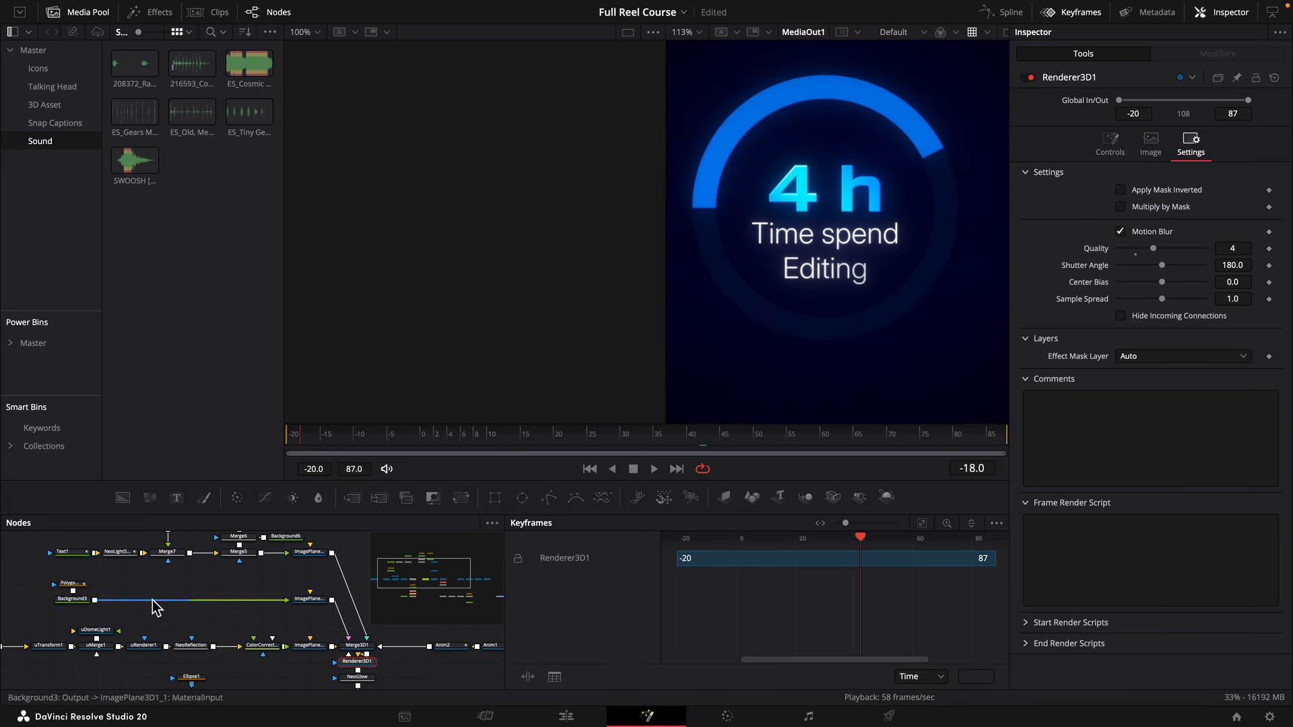
# Turn on motion blur for Polygon1 with quality 6 and shutter angle 360, checking the progress stroke's edge up close on several frames.
pyautogui.click(101, 583)
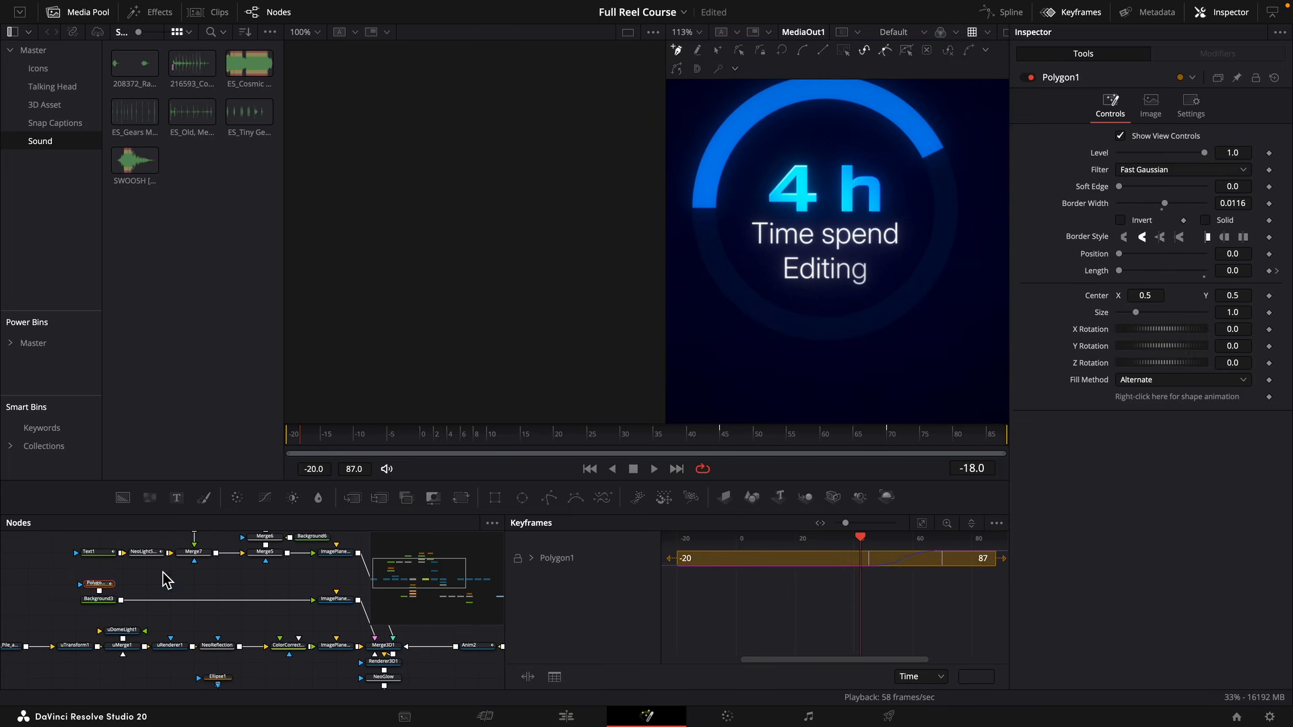
pyautogui.click(1193, 123)
pyautogui.click(1142, 154)
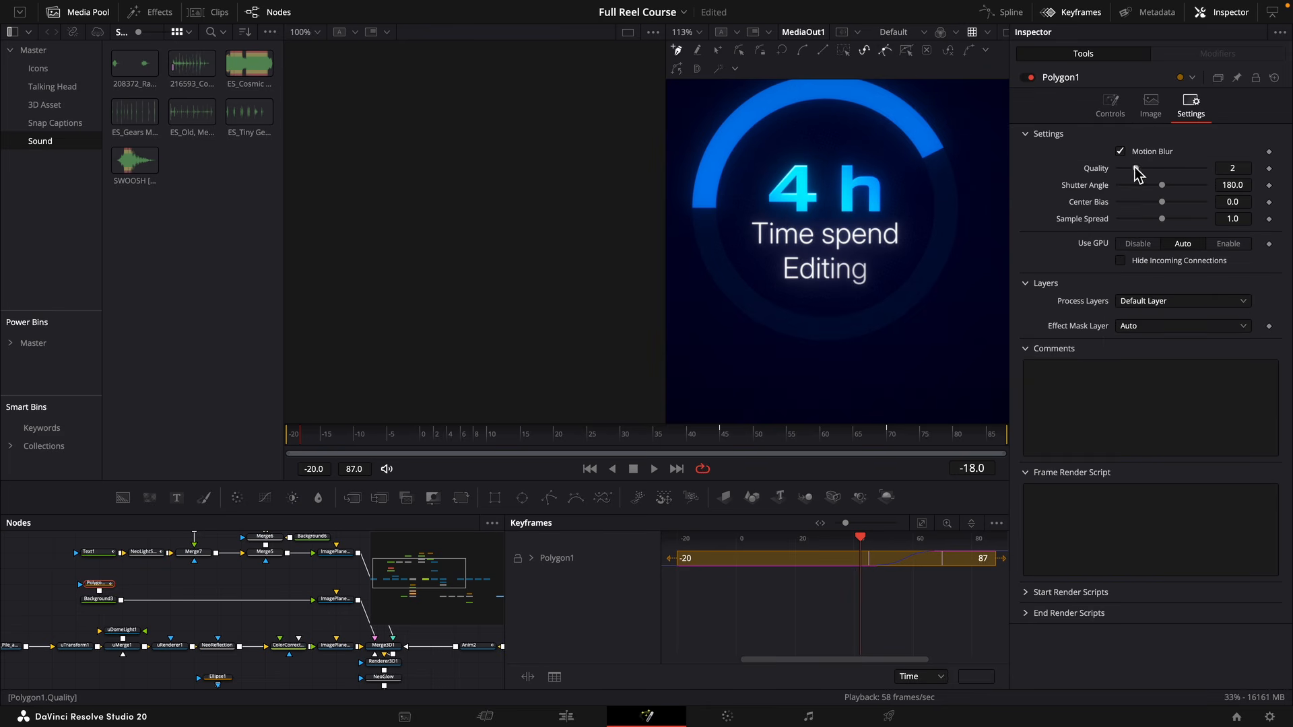
pyautogui.moveTo(1137, 169); pyautogui.dragTo(1234, 192)
pyautogui.click(677, 445)
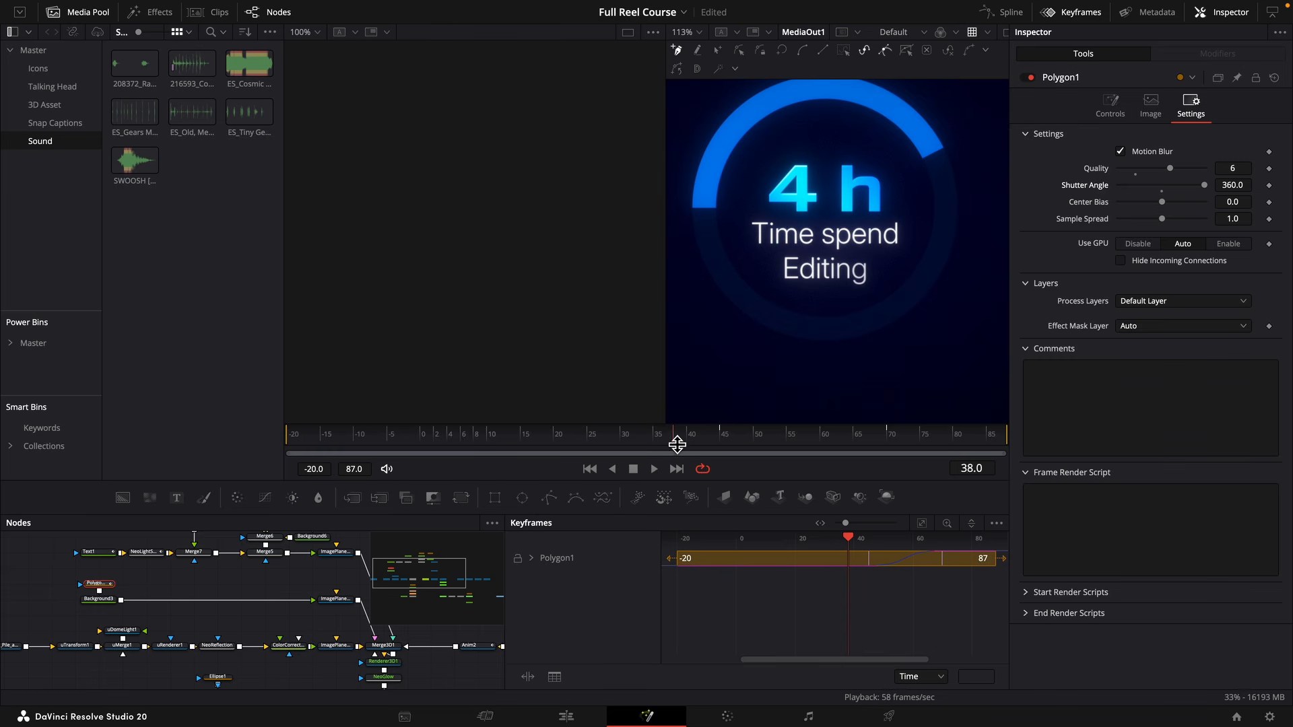
pyautogui.moveTo(678, 445); pyautogui.dragTo(649, 445)
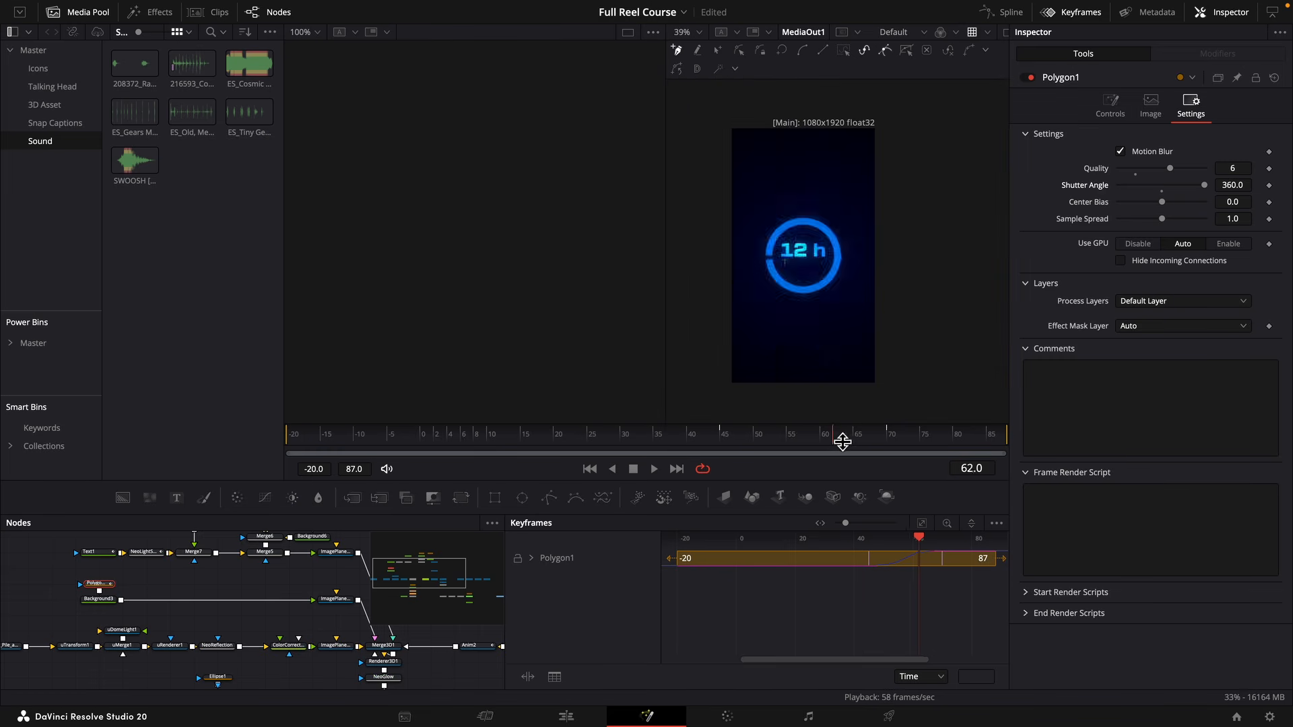
pyautogui.moveTo(843, 442); pyautogui.dragTo(857, 442)
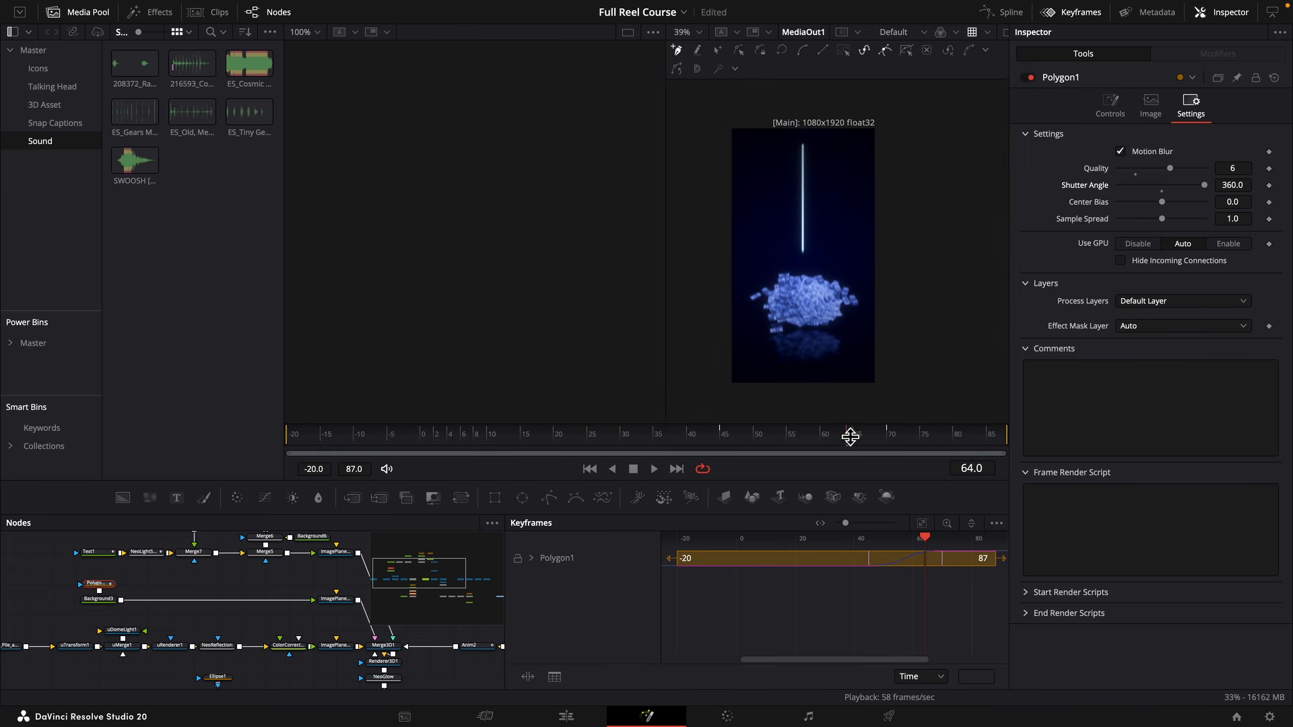
pyautogui.scroll(8, 815, 264)
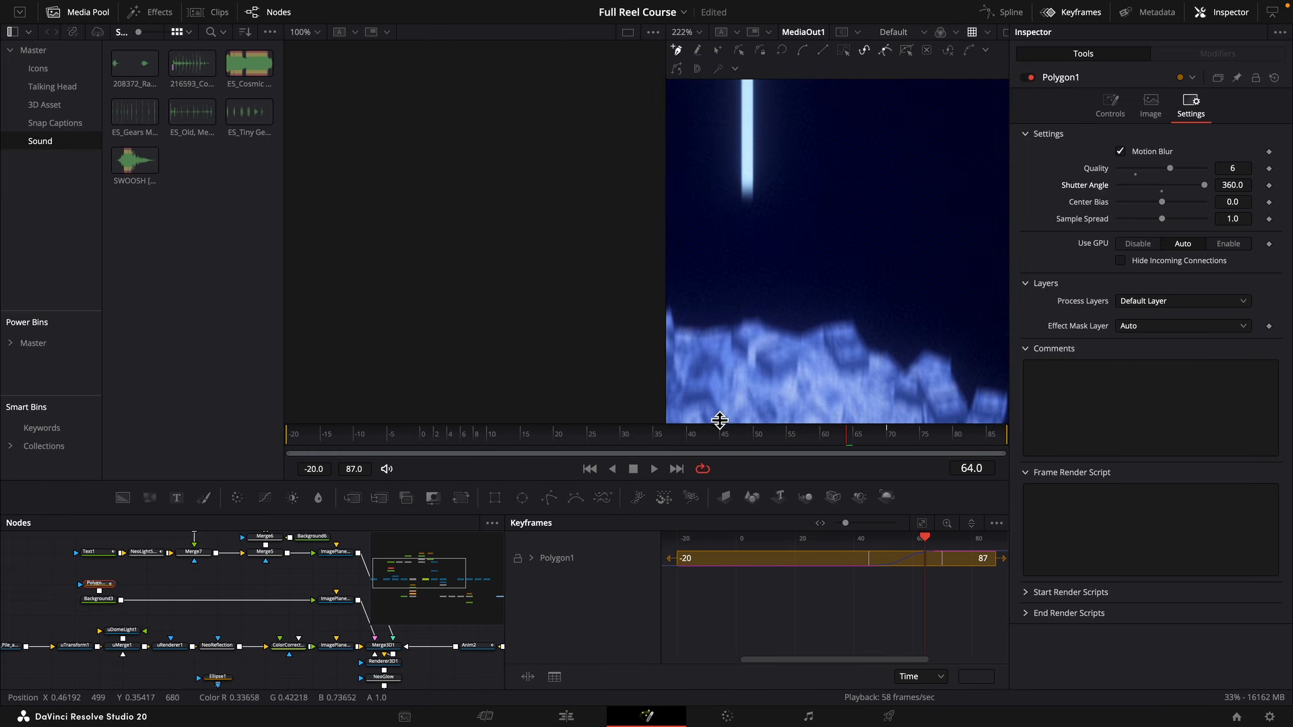
pyautogui.scroll(-3, 720, 420)
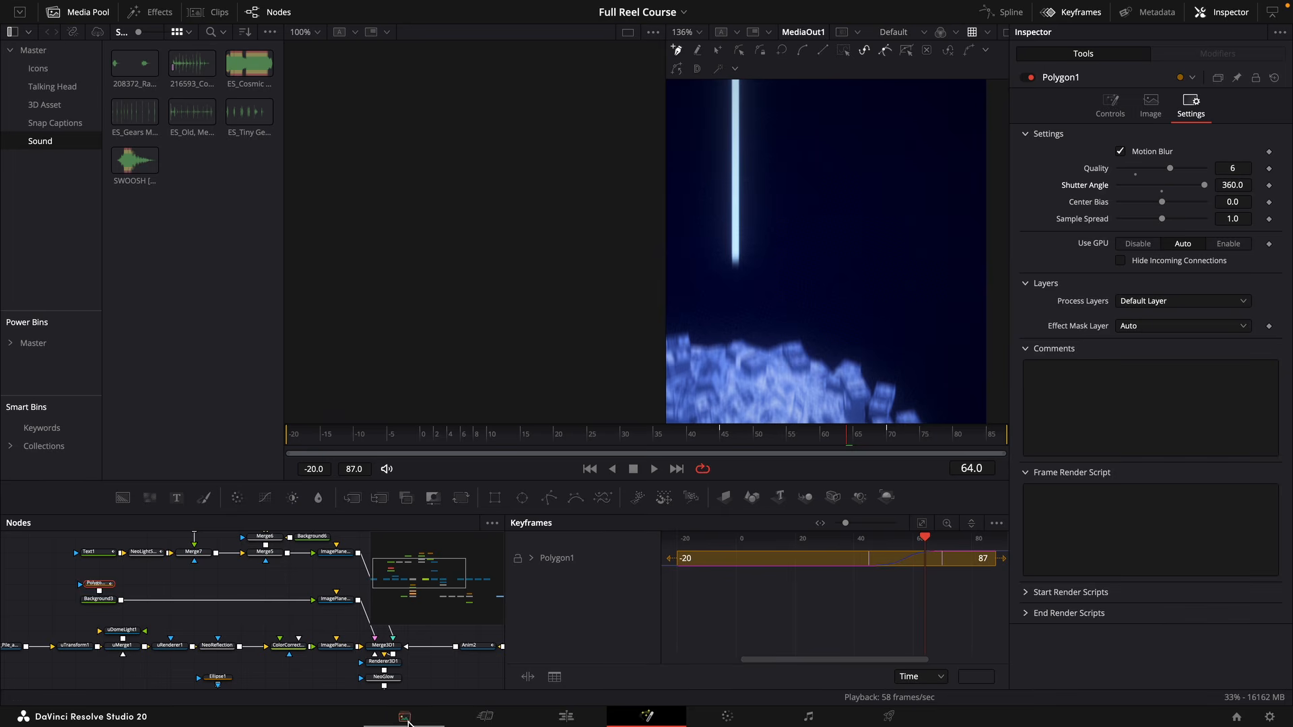
# Return to the Edit page and open the Video 4 adjustment clip with the round icons in Fusion.
pyautogui.hotkey('shift', '4')
pyautogui.scroll(3, 498, 529)
pyautogui.hscroll(4, 533, 508)
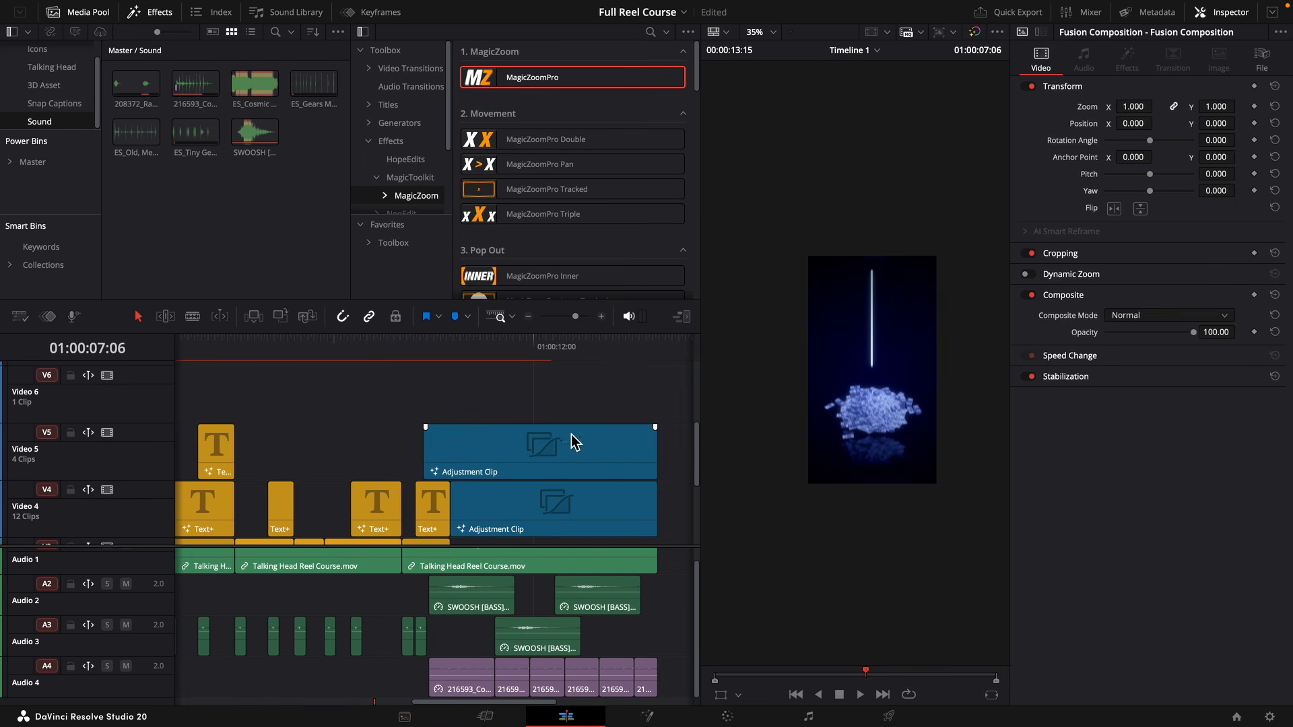
pyautogui.click(517, 377)
pyautogui.click(580, 509)
pyautogui.rightClick(581, 500)
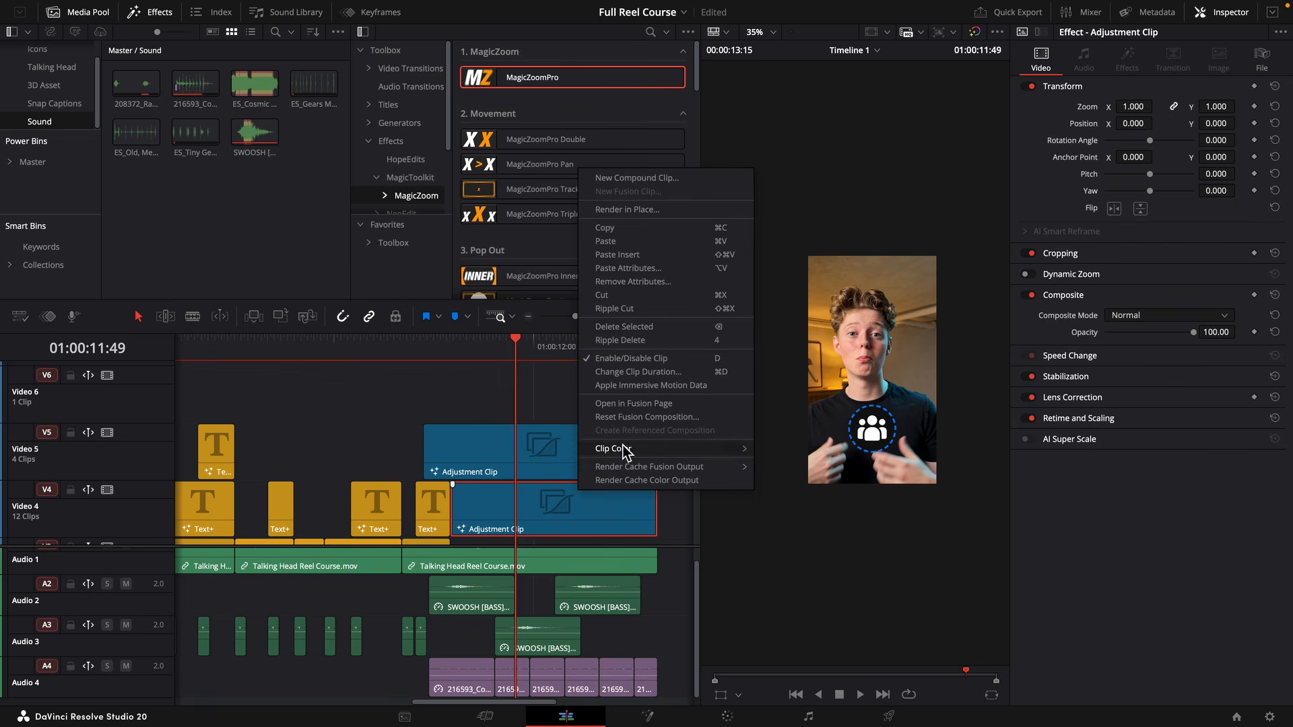
pyautogui.click(640, 411)
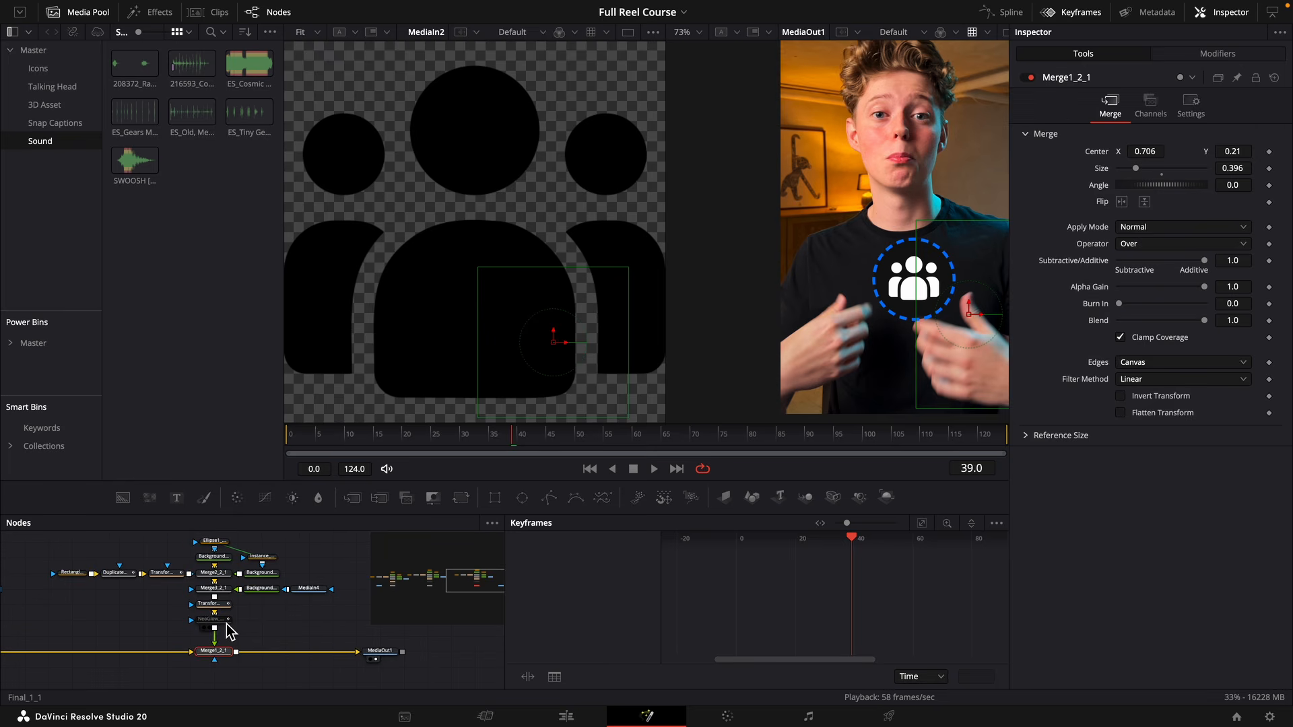
# Re-enable the NeoGlow, NeoGlow_1 and NeoGlow_1_1 nodes of the three round icons.
pyautogui.click(227, 621)
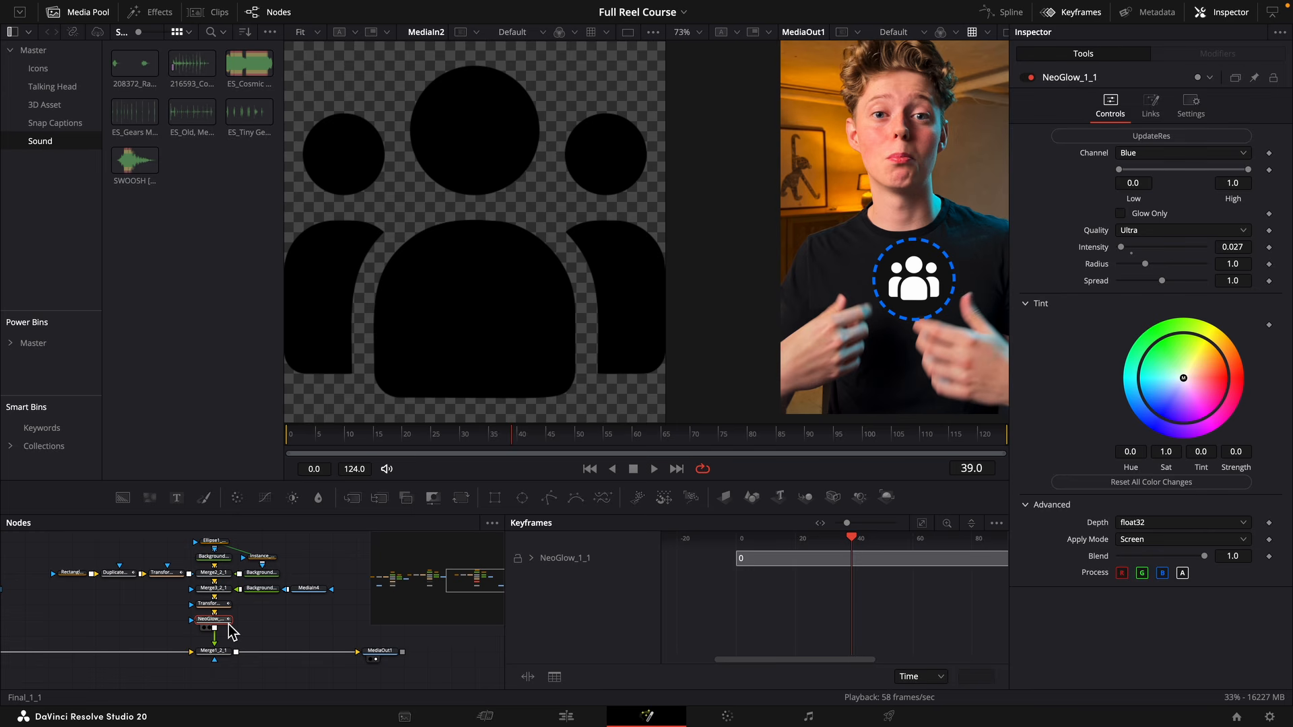
pyautogui.moveTo(76, 610); pyautogui.dragTo(388, 626)
pyautogui.keyDown('super'); pyautogui.click(217, 635); pyautogui.keyUp('super')
pyautogui.press('super+p')
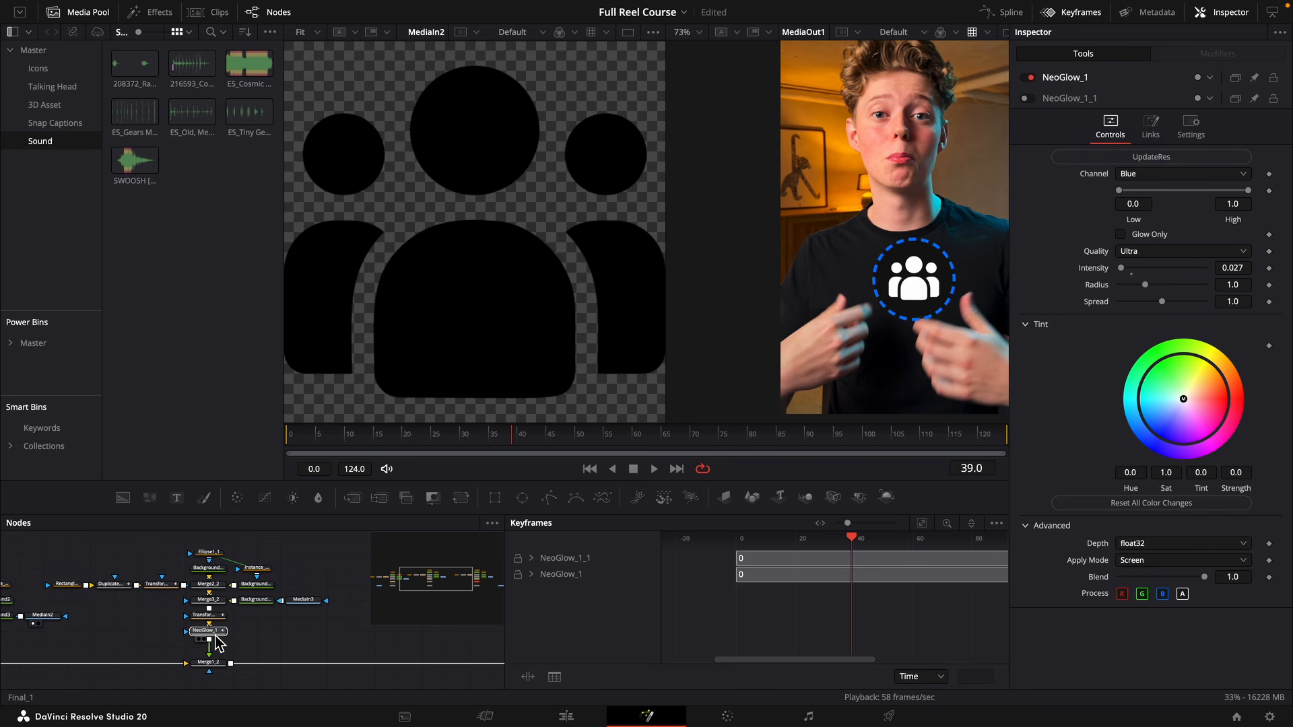
pyautogui.click(165, 625)
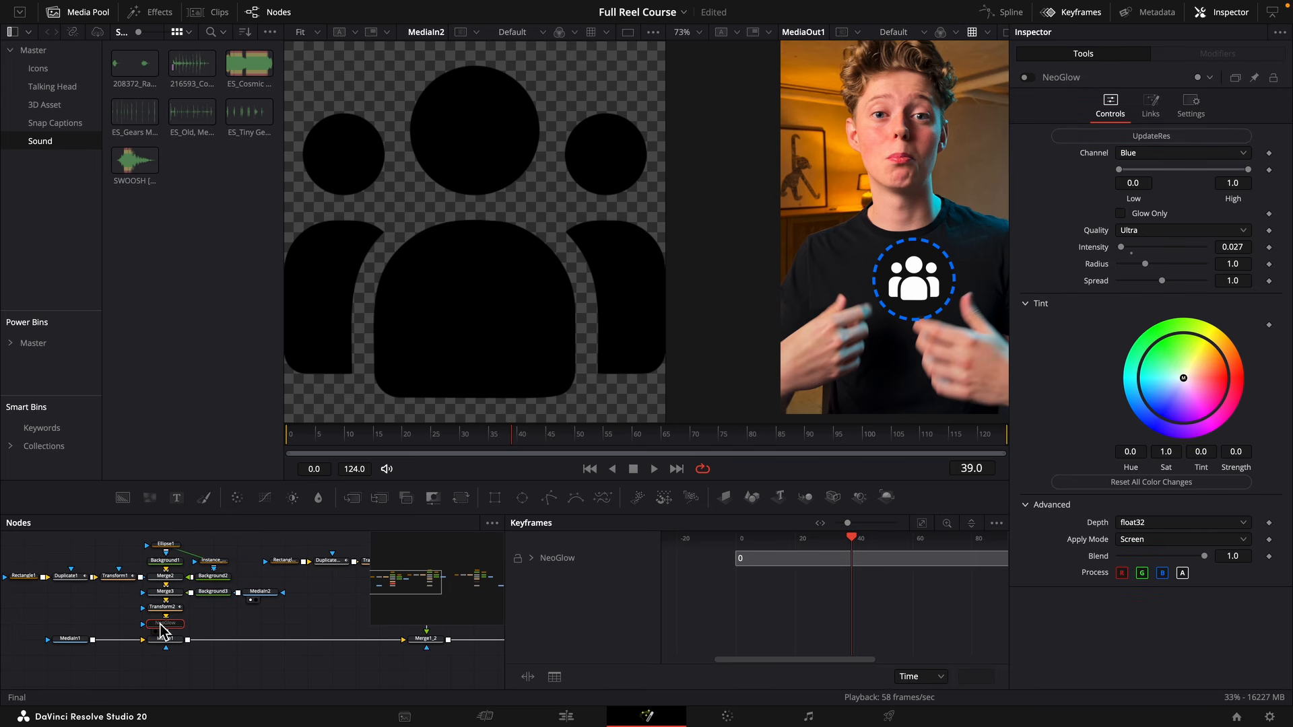
pyautogui.press('super+p')
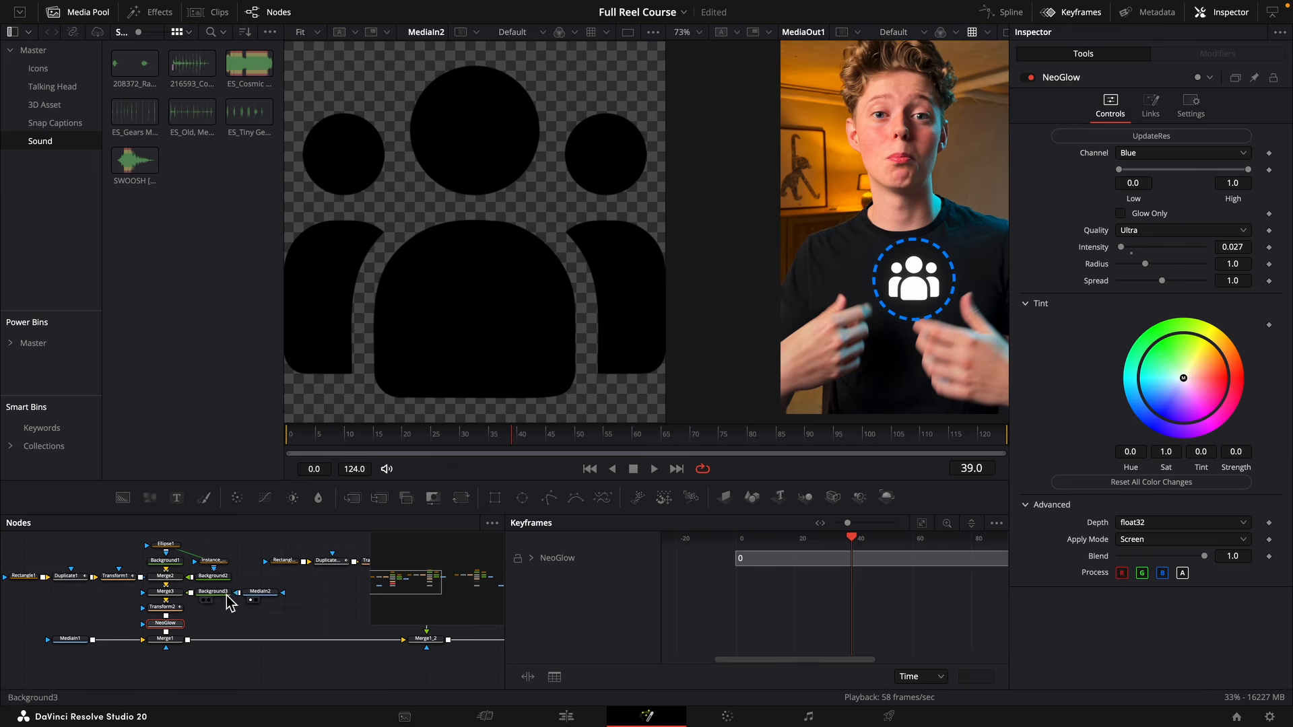
# Adjust the glow channels of NeoGlow_1 and NeoGlow_1_1, trying Green for NeoGlow_1 while viewing the scissors icon in both viewers.
pyautogui.moveTo(229, 603); pyautogui.dragTo(243, 619)
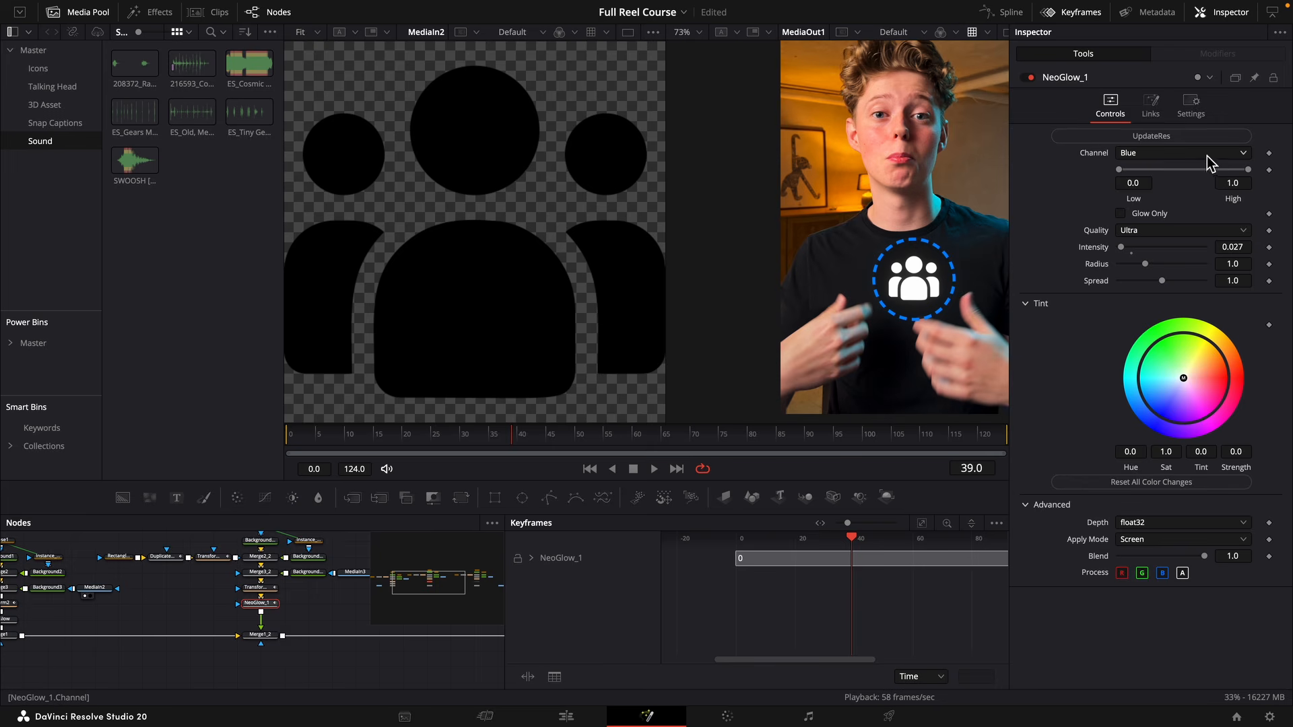
pyautogui.click(1207, 156)
pyautogui.click(1182, 190)
pyautogui.press('1')
pyautogui.press('2')
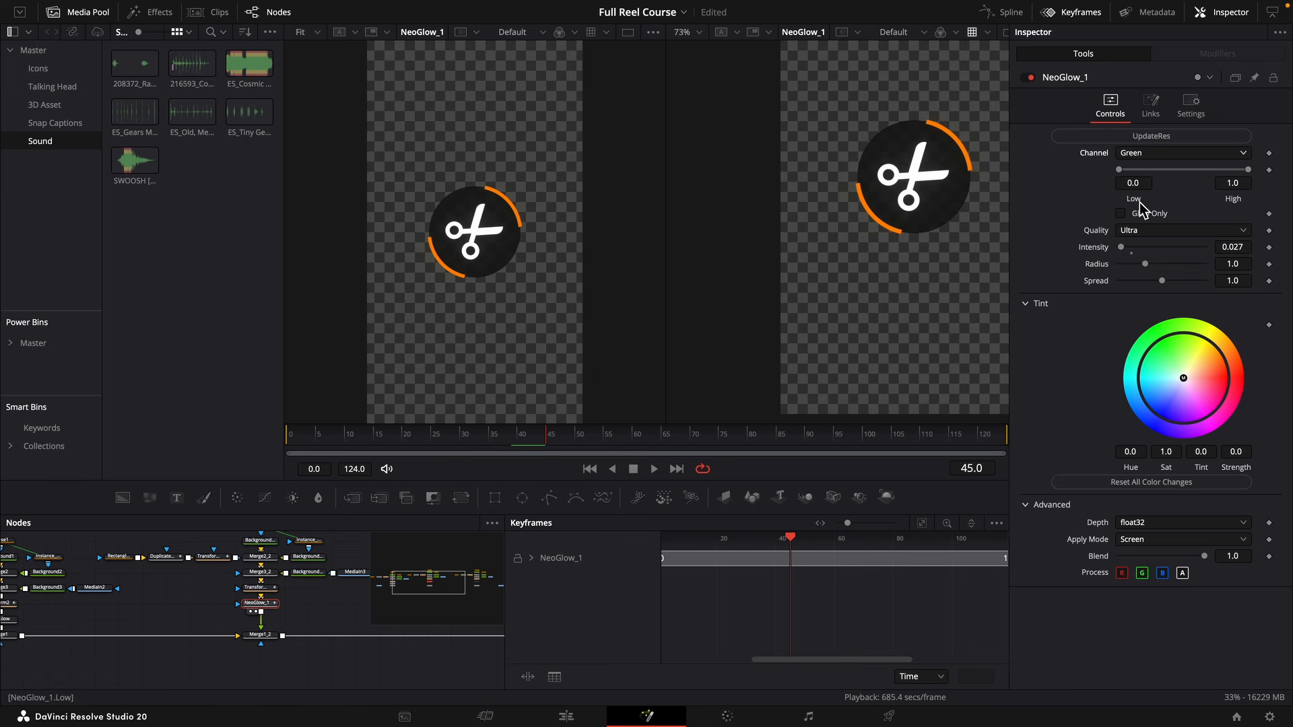
pyautogui.click(1148, 157)
pyautogui.click(1149, 168)
pyautogui.moveTo(346, 572); pyautogui.dragTo(201, 586)
pyautogui.click(277, 589)
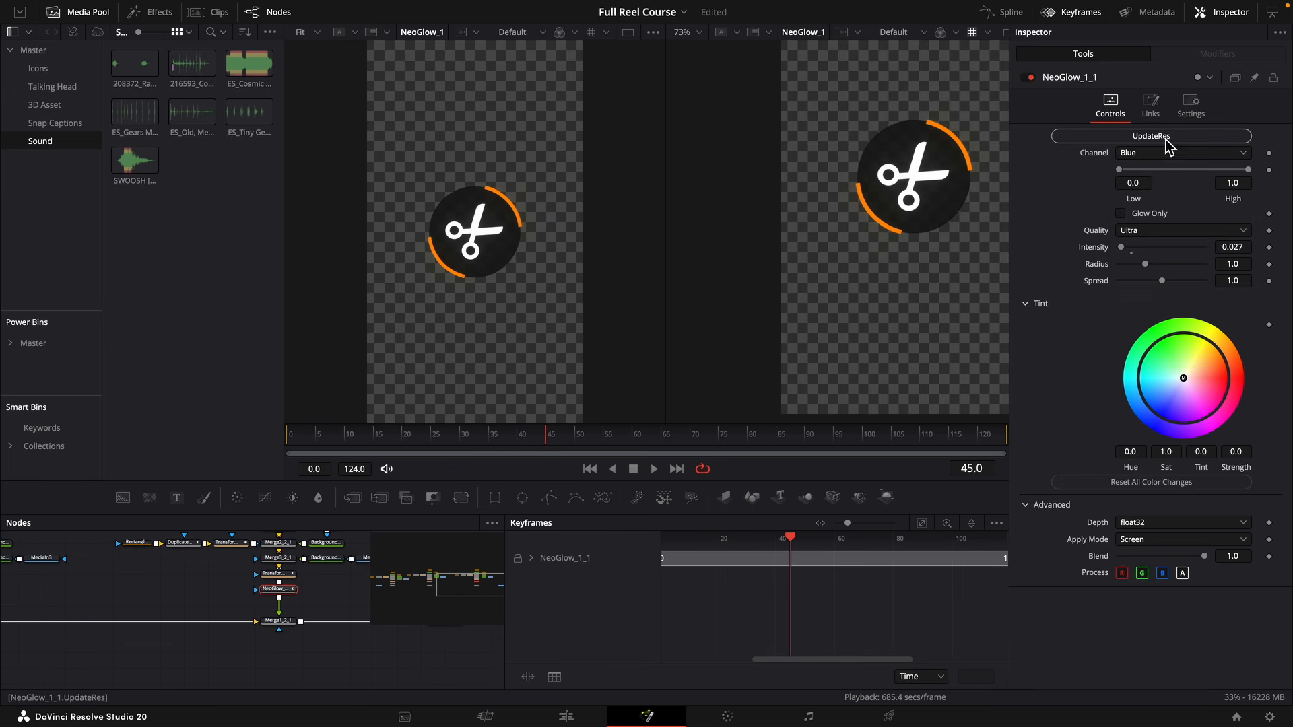
pyautogui.click(1159, 154)
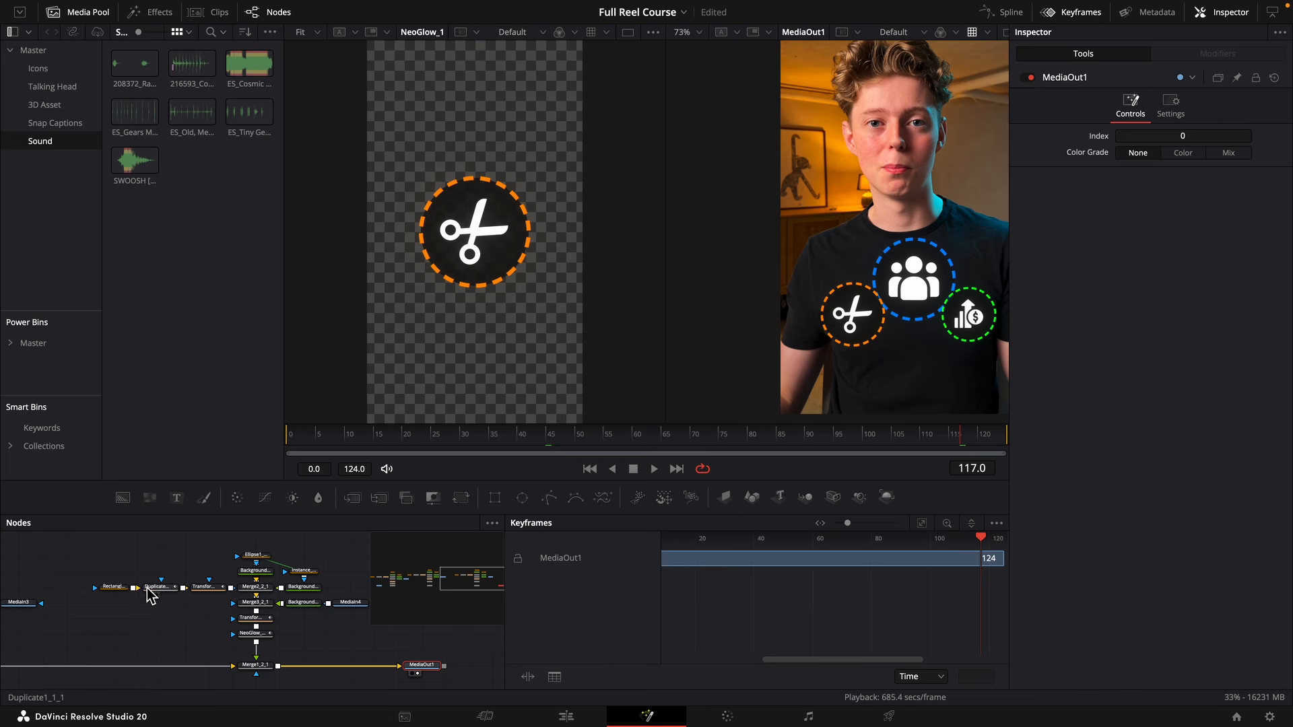
# Turn on motion blur for the Duplicate1_1_1 node of the green ring and check frames 77 and 74.
pyautogui.click(154, 587)
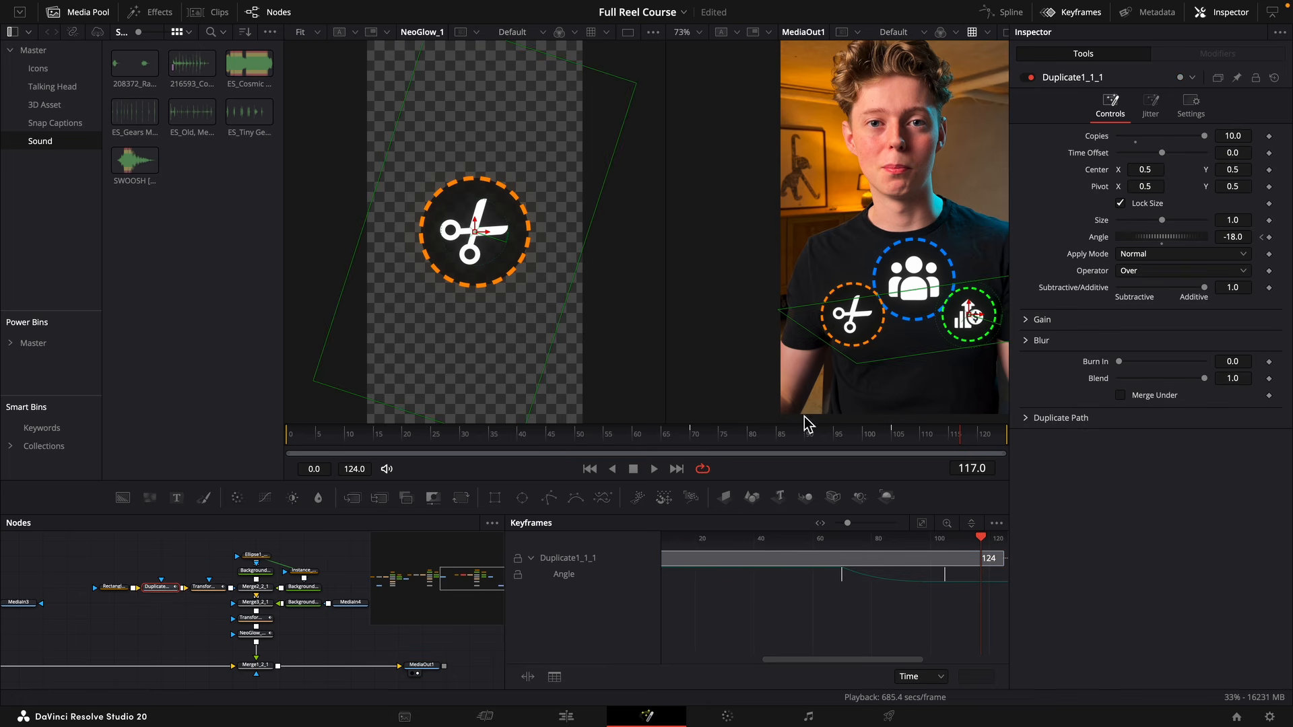
pyautogui.click(1191, 106)
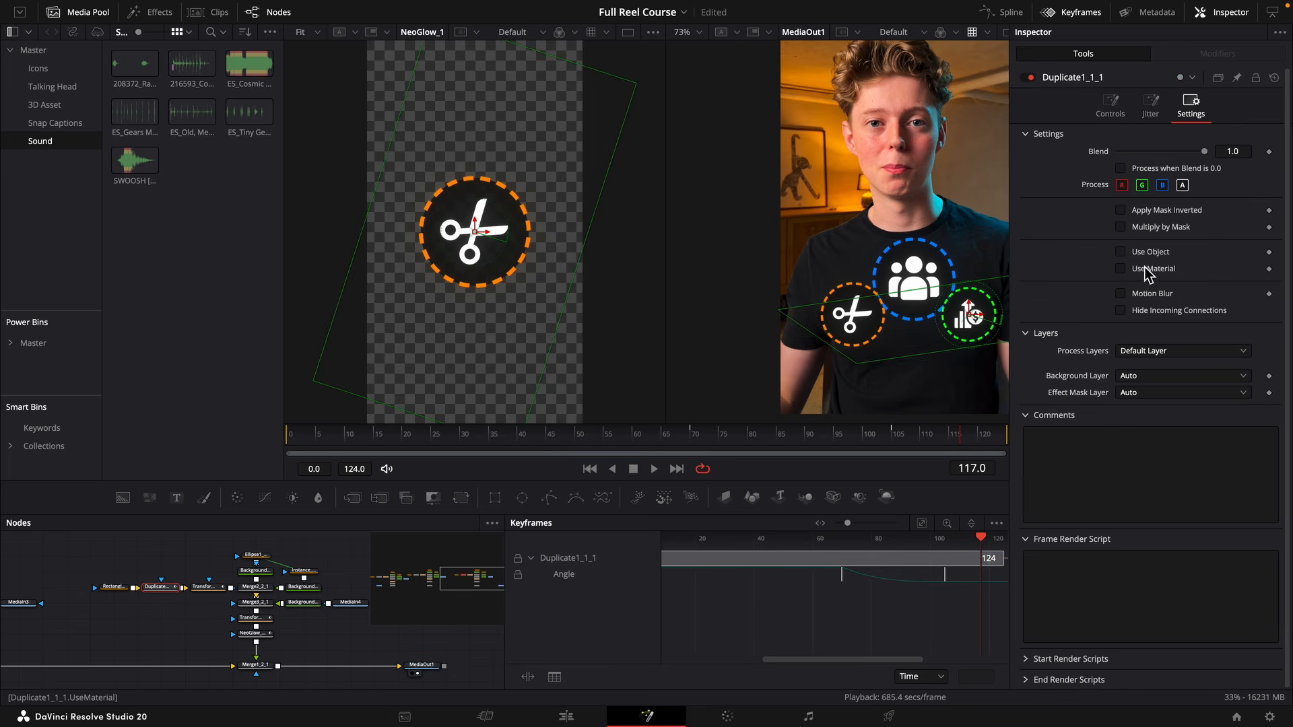
pyautogui.click(1149, 297)
pyautogui.click(737, 436)
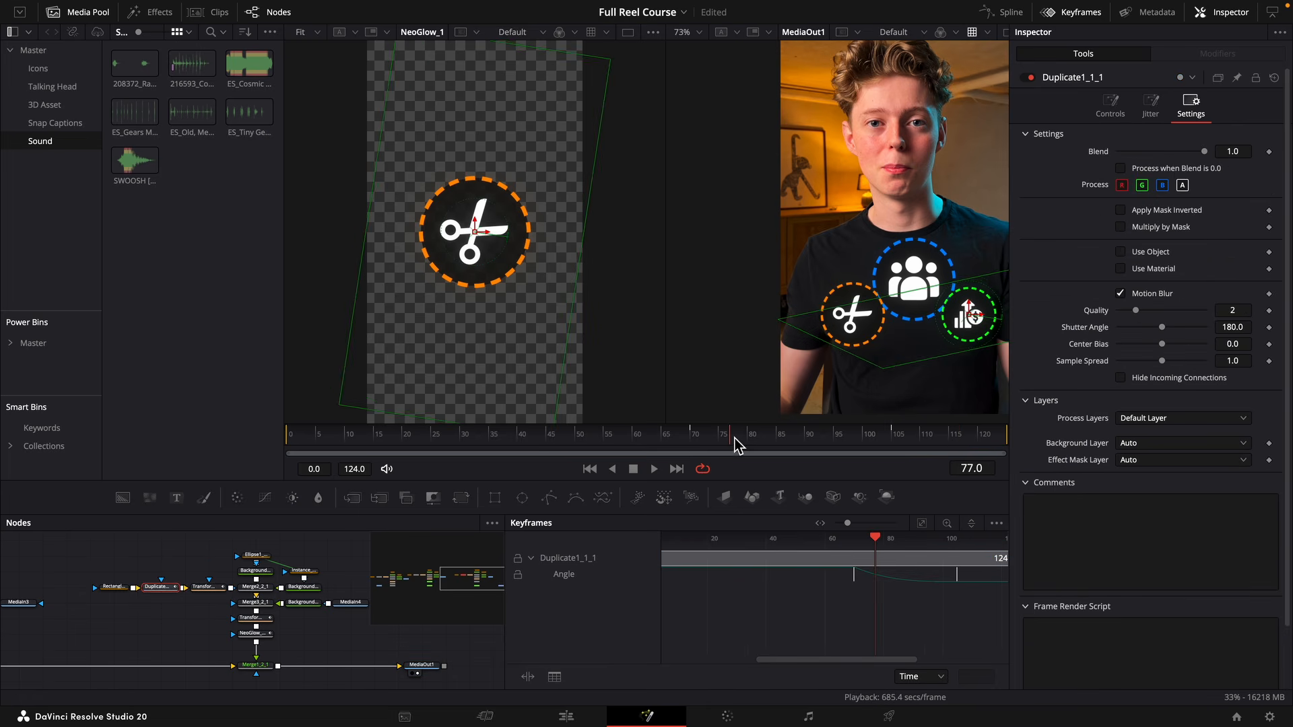
pyautogui.click(716, 437)
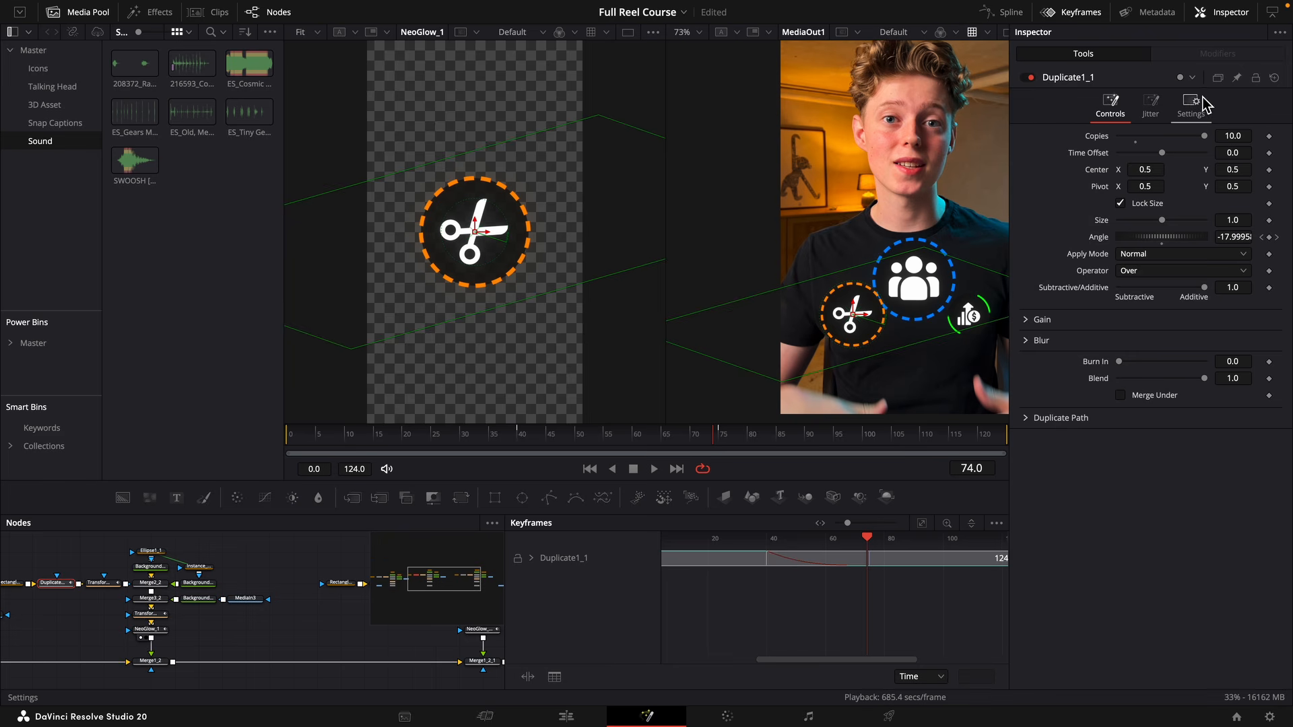
# Turn on motion blur for the Duplicate1_1 and Duplicate1 nodes of the orange and blue rings, leaving Use Material off.
pyautogui.click(1191, 107)
pyautogui.click(1140, 269)
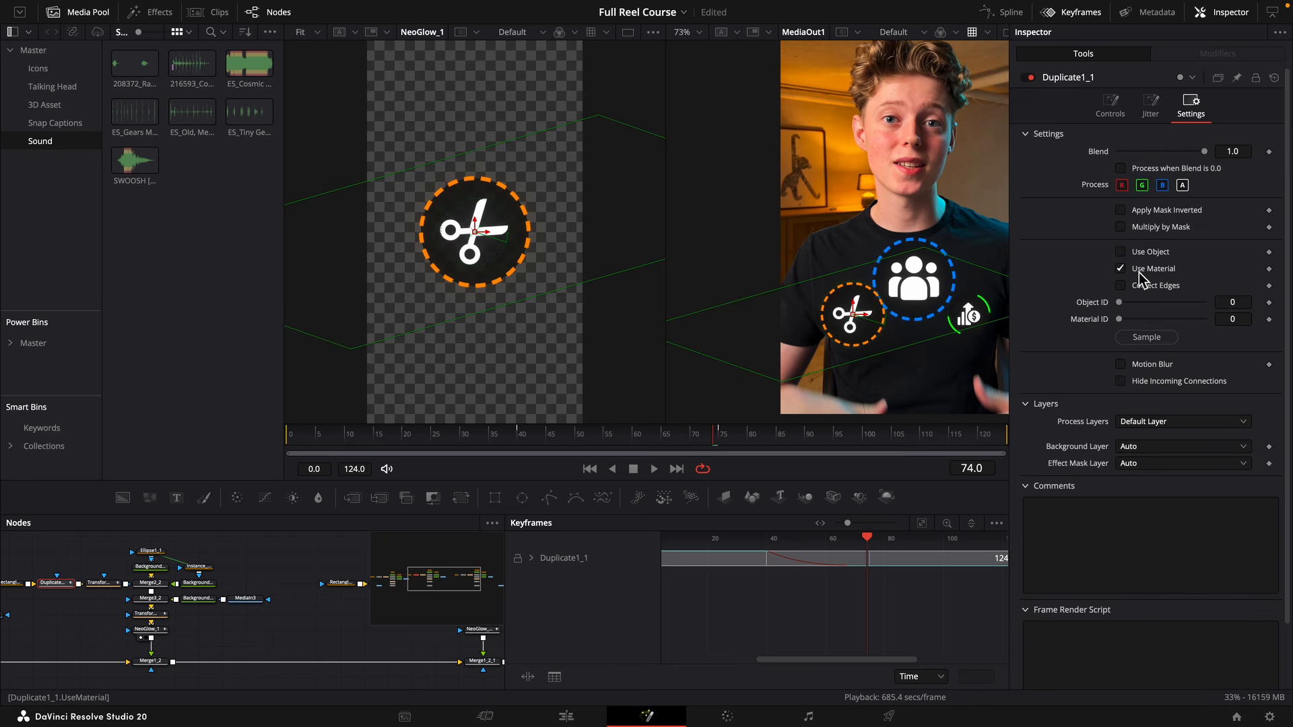
pyautogui.click(1141, 273)
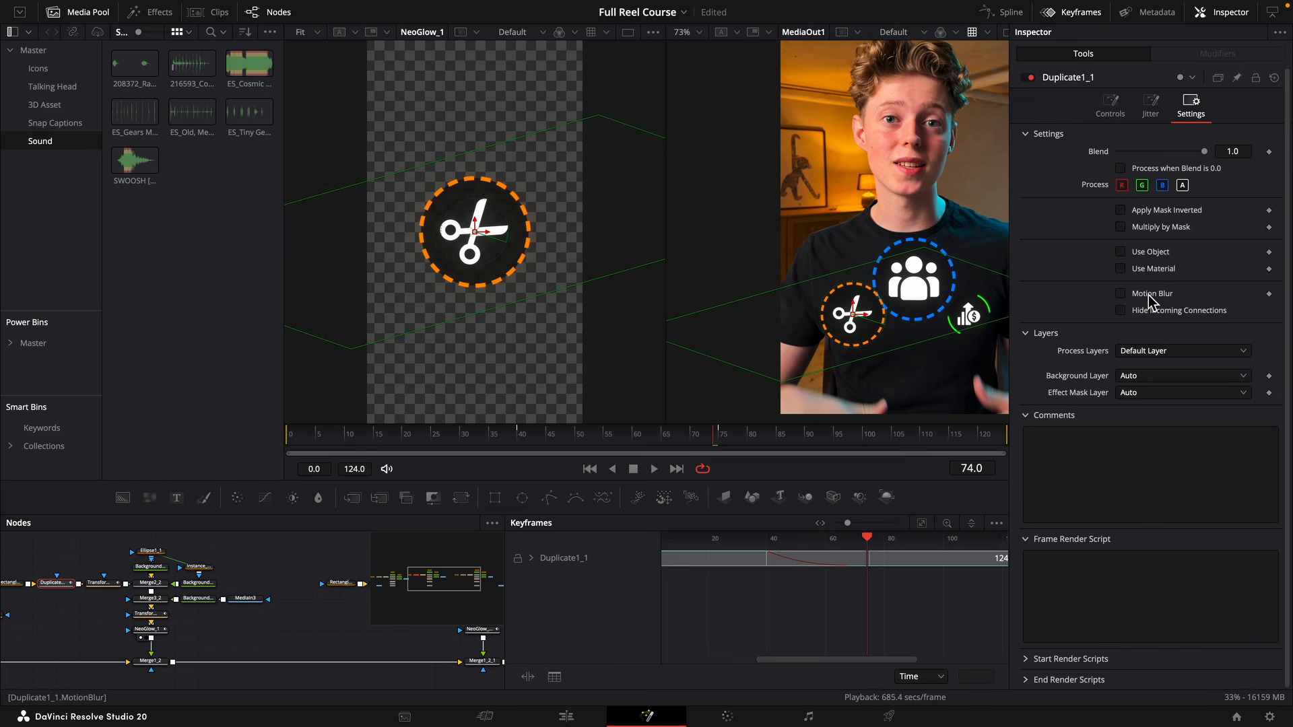
pyautogui.click(1151, 295)
pyautogui.moveTo(539, 436); pyautogui.dragTo(551, 439)
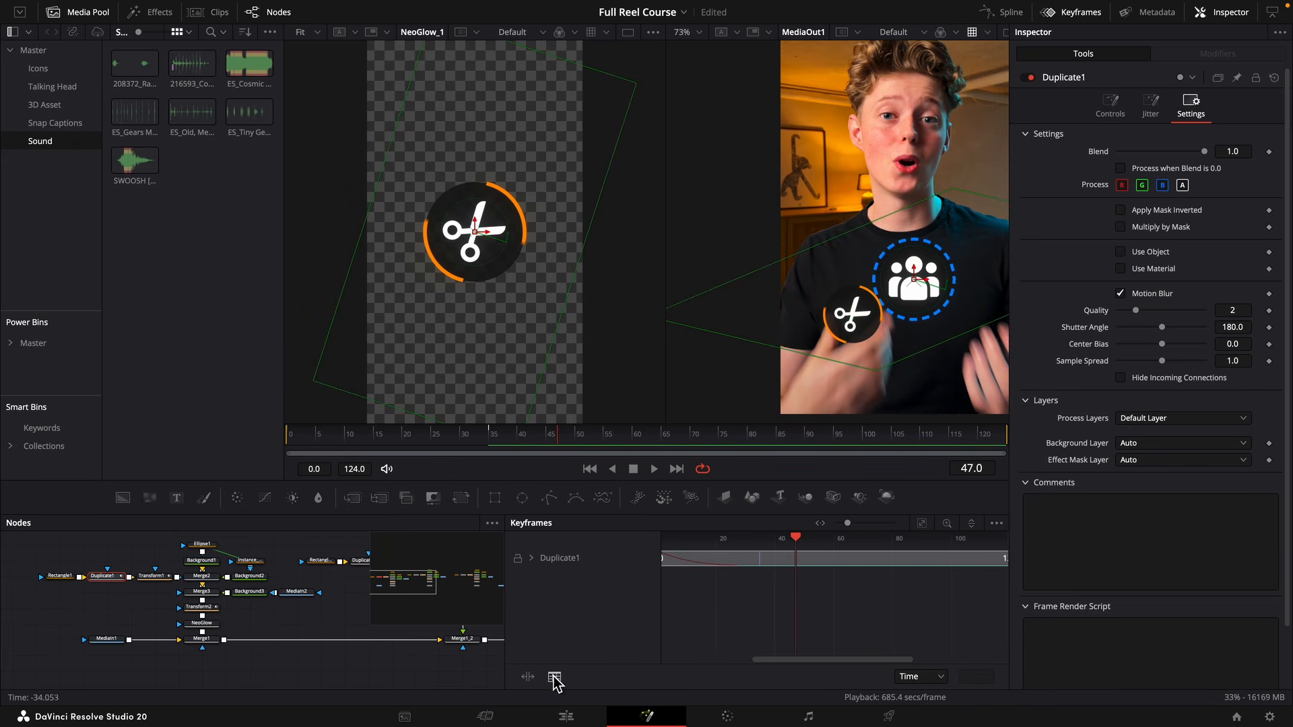
# Return to the Edit page and briefly open the "real" title near the start of the timeline in Fusion.
pyautogui.click(566, 717)
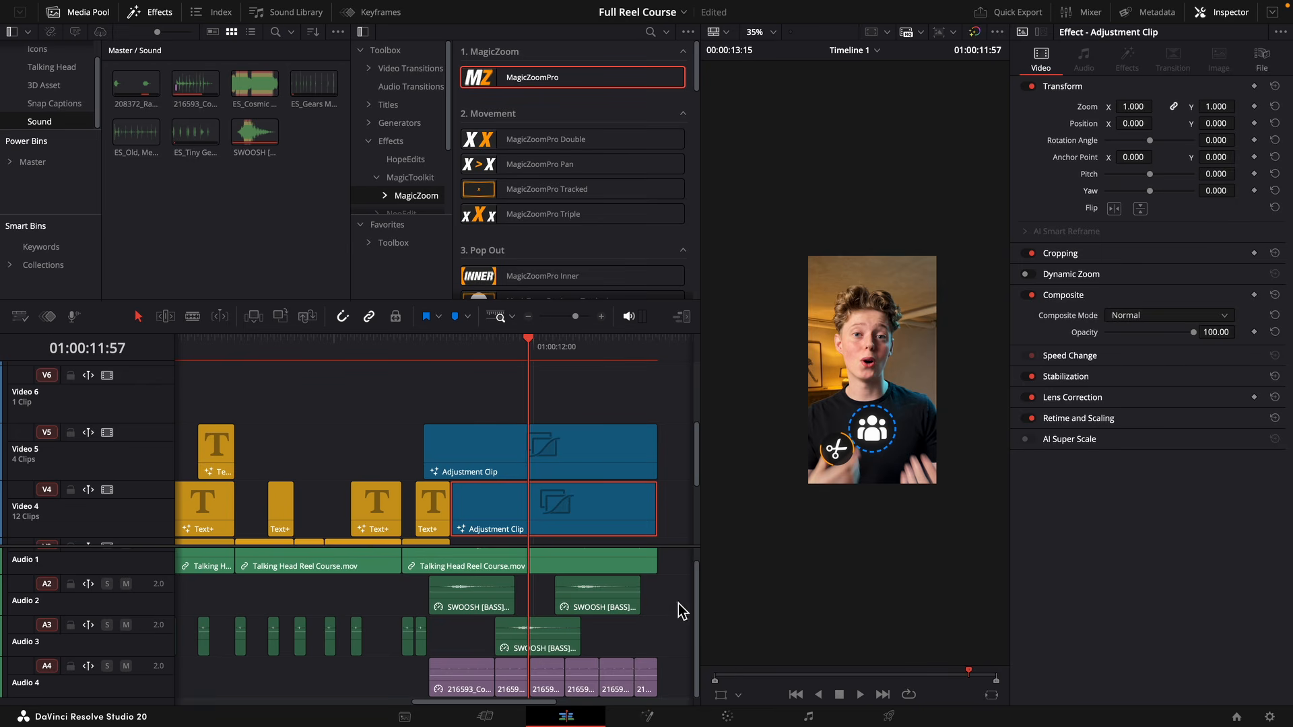
pyautogui.press('Home')
pyautogui.click(220, 430)
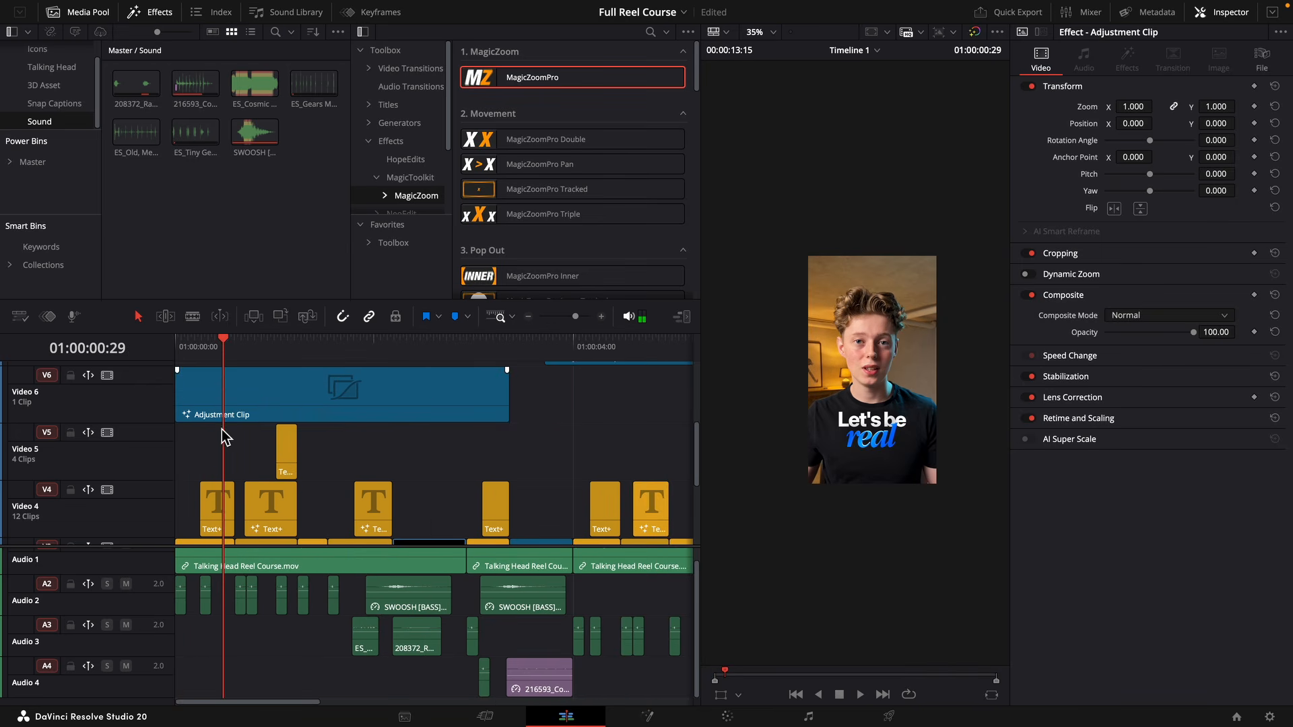
pyautogui.click(223, 500)
pyautogui.rightClick(224, 500)
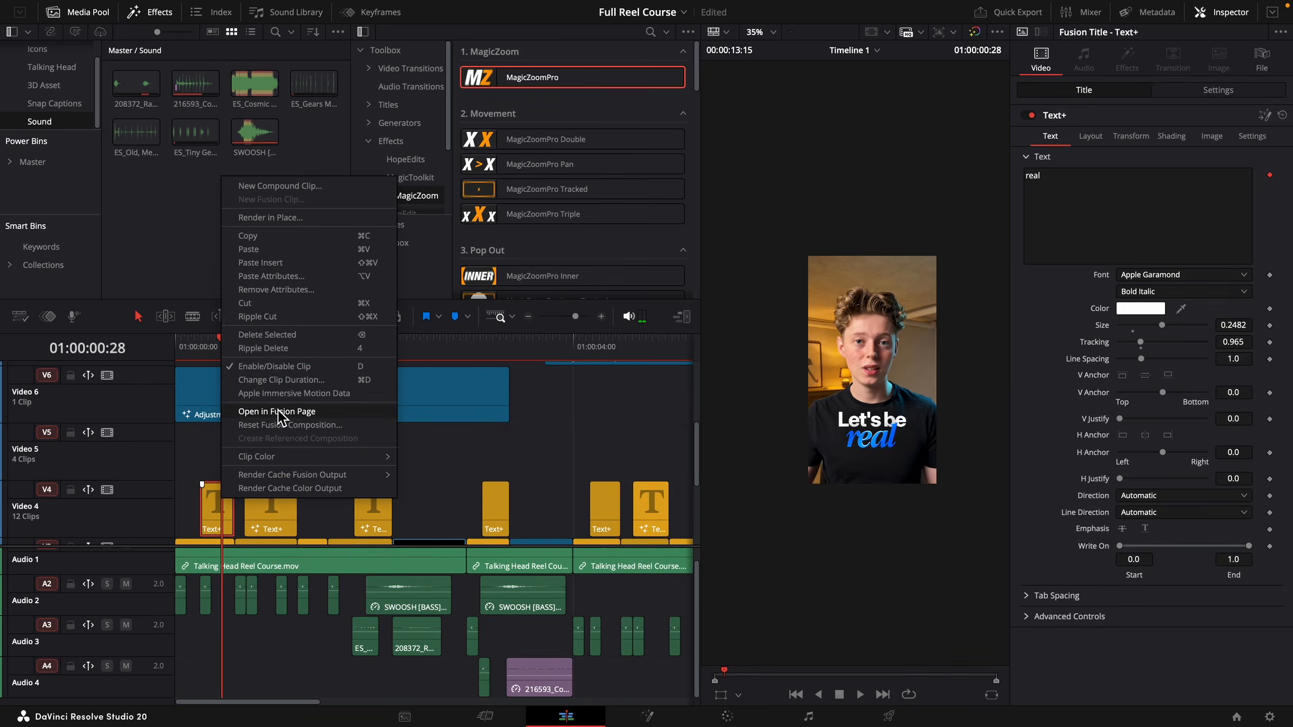
pyautogui.click(280, 412)
pyautogui.click(566, 716)
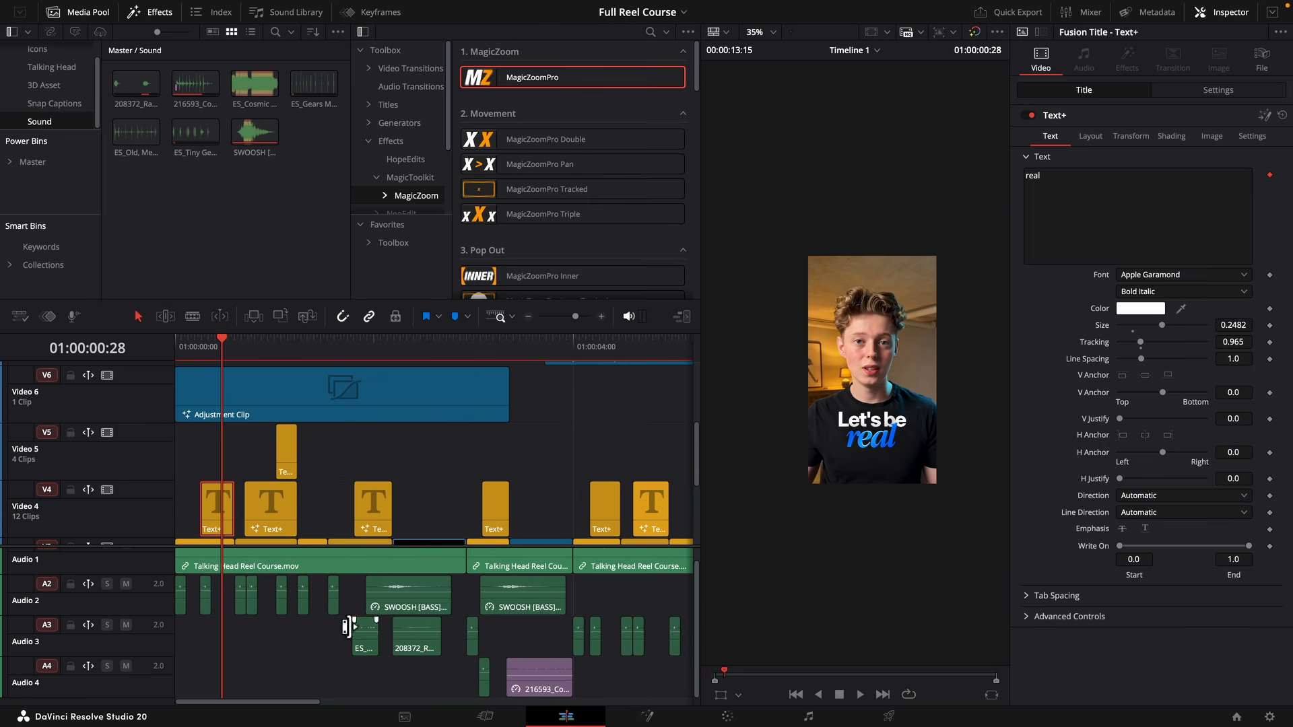
# Reopen the "real" title in Fusion, re-enable its NeoGlow node and return to the Edit page.
pyautogui.rightClick(244, 498)
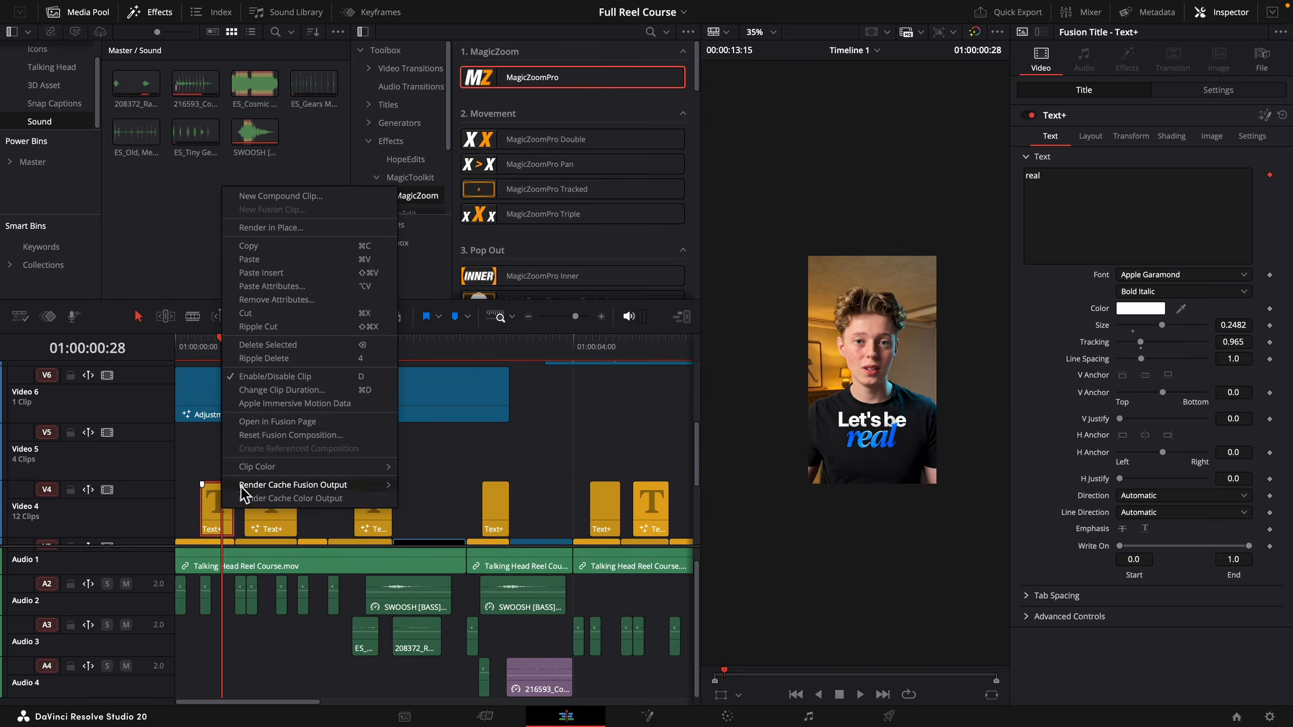
pyautogui.click(1265, 120)
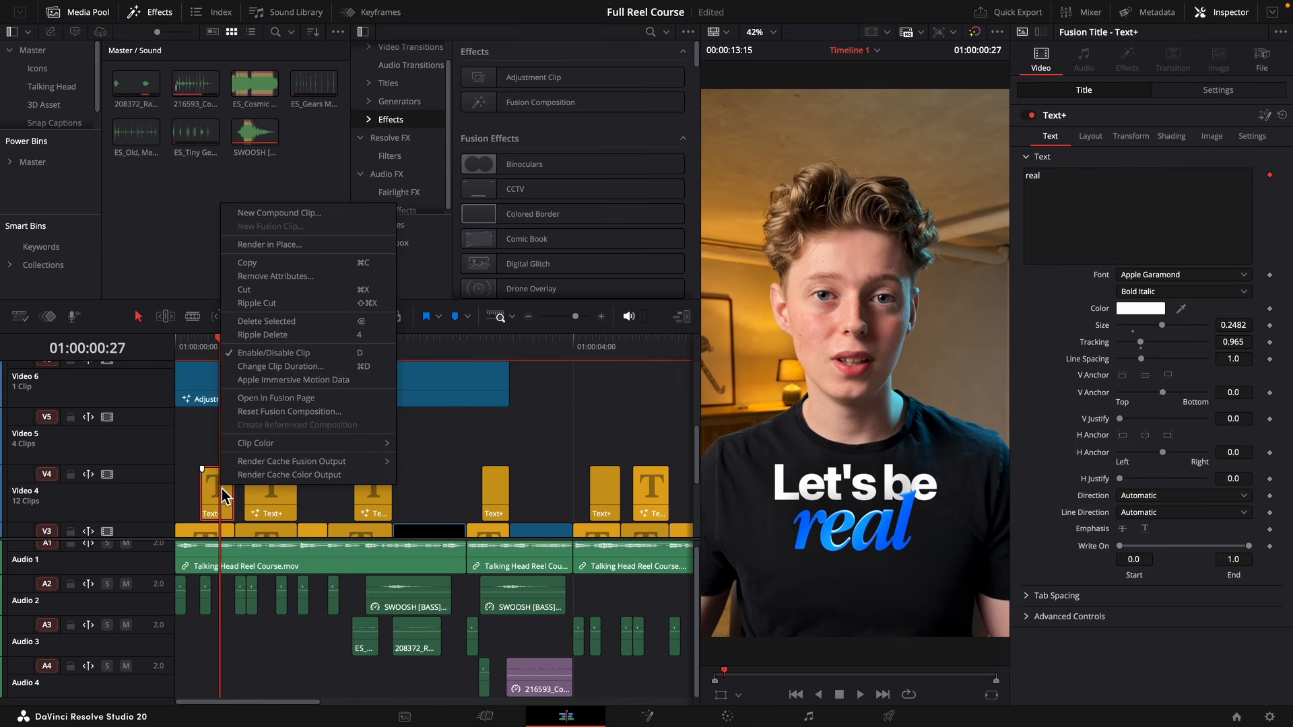
pyautogui.press('Escape')
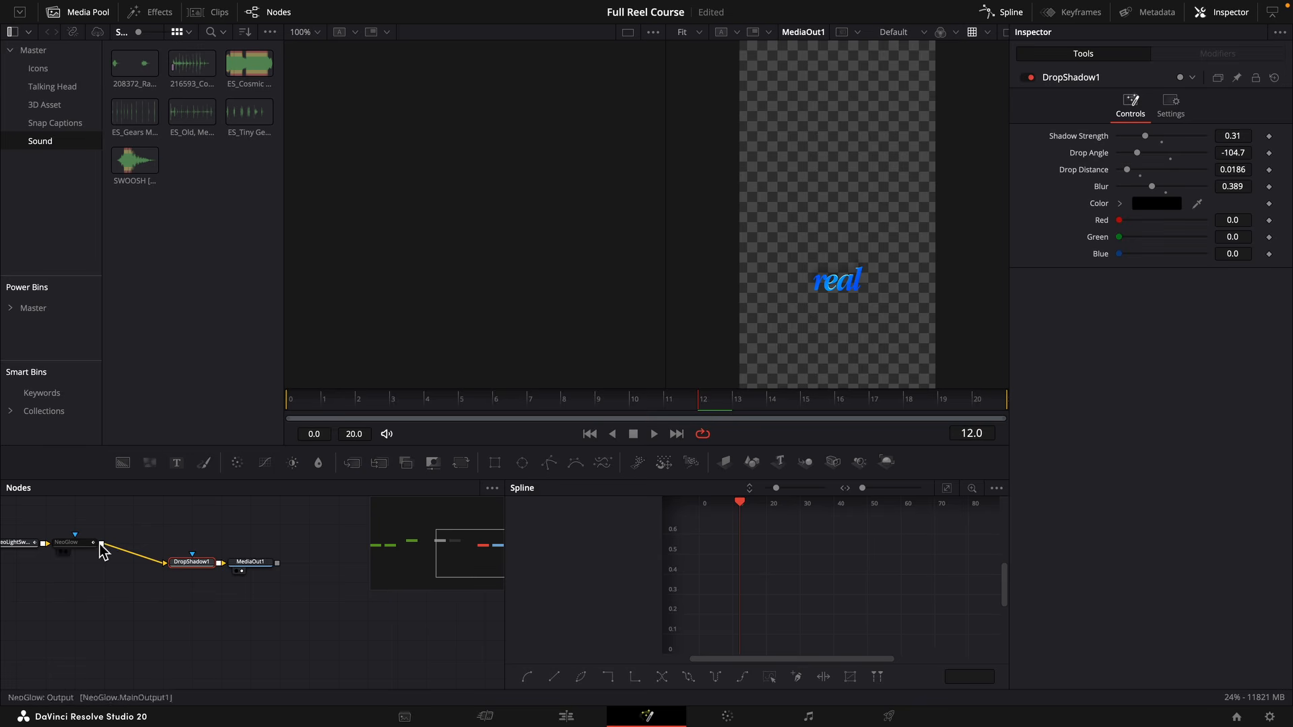
pyautogui.click(99, 547)
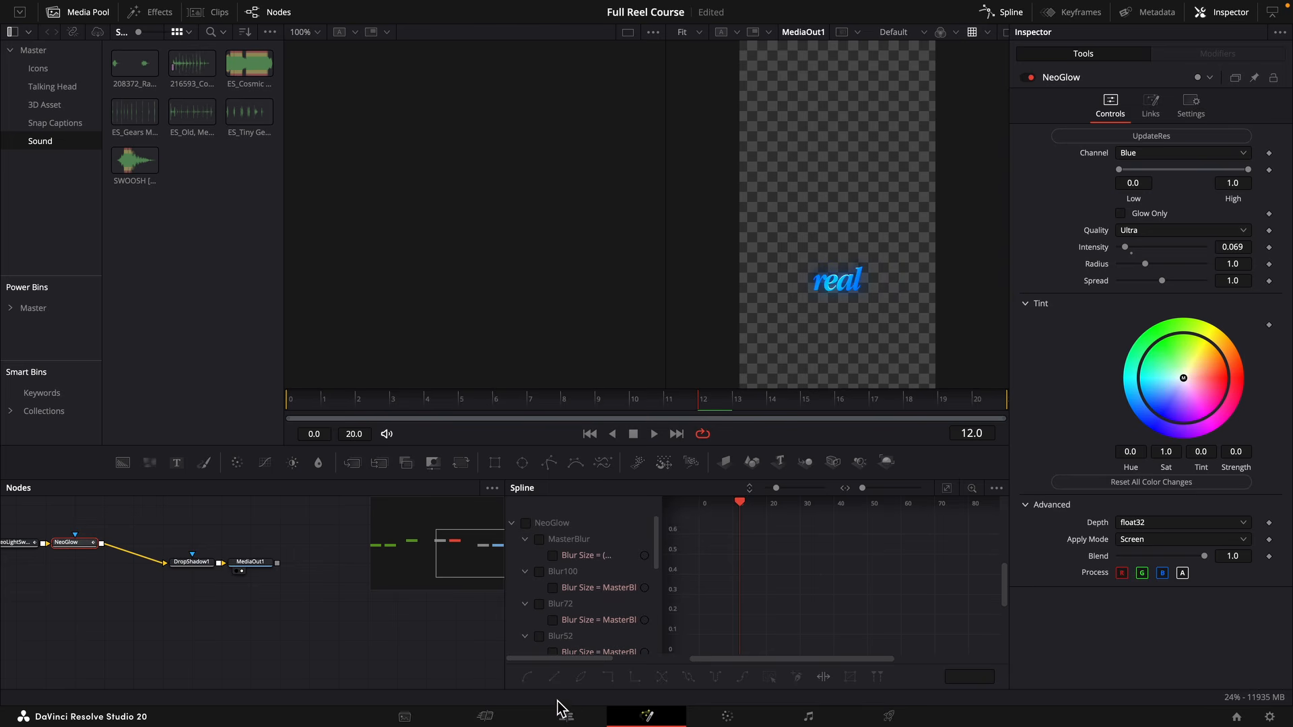
pyautogui.click(566, 716)
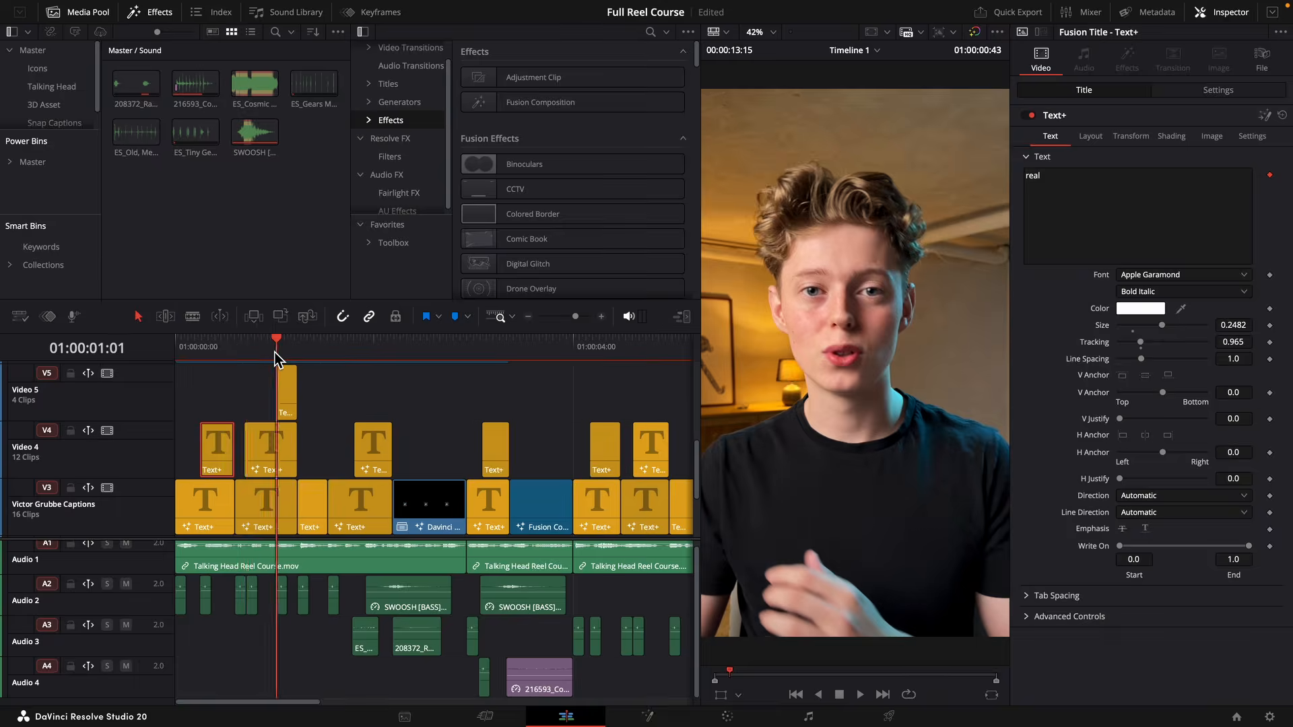
# Open the "scratch" title and the "from" title beneath it, at 01:00:01:55, in Fusion one after the other.
pyautogui.moveTo(275, 352); pyautogui.dragTo(287, 351)
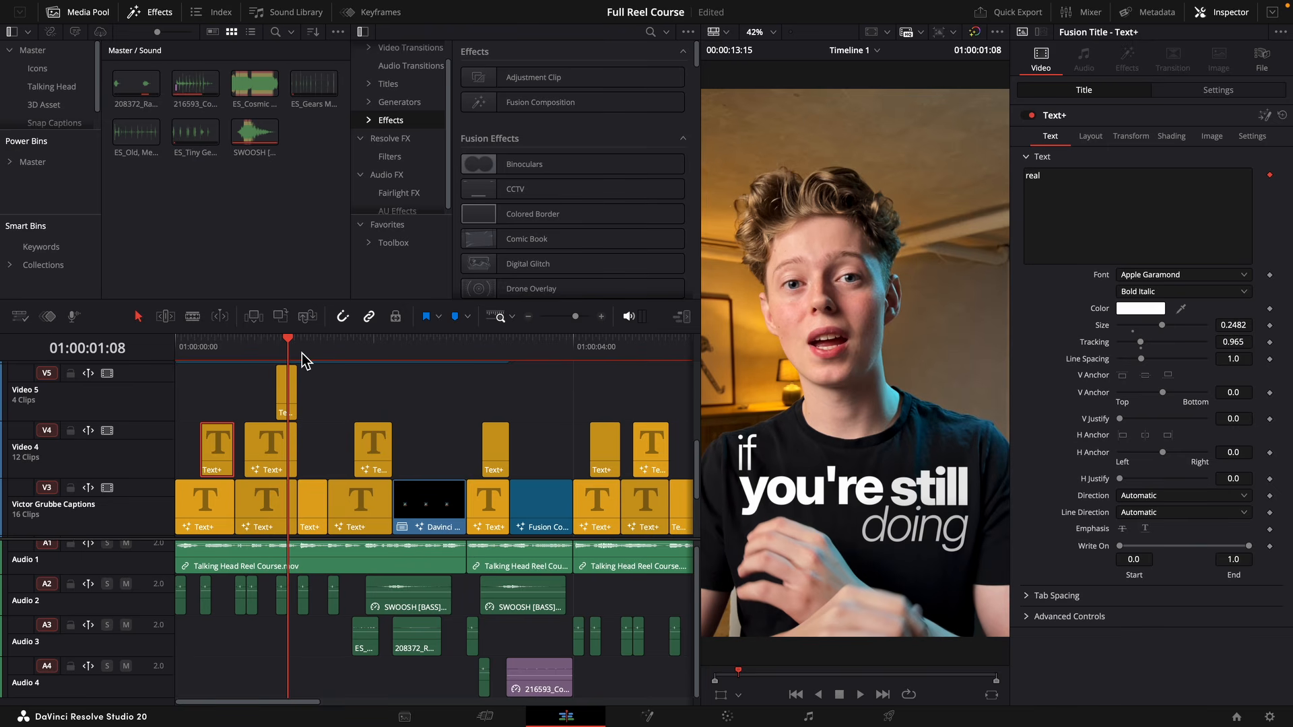
pyautogui.click(367, 343)
pyautogui.click(372, 442)
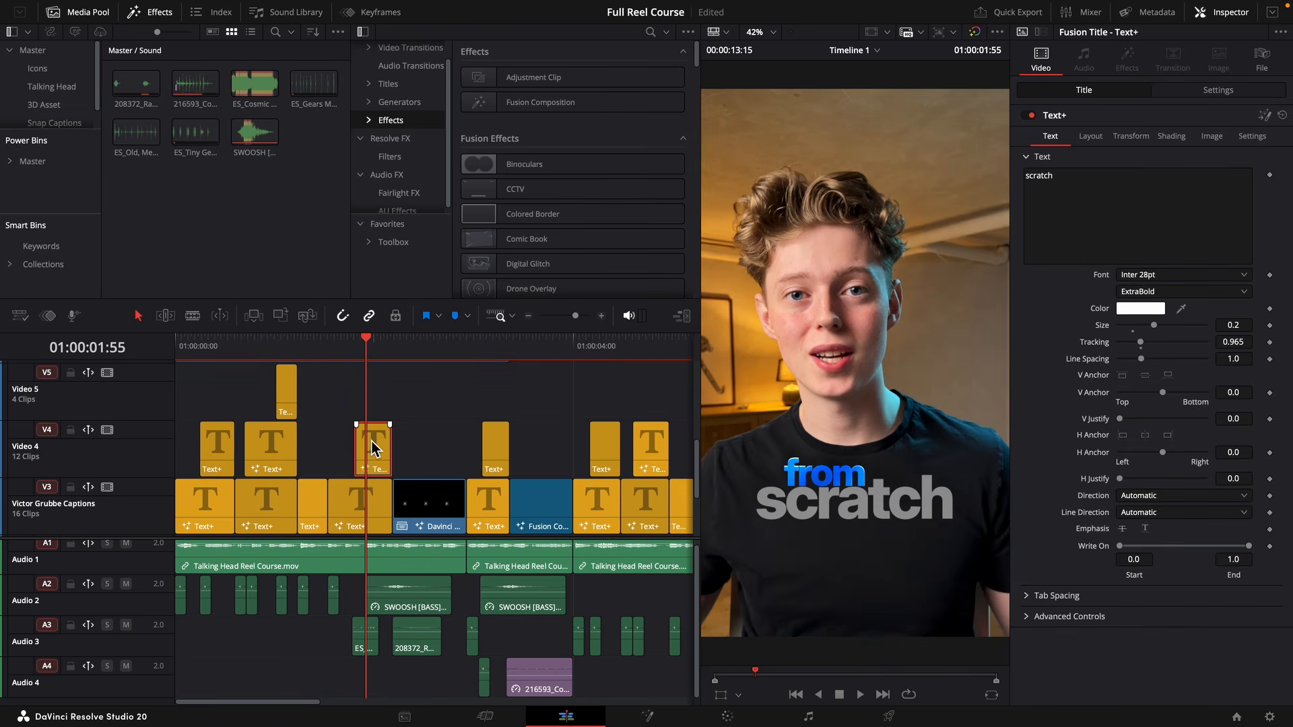
pyautogui.rightClick(372, 442)
pyautogui.click(1269, 120)
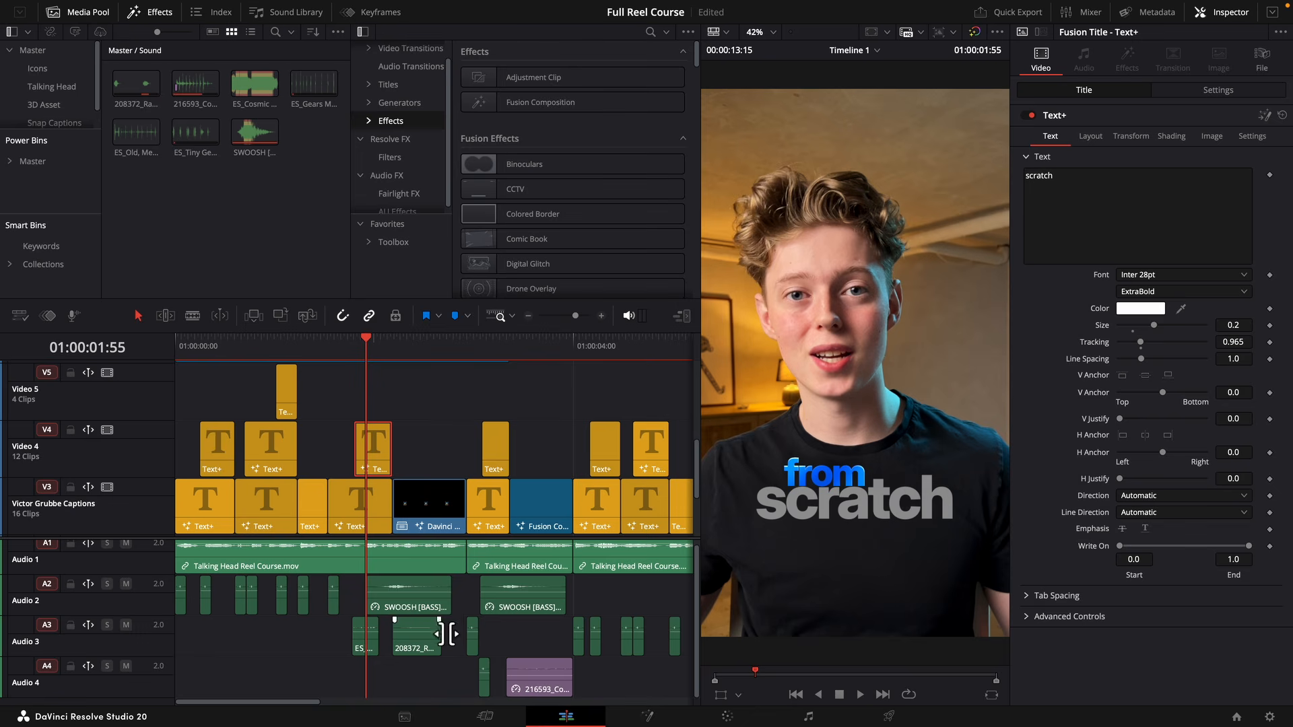
pyautogui.rightClick(367, 520)
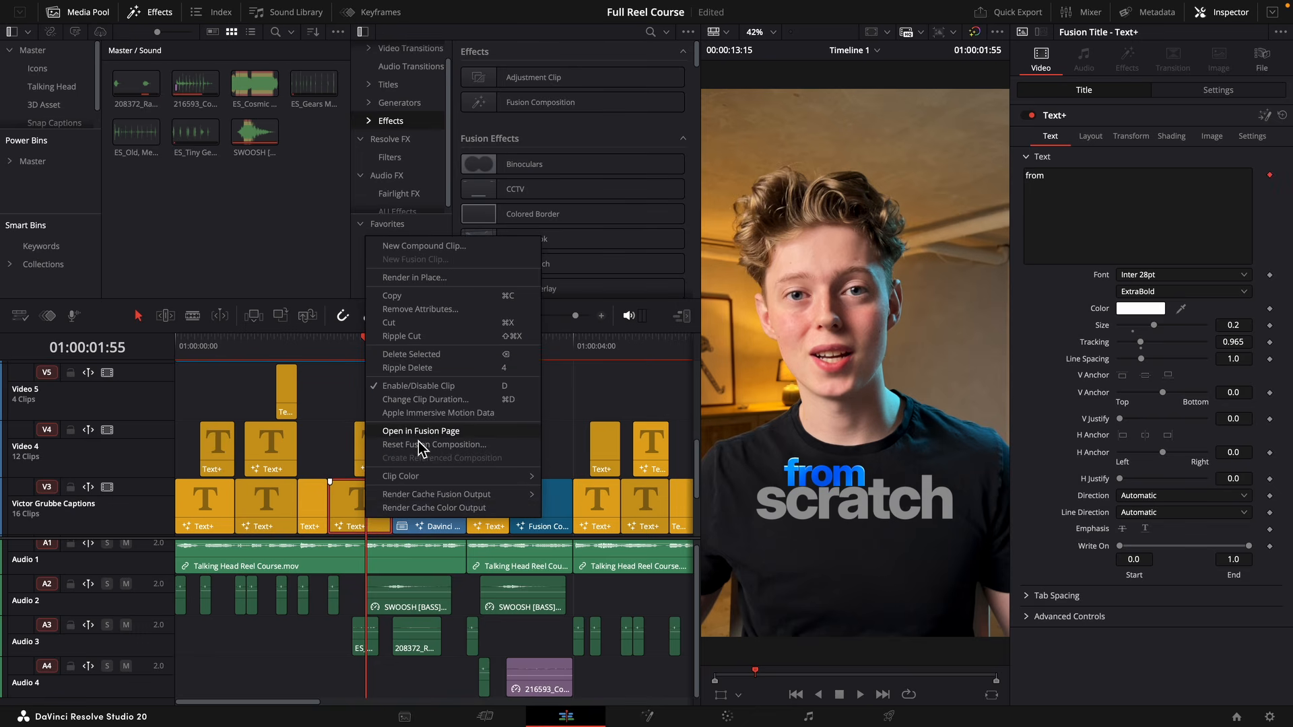
pyautogui.click(420, 432)
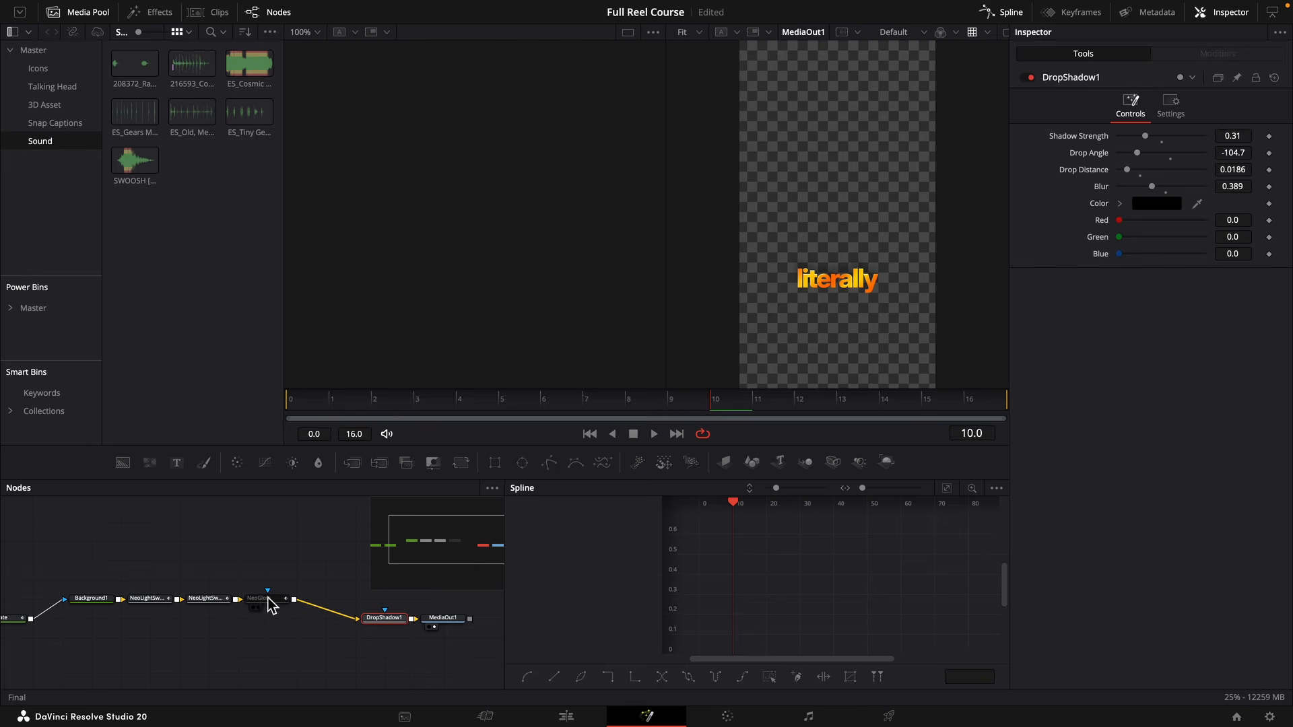
# Re-enable the NeoGlow node in the "literally" and "why" titles and return to the Edit page.
pyautogui.click(269, 598)
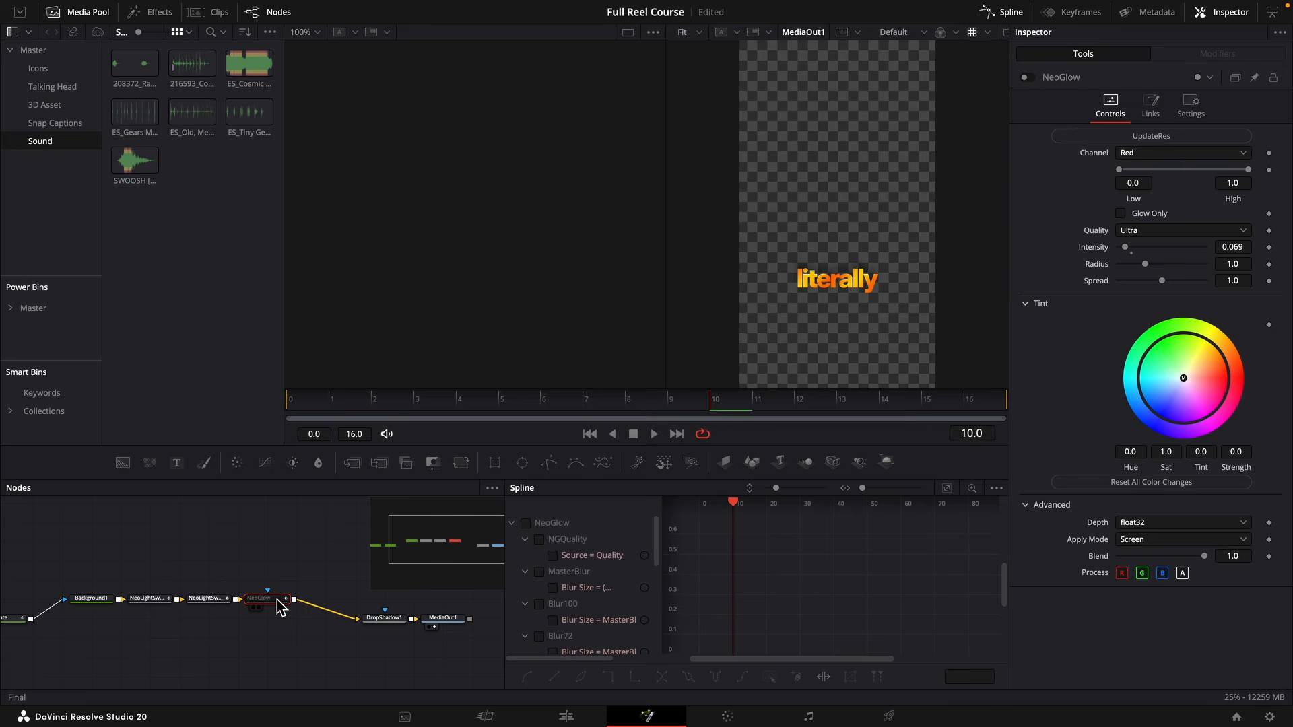
pyautogui.press('super+p')
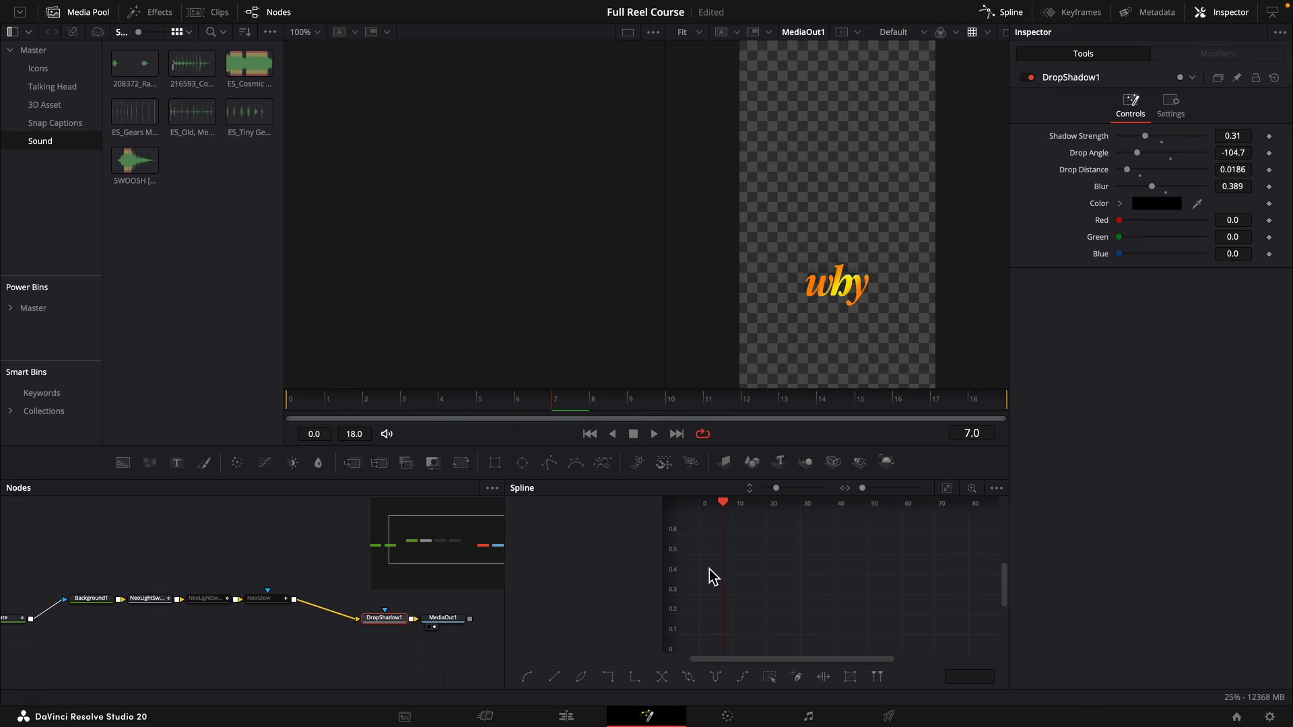
pyautogui.click(273, 598)
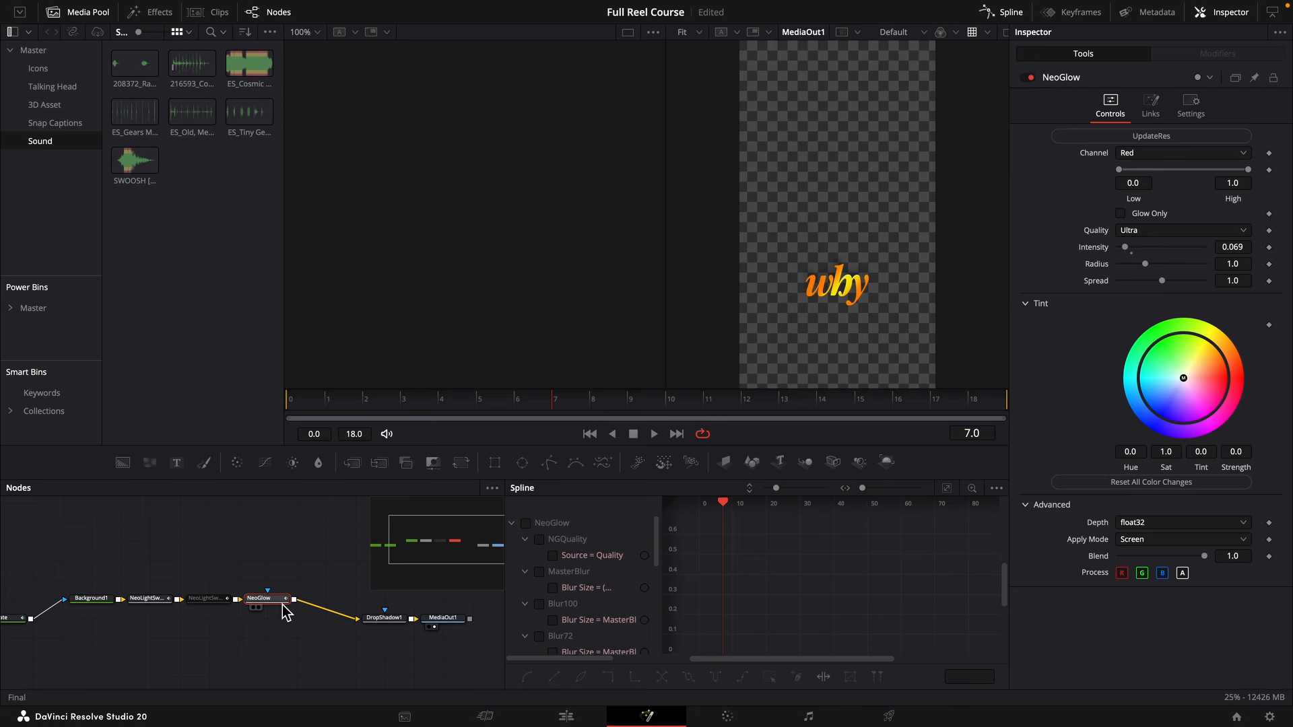
pyautogui.click(567, 716)
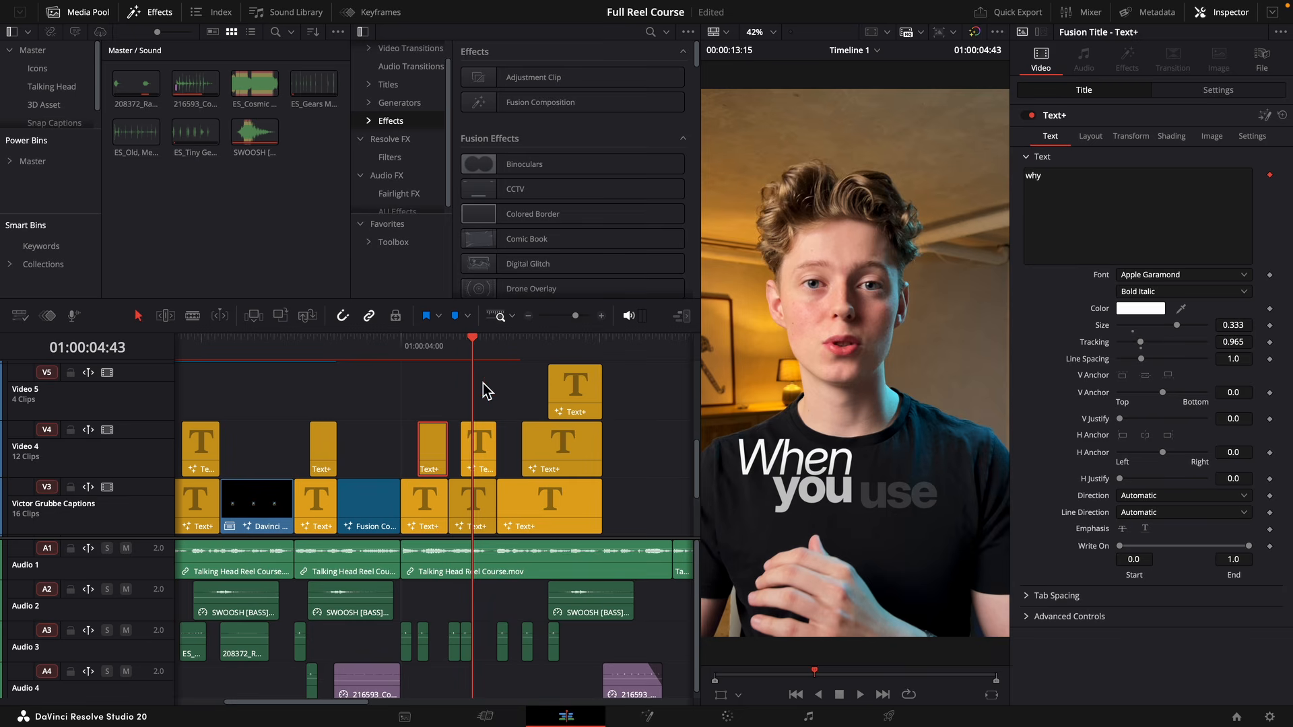
# Open the "plugins" and "presets" titles in Fusion, re-enabling the NeoGlow node in each, and return to the Edit page.
pyautogui.moveTo(500, 348)
pyautogui.mouseDown()
pyautogui.moveTo(542, 350)
pyautogui.moveTo(509, 348)
pyautogui.mouseUp()
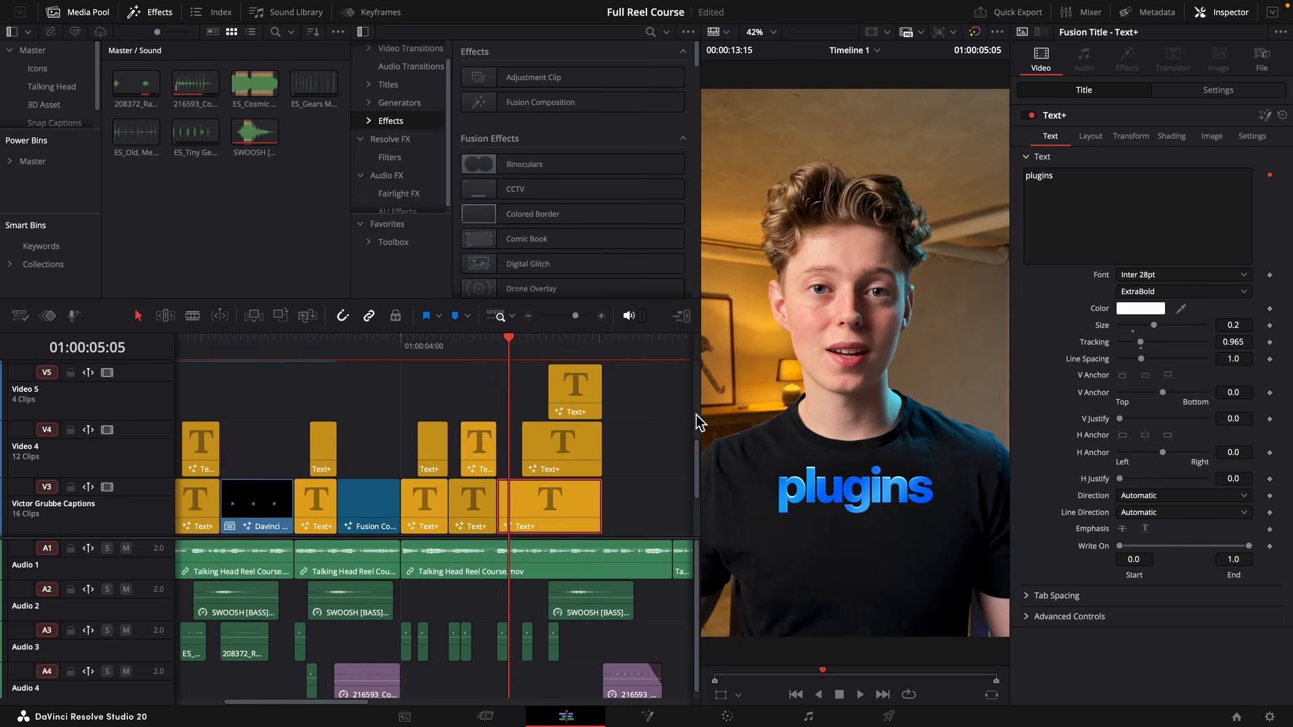
pyautogui.hotkey('shift', '5')
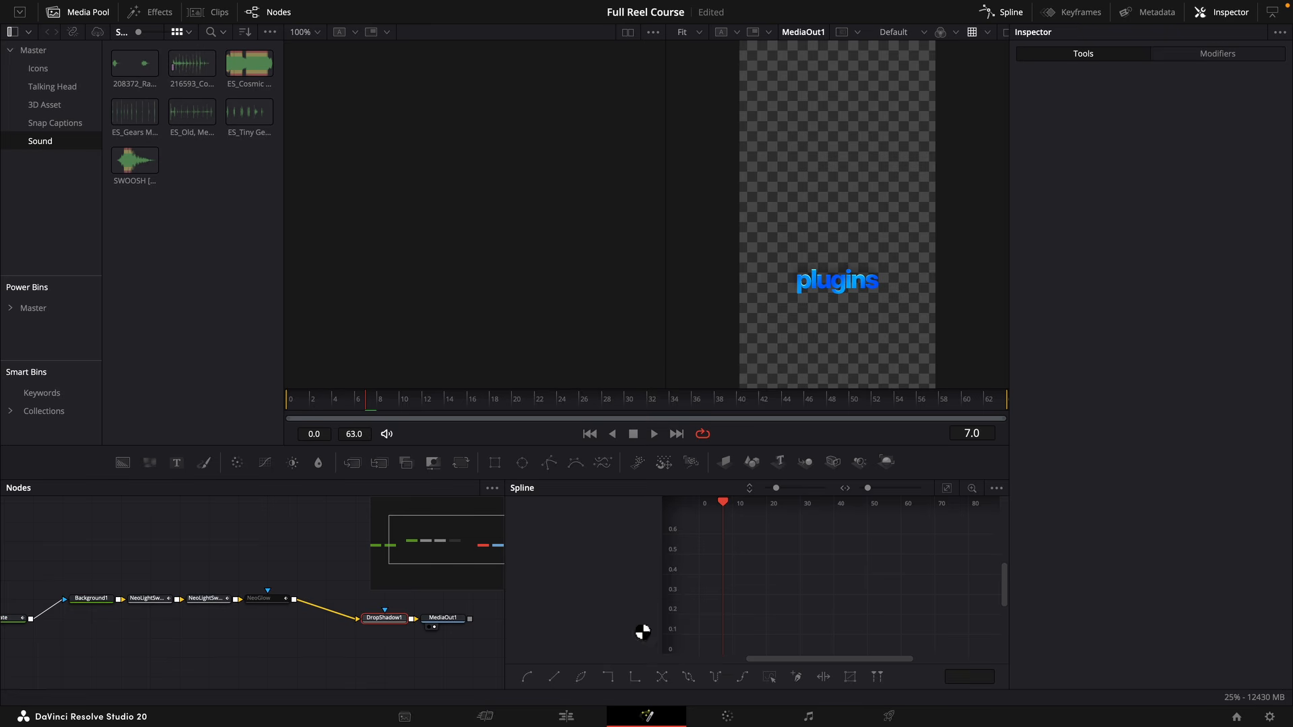
pyautogui.click(260, 598)
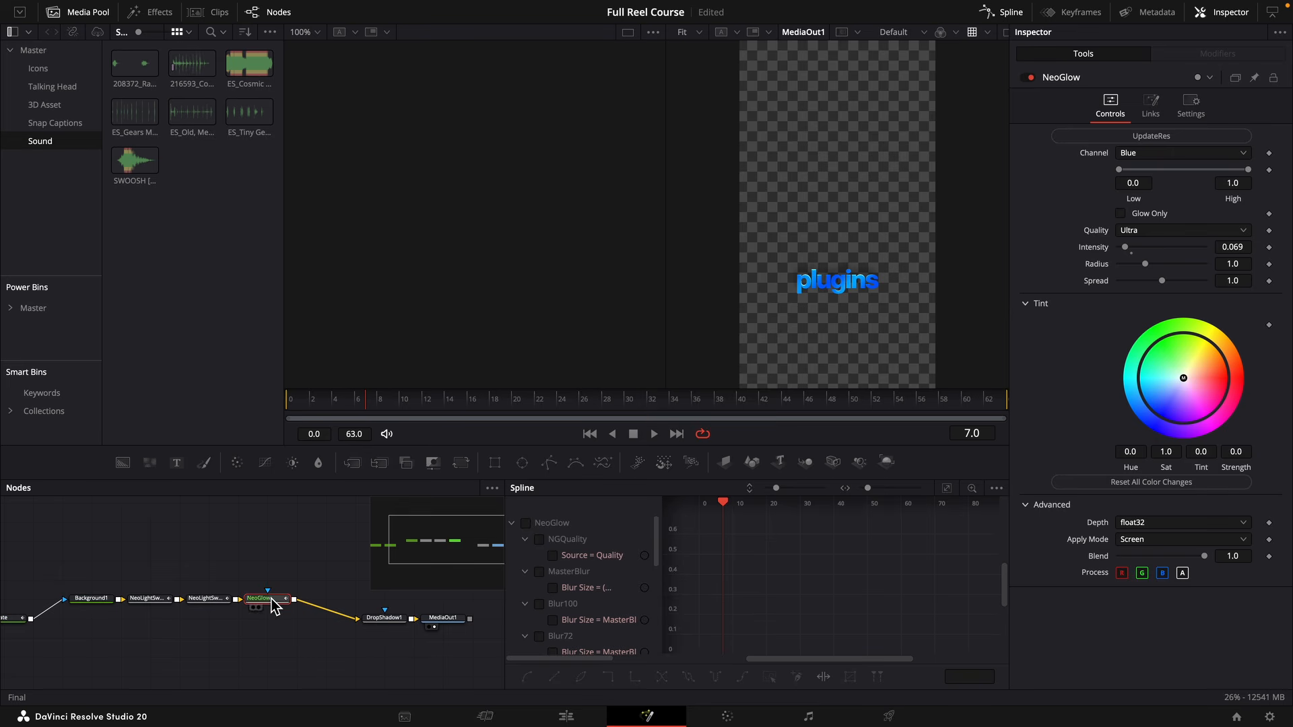
pyautogui.click(566, 716)
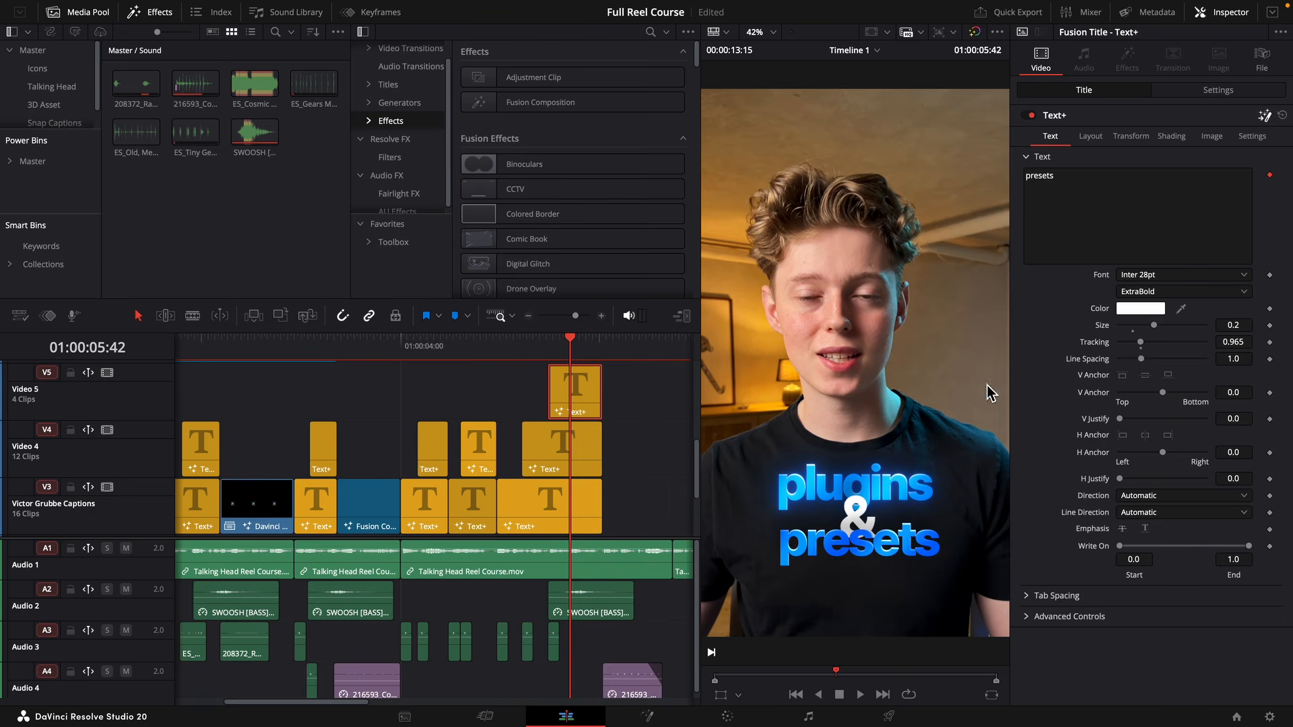
pyautogui.hotkey('shift', '5')
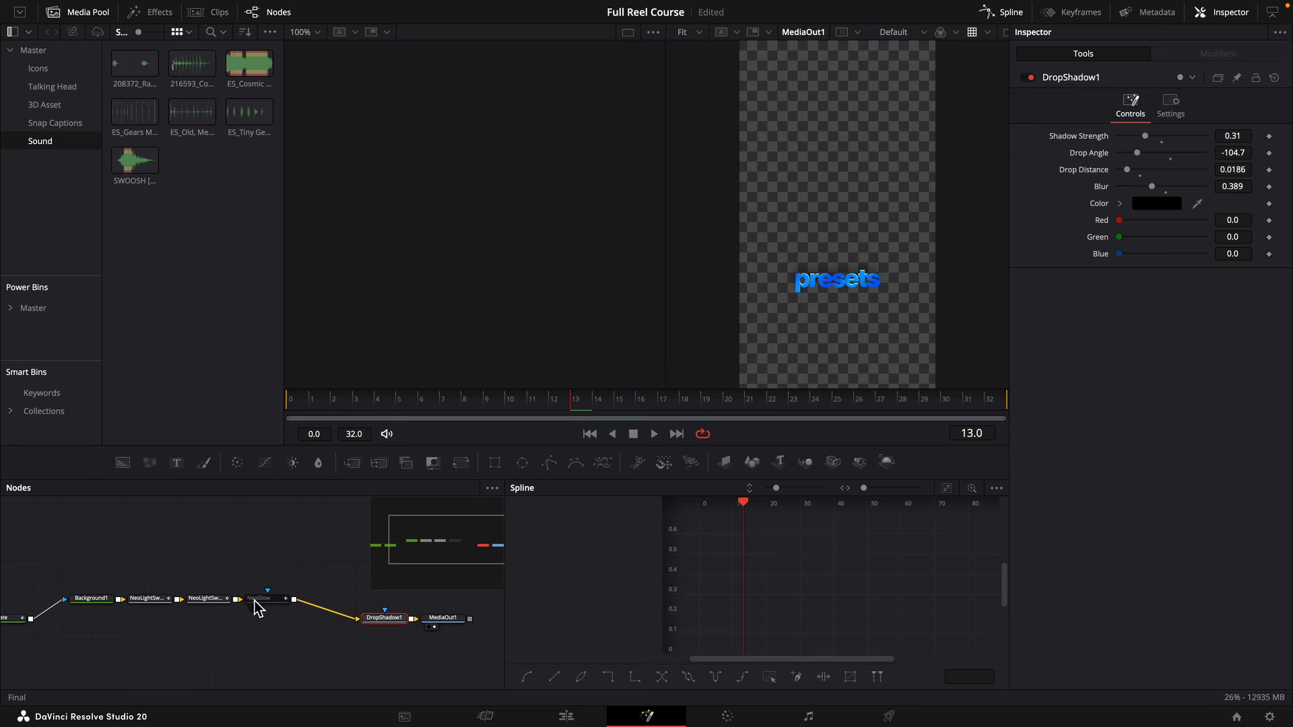
pyautogui.click(256, 600)
pyautogui.hotkey('shift', '4')
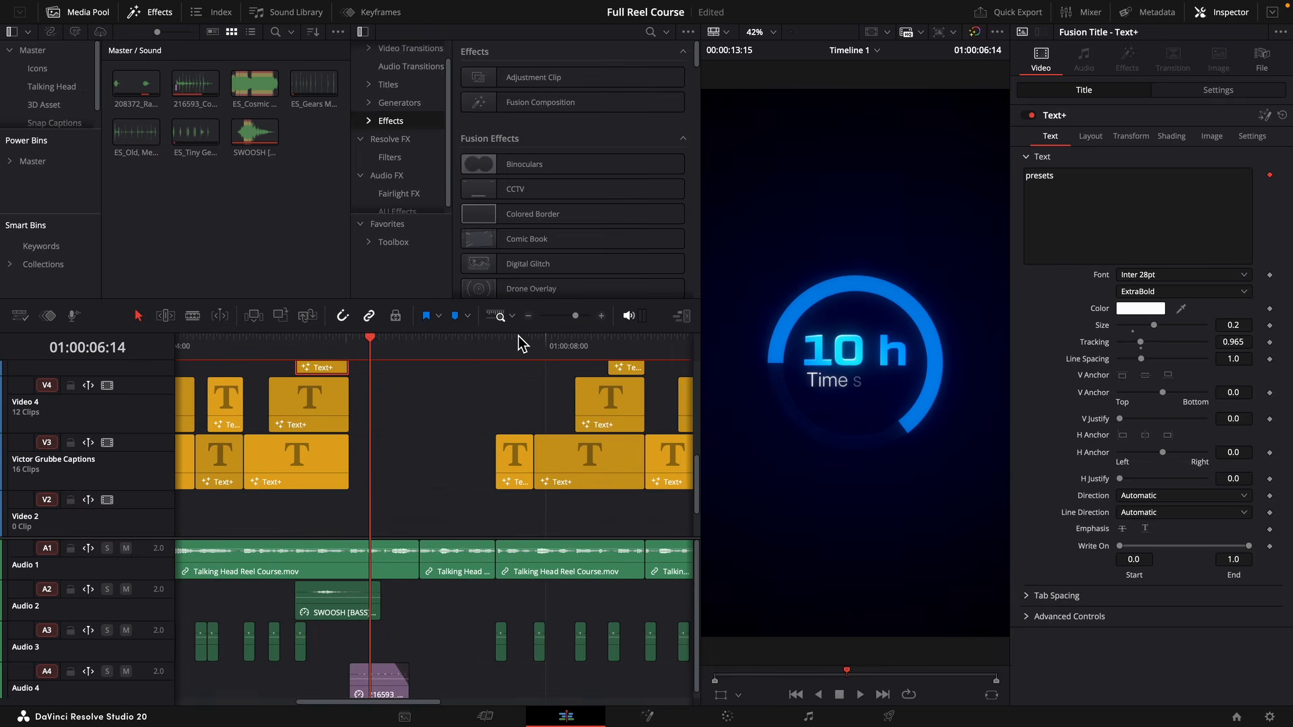
# Re-enable the NeoGlow node in the Fusion compositions of the "you finish" and "you can" titles.
pyautogui.click(609, 344)
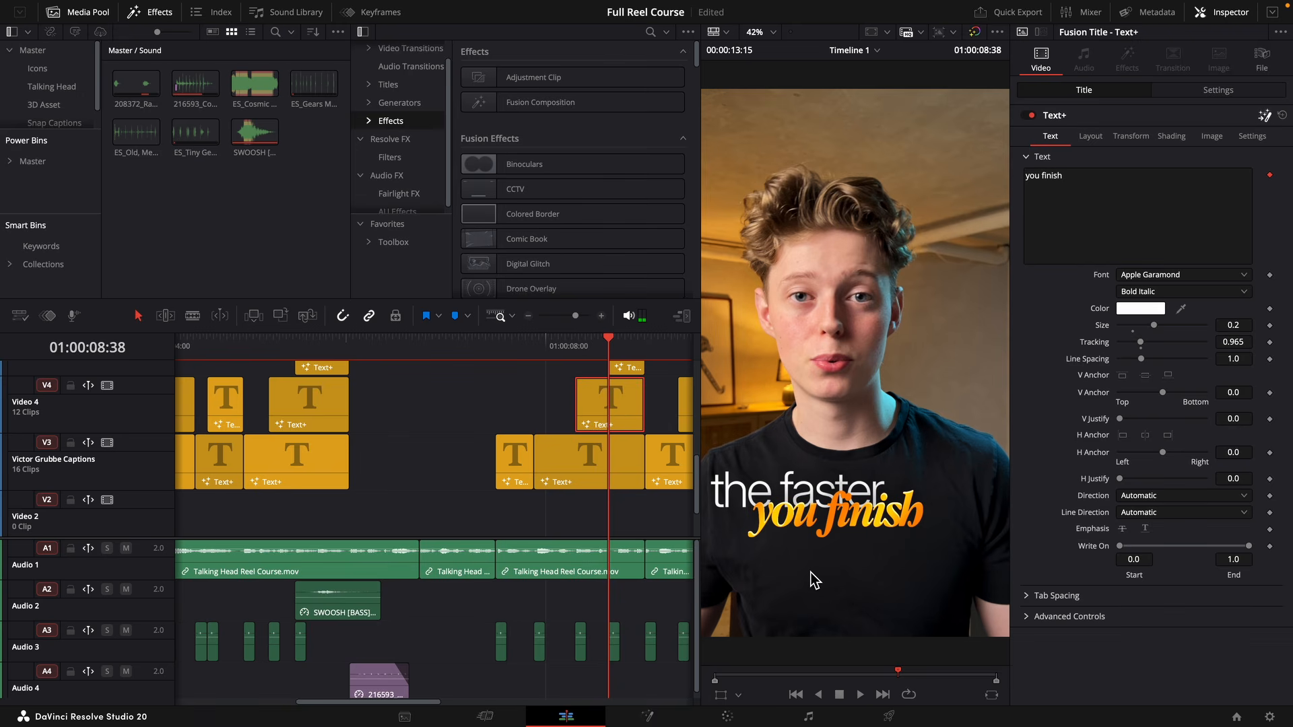
pyautogui.hotkey('shift', '5')
pyautogui.click(286, 600)
pyautogui.press('super+p')
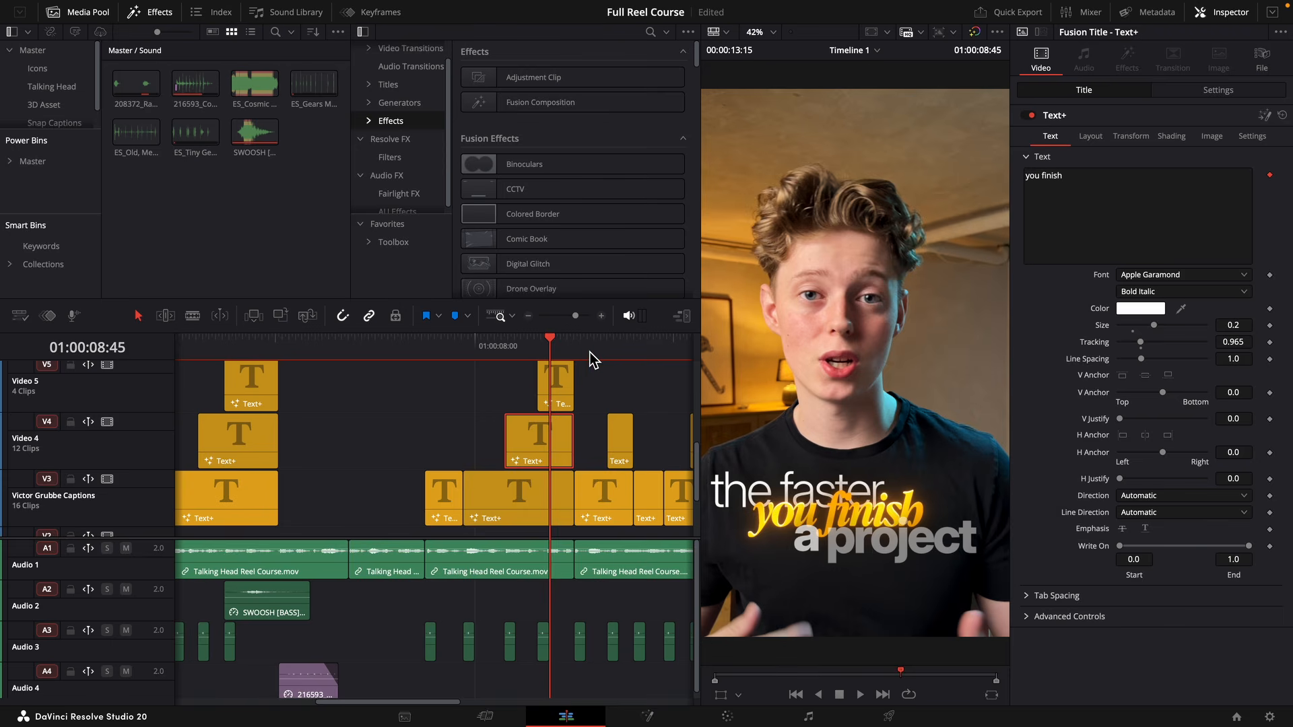
pyautogui.moveTo(590, 352); pyautogui.dragTo(619, 347)
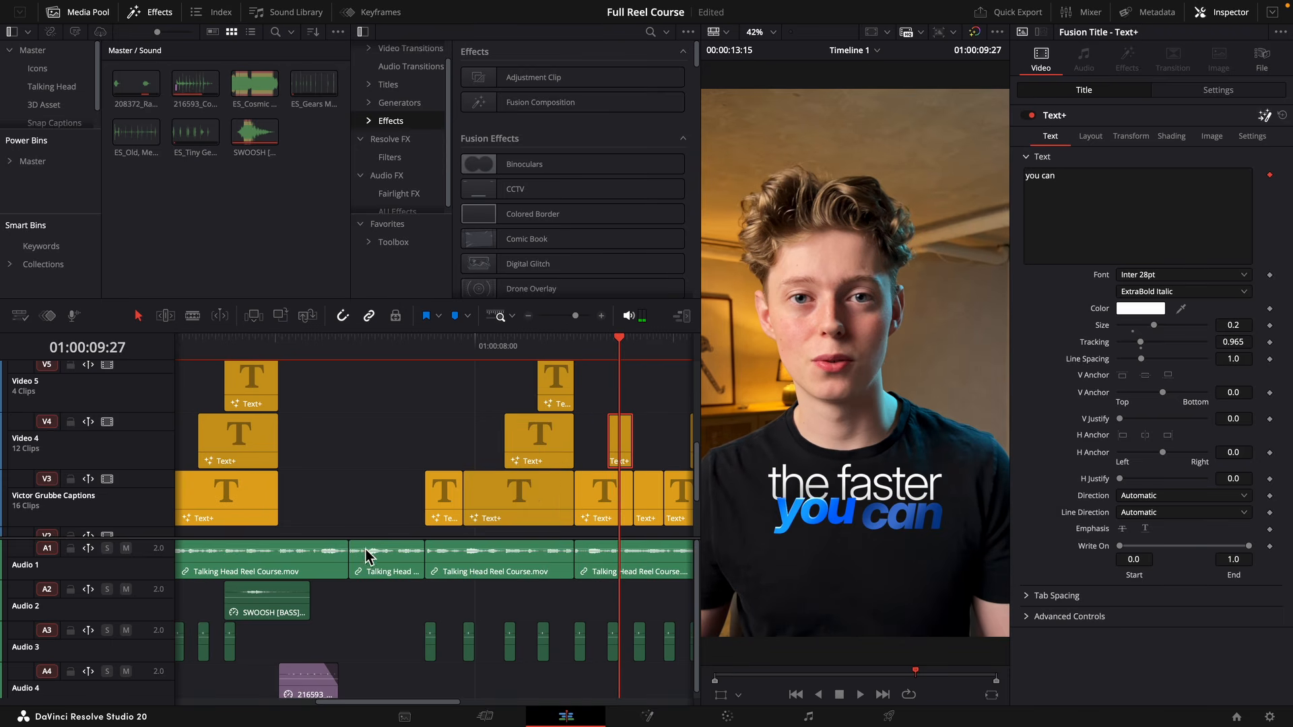
pyautogui.hotkey('shift', '5')
pyautogui.press('super+p')
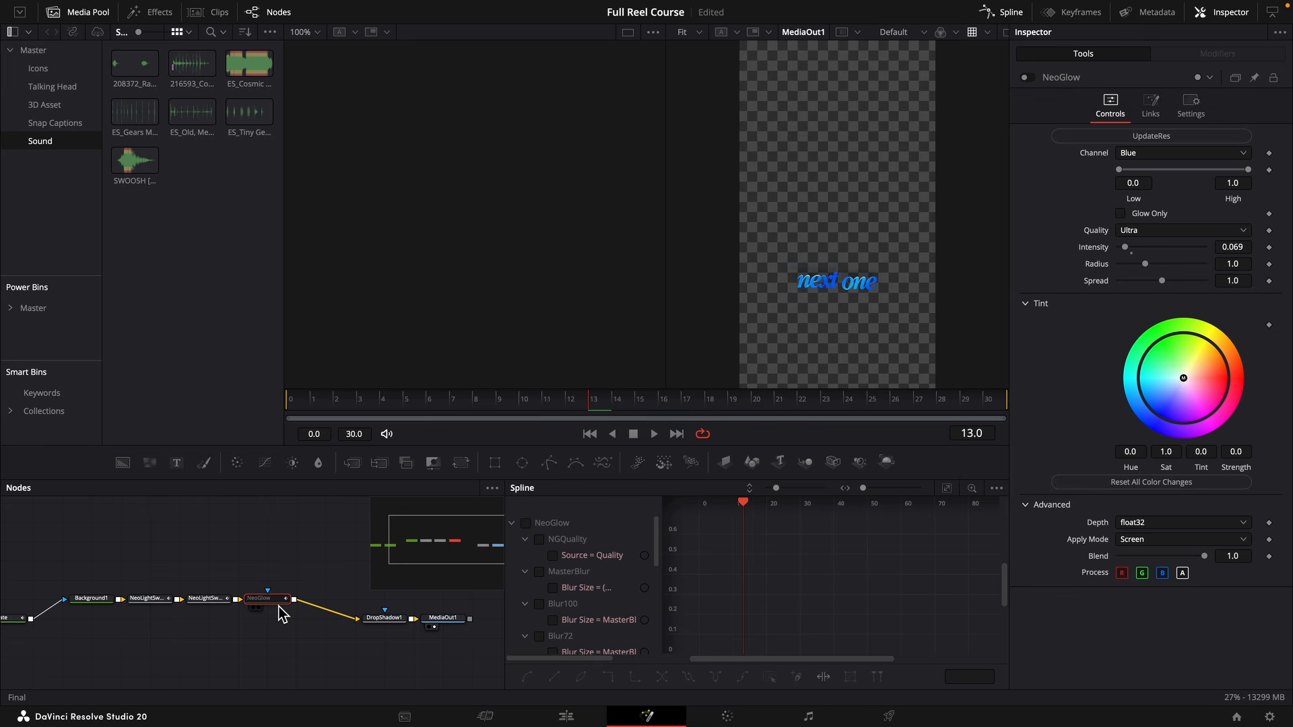
# Re-enable the NeoGlow node in the "next one" and "means" titles and return to the Edit page.
pyautogui.press('super+p')
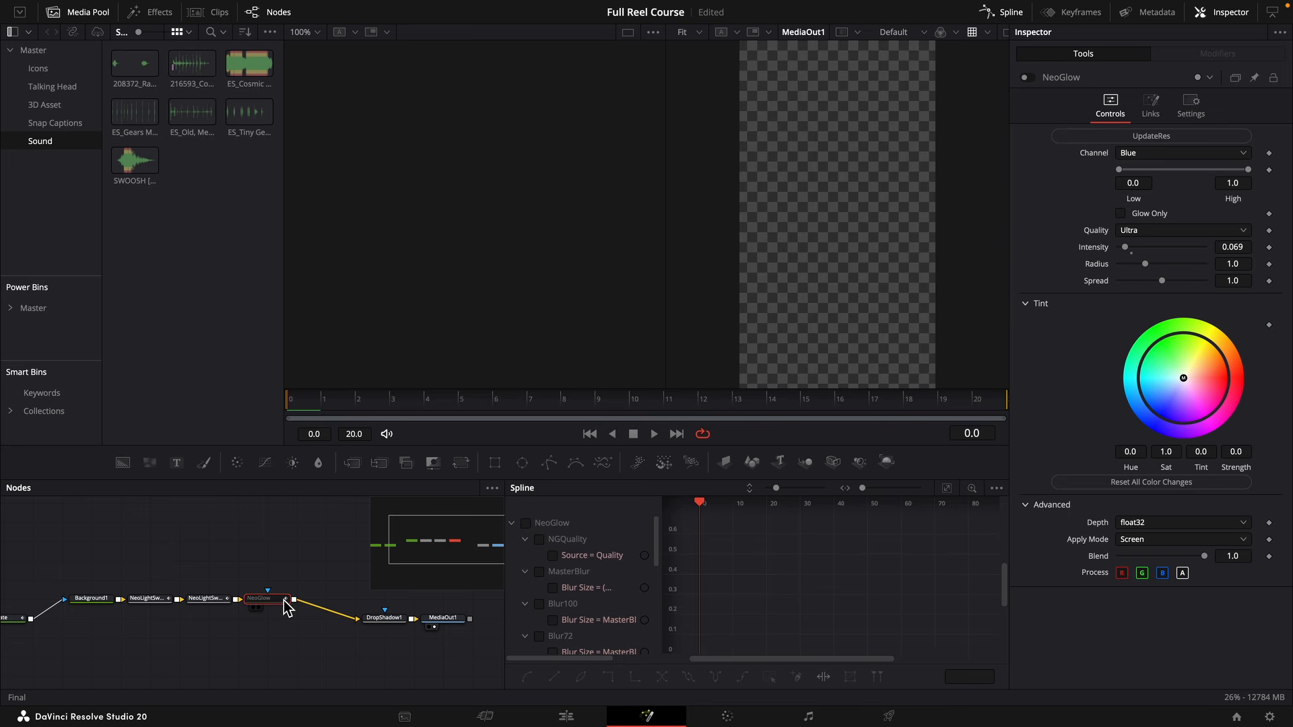
pyautogui.press('super+p')
pyautogui.click(566, 717)
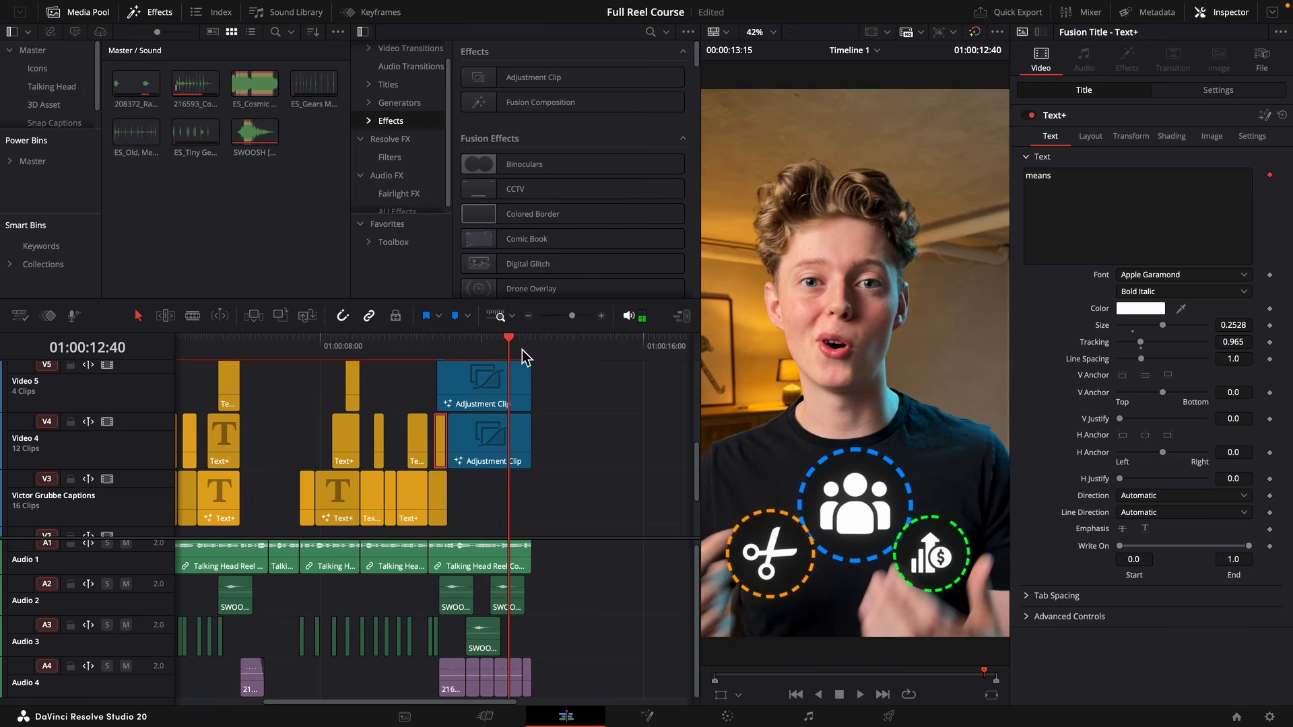
# Add the ES_Cosmic Countdown music from the Sound bin to a new Audio 5 track, starting at the timeline's beginning.
pyautogui.hscroll(-1, 571, 581)
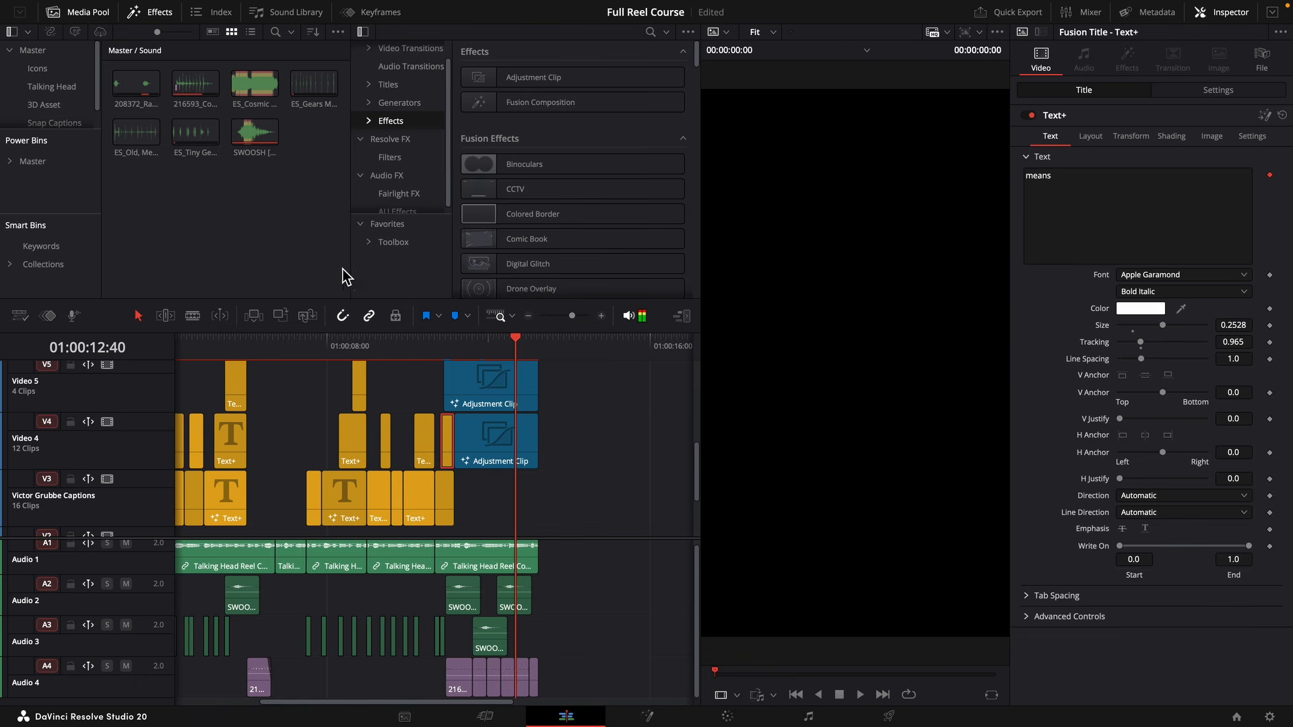
pyautogui.moveTo(255, 84); pyautogui.dragTo(559, 677)
pyautogui.moveTo(572, 316); pyautogui.dragTo(566, 318)
pyautogui.moveTo(369, 693); pyautogui.dragTo(283, 697)
# Cut the music at the reel's end, 01:00:13:15, delete the excess part and select the remaining clip.
pyautogui.click(262, 342)
pyautogui.moveTo(565, 316); pyautogui.dragTo(569, 315)
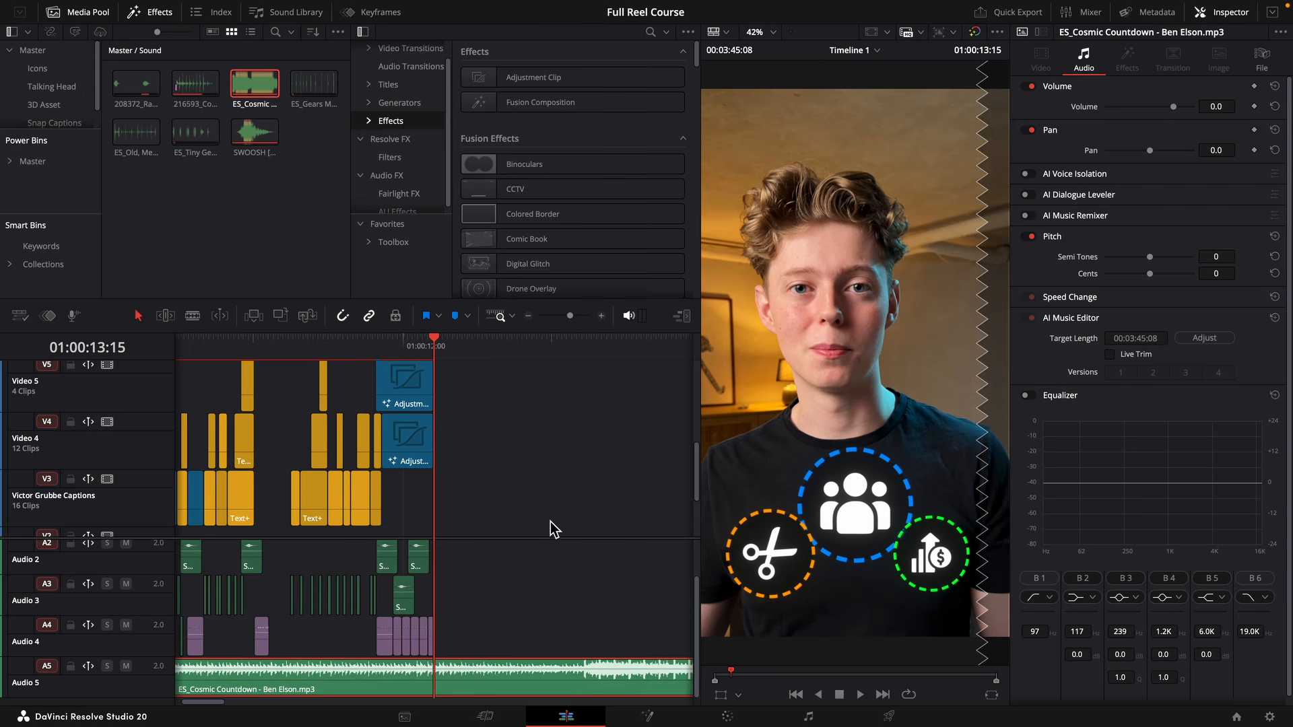
pyautogui.press('super+b')
pyautogui.click(529, 684)
pyautogui.press('Delete')
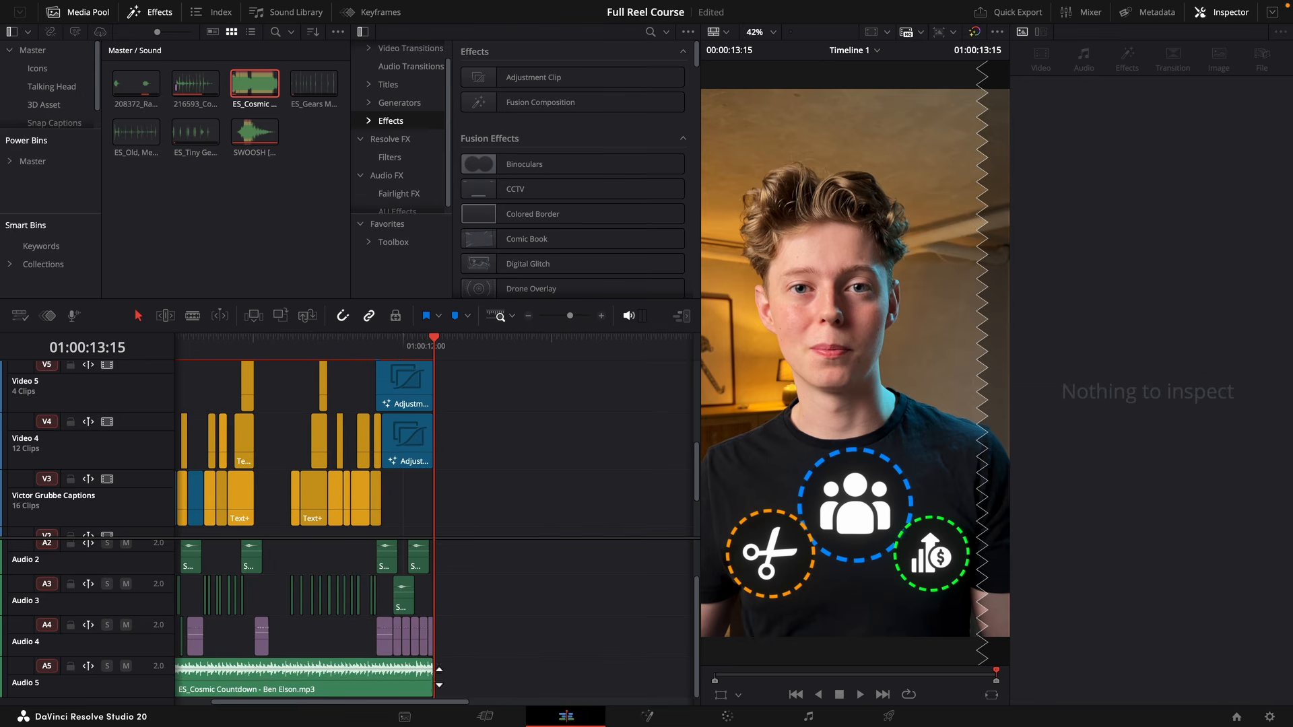
pyautogui.click(409, 684)
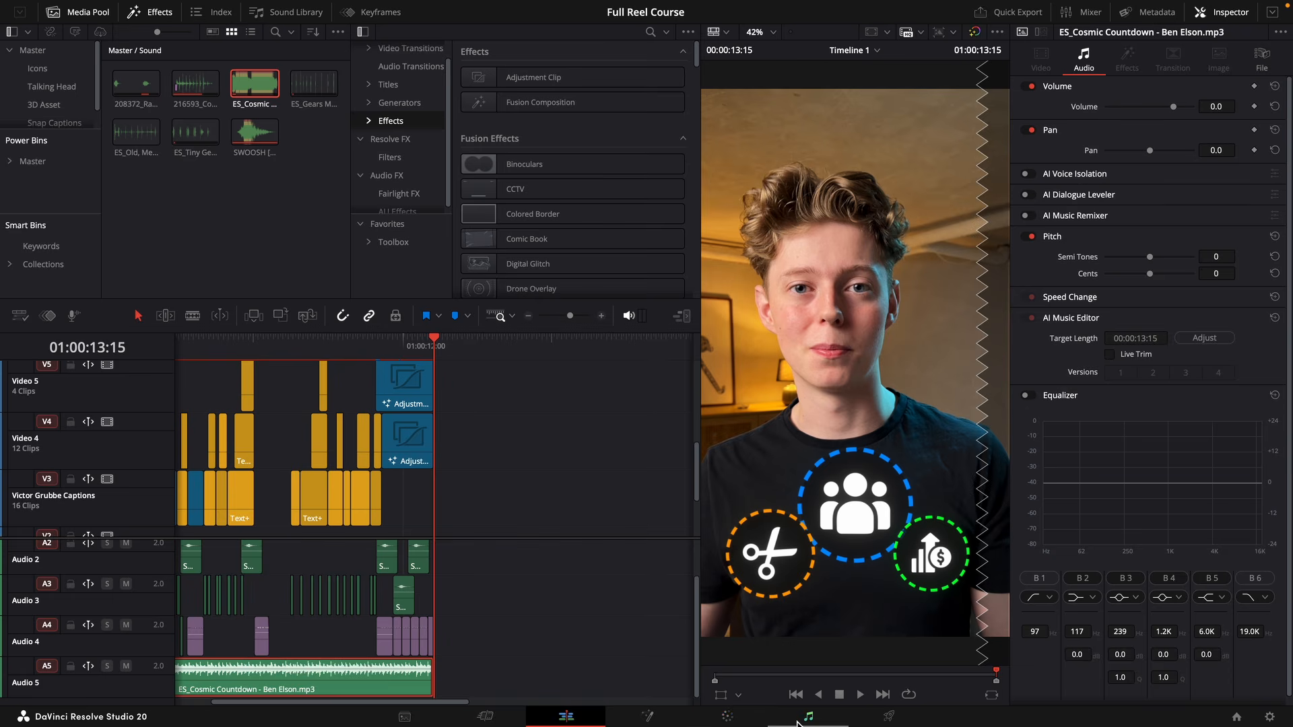
# Open the Fairlight page, play the reel from the start and lower the Audio 5 music track to -22.
pyautogui.click(808, 717)
pyautogui.press('Home')
pyautogui.press('space')
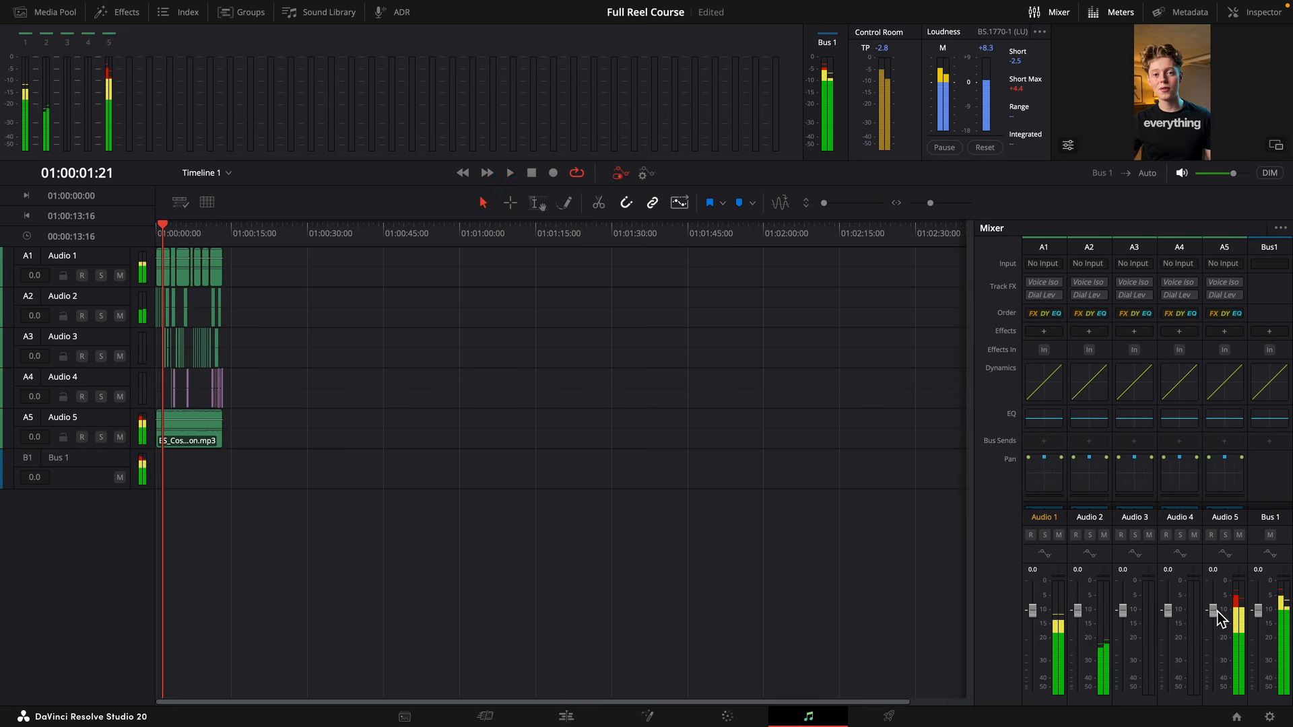
pyautogui.moveTo(1218, 616); pyautogui.dragTo(1216, 659)
pyautogui.press('space')
pyautogui.press('space')
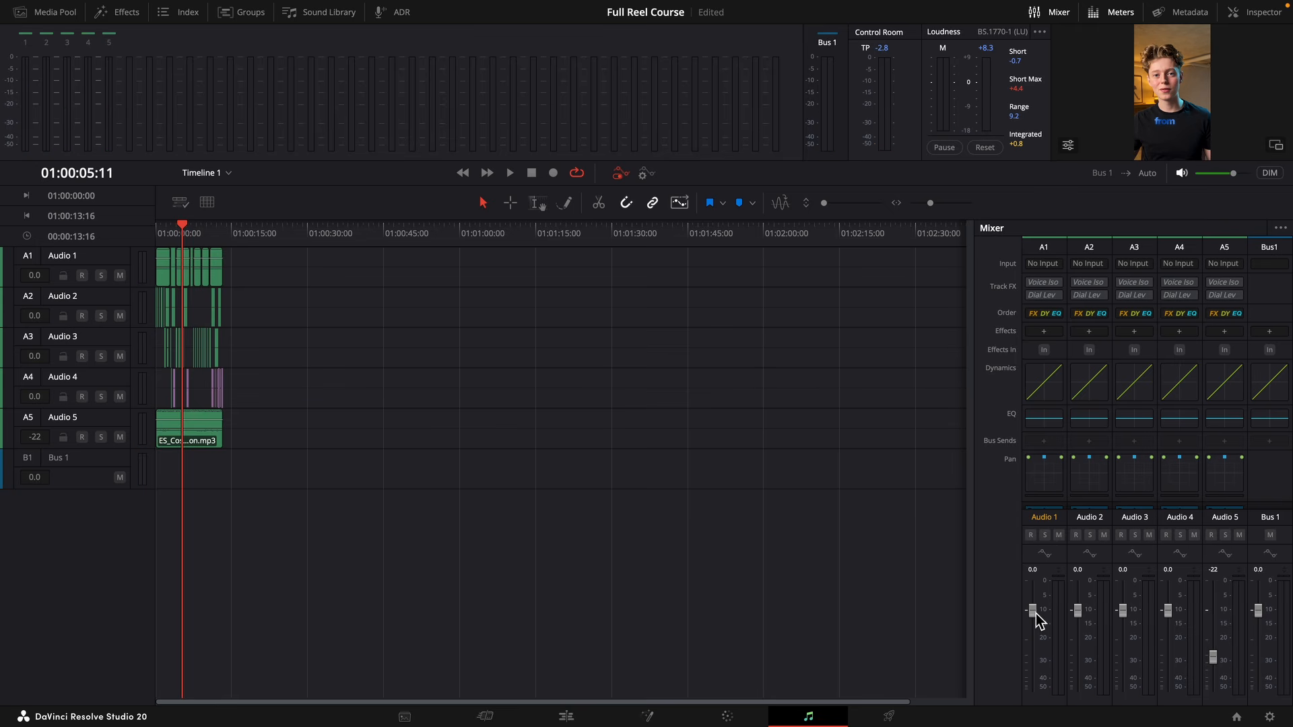
# Raise the Audio 1 voice track to +2.3 while playing the reel, and return to the Edit page.
pyautogui.press('space')
pyautogui.moveTo(1035, 612); pyautogui.dragTo(1035, 608)
pyautogui.press('space')
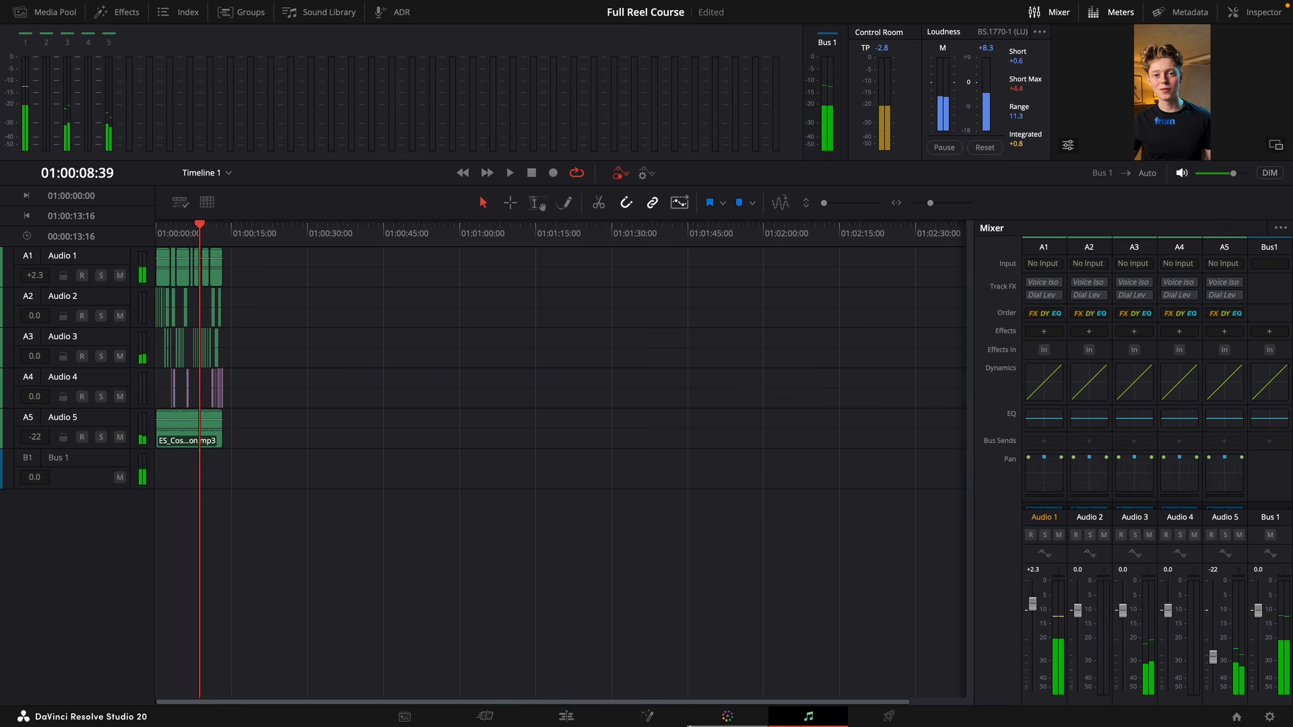
pyautogui.click(567, 717)
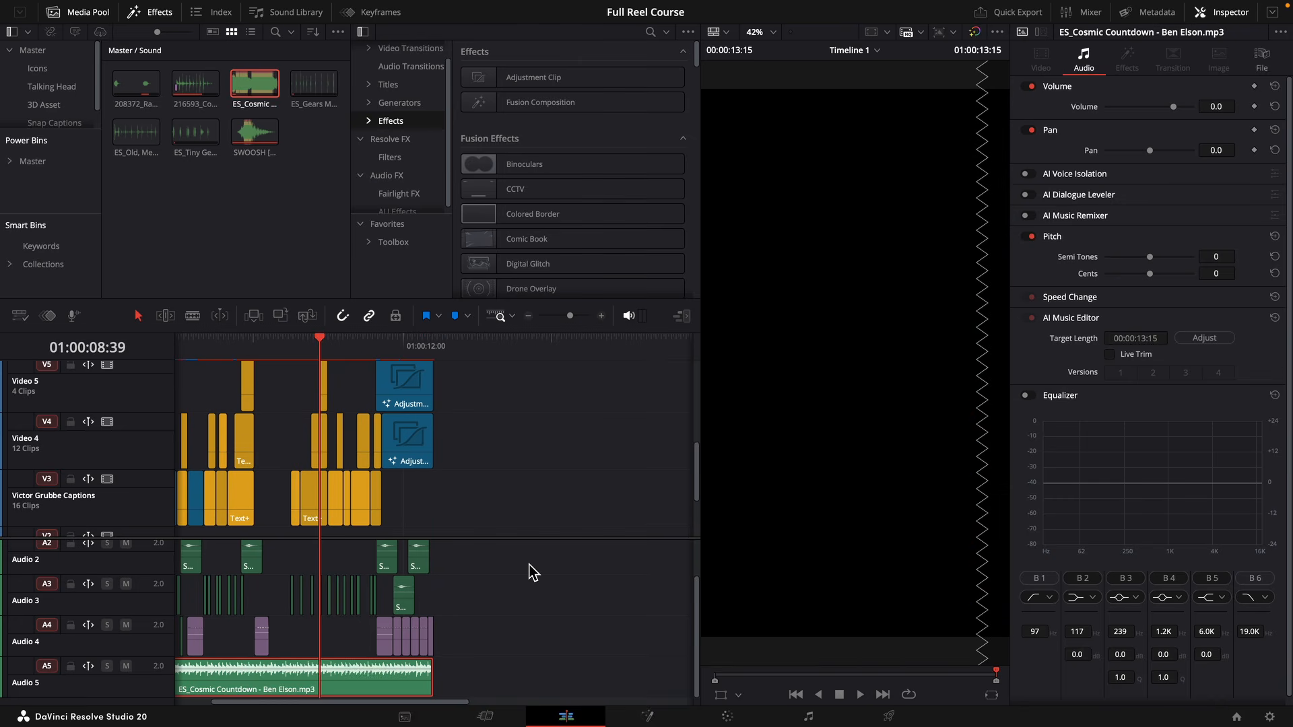